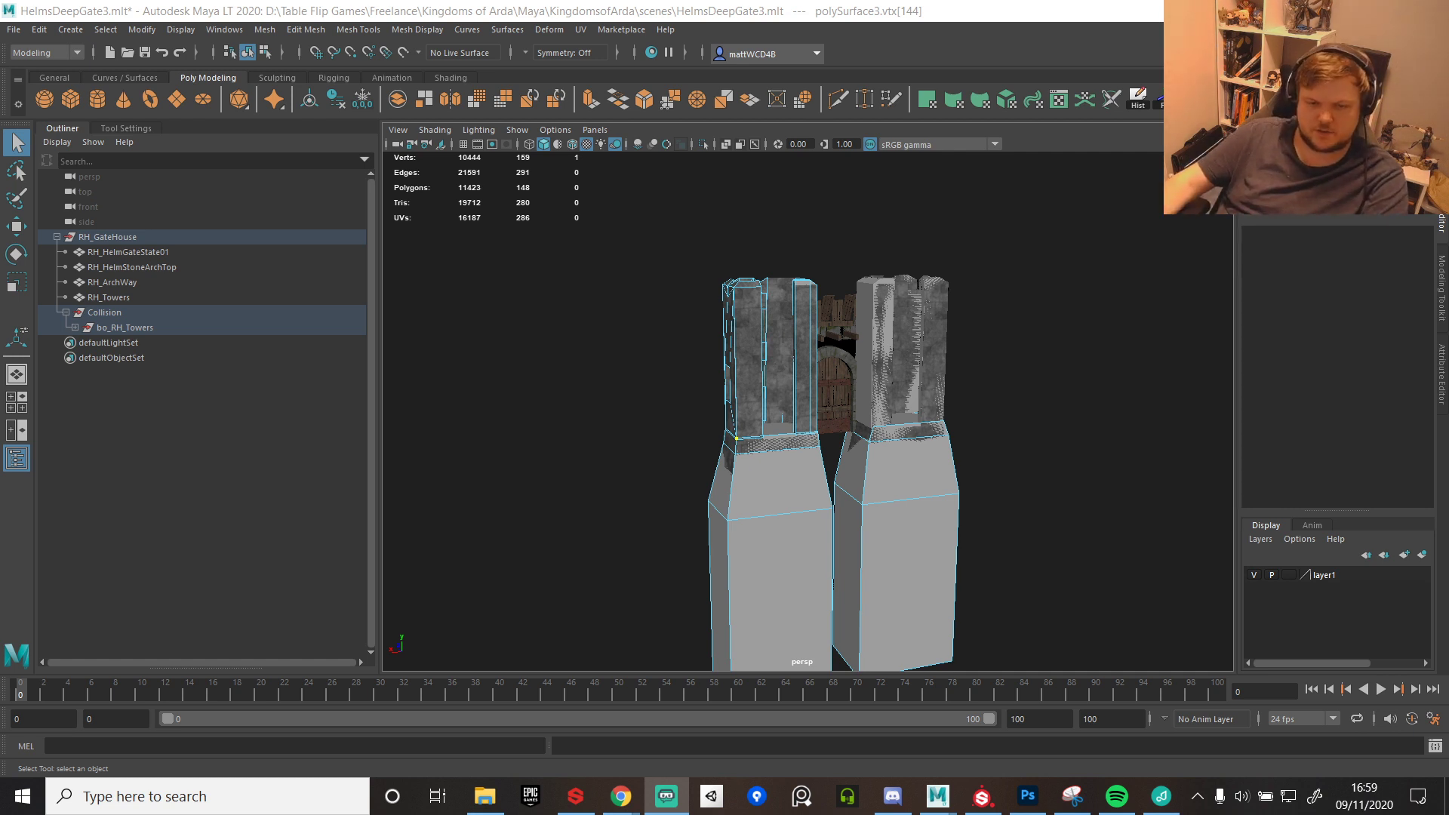
- Hide the Collision group so the textured gatehouse towers can be seen
{"action": "left_click", "coordinate": [119, 314]}
{"action": "key", "text": "h"}
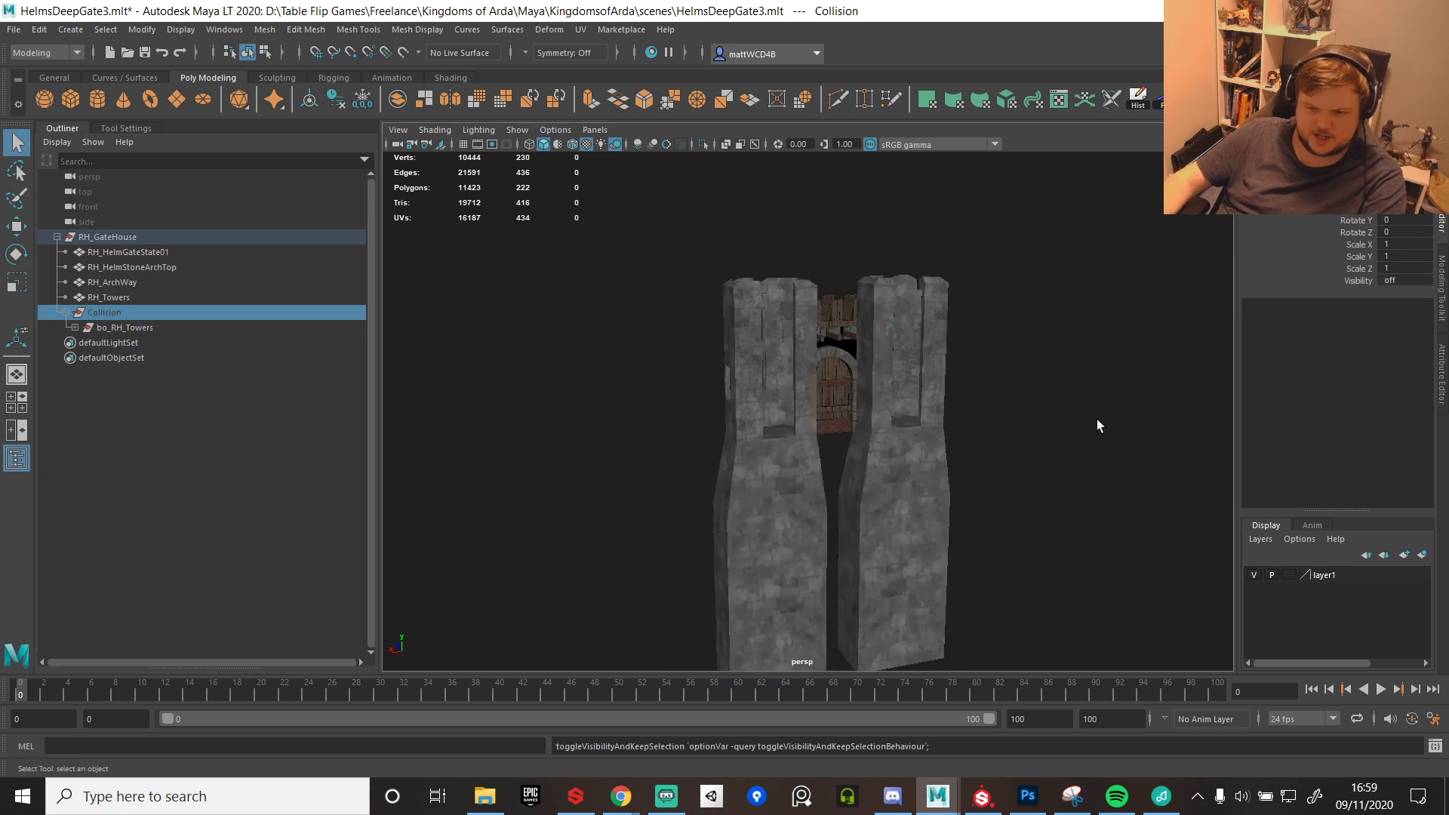
- Examine the gatehouse's gate, arch, wooden hoarding and tower slits from several distances and angles
{"action": "scroll", "coordinate": [1097, 419], "scroll_direction": "up", "scroll_amount": 5}
{"action": "left_click_drag", "start_coordinate": [774, 361], "coordinate": [1073, 366], "text": "alt"}
{"action": "scroll", "coordinate": [893, 392], "scroll_direction": "up", "scroll_amount": 8}
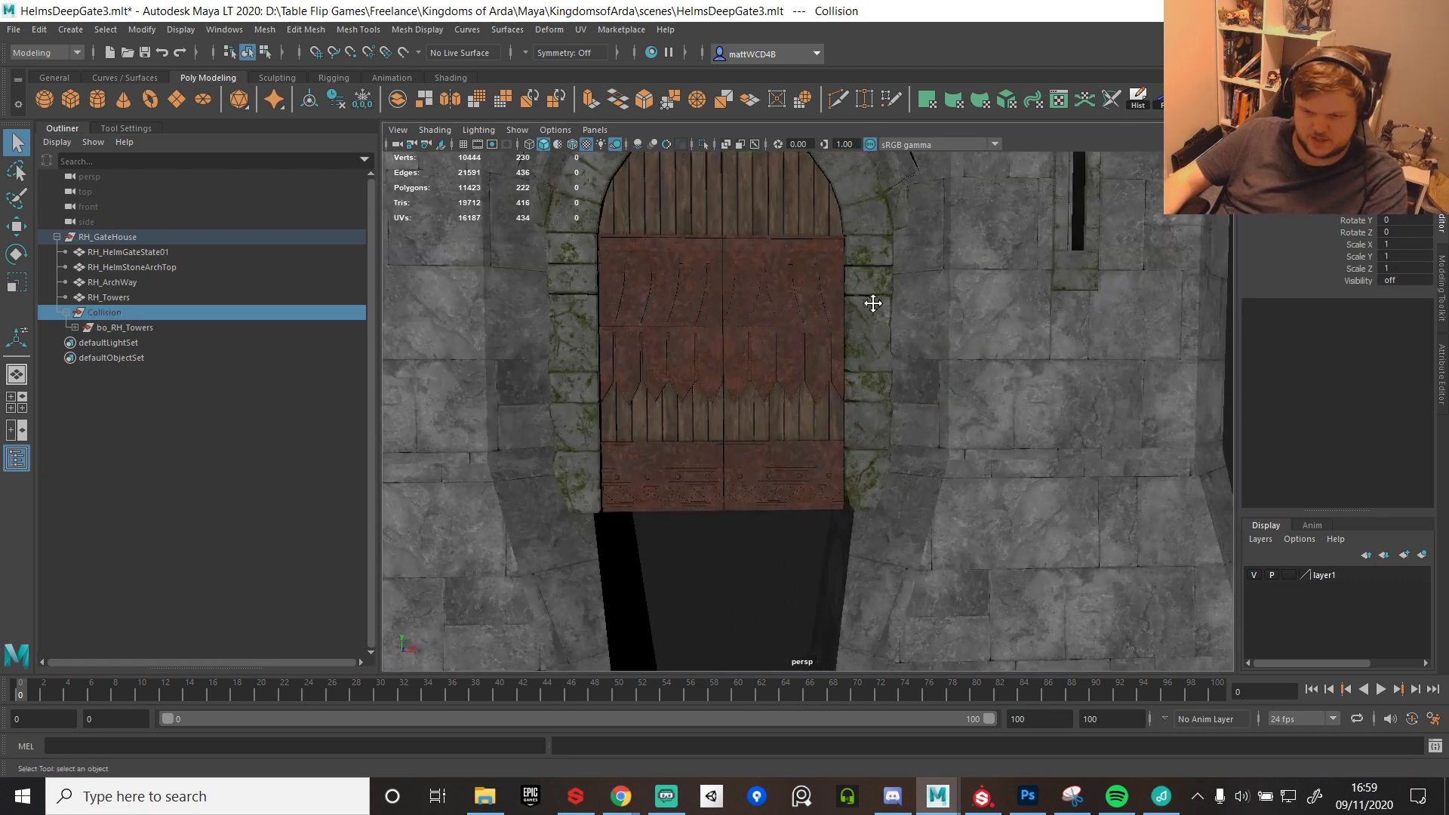
{"action": "middle_click_drag", "start_coordinate": [870, 301], "coordinate": [898, 359], "text": "alt"}
{"action": "scroll", "coordinate": [945, 320], "scroll_direction": "down", "scroll_amount": 4}
{"action": "left_click_drag", "start_coordinate": [944, 321], "coordinate": [990, 287], "text": "alt"}
{"action": "middle_click_drag", "start_coordinate": [990, 287], "coordinate": [977, 408], "text": "alt"}
{"action": "scroll", "coordinate": [977, 241], "scroll_direction": "down", "scroll_amount": 2}
{"action": "scroll", "coordinate": [975, 308], "scroll_direction": "down", "scroll_amount": 2}
{"action": "scroll", "coordinate": [968, 397], "scroll_direction": "up", "scroll_amount": 4}
{"action": "scroll", "coordinate": [968, 397], "scroll_direction": "down", "scroll_amount": 2}
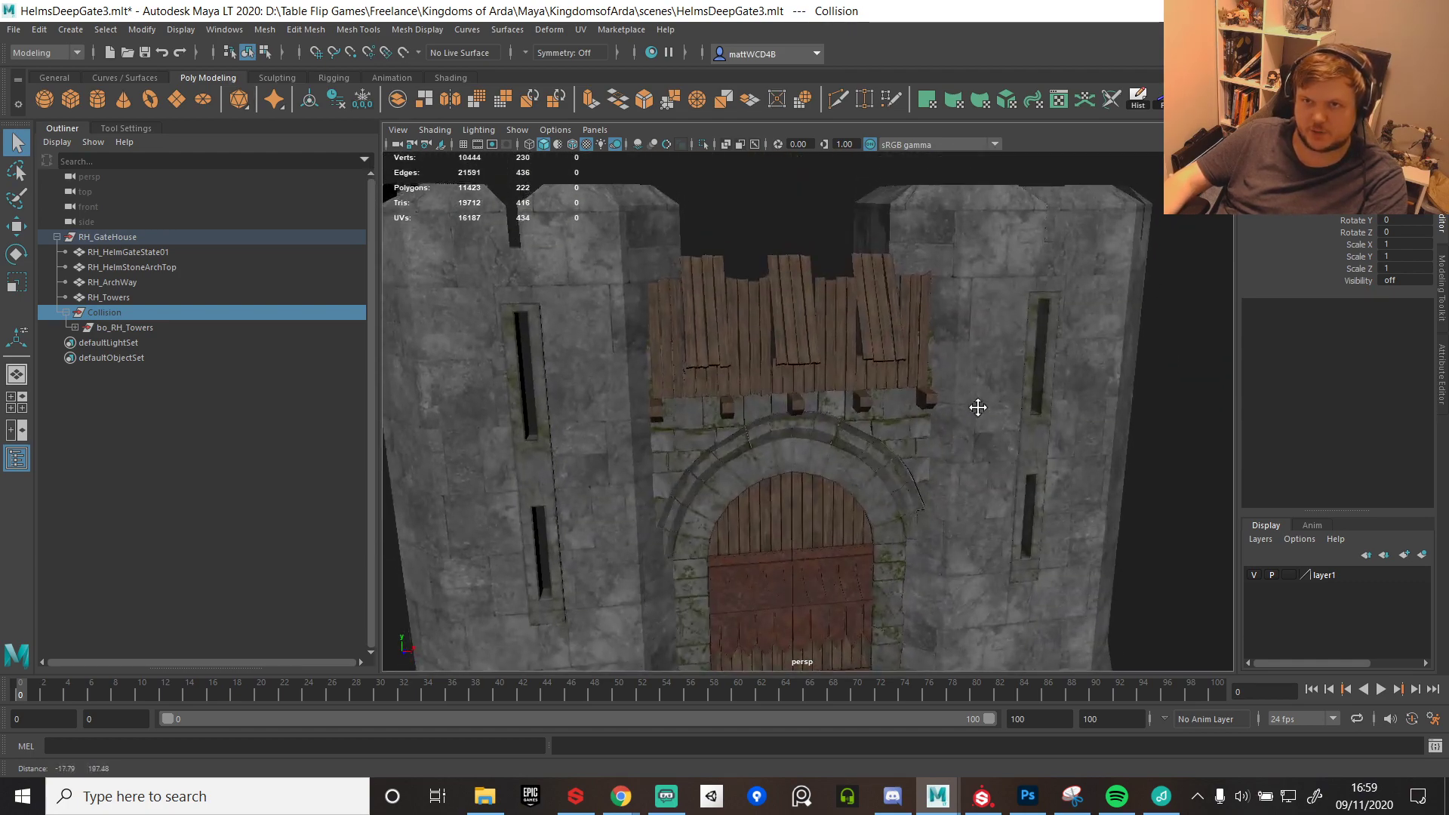
{"action": "scroll", "coordinate": [977, 407], "scroll_direction": "up", "scroll_amount": 1}
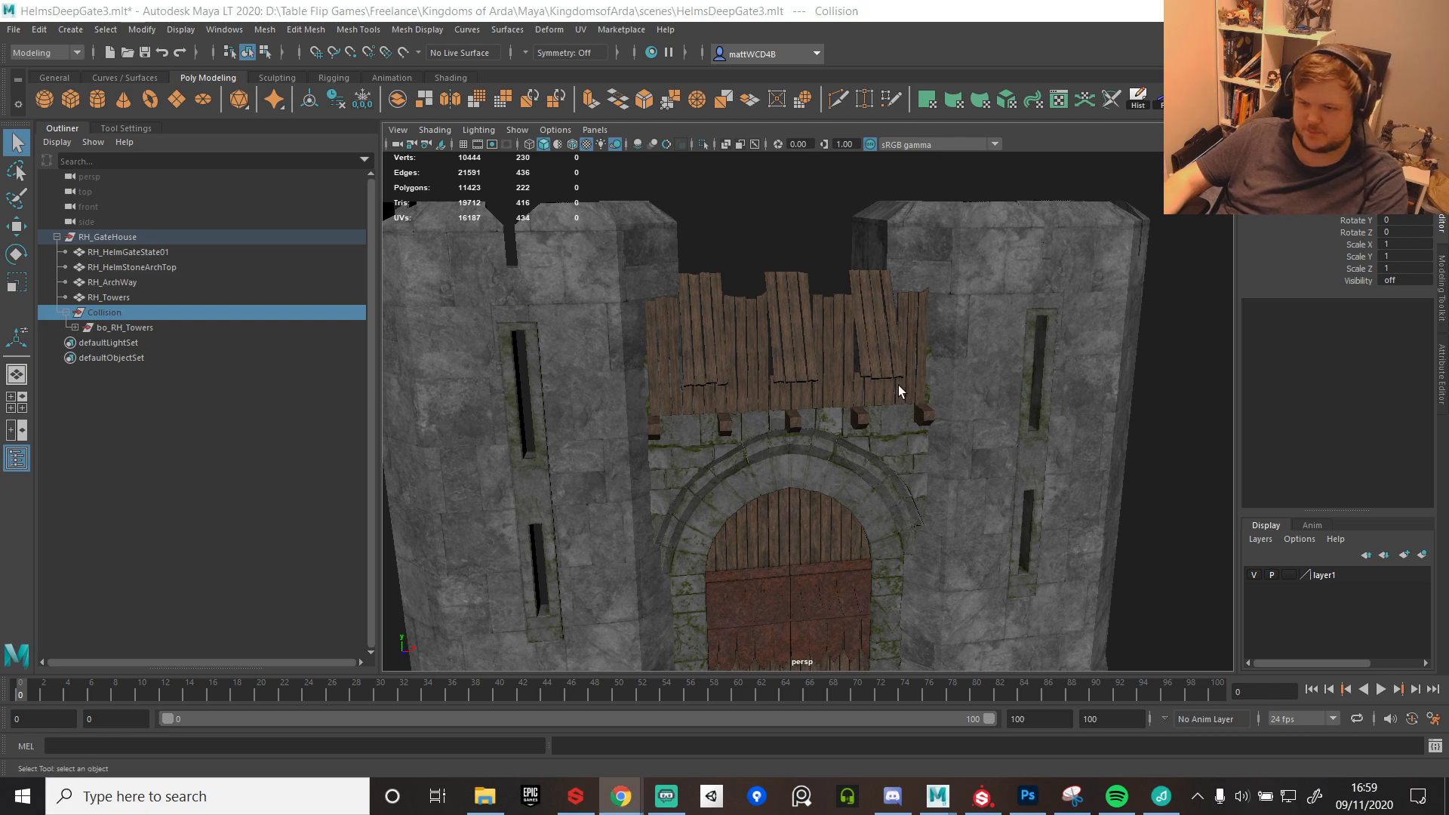
{"action": "middle_click_drag", "start_coordinate": [1000, 374], "coordinate": [1037, 274], "text": "alt"}
{"action": "middle_click_drag", "start_coordinate": [1034, 459], "coordinate": [1031, 369], "text": "alt"}
{"action": "left_click_drag", "start_coordinate": [1031, 369], "coordinate": [976, 270], "text": "alt"}
{"action": "scroll", "coordinate": [977, 405], "scroll_direction": "up", "scroll_amount": 4}
{"action": "middle_click_drag", "start_coordinate": [976, 269], "coordinate": [965, 480], "text": "alt"}
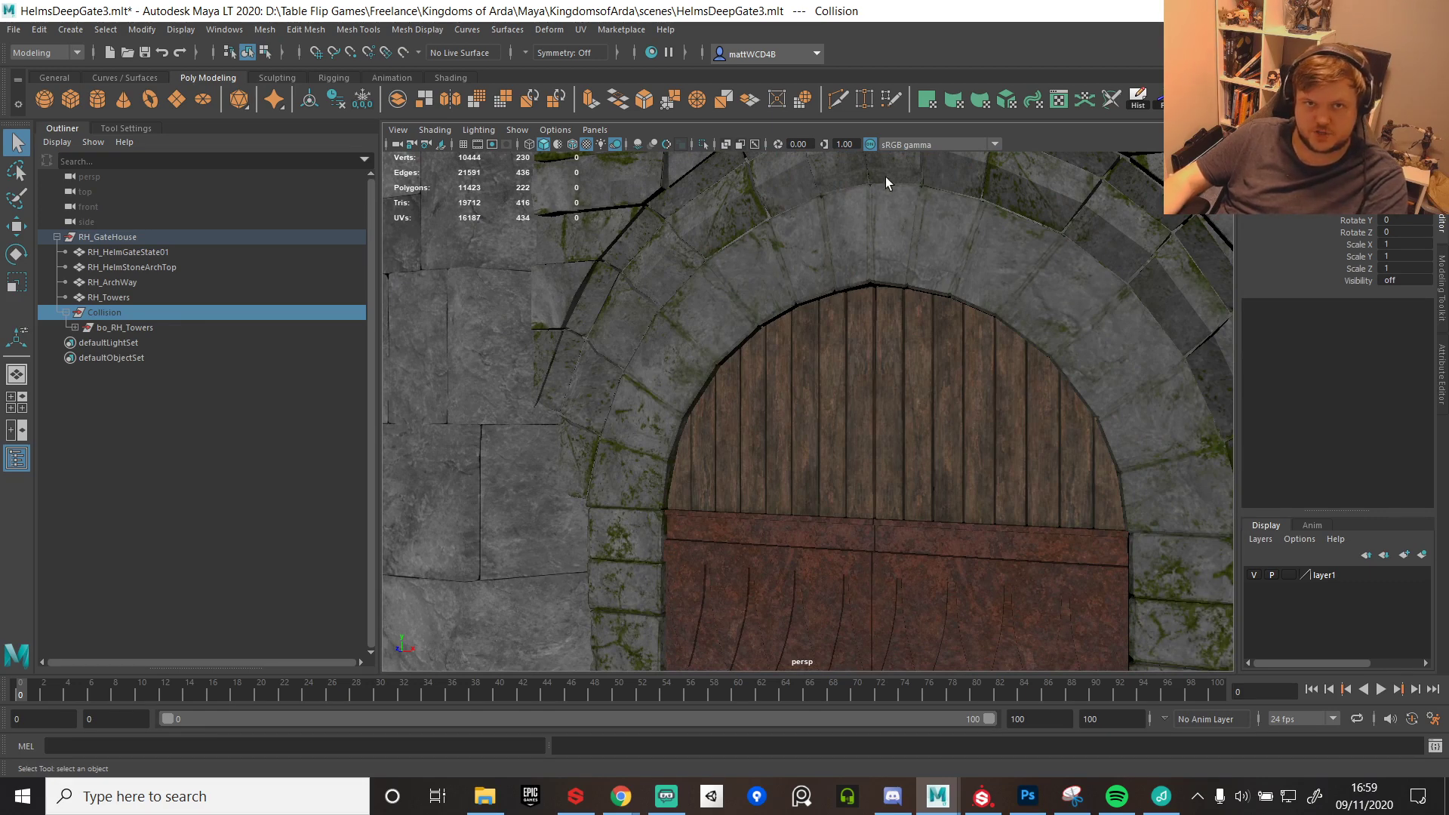
- Inspect the stone arch and the wooden planks above it, including the underside of the support beams
{"action": "scroll", "coordinate": [645, 322], "scroll_direction": "down", "scroll_amount": 4}
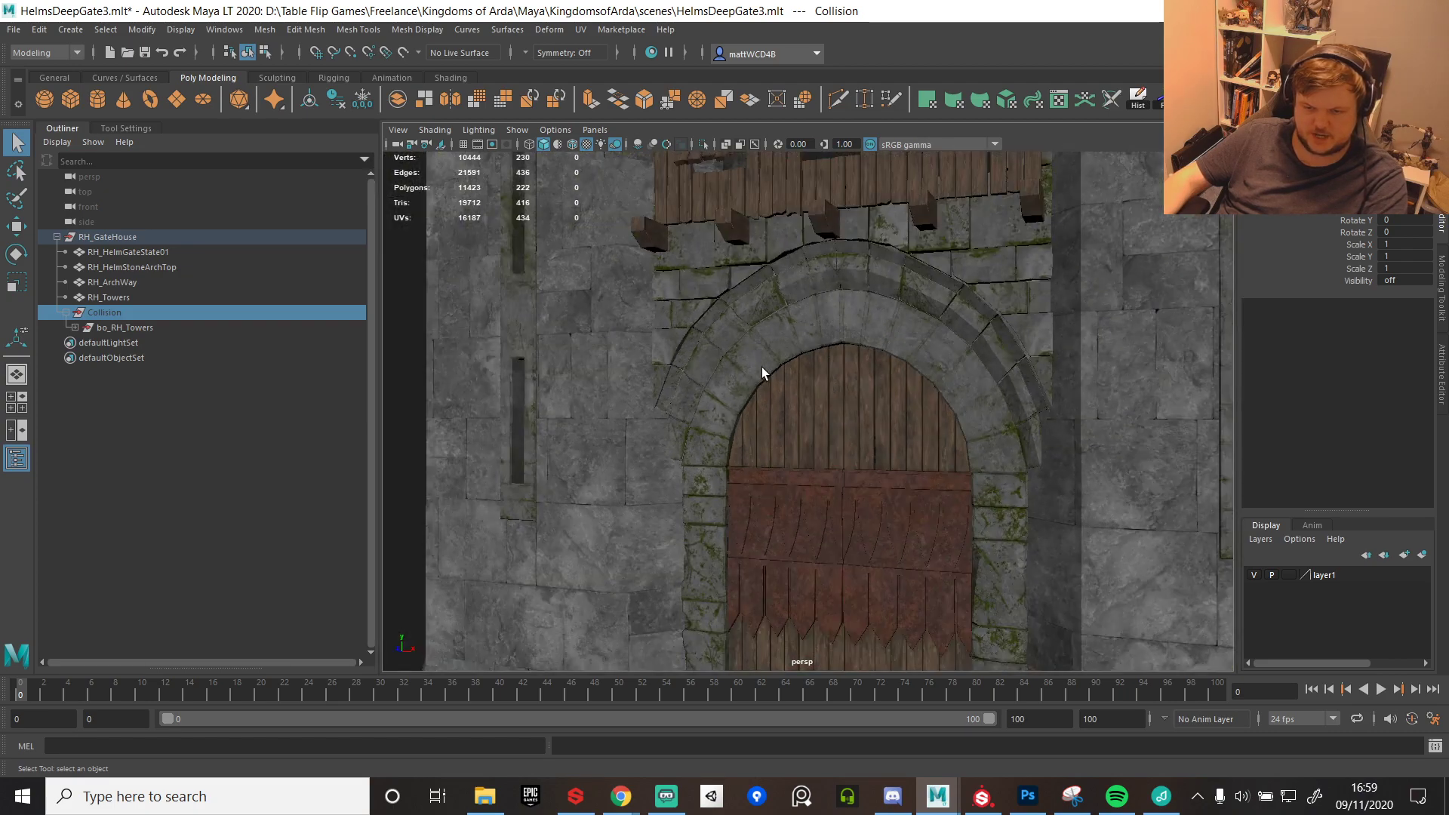
{"action": "left_click_drag", "start_coordinate": [763, 367], "coordinate": [790, 360], "text": "alt"}
{"action": "scroll", "coordinate": [789, 360], "scroll_direction": "down", "scroll_amount": 1}
{"action": "left_click_drag", "start_coordinate": [810, 307], "coordinate": [852, 458], "text": "alt"}
{"action": "middle_click_drag", "start_coordinate": [852, 458], "coordinate": [863, 388], "text": "alt"}
{"action": "scroll", "coordinate": [864, 388], "scroll_direction": "up", "scroll_amount": 4}
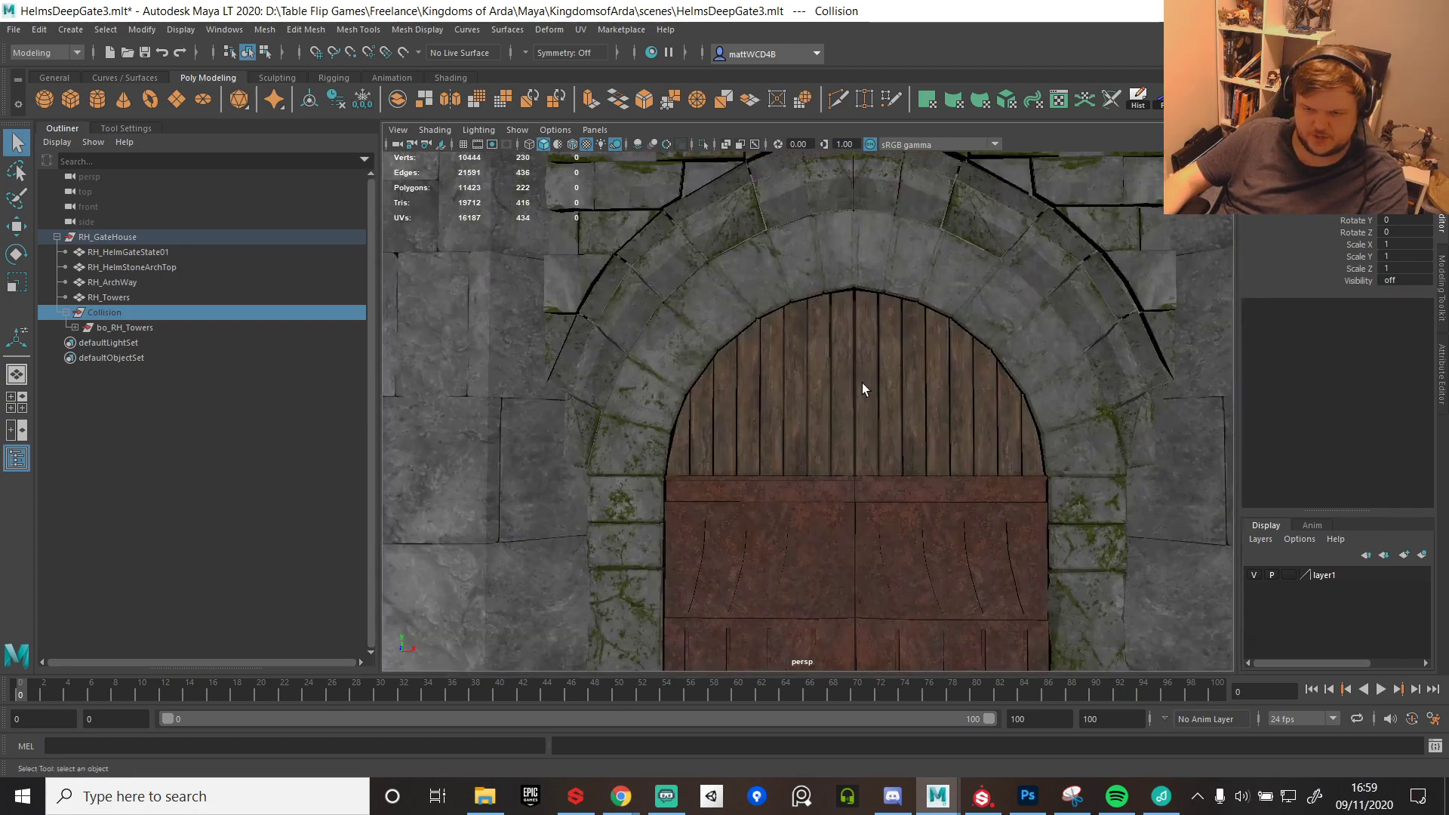
{"action": "left_click_drag", "start_coordinate": [864, 388], "coordinate": [834, 347], "text": "alt"}
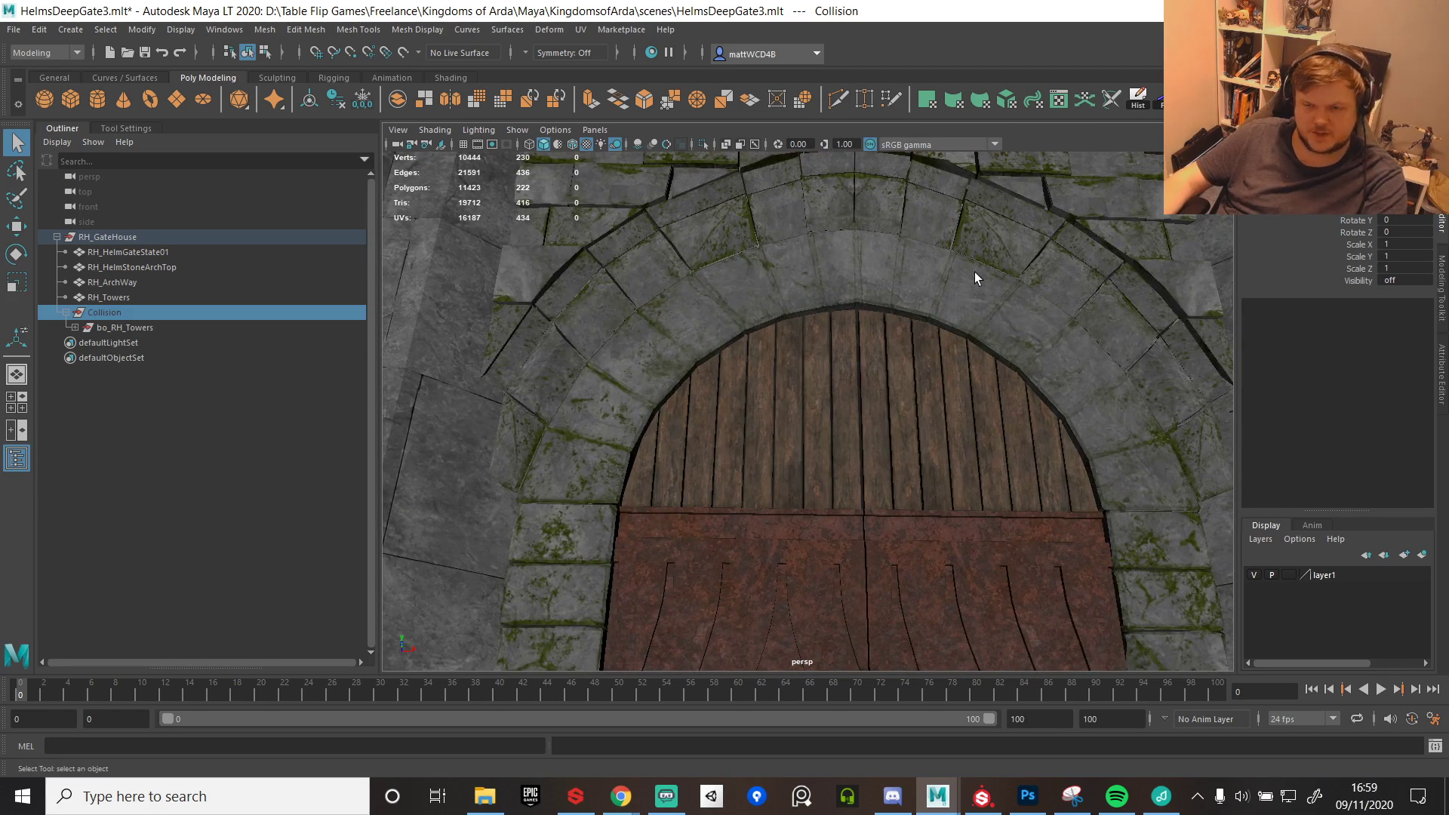
{"action": "left_click_drag", "start_coordinate": [977, 271], "coordinate": [844, 192], "text": "alt"}
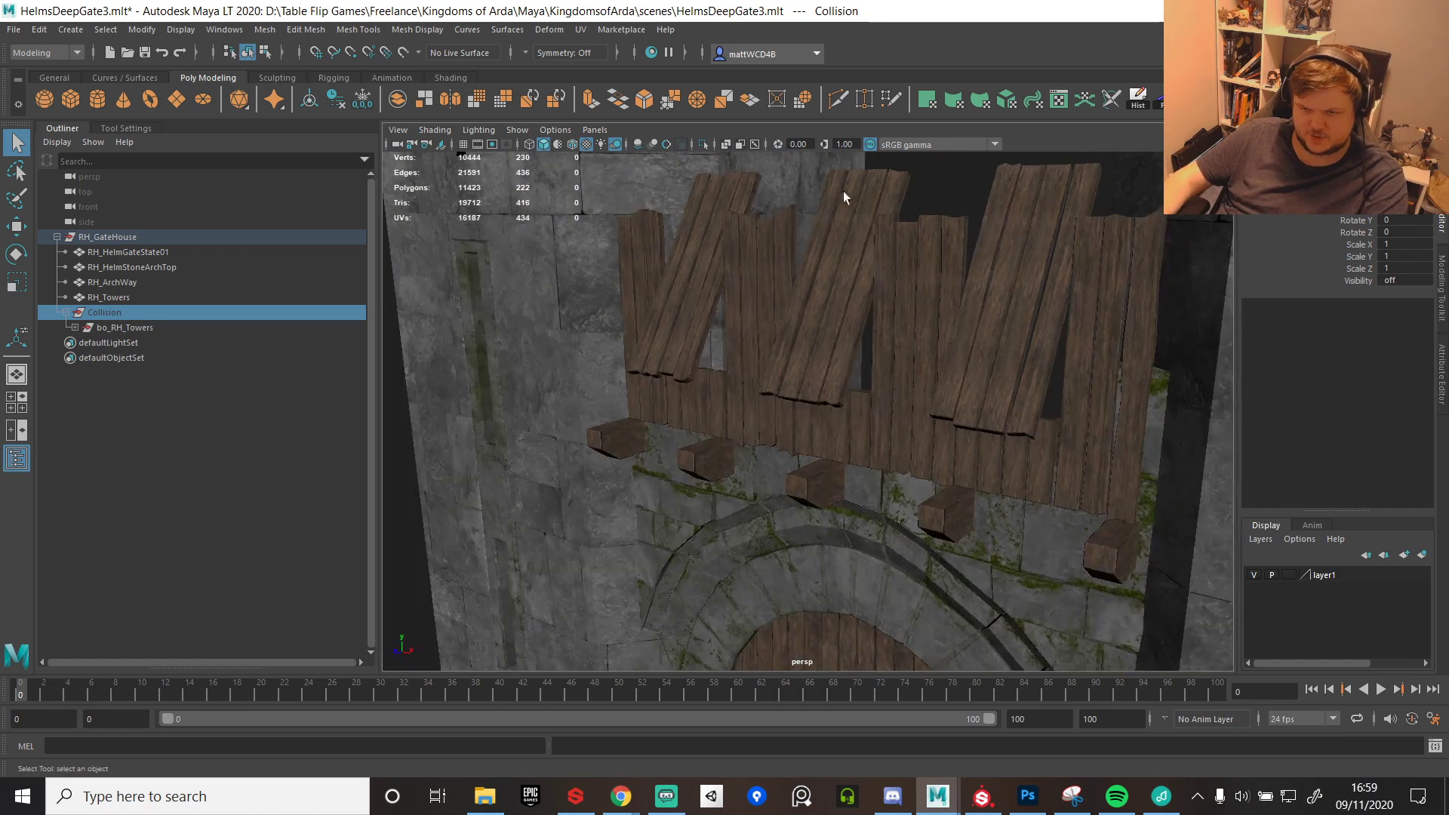
{"action": "left_click_drag", "start_coordinate": [962, 494], "coordinate": [980, 360], "text": "alt"}
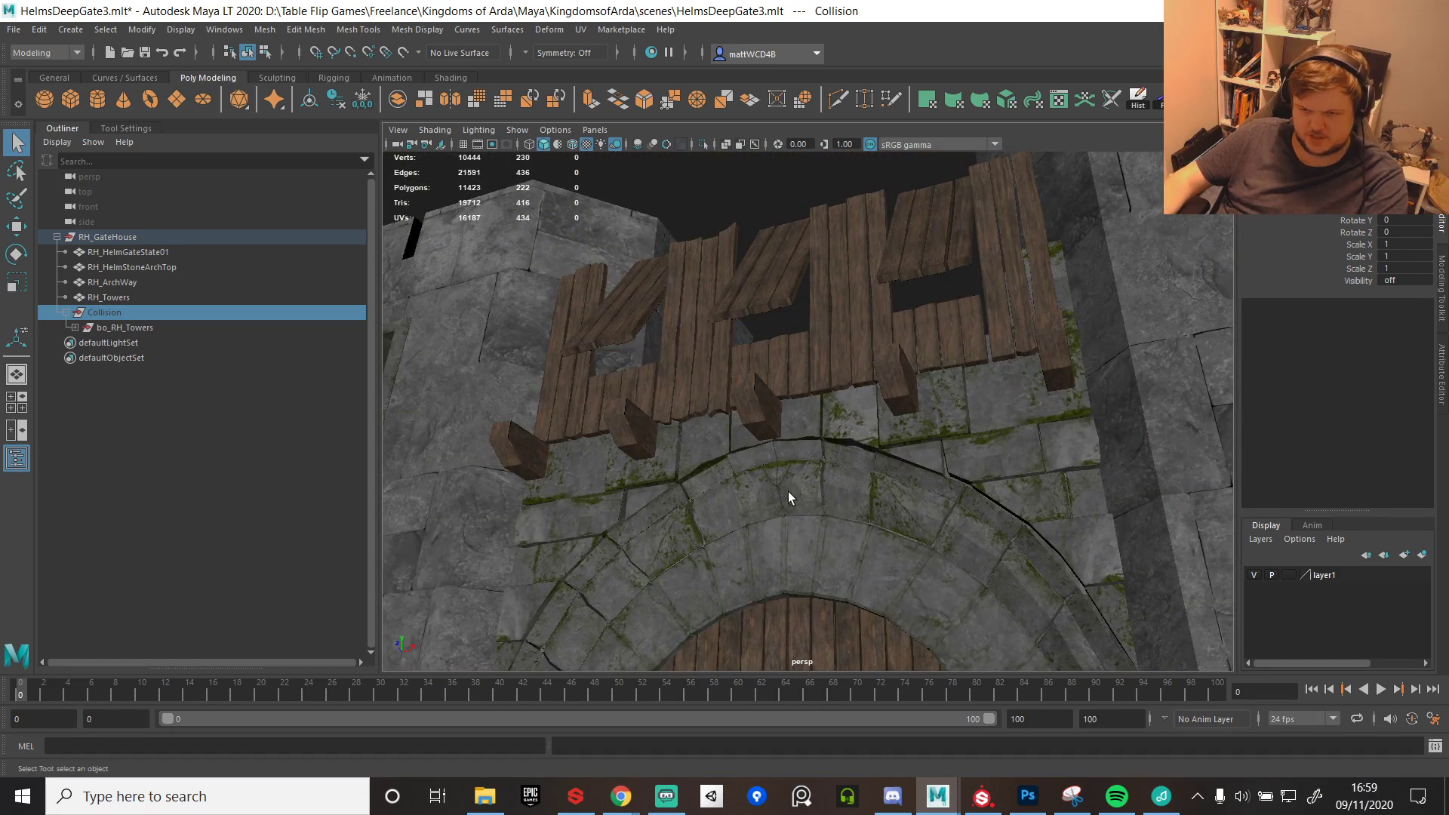
{"action": "middle_click_drag", "start_coordinate": [788, 492], "coordinate": [862, 342], "text": "alt"}
{"action": "left_click_drag", "start_coordinate": [863, 343], "coordinate": [740, 385], "text": "alt"}
- Check the mesh wireframes of RH_HelmStoneArchTop and RH_Towers, clear the selection and review the whole gate front
{"action": "left_click", "coordinate": [671, 301]}
{"action": "scroll", "coordinate": [828, 316], "scroll_direction": "down", "scroll_amount": 5}
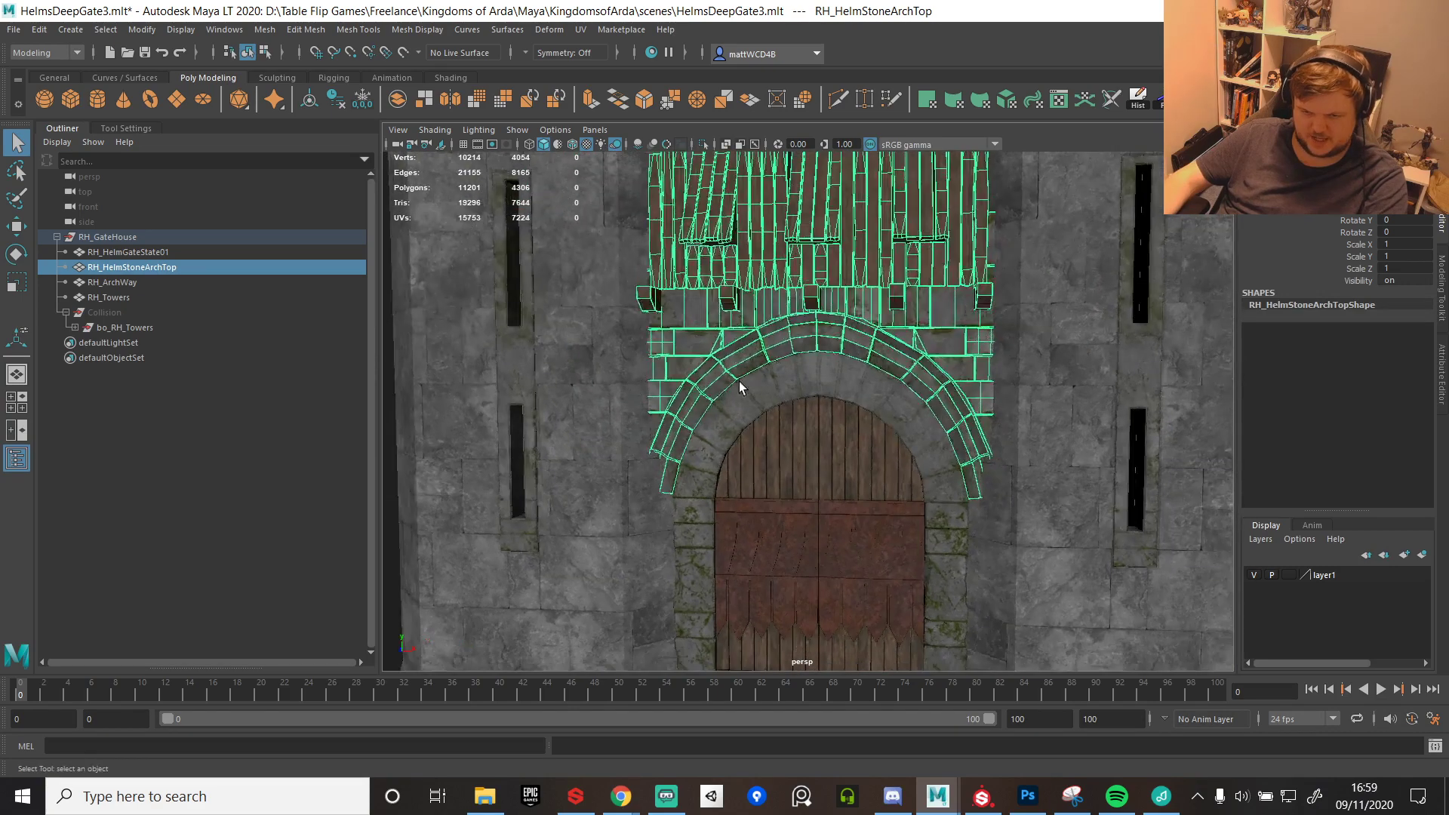
{"action": "middle_click_drag", "start_coordinate": [509, 368], "coordinate": [658, 364], "text": "alt"}
{"action": "left_click", "coordinate": [658, 364]}
{"action": "scroll", "coordinate": [679, 392], "scroll_direction": "up", "scroll_amount": 5}
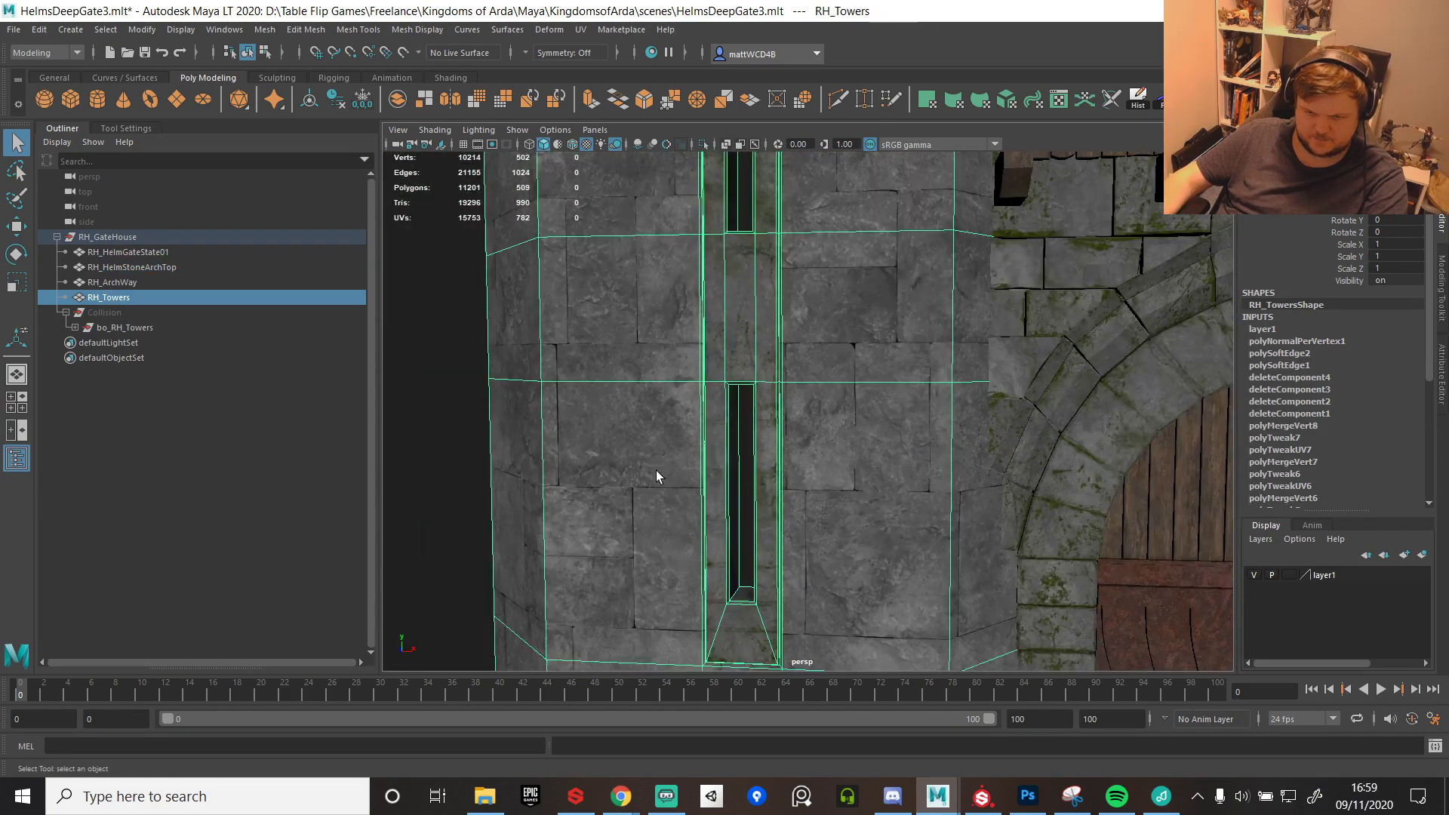
{"action": "left_click", "coordinate": [482, 449]}
{"action": "left_click_drag", "start_coordinate": [482, 449], "coordinate": [935, 337], "text": "alt"}
{"action": "scroll", "coordinate": [951, 337], "scroll_direction": "up", "scroll_amount": 5}
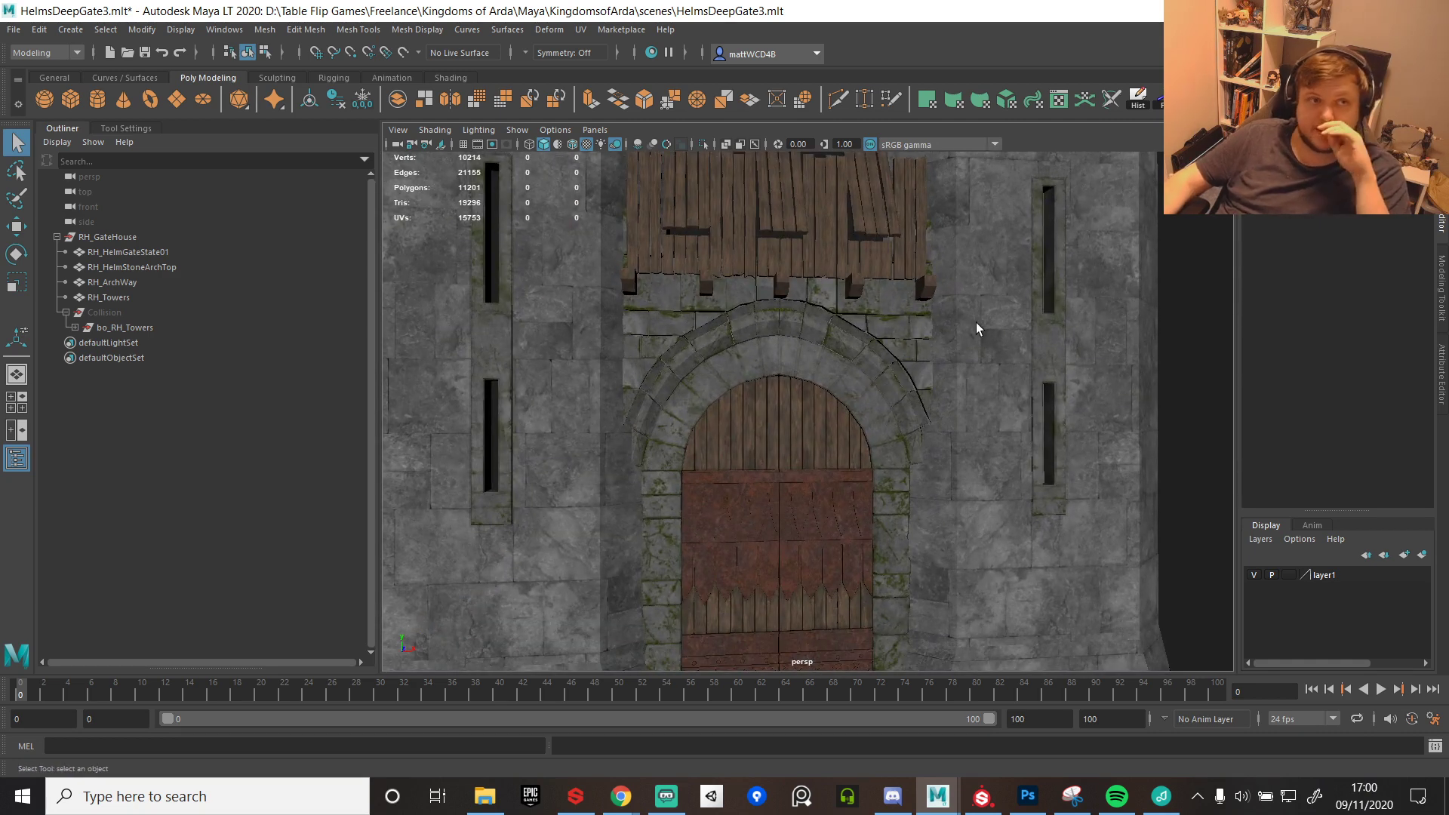
{"action": "scroll", "coordinate": [899, 352], "scroll_direction": "down", "scroll_amount": 5}
{"action": "left_click_drag", "start_coordinate": [867, 404], "coordinate": [921, 407], "text": "alt"}
- Switch to Photoshop, close the open stone texture documents and quit the program
{"action": "left_click", "coordinate": [1028, 796]}
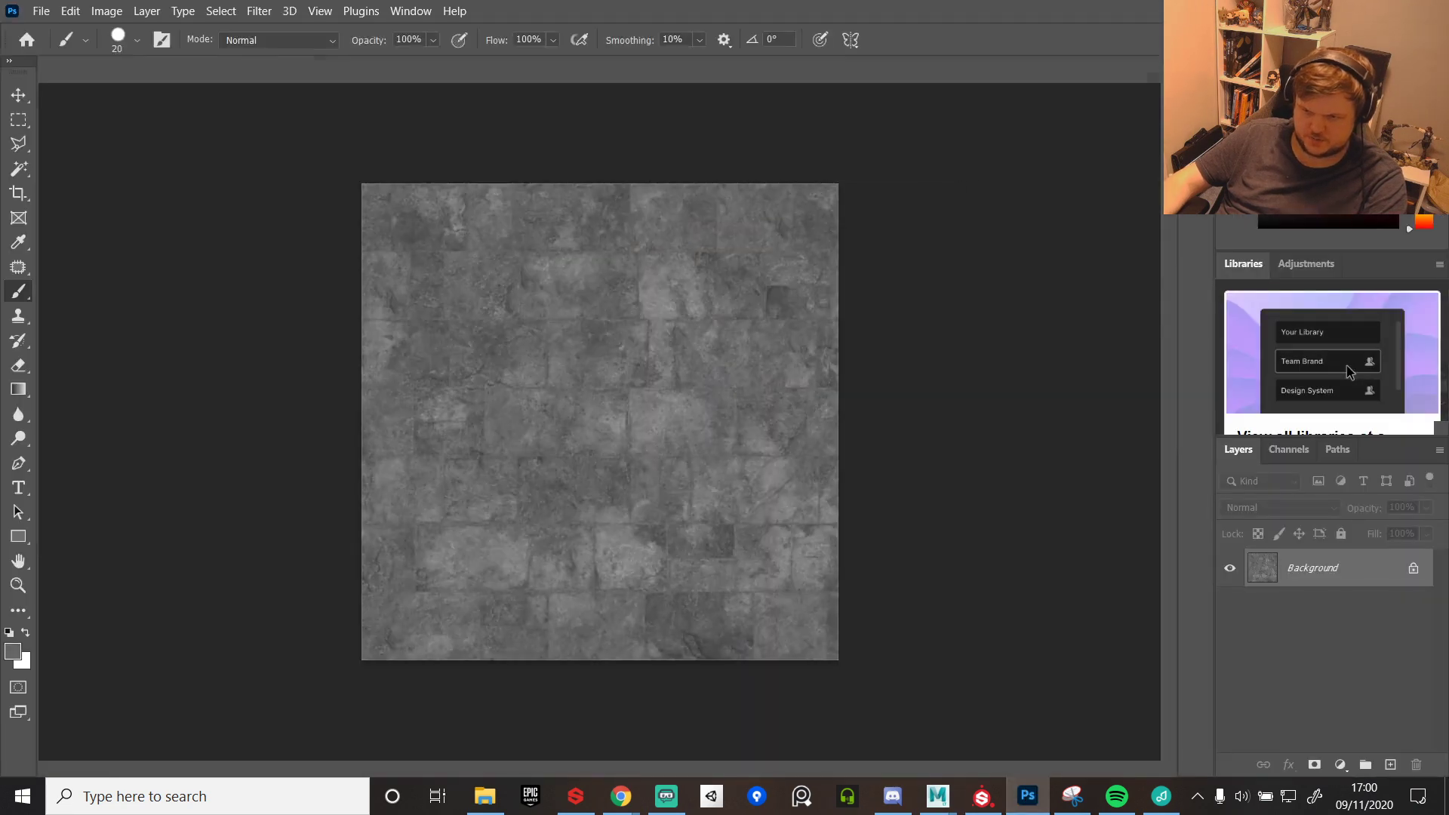
{"action": "key", "text": "ctrl+w"}
{"action": "left_click", "coordinate": [755, 314]}
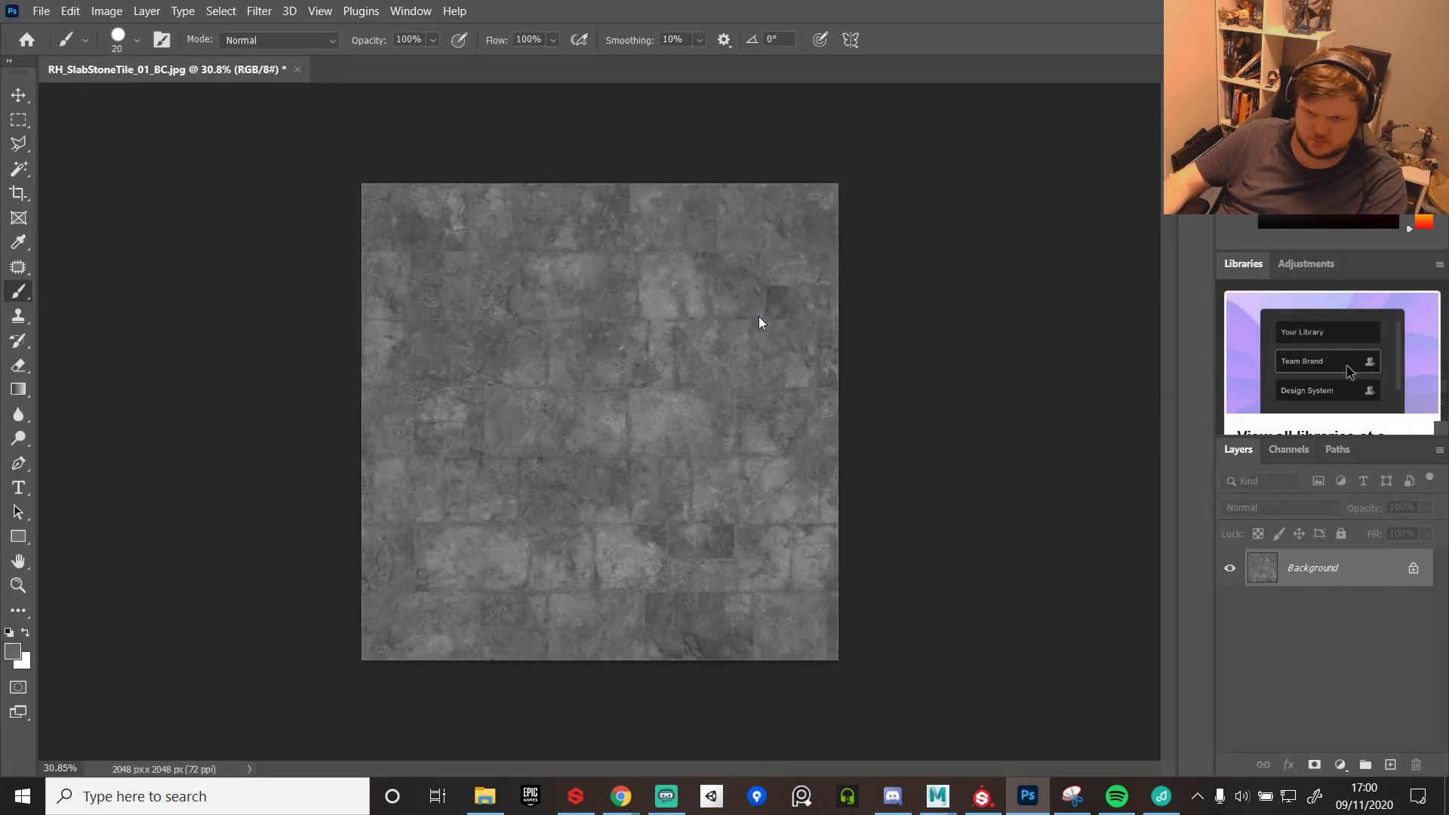
{"action": "right_click", "coordinate": [1064, 796]}
{"action": "left_click", "coordinate": [989, 756]}
{"action": "key", "text": "ctrl+q"}
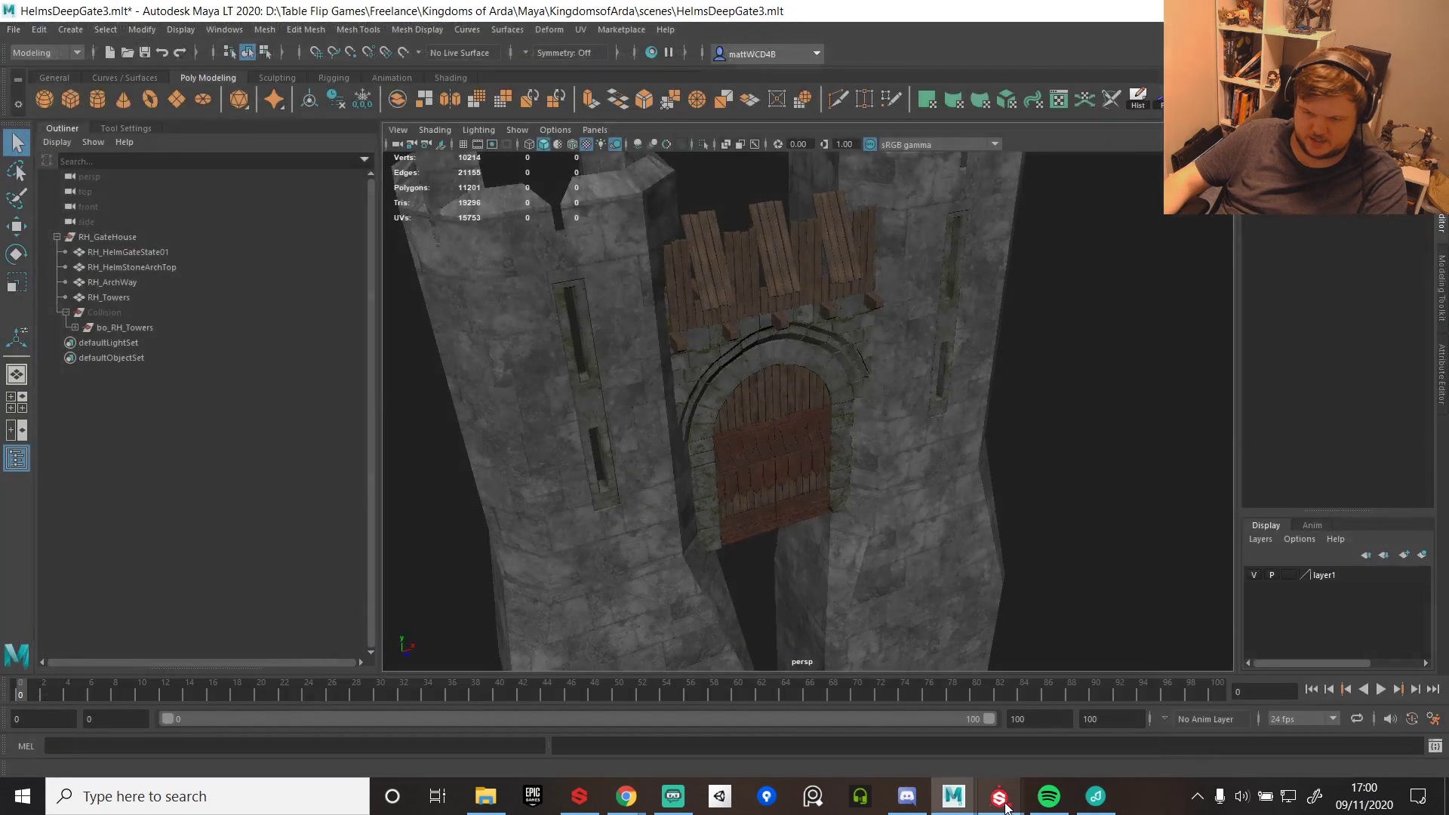
- Switch to Substance Painter and quit it, saving the changes to the RH_Archway project
{"action": "mouse_move", "coordinate": [1014, 797]}
{"action": "left_click", "coordinate": [1065, 724]}
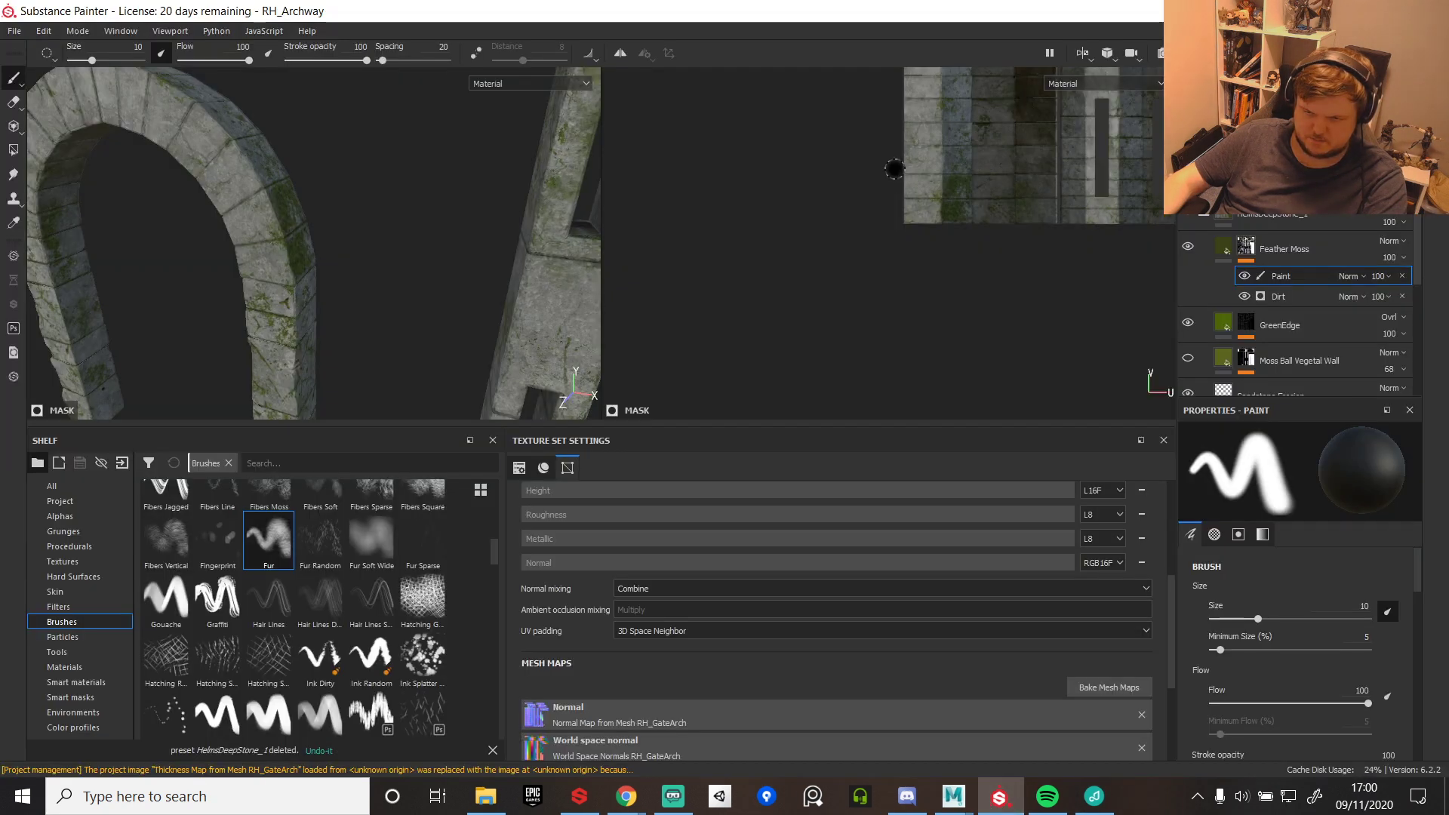
{"action": "key", "text": "ctrl+q"}
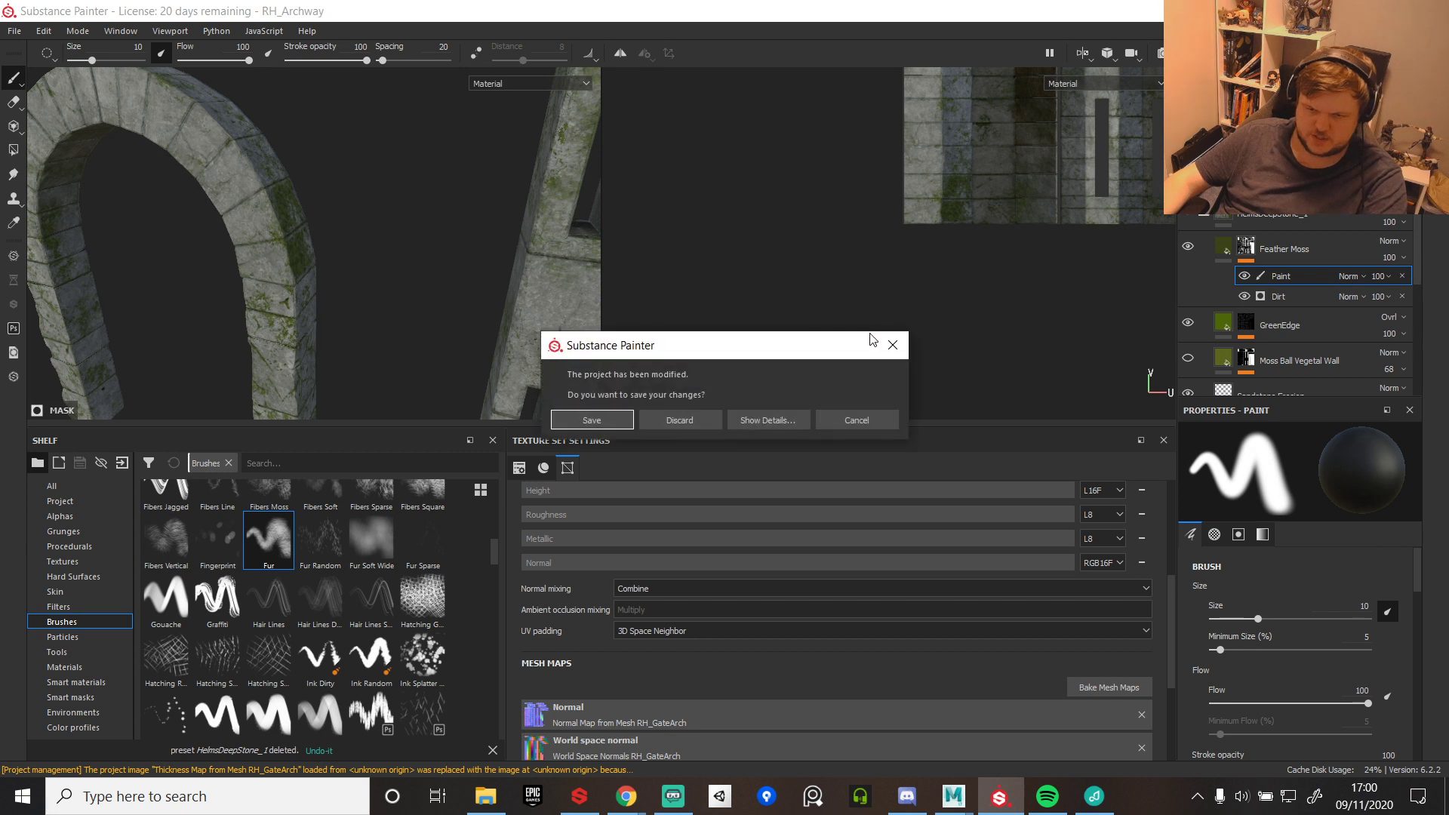
{"action": "left_click", "coordinate": [592, 421]}
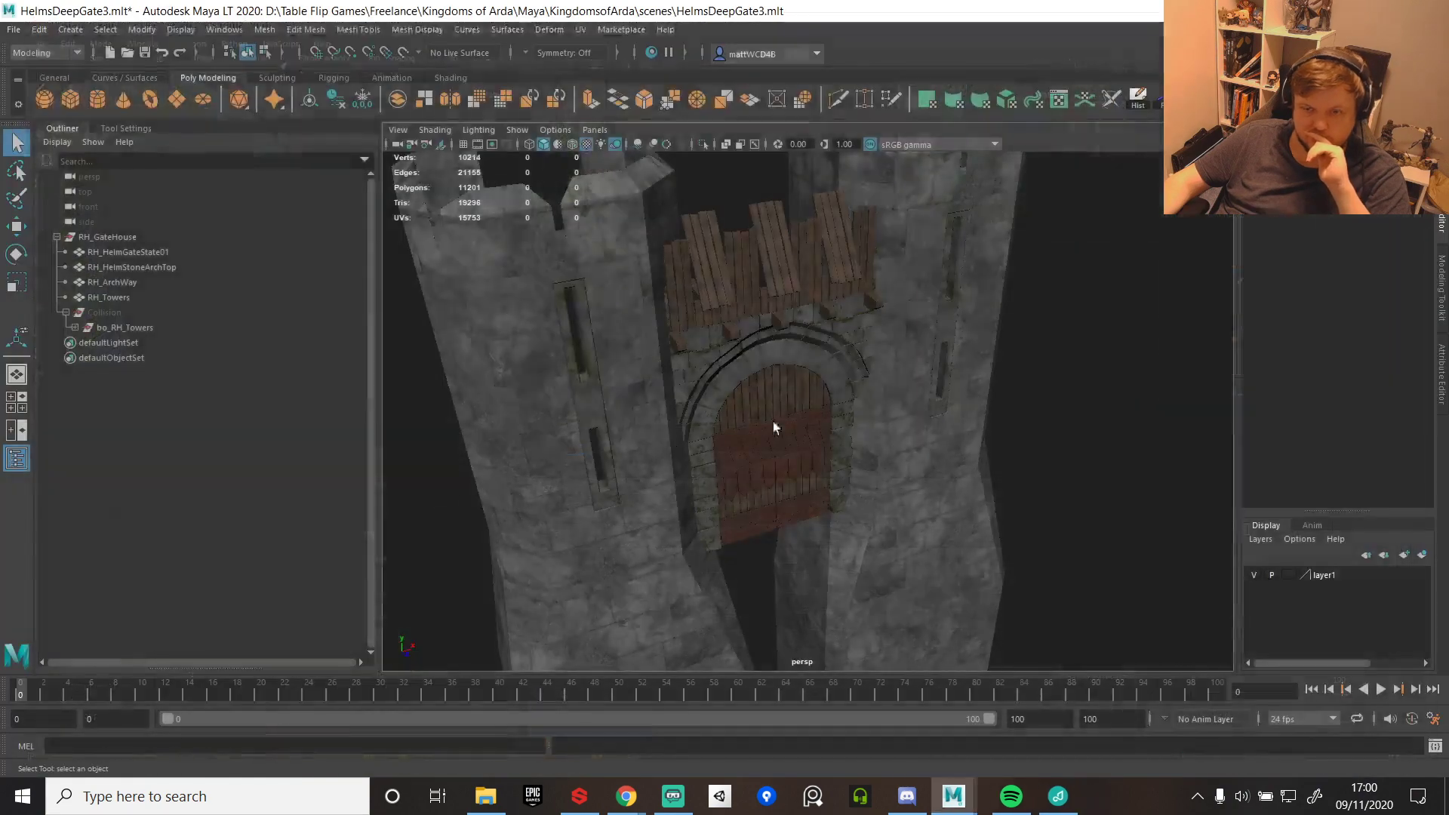
- Select RH_Towers in Maya and examine its wireframe around the gate and arrow slits
{"action": "left_click_drag", "start_coordinate": [919, 337], "coordinate": [623, 374], "text": "alt"}
{"action": "left_click", "coordinate": [623, 368]}
{"action": "middle_click_drag", "start_coordinate": [777, 418], "coordinate": [760, 527], "text": "alt"}
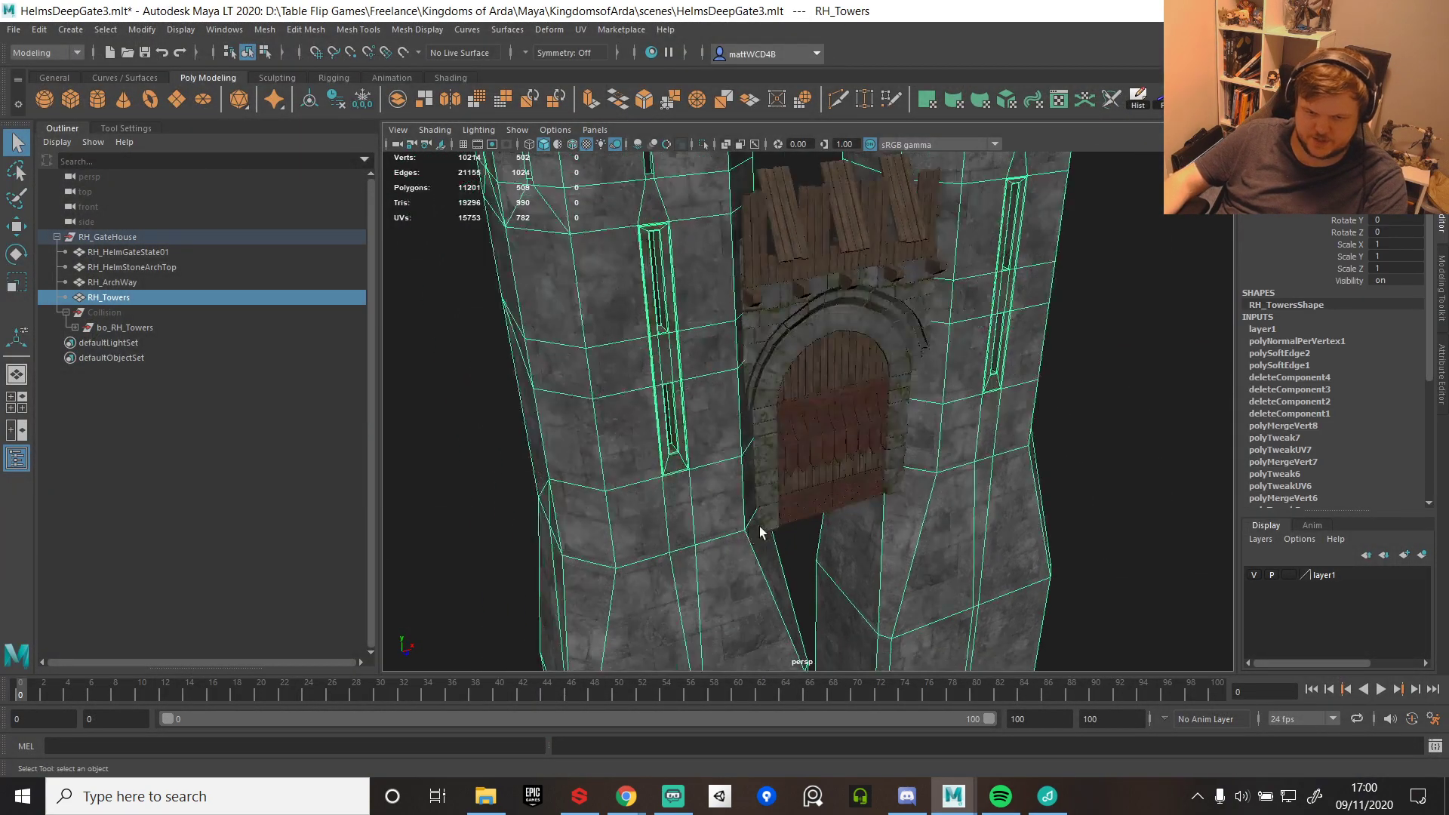
{"action": "right_click_drag", "start_coordinate": [759, 527], "coordinate": [1017, 393], "text": "alt"}
{"action": "left_click_drag", "start_coordinate": [1017, 392], "coordinate": [859, 357], "text": "alt"}
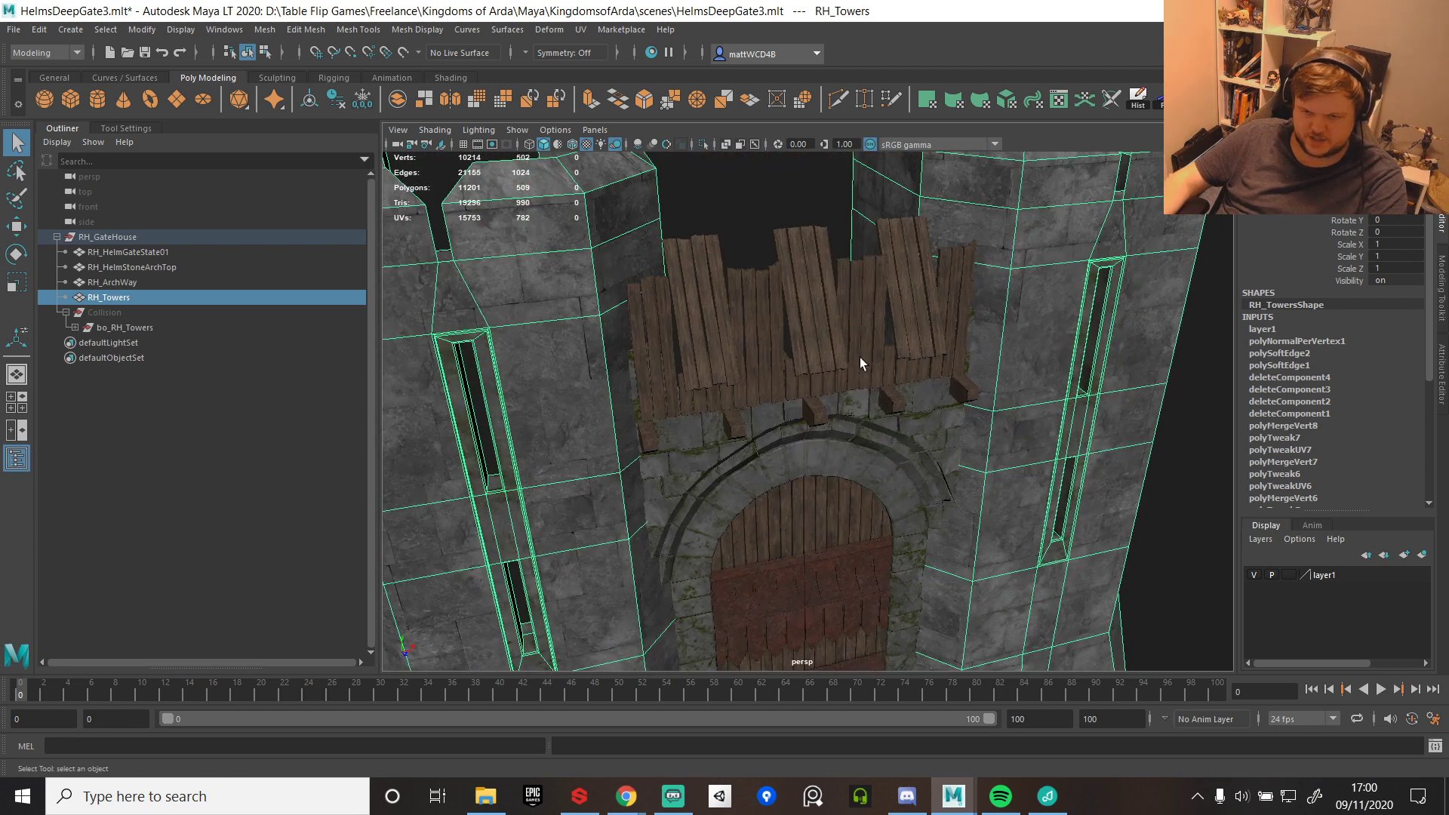
{"action": "left_click_drag", "start_coordinate": [883, 489], "coordinate": [835, 383], "text": "alt"}
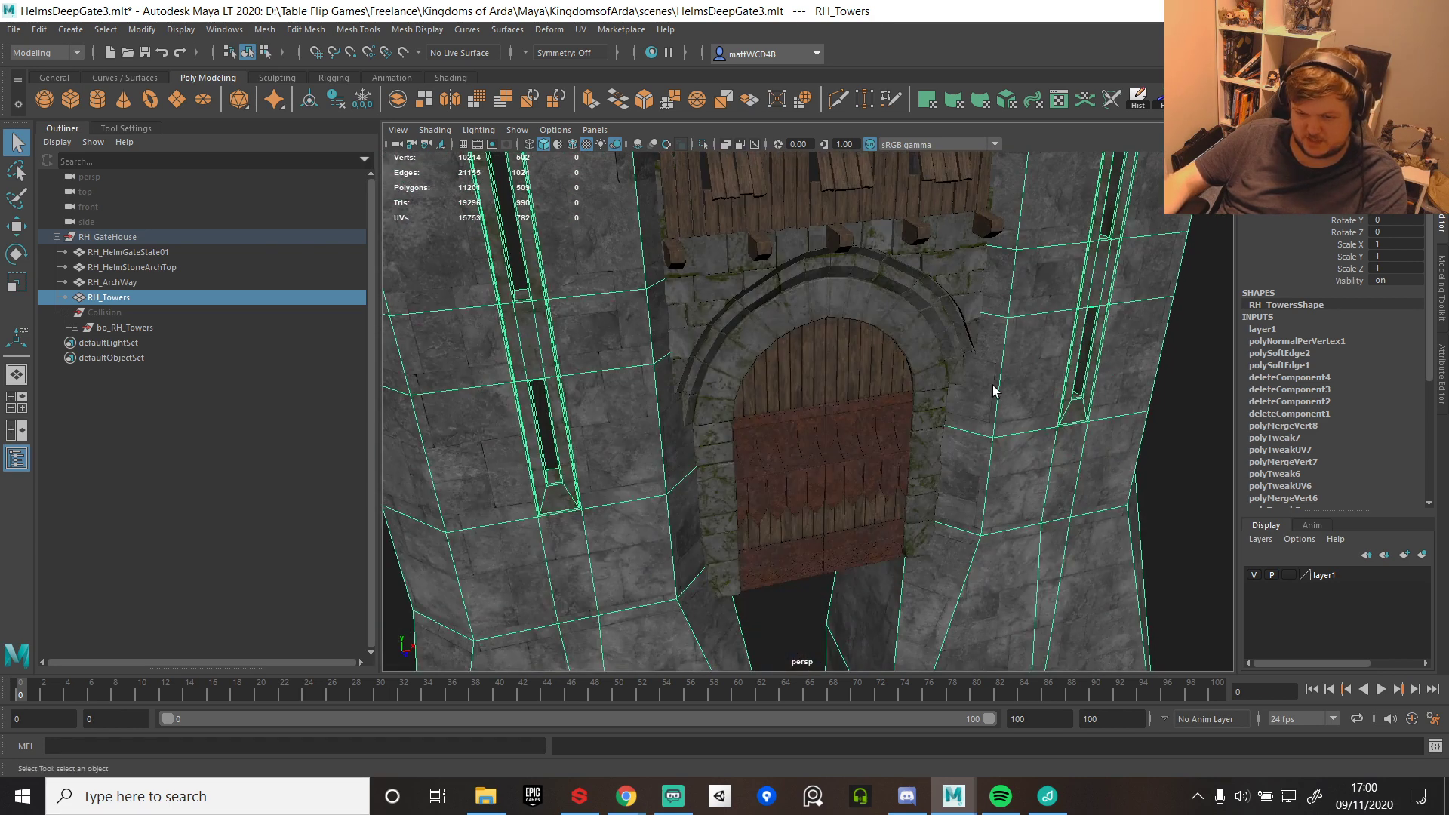
{"action": "left_click_drag", "start_coordinate": [991, 392], "coordinate": [948, 317], "text": "alt"}
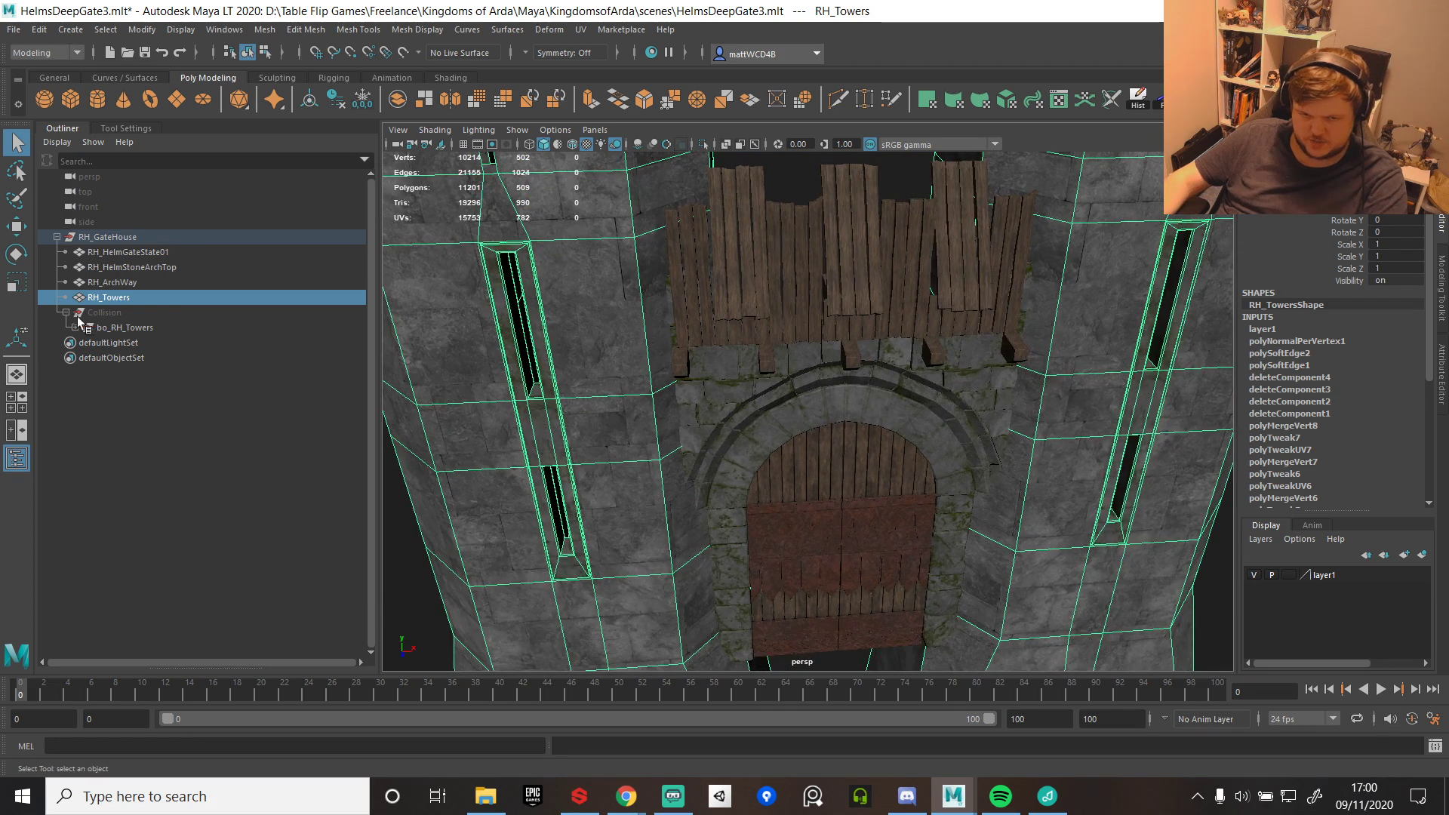
- Collapse the Collision group and open the HelmsDeepGate2.mlt scene, saving the changes to HelmsDeepGate3.mlt
{"action": "left_click", "coordinate": [66, 312]}
{"action": "left_click", "coordinate": [14, 30]}
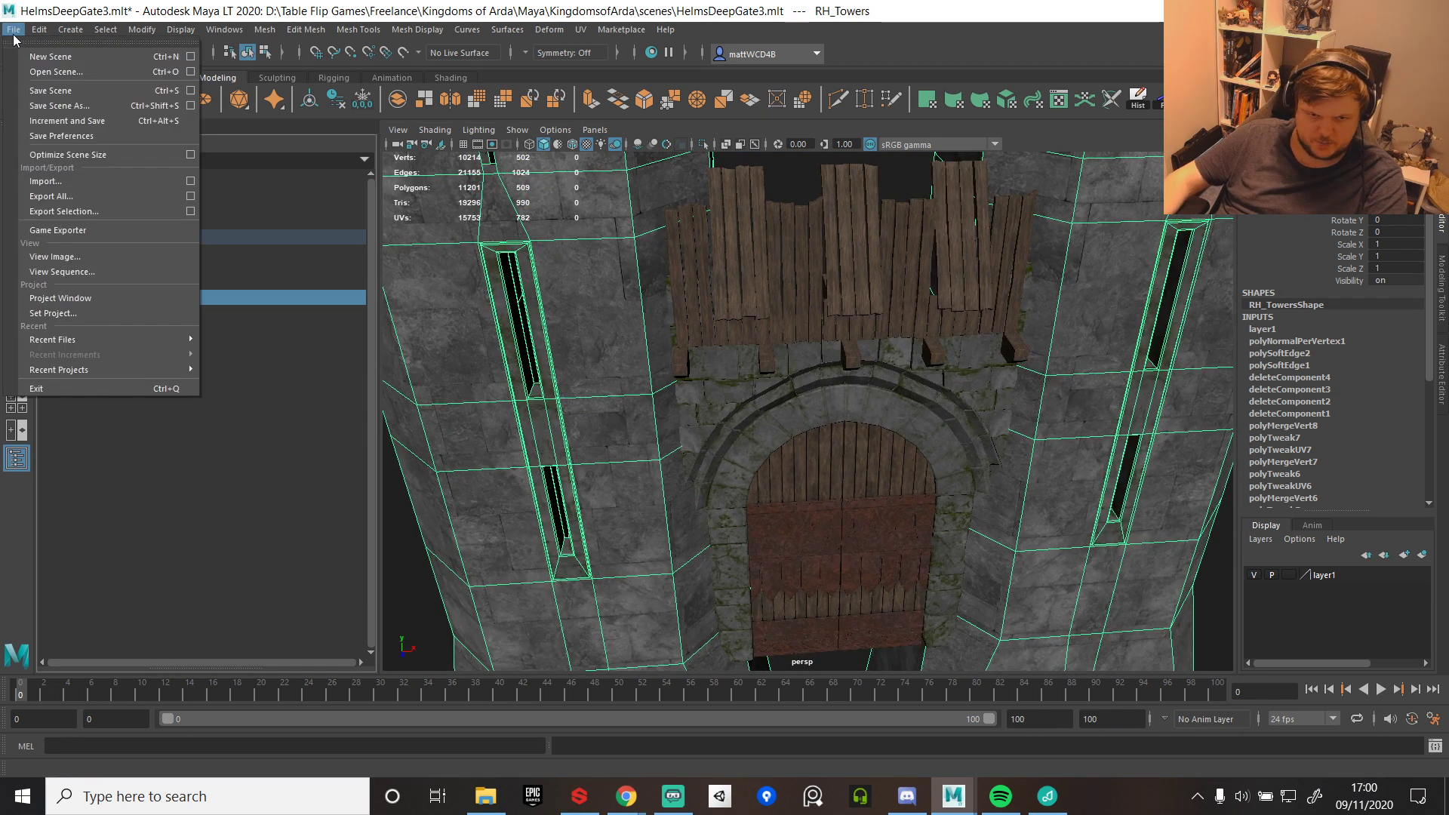
{"action": "left_click", "coordinate": [49, 72]}
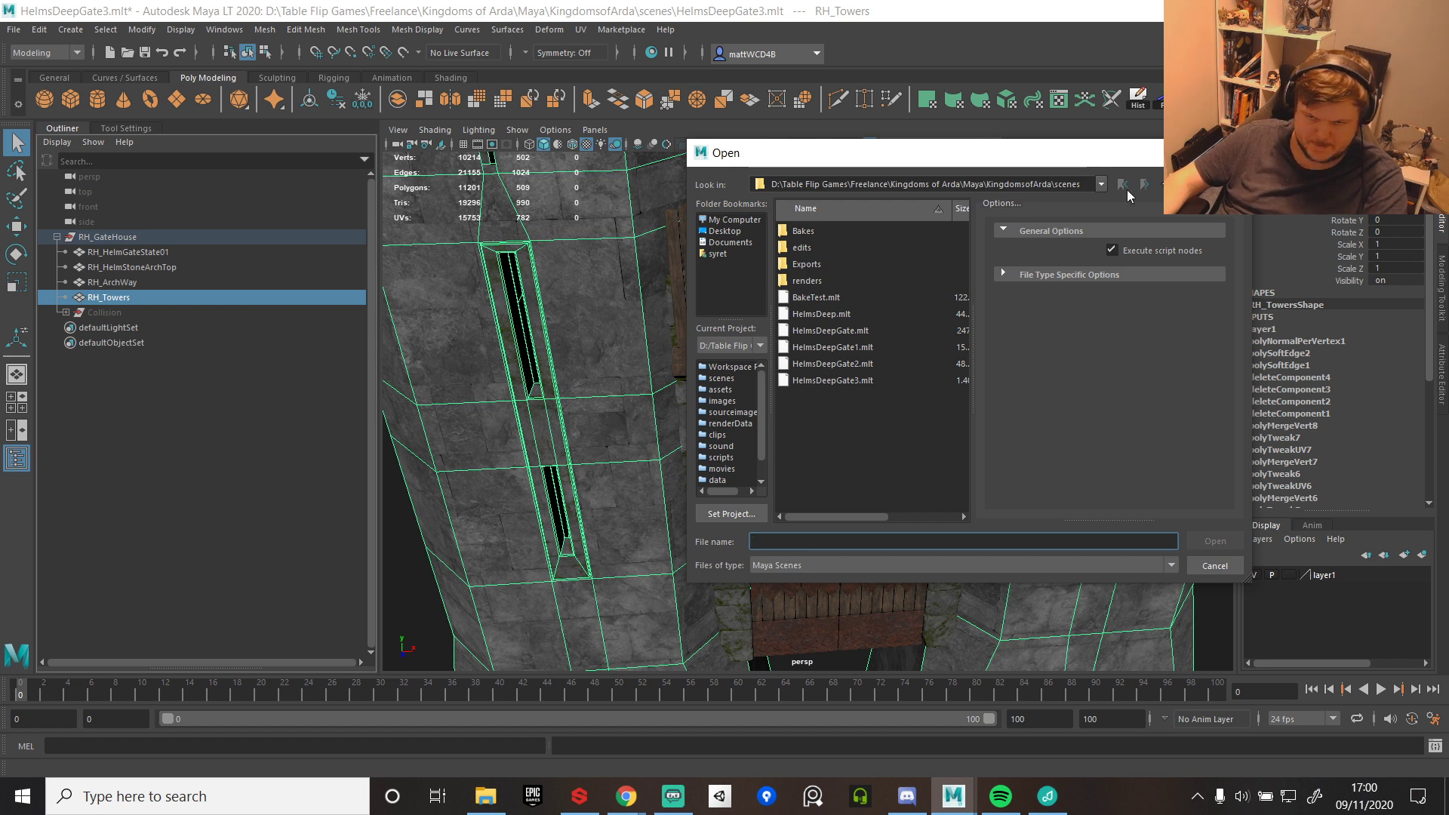
{"action": "left_click", "coordinate": [821, 367]}
{"action": "double_click", "coordinate": [820, 369]}
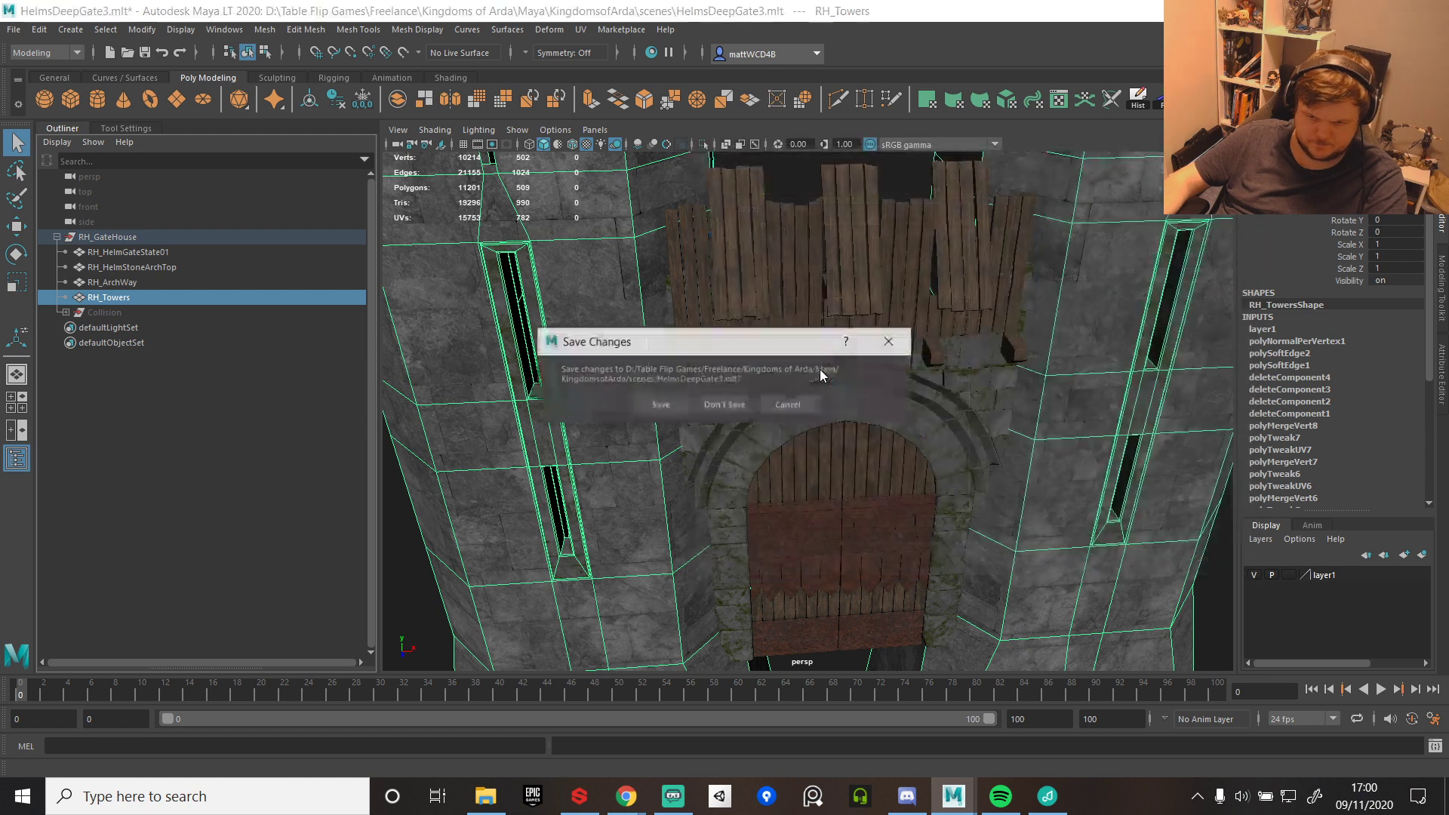
{"action": "left_click", "coordinate": [671, 405]}
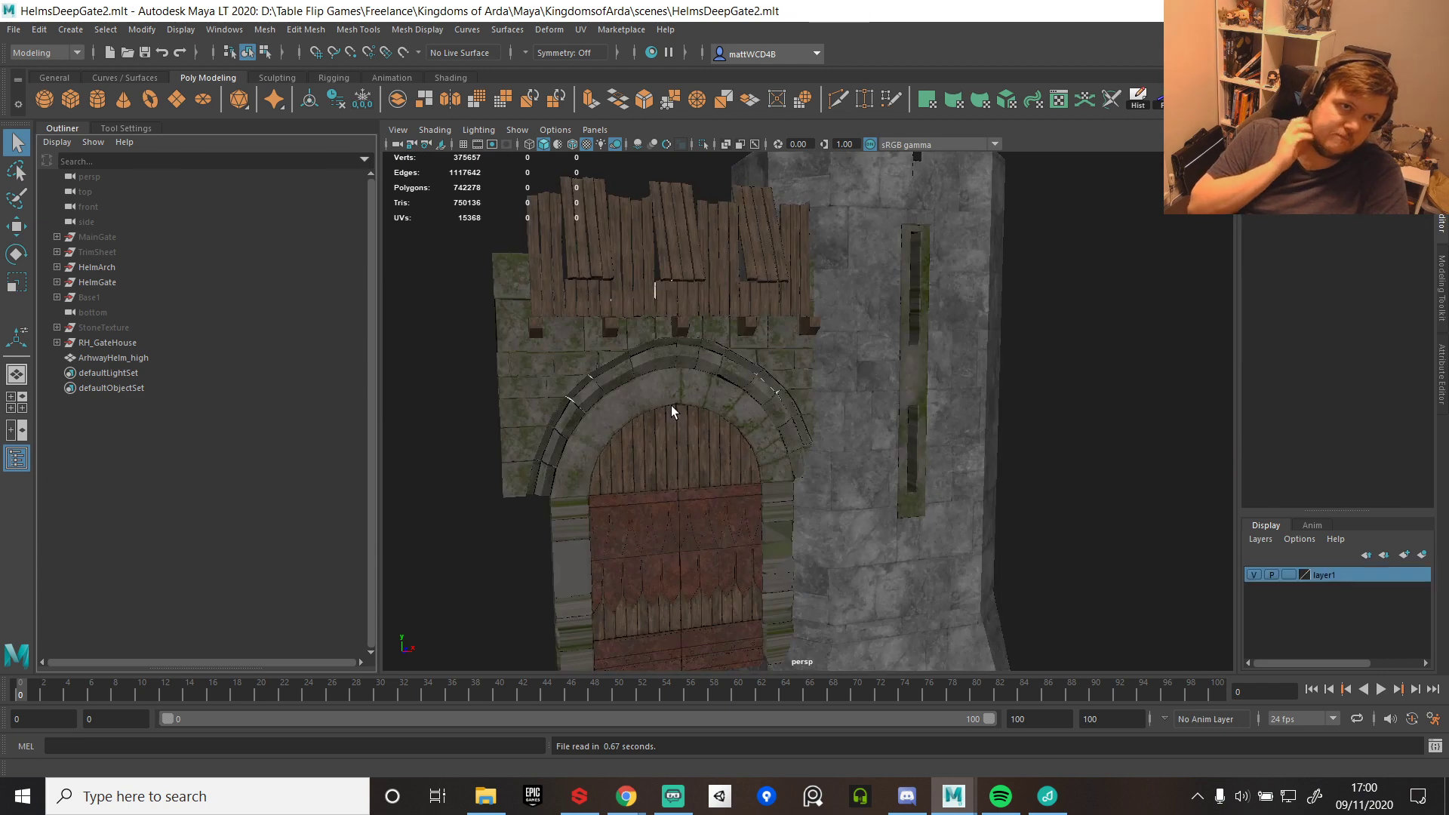
- Inspect the stone arch up close and check the contents of the HelmGate group
{"action": "scroll", "coordinate": [803, 492], "scroll_direction": "up", "scroll_amount": 5}
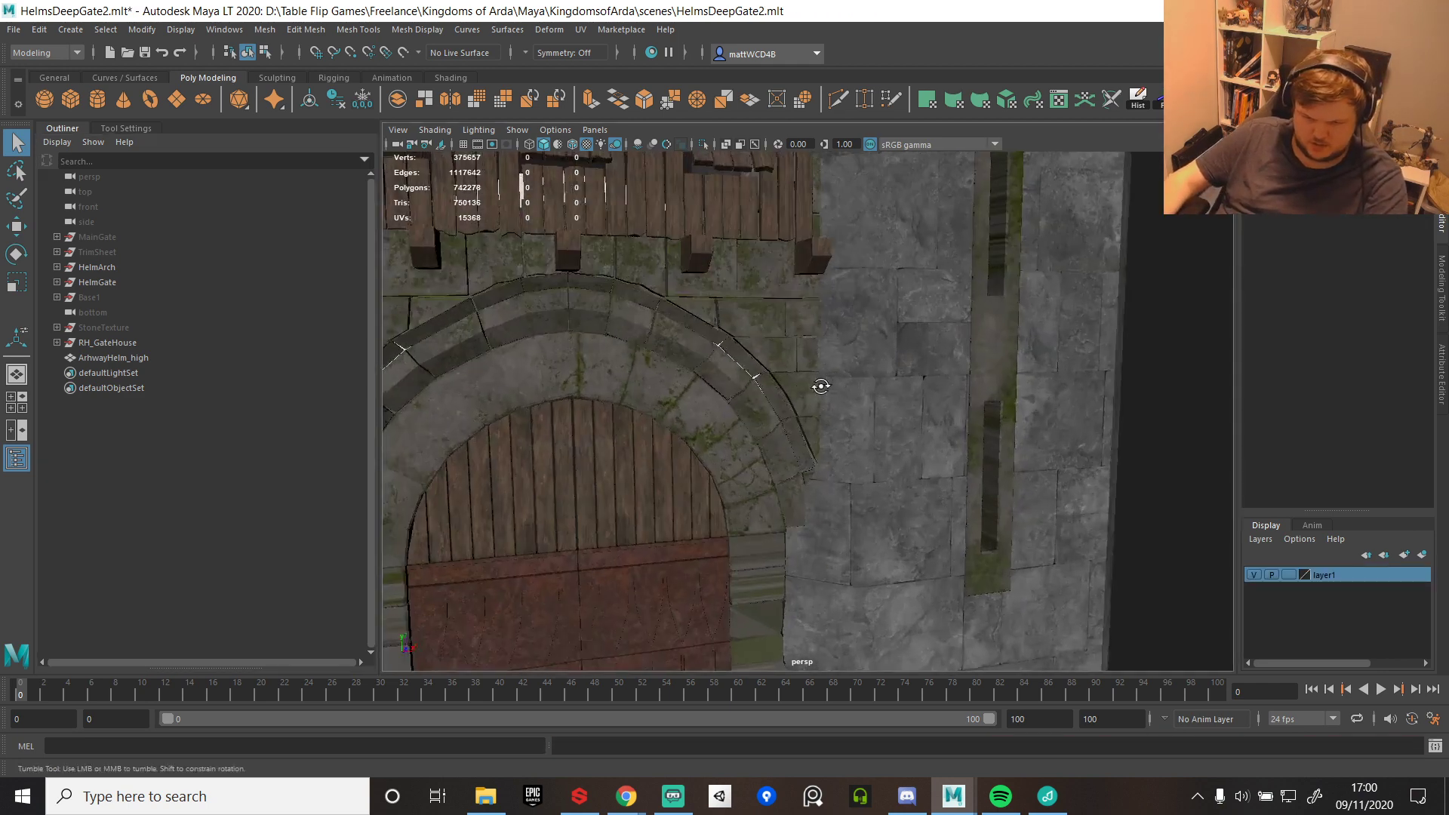
{"action": "left_click_drag", "start_coordinate": [818, 385], "coordinate": [798, 330], "text": "alt"}
{"action": "middle_click_drag", "start_coordinate": [799, 330], "coordinate": [848, 378], "text": "alt"}
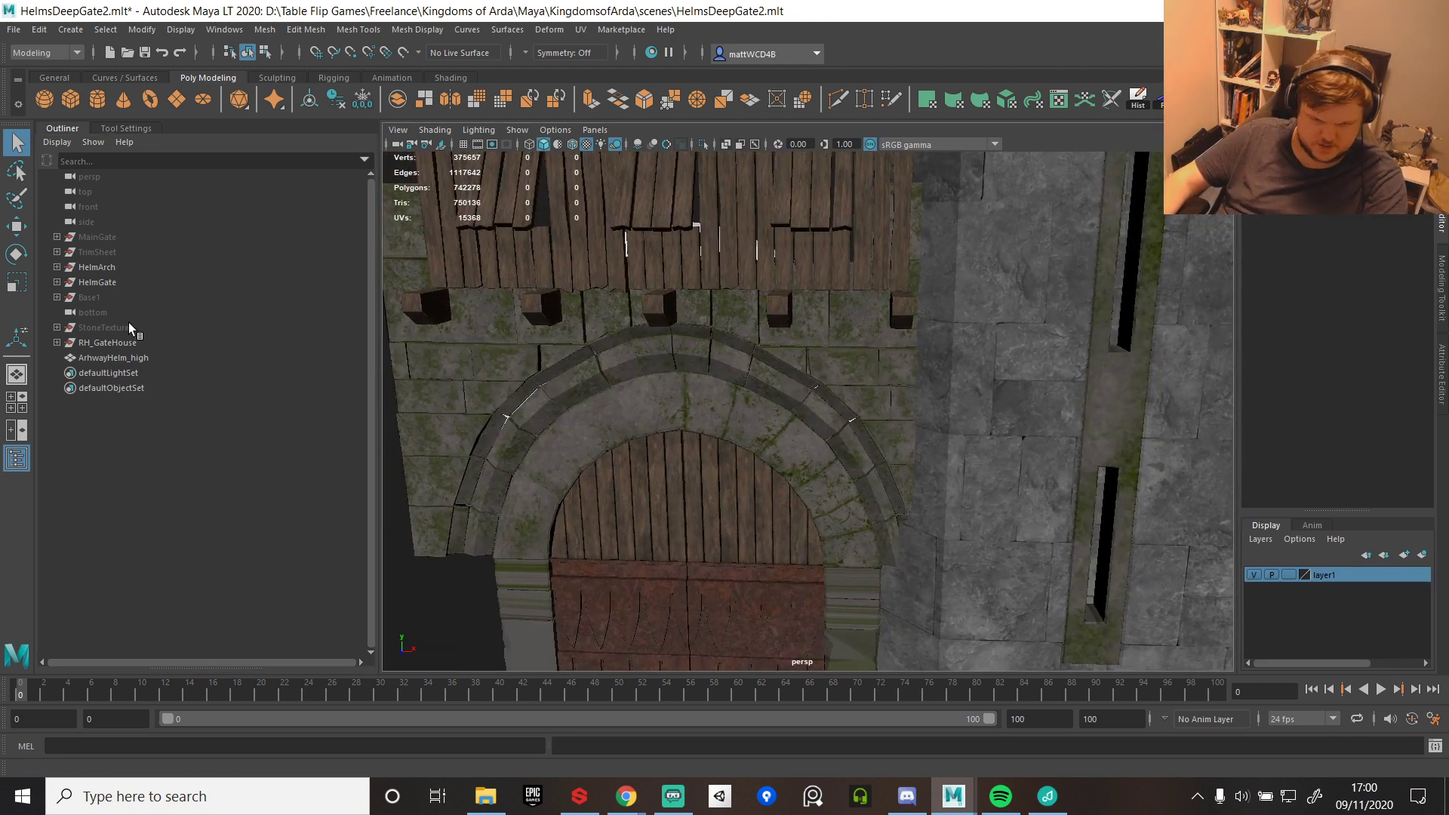
{"action": "left_click", "coordinate": [56, 281]}
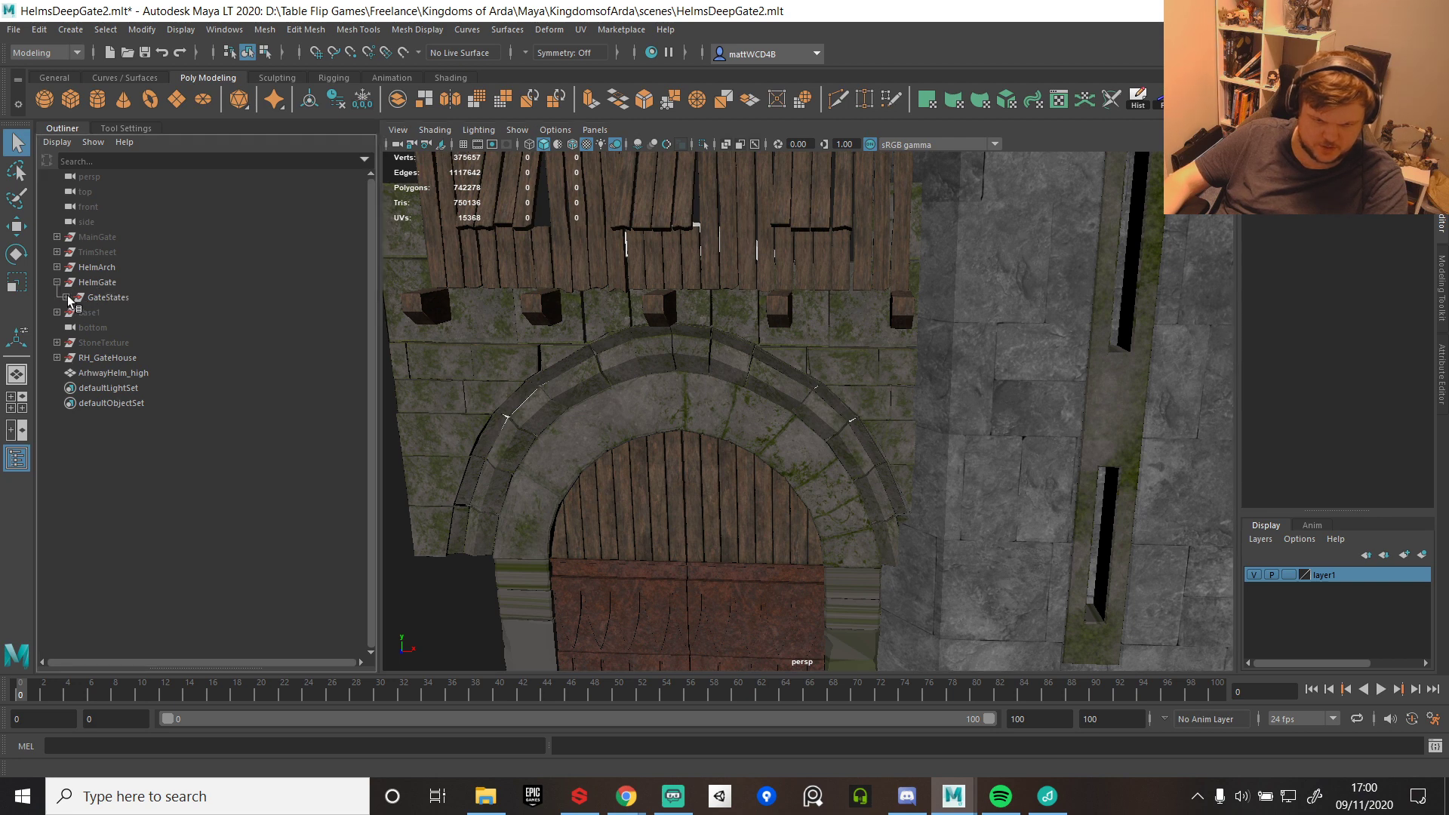
{"action": "left_click", "coordinate": [66, 297]}
{"action": "left_click", "coordinate": [57, 282]}
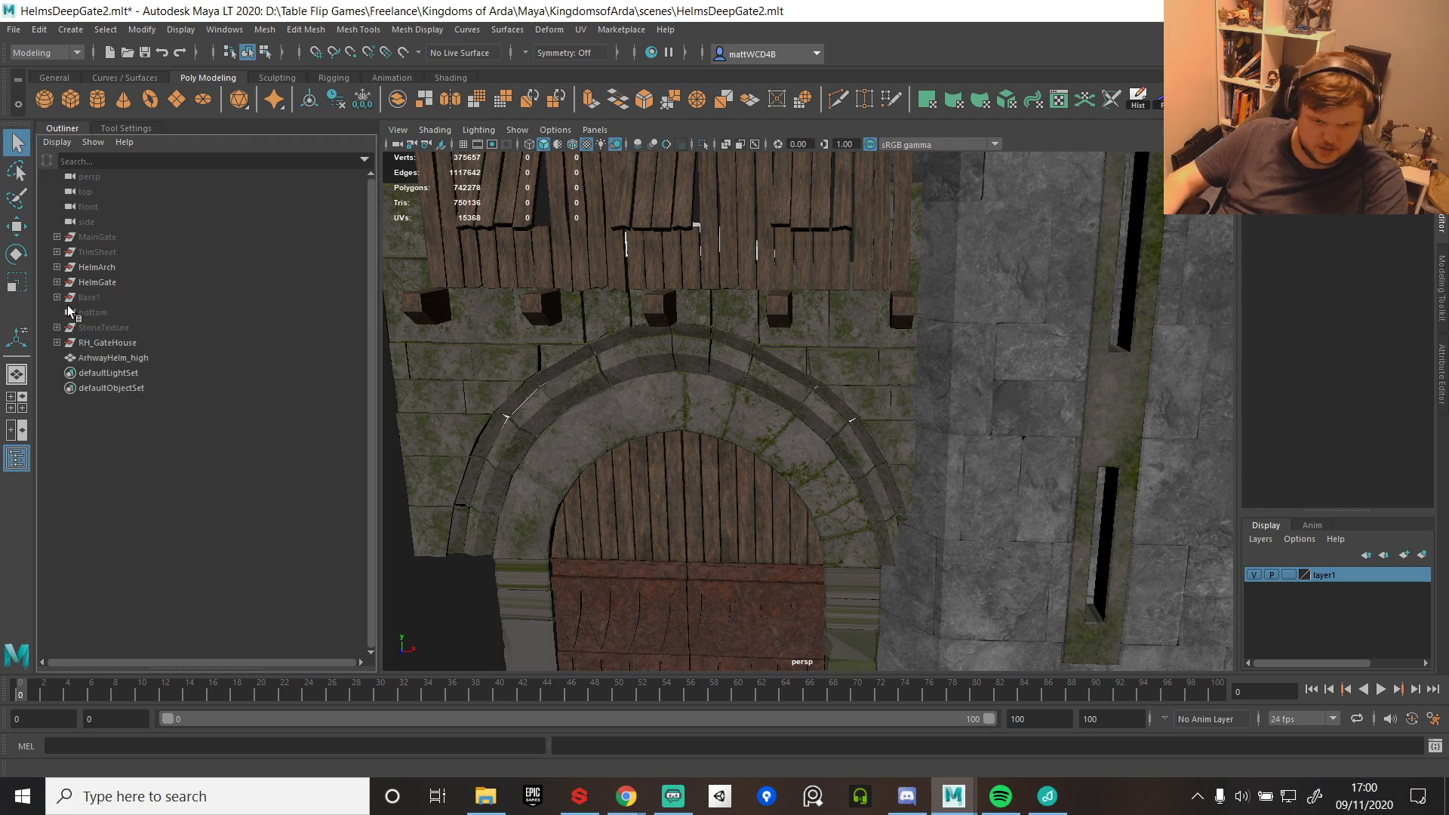
- Export the HelmGate group to the Desktop as an FBX file named Test
{"action": "left_click", "coordinate": [98, 283]}
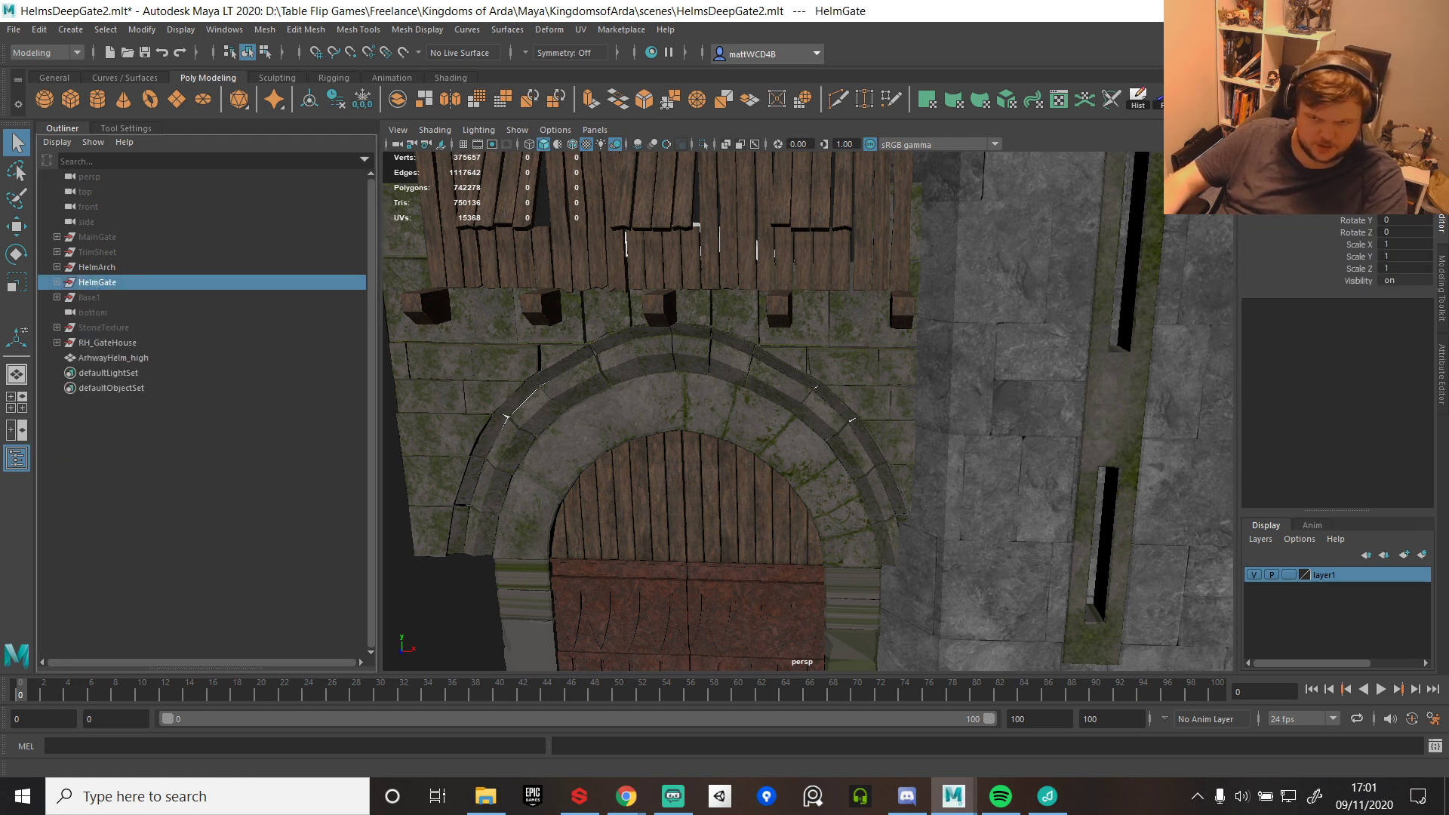
{"action": "left_click", "coordinate": [1160, 100]}
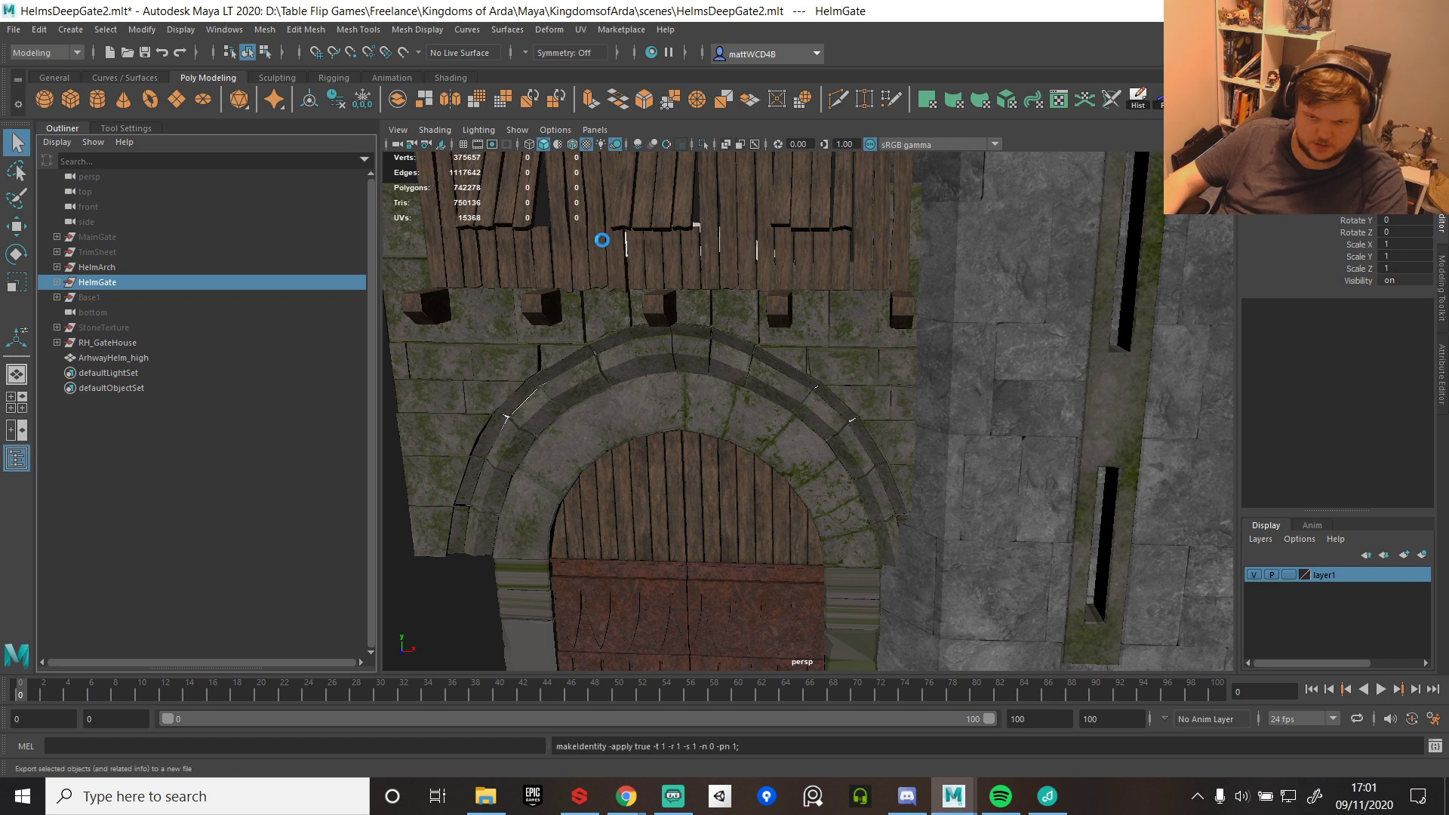
{"action": "left_click", "coordinate": [726, 232]}
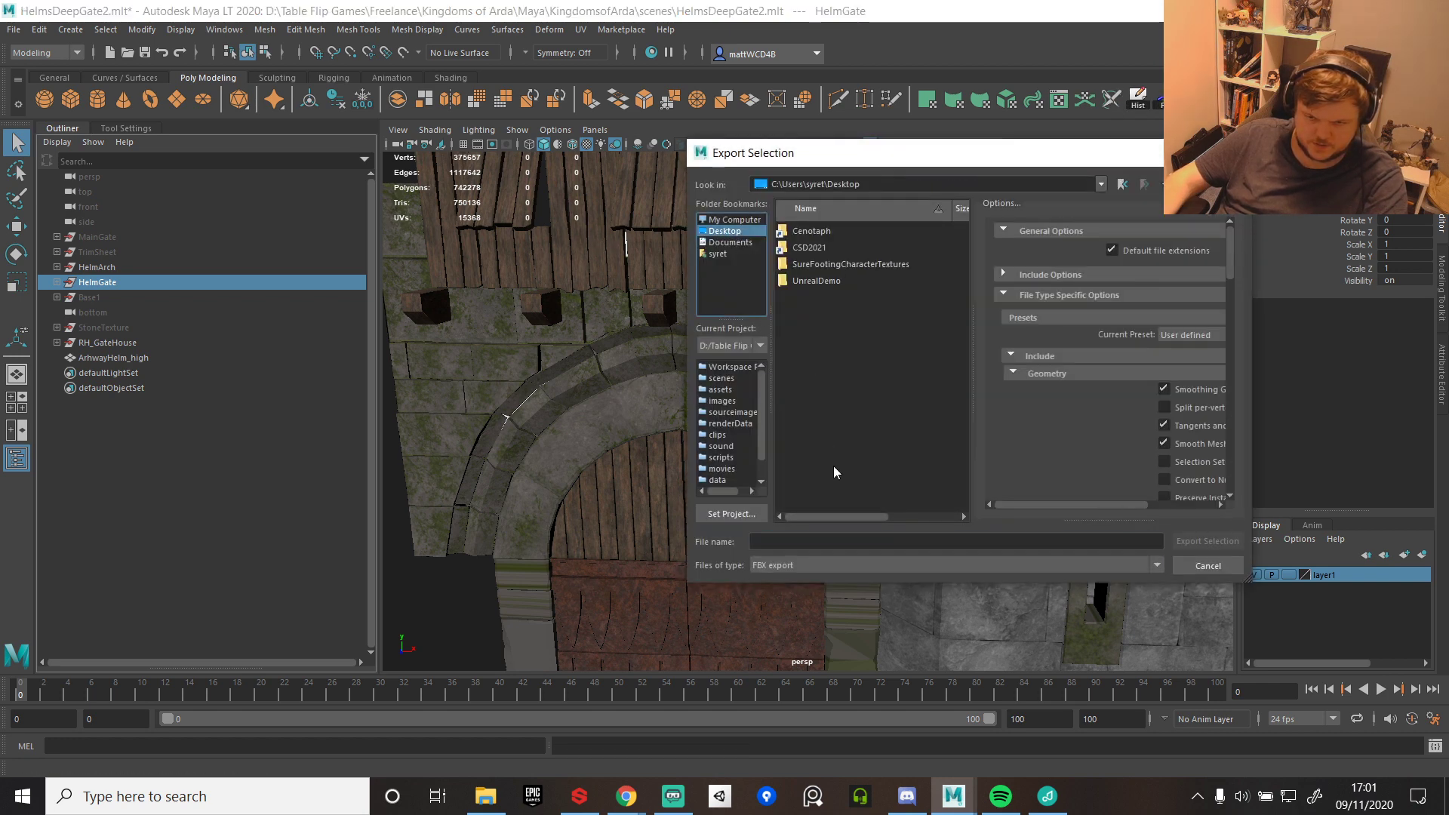
{"action": "type", "text": "test"}
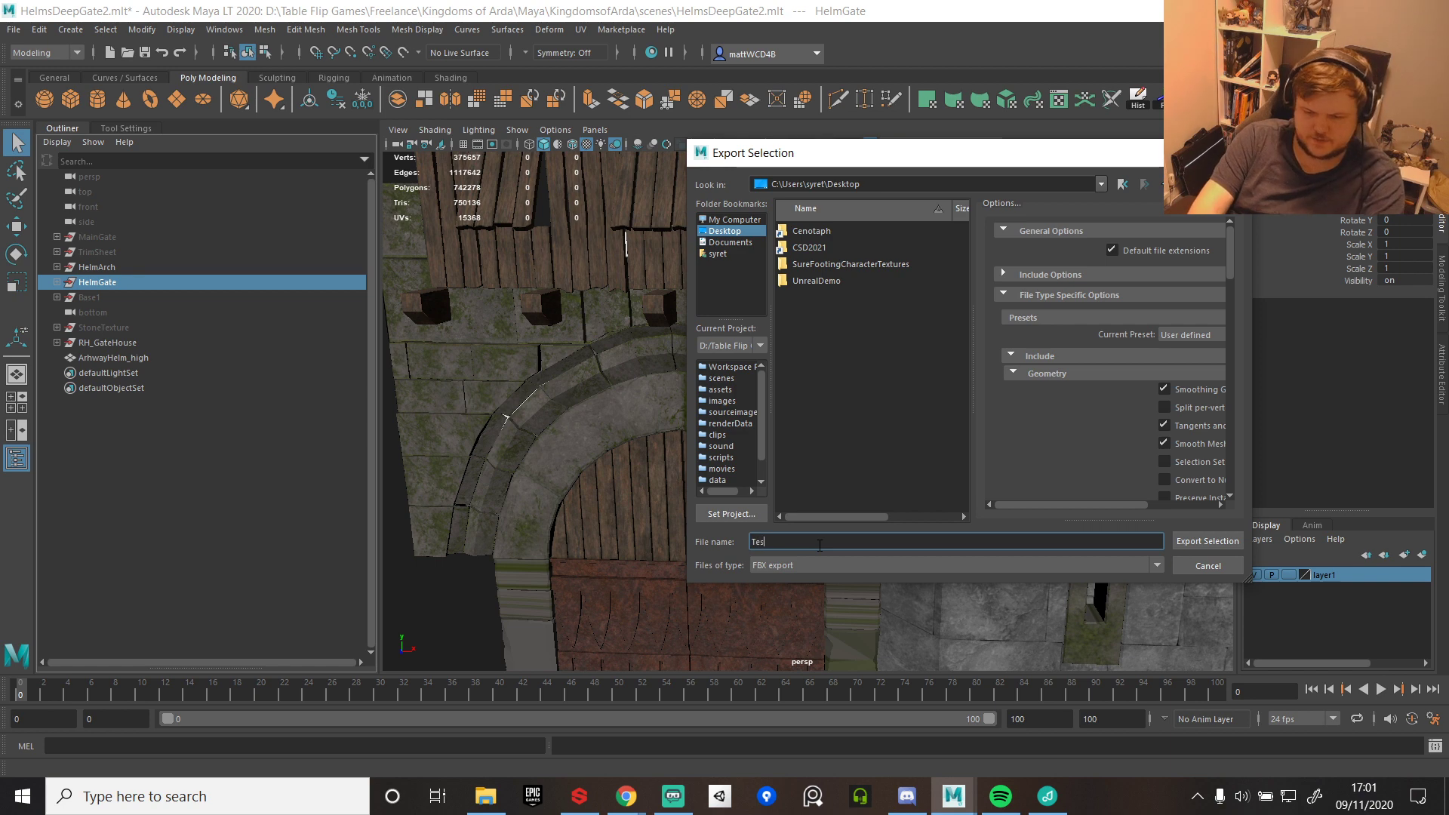
{"action": "key", "text": "Return"}
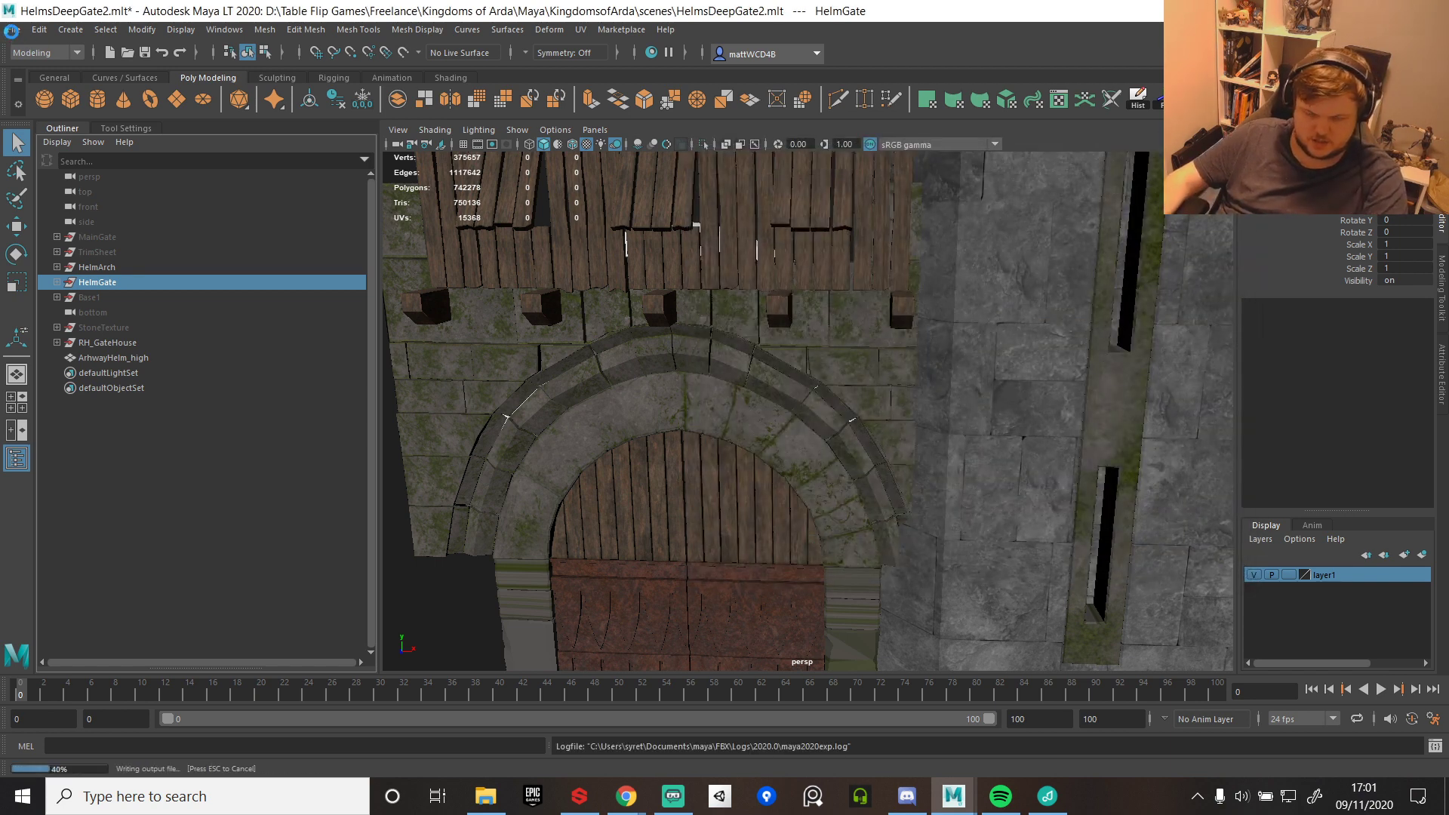
{"action": "left_click", "coordinate": [14, 30]}
{"action": "left_click", "coordinate": [45, 72]}
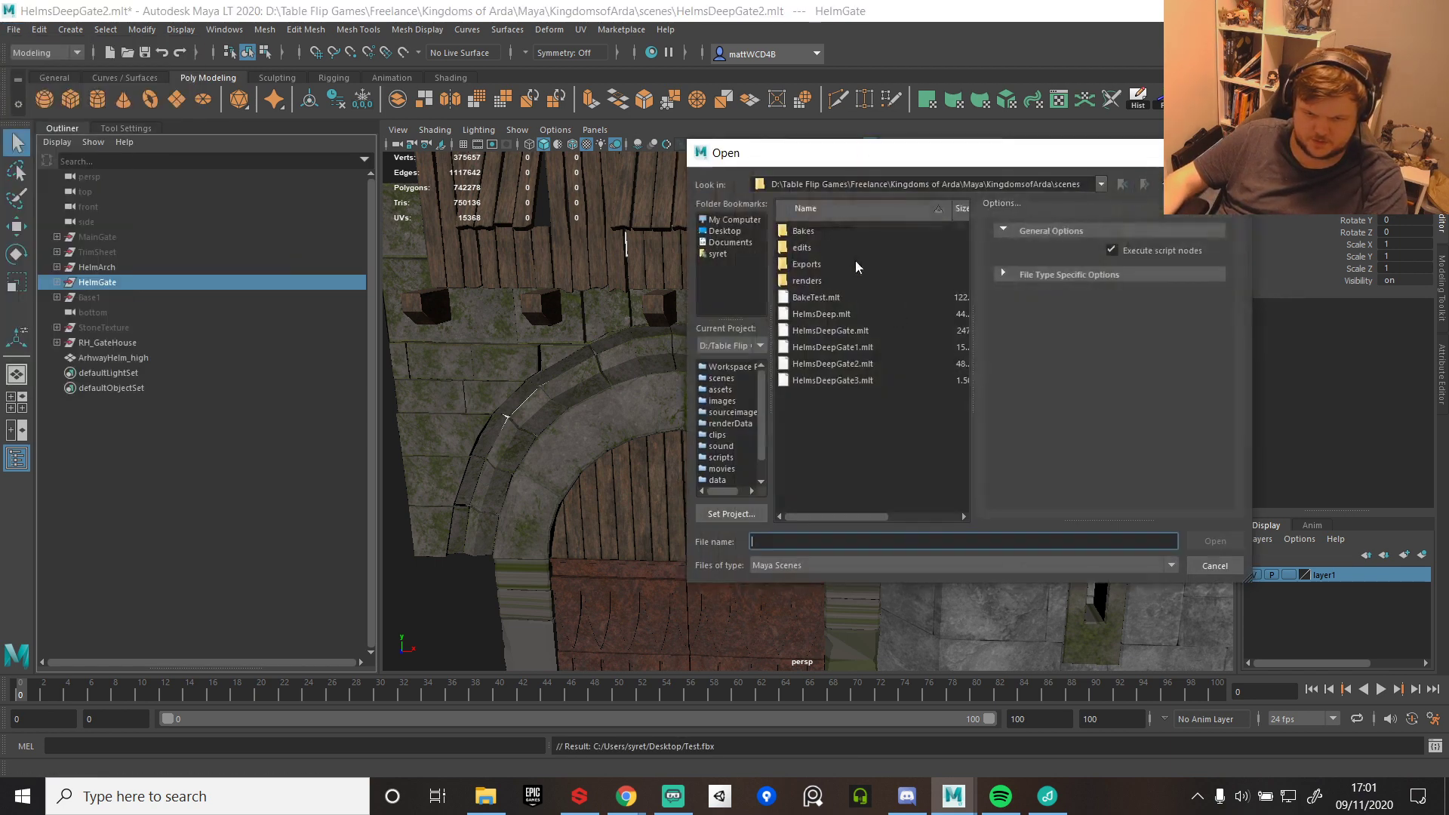
{"action": "left_click", "coordinate": [1235, 152]}
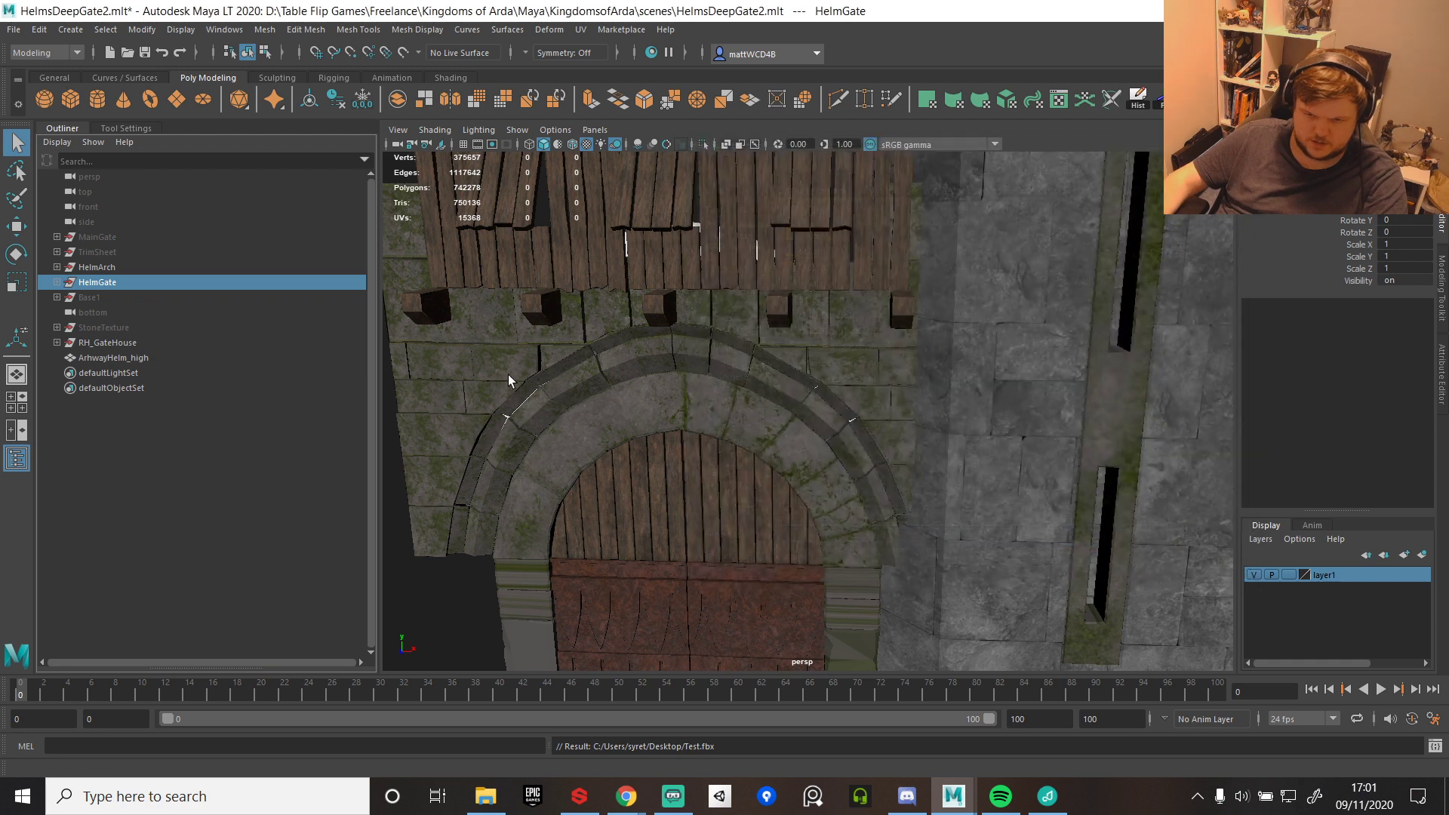
- Expand the RH_GateHouse and HelmArch groups and unhide the bo_HelmStoneArchTop mesh
{"action": "left_click", "coordinate": [509, 375]}
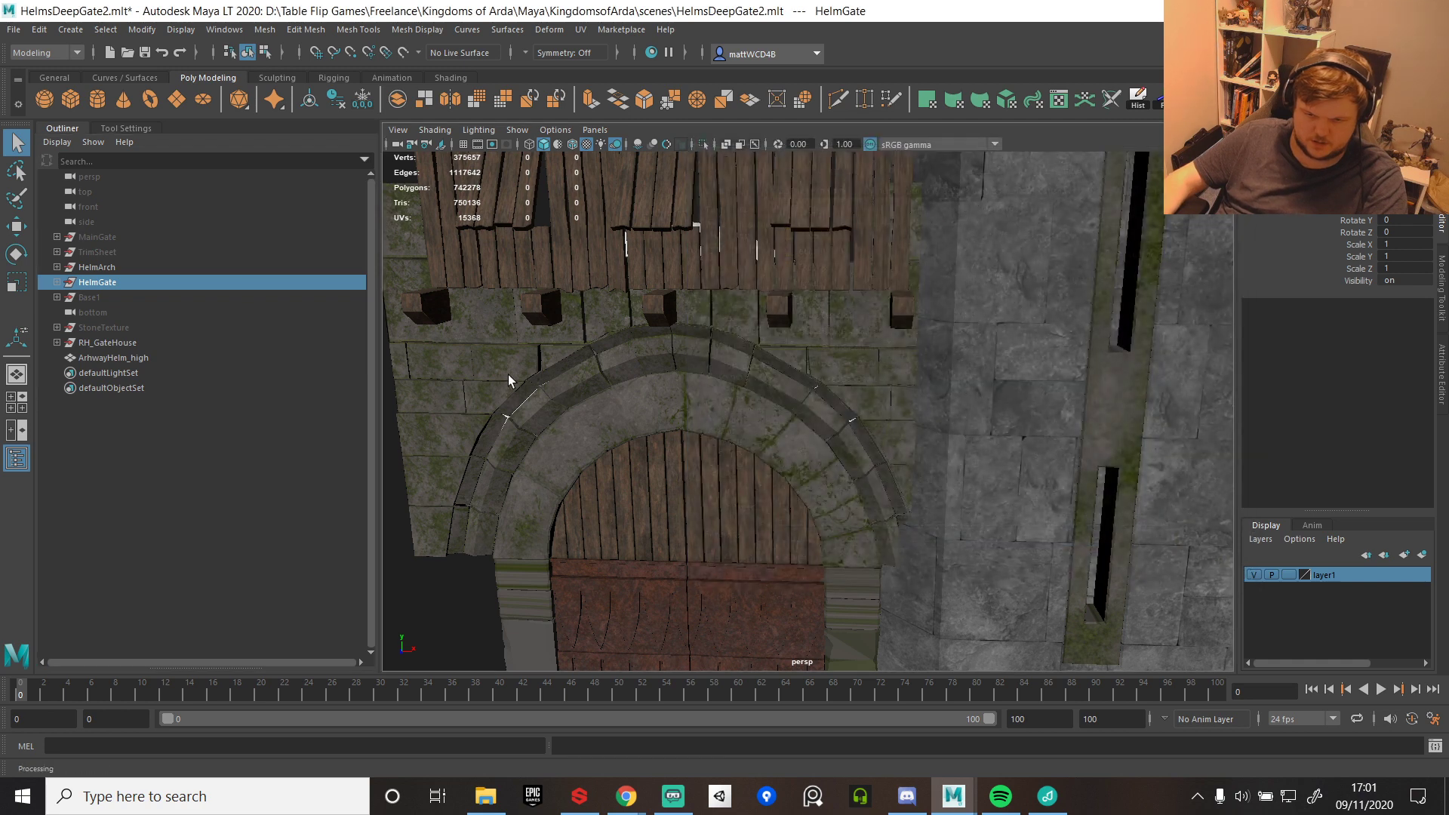
{"action": "left_click", "coordinate": [57, 342]}
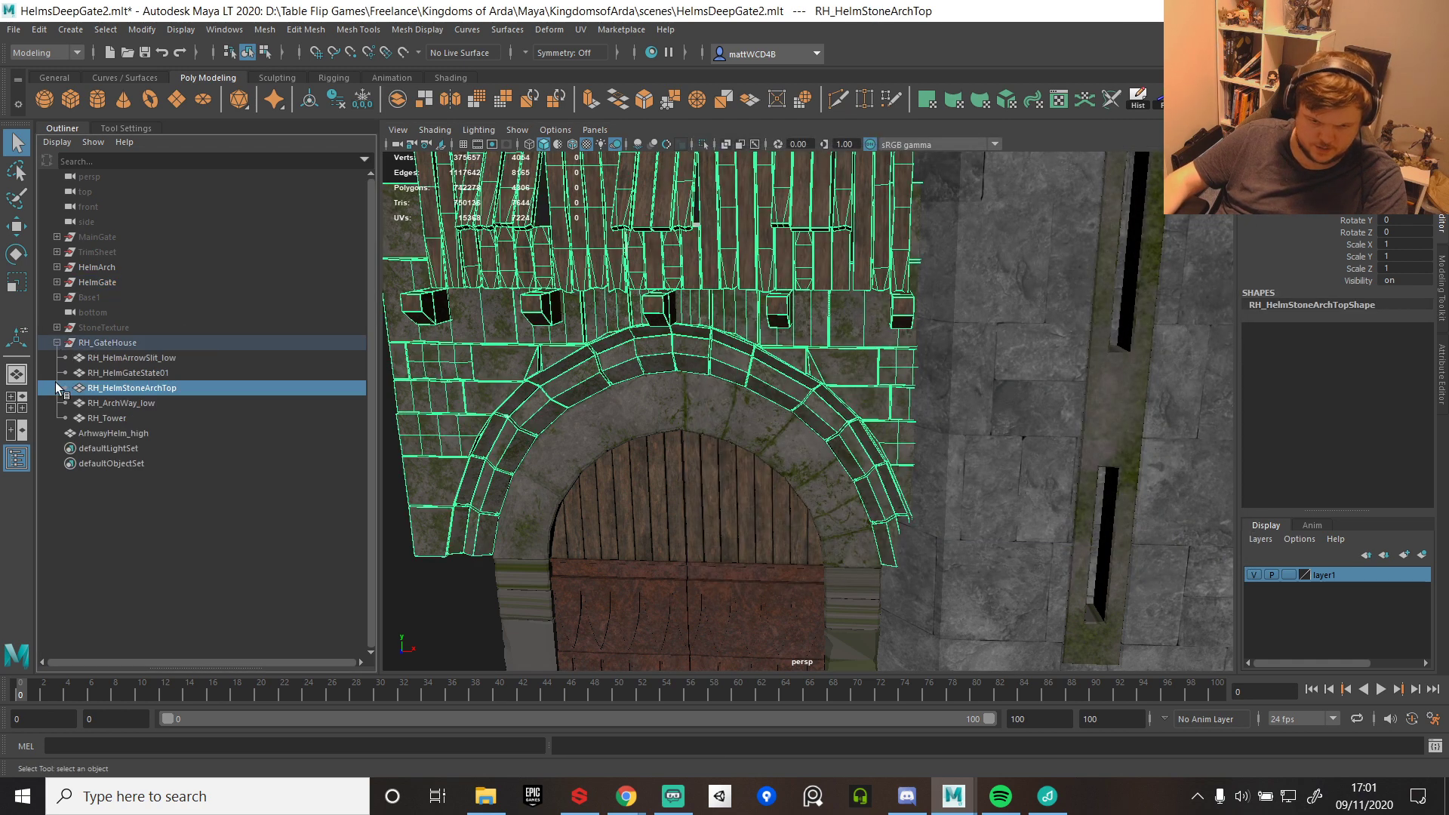
{"action": "left_click", "coordinate": [57, 282]}
{"action": "left_click", "coordinate": [57, 282]}
{"action": "left_click", "coordinate": [57, 267]}
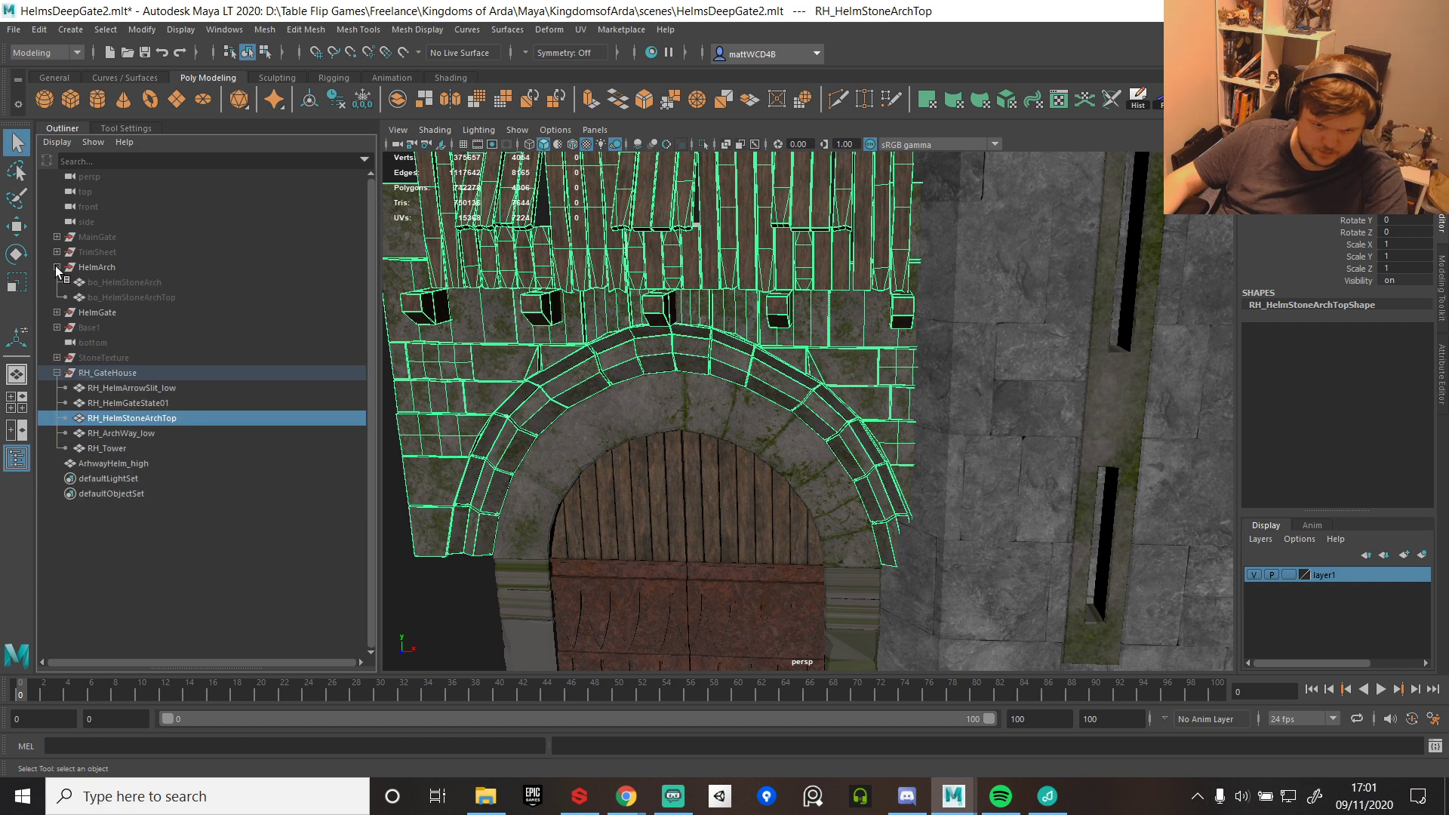
{"action": "left_click", "coordinate": [133, 284]}
{"action": "left_click", "coordinate": [134, 297]}
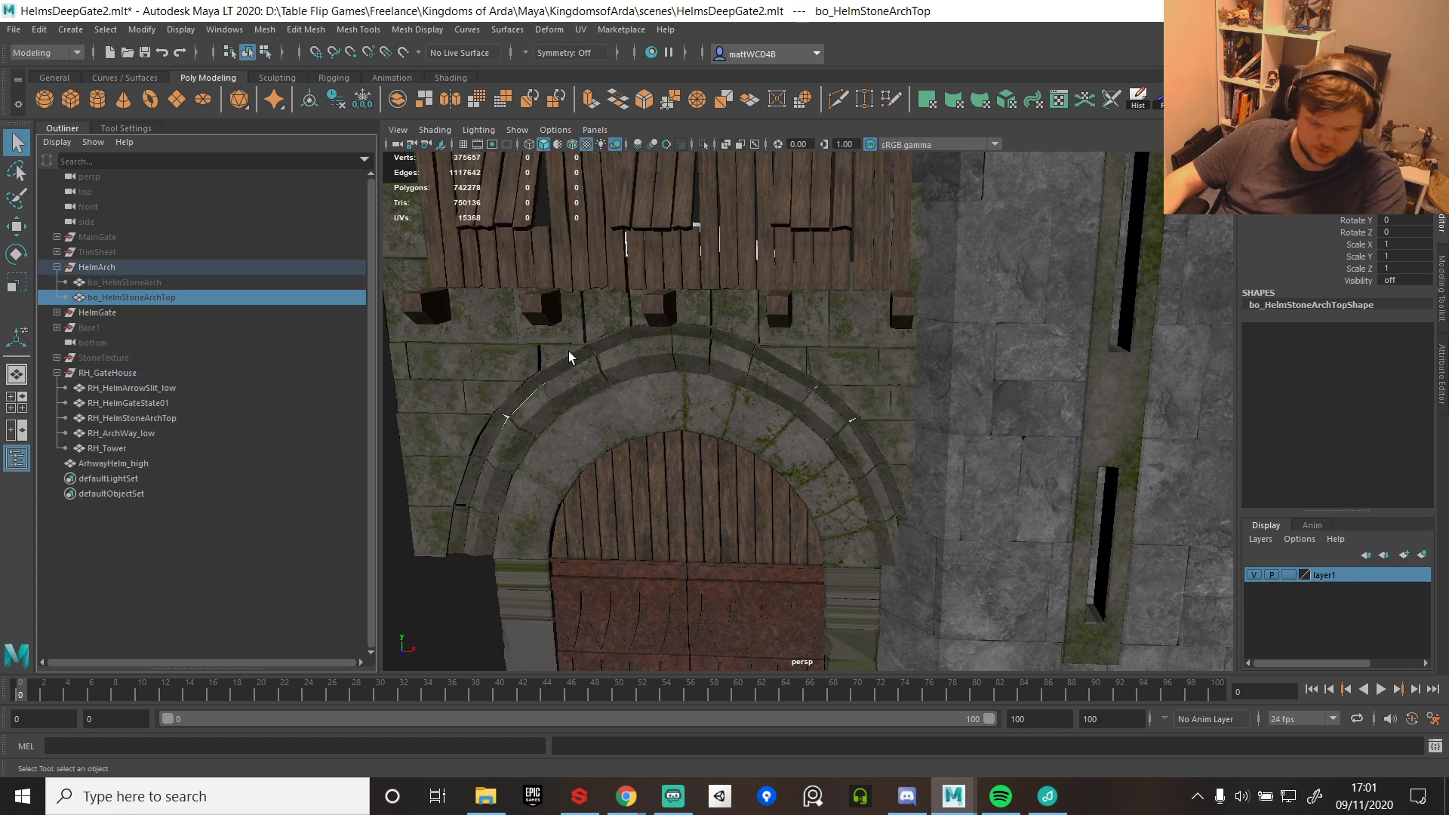
{"action": "key", "text": "h"}
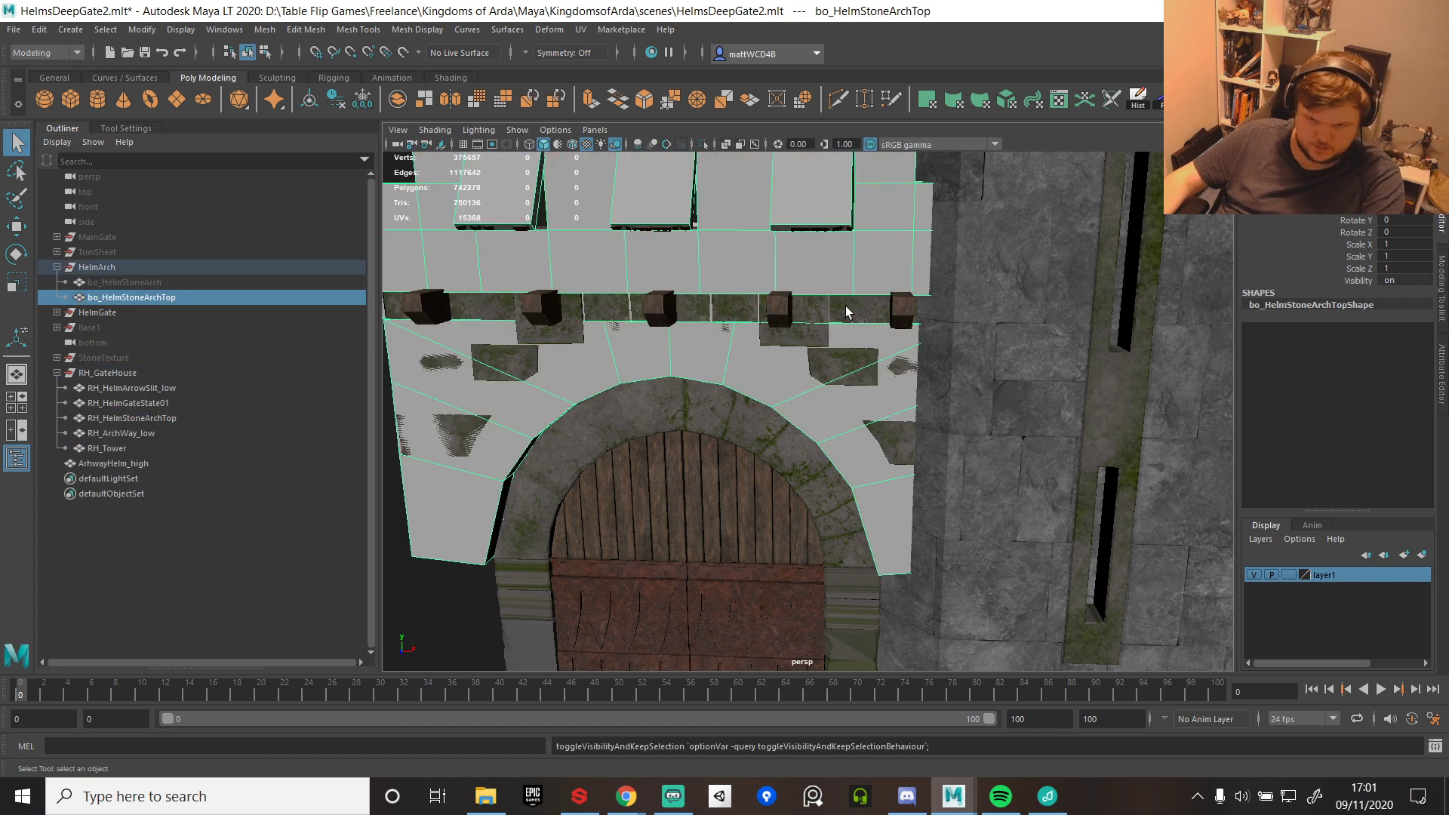
- Export the selected bo_HelmStoneArchTop mesh to the Desktop as Test1.fbx
{"action": "left_click", "coordinate": [1167, 99]}
{"action": "left_click", "coordinate": [1193, 99]}
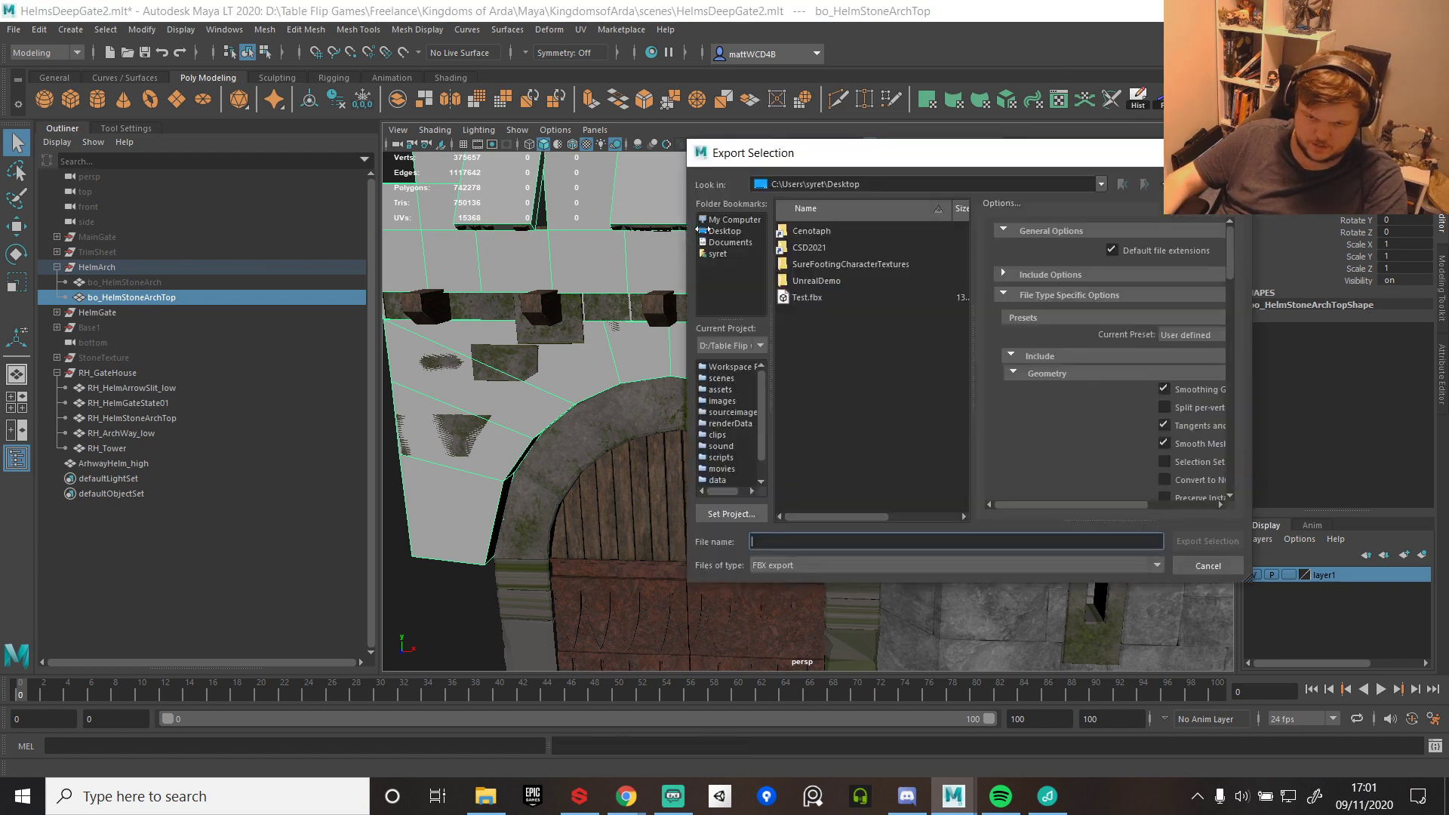
{"action": "left_click", "coordinate": [809, 302]}
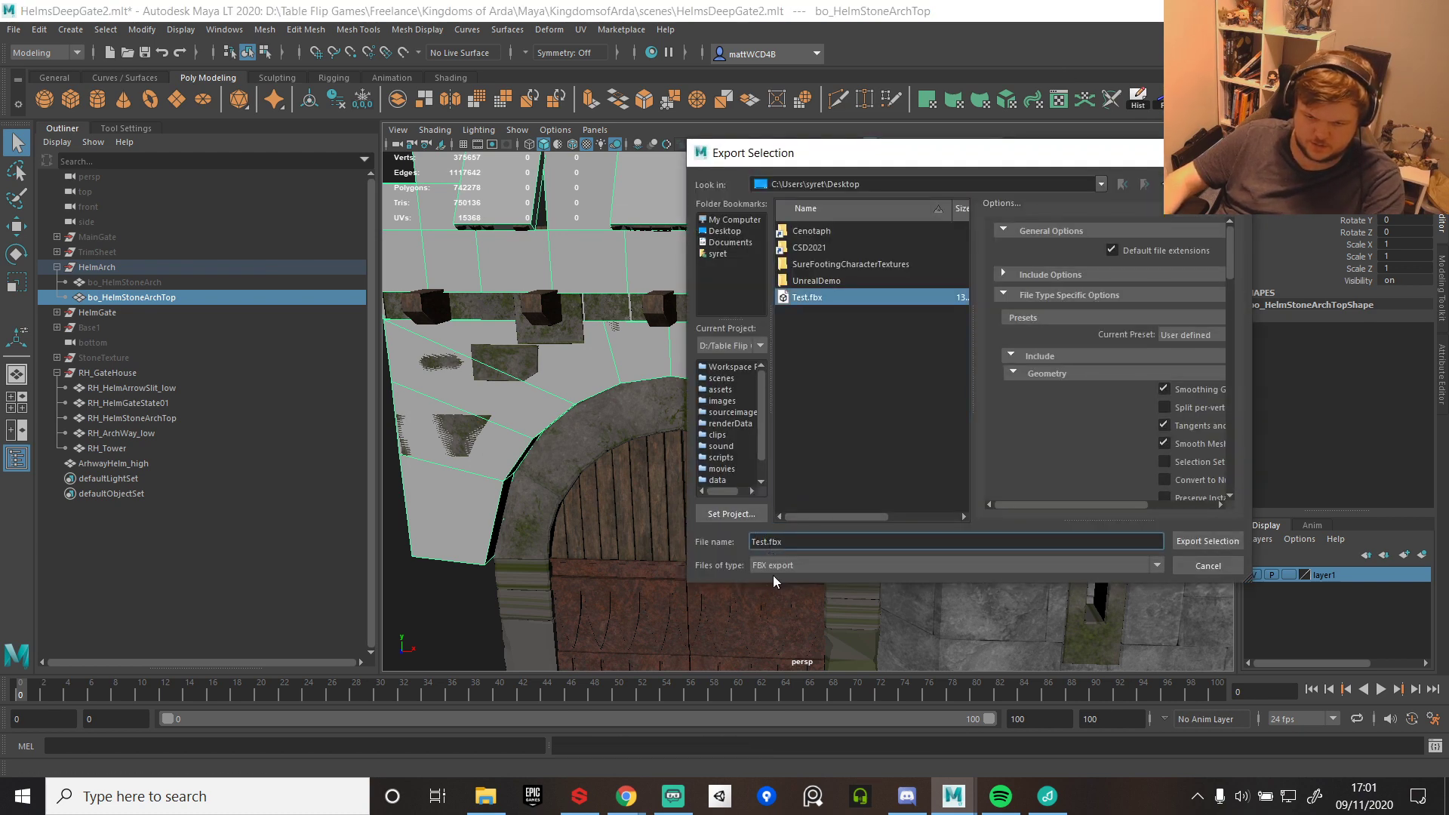
{"action": "left_click", "coordinate": [767, 541]}
{"action": "type", "text": "1"}
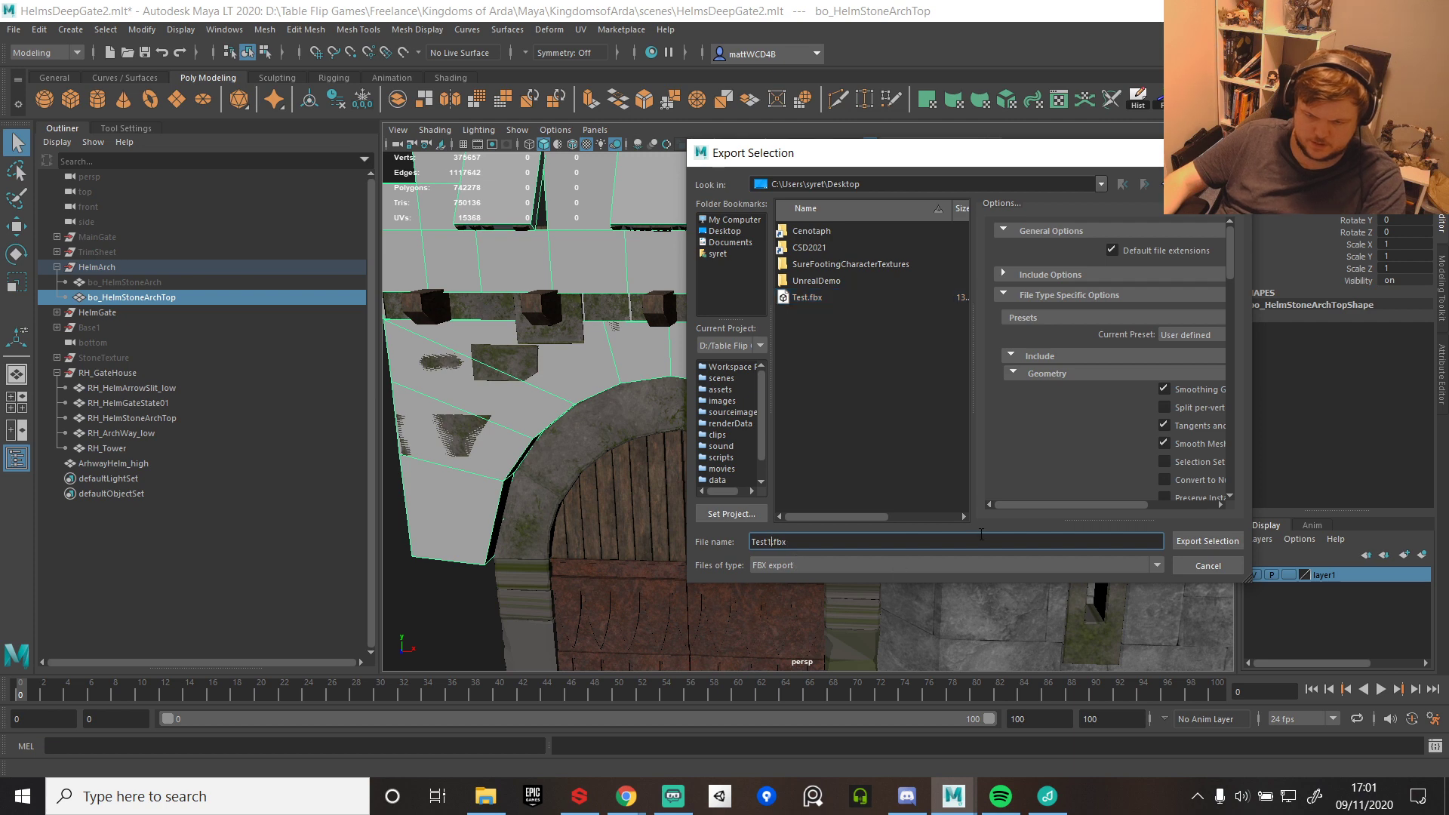
{"action": "left_click", "coordinate": [1208, 541]}
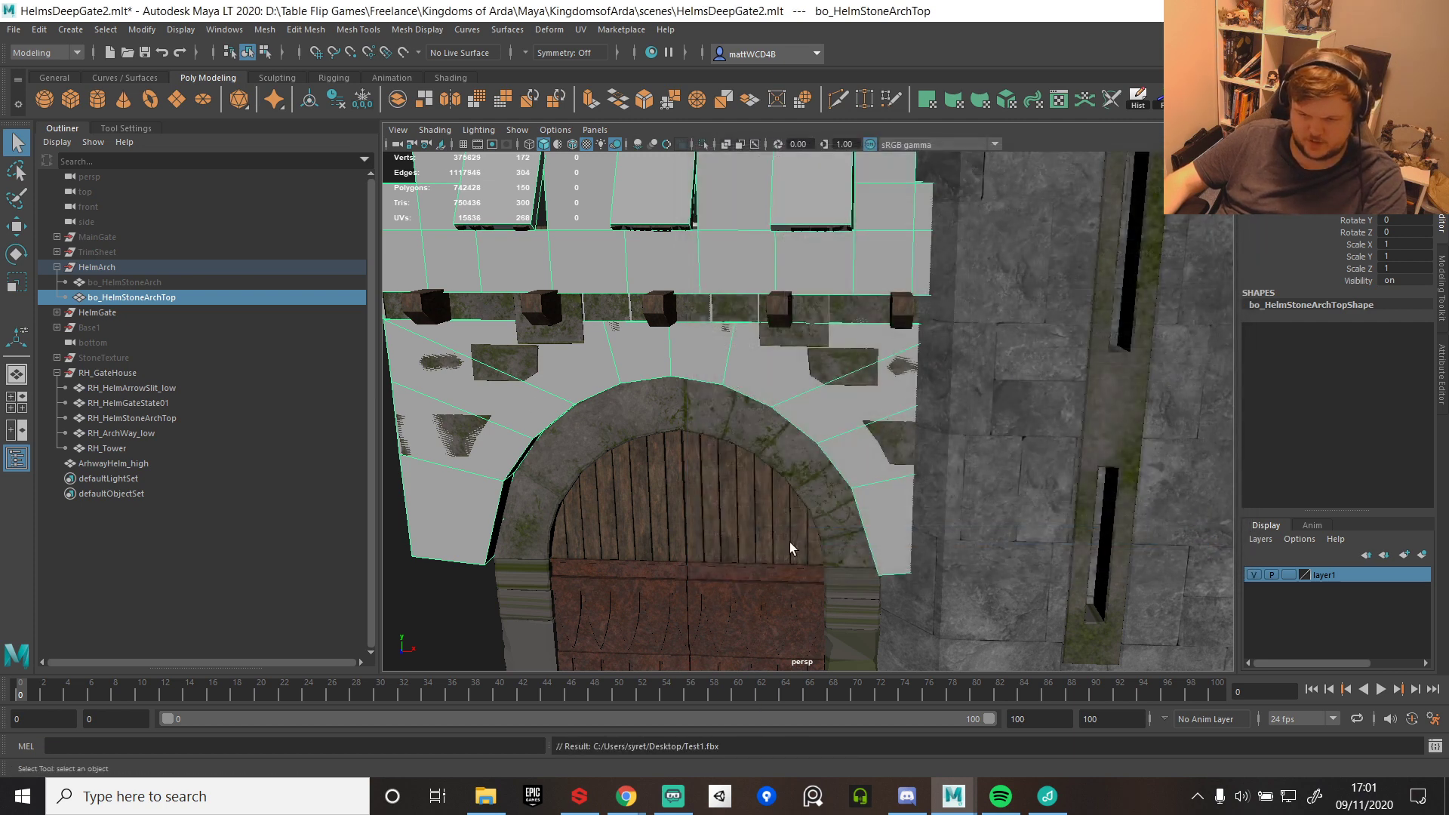
- Open the HelmsDeepGate3.mlt scene without saving the changes to HelmsDeepGate2.mlt
{"action": "left_click", "coordinate": [13, 29]}
{"action": "left_click", "coordinate": [53, 70]}
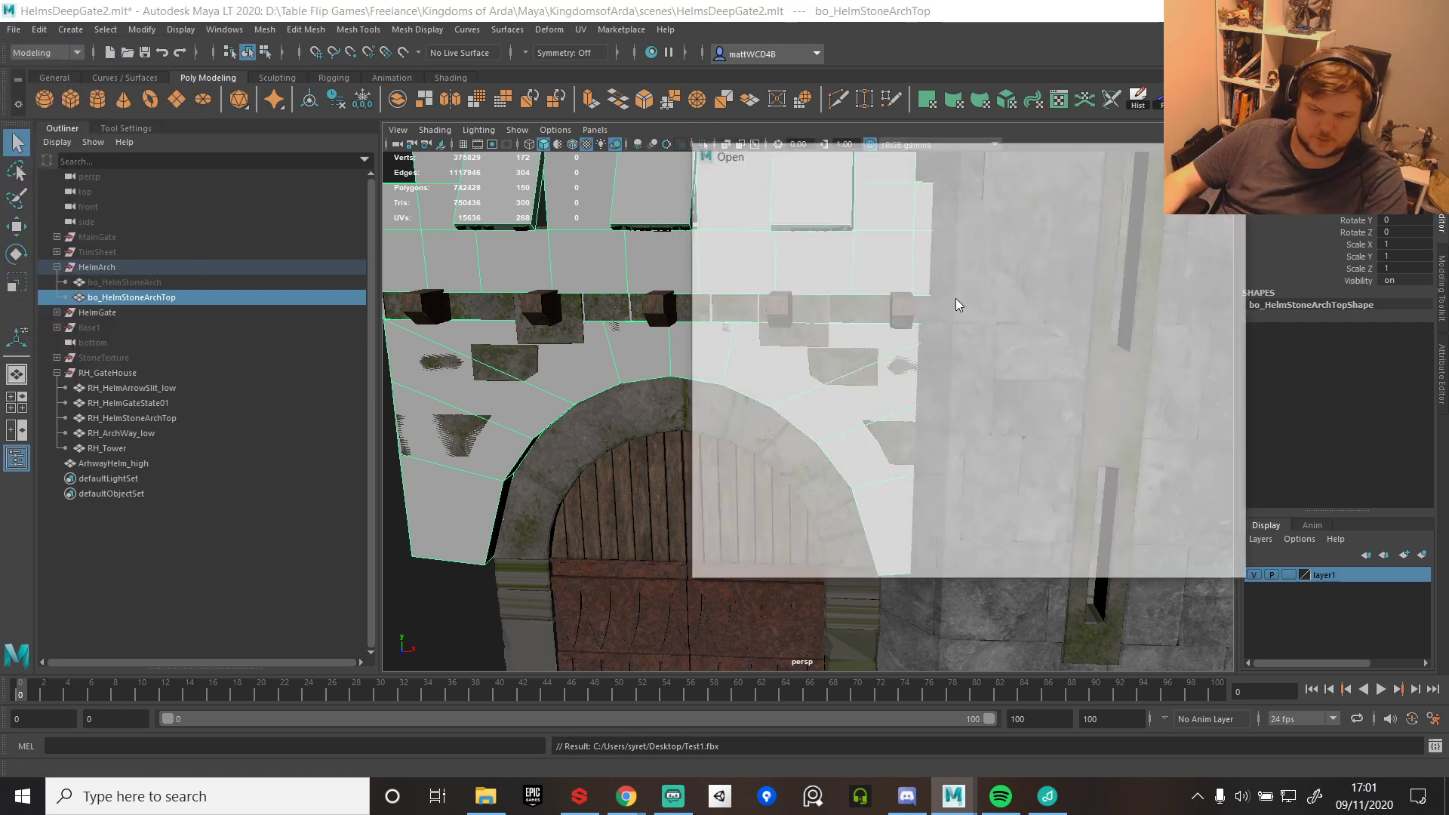
{"action": "double_click", "coordinate": [839, 384]}
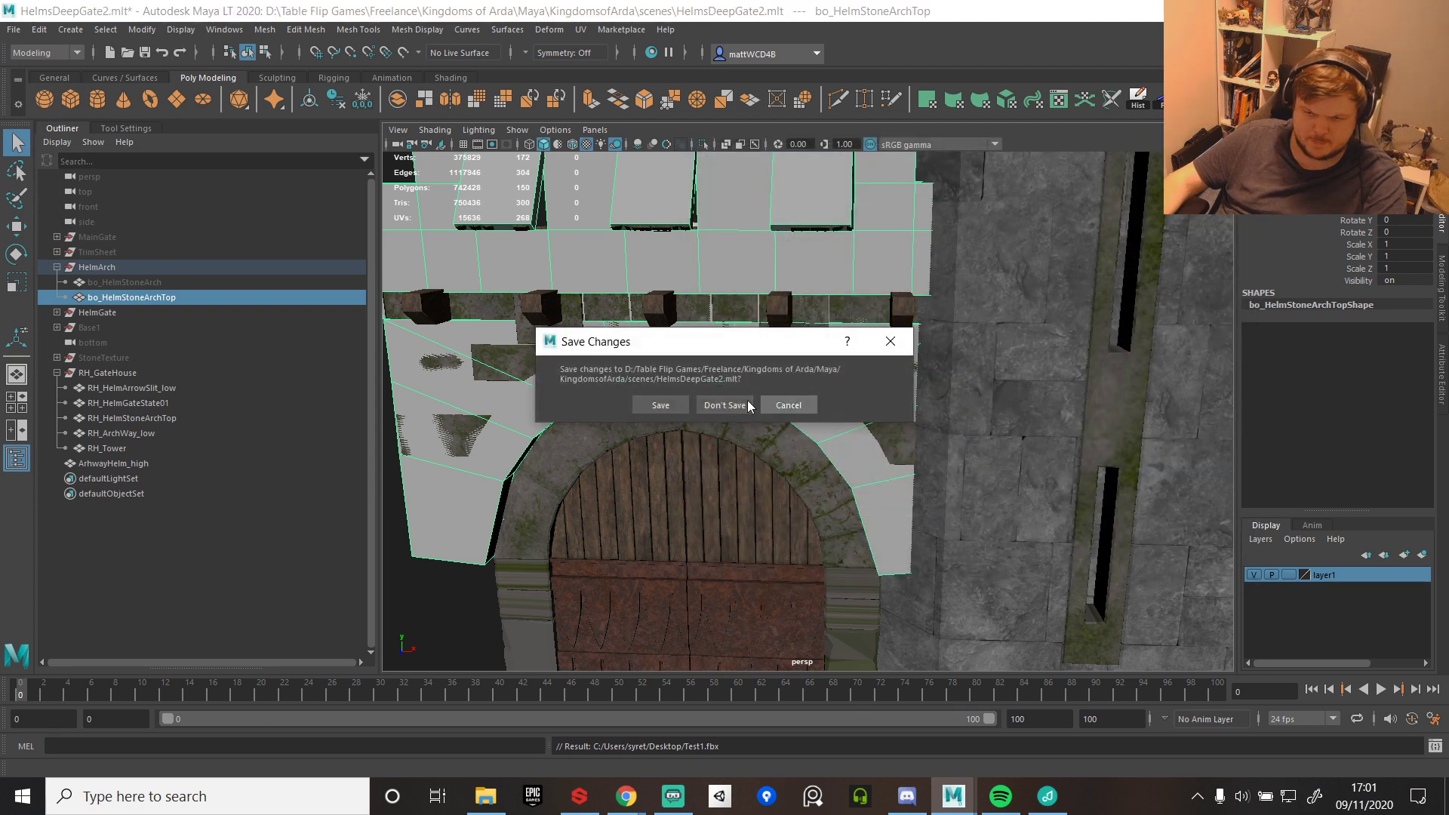
{"action": "left_click", "coordinate": [730, 406]}
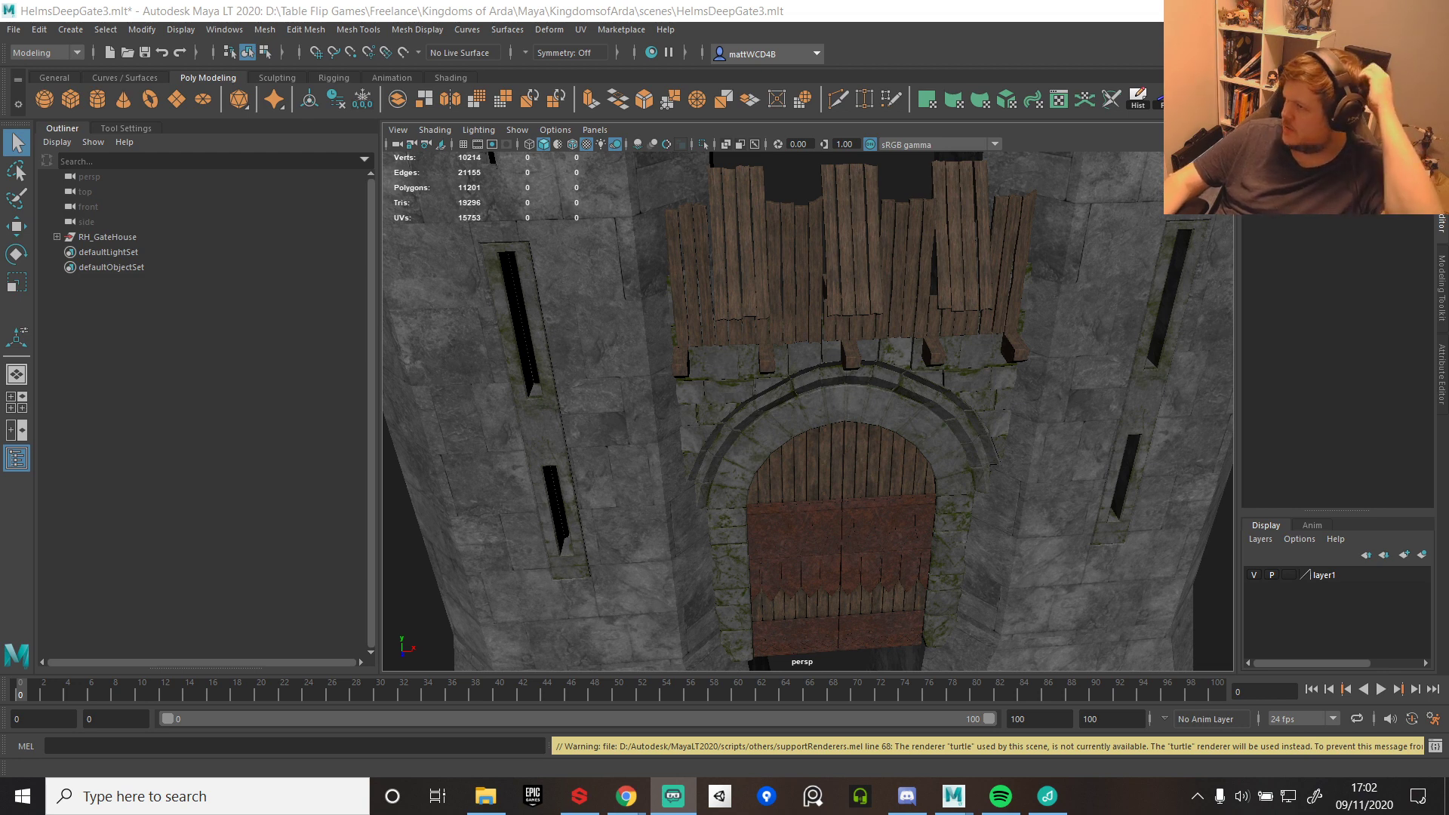
{"action": "left_click", "coordinate": [1001, 797]}
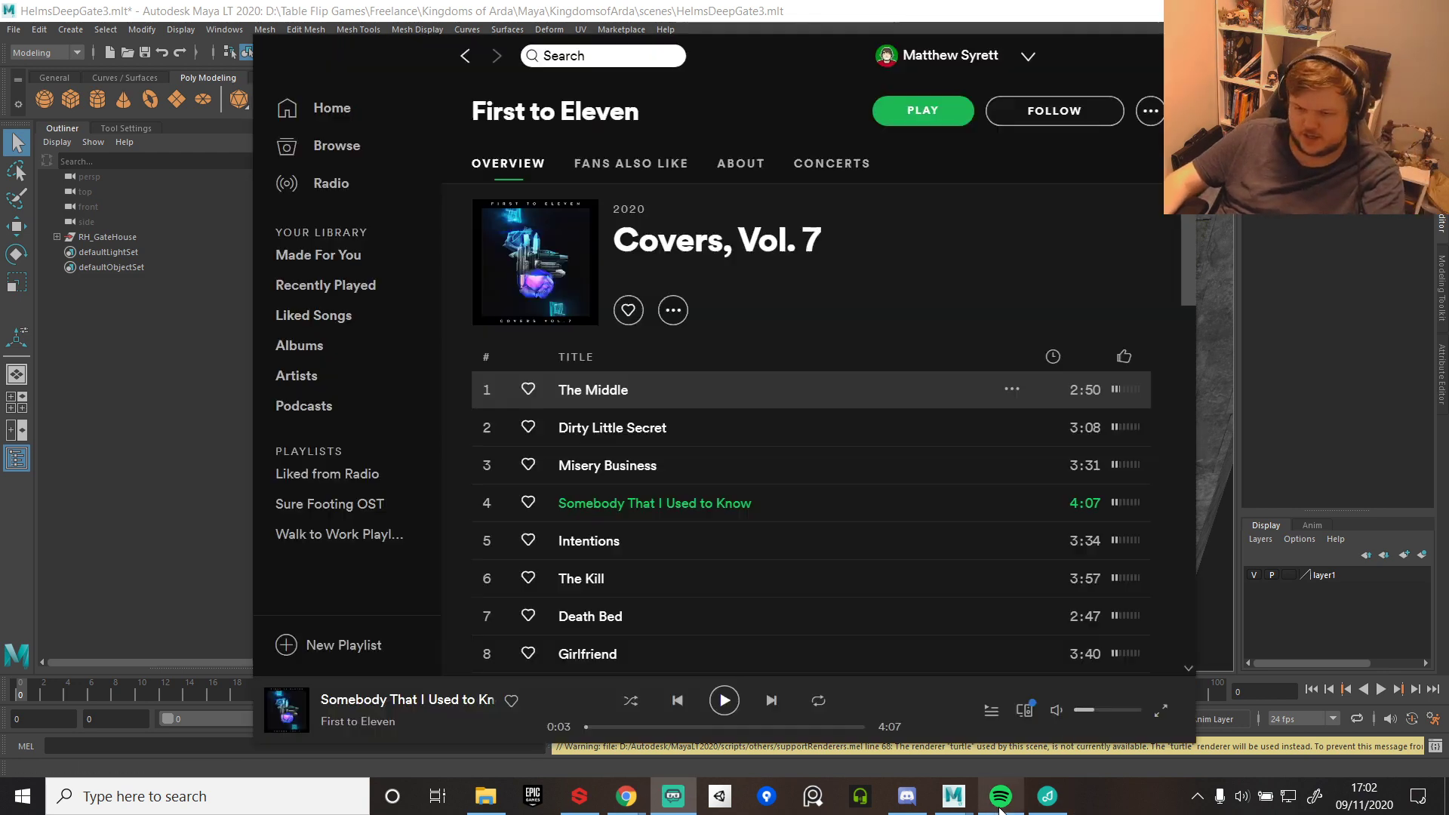
{"action": "left_click", "coordinate": [1090, 48]}
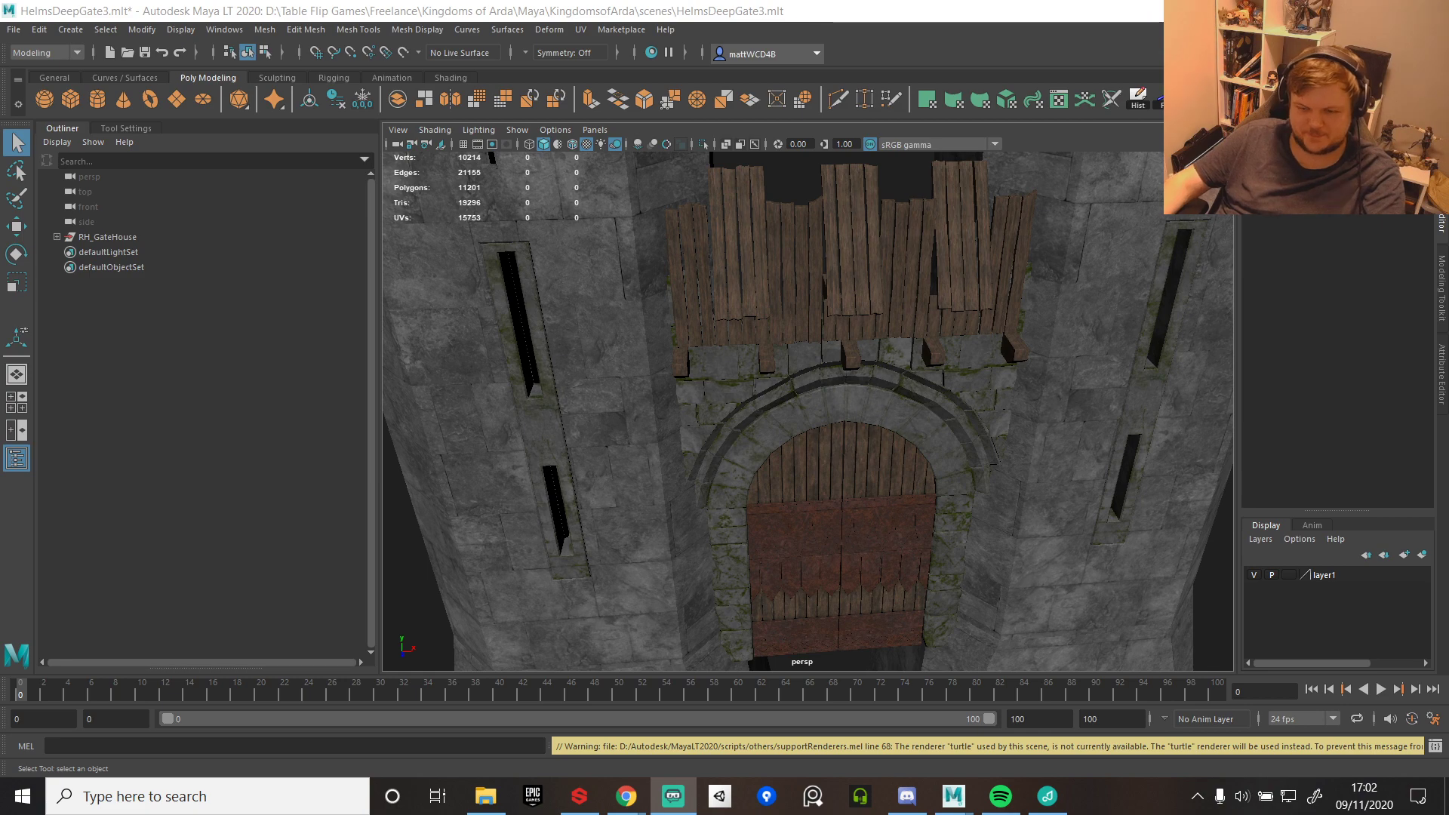
- Import Test.fbx from the Desktop and expand the imported HelmGate and GateStates groups
{"action": "scroll", "coordinate": [873, 494], "scroll_direction": "up", "scroll_amount": 3}
{"action": "mouse_move", "coordinate": [838, 521]}
{"action": "left_mouse_down", "text": "alt"}
{"action": "mouse_move", "coordinate": [827, 453]}
{"action": "mouse_move", "coordinate": [964, 496]}
{"action": "mouse_move", "coordinate": [891, 520]}
{"action": "mouse_move", "coordinate": [891, 412]}
{"action": "mouse_move", "coordinate": [876, 418]}
{"action": "mouse_move", "coordinate": [980, 436]}
{"action": "mouse_move", "coordinate": [930, 431]}
{"action": "mouse_move", "coordinate": [863, 511]}
{"action": "left_mouse_up", "text": "alt"}
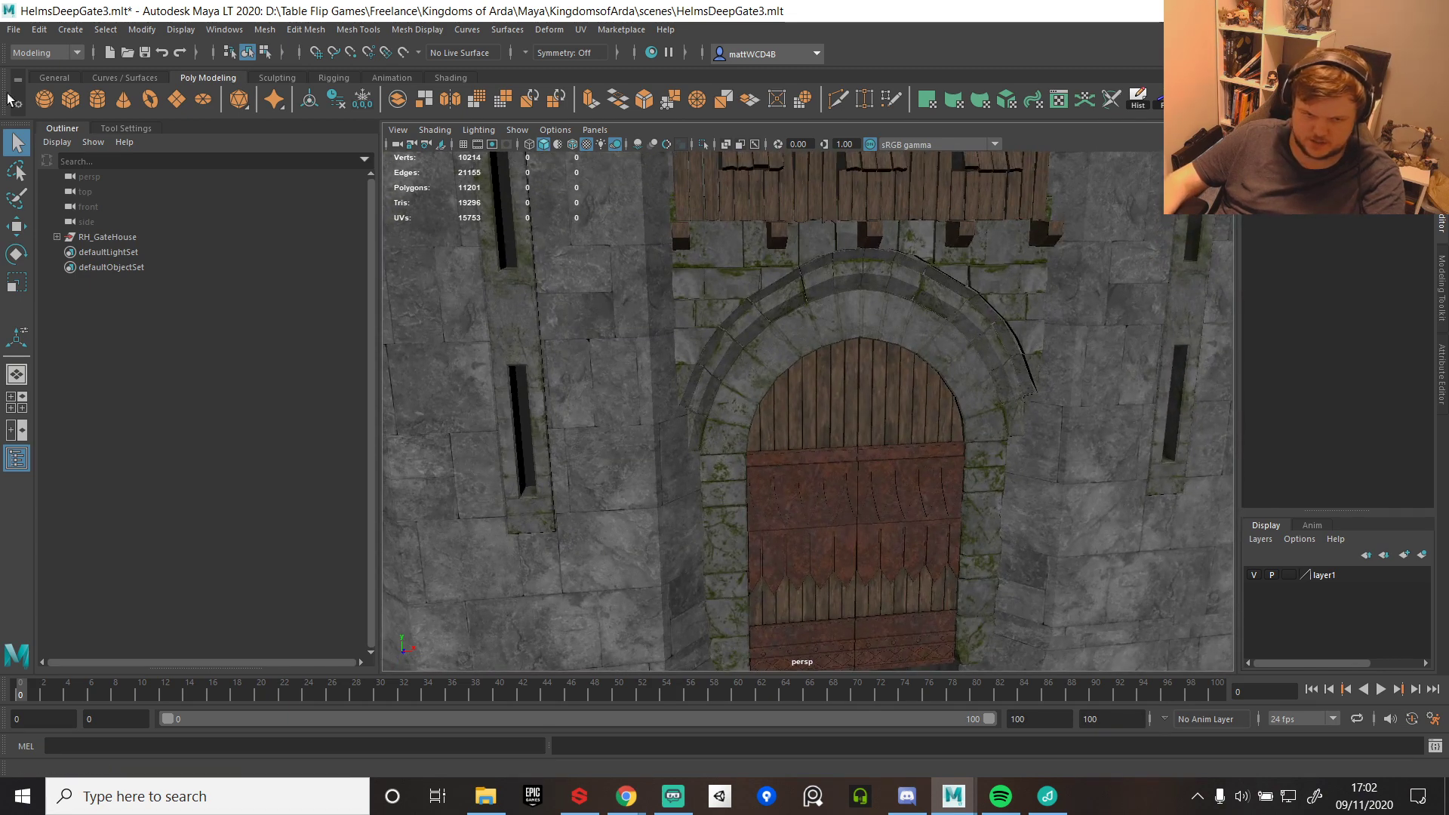
{"action": "left_click", "coordinate": [14, 30]}
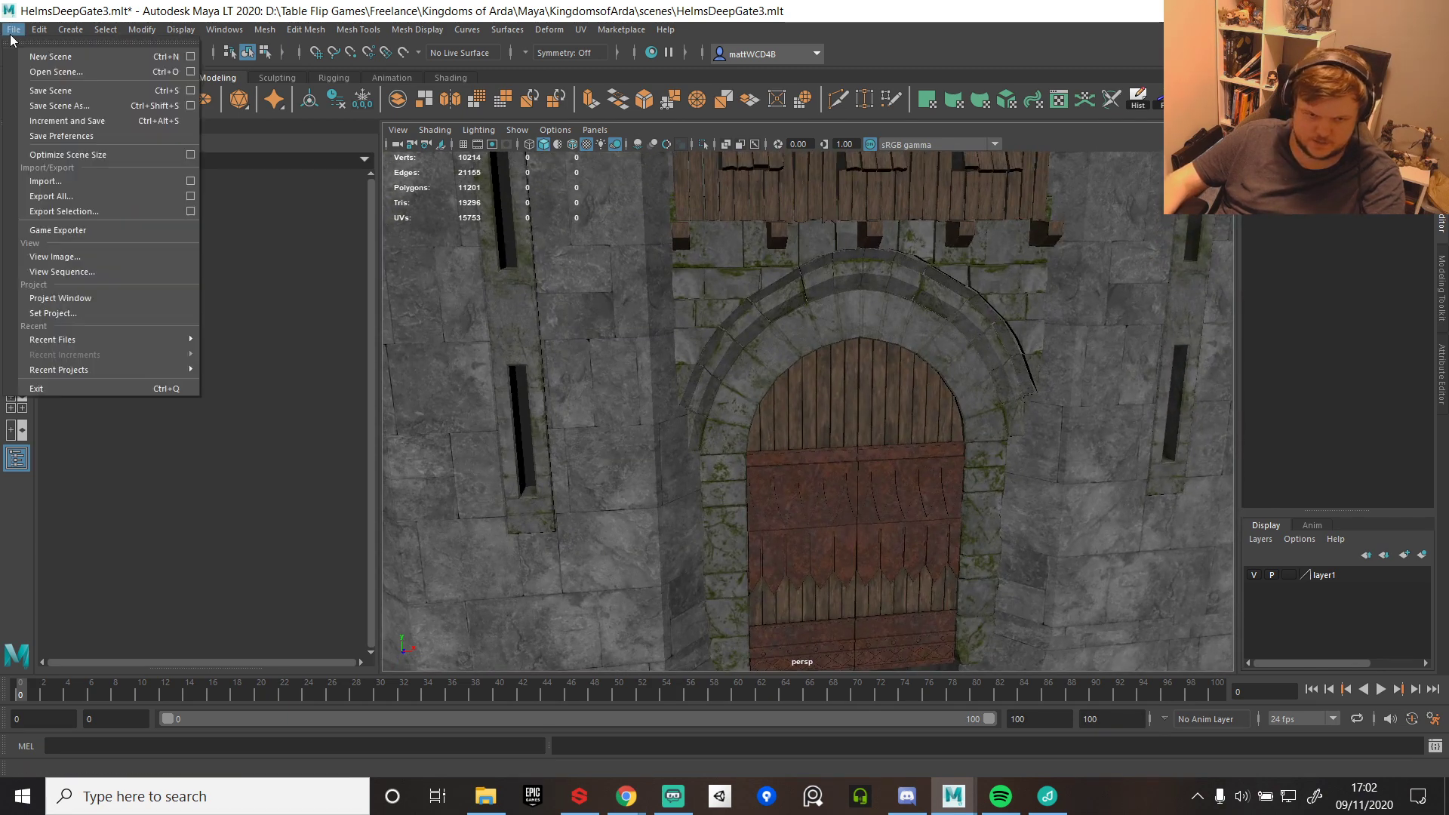
{"action": "left_click", "coordinate": [77, 181]}
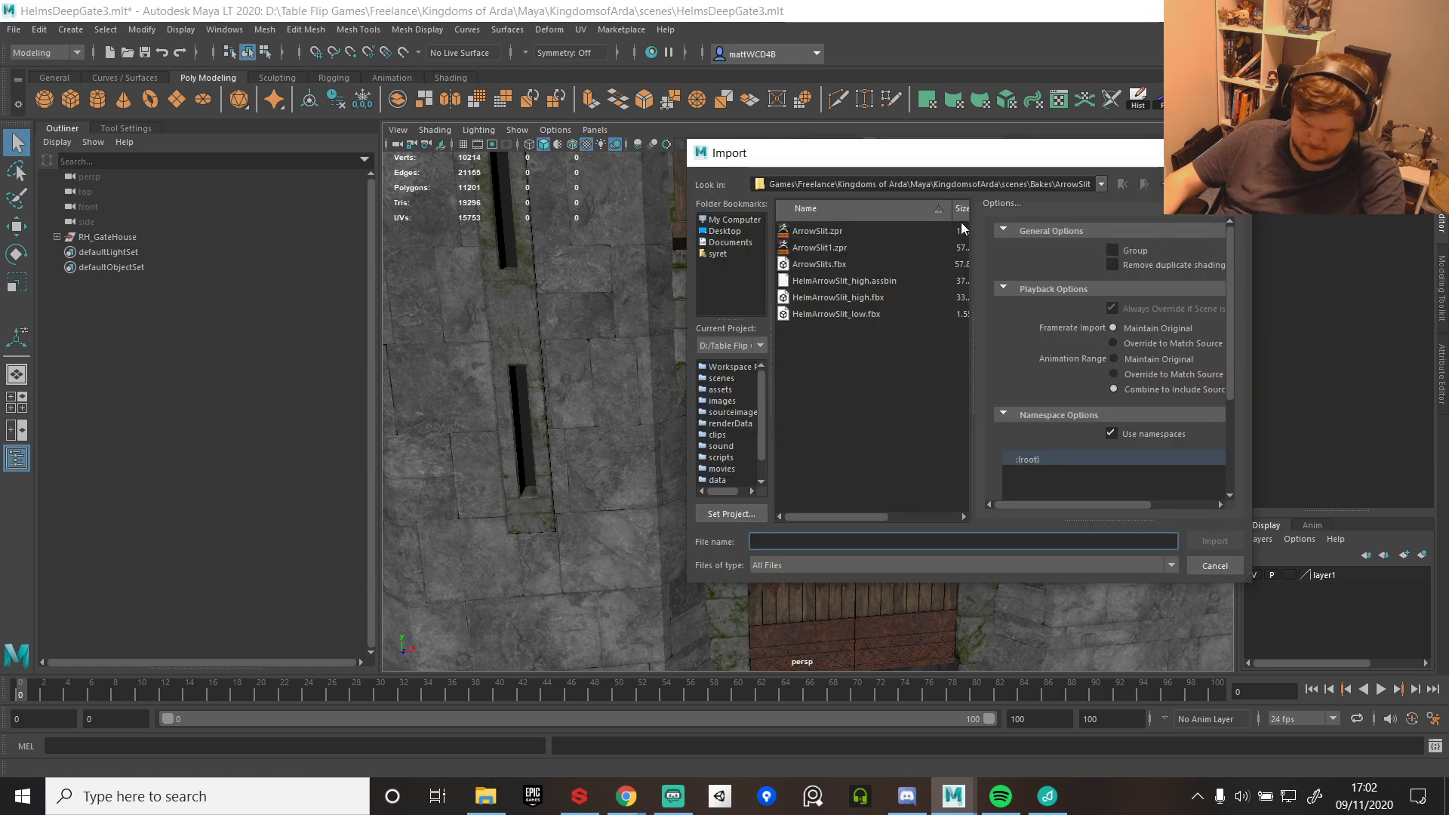
{"action": "left_click", "coordinate": [1166, 184]}
{"action": "left_click", "coordinate": [725, 231]}
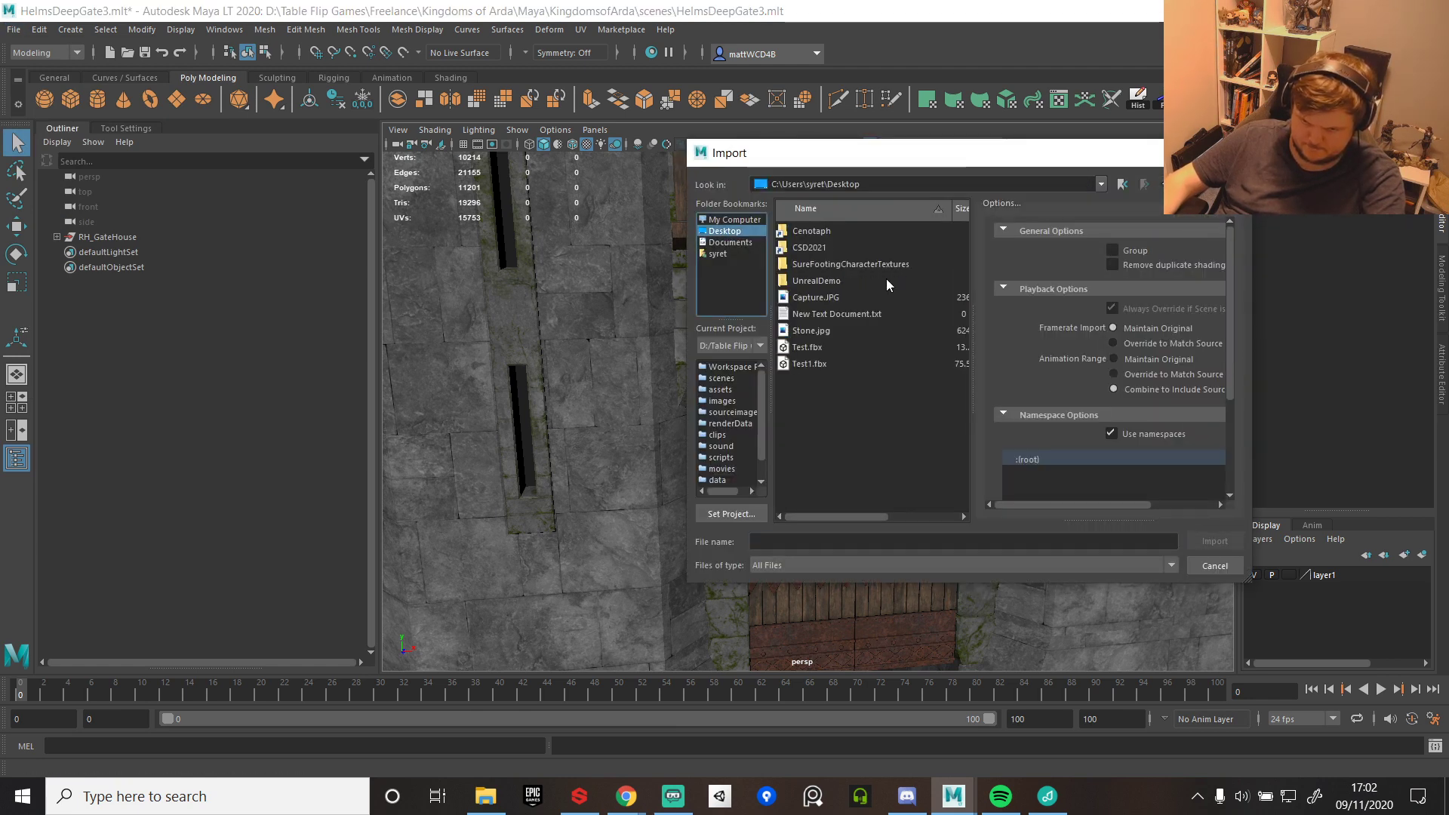
{"action": "left_click", "coordinate": [804, 364]}
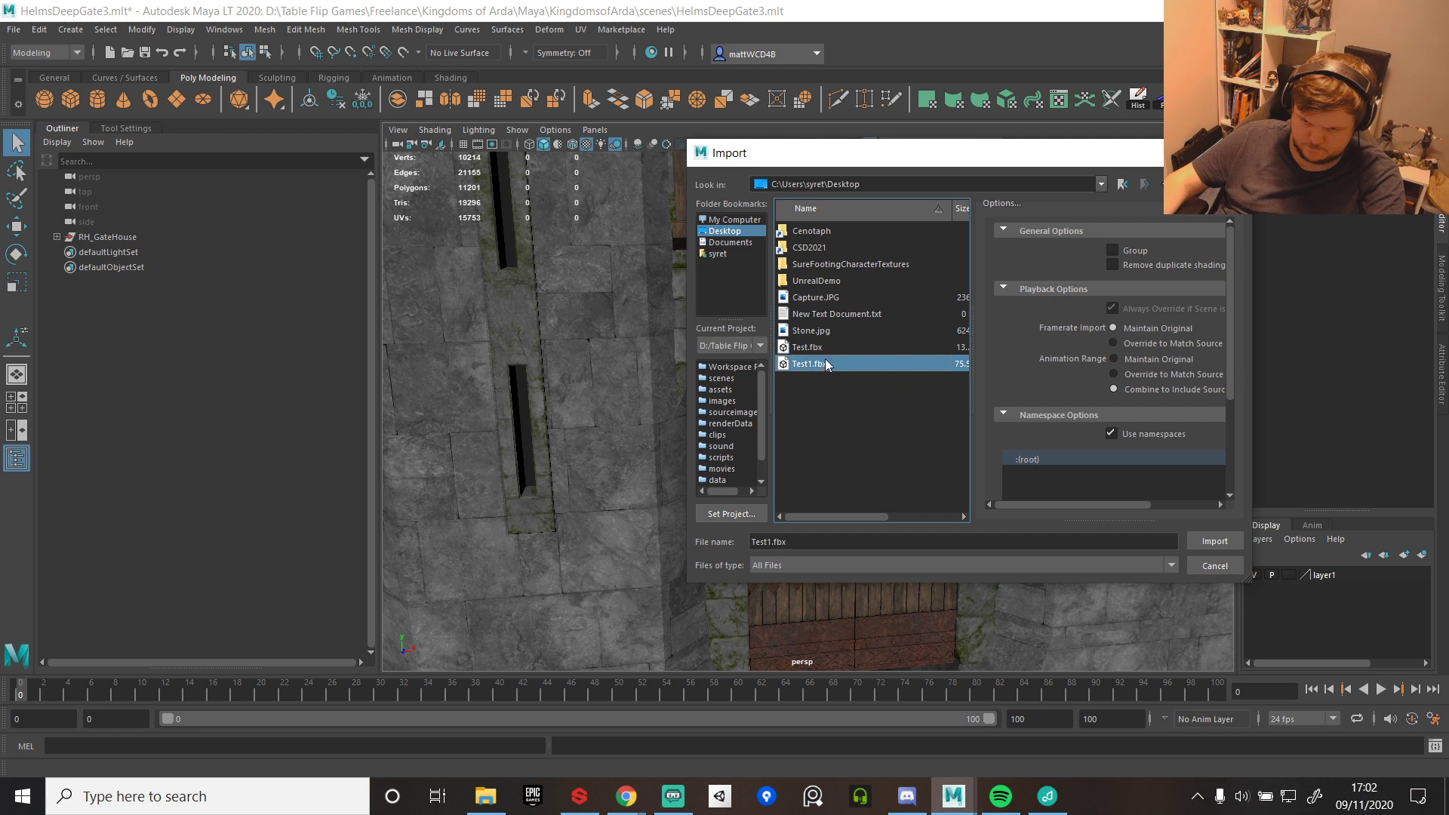
{"action": "double_click", "coordinate": [809, 346]}
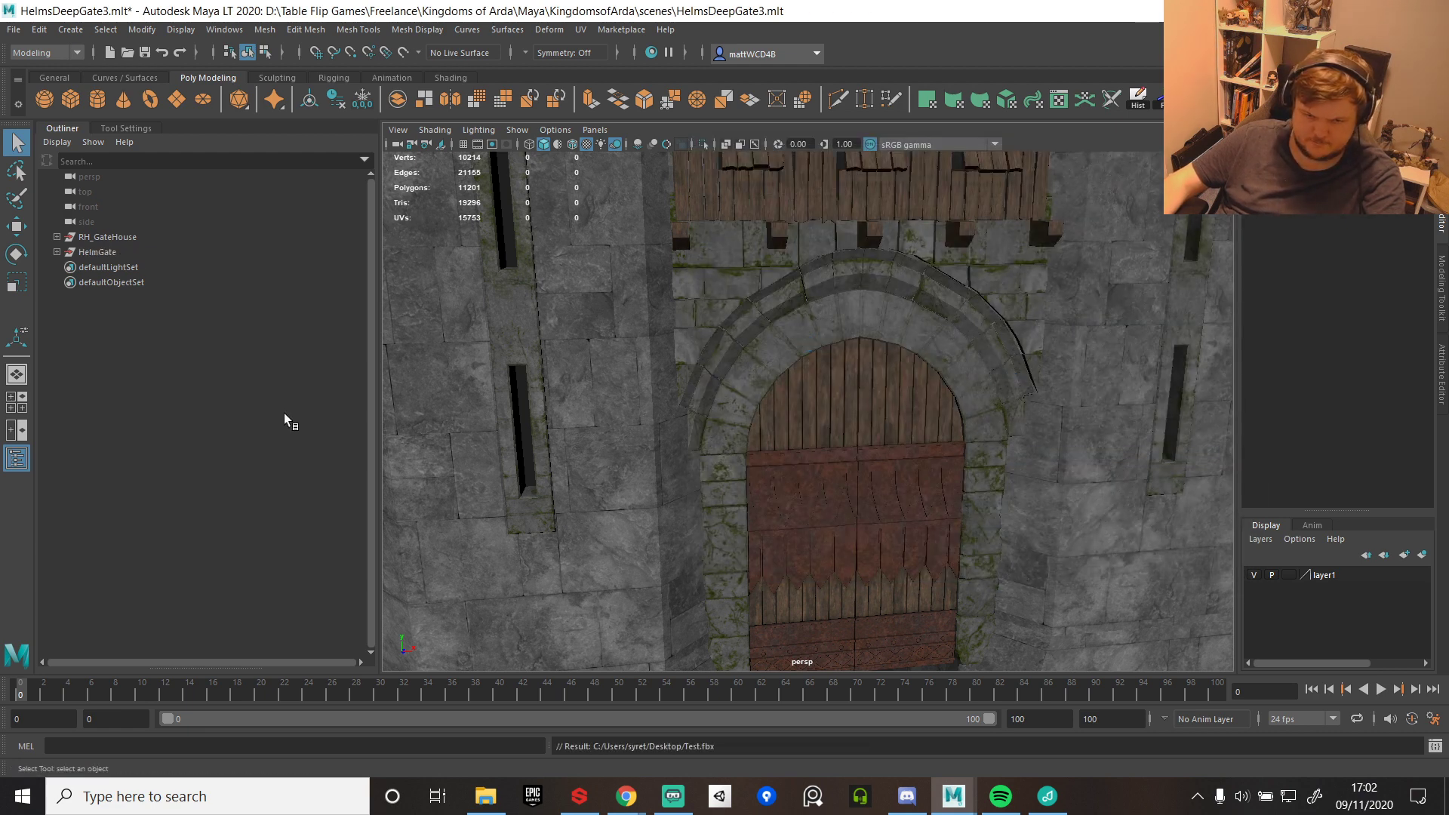
{"action": "left_click", "coordinate": [56, 253]}
{"action": "left_click", "coordinate": [66, 268]}
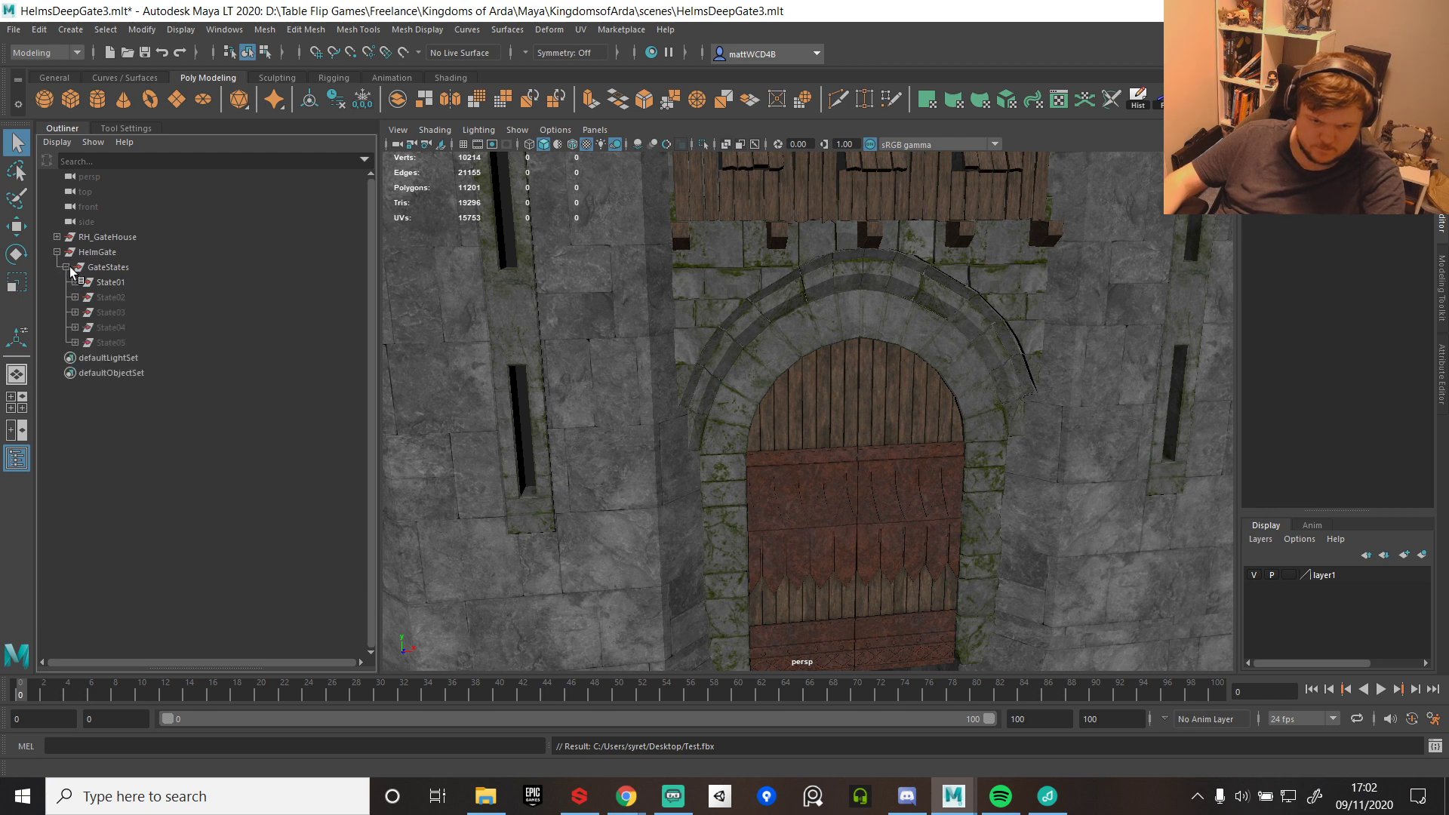
- Try deleting the RH_HelmGateState01 gate mesh, check the mesh inside State01, and undo the deletion
{"action": "left_click", "coordinate": [800, 413]}
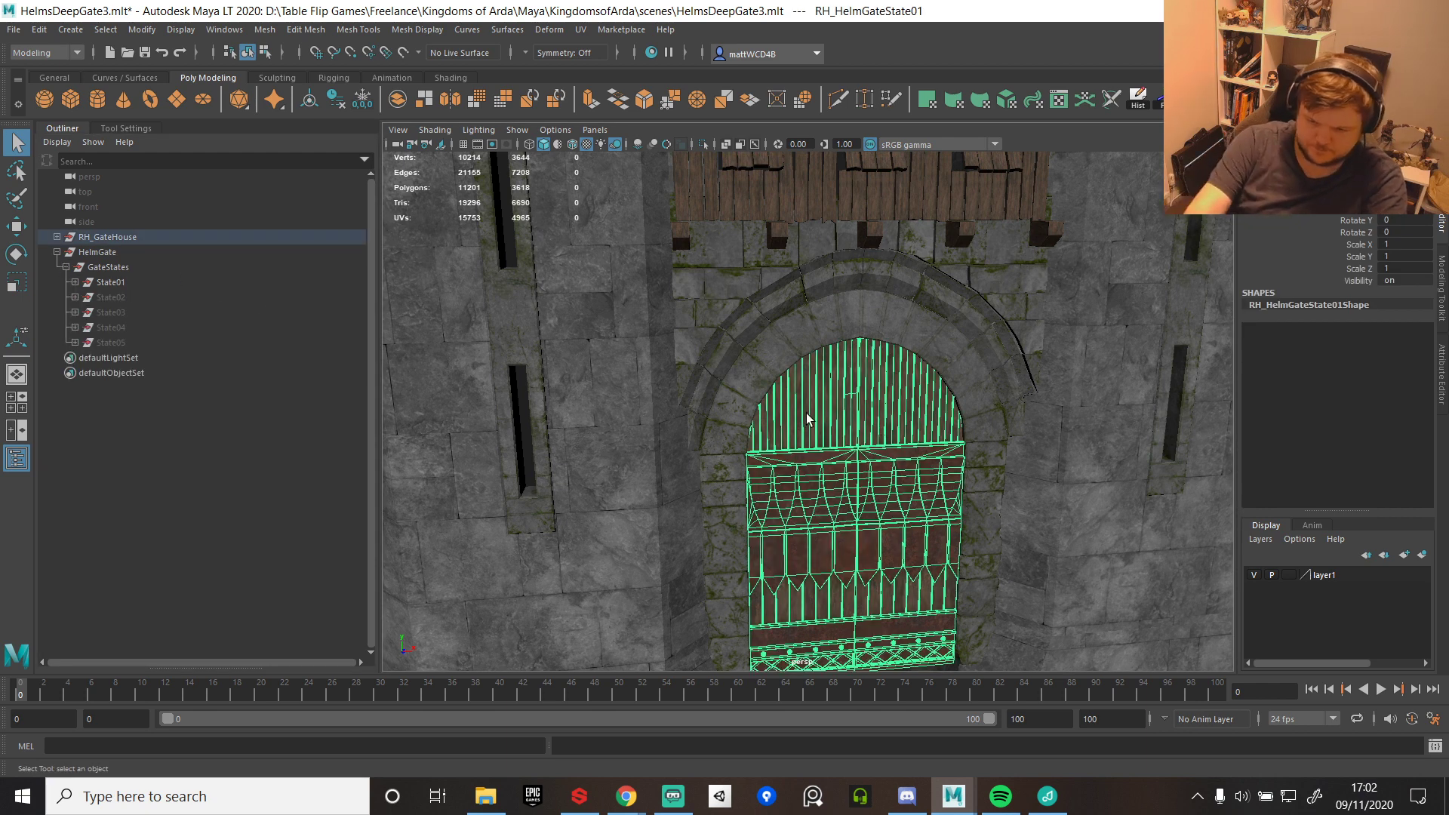
{"action": "key", "text": "Delete"}
{"action": "left_click", "coordinate": [74, 282]}
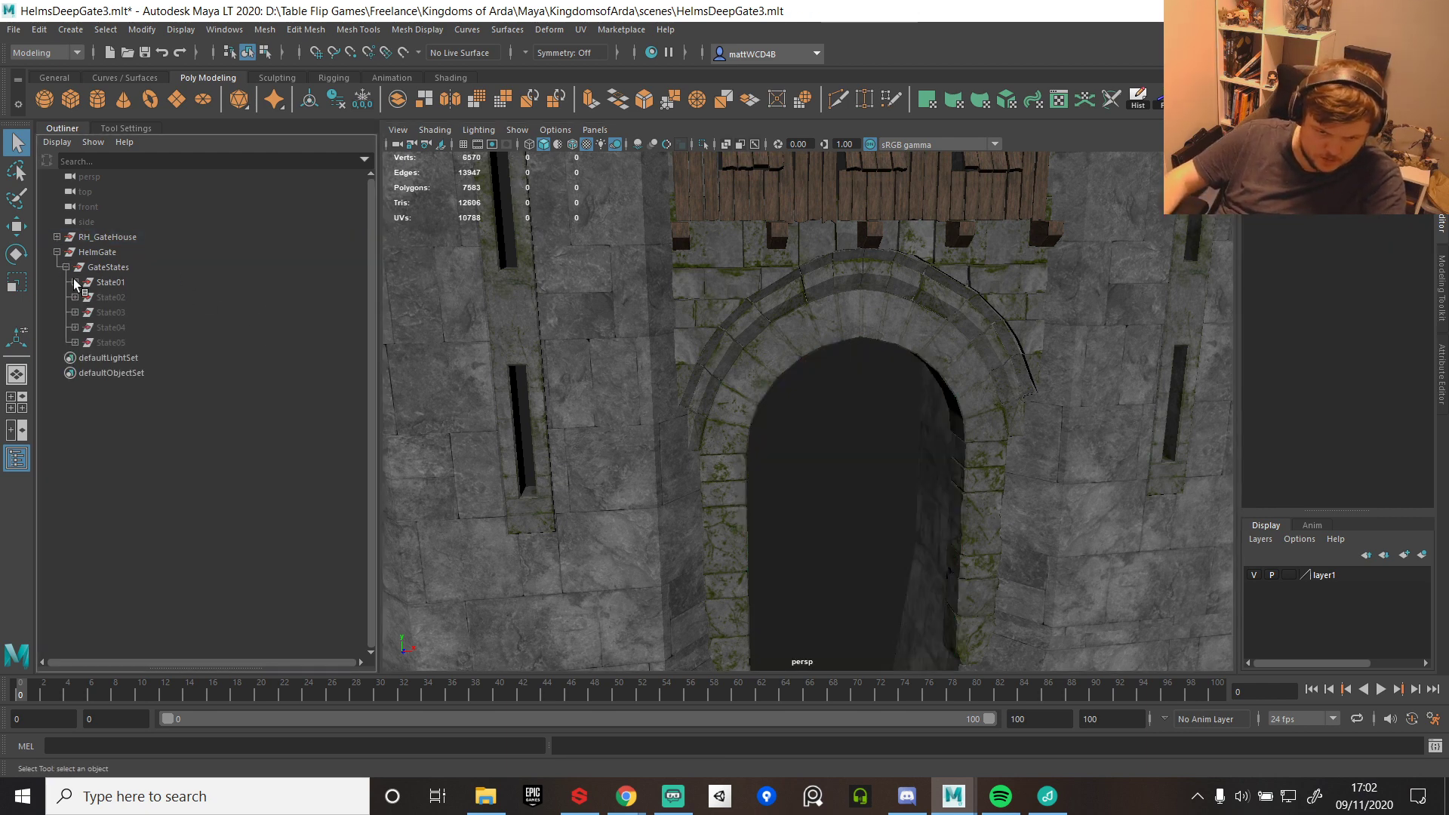
{"action": "left_click", "coordinate": [124, 297]}
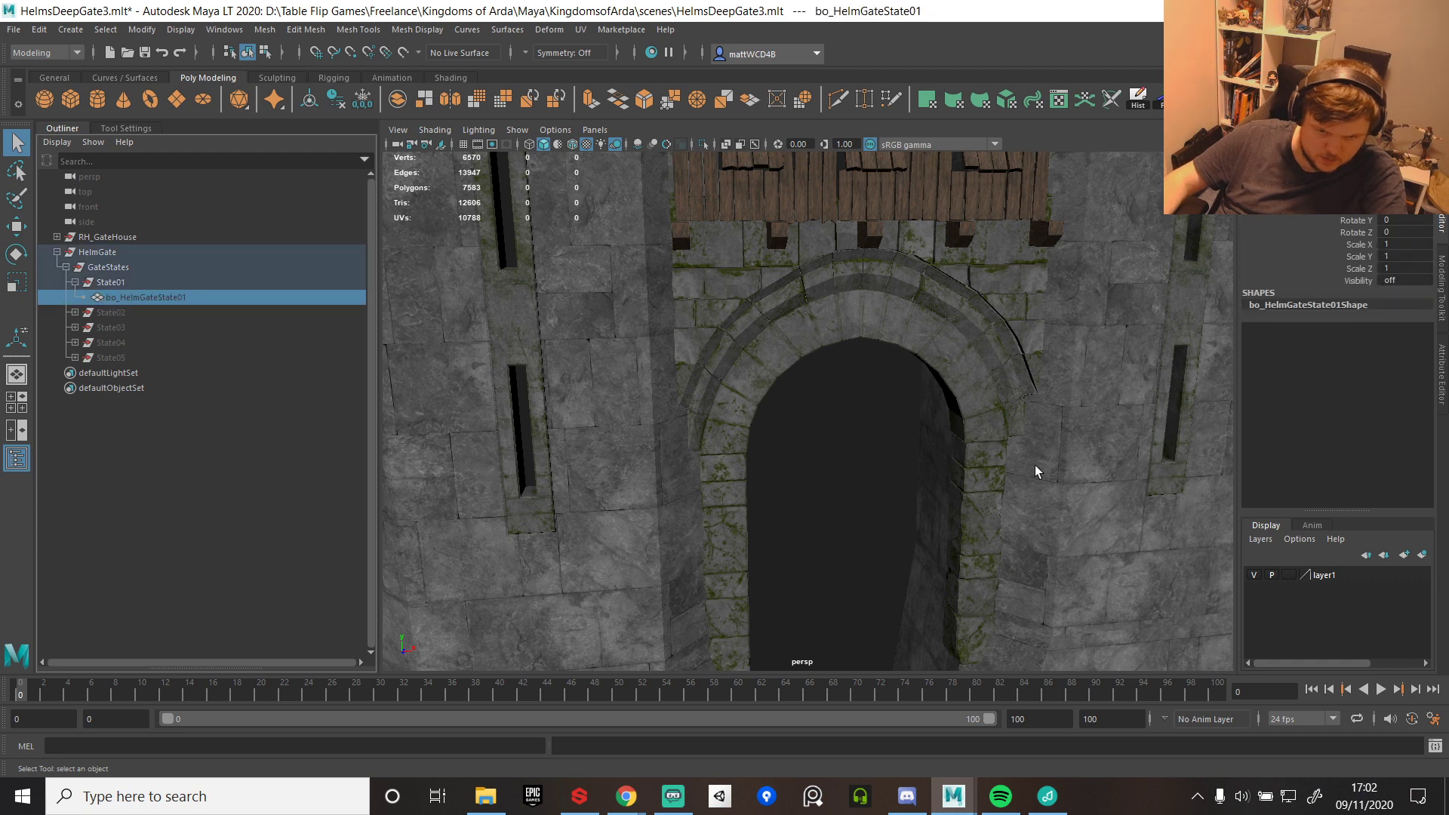
{"action": "key", "text": "ctrl+z"}
{"action": "key", "text": "ctrl+z"}
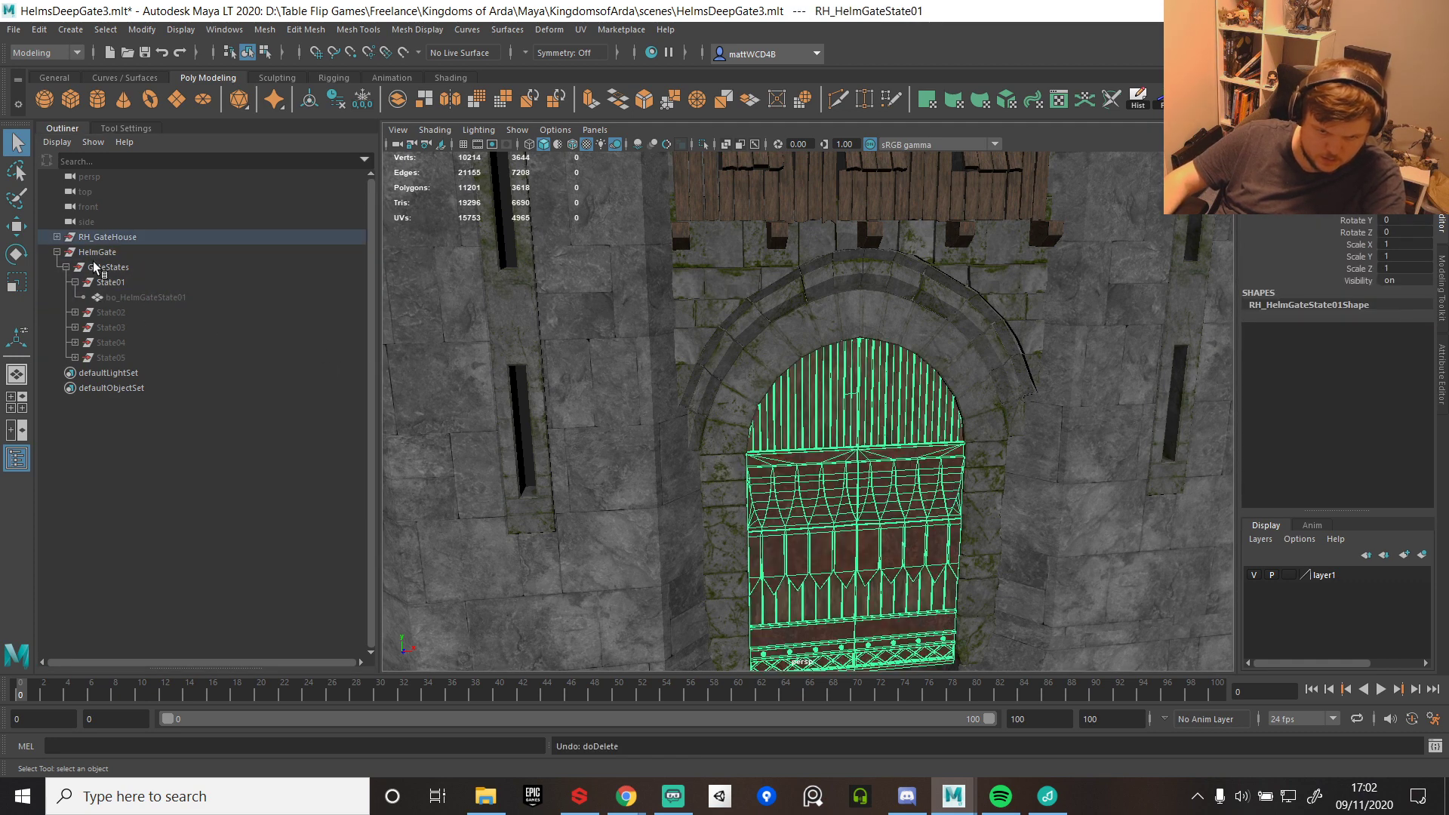
- Rename the RH_HelmGateState01 mesh in RH_GateHouse to HelmGateState01 and move it into the State01 group
{"action": "left_click", "coordinate": [57, 237]}
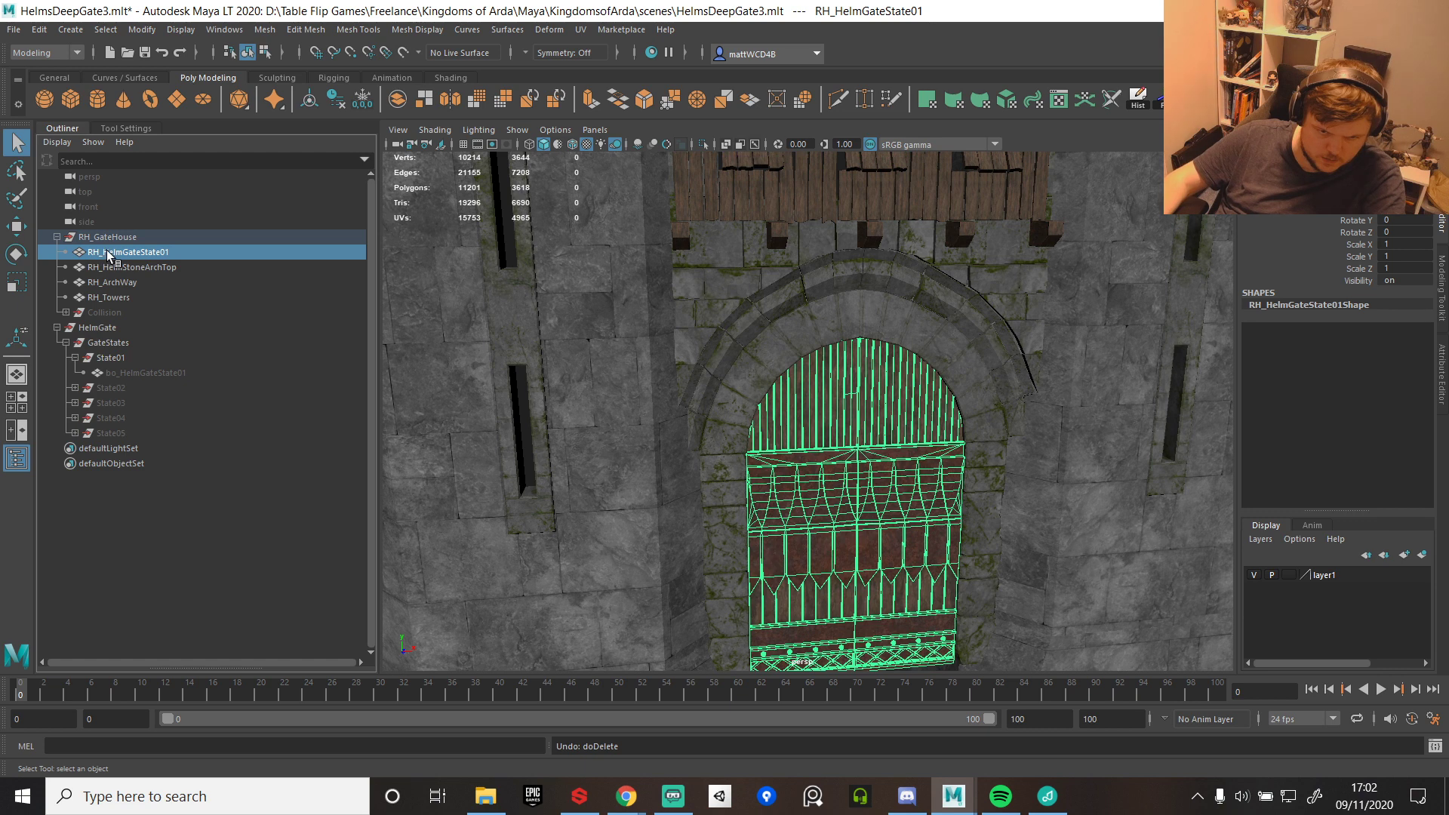
{"action": "double_click", "coordinate": [159, 374]}
{"action": "key", "text": "ctrl+c"}
{"action": "double_click", "coordinate": [155, 252]}
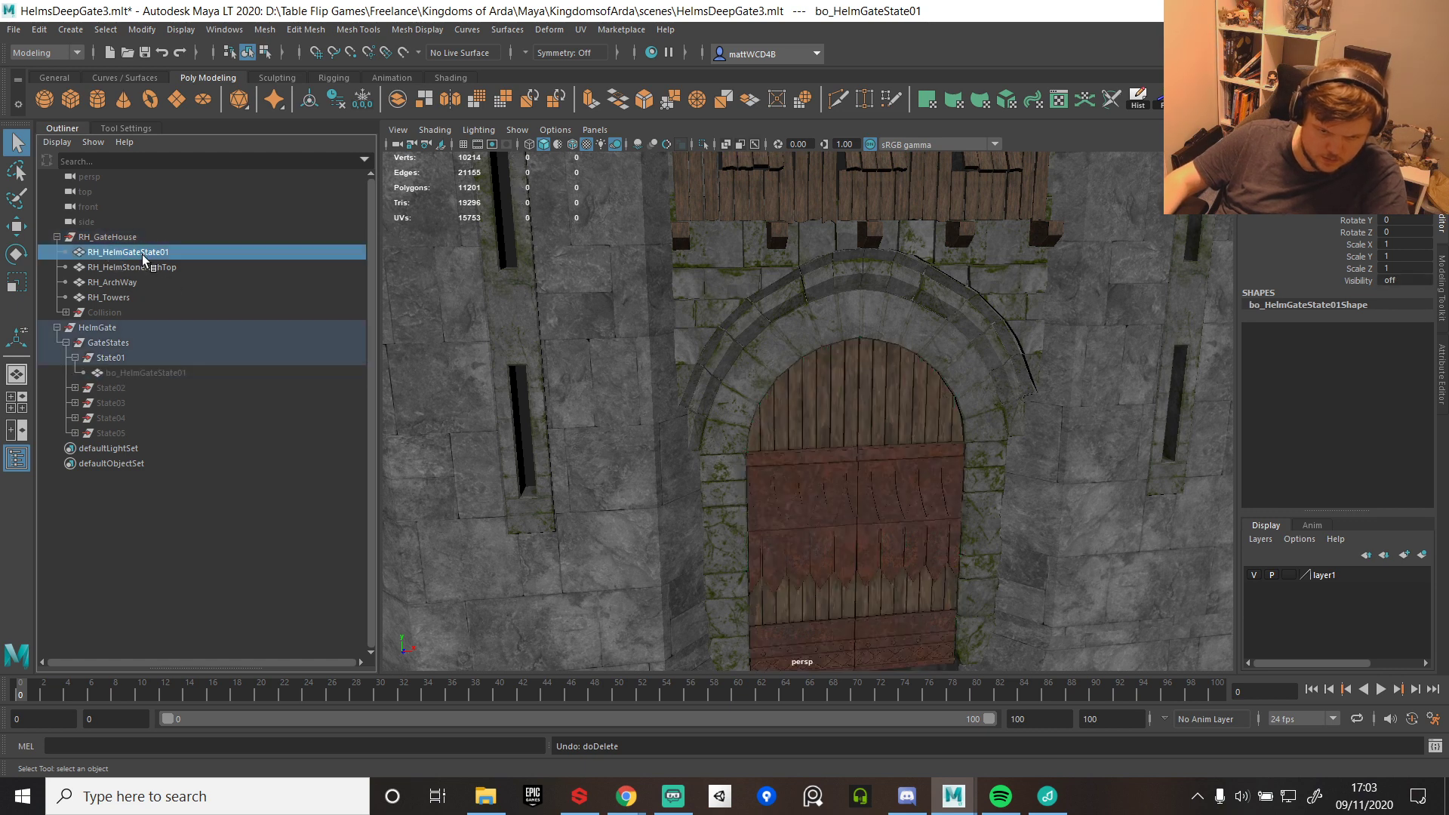
{"action": "key", "text": "ctrl+v"}
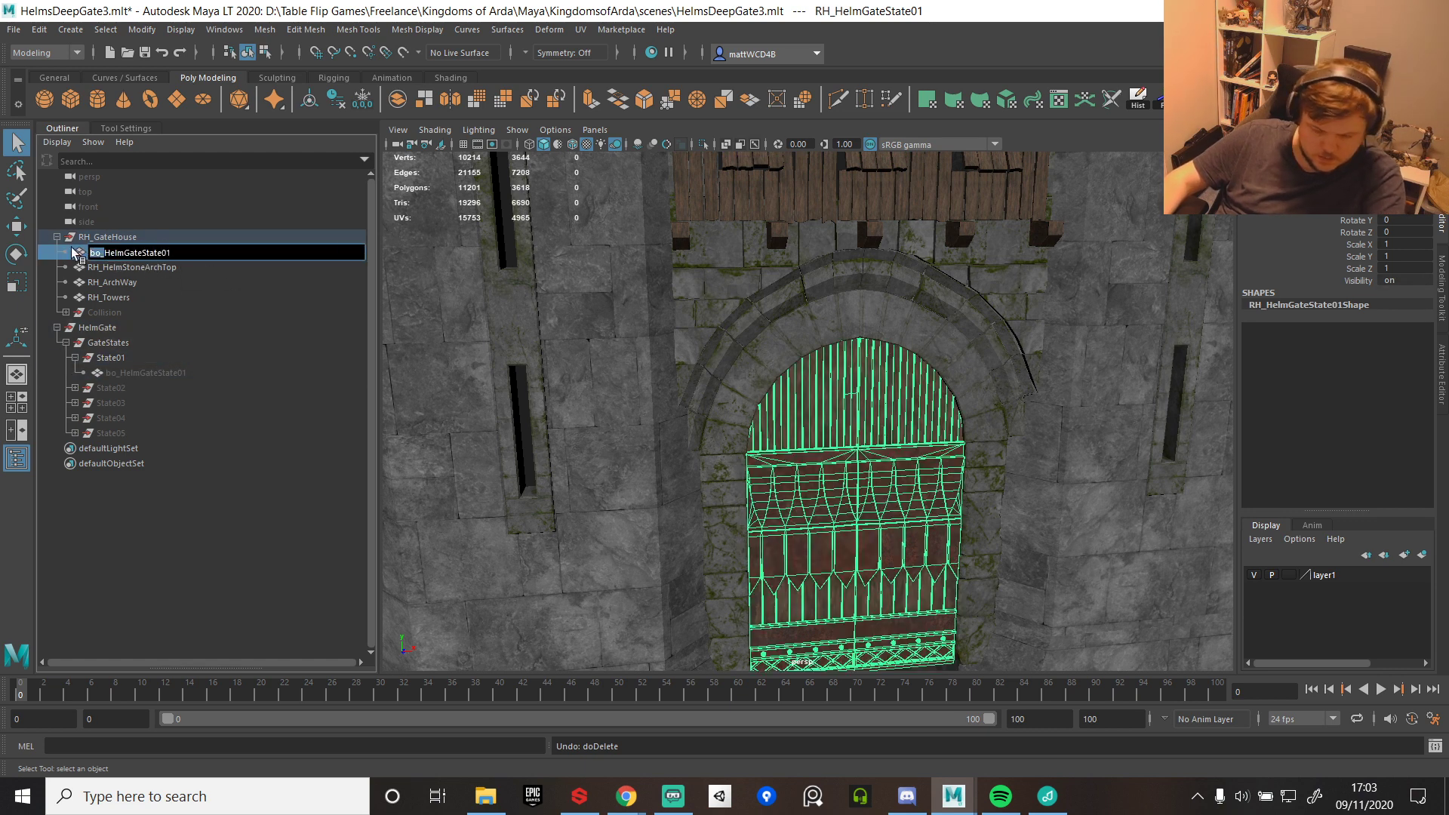
{"action": "key", "text": "BackSpace"}
{"action": "key", "text": "Return"}
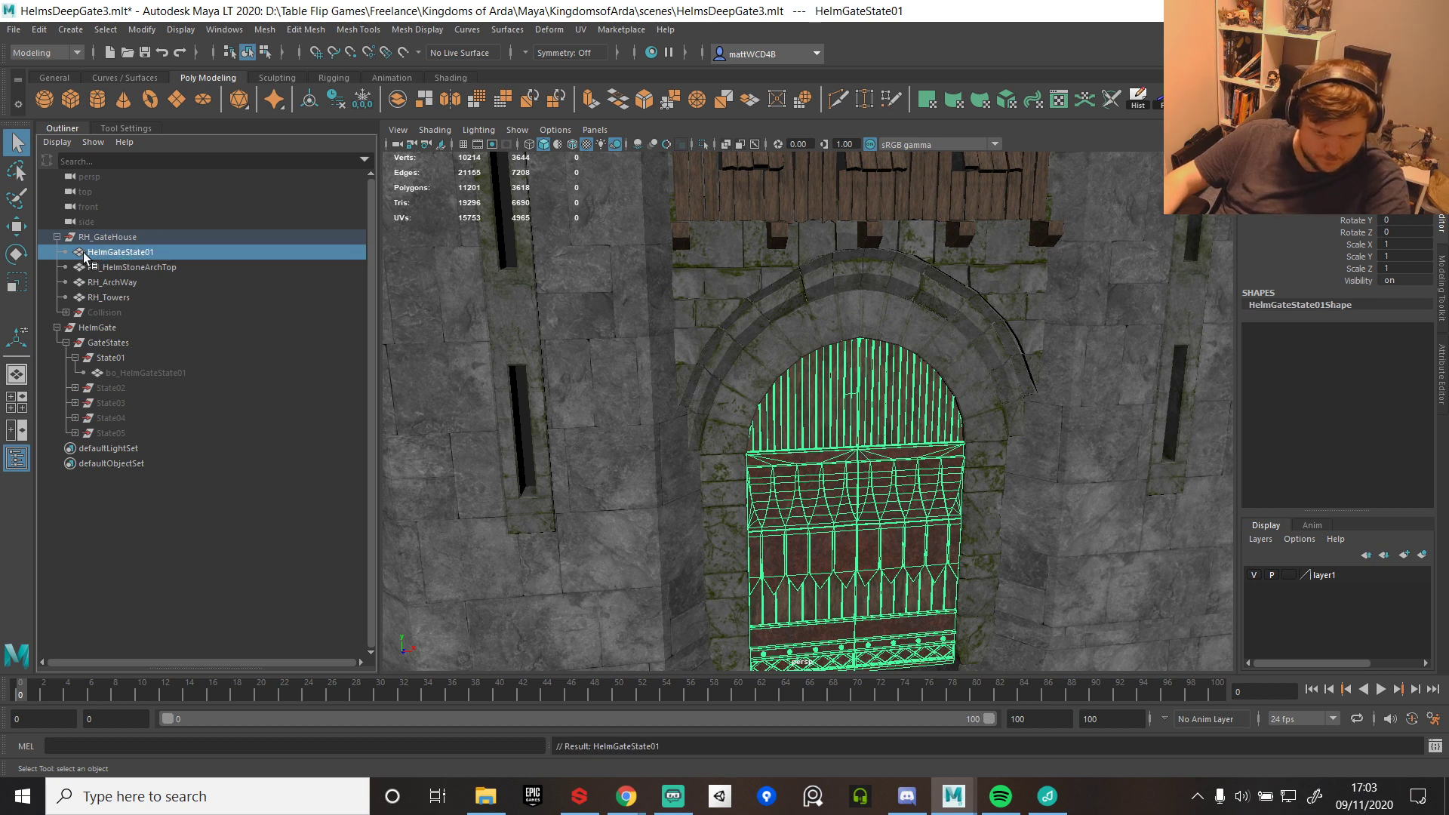
{"action": "middle_click_drag", "start_coordinate": [84, 252], "coordinate": [124, 365]}
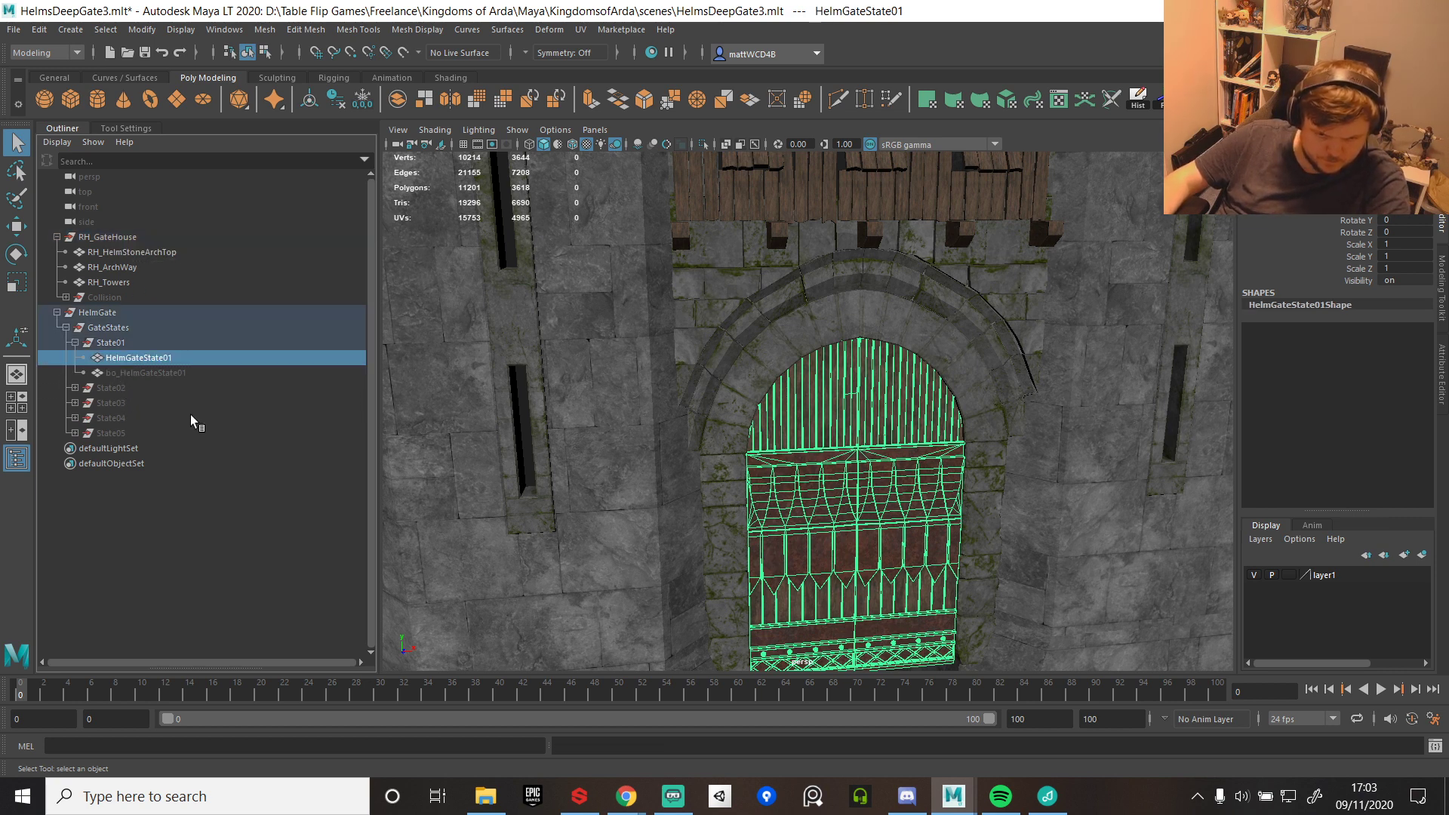
- Compare the contents of State01 and State02, check the shape of bo_HelmGateState01, and hide the State01 group
{"action": "left_click", "coordinate": [74, 388]}
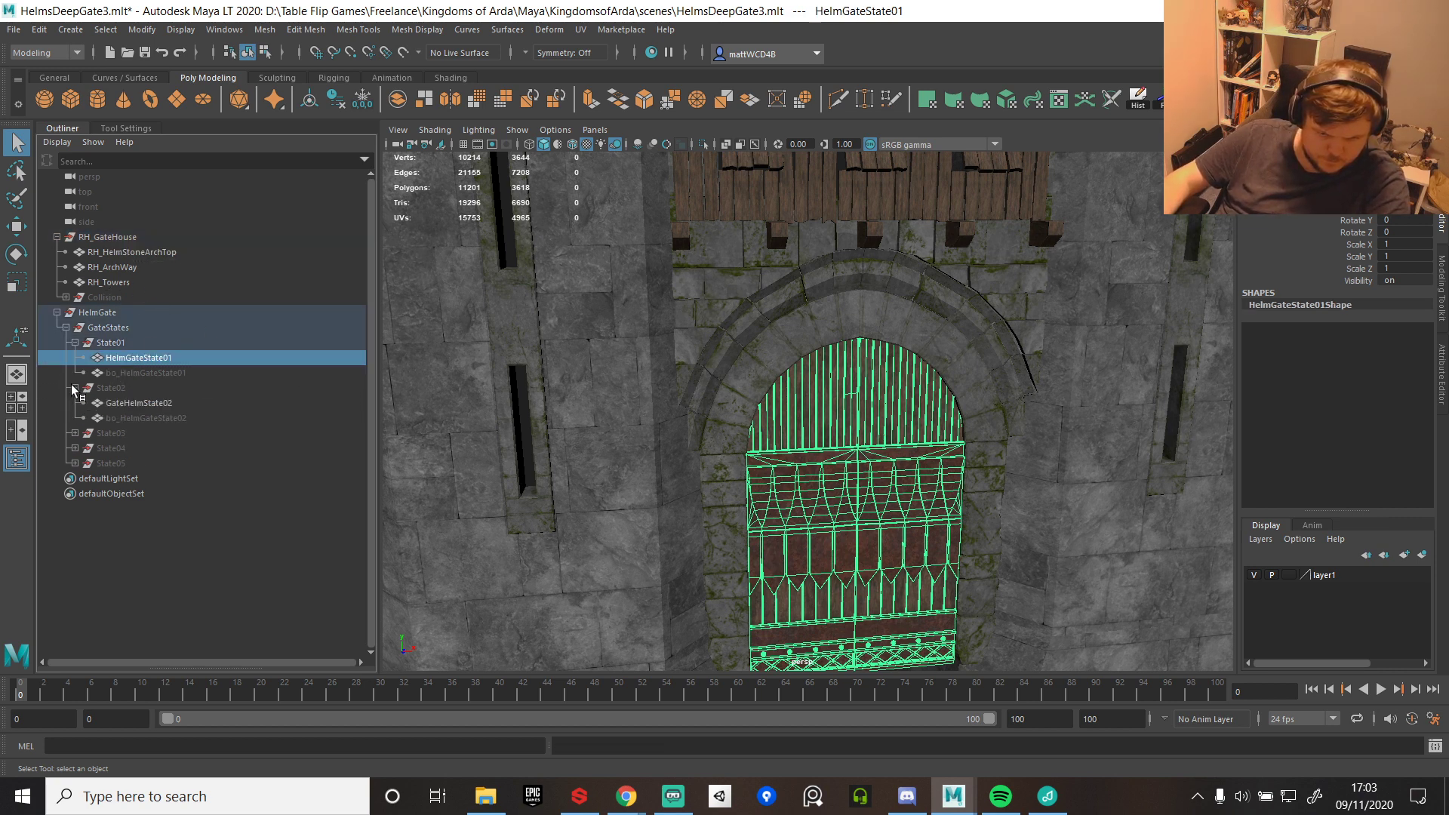
{"action": "left_click", "coordinate": [75, 388]}
{"action": "left_click", "coordinate": [136, 373]}
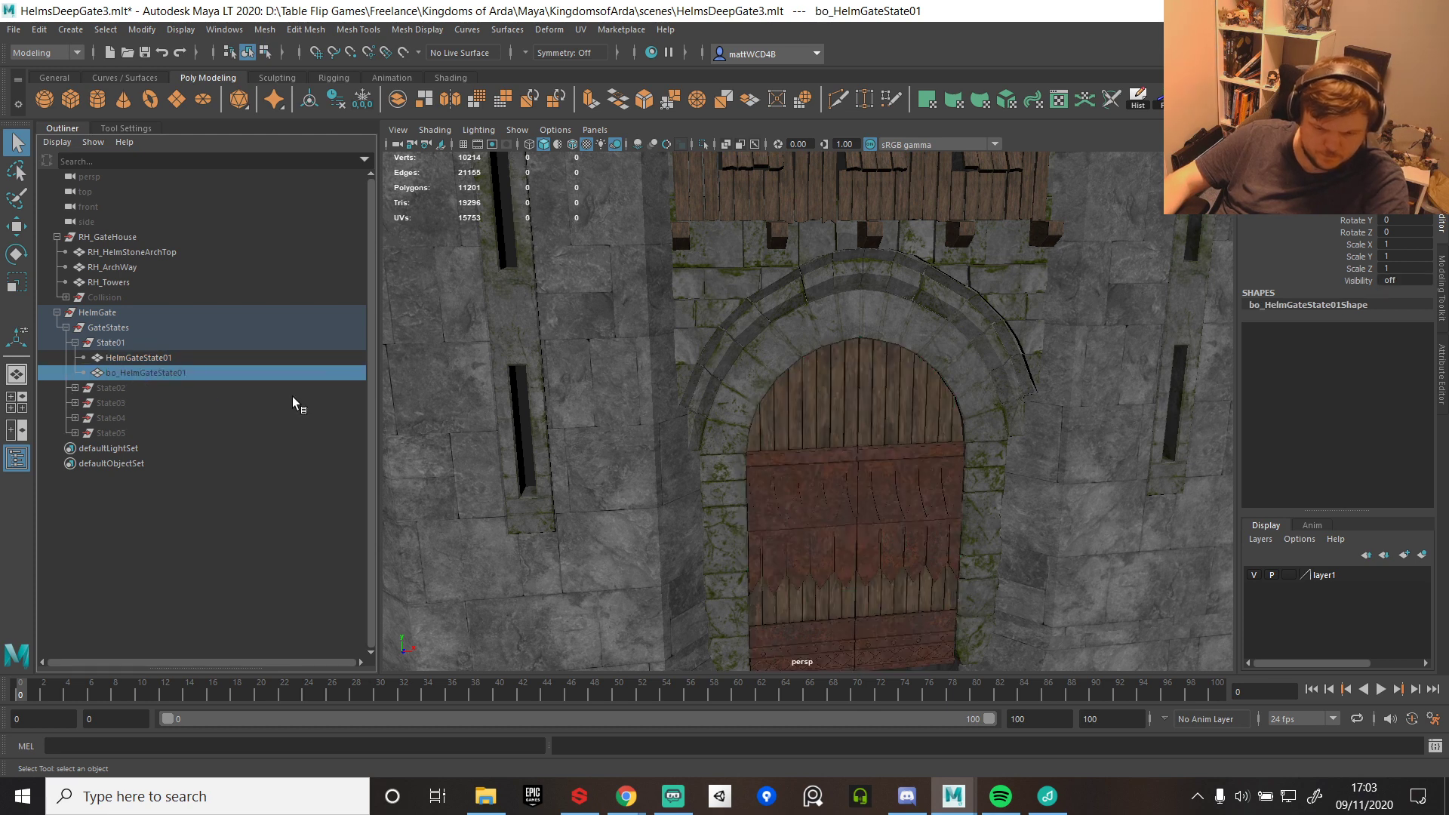
{"action": "key", "text": "h"}
{"action": "key", "text": "h"}
{"action": "key", "text": "h"}
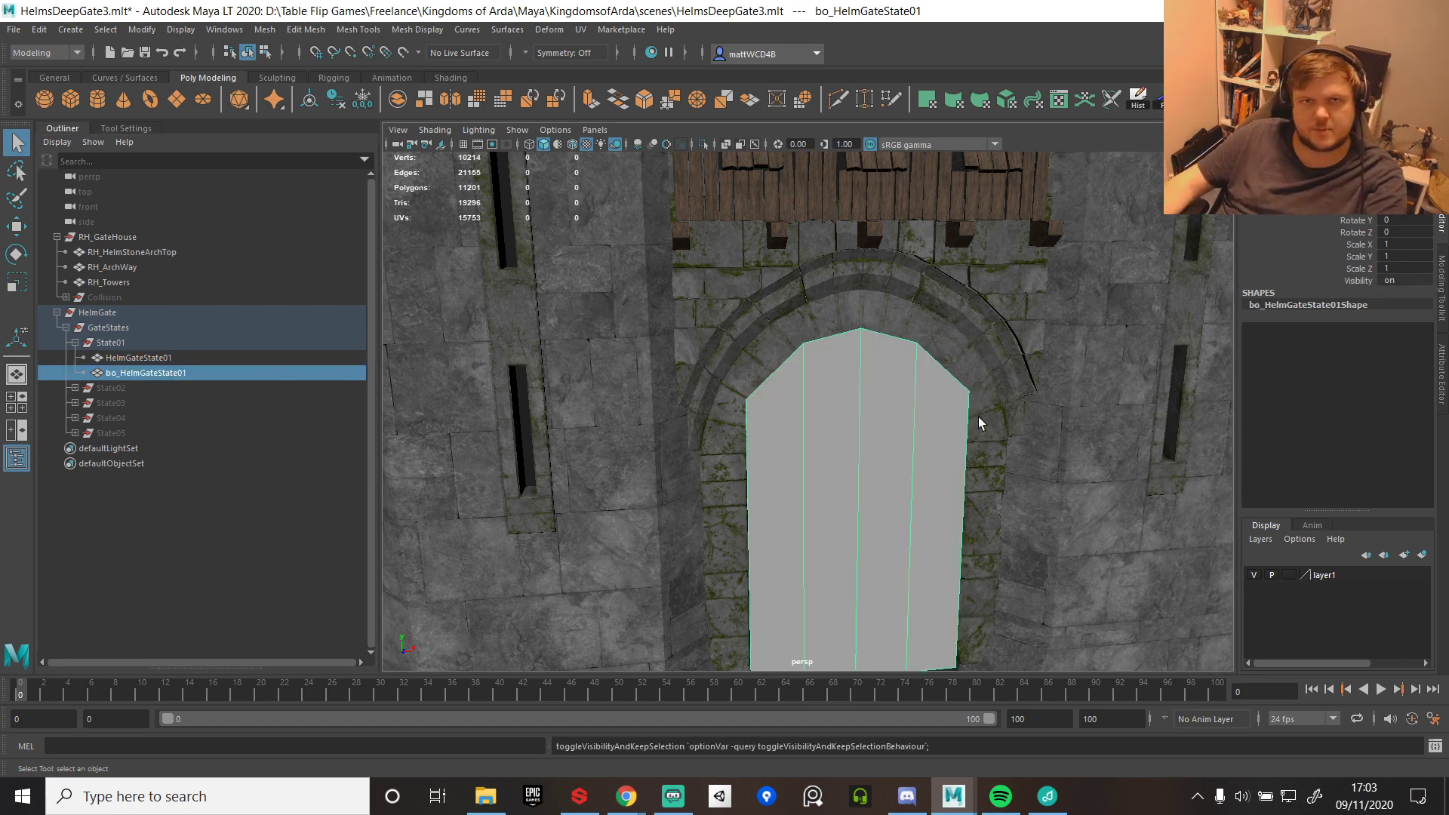
{"action": "key", "text": "h"}
{"action": "left_click", "coordinate": [113, 357]}
{"action": "left_click", "coordinate": [113, 344]}
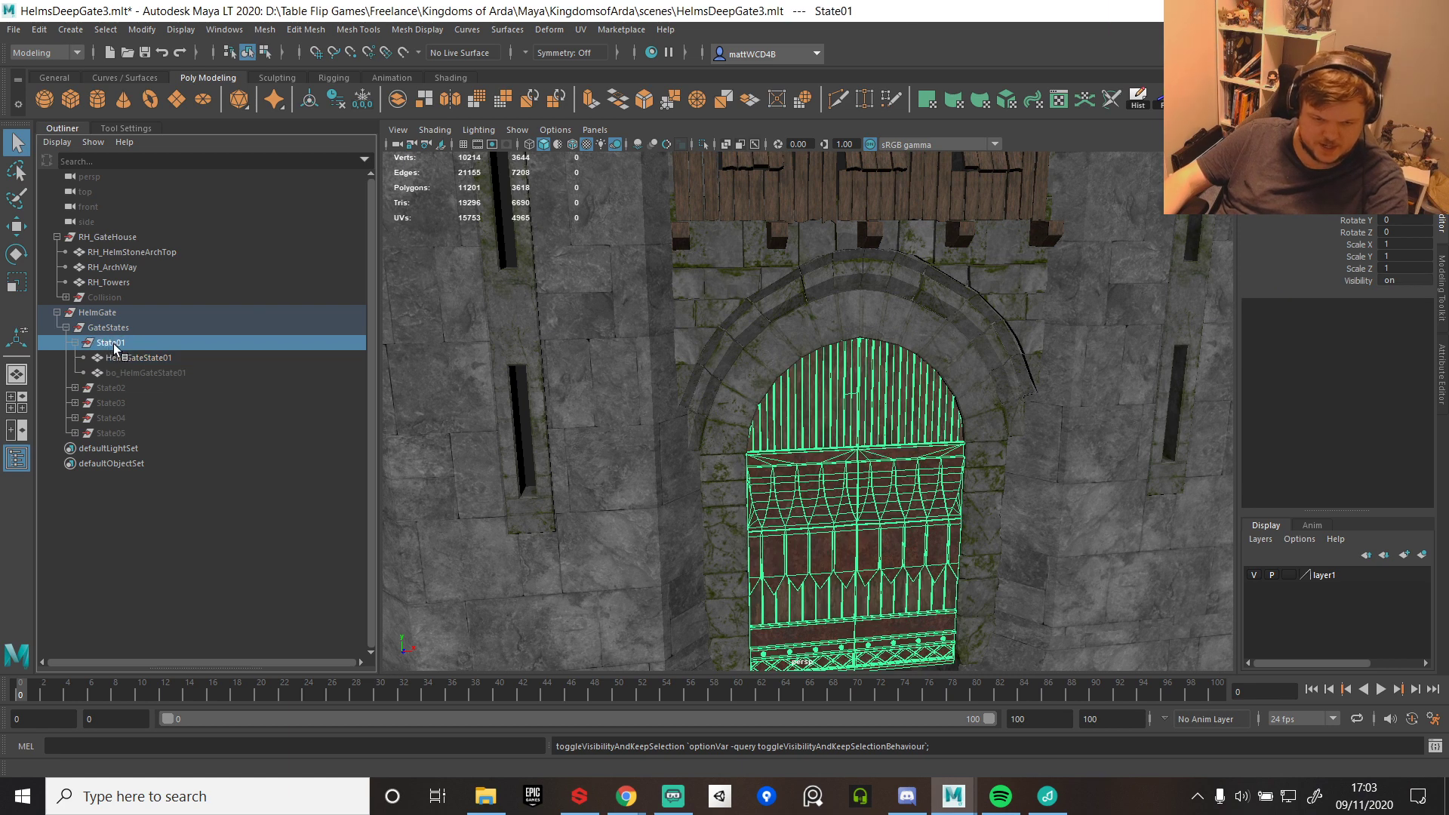
{"action": "key", "text": "h"}
{"action": "left_click", "coordinate": [76, 343]}
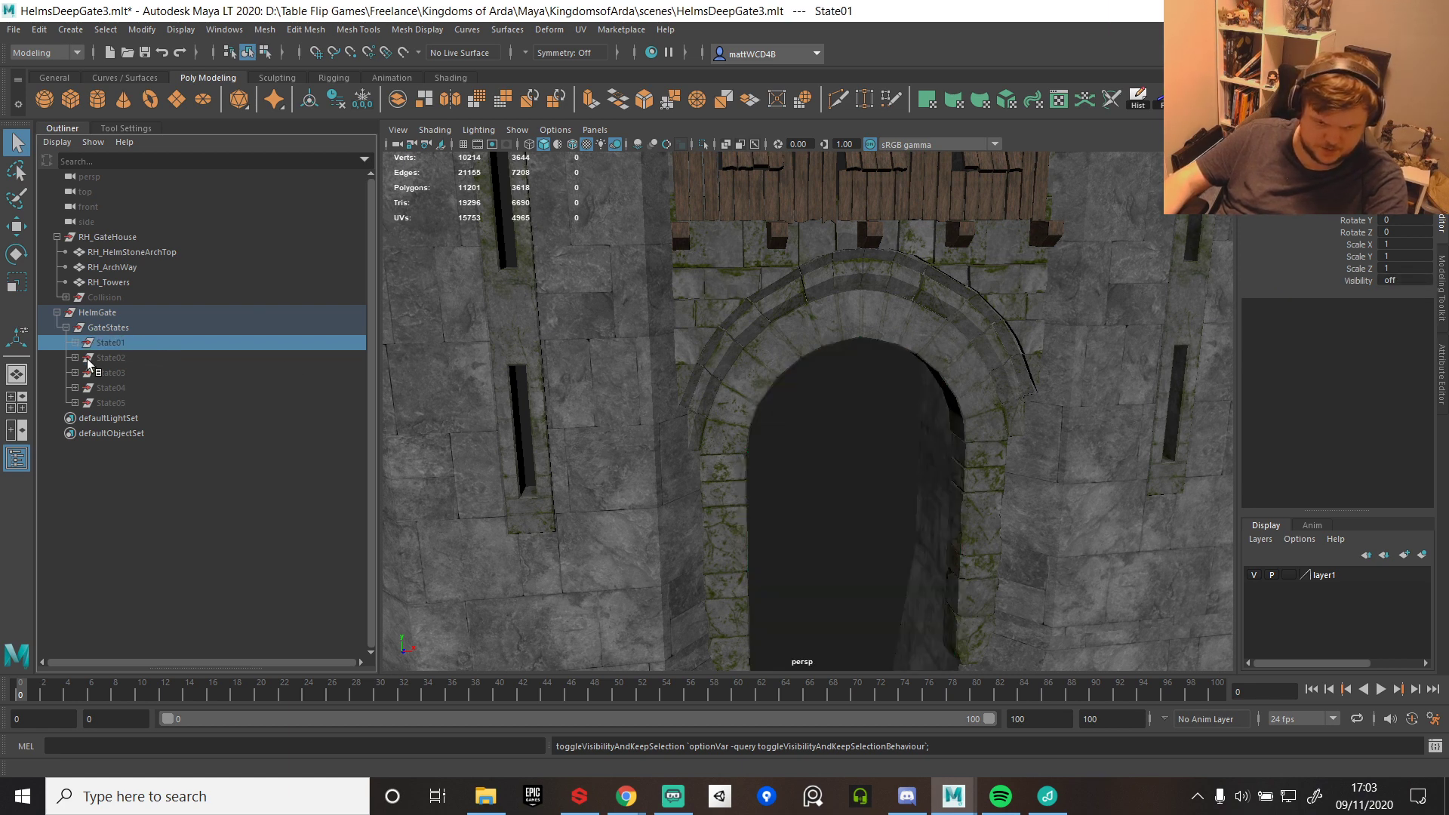
- Show the State02 group, check its gate and bo_HelmGateState02 meshes, and hide the group again
{"action": "left_click", "coordinate": [108, 358]}
{"action": "key", "text": "h"}
{"action": "left_click", "coordinate": [75, 357]}
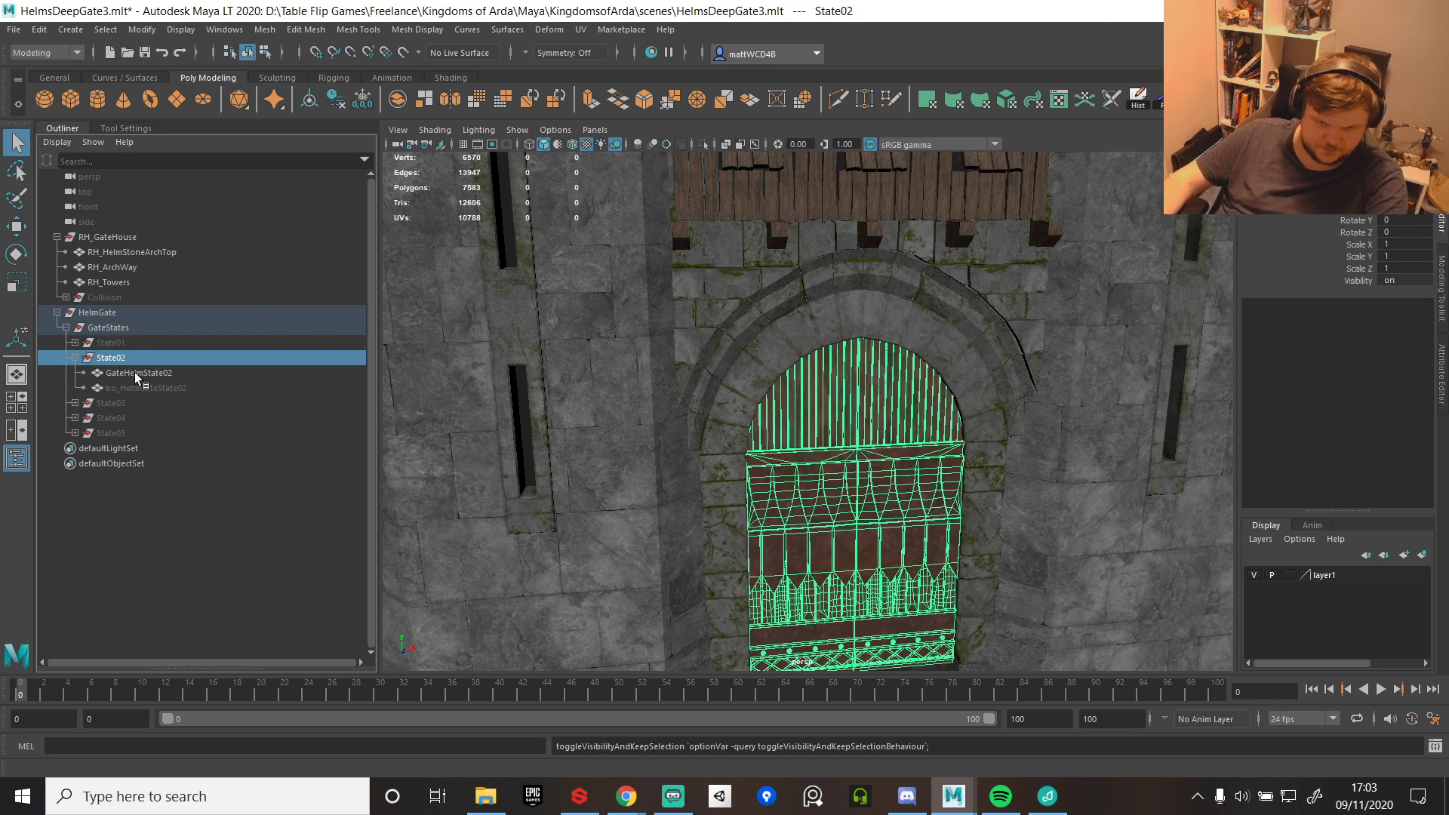
{"action": "left_click", "coordinate": [150, 389]}
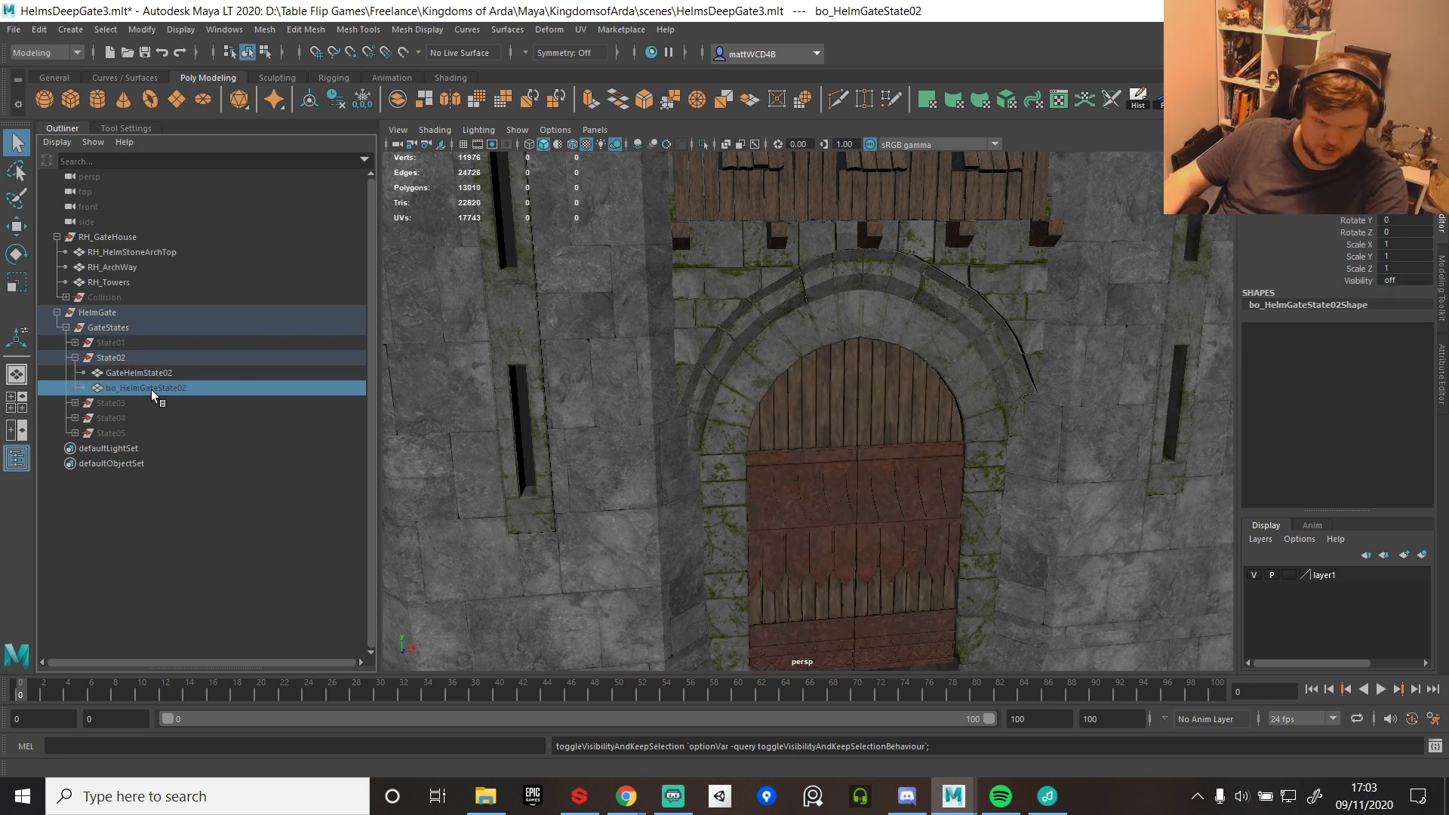
{"action": "left_click", "coordinate": [75, 358]}
{"action": "left_click", "coordinate": [109, 358]}
{"action": "key", "text": "h"}
- Show the State03 group with its bo_HelmGateState03 mesh, inspect the modelled holes up close, and hide the group
{"action": "left_click", "coordinate": [113, 373]}
{"action": "key", "text": "h"}
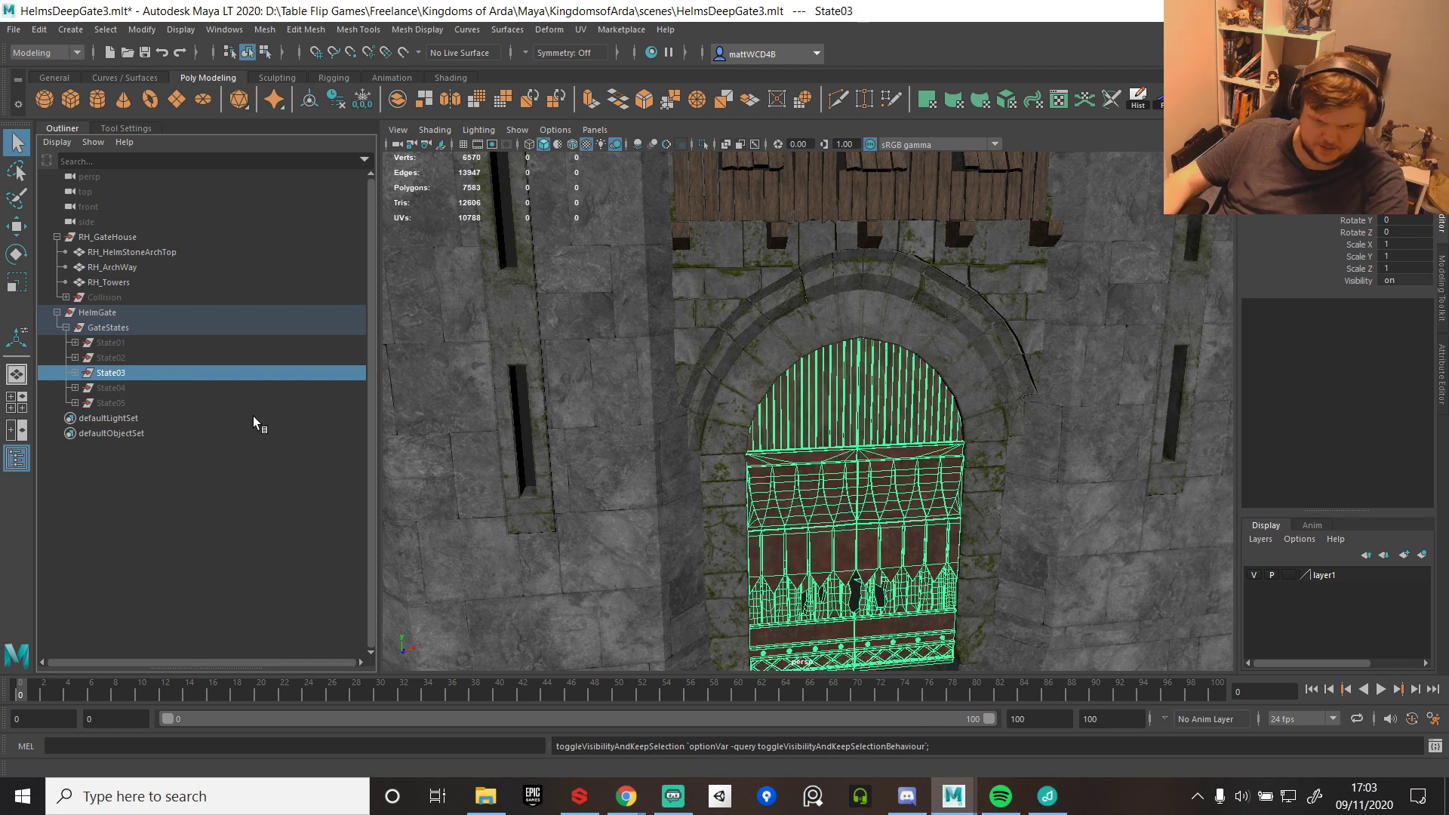
{"action": "left_click", "coordinate": [74, 372]}
{"action": "left_click", "coordinate": [123, 388]}
{"action": "left_click", "coordinate": [132, 403]}
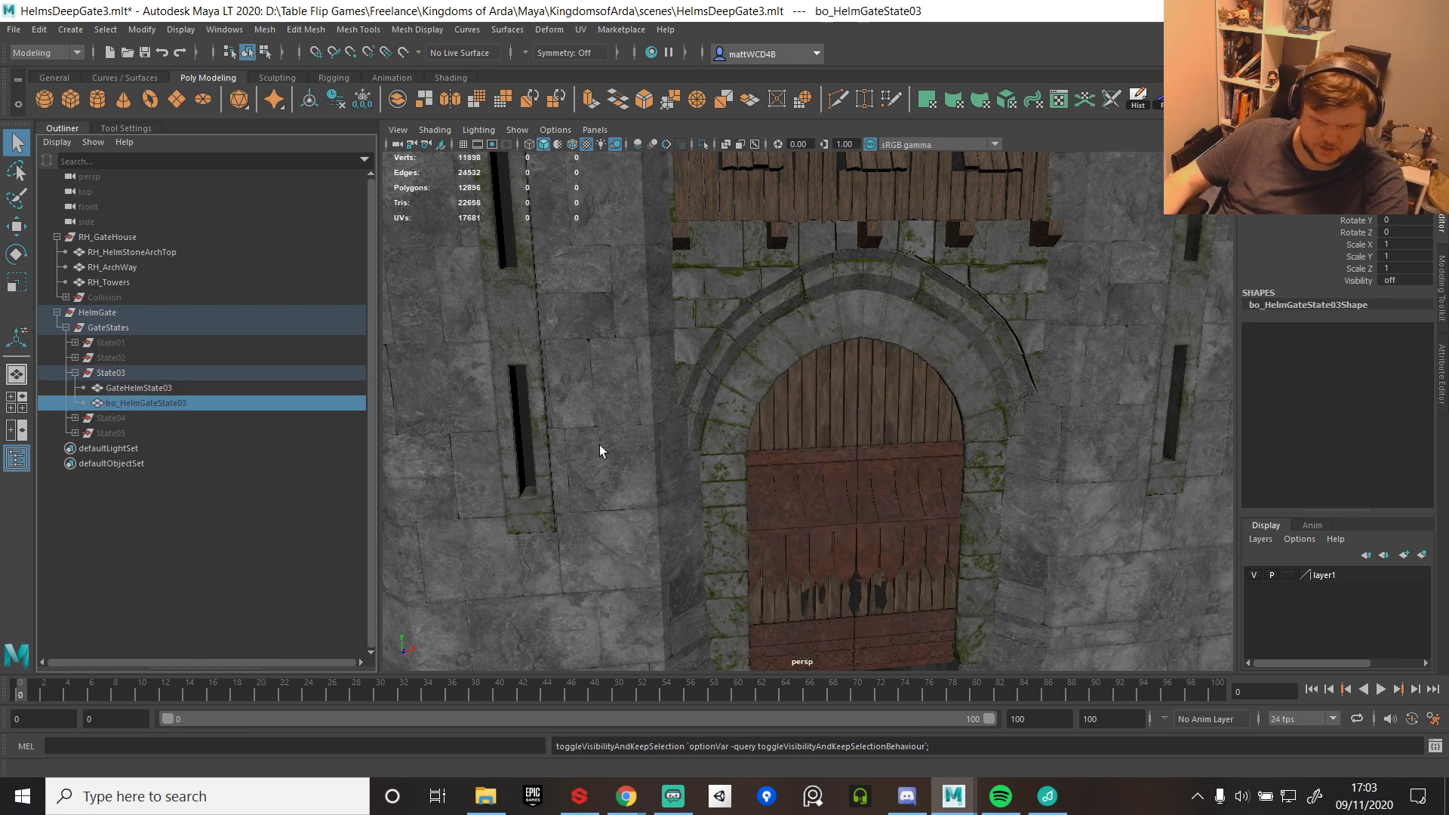
{"action": "key", "text": "h"}
{"action": "left_click_drag", "start_coordinate": [927, 560], "coordinate": [880, 559], "text": "alt"}
{"action": "middle_click_drag", "start_coordinate": [881, 559], "coordinate": [828, 398], "text": "alt"}
{"action": "scroll", "coordinate": [828, 398], "scroll_direction": "up", "scroll_amount": 5}
{"action": "left_click_drag", "start_coordinate": [828, 398], "coordinate": [841, 420], "text": "alt"}
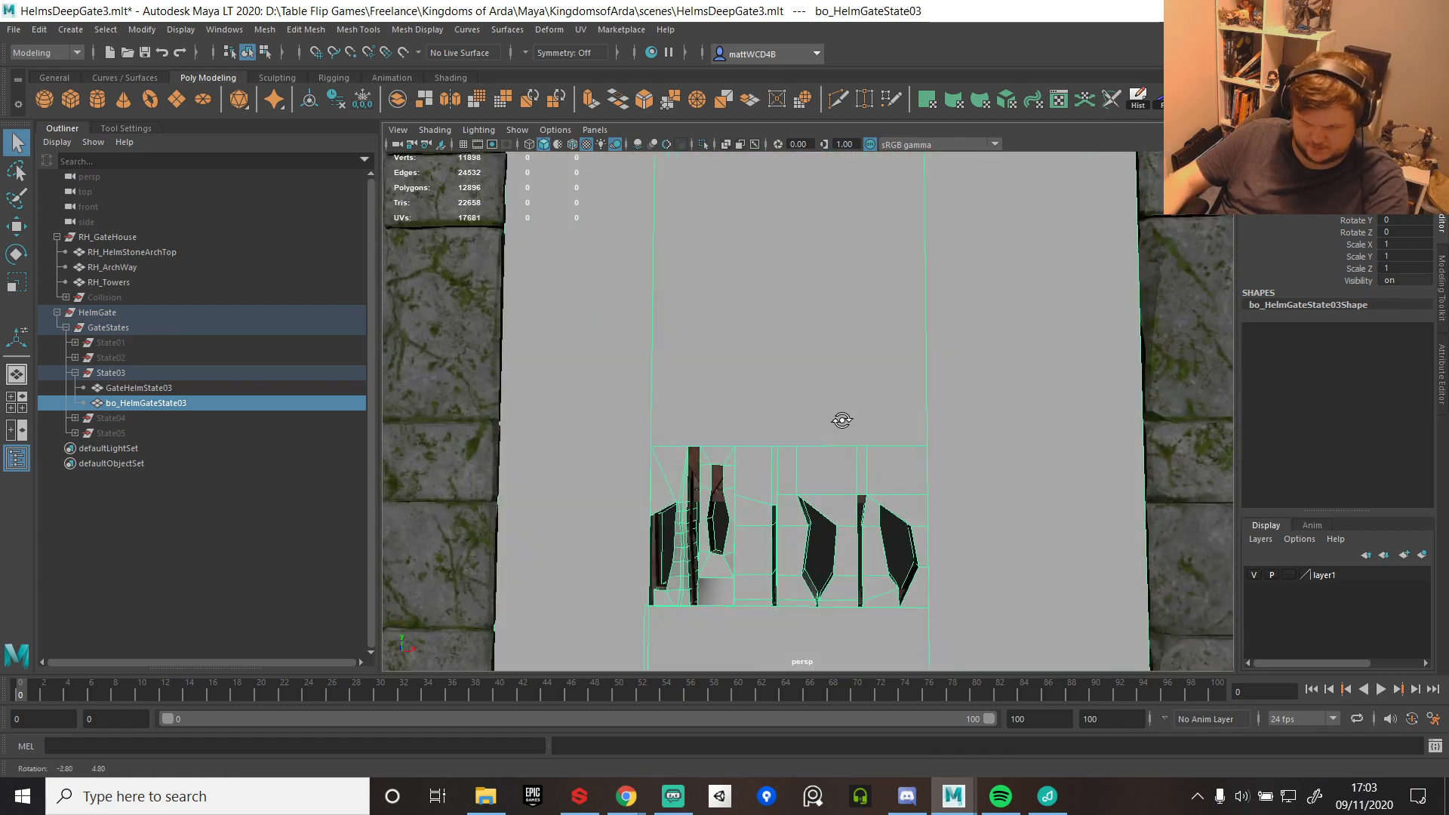
{"action": "middle_click_drag", "start_coordinate": [845, 452], "coordinate": [1027, 361], "text": "alt"}
{"action": "left_click_drag", "start_coordinate": [838, 326], "coordinate": [912, 332], "text": "alt"}
{"action": "left_click", "coordinate": [132, 372]}
{"action": "key", "text": "h"}
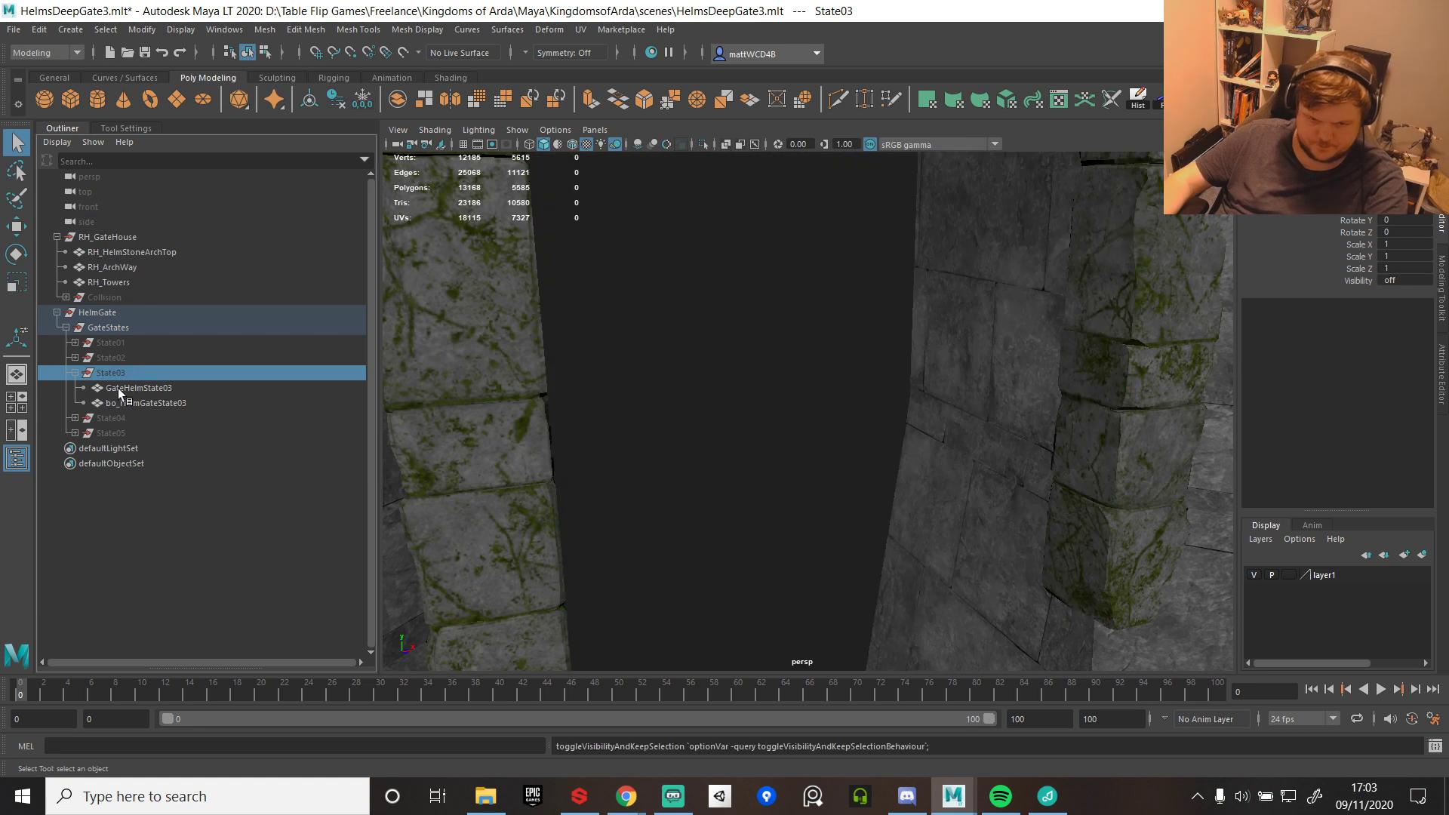
{"action": "left_click", "coordinate": [76, 373]}
- Show the State04 group, inspect its damaged gate against the bo_HelmGateState04 mesh, and hide the group again
{"action": "left_click", "coordinate": [110, 388]}
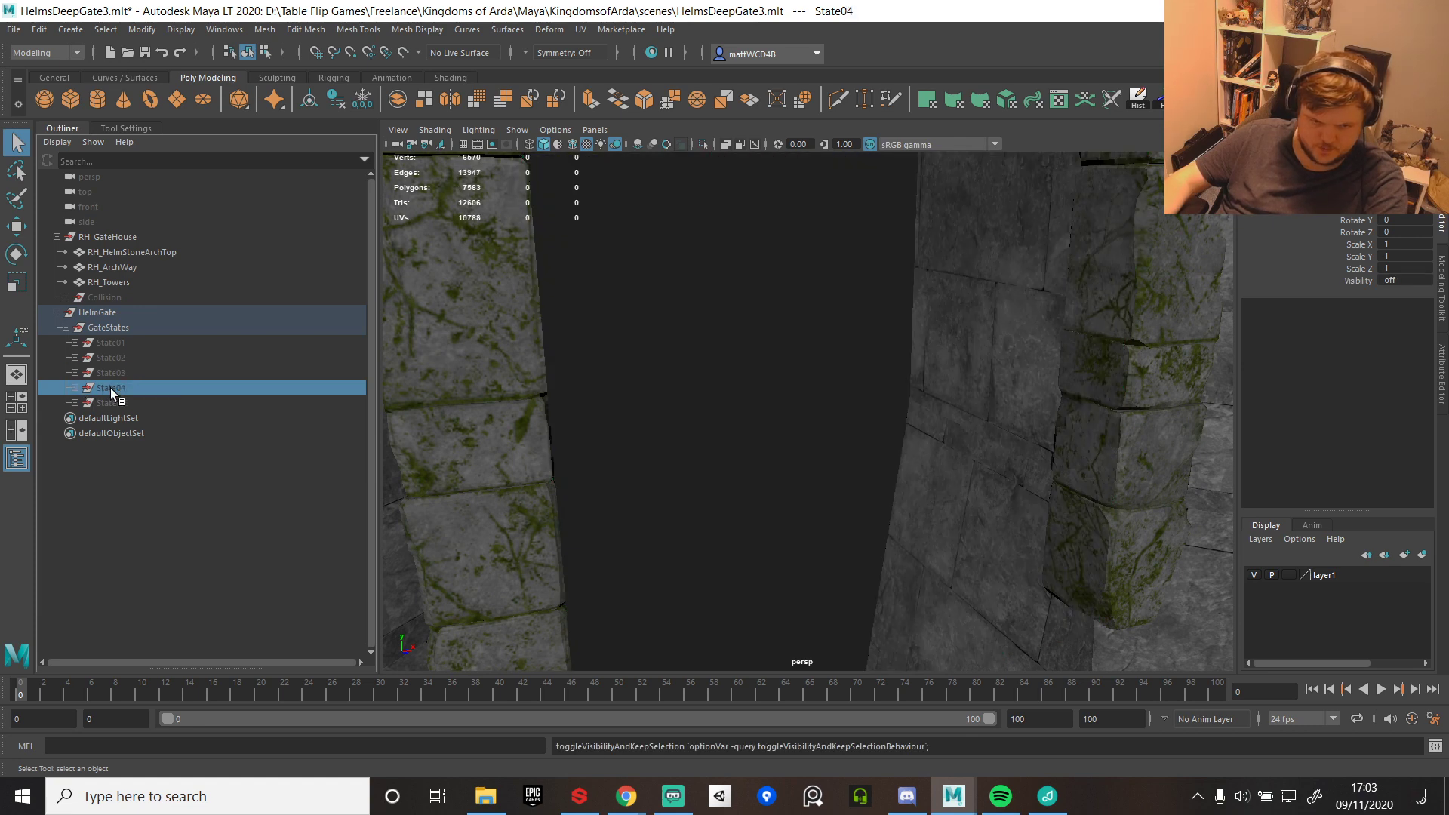
{"action": "key", "text": "h"}
{"action": "left_click", "coordinate": [75, 388]}
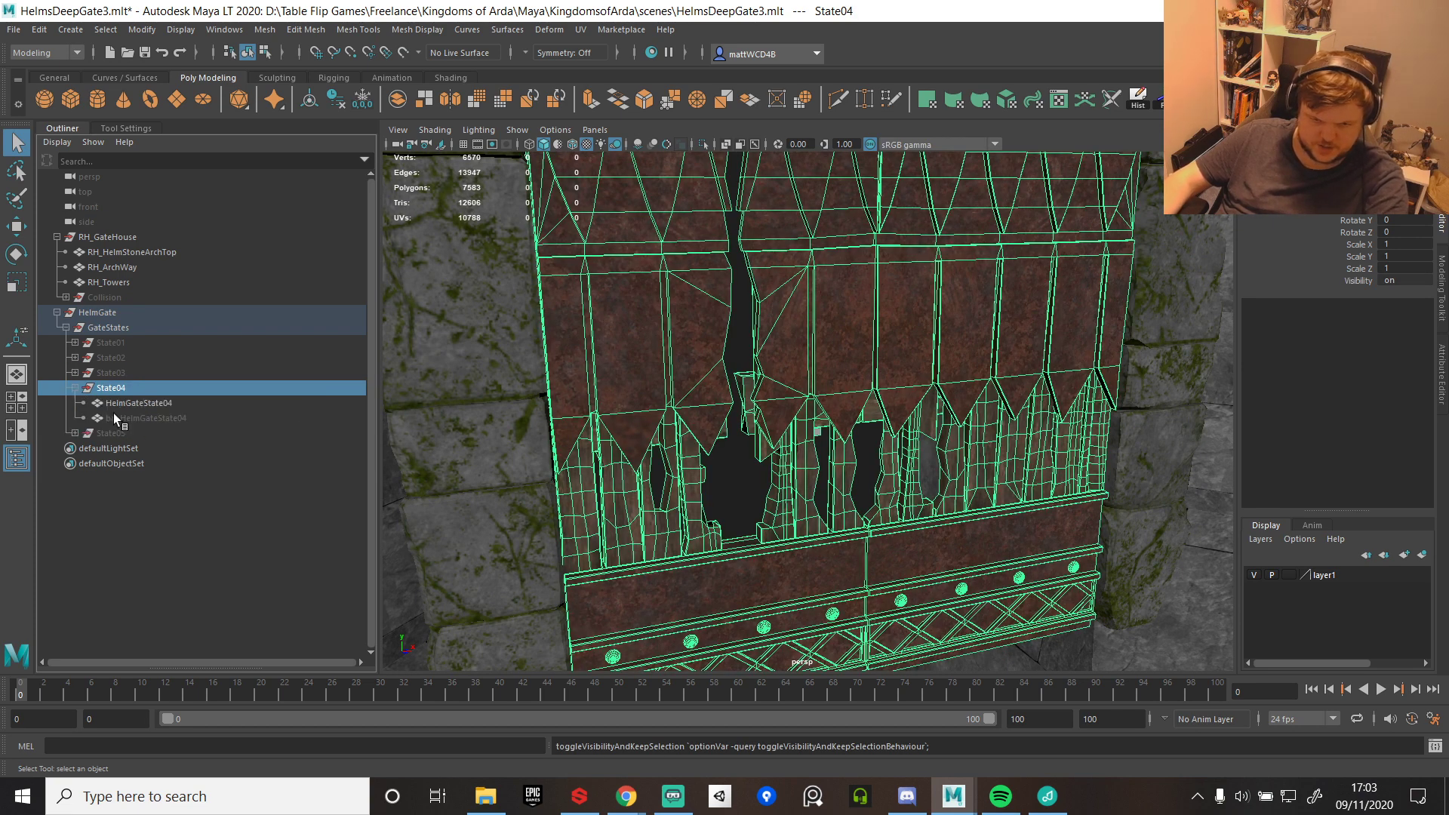
{"action": "left_click", "coordinate": [115, 417]}
{"action": "key", "text": "h"}
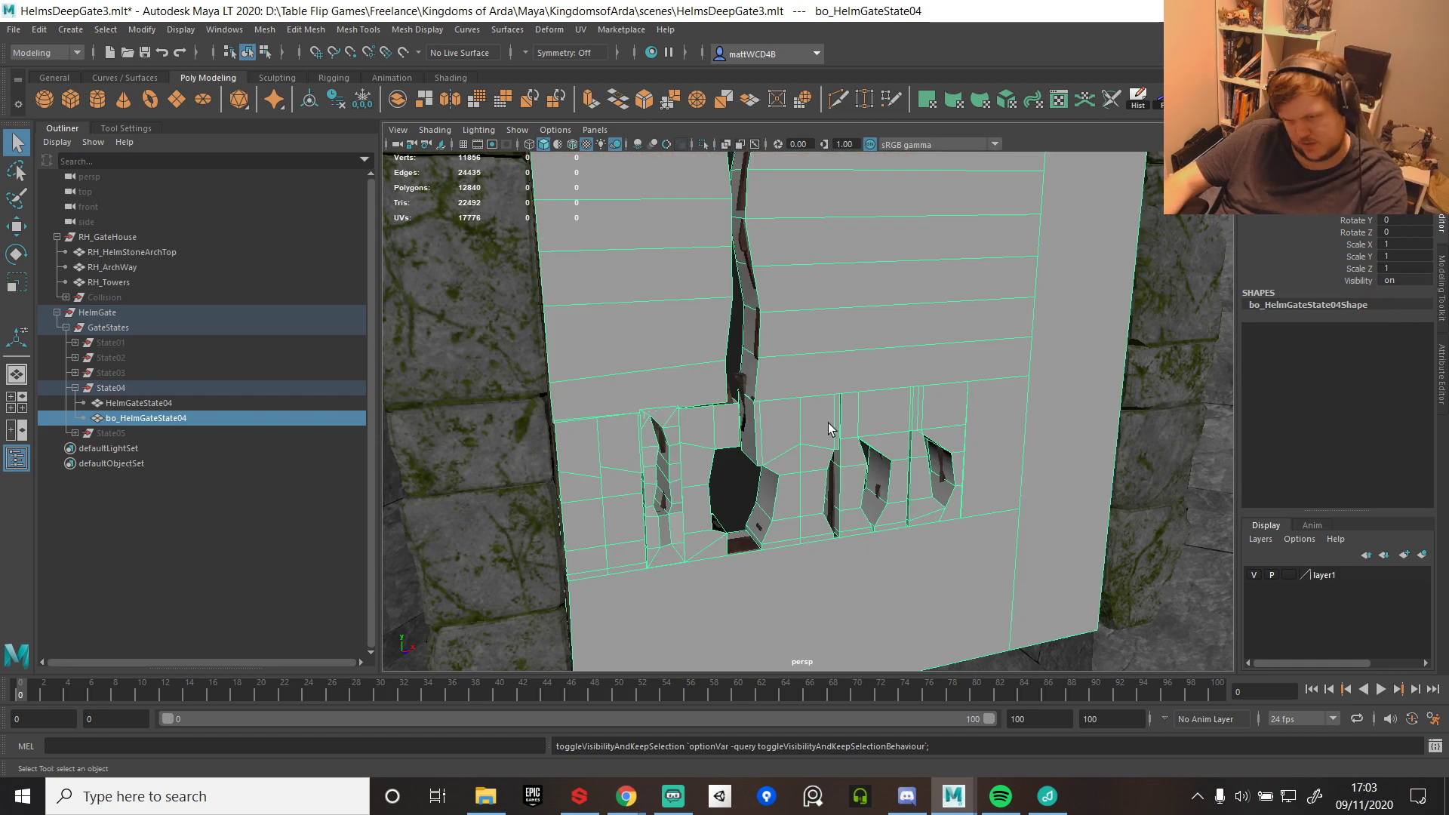
{"action": "key", "text": "h"}
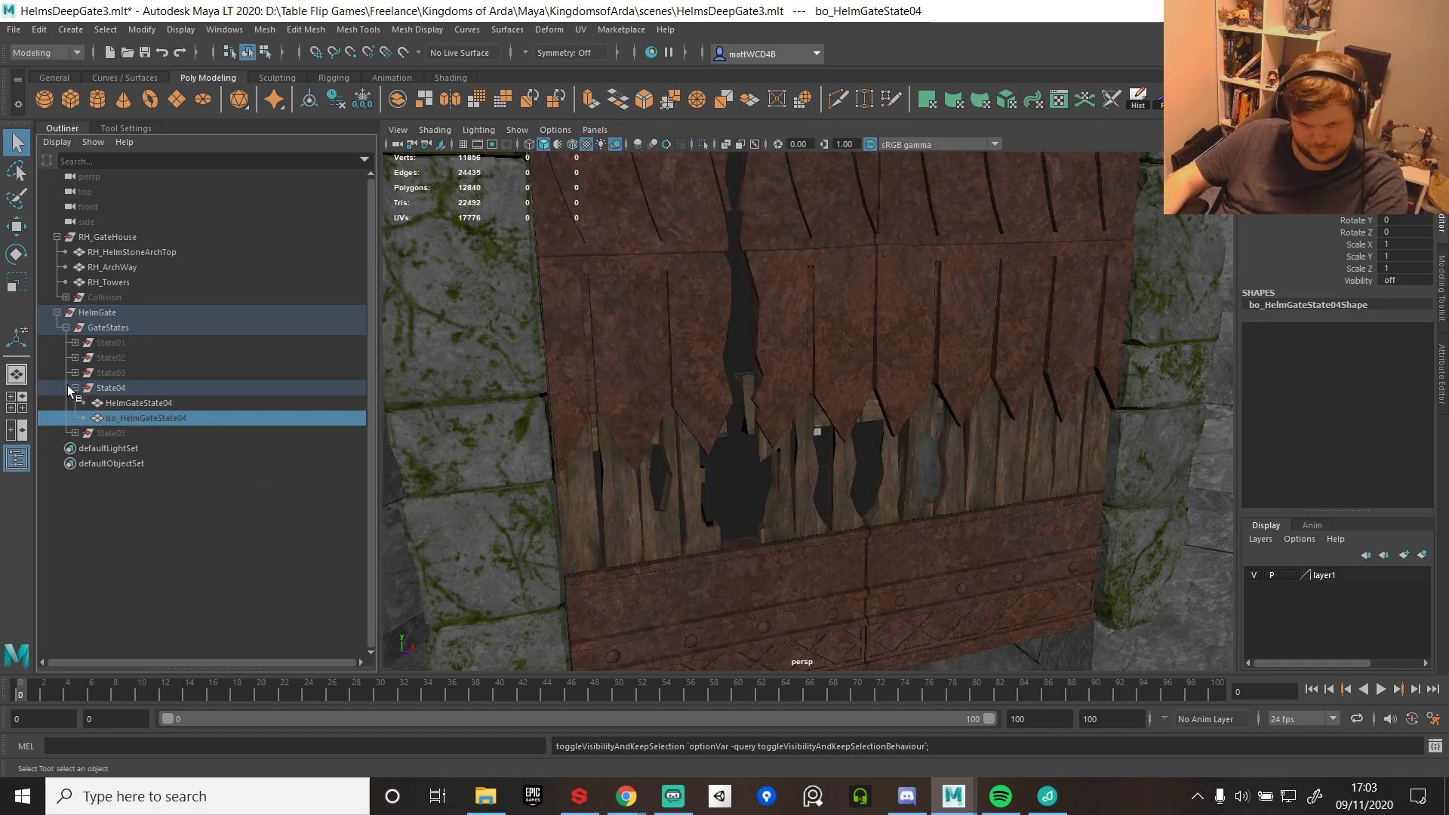
{"action": "left_click", "coordinate": [111, 388]}
{"action": "left_click", "coordinate": [76, 388]}
{"action": "key", "text": "h"}
- Show the State05 group, inspect the broken gate halves against the bo_GateHelmState05 mesh, and hide the group again
{"action": "left_click", "coordinate": [110, 402]}
{"action": "key", "text": "h"}
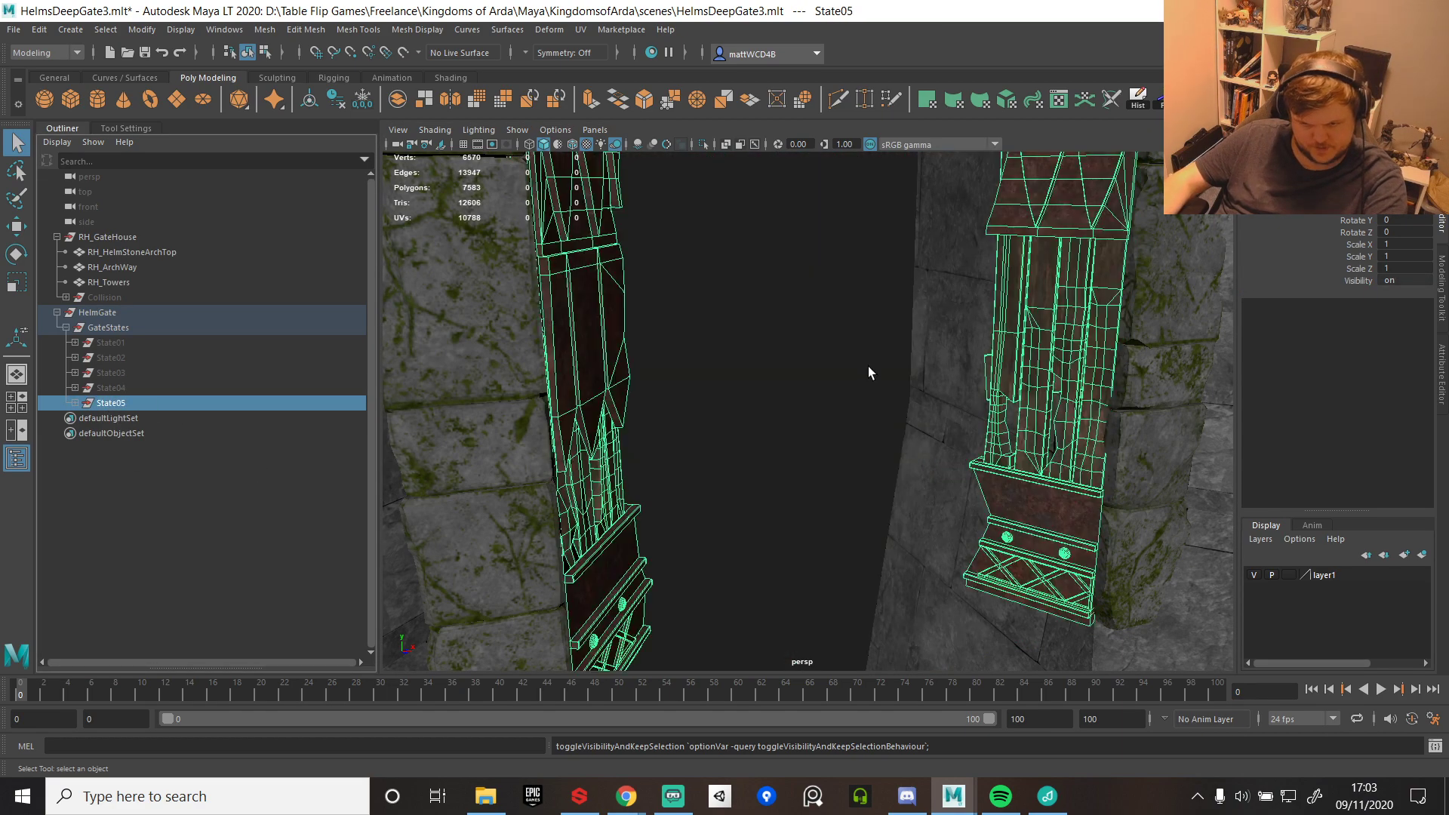
{"action": "scroll", "coordinate": [868, 365], "scroll_direction": "down", "scroll_amount": 3}
{"action": "left_click", "coordinate": [75, 403]}
{"action": "left_click", "coordinate": [140, 434]}
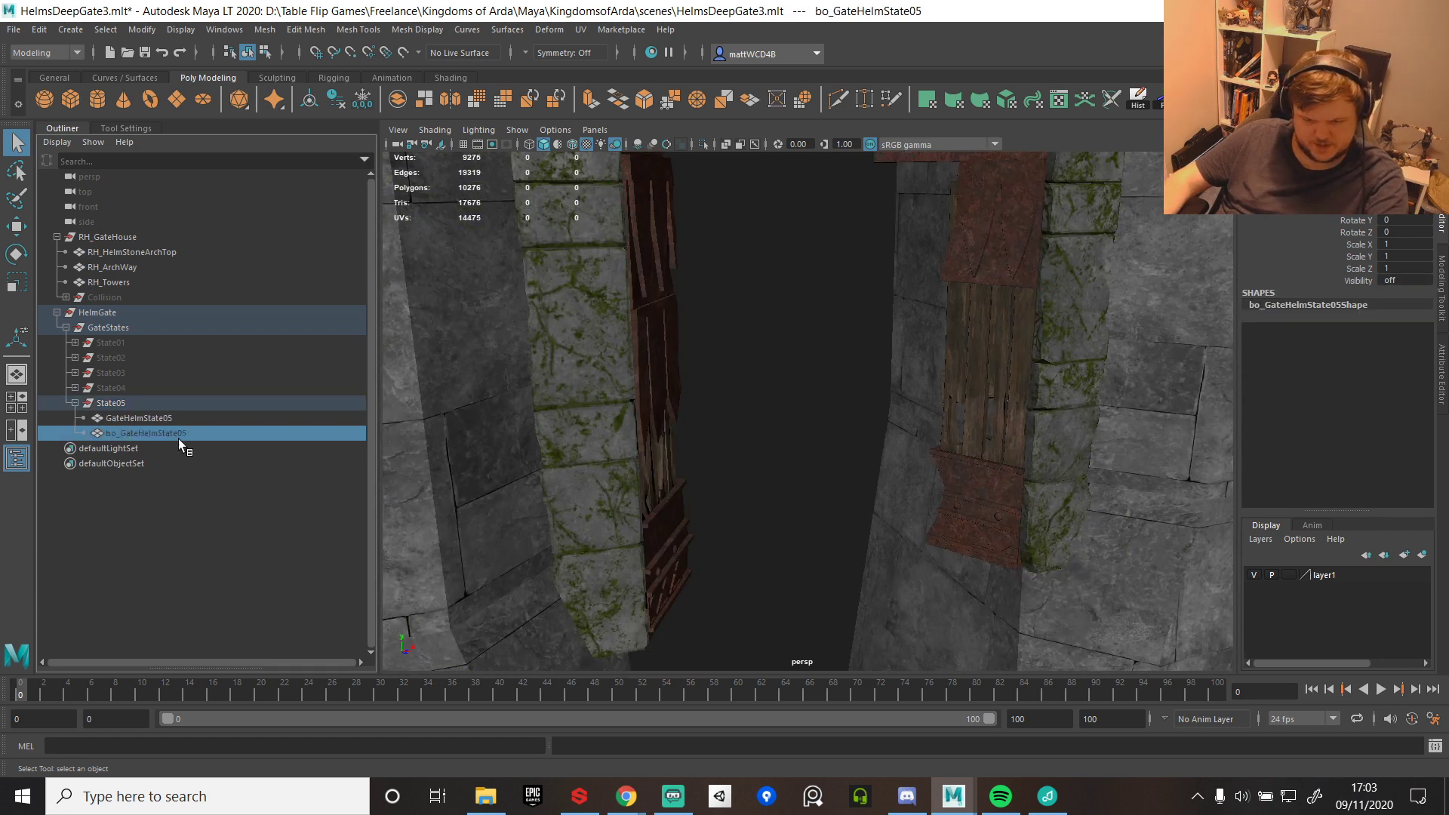
{"action": "key", "text": "h"}
{"action": "left_click_drag", "start_coordinate": [852, 367], "coordinate": [768, 294], "text": "alt"}
{"action": "middle_click_drag", "start_coordinate": [768, 295], "coordinate": [850, 324], "text": "alt"}
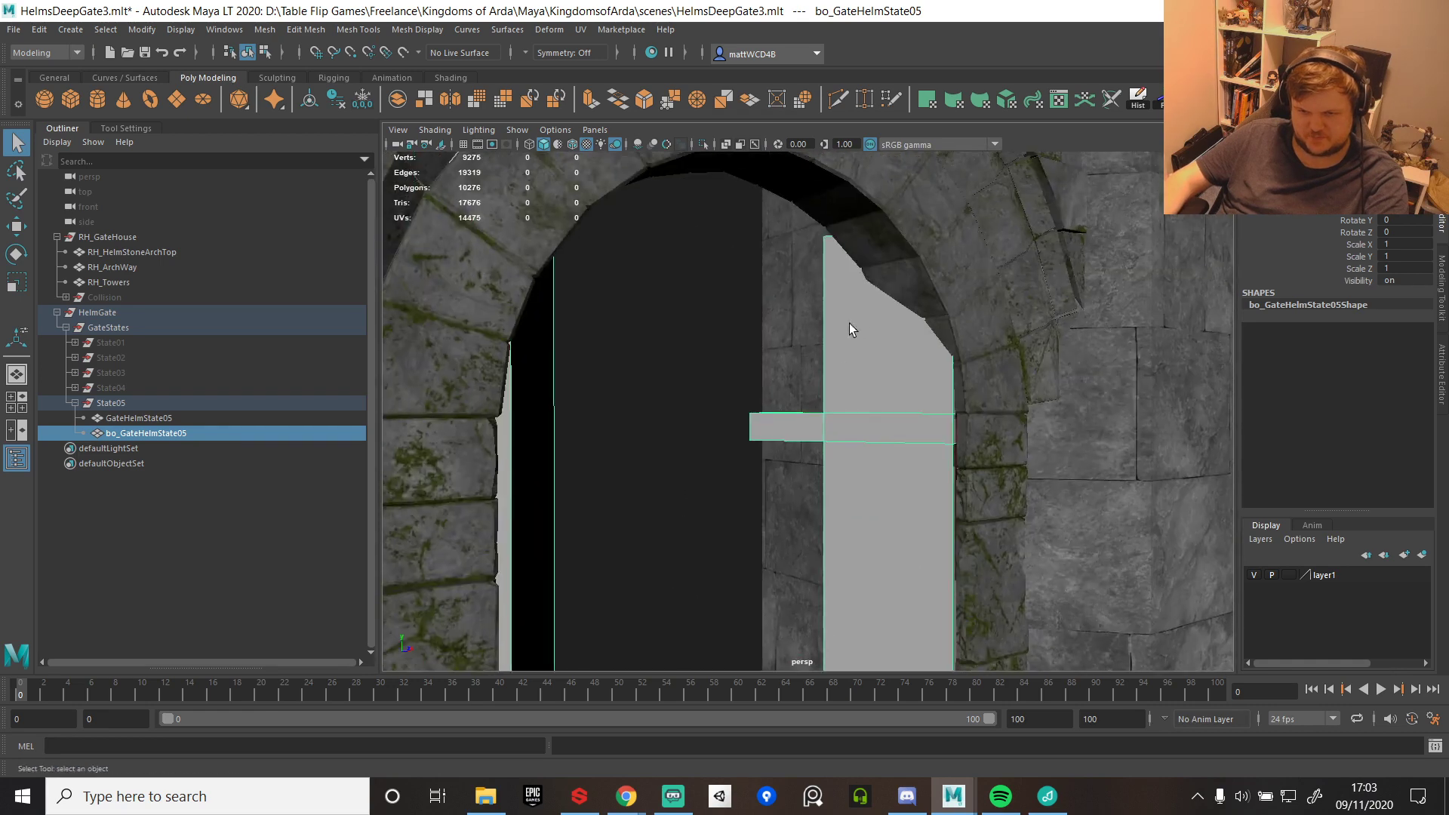
{"action": "left_click_drag", "start_coordinate": [845, 392], "coordinate": [769, 212], "text": "alt"}
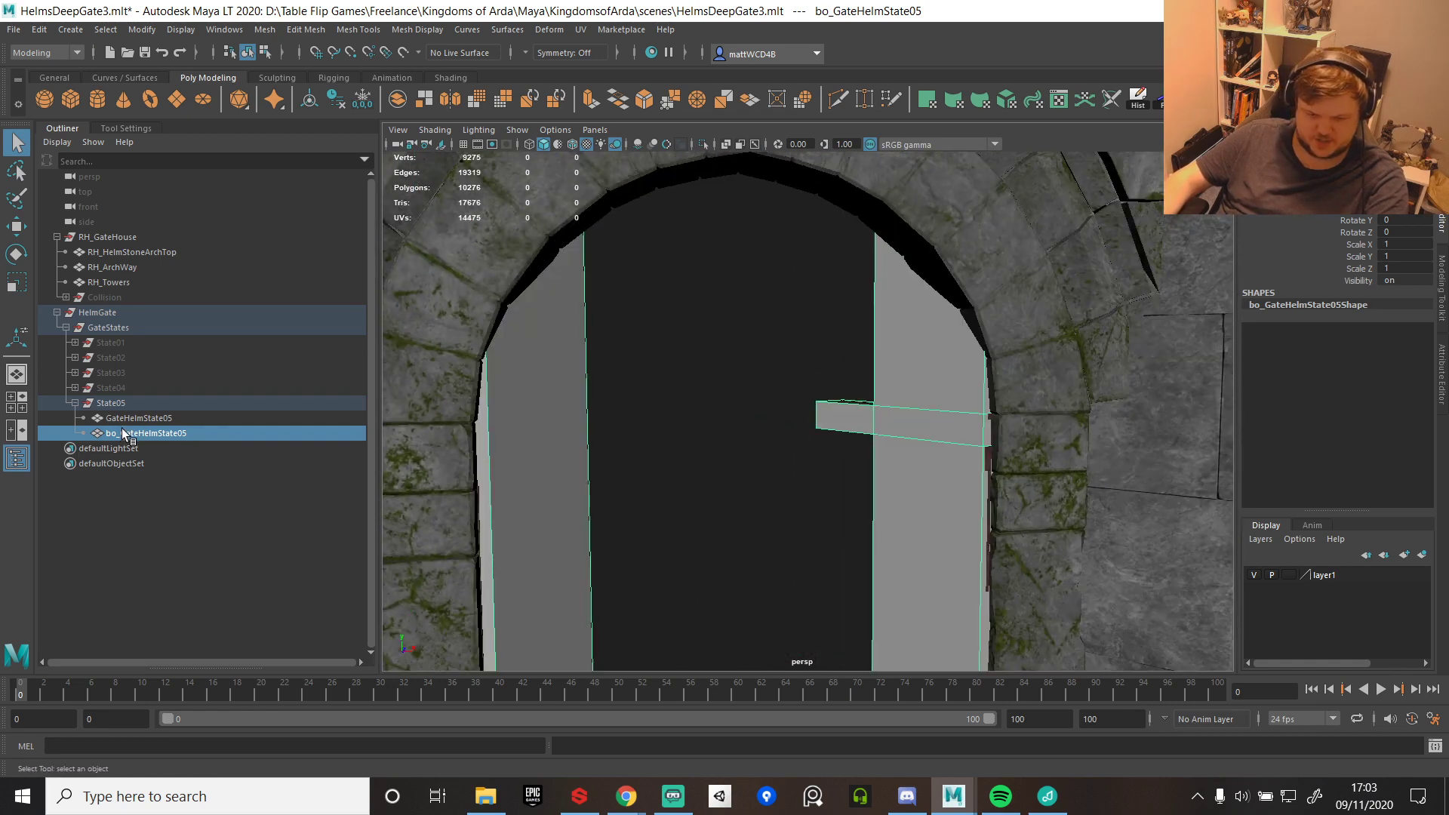
{"action": "key", "text": "h"}
{"action": "left_click", "coordinate": [74, 403]}
{"action": "left_click", "coordinate": [111, 403]}
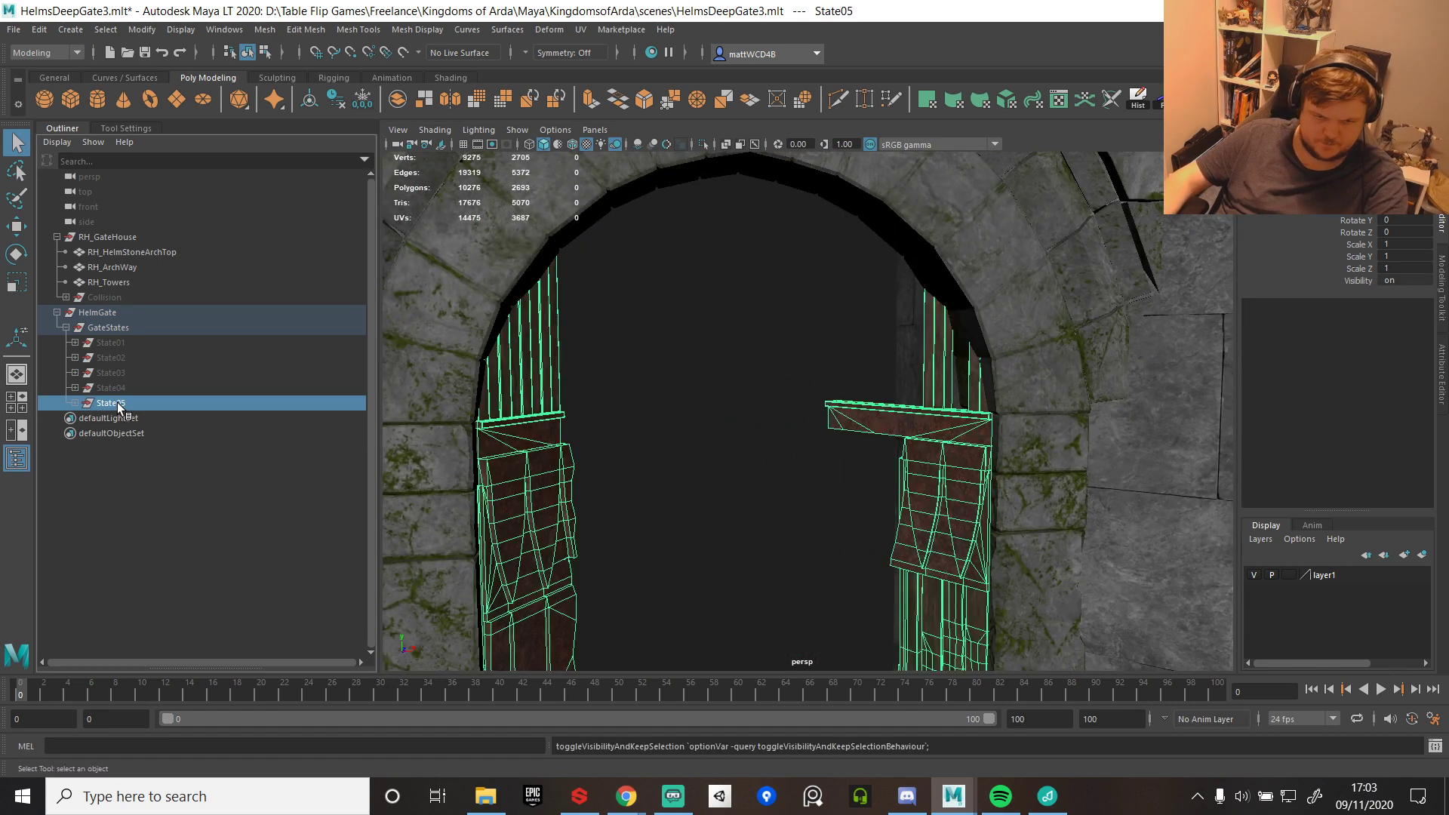
{"action": "key", "text": "h"}
- Make the State01 gate visible again, view the whole gatehouse front, and collapse the HelmGate group
{"action": "left_click", "coordinate": [119, 342]}
{"action": "key", "text": "h"}
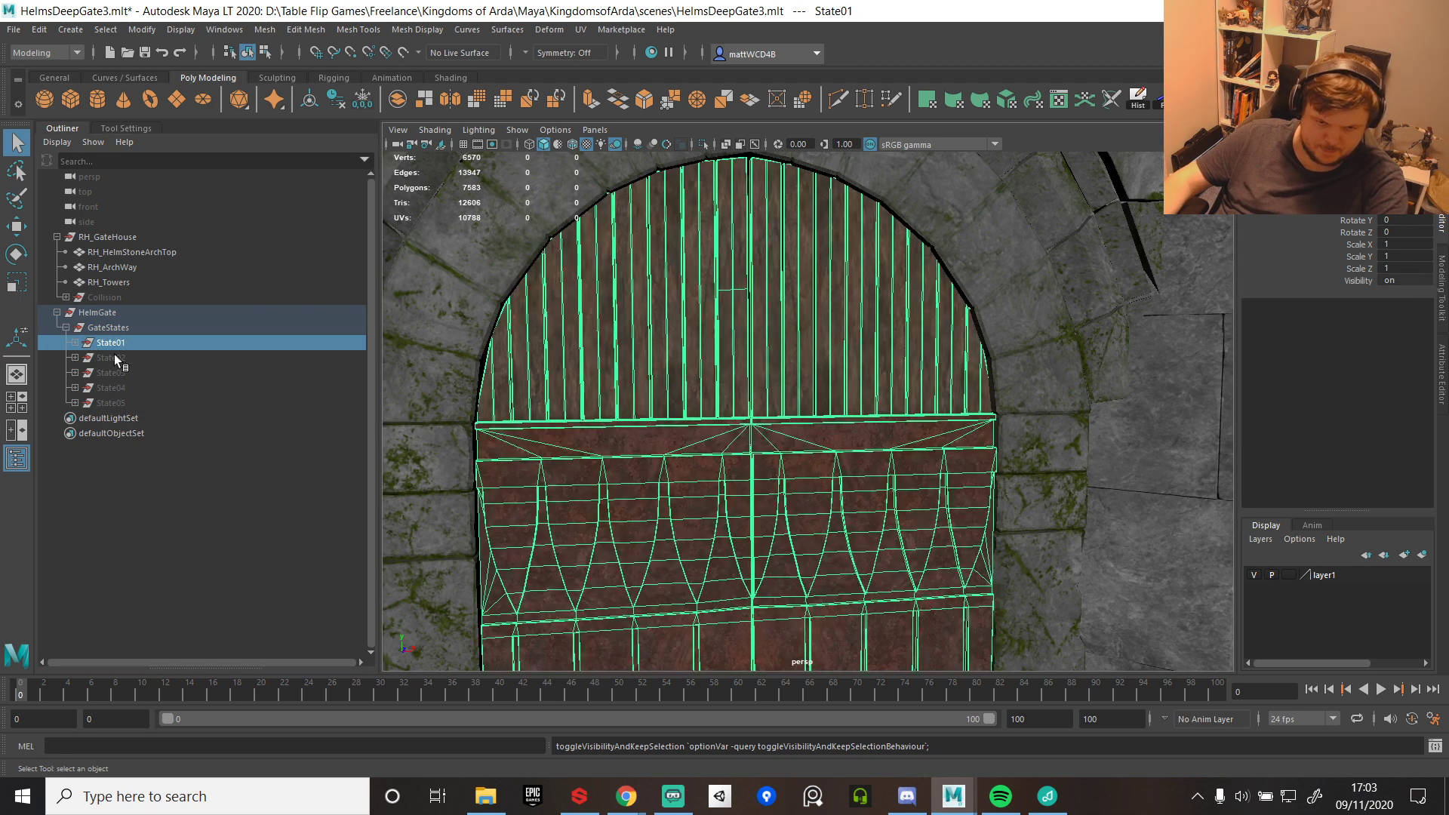
{"action": "scroll", "coordinate": [856, 292], "scroll_direction": "down", "scroll_amount": 8}
{"action": "left_click", "coordinate": [1087, 387]}
{"action": "scroll", "coordinate": [1088, 388], "scroll_direction": "up", "scroll_amount": 4}
{"action": "left_click_drag", "start_coordinate": [1087, 388], "coordinate": [613, 382], "text": "alt"}
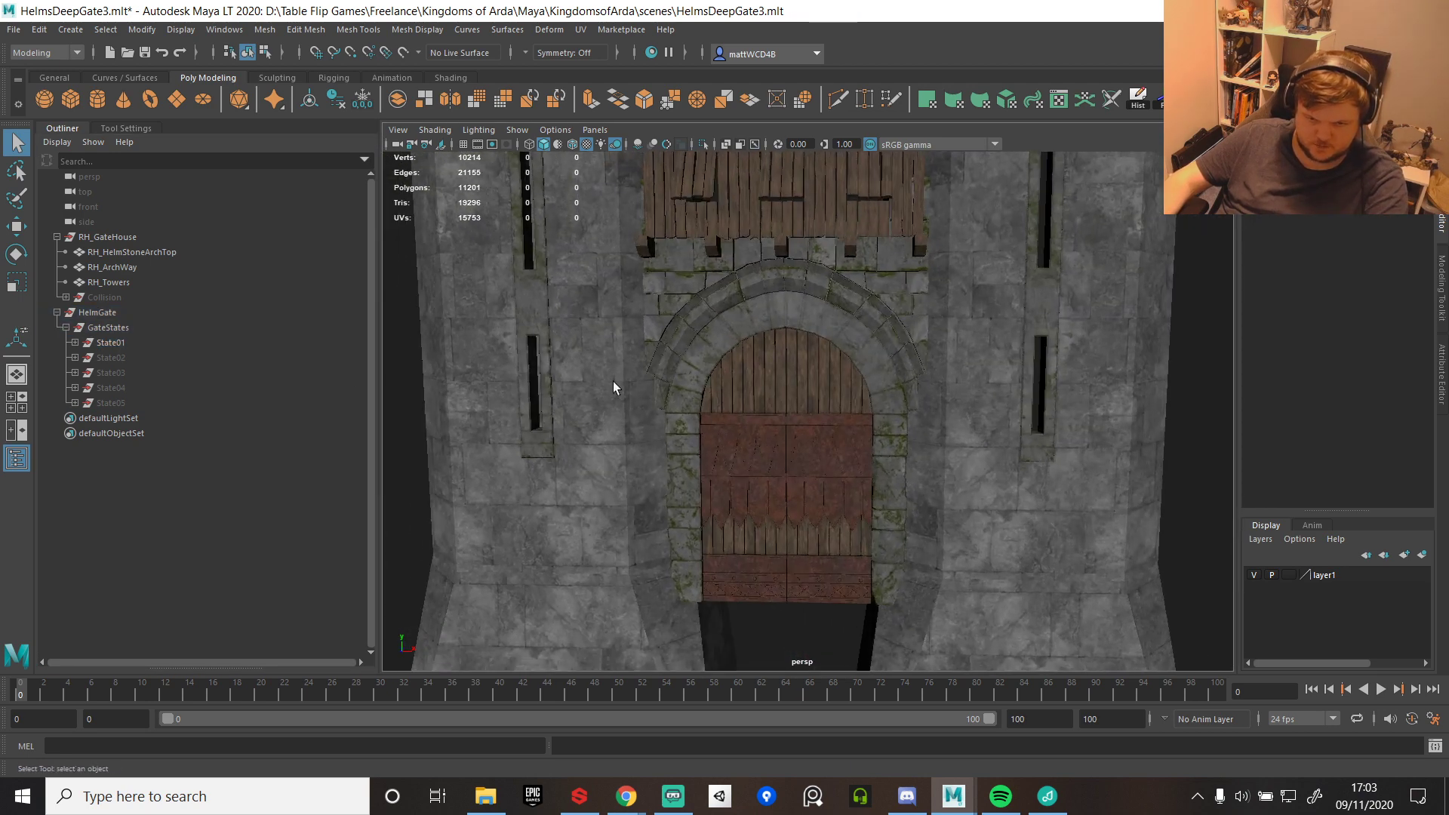
{"action": "left_click", "coordinate": [57, 312]}
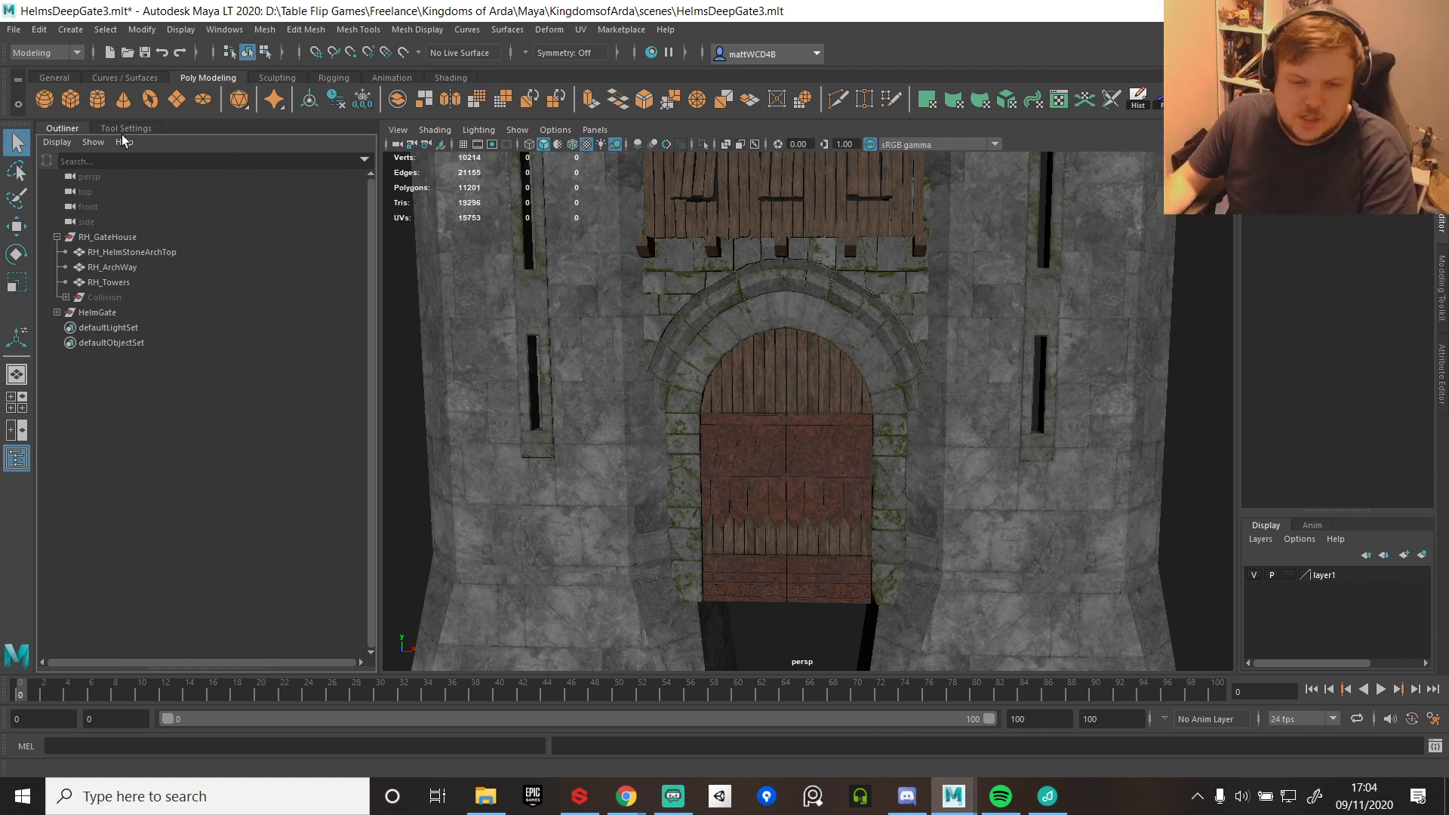
- Import Test1.fbx from the Desktop and check how the arch-top mesh fits around the wooden beams
{"action": "left_click", "coordinate": [11, 32]}
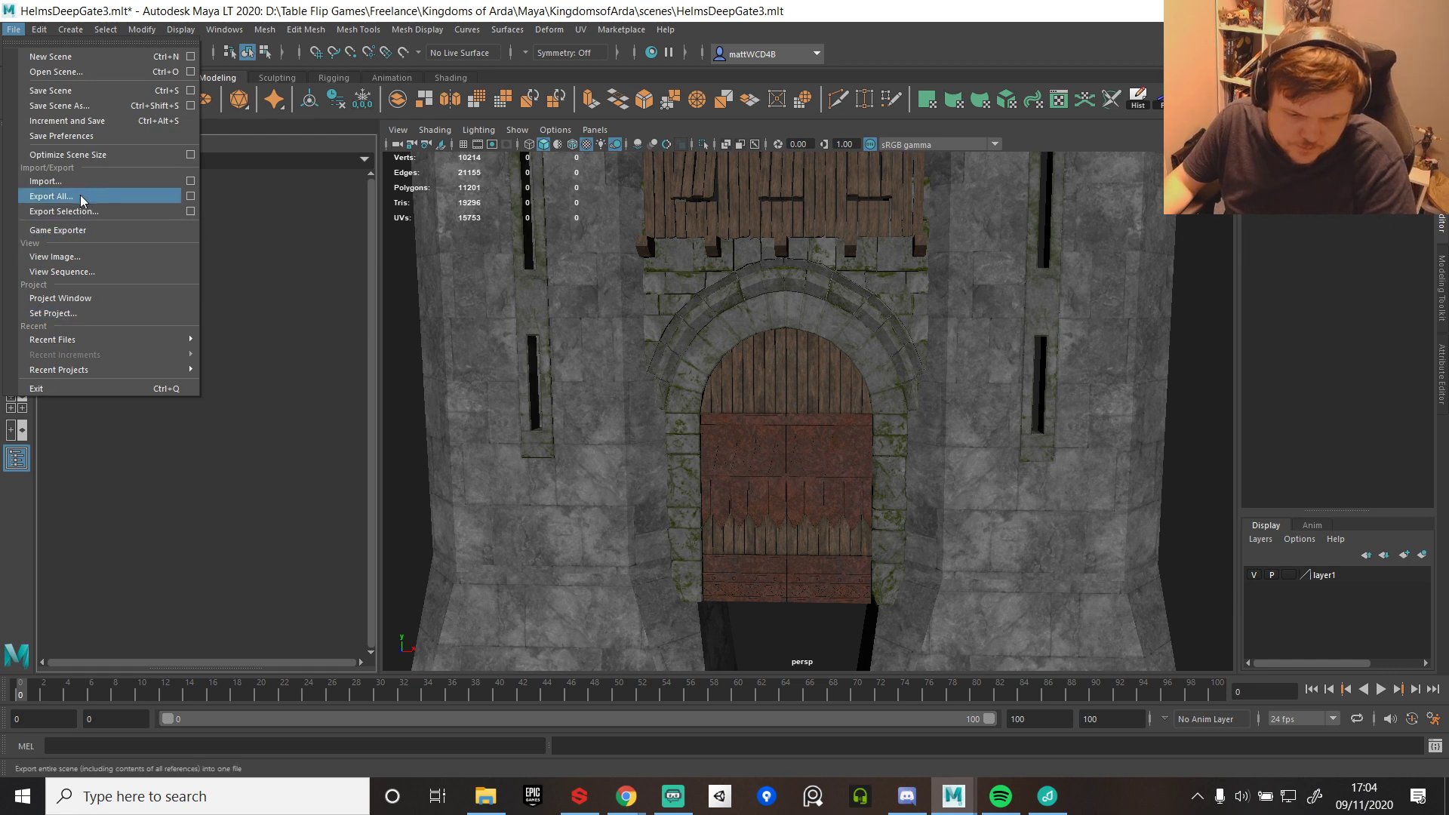
{"action": "left_click", "coordinate": [45, 182]}
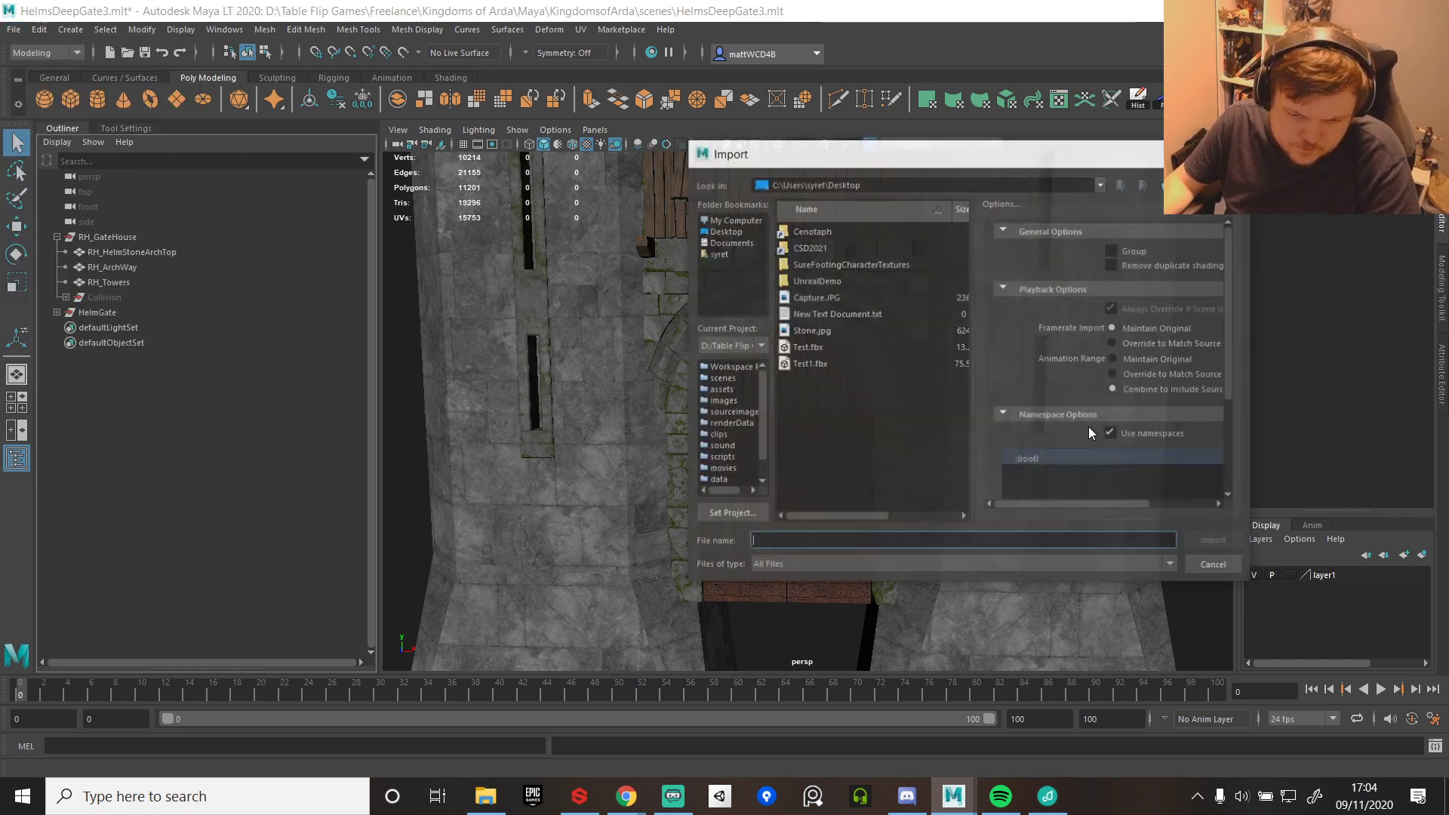
{"action": "left_click", "coordinate": [805, 365]}
{"action": "double_click", "coordinate": [802, 366]}
{"action": "left_click_drag", "start_coordinate": [955, 453], "coordinate": [790, 411], "text": "alt"}
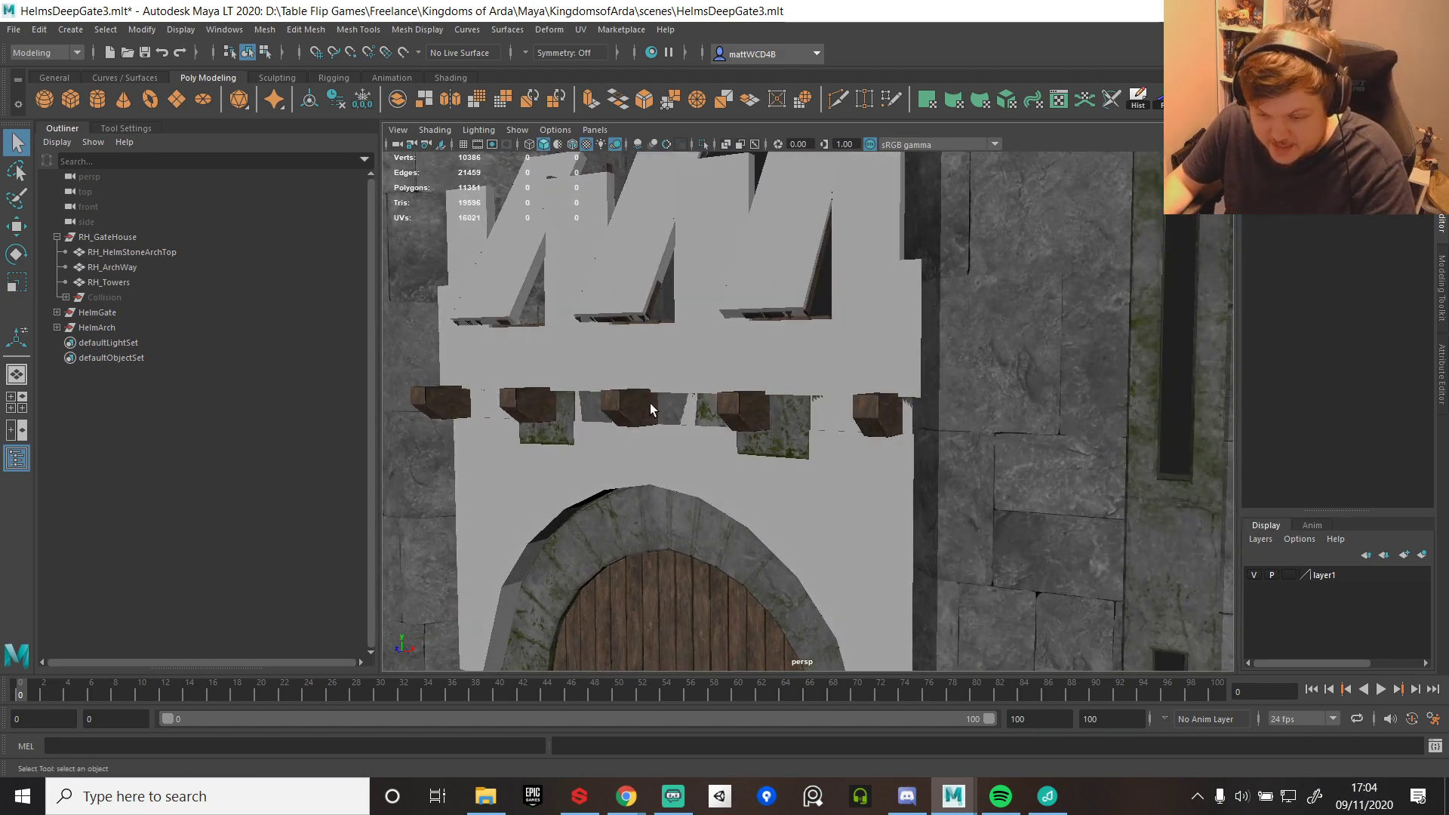
{"action": "left_click_drag", "start_coordinate": [753, 271], "coordinate": [778, 251], "text": "alt"}
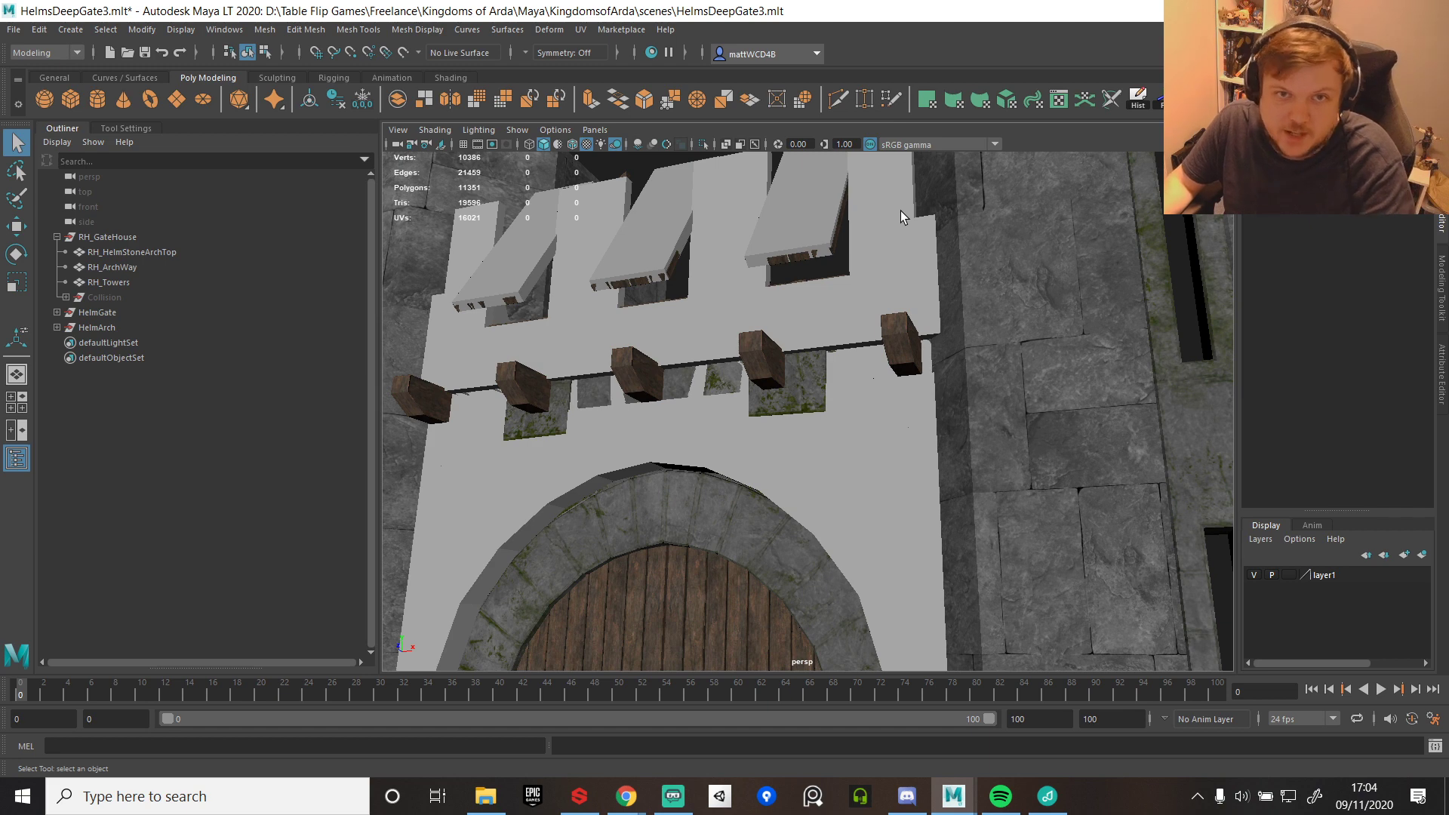
- Create a polygon cube, scale it uniformly to about 37.45, and place it by the beams above the gate
{"action": "left_click_drag", "start_coordinate": [745, 323], "coordinate": [857, 573], "text": "alt"}
{"action": "left_click", "coordinate": [75, 96]}
{"action": "scroll", "coordinate": [840, 325], "scroll_direction": "down", "scroll_amount": 5}
{"action": "key", "text": "w"}
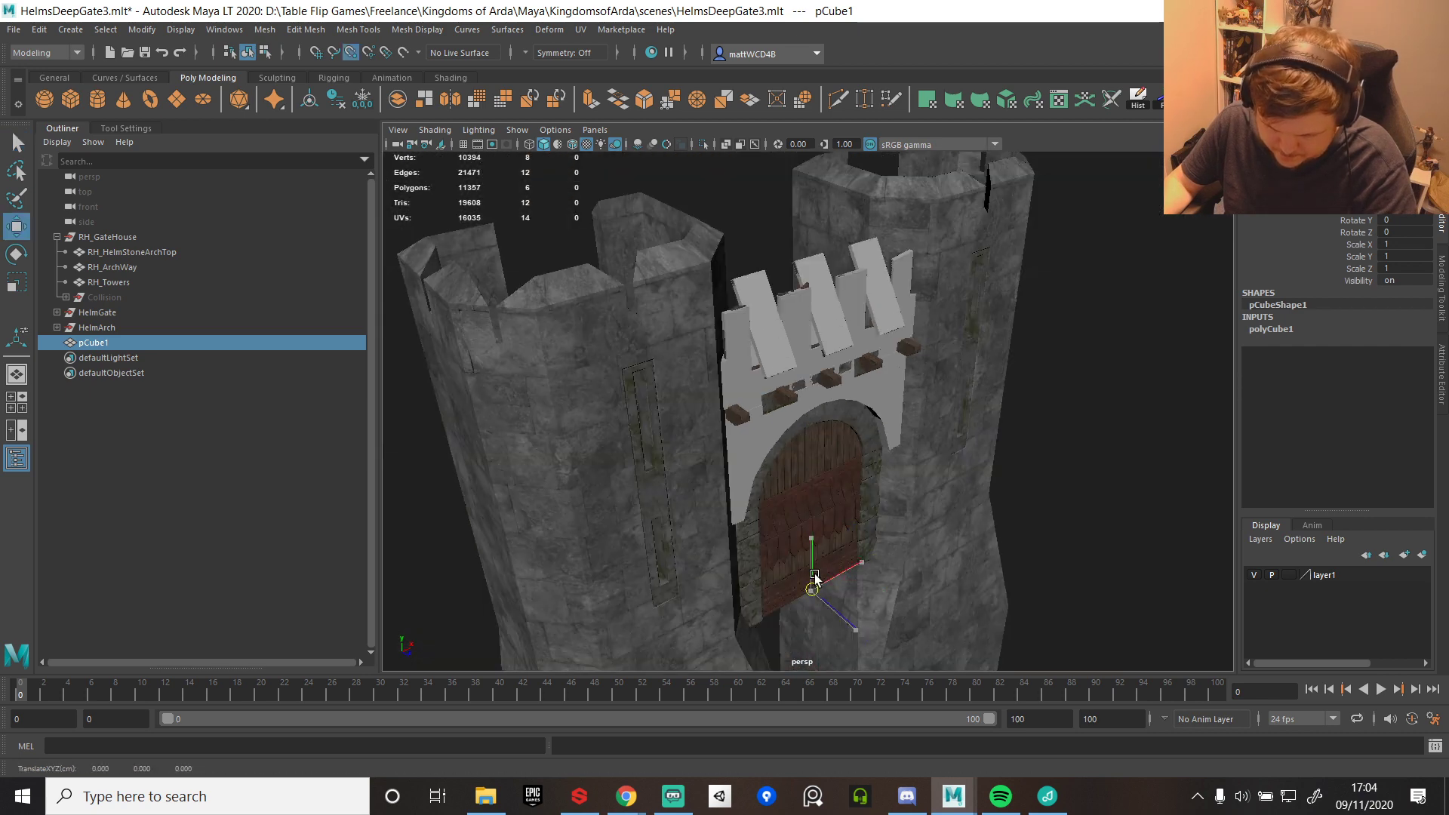
{"action": "key", "text": "r"}
{"action": "mouse_move", "coordinate": [798, 405]}
{"action": "left_mouse_down"}
{"action": "mouse_move", "coordinate": [827, 400]}
{"action": "mouse_move", "coordinate": [699, 392]}
{"action": "mouse_move", "coordinate": [755, 393]}
{"action": "mouse_move", "coordinate": [813, 424]}
{"action": "left_mouse_up"}
{"action": "scroll", "coordinate": [792, 408], "scroll_direction": "up", "scroll_amount": 5}
- Stretch the cube along its depth to a Z scale of about 125.79 and move it back over the wooden beam
{"action": "key", "text": "w"}
{"action": "key", "text": "e"}
{"action": "key", "text": "r"}
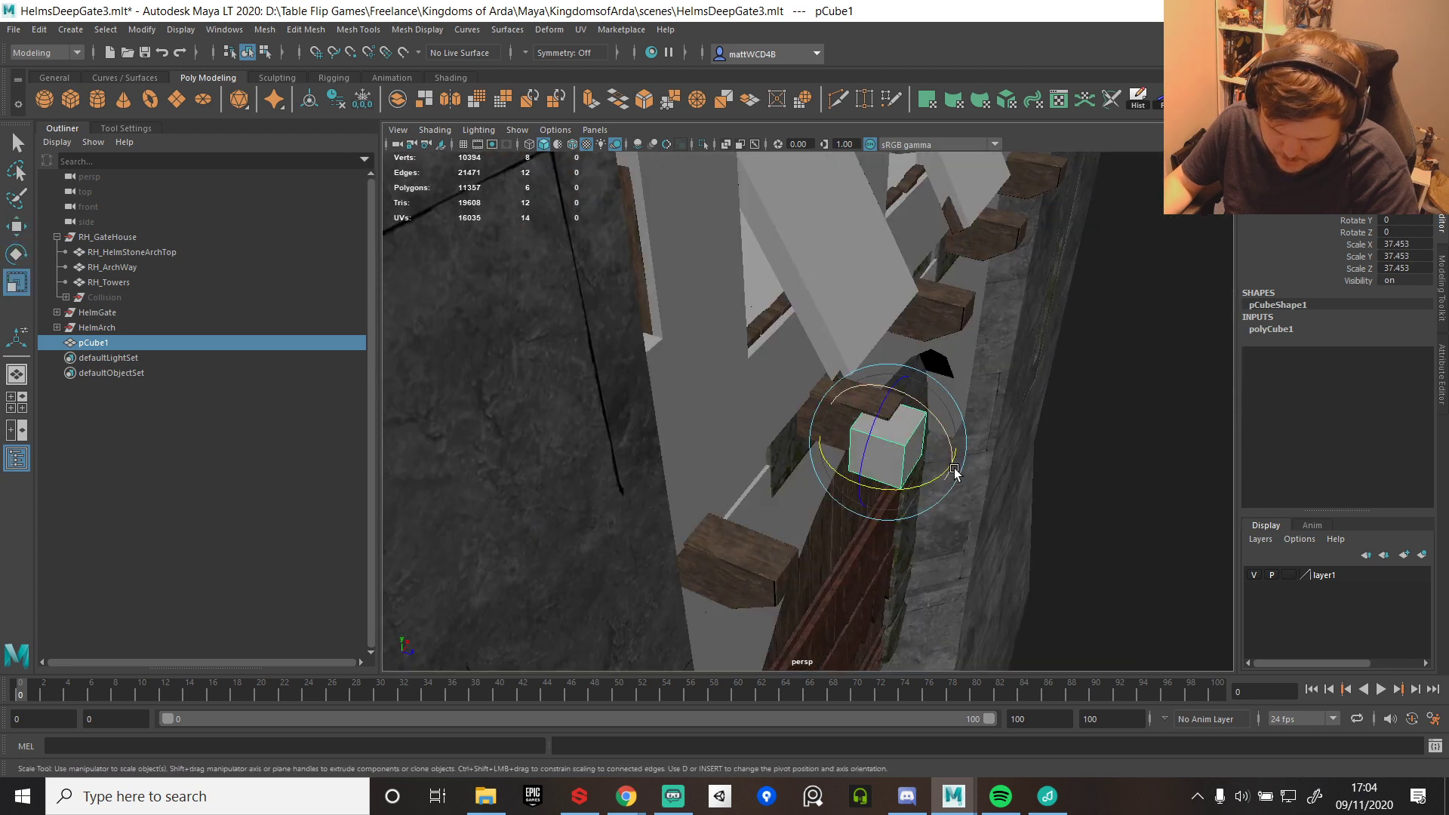
{"action": "left_click_drag", "start_coordinate": [955, 464], "coordinate": [1117, 485]}
{"action": "key", "text": "w"}
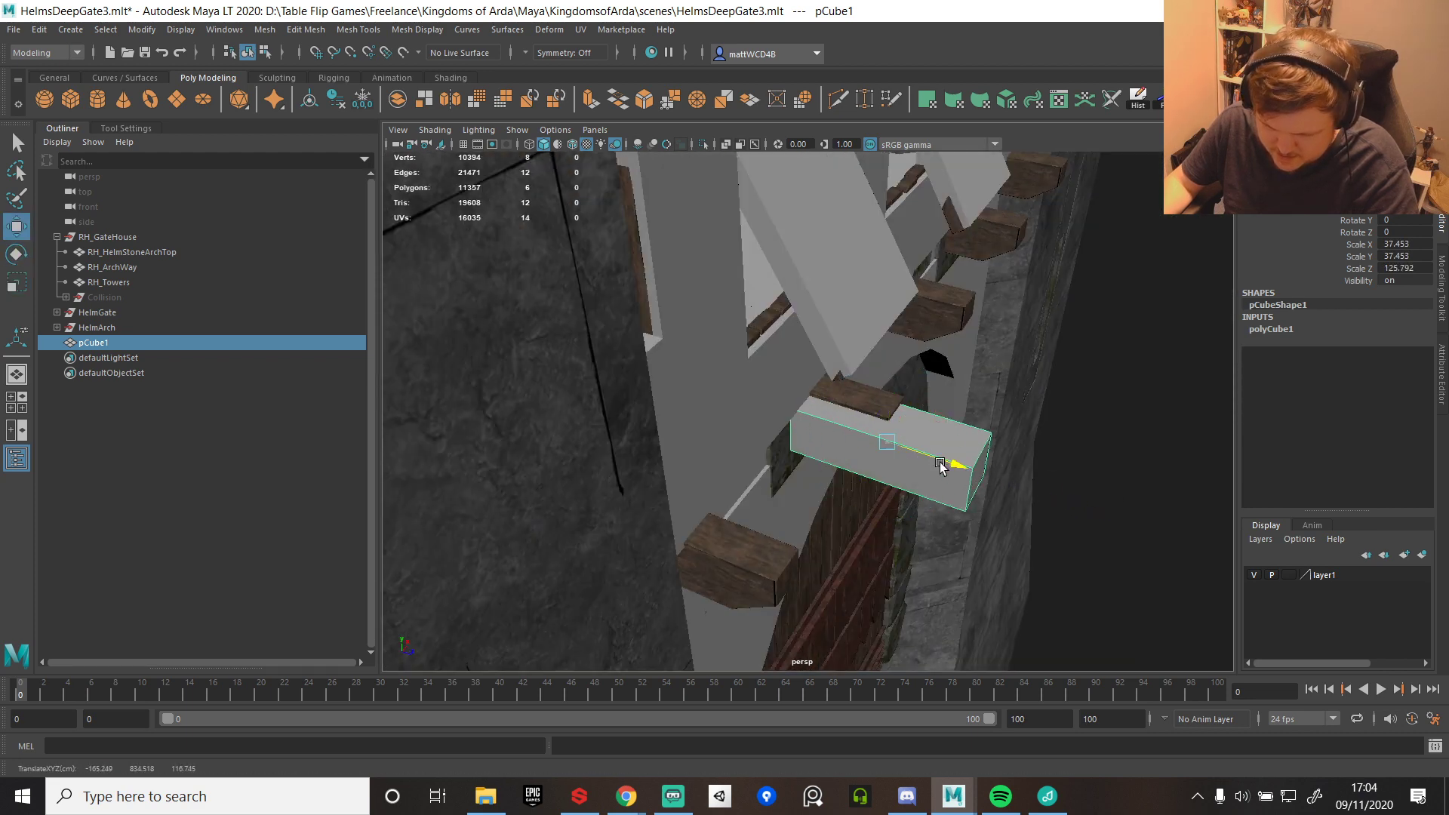
{"action": "left_click_drag", "start_coordinate": [952, 465], "coordinate": [868, 413]}
{"action": "key", "text": "f"}
{"action": "left_click_drag", "start_coordinate": [841, 343], "coordinate": [844, 334]}
{"action": "key", "text": "q"}
{"action": "right_click_drag", "start_coordinate": [755, 393], "coordinate": [727, 459]}
{"action": "left_click", "coordinate": [732, 507]}
{"action": "key", "text": "w"}
{"action": "left_click_drag", "start_coordinate": [746, 512], "coordinate": [770, 423]}
{"action": "key", "text": "q"}
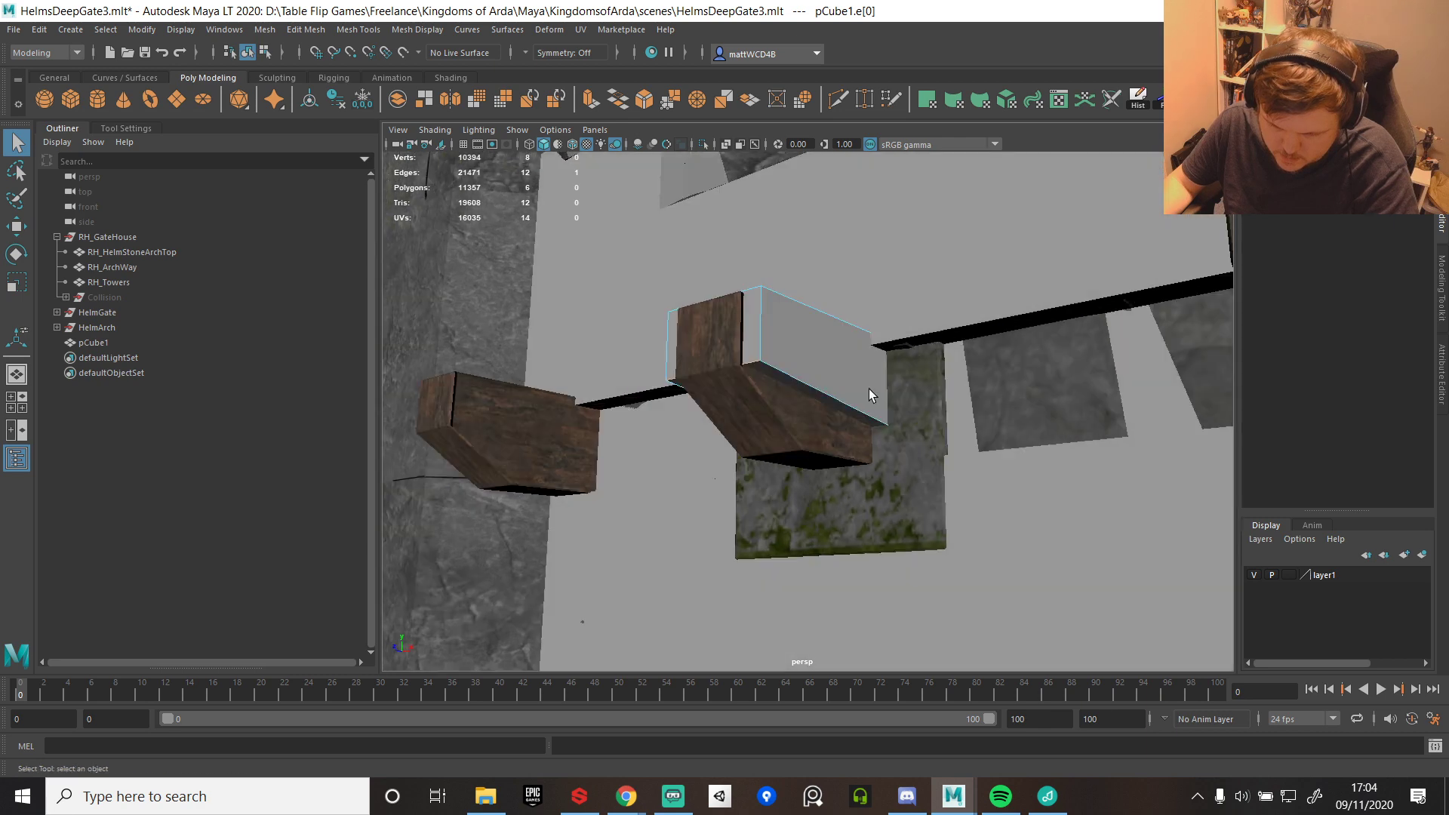
{"action": "key", "text": "ctrl+z"}
- Move the cube's bottom face vertically to match the height of the beam's straight front end
{"action": "right_click_drag", "start_coordinate": [785, 340], "coordinate": [781, 445]}
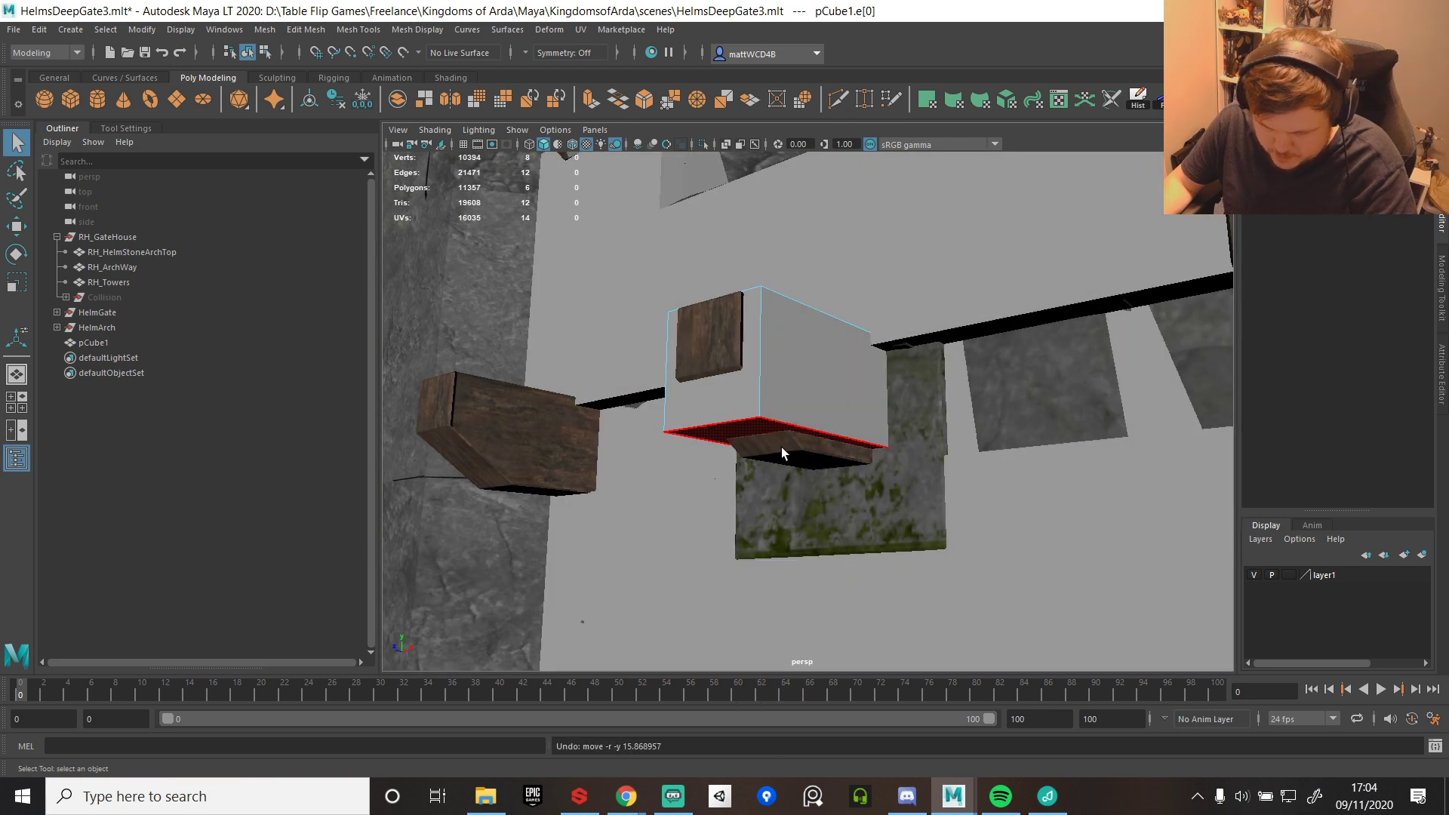
{"action": "left_click", "coordinate": [781, 444]}
{"action": "key", "text": "w"}
{"action": "left_click_drag", "start_coordinate": [836, 382], "coordinate": [836, 277]}
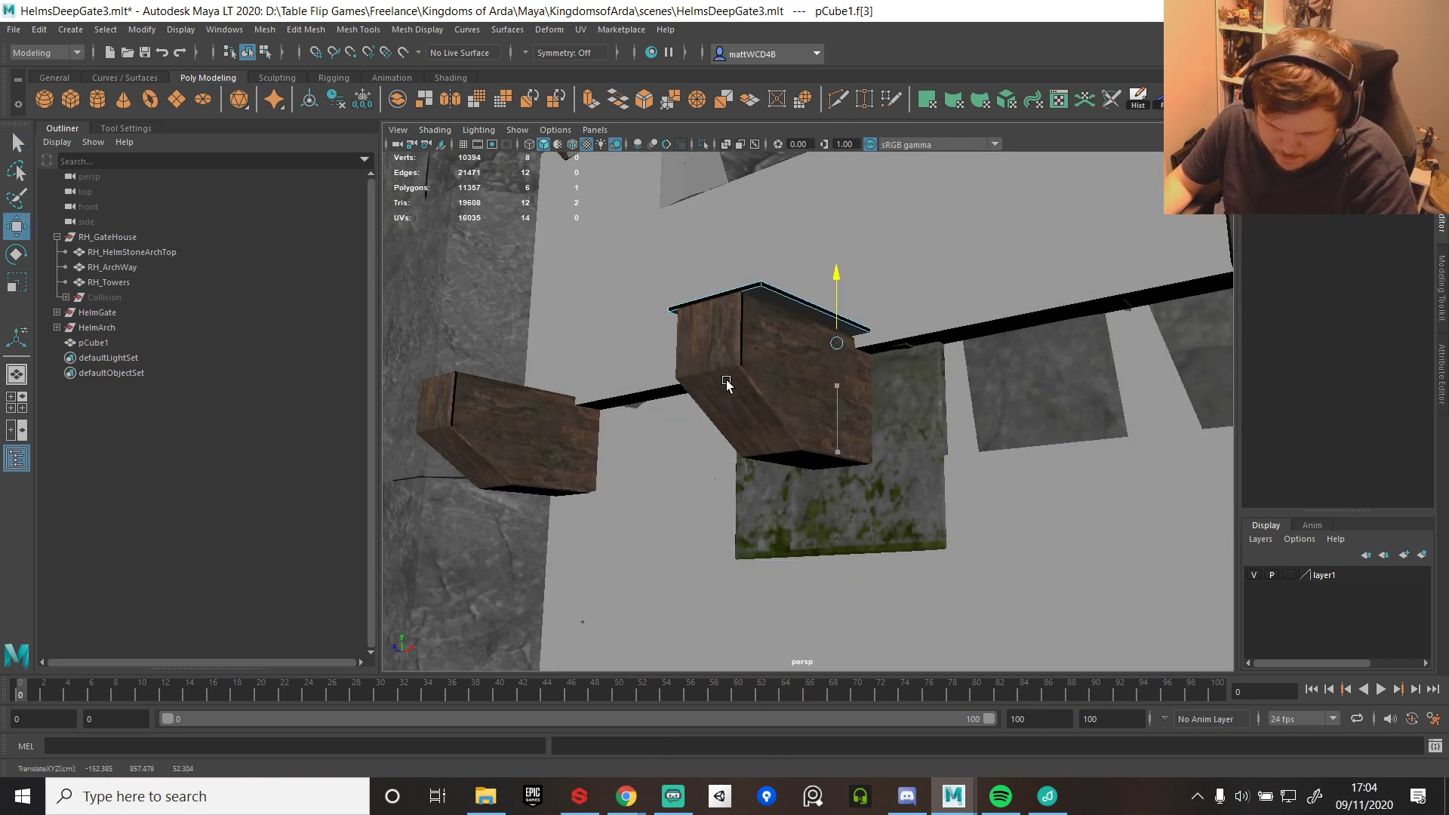
{"action": "left_click_drag", "start_coordinate": [699, 392], "coordinate": [658, 462]}
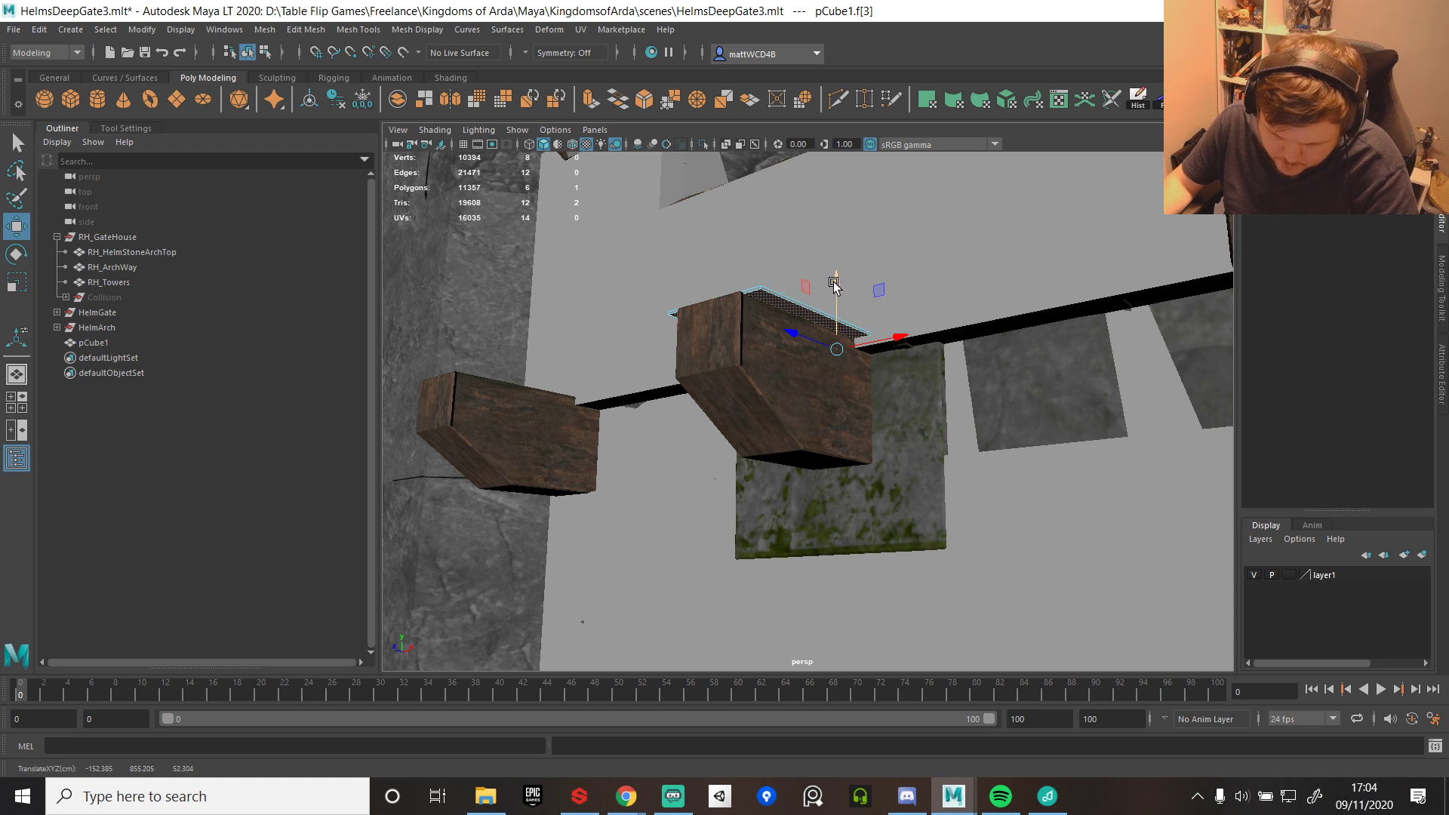
{"action": "left_click_drag", "start_coordinate": [835, 285], "coordinate": [776, 453]}
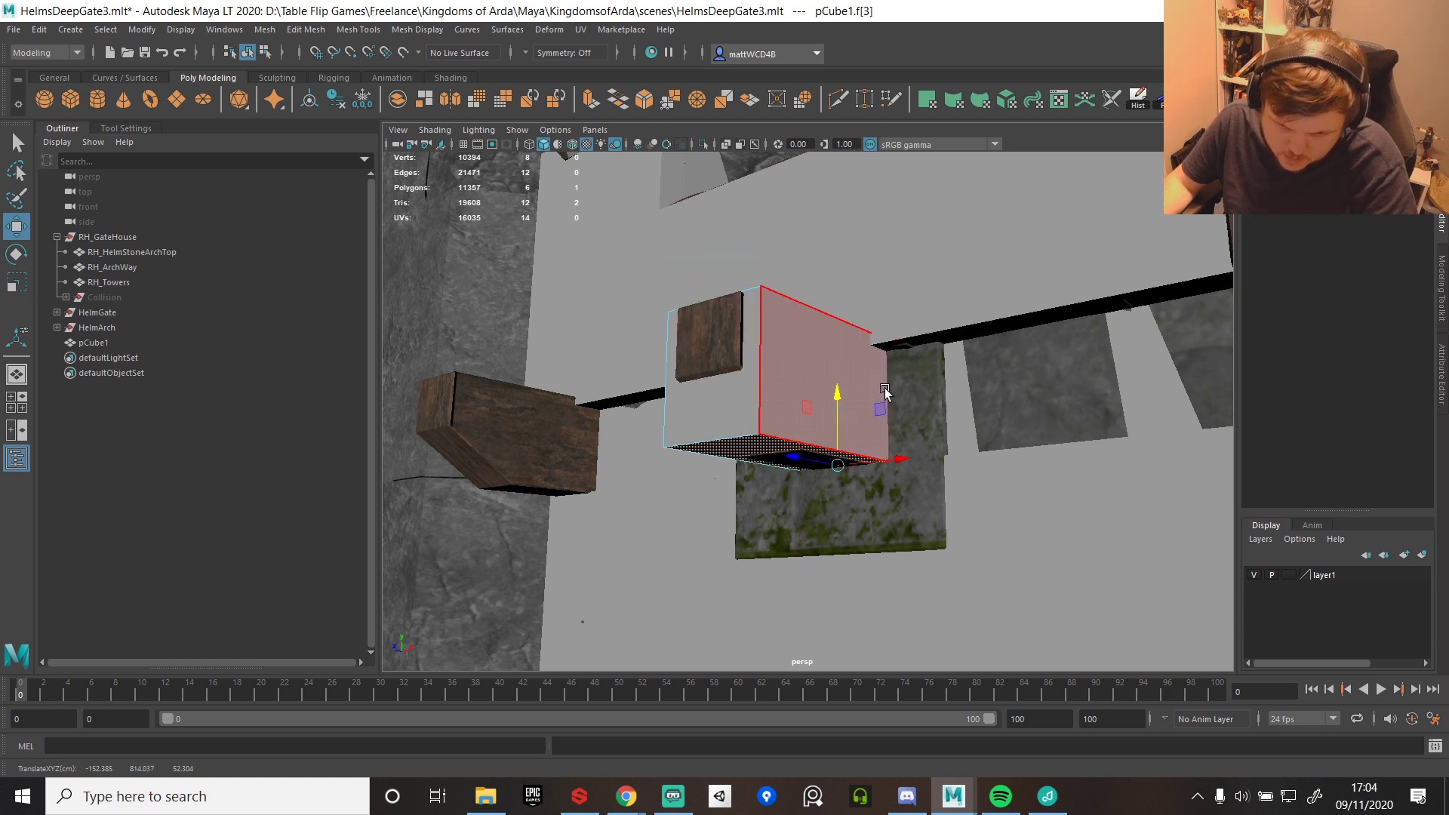
{"action": "left_click_drag", "start_coordinate": [842, 375], "coordinate": [912, 314]}
- Scale all the cube's faces narrower along X to about 0.745 and shift them sideways to fit the beam's width
{"action": "key", "text": "q"}
{"action": "left_click", "coordinate": [746, 332]}
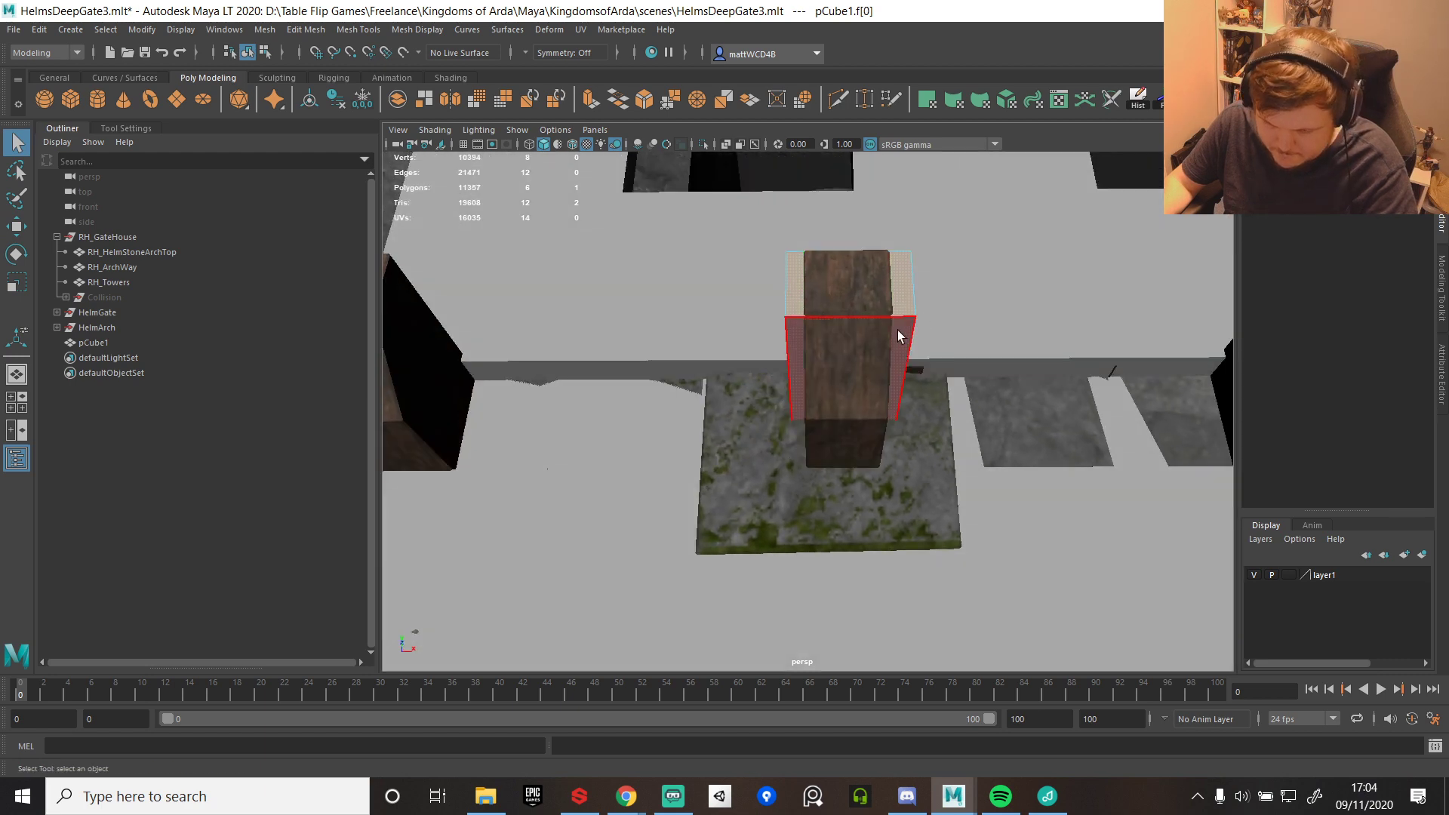
{"action": "double_click", "coordinate": [896, 330]}
{"action": "key", "text": "e"}
{"action": "key", "text": "r"}
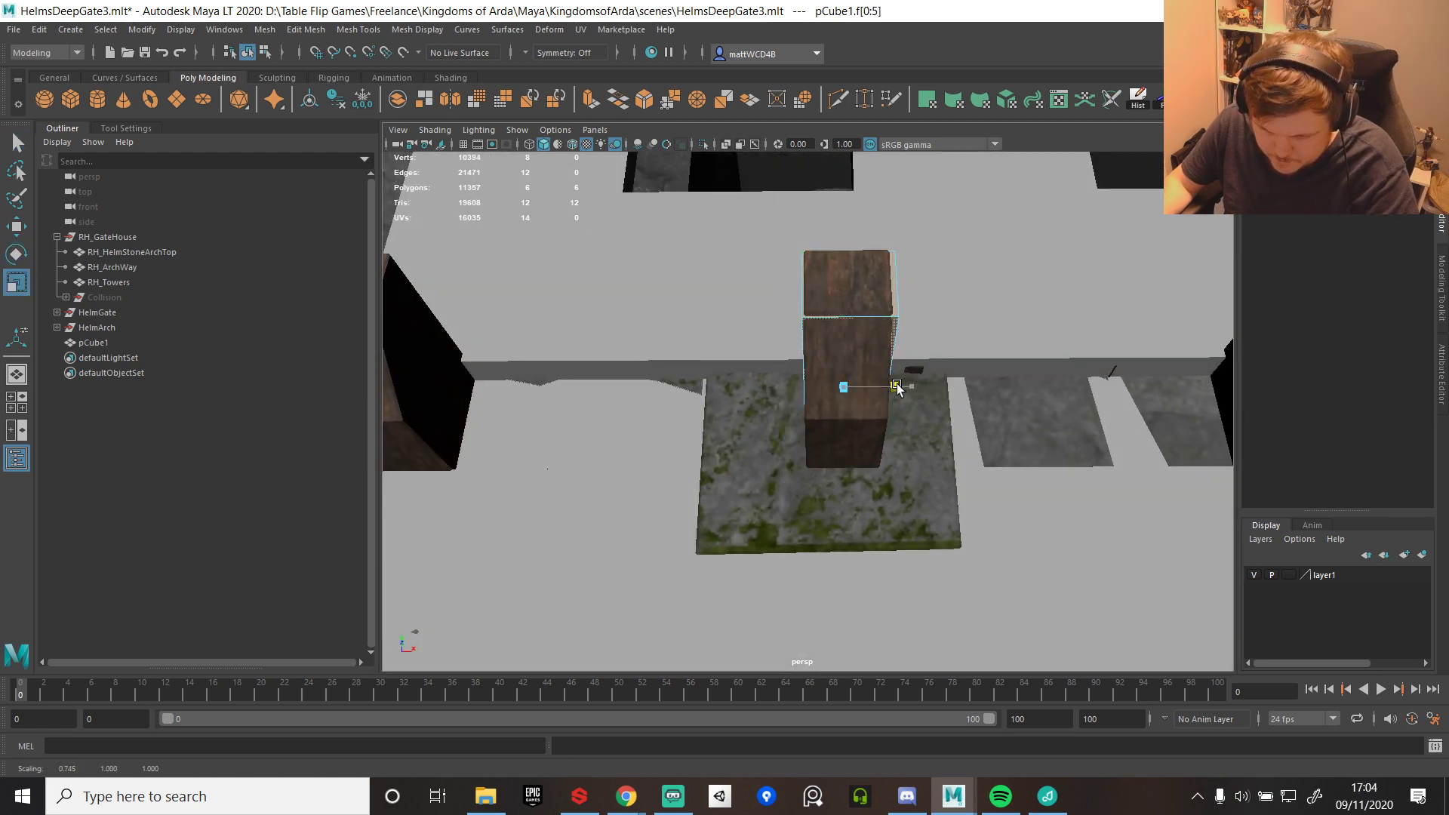
{"action": "key", "text": "w"}
{"action": "left_click_drag", "start_coordinate": [908, 387], "coordinate": [906, 386]}
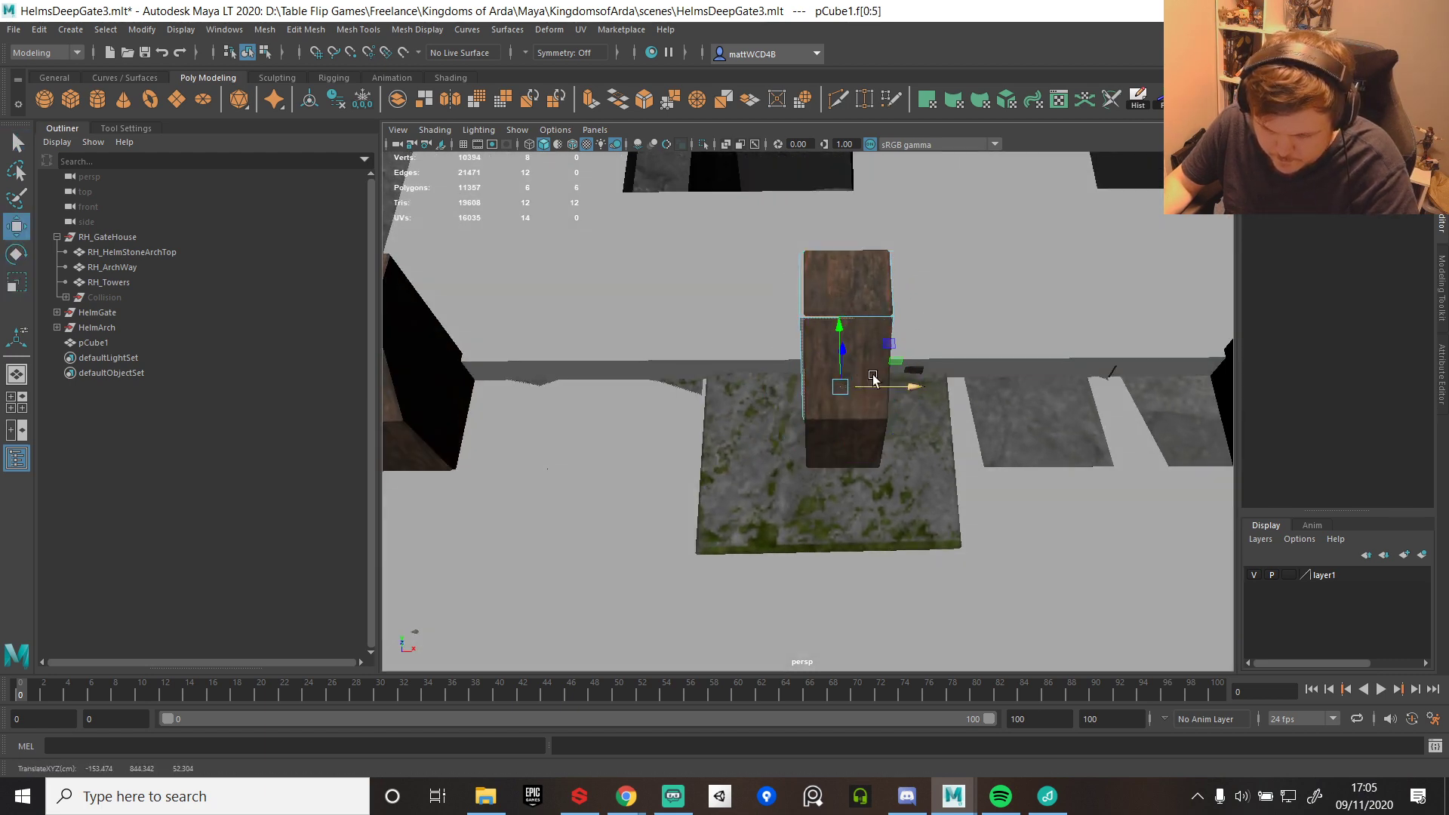
- Extrude the cube's bottom face down to the underside of the beam
{"action": "left_click_drag", "start_coordinate": [829, 346], "coordinate": [873, 327], "text": "alt"}
{"action": "key", "text": "q"}
{"action": "left_click", "coordinate": [876, 327]}
{"action": "key", "text": "w"}
{"action": "left_click_drag", "start_coordinate": [898, 391], "coordinate": [916, 344], "text": "alt"}
{"action": "left_click", "coordinate": [895, 326]}
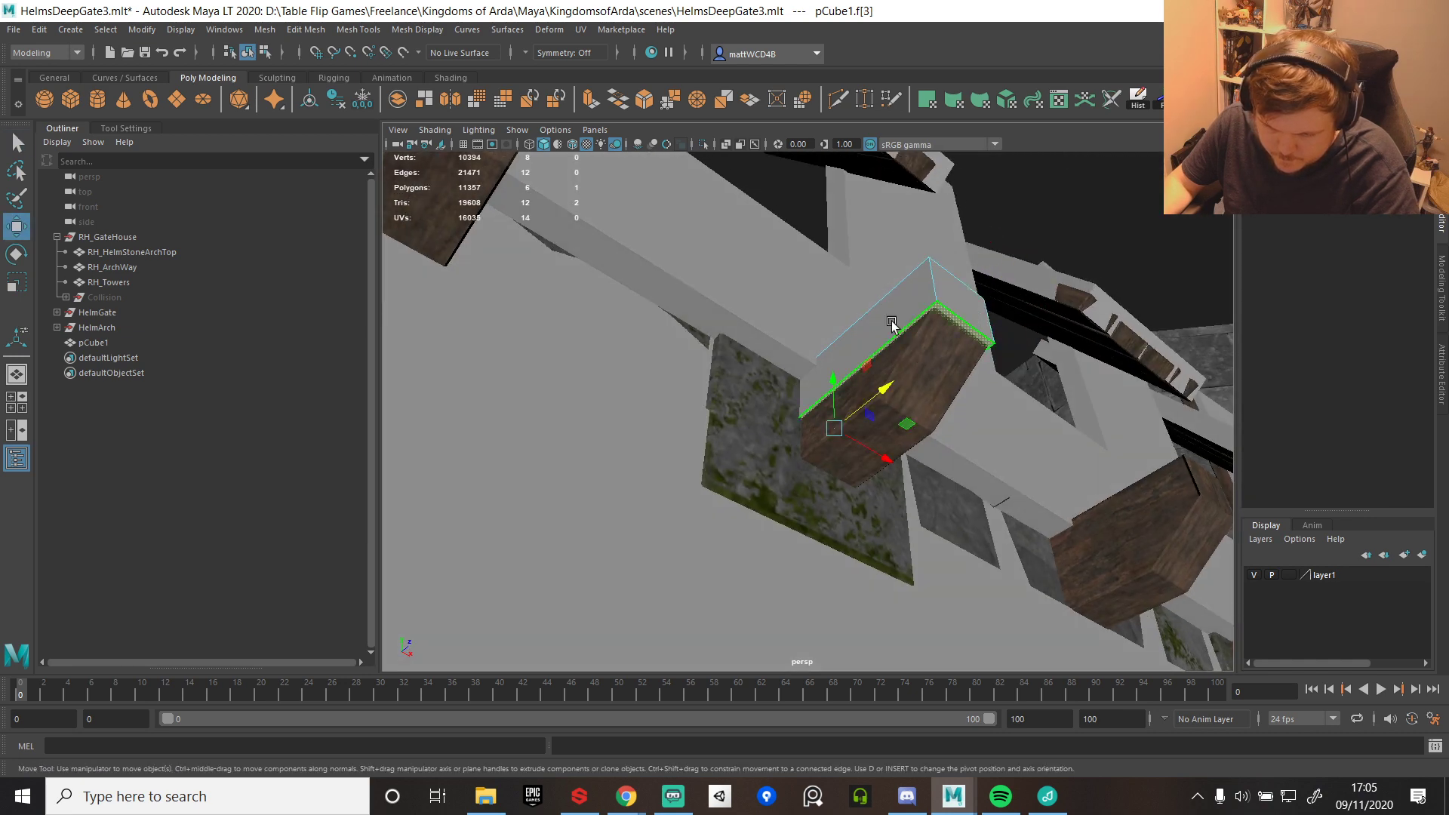
{"action": "key", "text": "ctrl+e"}
{"action": "key", "text": "v"}
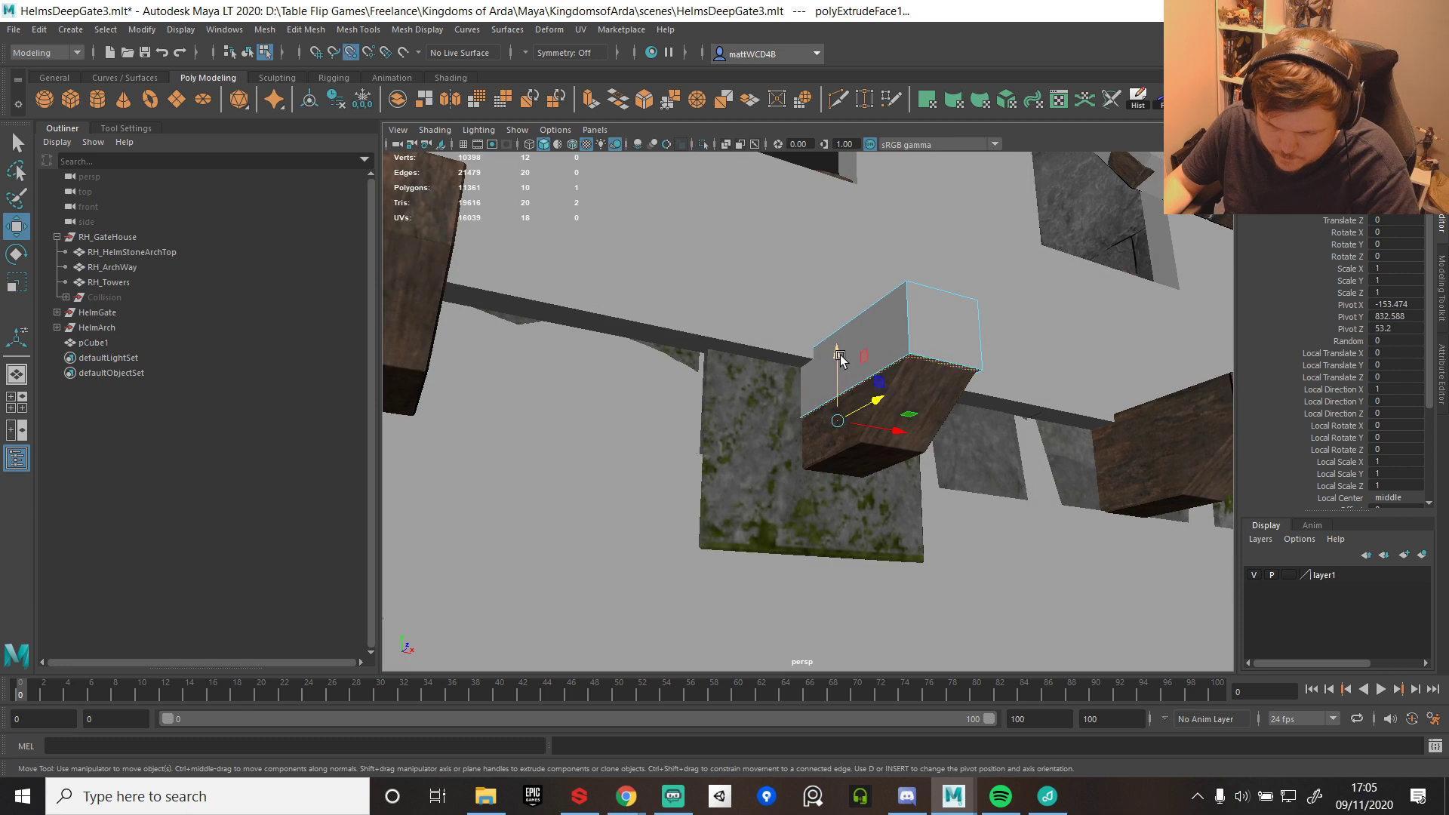
{"action": "left_click_drag", "start_coordinate": [838, 354], "coordinate": [864, 483]}
- Pull the block's lower front edge back towards the wall to match the beam's sloped underside, and return to object mode
{"action": "key", "text": "q"}
{"action": "left_click", "coordinate": [940, 420]}
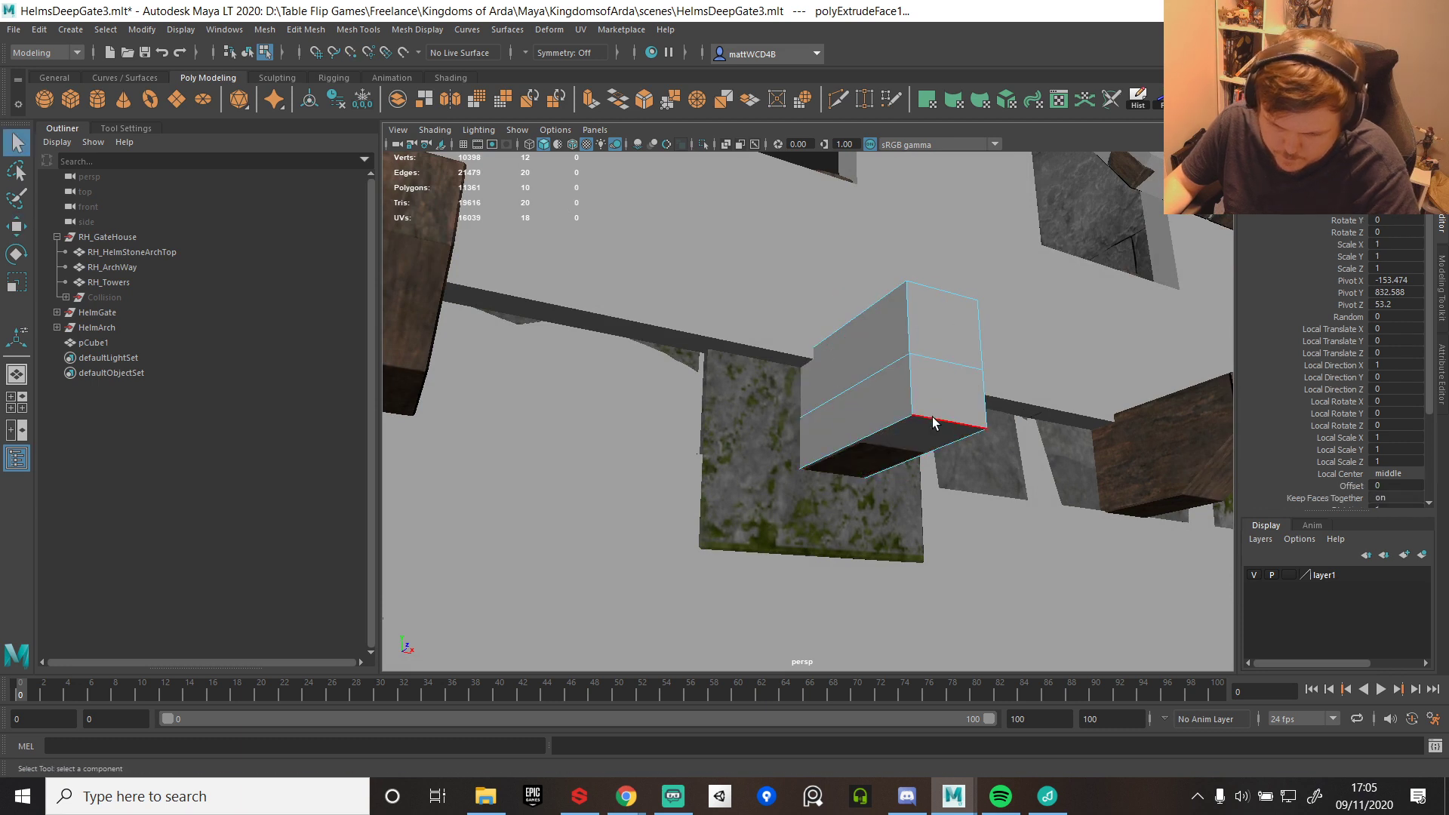
{"action": "key", "text": "w"}
{"action": "left_click_drag", "start_coordinate": [1001, 408], "coordinate": [939, 443]}
{"action": "key", "text": "q"}
{"action": "right_click_drag", "start_coordinate": [881, 372], "coordinate": [926, 339]}
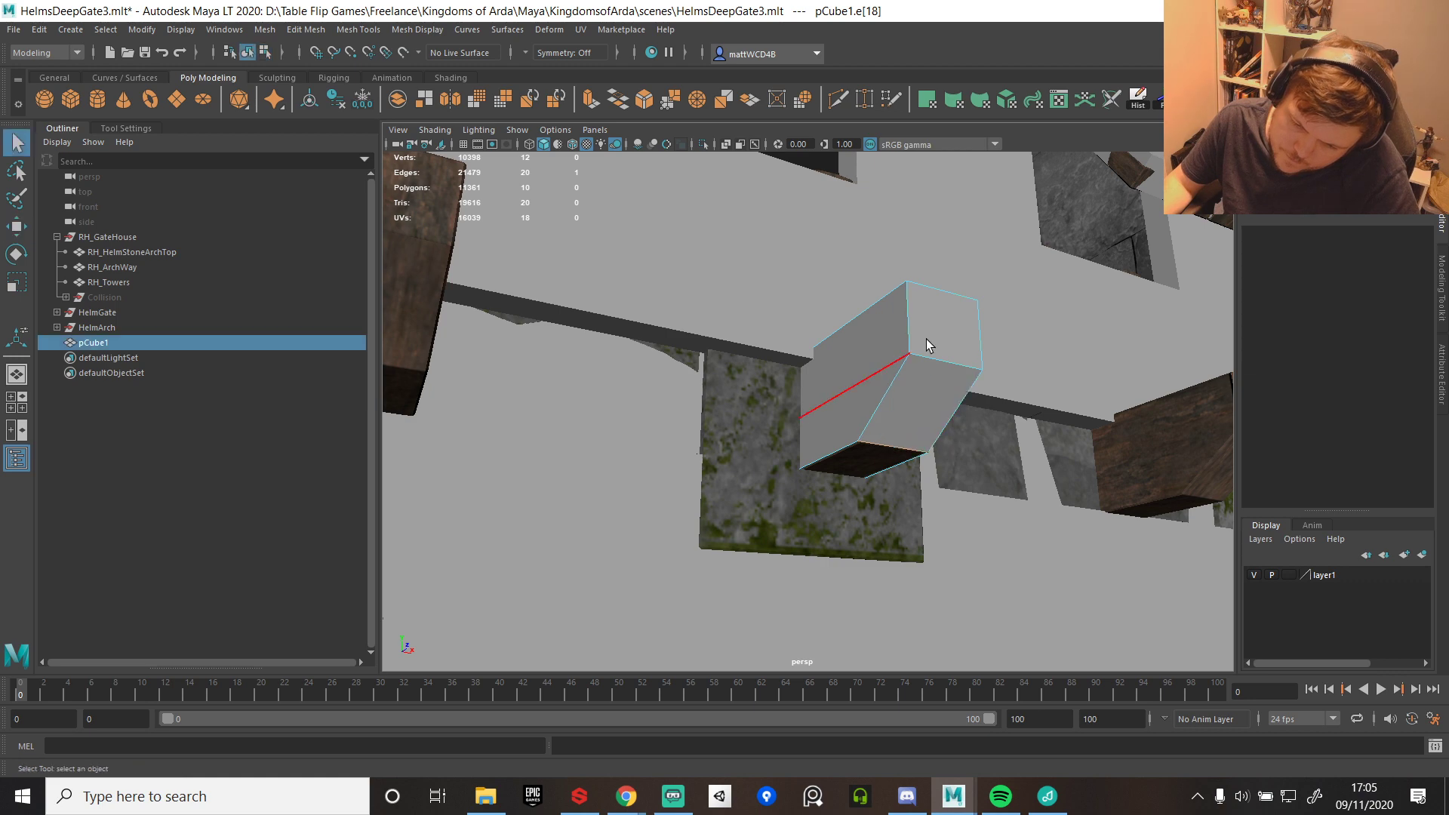
- Enlarge the beam block slightly to a scale of 37.629, 37.629, 126.384 and place copies over the other four beams
{"action": "left_click_drag", "start_coordinate": [1008, 329], "coordinate": [912, 384], "text": "alt"}
{"action": "key", "text": "f"}
{"action": "key", "text": "r"}
{"action": "mouse_move", "coordinate": [836, 428]}
{"action": "left_mouse_down", "text": "alt"}
{"action": "mouse_move", "coordinate": [950, 375]}
{"action": "mouse_move", "coordinate": [683, 360]}
{"action": "mouse_move", "coordinate": [1063, 421]}
{"action": "mouse_move", "coordinate": [1225, 428]}
{"action": "mouse_move", "coordinate": [938, 395]}
{"action": "mouse_move", "coordinate": [1096, 406]}
{"action": "left_mouse_up", "text": "alt"}
{"action": "key", "text": "w"}
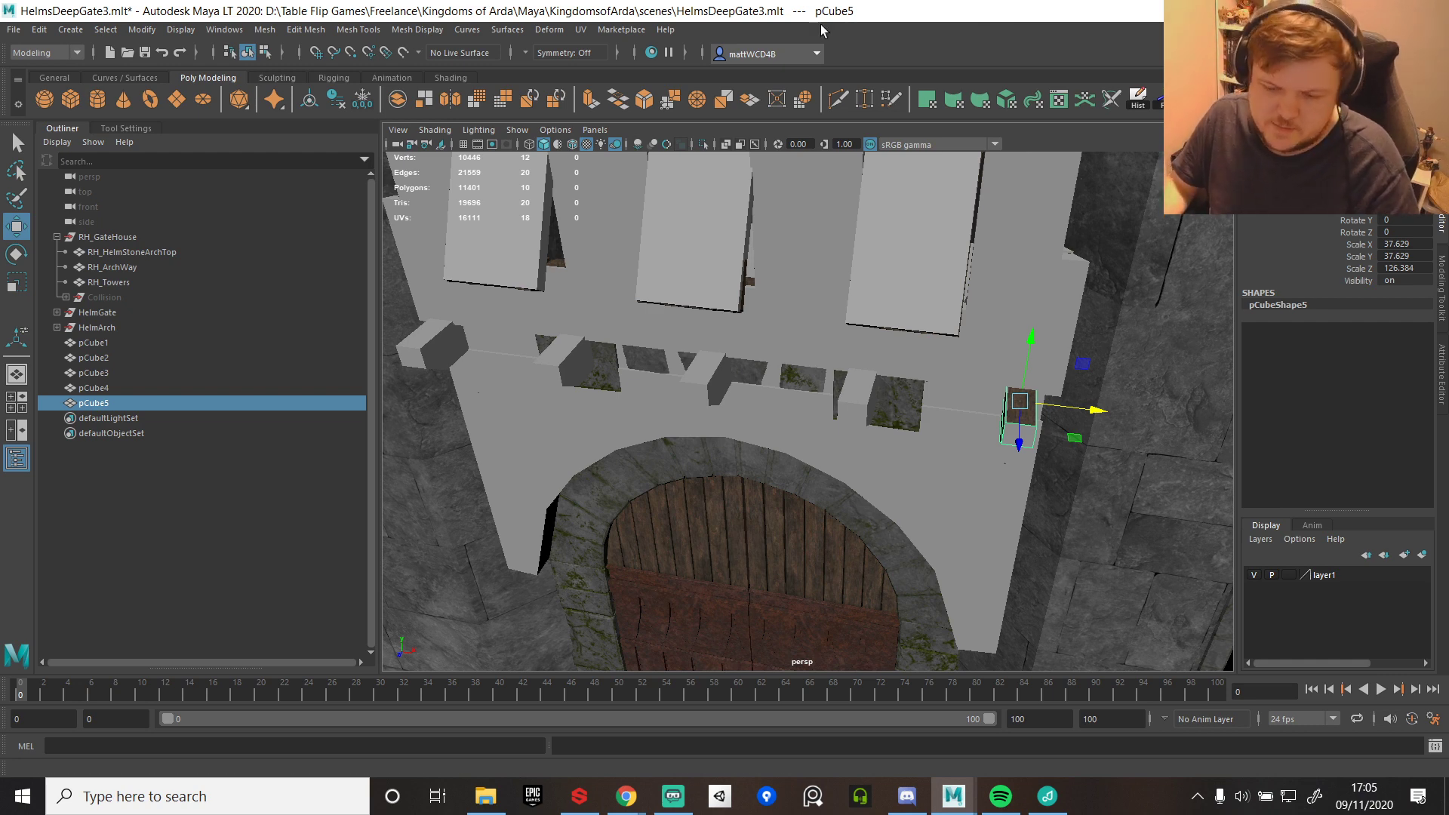
{"action": "left_click", "coordinate": [860, 415], "text": "shift"}
{"action": "left_click", "coordinate": [702, 388], "text": "shift"}
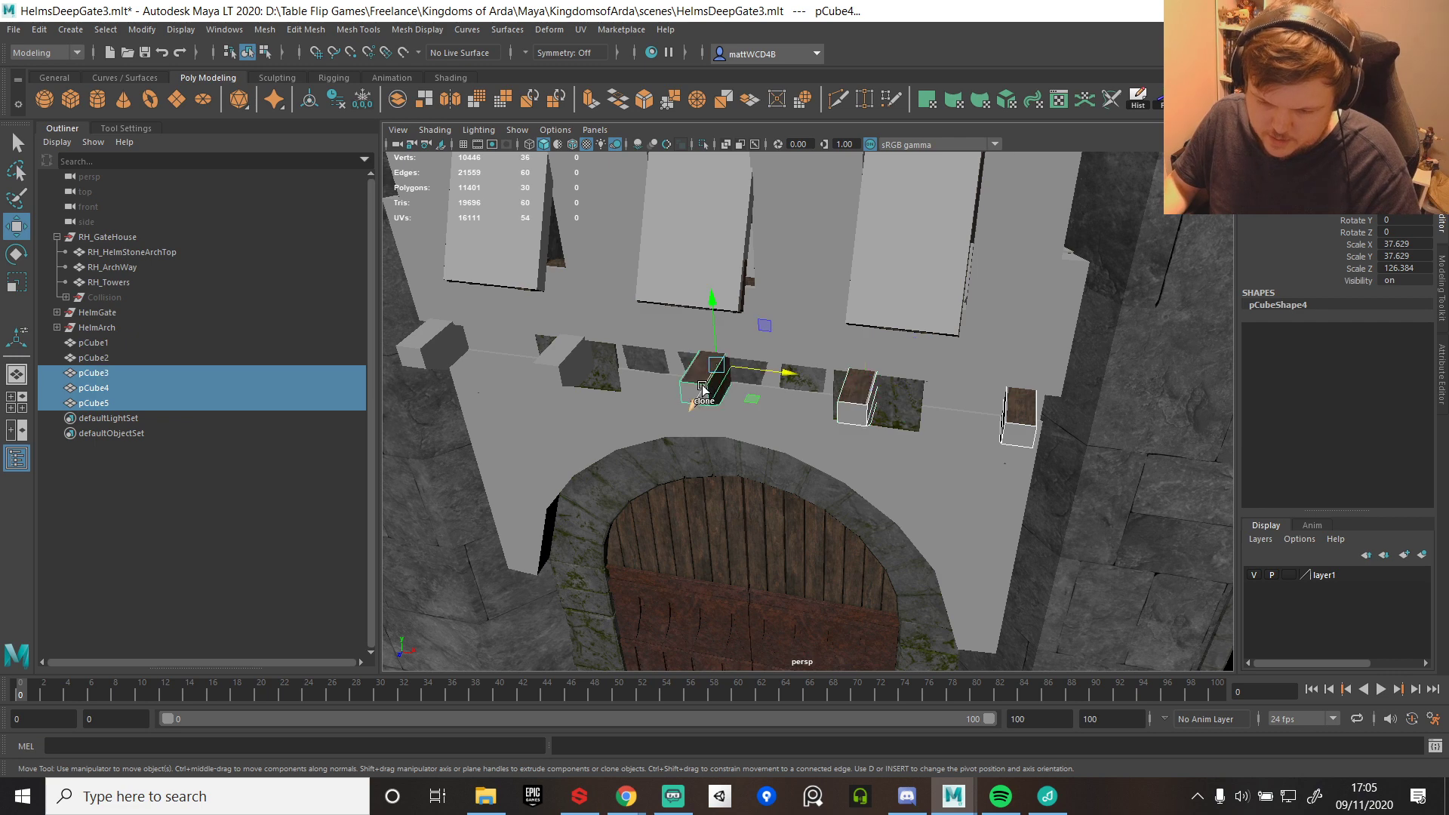
{"action": "left_click", "coordinate": [562, 375], "text": "shift"}
{"action": "left_click", "coordinate": [422, 361], "text": "shift"}
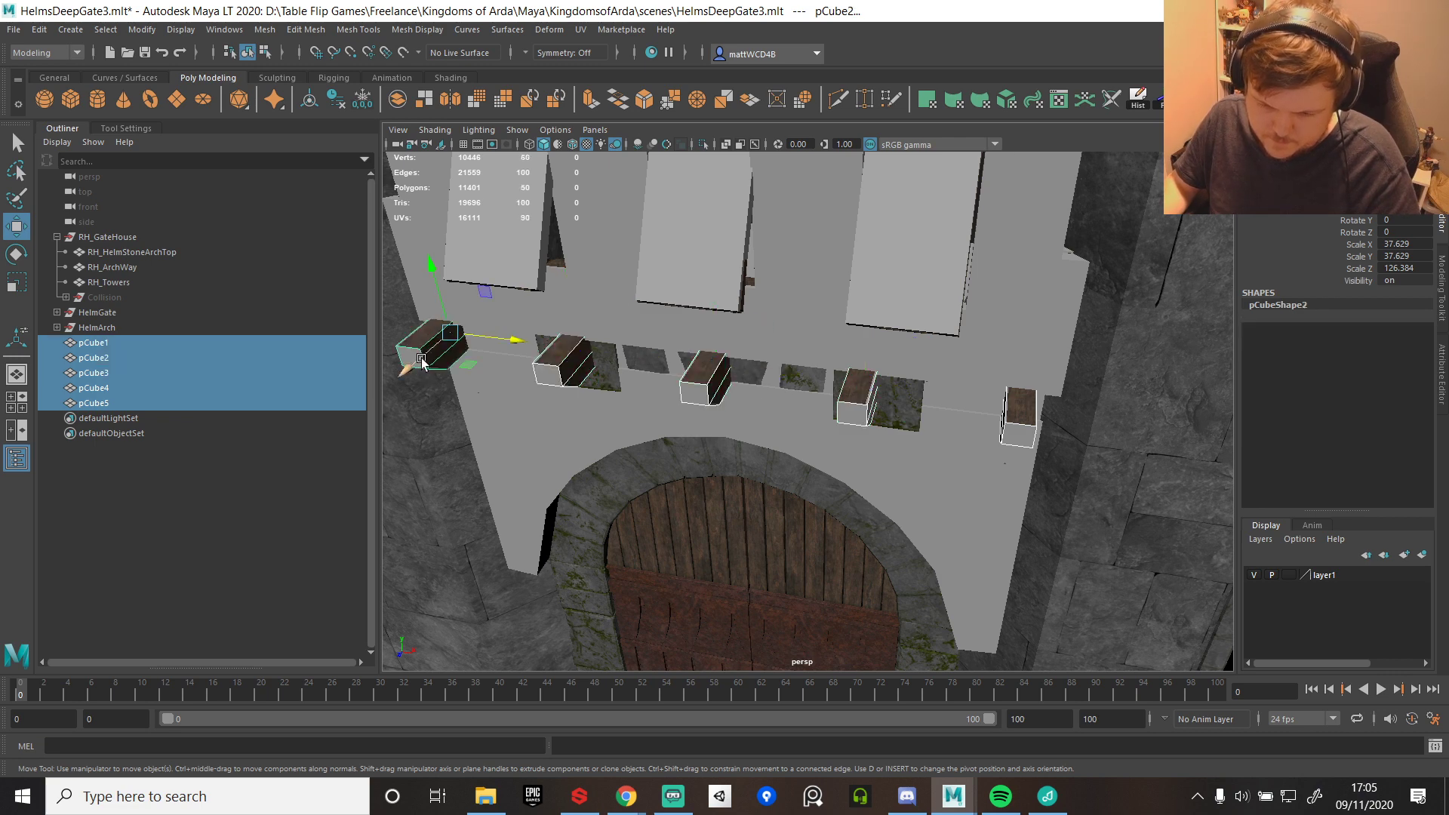
{"action": "left_click", "coordinate": [592, 302], "text": "shift"}
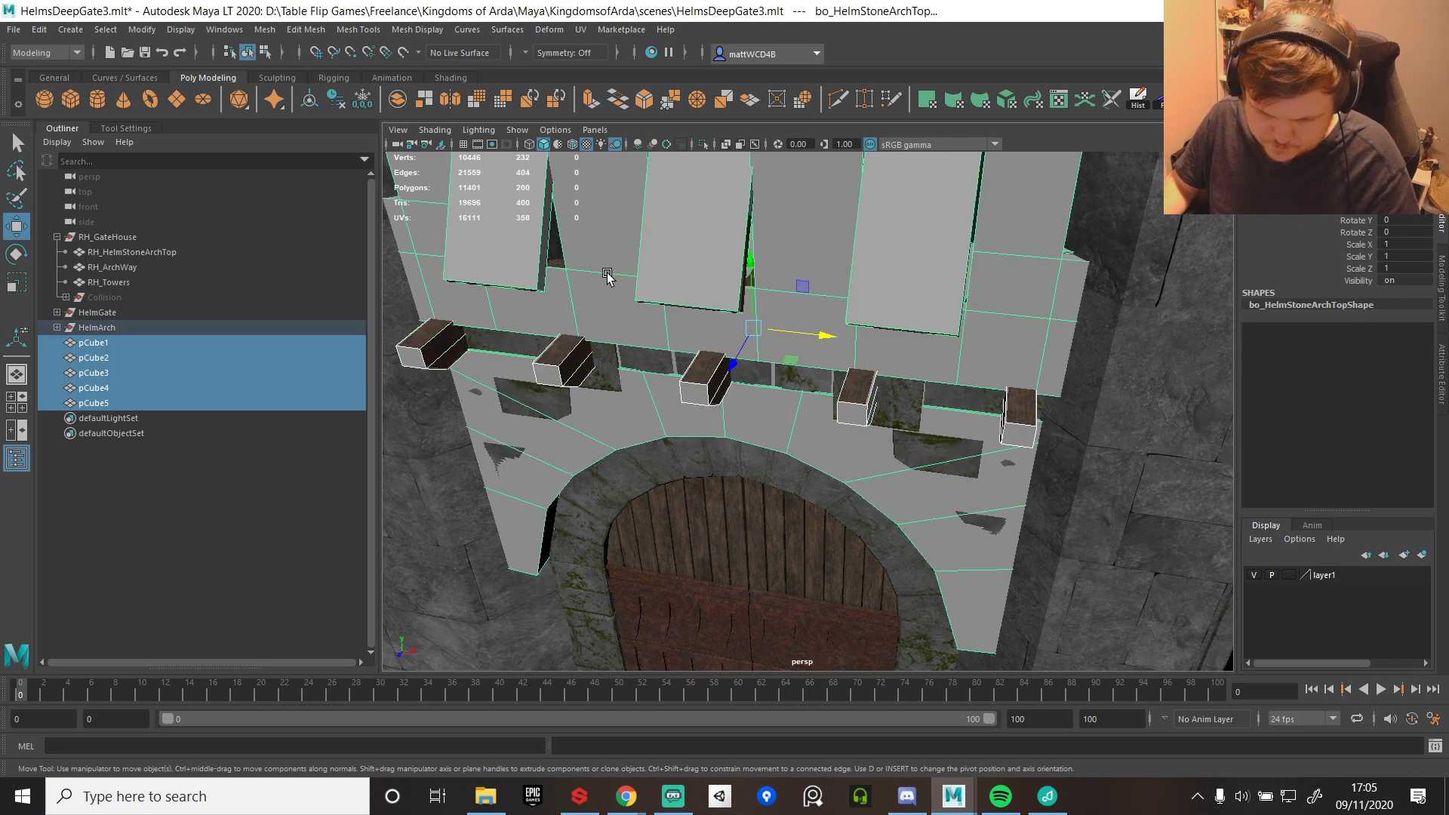
- Combine bo_HelmStoneArchTop with pCube2 to pCube5, delete the history, and freeze the transformations of the combined mesh
{"action": "left_click", "coordinate": [690, 285]}
{"action": "left_click", "coordinate": [699, 379], "text": "shift"}
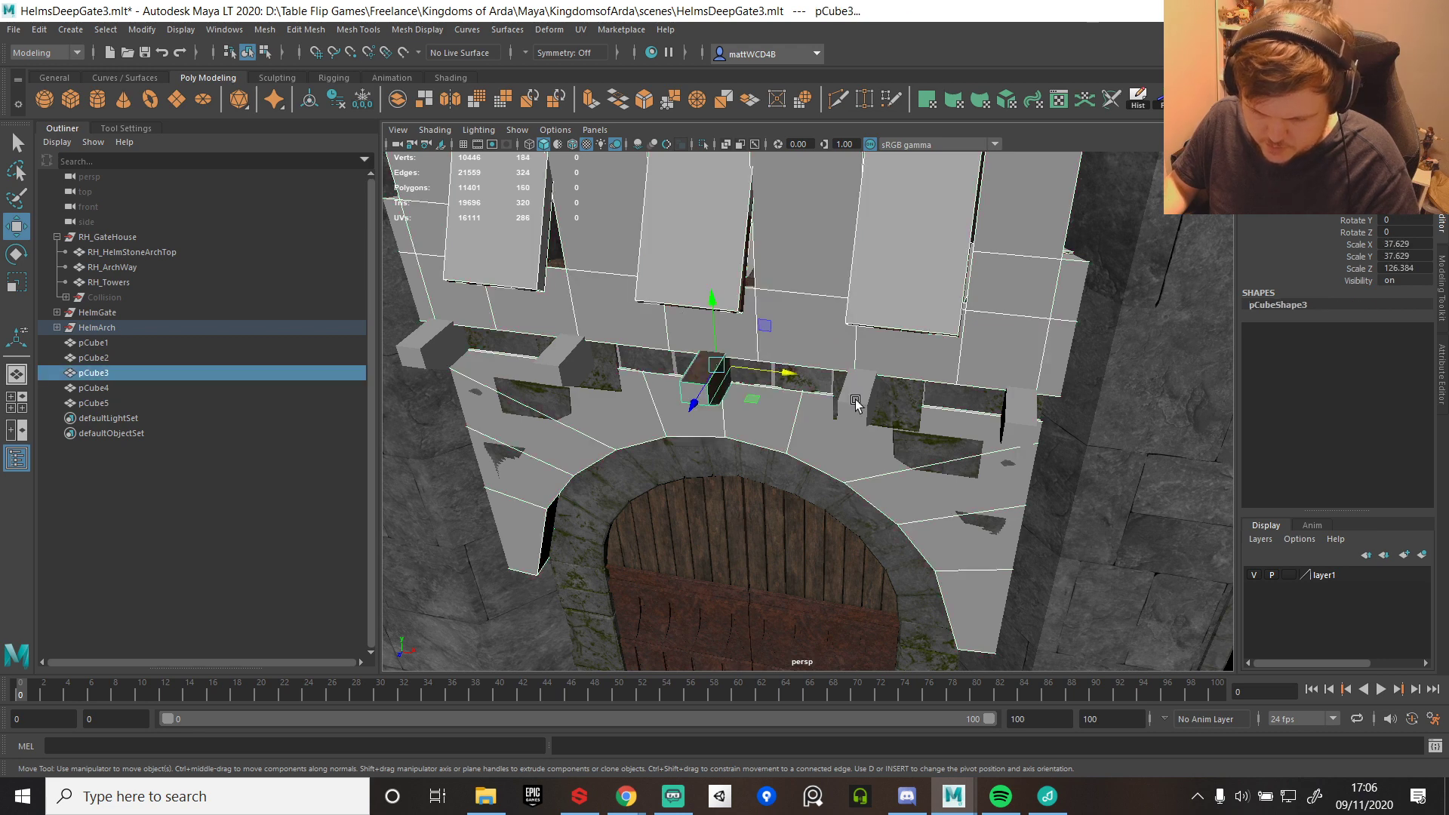
{"action": "left_click", "coordinate": [852, 396], "text": "shift"}
{"action": "left_click", "coordinate": [1013, 414], "text": "shift"}
{"action": "left_click", "coordinate": [432, 348], "text": "shift"}
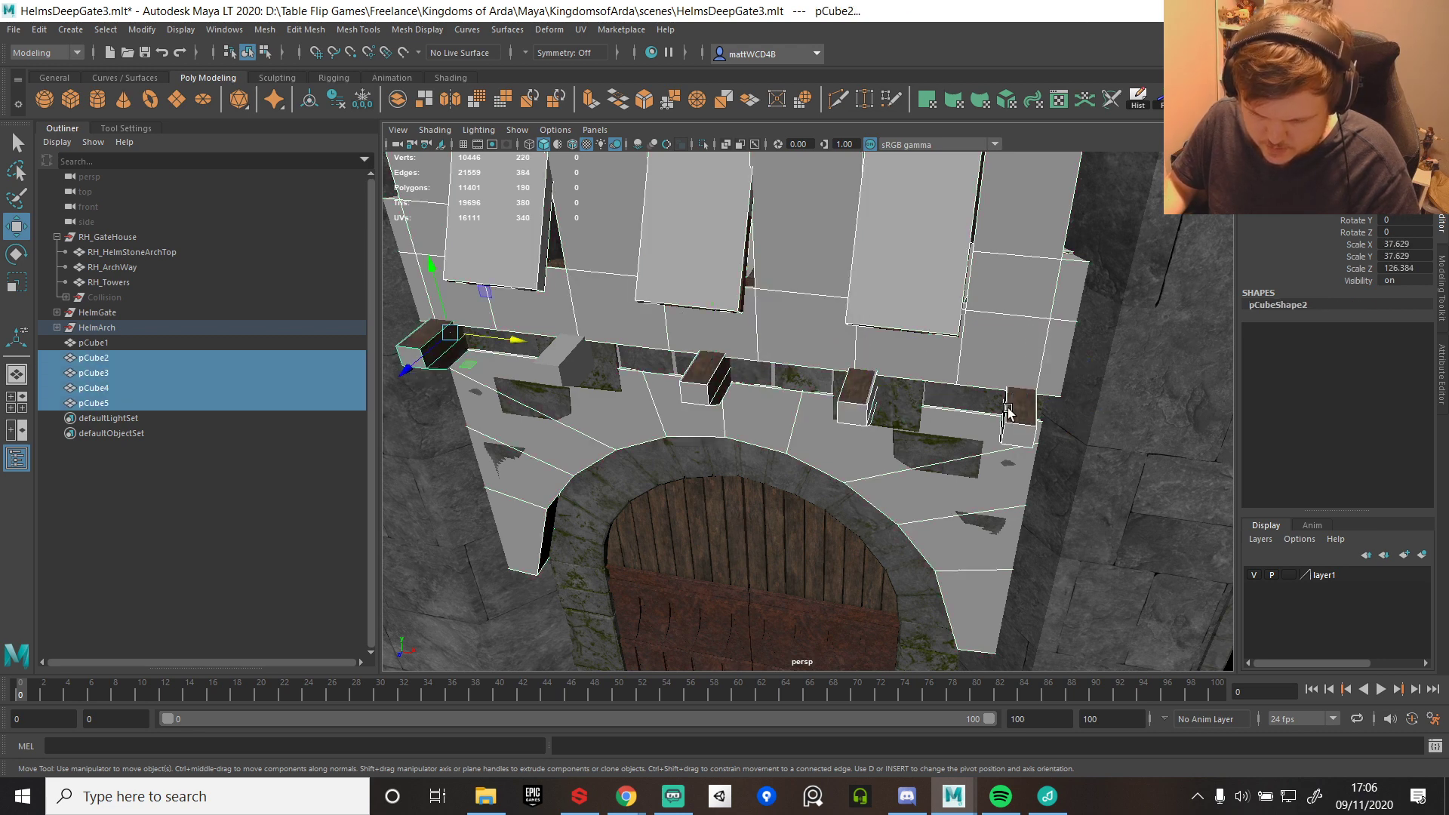
{"action": "right_click_drag", "start_coordinate": [843, 266], "coordinate": [809, 566], "text": "shift"}
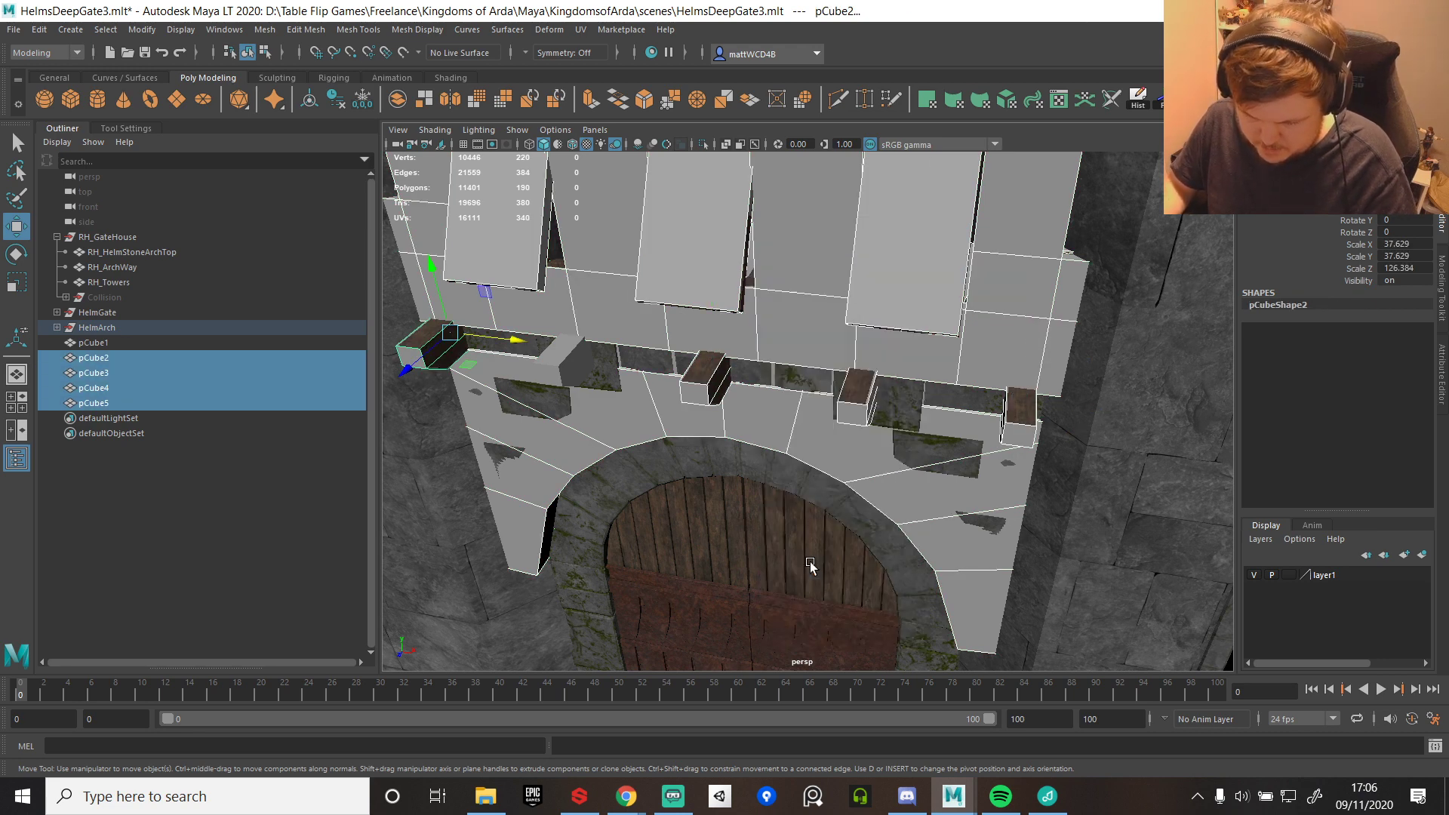
{"action": "left_click", "coordinate": [1139, 99]}
{"action": "left_click", "coordinate": [1163, 99]}
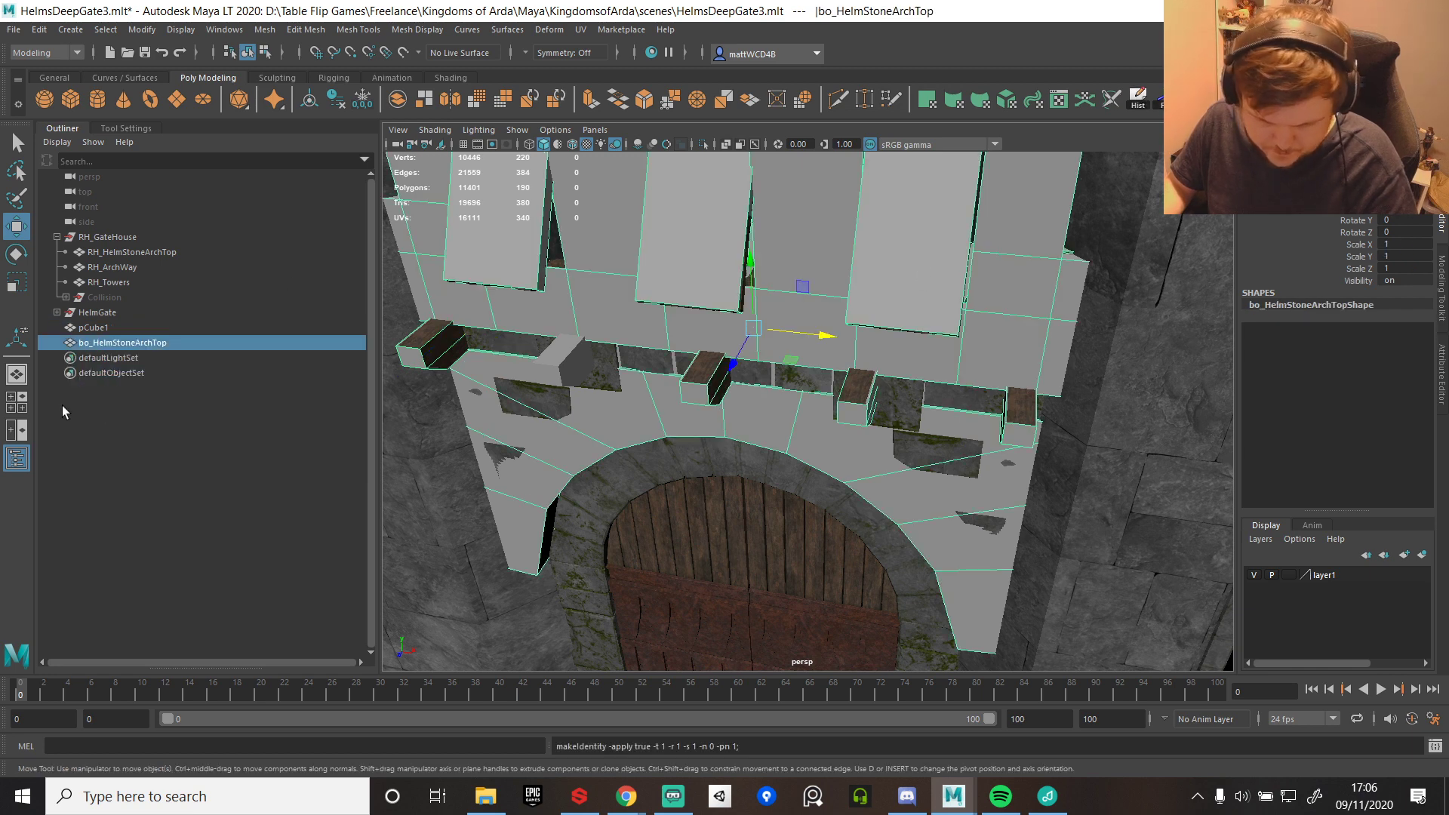
- Rename the RH_HelmStoneArchTop mesh in the RH_GateHouse group as HelmStoneArchTop
{"action": "left_click", "coordinate": [149, 254]}
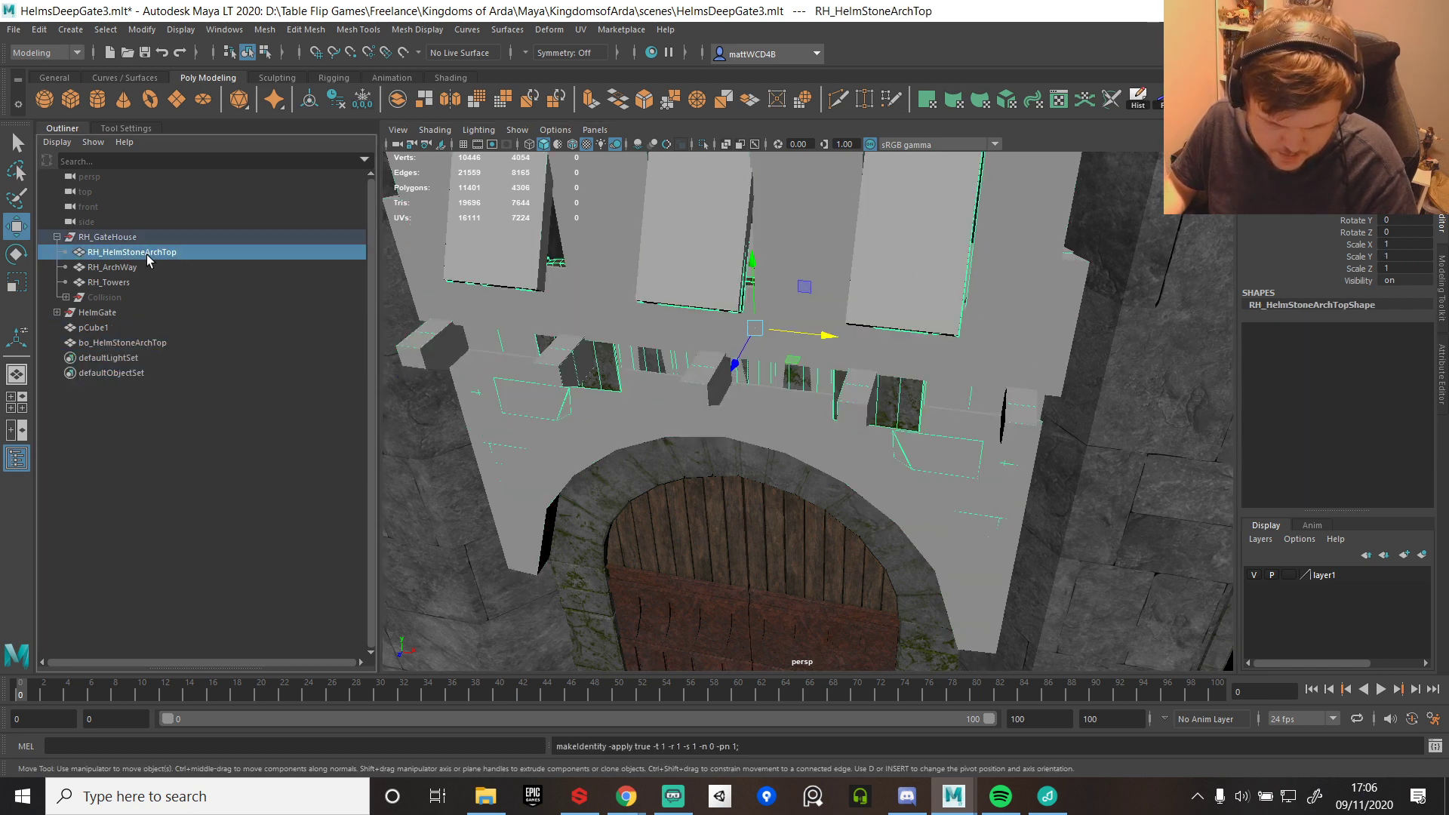
{"action": "double_click", "coordinate": [144, 343]}
{"action": "key", "text": "ctrl+c"}
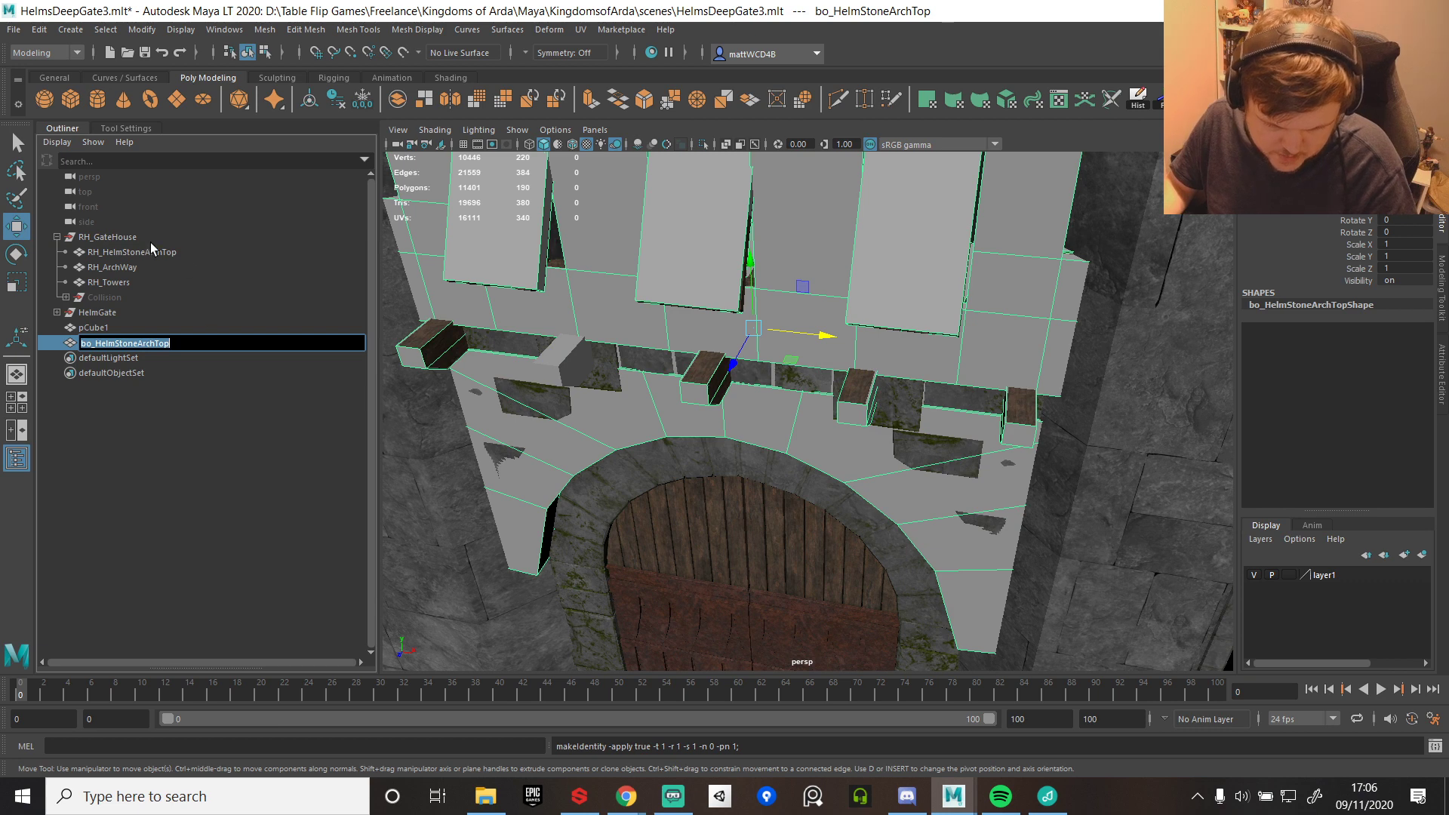
{"action": "double_click", "coordinate": [151, 250]}
{"action": "key", "text": "ctrl+v"}
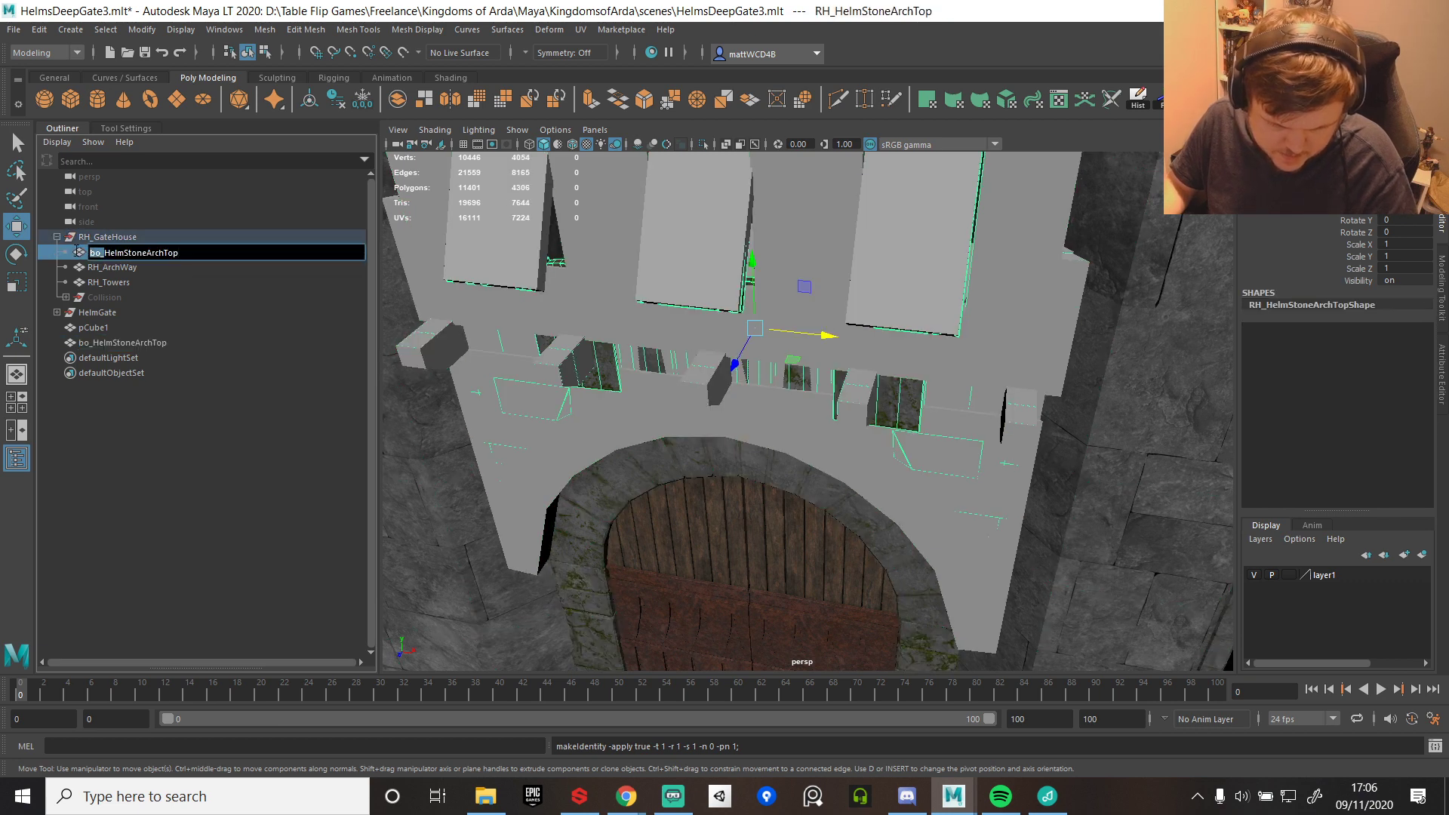
{"action": "key", "text": "BackSpace"}
{"action": "key", "text": "Return"}
- Select RH_ArchWay and inspect its stone mesh around the gate up close
{"action": "left_click", "coordinate": [128, 266]}
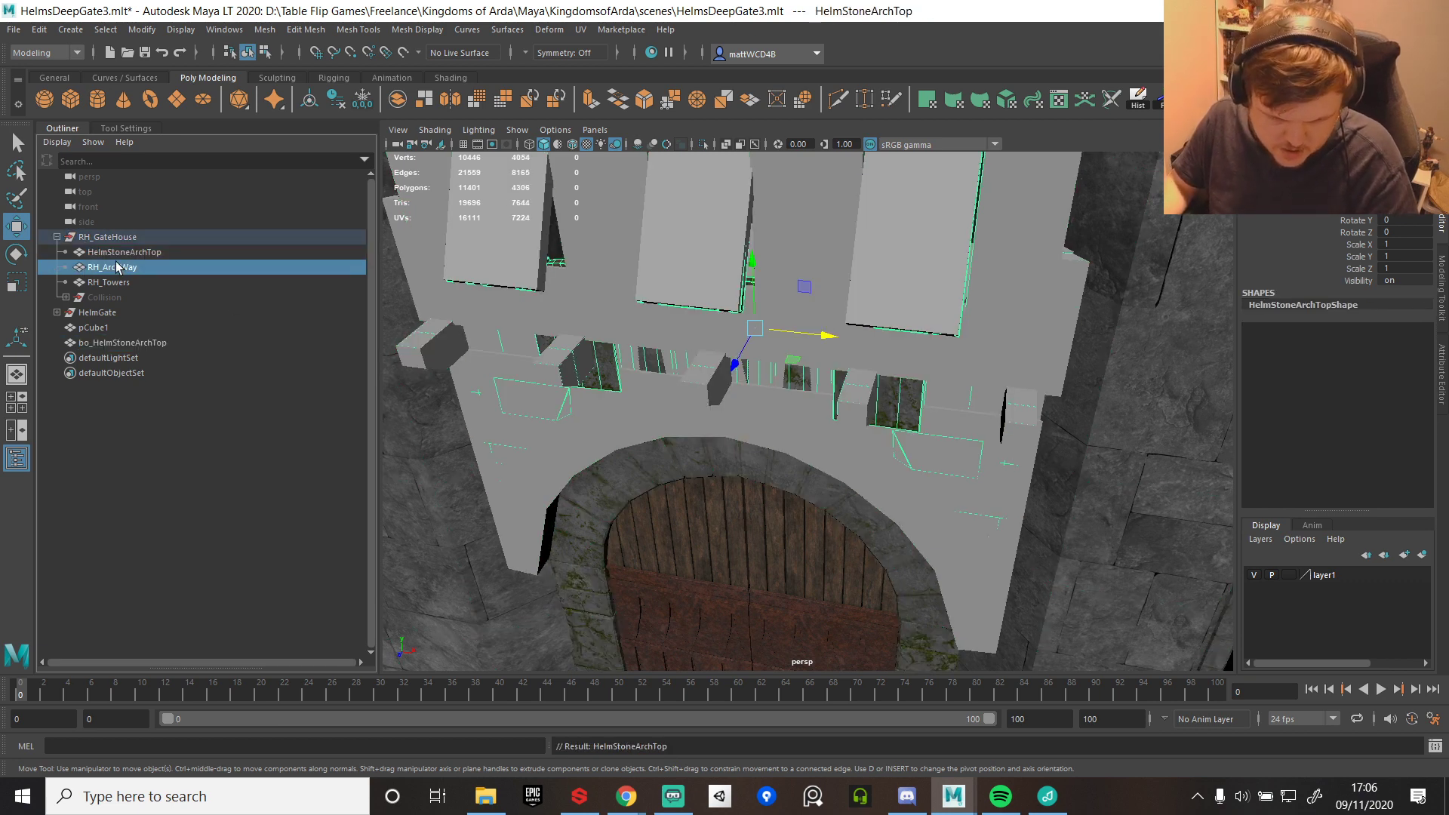
{"action": "scroll", "coordinate": [783, 337], "scroll_direction": "down", "scroll_amount": 5}
{"action": "left_click_drag", "start_coordinate": [783, 337], "coordinate": [841, 485], "text": "alt"}
{"action": "middle_click_drag", "start_coordinate": [841, 485], "coordinate": [879, 407], "text": "alt"}
{"action": "scroll", "coordinate": [879, 408], "scroll_direction": "up", "scroll_amount": 4}
{"action": "scroll", "coordinate": [879, 408], "scroll_direction": "up", "scroll_amount": 5}
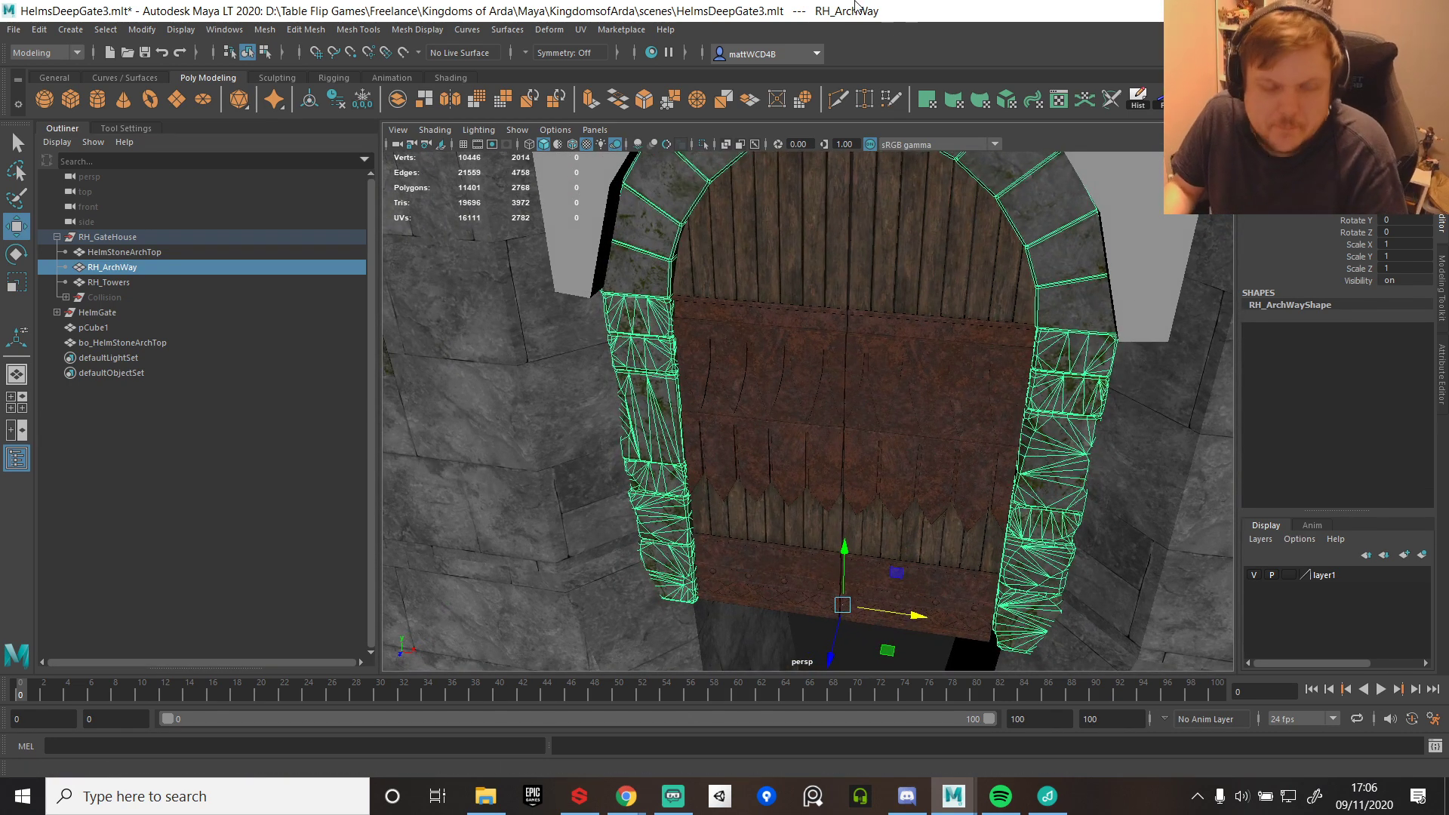
- Undo the renaming of the arch-top mesh in the RH_GateHouse group
{"action": "left_click", "coordinate": [110, 341]}
{"action": "double_click", "coordinate": [124, 253]}
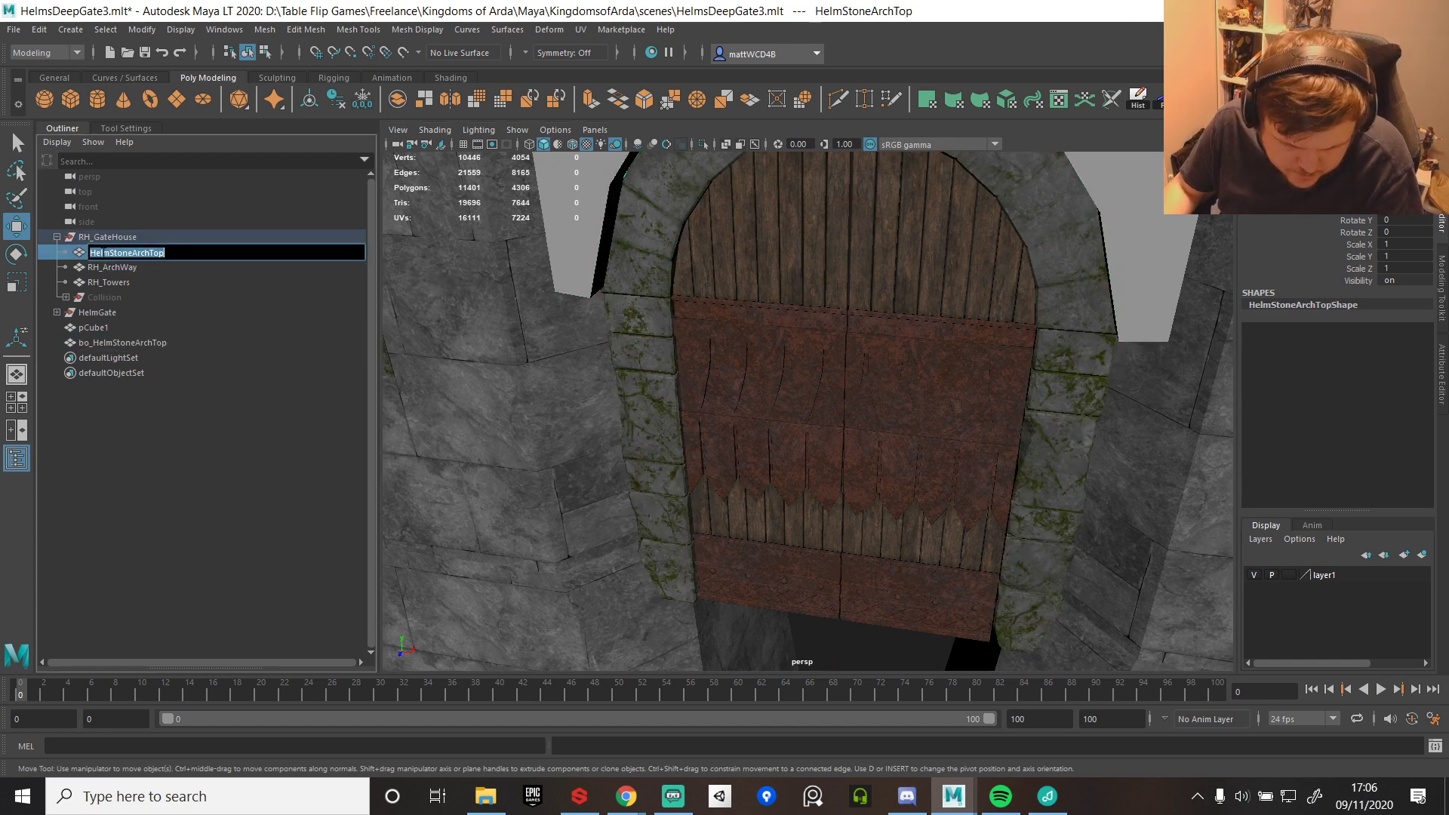
{"action": "key", "text": "Escape"}
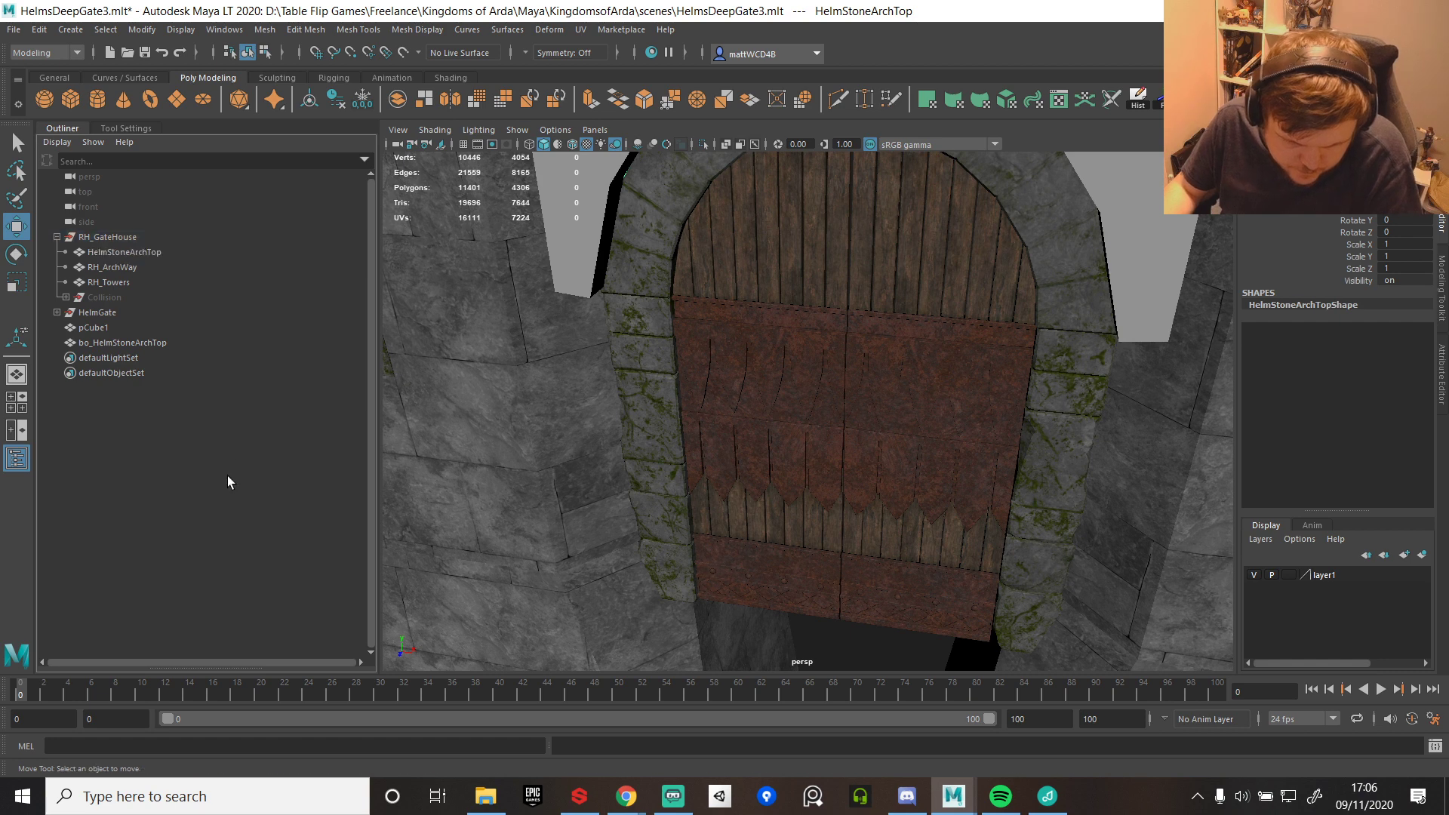
{"action": "key", "text": "ctrl+z"}
{"action": "key", "text": "ctrl+z"}
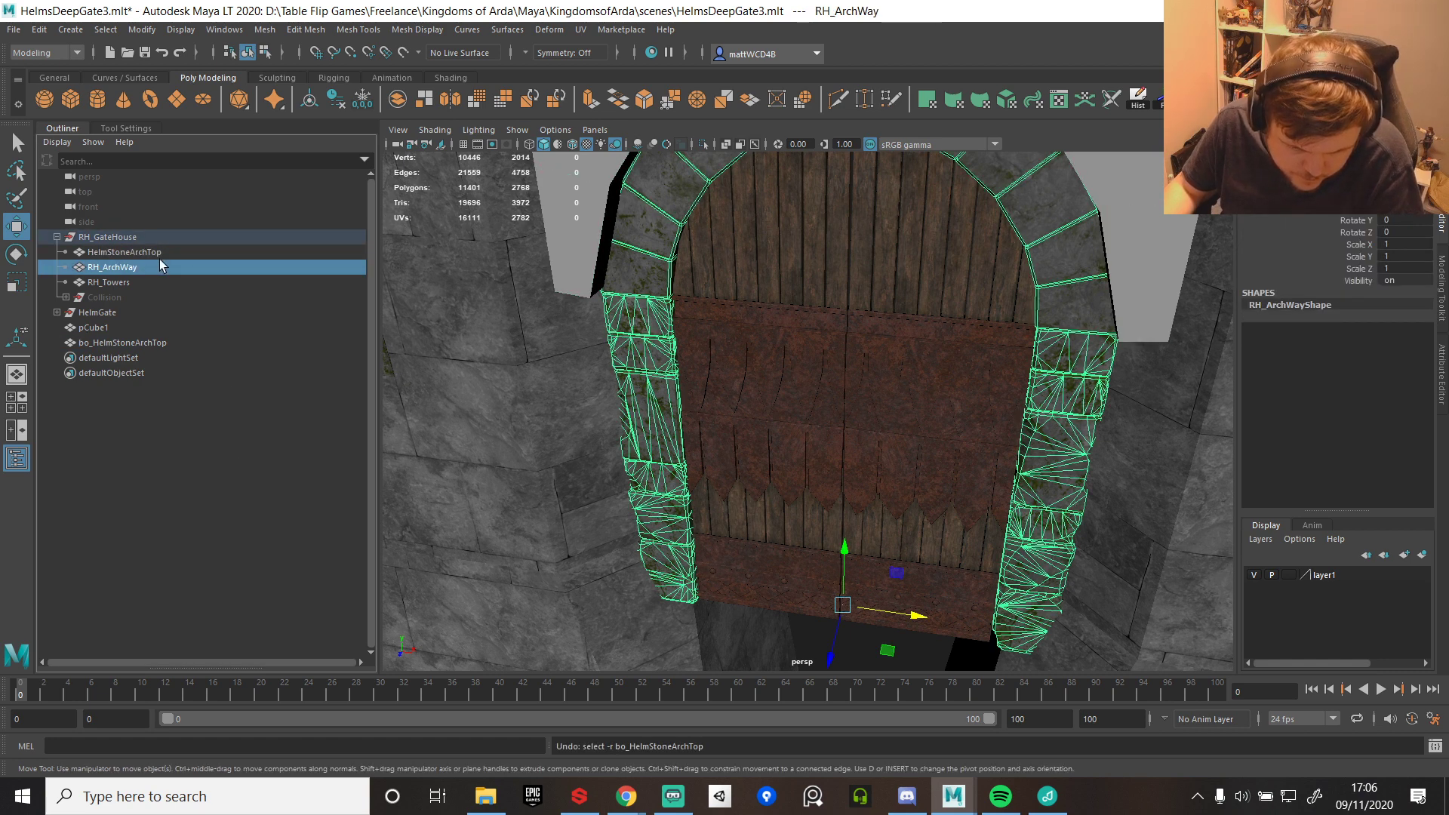
{"action": "key", "text": "ctrl+z"}
{"action": "key", "text": "ctrl+z"}
- Rename the combined collision mesh bo_RH_HelmStoneArchTop and move it into the Collision group under RH_GateHouse
{"action": "double_click", "coordinate": [154, 252]}
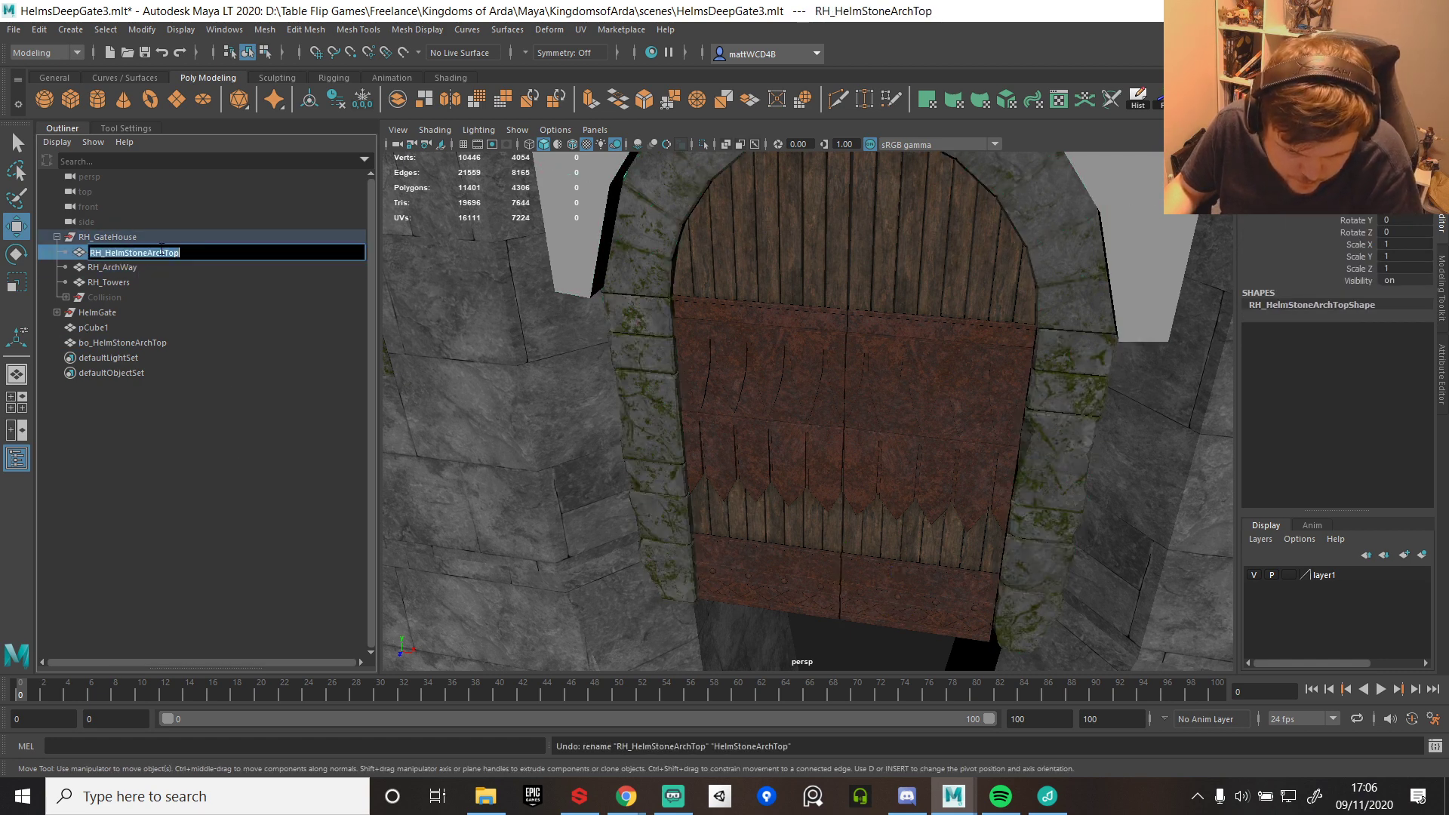
{"action": "double_click", "coordinate": [128, 342]}
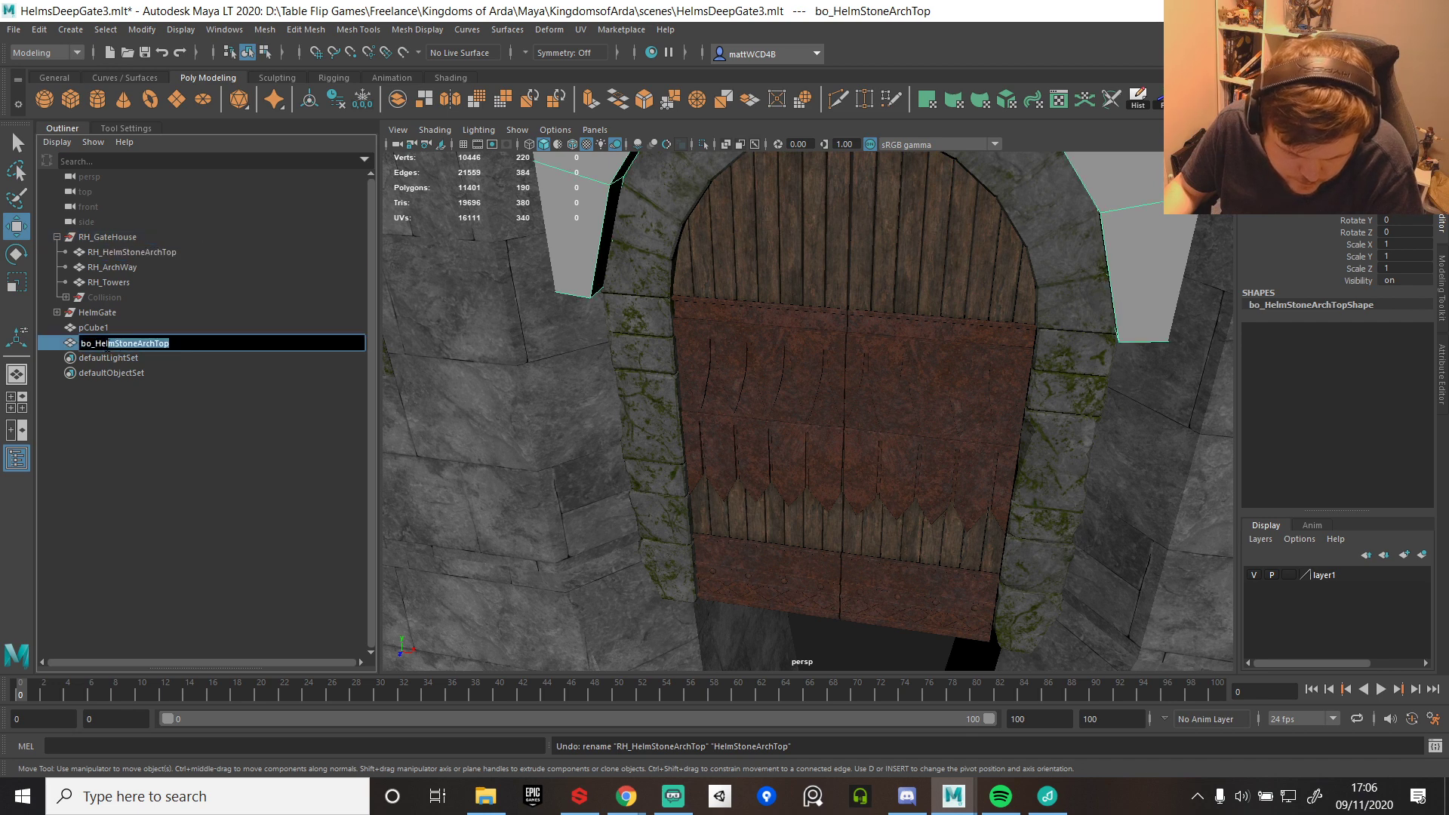
{"action": "key", "text": "Return"}
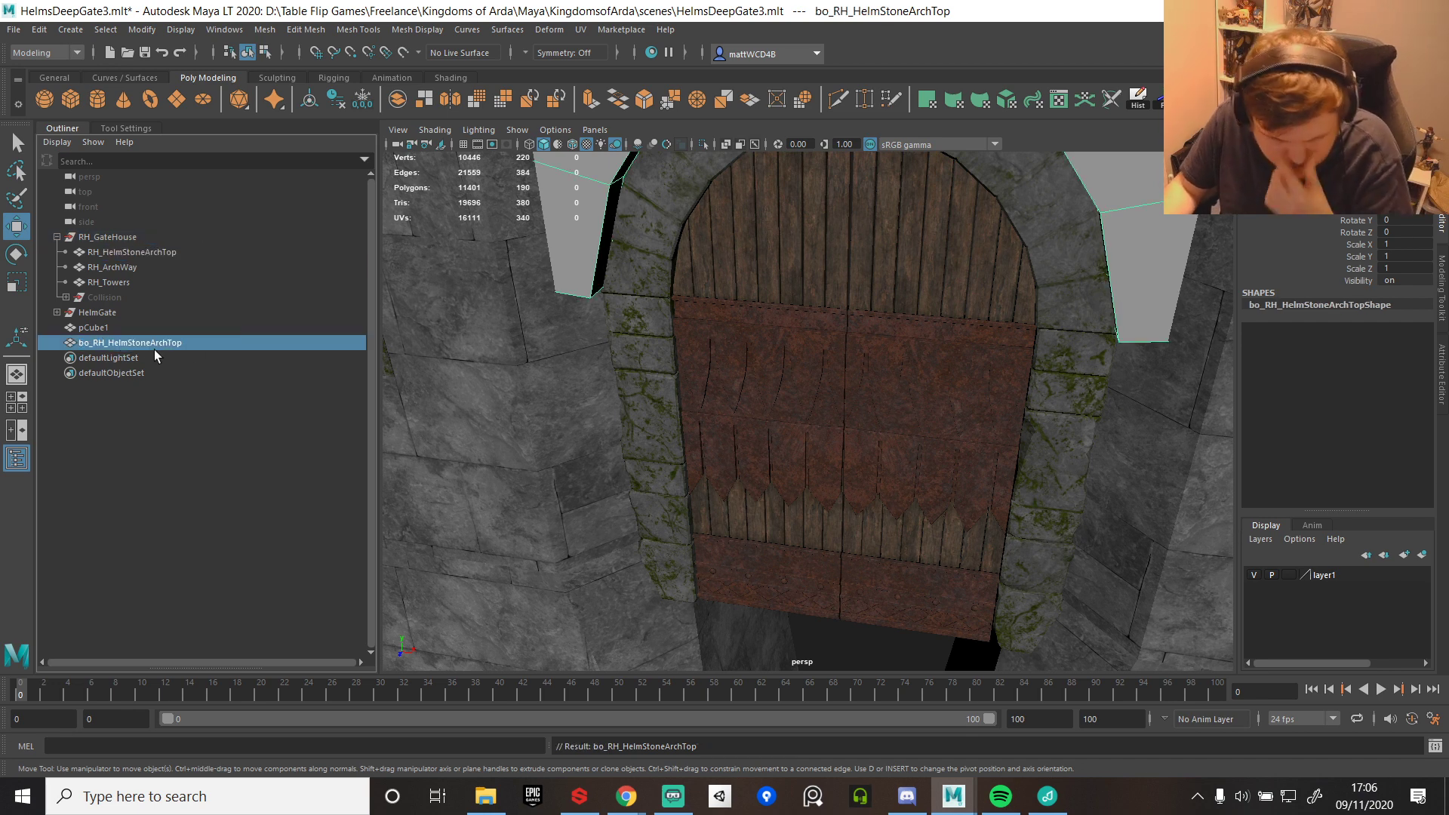
{"action": "middle_click_drag", "start_coordinate": [116, 339], "coordinate": [120, 296]}
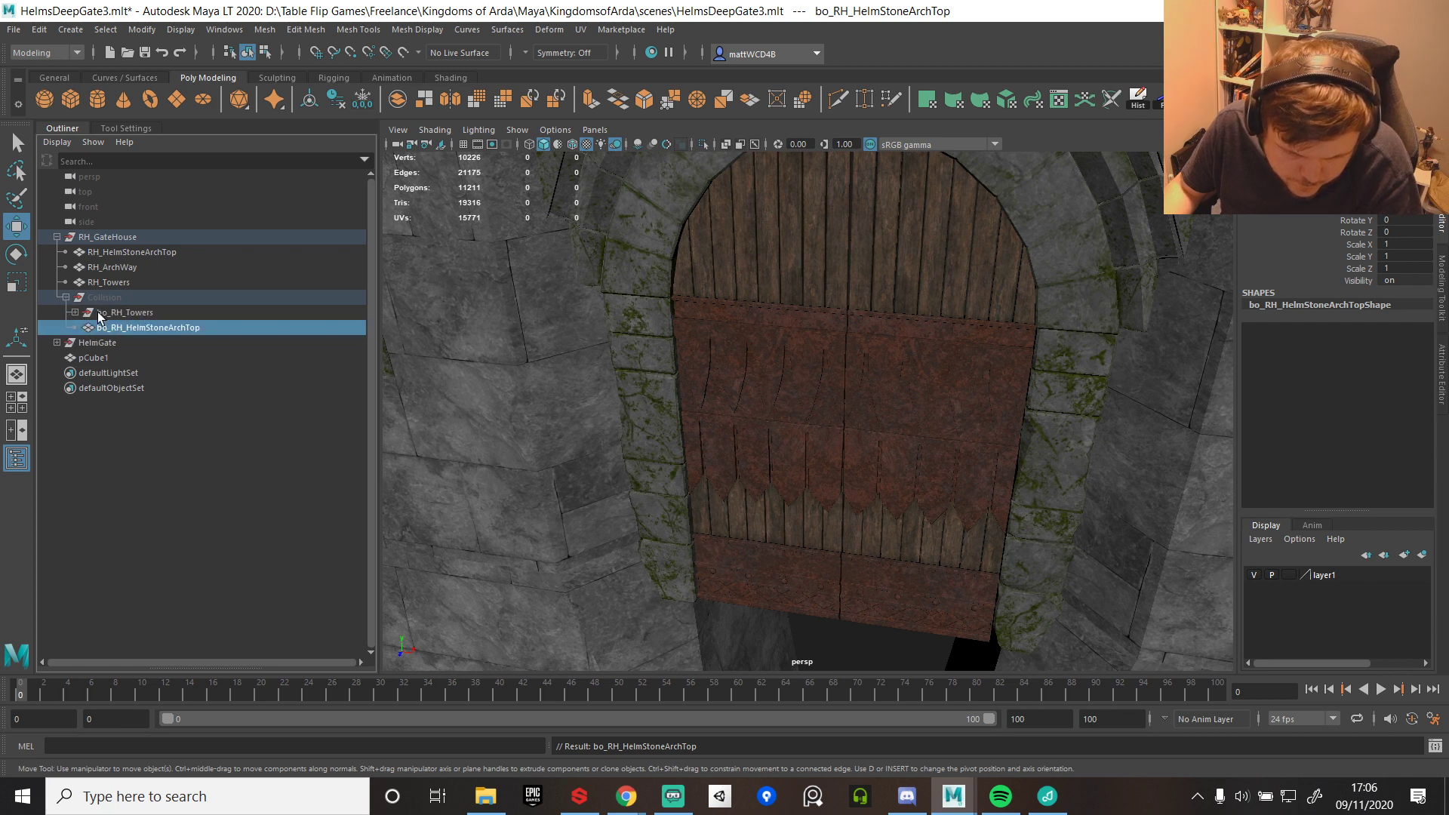
- Combine polySurface1, polySurface2 and polySurface3 from the bo_RH_Towers group into a single mesh
{"action": "left_click", "coordinate": [76, 312]}
{"action": "left_click", "coordinate": [138, 329]}
{"action": "left_click", "coordinate": [130, 353], "text": "shift"}
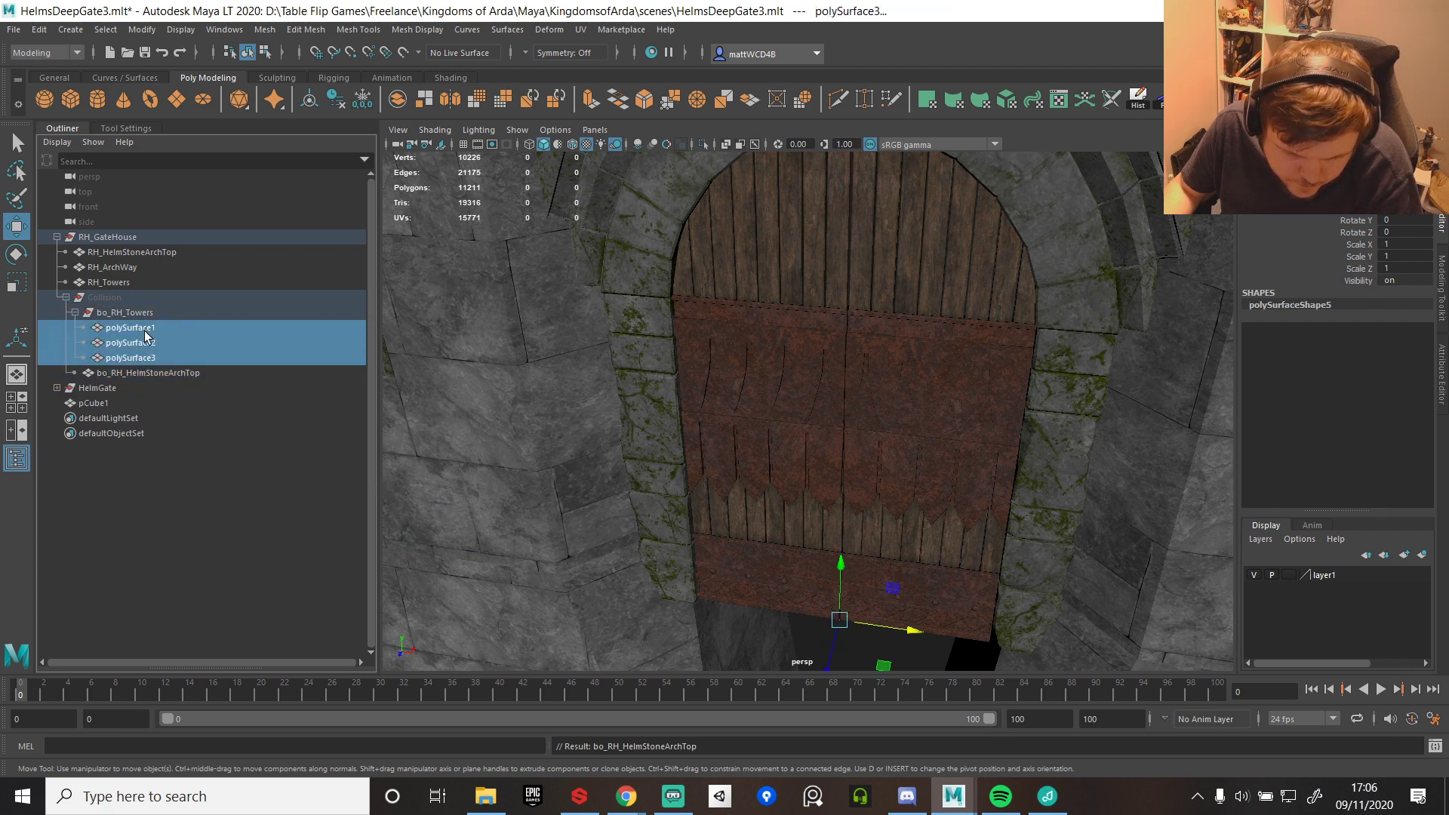
{"action": "double_click", "coordinate": [129, 314]}
{"action": "left_click", "coordinate": [130, 332]}
{"action": "left_click", "coordinate": [125, 360], "text": "shift"}
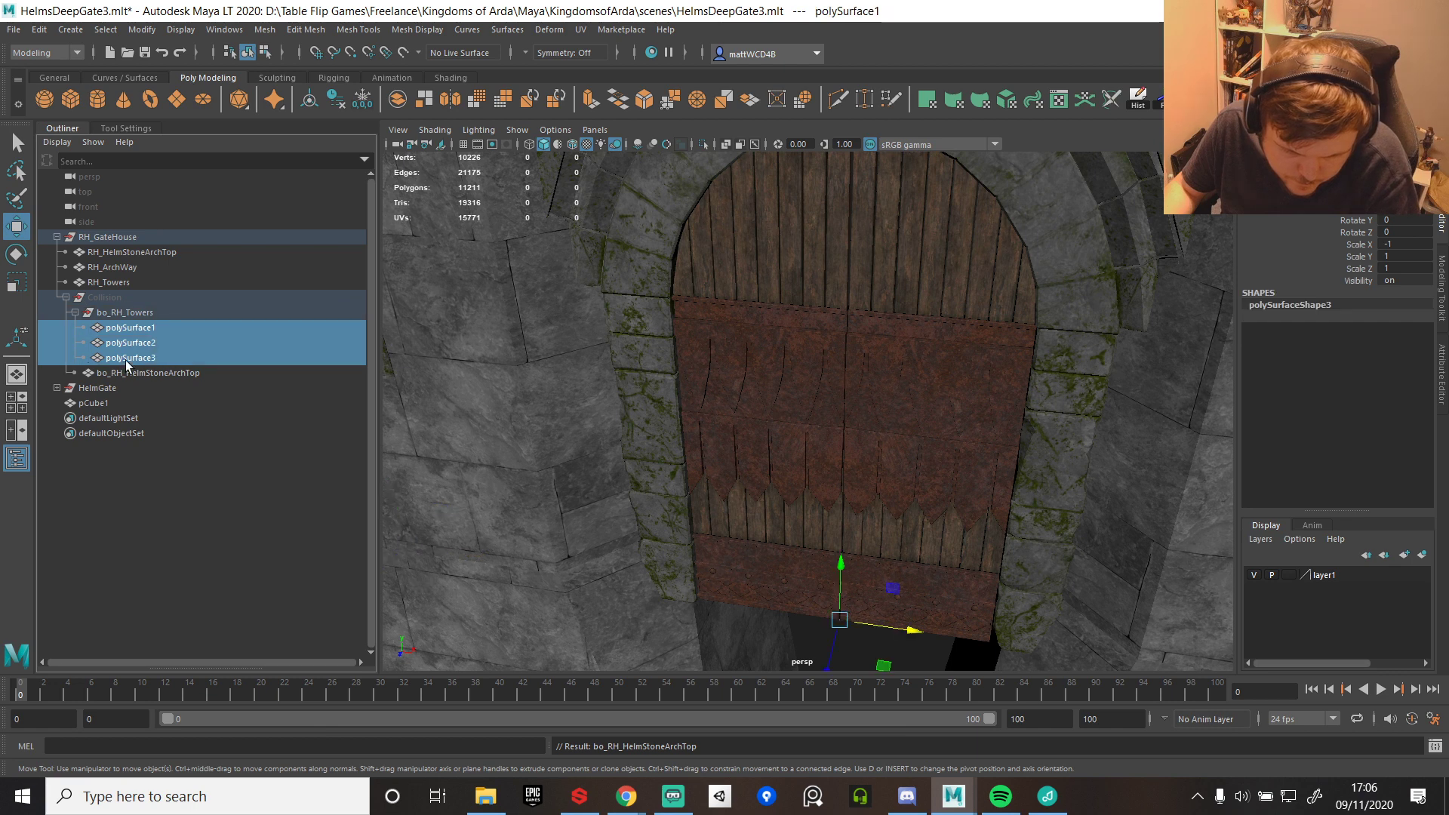
{"action": "right_click_drag", "start_coordinate": [814, 373], "coordinate": [776, 674], "text": "shift"}
- Rename the combined mesh bo_RH_Towers, delete its history and move it into the Collision group under RH_GateHouse
{"action": "double_click", "coordinate": [113, 418]}
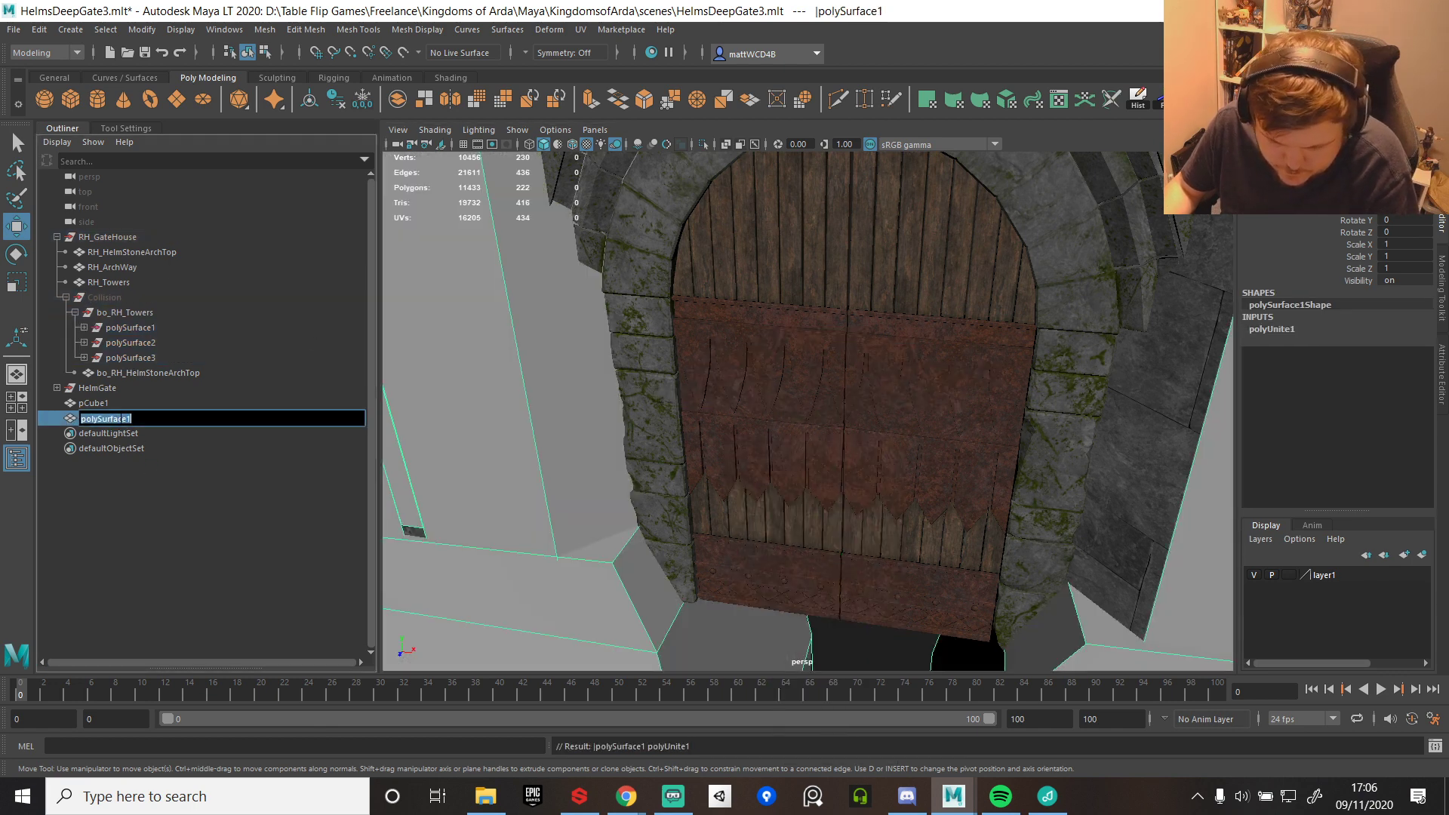
{"action": "type", "text": "bo_RH_Towers"}
{"action": "key", "text": "Return"}
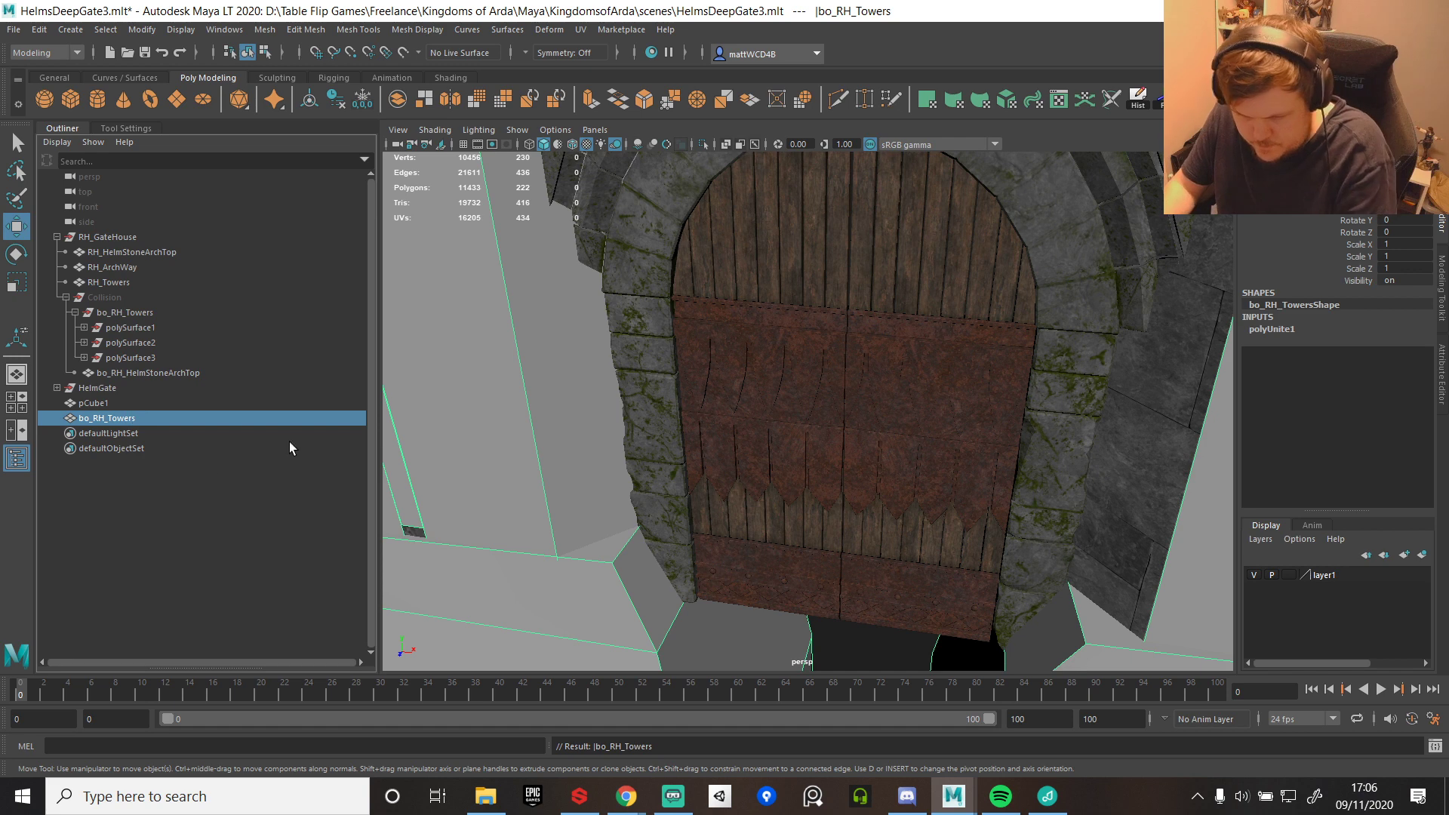
{"action": "left_click", "coordinate": [1139, 98]}
{"action": "left_click_drag", "start_coordinate": [111, 304], "coordinate": [106, 301]}
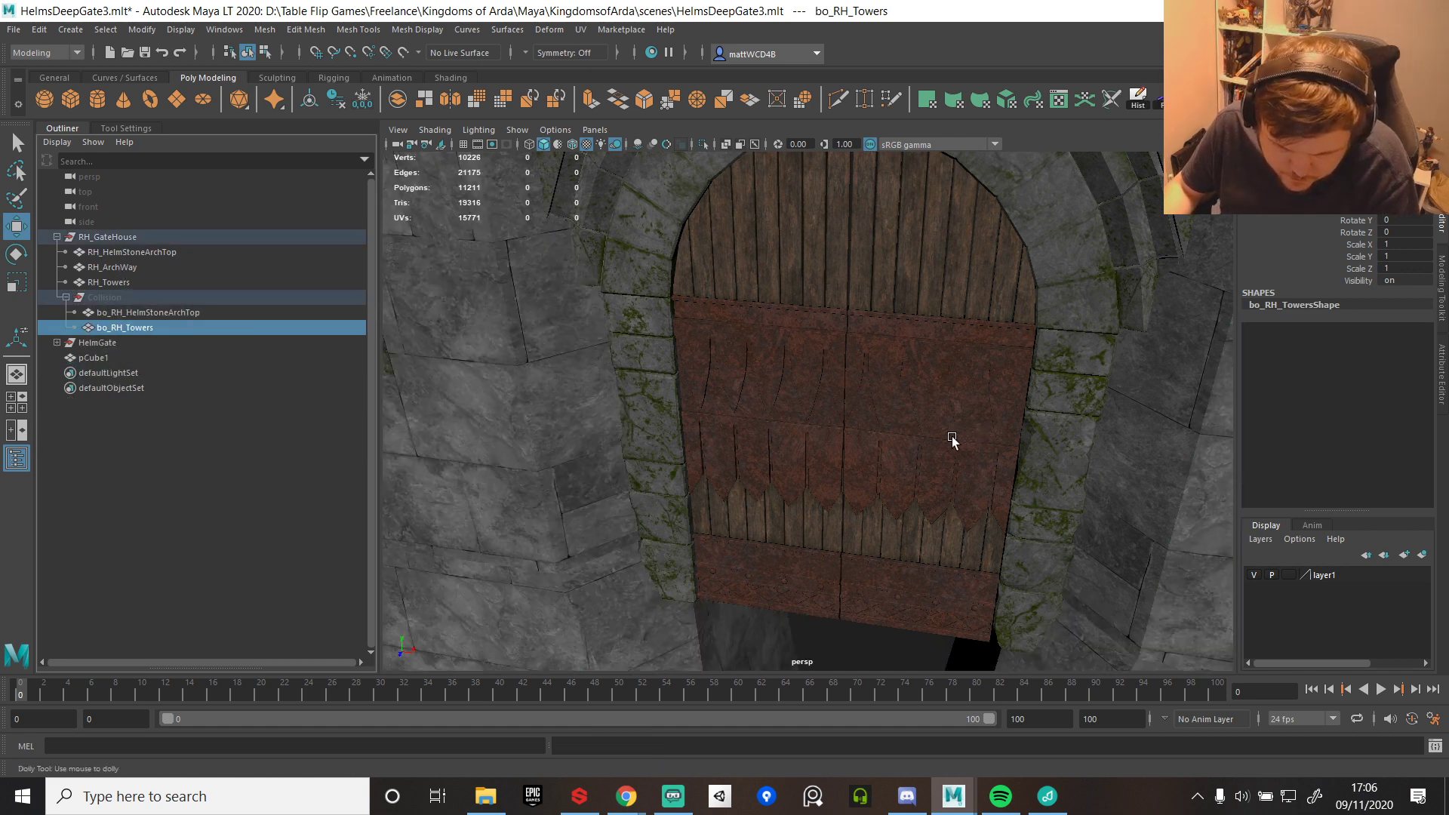
- Create a cube scaled uniformly to about 118.5 and move it sideways to the foot of the gate's left stone jamb
{"action": "key", "text": "f"}
{"action": "left_click_drag", "start_coordinate": [944, 410], "coordinate": [919, 488], "text": "alt"}
{"action": "scroll", "coordinate": [919, 489], "scroll_direction": "up", "scroll_amount": 3}
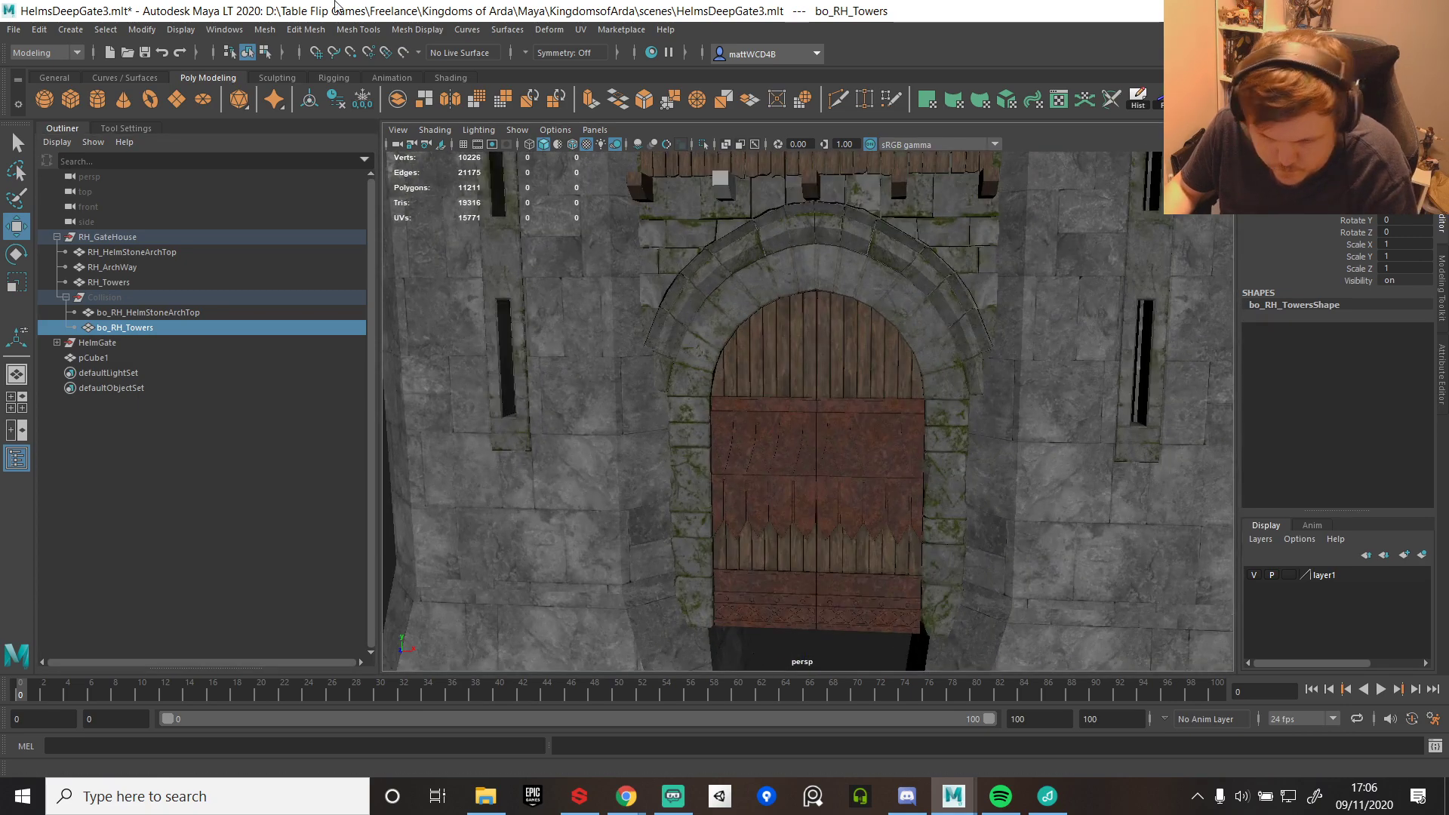
{"action": "left_click", "coordinate": [70, 99]}
{"action": "scroll", "coordinate": [828, 460], "scroll_direction": "down", "scroll_amount": 3}
{"action": "key", "text": "e"}
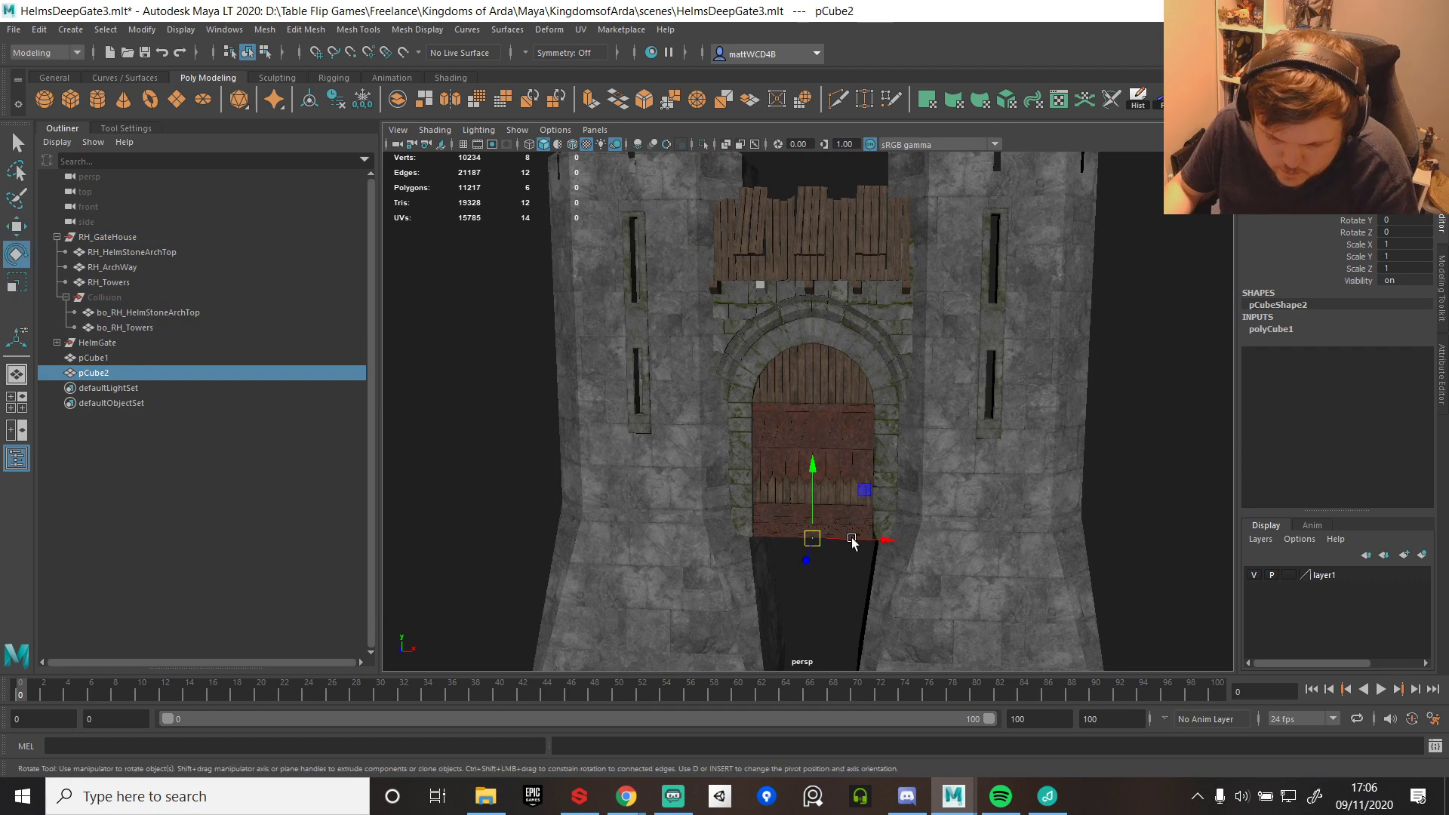
{"action": "key", "text": "r"}
{"action": "left_click_drag", "start_coordinate": [814, 539], "coordinate": [857, 542]}
{"action": "key", "text": "w"}
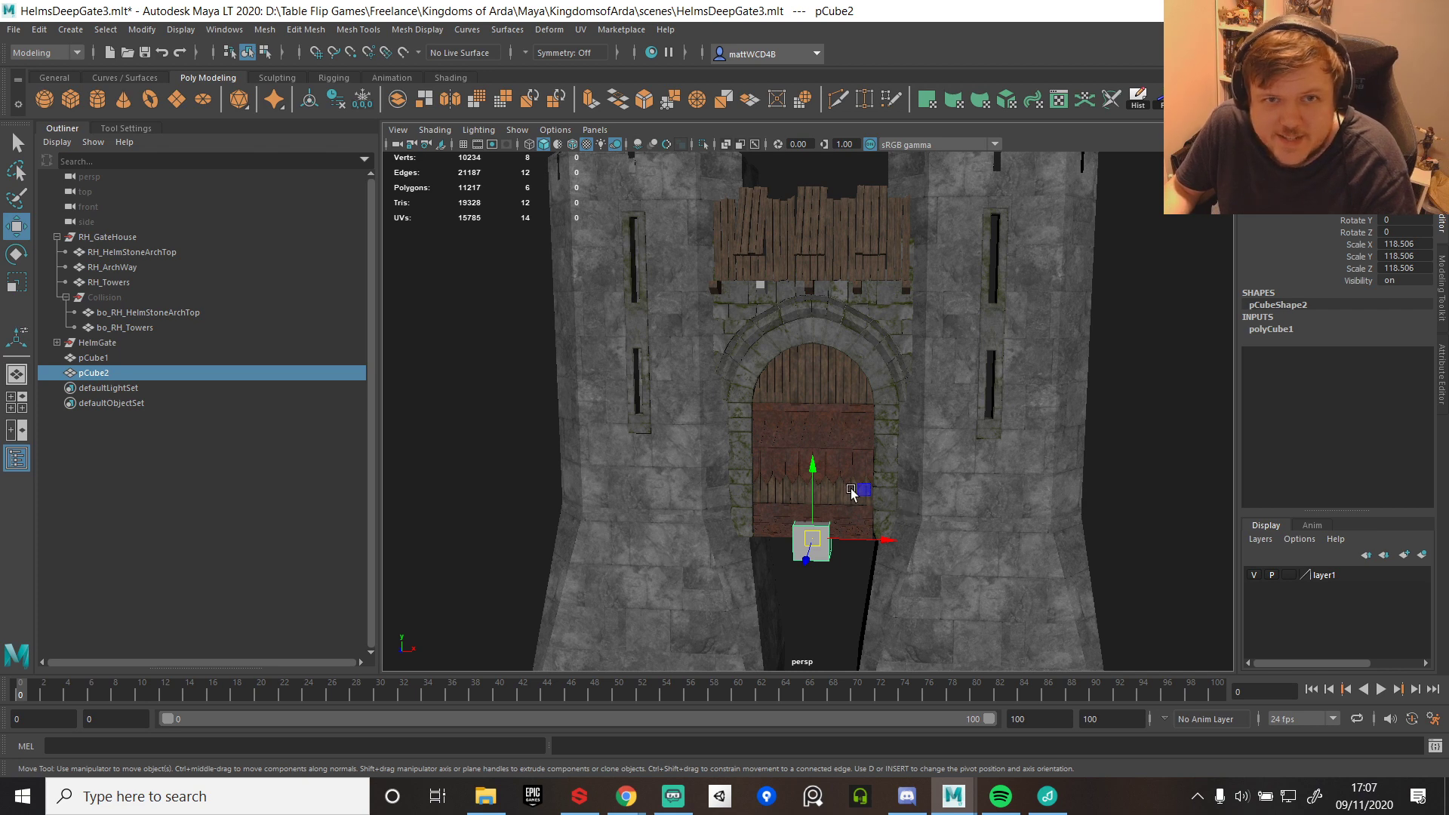
{"action": "left_click_drag", "start_coordinate": [898, 542], "coordinate": [818, 538]}
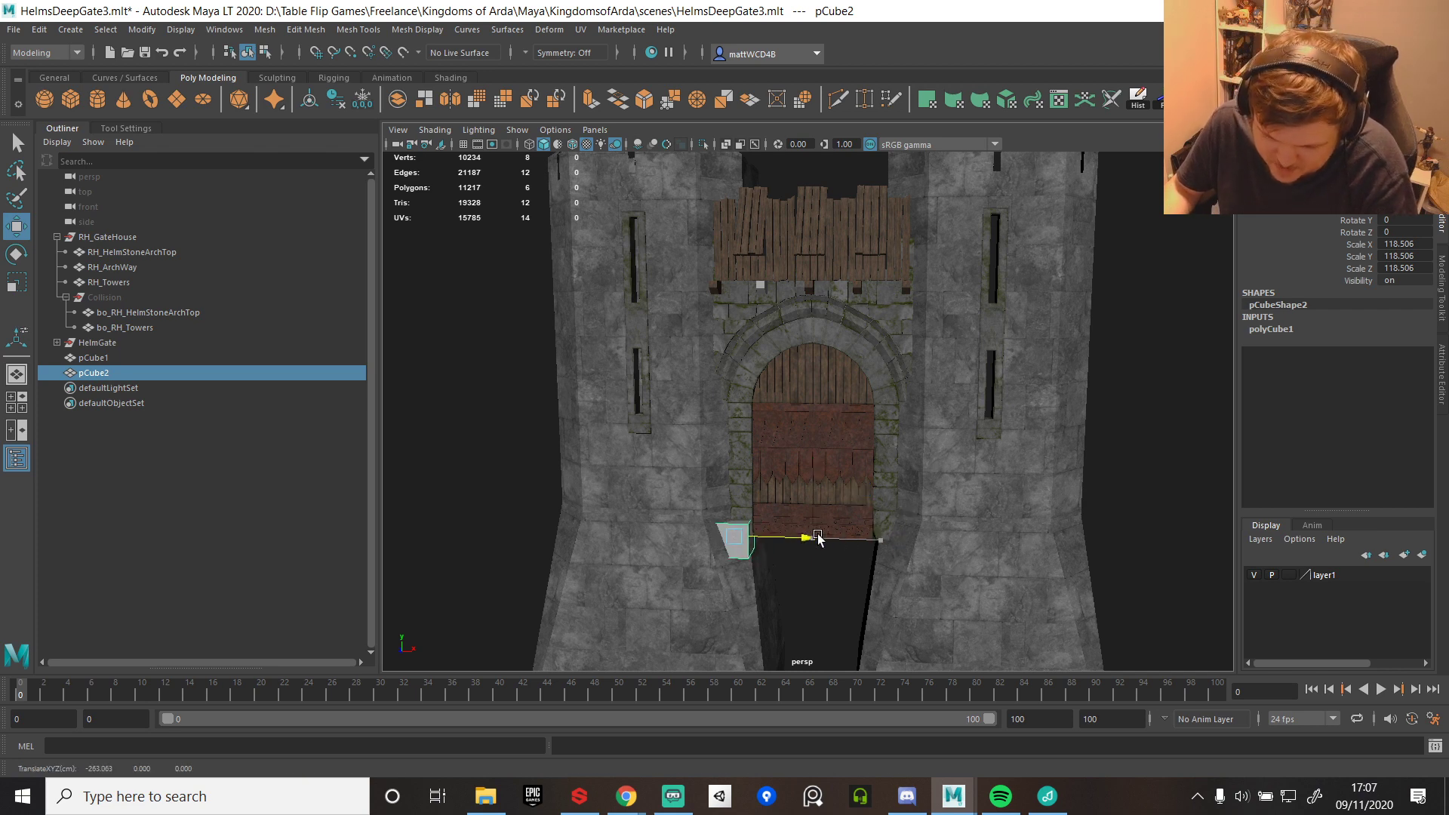
- Shrink the cube to a scale of about 72.45 to match the left jamb's width and raise its upper vertices to the arch base
{"action": "key", "text": "f"}
{"action": "left_click_drag", "start_coordinate": [987, 550], "coordinate": [845, 411], "text": "alt"}
{"action": "key", "text": "r"}
{"action": "key", "text": "w"}
{"action": "right_click_drag", "start_coordinate": [850, 450], "coordinate": [755, 397]}
{"action": "left_click_drag", "start_coordinate": [700, 340], "coordinate": [916, 491]}
{"action": "middle_click_drag", "start_coordinate": [916, 490], "coordinate": [921, 628], "text": "alt"}
{"action": "key", "text": "w"}
{"action": "scroll", "coordinate": [839, 469], "scroll_direction": "down", "scroll_amount": 3}
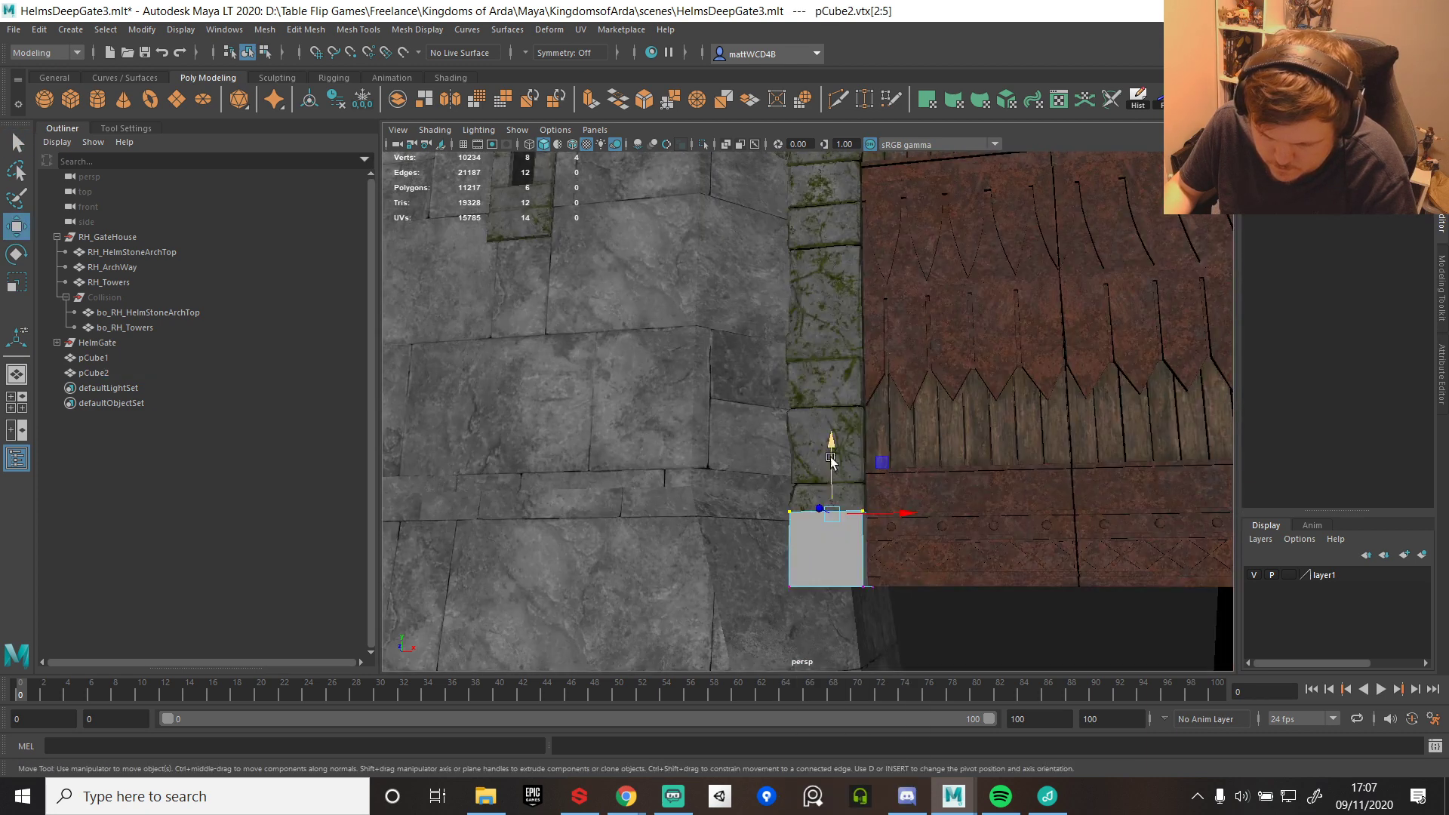
{"action": "left_click_drag", "start_coordinate": [829, 452], "coordinate": [806, 132]}
{"action": "middle_click_drag", "start_coordinate": [862, 394], "coordinate": [850, 624], "text": "alt"}
{"action": "left_click_drag", "start_coordinate": [825, 370], "coordinate": [906, 401]}
{"action": "key", "text": "q"}
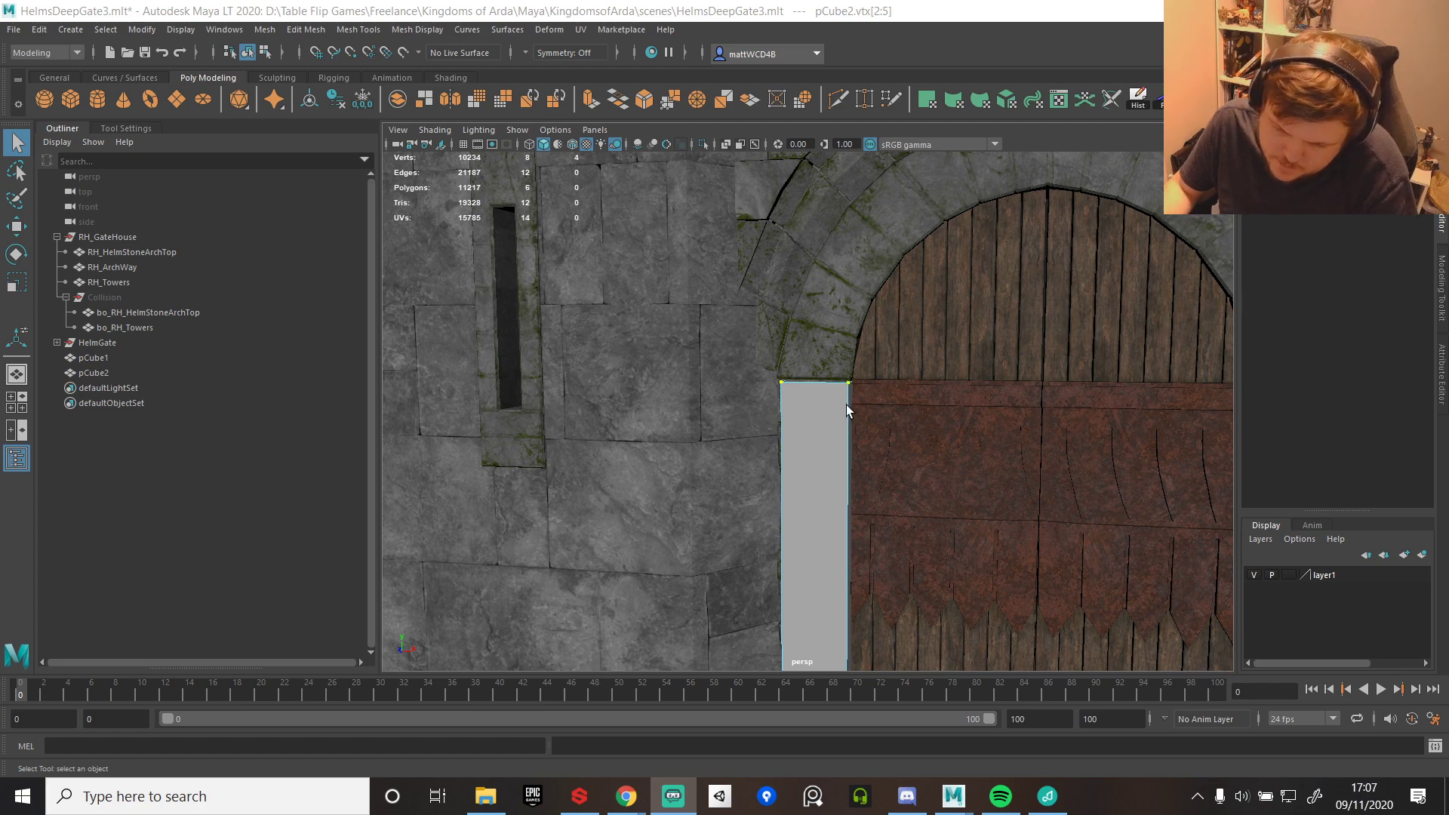
{"action": "scroll", "coordinate": [853, 423], "scroll_direction": "down", "scroll_amount": 5}
{"action": "middle_click_drag", "start_coordinate": [859, 438], "coordinate": [858, 385], "text": "alt"}
{"action": "left_click_drag", "start_coordinate": [858, 385], "coordinate": [786, 366], "text": "alt"}
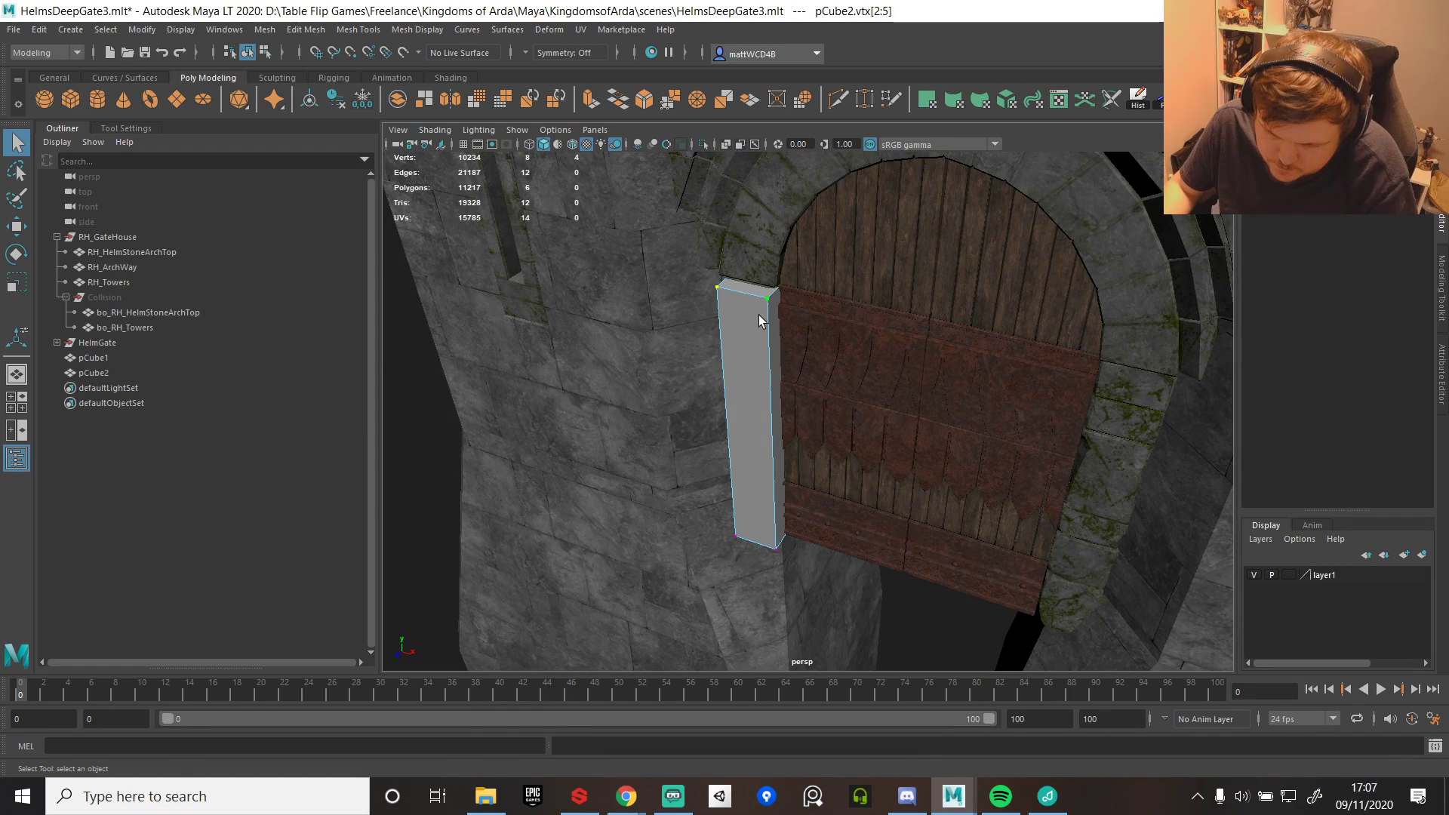
- Adjust the left pillar's depth to a Z scale of about 81.1, then duplicate it onto the gate's right jamb
{"action": "key", "text": "F8"}
{"action": "left_click_drag", "start_coordinate": [882, 346], "coordinate": [912, 372], "text": "alt"}
{"action": "key", "text": "w"}
{"action": "left_click_drag", "start_coordinate": [864, 453], "coordinate": [835, 395]}
{"action": "key", "text": "r"}
{"action": "key", "text": "w"}
{"action": "key", "text": "ctrl+d"}
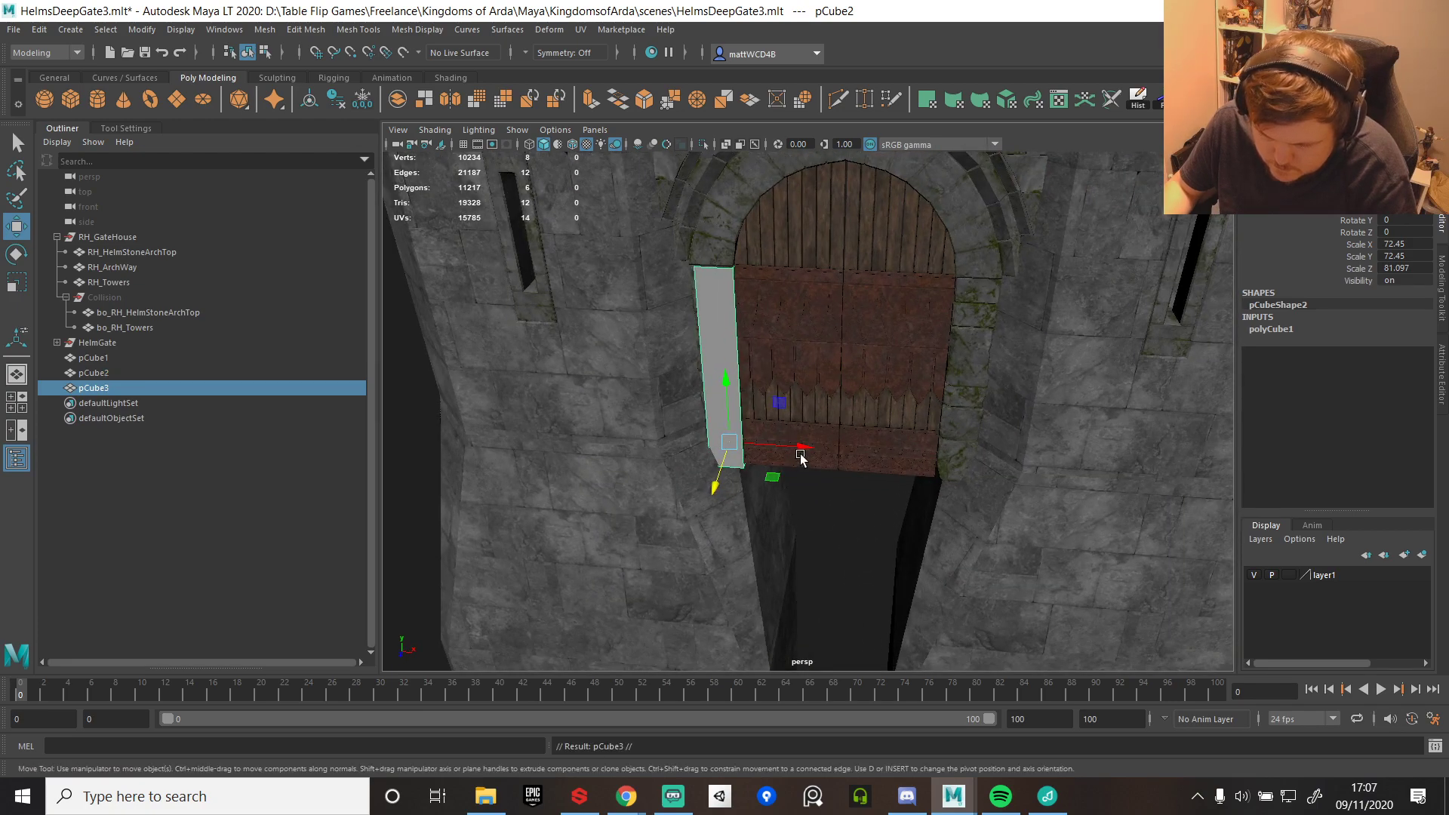
{"action": "left_click_drag", "start_coordinate": [811, 455], "coordinate": [850, 325]}
{"action": "scroll", "coordinate": [850, 325], "scroll_direction": "down", "scroll_amount": 3}
- Create a cylinder with its round face to the front, scale it to about 194.8 and raise it into the gate arch
{"action": "left_click", "coordinate": [97, 98]}
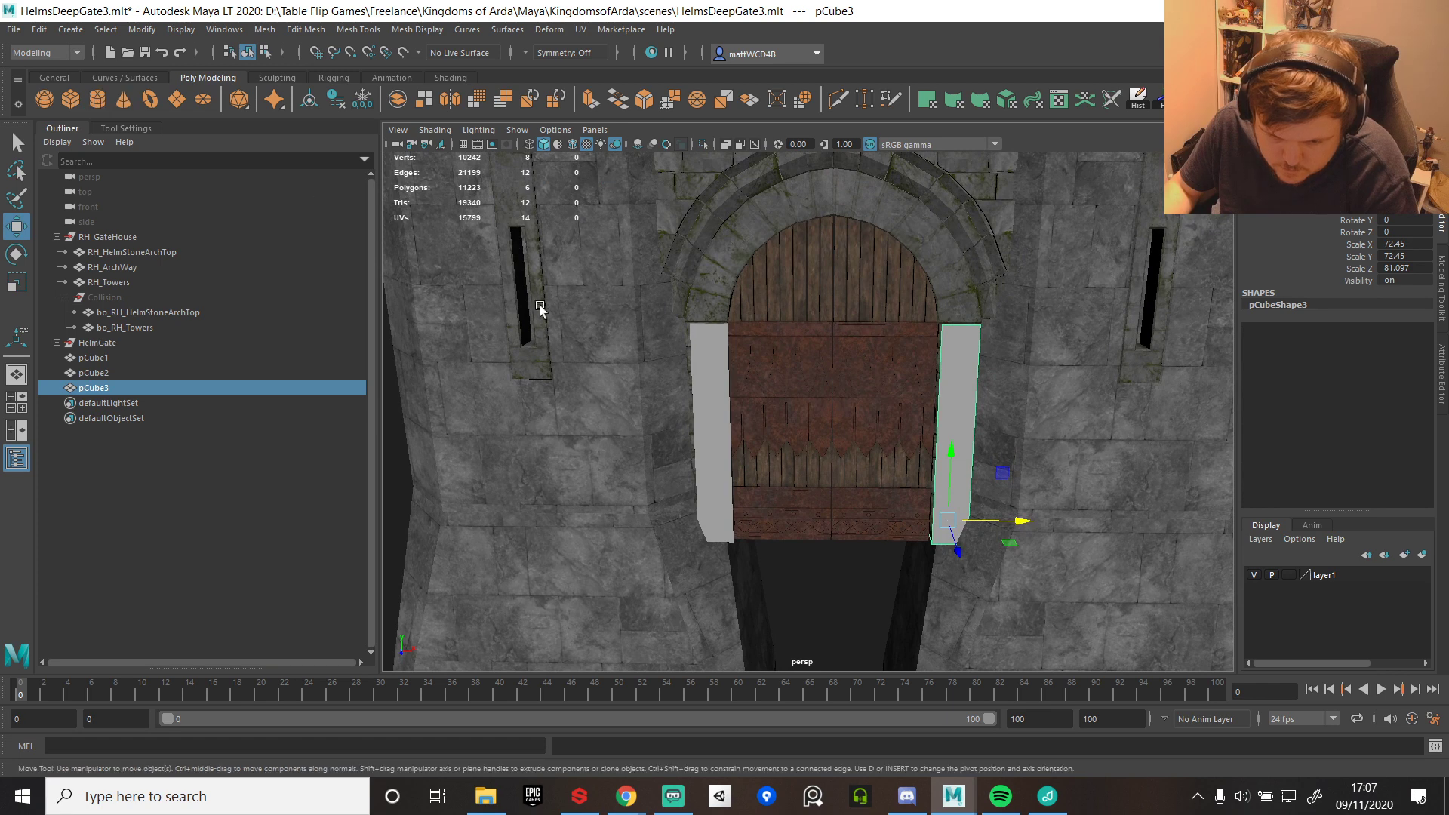
{"action": "key", "text": "r"}
{"action": "left_click_drag", "start_coordinate": [823, 499], "coordinate": [818, 543]}
{"action": "key", "text": "e"}
{"action": "key", "text": "w"}
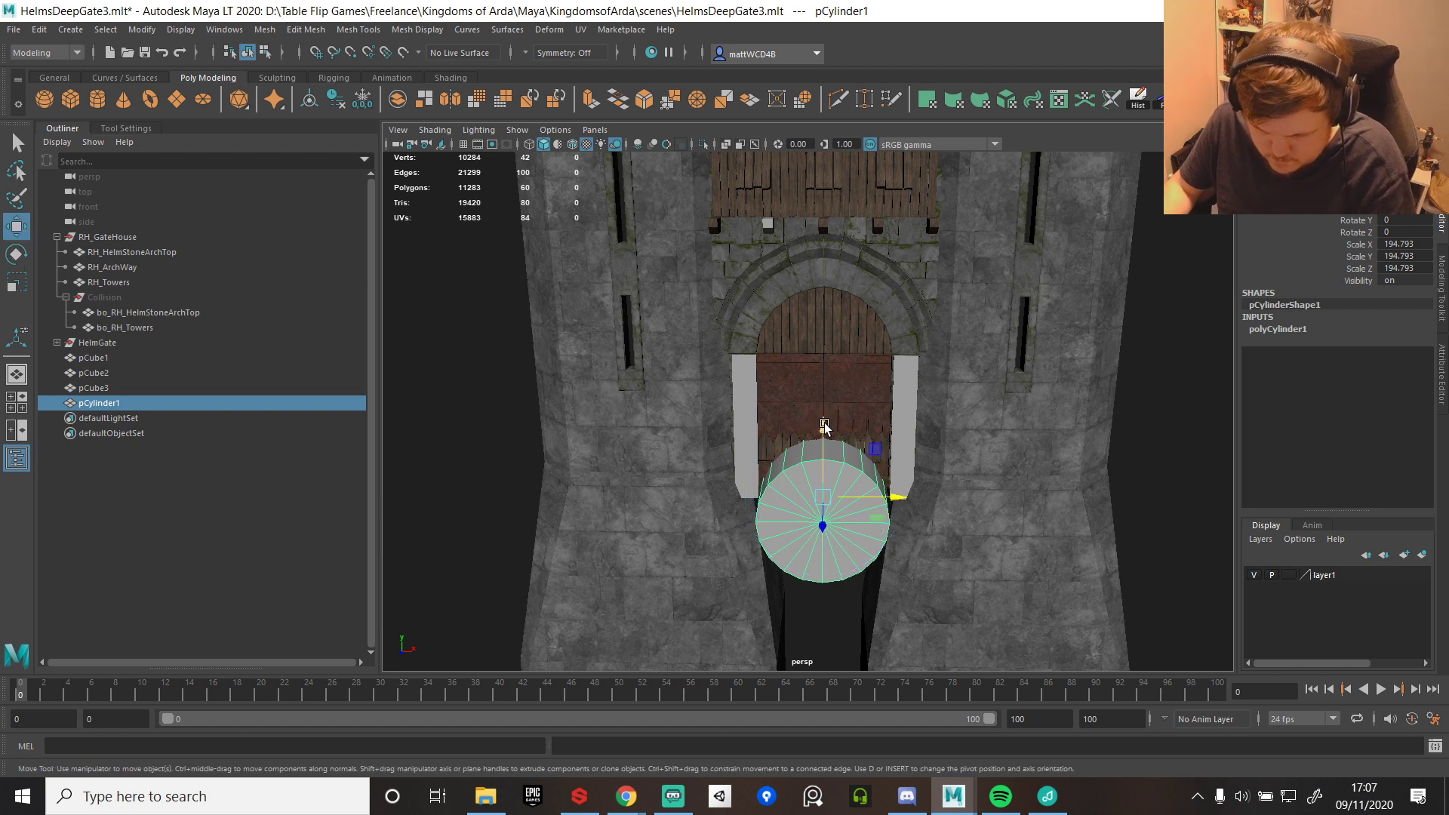
{"action": "left_click_drag", "start_coordinate": [830, 435], "coordinate": [842, 274]}
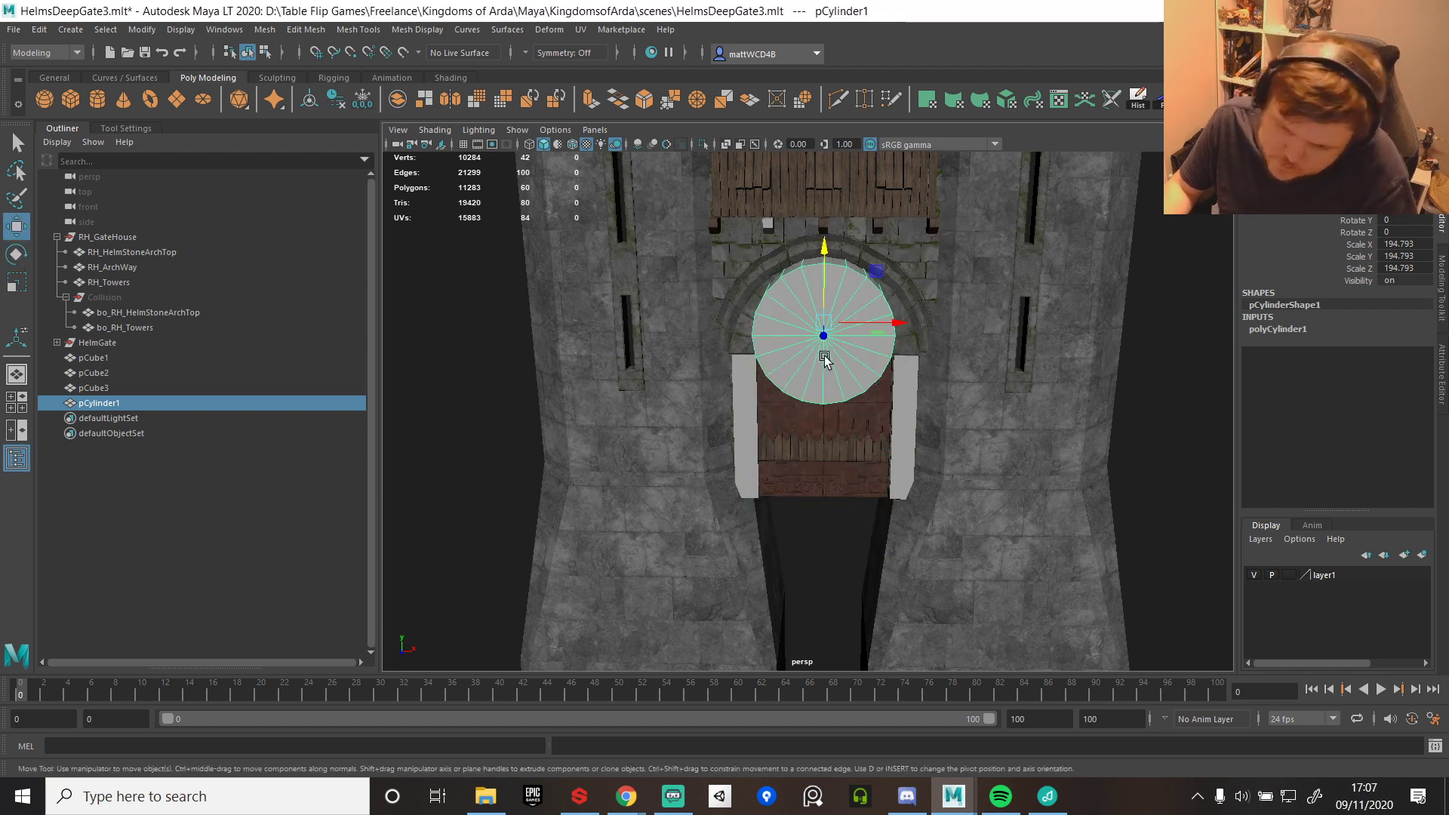
- In the front view, scale the cylinder to about 270.6 in X and 264.5 in Z and position it inside the arch
{"action": "key", "text": "space"}
{"action": "key", "text": "space"}
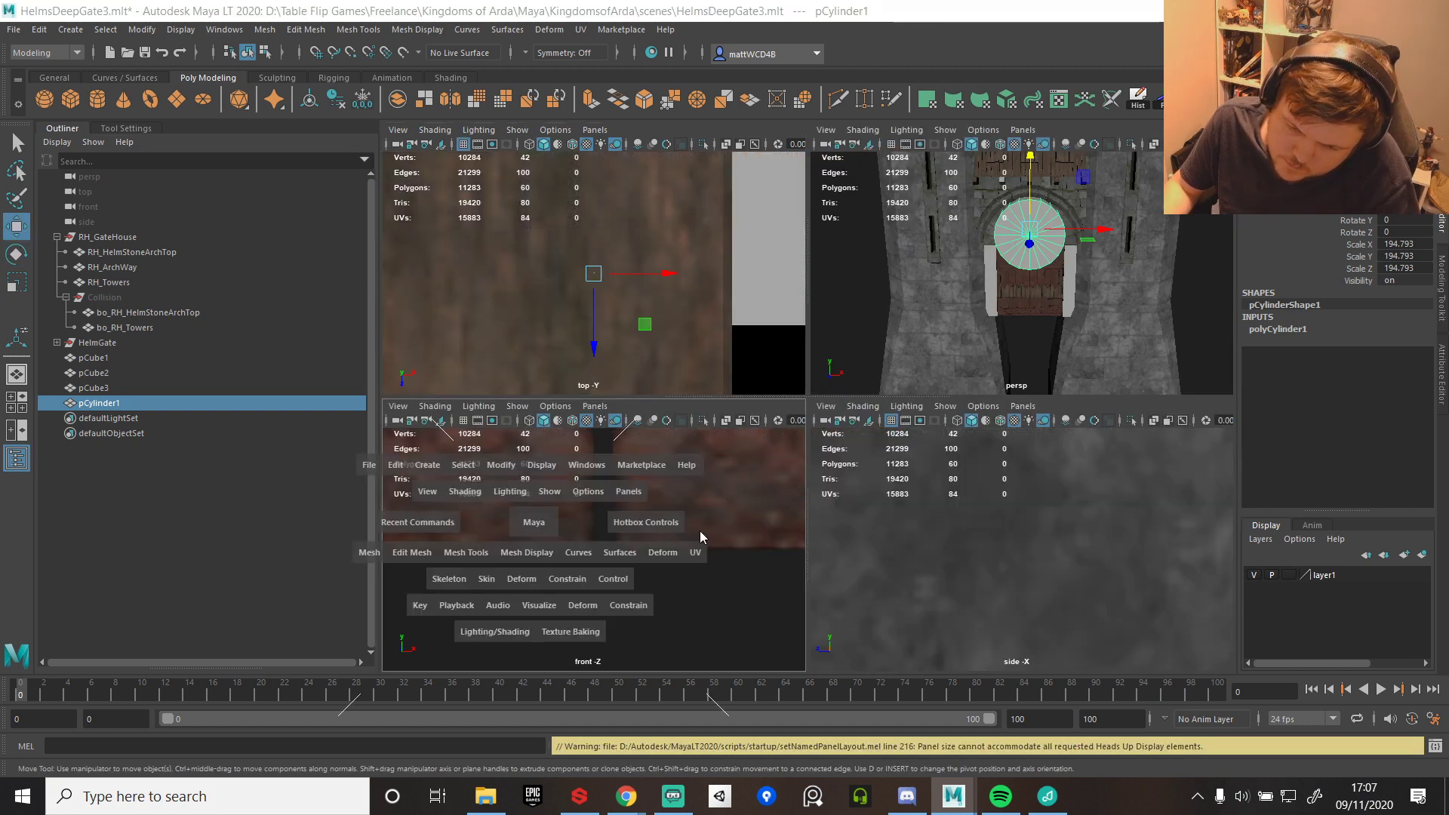
{"action": "key", "text": "f"}
{"action": "key", "text": "r"}
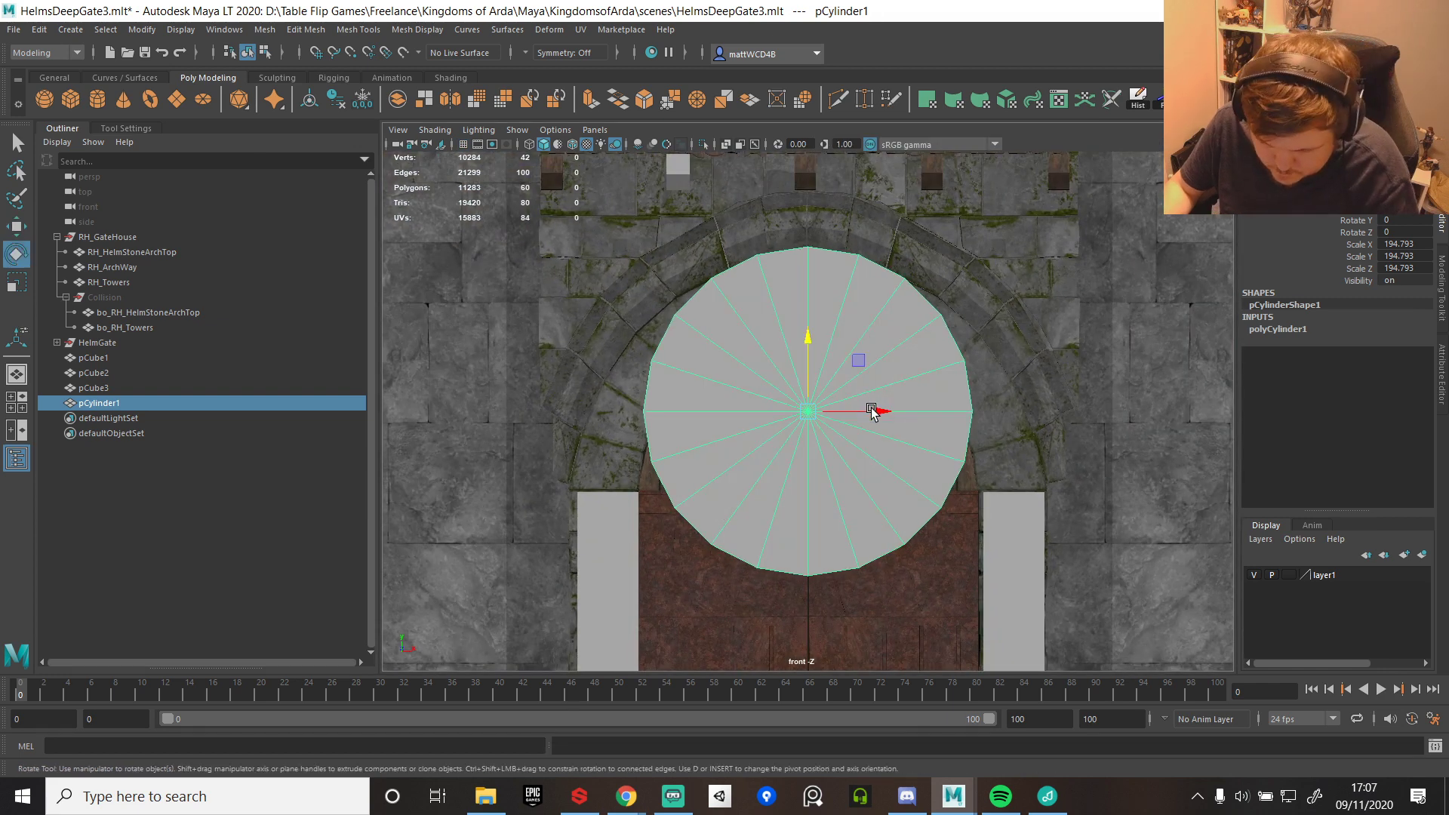
{"action": "left_click_drag", "start_coordinate": [875, 413], "coordinate": [896, 411]}
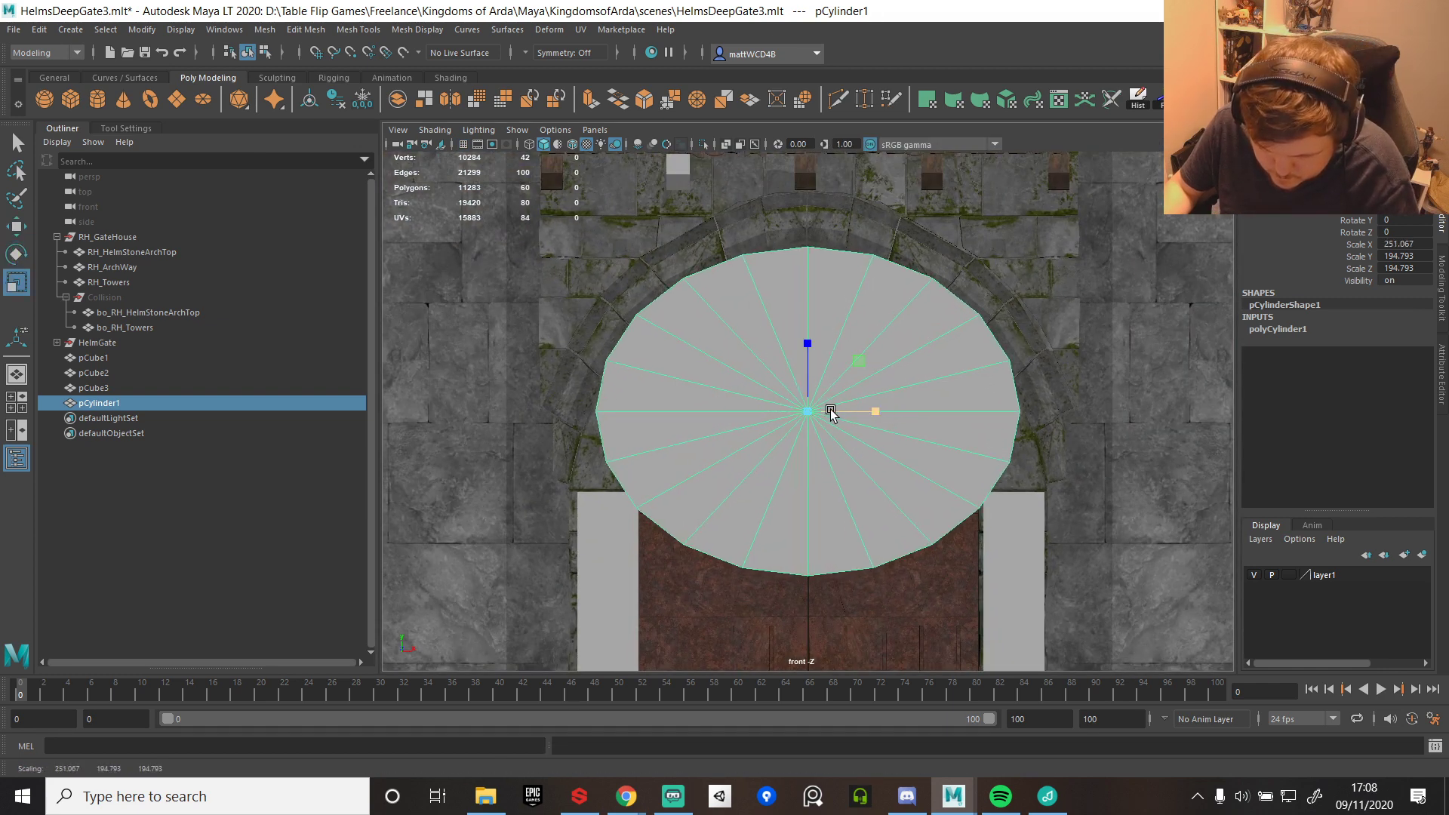
{"action": "left_click_drag", "start_coordinate": [809, 347], "coordinate": [811, 384]}
{"action": "key", "text": "w"}
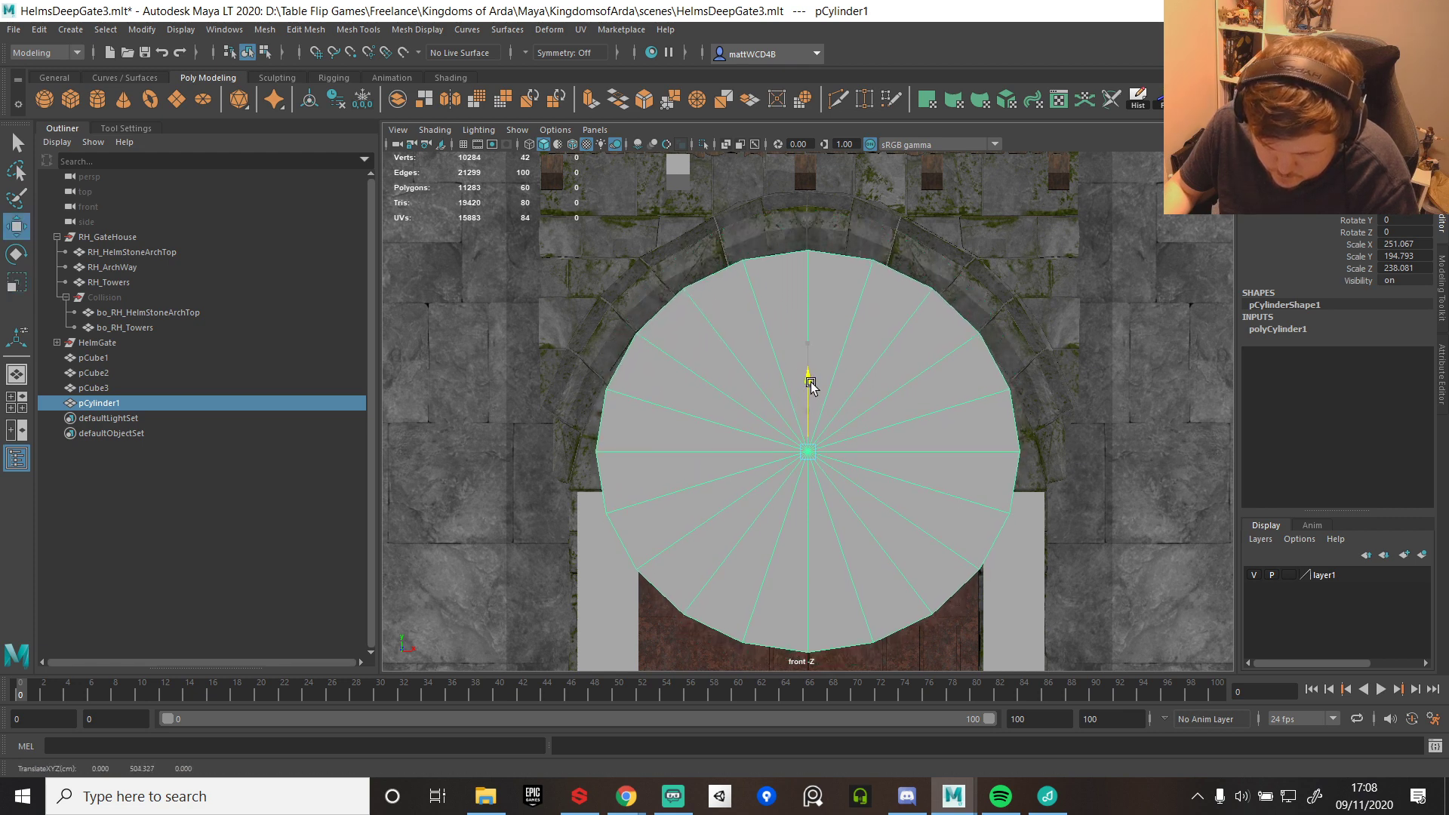
{"action": "key", "text": "r"}
{"action": "left_click_drag", "start_coordinate": [873, 453], "coordinate": [881, 454]}
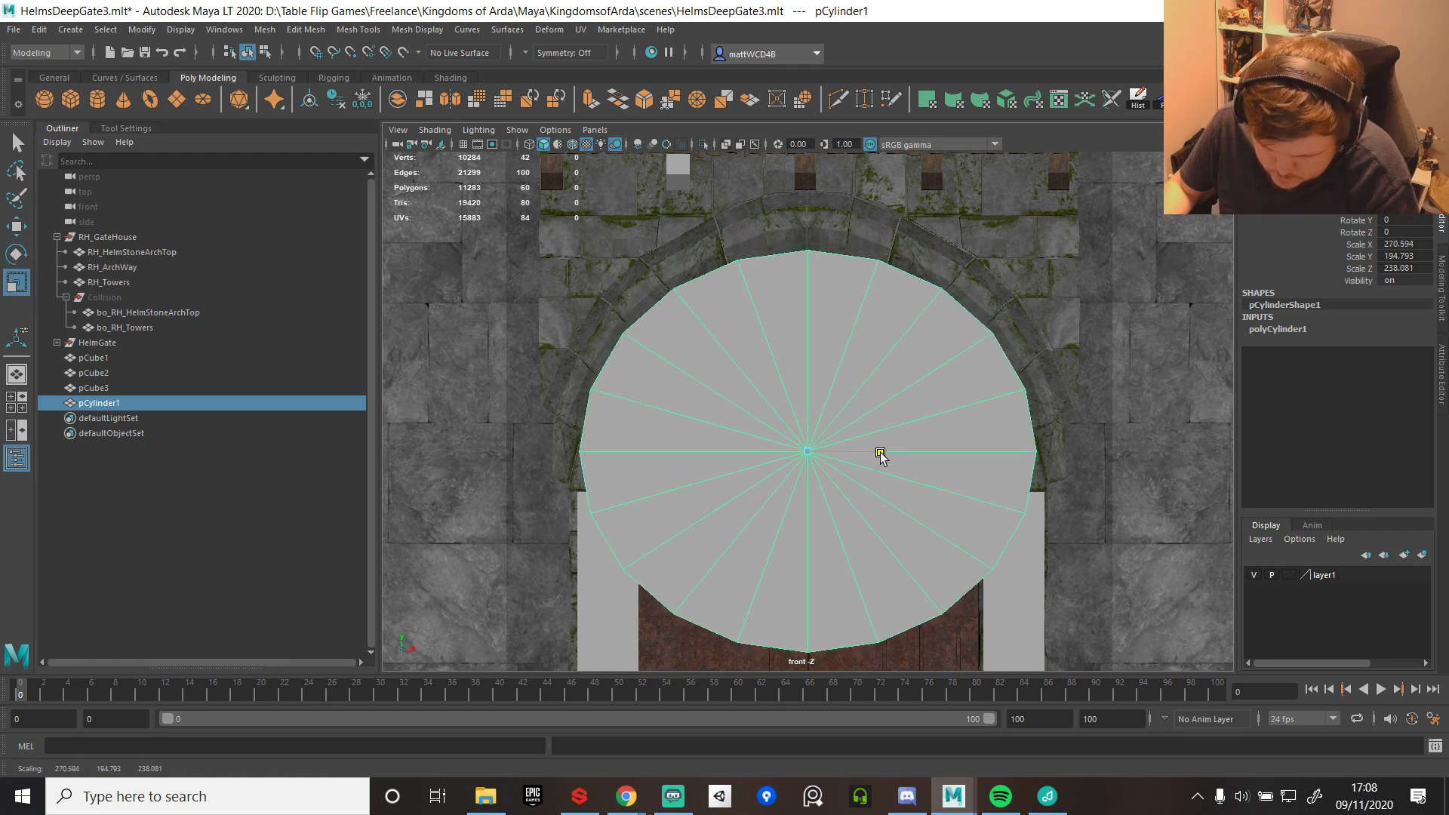
{"action": "left_click_drag", "start_coordinate": [808, 384], "coordinate": [810, 421]}
{"action": "key", "text": "w"}
{"action": "scroll", "coordinate": [810, 423], "scroll_direction": "down", "scroll_amount": 3}
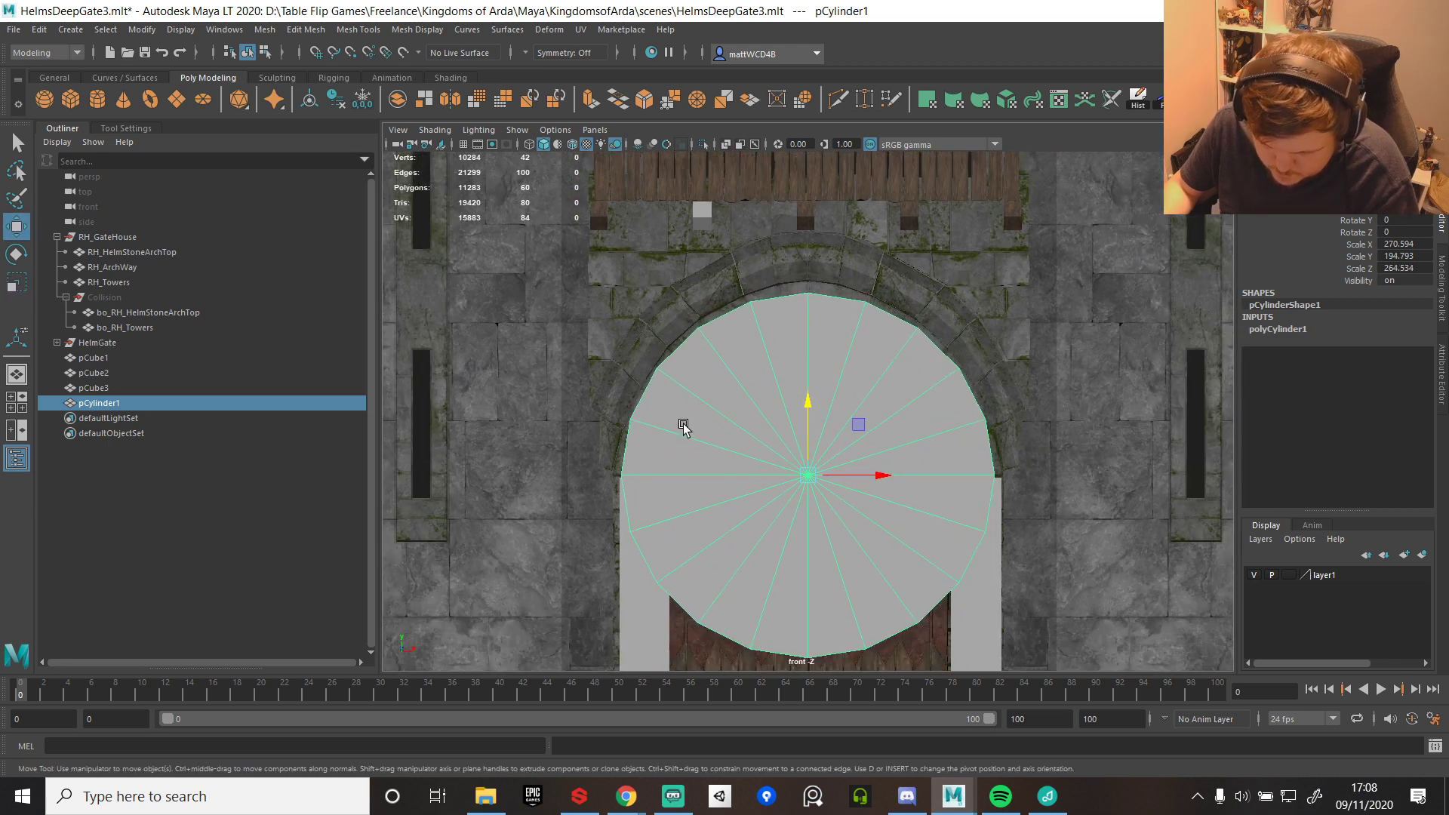
- Delete the faces of the cylinder's lower half, leaving a half disc above the pillars
{"action": "right_click_drag", "start_coordinate": [684, 427], "coordinate": [686, 447]}
{"action": "left_click_drag", "start_coordinate": [606, 493], "coordinate": [1068, 702]}
{"action": "key", "text": "d"}
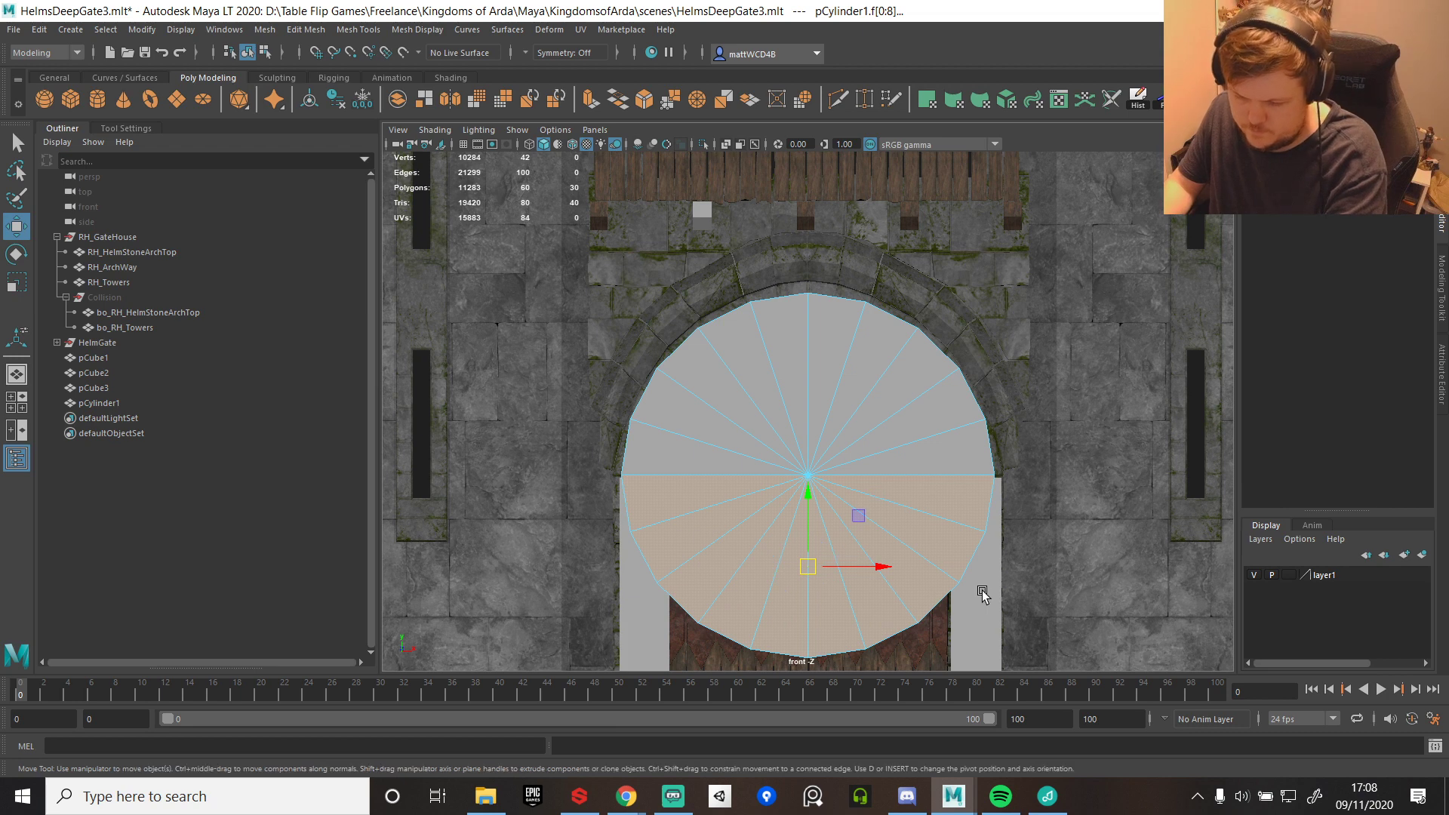
{"action": "key", "text": "Delete"}
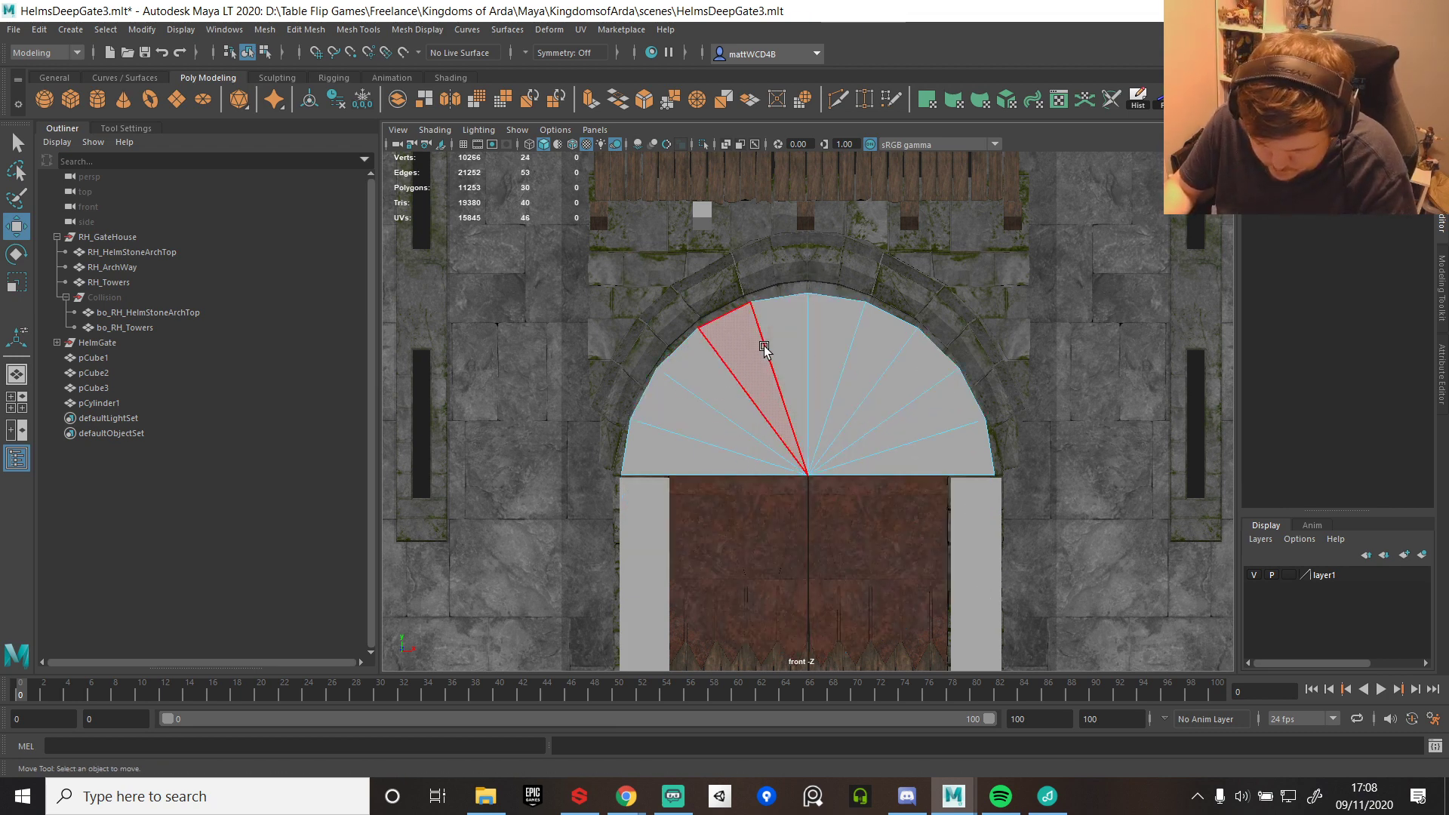
- Raise all faces of the half cylinder slightly so its curve sits just under the stone arch
{"action": "middle_click_drag", "start_coordinate": [797, 364], "coordinate": [806, 352], "text": "alt"}
{"action": "double_click", "coordinate": [804, 348]}
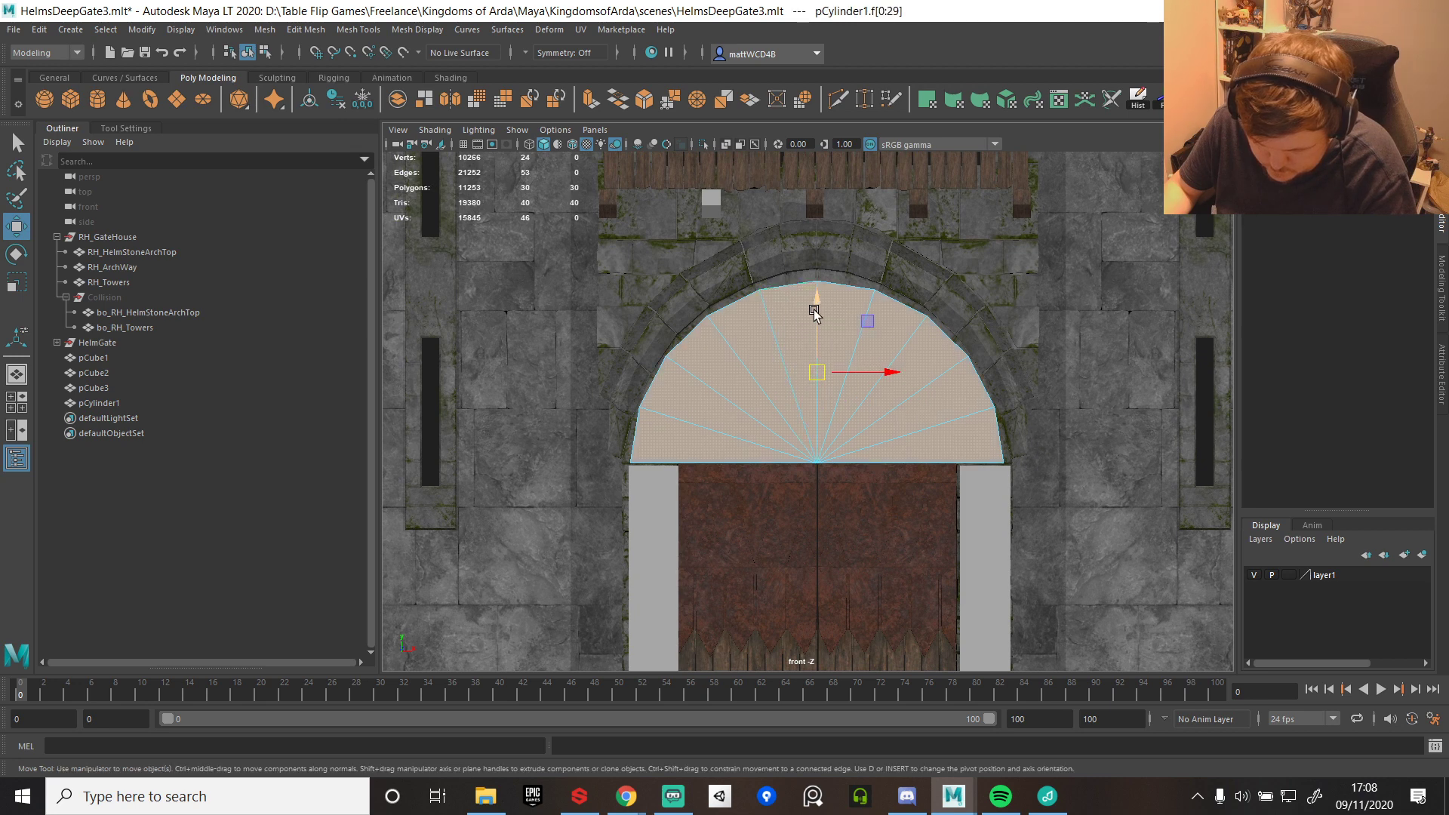
{"action": "left_click_drag", "start_coordinate": [815, 311], "coordinate": [818, 294]}
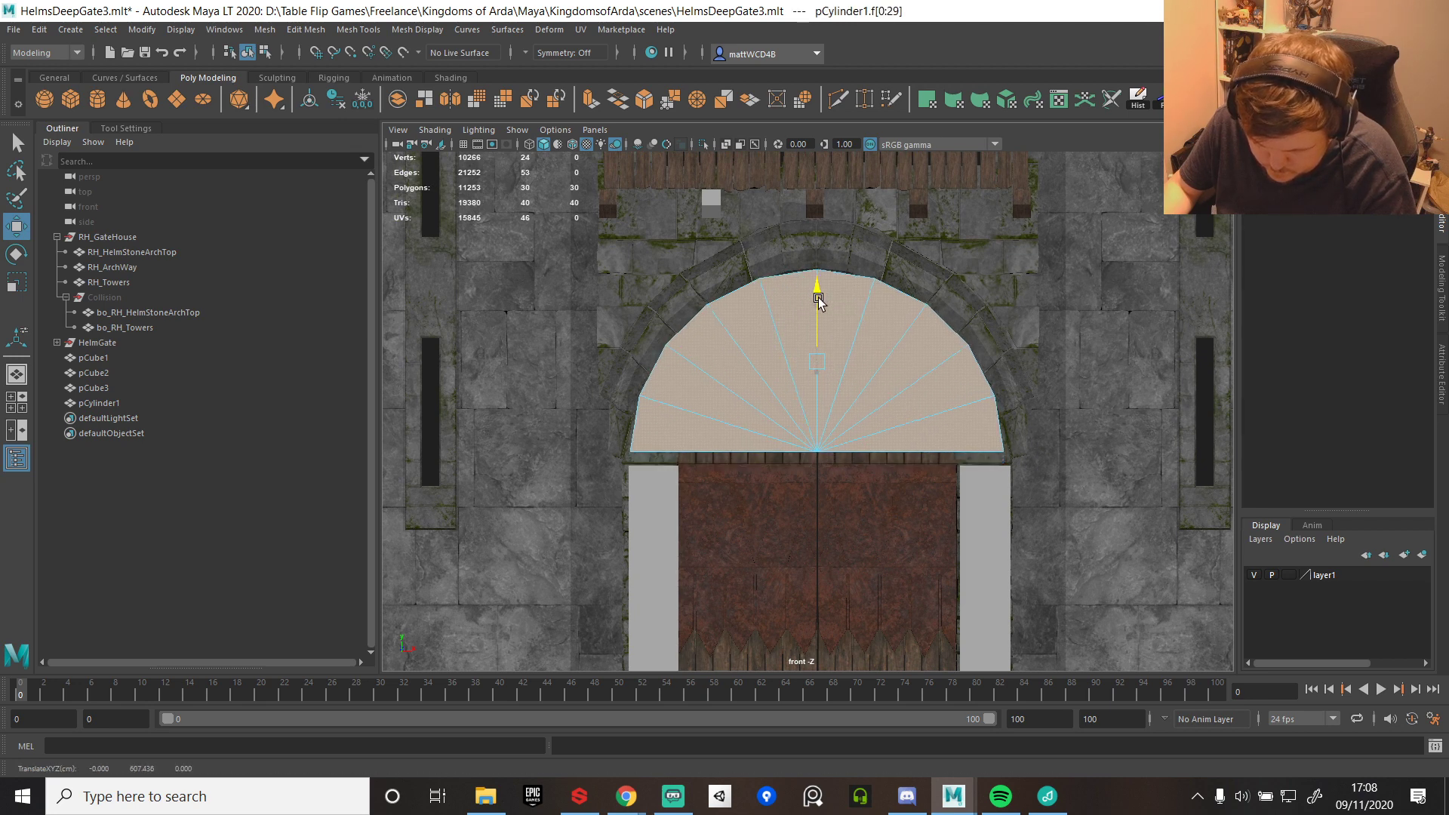
{"action": "left_click_drag", "start_coordinate": [818, 298], "coordinate": [818, 302]}
- Snap the half cylinder's bottom row of vertices down to the height of the pillar tops
{"action": "right_click_drag", "start_coordinate": [758, 413], "coordinate": [633, 453]}
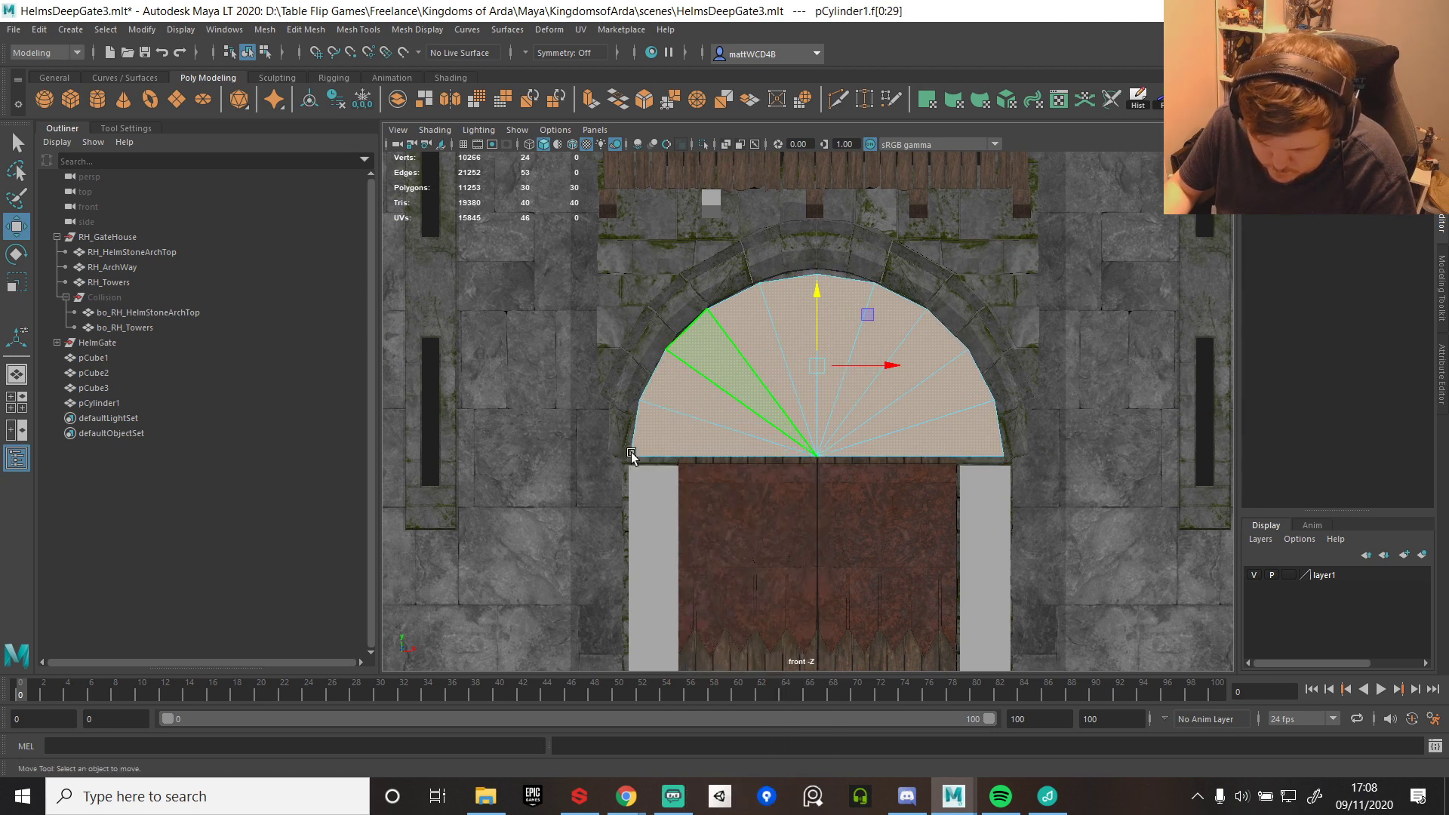
{"action": "left_click_drag", "start_coordinate": [592, 440], "coordinate": [1079, 535]}
{"action": "scroll", "coordinate": [876, 406], "scroll_direction": "up", "scroll_amount": 1}
{"action": "key", "text": "v"}
{"action": "left_click_drag", "start_coordinate": [818, 400], "coordinate": [643, 486]}
{"action": "key", "text": "q"}
- Turn on X-ray shading and shift the left pillar's outer vertices slightly outward to widen it
{"action": "left_click", "coordinate": [728, 149]}
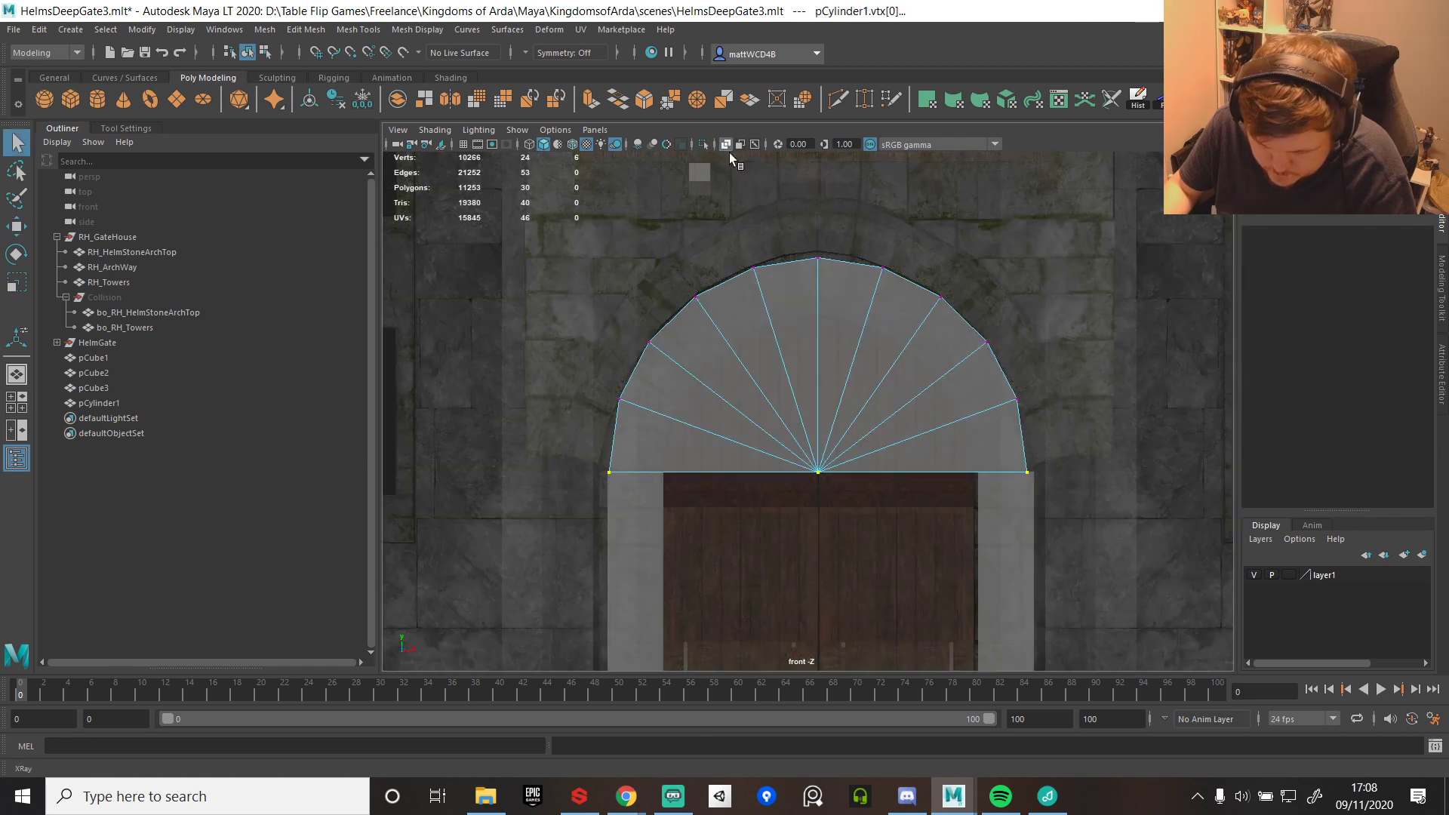
{"action": "scroll", "coordinate": [853, 441], "scroll_direction": "up", "scroll_amount": 1}
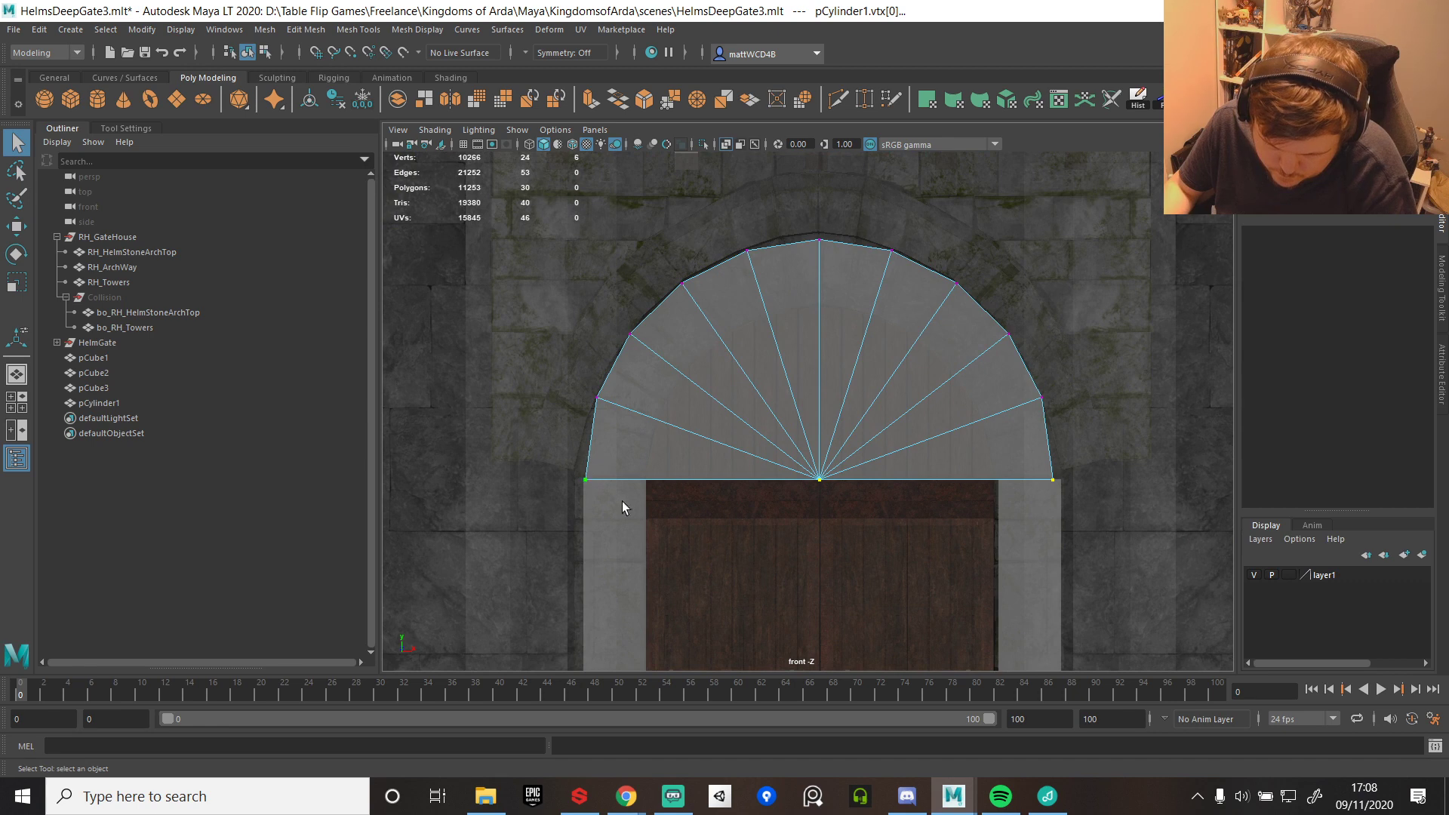
{"action": "middle_click_drag", "start_coordinate": [602, 601], "coordinate": [625, 453], "text": "alt"}
{"action": "right_click_drag", "start_coordinate": [624, 452], "coordinate": [656, 390]}
{"action": "left_click", "coordinate": [628, 393]}
{"action": "middle_click_drag", "start_coordinate": [627, 391], "coordinate": [662, 307], "text": "alt"}
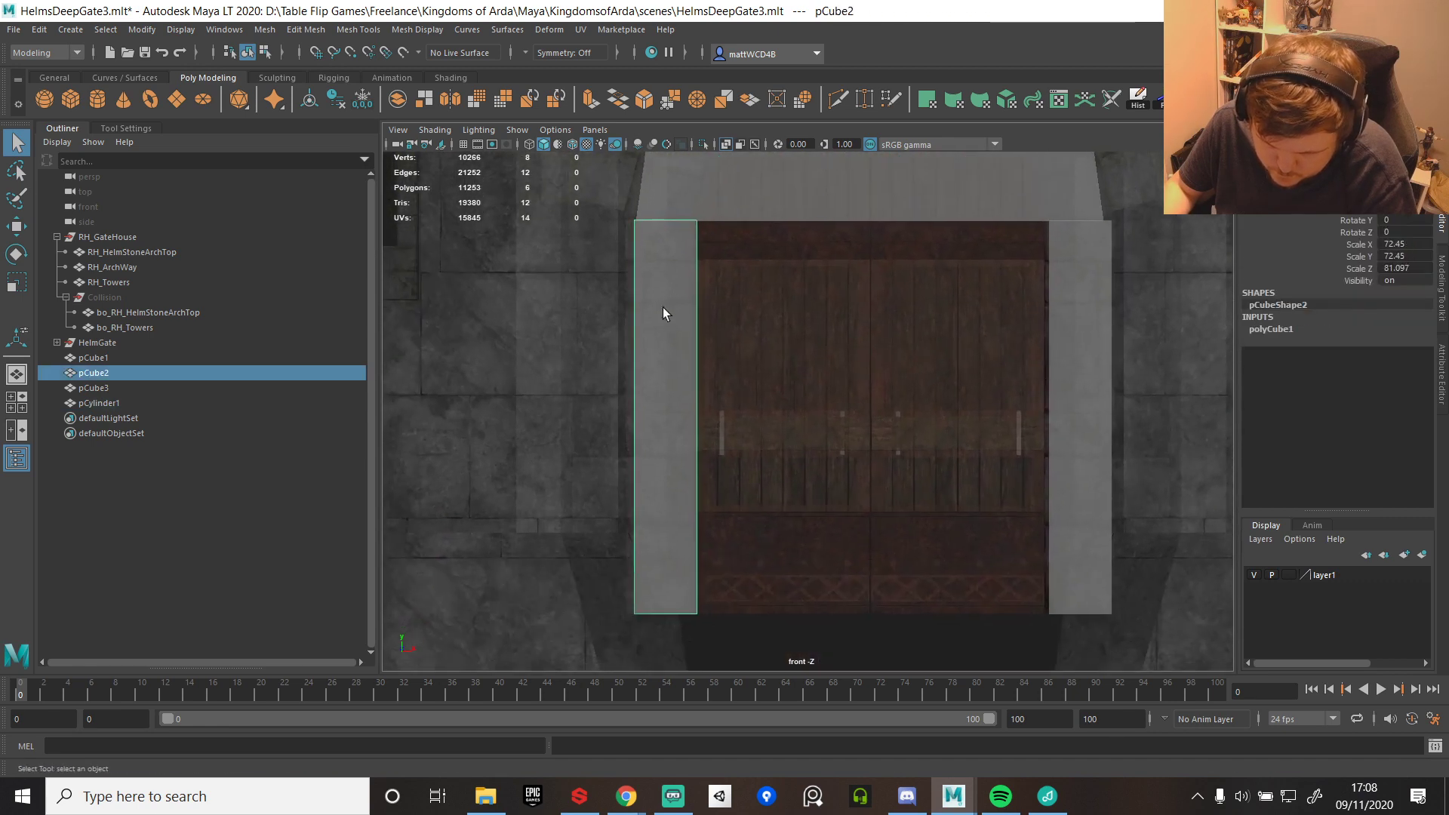
{"action": "right_click_drag", "start_coordinate": [541, 280], "coordinate": [540, 281]}
{"action": "left_click_drag", "start_coordinate": [602, 197], "coordinate": [652, 650]}
{"action": "key", "text": "w"}
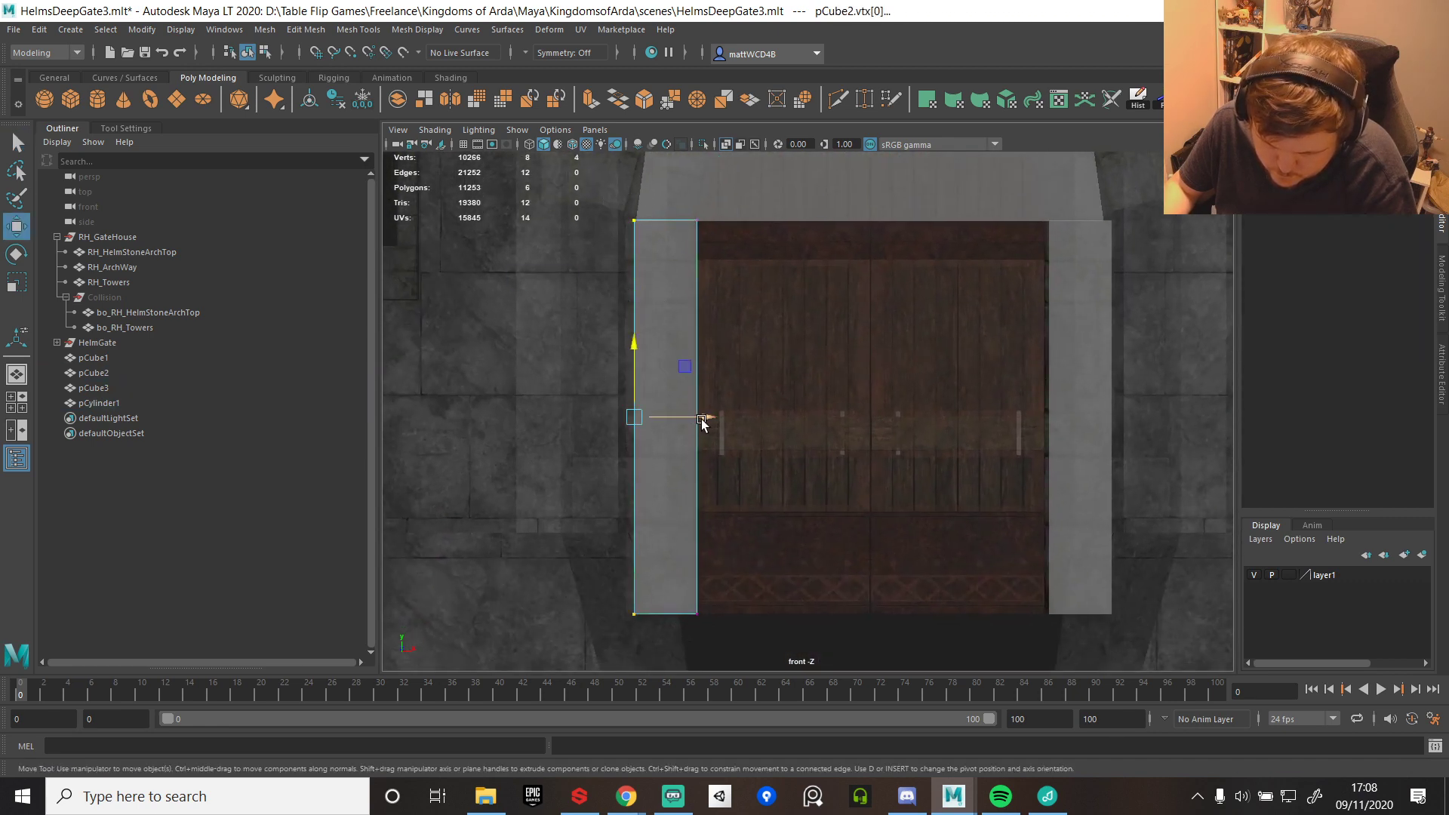
{"action": "left_click_drag", "start_coordinate": [706, 420], "coordinate": [696, 421]}
- Move the half cylinder's left and right bottom corner vertices out to the outer edges of the two pillars
{"action": "middle_click_drag", "start_coordinate": [671, 204], "coordinate": [710, 313], "text": "alt"}
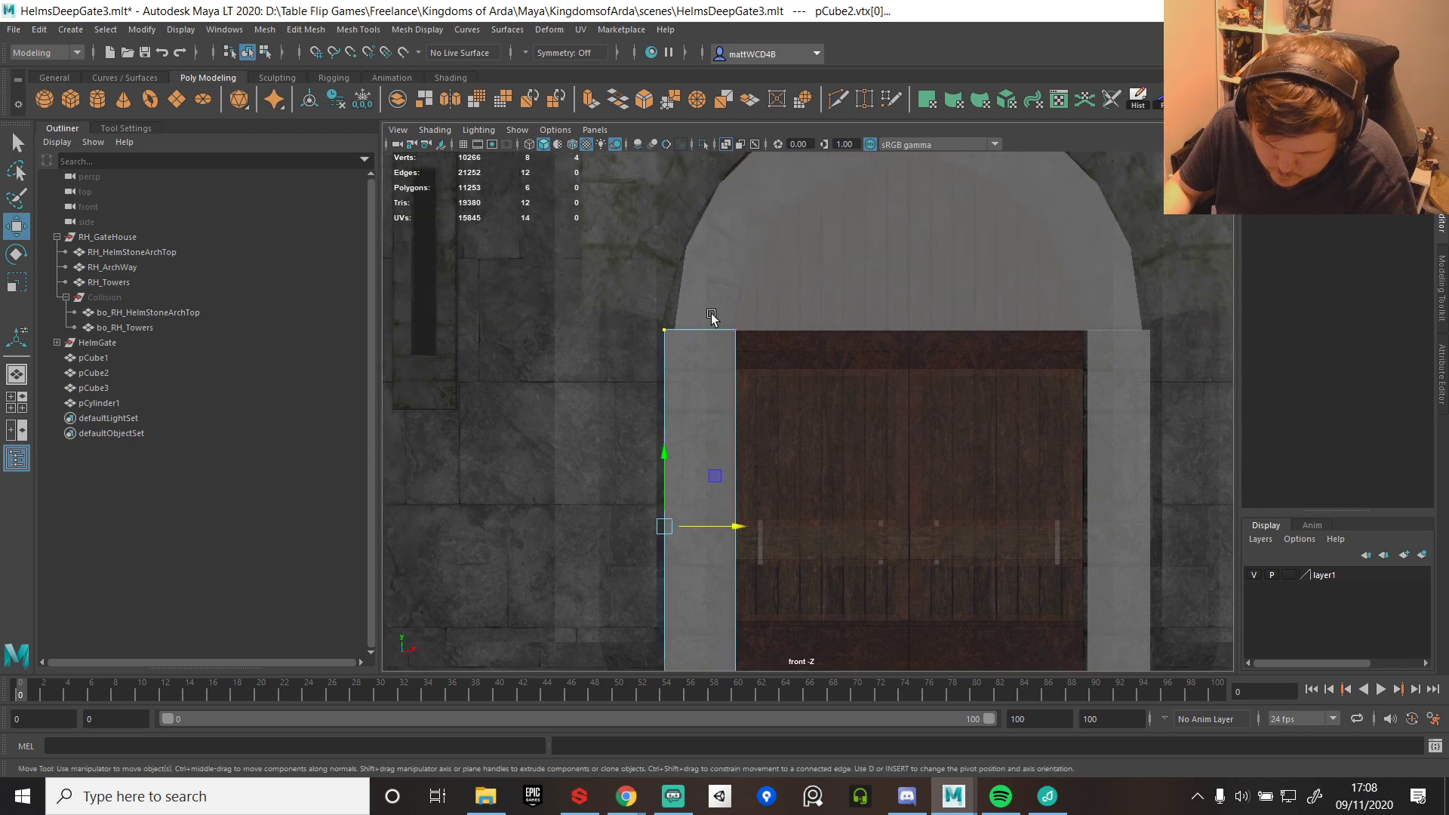
{"action": "left_click", "coordinate": [711, 297]}
{"action": "right_click_drag", "start_coordinate": [711, 291], "coordinate": [646, 276]}
{"action": "left_click_drag", "start_coordinate": [680, 344], "coordinate": [666, 324]}
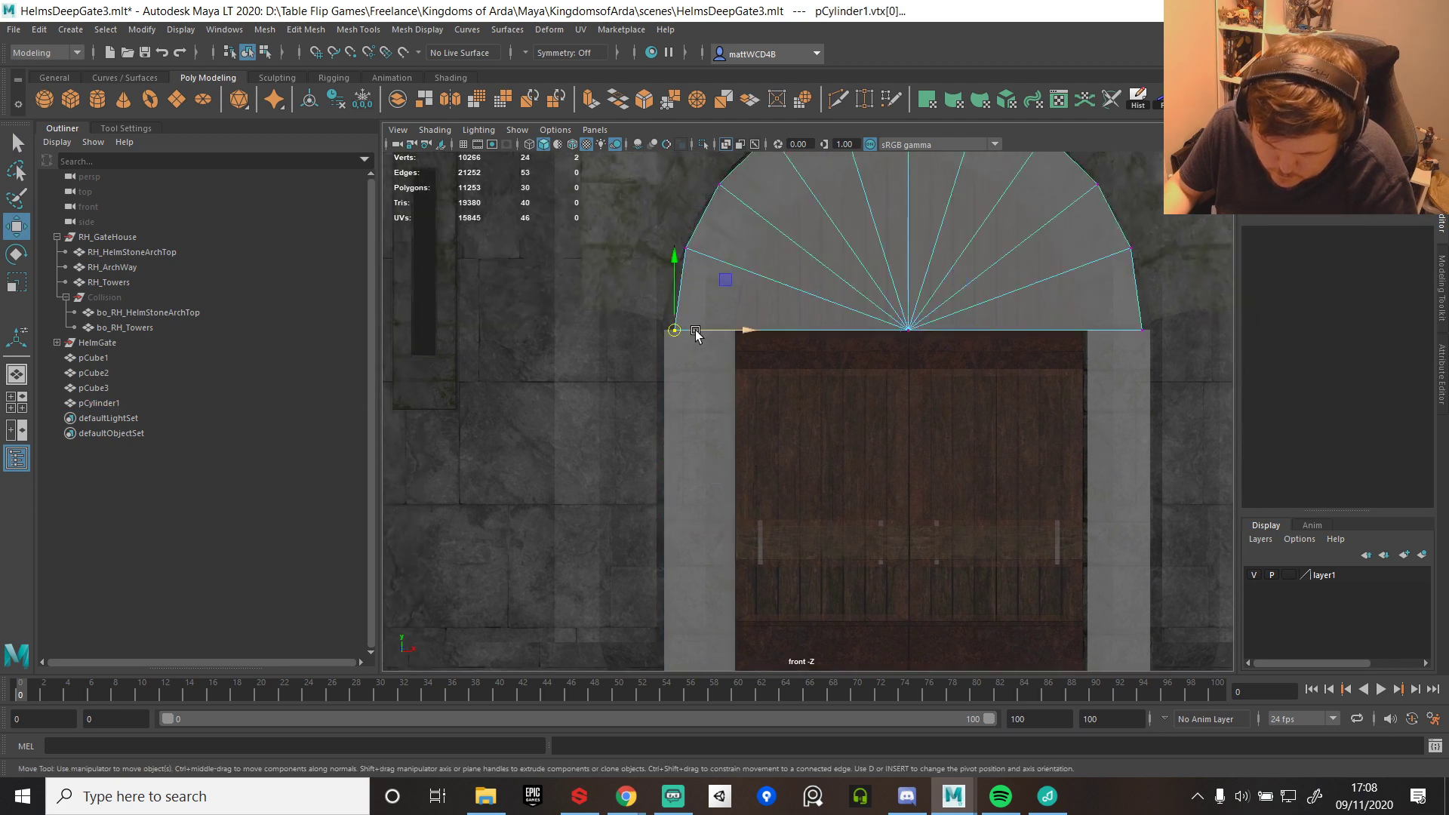
{"action": "middle_click_drag", "start_coordinate": [996, 292], "coordinate": [761, 336], "text": "alt"}
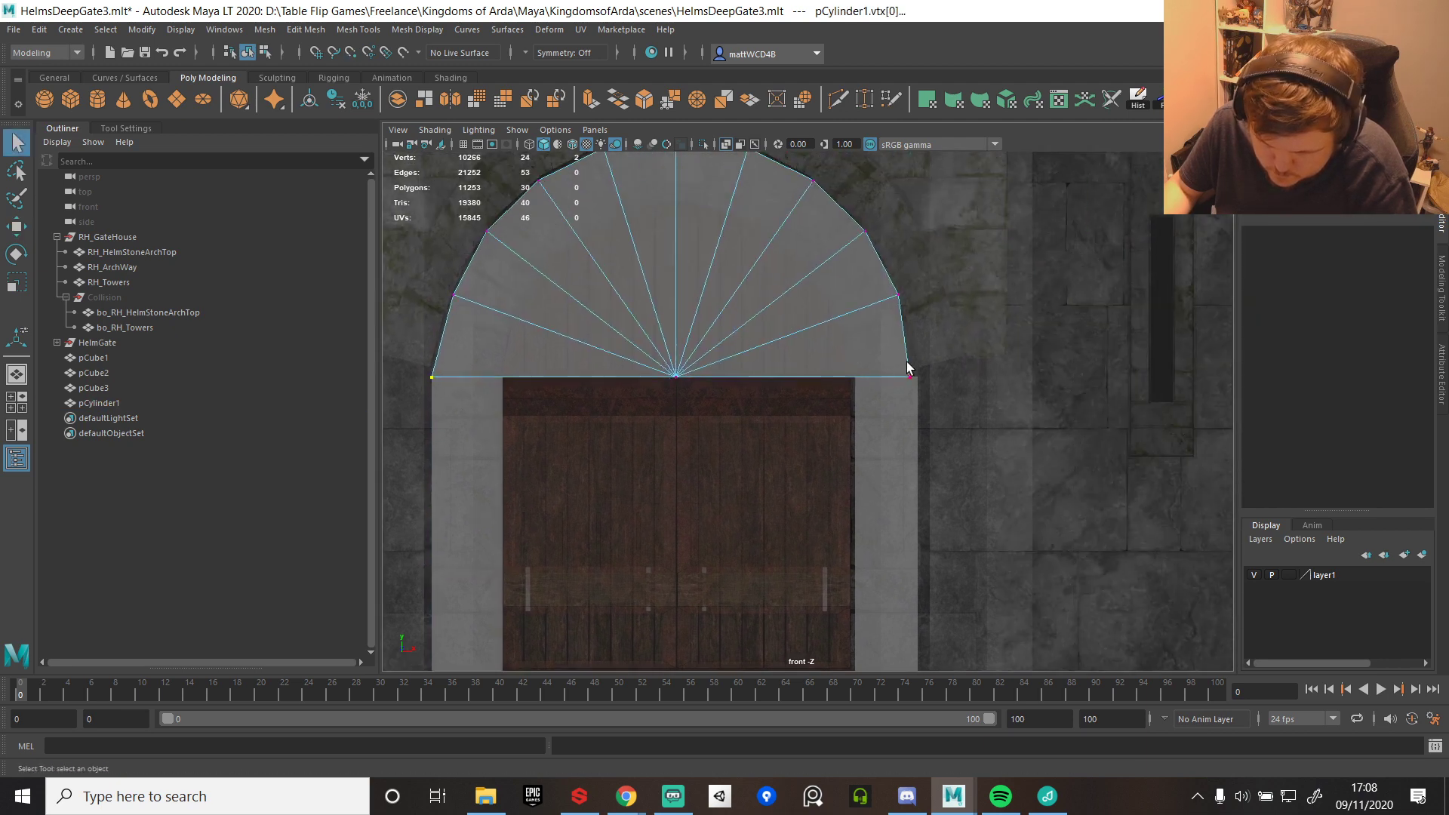
{"action": "key", "text": "w"}
{"action": "left_click", "coordinate": [920, 376]}
{"action": "left_click_drag", "start_coordinate": [929, 378], "coordinate": [926, 378]}
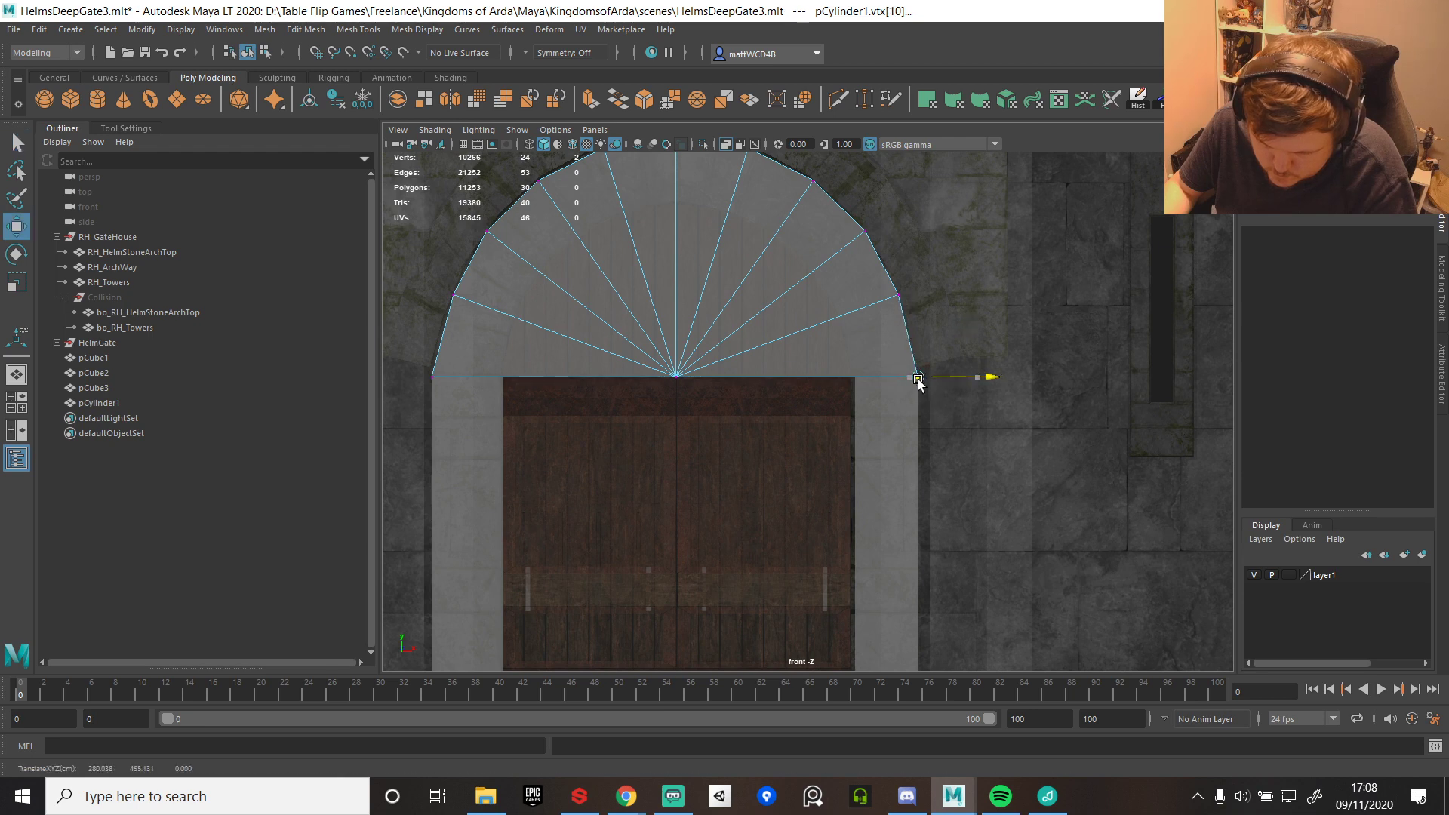
- Cut an arc with Multi-Cut across the half cylinder's front wedges, from the left pillar's inner edge to the right pillar's inner edge
{"action": "key", "text": "q"}
{"action": "middle_click_drag", "start_coordinate": [671, 356], "coordinate": [751, 414], "text": "alt"}
{"action": "scroll", "coordinate": [672, 349], "scroll_direction": "down", "scroll_amount": 1}
{"action": "right_click_drag", "start_coordinate": [621, 344], "coordinate": [577, 301]}
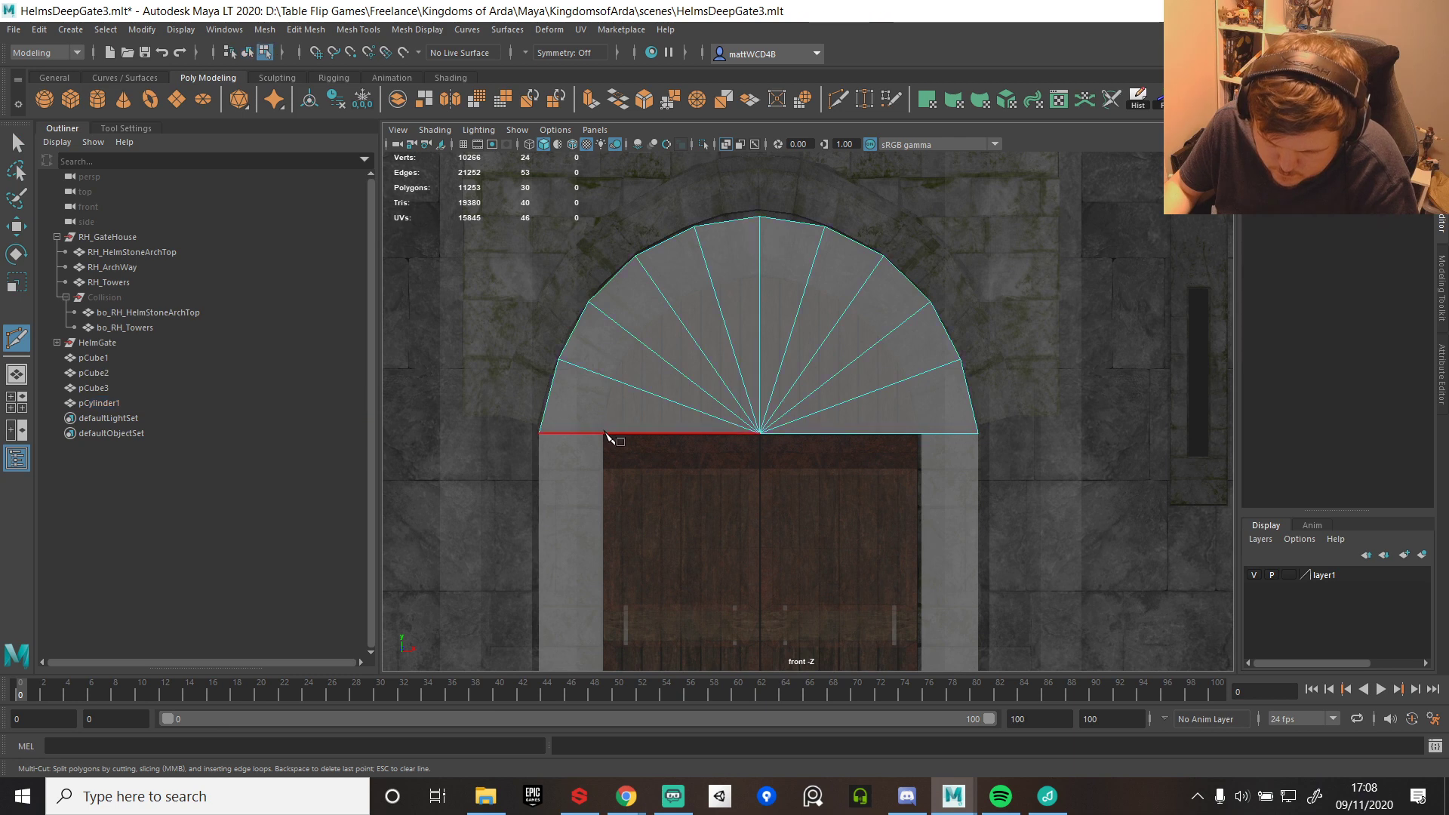
{"action": "left_click", "coordinate": [601, 433]}
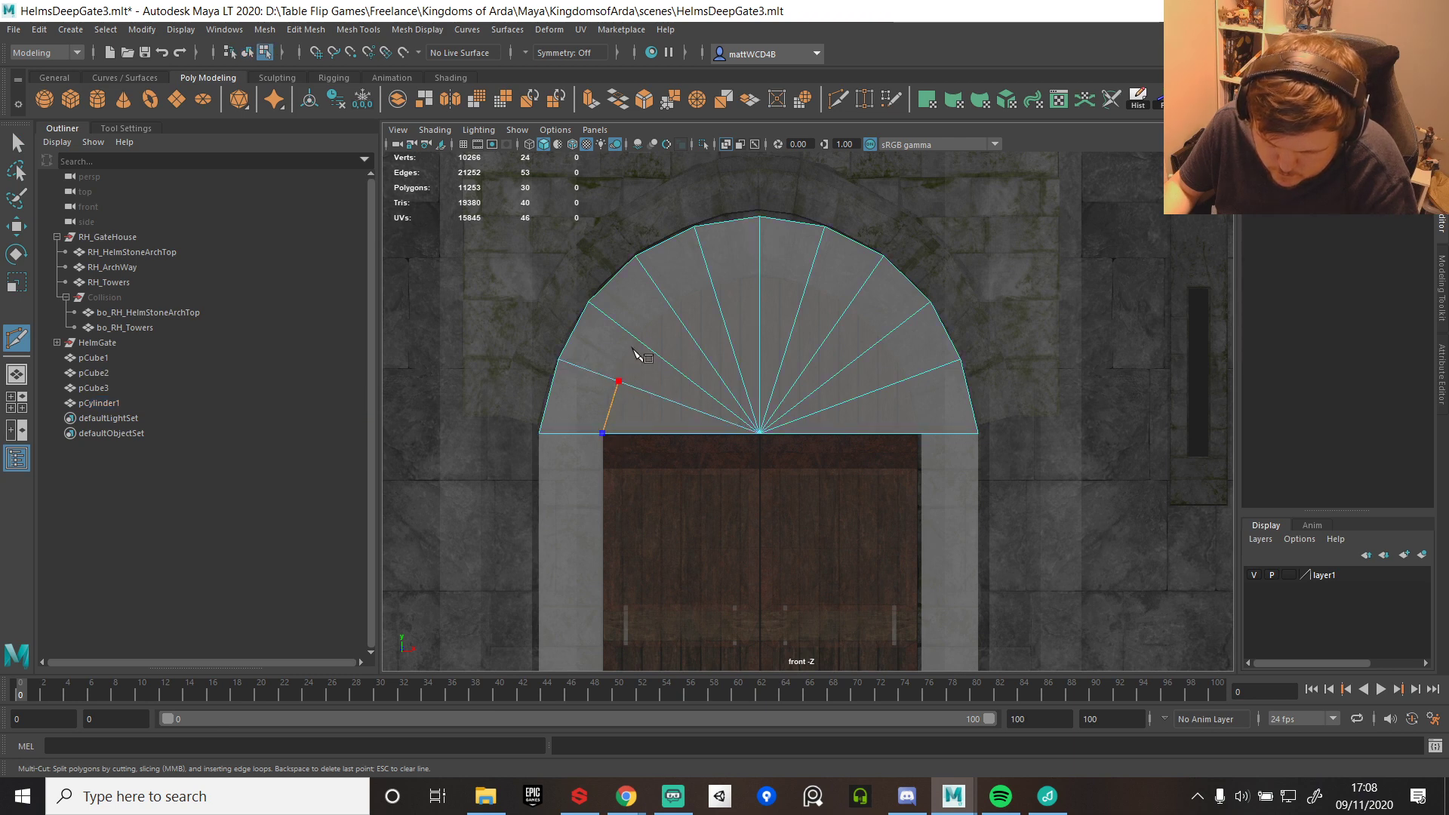
{"action": "left_click", "coordinate": [619, 381]}
{"action": "left_click", "coordinate": [636, 338]}
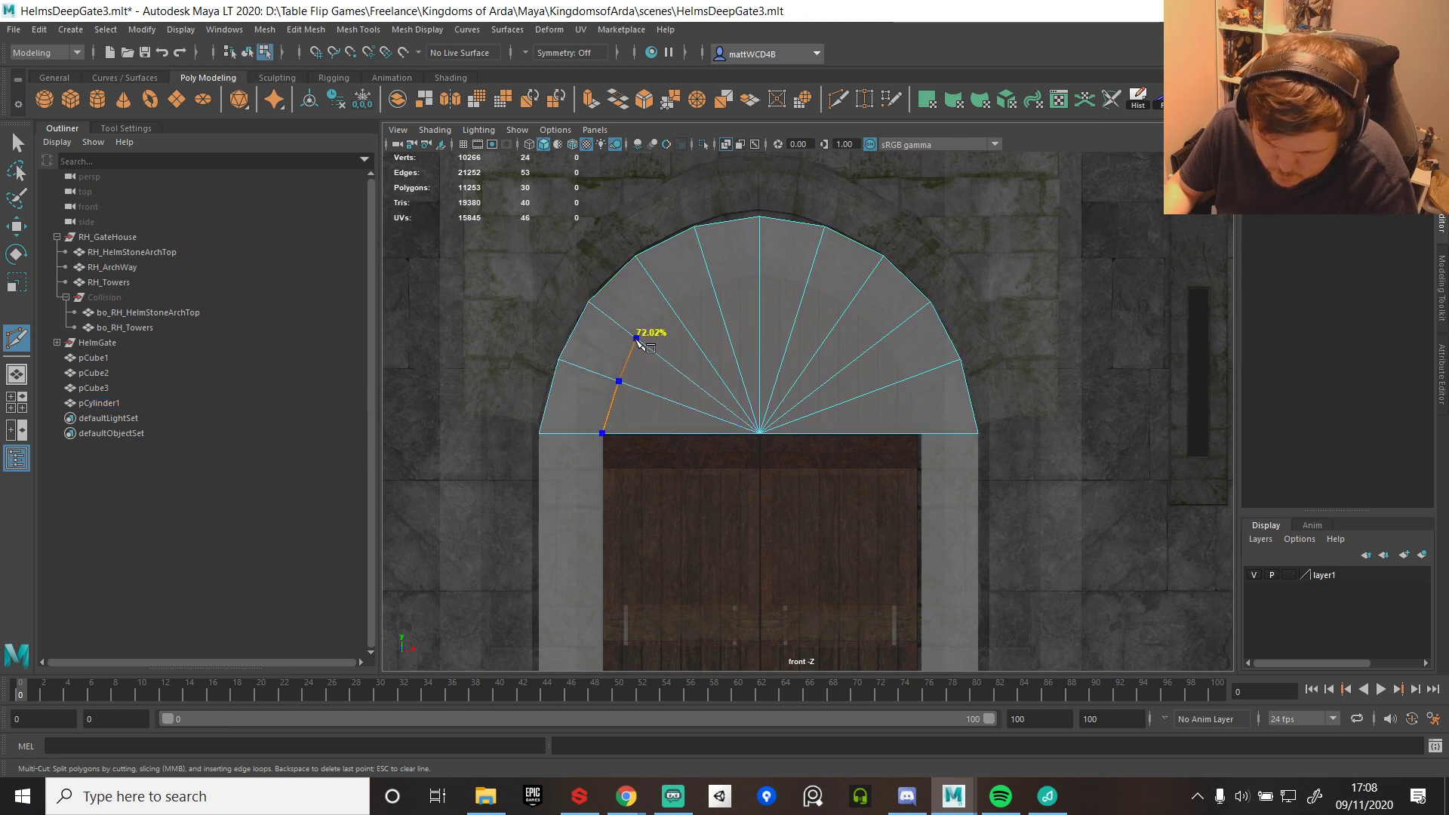
{"action": "left_click", "coordinate": [670, 307]}
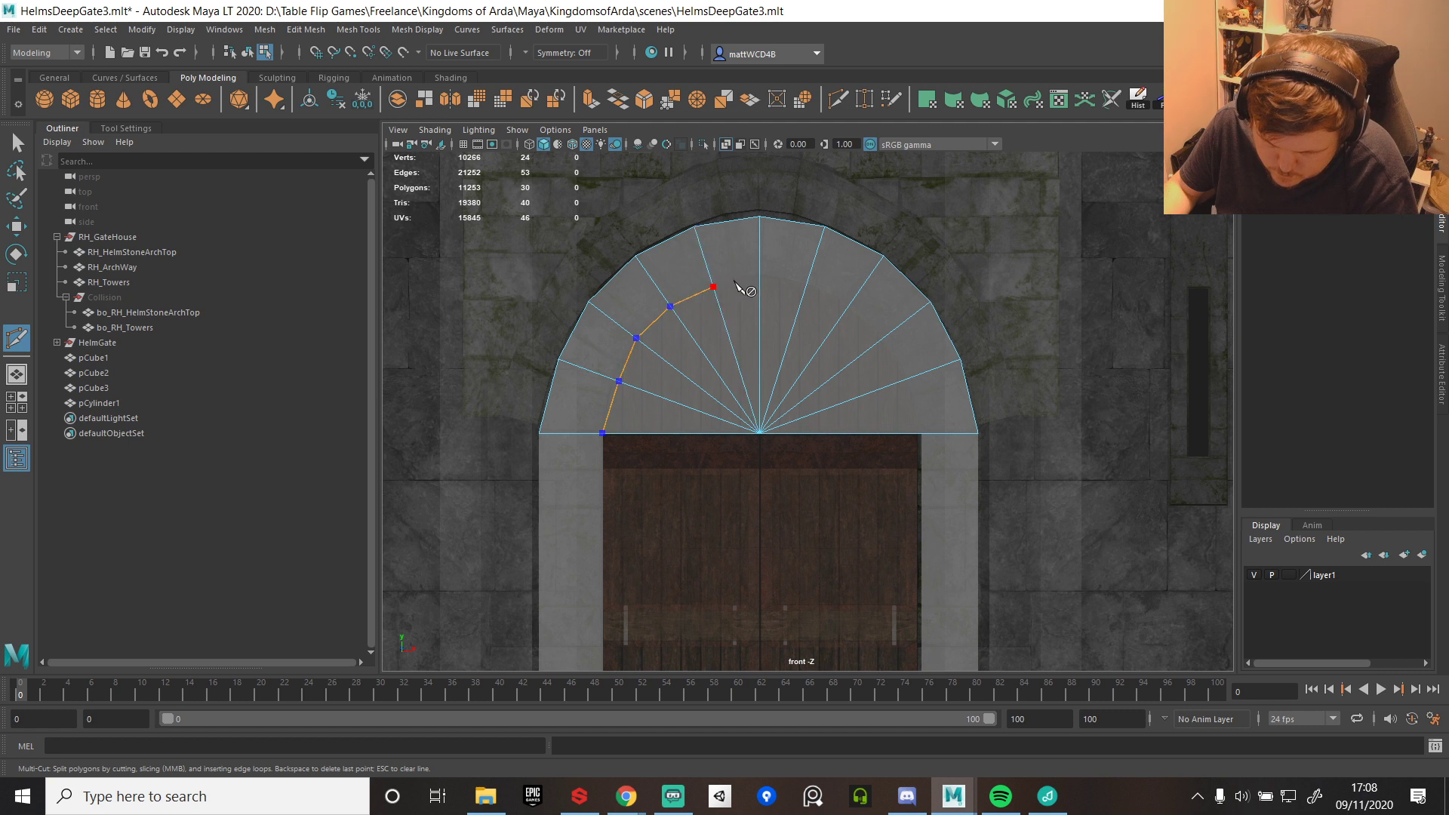
{"action": "left_click", "coordinate": [713, 287]}
{"action": "left_click", "coordinate": [760, 278]}
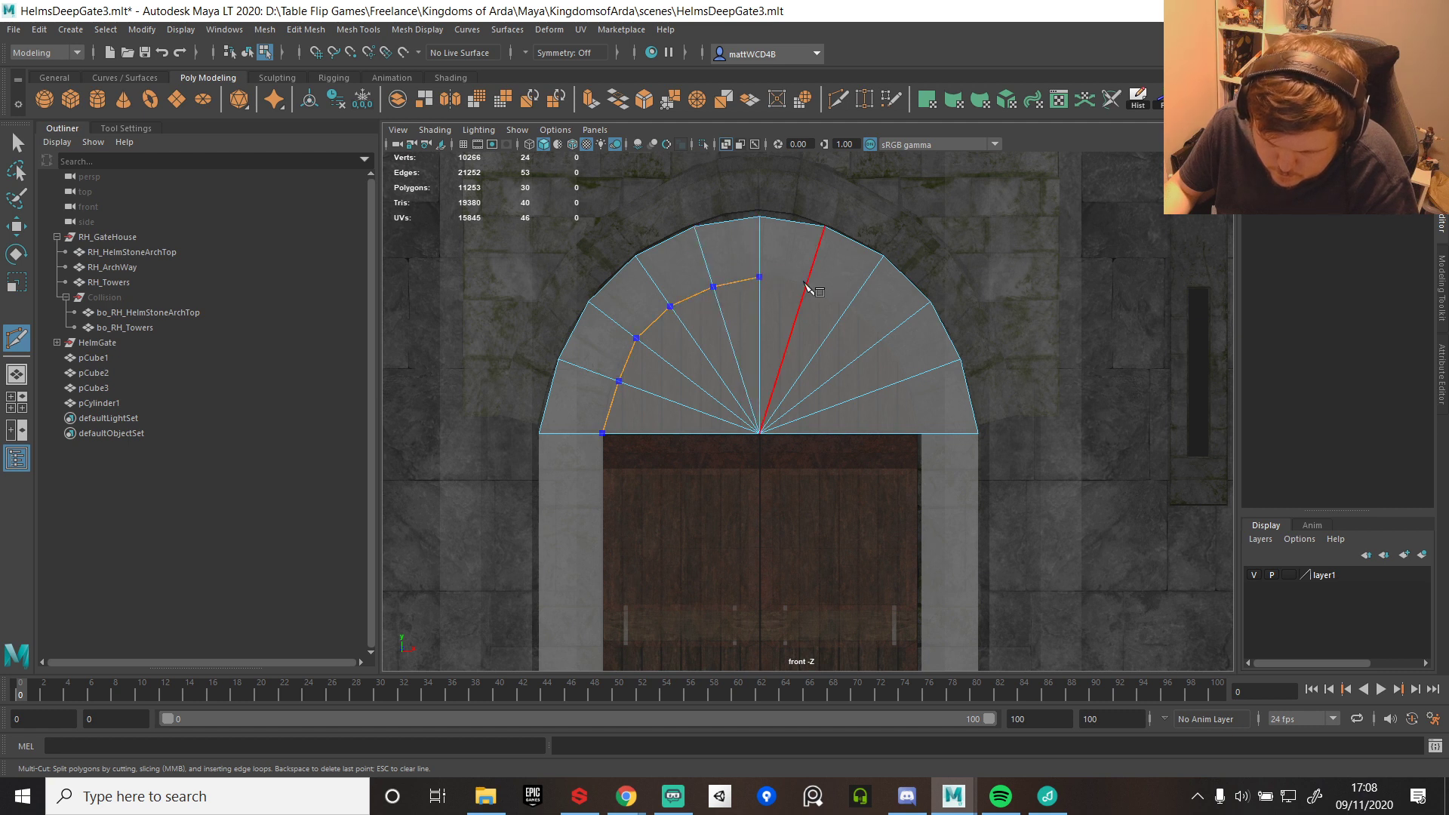
{"action": "left_click", "coordinate": [808, 284]}
{"action": "left_click", "coordinate": [847, 309]}
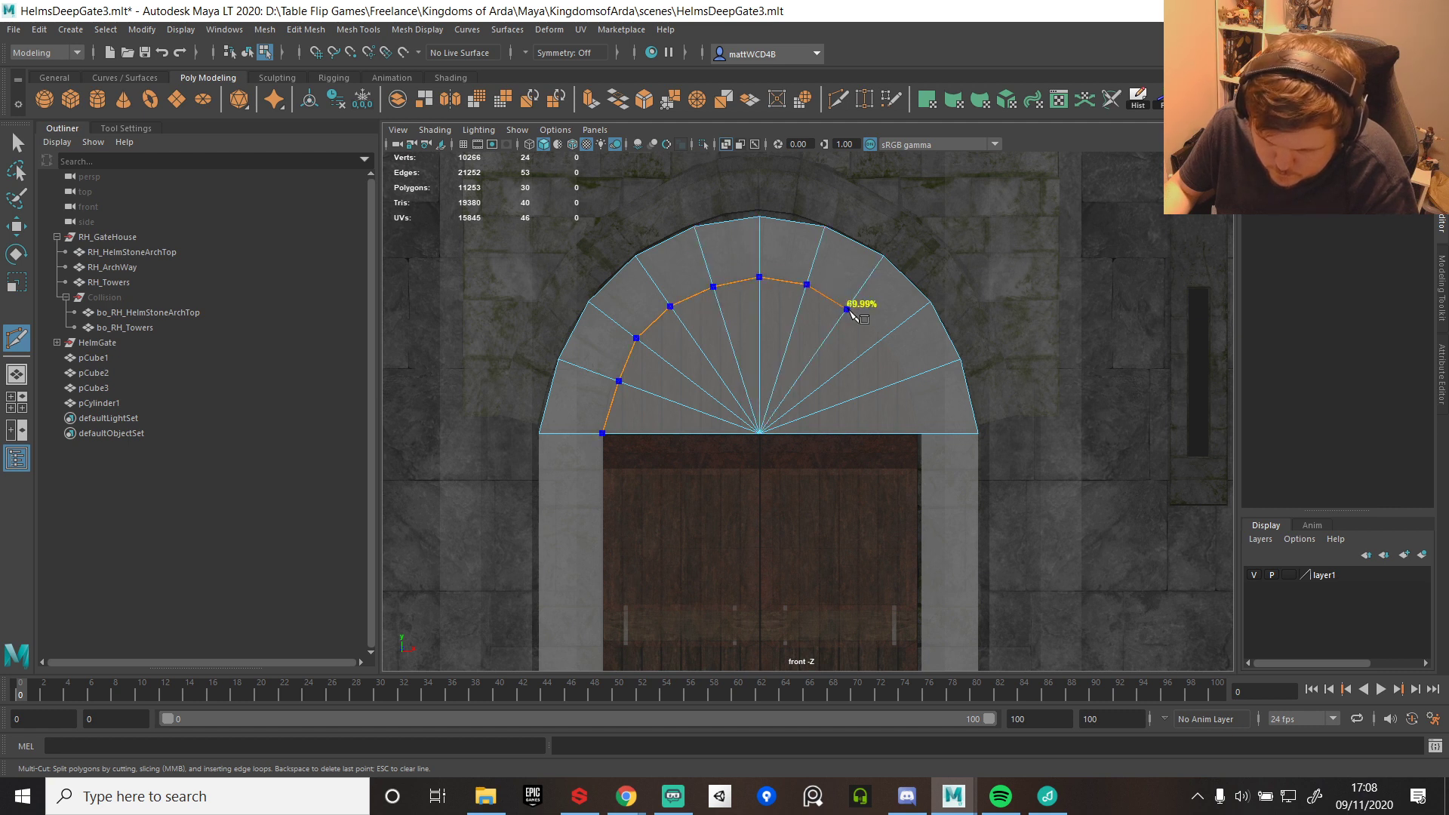
{"action": "left_click", "coordinate": [882, 340]}
{"action": "left_click", "coordinate": [905, 380]}
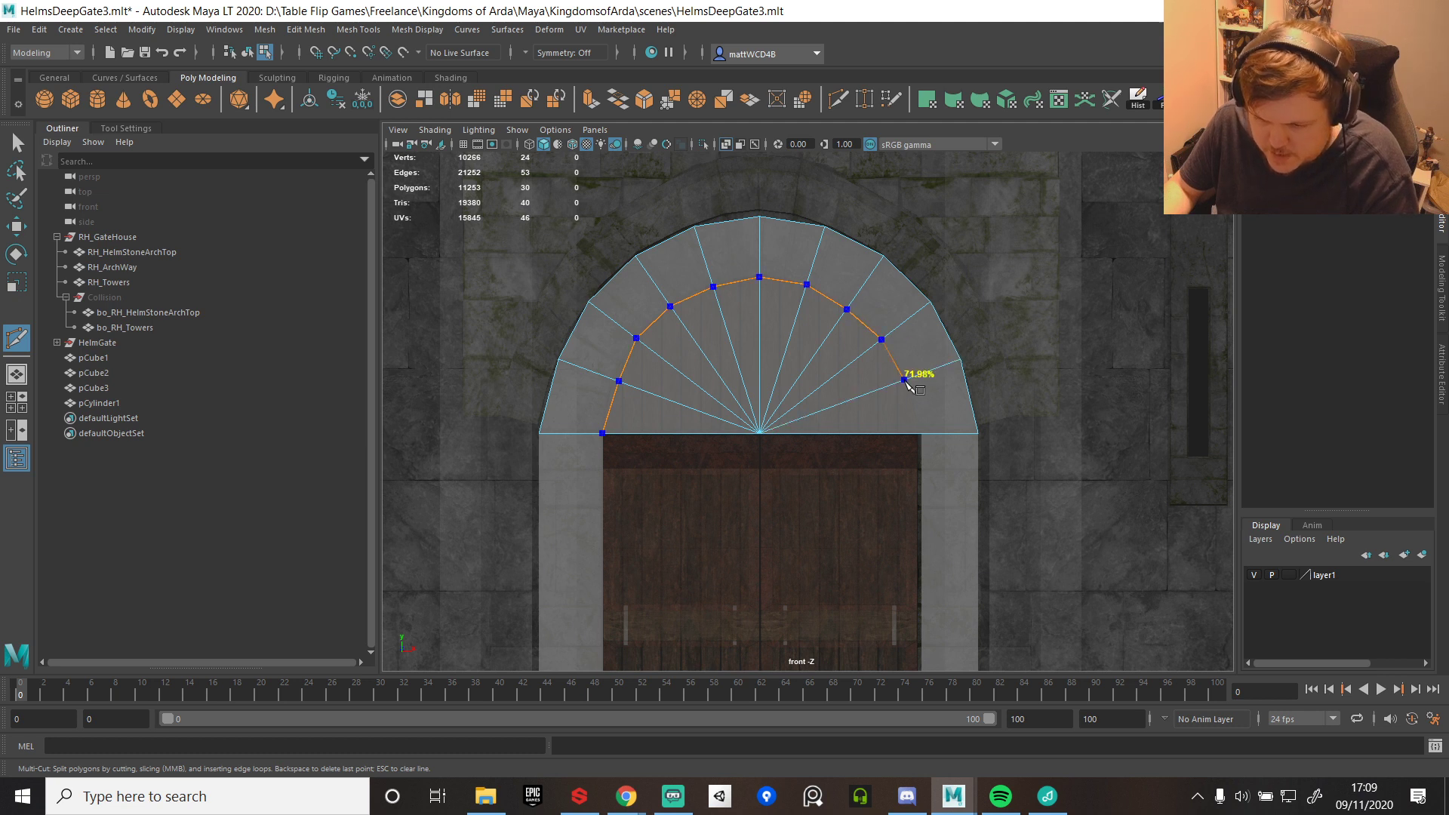
{"action": "left_click", "coordinate": [923, 432]}
{"action": "key", "text": "q"}
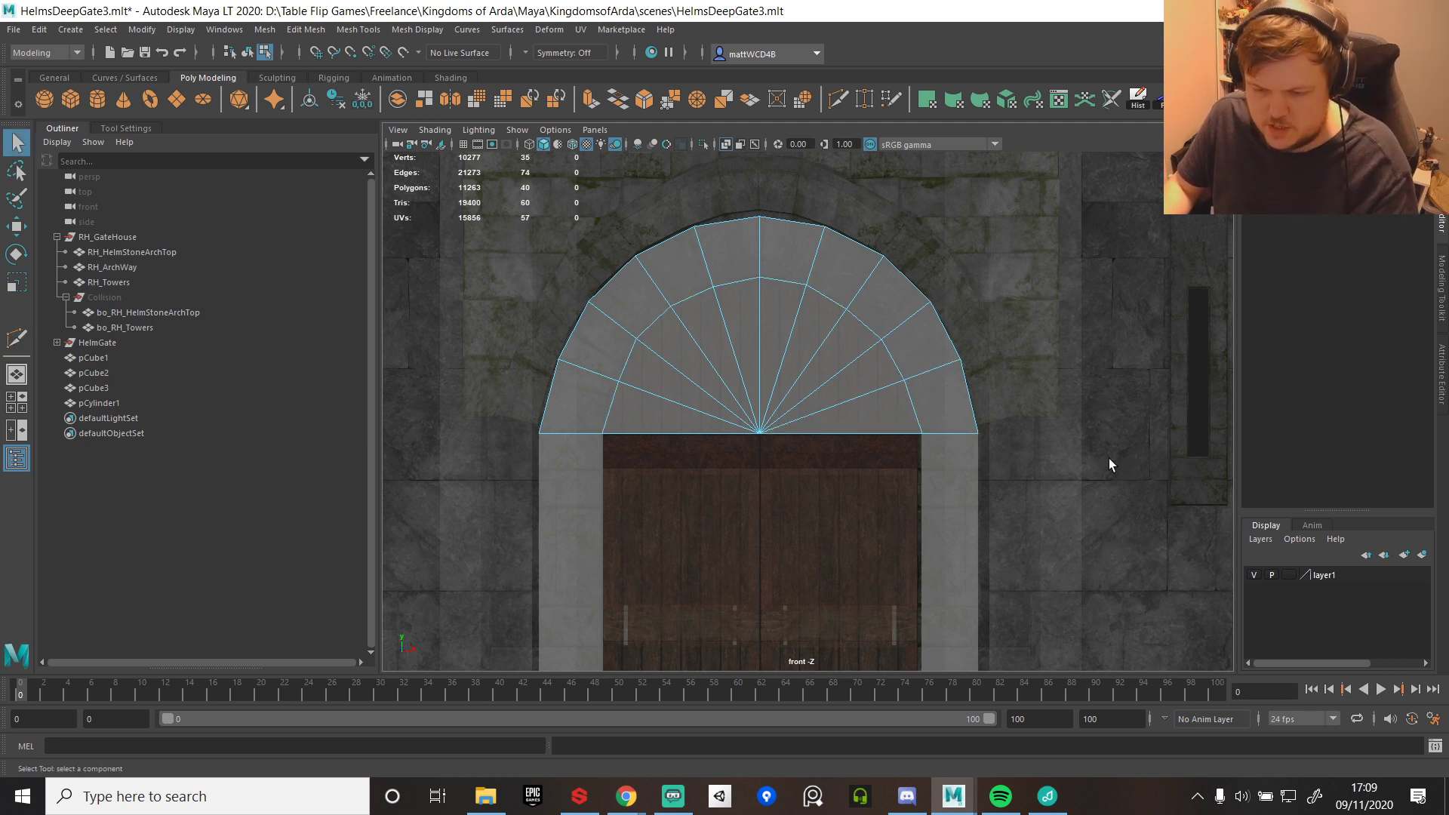
- Delete the wedge faces inside the cut arc so only the arch ring and its outer curve remain
{"action": "right_click_drag", "start_coordinate": [738, 317], "coordinate": [734, 359]}
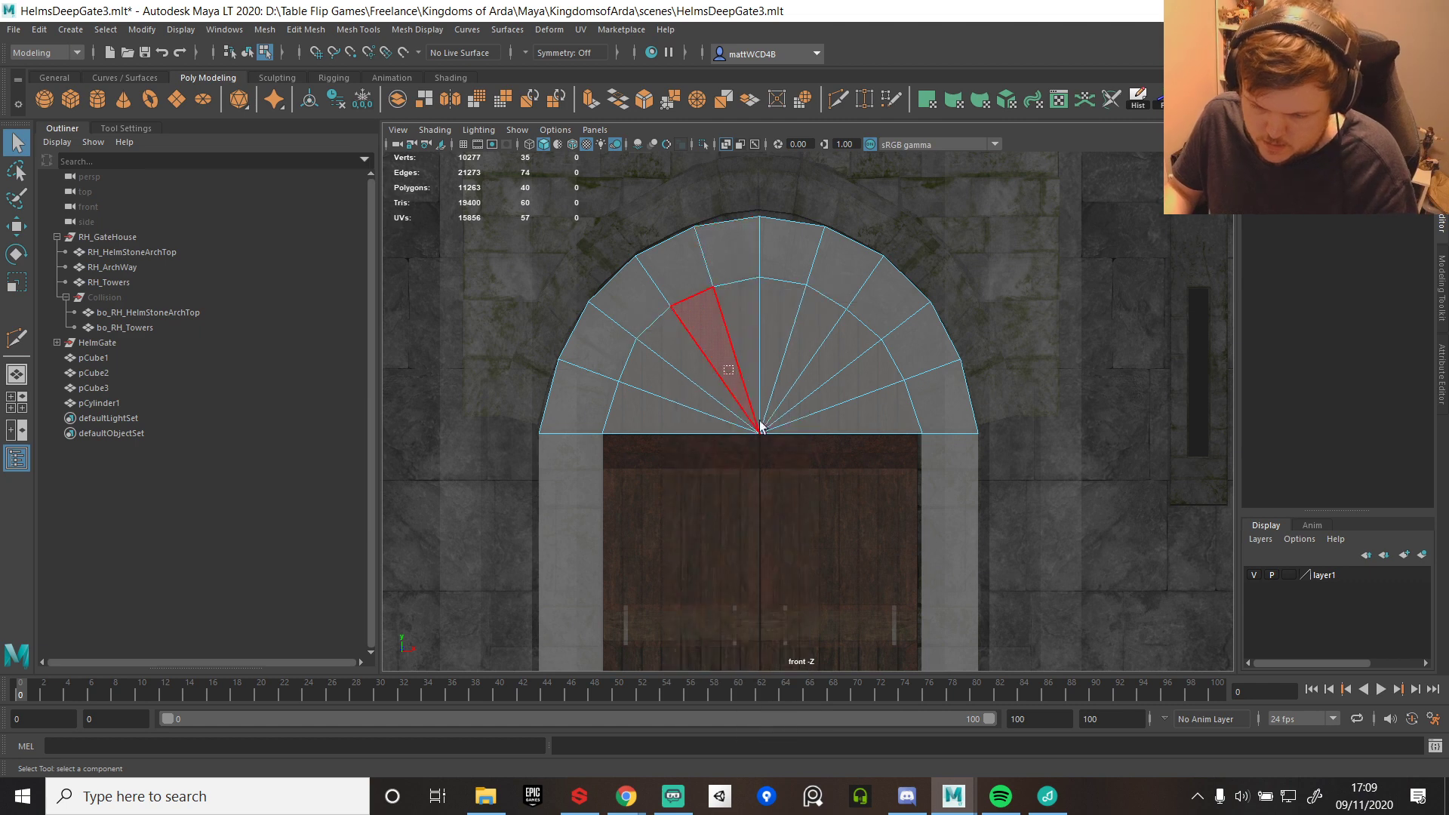
{"action": "left_click_drag", "start_coordinate": [756, 422], "coordinate": [804, 472]}
{"action": "key", "text": "Delete"}
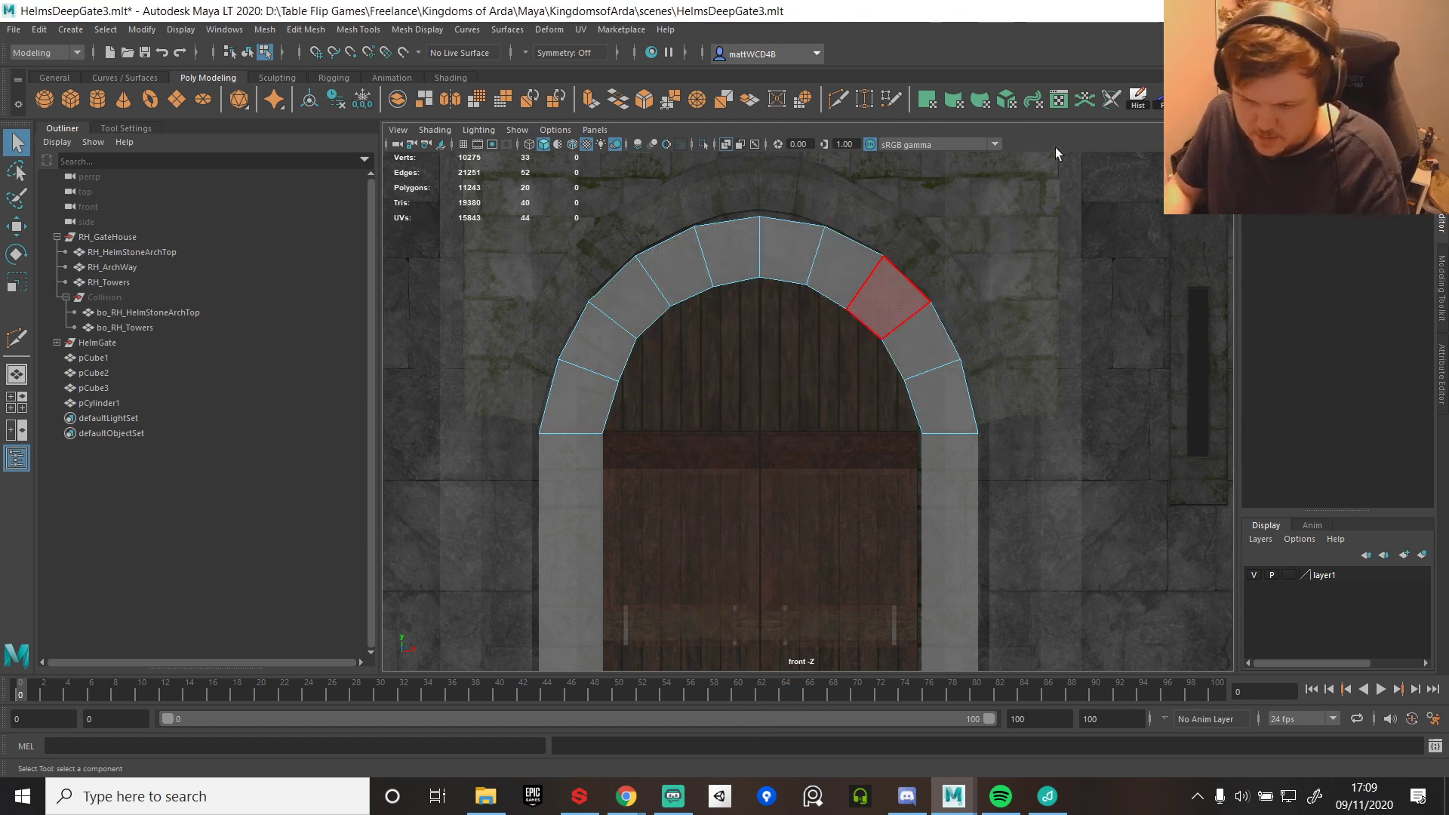
- Move the arch piece straight out in front of the gatehouse, clear of the doorway
{"action": "key", "text": "space"}
{"action": "key", "text": "space"}
{"action": "key", "text": "f"}
{"action": "scroll", "coordinate": [868, 258], "scroll_direction": "up", "scroll_amount": 5}
{"action": "left_click_drag", "start_coordinate": [871, 253], "coordinate": [833, 313], "text": "alt"}
{"action": "scroll", "coordinate": [882, 440], "scroll_direction": "up", "scroll_amount": 5}
{"action": "right_click_drag", "start_coordinate": [832, 311], "coordinate": [849, 302]}
{"action": "scroll", "coordinate": [850, 314], "scroll_direction": "down", "scroll_amount": 5}
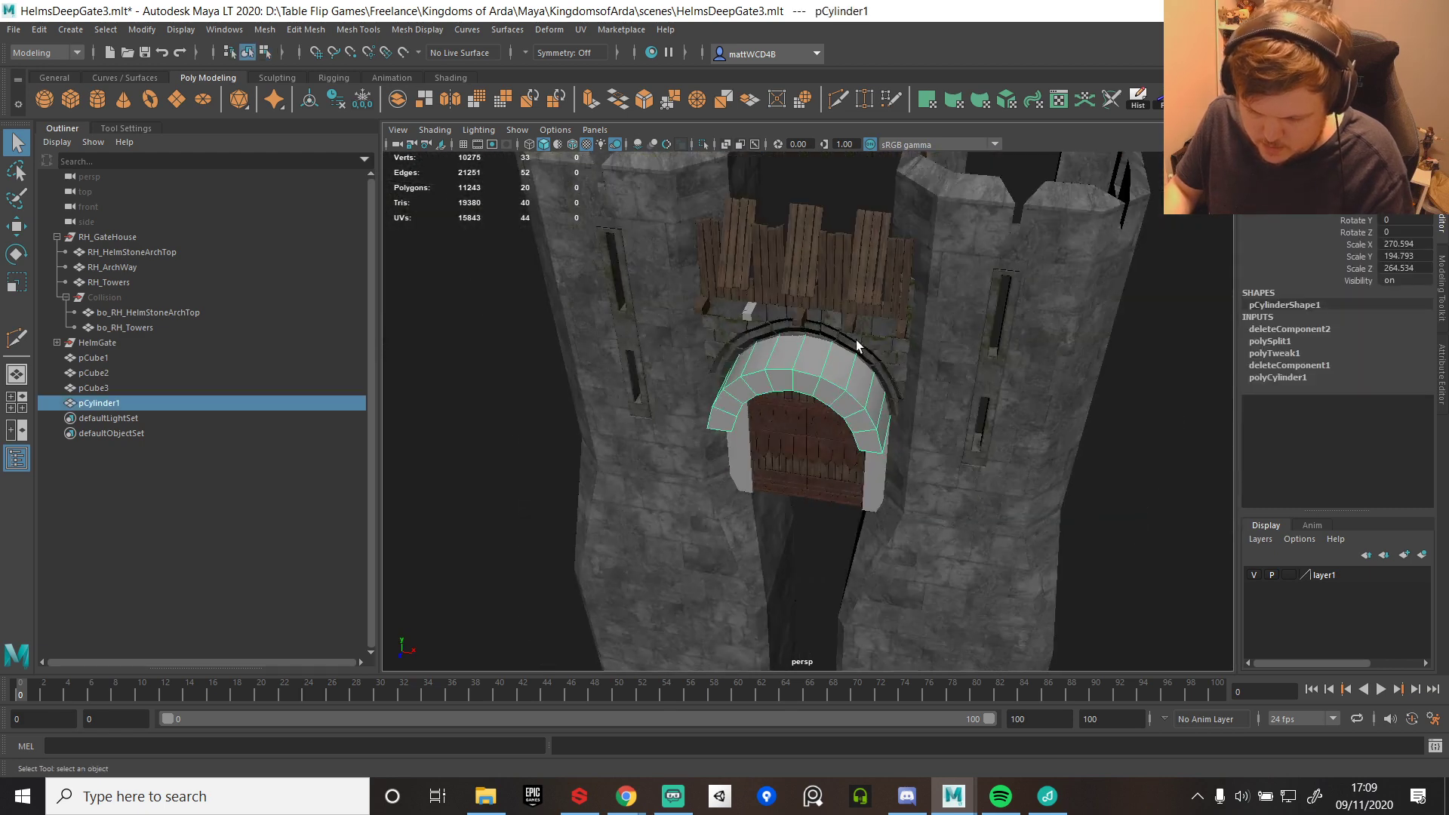
{"action": "left_click_drag", "start_coordinate": [850, 314], "coordinate": [981, 363], "text": "alt"}
{"action": "key", "text": "w"}
{"action": "left_click_drag", "start_coordinate": [1087, 417], "coordinate": [1143, 451]}
{"action": "left_click_drag", "start_coordinate": [1057, 445], "coordinate": [935, 448], "text": "alt"}
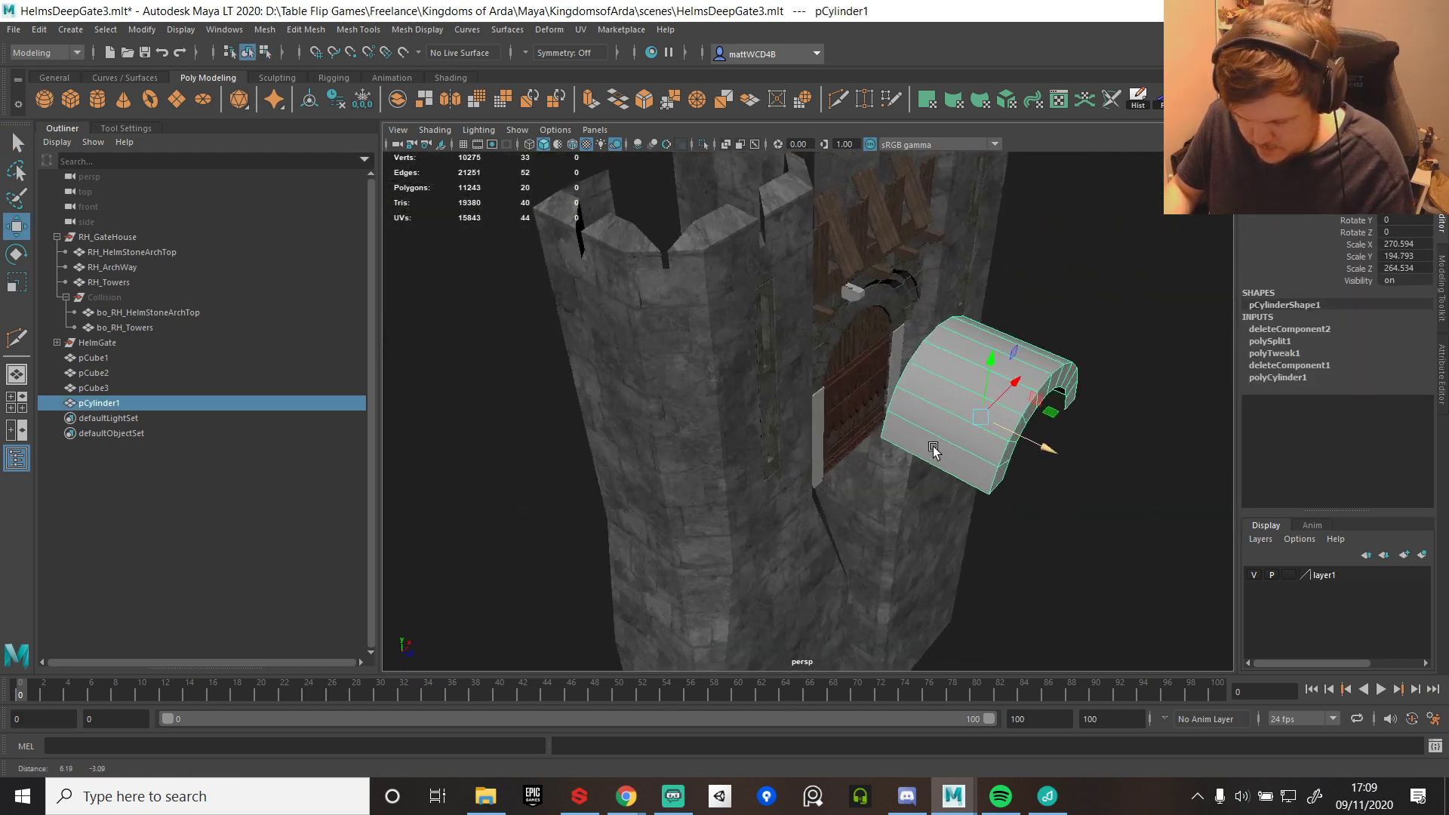
- Scale the arch piece down along its depth to a Scale Y of 32.261
{"action": "scroll", "coordinate": [996, 396], "scroll_direction": "up", "scroll_amount": 5}
{"action": "middle_click_drag", "start_coordinate": [997, 396], "coordinate": [839, 471], "text": "alt"}
{"action": "left_click_drag", "start_coordinate": [840, 471], "coordinate": [883, 446], "text": "alt"}
{"action": "key", "text": "e"}
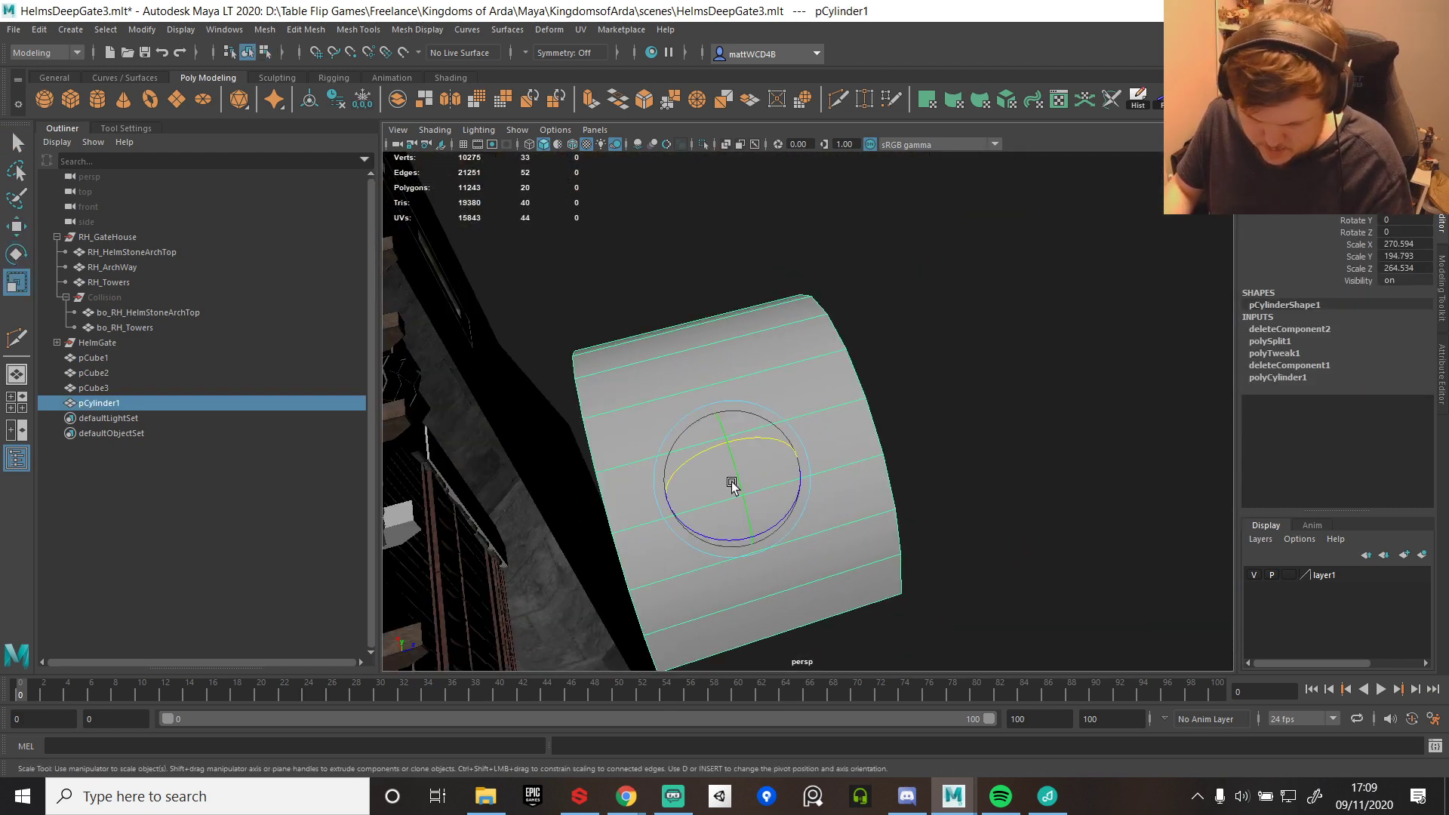
{"action": "key", "text": "r"}
{"action": "left_click_drag", "start_coordinate": [668, 498], "coordinate": [883, 411]}
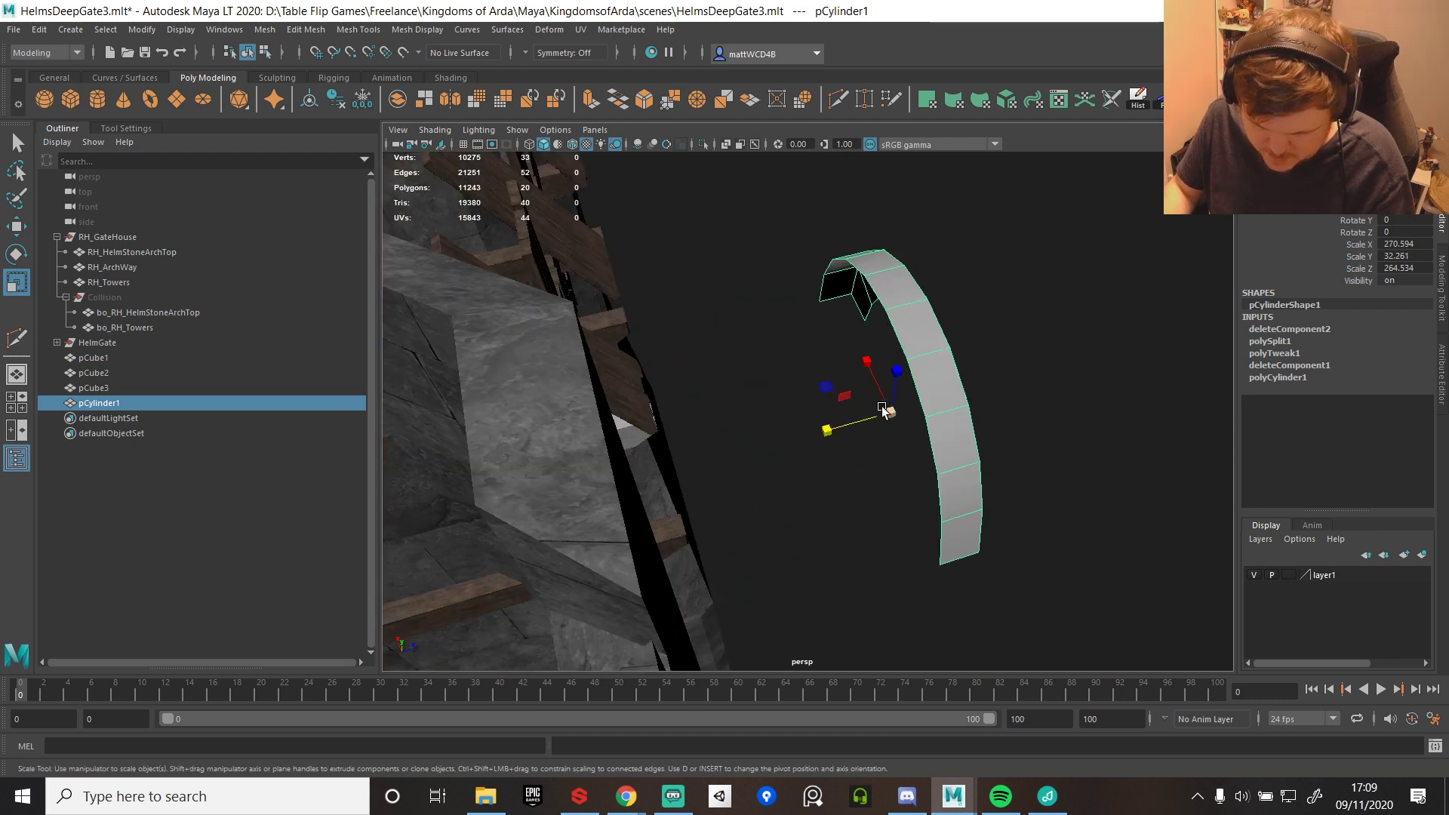
- Duplicate the thin arch piece and freeze the copy's transformations
{"action": "key", "text": "q"}
{"action": "key", "text": "w"}
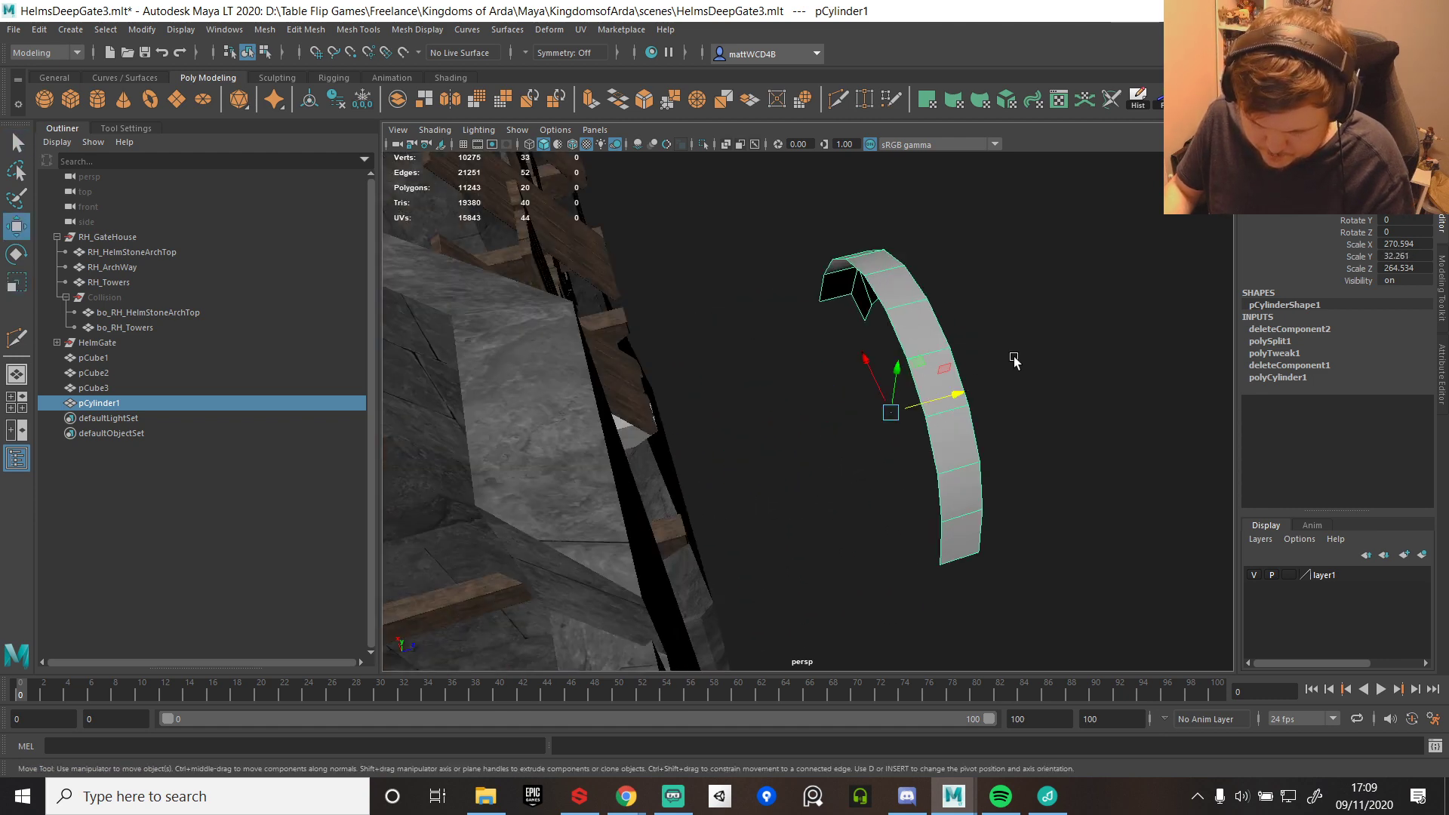
{"action": "key", "text": "ctrl+d"}
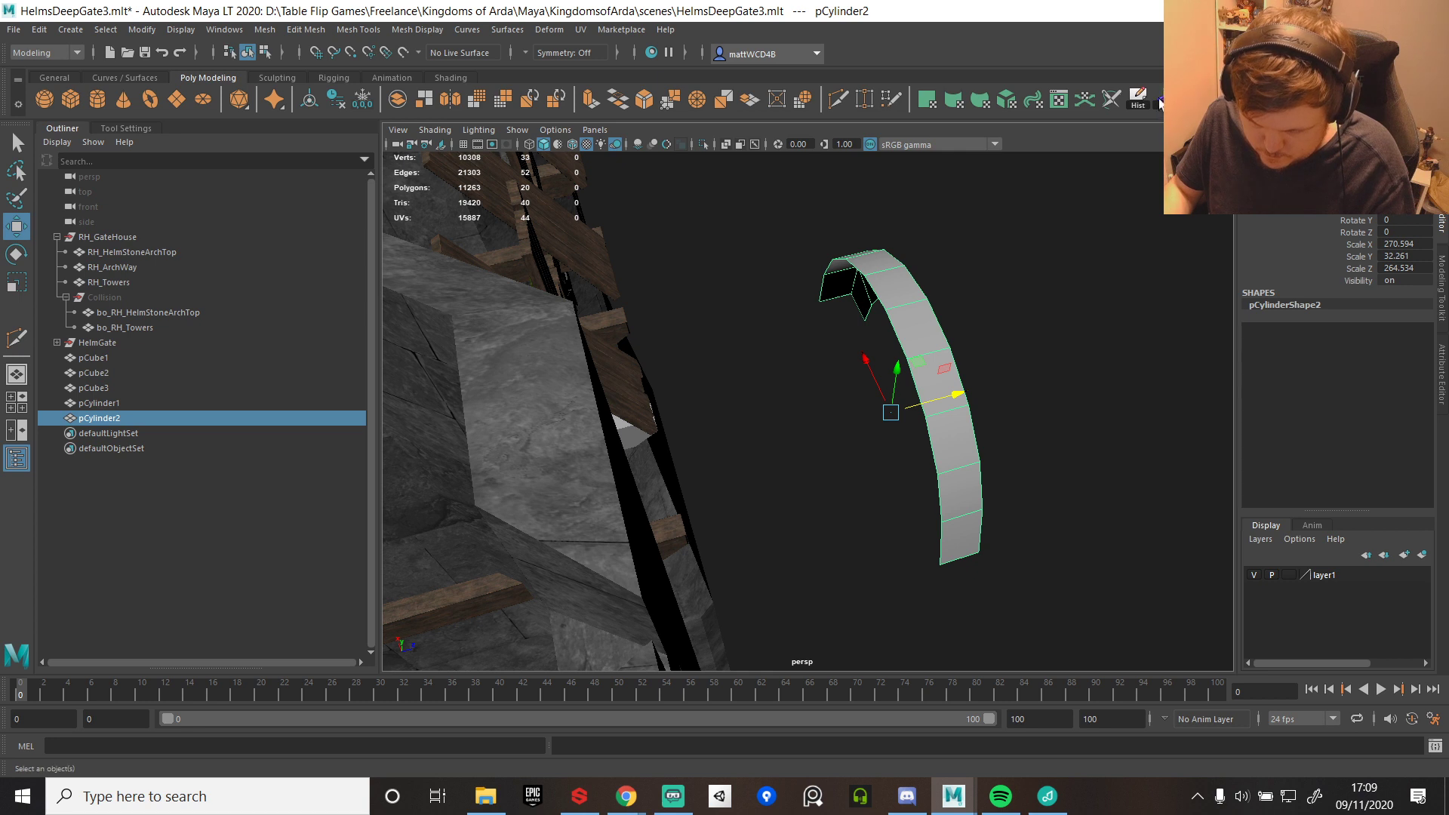
{"action": "left_click", "coordinate": [1163, 99]}
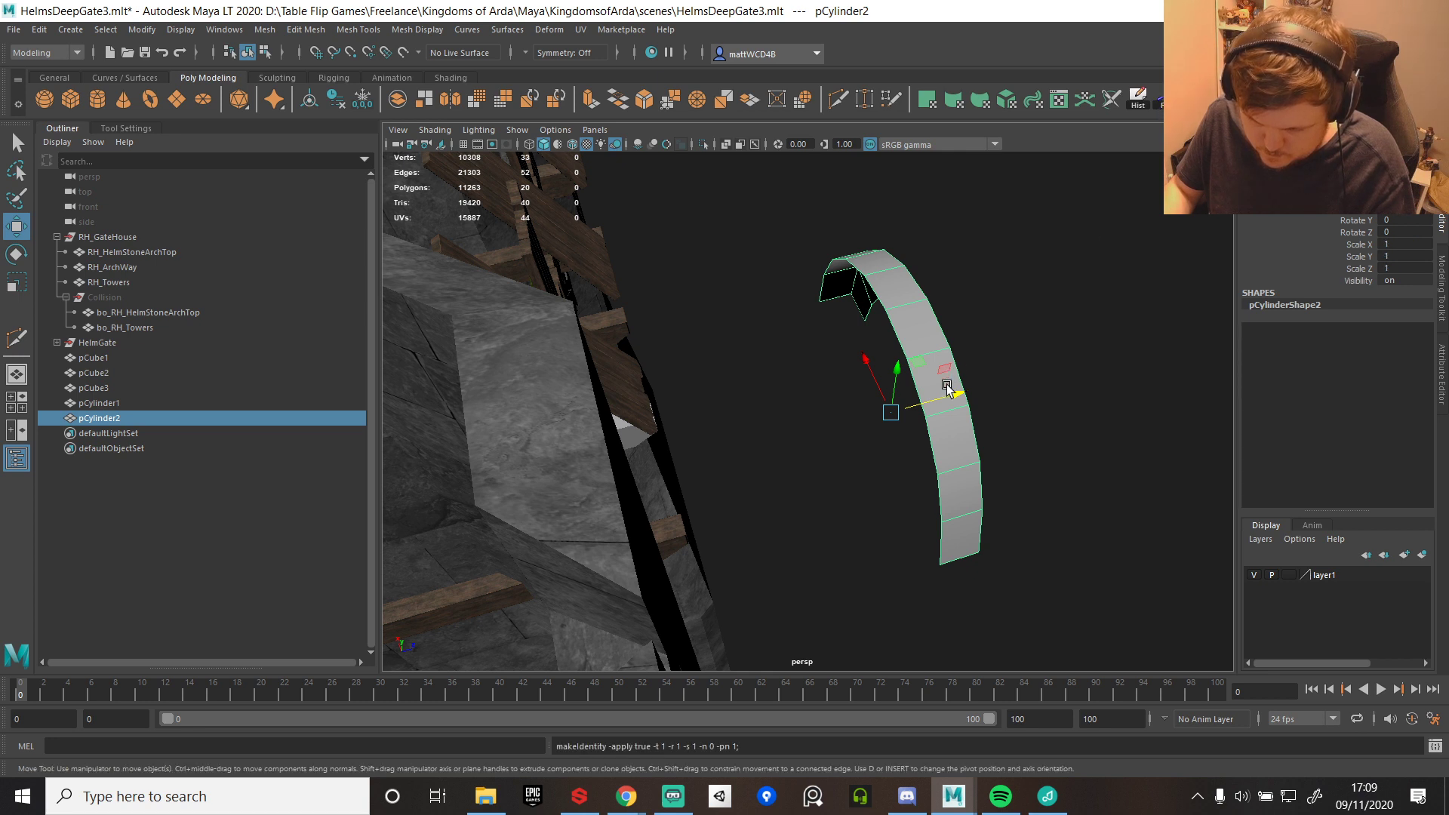
- Snap the frozen arch's pivot to a vertex on its gatehouse-side edge and mirror a duplicate of it with Scale Z -1
{"action": "key", "text": "d"}
{"action": "key", "text": "v"}
{"action": "left_click_drag", "start_coordinate": [892, 413], "coordinate": [885, 310]}
{"action": "key", "text": "ctrl+d"}
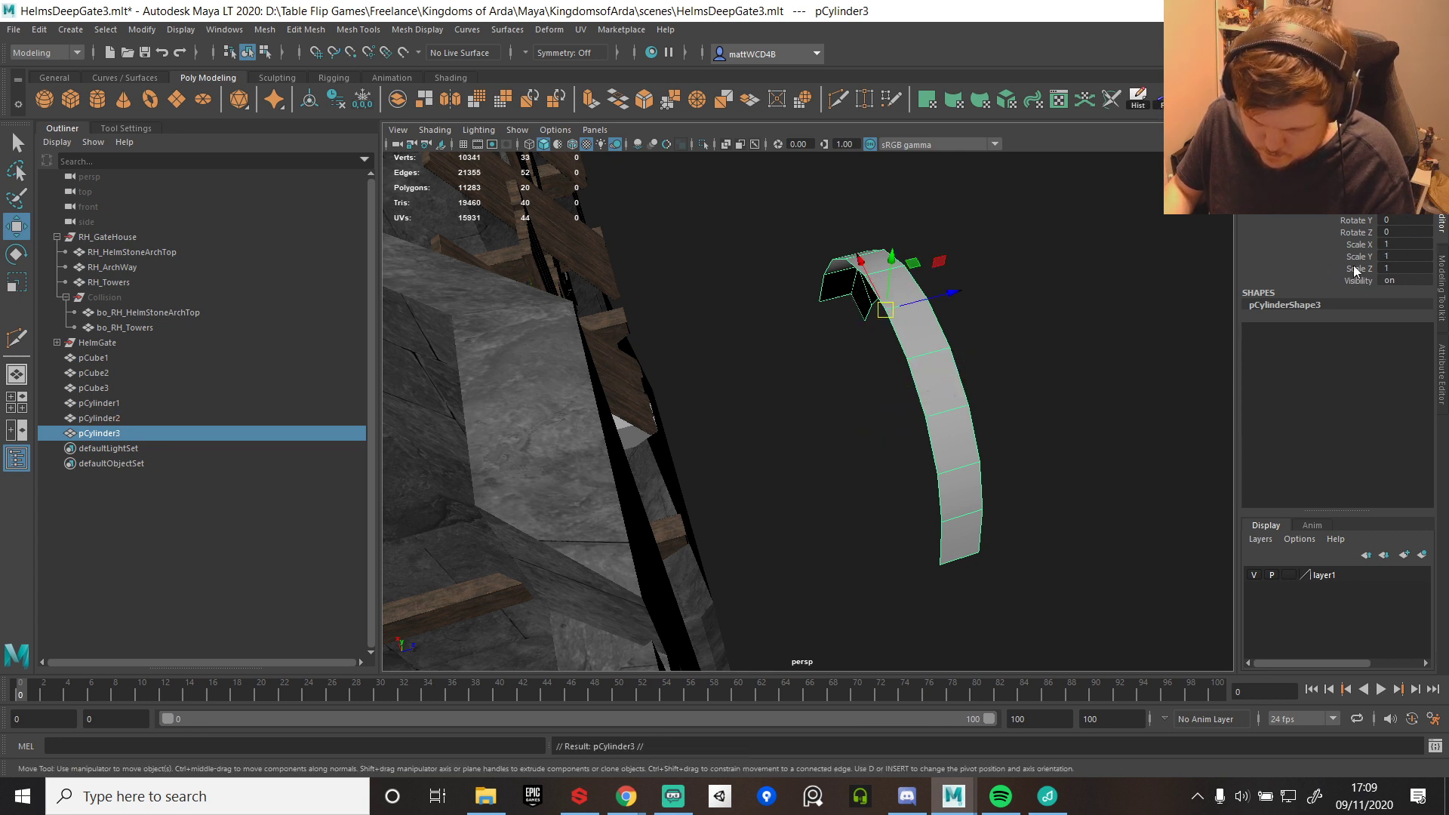
{"action": "left_click", "coordinate": [1401, 268]}
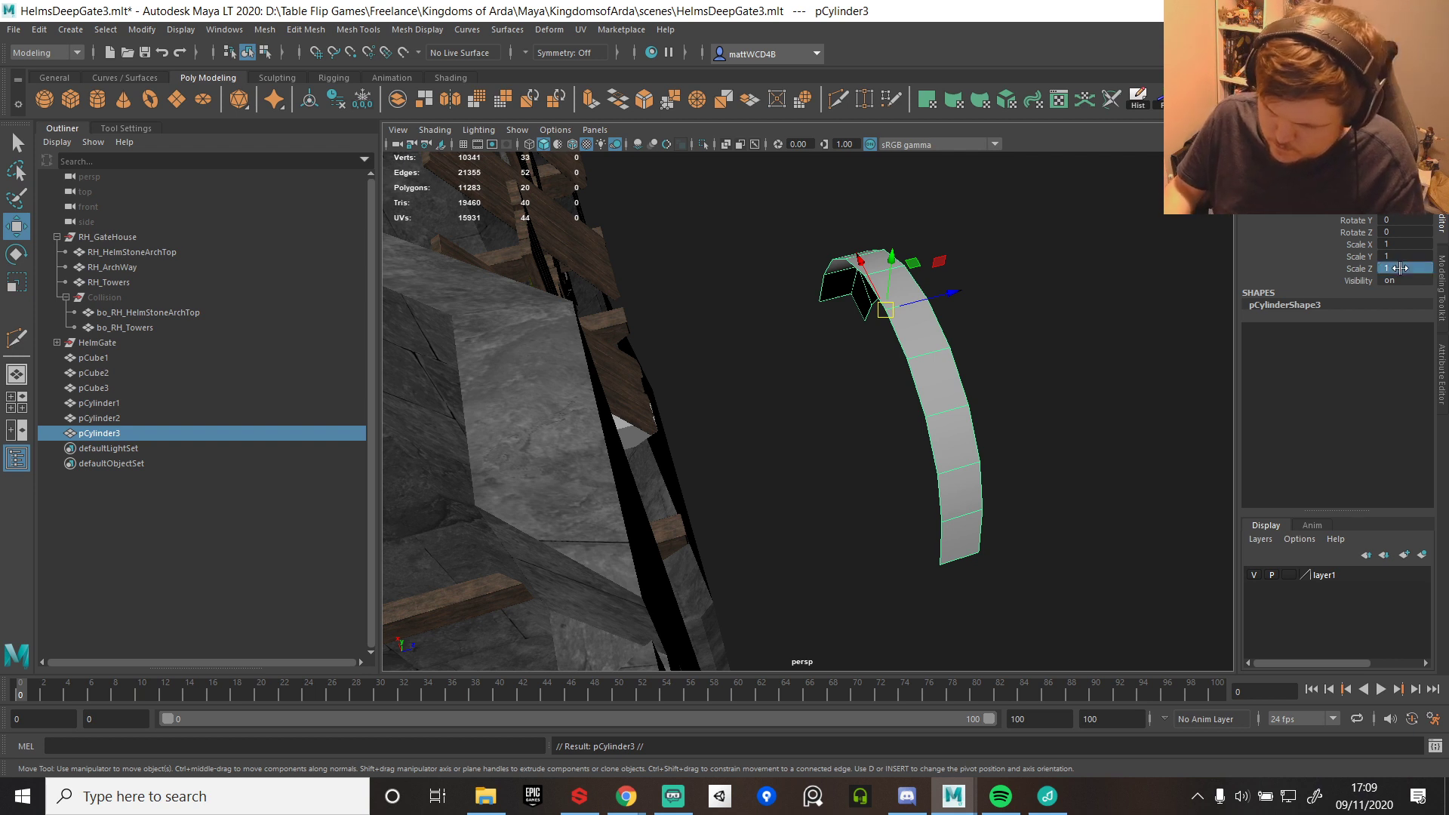
{"action": "type", "text": "-1"}
{"action": "key", "text": "Return"}
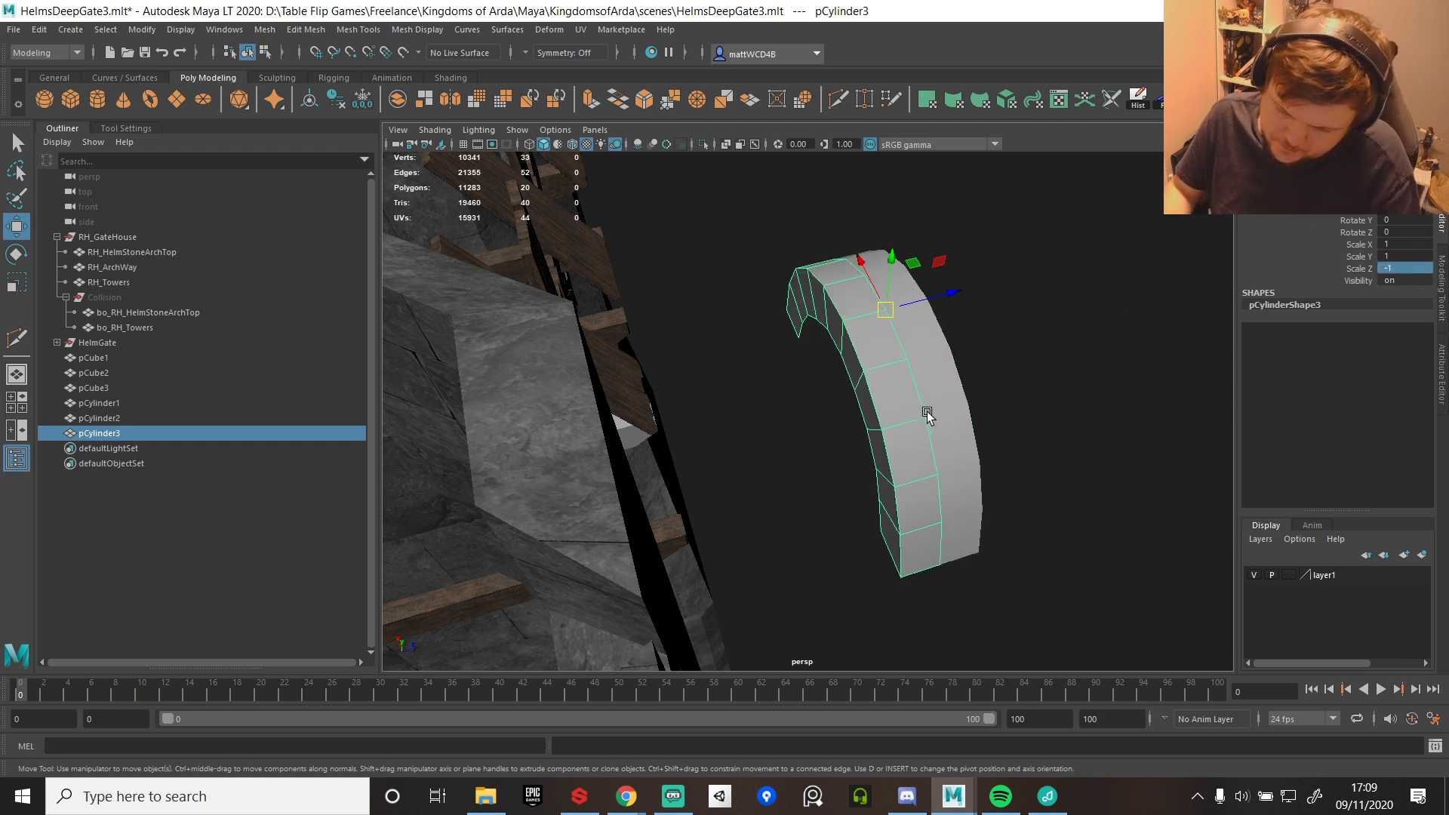
- Combine the mirrored arch with the adjoining arch pieces into a single mesh
{"action": "left_click", "coordinate": [957, 391], "text": "shift"}
{"action": "right_click_drag", "start_coordinate": [933, 295], "coordinate": [908, 597], "text": "shift"}
{"action": "left_click_drag", "start_coordinate": [1057, 411], "coordinate": [838, 347], "text": "alt"}
{"action": "middle_click_drag", "start_coordinate": [837, 347], "coordinate": [857, 392], "text": "alt"}
{"action": "left_click_drag", "start_coordinate": [858, 392], "coordinate": [875, 332], "text": "alt"}
{"action": "key", "text": "q"}
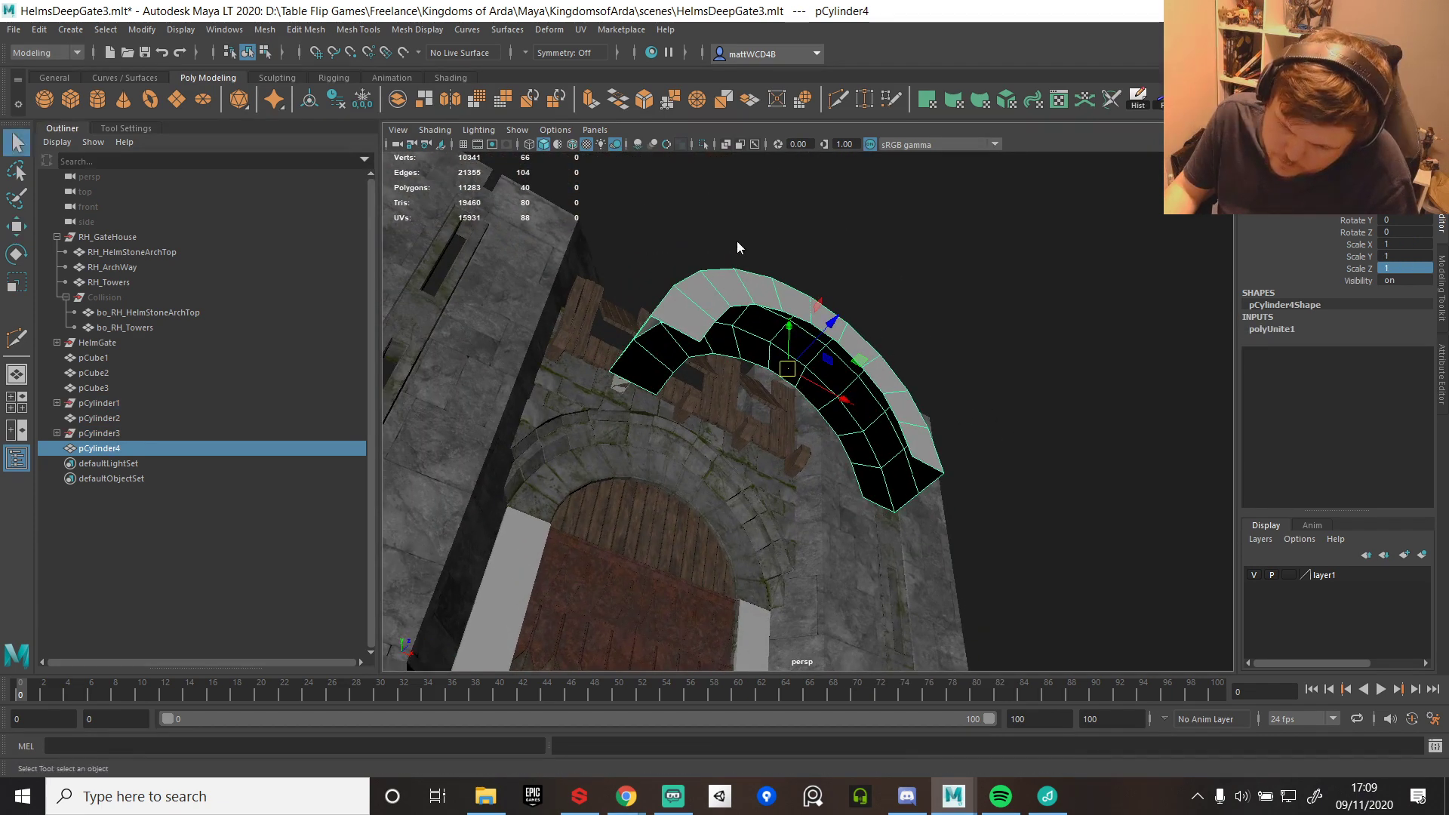
{"action": "left_click", "coordinate": [670, 331]}
{"action": "left_click_drag", "start_coordinate": [712, 414], "coordinate": [770, 326], "text": "alt"}
{"action": "left_click", "coordinate": [732, 320], "text": "shift"}
{"action": "right_click_drag", "start_coordinate": [732, 320], "coordinate": [766, 621], "text": "shift"}
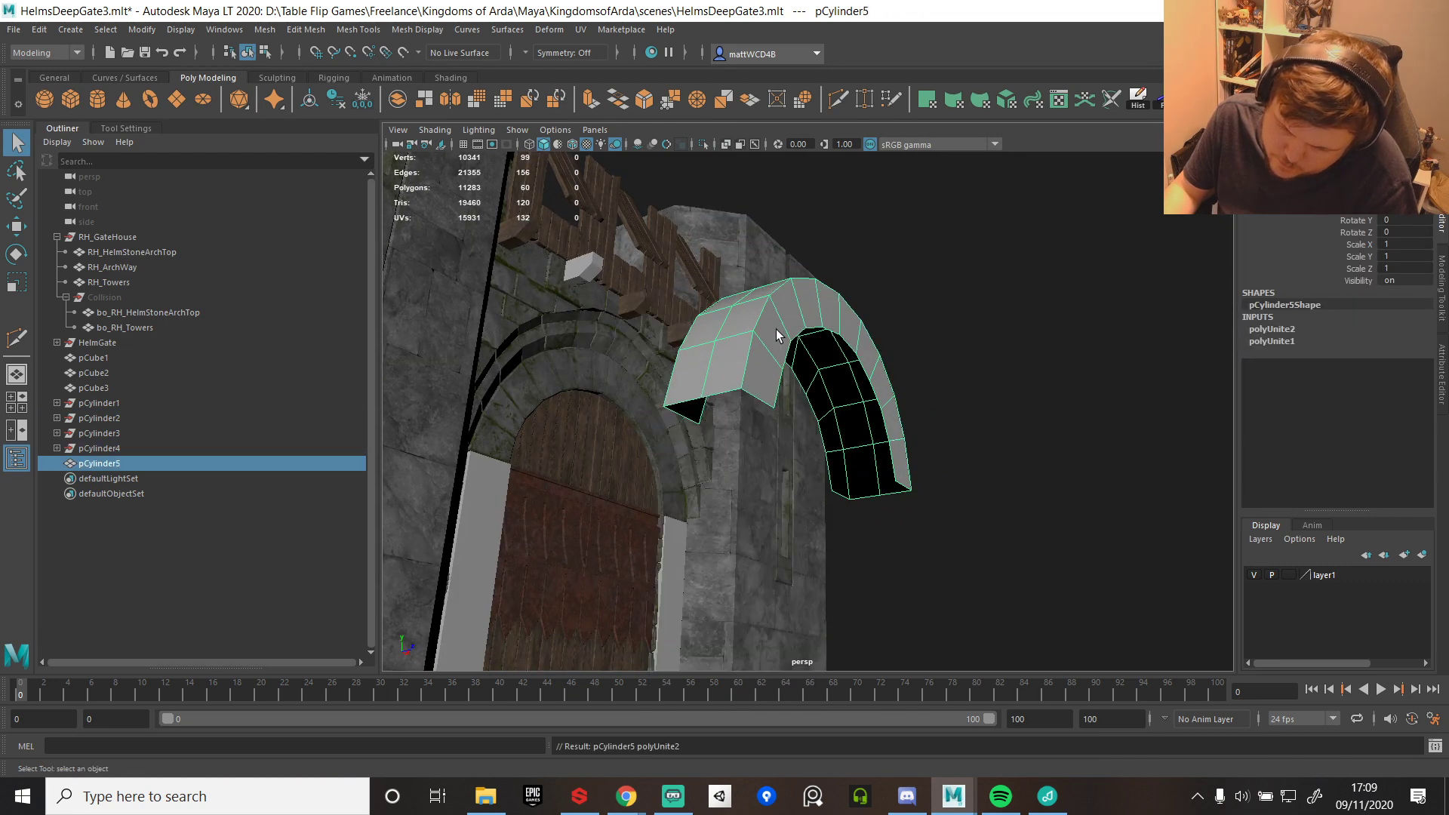
- Merge all vertices of the combined arch with a distance threshold of 0.001
{"action": "key", "text": "F9"}
{"action": "left_click_drag", "start_coordinate": [778, 336], "coordinate": [679, 348], "text": "alt"}
{"action": "left_click_drag", "start_coordinate": [683, 268], "coordinate": [944, 596]}
{"action": "right_click_drag", "start_coordinate": [953, 478], "coordinate": [1007, 350], "text": "shift"}
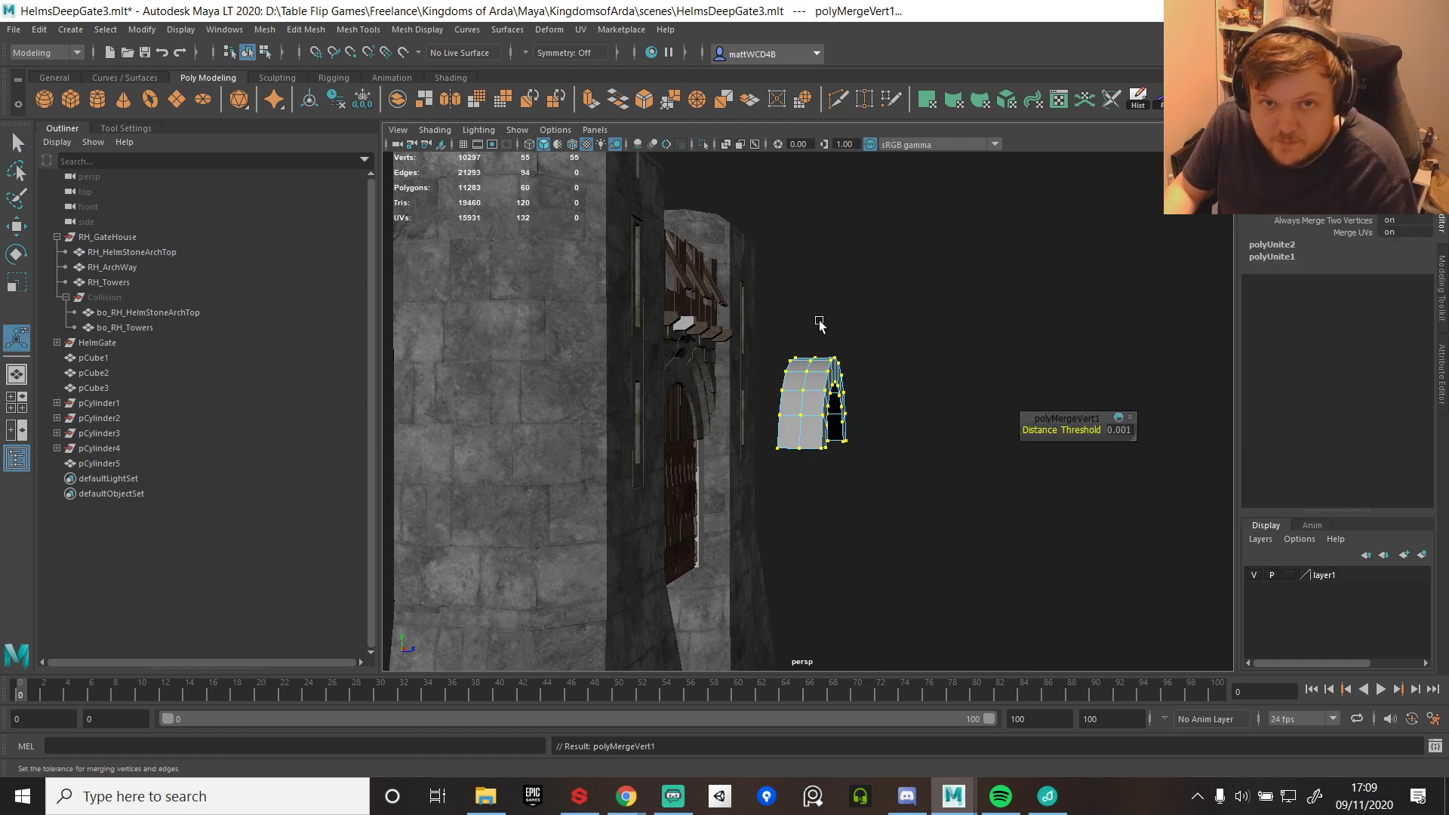
- Extrude the open inner and end border edges on one side of the arch across its depth to close the underside
{"action": "left_click_drag", "start_coordinate": [872, 418], "coordinate": [665, 430], "text": "alt"}
{"action": "key", "text": "q"}
{"action": "key", "text": "F10"}
{"action": "scroll", "coordinate": [811, 306], "scroll_direction": "up", "scroll_amount": 3}
{"action": "double_click", "coordinate": [806, 273]}
{"action": "scroll", "coordinate": [860, 316], "scroll_direction": "down", "scroll_amount": 3}
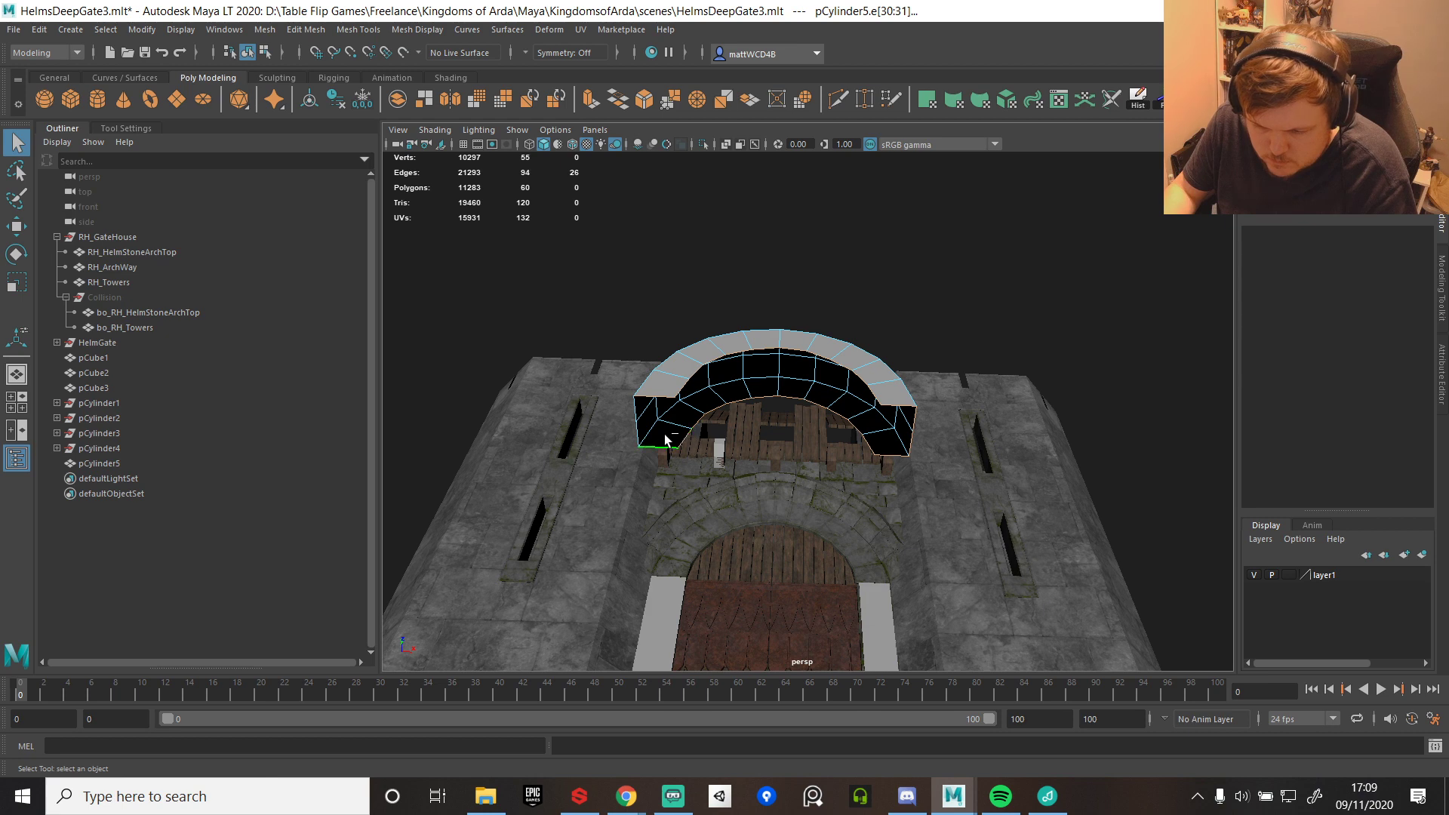
{"action": "left_click_drag", "start_coordinate": [666, 423], "coordinate": [753, 506], "text": "ctrl"}
{"action": "left_click_drag", "start_coordinate": [716, 397], "coordinate": [815, 428], "text": "ctrl"}
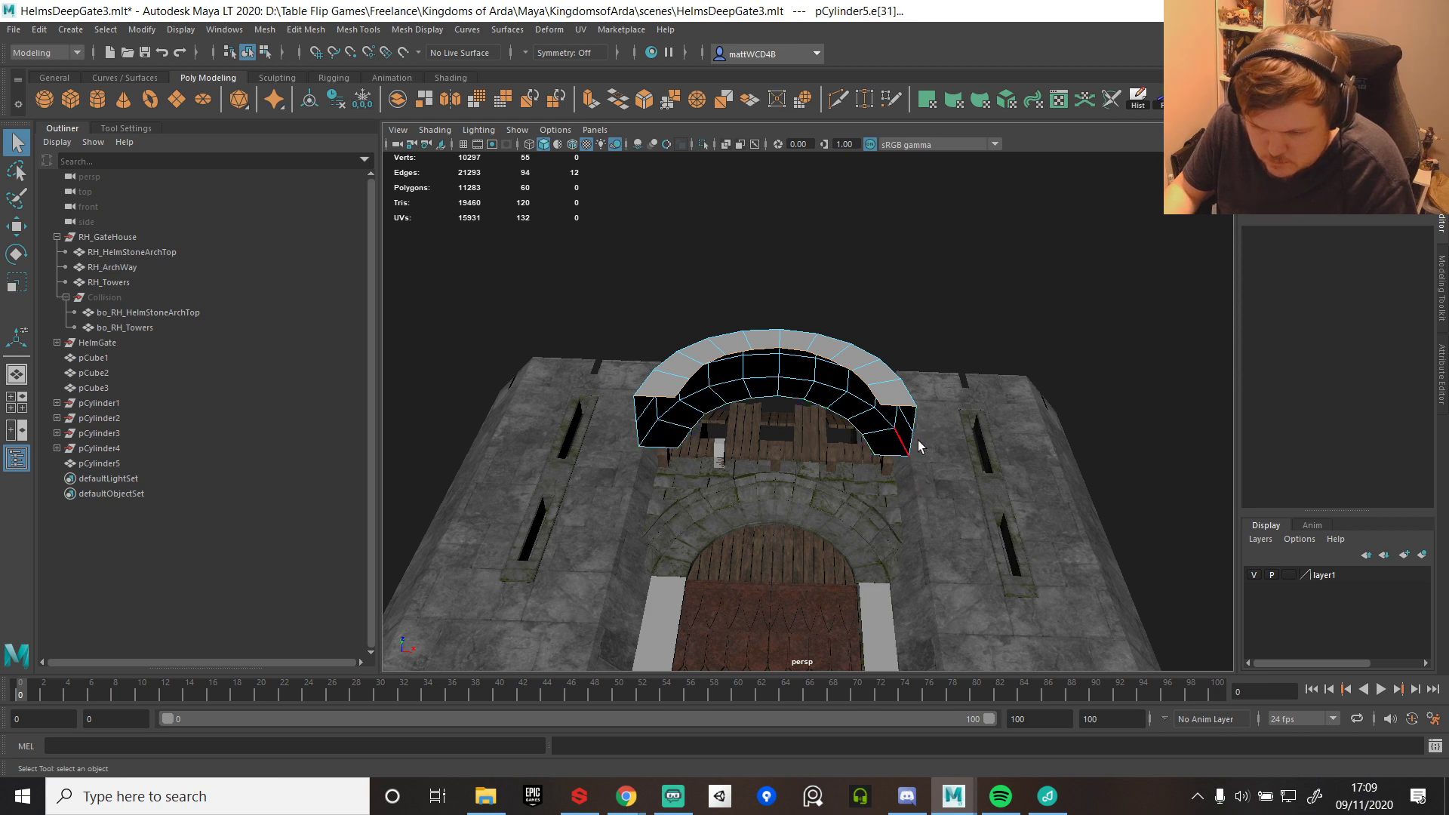
{"action": "left_click_drag", "start_coordinate": [920, 447], "coordinate": [793, 328], "text": "alt"}
{"action": "key", "text": "ctrl+e"}
{"action": "left_click_drag", "start_coordinate": [844, 391], "coordinate": [669, 355], "text": "alt"}
{"action": "key", "text": "q"}
{"action": "left_click", "coordinate": [774, 325]}
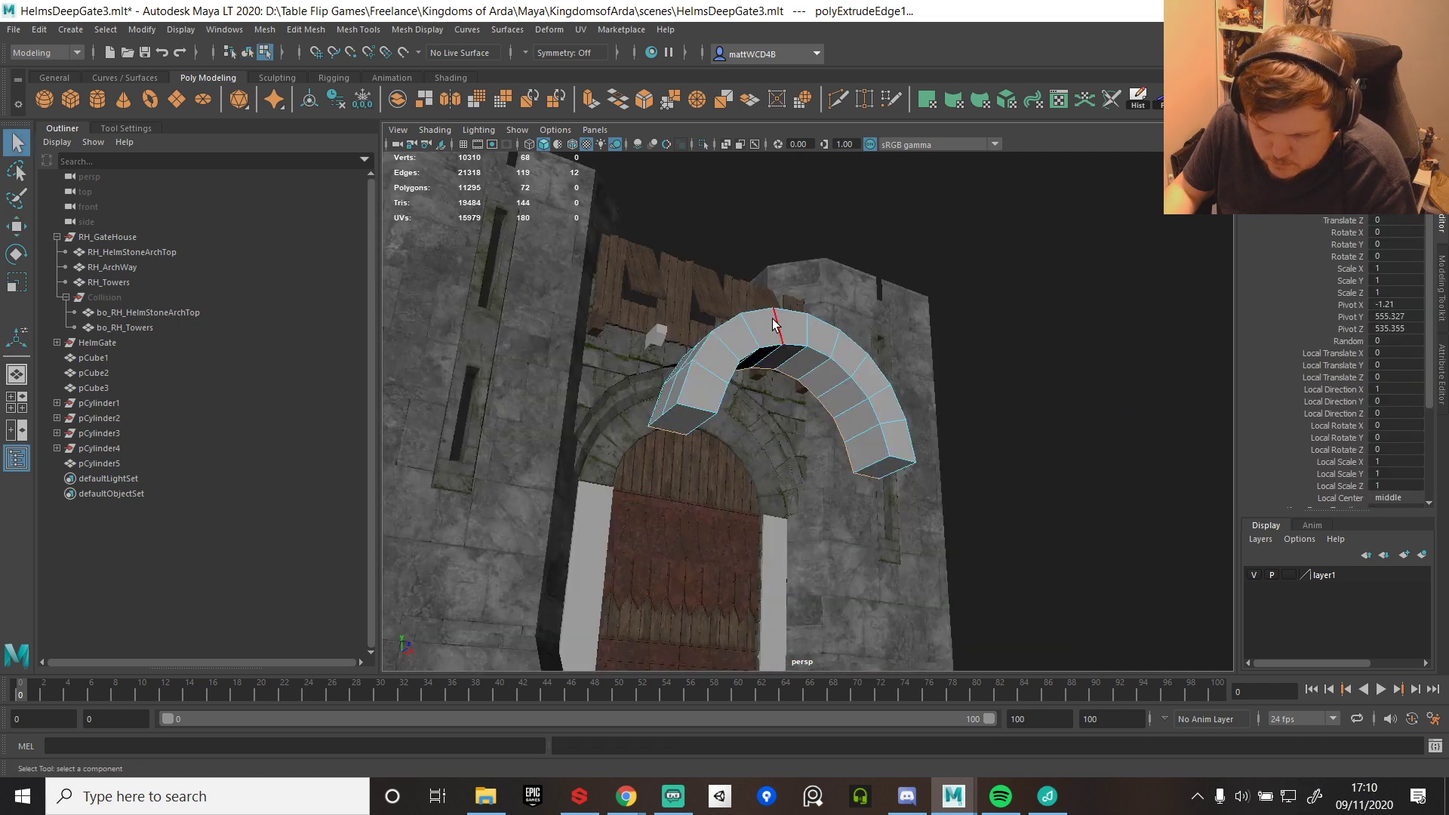
- Weld the extruded underside to the rest of the arch by merging all vertices at a 0.001 distance threshold
{"action": "scroll", "coordinate": [649, 311], "scroll_direction": "down", "scroll_amount": 3}
{"action": "right_click_drag", "start_coordinate": [969, 542], "coordinate": [992, 404], "text": "shift"}
{"action": "scroll", "coordinate": [864, 400], "scroll_direction": "up", "scroll_amount": 5}
{"action": "left_click_drag", "start_coordinate": [864, 400], "coordinate": [989, 457], "text": "alt"}
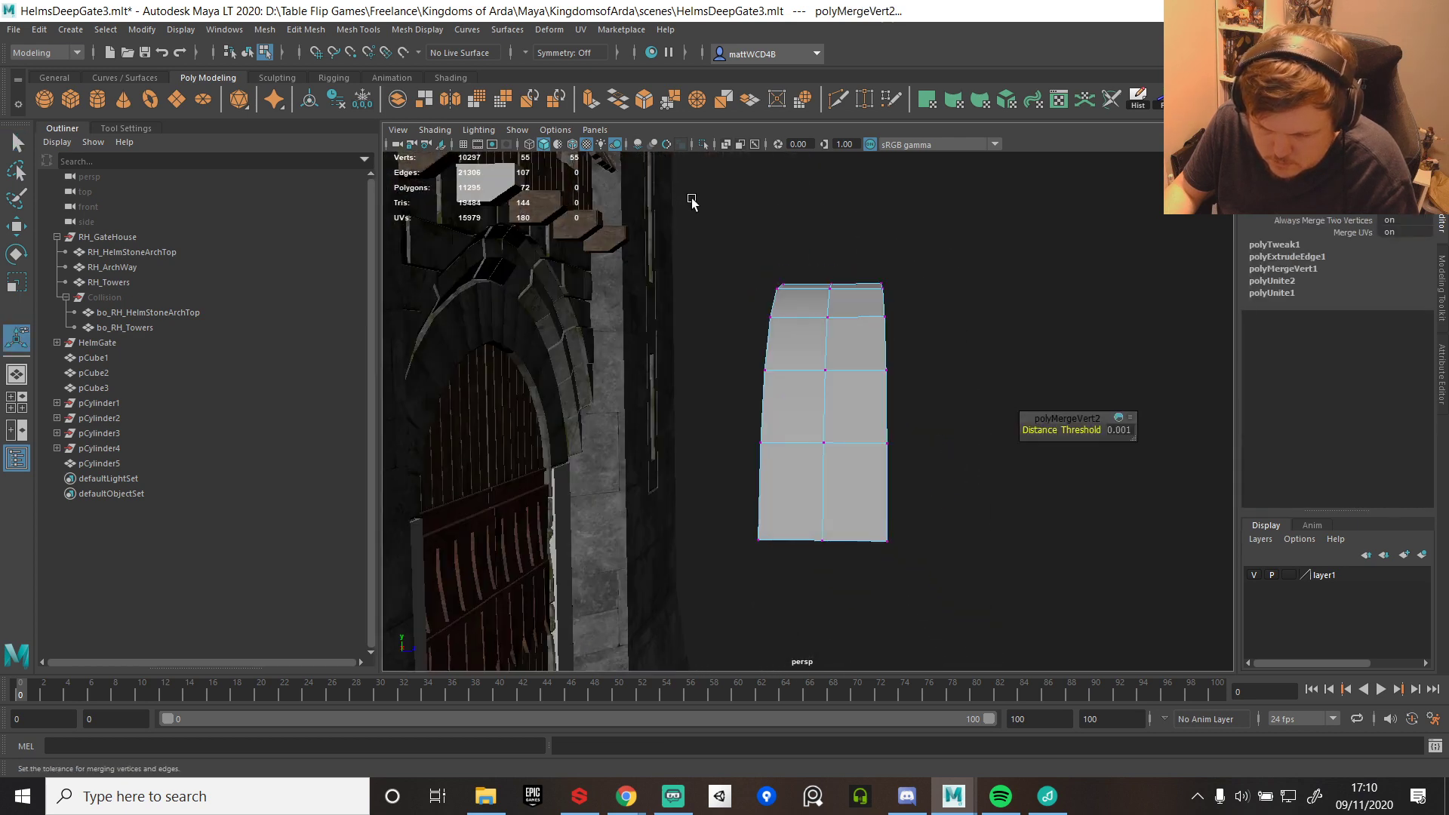
{"action": "left_click_drag", "start_coordinate": [685, 197], "coordinate": [1052, 678]}
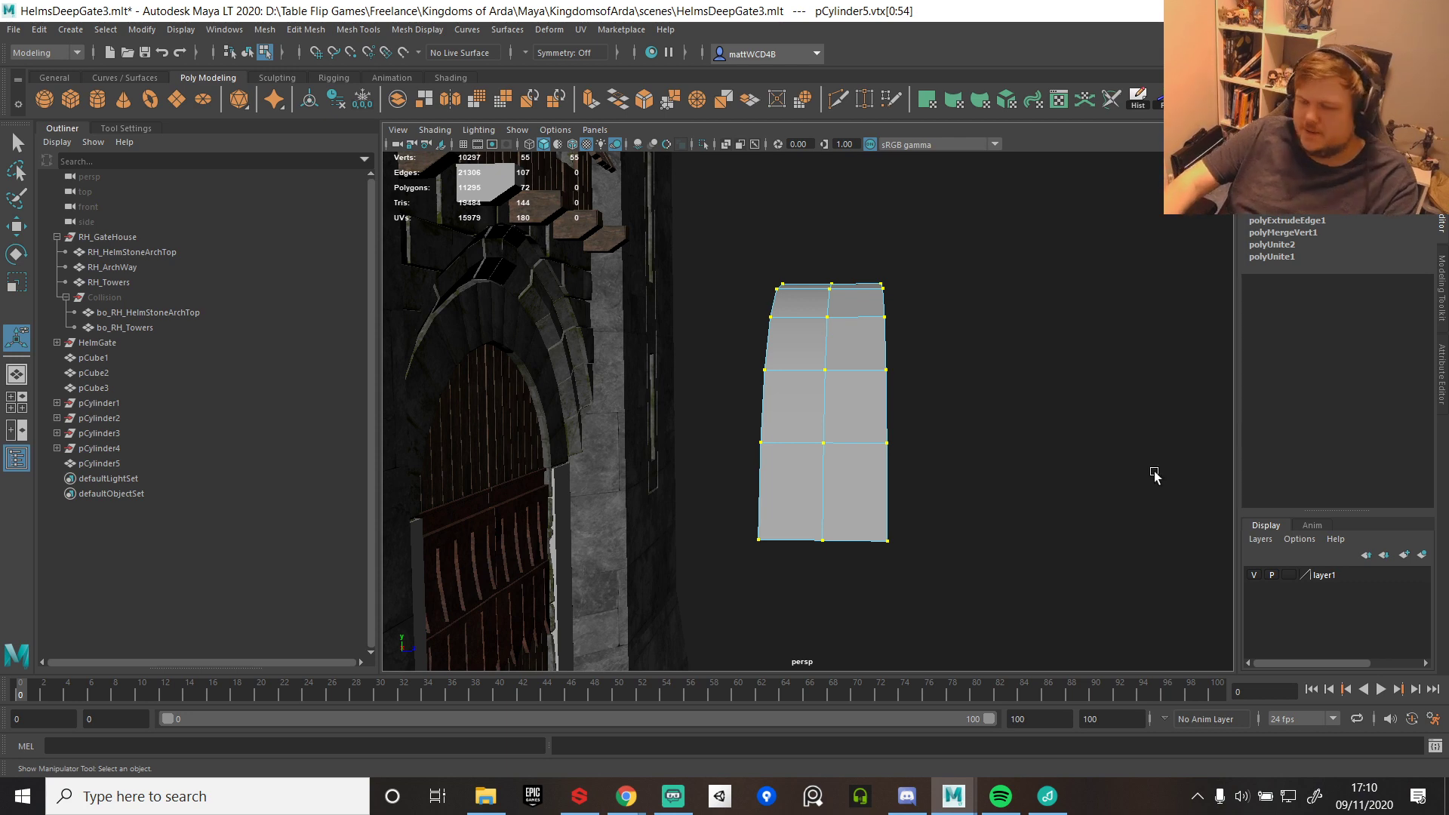
{"action": "right_click_drag", "start_coordinate": [1035, 417], "coordinate": [1099, 311], "text": "shift"}
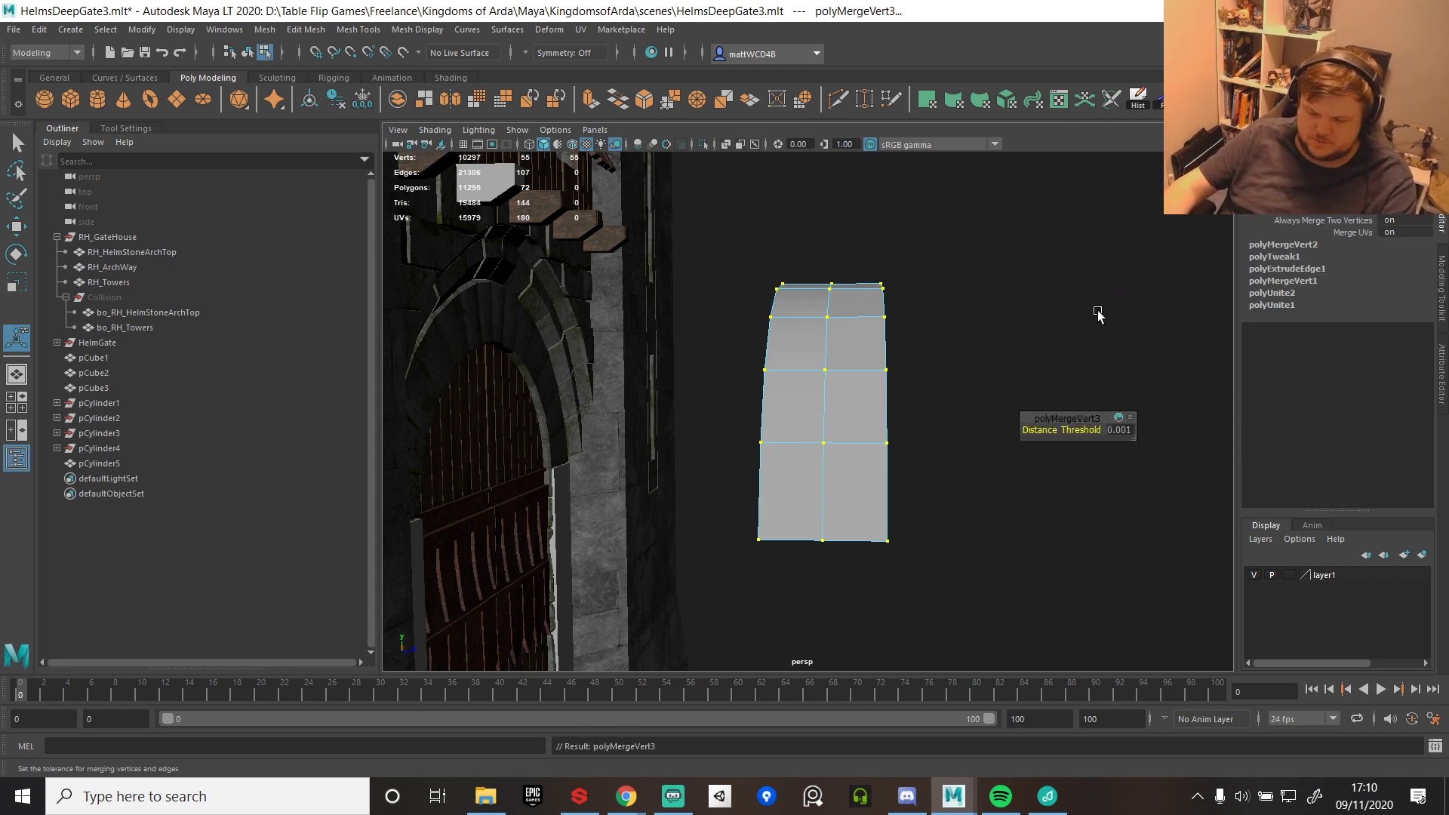
- Open GeForce Experience by searching Windows for "niv", and close its window again
{"action": "left_click", "coordinate": [265, 798]}
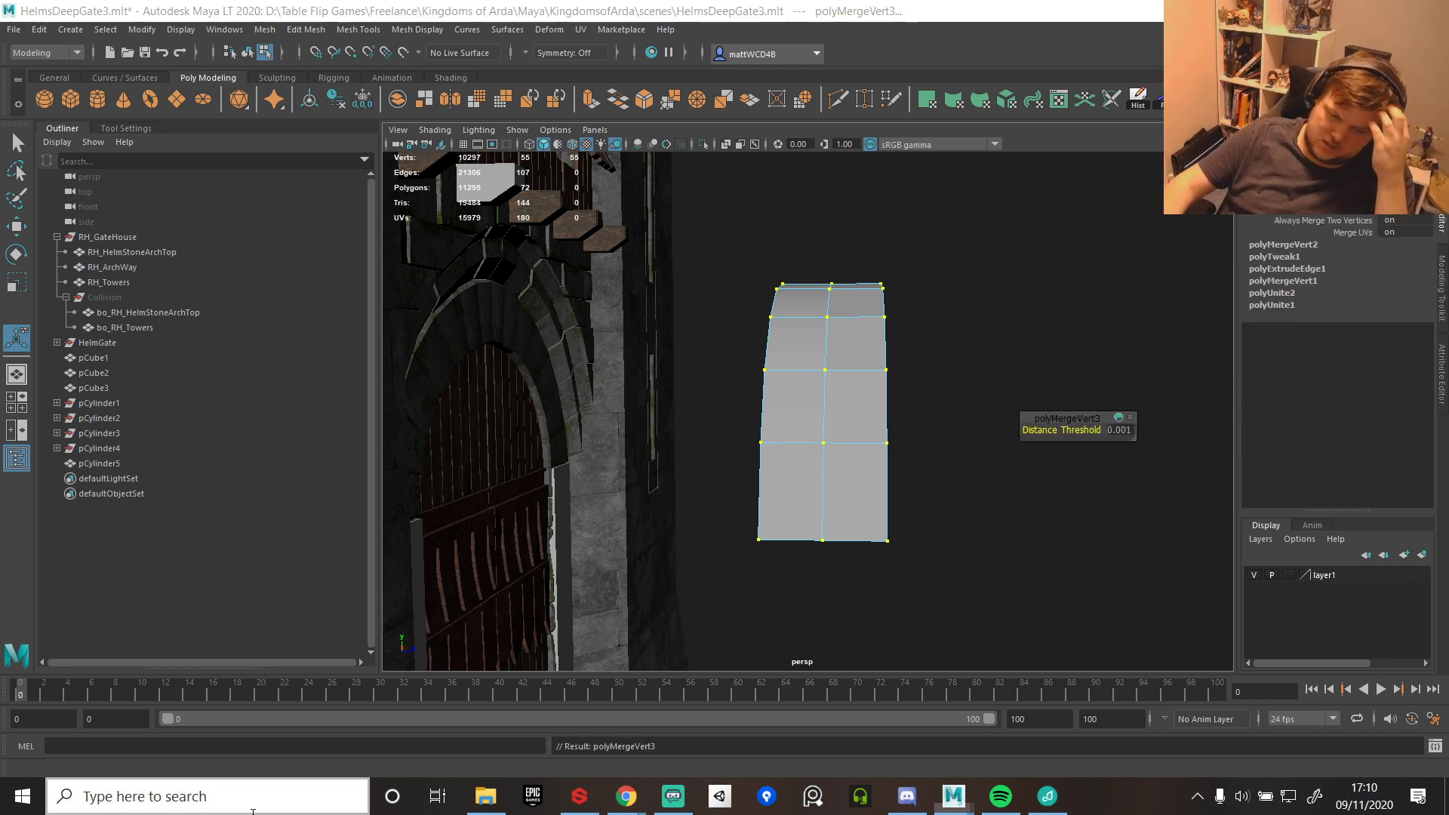
{"action": "type", "text": "niv"}
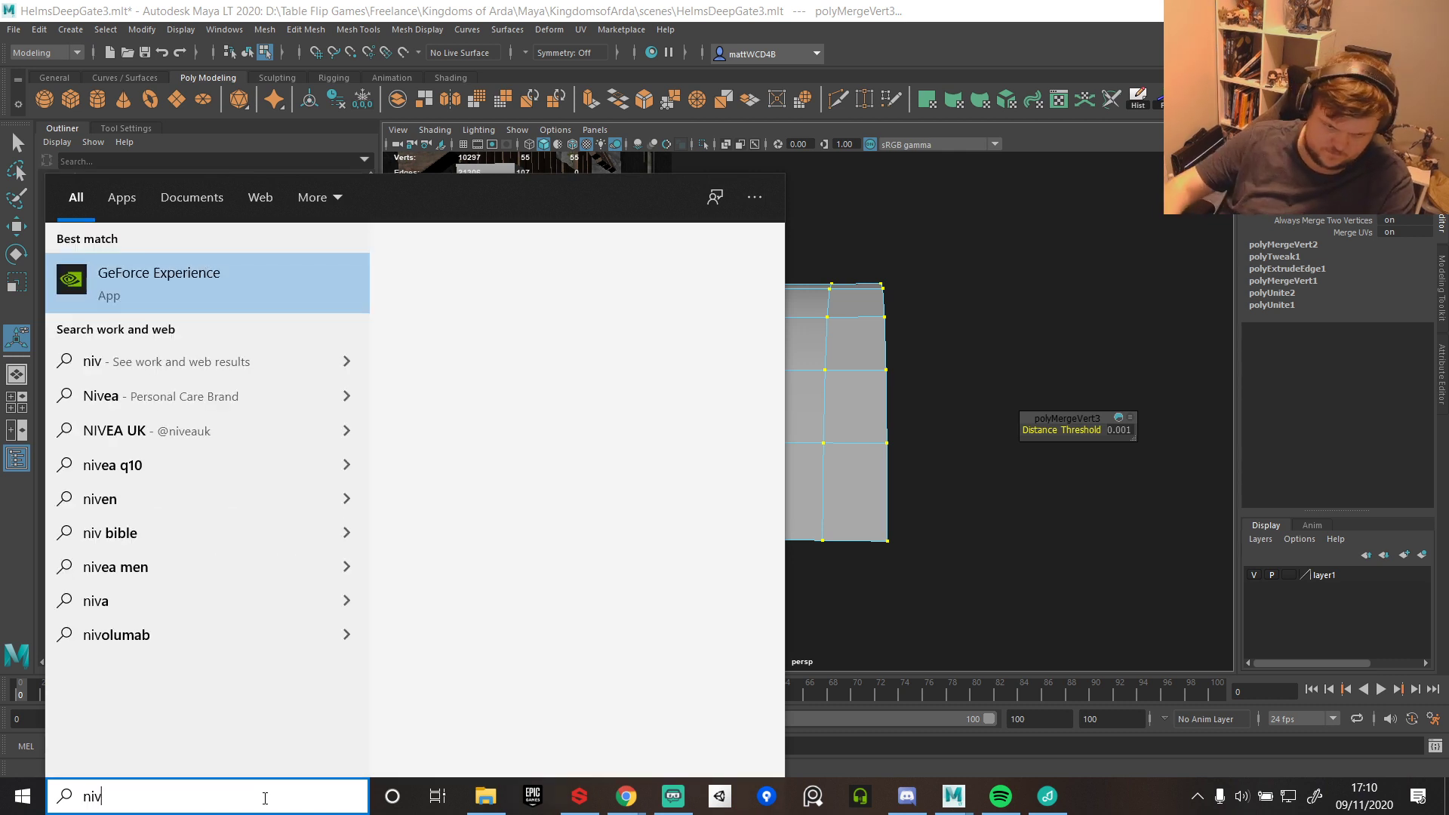
{"action": "left_click", "coordinate": [167, 287]}
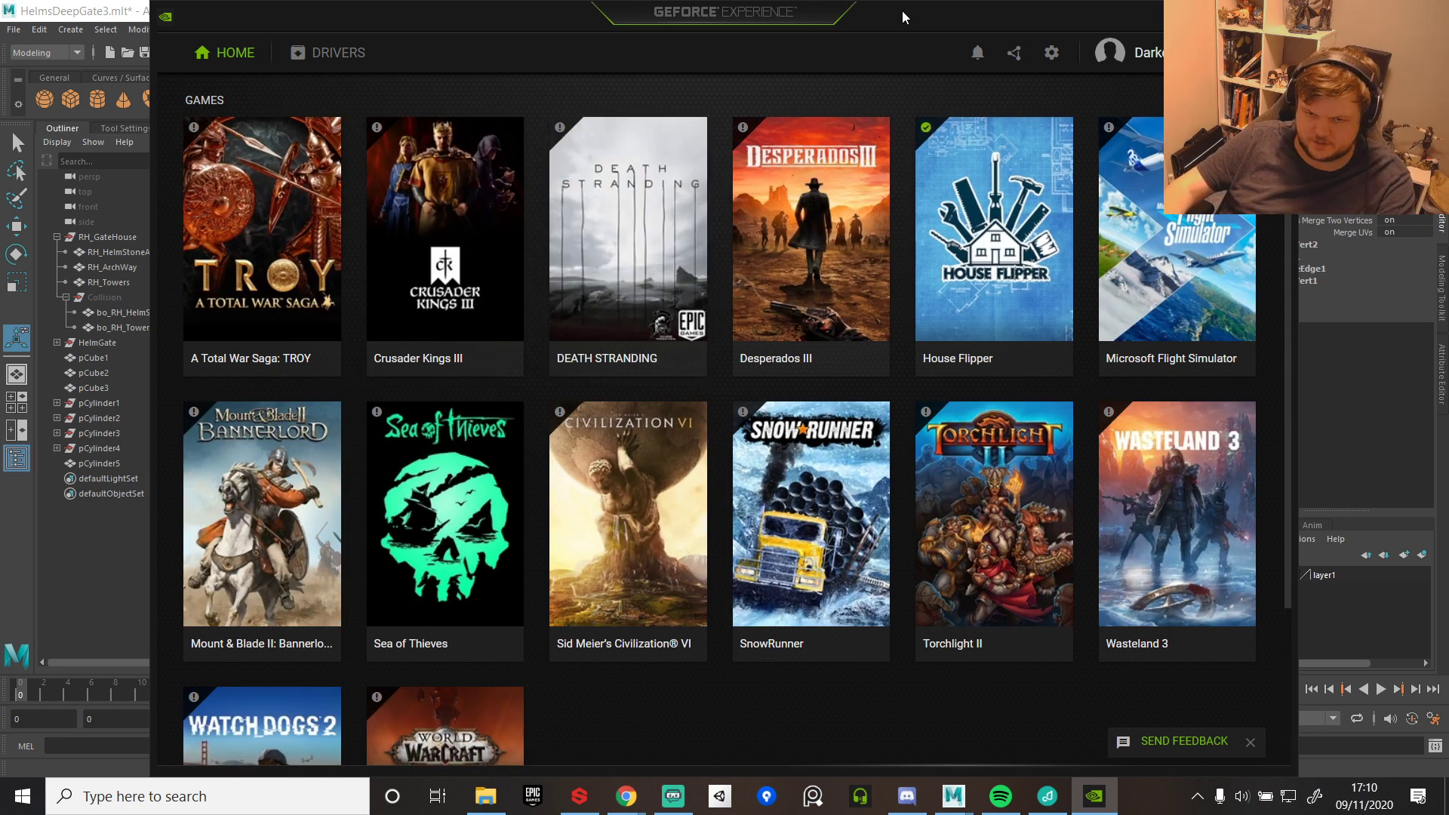
{"action": "left_click_drag", "start_coordinate": [906, 18], "coordinate": [916, 17]}
{"action": "left_click", "coordinate": [1294, 14]}
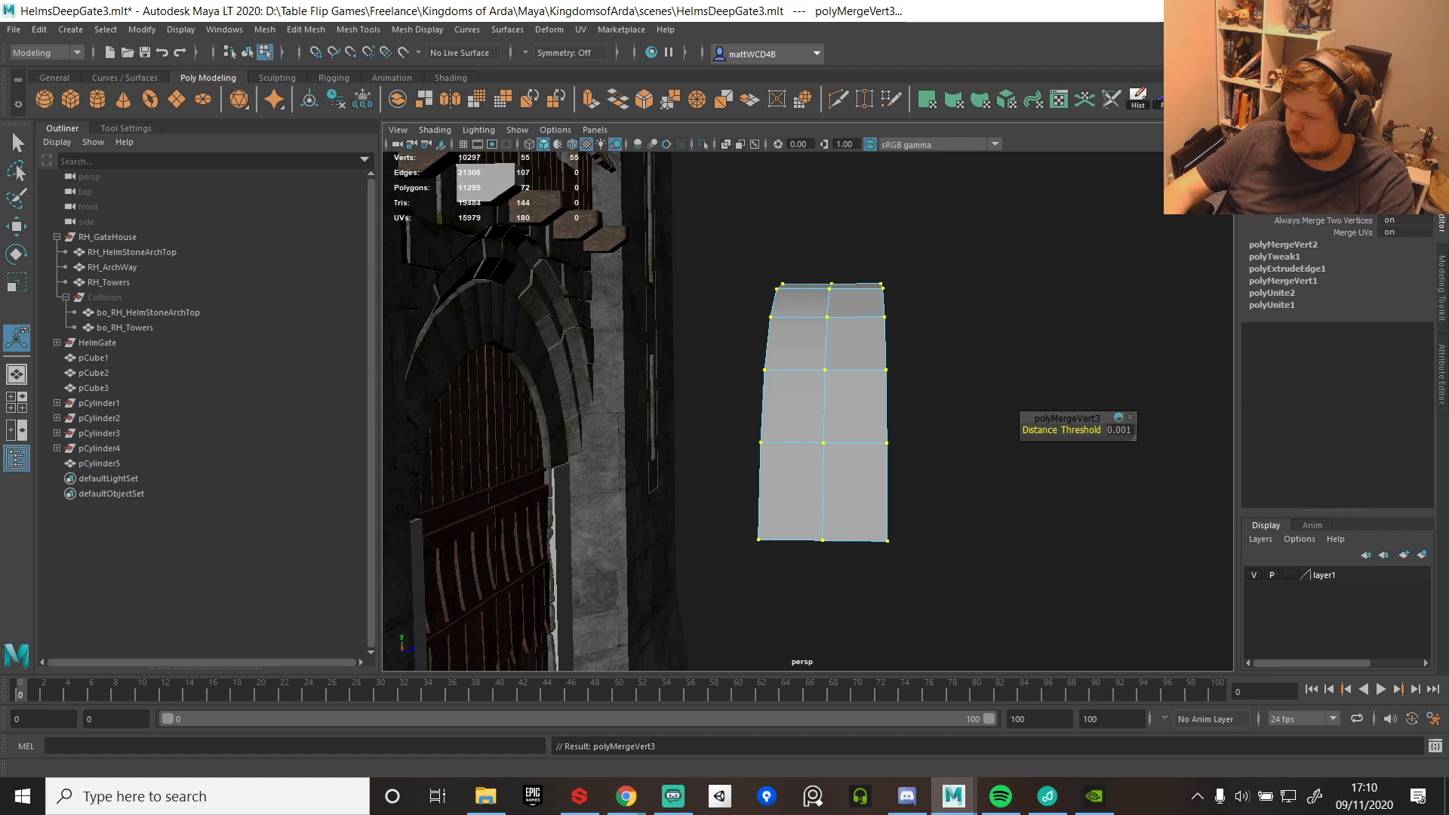
{"action": "key", "text": "super+d"}
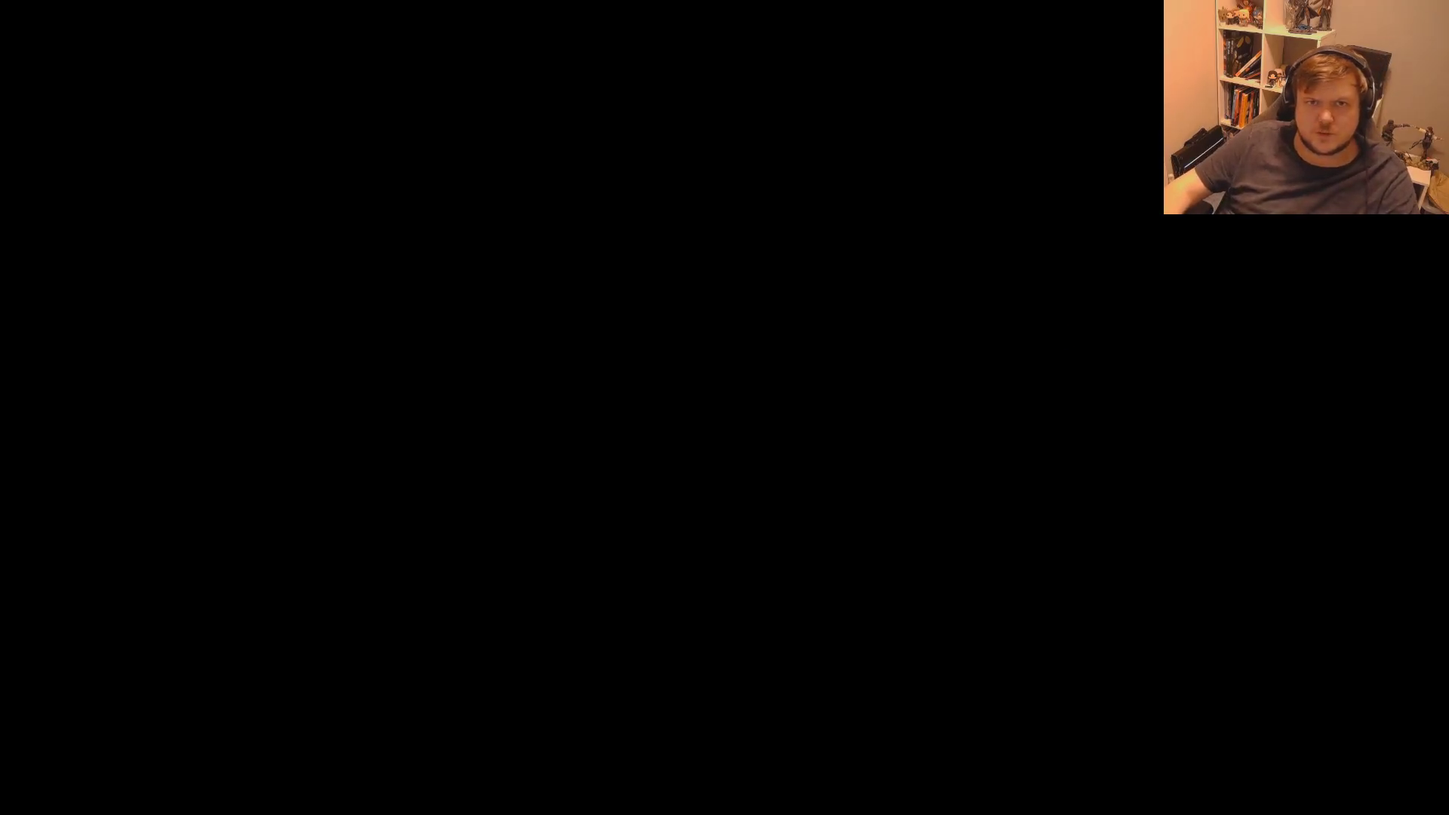
{"action": "key", "text": "ctrl+shift+Escape"}
{"action": "left_click_drag", "start_coordinate": [786, 117], "coordinate": [0, 120]}
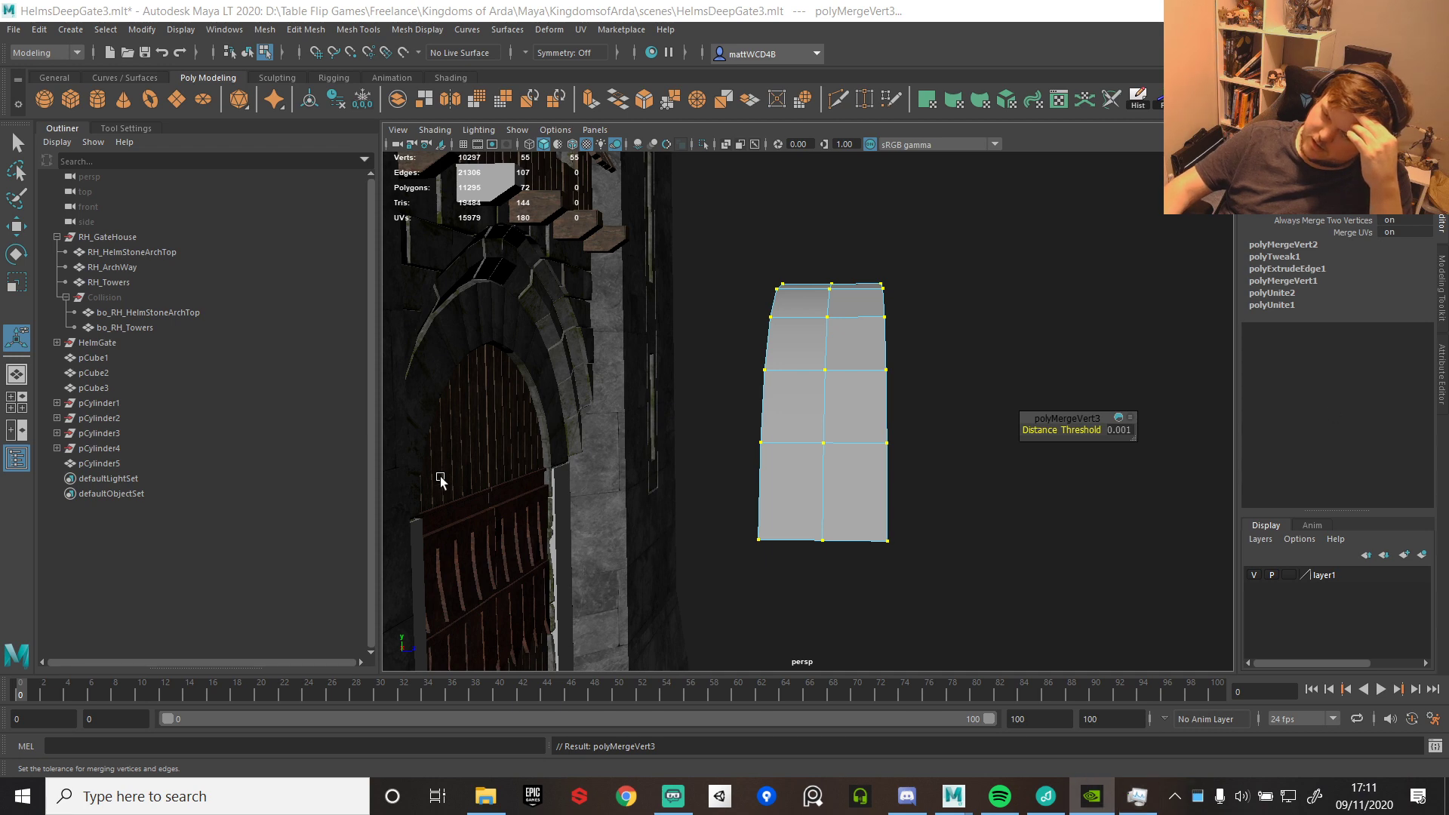
- Select all vertices of the arch mesh and merge them again
{"action": "left_click_drag", "start_coordinate": [1077, 282], "coordinate": [1015, 300], "text": "alt"}
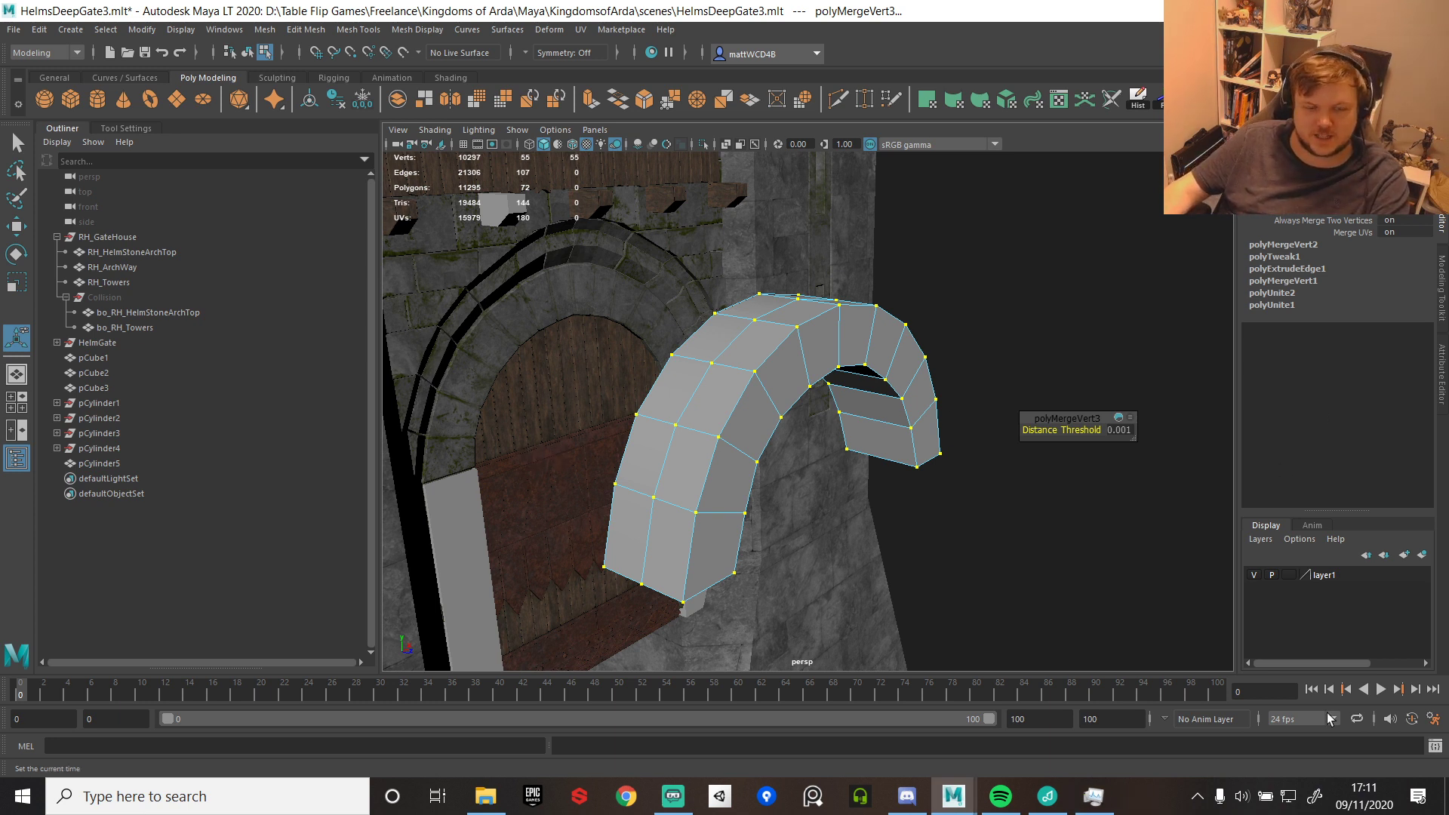
{"action": "left_click_drag", "start_coordinate": [718, 419], "coordinate": [773, 419], "text": "alt"}
{"action": "key", "text": "q"}
{"action": "left_click", "coordinate": [759, 362]}
{"action": "key", "text": "f"}
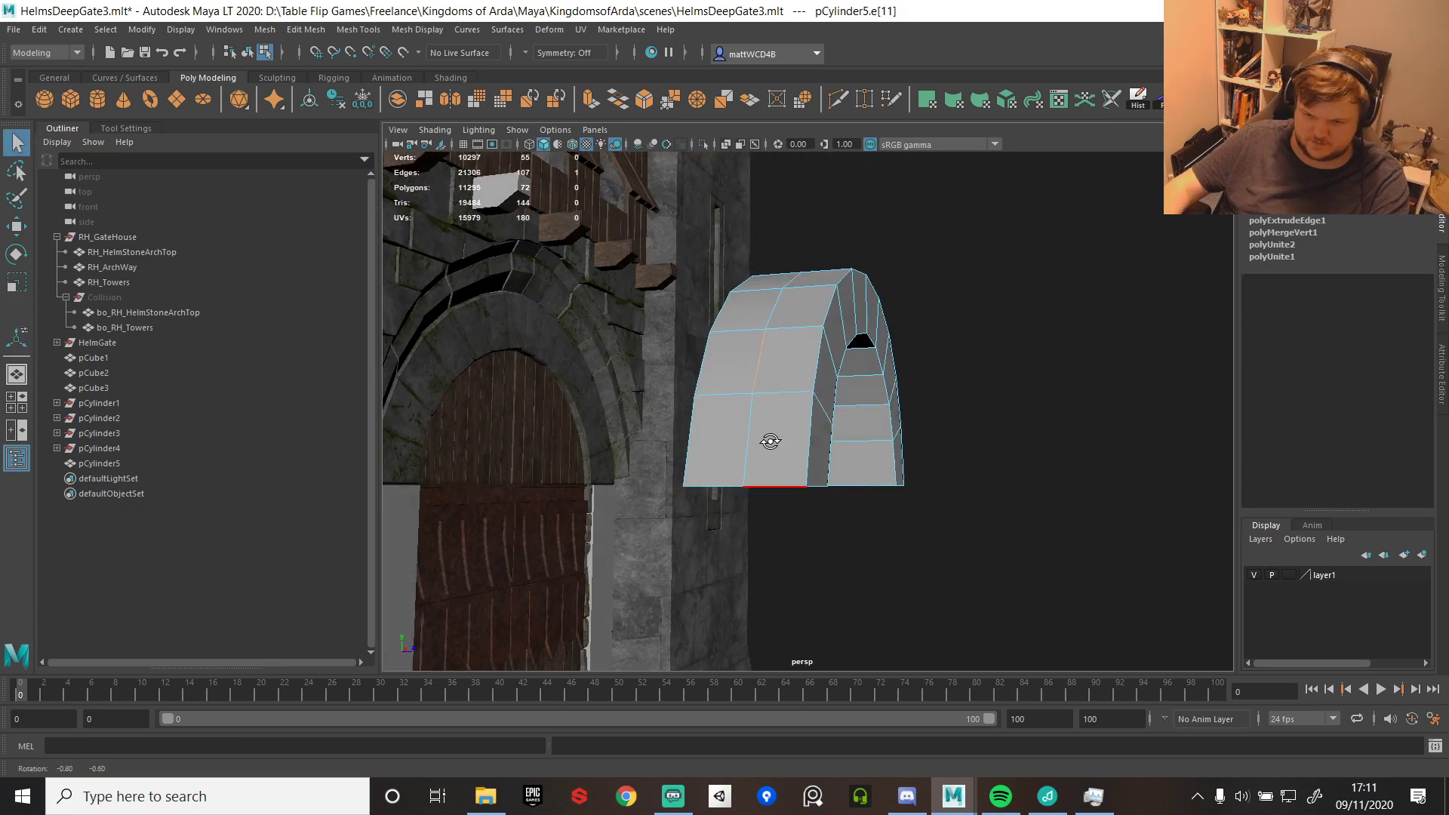
{"action": "scroll", "coordinate": [808, 317], "scroll_direction": "down", "scroll_amount": 10}
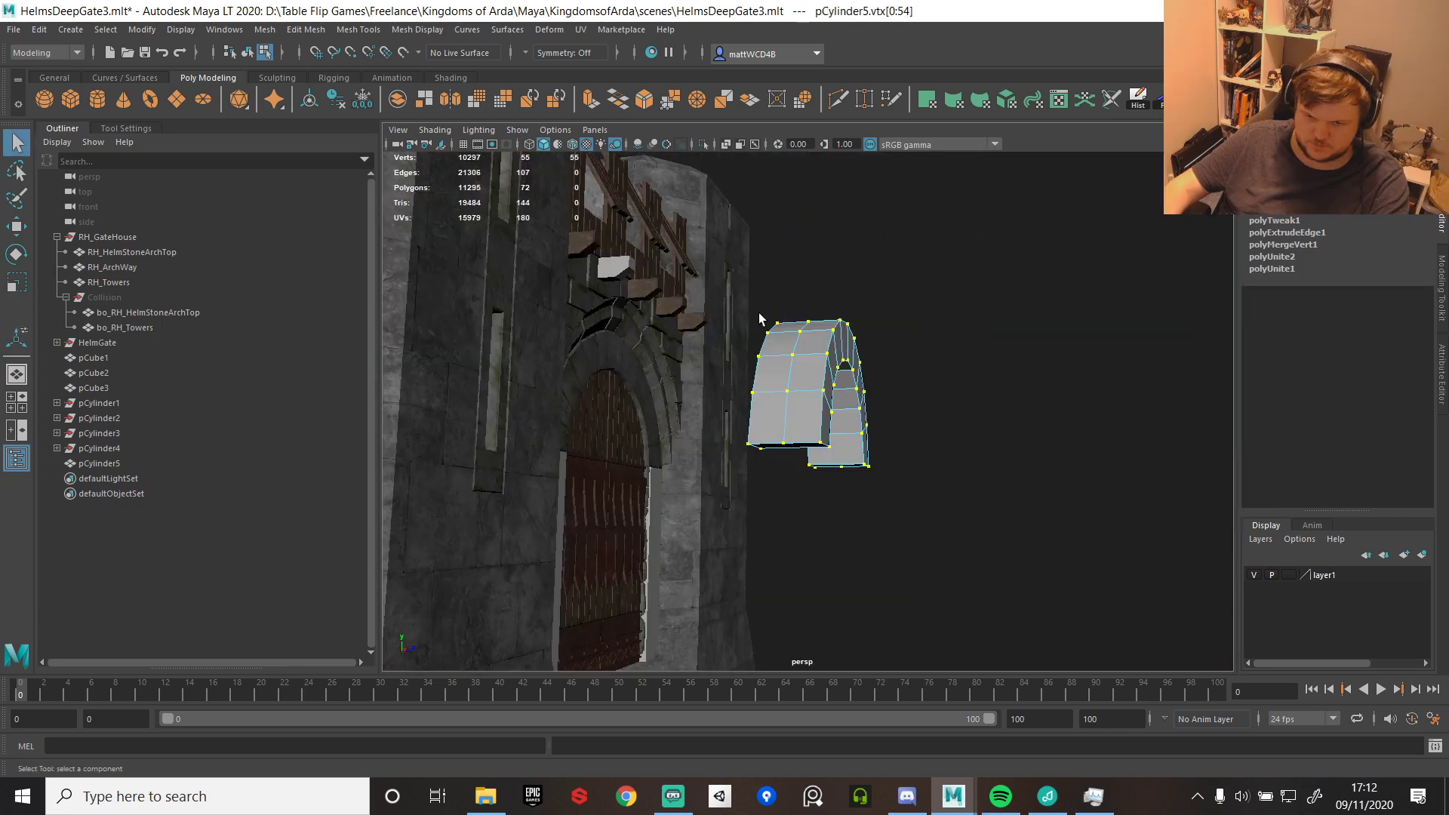
{"action": "left_click_drag", "start_coordinate": [760, 317], "coordinate": [793, 311], "text": "alt"}
{"action": "left_click_drag", "start_coordinate": [717, 243], "coordinate": [1058, 594]}
{"action": "right_click_drag", "start_coordinate": [965, 424], "coordinate": [1018, 307], "text": "shift"}
{"action": "scroll", "coordinate": [884, 361], "scroll_direction": "up", "scroll_amount": 5}
- Select the middle edge loop running along the arch's outer surface and try to delete it
{"action": "key", "text": "F10"}
{"action": "left_click", "coordinate": [809, 342]}
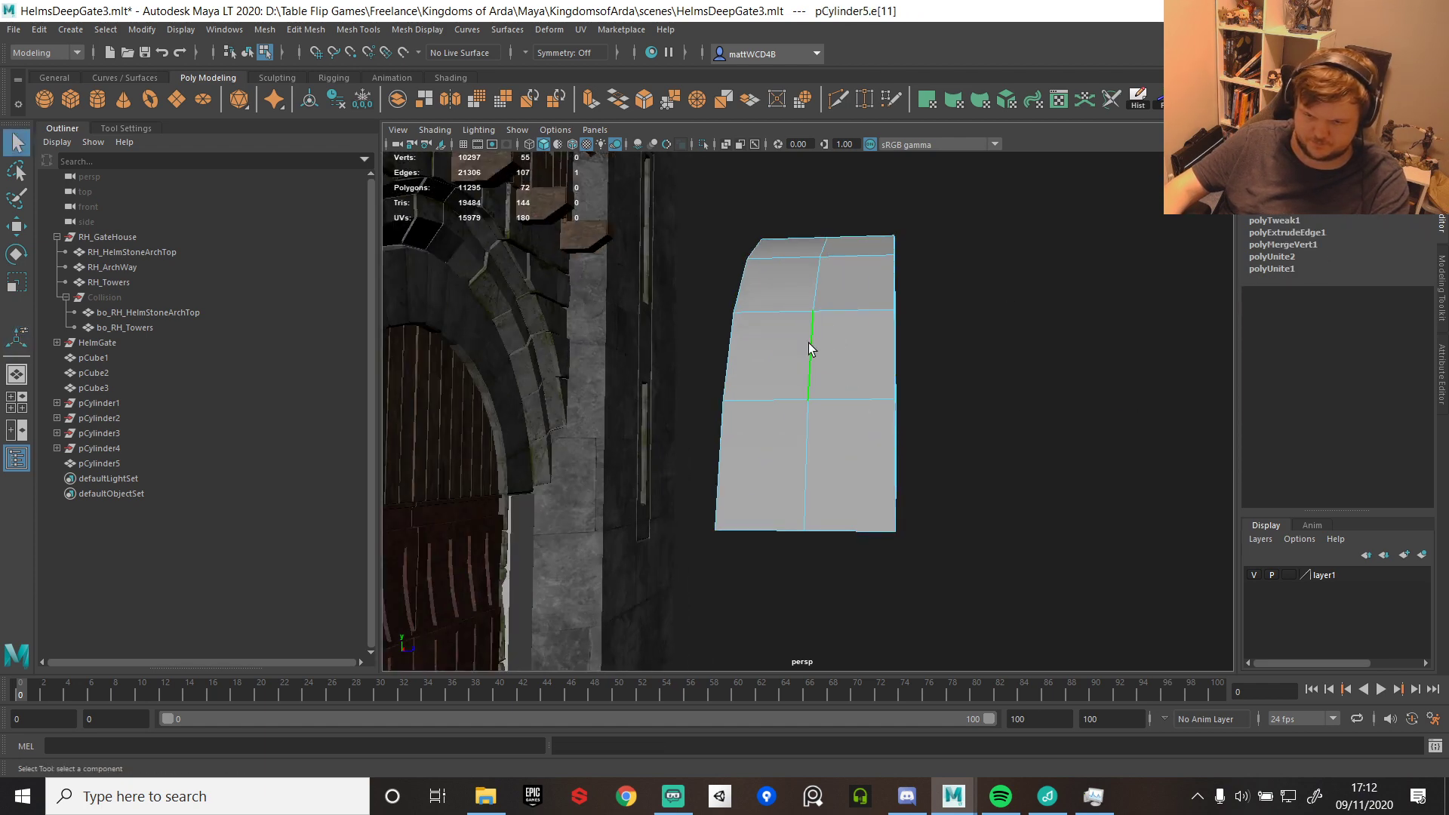
{"action": "key", "text": "f"}
{"action": "left_click_drag", "start_coordinate": [872, 398], "coordinate": [590, 428], "text": "alt"}
{"action": "key", "text": "F9"}
{"action": "left_click_drag", "start_coordinate": [835, 191], "coordinate": [869, 236]}
{"action": "scroll", "coordinate": [901, 278], "scroll_direction": "down", "scroll_amount": 6}
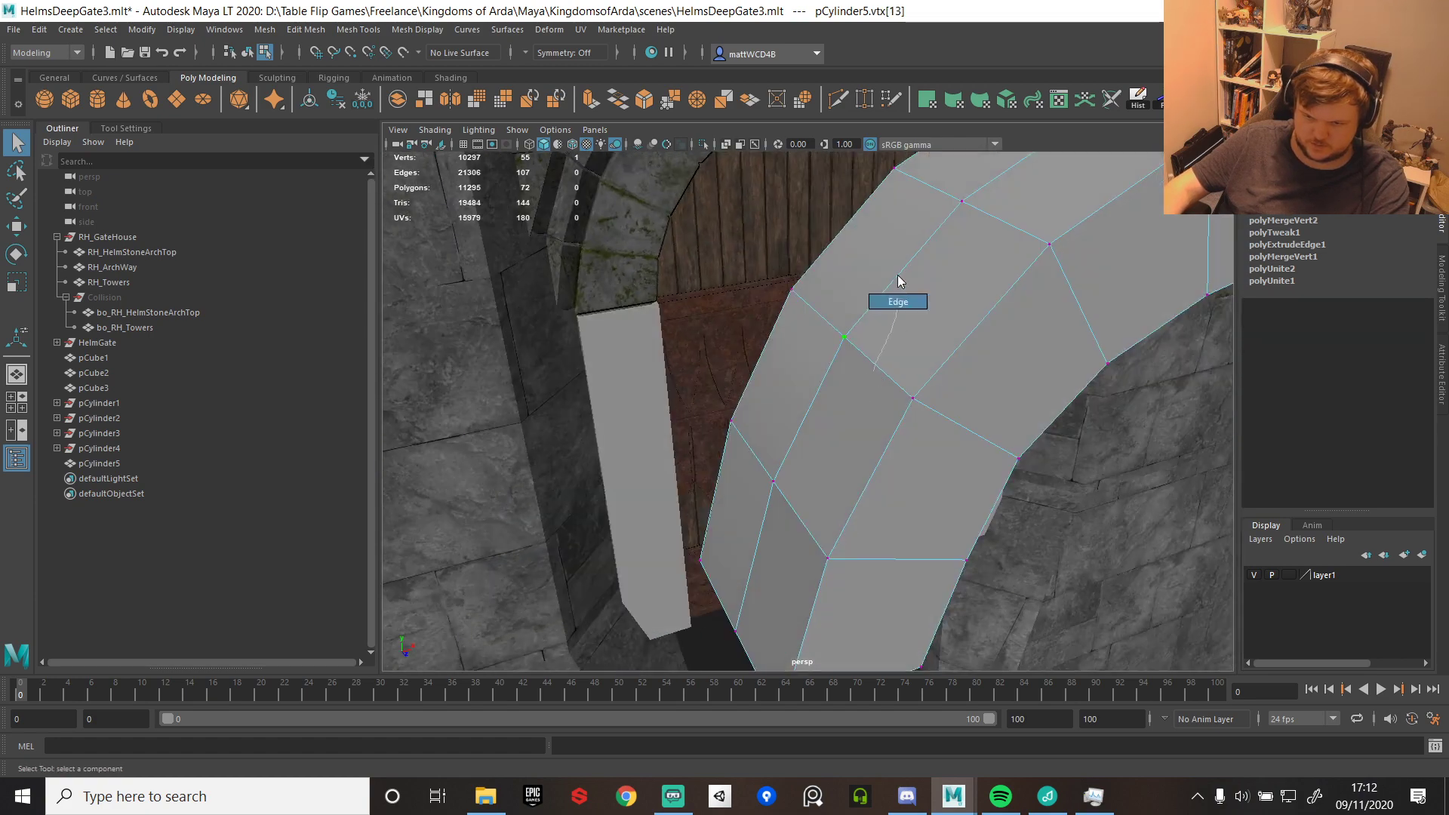
{"action": "key", "text": "F10"}
{"action": "left_click", "coordinate": [898, 279]}
{"action": "left_click_drag", "start_coordinate": [874, 357], "coordinate": [885, 282], "text": "alt"}
{"action": "left_click_drag", "start_coordinate": [884, 385], "coordinate": [842, 470], "text": "alt"}
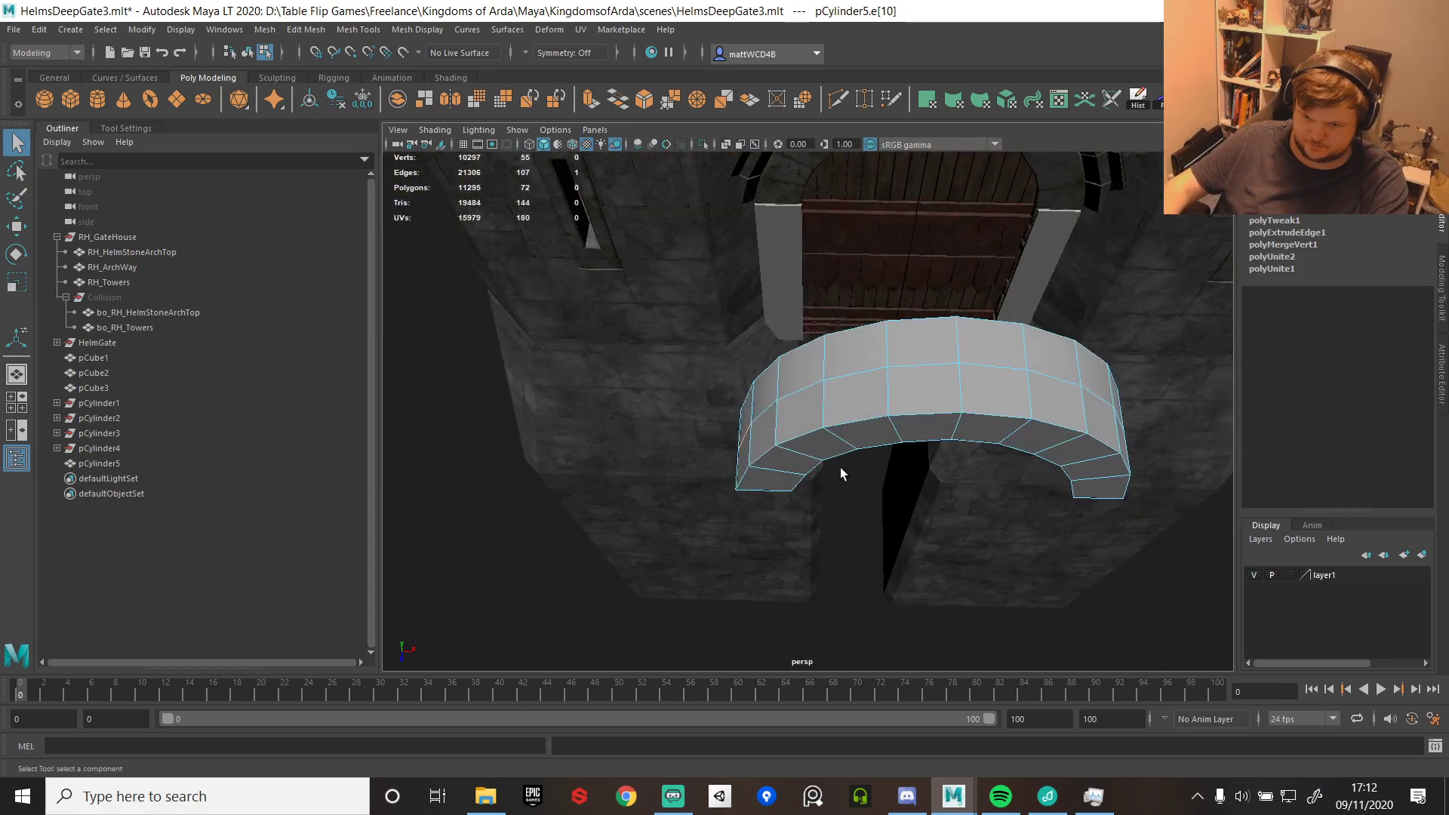
{"action": "left_click", "coordinate": [761, 414], "text": "shift"}
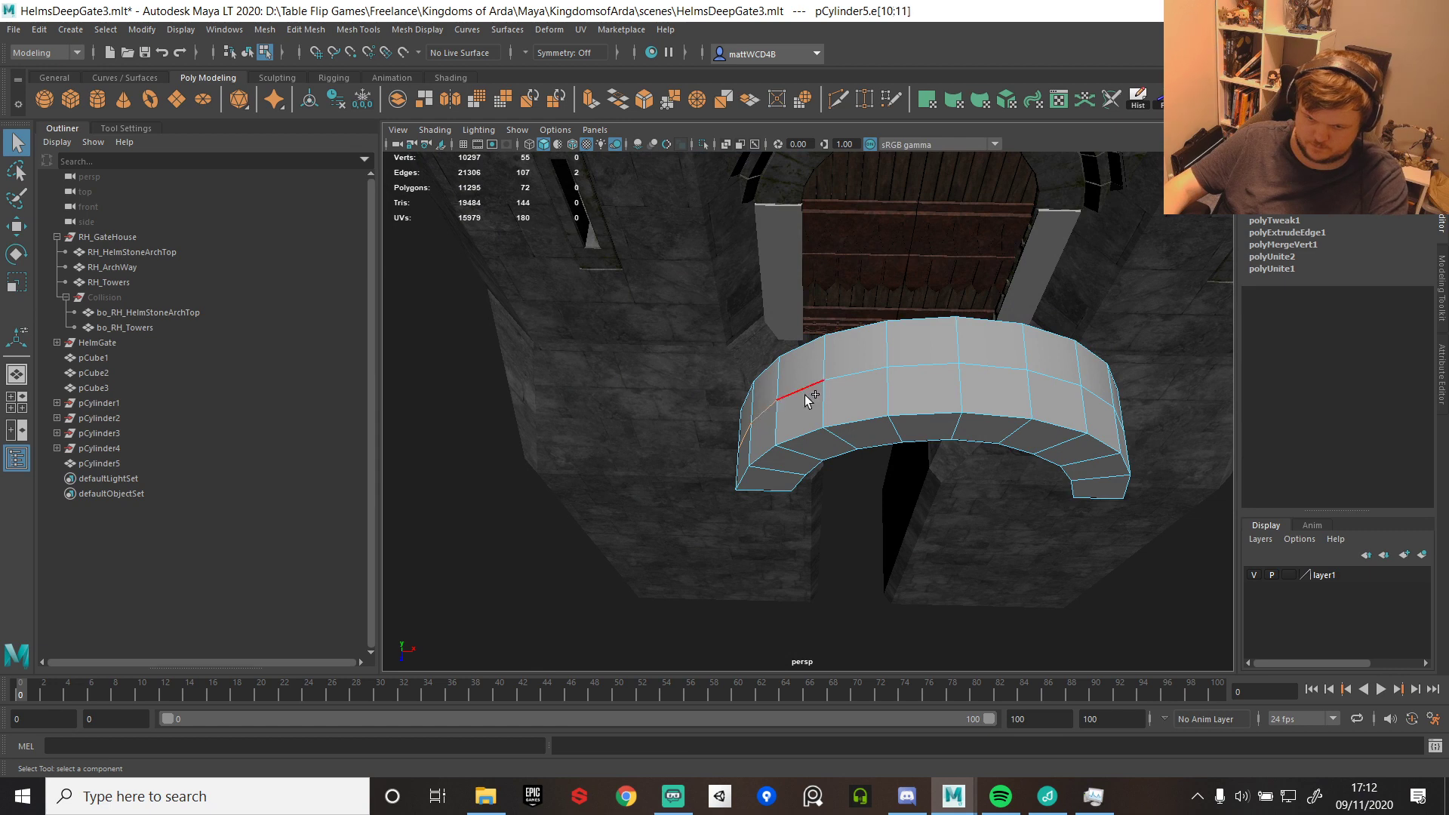
{"action": "left_click_drag", "start_coordinate": [1119, 408], "coordinate": [809, 396], "text": "alt"}
{"action": "left_click", "coordinate": [844, 554], "text": "shift"}
{"action": "left_click_drag", "start_coordinate": [844, 555], "coordinate": [847, 459], "text": "alt"}
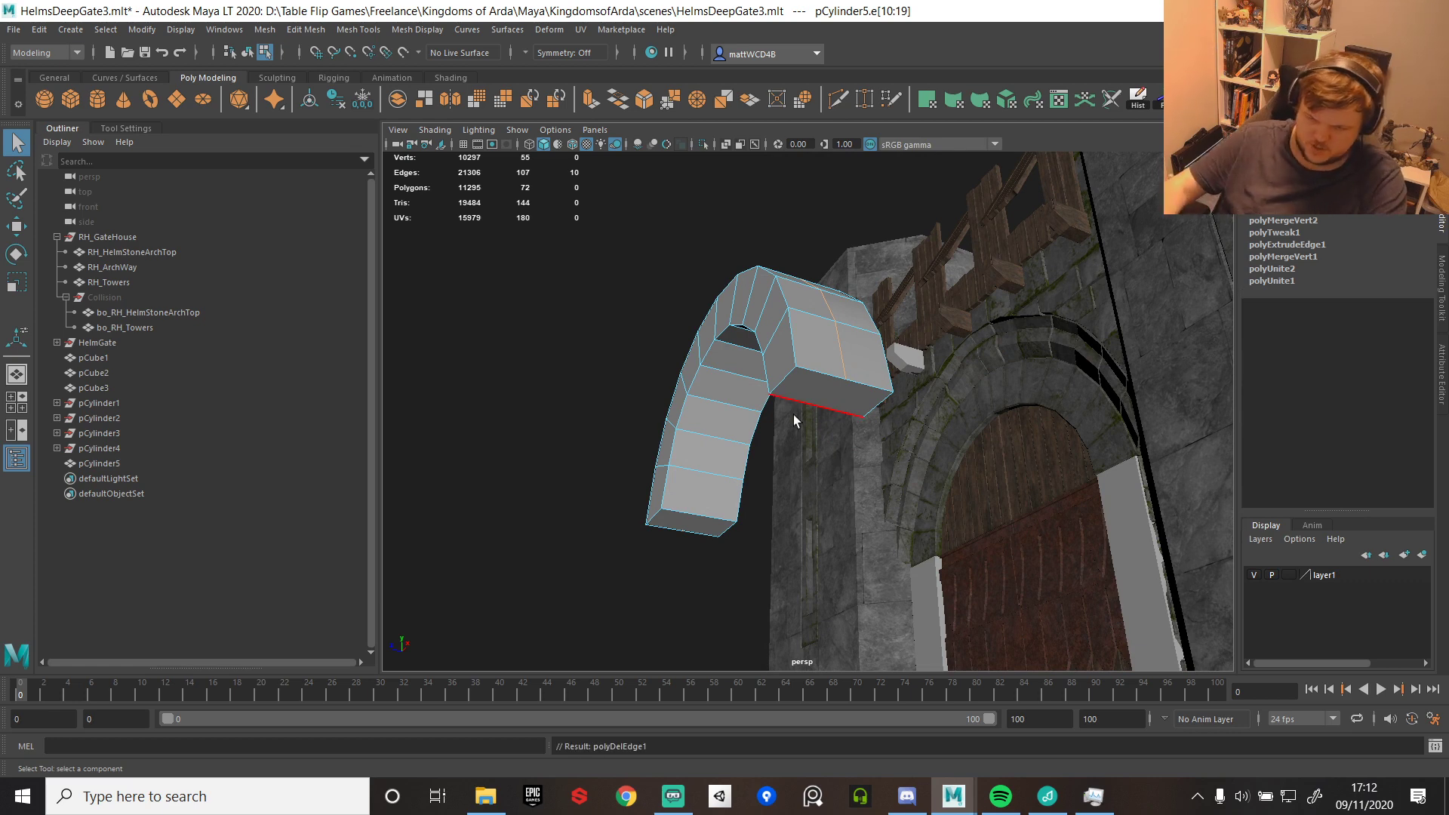
- Snap the middle edge loop sideways onto the gate-side border of the arch's outer surface
{"action": "right_click_drag", "start_coordinate": [845, 377], "coordinate": [783, 380]}
{"action": "left_click", "coordinate": [845, 383]}
{"action": "key", "text": "f"}
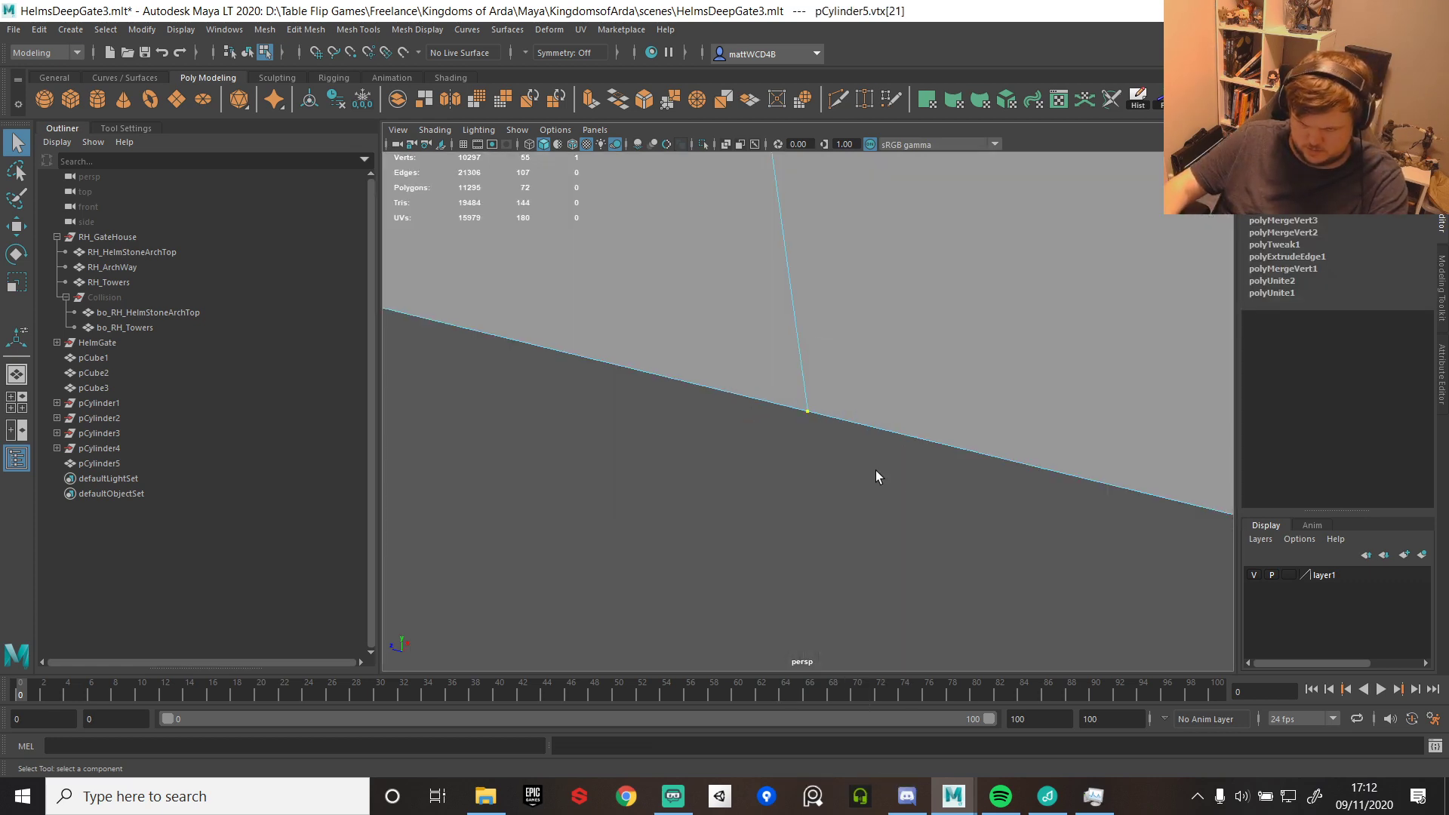
{"action": "scroll", "coordinate": [873, 415], "scroll_direction": "down", "scroll_amount": 10}
{"action": "right_click_drag", "start_coordinate": [824, 424], "coordinate": [804, 353]}
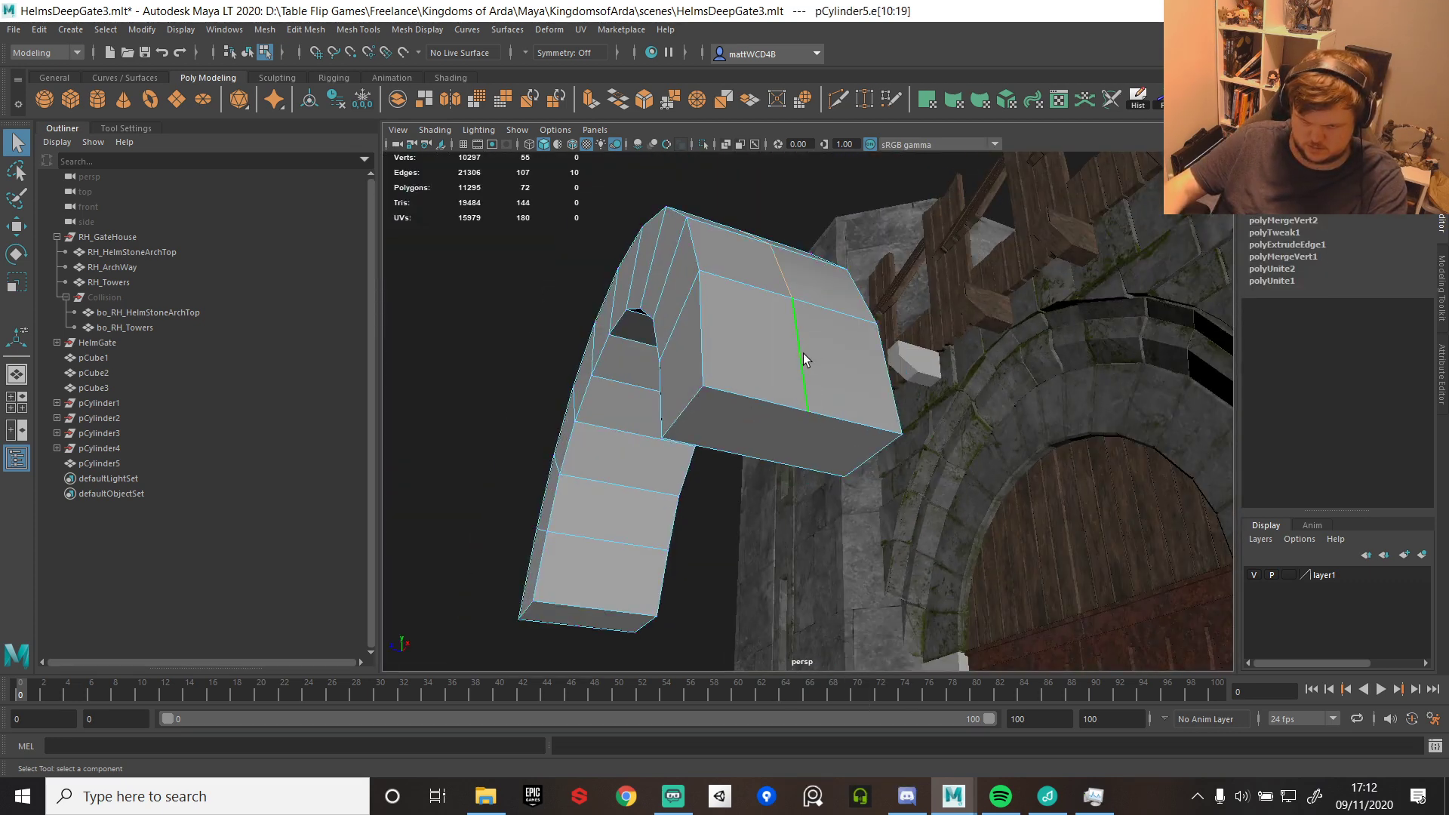
{"action": "key", "text": "w"}
{"action": "left_click_drag", "start_coordinate": [877, 388], "coordinate": [886, 495], "text": "alt"}
{"action": "scroll", "coordinate": [865, 400], "scroll_direction": "down", "scroll_amount": 5}
{"action": "scroll", "coordinate": [886, 495], "scroll_direction": "up", "scroll_amount": 3}
{"action": "key", "text": "v"}
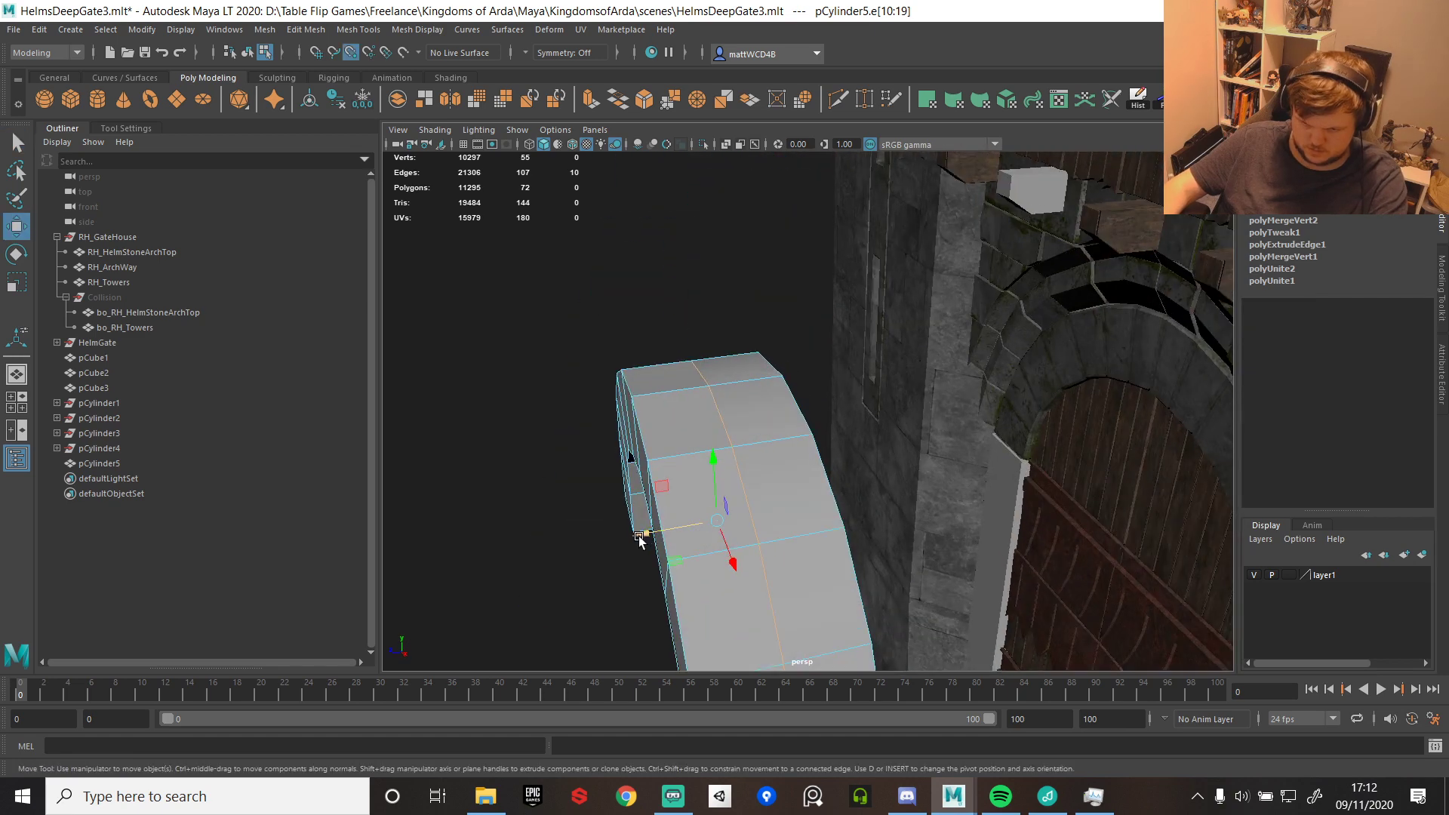
{"action": "left_click_drag", "start_coordinate": [643, 535], "coordinate": [813, 477]}
{"action": "key", "text": "q"}
{"action": "scroll", "coordinate": [794, 465], "scroll_direction": "down", "scroll_amount": 3}
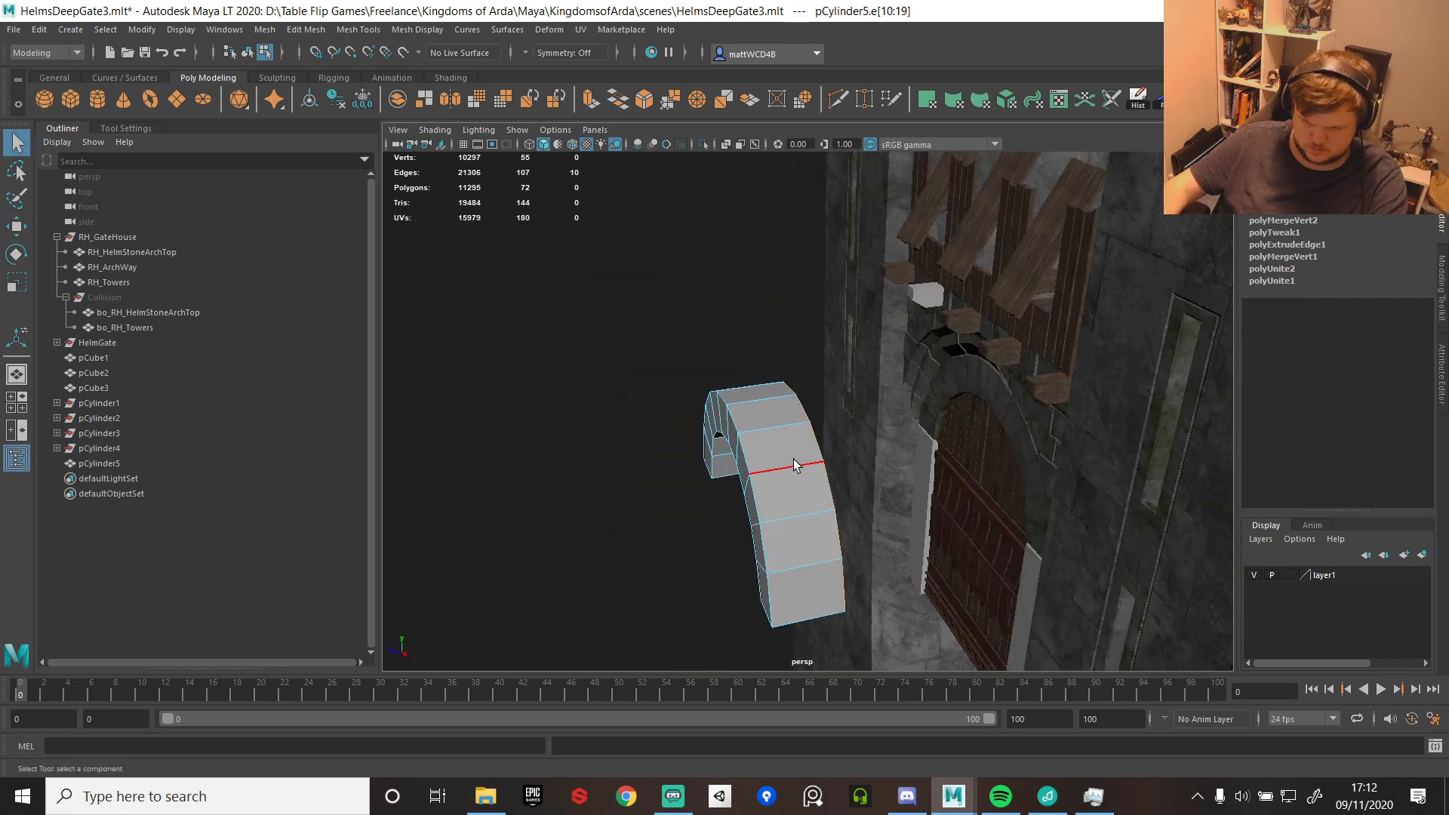
- Merge all arch vertices at a 0.001 distance threshold to collapse the snapped edge loop, and return to object selection
{"action": "left_click", "coordinate": [664, 410]}
{"action": "scroll", "coordinate": [665, 410], "scroll_direction": "down", "scroll_amount": 5}
{"action": "right_click_drag", "start_coordinate": [773, 385], "coordinate": [702, 371]}
{"action": "left_click_drag", "start_coordinate": [565, 252], "coordinate": [897, 554]}
{"action": "right_click_drag", "start_coordinate": [877, 465], "coordinate": [874, 340], "text": "shift"}
{"action": "key", "text": "F8"}
{"action": "scroll", "coordinate": [752, 453], "scroll_direction": "up", "scroll_amount": 5}
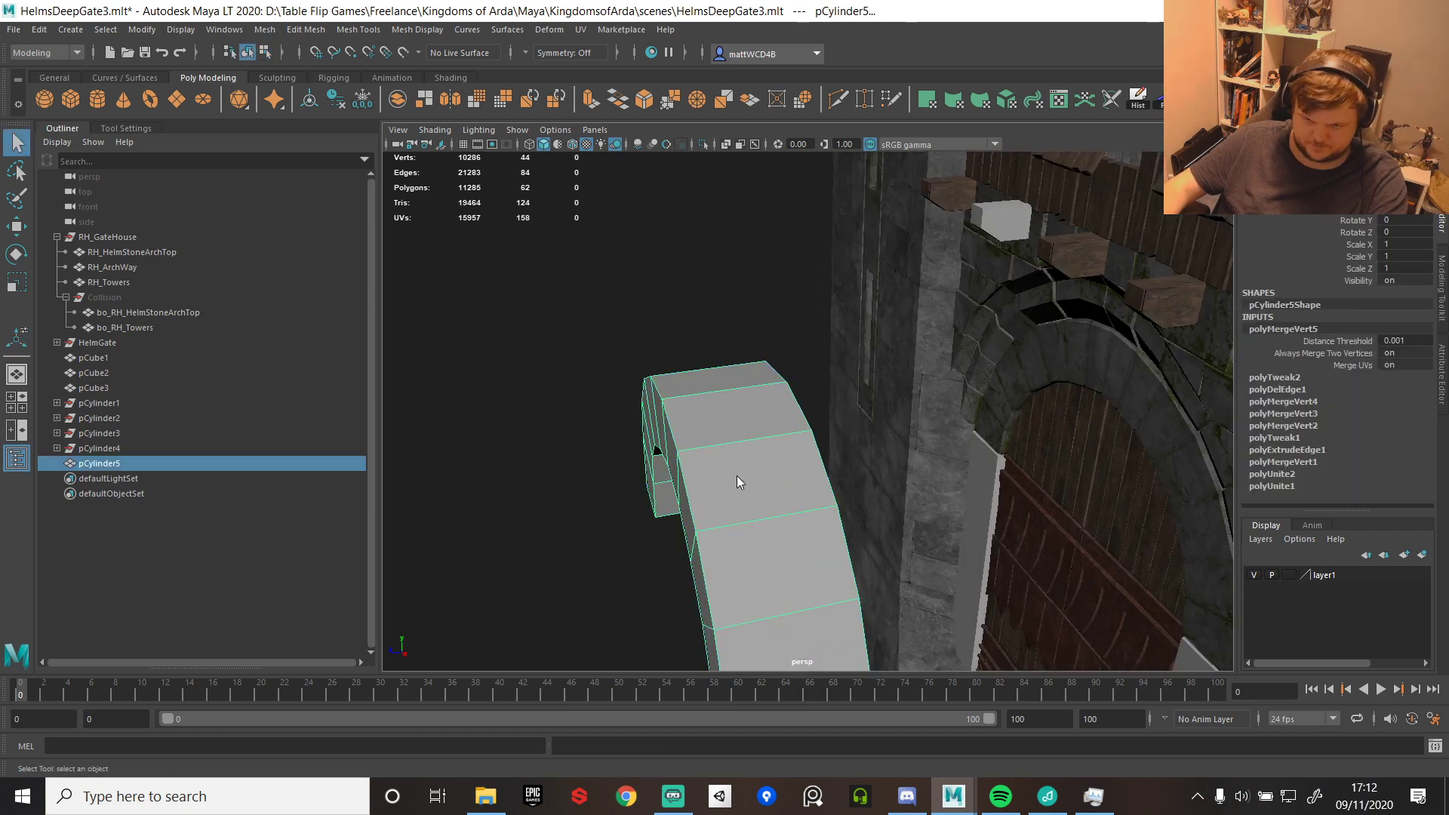
- Move the finished arch block back into the gatehouse archway above the two pillars
{"action": "left_click_drag", "start_coordinate": [736, 476], "coordinate": [748, 369], "text": "alt"}
{"action": "scroll", "coordinate": [827, 348], "scroll_direction": "down", "scroll_amount": 5}
{"action": "right_click_drag", "start_coordinate": [748, 370], "coordinate": [792, 343]}
{"action": "key", "text": "w"}
{"action": "left_click_drag", "start_coordinate": [793, 343], "coordinate": [925, 412], "text": "alt"}
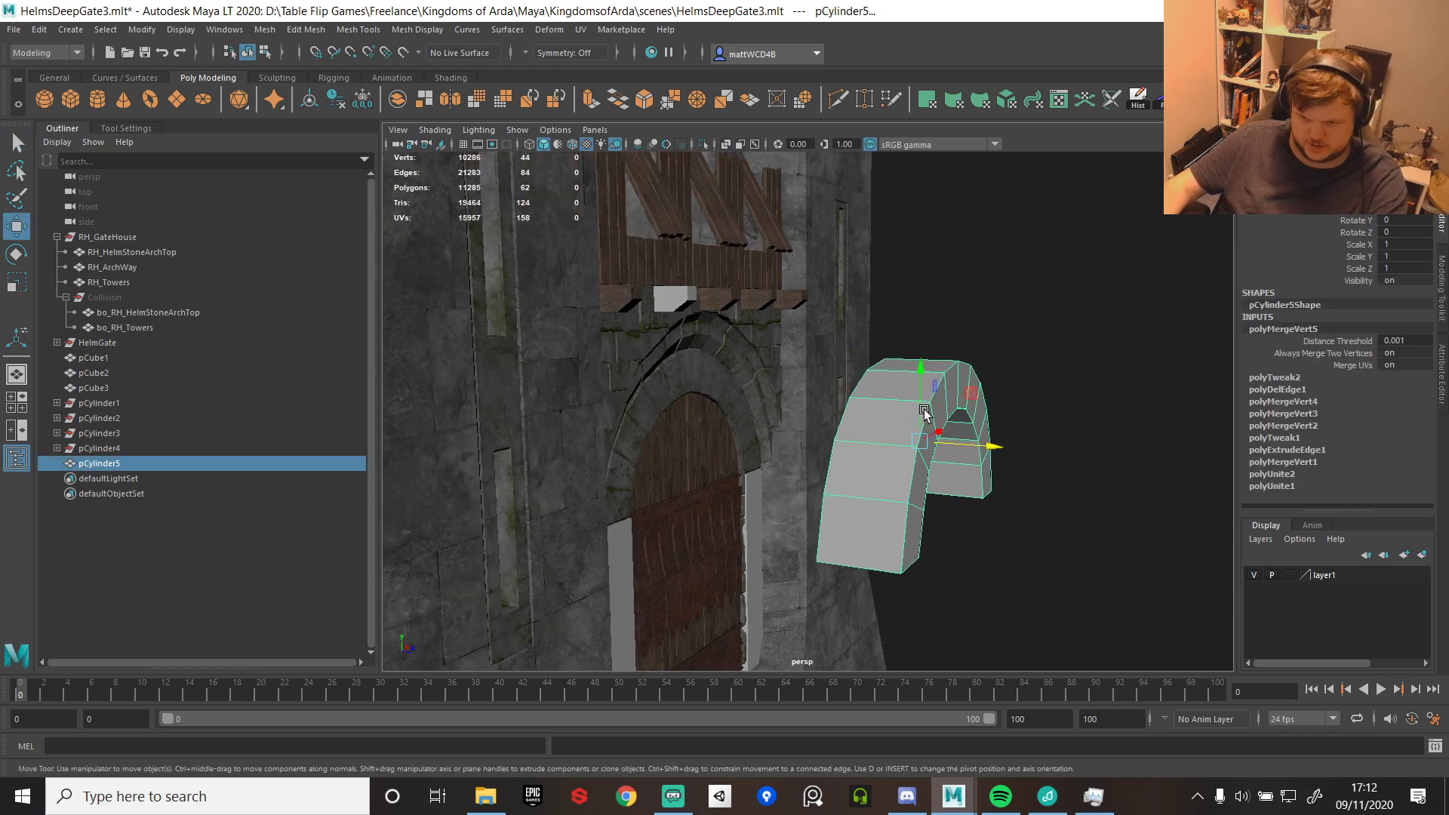
{"action": "left_click_drag", "start_coordinate": [988, 446], "coordinate": [884, 373]}
{"action": "key", "text": "q"}
- Move the arch's front-side vertices back along its depth until they sit flush with the stone archway
{"action": "right_click", "coordinate": [878, 351]}
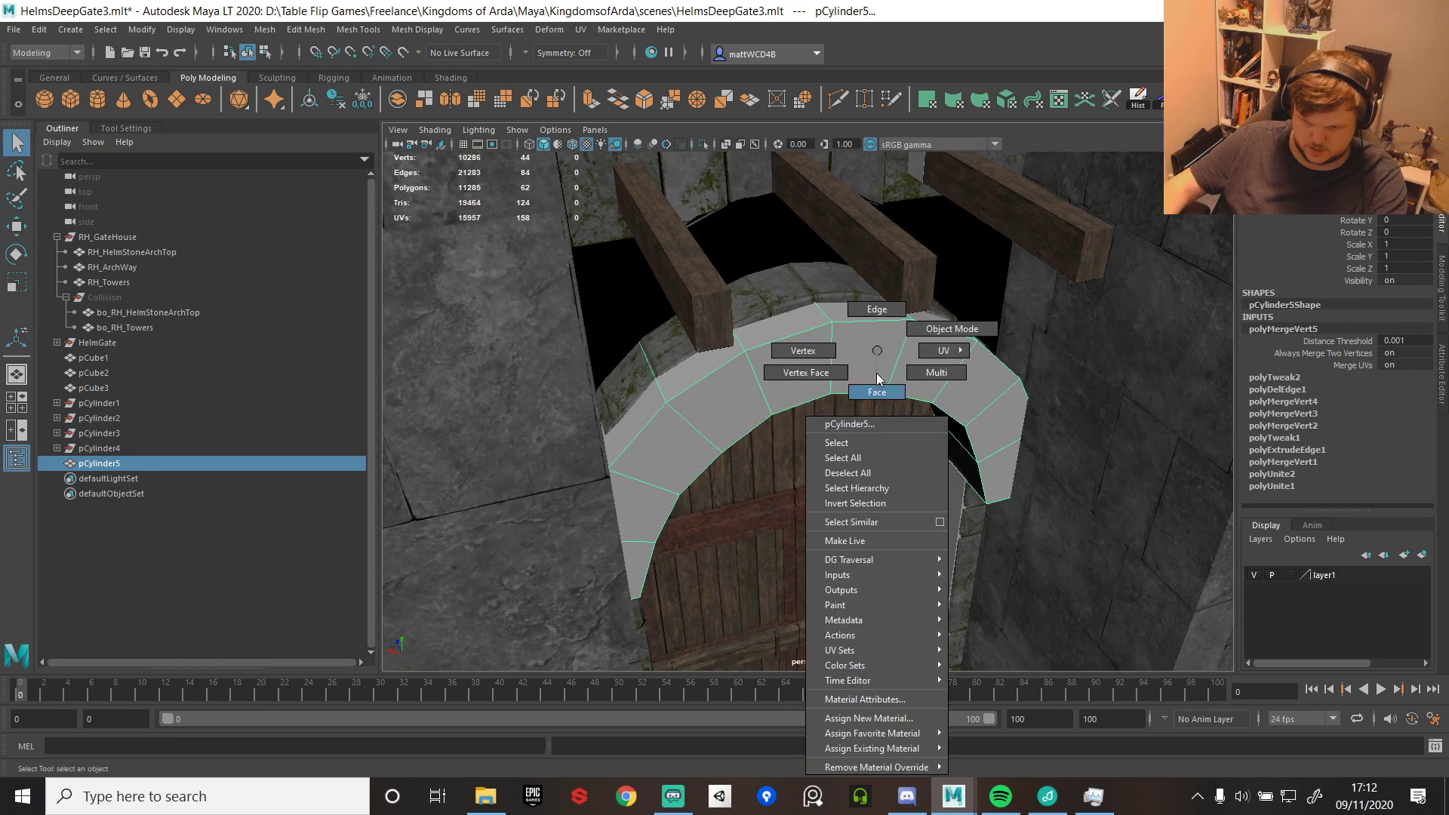
{"action": "left_click", "coordinate": [803, 350]}
{"action": "left_click_drag", "start_coordinate": [767, 347], "coordinate": [845, 419], "text": "alt"}
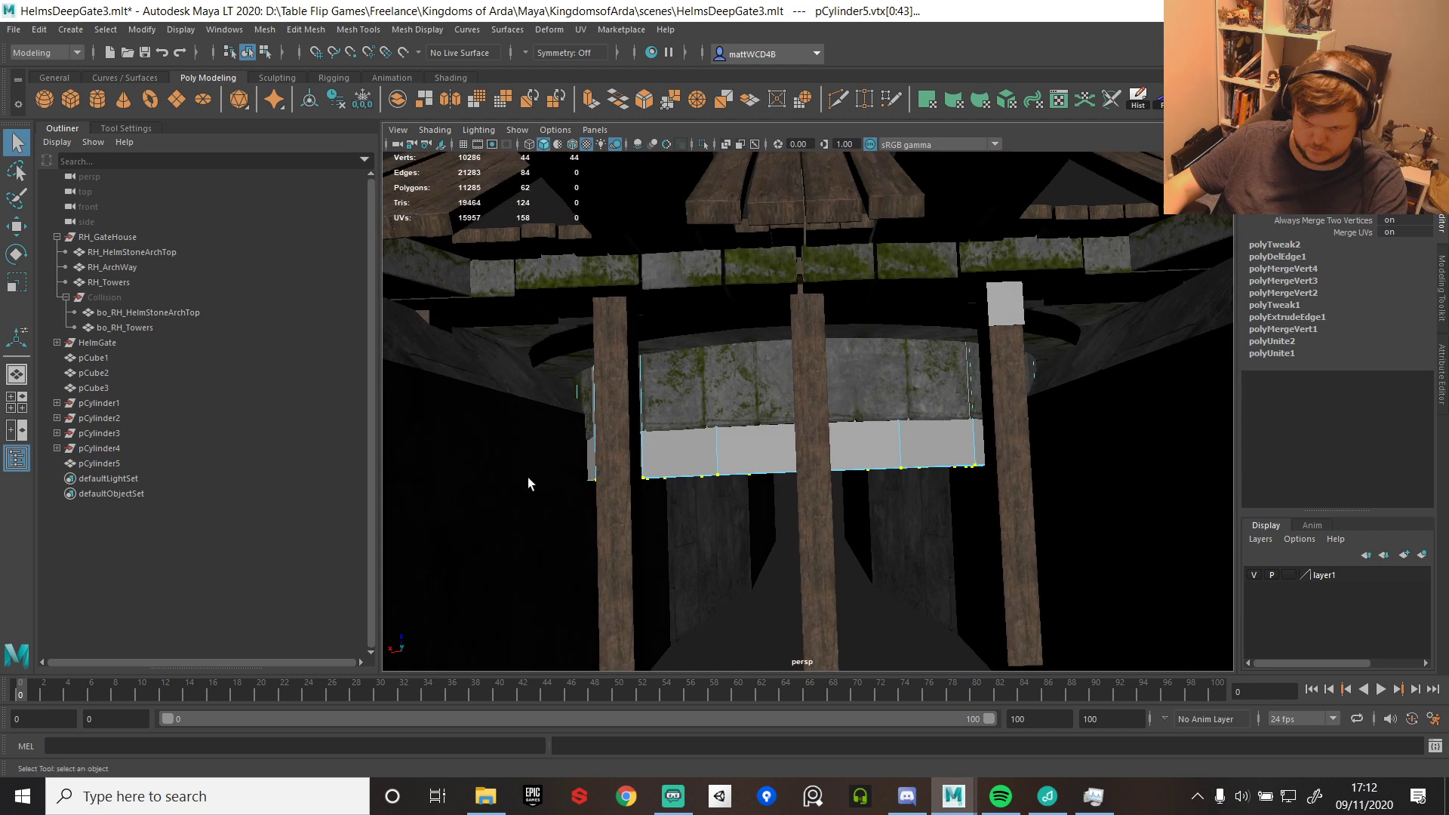
{"action": "left_click_drag", "start_coordinate": [468, 453], "coordinate": [1217, 622]}
{"action": "key", "text": "w"}
{"action": "left_click_drag", "start_coordinate": [1001, 584], "coordinate": [813, 500], "text": "alt"}
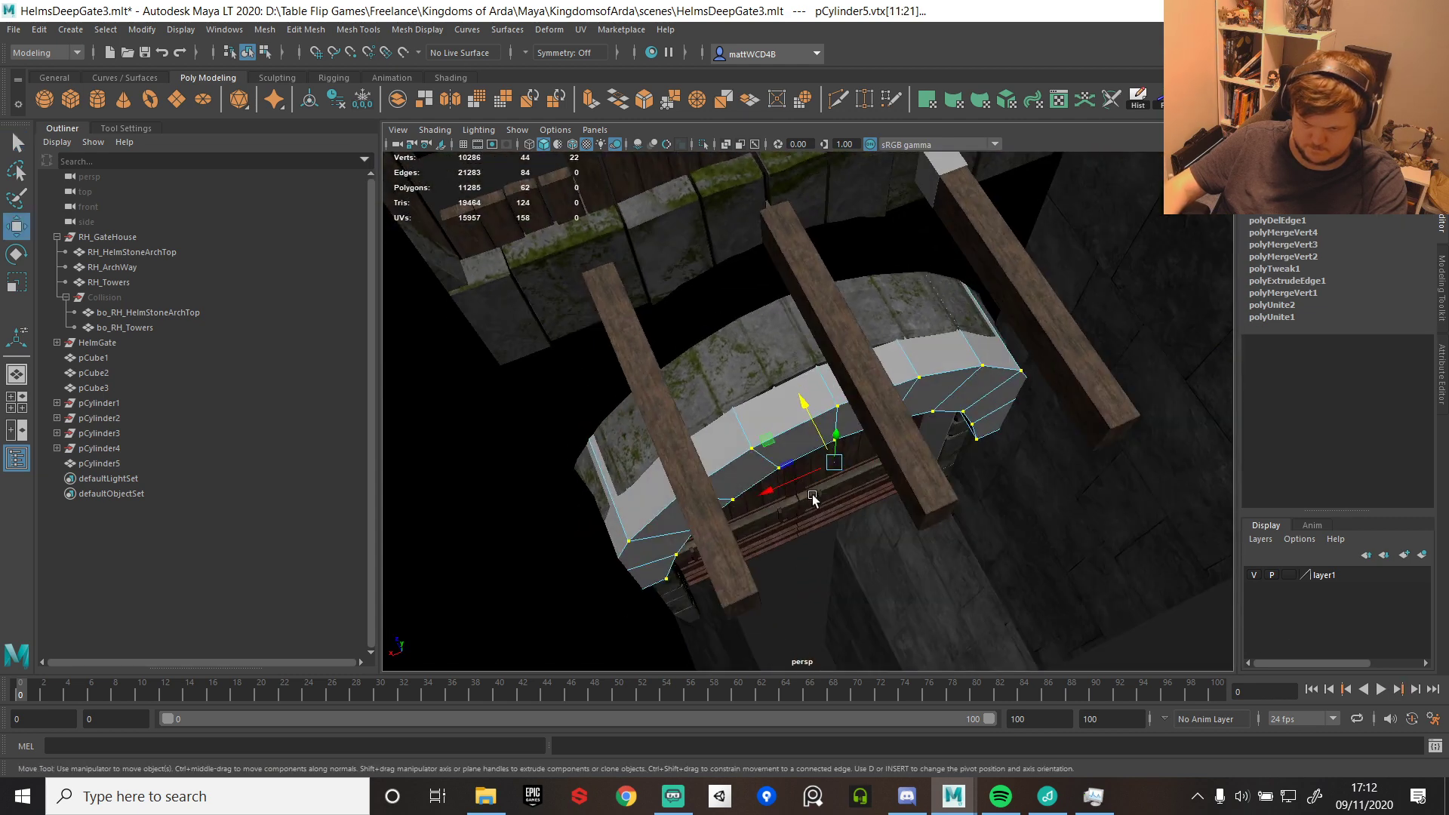
{"action": "left_click_drag", "start_coordinate": [803, 403], "coordinate": [767, 385]}
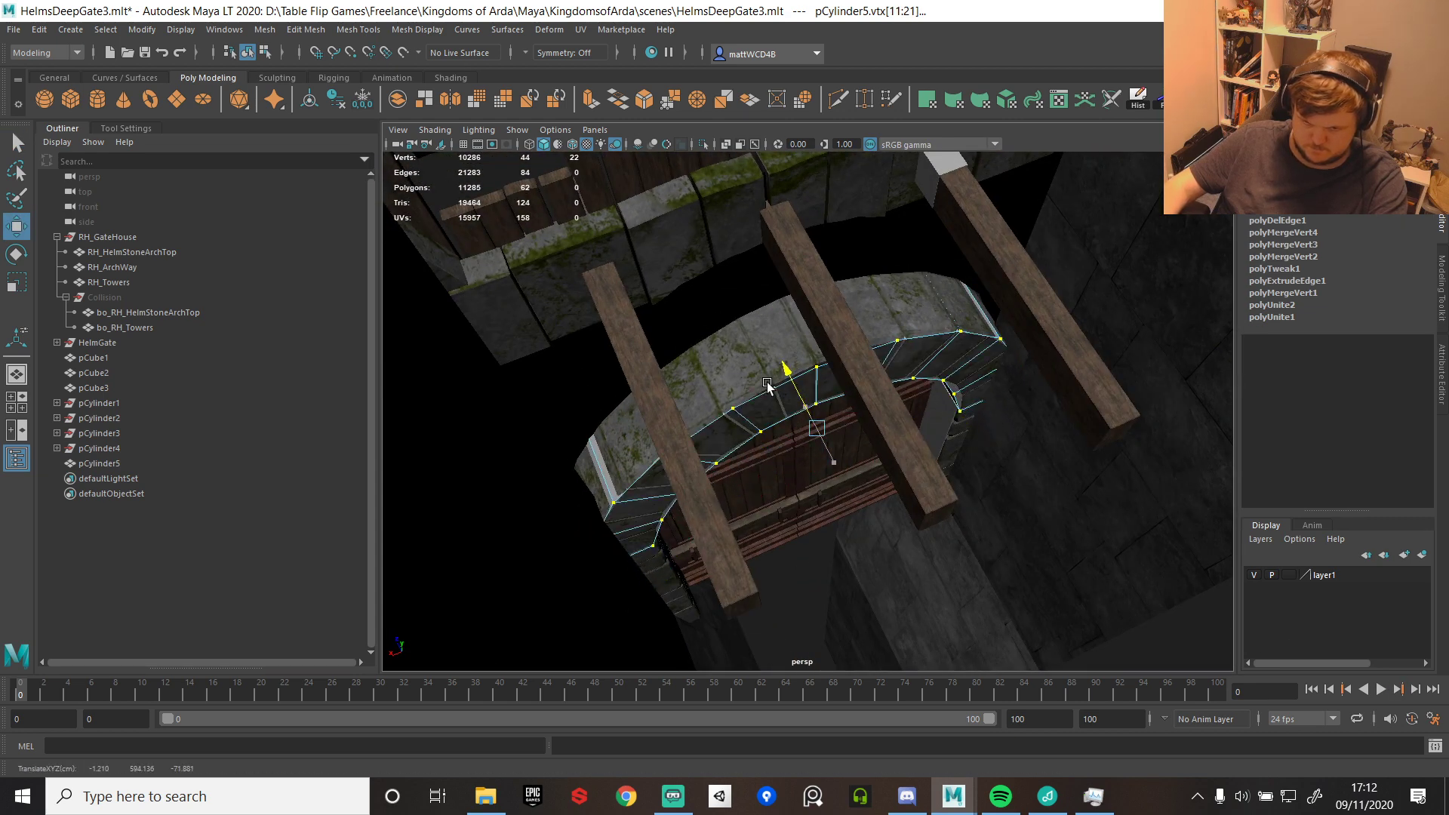
{"action": "left_click_drag", "start_coordinate": [974, 457], "coordinate": [1004, 457], "text": "alt"}
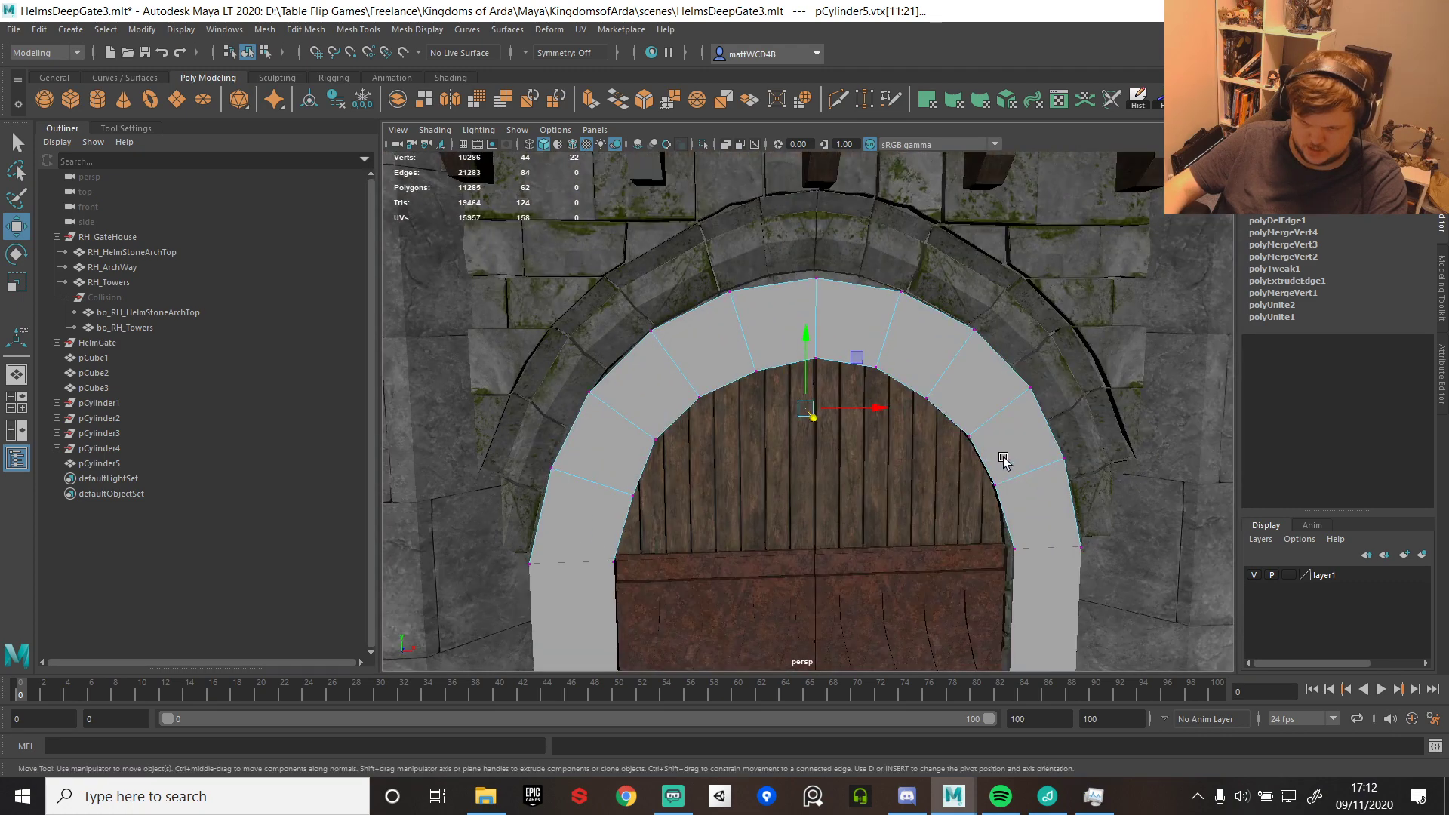
- Raise the vertices at the arch's crown slightly to follow the pointed shape of the stone archway
{"action": "middle_click_drag", "start_coordinate": [1004, 457], "coordinate": [985, 363], "text": "alt"}
{"action": "key", "text": "q"}
{"action": "left_click_drag", "start_coordinate": [787, 224], "coordinate": [794, 231], "text": "alt"}
{"action": "left_click_drag", "start_coordinate": [812, 327], "coordinate": [812, 328]}
{"action": "middle_click_drag", "start_coordinate": [808, 229], "coordinate": [815, 301], "text": "alt"}
{"action": "key", "text": "w"}
{"action": "left_click_drag", "start_coordinate": [795, 225], "coordinate": [796, 213]}
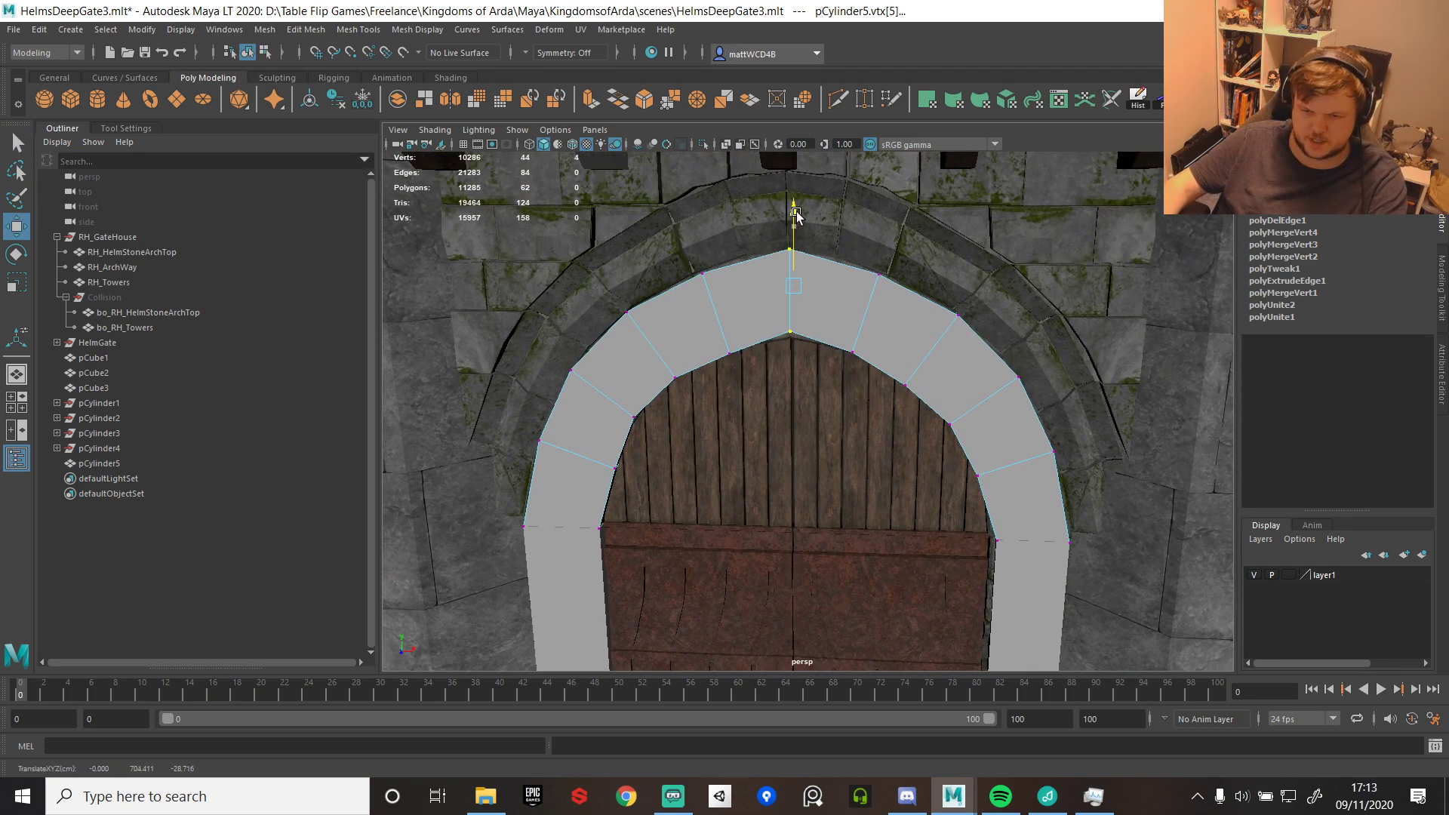
- Nudge the vertices on both sides of the crown outward to match the stone archway's curve
{"action": "key", "text": "q"}
{"action": "key", "text": "w"}
{"action": "left_click_drag", "start_coordinate": [709, 246], "coordinate": [709, 242]}
{"action": "key", "text": "q"}
{"action": "left_click_drag", "start_coordinate": [762, 200], "coordinate": [820, 358]}
{"action": "key", "text": "w"}
{"action": "left_click_drag", "start_coordinate": [795, 226], "coordinate": [915, 421]}
{"action": "key", "text": "q"}
{"action": "key", "text": "w"}
{"action": "left_click_drag", "start_coordinate": [881, 244], "coordinate": [910, 255]}
{"action": "key", "text": "d"}
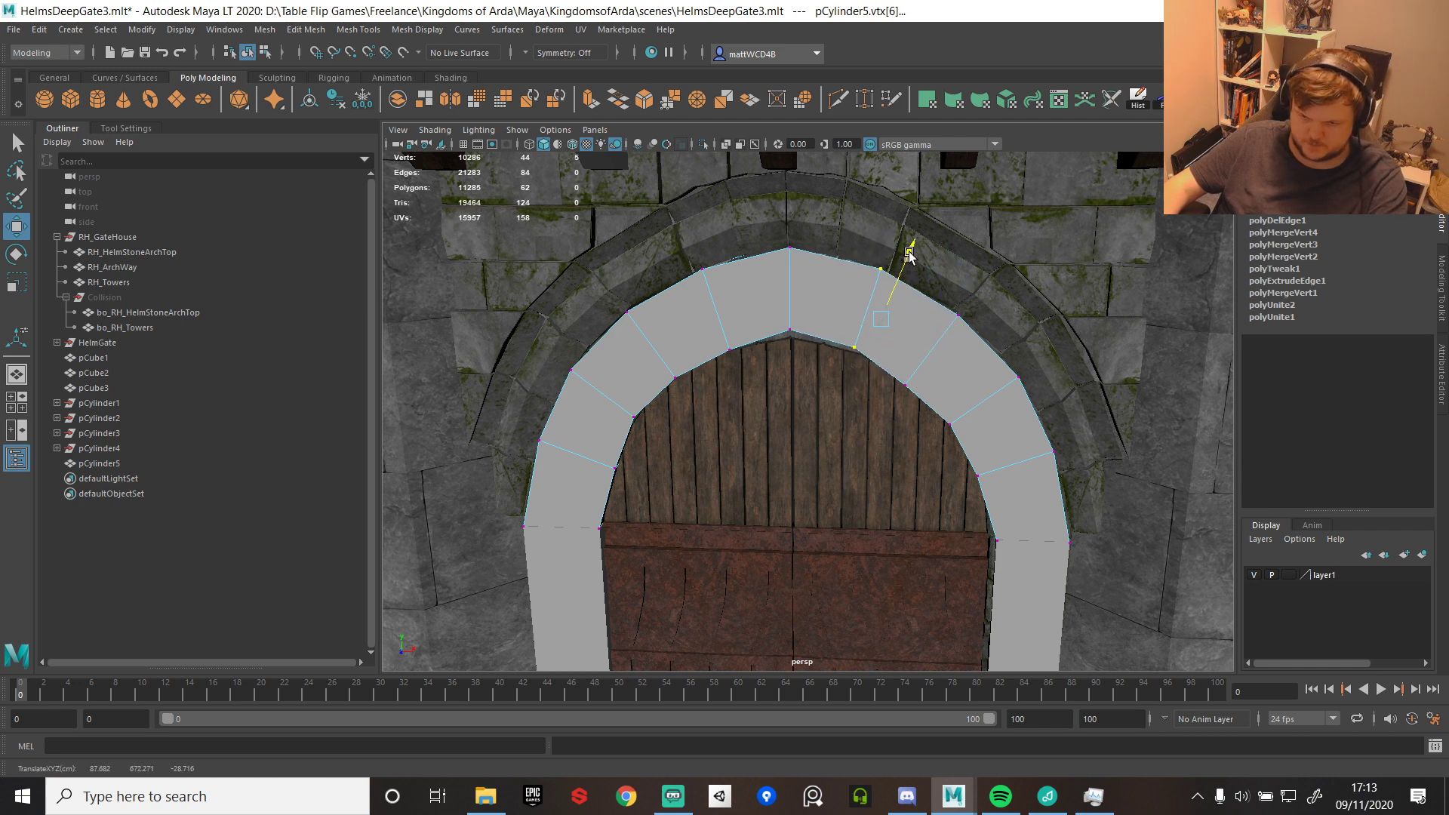
- Raise the crown's outer vertices a little and lower its inner vertices to fit the stonework
{"action": "key", "text": "q"}
{"action": "left_click_drag", "start_coordinate": [751, 221], "coordinate": [814, 395]}
{"action": "key", "text": "w"}
{"action": "key", "text": "q"}
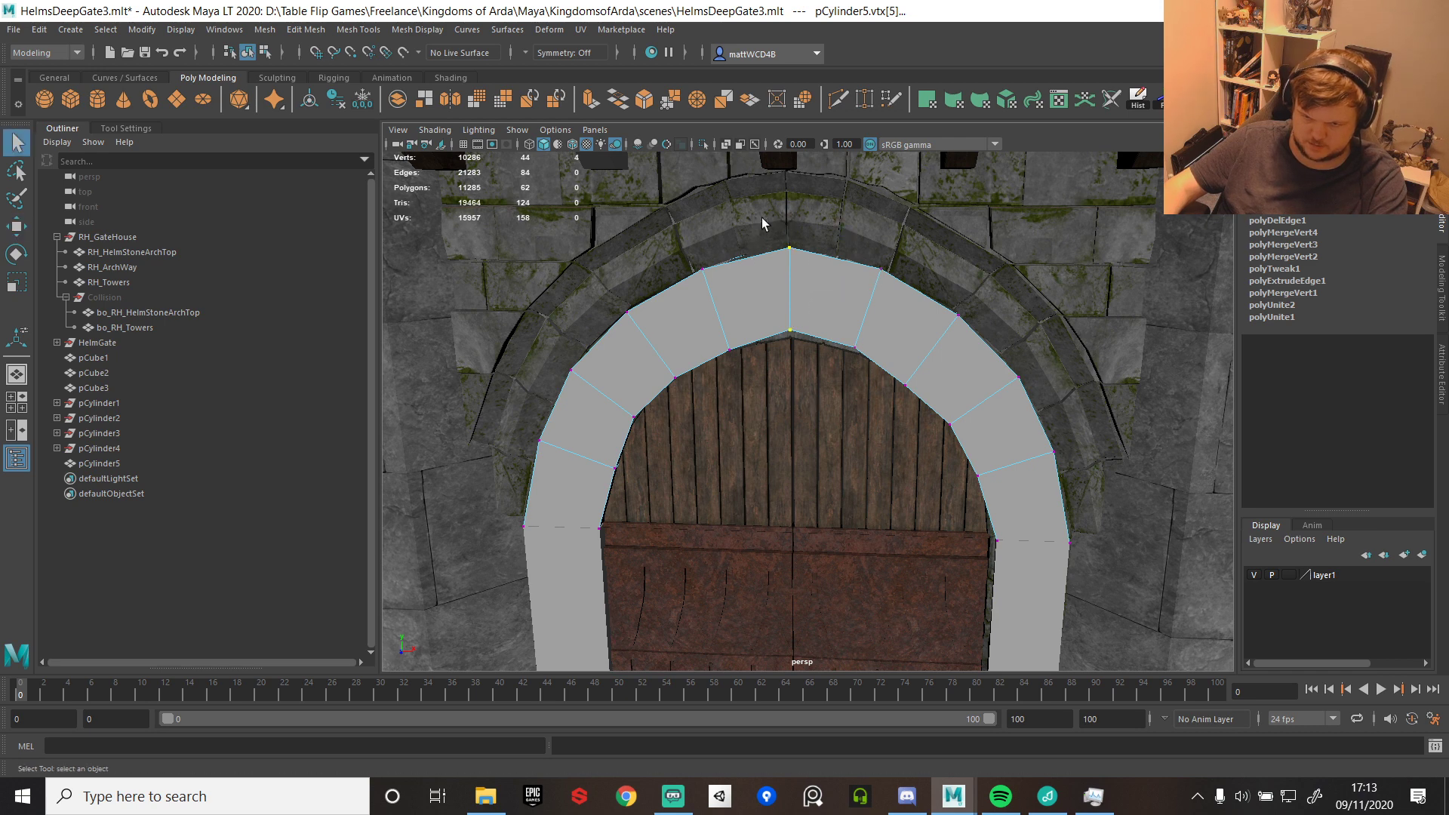
{"action": "key", "text": "w"}
{"action": "left_click_drag", "start_coordinate": [795, 200], "coordinate": [795, 197]}
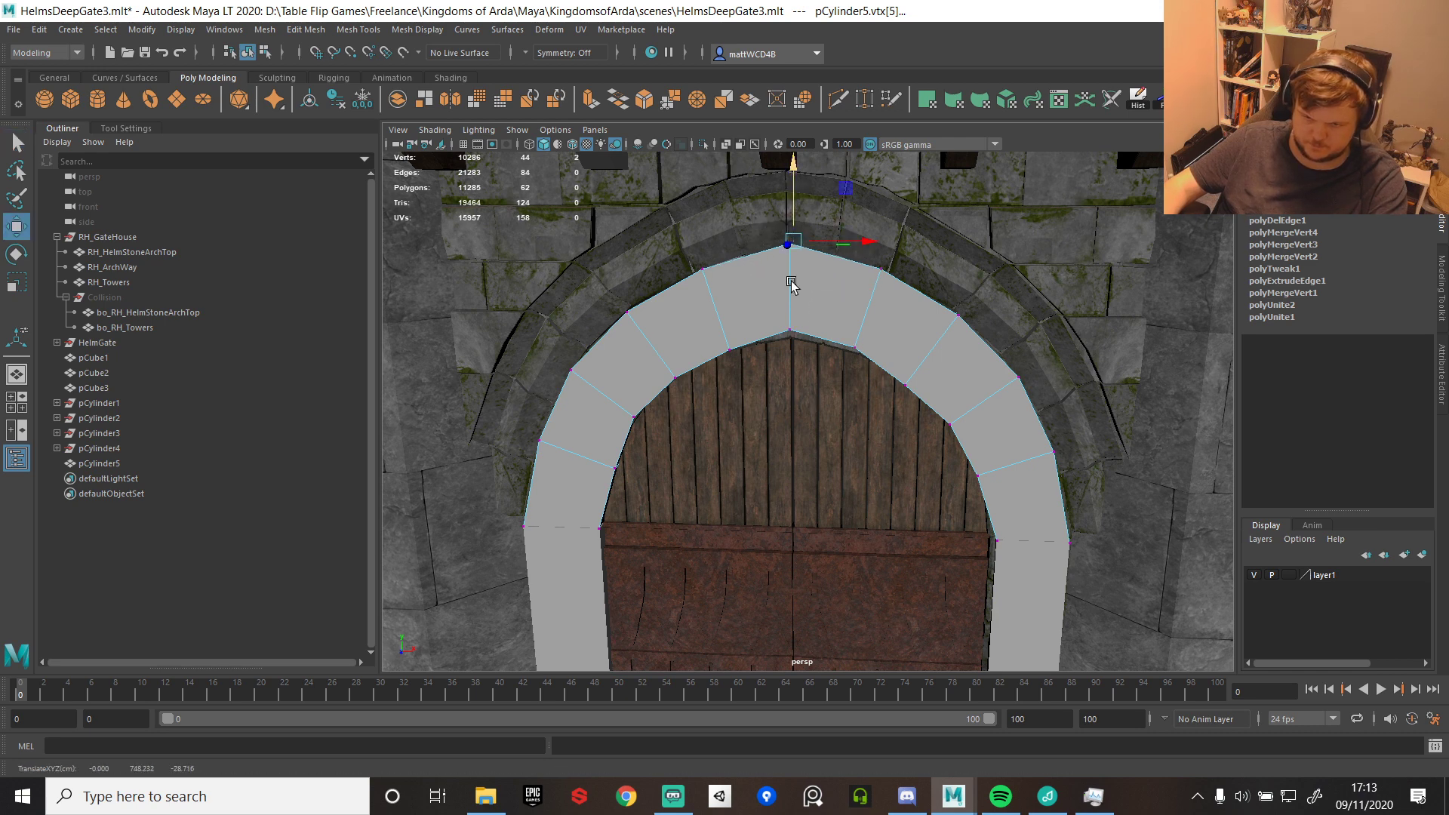
{"action": "left_click", "coordinate": [790, 330]}
{"action": "left_click_drag", "start_coordinate": [792, 252], "coordinate": [789, 268]}
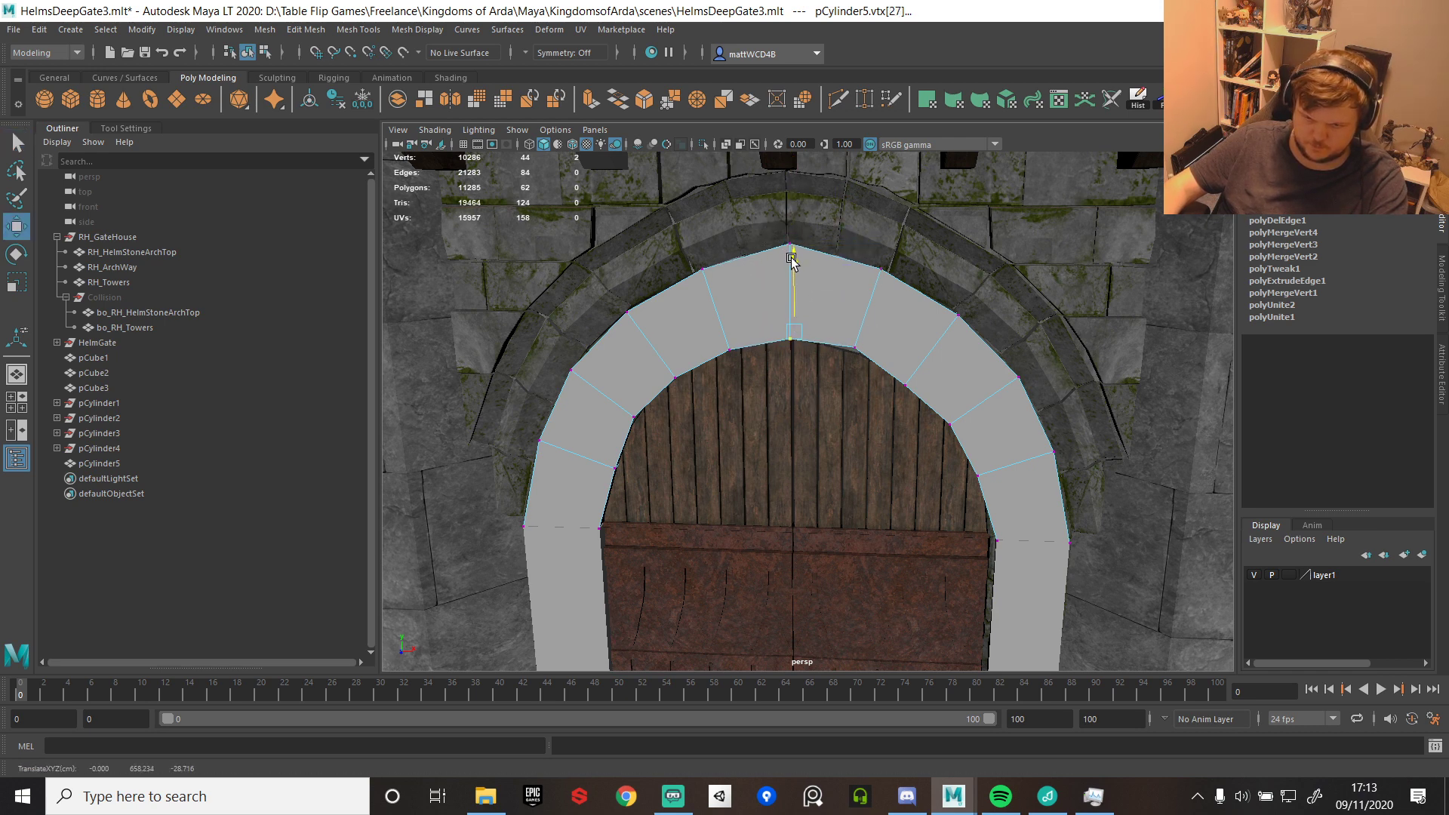
{"action": "key", "text": "q"}
- Combine the arch and the two pillar blocks into a single mesh
{"action": "key", "text": "F8"}
{"action": "scroll", "coordinate": [959, 447], "scroll_direction": "down", "scroll_amount": 5}
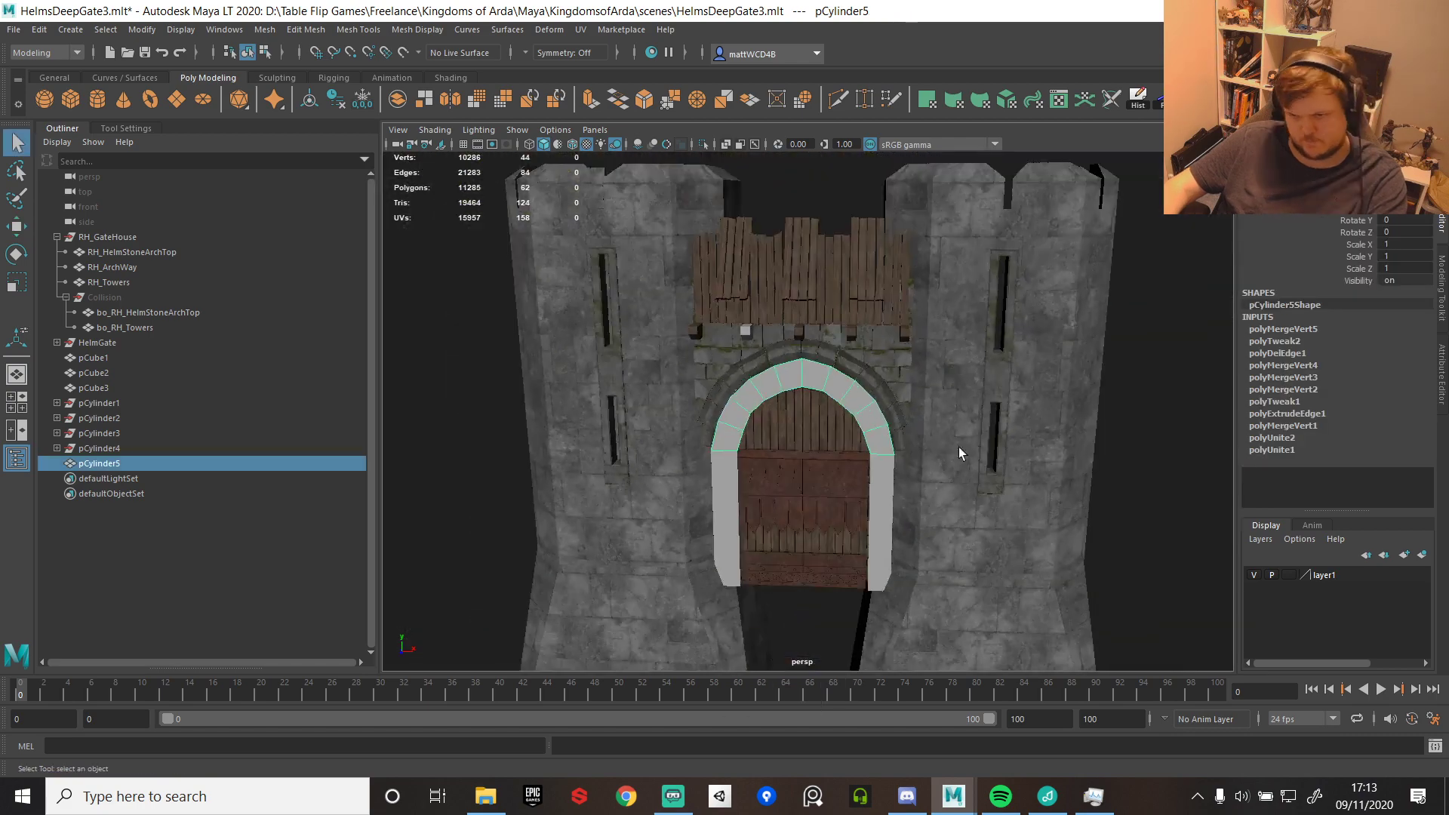
{"action": "scroll", "coordinate": [959, 447], "scroll_direction": "up", "scroll_amount": 6}
{"action": "left_click", "coordinate": [945, 337], "text": "shift"}
{"action": "left_click", "coordinate": [647, 355], "text": "shift"}
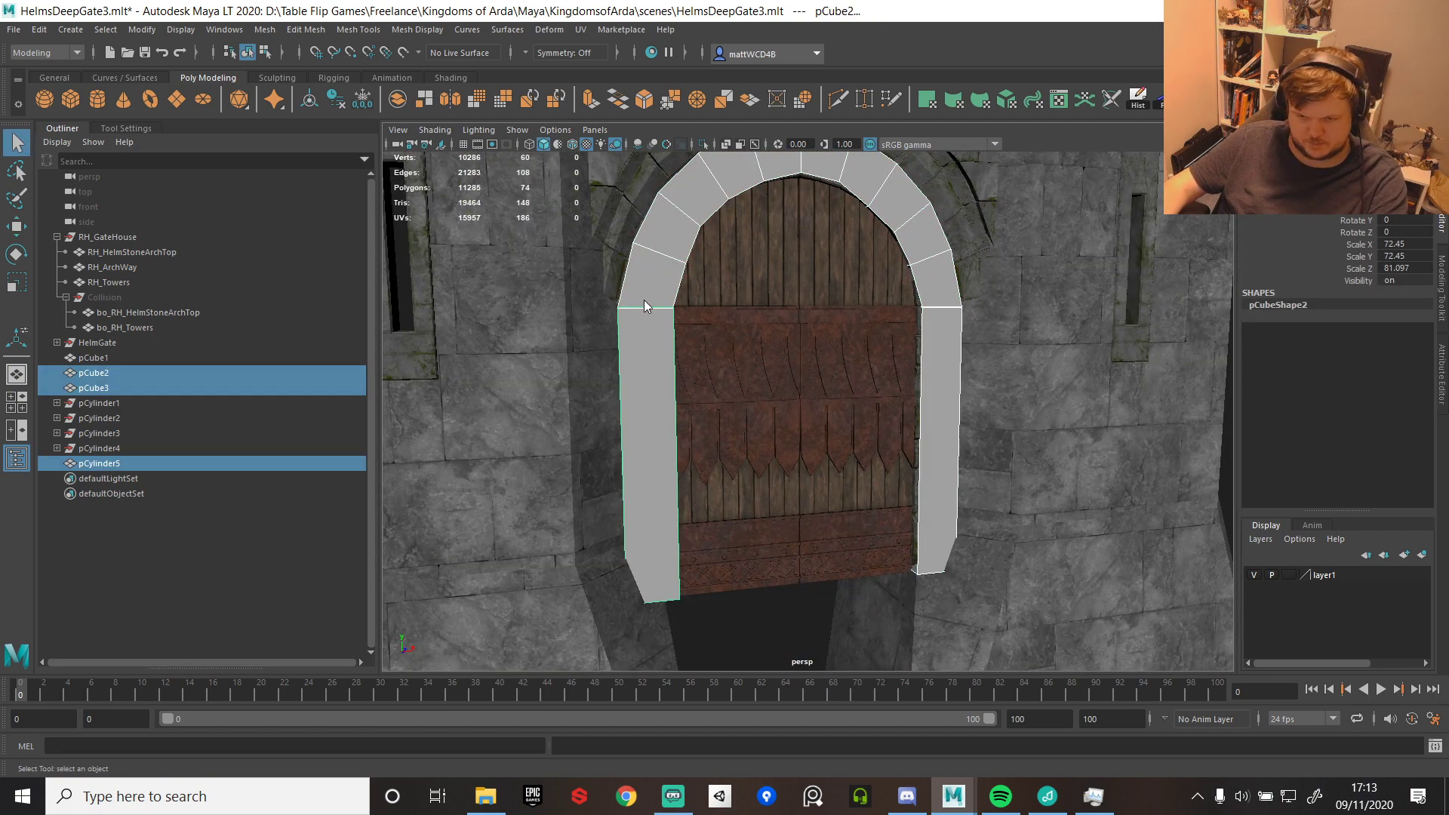
{"action": "right_click_drag", "start_coordinate": [644, 301], "coordinate": [619, 599], "text": "shift"}
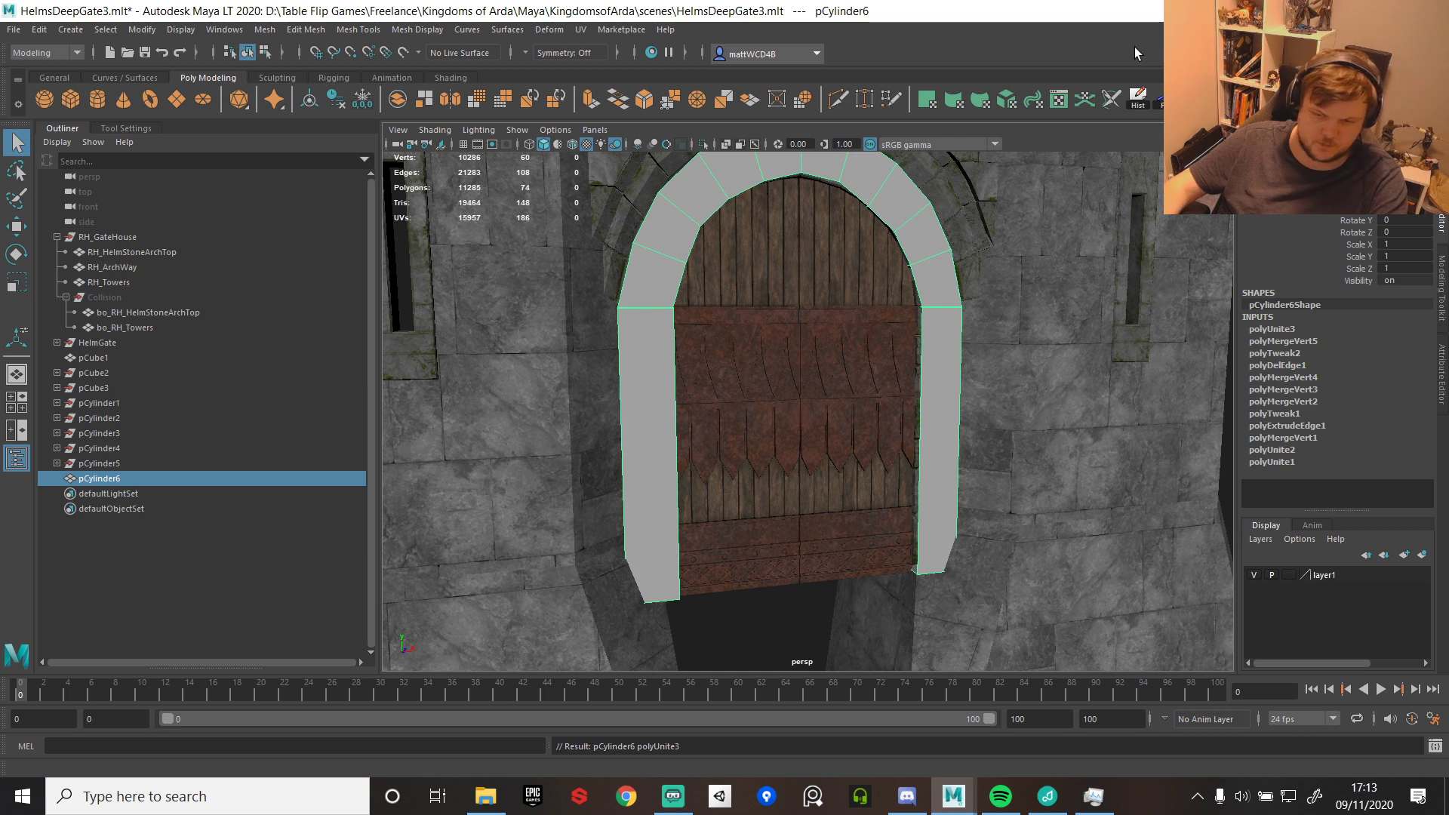
- Delete the combined mesh's construction history and freeze its transformations
{"action": "left_click", "coordinate": [1138, 98]}
{"action": "left_click", "coordinate": [1161, 99]}
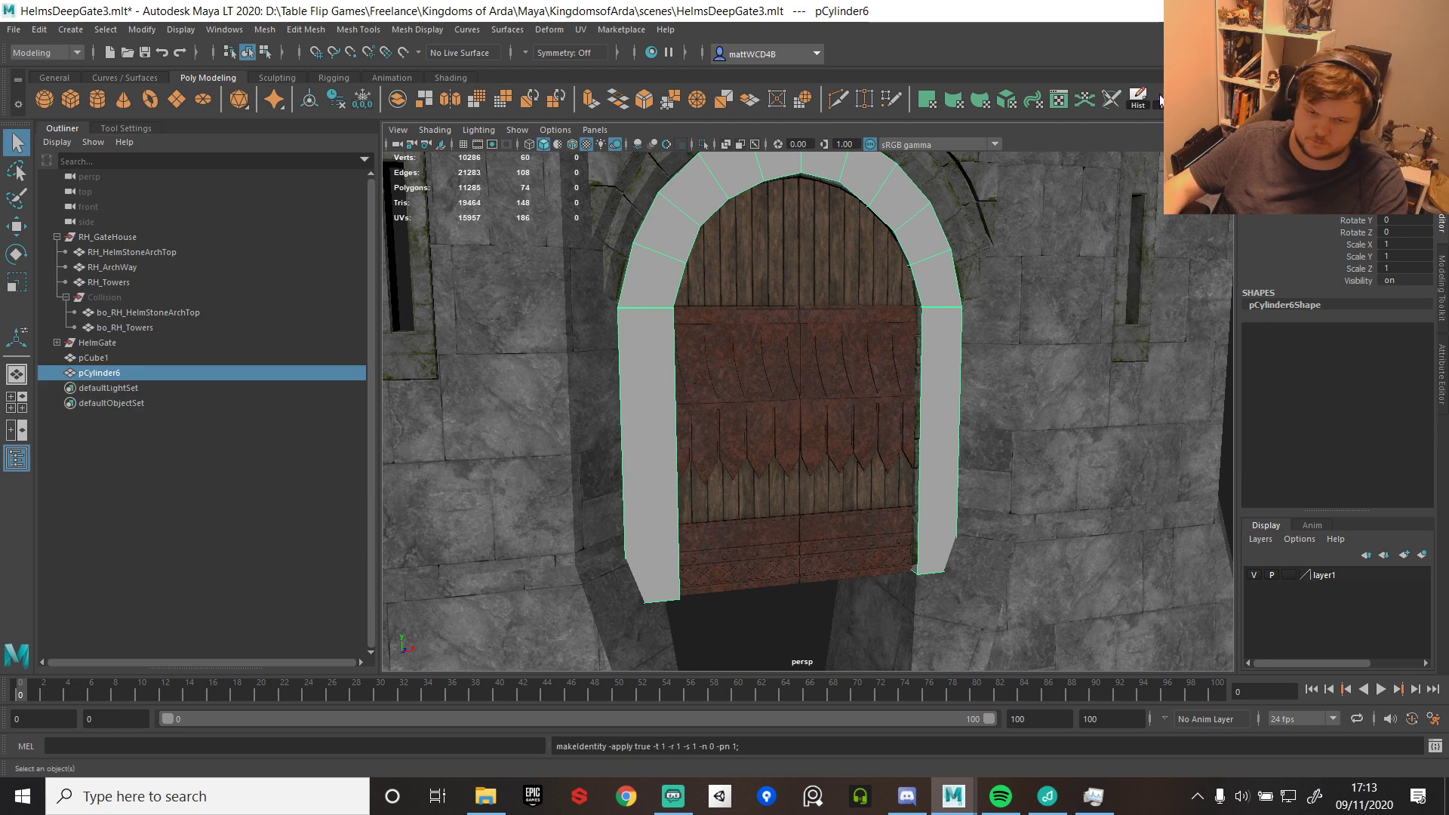
{"action": "left_click", "coordinate": [819, 376]}
- Temporarily hide the combined mesh to look up the name of the stone archway behind it
{"action": "left_click", "coordinate": [265, 377]}
{"action": "key", "text": "ctrl+h"}
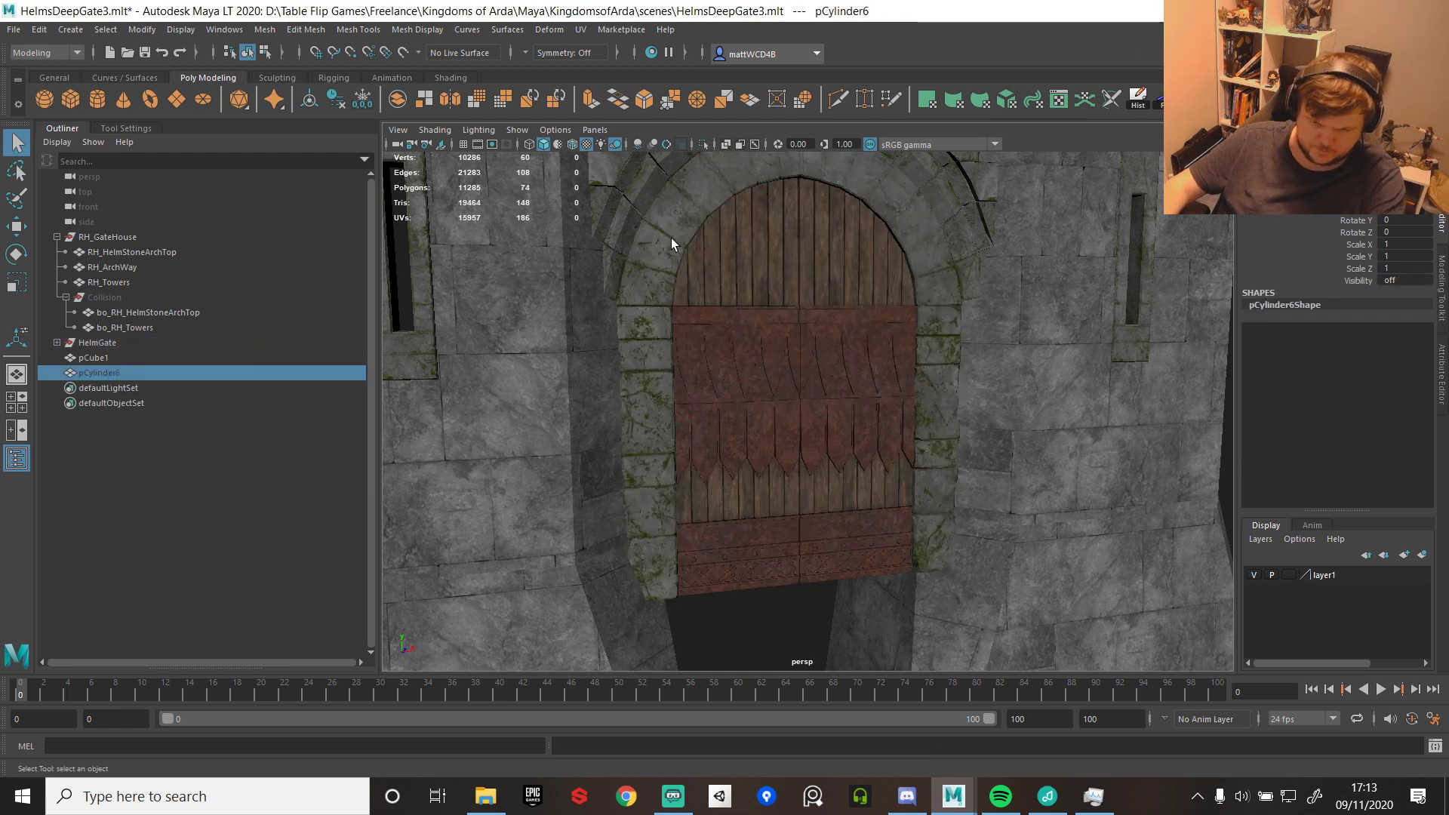
{"action": "left_click", "coordinate": [672, 238]}
{"action": "double_click", "coordinate": [113, 267]}
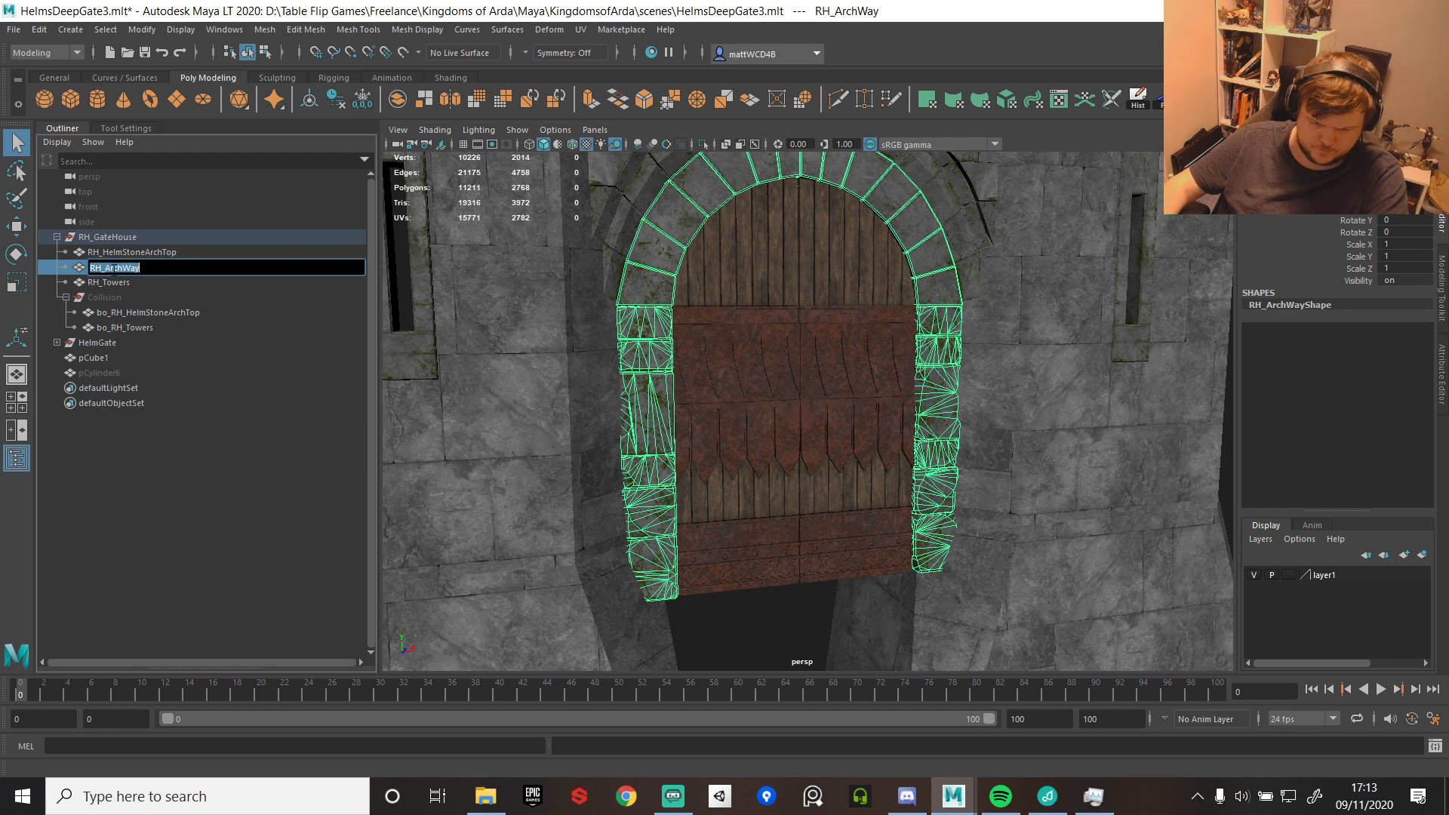
{"action": "left_click", "coordinate": [111, 373]}
{"action": "key", "text": "h"}
- Rename the combined mesh bo_RH_ArchWay and move it into the Collision group under RH_GateHouse
{"action": "double_click", "coordinate": [112, 373]}
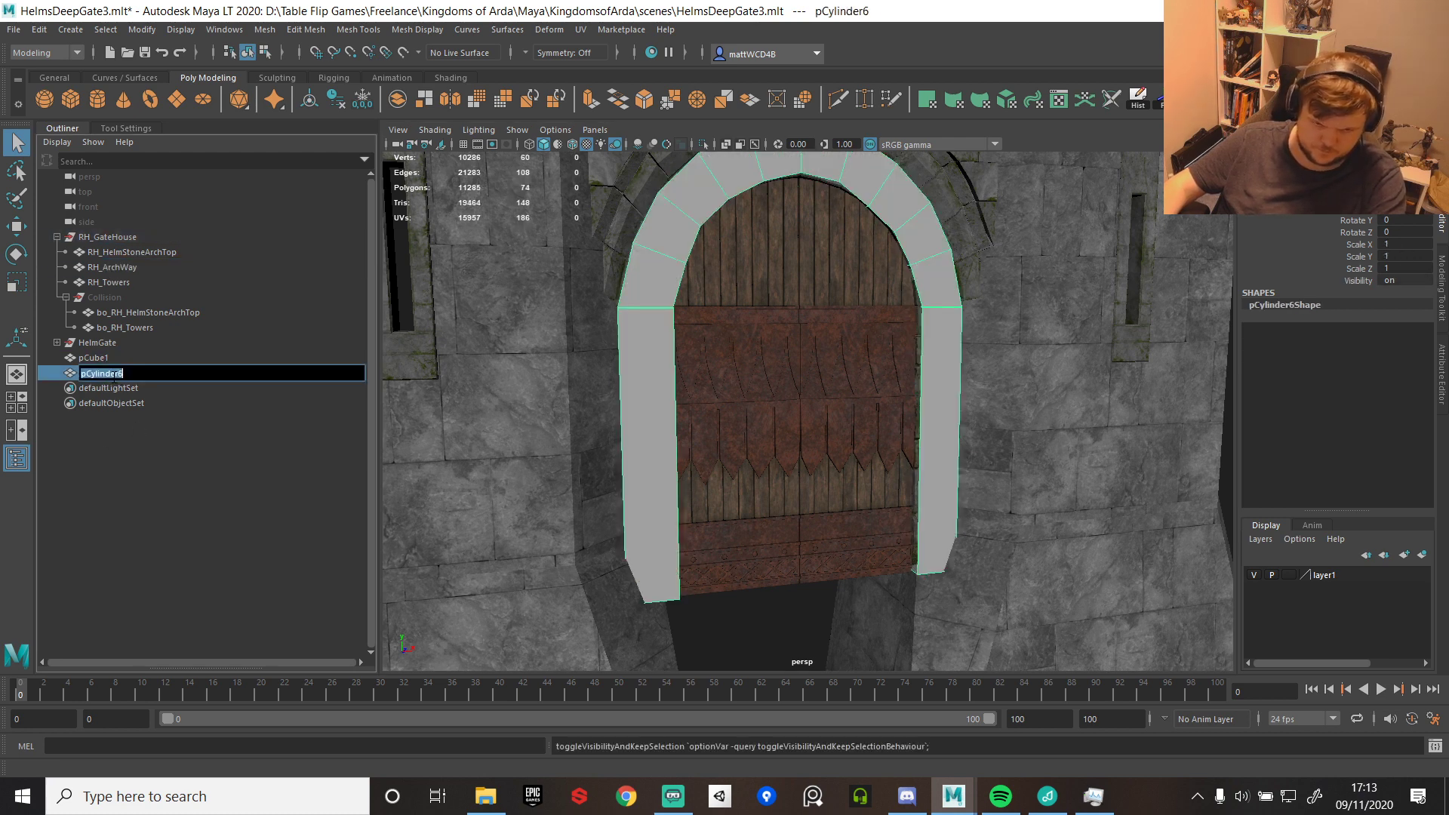
{"action": "type", "text": "bo_RH_ArchWay"}
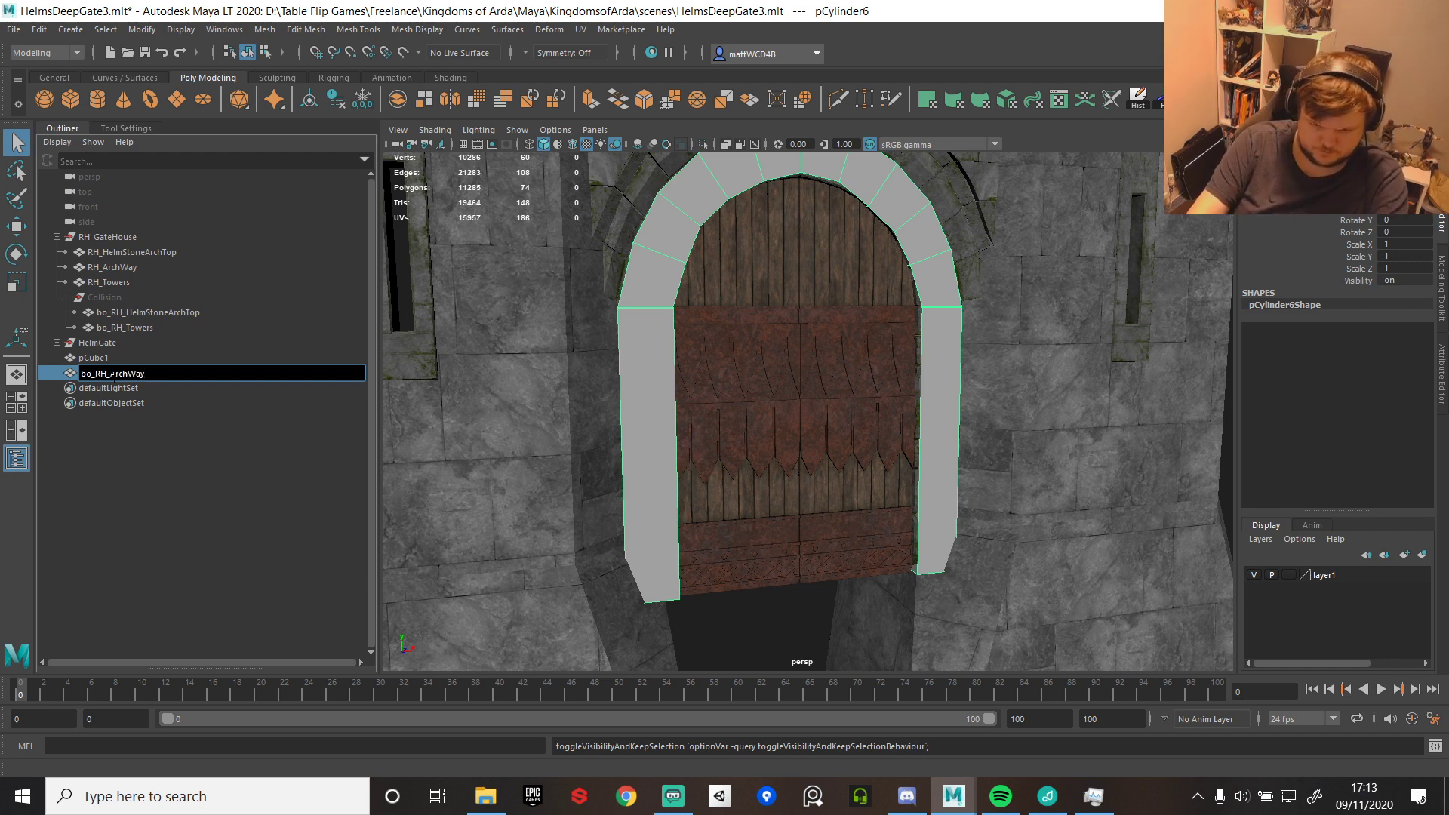
{"action": "key", "text": "Return"}
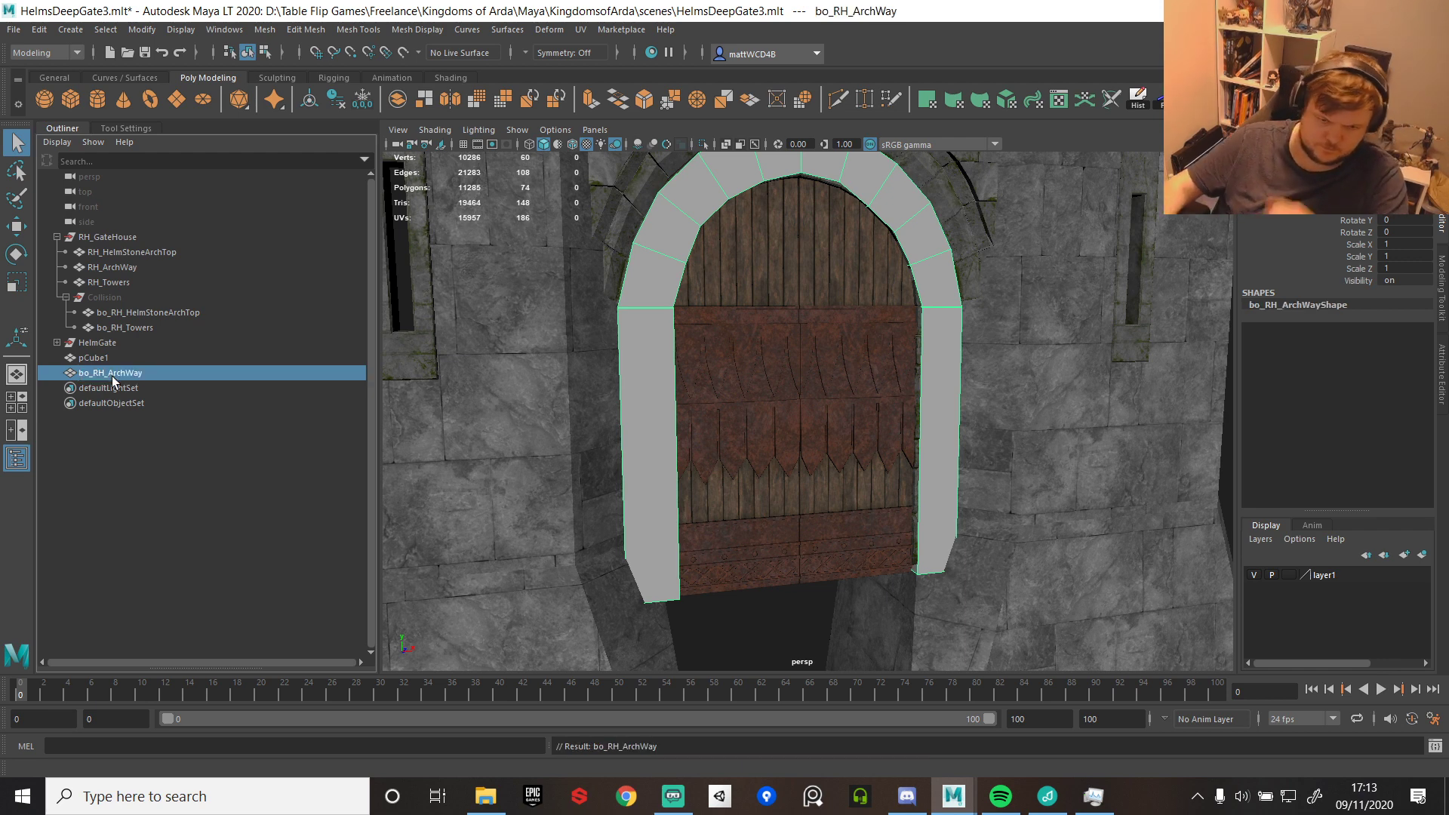
{"action": "middle_click_drag", "start_coordinate": [111, 373], "coordinate": [105, 299]}
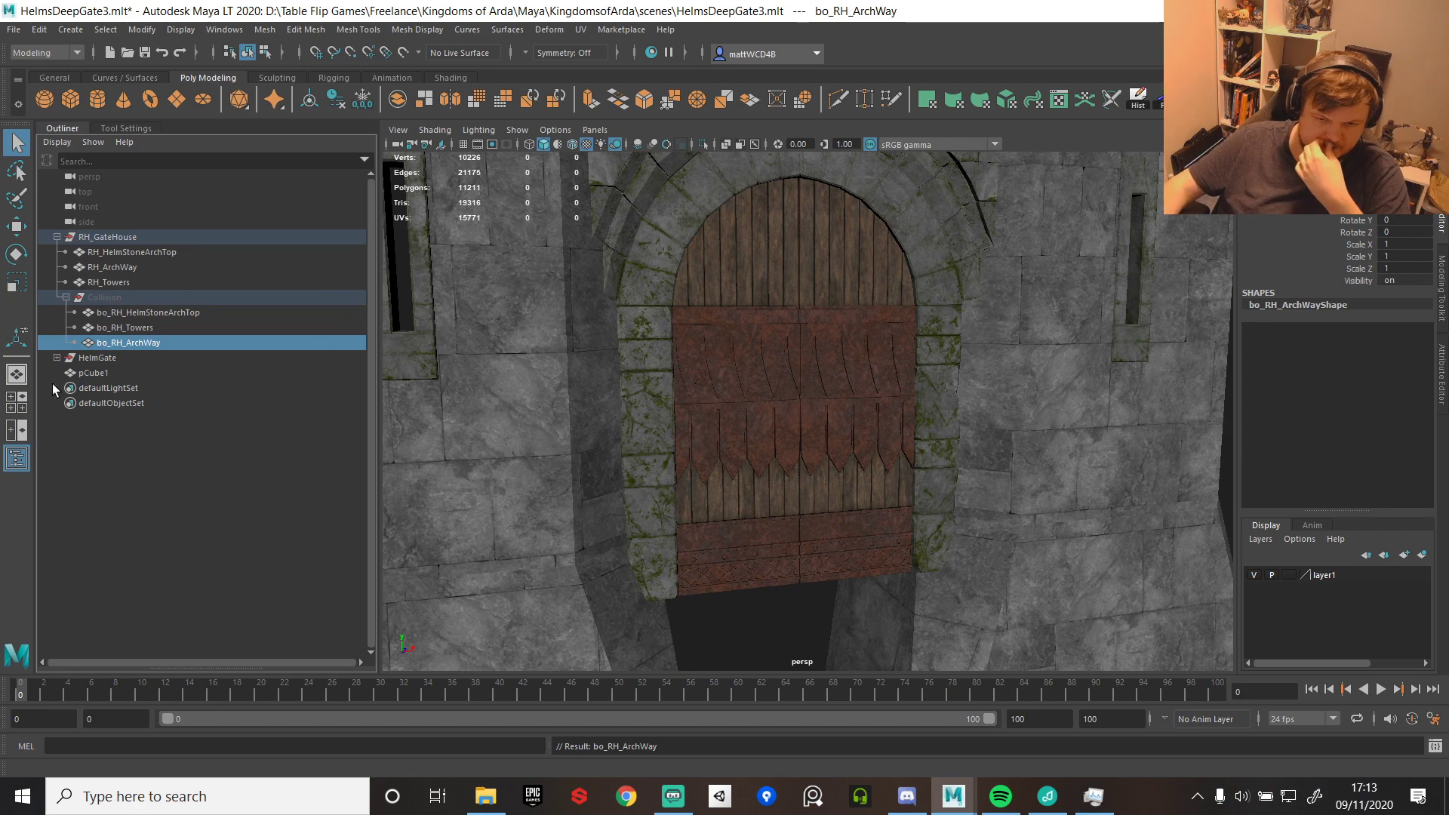
{"action": "left_click", "coordinate": [94, 373]}
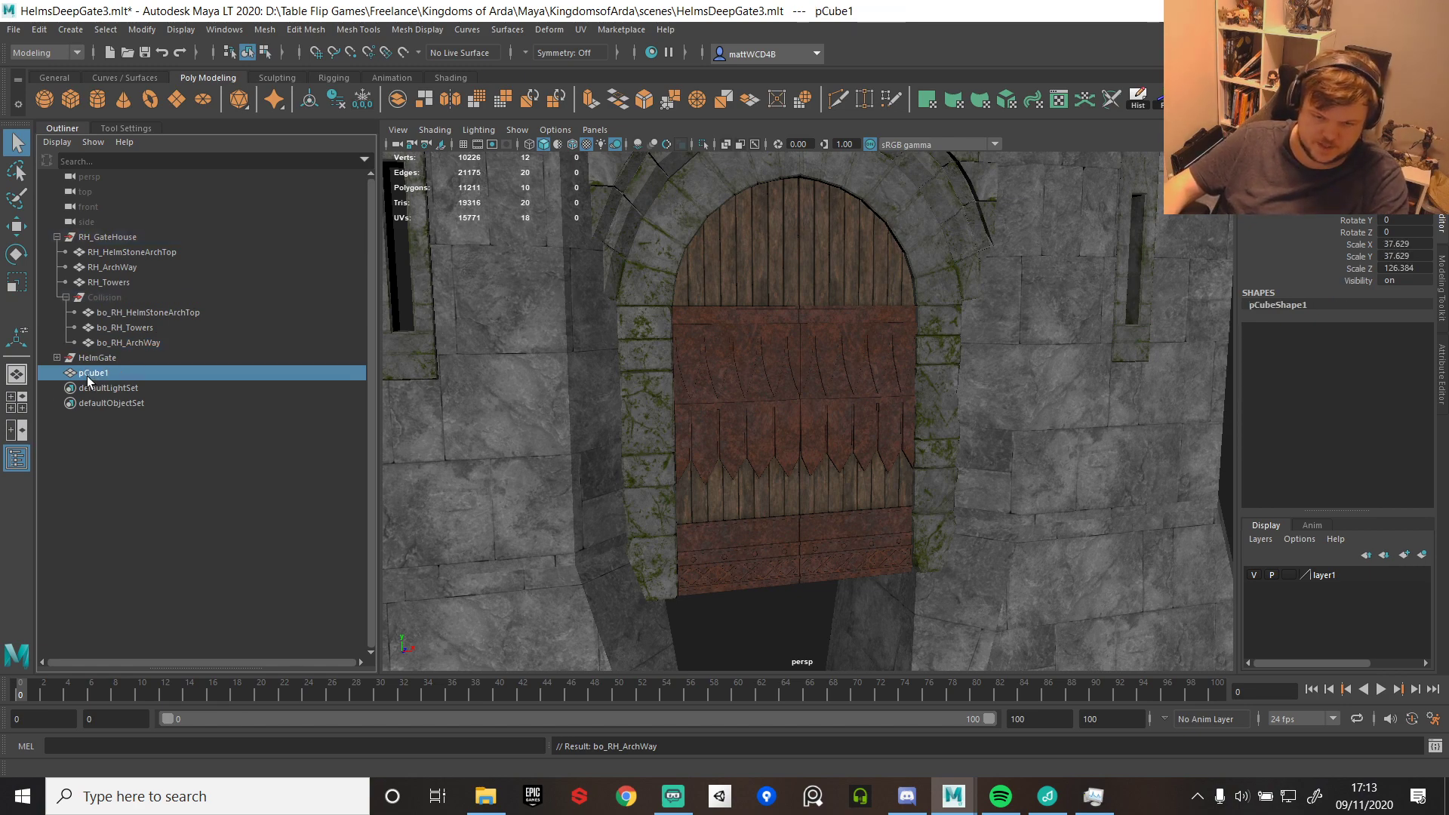
- Delete the leftover pCube1 block that sits over one of the beams beneath the wooden boards
{"action": "key", "text": "f"}
{"action": "scroll", "coordinate": [892, 417], "scroll_direction": "down", "scroll_amount": 8}
{"action": "left_click_drag", "start_coordinate": [891, 420], "coordinate": [930, 383], "text": "alt"}
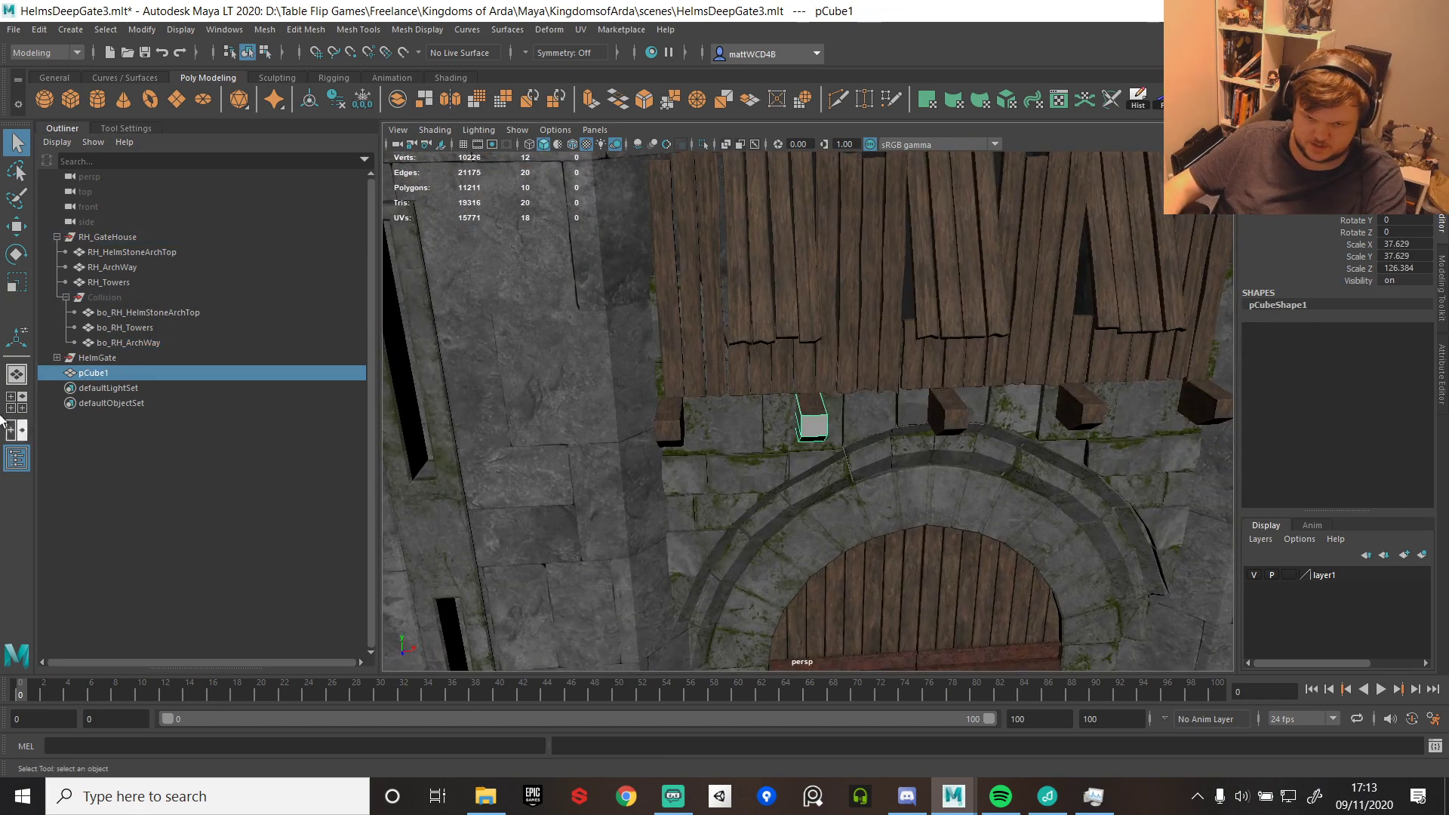
{"action": "key", "text": "Delete"}
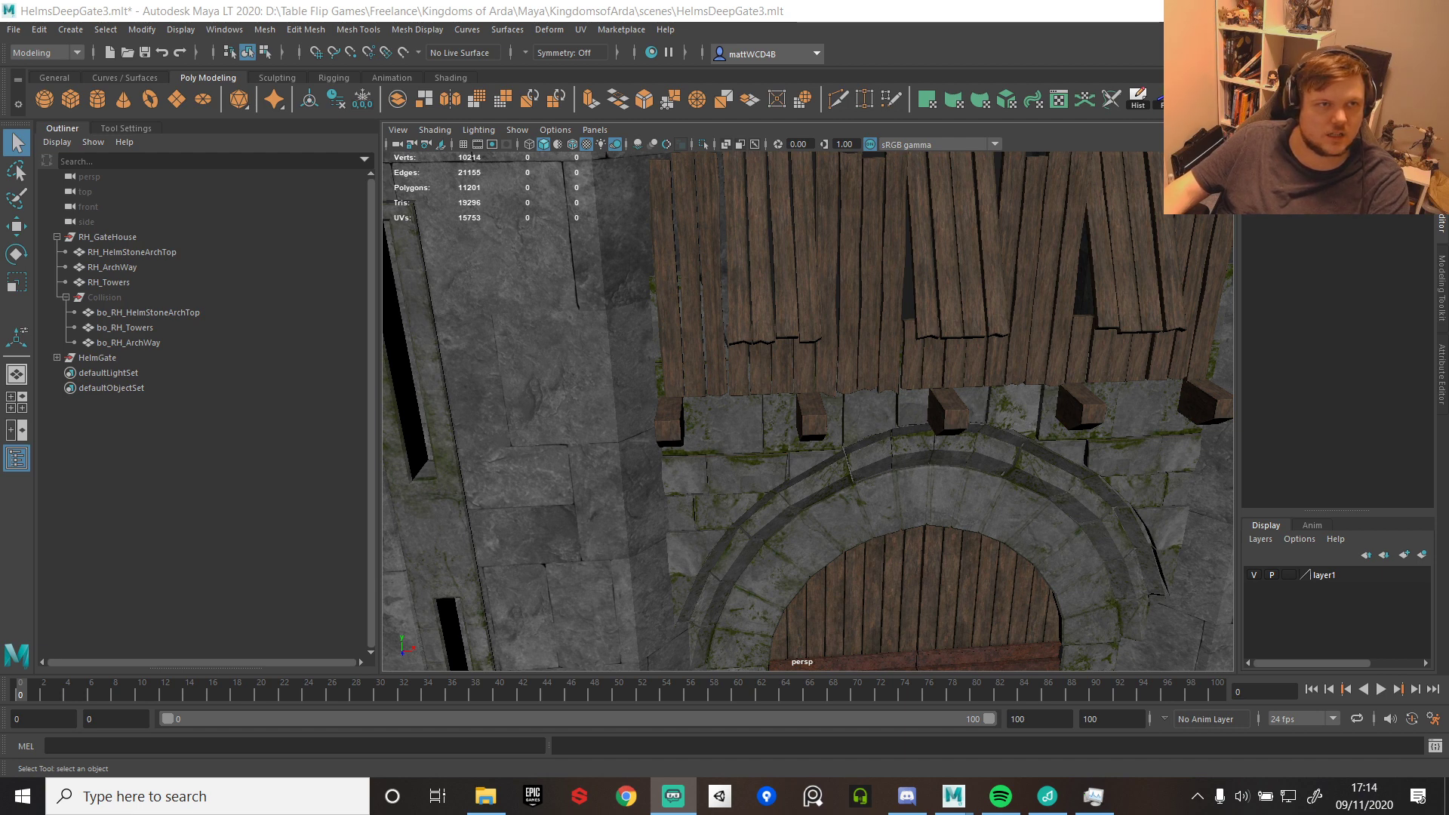
{"action": "left_click", "coordinate": [327, 631]}
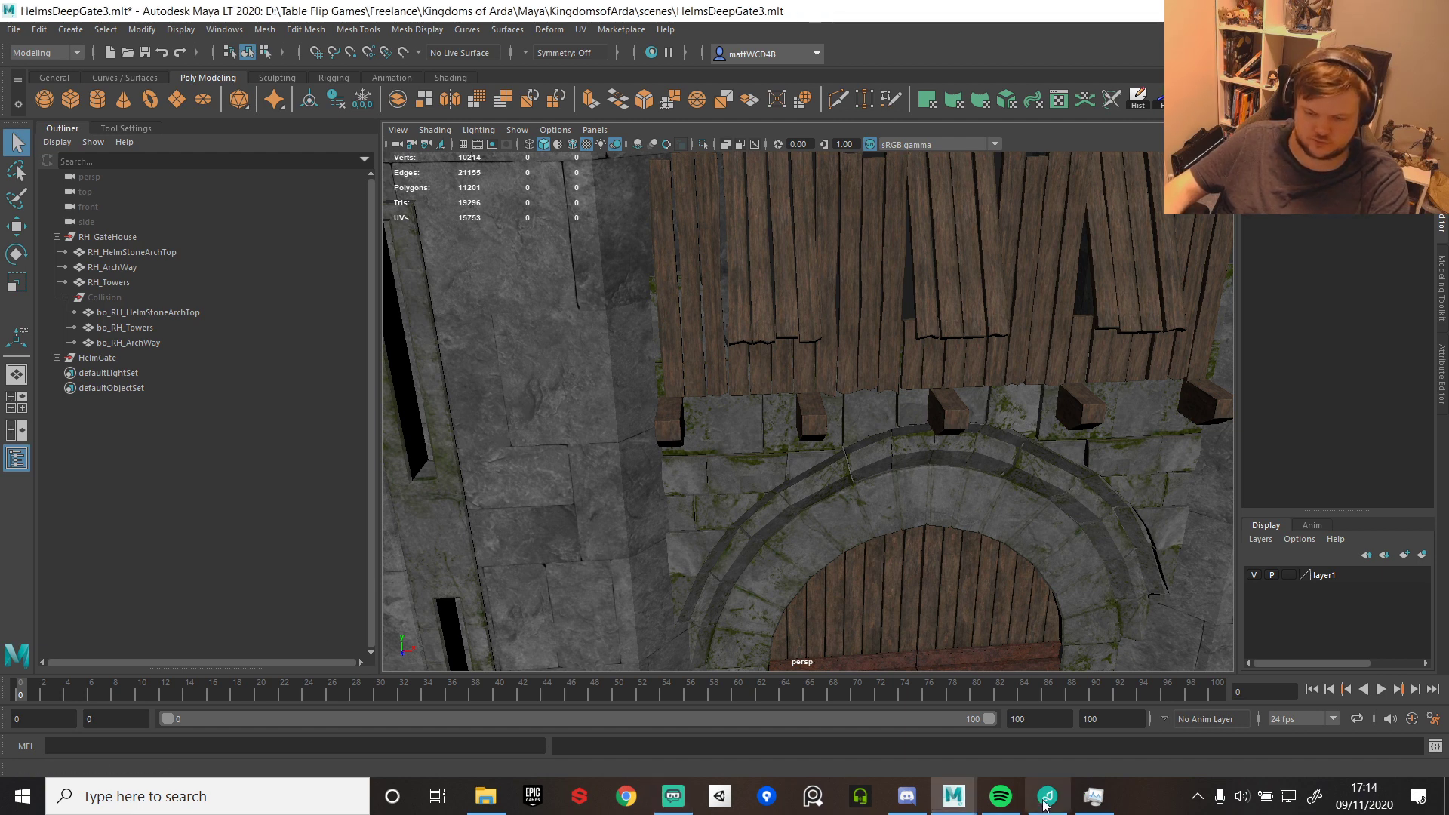
{"action": "left_click", "coordinate": [1002, 797]}
{"action": "key", "text": "alt+Tab"}
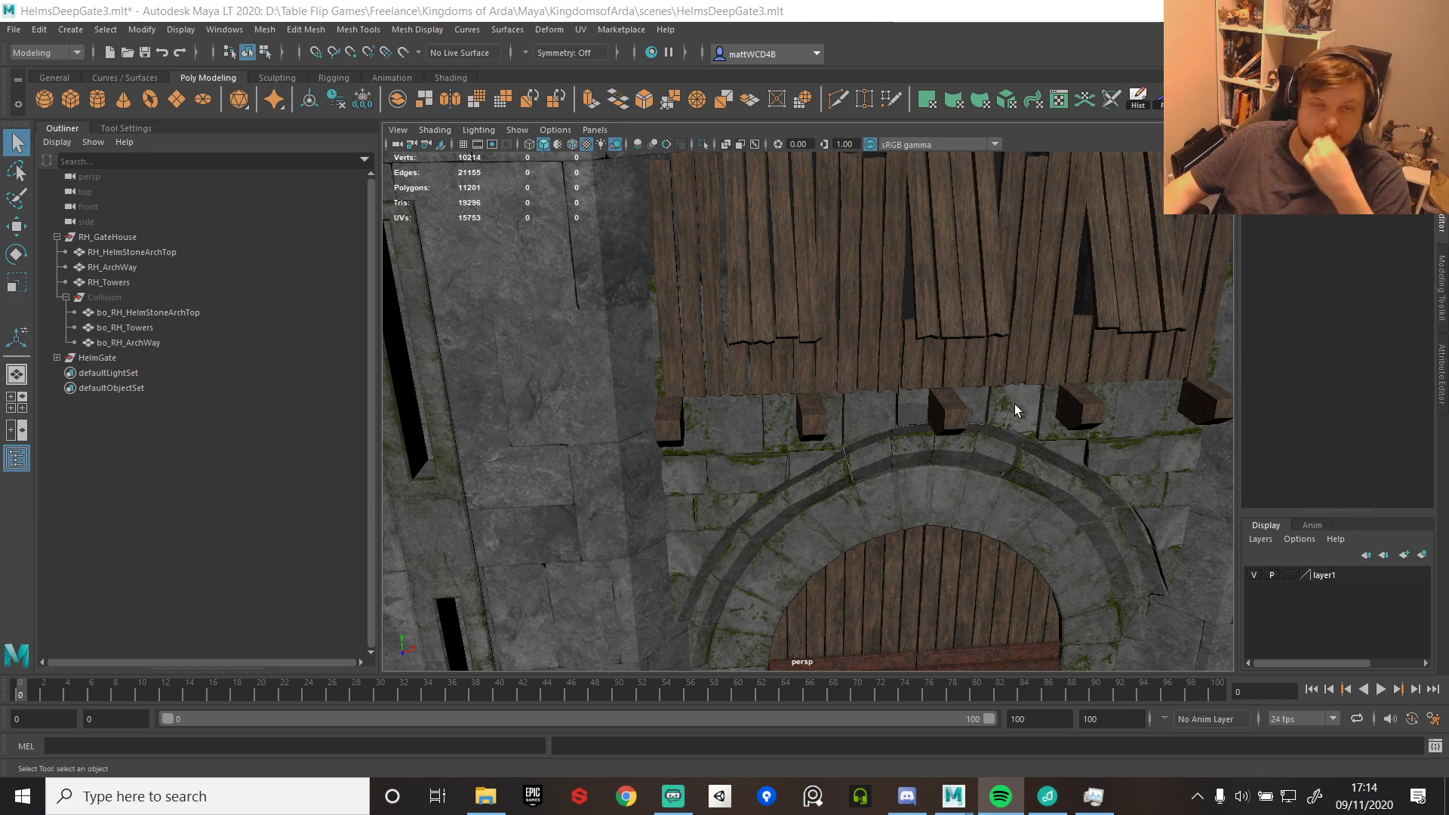
- Select the whole HelmGate group that holds the gate in the archway
{"action": "left_click_drag", "start_coordinate": [900, 479], "coordinate": [942, 388], "text": "alt"}
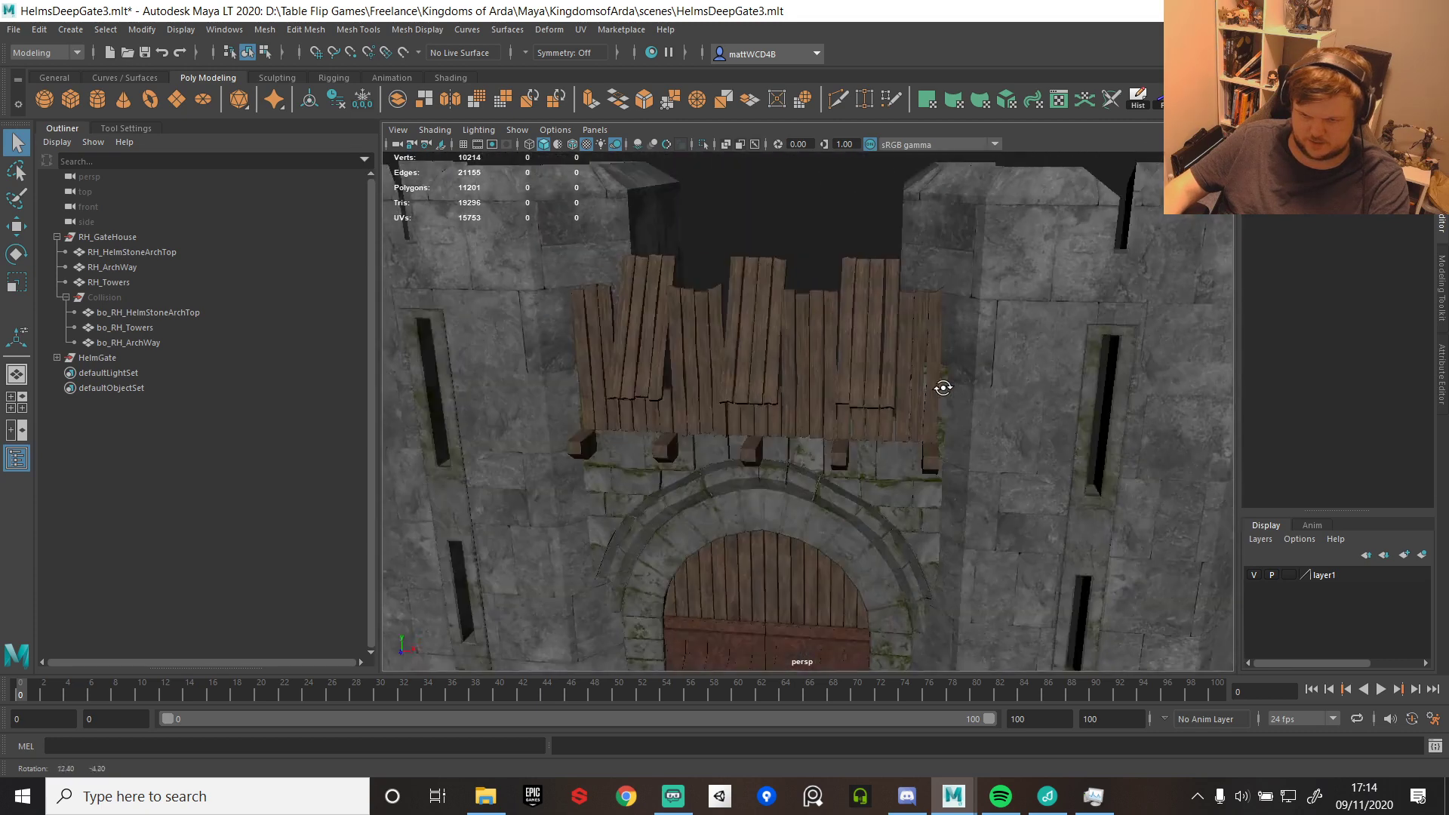
{"action": "scroll", "coordinate": [941, 389], "scroll_direction": "down", "scroll_amount": 5}
{"action": "middle_click_drag", "start_coordinate": [935, 463], "coordinate": [936, 347], "text": "alt"}
{"action": "scroll", "coordinate": [772, 387], "scroll_direction": "up", "scroll_amount": 4}
{"action": "middle_click_drag", "start_coordinate": [756, 441], "coordinate": [786, 341], "text": "alt"}
{"action": "left_click", "coordinate": [820, 270]}
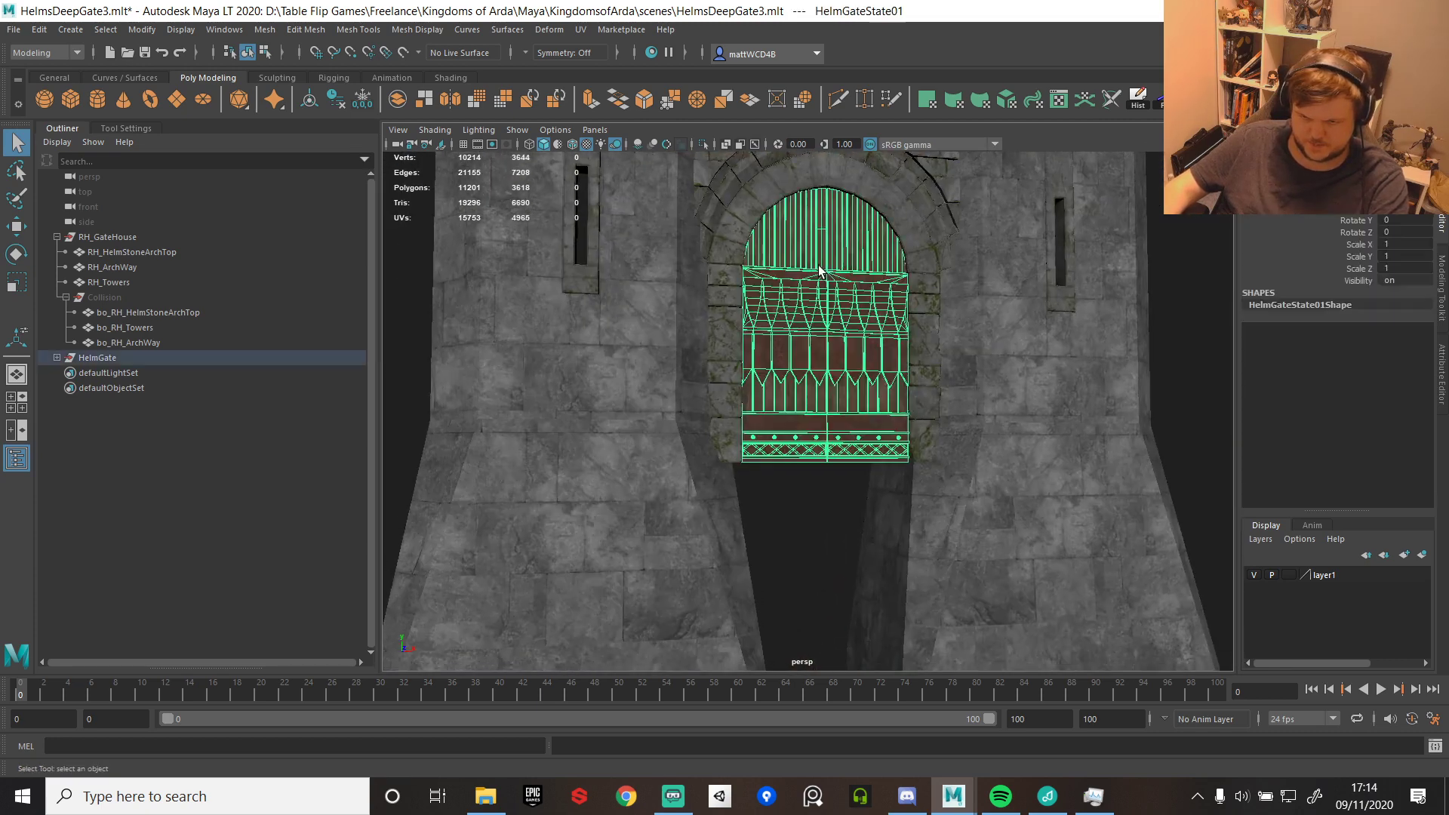
{"action": "left_click", "coordinate": [56, 359]}
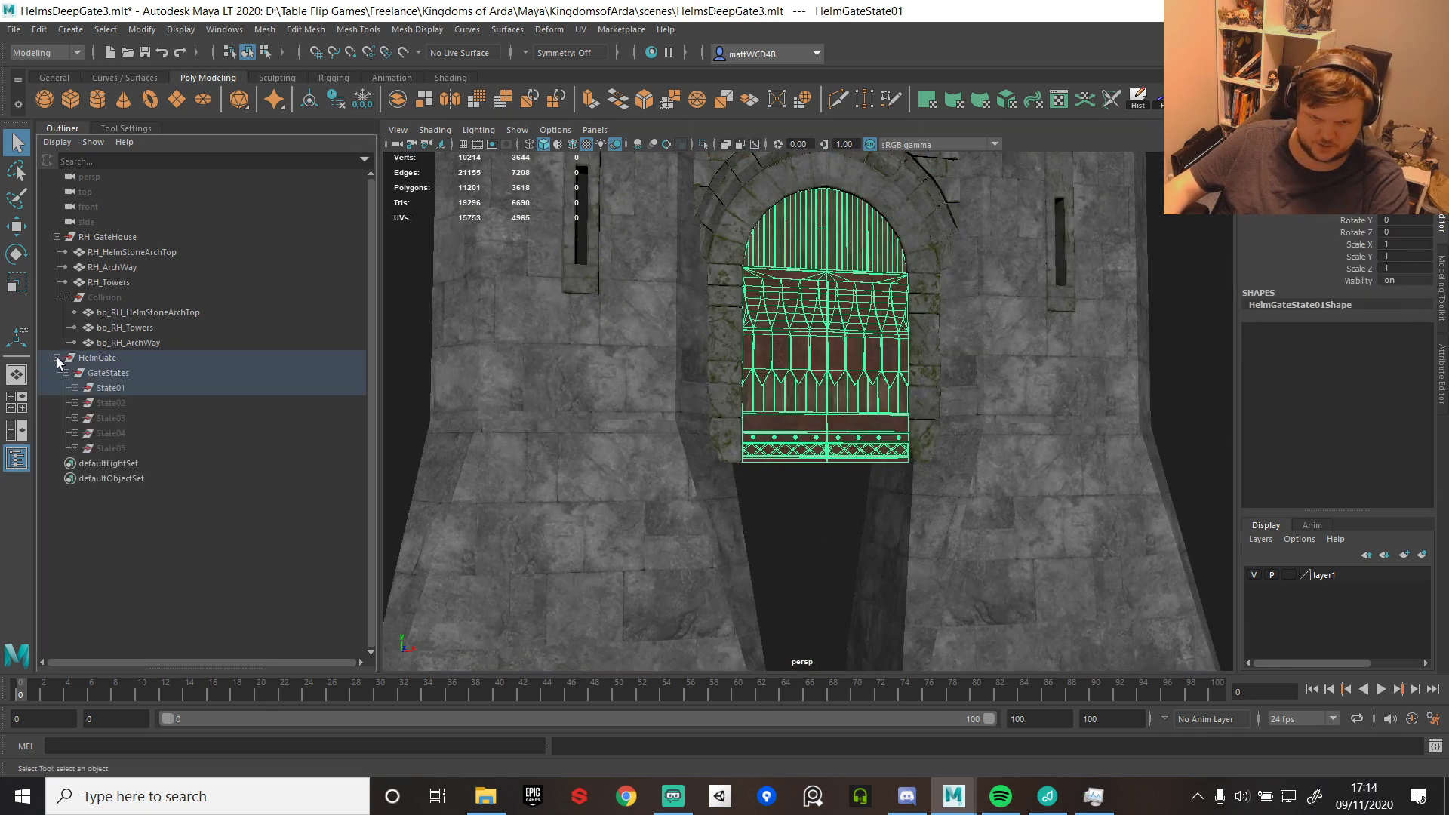
{"action": "left_click", "coordinate": [57, 359]}
{"action": "left_click", "coordinate": [90, 359]}
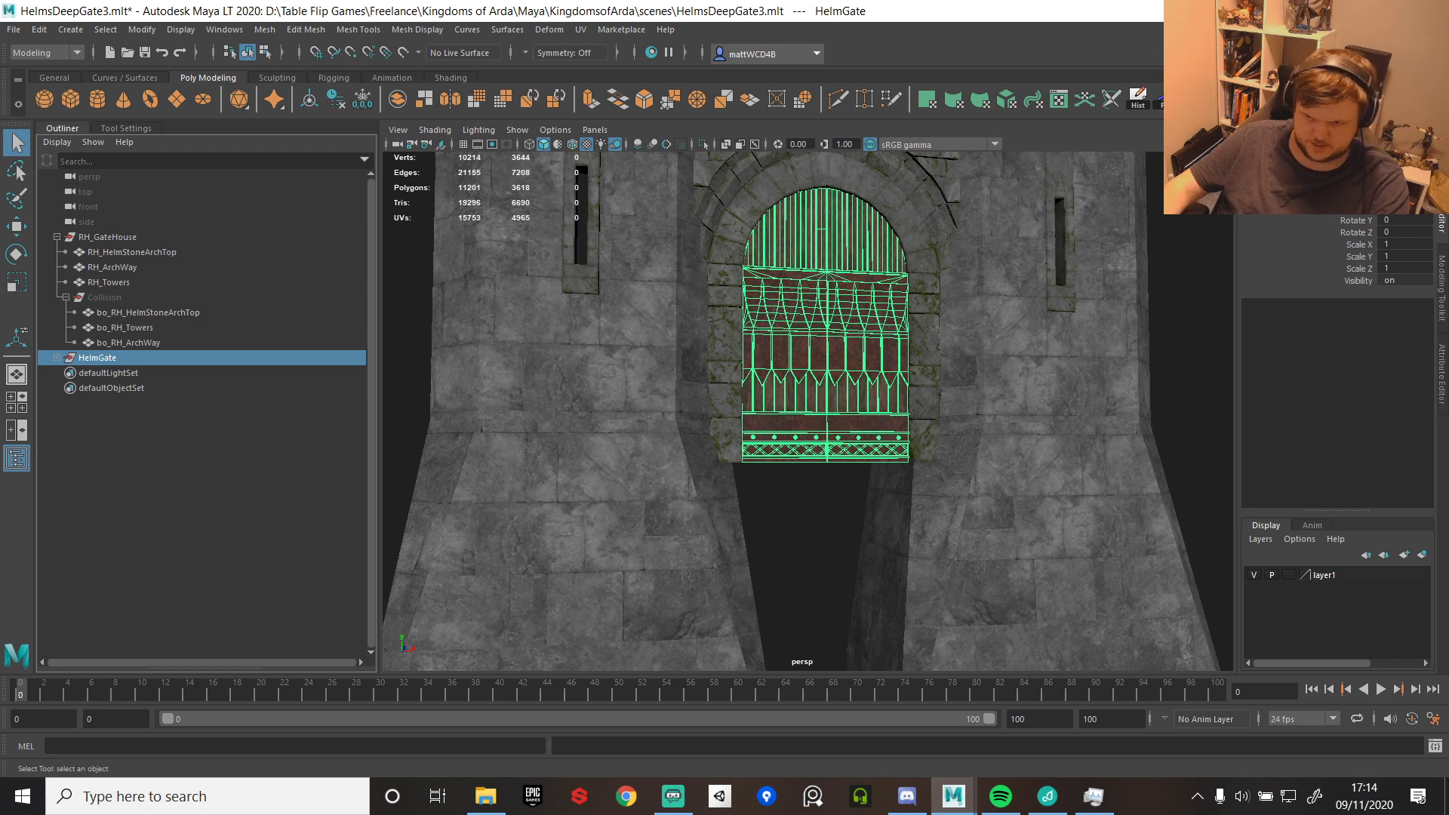
- Start an FBX export of the selection and browse to the Kingdoms of Arda project's scenes/Exports/MainGate folder on drive D
{"action": "left_click", "coordinate": [1191, 99]}
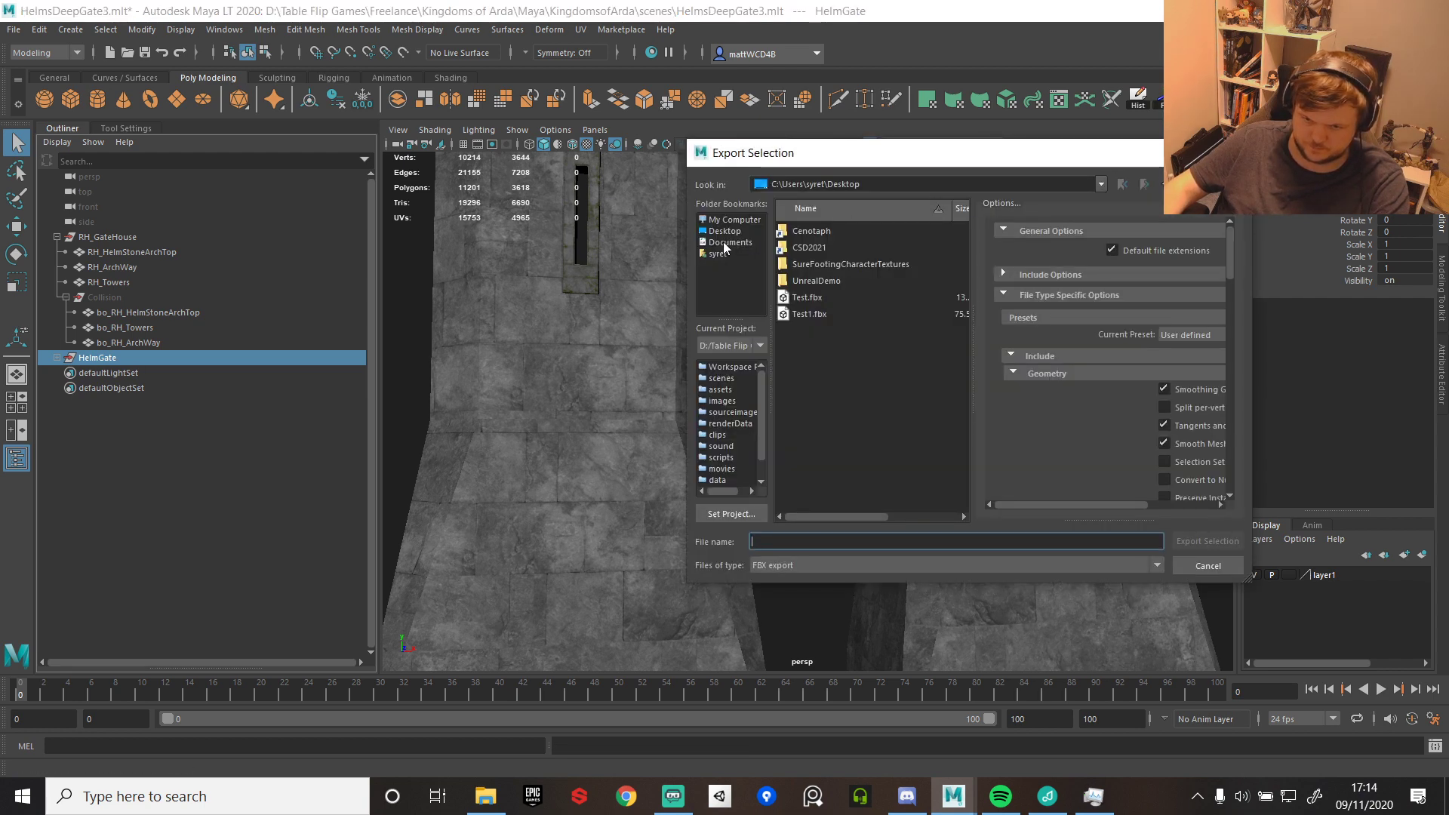
{"action": "left_click", "coordinate": [726, 220]}
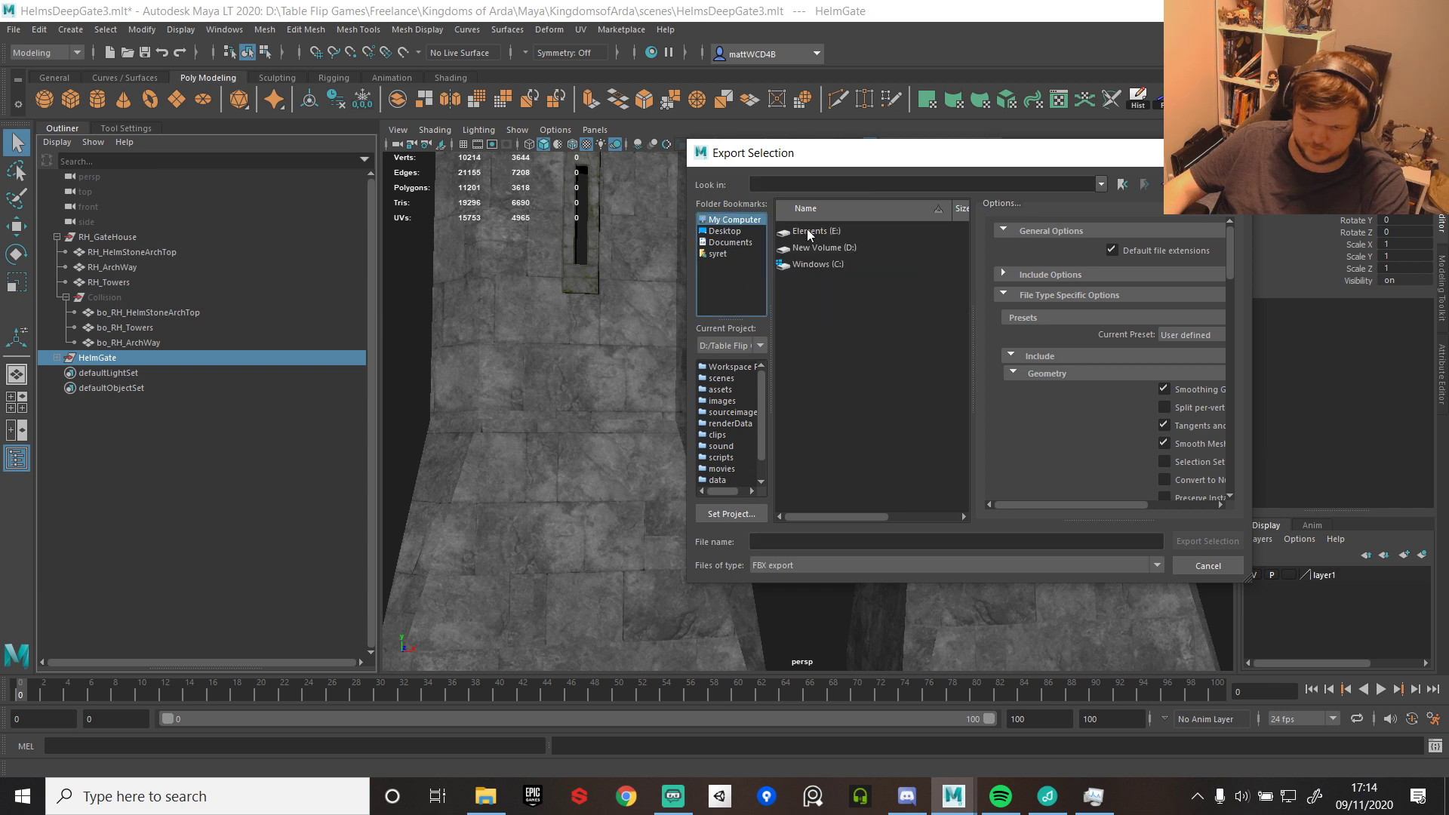
{"action": "double_click", "coordinate": [811, 250]}
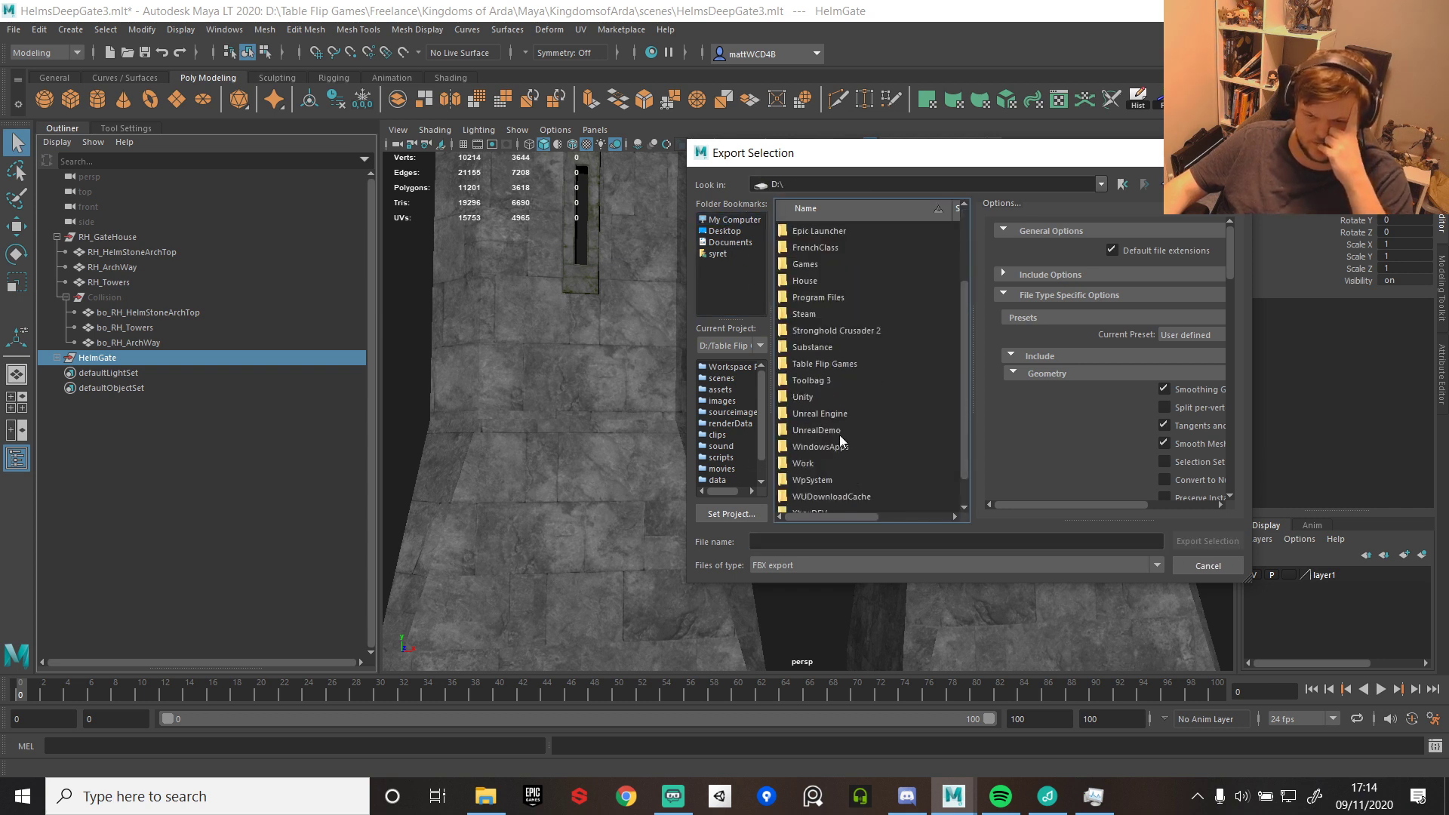
{"action": "double_click", "coordinate": [822, 364]}
{"action": "double_click", "coordinate": [814, 254]}
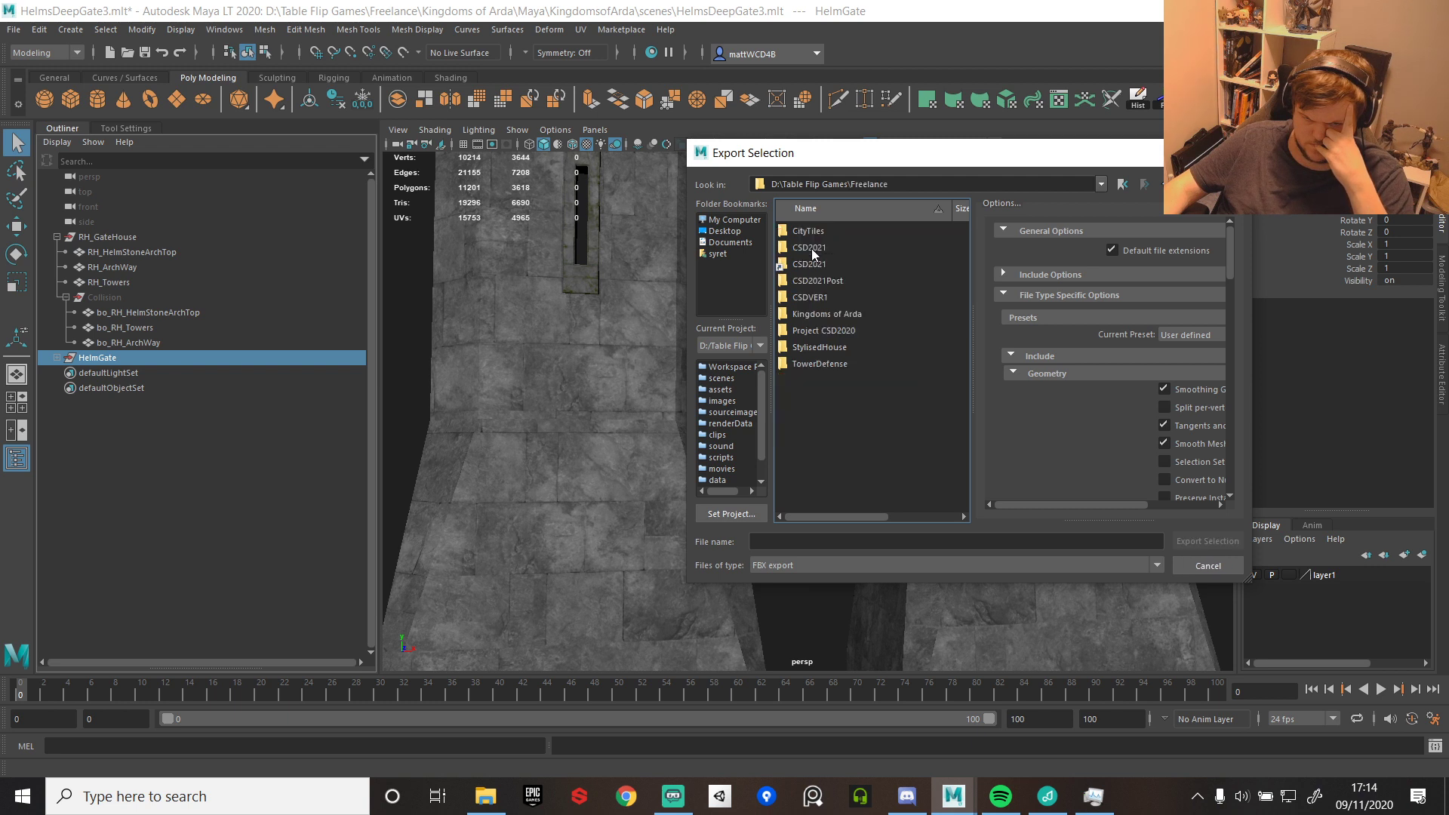
{"action": "double_click", "coordinate": [830, 314]}
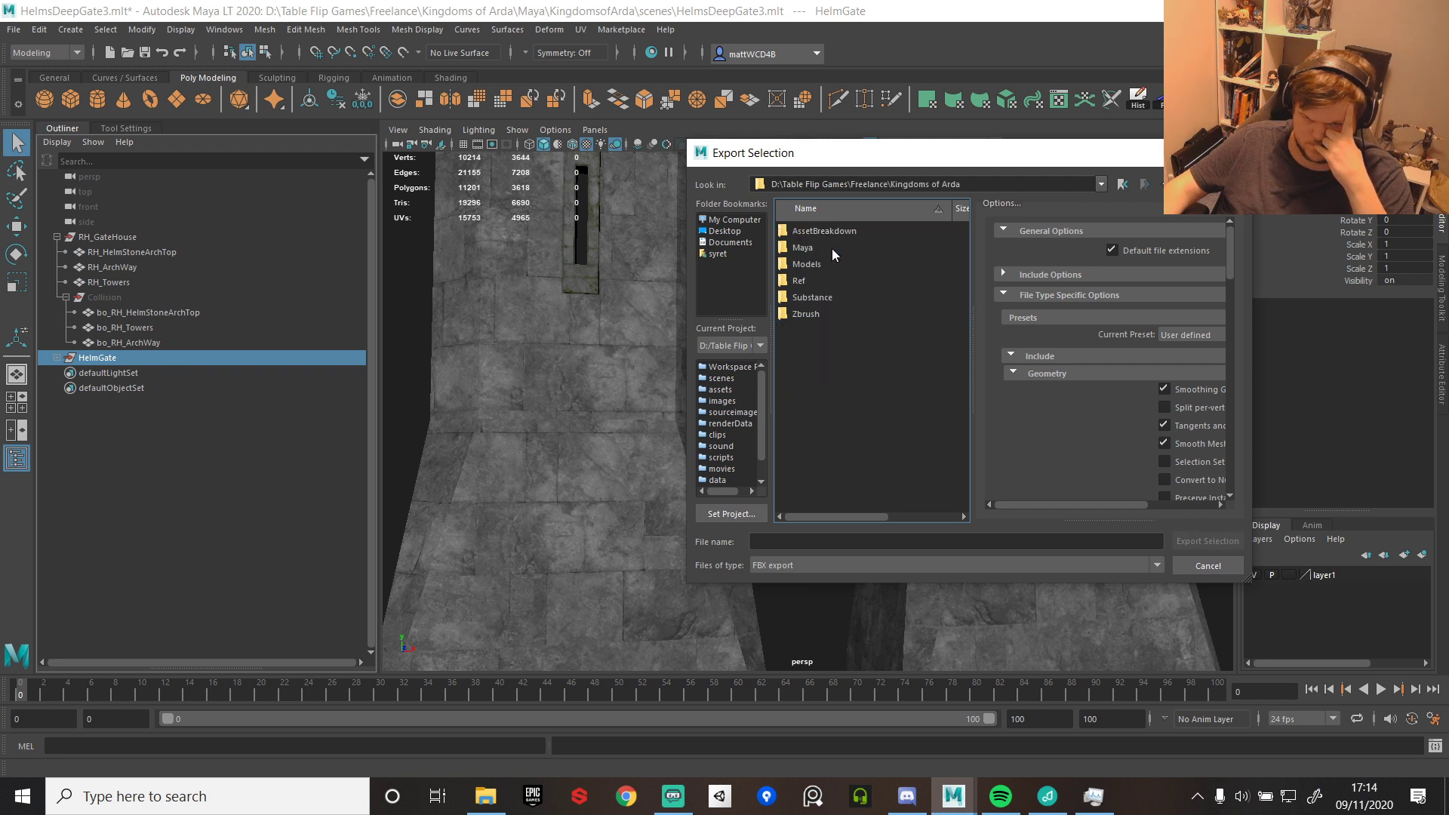
{"action": "double_click", "coordinate": [813, 249]}
{"action": "double_click", "coordinate": [852, 232]}
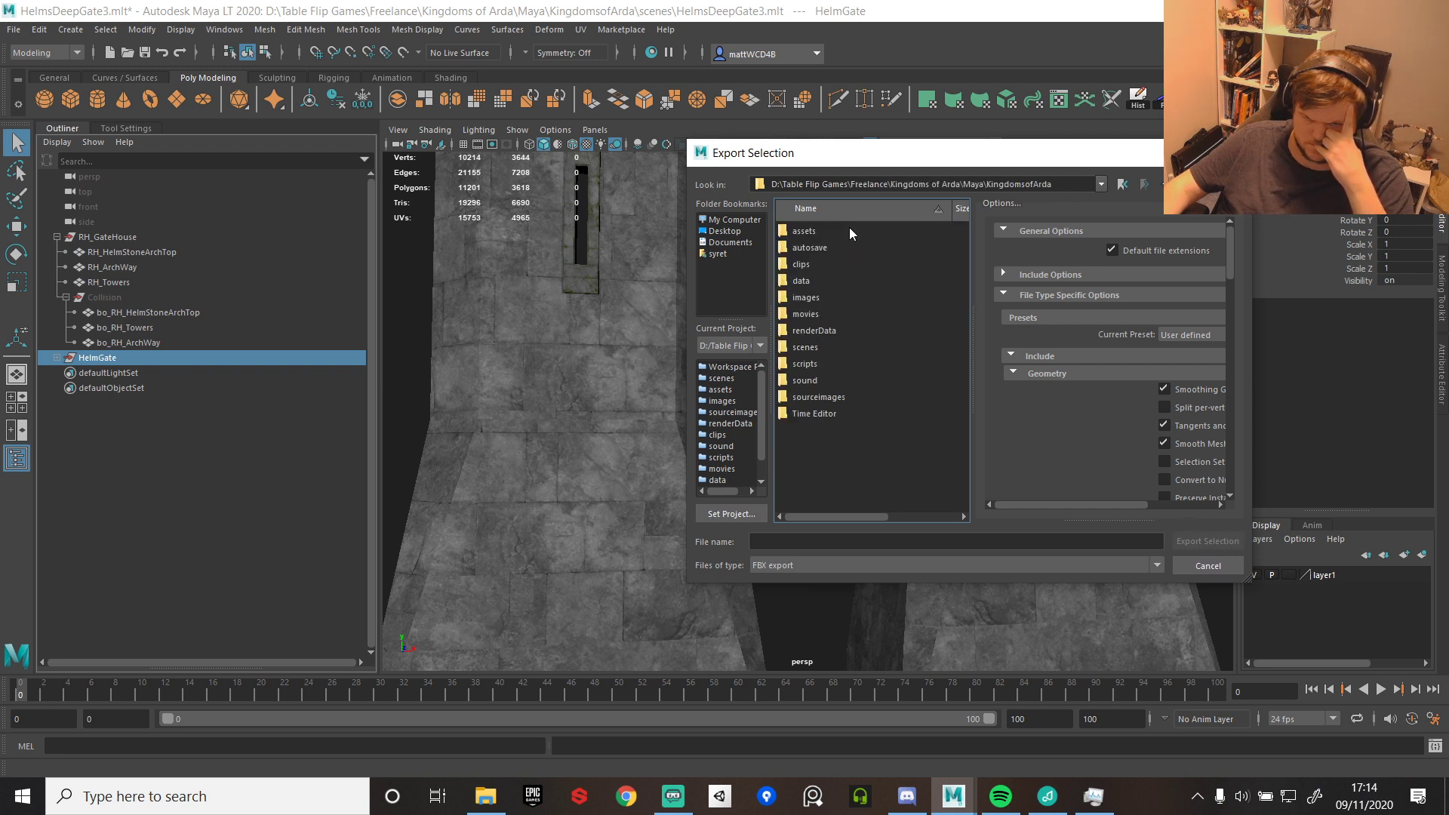
{"action": "left_click", "coordinate": [813, 299]}
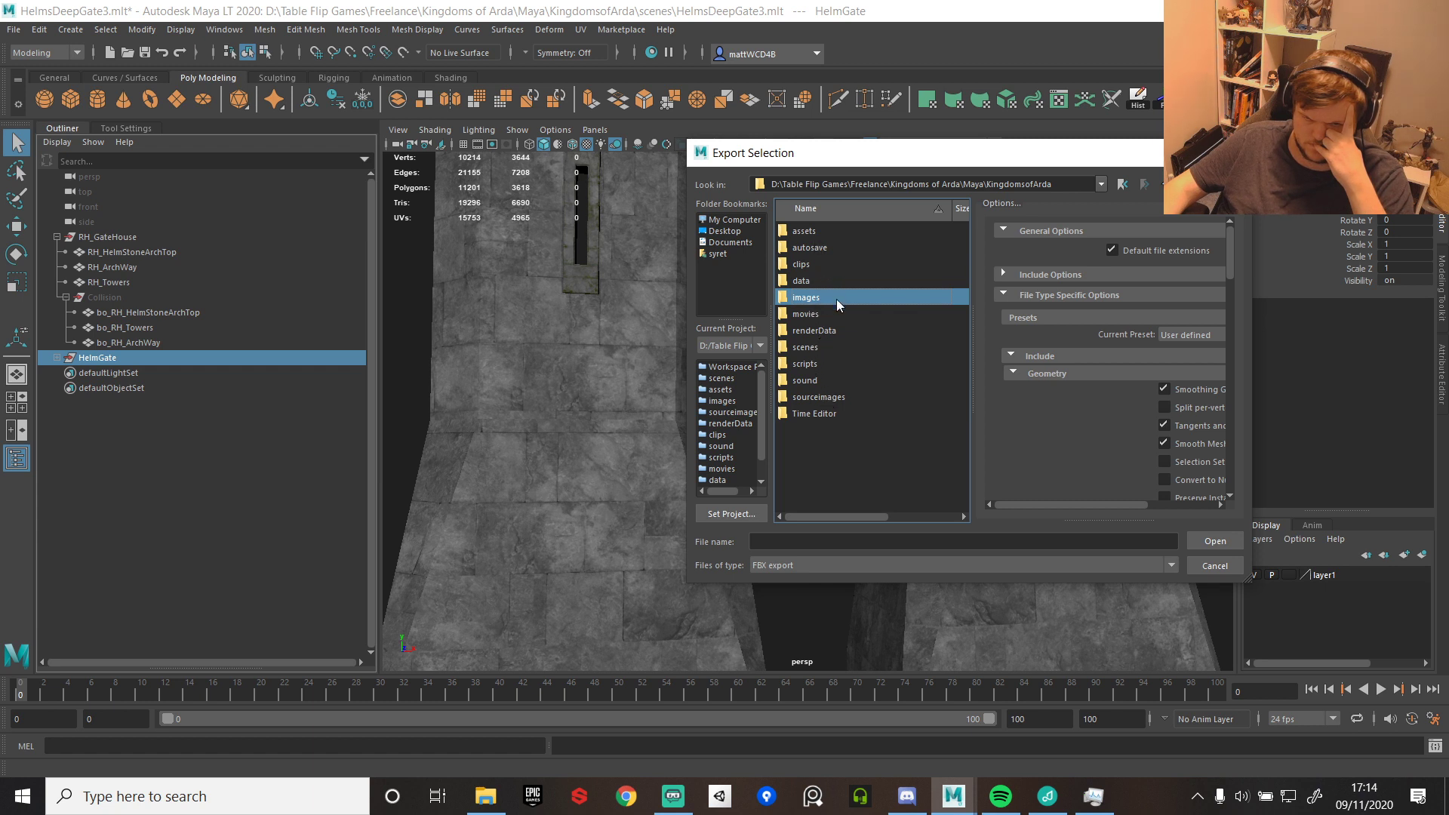
{"action": "double_click", "coordinate": [821, 349]}
{"action": "double_click", "coordinate": [820, 266]}
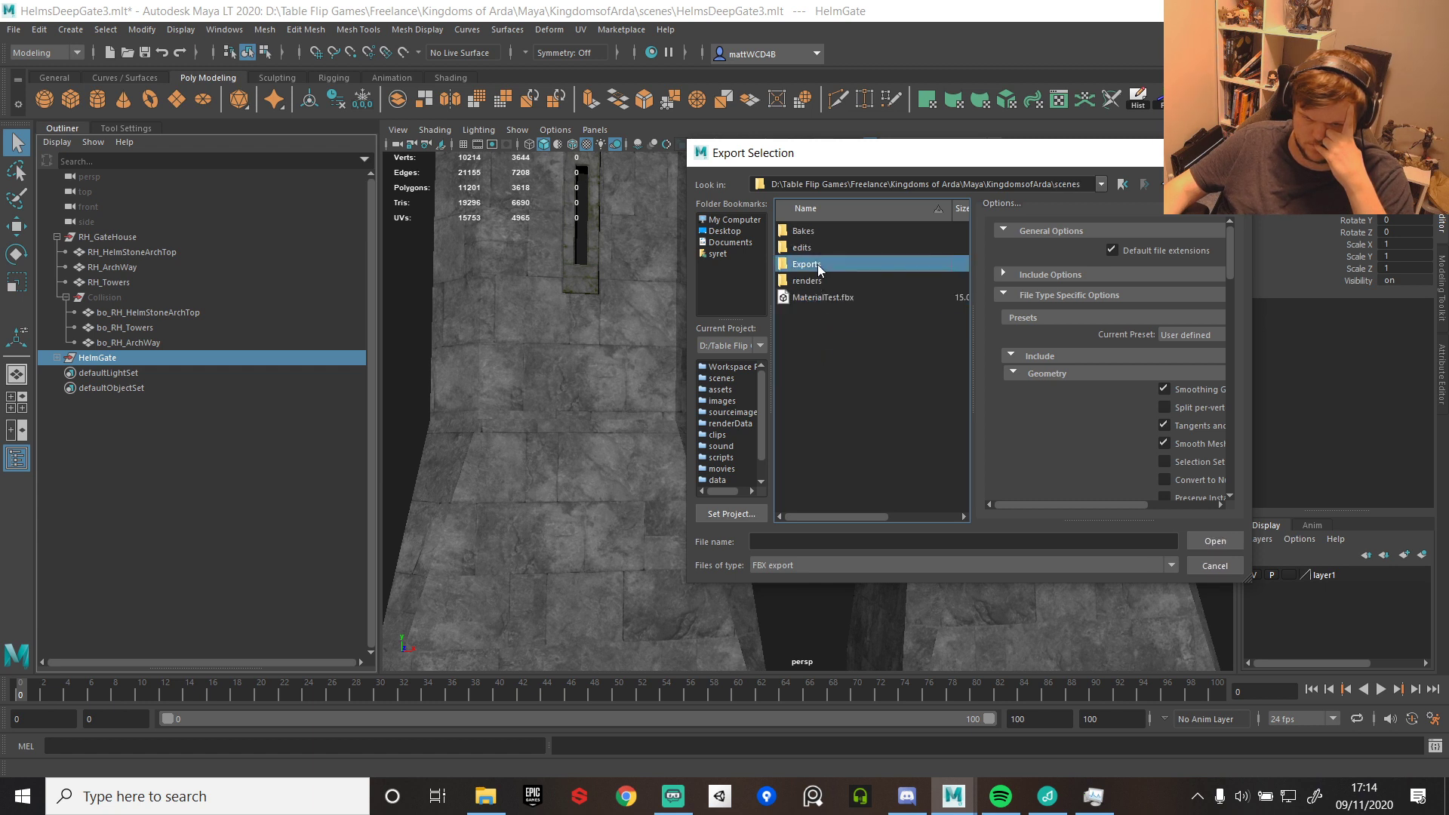
{"action": "double_click", "coordinate": [825, 231]}
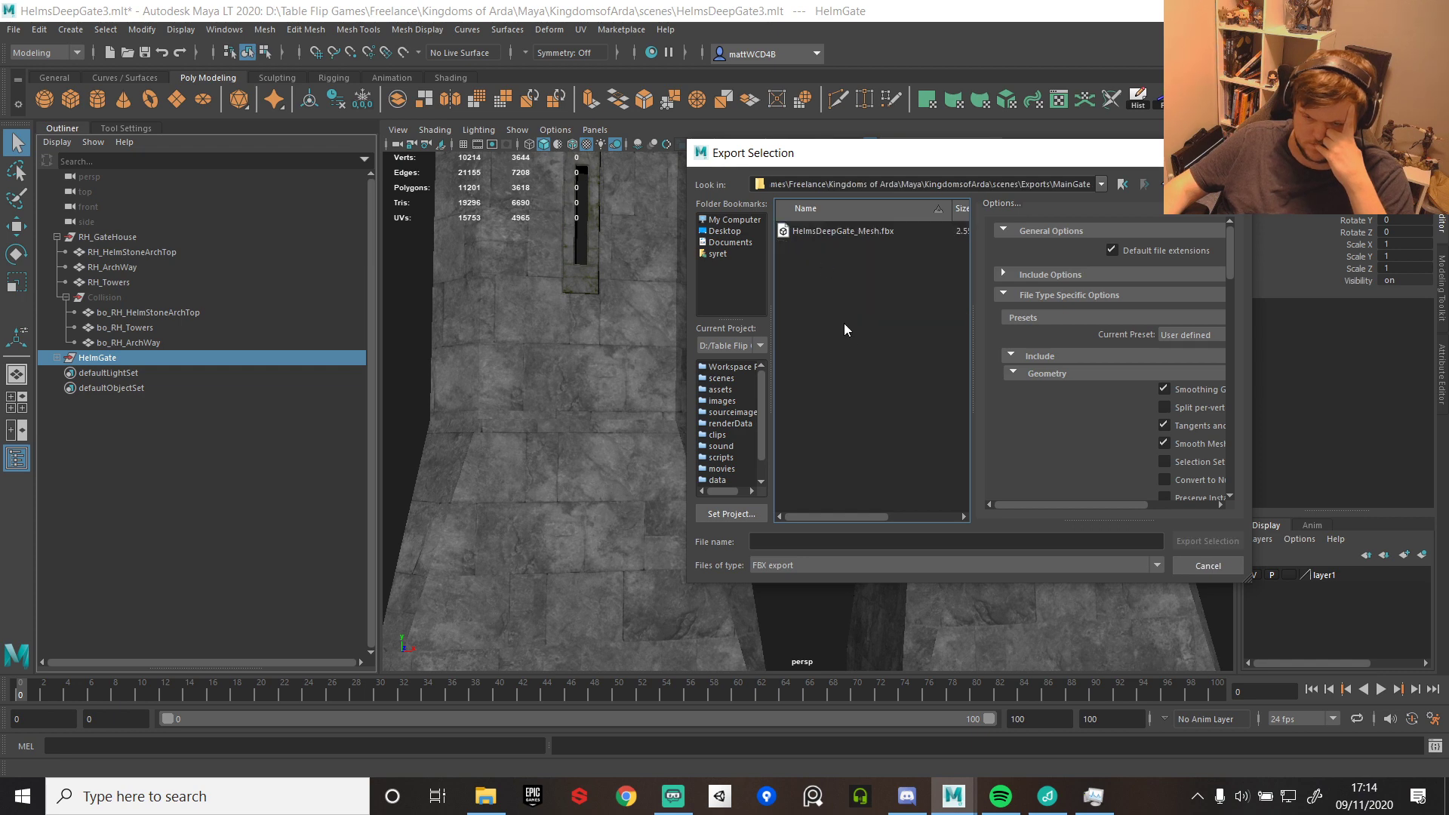
- Export the HelmGate group over the existing HelmsDeepGate_Mesh.fbx file
{"action": "left_click", "coordinate": [821, 232]}
{"action": "double_click", "coordinate": [844, 235]}
{"action": "left_click", "coordinate": [936, 394]}
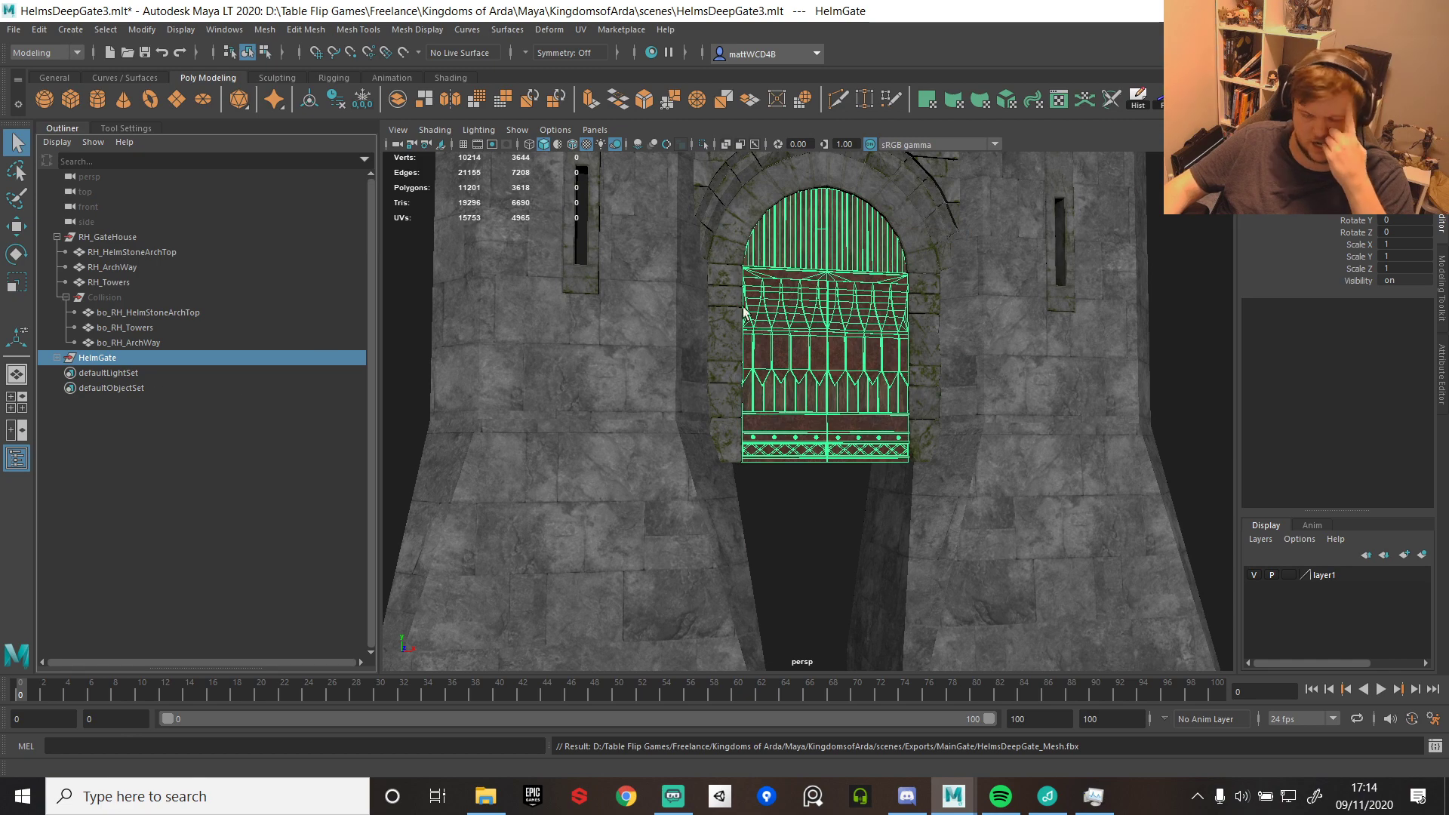
- Unhide the Collision group under RH_GateHouse
{"action": "scroll", "coordinate": [809, 317], "scroll_direction": "down", "scroll_amount": 2}
{"action": "middle_click_drag", "start_coordinate": [817, 265], "coordinate": [818, 265], "text": "alt"}
{"action": "scroll", "coordinate": [817, 265], "scroll_direction": "up", "scroll_amount": 2}
{"action": "left_click", "coordinate": [761, 344]}
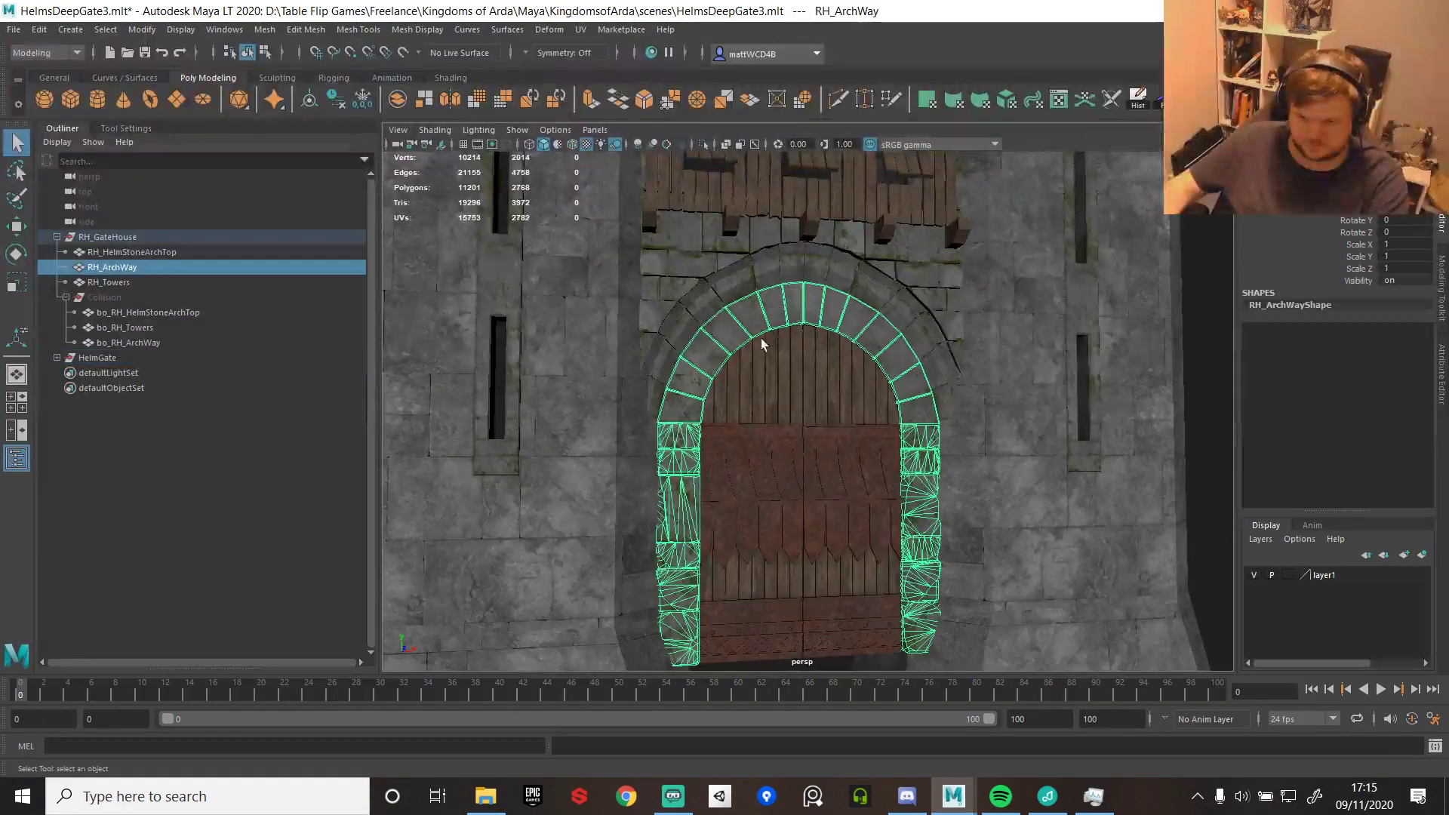
{"action": "left_click", "coordinate": [727, 266], "text": "shift"}
{"action": "key", "text": "f"}
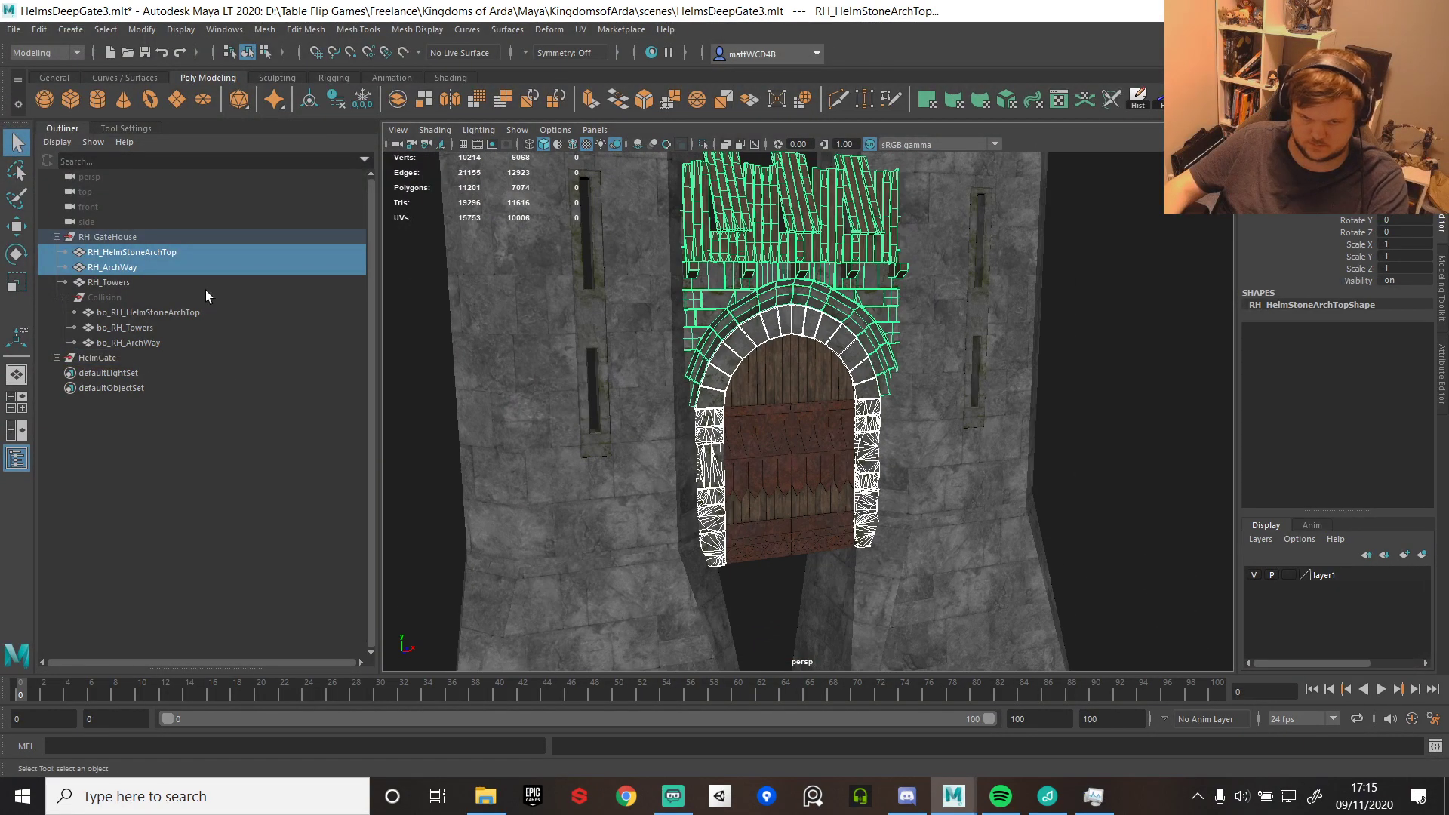
{"action": "left_click", "coordinate": [138, 330], "text": "ctrl"}
{"action": "left_click", "coordinate": [140, 342], "text": "ctrl"}
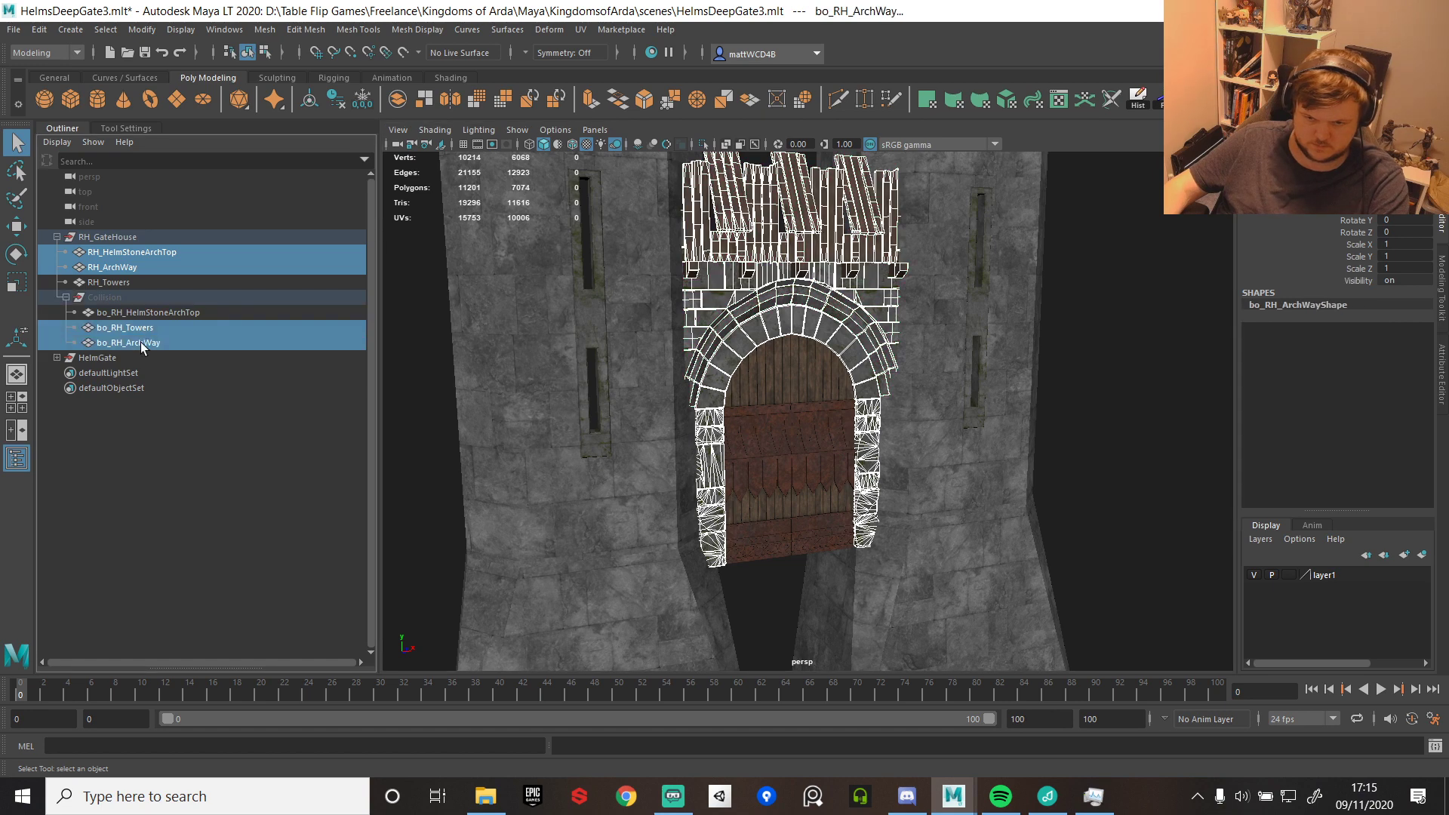
{"action": "key", "text": "shift+h"}
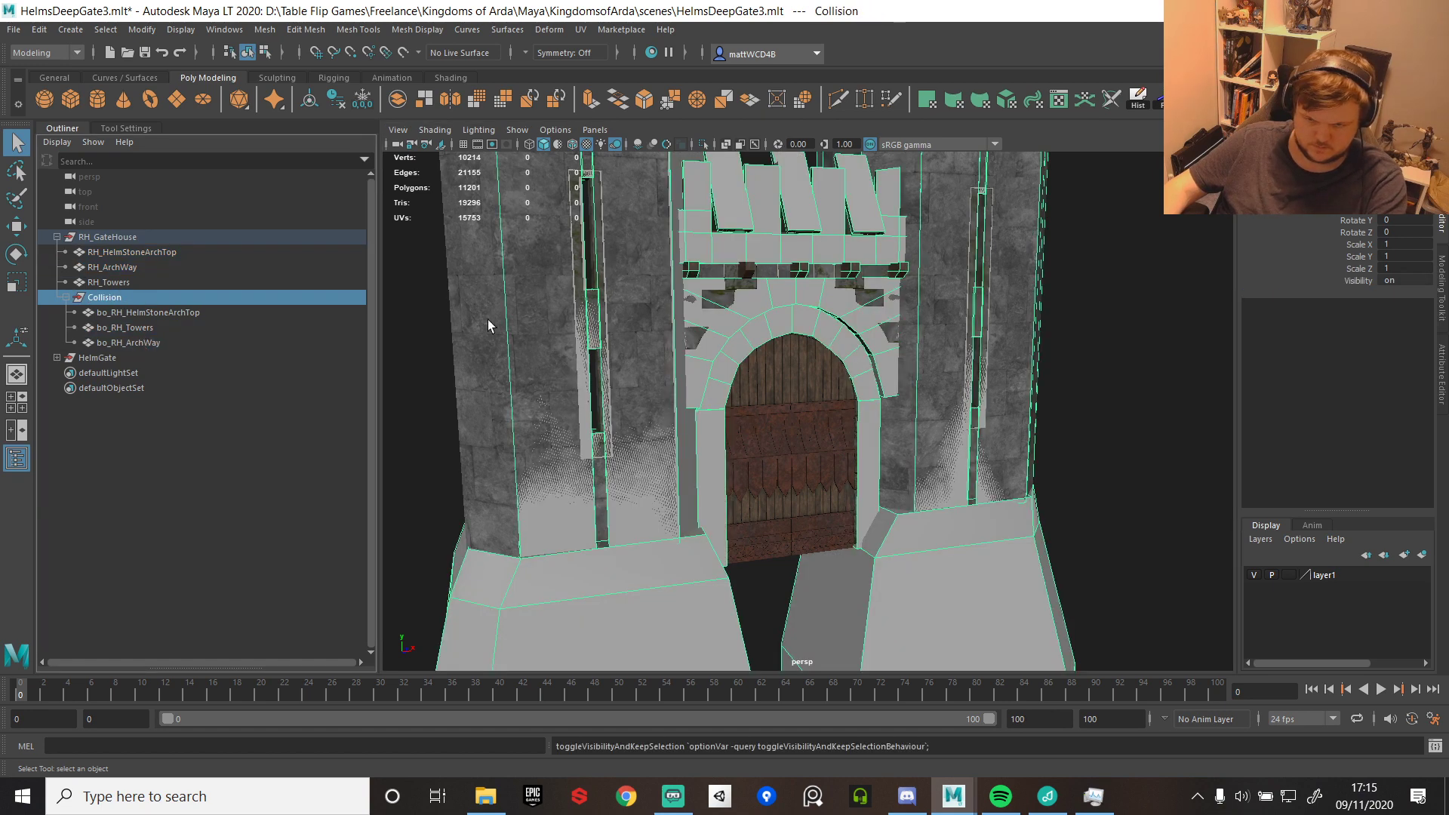
{"action": "left_click", "coordinate": [780, 313]}
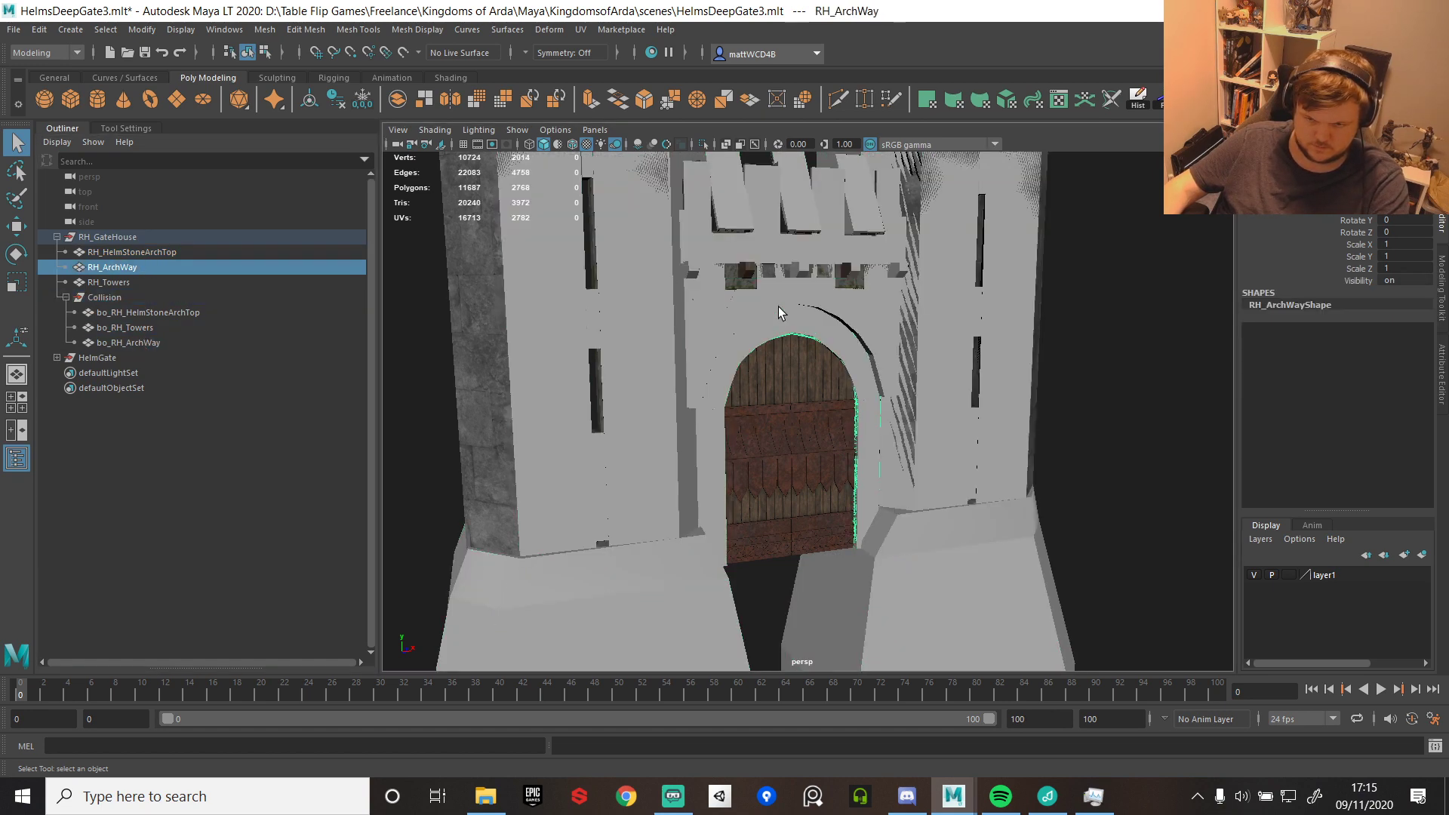
{"action": "left_click", "coordinate": [128, 252]}
{"action": "left_click", "coordinate": [132, 268], "text": "ctrl"}
{"action": "left_click", "coordinate": [125, 328], "text": "ctrl"}
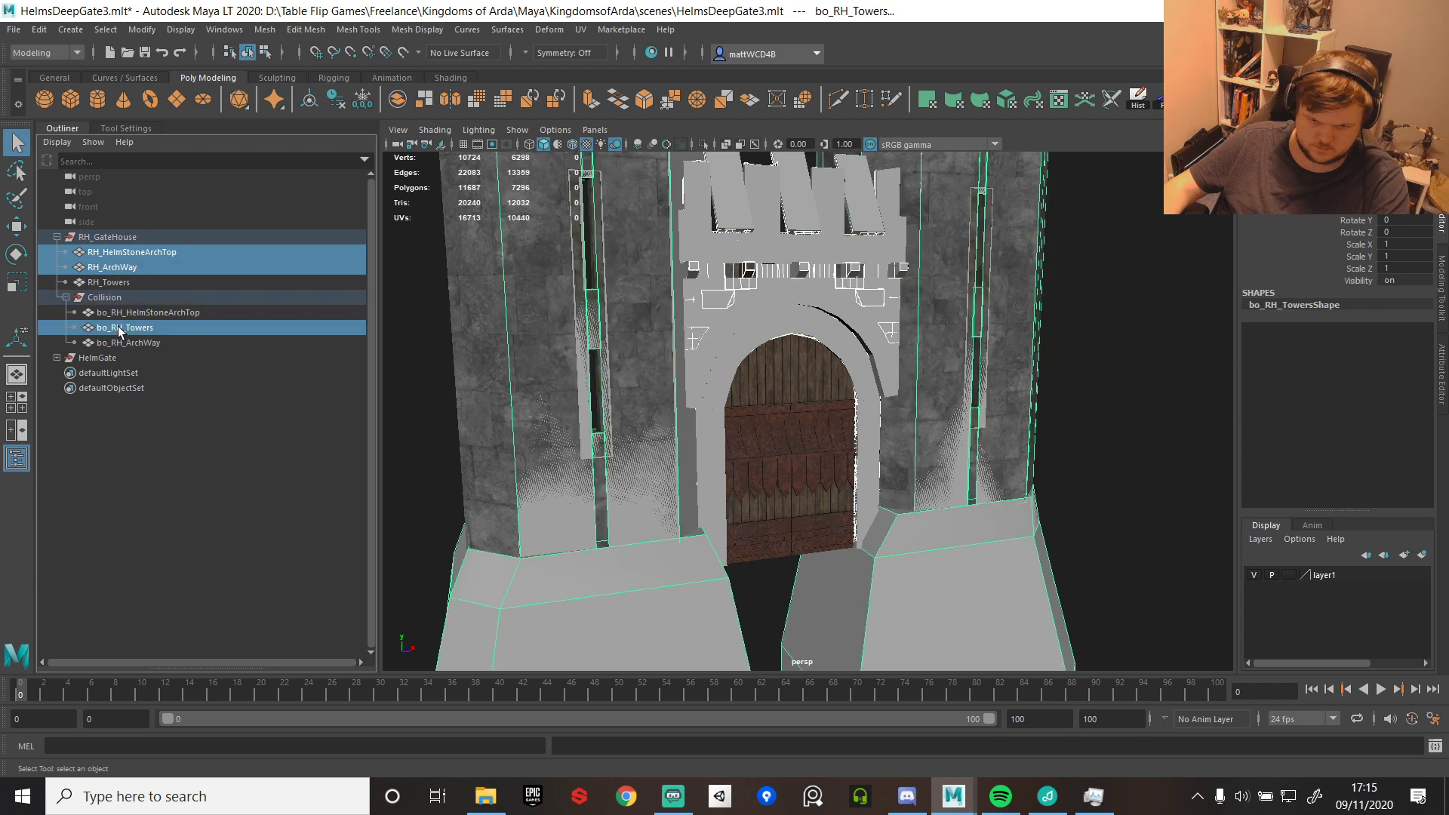
{"action": "left_click", "coordinate": [121, 342], "text": "ctrl"}
{"action": "left_click", "coordinate": [120, 329], "text": "ctrl"}
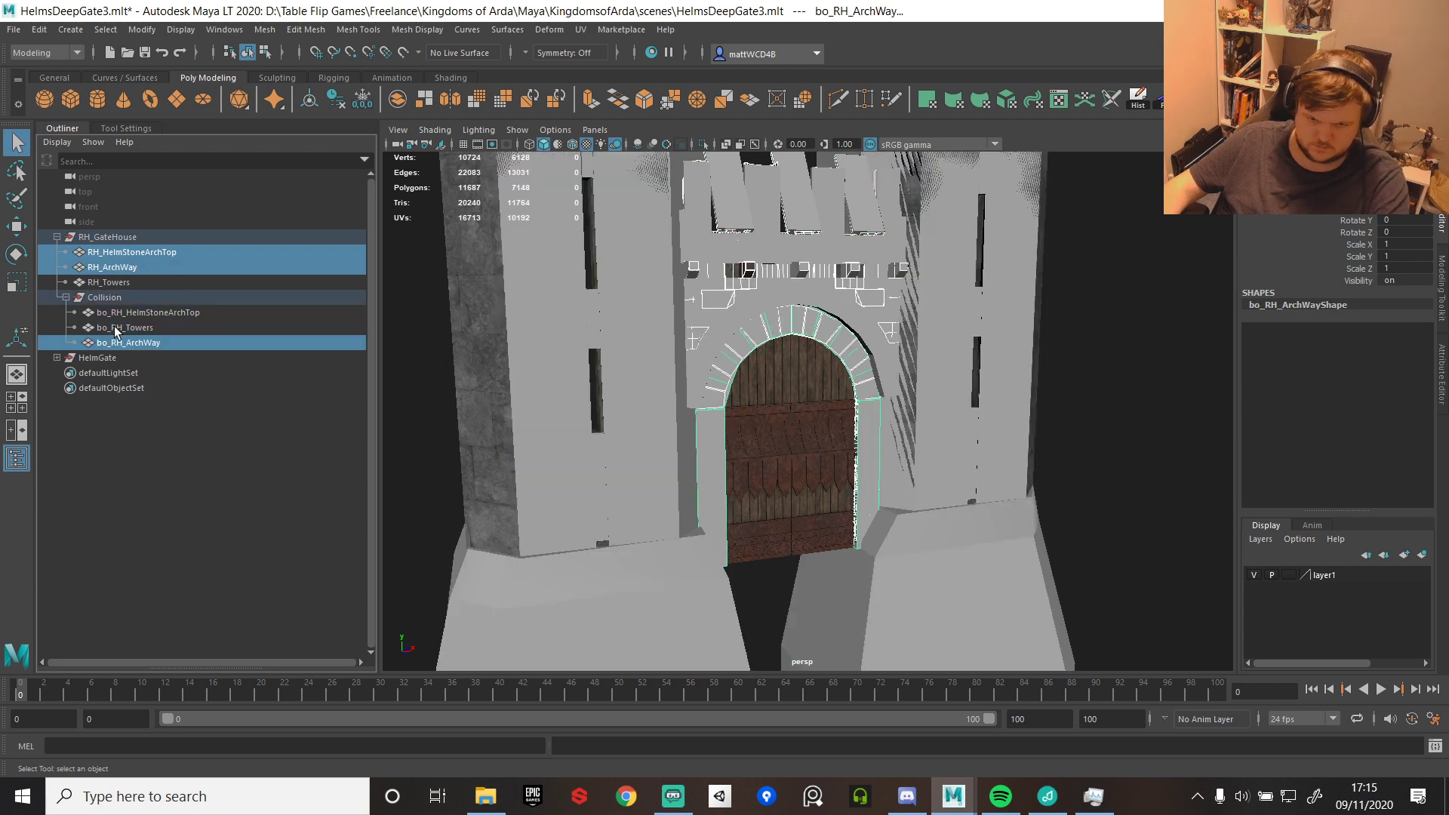
{"action": "left_click", "coordinate": [145, 314], "text": "ctrl"}
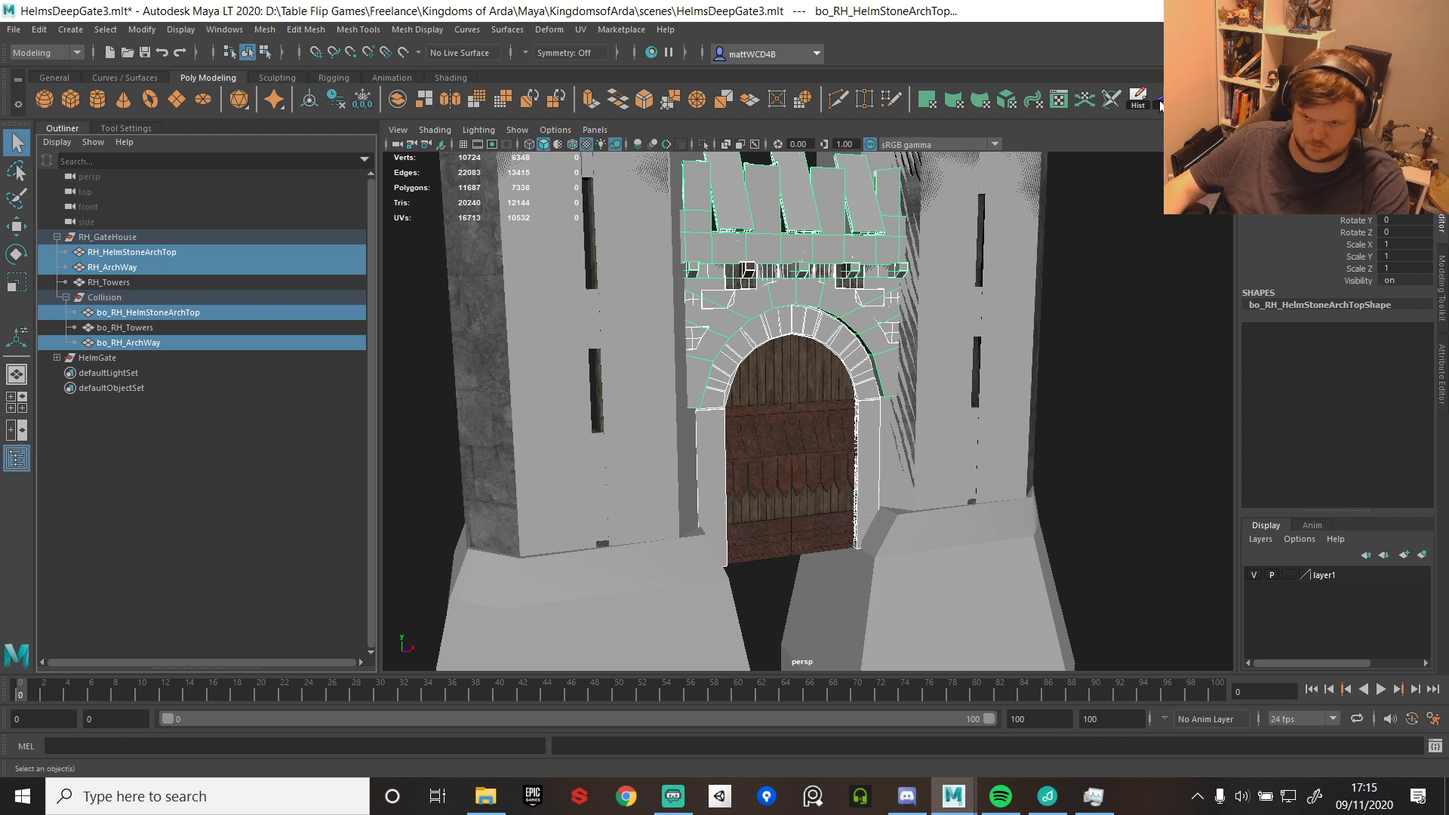
{"action": "left_click", "coordinate": [1194, 100]}
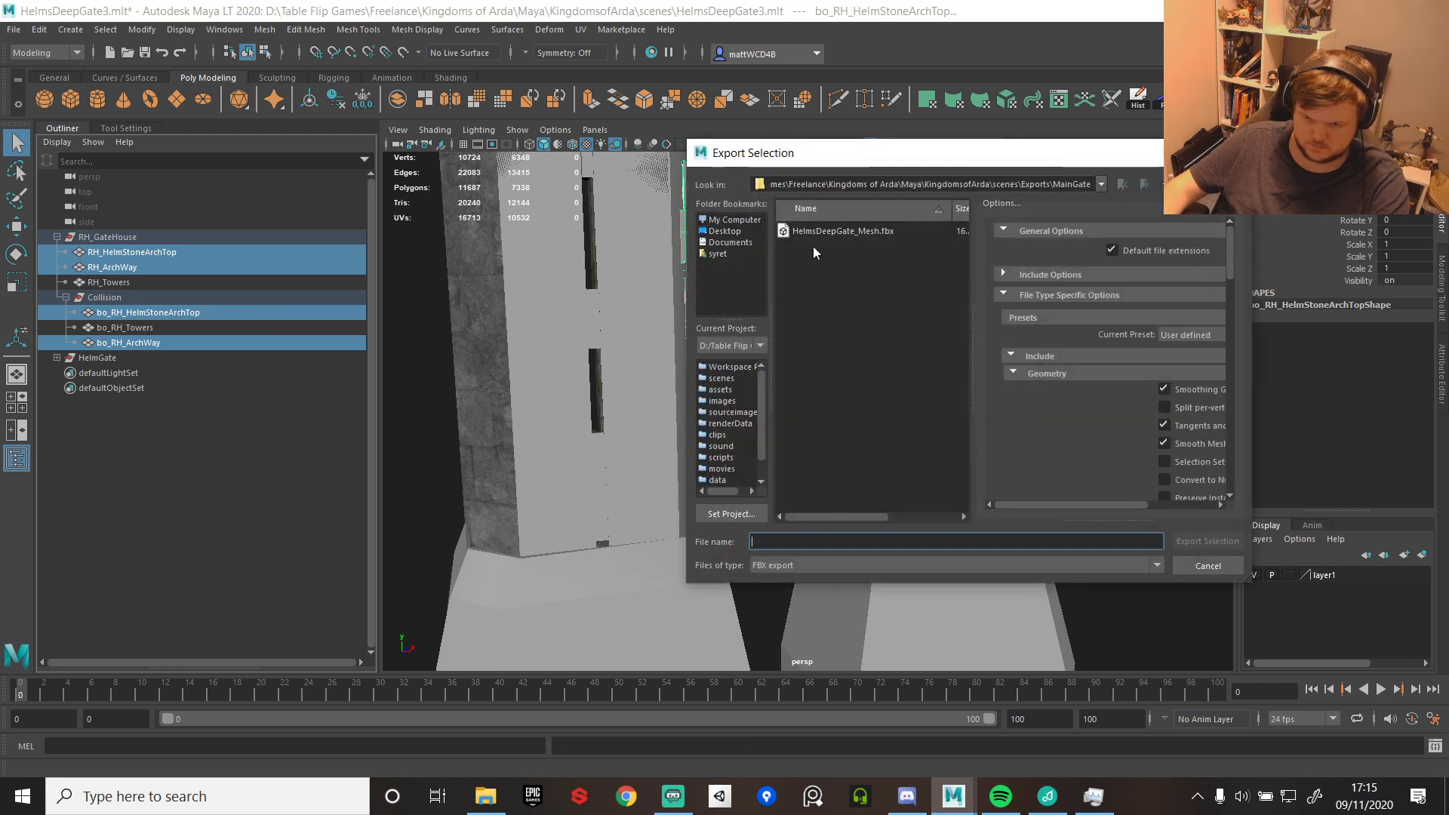
{"action": "left_click", "coordinate": [817, 234]}
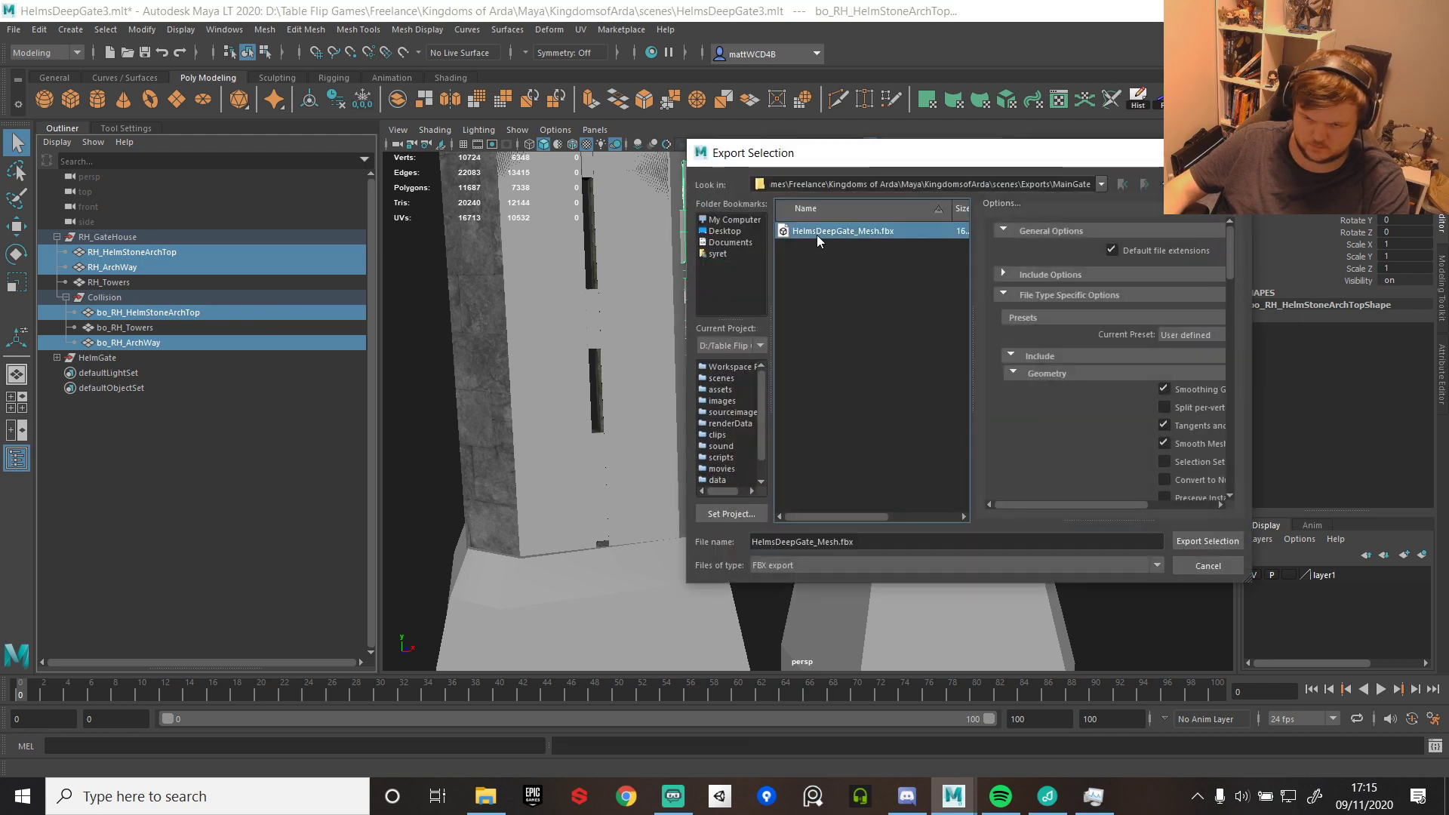
{"action": "triple_click", "coordinate": [899, 541]}
{"action": "type", "text": "RH"}
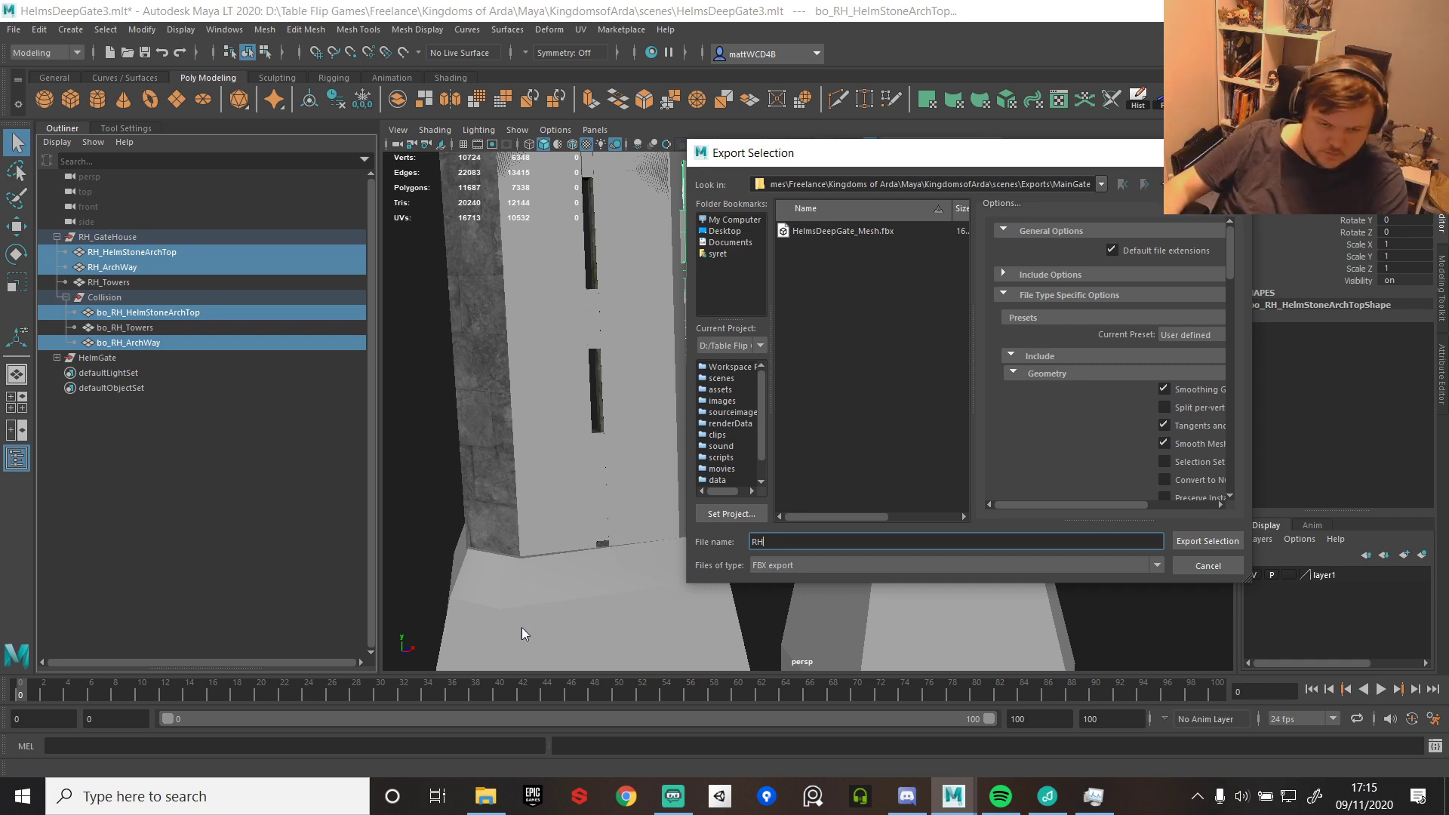
{"action": "key", "text": "Escape"}
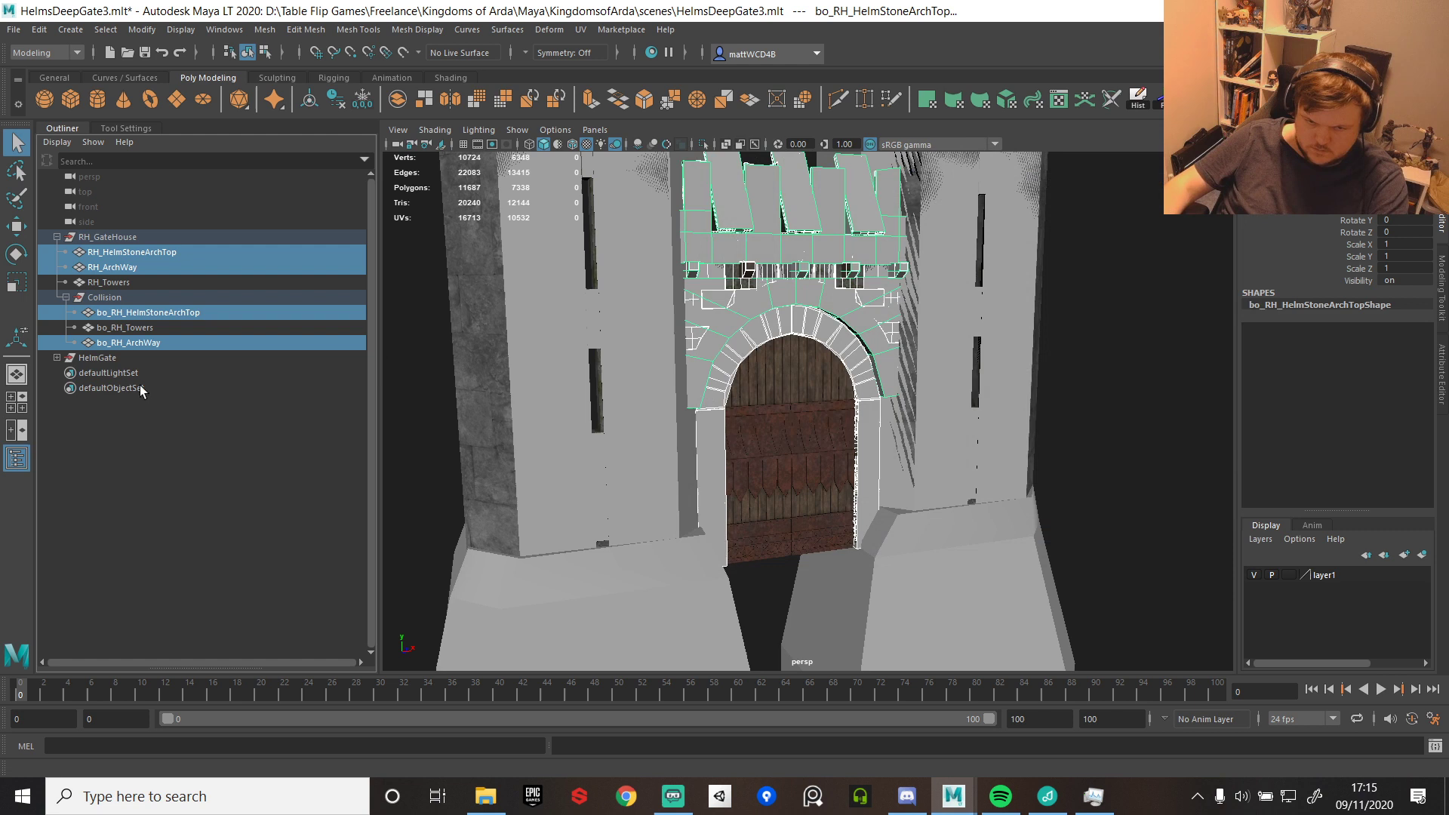
- Move the HelmGate group into RH_GateHouse and collapse the Collision group in the hierarchy
{"action": "left_click", "coordinate": [113, 357]}
{"action": "left_click_drag", "start_coordinate": [119, 339], "coordinate": [113, 237]}
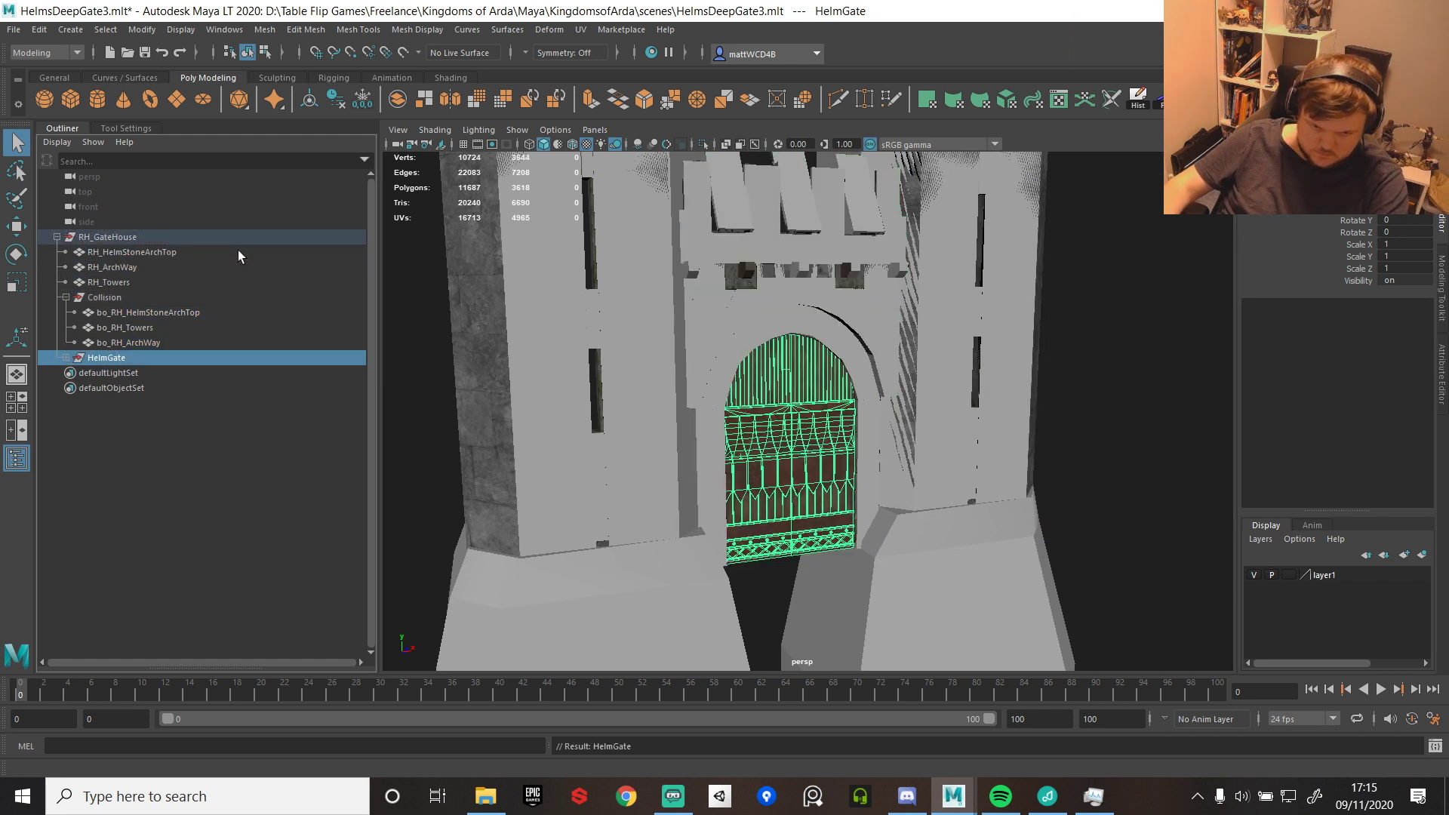
{"action": "left_click", "coordinate": [65, 298]}
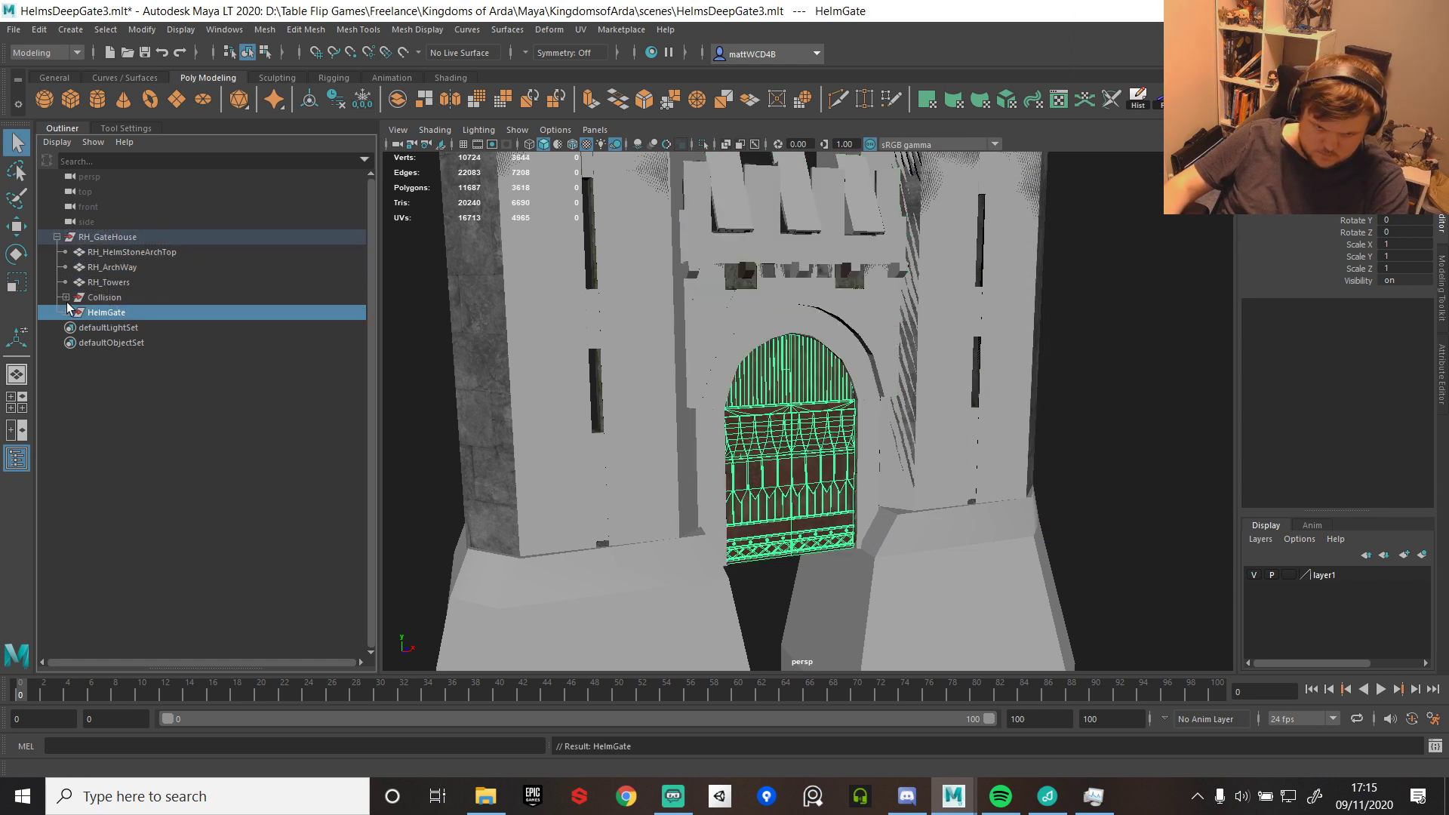
- Export the complete RH_GateHouse group as FBX, overwriting HelmsDeepGate_Mesh.fbx in the MainGate folder
{"action": "left_click", "coordinate": [116, 238]}
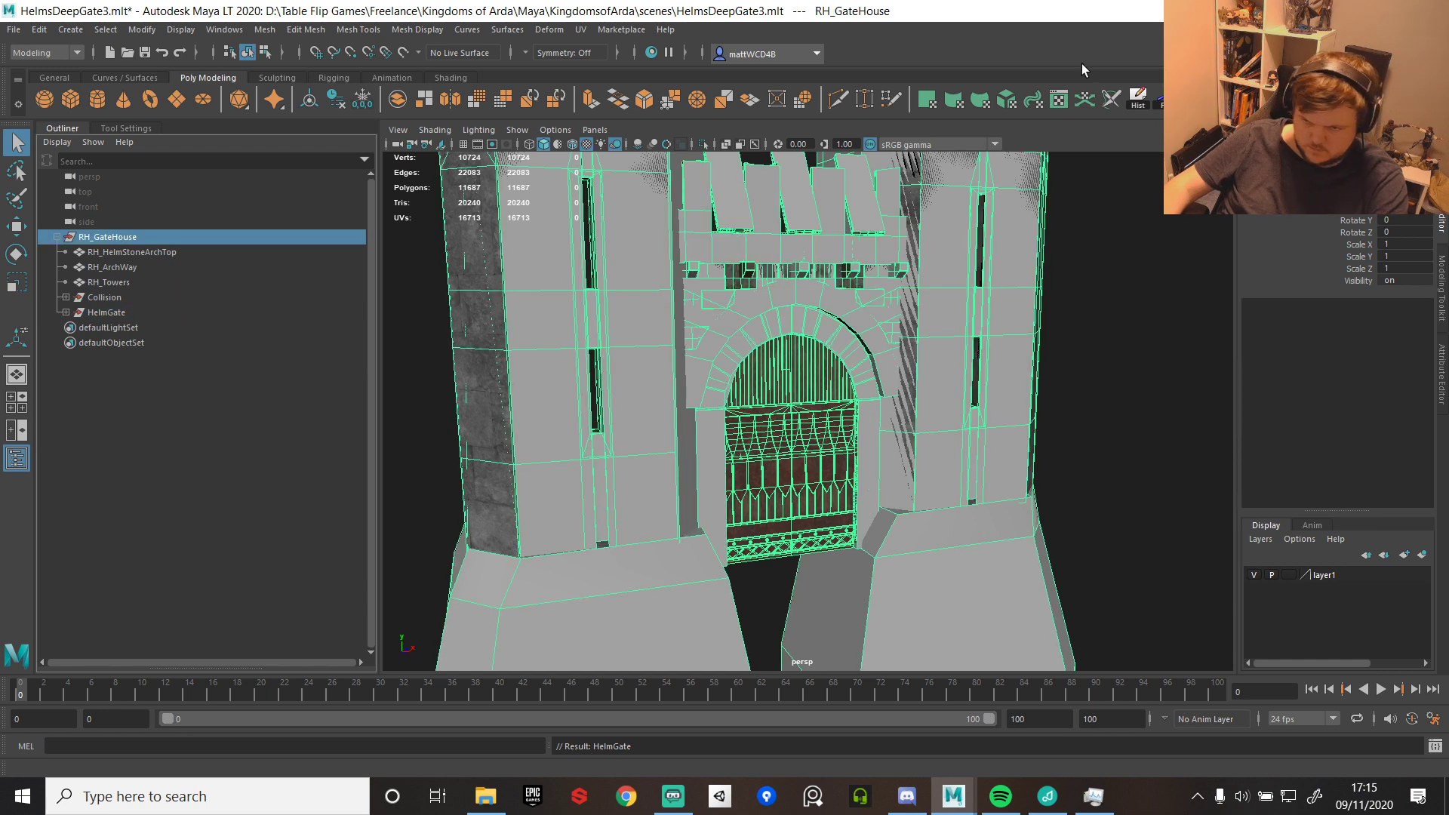
{"action": "left_click", "coordinate": [1191, 99]}
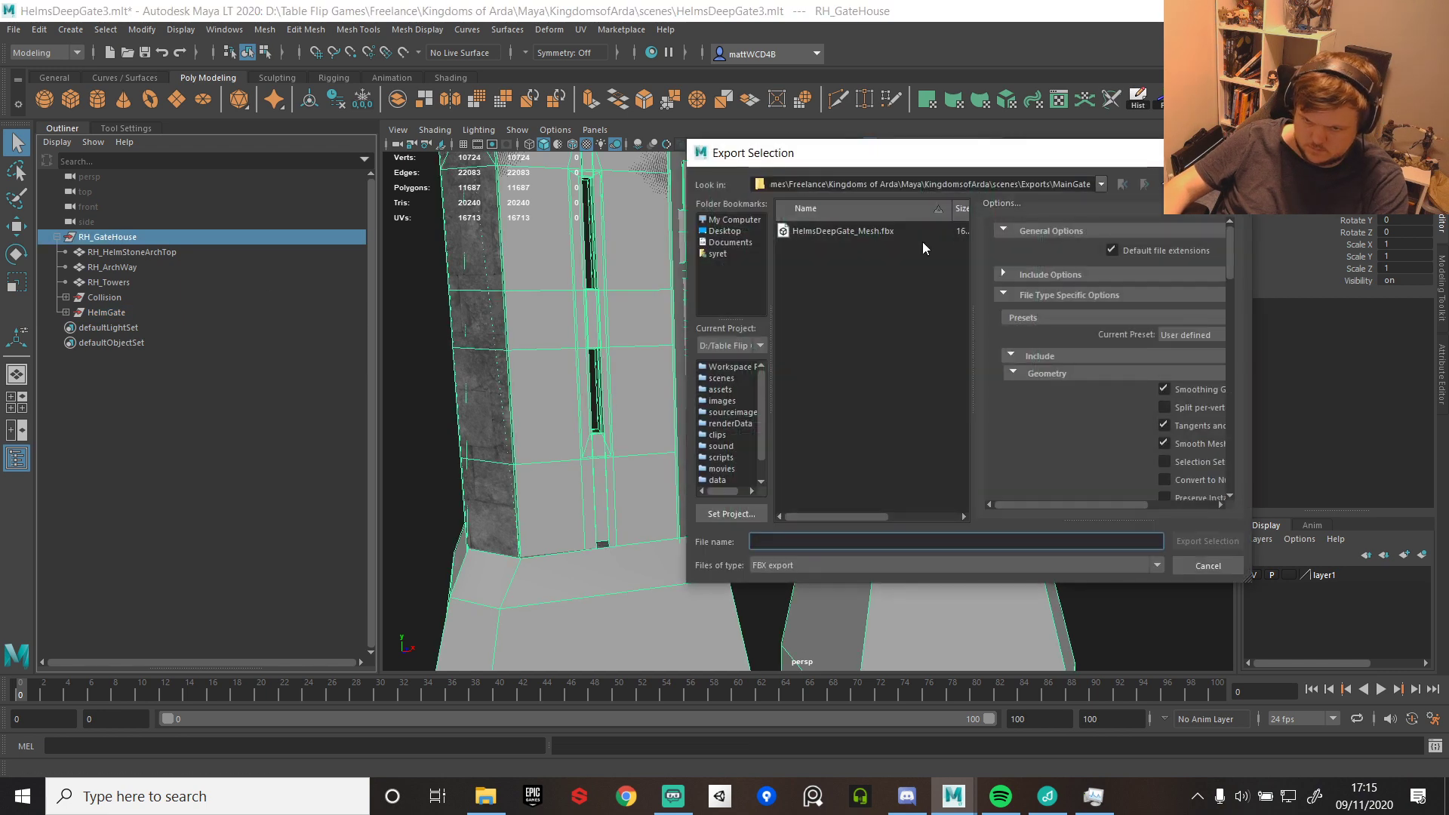
{"action": "double_click", "coordinate": [859, 232]}
{"action": "left_click", "coordinate": [936, 394]}
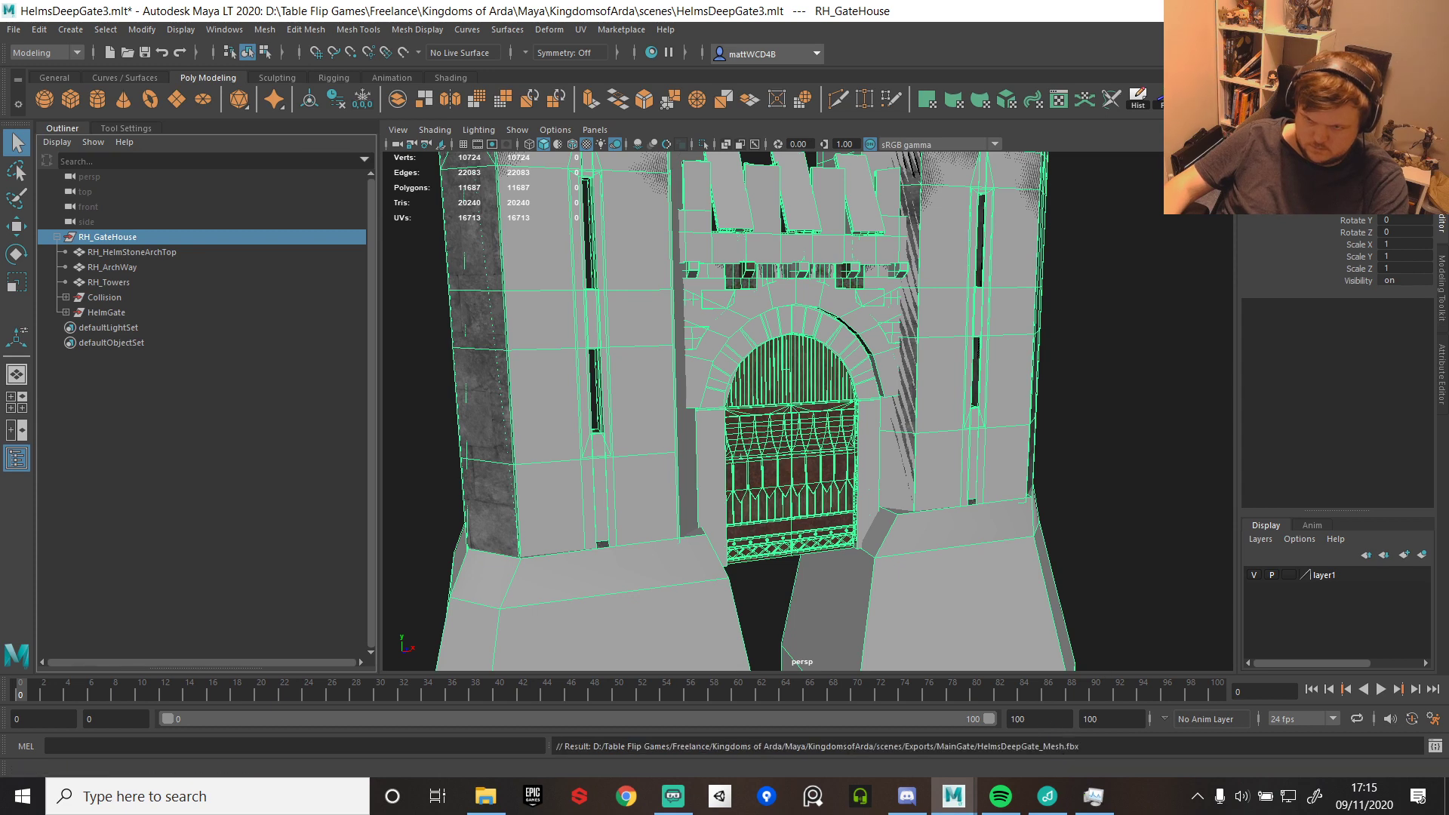
- Minimise Maya, move the four loose files on the desktop to the Recycle Bin and empty it
{"action": "left_click", "coordinate": [1341, 11]}
{"action": "left_click", "coordinate": [236, 789]}
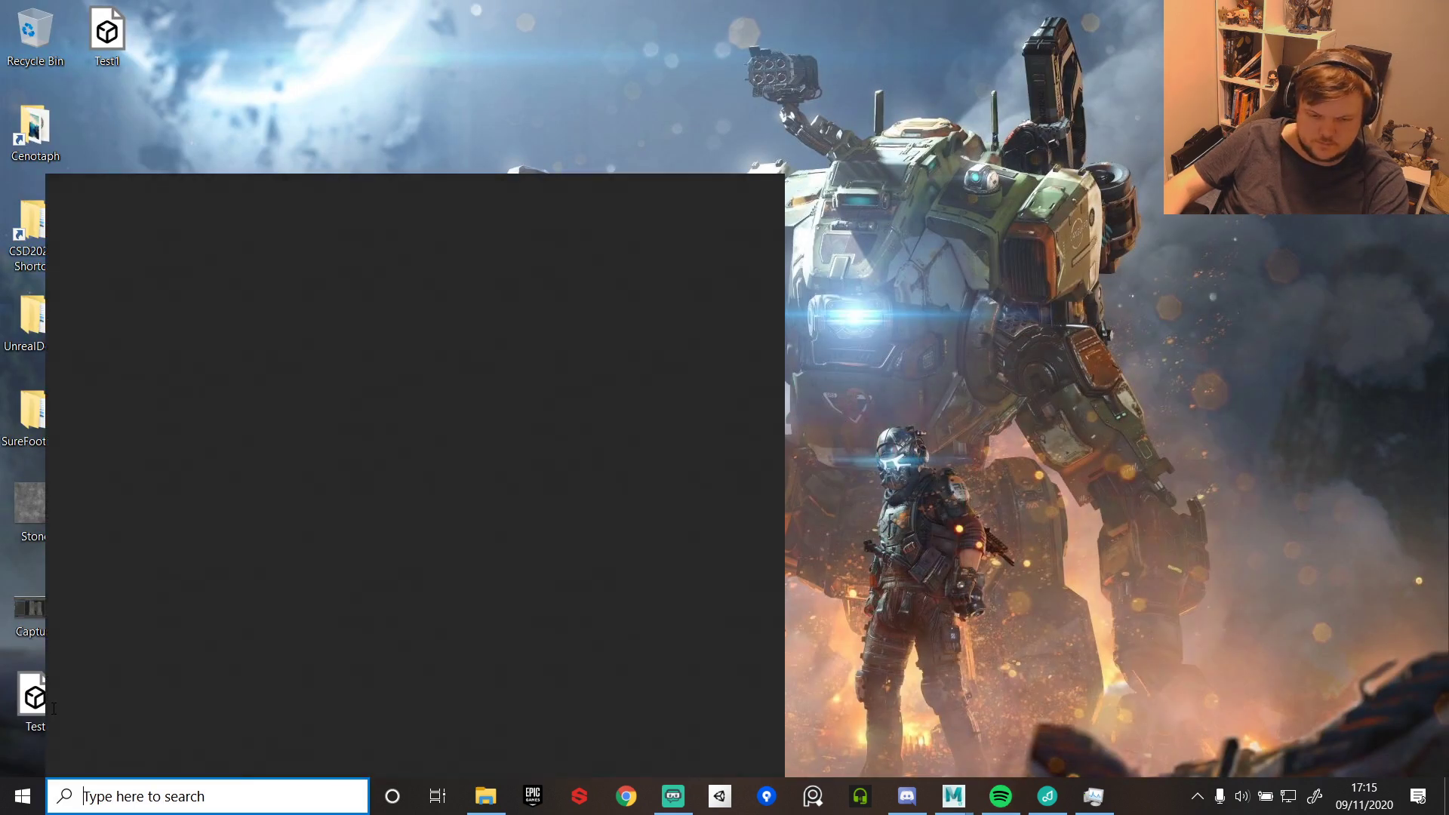
{"action": "left_click", "coordinate": [47, 666]}
{"action": "left_click_drag", "start_coordinate": [147, 747], "coordinate": [52, 38]}
{"action": "left_click_drag", "start_coordinate": [35, 505], "coordinate": [60, 26]}
{"action": "right_click", "coordinate": [60, 25]}
{"action": "left_click", "coordinate": [170, 63]}
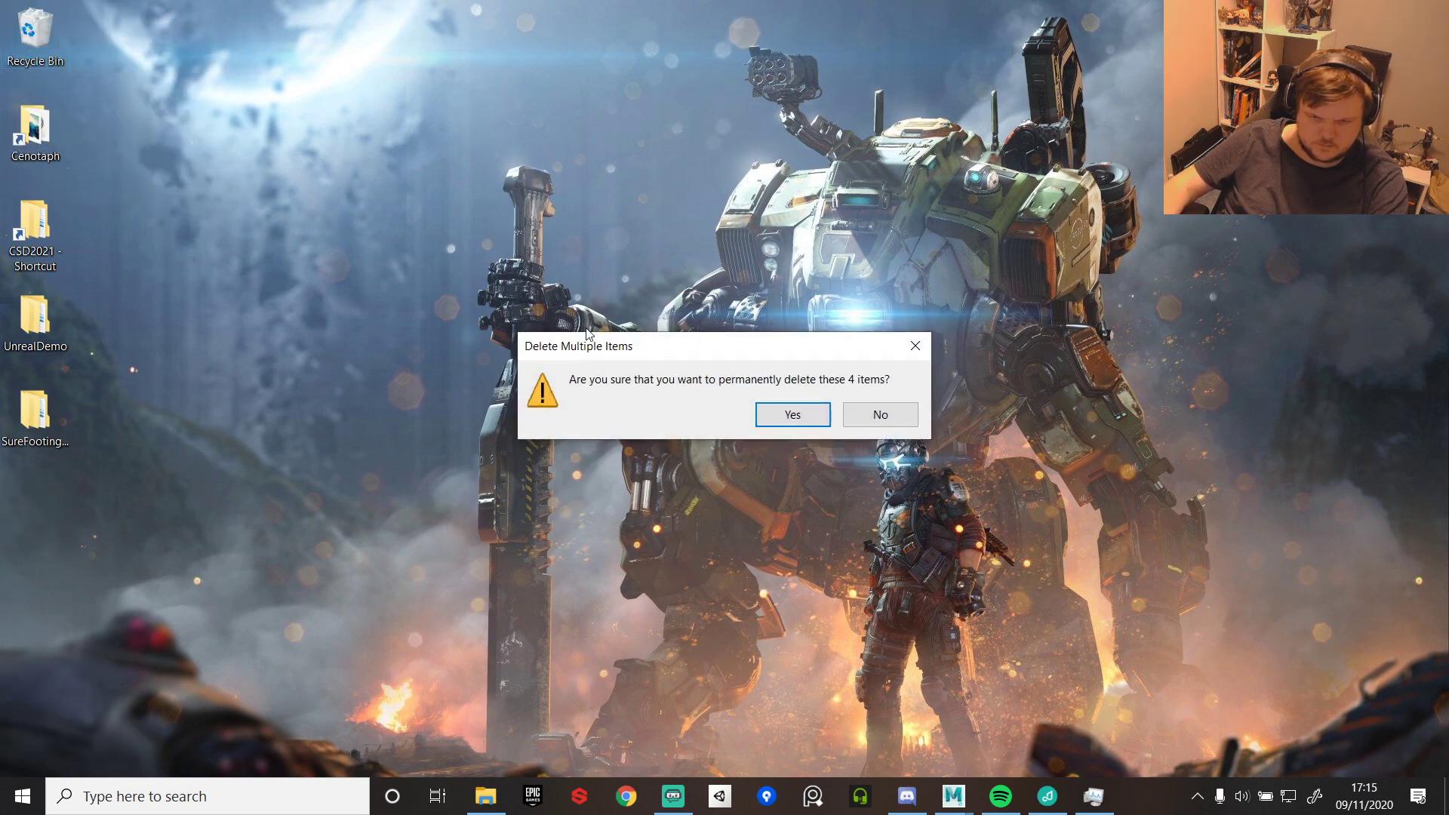
{"action": "left_click", "coordinate": [781, 414]}
- Find and launch Steam, and show the game library
{"action": "left_click", "coordinate": [315, 797]}
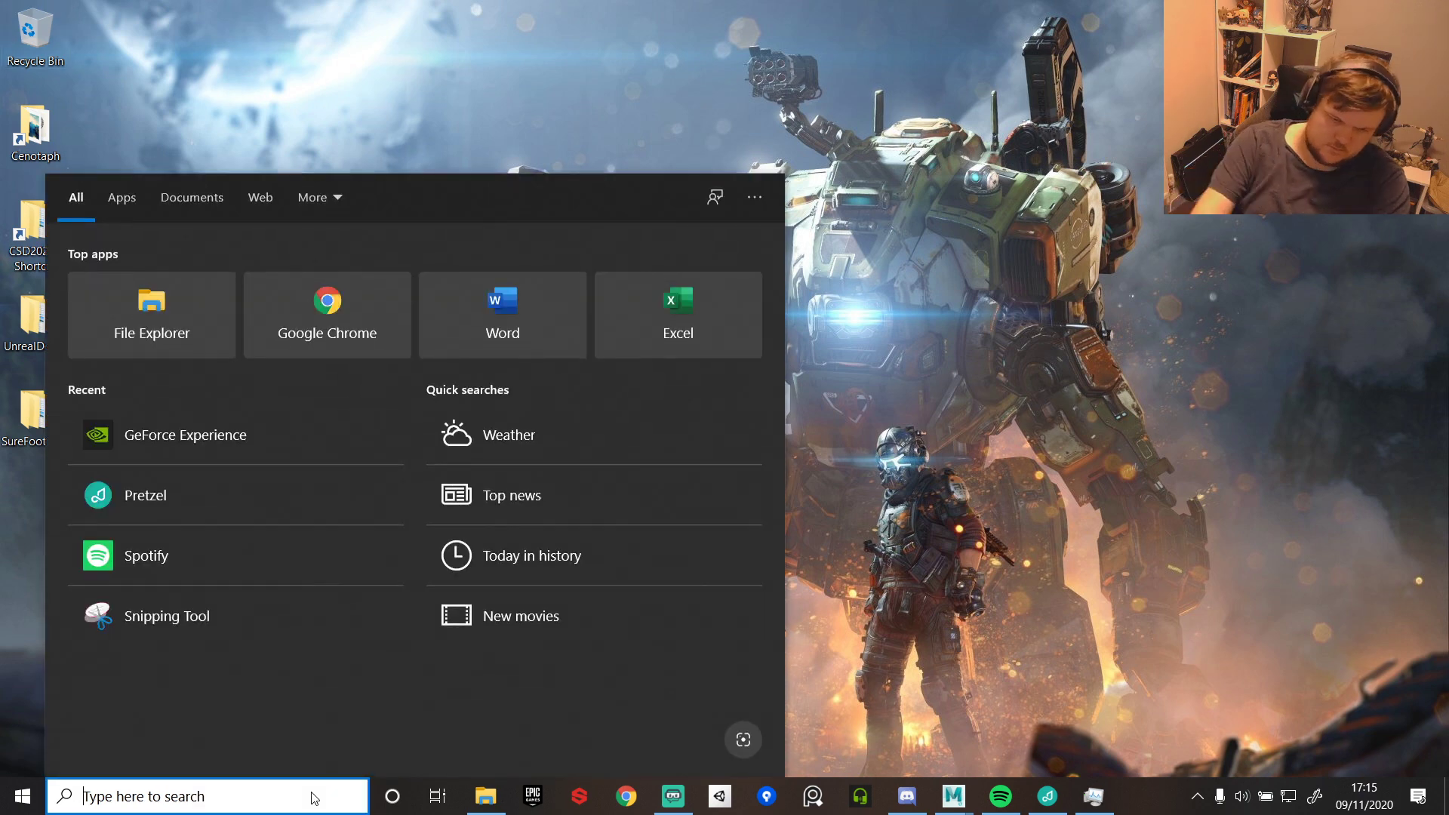
{"action": "type", "text": "st"}
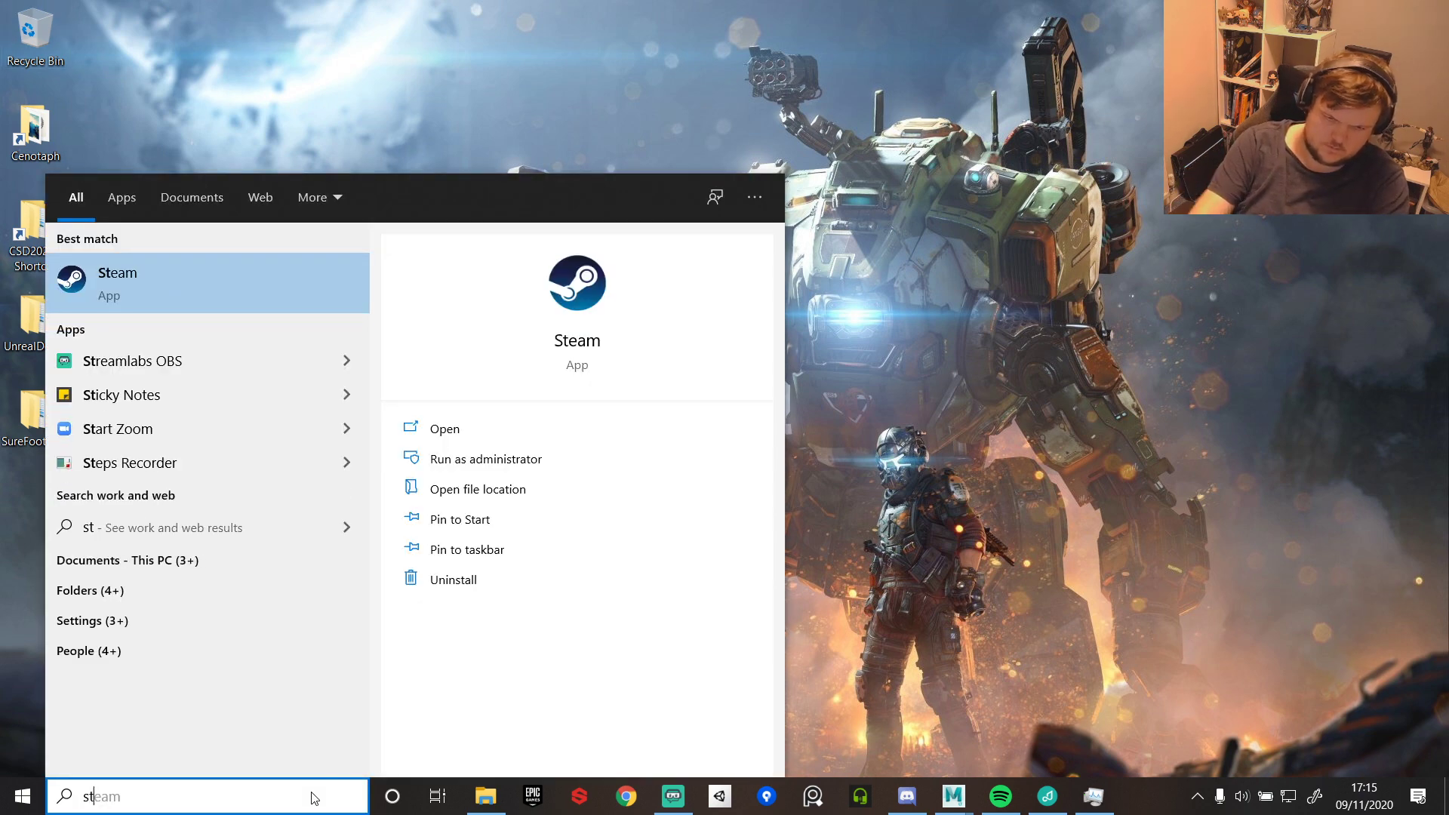
{"action": "left_click", "coordinate": [261, 289]}
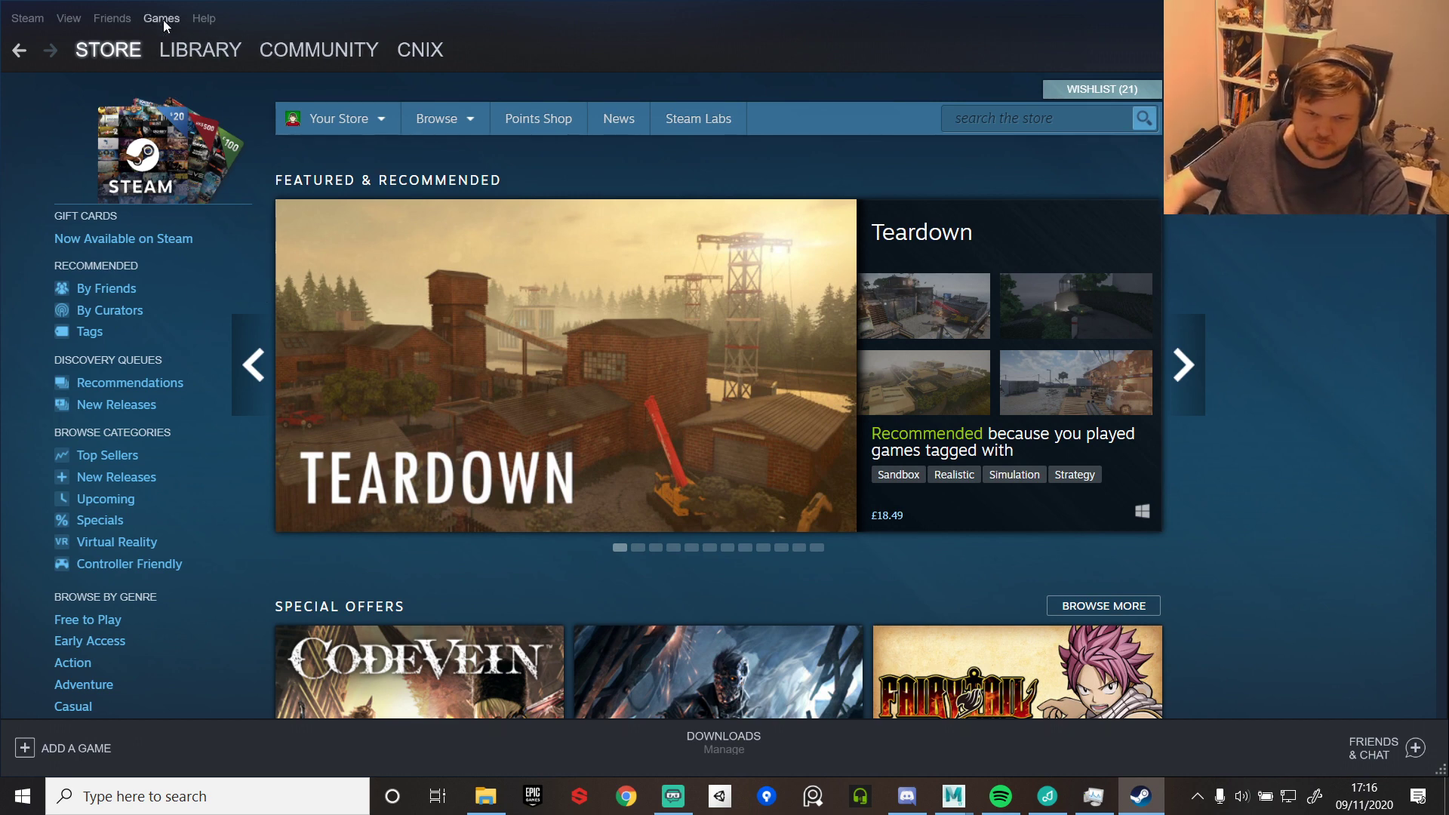
{"action": "left_click", "coordinate": [162, 50]}
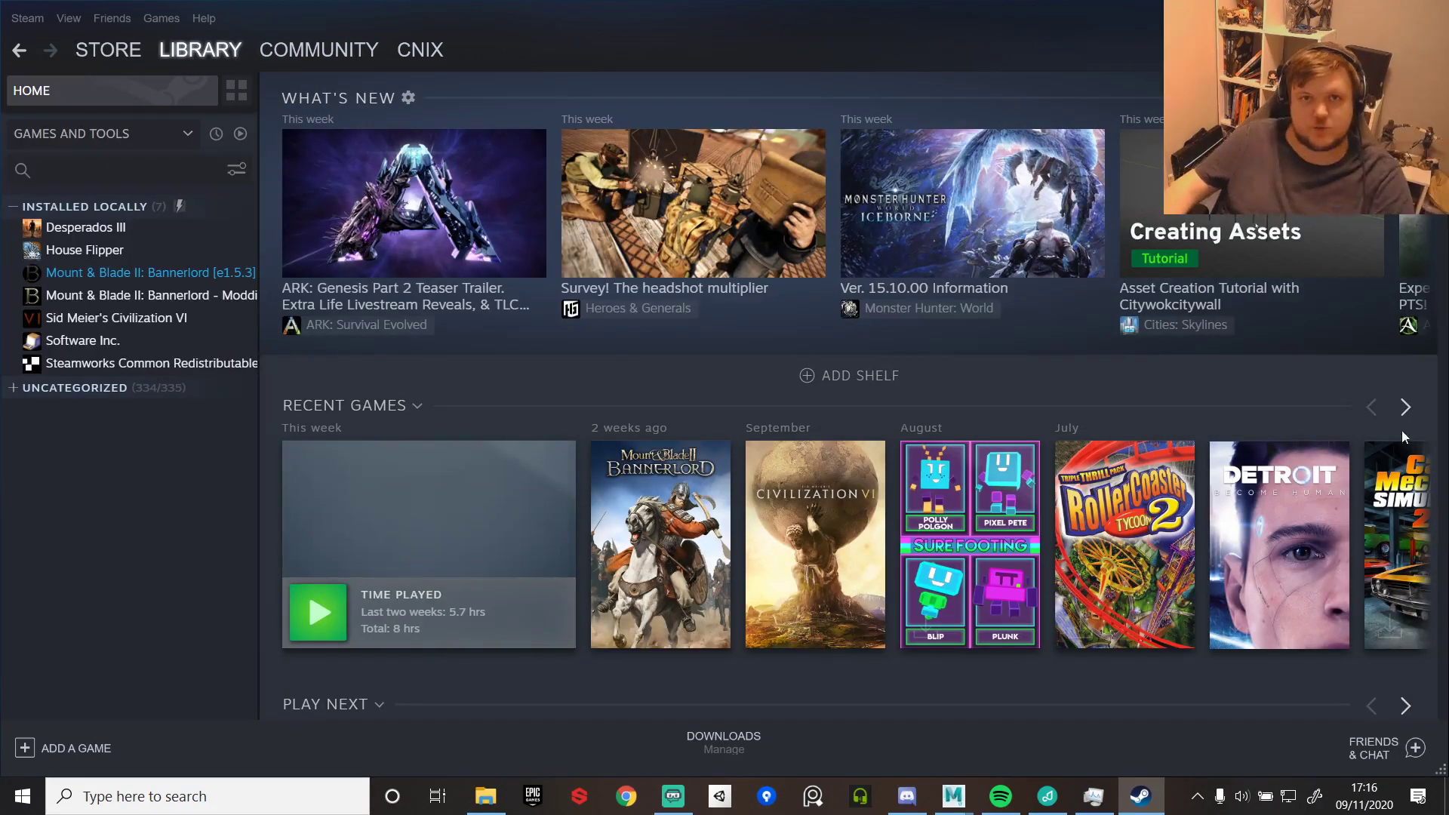
- Launch the Mount & Blade II: Bannerlord - Modding Kit with the KOA mod enabled
{"action": "left_click", "coordinate": [125, 296]}
{"action": "left_click", "coordinate": [383, 406]}
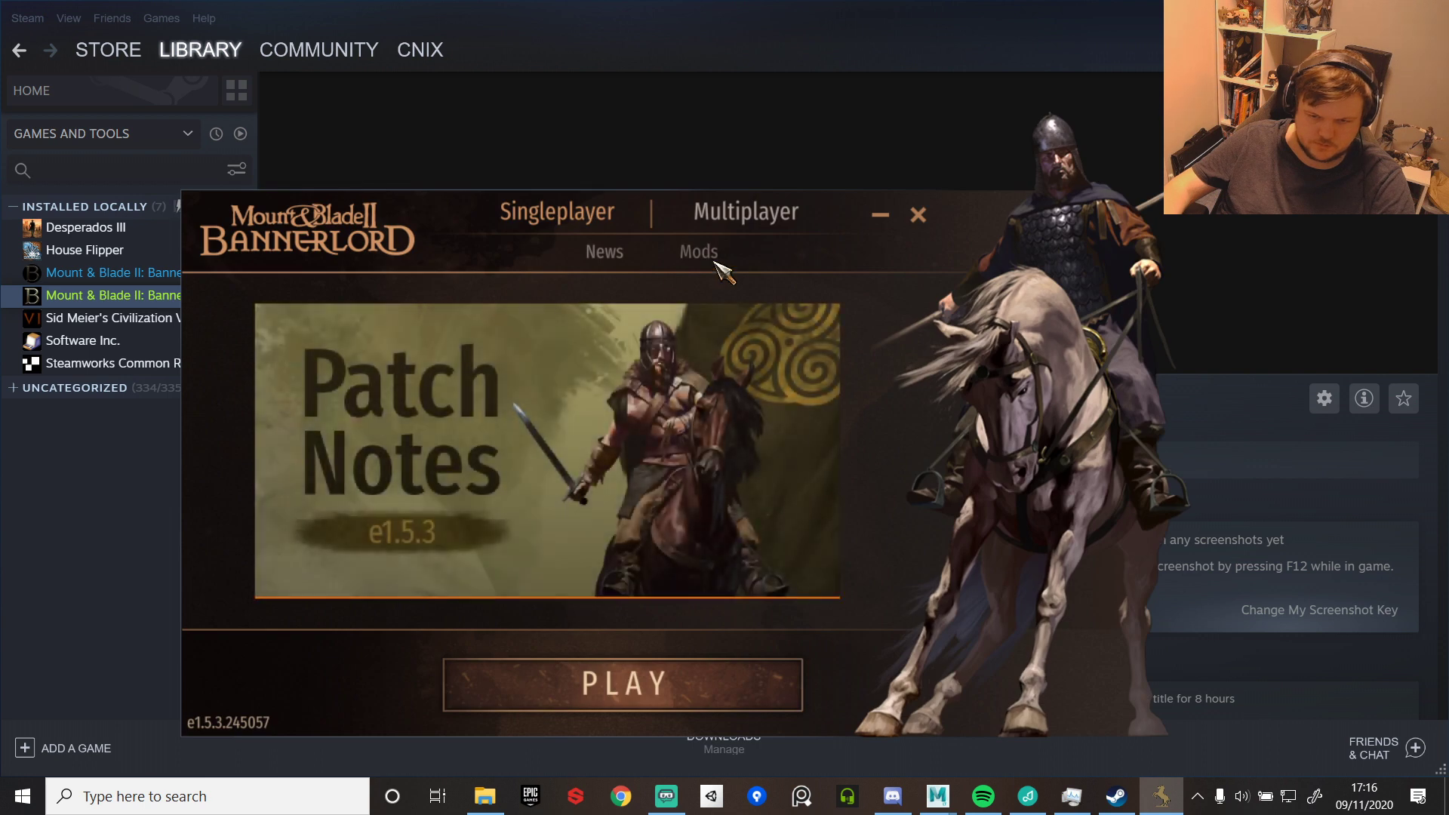
{"action": "left_click", "coordinate": [699, 254]}
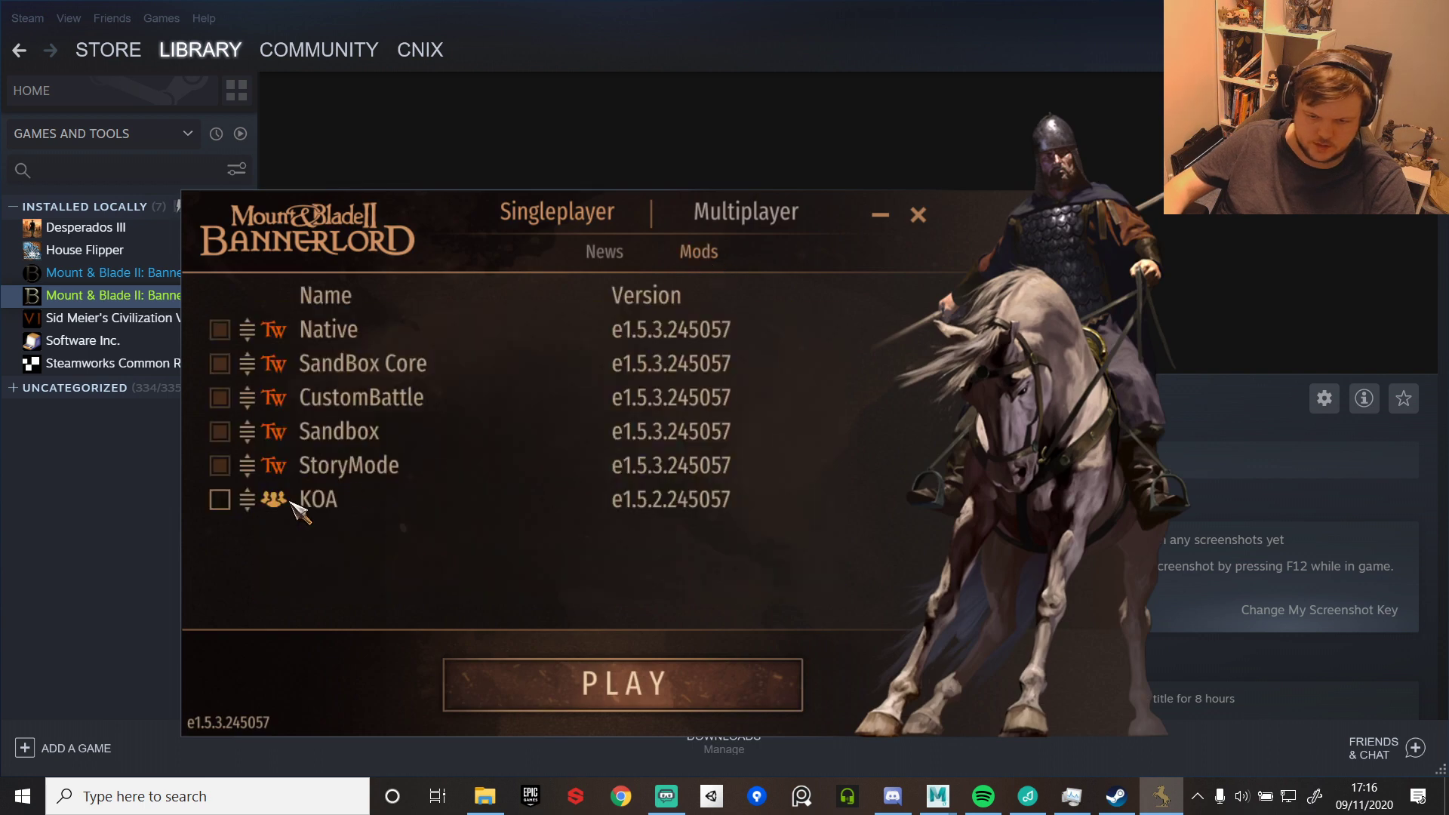
{"action": "left_click", "coordinate": [220, 499]}
{"action": "left_click", "coordinate": [623, 683]}
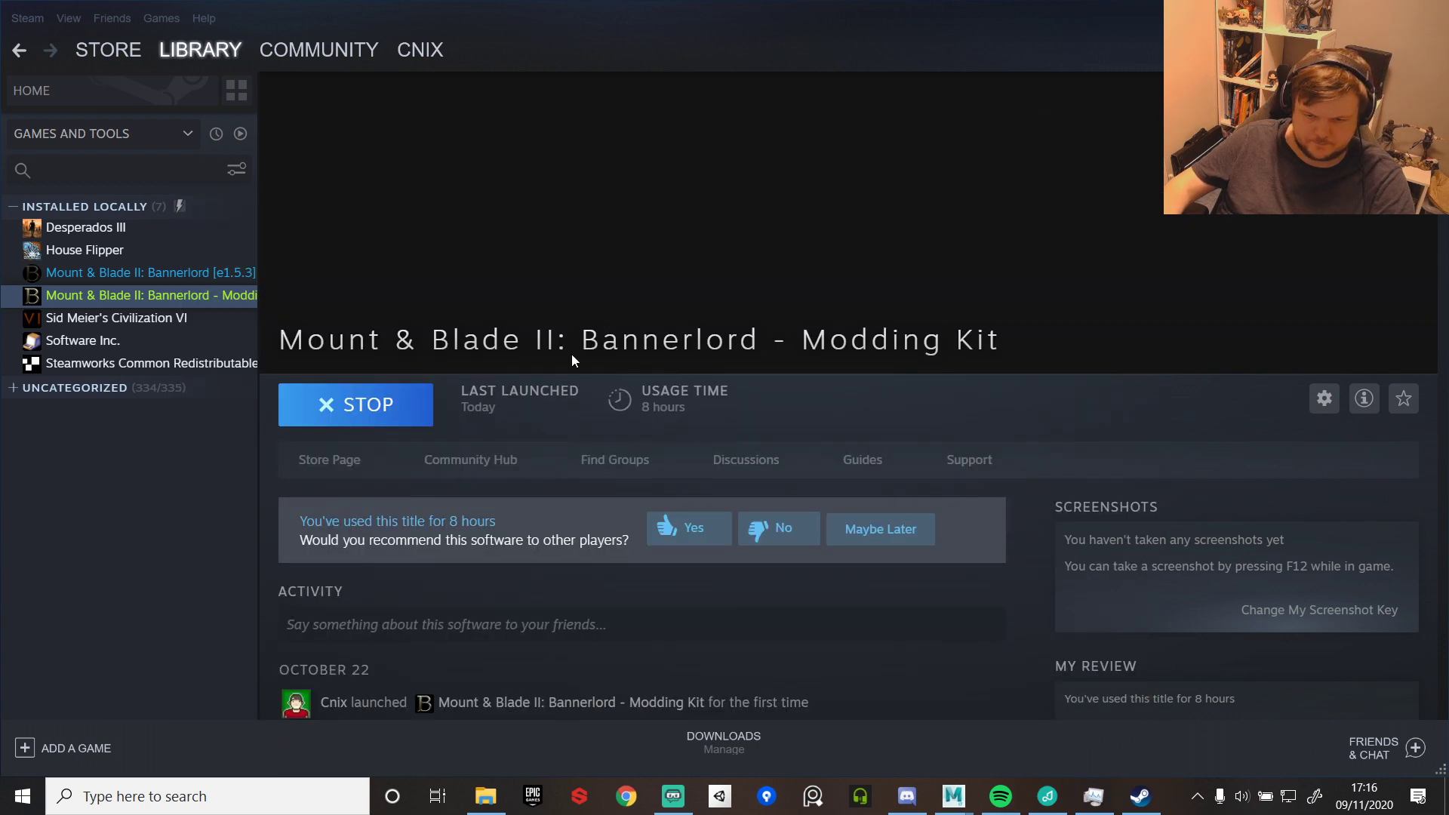
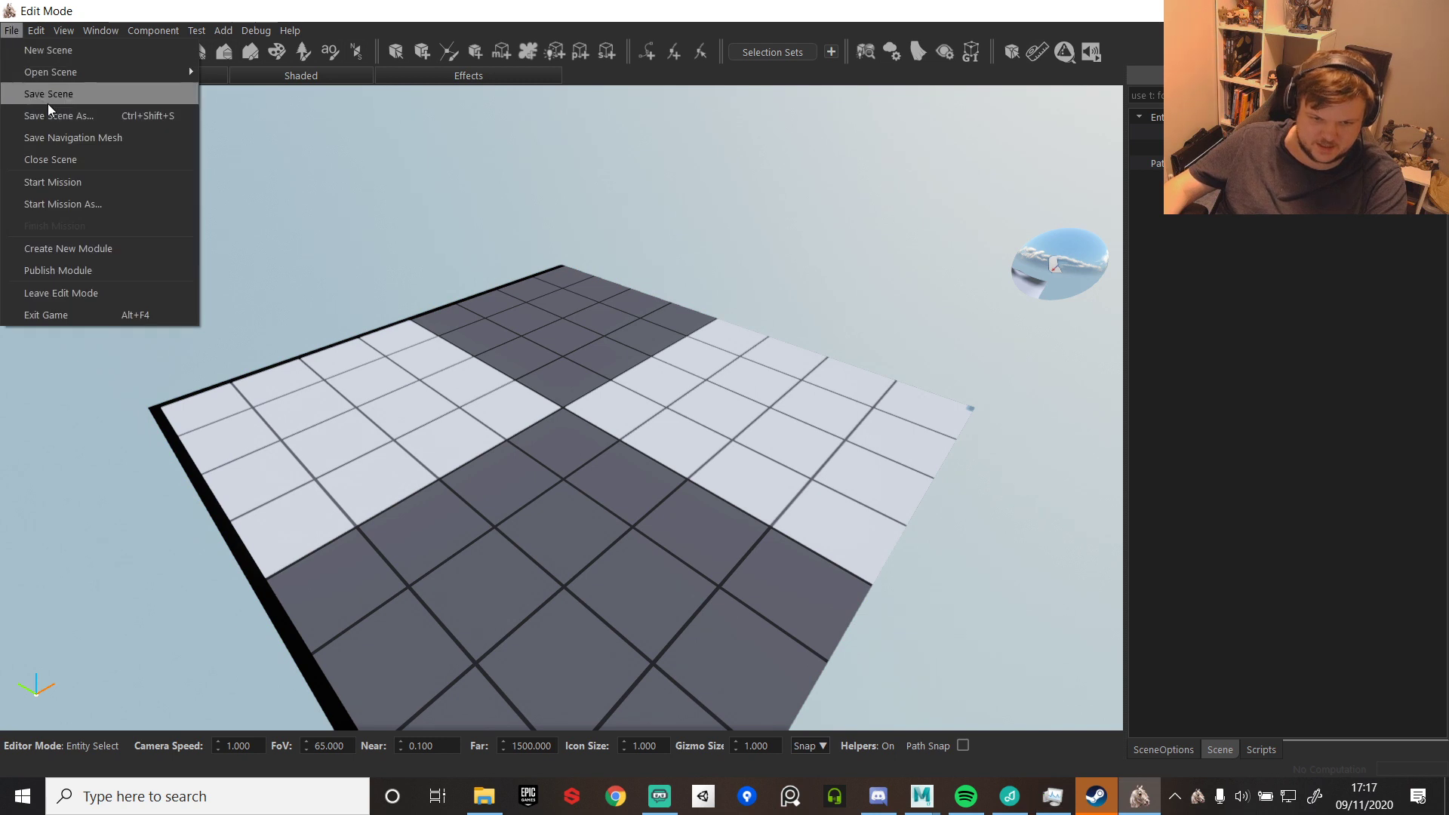
- Dock the floating Prefabs window above the Scene list in the editor
{"action": "mouse_move", "coordinate": [58, 78]}
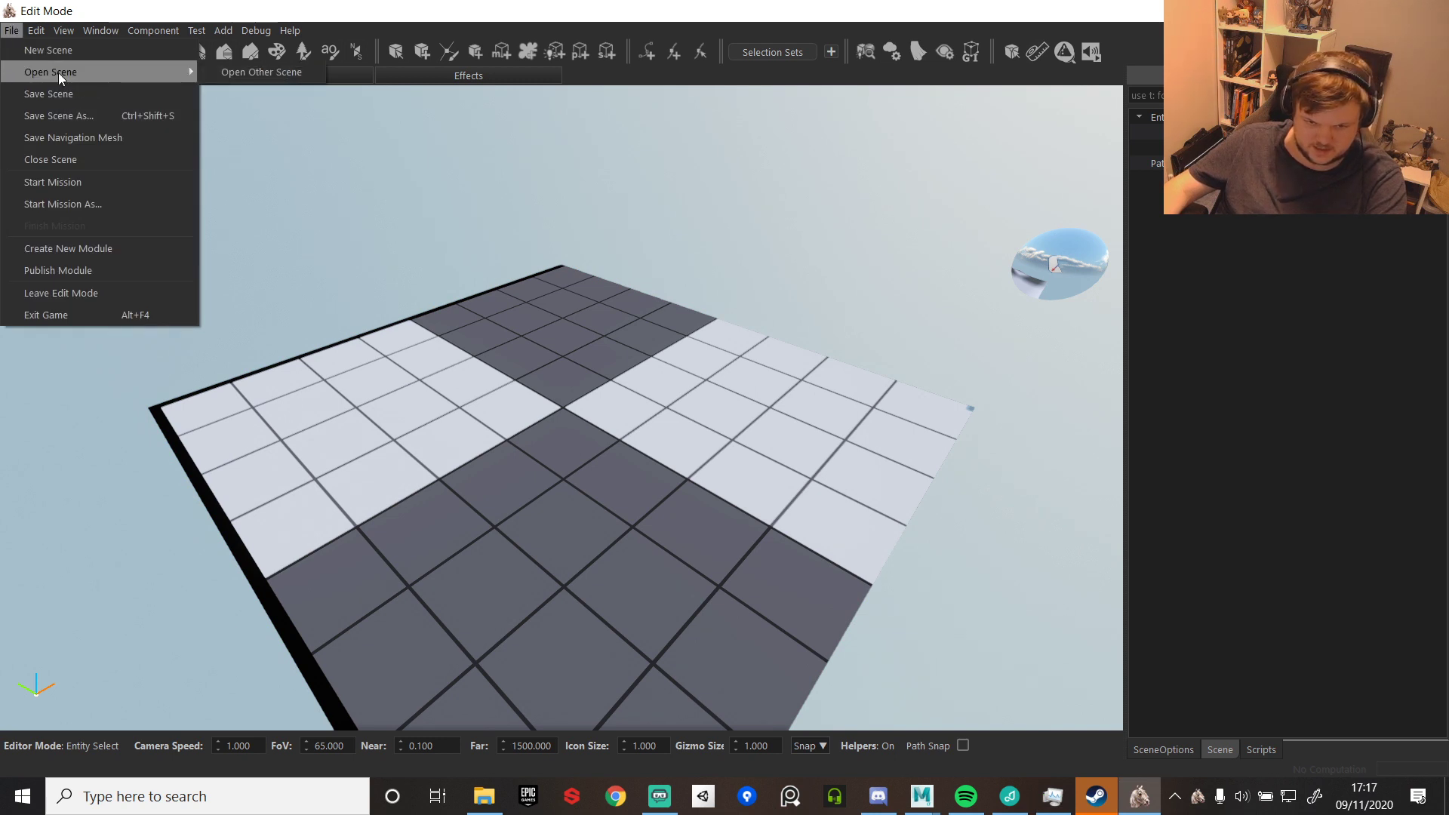
{"action": "key", "text": "Escape"}
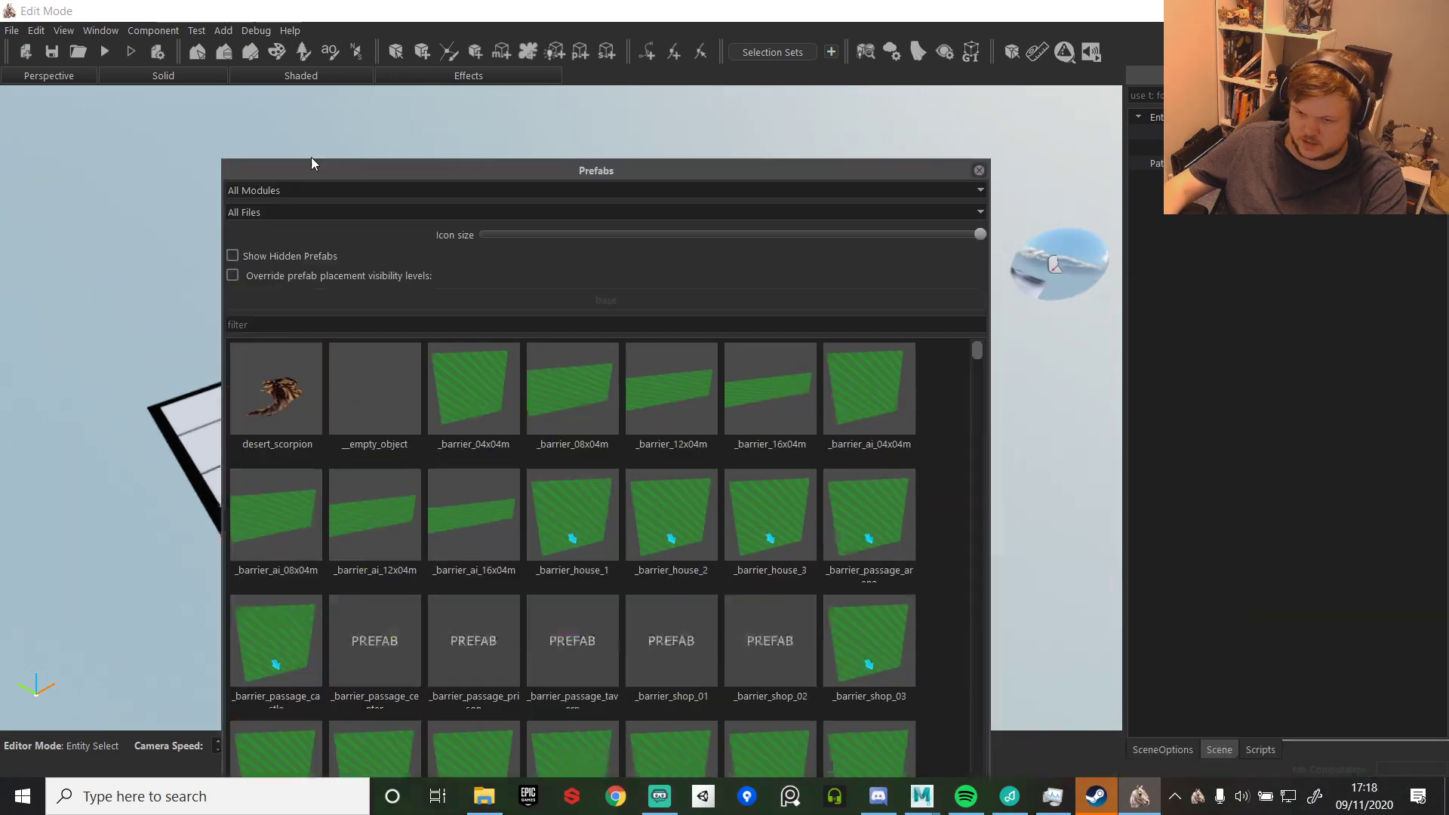
{"action": "left_click_drag", "start_coordinate": [311, 160], "coordinate": [278, 153]}
{"action": "double_click", "coordinate": [324, 165]}
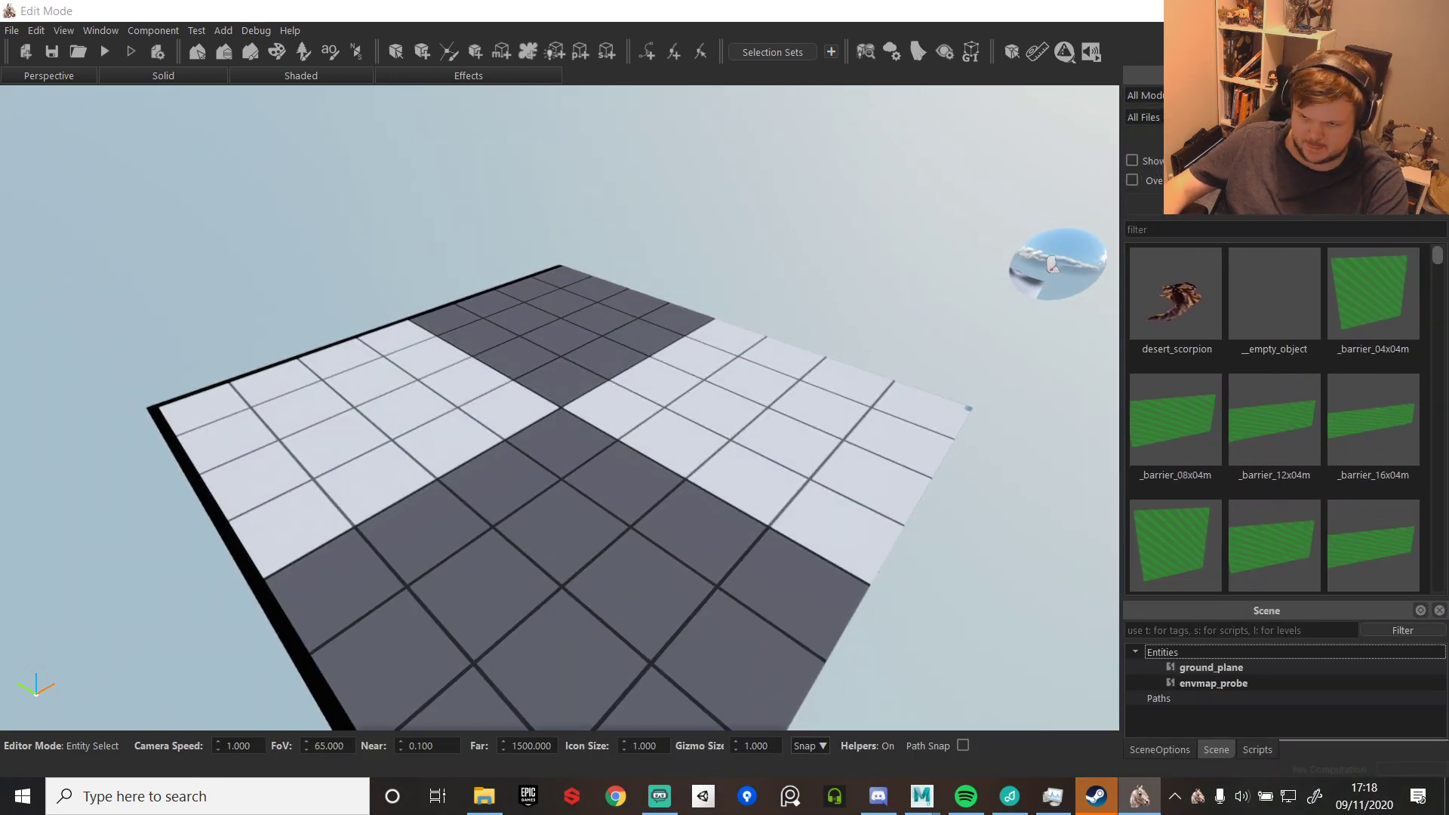
- Open the Resource Browser, maximise it and reveal the KOA module's Assets folder in File Explorer
{"action": "left_click", "coordinate": [868, 54]}
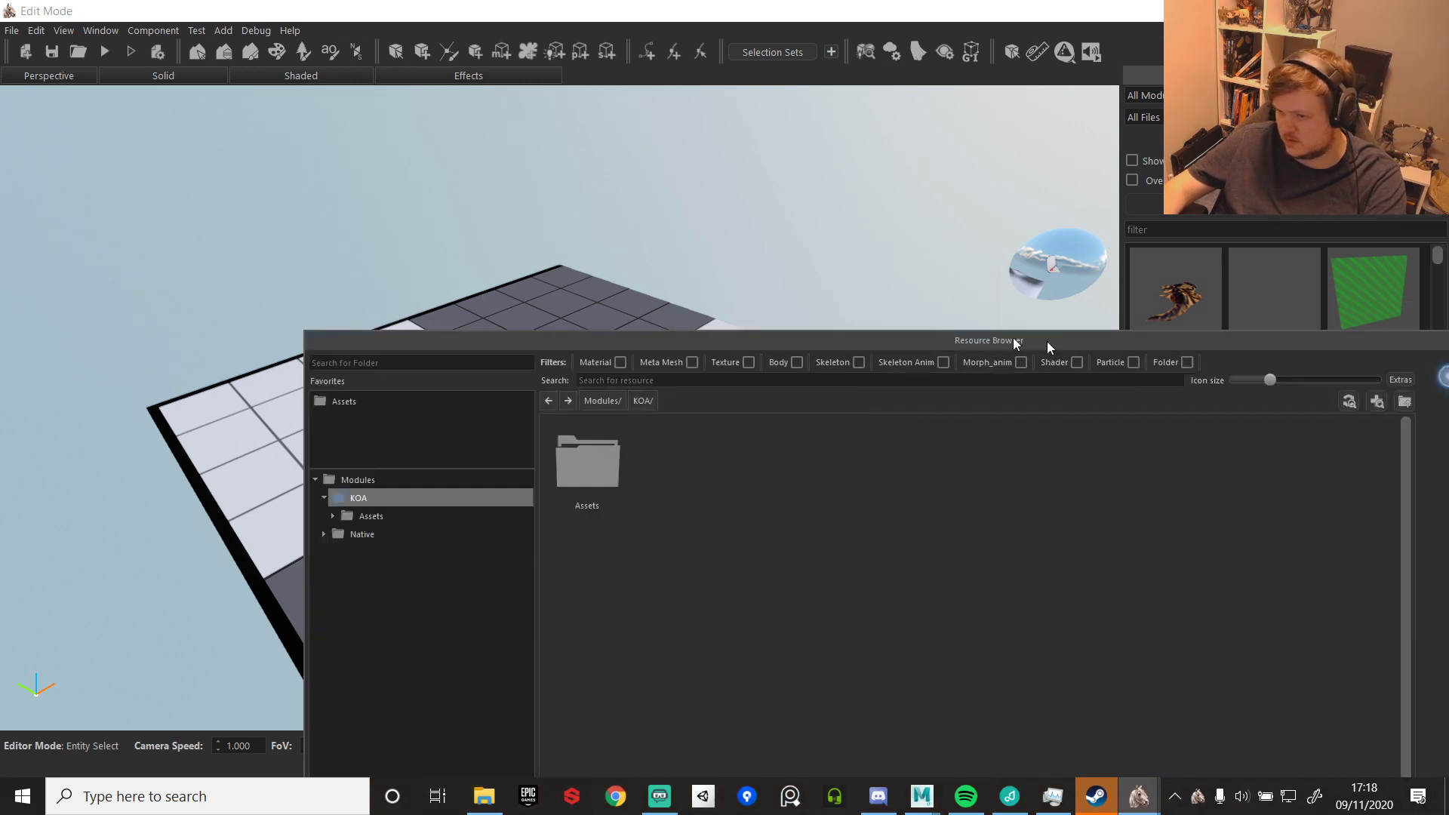
{"action": "double_click", "coordinate": [1048, 341]}
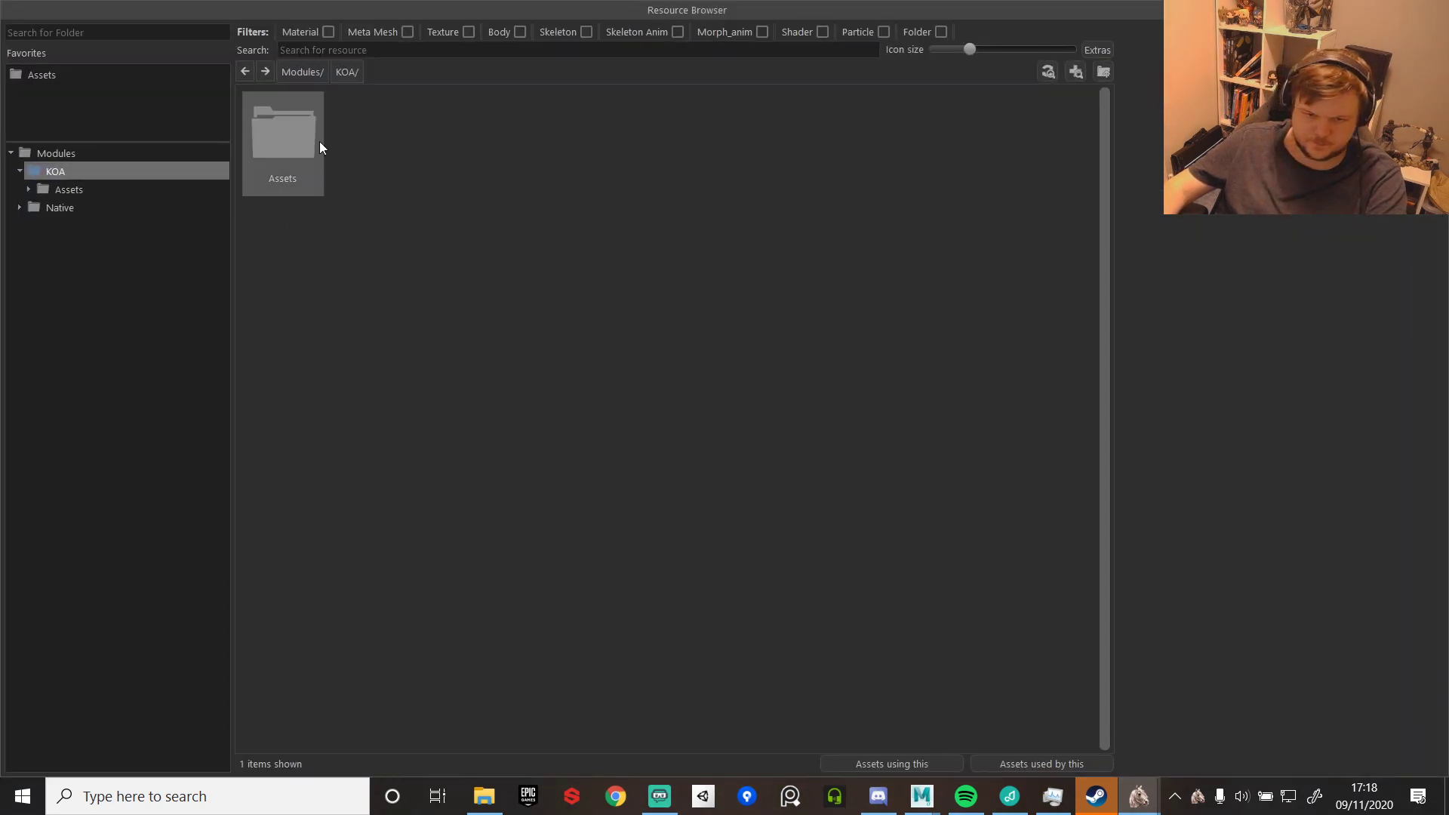
{"action": "right_click", "coordinate": [319, 142]}
{"action": "left_click", "coordinate": [358, 175]}
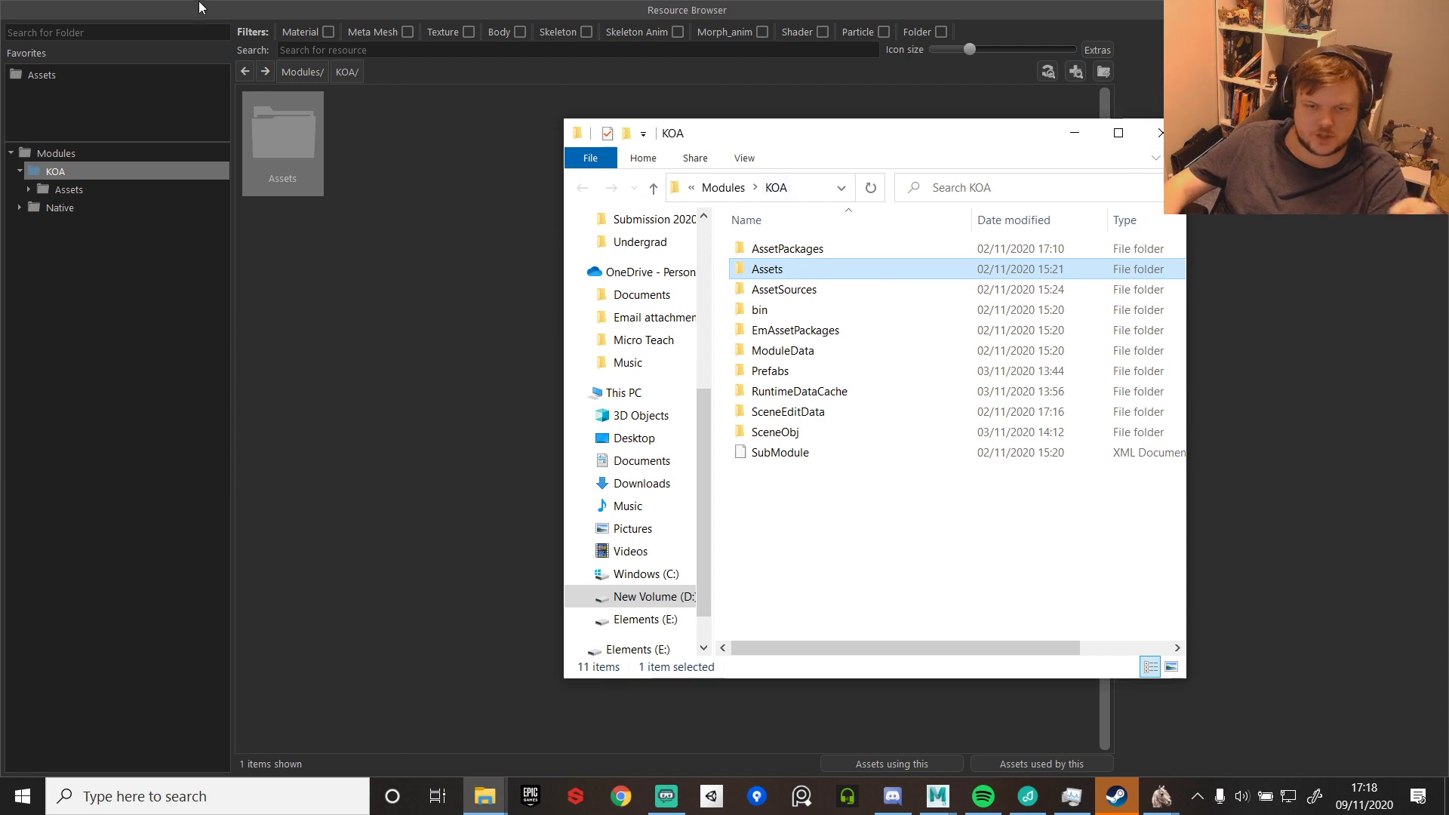
{"action": "left_click", "coordinate": [1434, 11]}
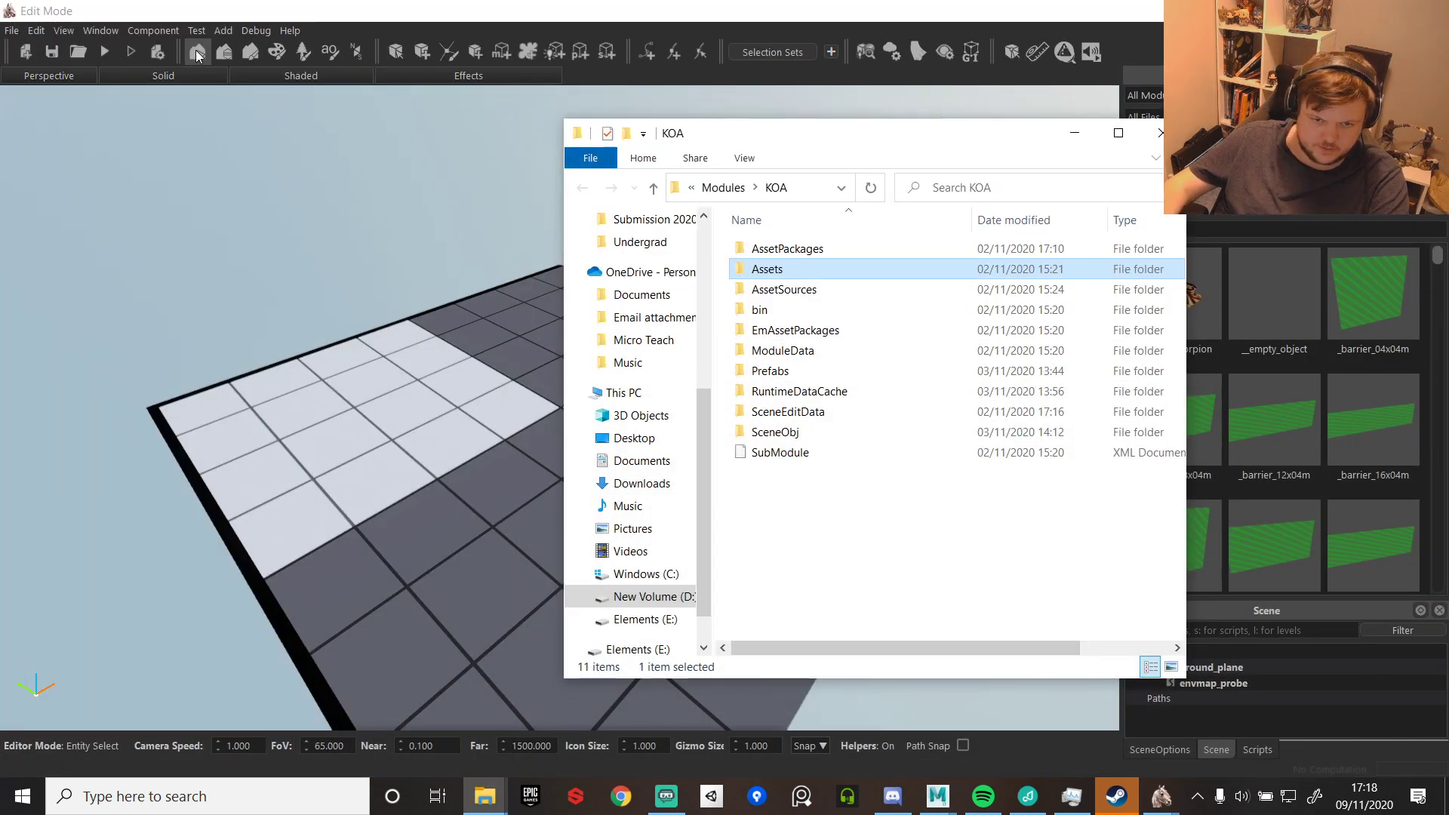
- Turn on the Inspector window in the scene editor
{"action": "left_click", "coordinate": [37, 31]}
{"action": "mouse_move", "coordinate": [83, 35]}
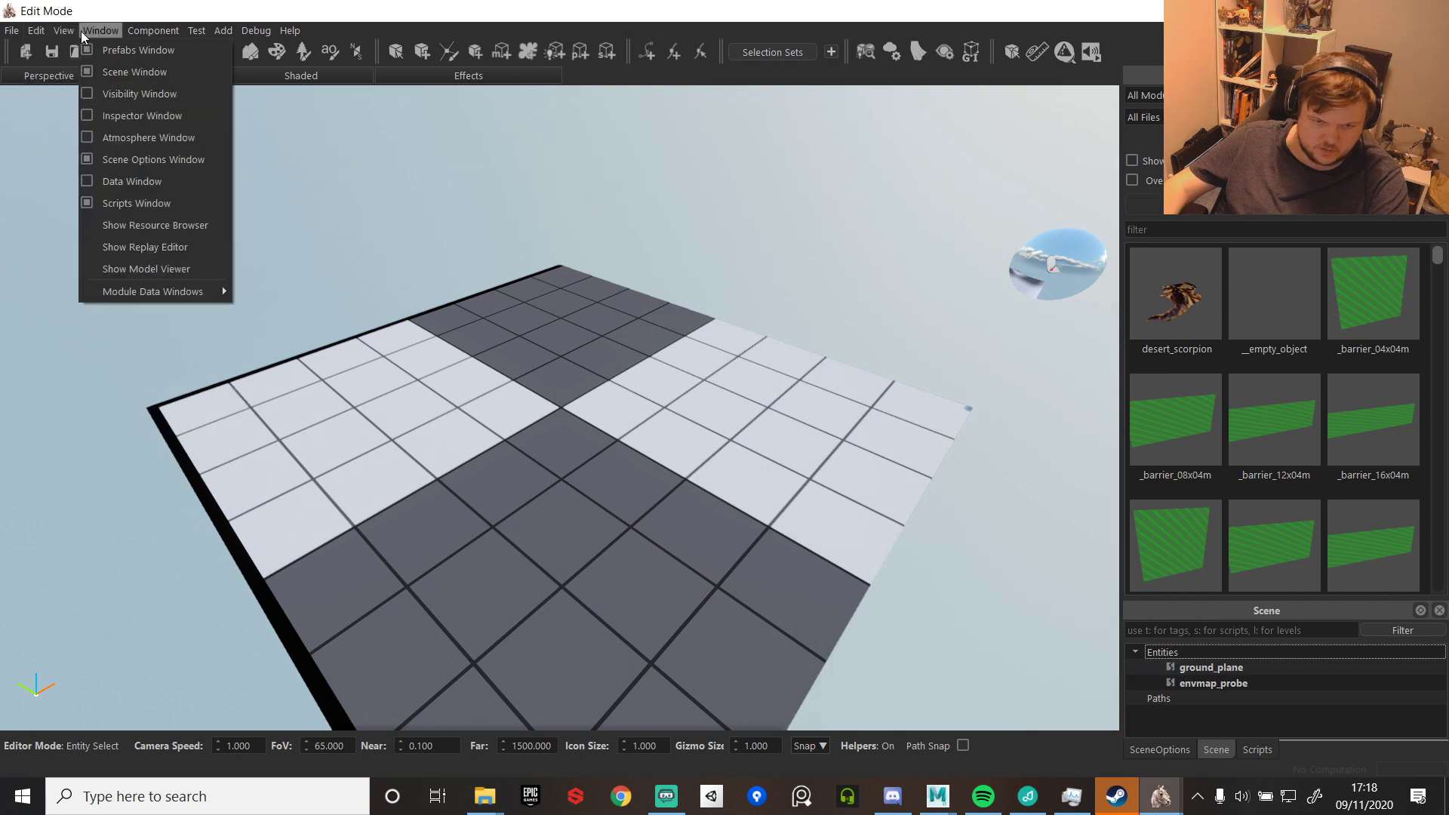
{"action": "left_click", "coordinate": [579, 15]}
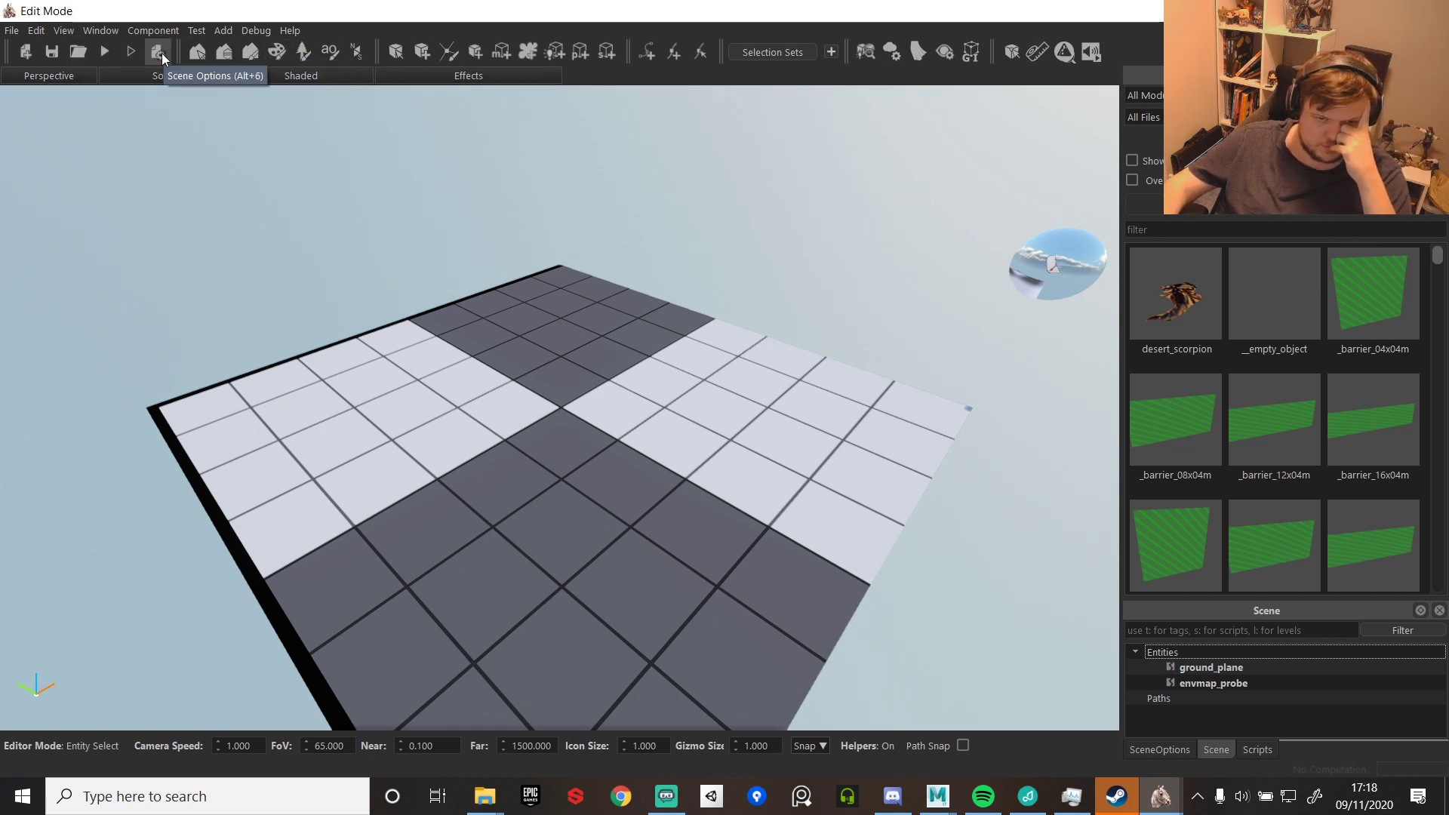
{"action": "left_click", "coordinate": [59, 31]}
{"action": "mouse_move", "coordinate": [96, 34]}
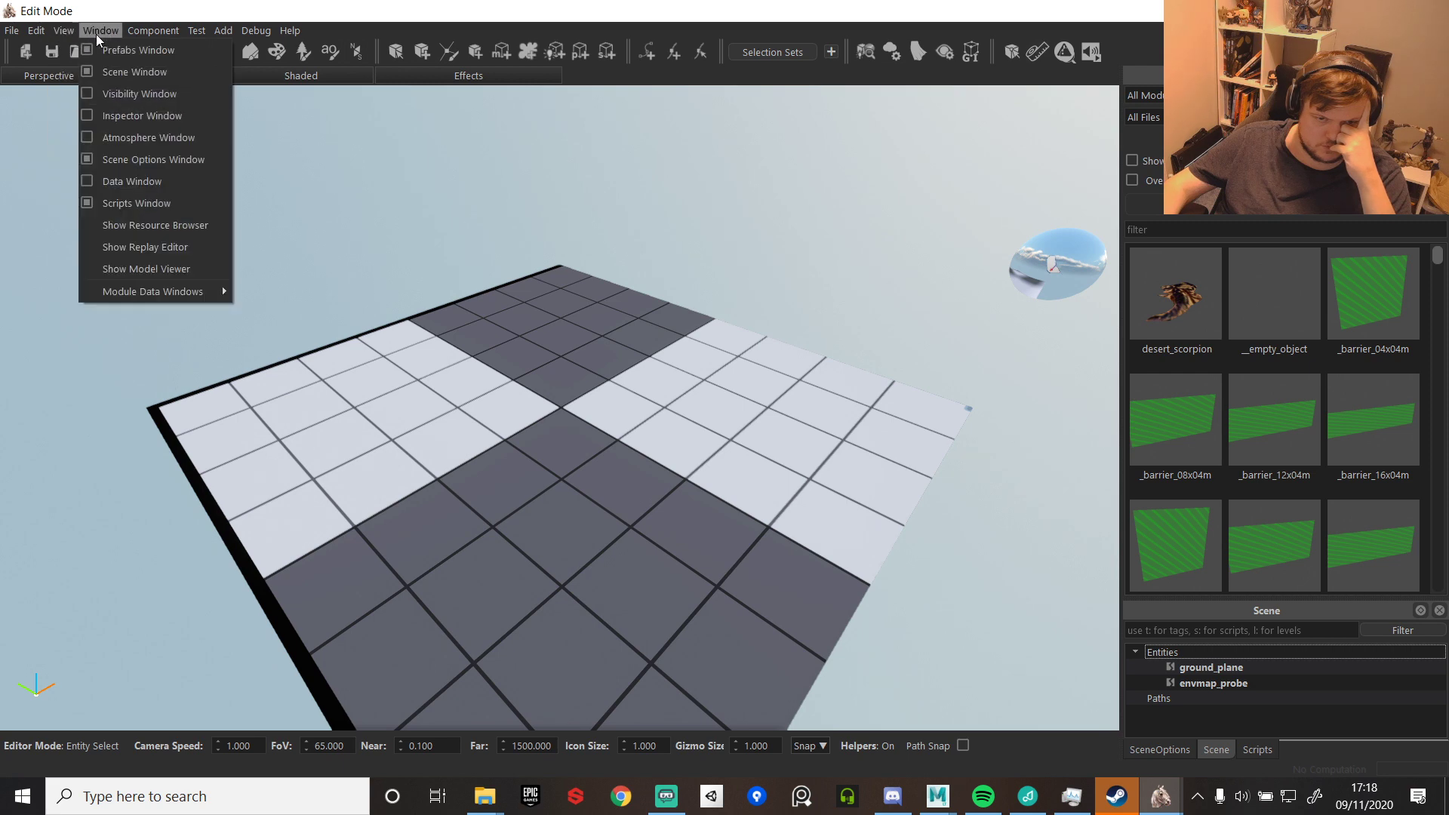
{"action": "left_click", "coordinate": [116, 115]}
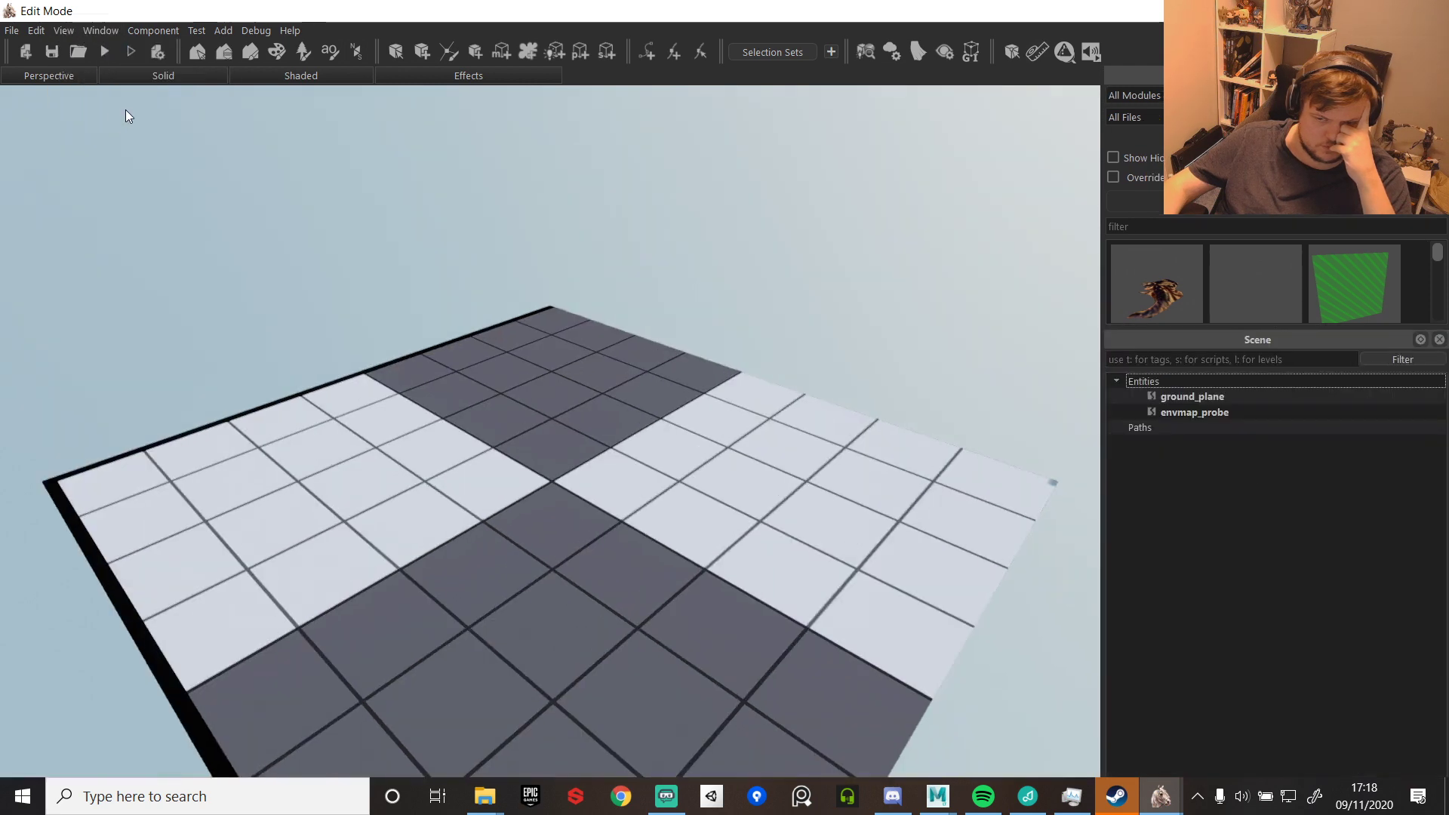
{"action": "left_click", "coordinate": [33, 30]}
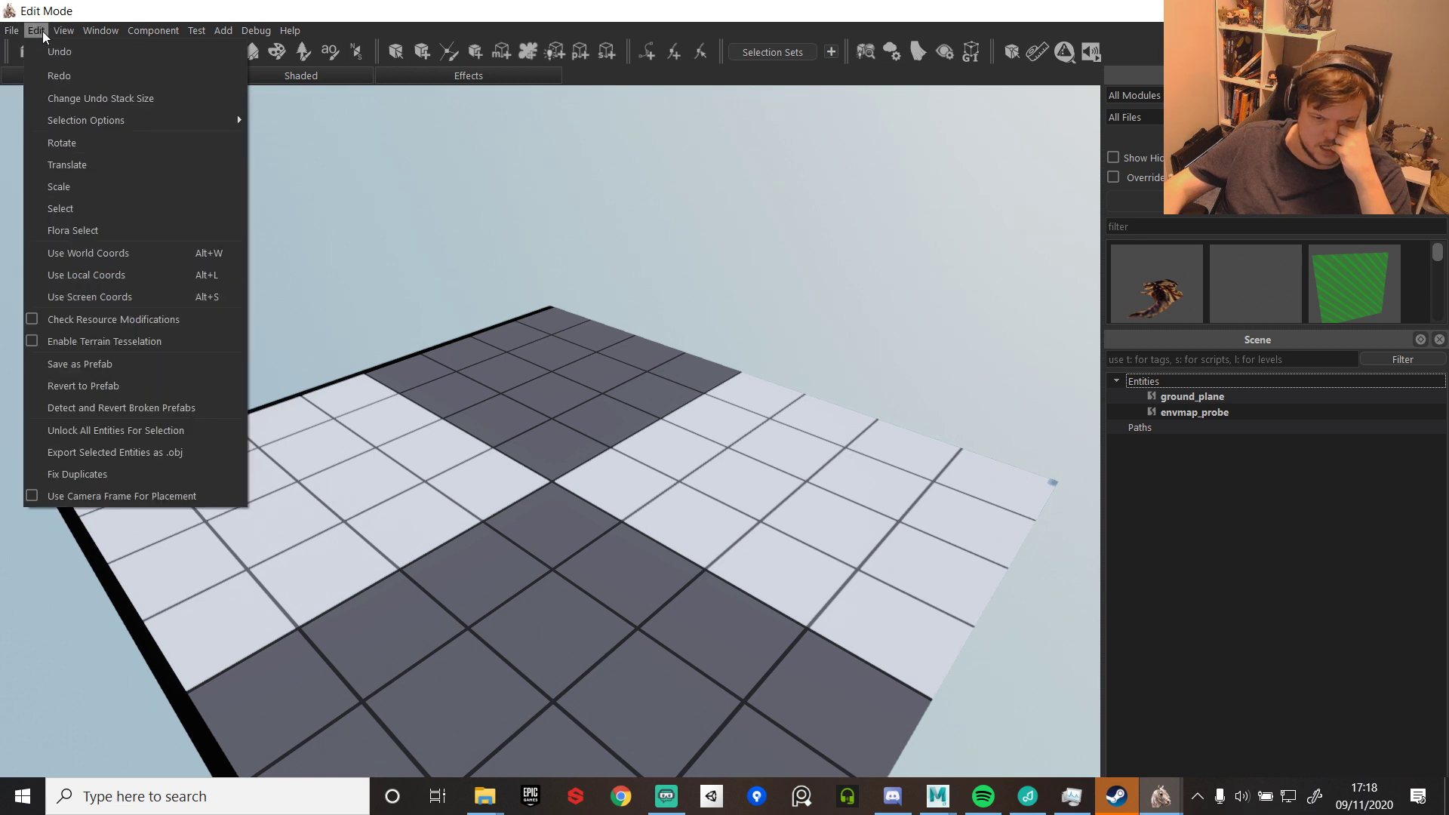
{"action": "left_click", "coordinate": [723, 18]}
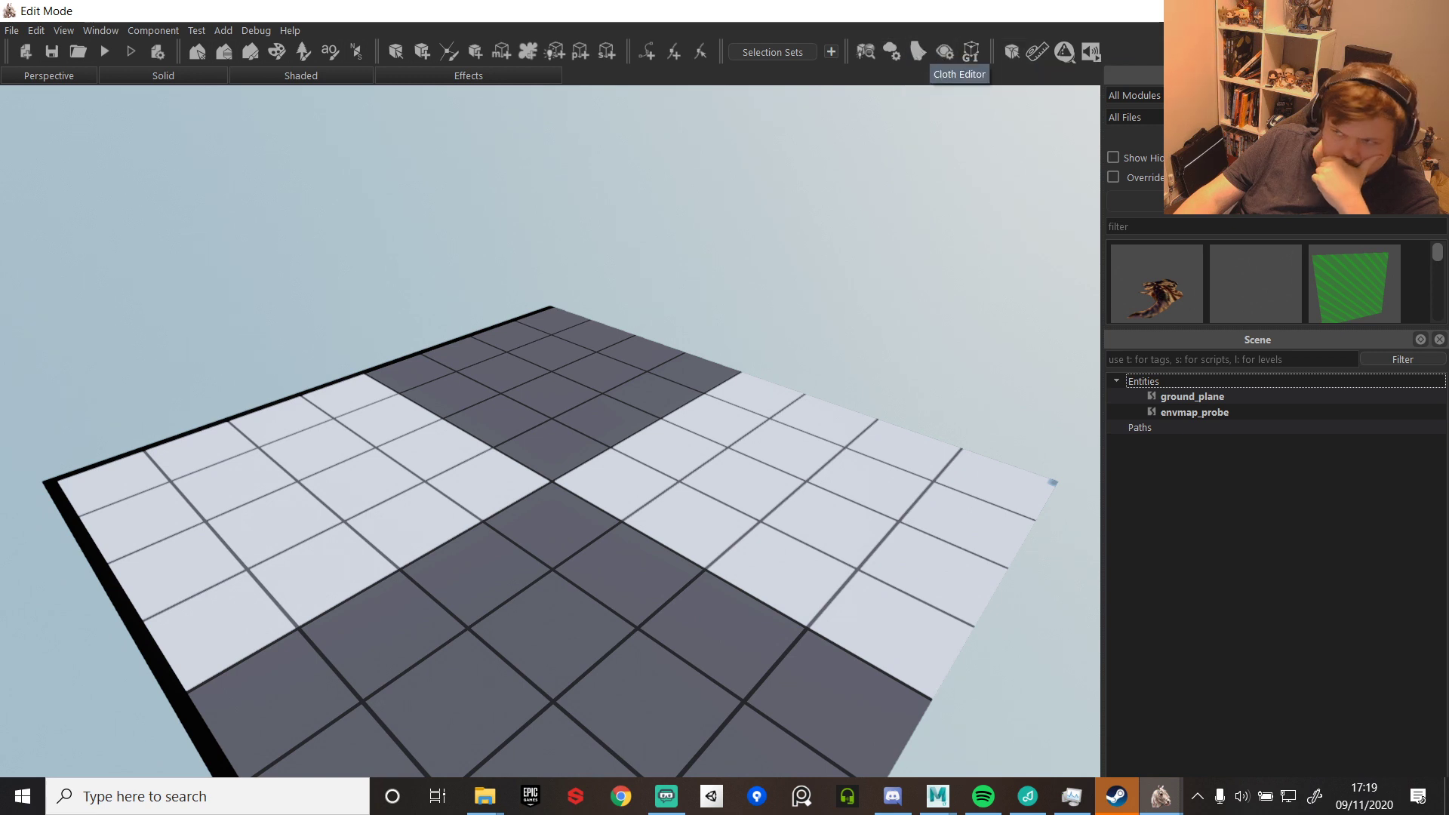
- Return to the Resource Browser and collapse the KOA module in the folder tree
{"action": "left_click", "coordinate": [527, 664]}
{"action": "mouse_move", "coordinate": [1160, 797]}
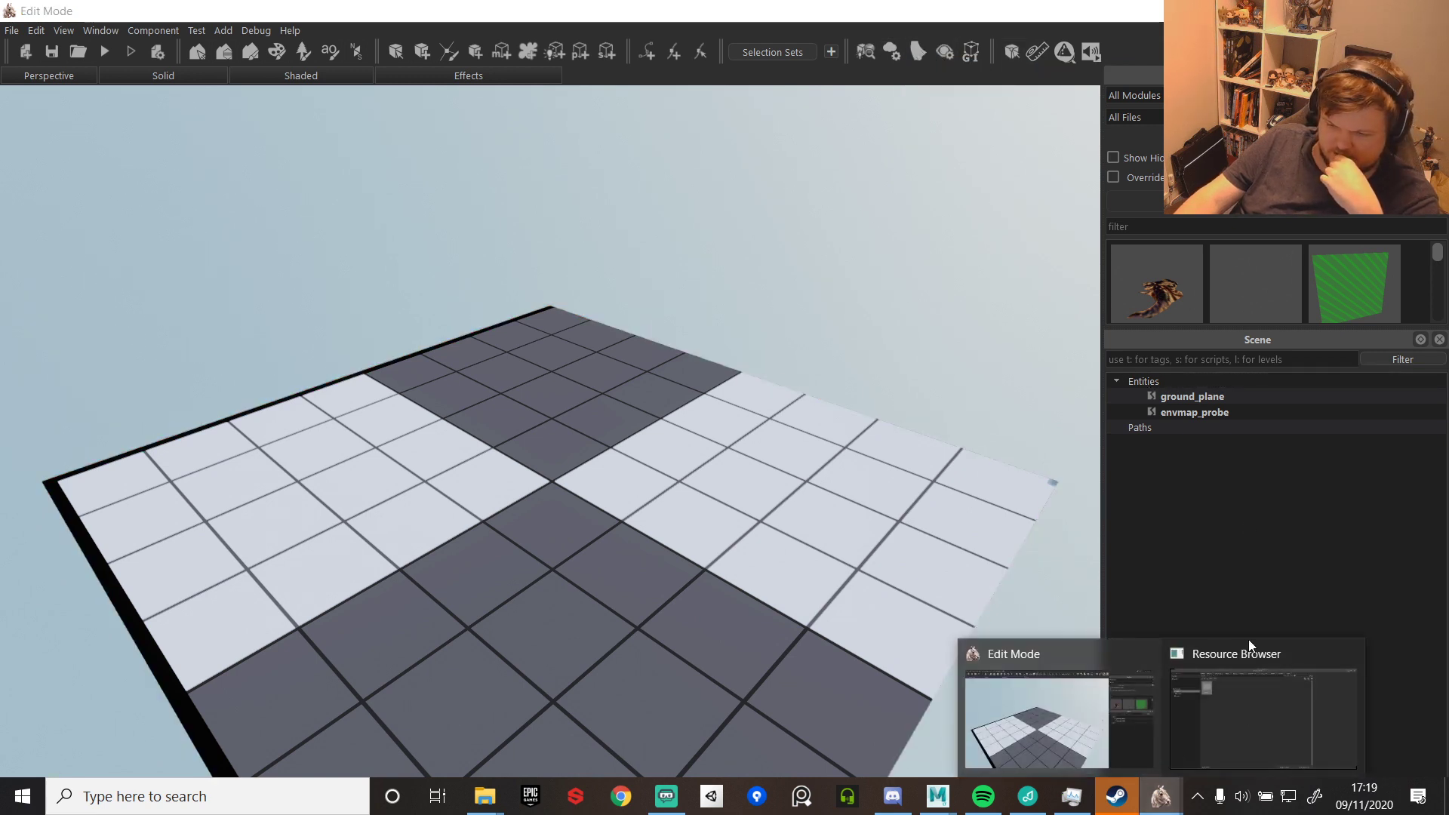
{"action": "left_click", "coordinate": [1249, 646]}
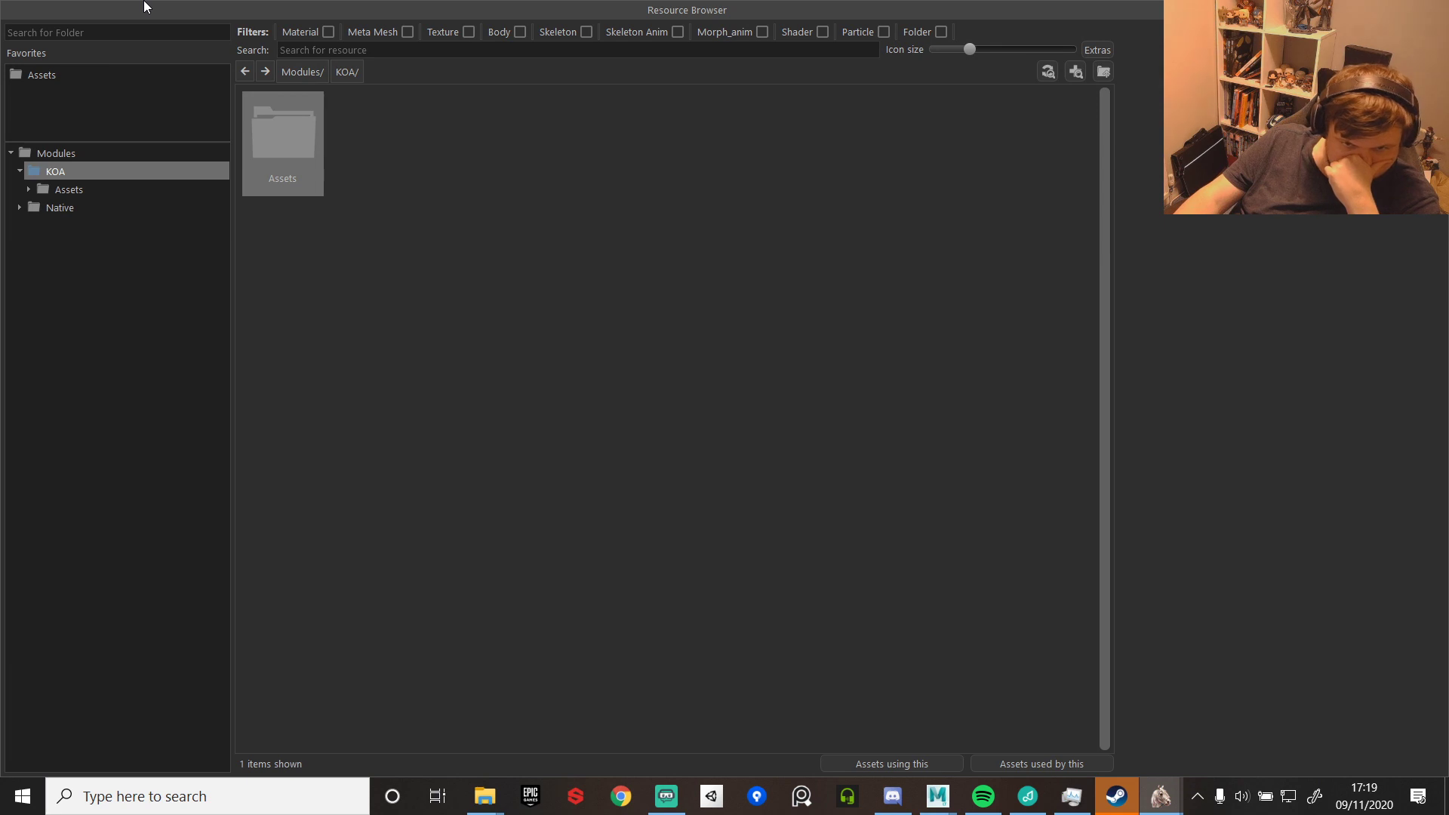
{"action": "right_click", "coordinate": [444, 198]}
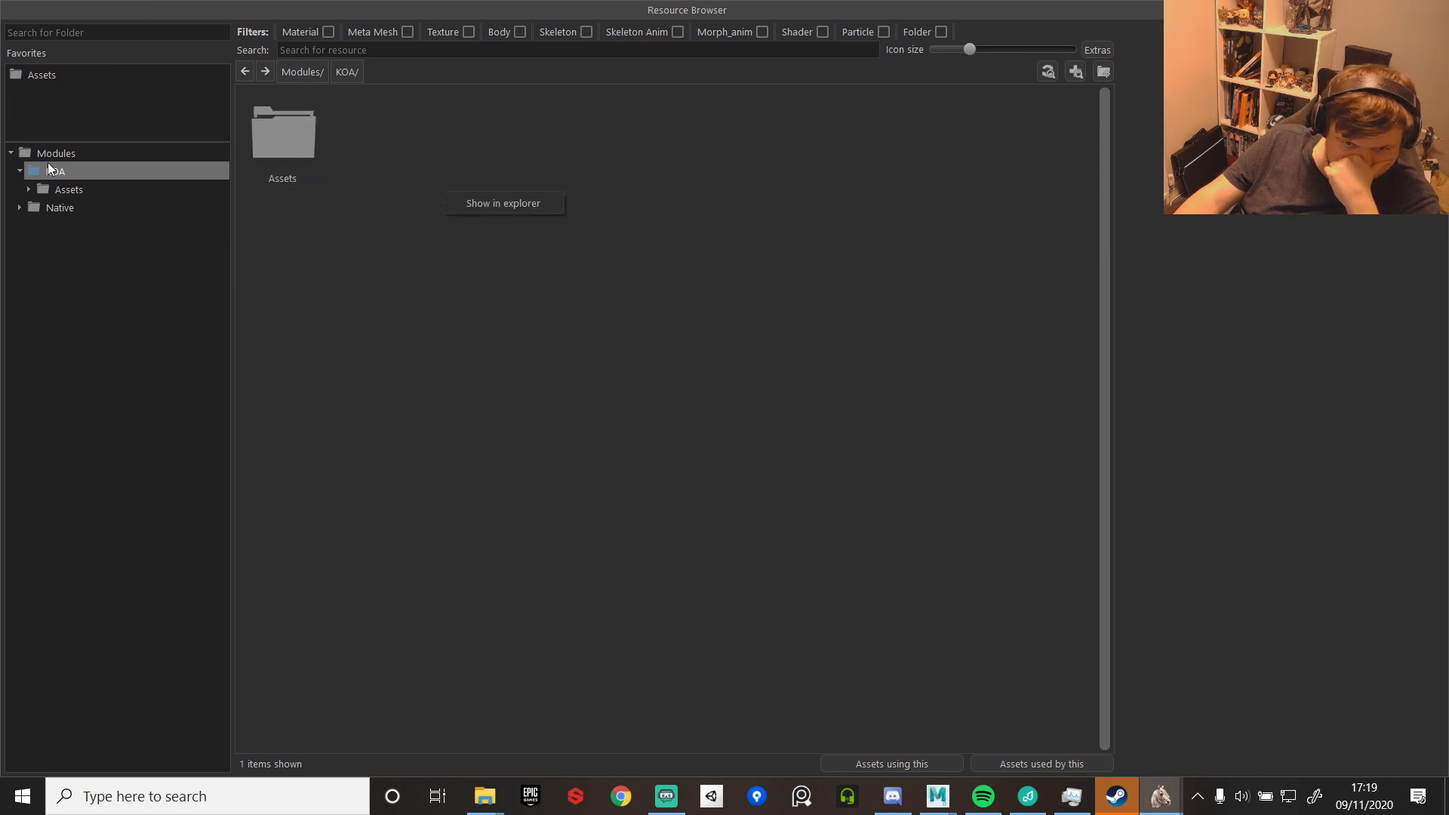
{"action": "left_click", "coordinate": [19, 172]}
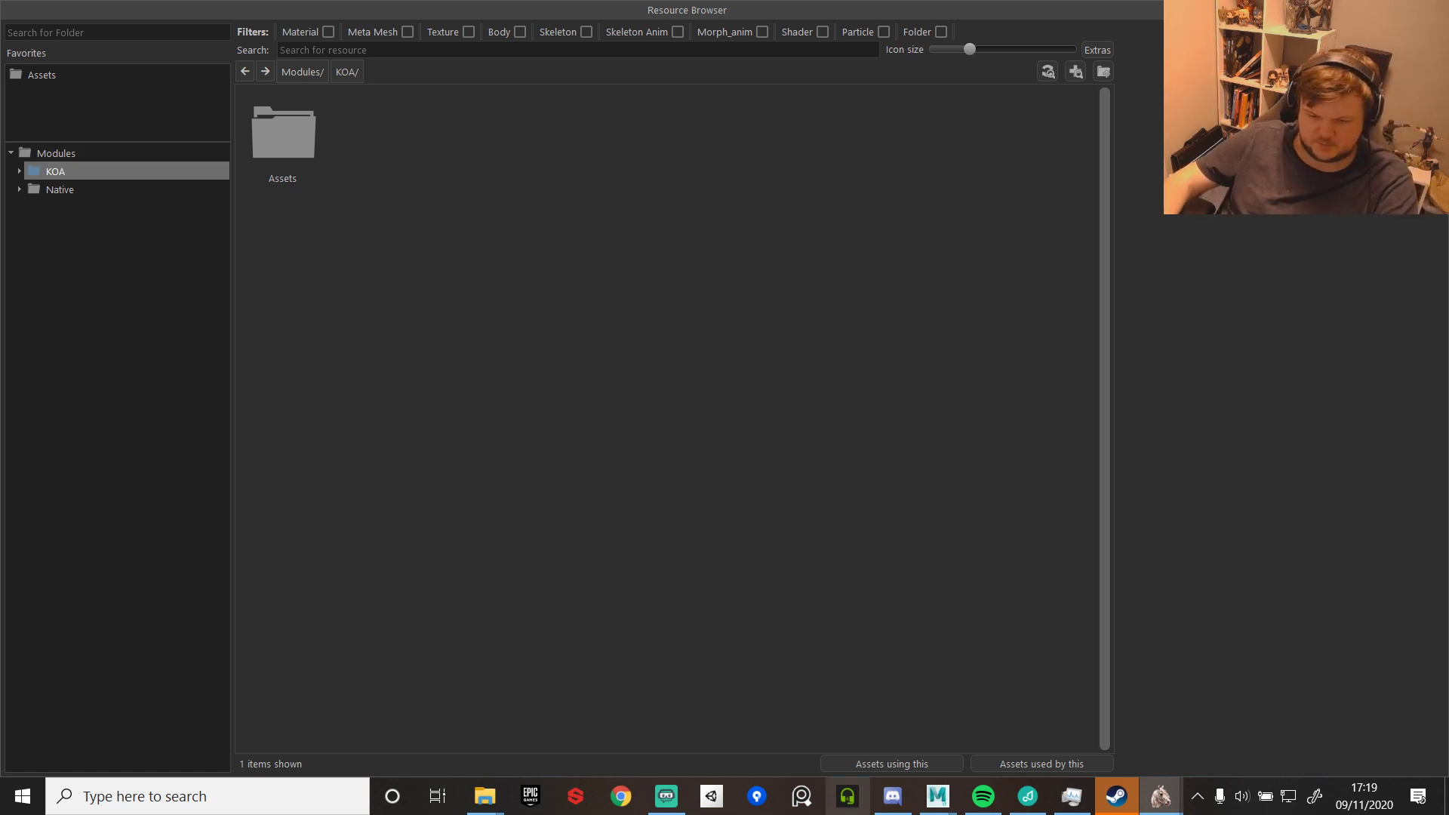
- Examine the KOA module's AssetPackages and AssetSources folders in File Explorer, including the fbx subfolder
{"action": "mouse_move", "coordinate": [485, 796]}
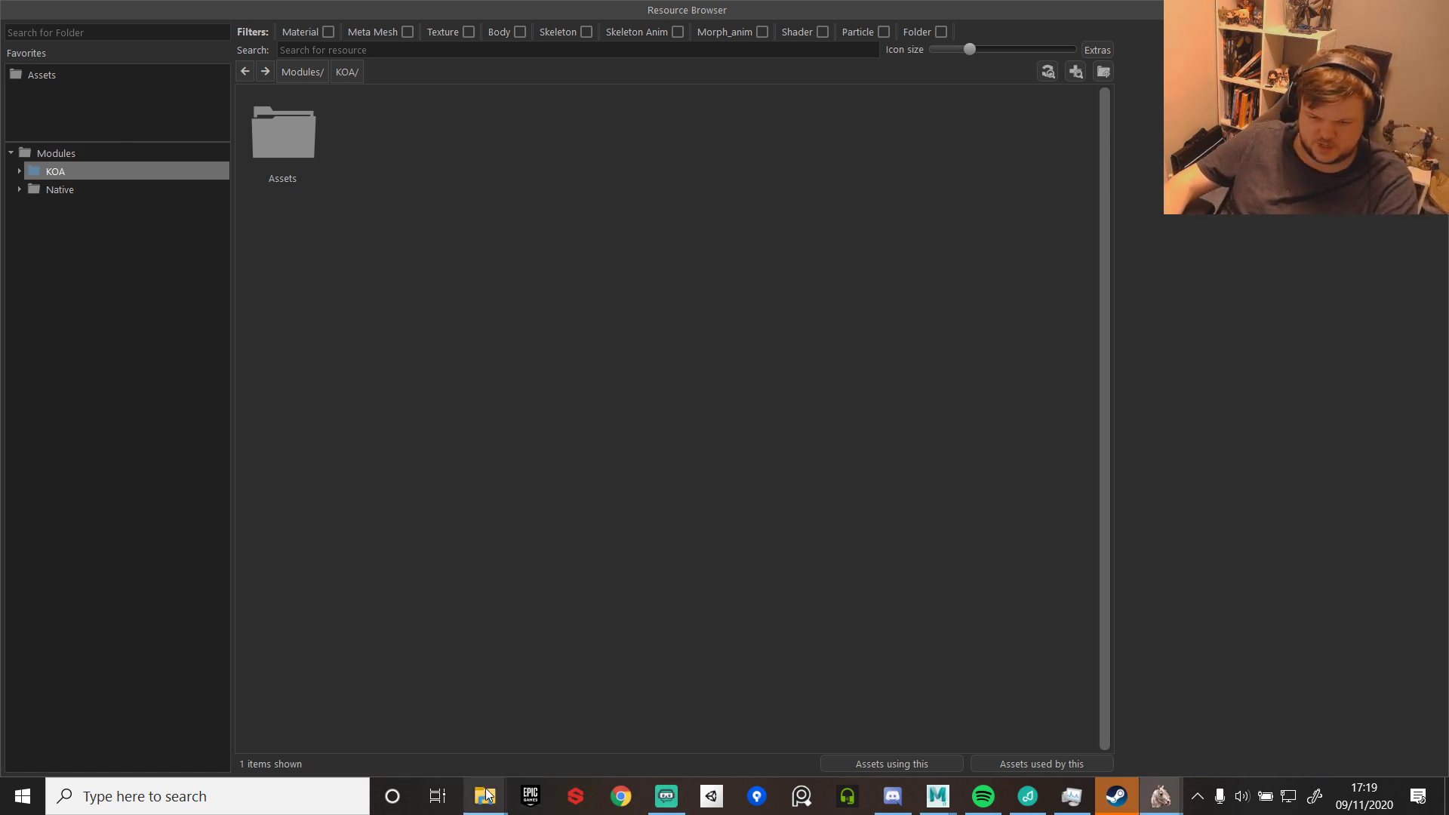
{"action": "left_click", "coordinate": [545, 758]}
{"action": "double_click", "coordinate": [783, 290]}
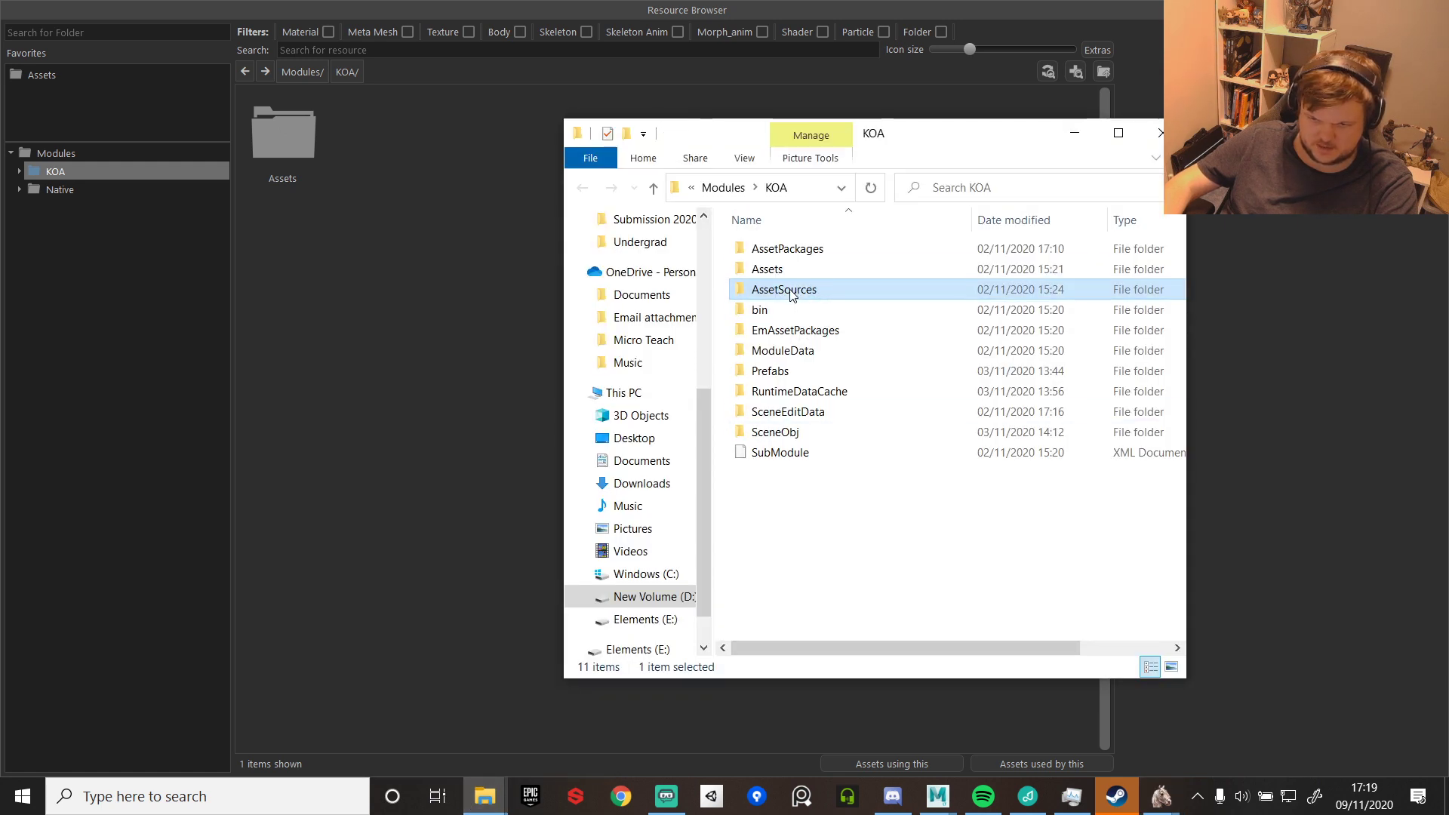
{"action": "key", "text": "alt+Left"}
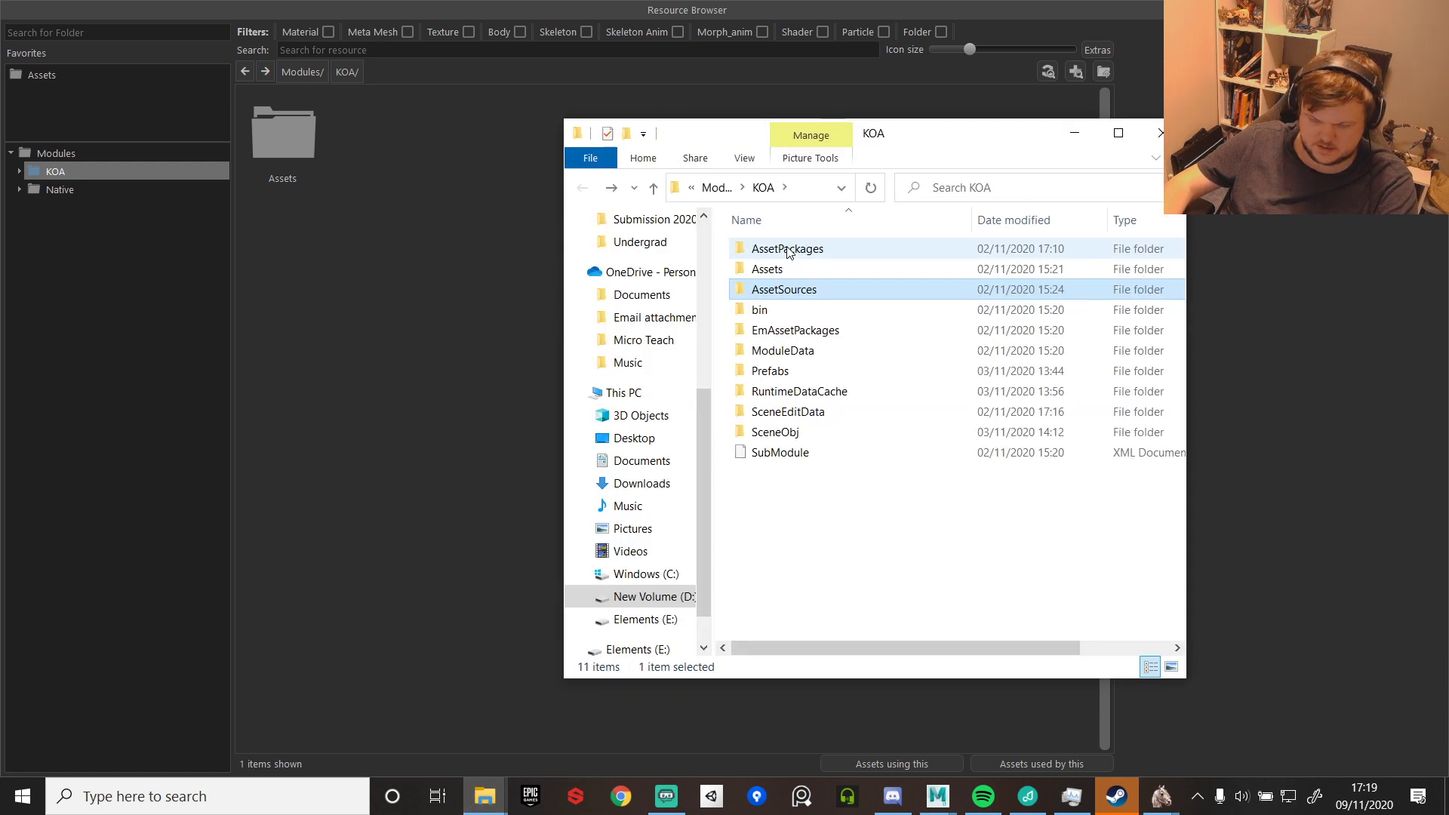
{"action": "double_click", "coordinate": [787, 249]}
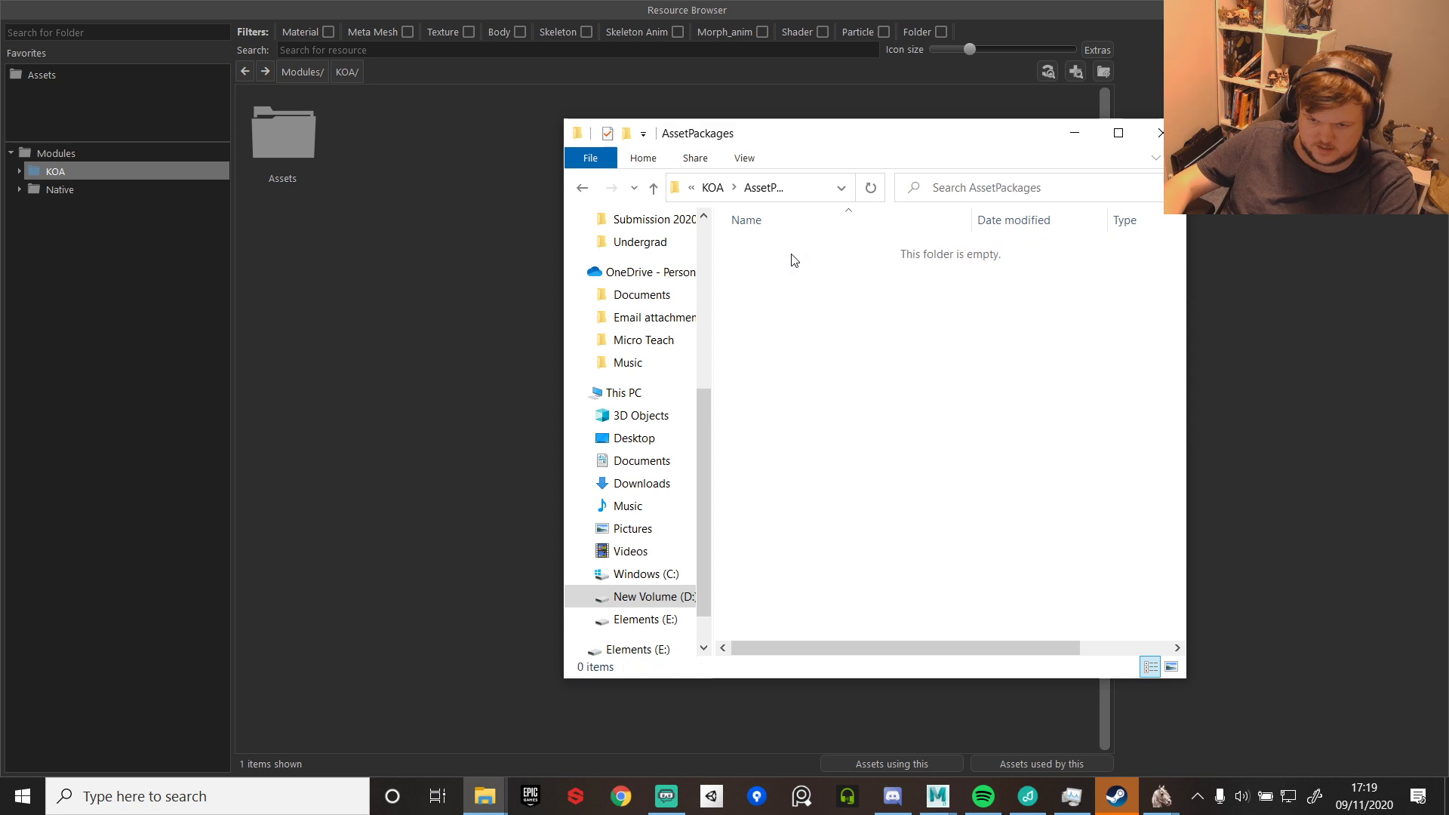
{"action": "key", "text": "alt+Left"}
{"action": "left_click", "coordinate": [792, 292]}
{"action": "double_click", "coordinate": [792, 292]}
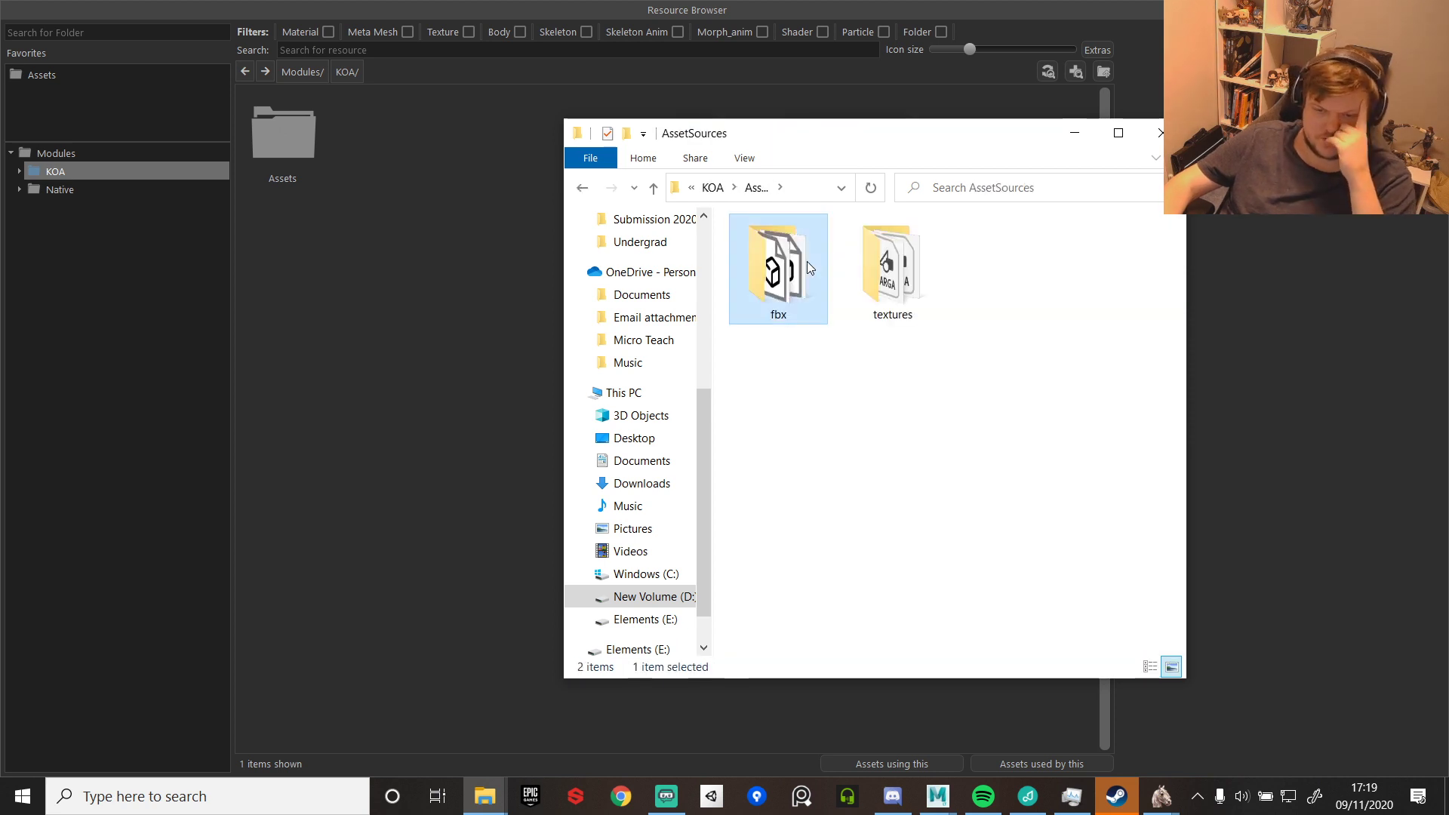
{"action": "double_click", "coordinate": [808, 261]}
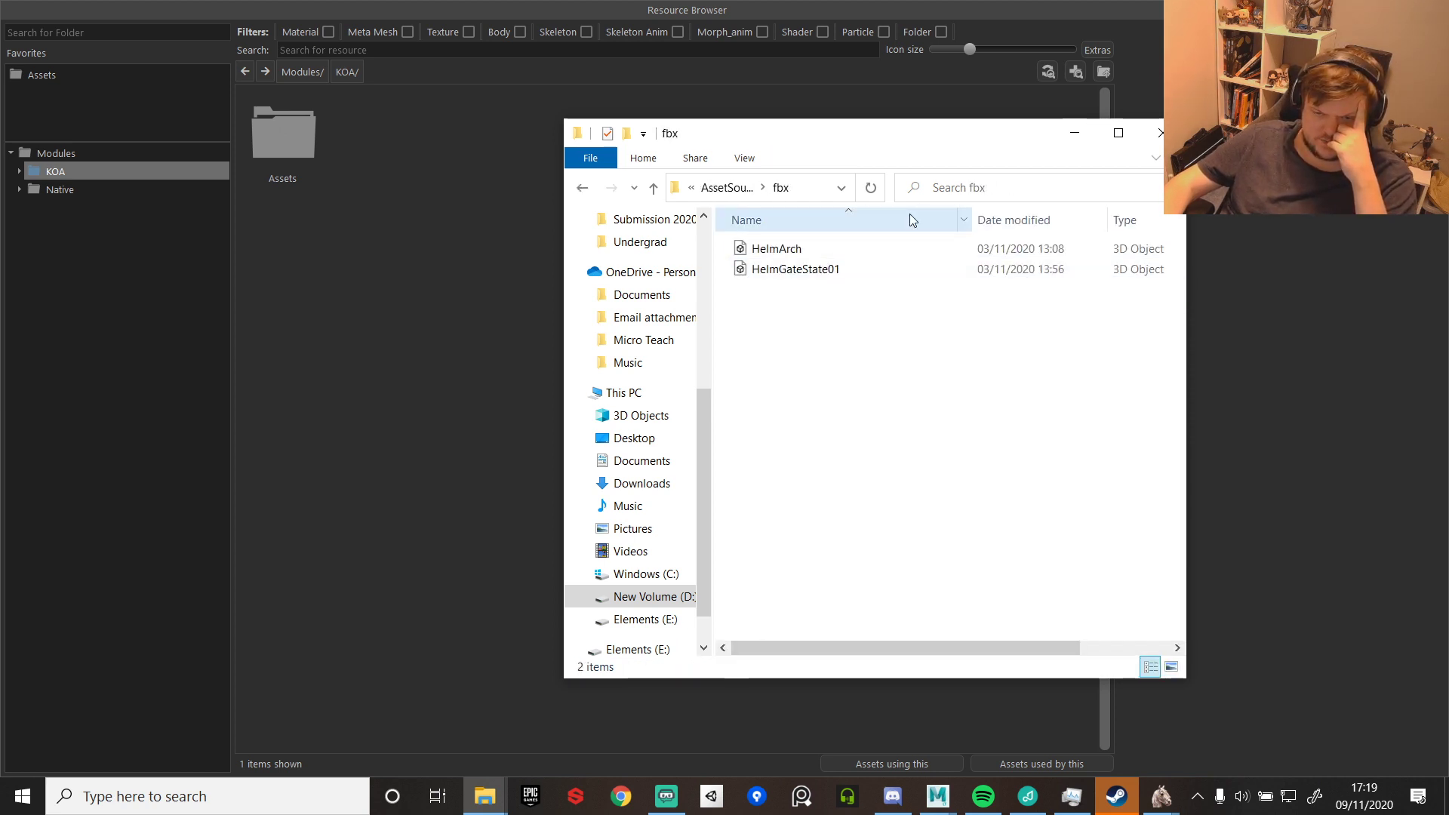
{"action": "key", "text": "alt+Left"}
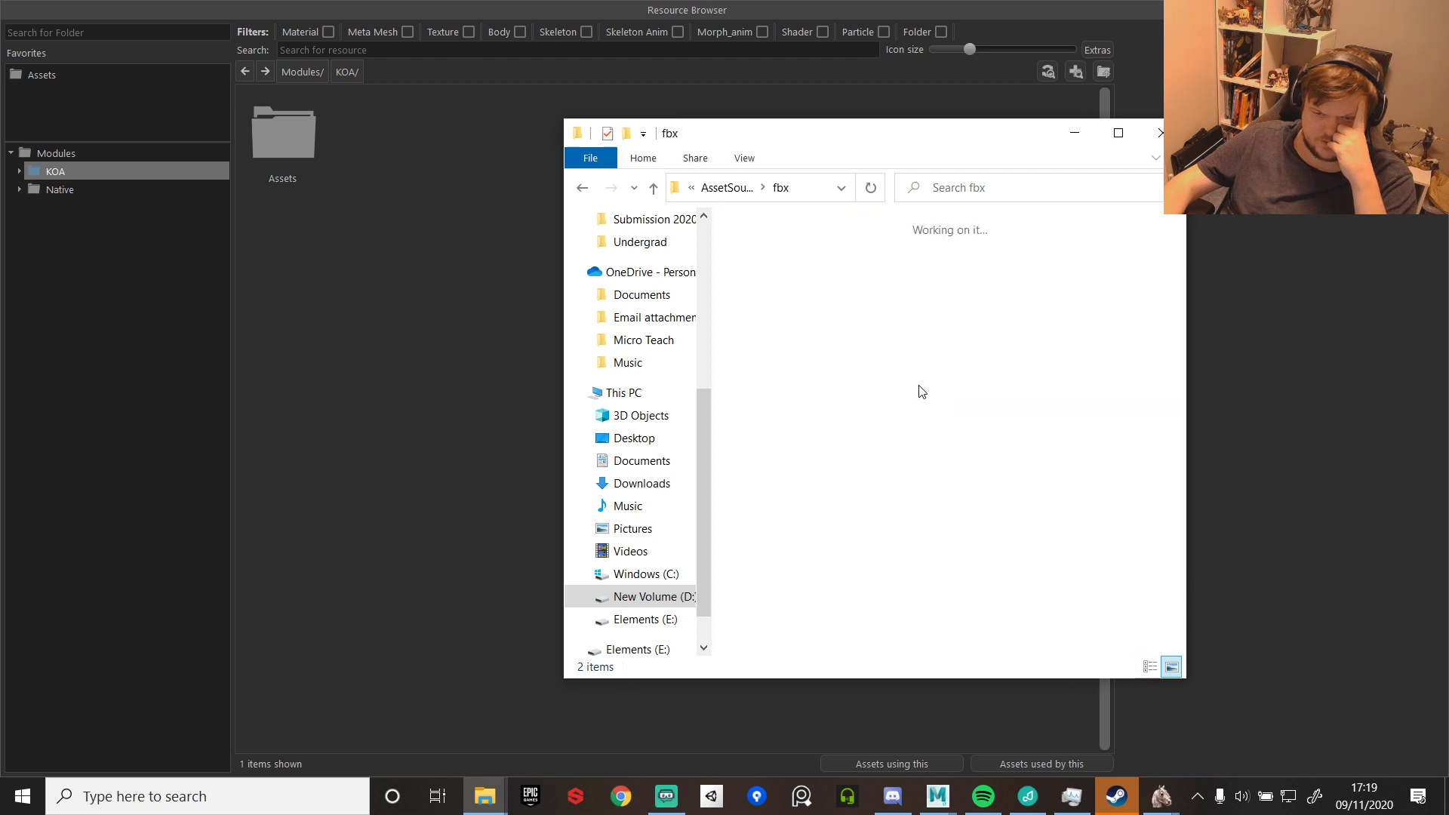
{"action": "key", "text": "alt+Left"}
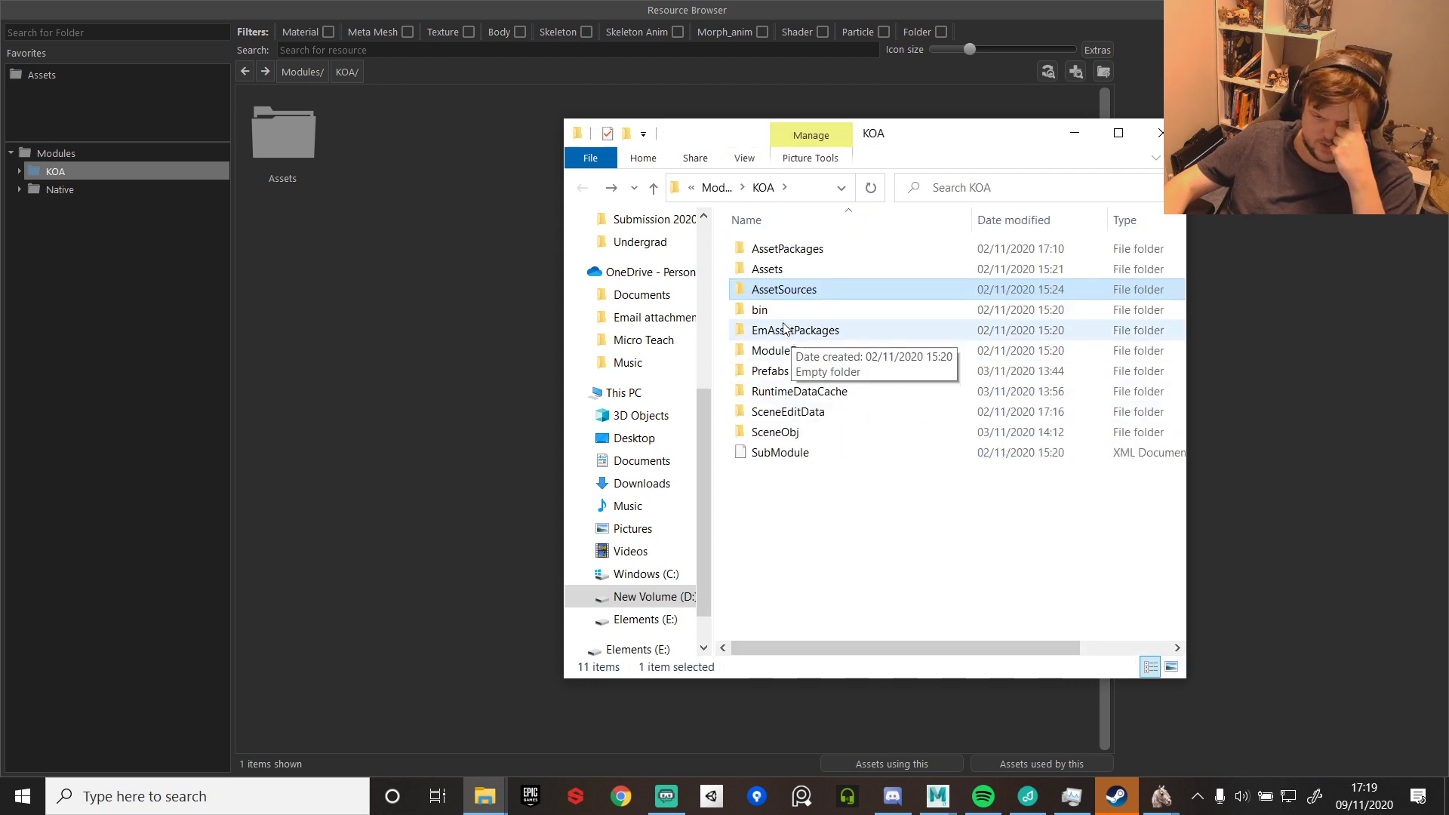
- Look through the KOA module's bin and EmAssetPackages folders, then open the AssetSources folder
{"action": "left_click", "coordinate": [783, 317]}
{"action": "double_click", "coordinate": [782, 318]}
{"action": "key", "text": "alt+Left"}
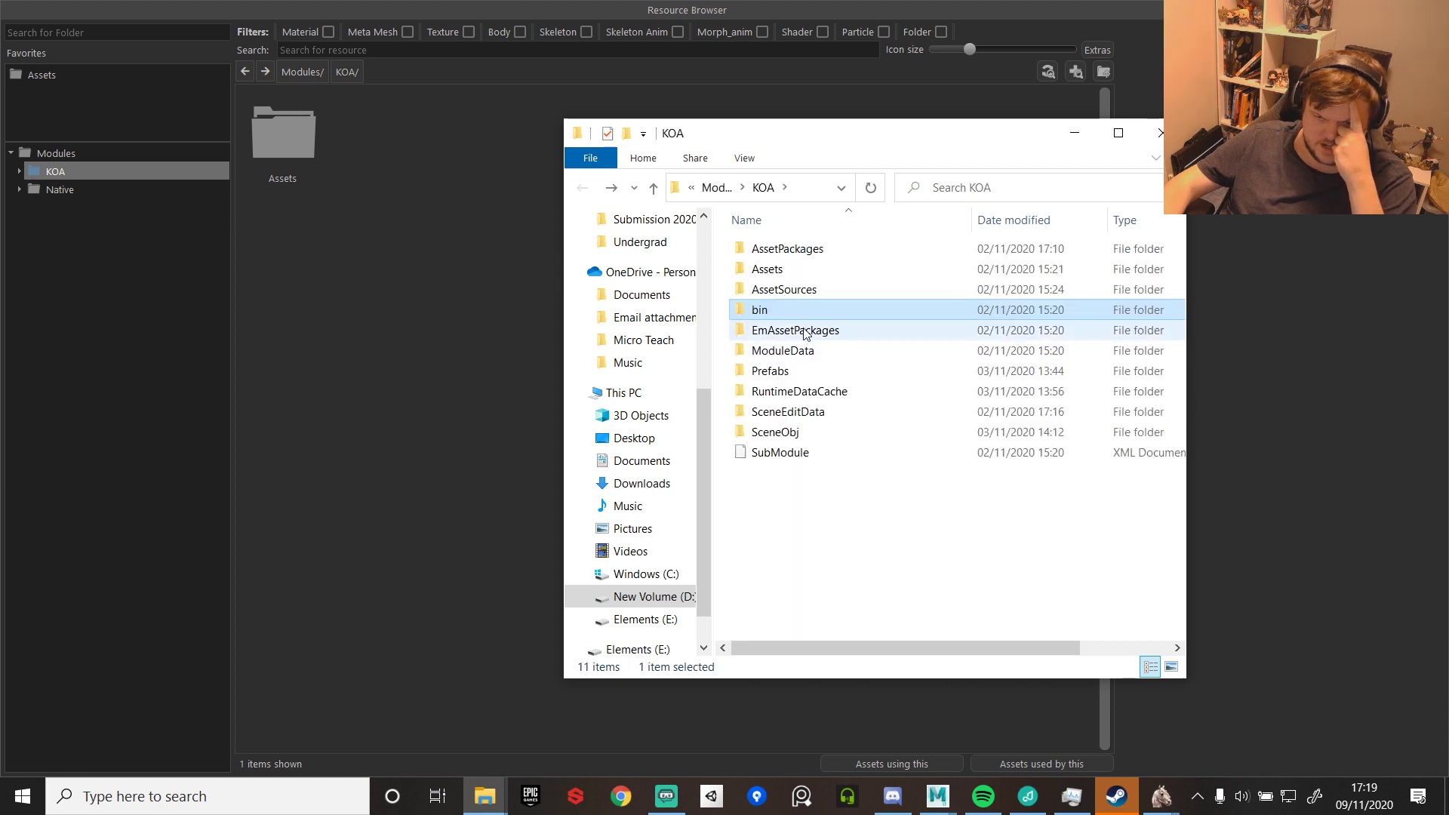
{"action": "double_click", "coordinate": [804, 330]}
{"action": "key", "text": "alt+Left"}
{"action": "double_click", "coordinate": [793, 288]}
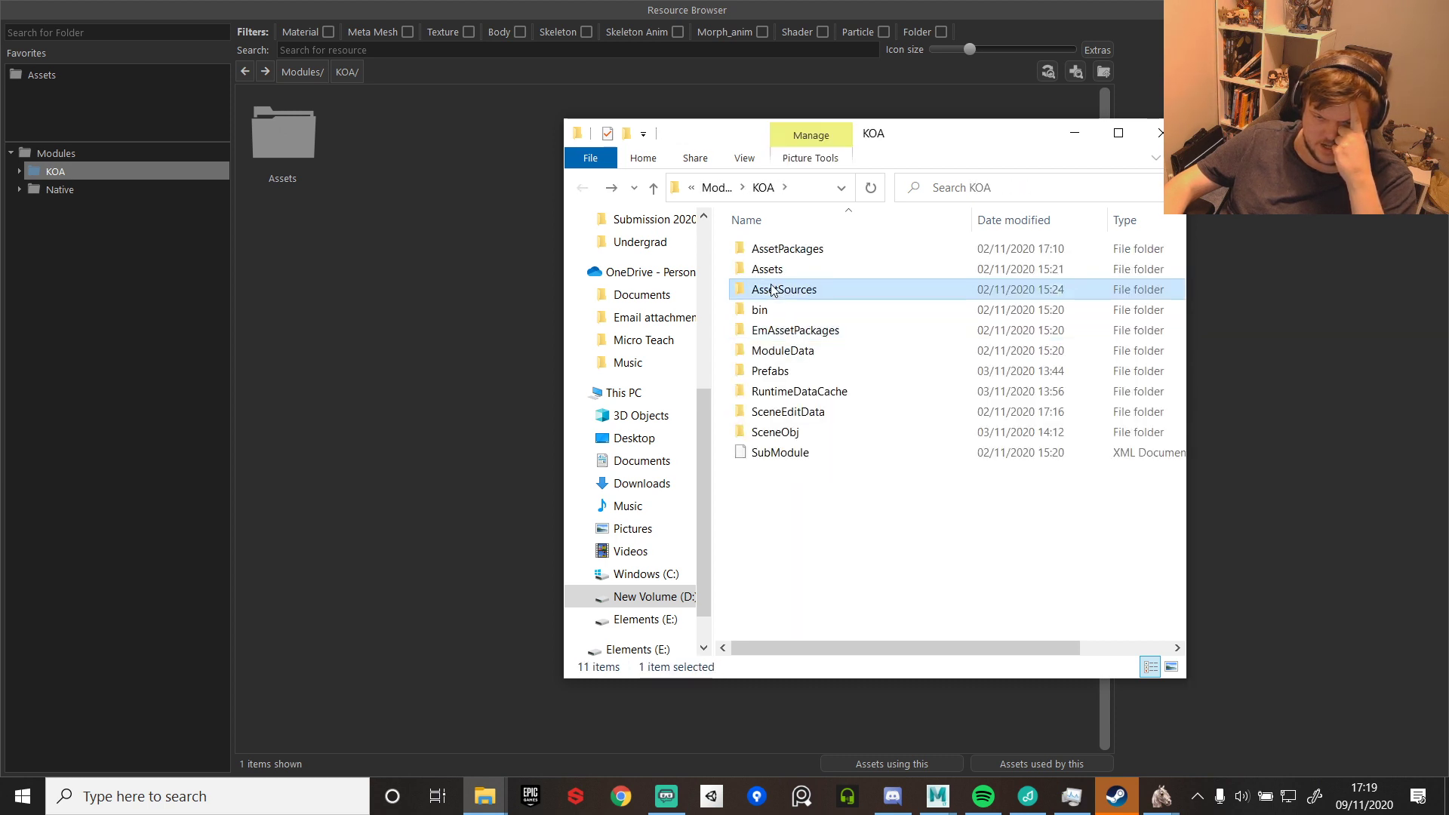
- Close the Downloads window in File Explorer, keeping the AssetSources window open
{"action": "left_click", "coordinate": [484, 796]}
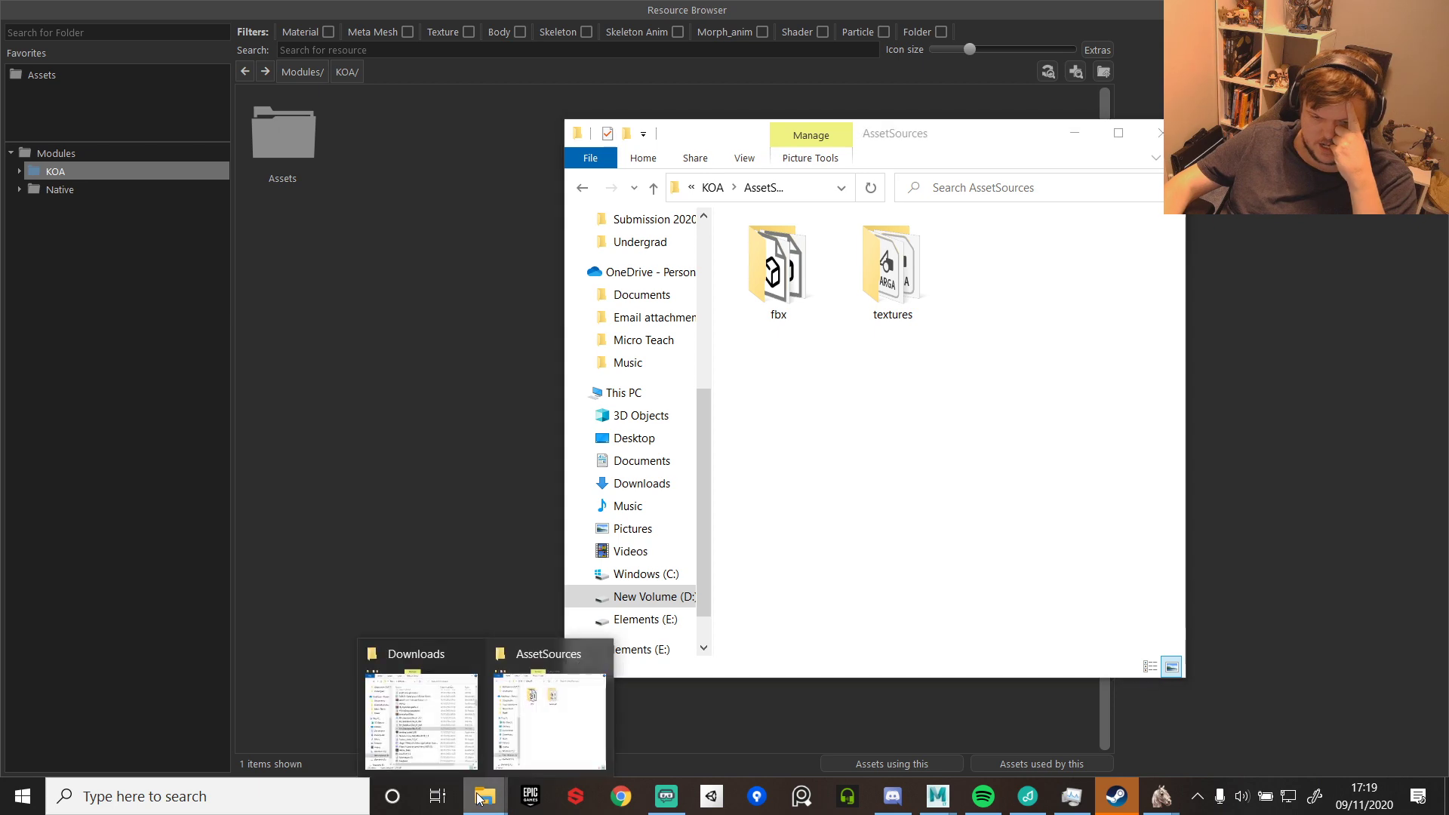
{"action": "mouse_move", "coordinate": [417, 724]}
{"action": "left_click", "coordinate": [467, 656]}
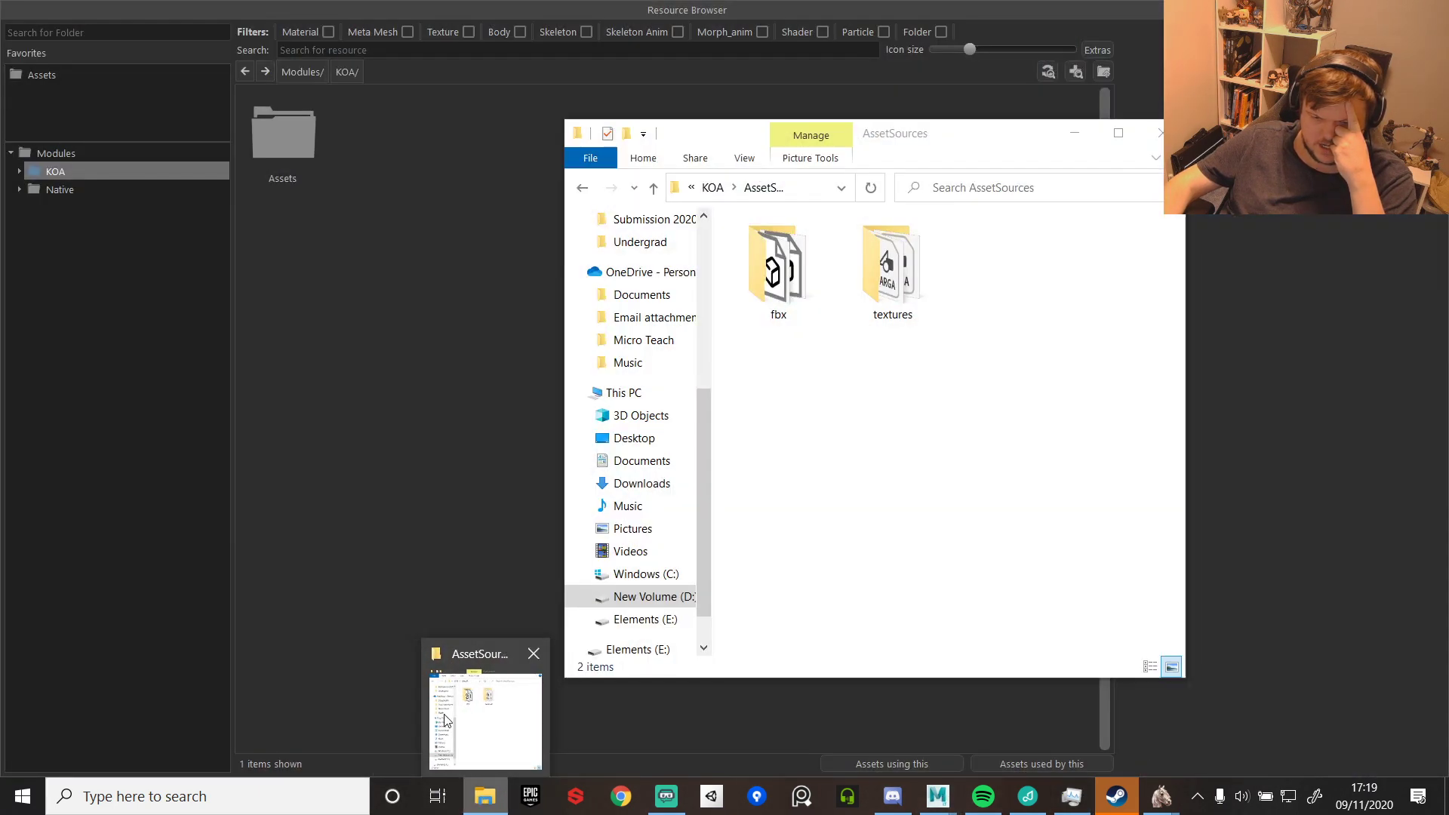
{"action": "left_click", "coordinate": [484, 799]}
{"action": "left_click", "coordinate": [483, 798]}
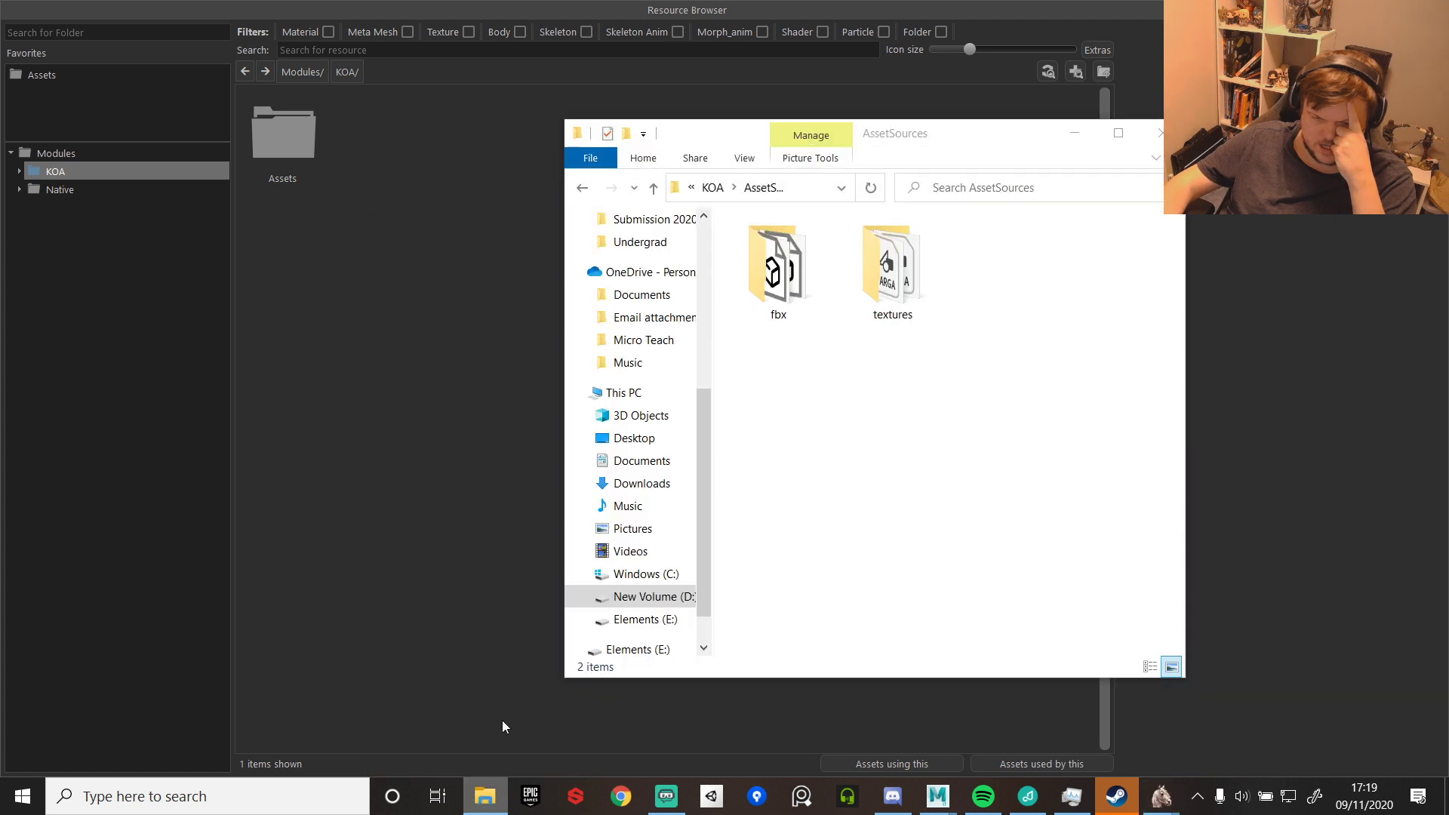
{"action": "right_click", "coordinate": [485, 797]}
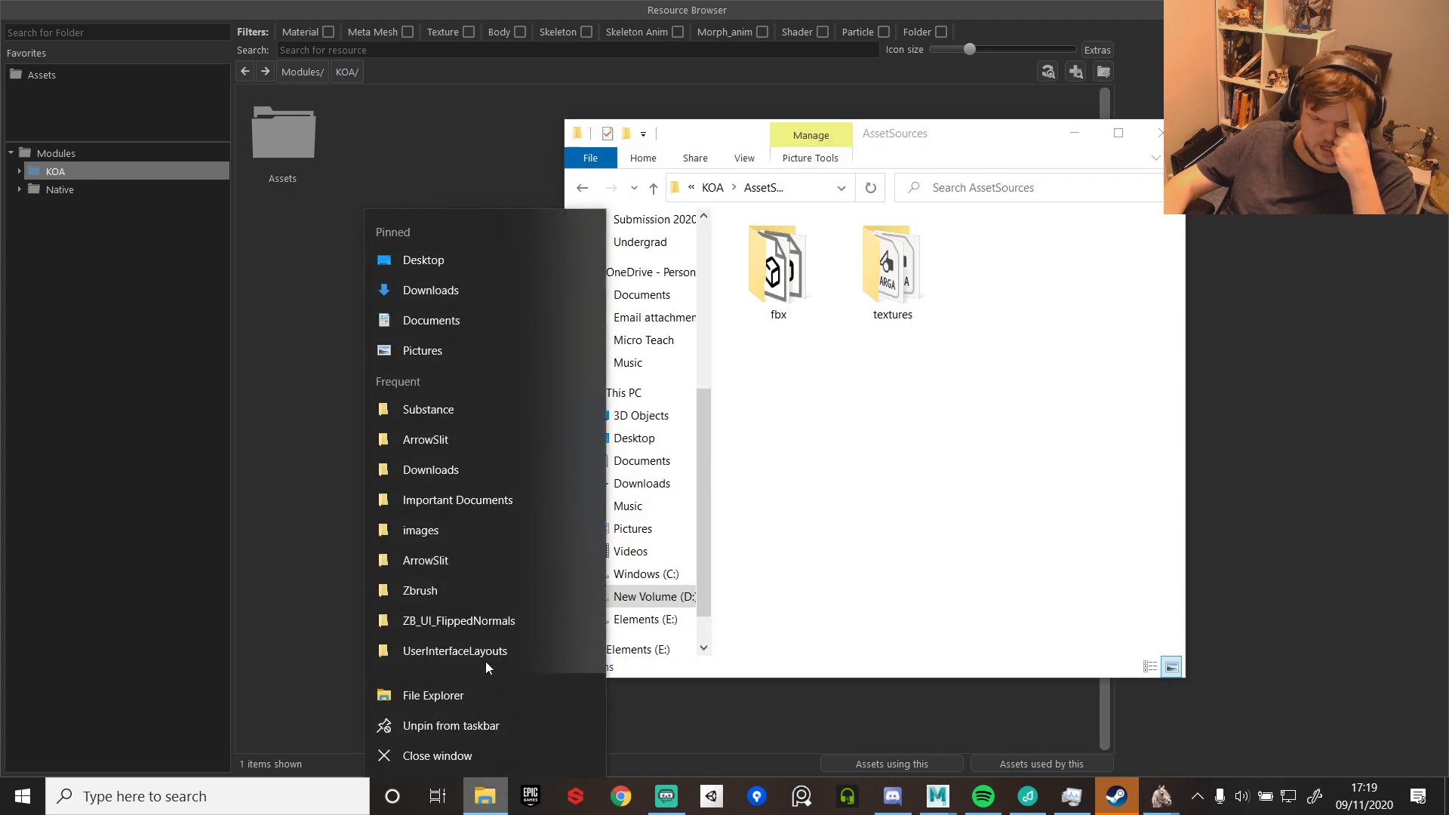
{"action": "left_click", "coordinate": [1136, 443]}
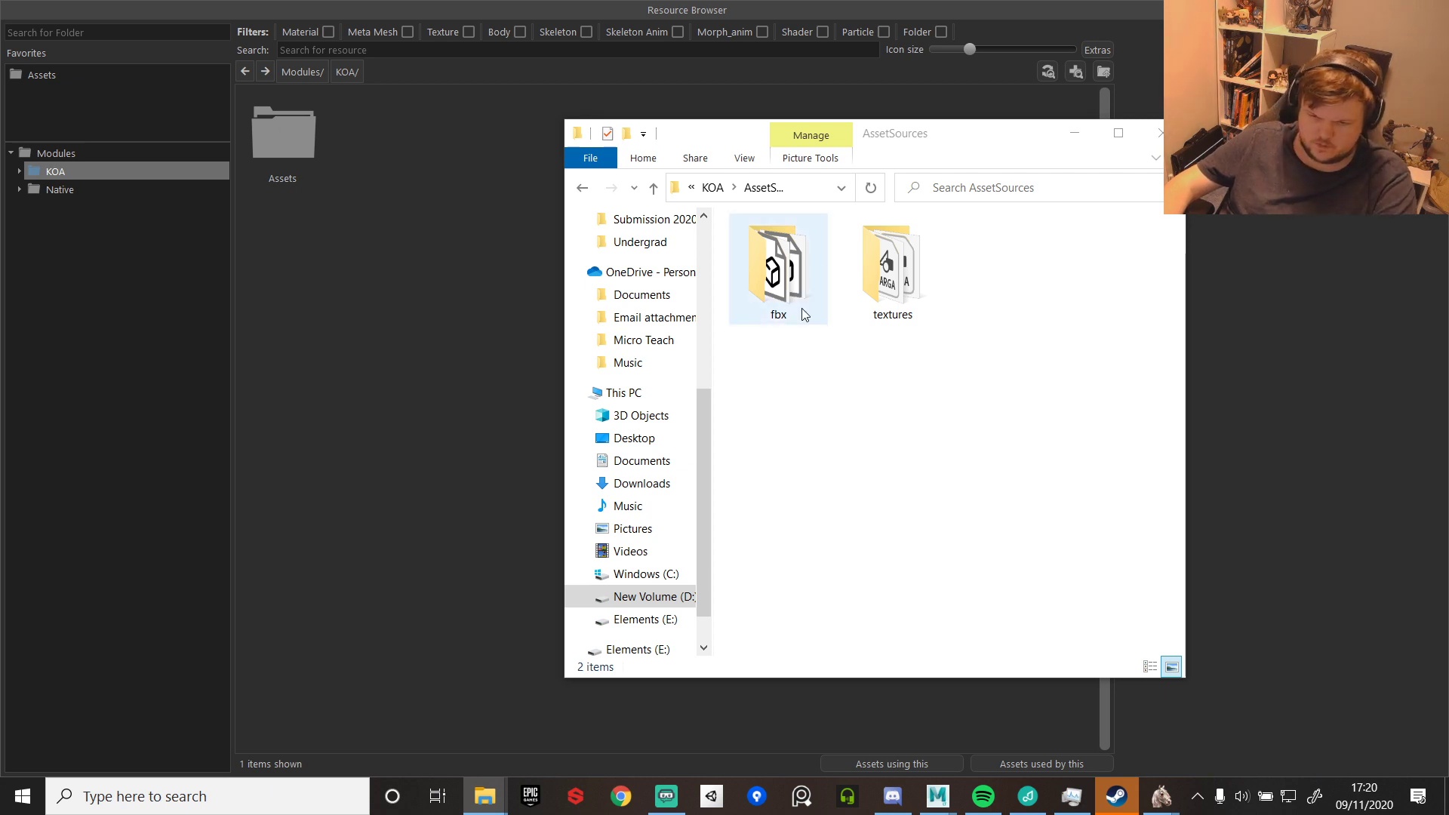
- Paste the HelmsDeepGate_Mesh file into the AssetSources fbx folder and return to the Resource Browser
{"action": "double_click", "coordinate": [793, 302]}
{"action": "key", "text": "ctrl+v"}
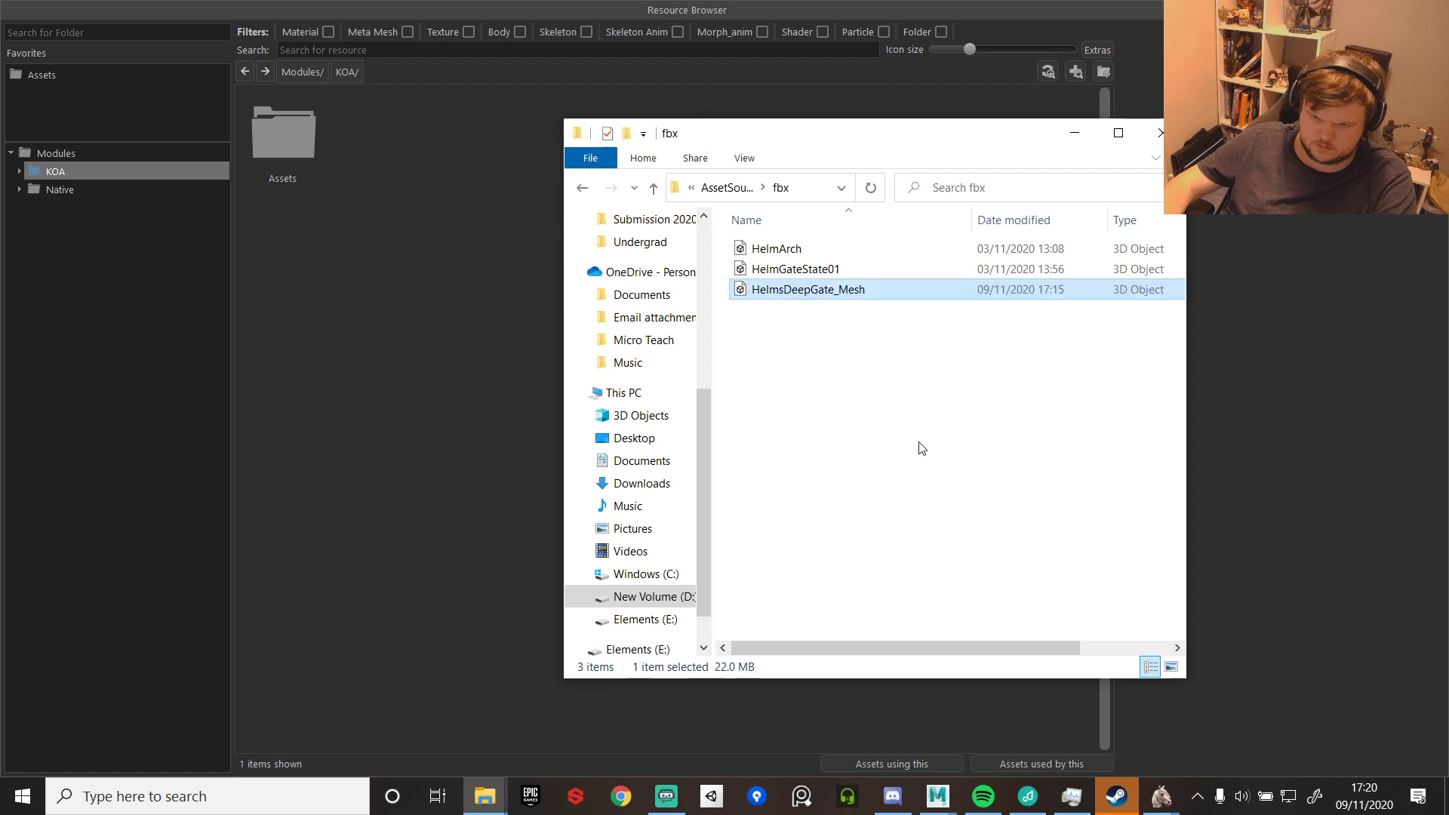
{"action": "left_click", "coordinate": [435, 395]}
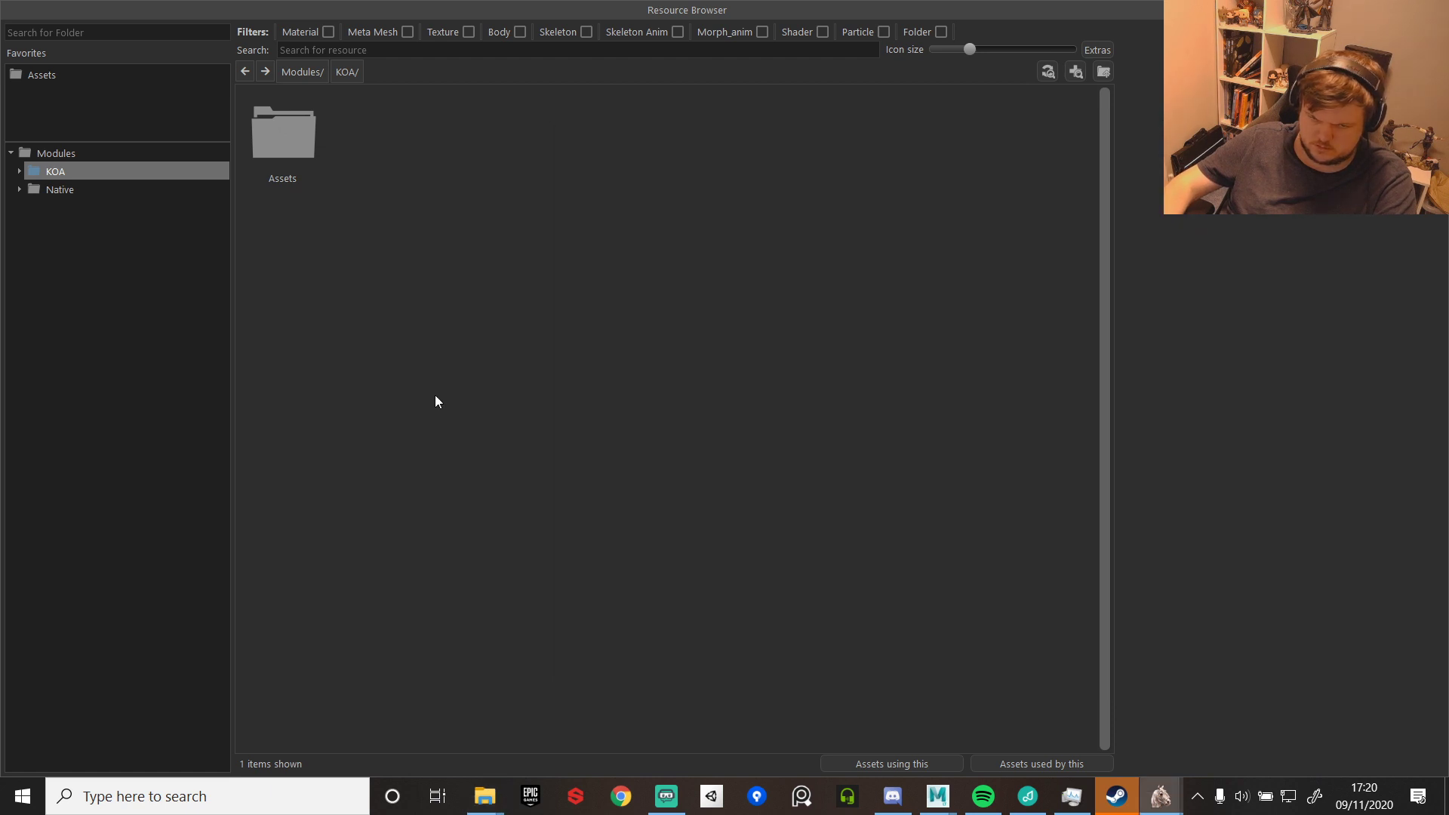
- Delete the HelmArch and HelmGateState01 packages with all their imported assets from KOA's Assets/fbx folder
{"action": "double_click", "coordinate": [286, 153]}
{"action": "double_click", "coordinate": [283, 144]}
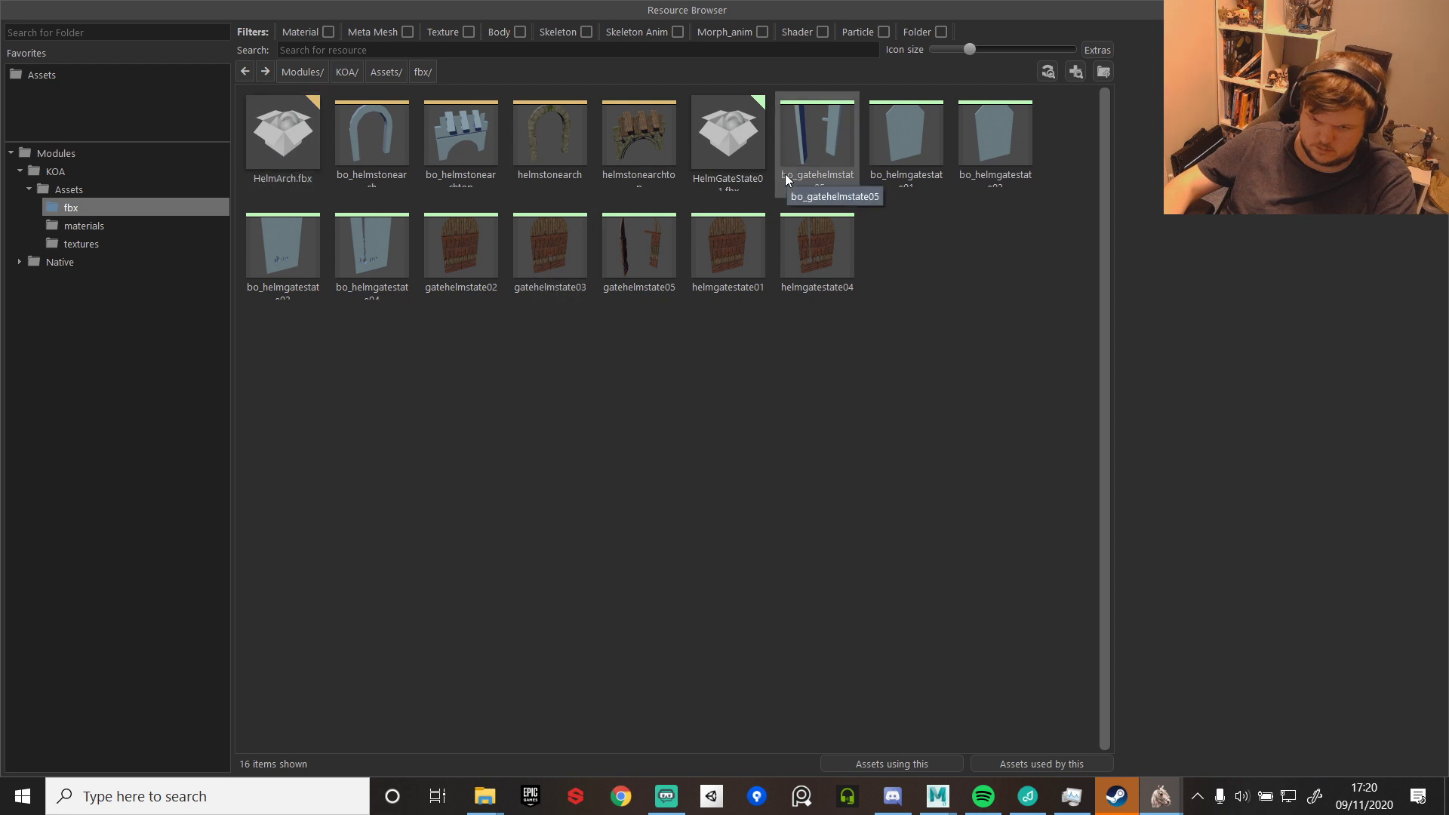
{"action": "left_click", "coordinate": [380, 130]}
{"action": "left_click", "coordinate": [848, 256], "text": "shift"}
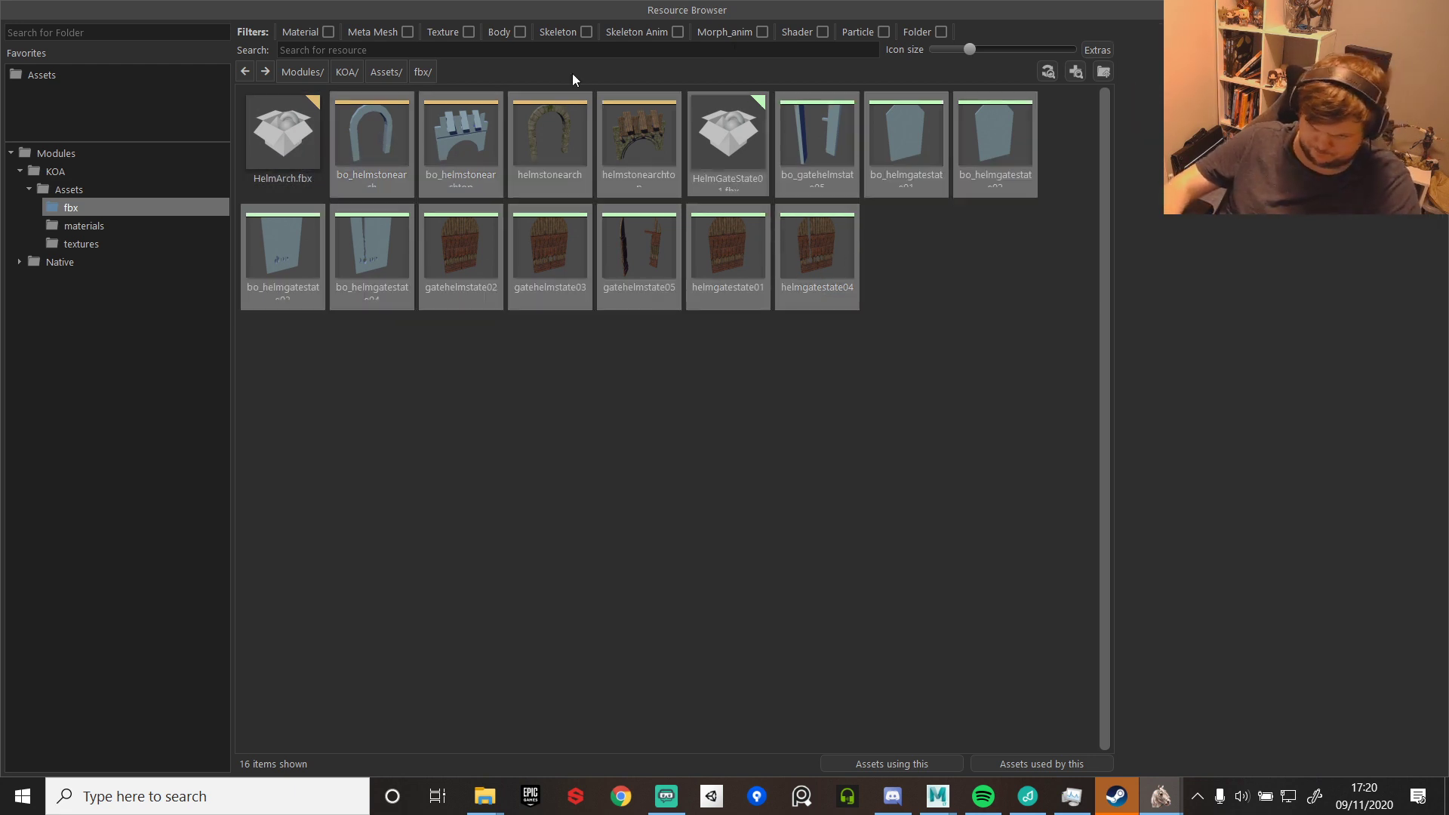
{"action": "left_click", "coordinate": [292, 151]}
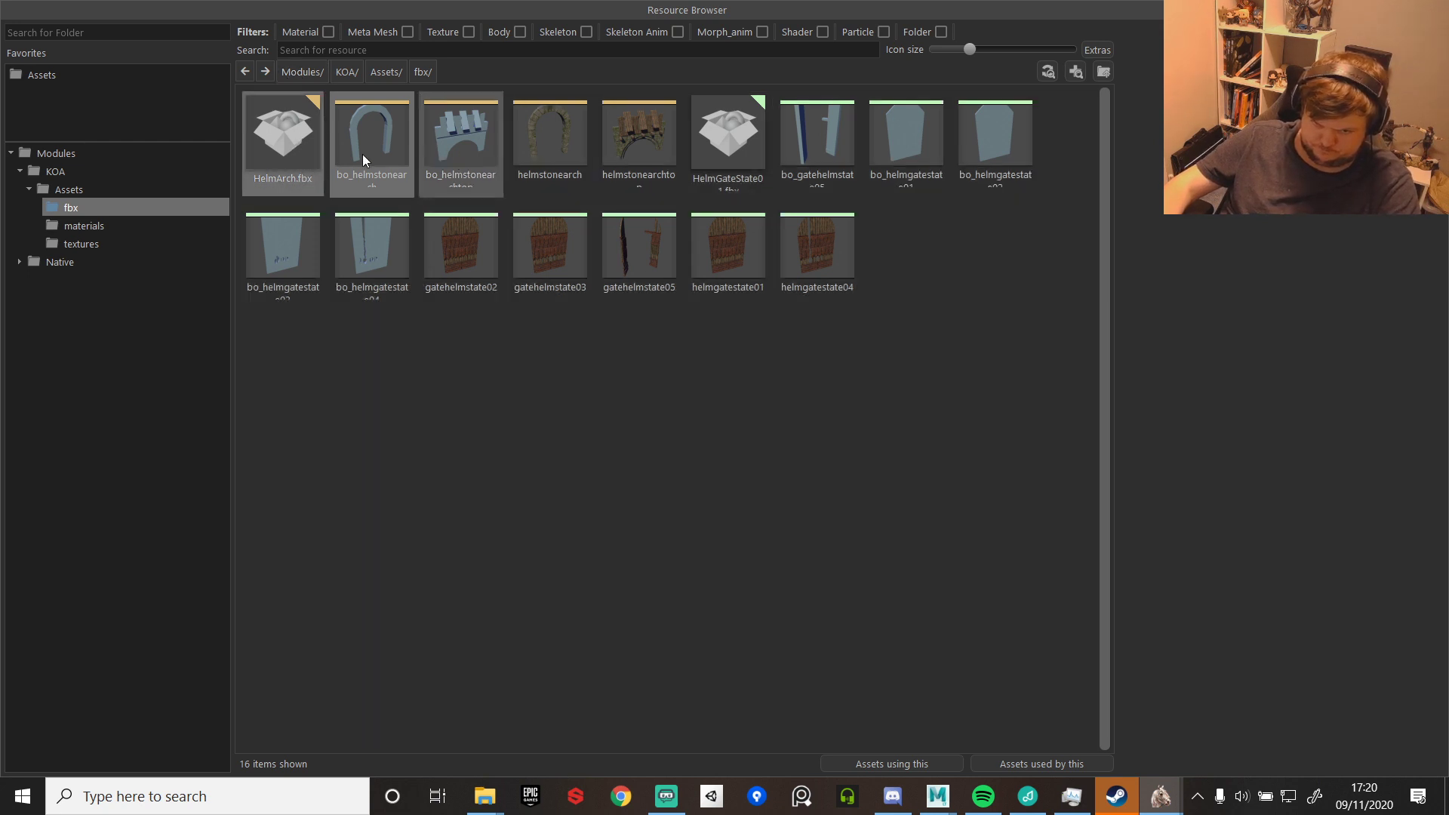
{"action": "left_click", "coordinate": [826, 238], "text": "shift"}
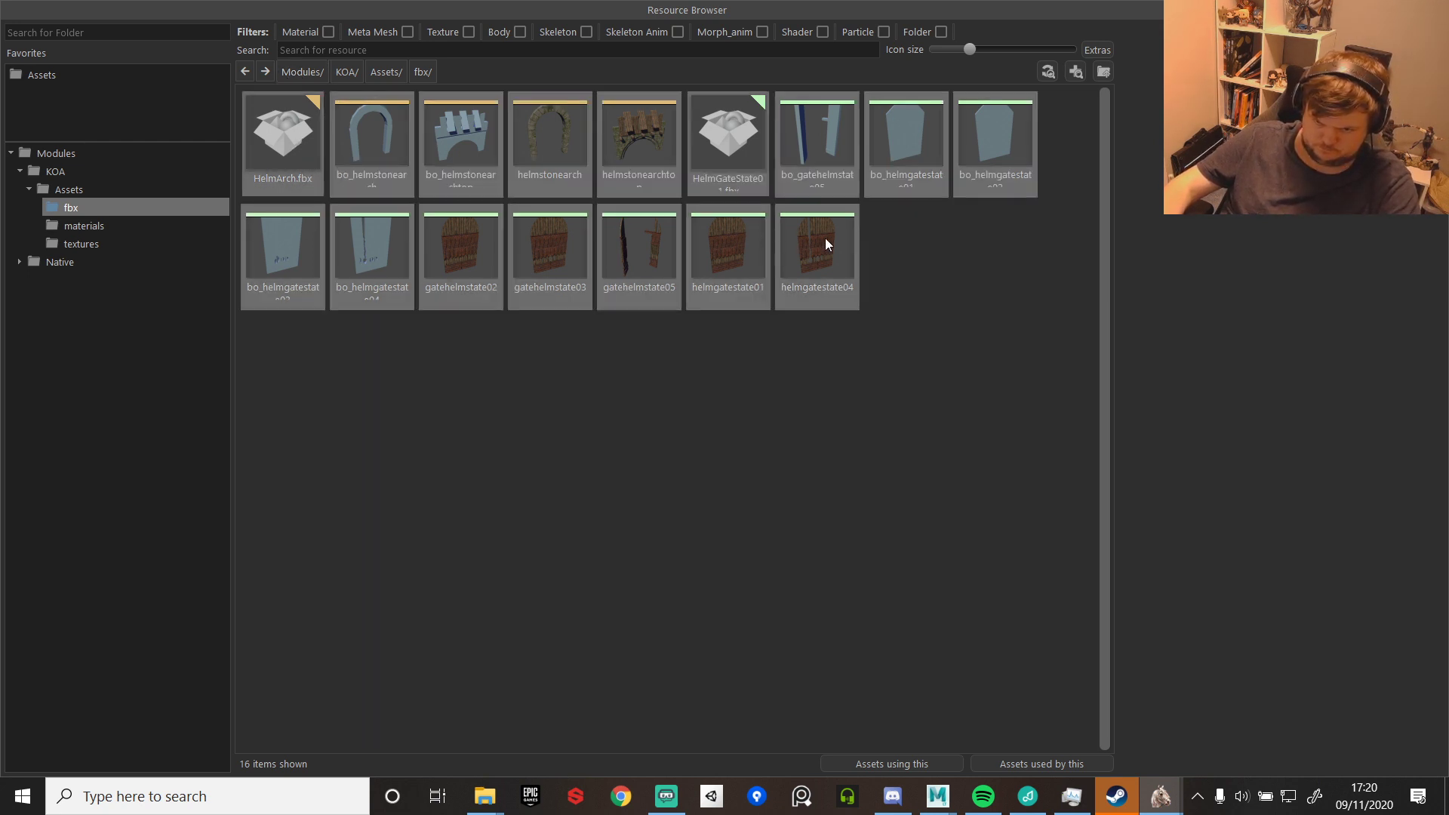
{"action": "right_click", "coordinate": [825, 238]}
{"action": "left_click", "coordinate": [873, 295]}
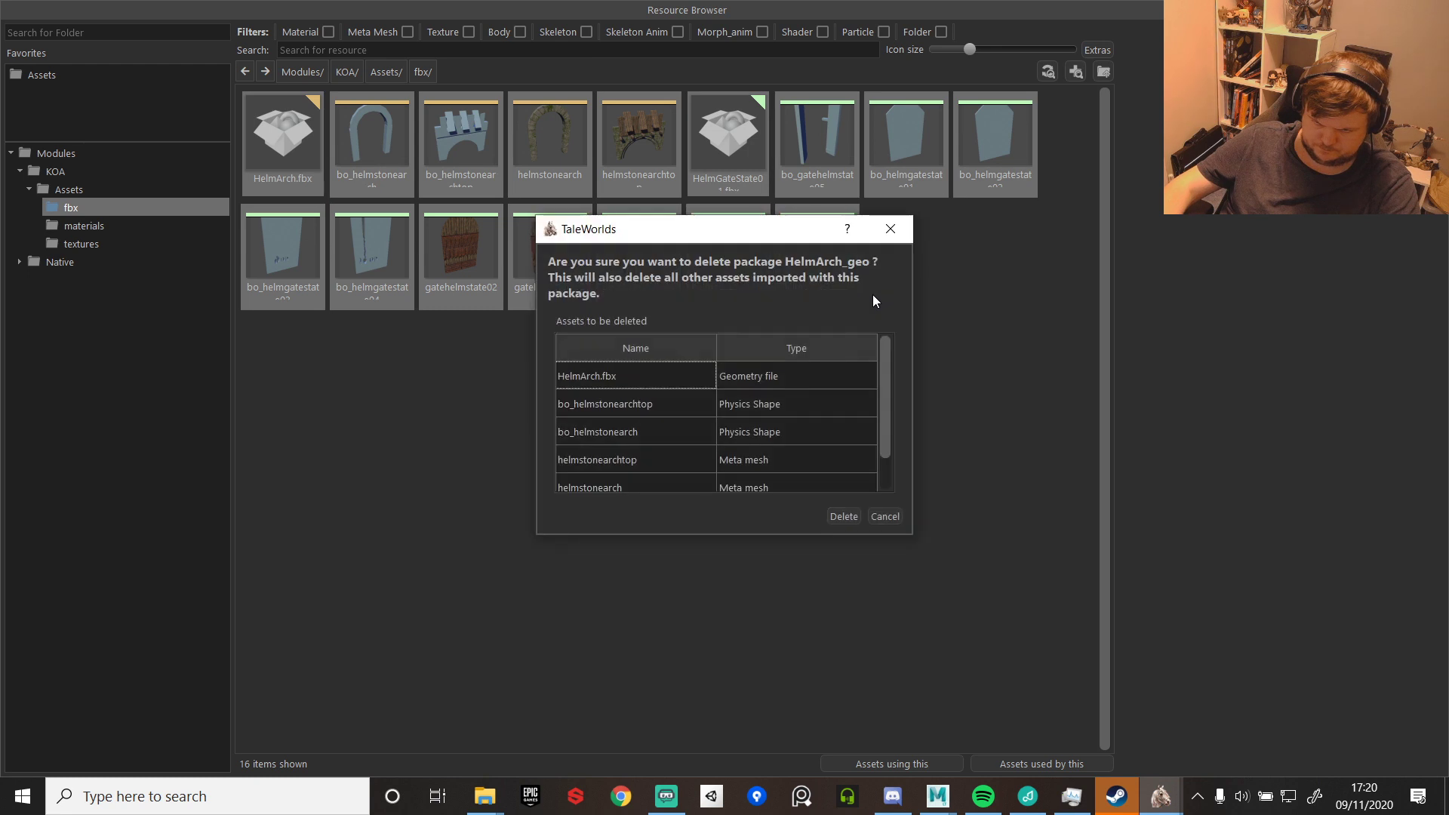
{"action": "left_click", "coordinate": [864, 511]}
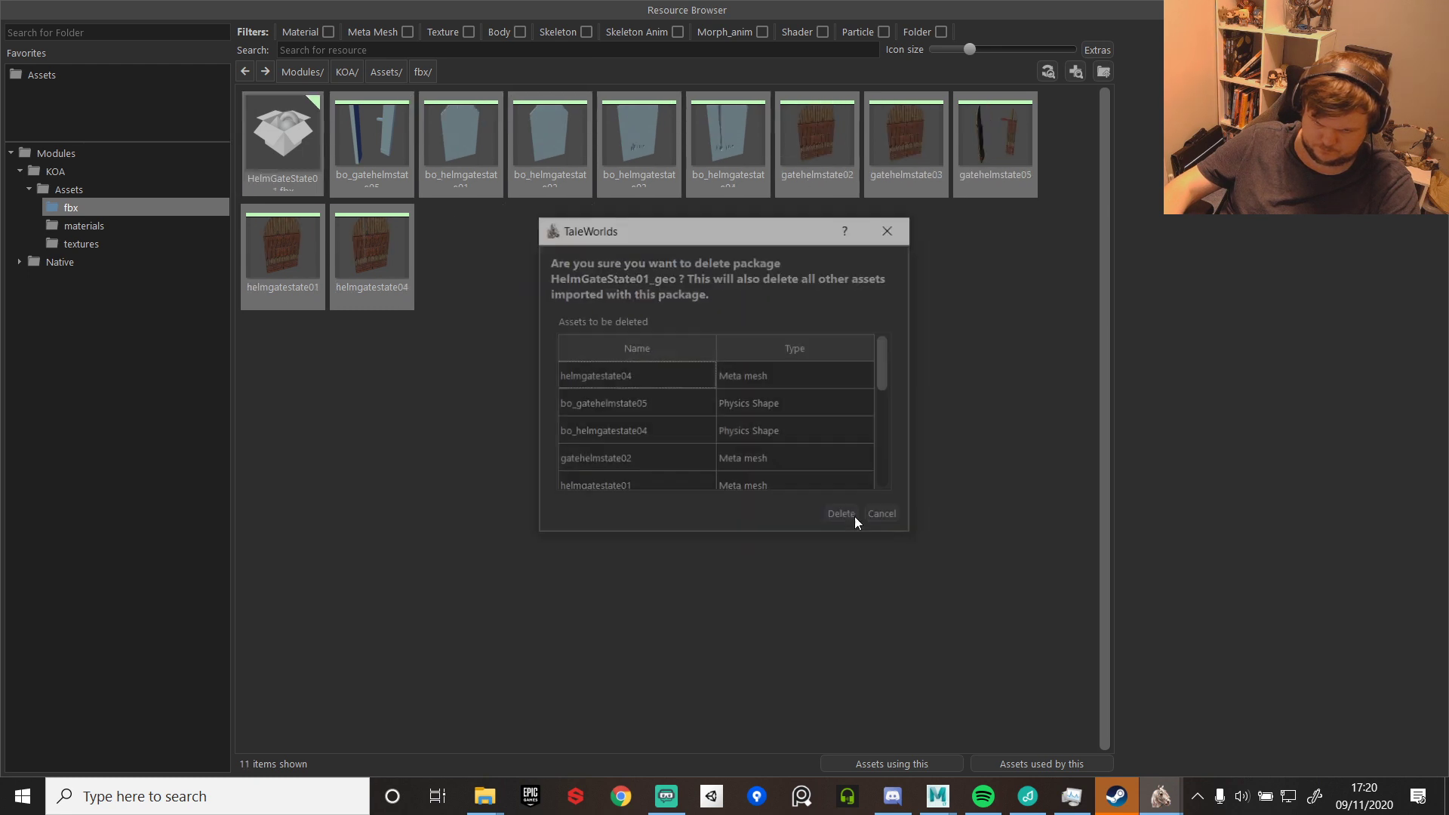
{"action": "left_click", "coordinate": [855, 518]}
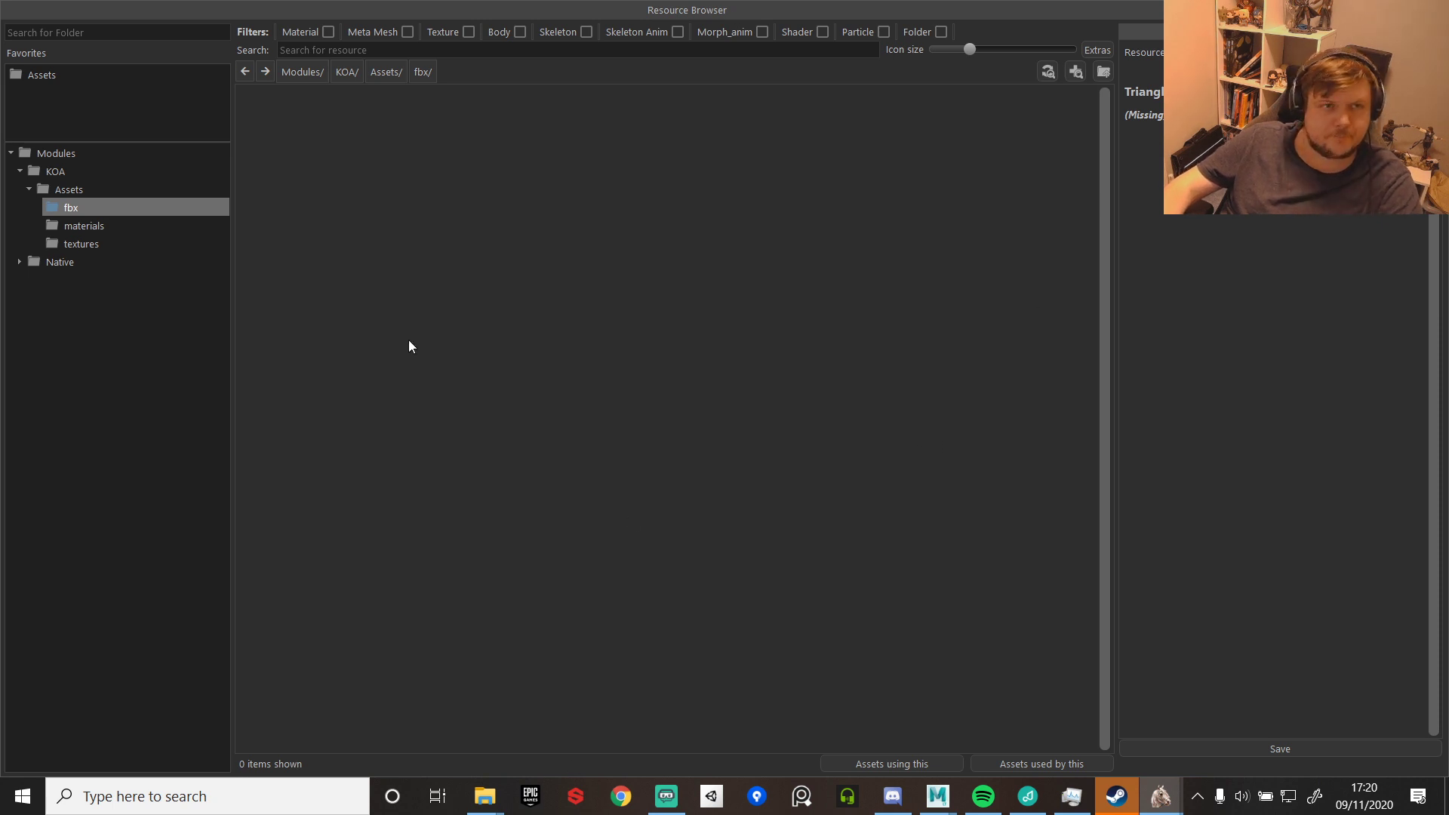
- Import HelmsDeepGate_Mesh.fbx from AssetSources/fbx, converting to metres and Z-up, with meshes and physics shapes included
{"action": "right_click", "coordinate": [505, 237]}
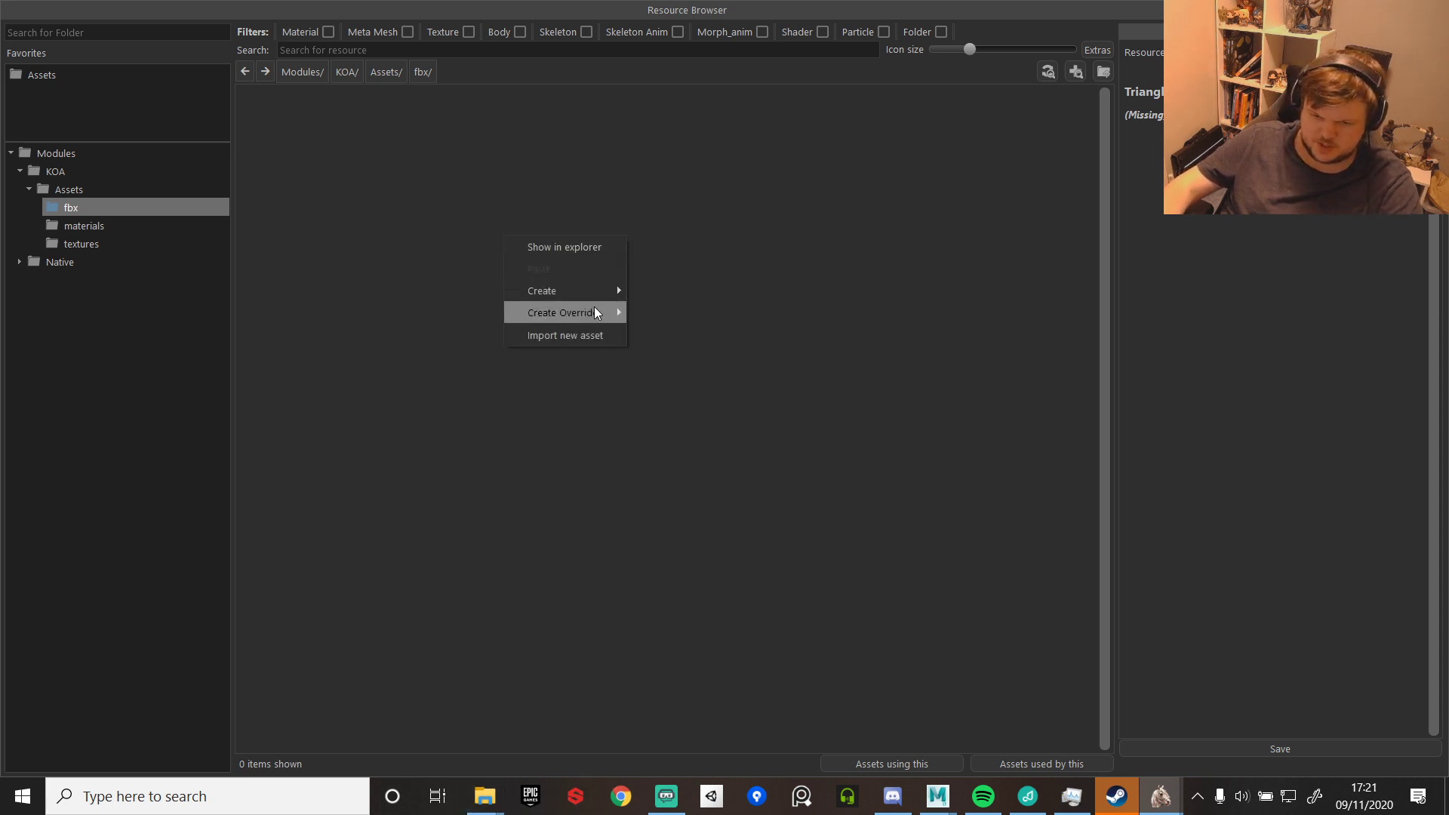
{"action": "left_click", "coordinate": [567, 337]}
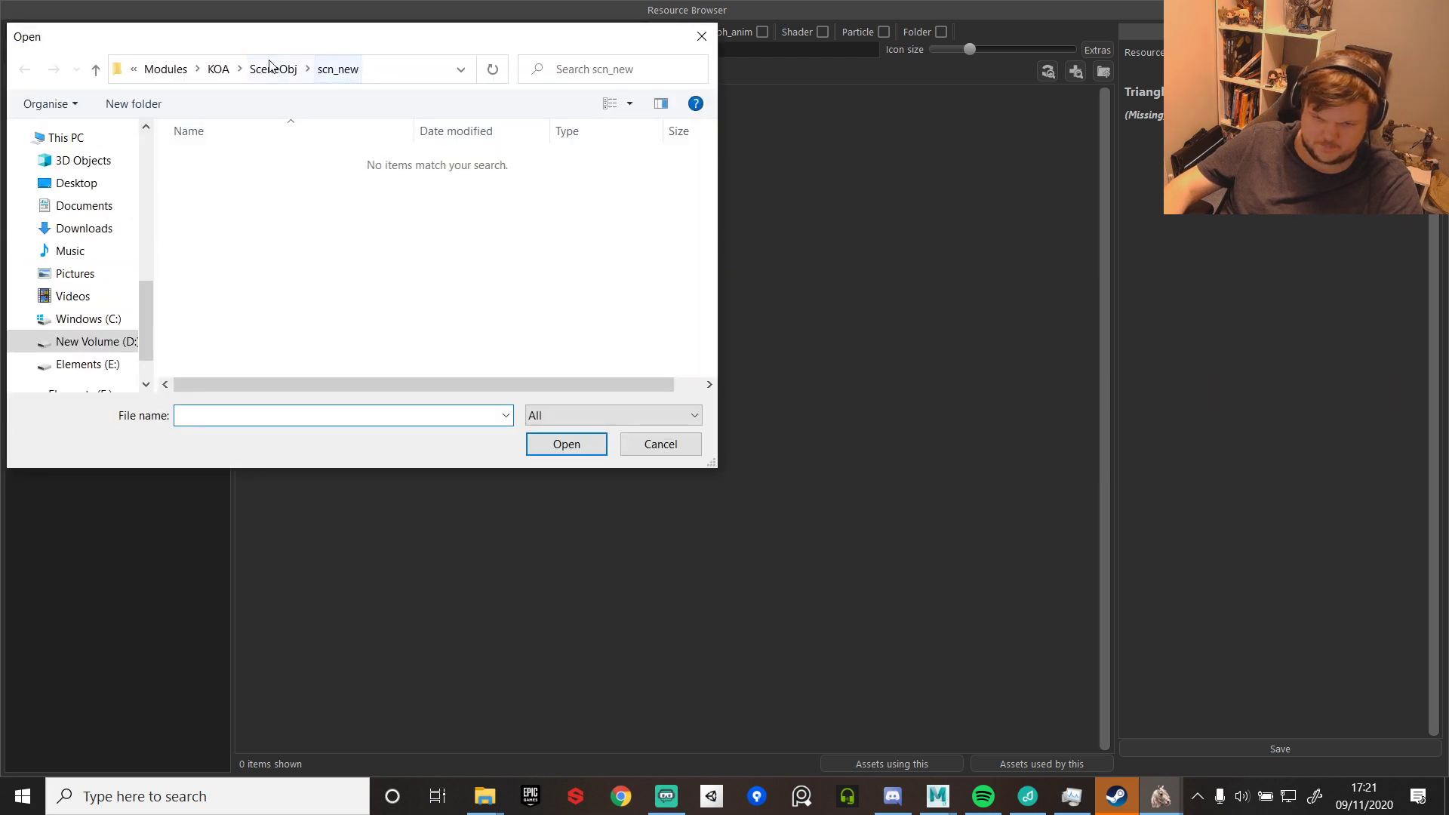
{"action": "left_click", "coordinate": [260, 68]}
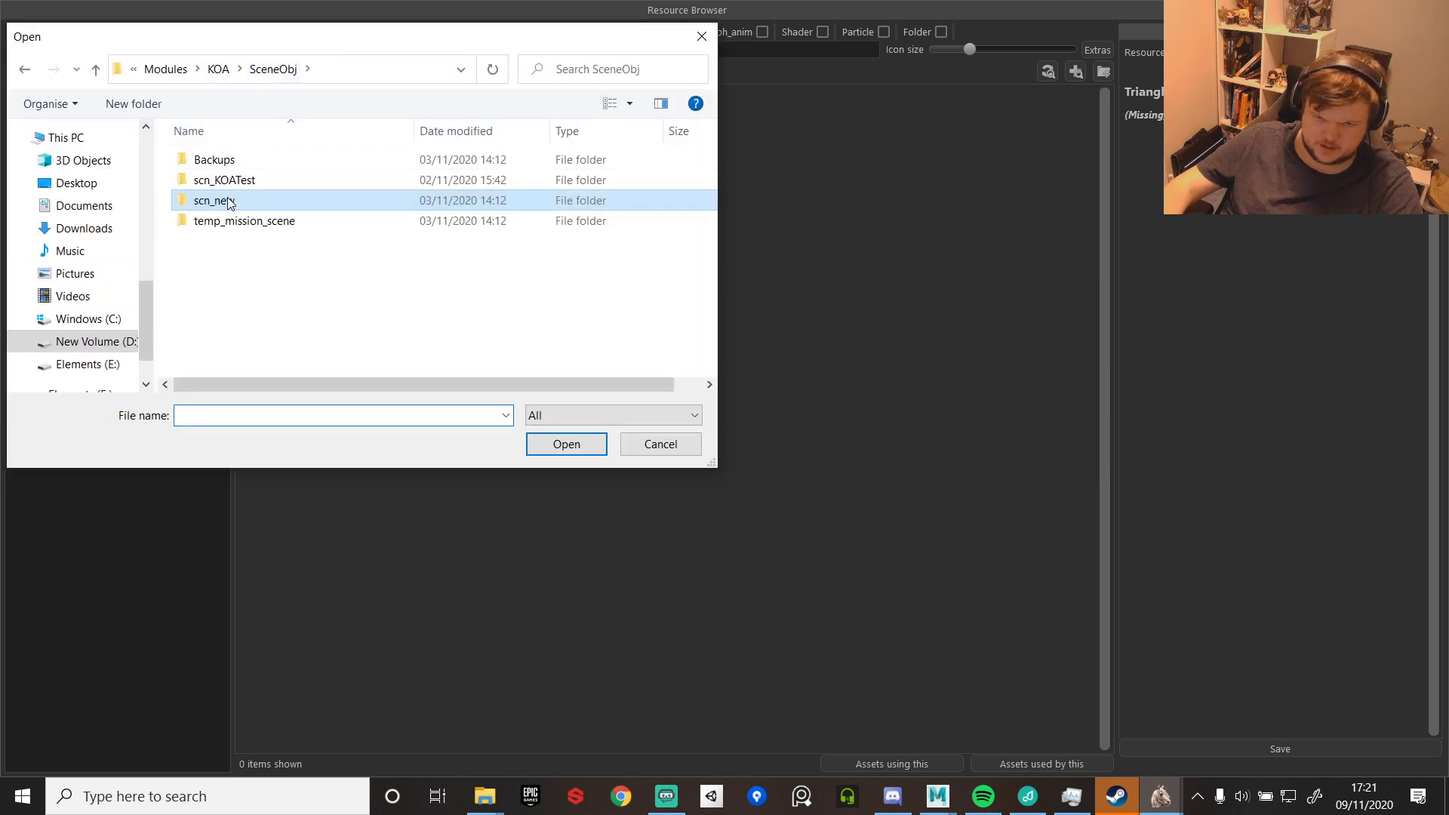
{"action": "left_click", "coordinate": [223, 70]}
{"action": "double_click", "coordinate": [215, 200]}
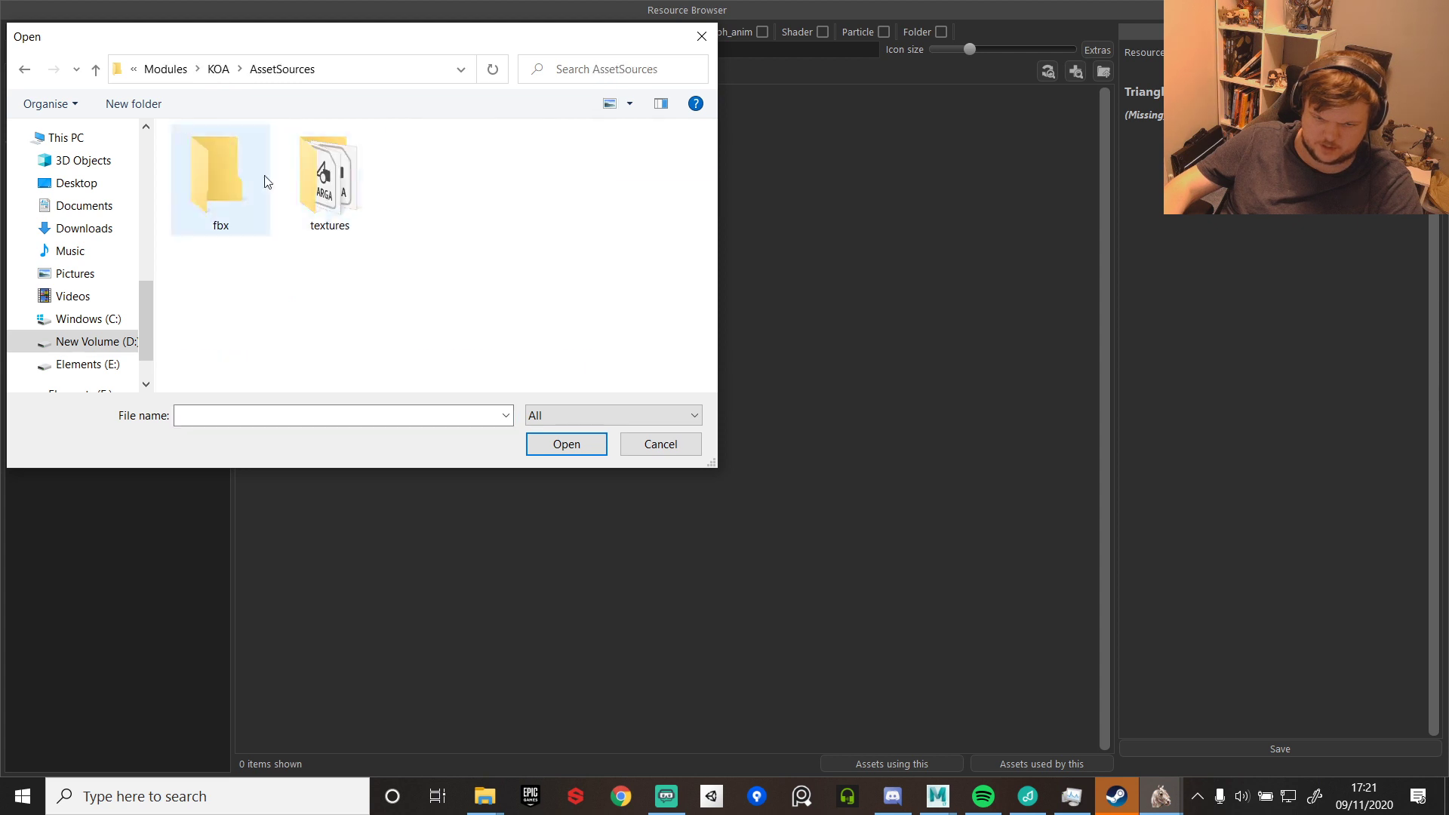
{"action": "left_click", "coordinate": [232, 175]}
{"action": "double_click", "coordinate": [232, 176]}
{"action": "double_click", "coordinate": [287, 169]}
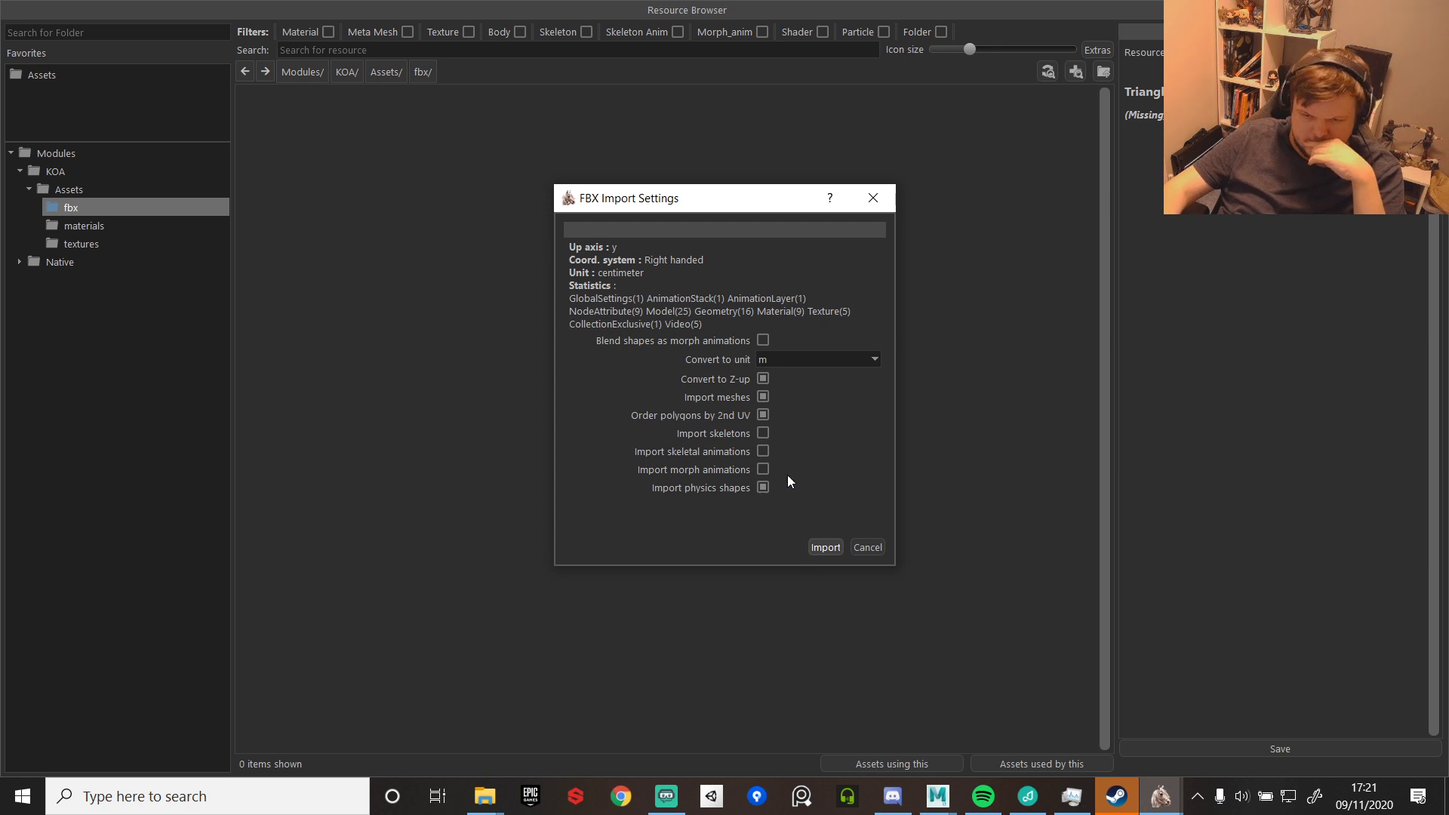
{"action": "left_click", "coordinate": [825, 547]}
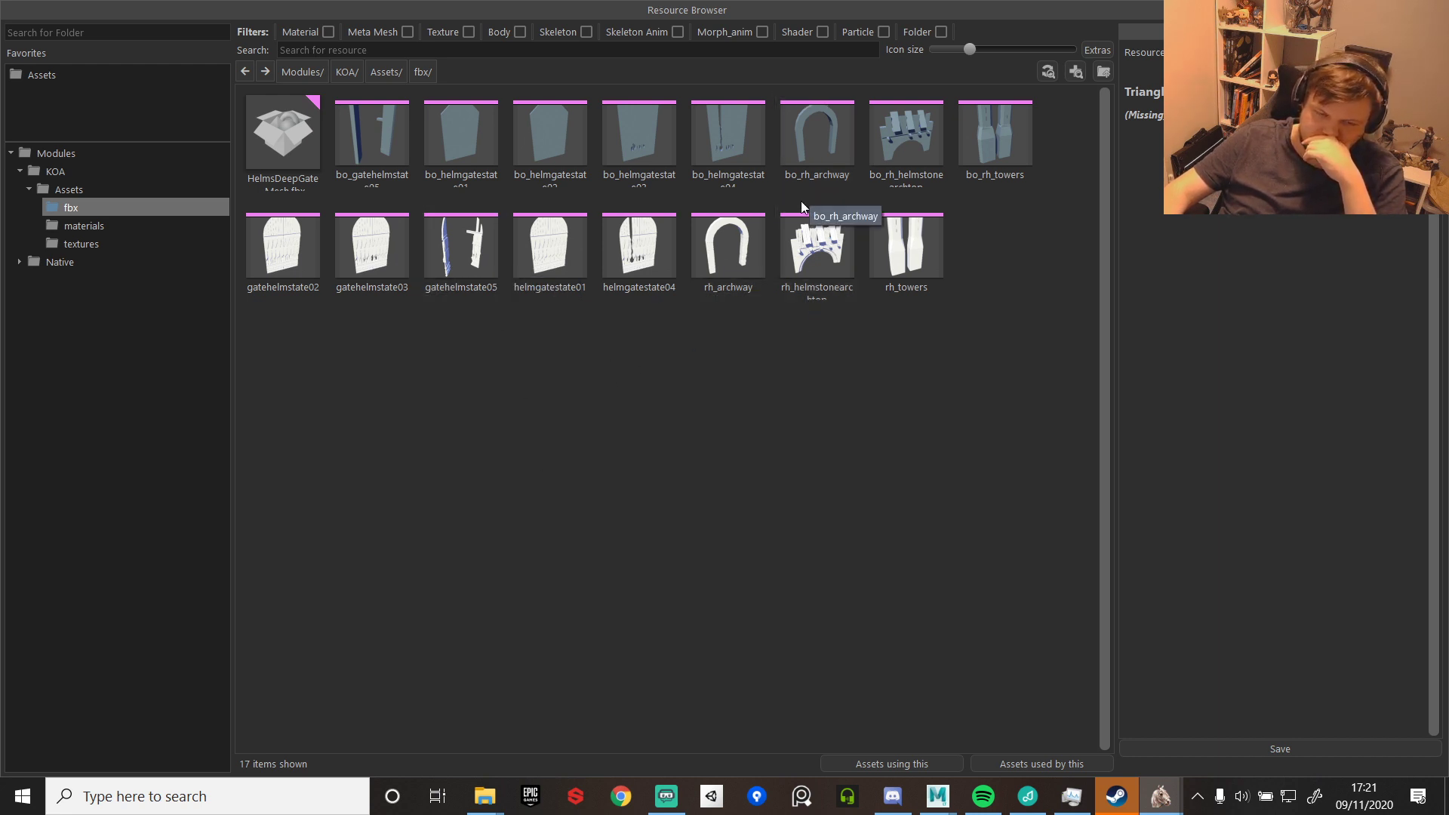
- Check KOA's materials and textures in the Resource Browser and the module's Assets folder in File Explorer
{"action": "left_click", "coordinate": [82, 226]}
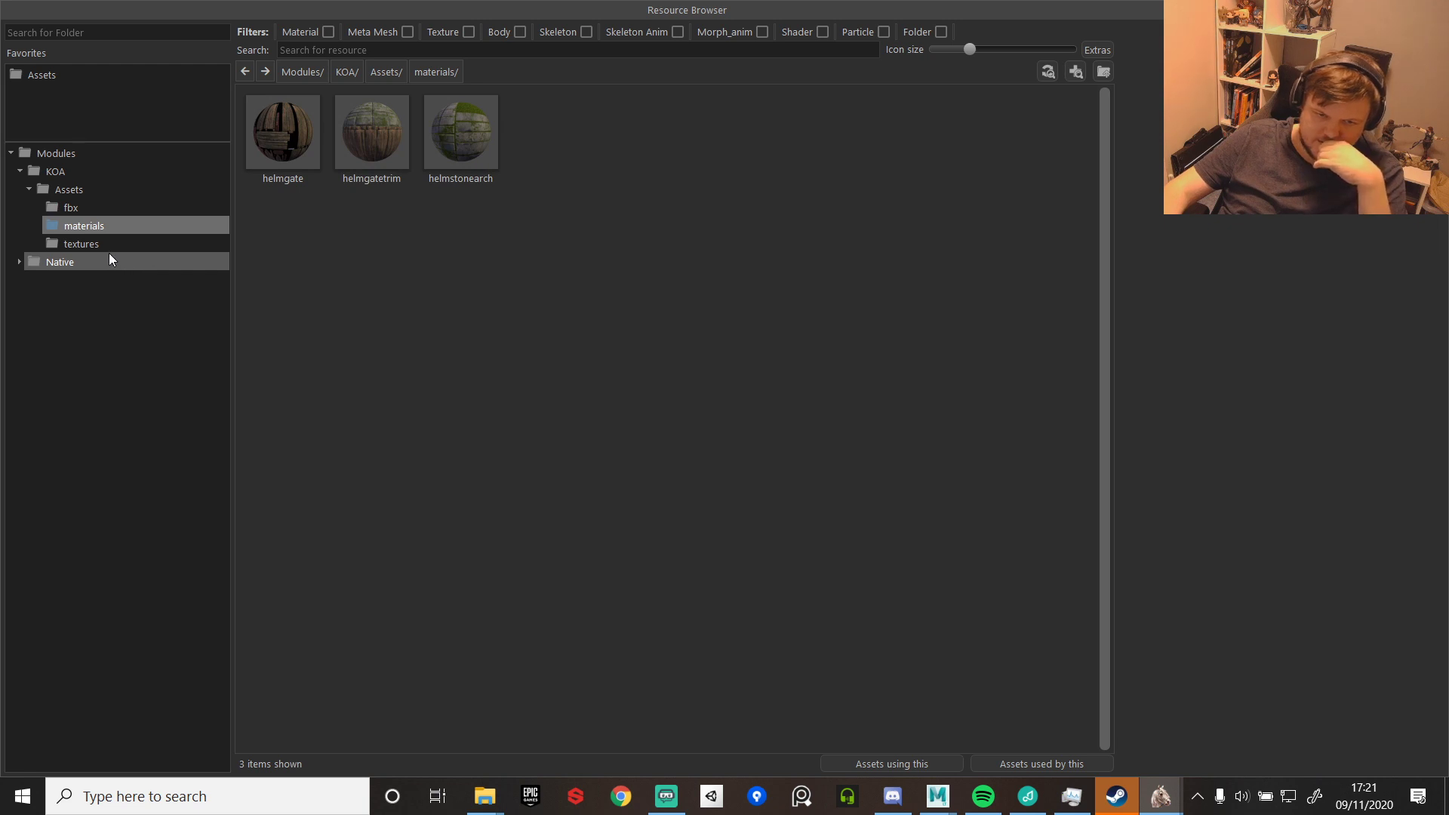
{"action": "left_click", "coordinate": [108, 244]}
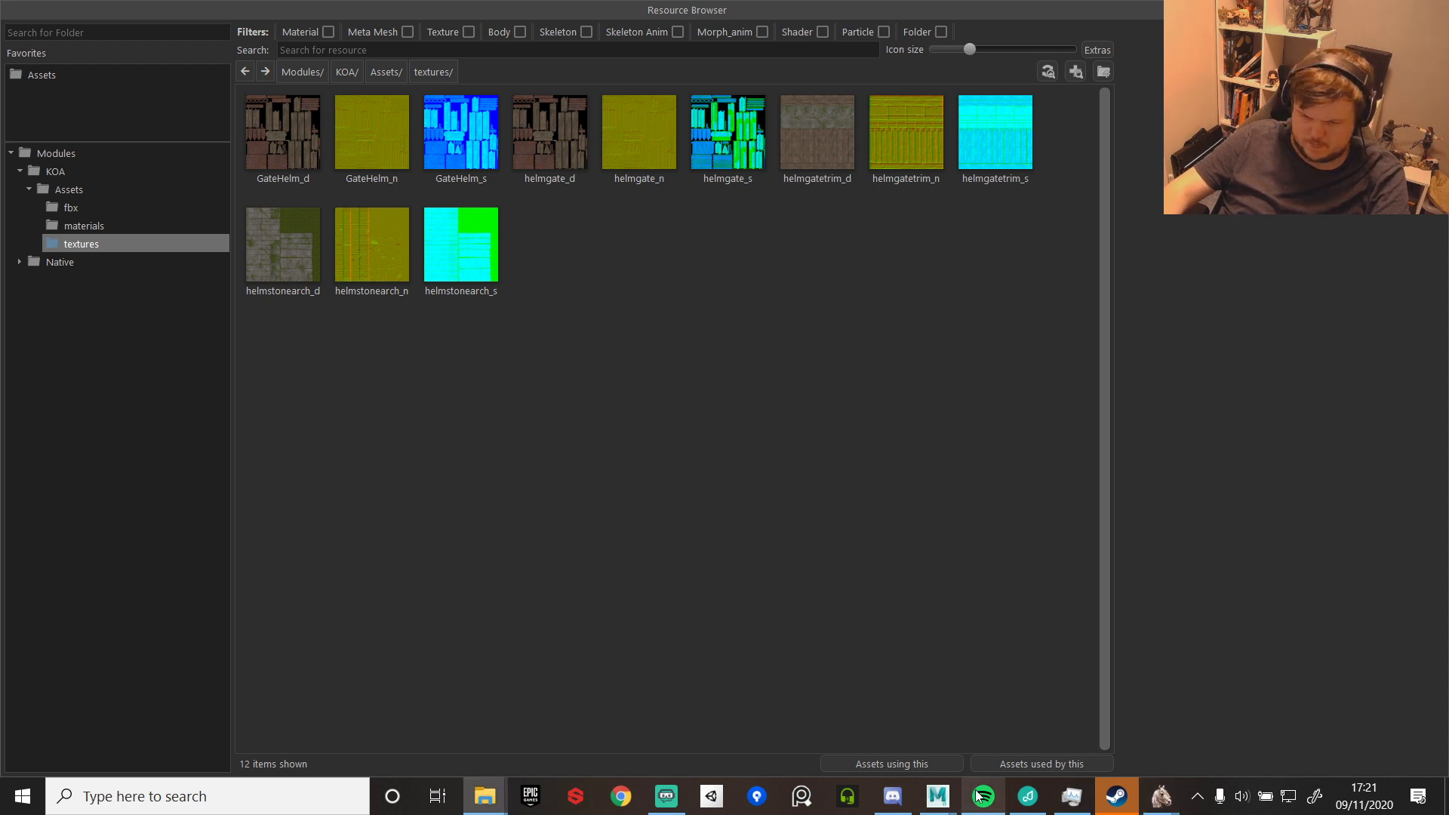
{"action": "mouse_move", "coordinate": [485, 796]}
{"action": "left_click", "coordinate": [423, 702]}
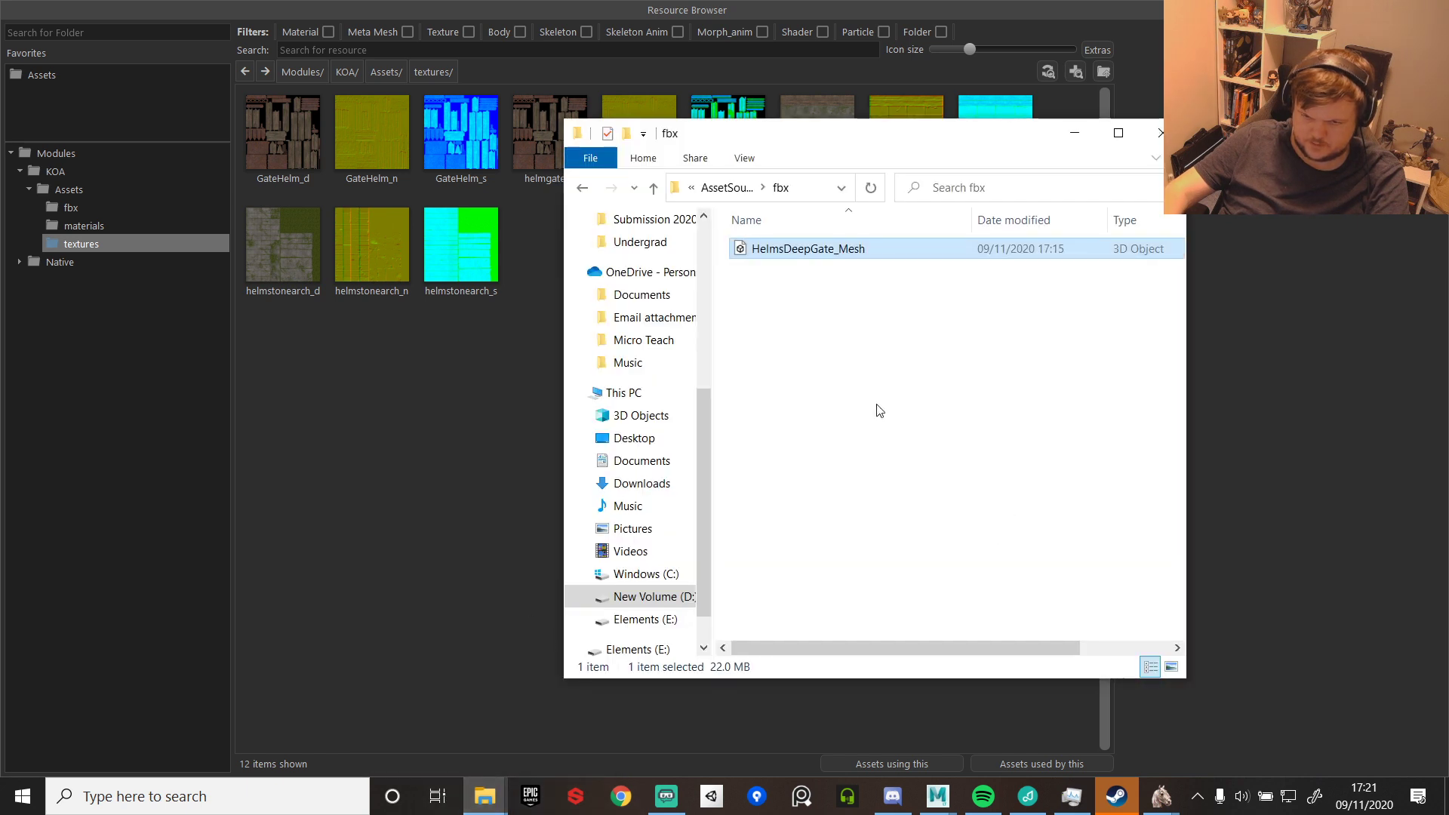
{"action": "key", "text": "alt+Left"}
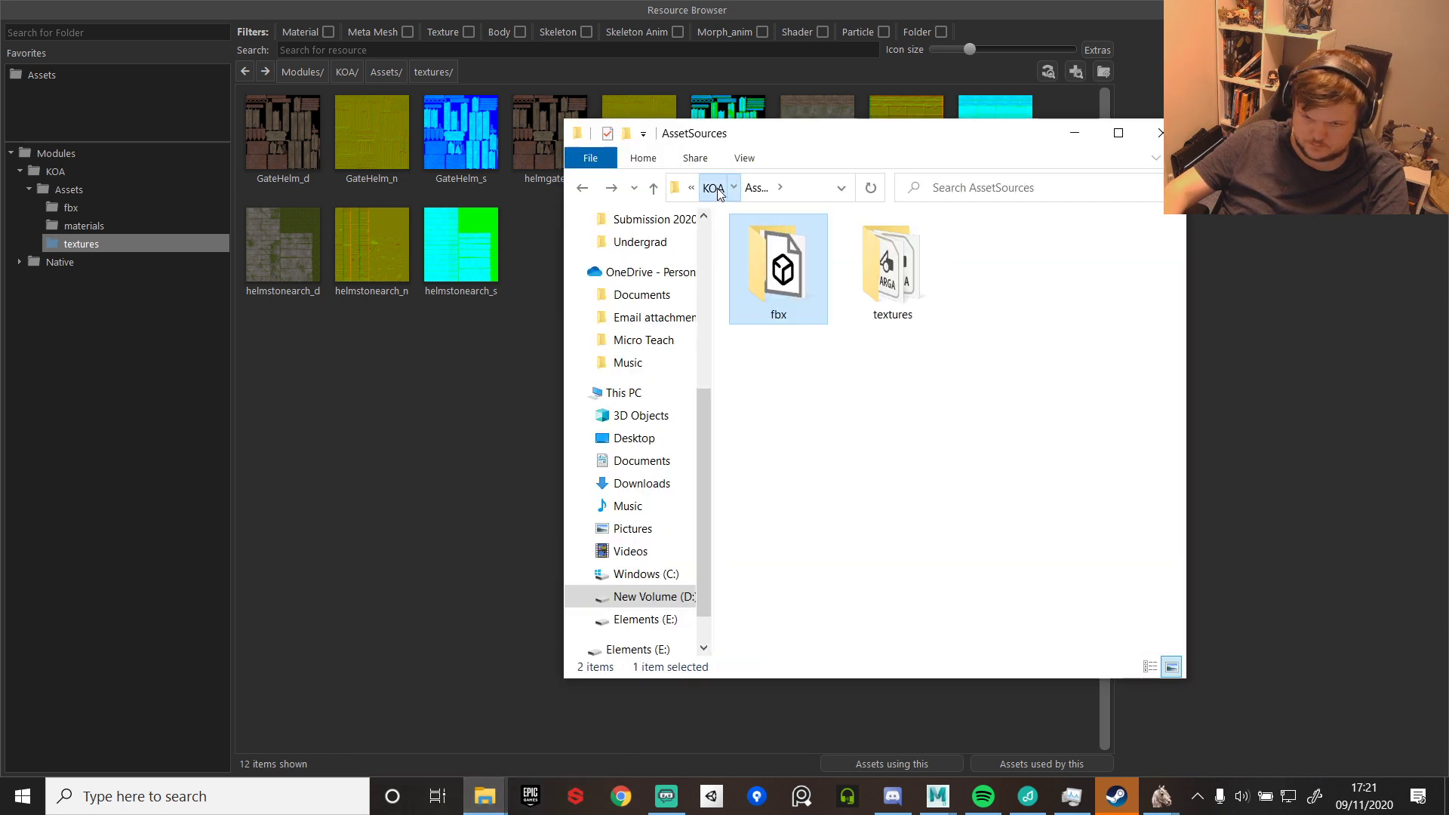
{"action": "left_click", "coordinate": [712, 188]}
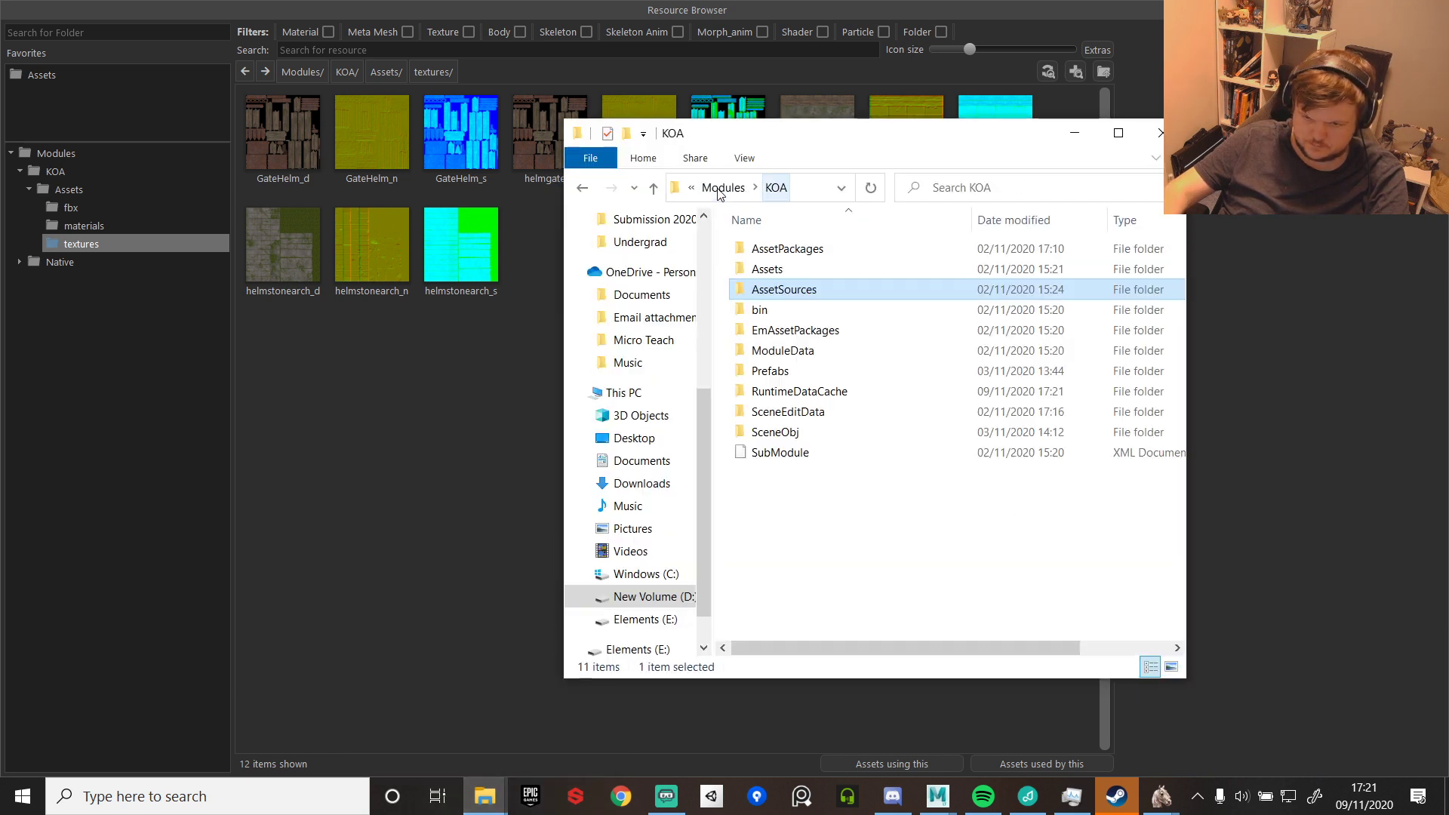
{"action": "double_click", "coordinate": [749, 273]}
{"action": "key", "text": "alt+Left"}
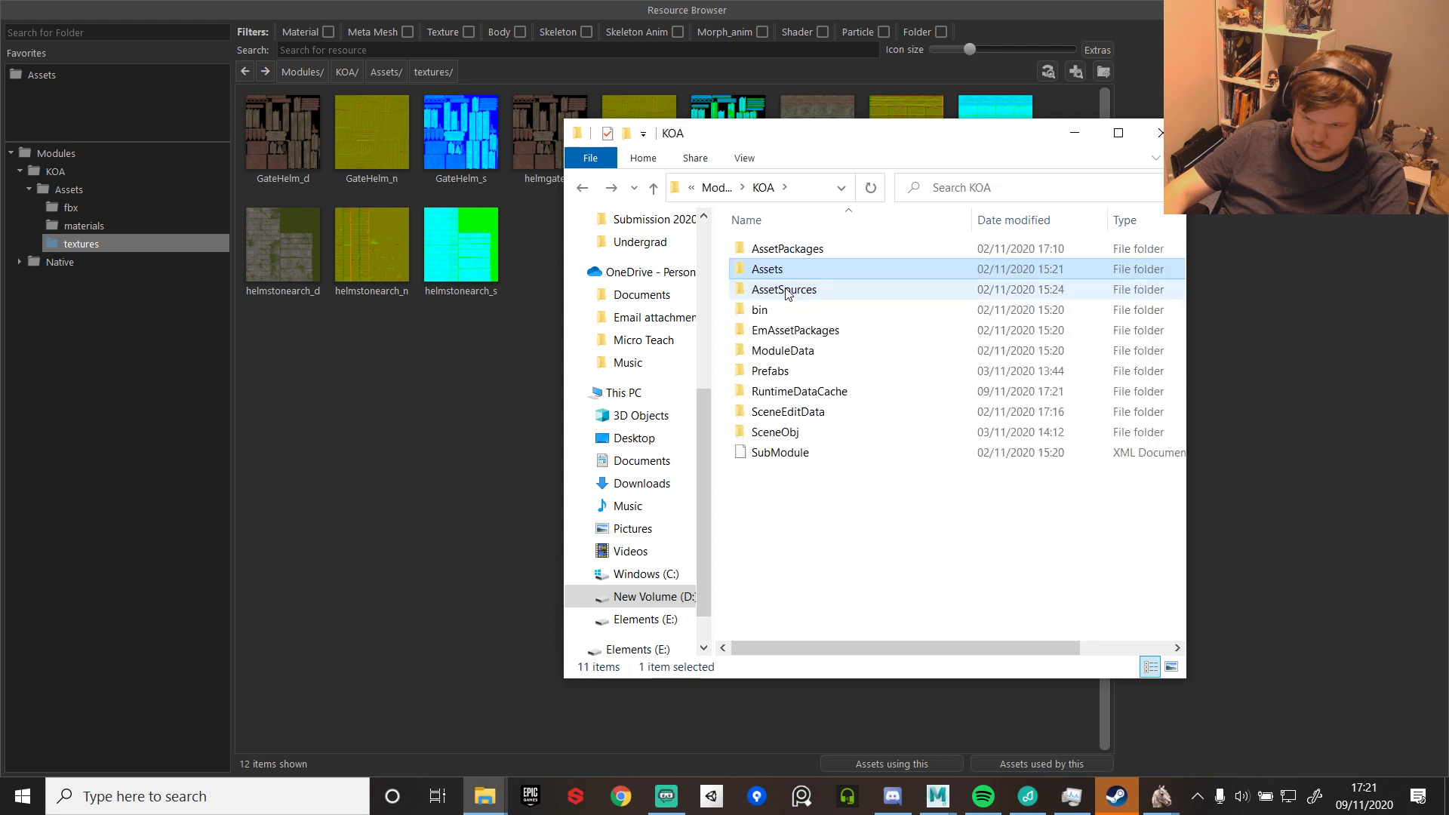
- Paste the RH_GateArch_d, RH_GateArch_n and RH_GateArch_s textures into KOA's AssetSources/textures folder
{"action": "double_click", "coordinate": [786, 291]}
{"action": "left_click", "coordinate": [892, 283]}
{"action": "double_click", "coordinate": [892, 283]}
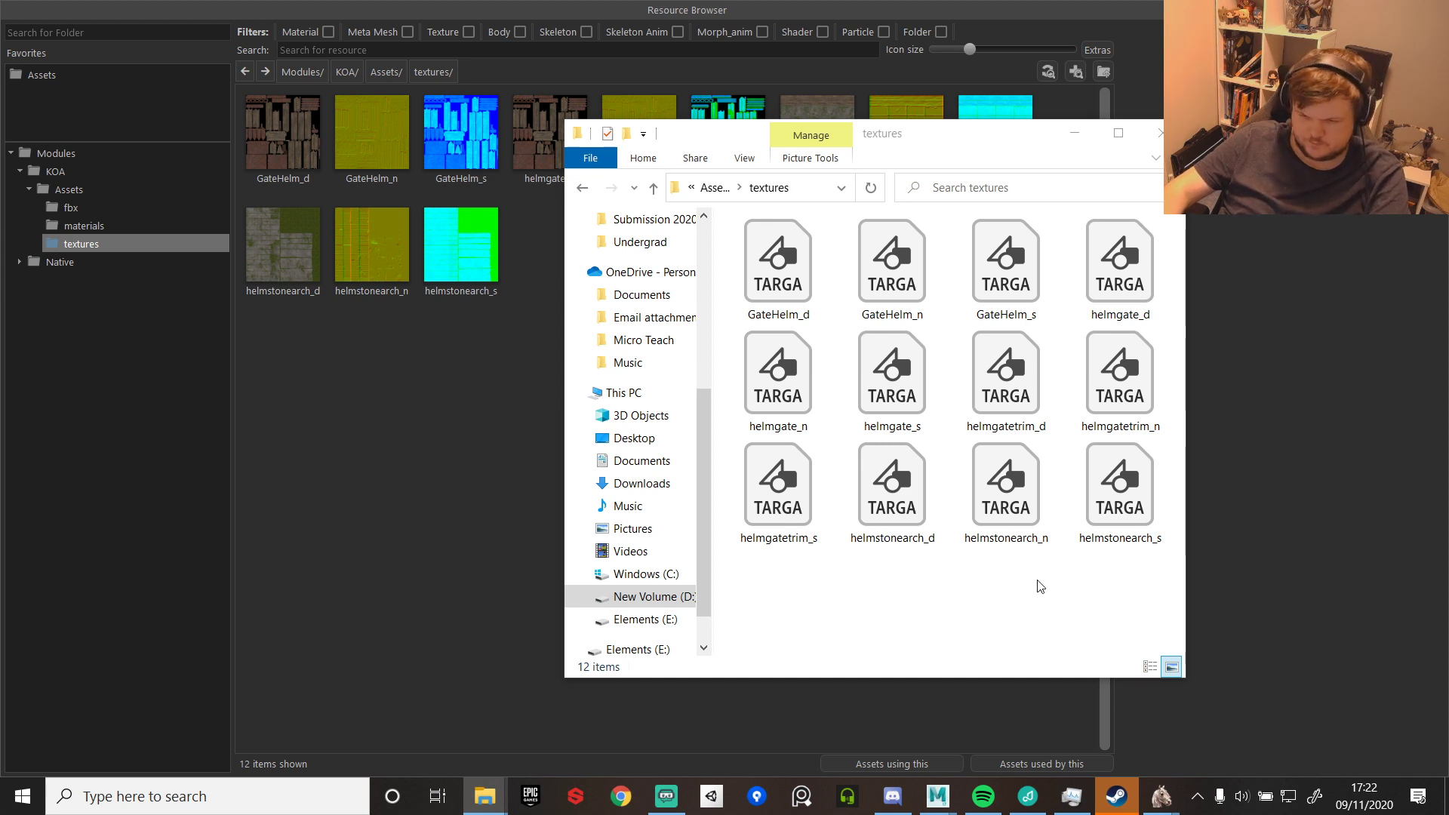
{"action": "left_click", "coordinate": [927, 586]}
{"action": "key", "text": "ctrl+v"}
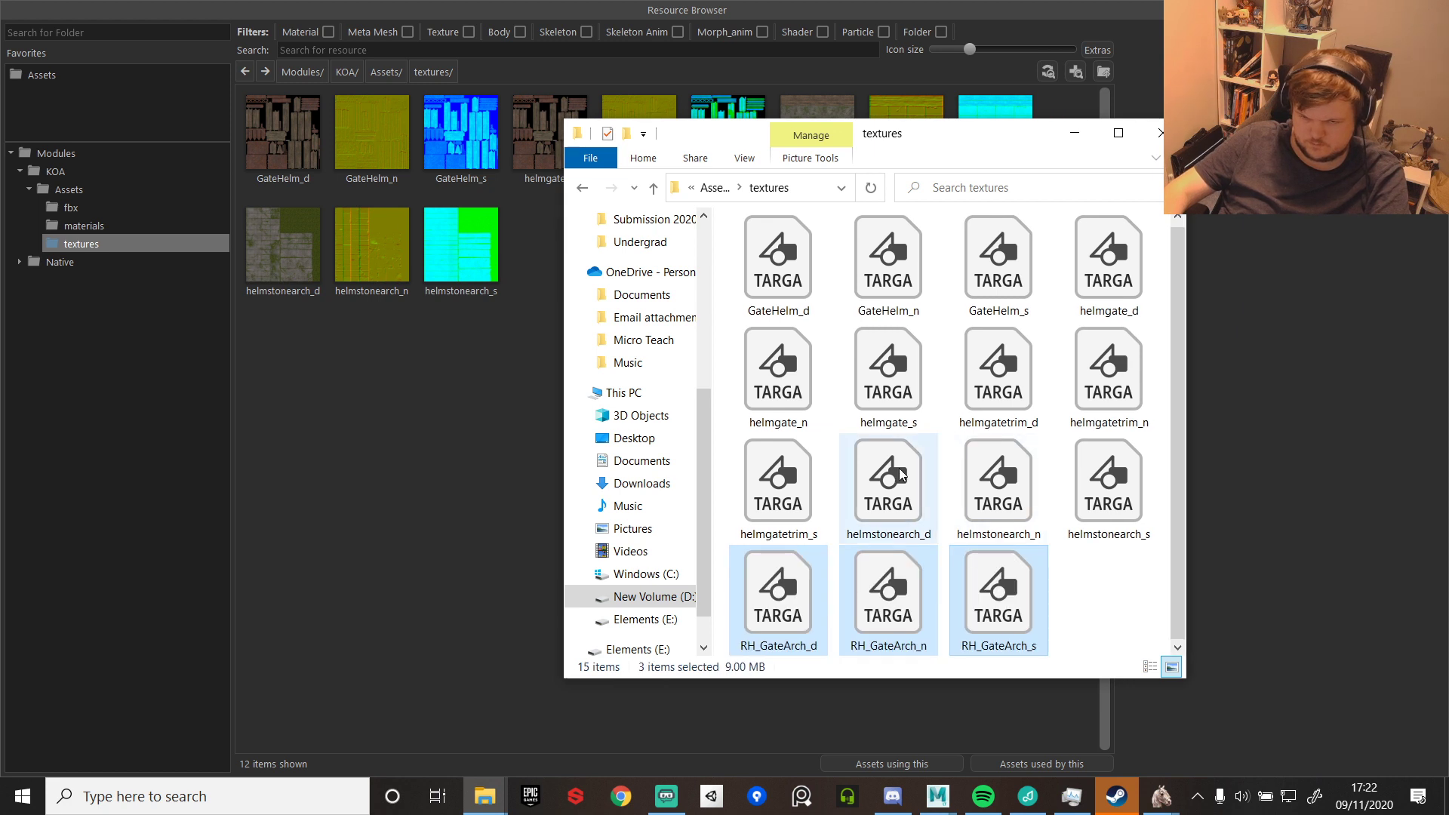
- Delete the helmstonearch_d, helmstonearch_n and helmstonearch_s texture packages from KOA's Assets/textures folder
{"action": "left_click", "coordinate": [284, 119]}
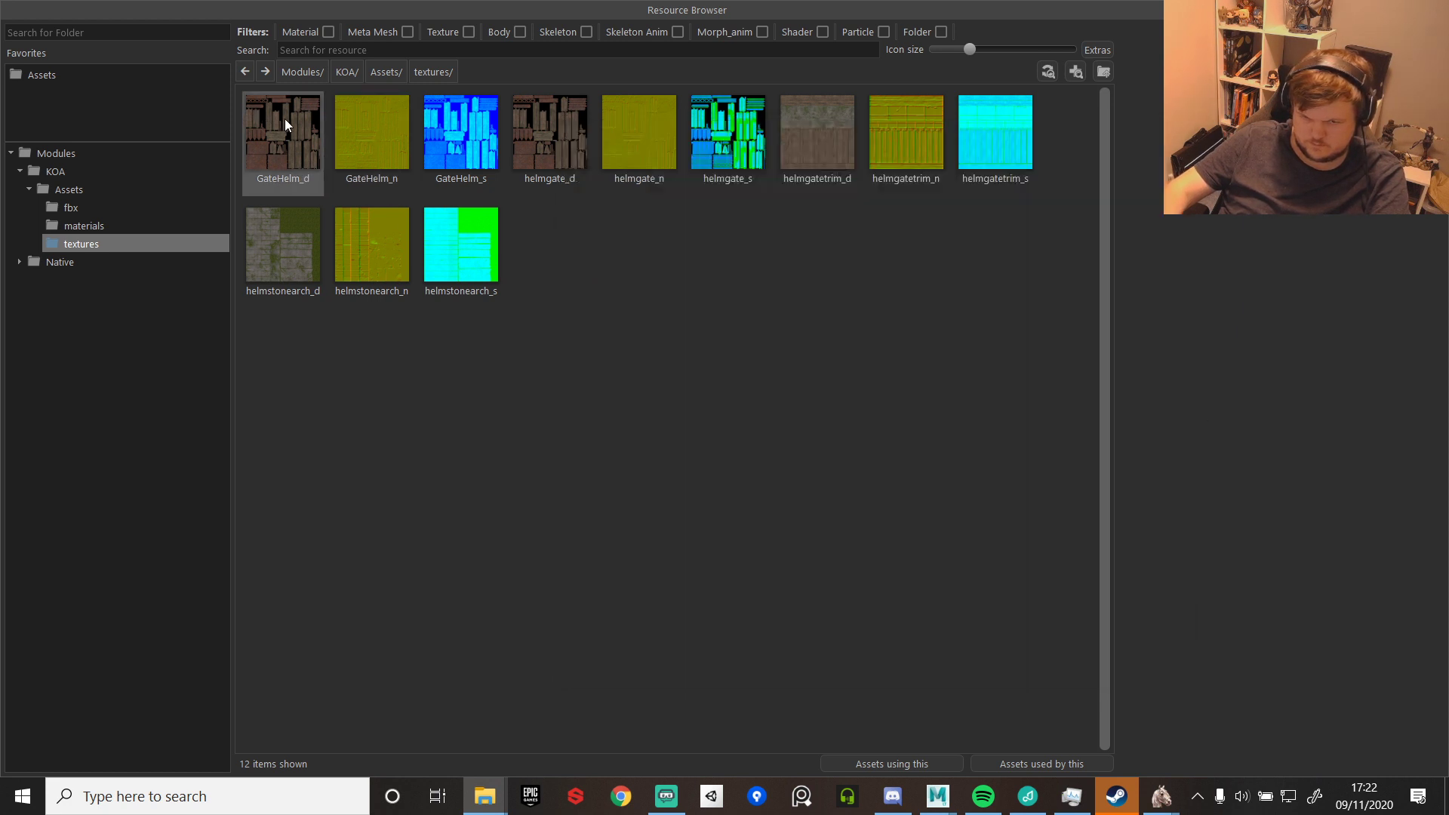
{"action": "left_click", "coordinate": [310, 226]}
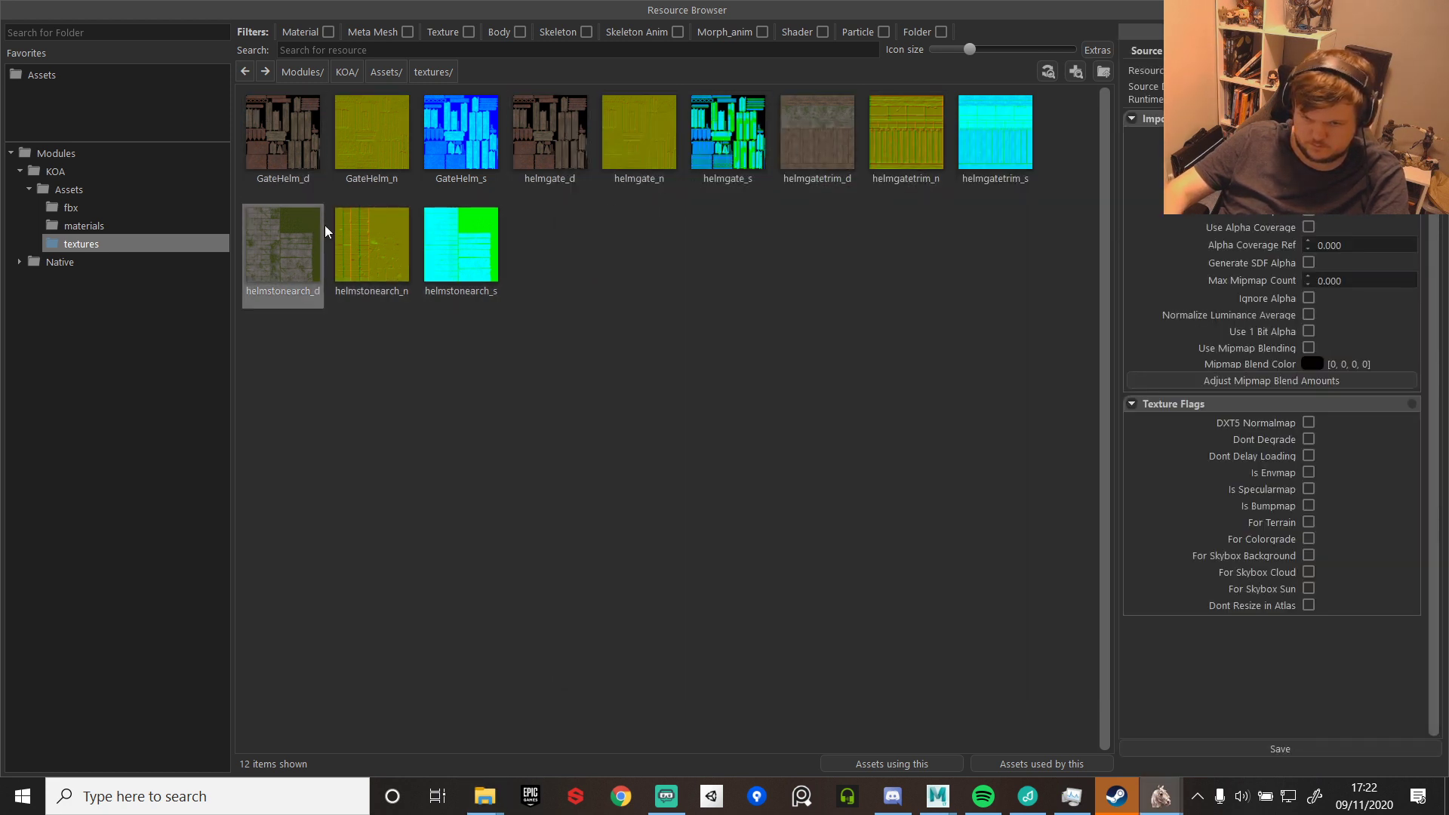
{"action": "left_click", "coordinate": [469, 237], "text": "shift"}
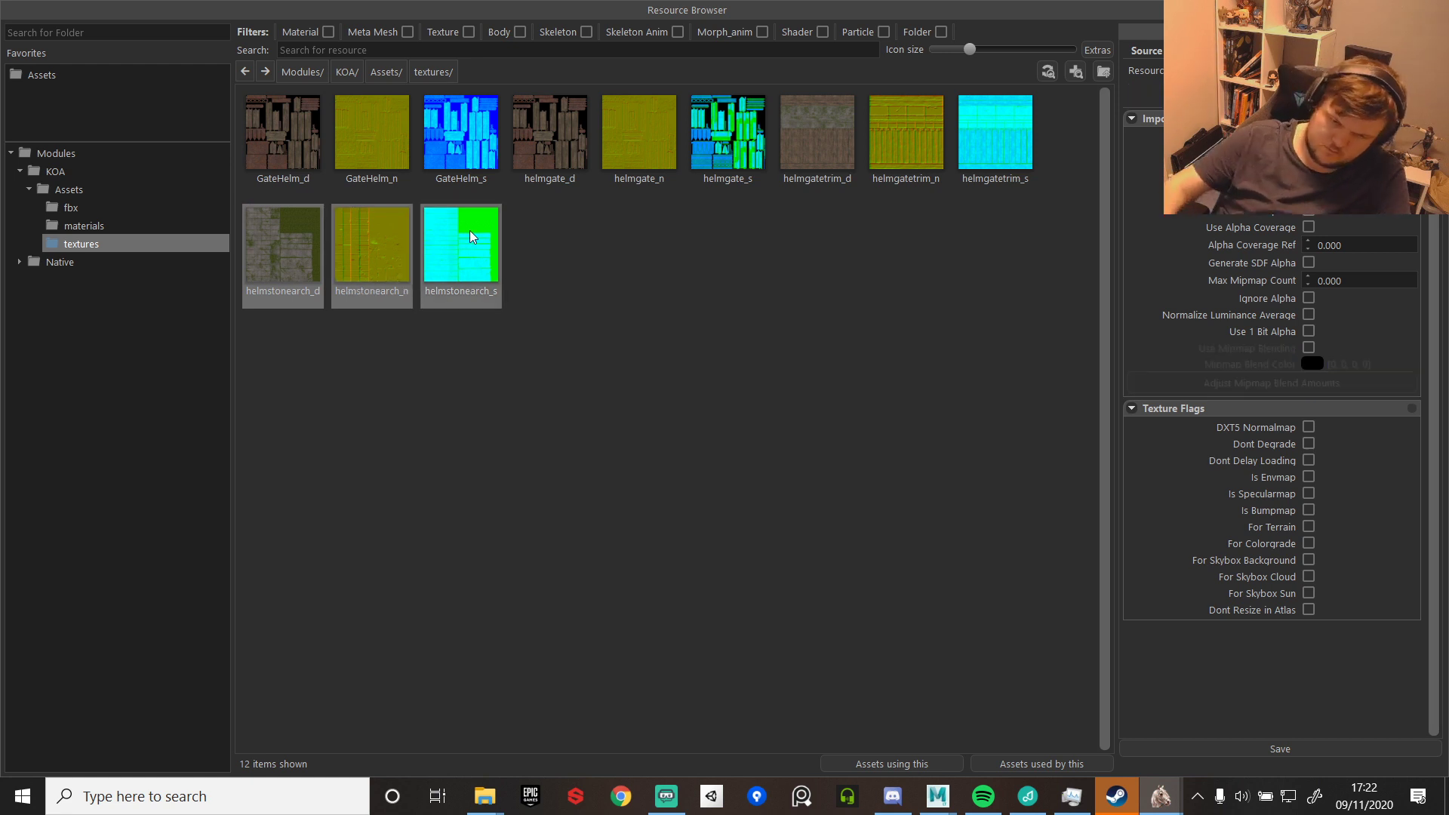
{"action": "right_click", "coordinate": [470, 233]}
{"action": "left_click", "coordinate": [489, 284]}
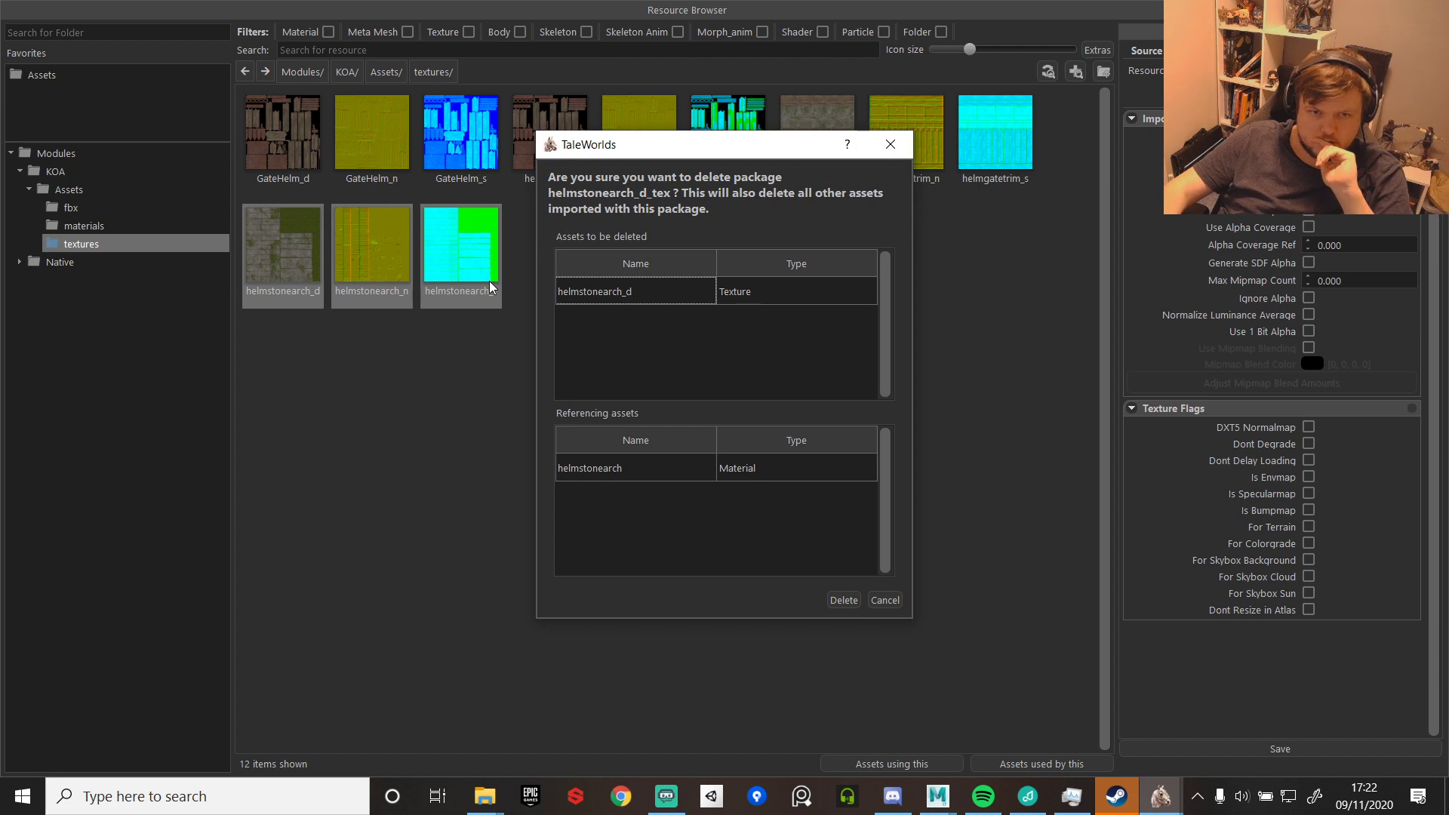
{"action": "left_click", "coordinate": [844, 601]}
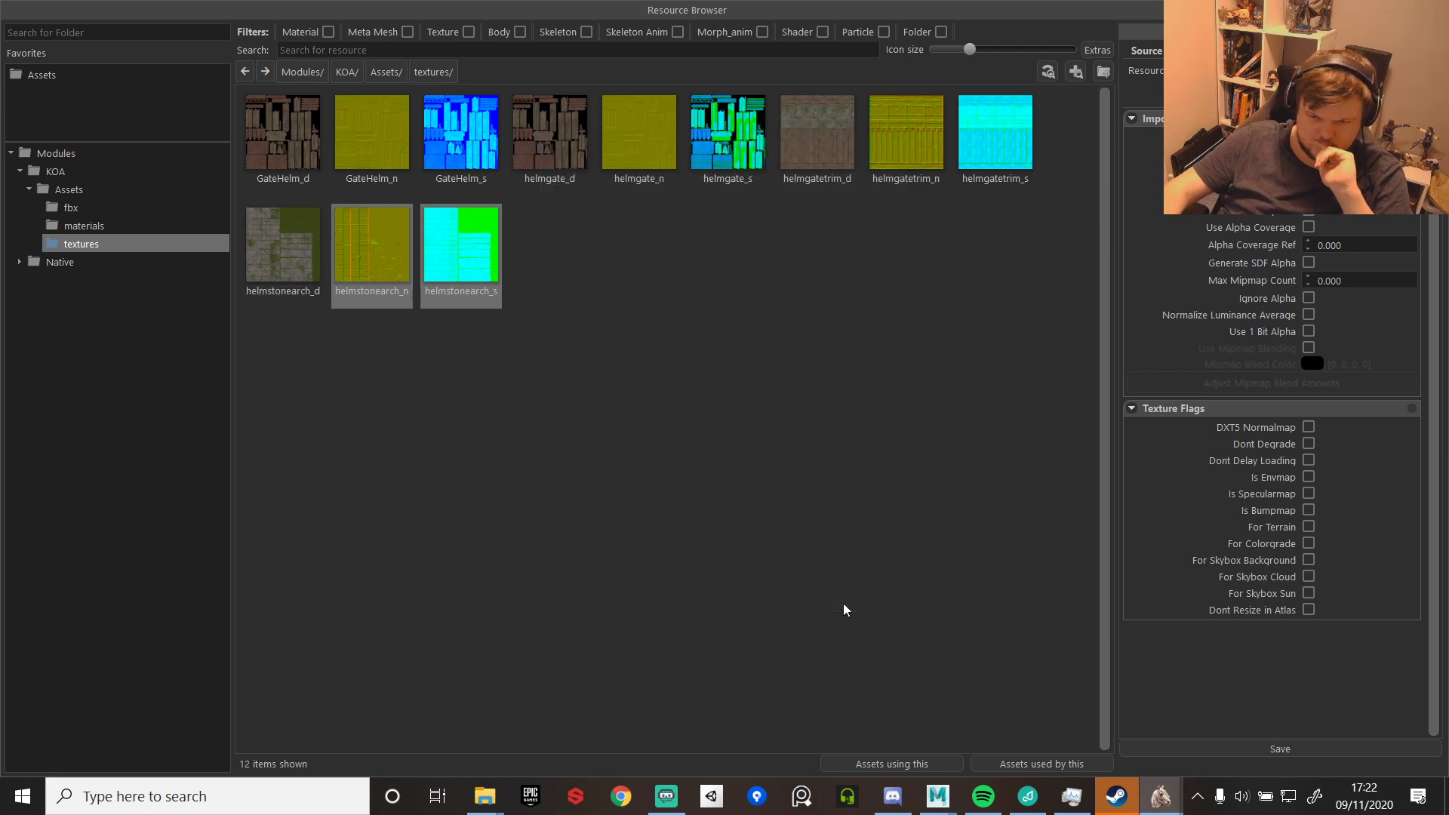
{"action": "left_click", "coordinate": [850, 601]}
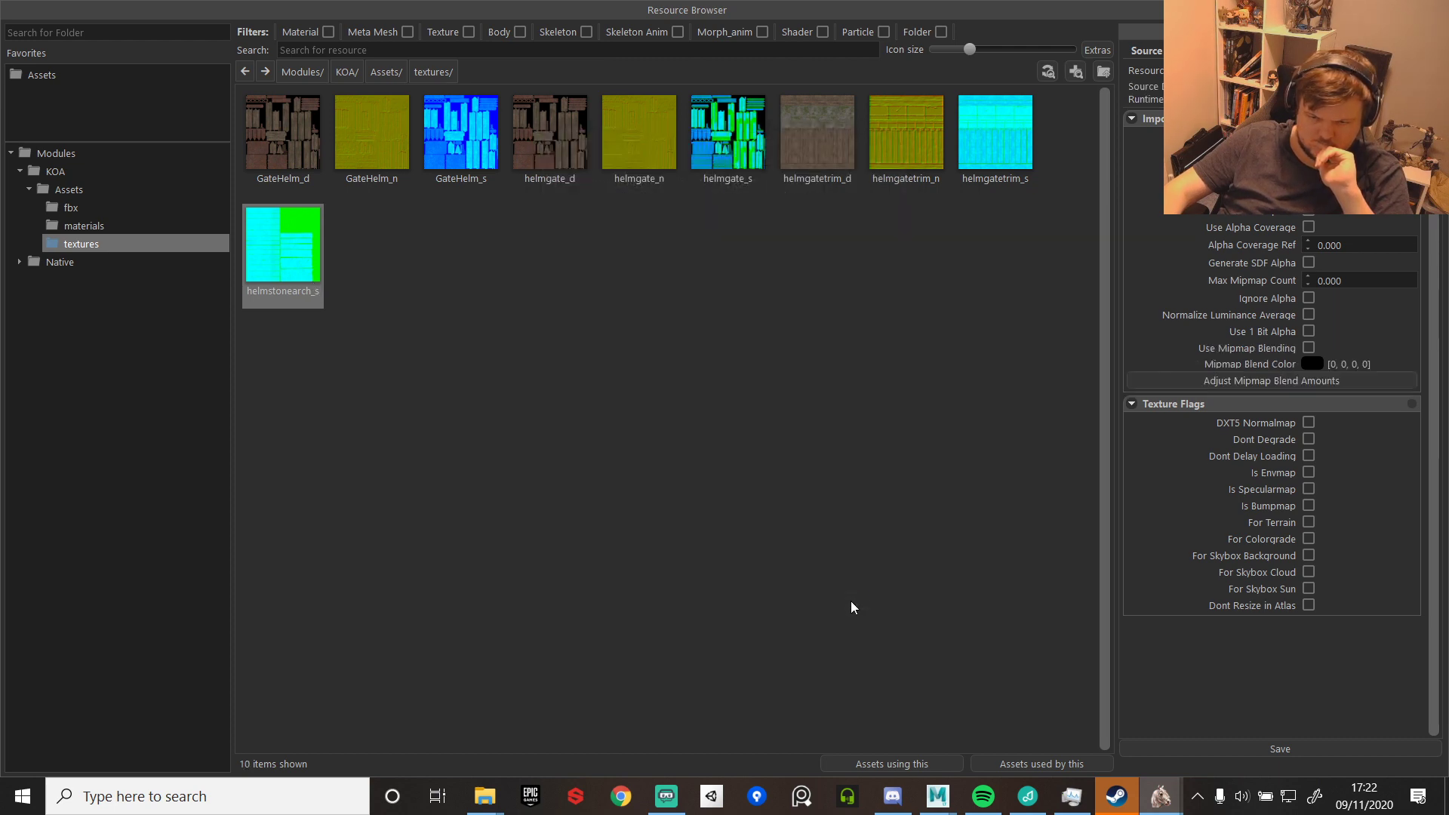
{"action": "left_click", "coordinate": [846, 600]}
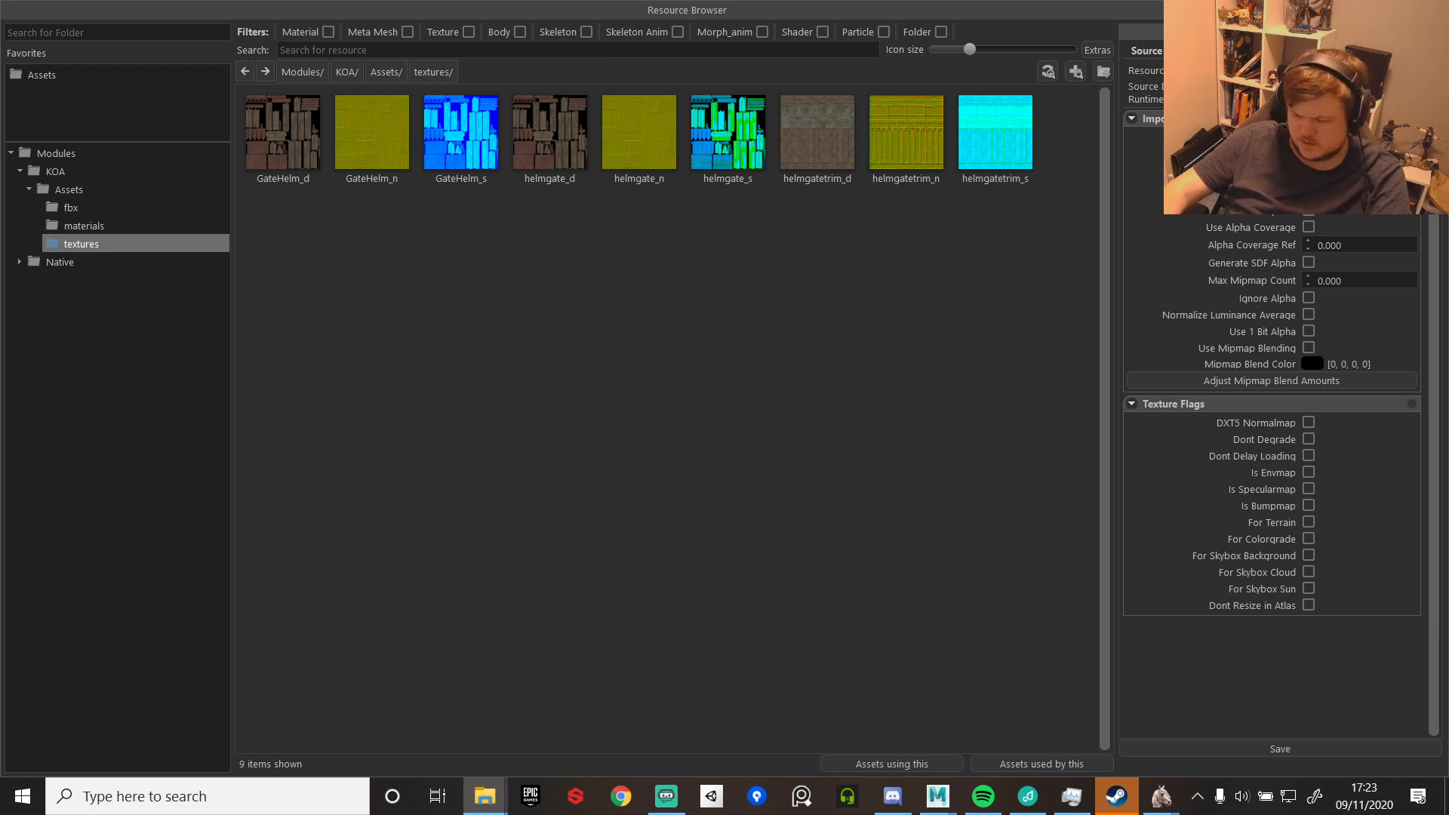
- Paste the RH_GateTrim_d, RH_GateTrim_n and RH_GateTrim_s textures into KOA's AssetSources/textures folder in File Explorer
{"action": "mouse_move", "coordinate": [485, 797]}
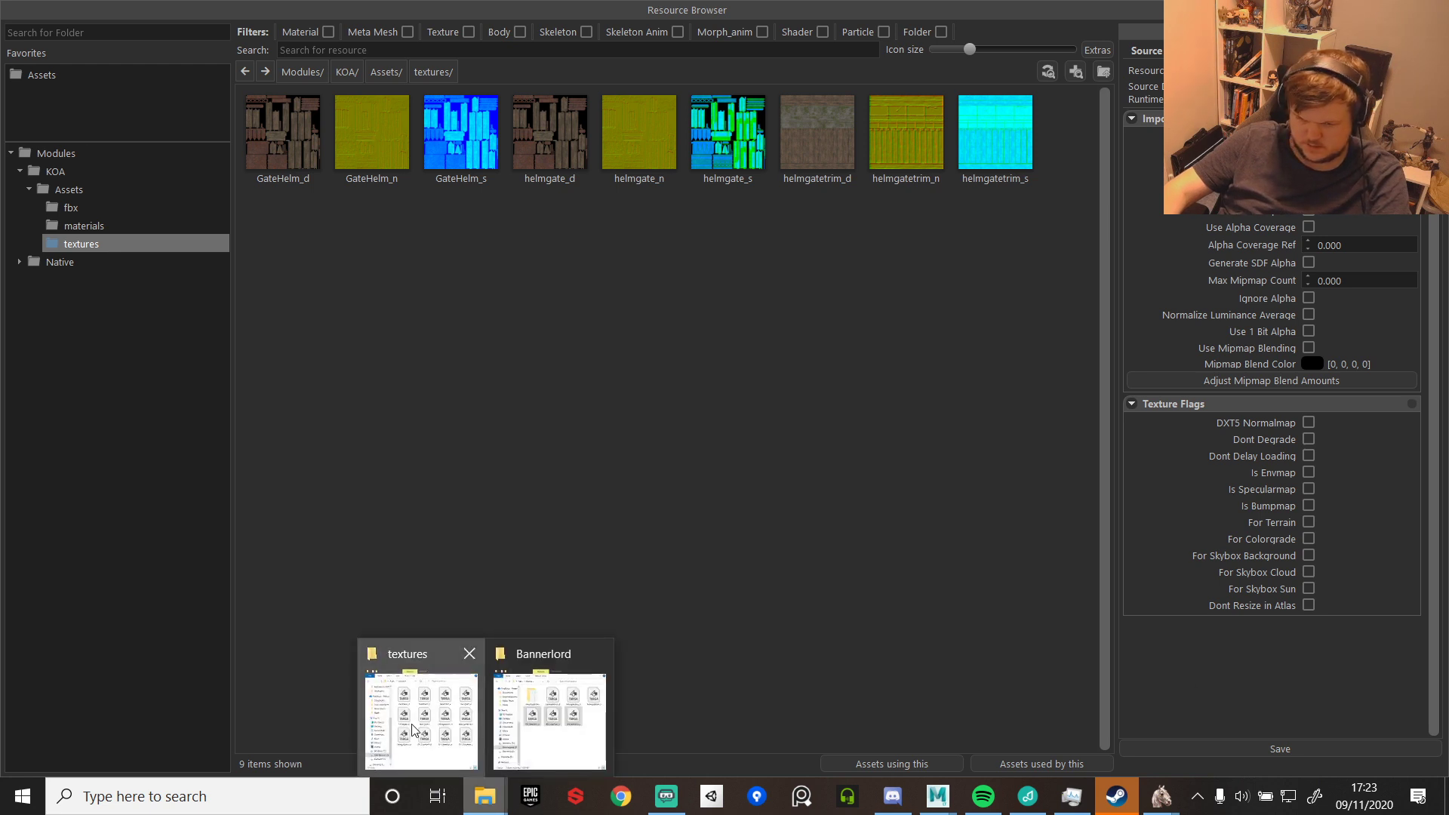
{"action": "left_click", "coordinate": [460, 751]}
{"action": "key", "text": "ctrl+v"}
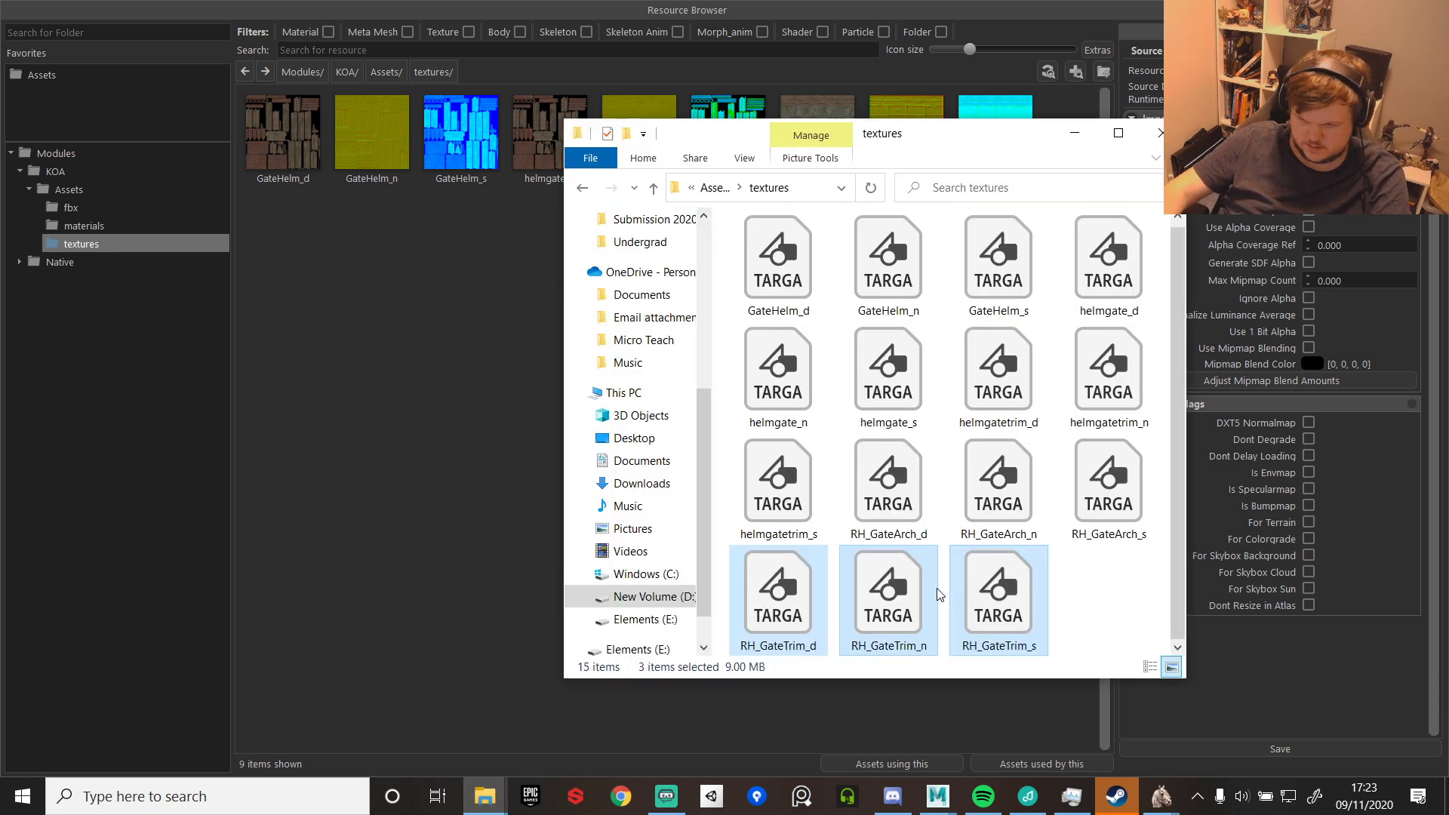
- Delete the helmgatetrim_d, helmgatetrim_n and helmgatetrim_s texture packages in the Resource Browser
{"action": "left_click", "coordinate": [433, 345]}
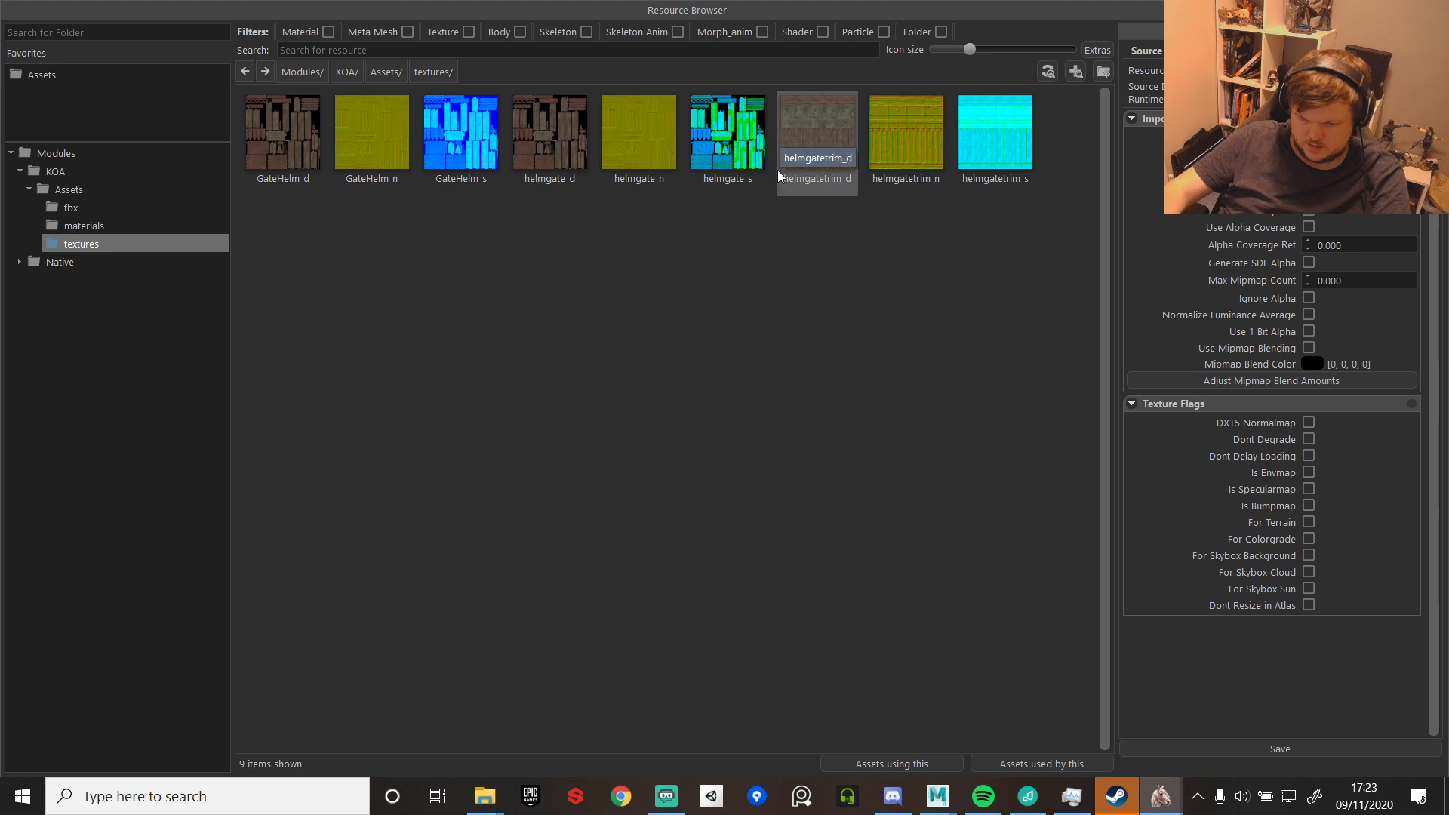
{"action": "left_click", "coordinate": [1012, 139], "text": "shift"}
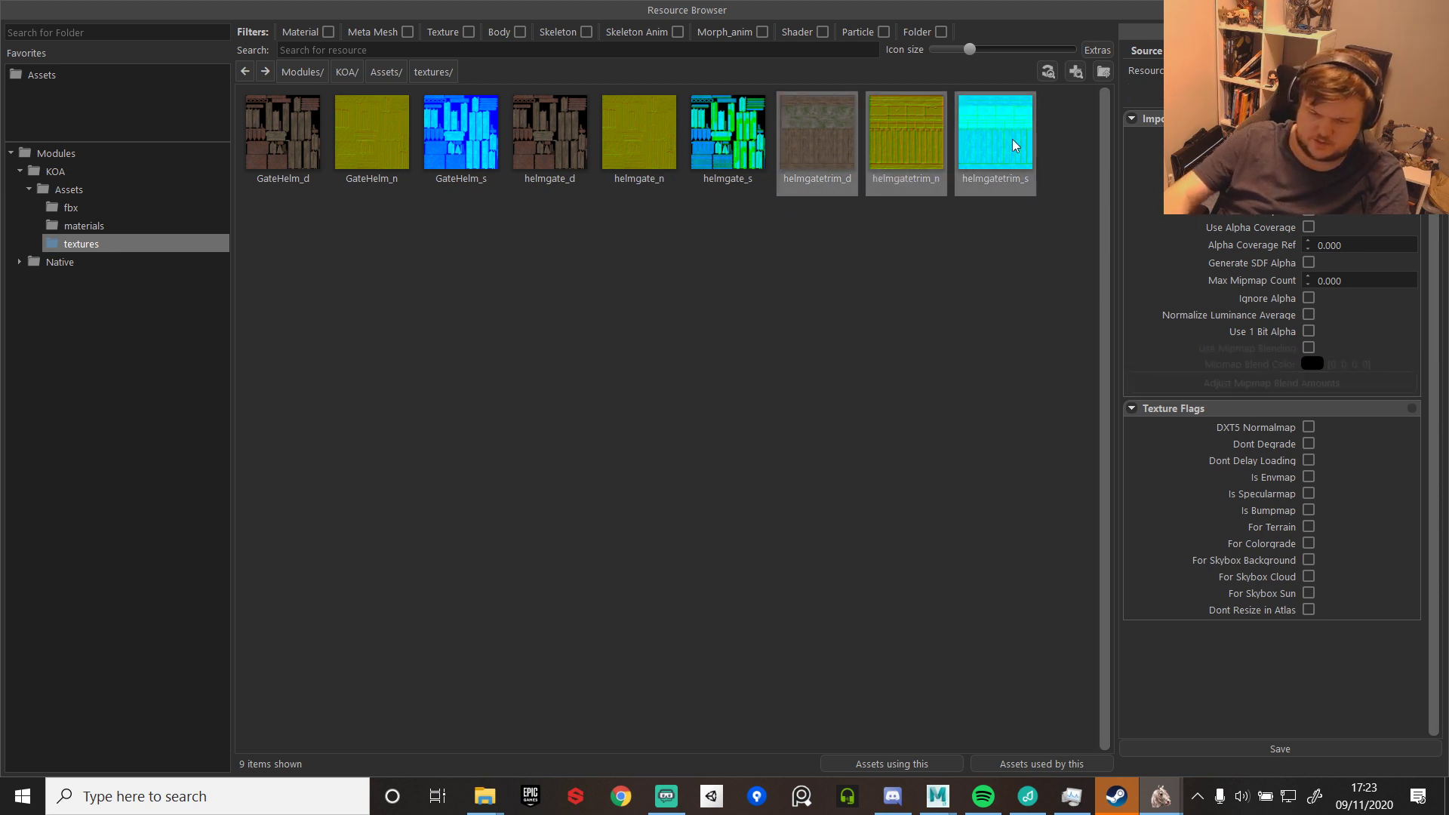
{"action": "right_click", "coordinate": [1013, 138]}
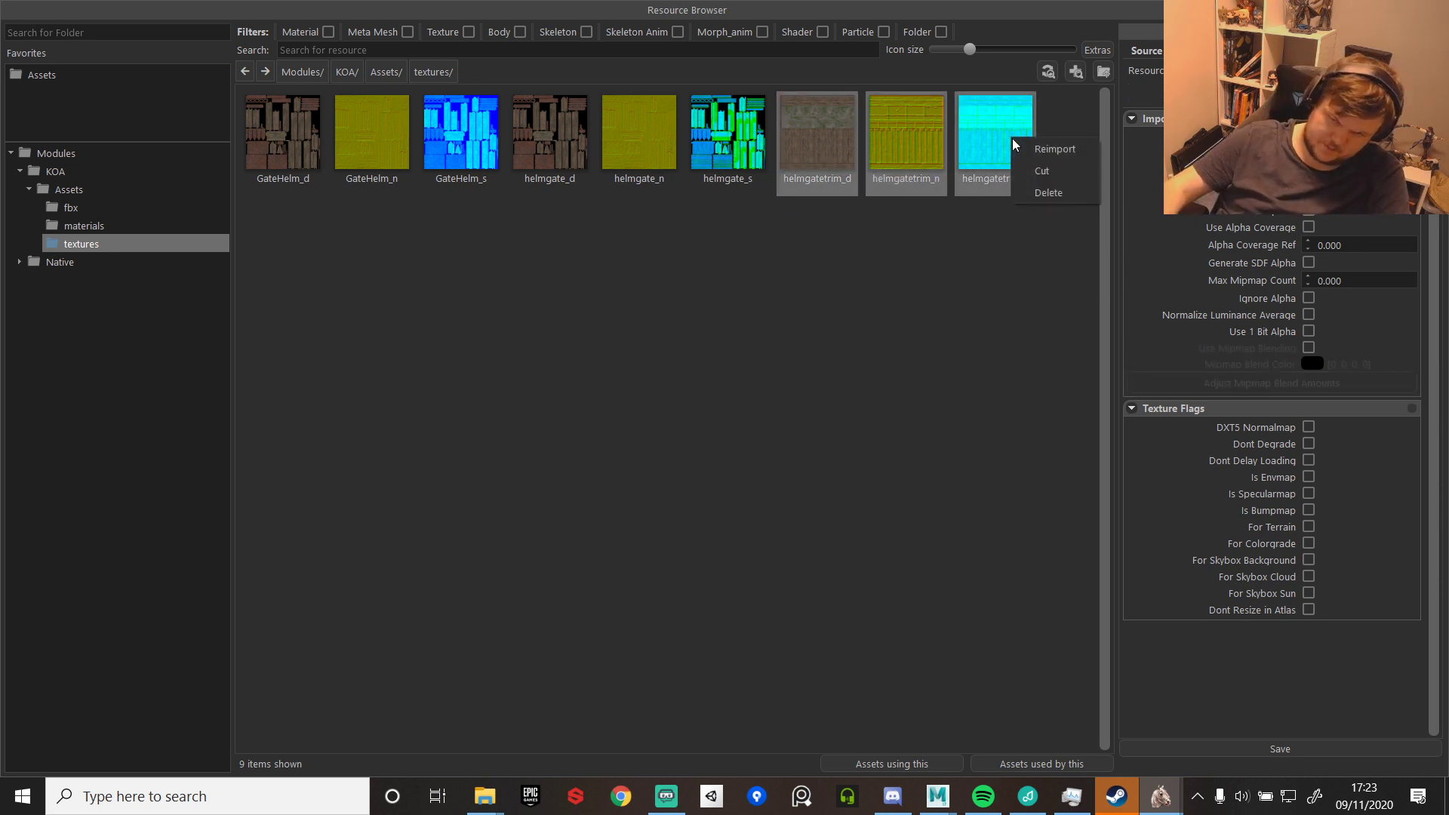
{"action": "left_click", "coordinate": [1033, 198]}
{"action": "left_click", "coordinate": [860, 599]}
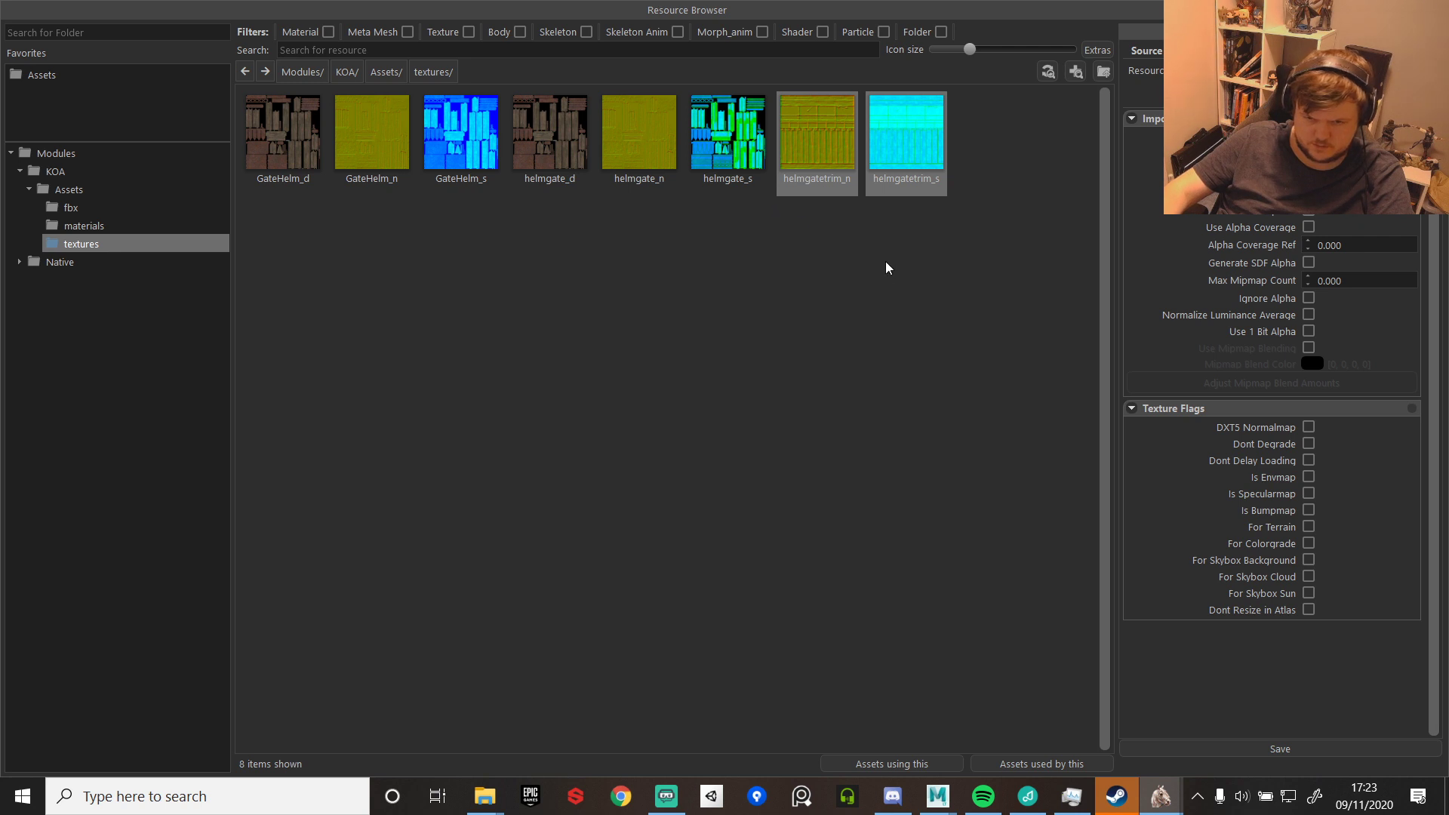
{"action": "right_click", "coordinate": [821, 137]}
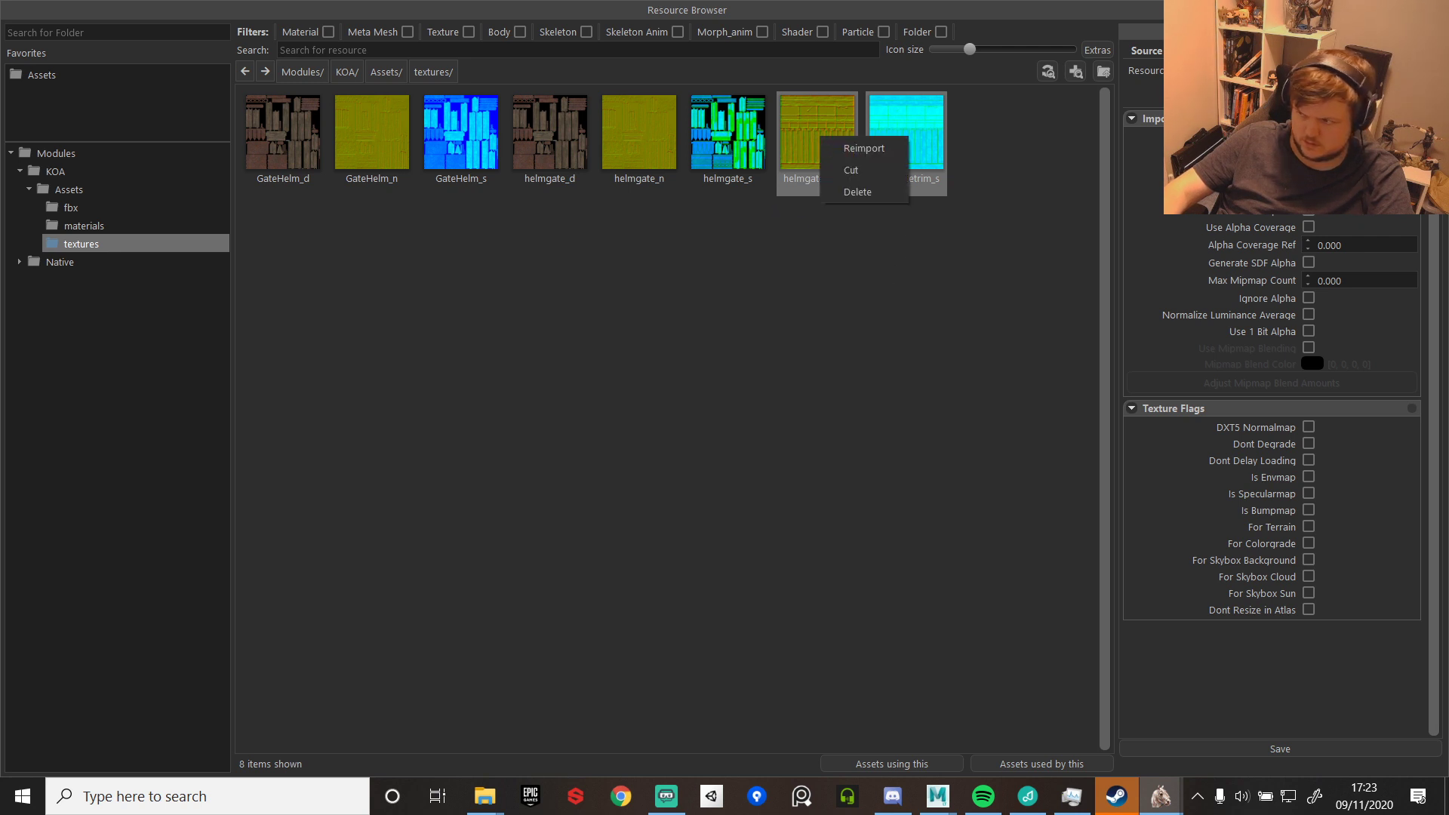
{"action": "left_click", "coordinate": [841, 194]}
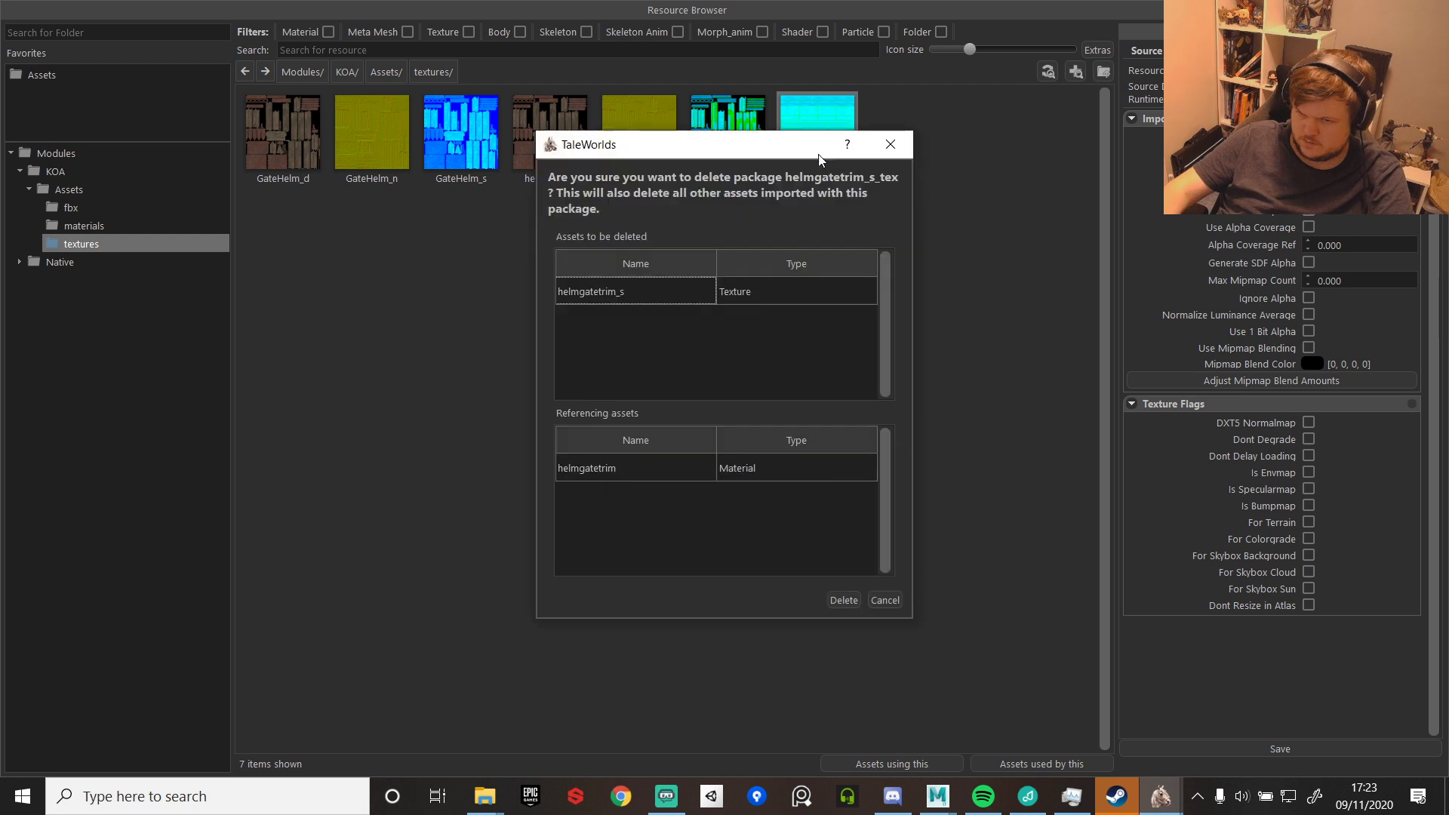
{"action": "left_click", "coordinate": [841, 596]}
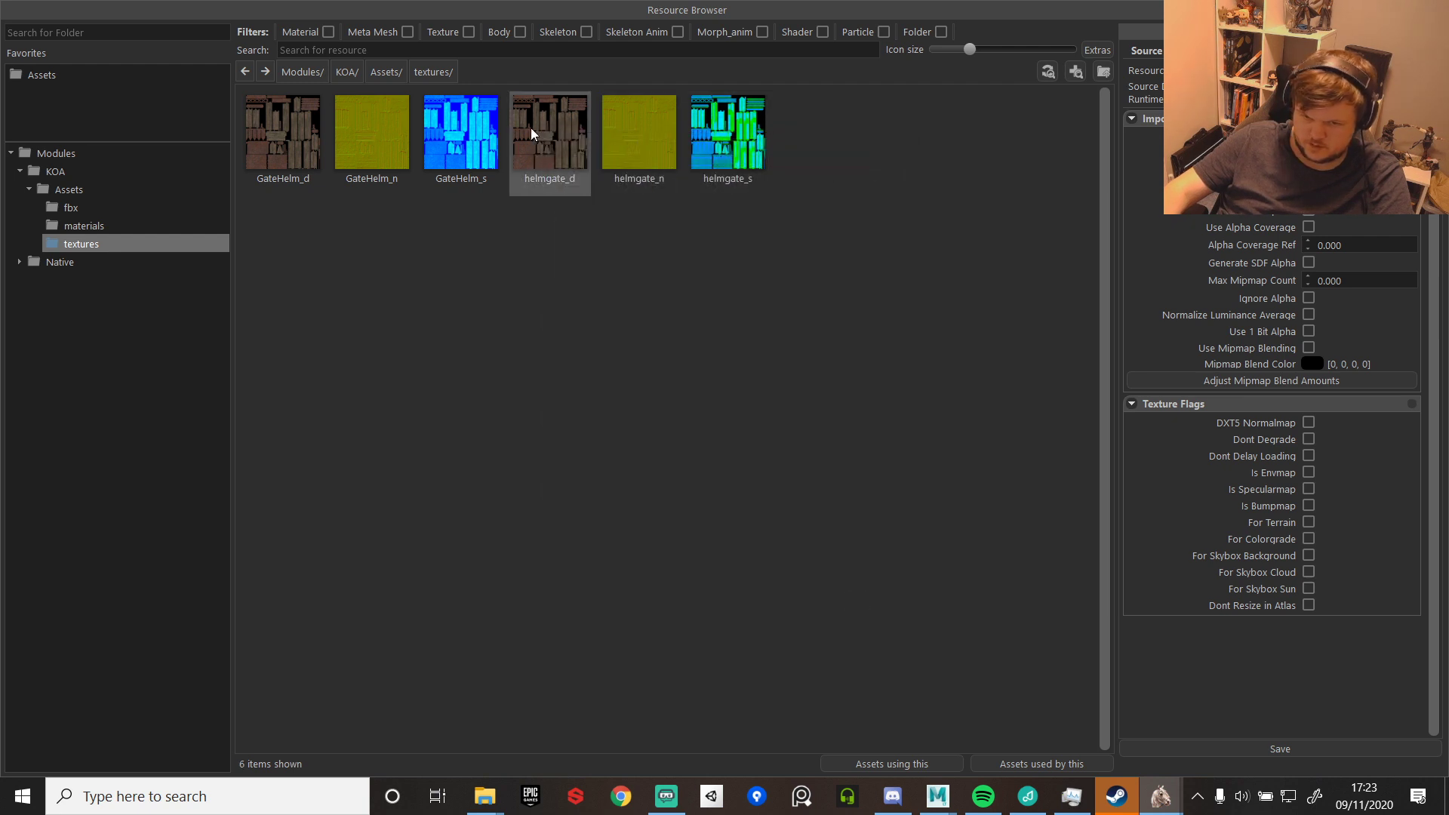
- Delete the GateHelm_d, GateHelm_n and GateHelm_s texture packages from KOA's Assets/textures folder
{"action": "left_click", "coordinate": [295, 125]}
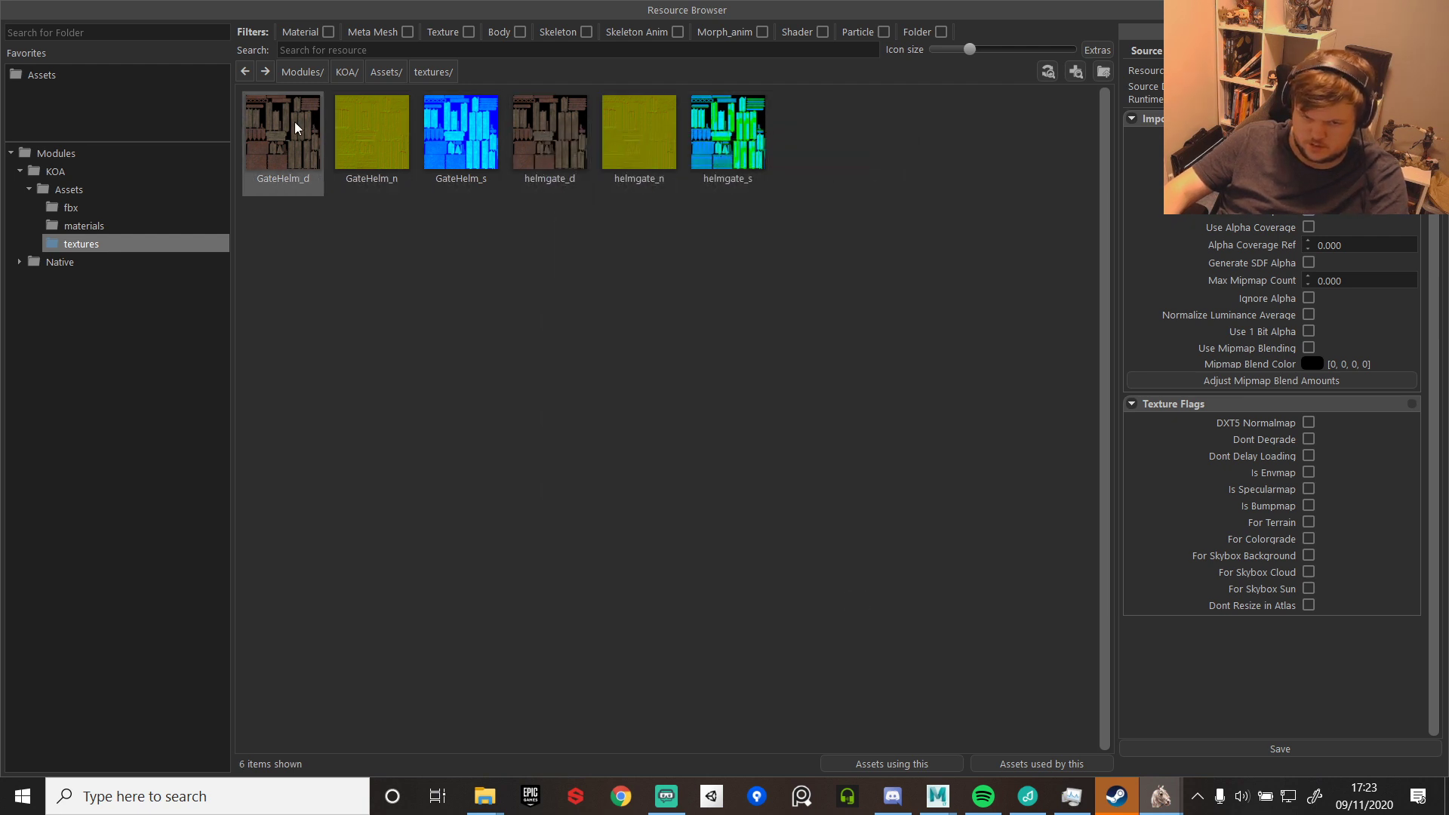
{"action": "left_click", "coordinate": [464, 127], "text": "shift"}
{"action": "right_click", "coordinate": [465, 124]}
{"action": "left_click", "coordinate": [509, 171]}
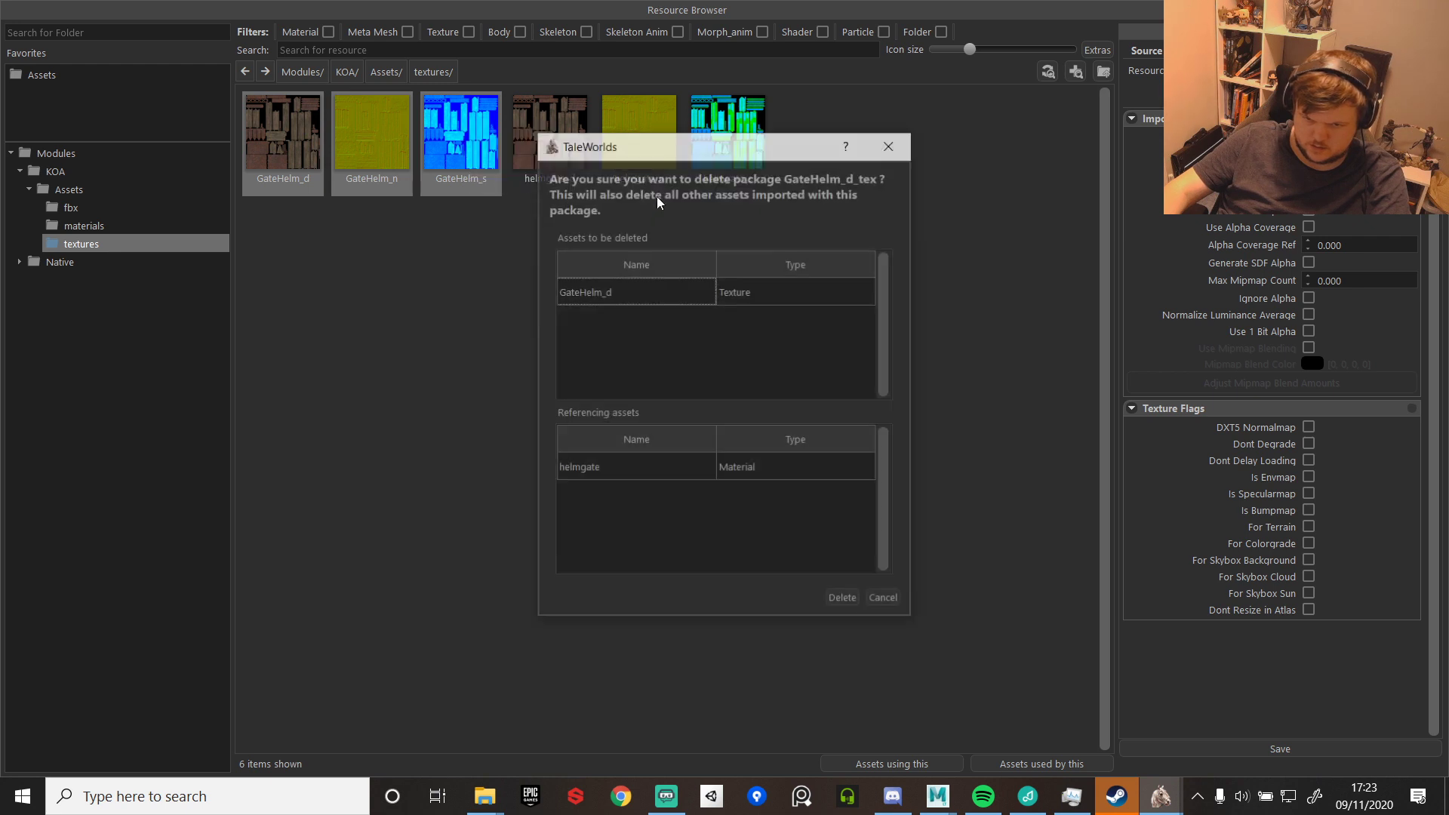
{"action": "left_click", "coordinate": [842, 599]}
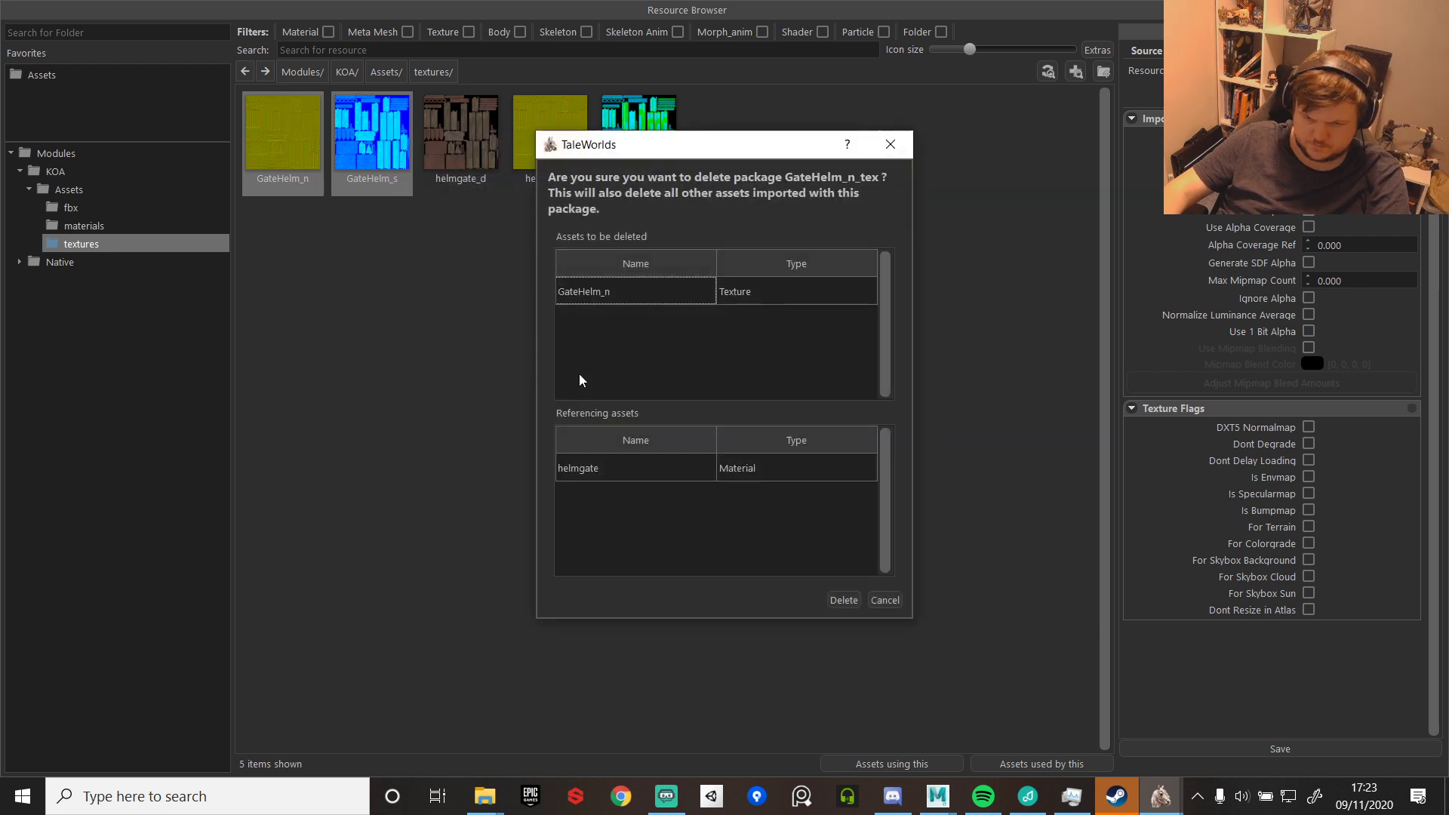
{"action": "left_click", "coordinate": [844, 600]}
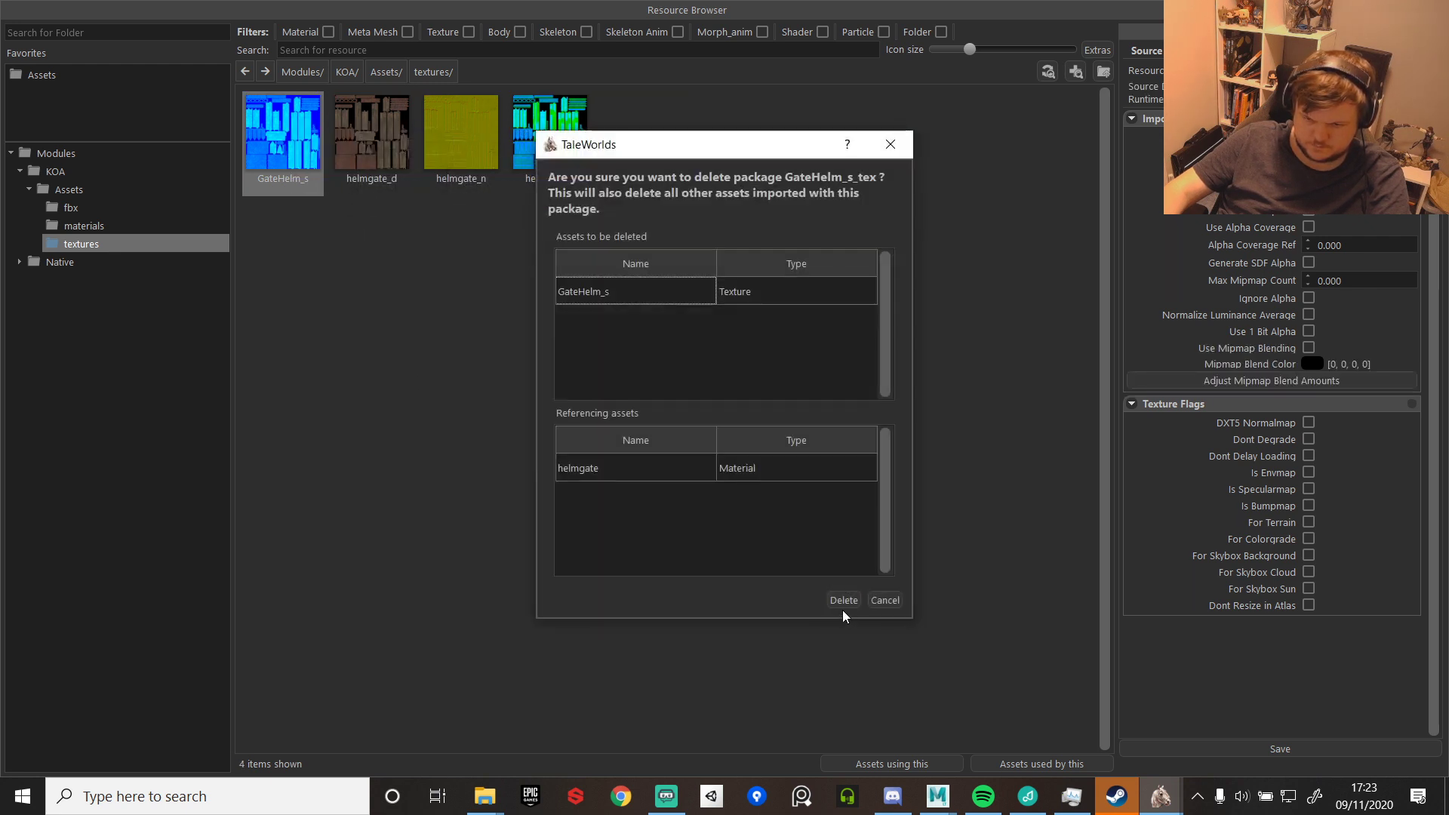
{"action": "left_click", "coordinate": [845, 601]}
- Start importing new assets into KOA's Assets/textures folder and browse to AssetSources/textures for the source files
{"action": "right_click", "coordinate": [717, 397]}
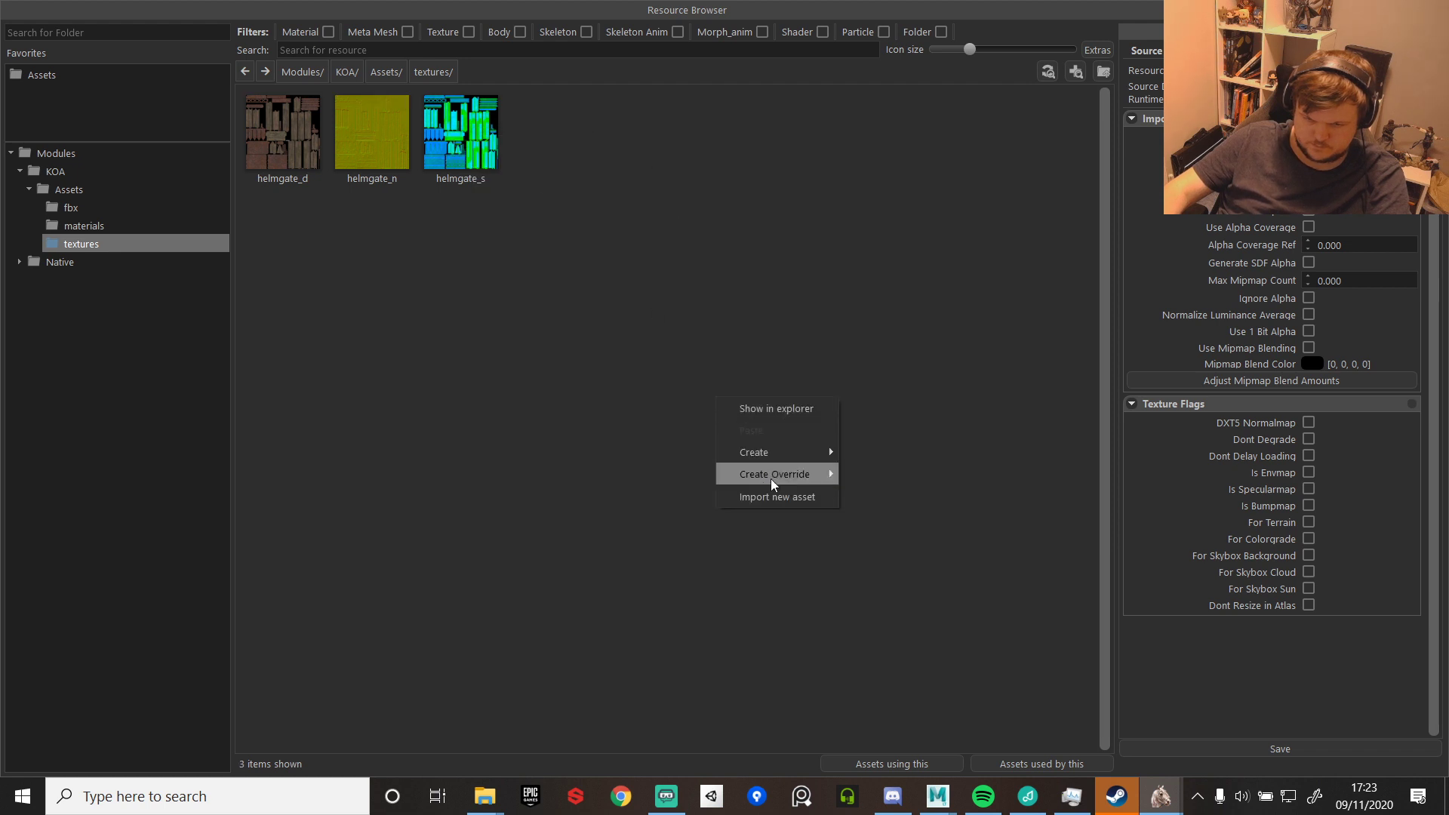
{"action": "left_click", "coordinate": [784, 497]}
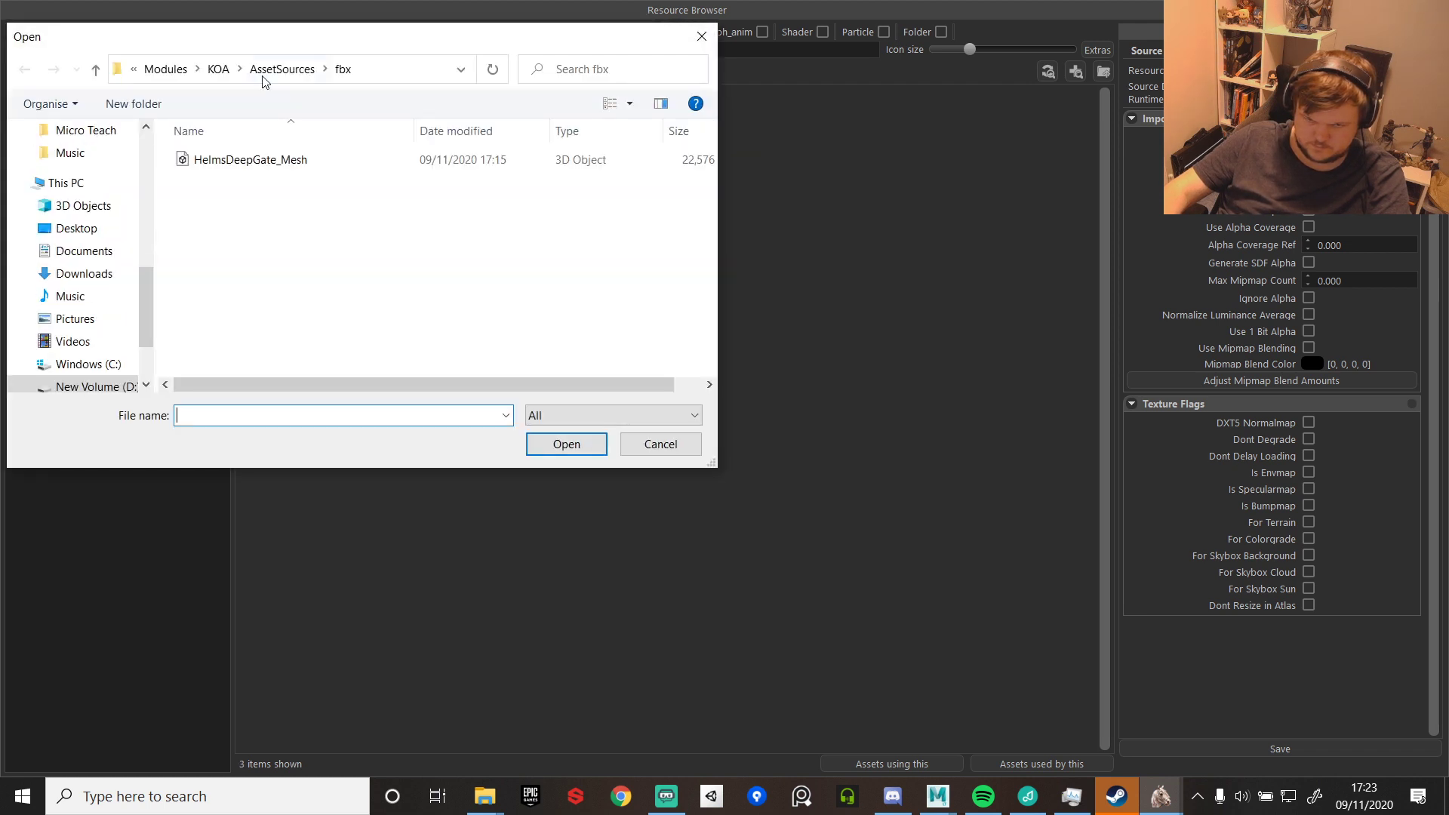
{"action": "left_click", "coordinate": [286, 69]}
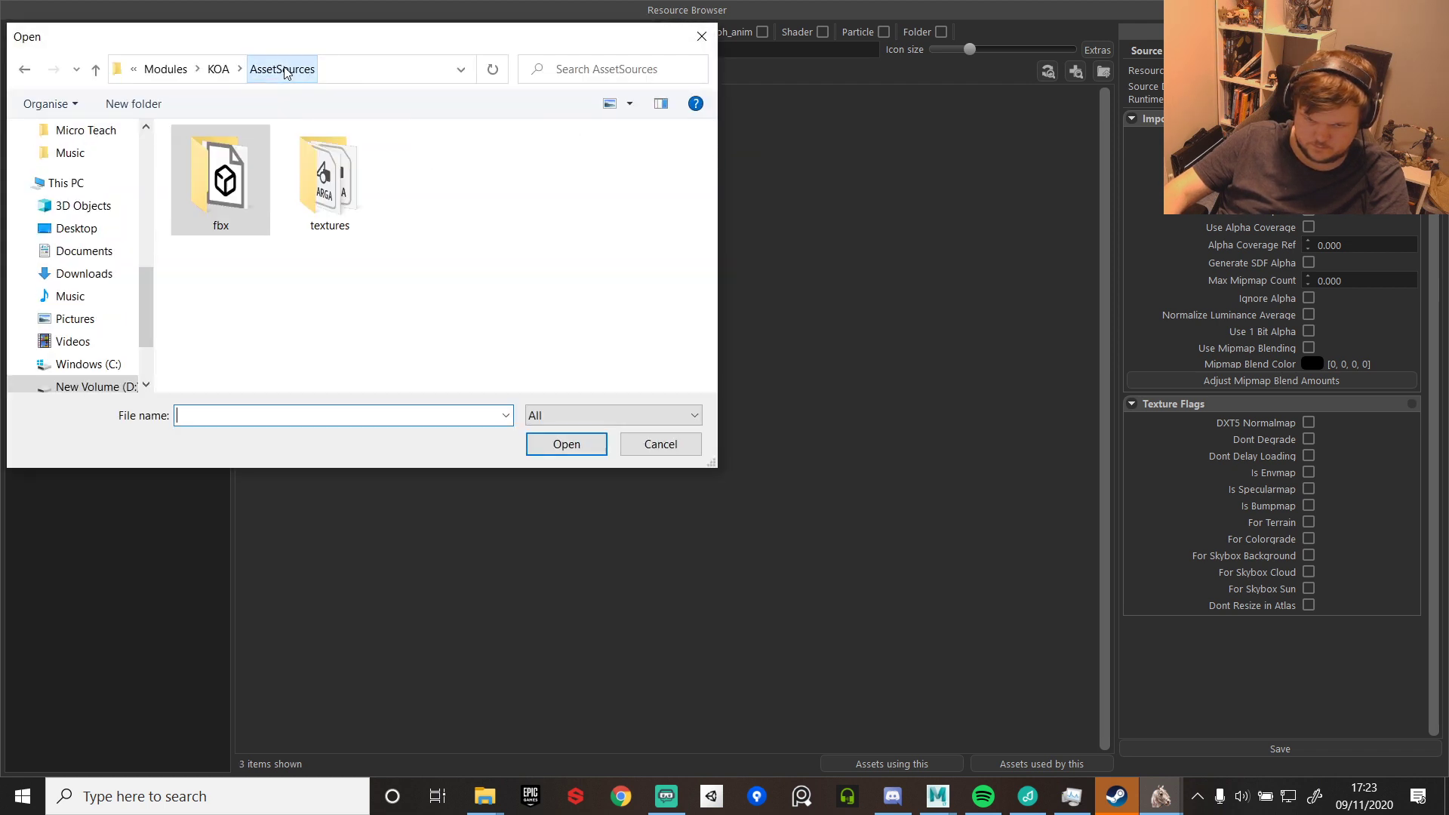
{"action": "left_click", "coordinate": [218, 69]}
{"action": "double_click", "coordinate": [293, 193]}
{"action": "double_click", "coordinate": [296, 188]}
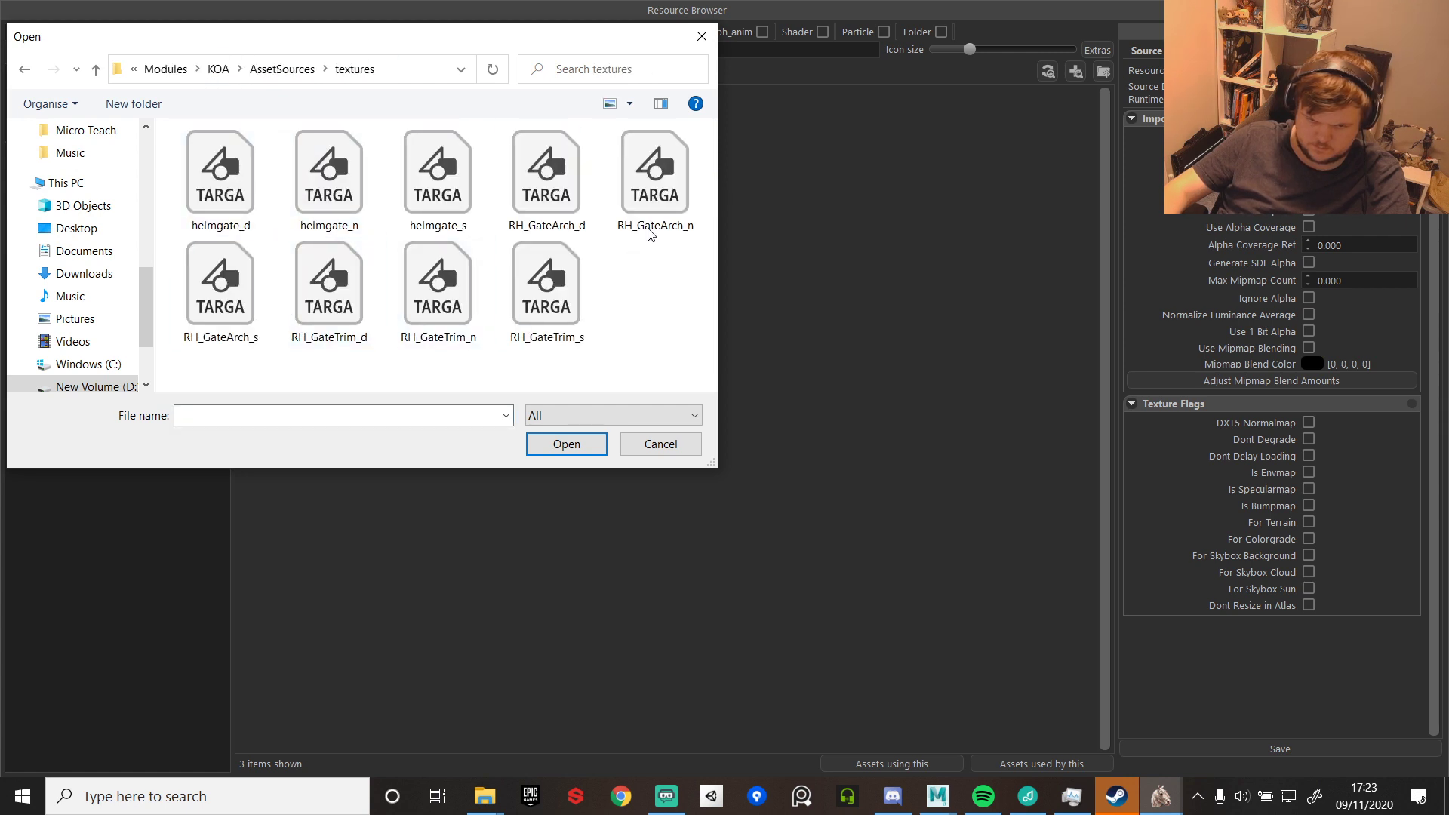
- Import the three RH_GateArch and three RH_GateTrim texture files into the KOA textures folder
{"action": "left_click", "coordinate": [556, 166]}
{"action": "left_click", "coordinate": [556, 320], "text": "shift"}
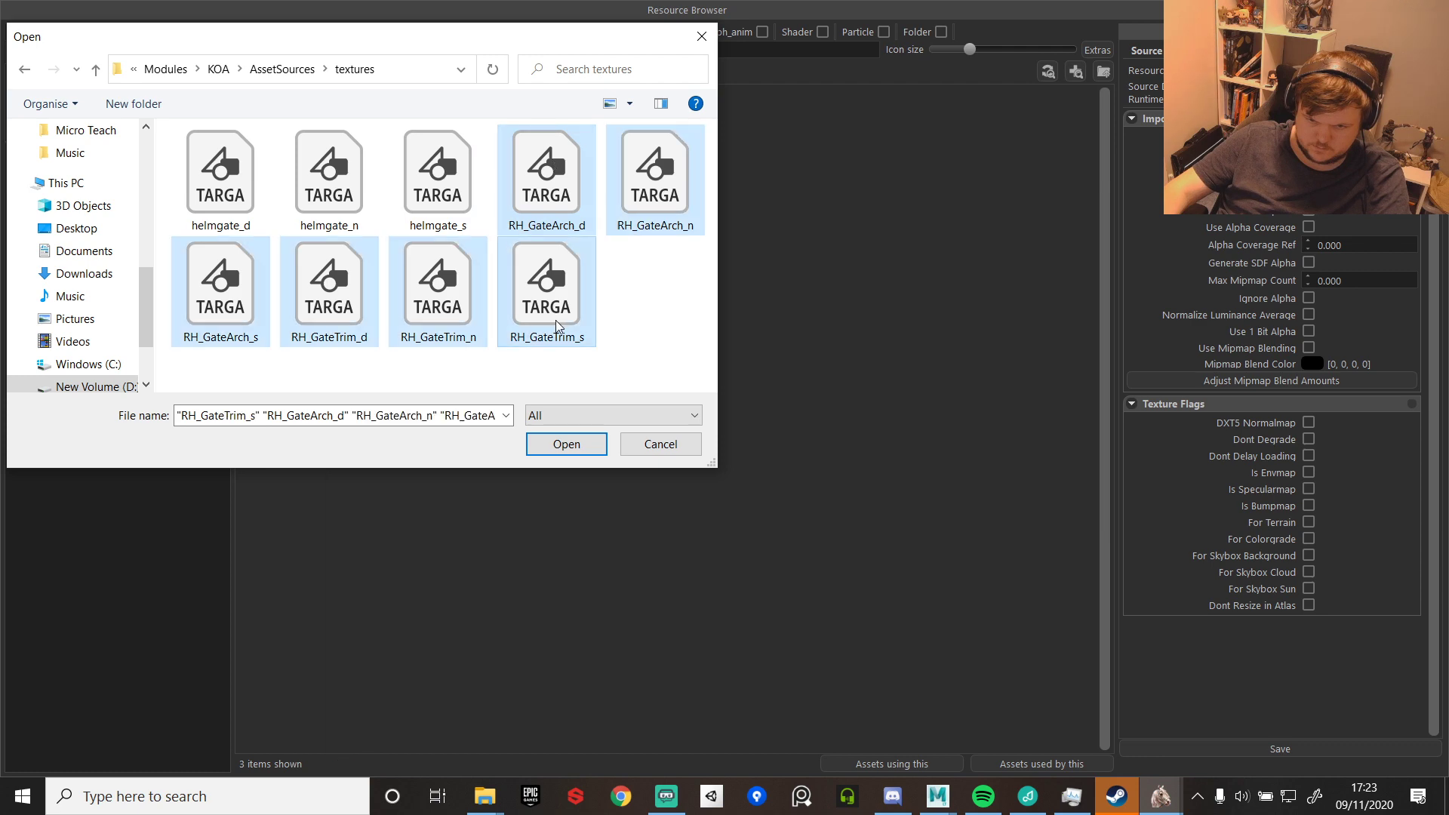
{"action": "left_click", "coordinate": [589, 446]}
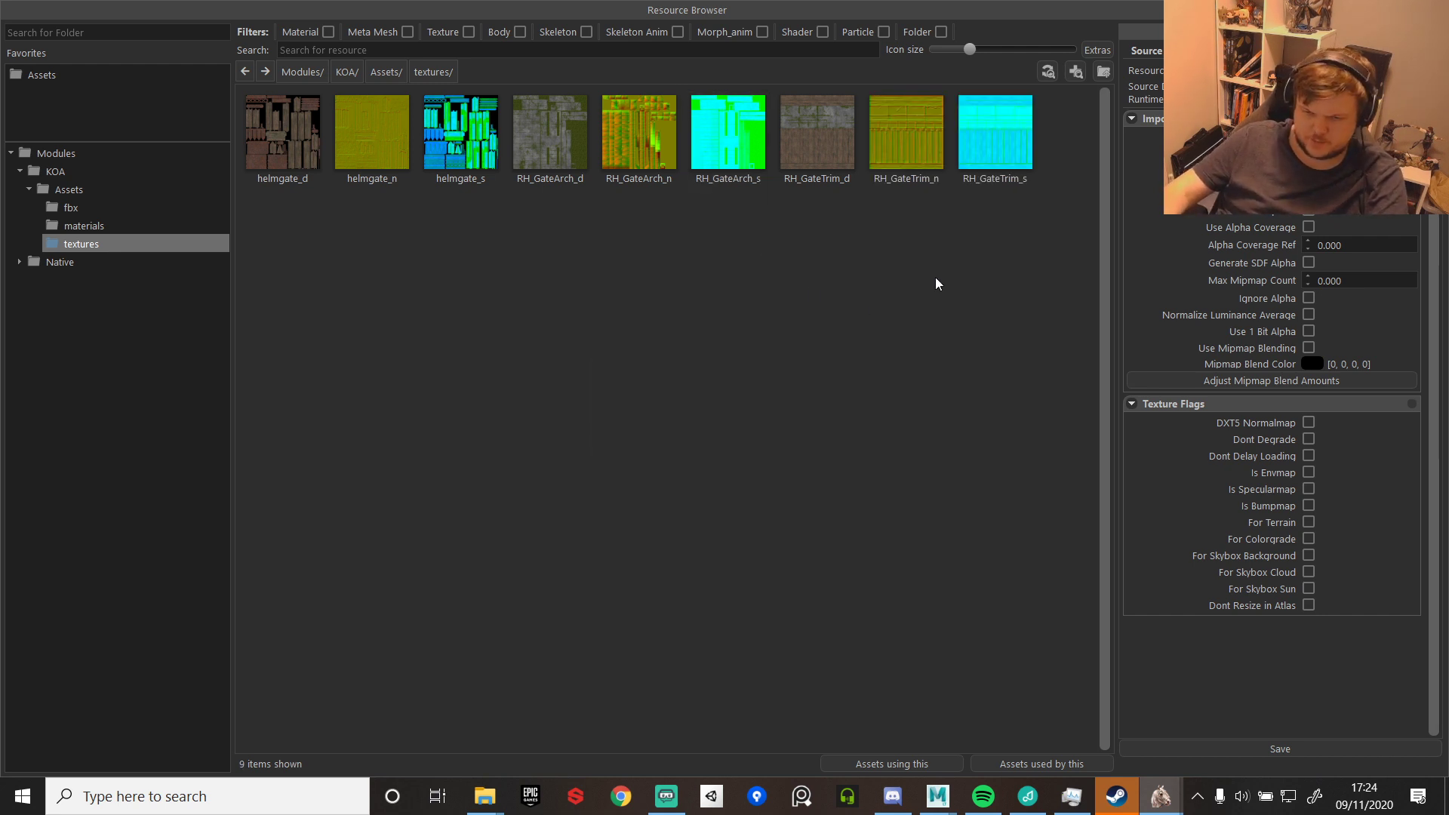
{"action": "left_click", "coordinate": [70, 224]}
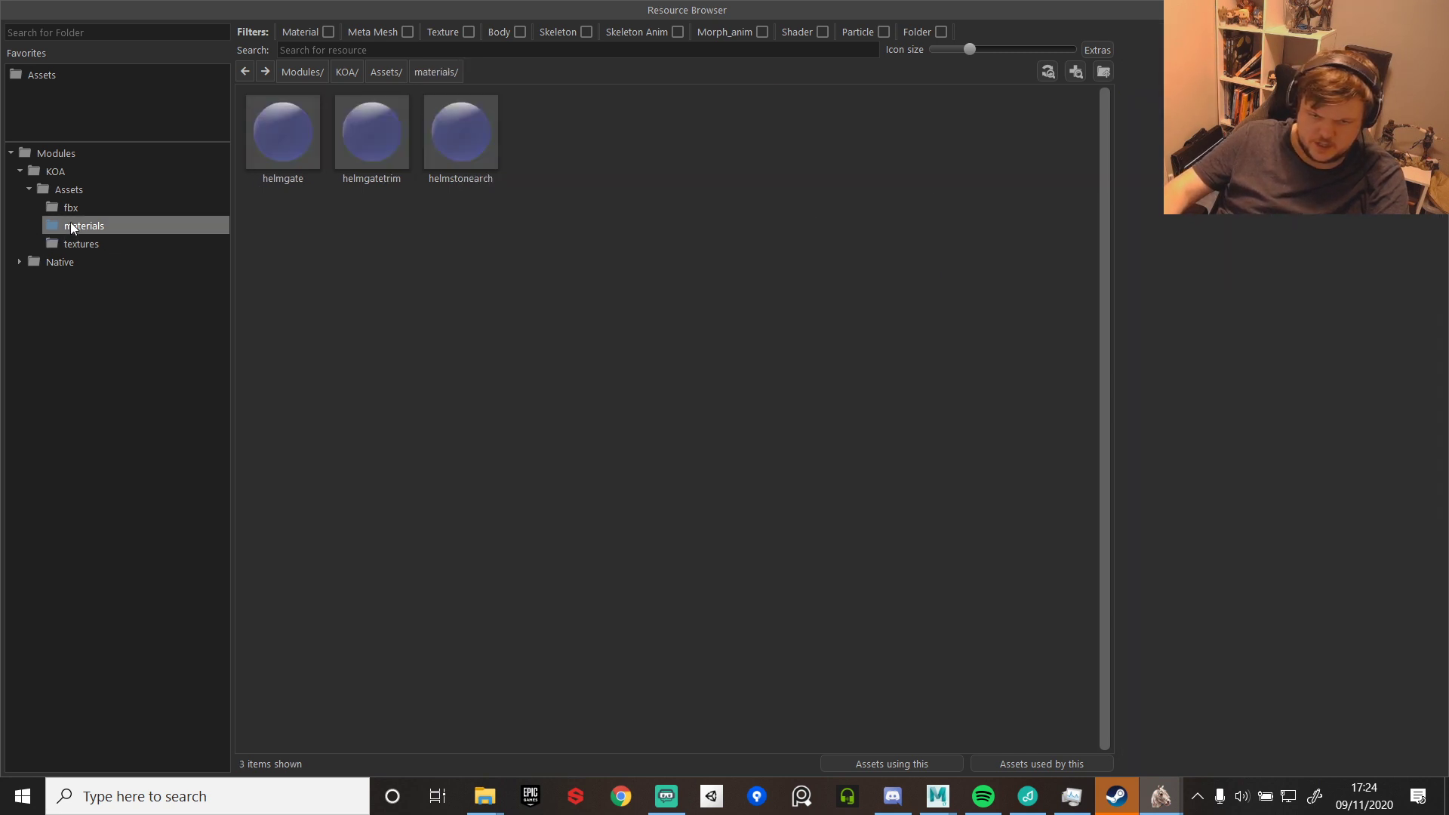
{"action": "left_click", "coordinate": [285, 157]}
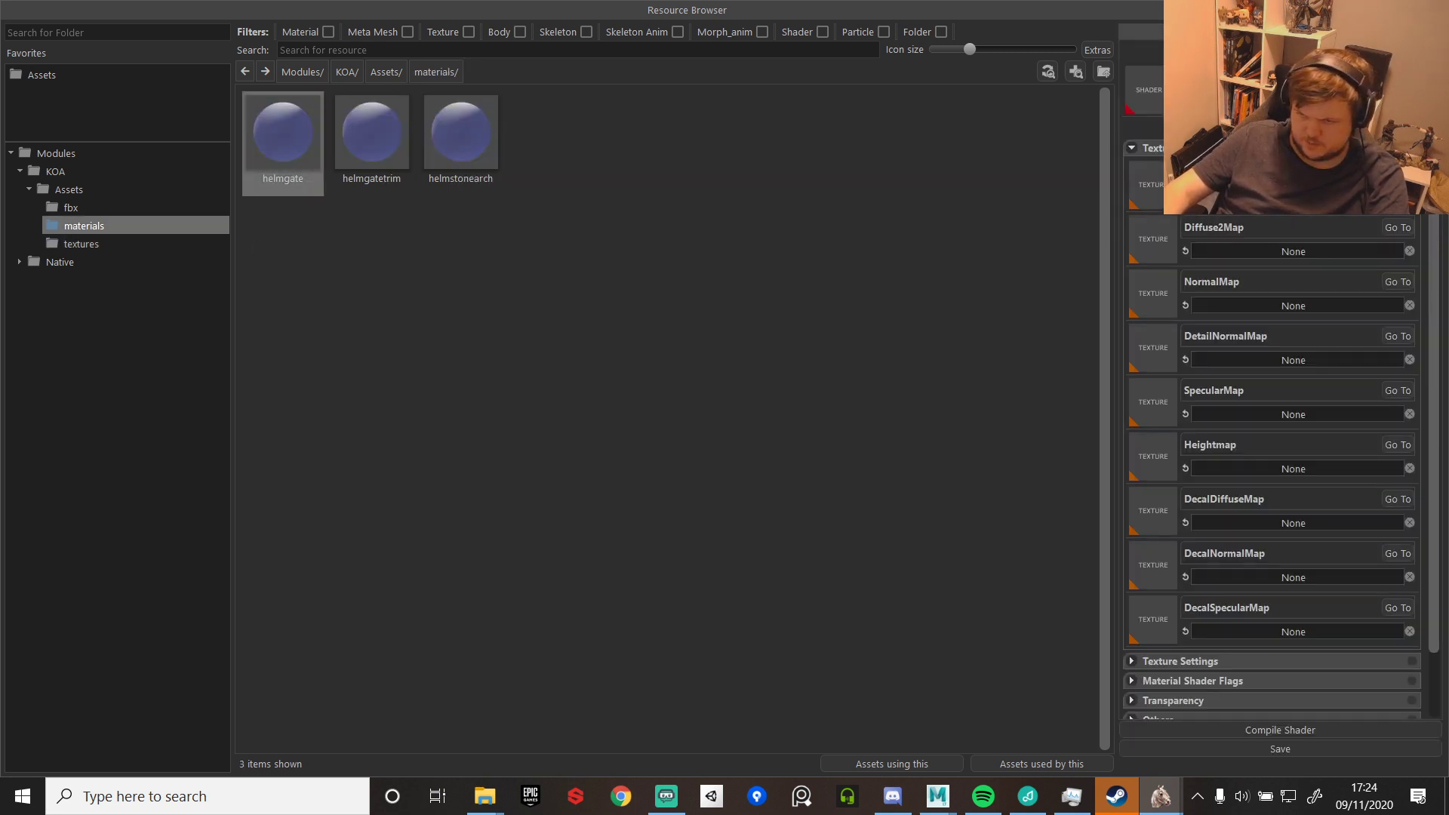
{"action": "left_click", "coordinate": [1294, 197]}
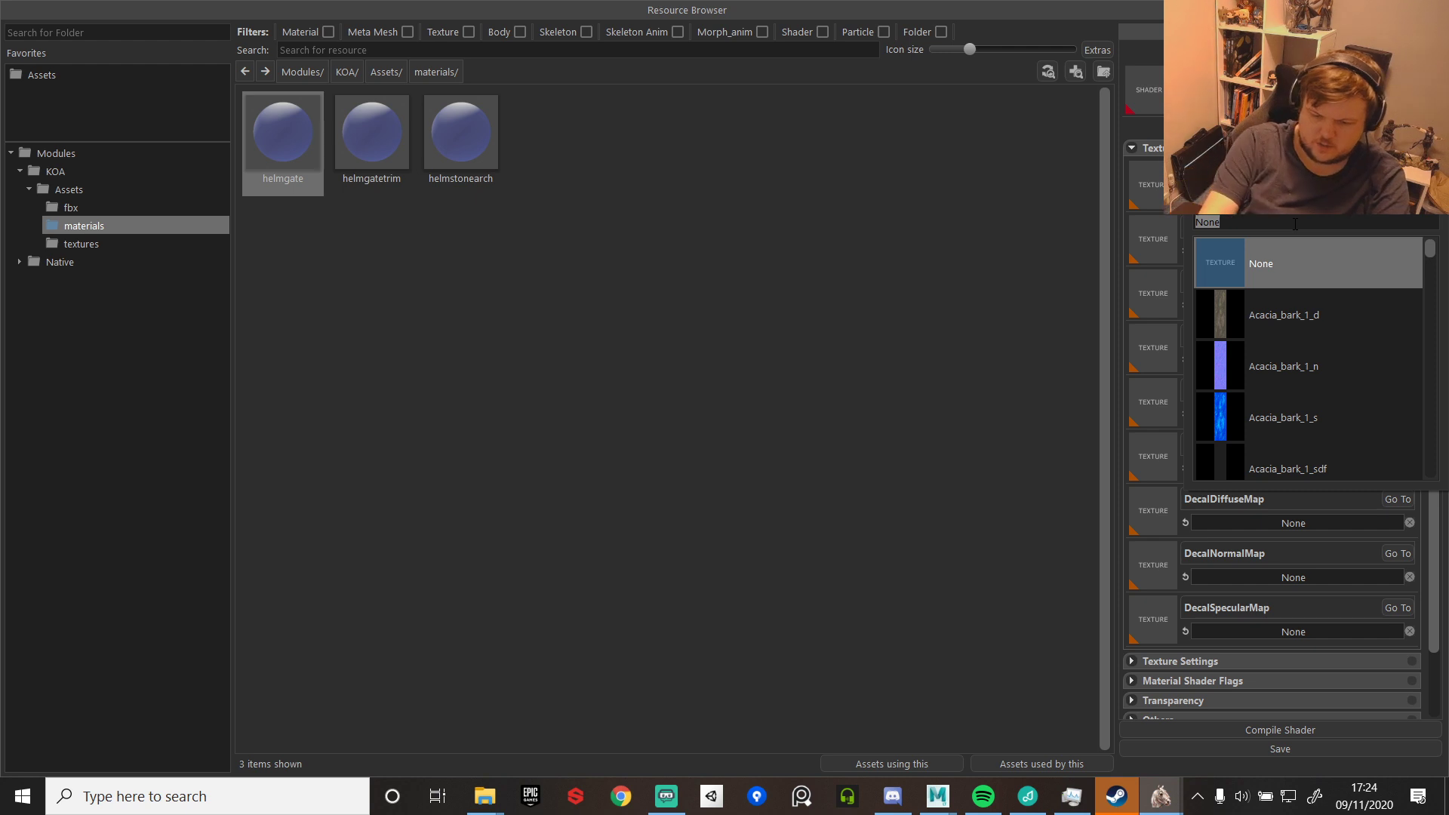
{"action": "type", "text": "RH"}
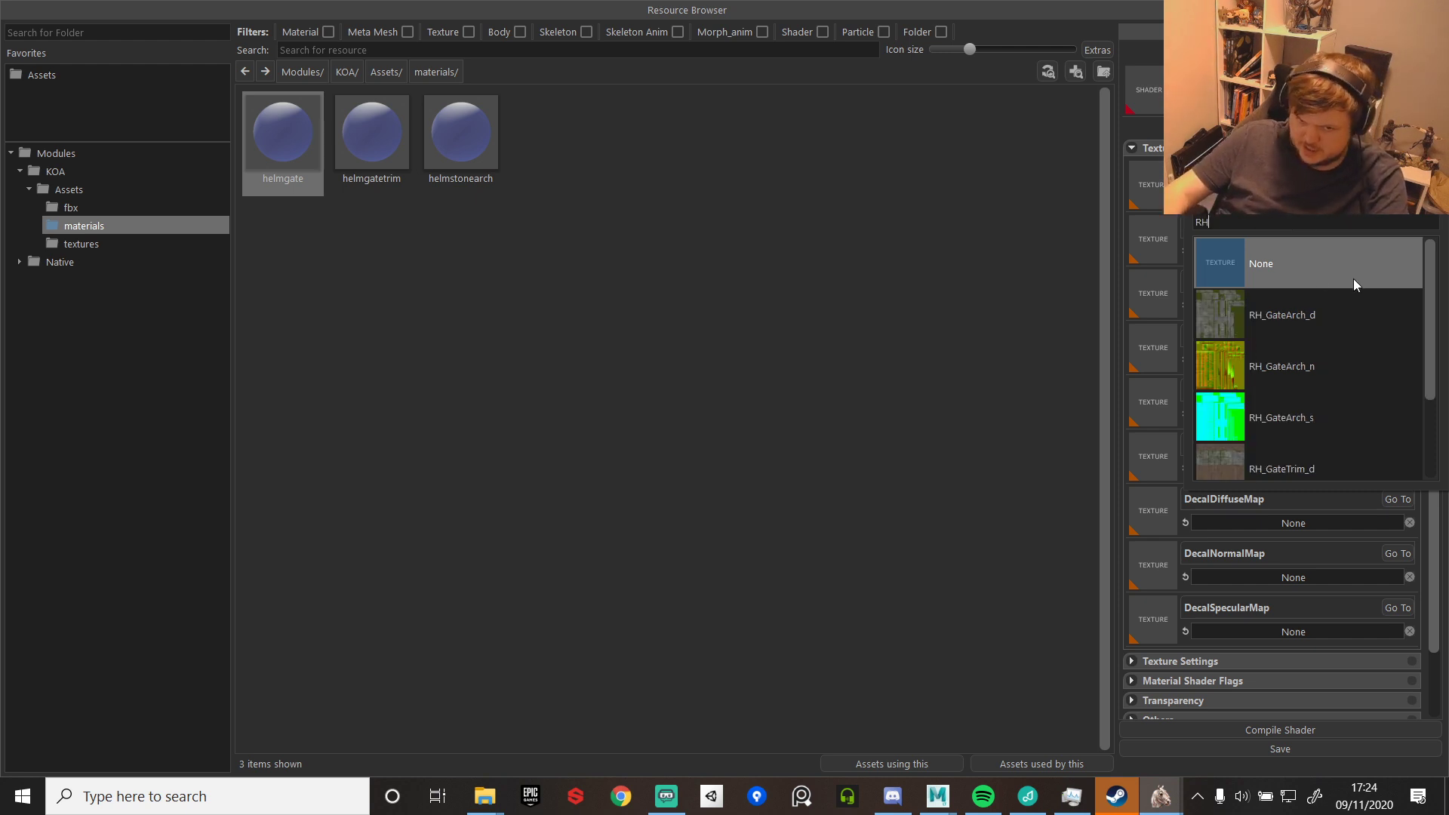
{"action": "scroll", "coordinate": [1359, 413], "scroll_direction": "down", "scroll_amount": 2}
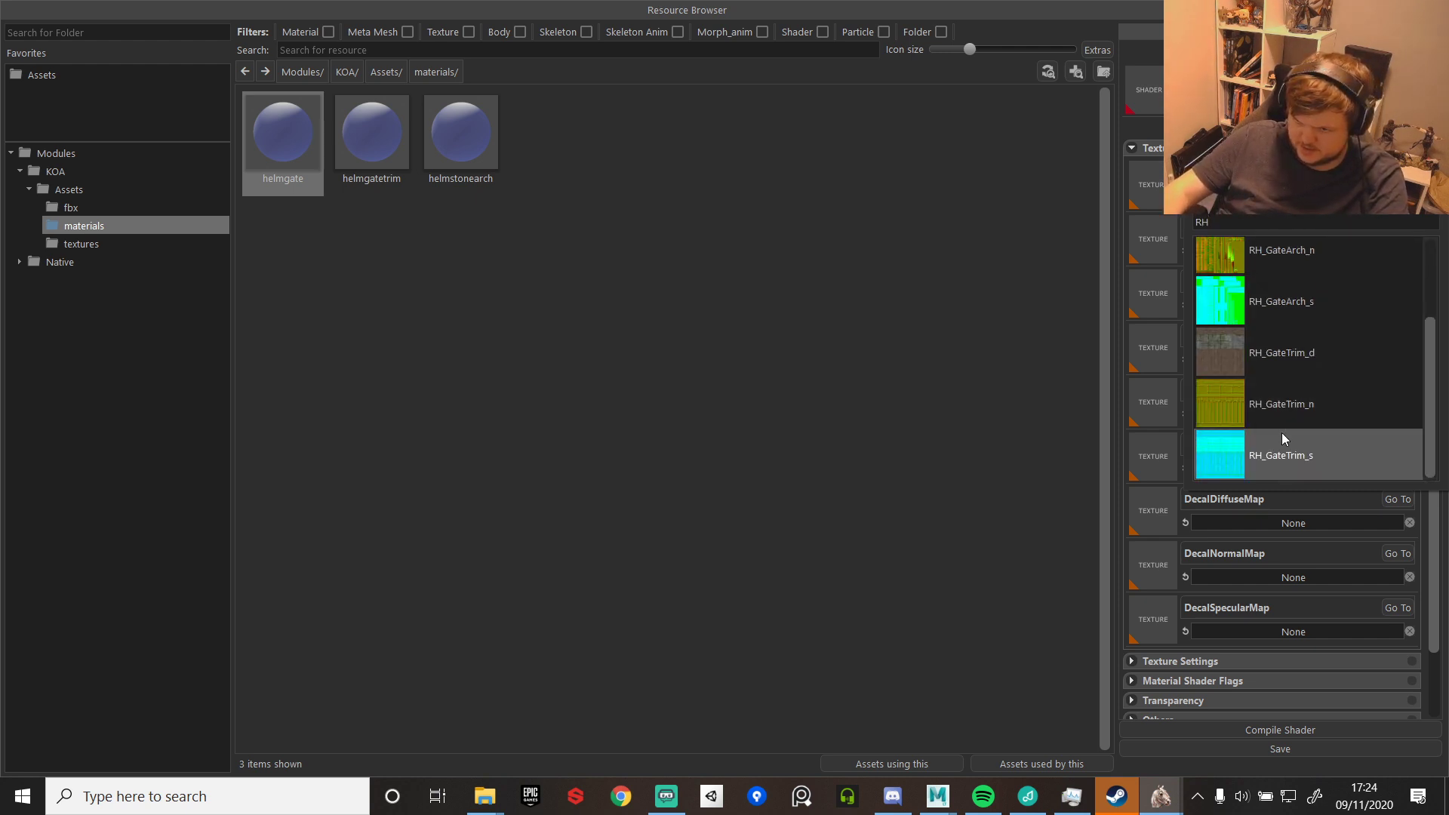
{"action": "scroll", "coordinate": [1282, 434], "scroll_direction": "up", "scroll_amount": 2}
{"action": "left_click_drag", "start_coordinate": [1225, 222], "coordinate": [1145, 220]}
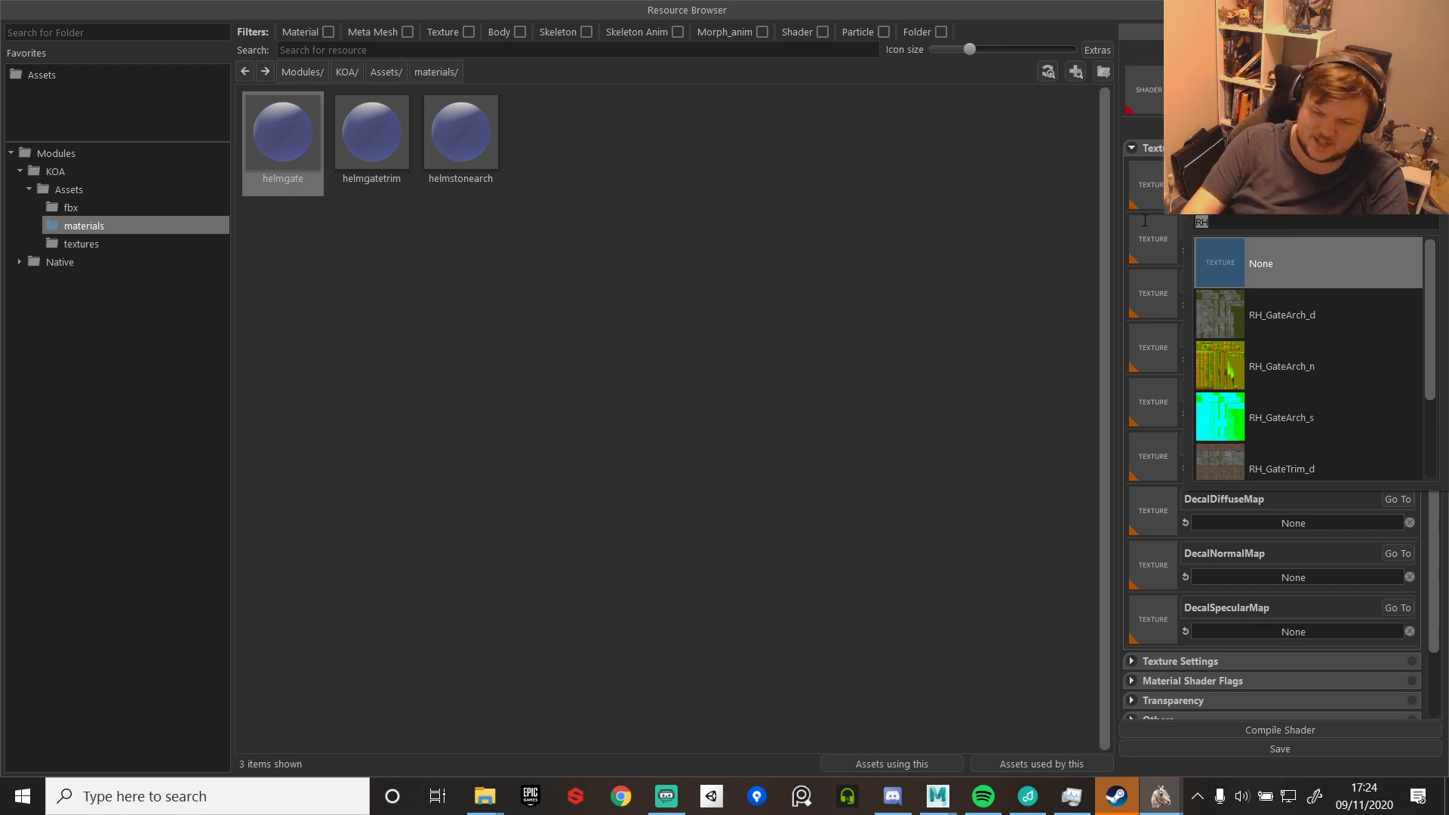
{"action": "type", "text": "helm"}
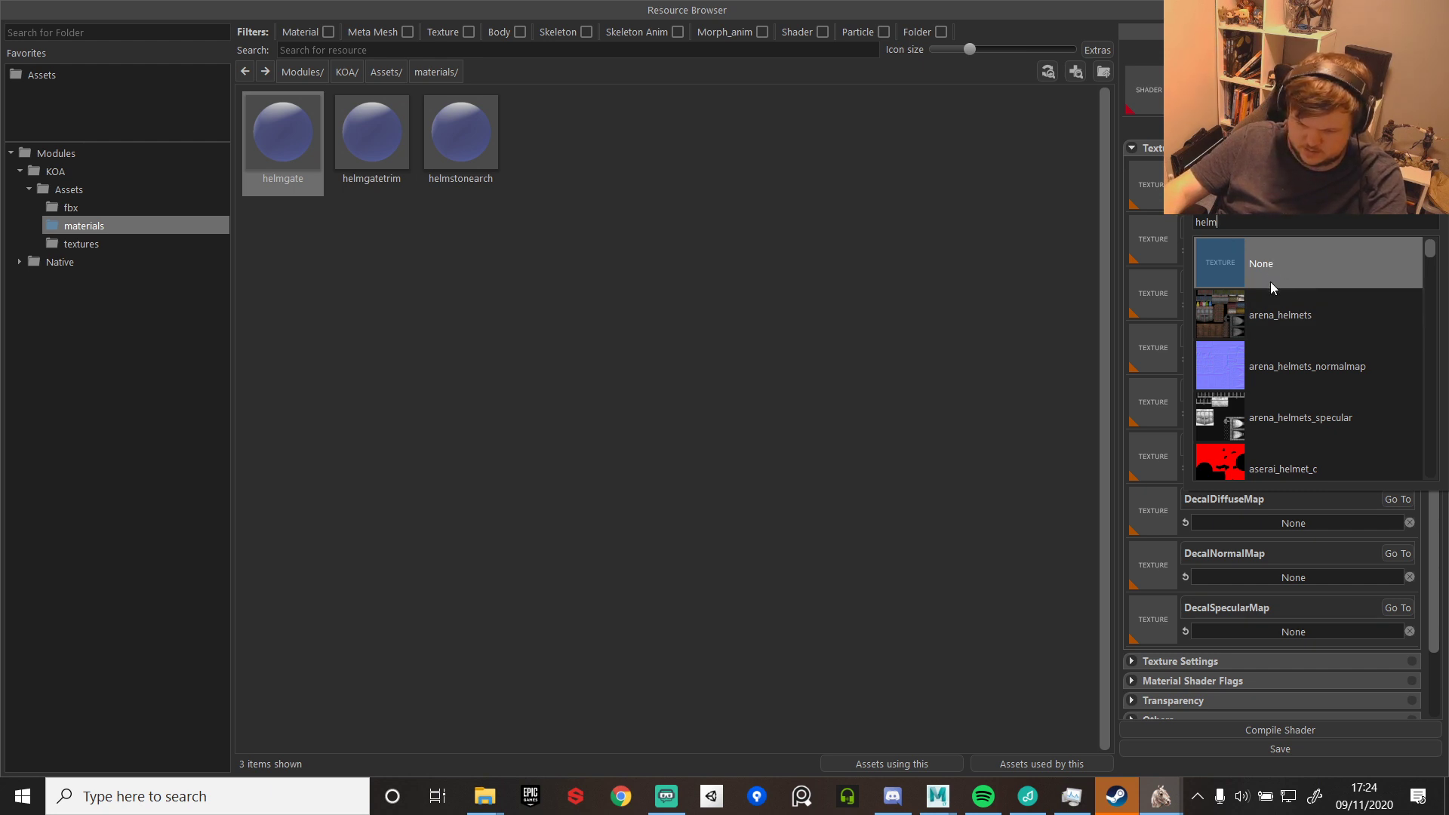
{"action": "type", "text": "d"}
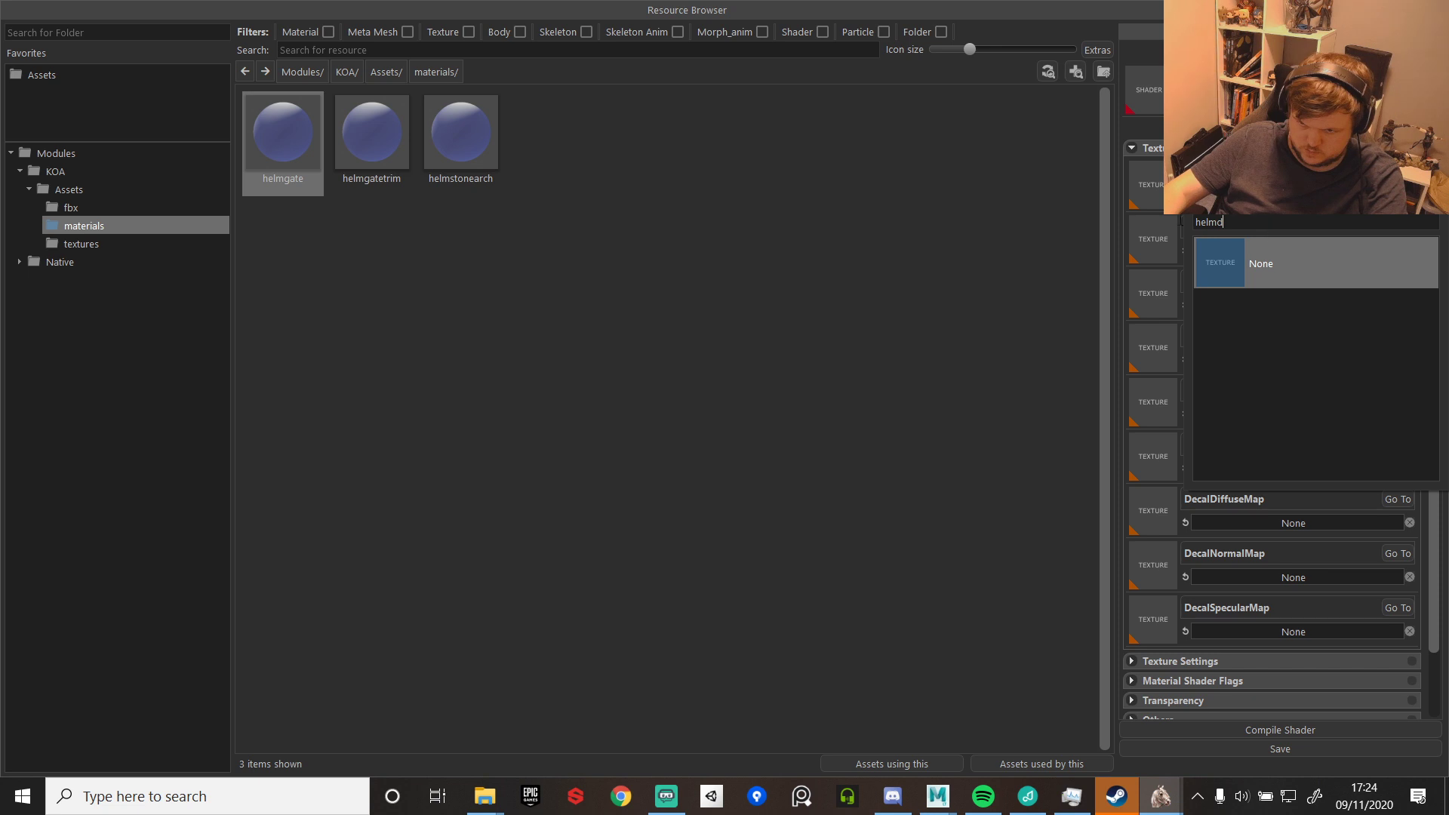
{"action": "left_click", "coordinate": [91, 243]}
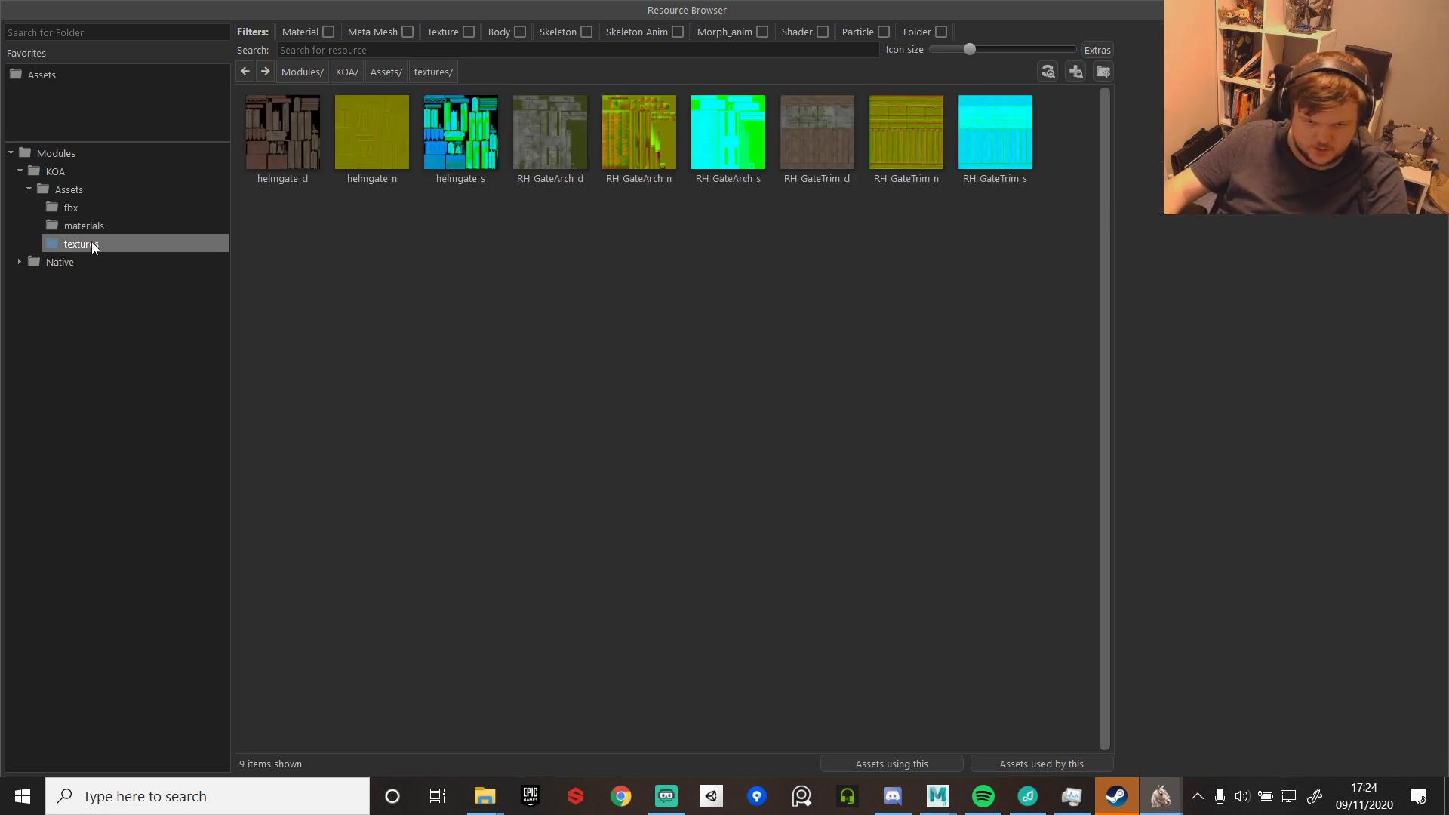
{"action": "left_click", "coordinate": [151, 225]}
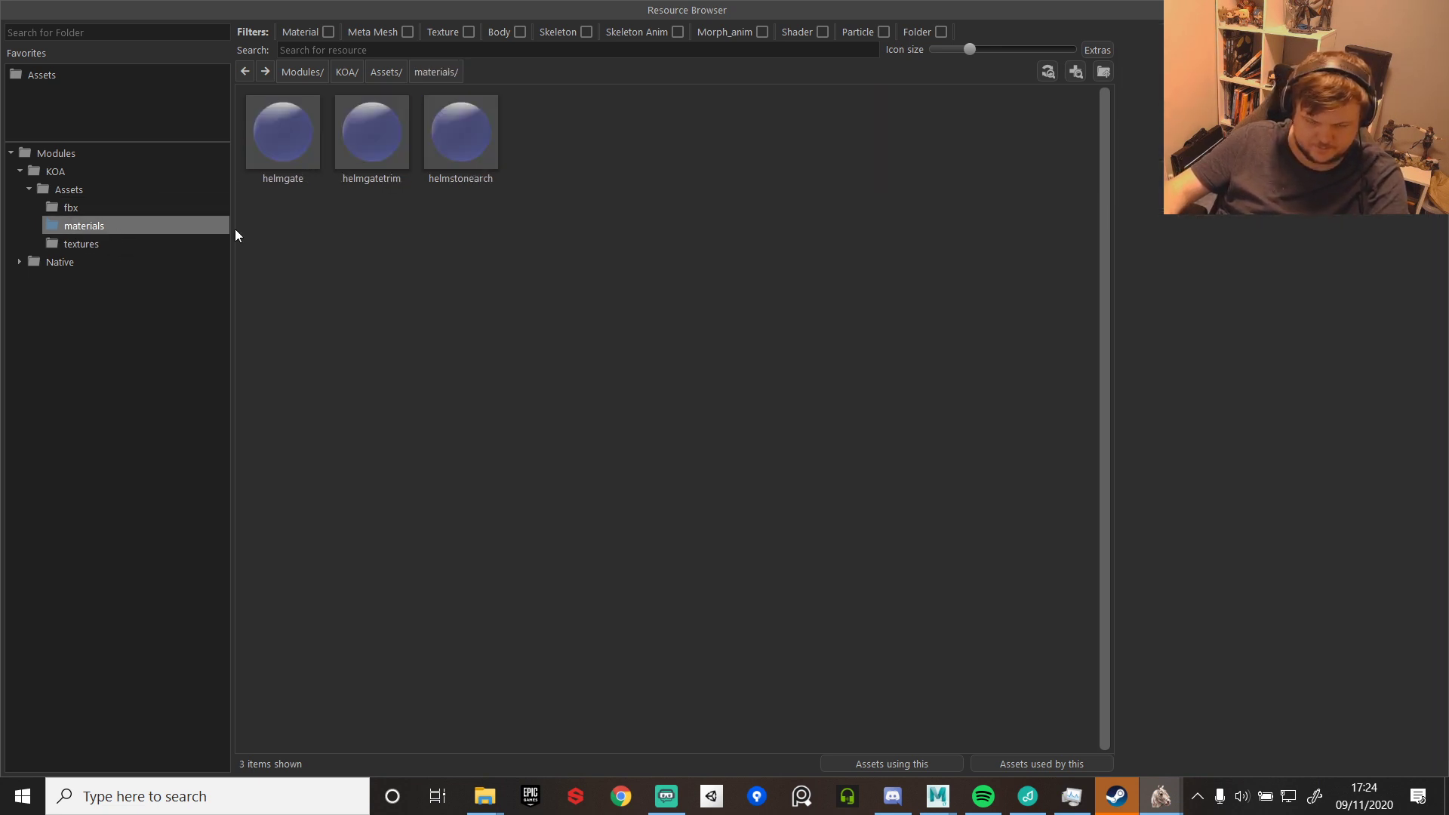
- Find the helmgate textures and set helmgate_d as the first diffuse map of the helmgate material
{"action": "left_click", "coordinate": [270, 119]}
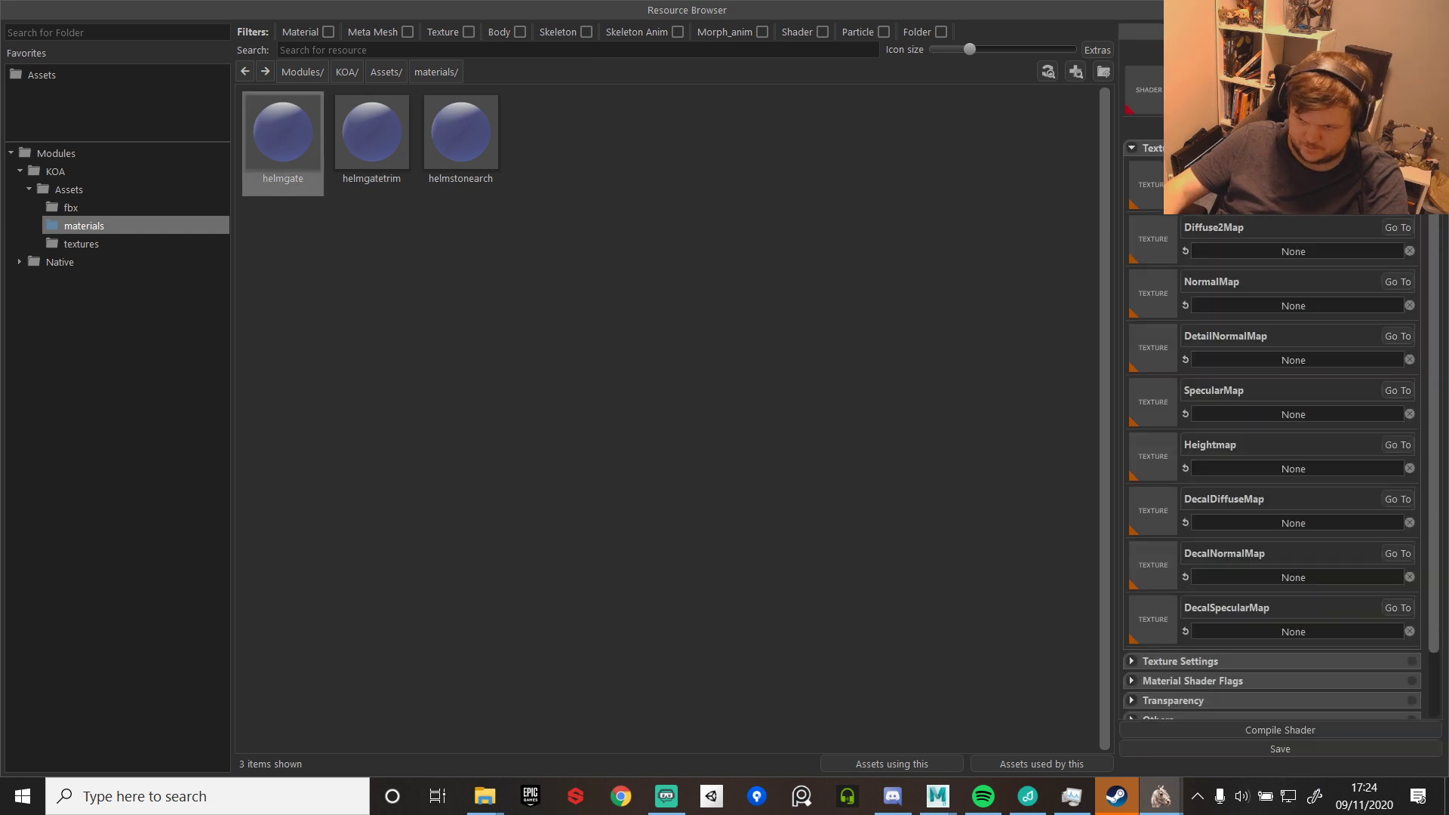
{"action": "left_click", "coordinate": [1268, 252]}
{"action": "type", "text": "hel"}
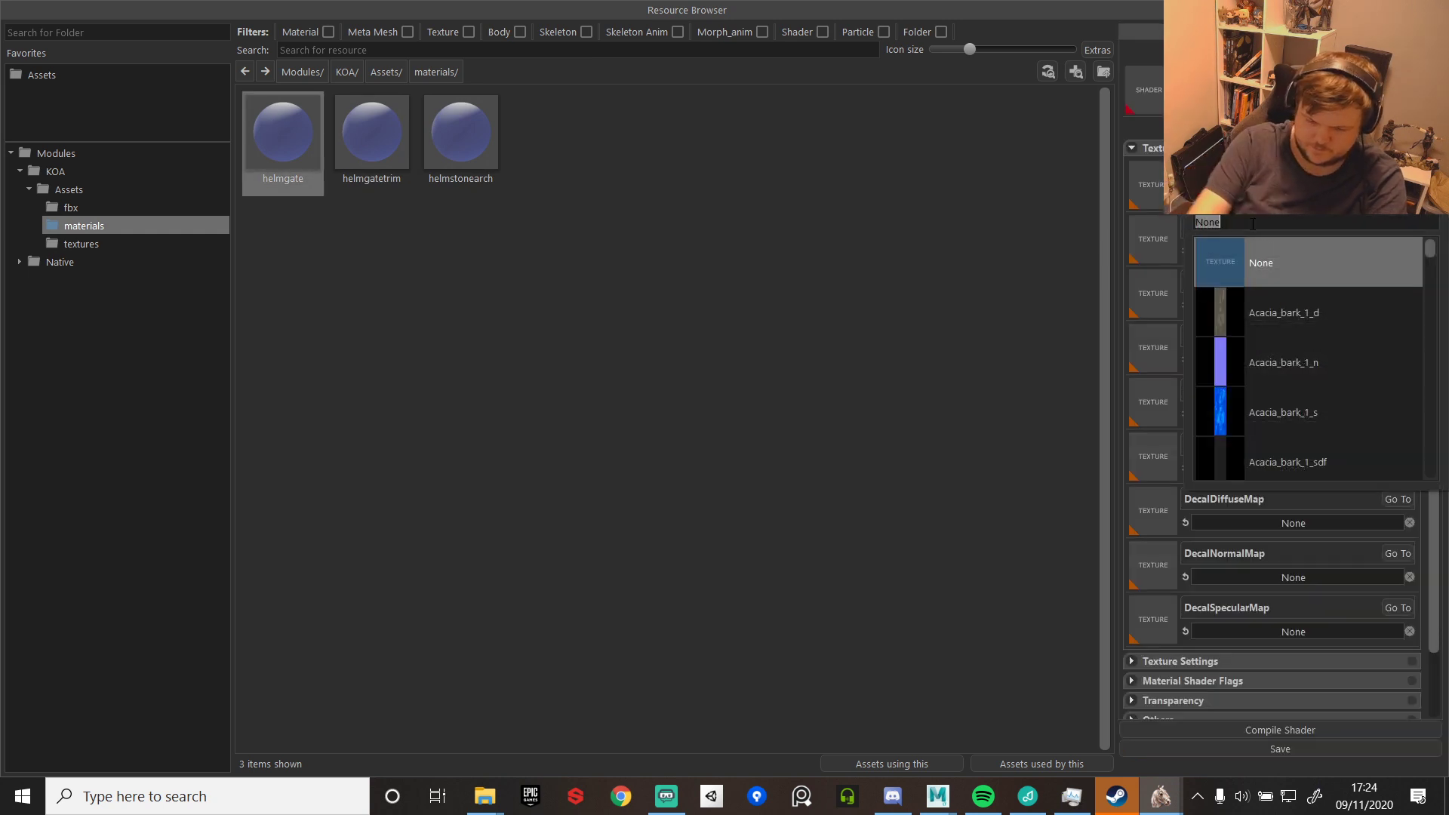
{"action": "type", "text": "mgate"}
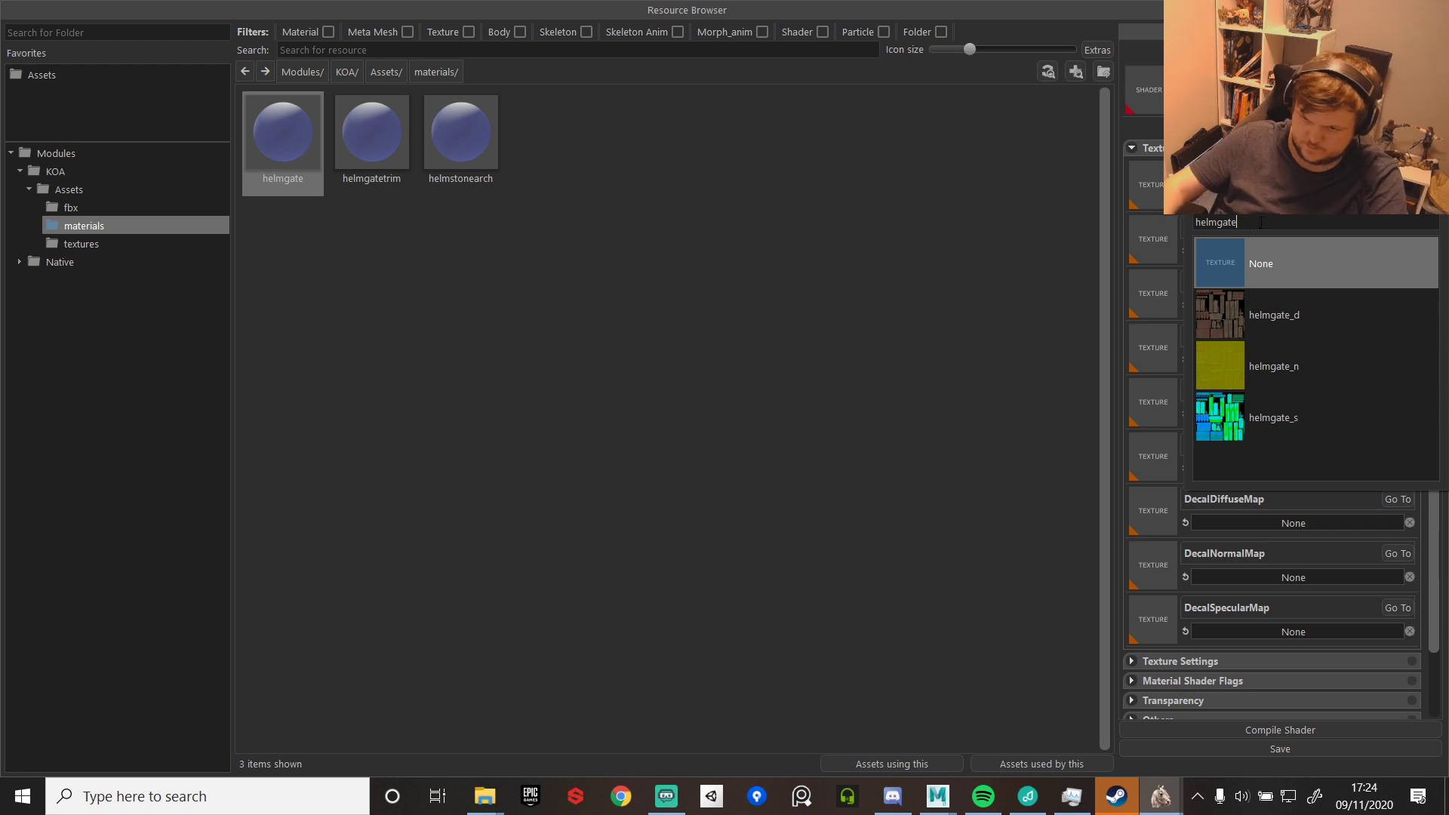
{"action": "left_click", "coordinate": [1277, 314]}
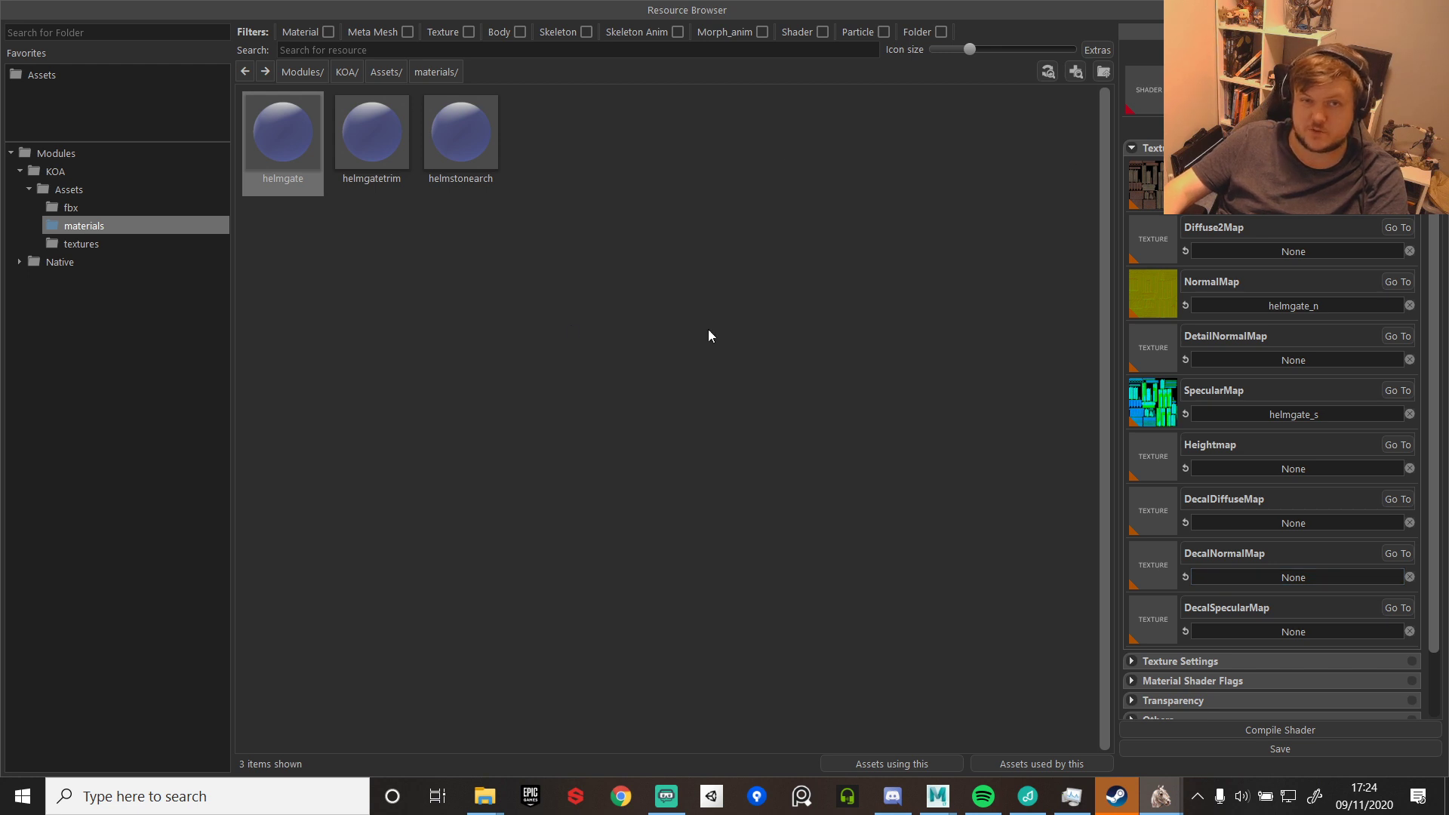
- Set RH_GateTrim_d as the first diffuse map of the helmgatetrim material
{"action": "left_click", "coordinate": [387, 124]}
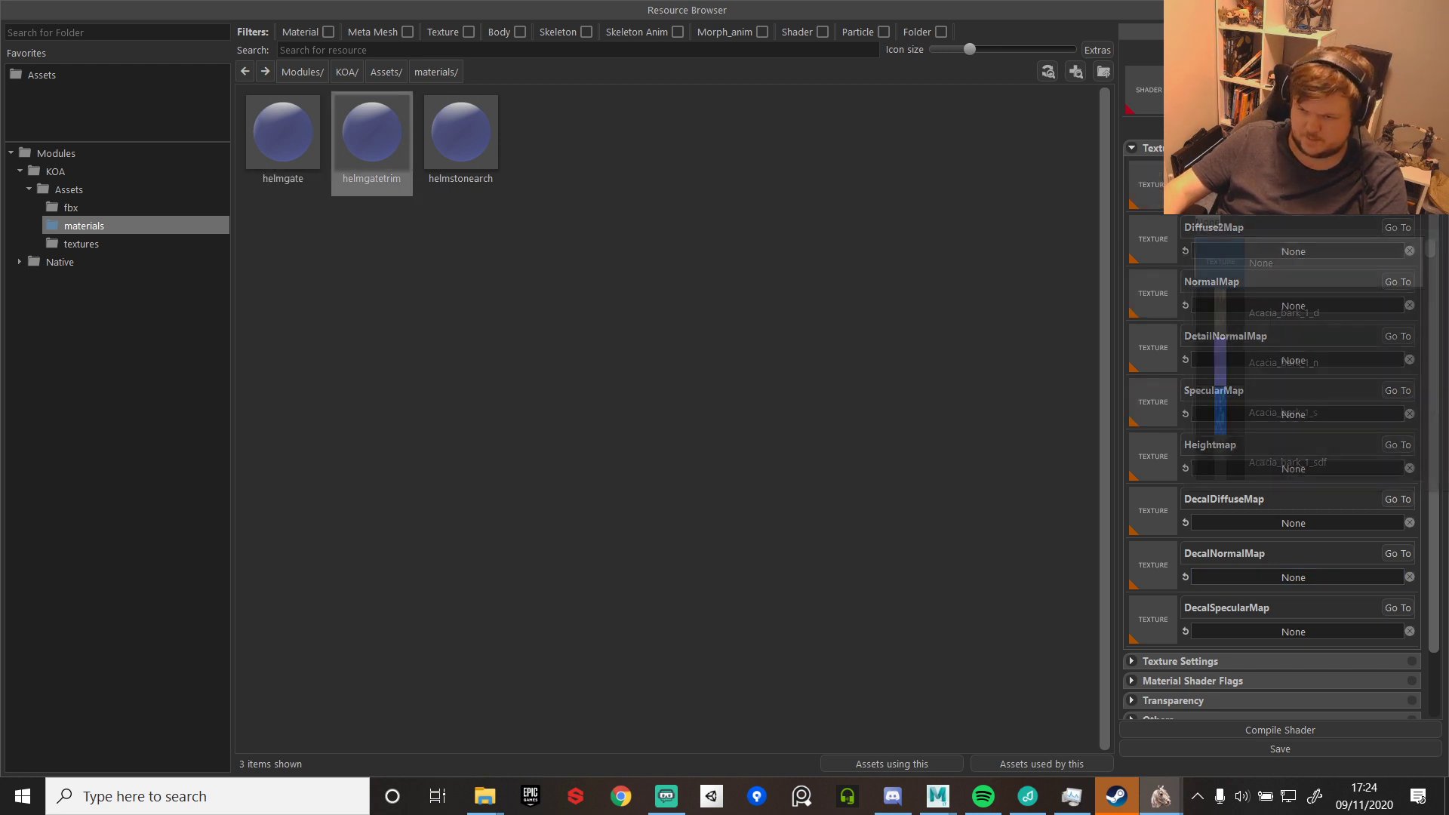
{"action": "type", "text": "rh"}
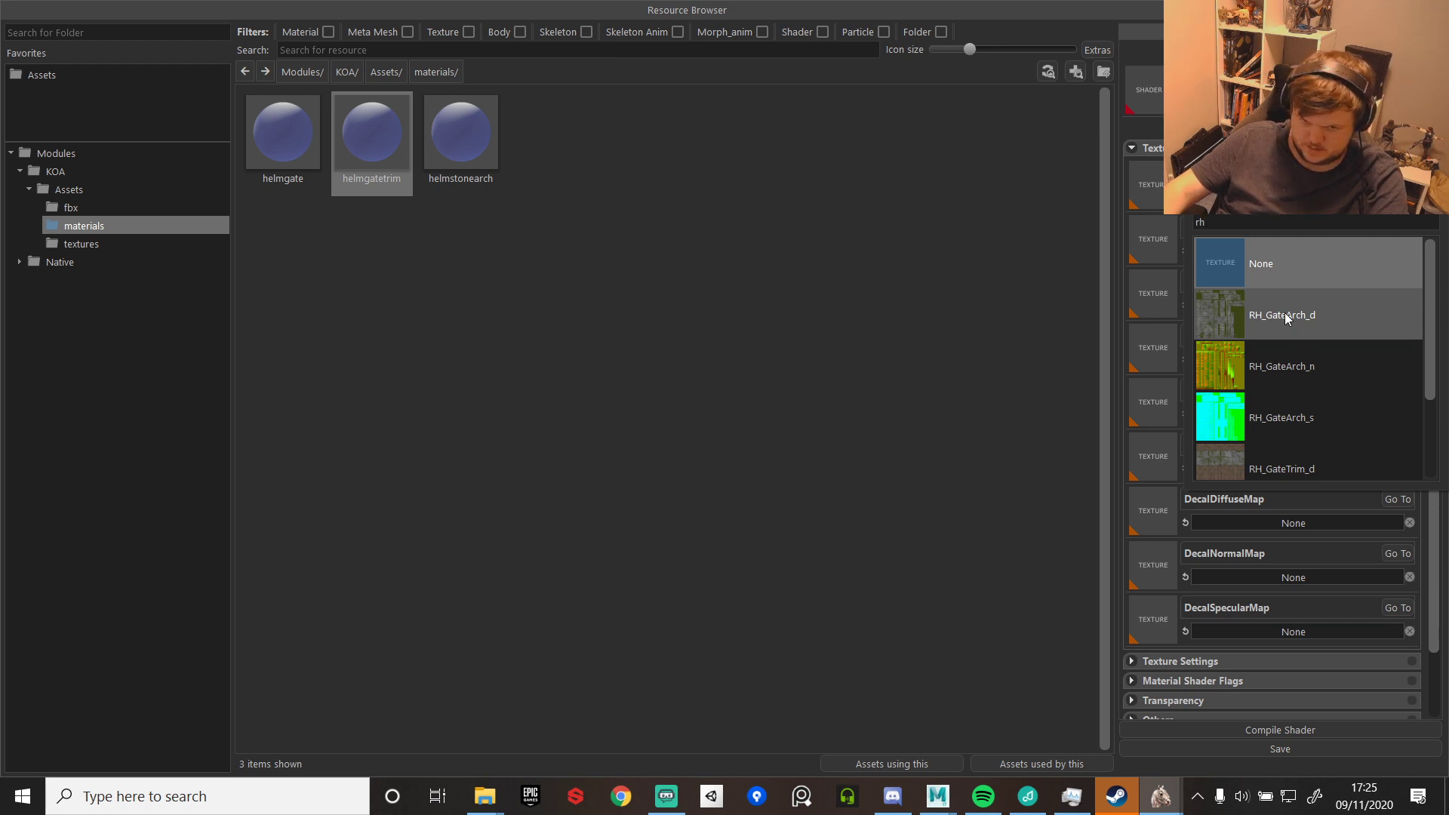
{"action": "left_click", "coordinate": [1321, 463]}
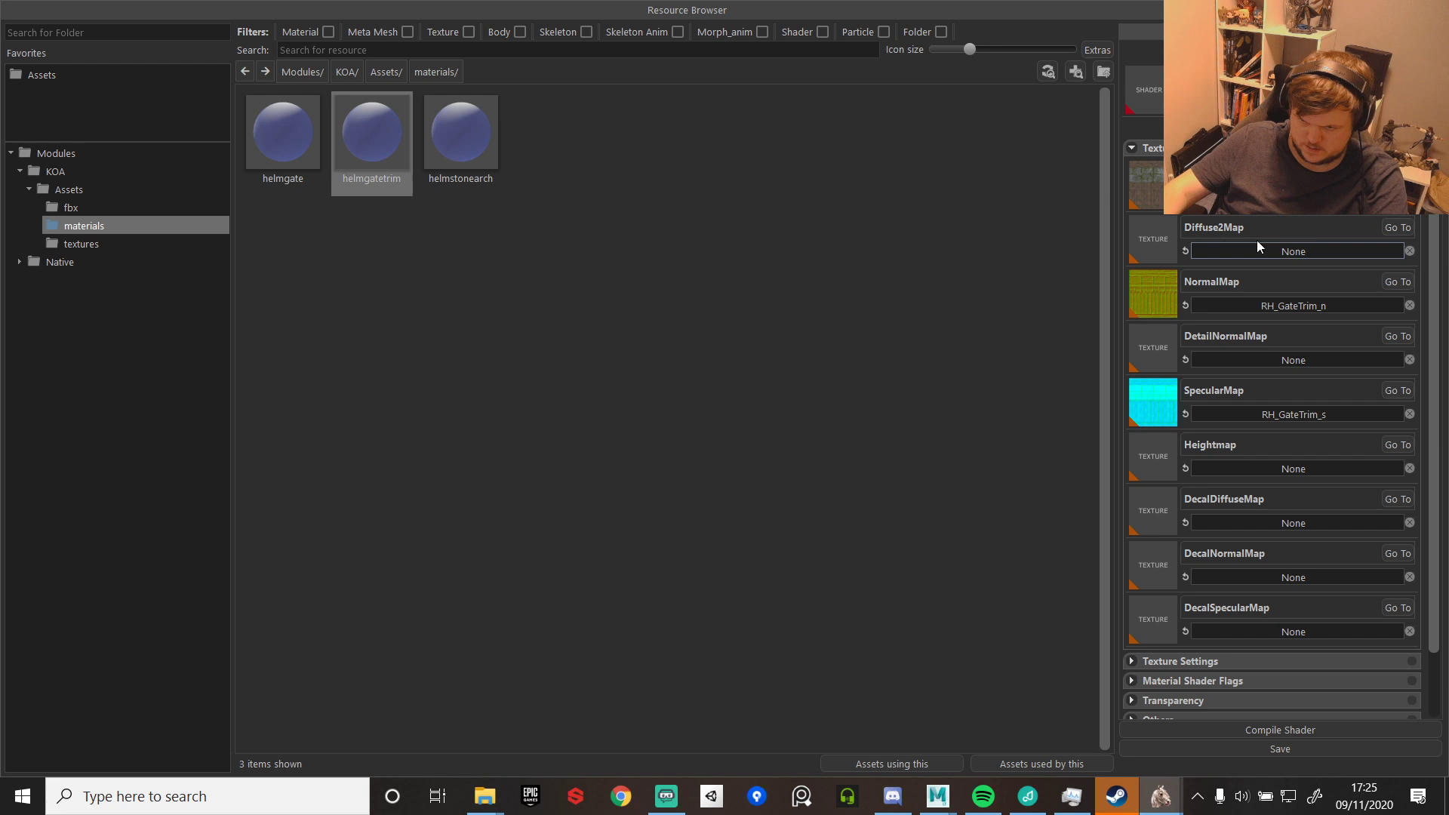
- Assign RH_GateArch_d as the first diffuse map of the helmstonearch material and save the material
{"action": "left_click", "coordinate": [488, 141]}
{"action": "left_click", "coordinate": [1294, 251]}
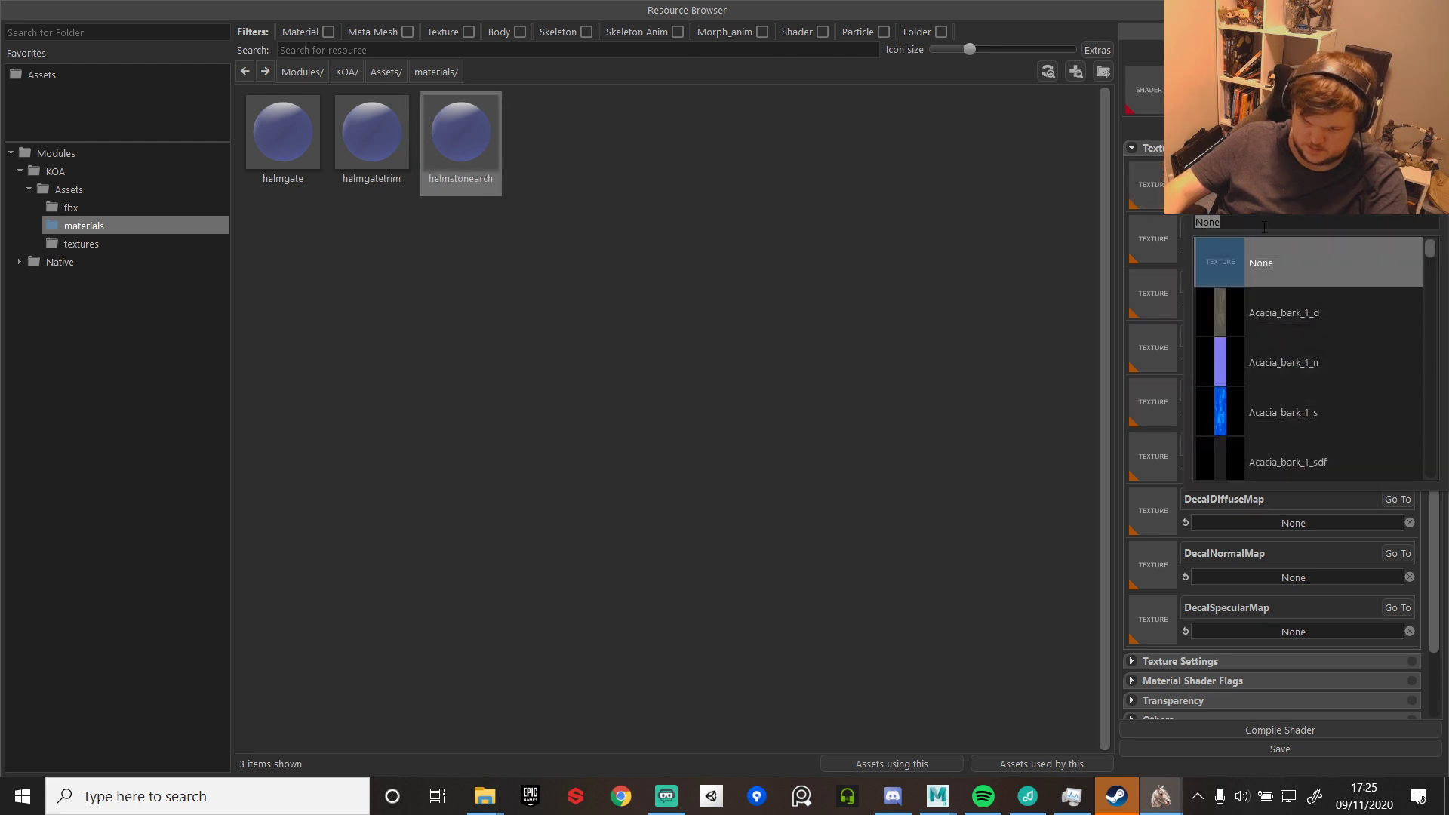
{"action": "type", "text": "rh"}
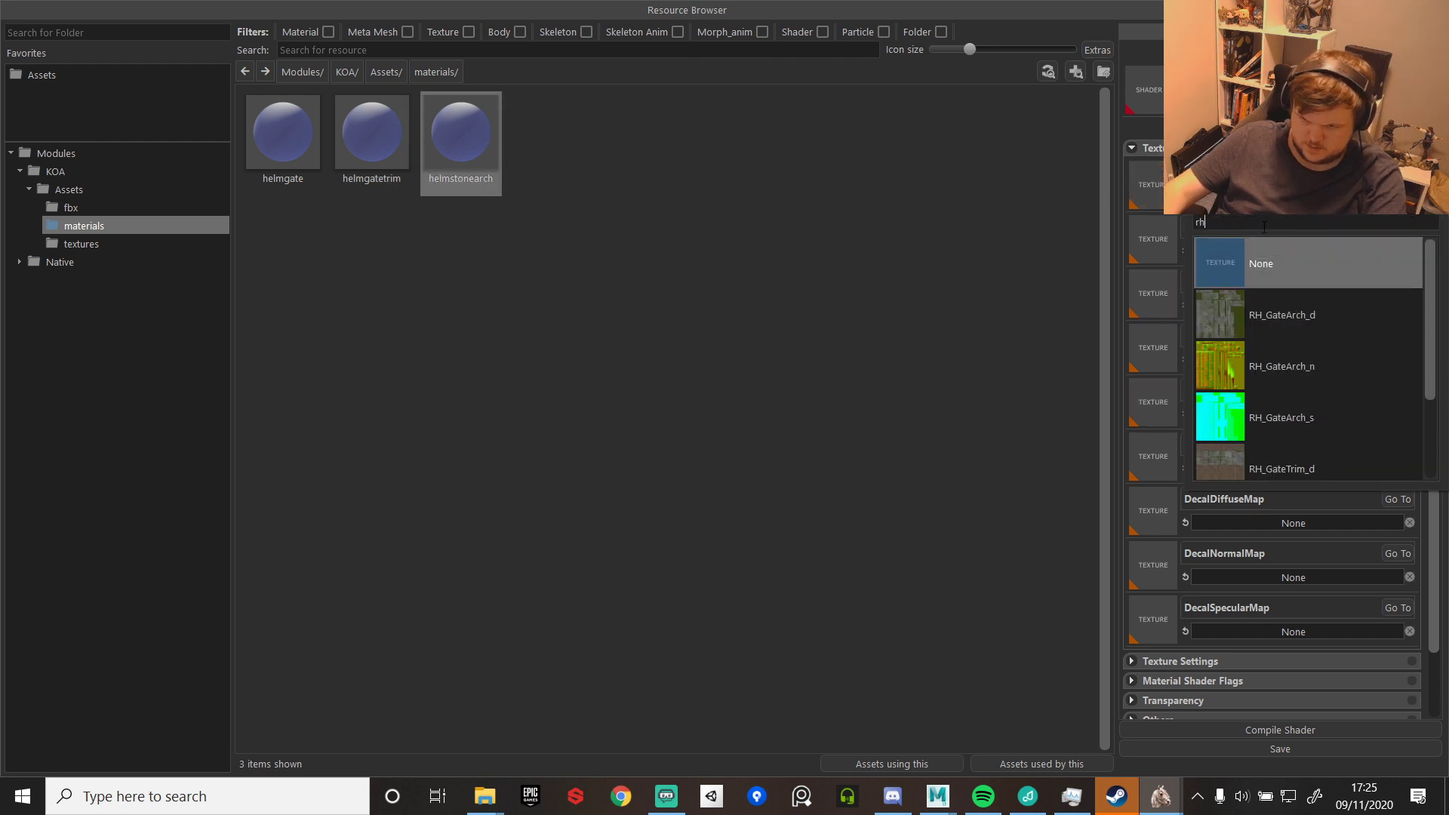
{"action": "left_click", "coordinate": [1289, 324]}
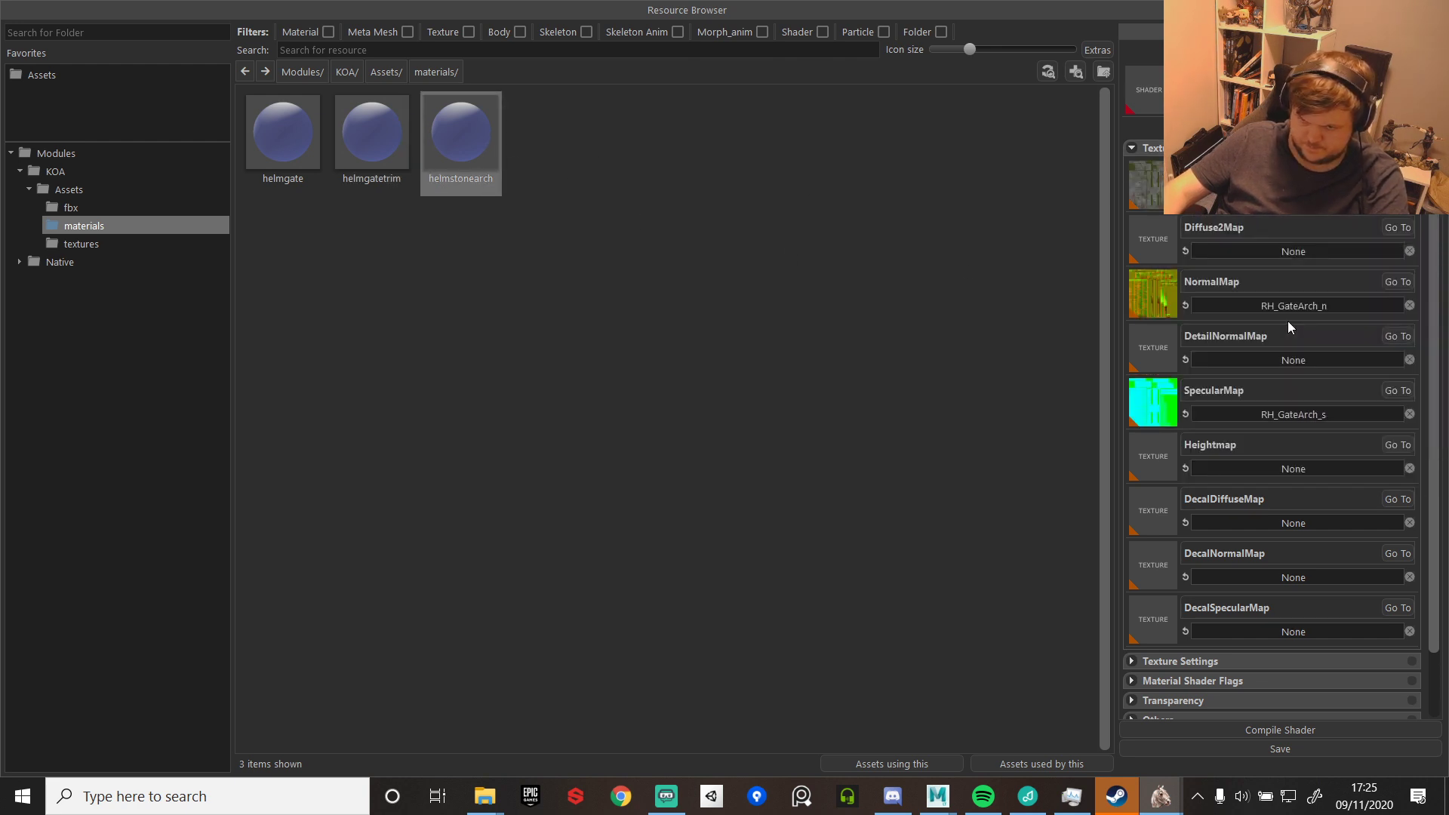
{"action": "left_click", "coordinate": [1282, 741]}
- Try to save the helmgatetrim and helmgate materials
{"action": "left_click", "coordinate": [391, 117]}
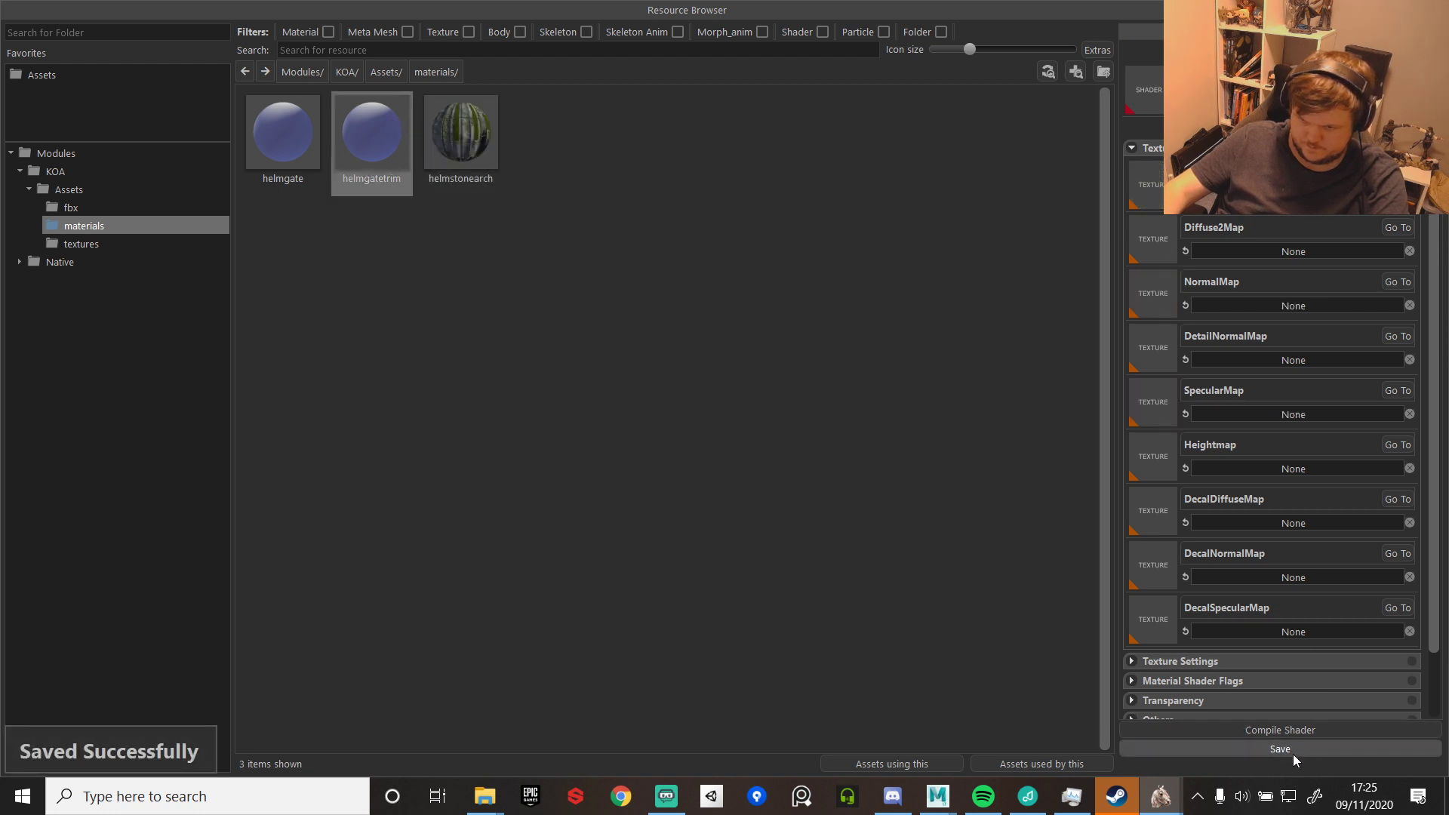
{"action": "left_click", "coordinate": [290, 128]}
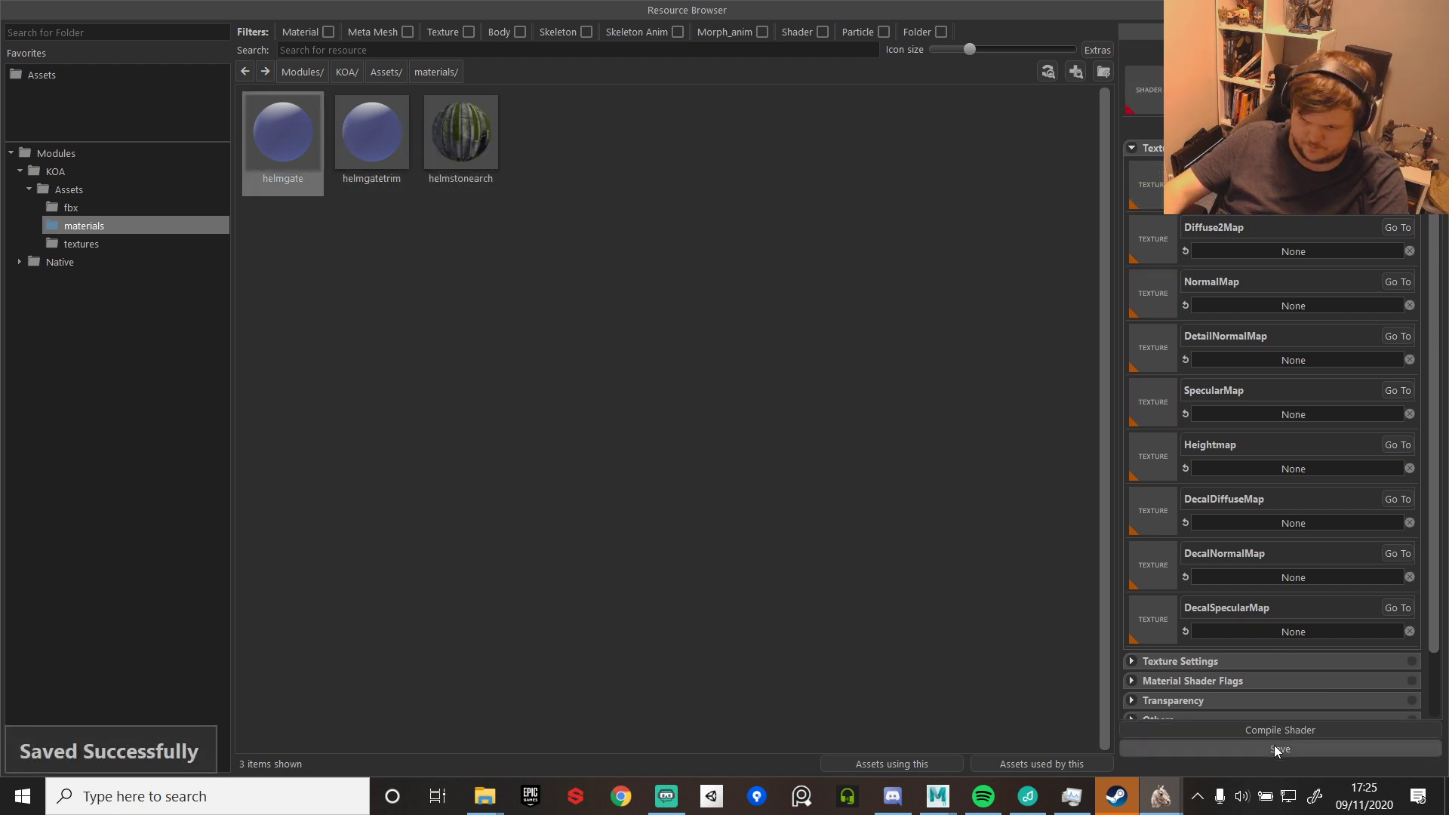
{"action": "left_click", "coordinate": [1275, 745]}
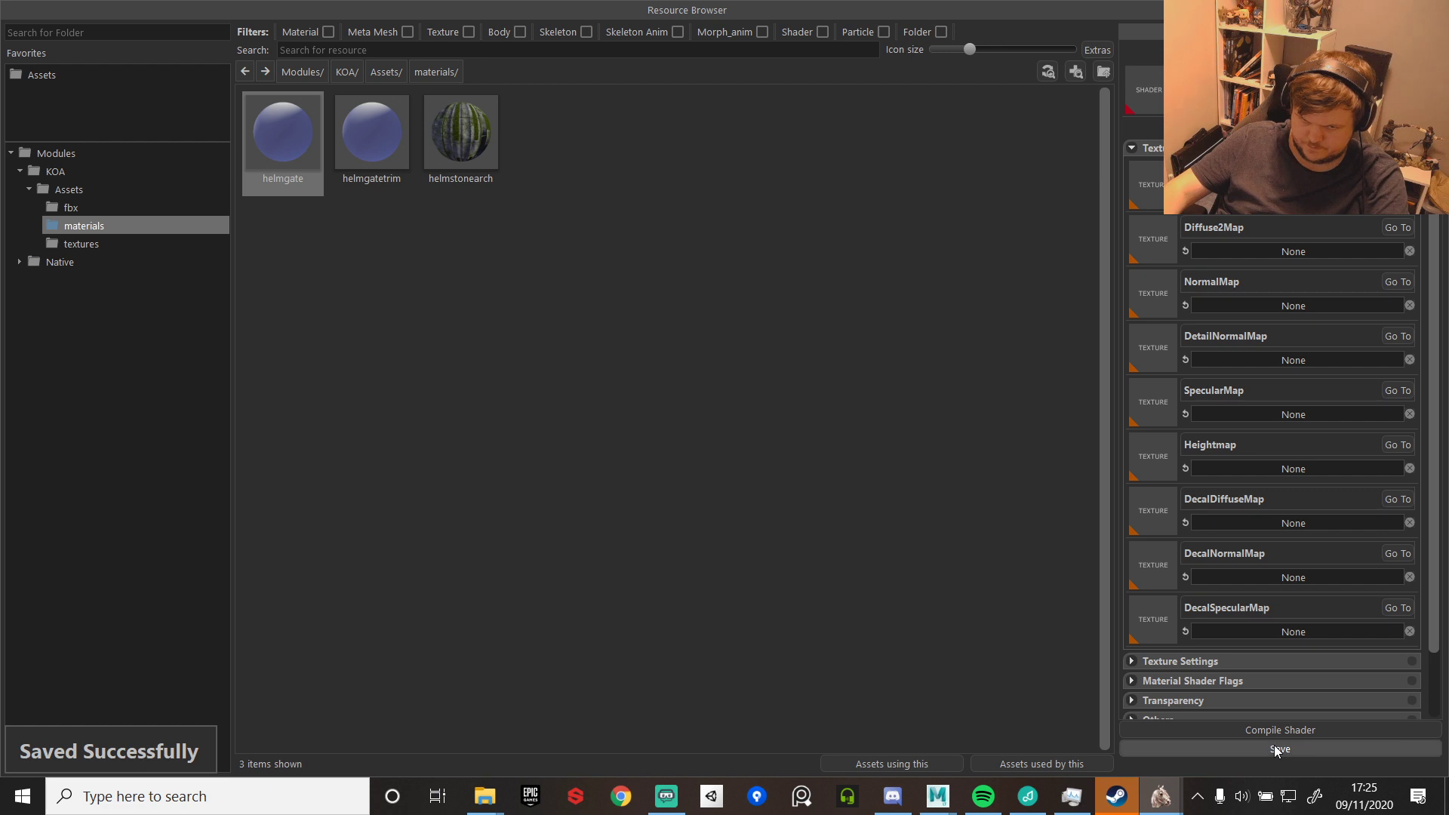
- Assign RH_GateTrim_d as the first diffuse map of the helmgatetrim material and save the material
{"action": "left_click", "coordinate": [372, 132]}
{"action": "left_click", "coordinate": [1359, 252]}
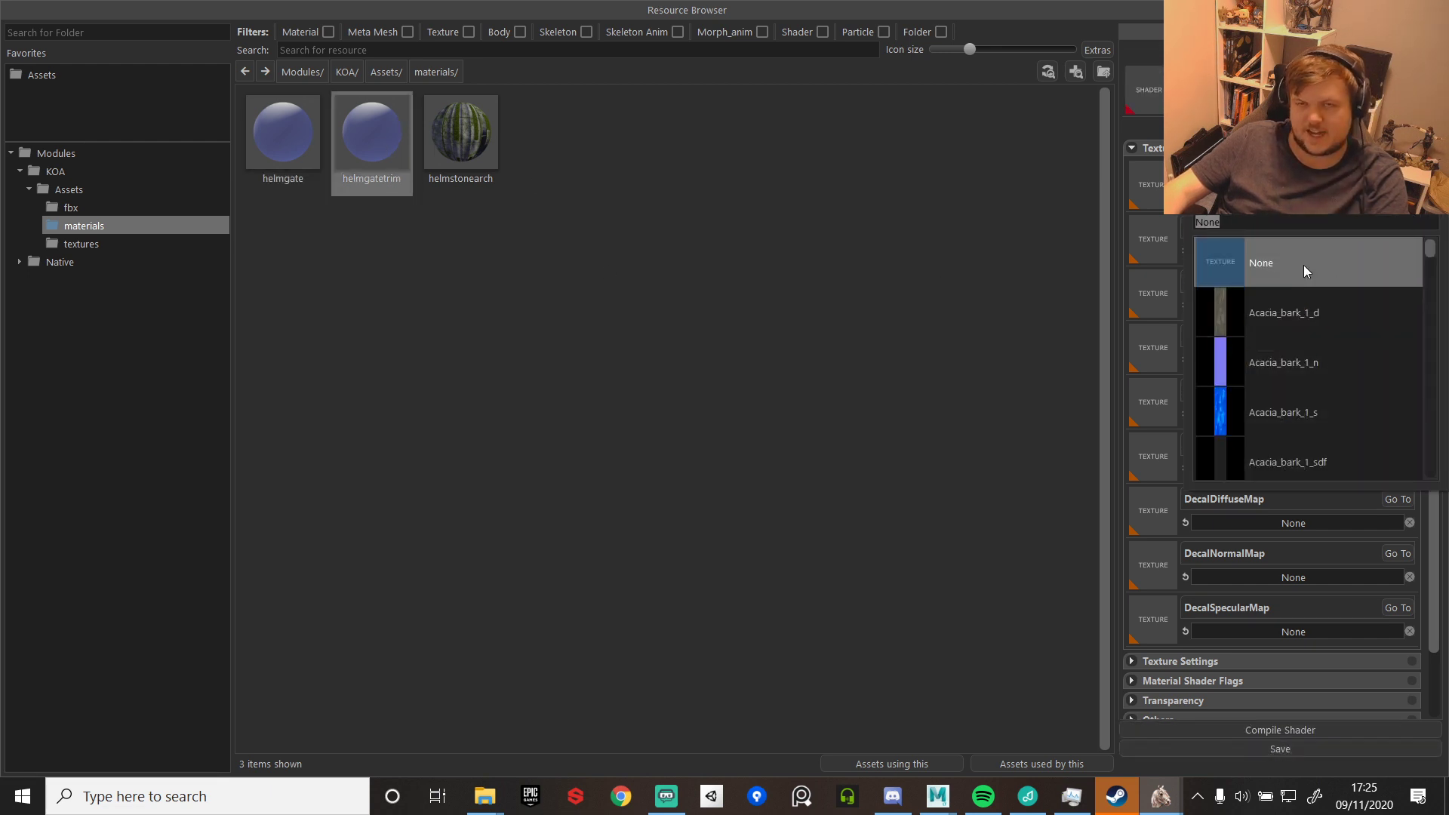
{"action": "type", "text": "rh"}
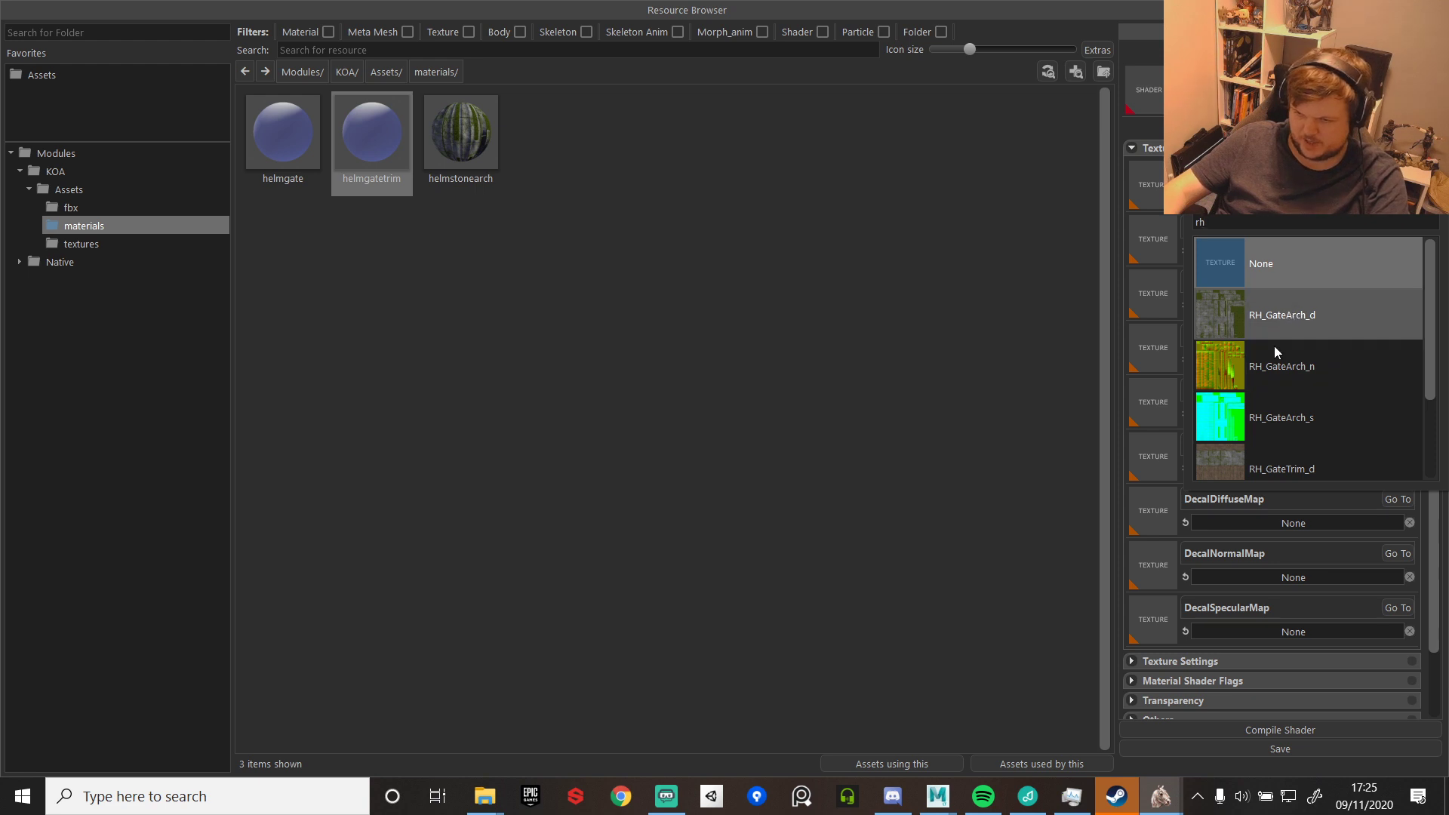
{"action": "left_click", "coordinate": [1298, 464]}
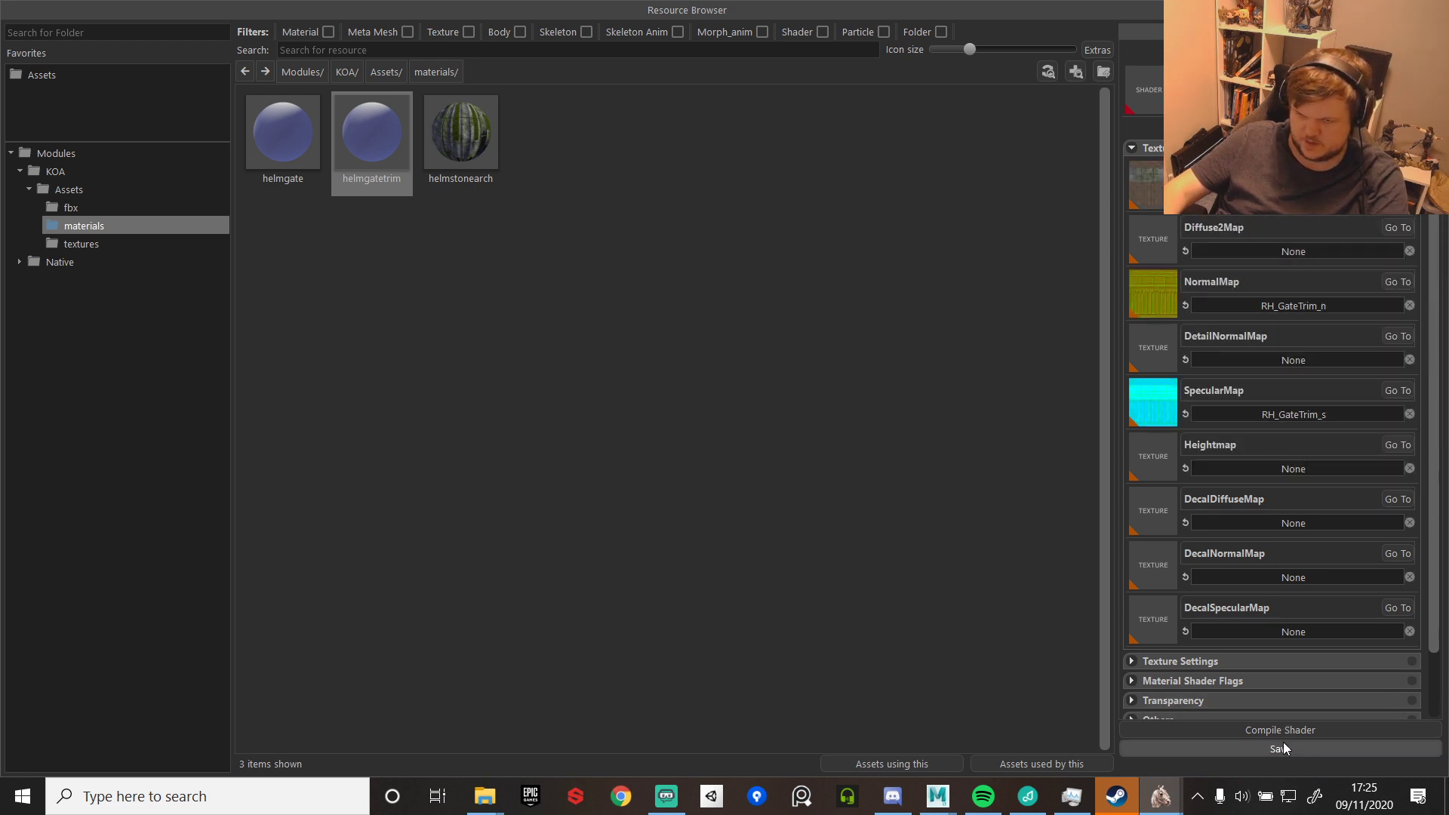
- Assign helmgate_d as the first diffuse map of the helmgate material and save the material
{"action": "left_click", "coordinate": [259, 128]}
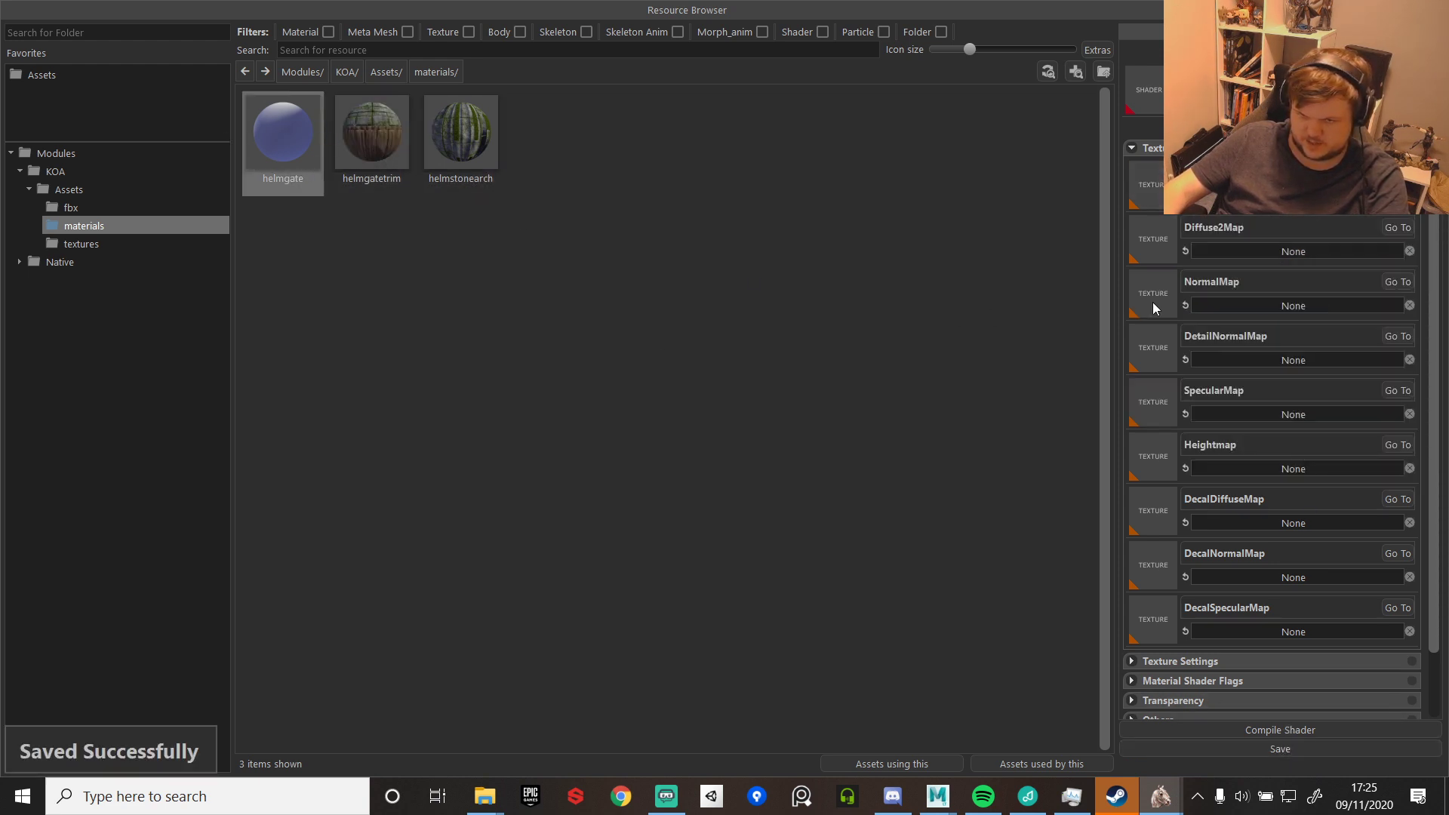
{"action": "left_click", "coordinate": [1272, 197]}
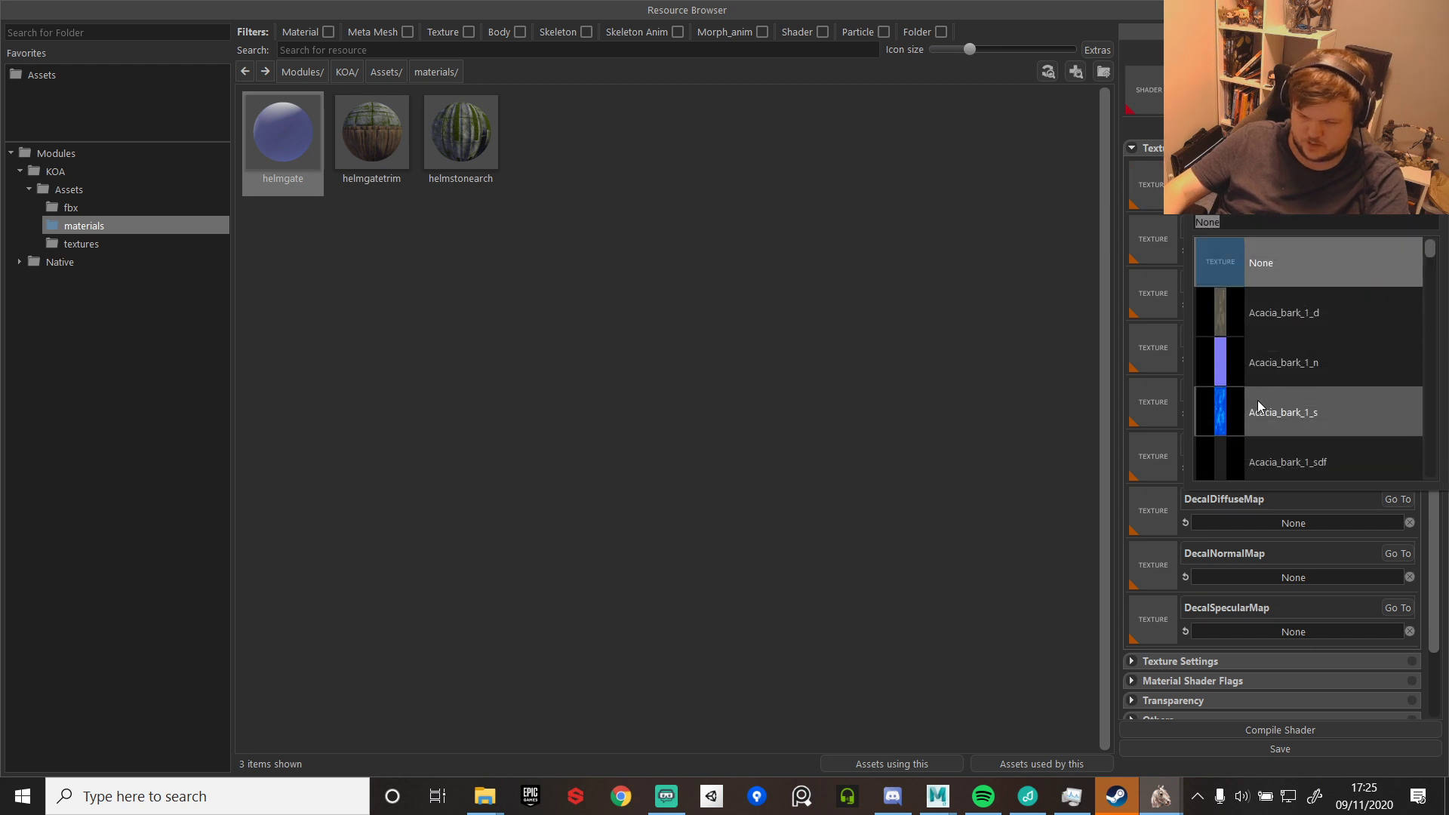
{"action": "type", "text": "hel"}
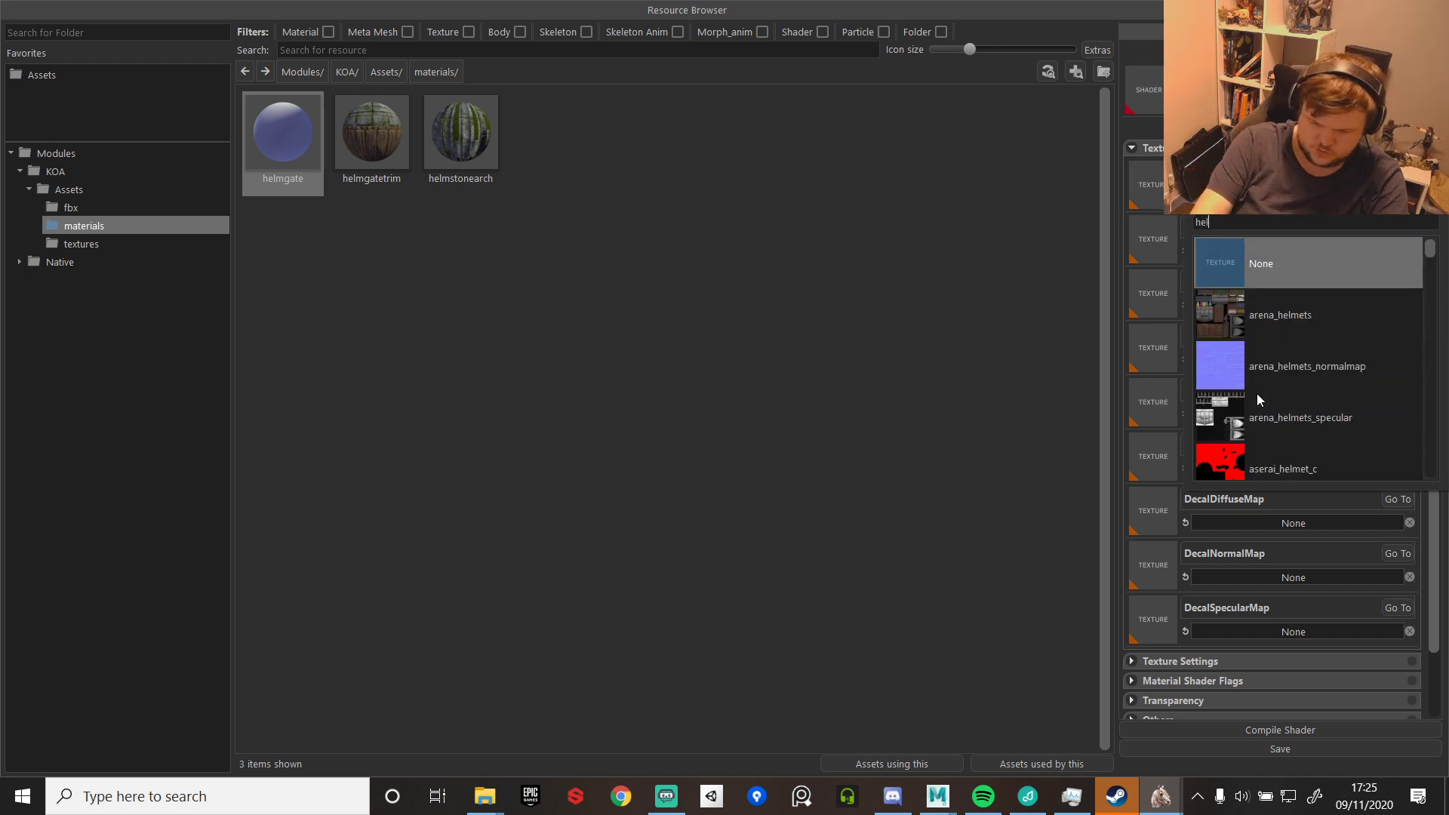
{"action": "type", "text": "mgate"}
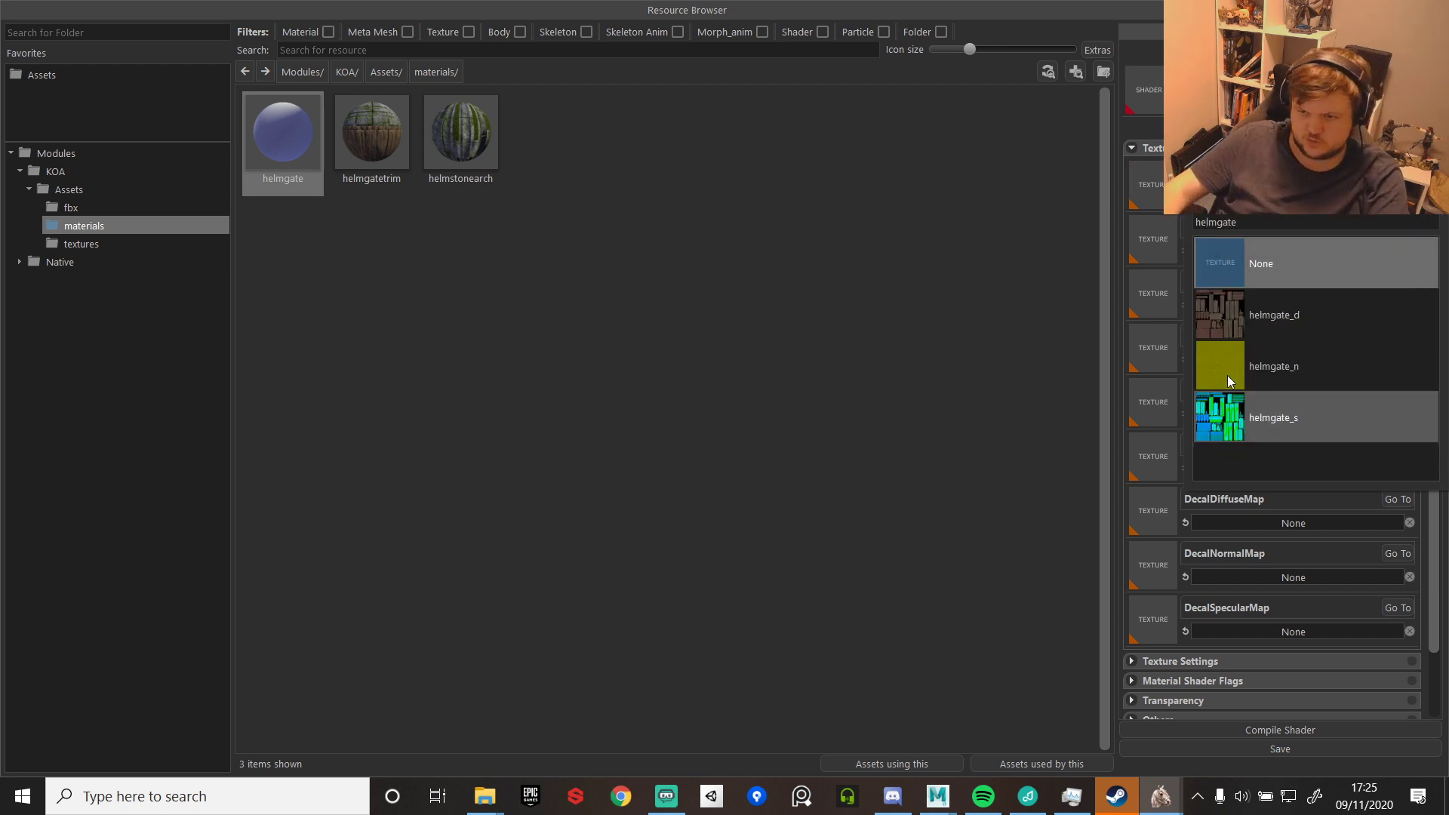
{"action": "left_click", "coordinate": [1291, 317]}
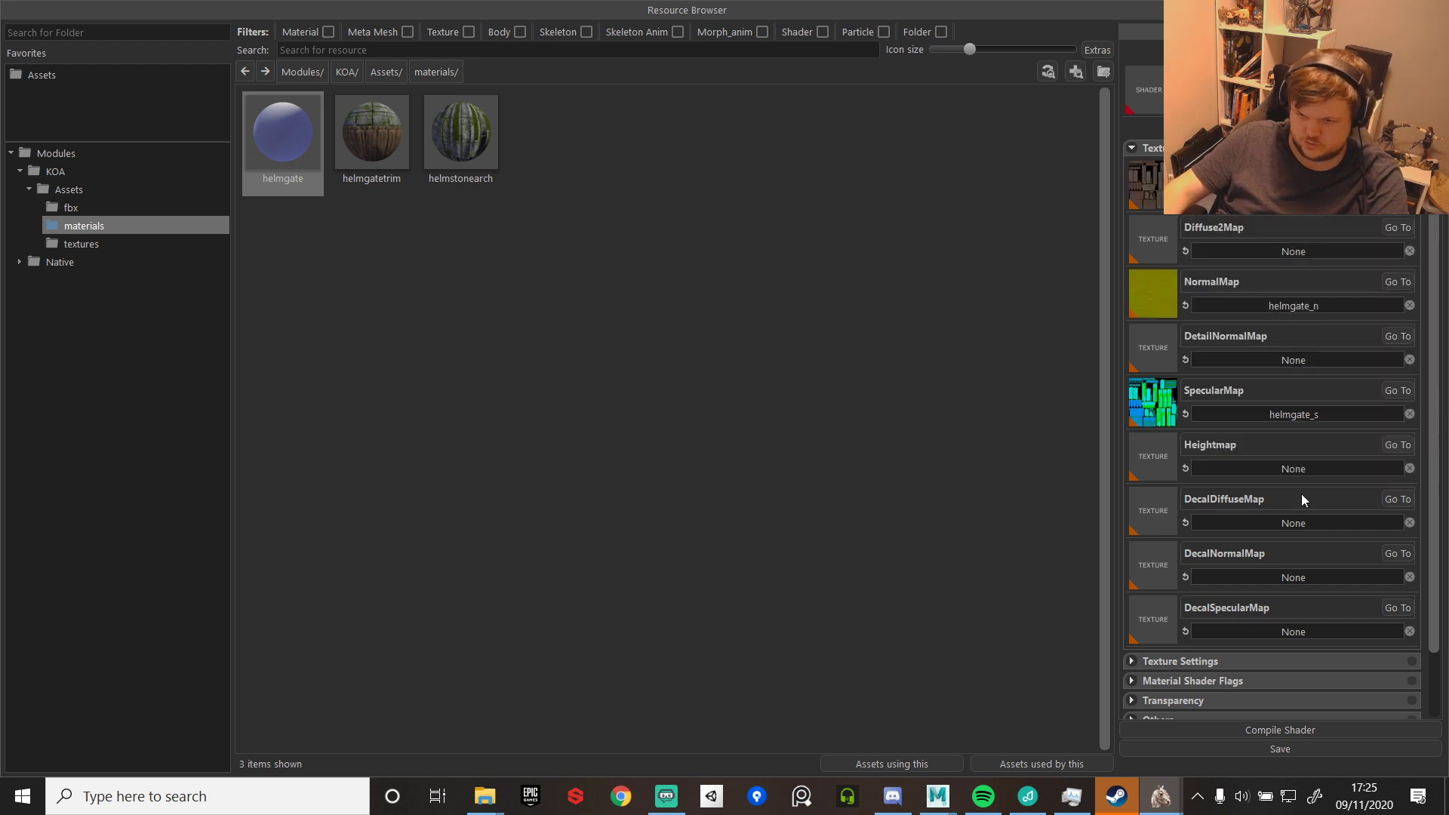
{"action": "left_click", "coordinate": [1266, 749]}
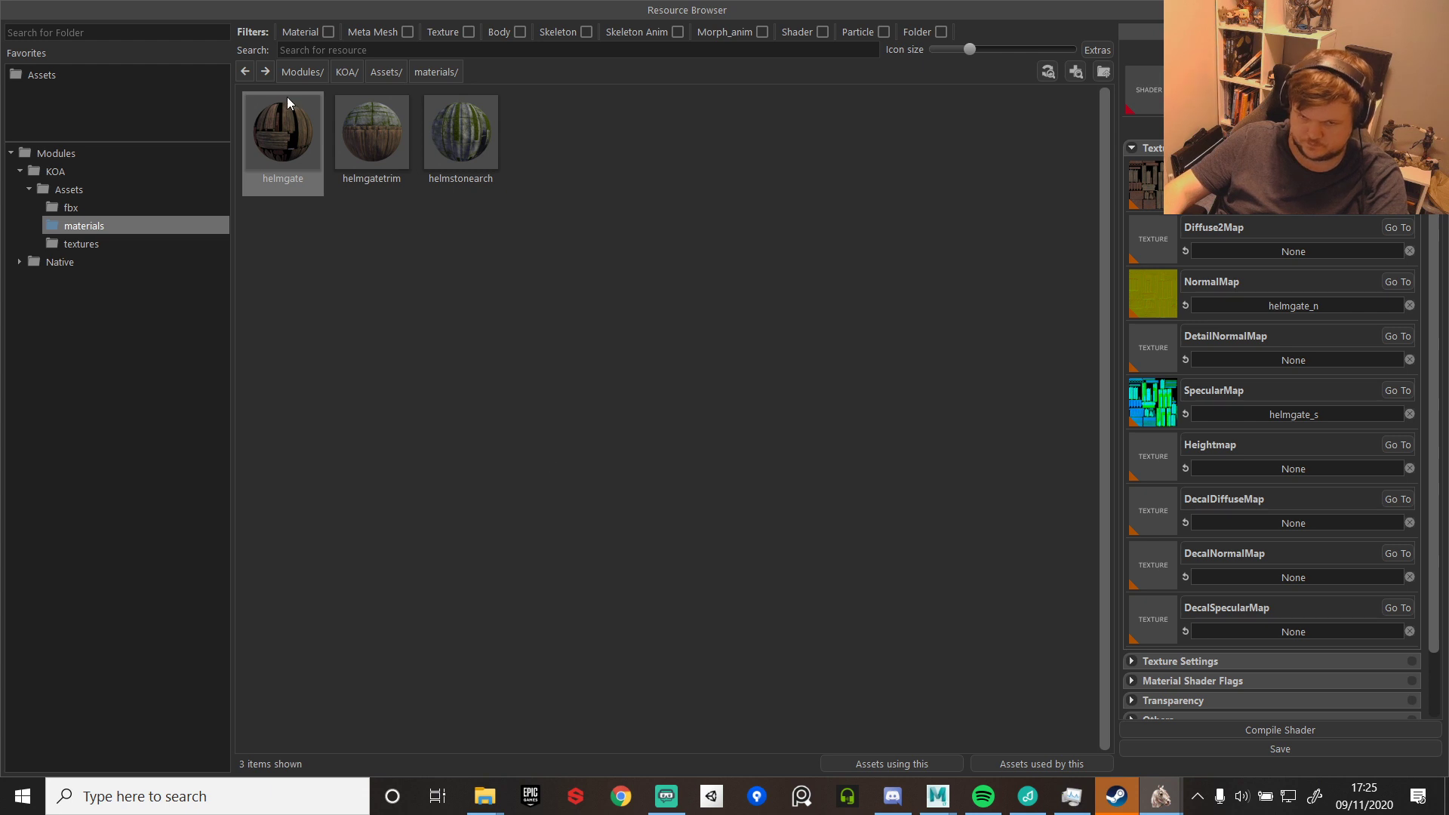
- Display the gate meshes in the KOA fbx folder, select gatehelmstate02, and clear the browser and textures windows from the scene view
{"action": "left_click", "coordinate": [64, 207]}
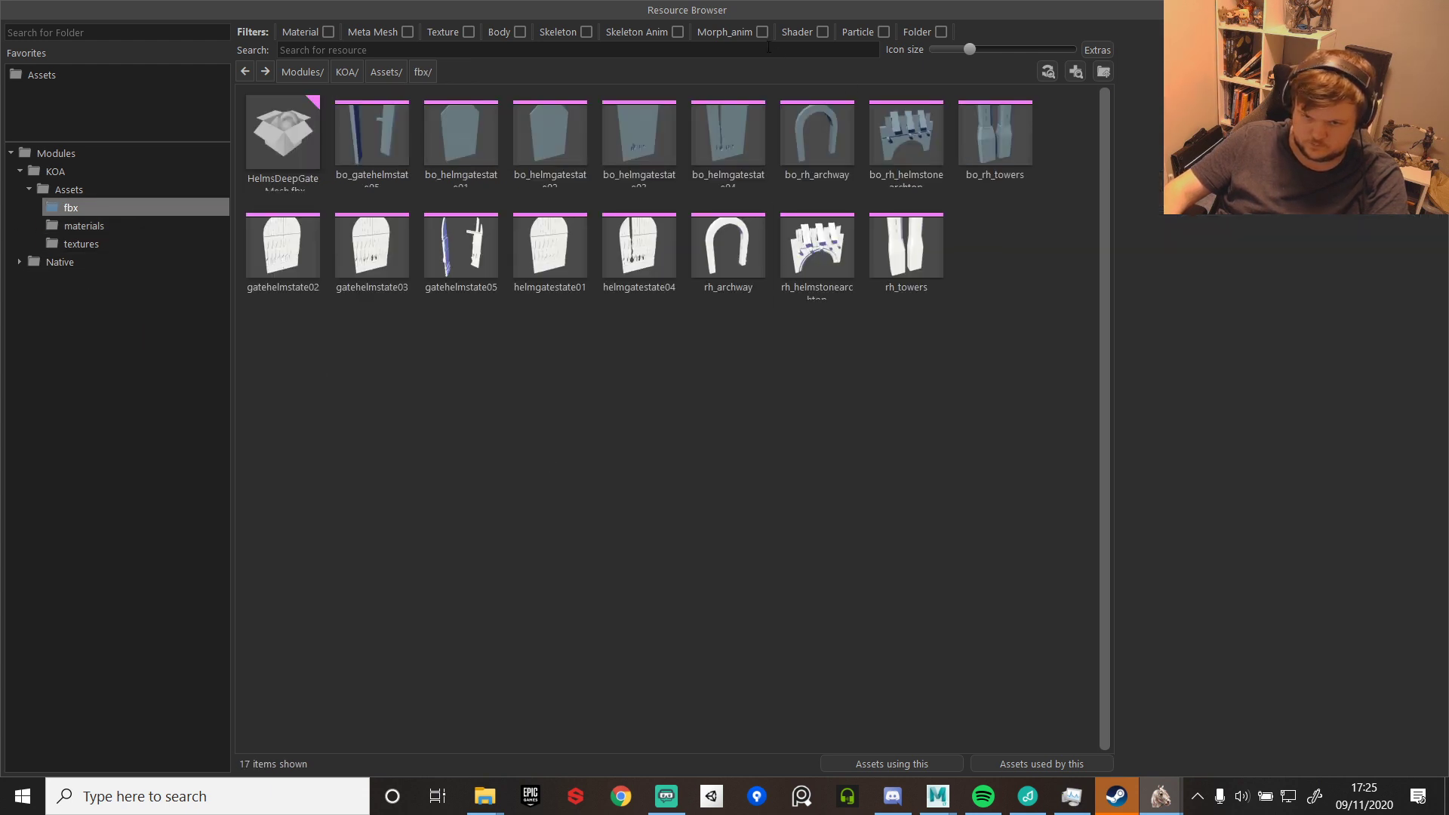
{"action": "left_click", "coordinate": [312, 262]}
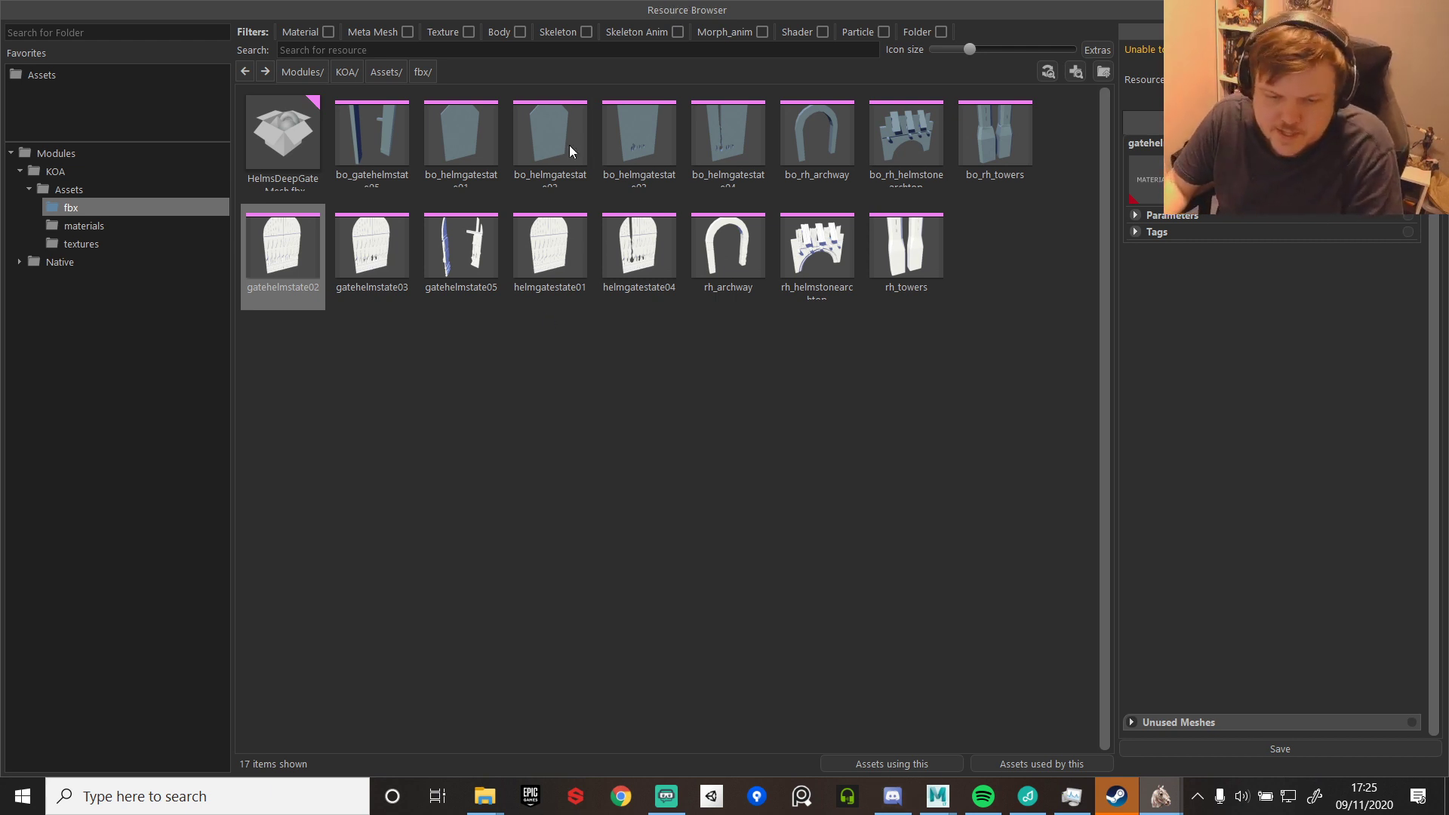
{"action": "left_click_drag", "start_coordinate": [459, 15], "coordinate": [1448, 177]}
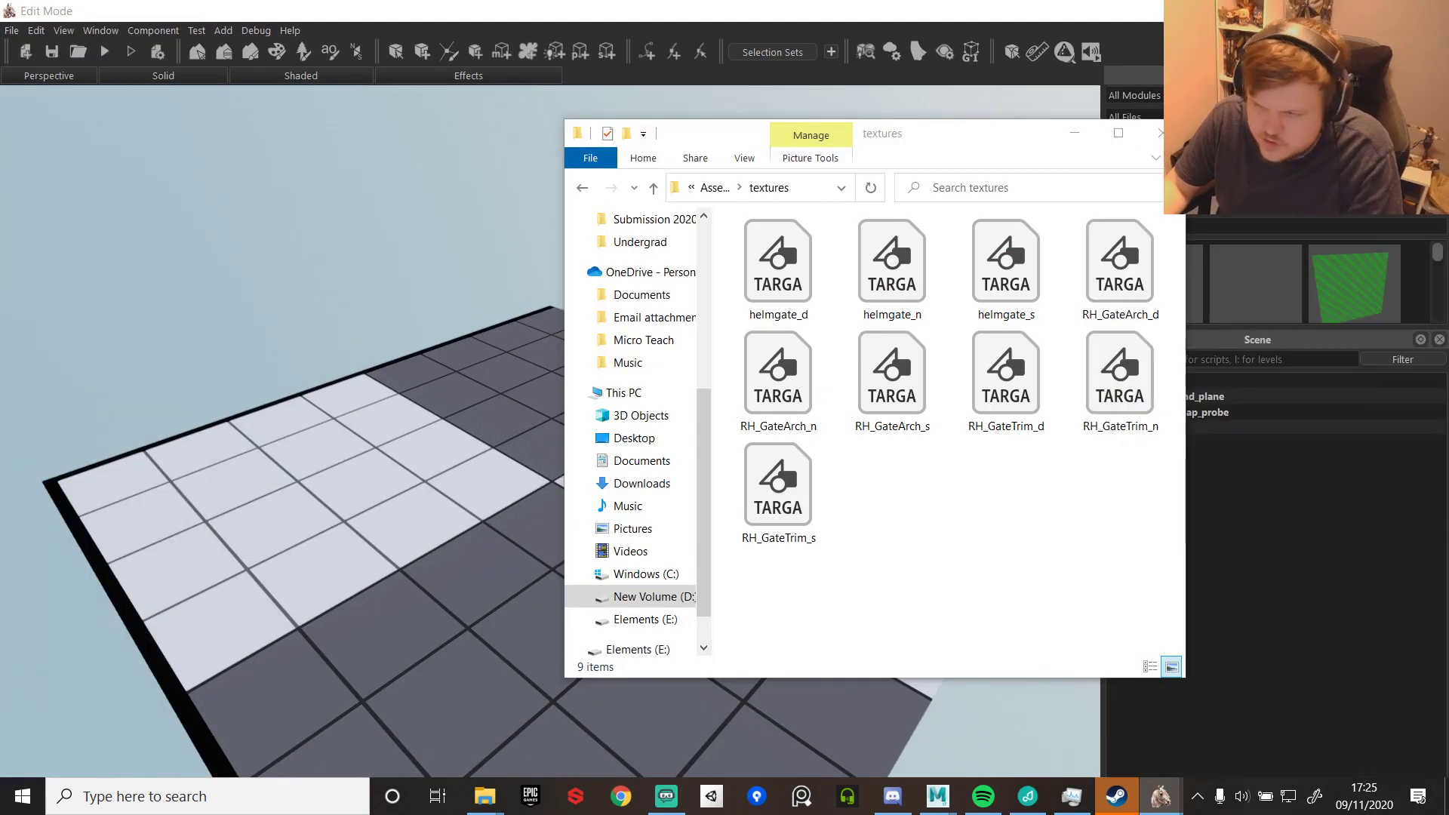
{"action": "left_click", "coordinate": [1075, 133]}
- Select the ground plane and examine its centre up close from several angles
{"action": "left_click", "coordinate": [696, 413]}
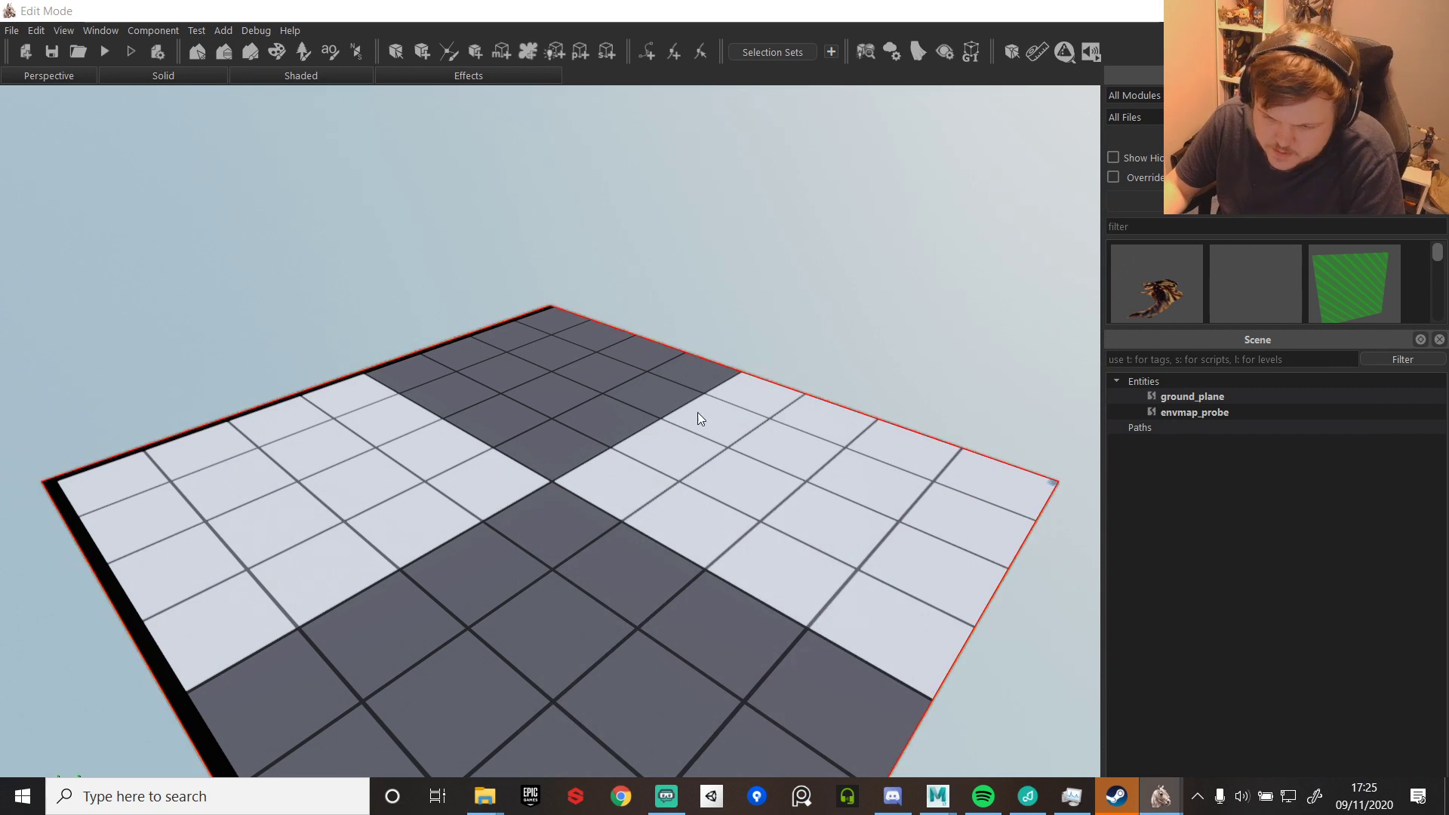
{"action": "middle_click_drag", "start_coordinate": [641, 493], "coordinate": [626, 499]}
{"action": "key", "text": "r"}
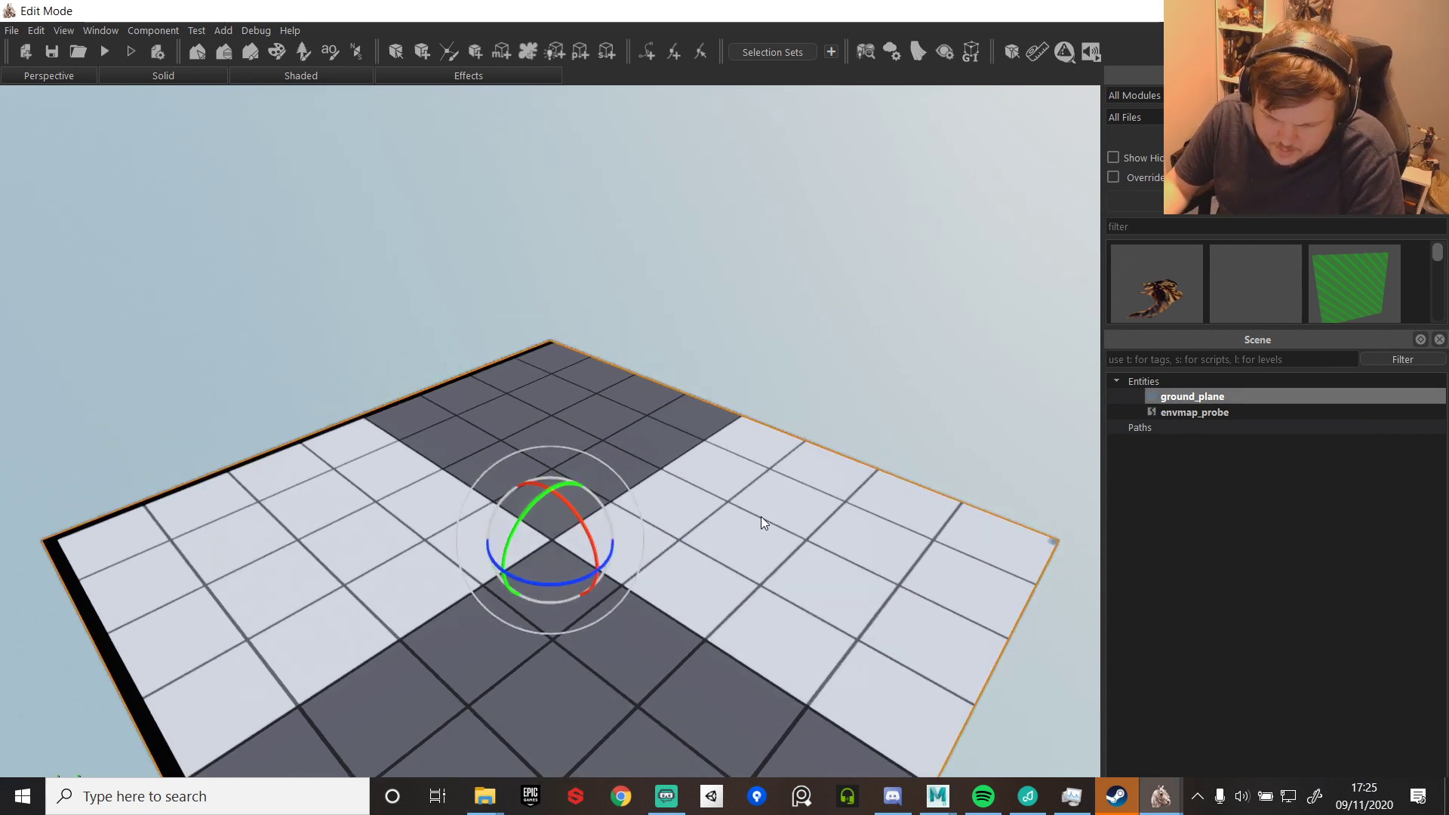
{"action": "middle_click_drag", "start_coordinate": [761, 516], "coordinate": [767, 519]}
{"action": "key", "text": "r"}
{"action": "key", "text": "w"}
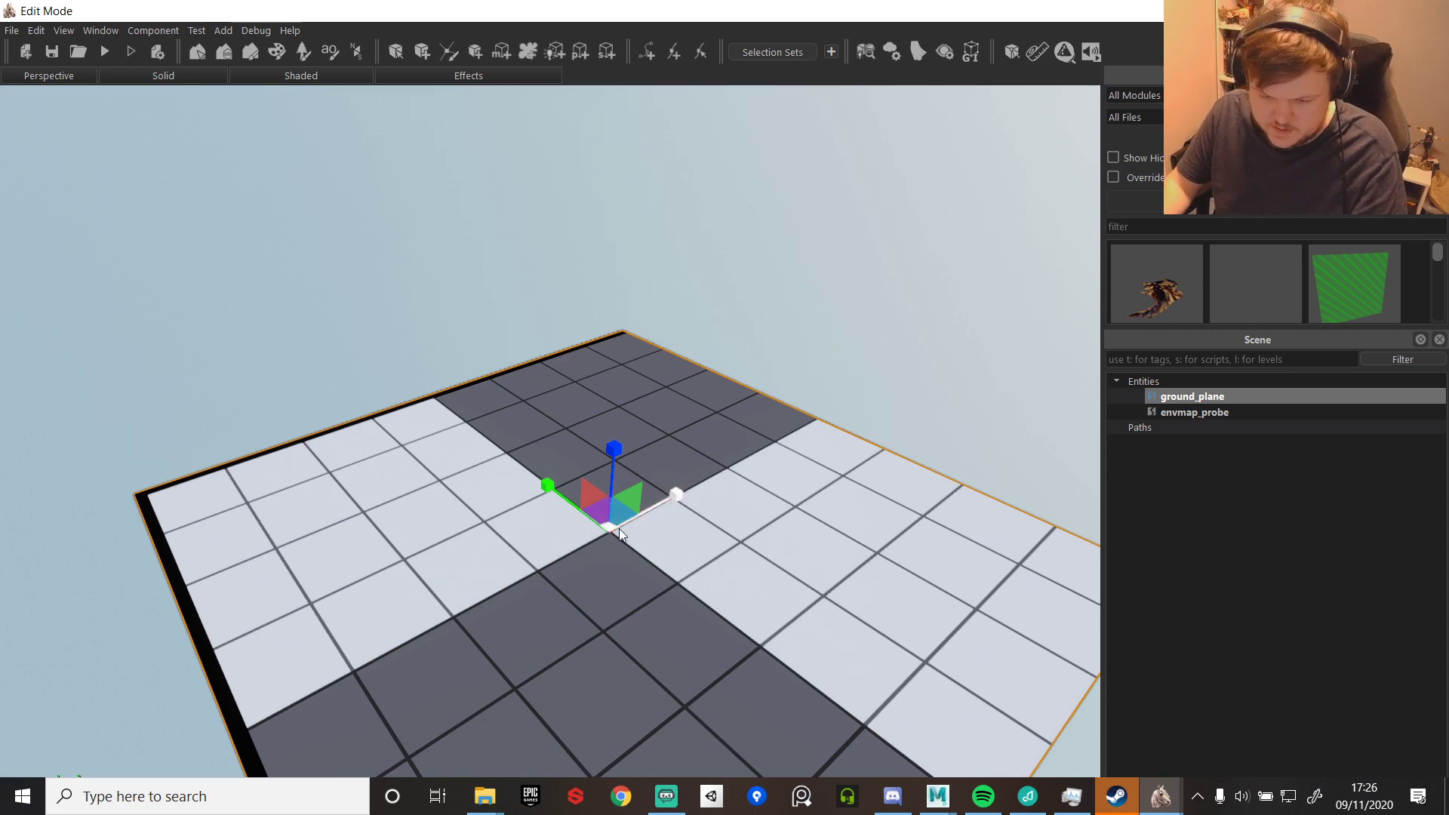
{"action": "middle_click_drag", "start_coordinate": [619, 528], "coordinate": [759, 586]}
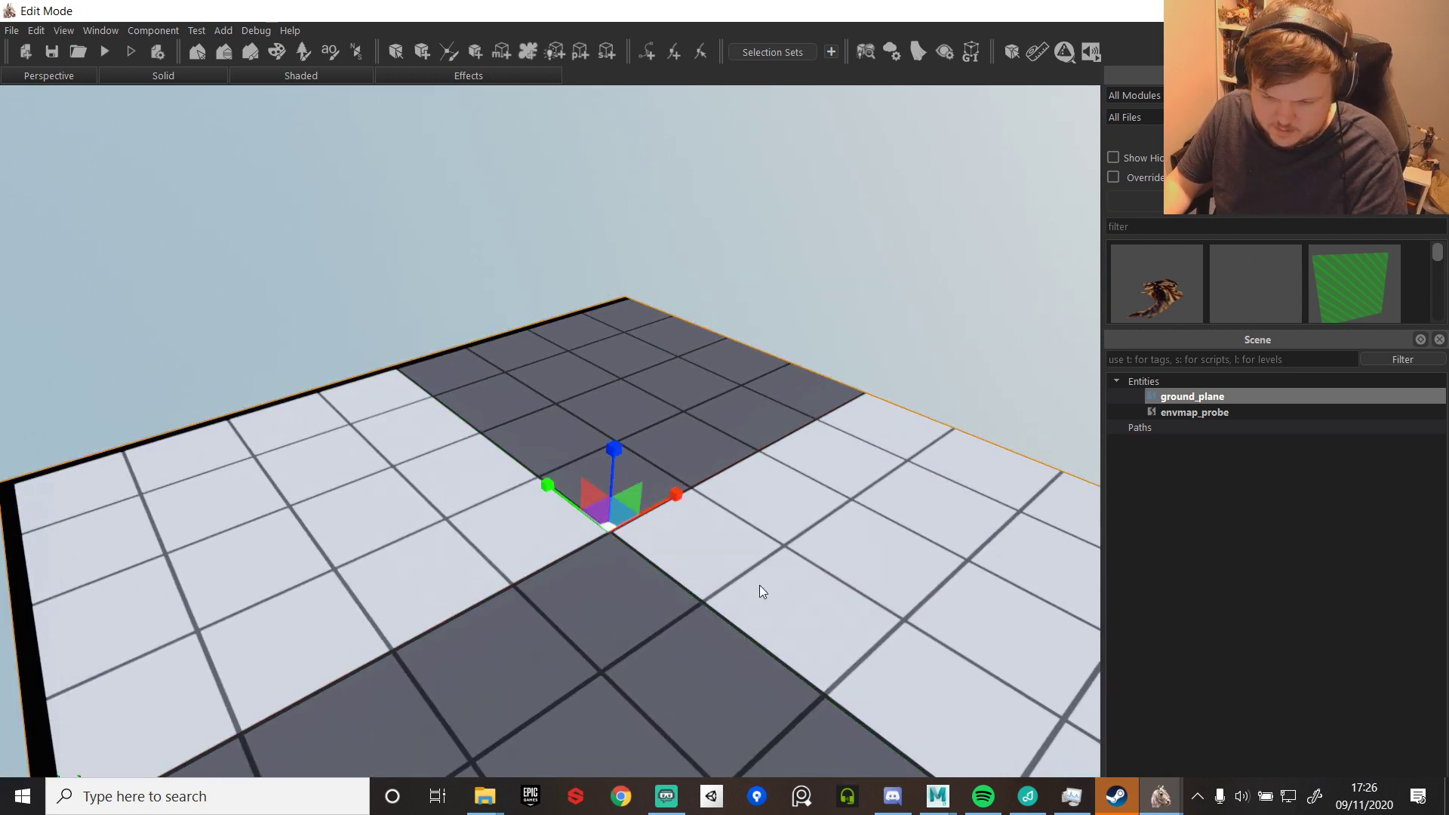
{"action": "right_click_drag", "start_coordinate": [589, 524], "coordinate": [638, 468], "text": "alt"}
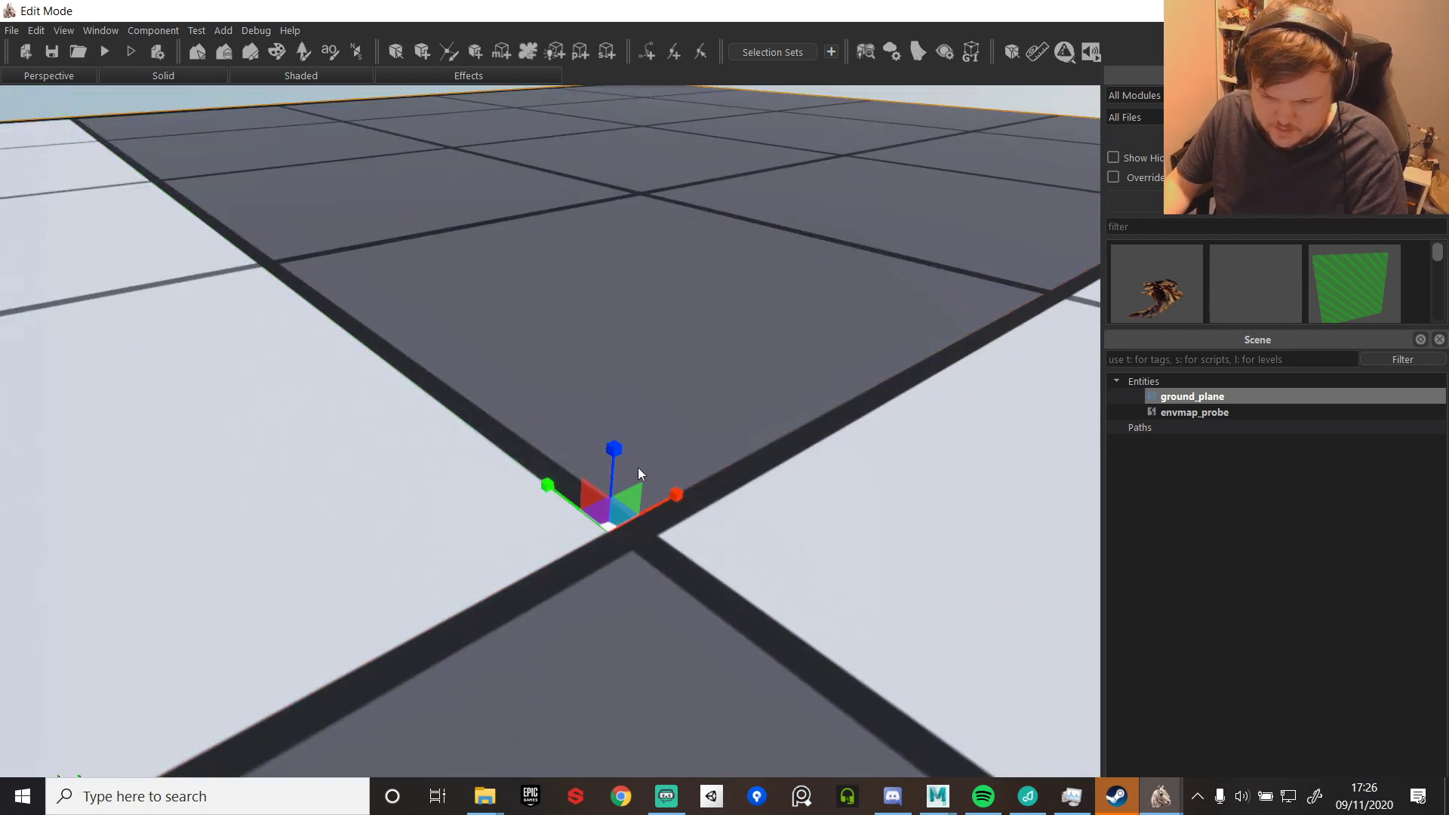
{"action": "middle_click_drag", "start_coordinate": [749, 329], "coordinate": [709, 370]}
{"action": "right_click_drag", "start_coordinate": [763, 481], "coordinate": [788, 448], "text": "alt"}
{"action": "right_click_drag", "start_coordinate": [438, 98], "coordinate": [377, 121]}
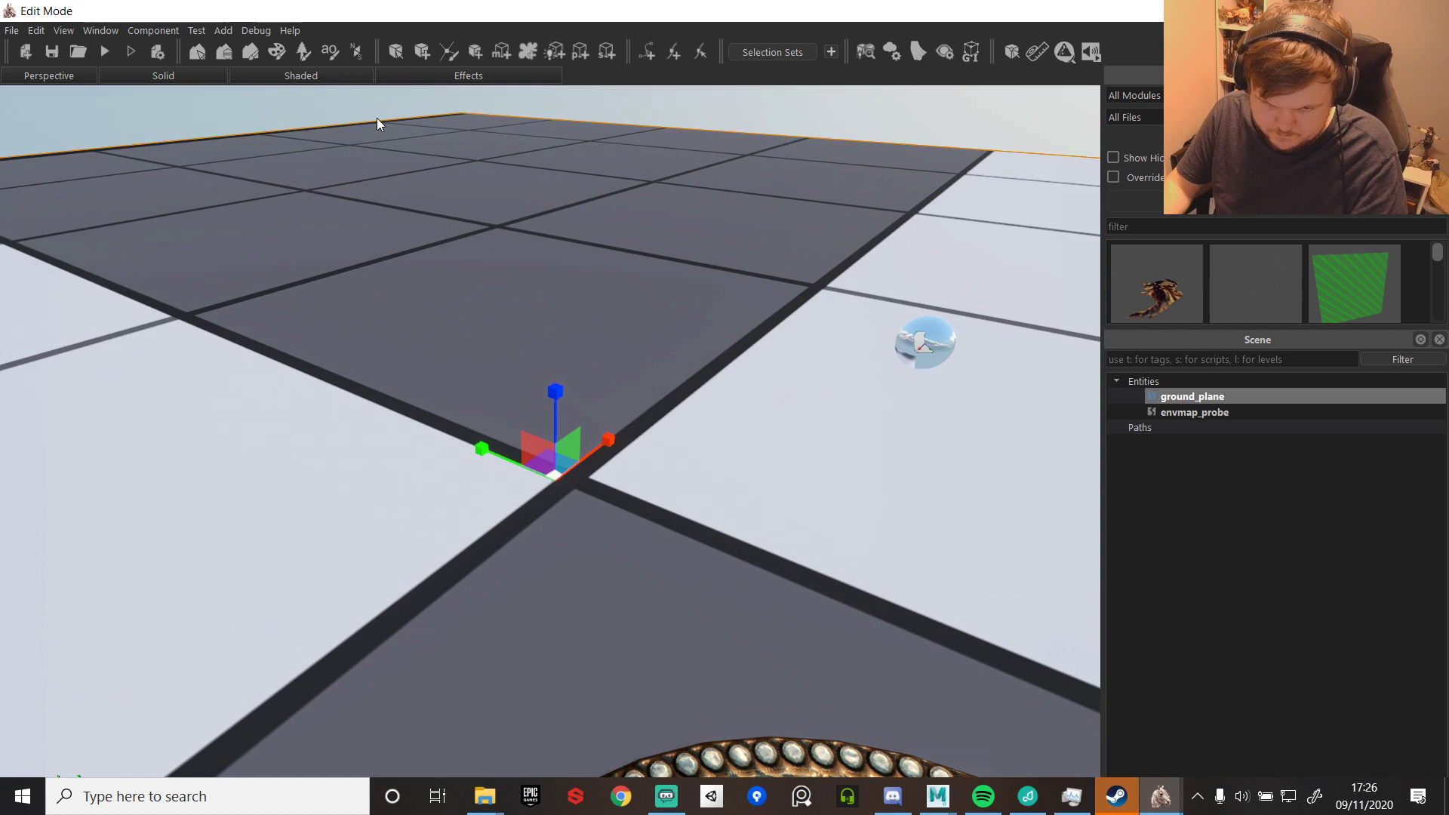
- Start a test play, saving the scene as scn_KOATest in the KOA module and replacing the existing file
{"action": "left_click", "coordinate": [106, 53]}
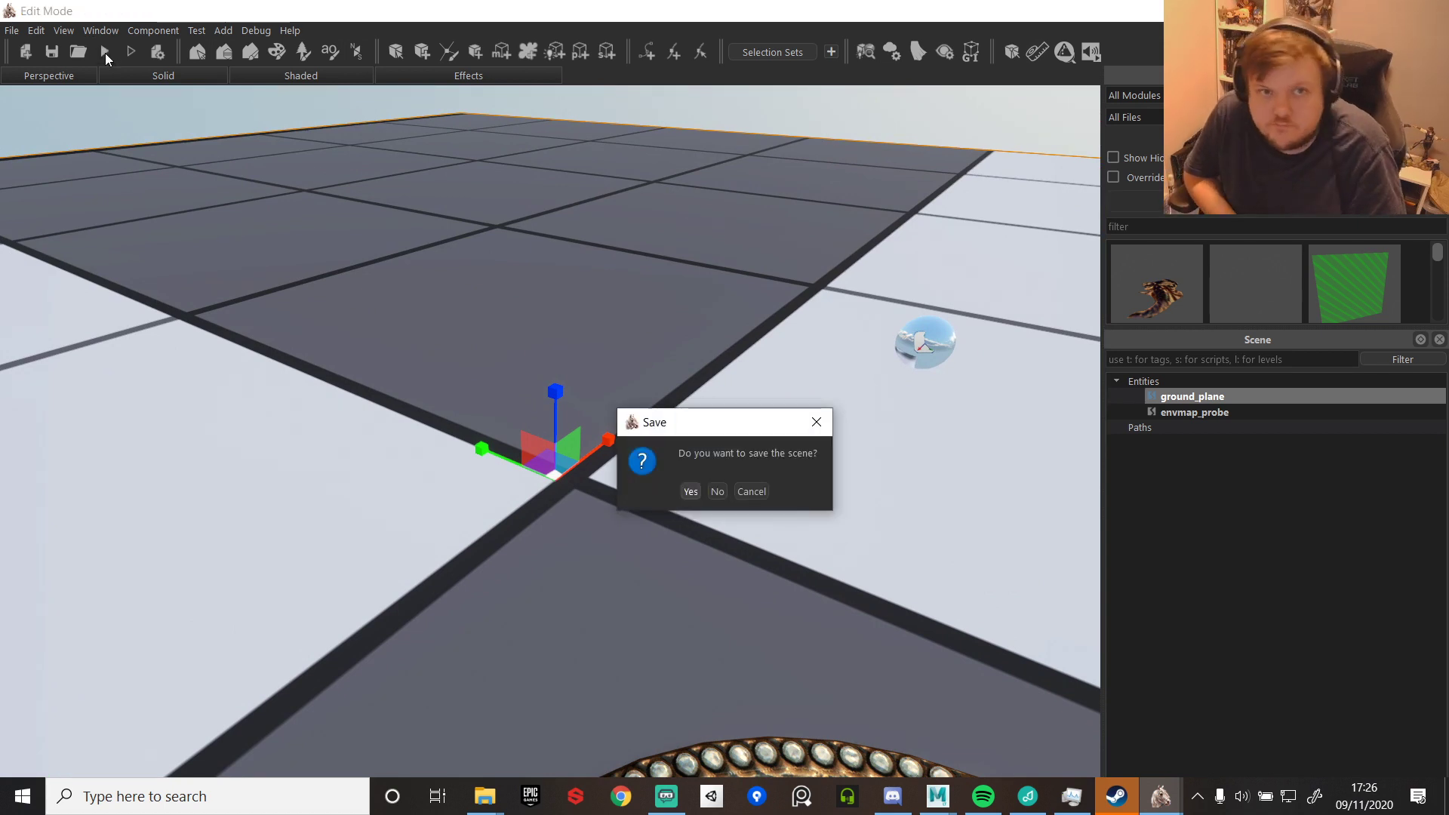
{"action": "left_click", "coordinate": [694, 491]}
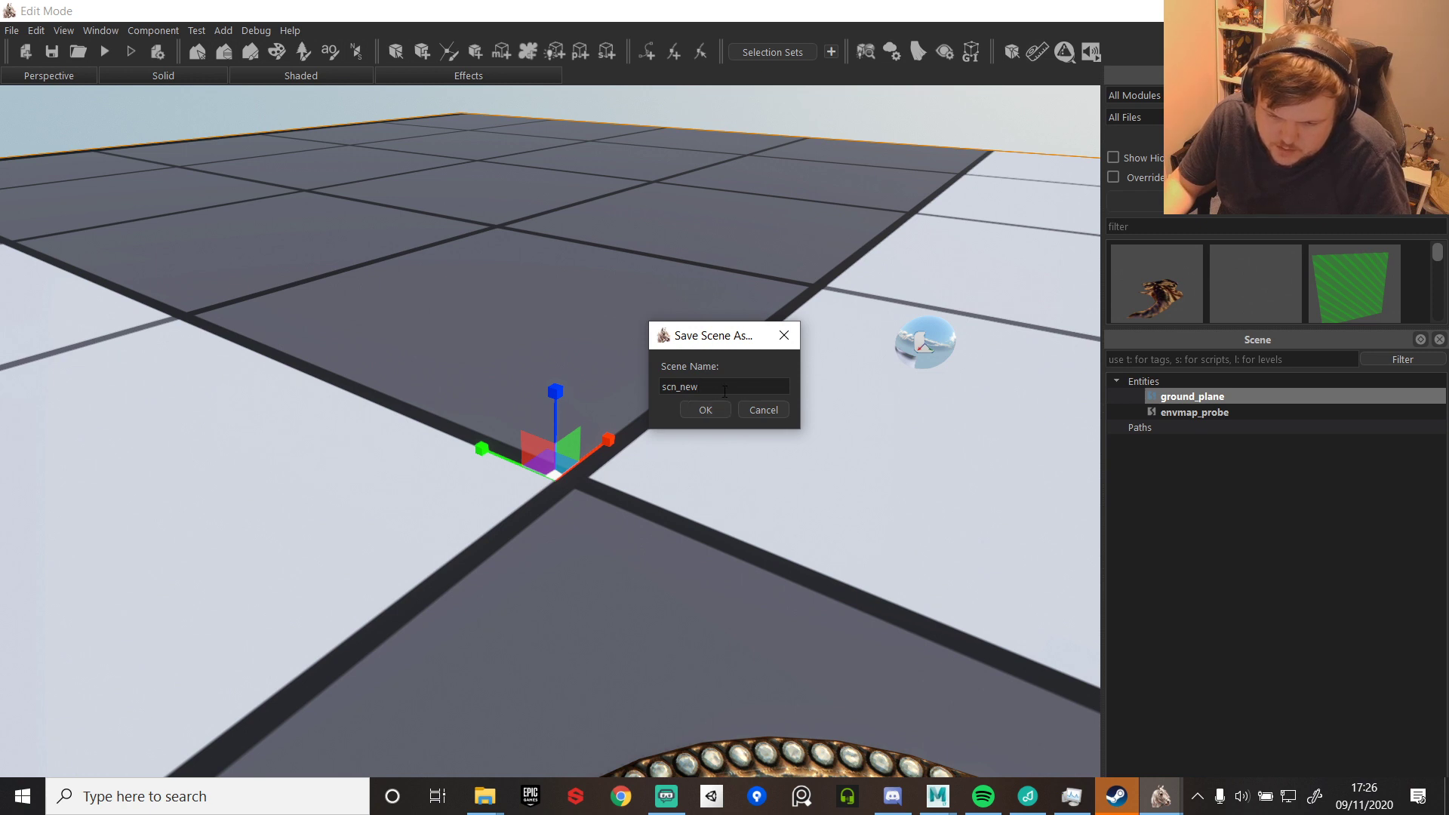
{"action": "left_click_drag", "start_coordinate": [698, 386], "coordinate": [687, 387]}
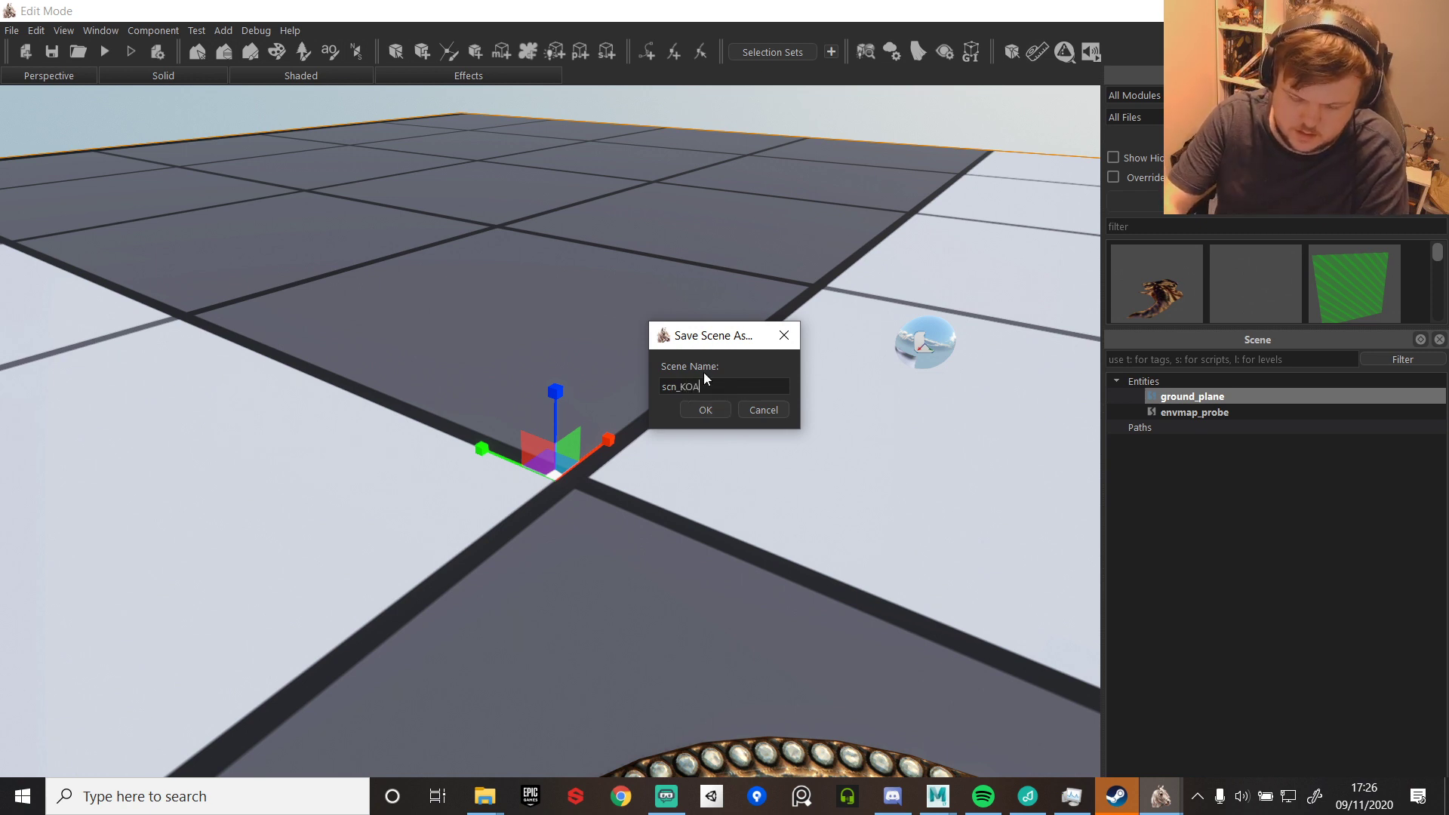
{"action": "key", "text": "Return"}
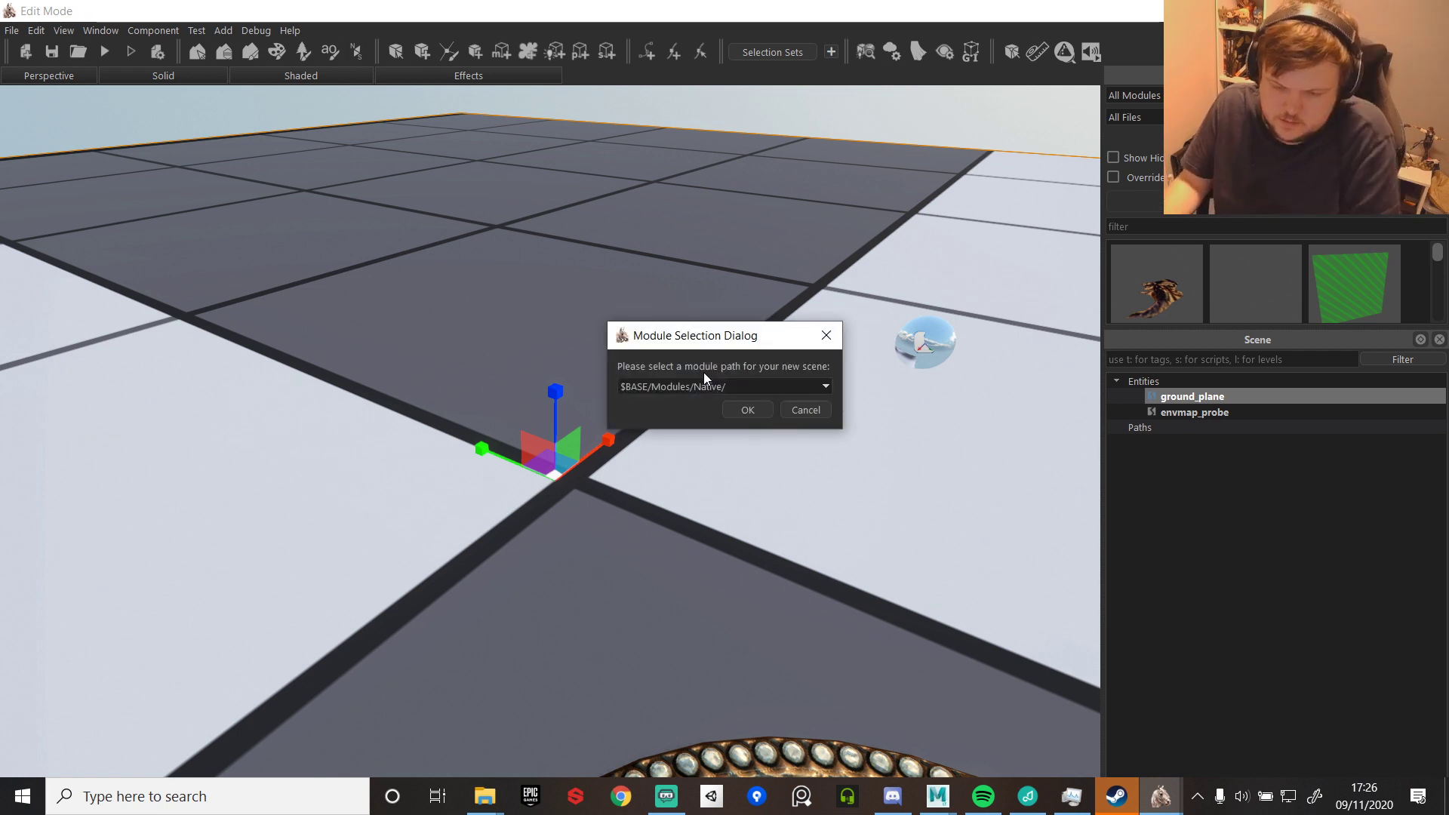
{"action": "left_click", "coordinate": [779, 393]}
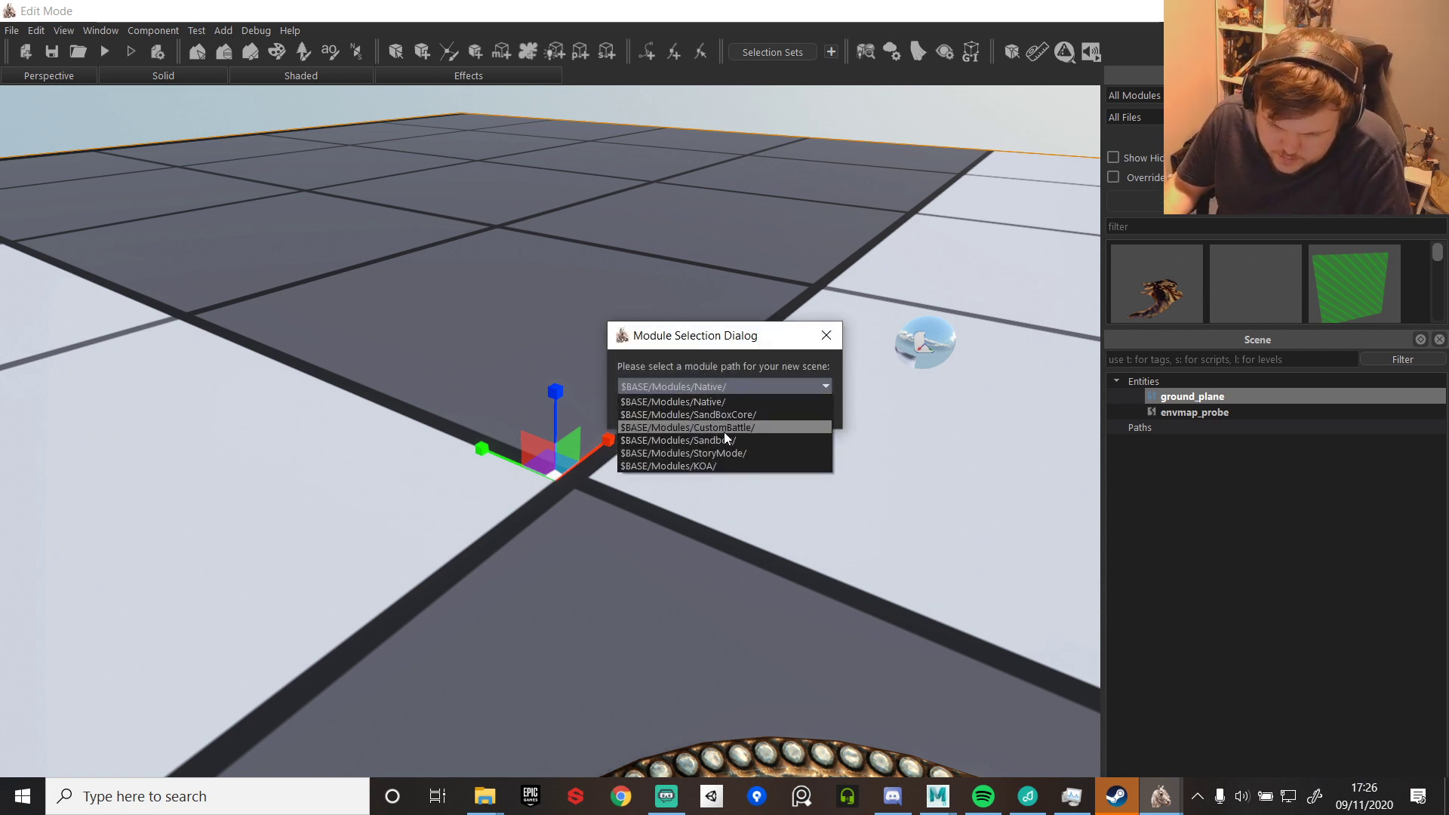
{"action": "left_click", "coordinate": [712, 466]}
{"action": "left_click", "coordinate": [747, 410]}
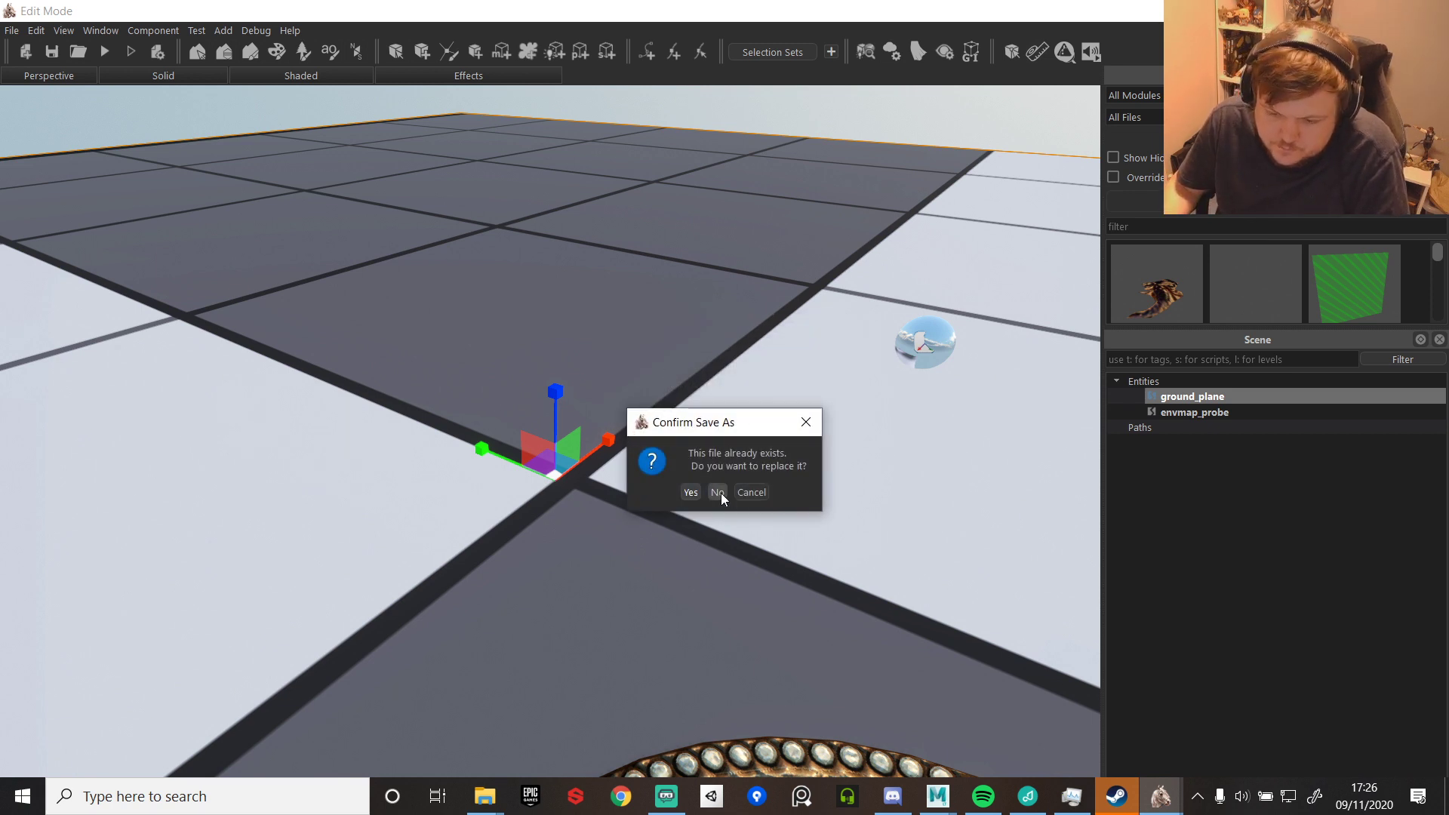
{"action": "left_click", "coordinate": [691, 492]}
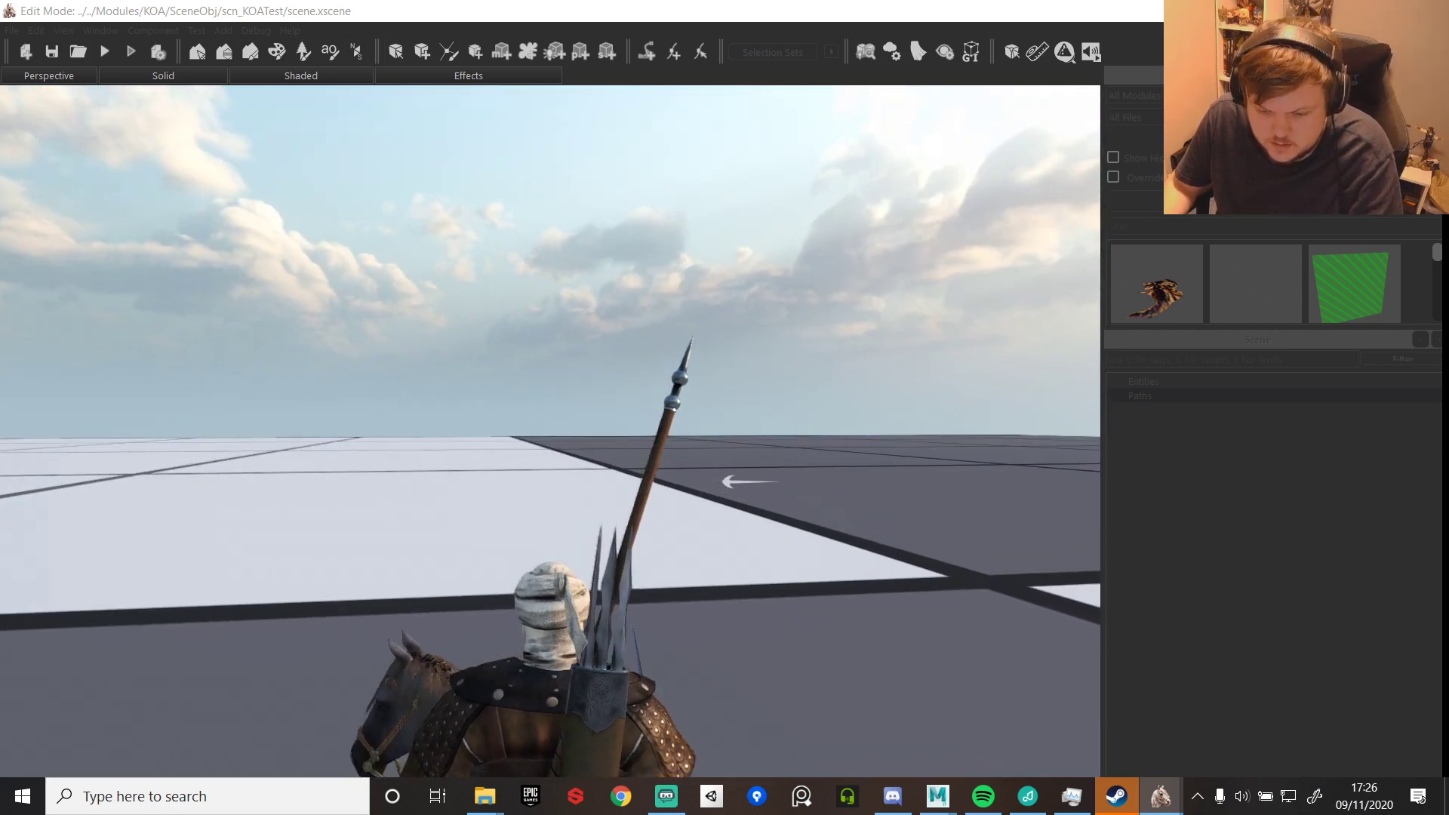
- Test the scene in play mode by swinging the weapon and moving the character, and return to edit mode
{"action": "left_click", "coordinate": [550, 482]}
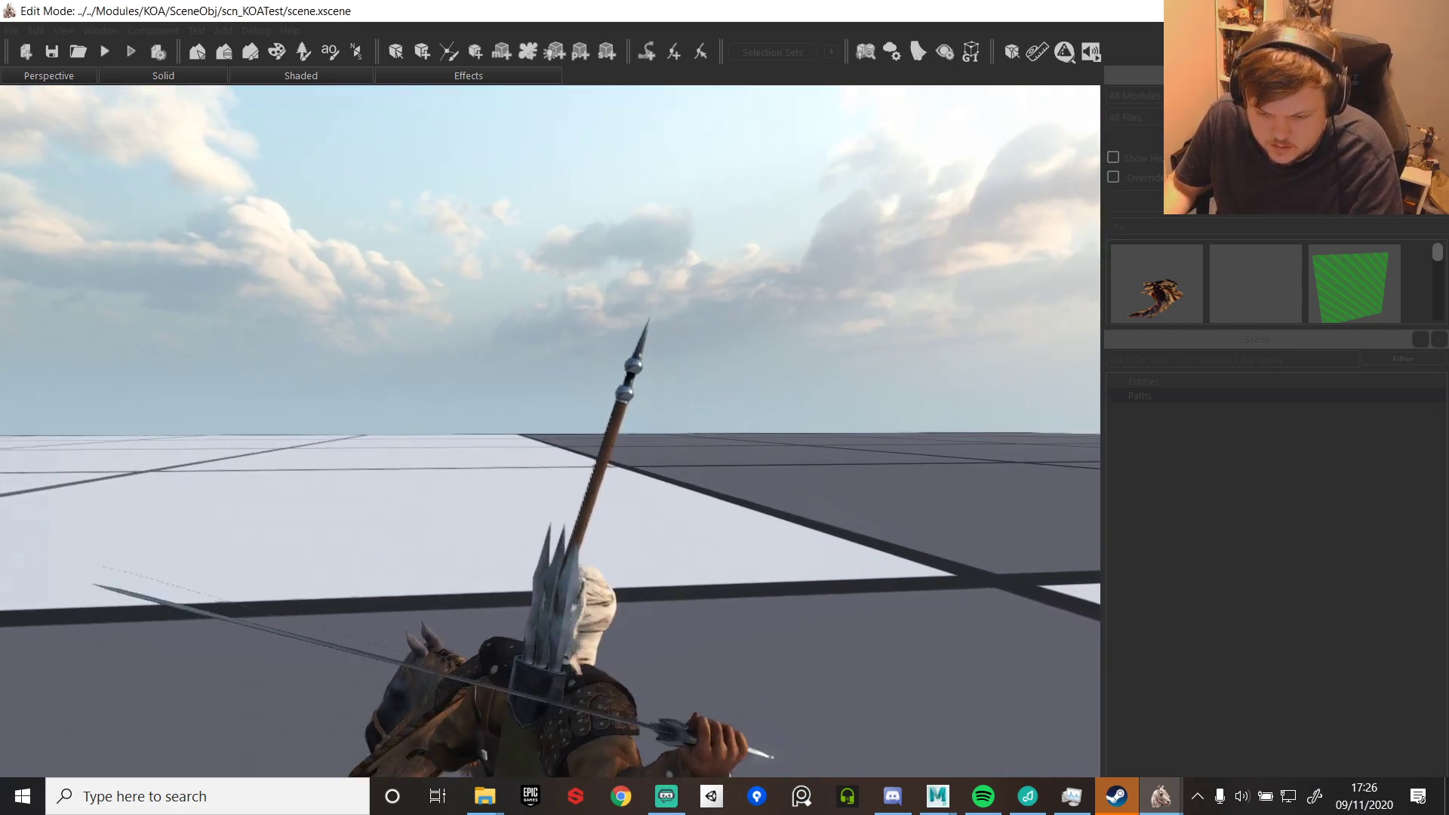
{"action": "key", "text": "w"}
{"action": "key", "text": "a"}
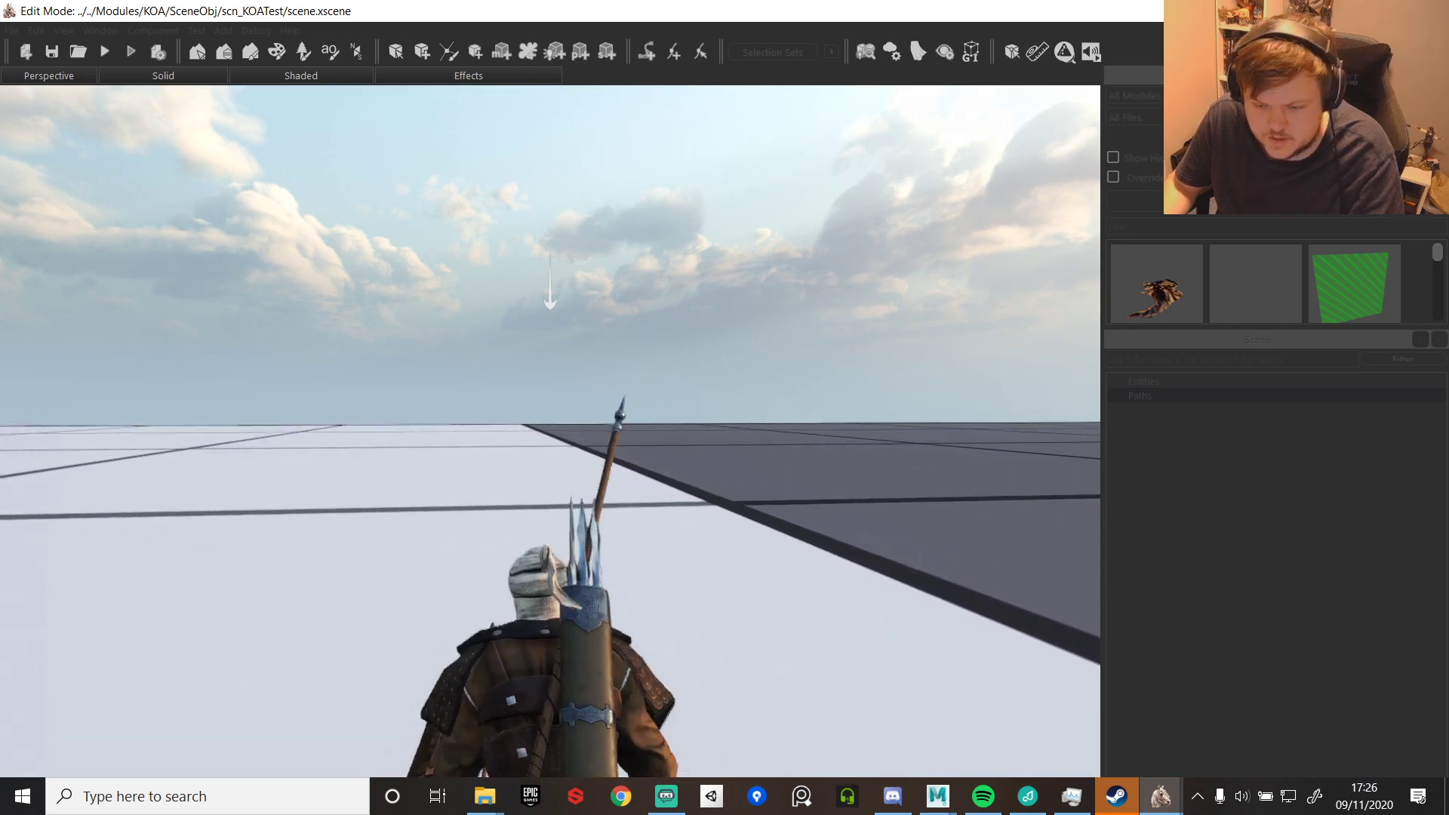
{"action": "left_click", "coordinate": [550, 453]}
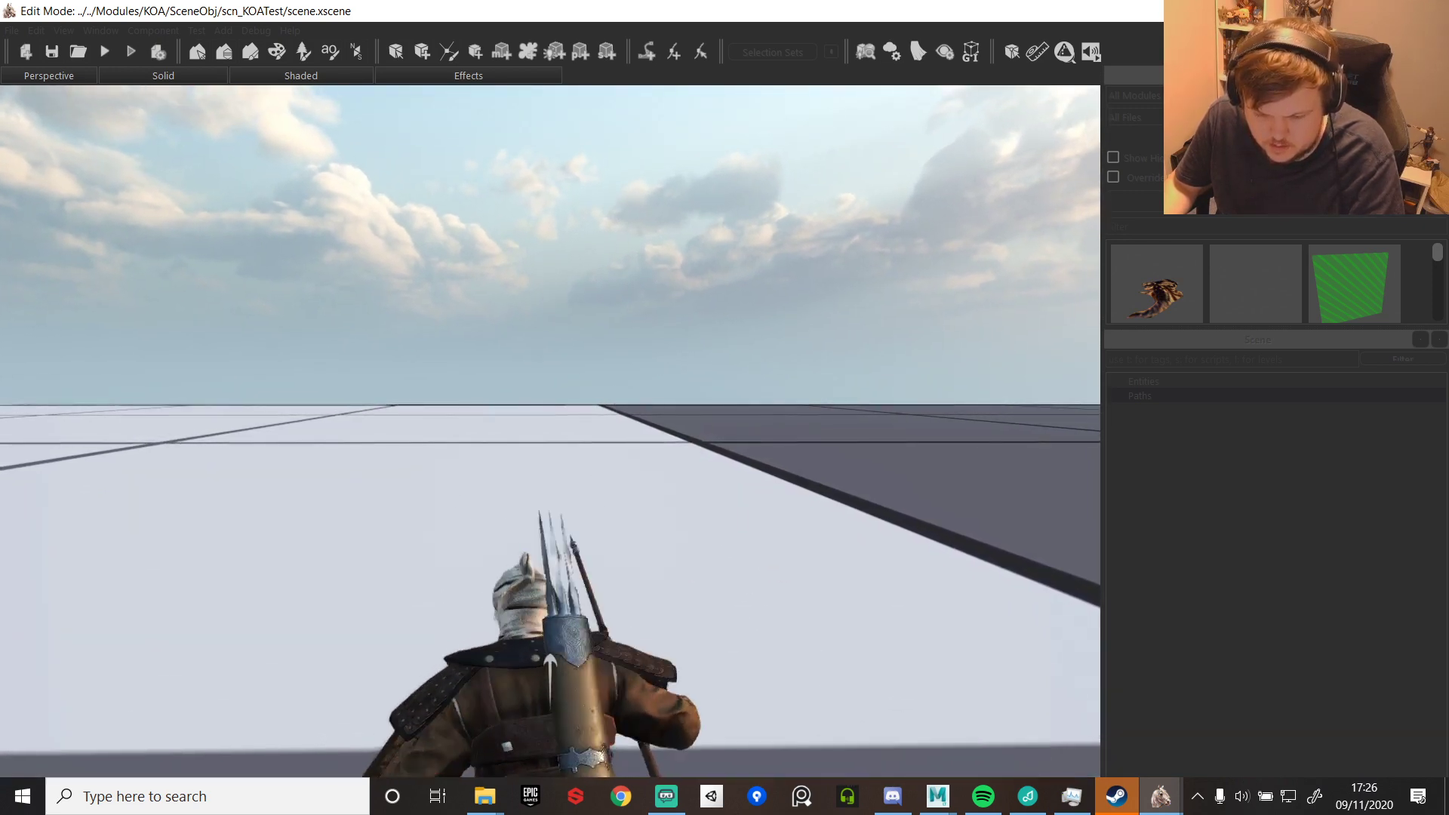
{"action": "key", "text": "ctrl+e"}
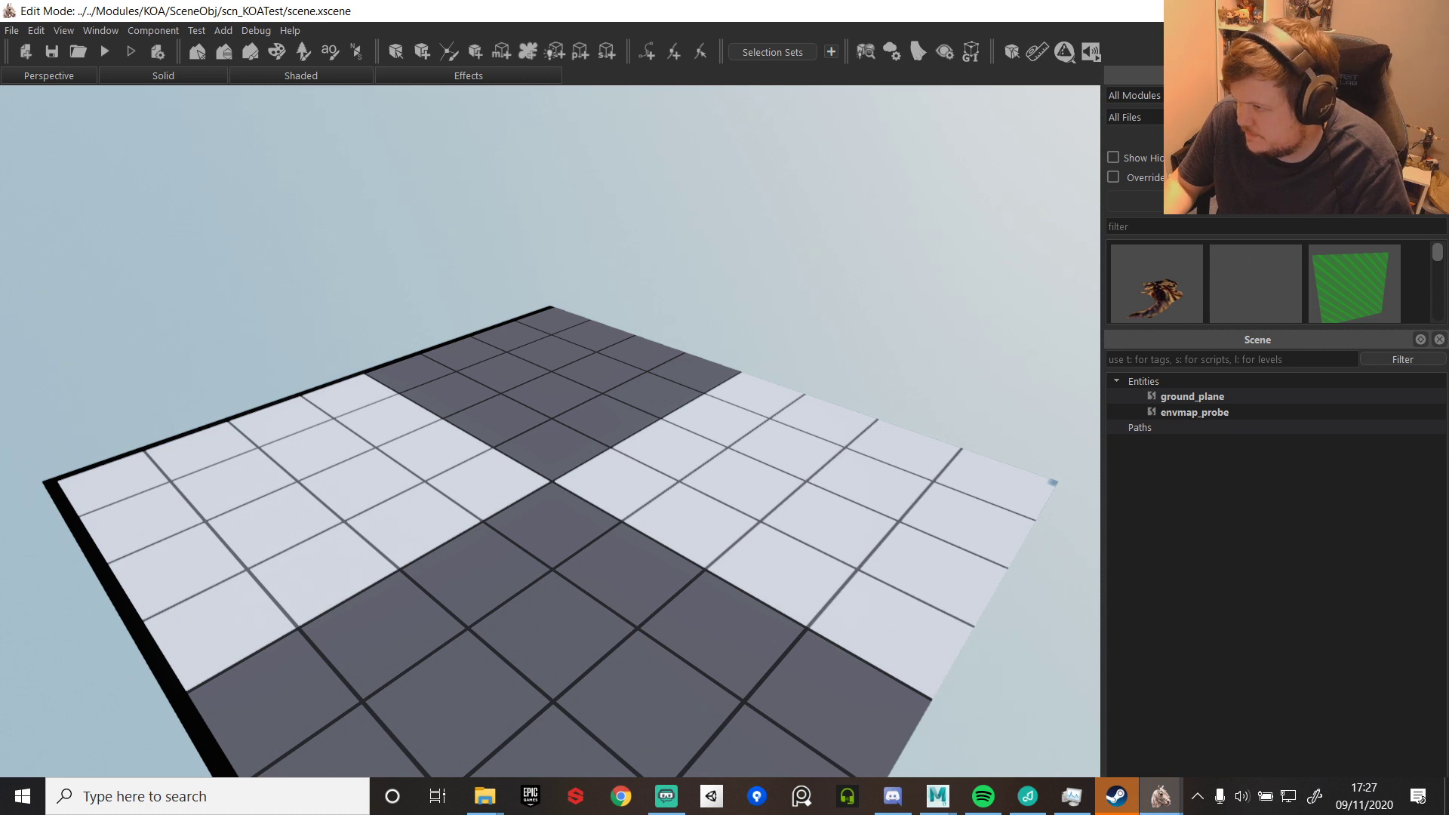
- Place the helmgatestate01 mesh on the ground plane and display its entity properties in the maximised editor
{"action": "left_click_drag", "start_coordinate": [1448, 544], "coordinate": [567, 530]}
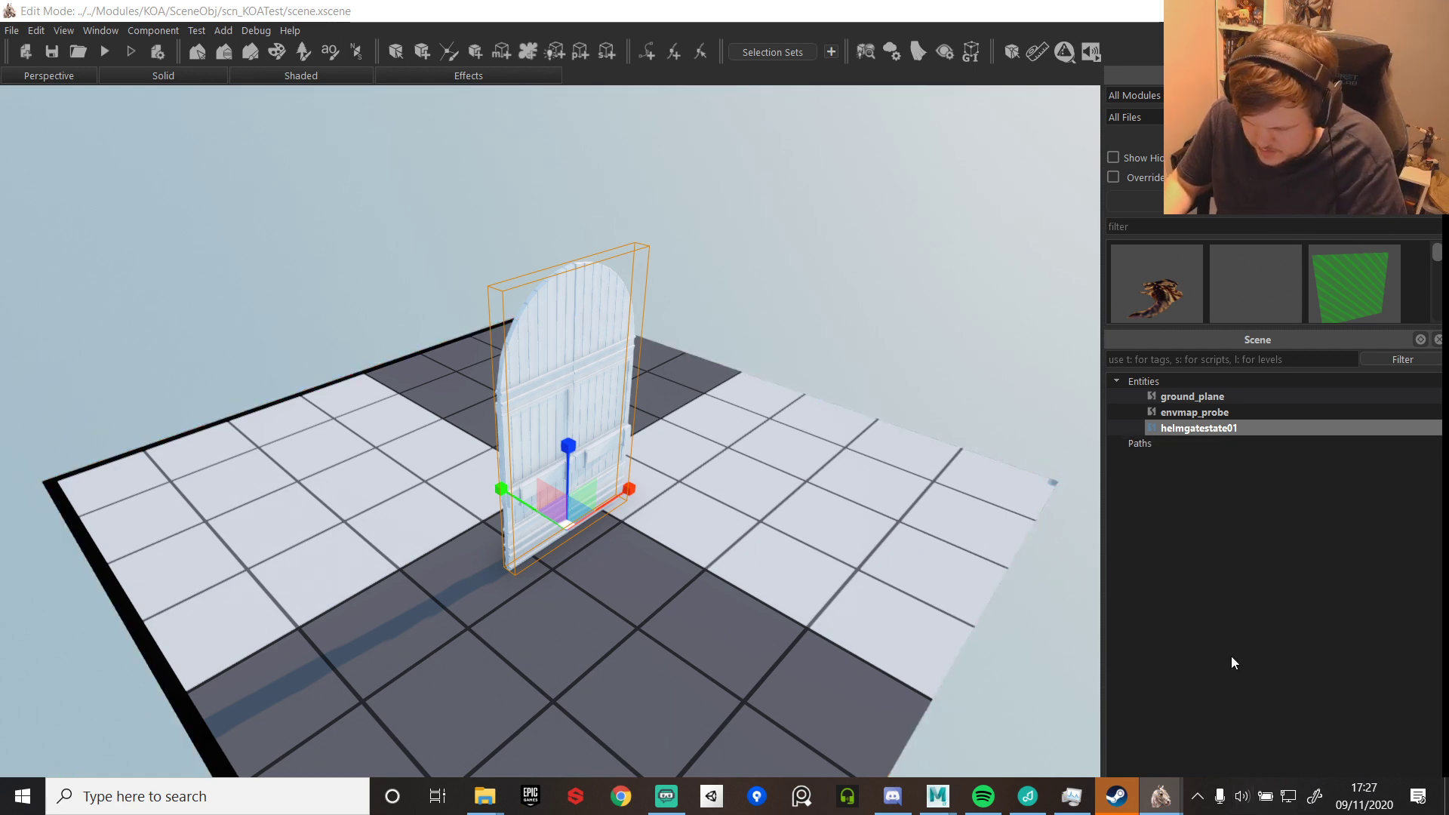
{"action": "left_click", "coordinate": [1384, 10]}
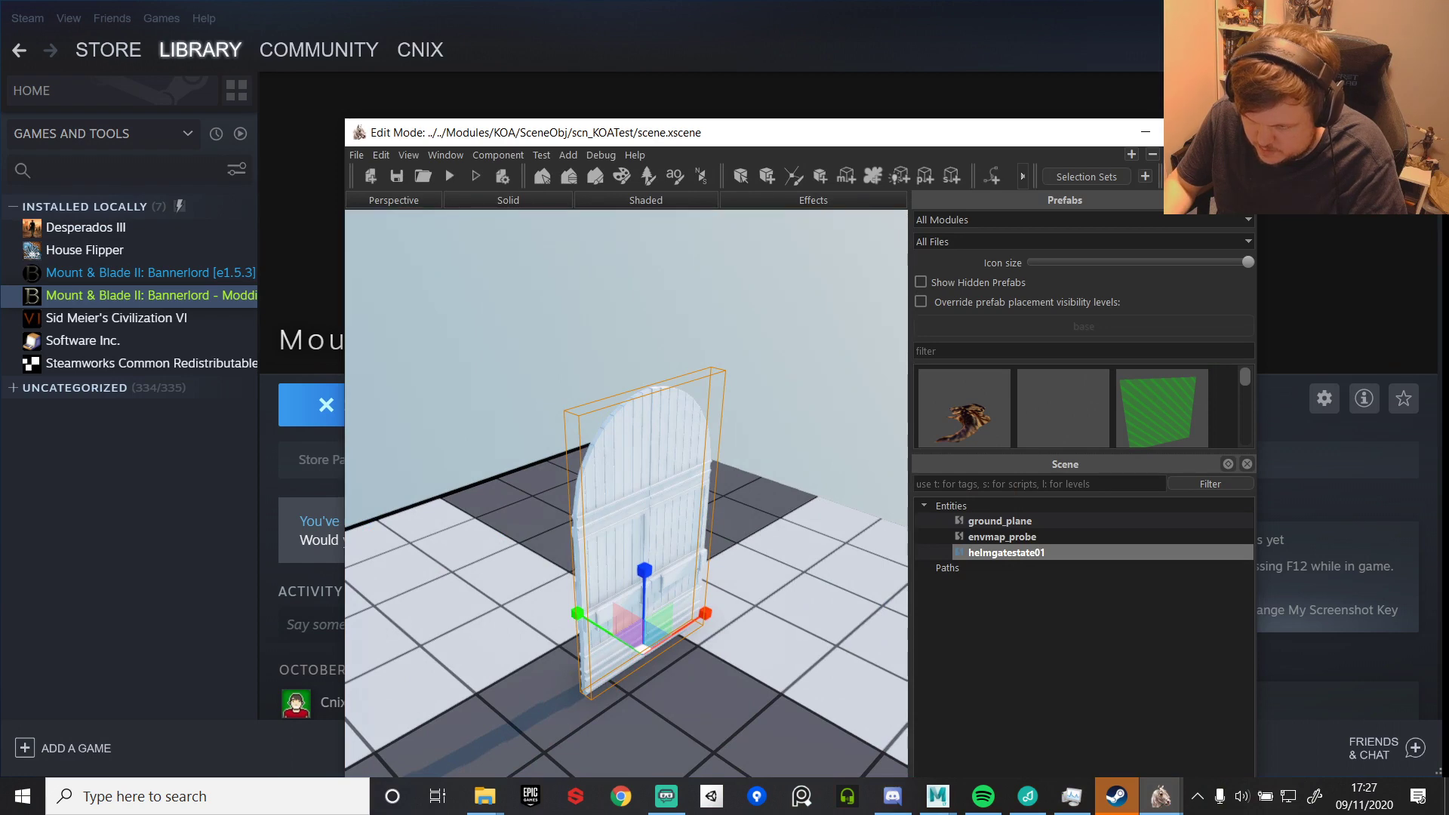
{"action": "left_click", "coordinate": [1199, 129]}
{"action": "left_click", "coordinate": [1246, 751]}
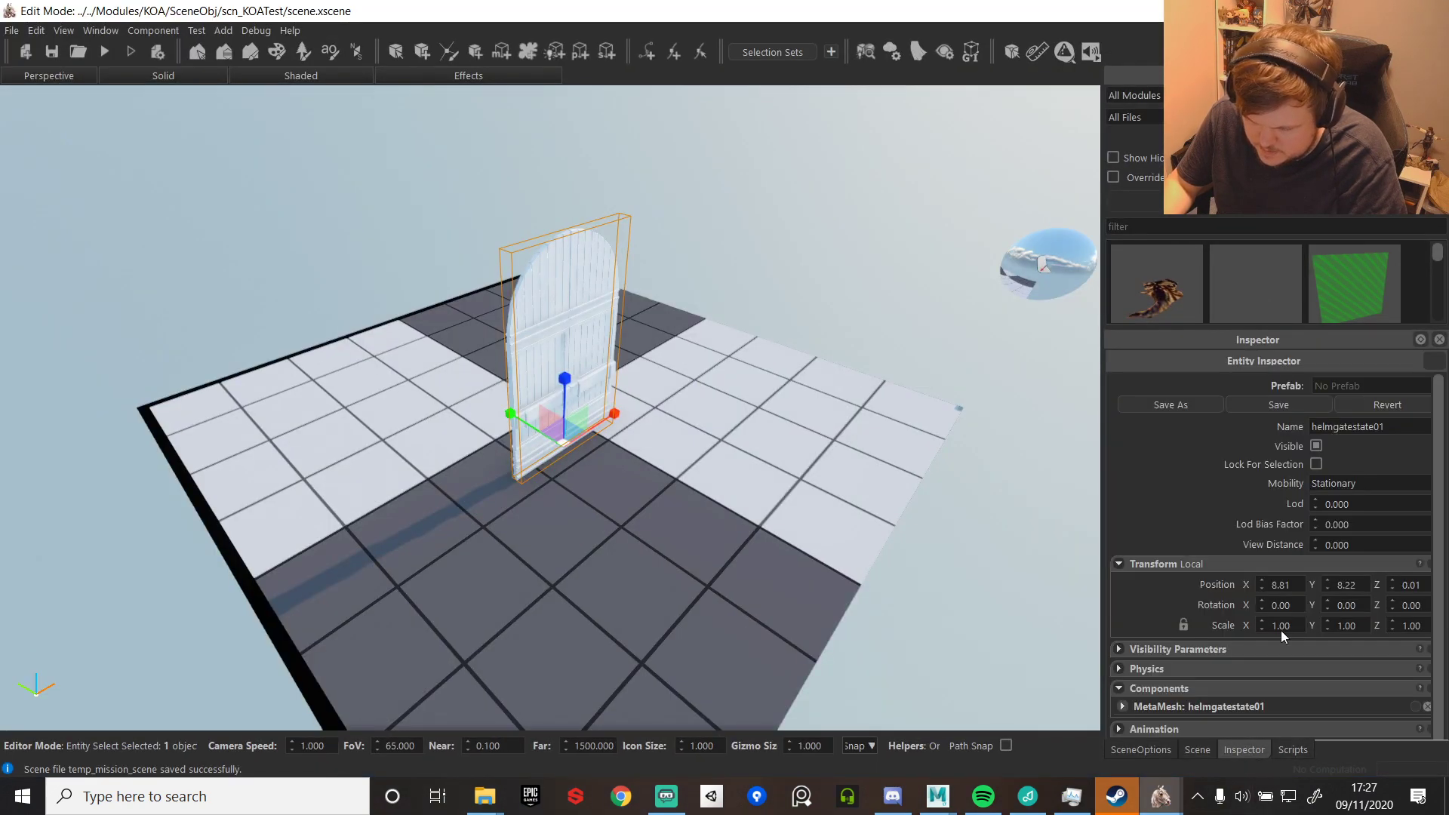
- Set the helmgatestate01 entity's position to X 8, Y 8, Z 0
{"action": "double_click", "coordinate": [1419, 589]}
{"action": "type", "text": "0"}
{"action": "key", "text": "Return"}
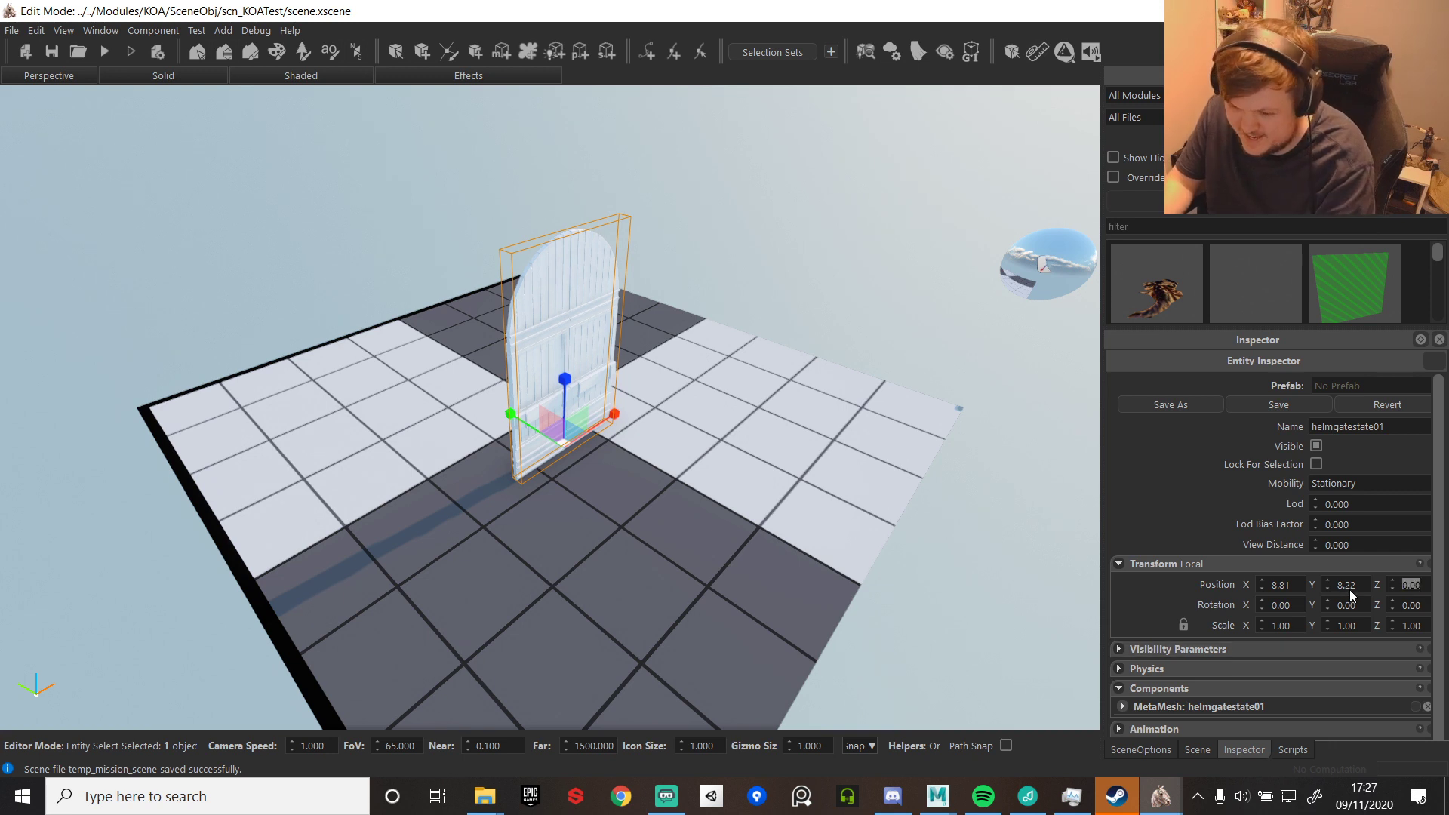
{"action": "type", "text": "8"}
{"action": "key", "text": "Return"}
{"action": "double_click", "coordinate": [1275, 587]}
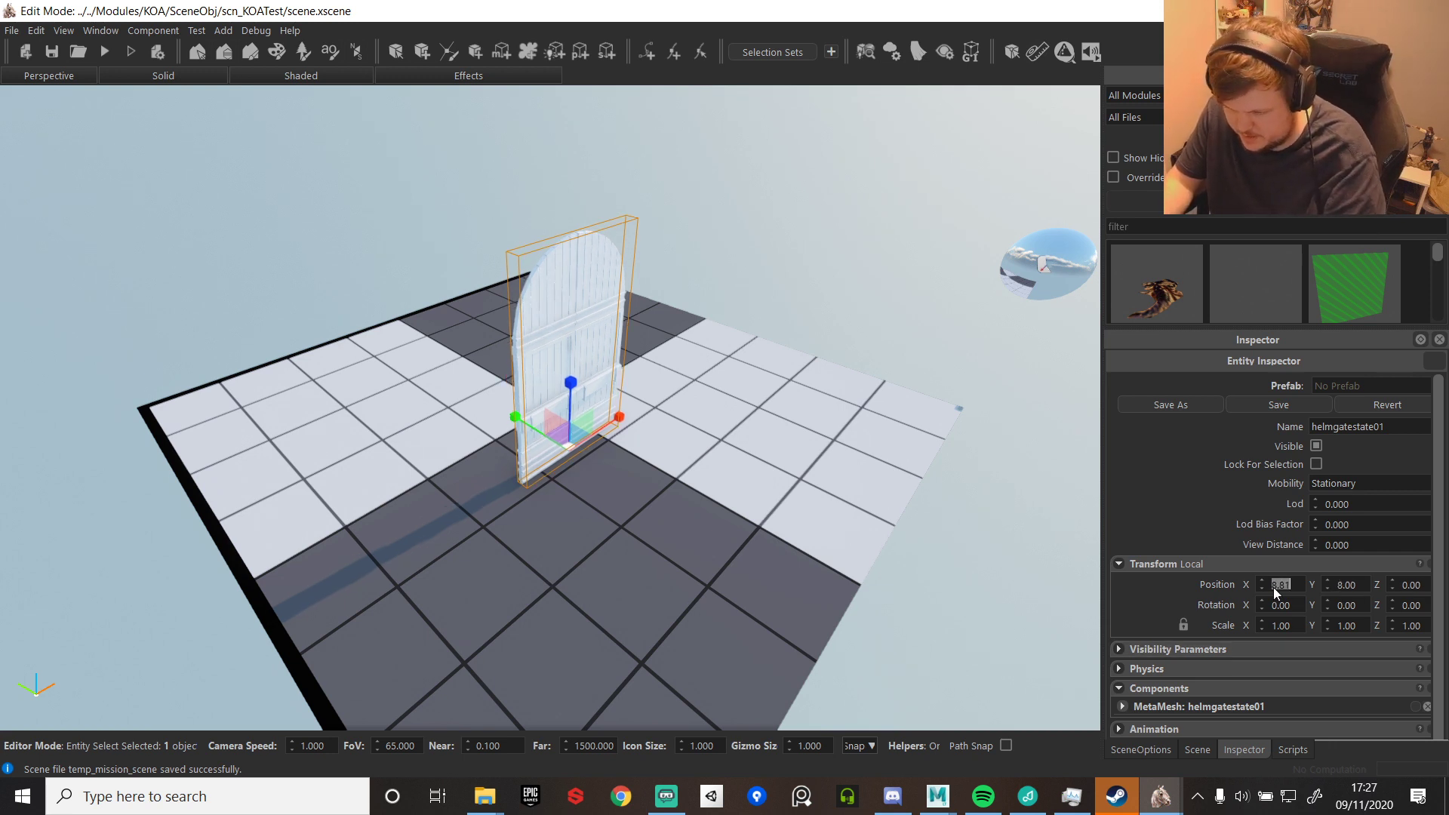
{"action": "type", "text": "8"}
{"action": "key", "text": "Return"}
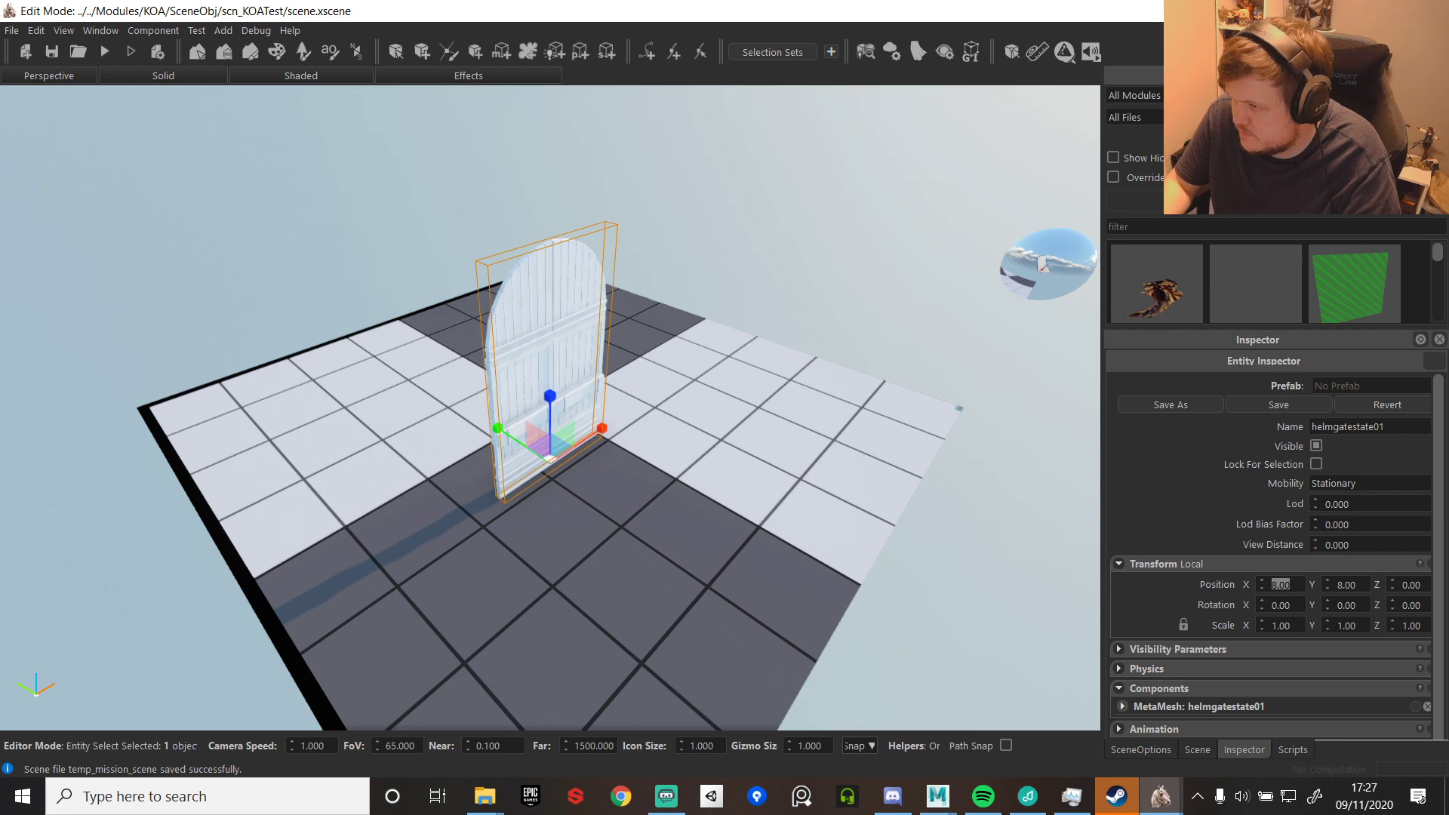
- Place the gatehelmstate02 mesh in the scene and set its position to X 8, Y 8, Z 0
{"action": "left_click_drag", "start_coordinate": [1448, 478], "coordinate": [613, 470]}
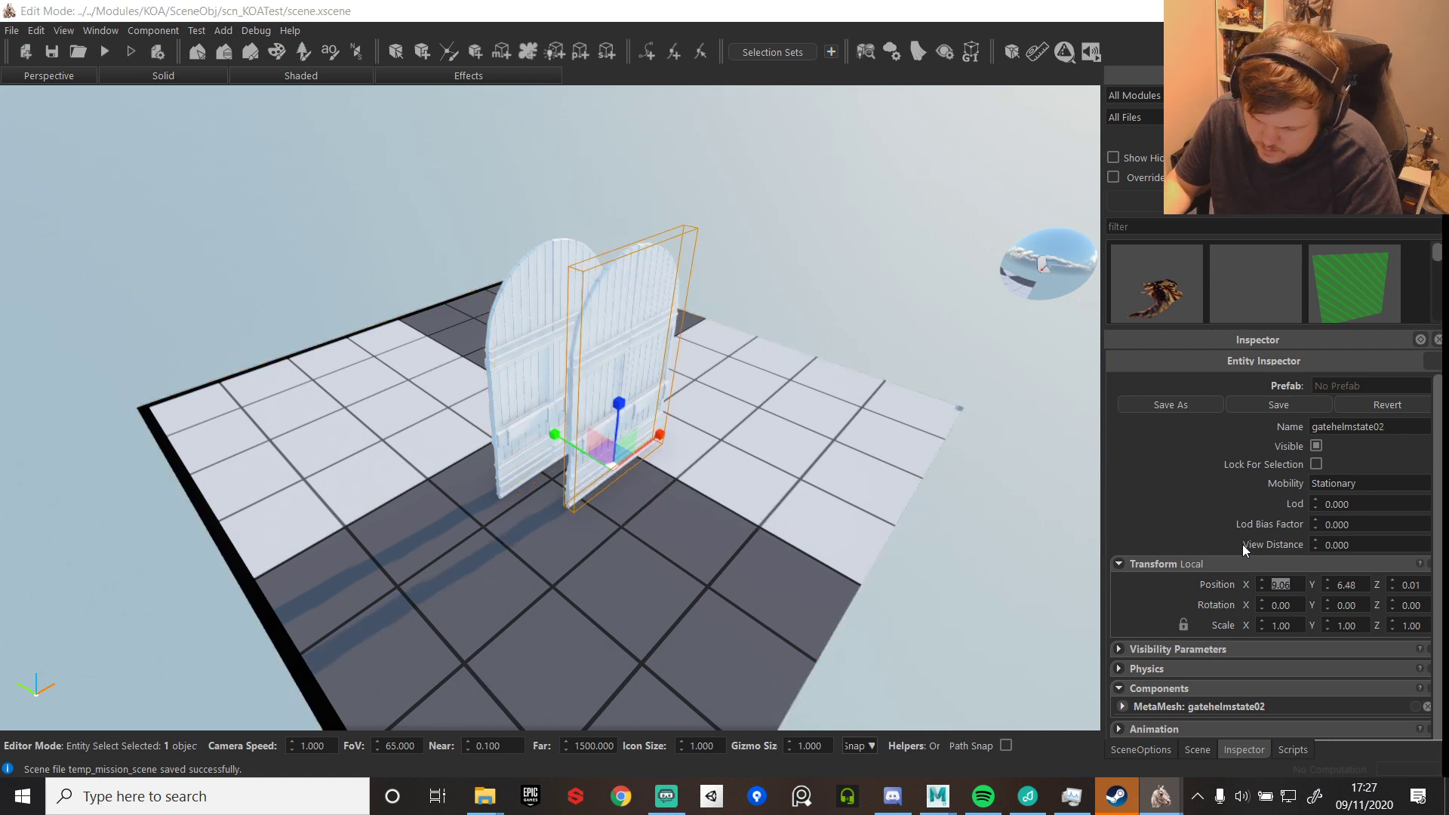
{"action": "type", "text": "8"}
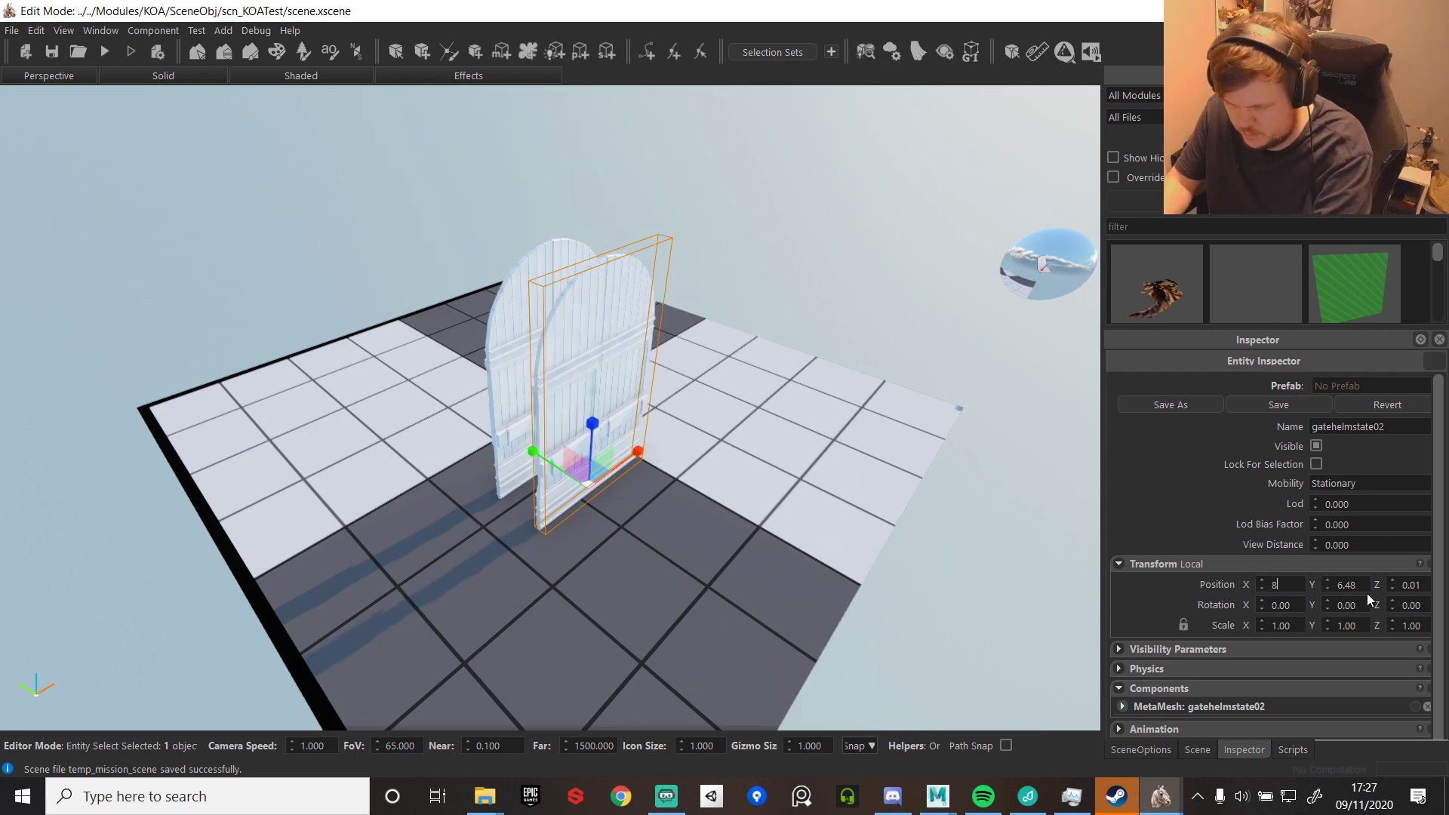
{"action": "left_click", "coordinate": [1350, 583]}
{"action": "type", "text": "8."}
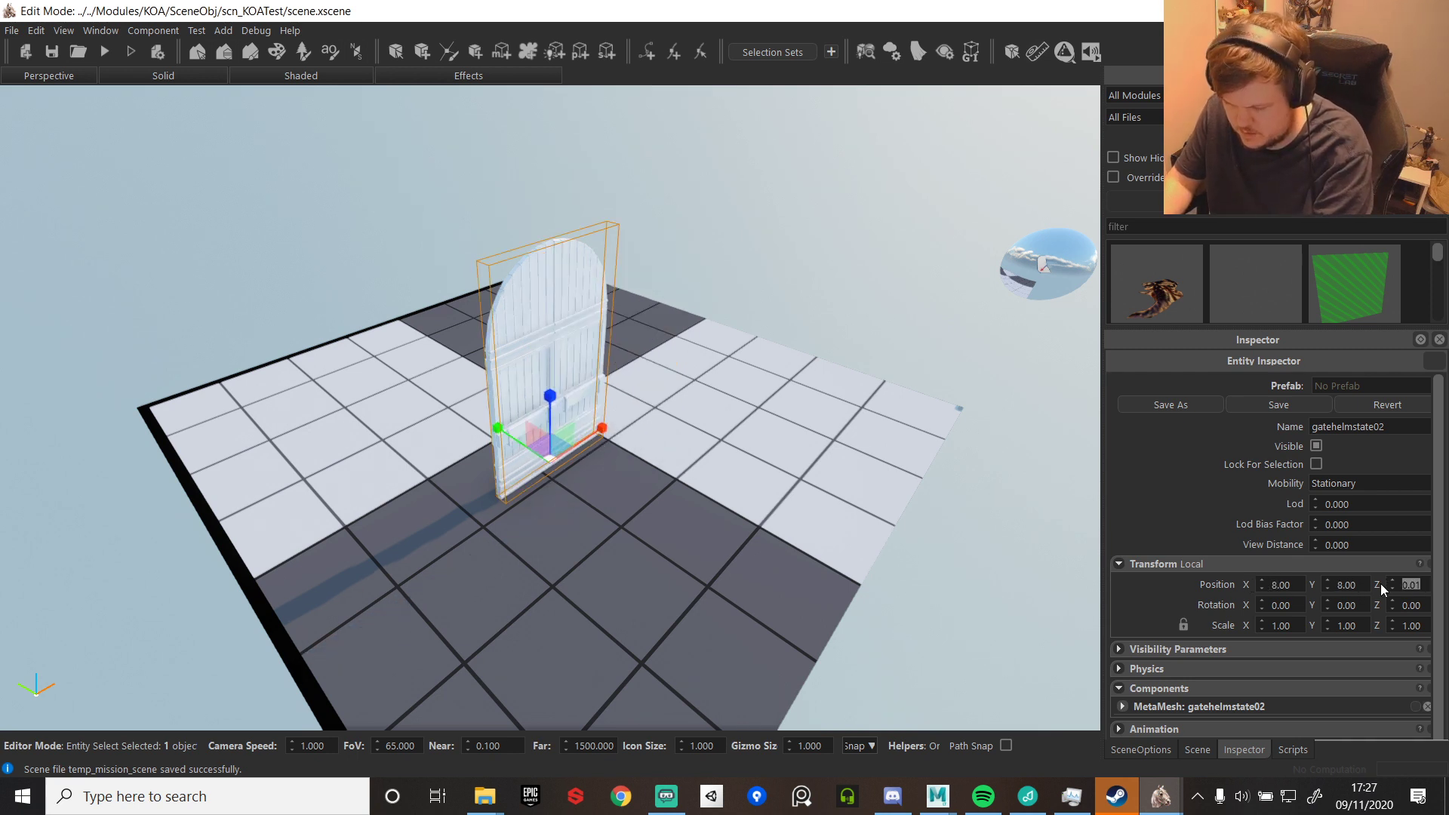
{"action": "type", "text": "0"}
{"action": "key", "text": "Return"}
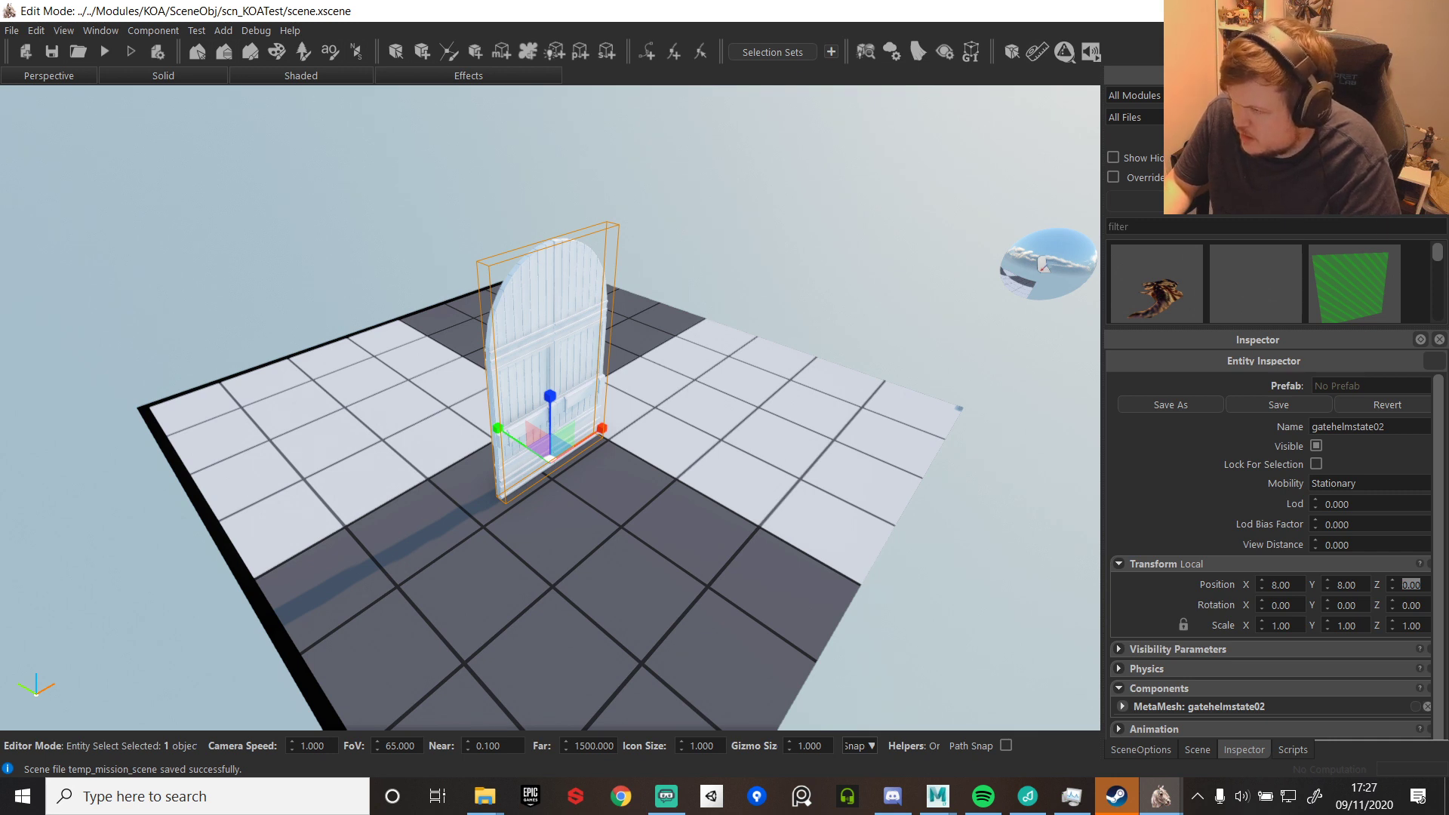
- Place the gatehelmstate03 mesh in the scene and set its position to X 8, Y 8, Z 0
{"action": "left_click_drag", "start_coordinate": [1256, 284], "coordinate": [636, 468]}
{"action": "double_click", "coordinate": [1290, 585]}
{"action": "type", "text": "8"}
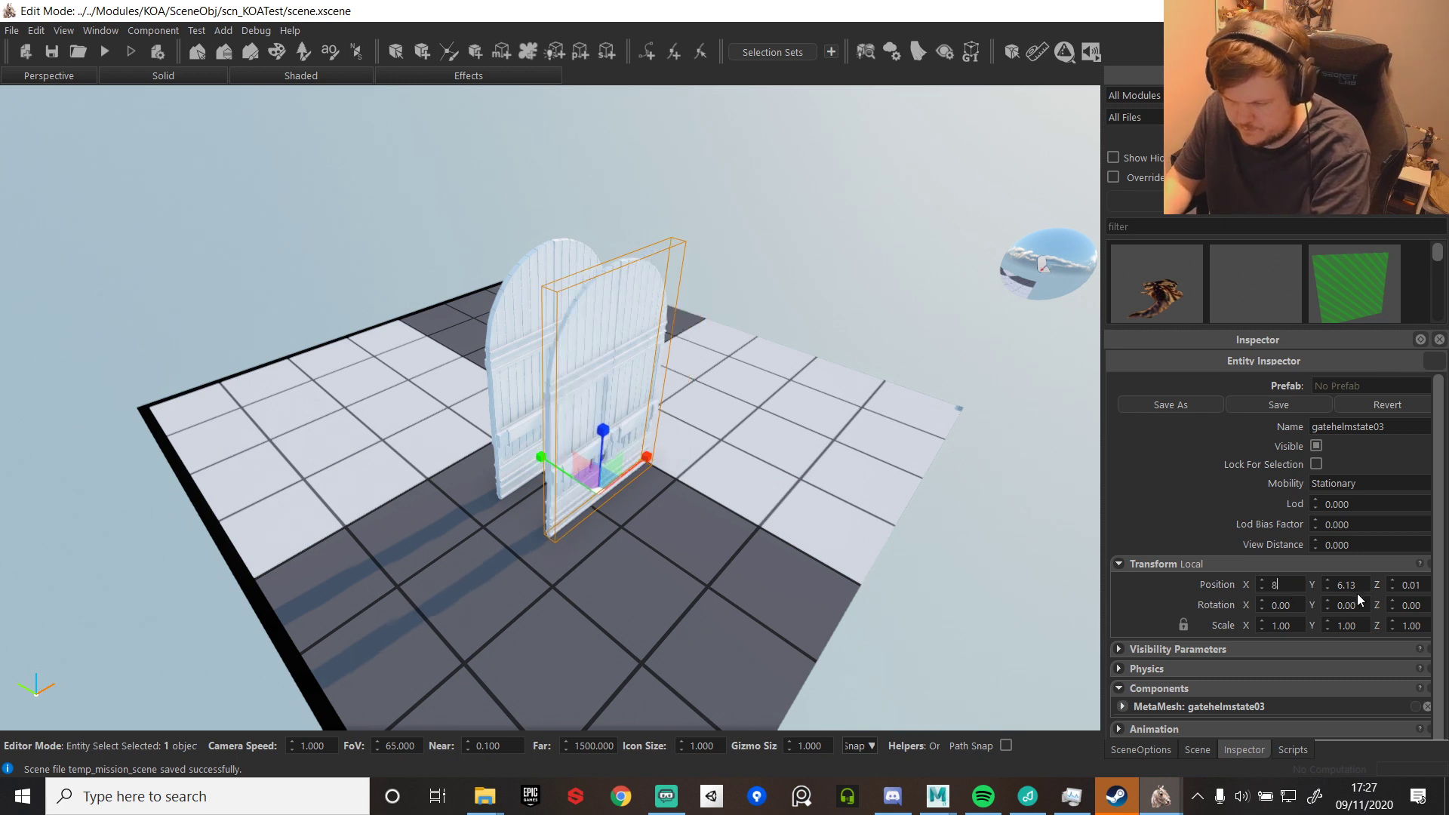
{"action": "left_click", "coordinate": [1357, 589]}
{"action": "type", "text": "88"}
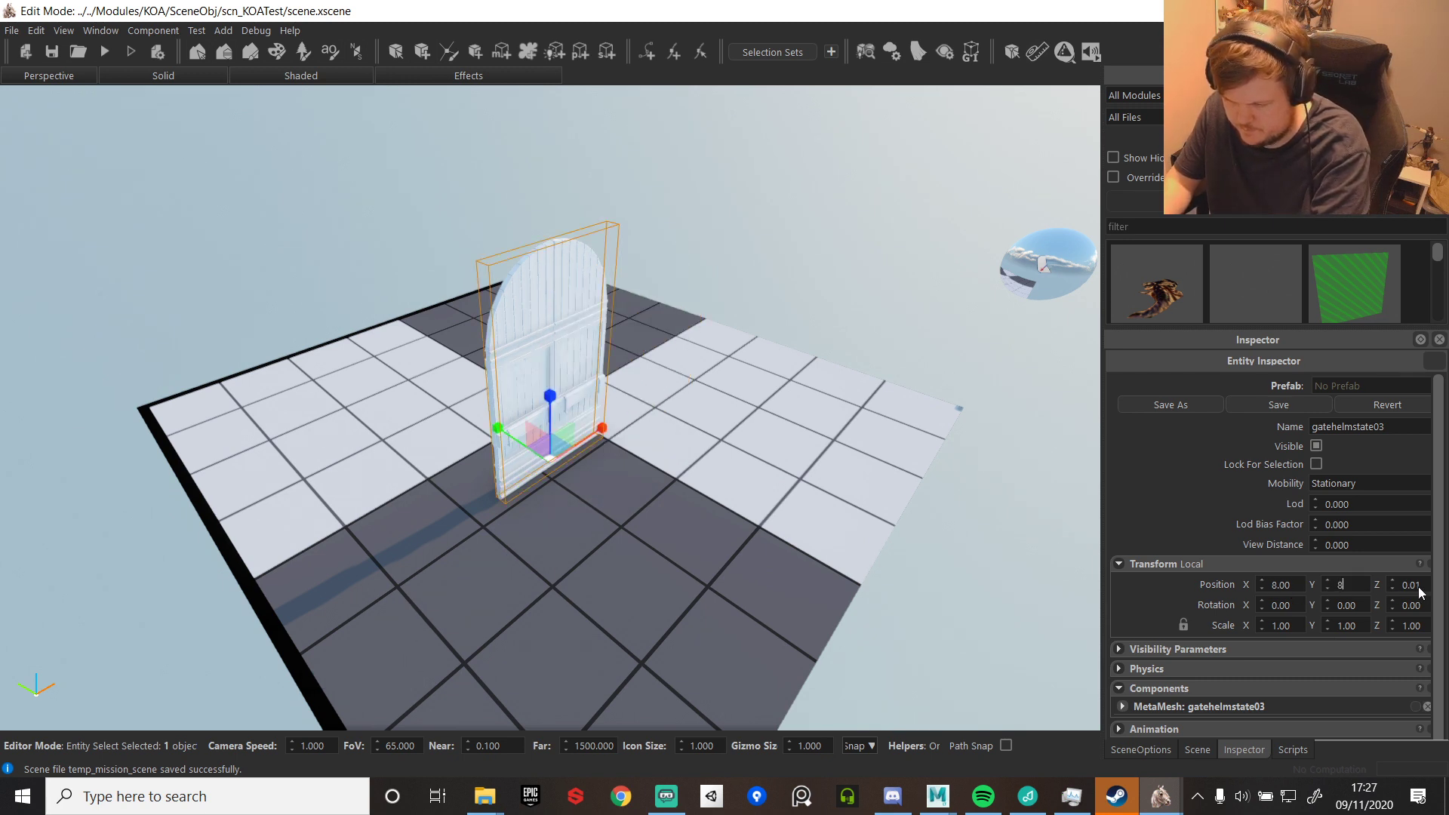
{"action": "left_click_drag", "start_coordinate": [1421, 586], "coordinate": [1353, 582]}
{"action": "type", "text": "0"}
{"action": "key", "text": "Return"}
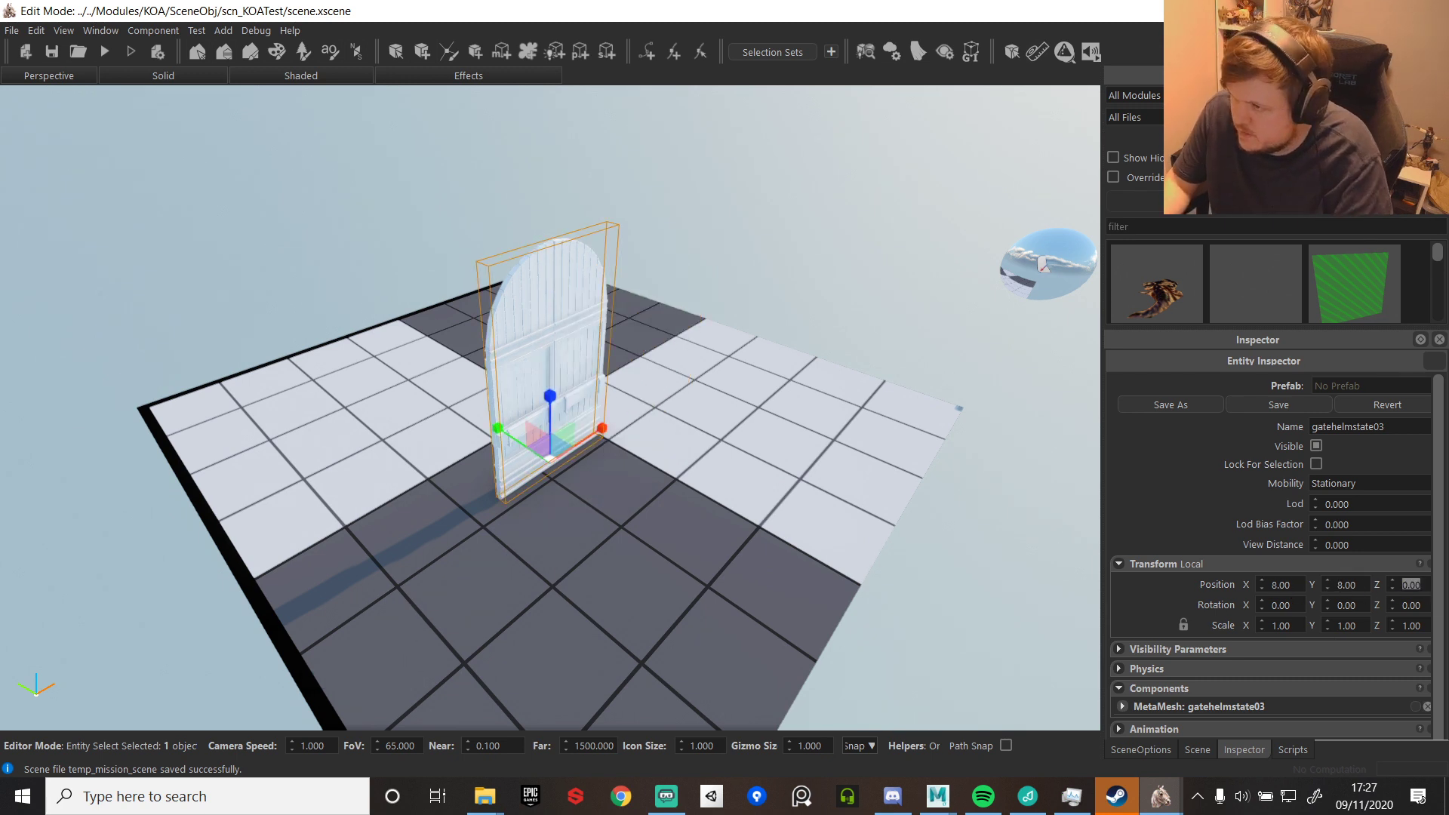
- Place the helmgatestate04 mesh in the scene and set its position to X 8, Y 8, Z 0
{"action": "key", "text": "alt+Tab"}
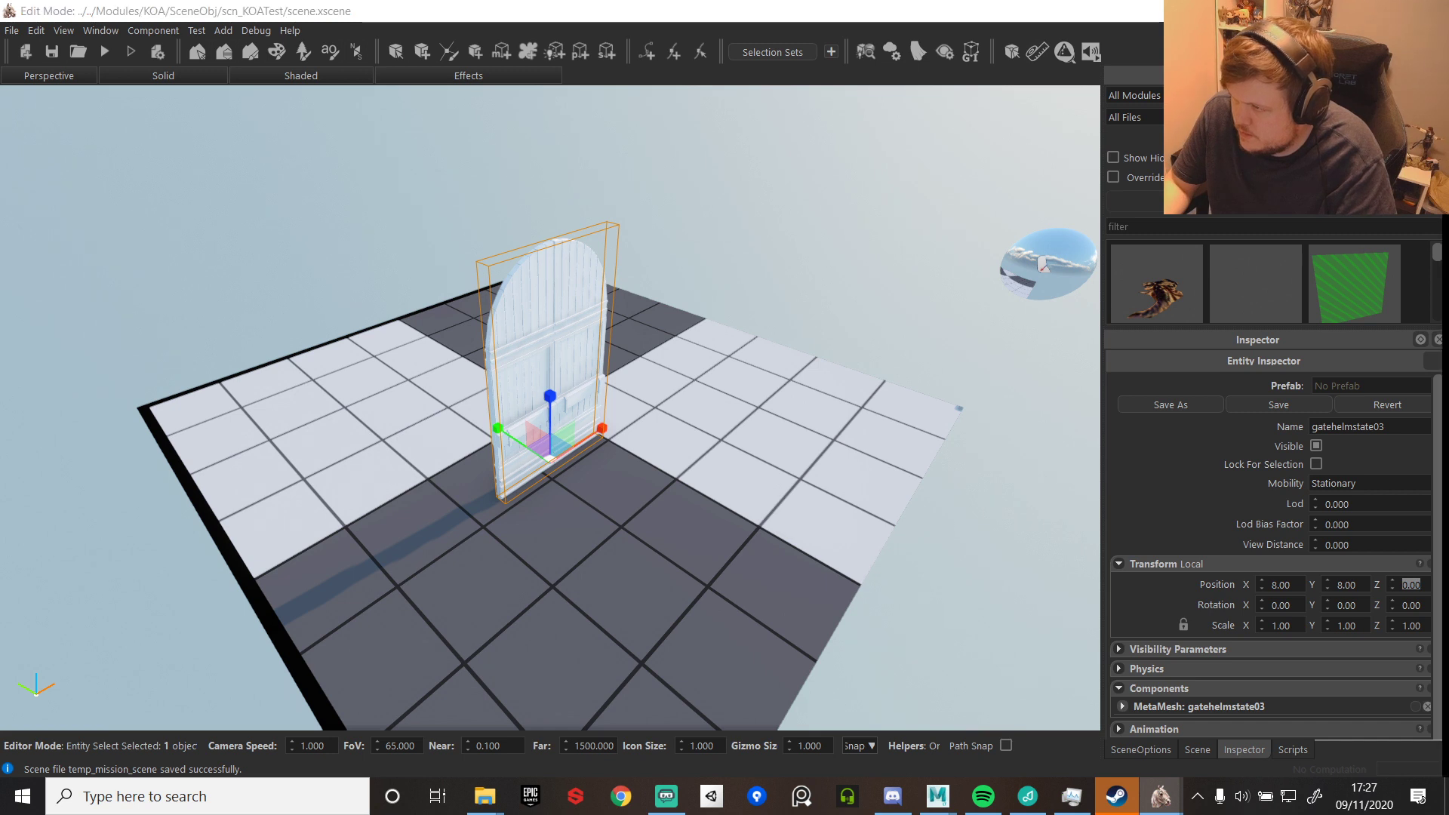
{"action": "left_click_drag", "start_coordinate": [1448, 521], "coordinate": [663, 464]}
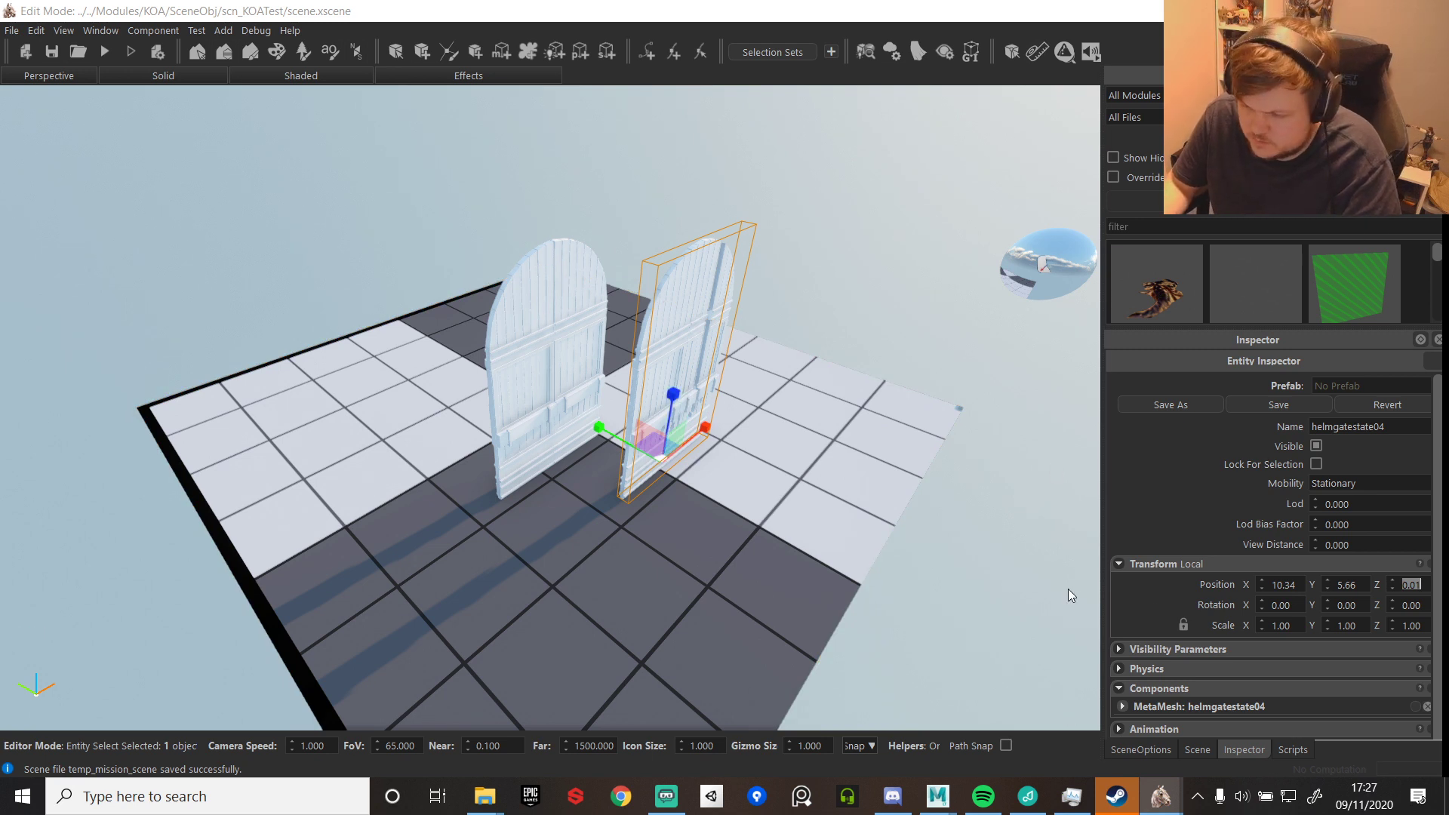
{"action": "key", "text": "ctrl+a"}
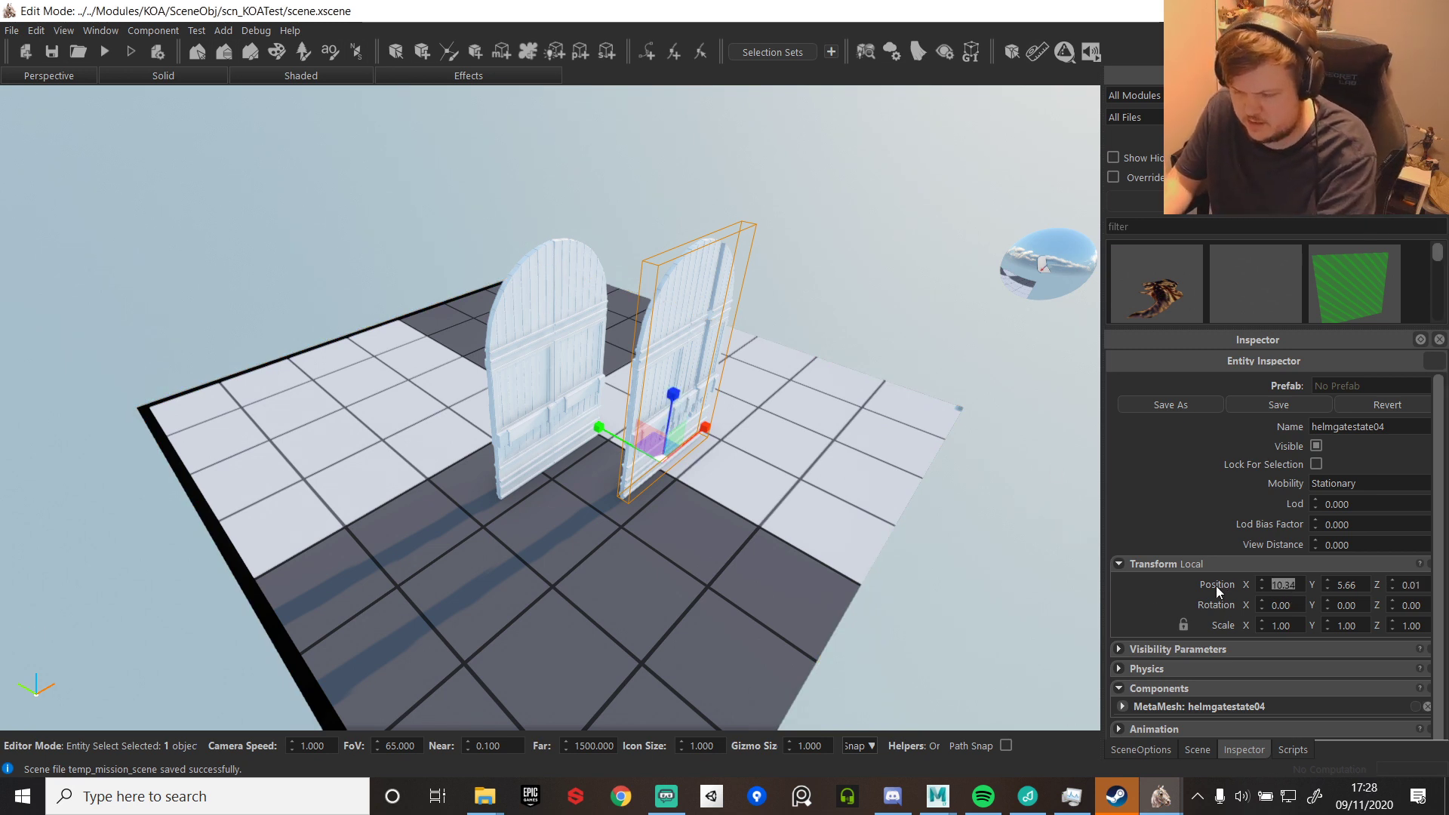
{"action": "type", "text": "8"}
{"action": "left_click", "coordinate": [1348, 585]}
{"action": "key", "text": "ctrl+a"}
{"action": "type", "text": "8"}
{"action": "key", "text": "Return"}
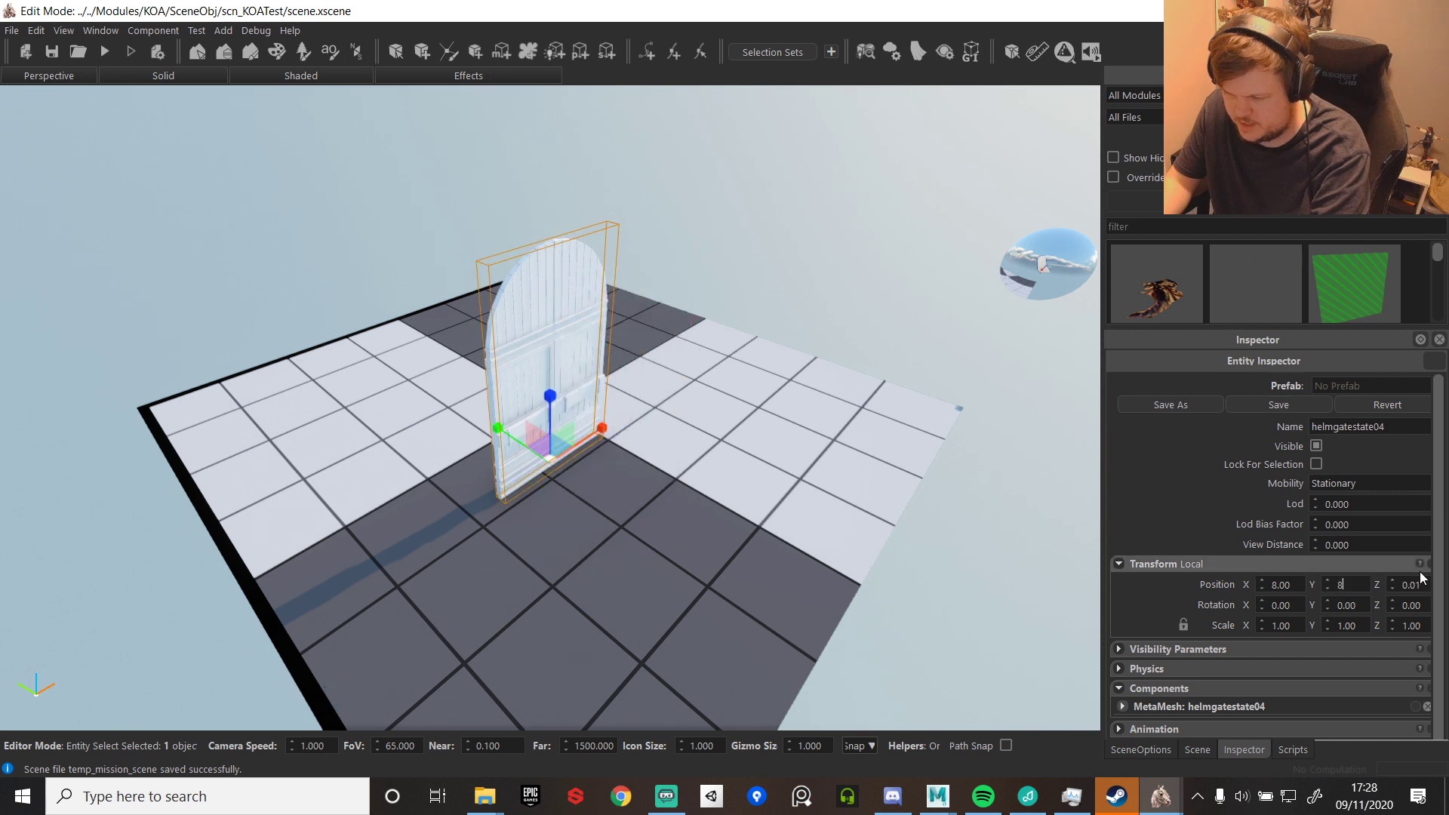
{"action": "left_click", "coordinate": [1396, 585]}
{"action": "type", "text": "0"}
{"action": "key", "text": "Return"}
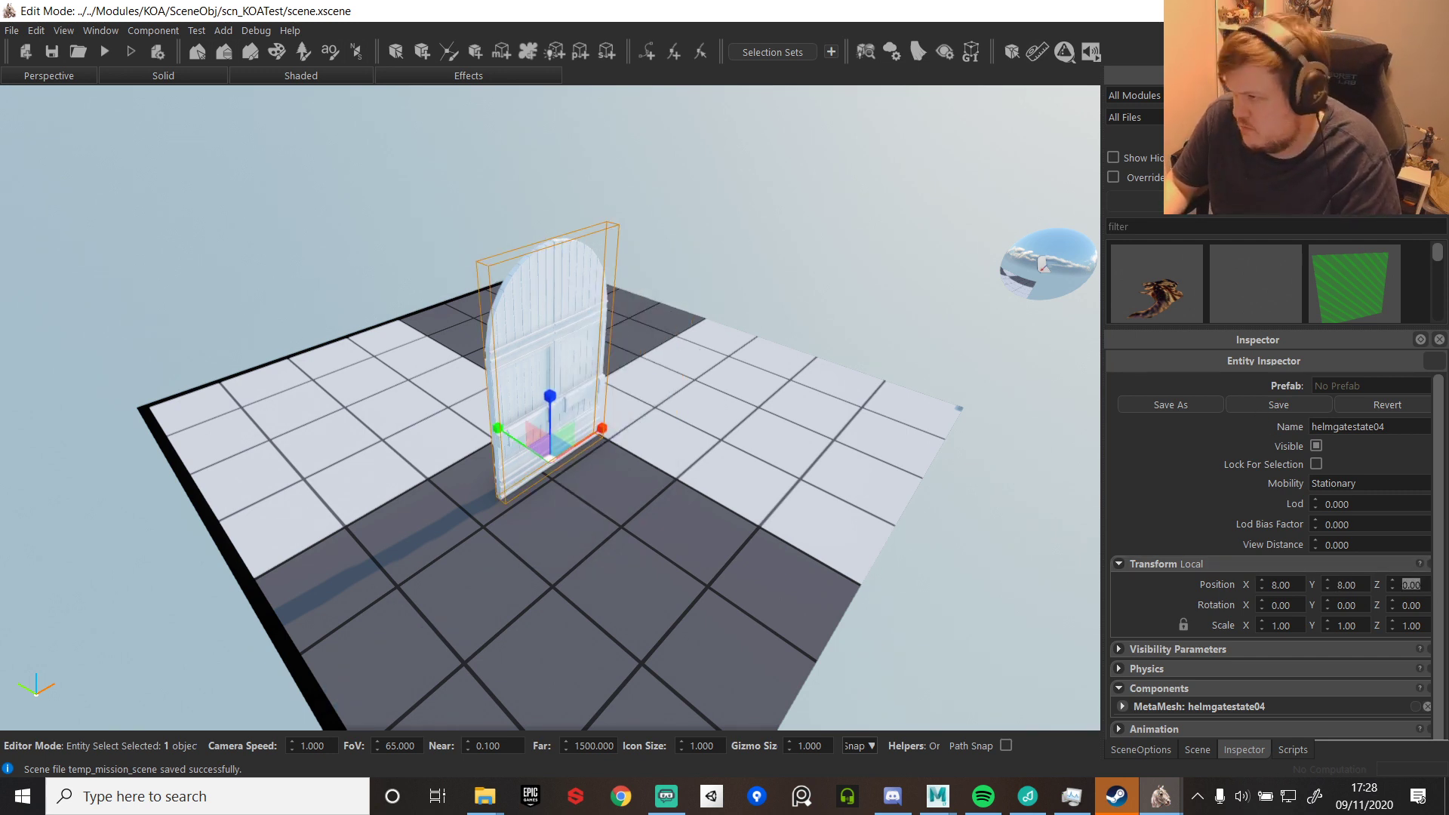
- Place the gatehelmstate05 mesh in the scene and set its position to X 8, Y 8, Z 0
{"action": "left_click_drag", "start_coordinate": [1255, 283], "coordinate": [575, 453]}
{"action": "left_click", "coordinate": [1289, 584]}
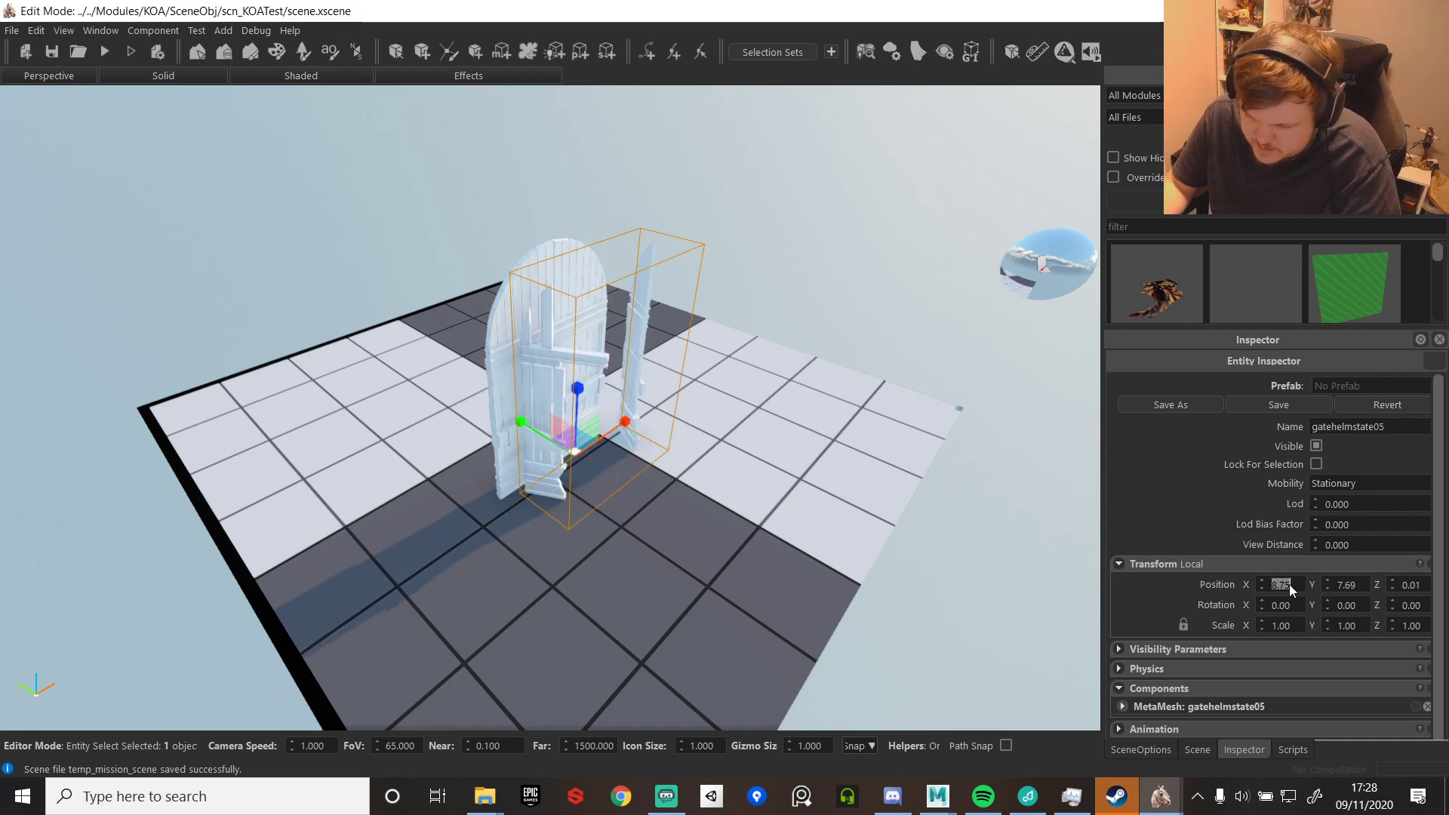
{"action": "type", "text": "8"}
{"action": "left_click", "coordinate": [1351, 584]}
{"action": "type", "text": "8"}
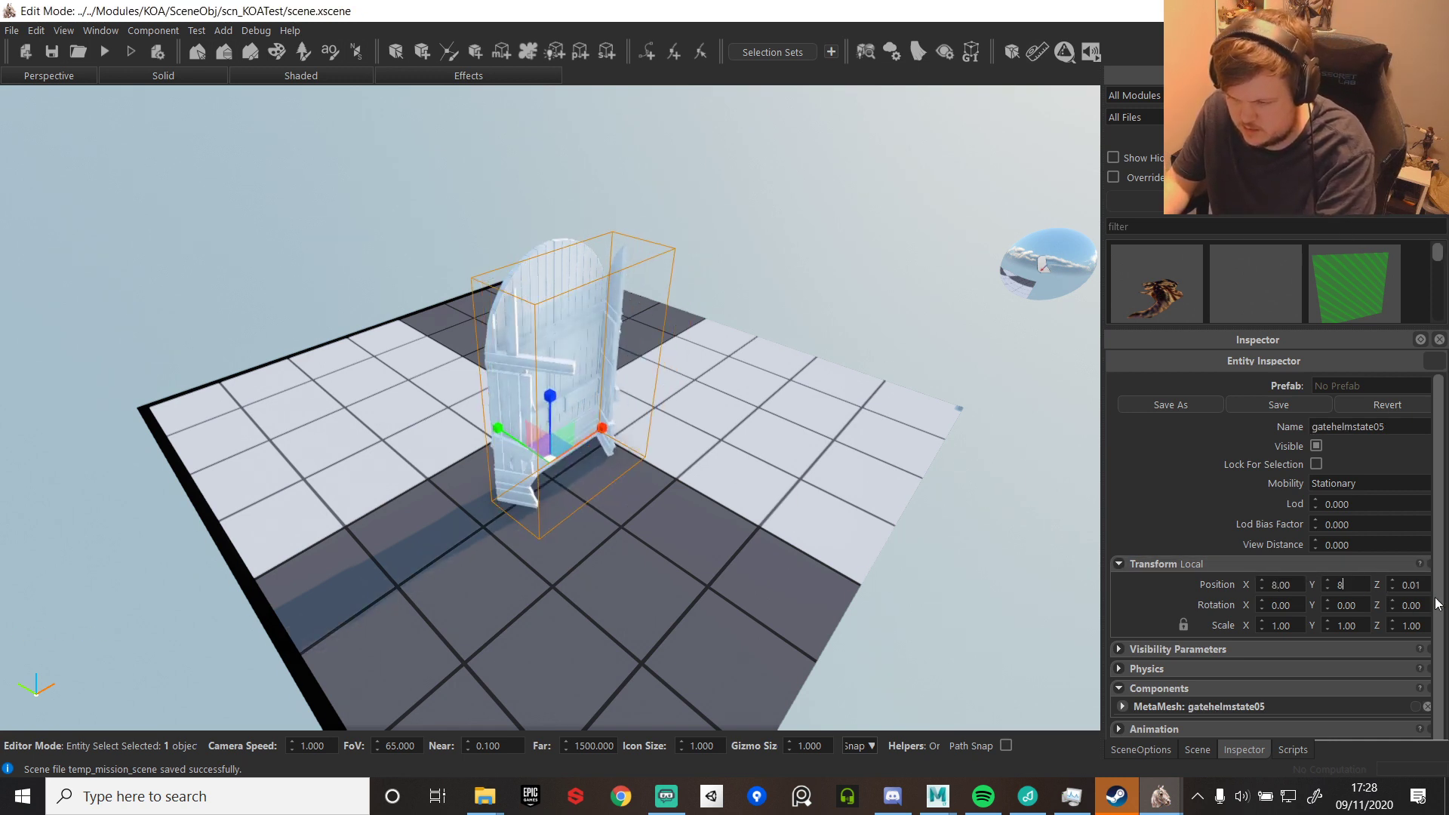
{"action": "type", "text": ".00"}
{"action": "key", "text": "Return"}
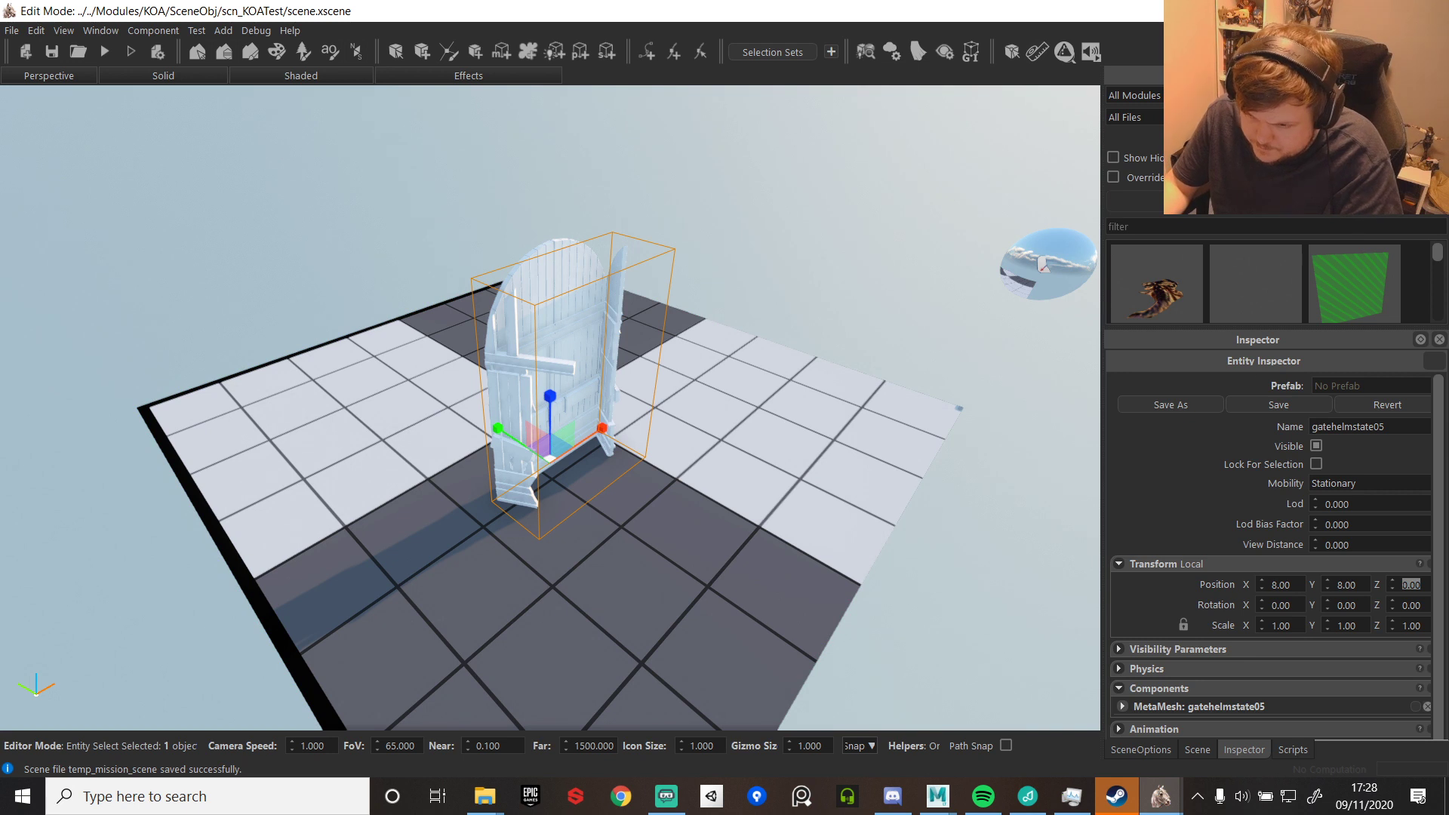
- Select the helmgatestate01 entity and assign the bo_helmgatestate01 body as its physics shape
{"action": "scroll", "coordinate": [1268, 453], "scroll_direction": "down", "scroll_amount": 3}
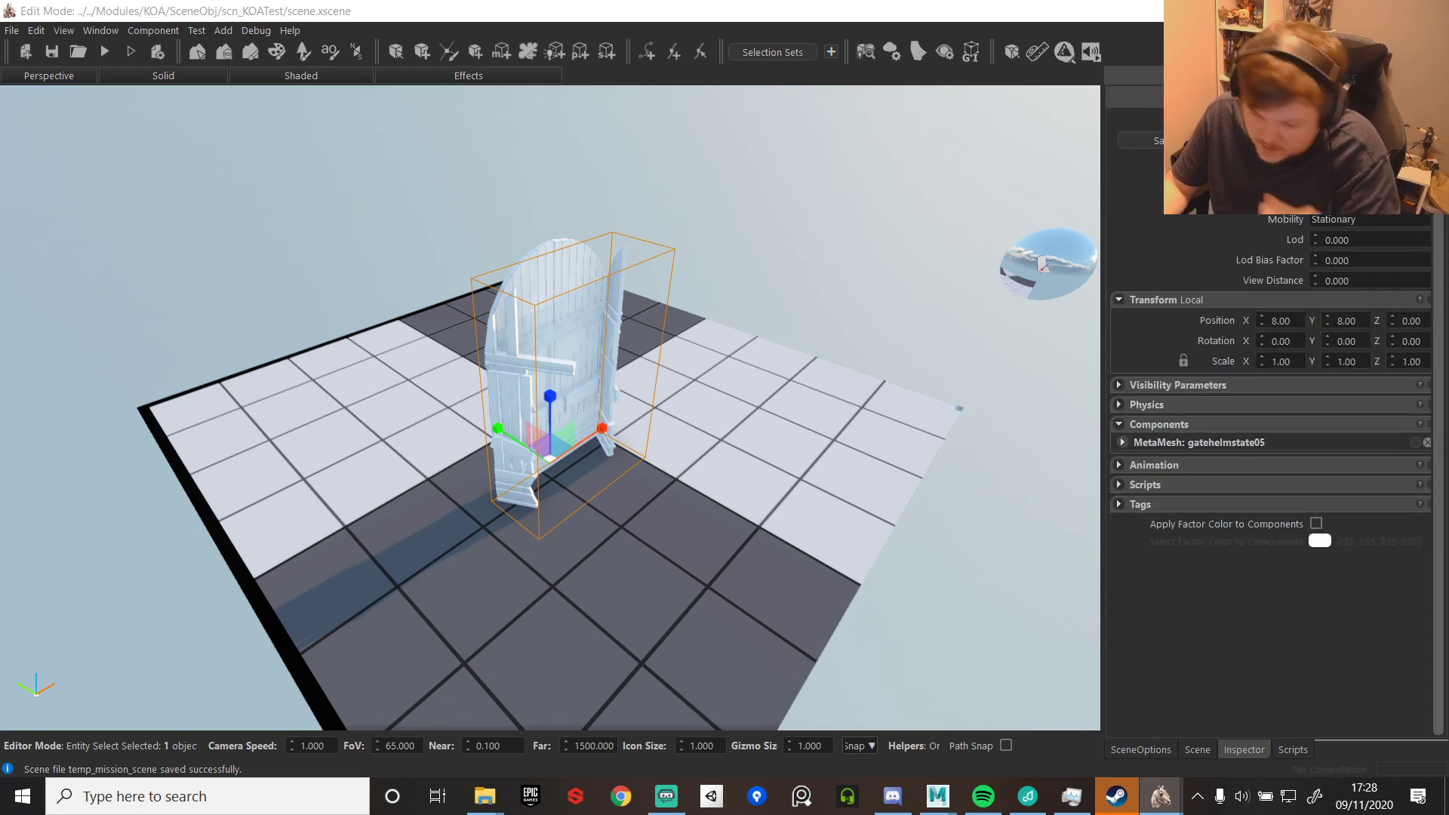
{"action": "left_click", "coordinate": [1147, 750]}
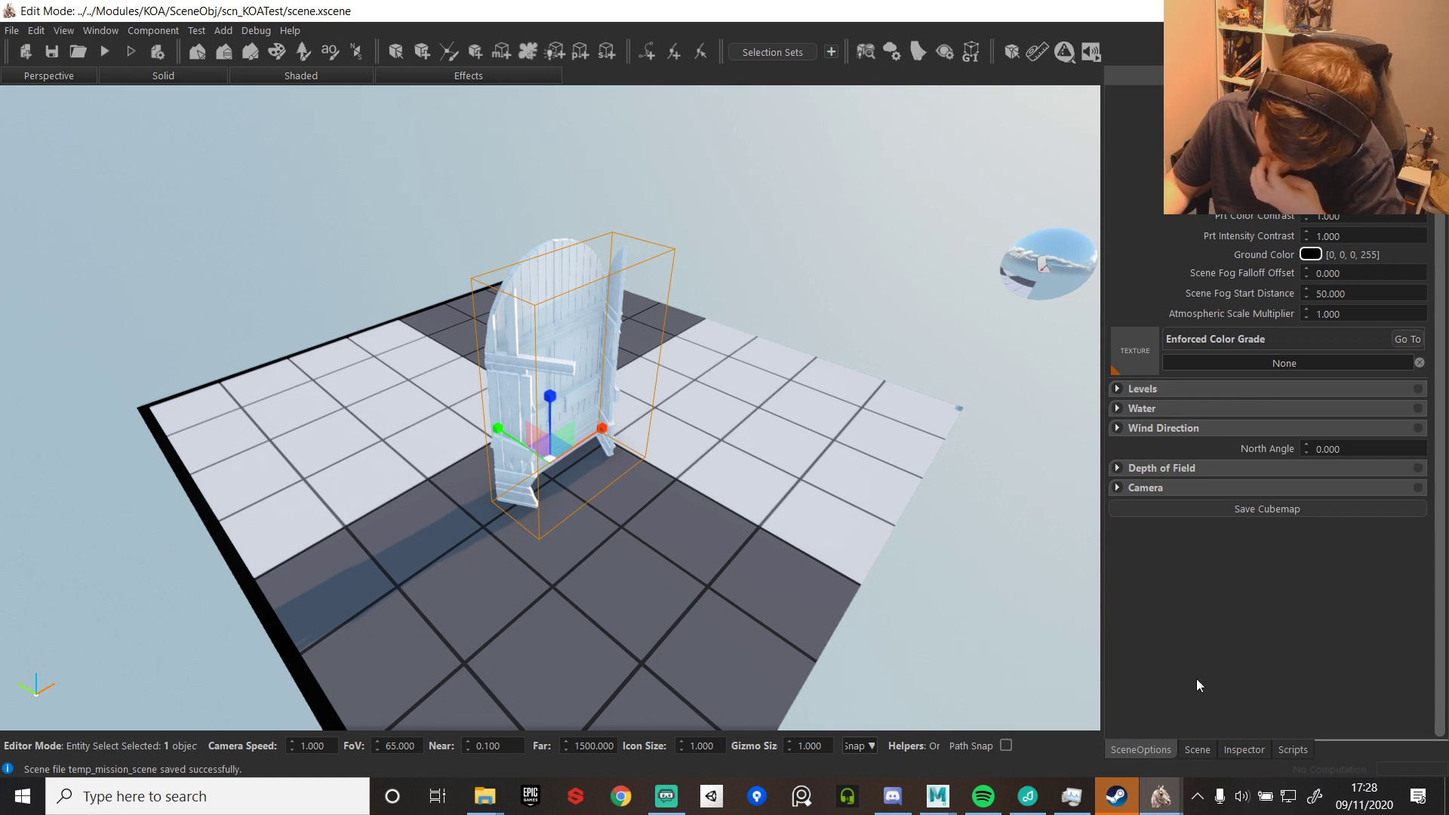
{"action": "left_click", "coordinate": [1198, 746]}
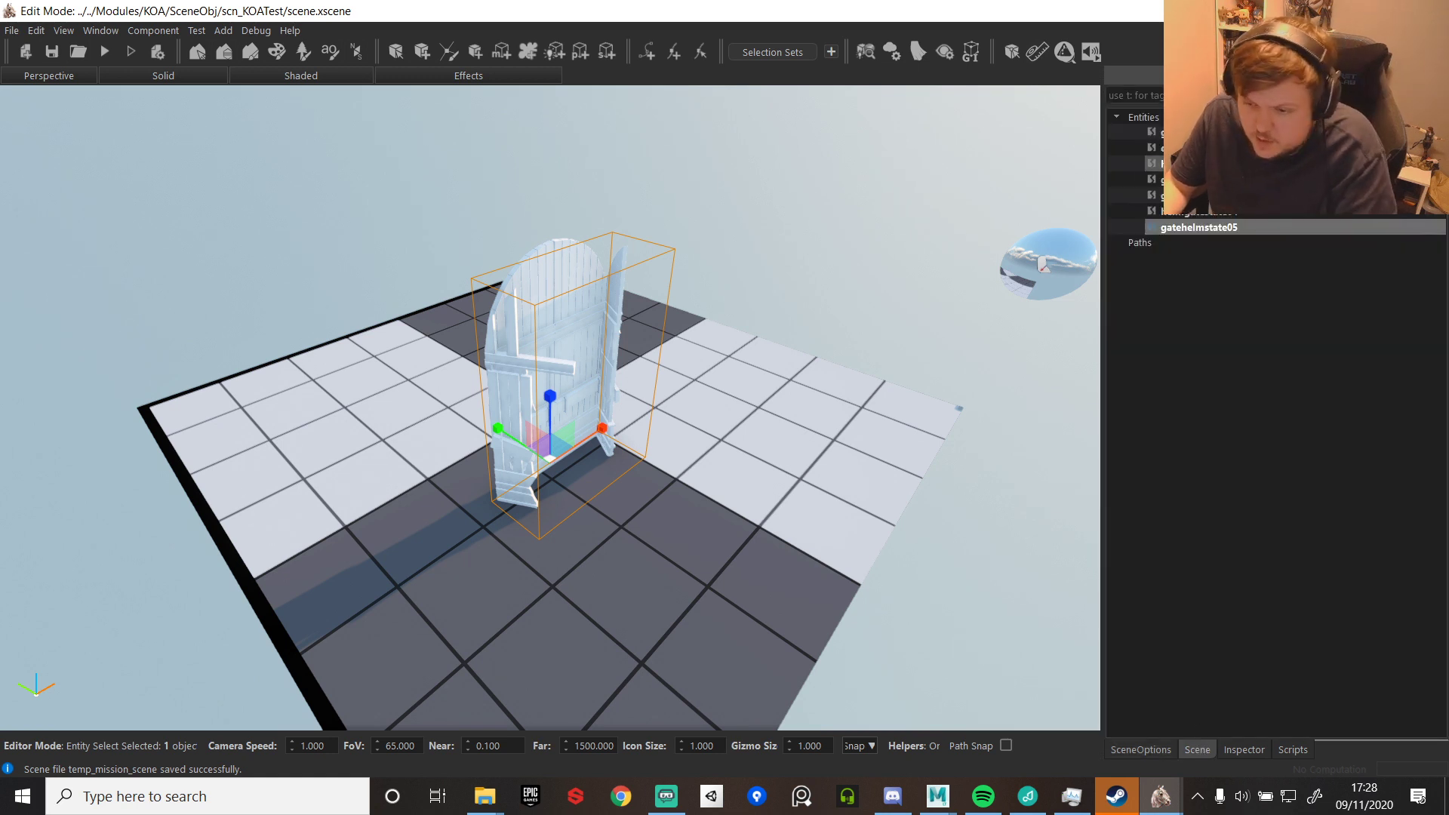
{"action": "left_click", "coordinate": [1196, 163]}
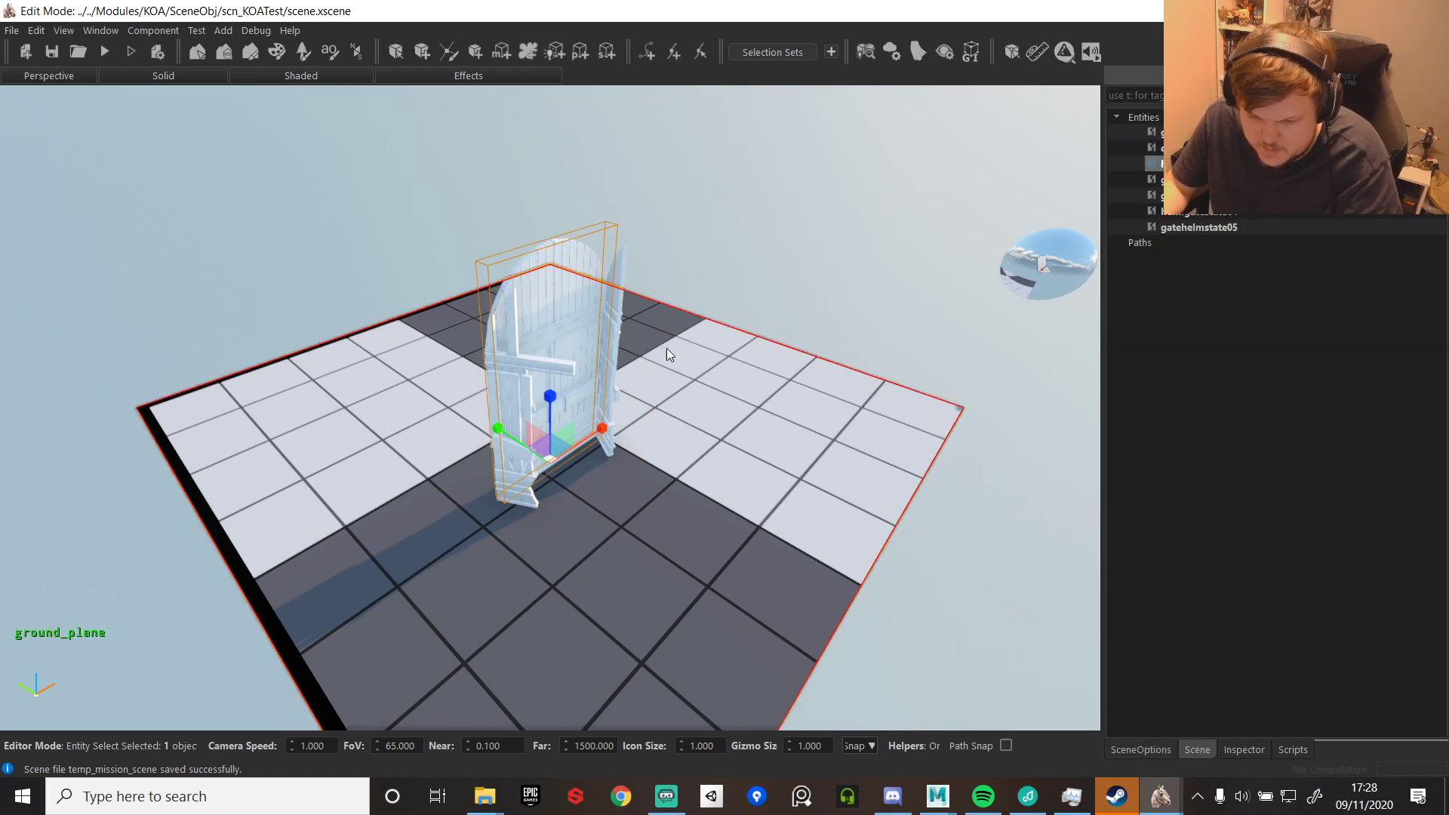
{"action": "middle_click_drag", "start_coordinate": [667, 347], "coordinate": [696, 482]}
{"action": "scroll", "coordinate": [695, 482], "scroll_direction": "up", "scroll_amount": 2}
{"action": "scroll", "coordinate": [732, 405], "scroll_direction": "down", "scroll_amount": 1}
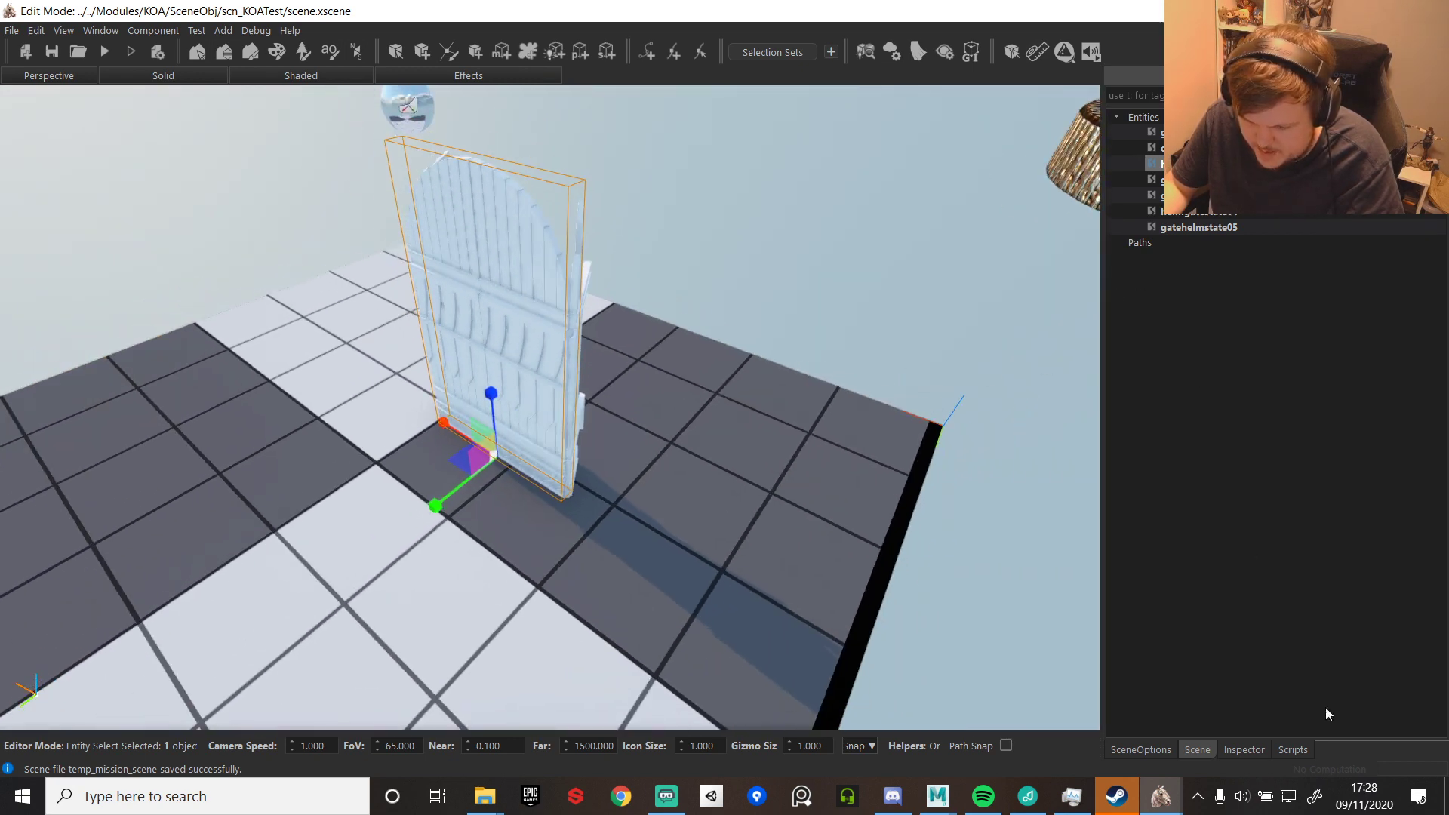
{"action": "left_click", "coordinate": [1244, 749]}
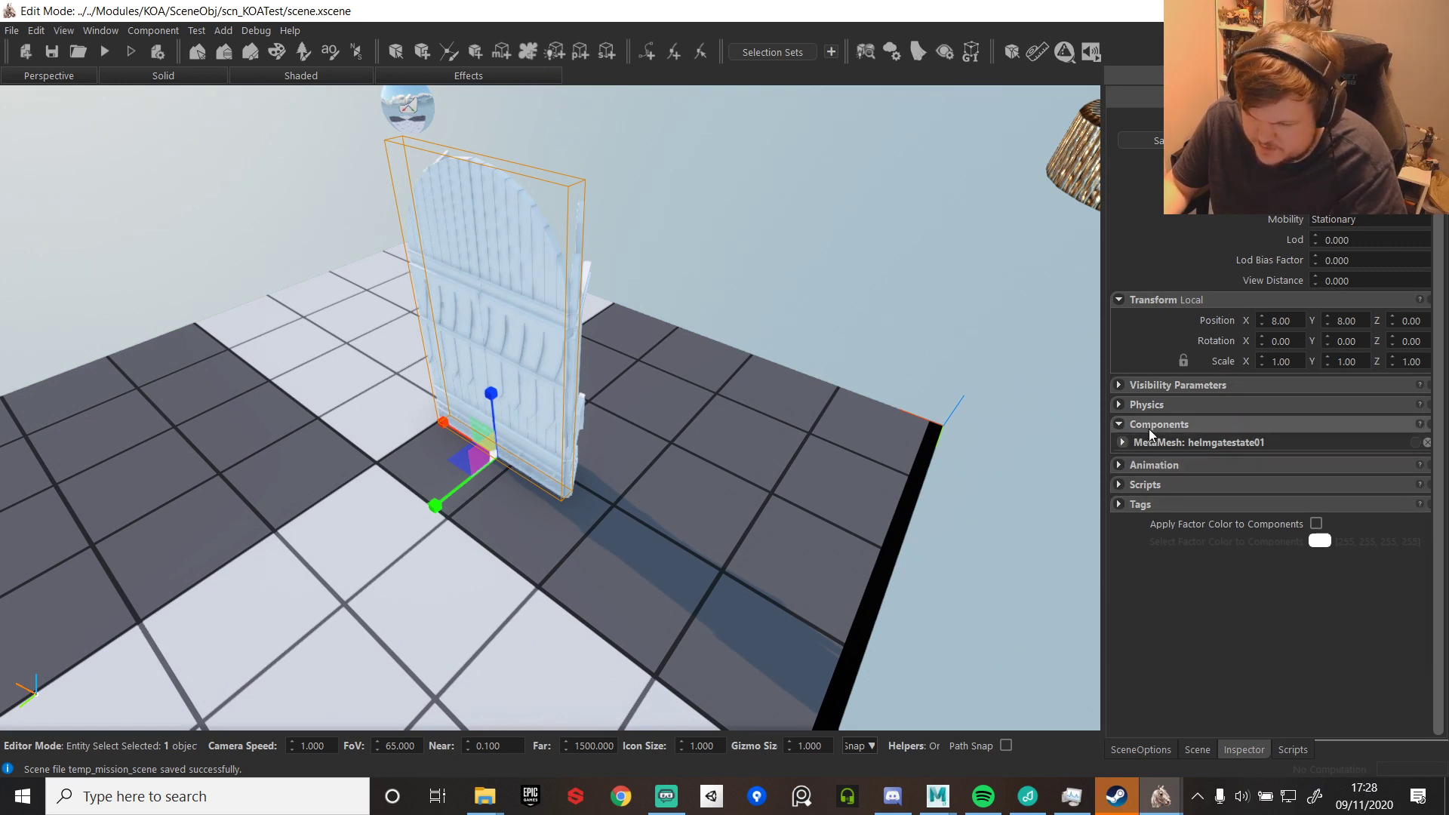
{"action": "left_click", "coordinate": [1143, 405]}
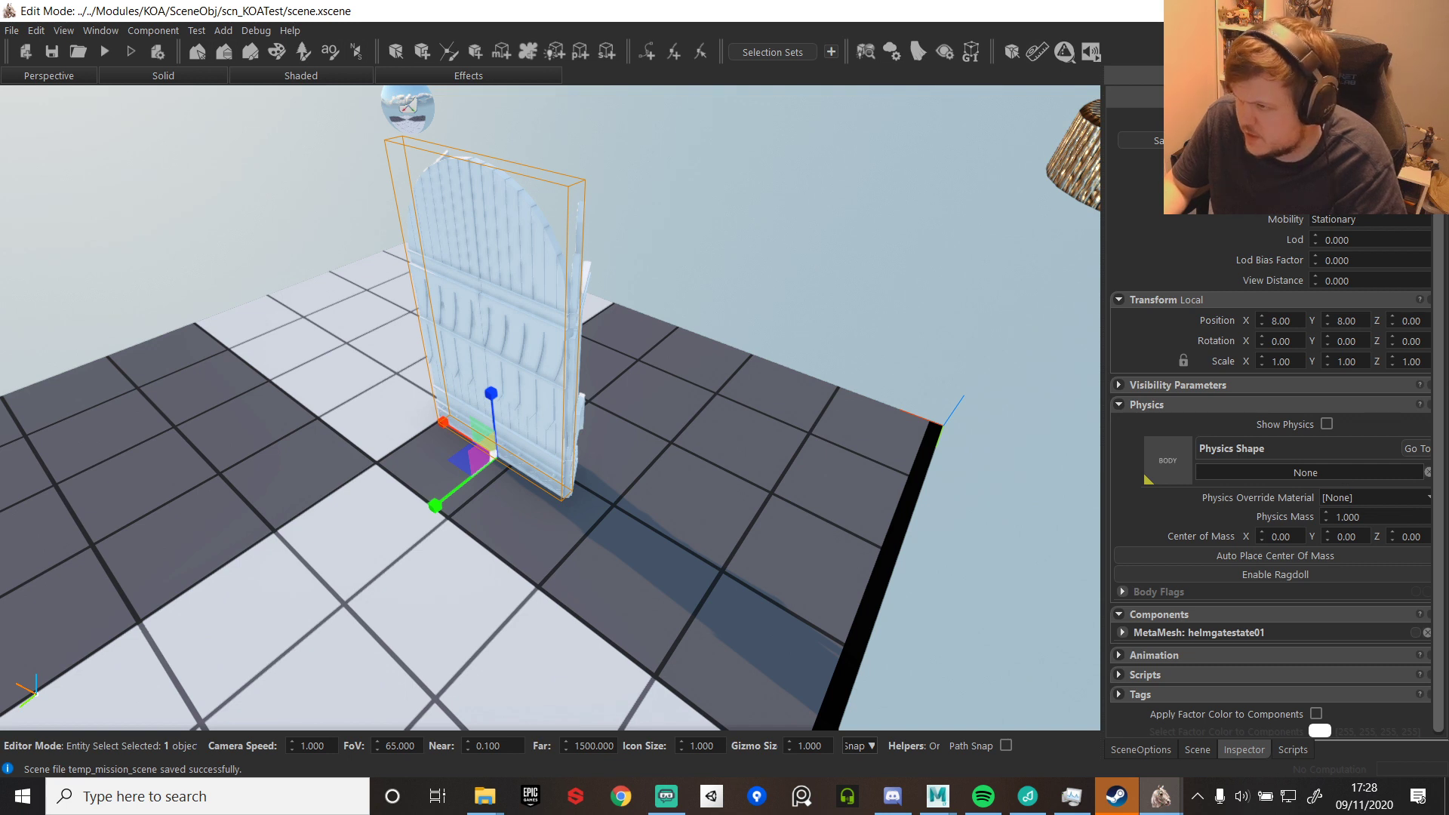
{"action": "left_click_drag", "start_coordinate": [1446, 578], "coordinate": [1168, 462]}
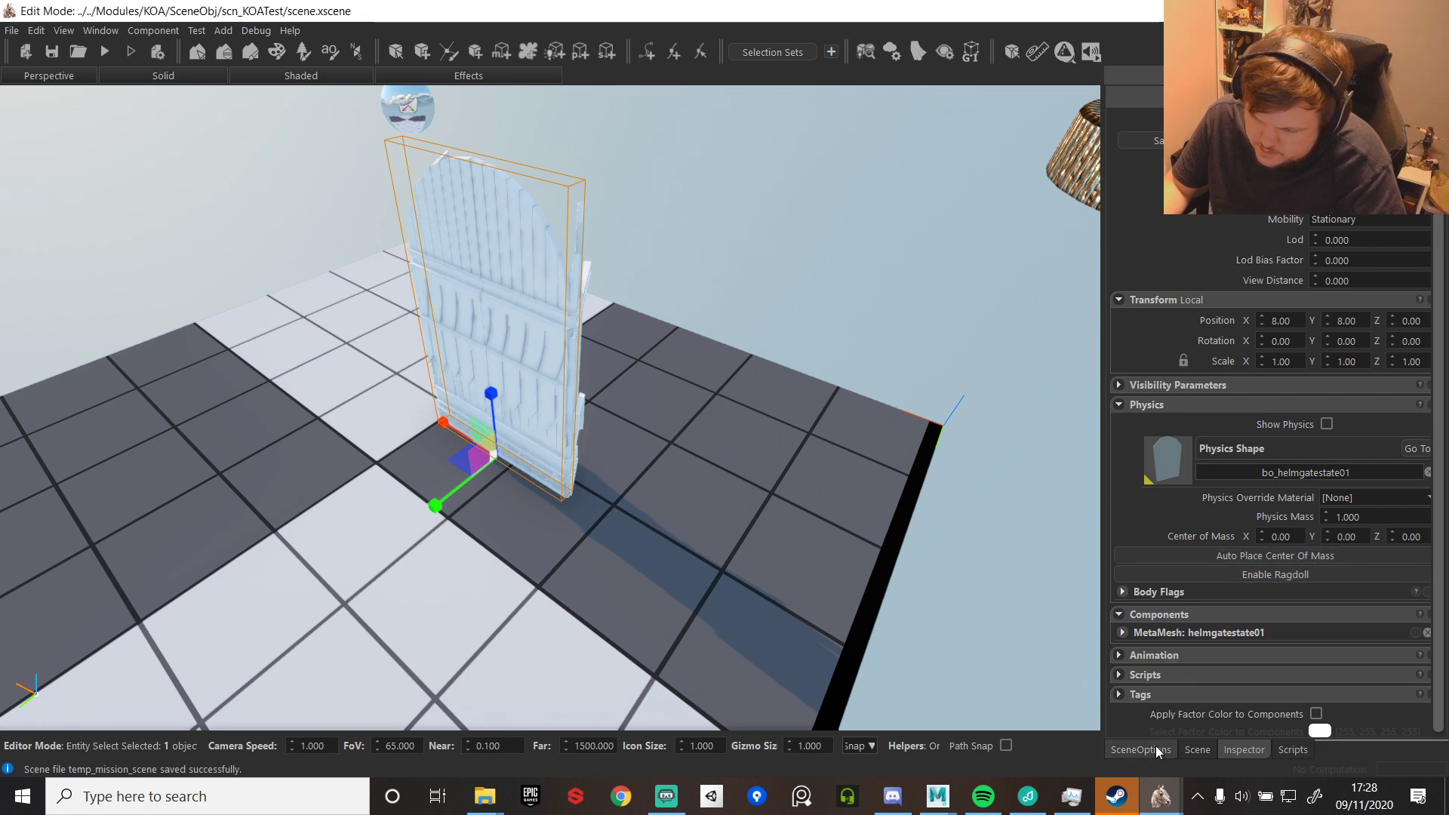
- Reorder the docked views so that Inspector comes first and Scene last, and show the gatehelmstate02 entity's properties
{"action": "left_click", "coordinate": [1198, 751]}
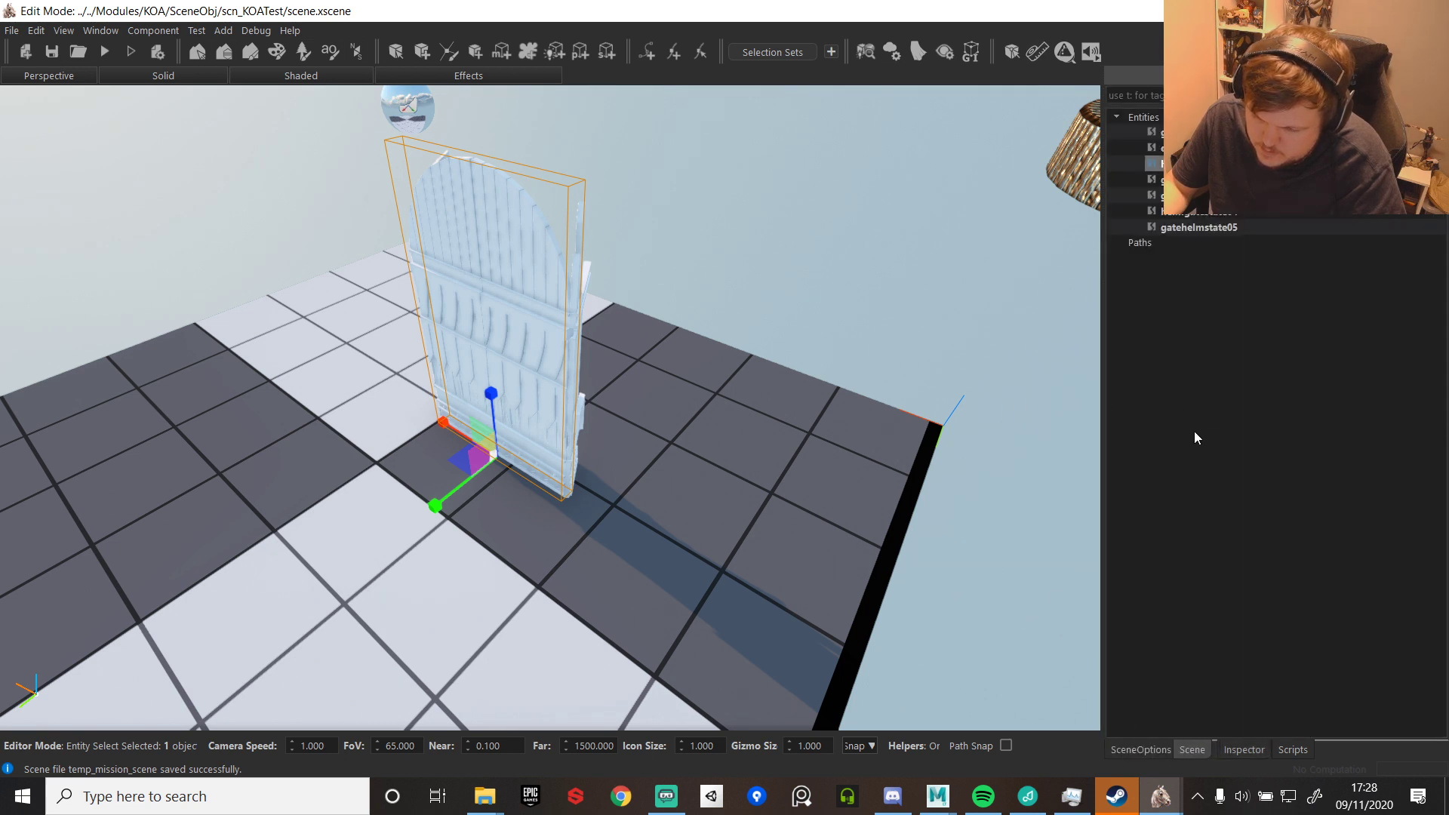
{"action": "left_click_drag", "start_coordinate": [1195, 745], "coordinate": [1147, 465]}
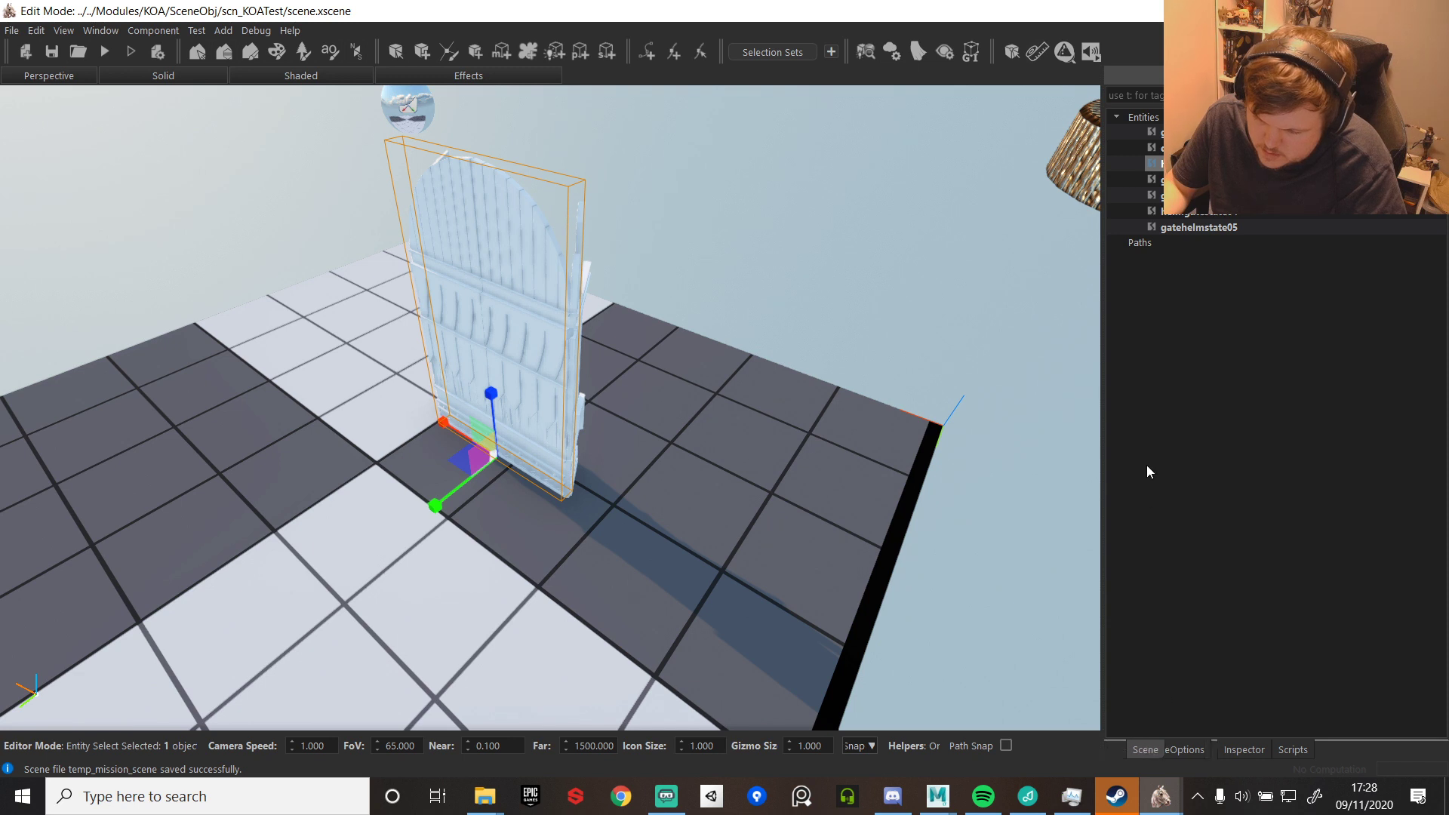
{"action": "left_click_drag", "start_coordinate": [1205, 746], "coordinate": [1168, 506]}
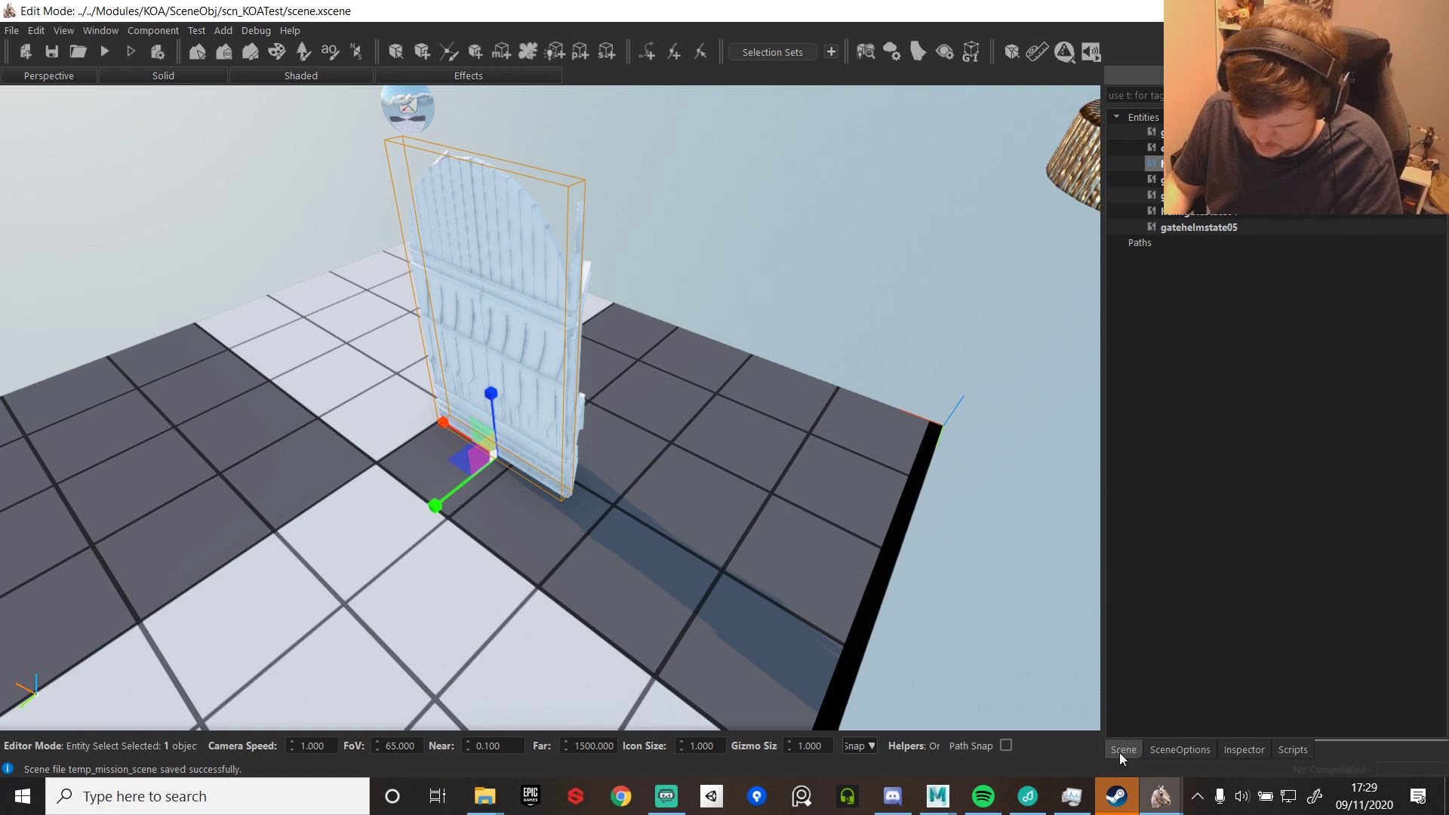
{"action": "left_click_drag", "start_coordinate": [1121, 751], "coordinate": [1297, 579]}
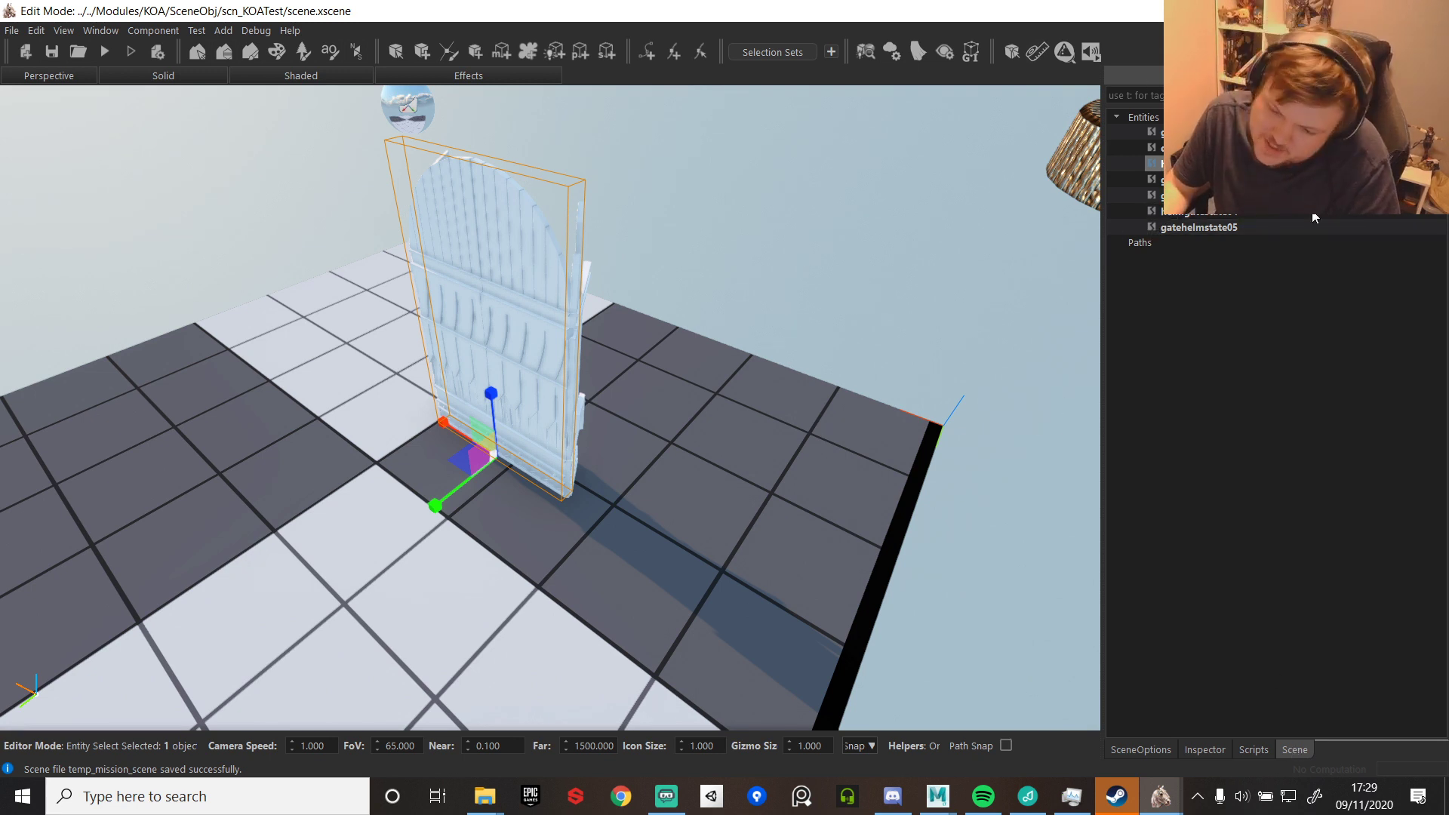
{"action": "left_click", "coordinate": [1209, 750]}
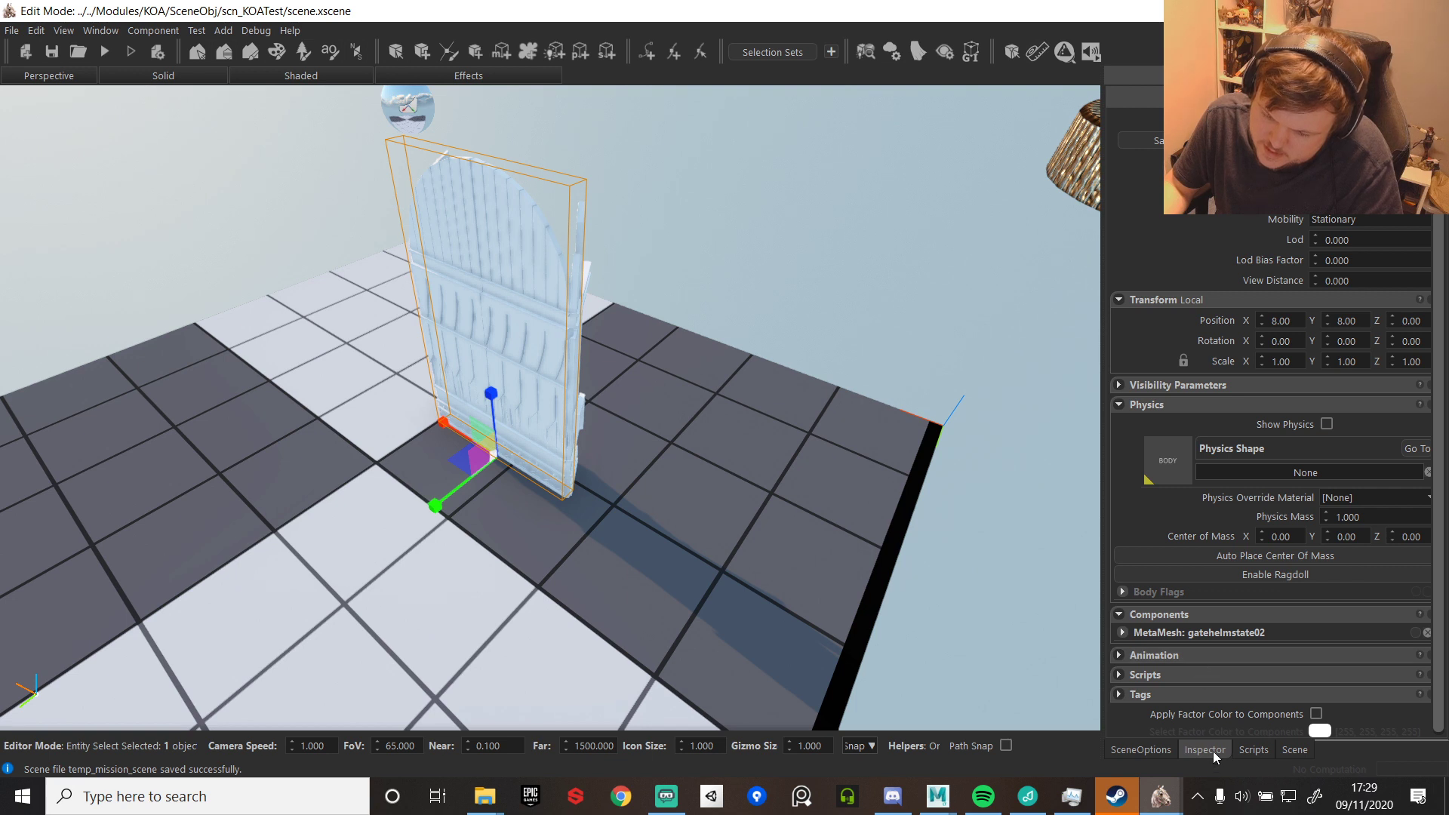
{"action": "left_click_drag", "start_coordinate": [1212, 750], "coordinate": [1157, 743]}
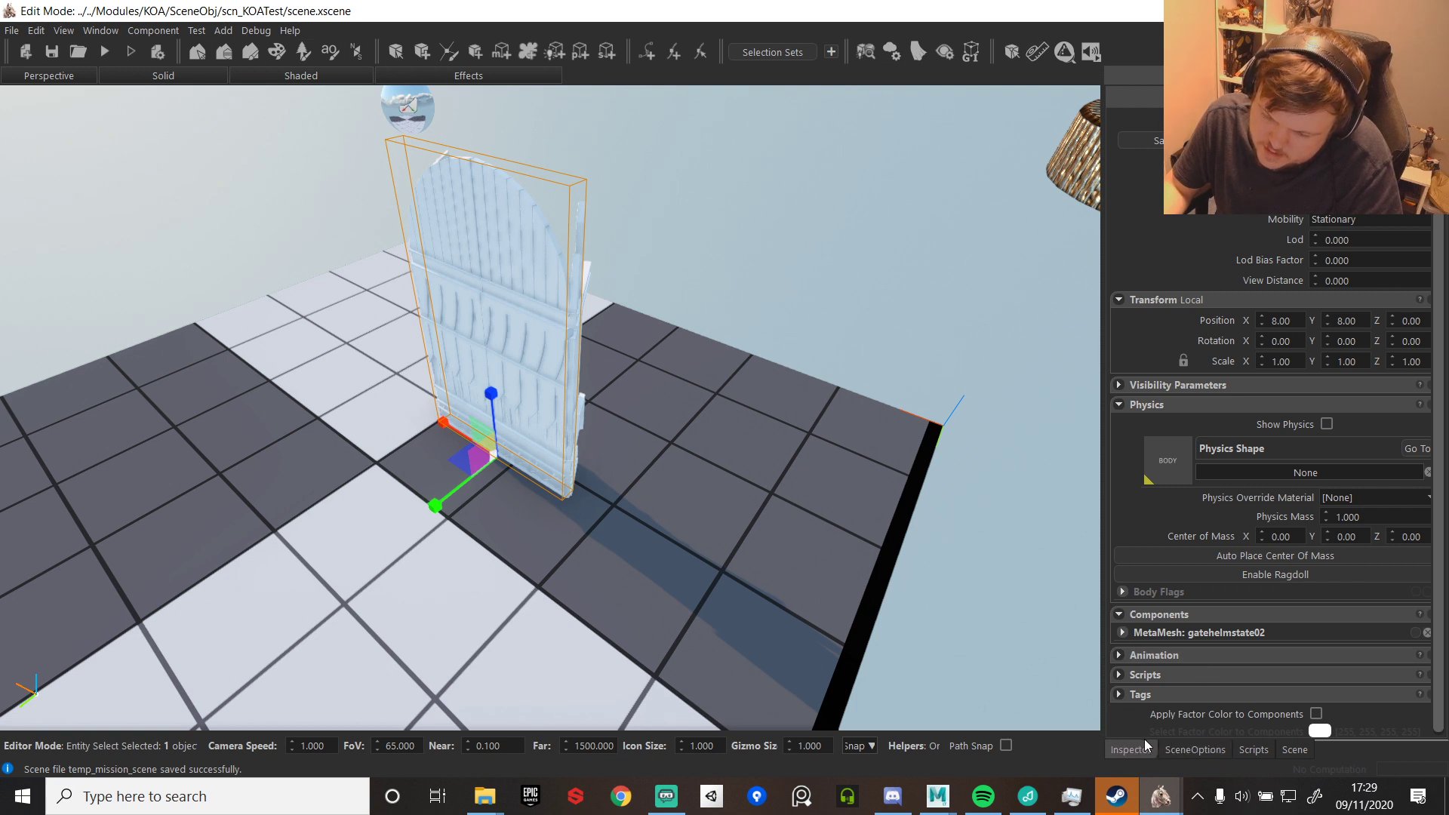
{"action": "left_click", "coordinate": [1143, 755]}
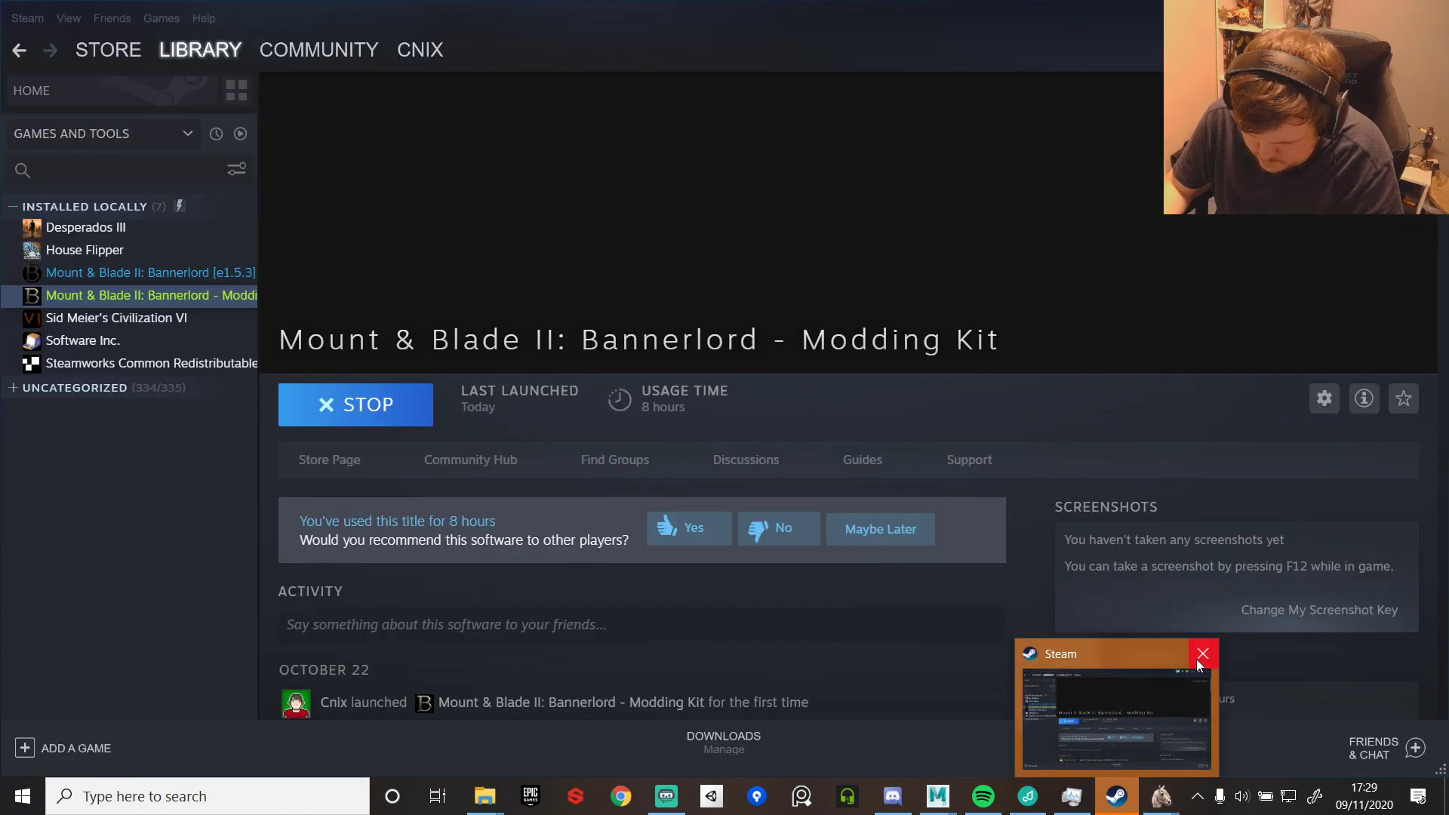
- Close the Steam window and assign the bo_helmgatestate02 body as the gatehelmstate02 entity's physics shape
{"action": "left_click", "coordinate": [1204, 655]}
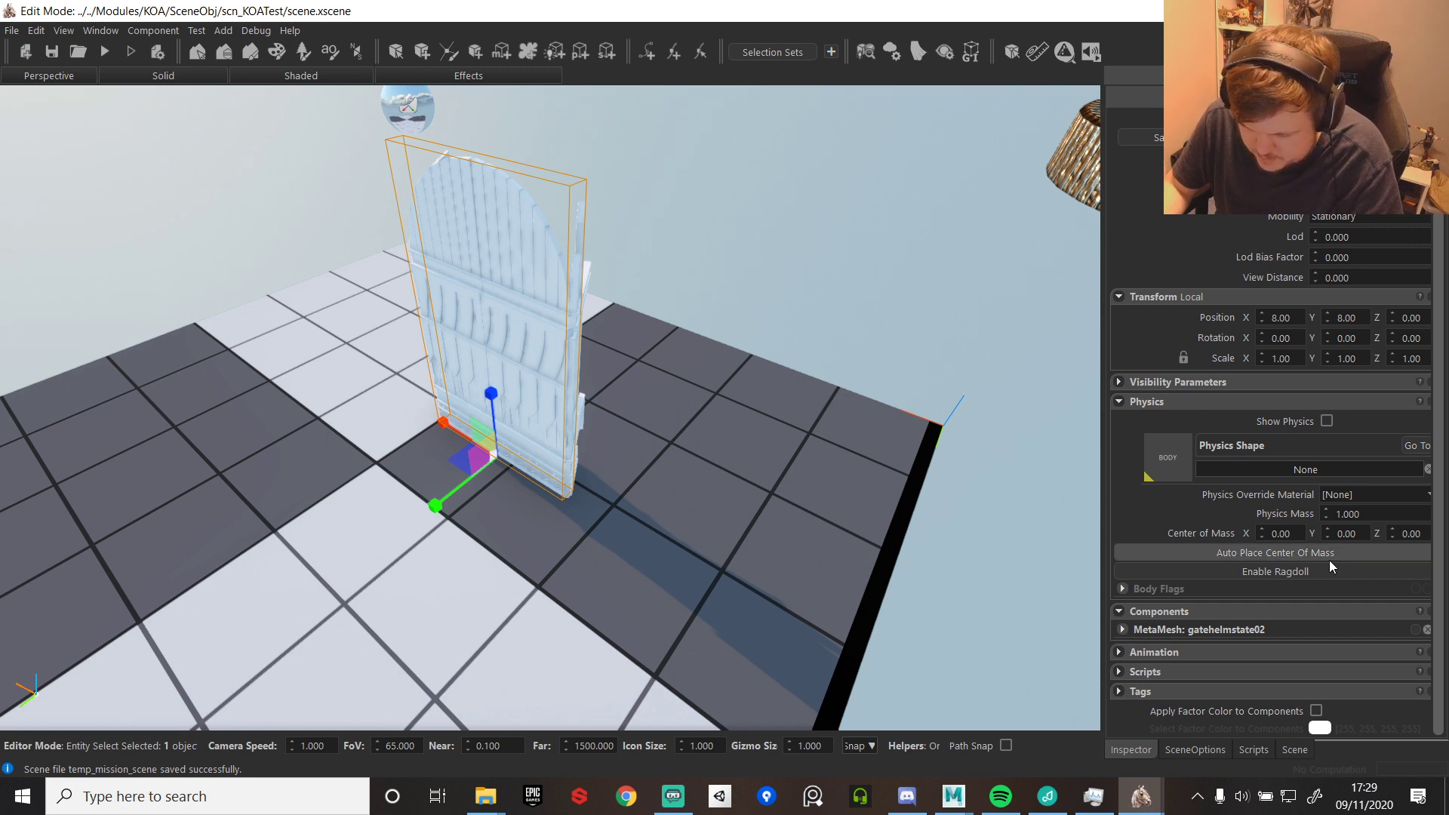
{"action": "left_click", "coordinate": [1272, 471]}
{"action": "key", "text": "Escape"}
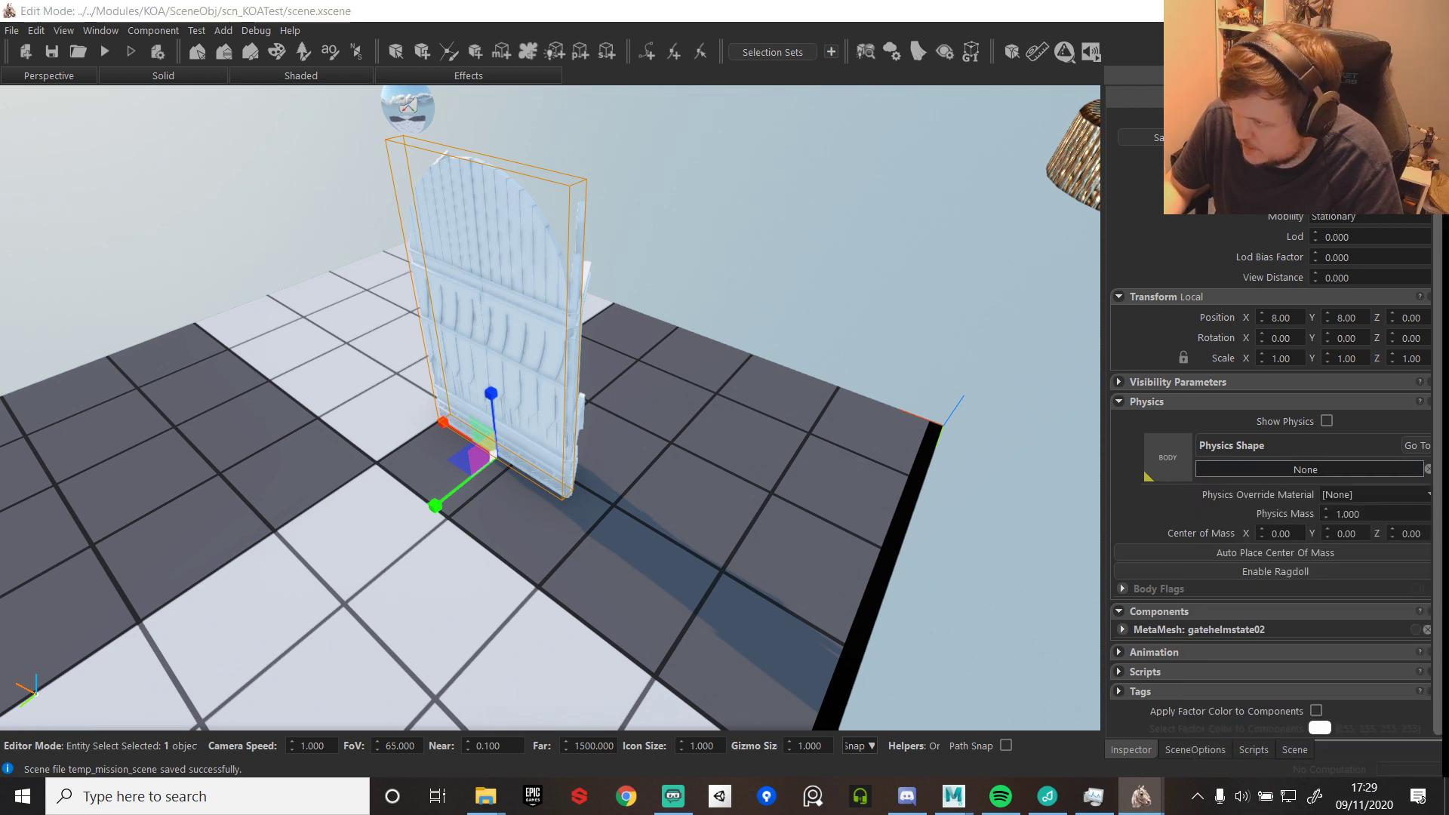
{"action": "left_click_drag", "start_coordinate": [1448, 596], "coordinate": [1168, 469]}
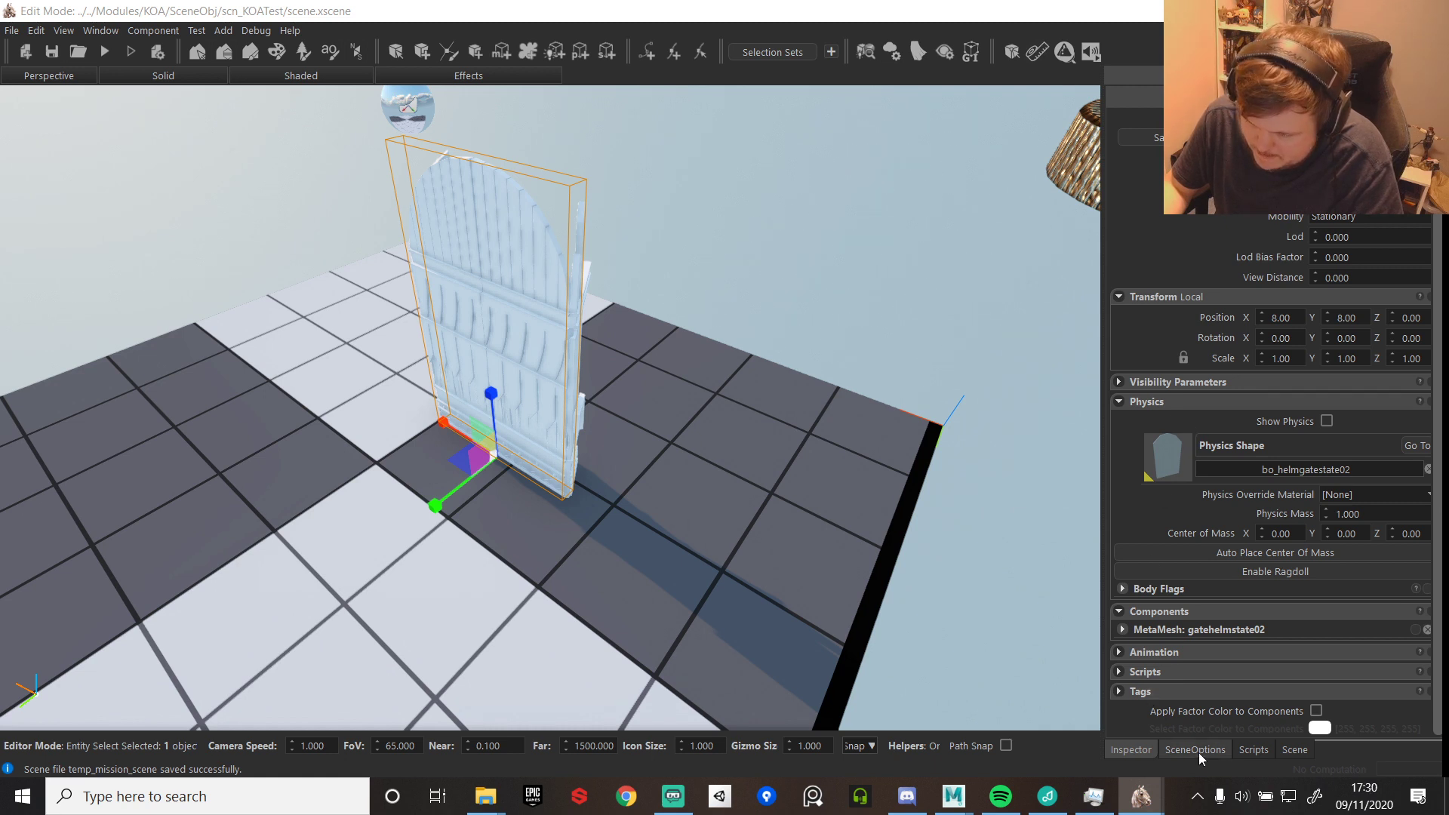
- Select the gatehelmstate03 entity and assign the bo_helmgatestate03 body as its physics shape
{"action": "left_click", "coordinate": [1244, 752]}
{"action": "left_click", "coordinate": [1212, 750]}
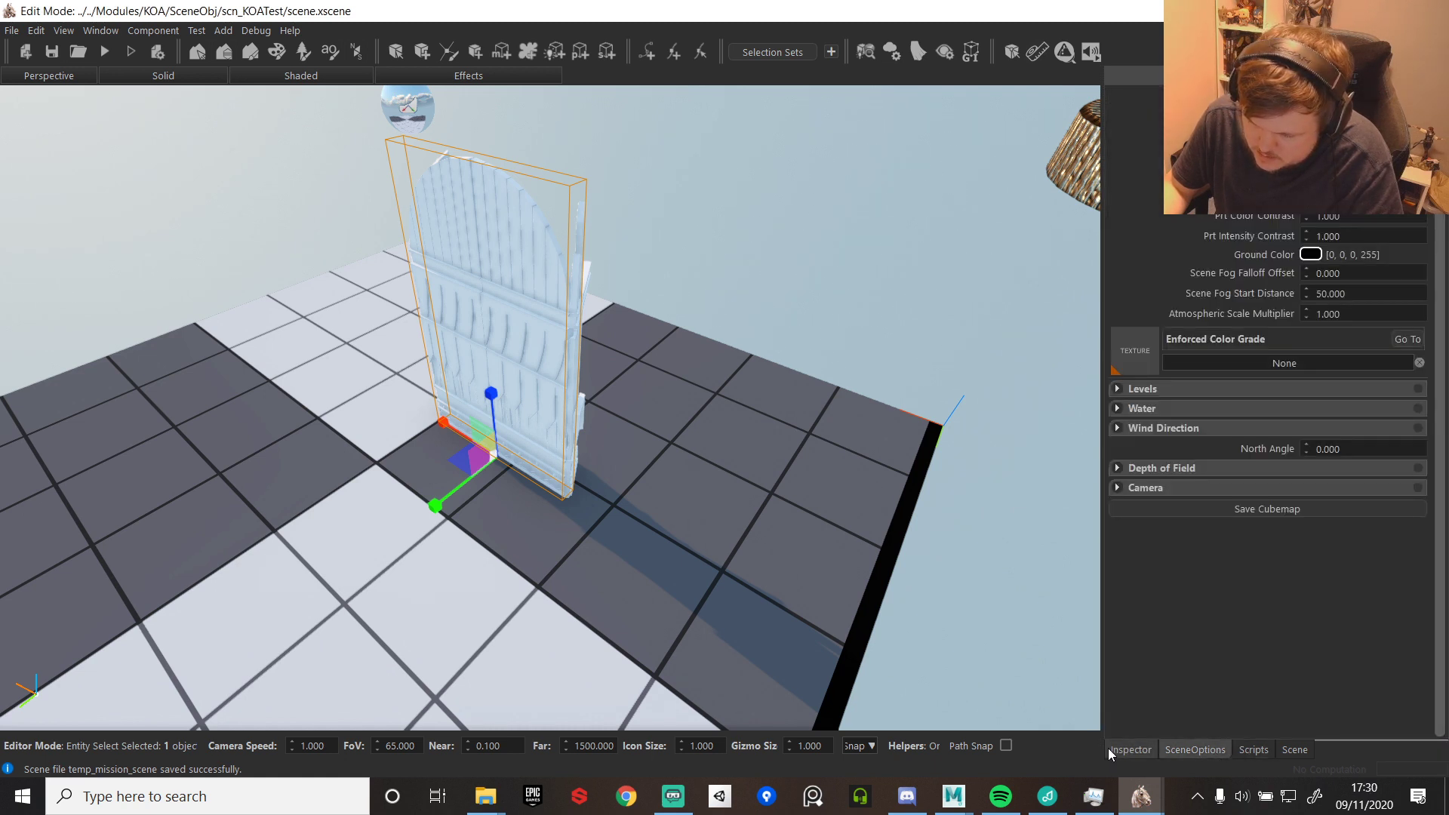
{"action": "left_click", "coordinate": [1294, 749]}
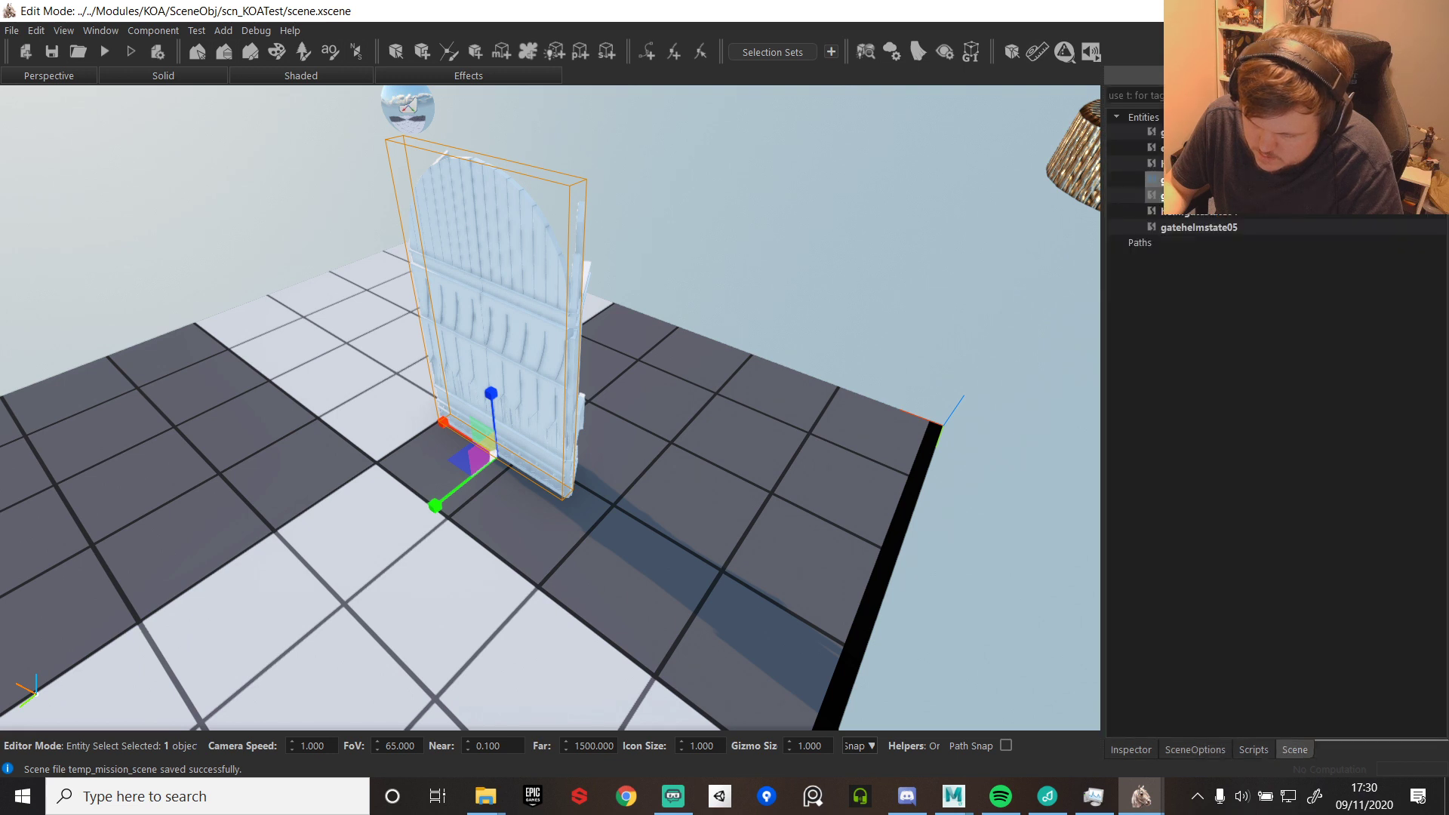
{"action": "left_click", "coordinate": [1143, 751]}
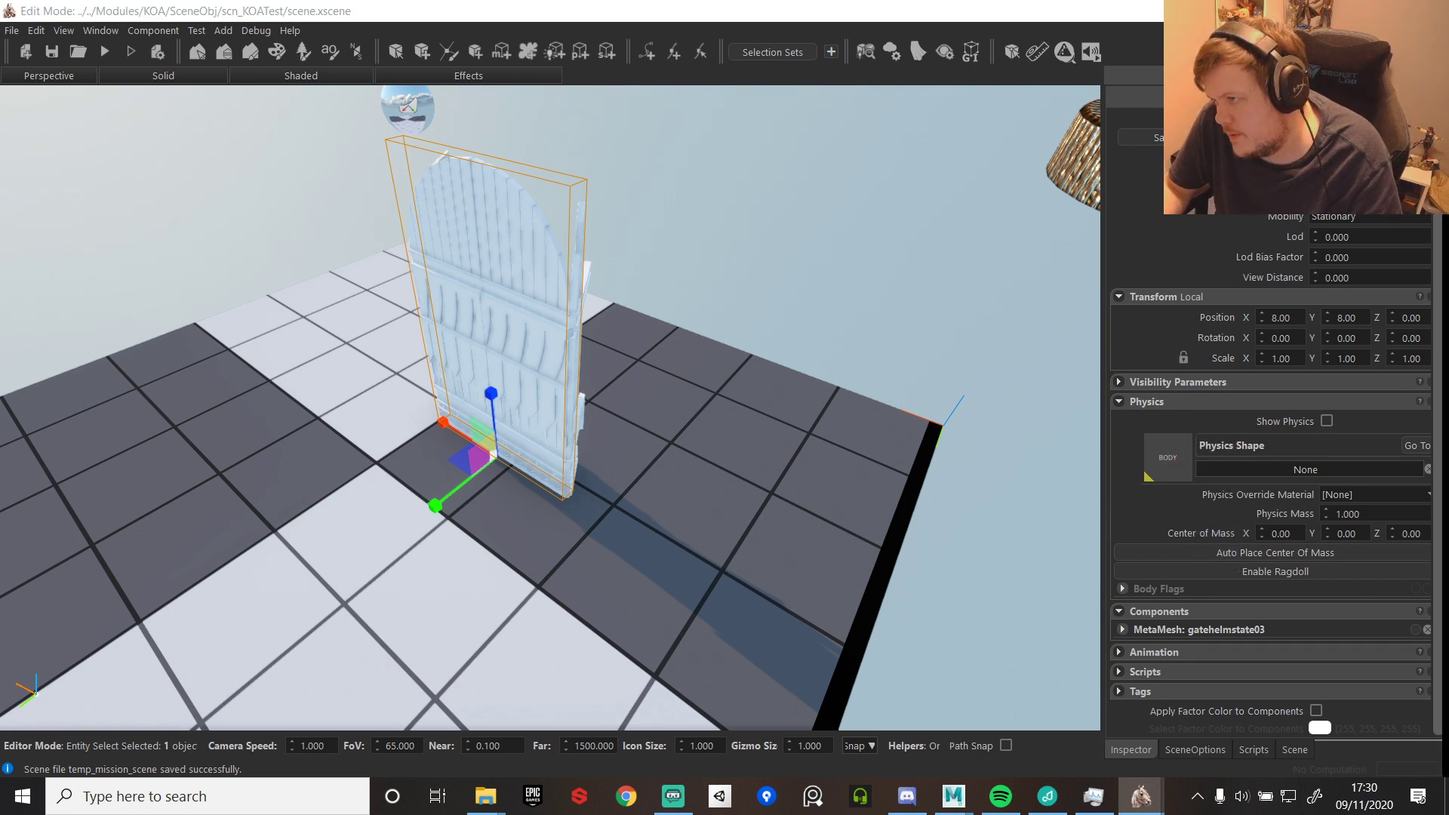
{"action": "left_click_drag", "start_coordinate": [1448, 461], "coordinate": [1172, 460]}
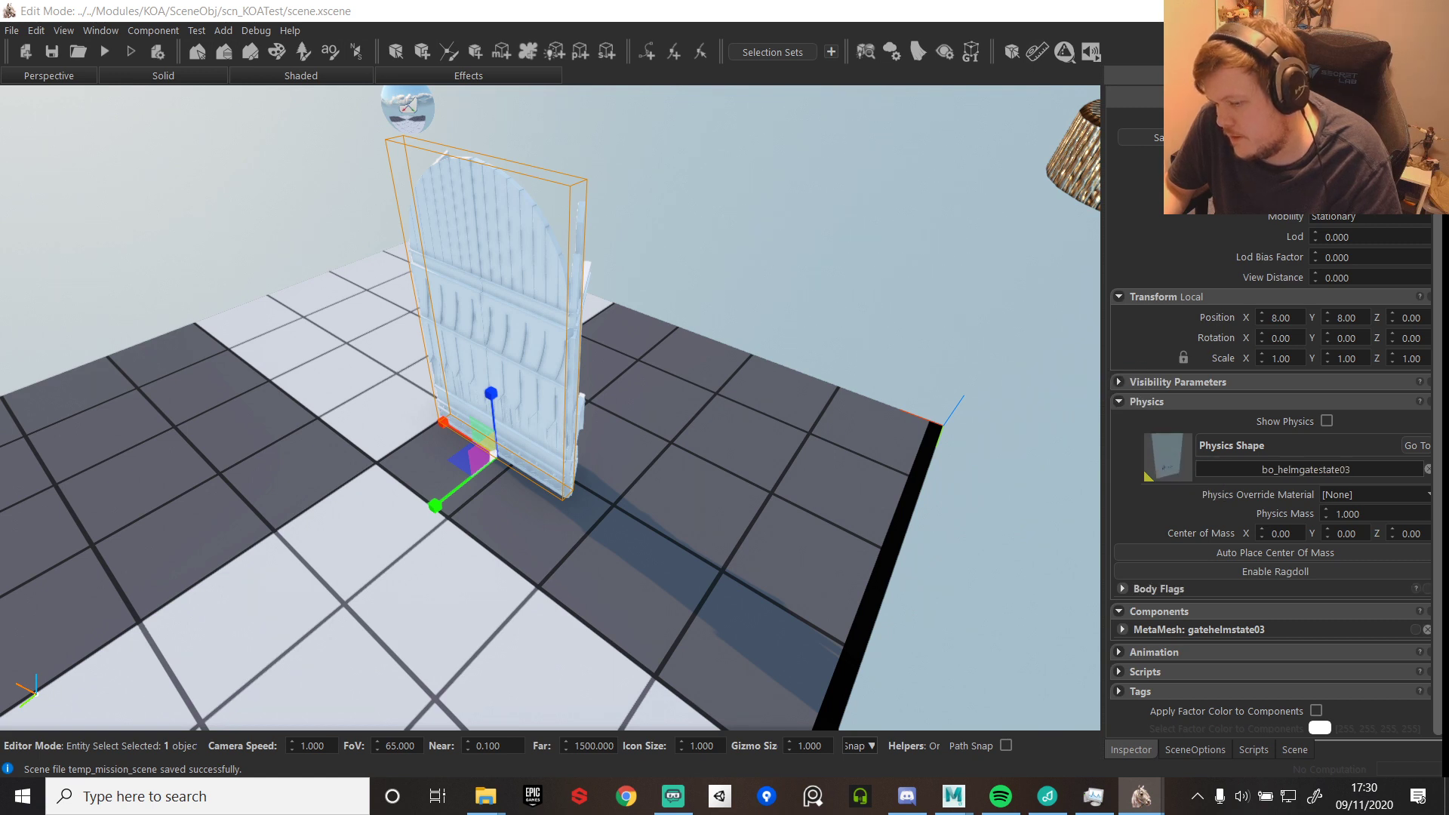
- Select the helmgatestate04 entity and assign the bo_helmgatestate04 body as its physics shape
{"action": "left_click", "coordinate": [1295, 749]}
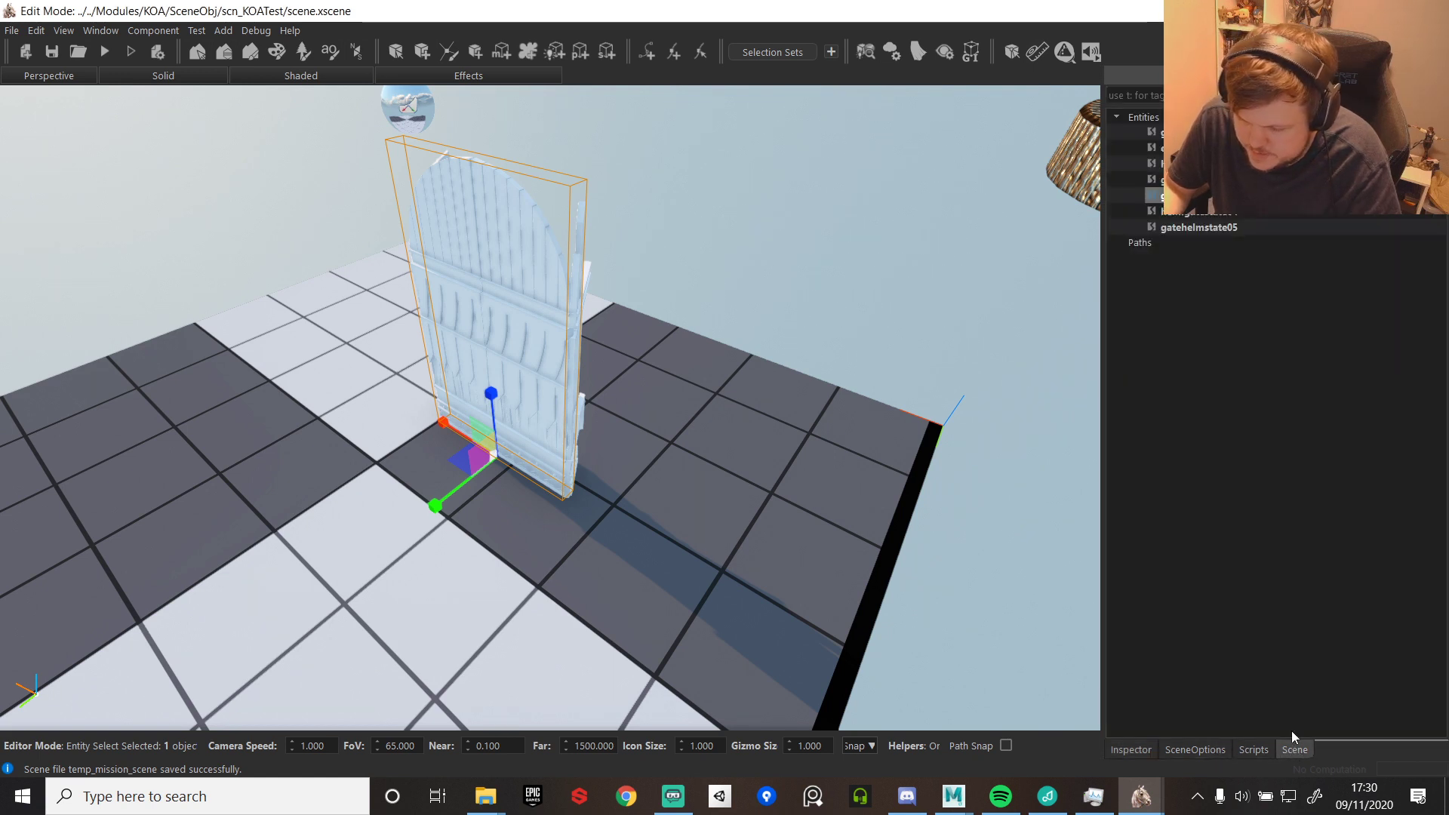
{"action": "left_click", "coordinate": [1269, 217]}
{"action": "left_click", "coordinate": [1130, 750]}
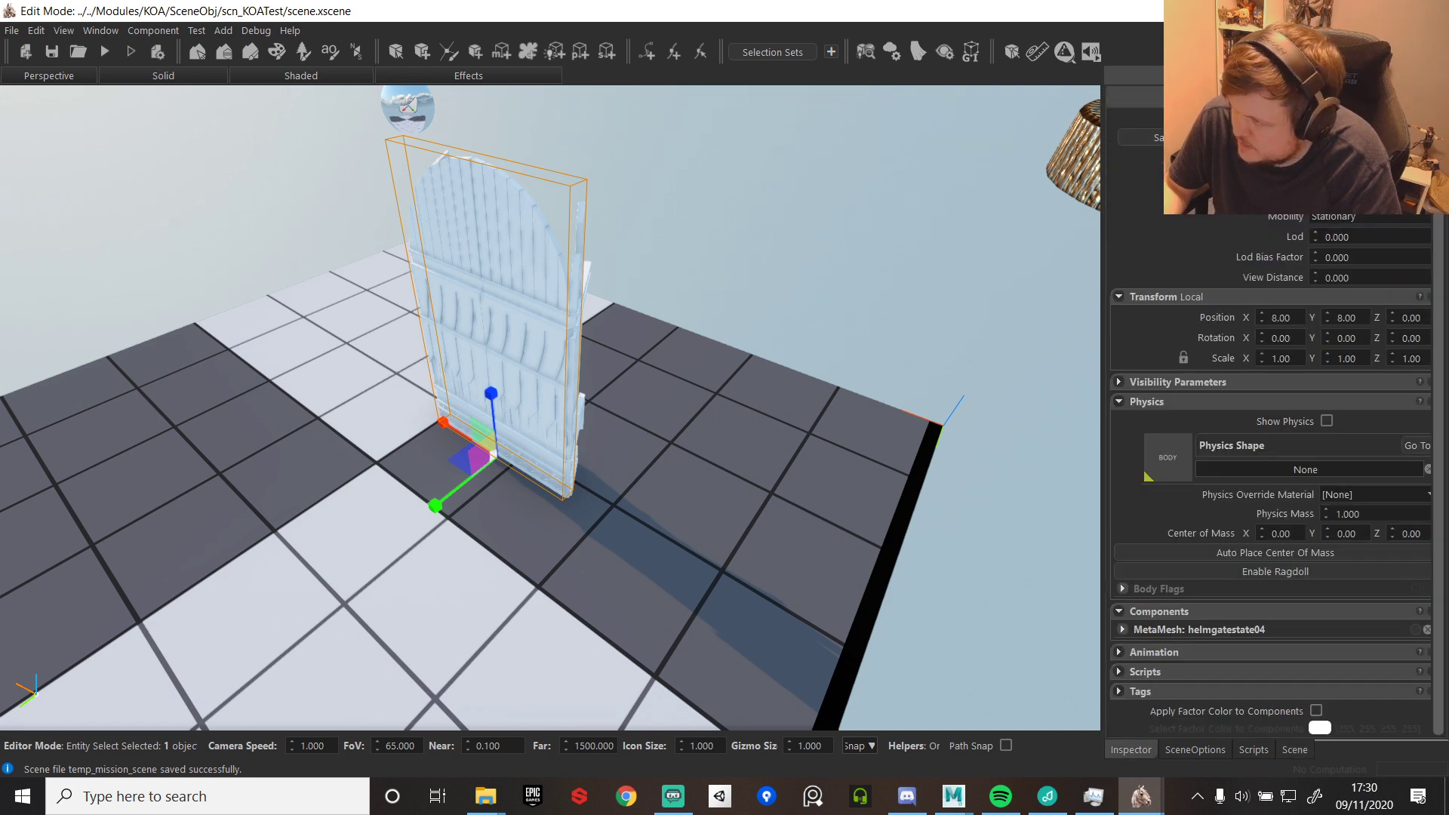
{"action": "left_click_drag", "start_coordinate": [1448, 529], "coordinate": [1171, 459]}
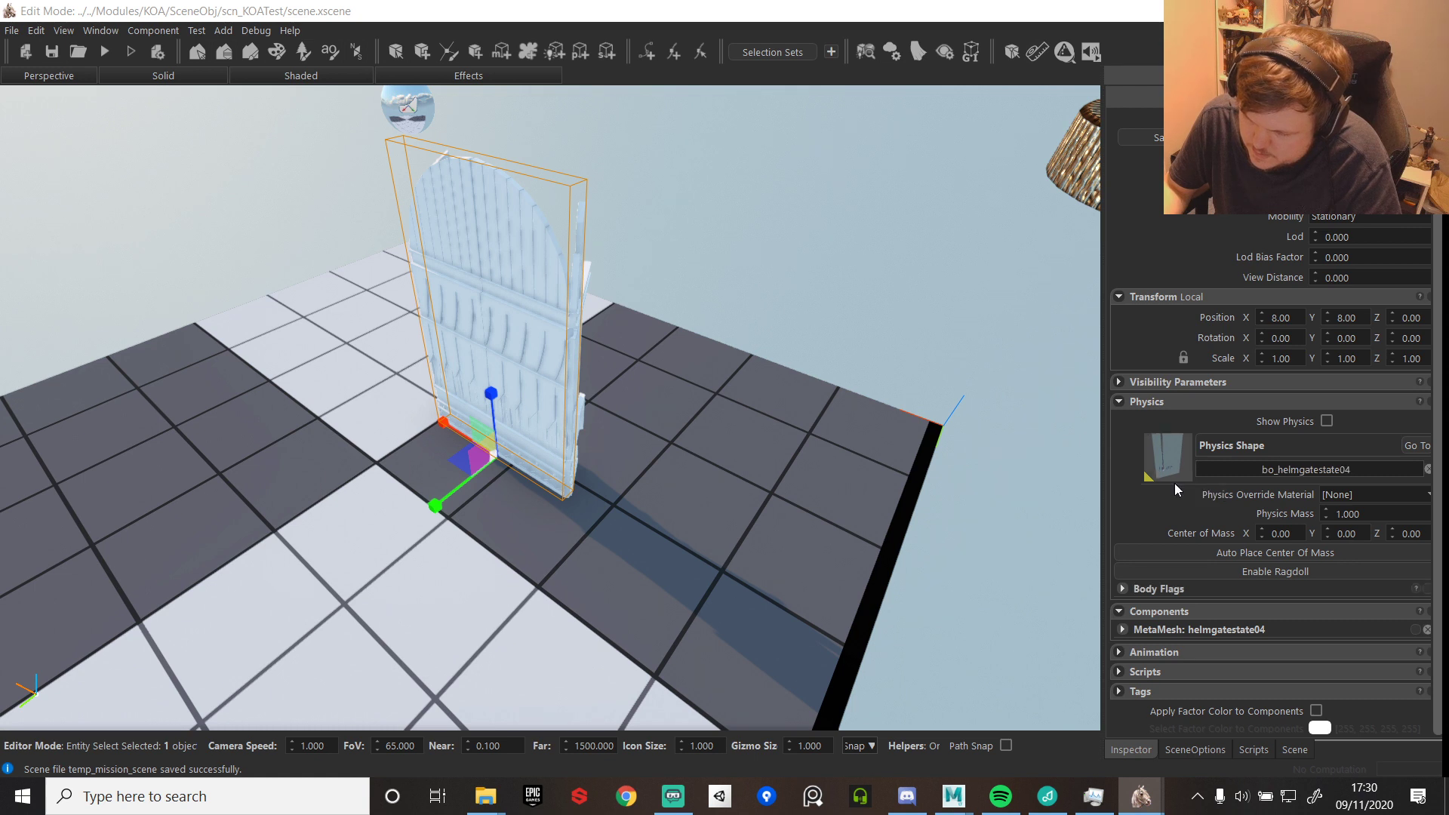
- Select the gatehelmstate05 entity and assign the bo_gatehelmstate05 body as its physics shape
{"action": "left_click", "coordinate": [1295, 750]}
{"action": "left_click", "coordinate": [1222, 230]}
{"action": "left_click", "coordinate": [1130, 749]}
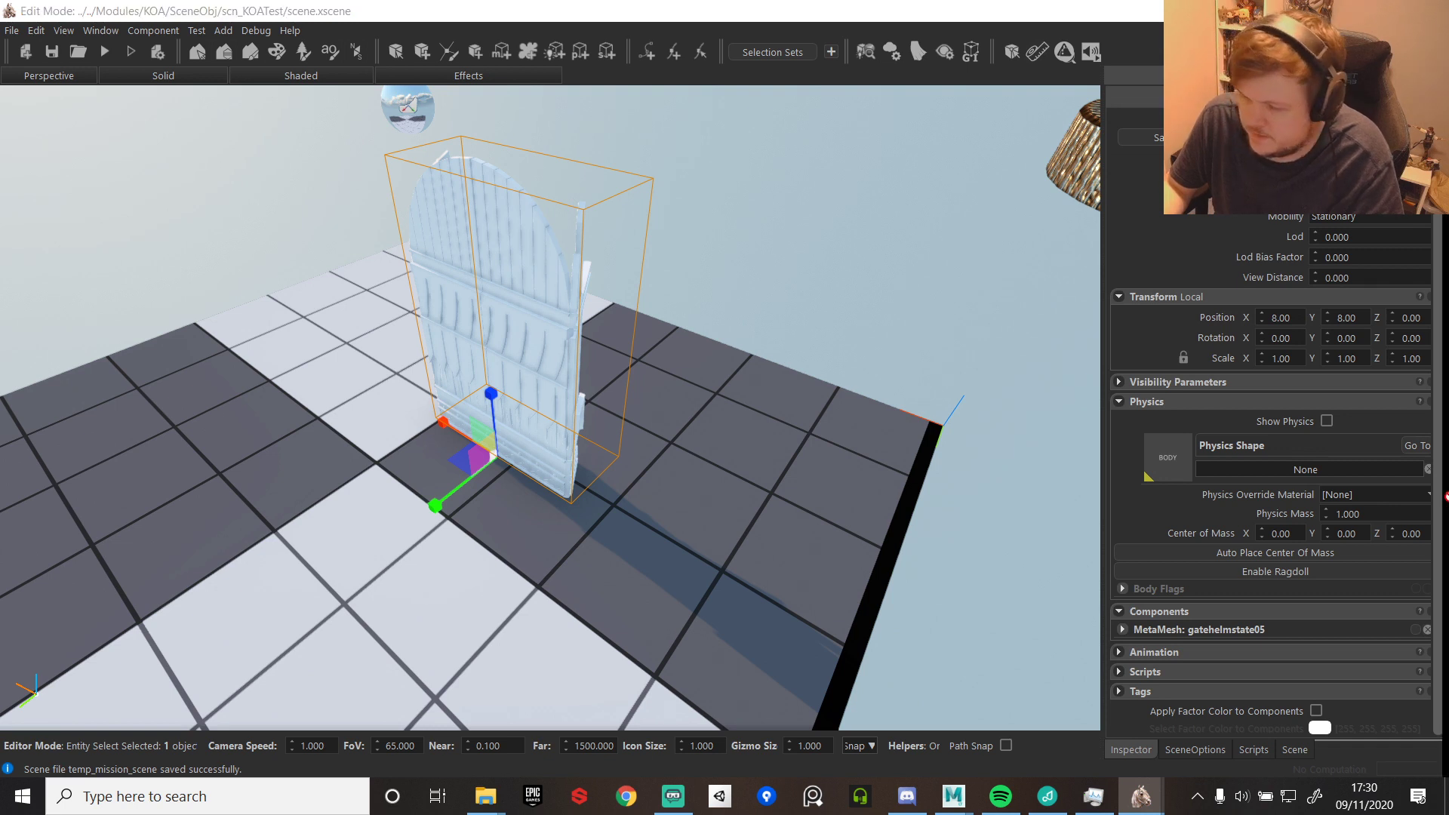
{"action": "left_click_drag", "start_coordinate": [1448, 483], "coordinate": [1167, 453]}
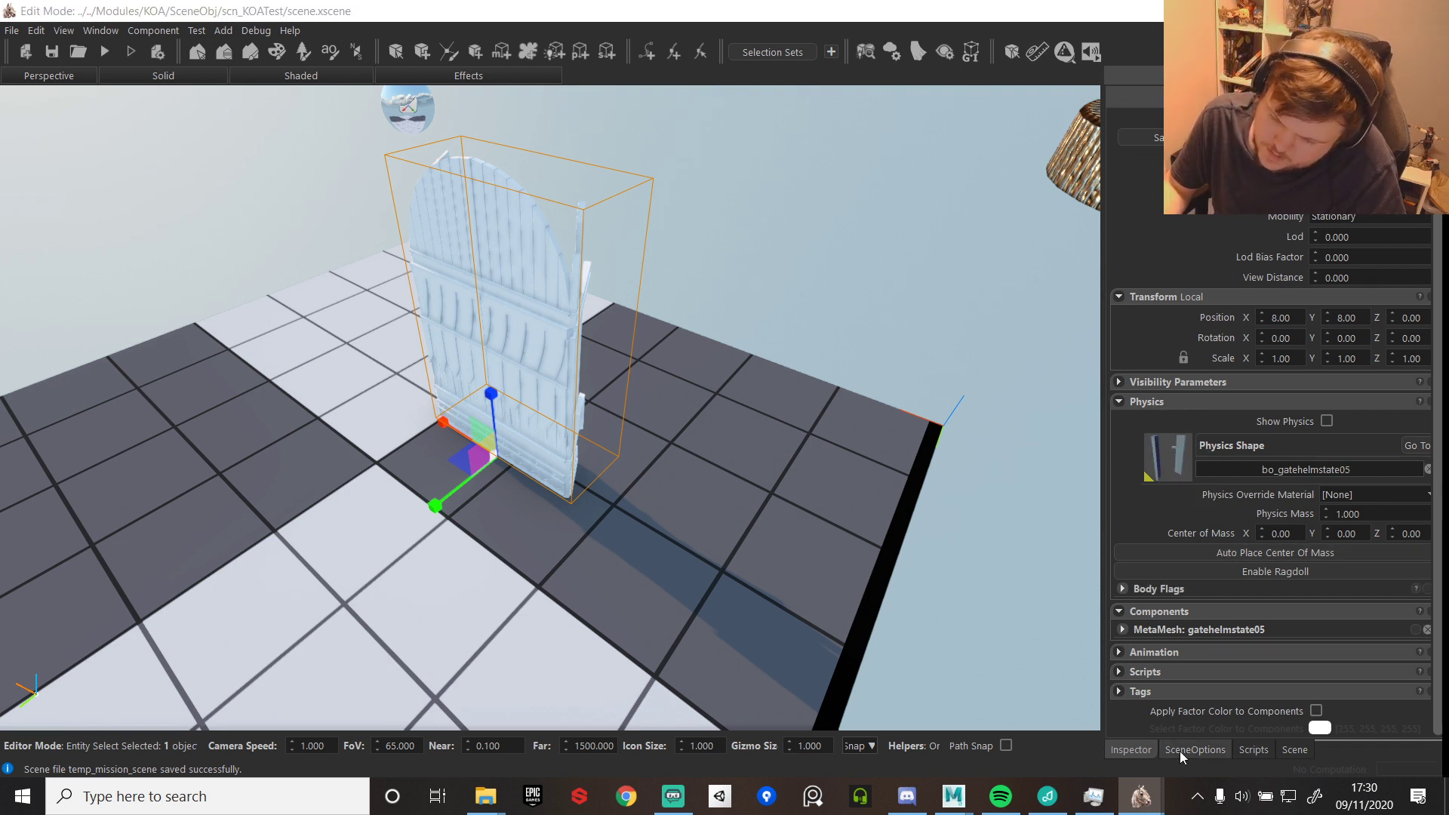
- Select three of the gate state entities together, including helmgatestate04 and gatehelmstate05, and hide them in the scene
{"action": "left_click", "coordinate": [1309, 751]}
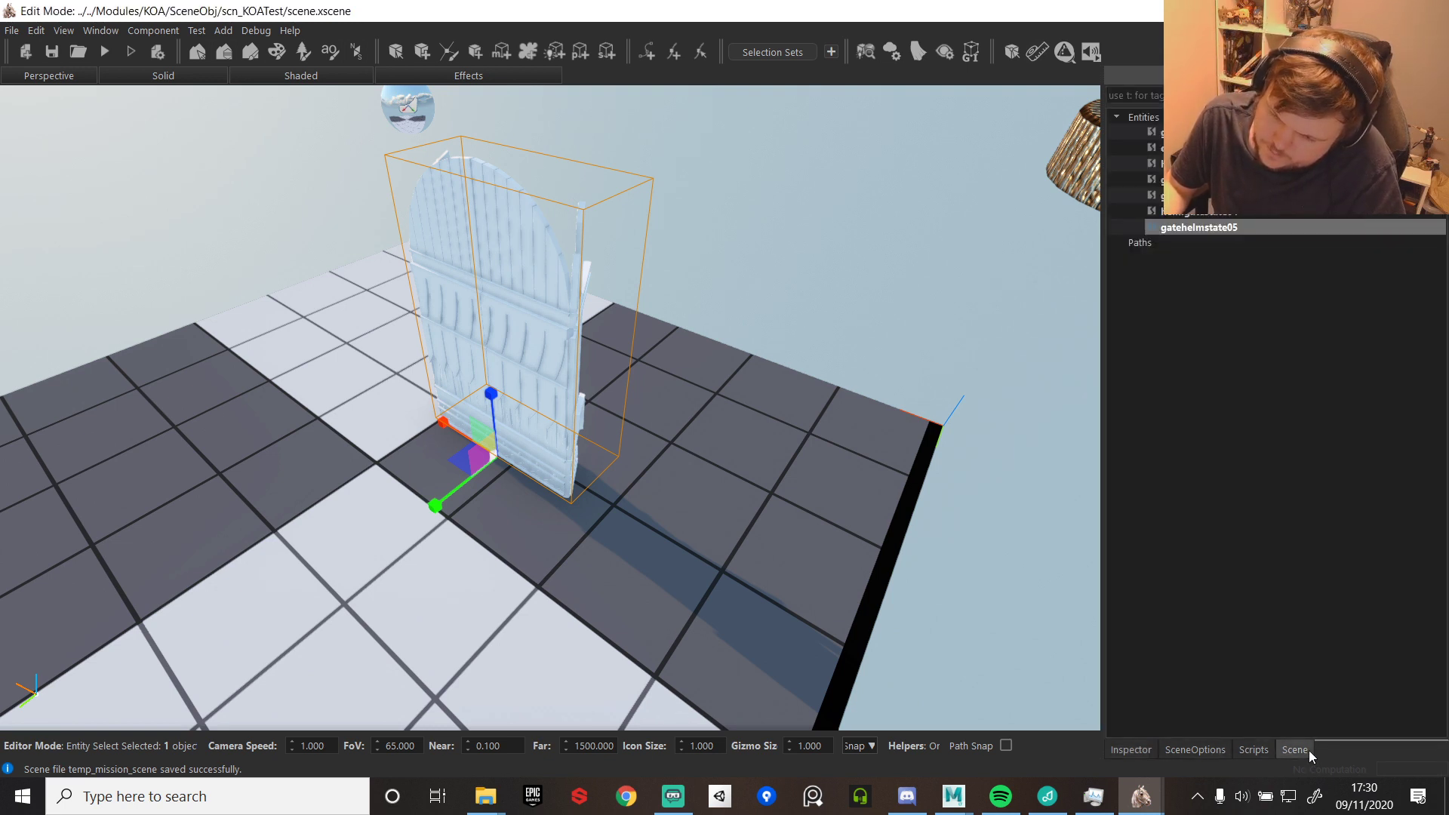
{"action": "left_click", "coordinate": [1131, 751]}
{"action": "left_click", "coordinate": [1294, 750]}
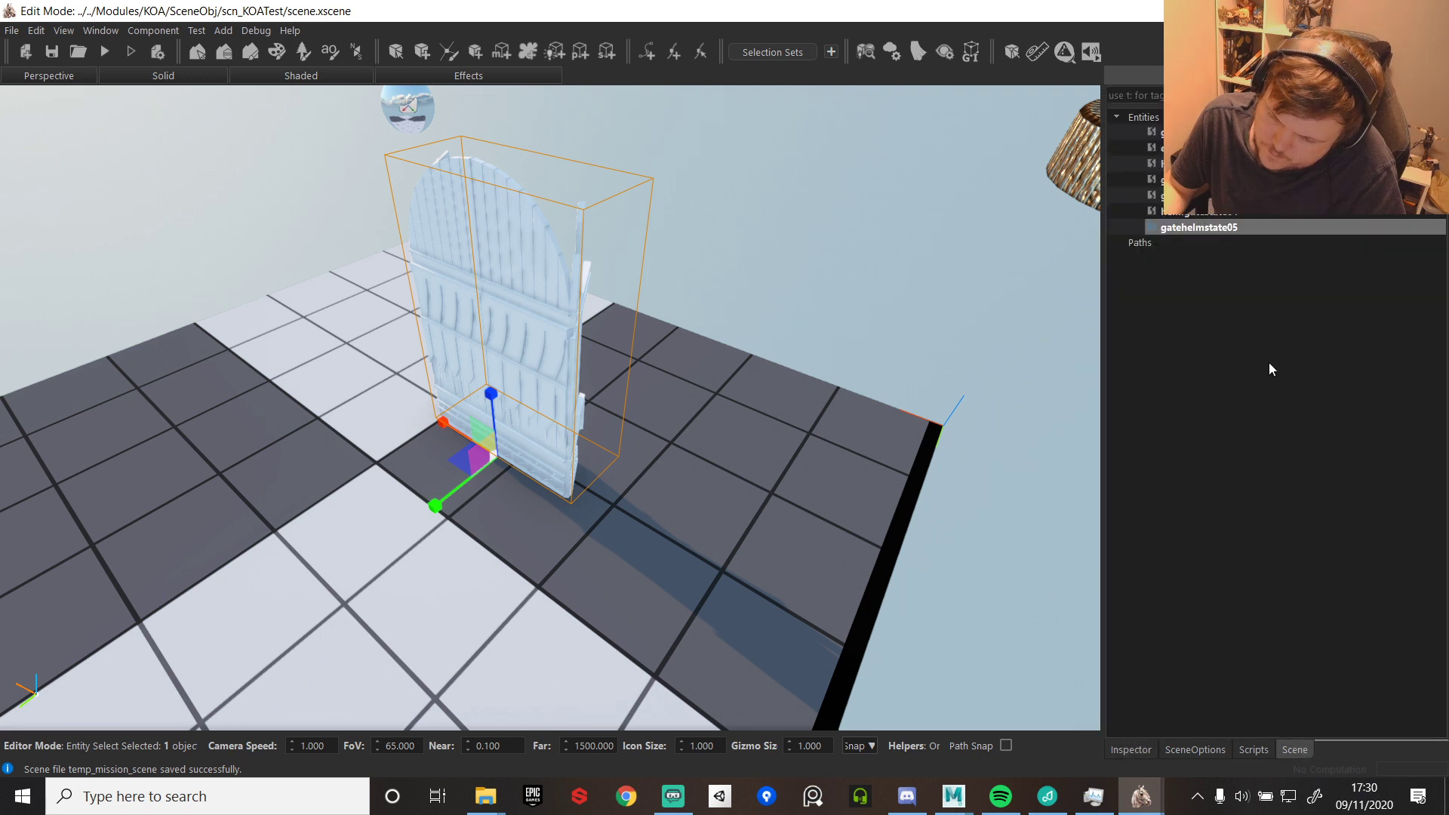
{"action": "left_click", "coordinate": [1208, 212]}
{"action": "left_click", "coordinate": [1231, 228], "text": "ctrl"}
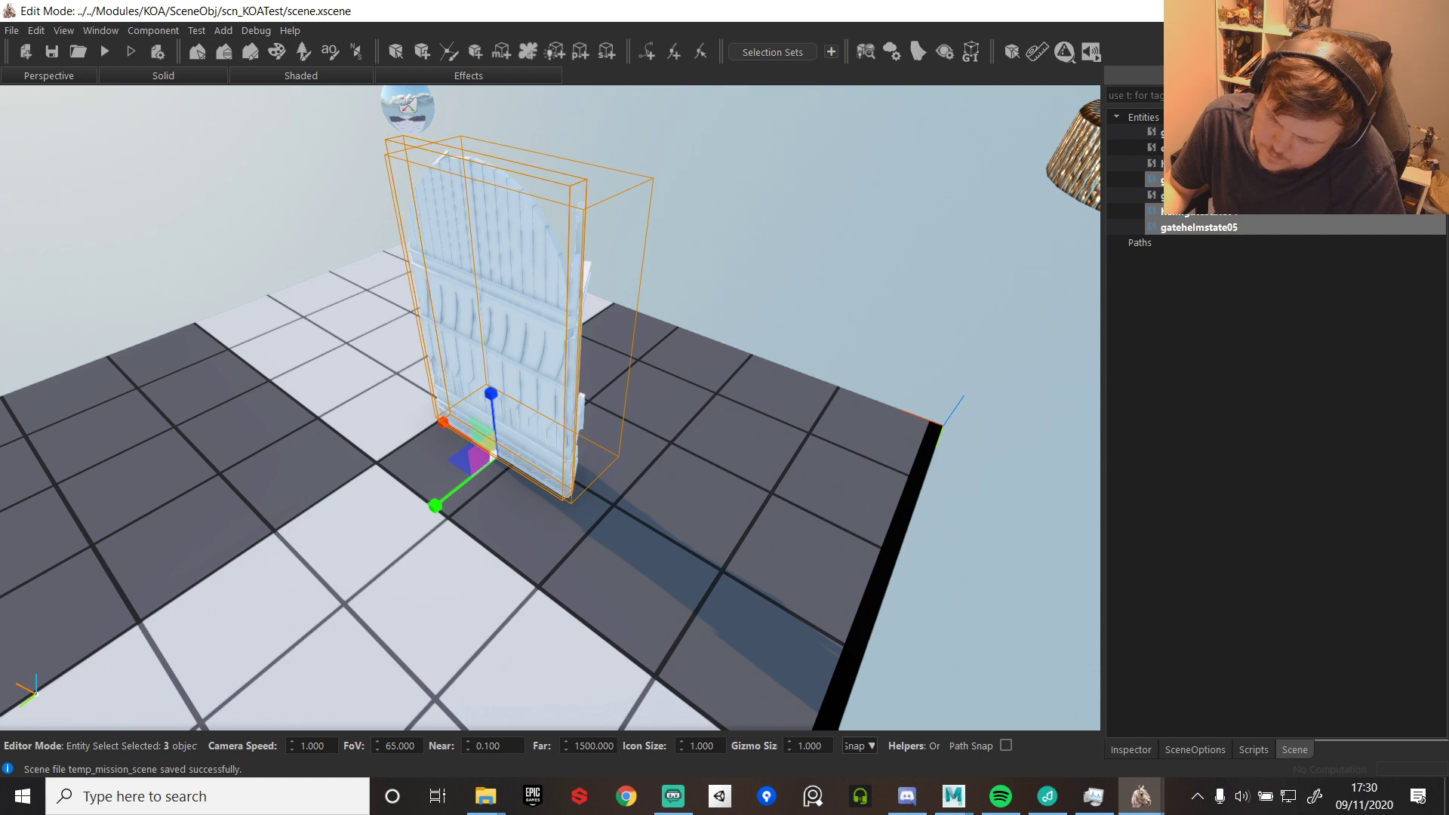
{"action": "left_click", "coordinate": [1144, 755]}
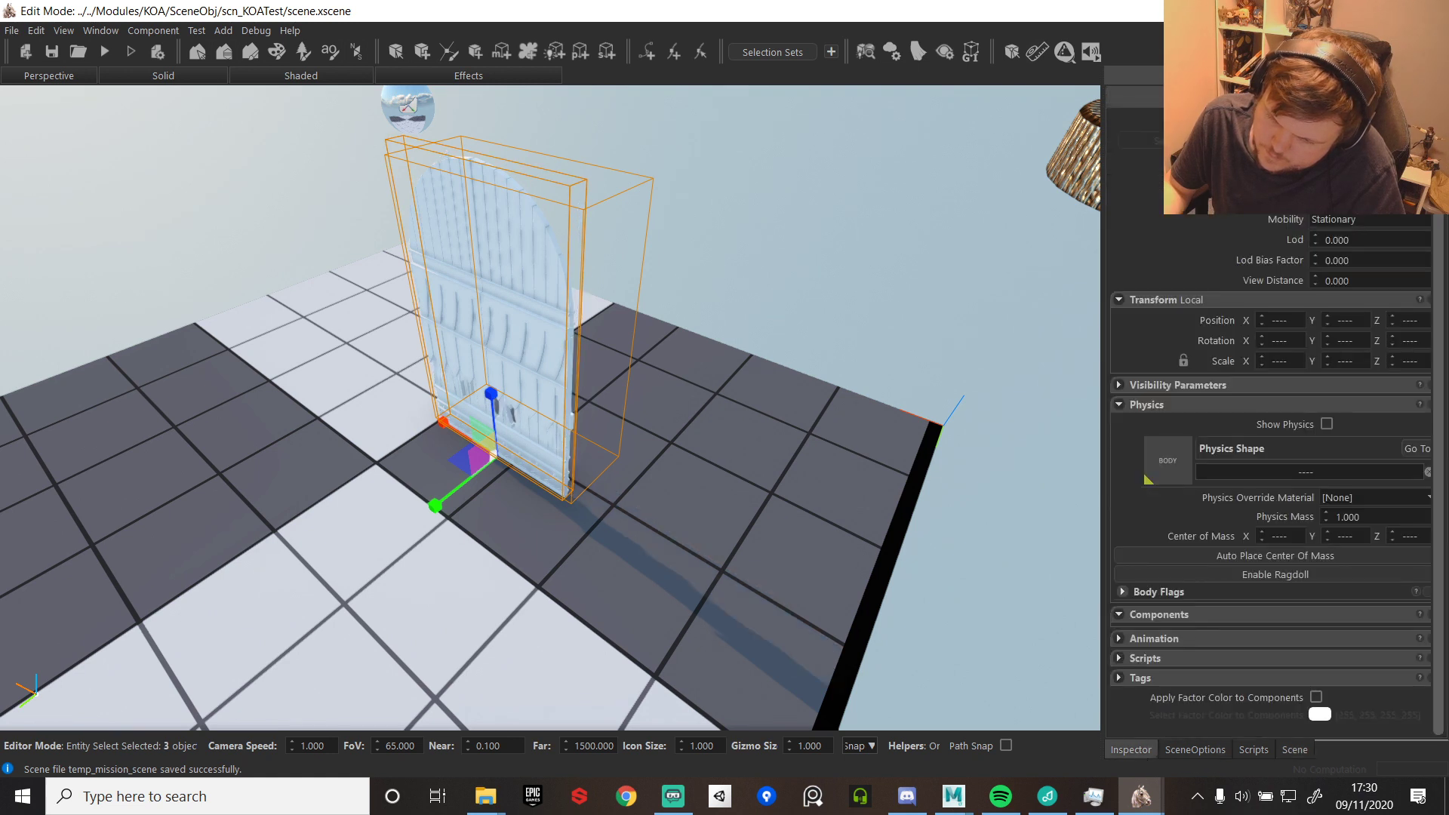
{"action": "middle_click_drag", "start_coordinate": [680, 385], "coordinate": [684, 390], "text": "alt"}
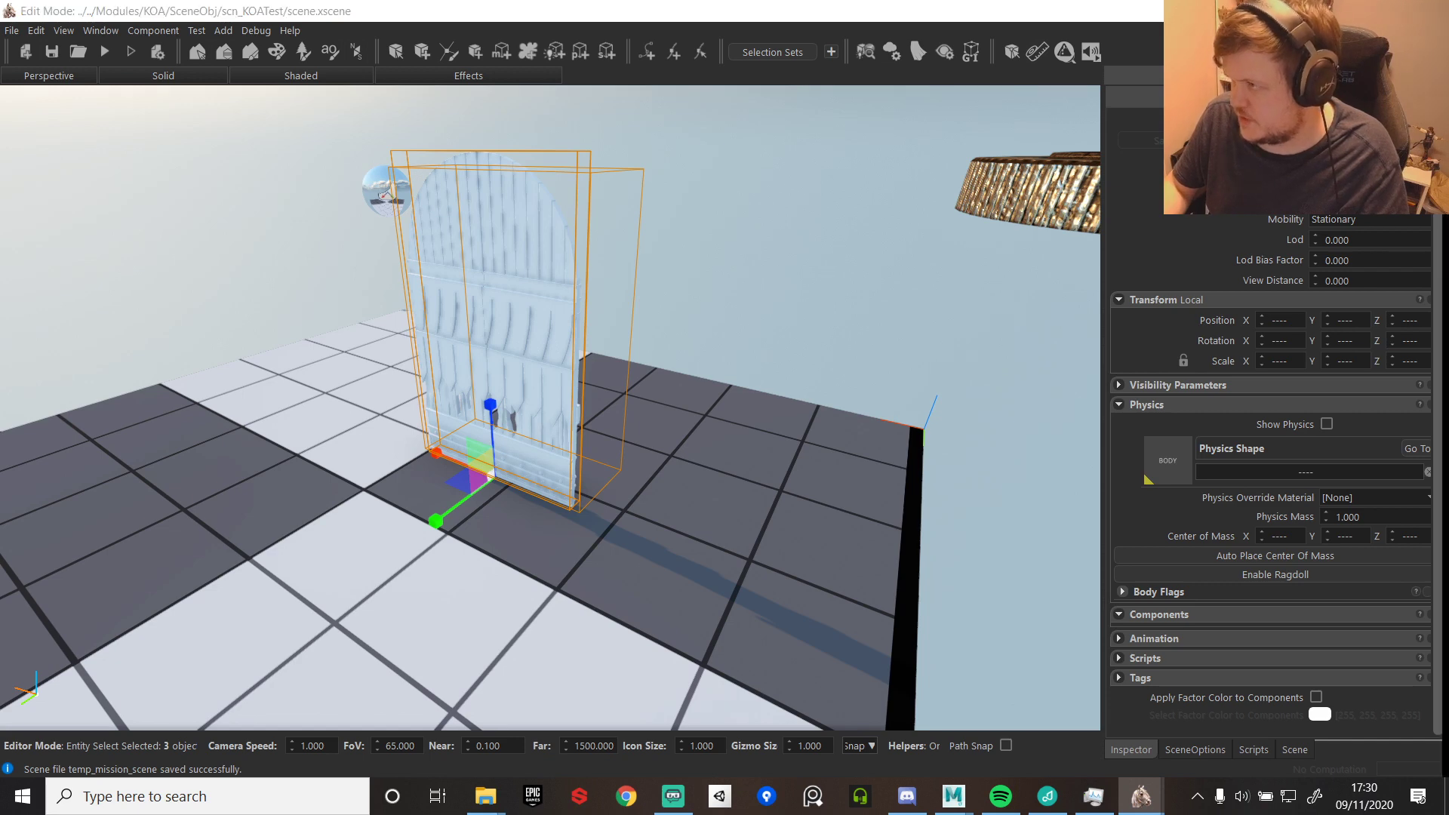
- Assign the helmgate material to the helmgatestate01 mesh in the resource browser and save it
{"action": "left_click_drag", "start_coordinate": [1448, 226], "coordinate": [887, 2]}
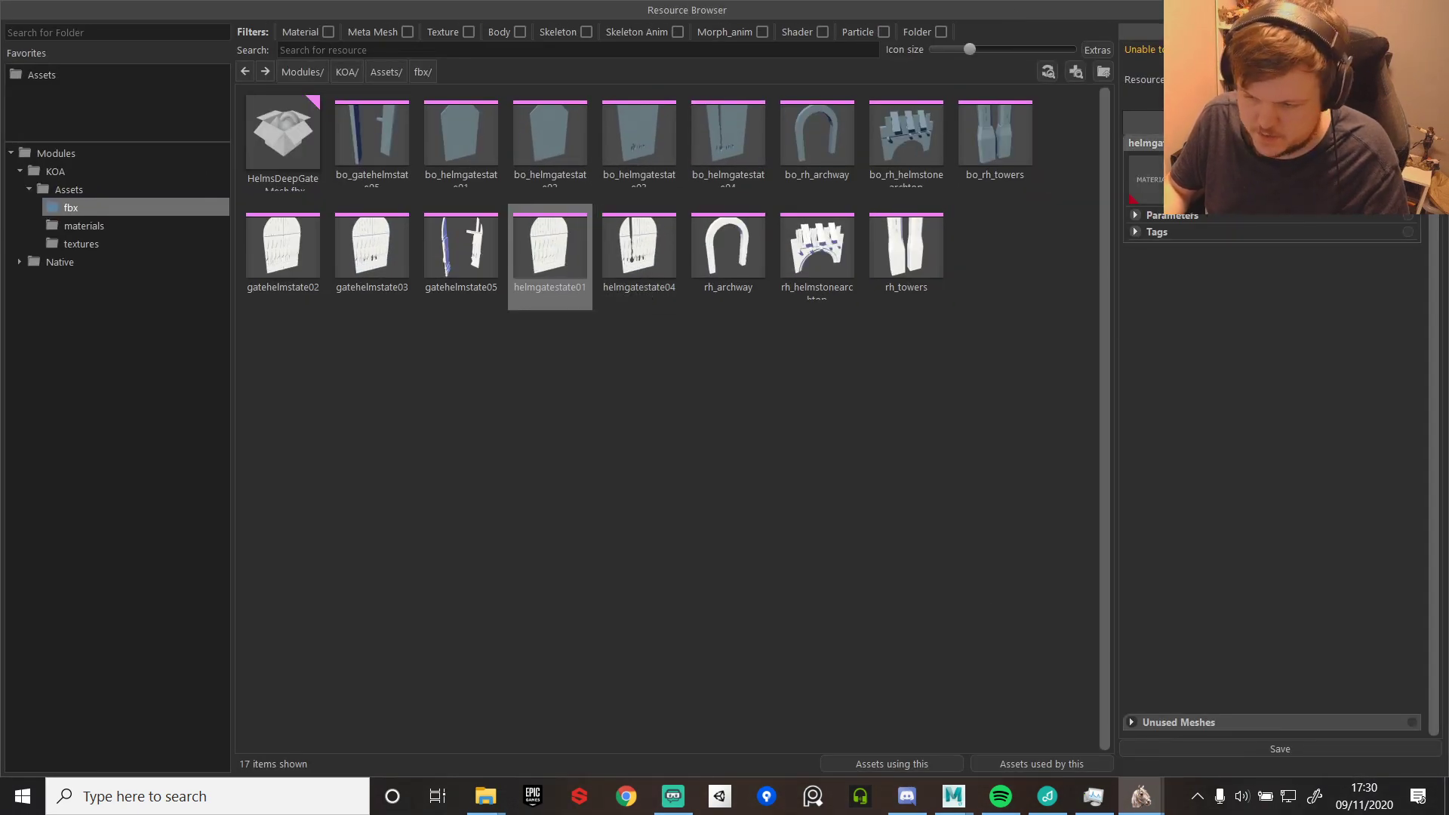
{"action": "left_click", "coordinate": [1298, 181]}
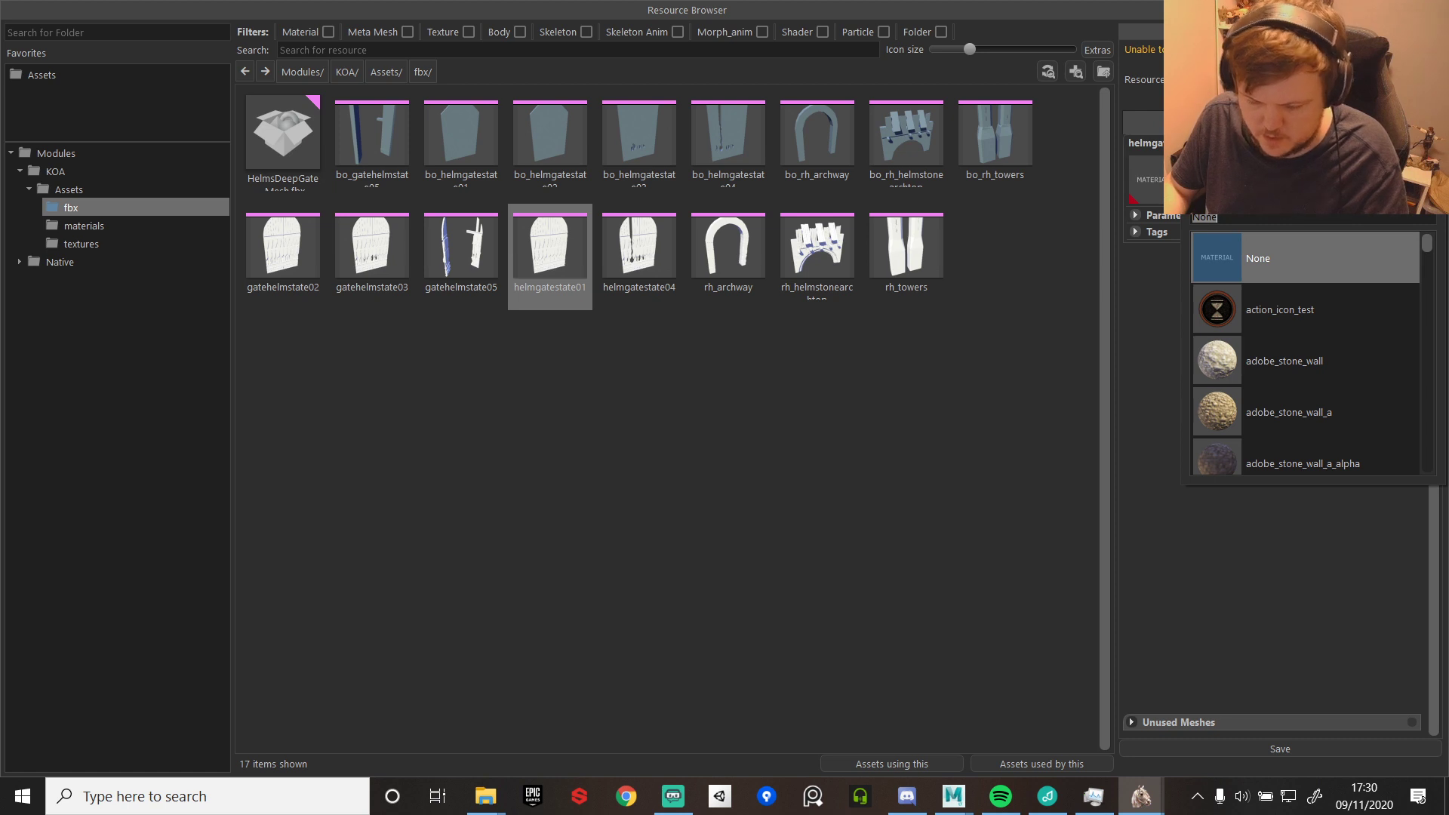
{"action": "key", "text": "BackSpace"}
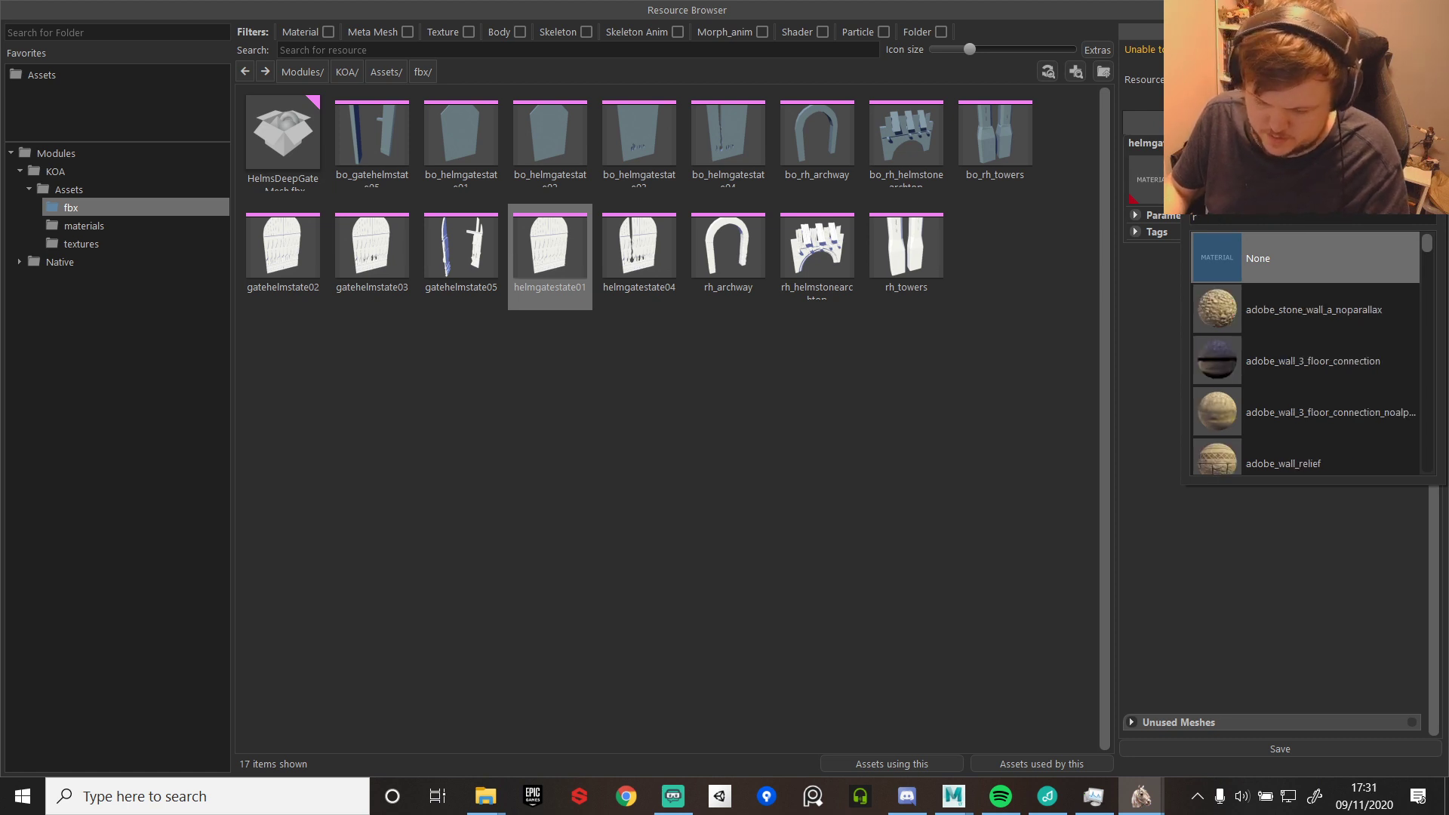
{"action": "type", "text": "rh"}
{"action": "key", "text": "BackSpace"}
{"action": "key", "text": "BackSpace"}
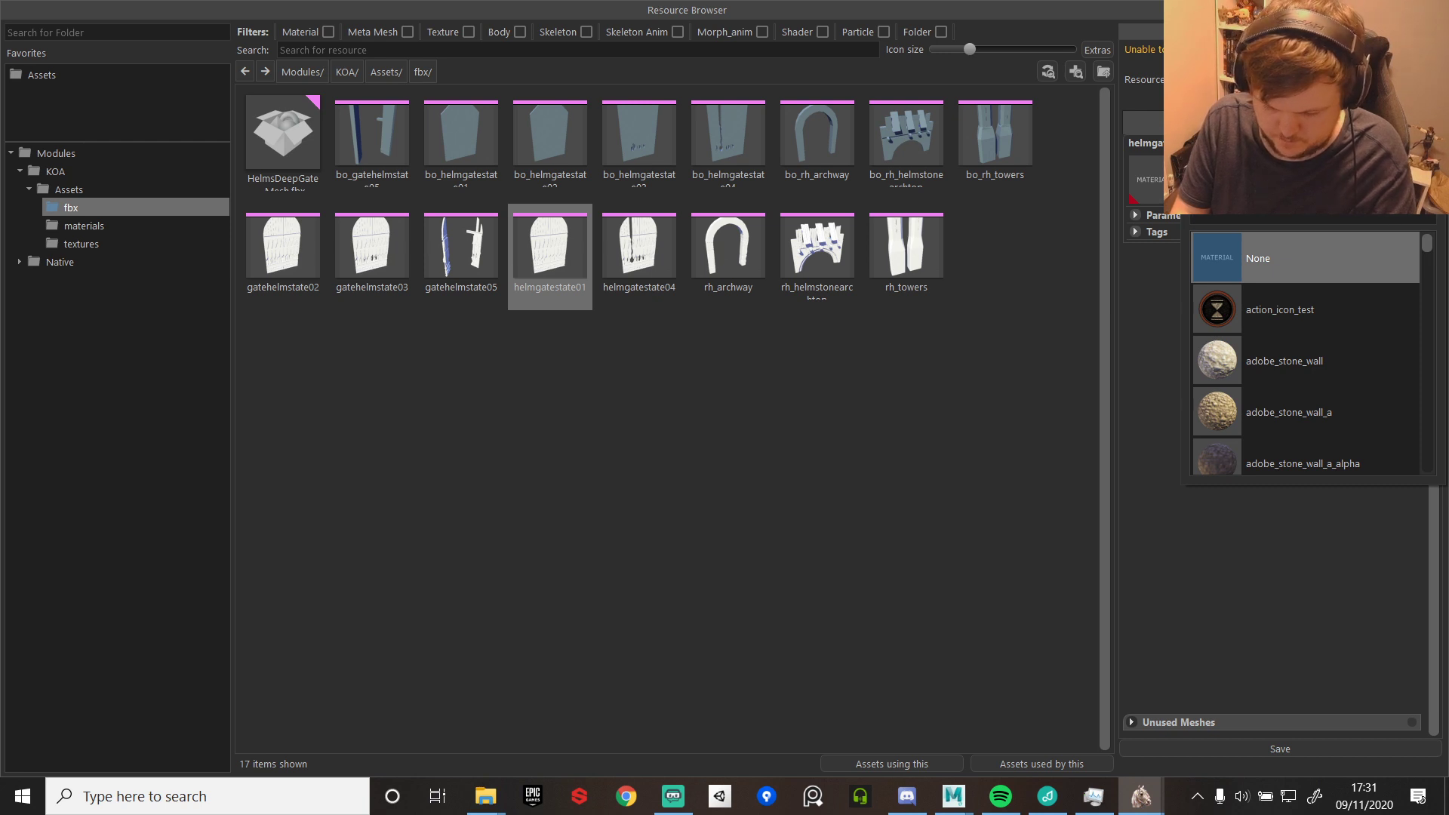
{"action": "type", "text": "Helmg"}
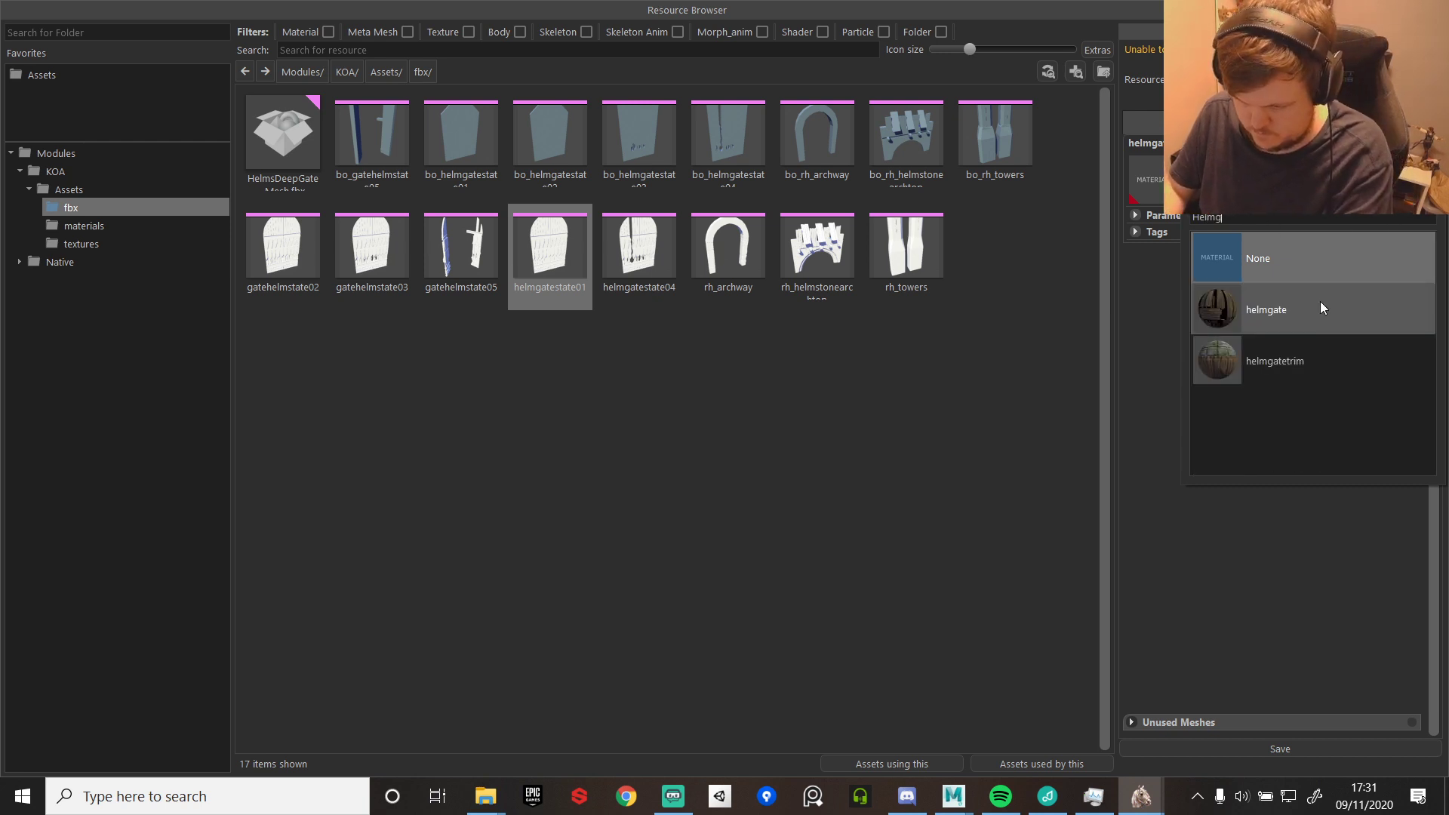
{"action": "left_click", "coordinate": [1289, 306]}
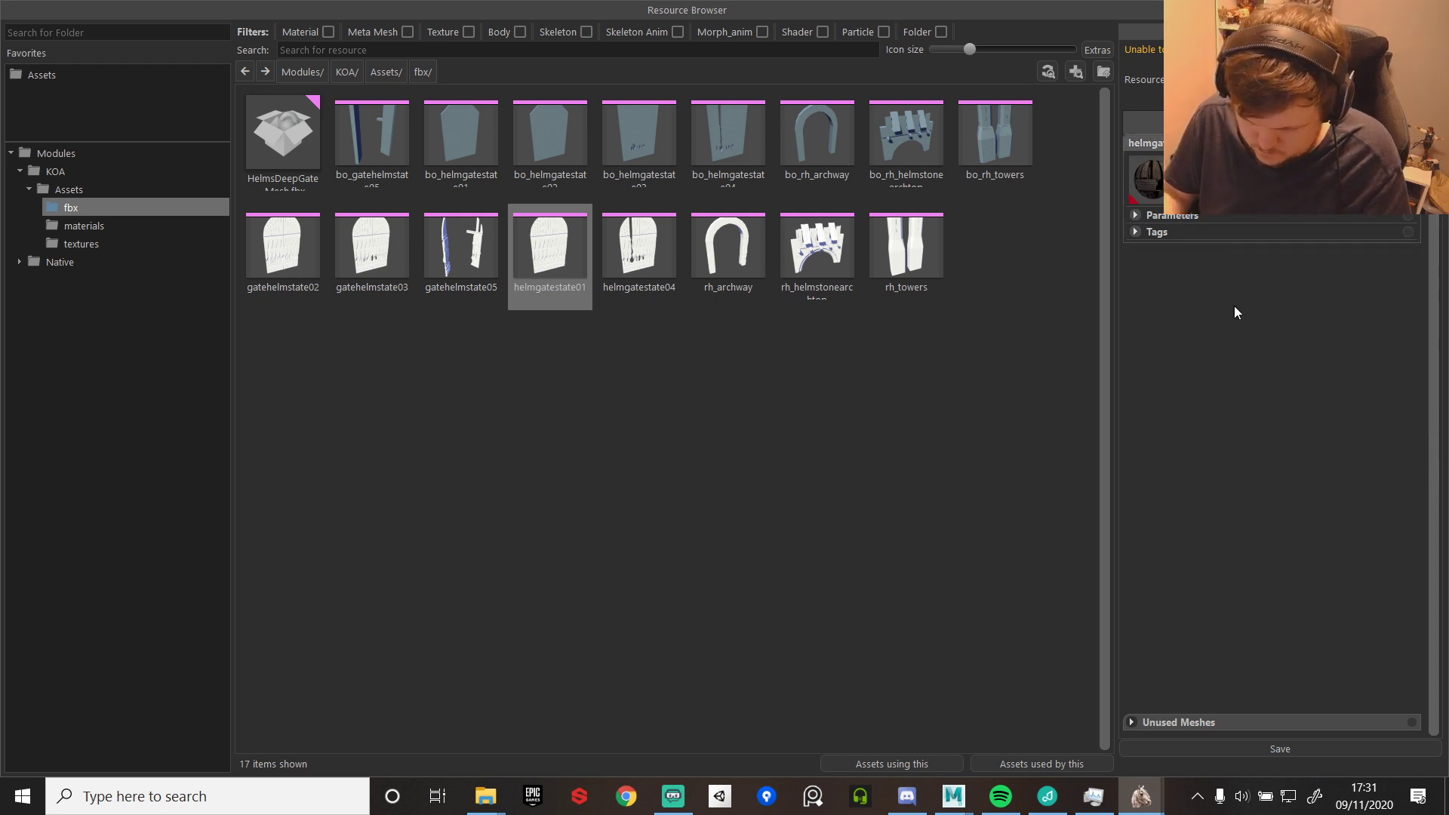
{"action": "left_click", "coordinate": [1245, 749]}
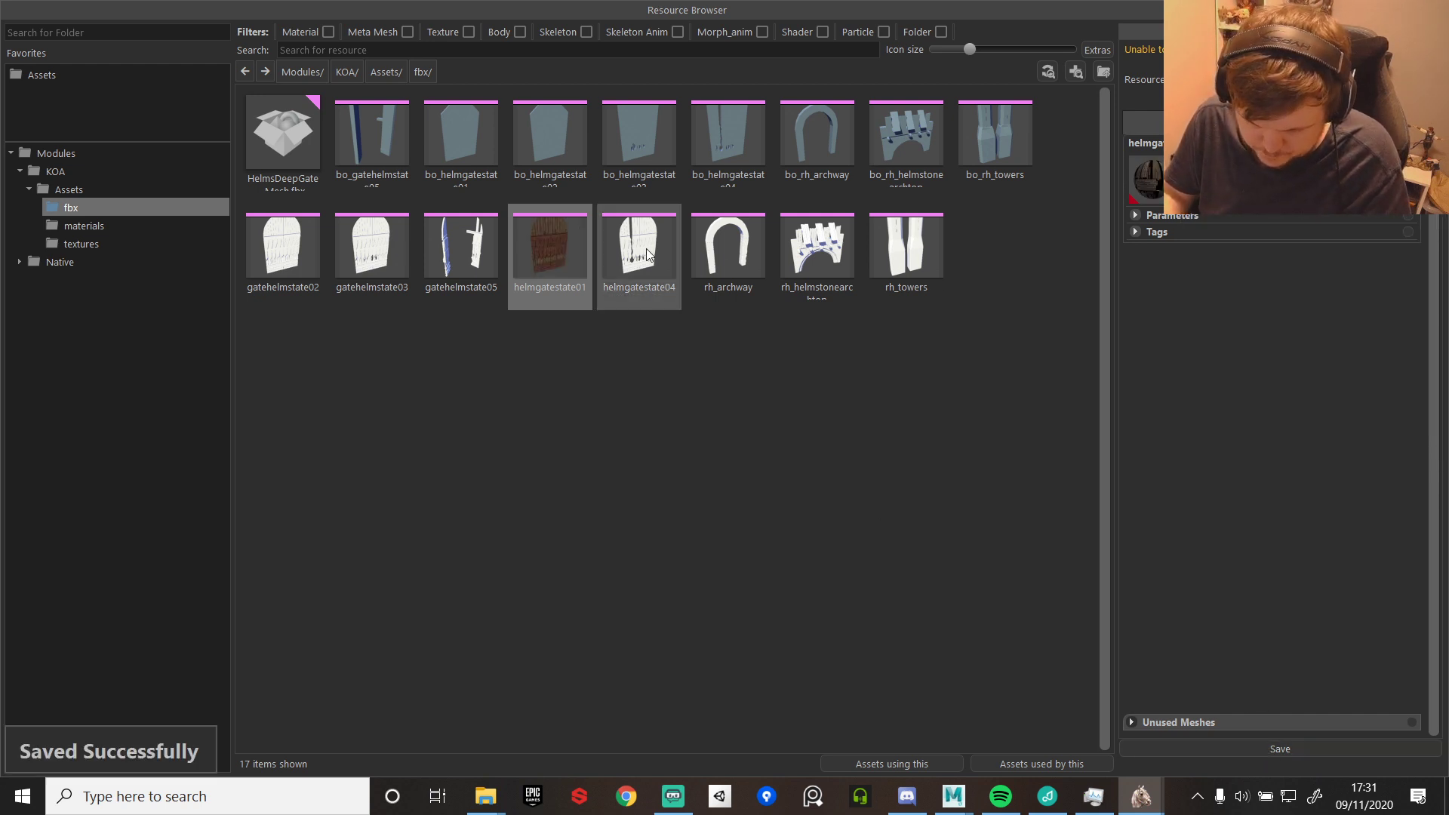
- Assign the helmgate material to the helmgatestate04 mesh and save it
{"action": "left_click", "coordinate": [661, 292]}
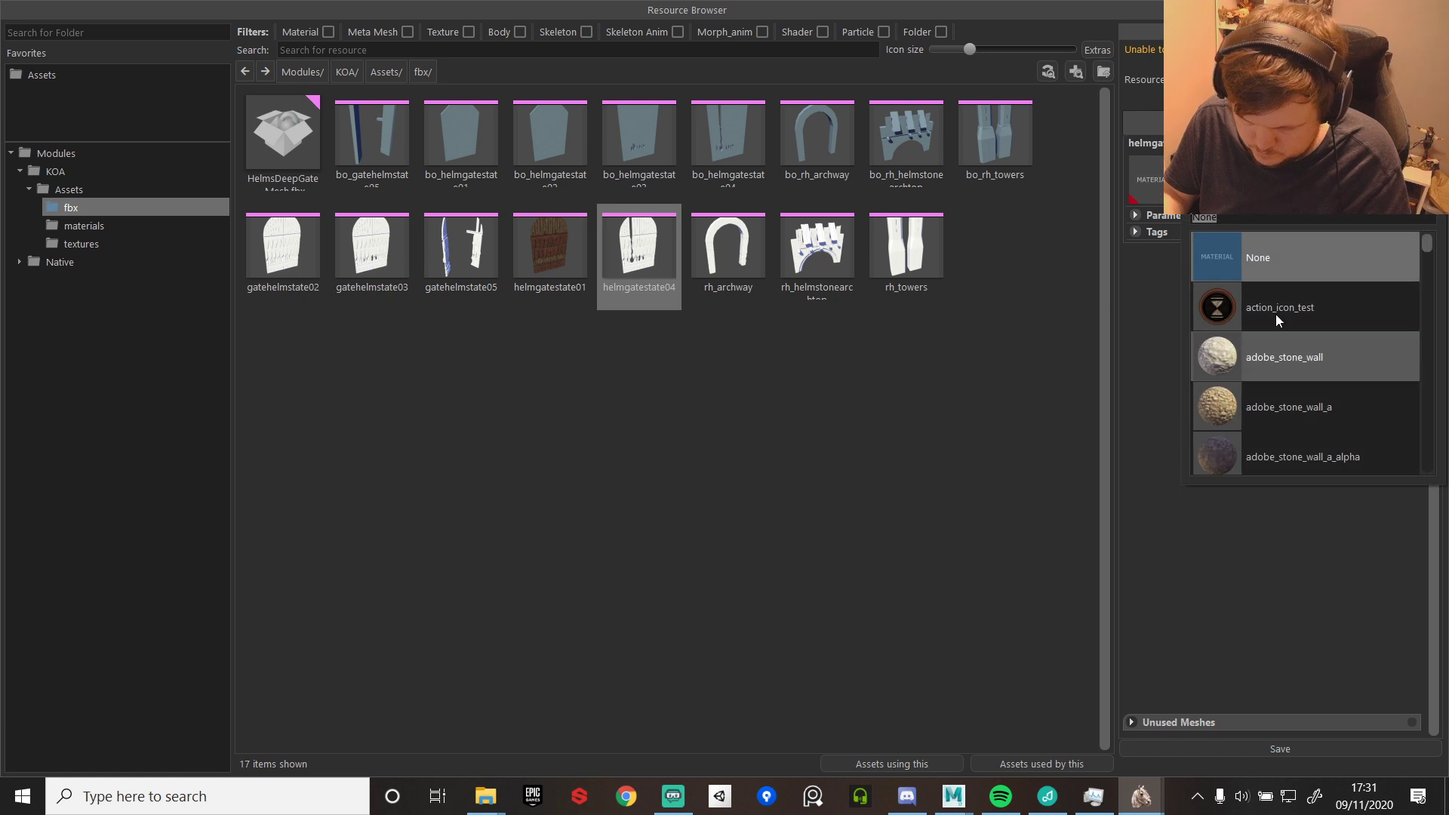
{"action": "type", "text": "helmgate"}
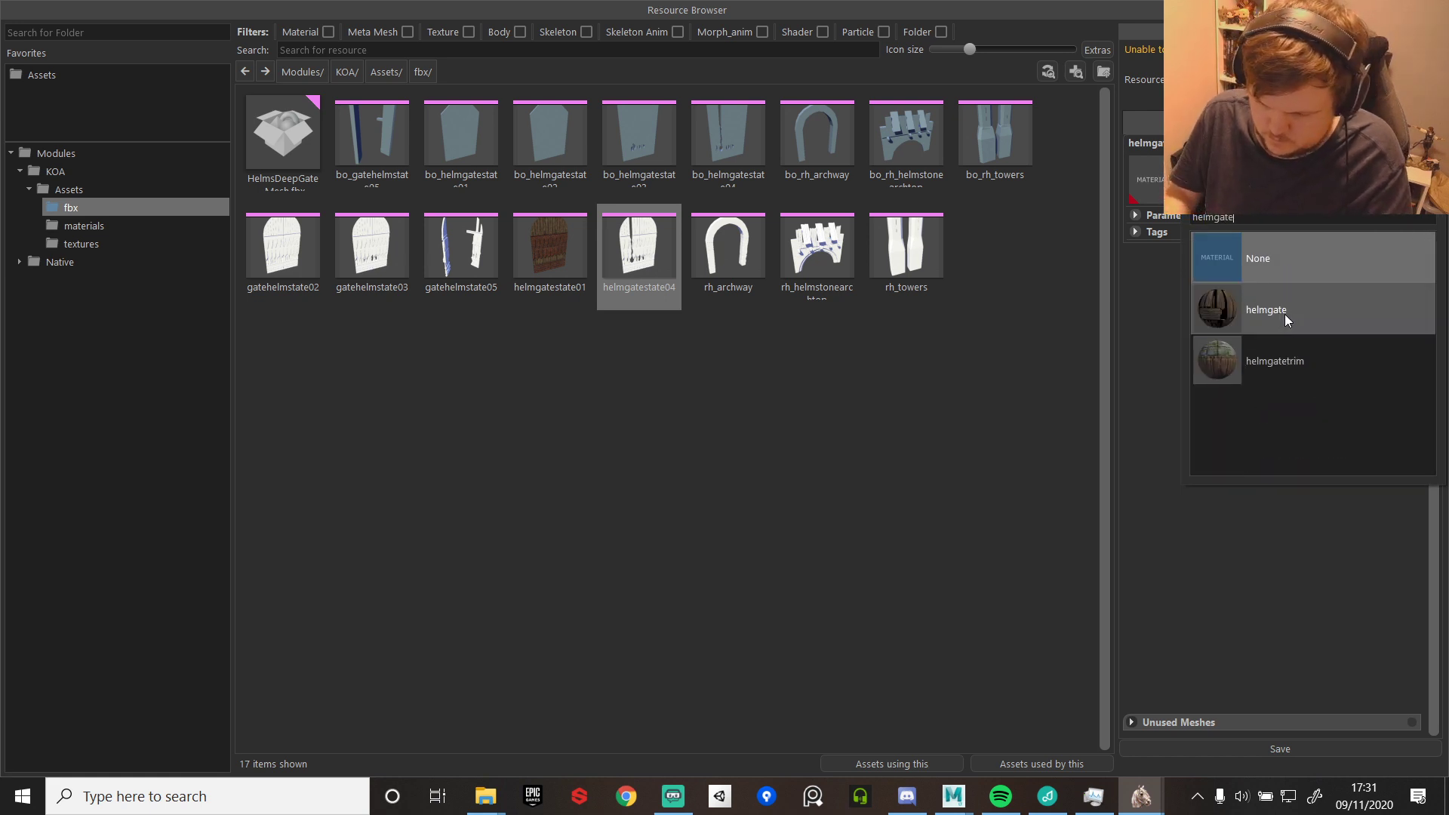
{"action": "left_click", "coordinate": [1285, 314]}
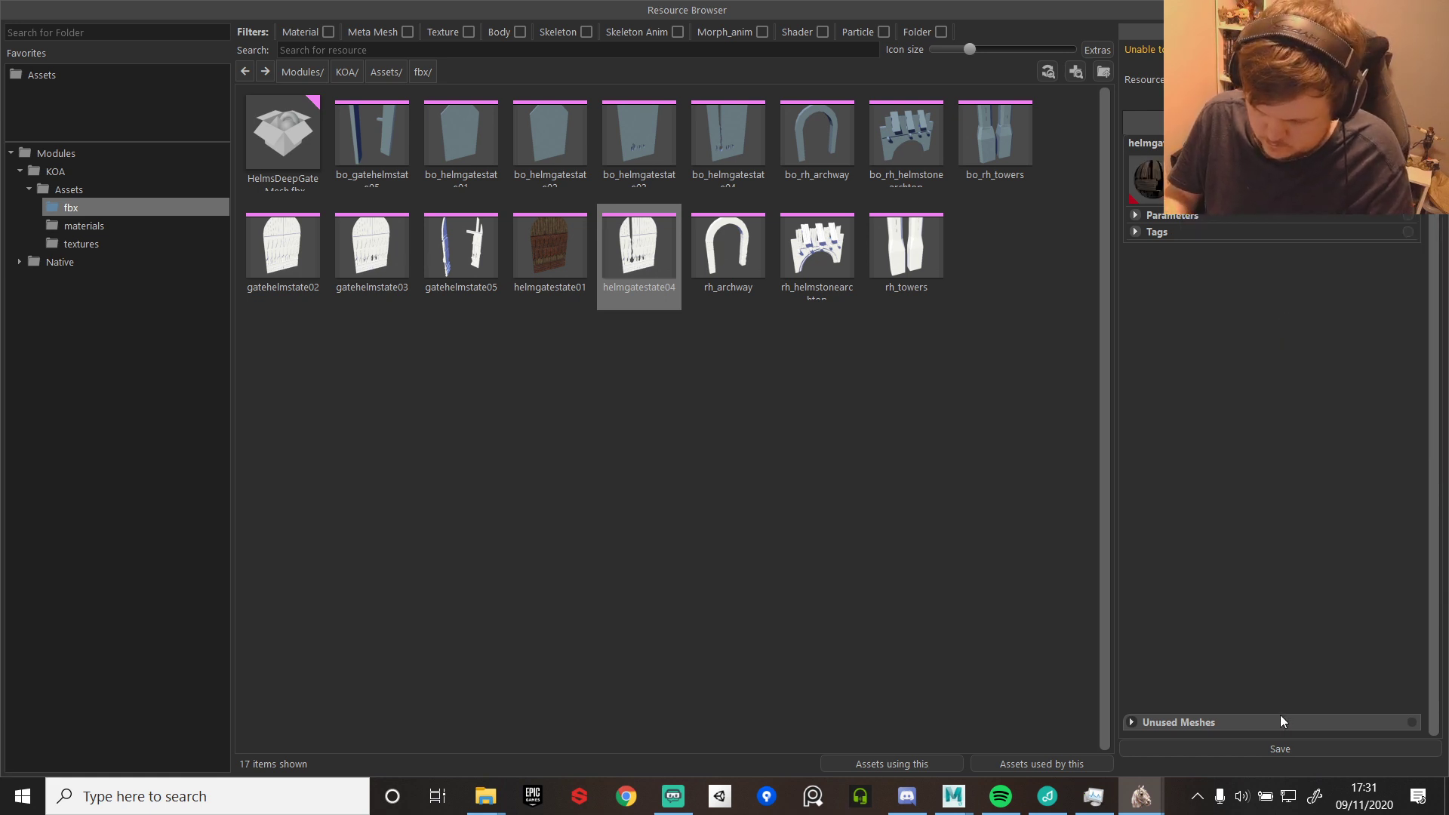
{"action": "left_click", "coordinate": [1277, 748]}
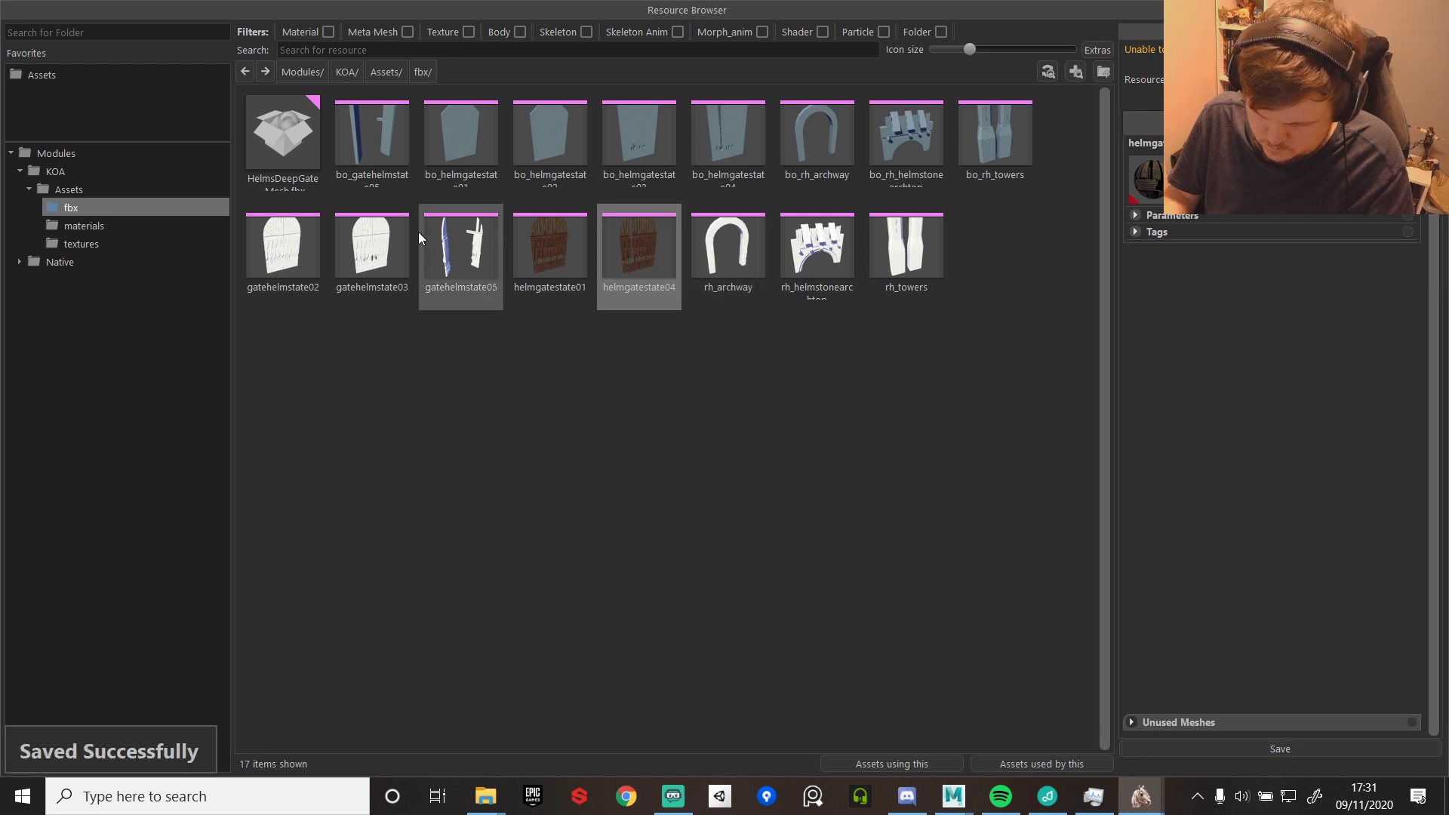
{"action": "left_click", "coordinate": [461, 249]}
{"action": "left_click", "coordinate": [1253, 182]}
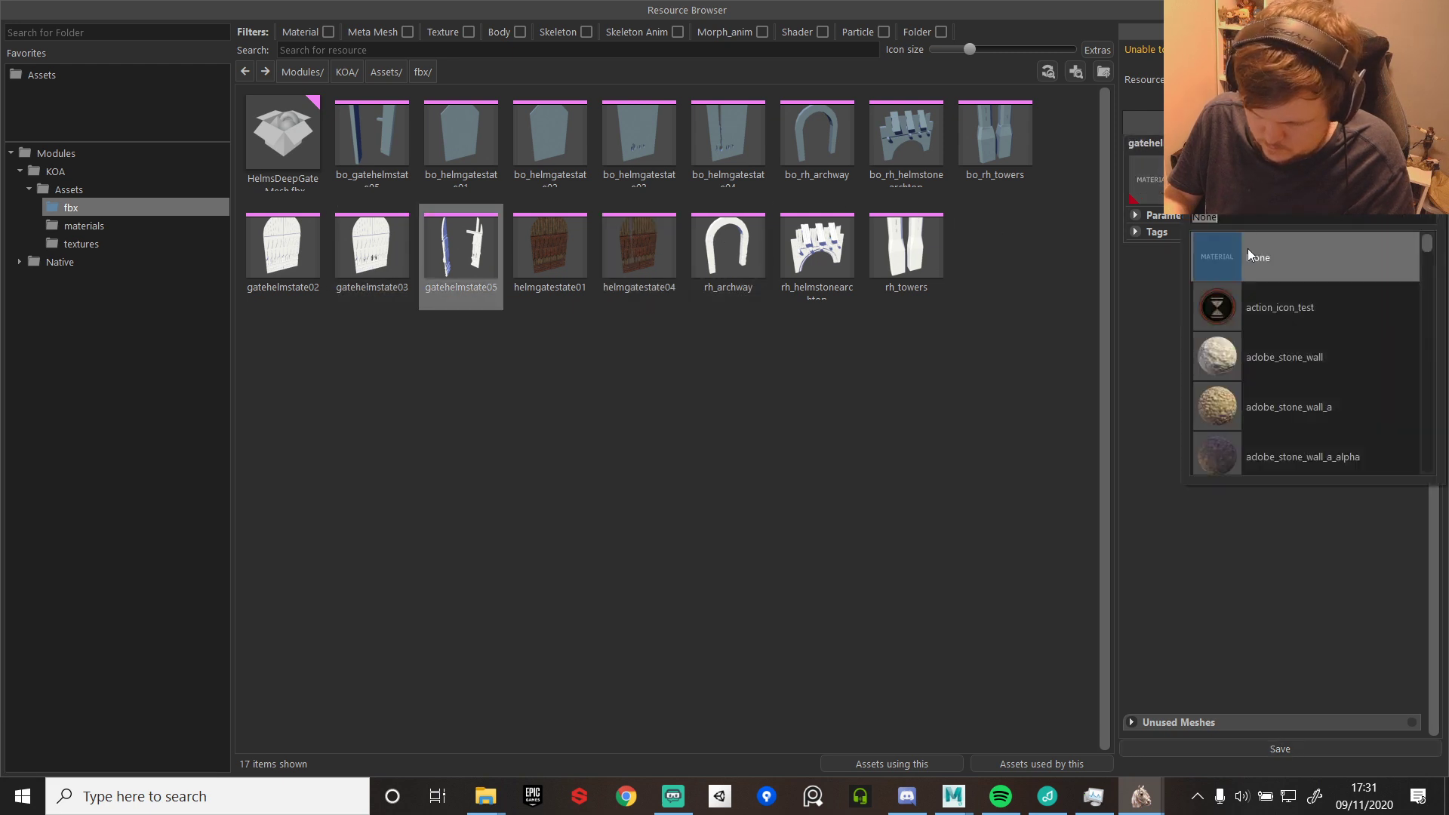
{"action": "type", "text": "helmgate"}
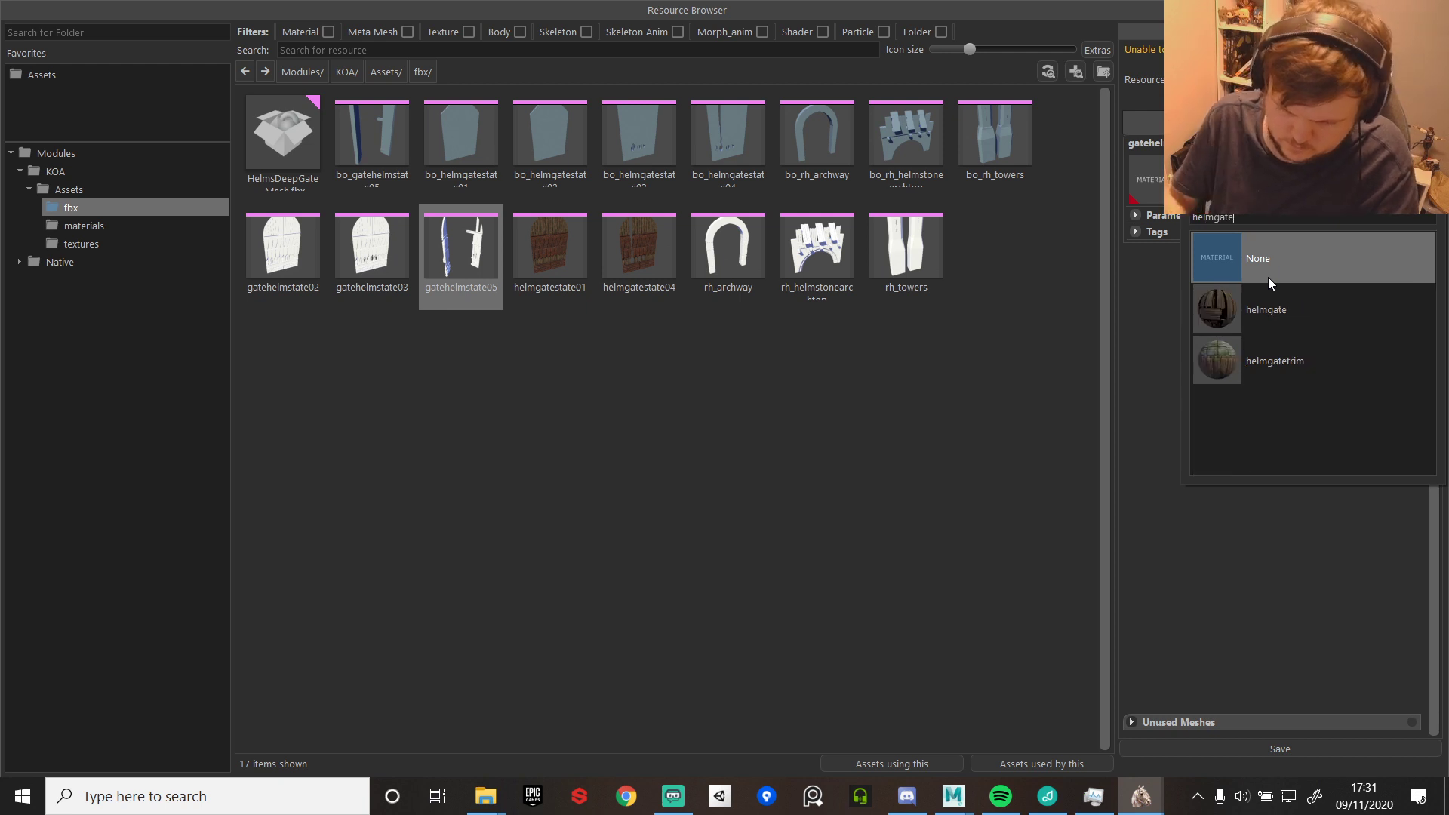
{"action": "left_click", "coordinate": [1312, 294]}
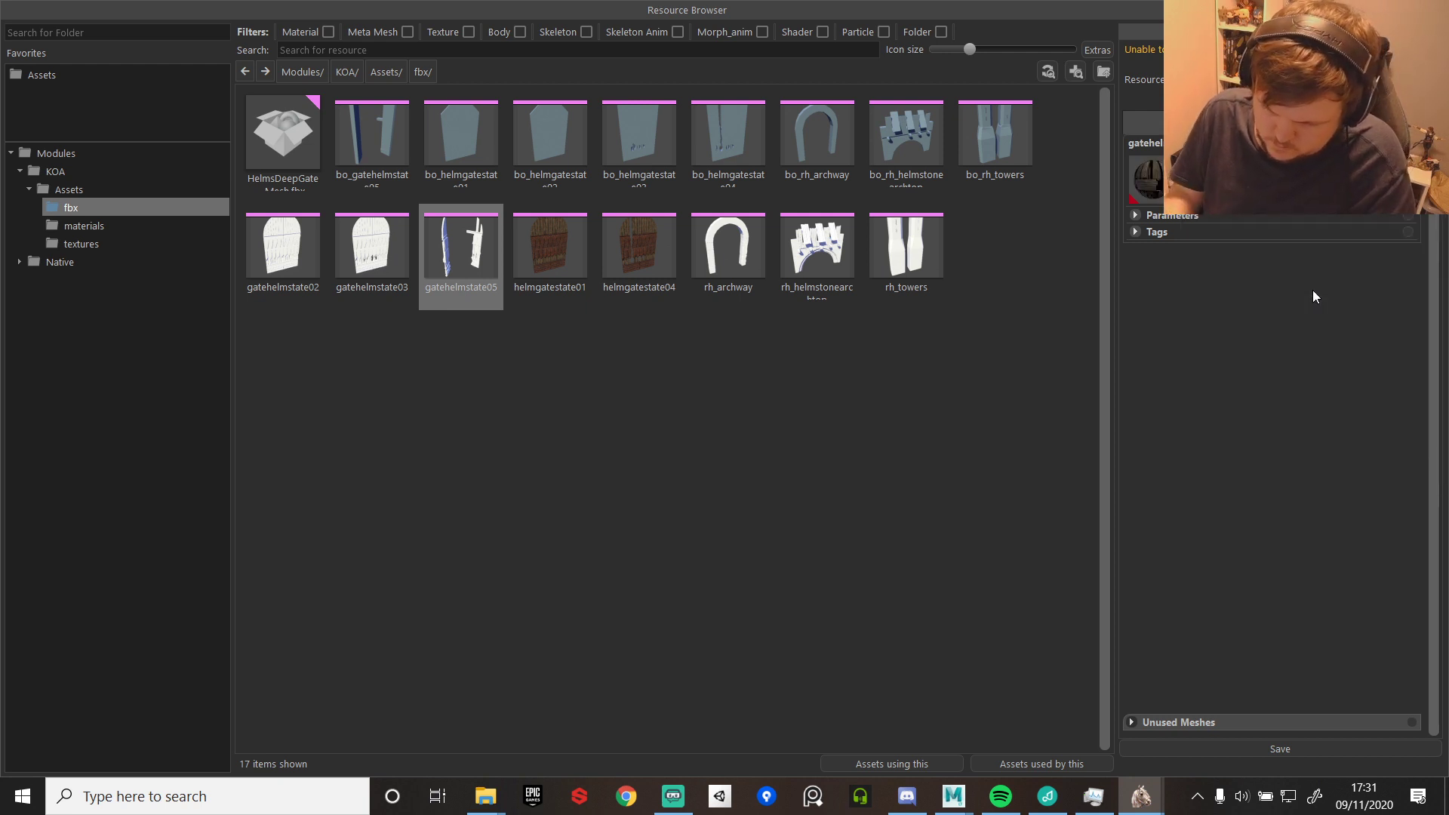
{"action": "left_click", "coordinate": [359, 249]}
- Assign the helmgate material to the gatehelmstate05 mesh and save it
{"action": "left_click", "coordinate": [484, 261]}
{"action": "left_click", "coordinate": [1253, 183]}
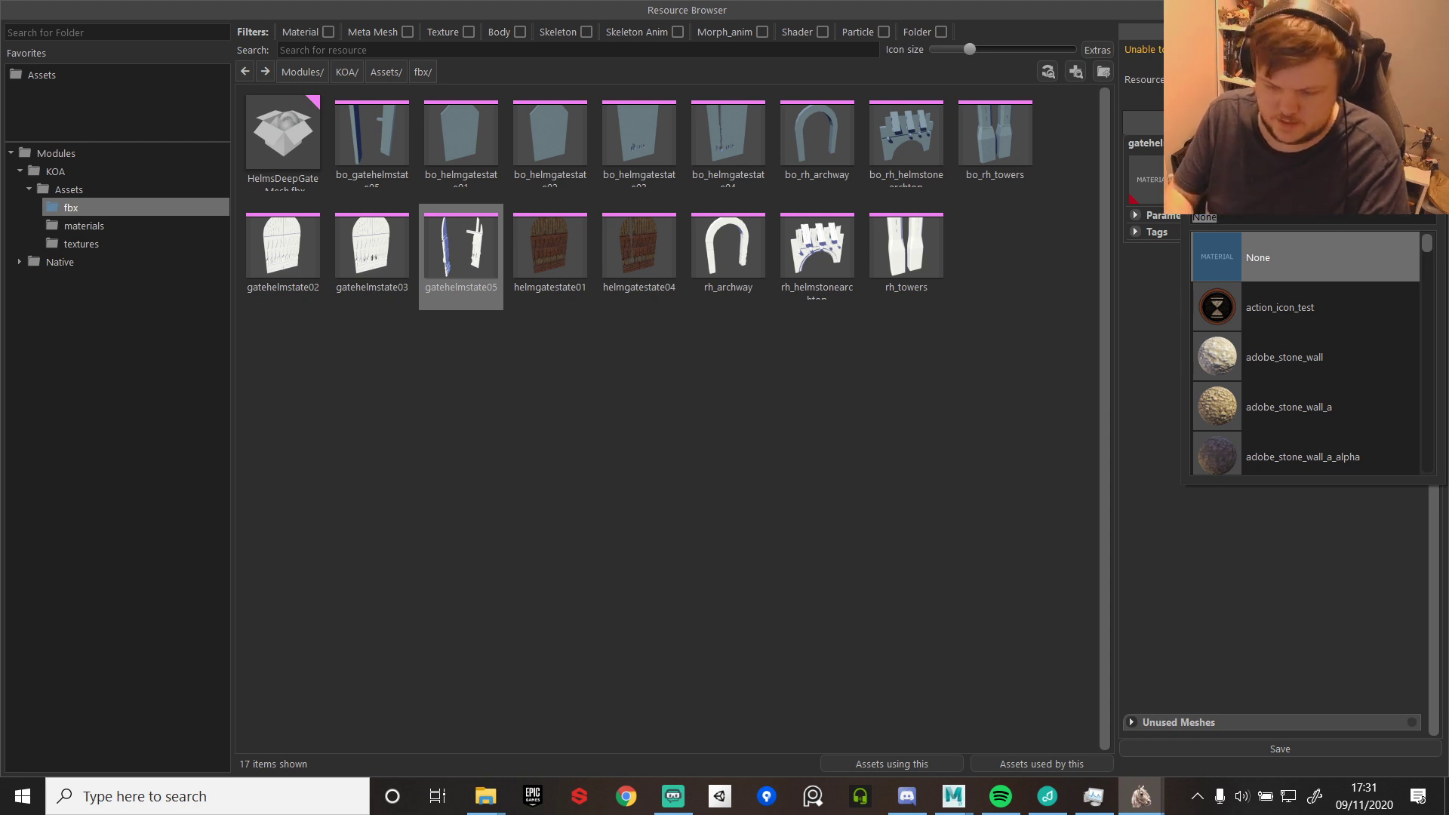
{"action": "type", "text": "helmgate"}
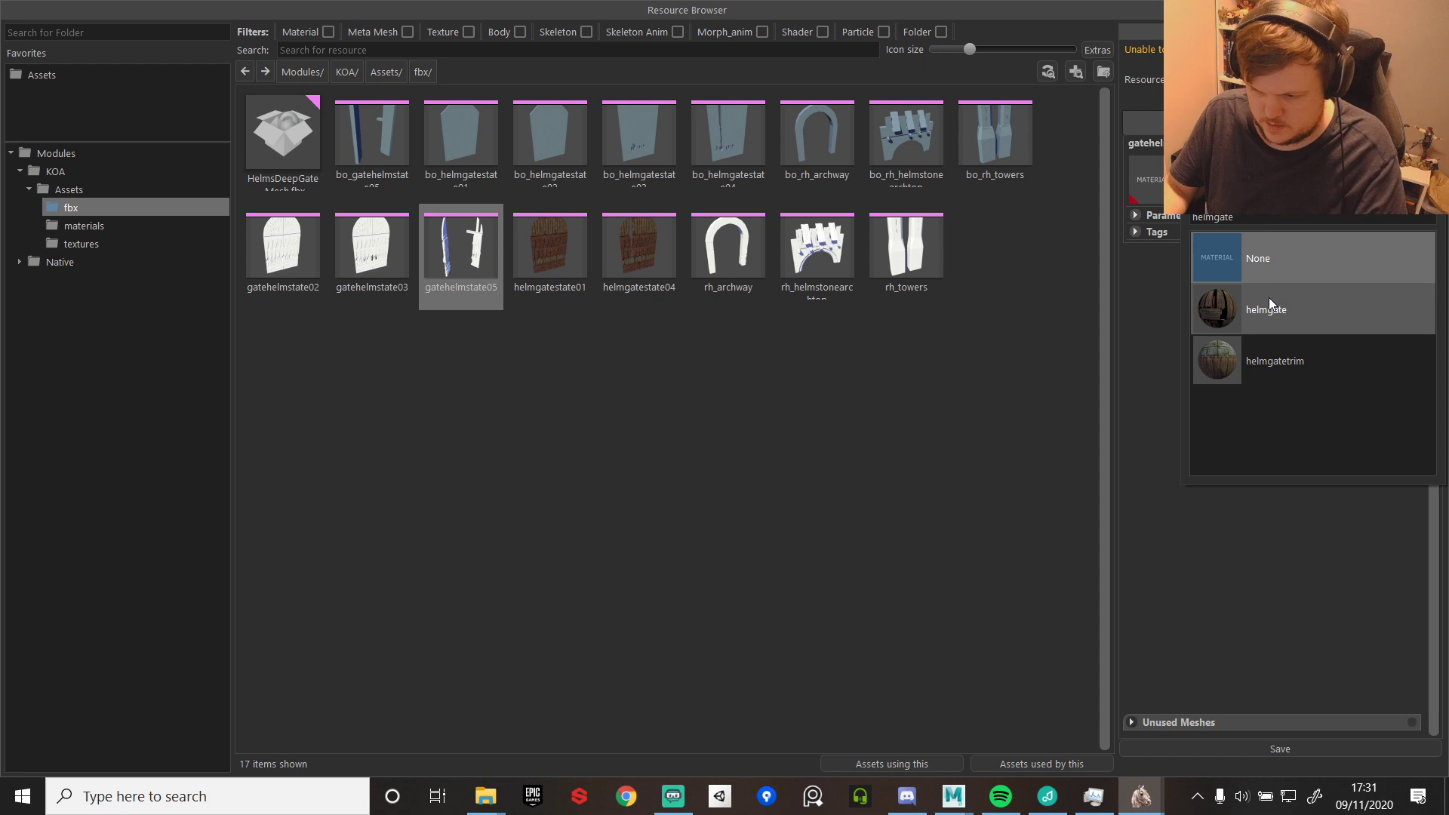
{"action": "left_click", "coordinate": [1270, 302]}
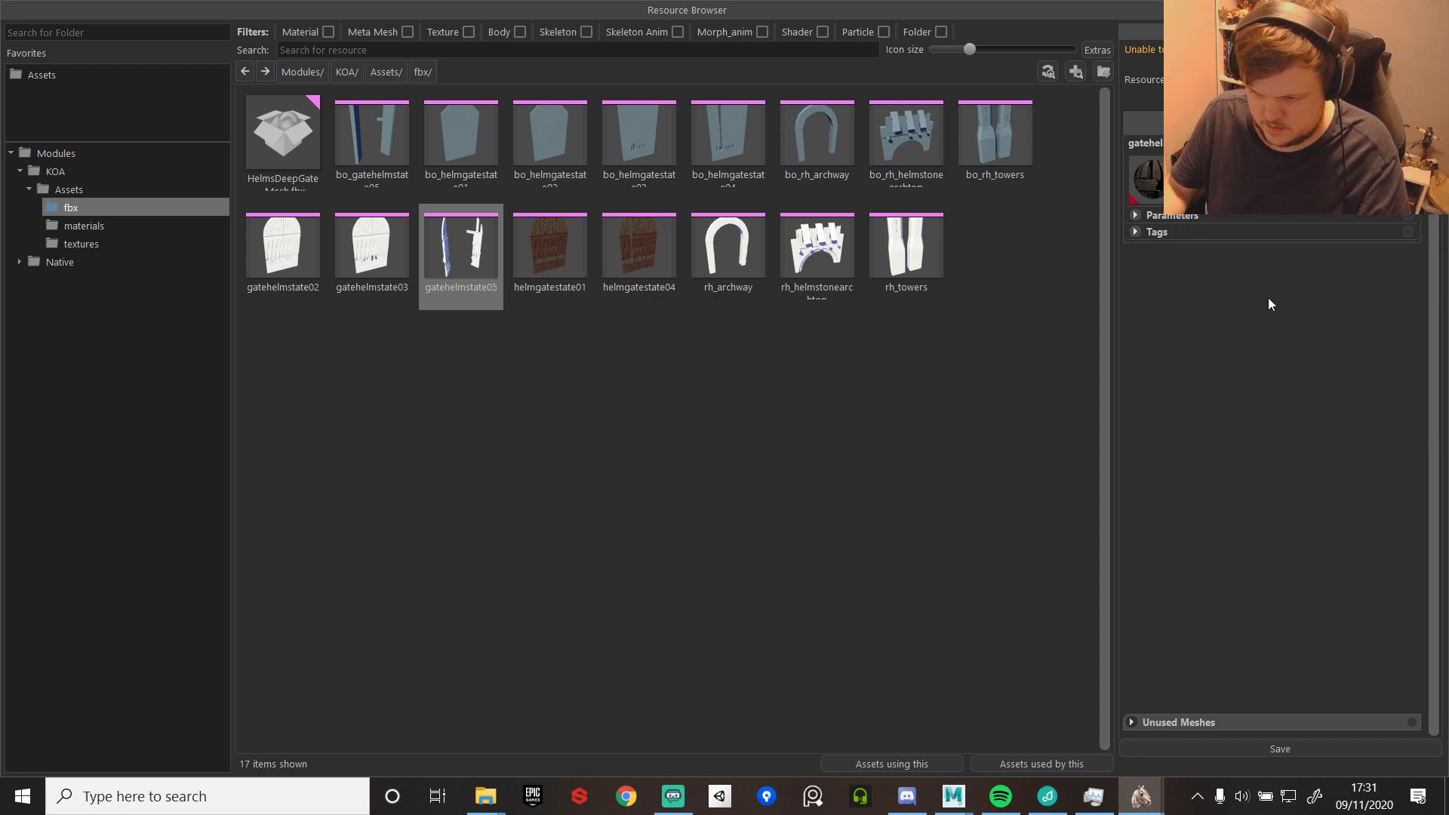
{"action": "left_click", "coordinate": [1217, 748]}
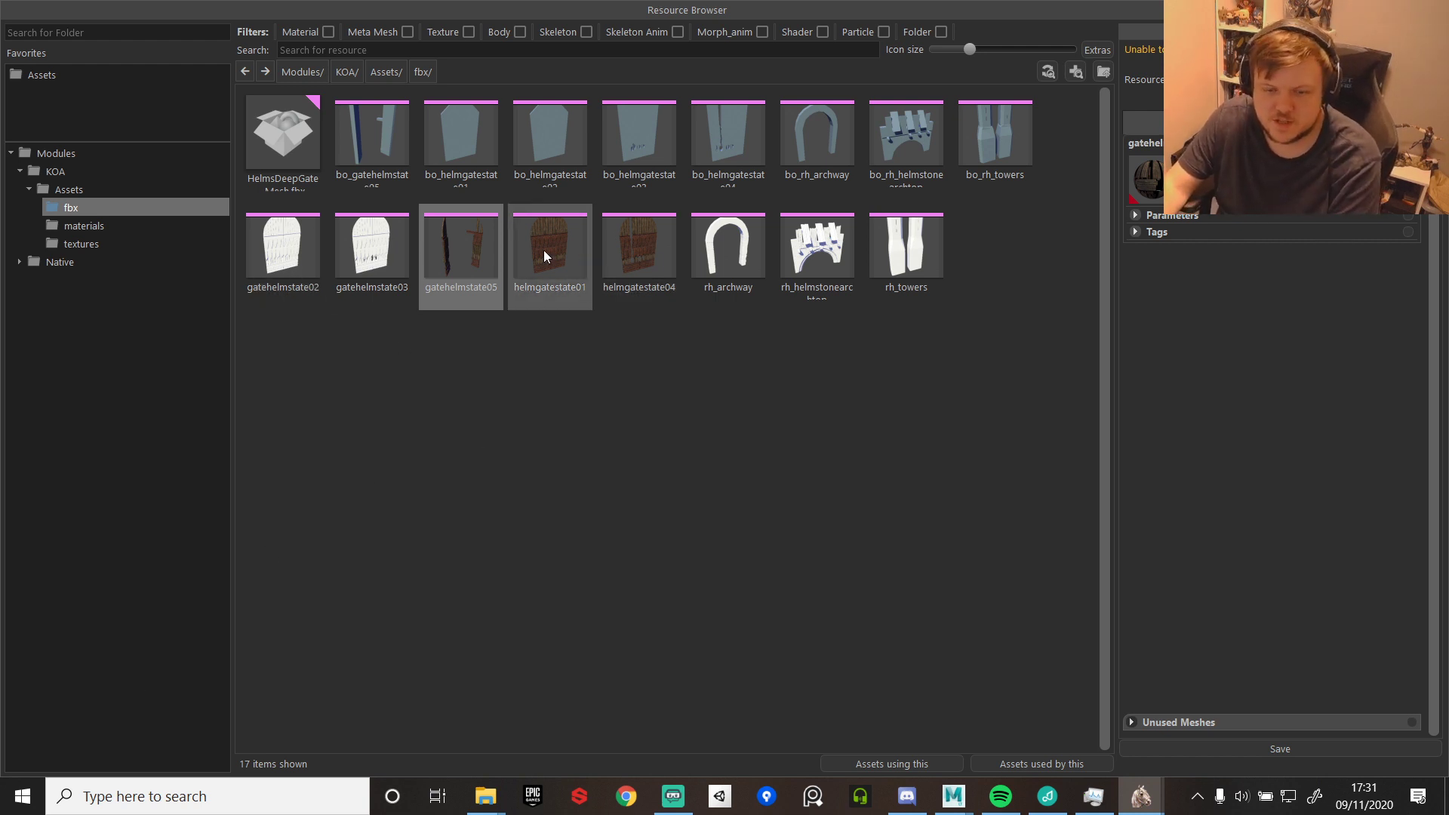
- Assign the helmgate material to the gatehelmstate03 mesh and save it
{"action": "left_click", "coordinate": [373, 241]}
{"action": "left_click", "coordinate": [1276, 180]}
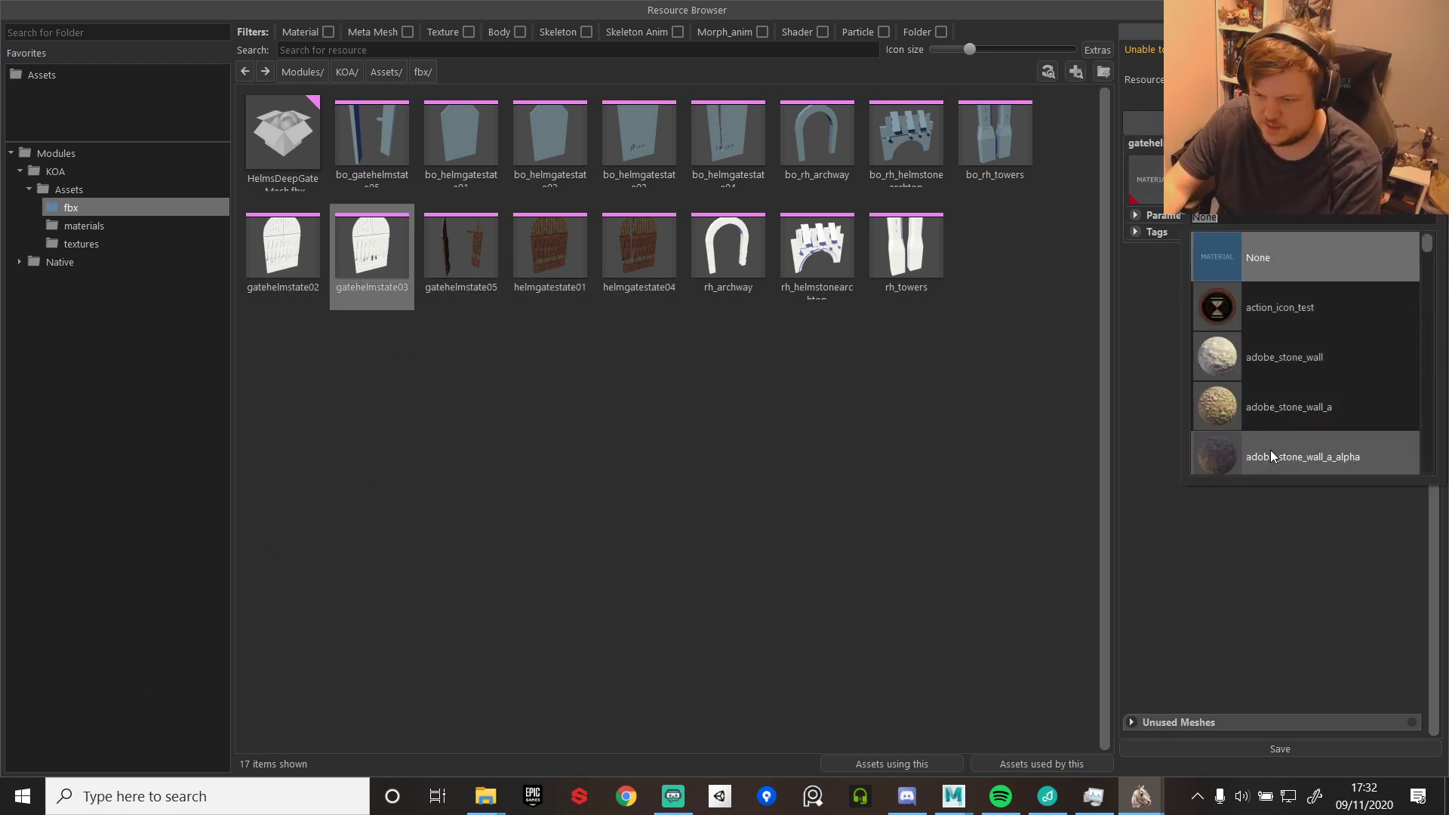
{"action": "type", "text": "helm"}
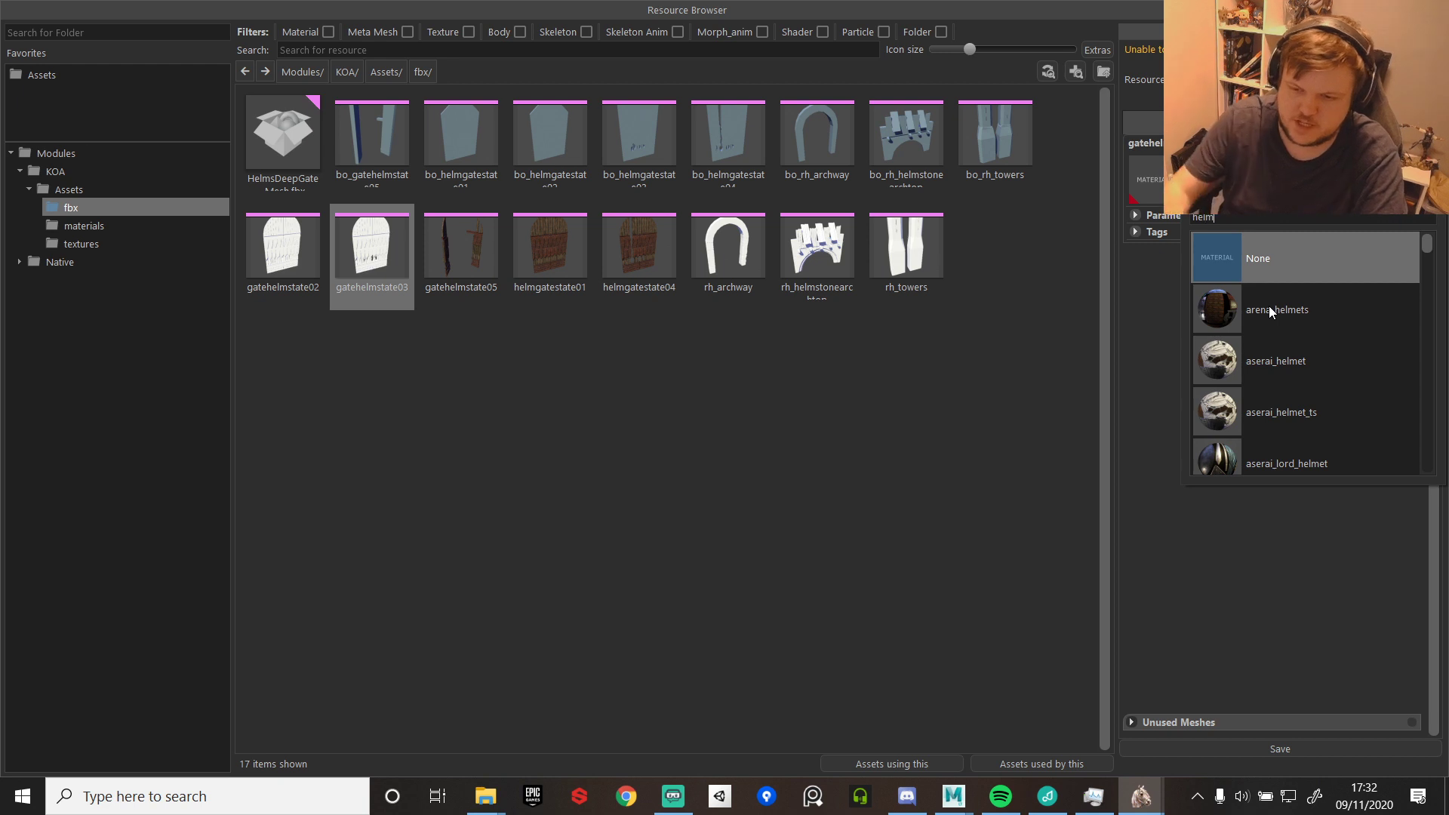
{"action": "type", "text": "gate"}
{"action": "left_click", "coordinate": [1275, 309]}
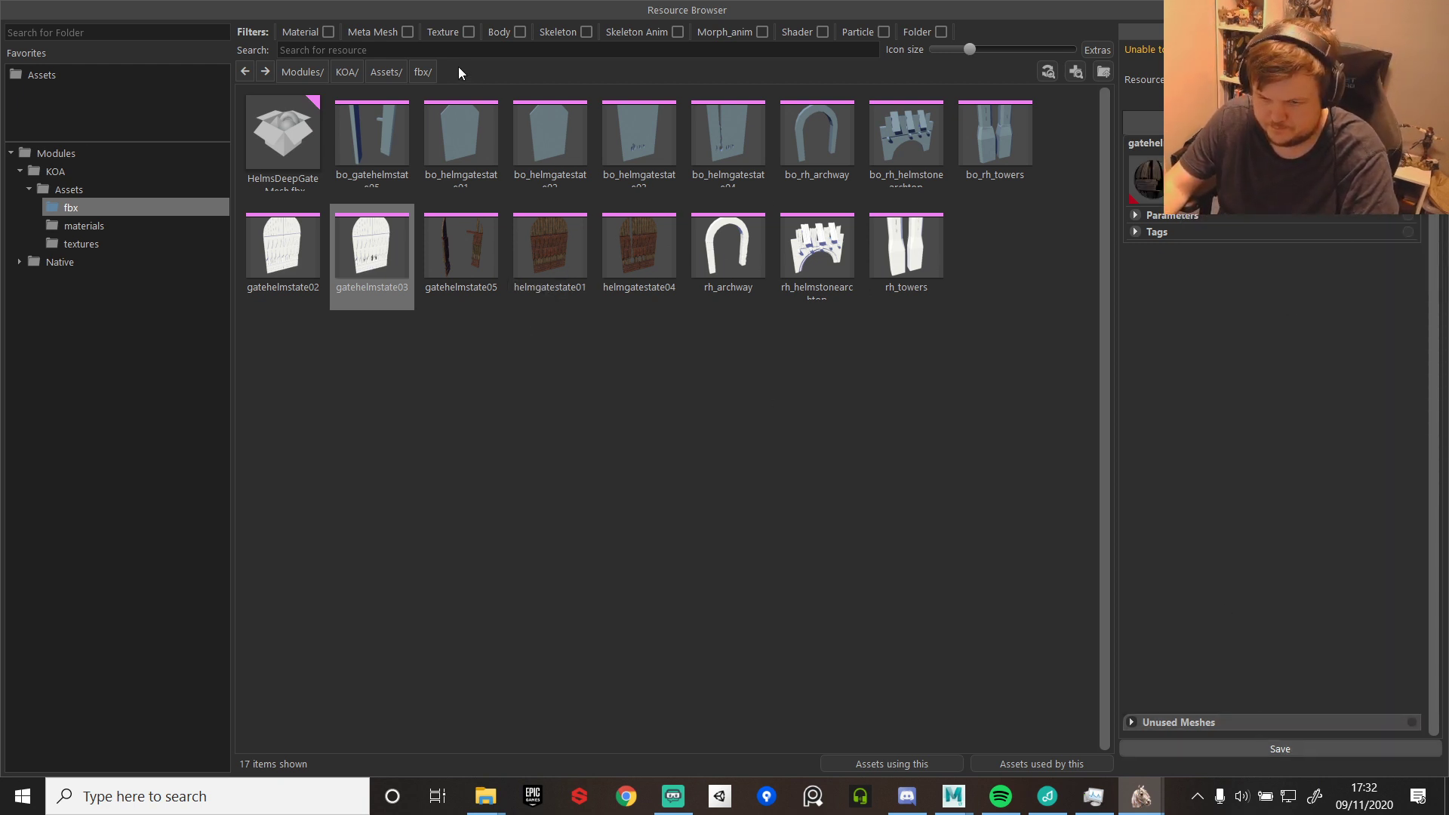
- Assign the helmgate material to the gatehelmstate02 mesh, save it and close the resource browser
{"action": "left_click", "coordinate": [304, 230]}
{"action": "left_click", "coordinate": [1276, 177]}
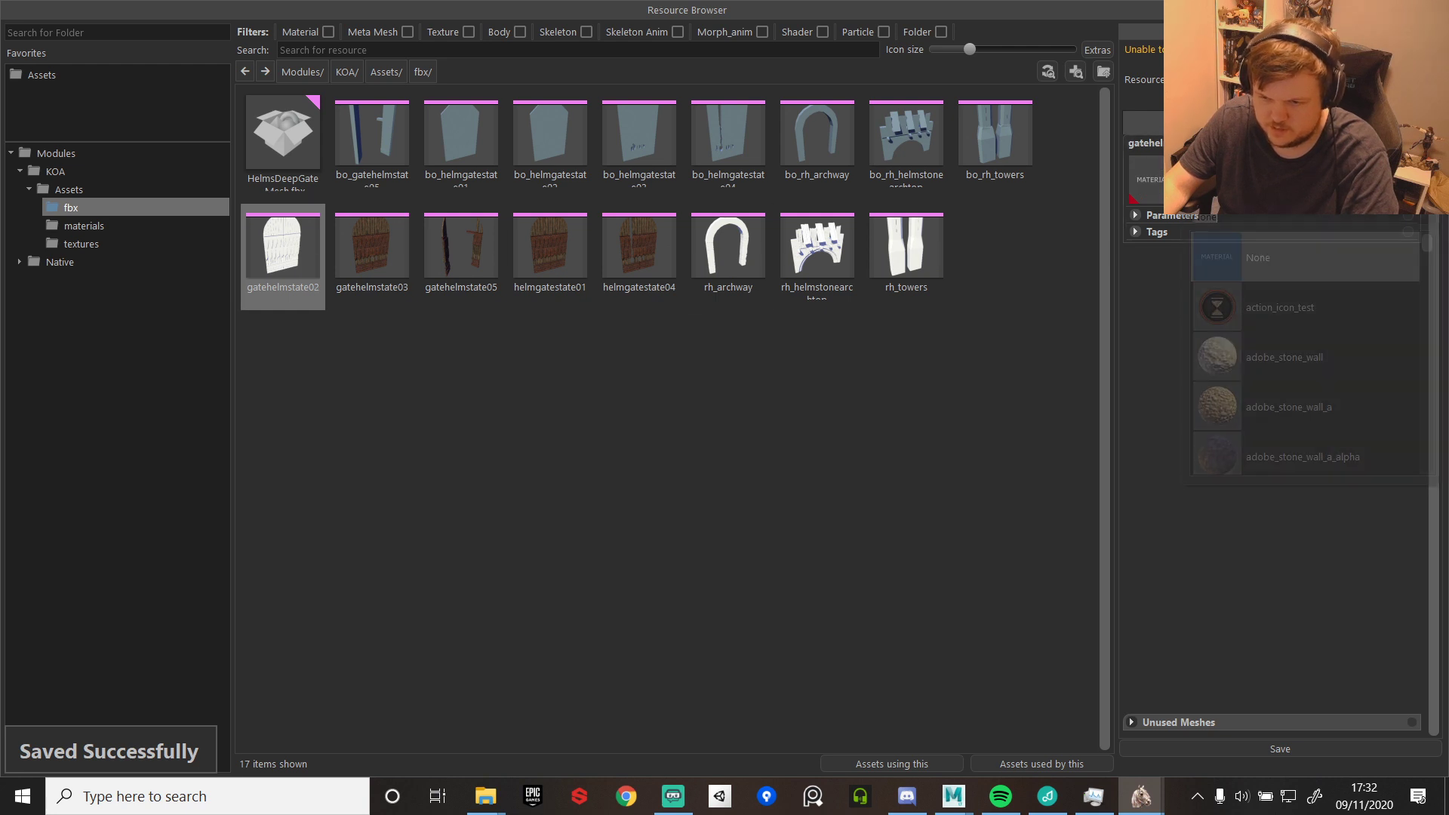
{"action": "type", "text": "helmgate"}
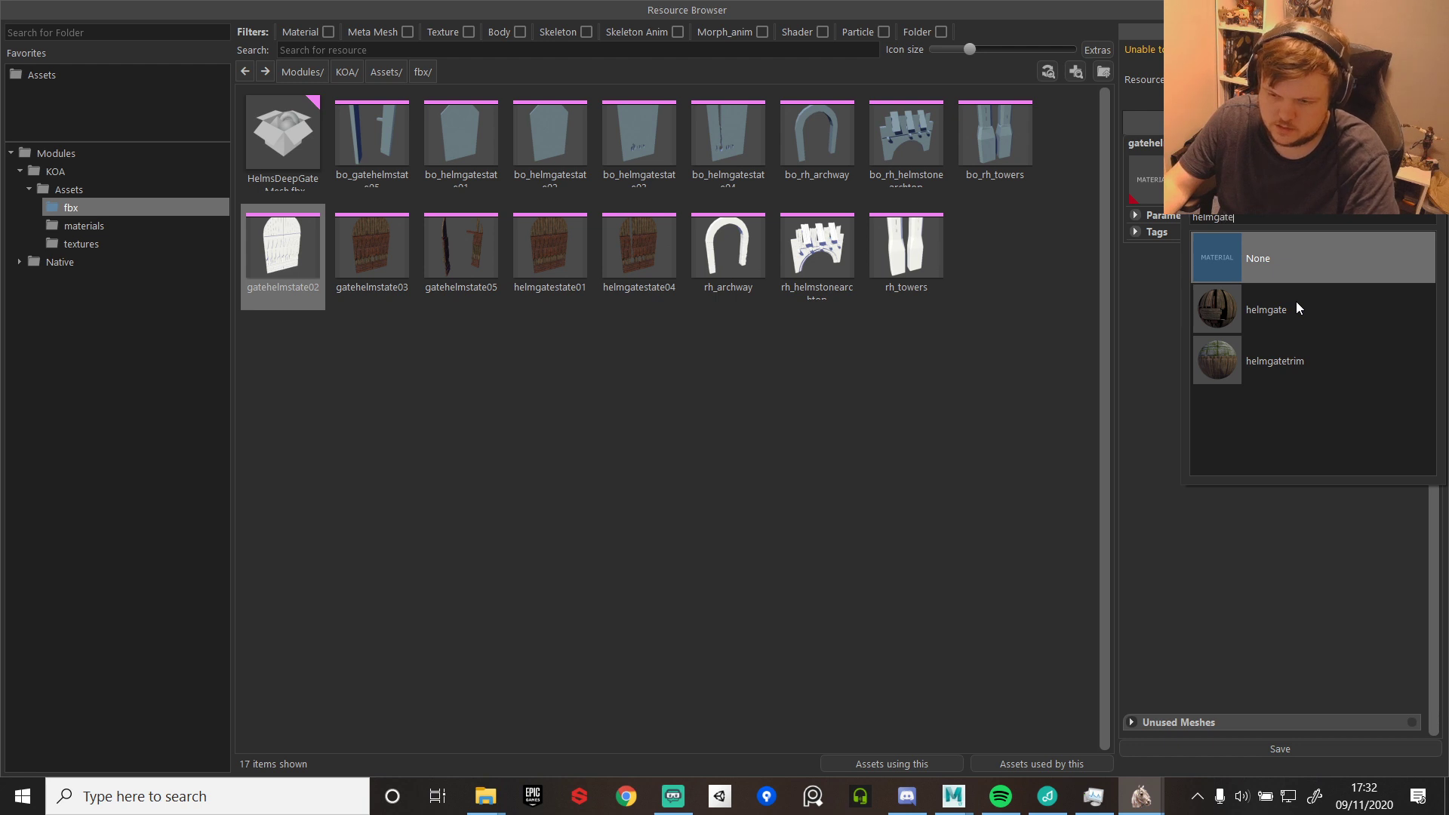
{"action": "left_click", "coordinate": [1297, 301]}
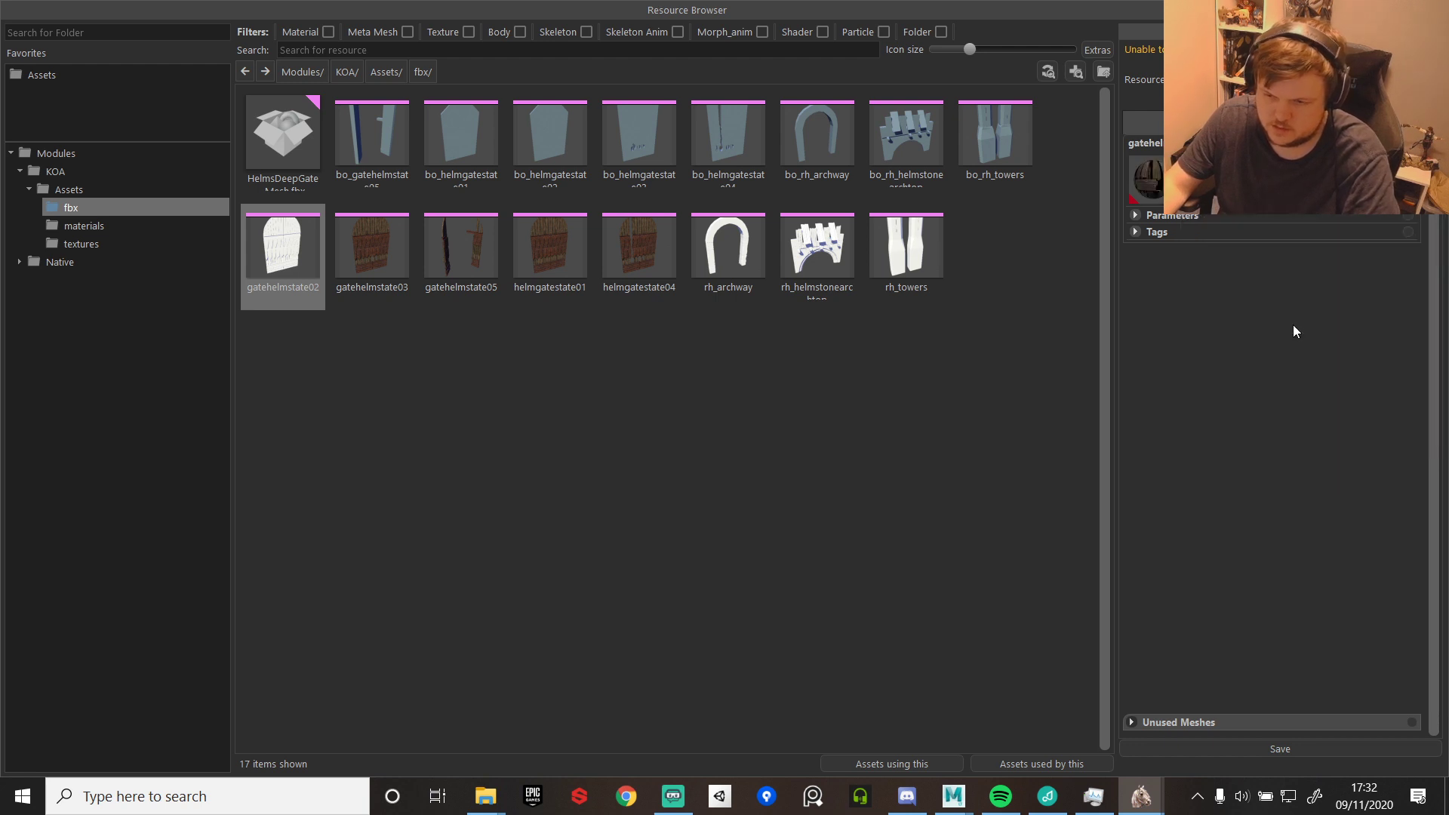
{"action": "left_click", "coordinate": [1281, 757]}
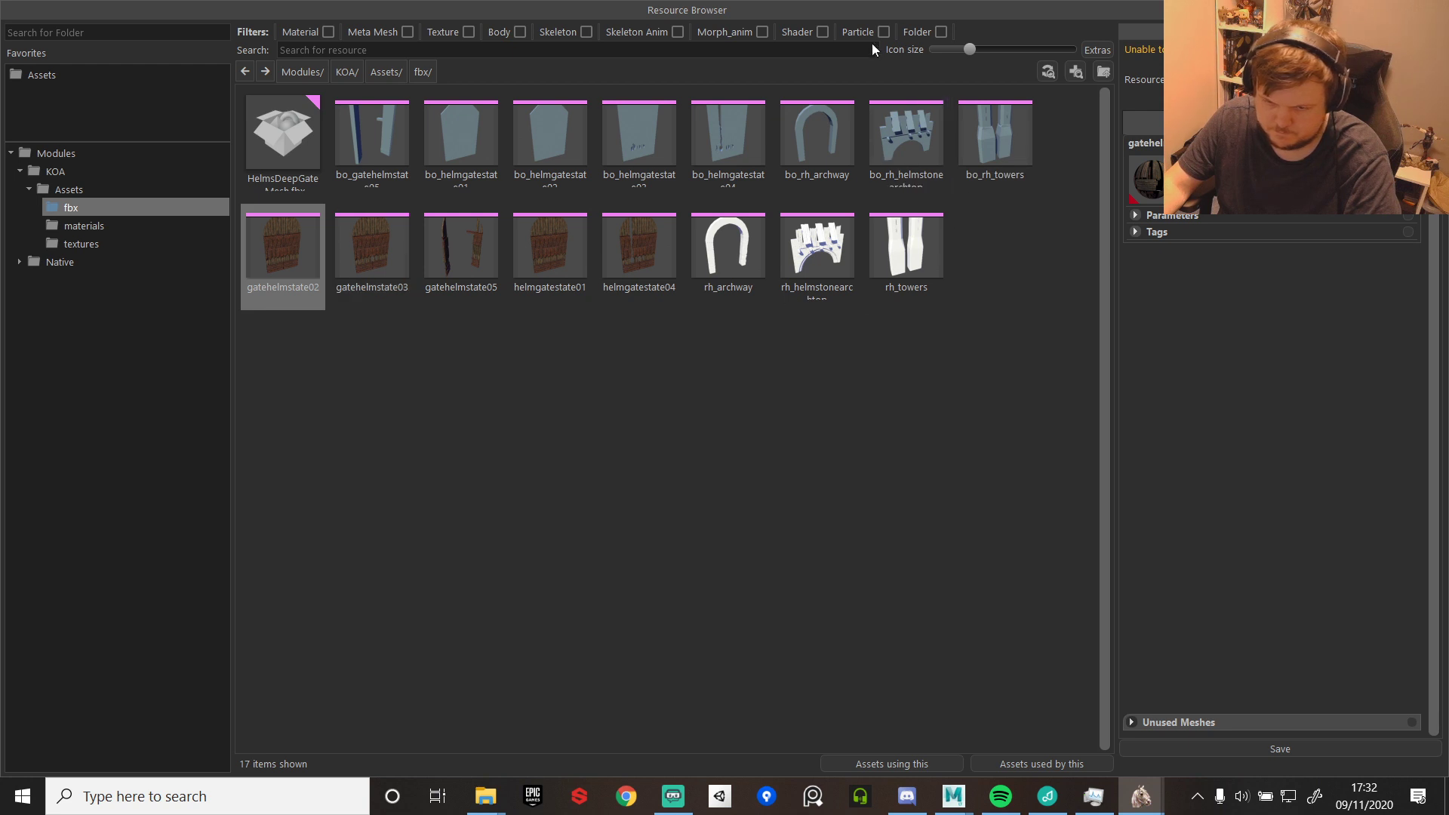
{"action": "left_click", "coordinate": [1435, 10]}
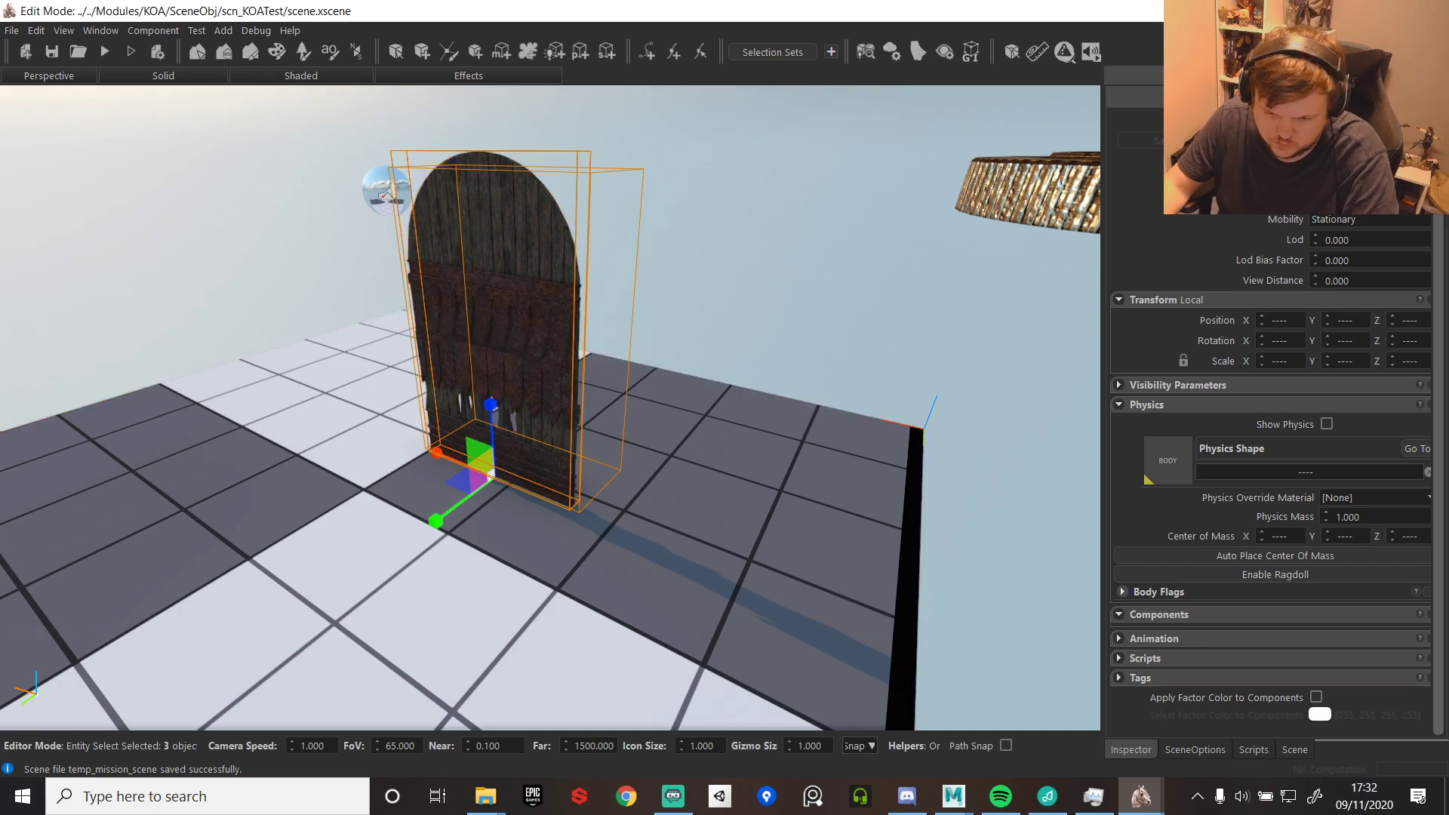
- Select the three gate states, including gatehelmstate05, in the entity list of scn_KOATest and toggle their shared visibility
{"action": "right_click_drag", "start_coordinate": [662, 368], "coordinate": [723, 427]}
{"action": "key", "text": "s"}
{"action": "key", "text": "w"}
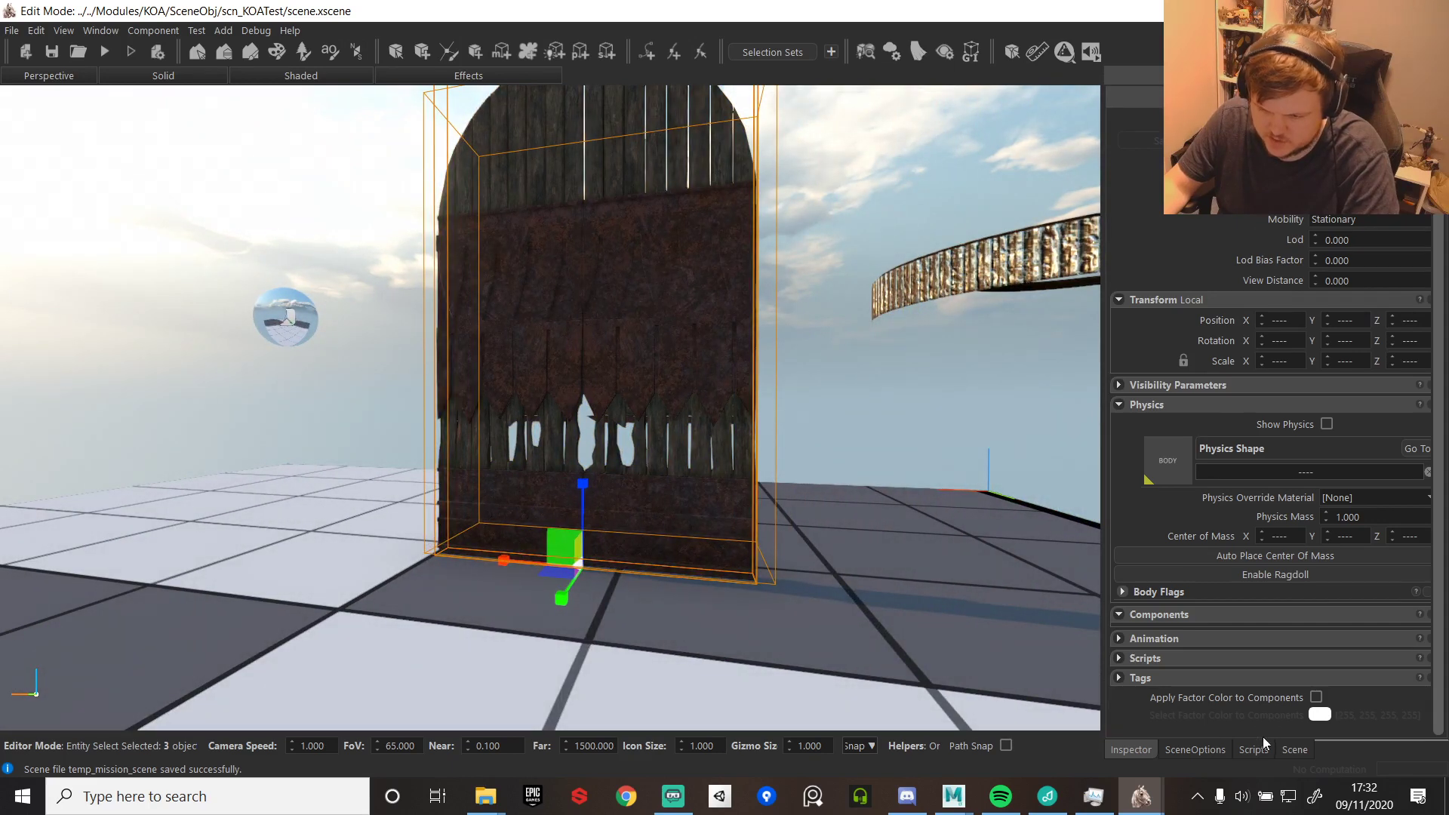
{"action": "left_click", "coordinate": [1292, 750]}
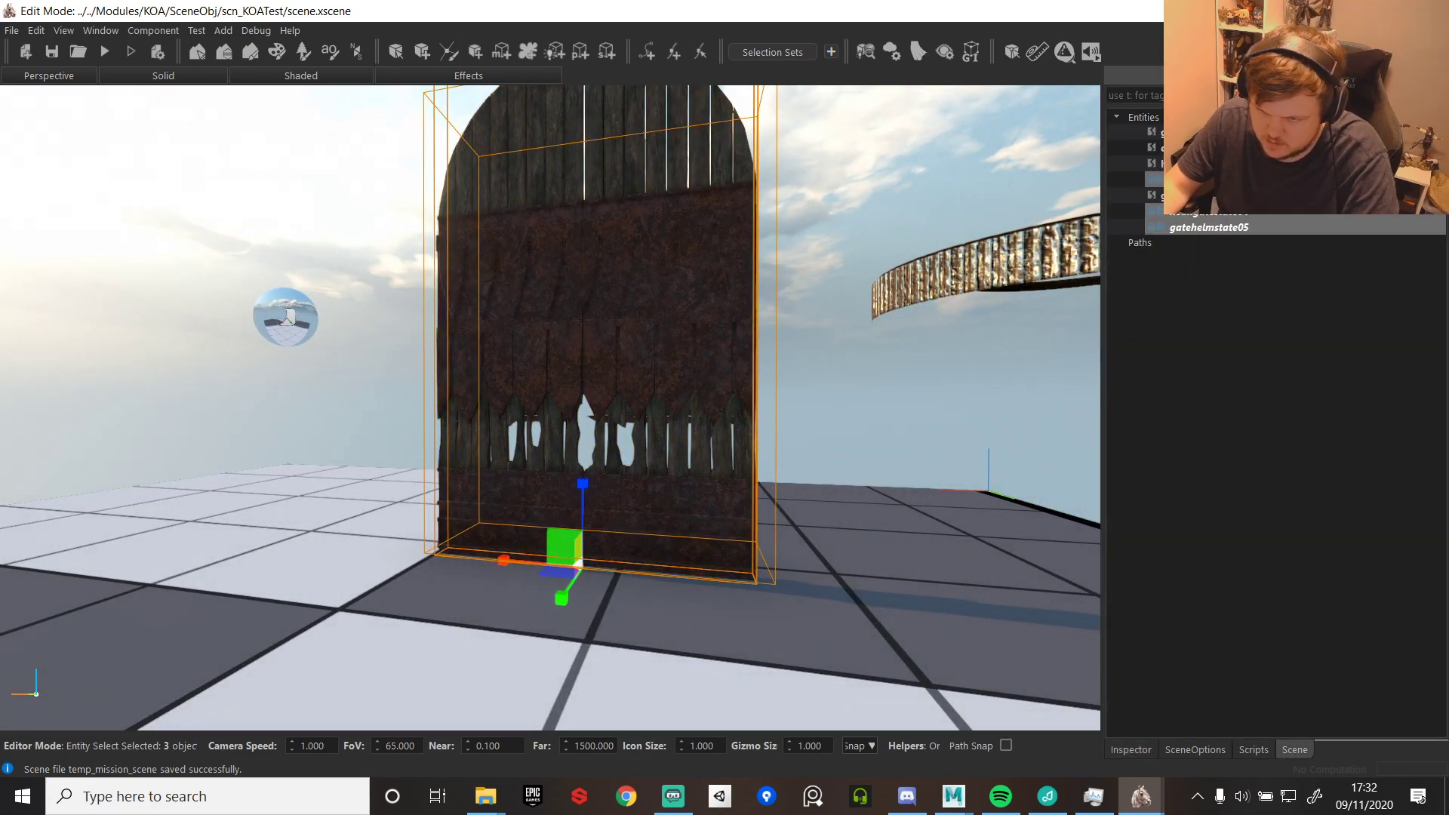
{"action": "left_click", "coordinate": [1200, 164]}
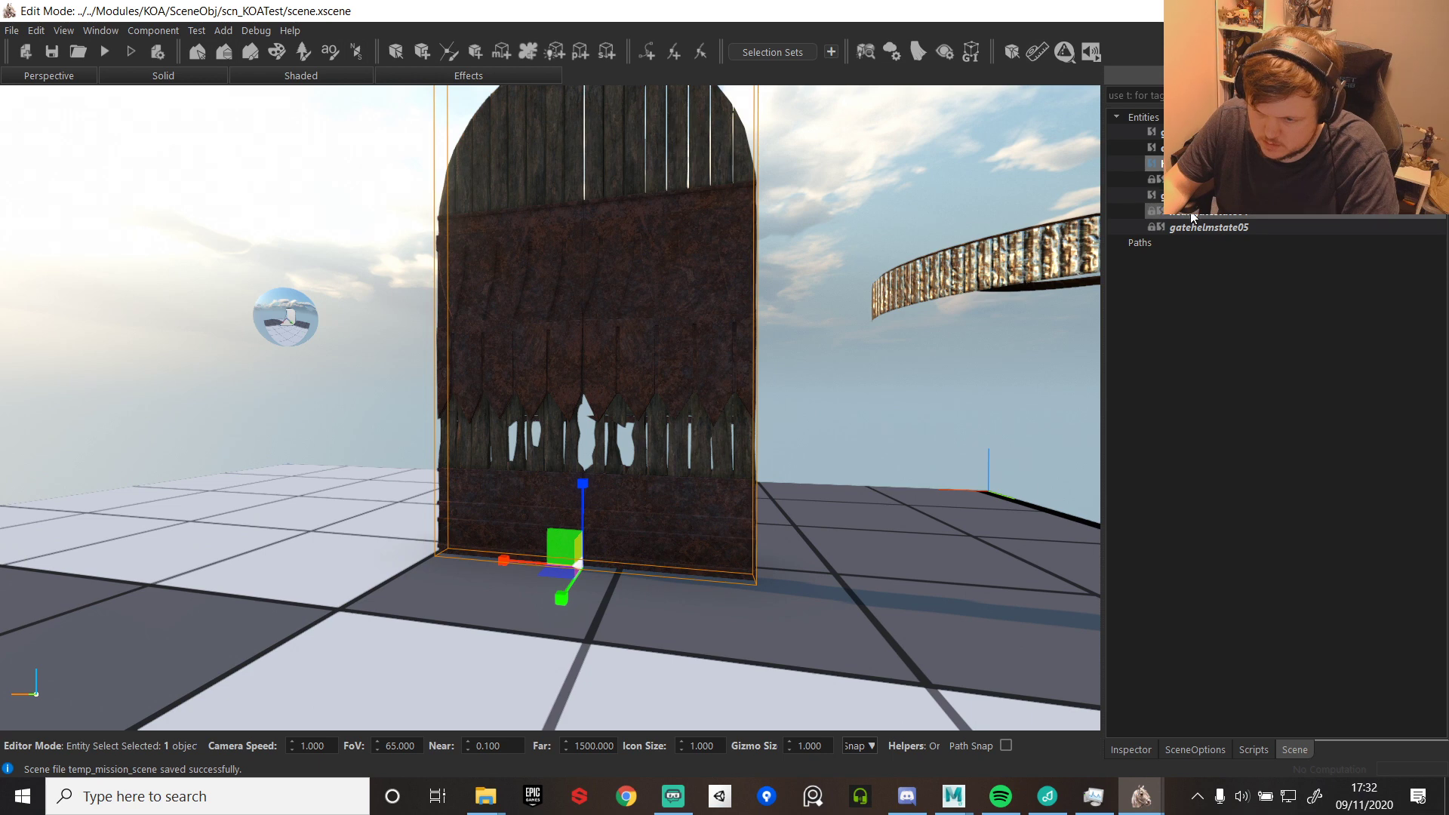
{"action": "left_click", "coordinate": [1215, 212]}
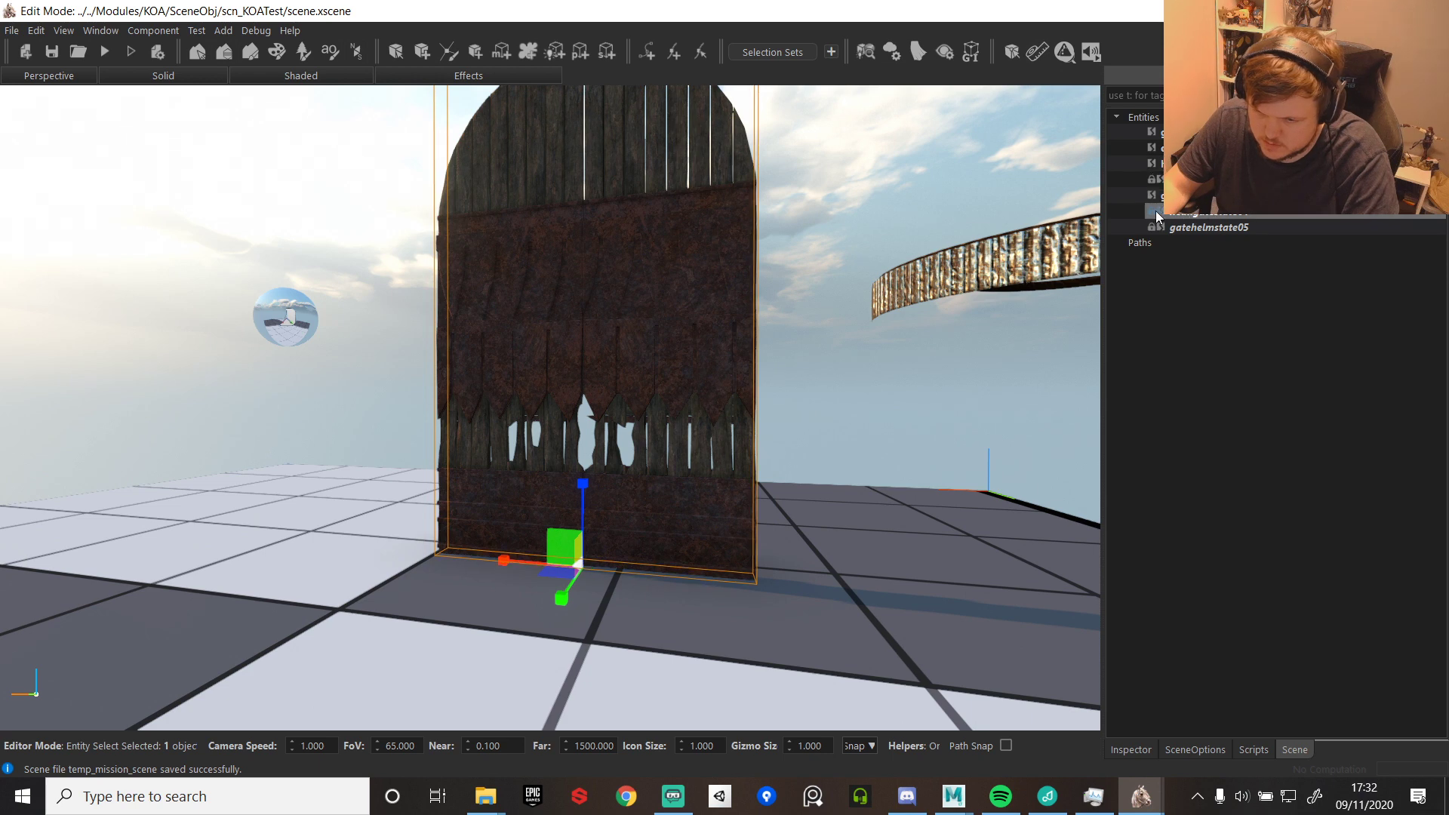
{"action": "left_click", "coordinate": [1202, 180]}
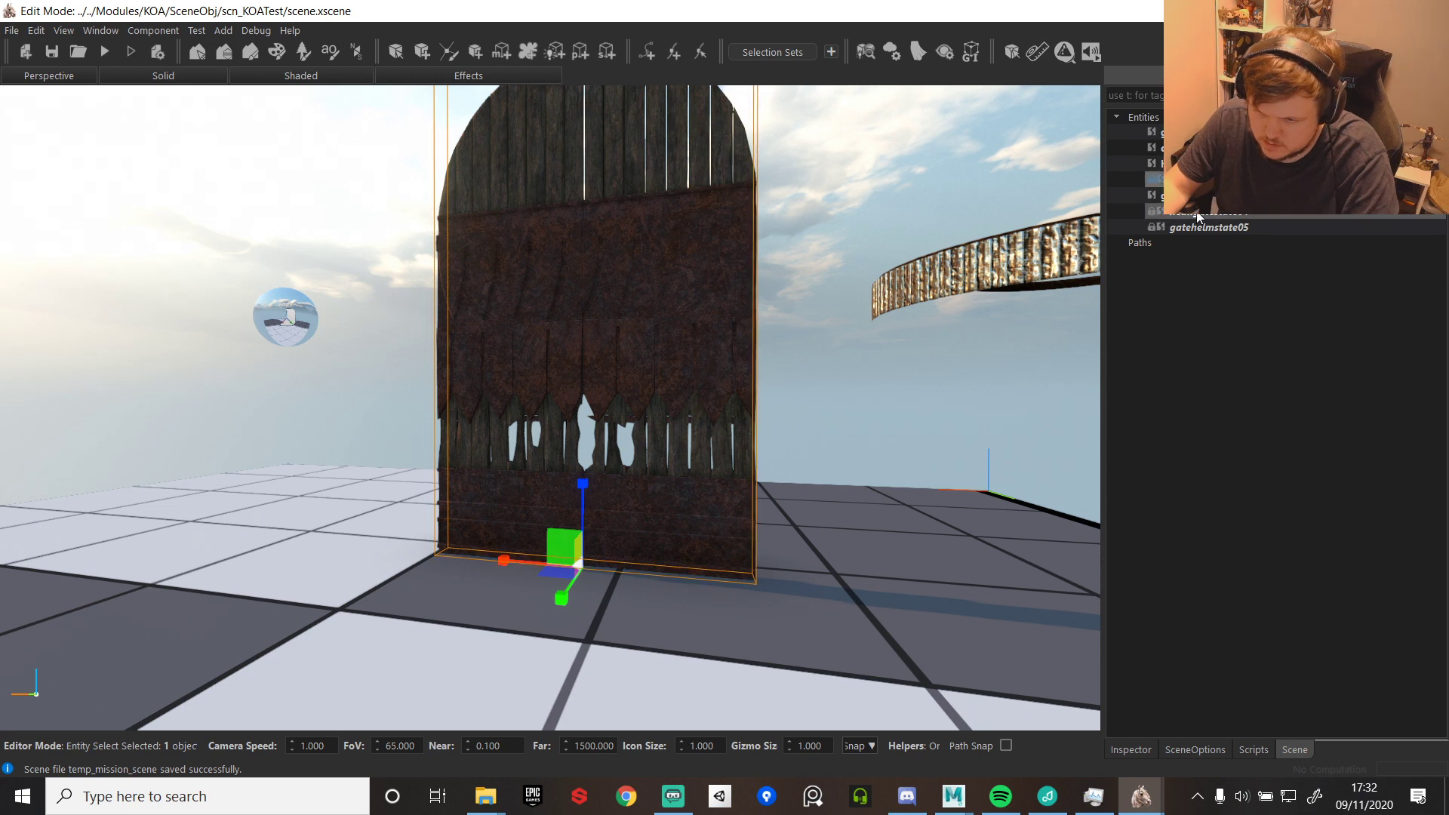
{"action": "left_click", "coordinate": [1197, 216], "text": "ctrl"}
{"action": "left_click", "coordinate": [1188, 231], "text": "ctrl"}
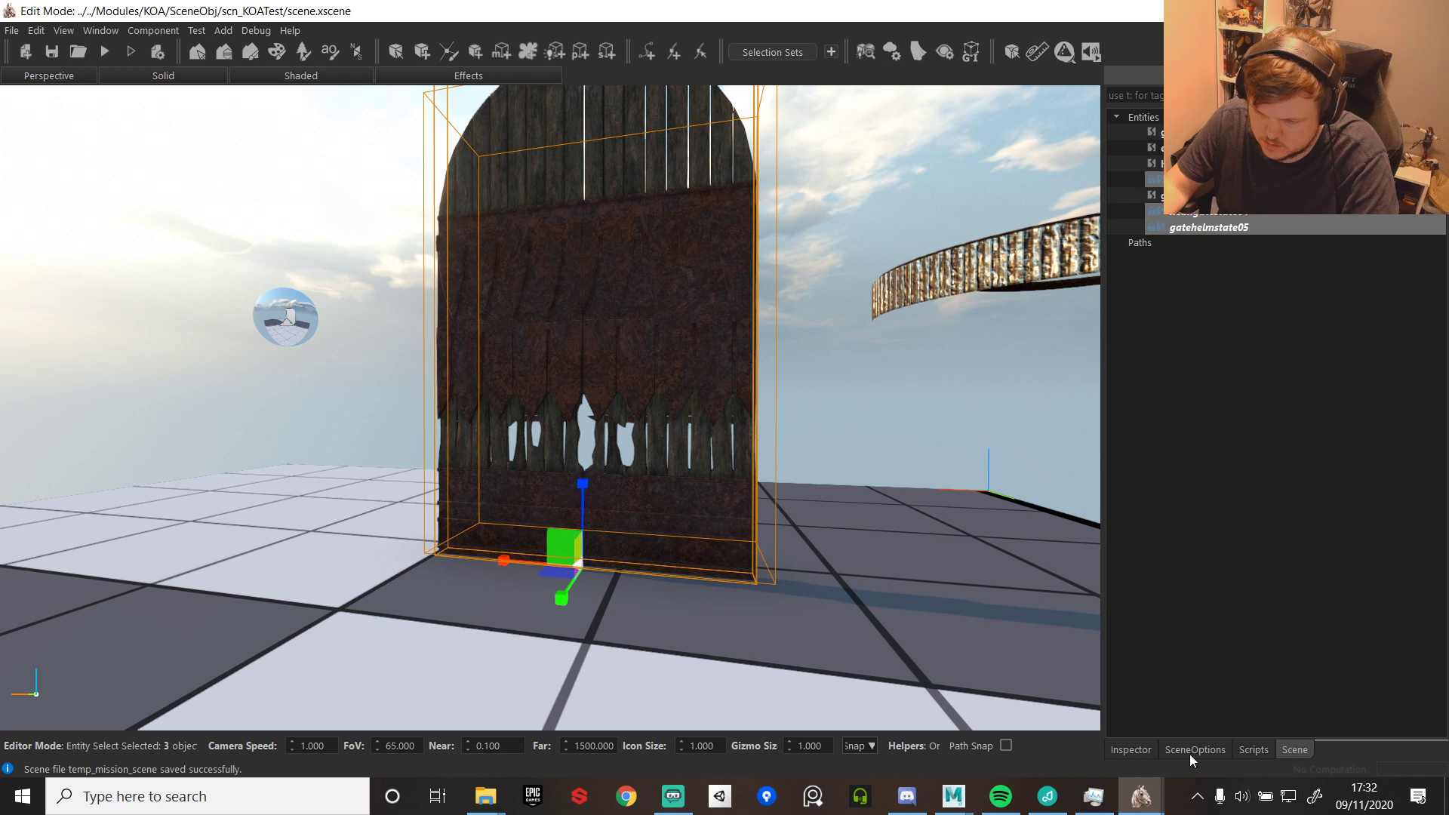
{"action": "left_click", "coordinate": [1131, 750]}
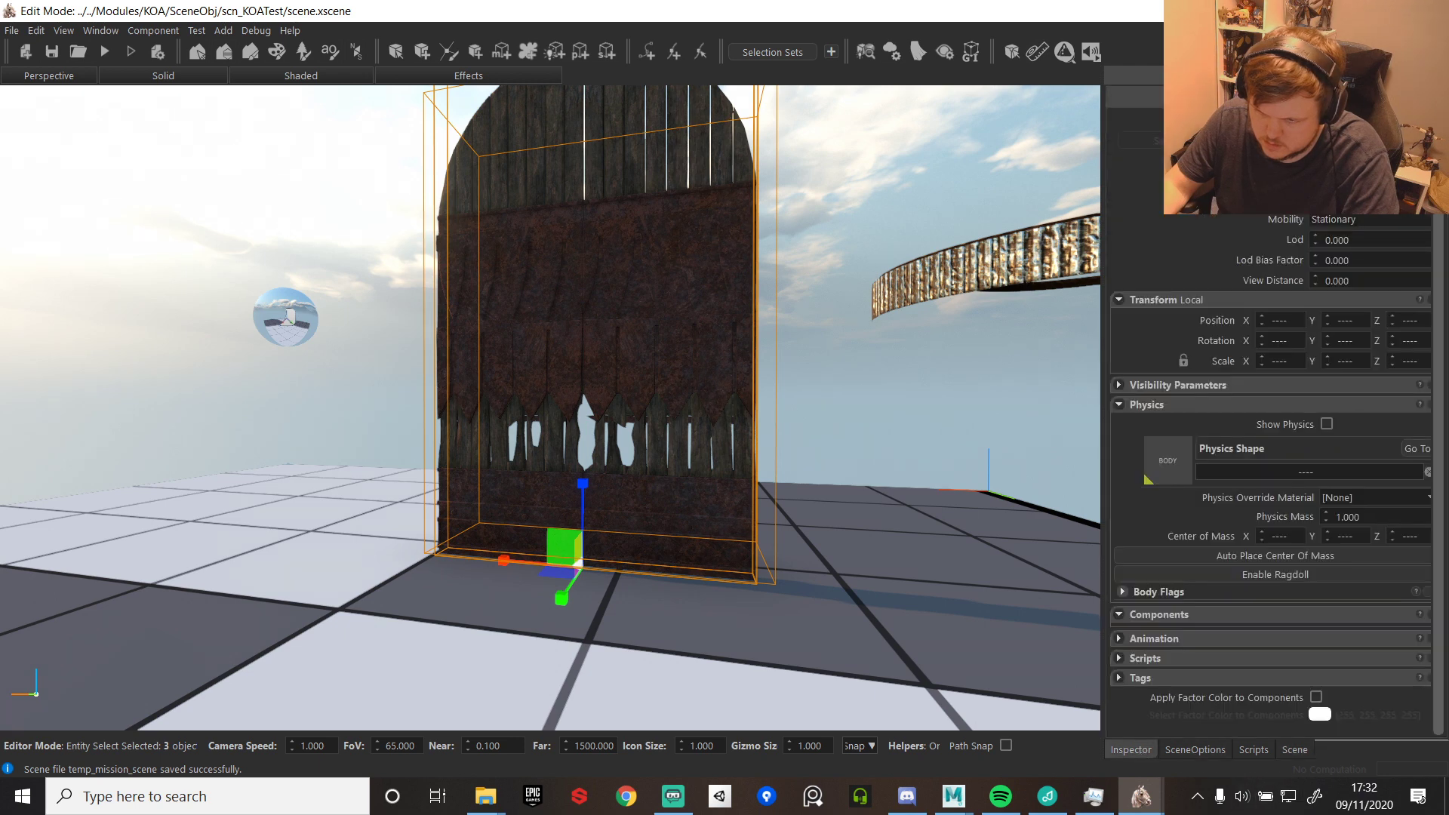
- Check the individual gate state entities one by one in the scene's entity list
{"action": "left_click", "coordinate": [1294, 749]}
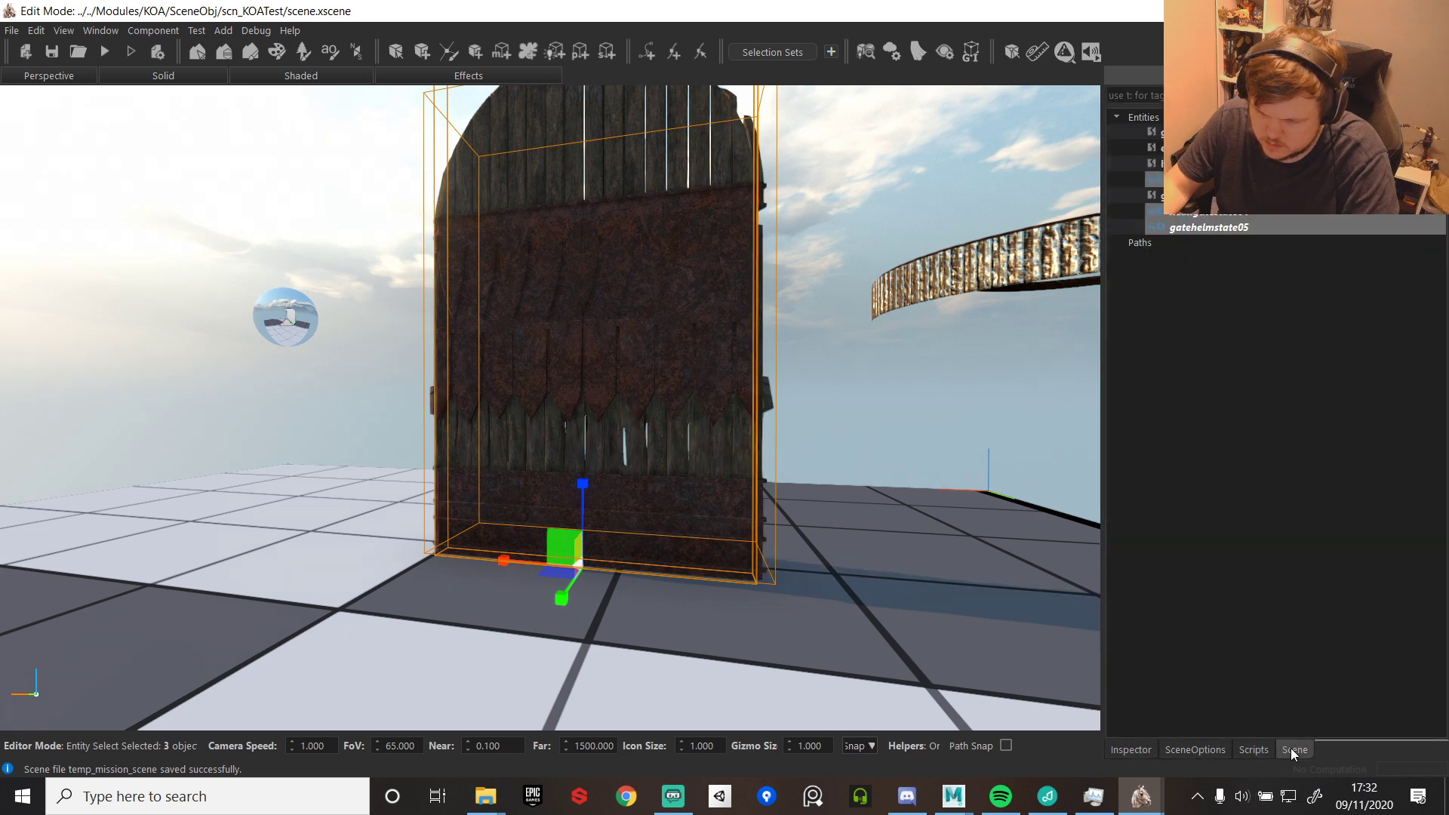
{"action": "left_click", "coordinate": [1208, 196]}
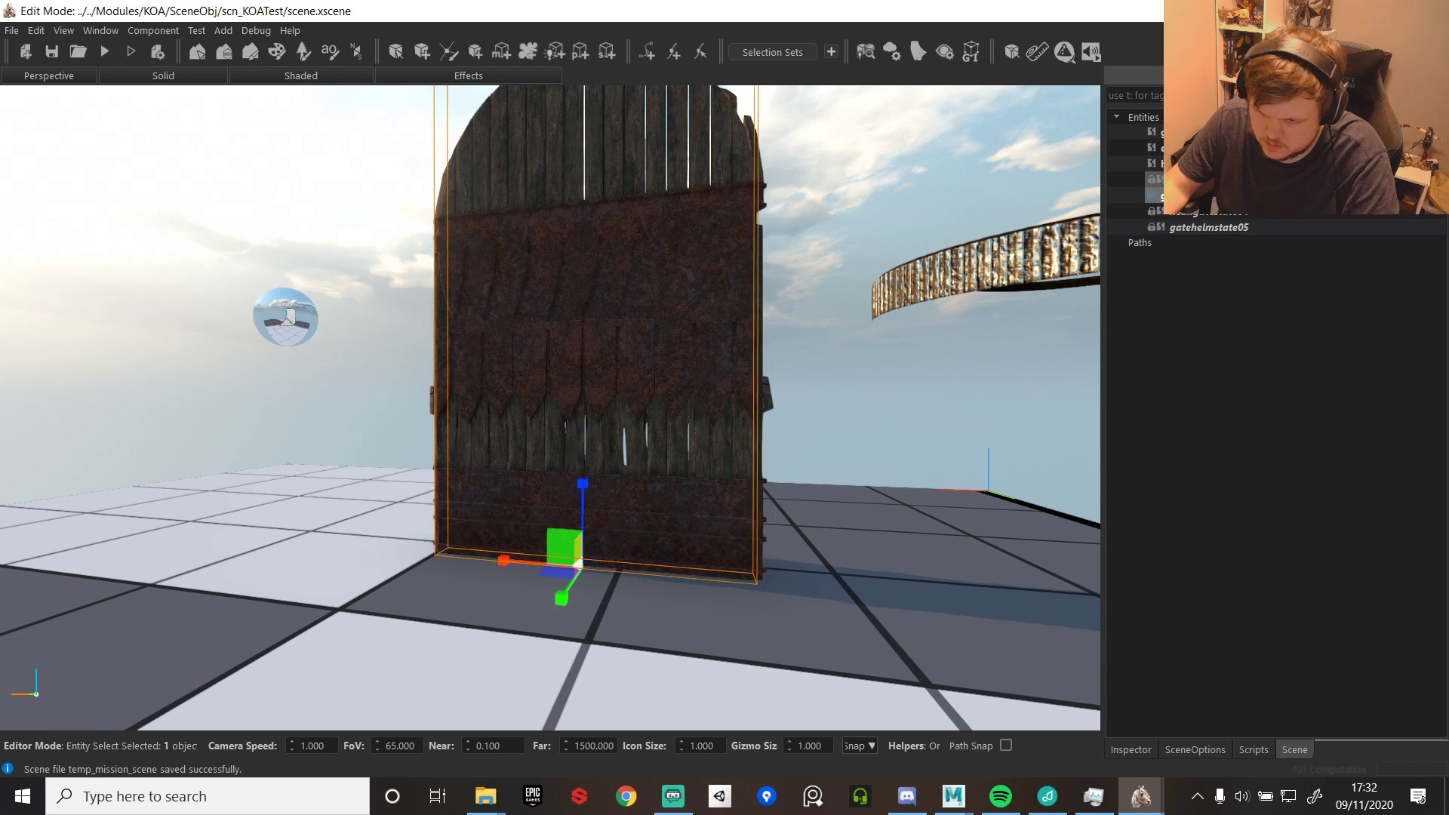
{"action": "left_click", "coordinate": [1208, 180]}
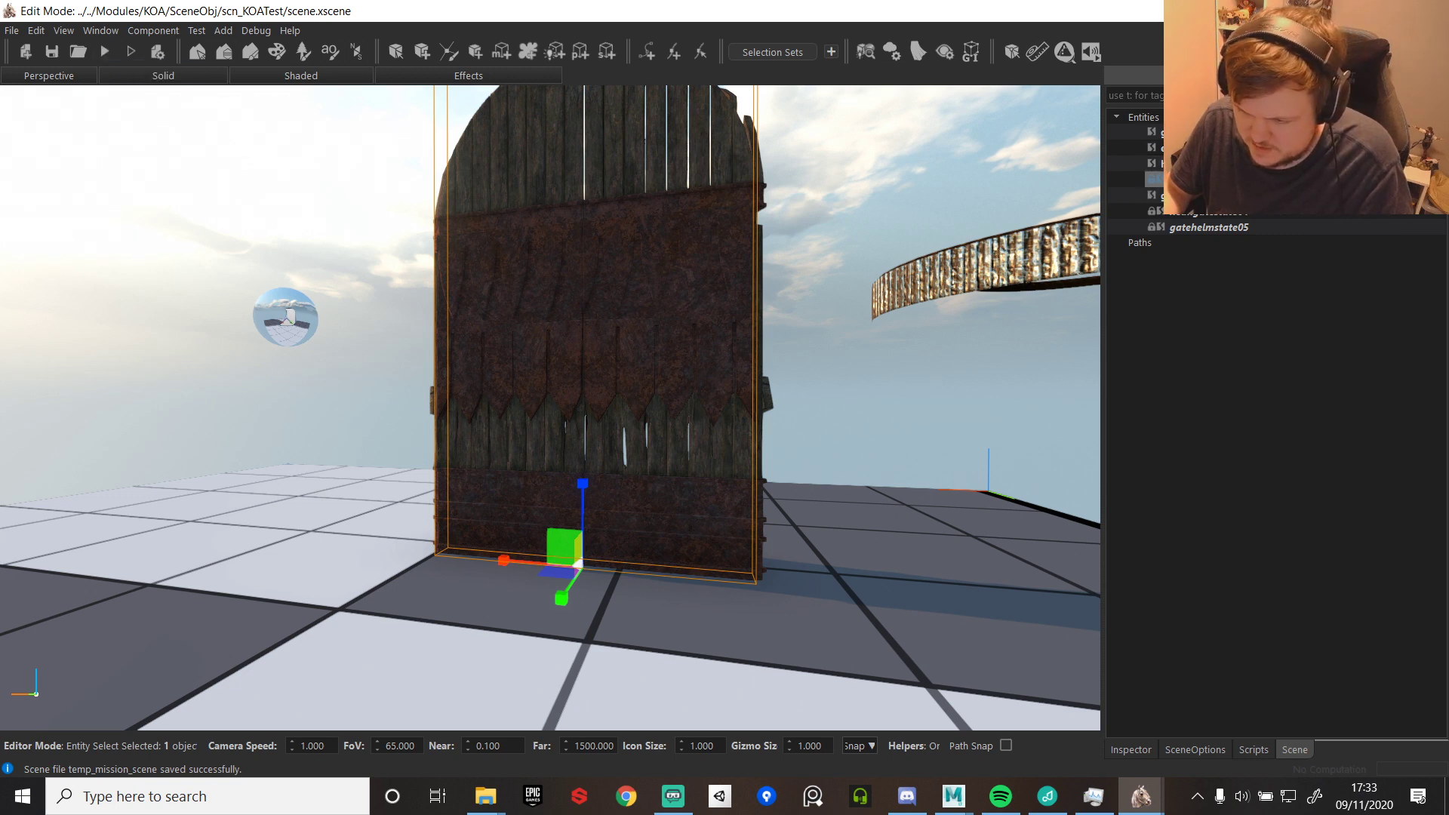
{"action": "left_click", "coordinate": [1200, 163]}
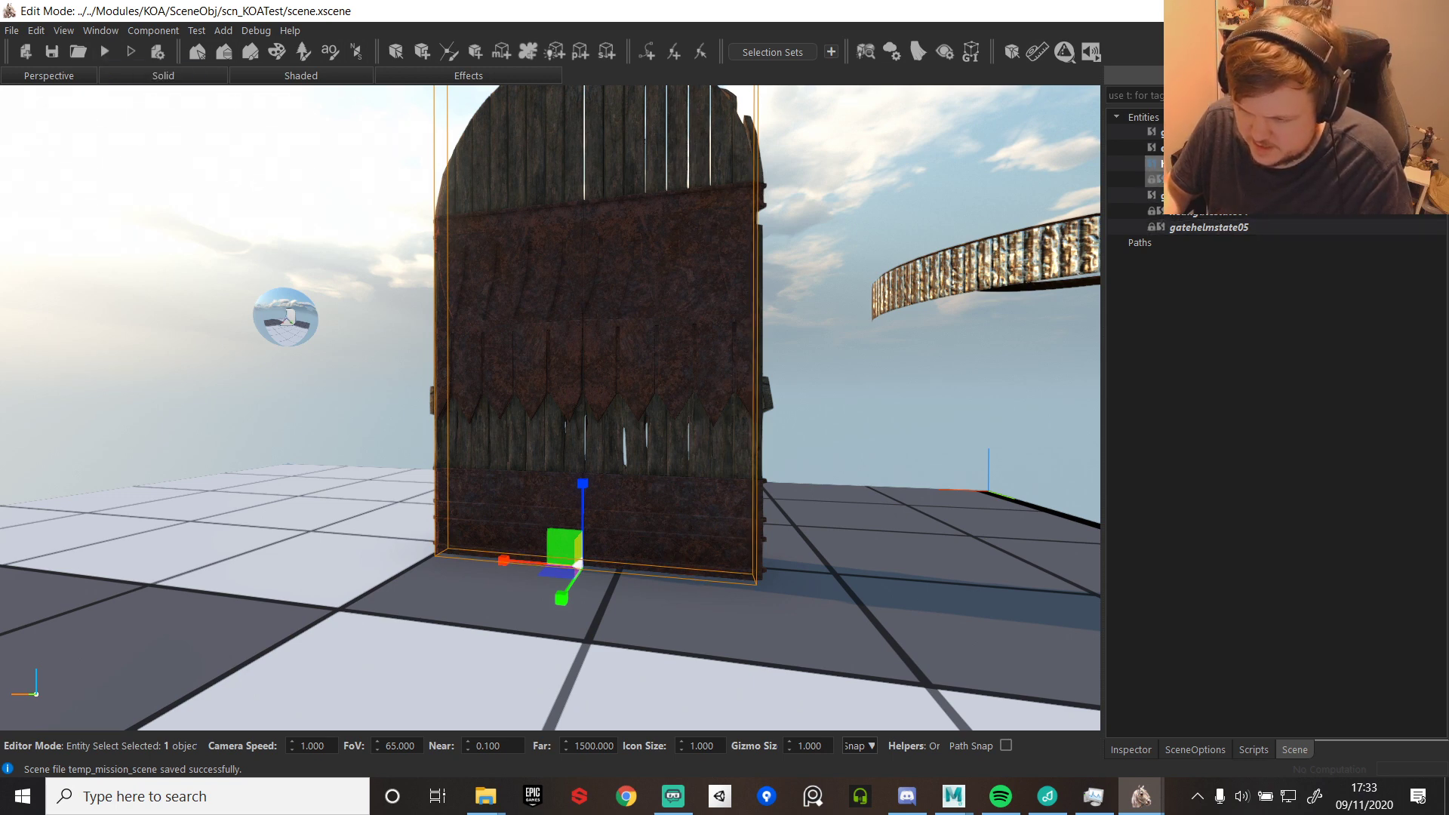
{"action": "left_click", "coordinate": [1200, 196]}
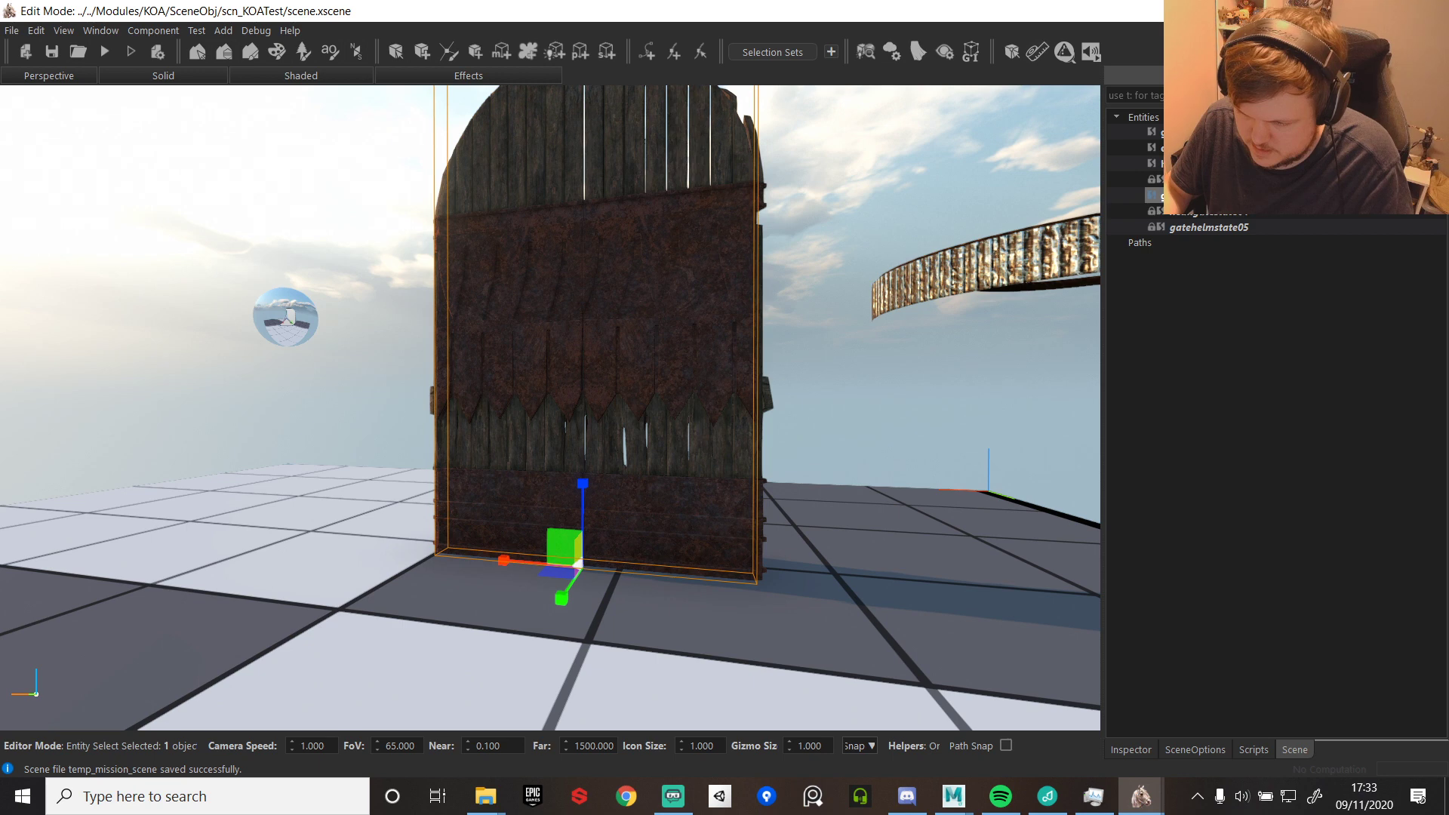
- Select four gate states together, including gatehelmstate05, and adjust their shared visibility in the entity properties
{"action": "left_click", "coordinate": [1201, 180]}
{"action": "left_click", "coordinate": [1200, 163], "text": "ctrl"}
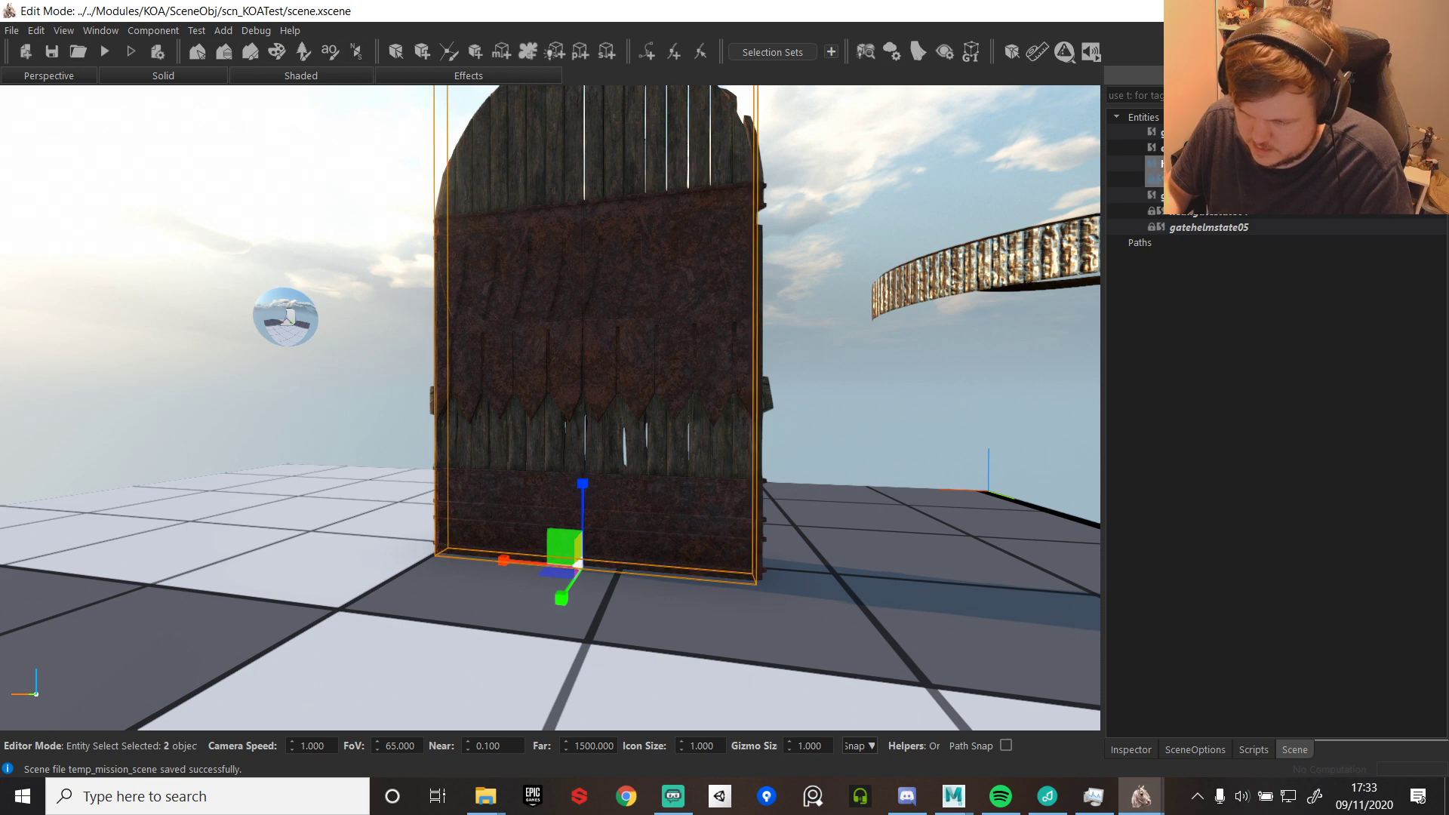
{"action": "left_click", "coordinate": [1197, 212], "text": "ctrl"}
{"action": "left_click", "coordinate": [1195, 228], "text": "ctrl"}
{"action": "left_click", "coordinate": [1131, 750]}
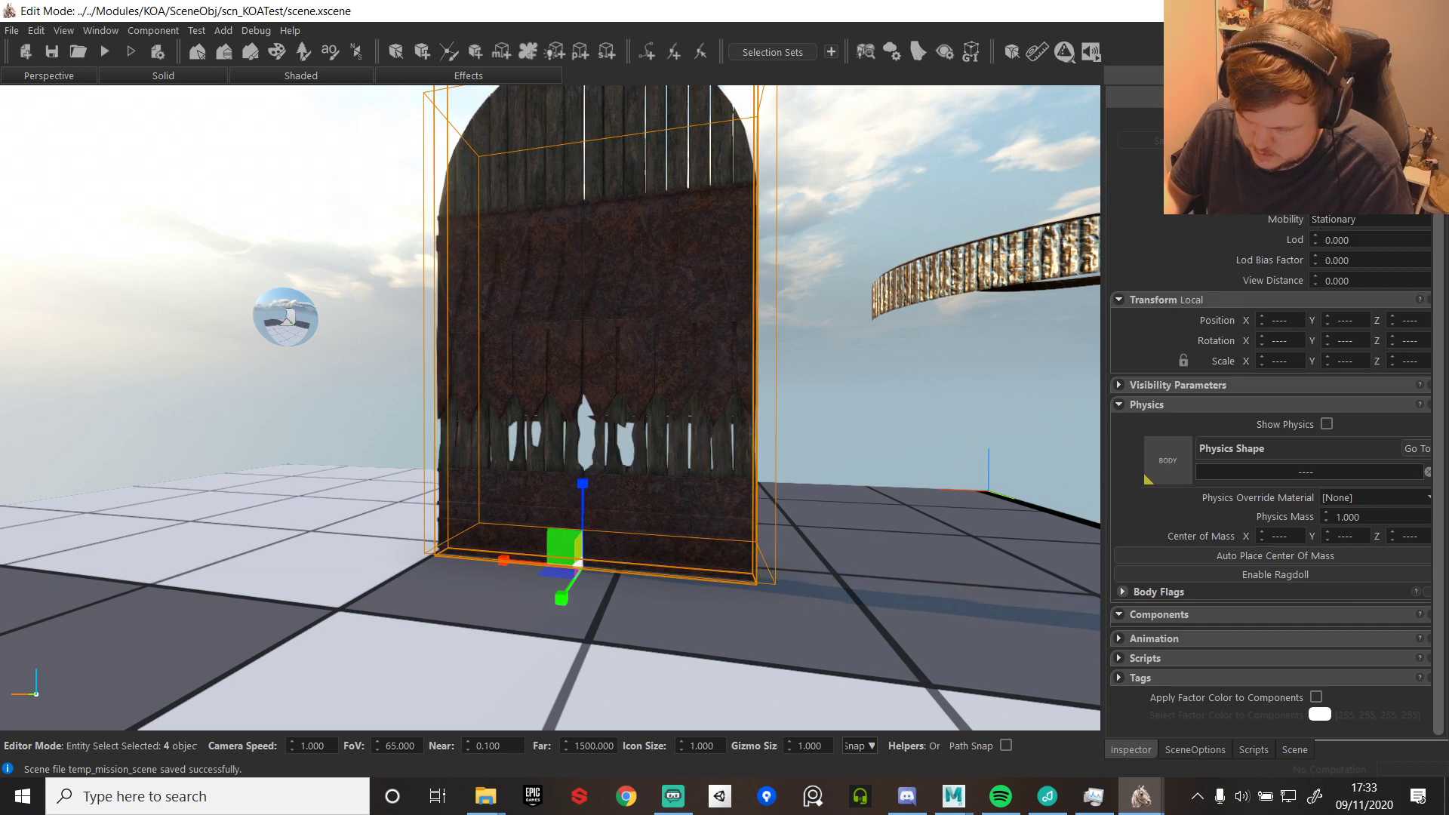
{"action": "left_click", "coordinate": [1293, 749]}
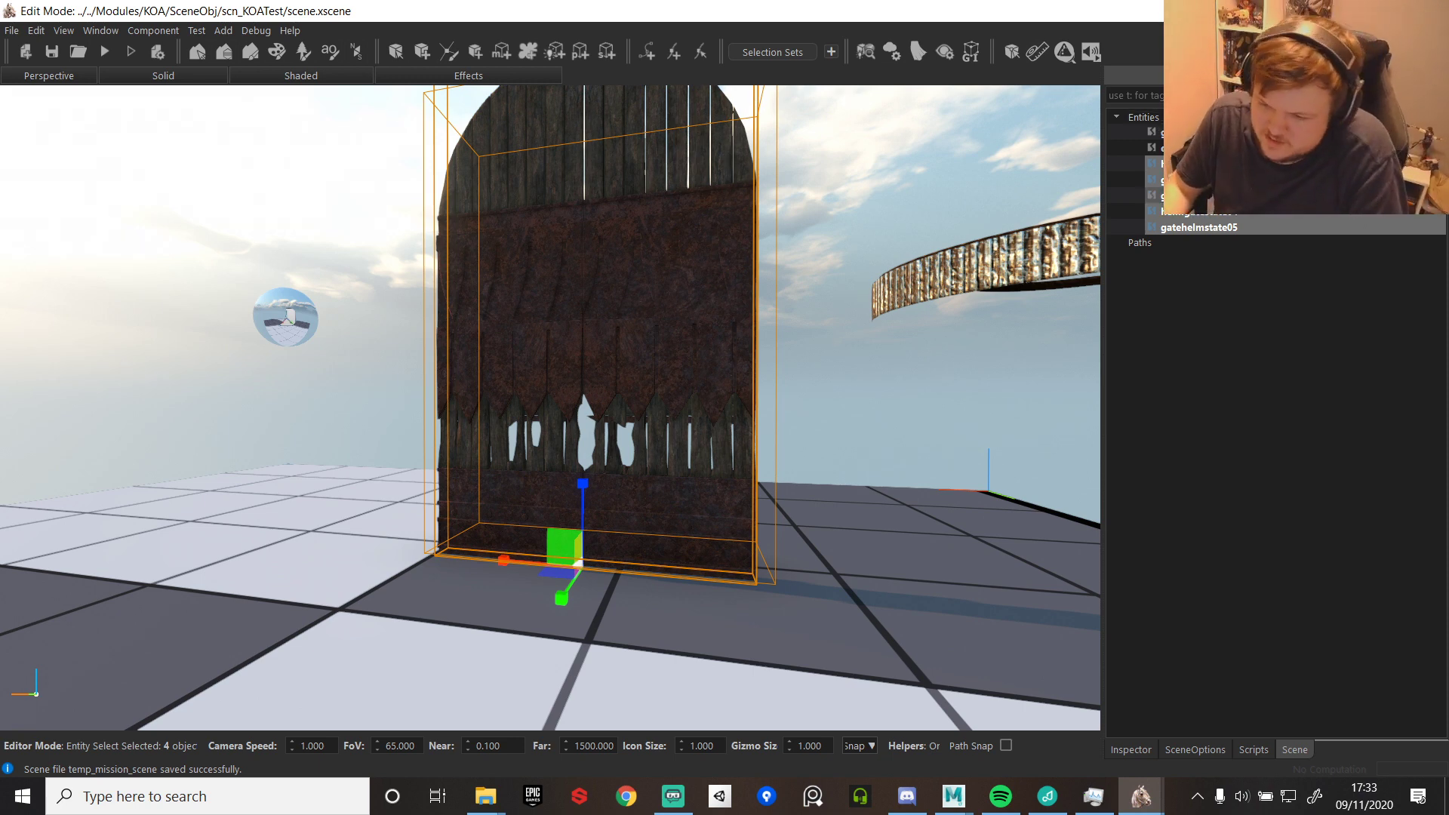
{"action": "left_click", "coordinate": [1193, 196]}
{"action": "left_click", "coordinate": [1192, 164]}
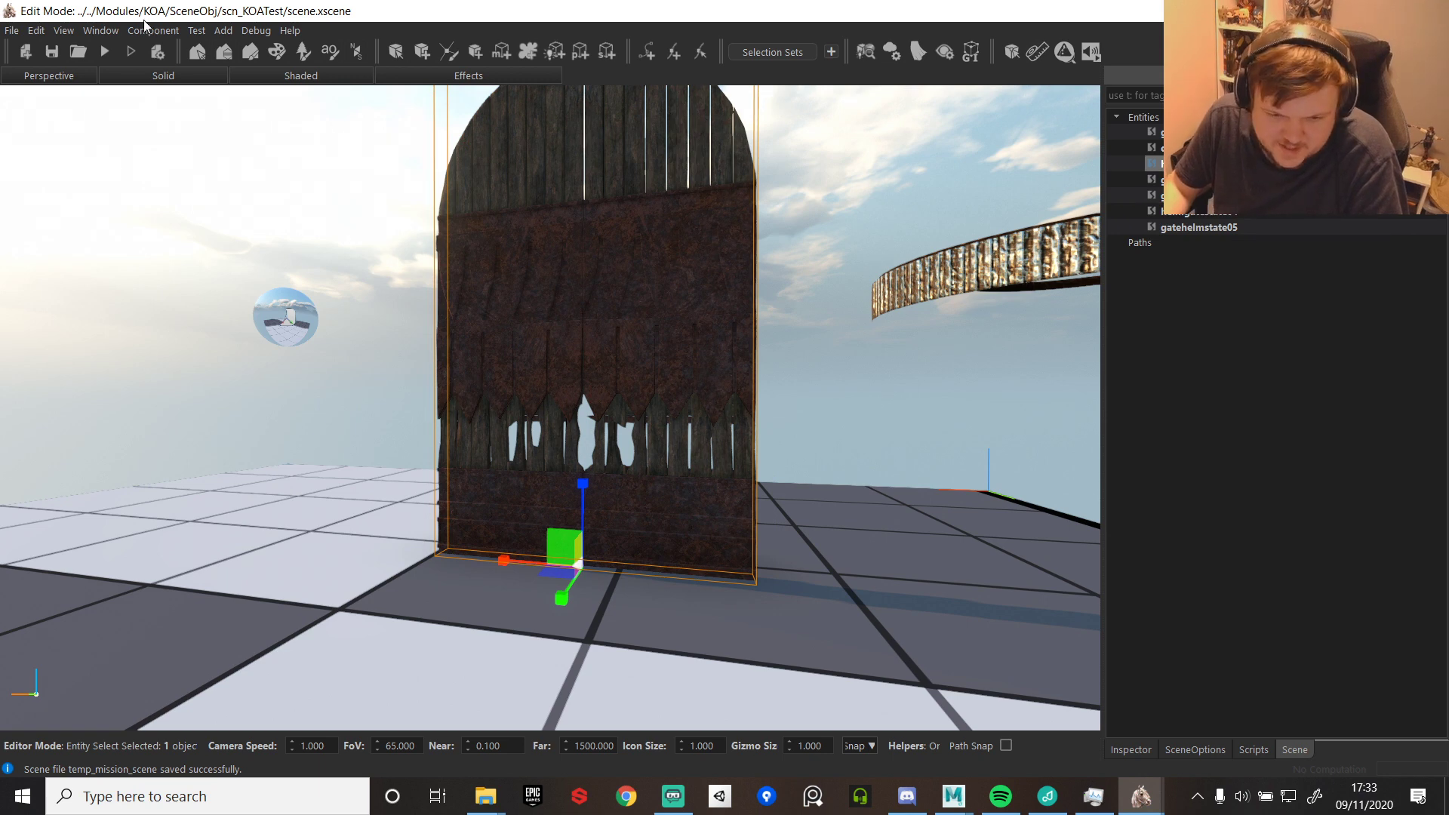
{"action": "left_click", "coordinate": [106, 51]}
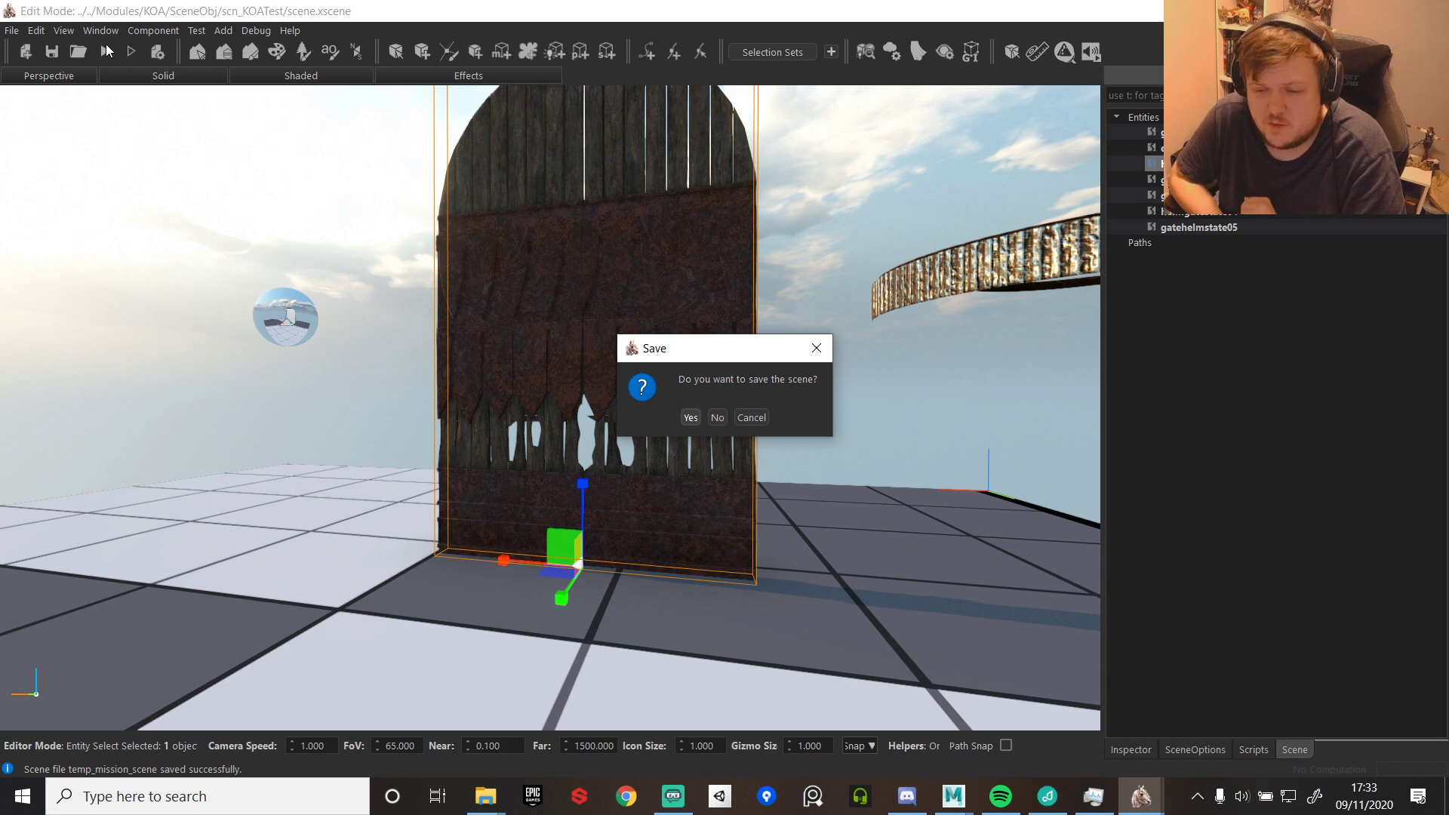
{"action": "left_click", "coordinate": [691, 417]}
{"action": "left_click", "coordinate": [755, 410]}
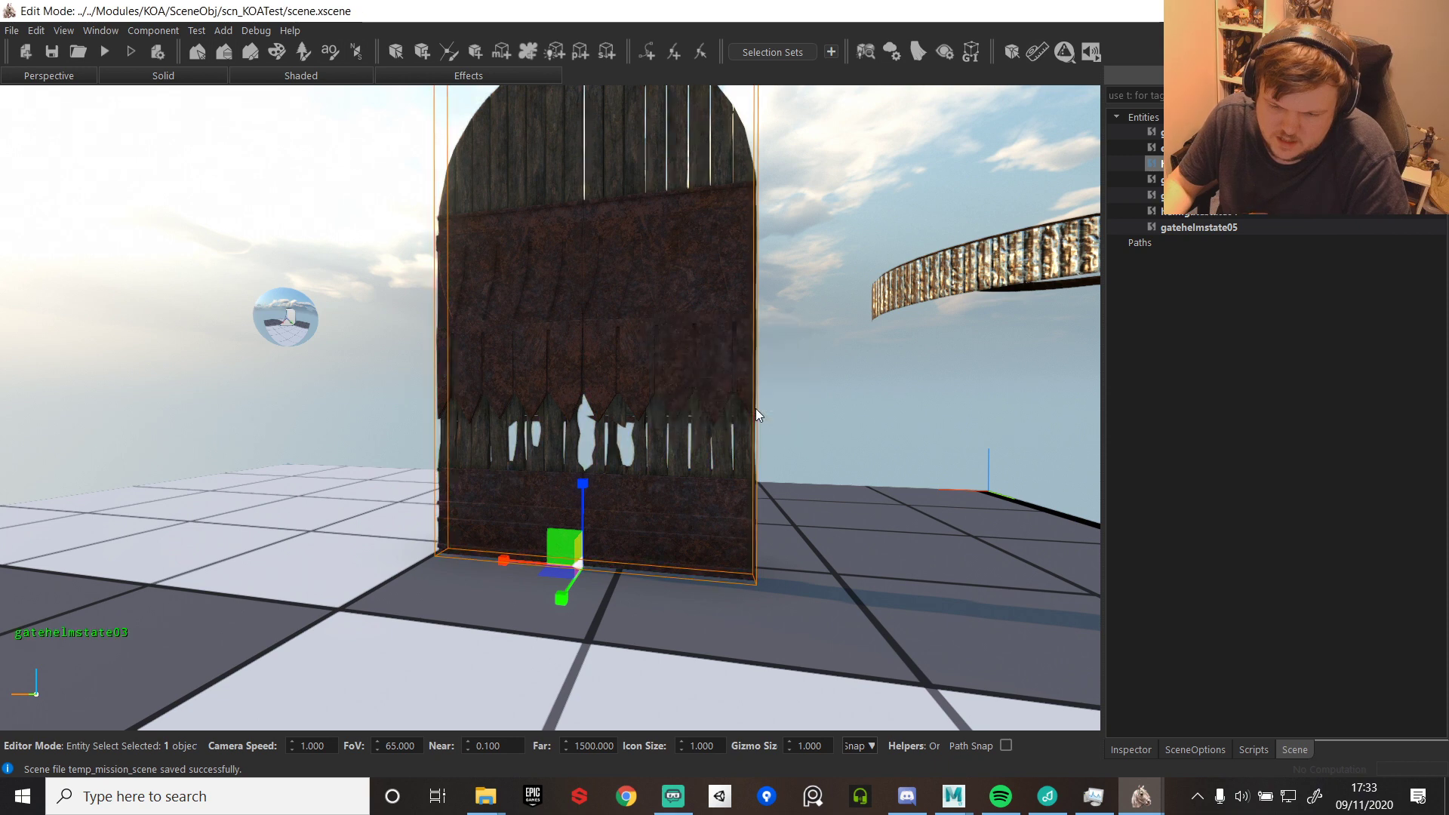
{"action": "left_click", "coordinate": [10, 30]}
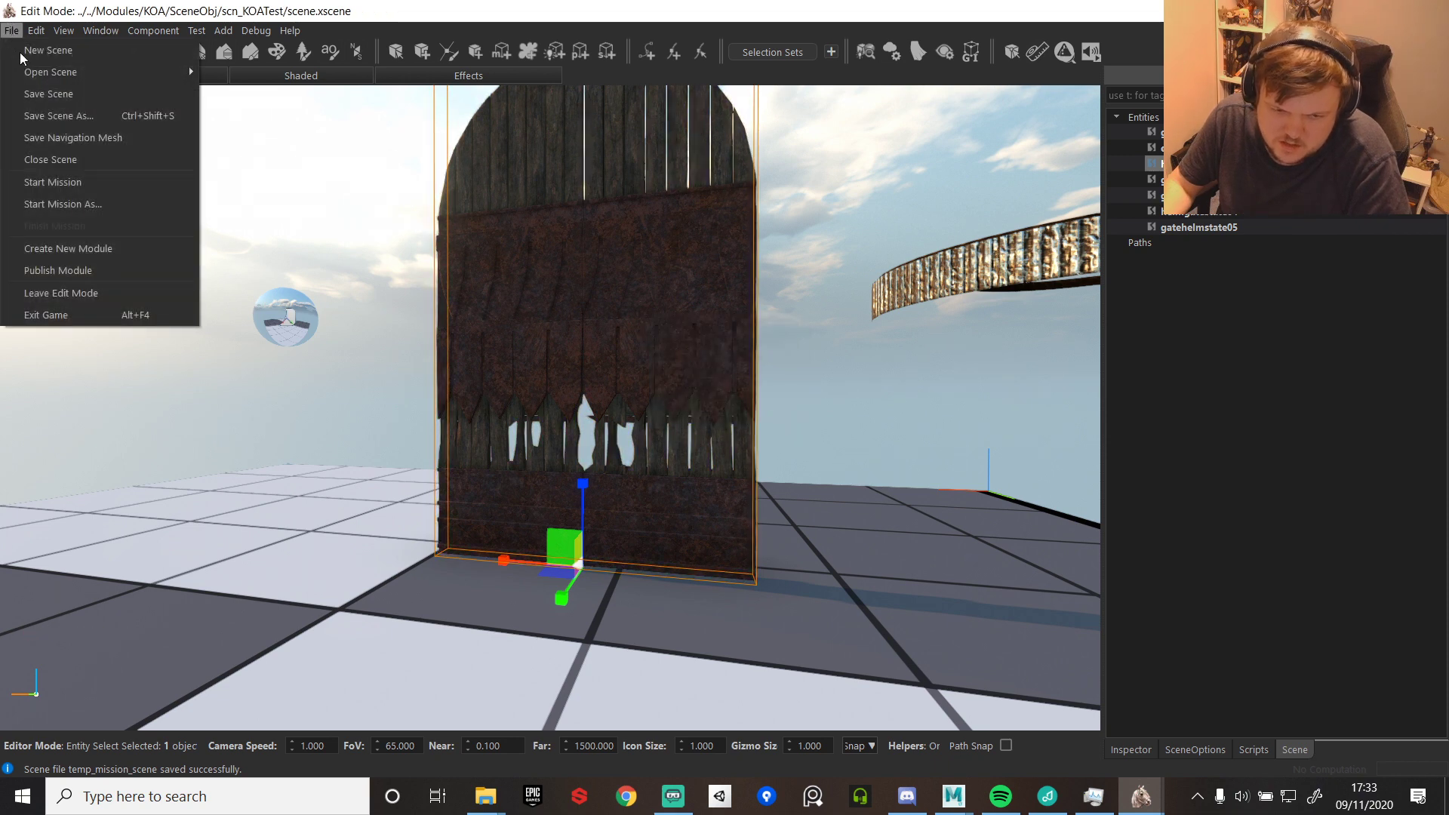
{"action": "left_click", "coordinate": [62, 121]}
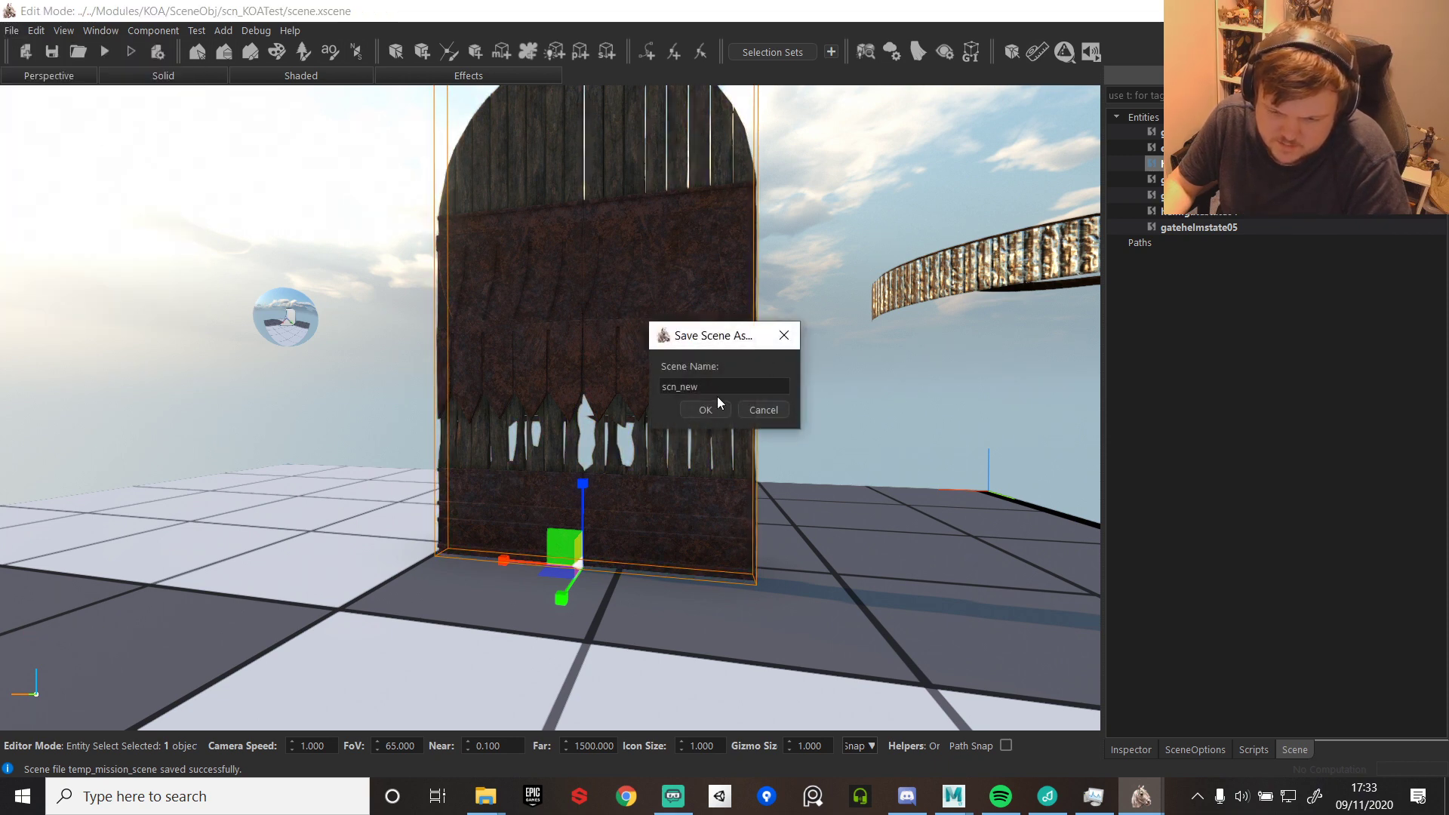
{"action": "left_click", "coordinate": [714, 409]}
- Save the scene under the new name scn_KOA in the $BASE/Modules/KOA/ module
{"action": "left_click", "coordinate": [12, 30]}
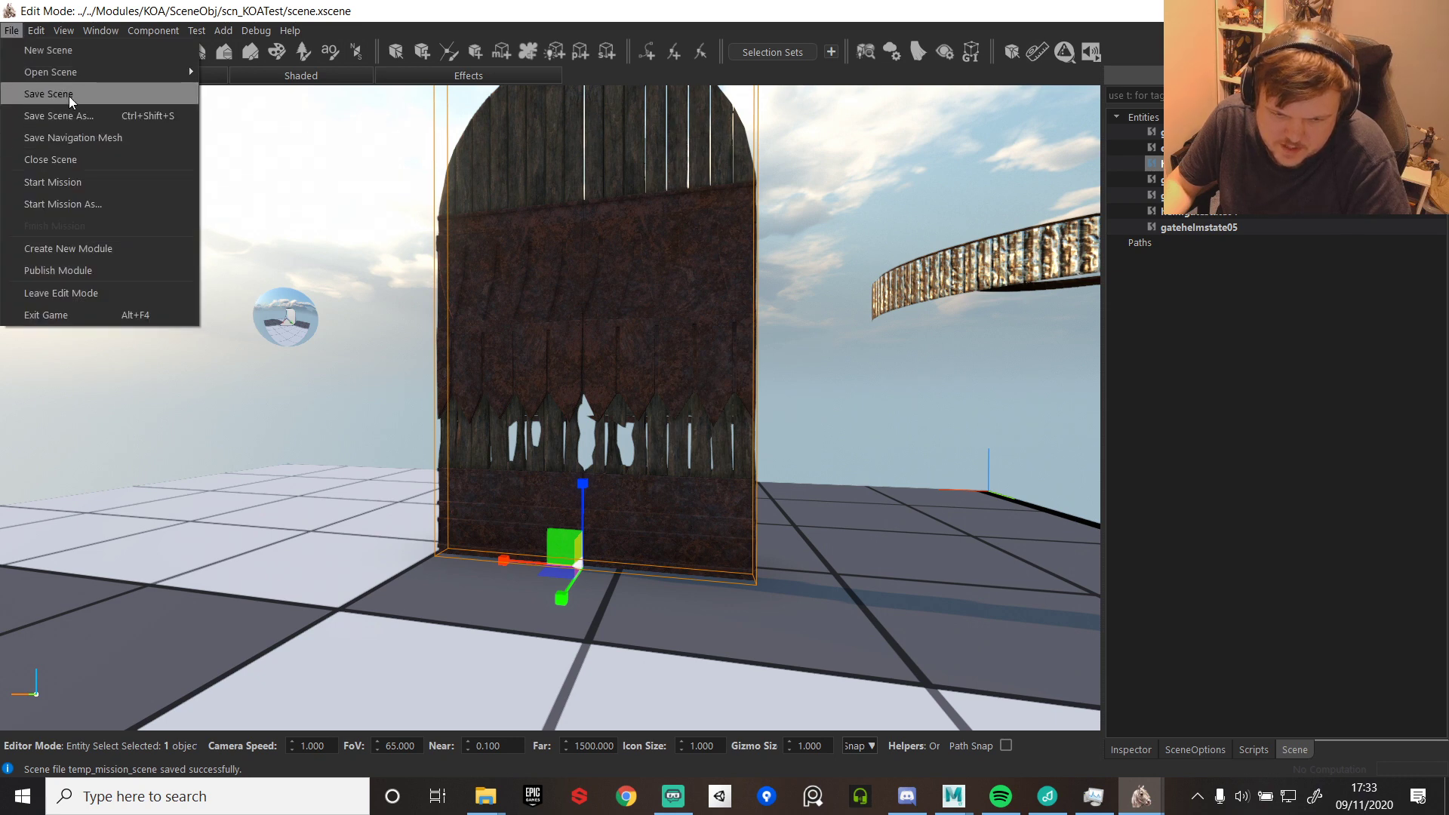
{"action": "left_click", "coordinate": [59, 115]}
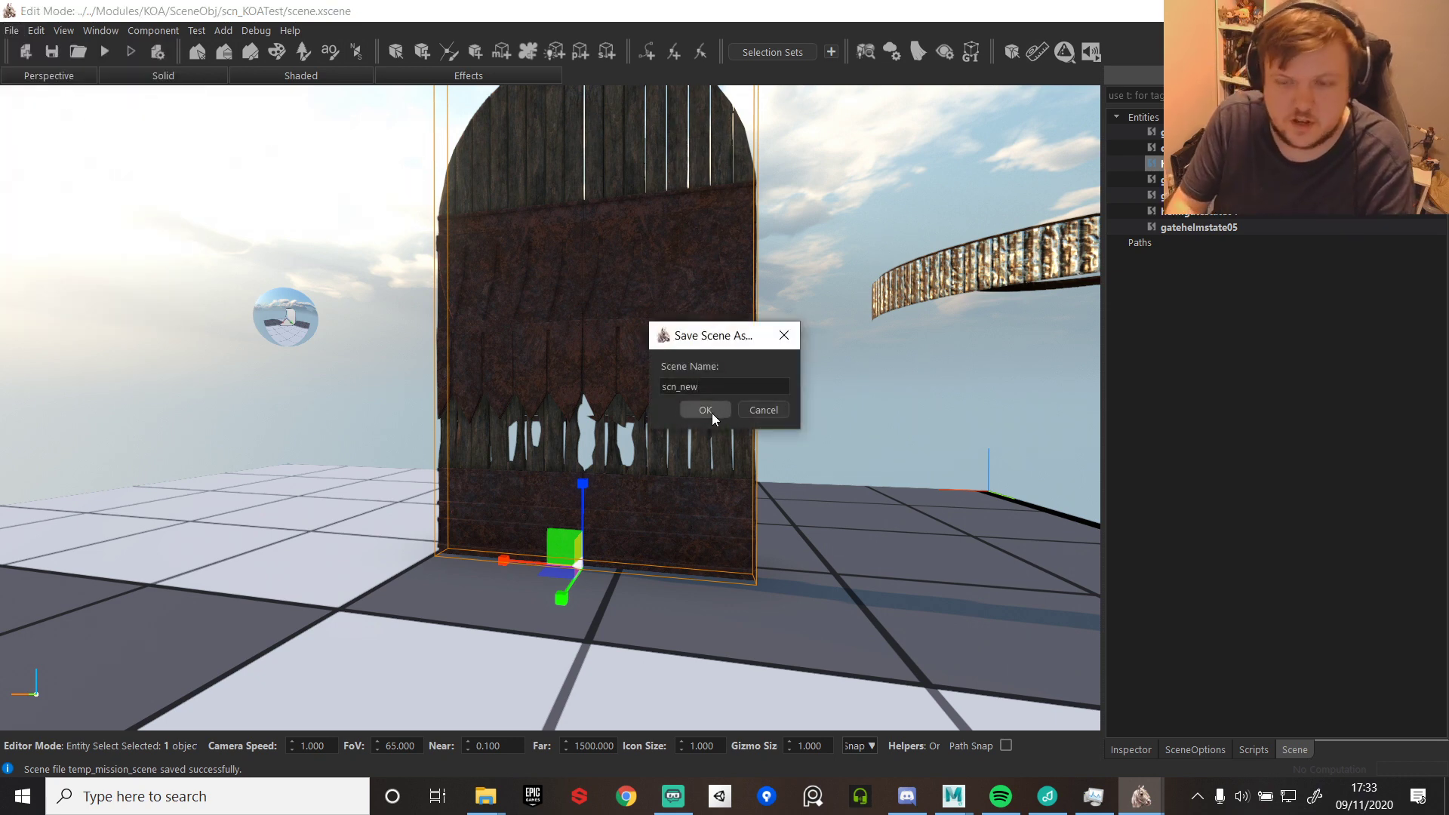
{"action": "key", "text": "BackSpace"}
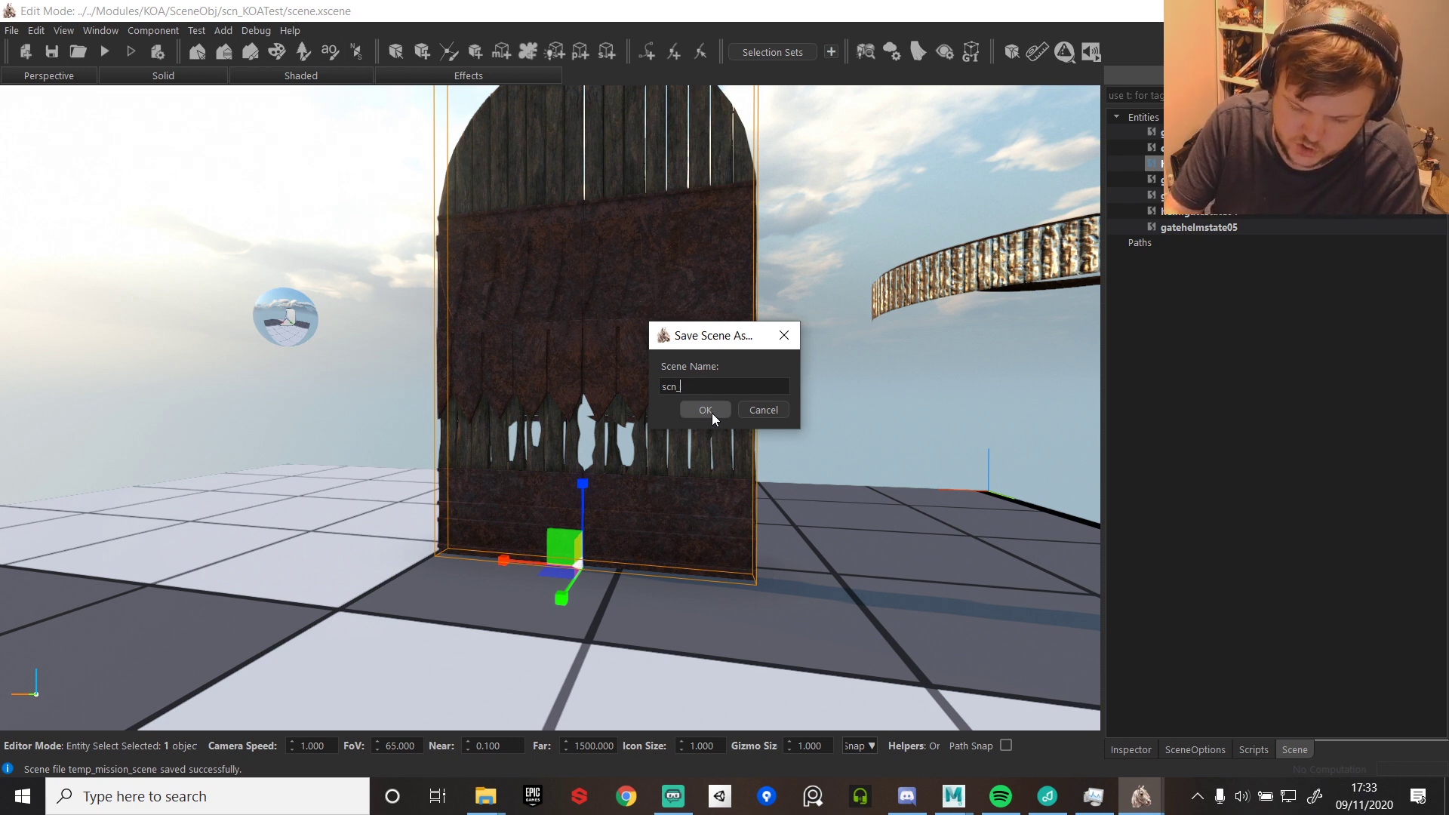
{"action": "type", "text": "KOA"}
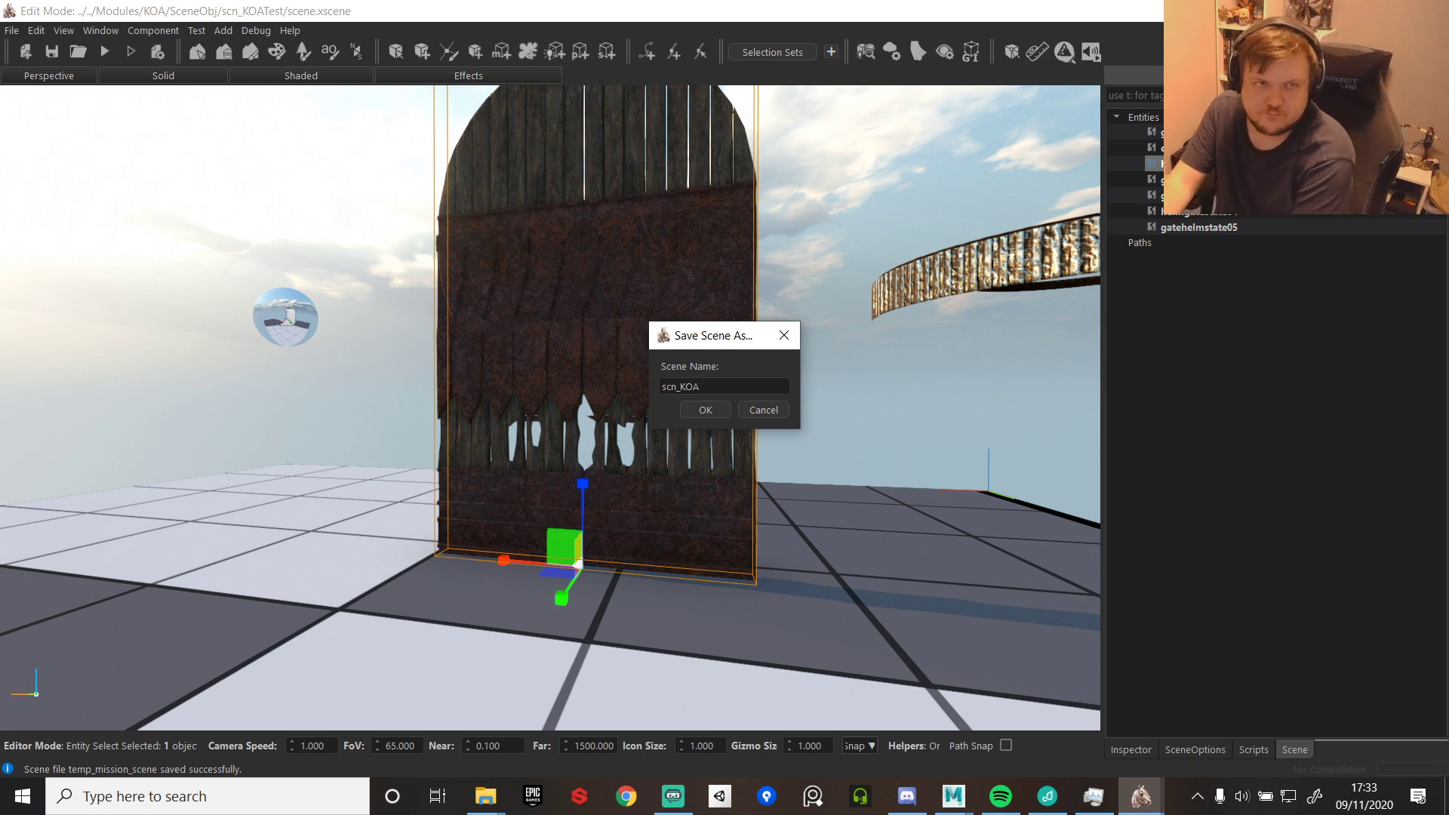
{"action": "left_click", "coordinate": [699, 408]}
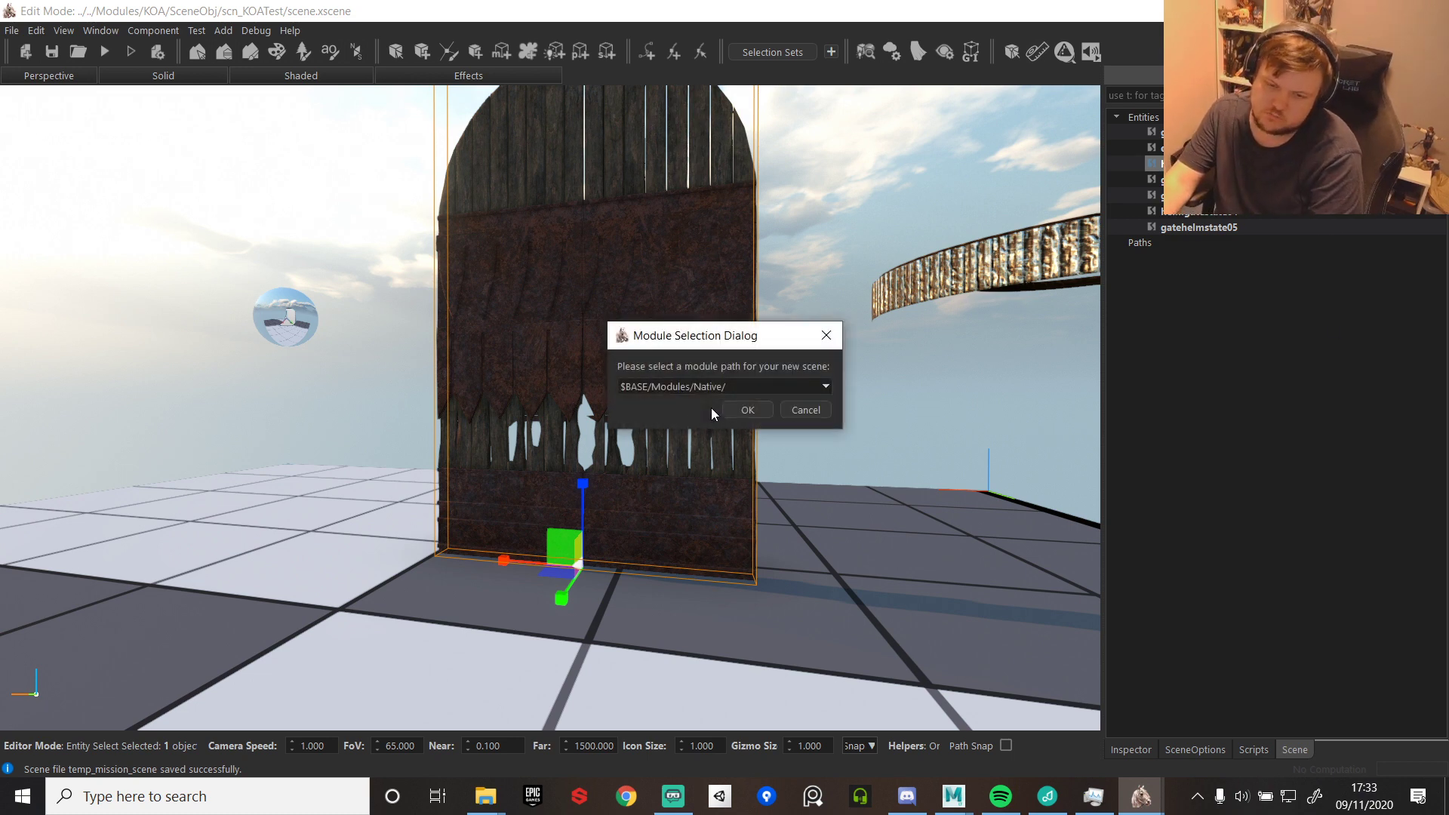
{"action": "left_click", "coordinate": [826, 387]}
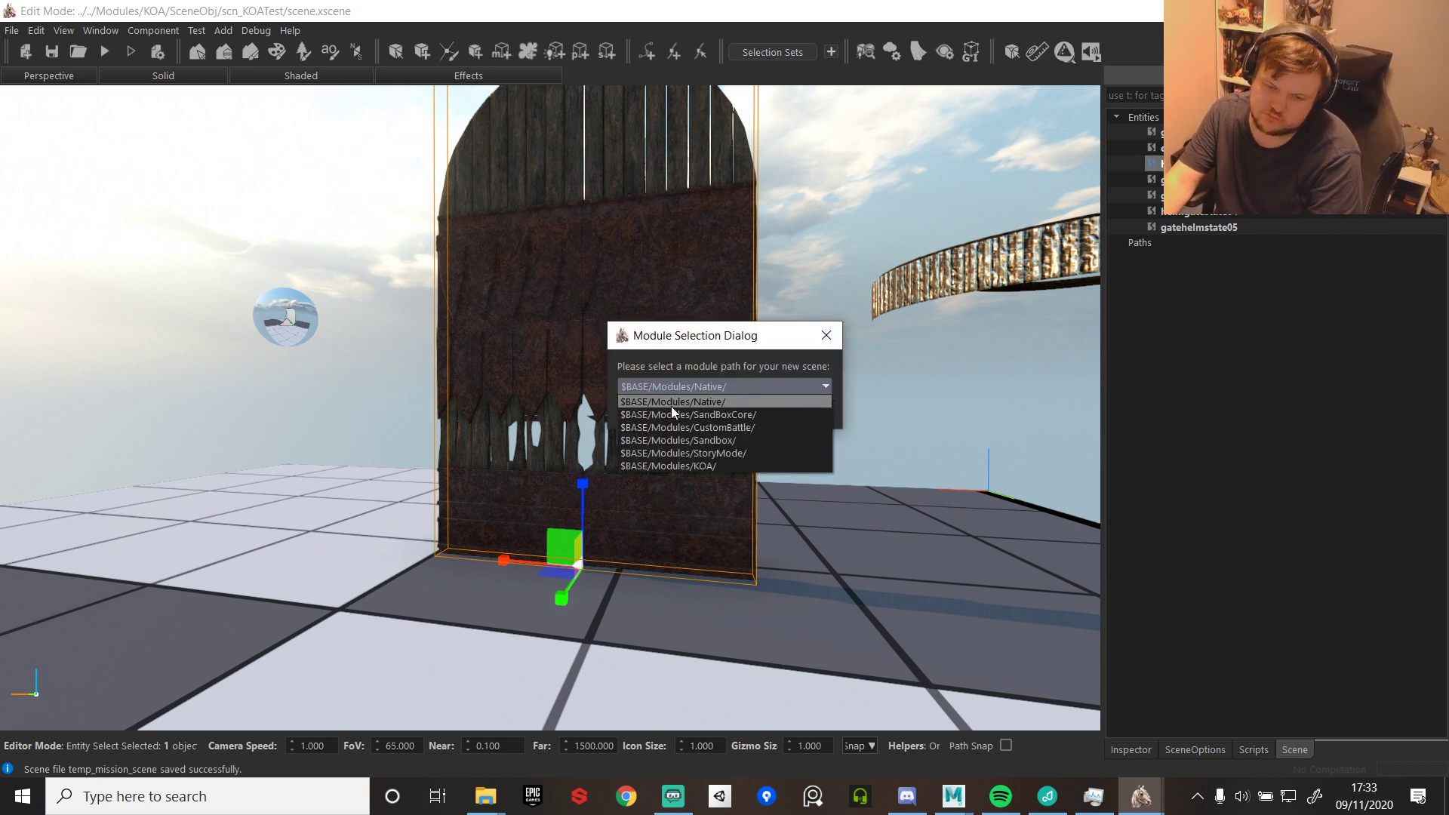
{"action": "left_click", "coordinate": [701, 468]}
{"action": "left_click", "coordinate": [747, 410]}
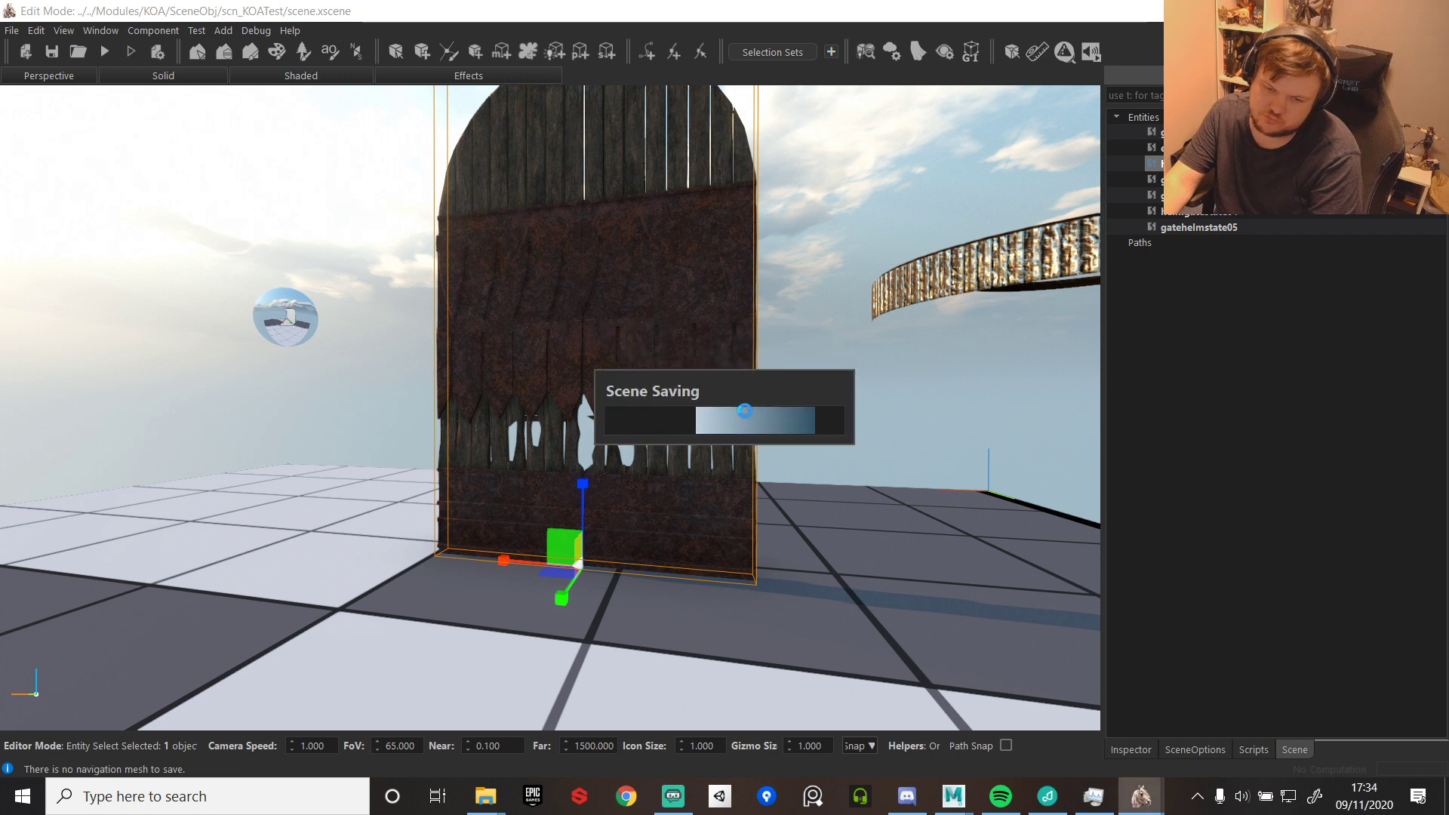
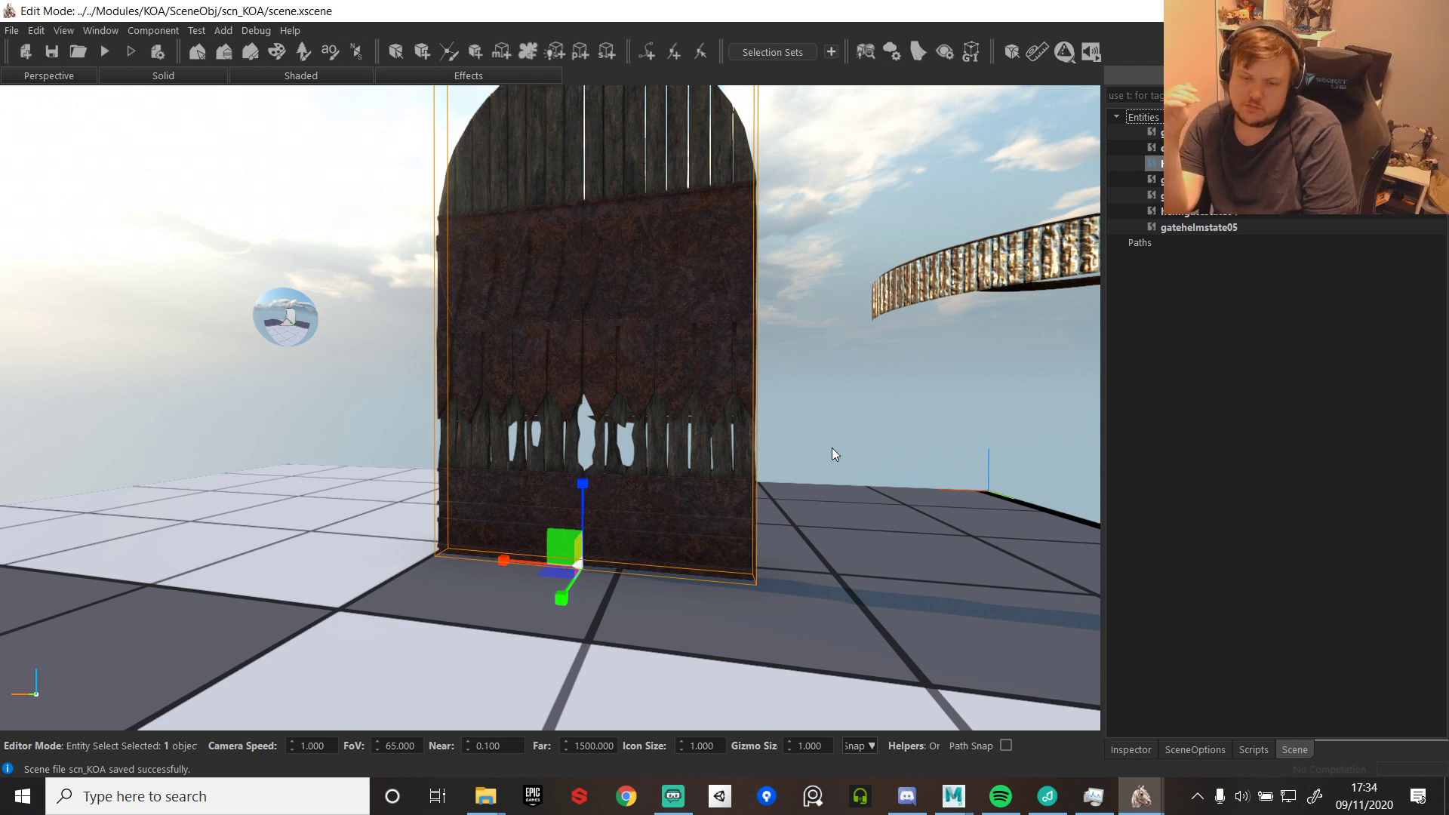
- Reopen the scn_KOA scene from the recent scenes without saving the current one
{"action": "left_click", "coordinate": [105, 52]}
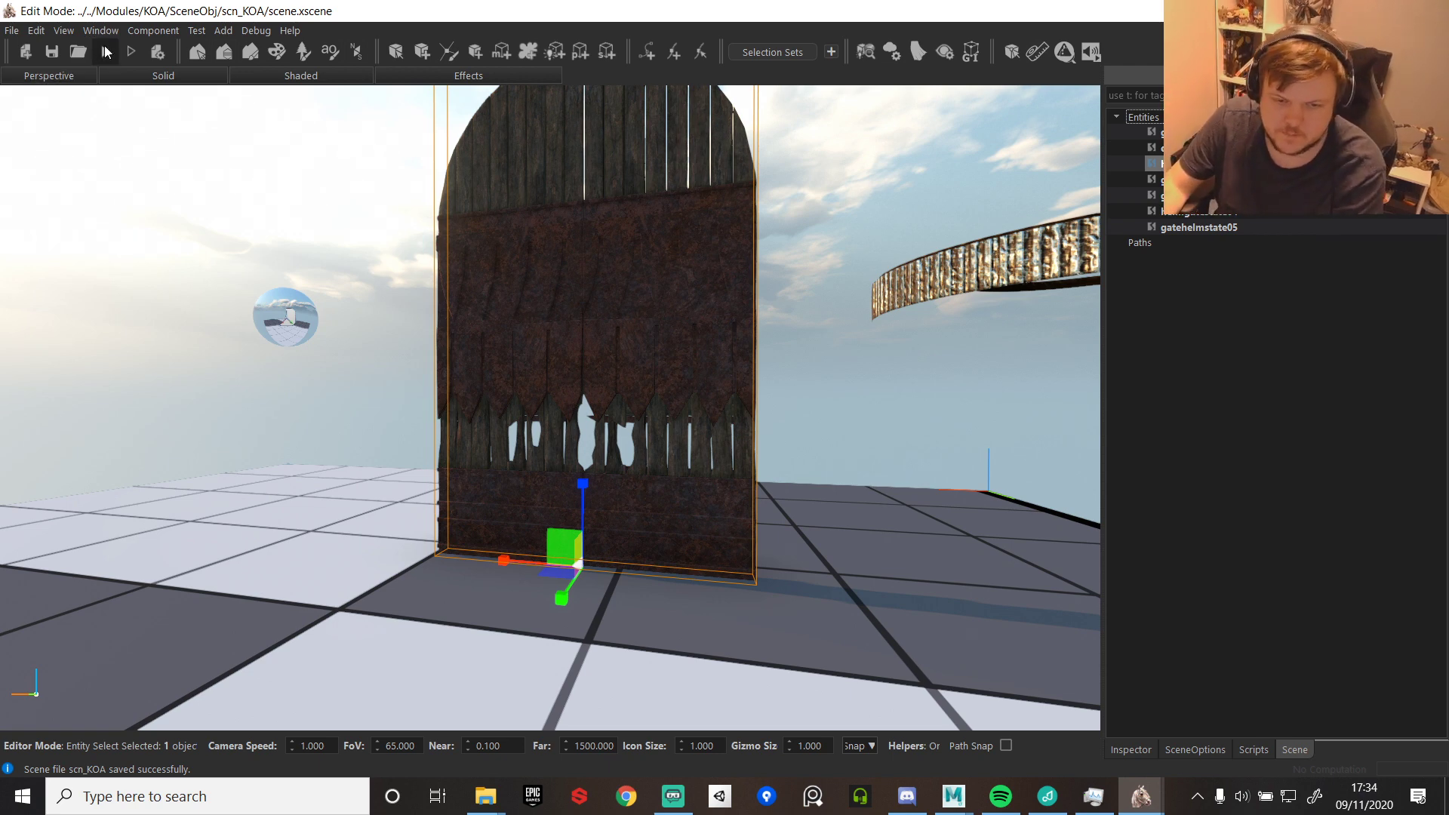
{"action": "left_click", "coordinate": [751, 417]}
{"action": "left_click", "coordinate": [12, 30]}
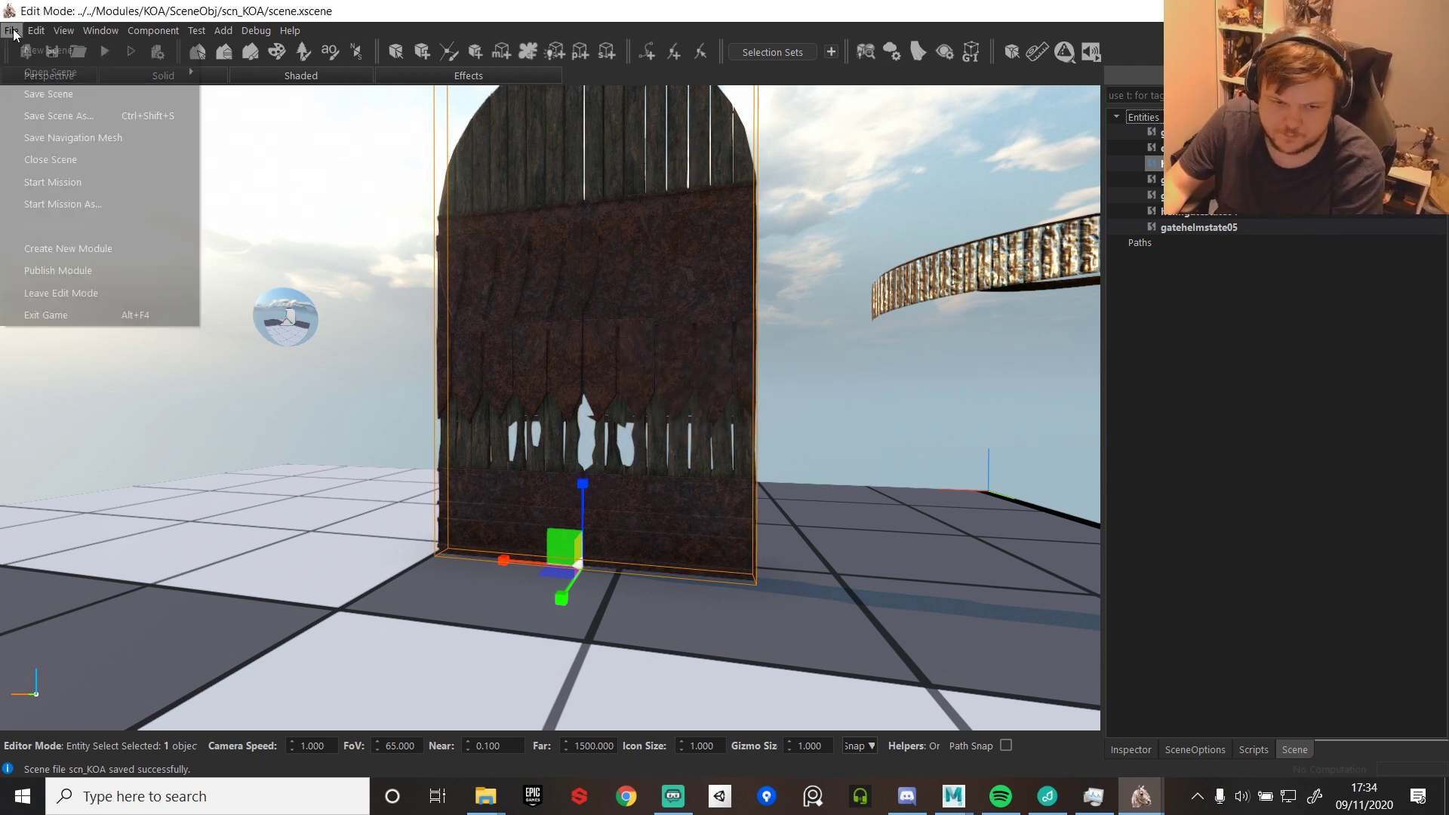
{"action": "mouse_move", "coordinate": [189, 70]}
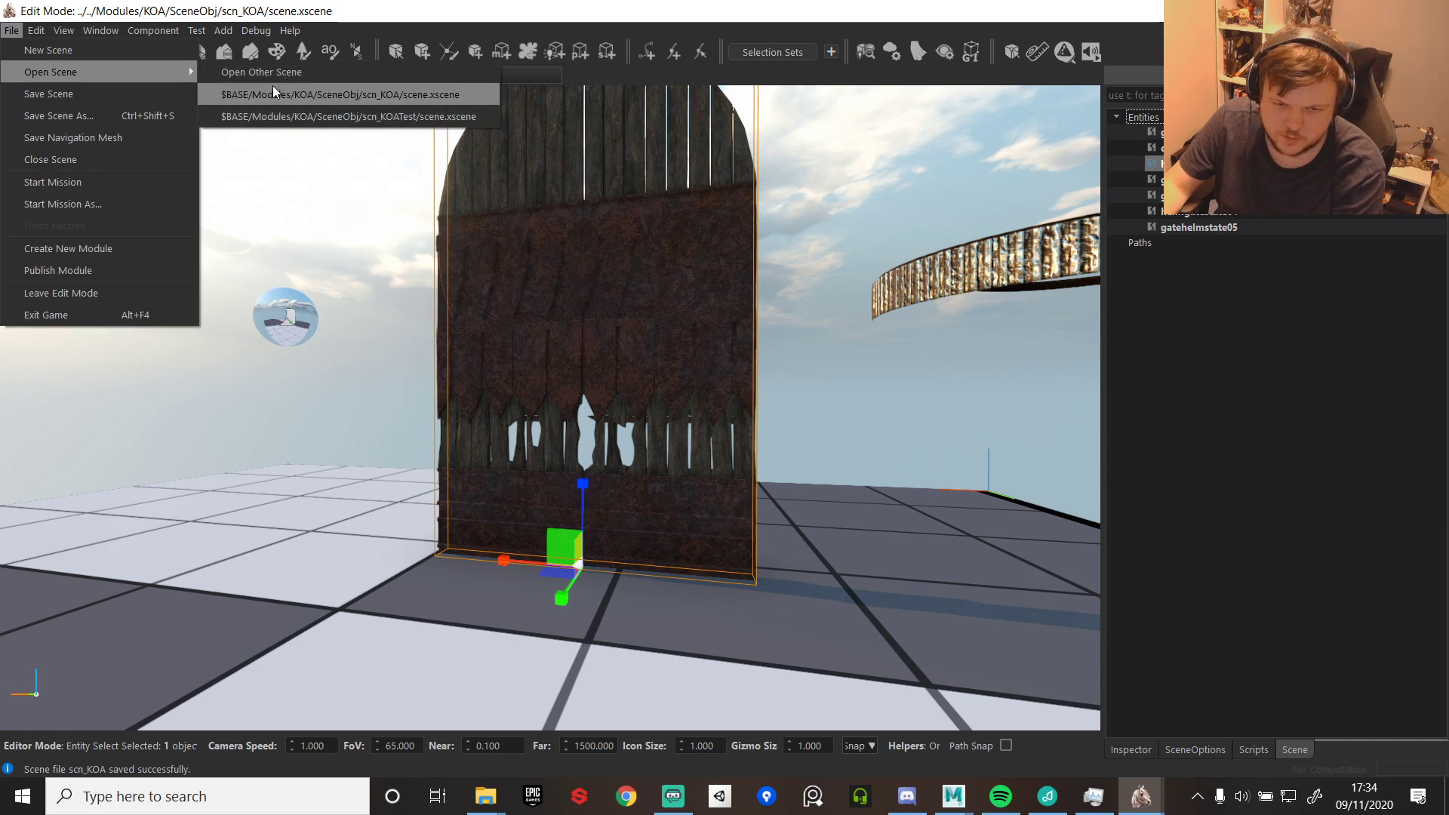
{"action": "left_click", "coordinate": [324, 94]}
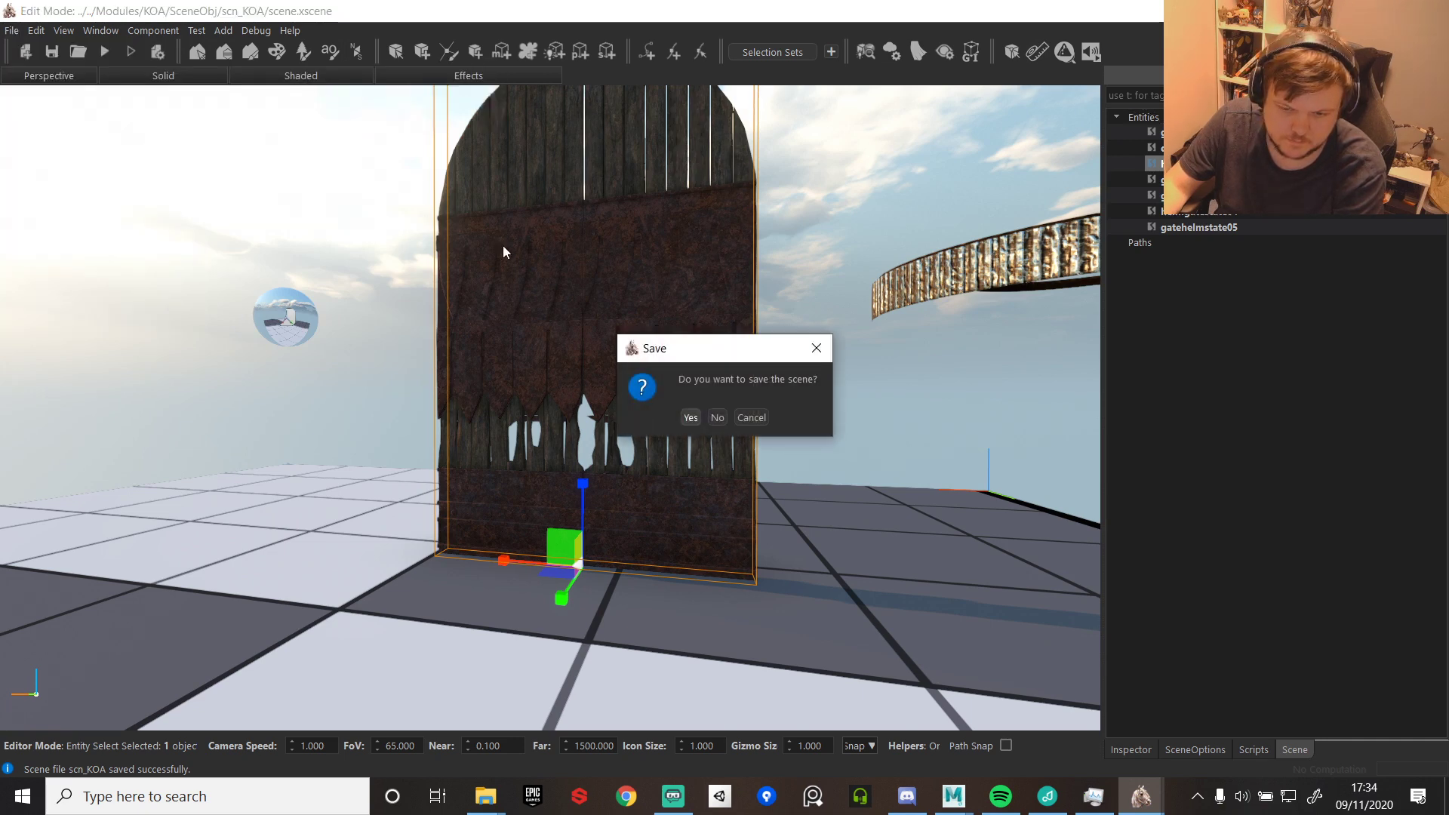
{"action": "left_click", "coordinate": [715, 418]}
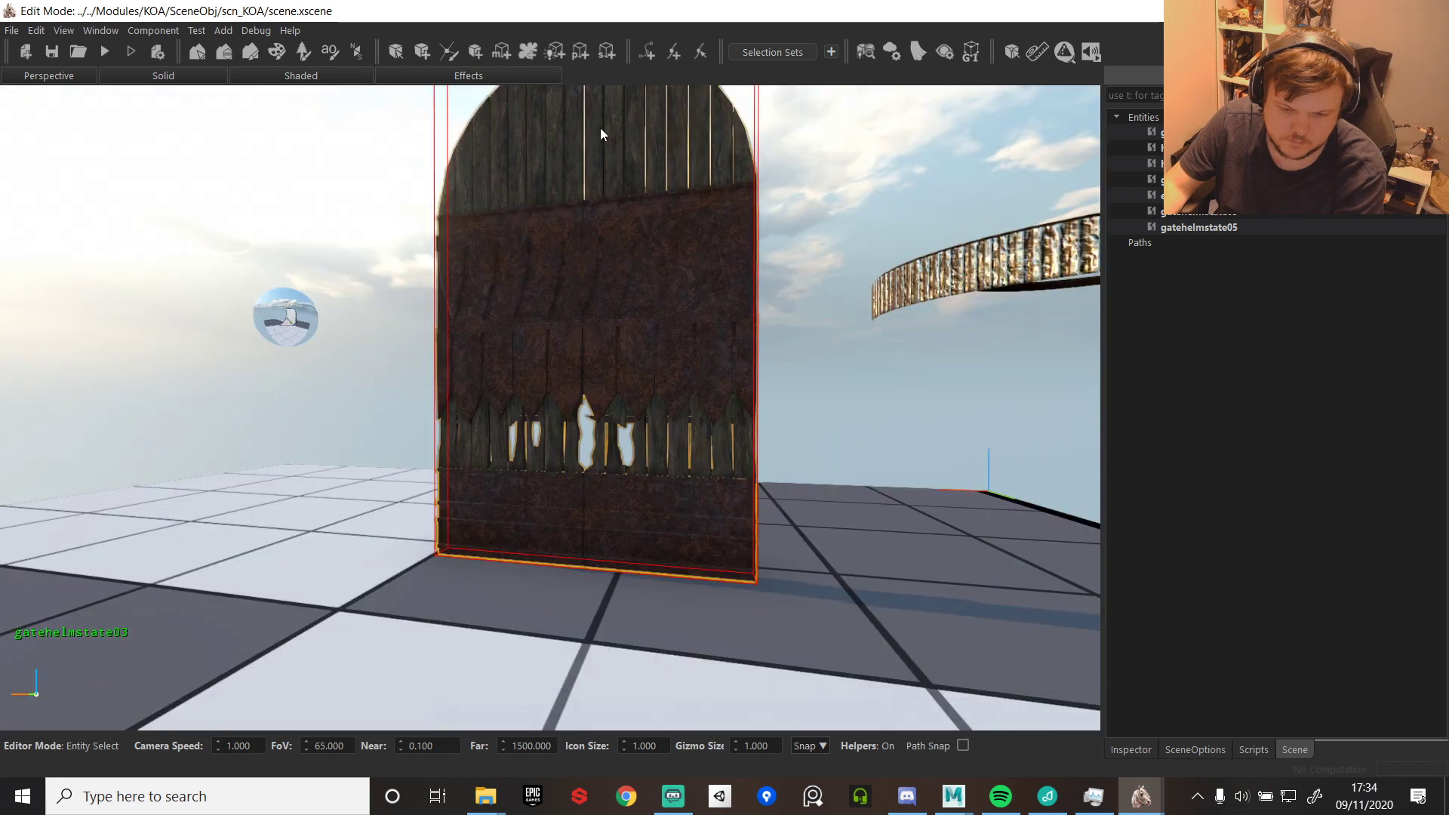
- Open the scn_KOATest scene from the recent scenes without saving the current one
{"action": "left_click", "coordinate": [104, 51]}
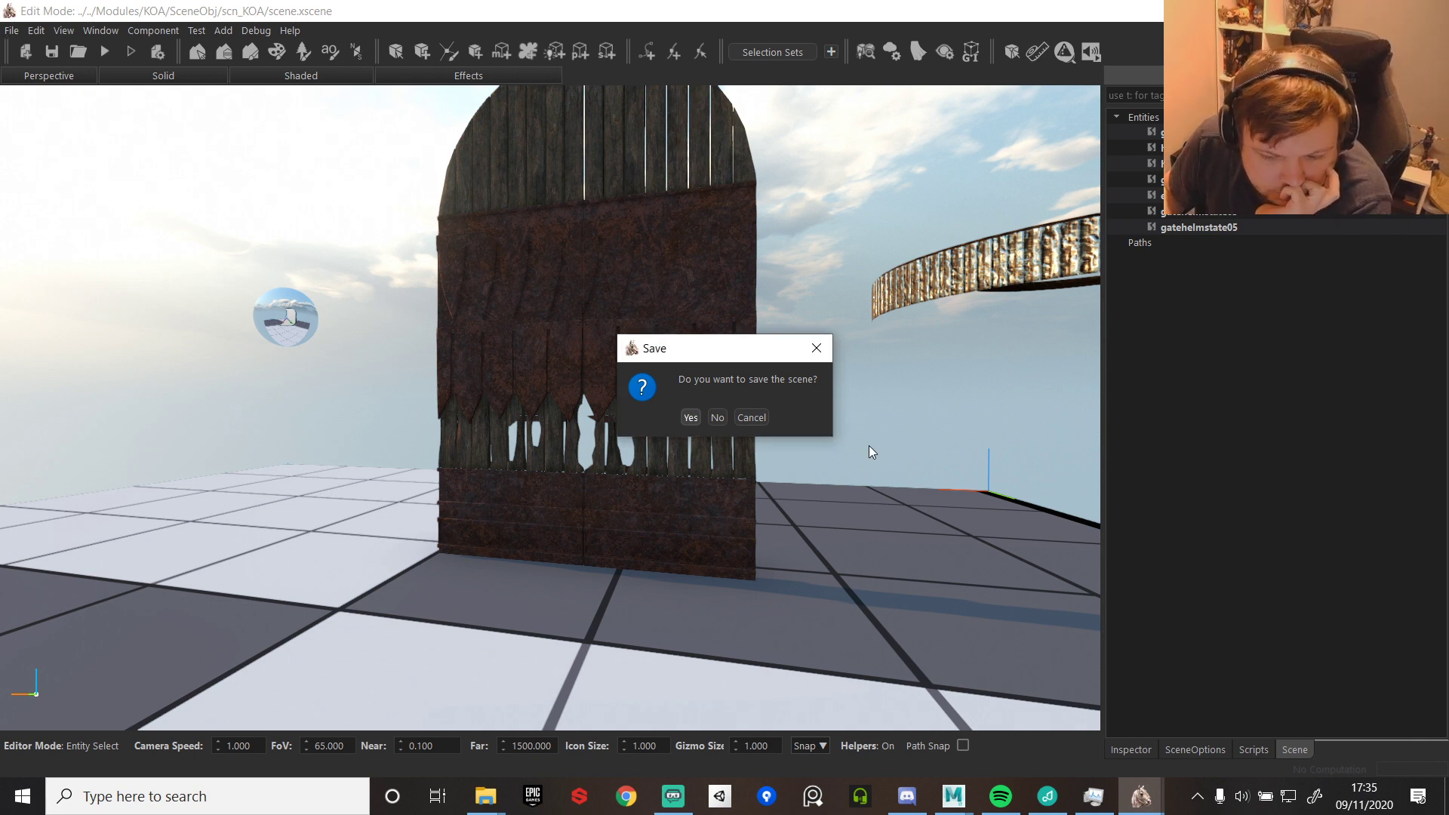
{"action": "left_click", "coordinate": [751, 418]}
{"action": "left_click", "coordinate": [11, 30]}
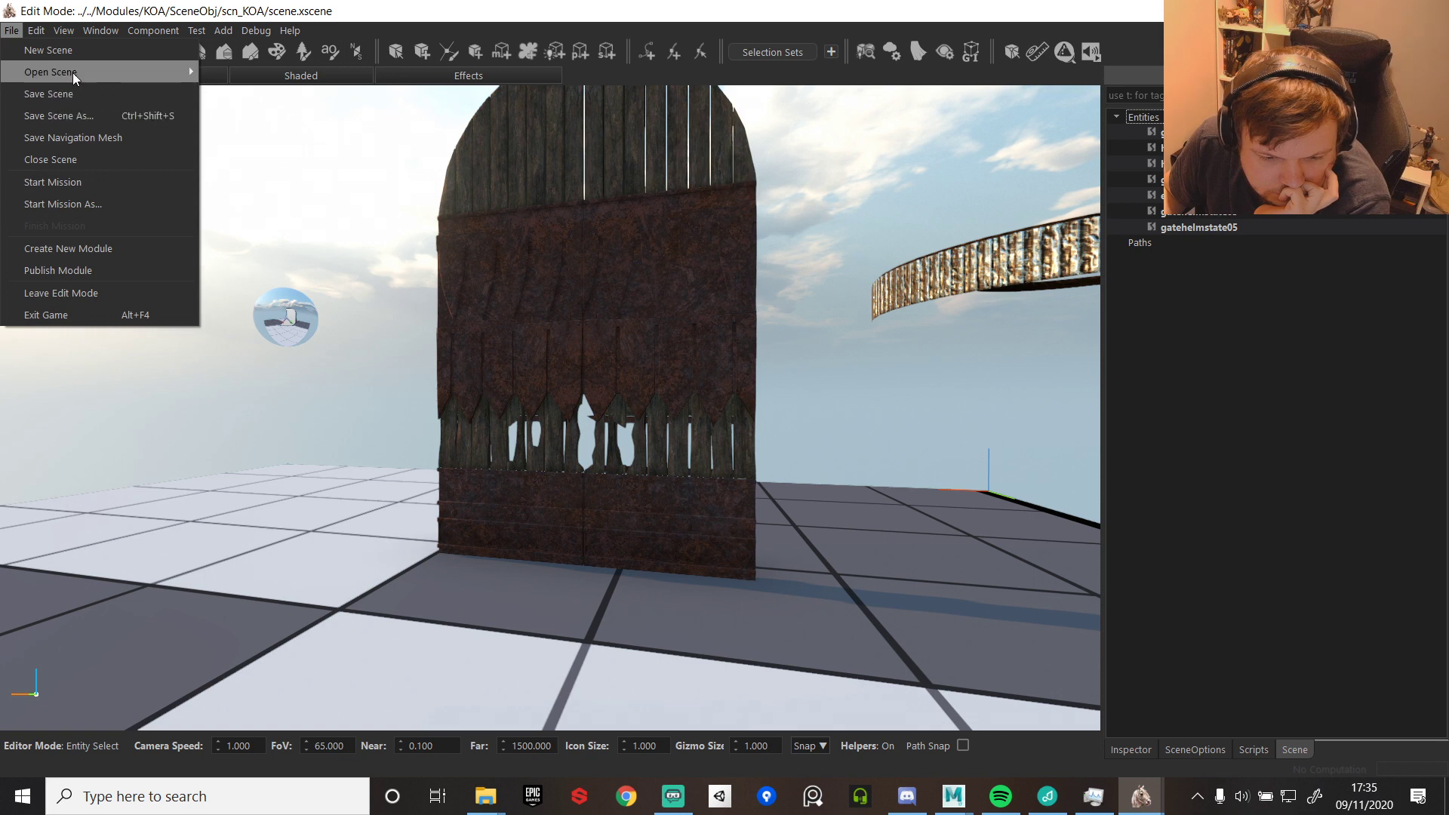
{"action": "mouse_move", "coordinate": [75, 71]}
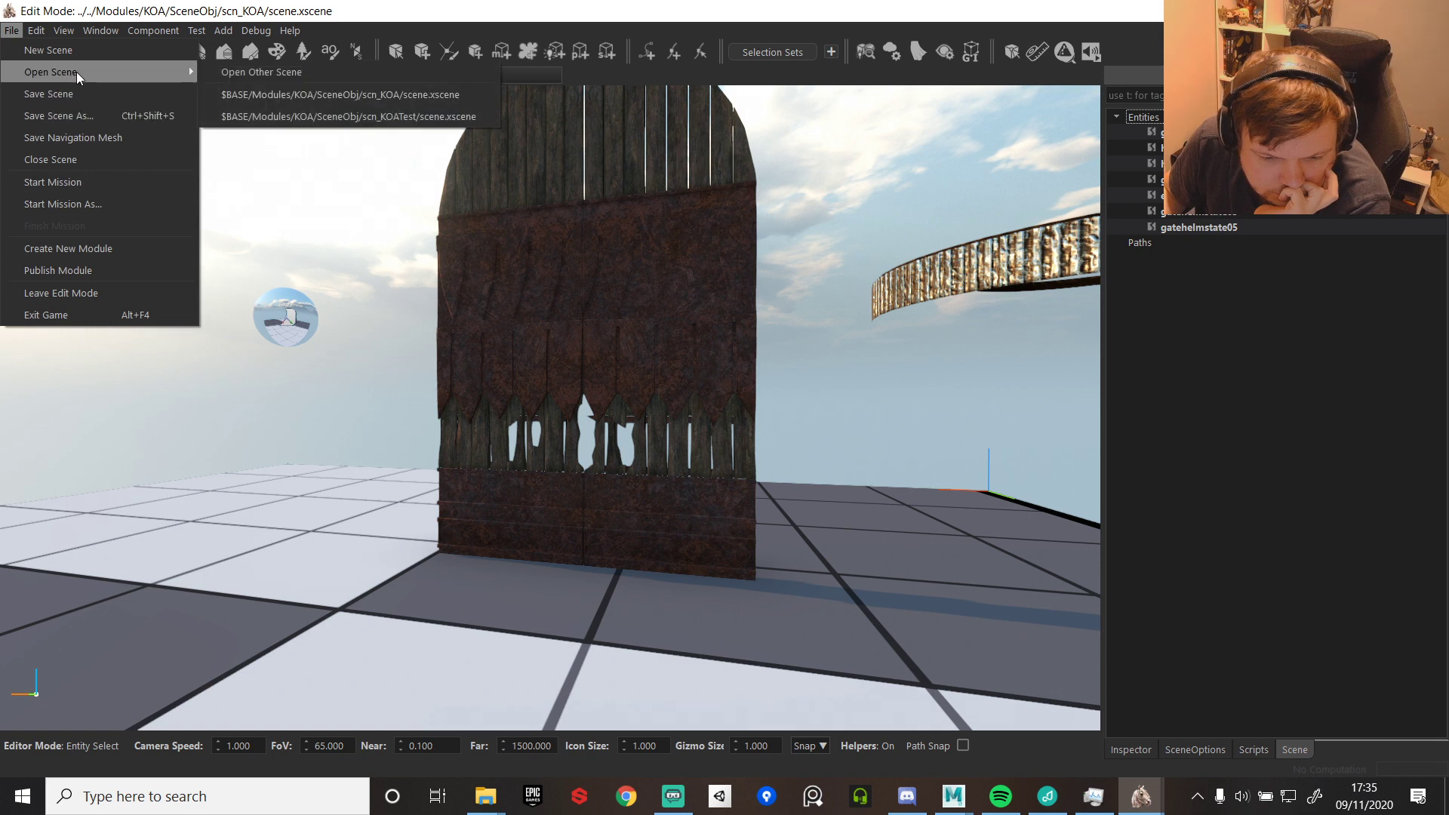
{"action": "left_click", "coordinate": [328, 112]}
{"action": "left_click", "coordinate": [716, 418]}
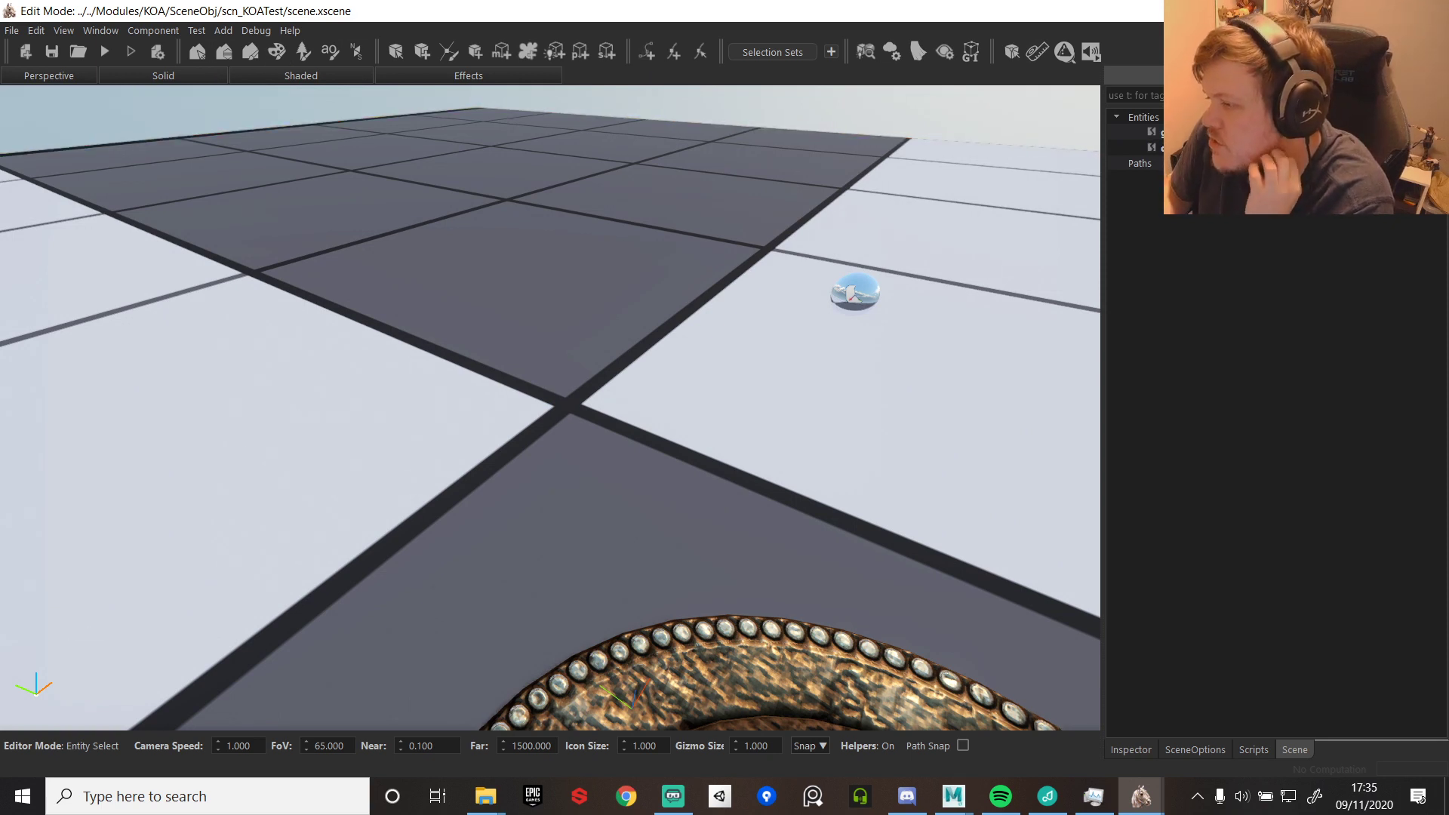
- Place the gatehelmstate03 gate on the dark ground tile and start a mission, saving the scene
{"action": "left_click_drag", "start_coordinate": [1246, 464], "coordinate": [509, 264]}
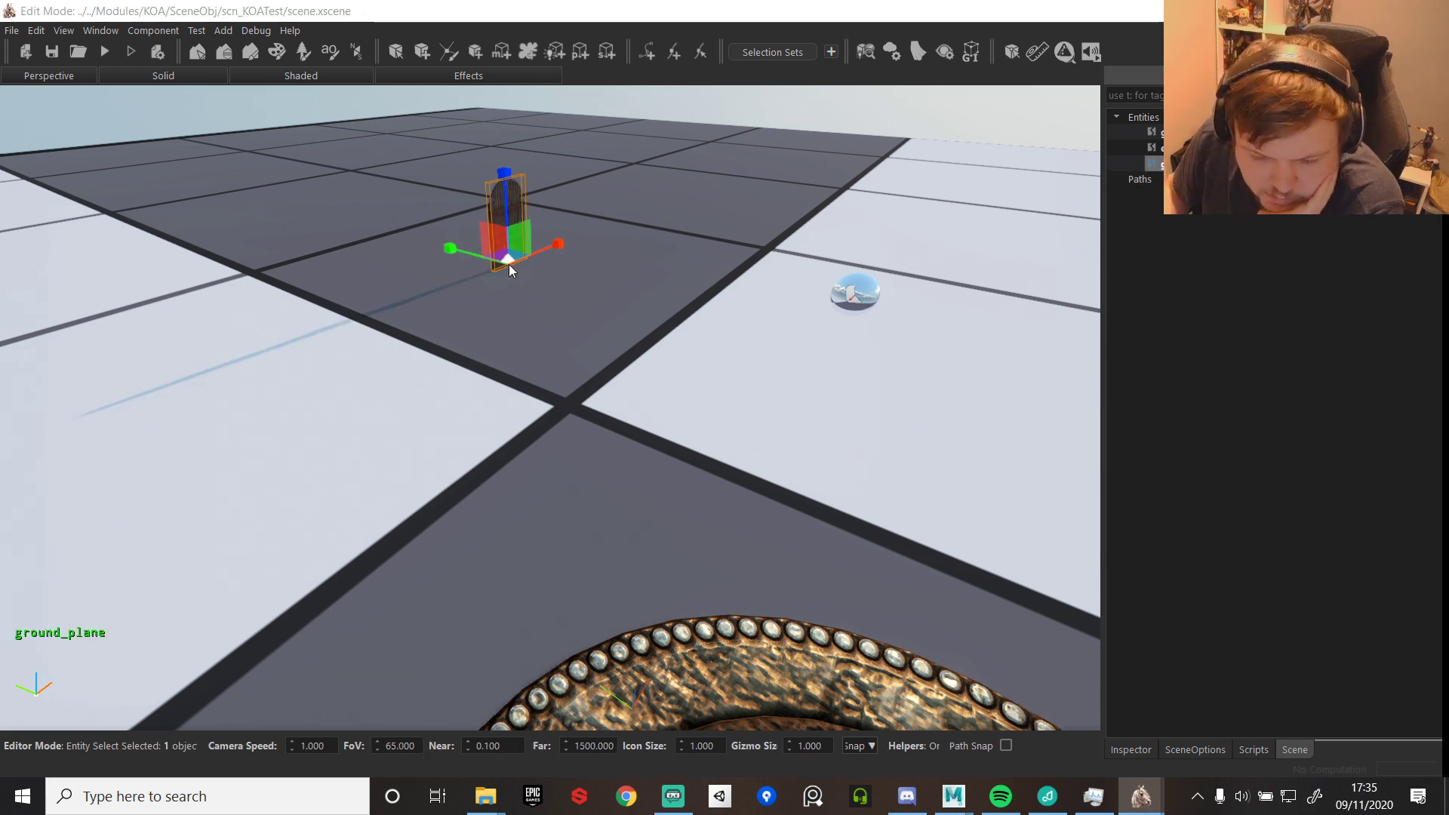
{"action": "left_click", "coordinate": [101, 51]}
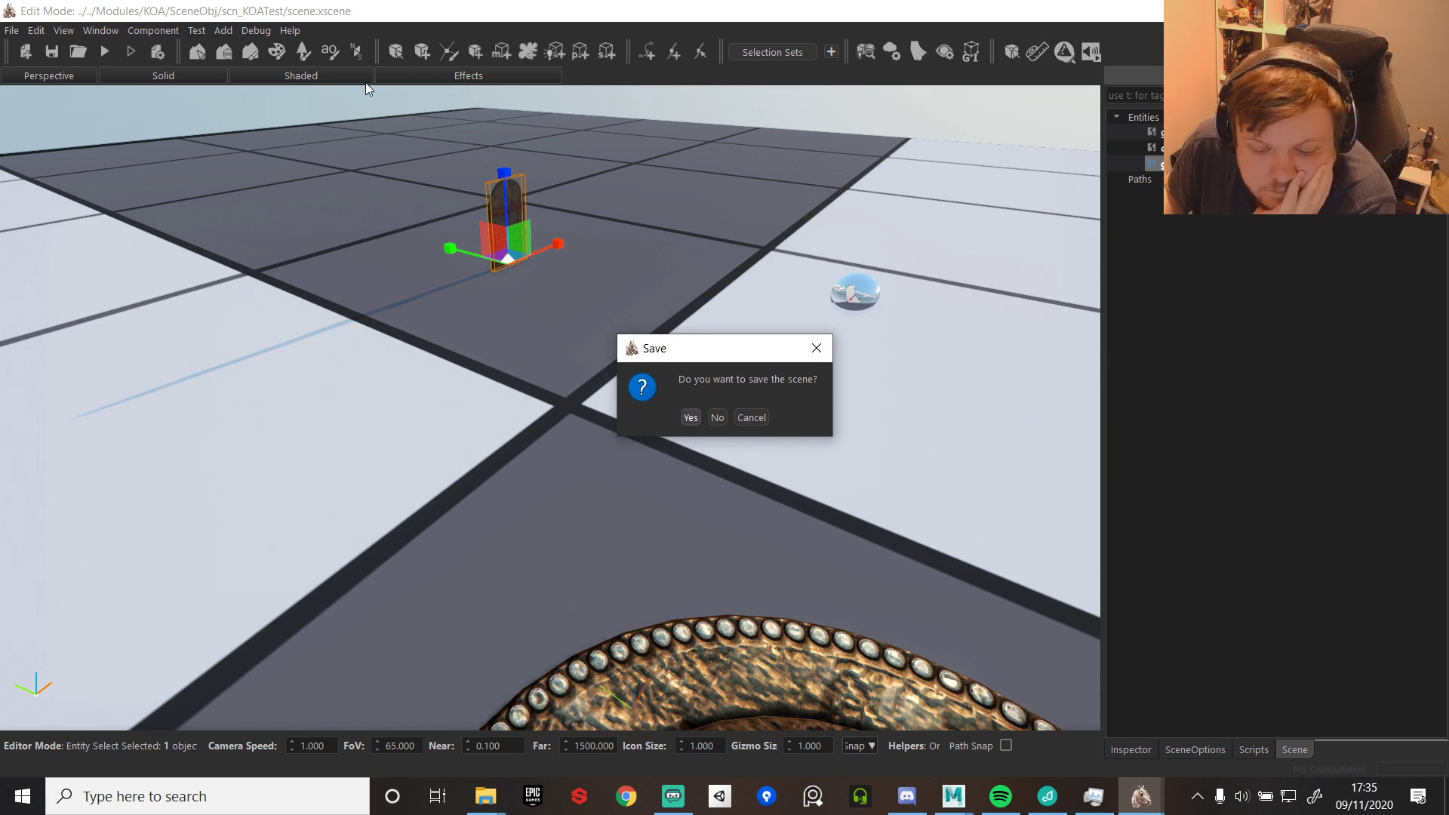
{"action": "left_click", "coordinate": [690, 417]}
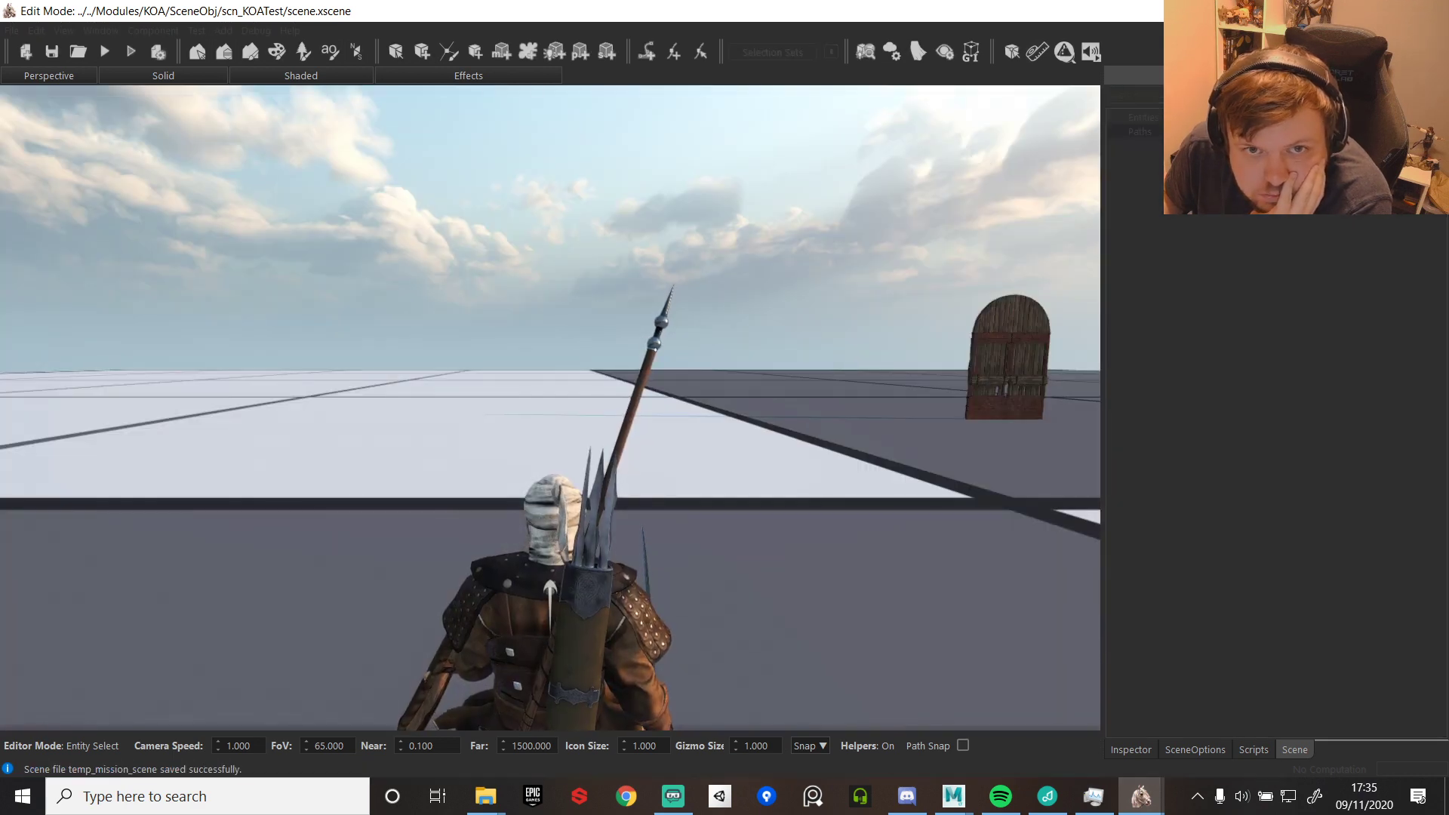
- Ride up to the gate and around both of its sides to test its collision, and leave the mission
{"action": "key", "text": "w"}
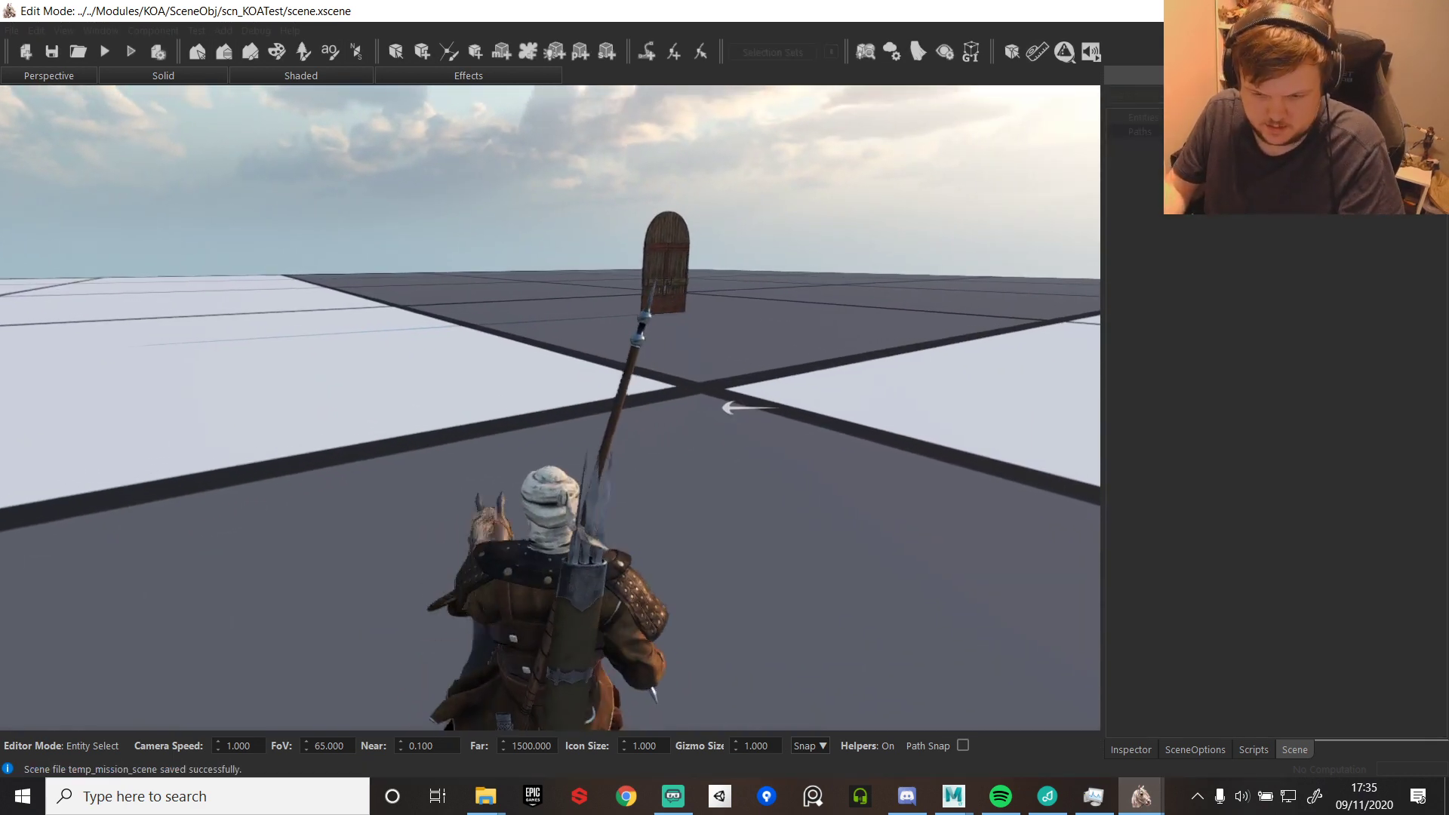
{"action": "key", "text": "d"}
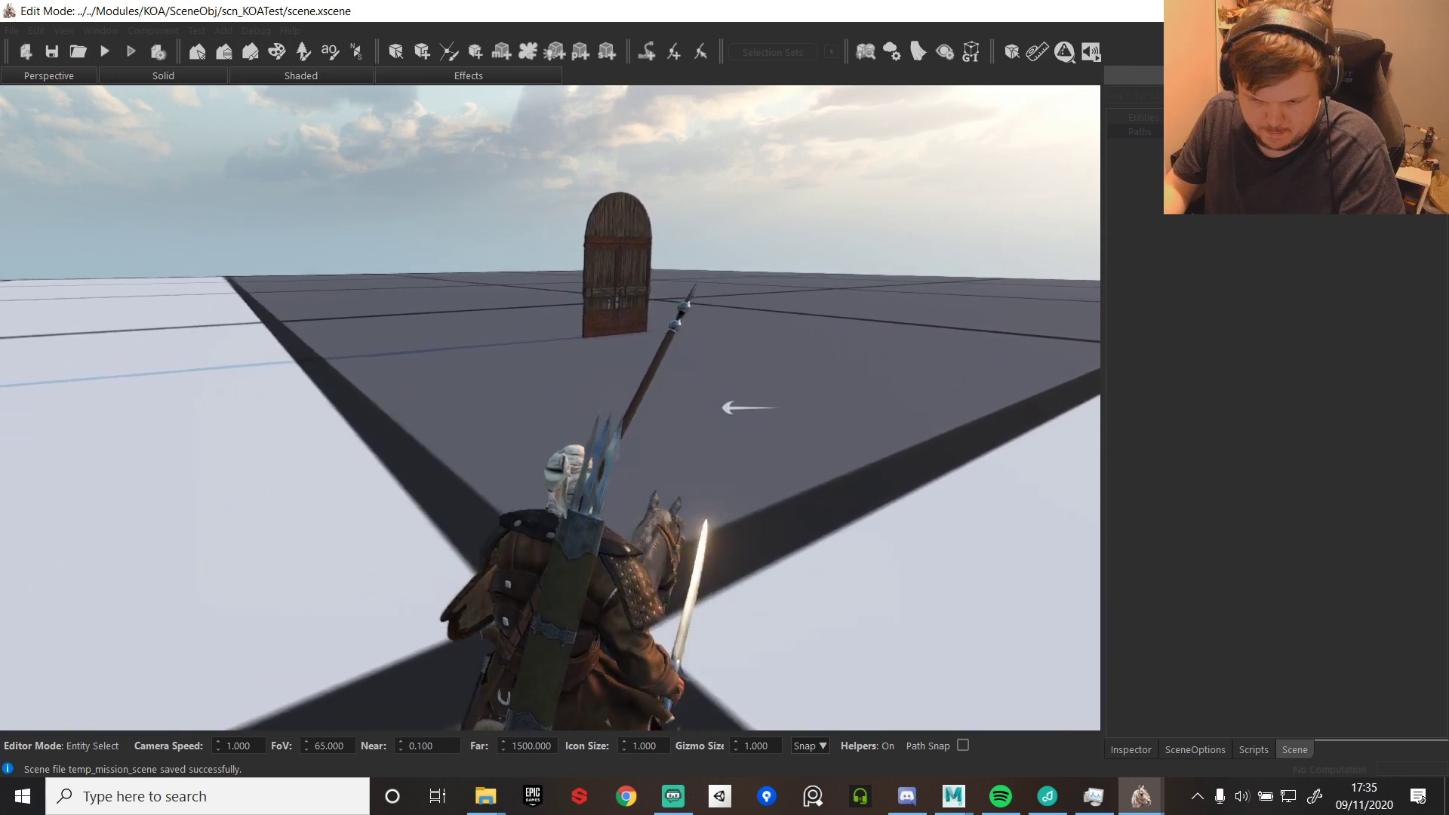
{"action": "key", "text": "w"}
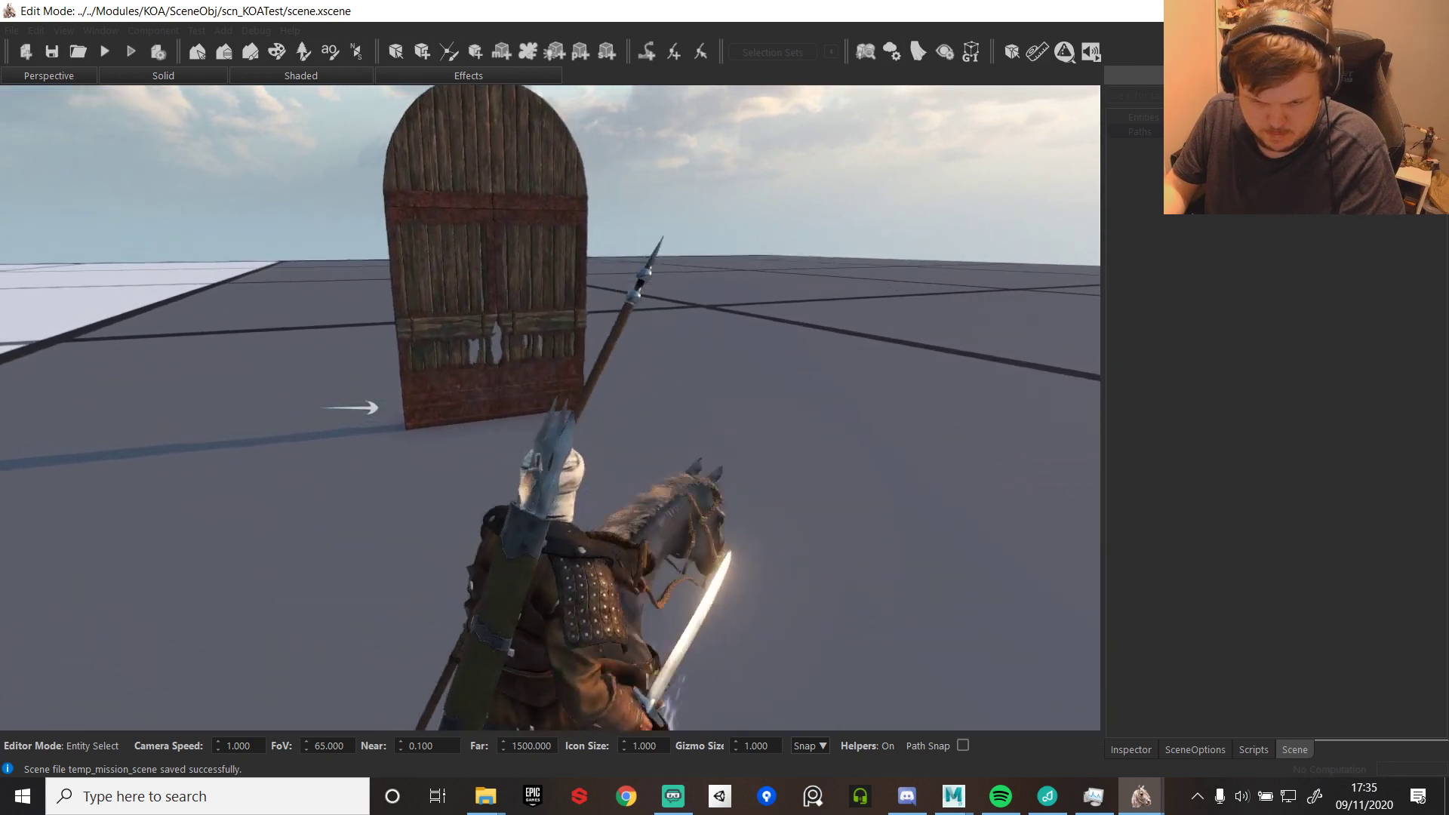
{"action": "key", "text": "w"}
{"action": "key", "text": "a"}
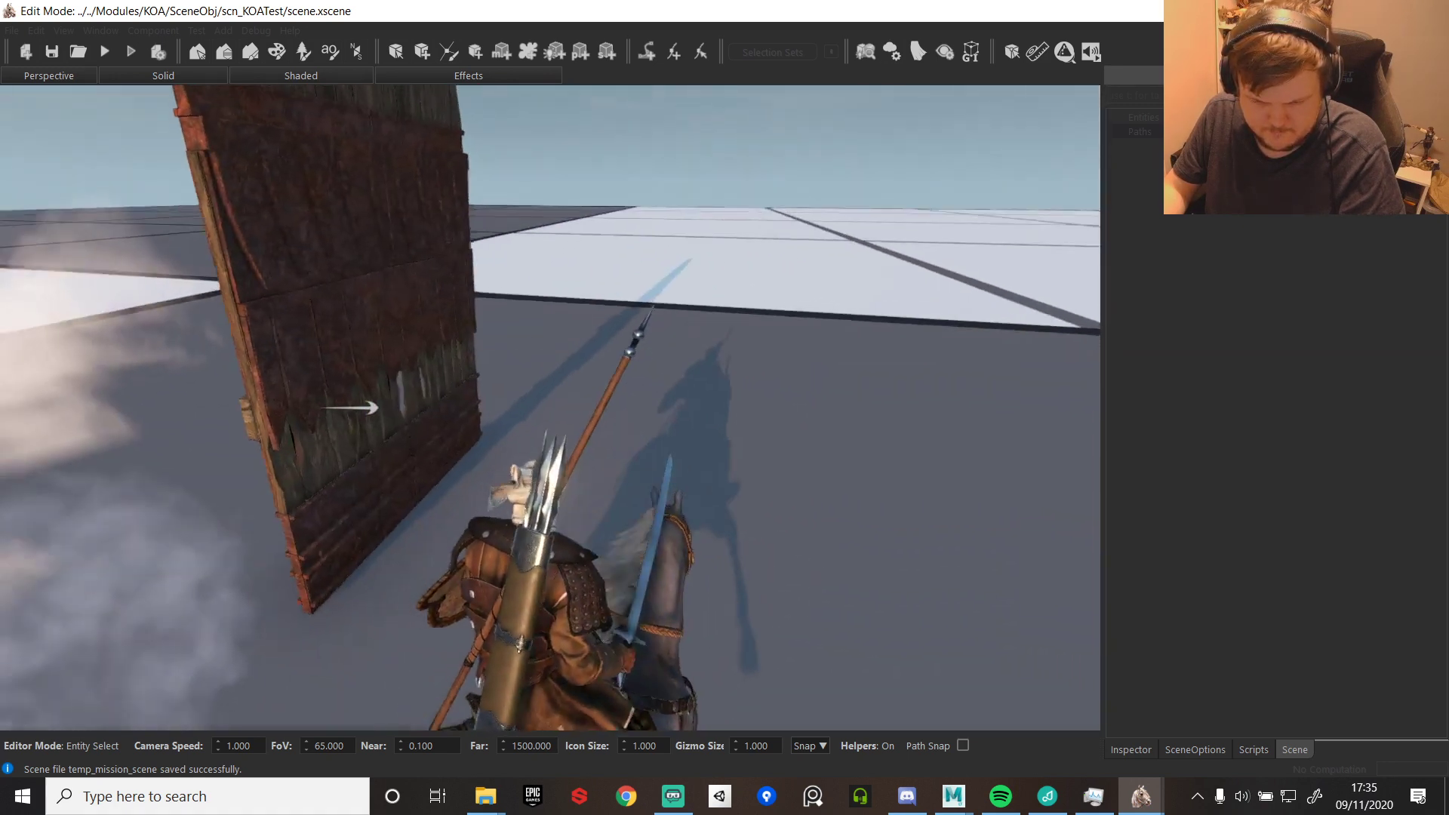
{"action": "key", "text": "a"}
{"action": "key", "text": "w"}
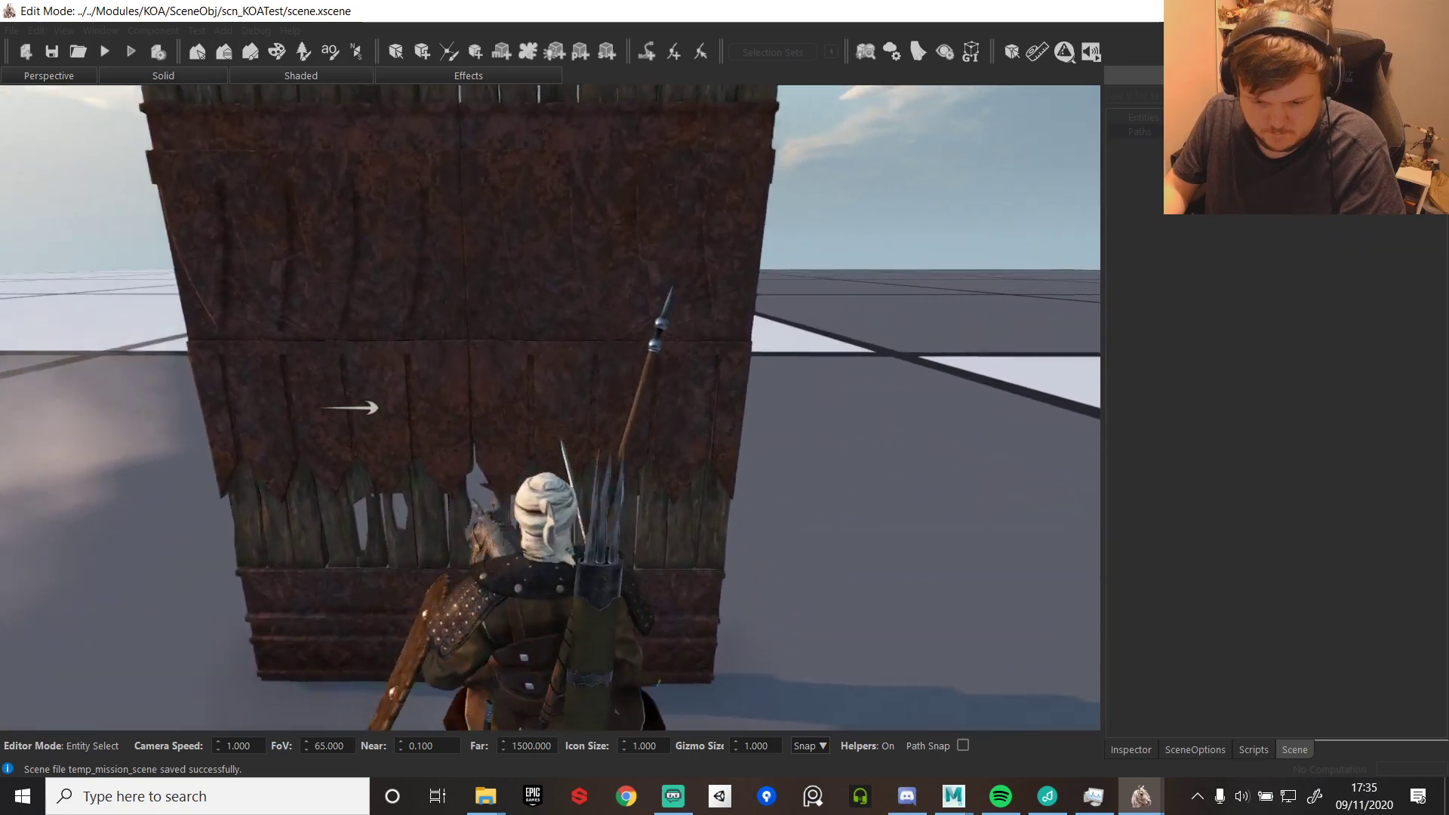
{"action": "key", "text": "w"}
{"action": "key", "text": "d"}
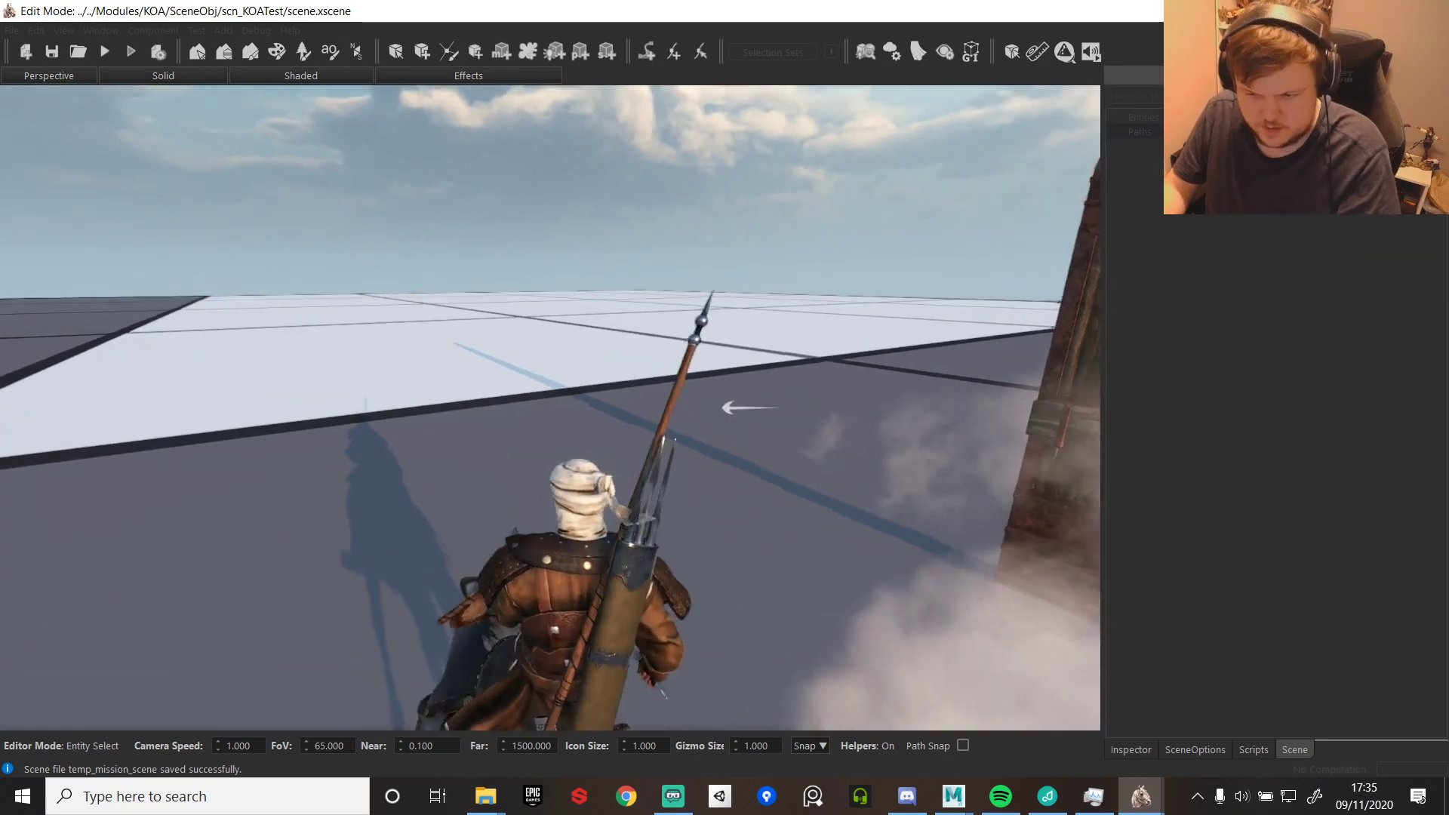
{"action": "key", "text": "Escape"}
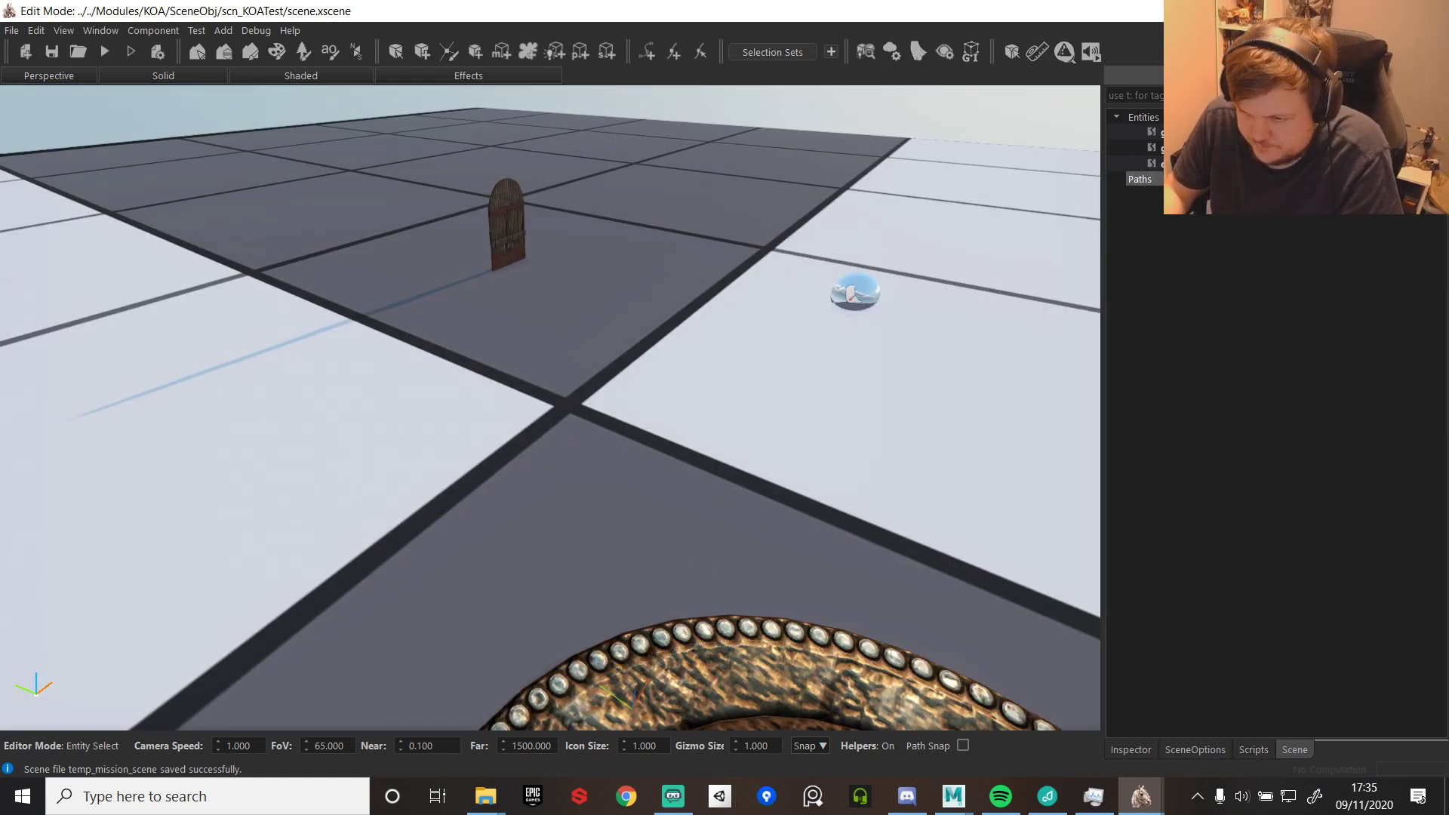
- Assign bo_helmgatestate03 as the physics shape of the placed gatehelmstate03 entity
{"action": "left_click", "coordinate": [1184, 164]}
{"action": "left_click", "coordinate": [1183, 149]}
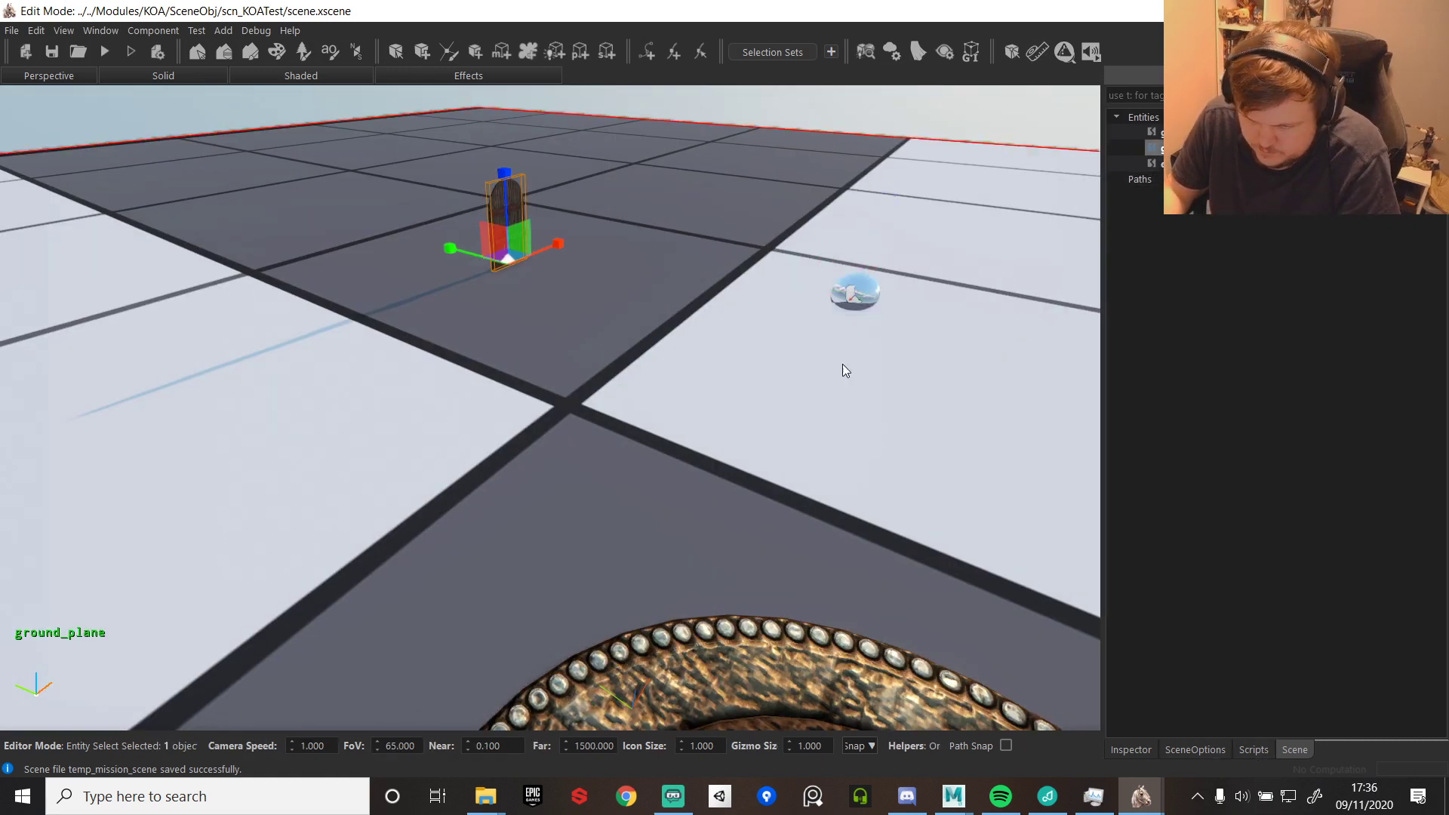
{"action": "left_click", "coordinate": [1131, 750]}
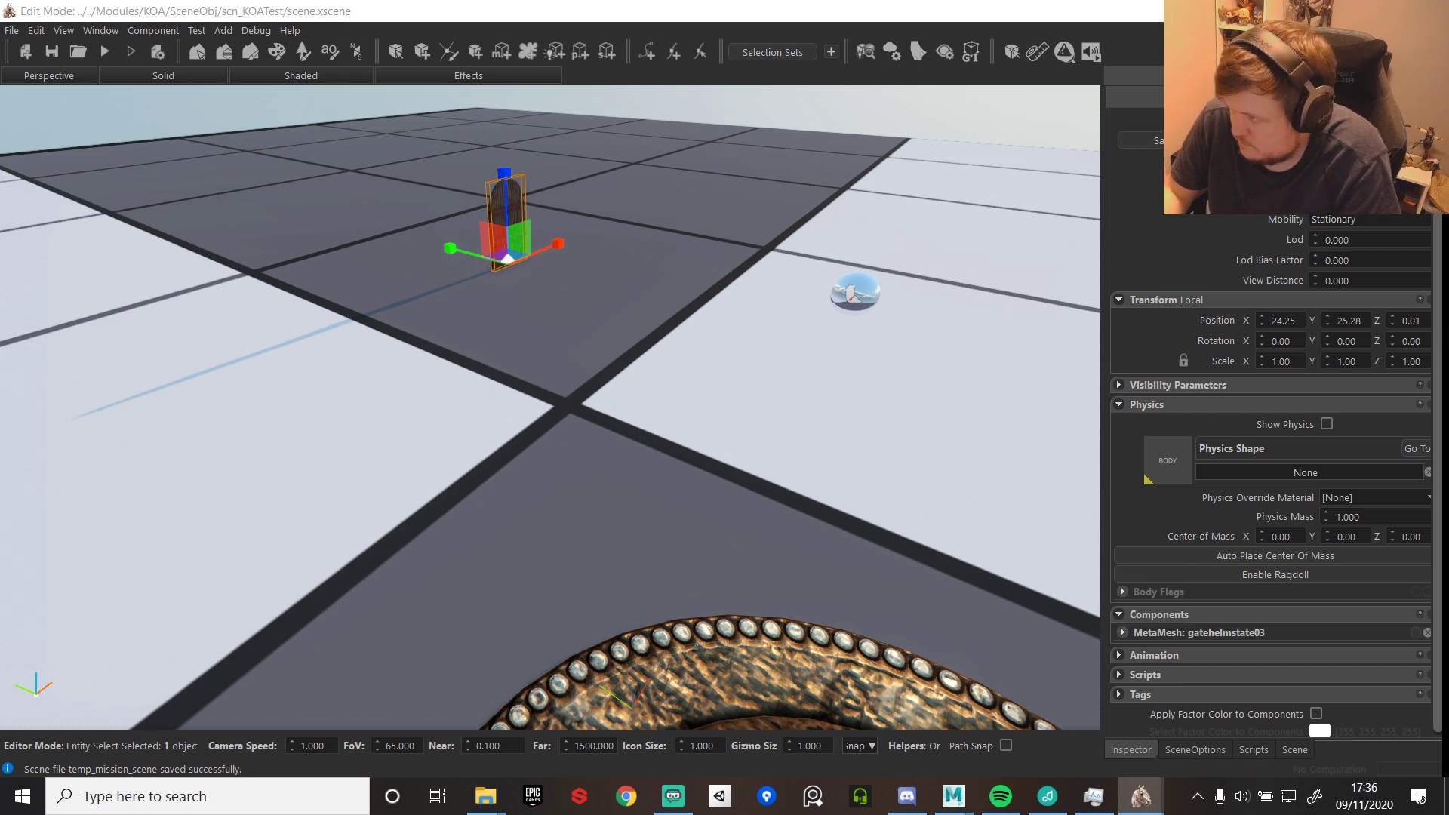
{"action": "left_click_drag", "start_coordinate": [1299, 438], "coordinate": [1169, 462]}
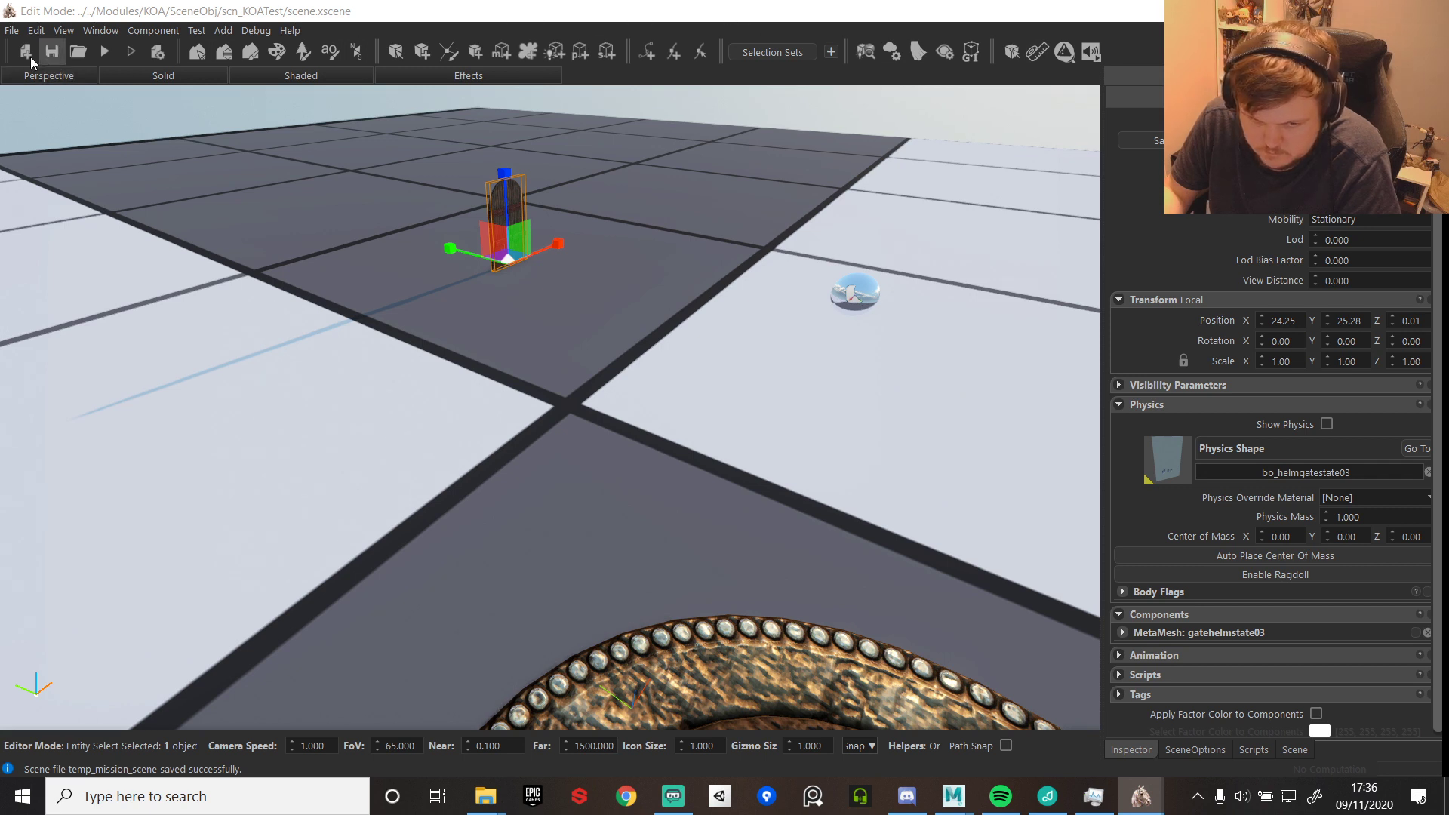
- Save the scene, start the mission again and ride into the gate to test its new physics shape
{"action": "left_click", "coordinate": [106, 51]}
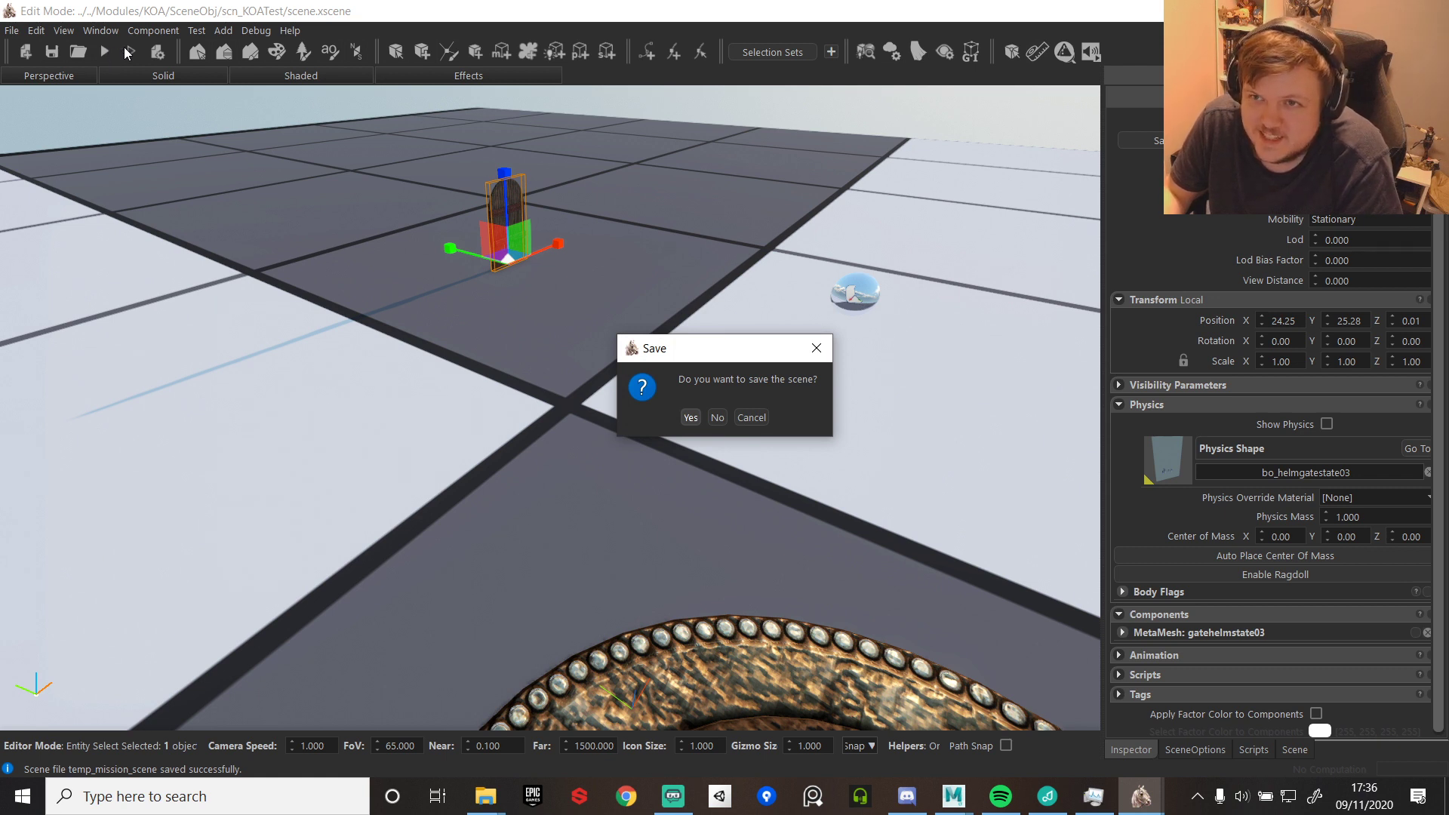
{"action": "left_click", "coordinate": [691, 417]}
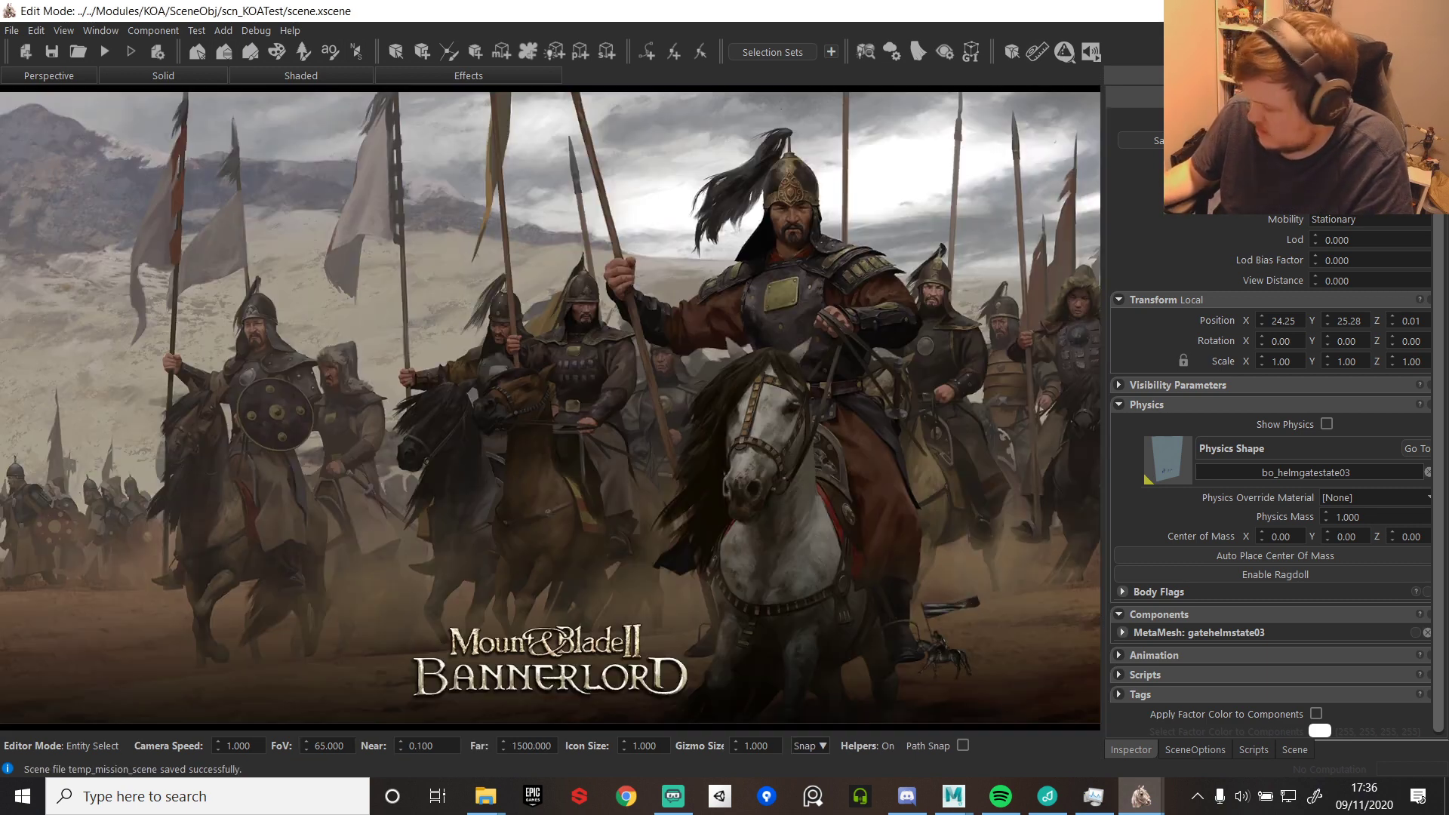
{"action": "key", "text": "w"}
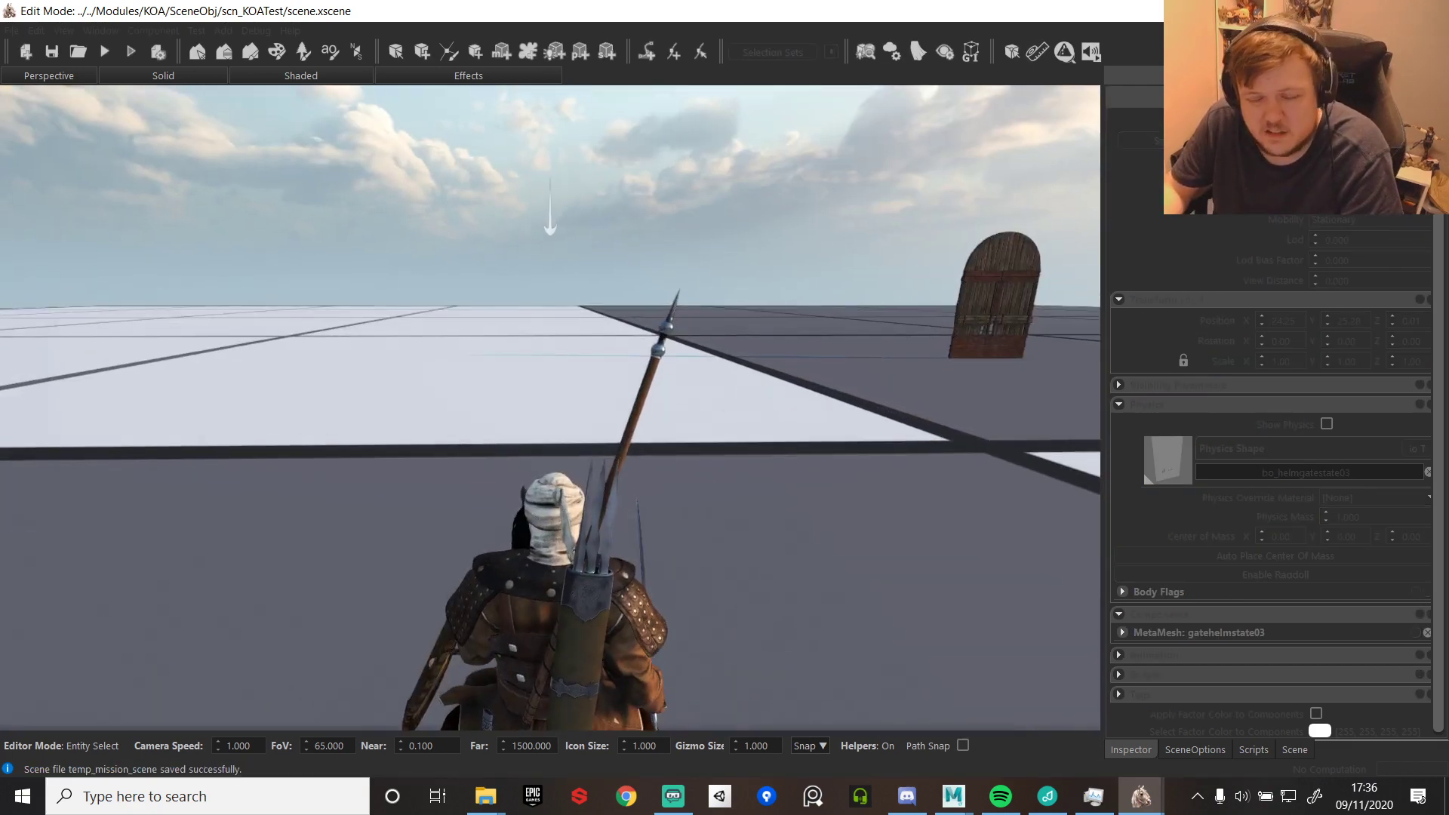
{"action": "key", "text": "w"}
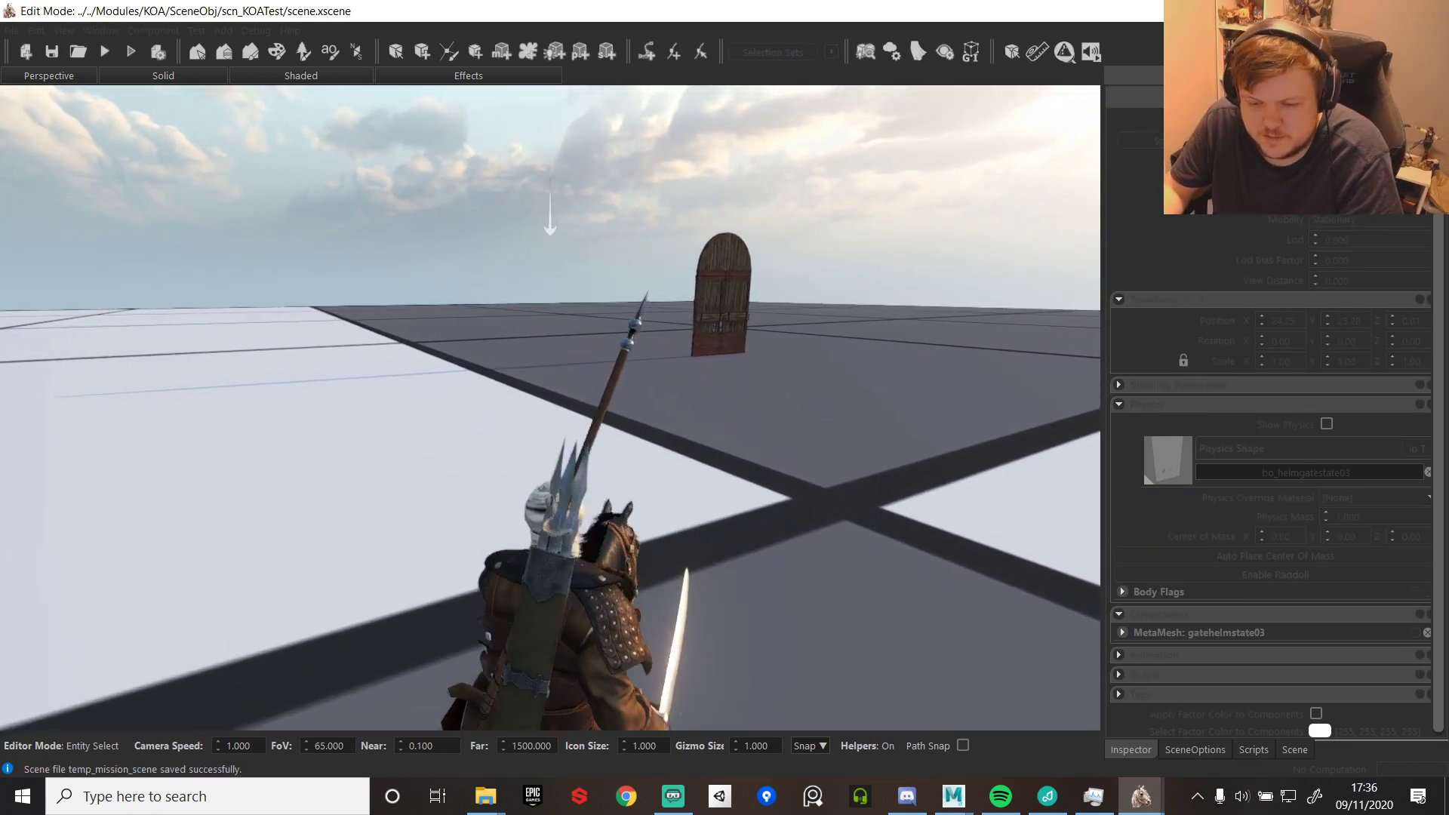
{"action": "key", "text": "w"}
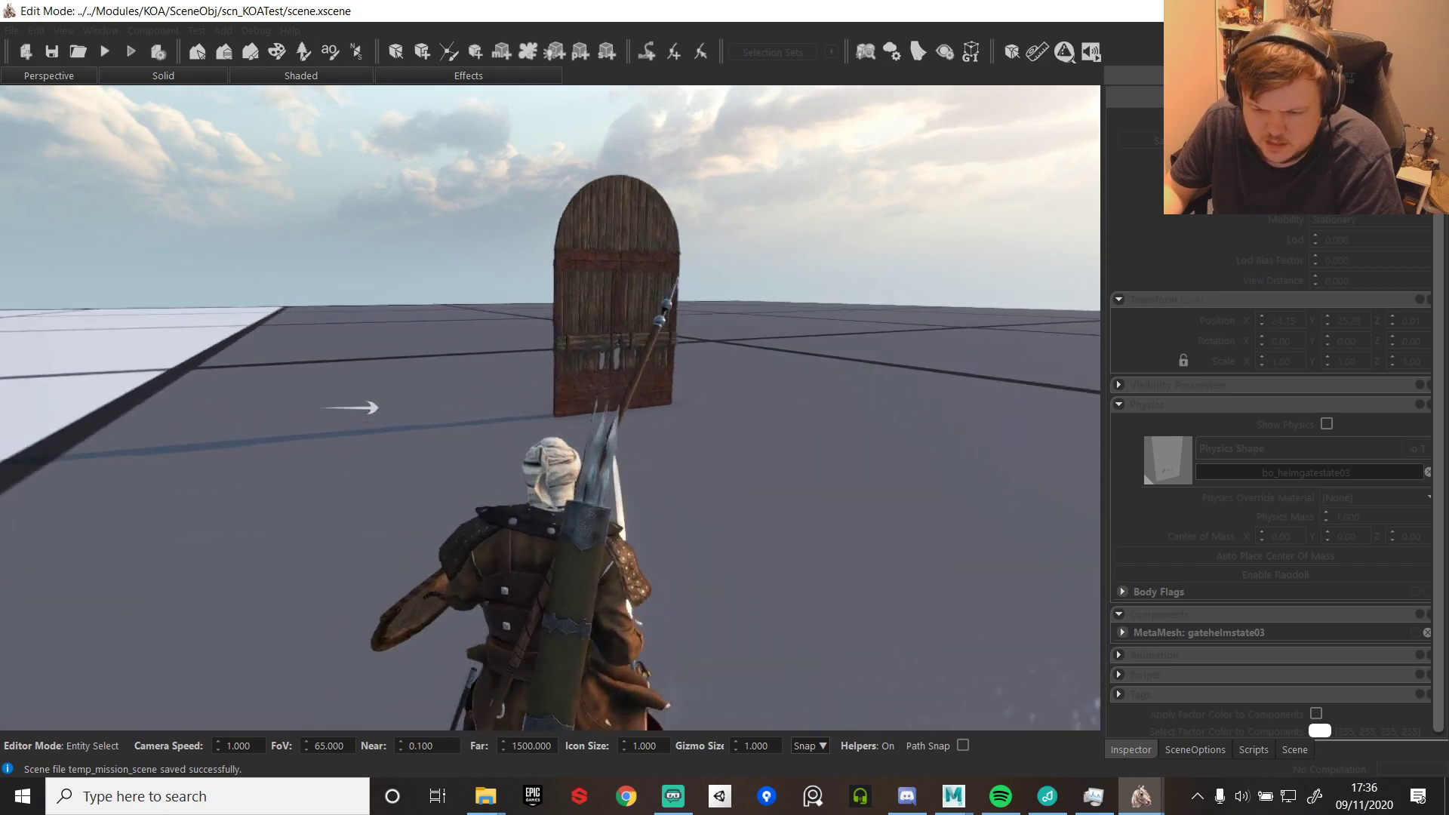
{"action": "key", "text": "d"}
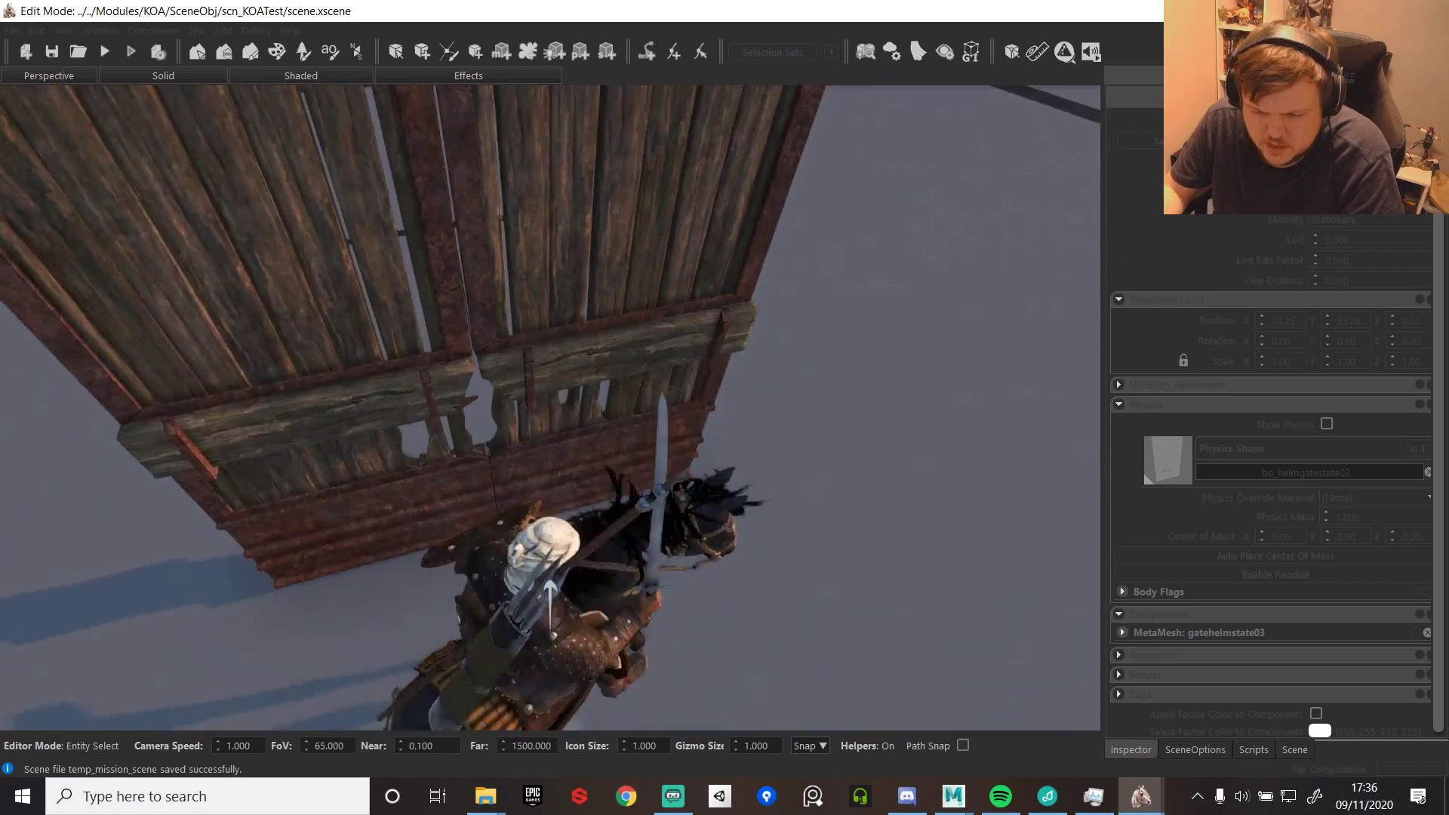
{"action": "key", "text": "a"}
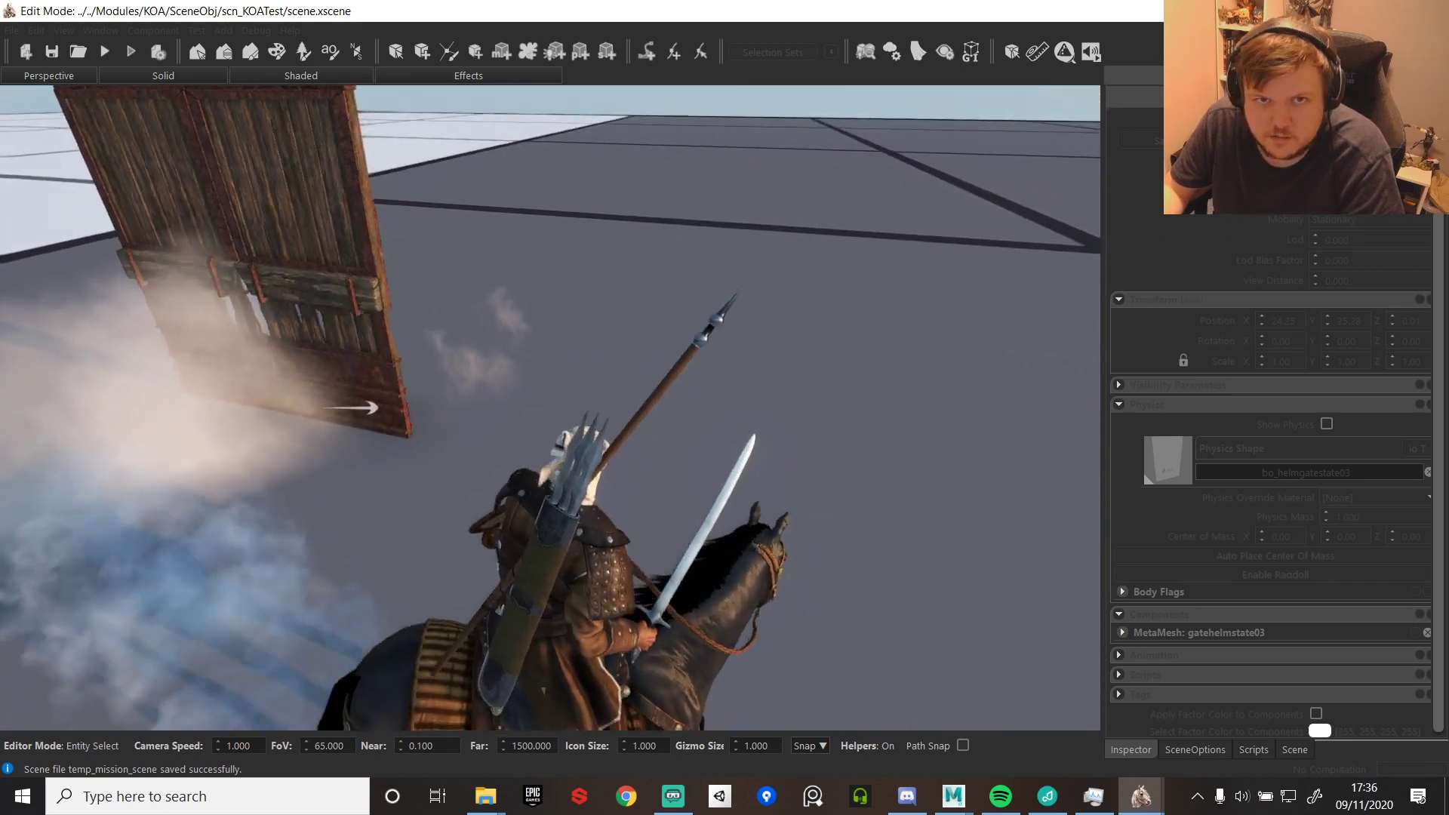
{"action": "key", "text": "d"}
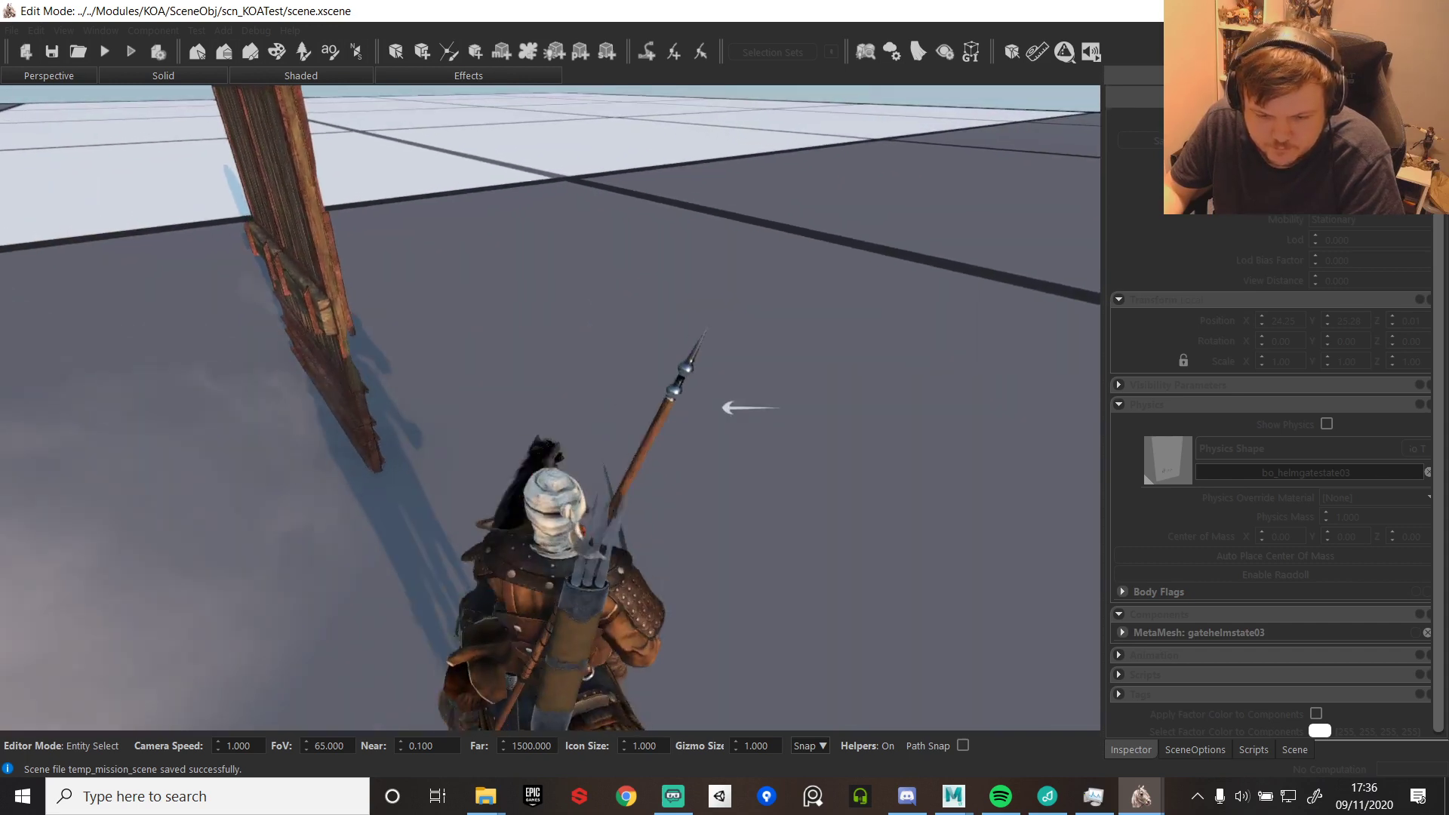
- Switch to a throwing weapon, throw it at the gate to test projectile collision, and leave the mission
{"action": "scroll", "coordinate": [550, 407], "scroll_direction": "up", "scroll_amount": 1}
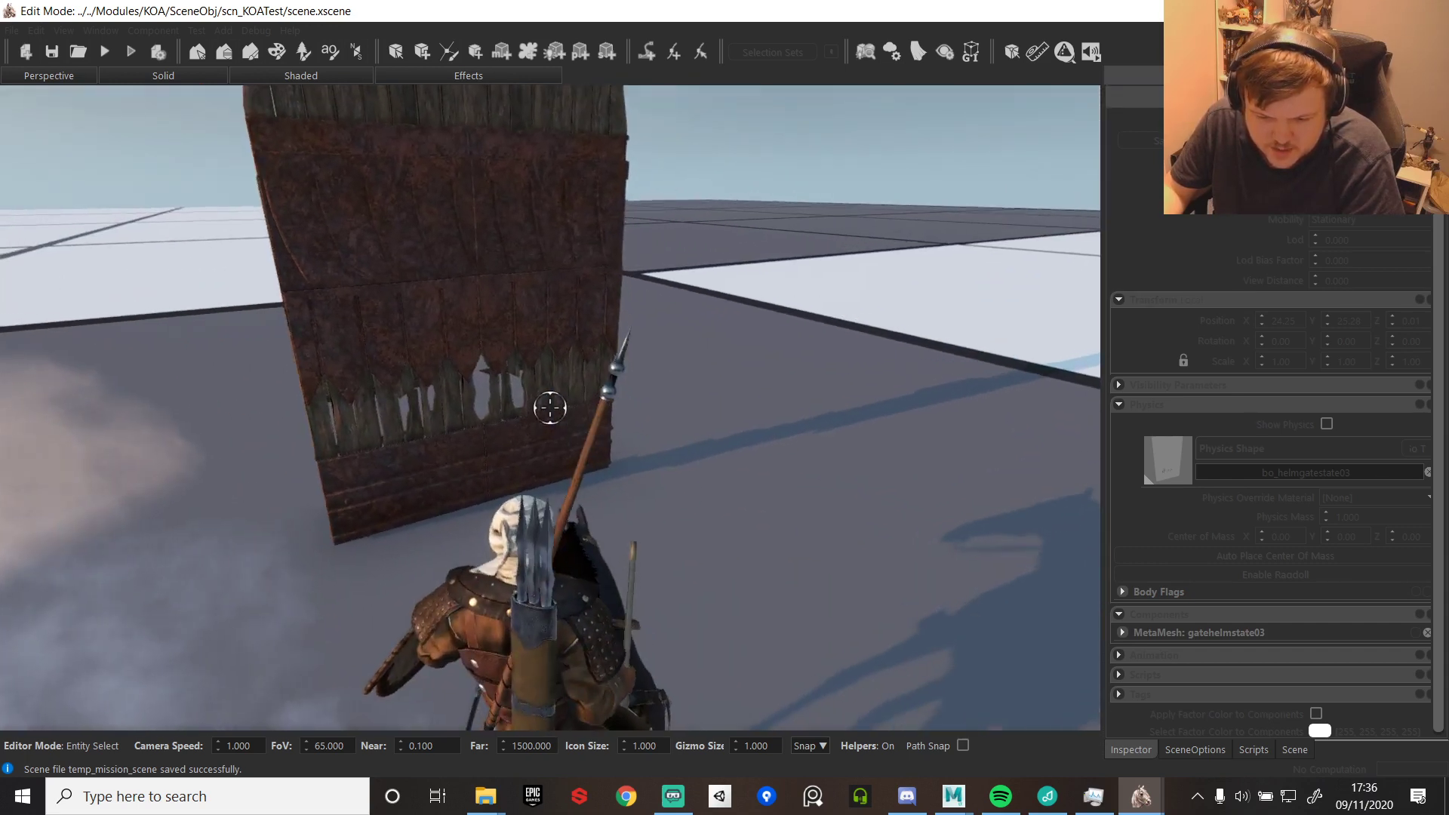
{"action": "key", "text": "a"}
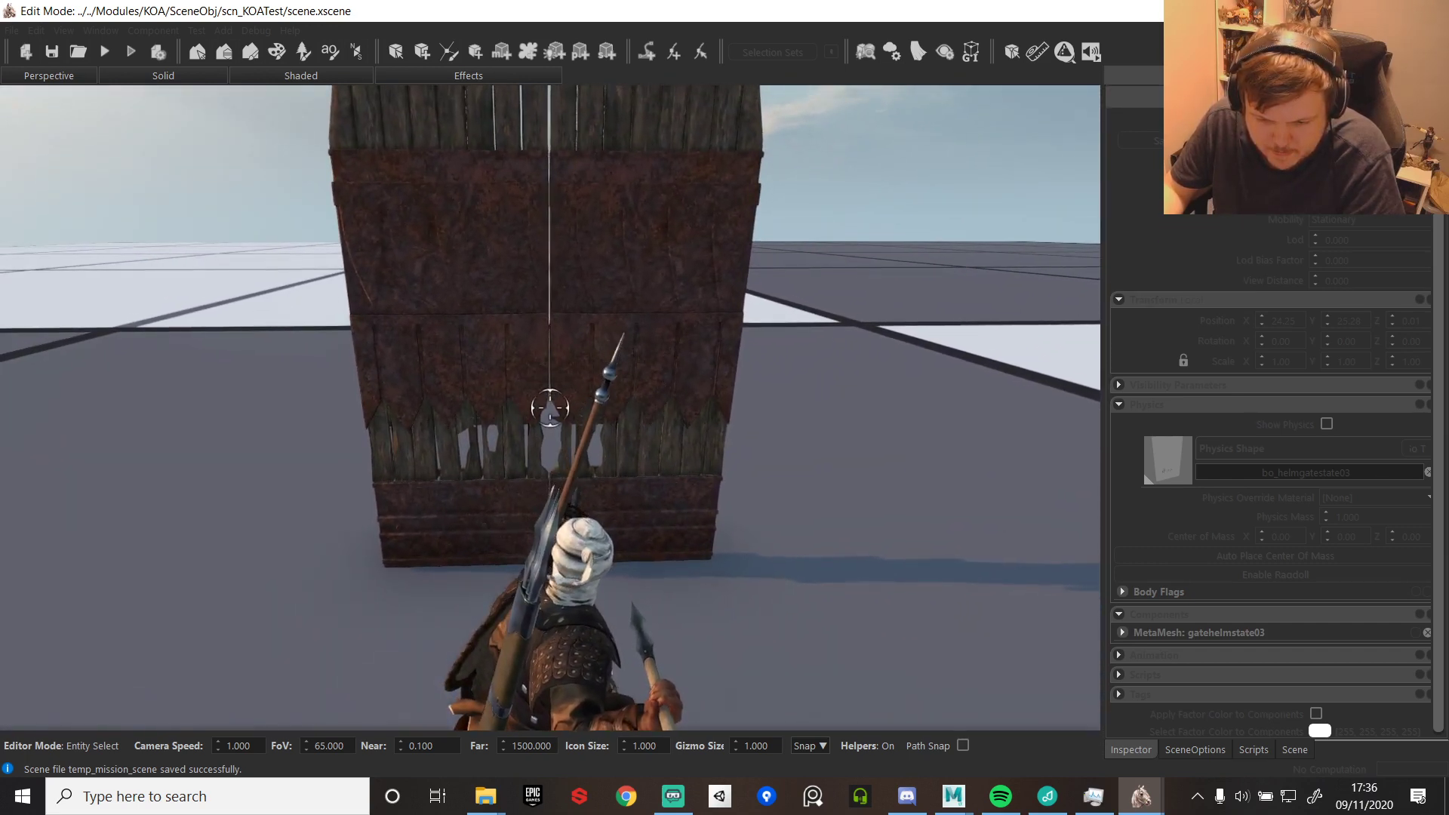
{"action": "left_click", "coordinate": [550, 408]}
{"action": "key", "text": "d"}
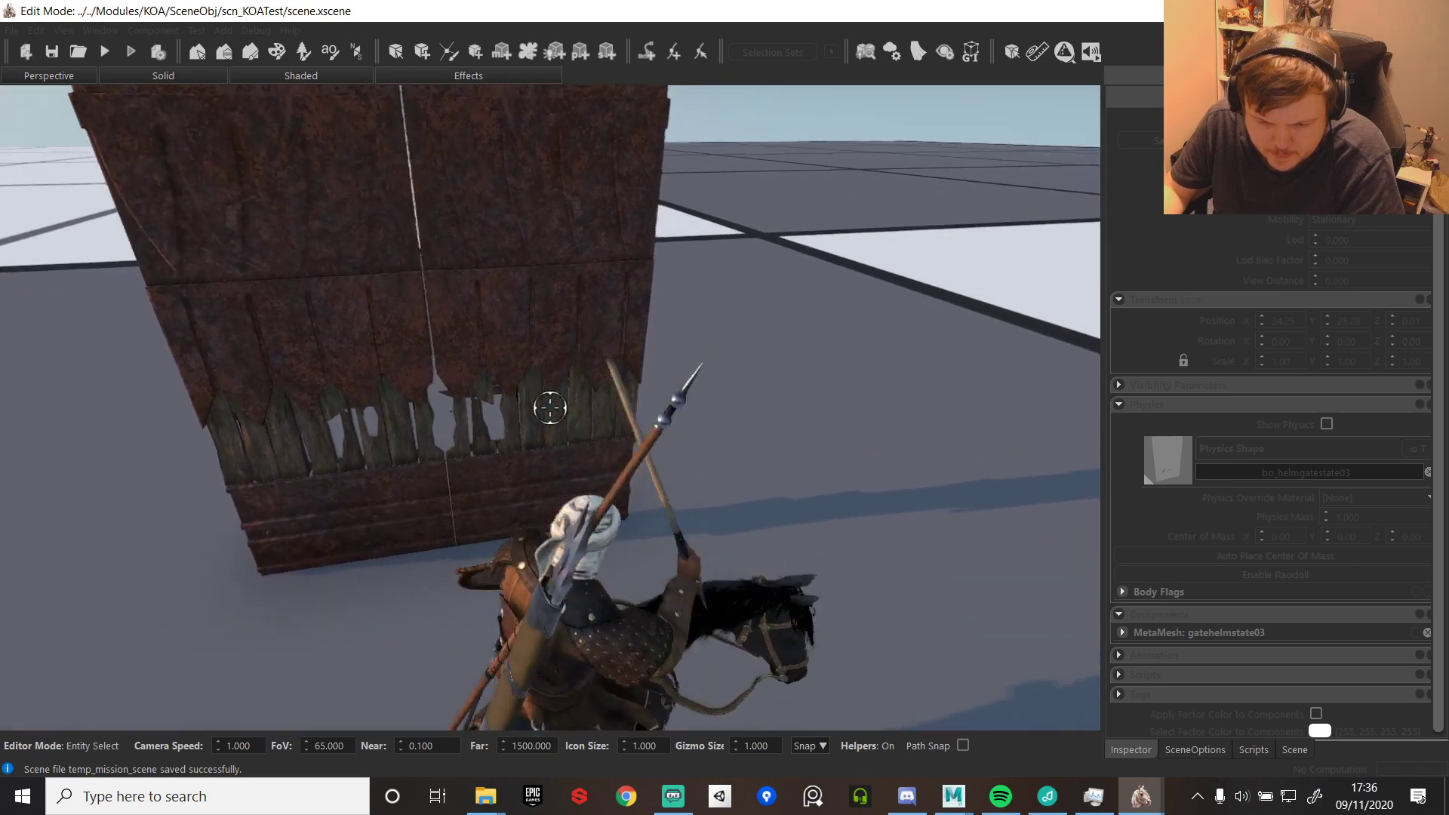
{"action": "key", "text": "a"}
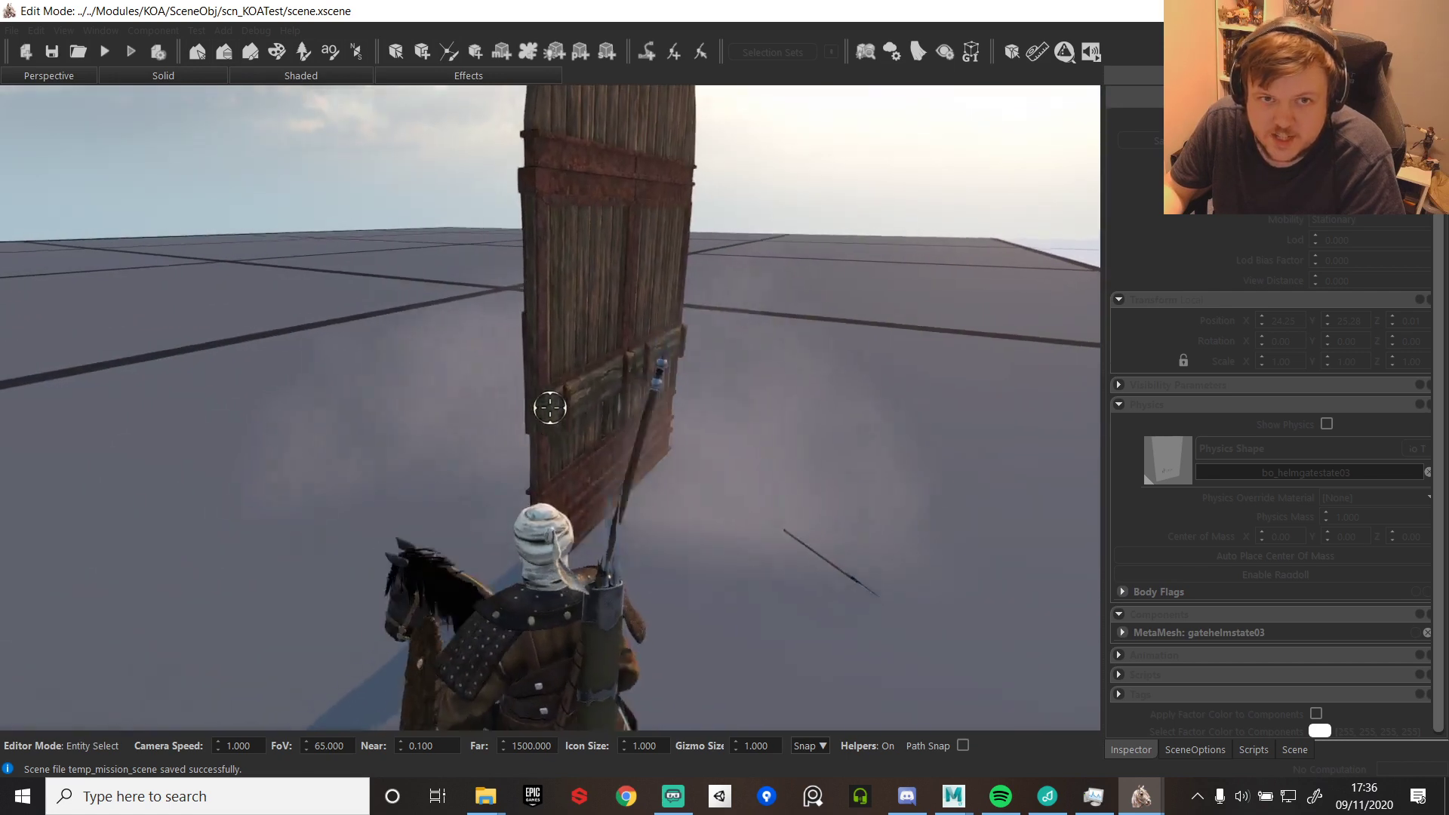
{"action": "key", "text": "d"}
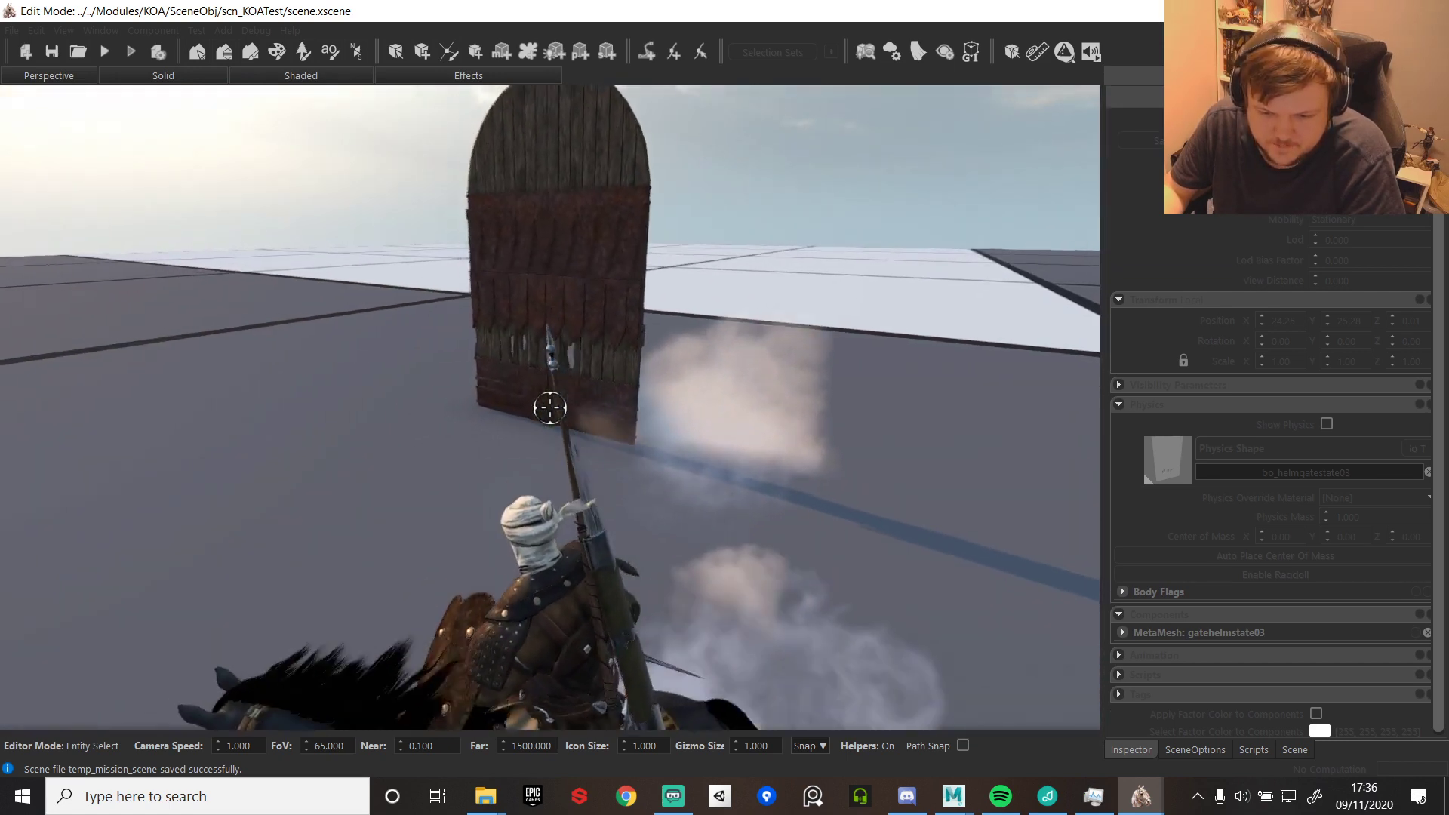
{"action": "key", "text": "d"}
{"action": "key", "text": "Tab"}
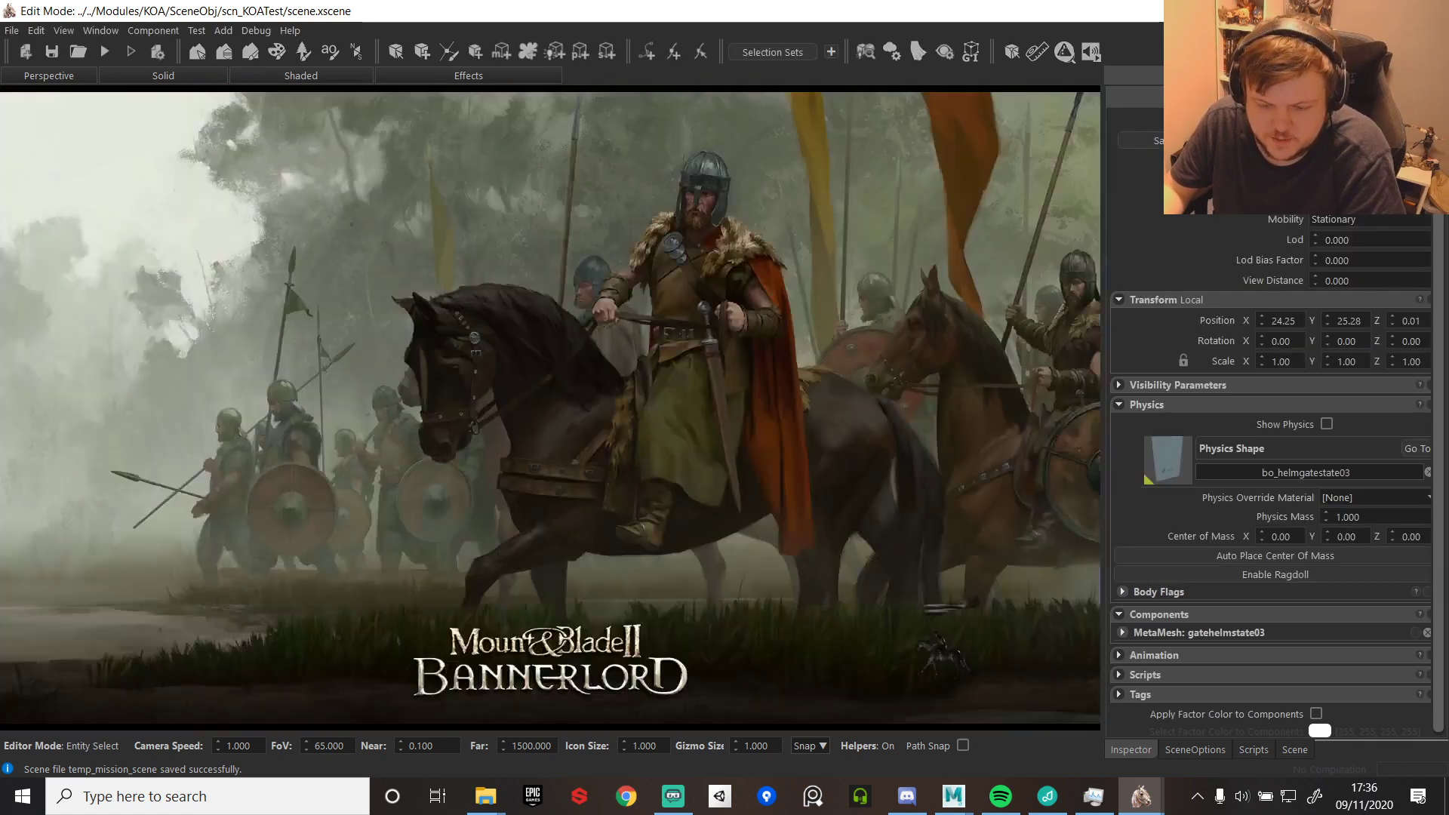
- Select the placed gatehelmstate03 entity, bring it into close view and set its Z rotation to -90
{"action": "left_click", "coordinate": [510, 225]}
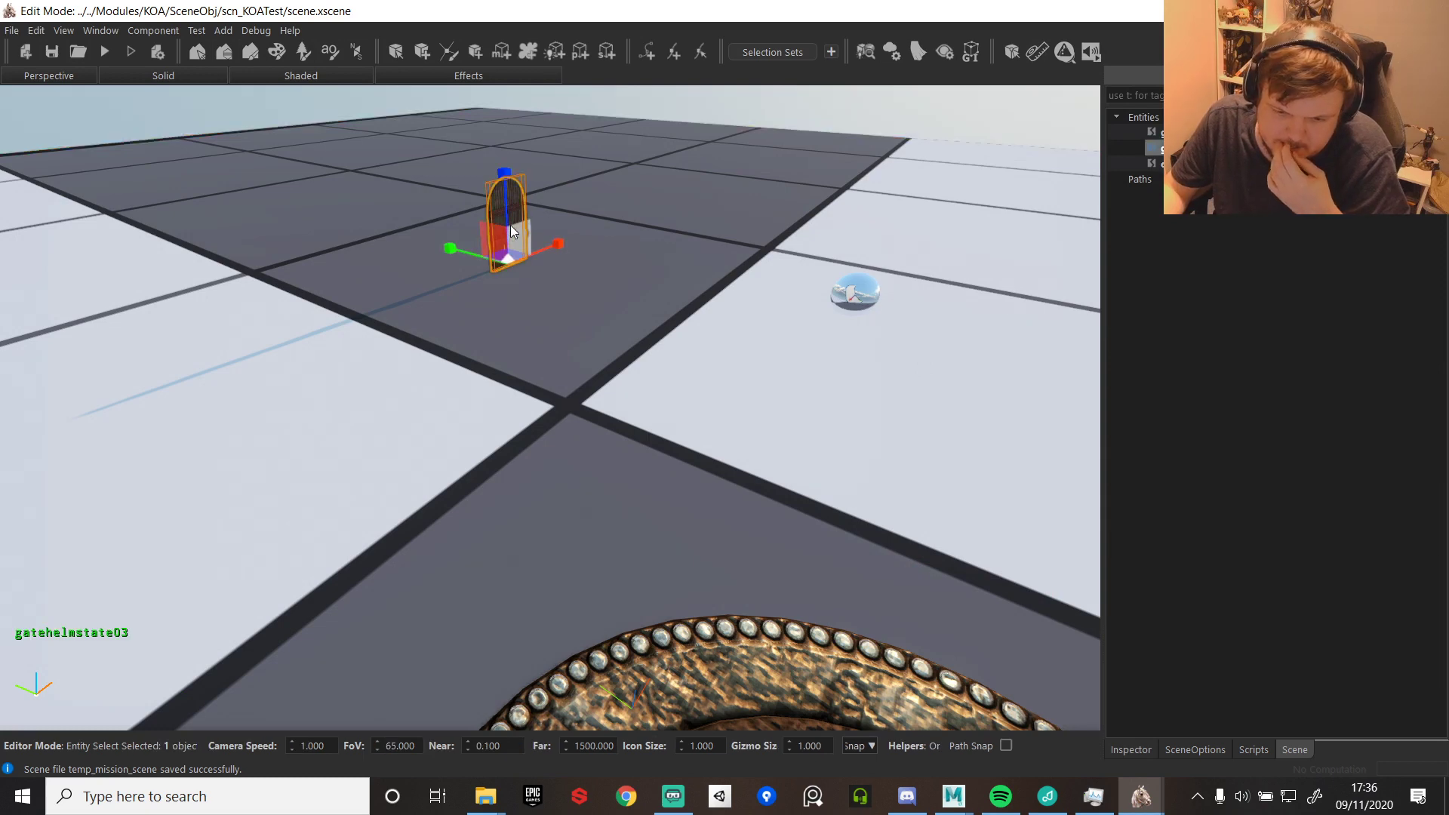
{"action": "key", "text": "f"}
{"action": "key", "text": "w"}
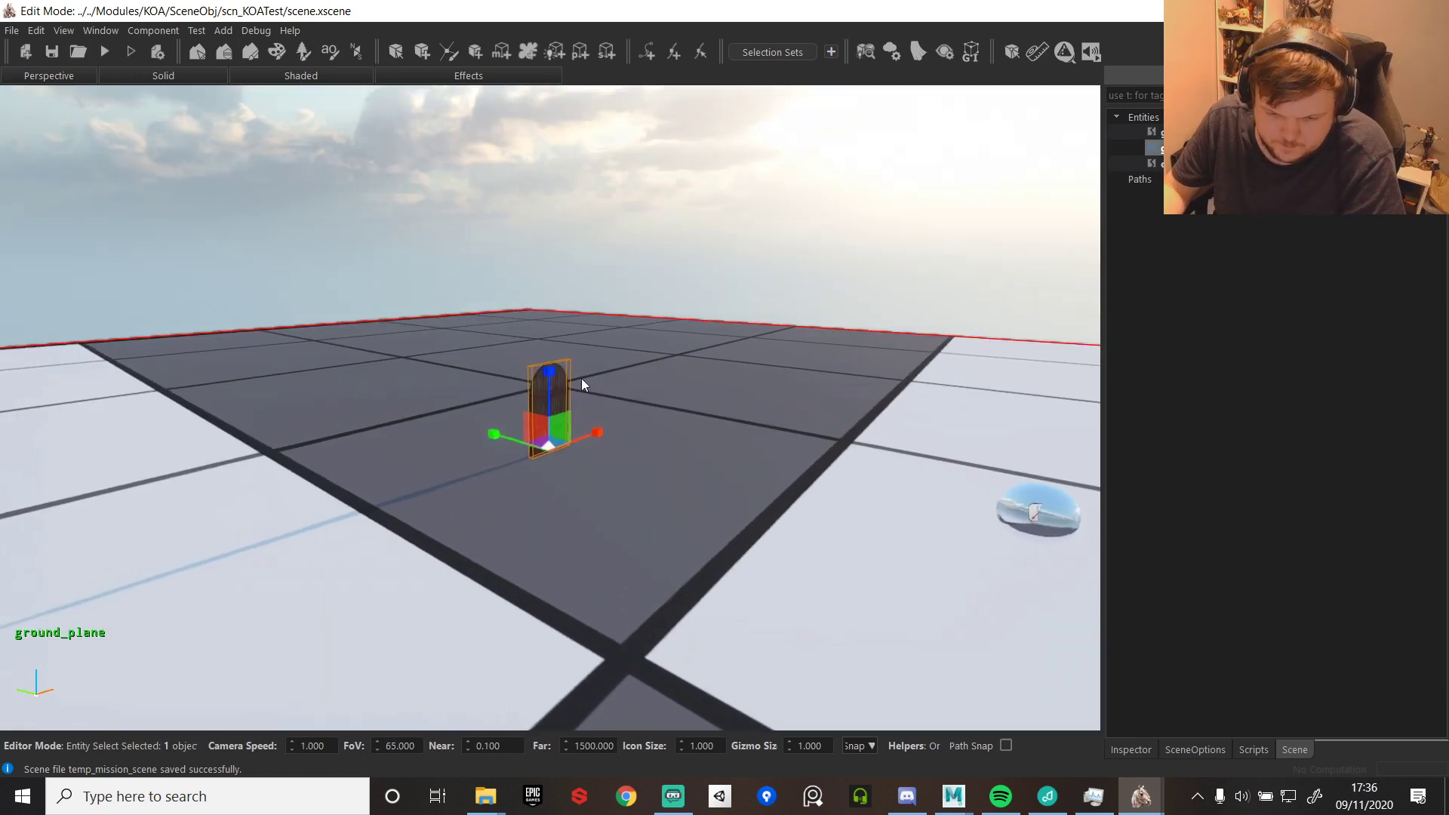
{"action": "key", "text": "a"}
{"action": "middle_click_drag", "start_coordinate": [581, 378], "coordinate": [729, 411]}
{"action": "key", "text": "s"}
{"action": "key", "text": "w"}
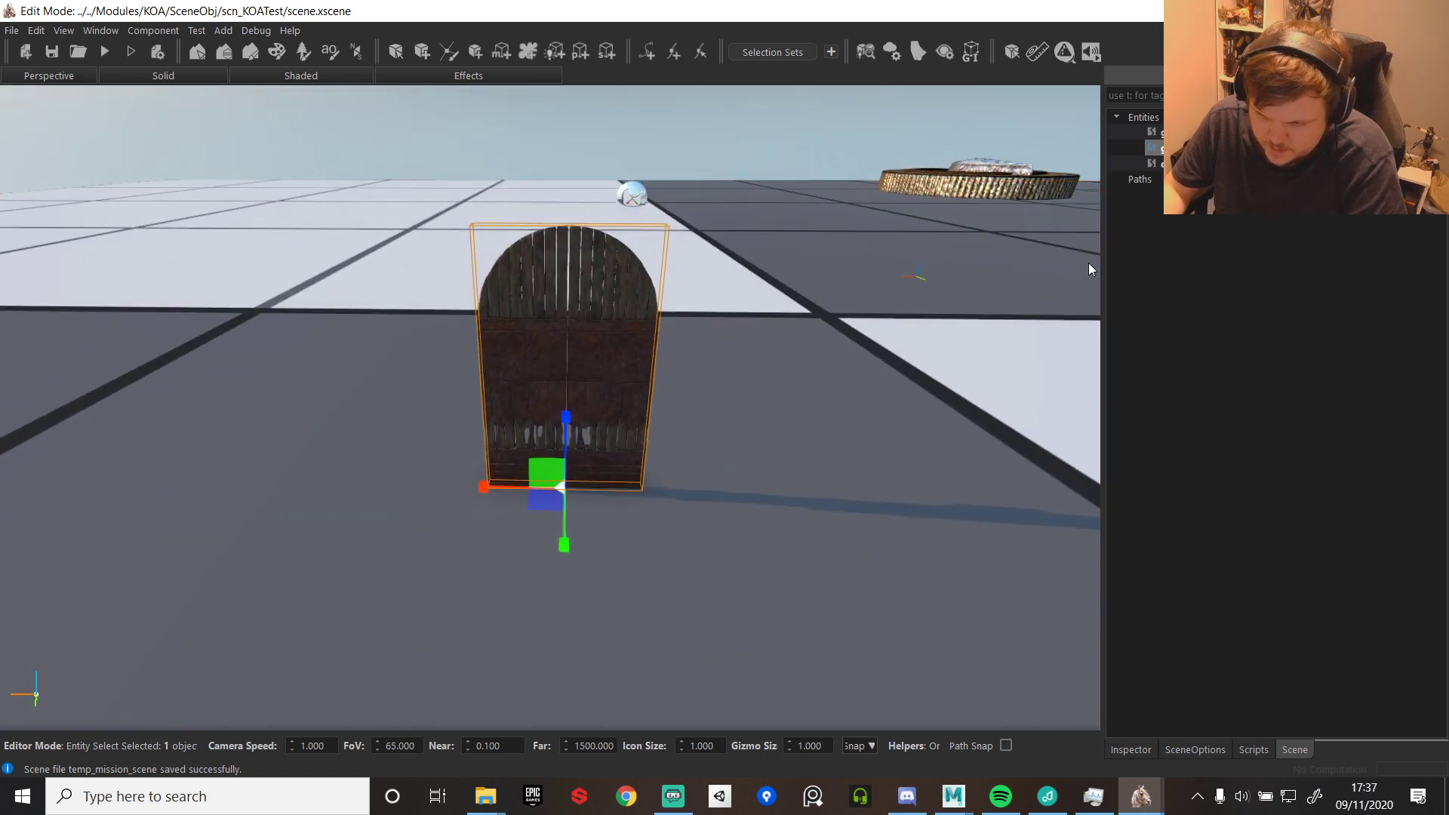
{"action": "left_click", "coordinate": [1145, 749]}
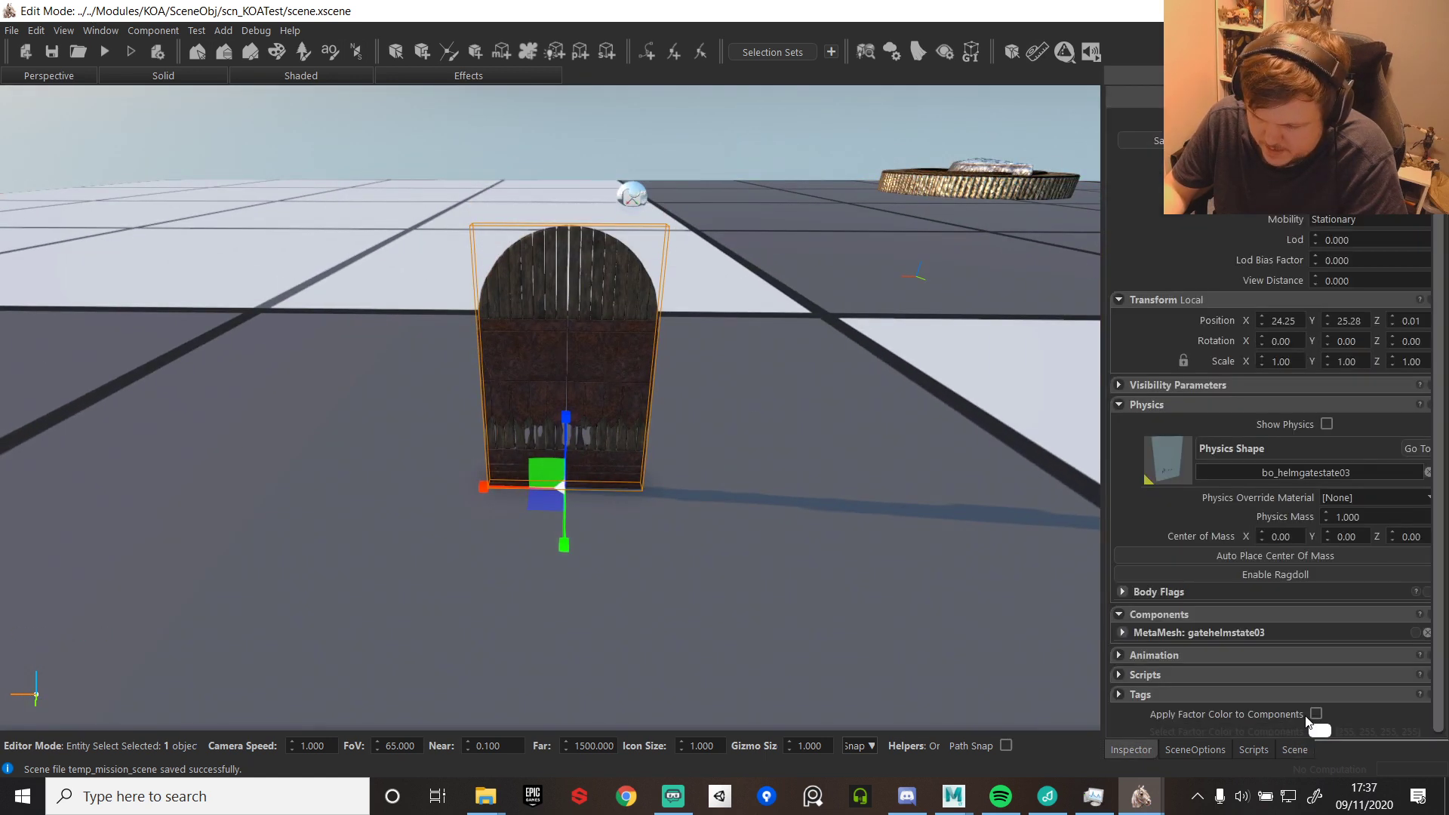
{"action": "left_click", "coordinate": [1404, 341]}
{"action": "type", "text": "-9"}
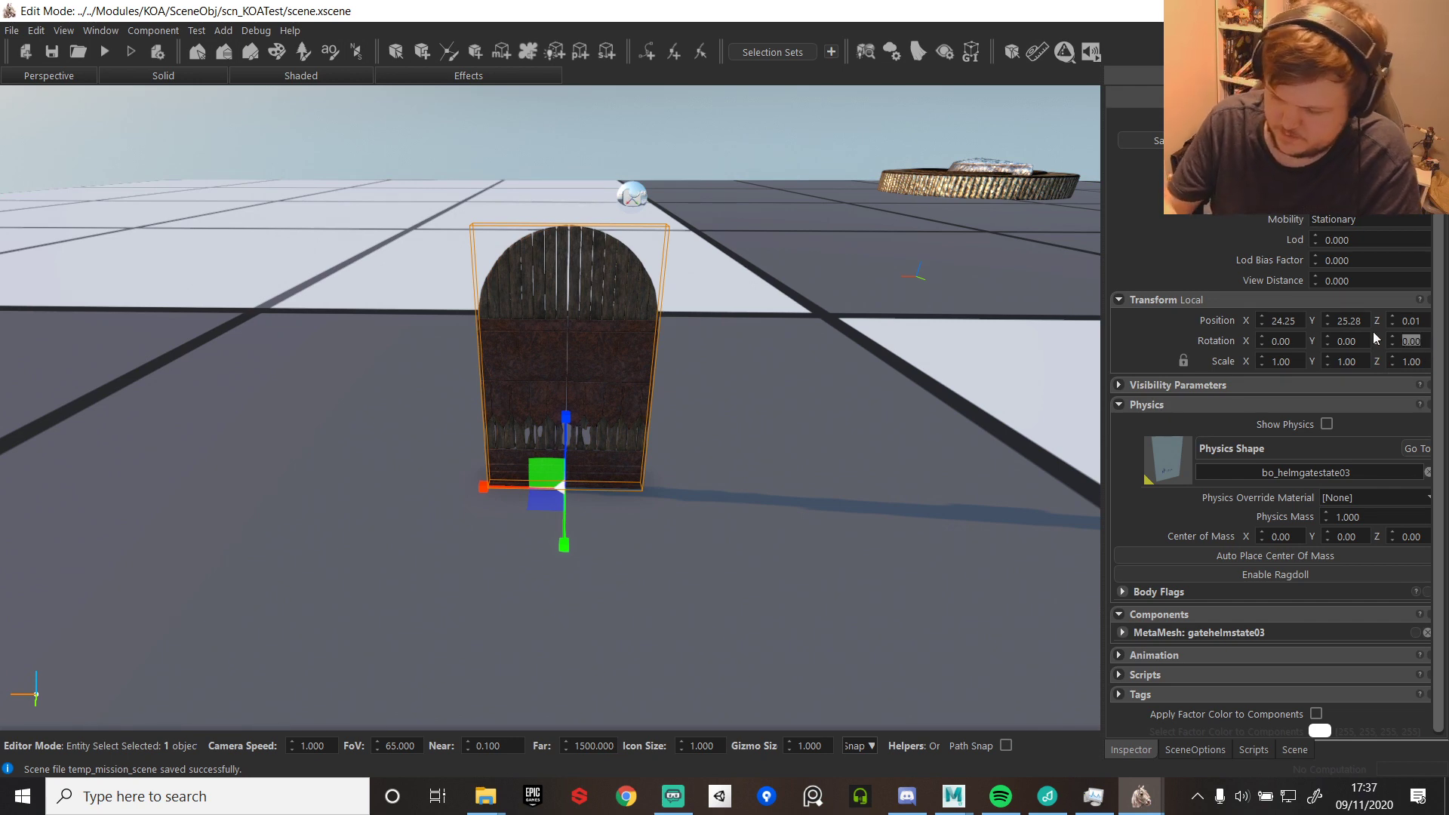
{"action": "type", "text": "0"}
{"action": "key", "text": "Return"}
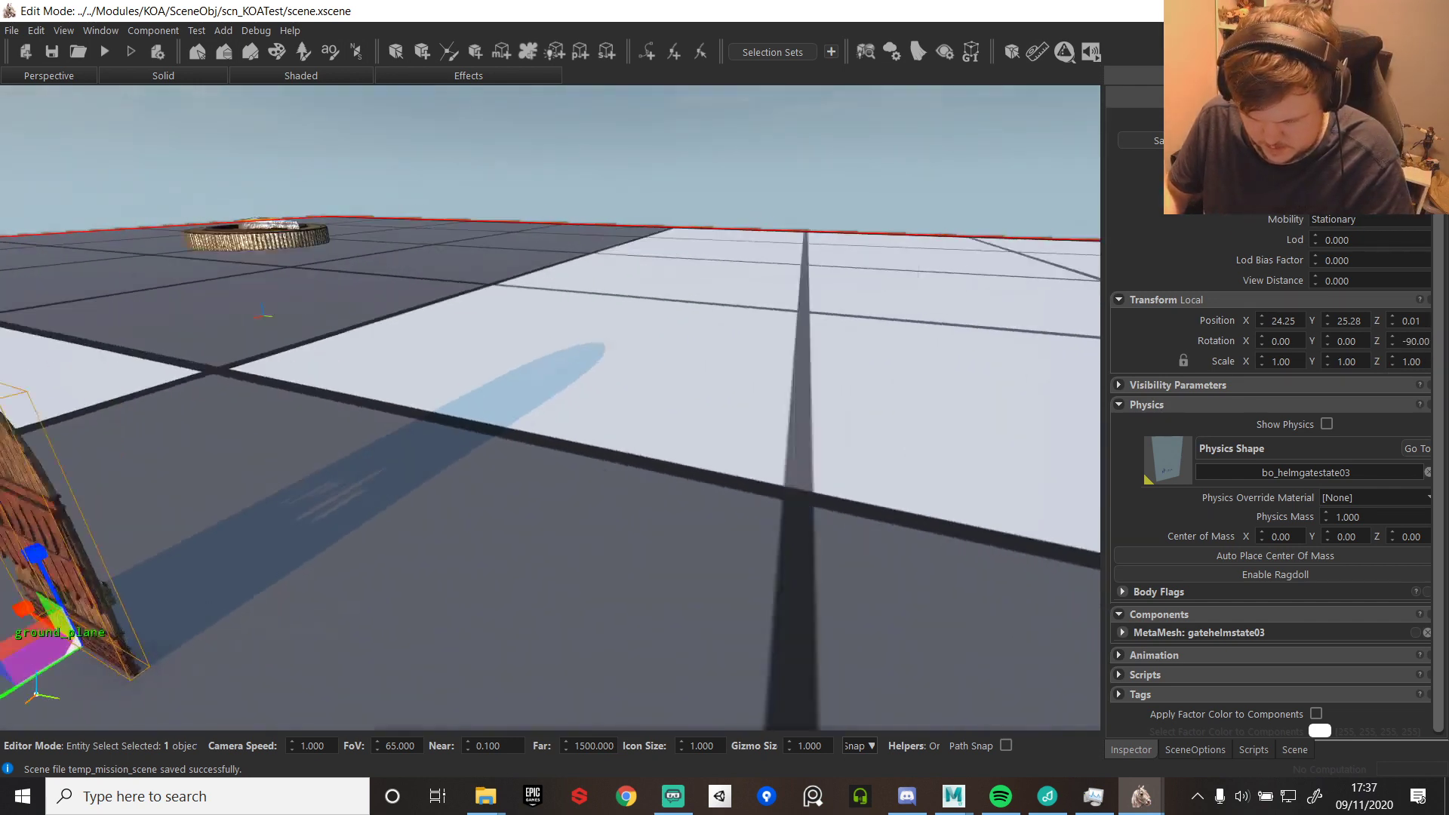
- Place helmgatestate01 in the scene beside the existing gate, at about X 20.83, Y 25.17
{"action": "middle_click_drag", "start_coordinate": [634, 317], "coordinate": [510, 310]}
{"action": "key", "text": "s"}
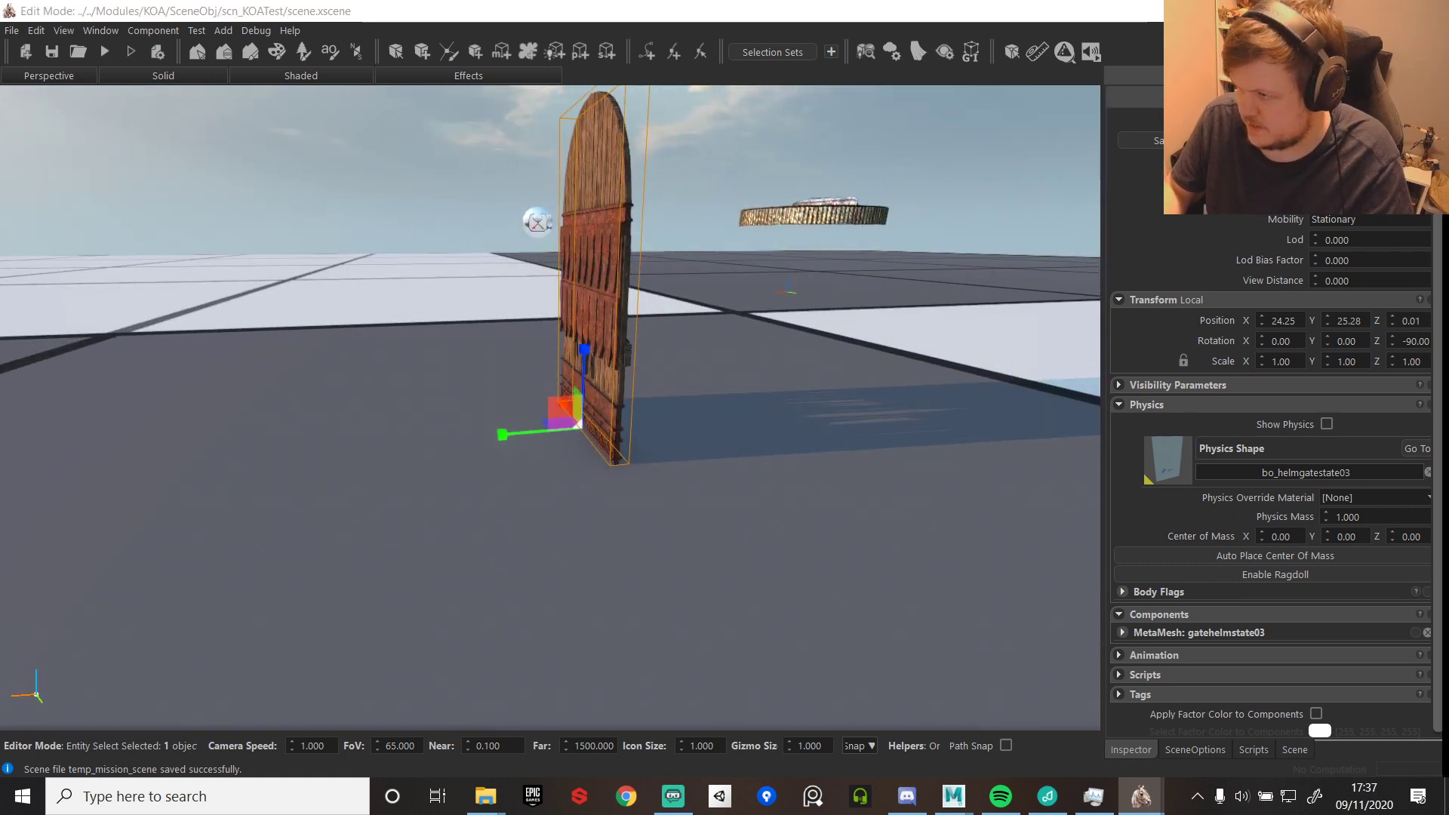
{"action": "left_click_drag", "start_coordinate": [1446, 680], "coordinate": [716, 415]}
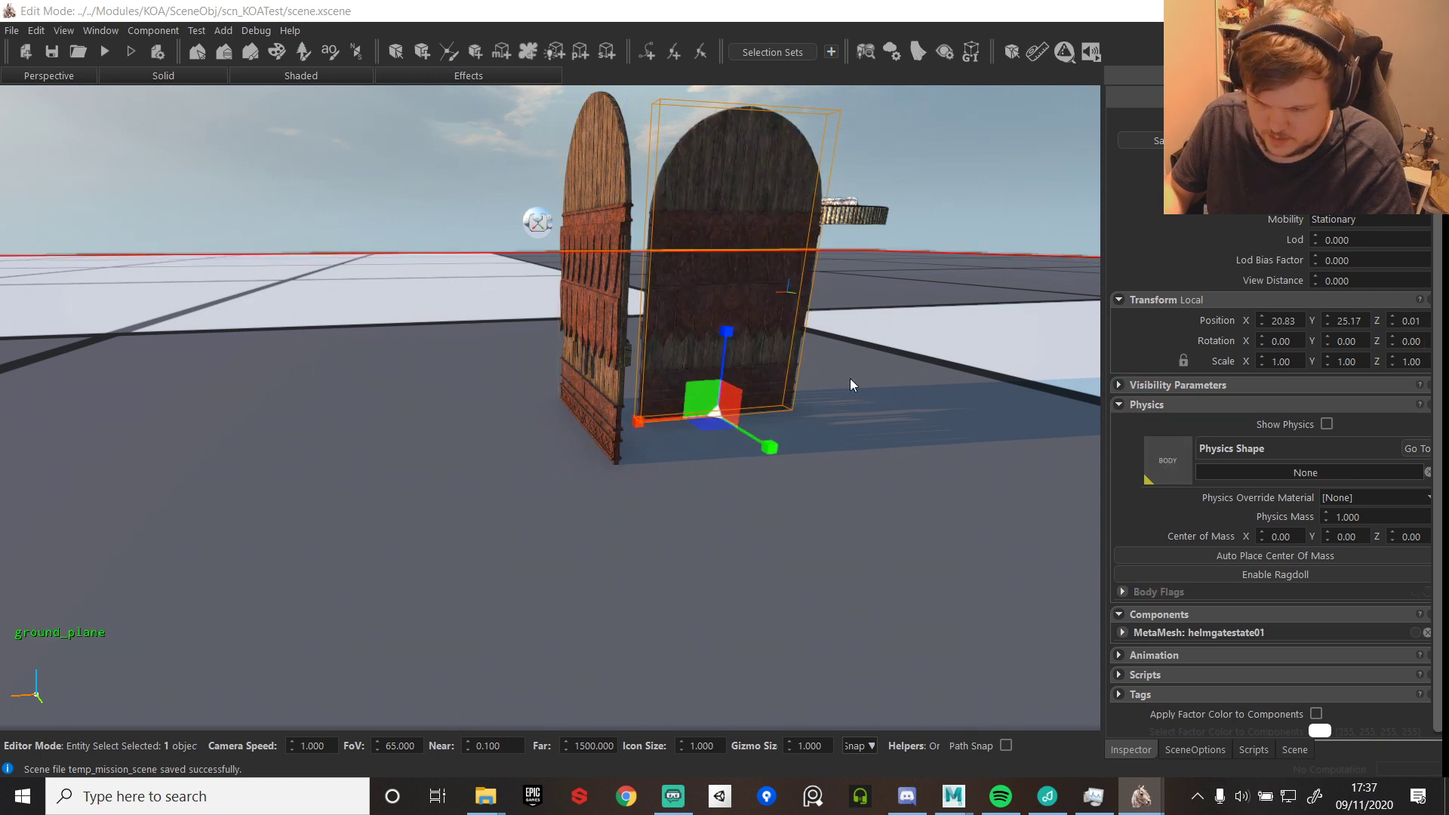
- Set the helmgatestate01 gate's Z rotation to -90 and its Z position to 0
{"action": "left_click", "coordinate": [1422, 344]}
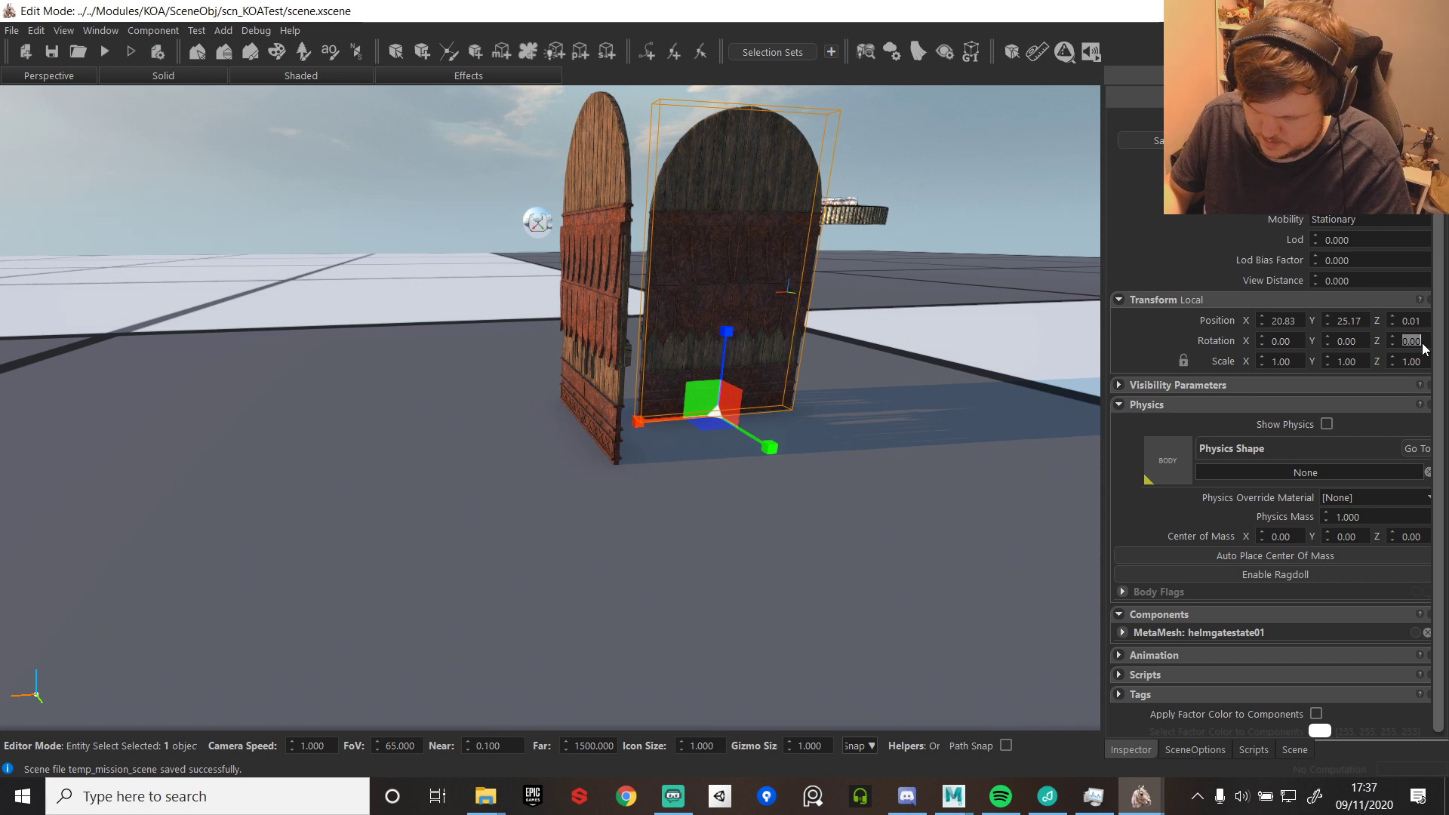
{"action": "type", "text": "90"}
{"action": "key", "text": "Return"}
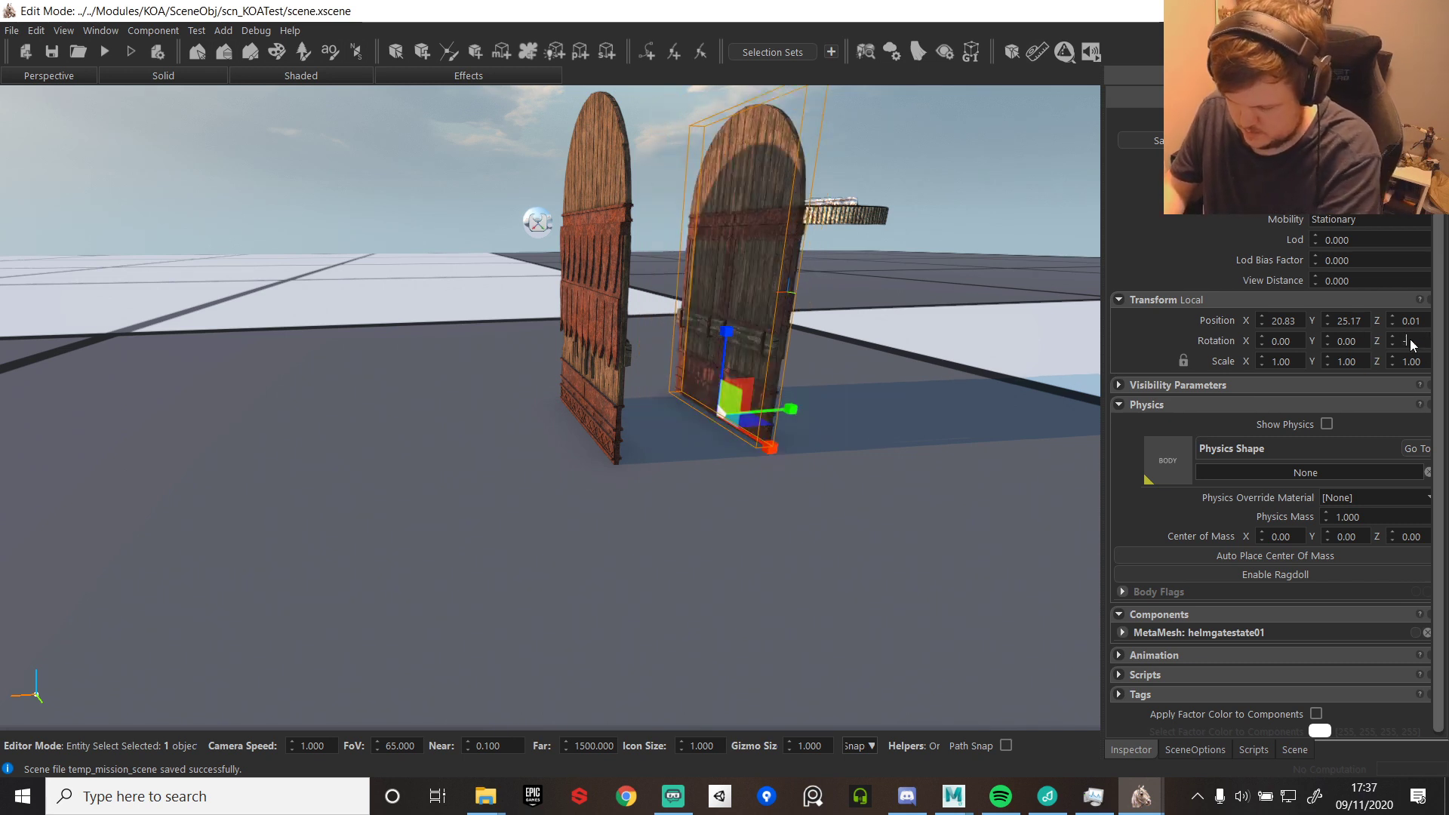
{"action": "type", "text": "-90"}
{"action": "key", "text": "Return"}
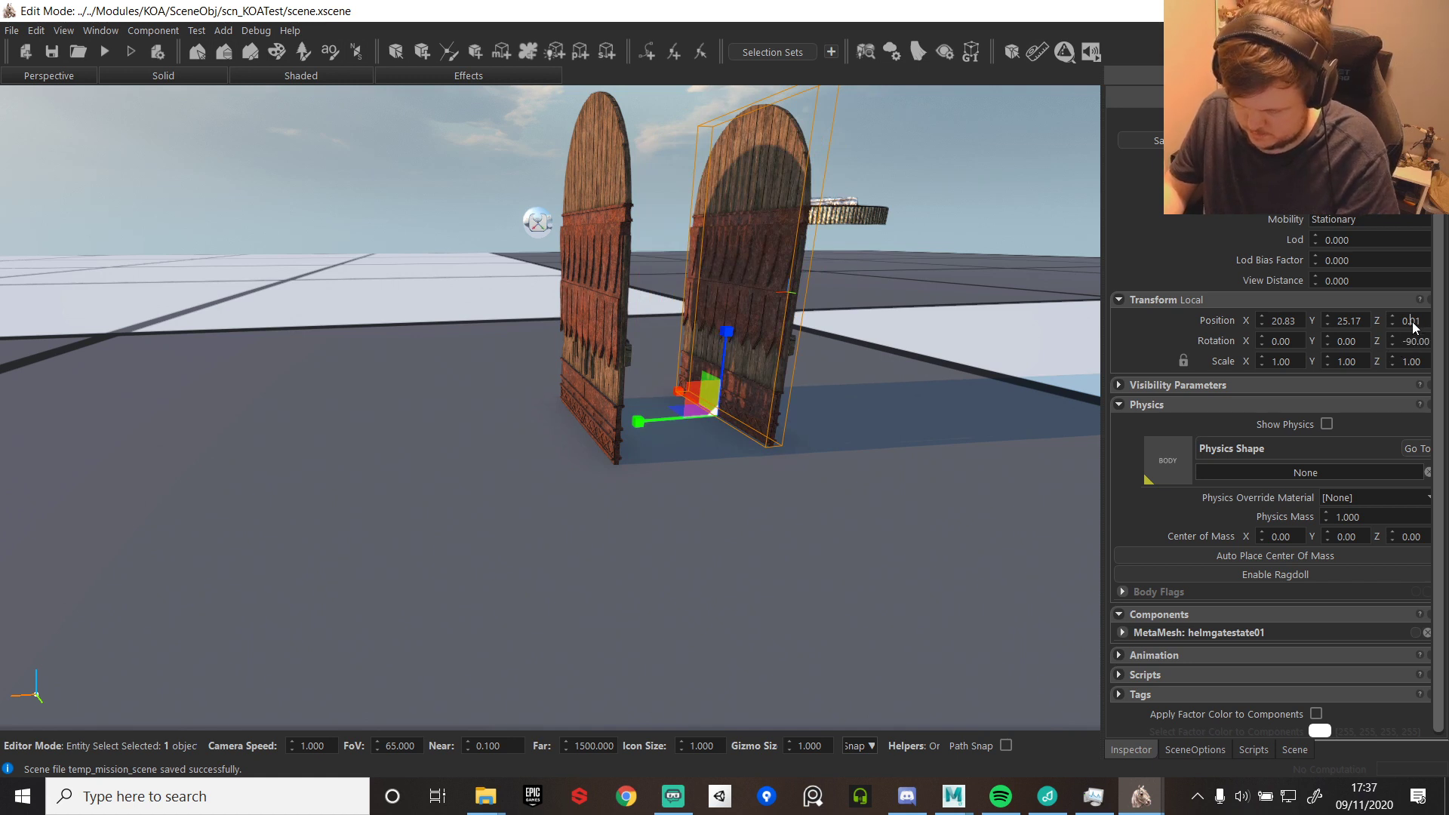
{"action": "type", "text": "0"}
- Select the existing gatehelmstate03 entity and set its position to X 25, Y 25
{"action": "left_click", "coordinate": [577, 323]}
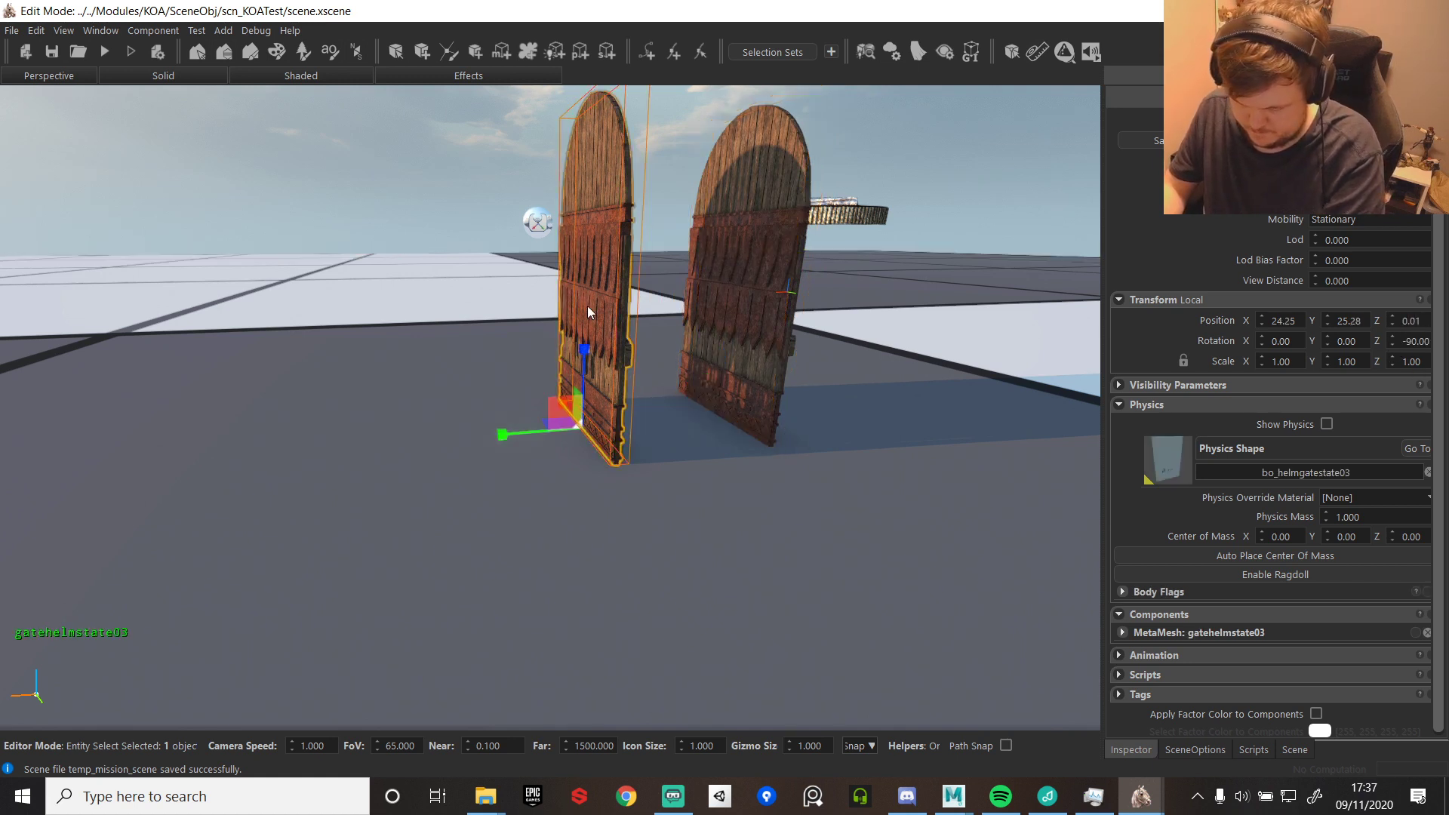
{"action": "type", "text": "25"}
{"action": "key", "text": "Return"}
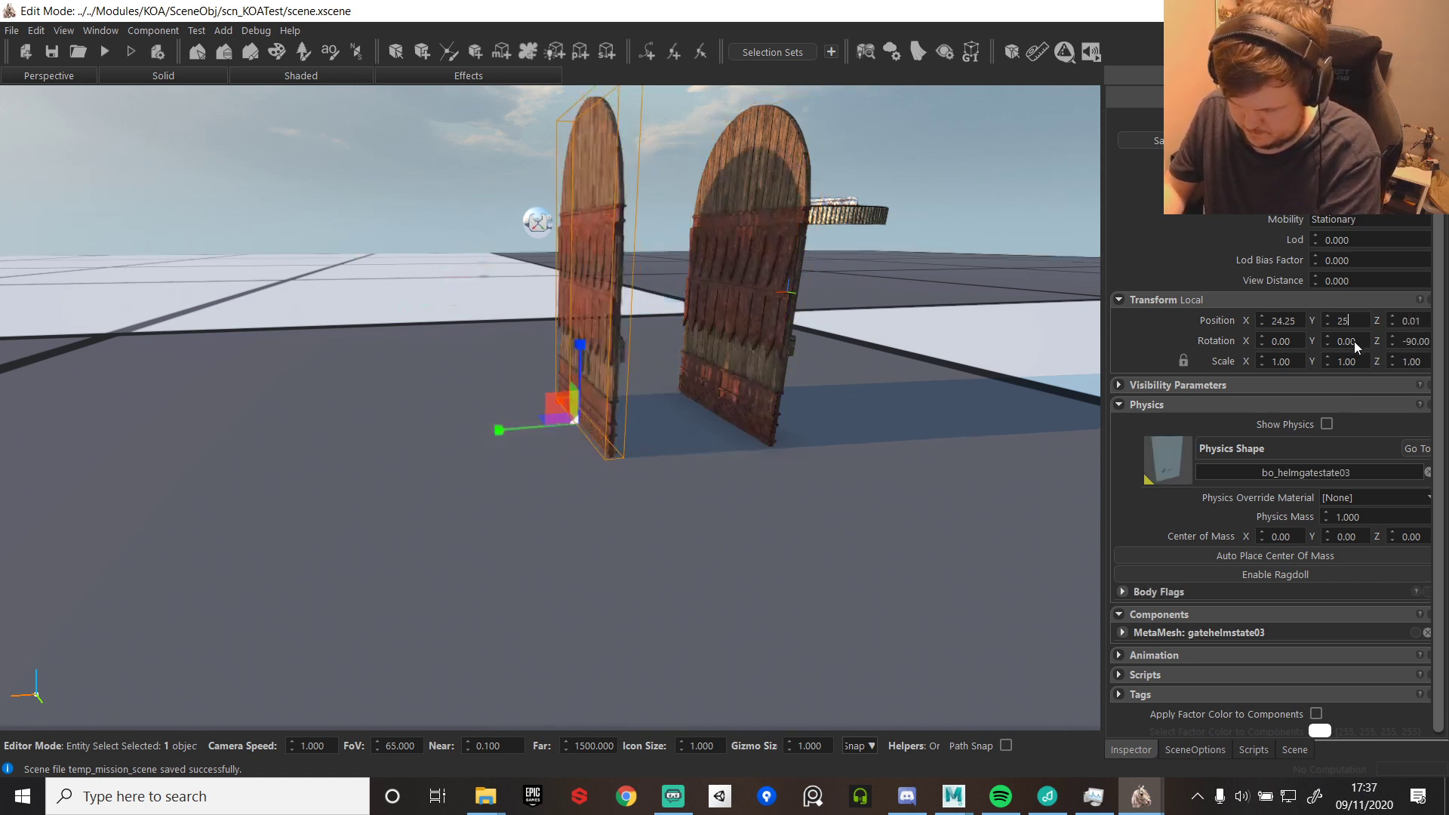
{"action": "left_click", "coordinate": [1283, 322]}
{"action": "type", "text": "25"}
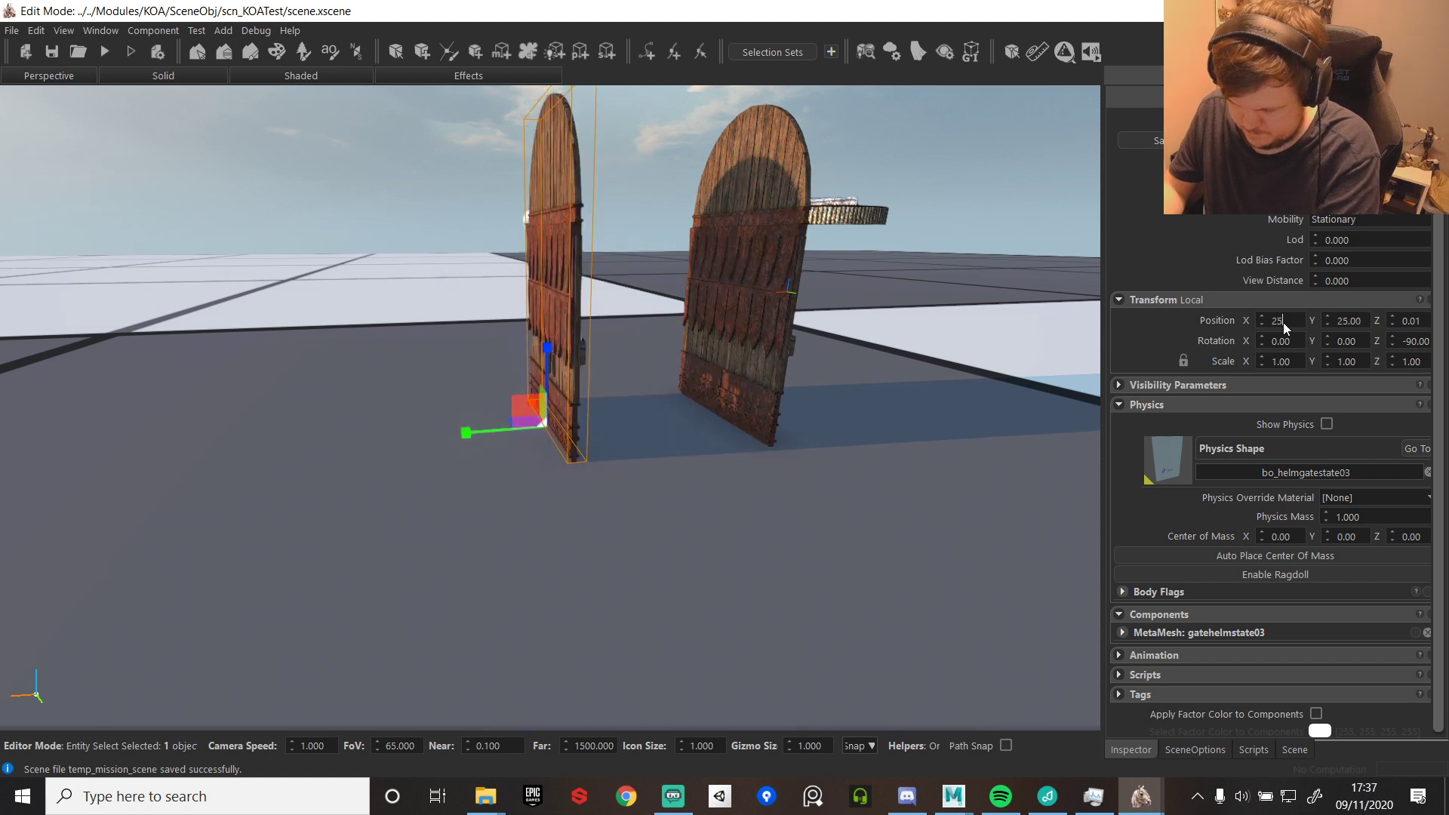
{"action": "left_click", "coordinate": [1401, 322]}
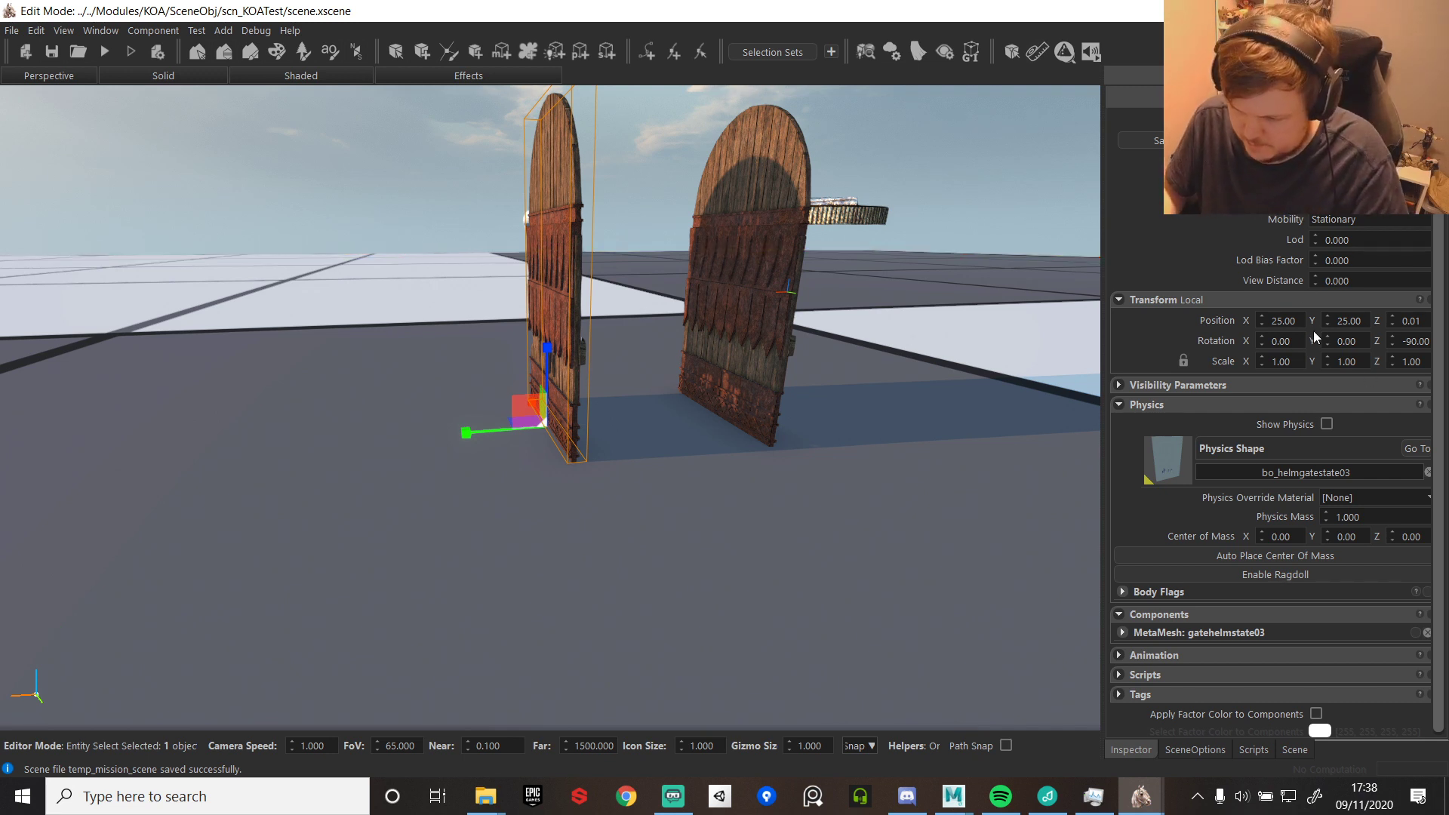
- Move helmgatestate01 to X 25, Y 25 and assign bo_helmgatestate01 as its physics shape
{"action": "left_click", "coordinate": [728, 275]}
{"action": "double_click", "coordinate": [1284, 321]}
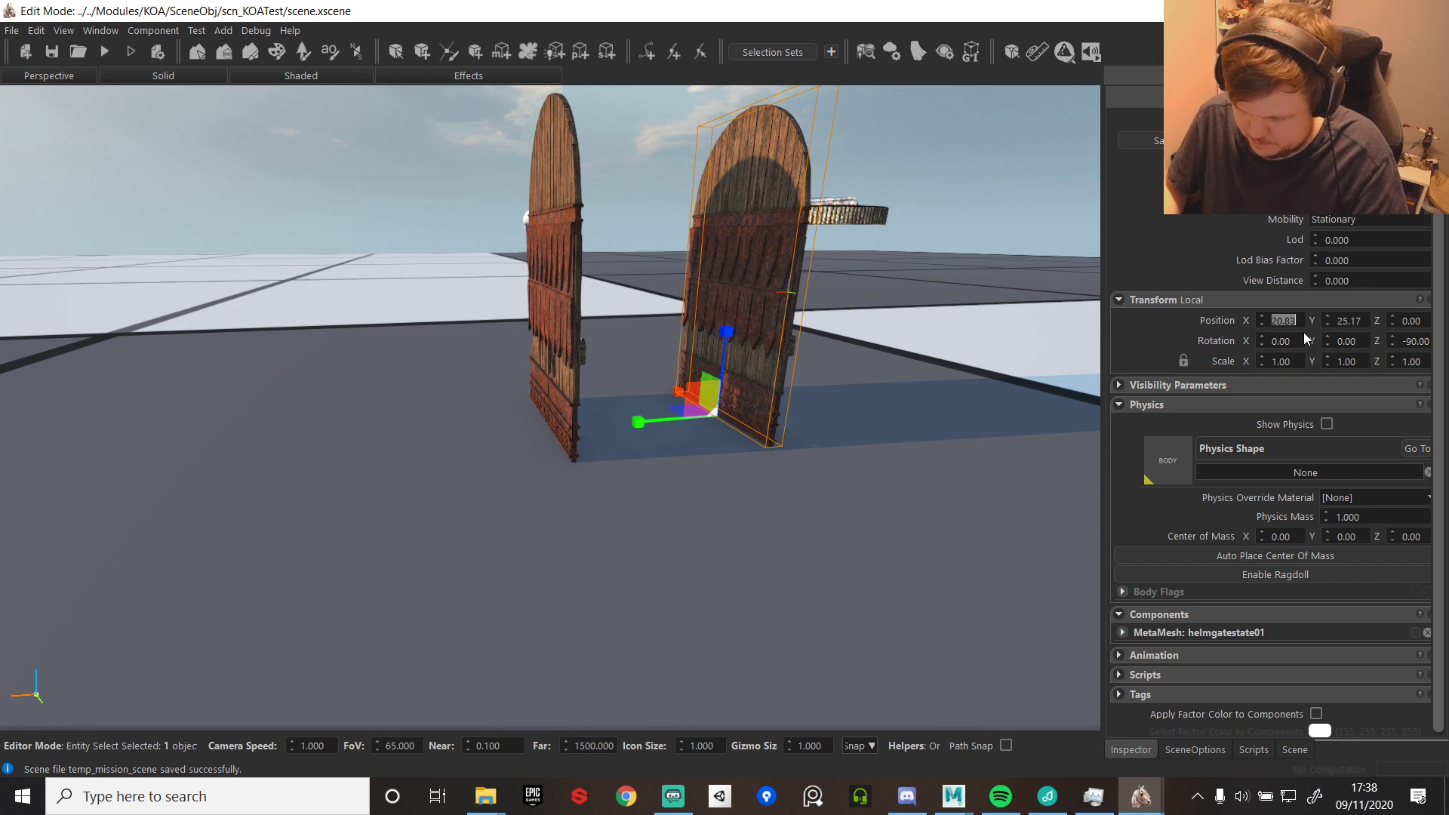
{"action": "type", "text": "25"}
{"action": "double_click", "coordinate": [1352, 320]}
{"action": "type", "text": "25"}
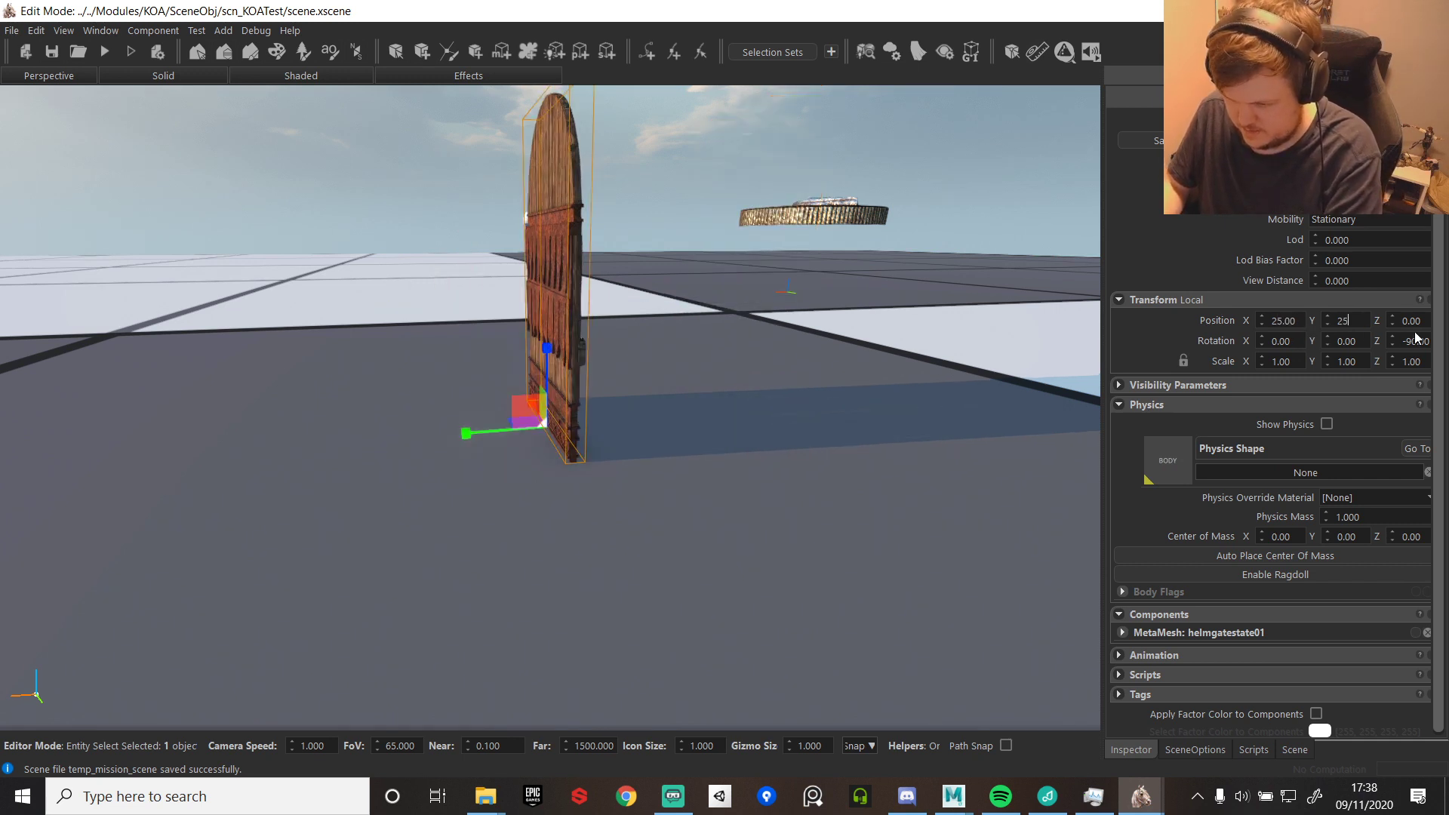
{"action": "key", "text": "Tab"}
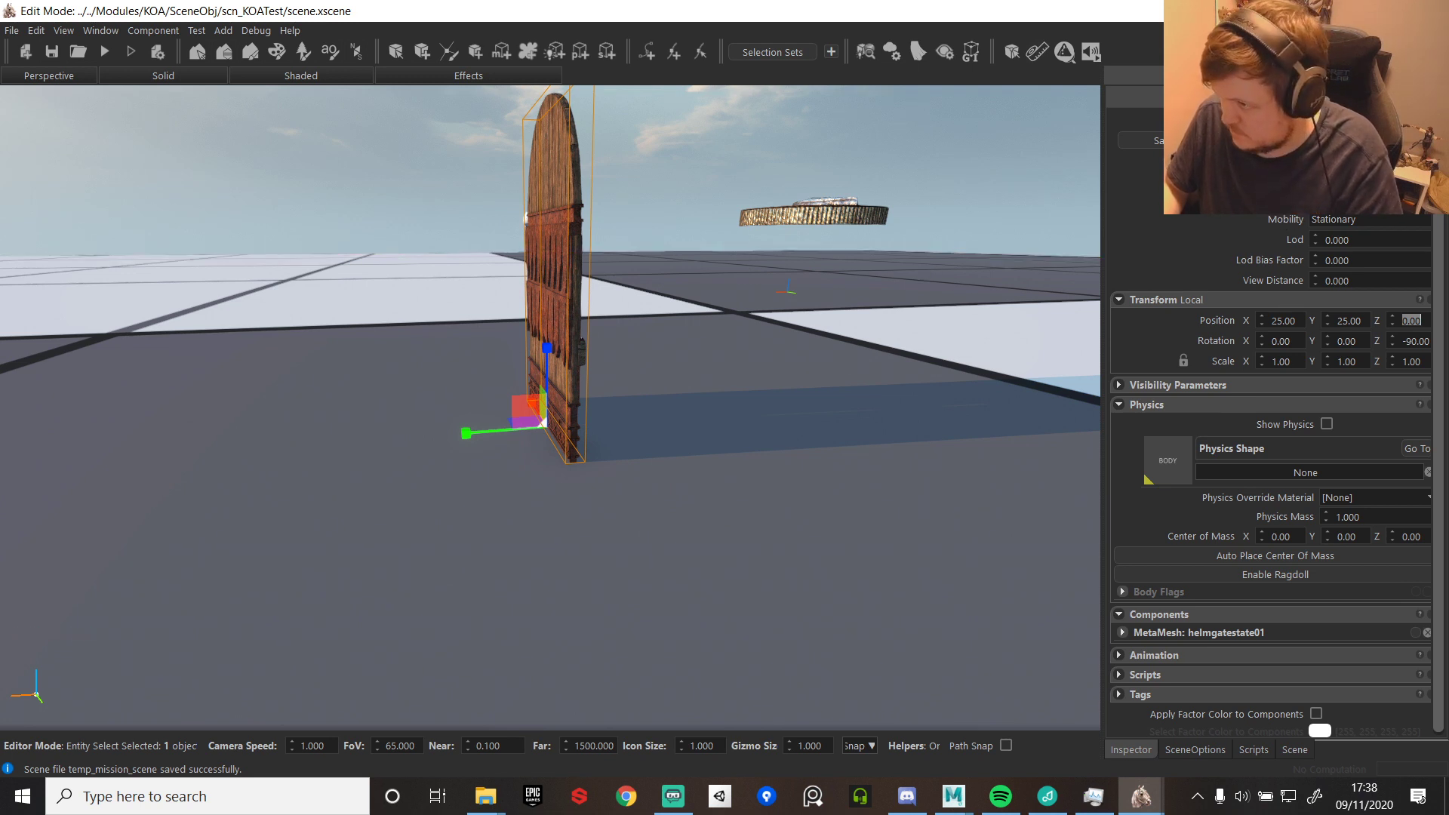
{"action": "left_click", "coordinate": [1173, 446]}
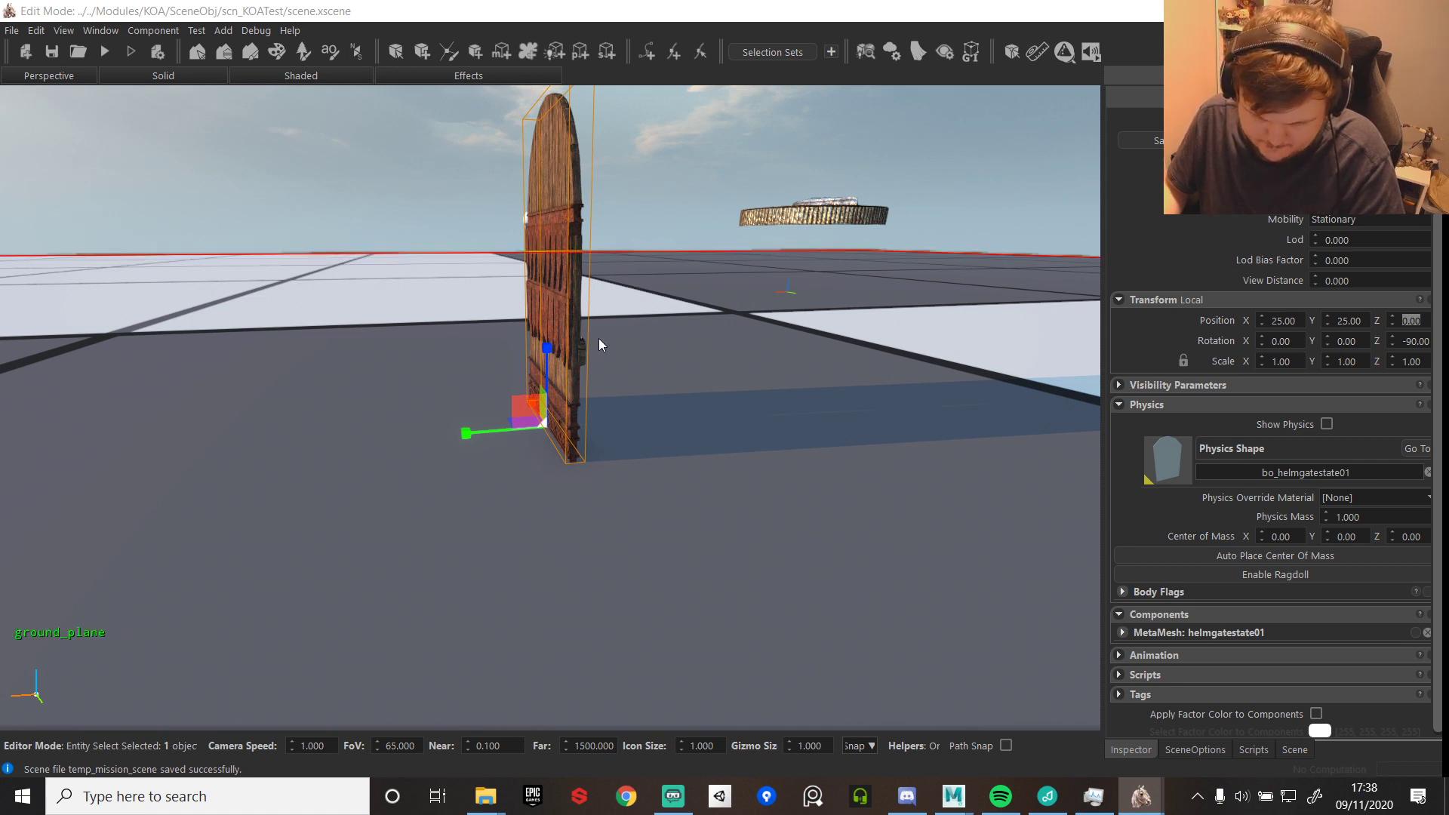
- Find the original gatehelmstate03 among the scene's entities and delete it
{"action": "left_click", "coordinate": [1290, 749]}
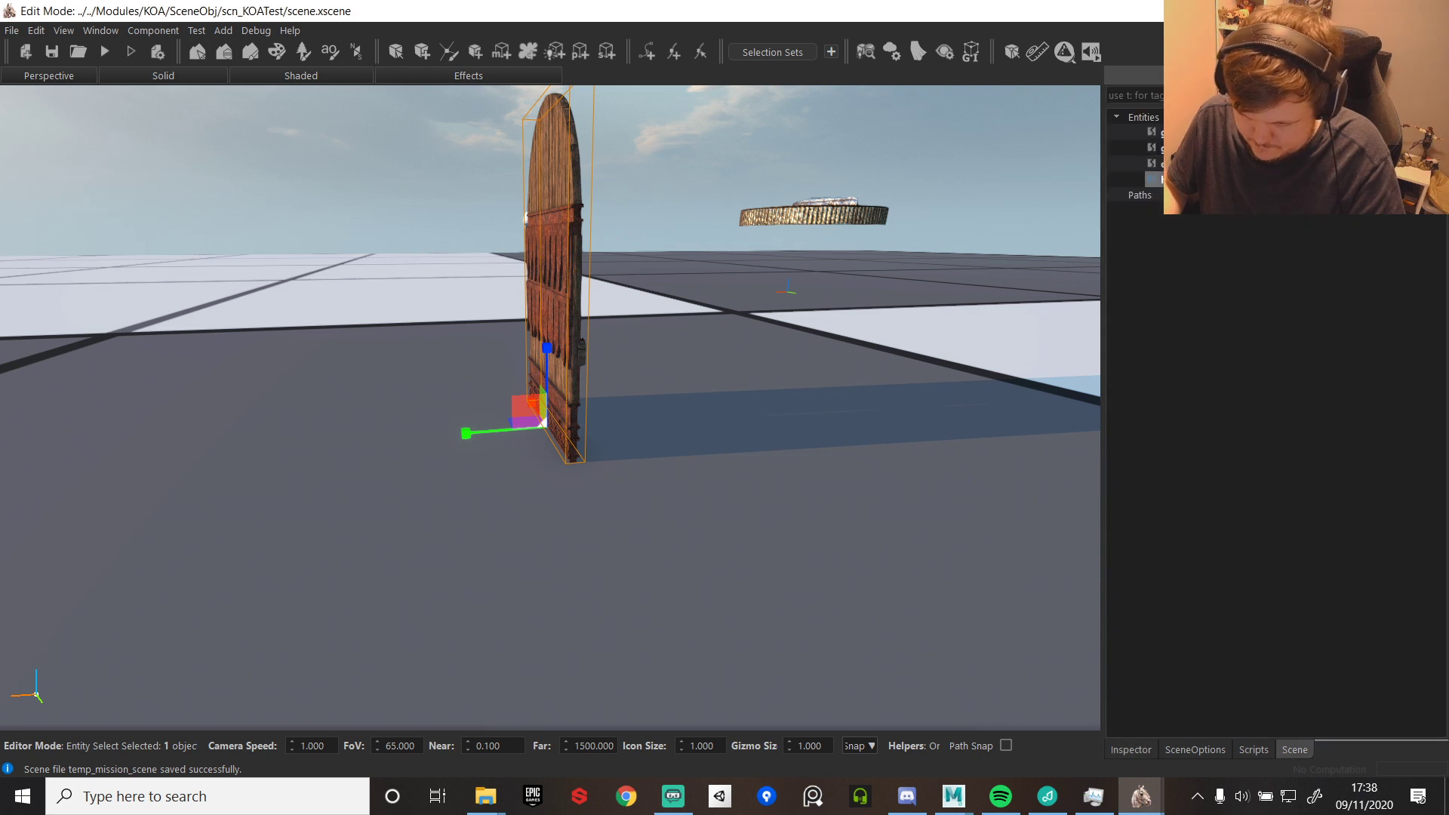
{"action": "left_click_drag", "start_coordinate": [1201, 148], "coordinate": [1190, 181]}
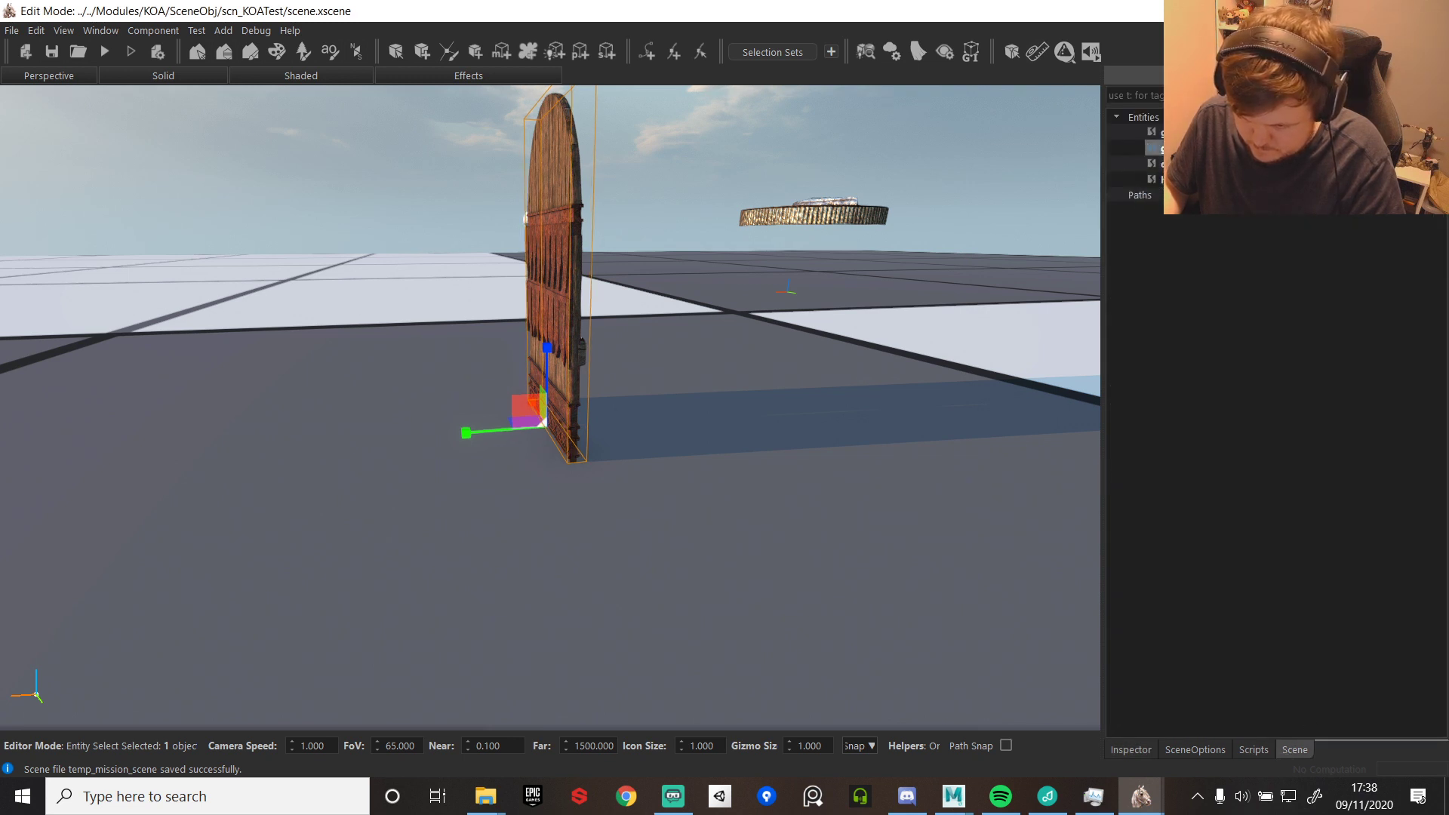
{"action": "left_click", "coordinate": [1193, 179]}
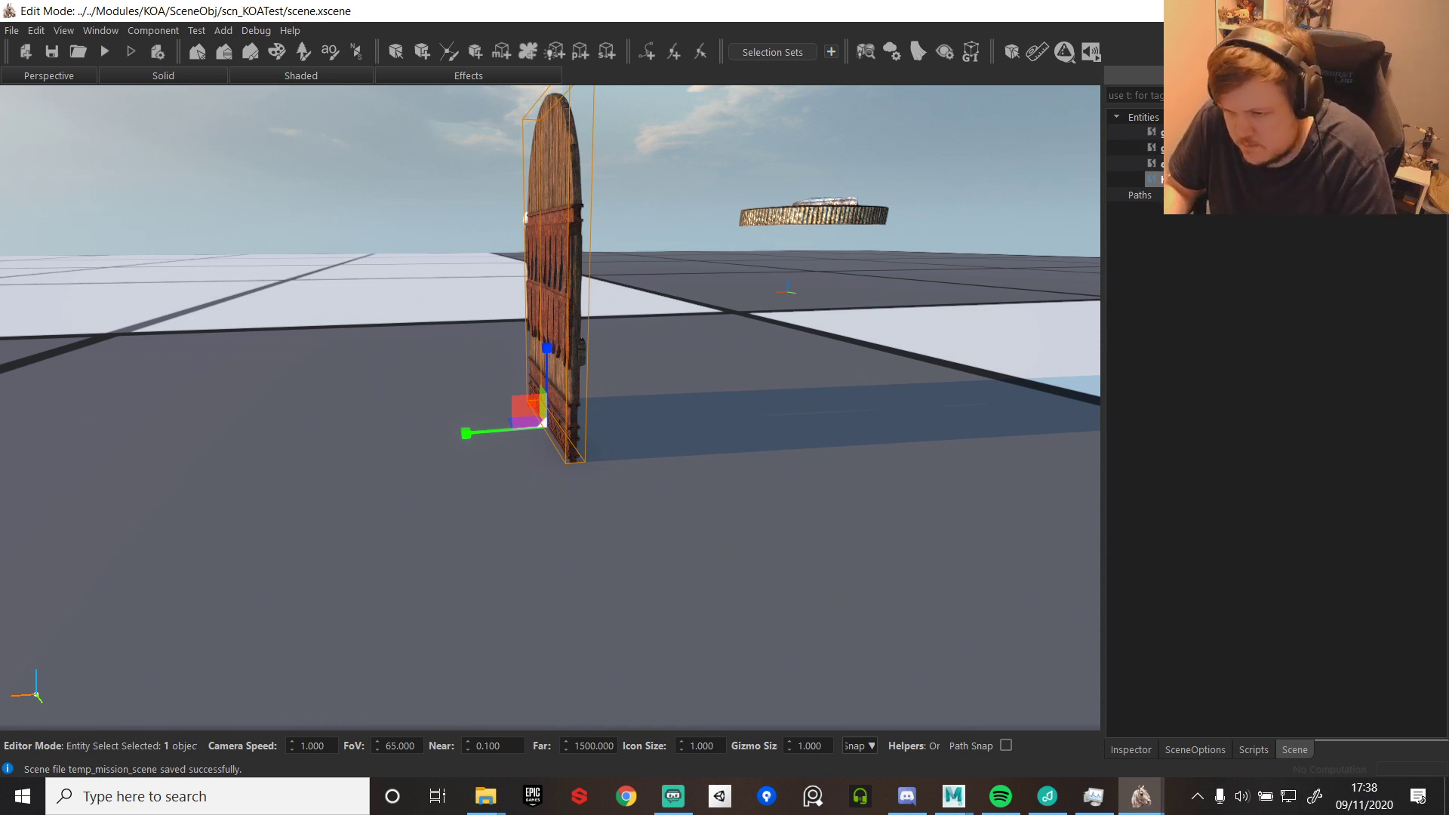
{"action": "left_click", "coordinate": [1193, 148]}
{"action": "key", "text": "Delete"}
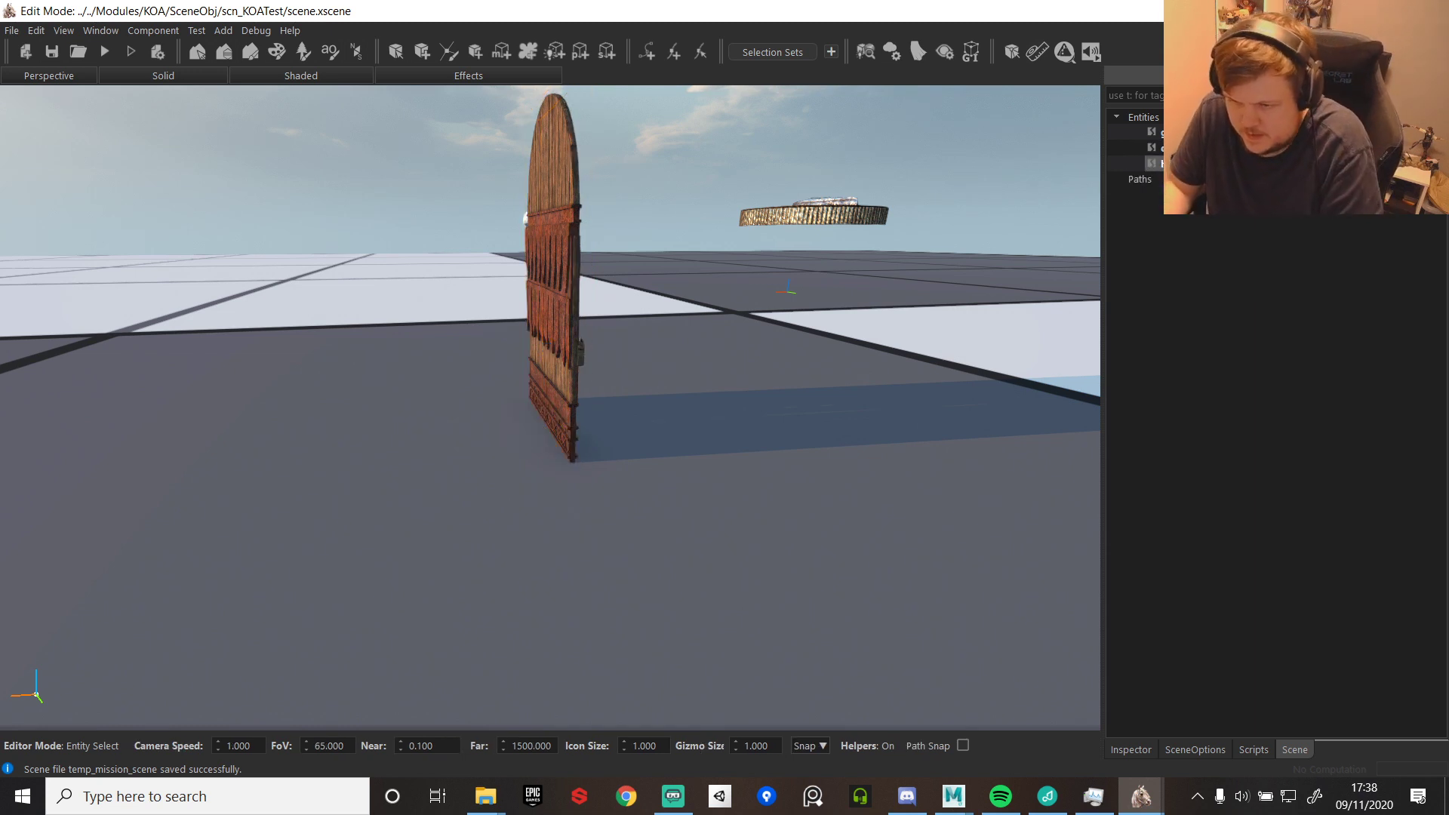
- Place gatehelmstate02 in the scene and set its position to X 25, Y 25, Z 0 and its Z rotation to -90
{"action": "left_click", "coordinate": [1193, 164]}
{"action": "left_click_drag", "start_coordinate": [1445, 445], "coordinate": [645, 410]}
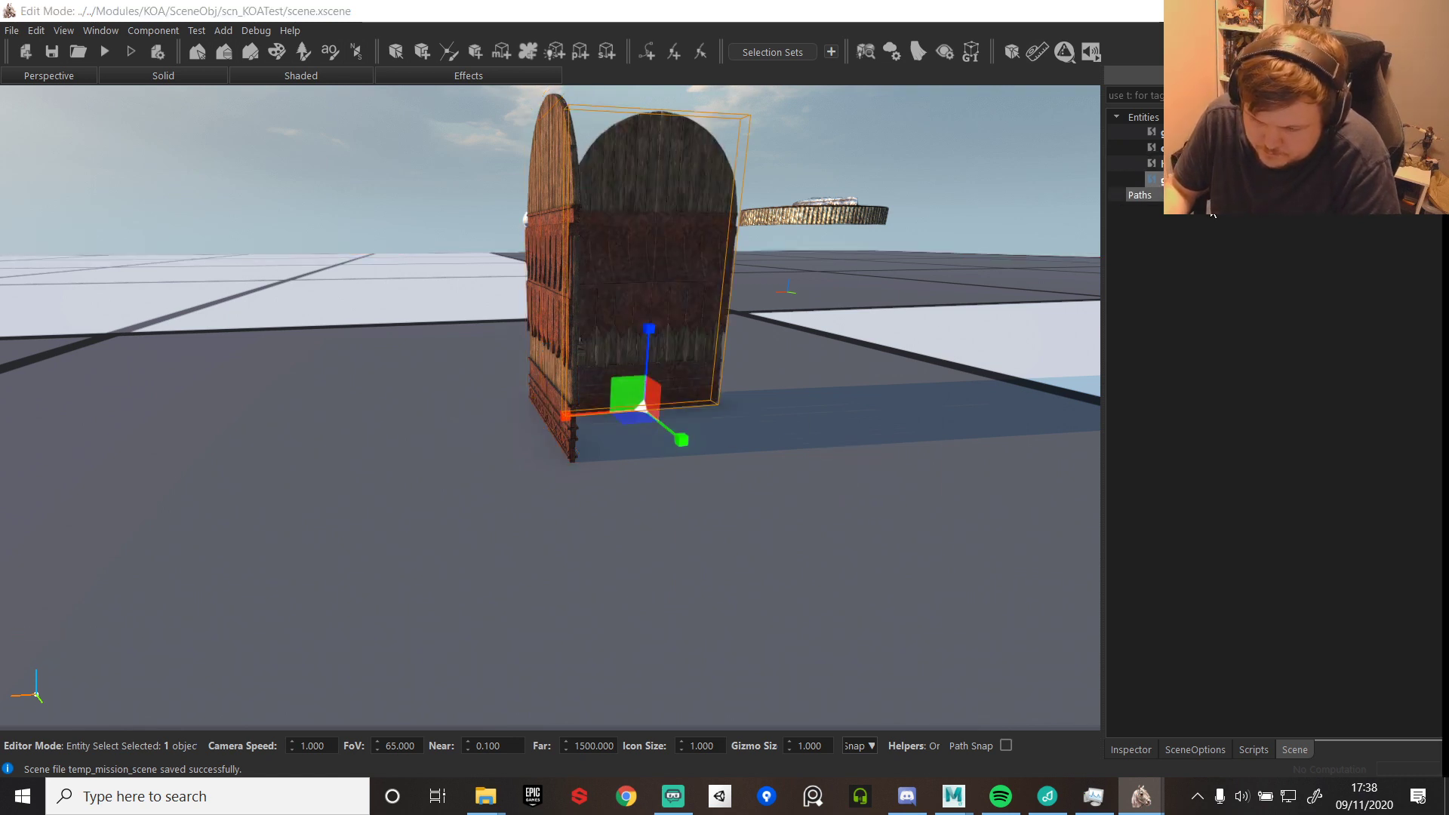
{"action": "left_click", "coordinate": [1130, 750]}
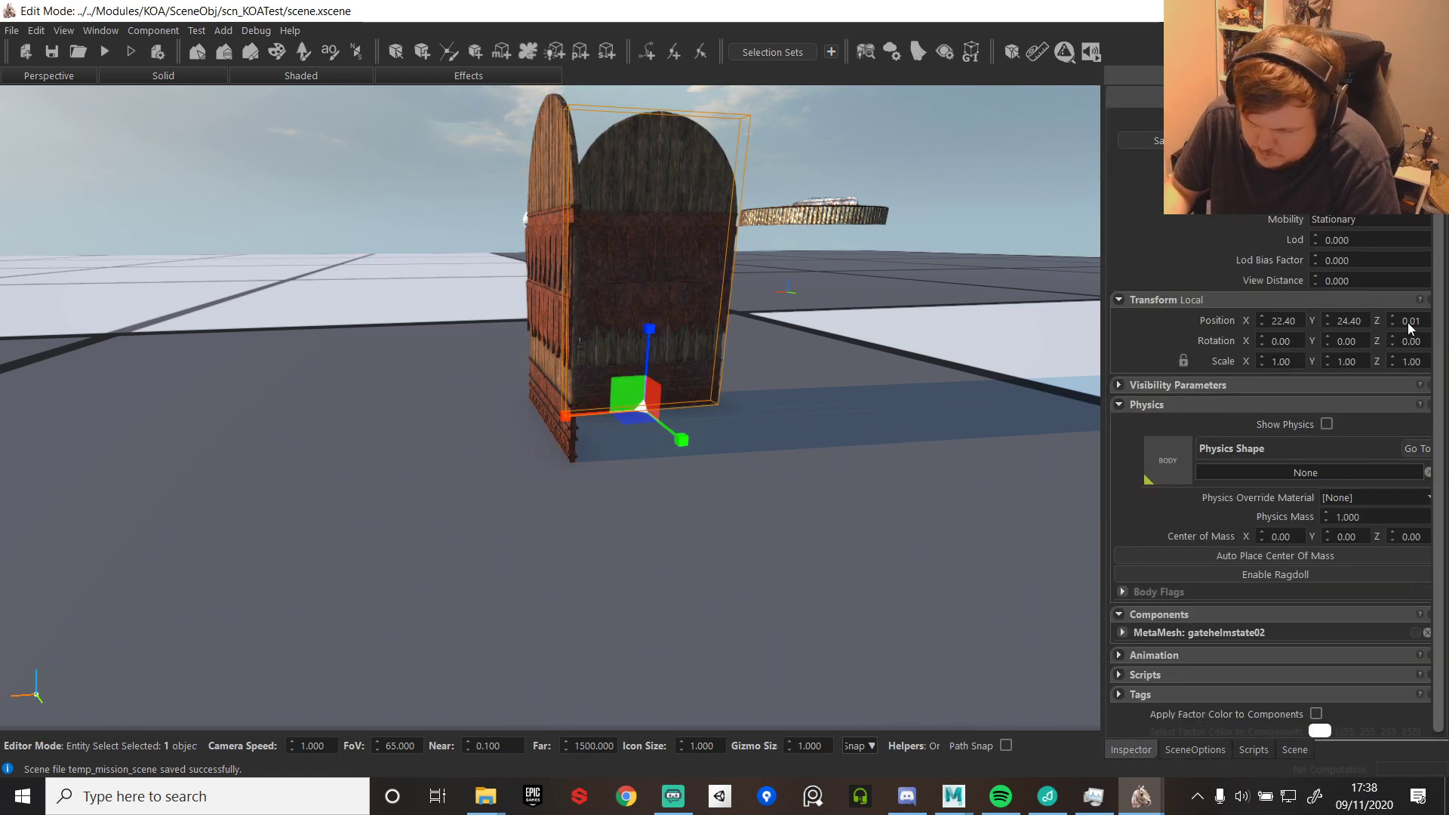
{"action": "type", "text": "0"}
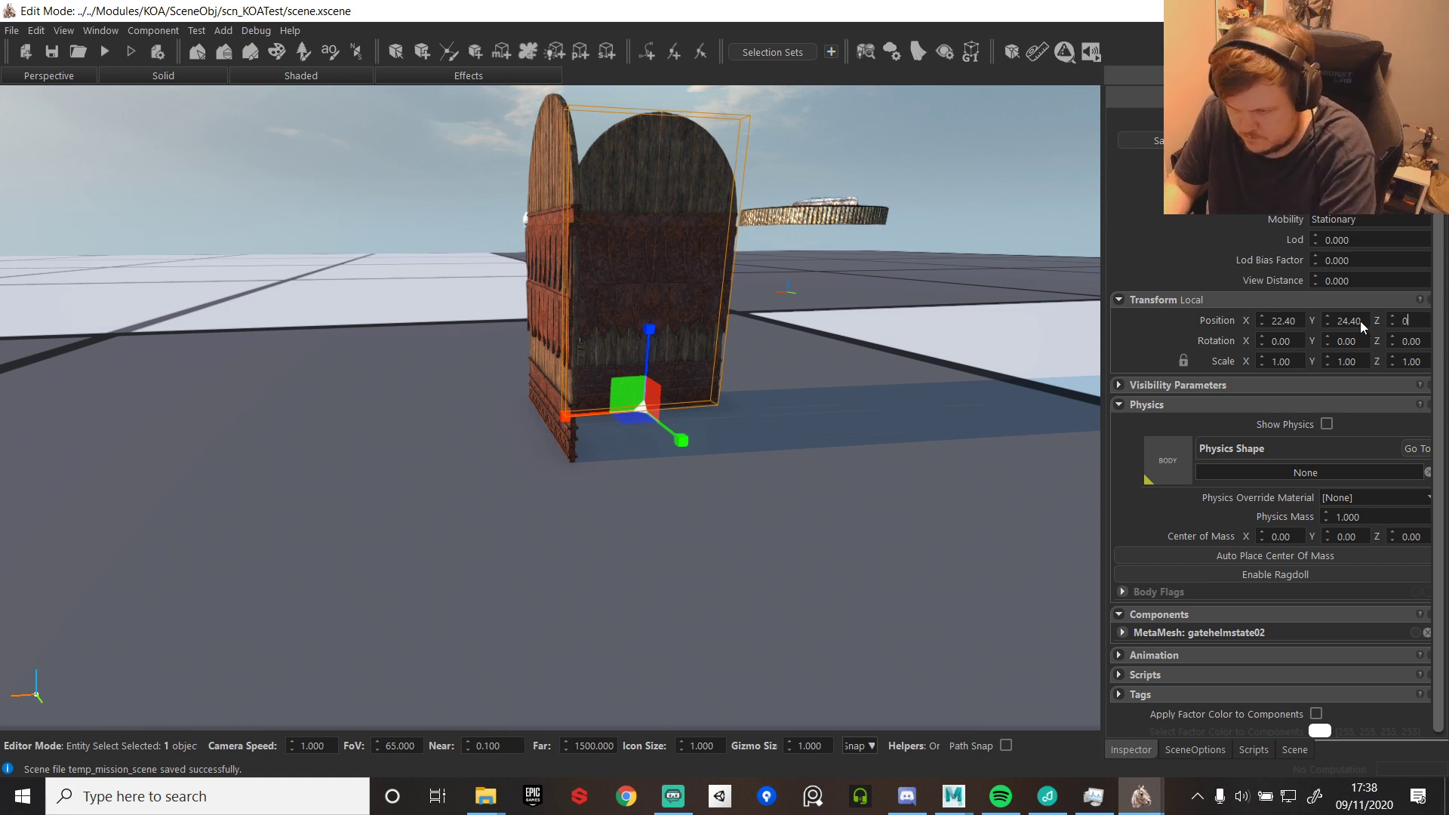
{"action": "left_click_drag", "start_coordinate": [1362, 323], "coordinate": [1253, 320]}
{"action": "type", "text": "2525"}
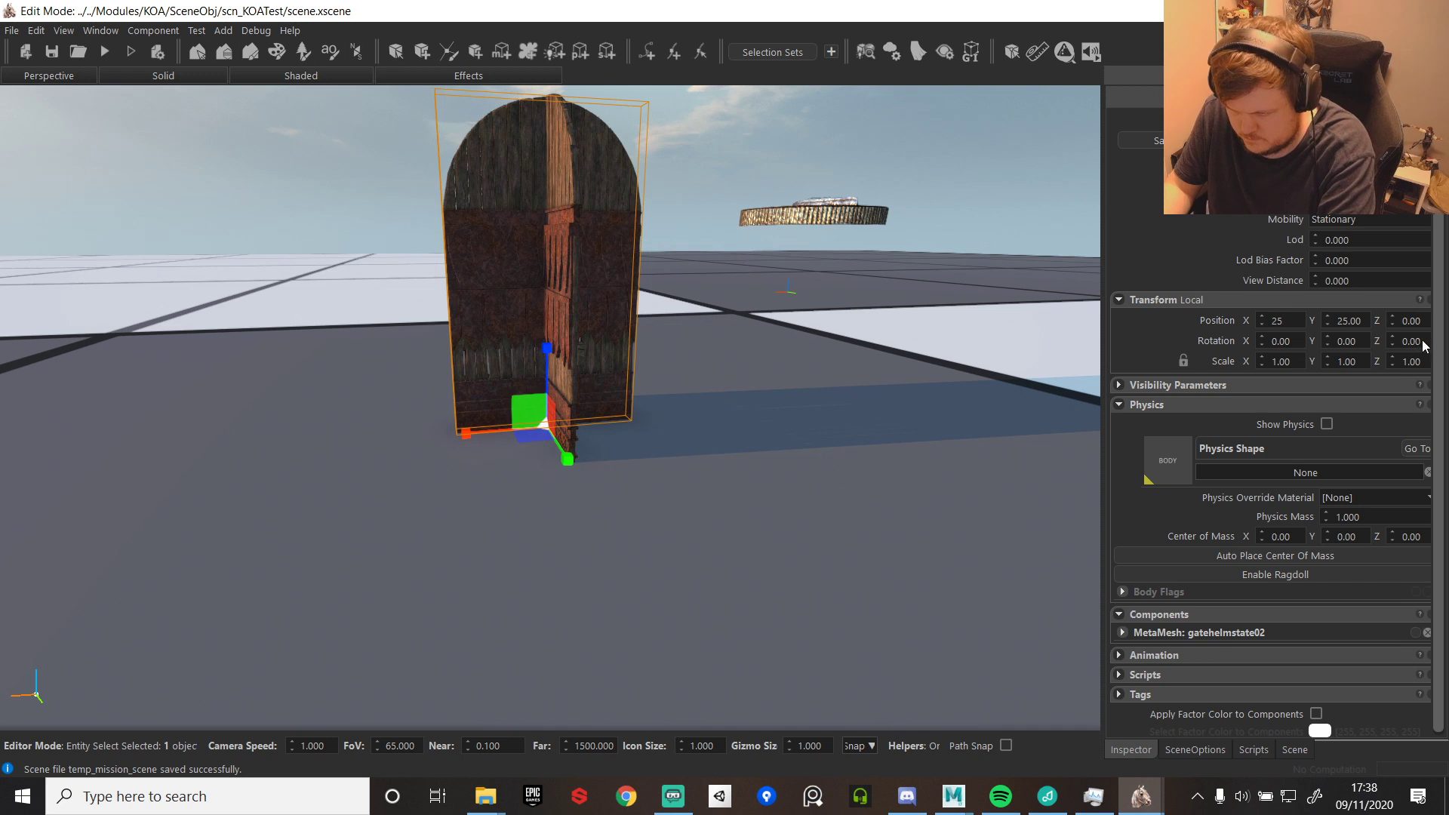
{"action": "left_click_drag", "start_coordinate": [1425, 345], "coordinate": [1377, 340]}
{"action": "type", "text": "-90"}
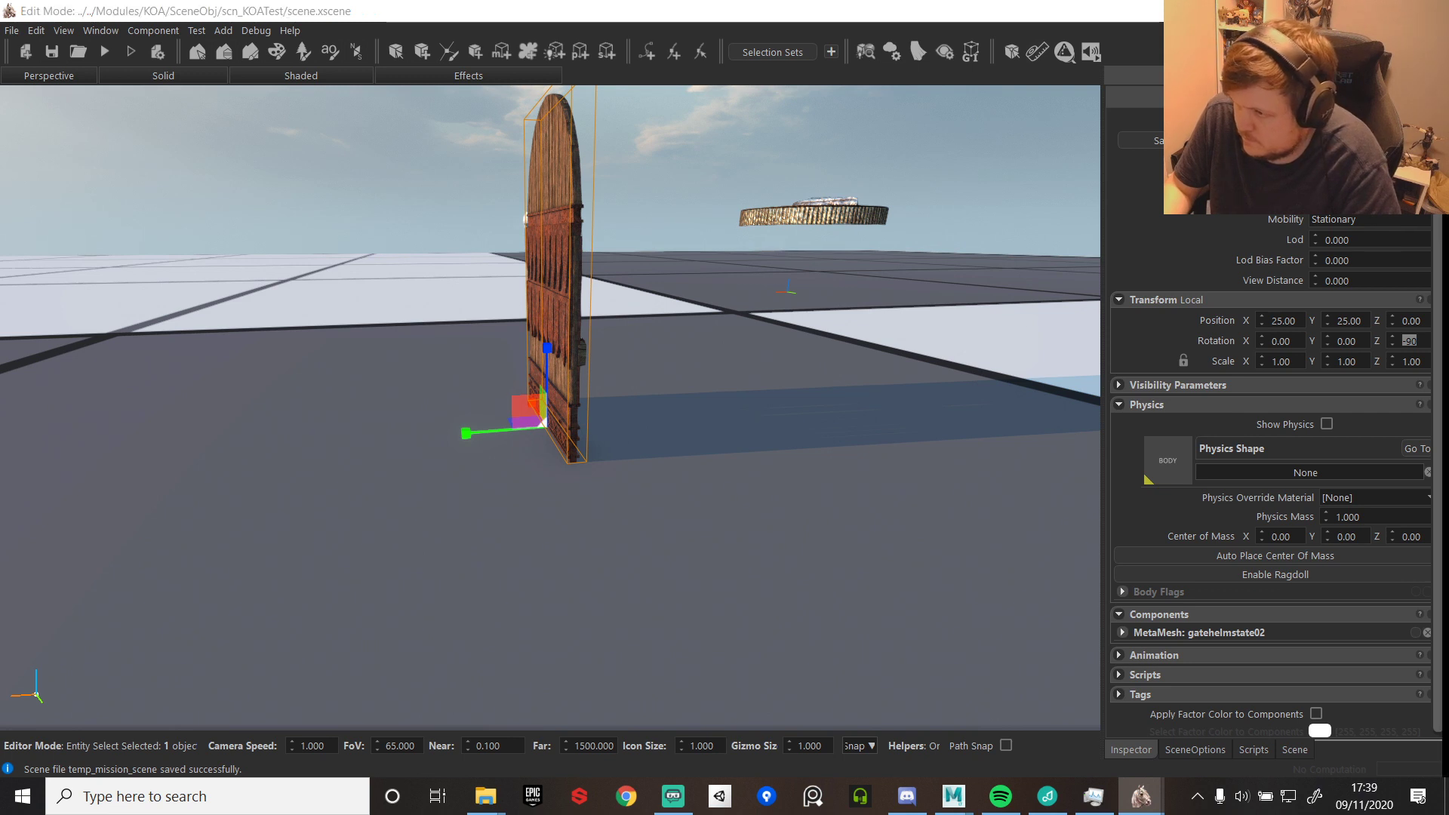
- Place a new gatehelmstate03 in the scene and set its position to X 25, Y 25, Z 0 and its Z rotation to -90
{"action": "left_click_drag", "start_coordinate": [1034, 483], "coordinate": [800, 427]}
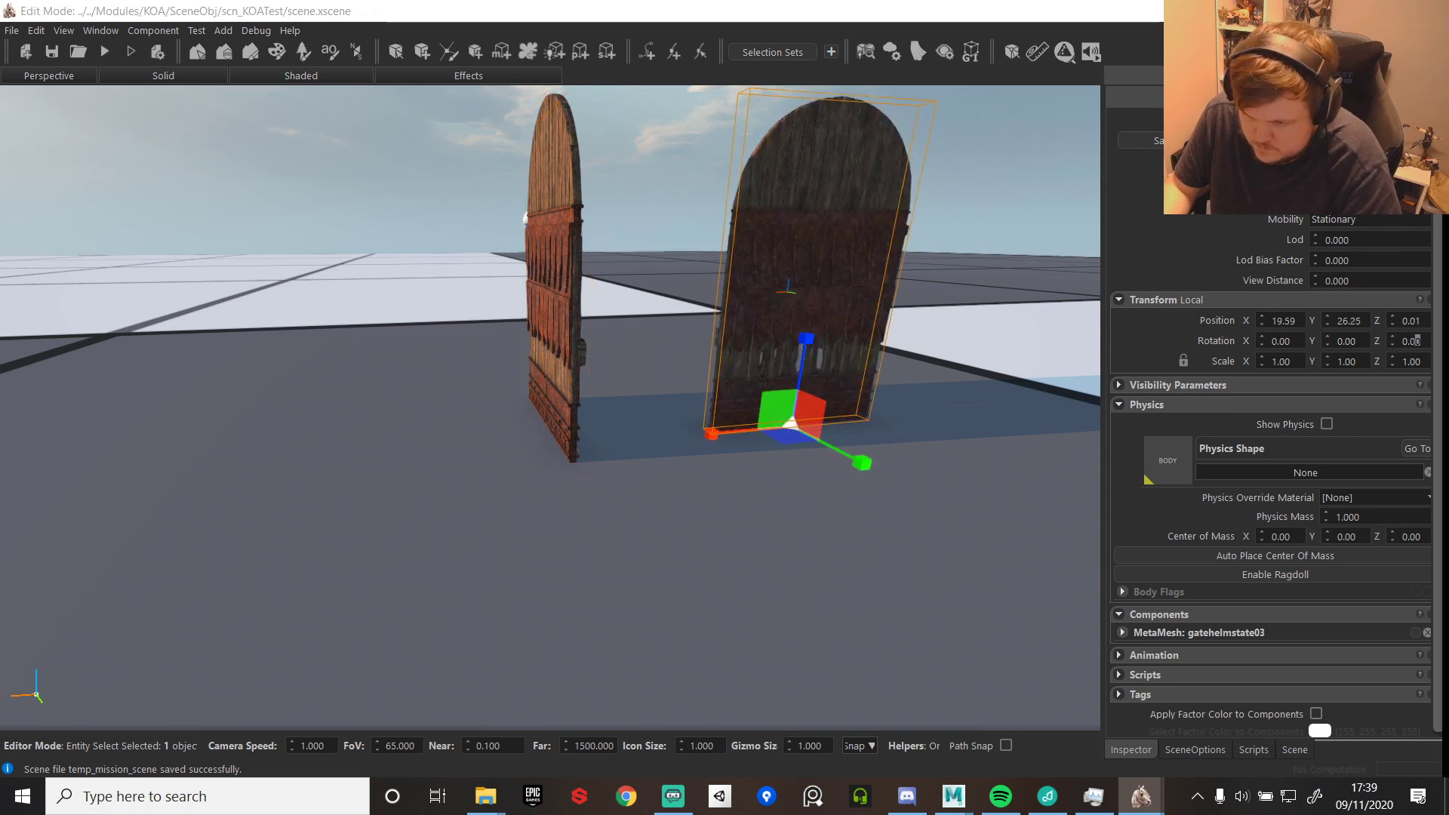
{"action": "double_click", "coordinate": [1297, 320]}
{"action": "type", "text": "25"}
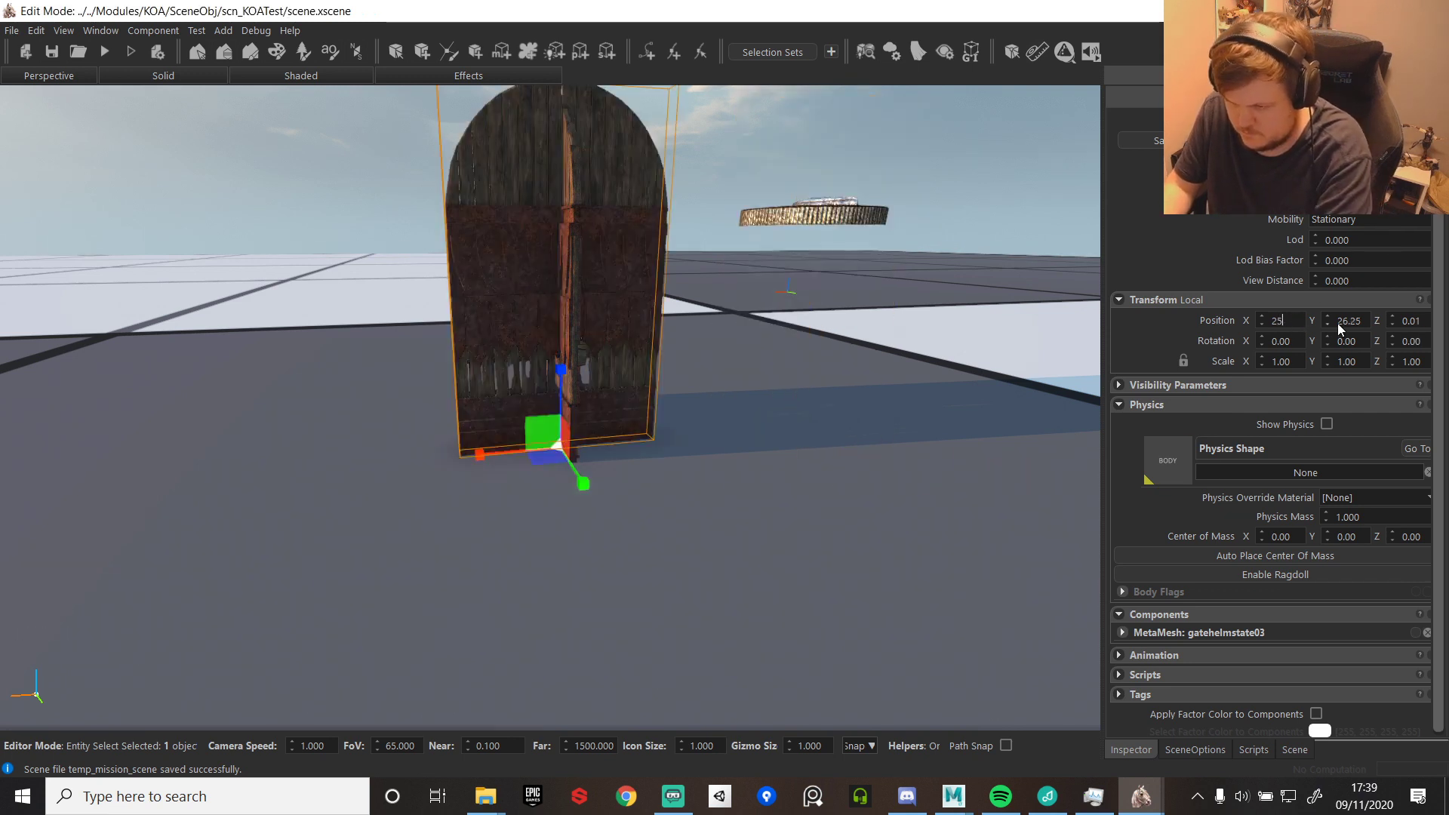
{"action": "double_click", "coordinate": [1365, 325]}
{"action": "type", "text": "25"}
{"action": "double_click", "coordinate": [1416, 324]}
{"action": "type", "text": "0"}
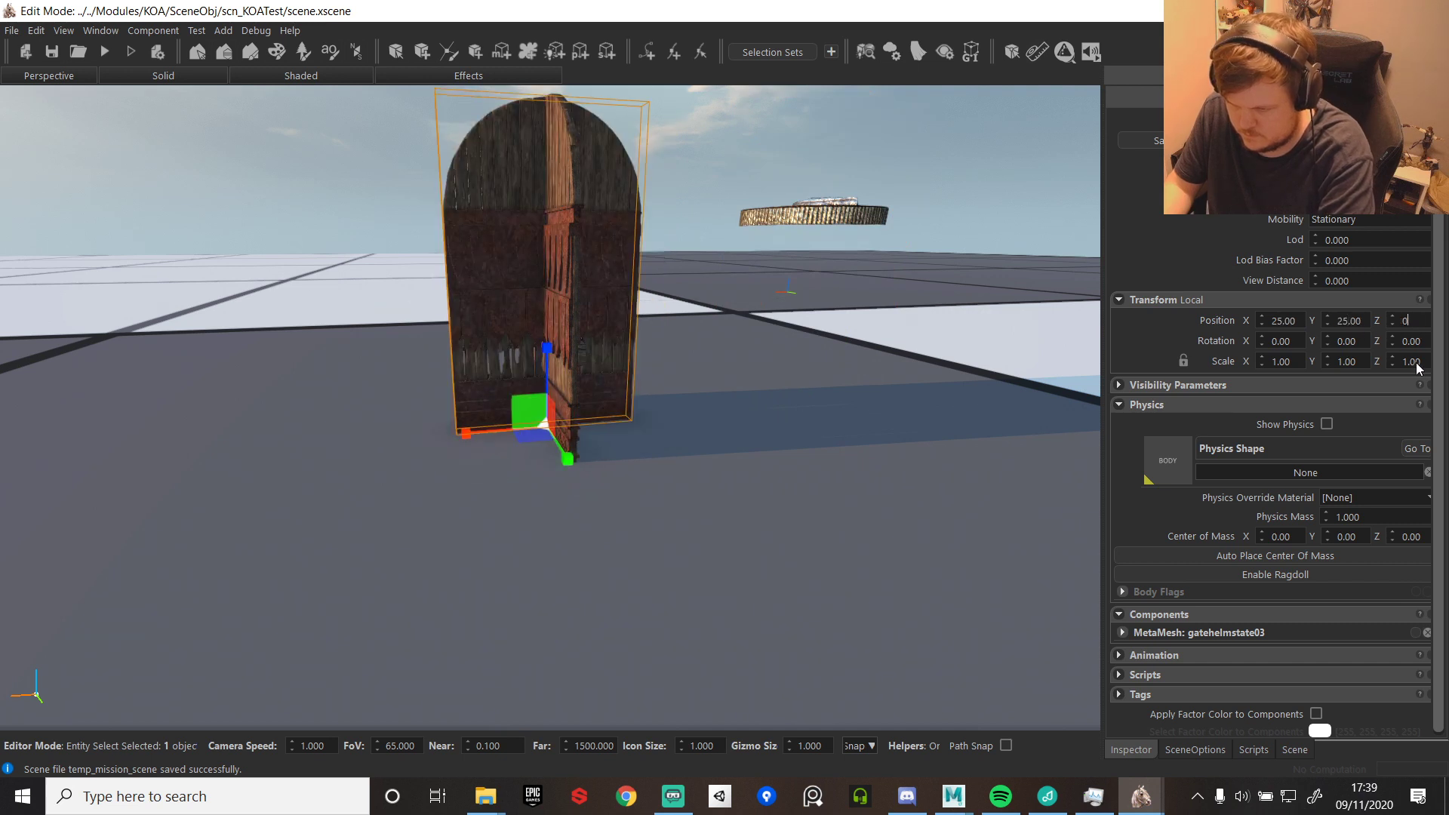
{"action": "double_click", "coordinate": [1417, 363]}
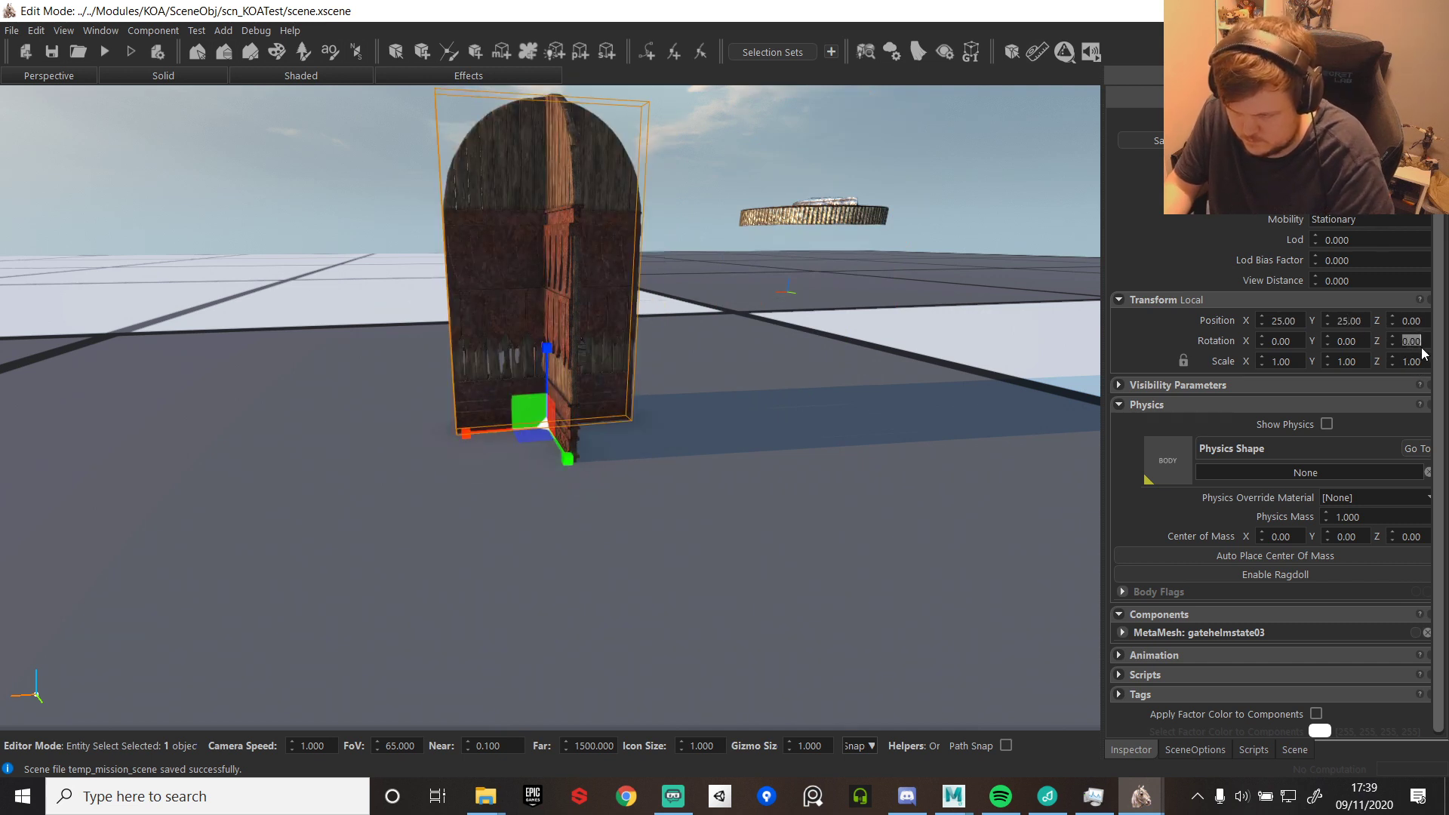
{"action": "type", "text": "-90"}
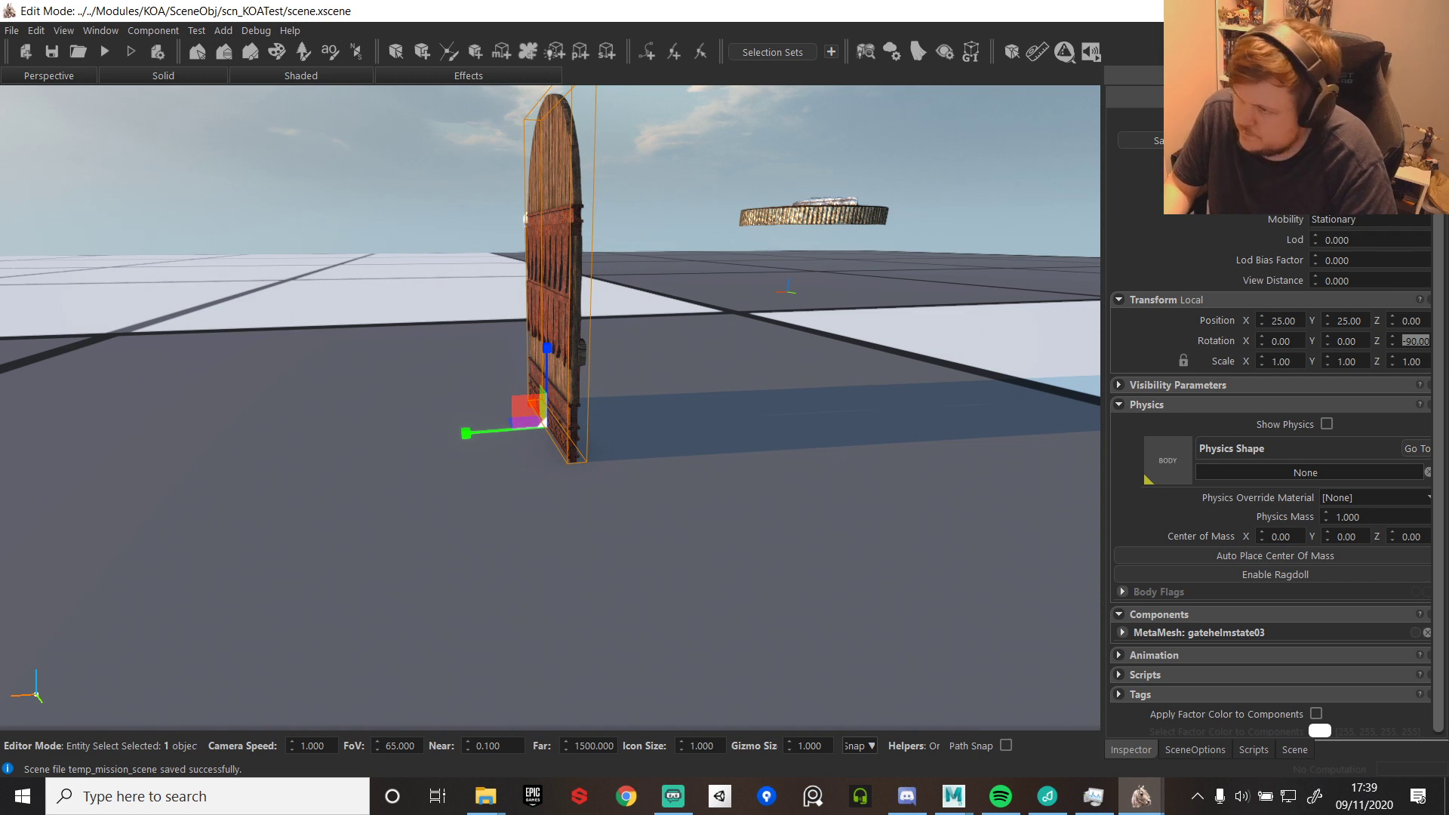
- Place helmgatestate04 at position X 25, Y 25, Z 0 with Z rotation -90, and assign bo_helmgatestate04 as its physics shape
{"action": "left_click_drag", "start_coordinate": [764, 452], "coordinate": [782, 424]}
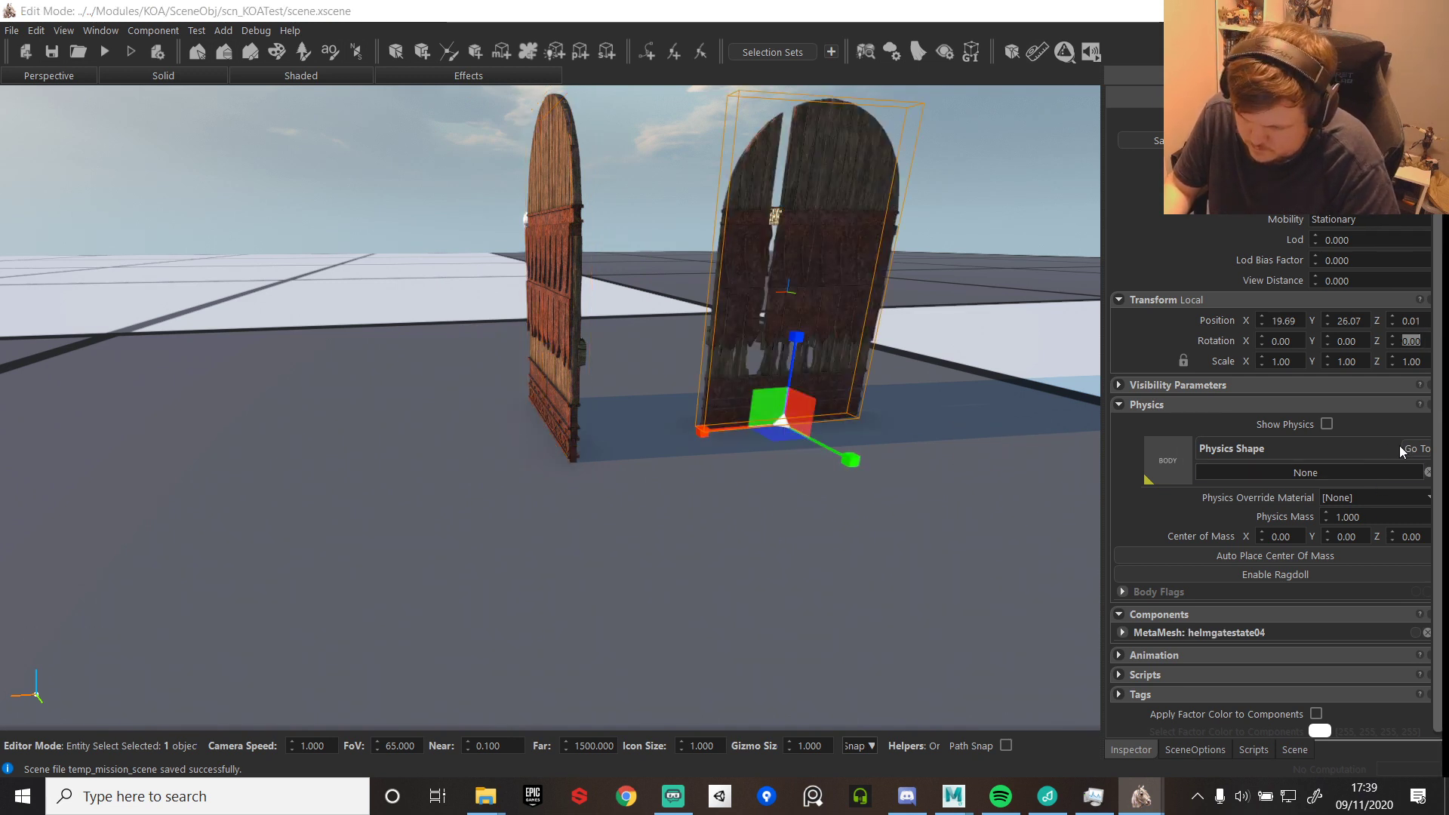
{"action": "double_click", "coordinate": [1288, 320]}
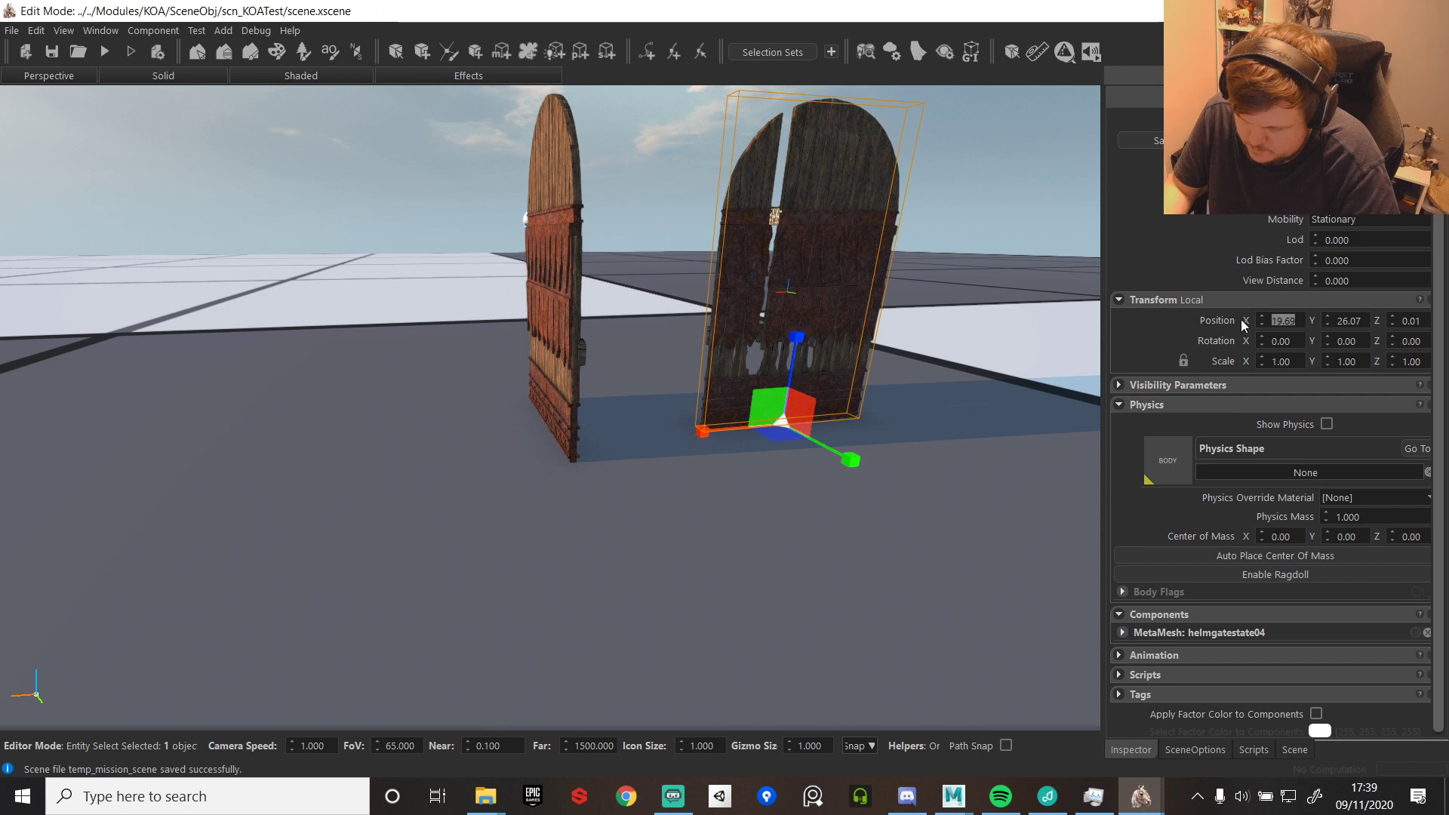
{"action": "type", "text": "25"}
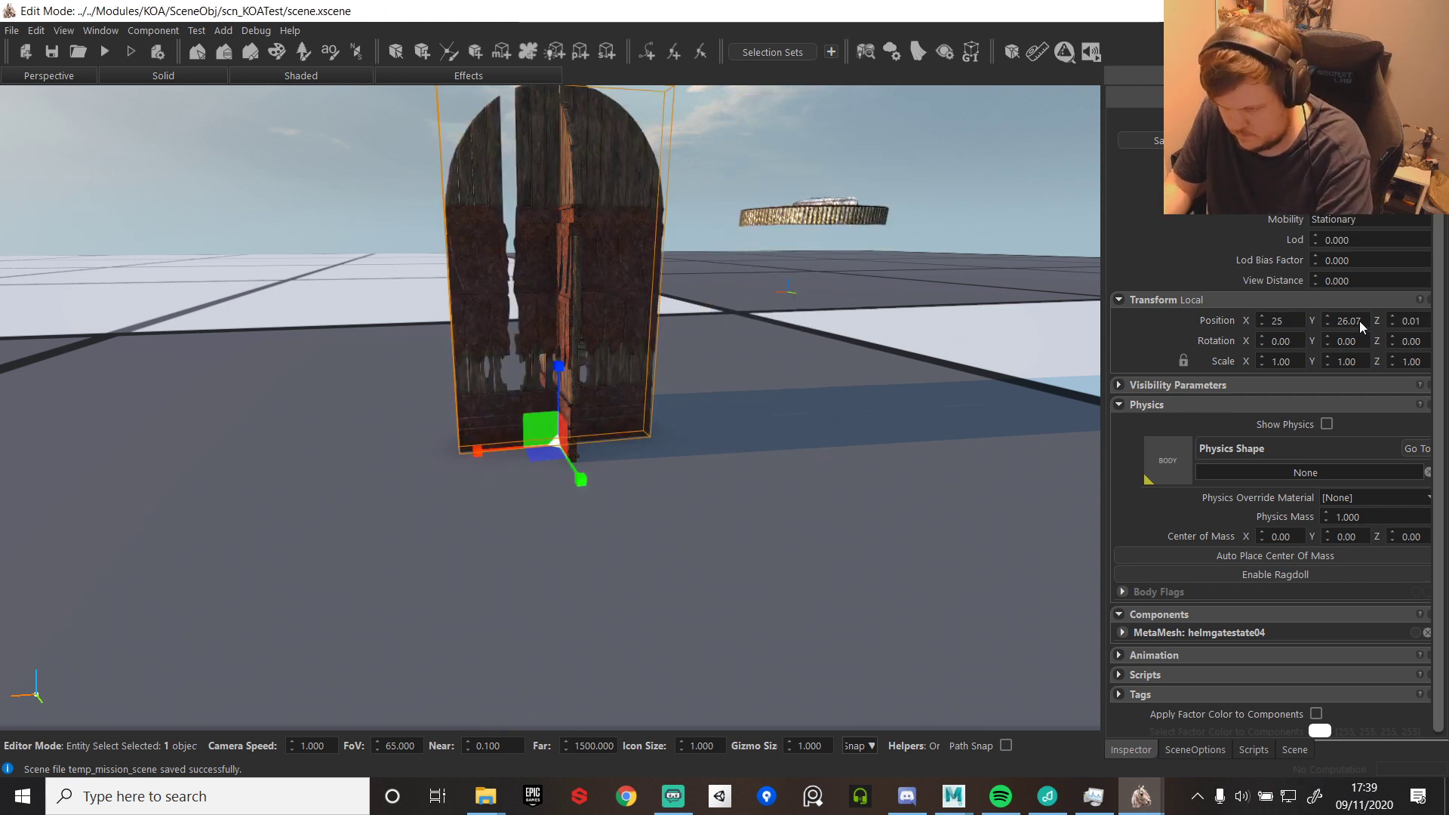
{"action": "double_click", "coordinate": [1351, 321]}
{"action": "type", "text": "25."}
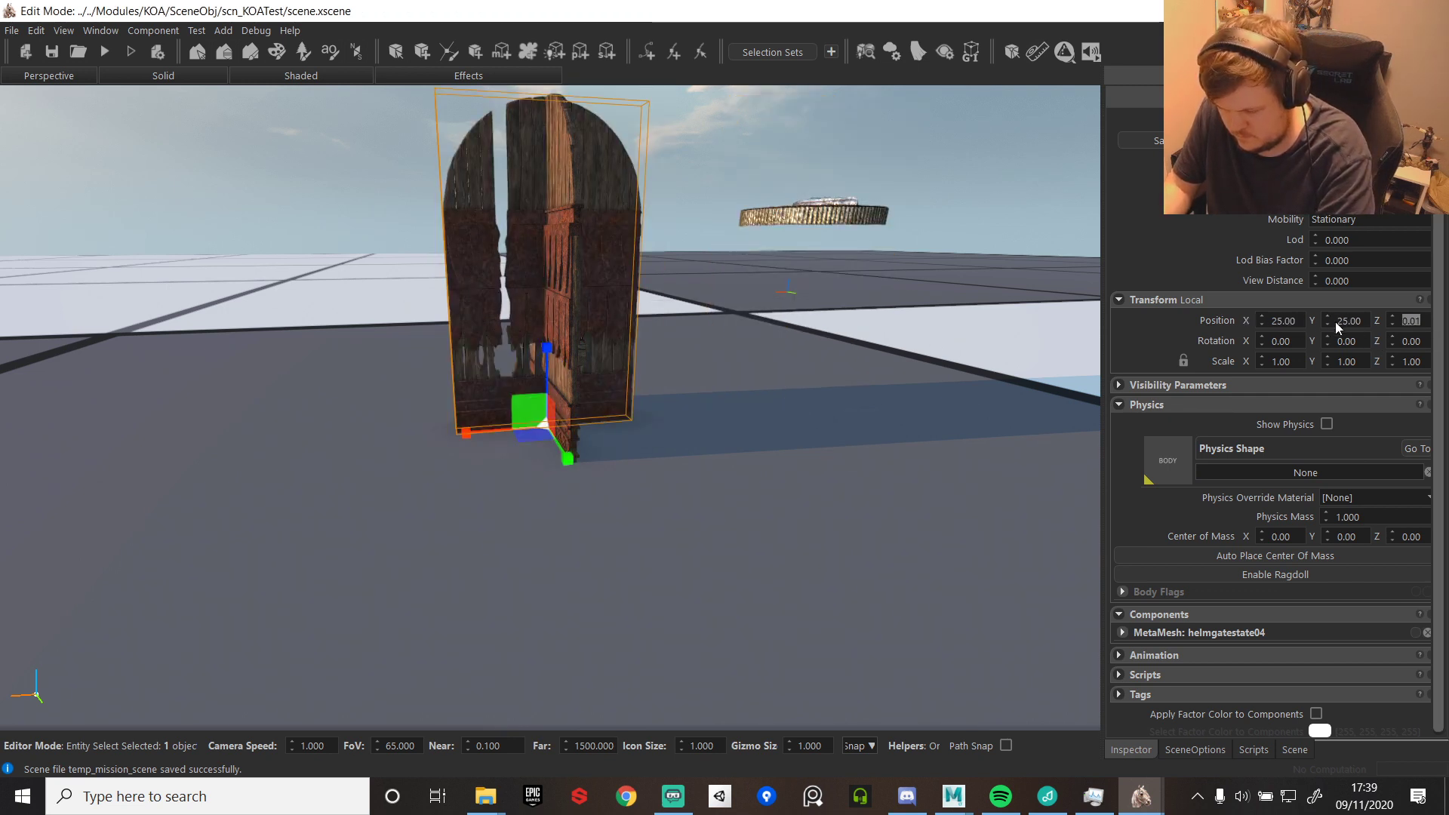
{"action": "type", "text": "0"}
{"action": "double_click", "coordinate": [1411, 341]}
{"action": "type", "text": "-90"}
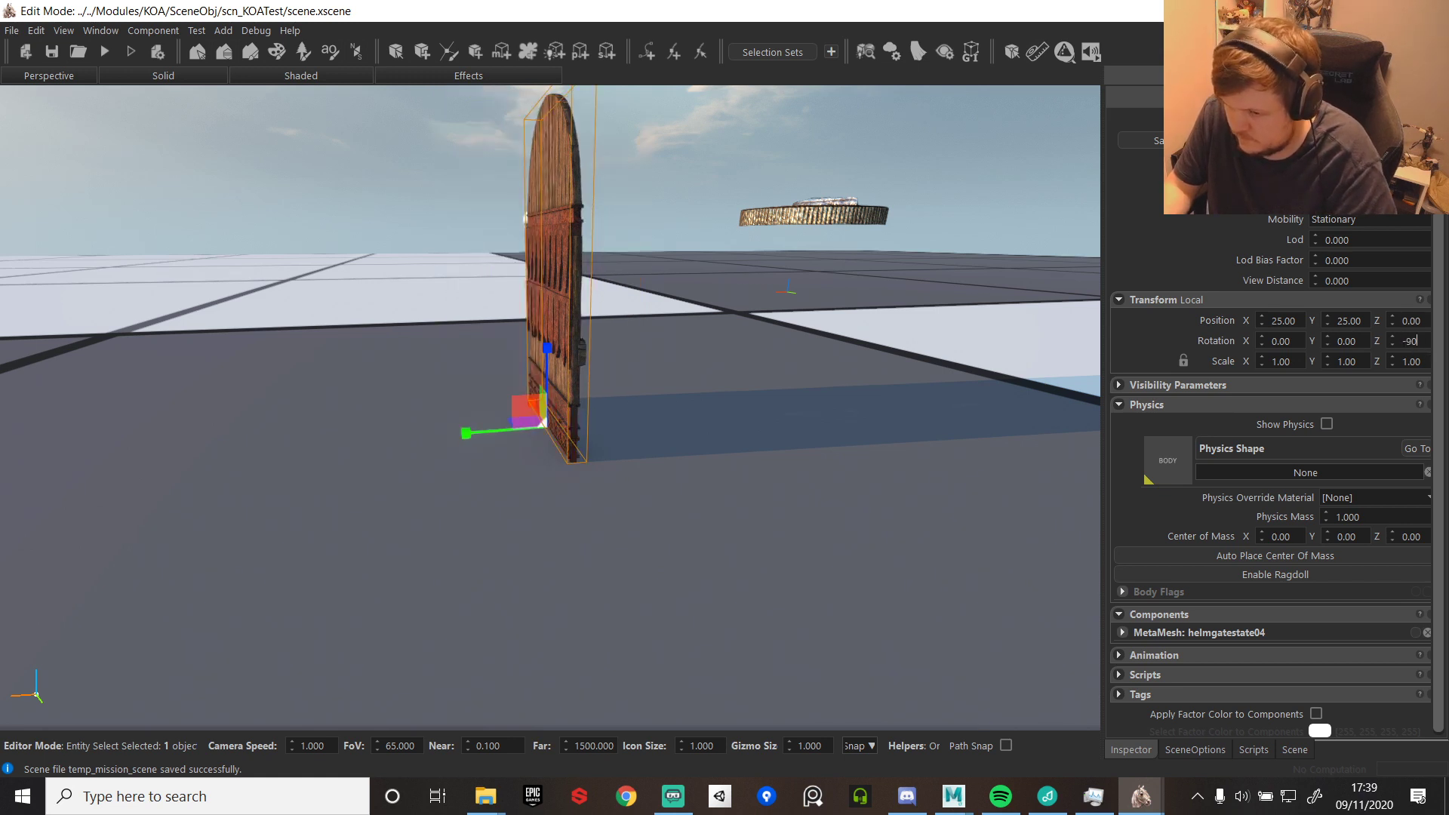
{"action": "left_click_drag", "start_coordinate": [1448, 456], "coordinate": [1188, 453]}
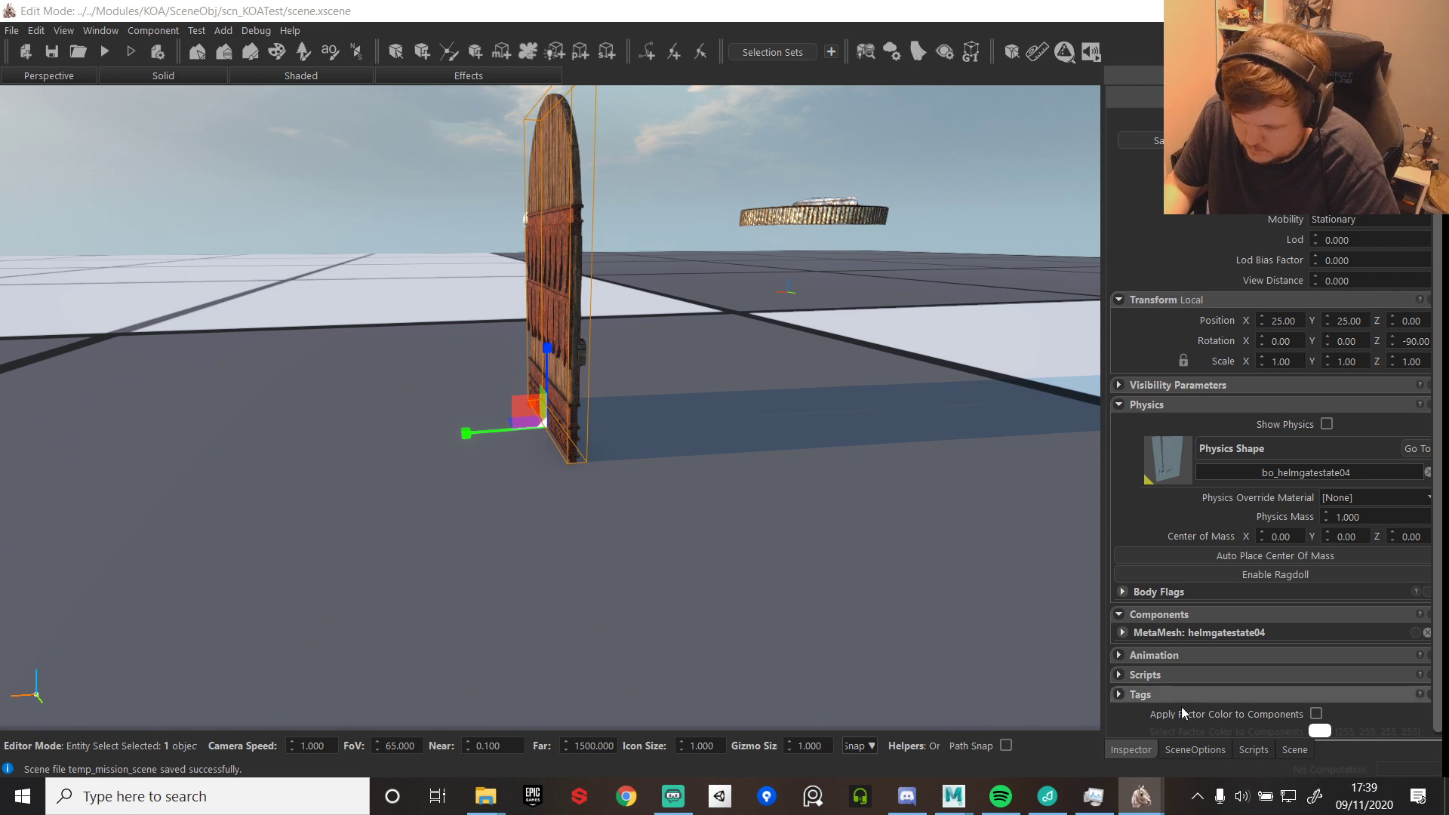
- Check helmgatestate01's physics shape, then select gatehelmstate02 and assign bo_helmgatestate02 as its physics shape
{"action": "left_click", "coordinate": [1293, 748]}
{"action": "left_click", "coordinate": [1200, 163]}
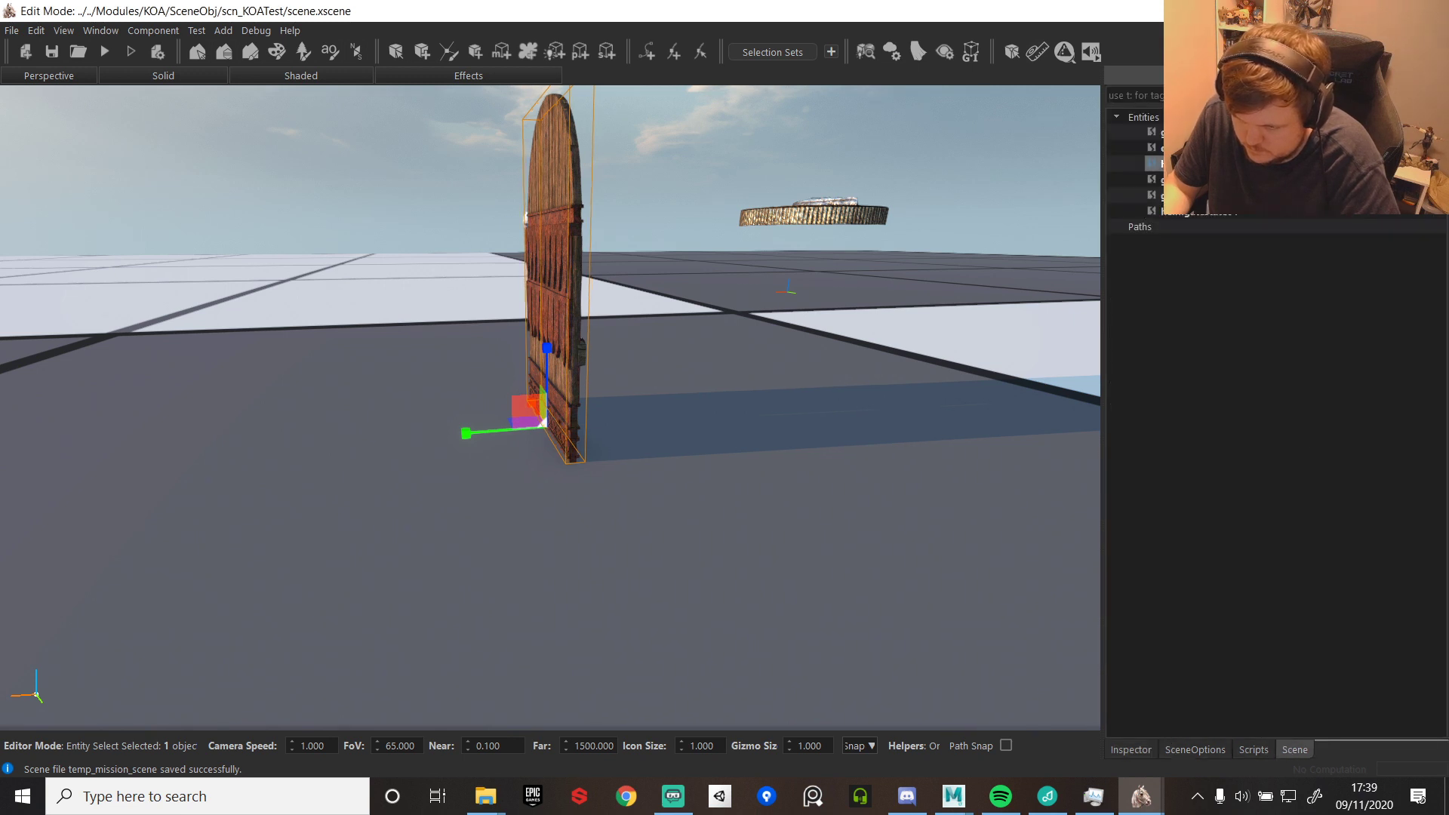
{"action": "left_click", "coordinate": [1130, 750]}
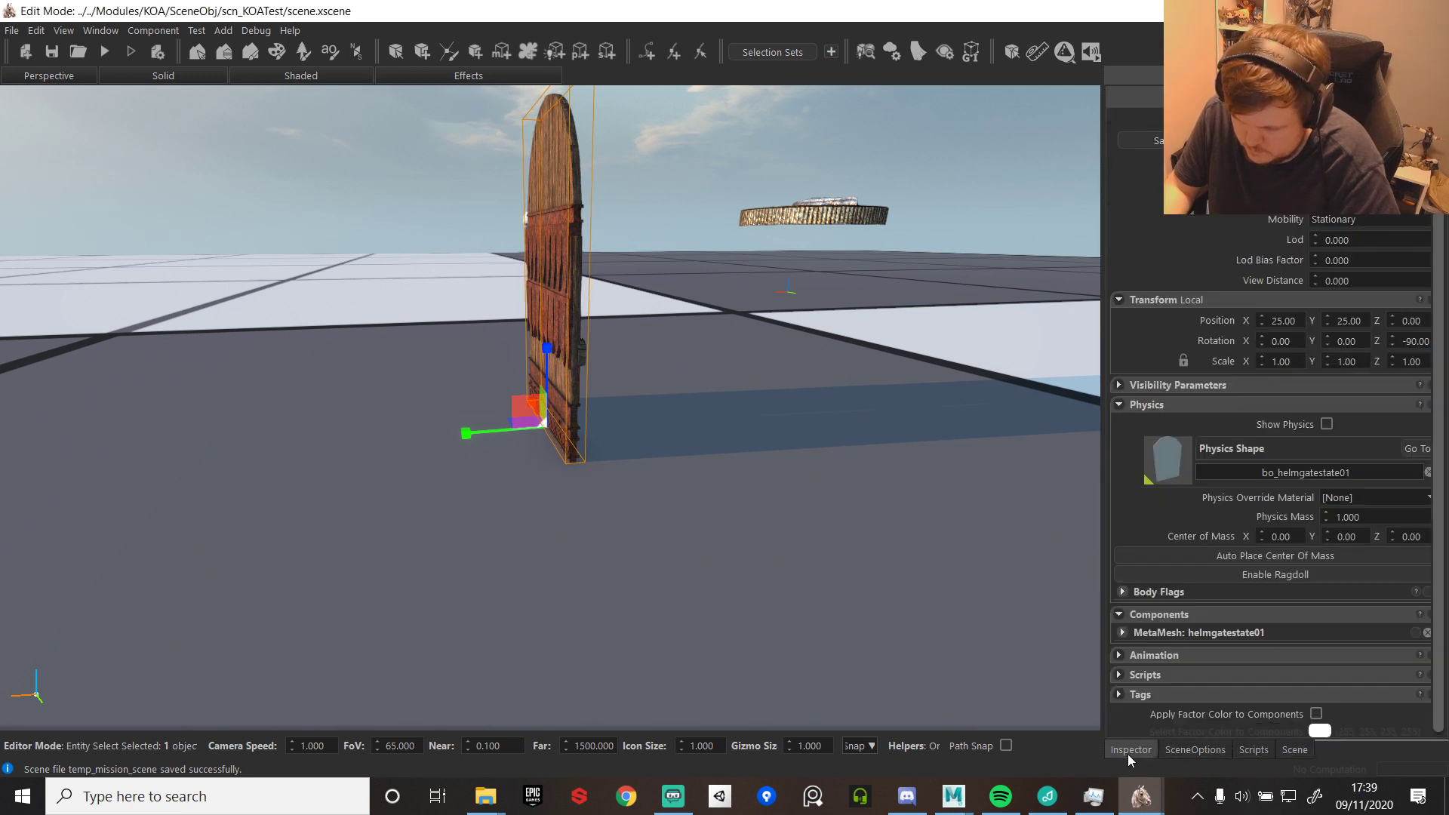
{"action": "left_click", "coordinate": [1277, 748]}
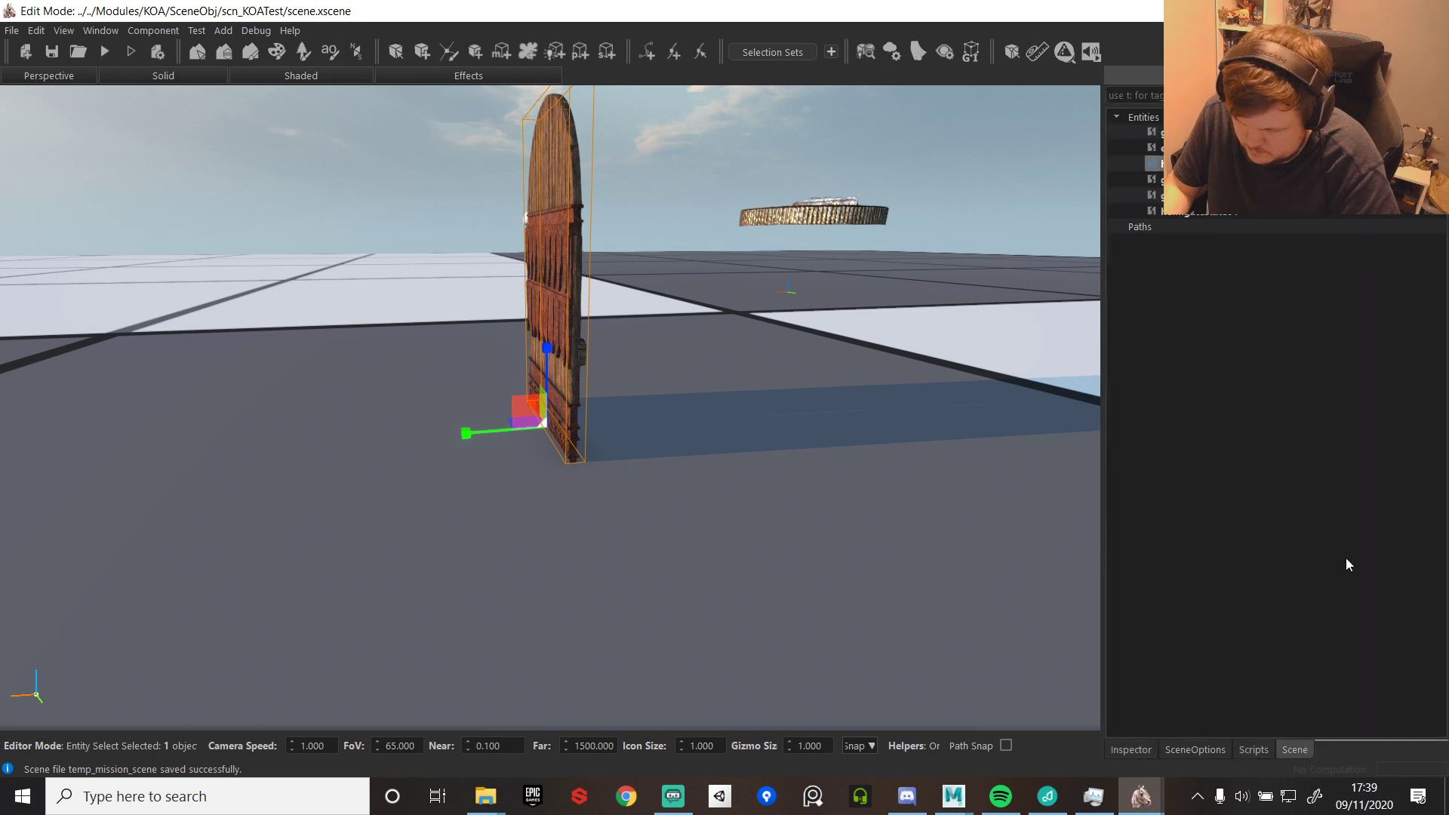
{"action": "left_click", "coordinate": [1144, 749]}
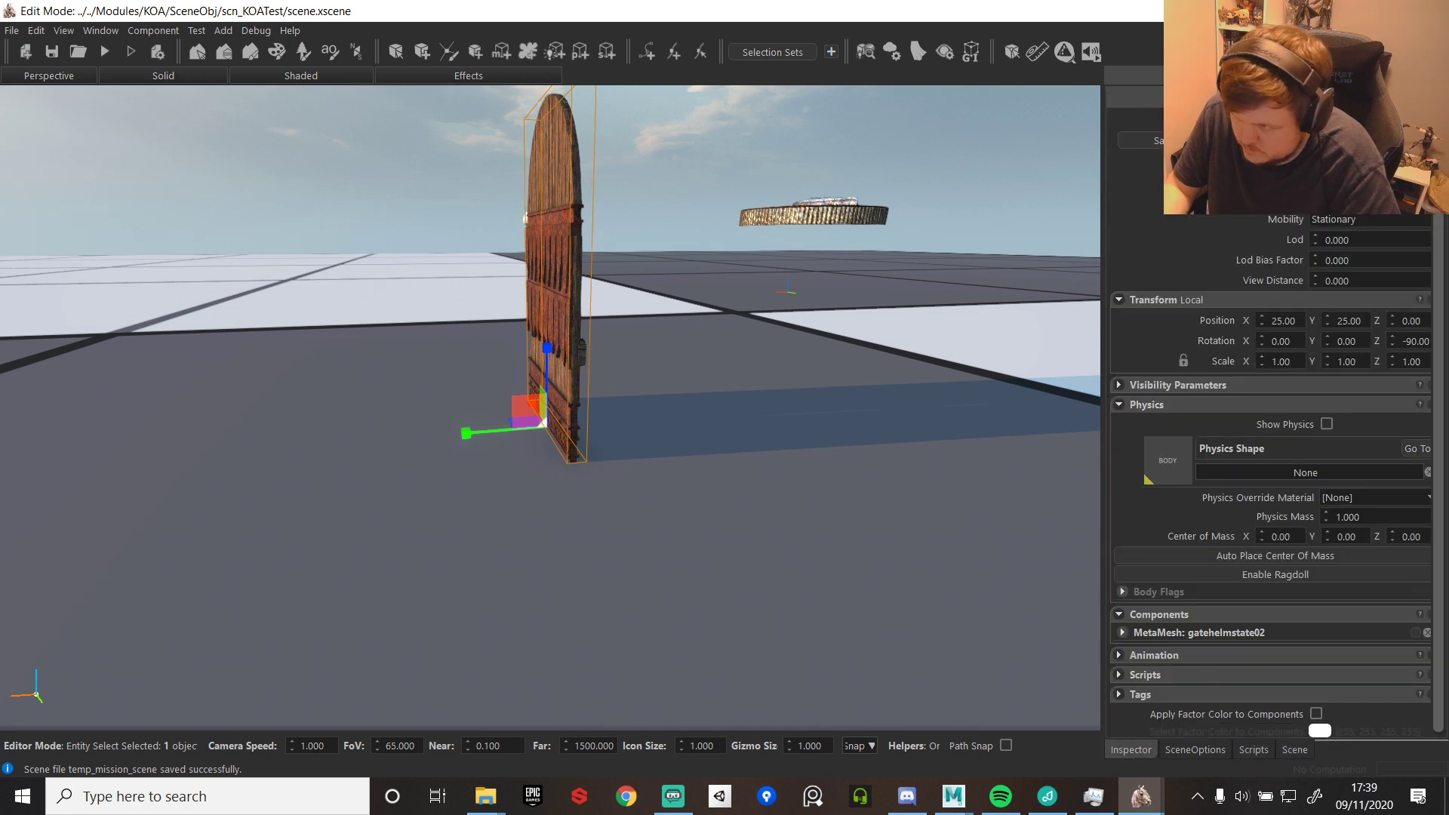
{"action": "left_click_drag", "start_coordinate": [1283, 196], "coordinate": [1172, 466]}
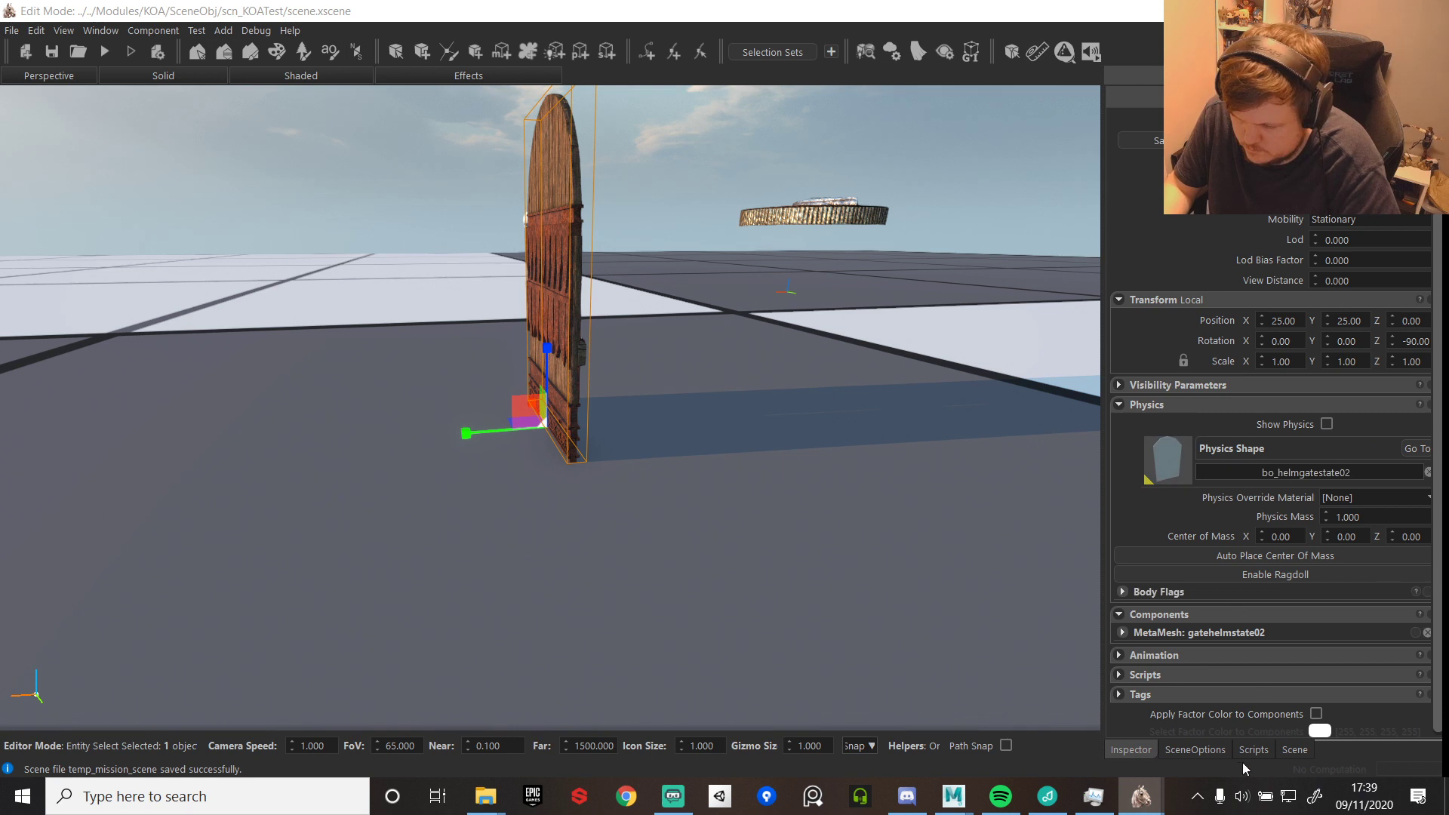
- Assign bo_helmgatestate03 as gatehelmstate03's physics shape and check the physics shape of helmgatestate04
{"action": "left_click", "coordinate": [1297, 749]}
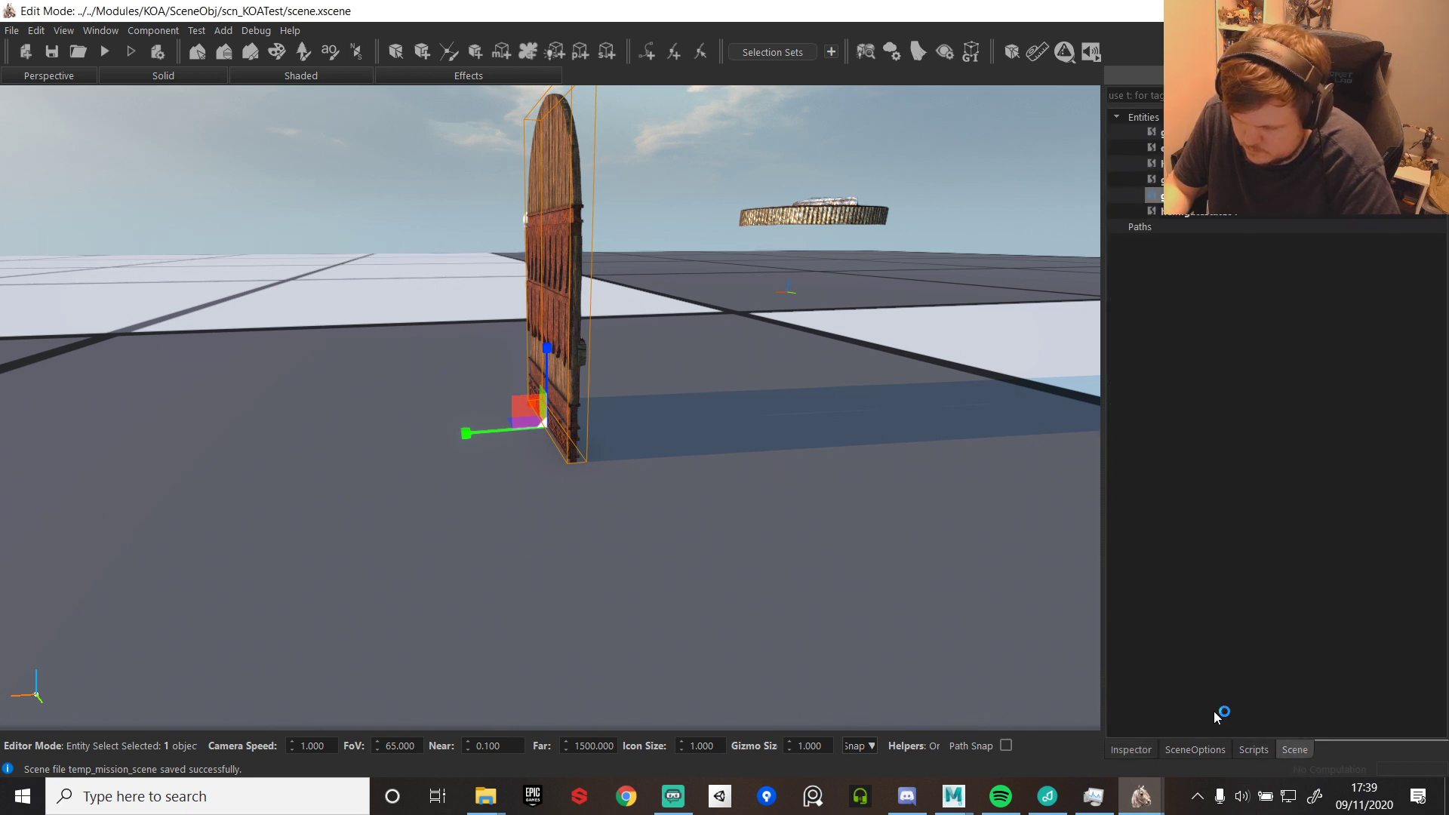
{"action": "left_click", "coordinate": [1131, 750]}
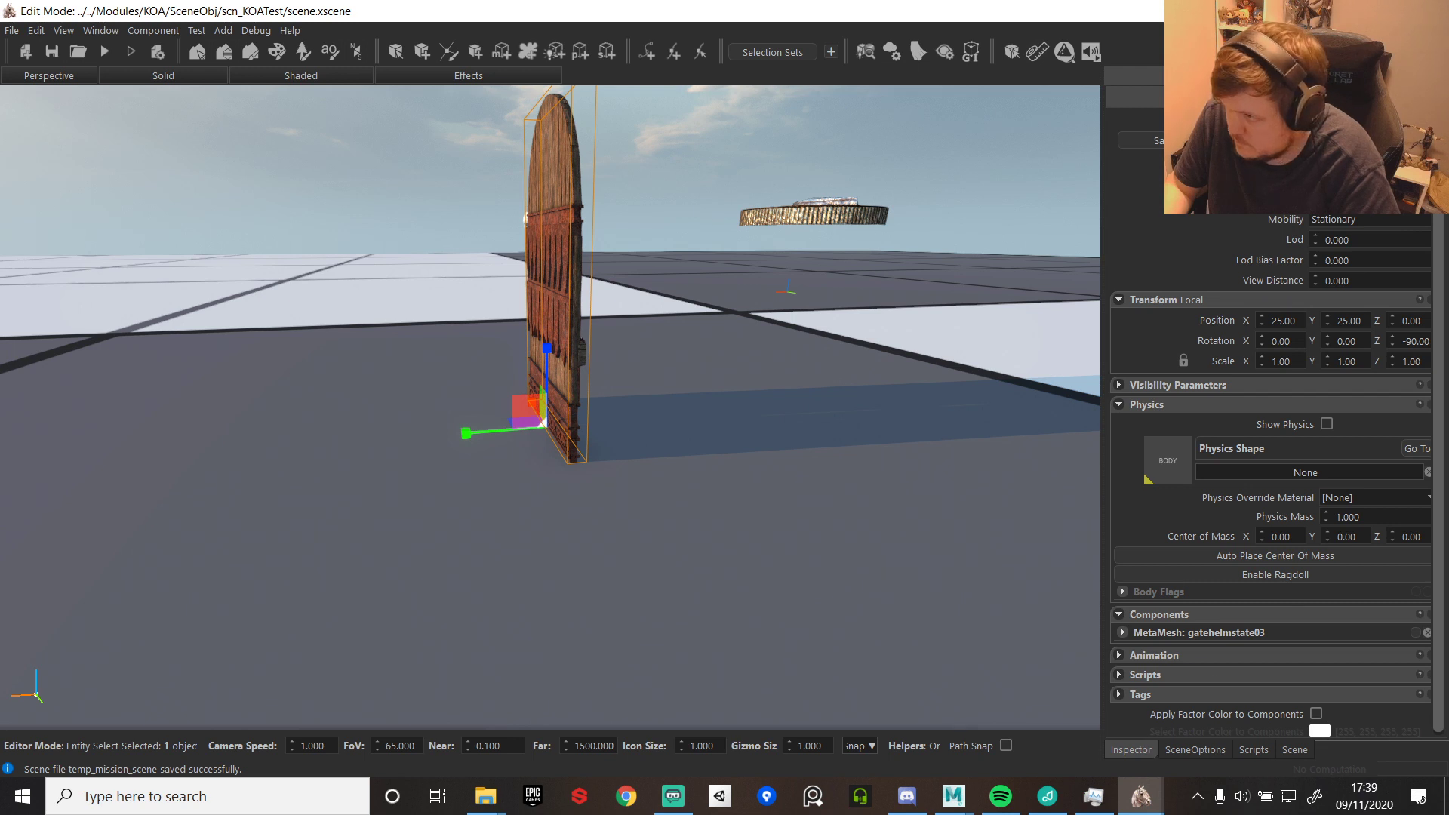
{"action": "left_click_drag", "start_coordinate": [1276, 155], "coordinate": [1193, 459]}
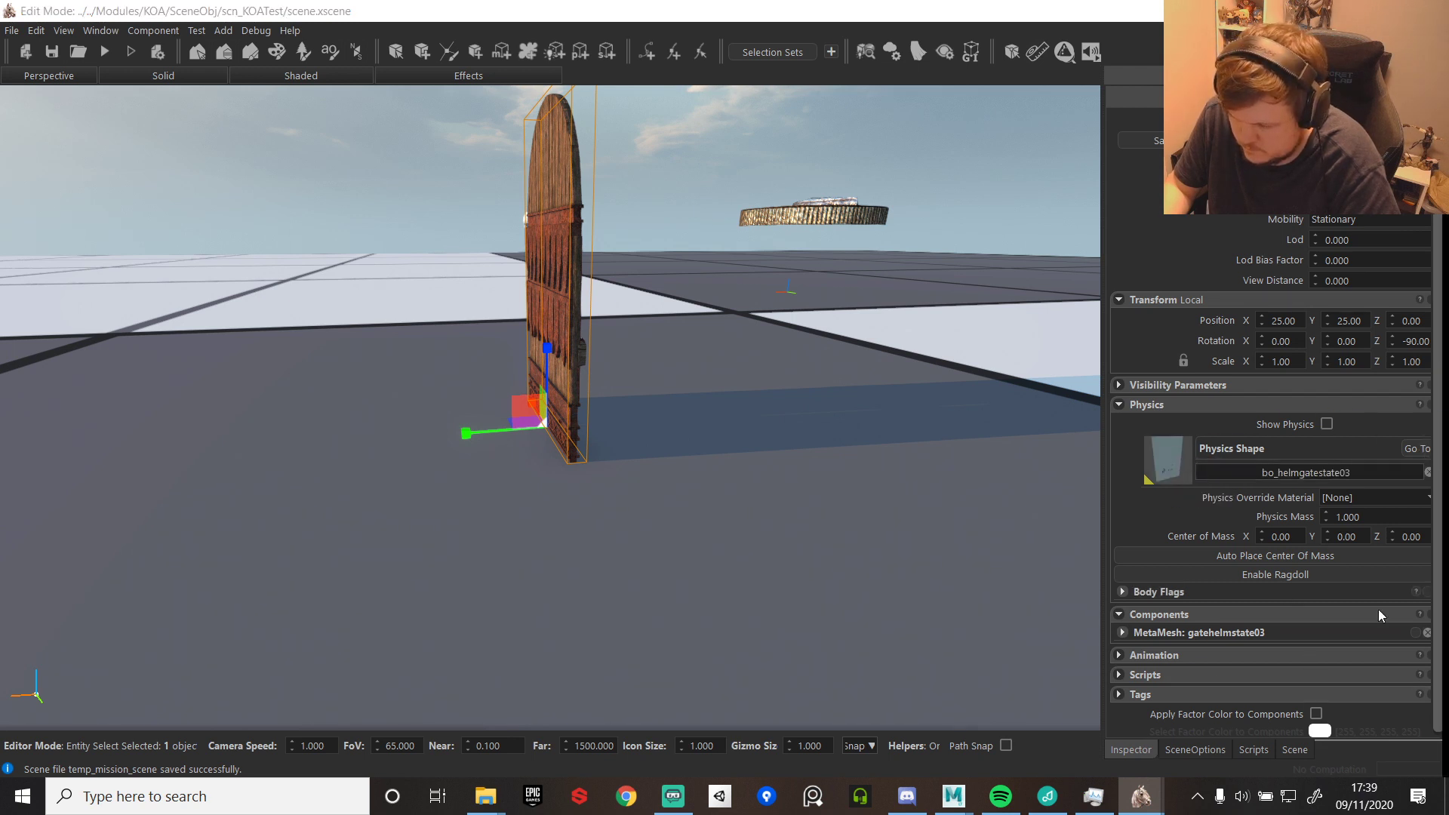
{"action": "left_click", "coordinate": [1288, 753]}
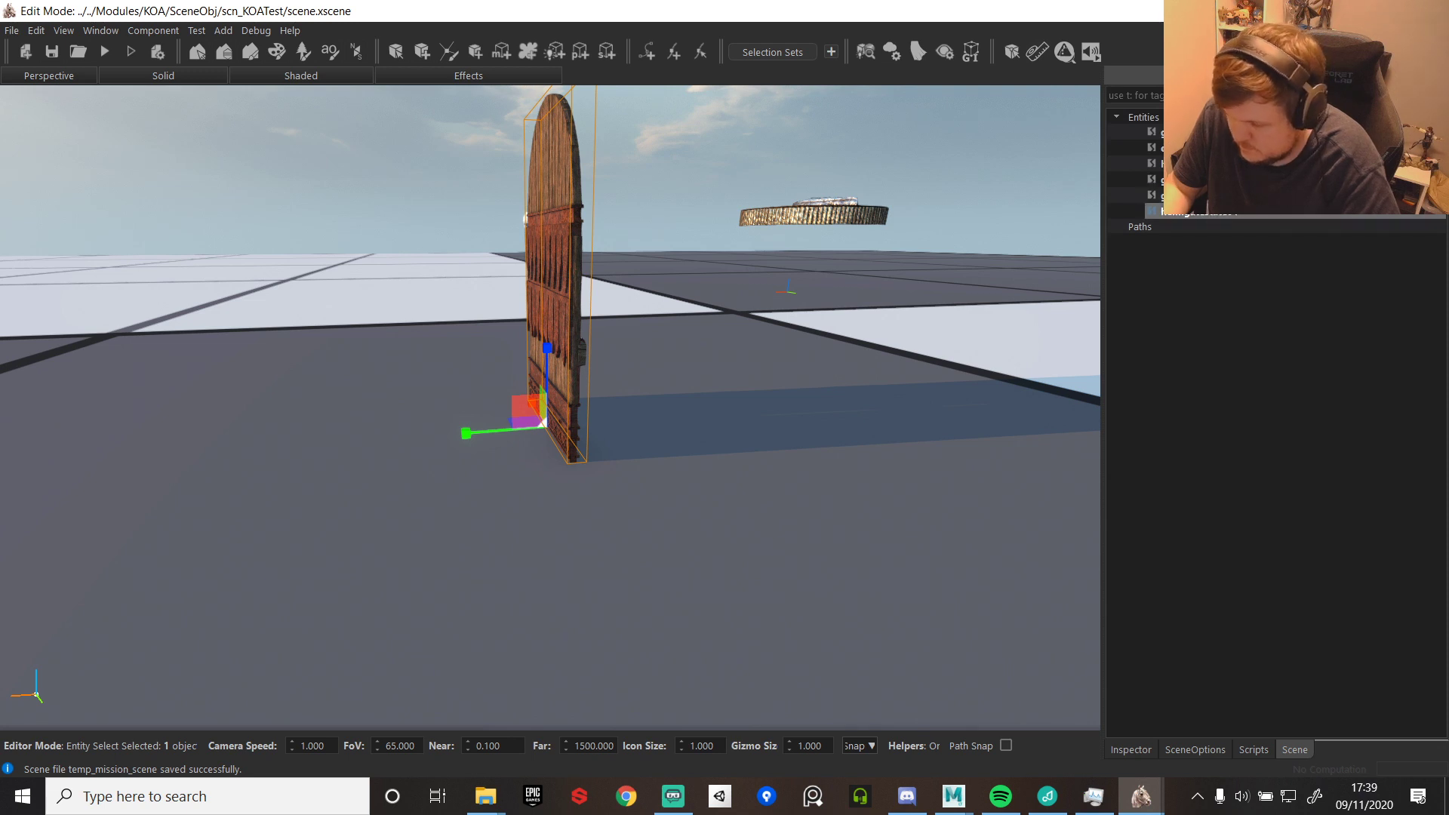
{"action": "left_click", "coordinate": [1131, 750]}
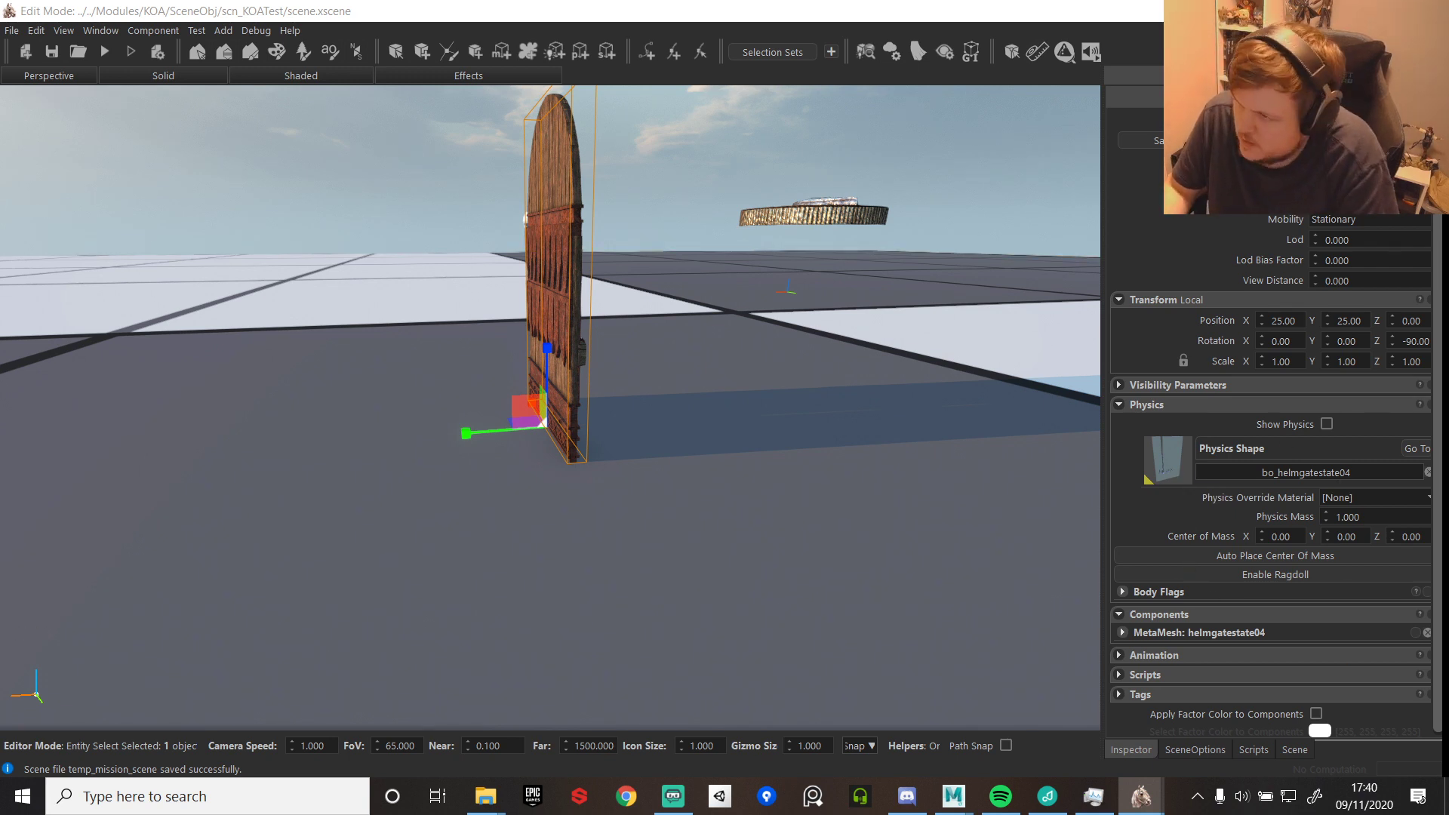
- Place gatehelmstate05 with bo_gatehelmstate05 as its physics shape, at position X 25, Y 25, Z 0 and Z rotation -90
{"action": "left_click_drag", "start_coordinate": [930, 511], "coordinate": [773, 460]}
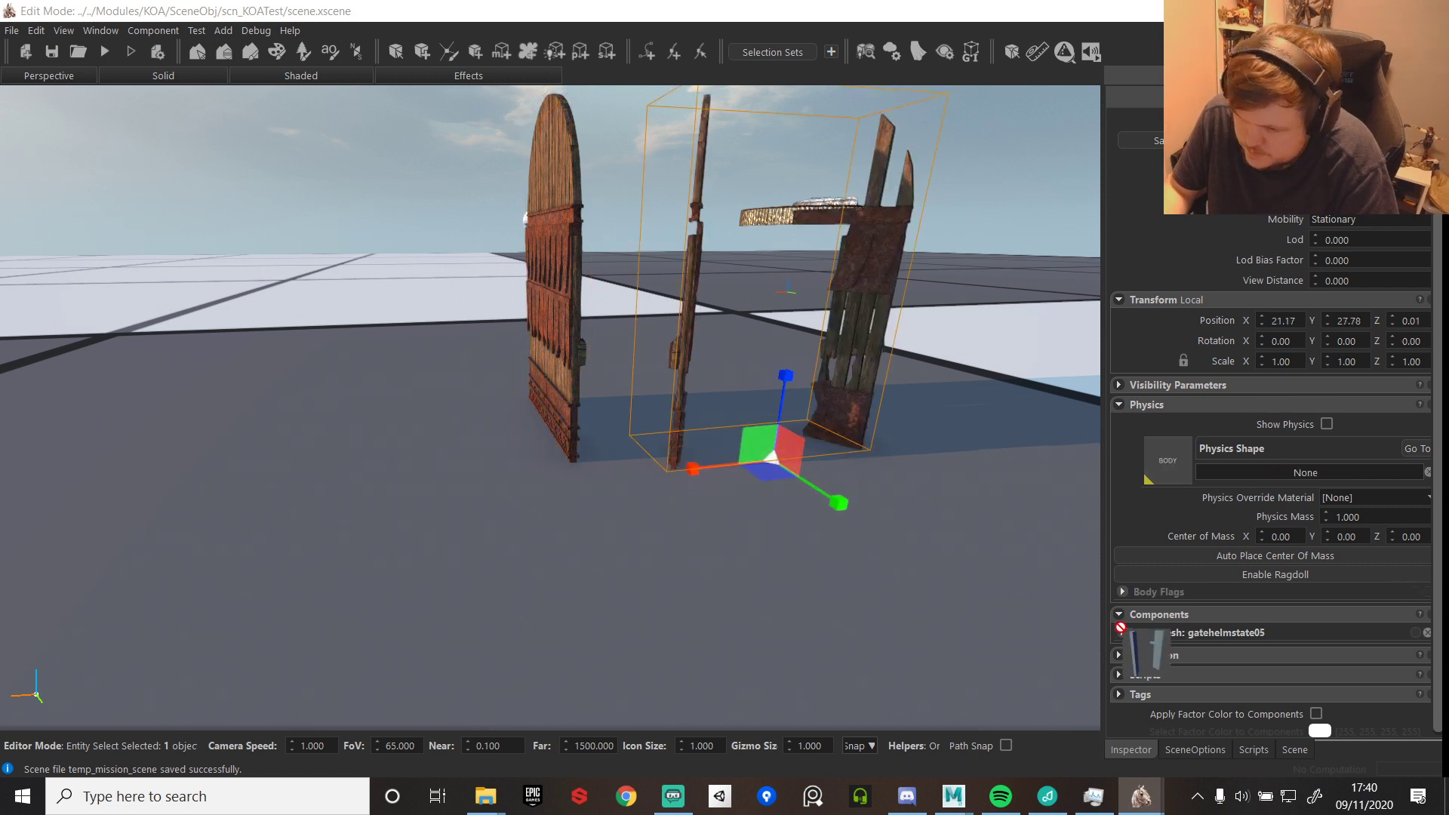
{"action": "left_click_drag", "start_coordinate": [1120, 627], "coordinate": [1182, 444]}
{"action": "double_click", "coordinate": [1281, 321]}
{"action": "type", "text": "25"}
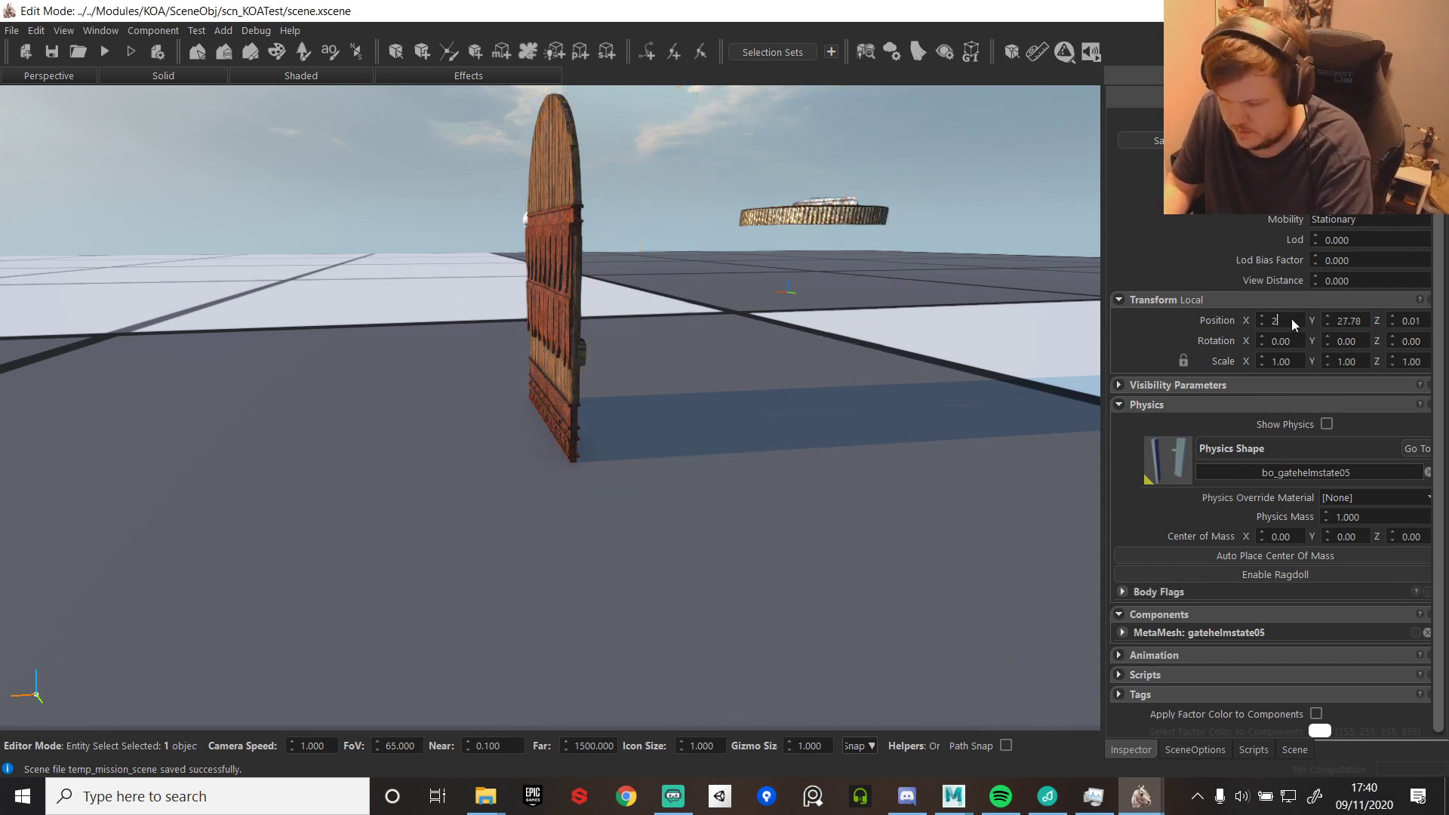
{"action": "double_click", "coordinate": [1346, 321]}
{"action": "type", "text": "25"}
{"action": "double_click", "coordinate": [1425, 323]}
{"action": "type", "text": "0"}
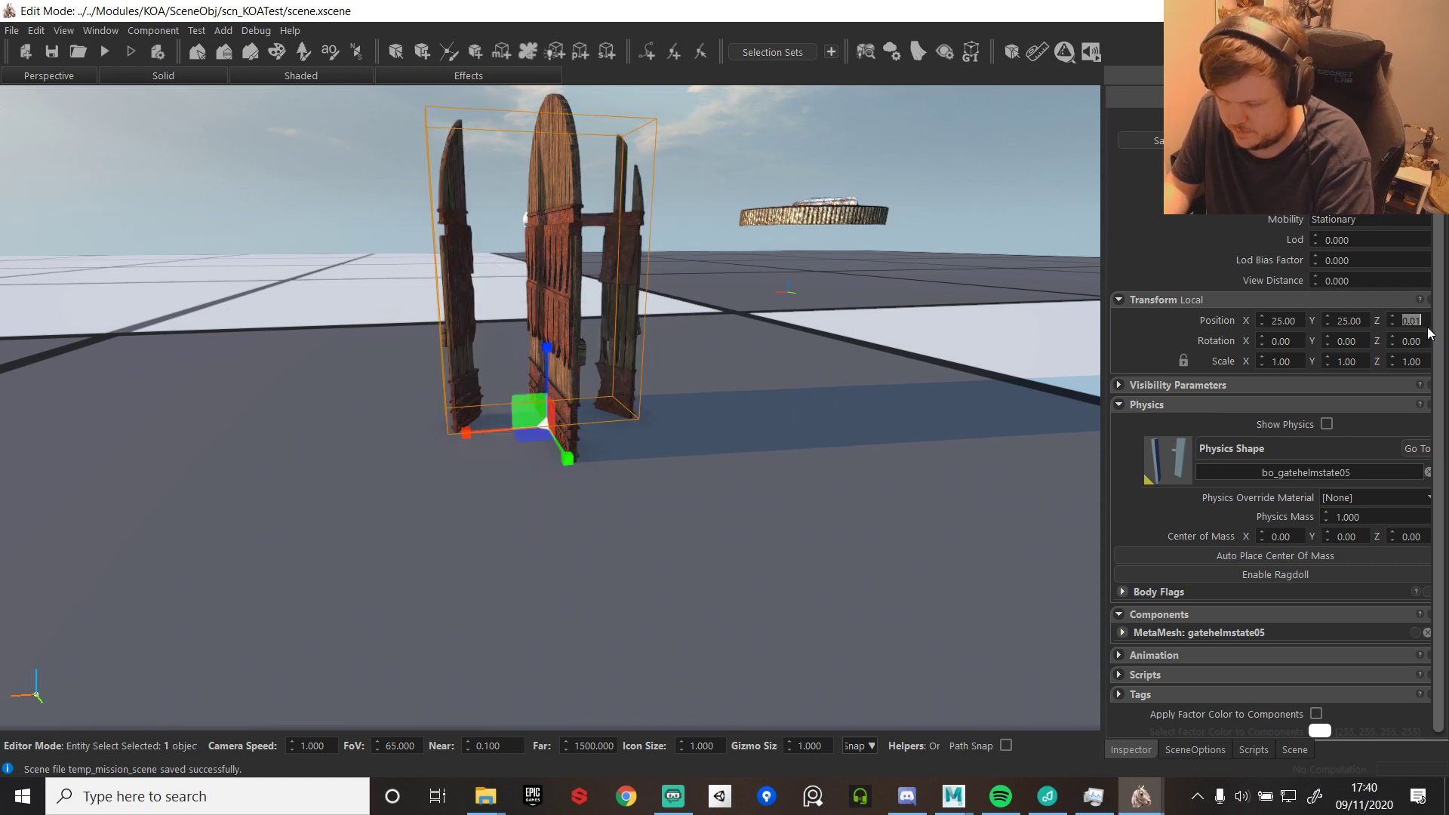
{"action": "double_click", "coordinate": [1411, 342]}
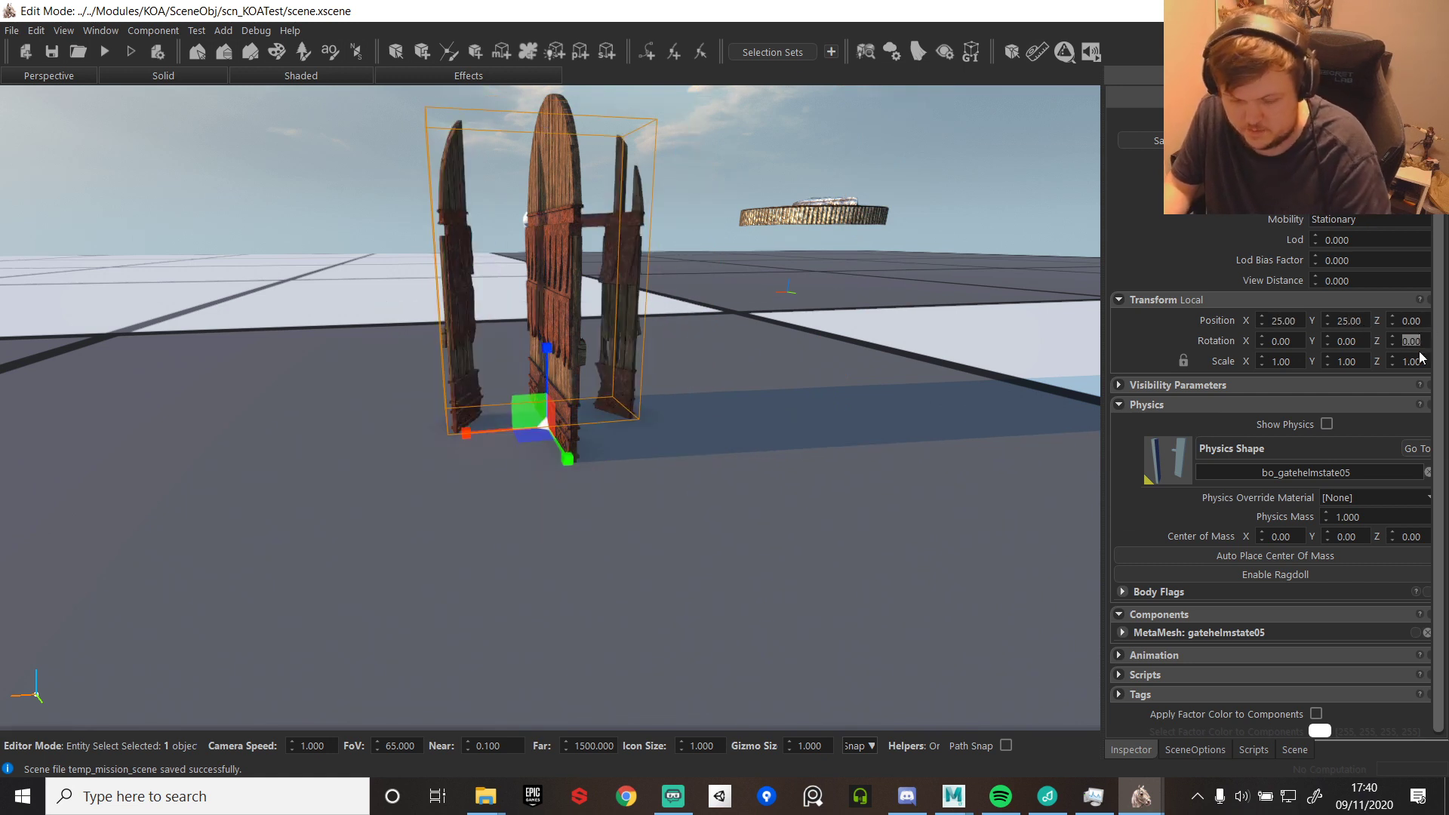
{"action": "type", "text": "-90"}
{"action": "key", "text": "Return"}
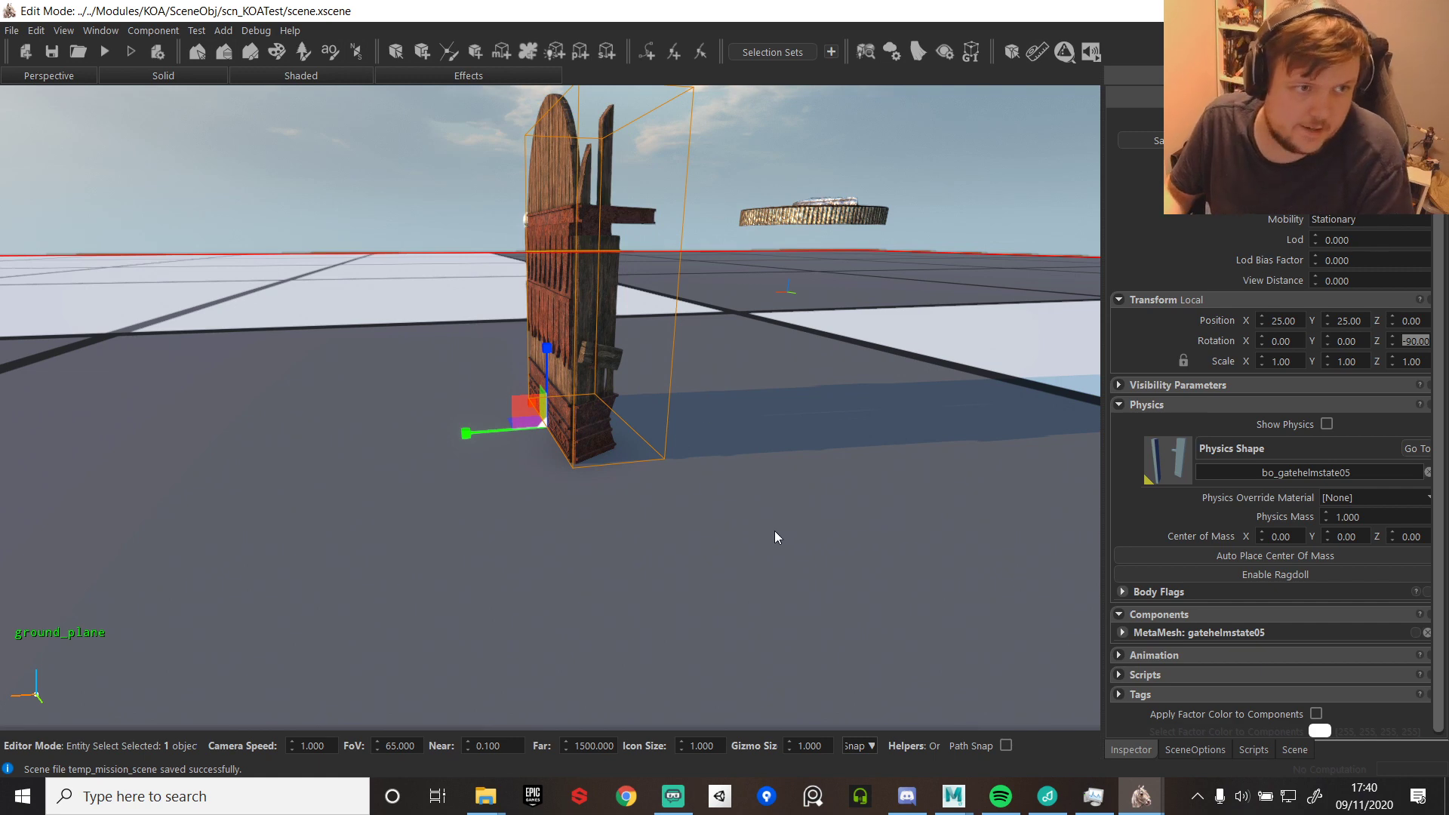
{"action": "middle_click_drag", "start_coordinate": [795, 305], "coordinate": [797, 305]}
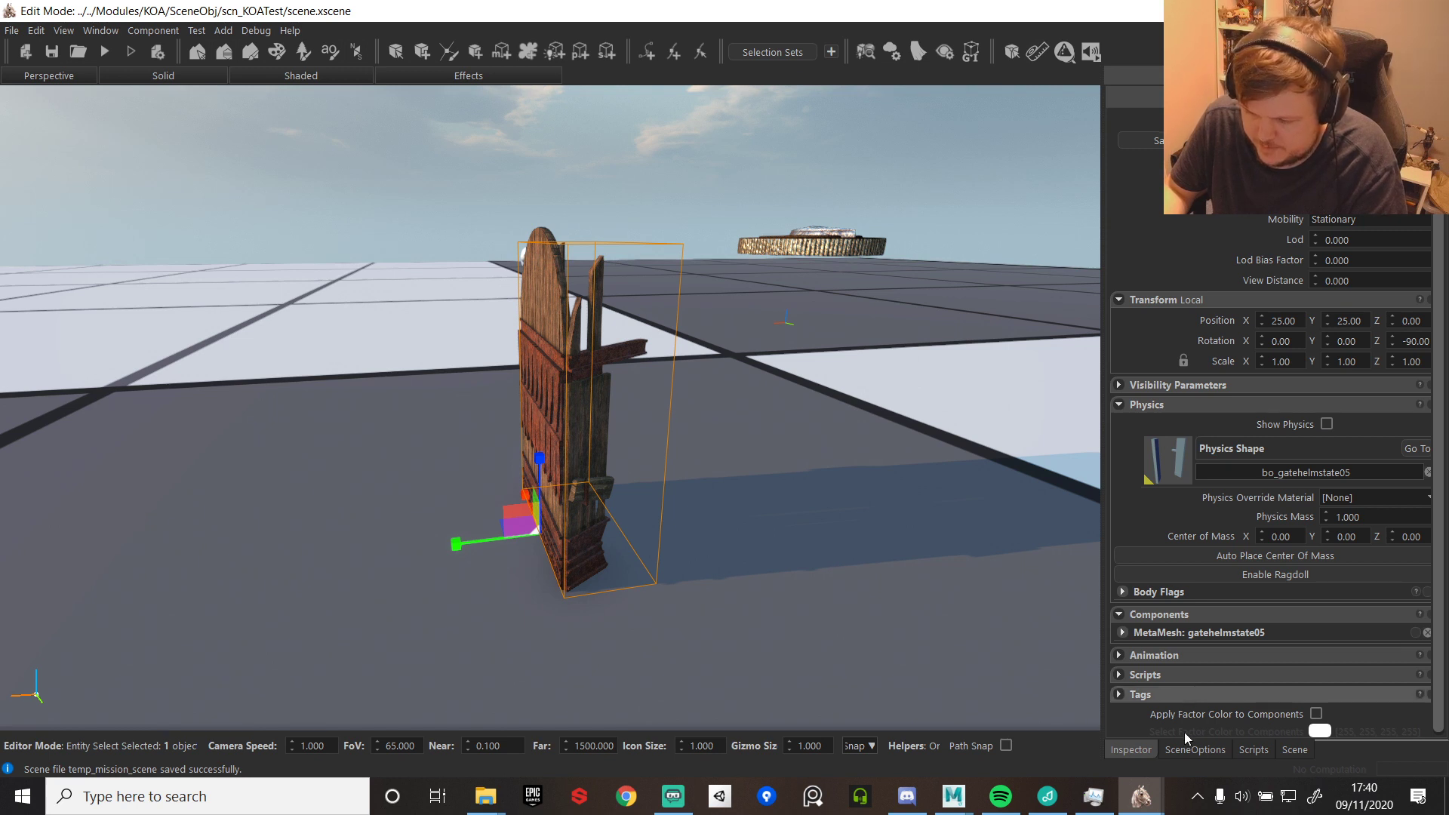
- Add an empty entity to the scene, separate from the gate states
{"action": "left_click", "coordinate": [1294, 749]}
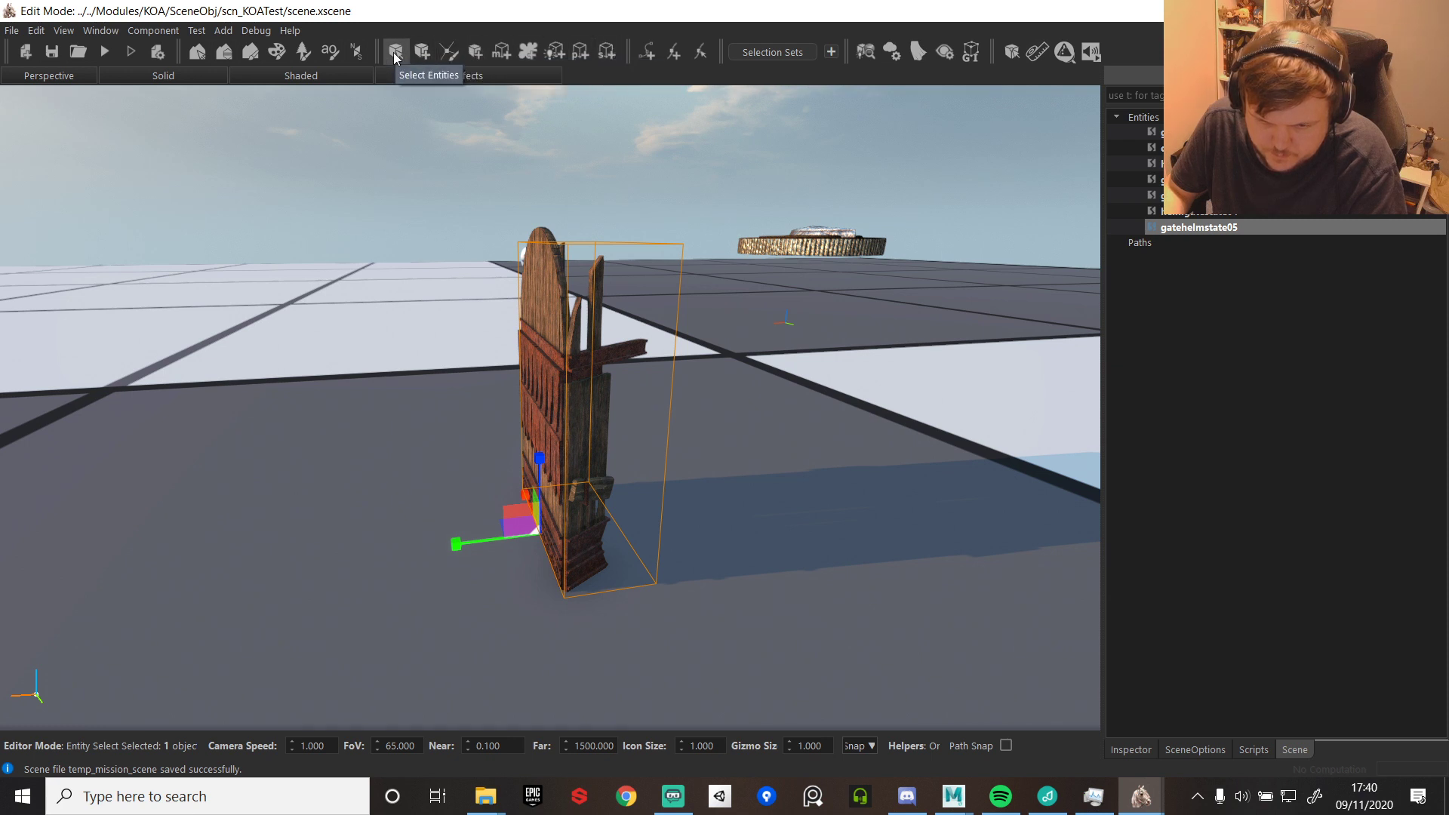
{"action": "left_click", "coordinate": [148, 32]}
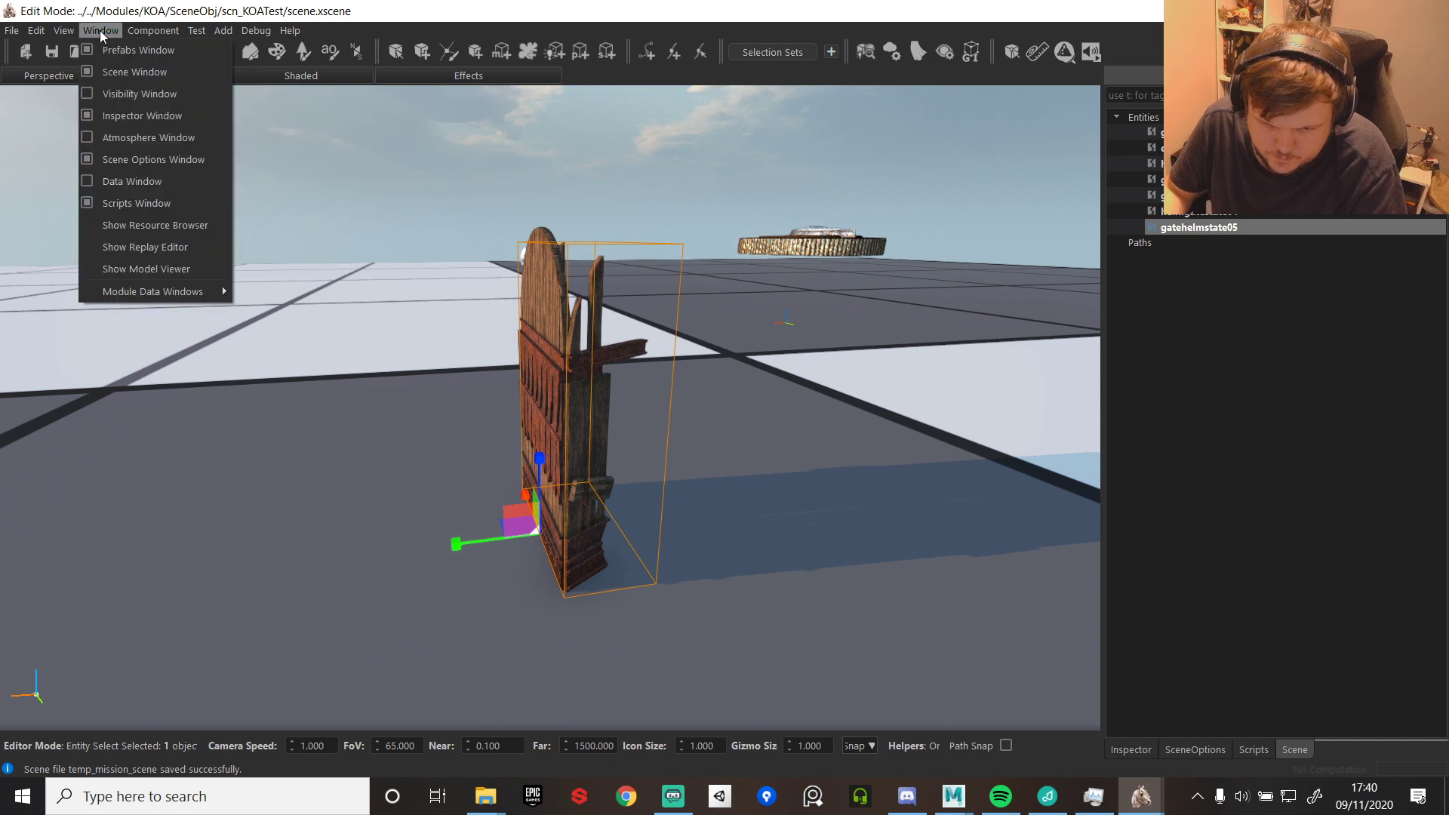
{"action": "mouse_move", "coordinate": [61, 32]}
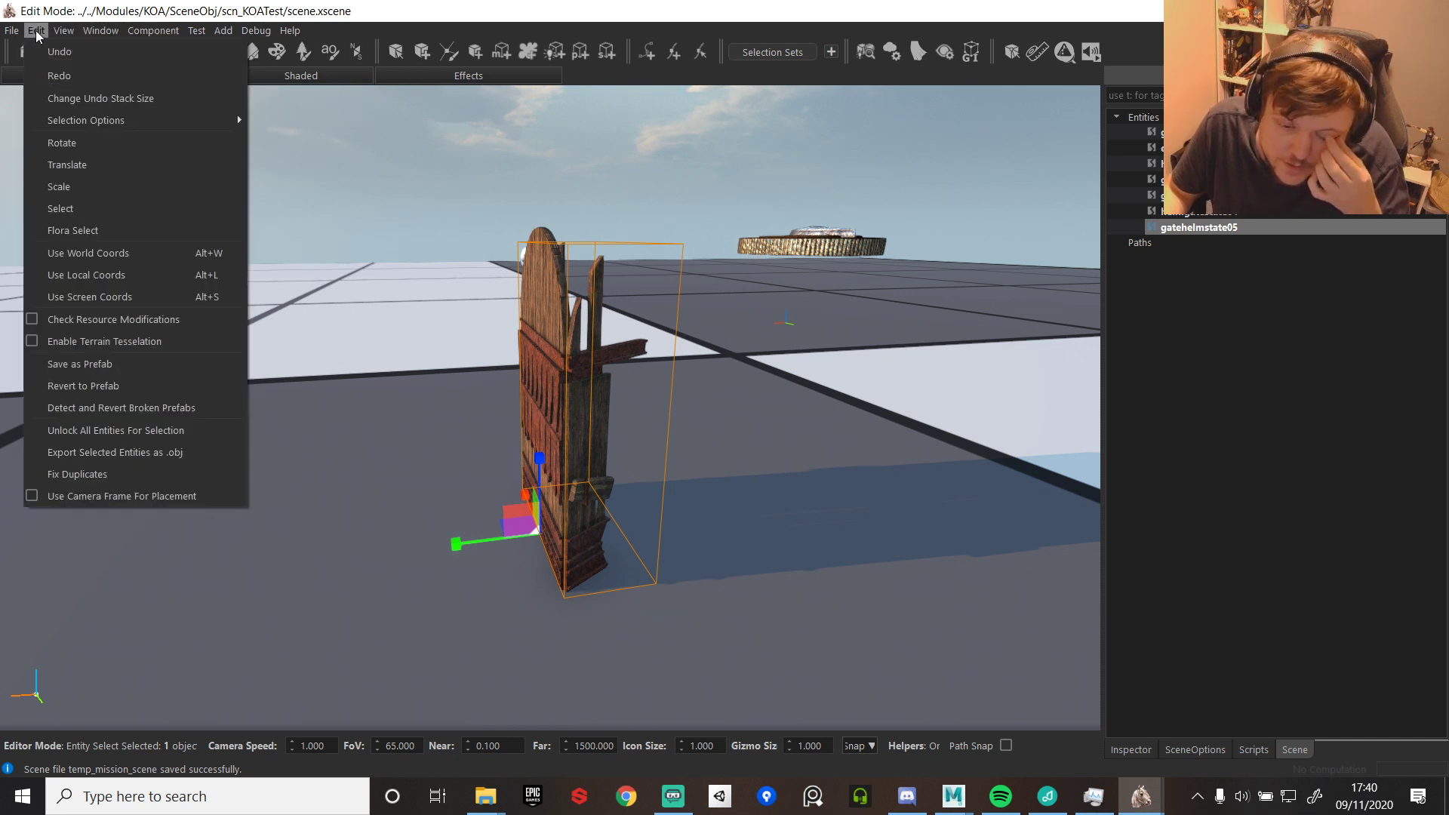
{"action": "mouse_move", "coordinate": [223, 35]}
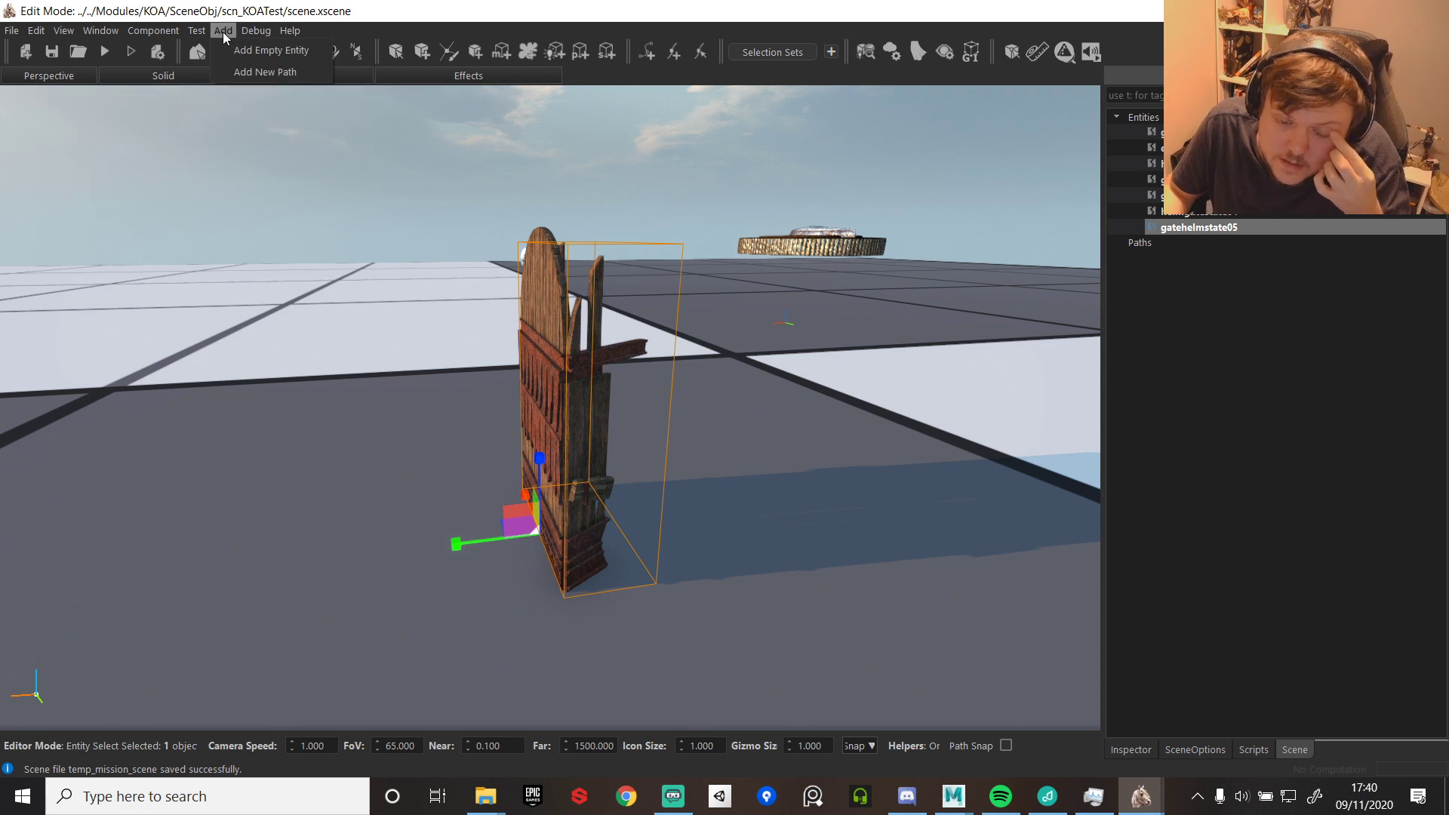
{"action": "left_click", "coordinate": [1229, 277]}
{"action": "right_click", "coordinate": [1242, 341]}
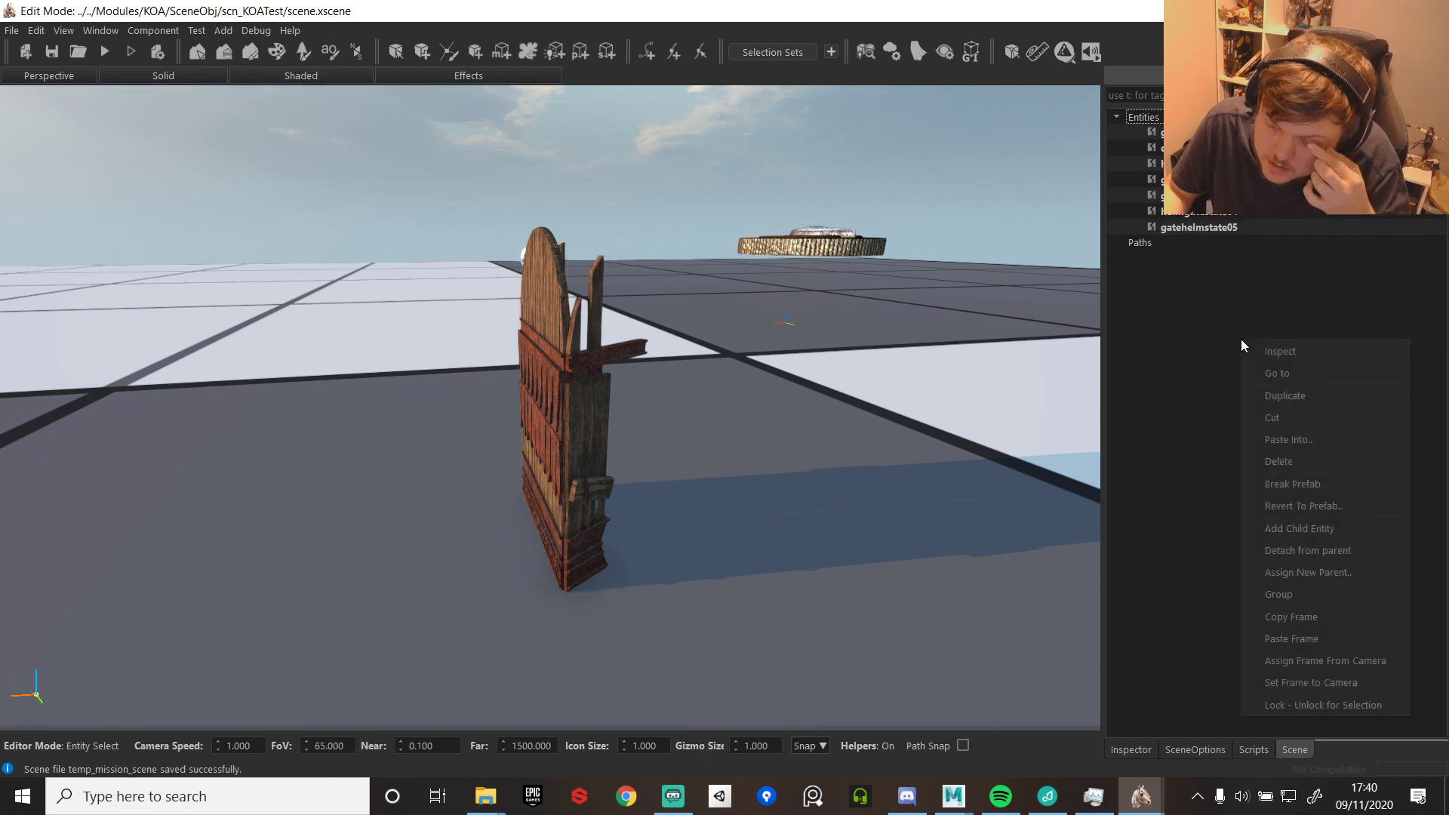
{"action": "left_click", "coordinate": [1244, 306]}
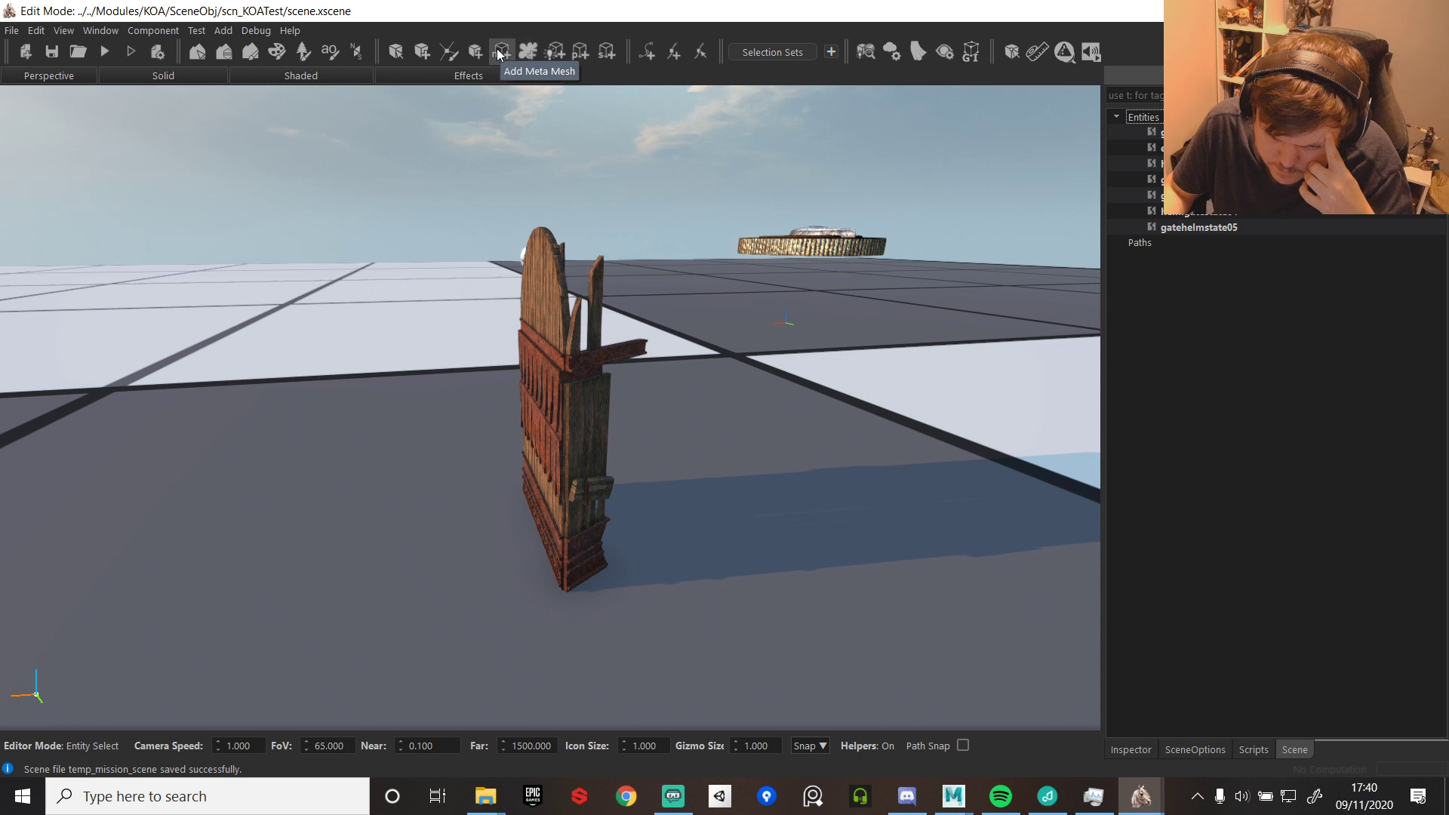
{"action": "left_click", "coordinate": [474, 52]}
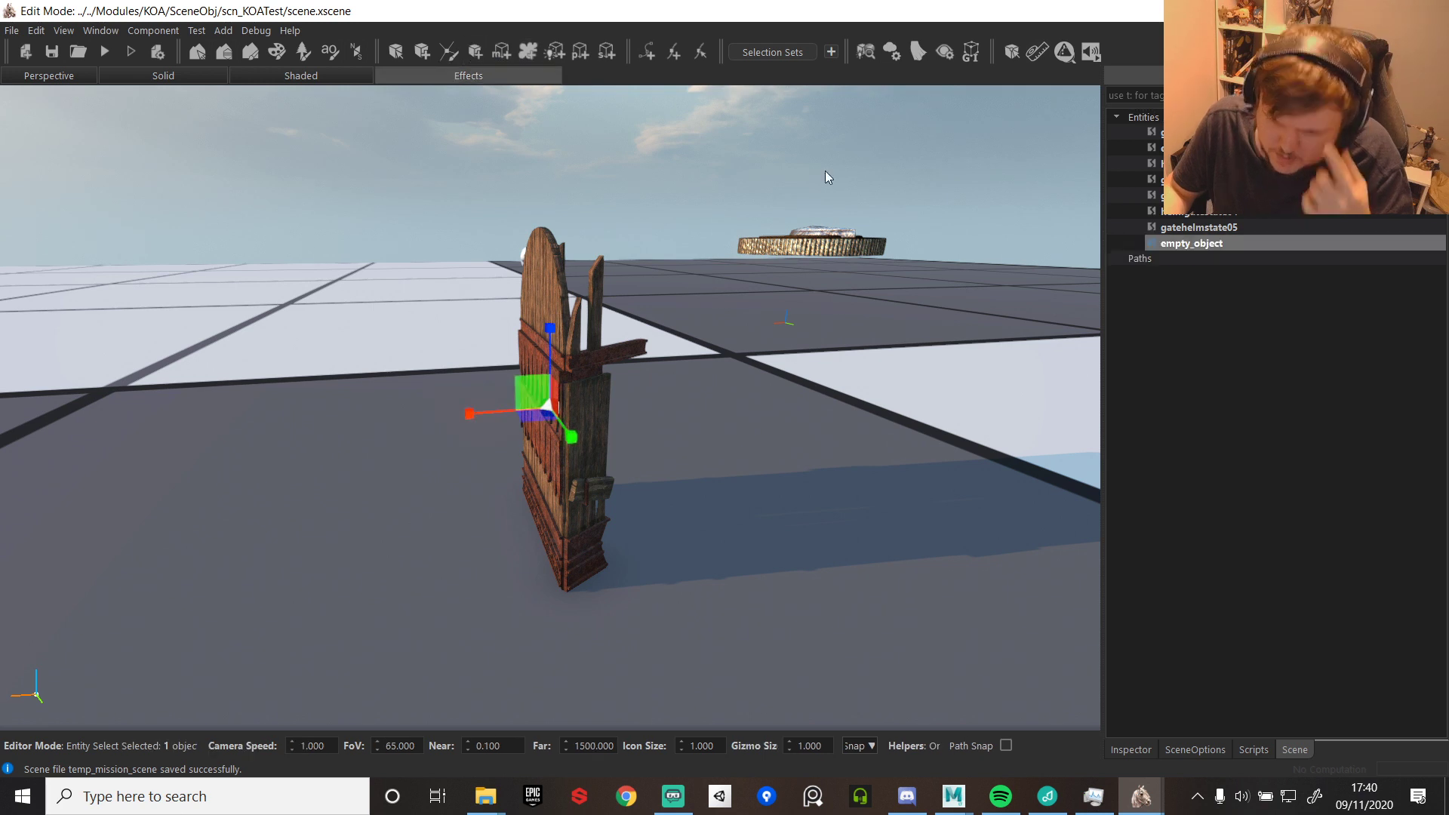
- Inspect the empty entity and move it along the world Y axis to about Y 24.98, at the middle of the gate
{"action": "right_click", "coordinate": [1210, 241]}
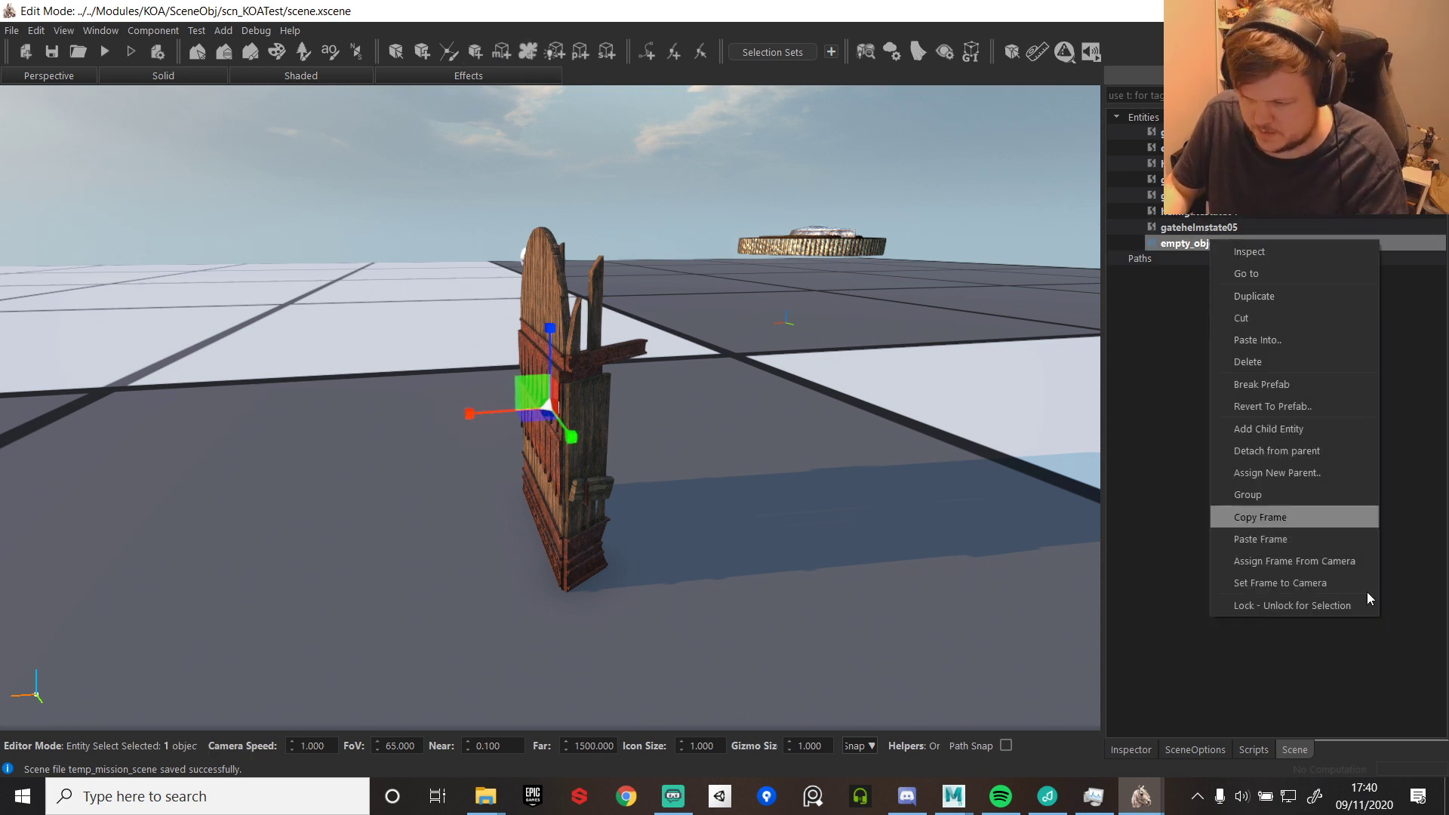
{"action": "left_click", "coordinate": [1168, 251]}
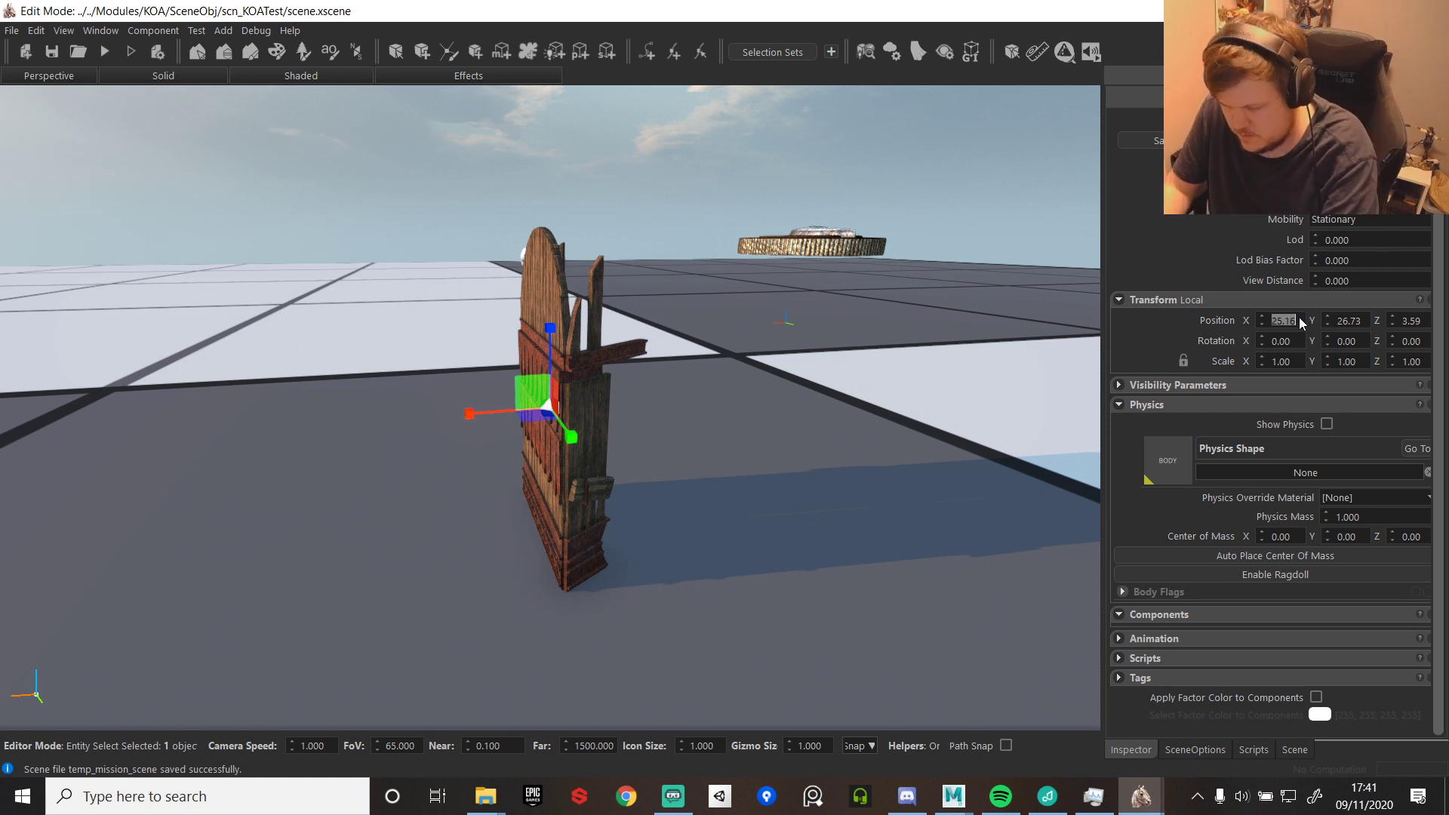
{"action": "key", "text": "a"}
{"action": "right_click_drag", "start_coordinate": [728, 466], "coordinate": [804, 469]}
{"action": "scroll", "coordinate": [754, 401], "scroll_direction": "up", "scroll_amount": 4}
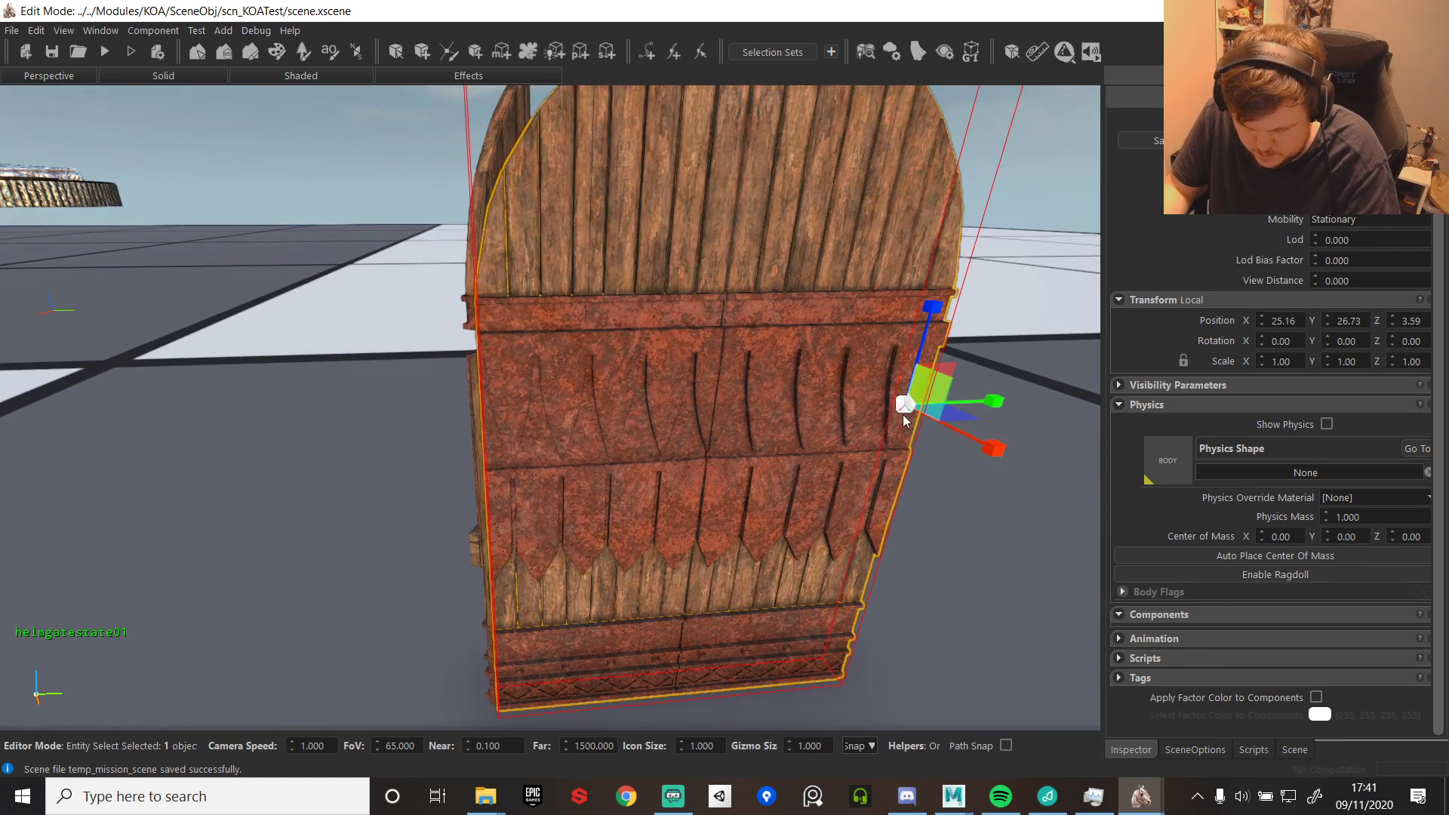
{"action": "left_click_drag", "start_coordinate": [904, 409], "coordinate": [905, 413]}
{"action": "scroll", "coordinate": [1010, 411], "scroll_direction": "up", "scroll_amount": 4}
{"action": "right_click_drag", "start_coordinate": [1009, 410], "coordinate": [1010, 419]}
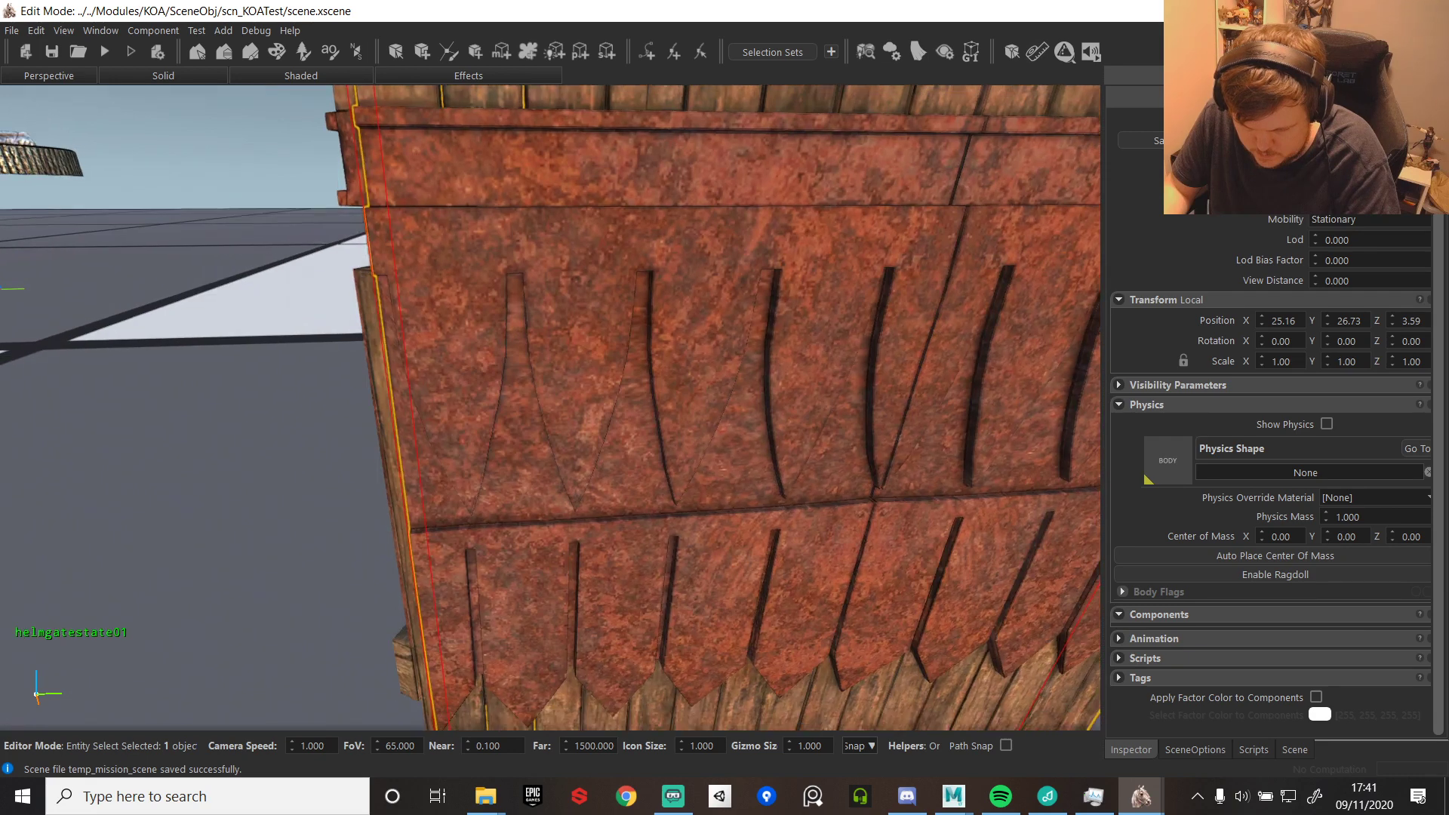
{"action": "scroll", "coordinate": [1009, 420], "scroll_direction": "down", "scroll_amount": 5}
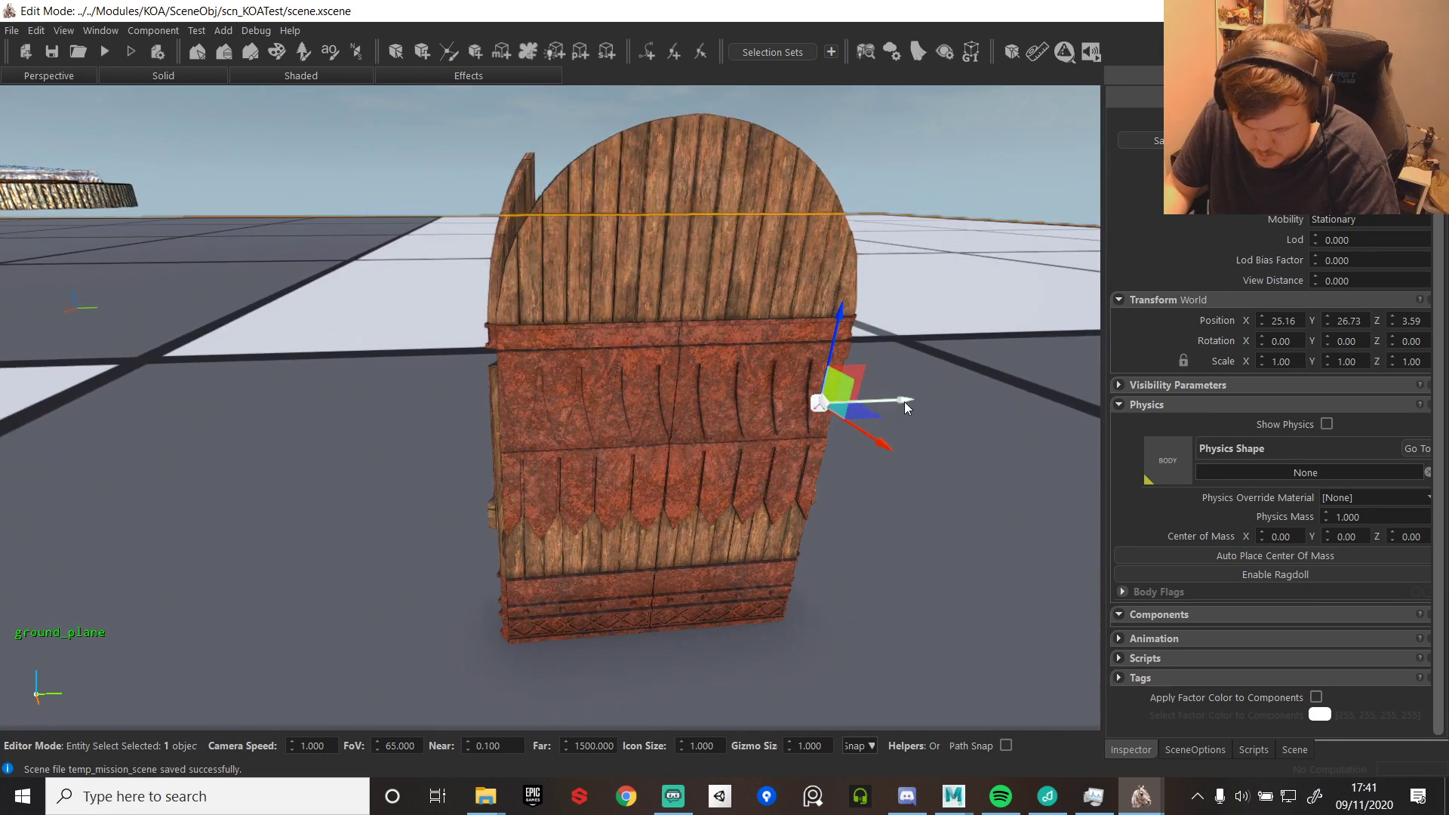
{"action": "left_click_drag", "start_coordinate": [906, 401], "coordinate": [765, 406]}
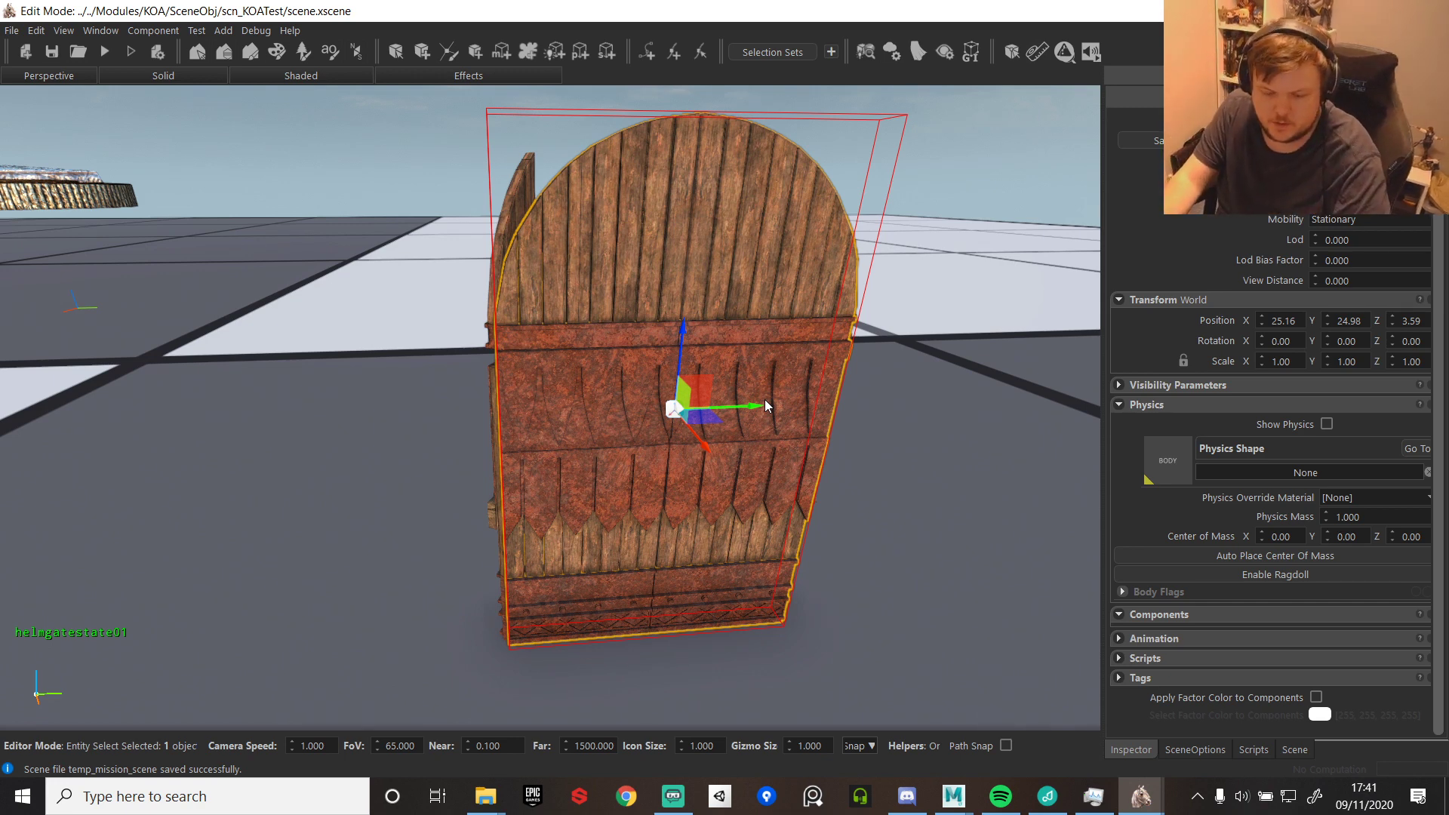
{"action": "key", "text": "d"}
{"action": "right_click_drag", "start_coordinate": [766, 406], "coordinate": [765, 407]}
{"action": "key", "text": "h"}
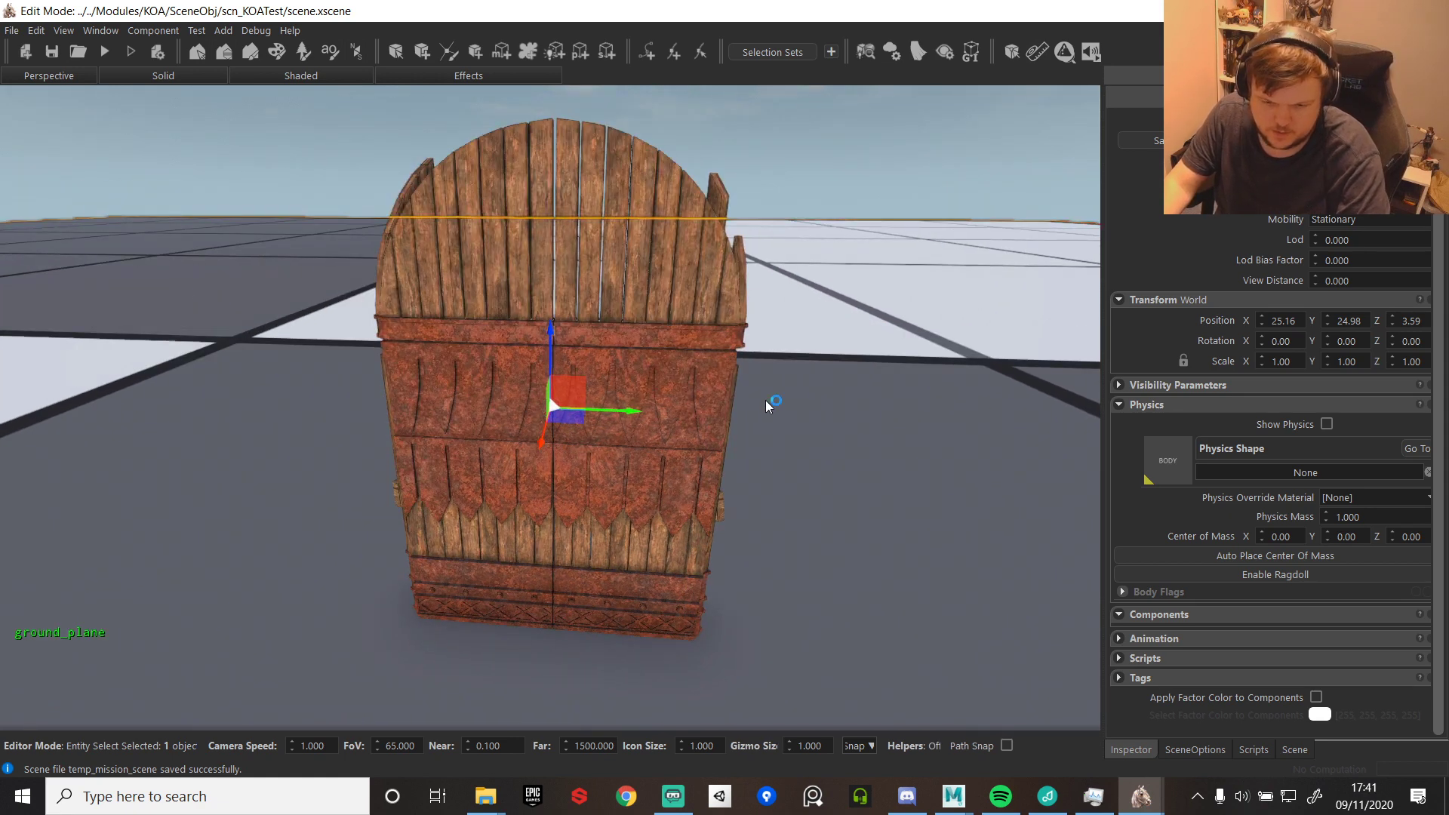
{"action": "key", "text": "e"}
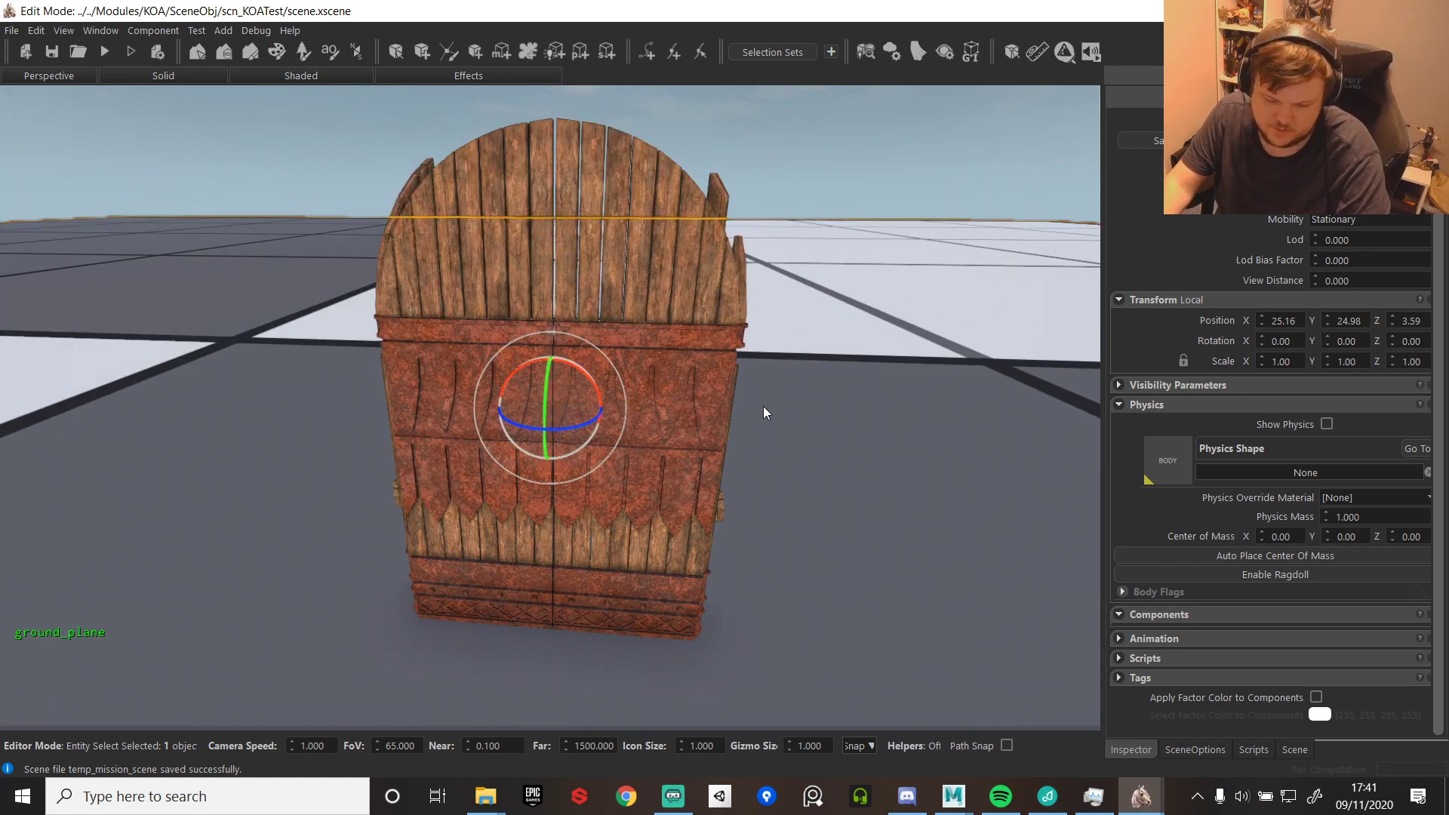
{"action": "key", "text": "r"}
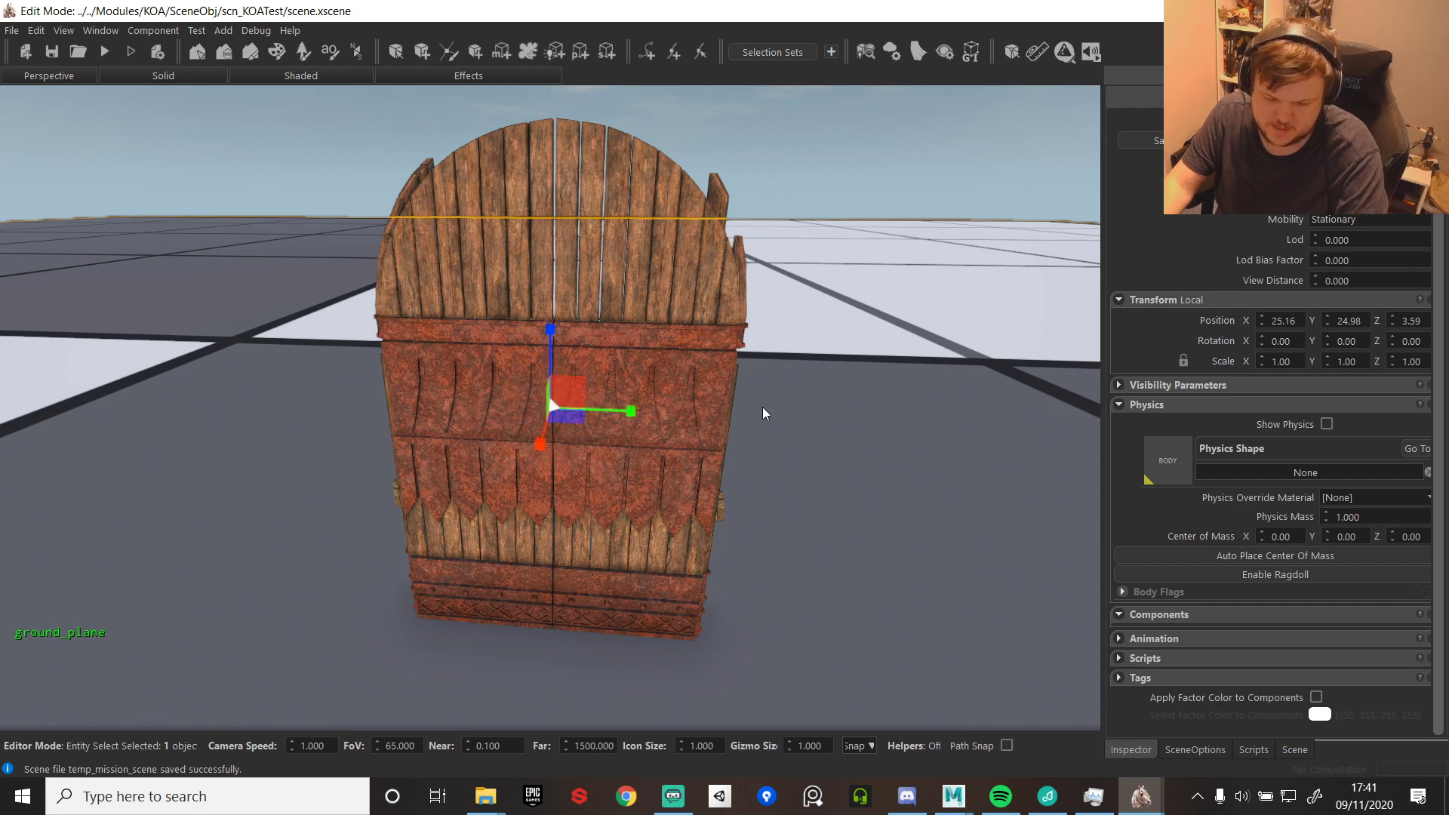
{"action": "key", "text": "w"}
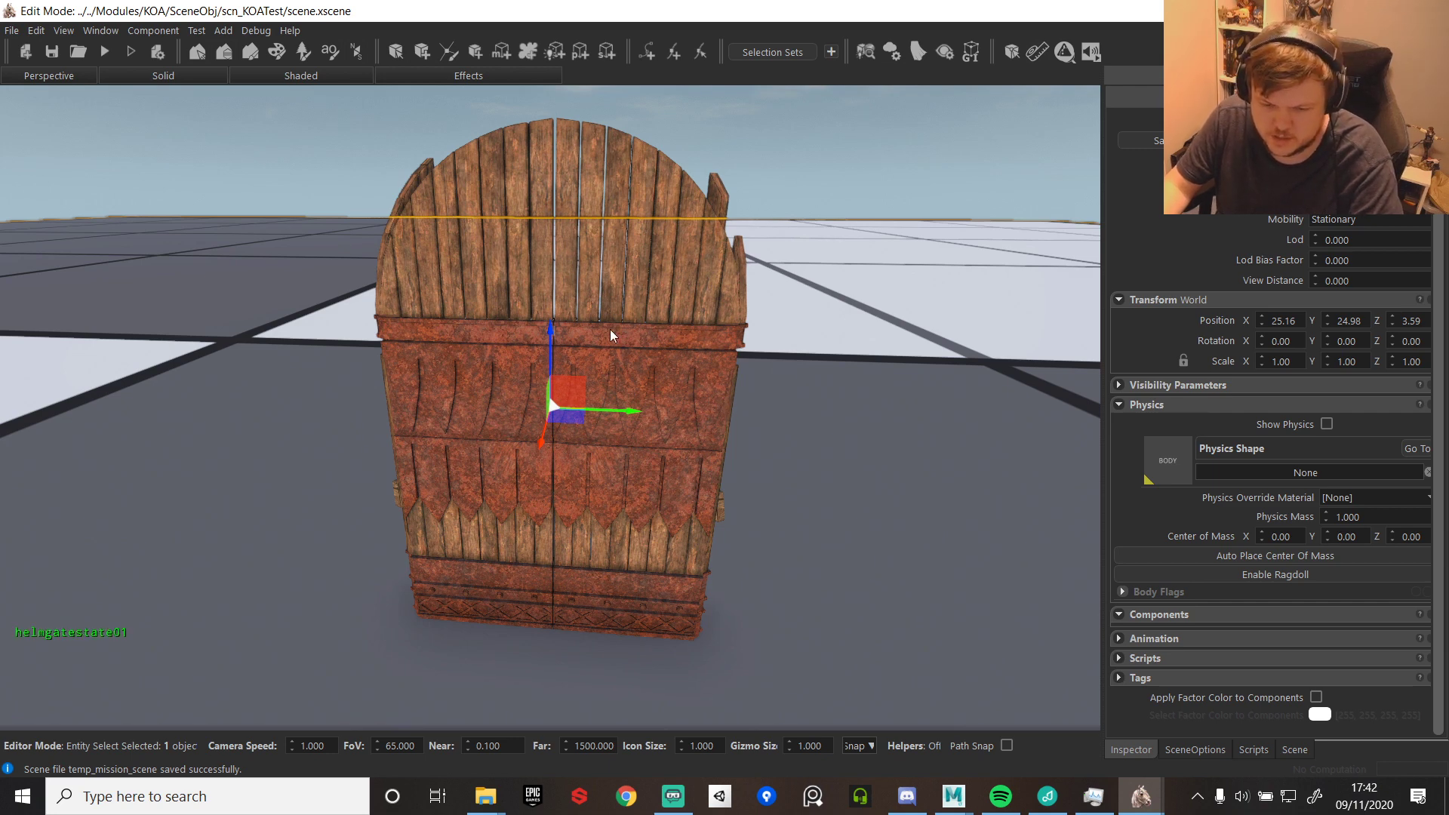
- Check the transform of helmgatestate01, then reselect the RH_Gate entity and show its properties
{"action": "left_click", "coordinate": [634, 526]}
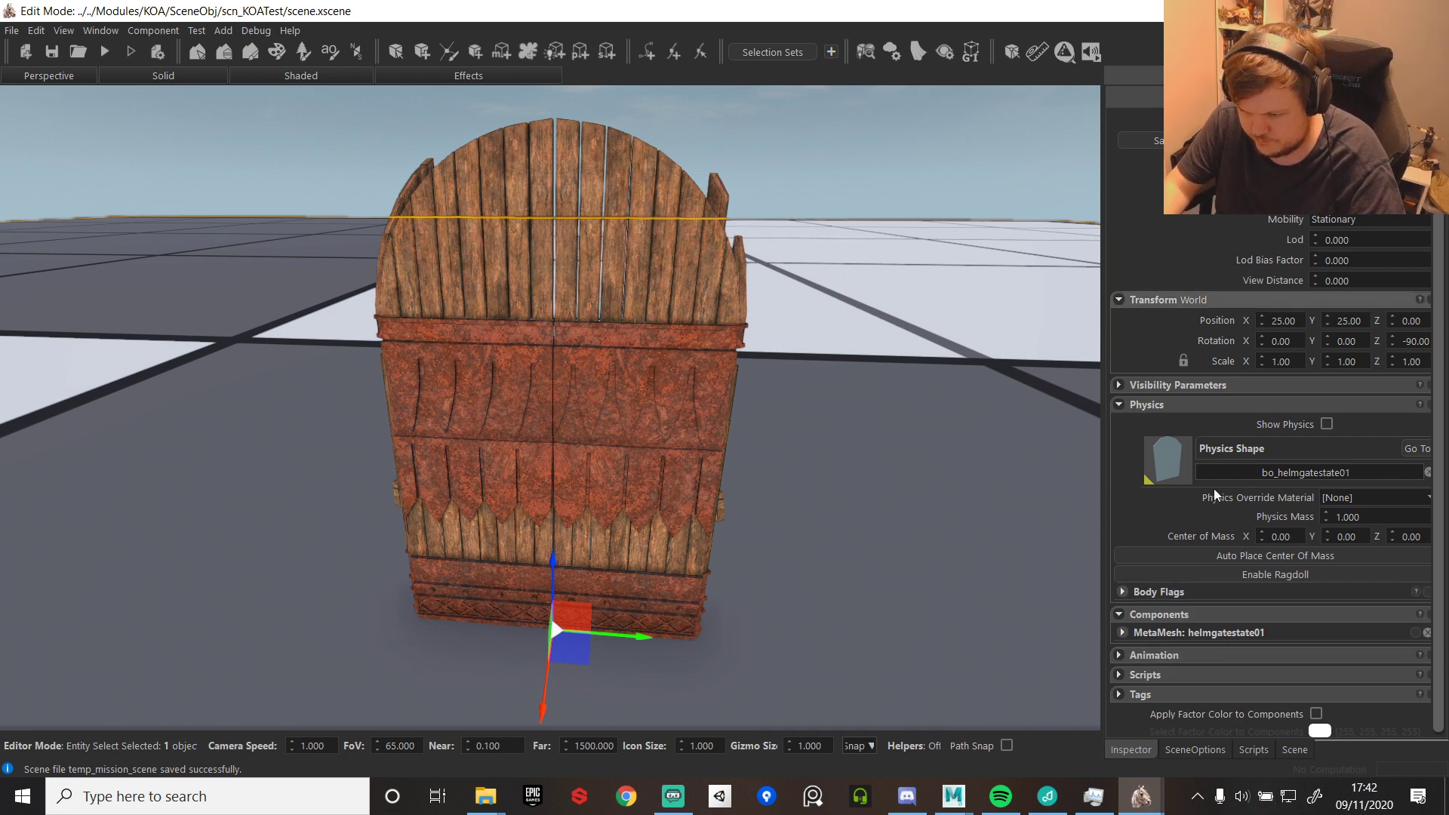
{"action": "left_click", "coordinate": [1296, 751]}
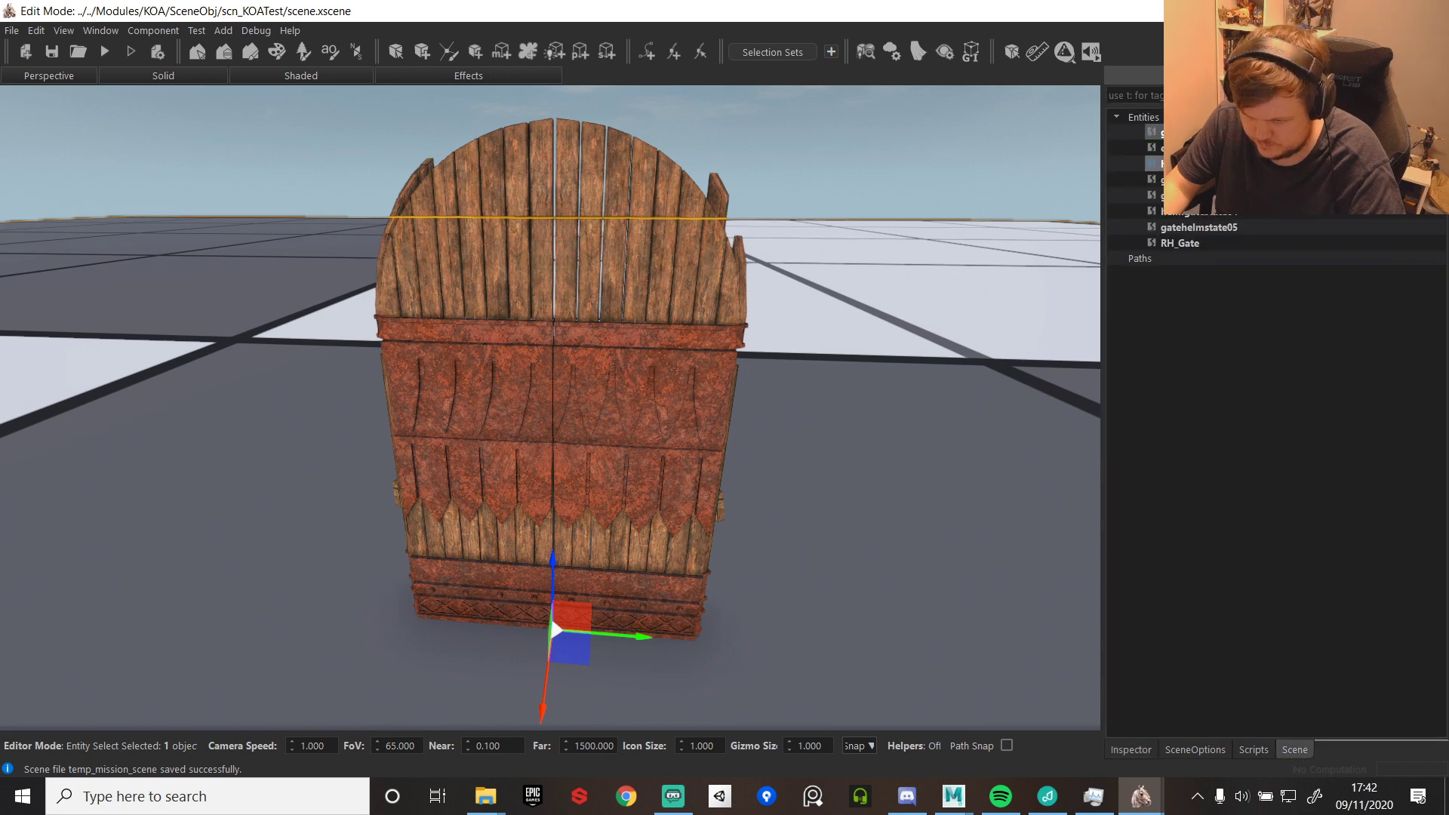
{"action": "left_click", "coordinate": [1183, 243]}
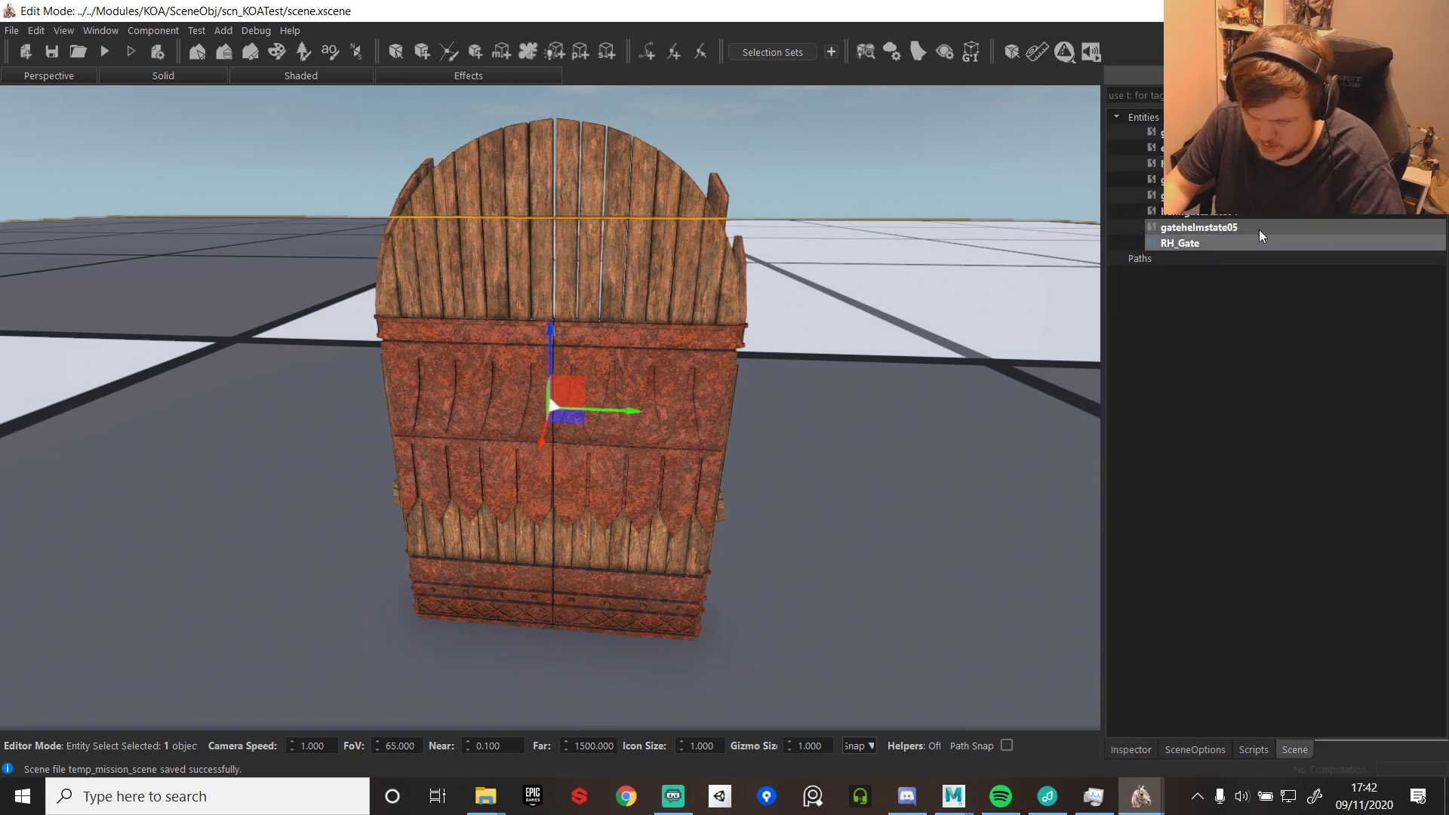
{"action": "left_click", "coordinate": [1141, 751]}
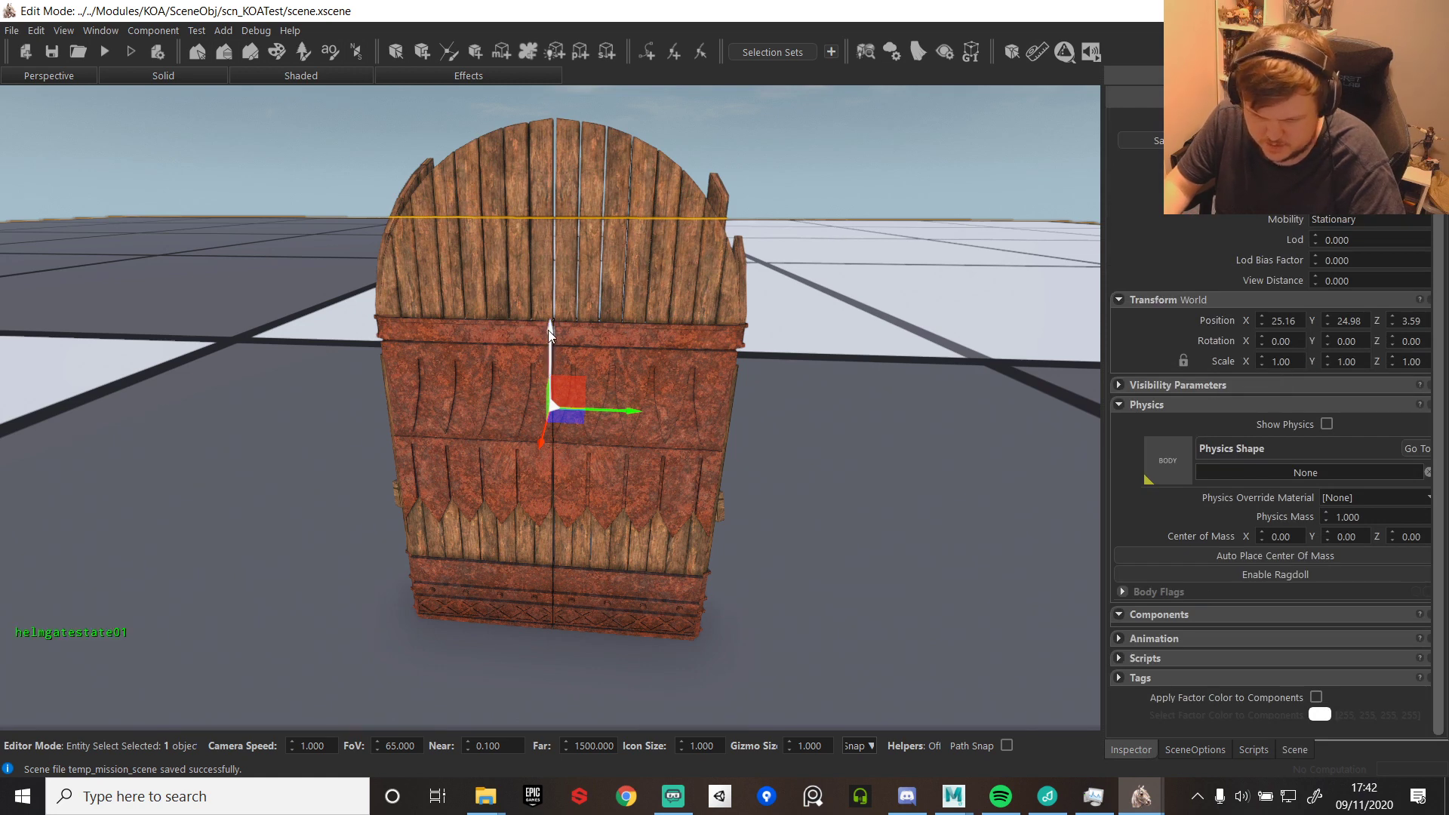
- Lower the RH_Gate entity to the gate's base at about Z 0.16 and set its X position to 25
{"action": "left_click_drag", "start_coordinate": [550, 330], "coordinate": [532, 584]}
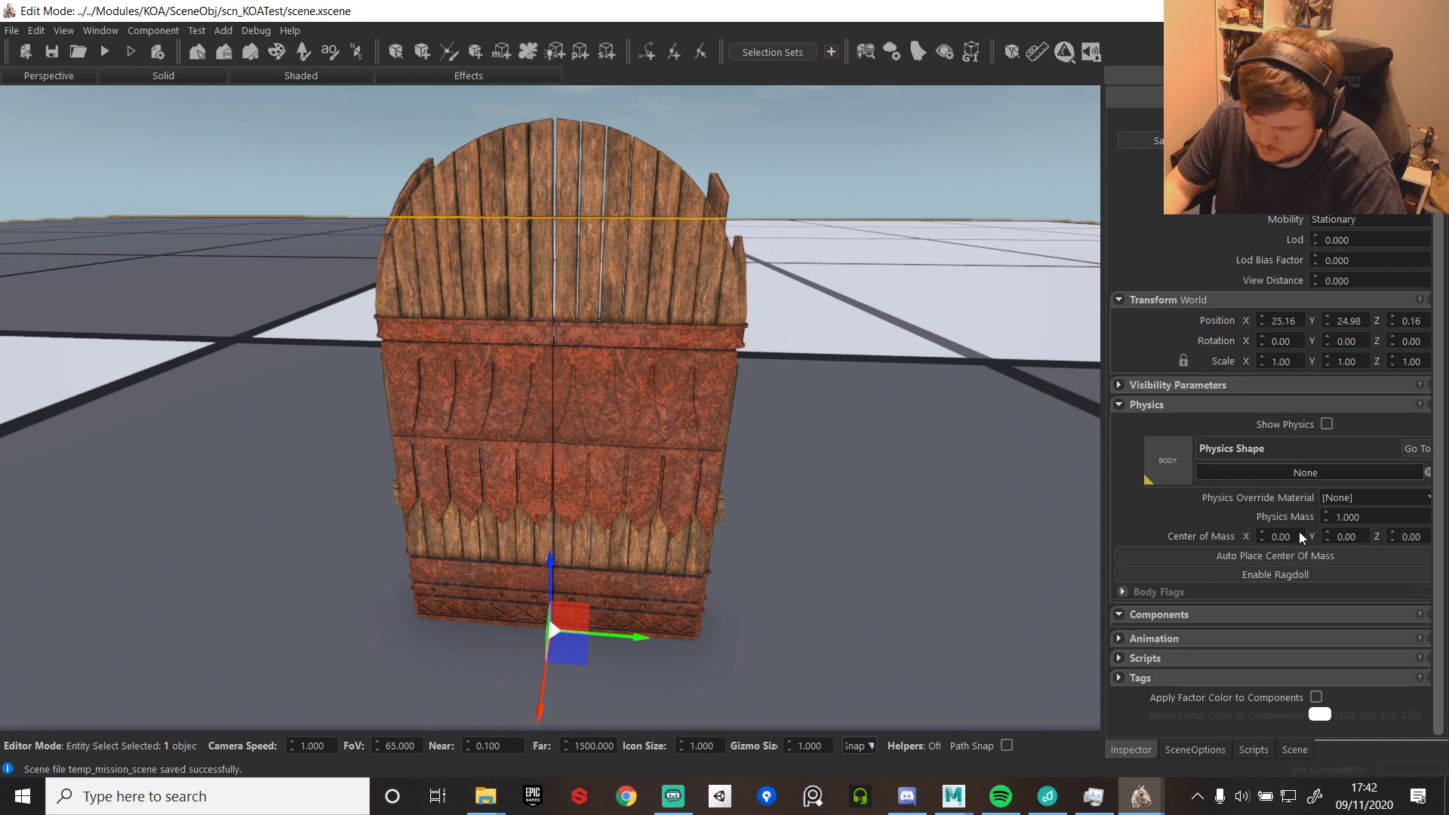
{"action": "left_click", "coordinate": [1286, 323]}
{"action": "type", "text": "25"}
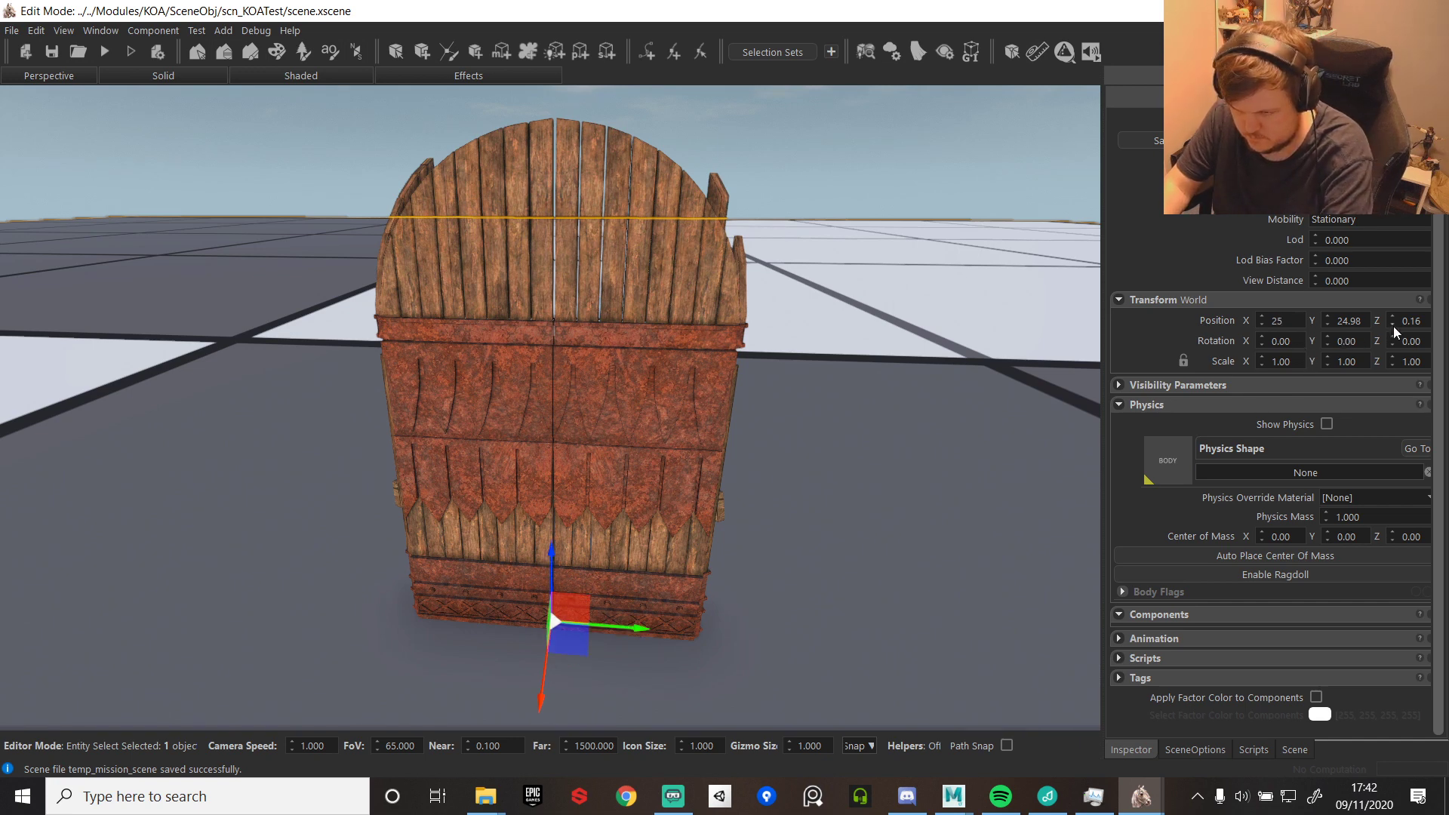
{"action": "left_click", "coordinate": [1359, 323]}
{"action": "type", "text": "24"}
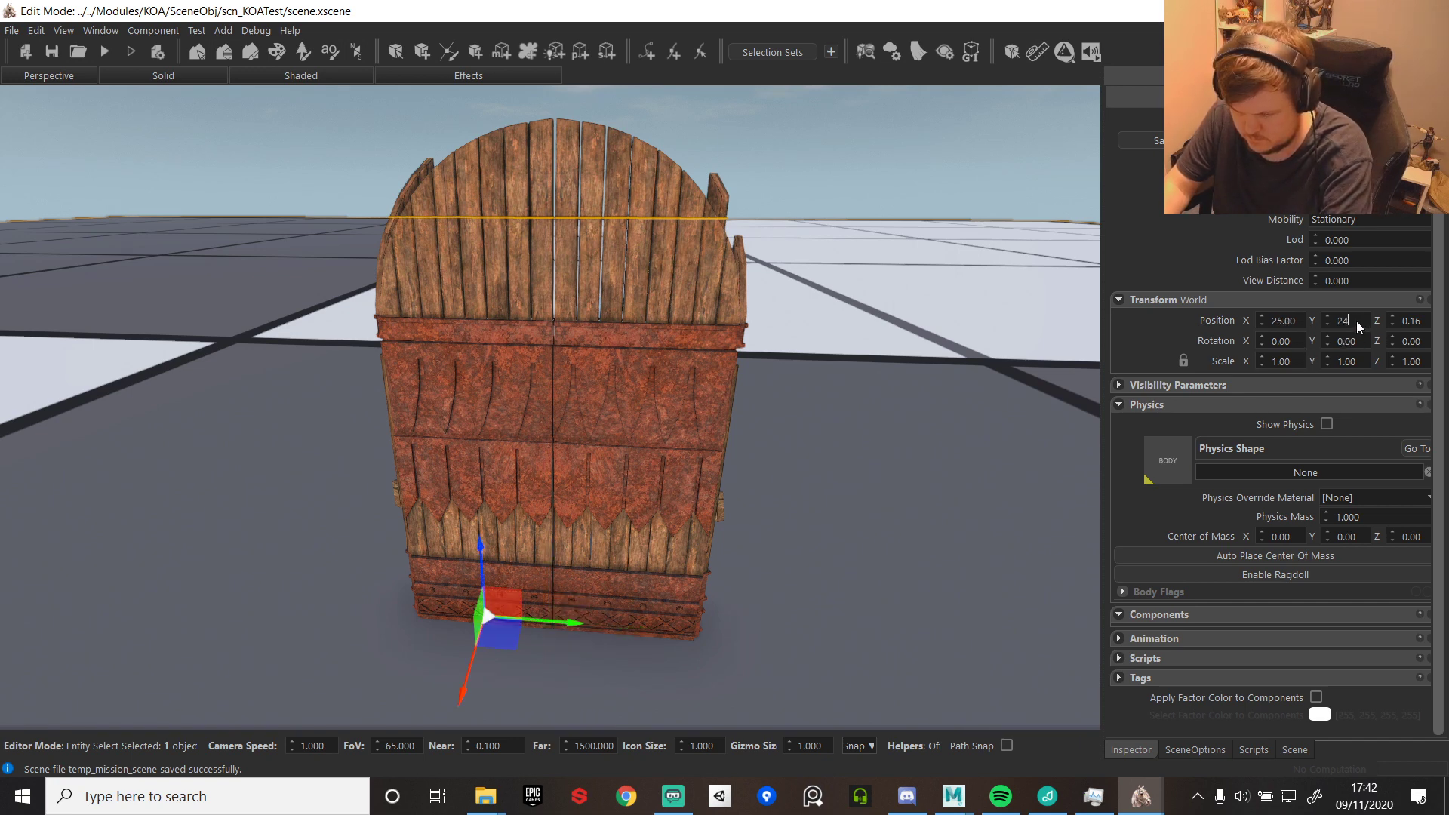
{"action": "key", "text": "ctrl+z"}
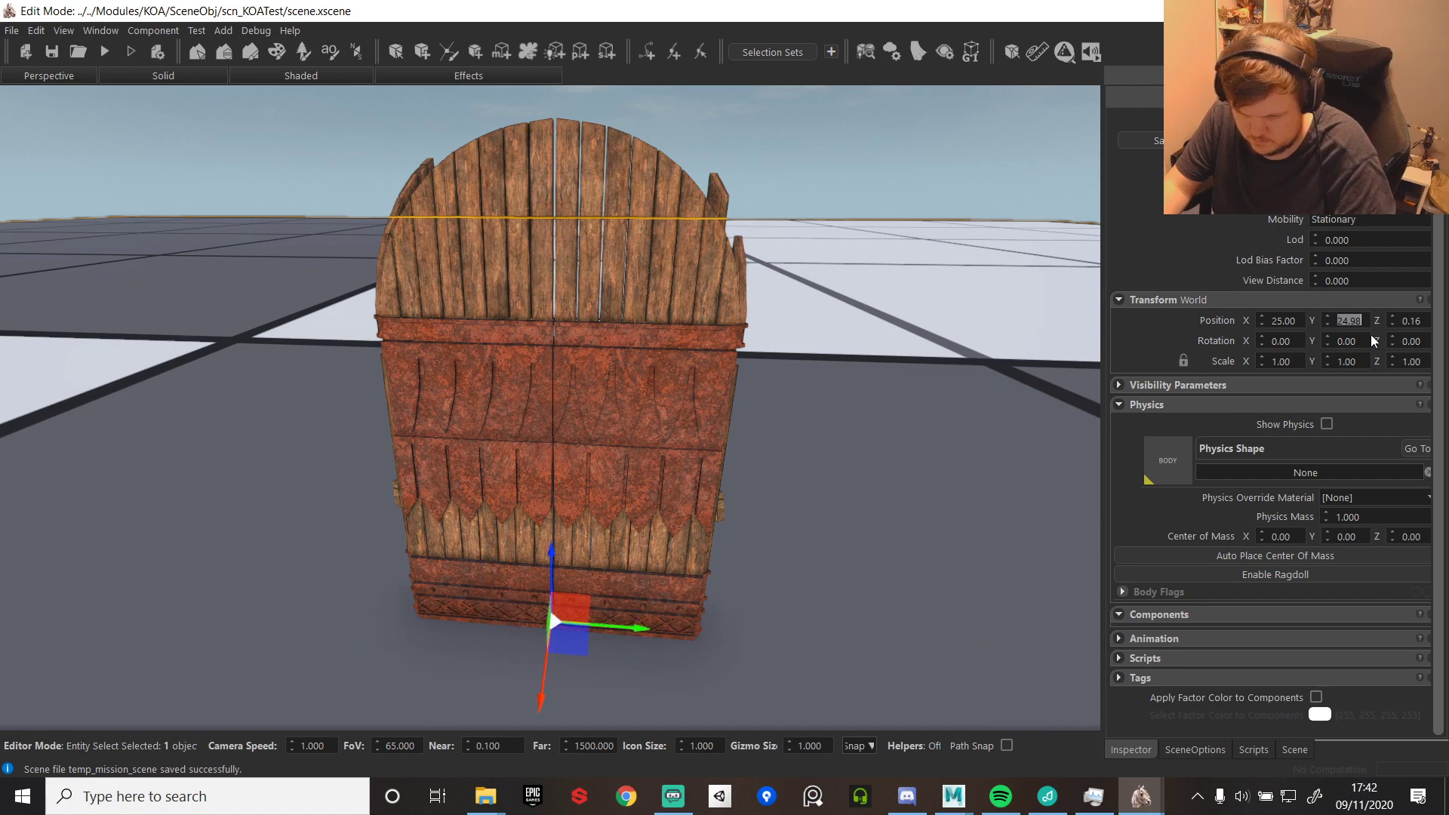
- Set the RH_Gate entity's Y position to 25 and its Z position to 0
{"action": "right_click_drag", "start_coordinate": [784, 428], "coordinate": [702, 459]}
{"action": "key", "text": "w"}
{"action": "key", "text": "d"}
{"action": "double_click", "coordinate": [1365, 322]}
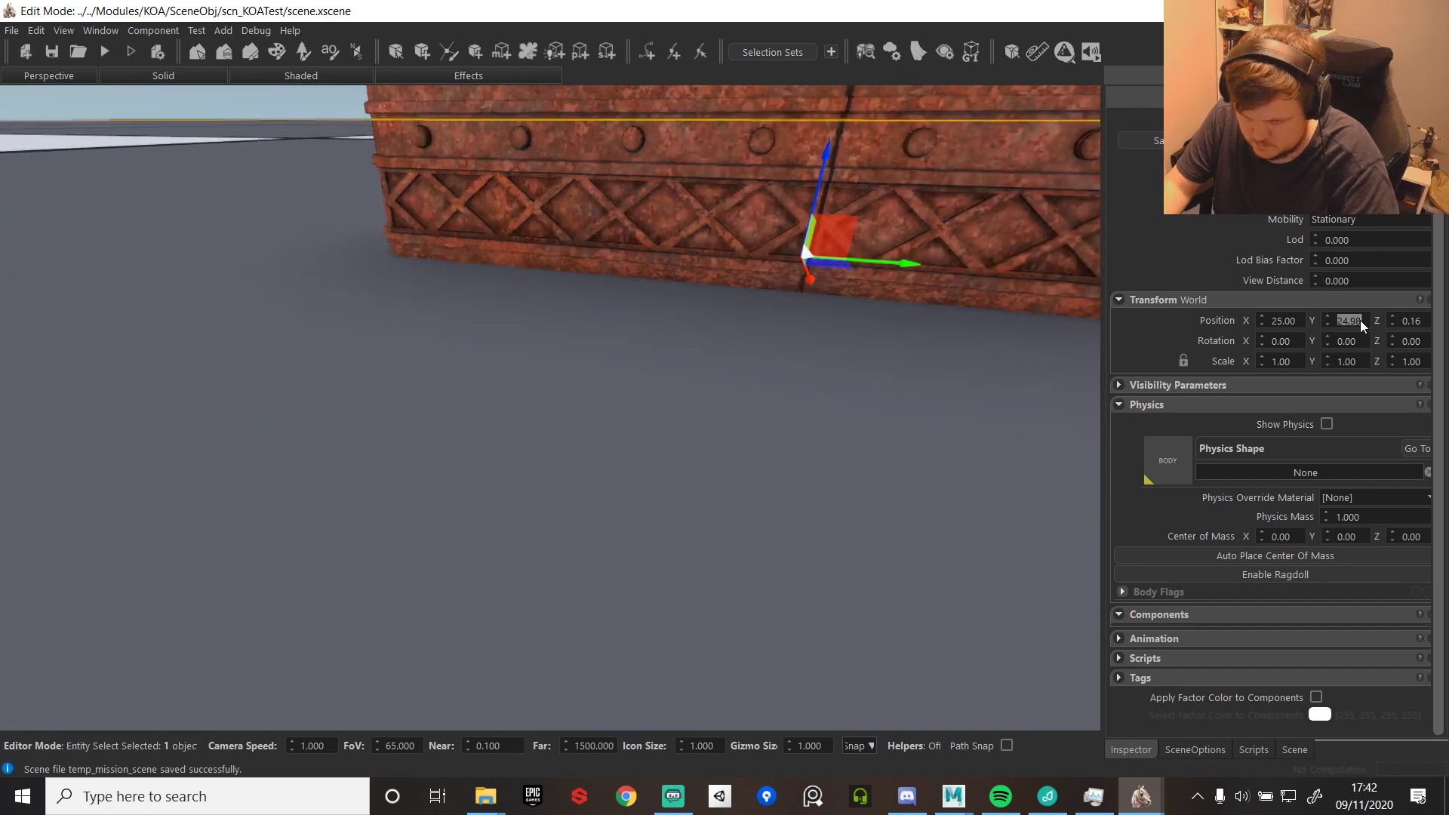
{"action": "type", "text": "25"}
{"action": "key", "text": "Return"}
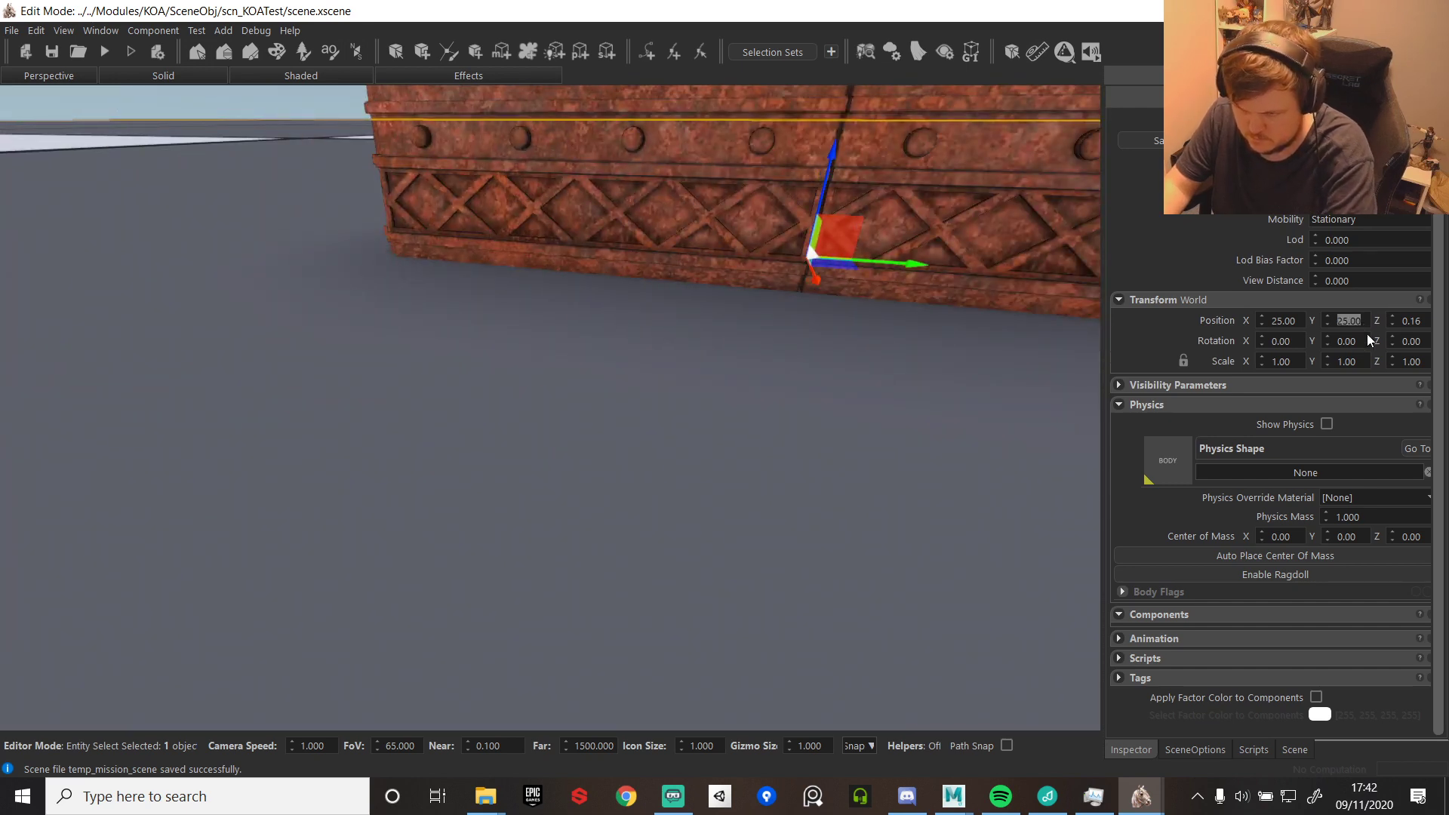
{"action": "double_click", "coordinate": [1412, 321]}
{"action": "type", "text": "0"}
{"action": "key", "text": "Return"}
{"action": "right_click_drag", "start_coordinate": [569, 168], "coordinate": [604, 113]}
{"action": "key", "text": "s"}
{"action": "key", "text": "w"}
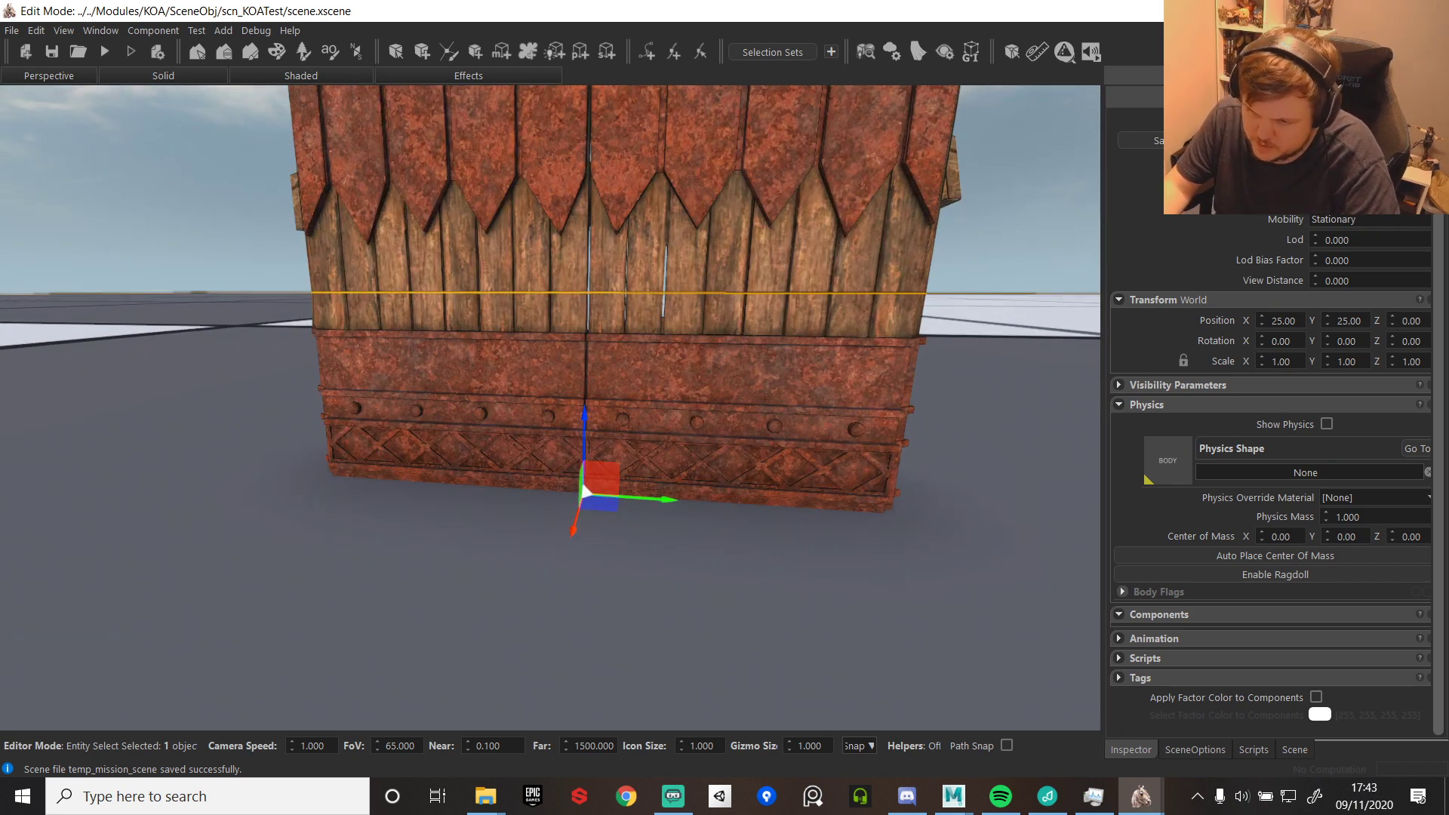
- Parent all the gate state entities to RH_Gate in the scene hierarchy
{"action": "left_click", "coordinate": [1293, 748]}
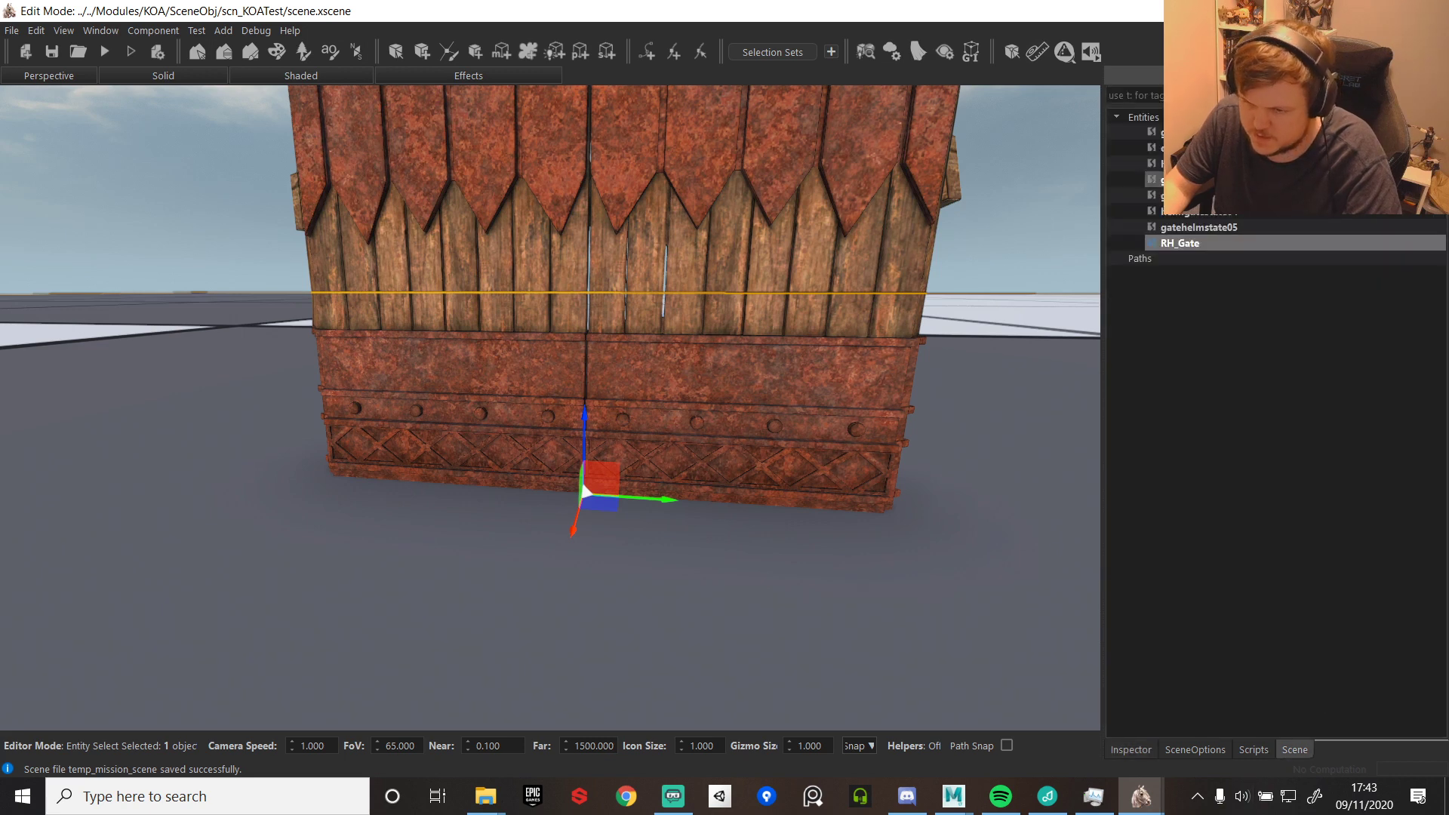
{"action": "left_click_drag", "start_coordinate": [1200, 227], "coordinate": [1203, 243]}
{"action": "left_click", "coordinate": [1199, 163]}
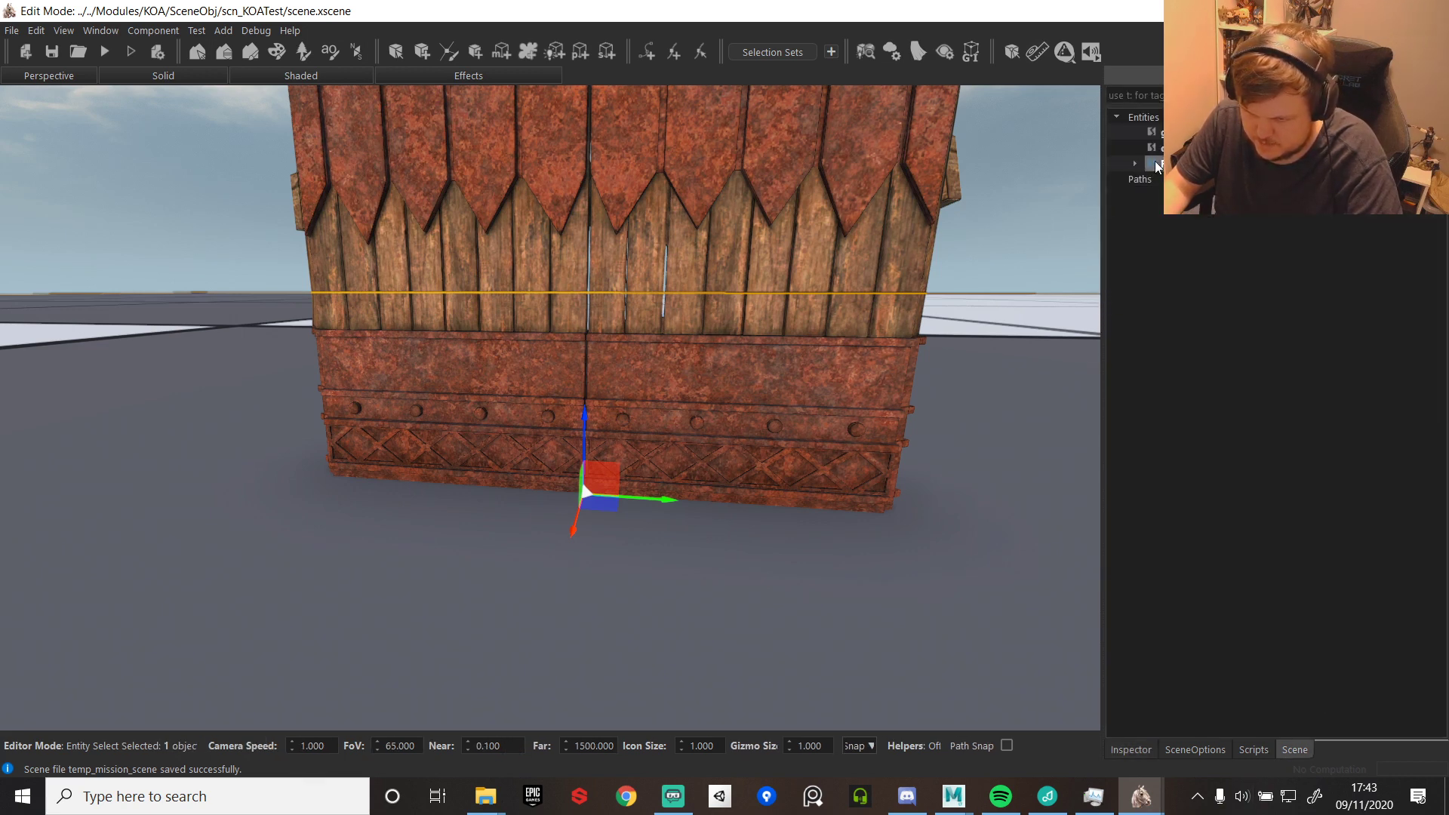
{"action": "right_click", "coordinate": [1202, 164]}
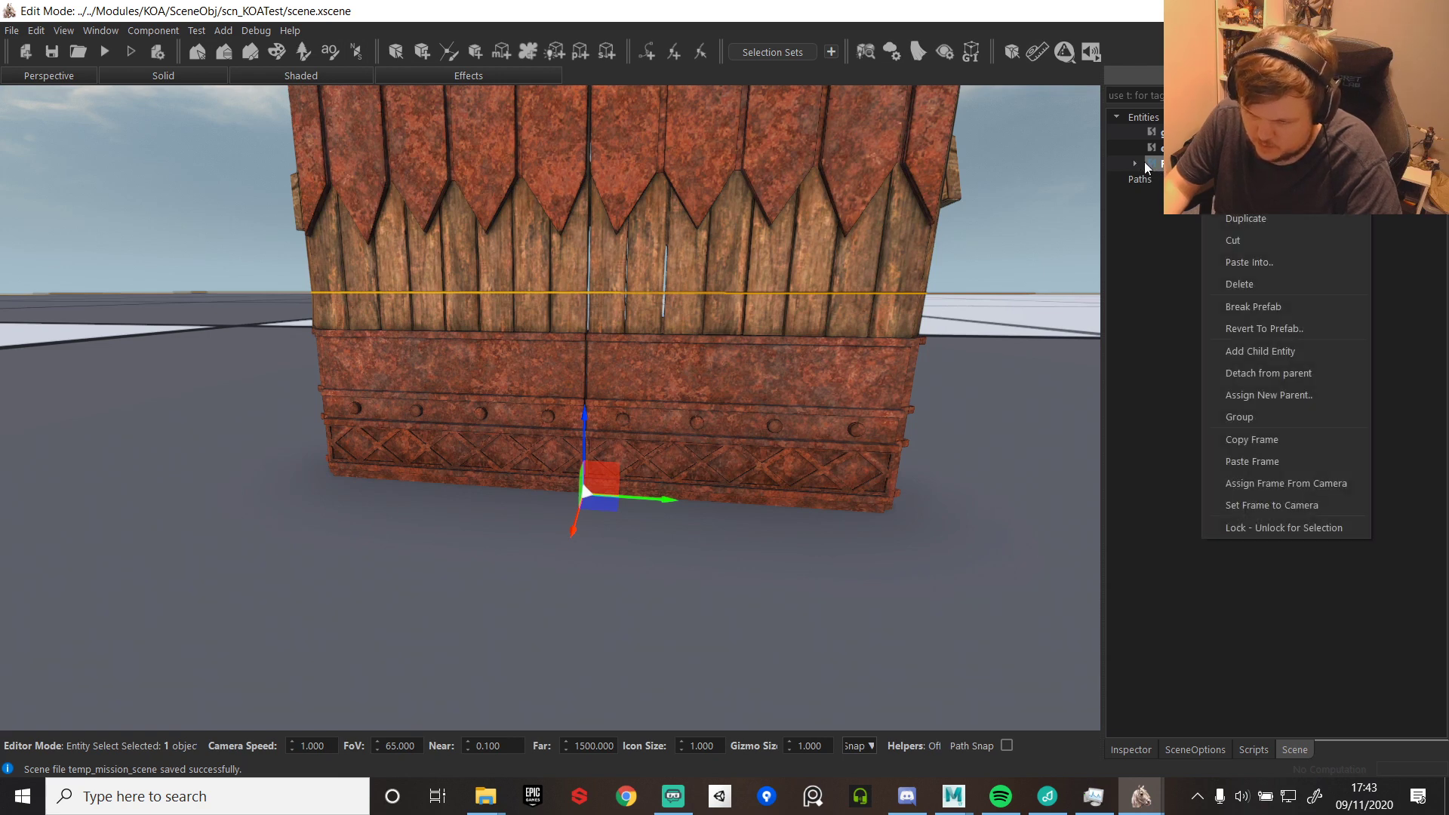
- Save RH_Gate as a new prefab in the $BASE/Modules/KOA/ module, in a new file named RH_Gate
{"action": "left_click", "coordinate": [1130, 749]}
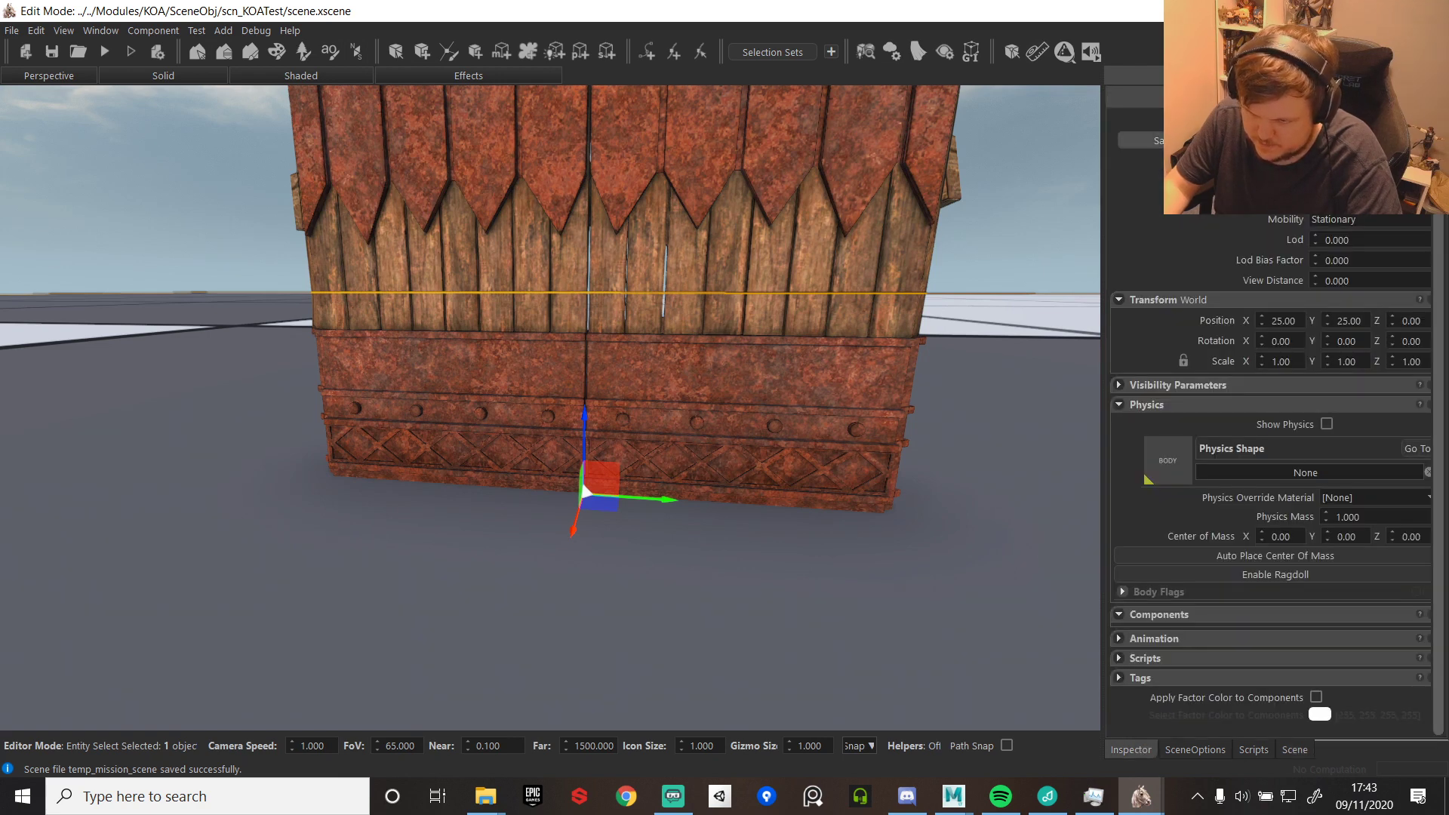
{"action": "left_click", "coordinate": [1186, 141]}
{"action": "left_click", "coordinate": [810, 390]}
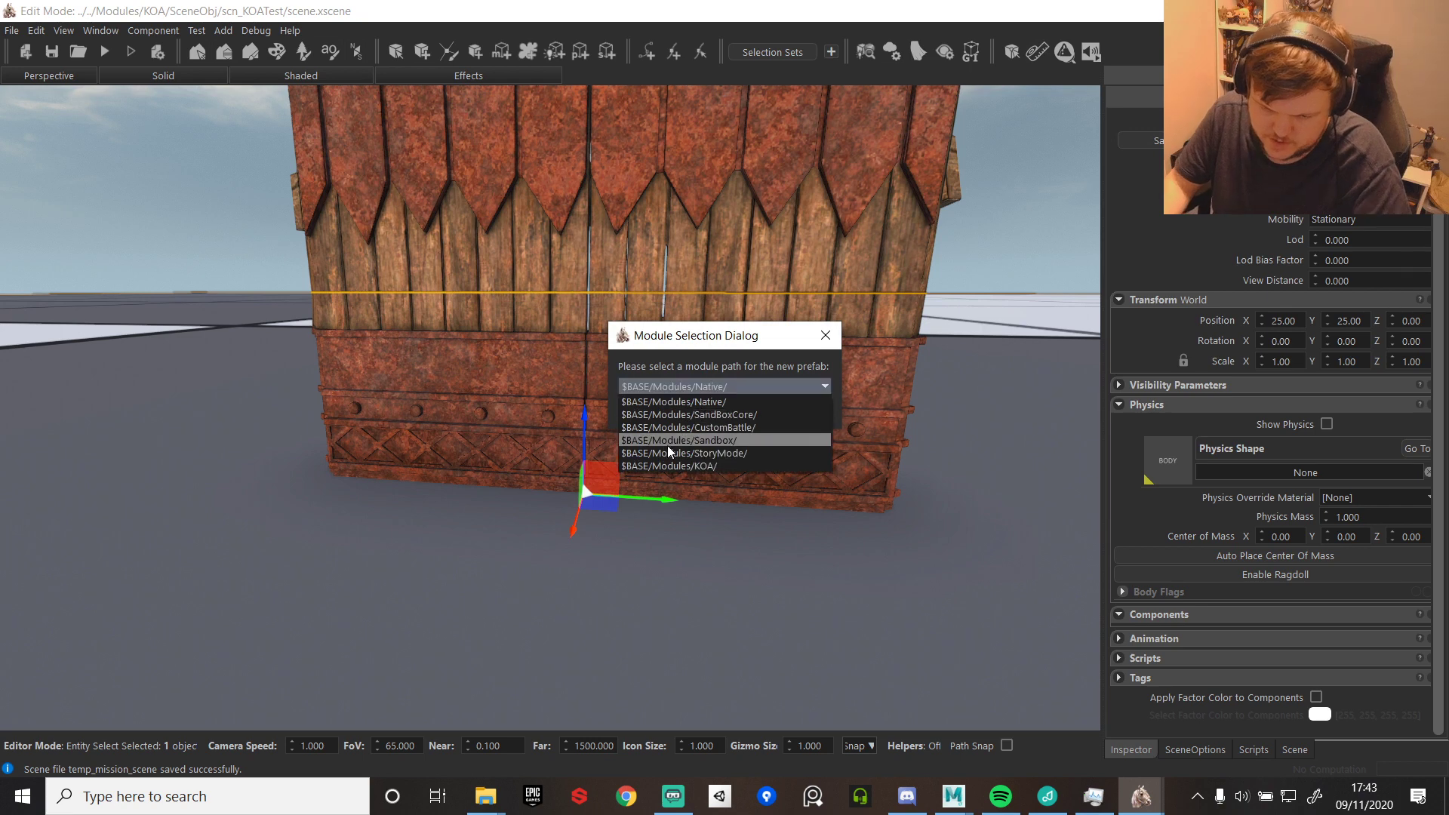
{"action": "left_click", "coordinate": [709, 458]}
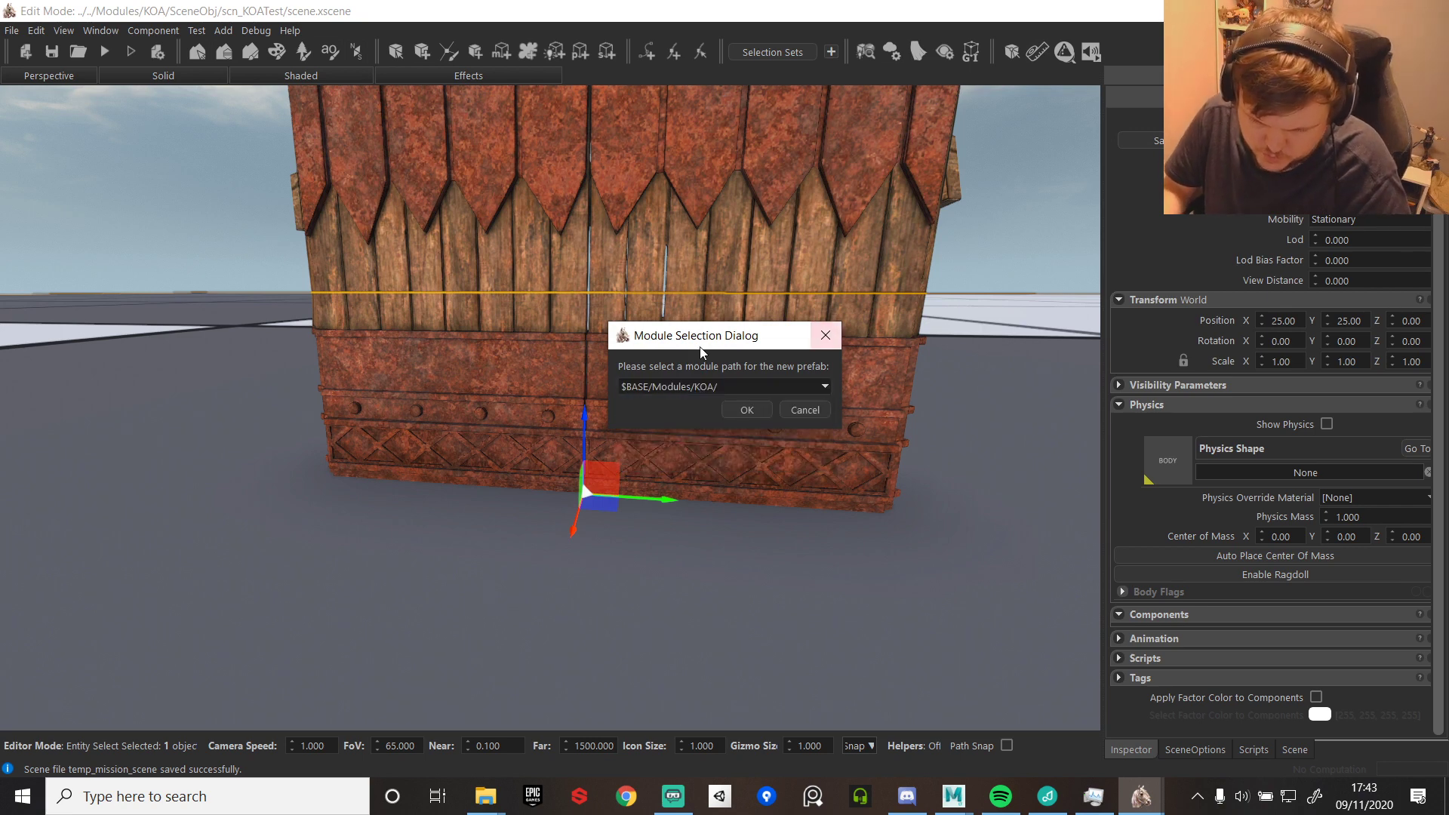
{"action": "left_click", "coordinate": [764, 414]}
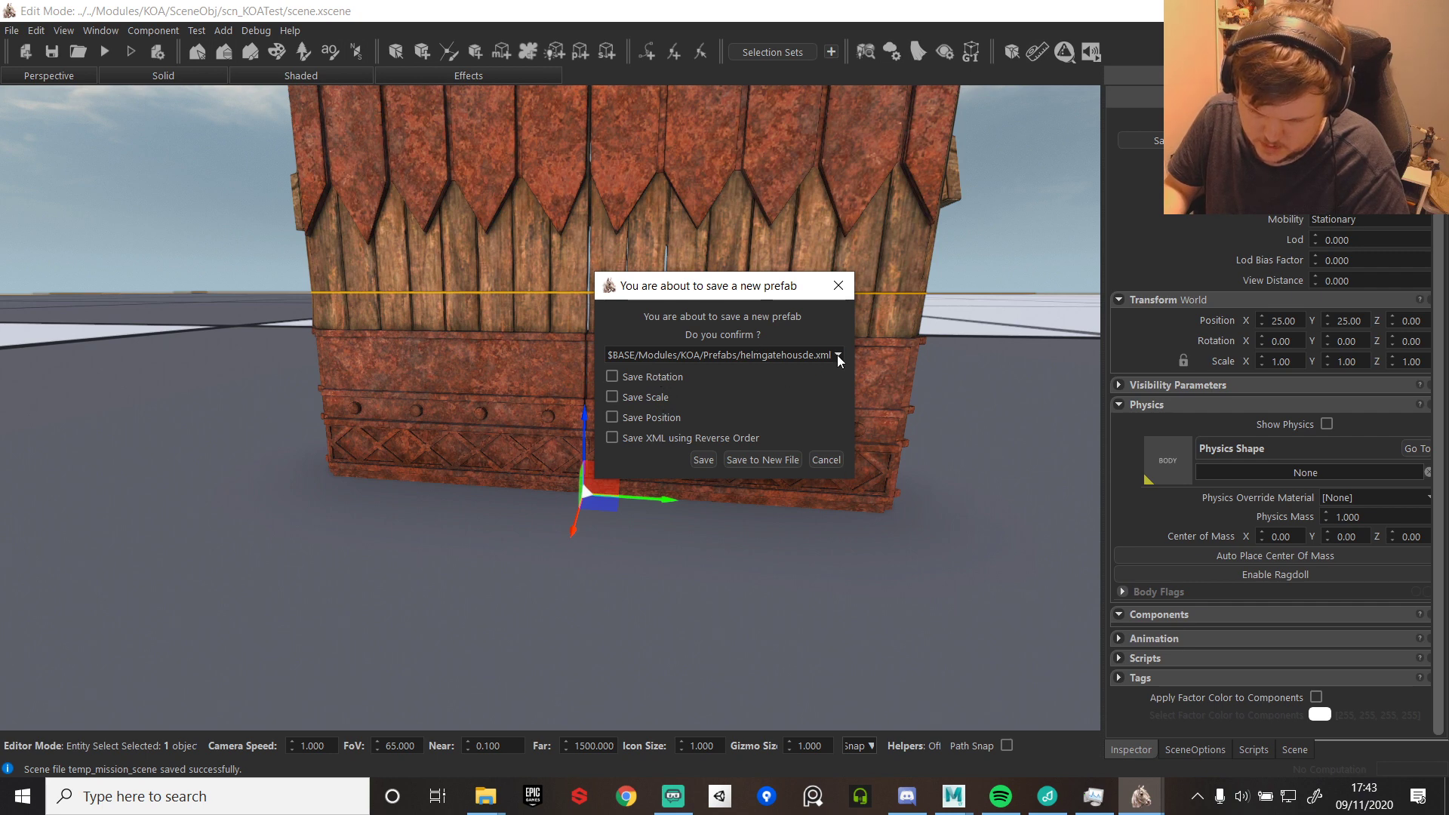
{"action": "left_click", "coordinate": [762, 462]}
{"action": "left_click", "coordinate": [754, 394]}
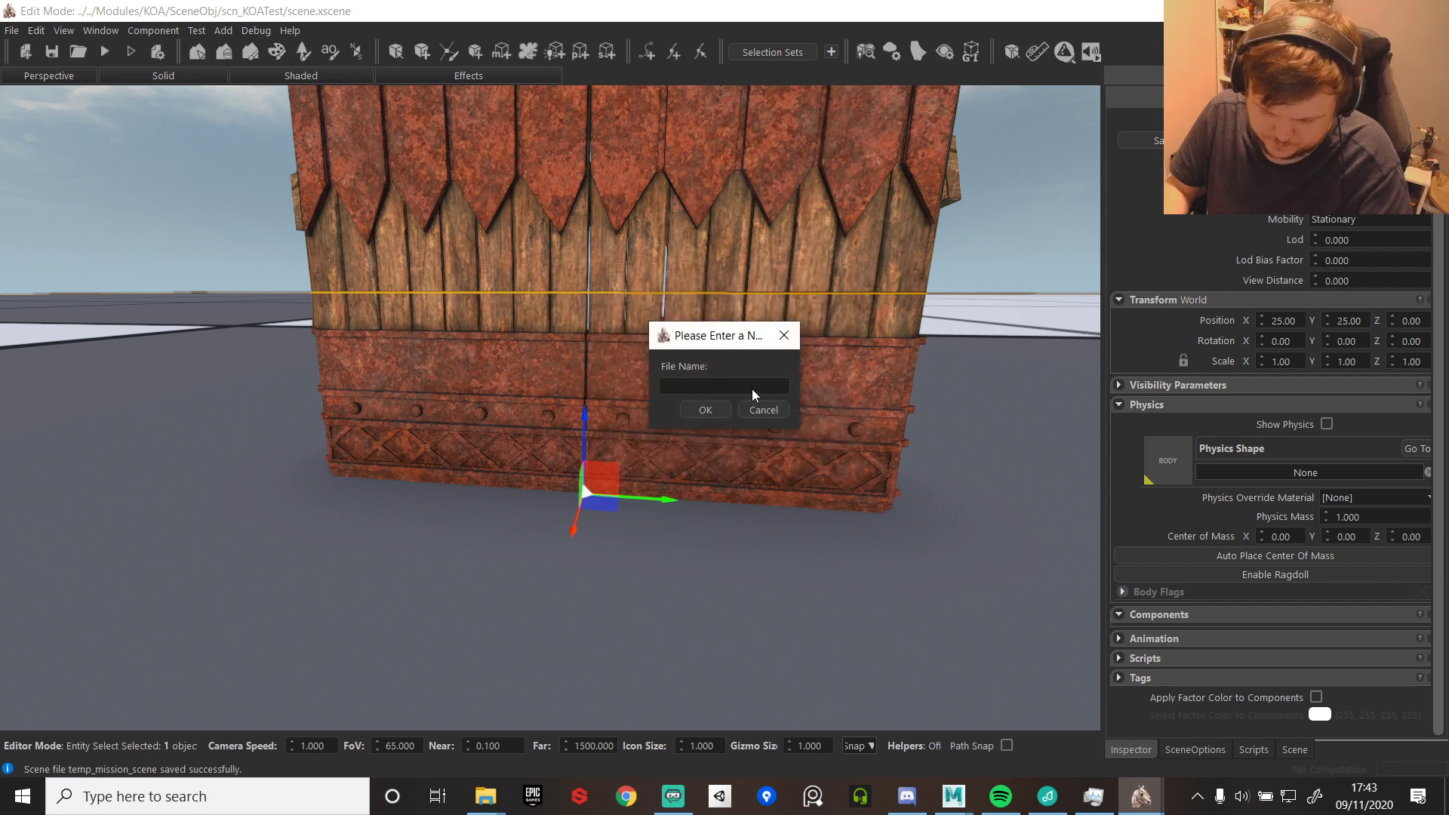
{"action": "type", "text": "RH_Gat"}
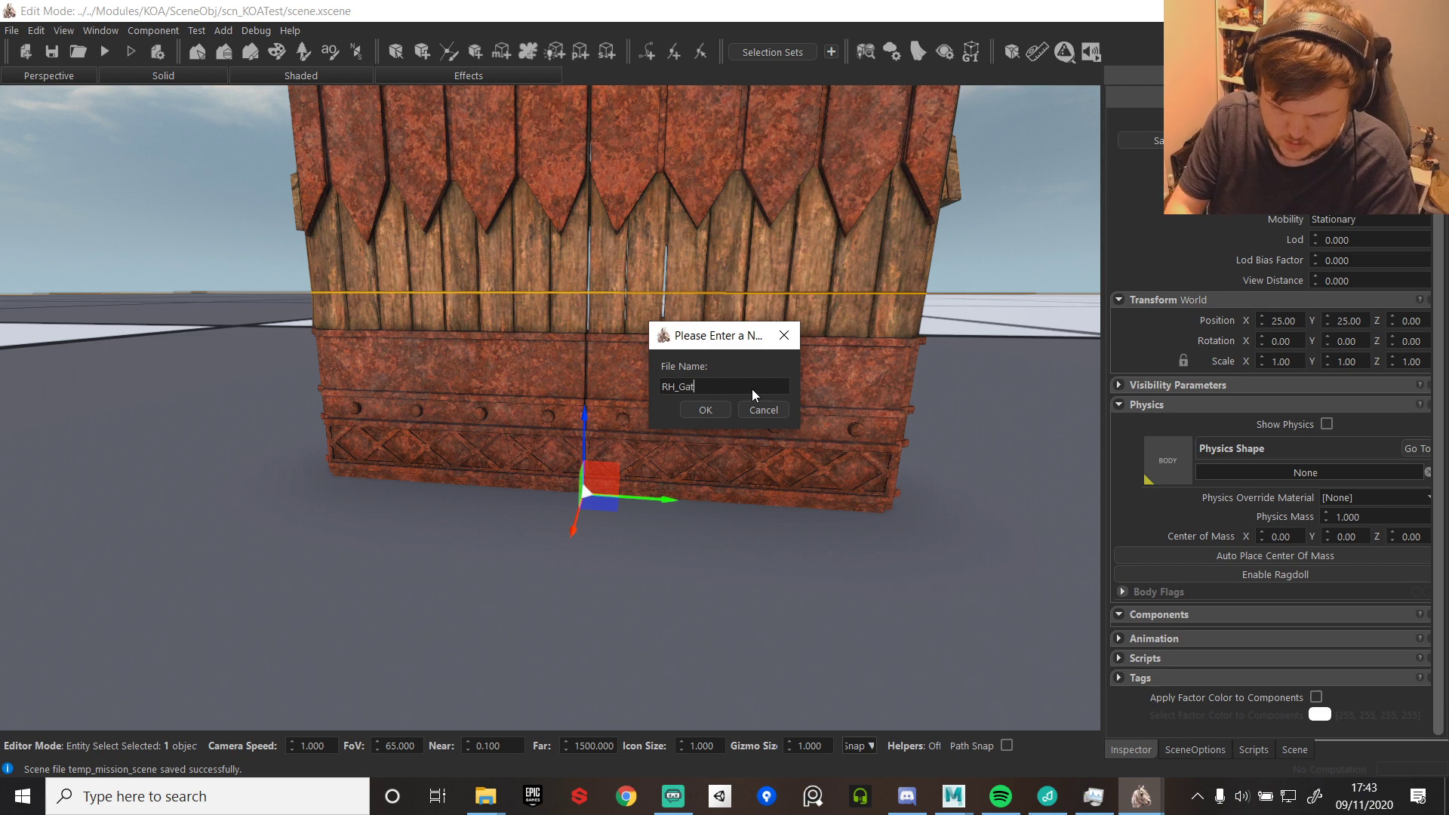
{"action": "type", "text": "e"}
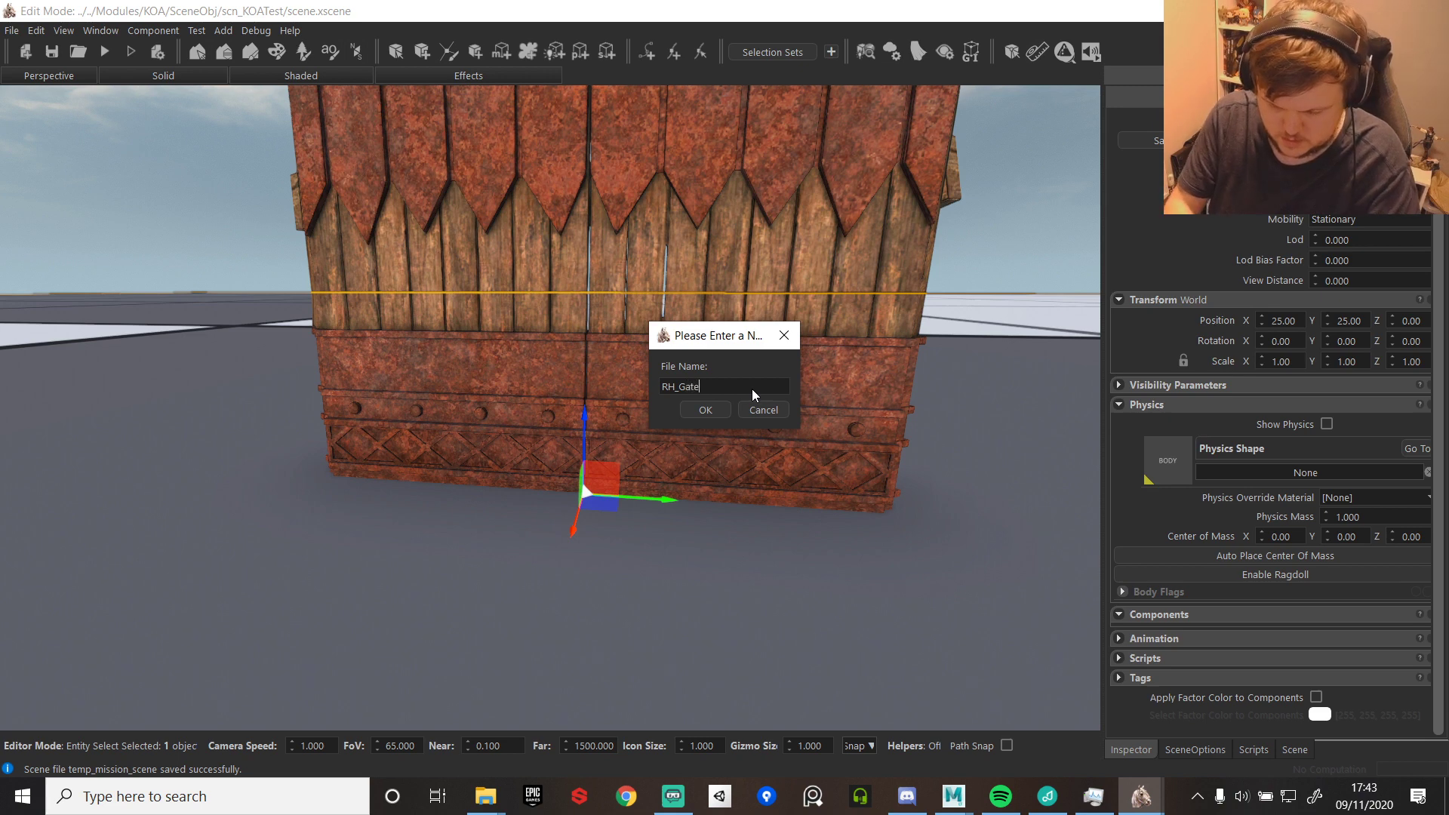
{"action": "left_click", "coordinate": [705, 410]}
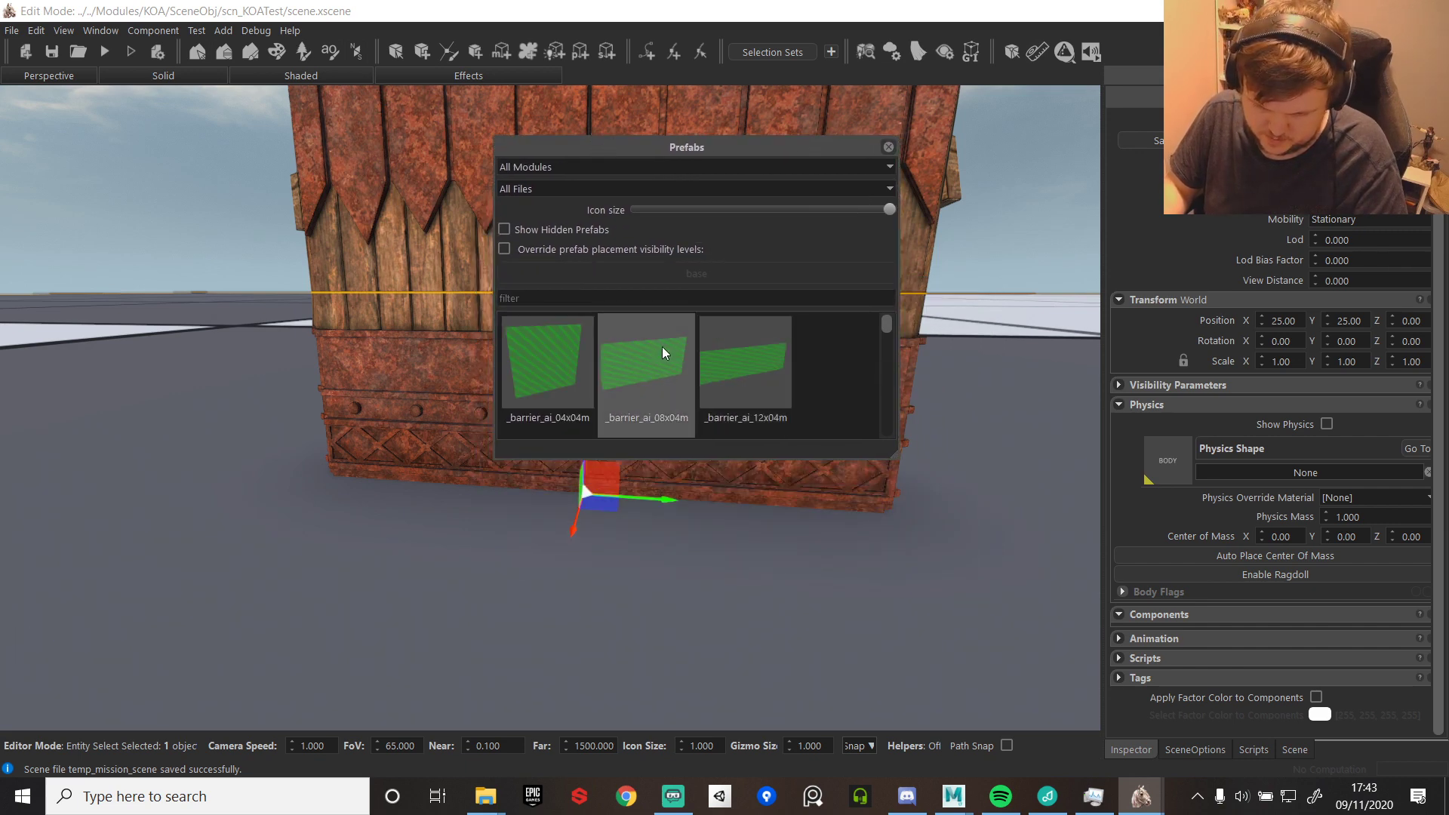
- Filter the prefab browser to the KOA module, look for the RH_Gate prefab and close the browser
{"action": "left_click", "coordinate": [540, 173]}
{"action": "left_click", "coordinate": [526, 261]}
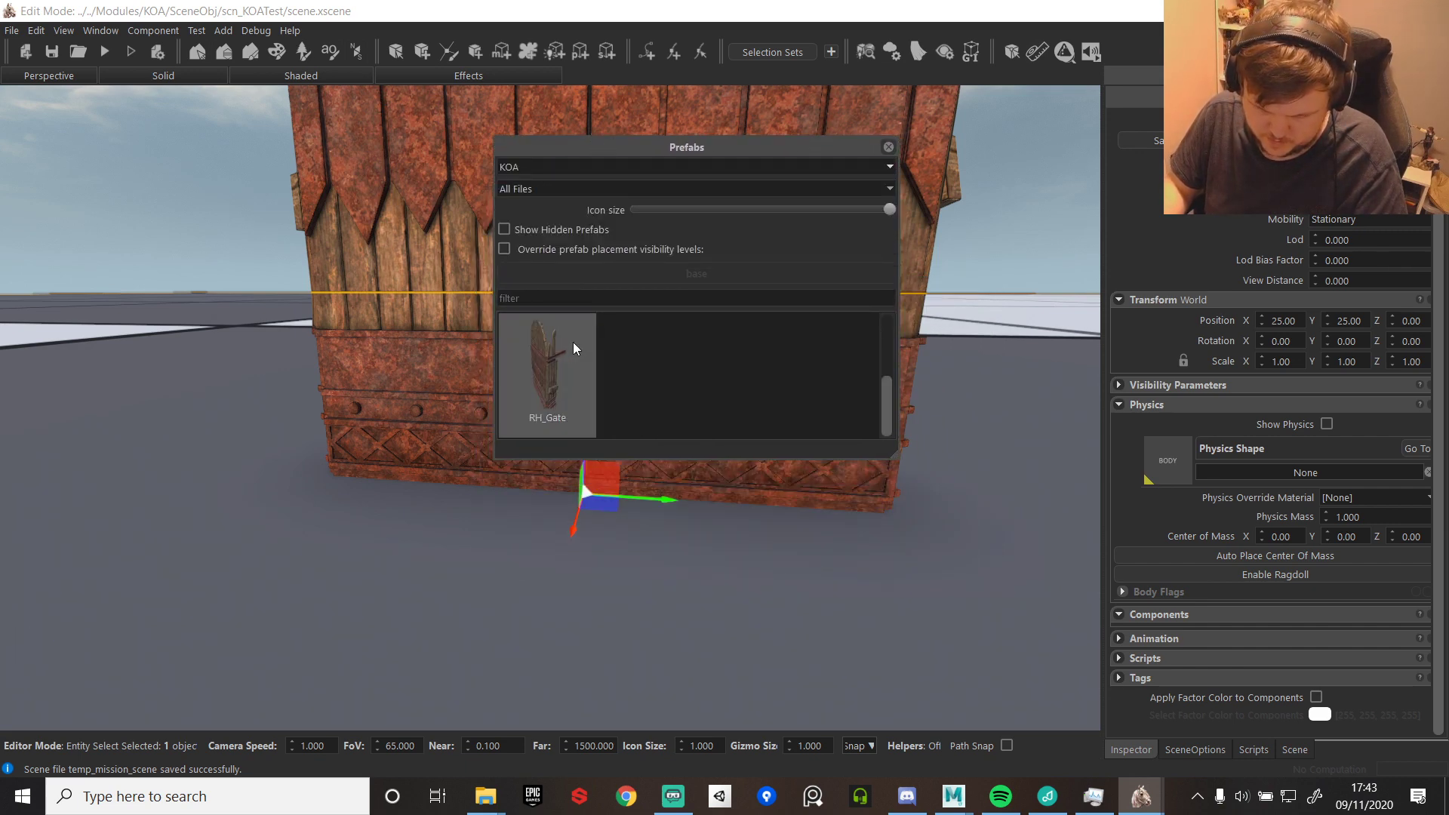
{"action": "left_click", "coordinate": [890, 147]}
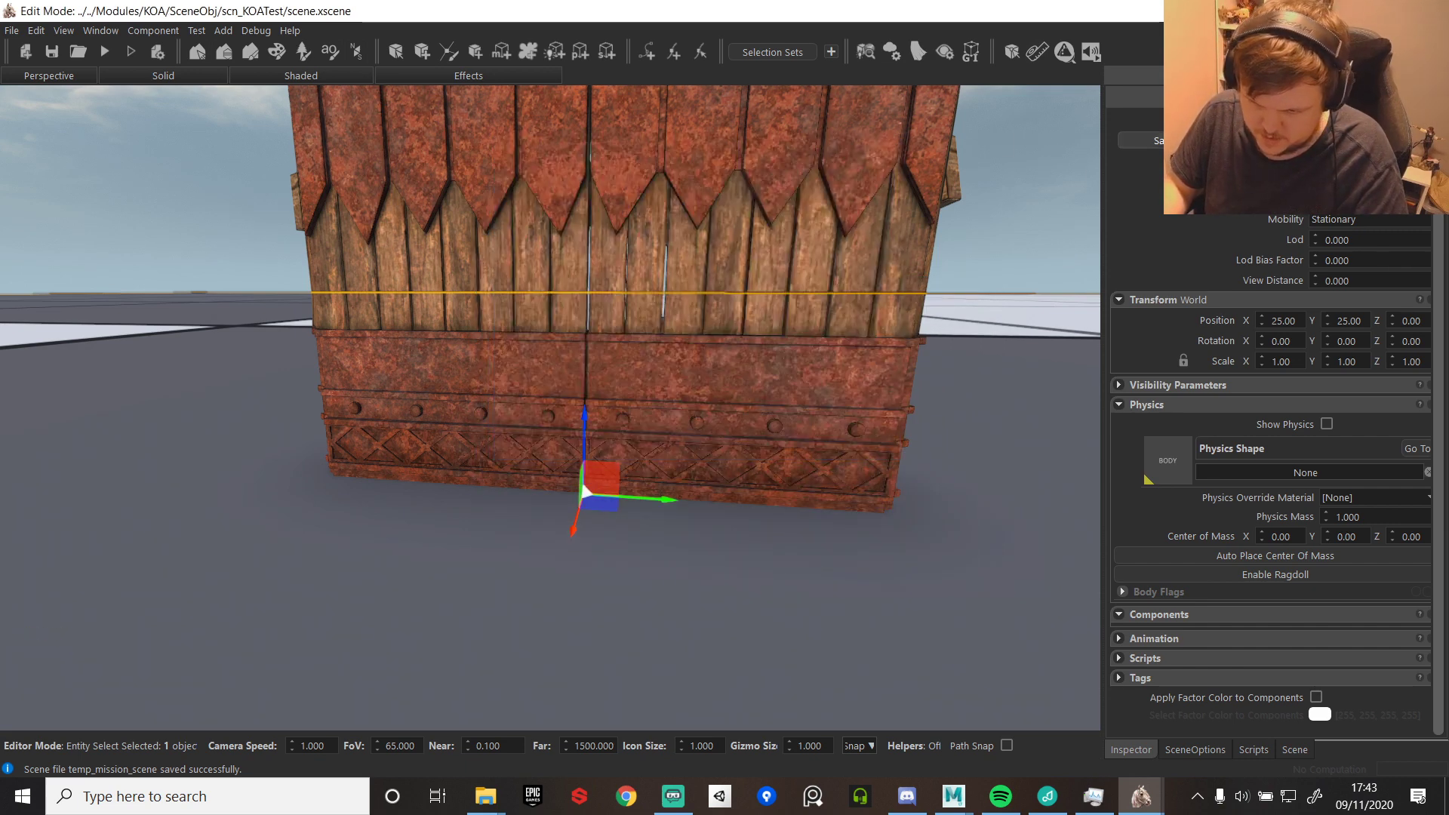
- Delete the RH_Gate entity with its gate states from the scene
{"action": "left_click", "coordinate": [1289, 750]}
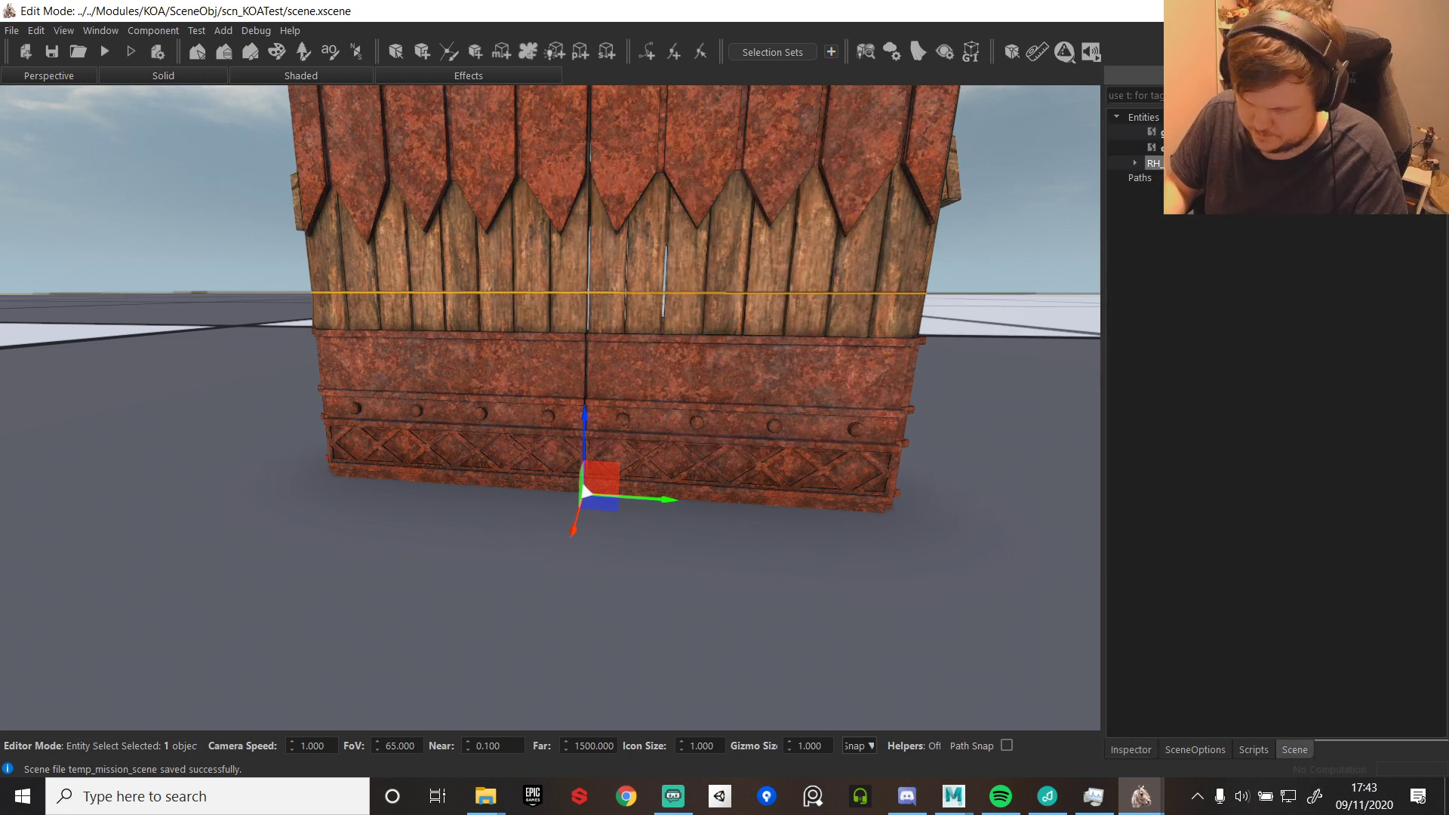
{"action": "key", "text": "Delete"}
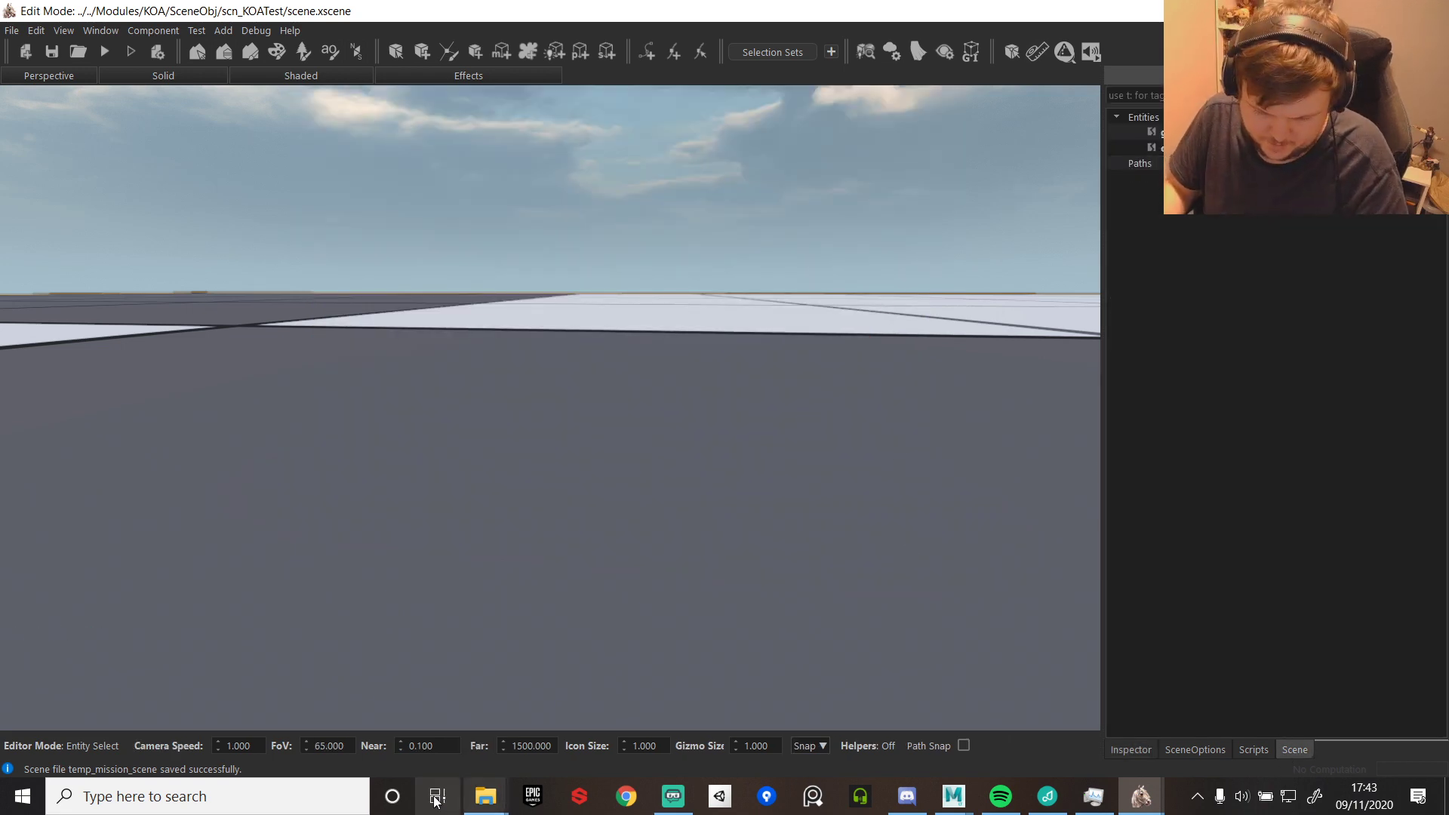
{"action": "mouse_move", "coordinate": [1140, 796]}
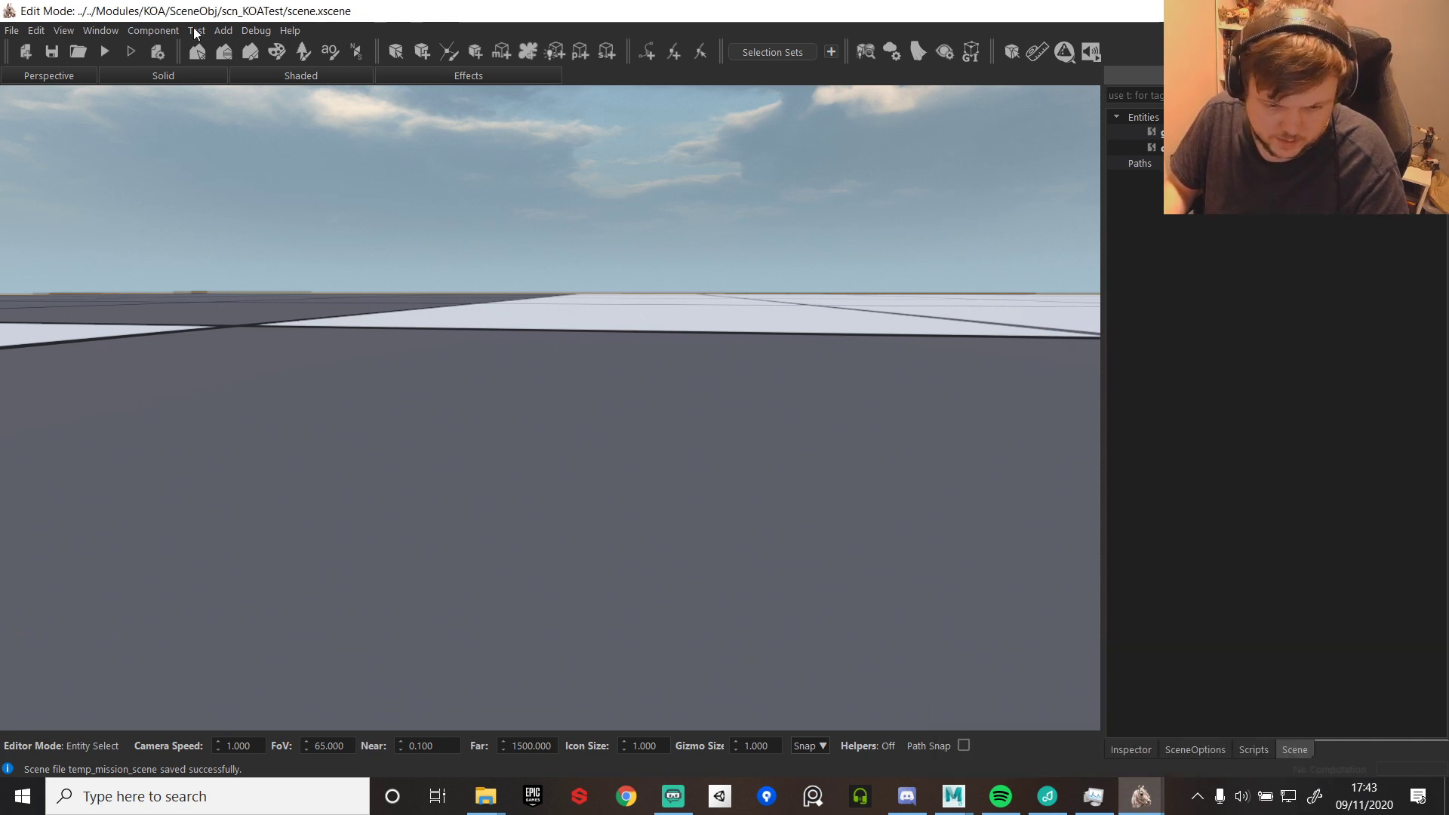
- Reopen the prefab browser and place an instance of the KOA prefab RH_Gate on the ground
{"action": "left_click", "coordinate": [165, 28]}
{"action": "mouse_move", "coordinate": [259, 30]}
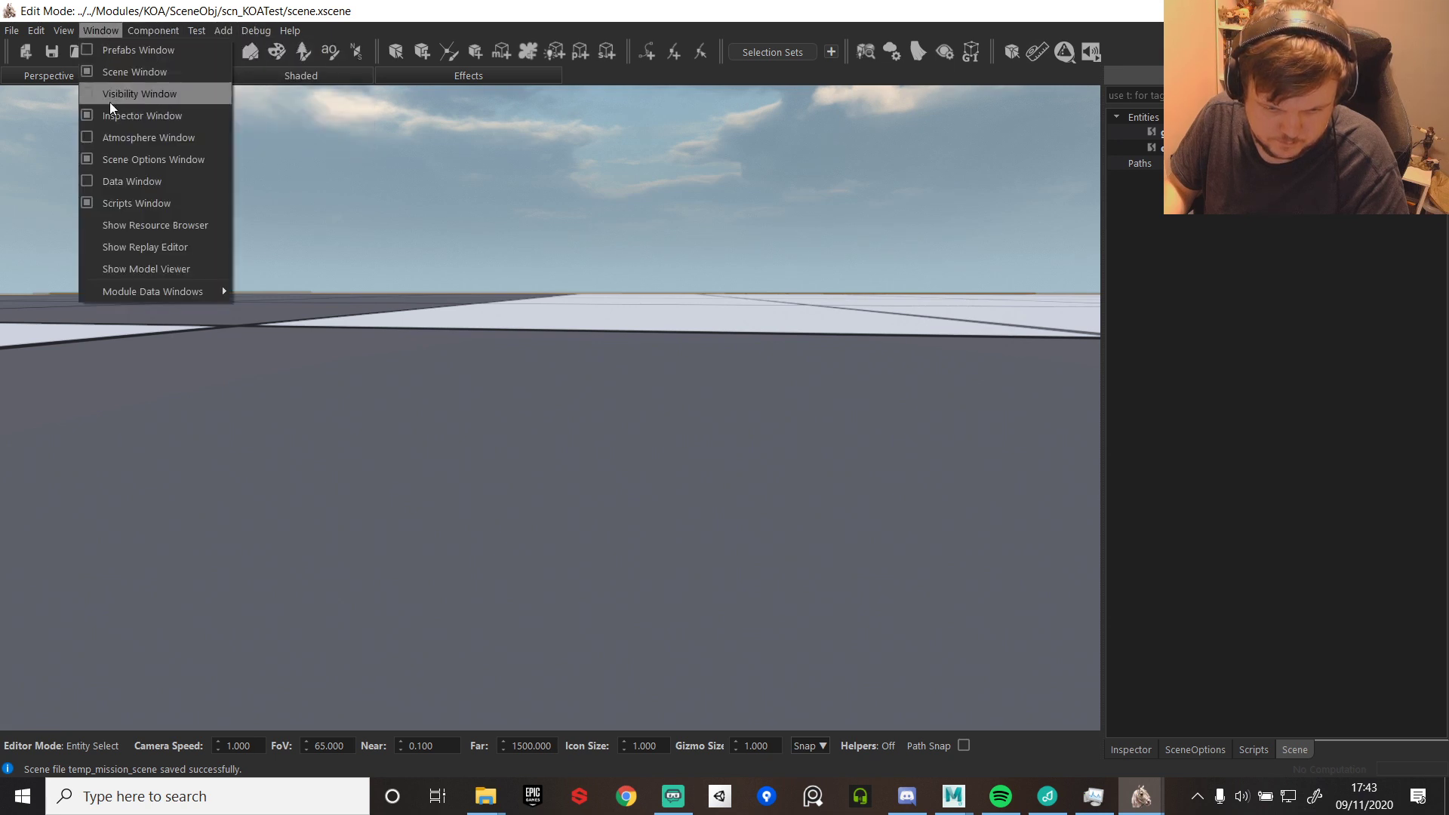
{"action": "left_click", "coordinate": [118, 52]}
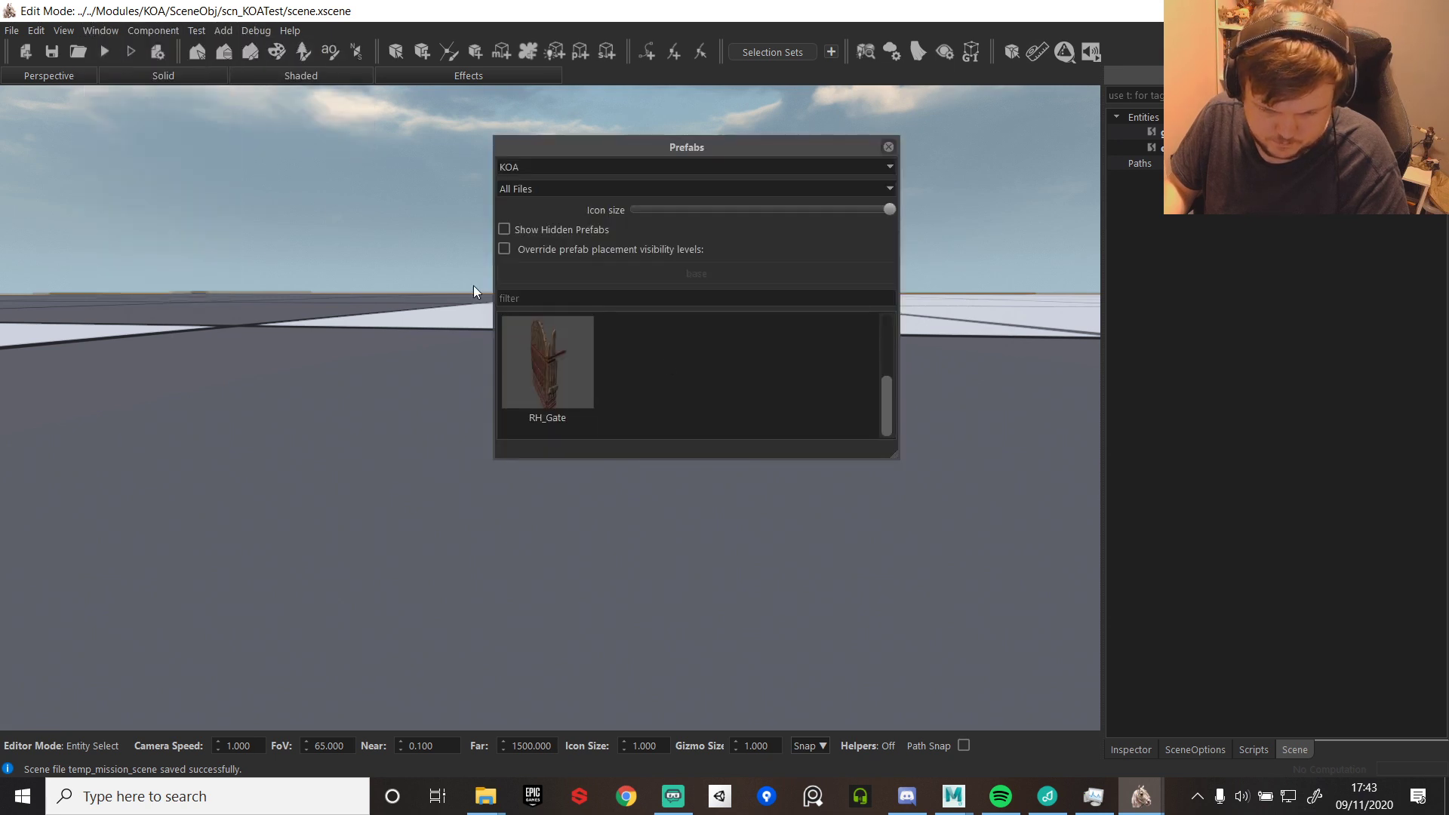
{"action": "left_click", "coordinate": [560, 393]}
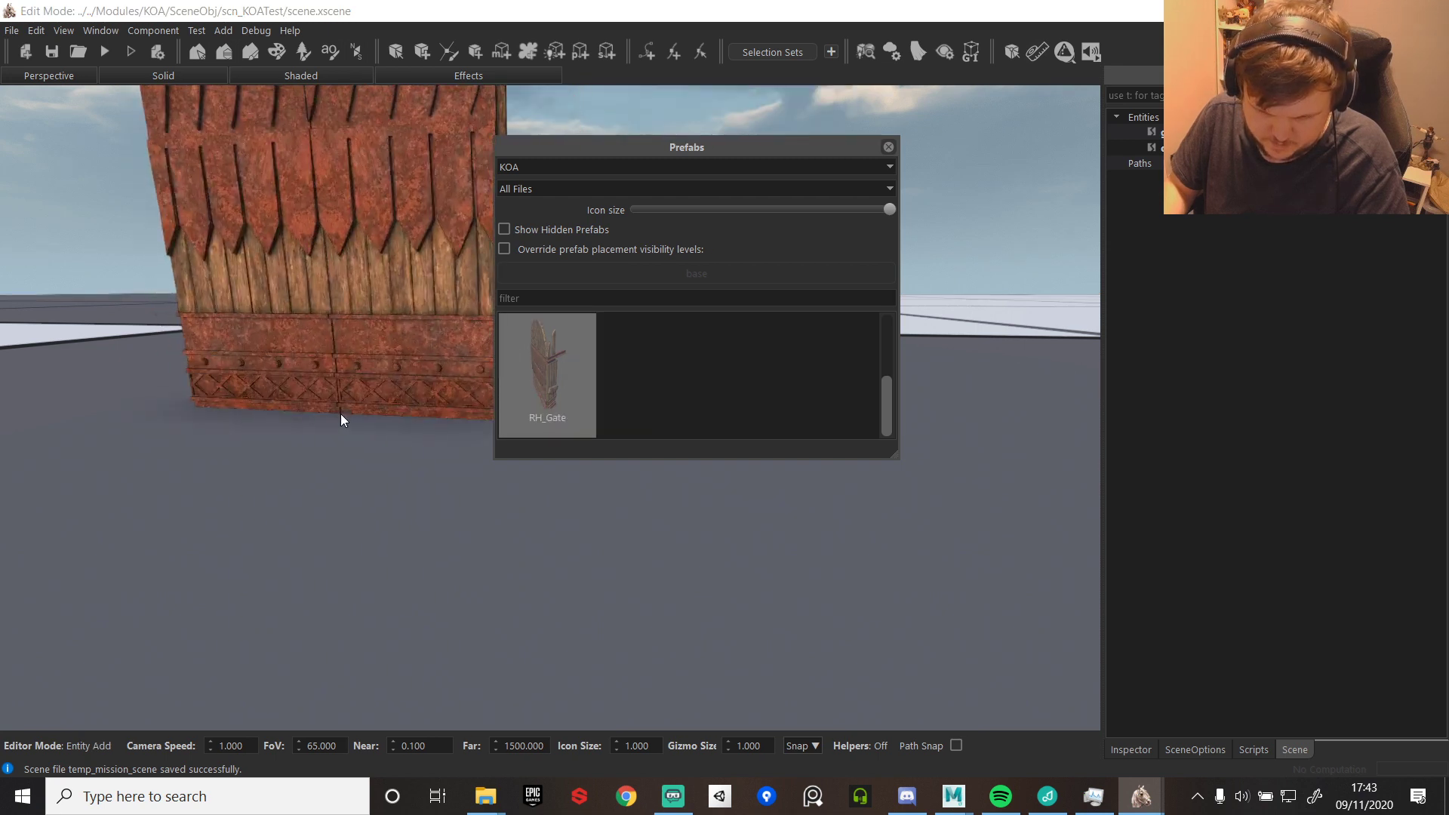
{"action": "left_click", "coordinate": [342, 414]}
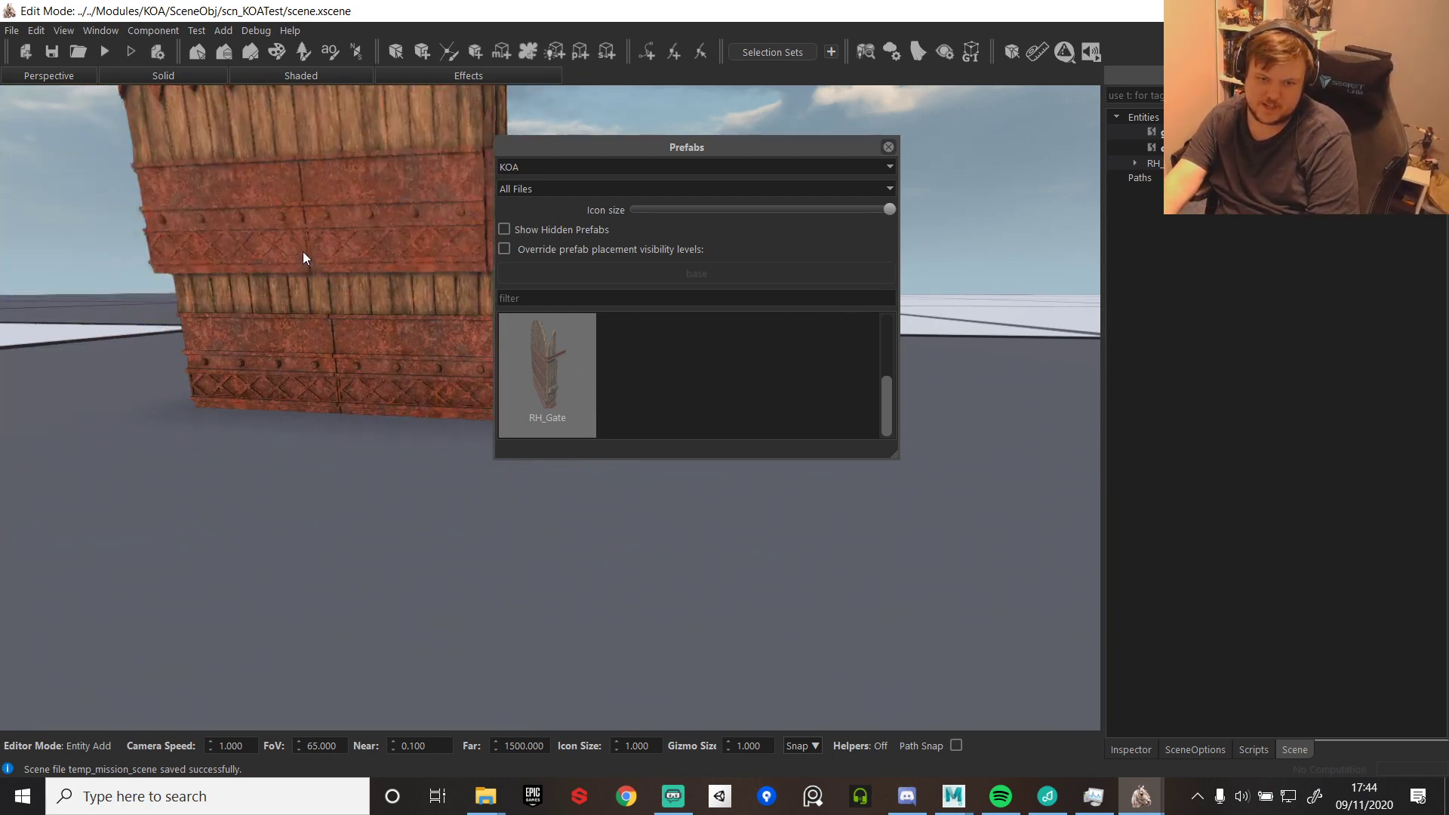
- Leave prefab placement for entity selection and move the Prefabs browser clear of the gate
{"action": "left_click", "coordinate": [398, 53]}
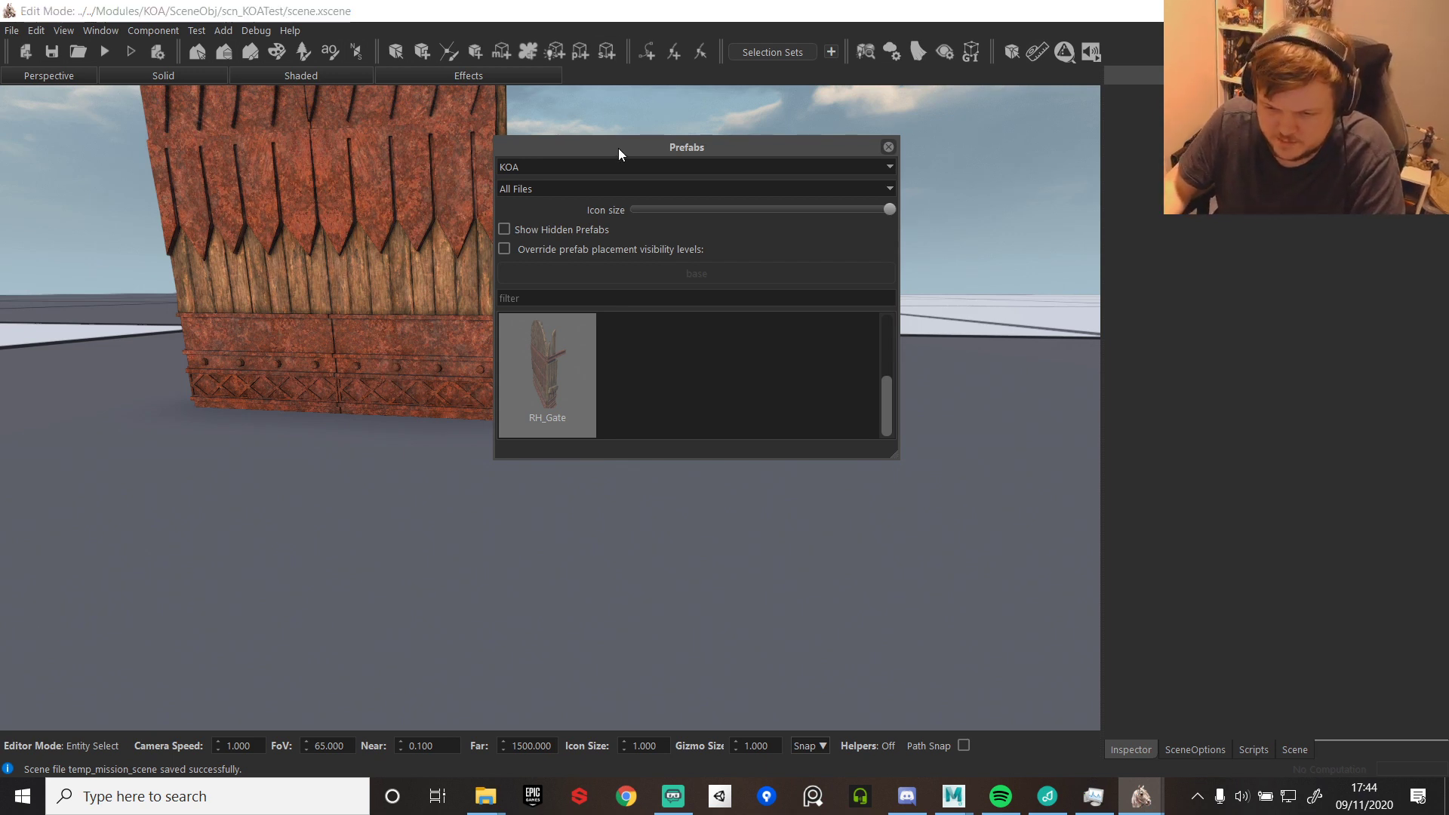
{"action": "left_click_drag", "start_coordinate": [618, 148], "coordinate": [1448, 238]}
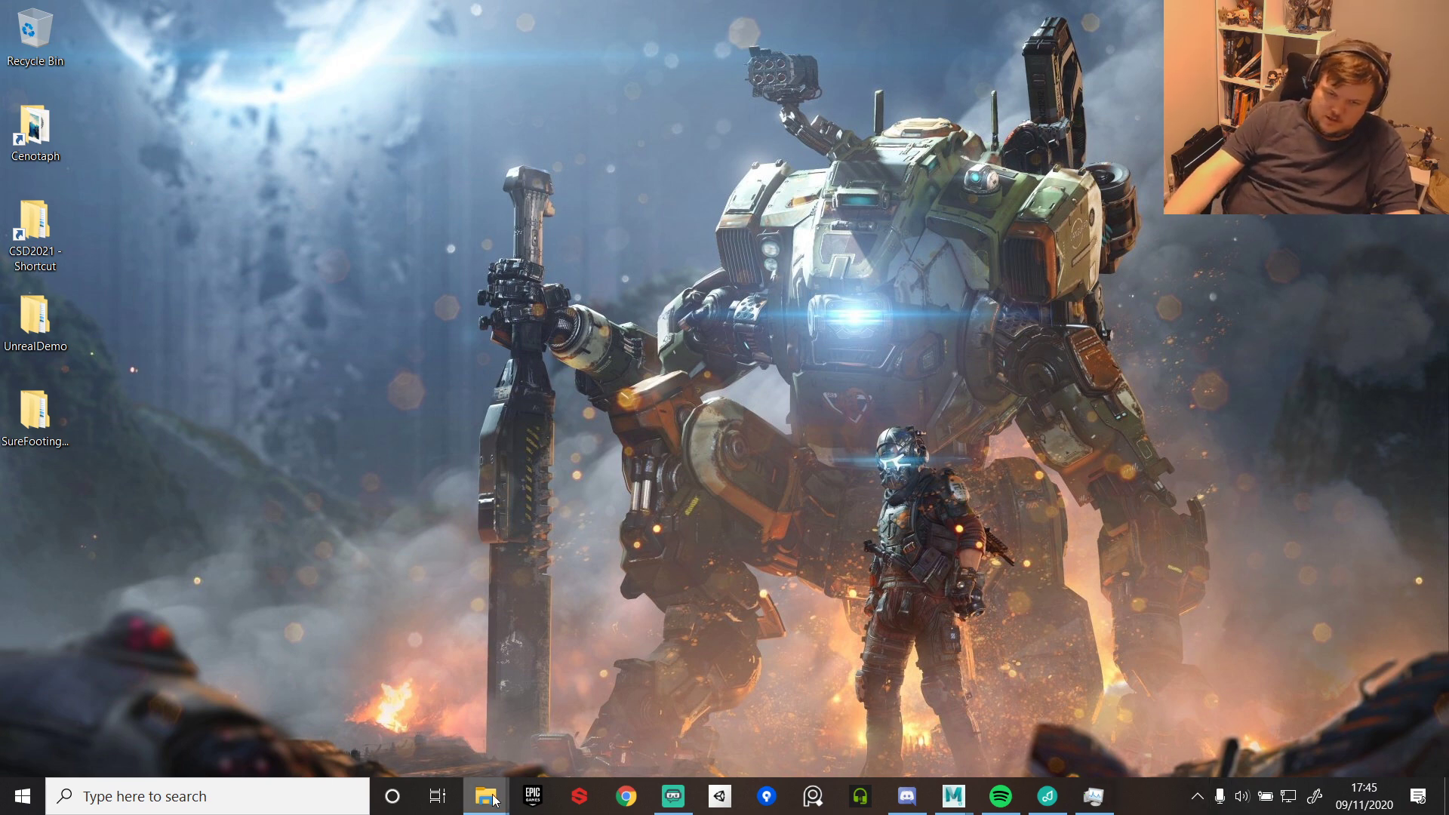
- Open Steam and launch Mount & Blade II: Bannerlord - Modding Kit from the library
{"action": "mouse_move", "coordinate": [491, 799]}
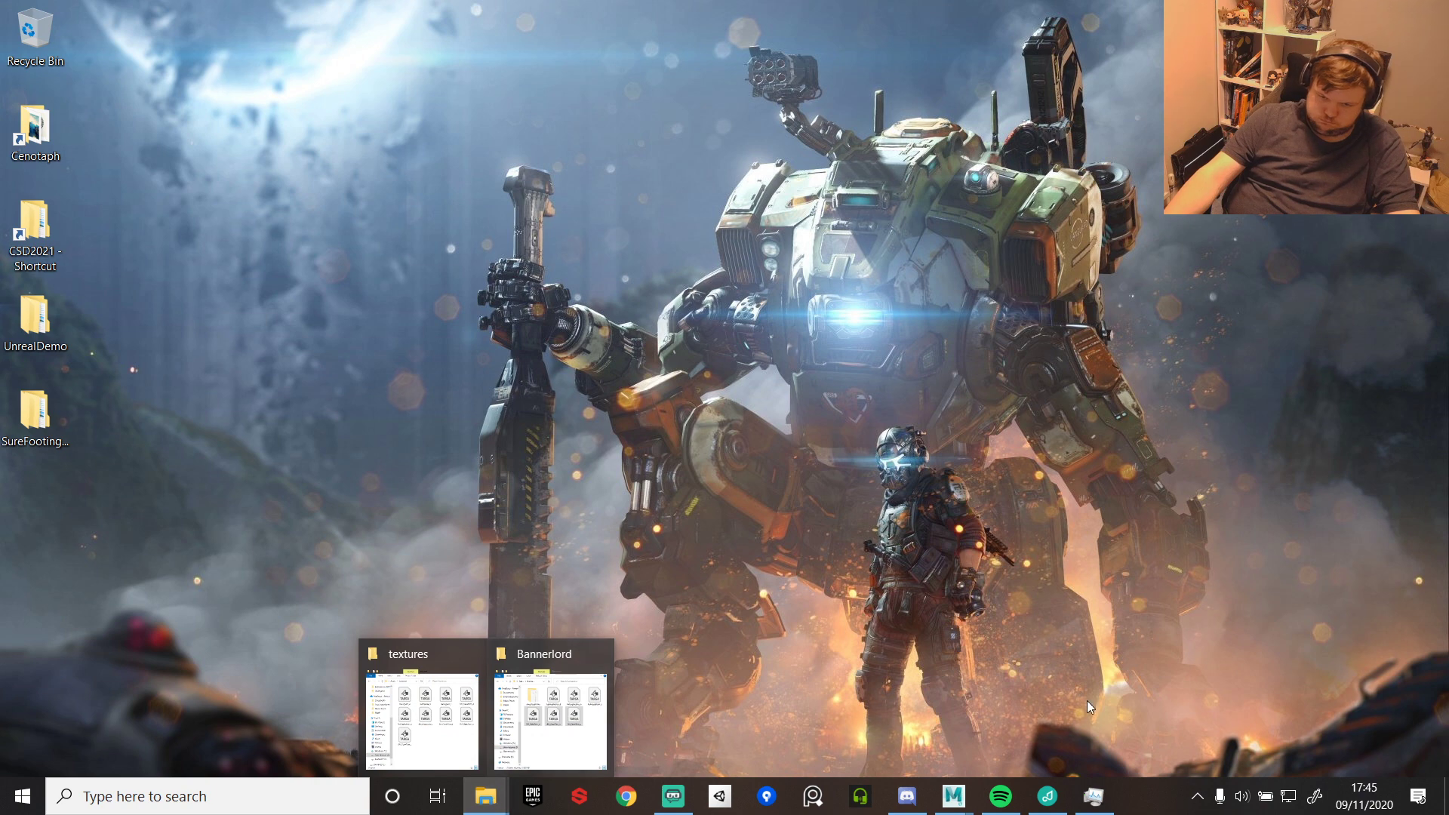
{"action": "left_click", "coordinate": [354, 810]}
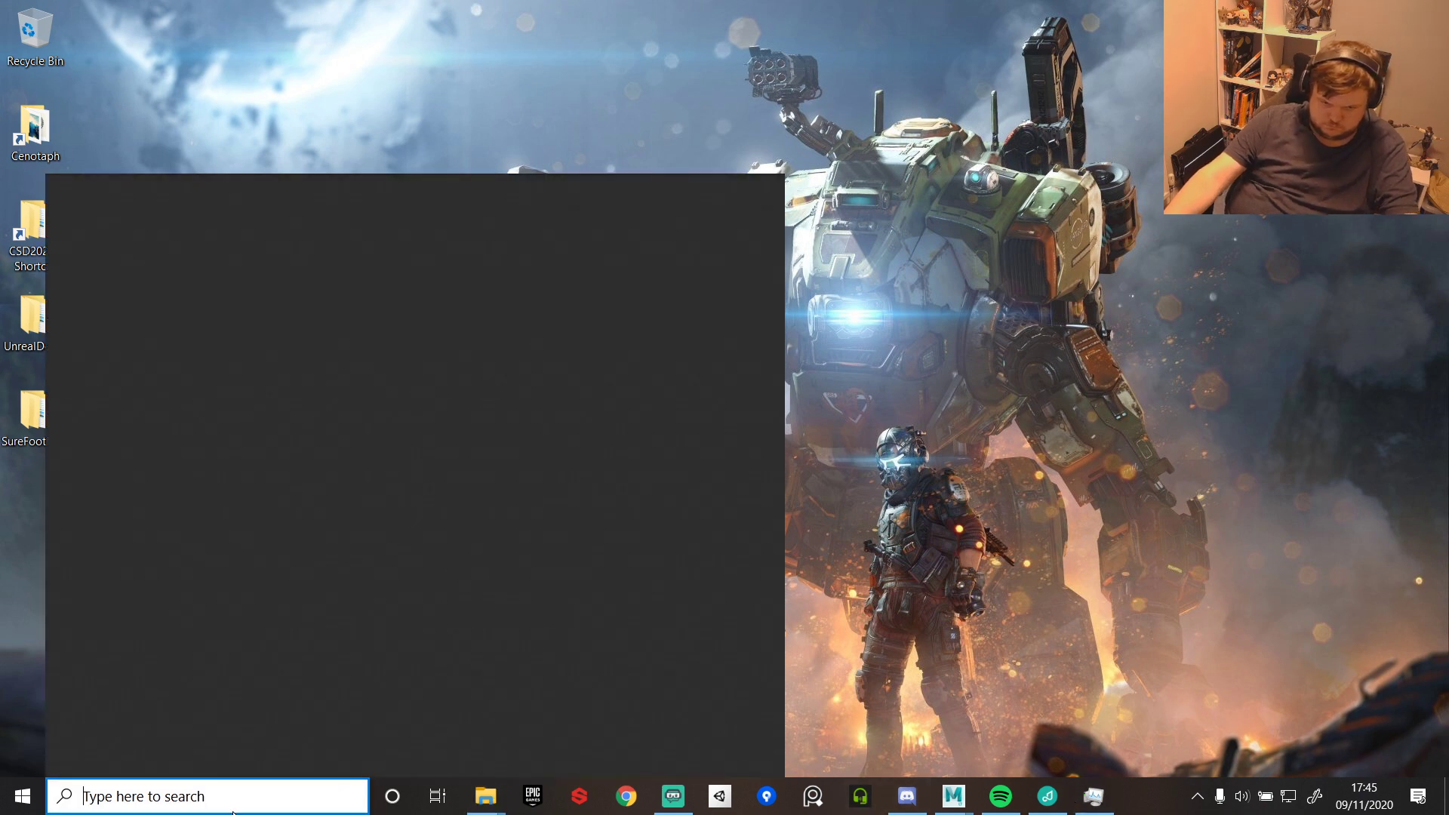
{"action": "type", "text": "steam"}
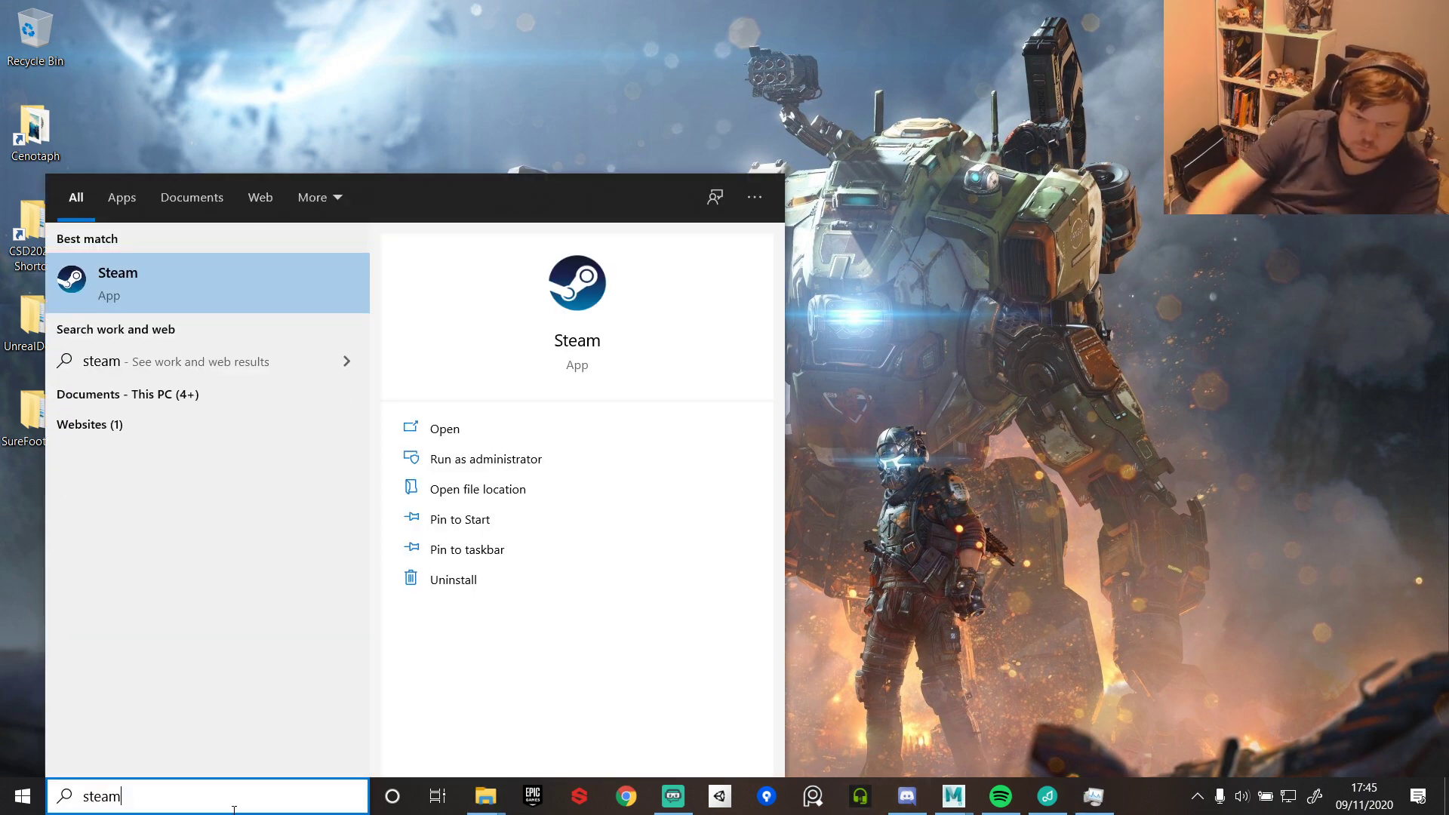
{"action": "left_click", "coordinate": [189, 270]}
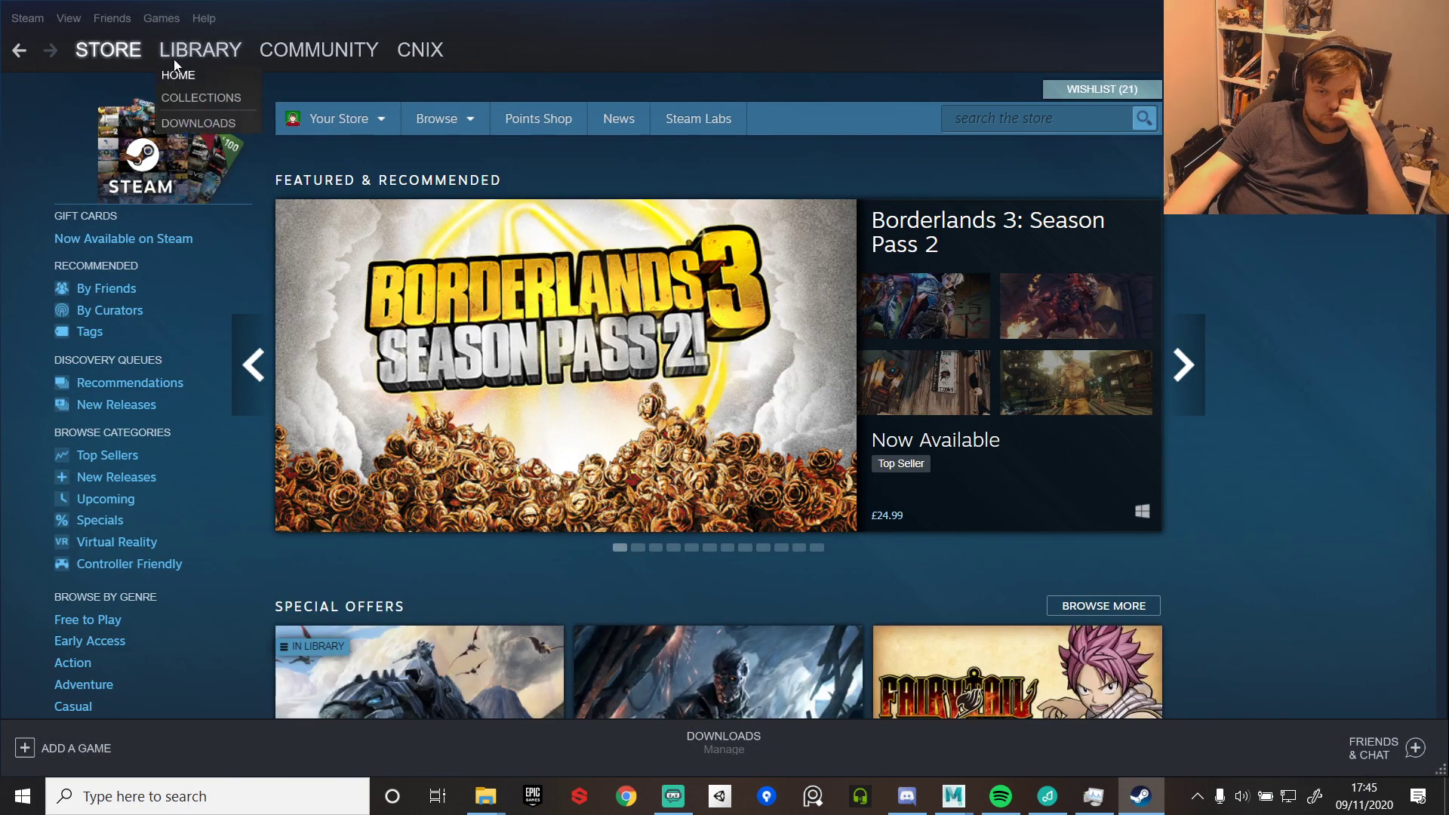
{"action": "left_click", "coordinate": [193, 49]}
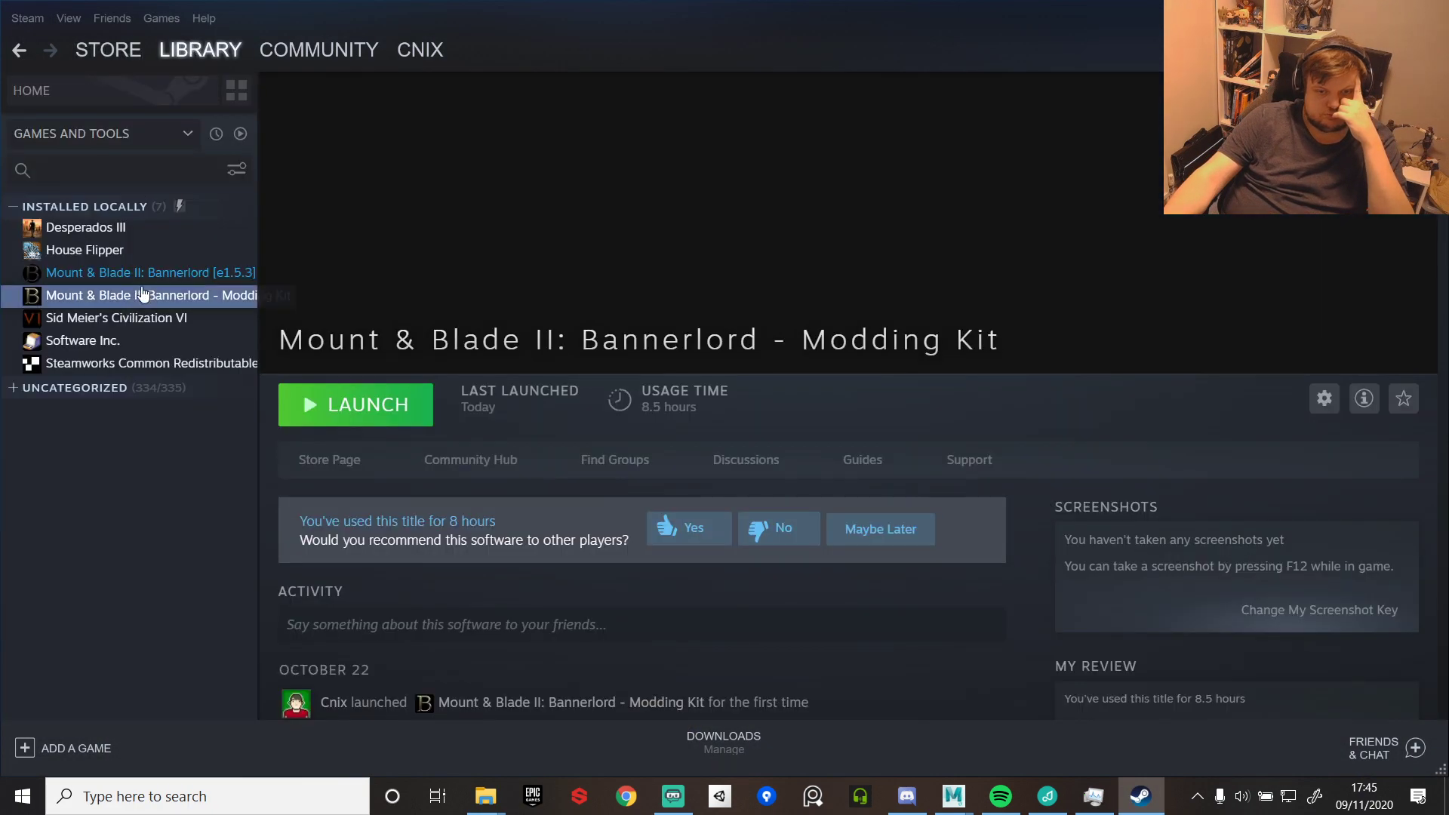
{"action": "left_click", "coordinate": [371, 396]}
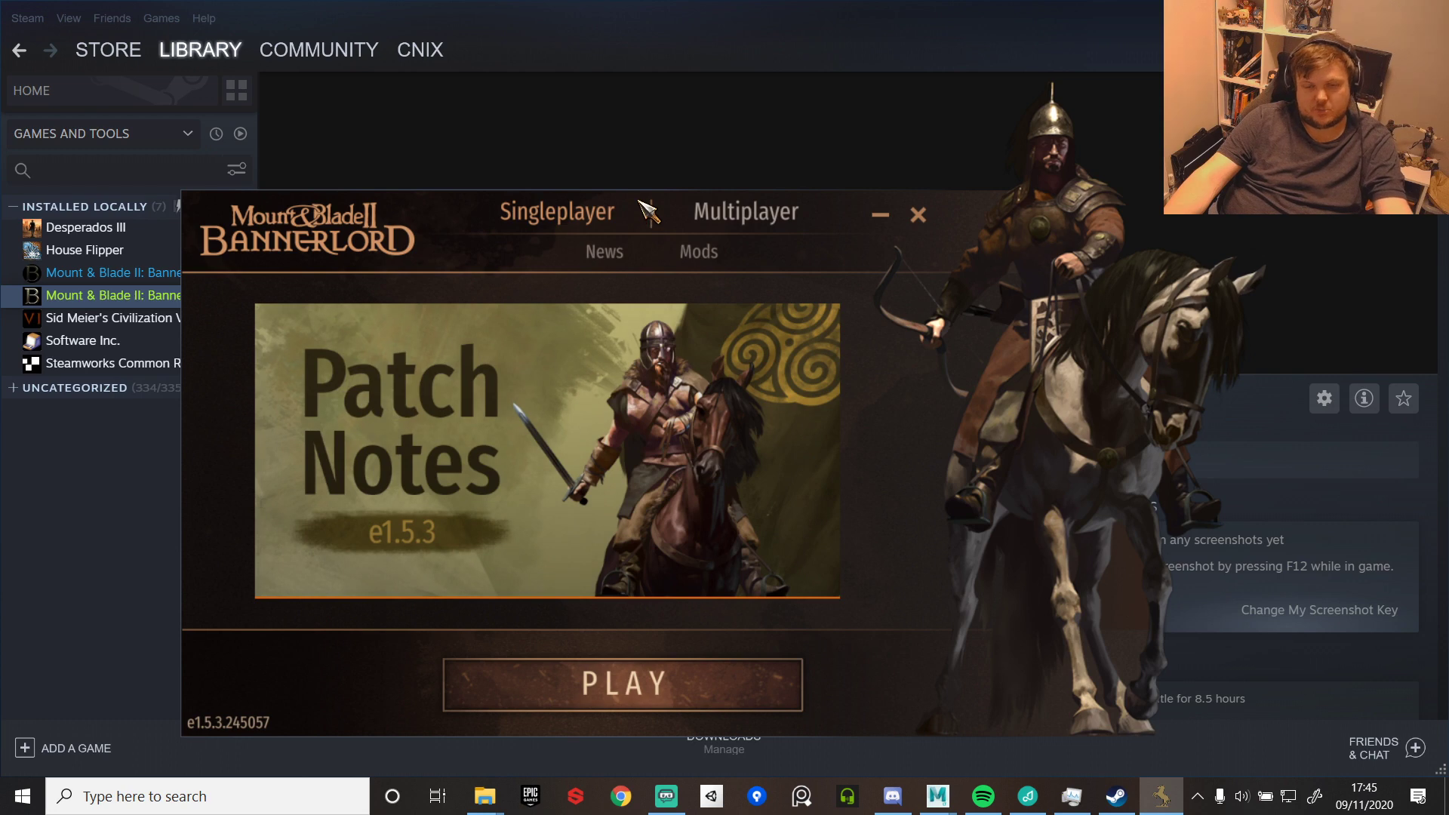
- Enable the KOA mod for singleplayer and try to start the game with it
{"action": "left_click", "coordinate": [706, 253]}
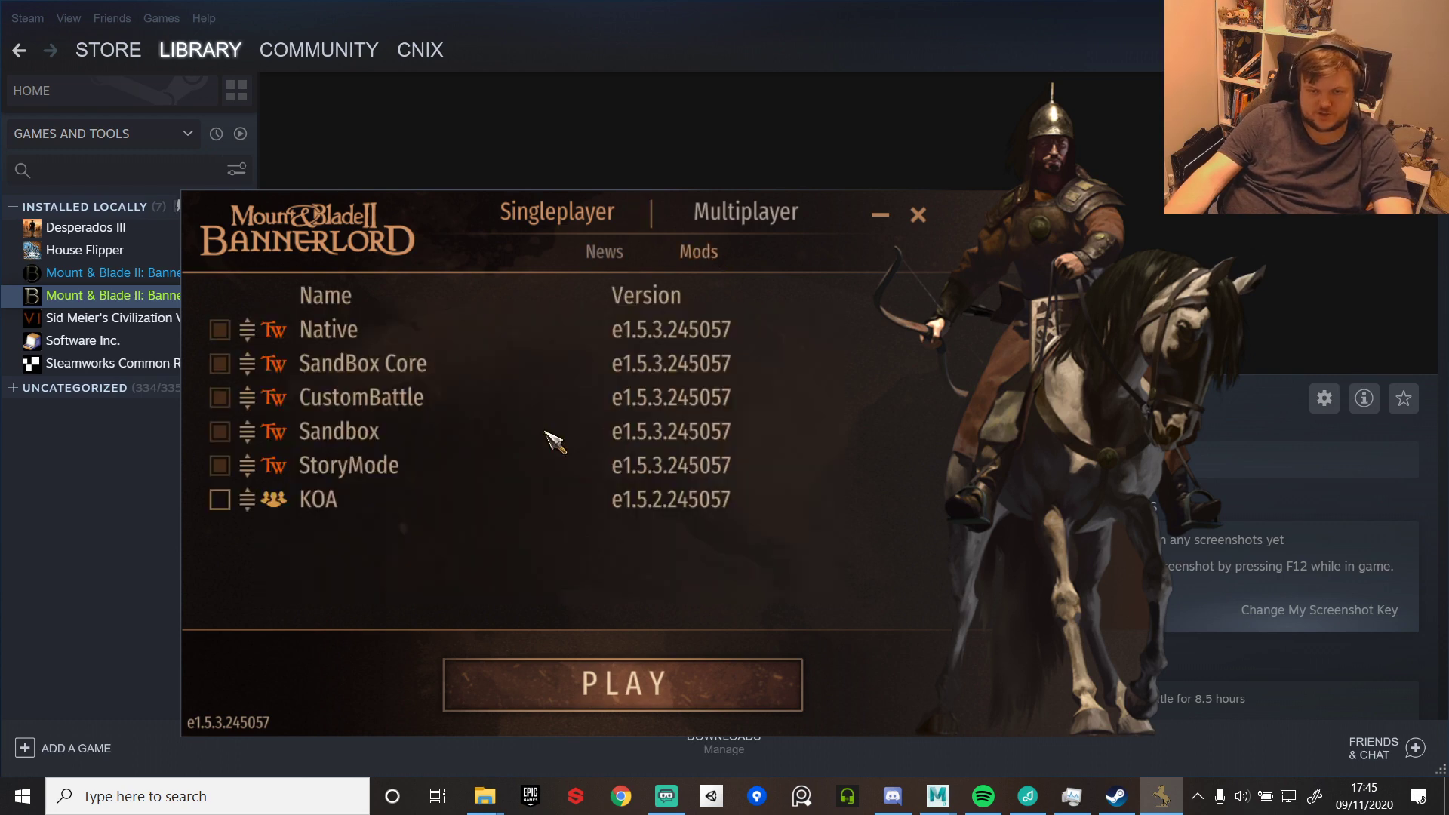
{"action": "left_click", "coordinate": [219, 498]}
{"action": "left_click", "coordinate": [623, 683]}
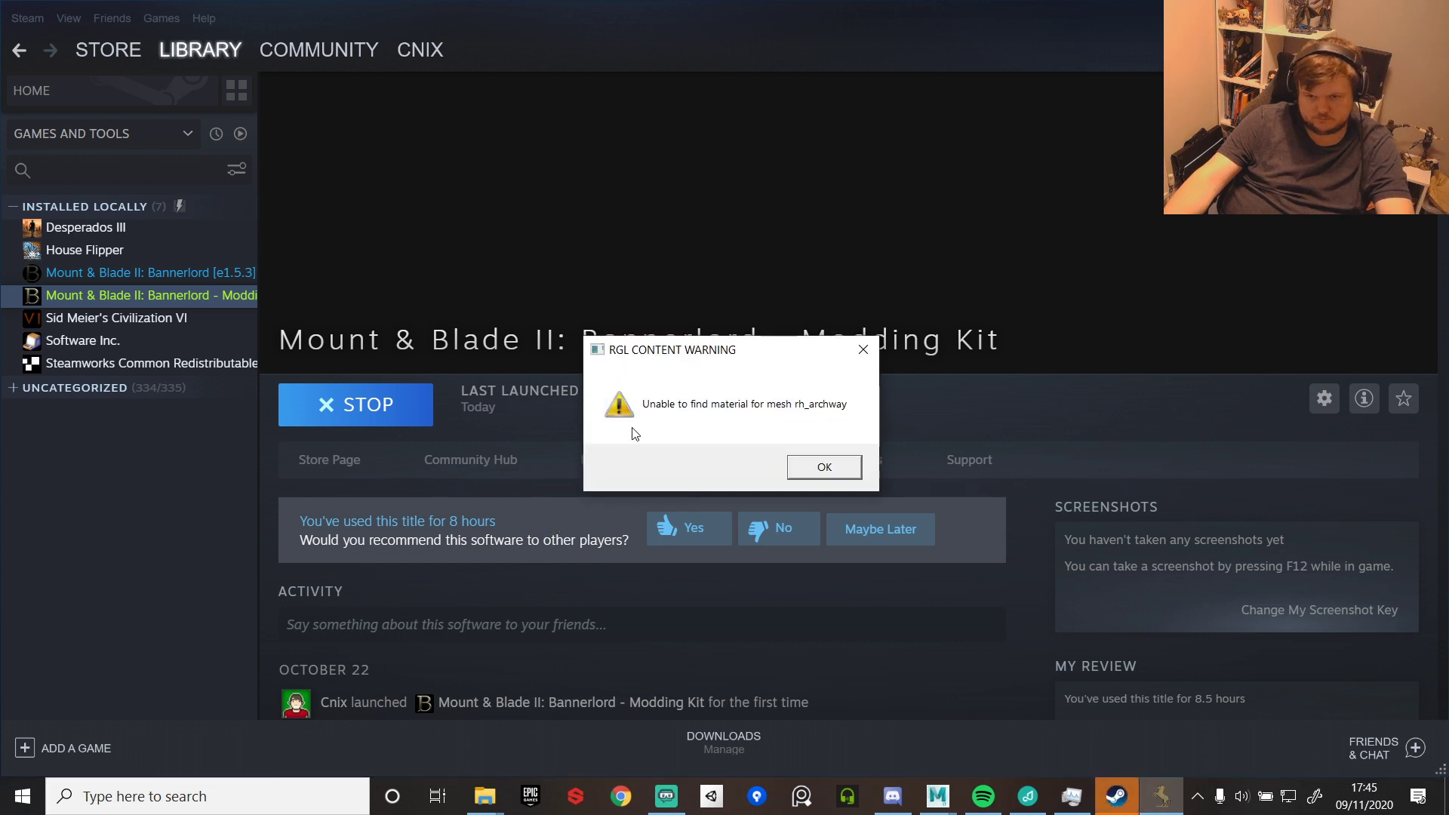
- Dismiss the missing-material warnings for rh_archway and rh_towers, declining each crash upload and choosing to always ignore the failures
{"action": "left_click", "coordinate": [837, 468]}
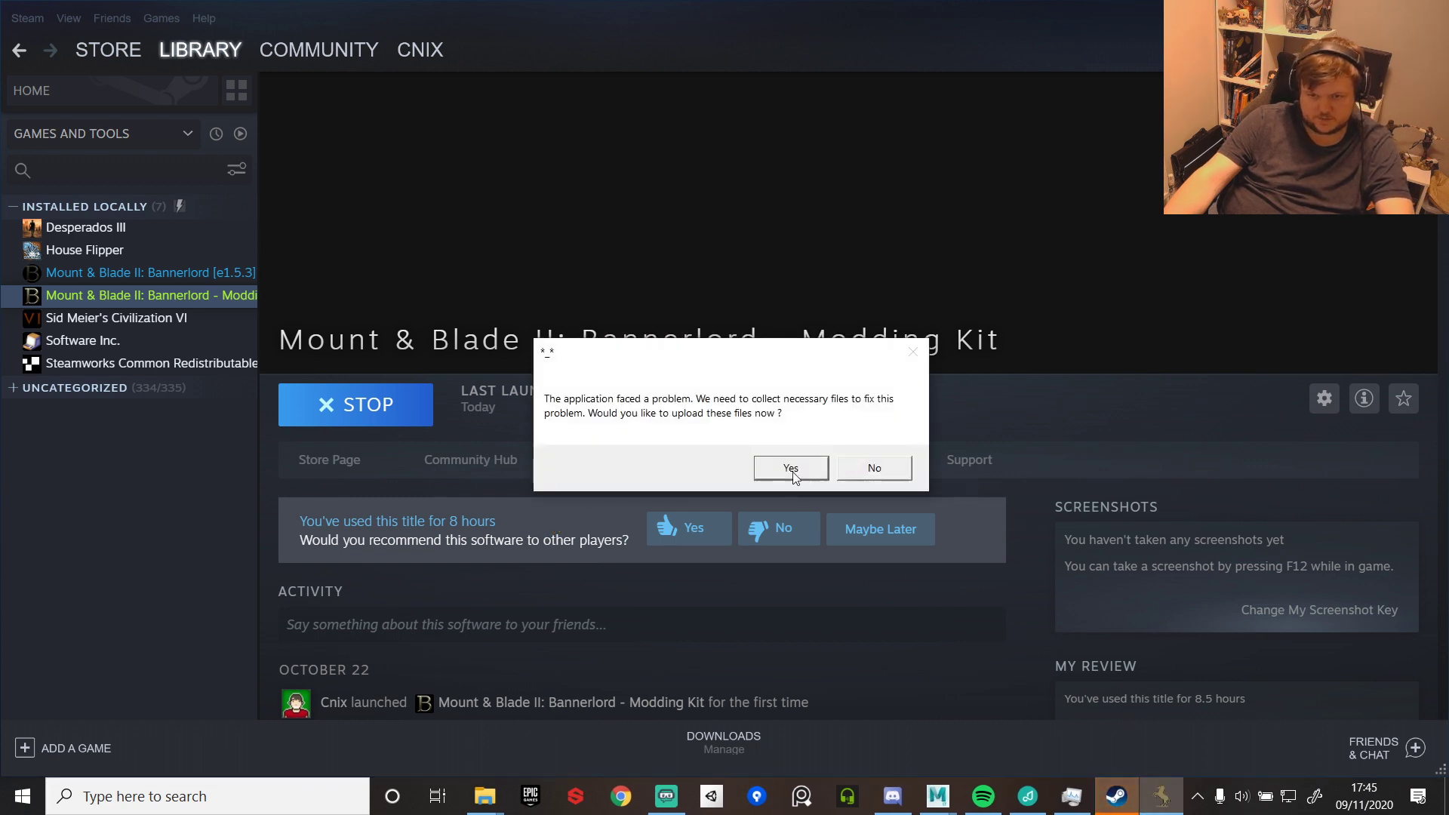
{"action": "left_click", "coordinate": [855, 467]}
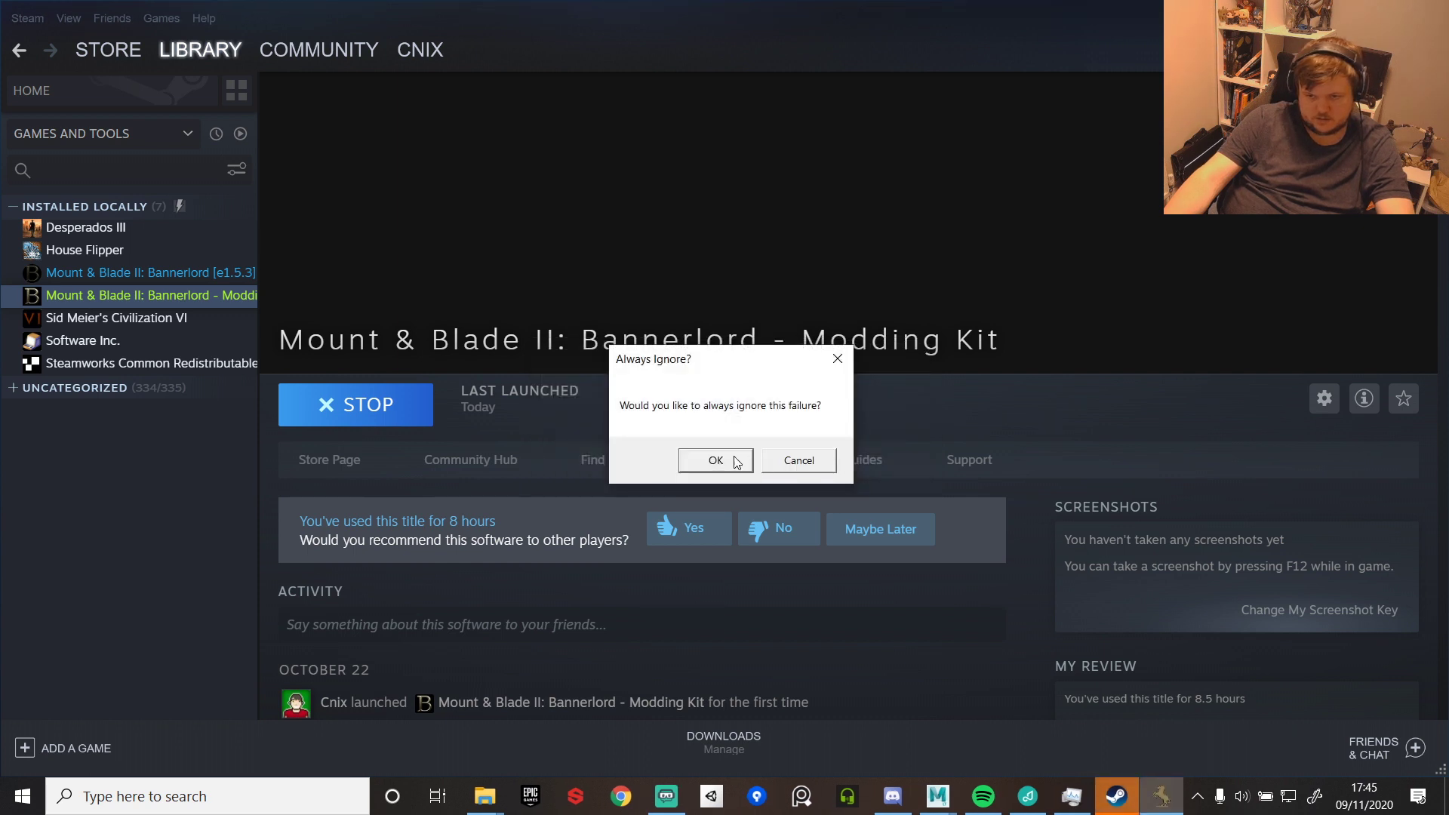
{"action": "left_click", "coordinate": [714, 461]}
{"action": "left_click", "coordinate": [836, 467]}
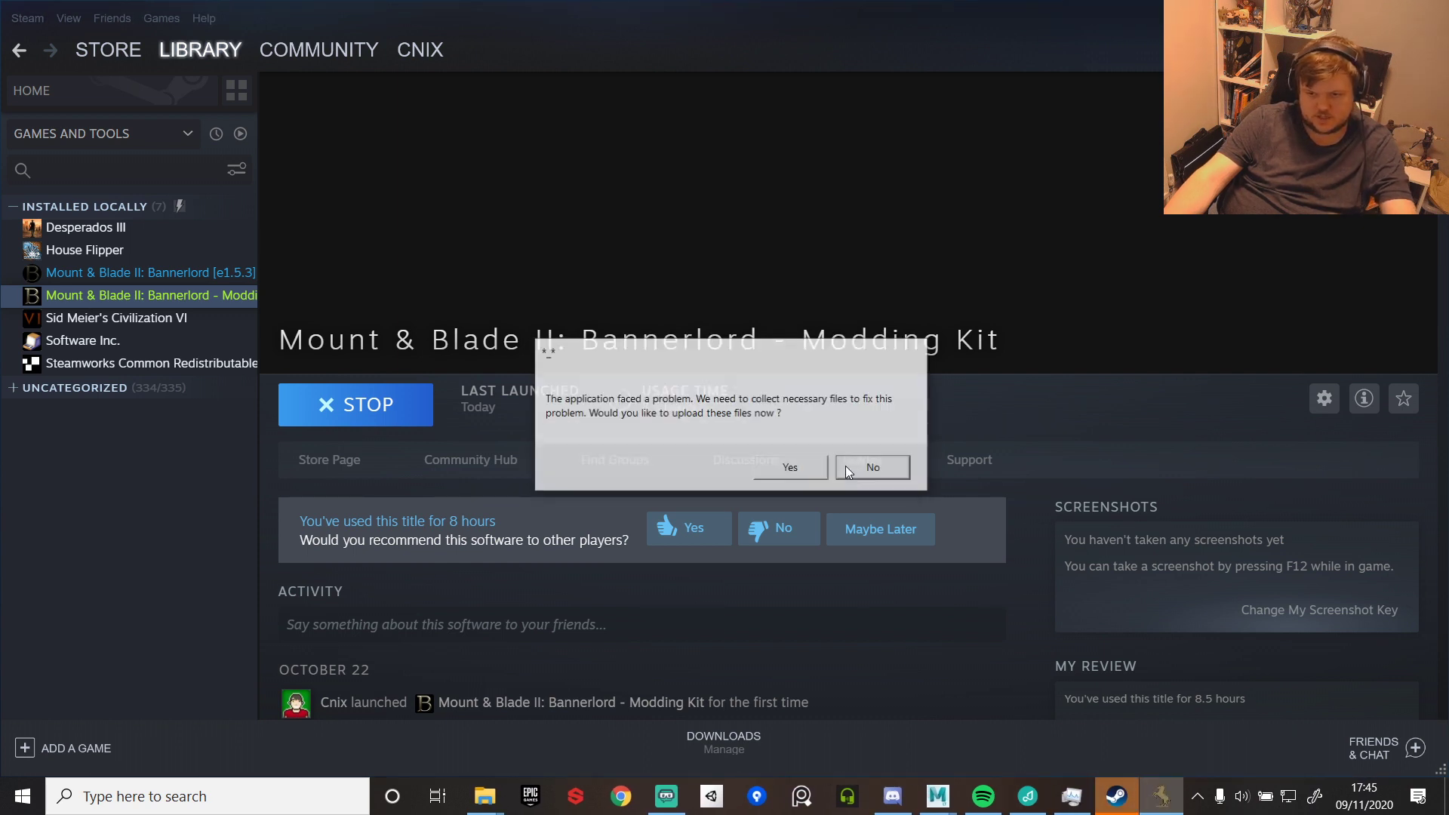
{"action": "left_click", "coordinate": [845, 465]}
{"action": "left_click", "coordinate": [712, 462]}
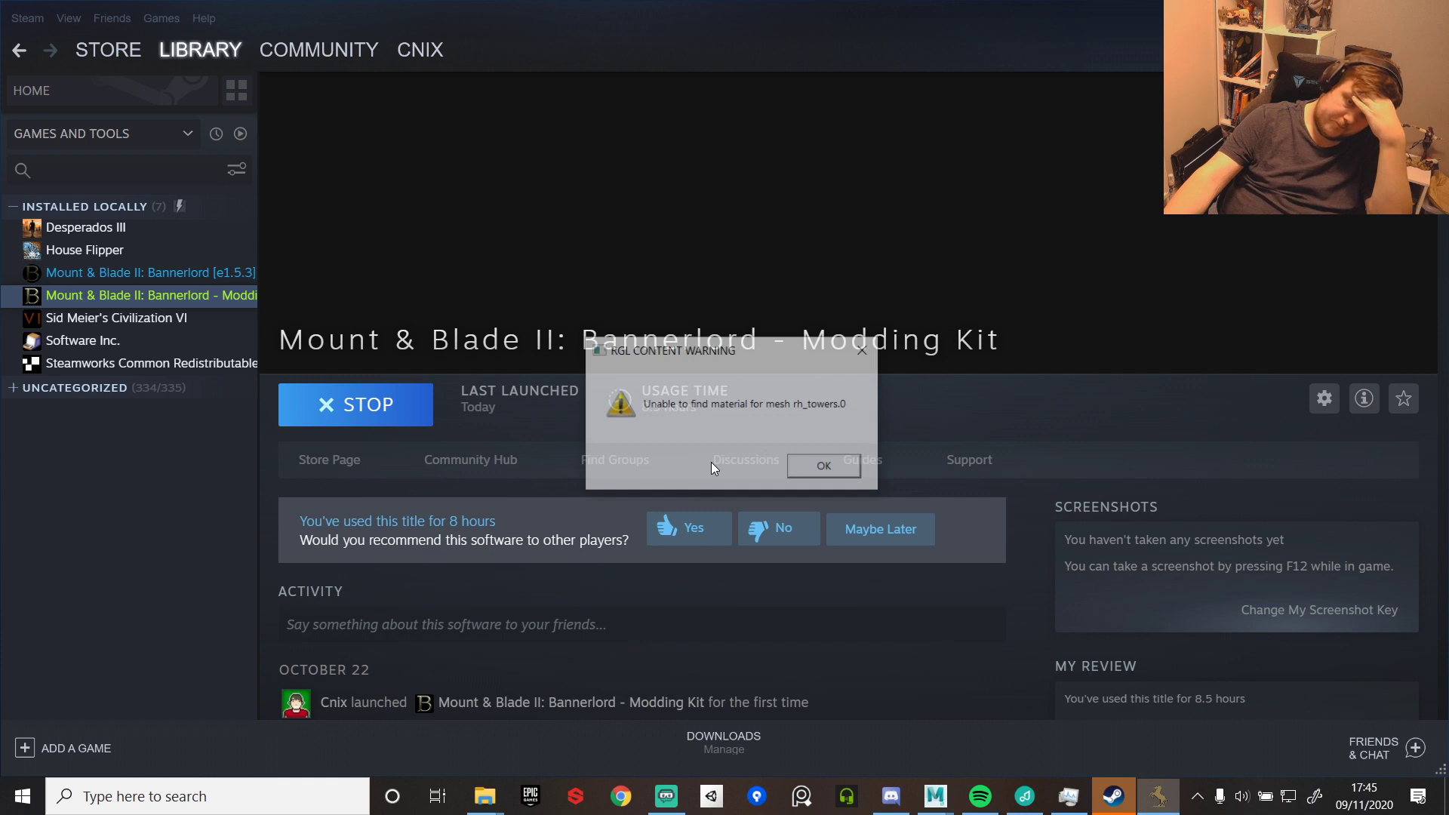
{"action": "left_click", "coordinate": [831, 466]}
{"action": "left_click", "coordinate": [846, 466]}
{"action": "left_click", "coordinate": [751, 468]}
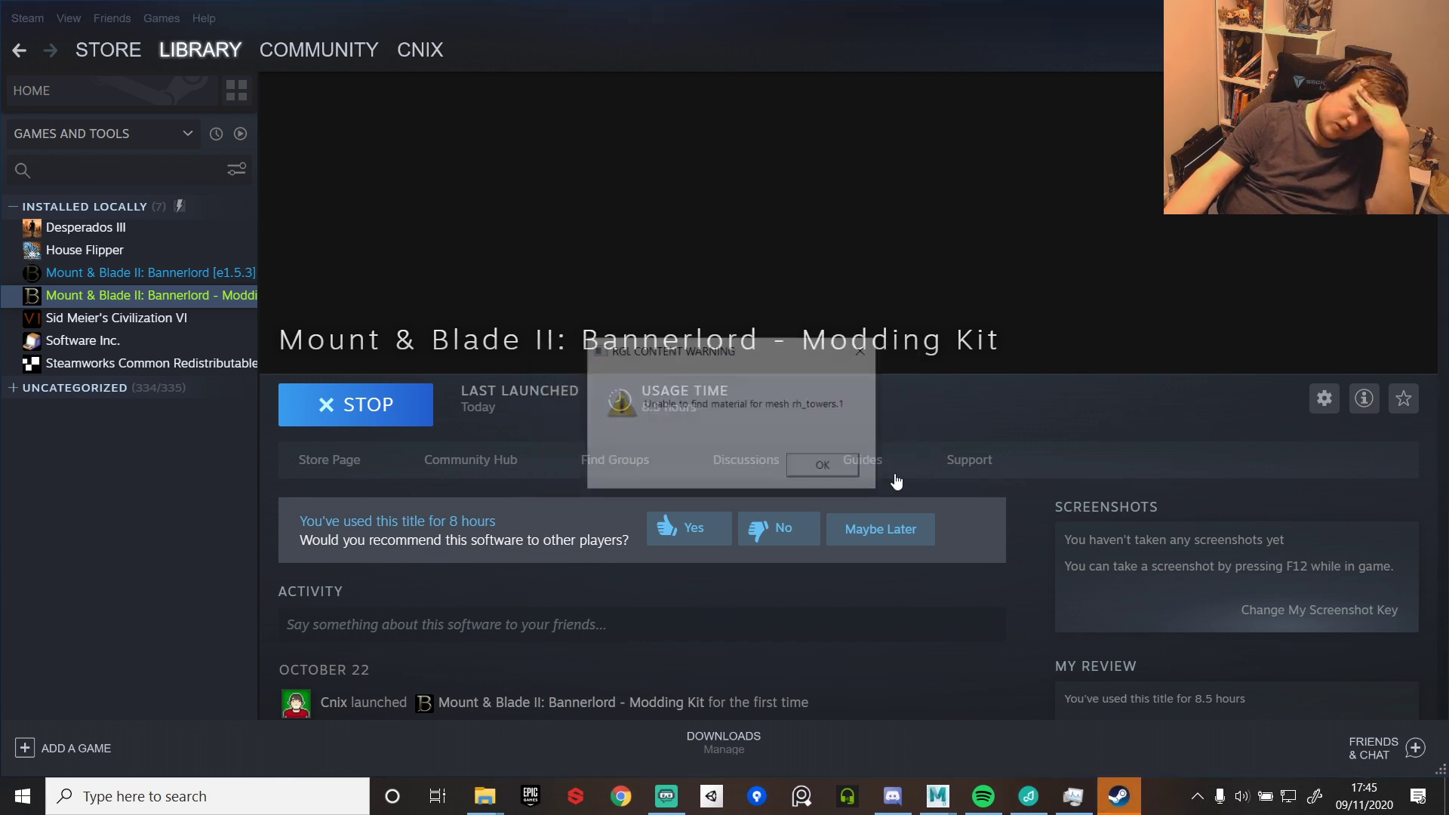
{"action": "left_click", "coordinate": [841, 468]}
{"action": "left_click", "coordinate": [846, 468]}
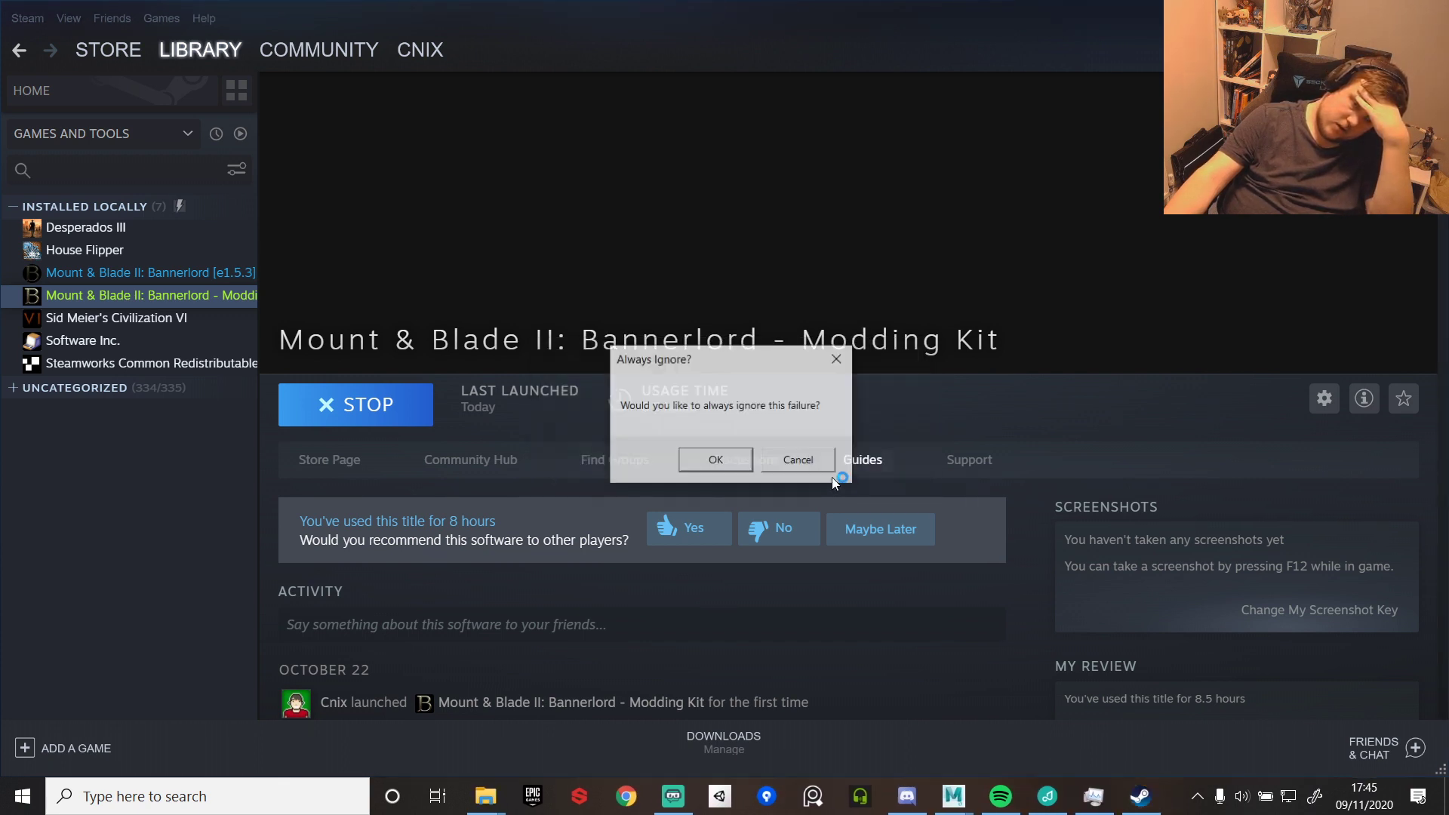
{"action": "left_click", "coordinate": [717, 468]}
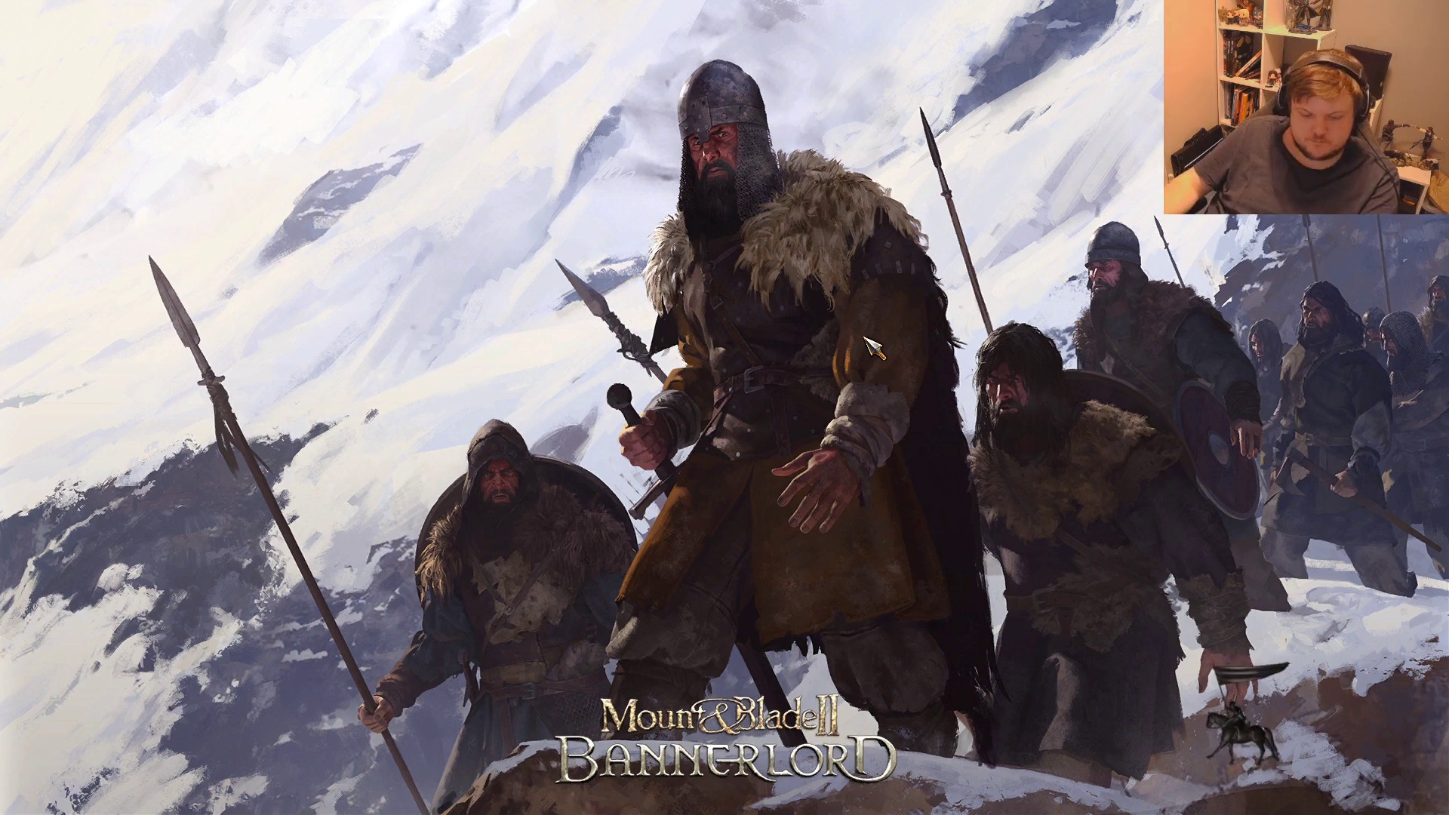
- Try to bring the warning dialogs hidden behind the Bannerlord loading screen to the foreground
{"action": "key", "text": "super"}
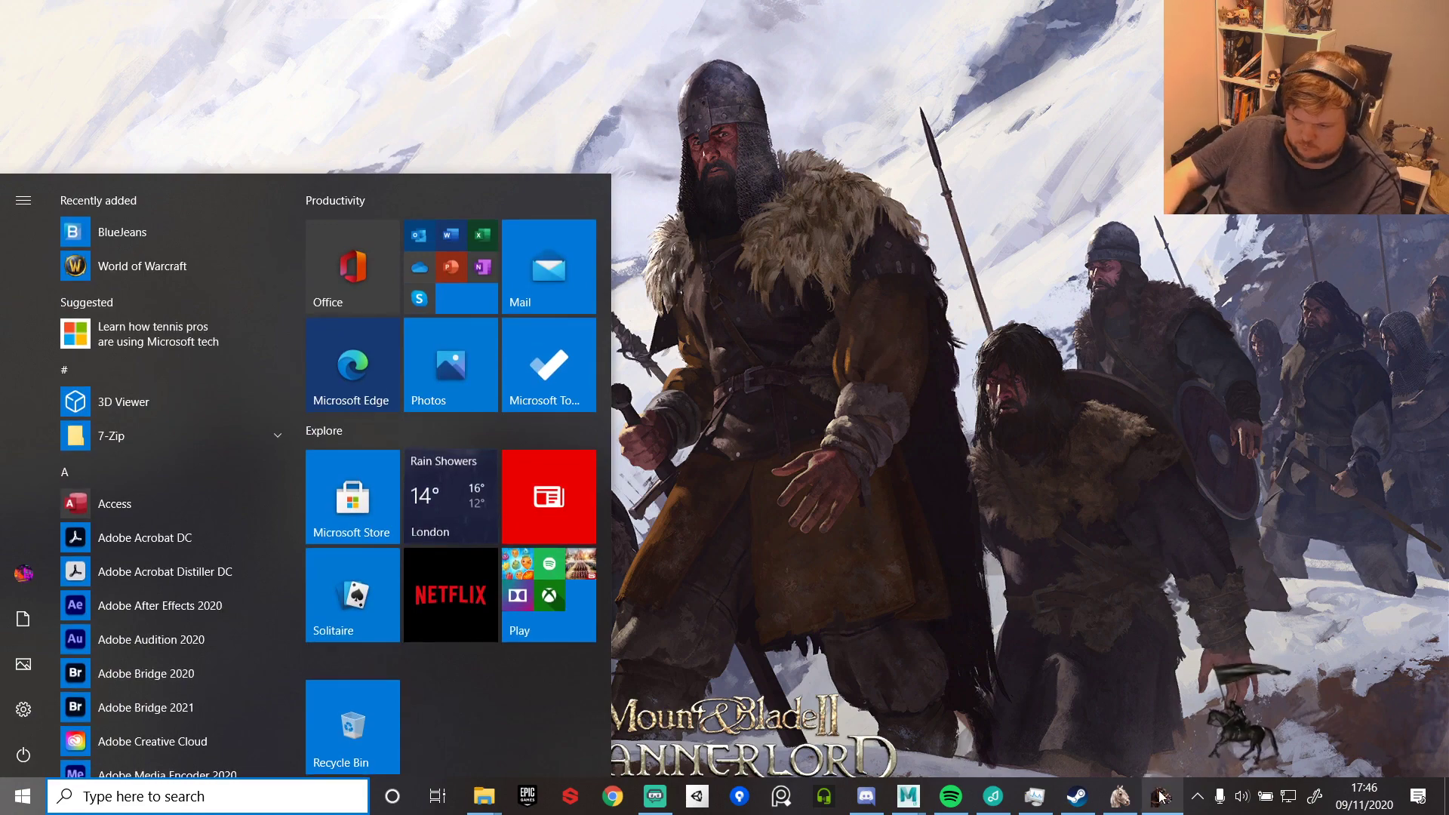
{"action": "right_click", "coordinate": [1161, 797]}
{"action": "left_click", "coordinate": [1124, 800]}
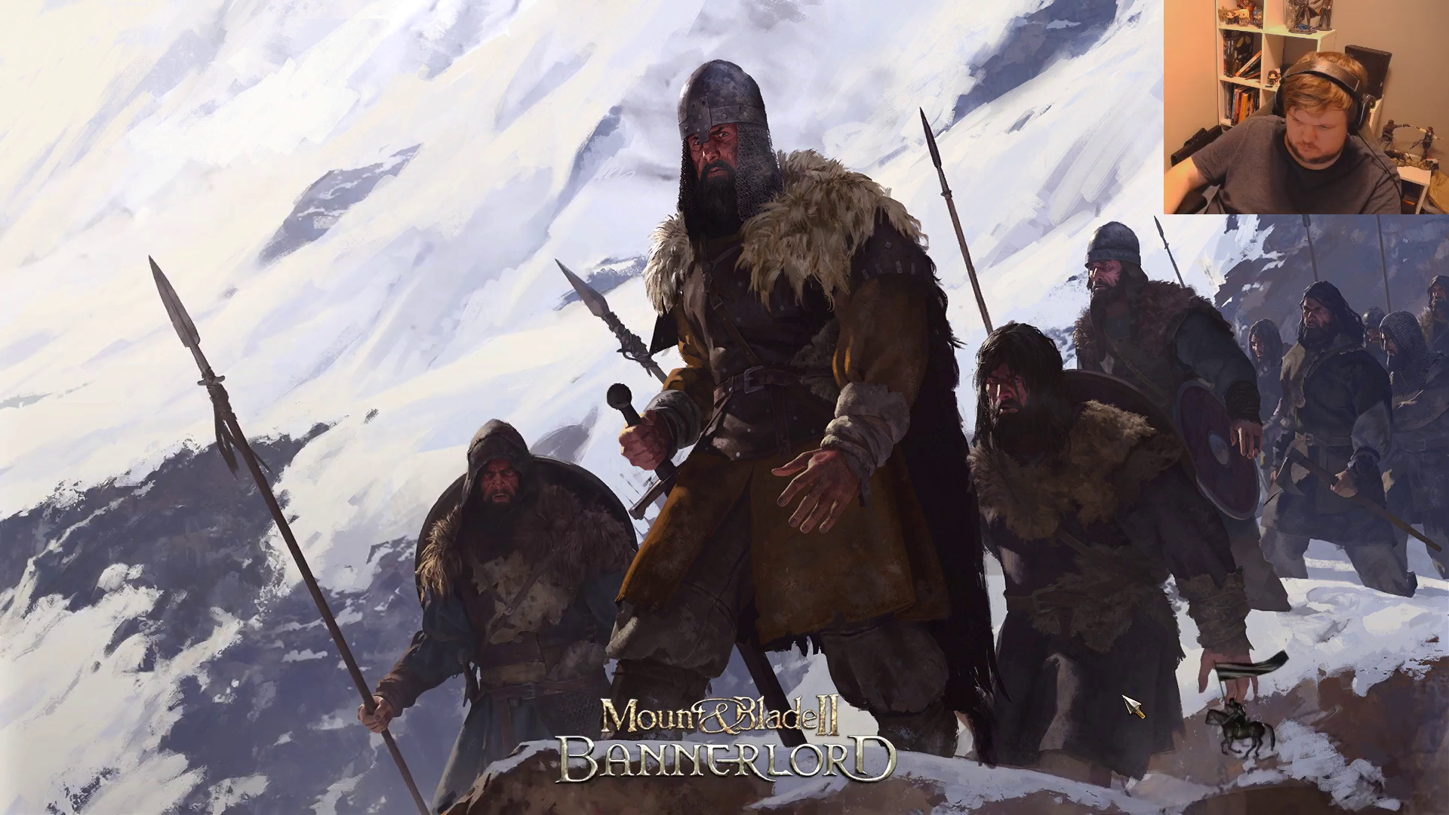
{"action": "key", "text": "super"}
{"action": "key", "text": "super"}
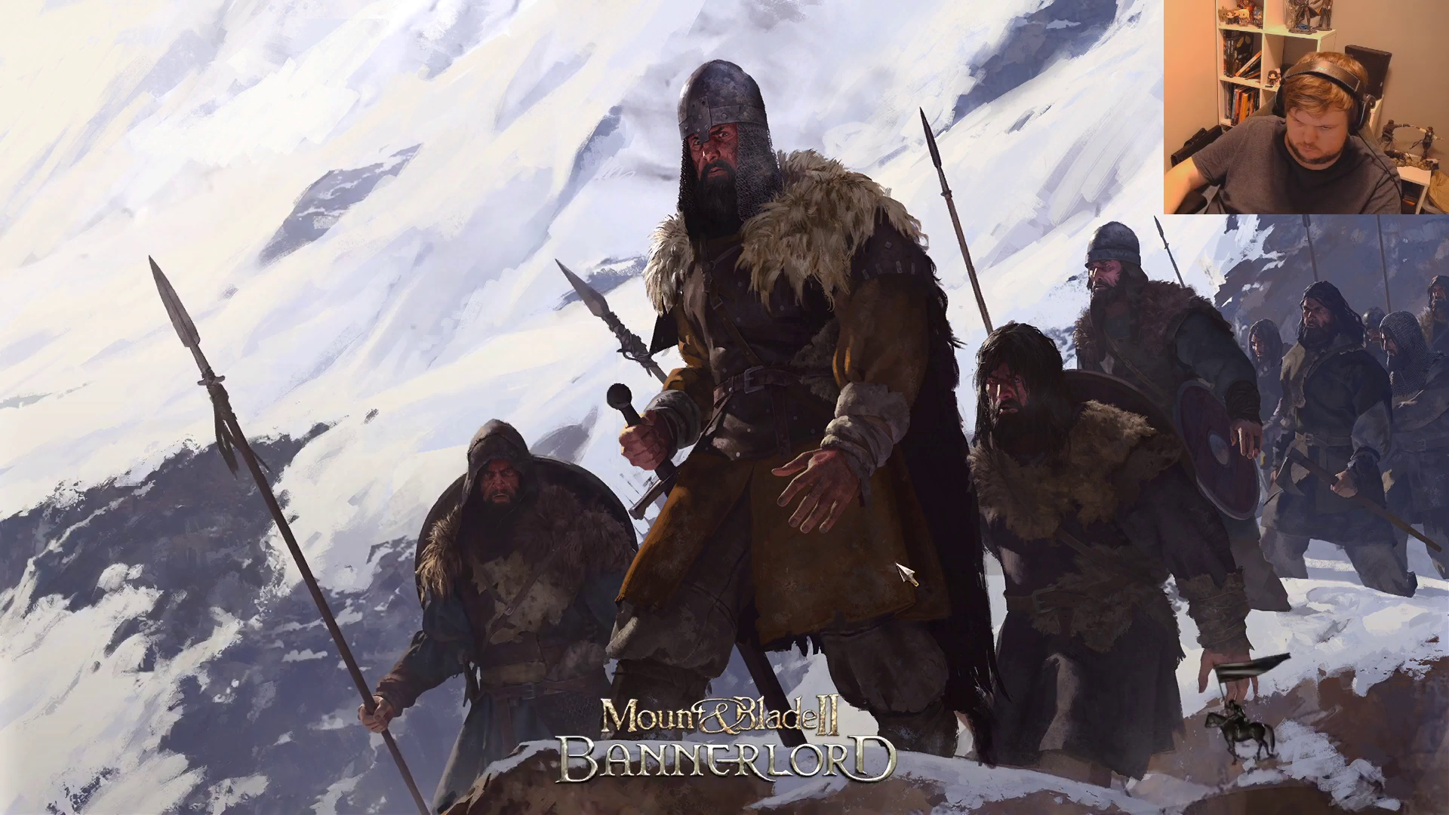
- Work through the missing-mesh warnings for helmstonearchtop, answering the crash upload and always-ignore prompts
{"action": "left_click", "coordinate": [828, 476]}
{"action": "left_click", "coordinate": [853, 472]}
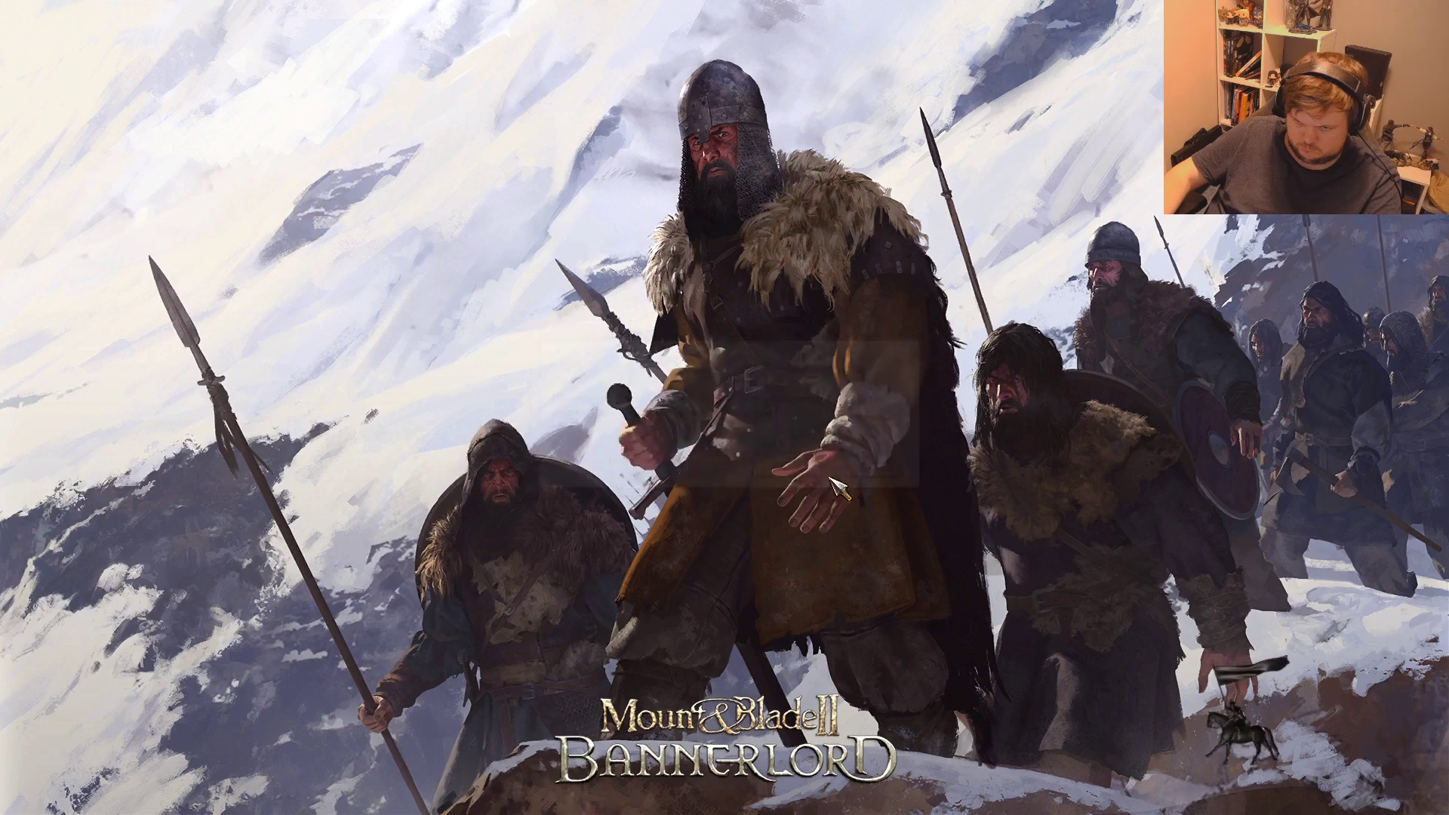
{"action": "left_click", "coordinate": [716, 461]}
{"action": "left_click", "coordinate": [855, 472]}
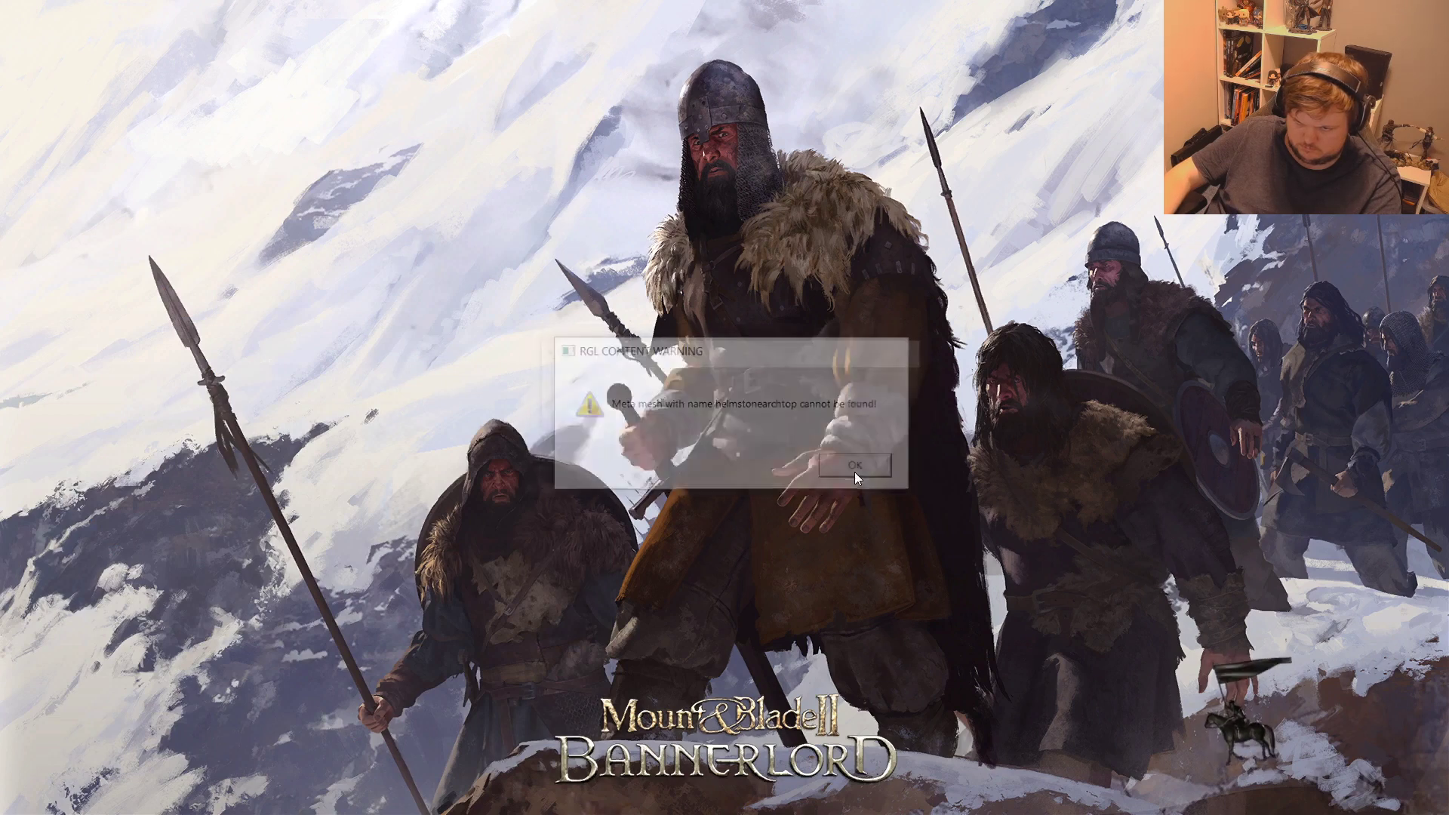
{"action": "left_click", "coordinate": [800, 469]}
{"action": "left_click", "coordinate": [721, 466]}
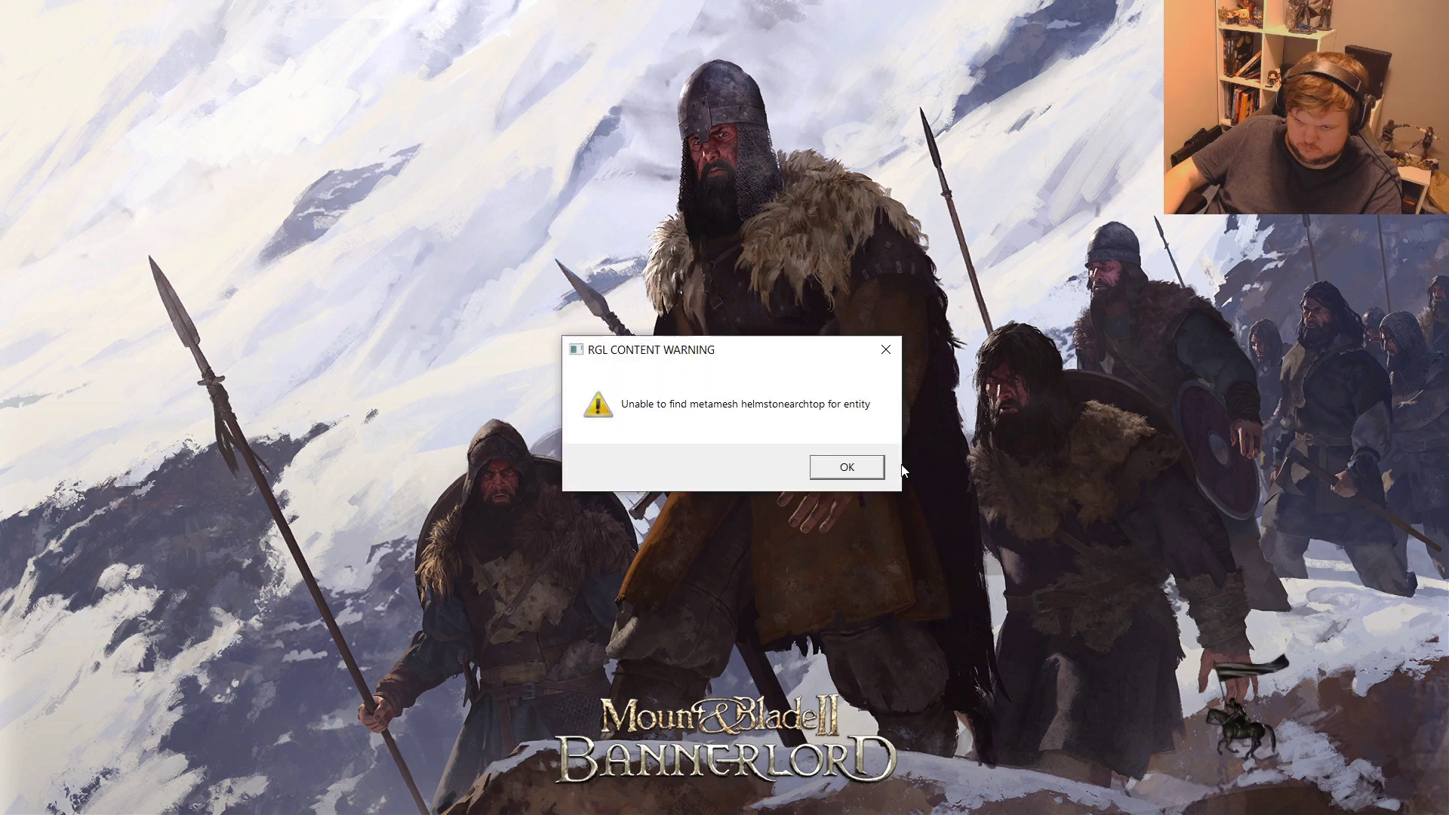
{"action": "left_click", "coordinate": [863, 472]}
{"action": "left_click", "coordinate": [779, 466]}
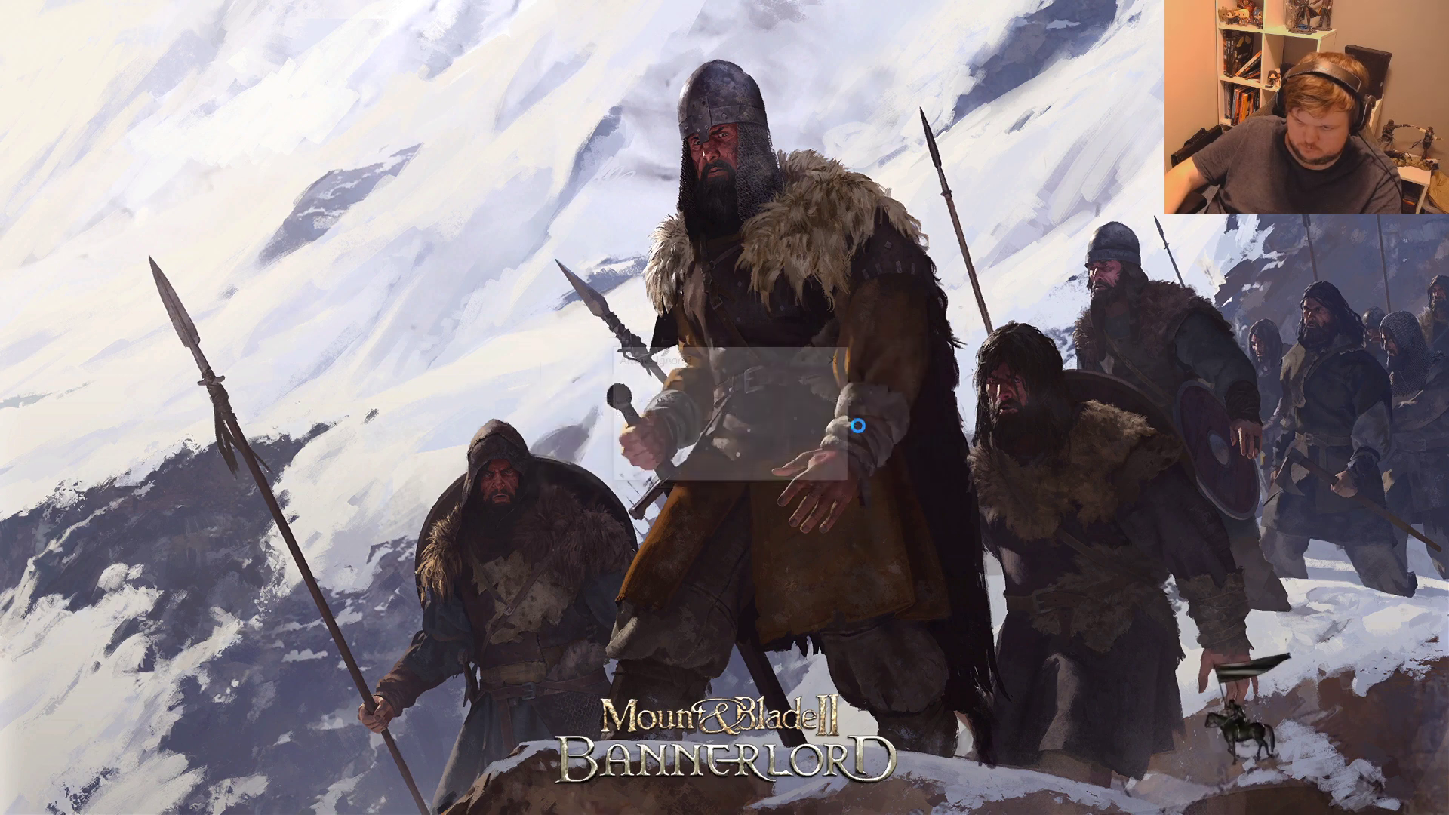
{"action": "left_click", "coordinate": [778, 462]}
{"action": "left_click", "coordinate": [857, 468]}
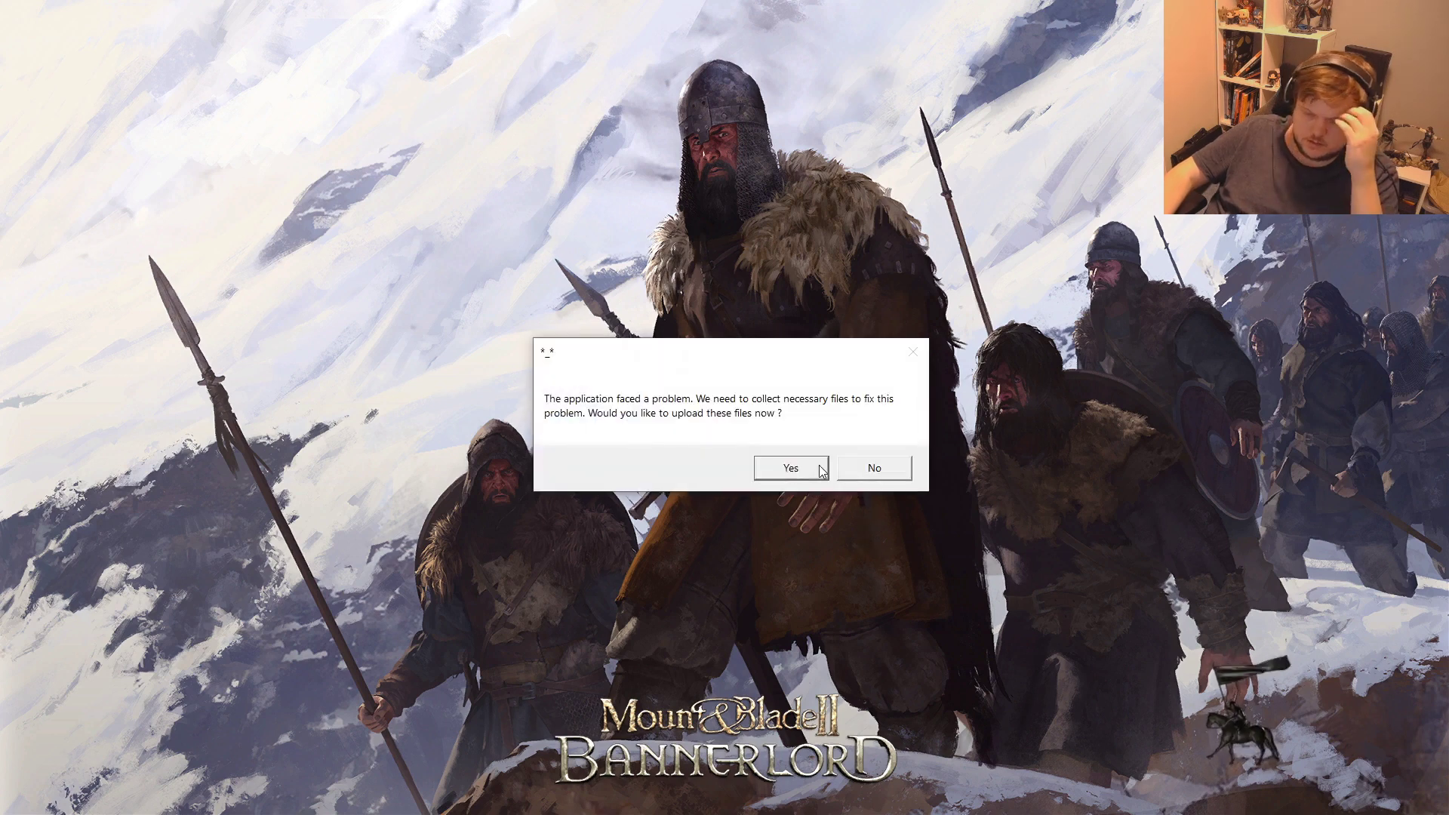
{"action": "left_click", "coordinate": [863, 471]}
{"action": "left_click", "coordinate": [825, 460]}
{"action": "left_click", "coordinate": [852, 467]}
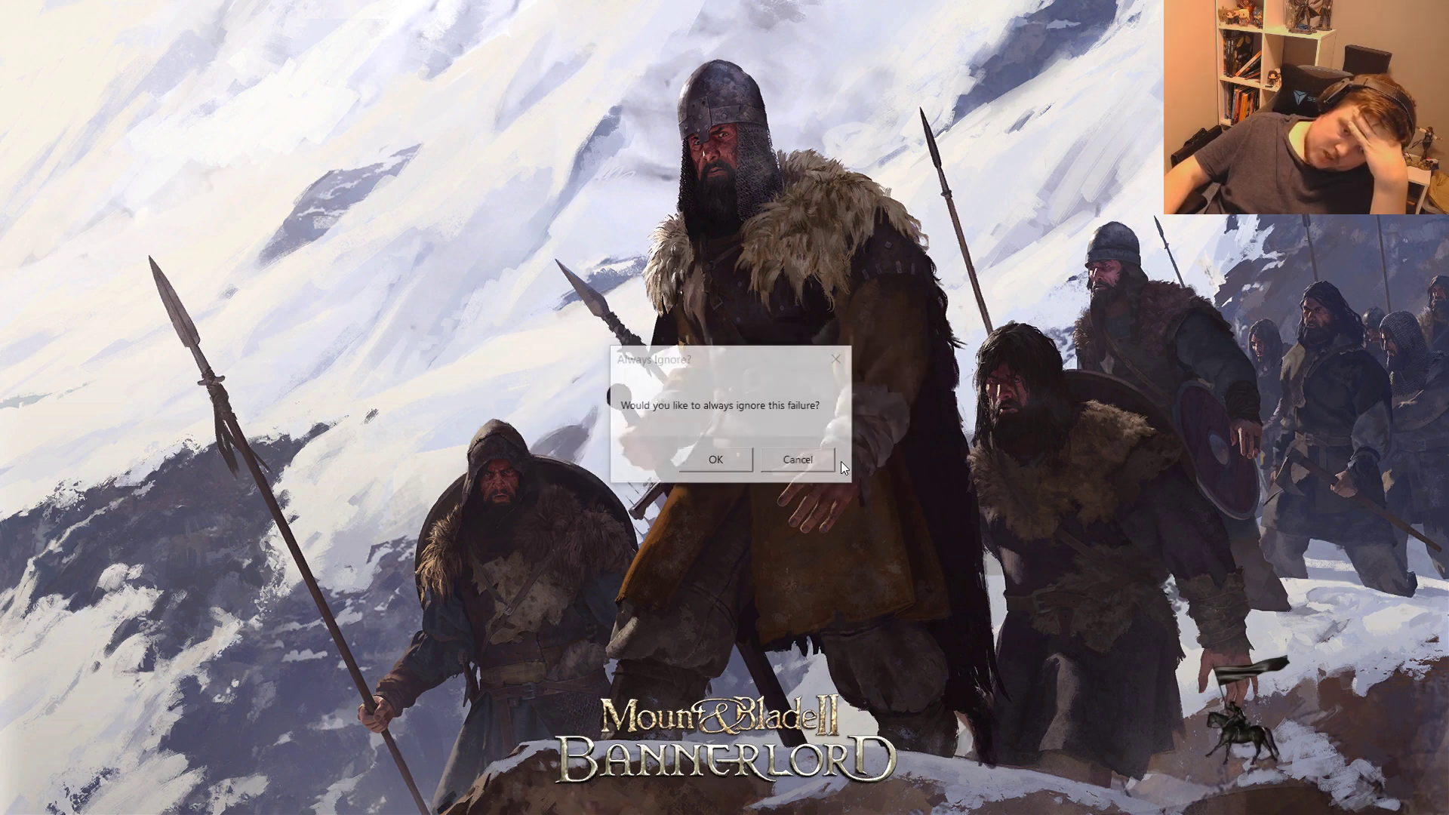
{"action": "left_click", "coordinate": [810, 463]}
{"action": "left_click", "coordinate": [825, 464]}
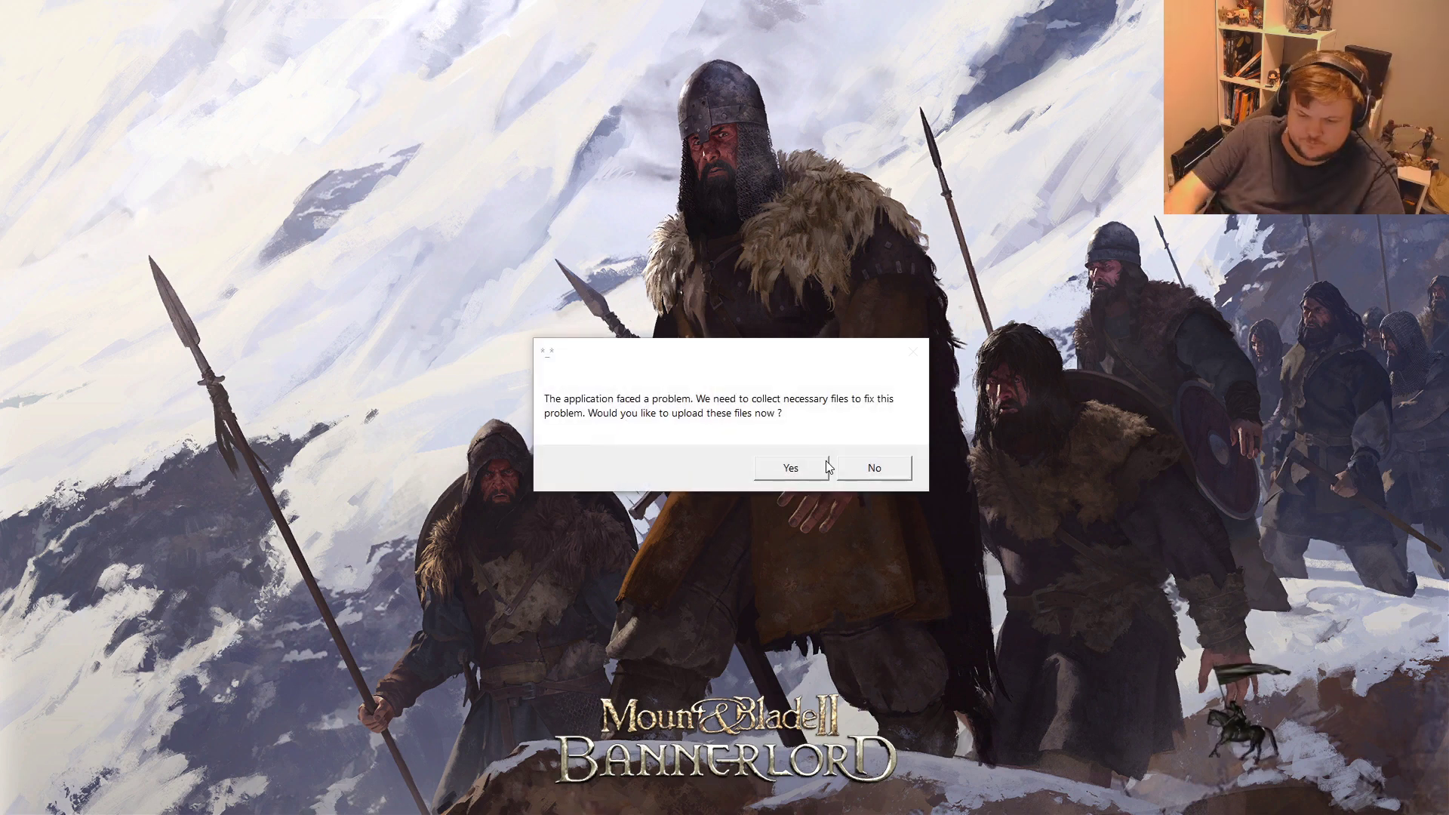
{"action": "left_click", "coordinate": [828, 463]}
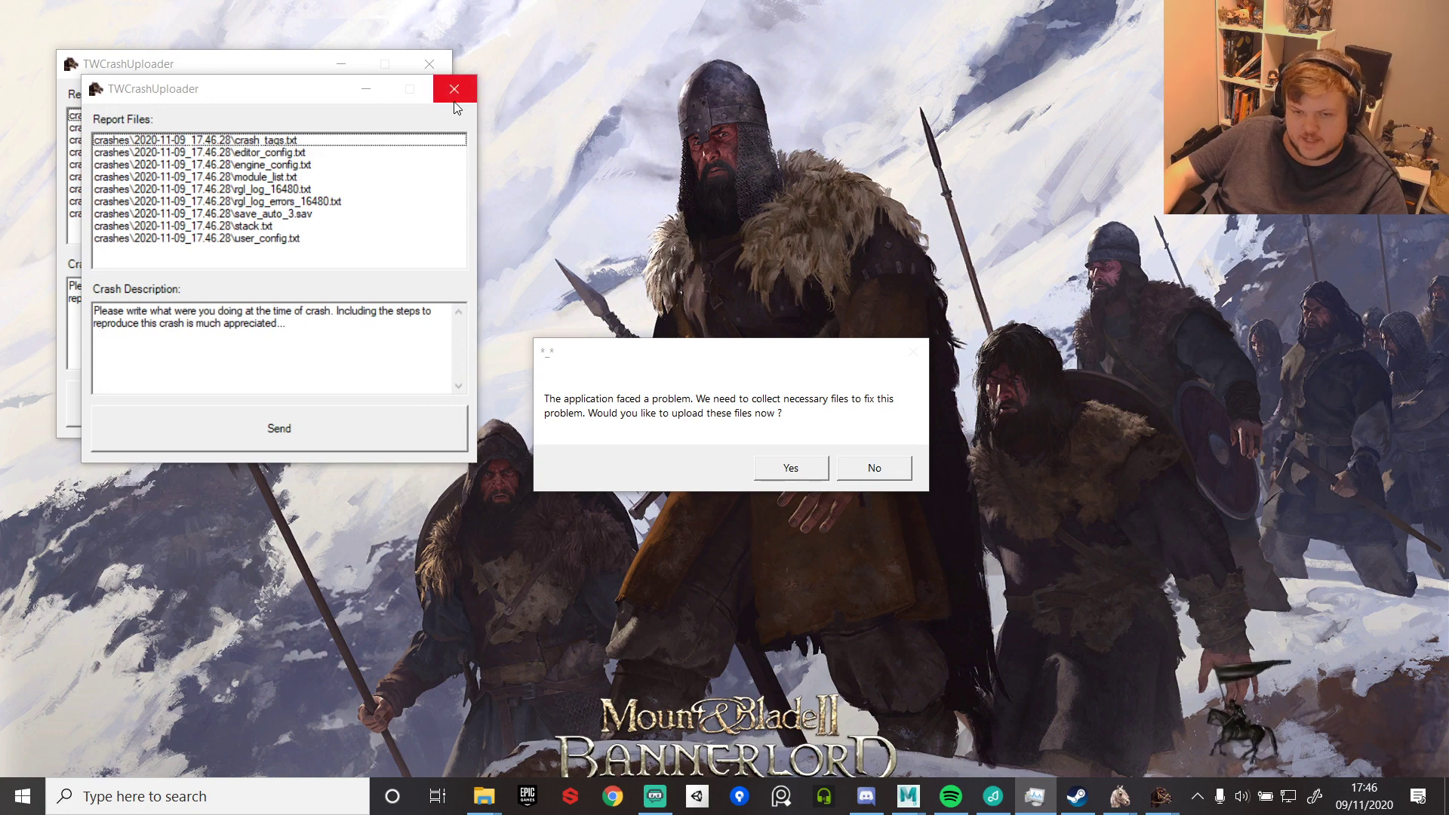
- Close the crash uploader windows without sending a report, and decline and ignore the remaining failure
{"action": "left_click", "coordinate": [447, 65]}
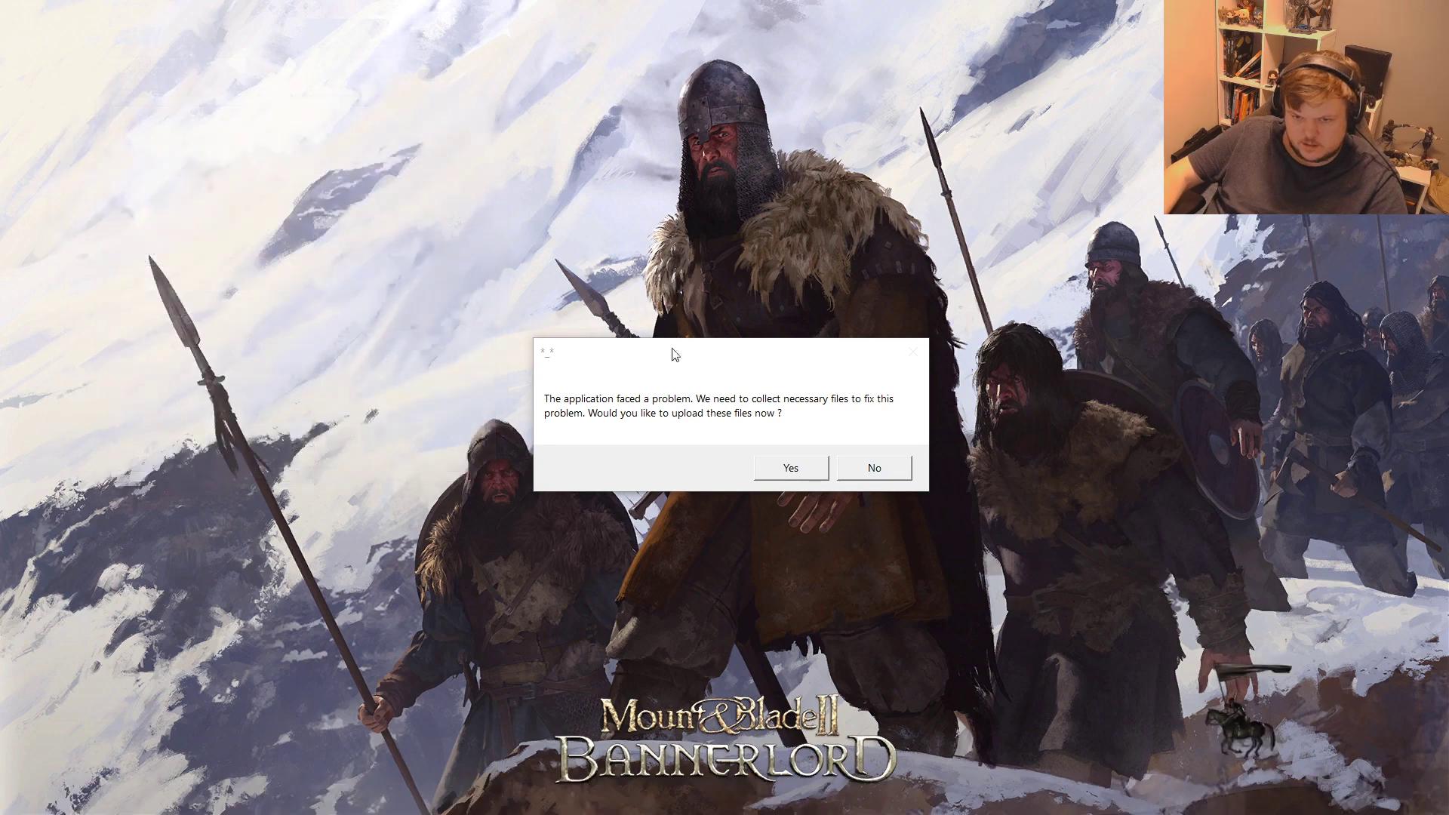
{"action": "left_click", "coordinate": [850, 465]}
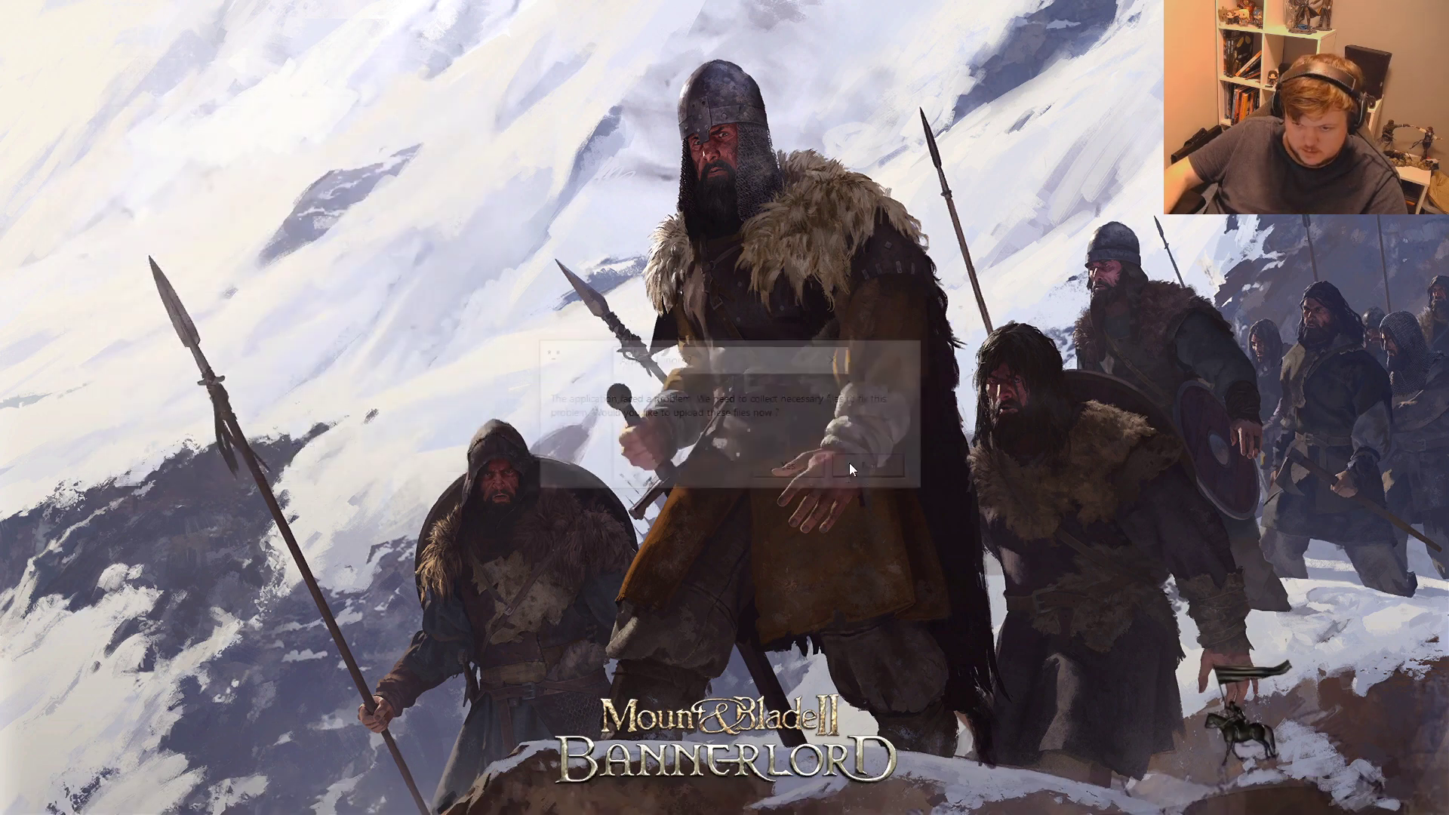
{"action": "left_click", "coordinate": [721, 462]}
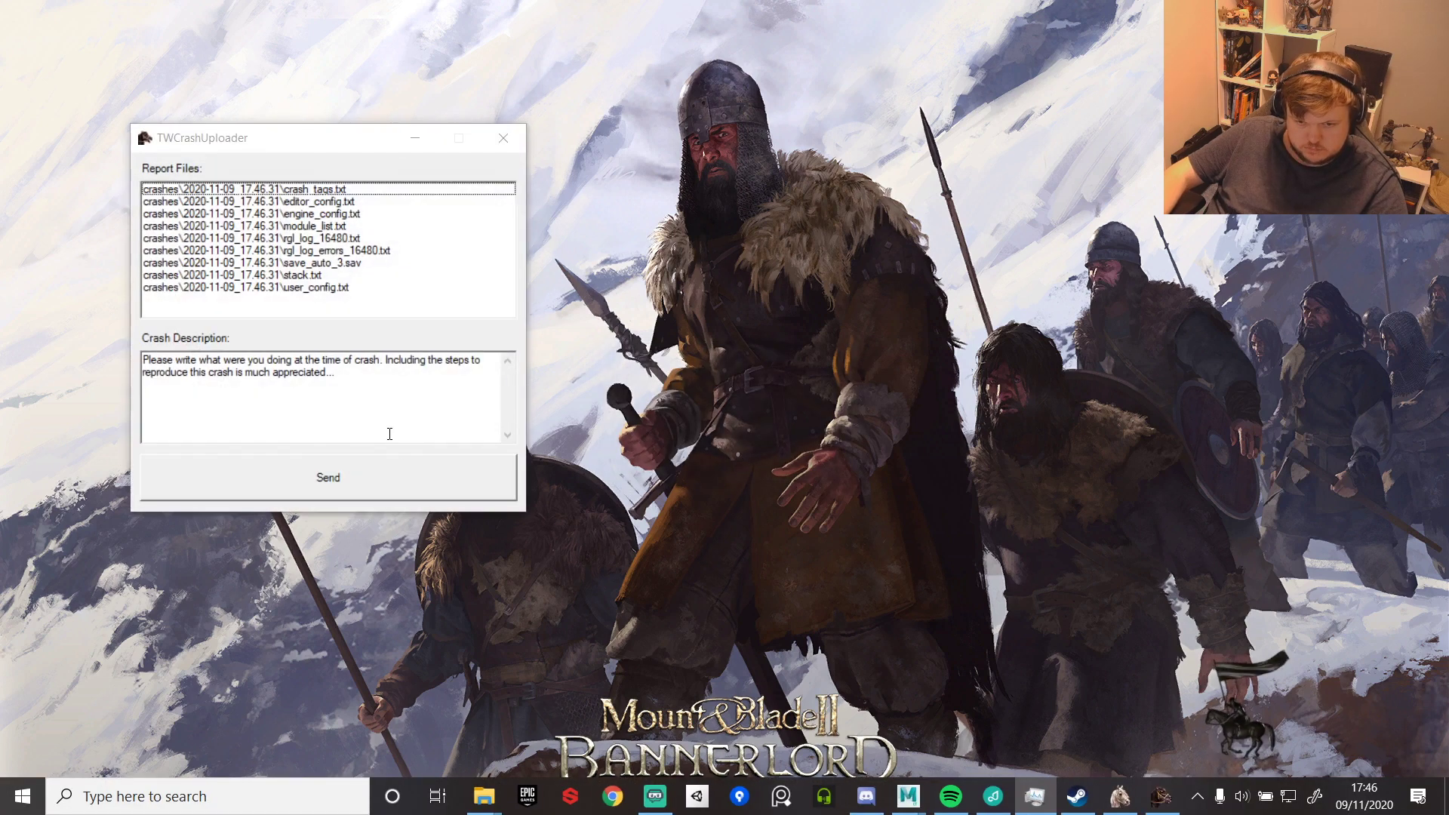
{"action": "left_click", "coordinate": [504, 139]}
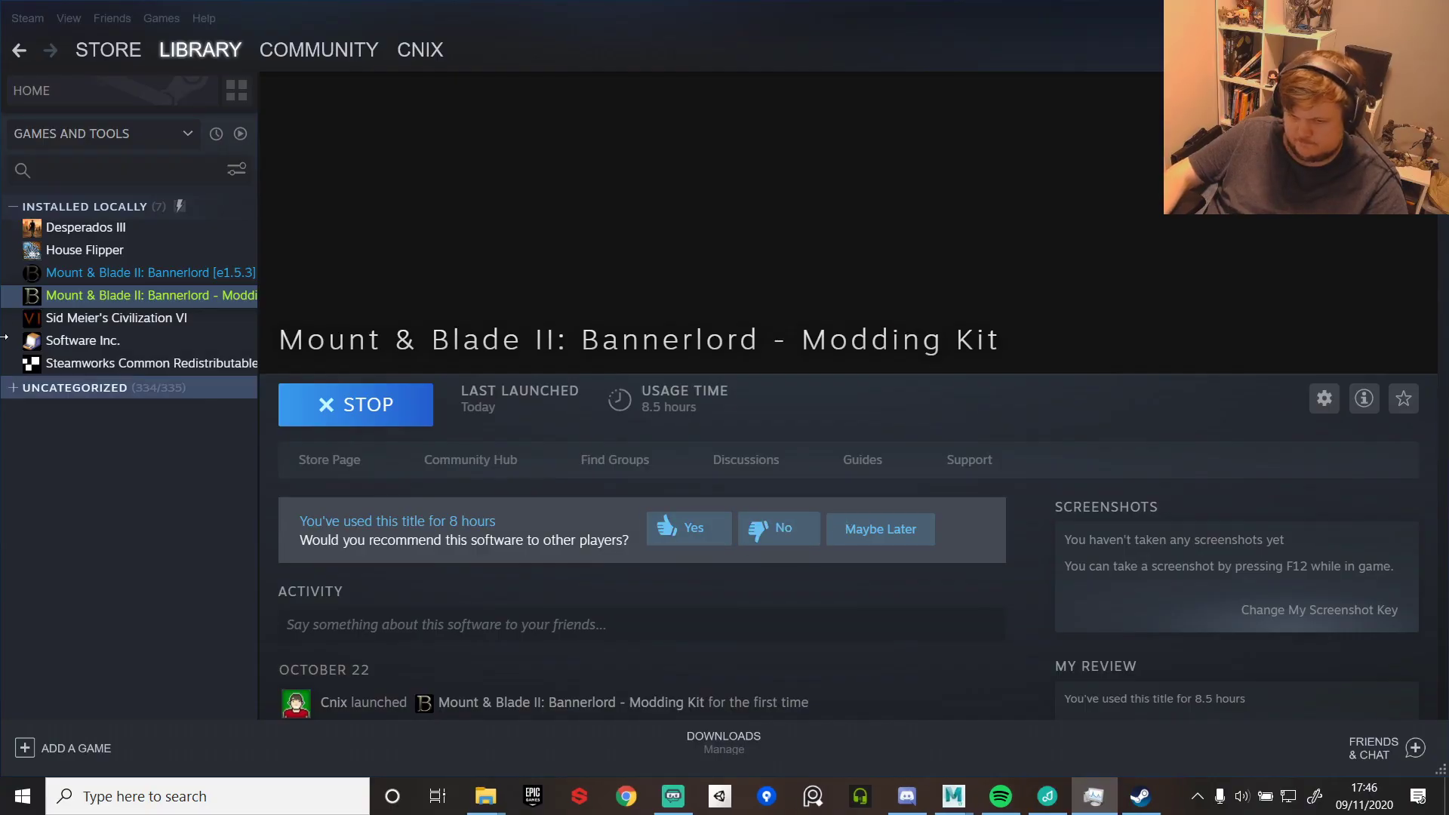
- Stop the running Bannerlord Modding Kit in Steam and relaunch it in singleplayer with the KOA mod enabled
{"action": "left_click", "coordinate": [337, 398]}
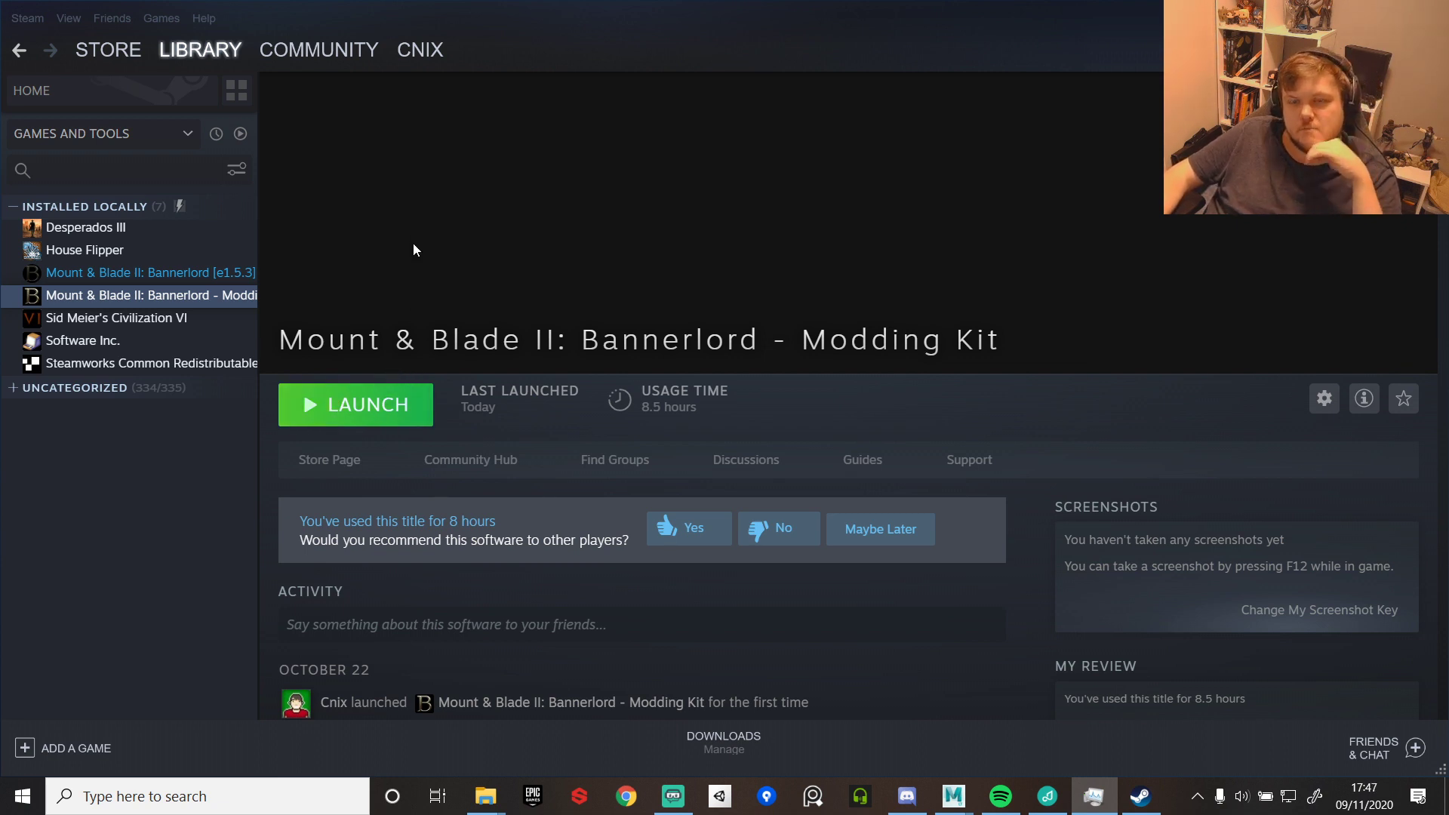
{"action": "left_click", "coordinate": [374, 408]}
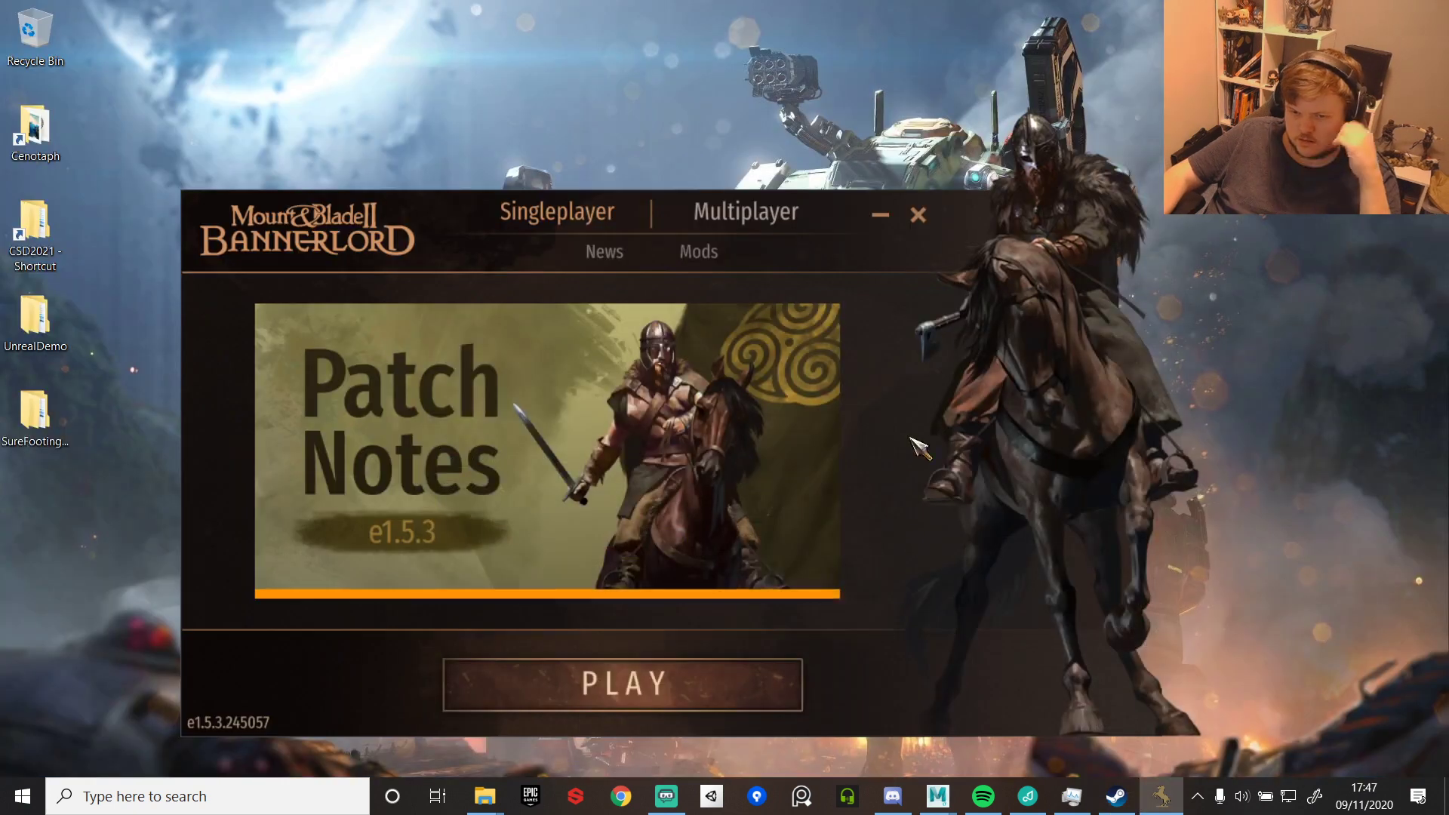
{"action": "left_click", "coordinate": [696, 254]}
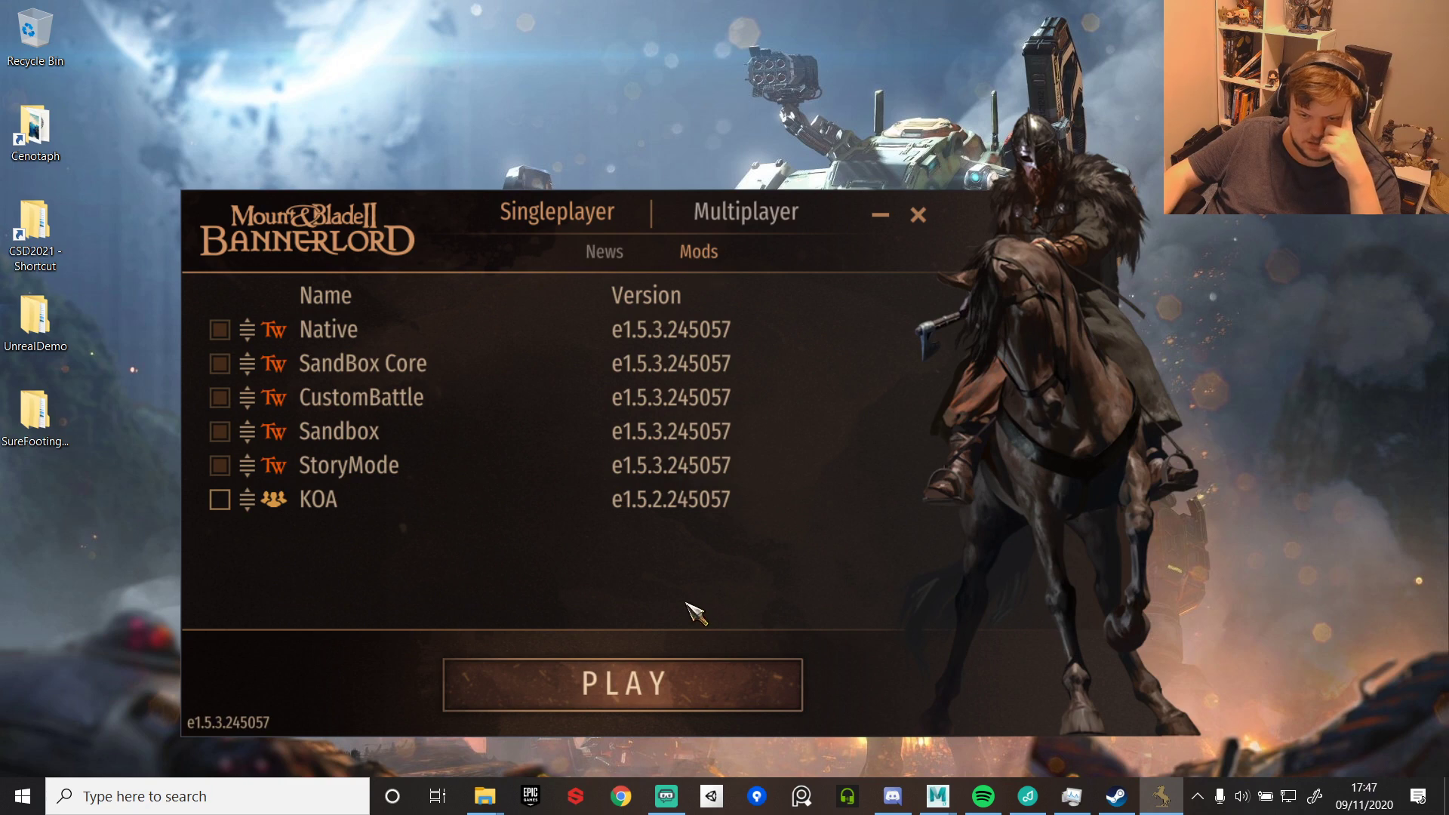
{"action": "left_click", "coordinate": [220, 499]}
{"action": "left_click", "coordinate": [610, 688]}
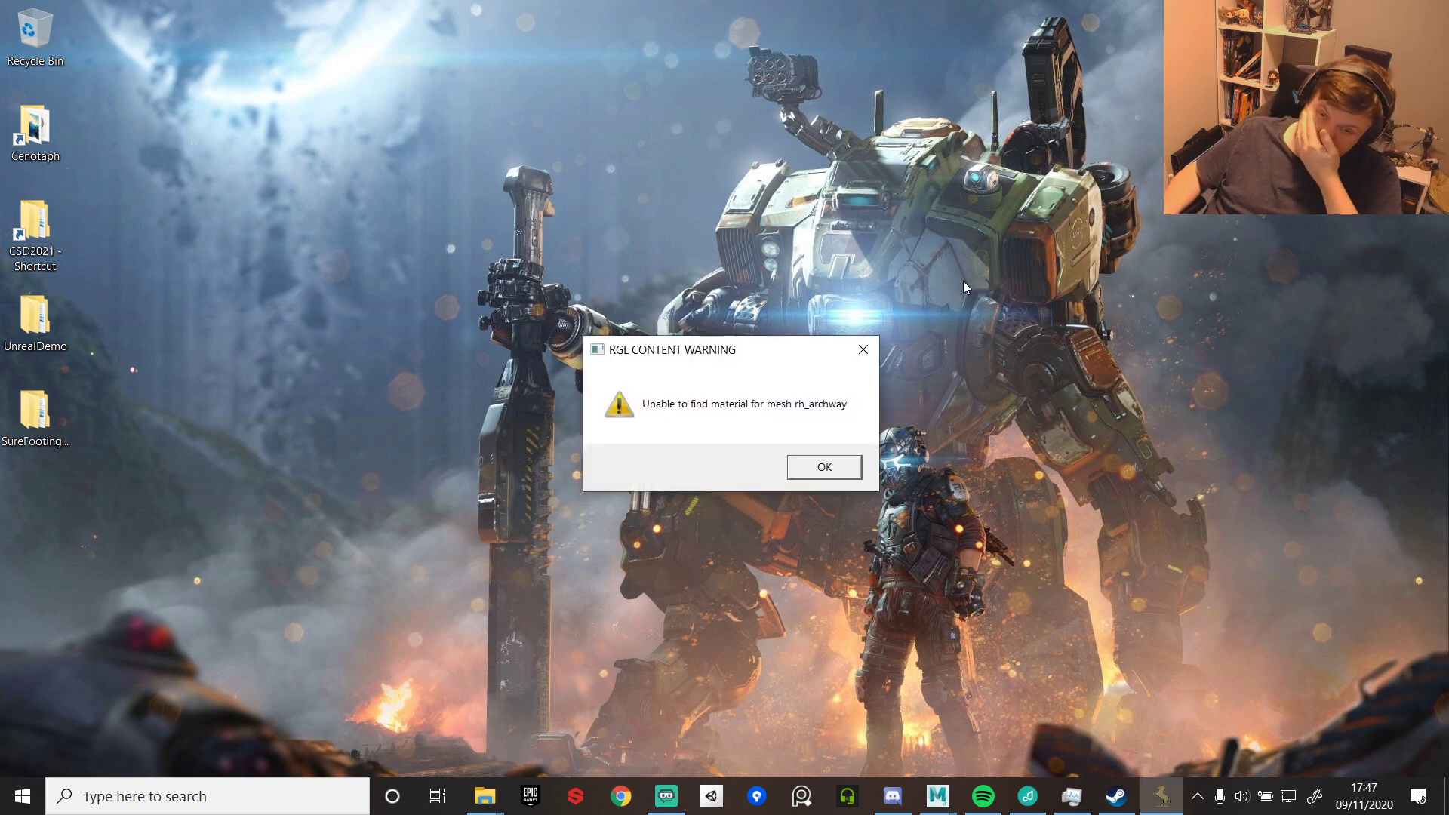
- Dismiss the startup missing-material warnings, including rh_archway and rh_helmstonearchtop, declining each crash upload and always ignoring each failure
{"action": "key", "text": "Return"}
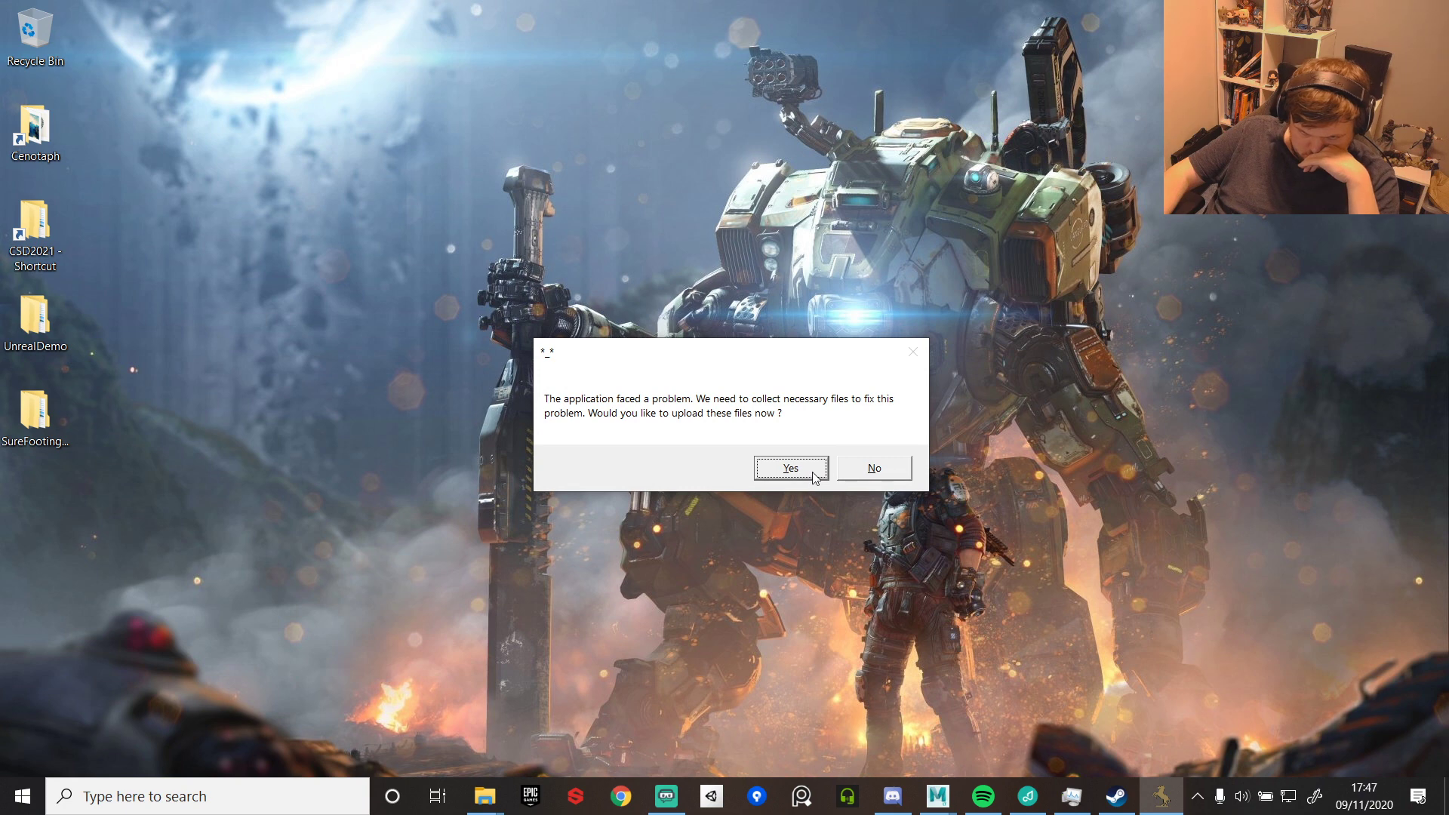
{"action": "left_click", "coordinate": [881, 467]}
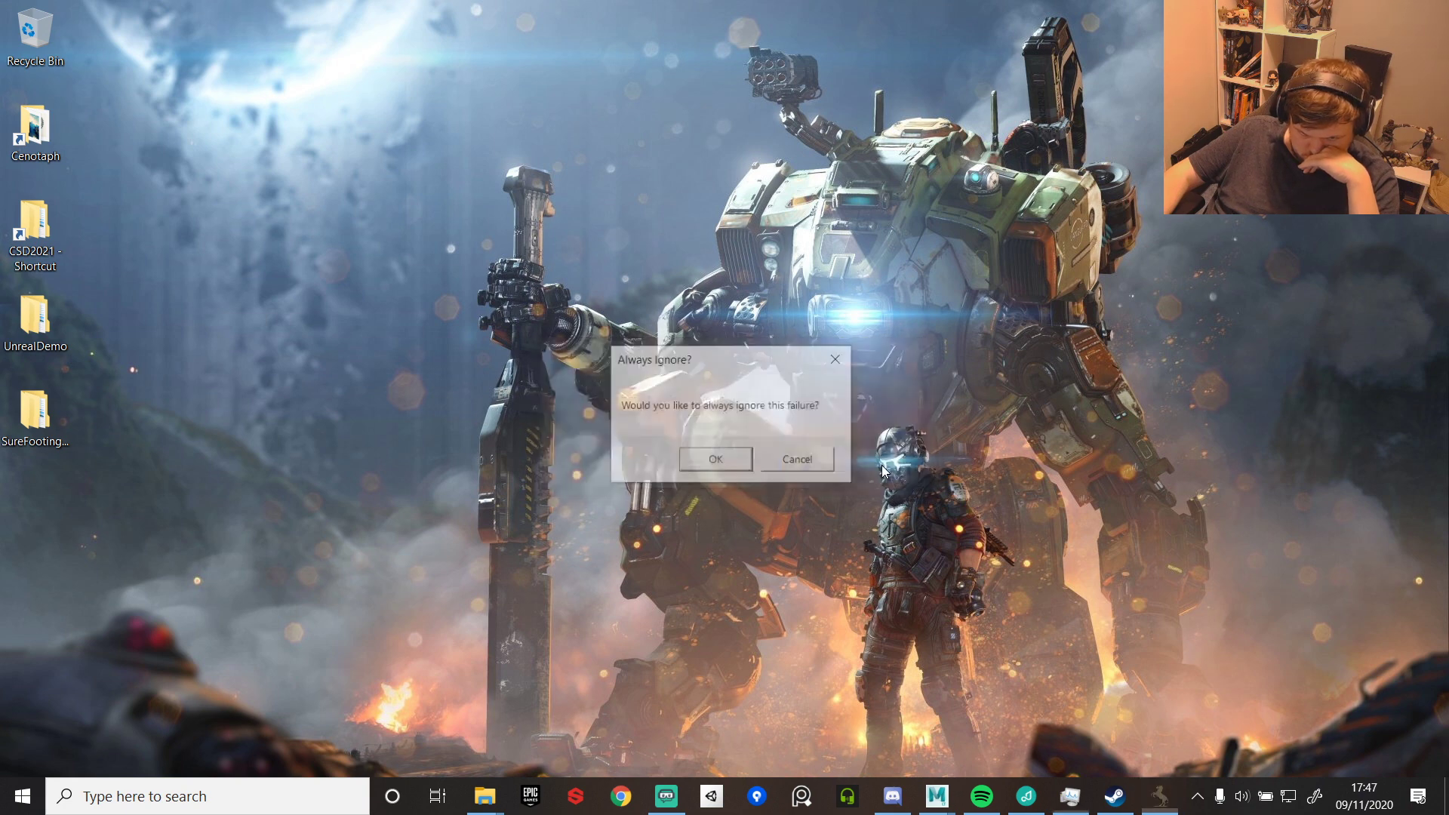
{"action": "left_click", "coordinate": [699, 461]}
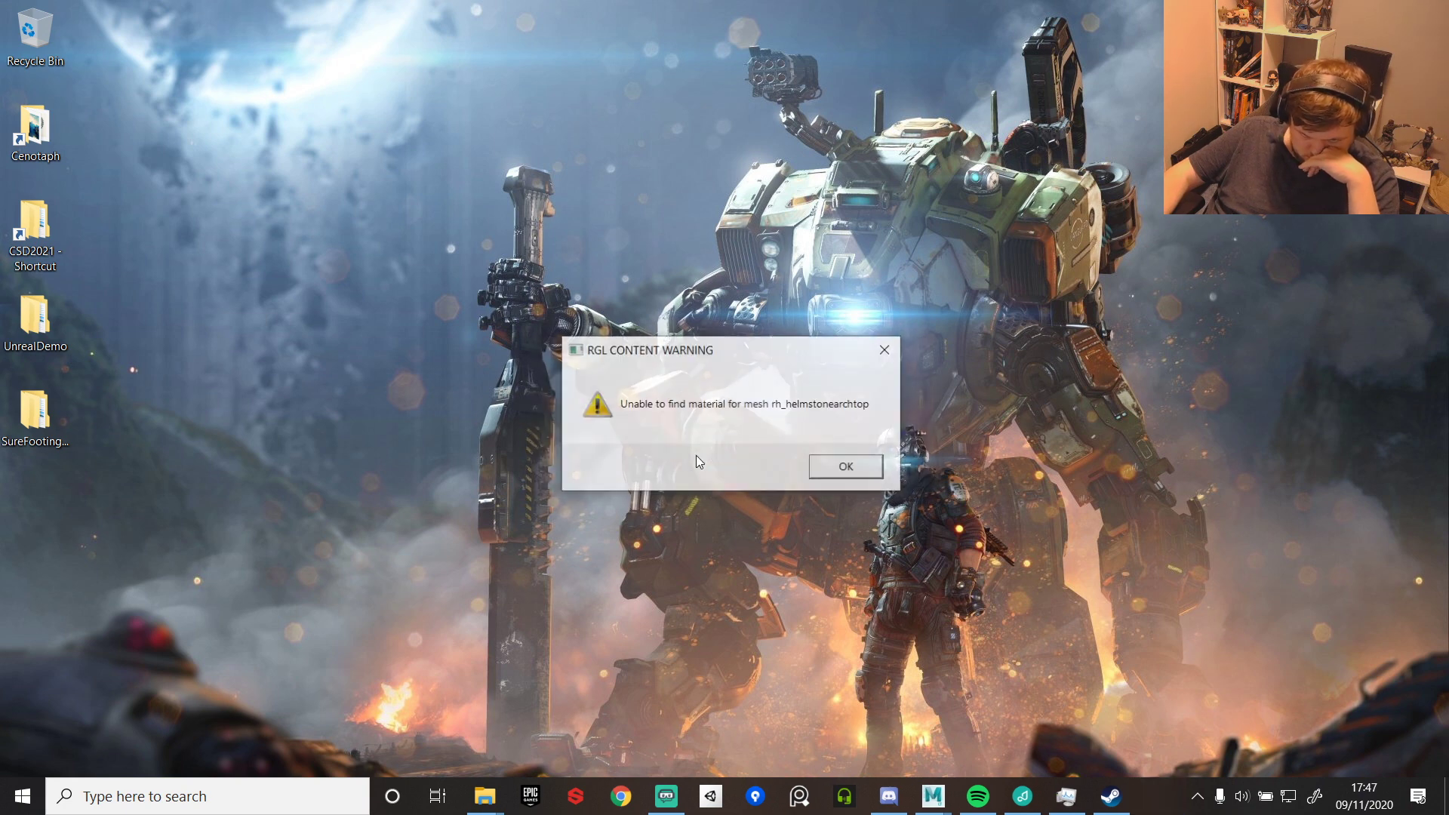
{"action": "left_click", "coordinate": [844, 468]}
{"action": "left_click", "coordinate": [882, 469]}
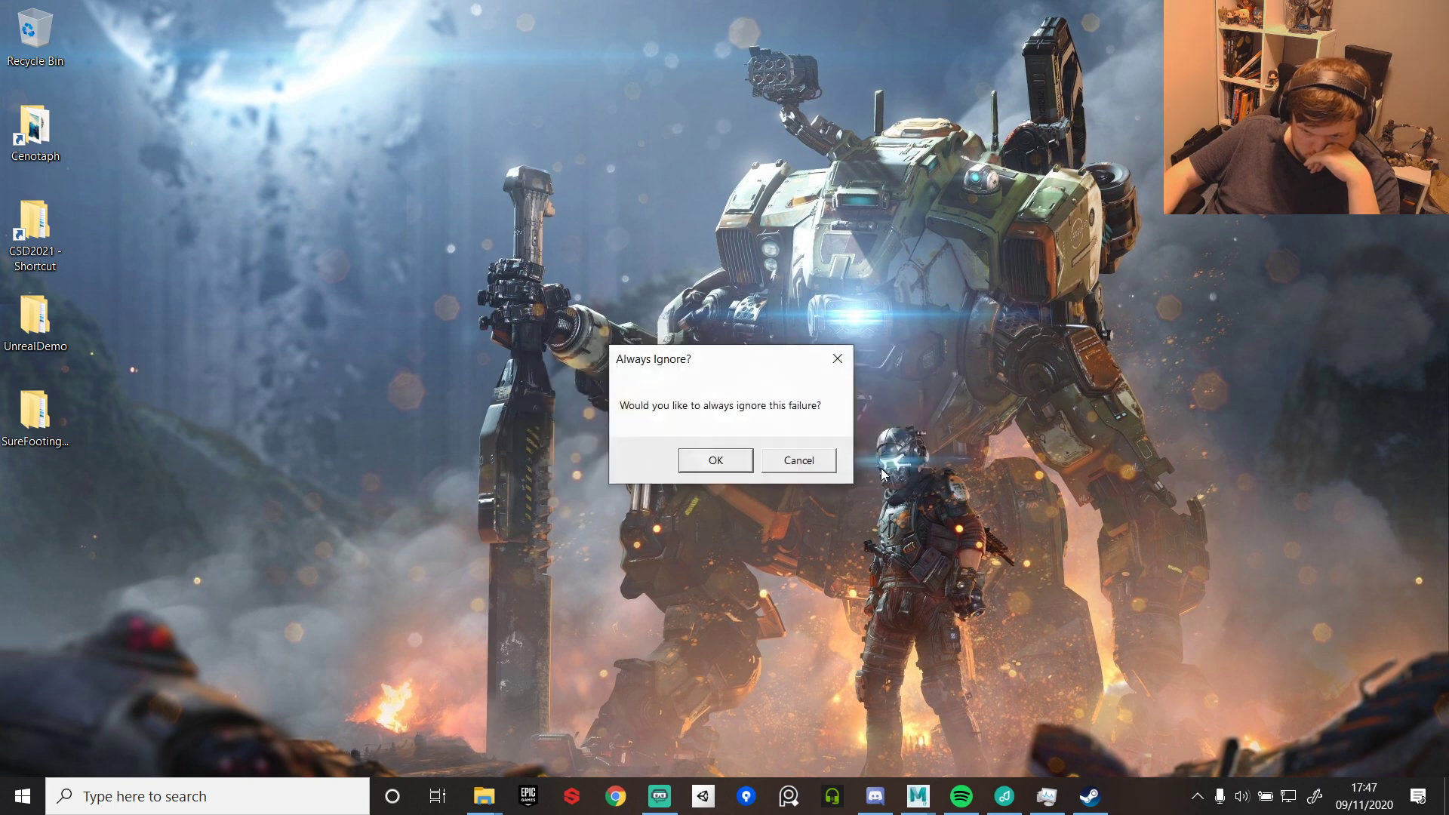
{"action": "left_click", "coordinate": [703, 465]}
{"action": "left_click", "coordinate": [828, 469]}
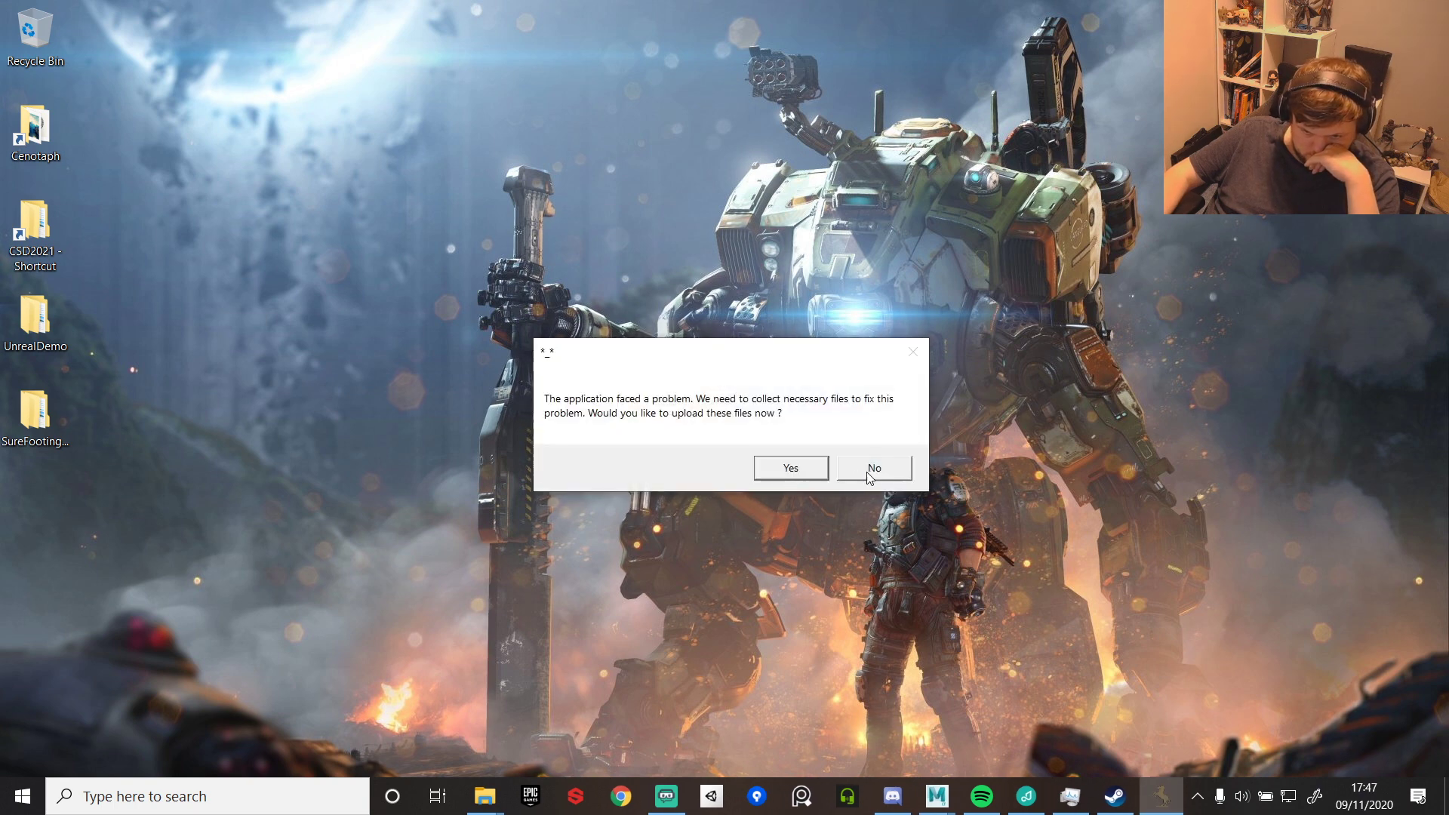
{"action": "left_click", "coordinate": [876, 467]}
{"action": "left_click", "coordinate": [719, 458]}
{"action": "left_click", "coordinate": [854, 474]}
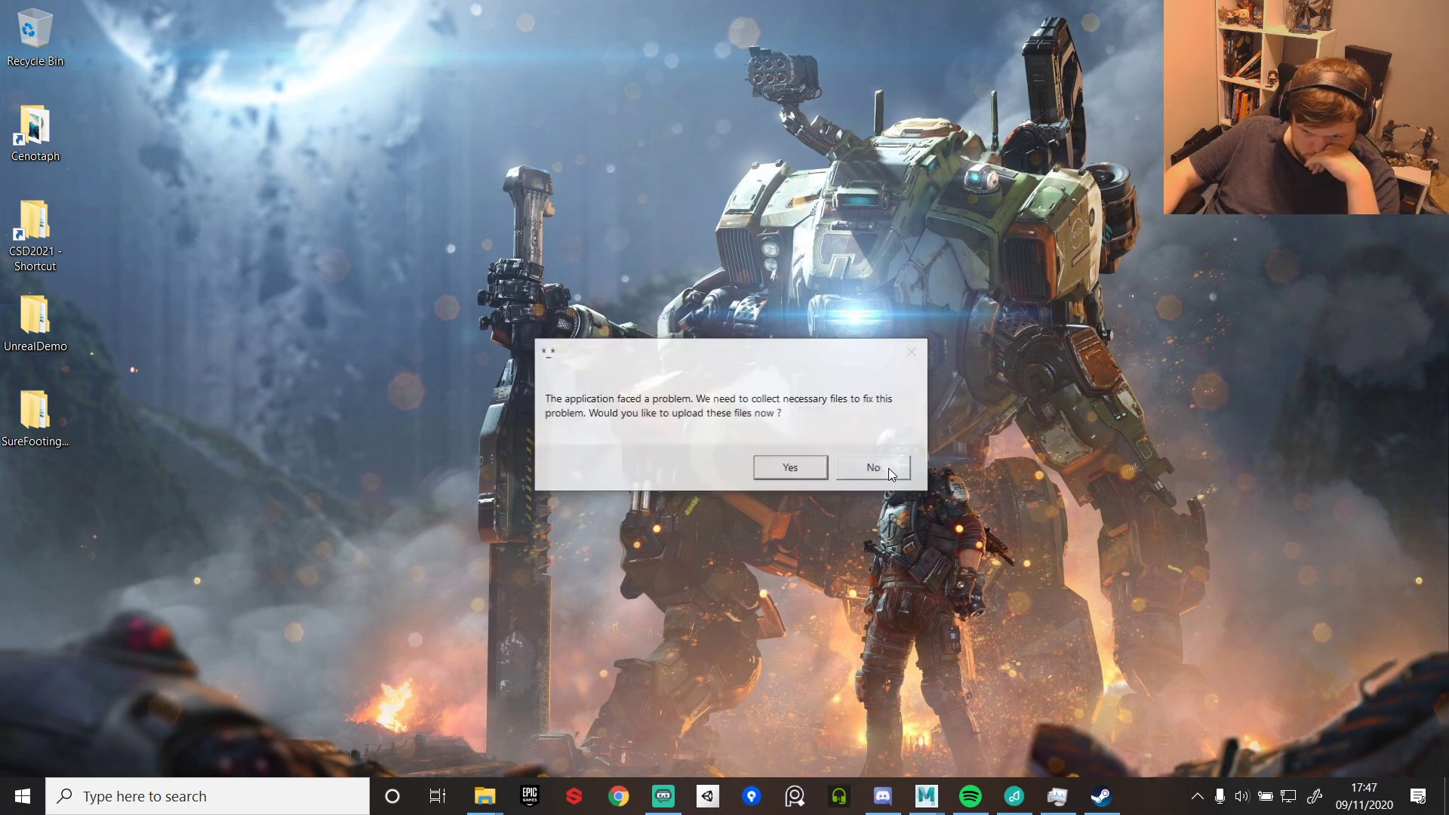
{"action": "left_click", "coordinate": [872, 467]}
{"action": "left_click", "coordinate": [712, 459]}
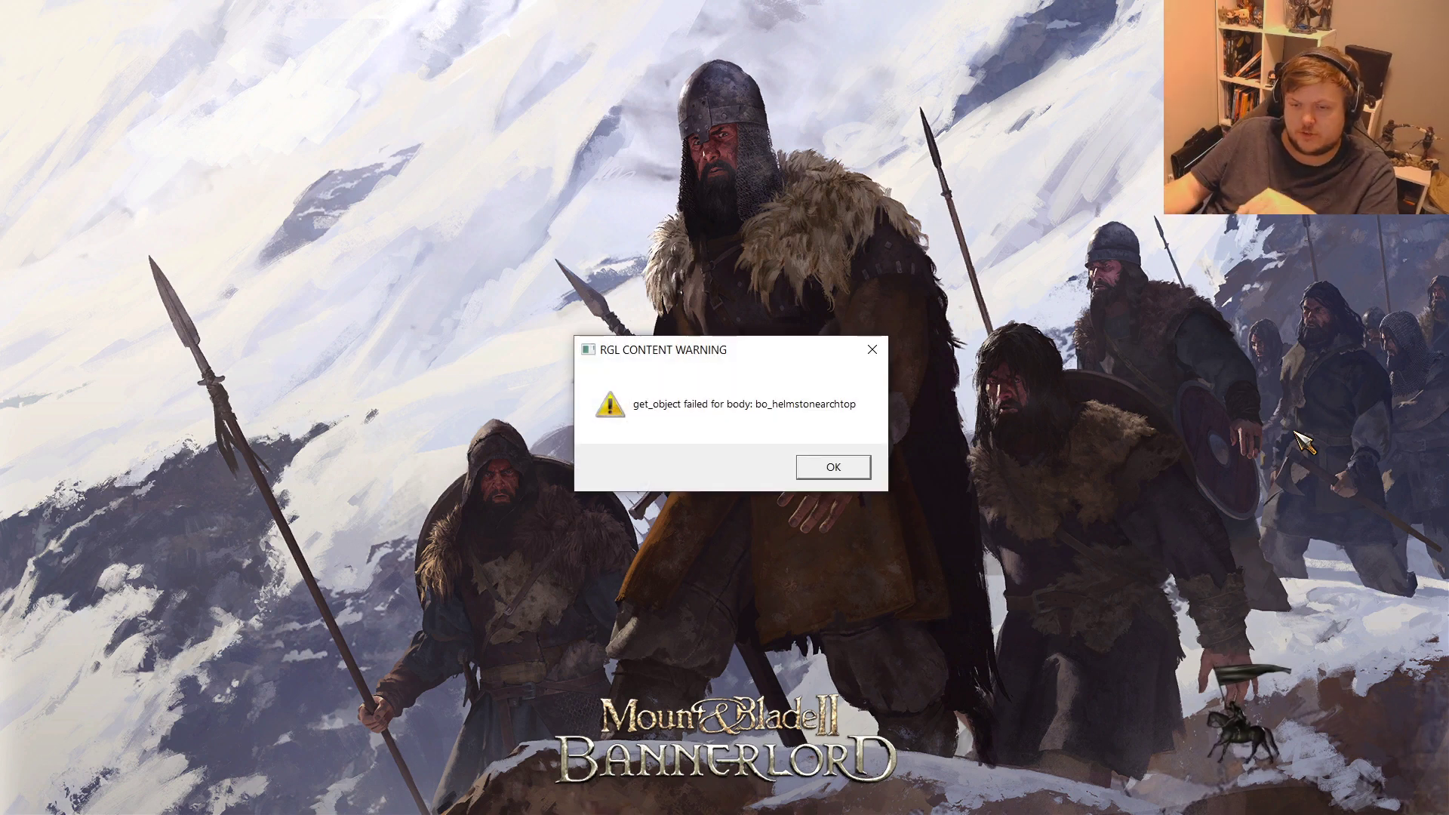
- Clear the bo_helmstonearchtop body and helmstonearchtop metamesh warnings, declining each file upload and choosing to always ignore the failures
{"action": "left_click", "coordinate": [828, 468]}
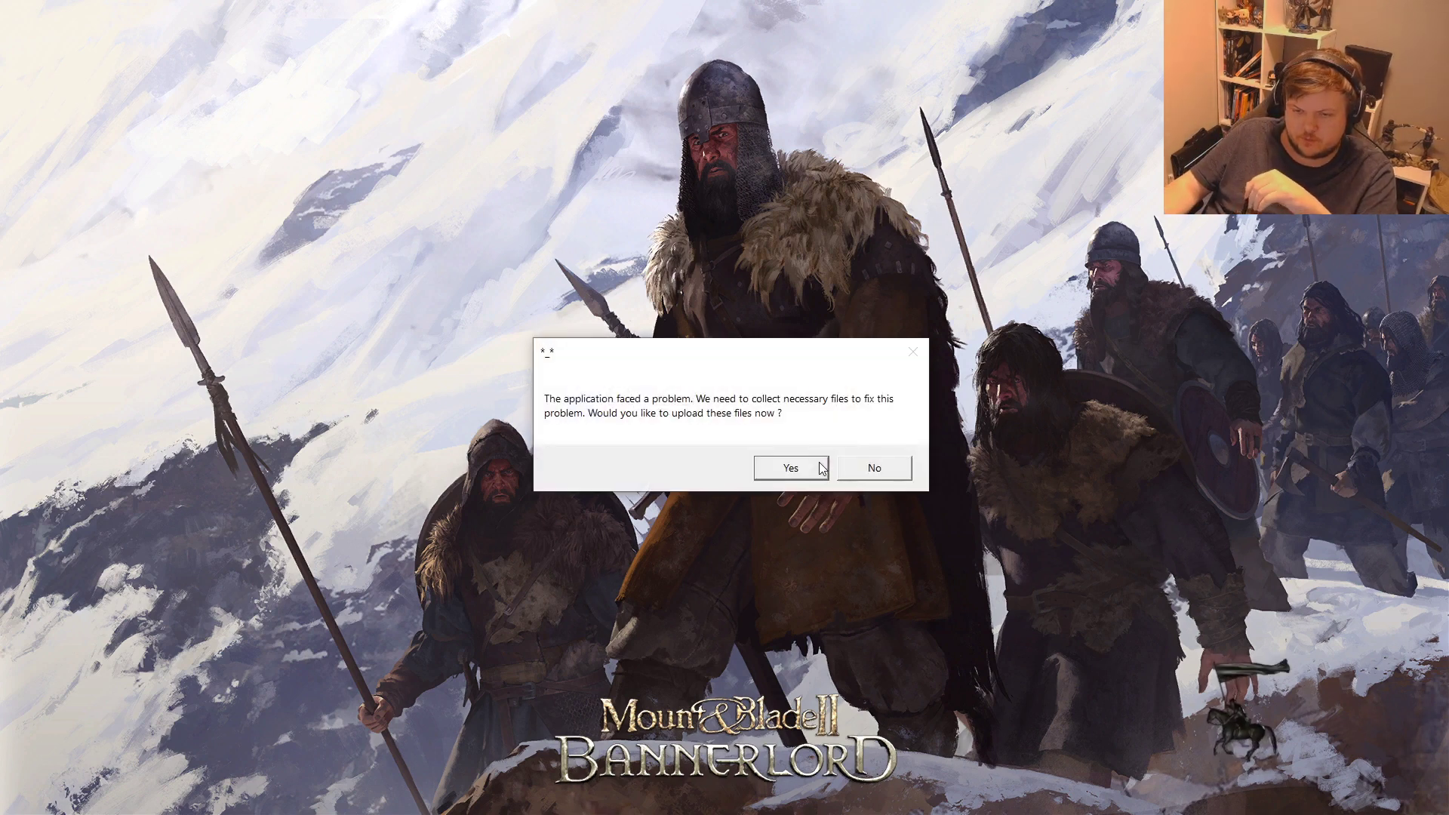
{"action": "left_click", "coordinate": [869, 468]}
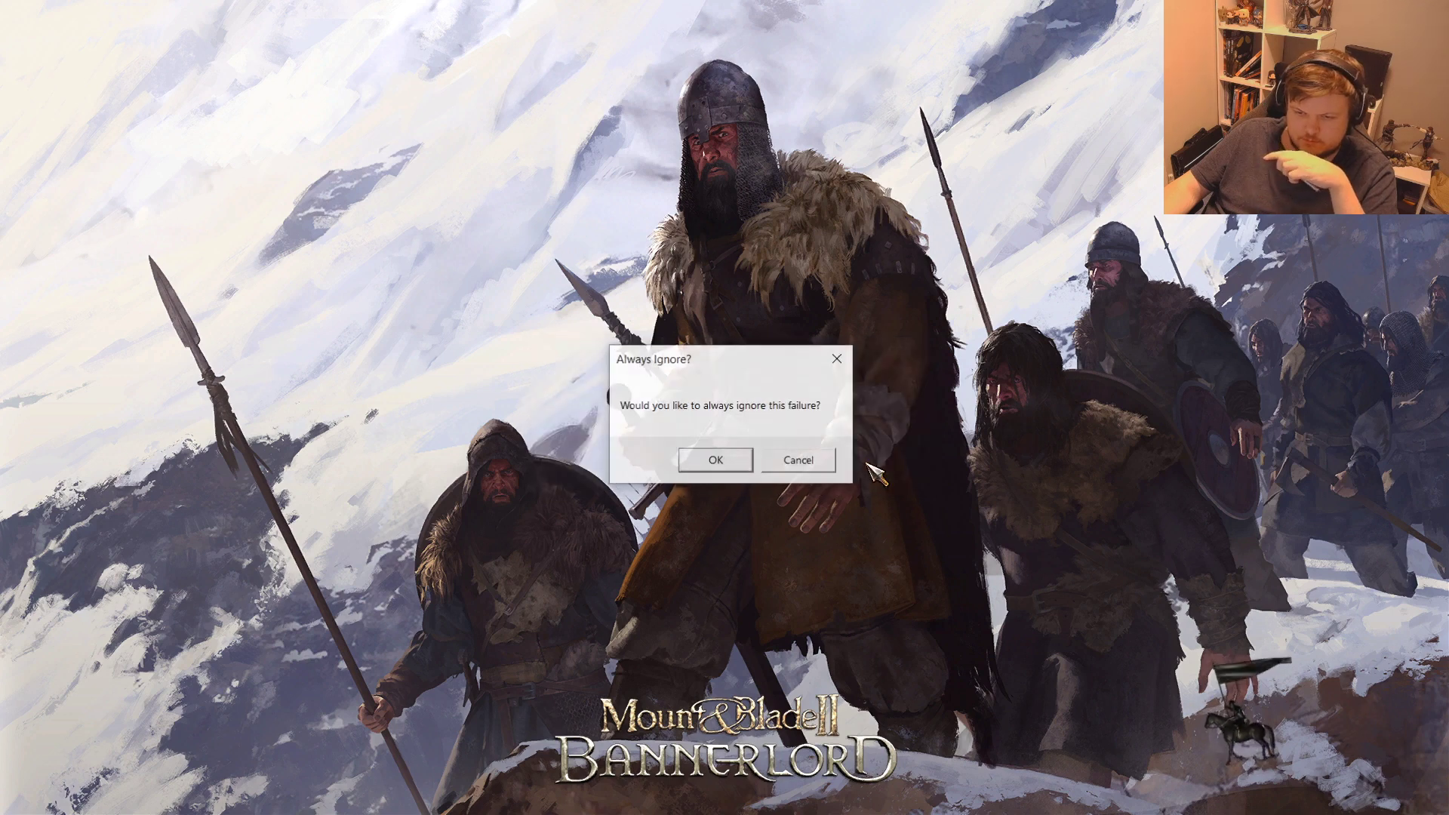
{"action": "left_click", "coordinate": [710, 462]}
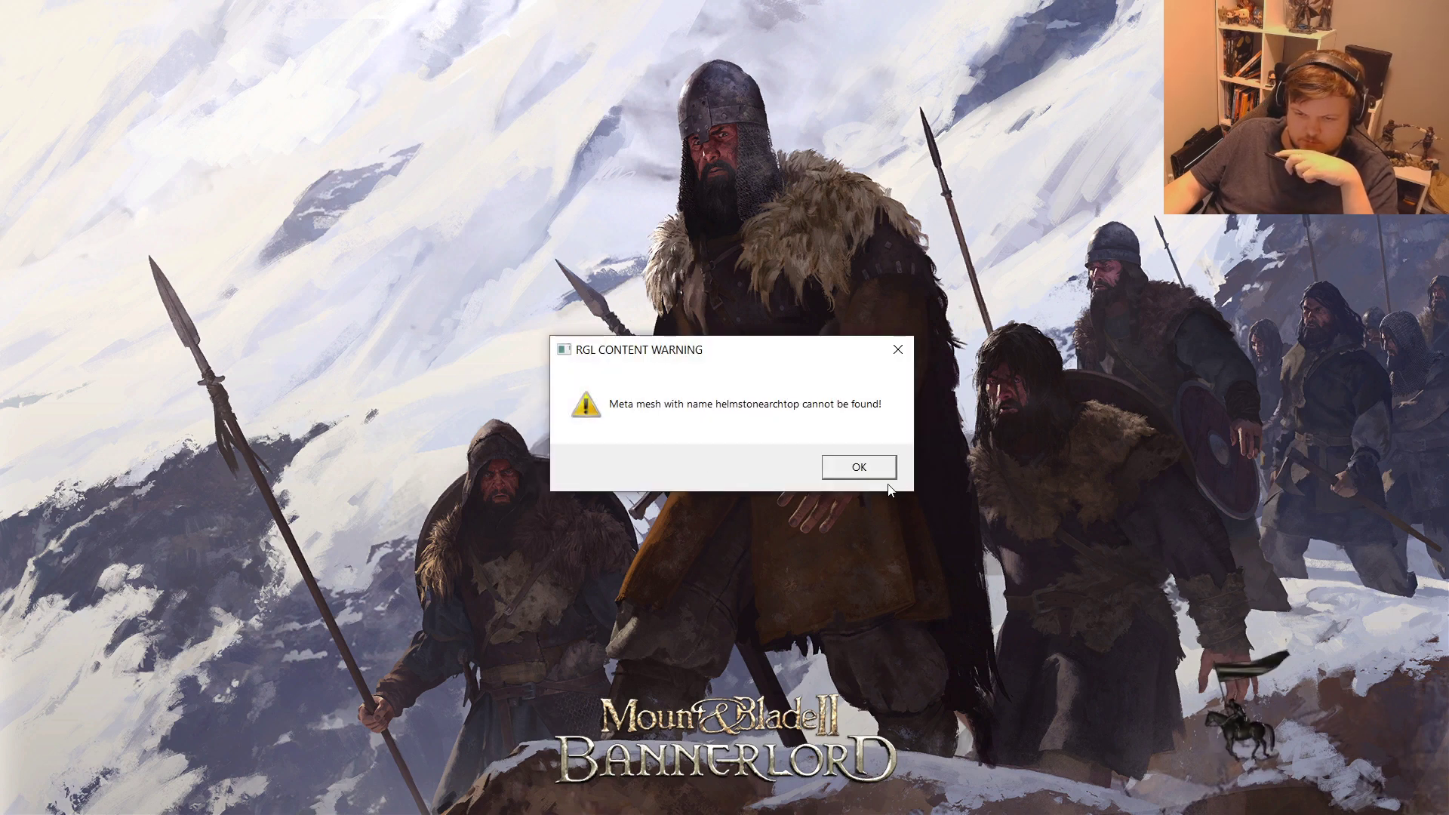
{"action": "left_click", "coordinate": [868, 468]}
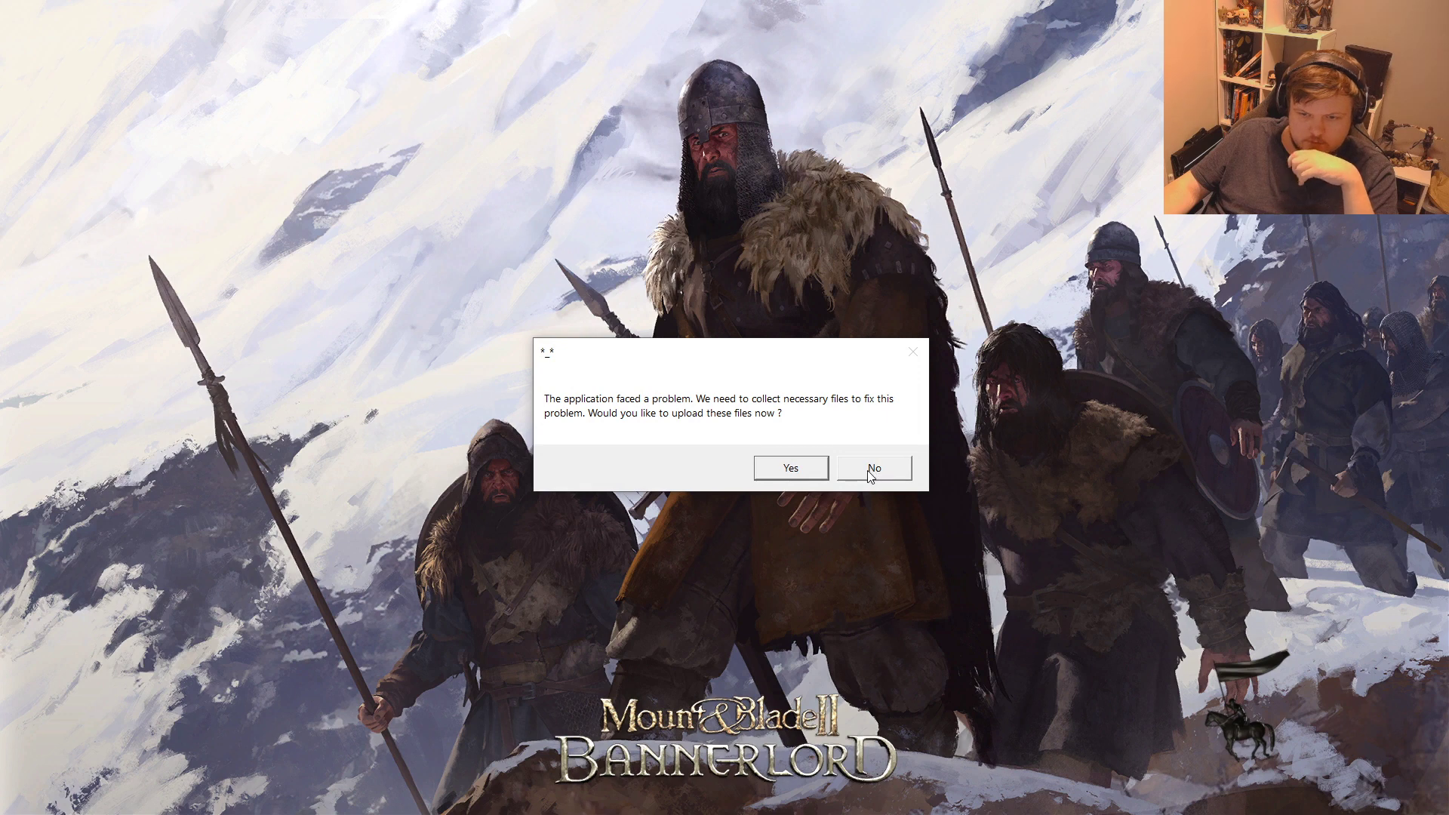
{"action": "left_click", "coordinate": [870, 469]}
{"action": "left_click", "coordinate": [723, 464]}
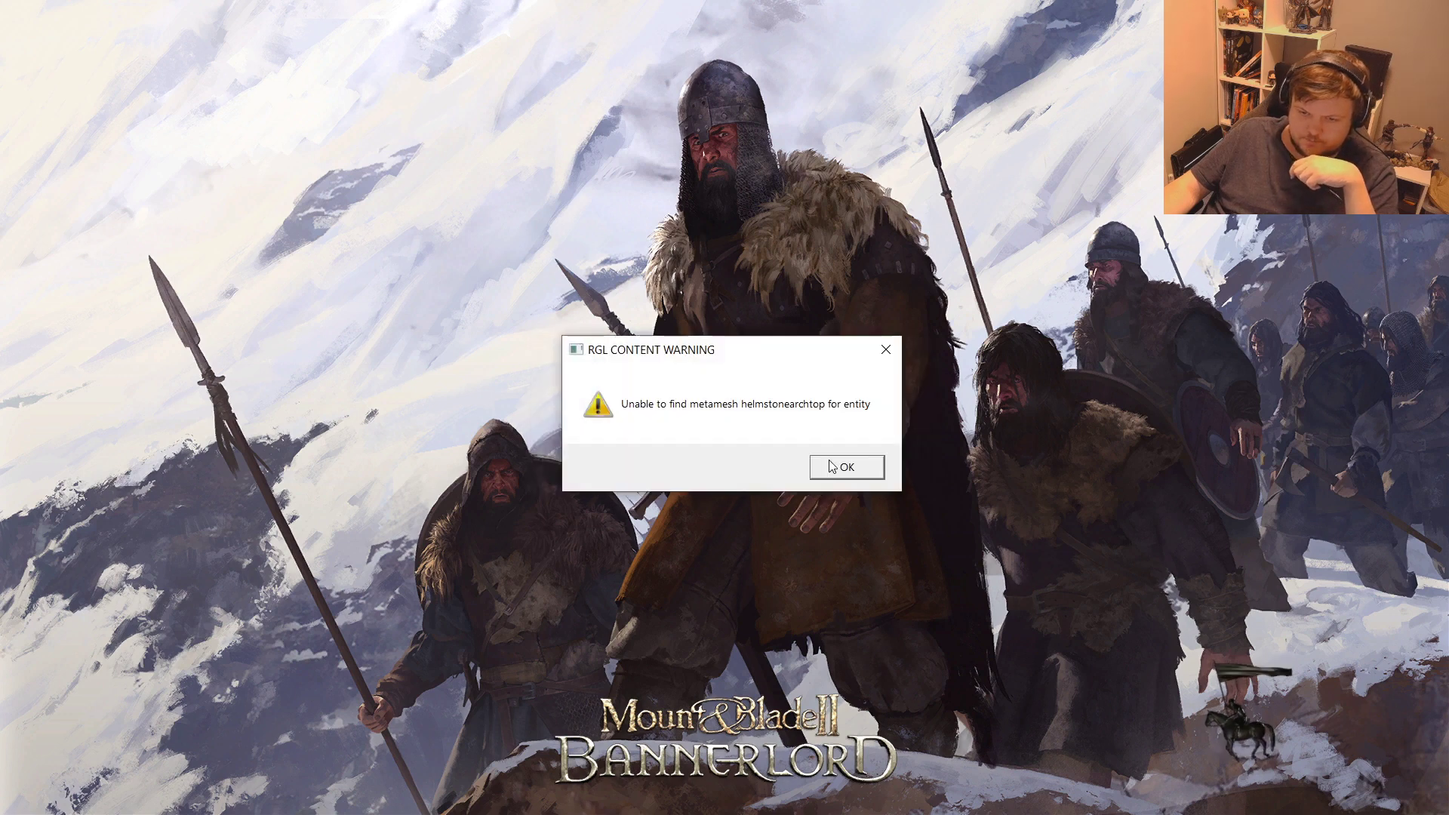
{"action": "left_click", "coordinate": [836, 467]}
{"action": "left_click", "coordinate": [895, 476]}
{"action": "left_click", "coordinate": [736, 462]}
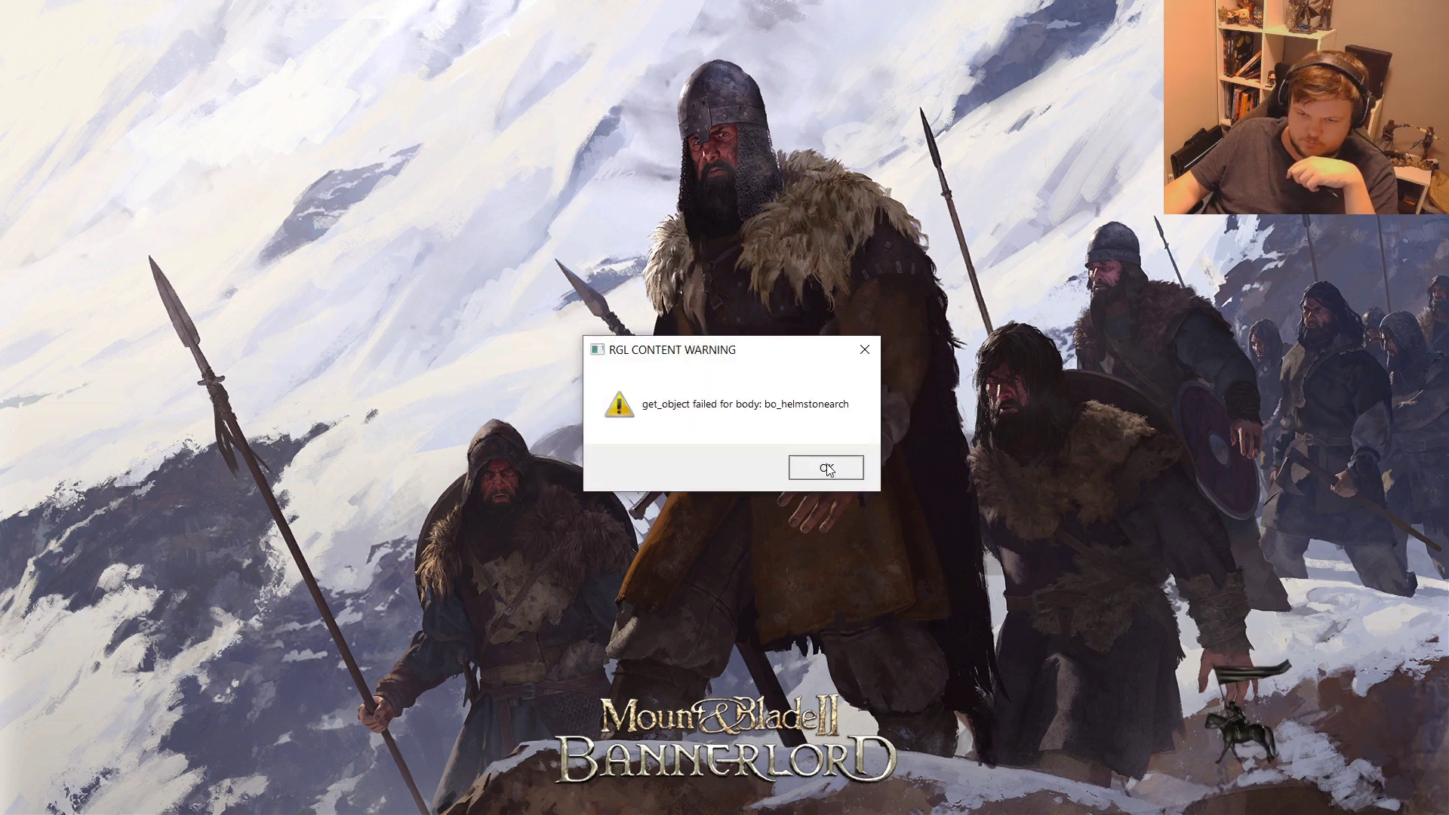
- Clear the bo_helmstonearch body and helmstonearch metamesh warnings, refusing each upload and always ignoring the failures
{"action": "left_click", "coordinate": [837, 468]}
{"action": "left_click", "coordinate": [897, 469]}
{"action": "left_click", "coordinate": [721, 462]}
{"action": "left_click", "coordinate": [836, 467]}
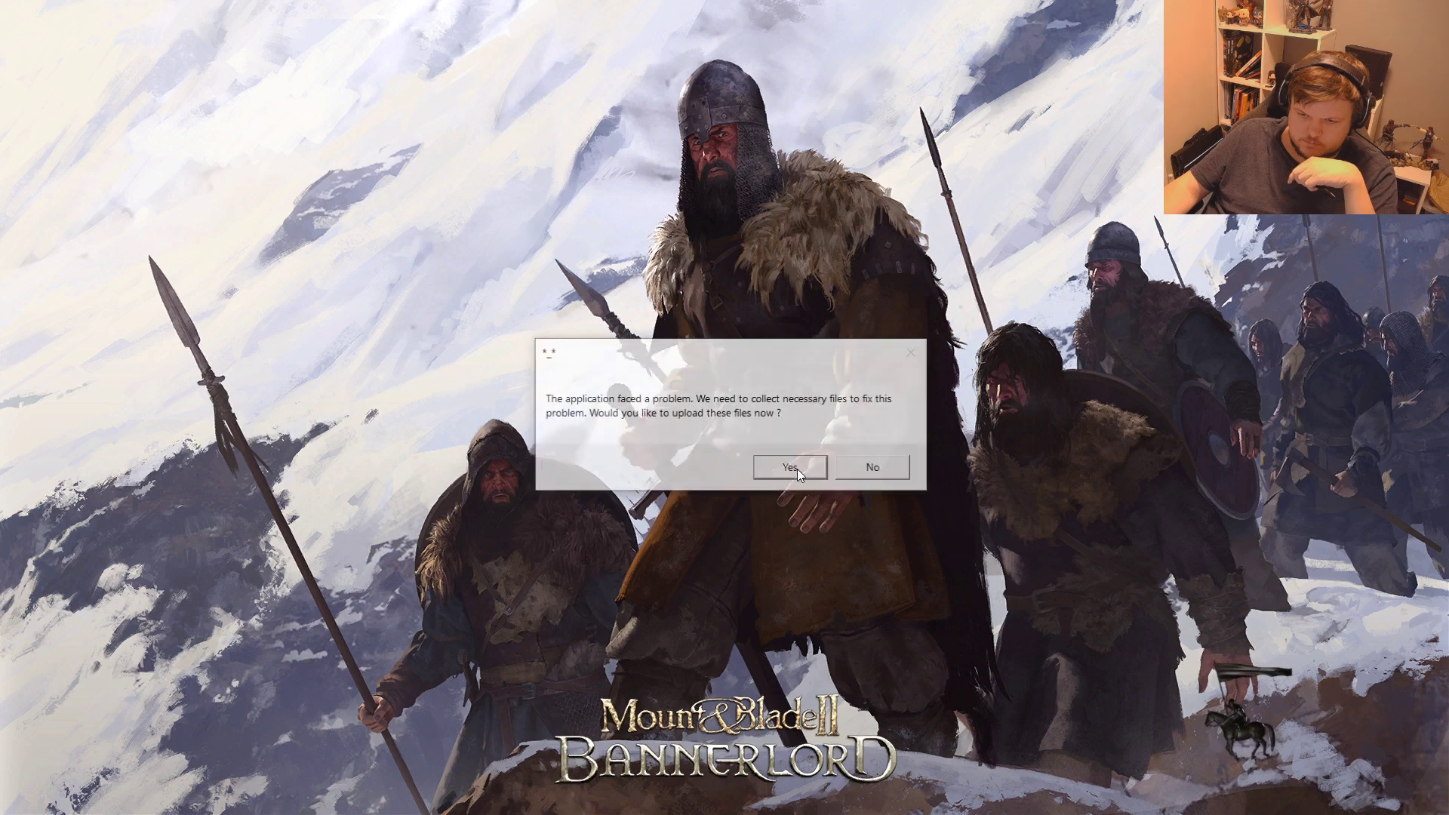
{"action": "left_click", "coordinate": [869, 468]}
{"action": "left_click", "coordinate": [717, 463]}
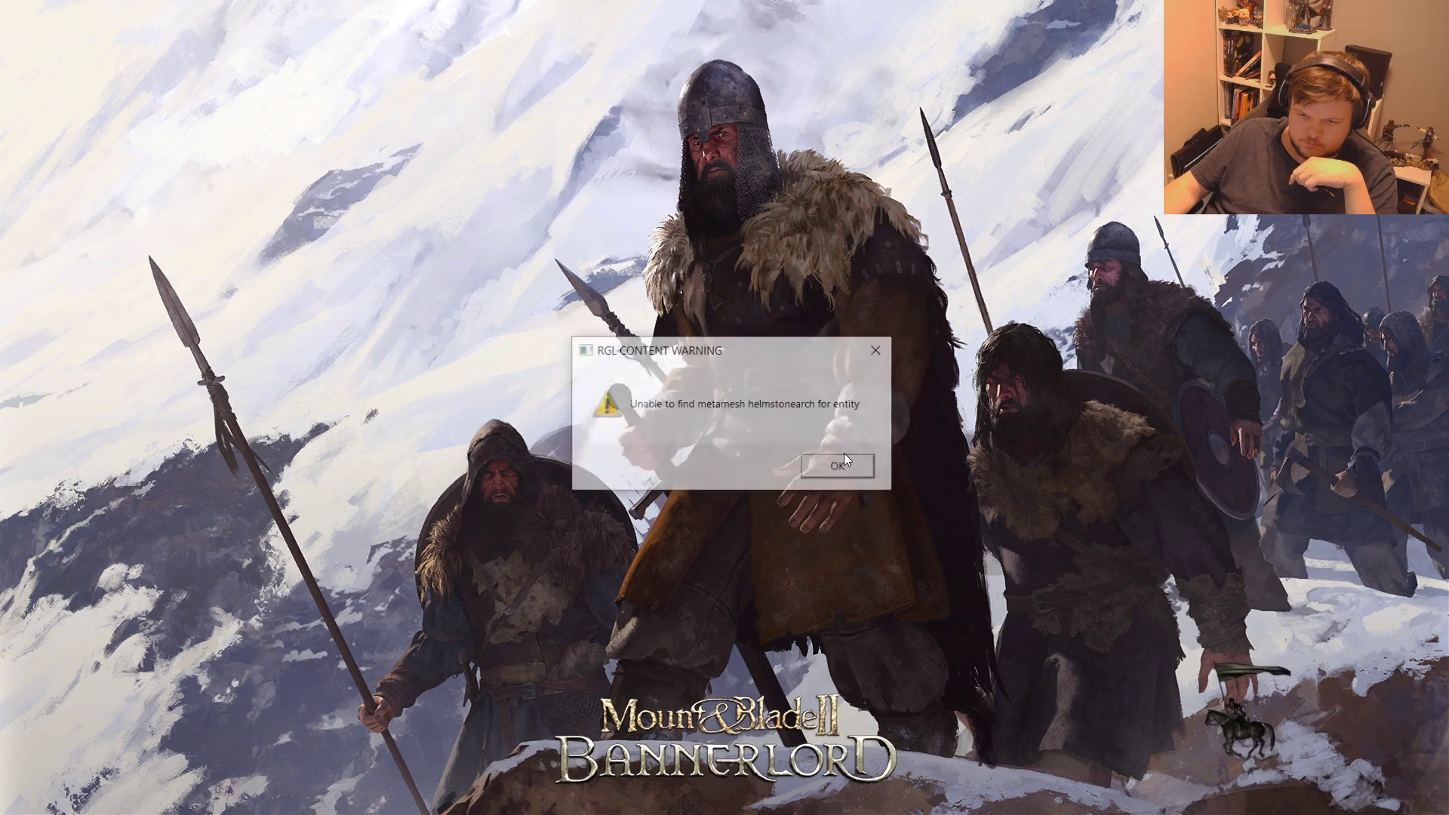
{"action": "left_click", "coordinate": [836, 468]}
{"action": "left_click", "coordinate": [875, 469]}
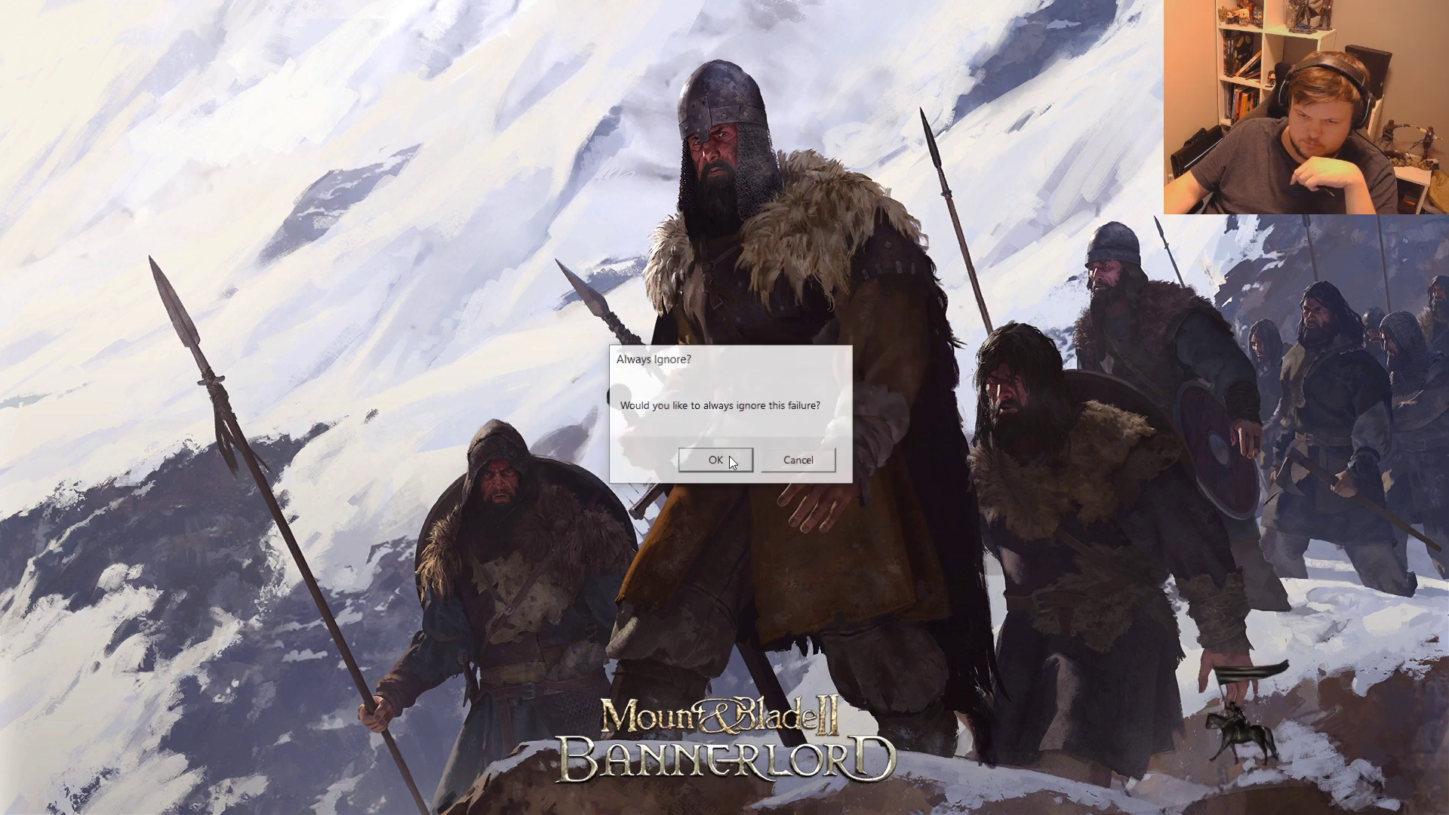
{"action": "left_click", "coordinate": [719, 462]}
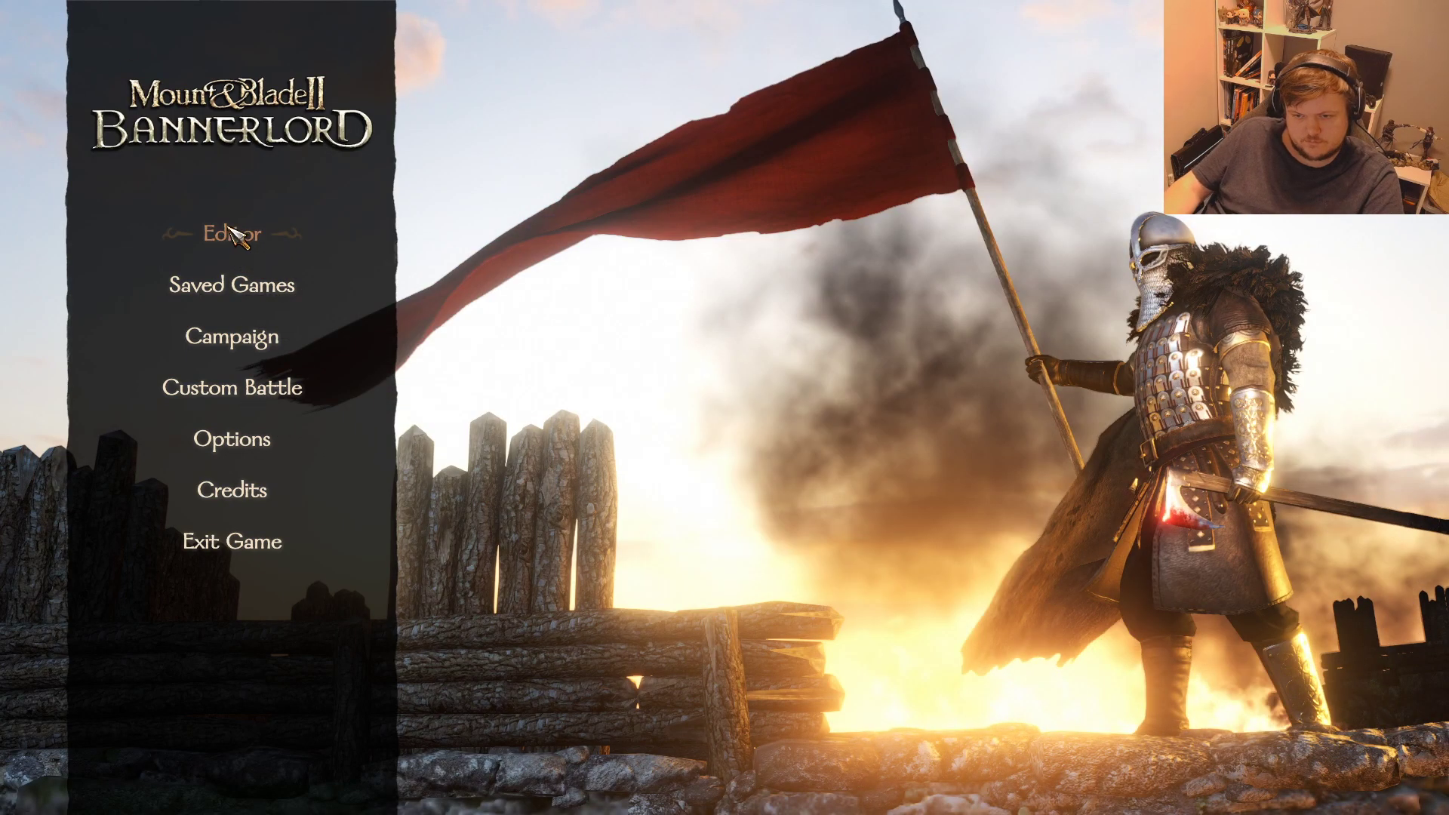
- Enter the scene editor from the main menu and bring up the dialog for opening another scene
{"action": "left_click", "coordinate": [229, 229]}
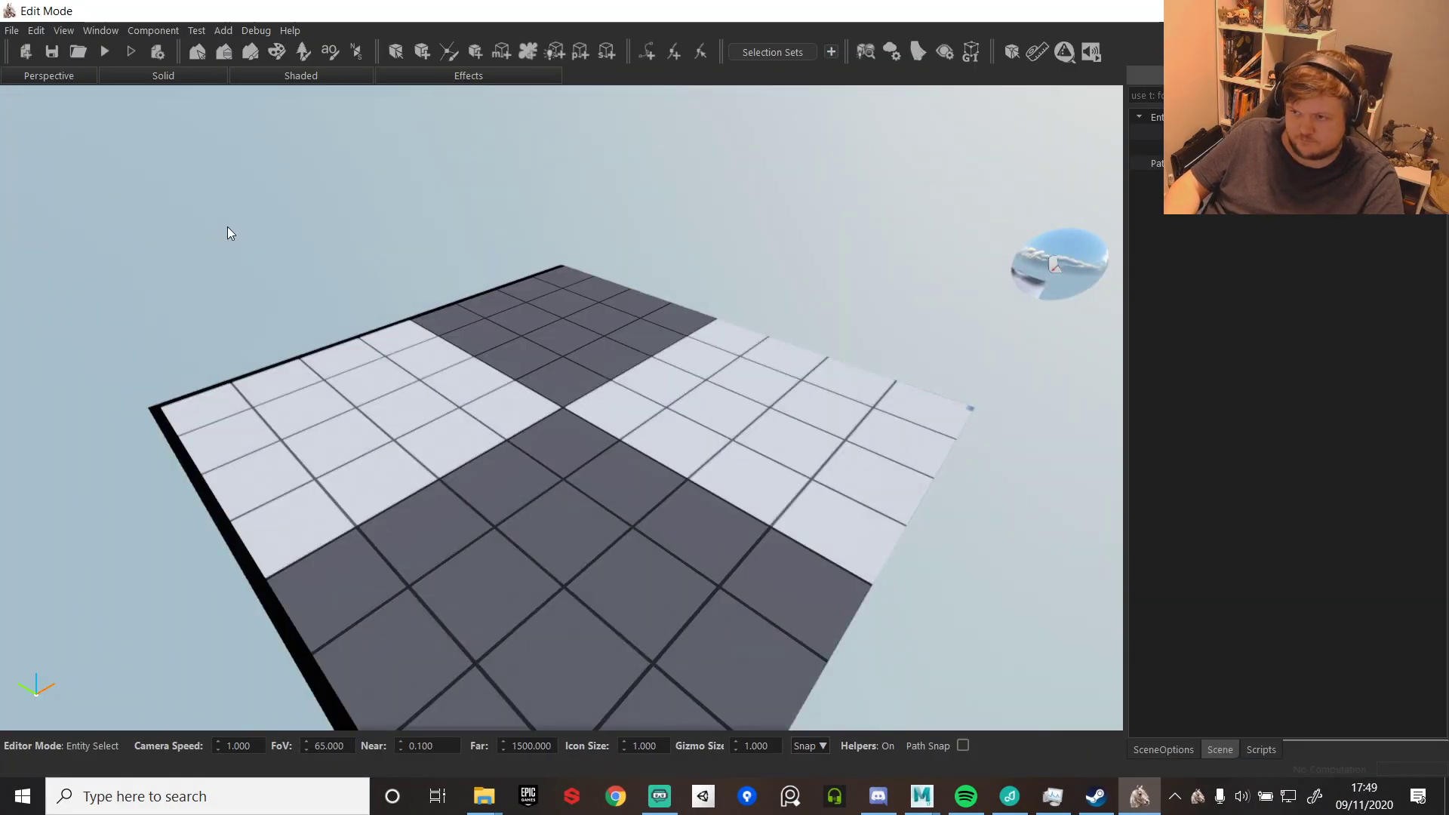
{"action": "left_click", "coordinate": [17, 32]}
{"action": "mouse_move", "coordinate": [185, 72]}
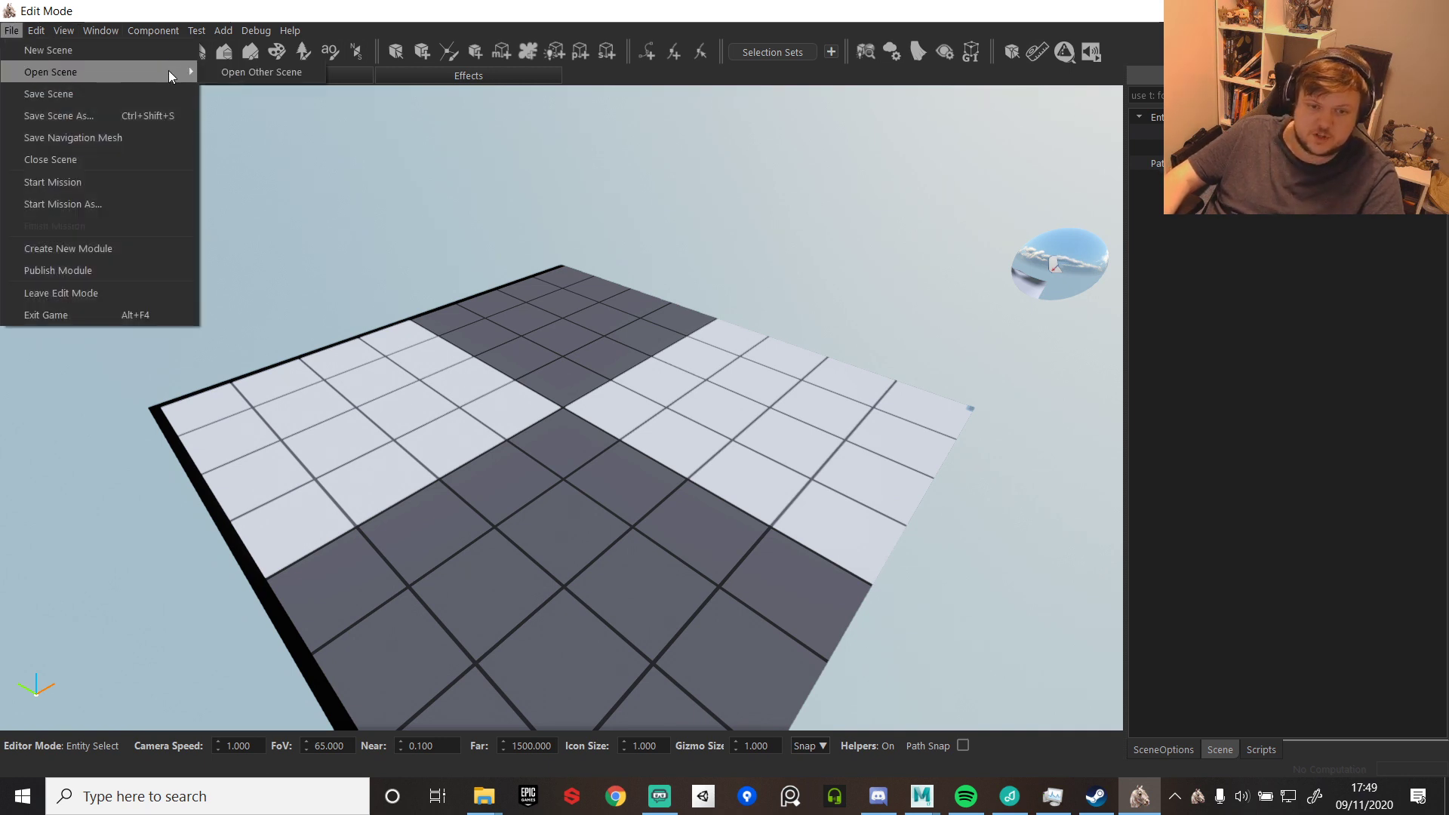
{"action": "left_click", "coordinate": [228, 70]}
{"action": "left_click", "coordinate": [715, 417]}
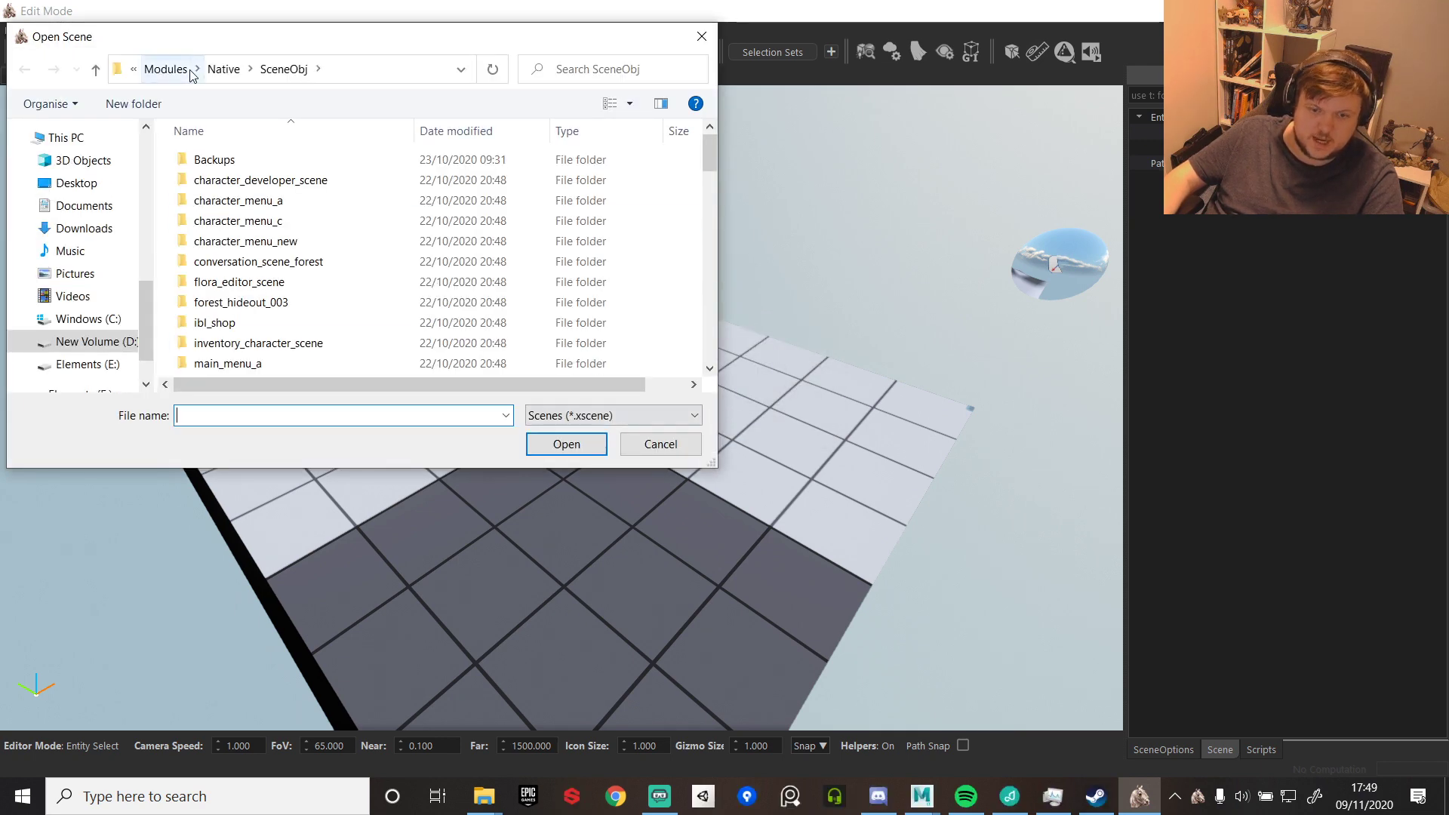
{"action": "left_click_drag", "start_coordinate": [714, 151], "coordinate": [671, 142]}
- Browse from the Native module to the KOA module and look in its SceneEditData folder for the scene
{"action": "left_click", "coordinate": [220, 74]}
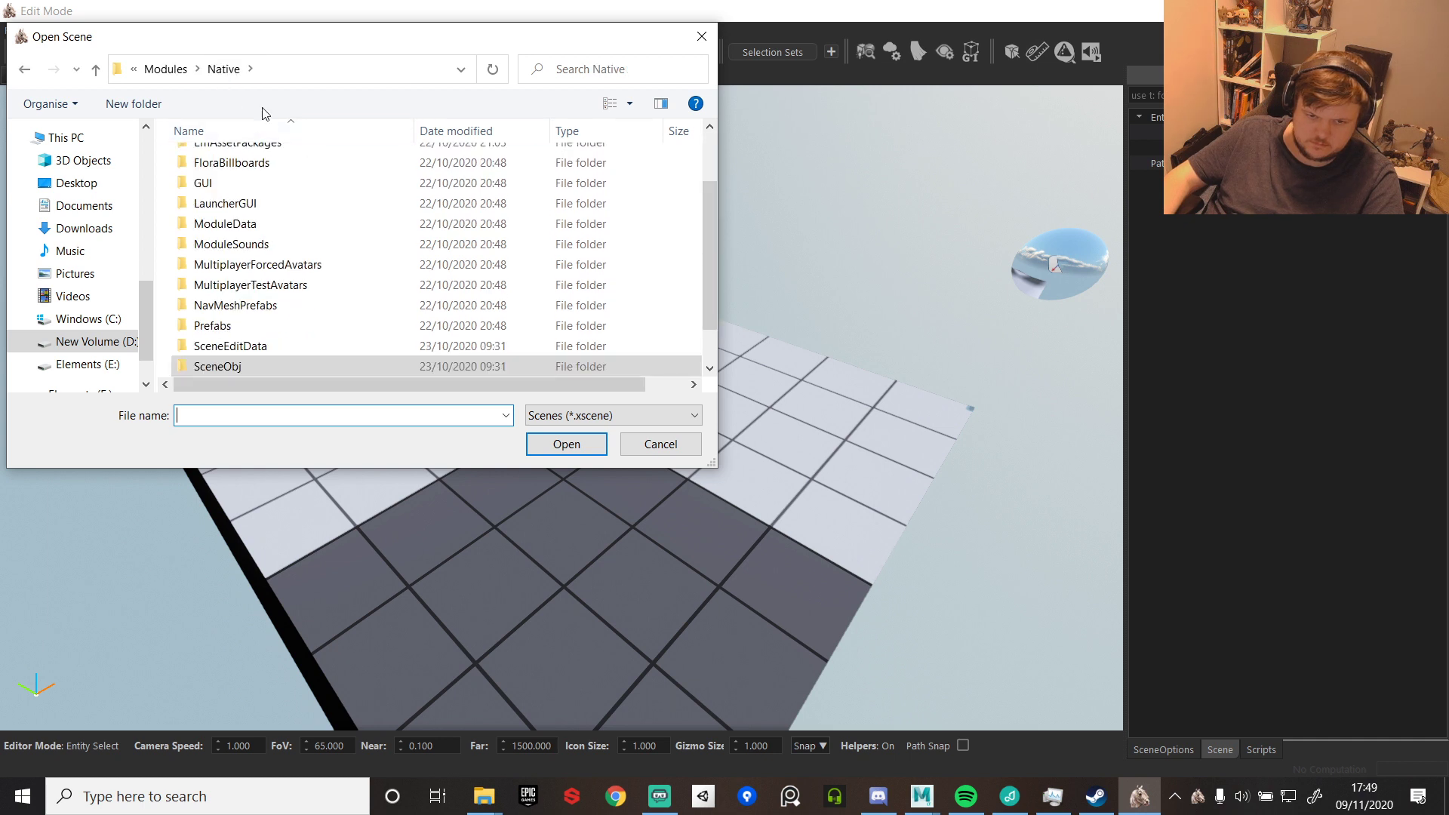
{"action": "left_click", "coordinate": [165, 69]}
{"action": "double_click", "coordinate": [262, 179]}
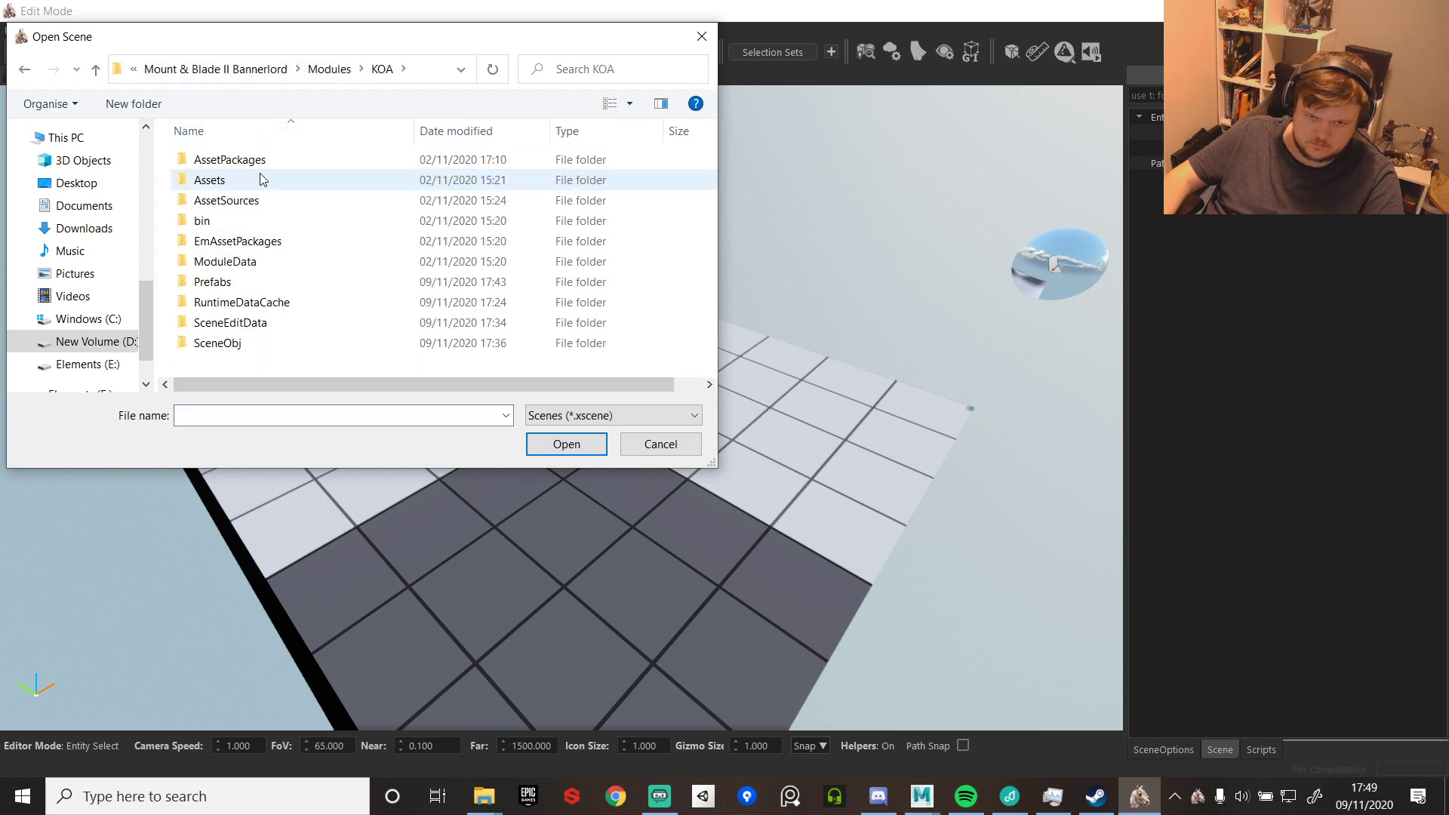
{"action": "left_click", "coordinate": [240, 327]}
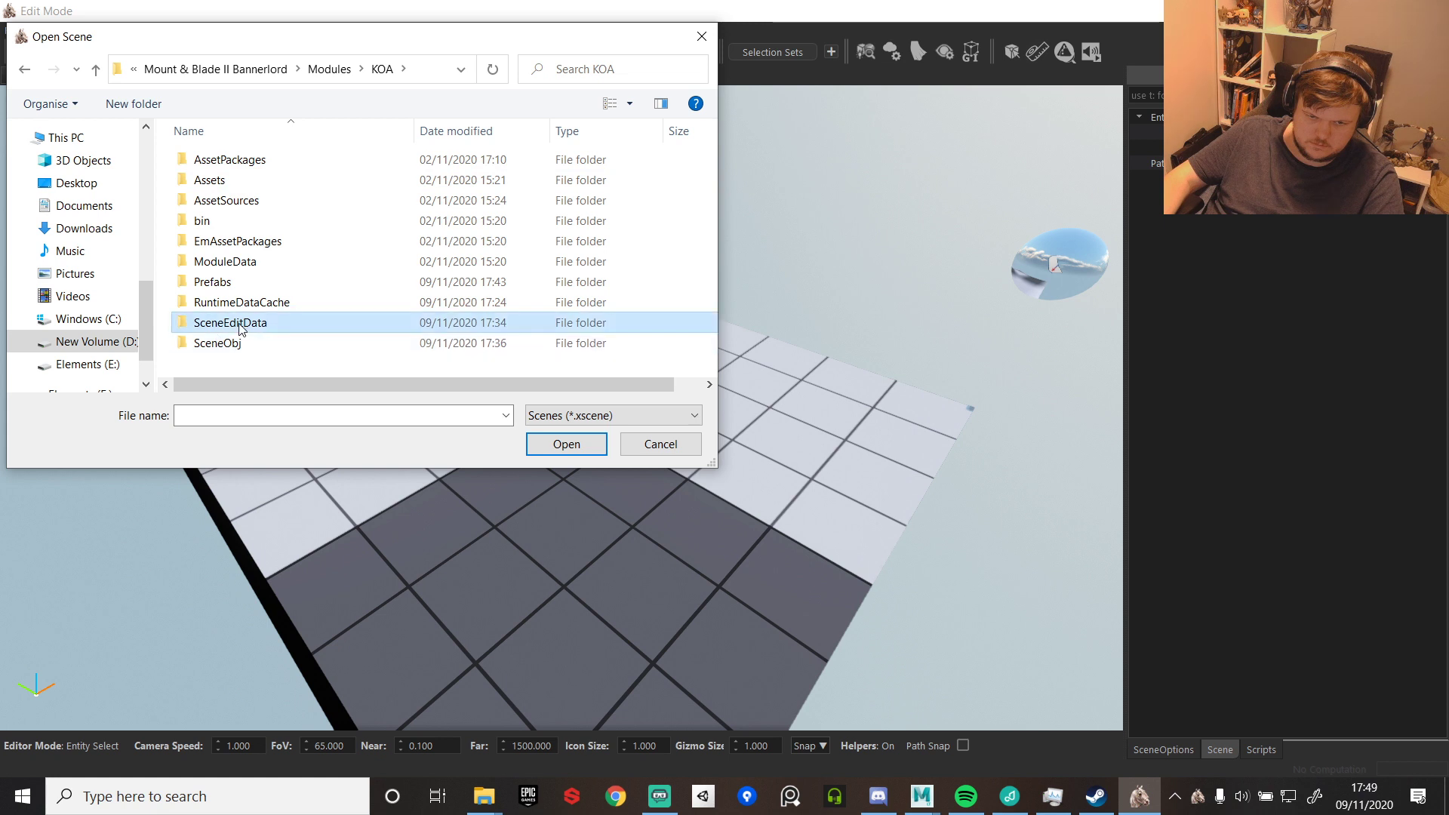
{"action": "double_click", "coordinate": [240, 327]}
{"action": "double_click", "coordinate": [220, 214]}
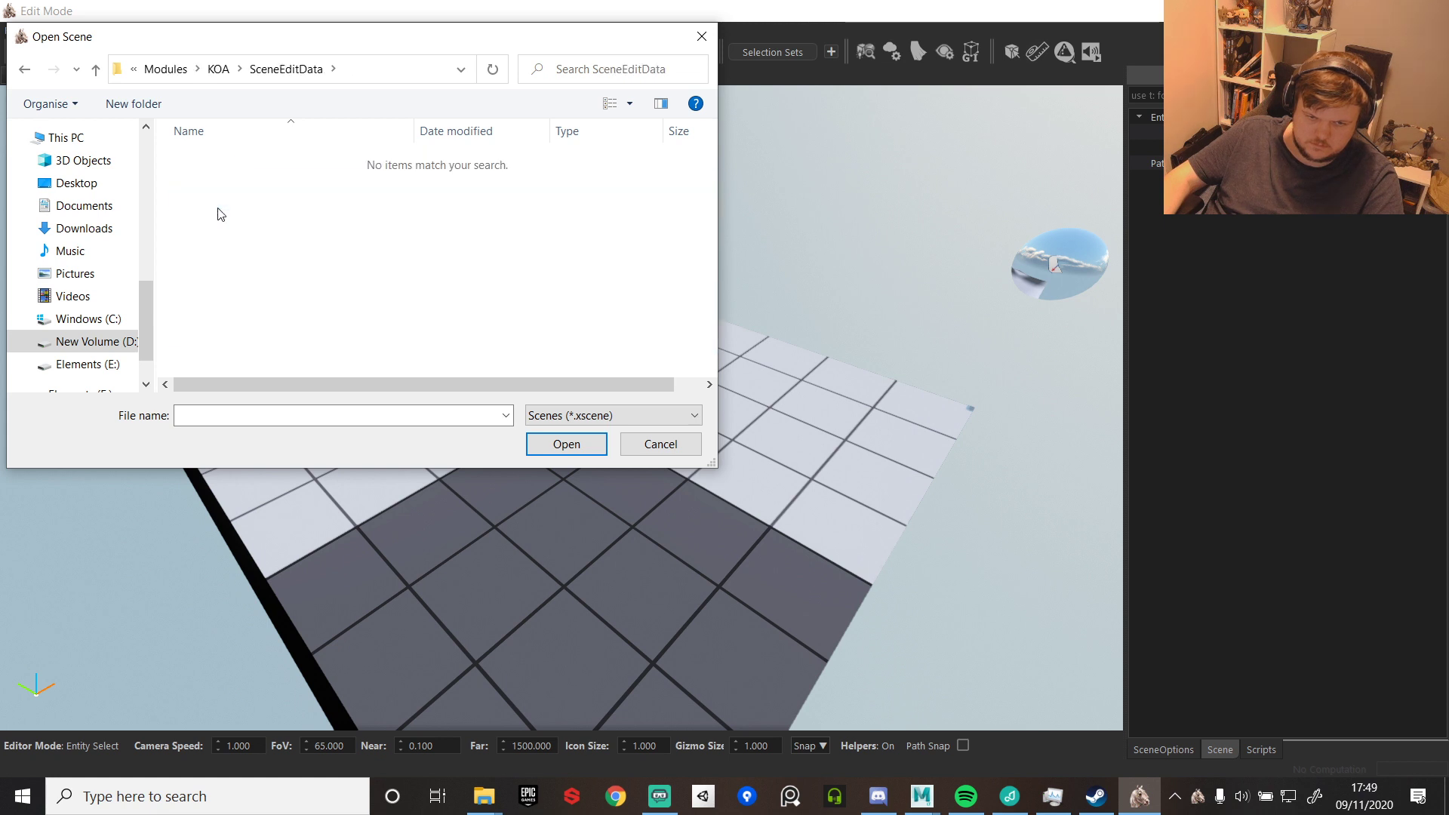
- Open scene.xscene from the scn_KOATest folder inside the KOA module's SceneObj folder
{"action": "left_click", "coordinate": [285, 69]}
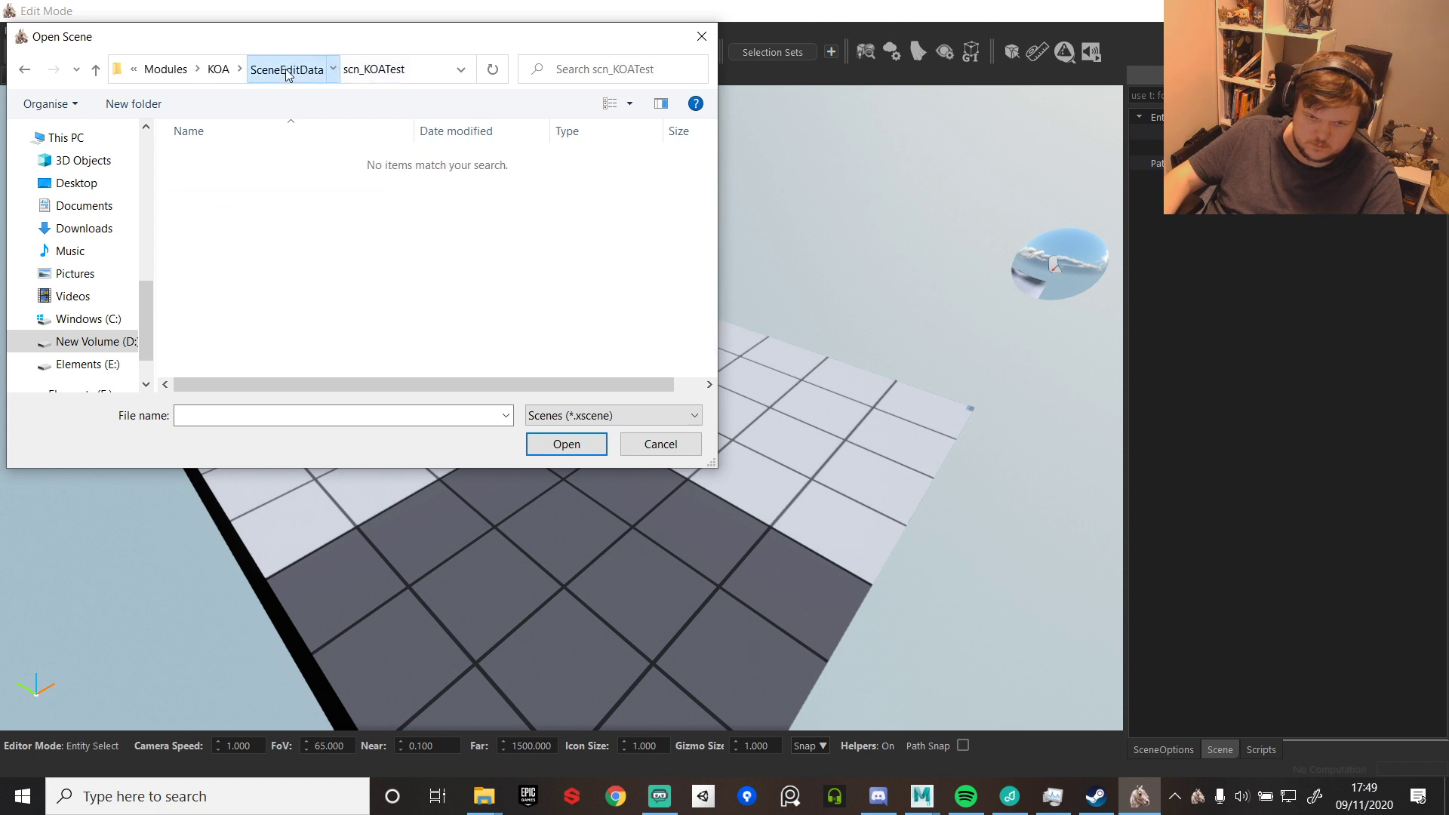
{"action": "double_click", "coordinate": [230, 190]}
{"action": "left_click", "coordinate": [296, 67]}
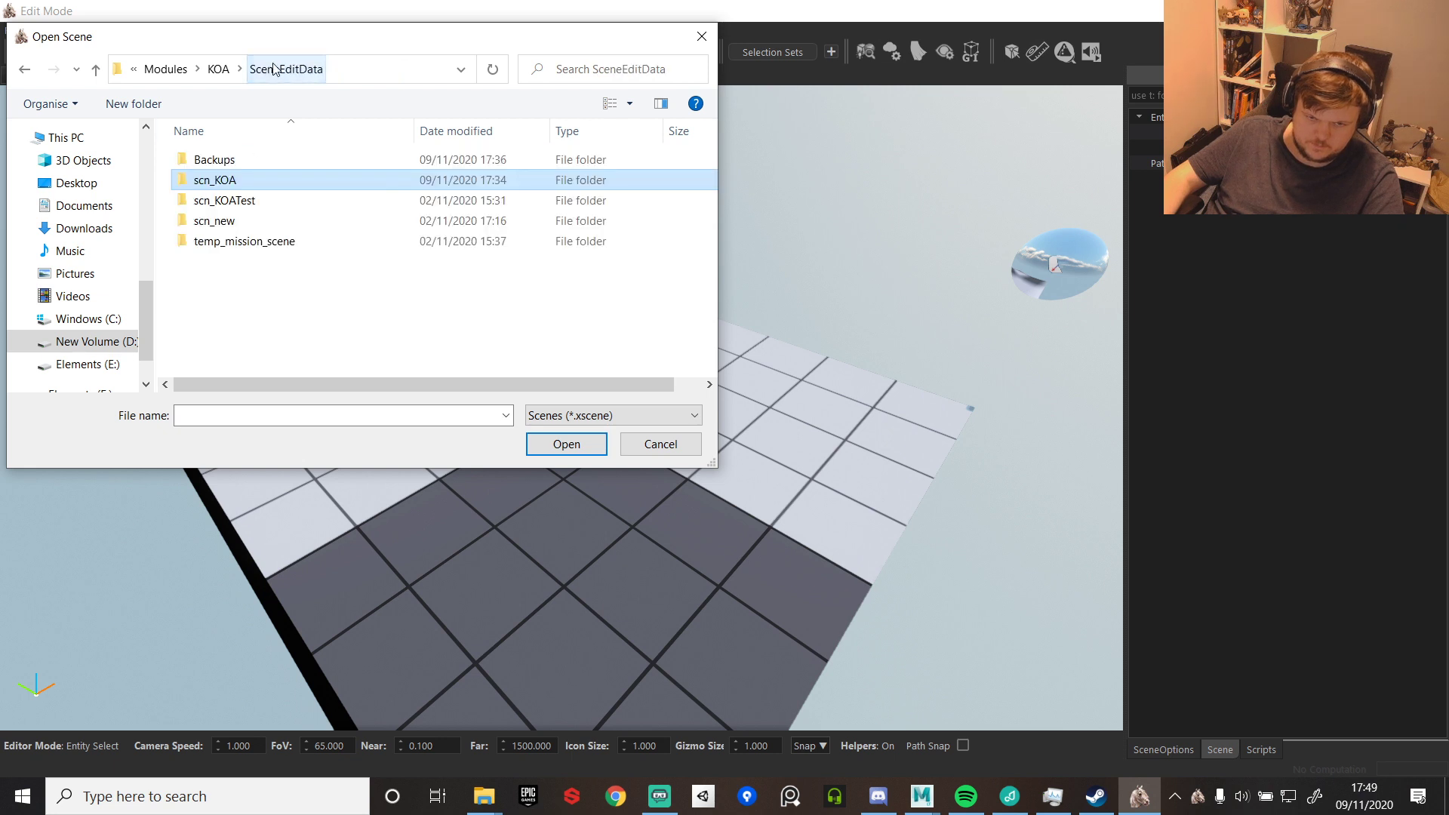
{"action": "left_click", "coordinate": [219, 69]}
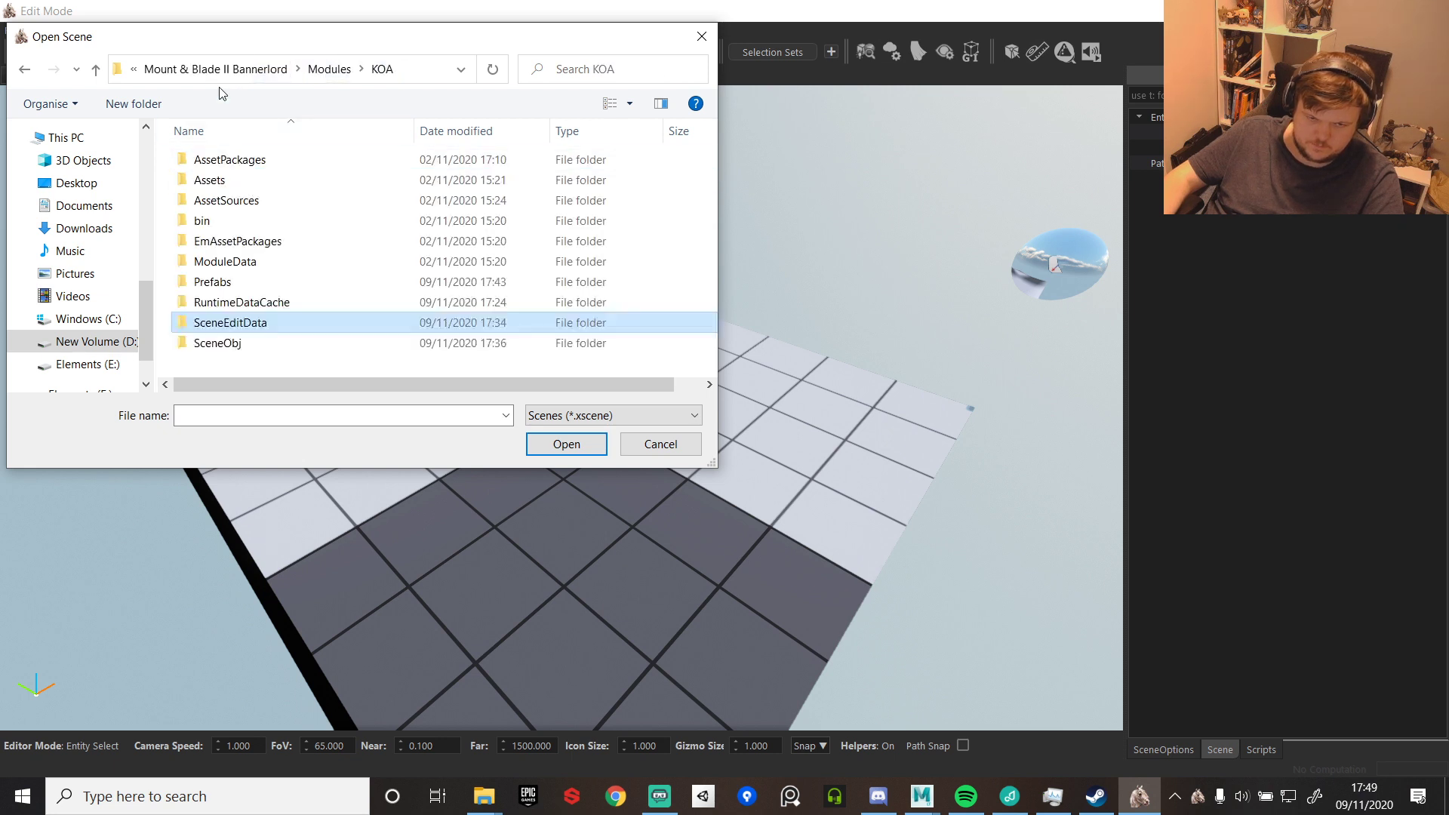
{"action": "double_click", "coordinate": [227, 344]}
{"action": "left_click", "coordinate": [252, 202]}
{"action": "double_click", "coordinate": [226, 201]}
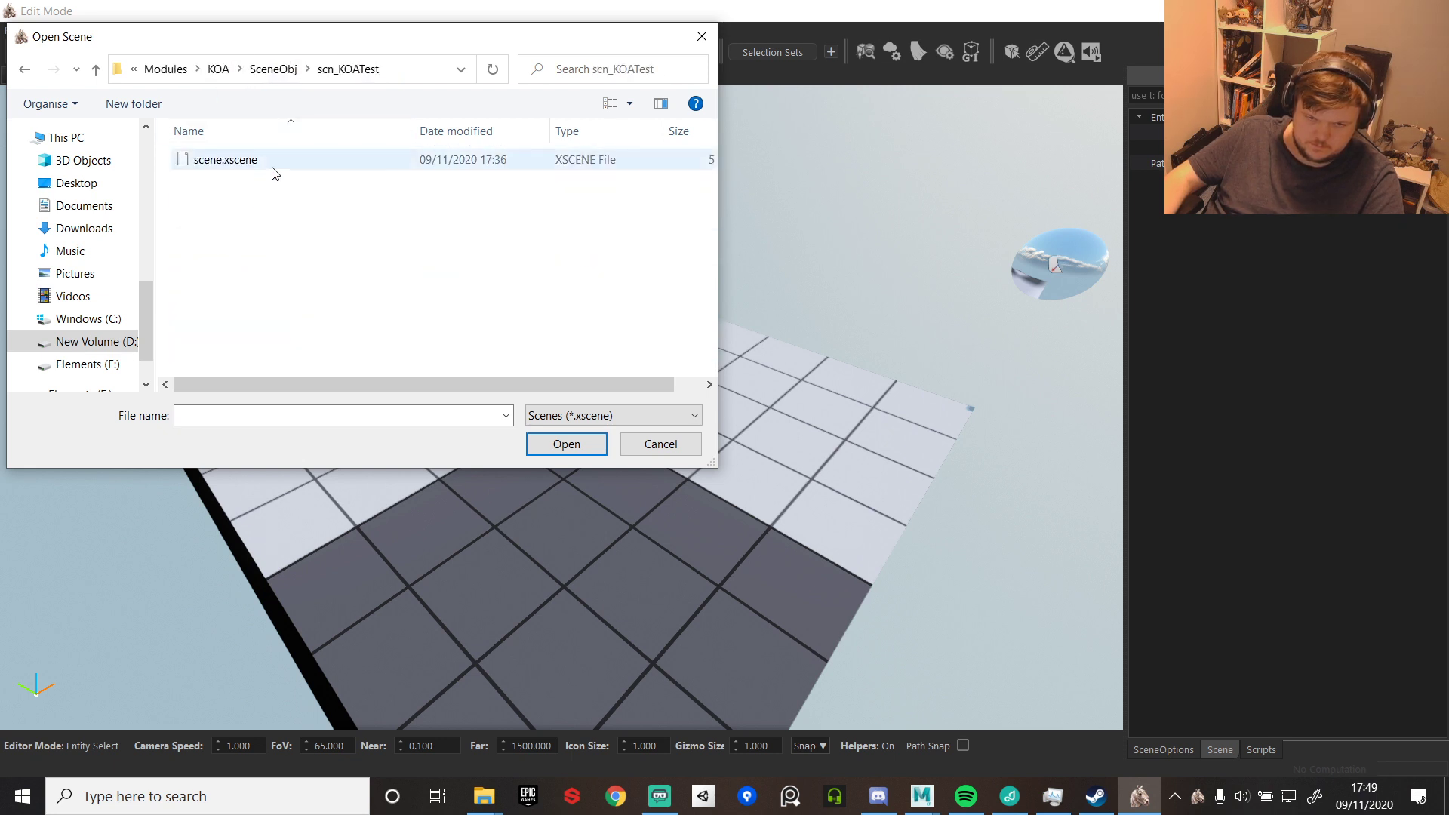
{"action": "double_click", "coordinate": [264, 158]}
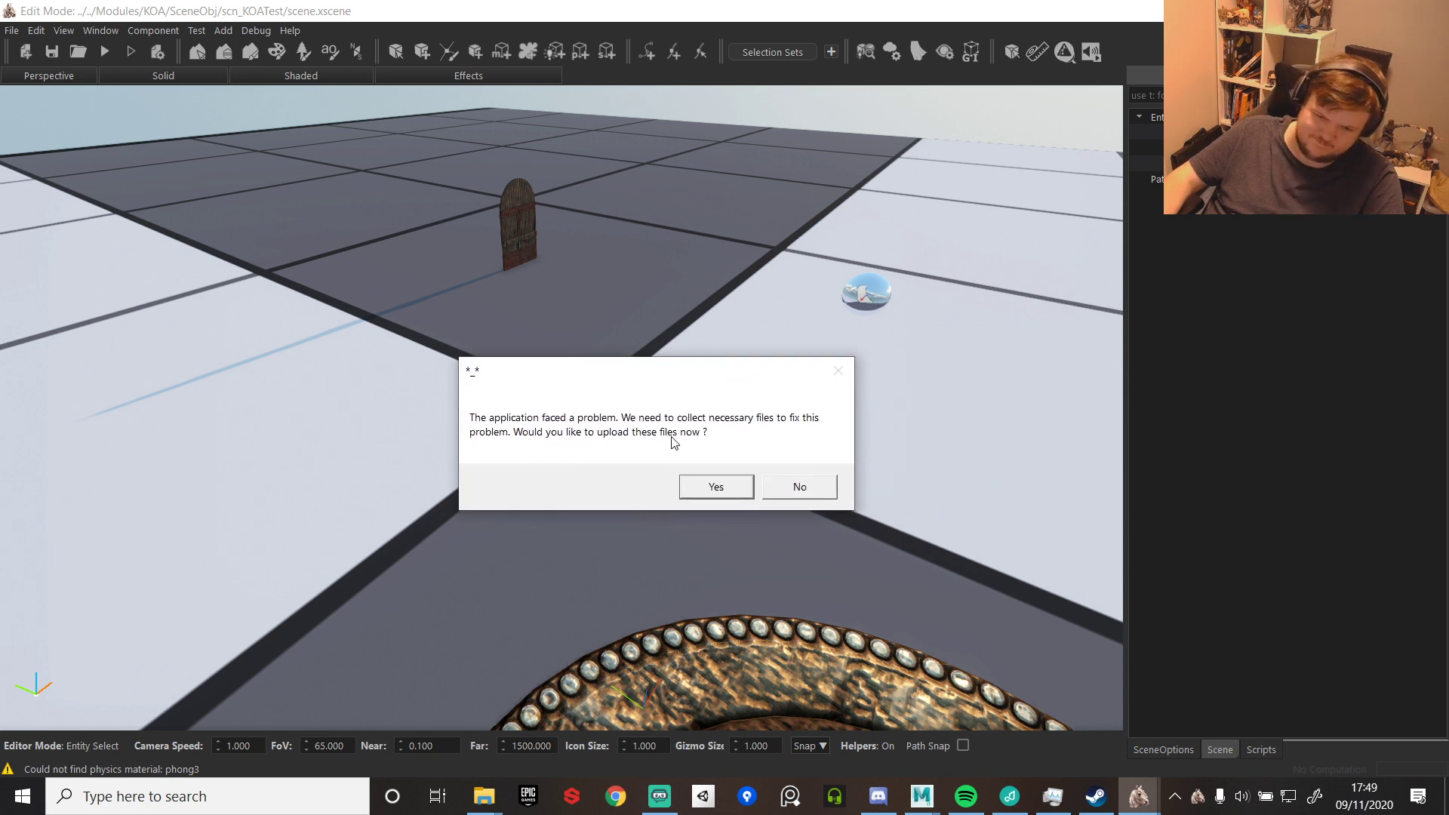
- Decline the upload of the crash files and start the Mount & Blade II Bannerlord launcher from Steam
{"action": "left_click", "coordinate": [789, 487]}
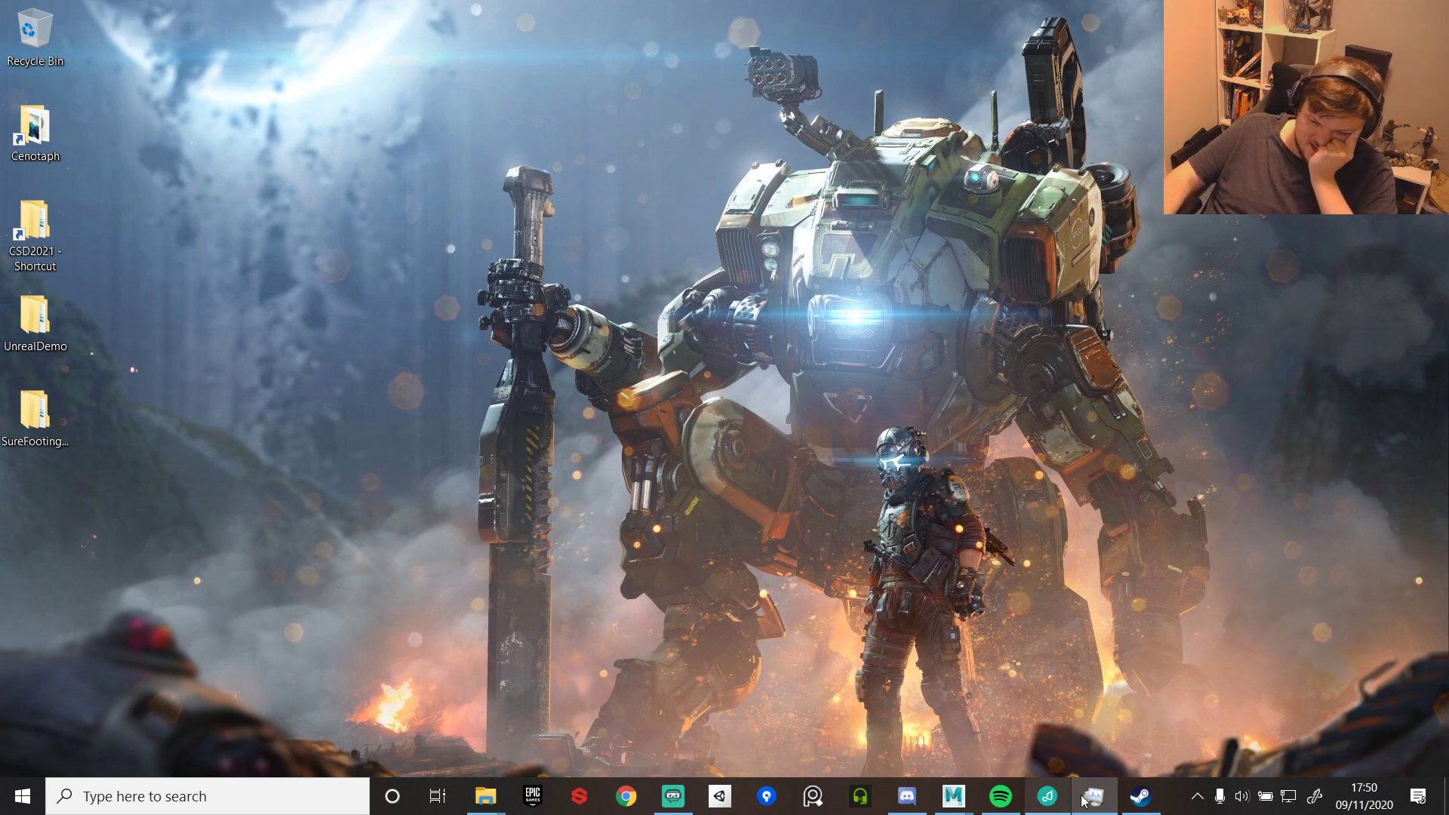
{"action": "left_click", "coordinate": [1141, 797]}
{"action": "left_click", "coordinate": [369, 406]}
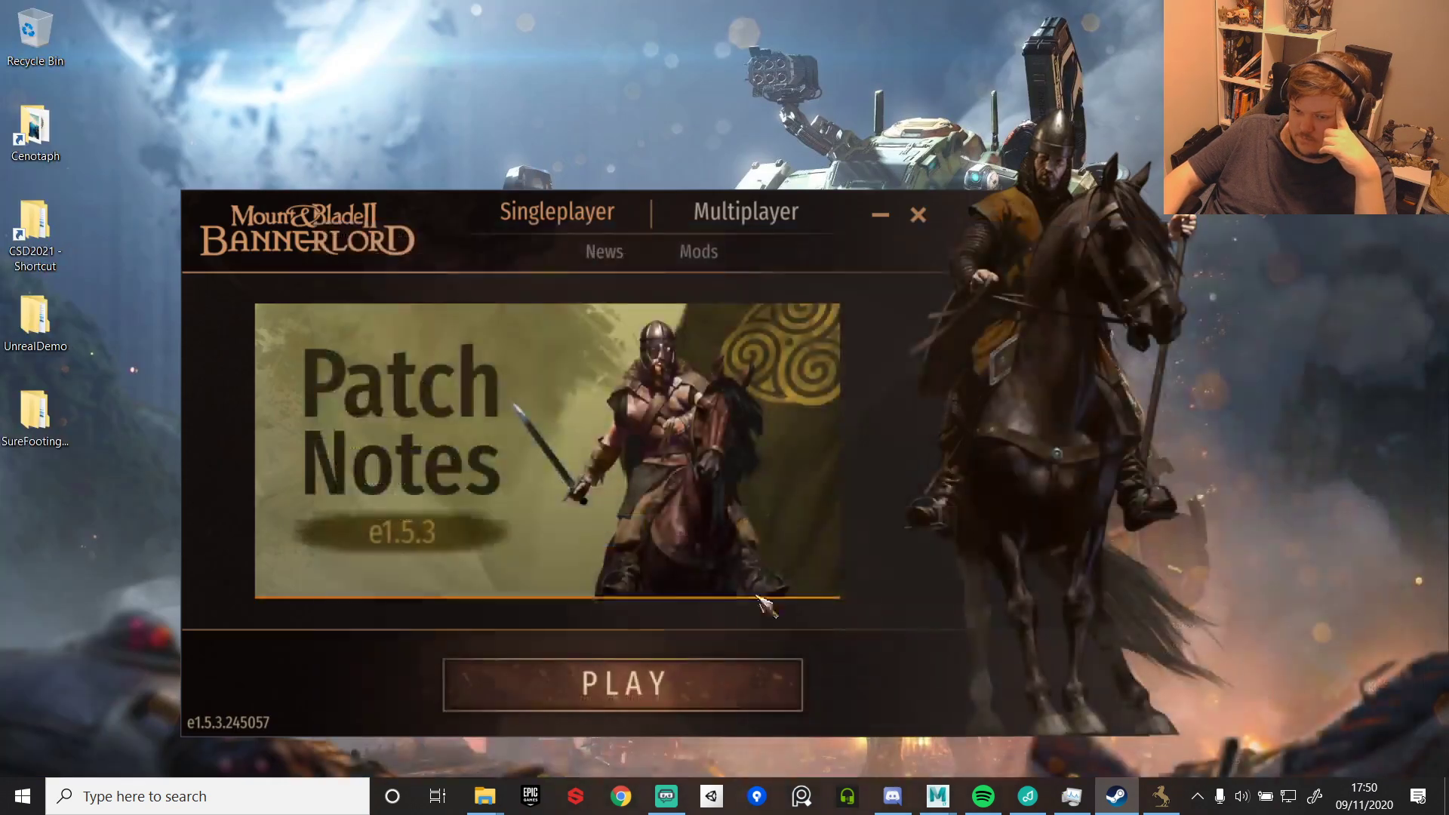
- Enable the KOA mod in the launcher's mod list and start the game
{"action": "left_click", "coordinate": [696, 252]}
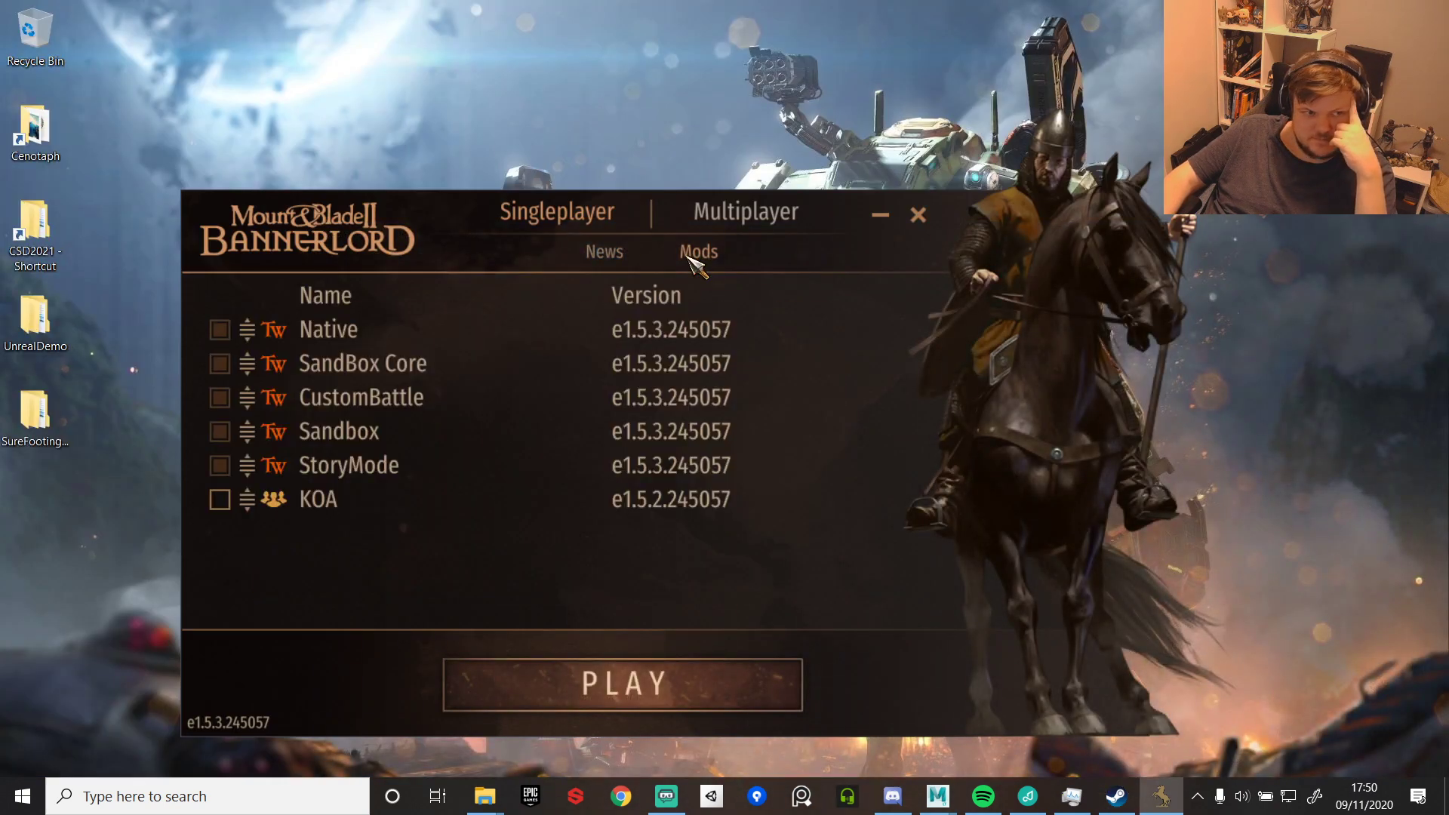
{"action": "left_click", "coordinate": [220, 501]}
{"action": "left_click", "coordinate": [663, 693]}
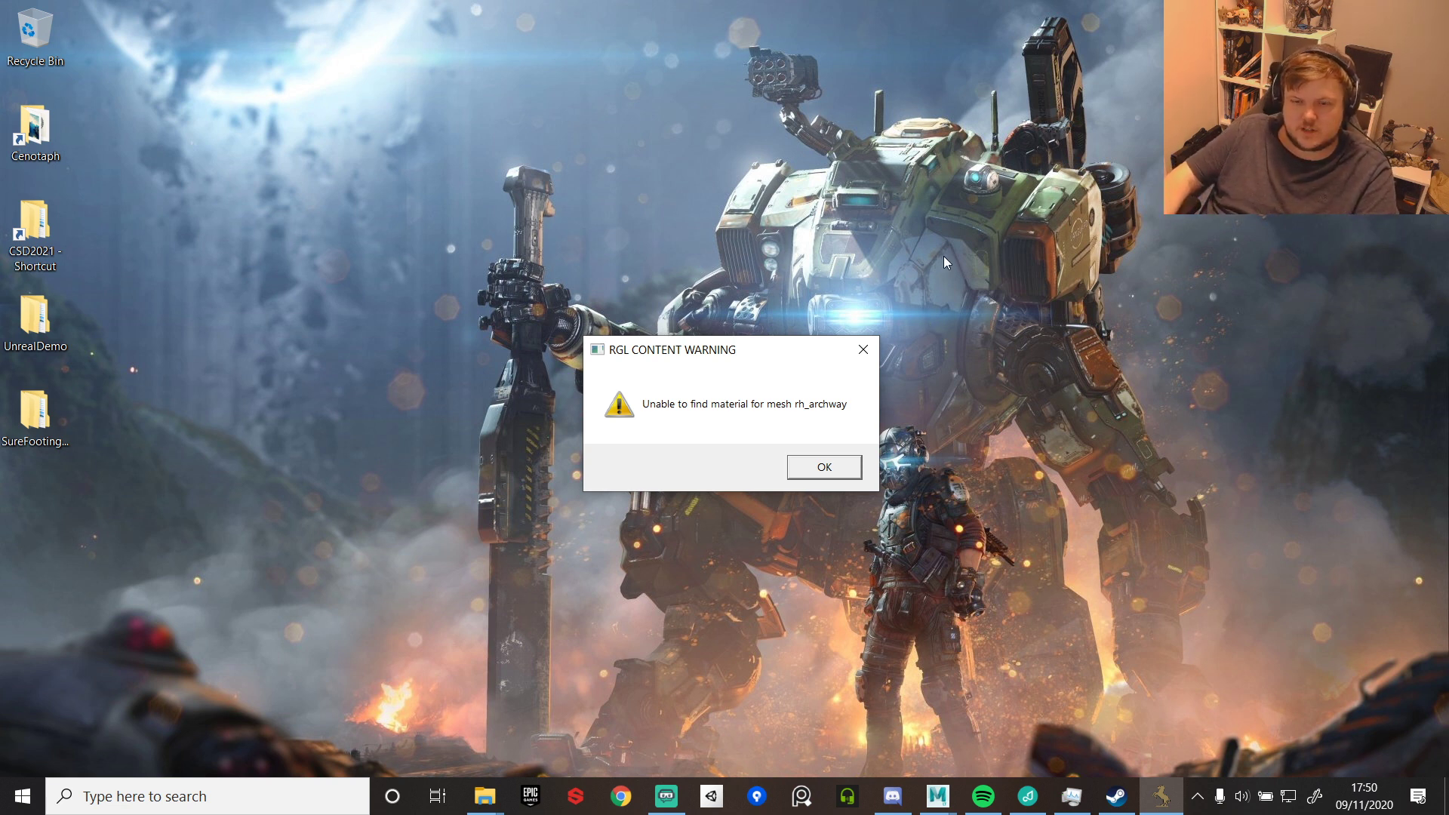
- Dismiss the missing-material warnings for the rh meshes, declining each file upload and choosing to always ignore the failures
{"action": "left_click", "coordinate": [836, 466]}
{"action": "left_click", "coordinate": [871, 466]}
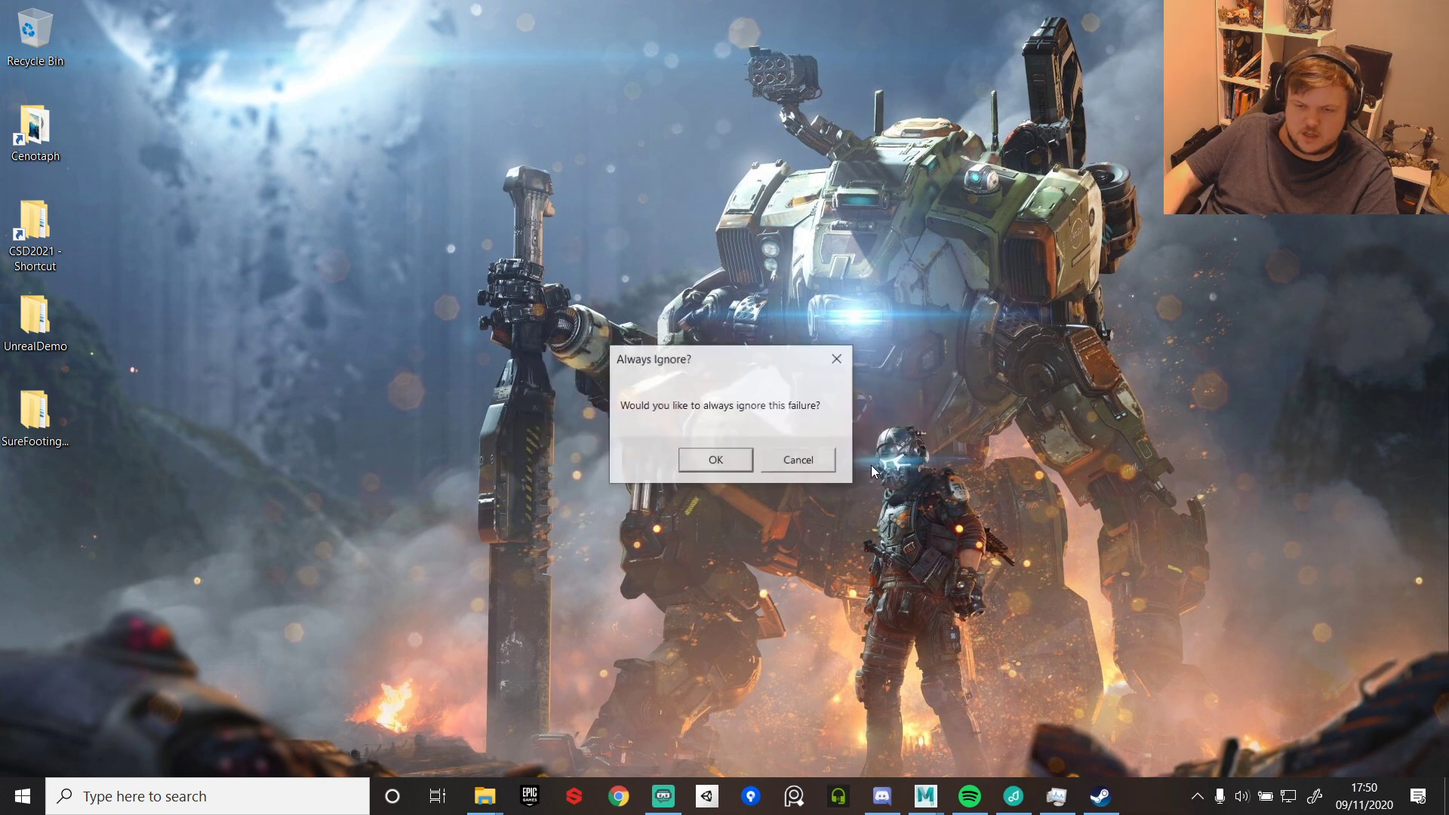
{"action": "left_click", "coordinate": [764, 461]}
{"action": "left_click", "coordinate": [830, 462]}
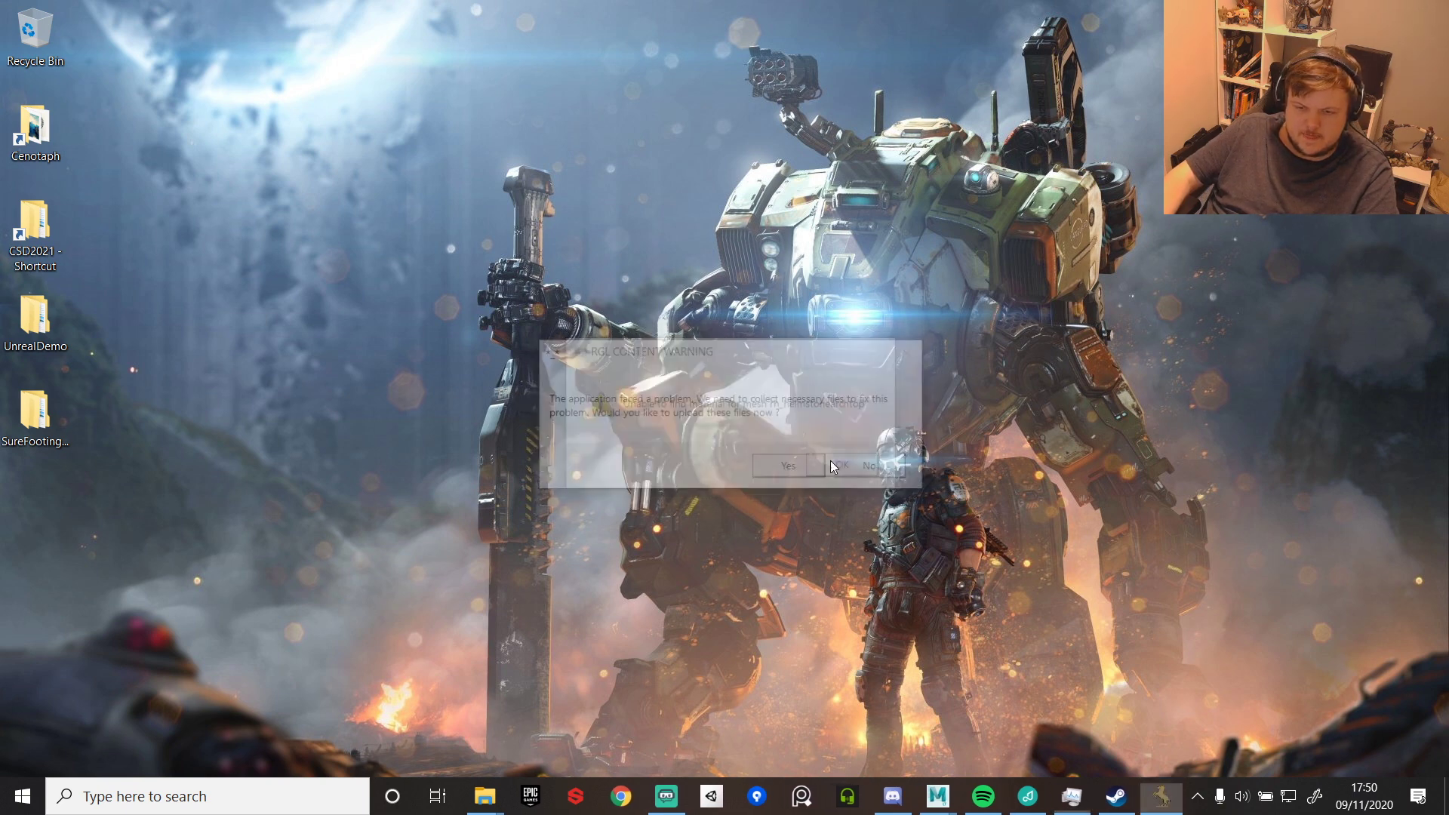
{"action": "left_click", "coordinate": [874, 469]}
{"action": "left_click", "coordinate": [732, 453]}
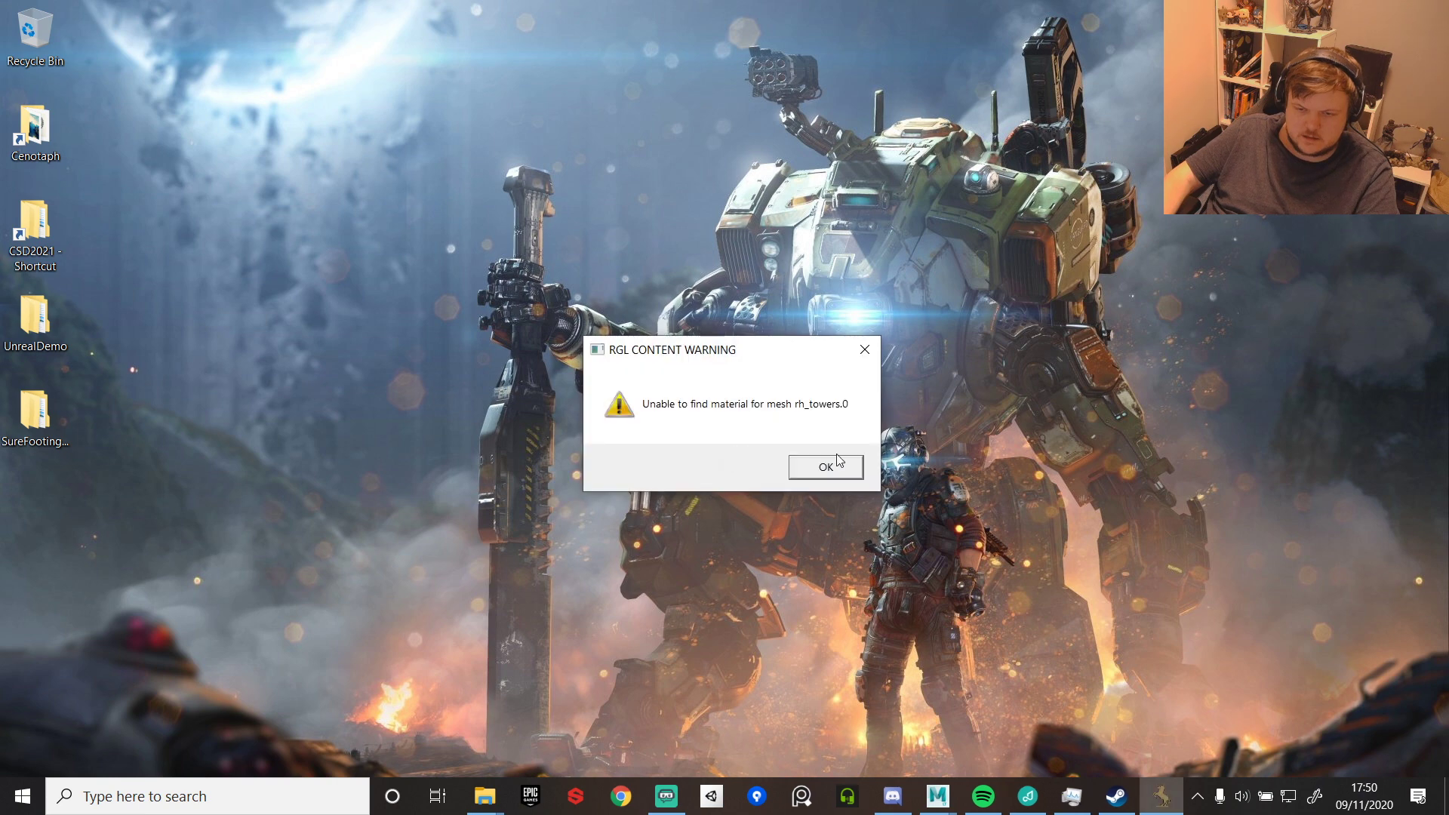
{"action": "left_click", "coordinate": [824, 465]}
{"action": "left_click", "coordinate": [873, 466]}
{"action": "left_click", "coordinate": [737, 463]}
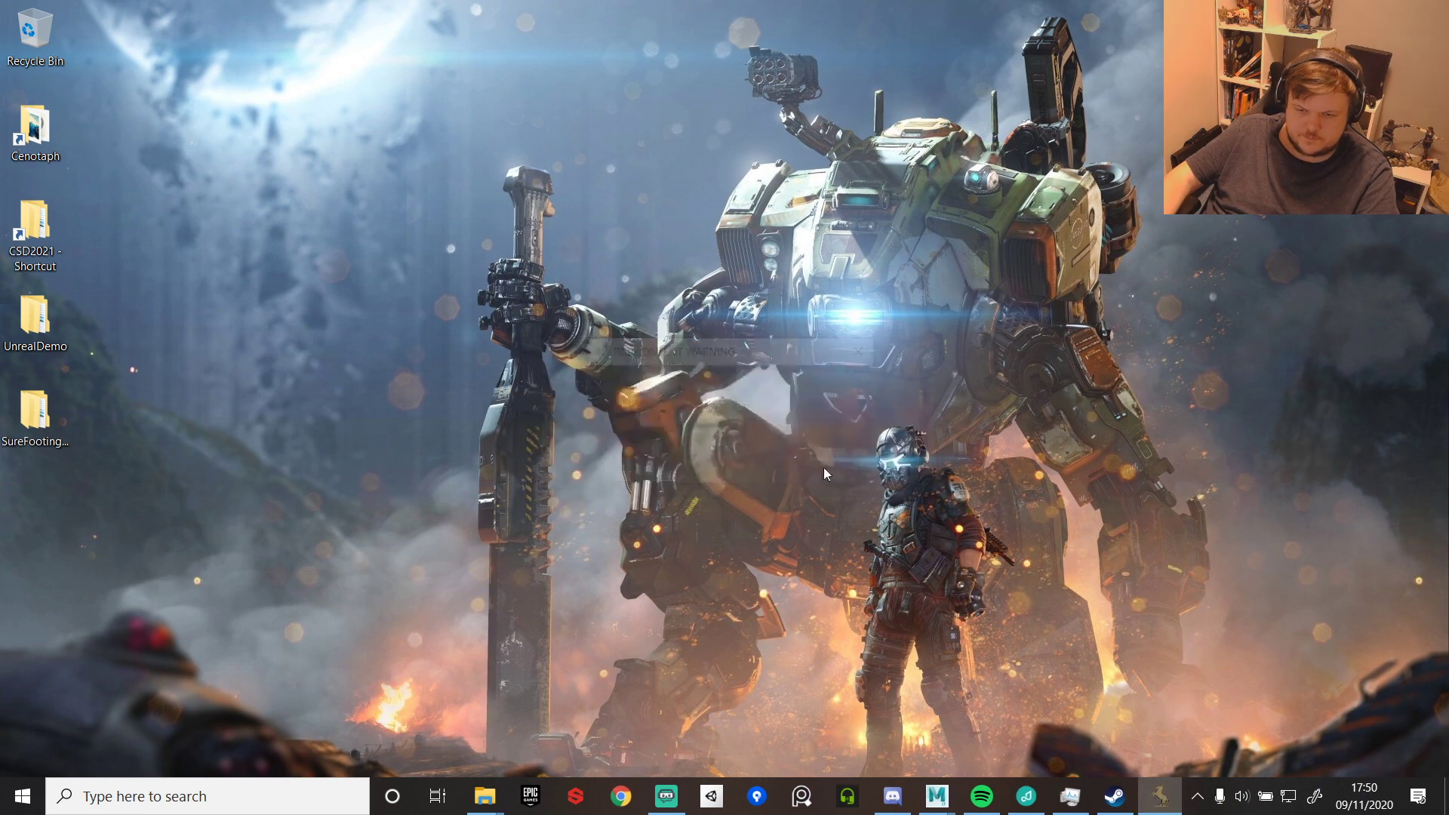
{"action": "left_click", "coordinate": [846, 465]}
{"action": "left_click", "coordinate": [878, 467]}
{"action": "left_click", "coordinate": [739, 463]}
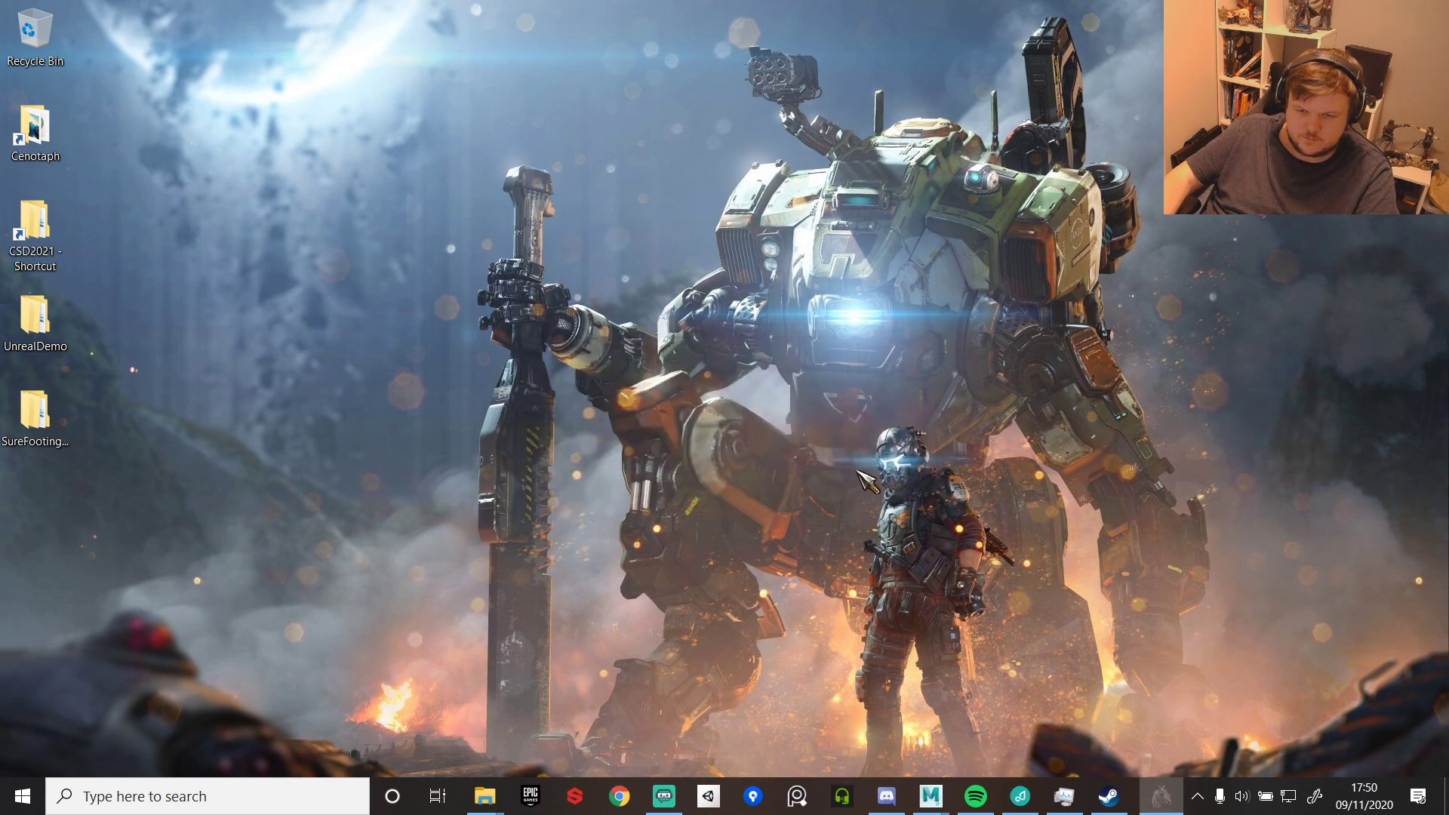
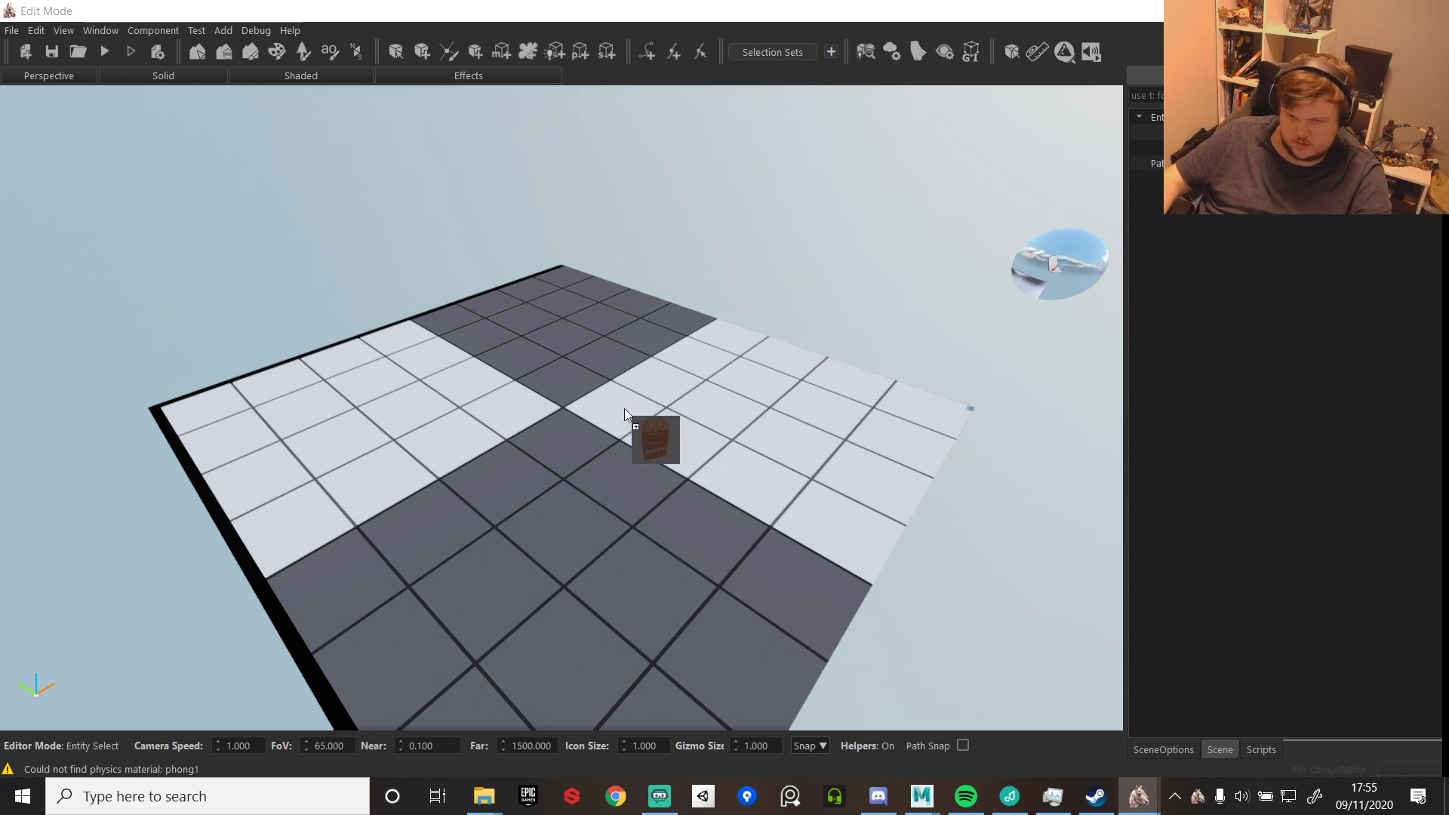
- Place the gate meshes helmgatestate01, gatehelmstate02, gatehelmstate03, gatehelmstate05 and helmgatestate04 on the ground plane
{"action": "left_click_drag", "start_coordinate": [623, 409], "coordinate": [582, 423]}
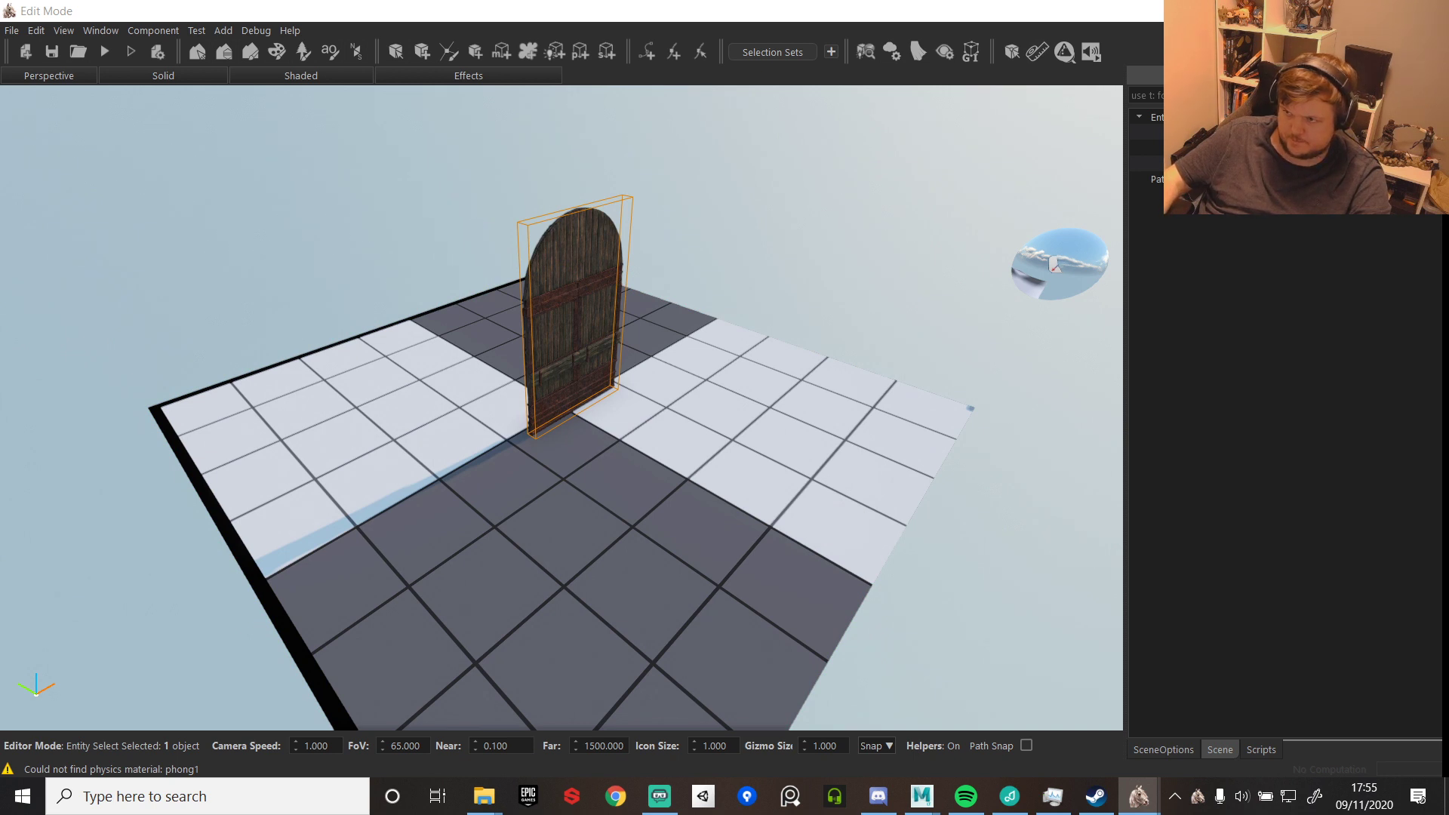
{"action": "left_click_drag", "start_coordinate": [1400, 446], "coordinate": [607, 400]}
{"action": "left_click_drag", "start_coordinate": [1401, 446], "coordinate": [778, 455]}
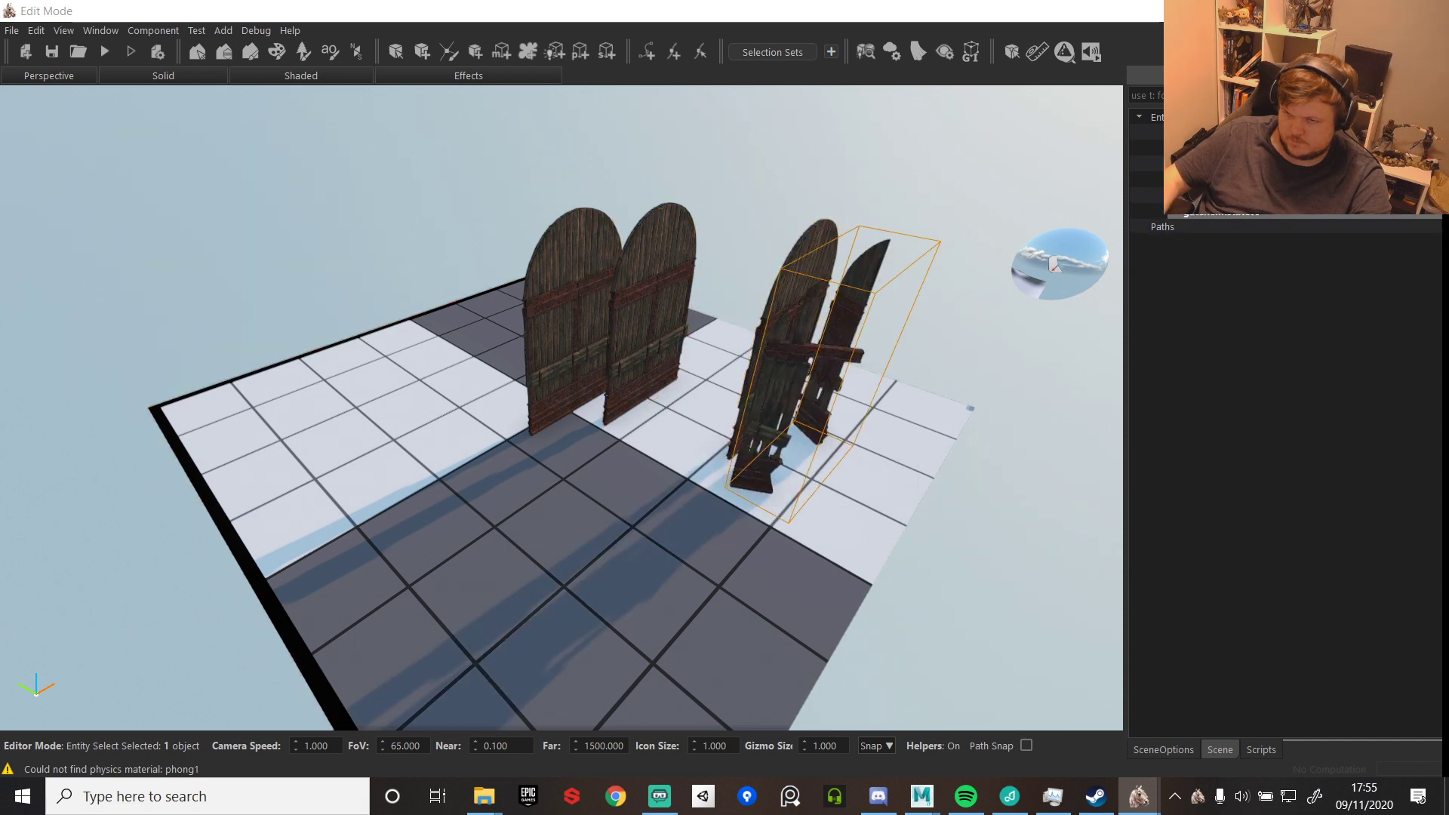
{"action": "left_click_drag", "start_coordinate": [1438, 431], "coordinate": [642, 475]}
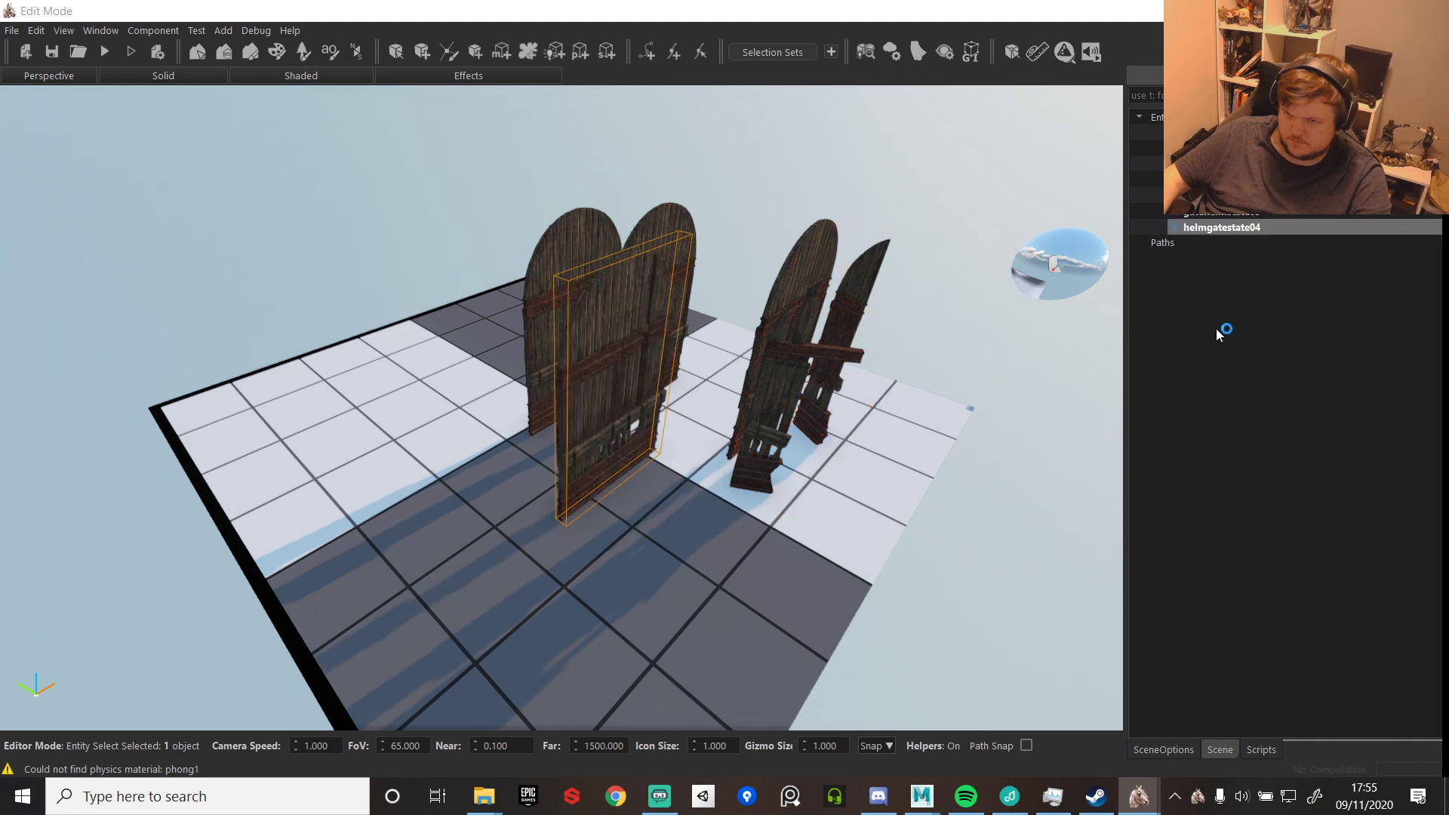
- Delete the gatehelmstate05 gate and place it again so that it follows helmgatestate04 in the entity list
{"action": "left_click", "coordinate": [1238, 211]}
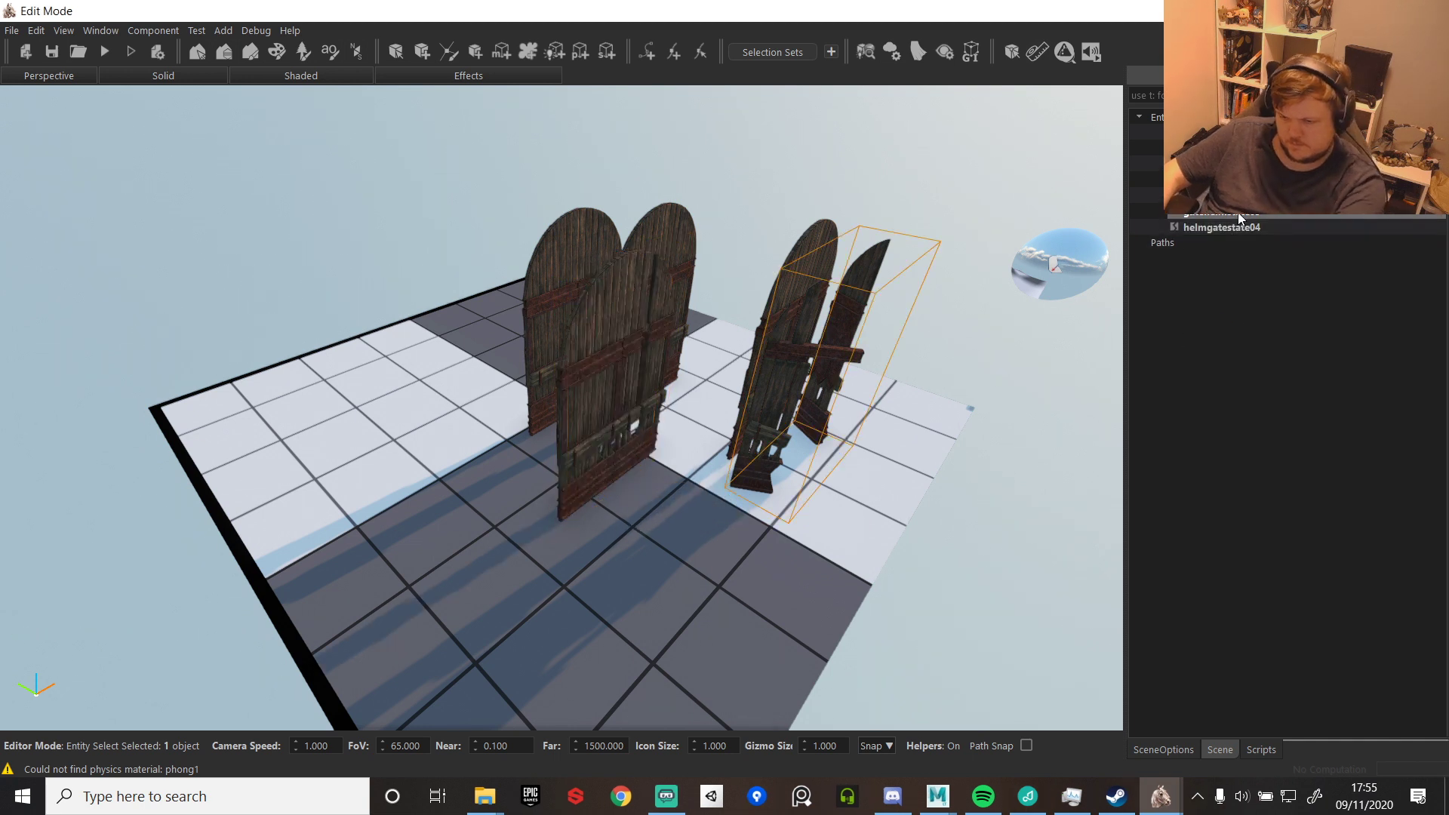
{"action": "key", "text": "Delete"}
{"action": "left_click_drag", "start_coordinate": [1446, 422], "coordinate": [759, 501]}
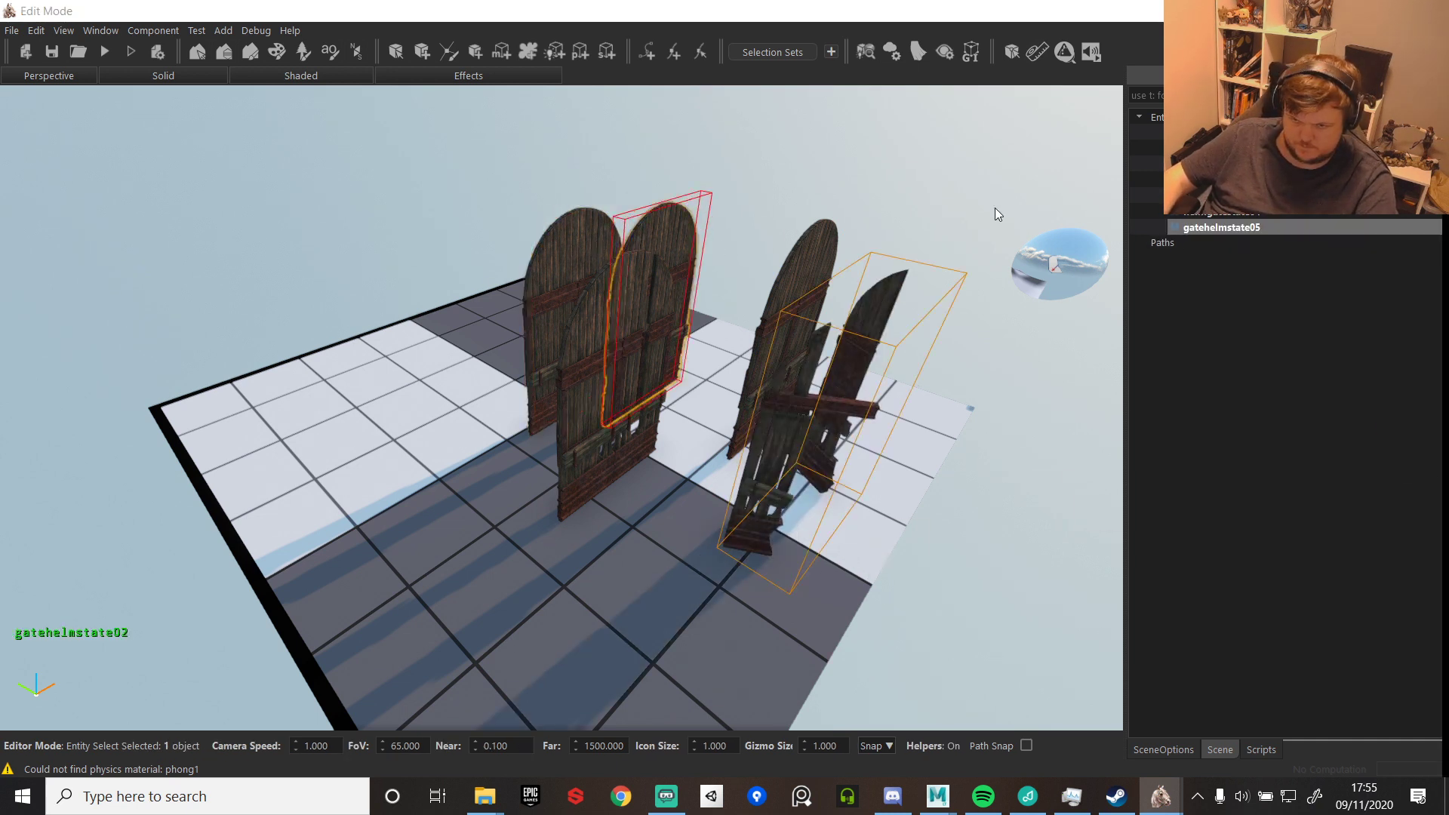
- Select all five gate entities from helmgatestate01 to gatehelmstate05 and show their properties in the Inspector
{"action": "left_click", "coordinate": [1250, 164]}
{"action": "left_click", "coordinate": [1257, 224], "text": "shift"}
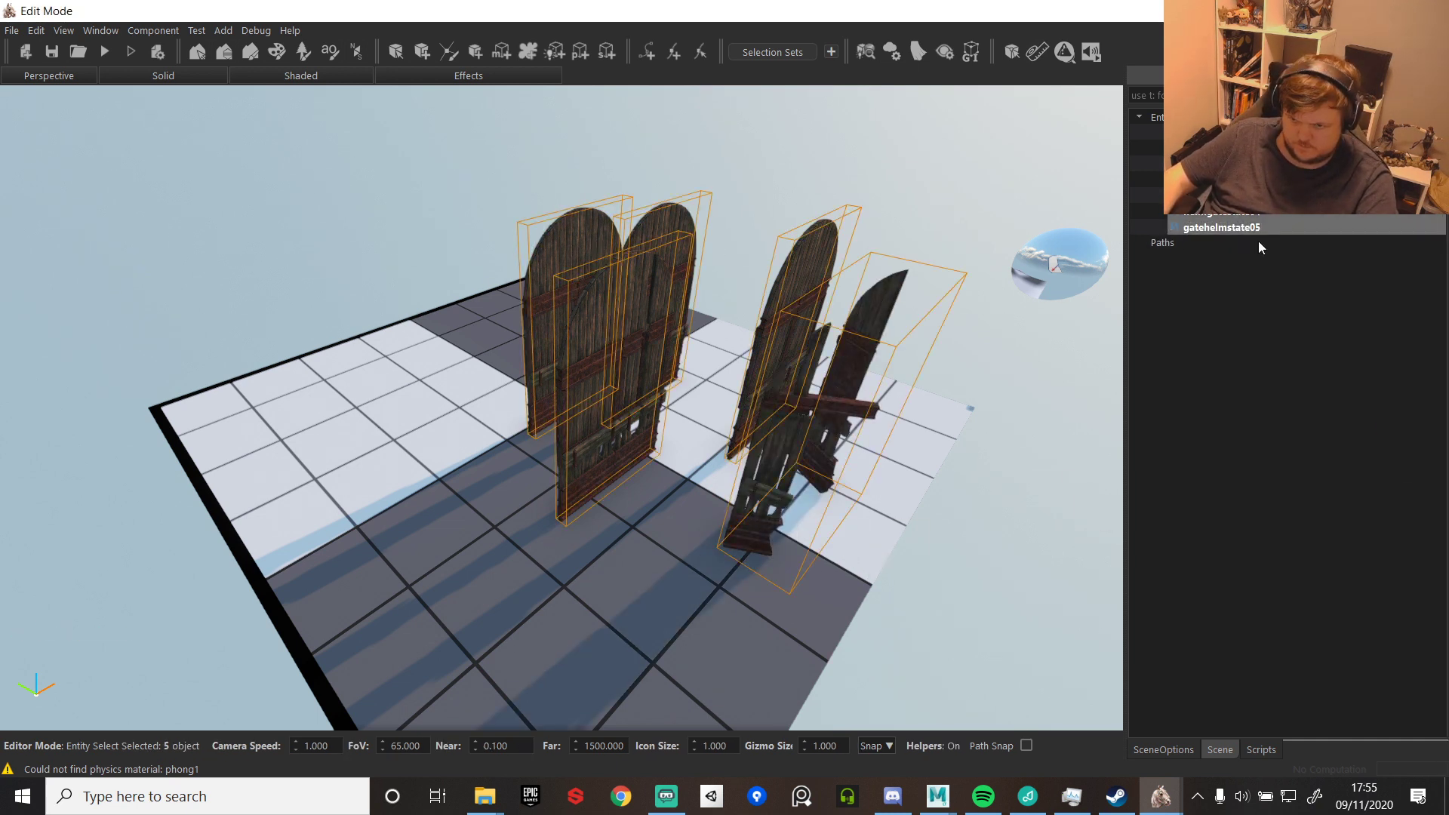
{"action": "left_click", "coordinate": [103, 31]}
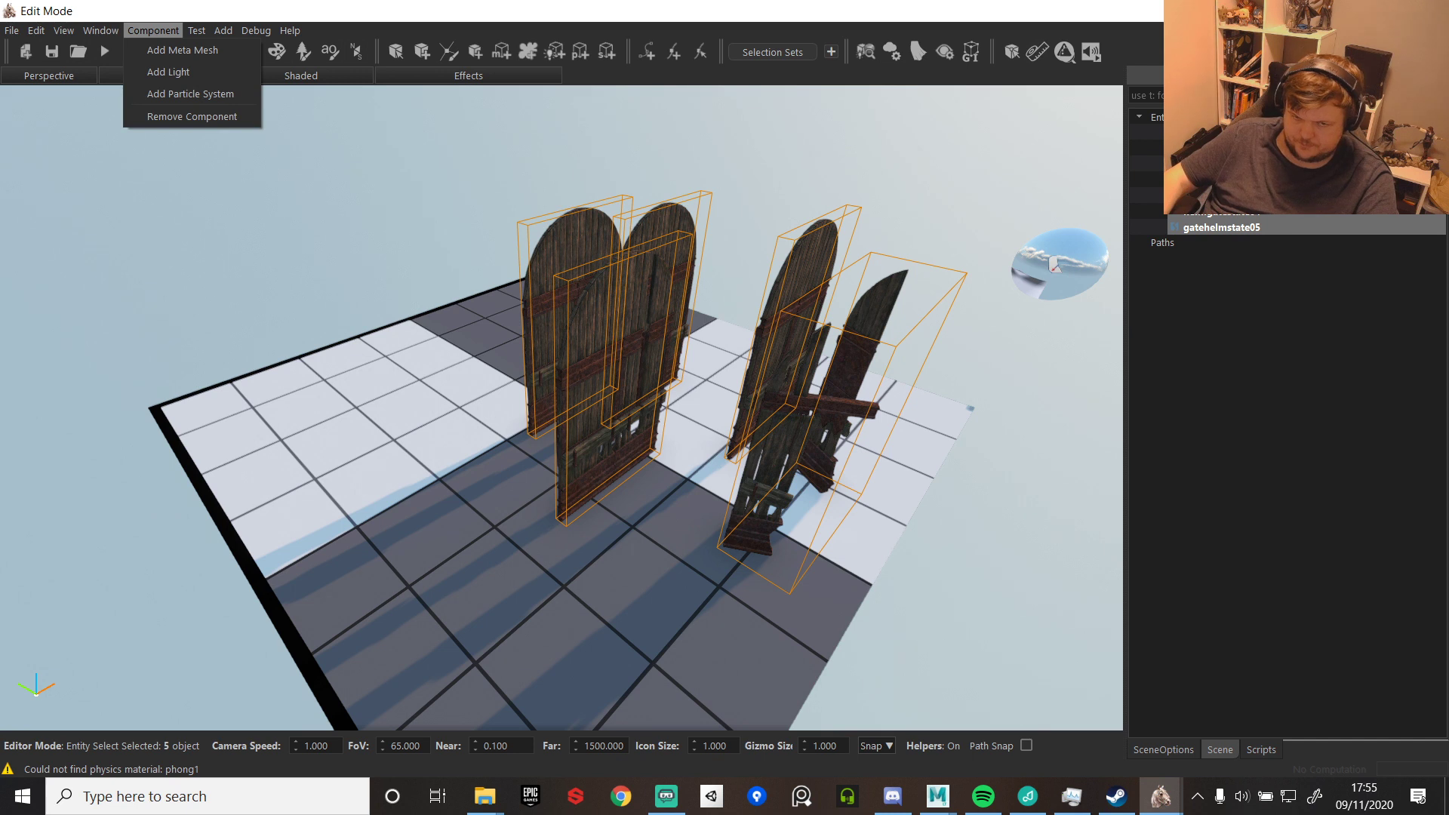
{"action": "mouse_move", "coordinate": [108, 30]}
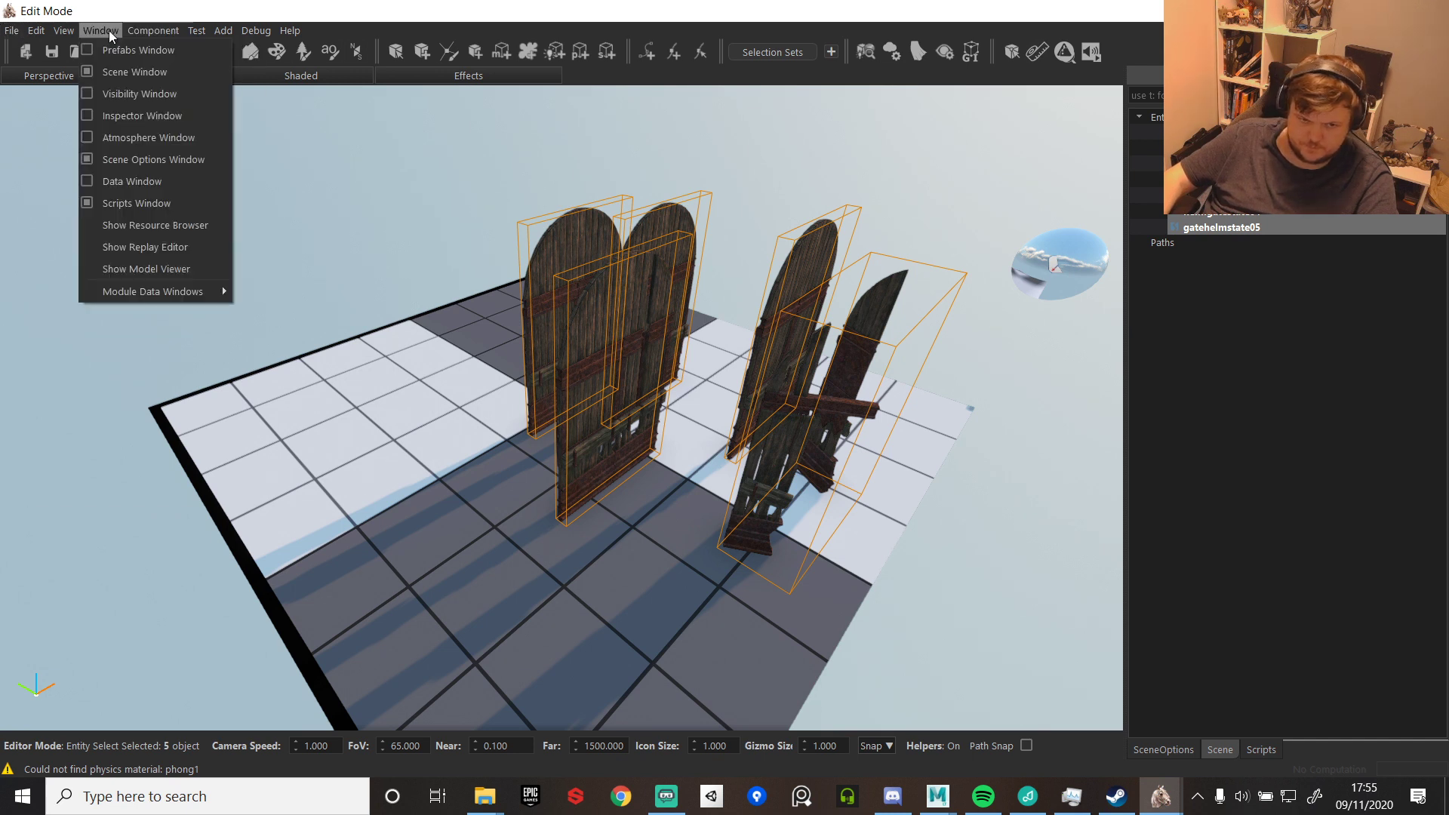
{"action": "left_click", "coordinate": [130, 115]}
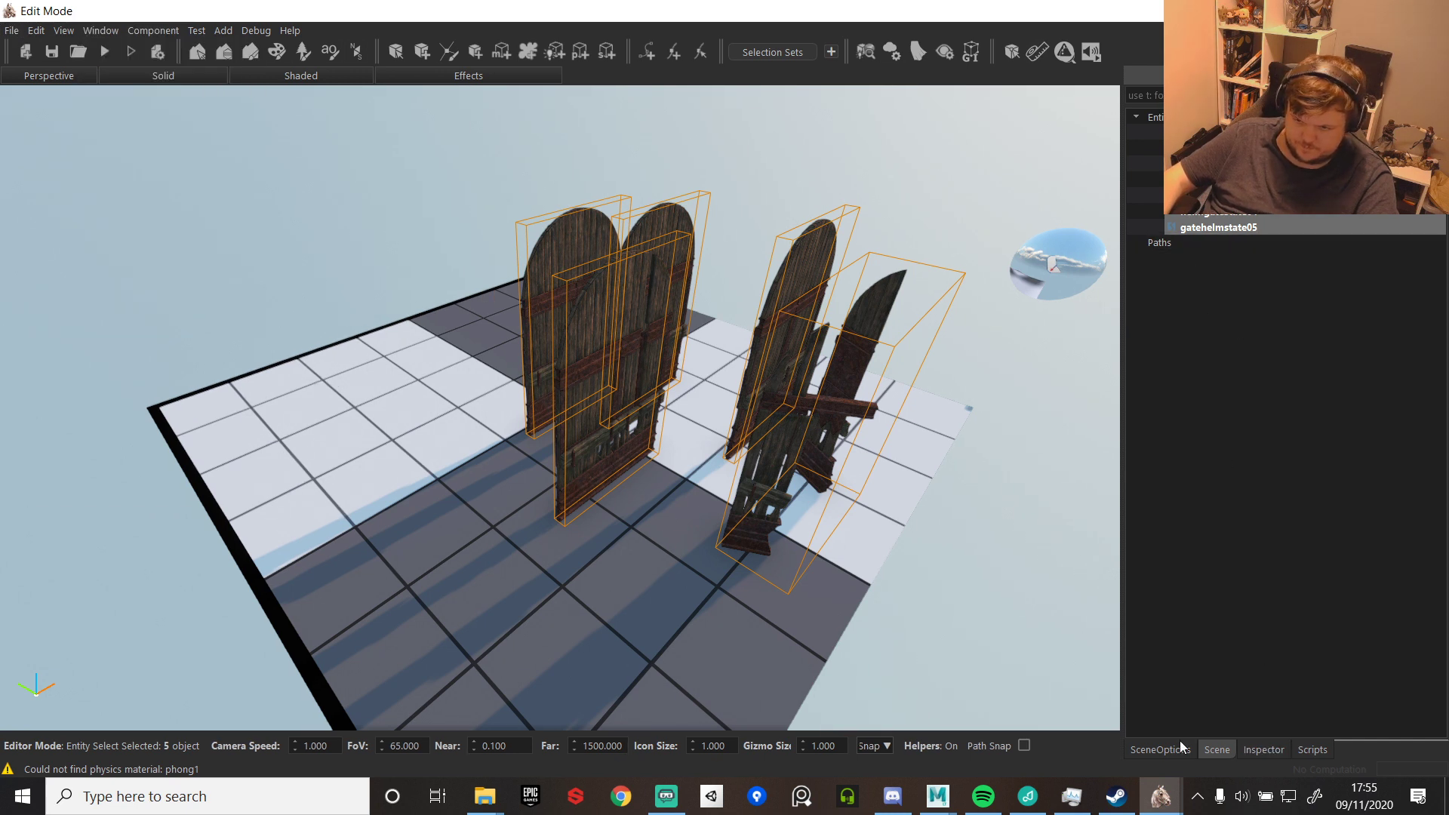
{"action": "left_click", "coordinate": [1256, 750]}
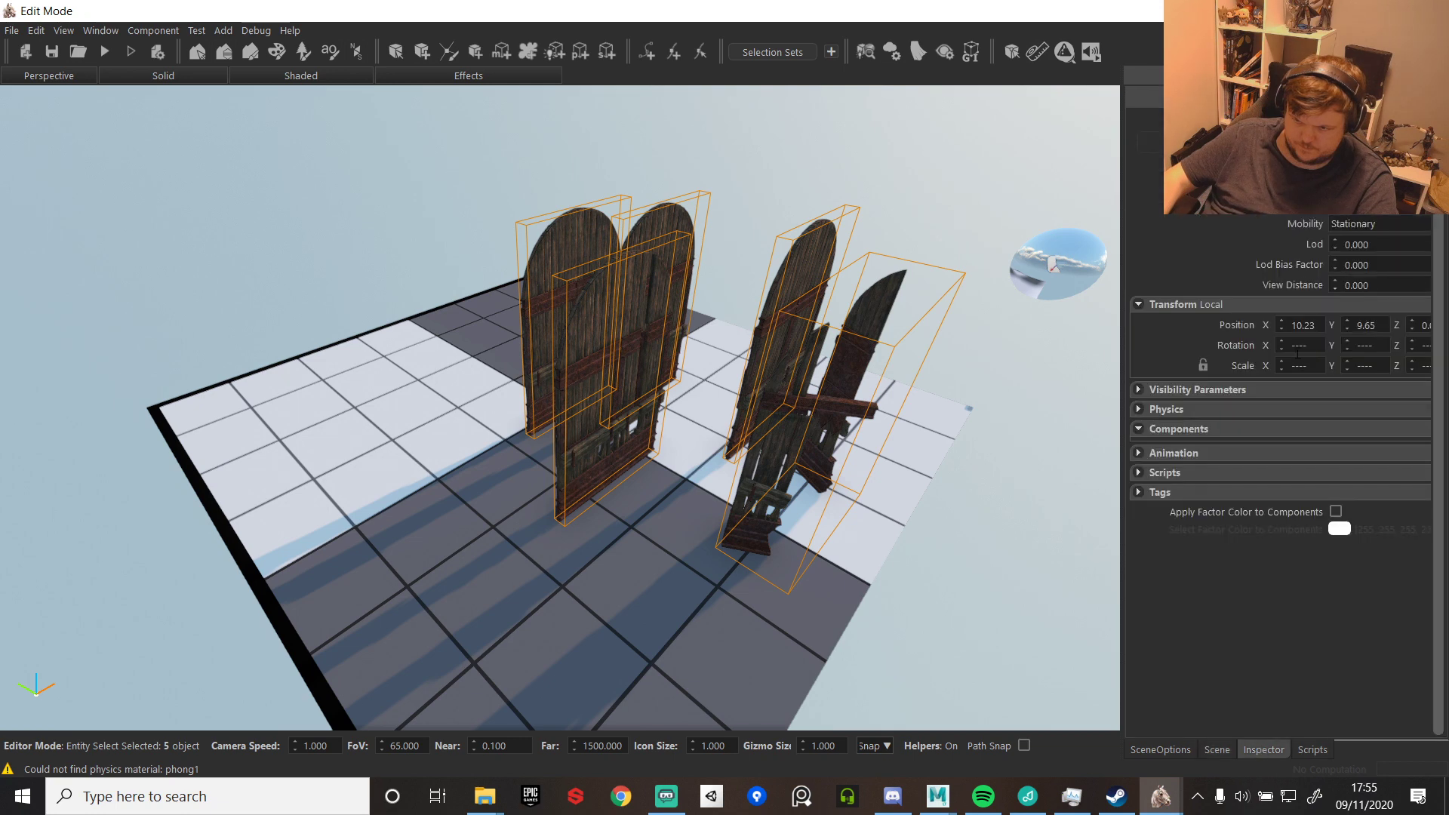
- Set the X position of the five selected gates to 25
{"action": "type", "text": "25"}
{"action": "key", "text": "Return"}
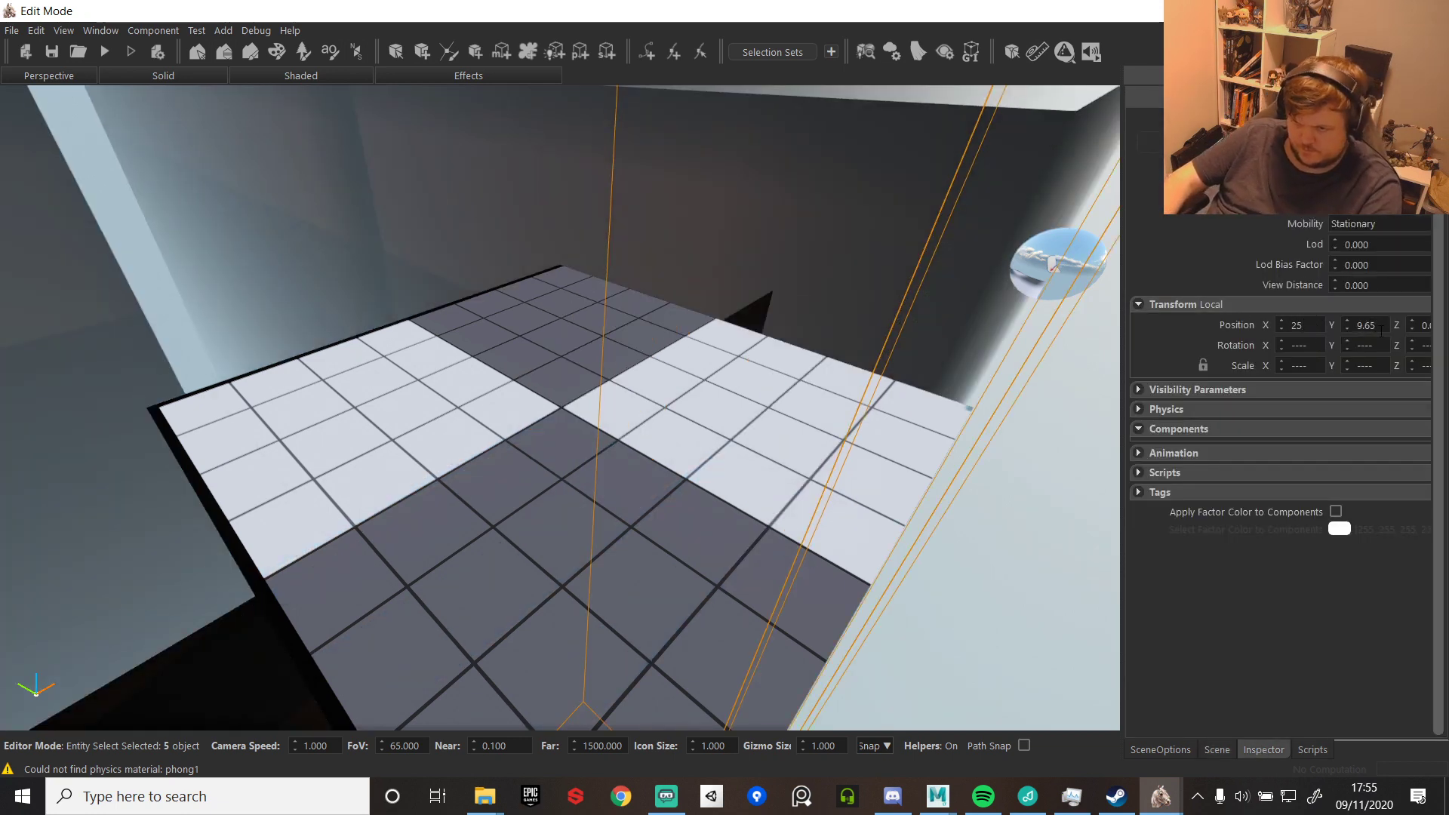
{"action": "key", "text": "Tab"}
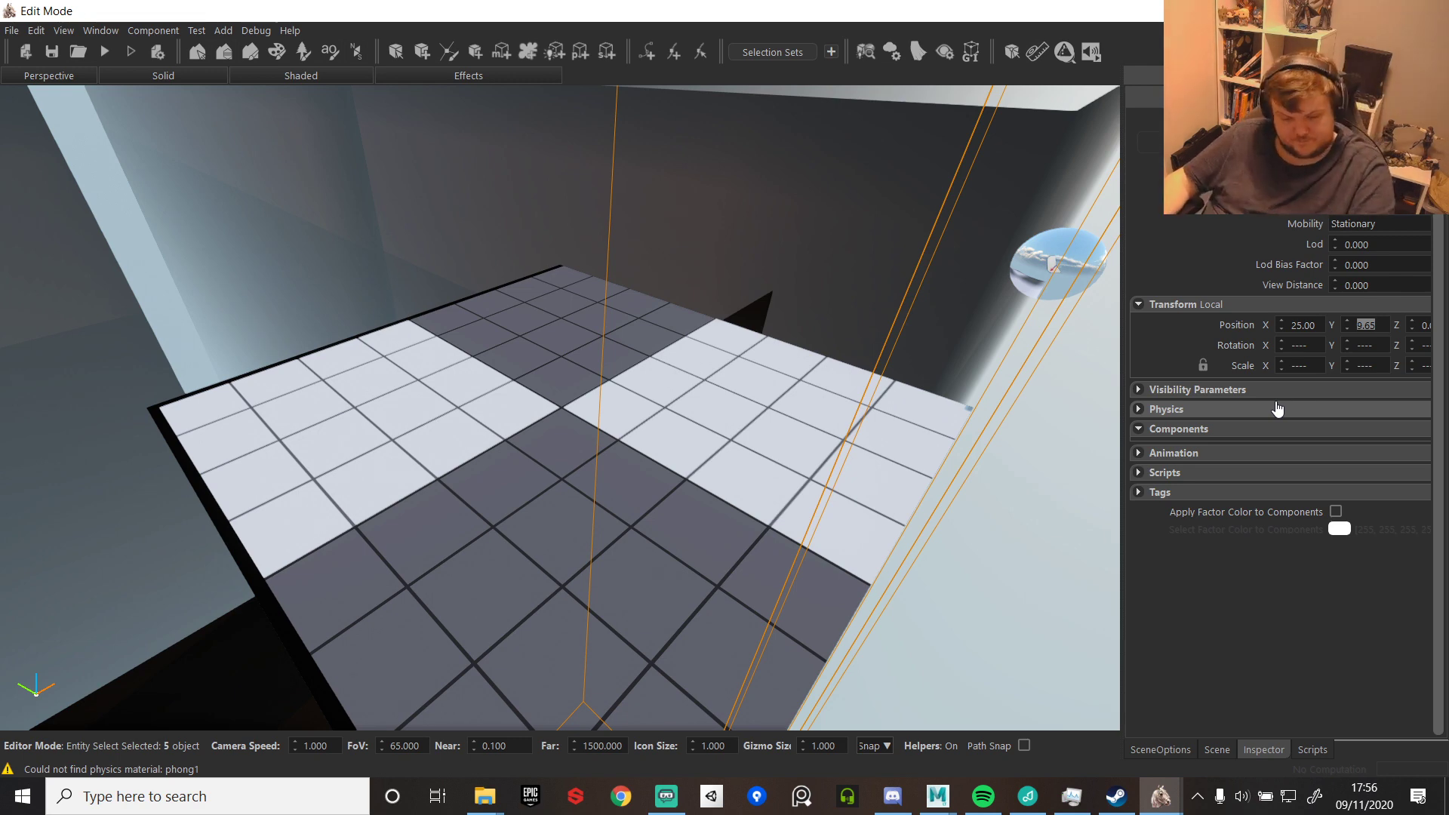
- Undo the X position change on the five gates
{"action": "left_click", "coordinate": [474, 387]}
{"action": "key", "text": "ctrl+z"}
{"action": "key", "text": "ctrl+z"}
{"action": "key", "text": "ctrl+z"}
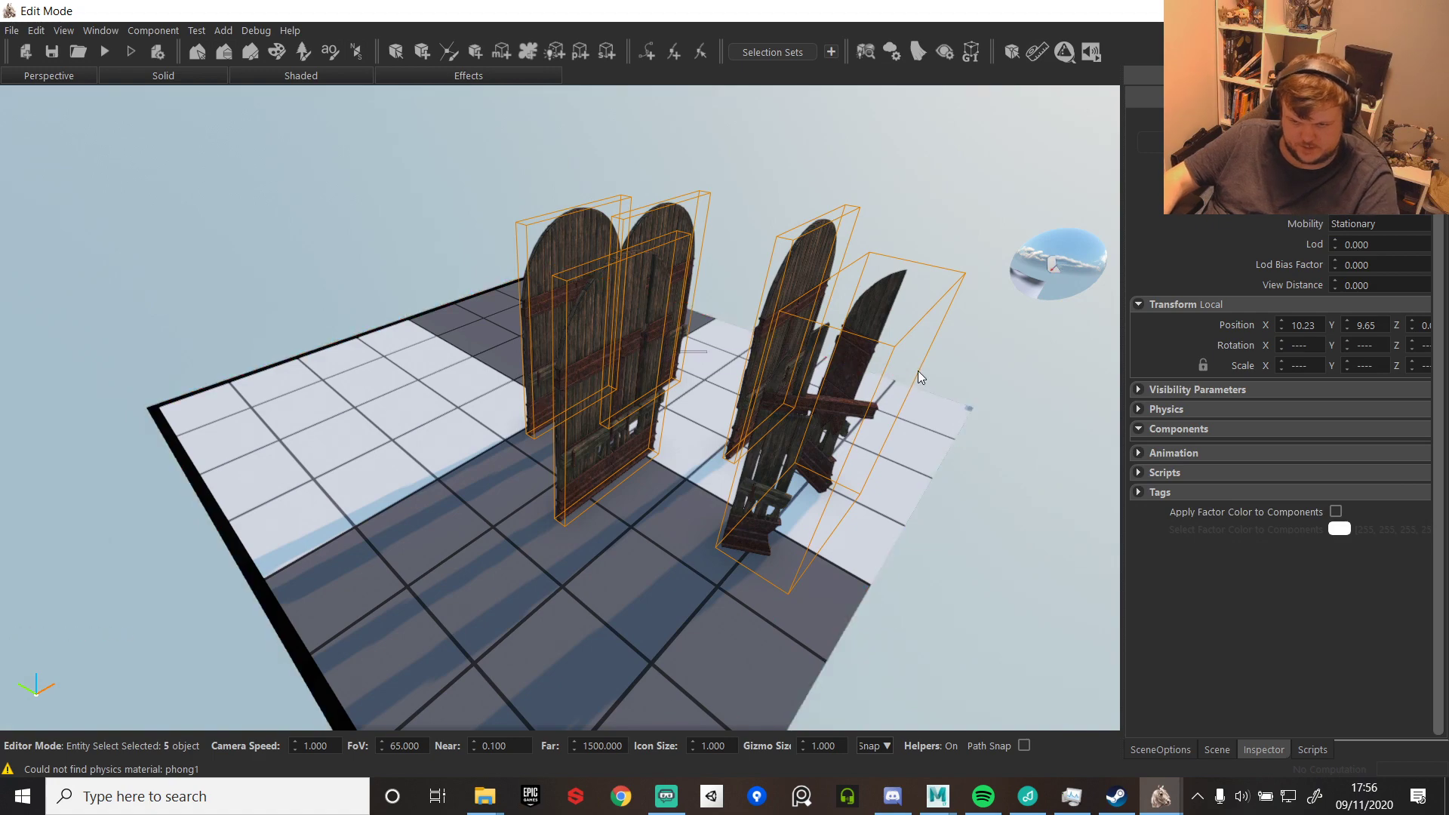
- Rearrange the layout so the Inspector is docked above the Scene entity list with both showing together
{"action": "right_click_drag", "start_coordinate": [918, 371], "coordinate": [667, 404]}
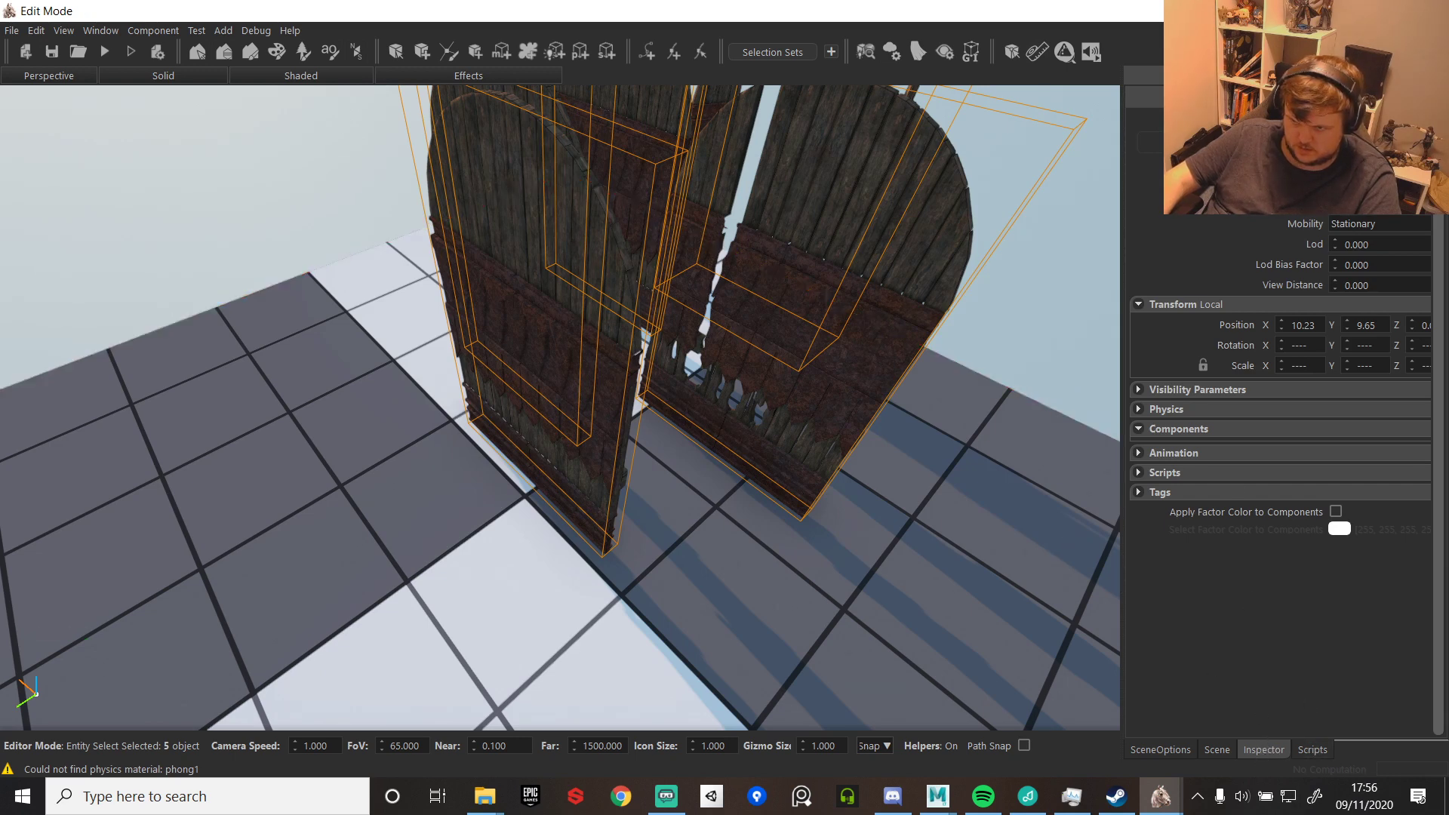
{"action": "left_click_drag", "start_coordinate": [1283, 75], "coordinate": [728, 689]}
{"action": "double_click", "coordinate": [728, 690]}
{"action": "mouse_move", "coordinate": [1326, 93]}
{"action": "left_mouse_down"}
{"action": "mouse_move", "coordinate": [1286, 82]}
{"action": "mouse_move", "coordinate": [1329, 285]}
{"action": "mouse_move", "coordinate": [1330, 119]}
{"action": "mouse_move", "coordinate": [1317, 91]}
{"action": "left_mouse_up"}
{"action": "left_click", "coordinate": [1214, 749]}
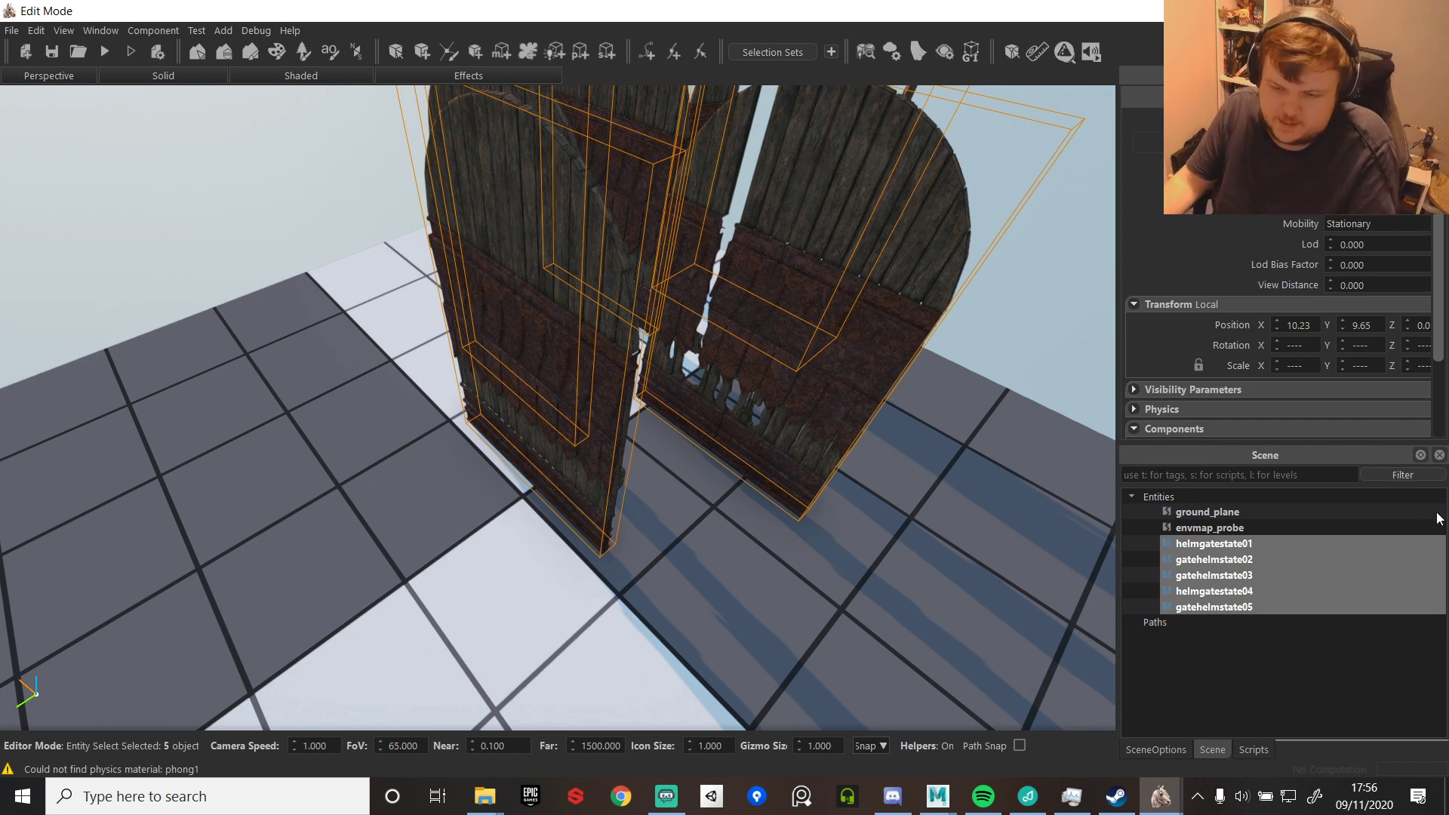
- Set the X and Y position of helmgatestate01 to 10 and give the Inspector more height
{"action": "left_click", "coordinate": [1230, 545]}
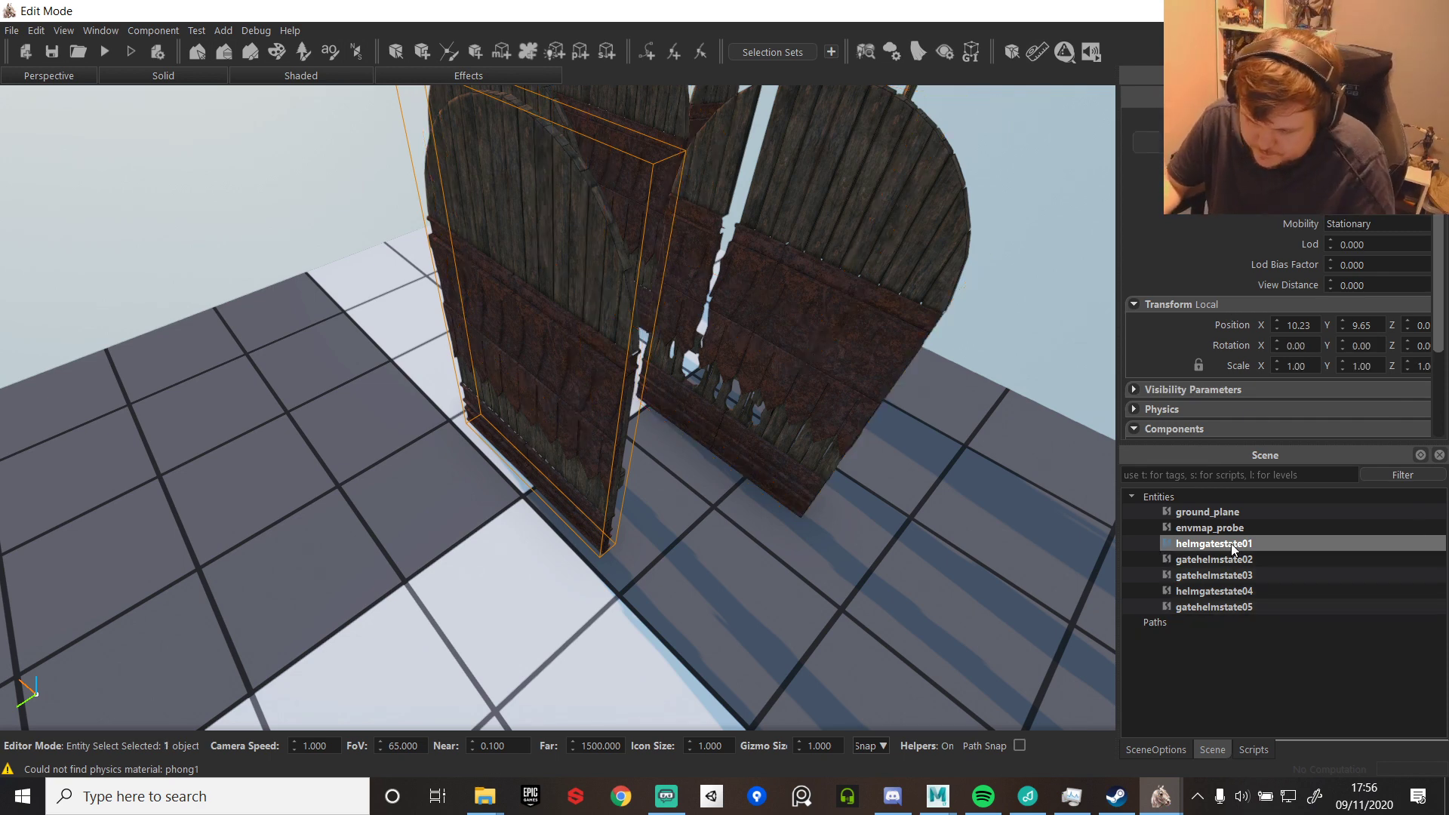
{"action": "double_click", "coordinate": [1314, 327]}
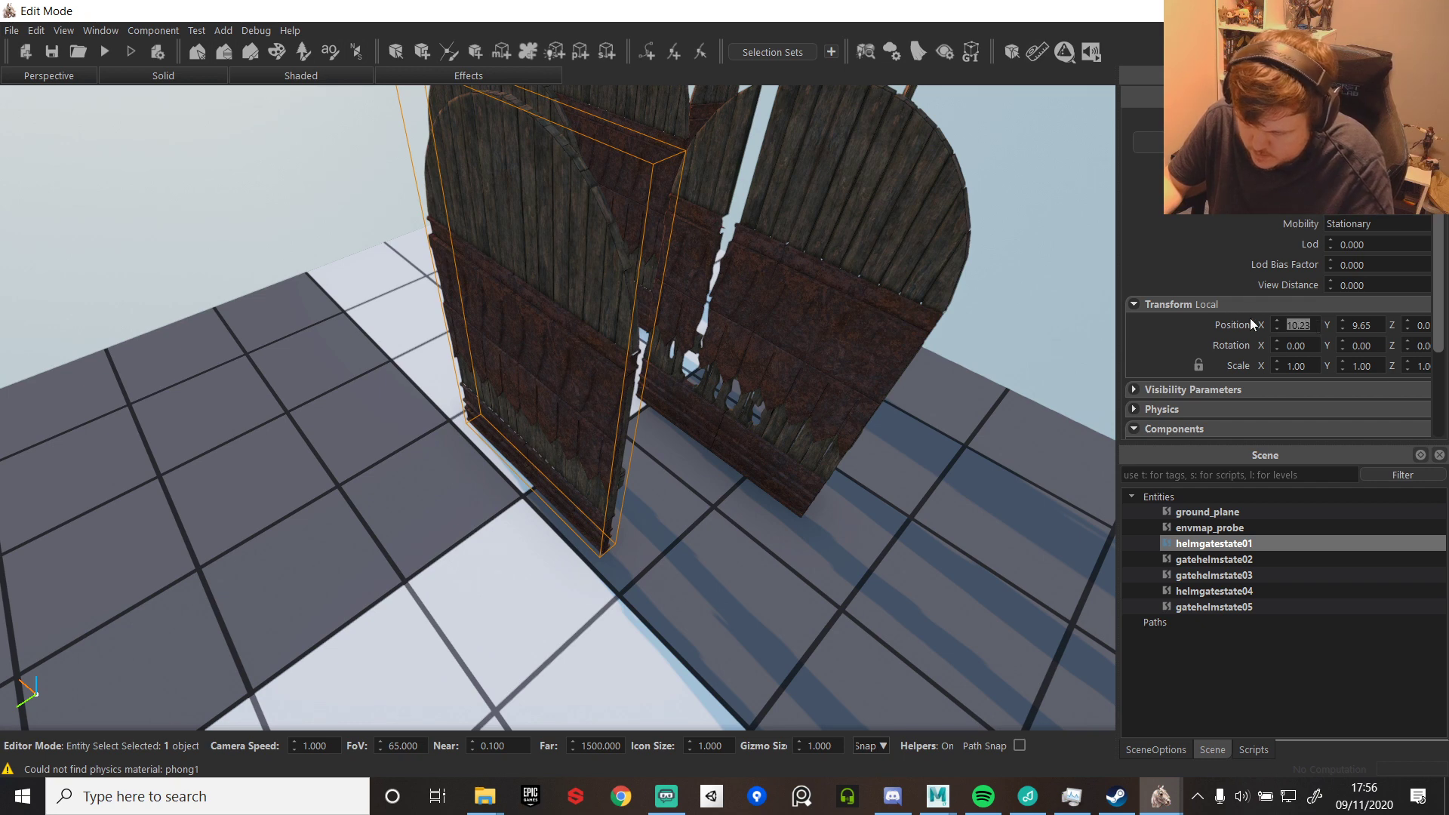
{"action": "type", "text": "00"}
{"action": "key", "text": "Tab"}
{"action": "type", "text": "1"}
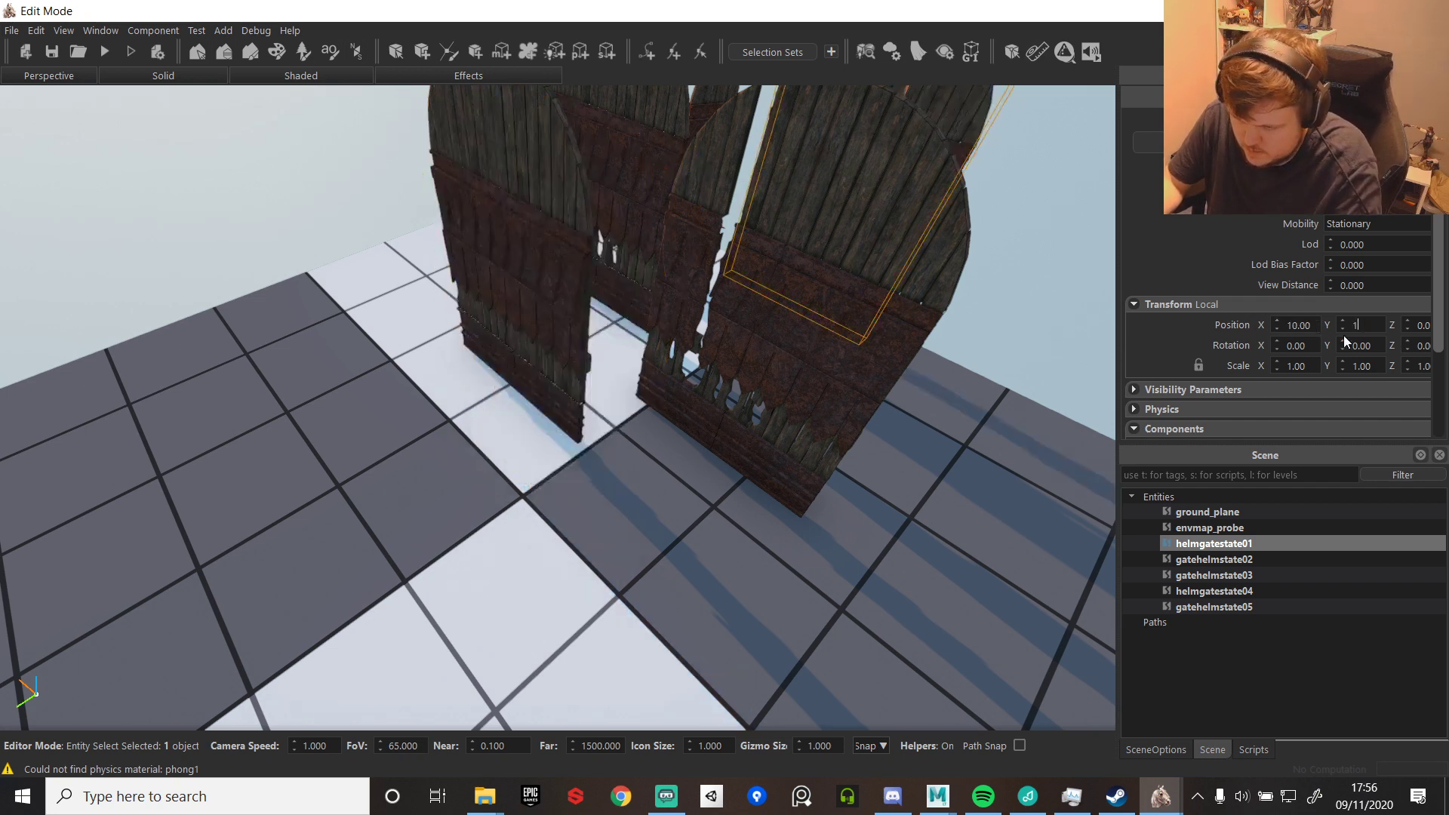
{"action": "type", "text": "0"}
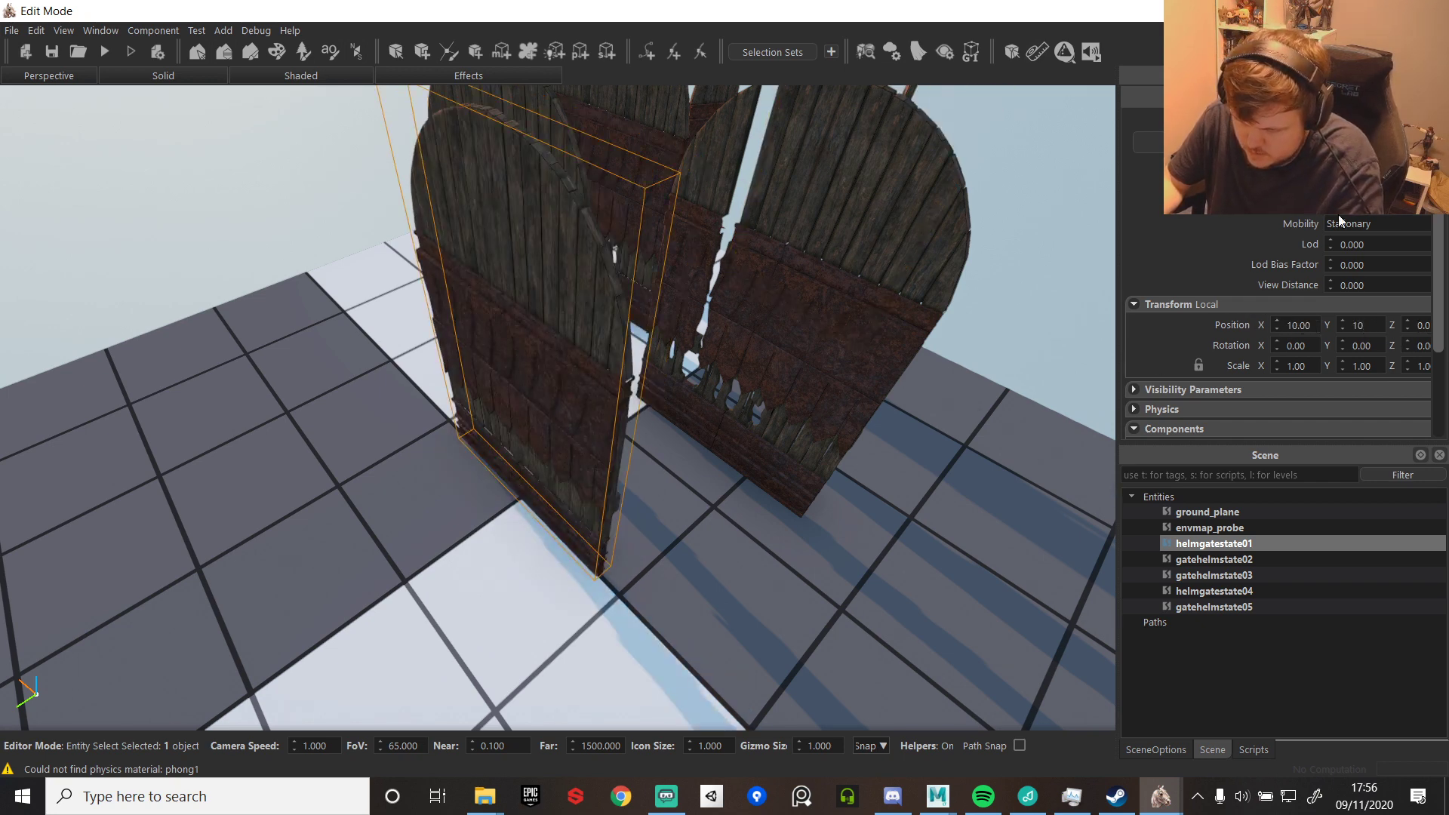
{"action": "left_click", "coordinate": [1396, 10]}
{"action": "left_click", "coordinate": [1168, 130]}
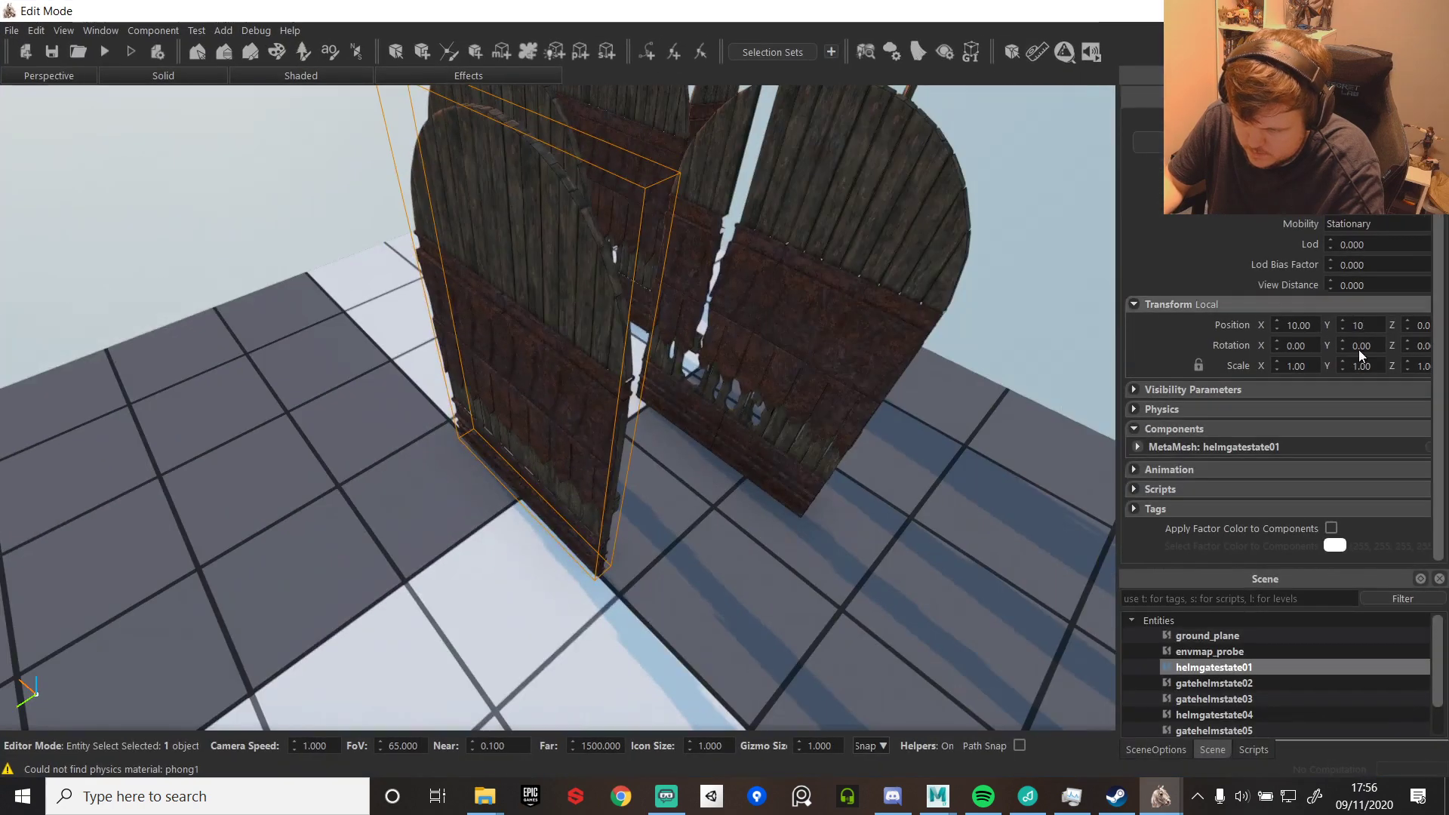
- Widen the Inspector to show all transform values and set the Z position of helmgatestate01 to 0
{"action": "left_click_drag", "start_coordinate": [1117, 392], "coordinate": [1019, 393]}
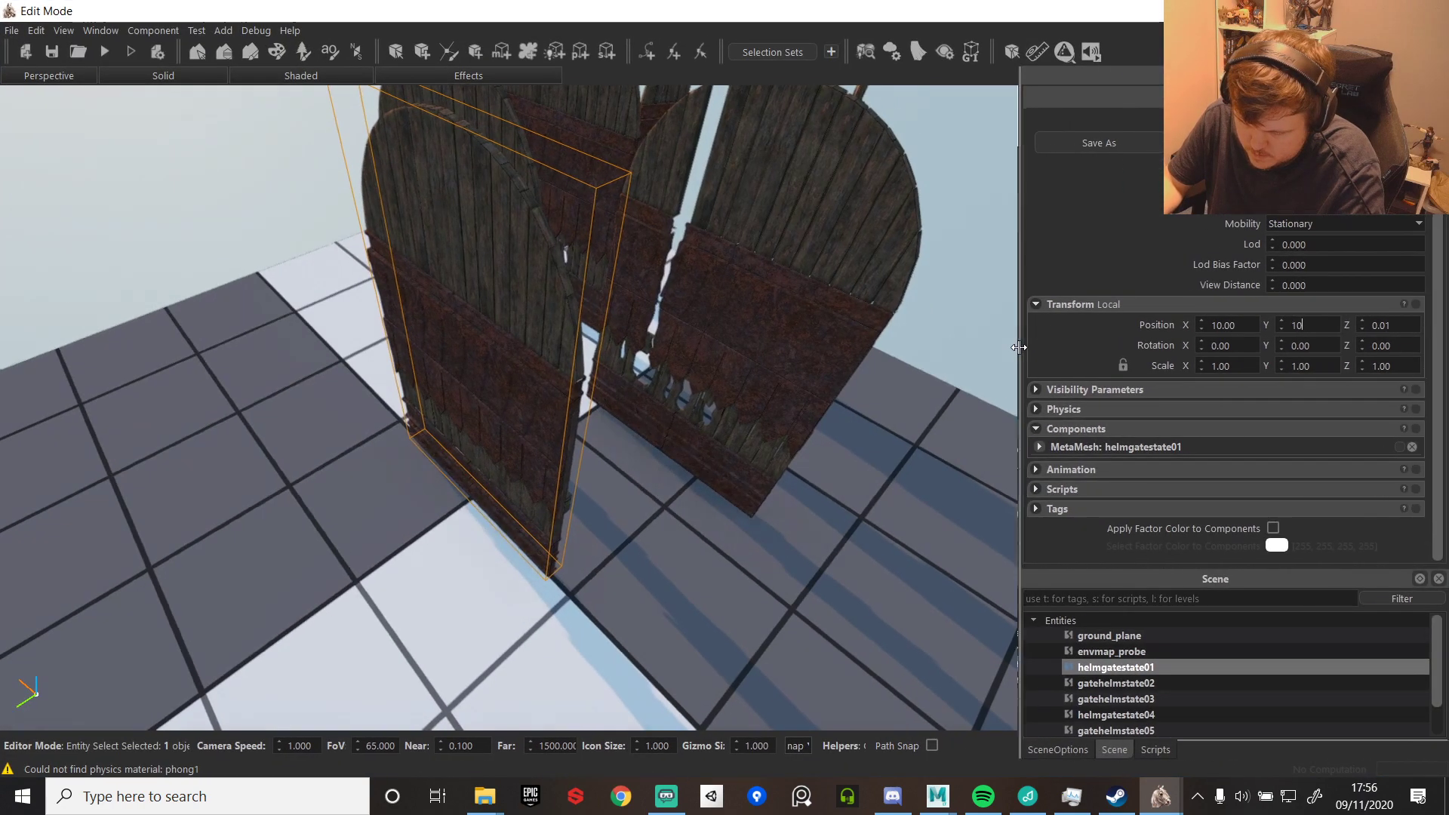
{"action": "left_click_drag", "start_coordinate": [1403, 325], "coordinate": [1211, 309]}
{"action": "type", "text": "00"}
{"action": "key", "text": "Return"}
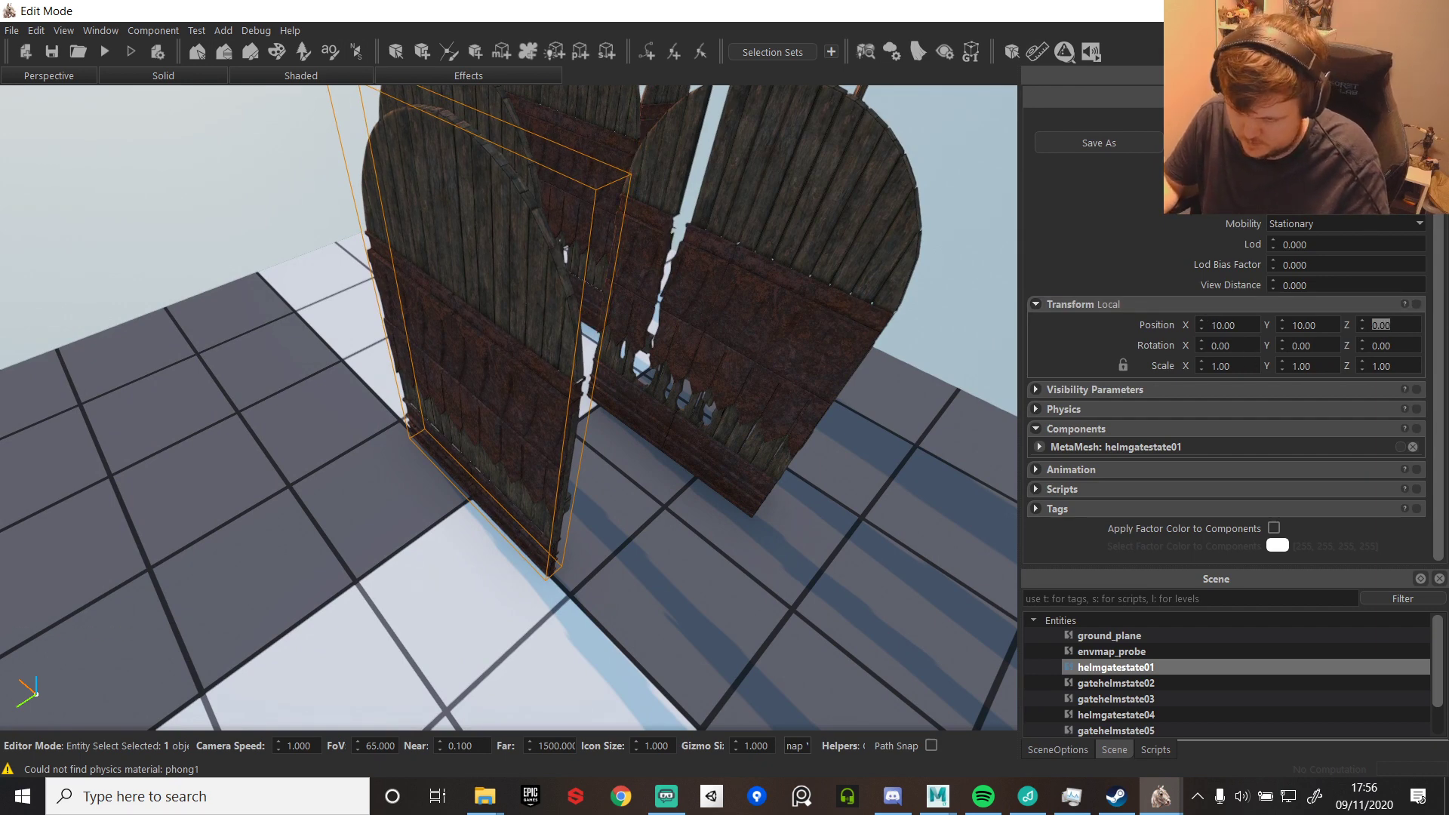
- Set the position of gatehelmstate02 to X 10, Y 10 and Z 0
{"action": "left_click", "coordinate": [1116, 684]}
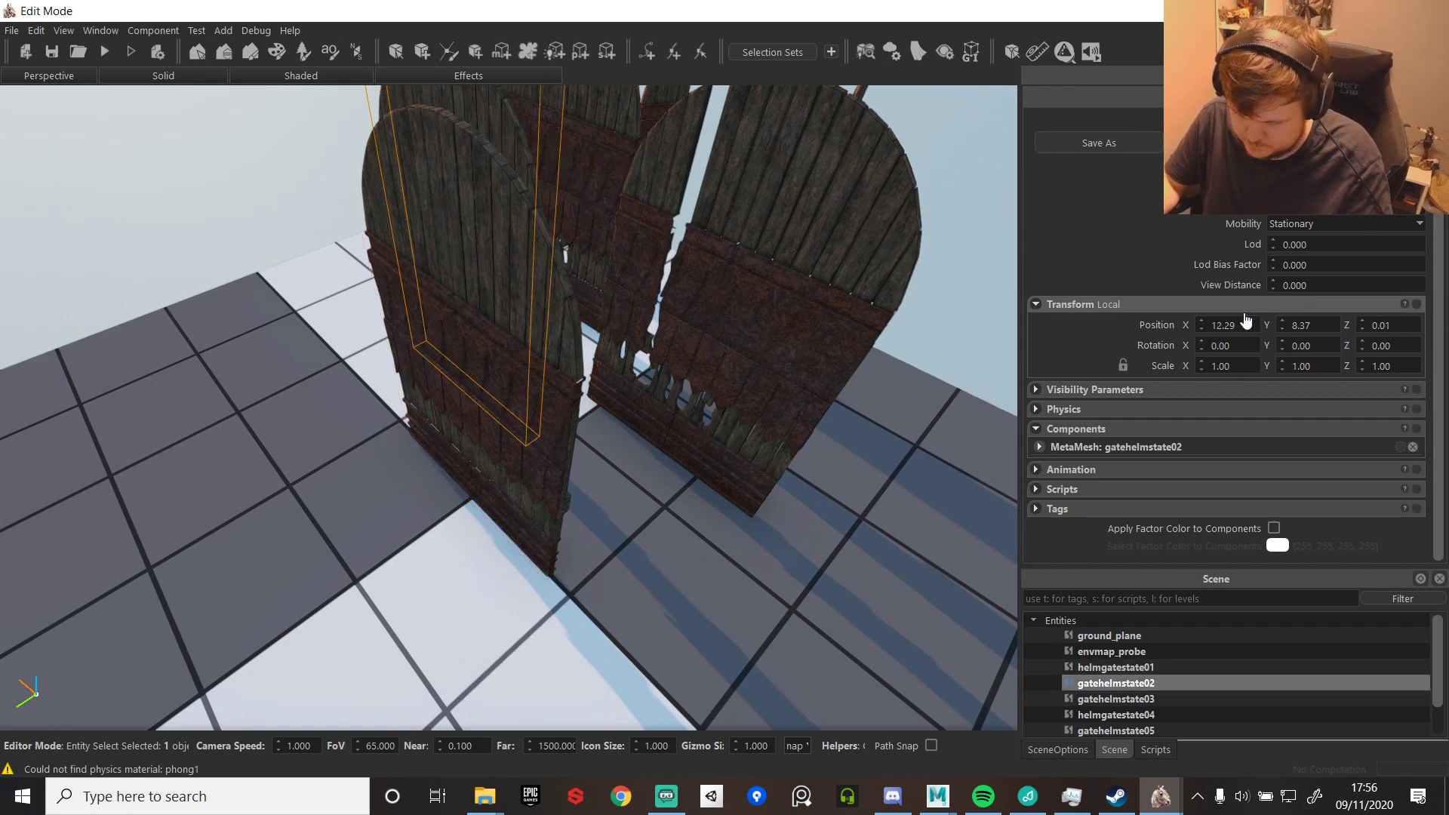
{"action": "type", "text": "10"}
{"action": "key", "text": "Tab"}
{"action": "type", "text": "10"}
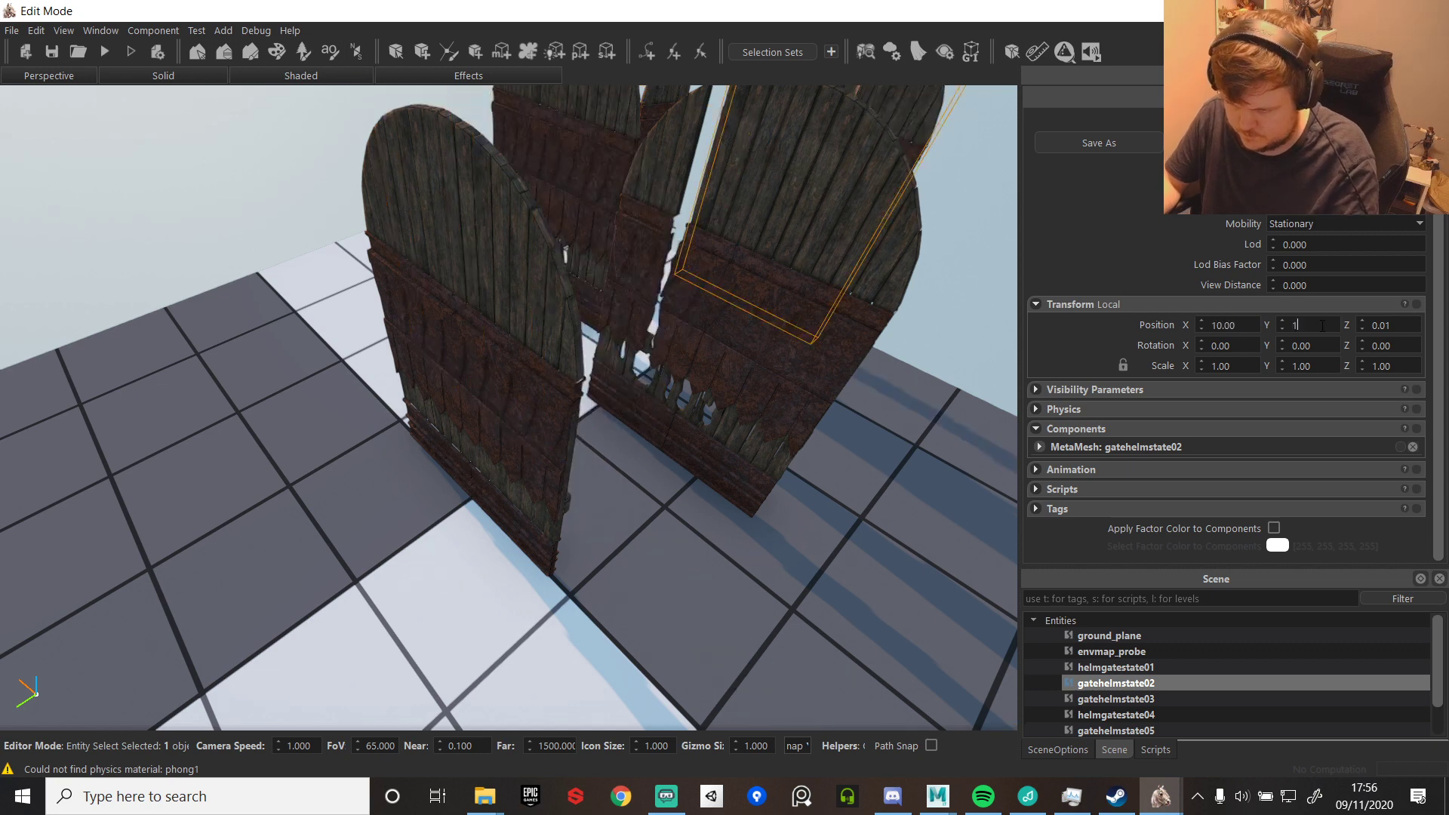
- Set the position of gatehelmstate03 to X 10, Y 10 and Z 0
{"action": "left_click", "coordinate": [1117, 699]}
{"action": "type", "text": "10"}
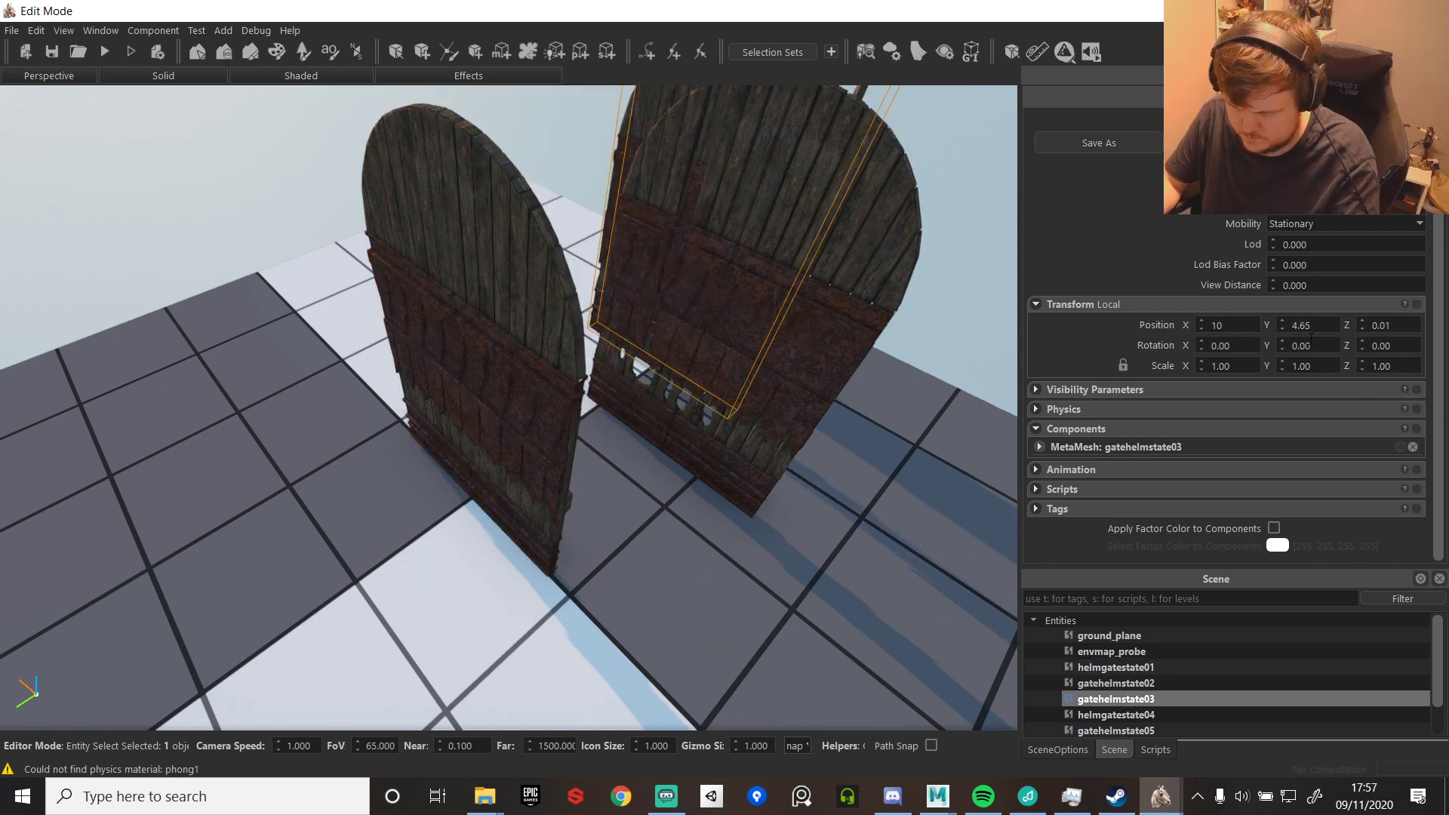
{"action": "type", "text": "10"}
{"action": "key", "text": "Tab"}
{"action": "type", "text": "10"}
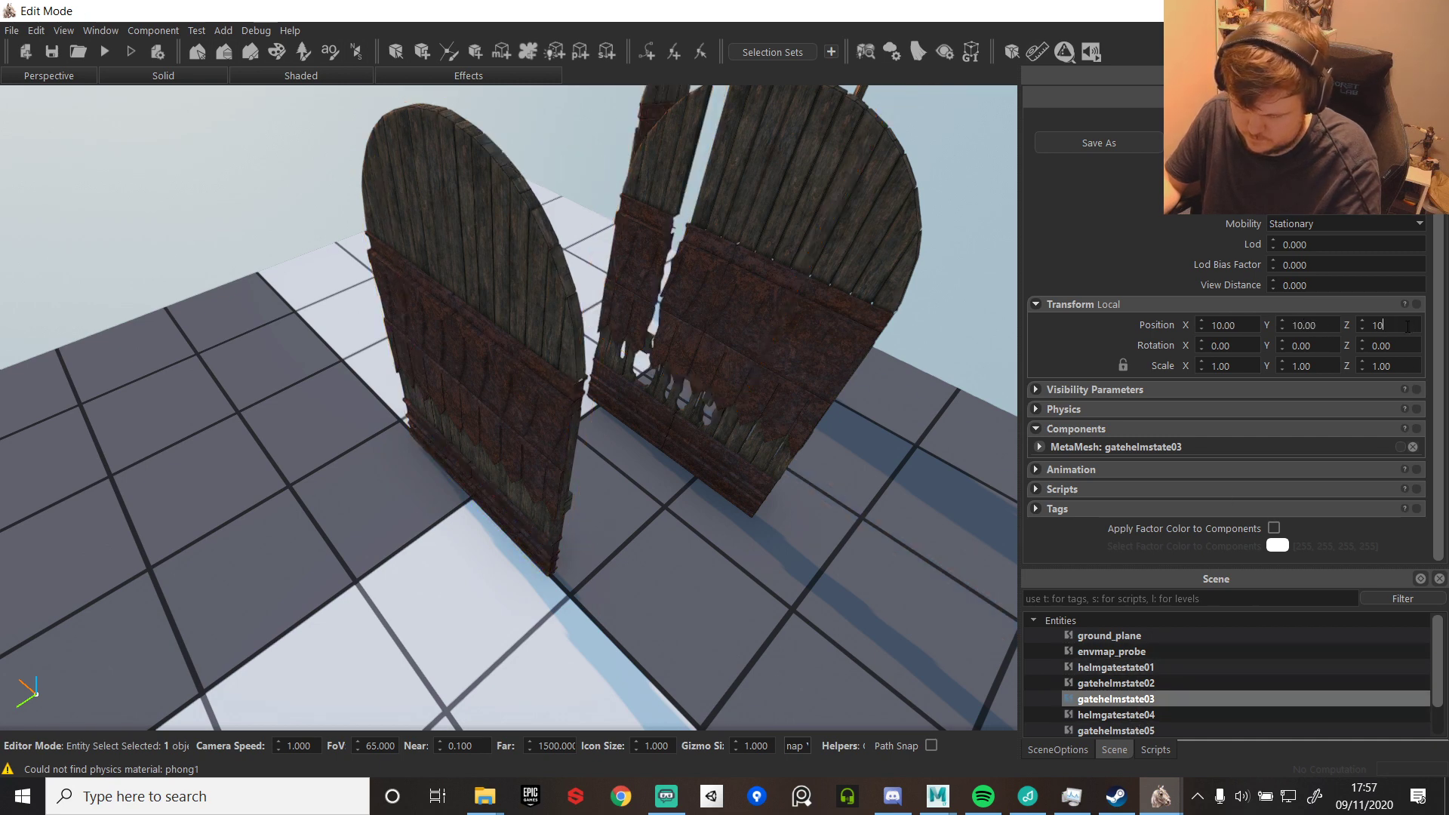
- Set the position of helmgatestate04 to X 10, Y 10 and Z 0
{"action": "left_click", "coordinate": [1136, 715]}
{"action": "type", "text": "10"}
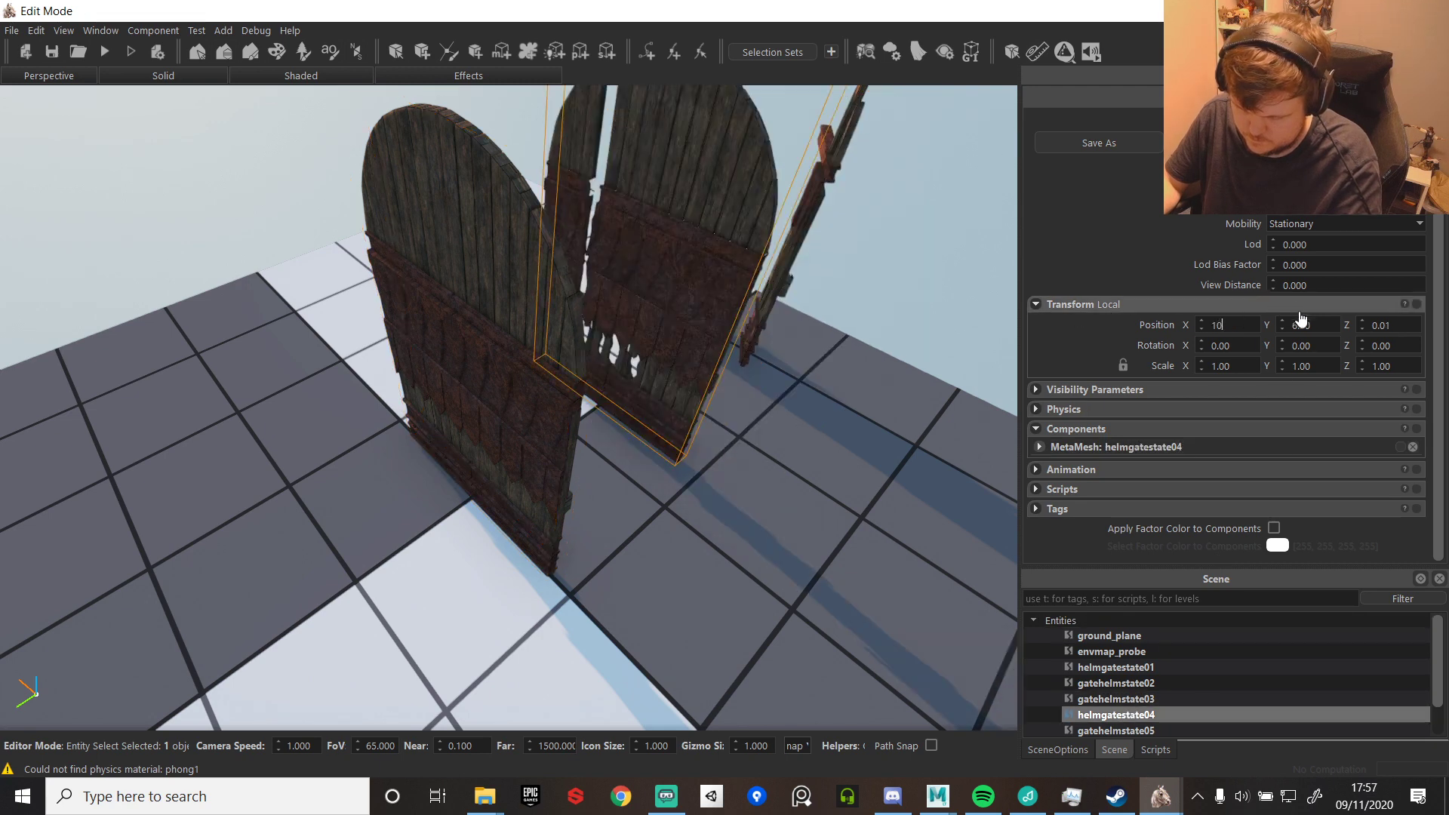
{"action": "key", "text": "Tab"}
{"action": "type", "text": "10"}
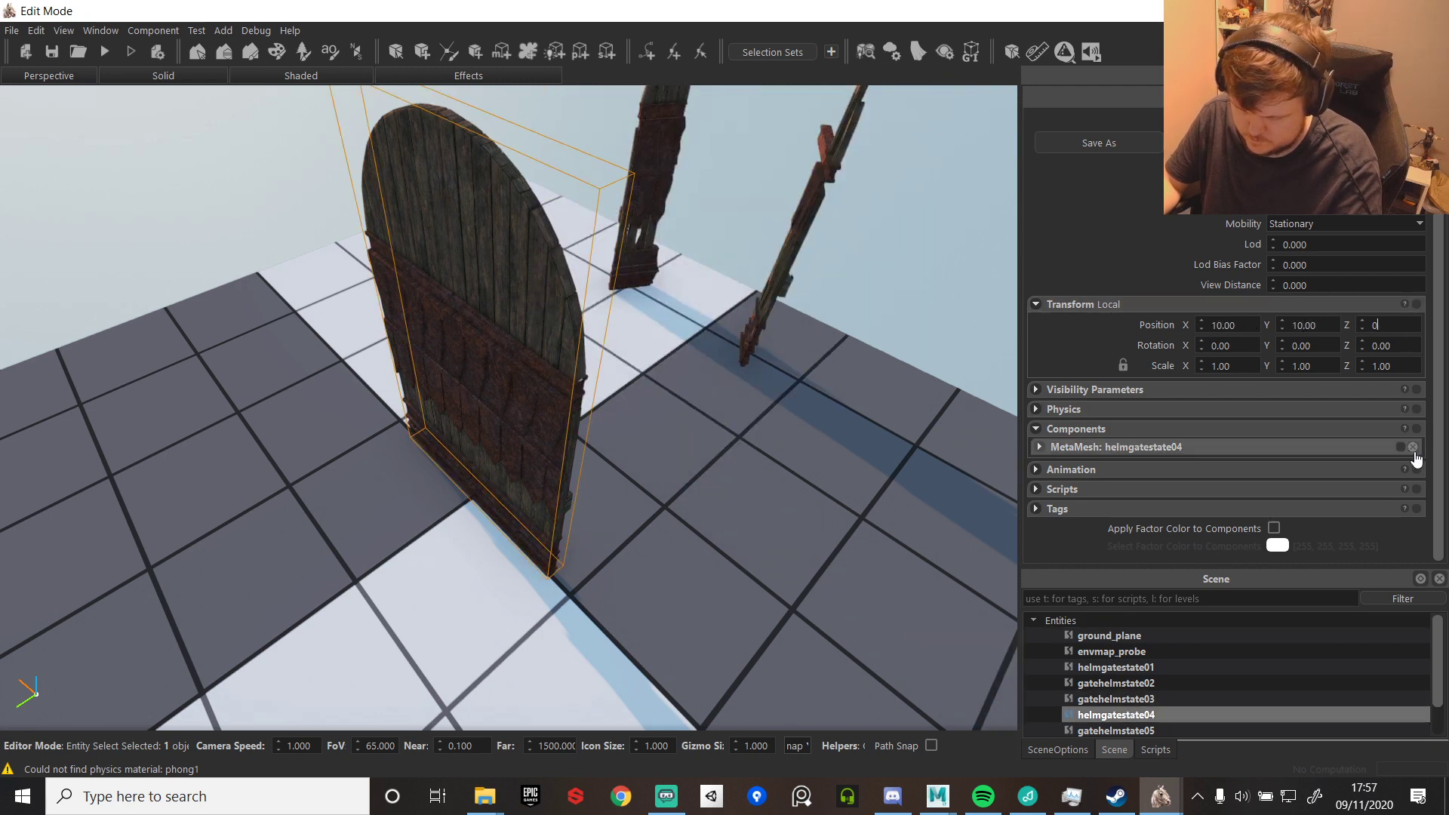
- Set the X, Y and Z position of gatehelmstate05 to 10
{"action": "left_click", "coordinate": [1174, 731]}
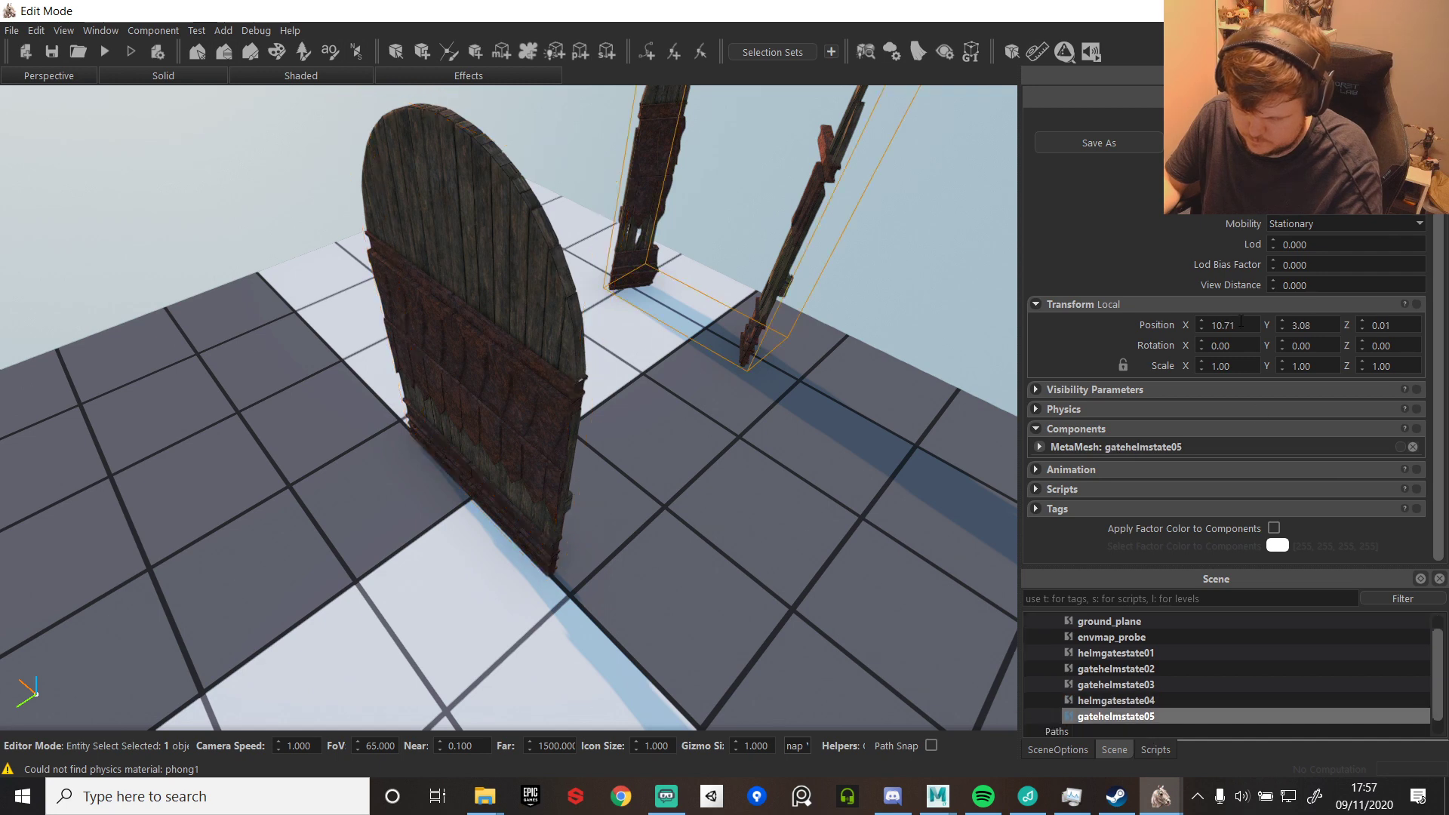
{"action": "type", "text": "10"}
{"action": "key", "text": "Tab"}
{"action": "type", "text": "10"}
{"action": "key", "text": "Tab"}
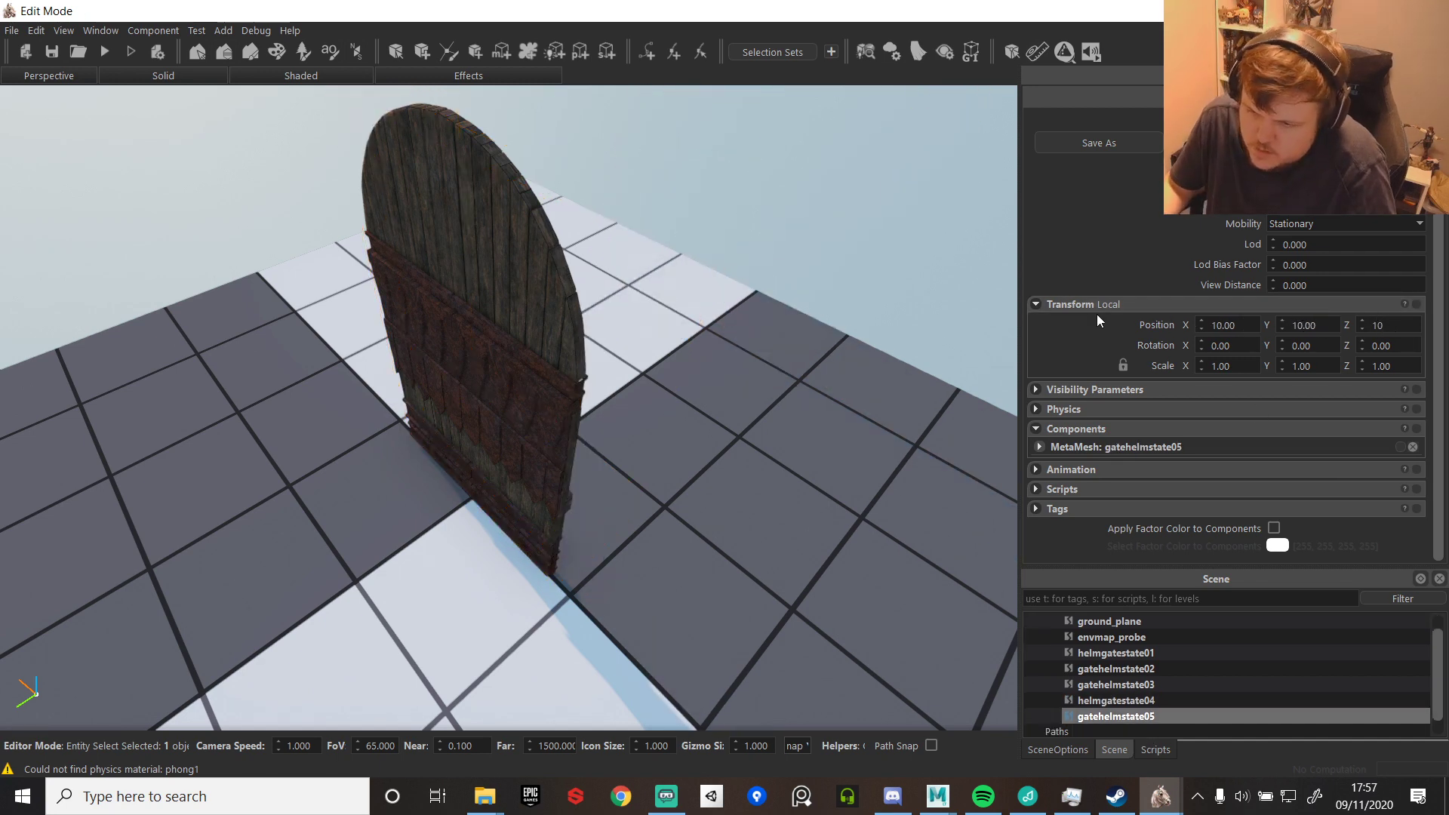
{"action": "type", "text": "10"}
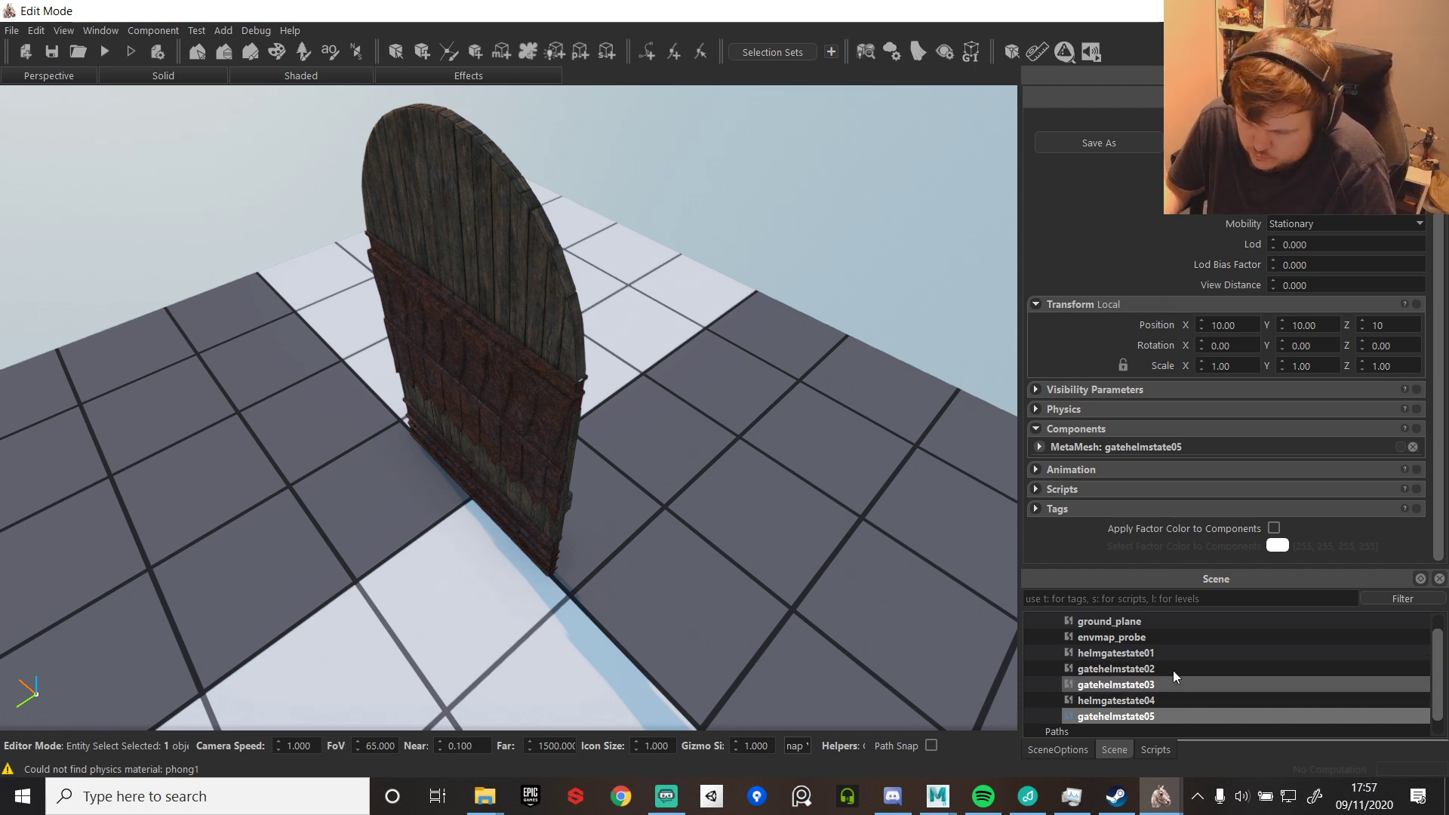
- Add an empty object to the scene and rename it RH_Gate
{"action": "scroll", "coordinate": [1216, 661], "scroll_direction": "down", "scroll_amount": 1}
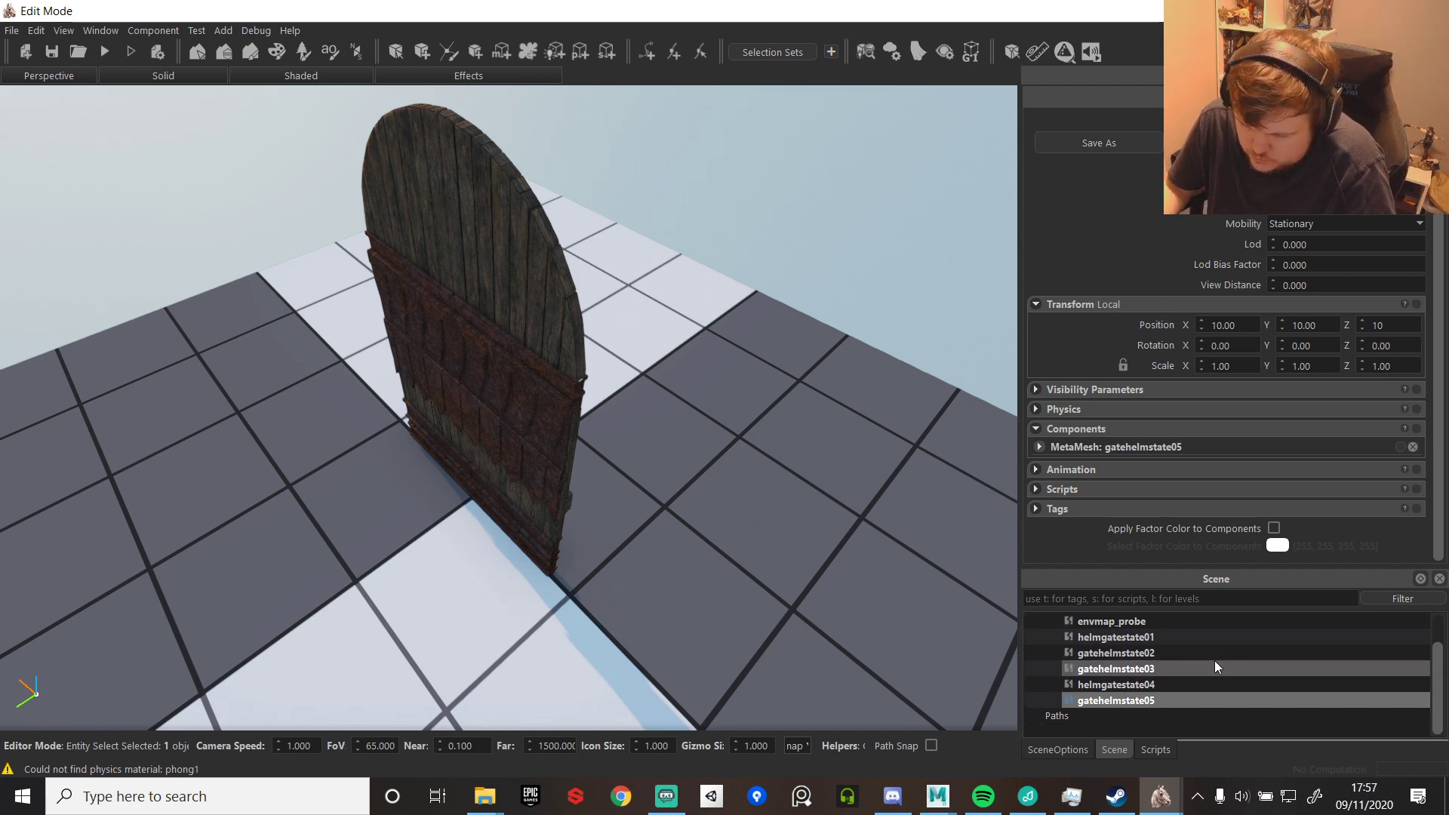
{"action": "left_click", "coordinate": [478, 51]}
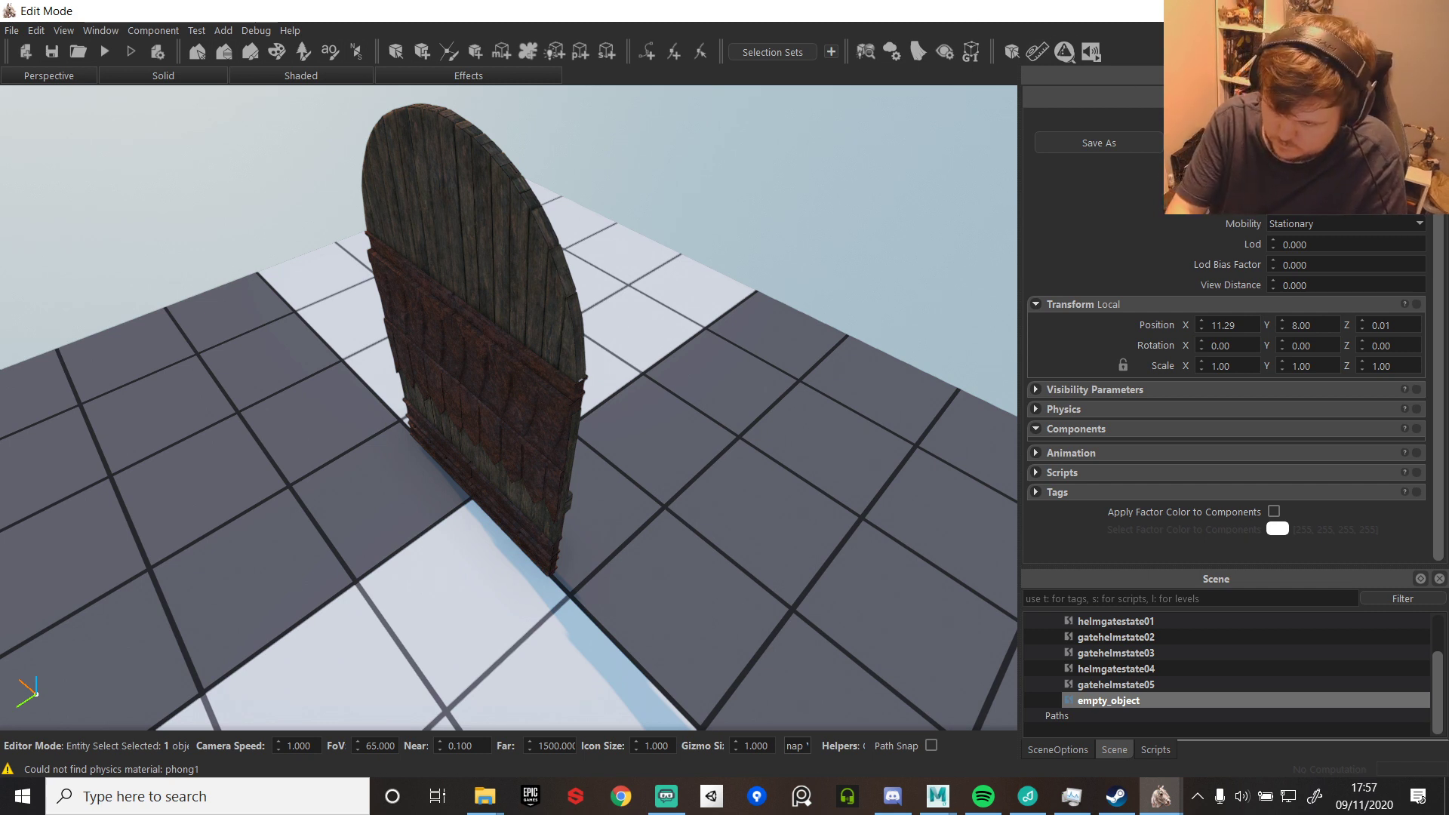
{"action": "type", "text": "RH_Gate"}
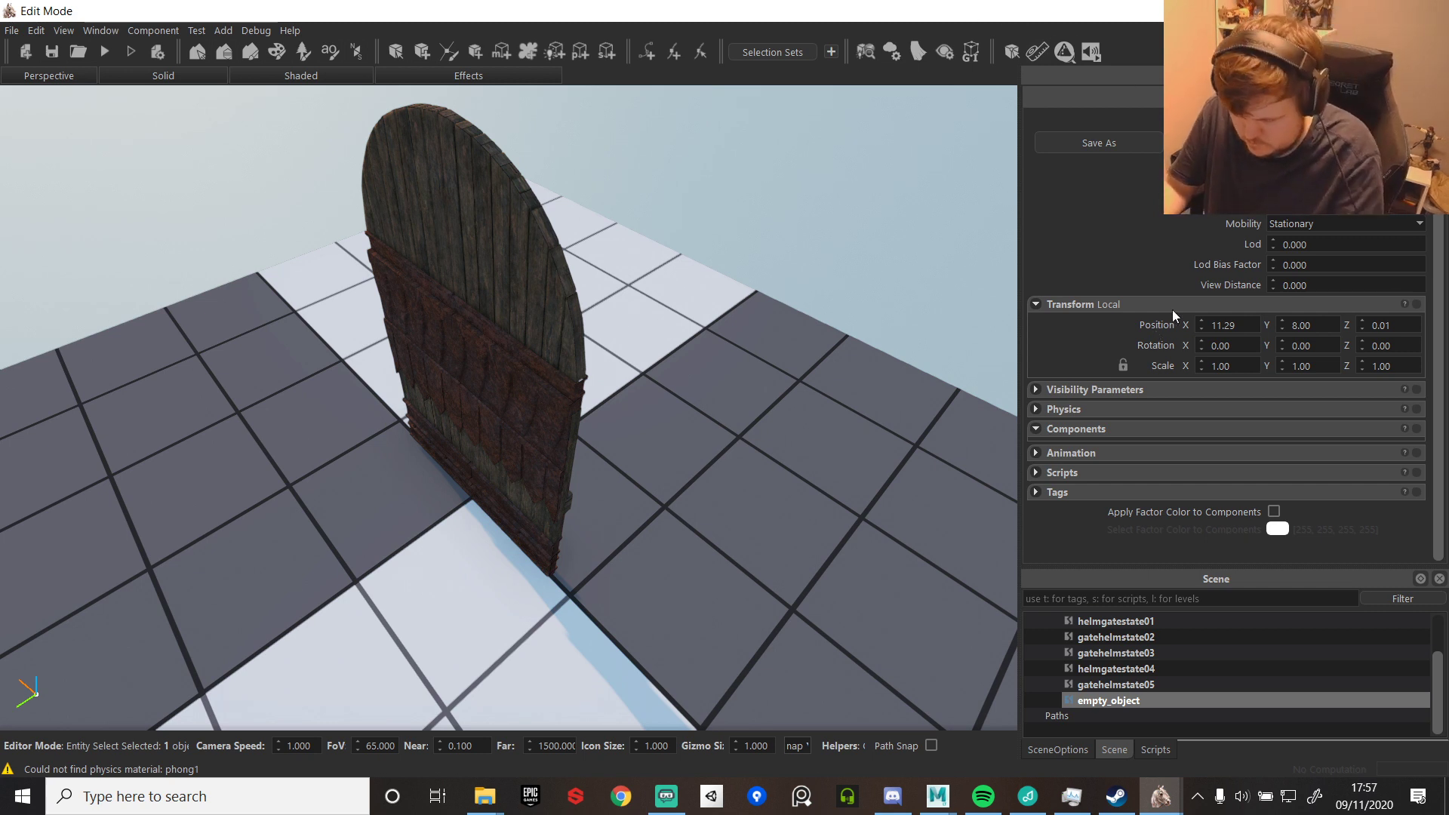
{"action": "key", "text": "Return"}
{"action": "left_click", "coordinate": [1066, 148]}
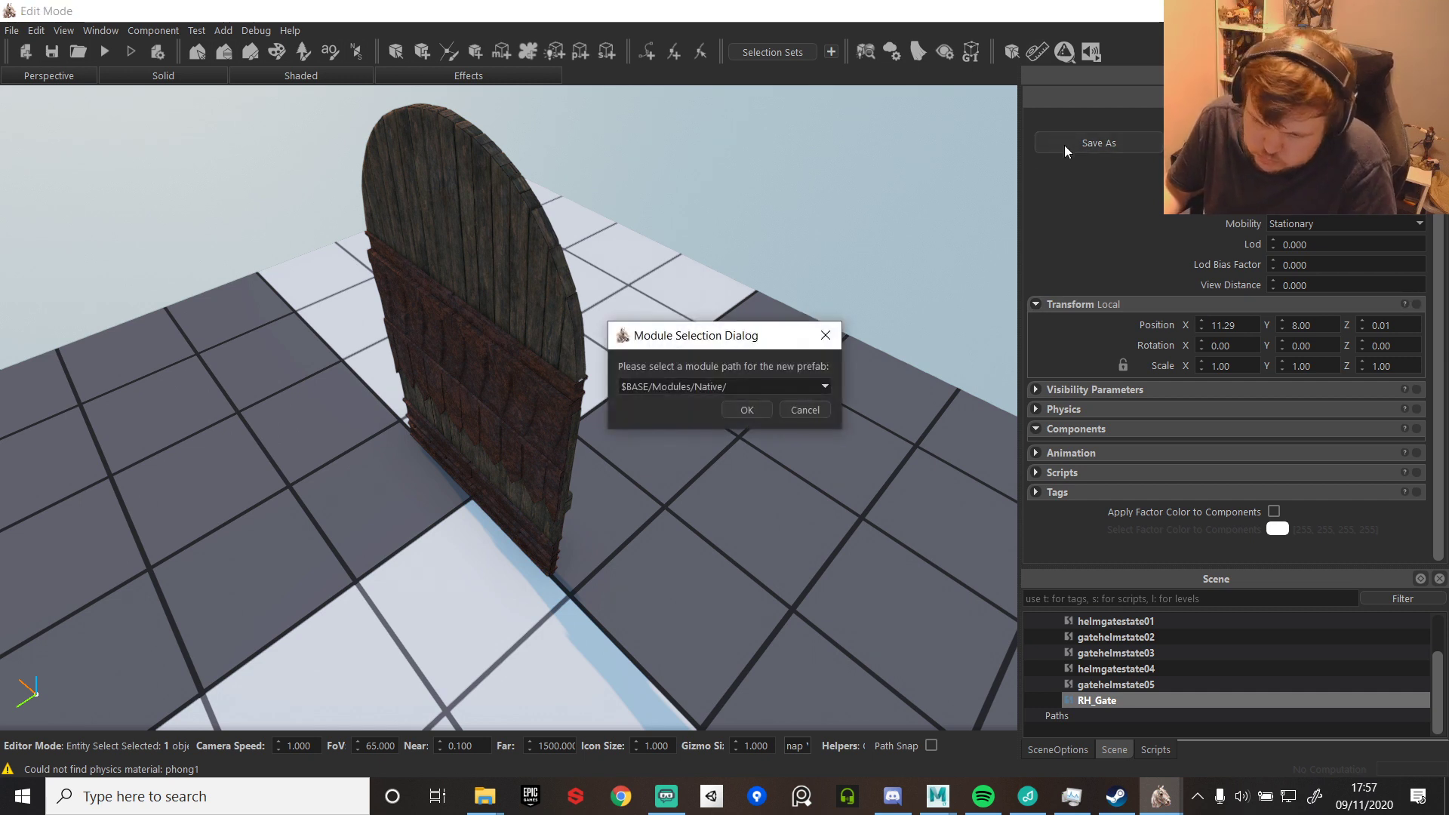
{"action": "left_click", "coordinate": [778, 387]}
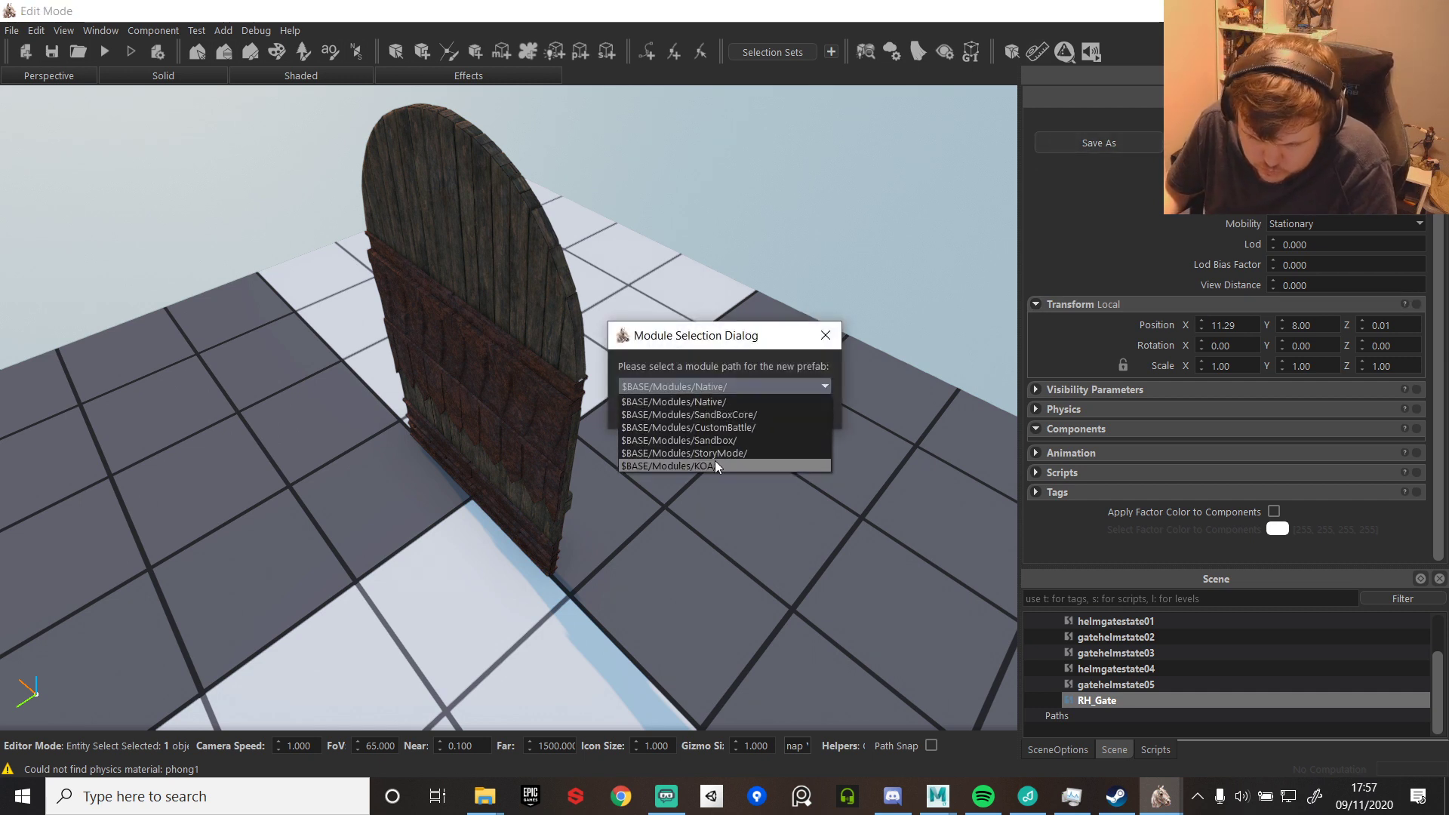
{"action": "left_click", "coordinate": [725, 462]}
{"action": "left_click", "coordinate": [746, 410]}
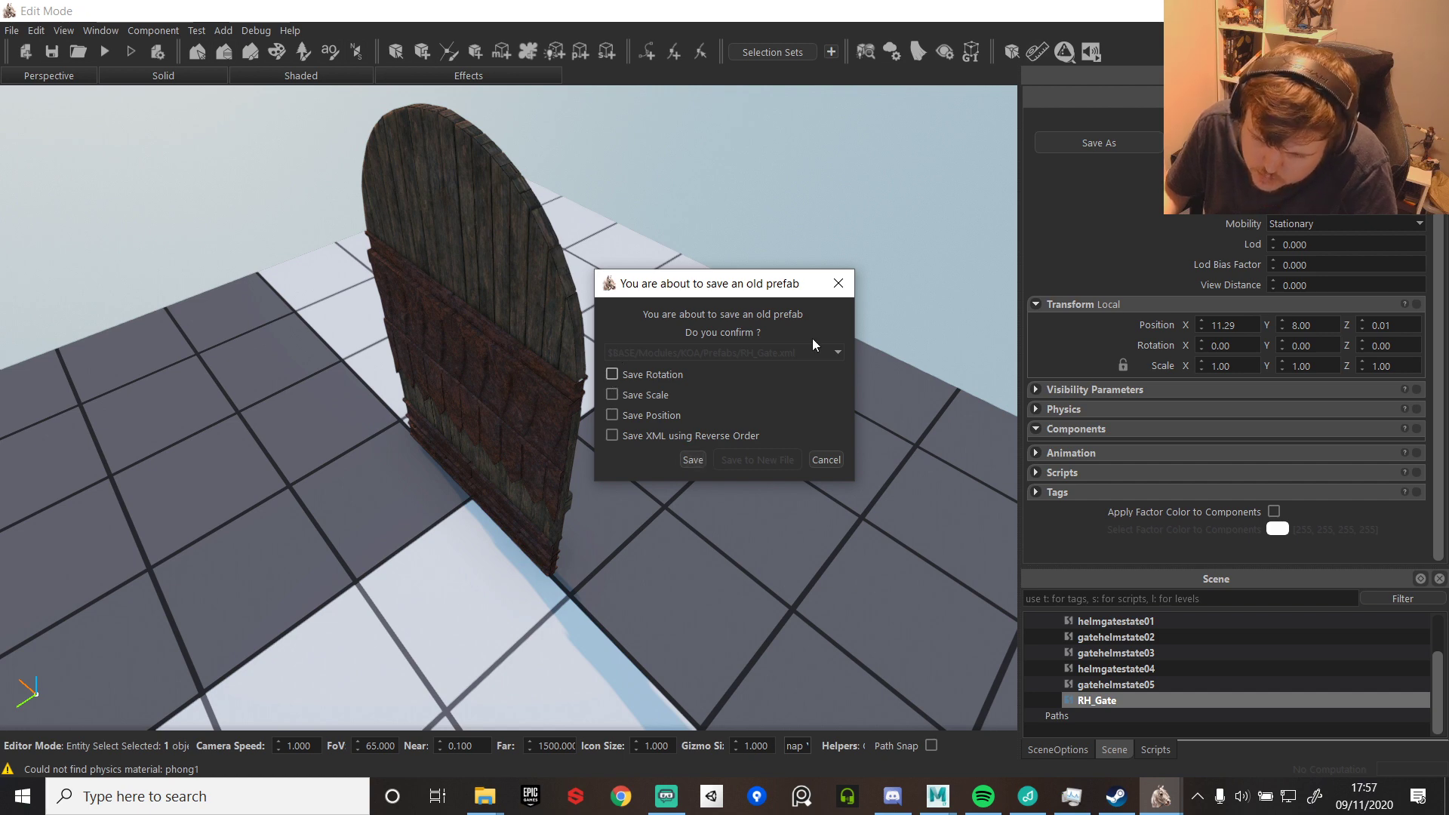
{"action": "left_click", "coordinate": [838, 283]}
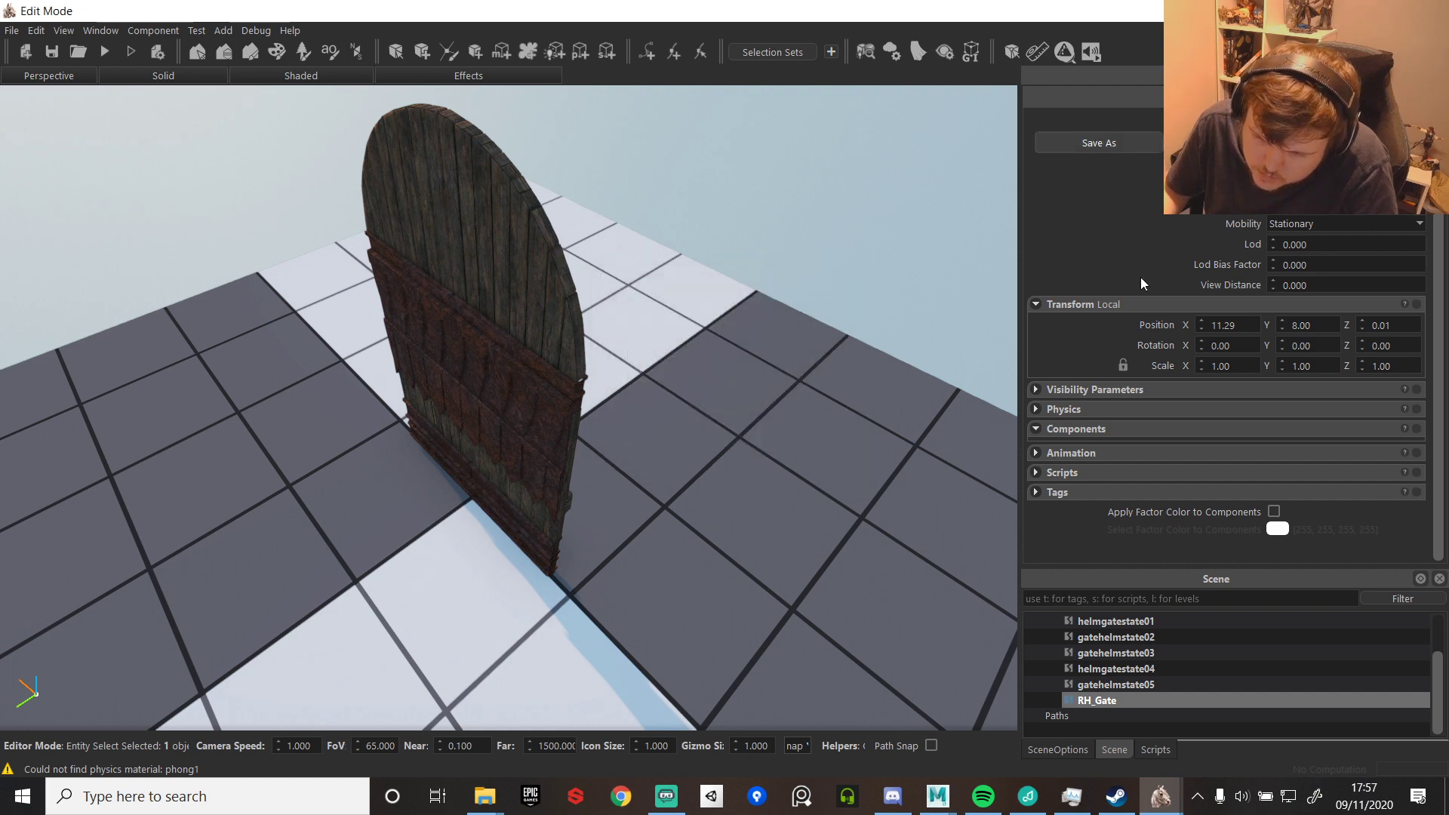
- Assign physics shape bo_helmgatestate01 to helmgatestate01 and give gatehelmstate02 its matching physics shape
{"action": "left_click", "coordinate": [1167, 621]}
{"action": "left_click", "coordinate": [1078, 410]}
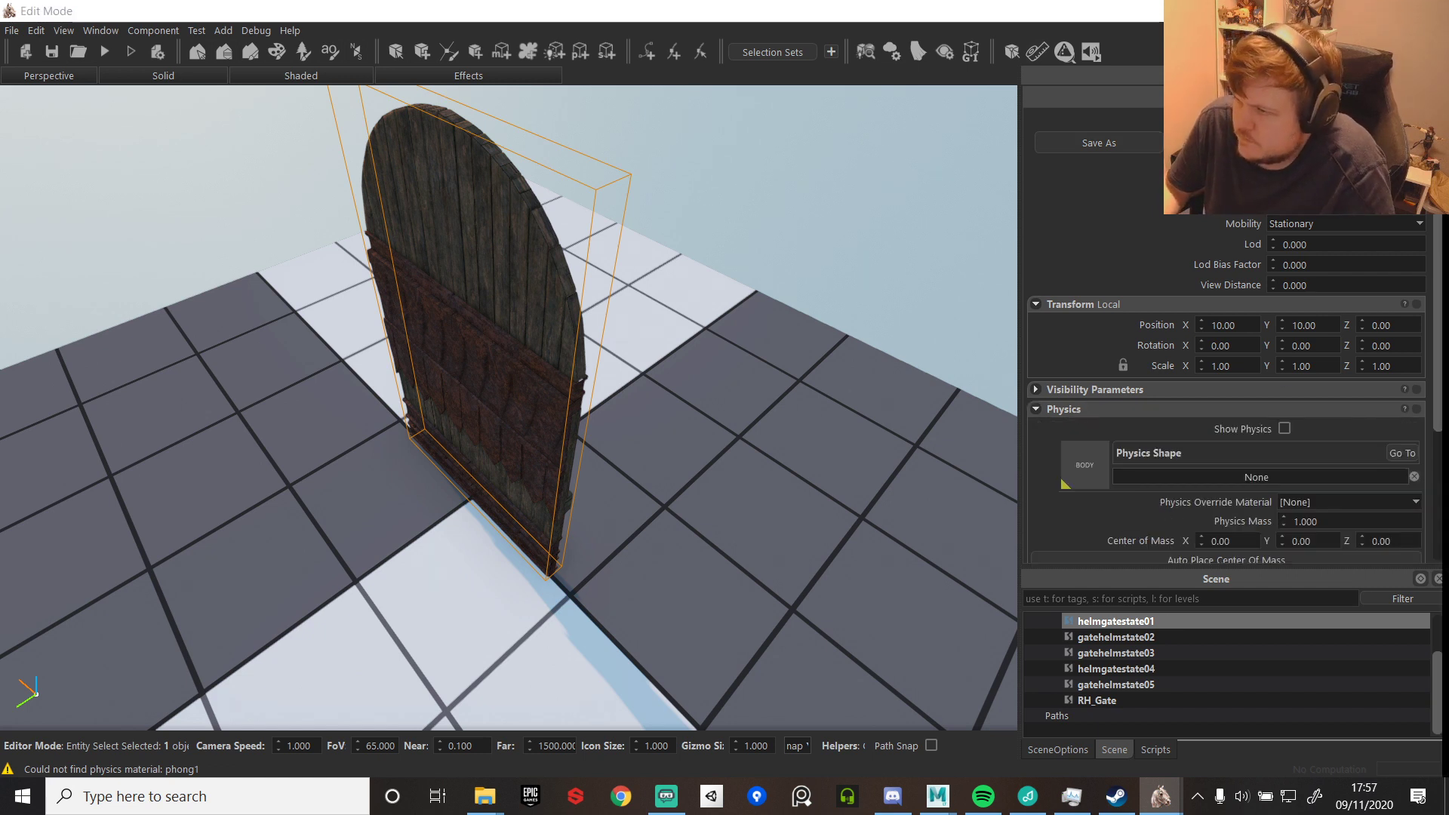
{"action": "left_click", "coordinate": [1085, 457]}
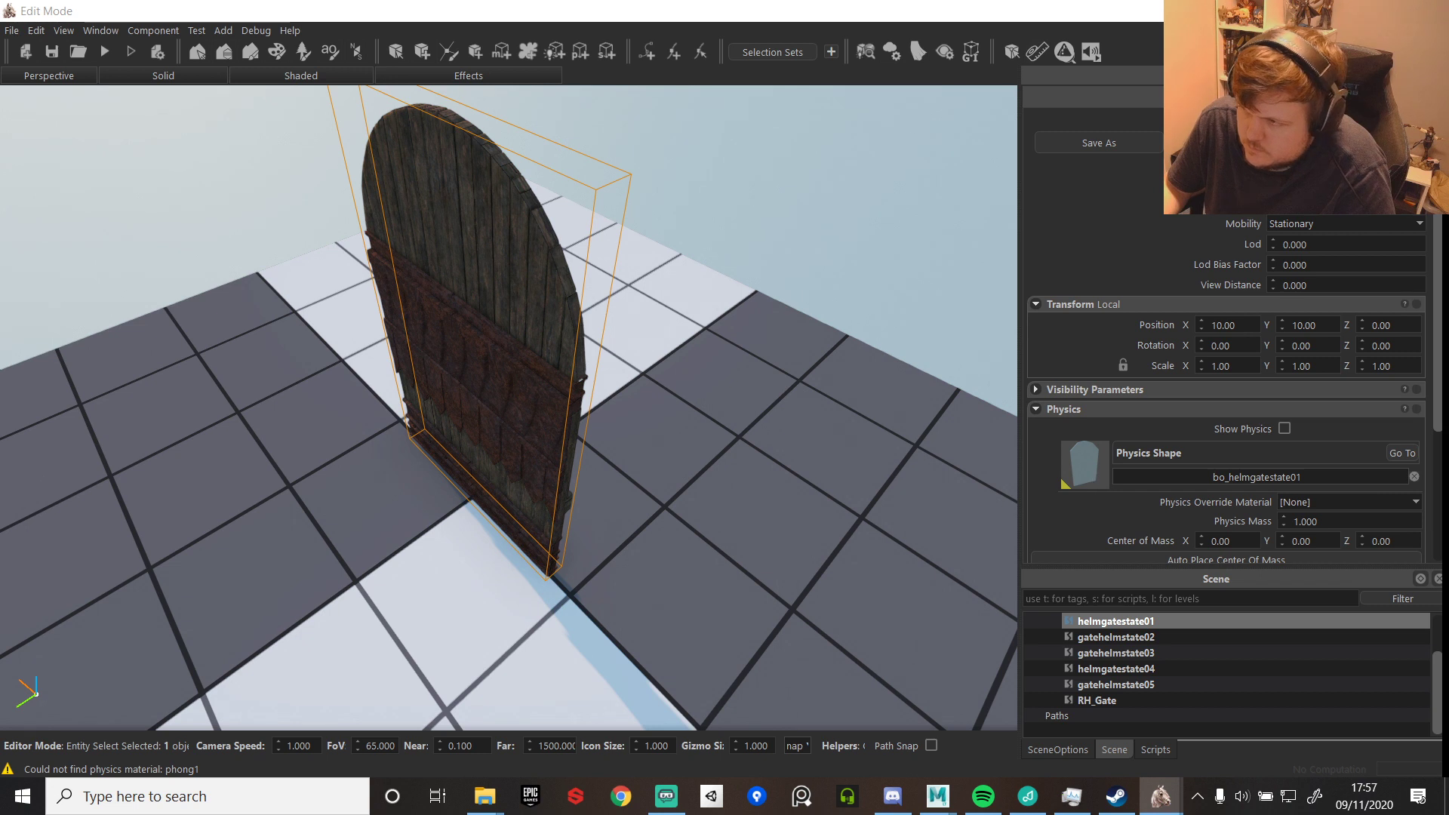
{"action": "left_click", "coordinate": [1130, 639]}
{"action": "left_click", "coordinate": [1314, 479]}
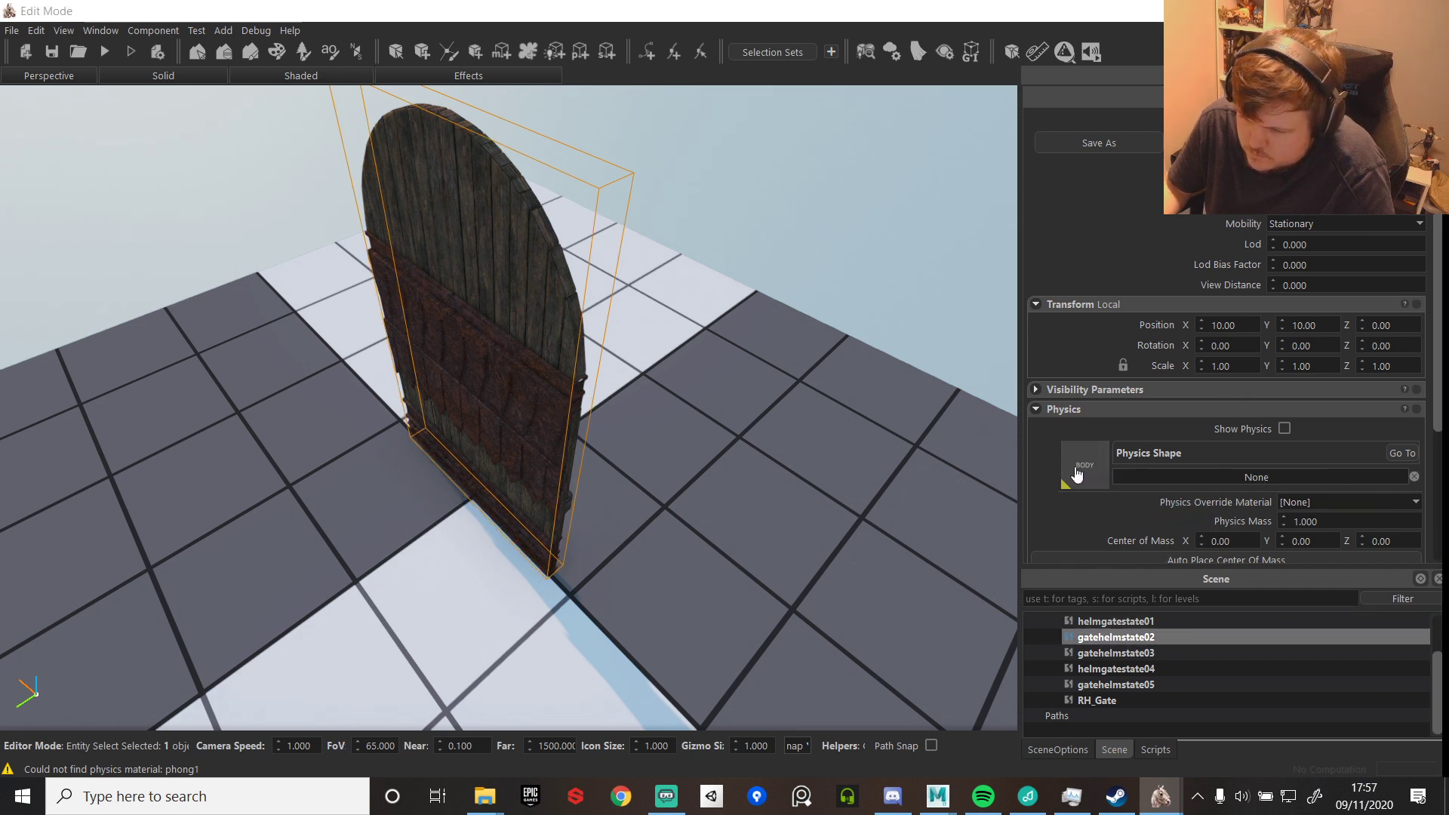
- Assign physics shapes bo_helmgatestate03, bo_helmgatestate04 and bo_gatehelmstate05 to gatehelmstate03, helmgatestate04 and gatehelmstate05 respectively
{"action": "left_click", "coordinate": [1132, 655]}
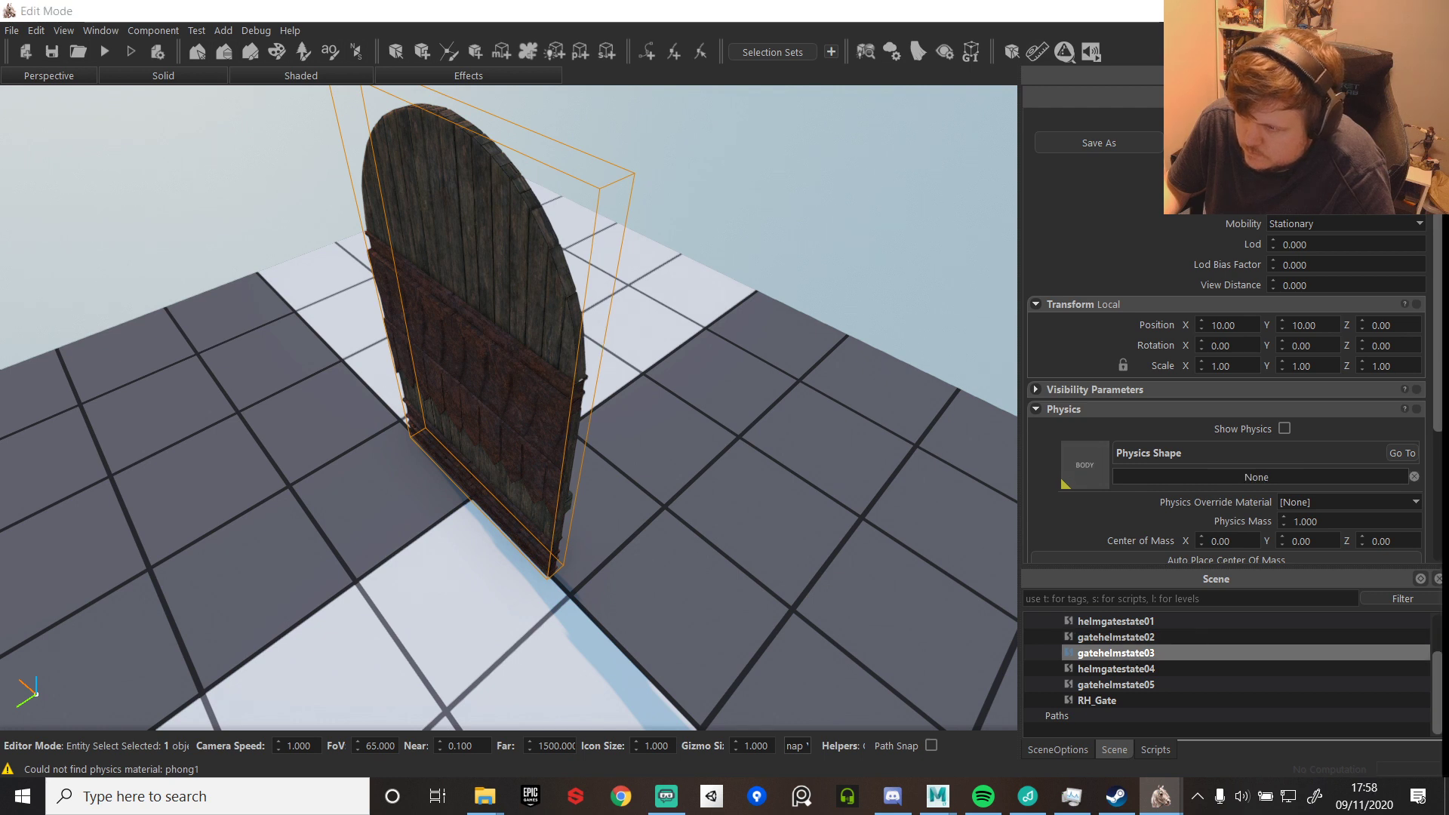
{"action": "left_click_drag", "start_coordinate": [1448, 596], "coordinate": [1080, 473]}
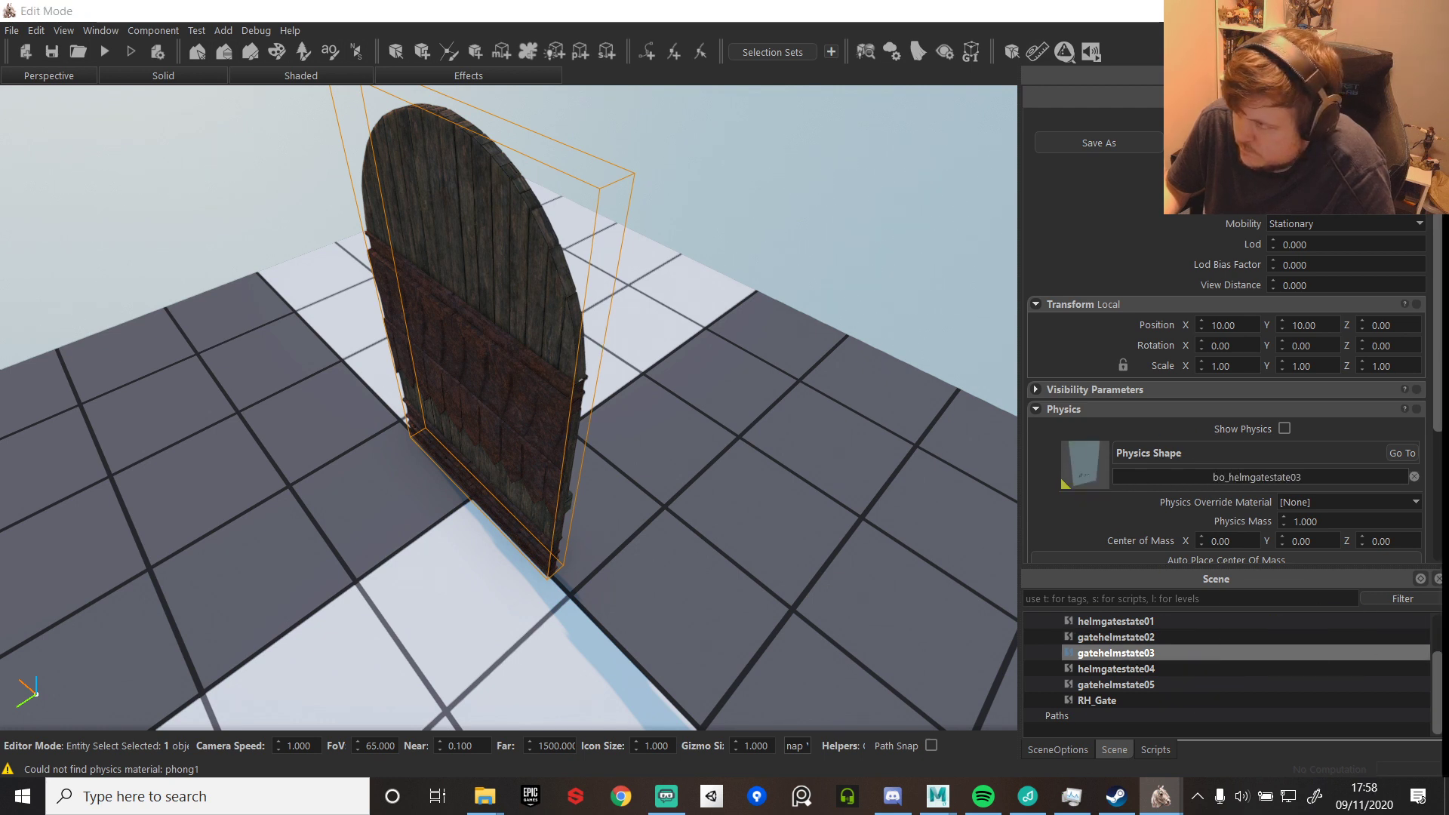
{"action": "left_click", "coordinate": [1136, 673]}
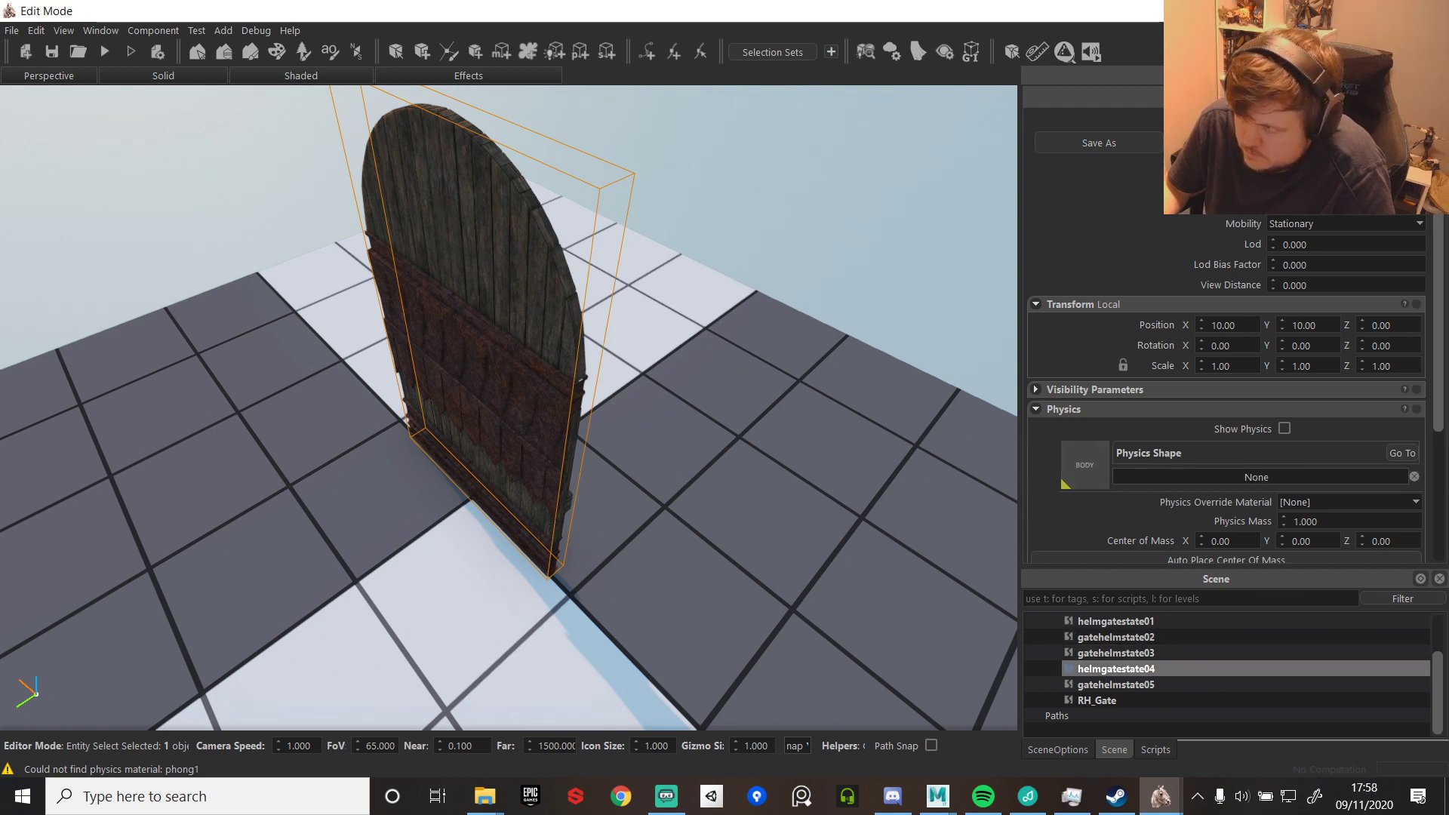
{"action": "left_click_drag", "start_coordinate": [1448, 528], "coordinate": [1092, 468]}
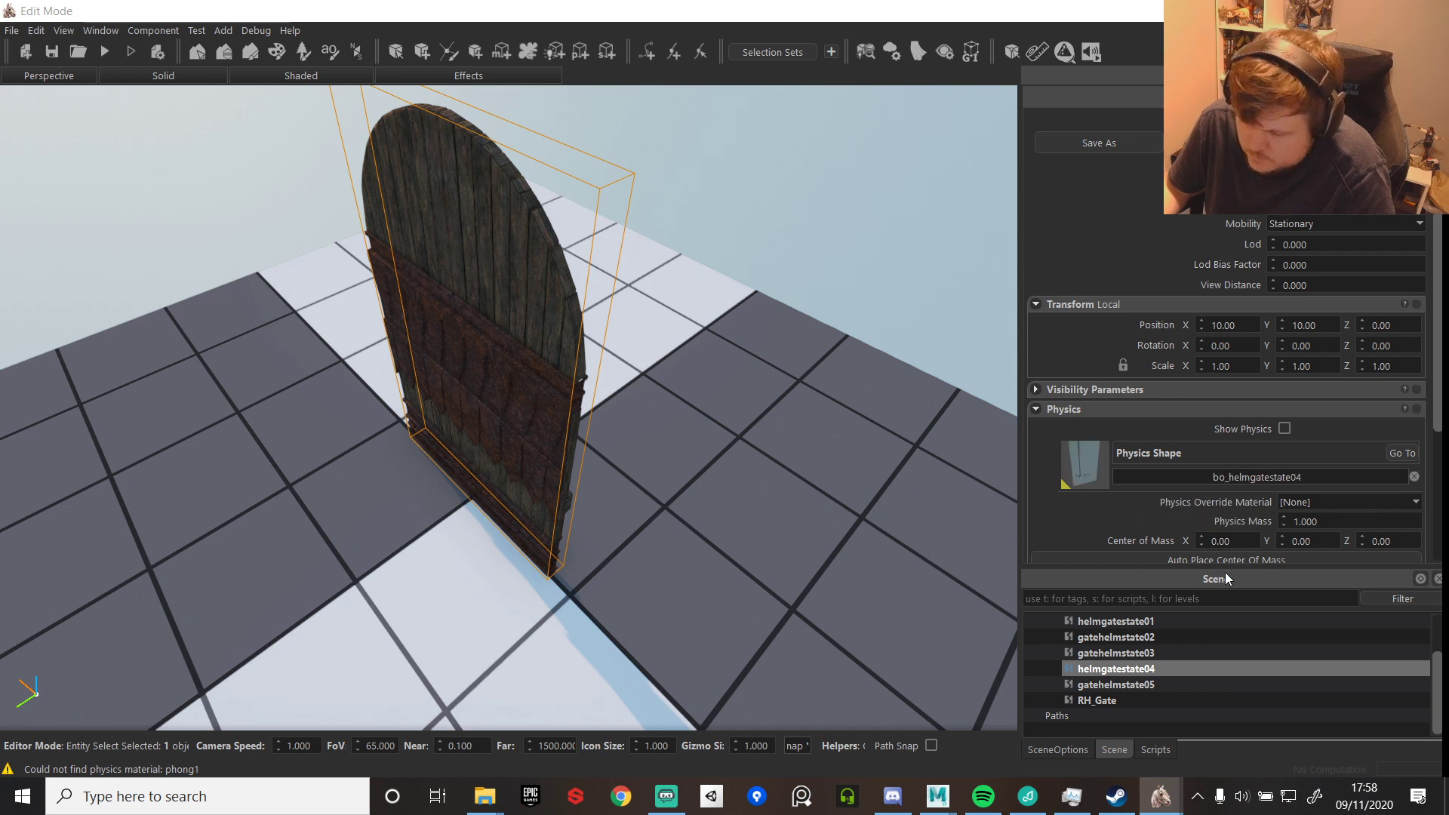
{"action": "left_click", "coordinate": [1109, 684]}
{"action": "left_click_drag", "start_coordinate": [1448, 562], "coordinate": [1076, 458]}
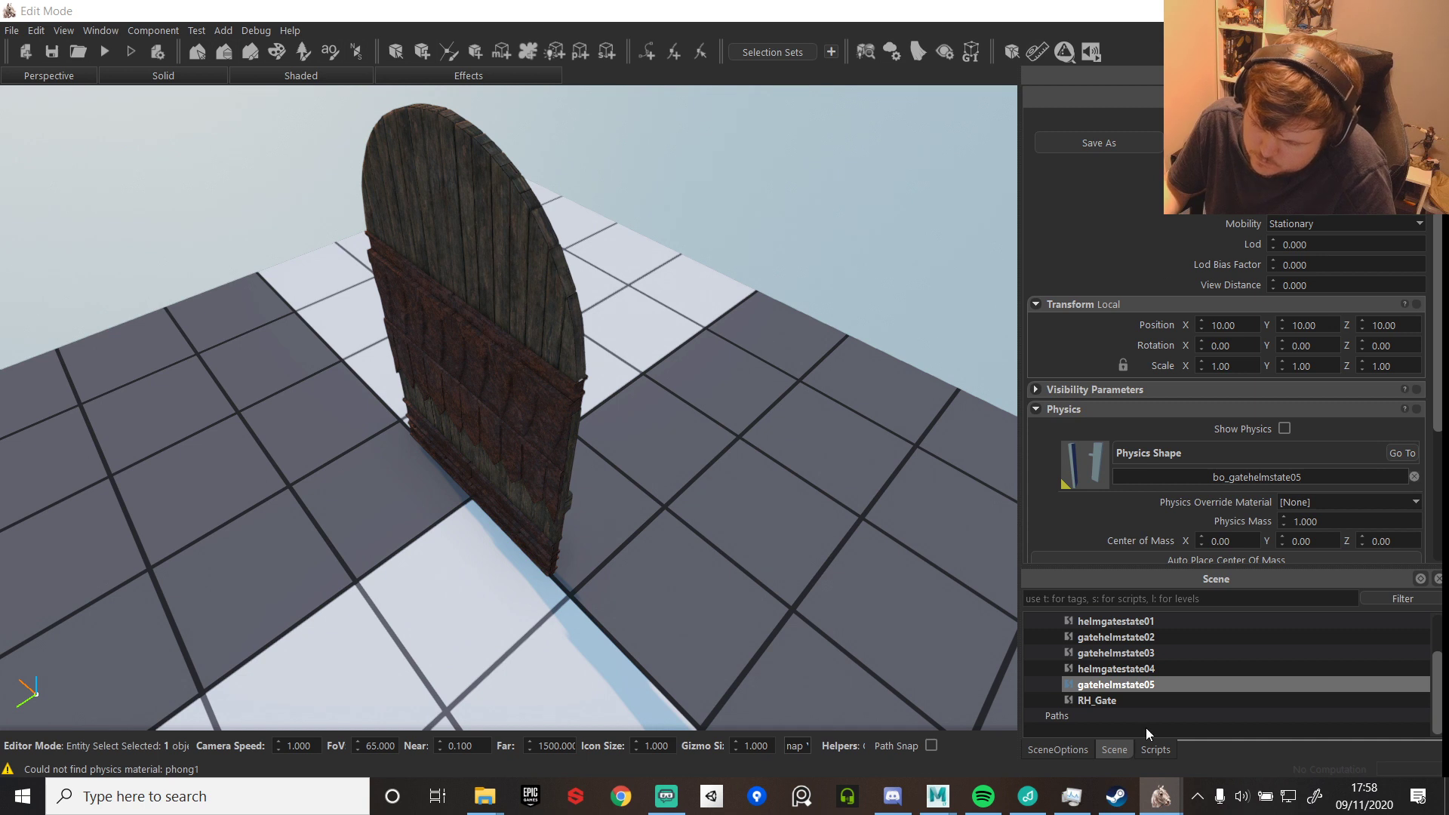
- Set RH_Gate's position to X 25, Y 25, Z 0 and its scale to 1.01, and switch the transform space to World
{"action": "left_click", "coordinate": [1151, 623]}
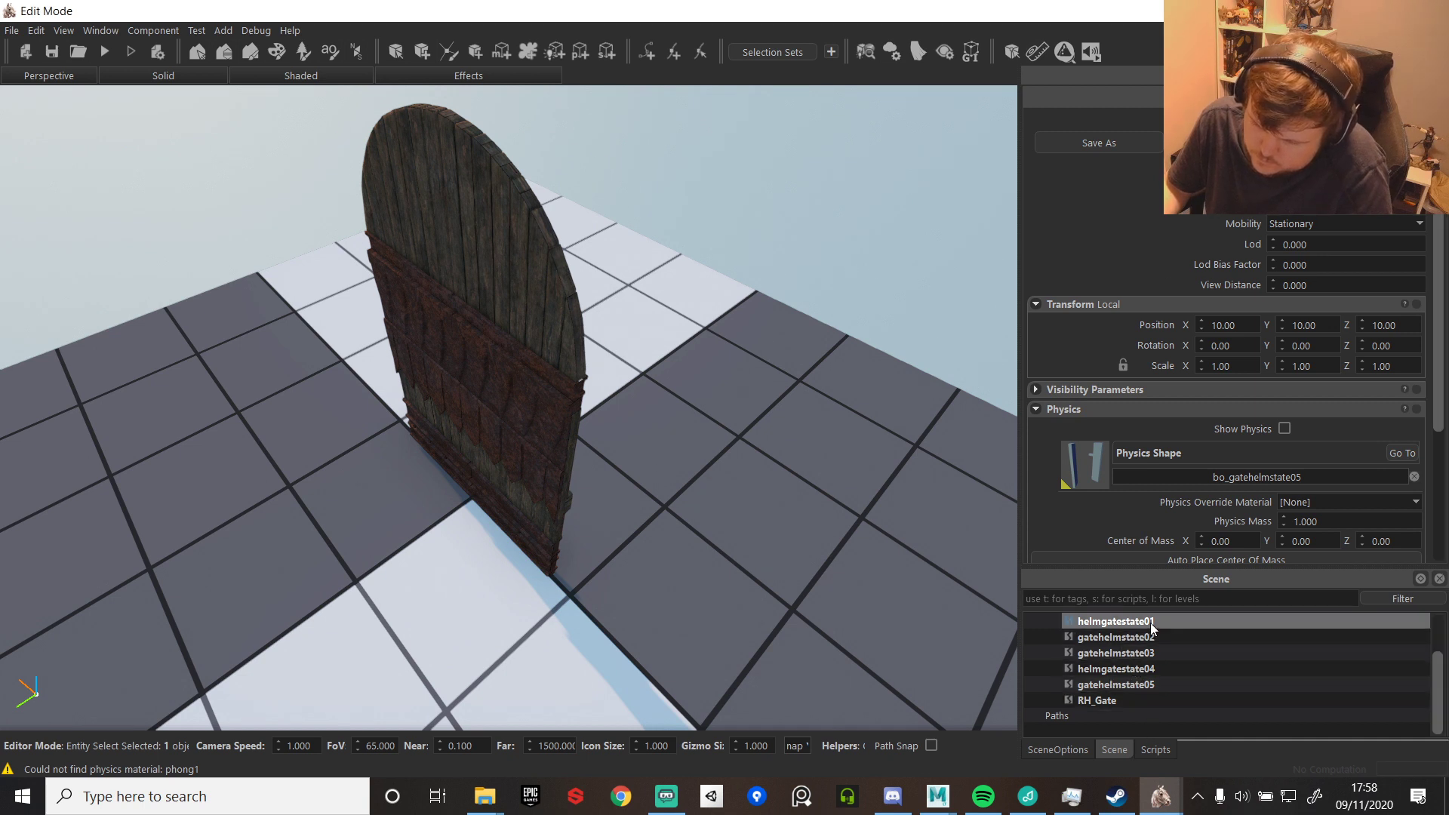
{"action": "left_click", "coordinate": [1133, 685], "text": "shift"}
{"action": "left_click", "coordinate": [1106, 702]}
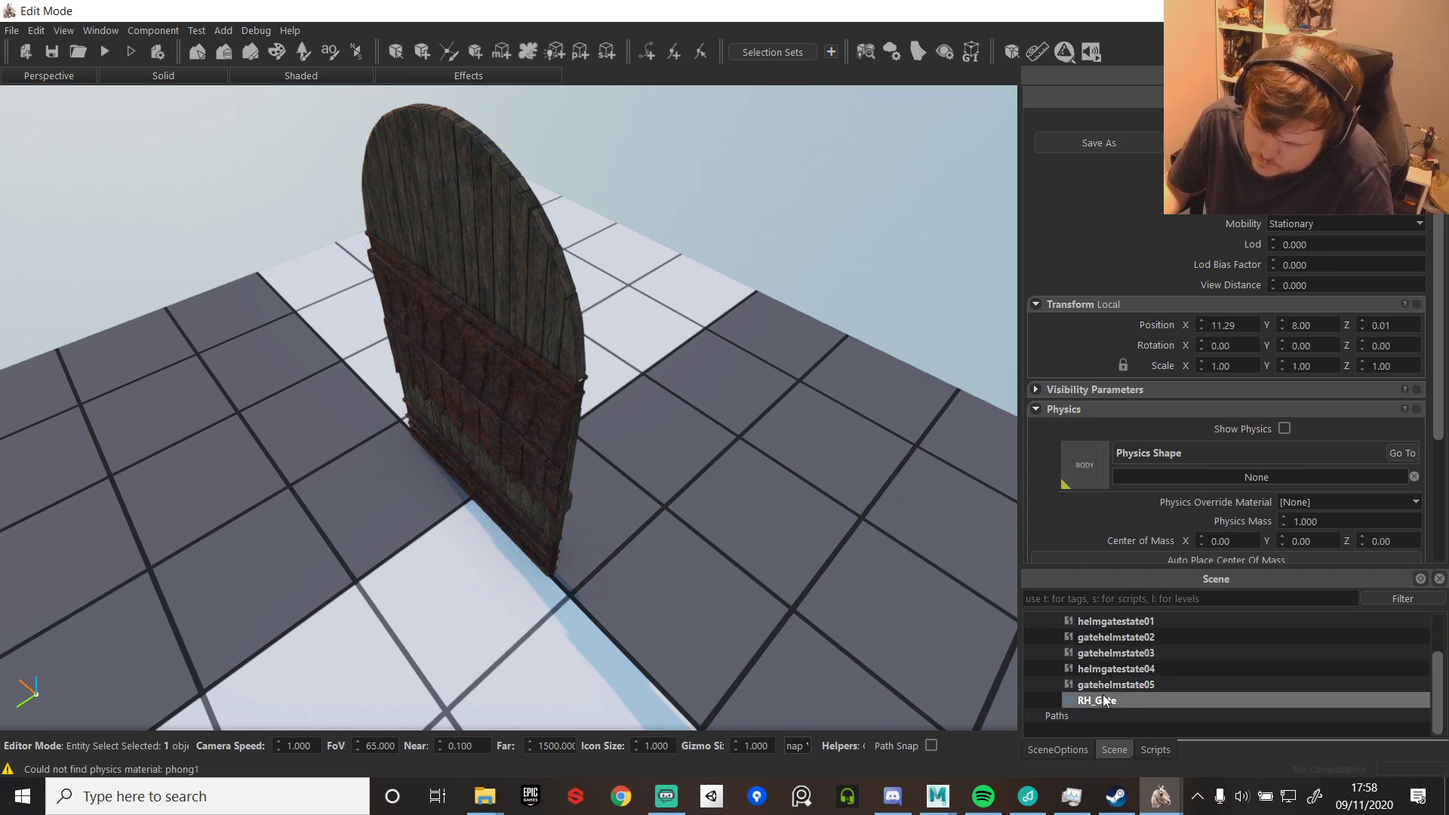
{"action": "triple_click", "coordinate": [1253, 328]}
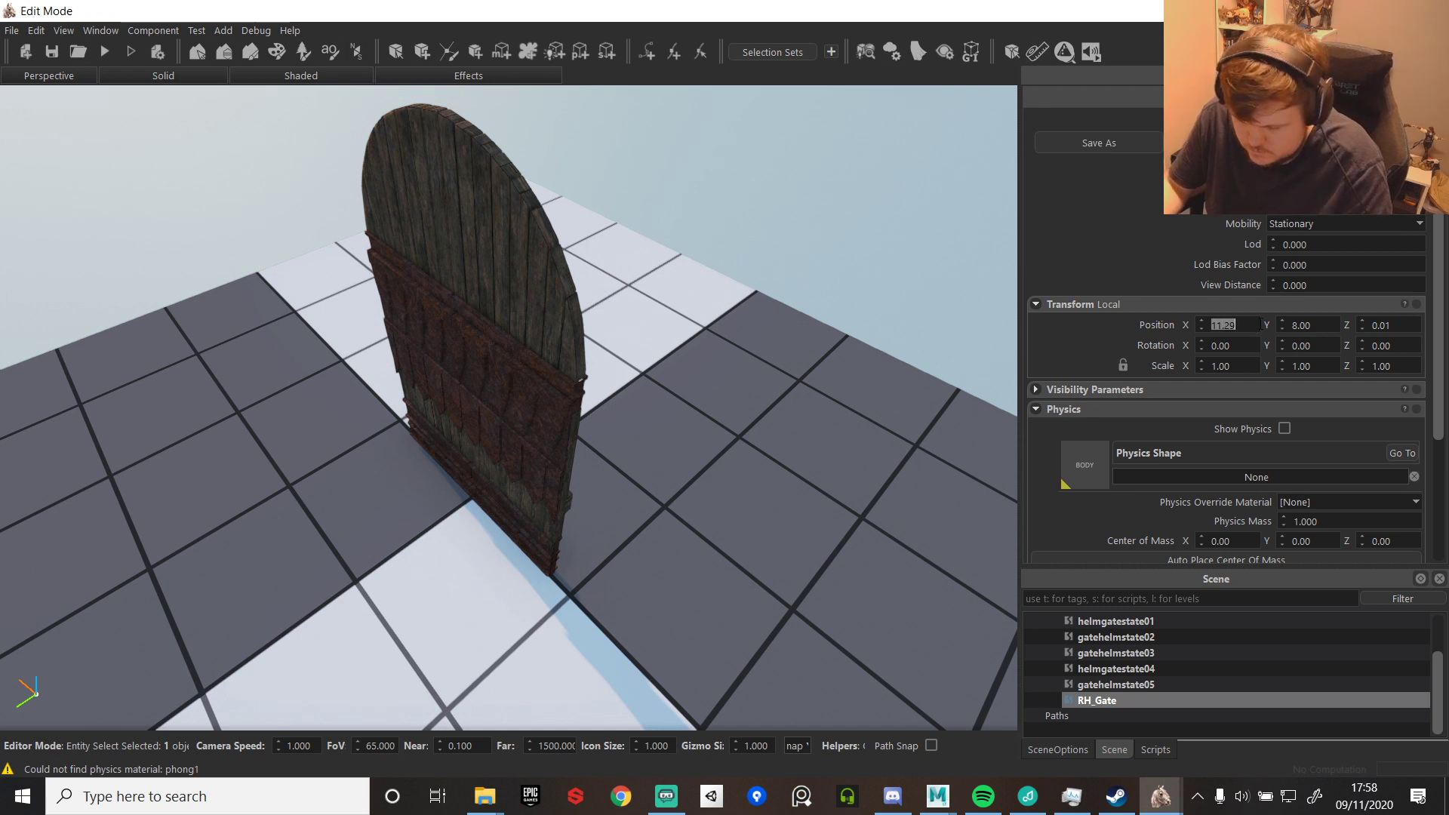
{"action": "type", "text": "25.00"}
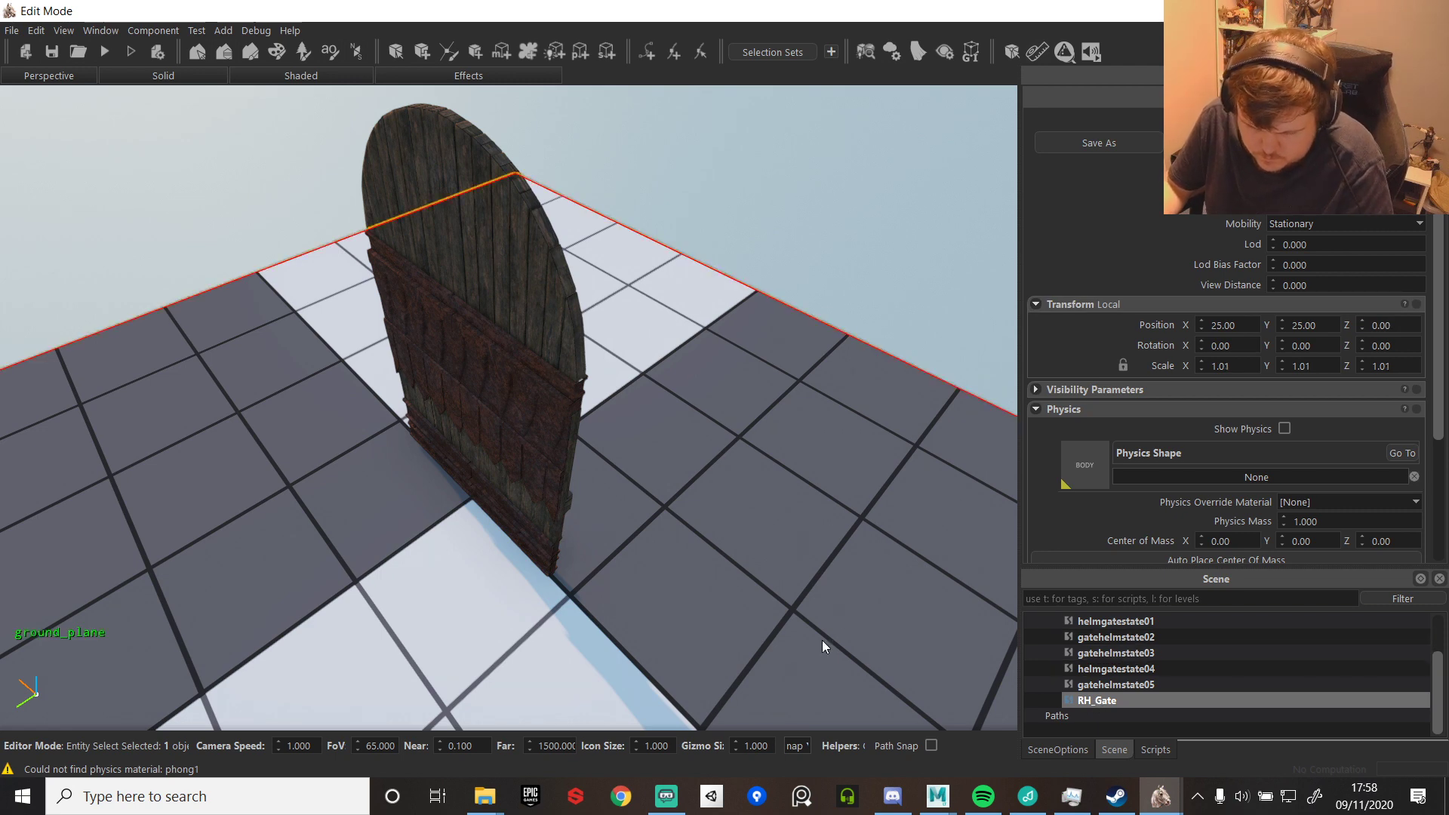
{"action": "key", "text": "l"}
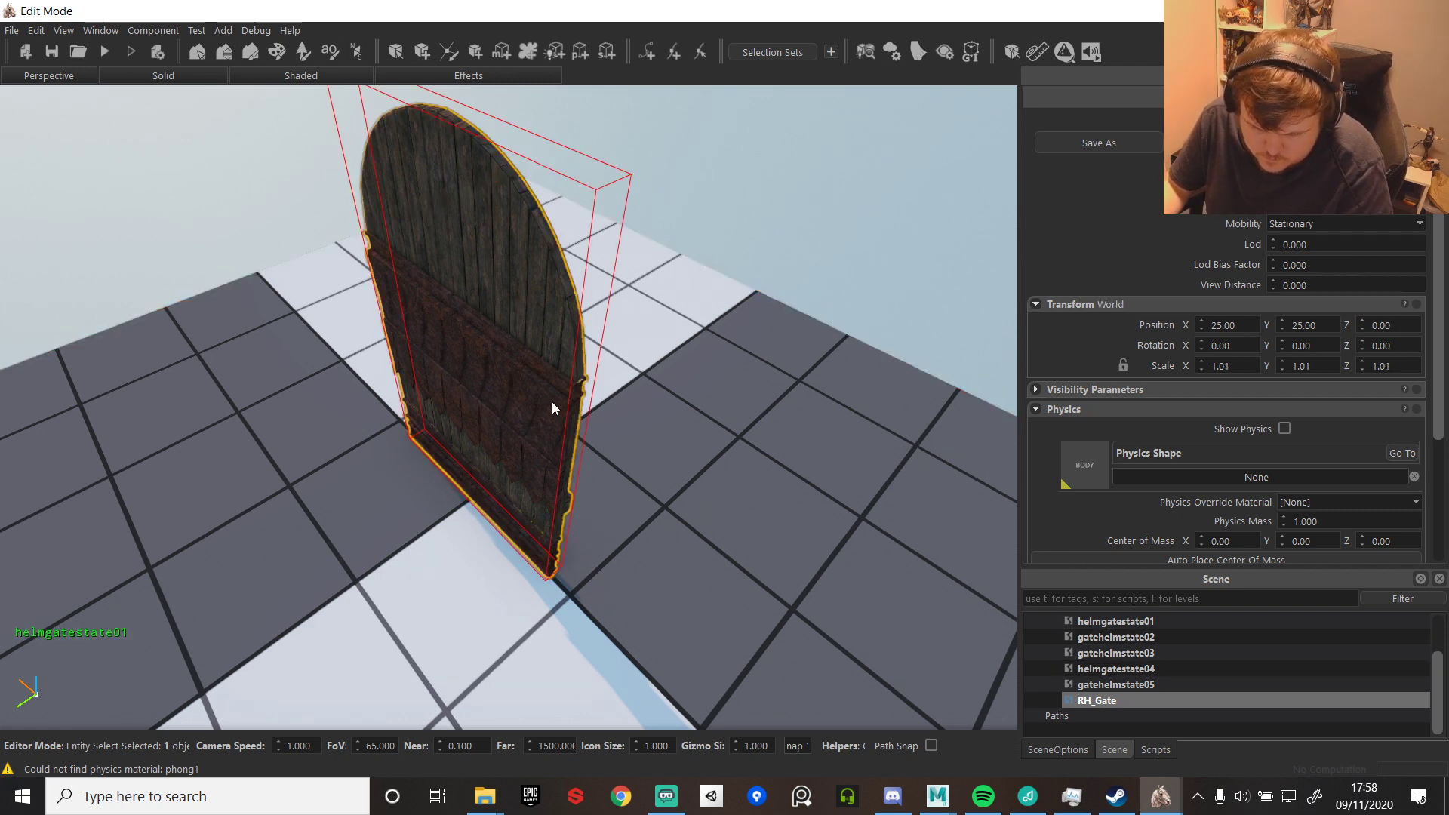
- Set the Z position of the floating gatehelmstate05 to 0
{"action": "right_click_drag", "start_coordinate": [469, 402], "coordinate": [539, 435]}
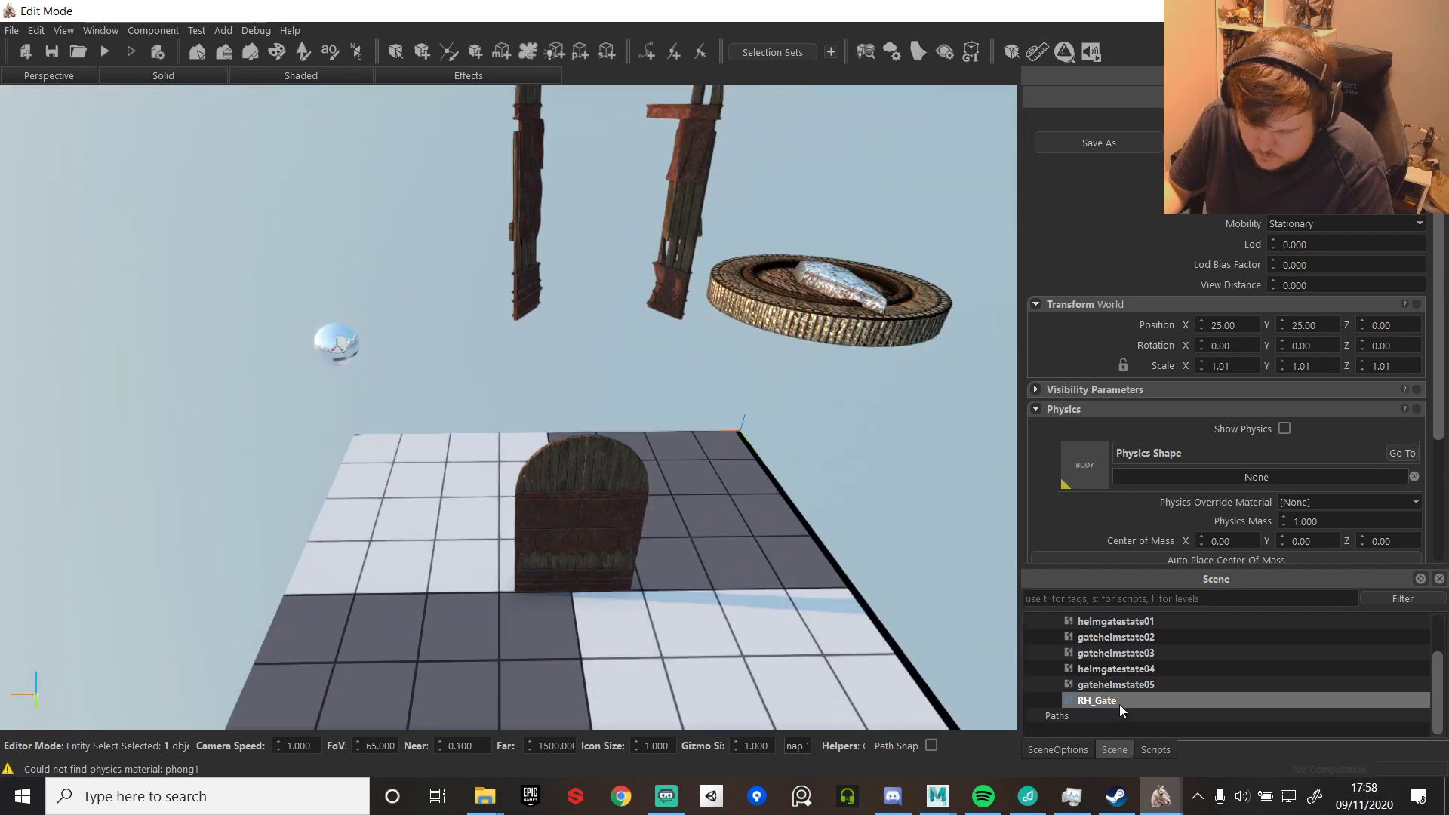
{"action": "left_click", "coordinate": [677, 262]}
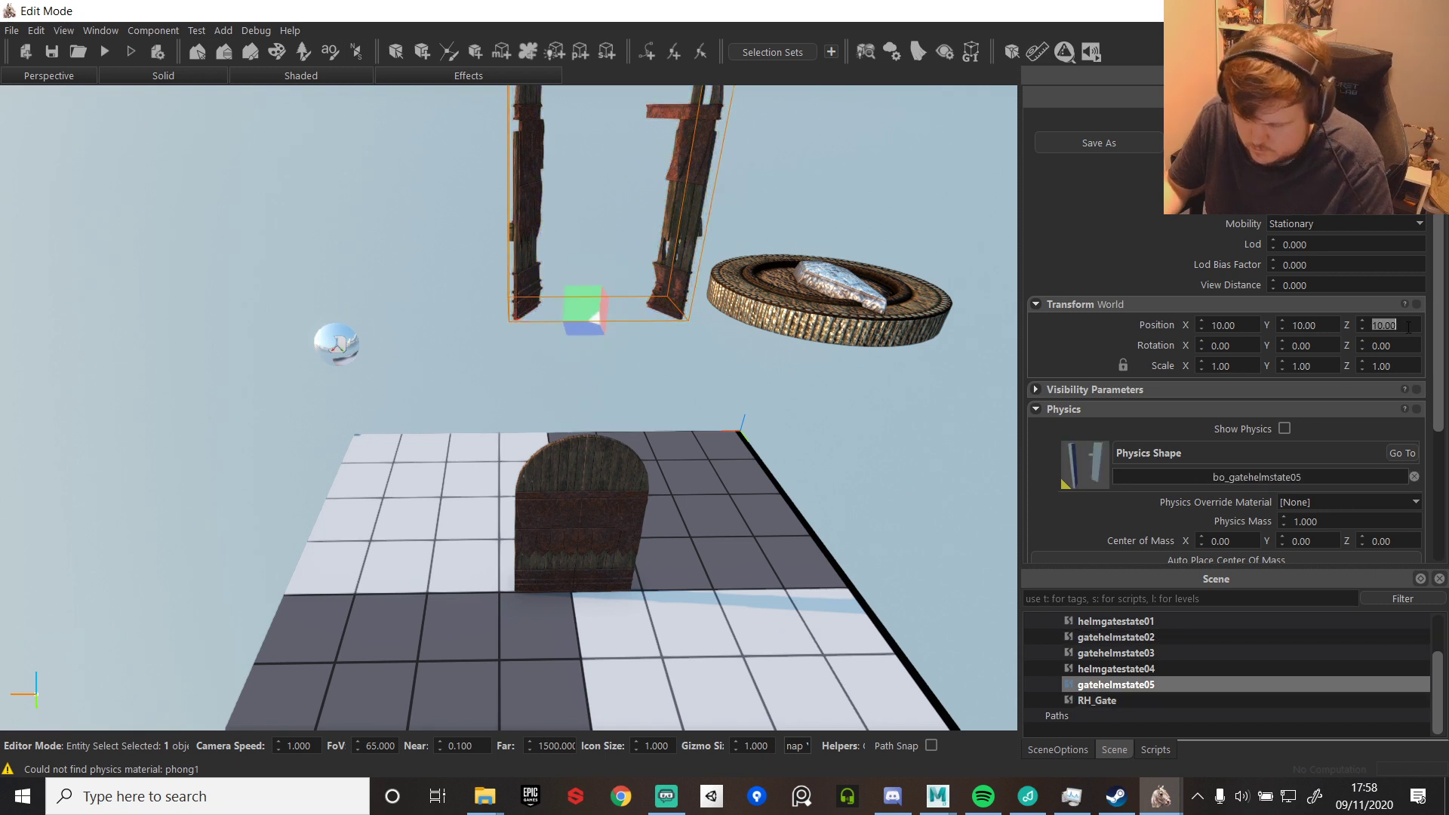
{"action": "type", "text": "0"}
{"action": "key", "text": "Return"}
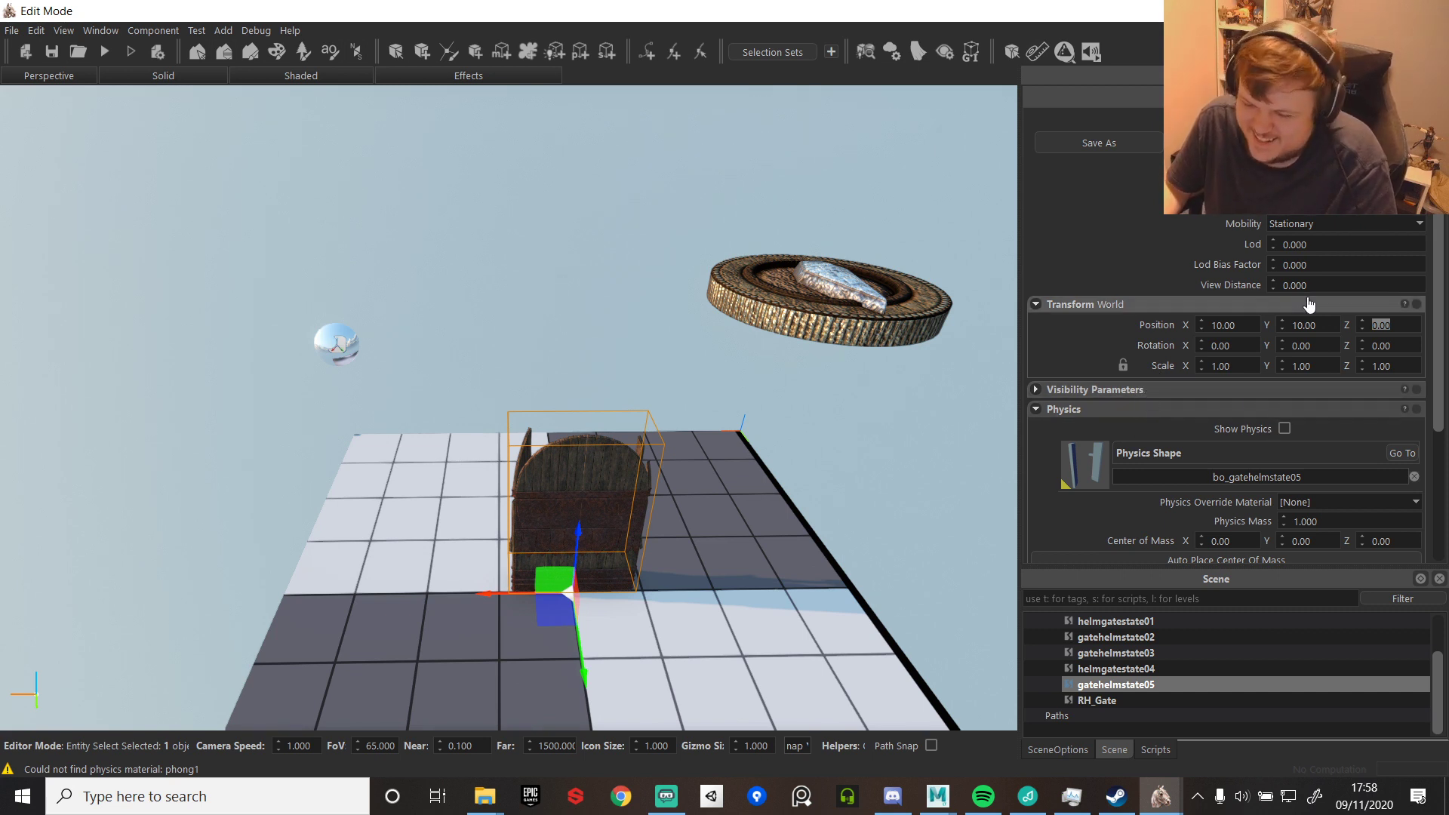
{"action": "right_click_drag", "start_coordinate": [732, 496], "coordinate": [936, 110]}
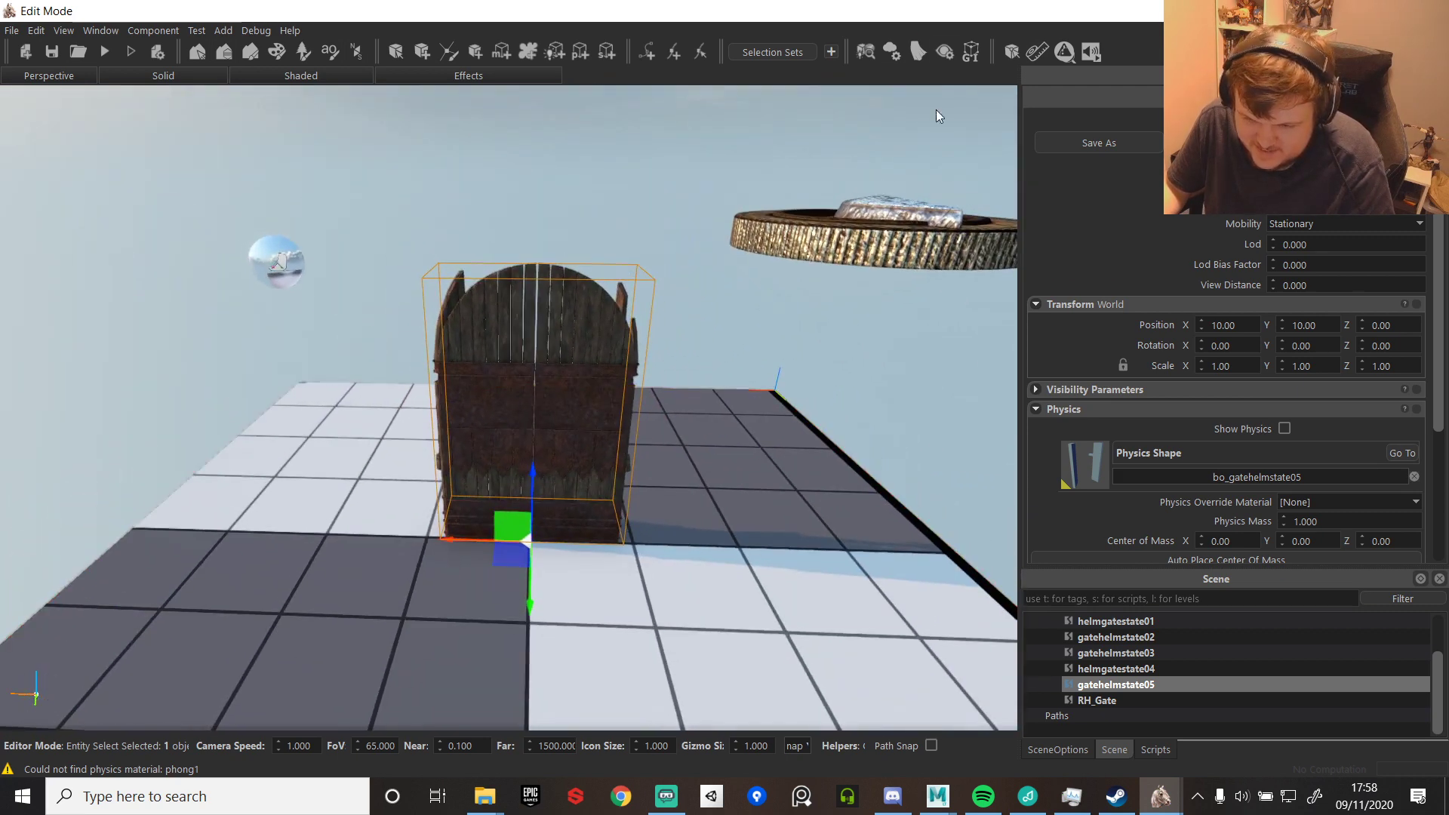
- Save the scene as scn_KOANEWTEST in the $BASE/Modules/KOA/ module
{"action": "left_click", "coordinate": [12, 30]}
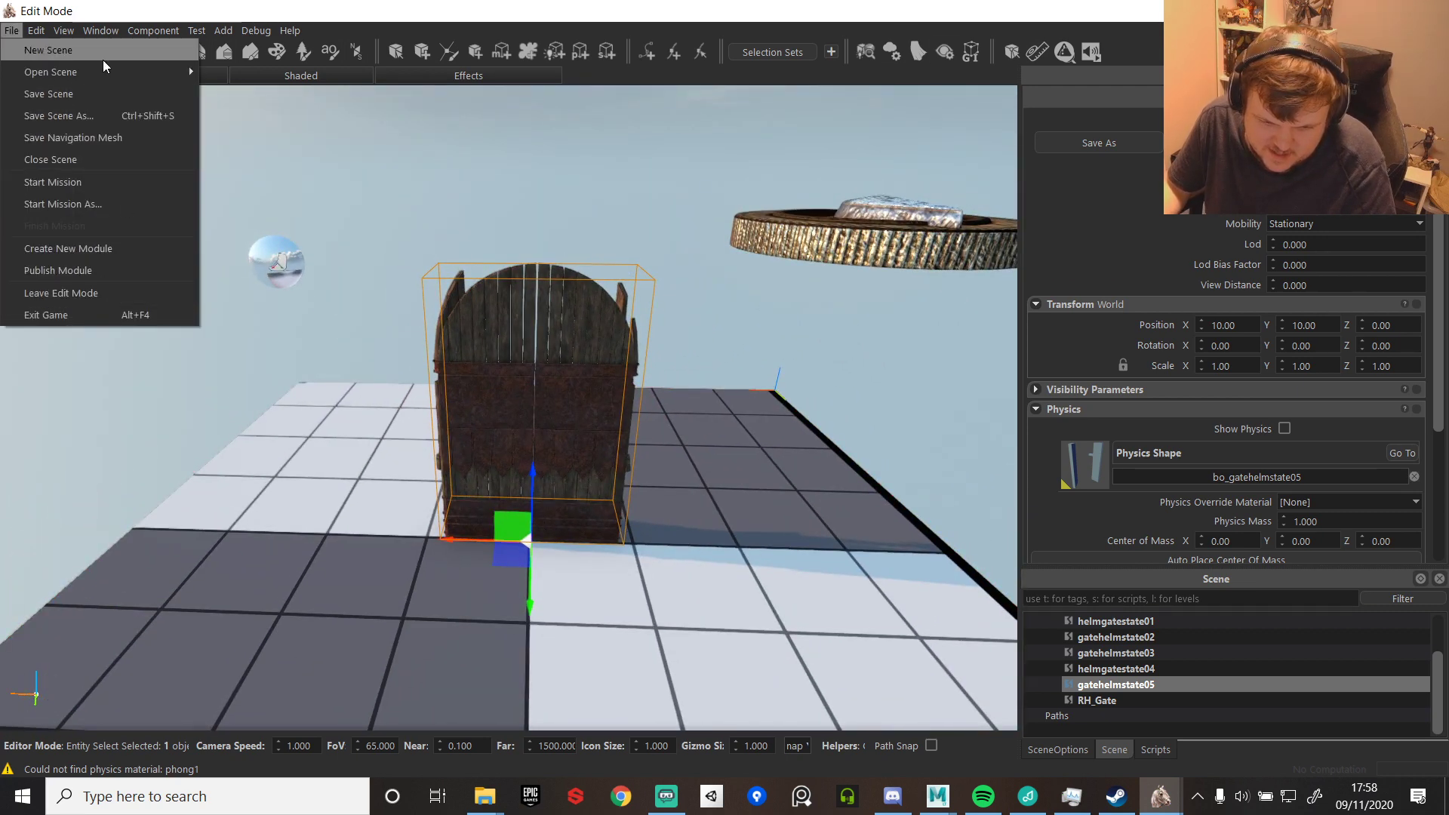
{"action": "left_click", "coordinate": [71, 115]}
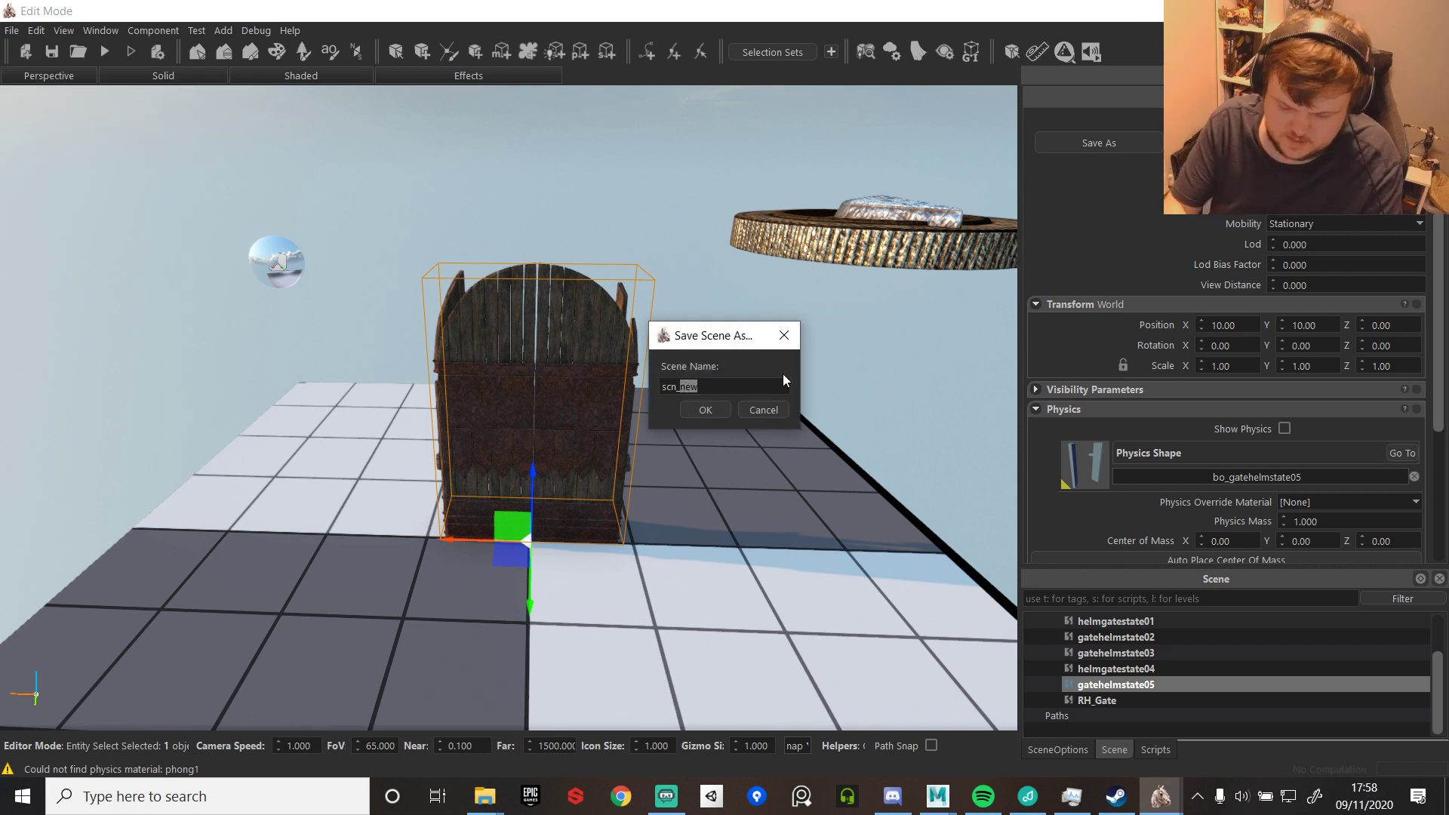
{"action": "type", "text": "KOA"}
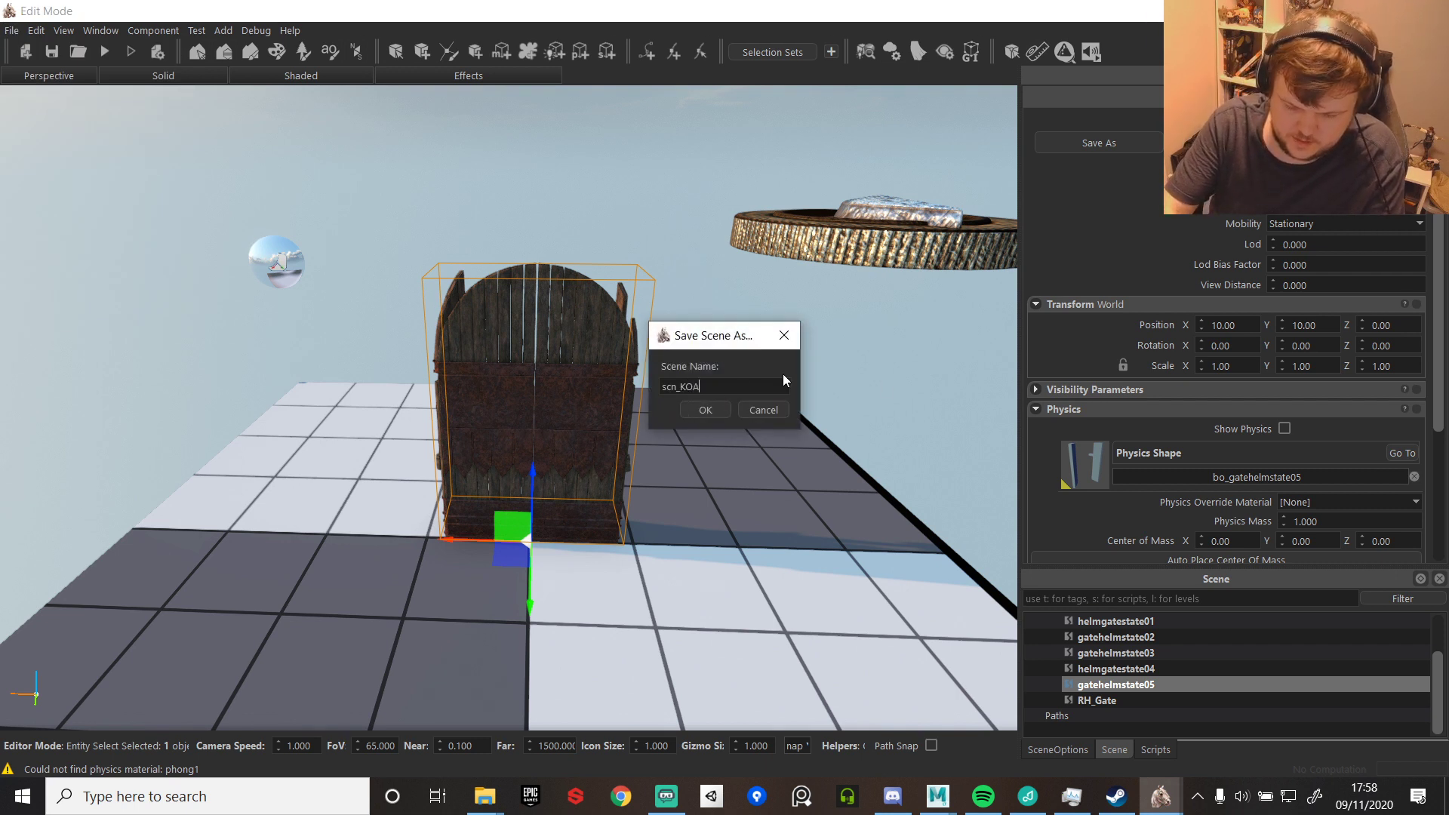
{"action": "type", "text": "NEWTEST"}
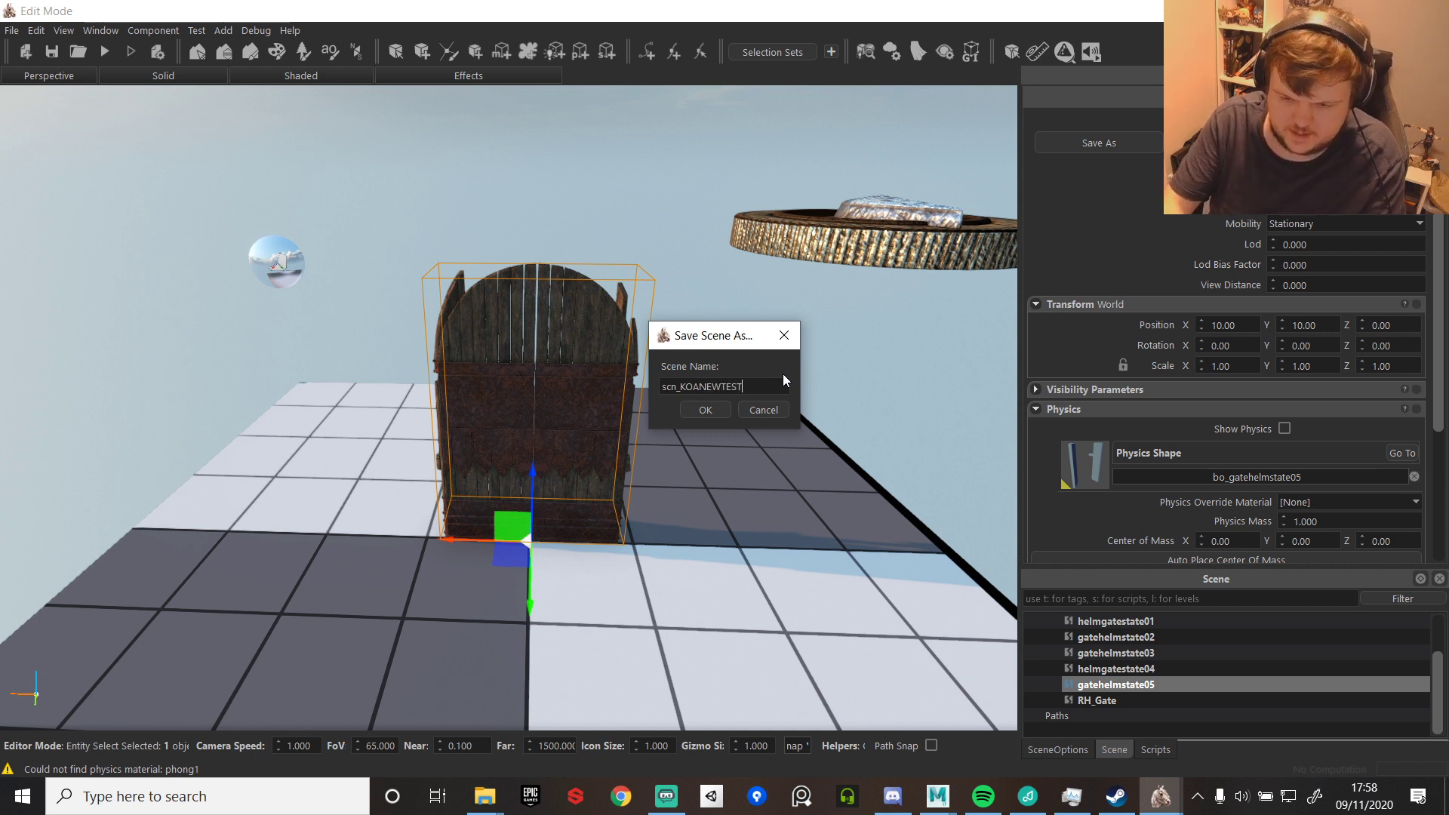
{"action": "left_click", "coordinate": [706, 410]}
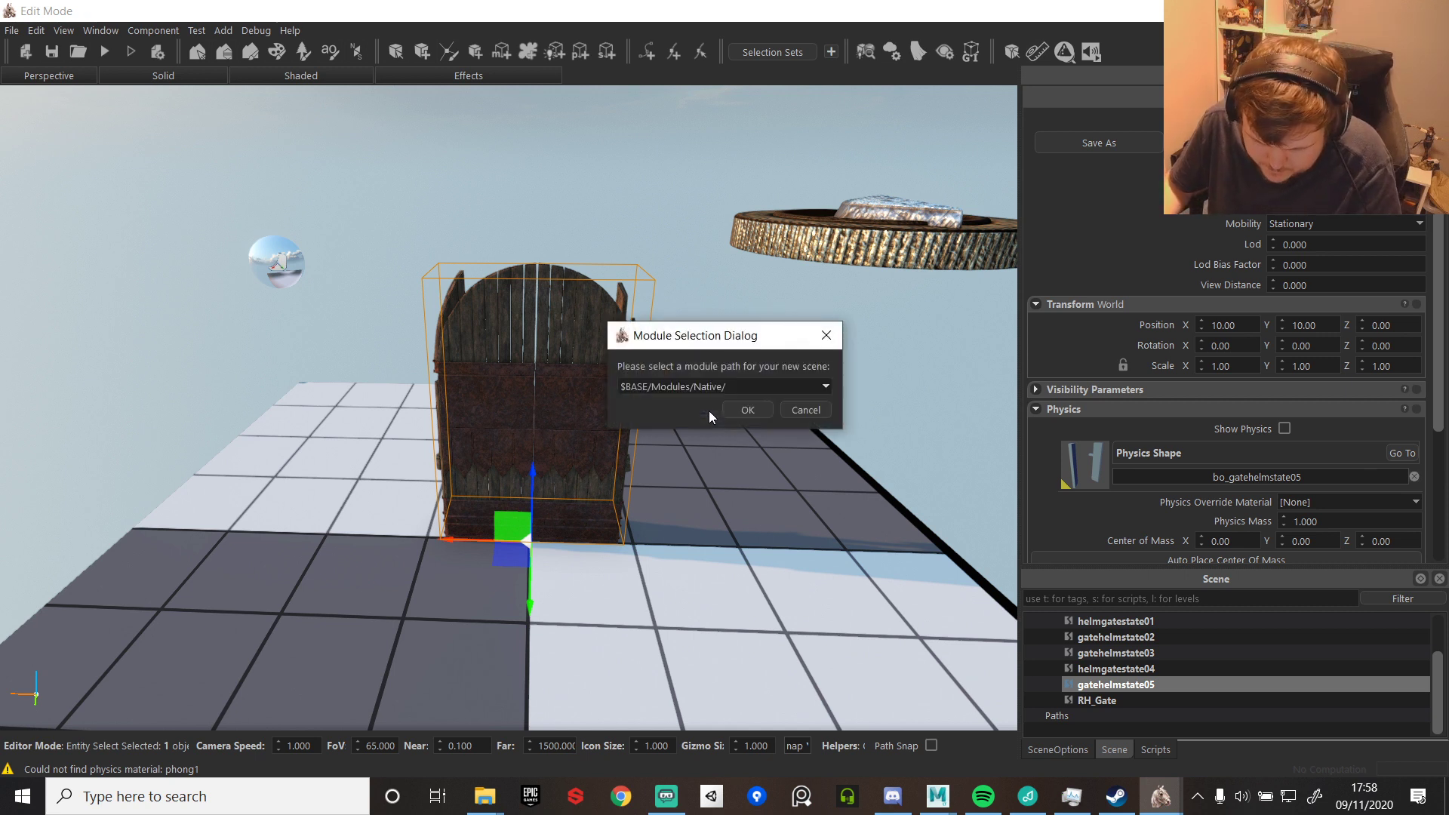
{"action": "left_click", "coordinate": [826, 387]}
{"action": "left_click", "coordinate": [683, 463]}
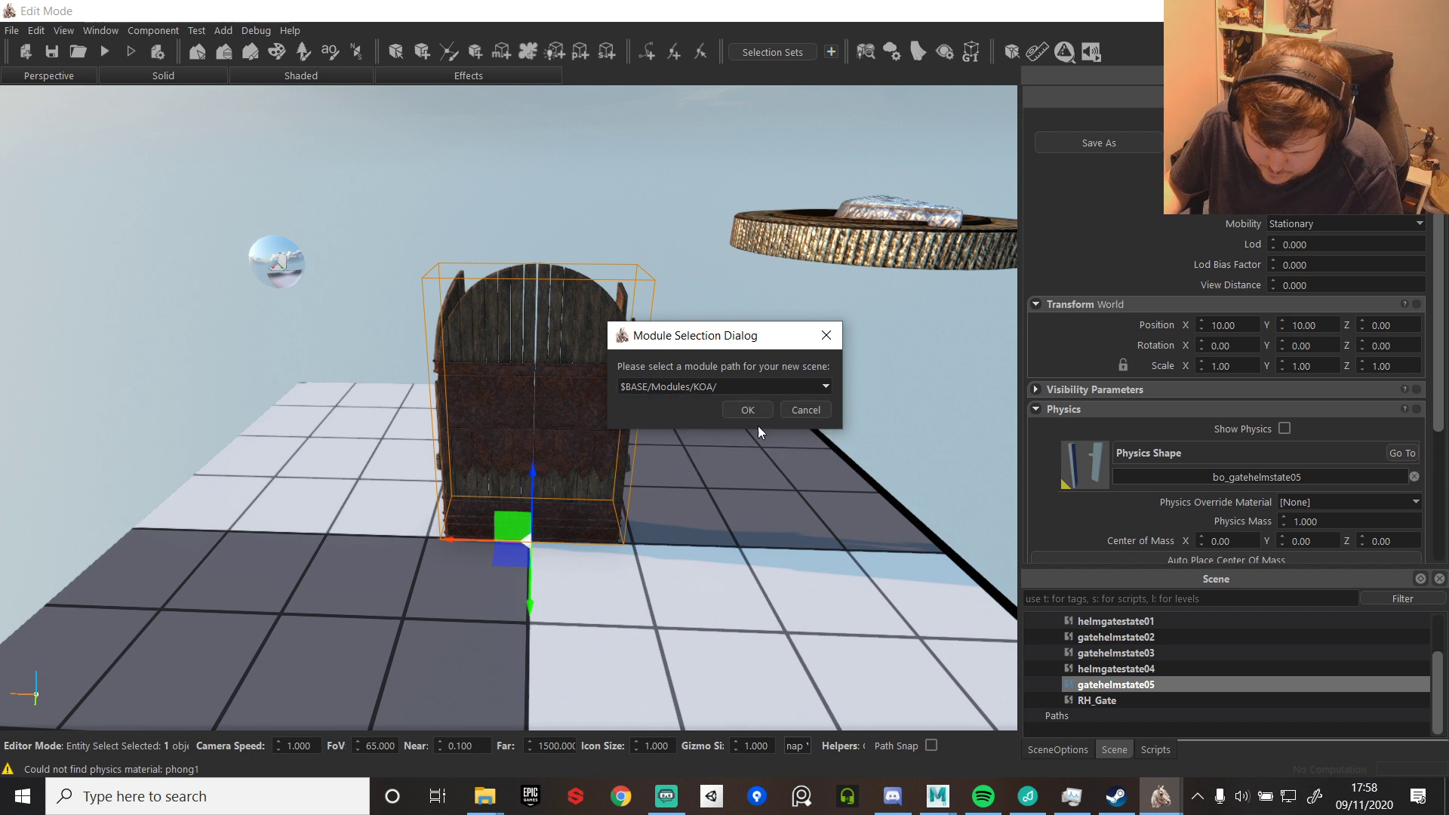
{"action": "left_click", "coordinate": [749, 411]}
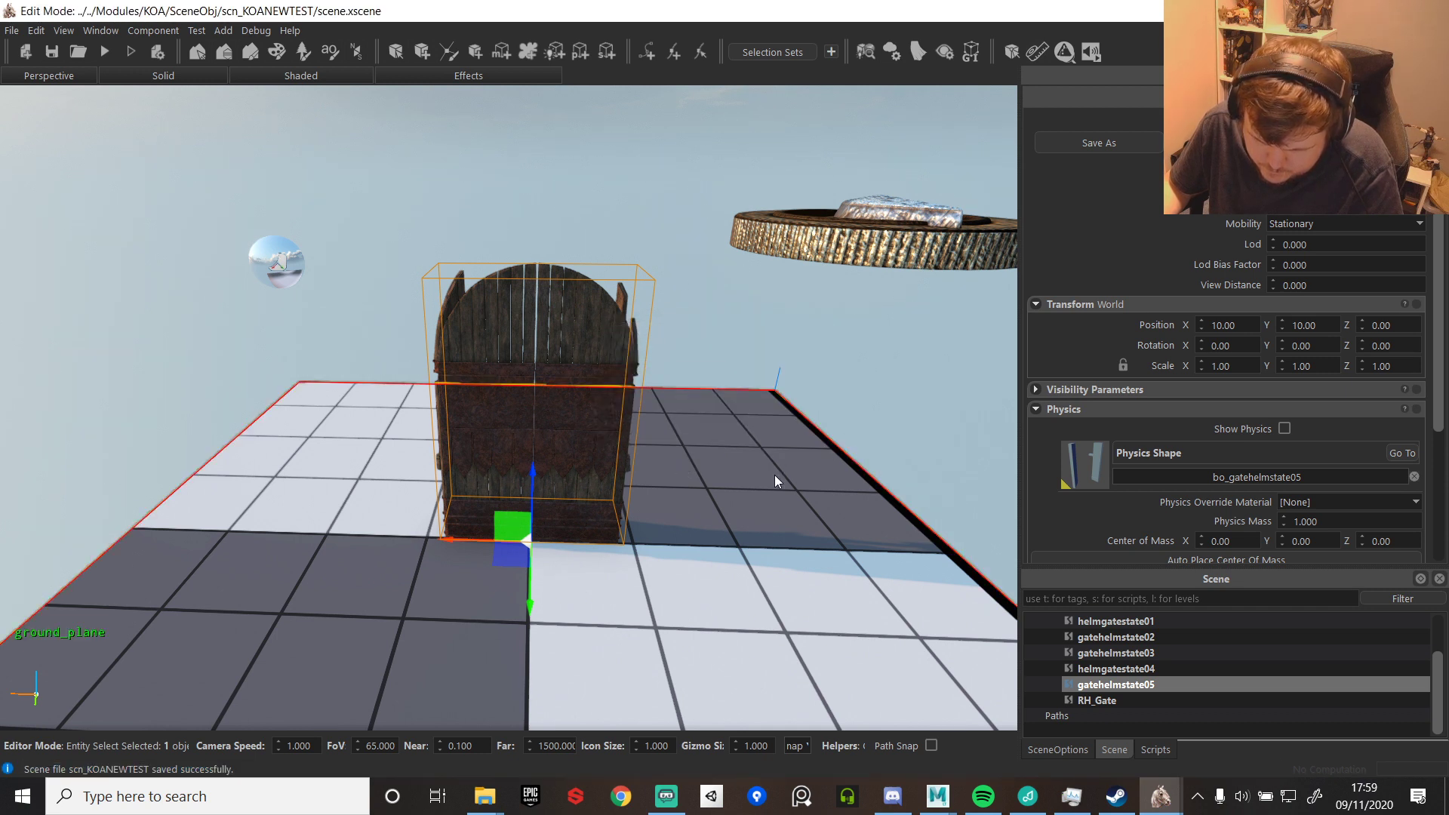
- Reopen the scn_KOANEWTEST scene from the recent scenes without saving the current one again
{"action": "left_click", "coordinate": [12, 32]}
{"action": "mouse_move", "coordinate": [35, 71]}
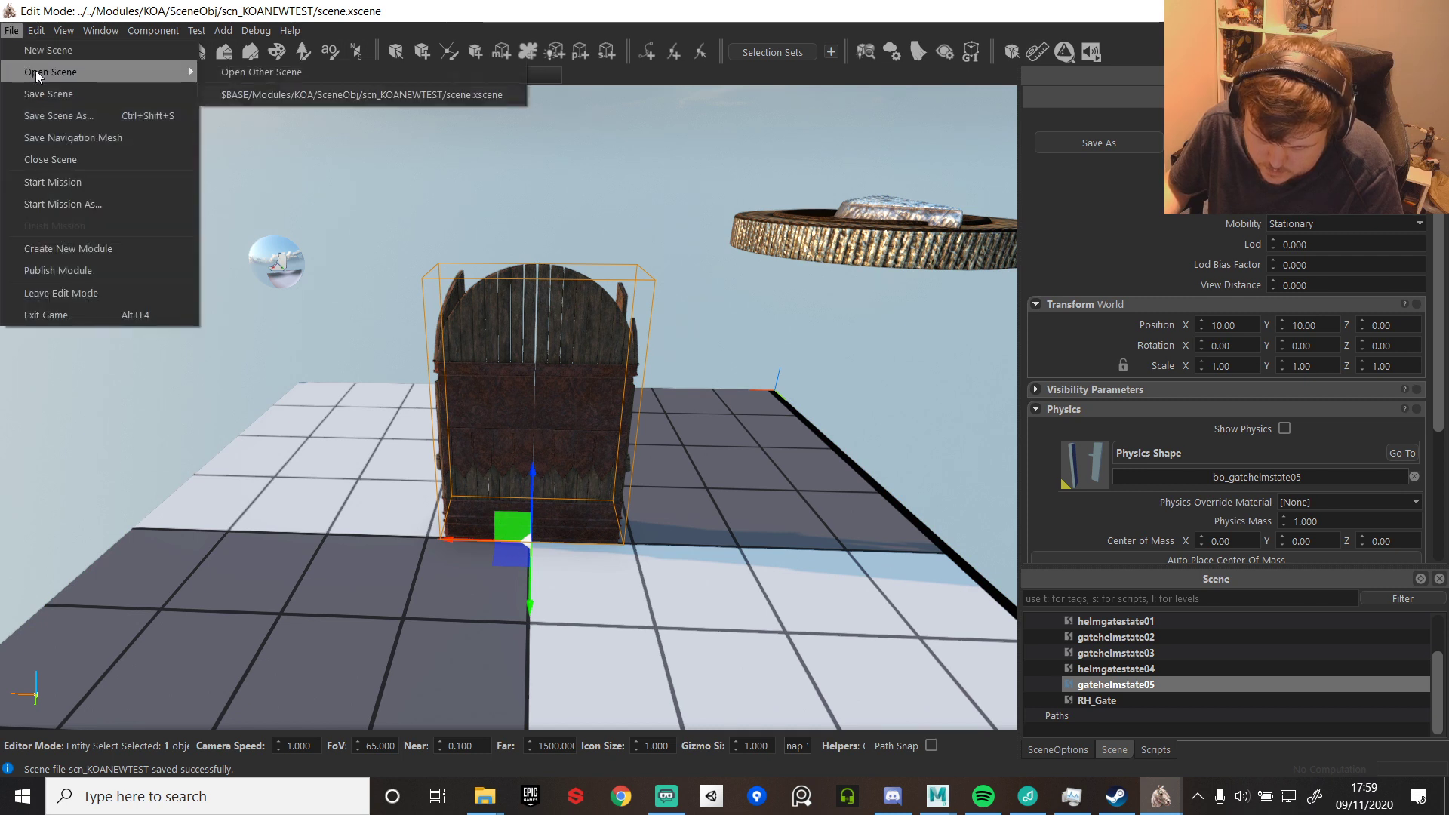
{"action": "left_click", "coordinate": [278, 96]}
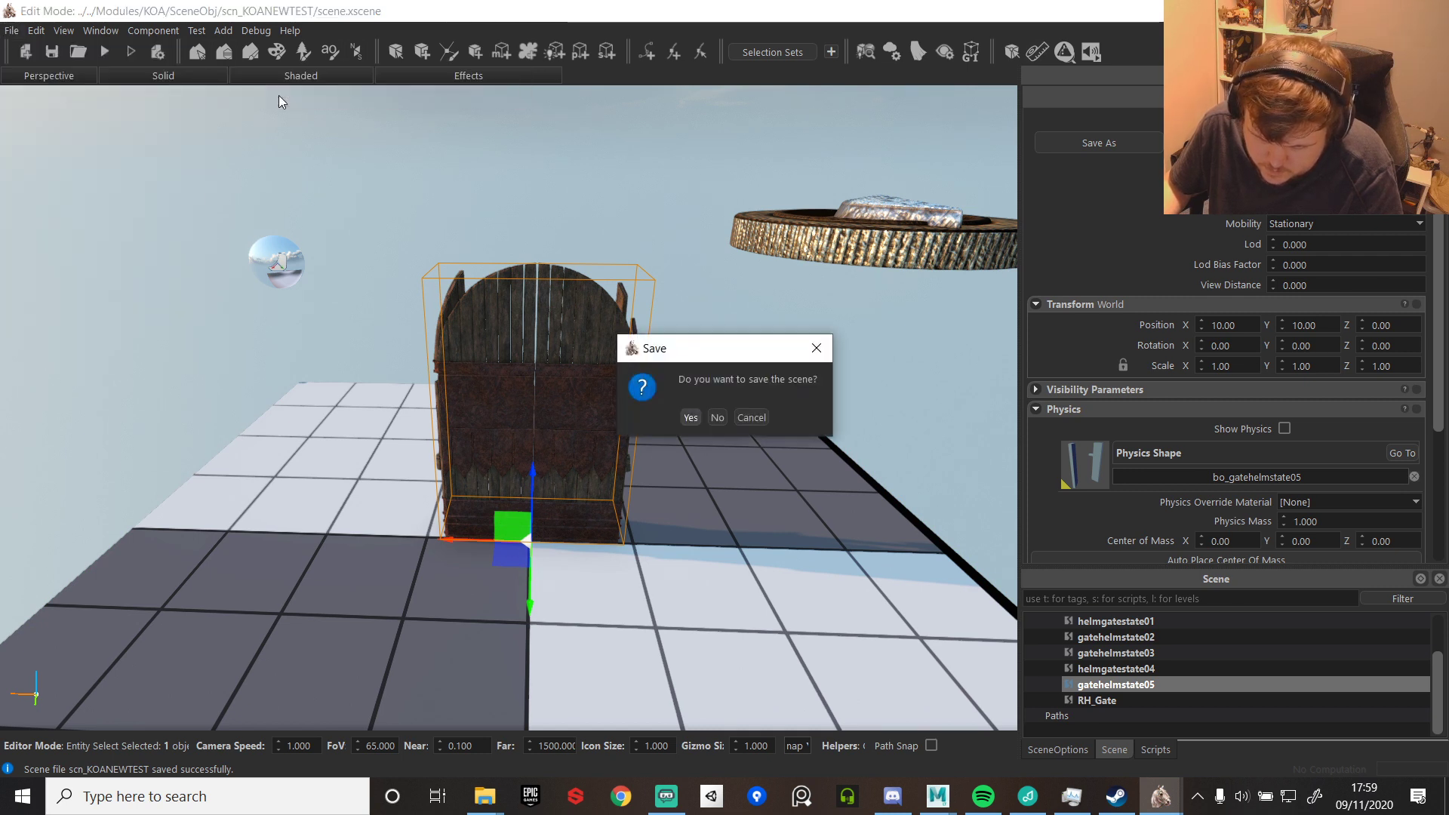
{"action": "left_click", "coordinate": [718, 419]}
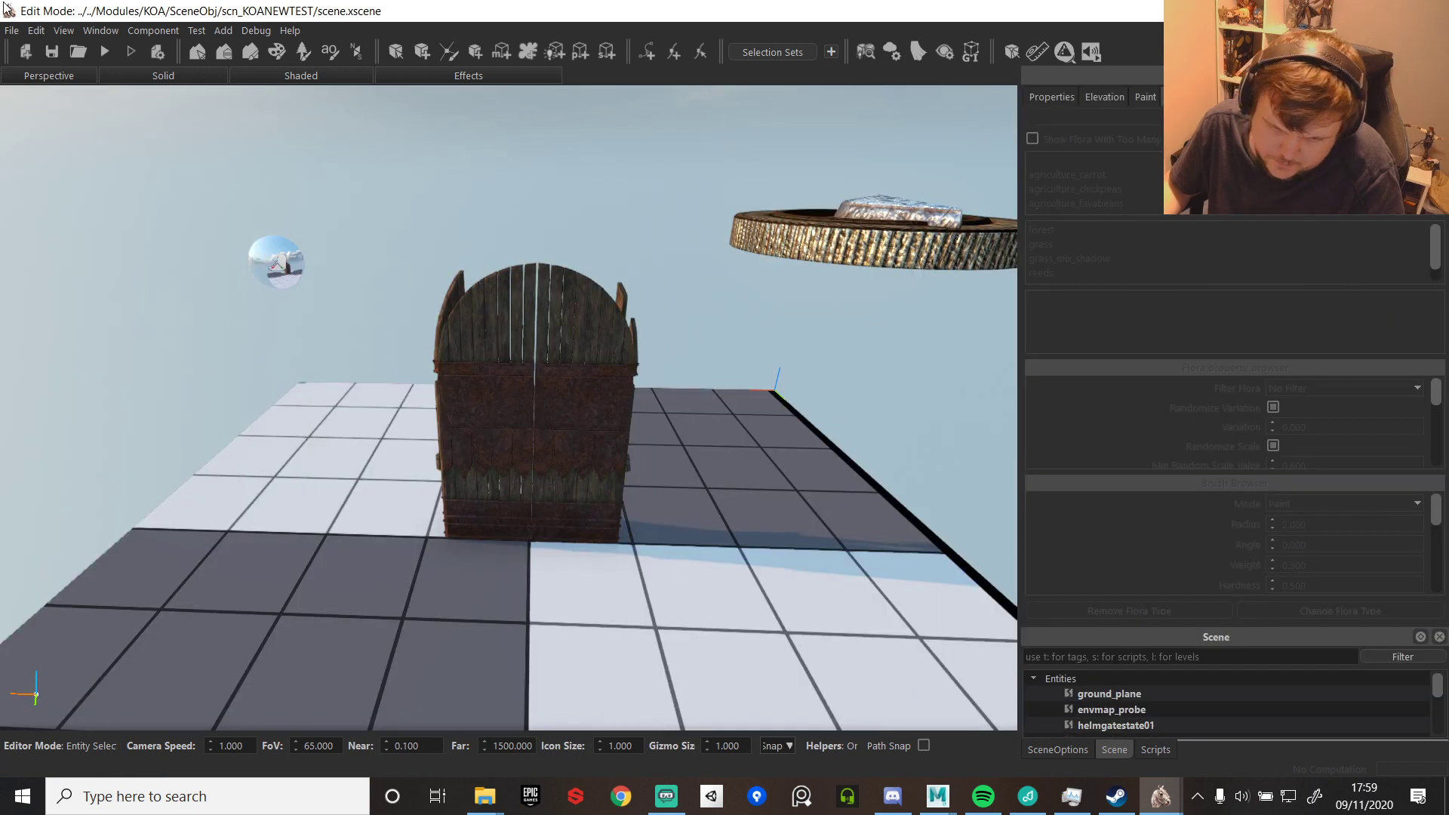
- Save the scene, start a test mission and ride around and against the gate to check its collision, and return to the editor
{"action": "left_click", "coordinate": [128, 51]}
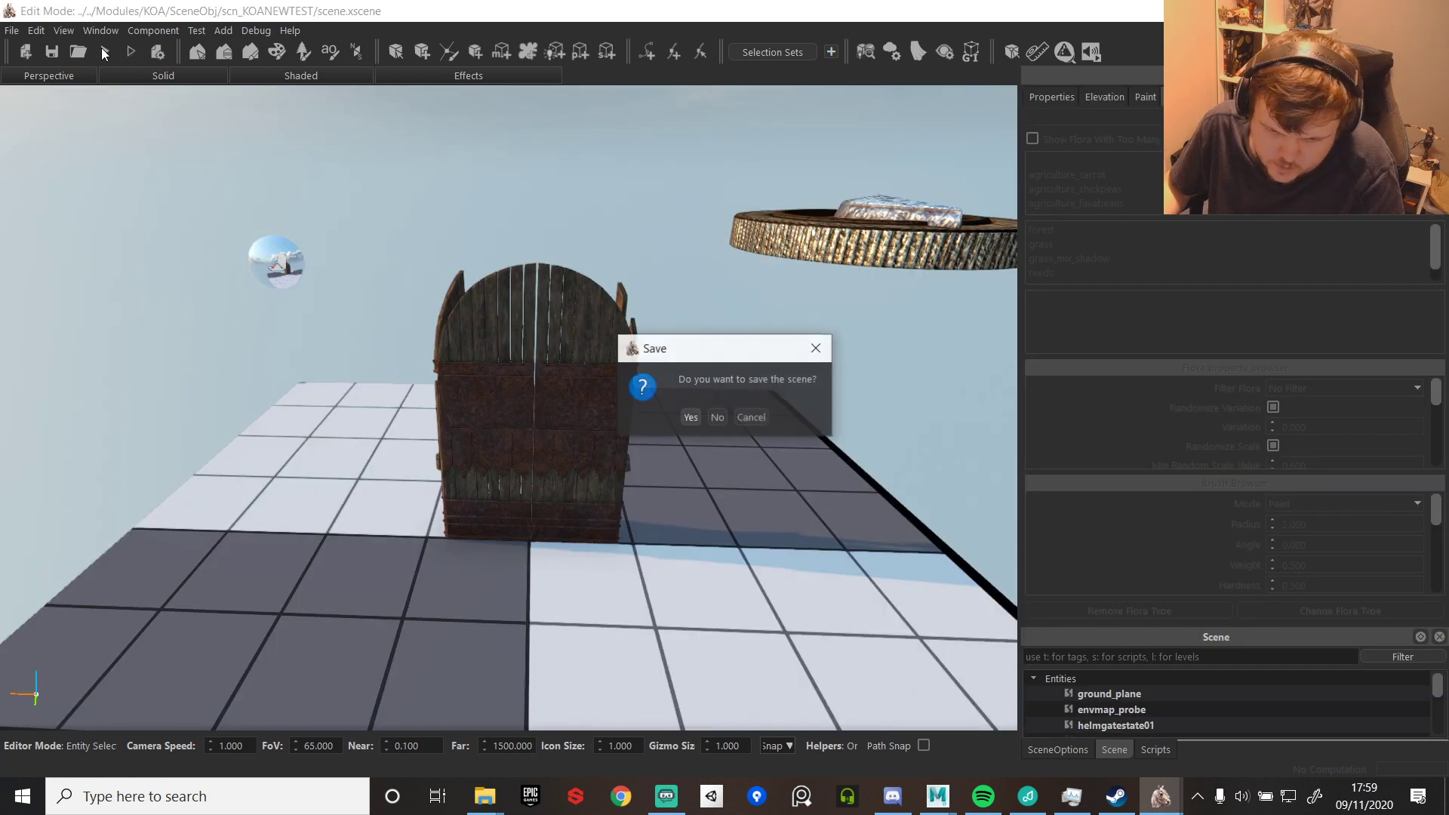
{"action": "left_click", "coordinate": [693, 420]}
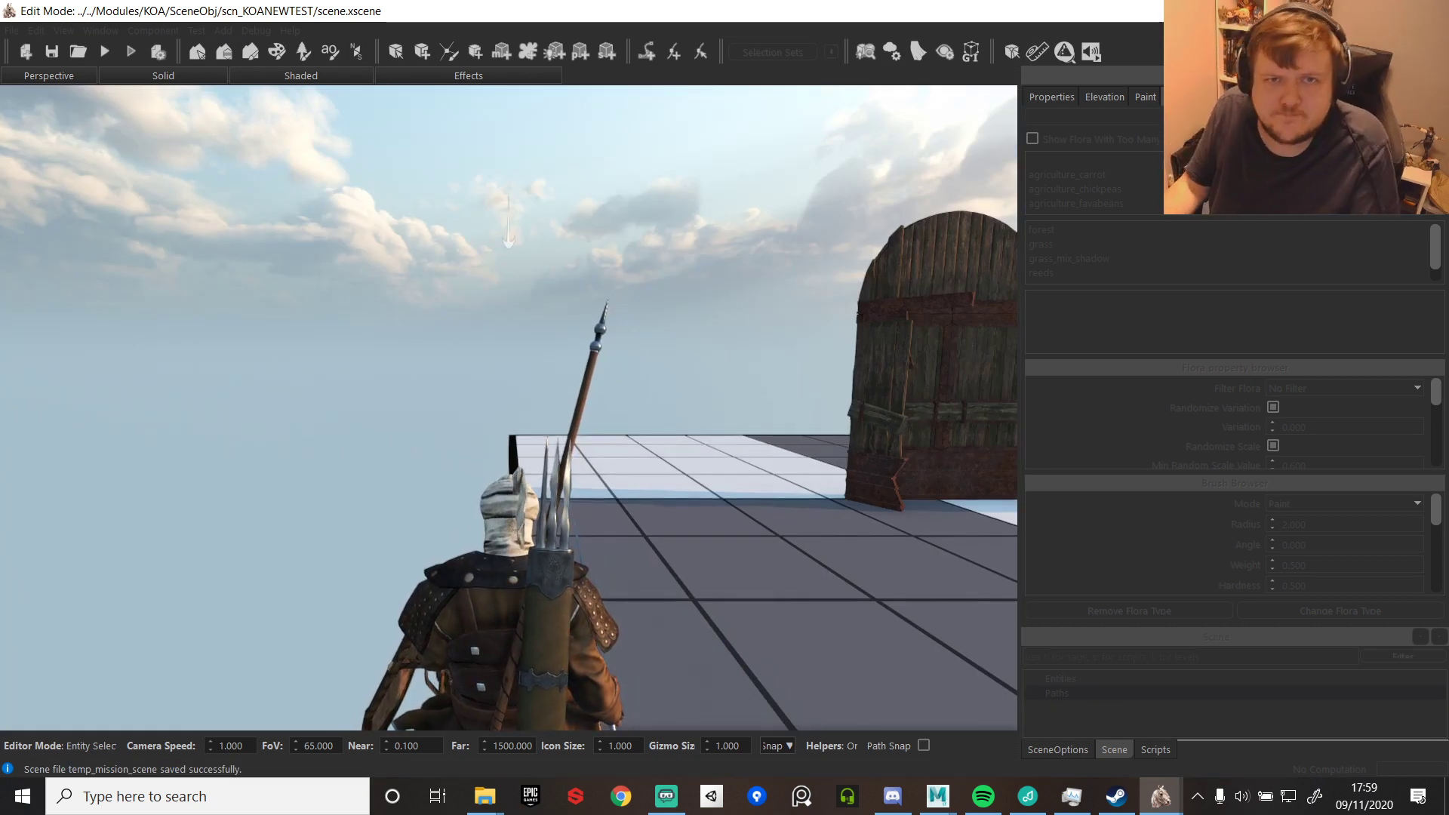
{"action": "key", "text": "w"}
{"action": "key", "text": "d"}
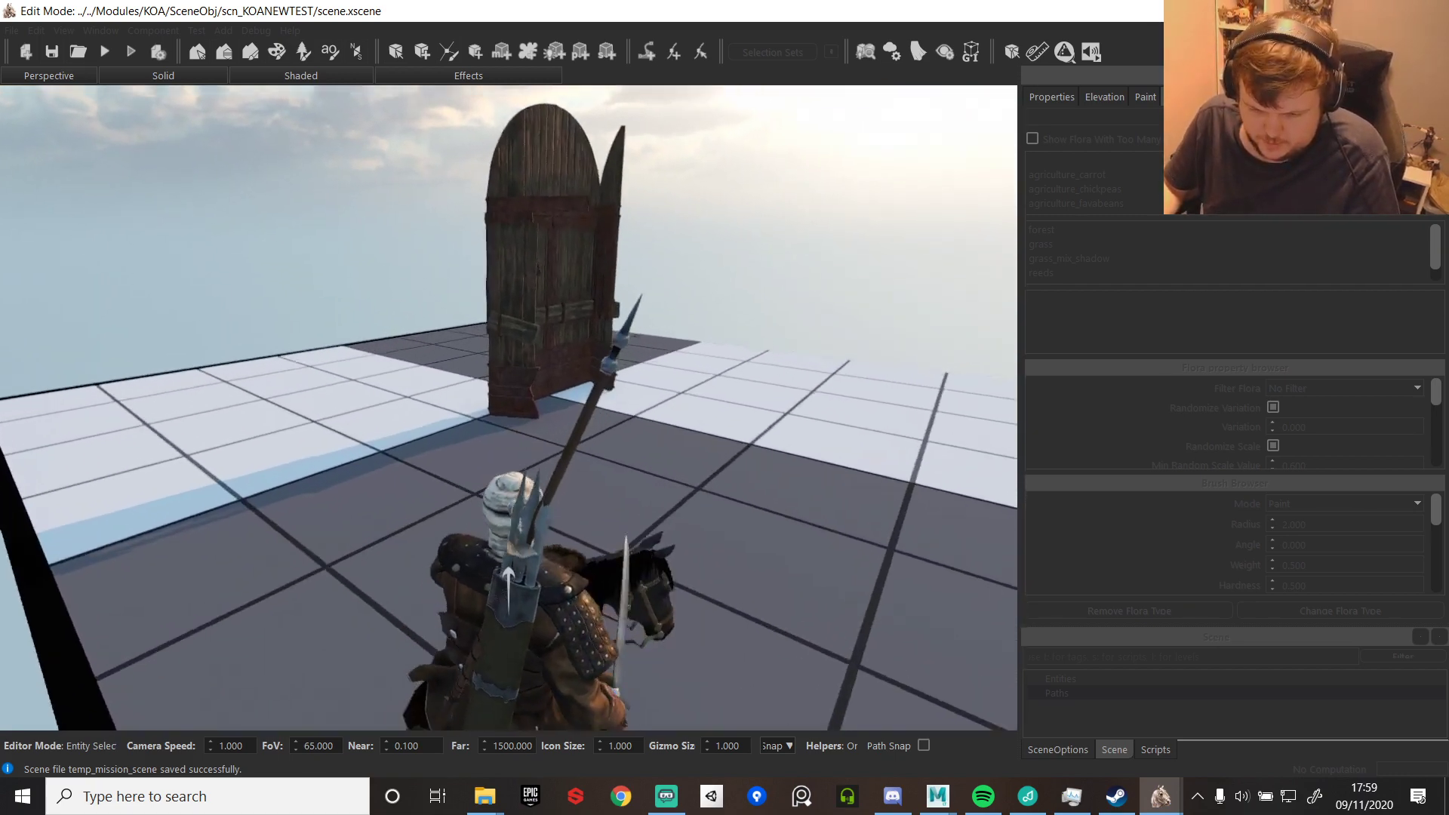
{"action": "key", "text": "w"}
{"action": "key", "text": "a"}
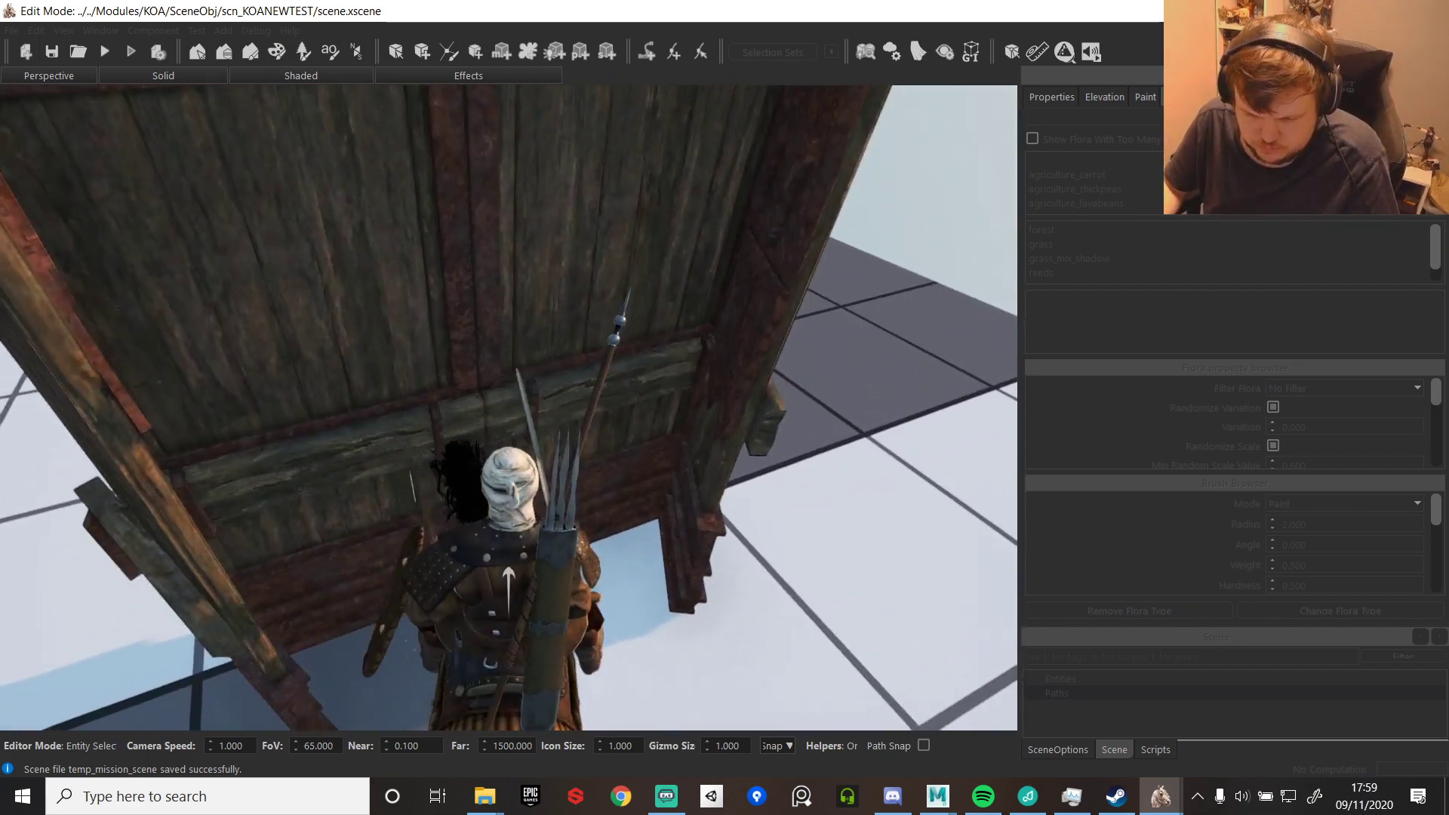
{"action": "key", "text": "d"}
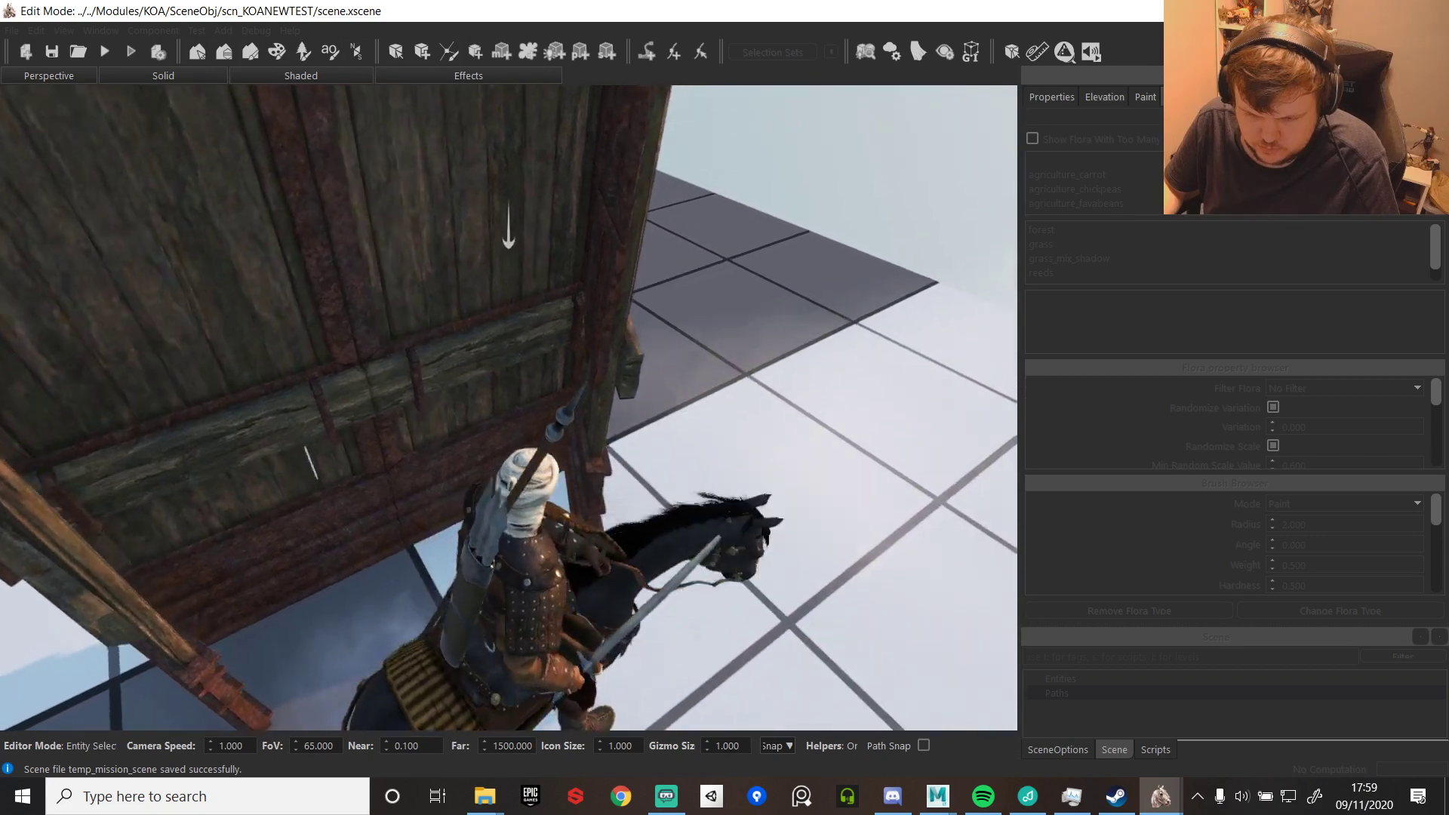
{"action": "key", "text": "w"}
{"action": "key", "text": "a"}
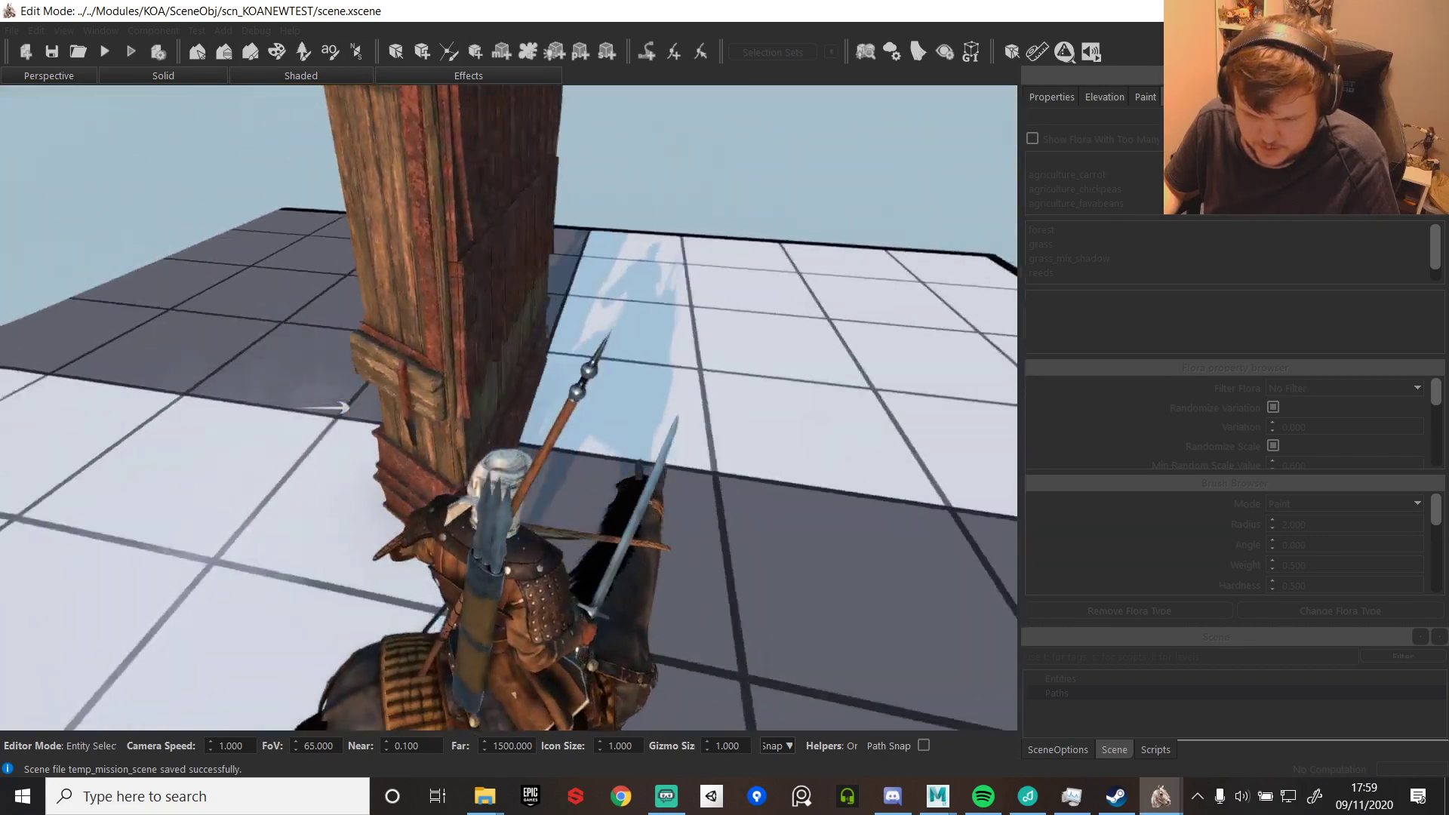
{"action": "key", "text": "a"}
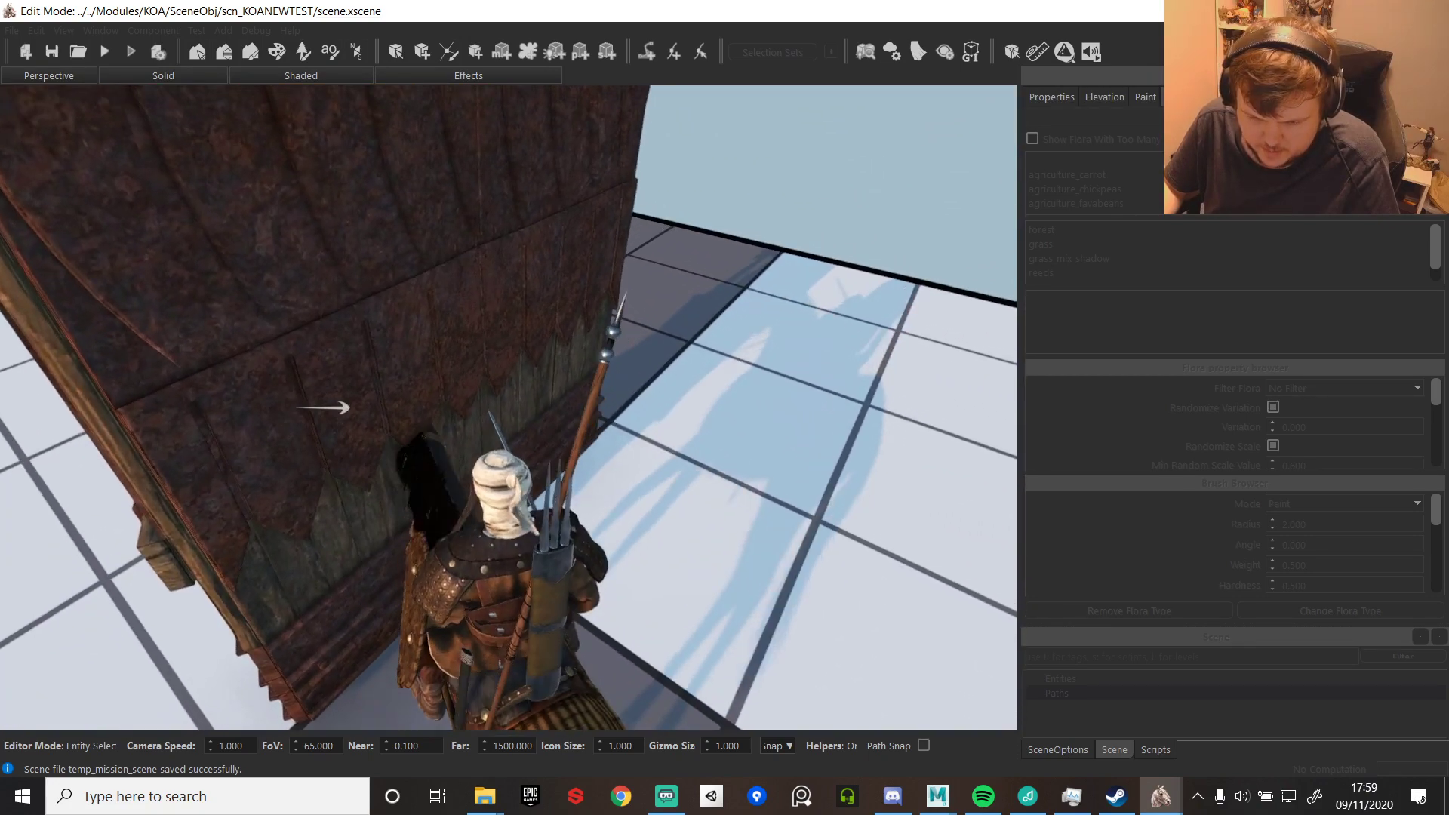
{"action": "key", "text": "d"}
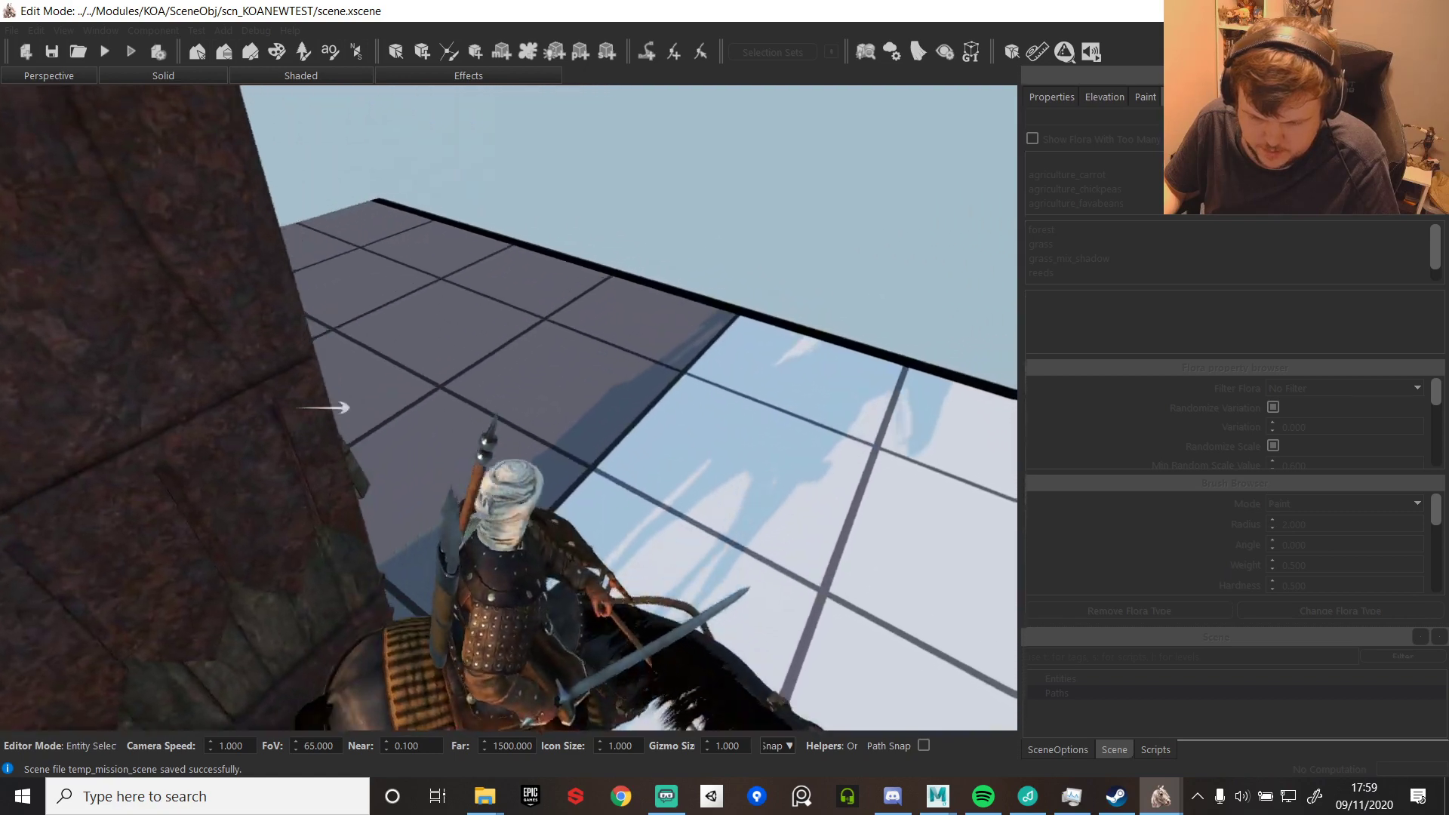
{"action": "key", "text": "a"}
{"action": "key", "text": "w"}
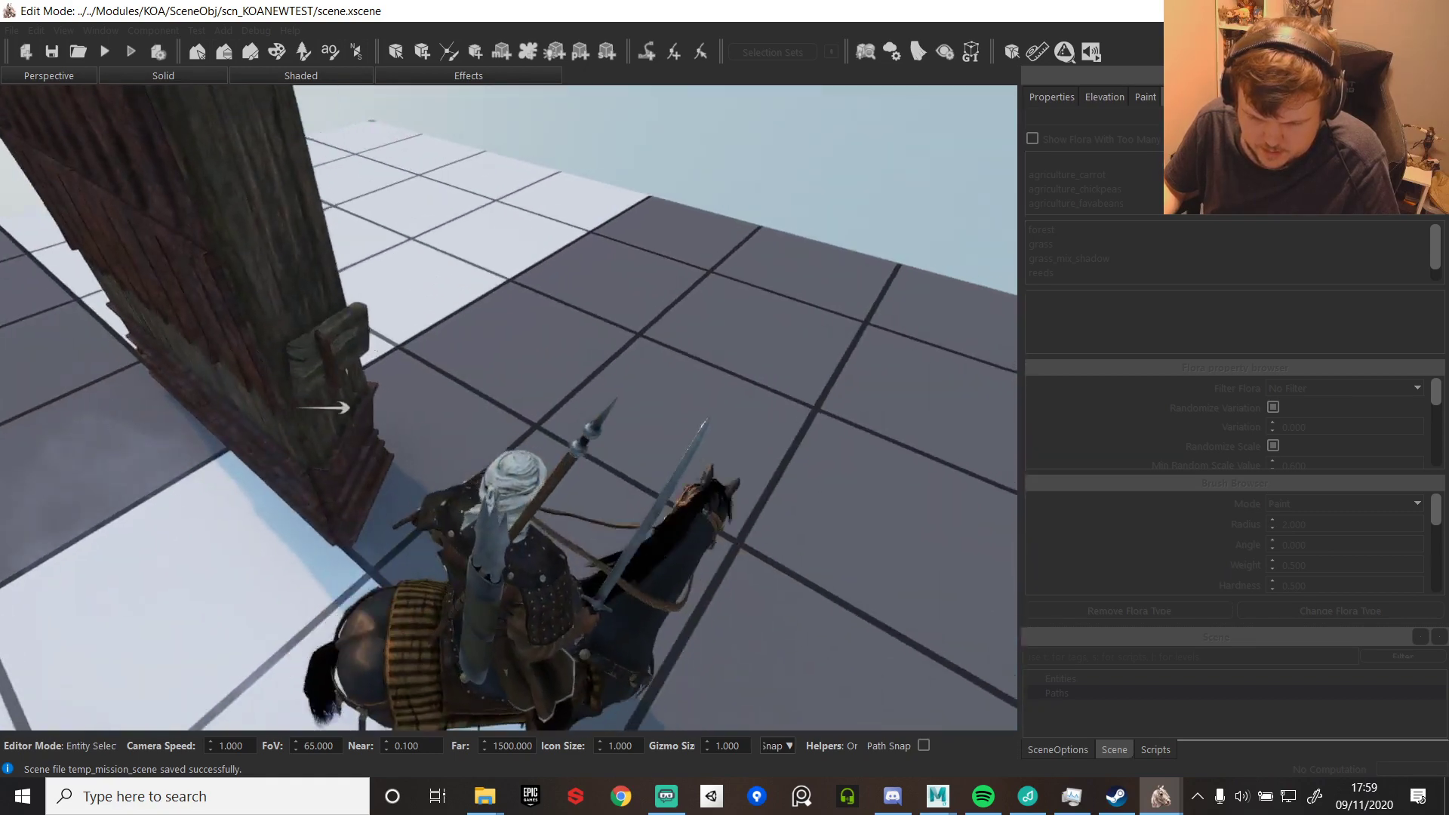
{"action": "key", "text": "a"}
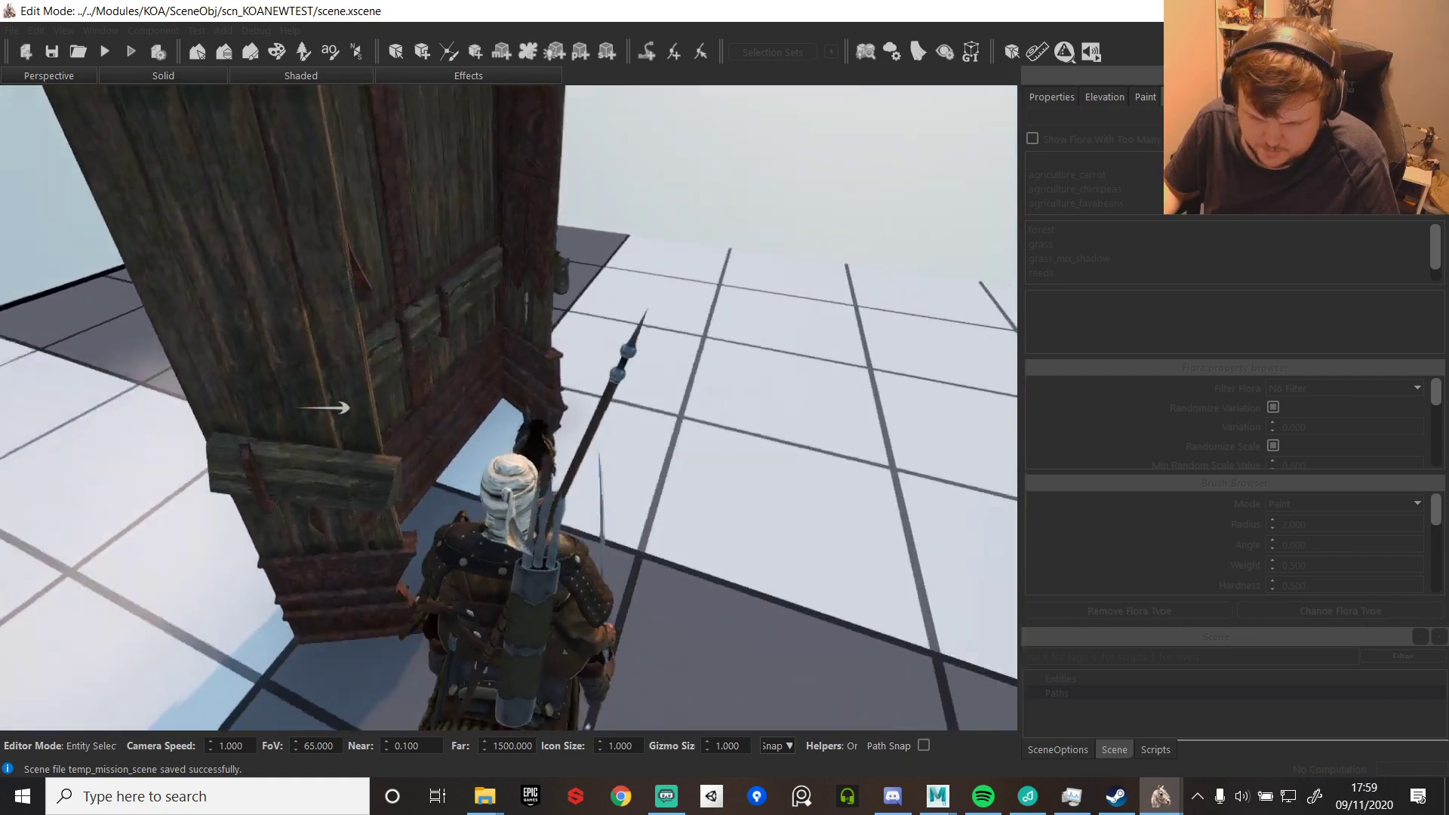
{"action": "key", "text": "w"}
{"action": "key", "text": "d"}
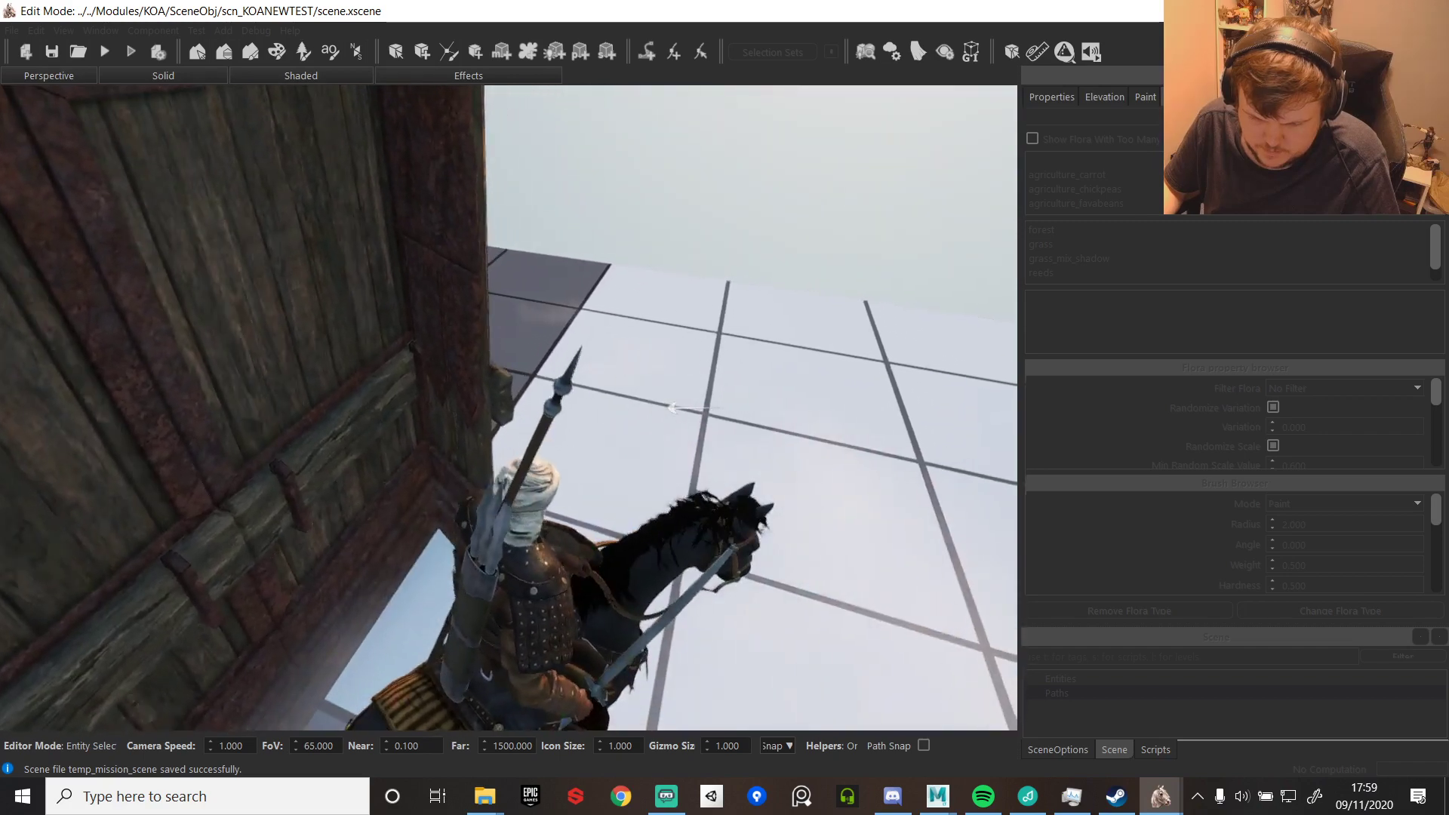
{"action": "key", "text": "w"}
{"action": "key", "text": "d"}
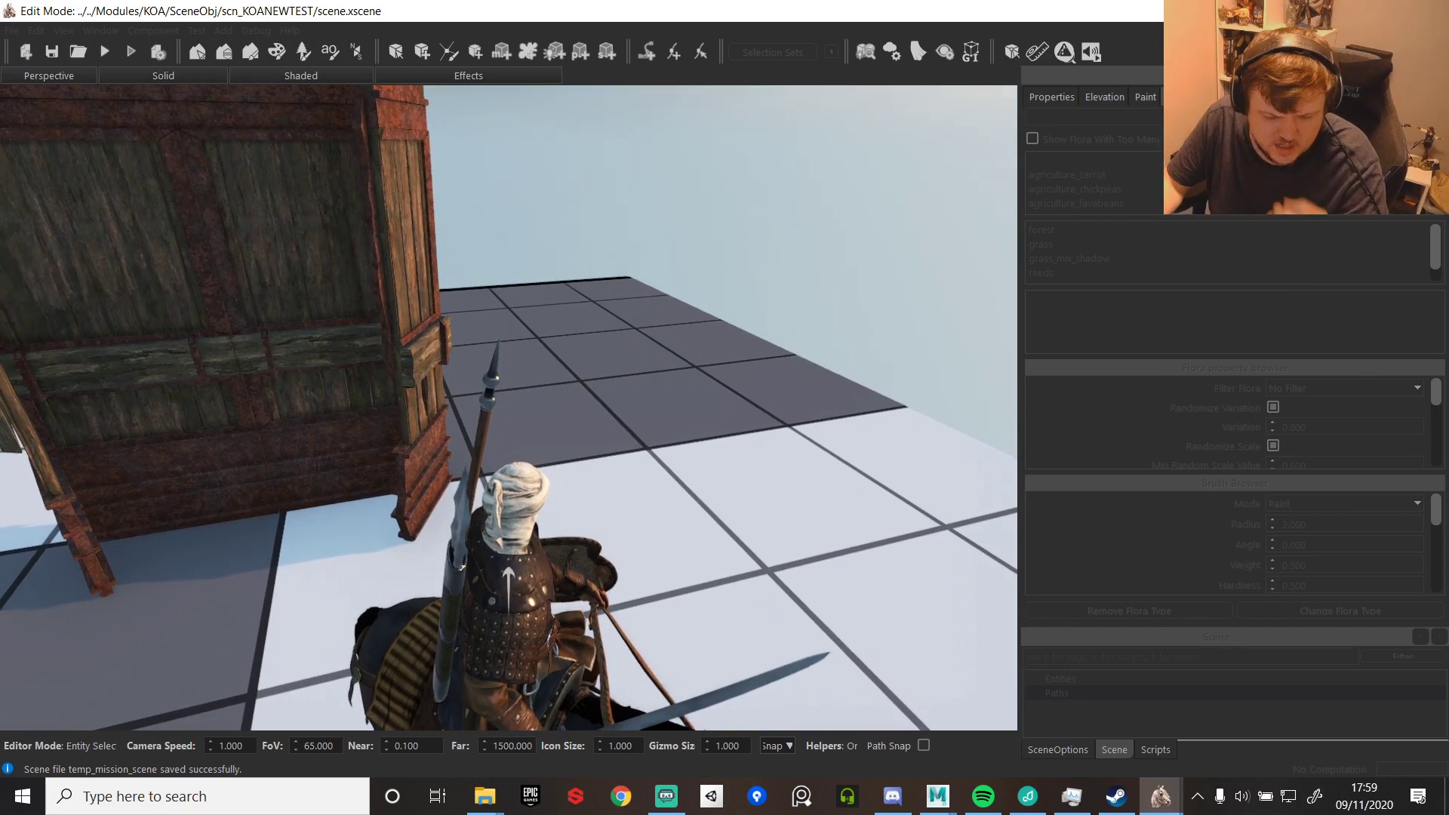
{"action": "key", "text": "Escape"}
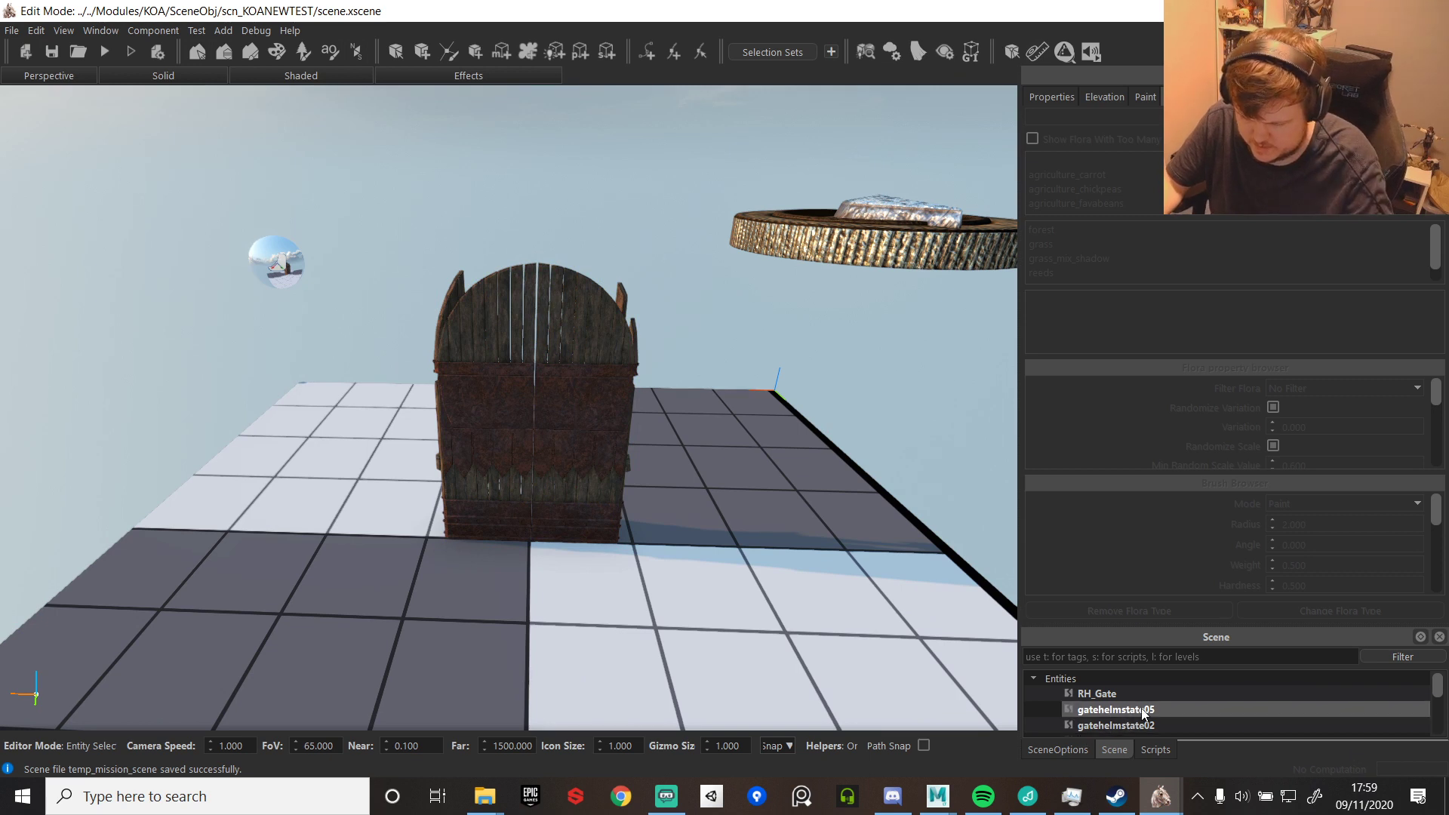
- Save the scene, start the test mission again, approach the gate's front and throw a javelin at it
{"action": "scroll", "coordinate": [1155, 713], "scroll_direction": "down", "scroll_amount": 5}
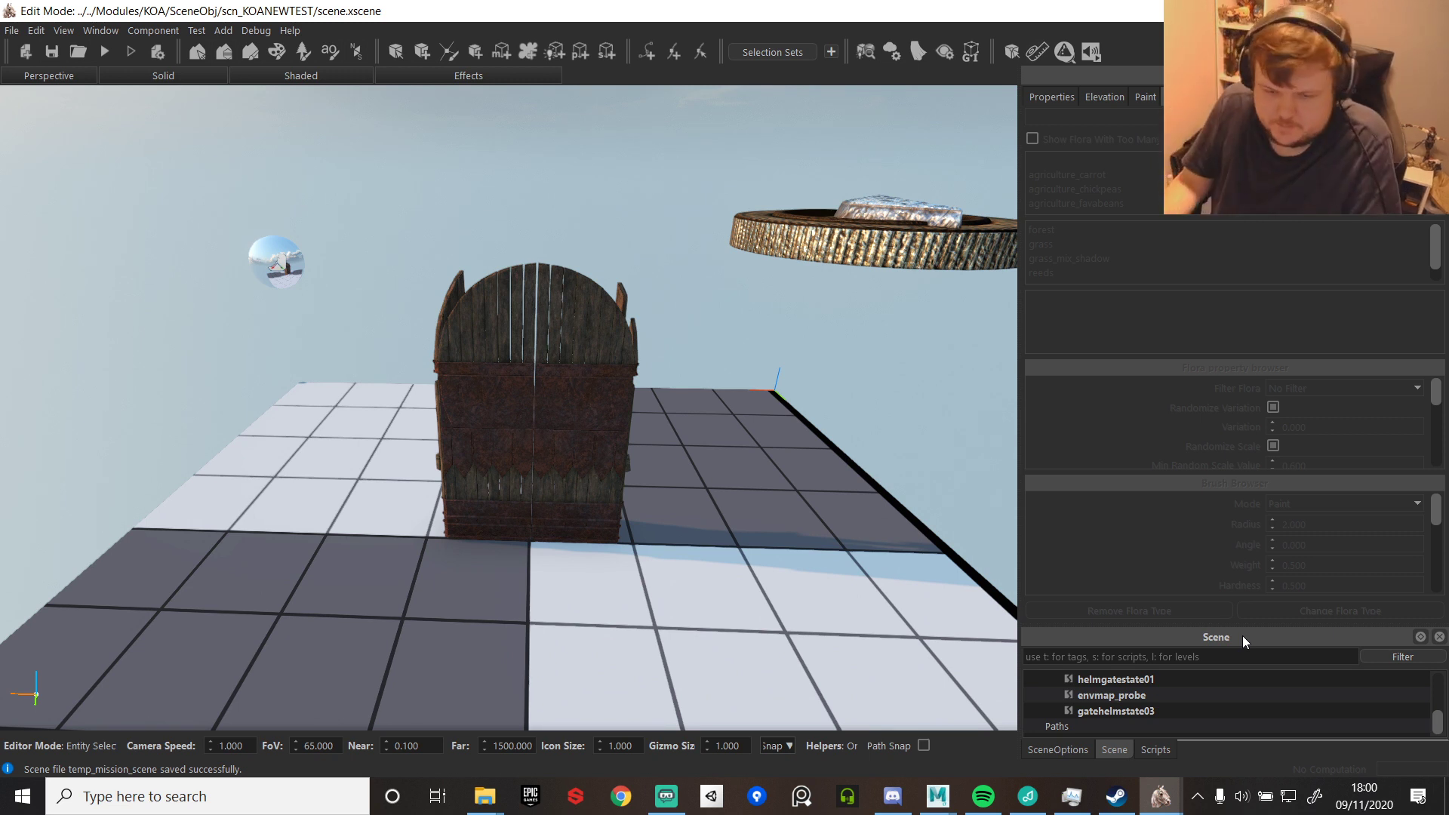
{"action": "left_click", "coordinate": [103, 53]}
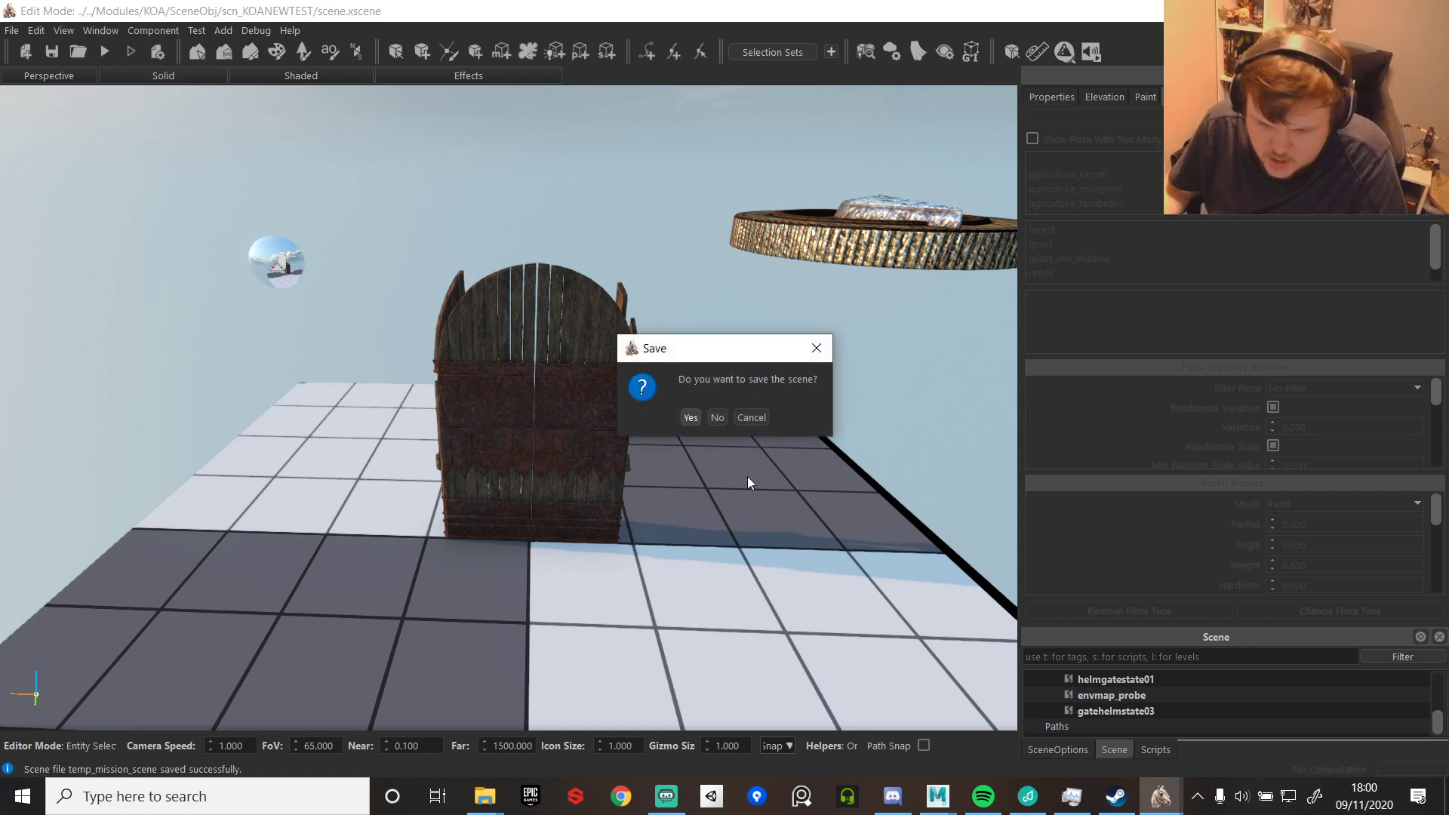
{"action": "left_click", "coordinate": [700, 417]}
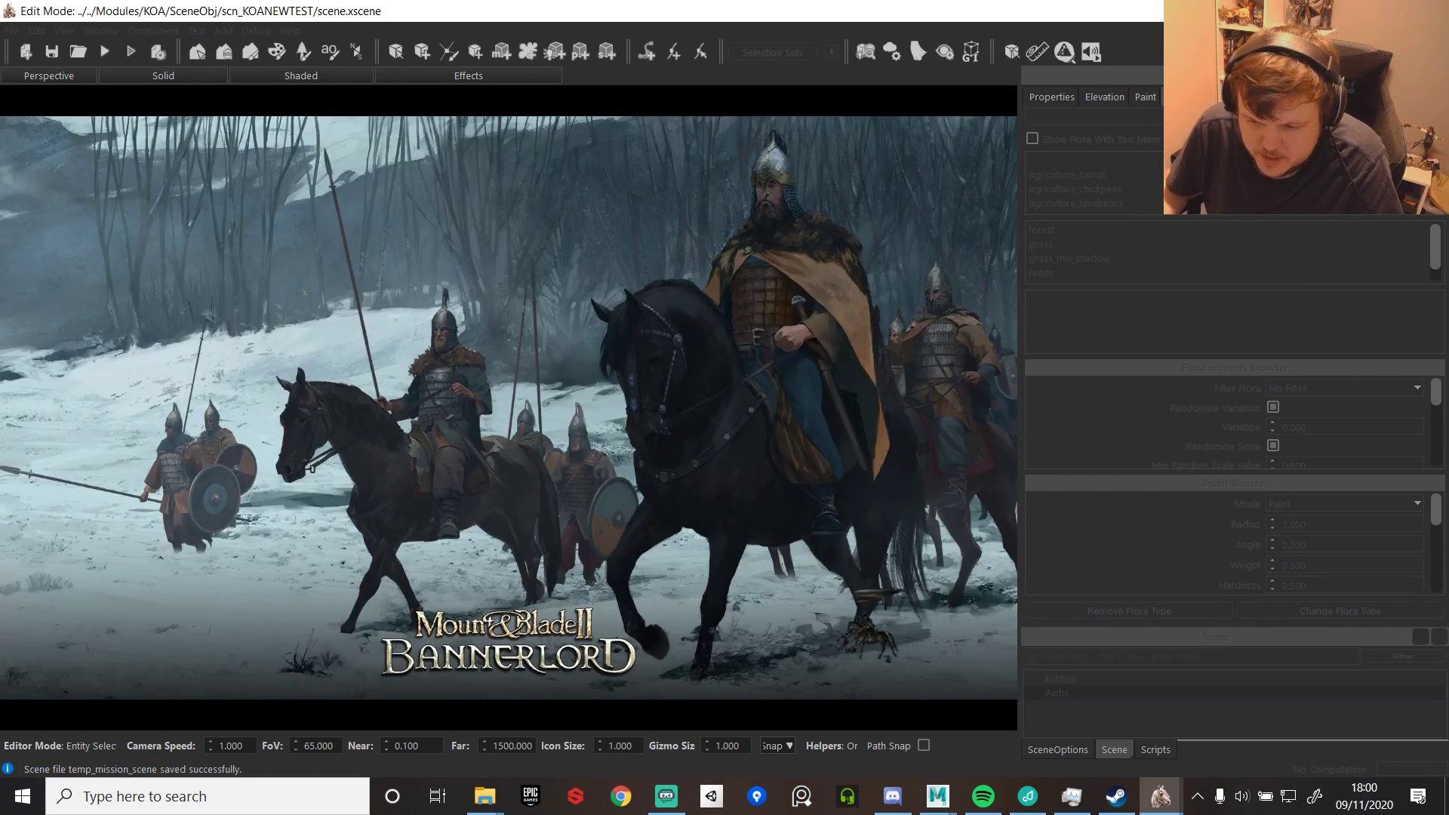
{"action": "key", "text": "w"}
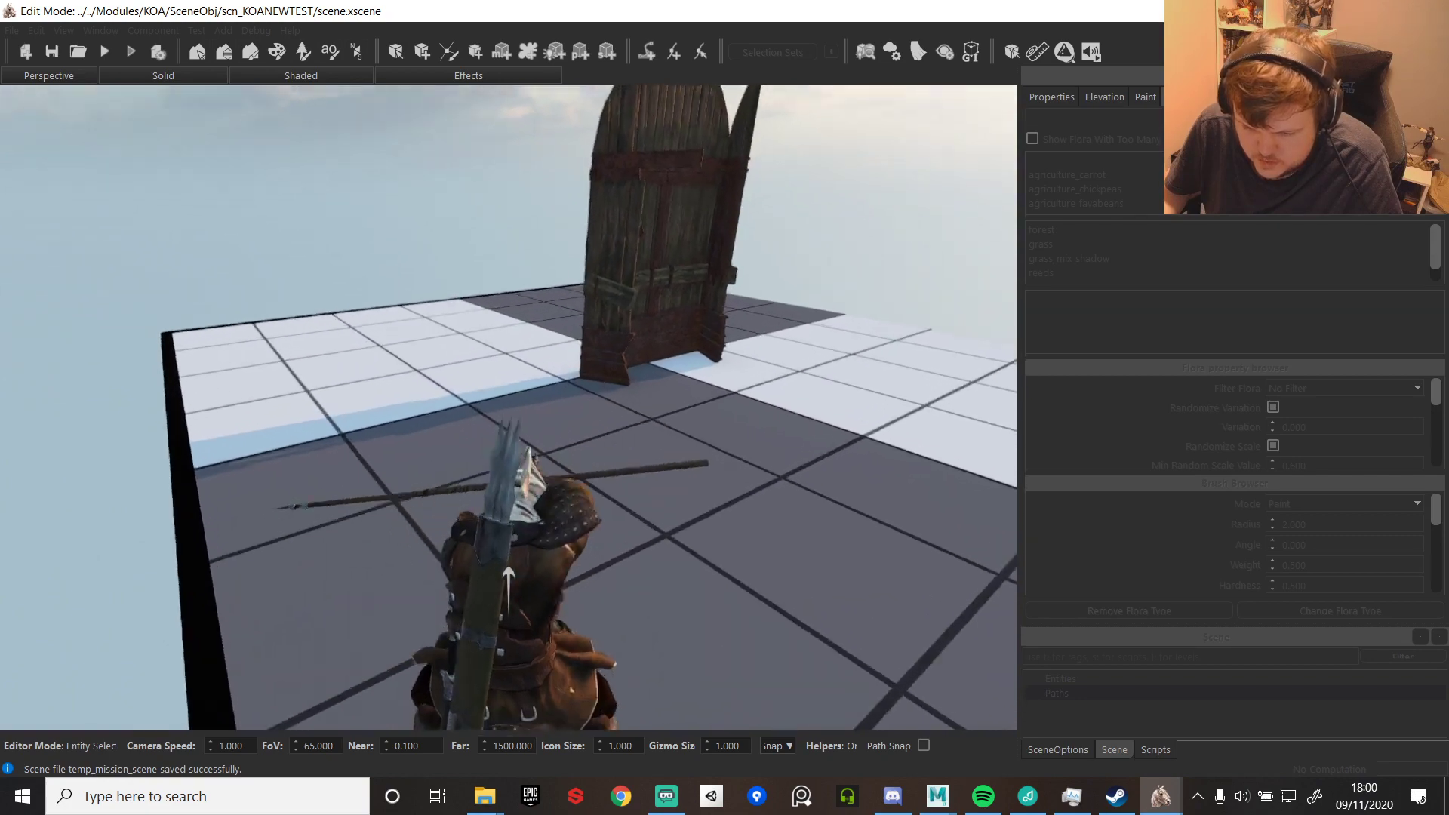
{"action": "key", "text": "w"}
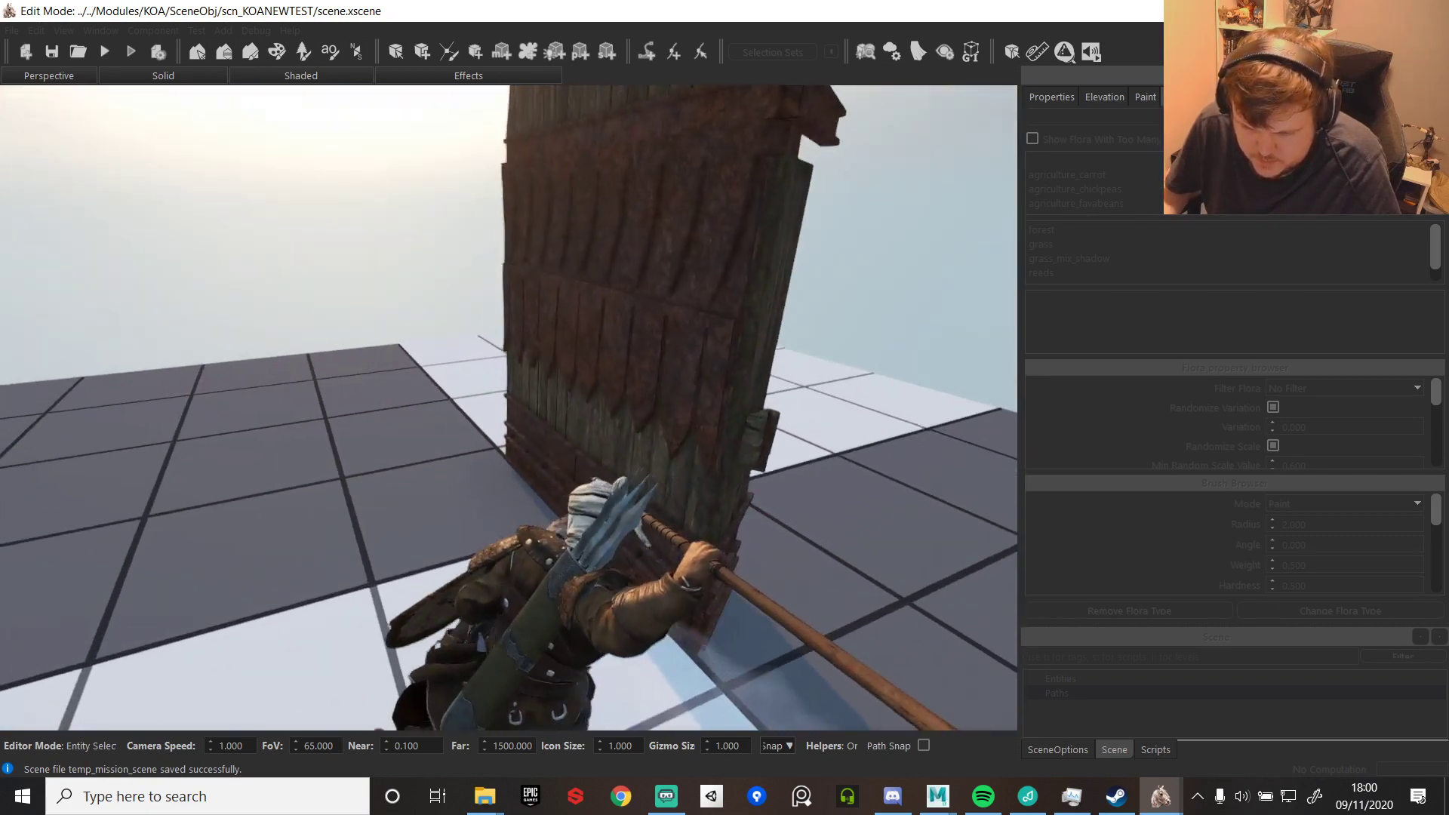
{"action": "key", "text": "w"}
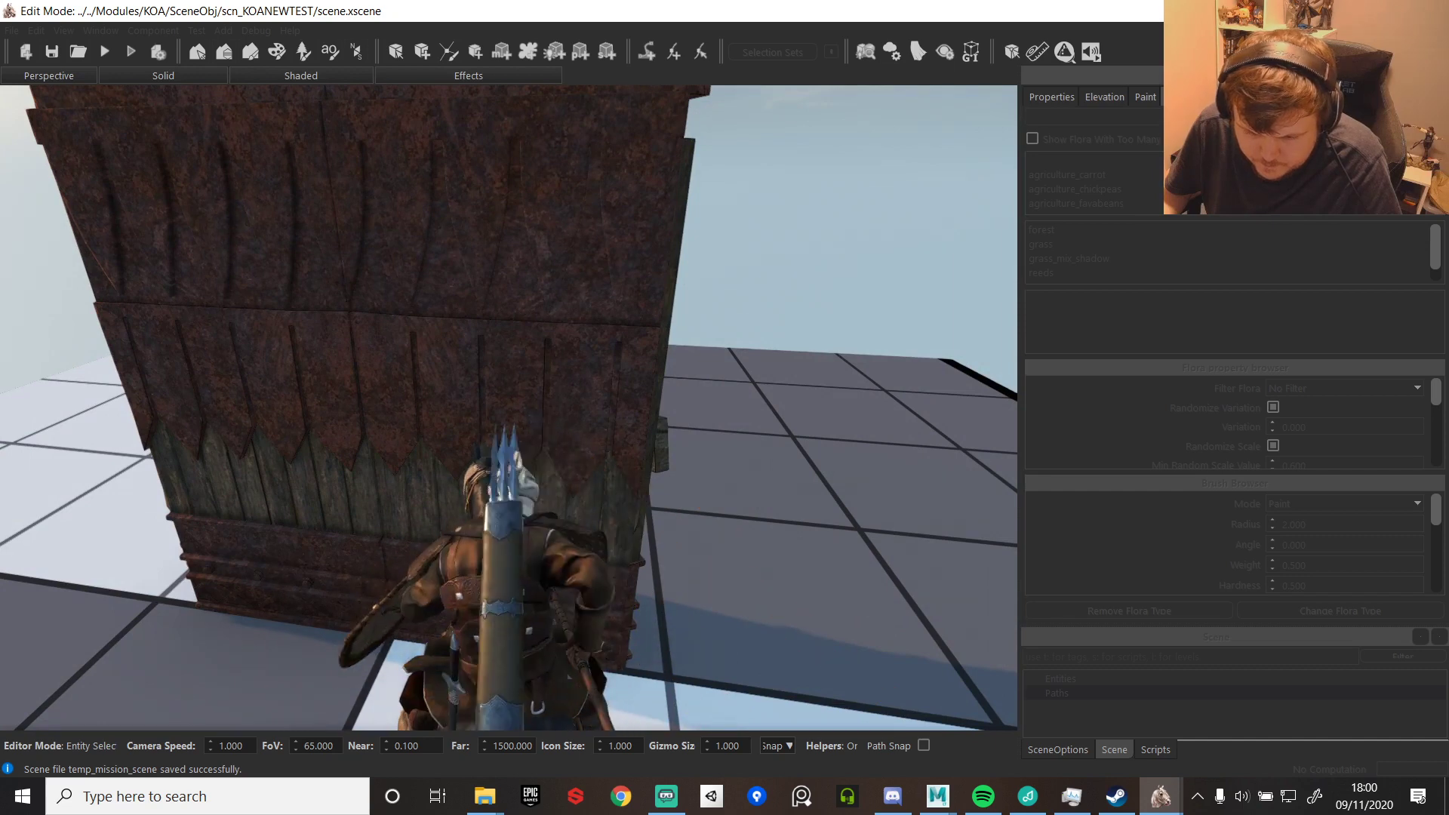
{"action": "scroll", "coordinate": [508, 408], "scroll_direction": "up", "scroll_amount": 1}
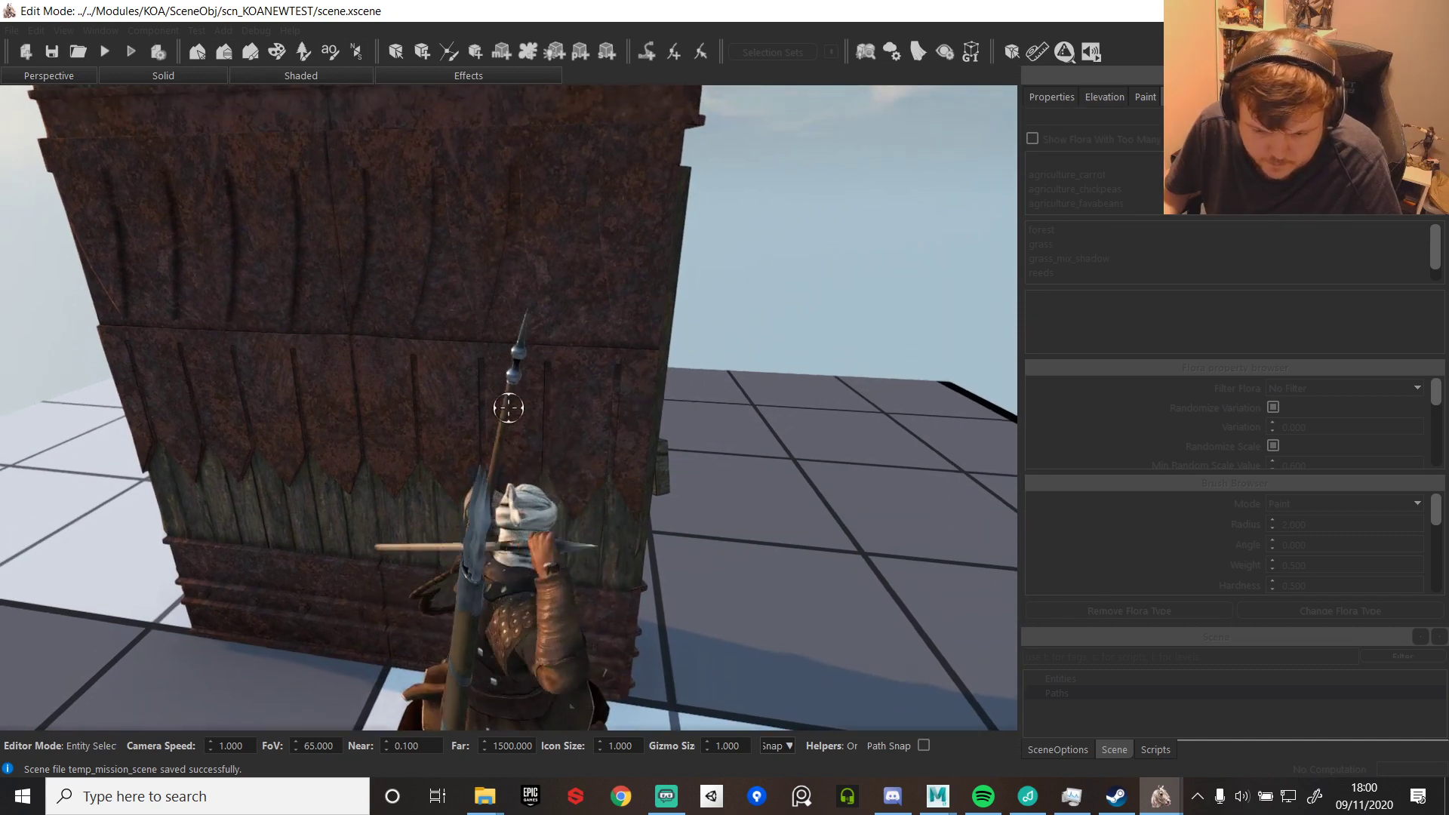
{"action": "left_click", "coordinate": [509, 408]}
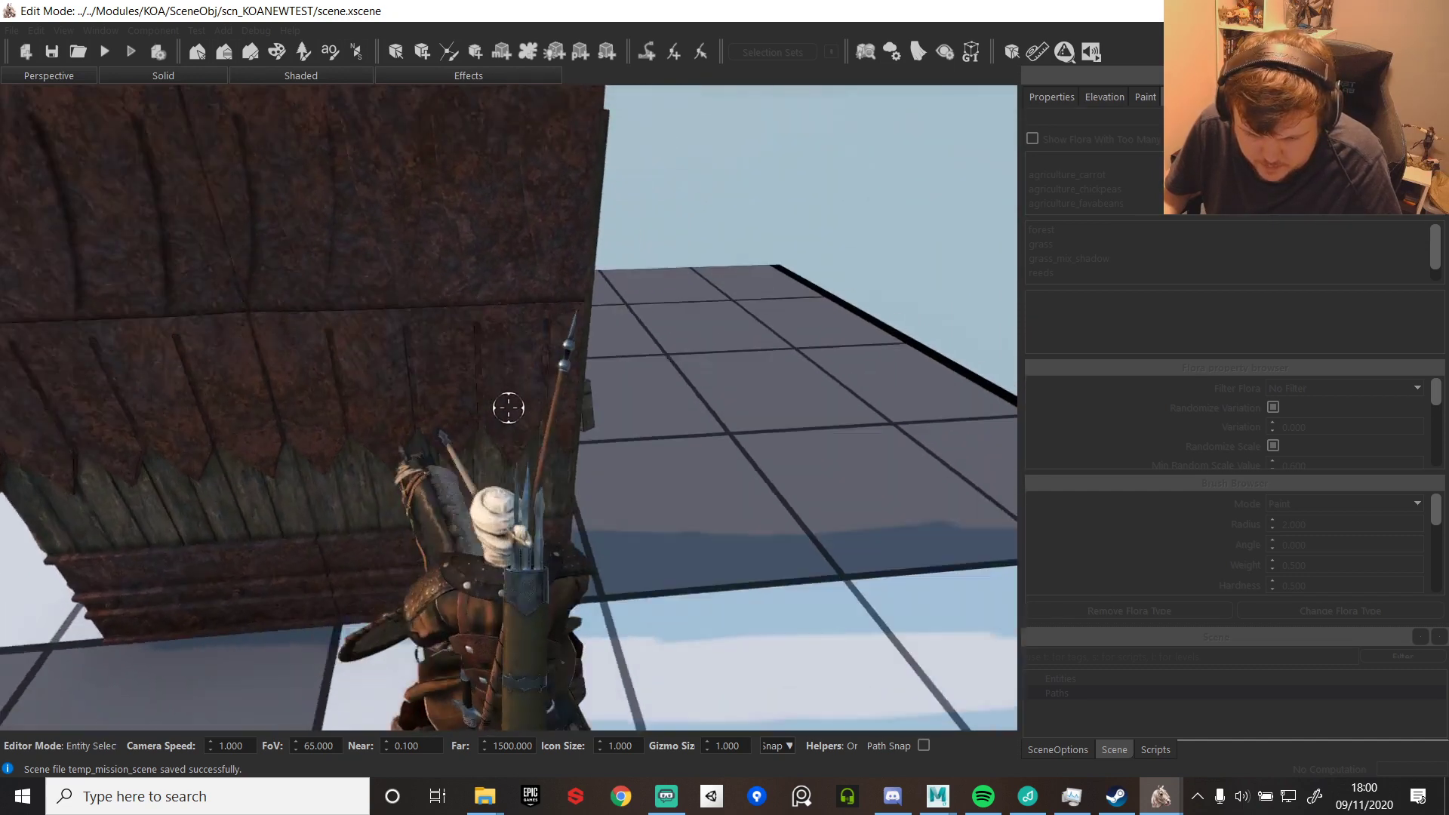
- Switch to the sword and strike the gate's front repeatedly to test its physics response
{"action": "key", "text": "x"}
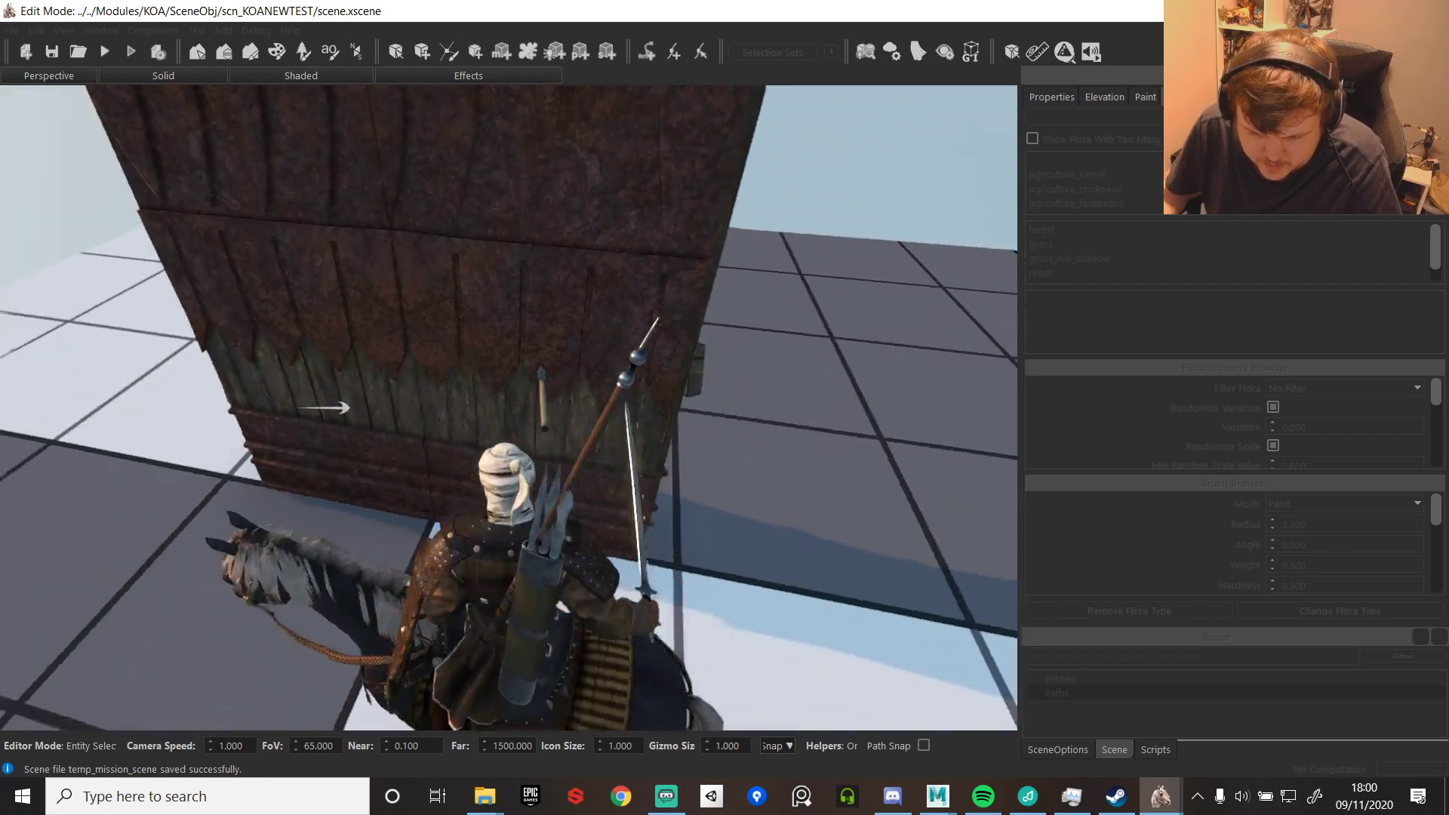
{"action": "left_click", "coordinate": [508, 407]}
{"action": "left_click", "coordinate": [509, 407]}
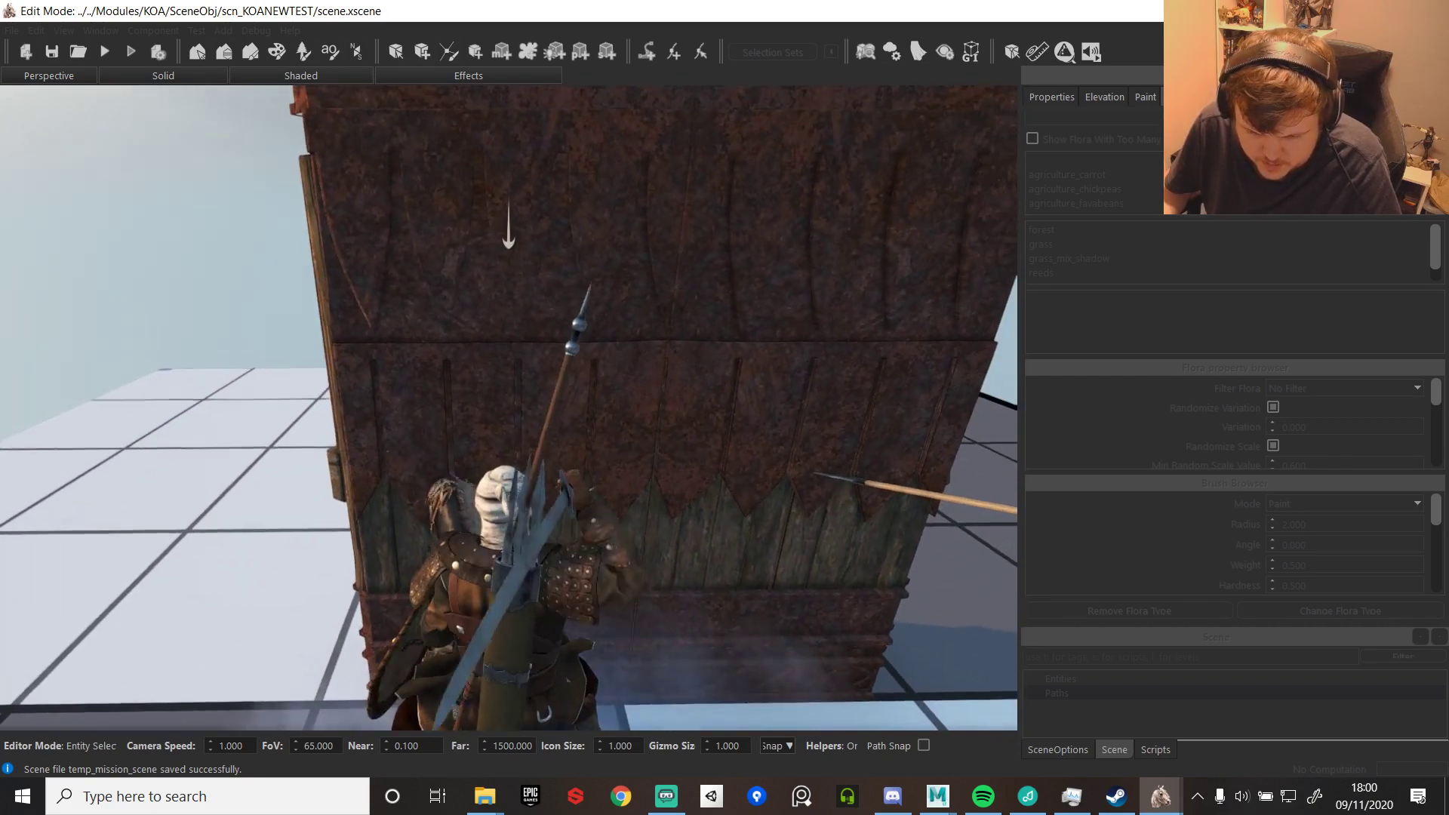
{"action": "left_click", "coordinate": [508, 407]}
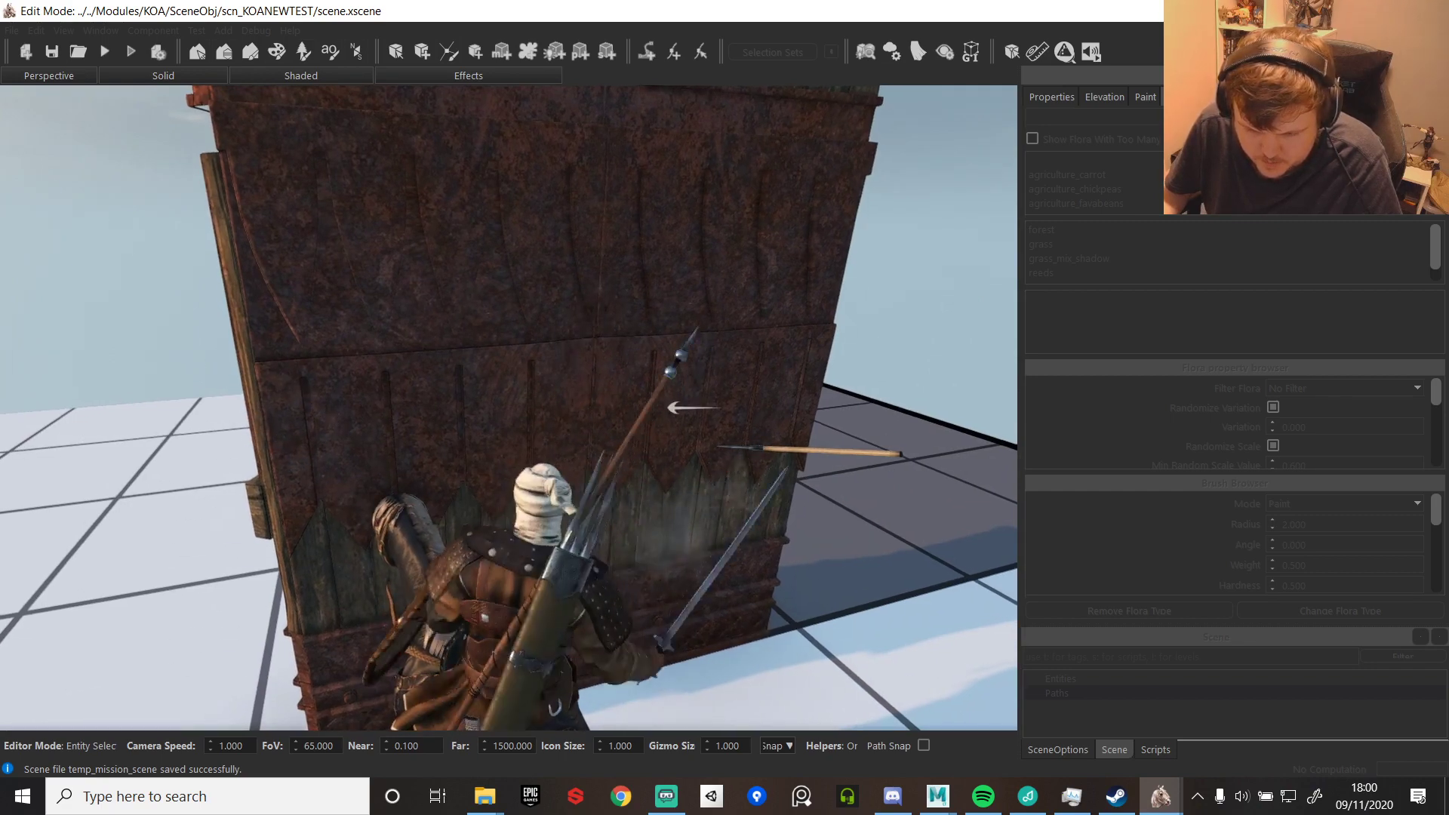
{"action": "left_click", "coordinate": [509, 408]}
{"action": "left_click", "coordinate": [509, 407]}
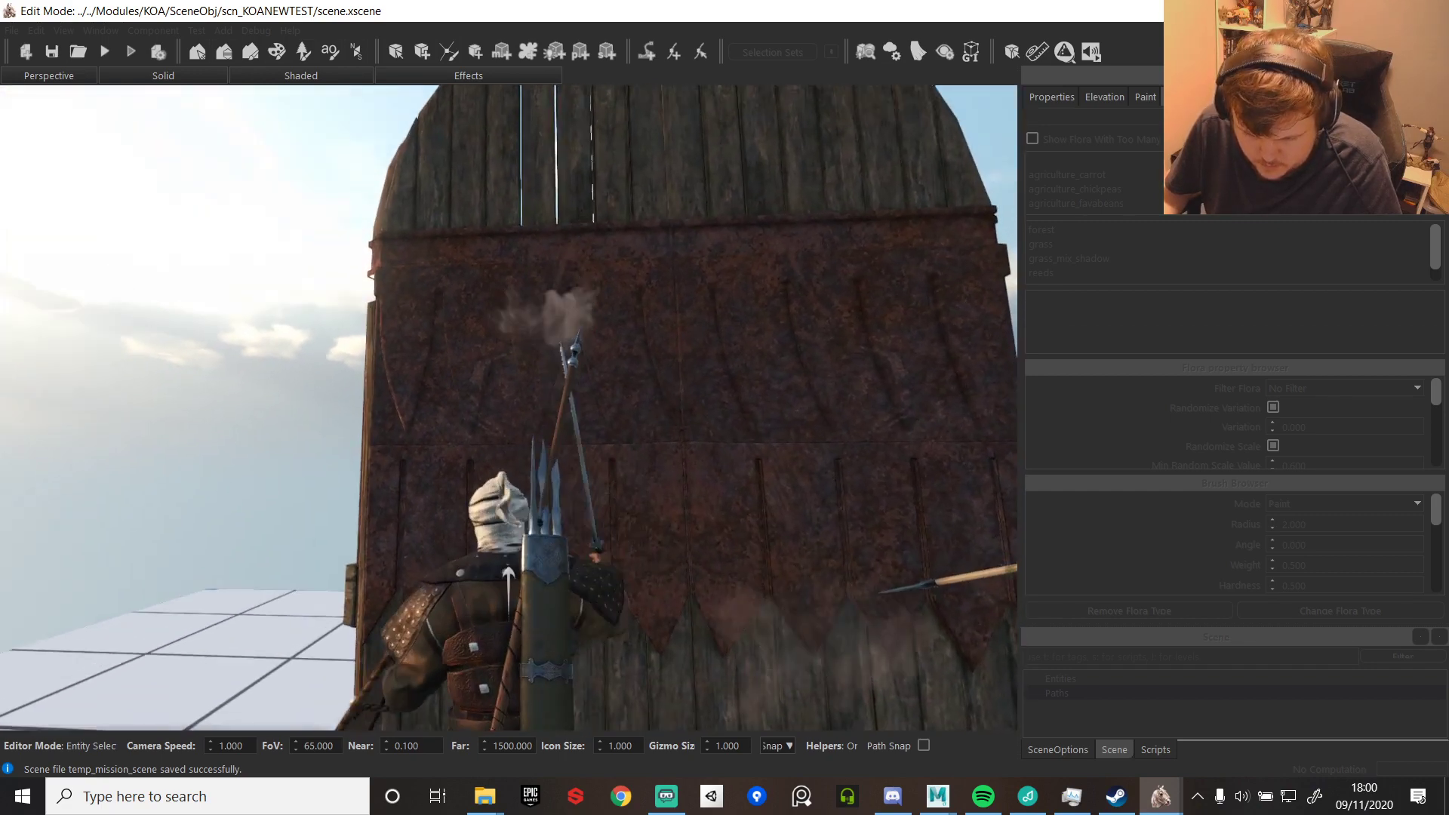
- Strike the gate's front and back with the sword from horseback to test its physics response
{"action": "left_click", "coordinate": [508, 407]}
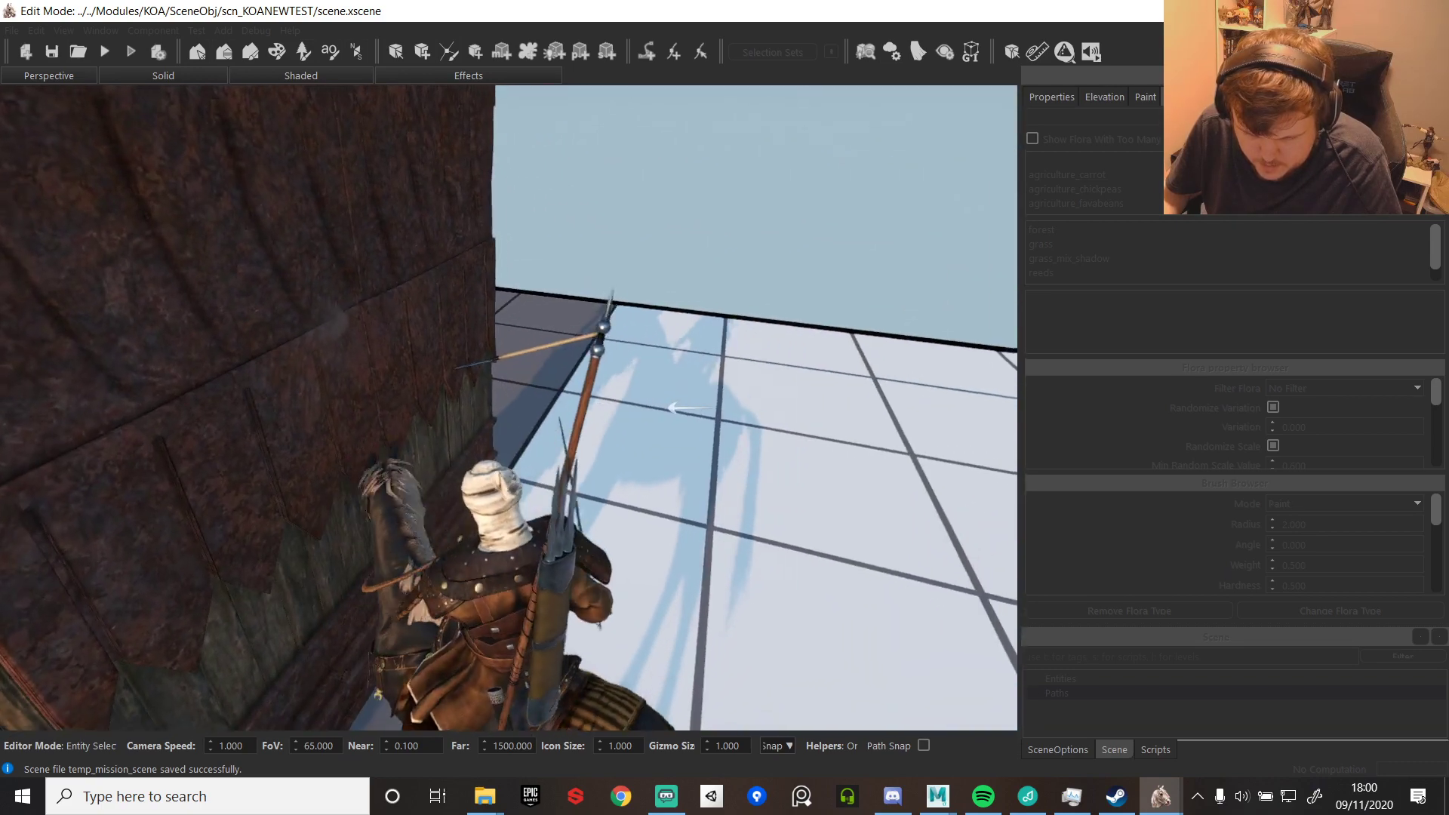
{"action": "left_click", "coordinate": [508, 407]}
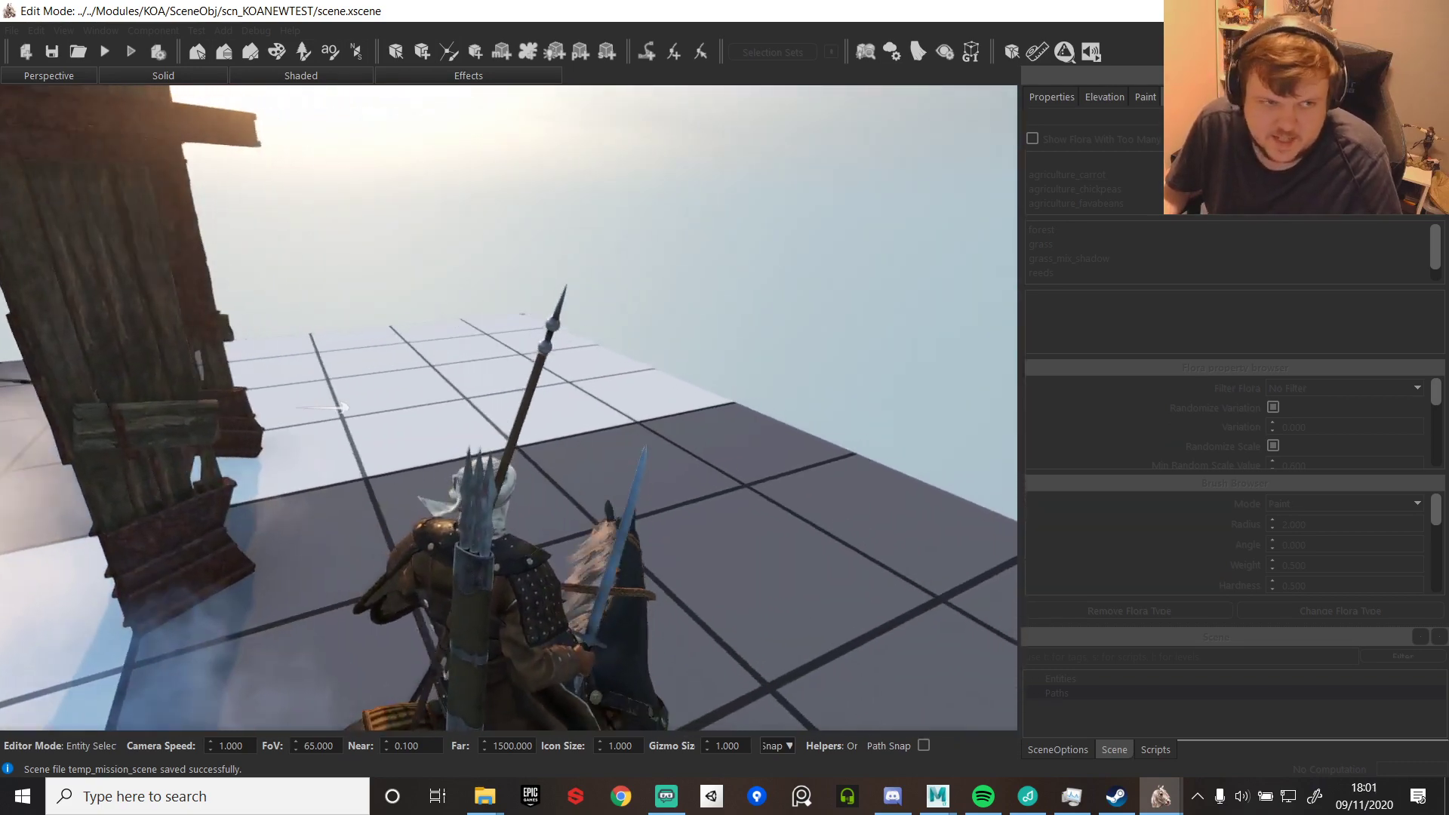
{"action": "left_click", "coordinate": [509, 408]}
{"action": "left_click", "coordinate": [509, 408]}
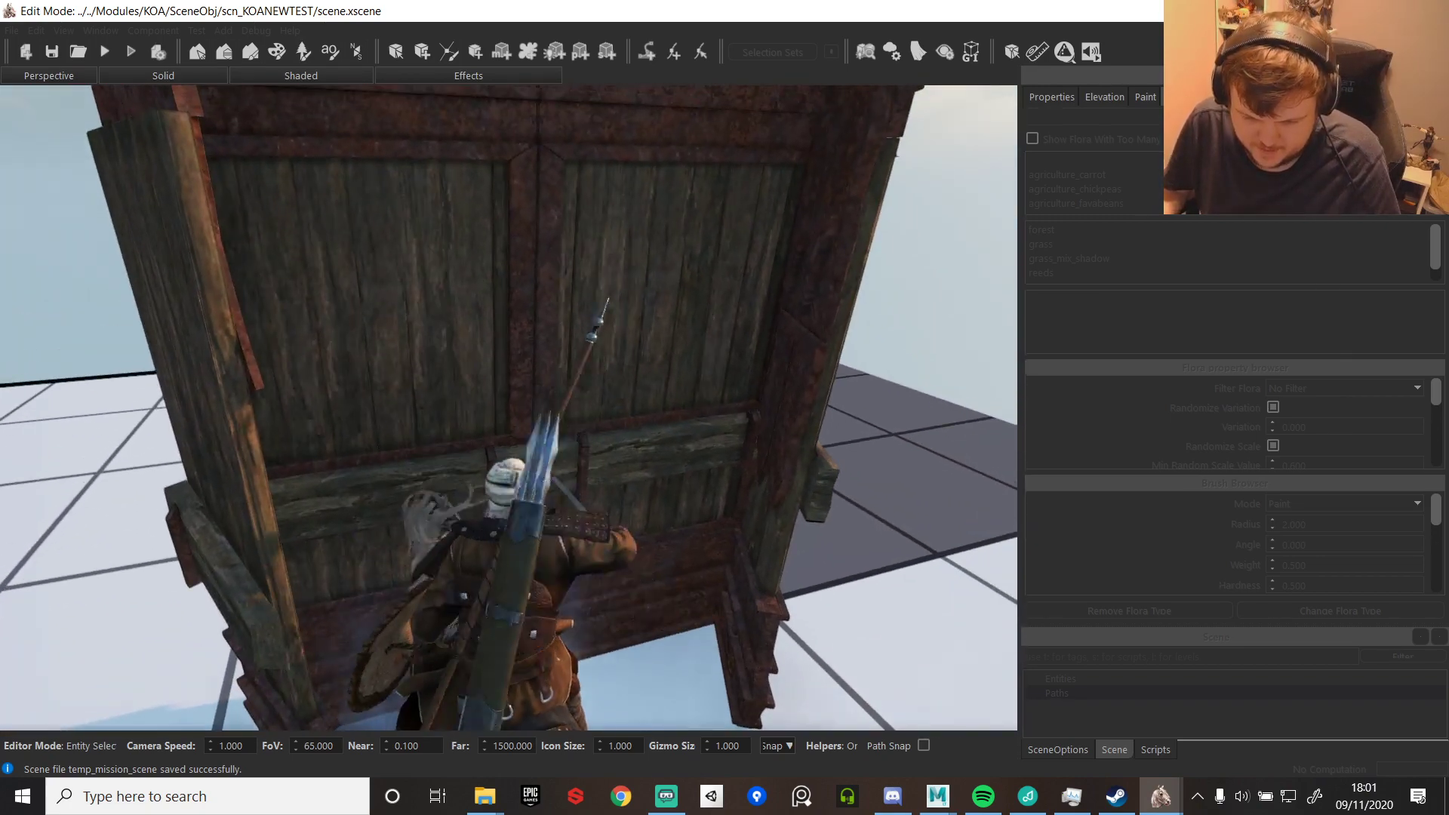
{"action": "left_click", "coordinate": [509, 408]}
{"action": "left_click", "coordinate": [509, 408]}
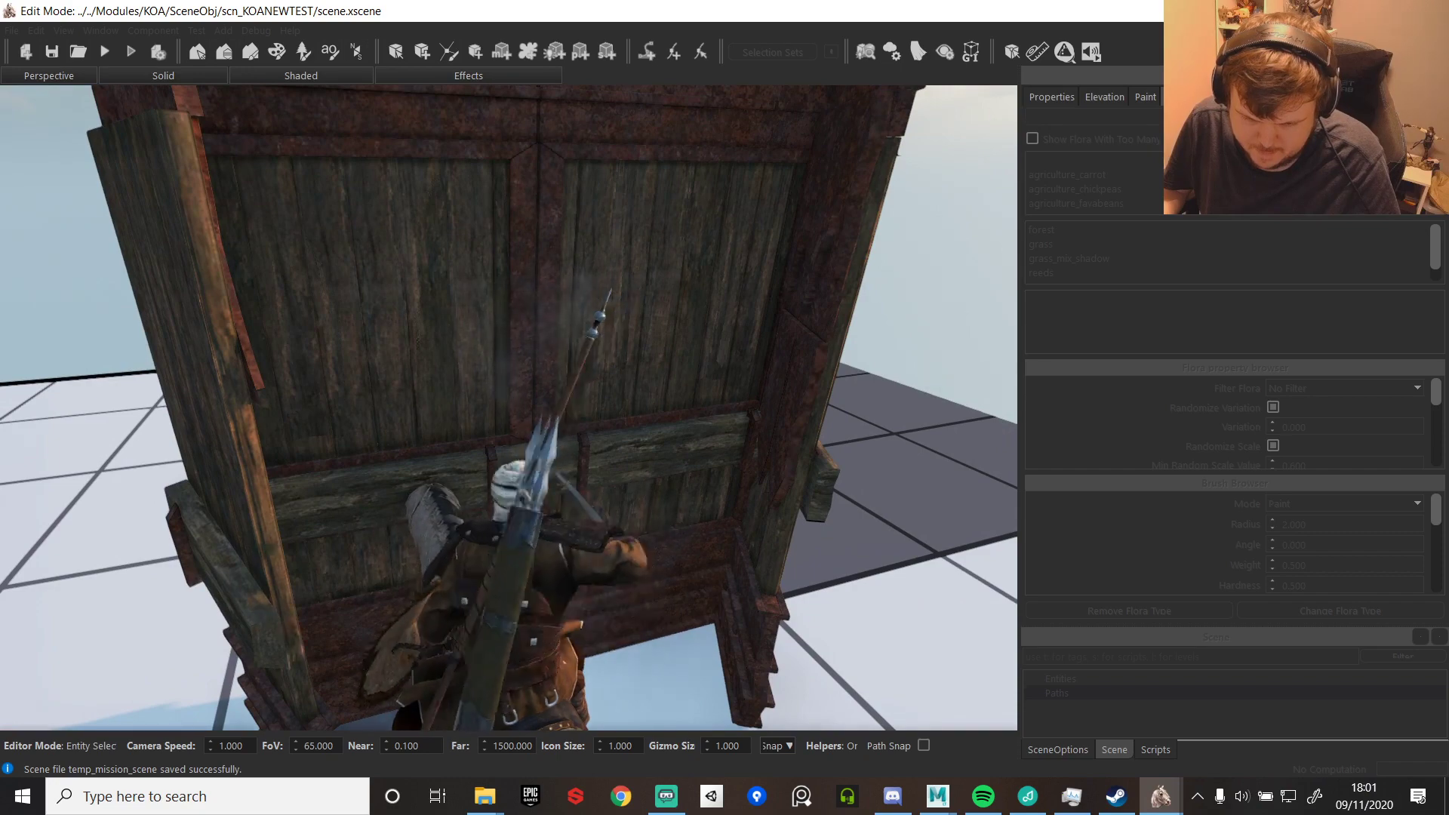
{"action": "left_click", "coordinate": [509, 407]}
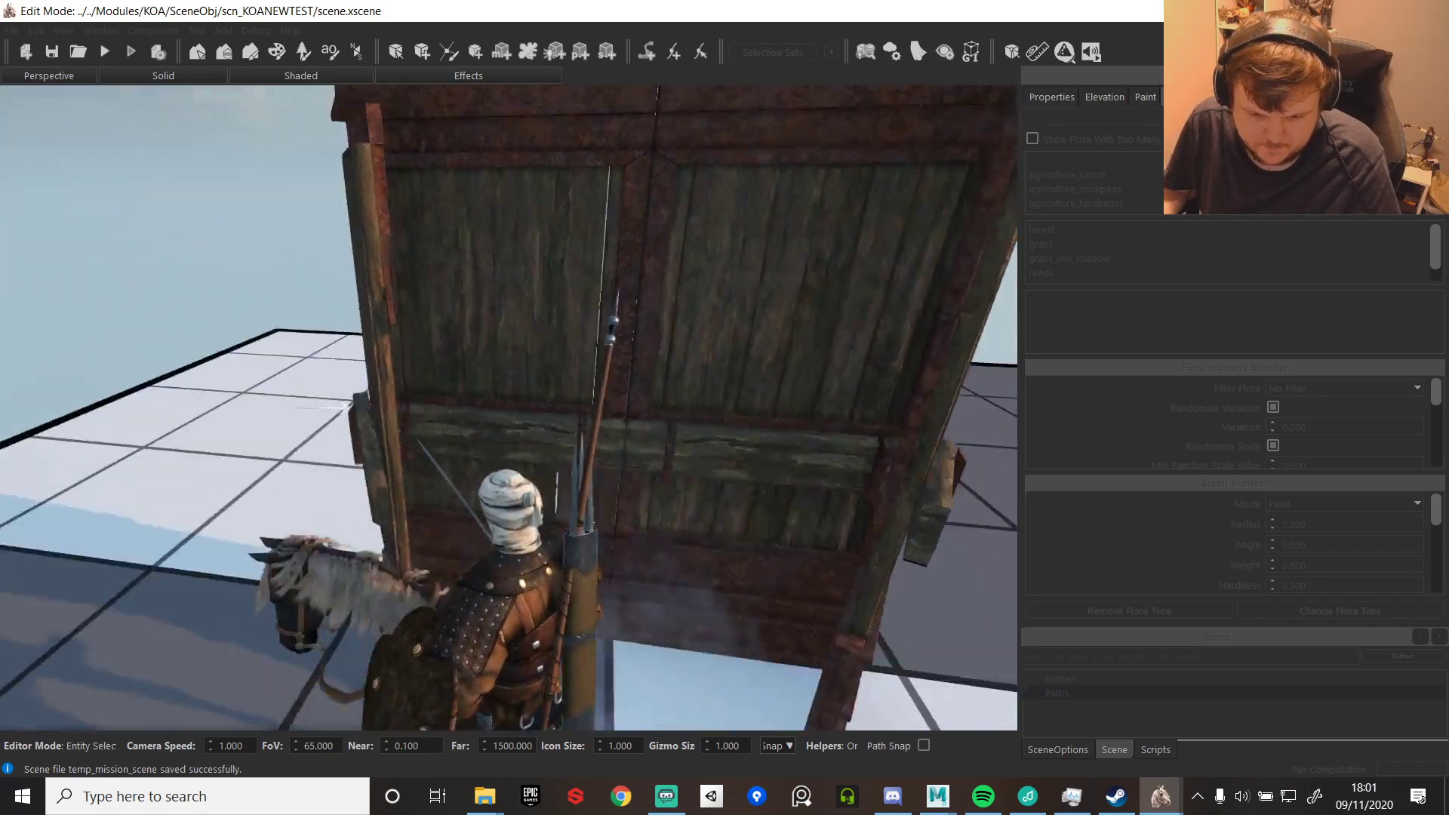
- Strike the gate's back once more, ride around to its front, and leave the test mission for the editor
{"action": "left_click", "coordinate": [509, 408]}
{"action": "key", "text": "w"}
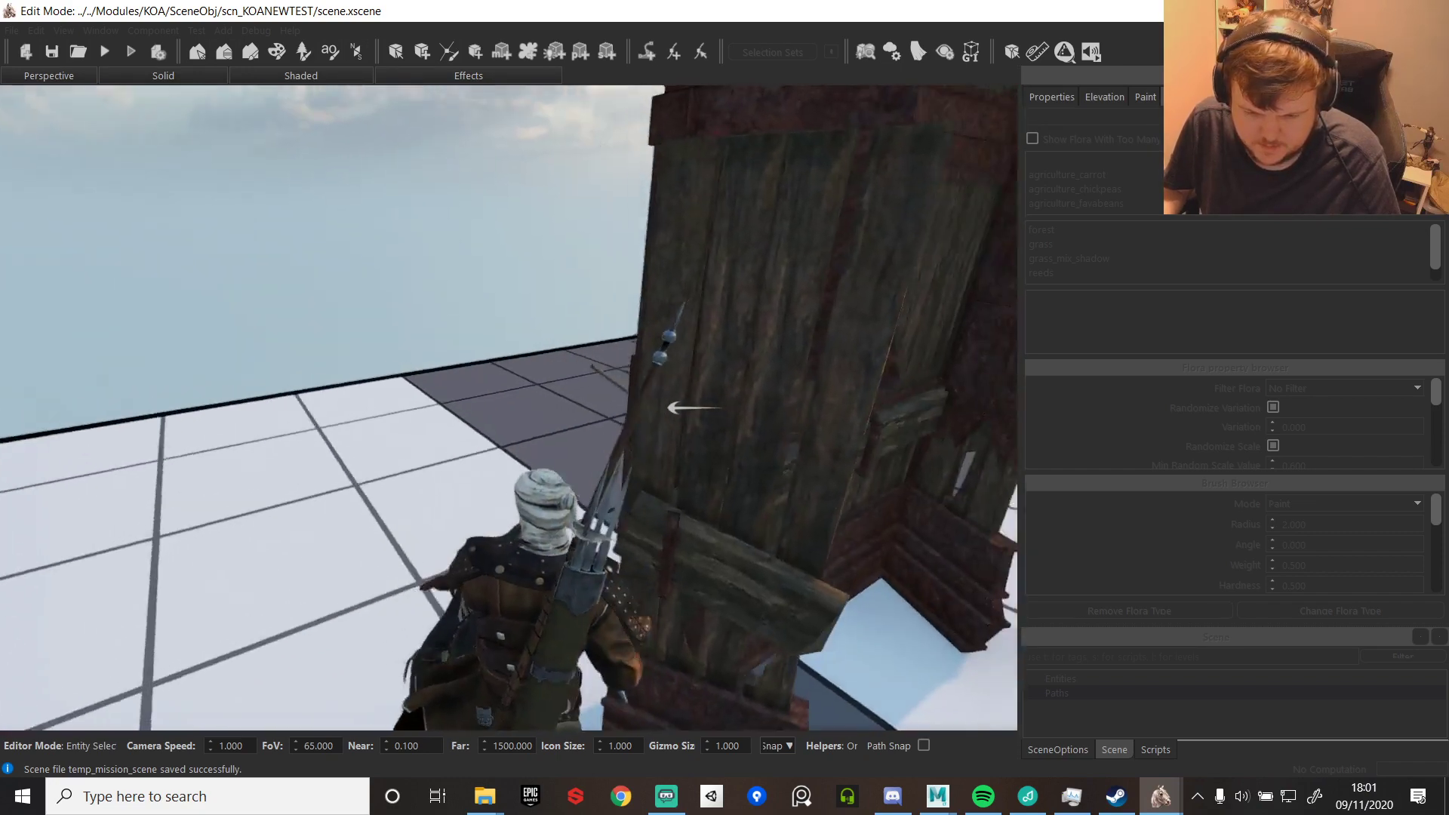
{"action": "key", "text": "w"}
{"action": "key", "text": "d"}
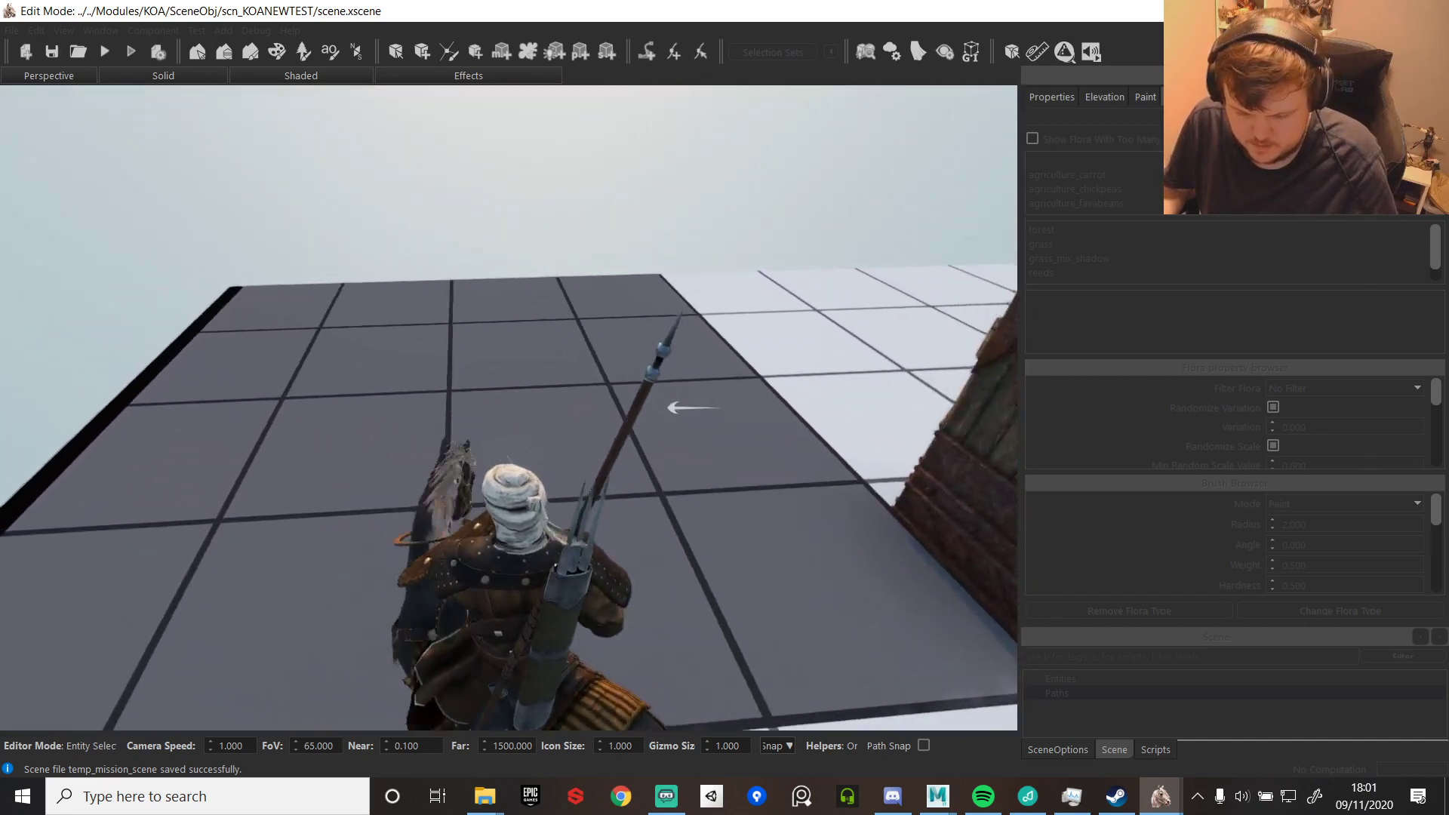
{"action": "key", "text": "d"}
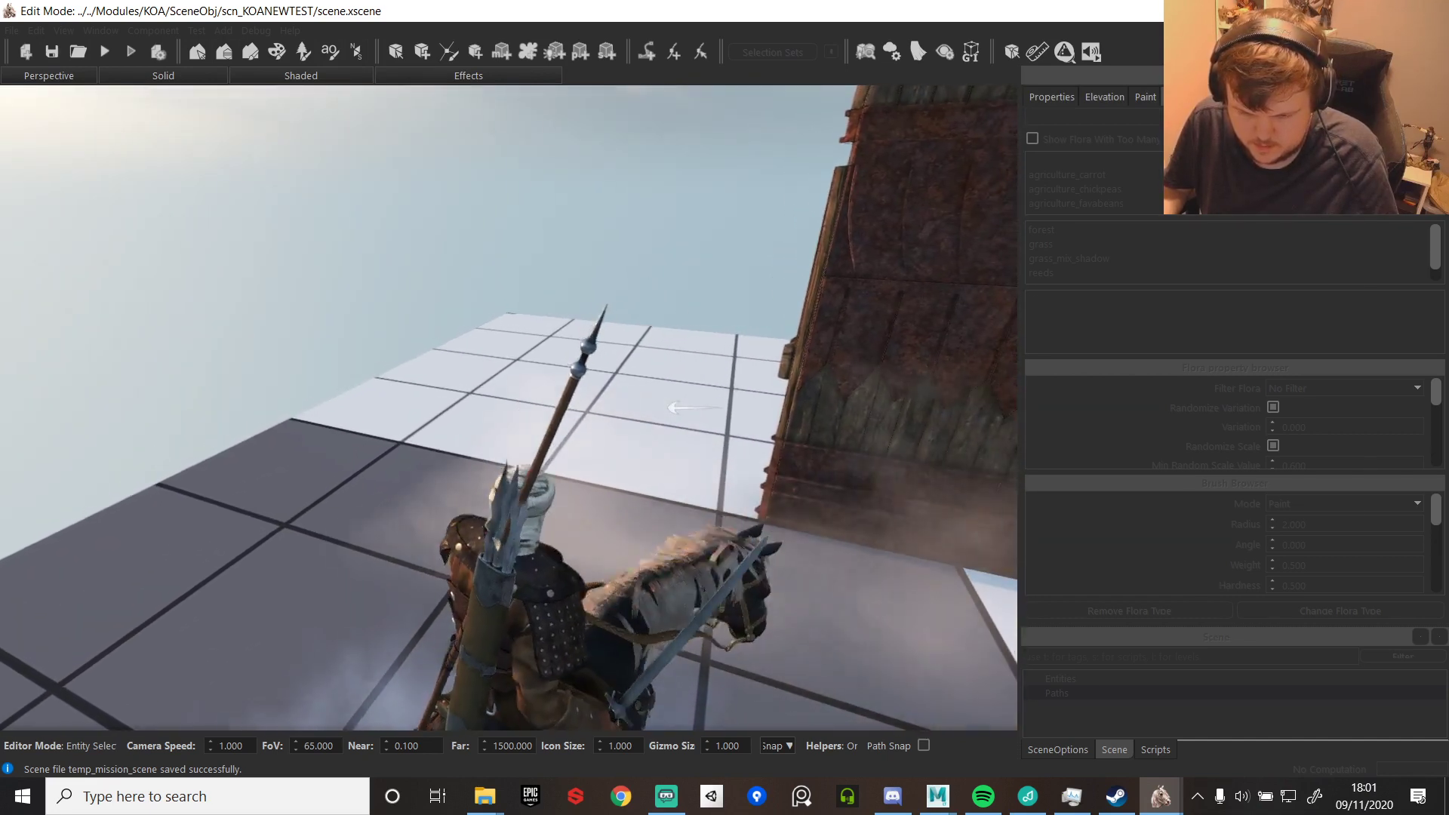
{"action": "key", "text": "Tab"}
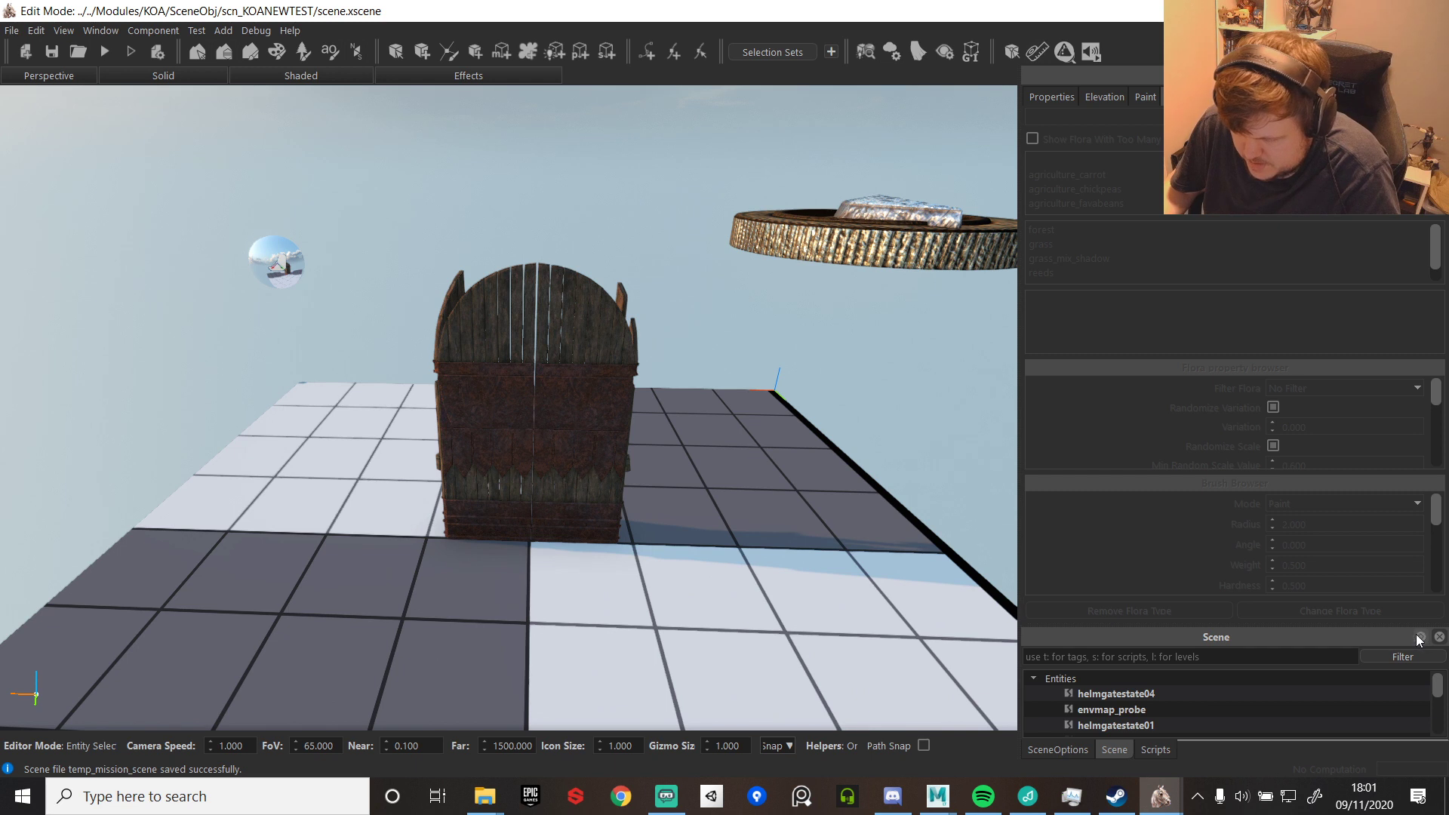
- Select the helmgatestate01 gate, then undock the Scene entity list, enlarge it and dock it on the opposite side of the viewport
{"action": "left_click", "coordinate": [541, 350]}
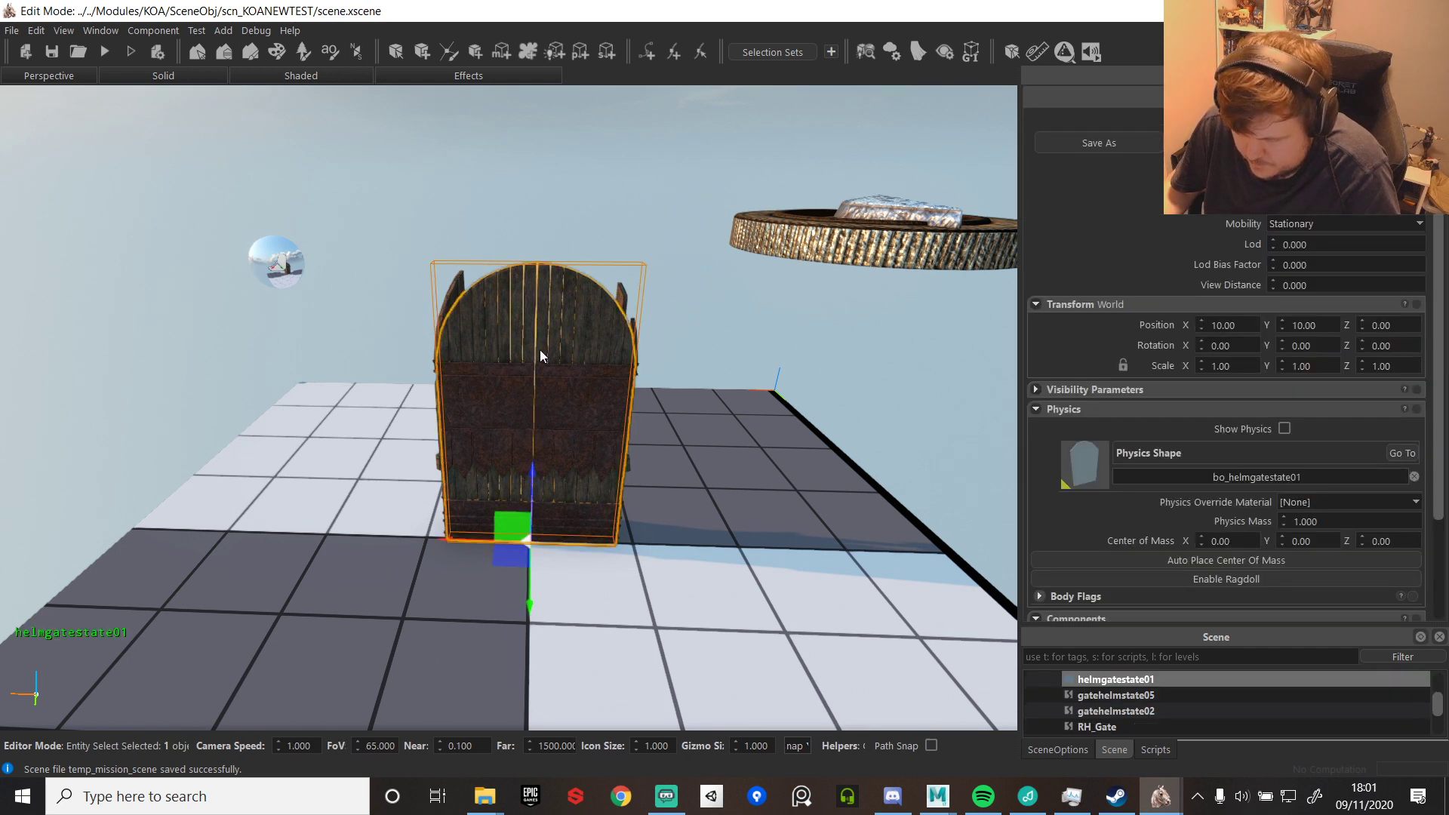
{"action": "left_click_drag", "start_coordinate": [1238, 636], "coordinate": [1242, 547]}
{"action": "left_click_drag", "start_coordinate": [1108, 542], "coordinate": [777, 286]}
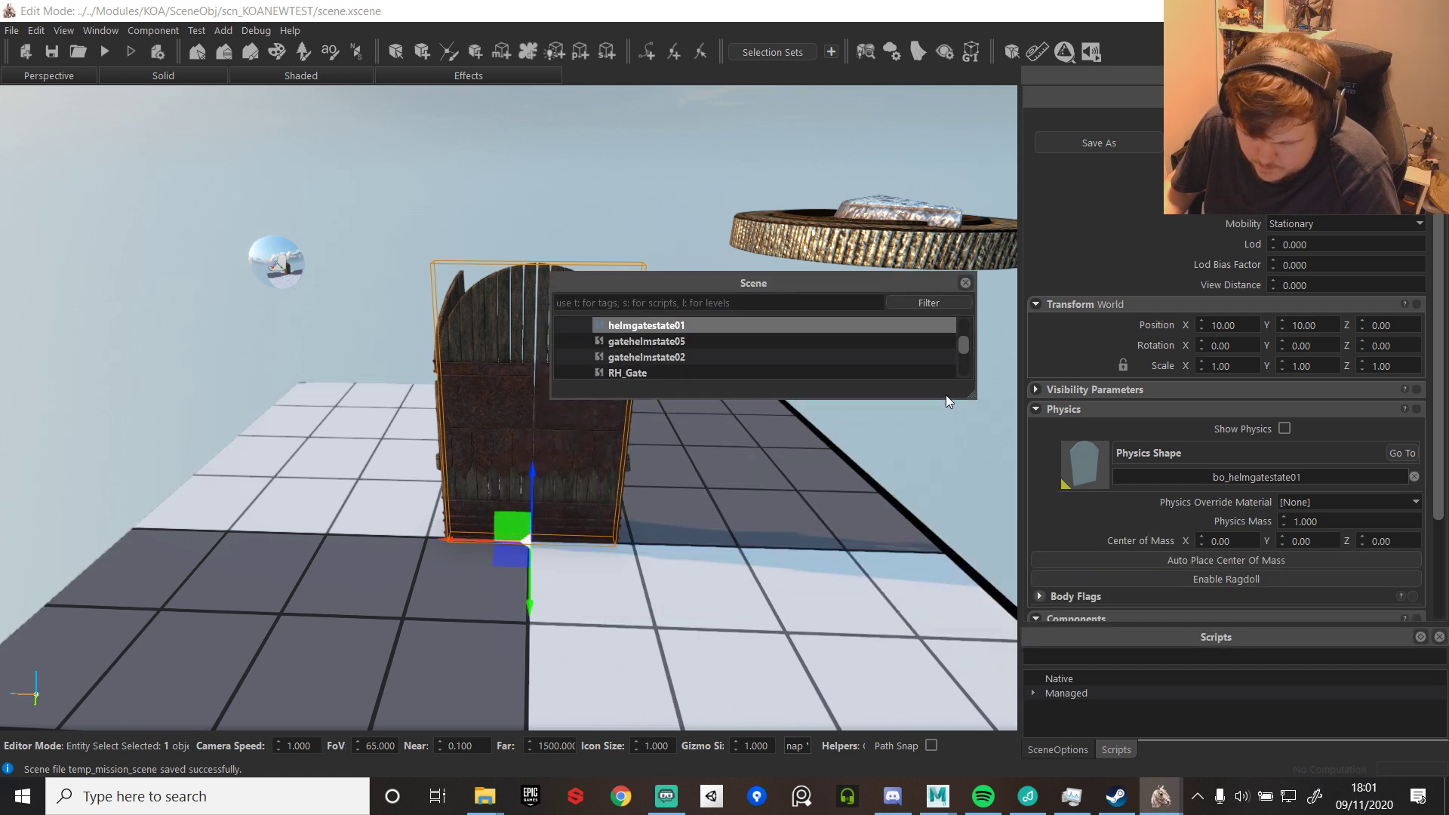
{"action": "left_click_drag", "start_coordinate": [974, 397], "coordinate": [984, 682]}
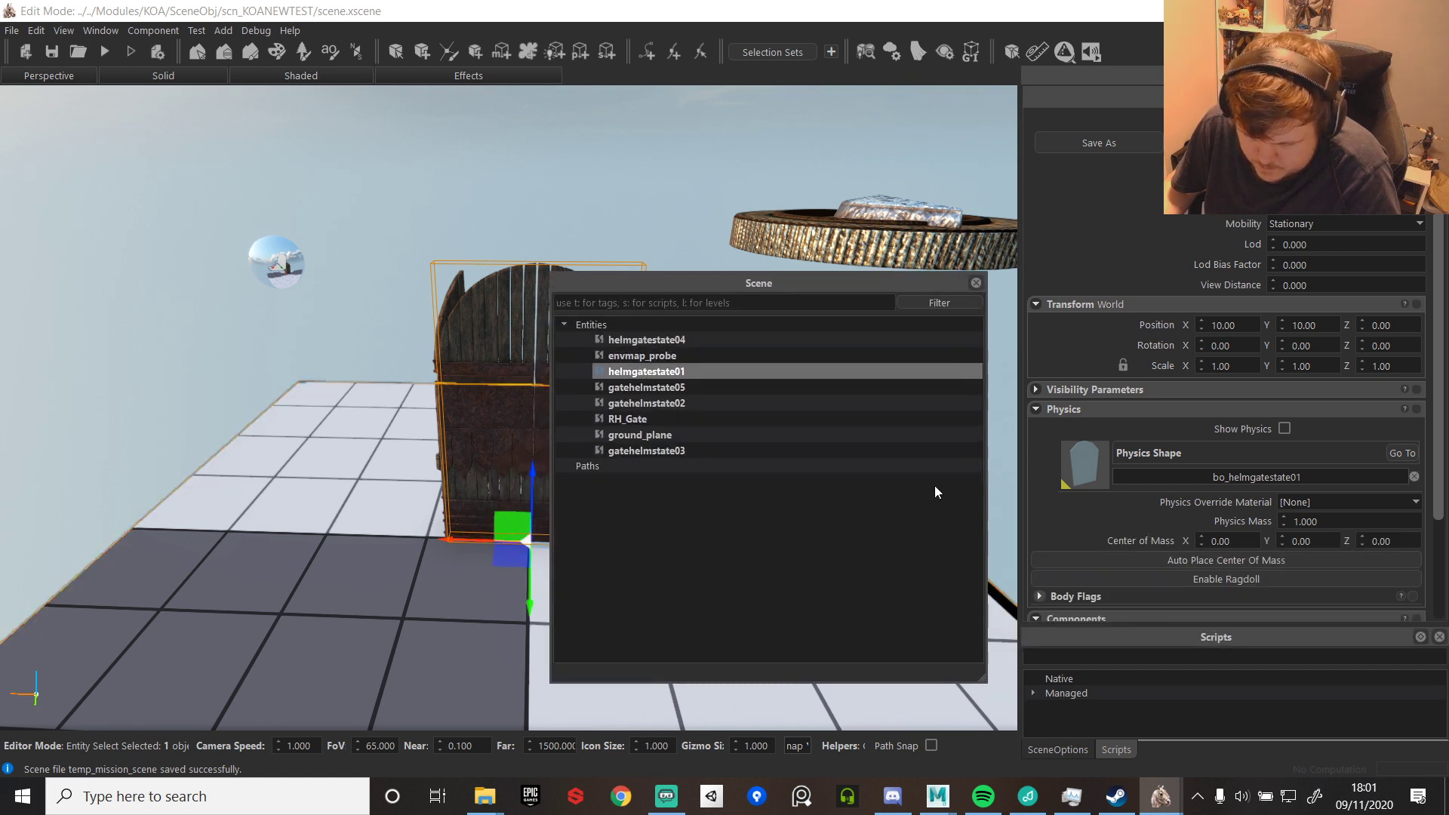
{"action": "left_click_drag", "start_coordinate": [777, 286], "coordinate": [24, 210]}
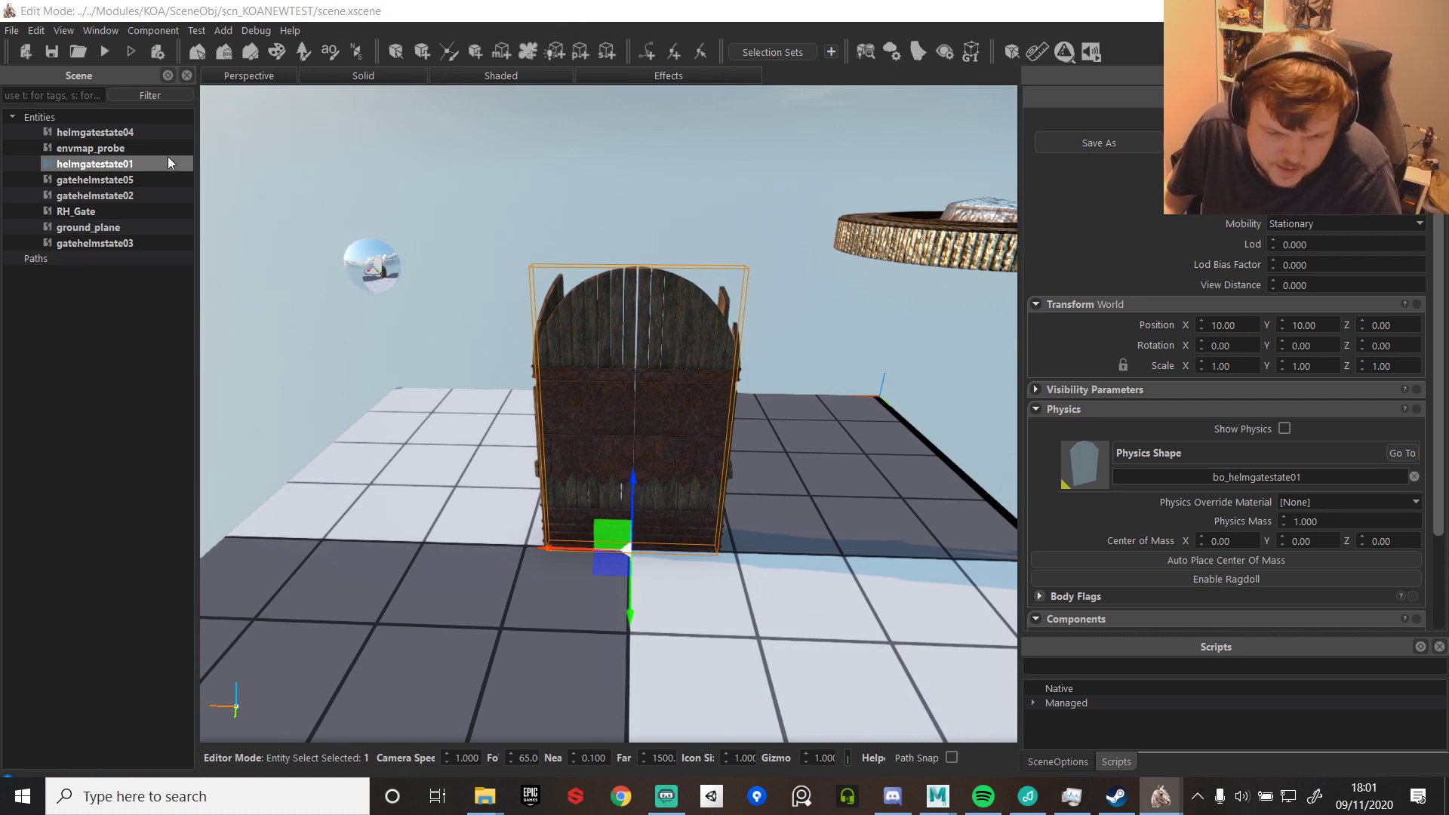
{"action": "mouse_move", "coordinate": [485, 794]}
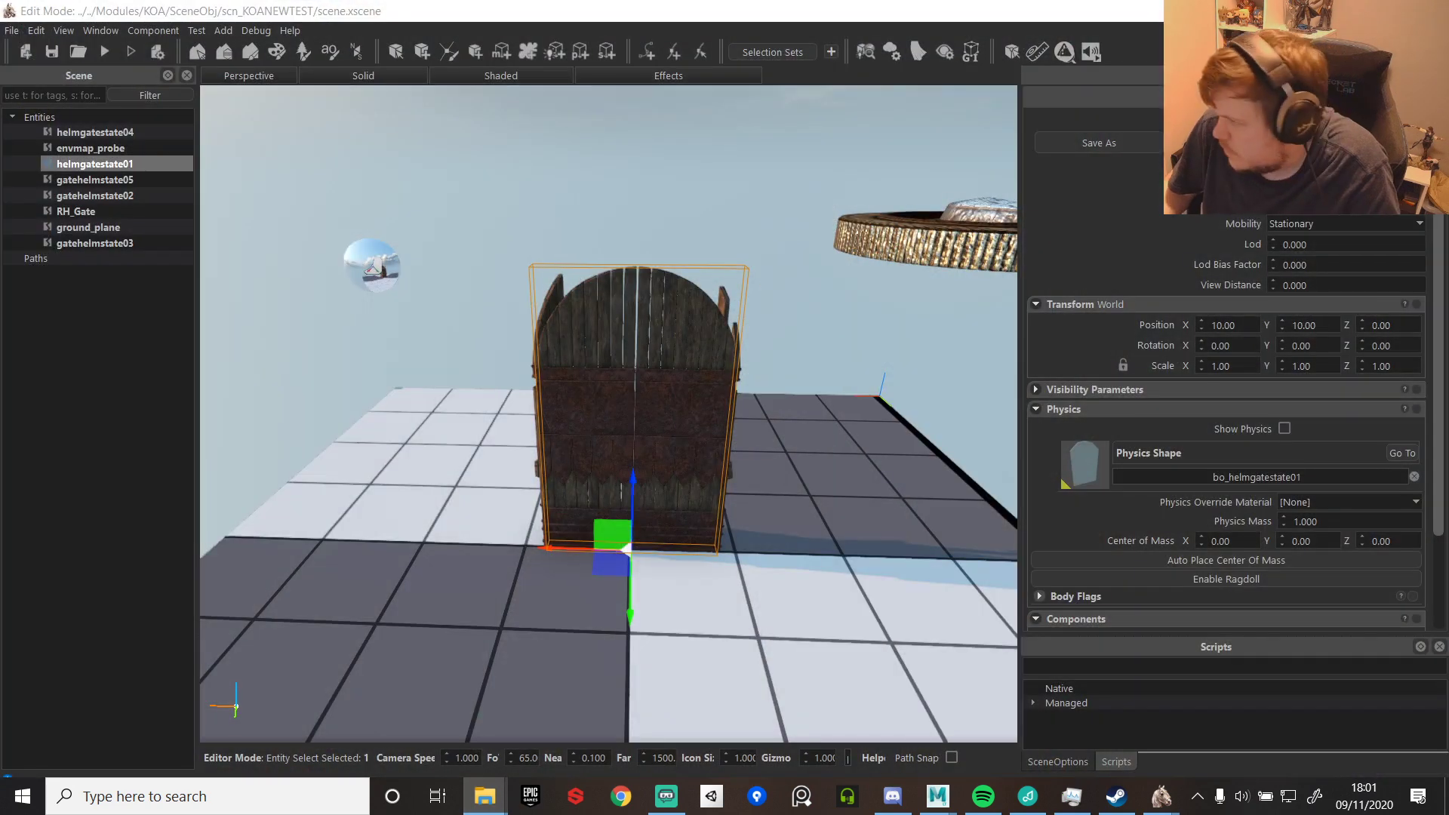
{"action": "left_click_drag", "start_coordinate": [1448, 285], "coordinate": [852, 107]}
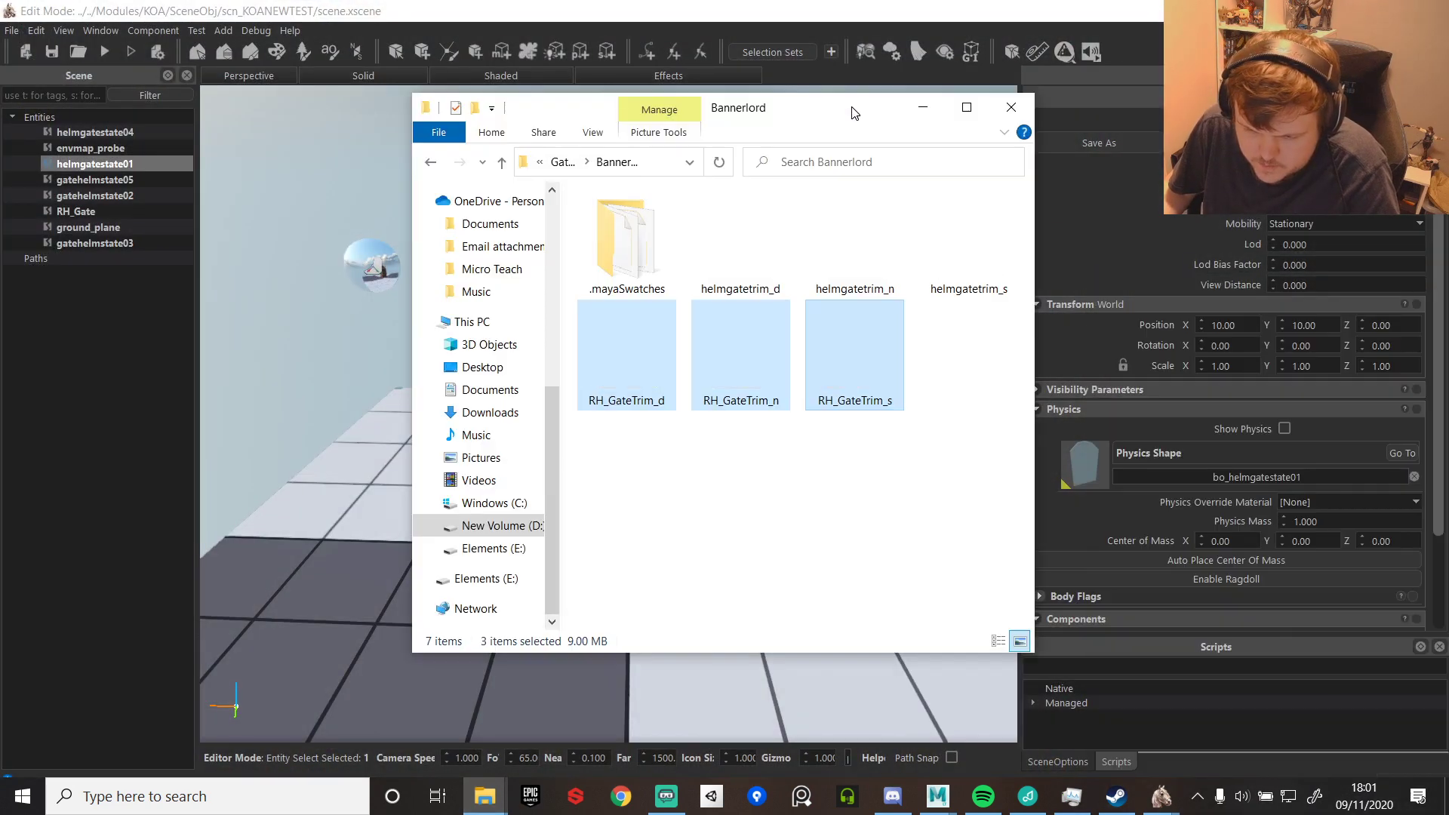
{"action": "left_click", "coordinate": [562, 161]}
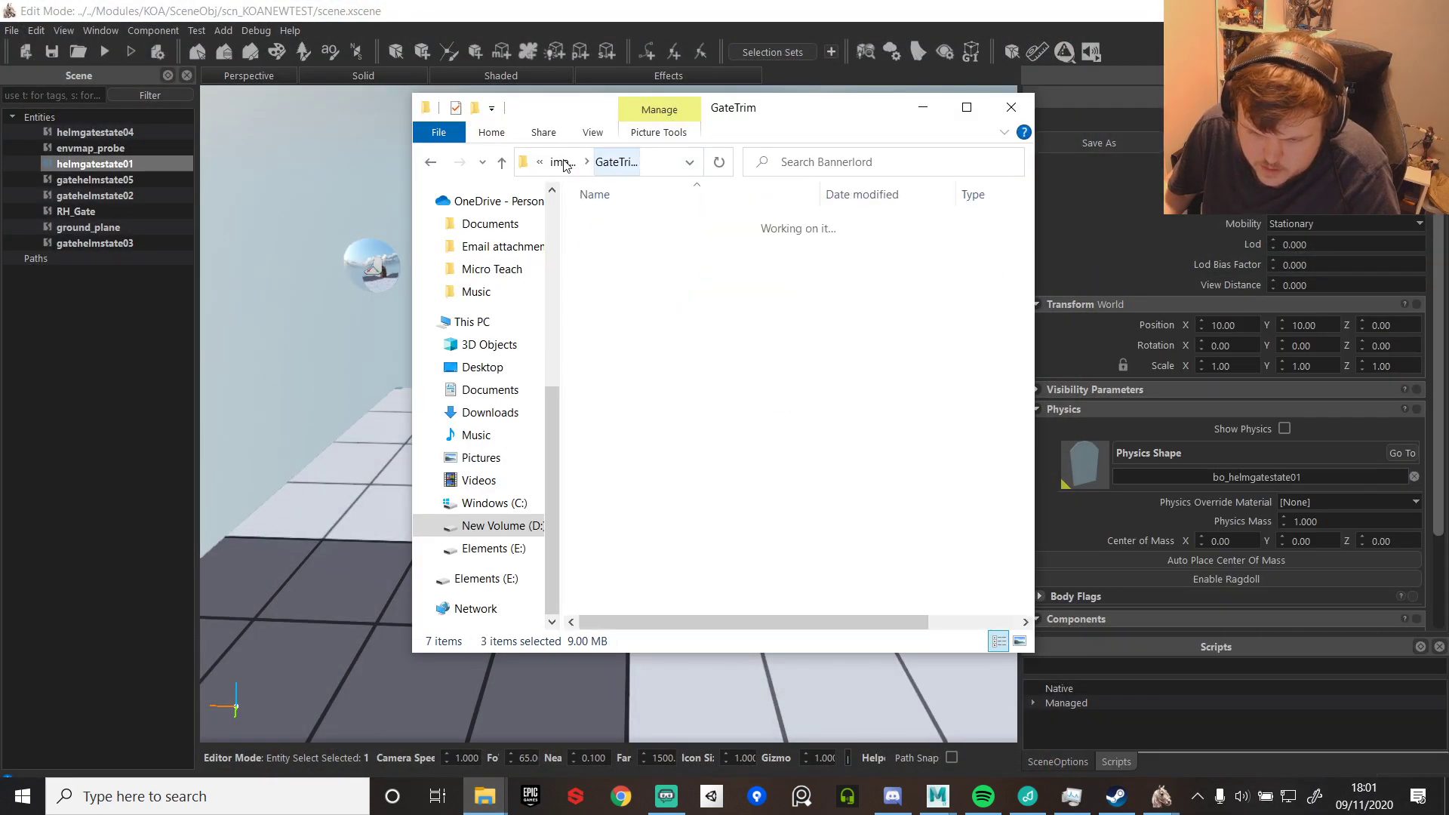
{"action": "left_click", "coordinate": [922, 106]}
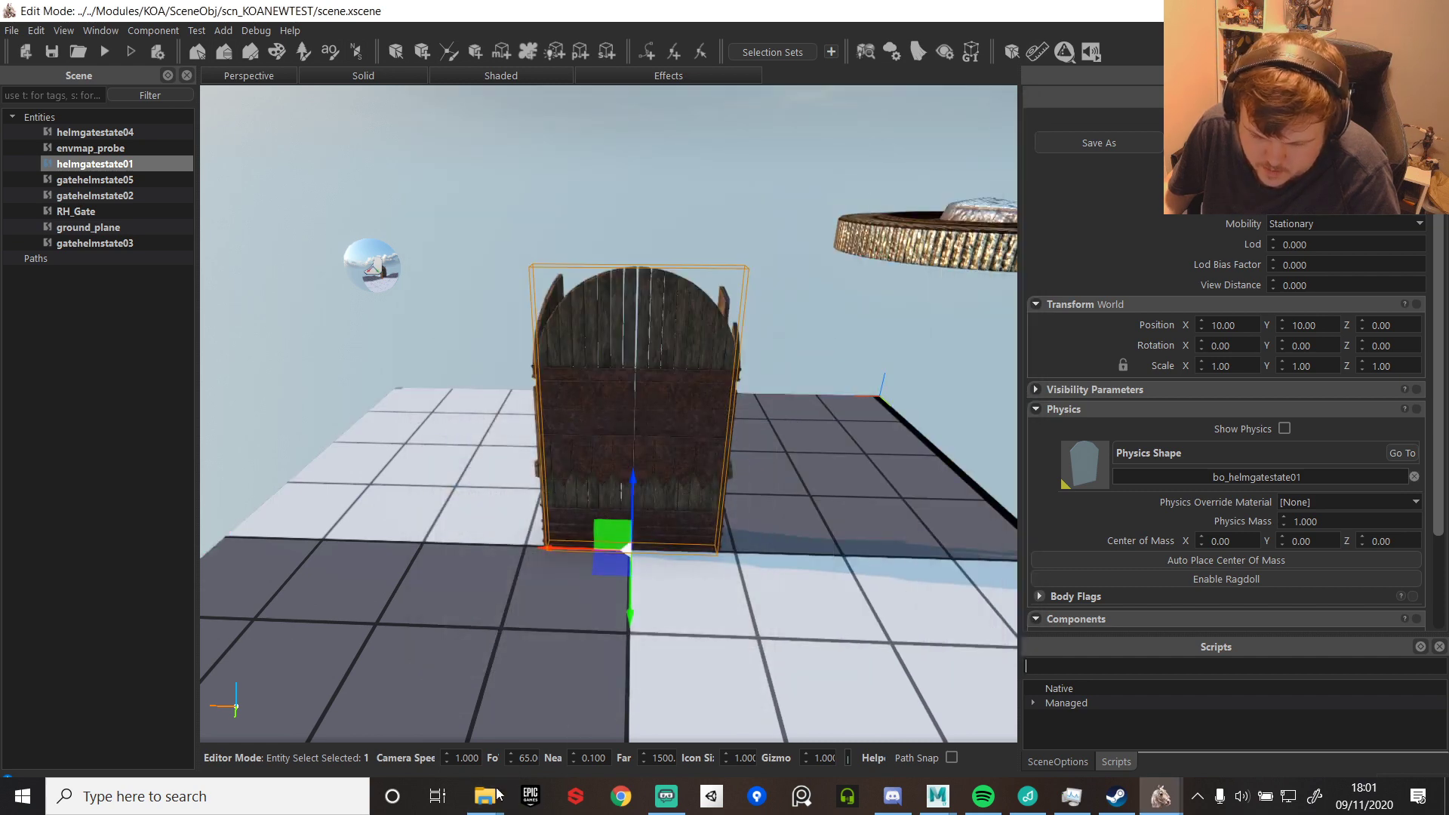
- Switch to File Explorer and delete the scn_KOA, scn_KOATest and scn_new folders from the KOA module's SceneObj folder
{"action": "mouse_move", "coordinate": [484, 796]}
{"action": "left_click", "coordinate": [406, 747]}
{"action": "left_click", "coordinate": [755, 188]}
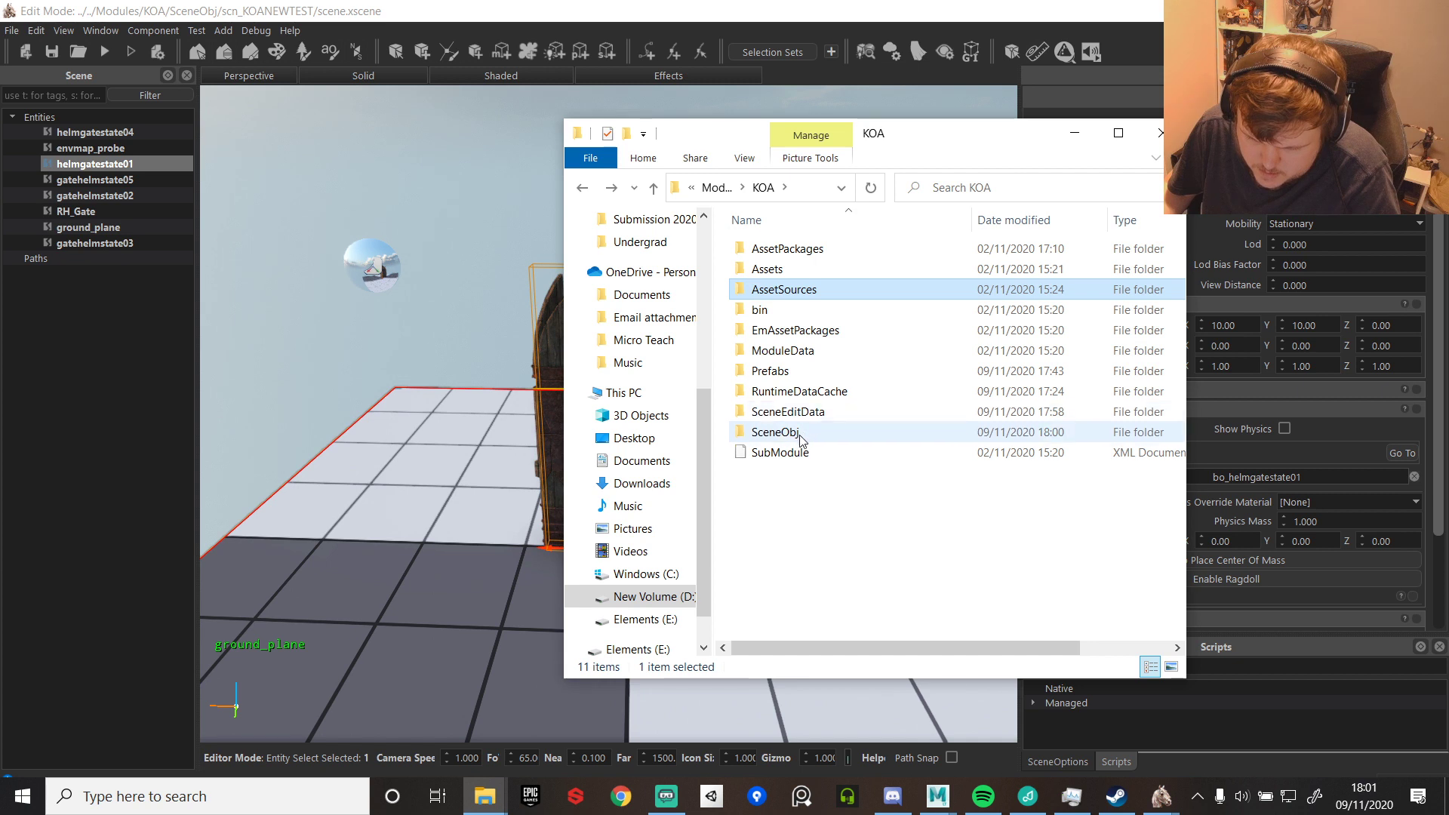
{"action": "left_click", "coordinate": [801, 434]}
{"action": "double_click", "coordinate": [802, 434]}
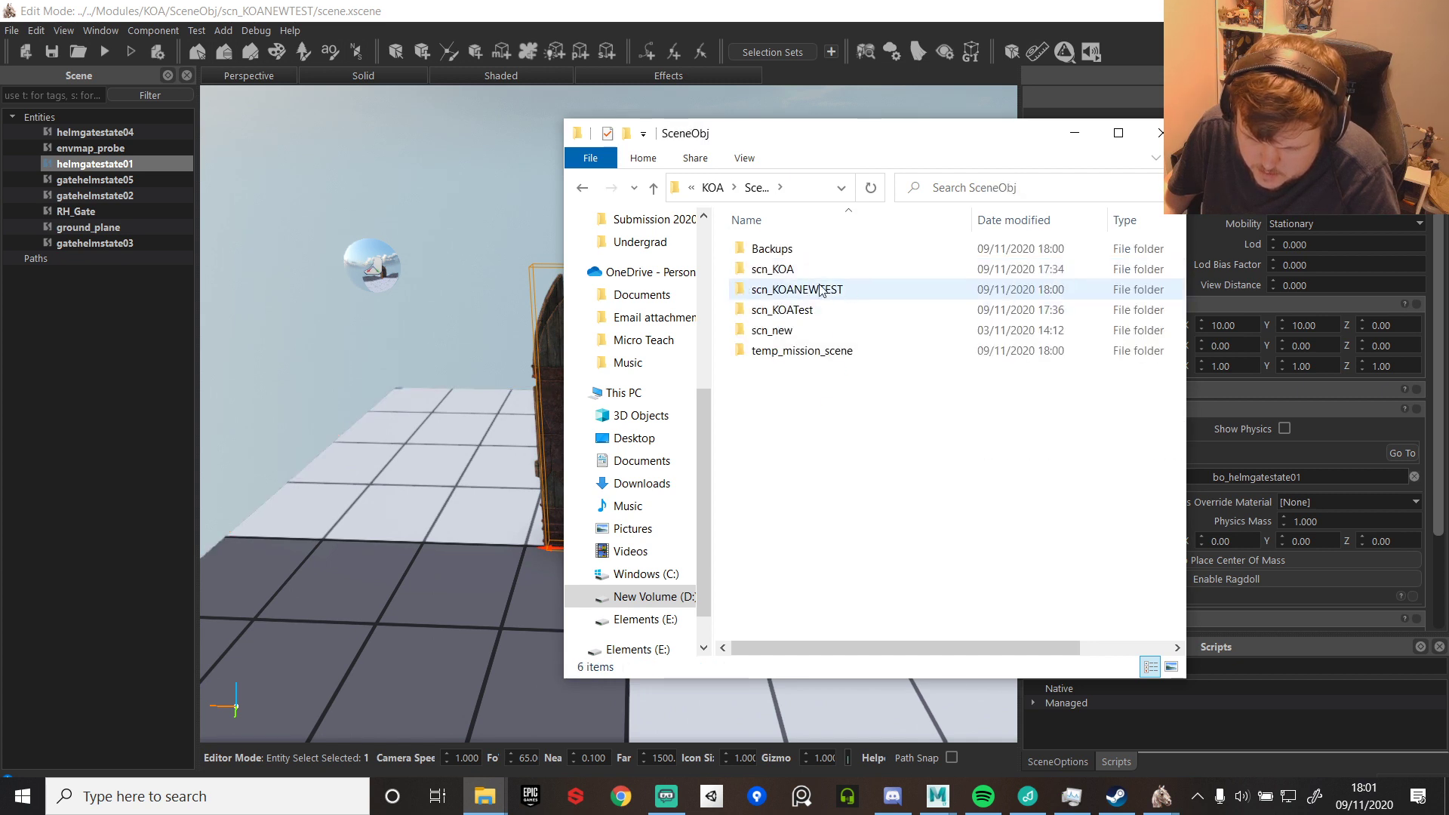
{"action": "left_click", "coordinate": [803, 269]}
{"action": "left_click", "coordinate": [803, 311], "text": "ctrl"}
{"action": "left_click", "coordinate": [798, 330], "text": "ctrl"}
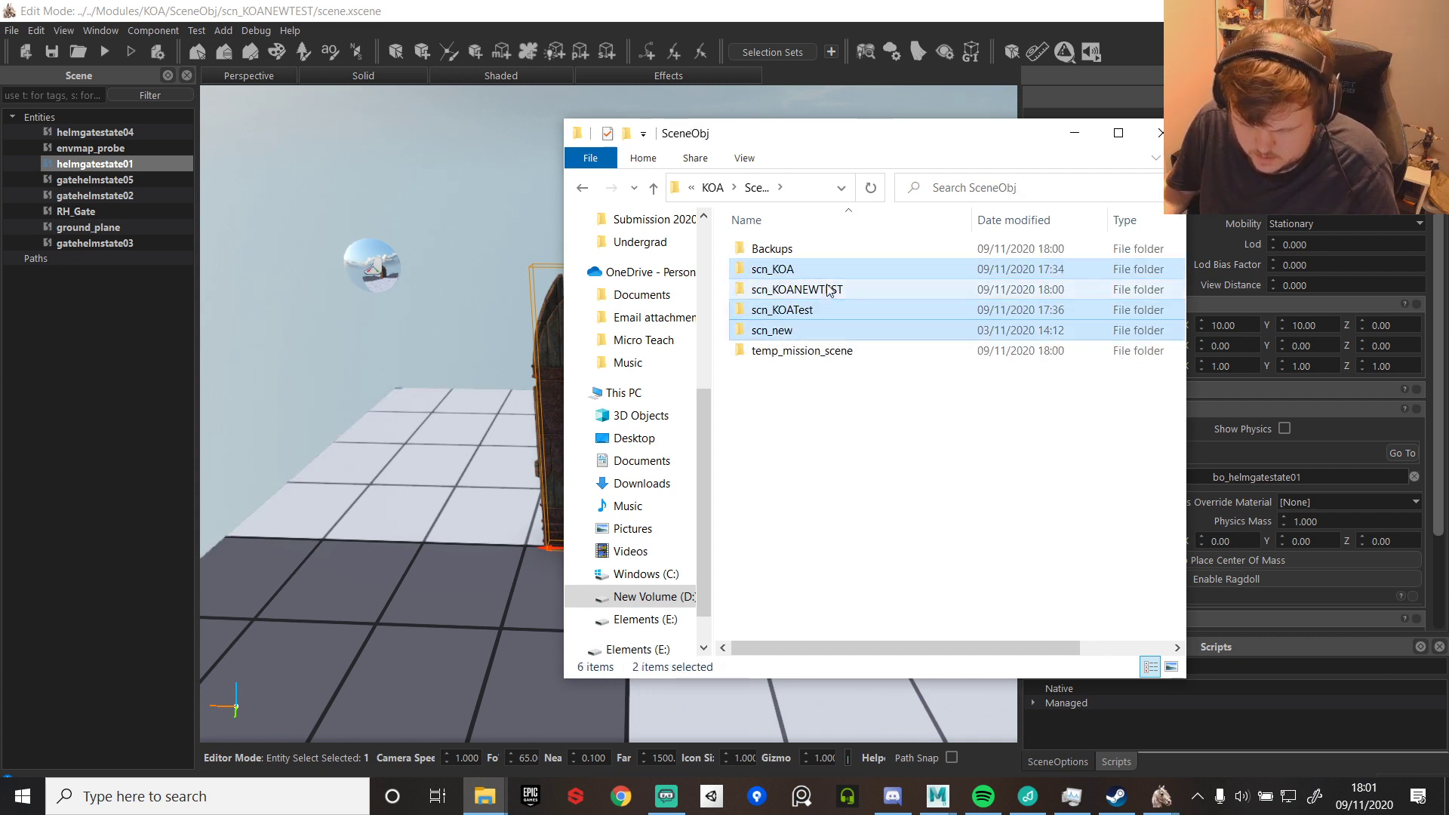
{"action": "key", "text": "Delete"}
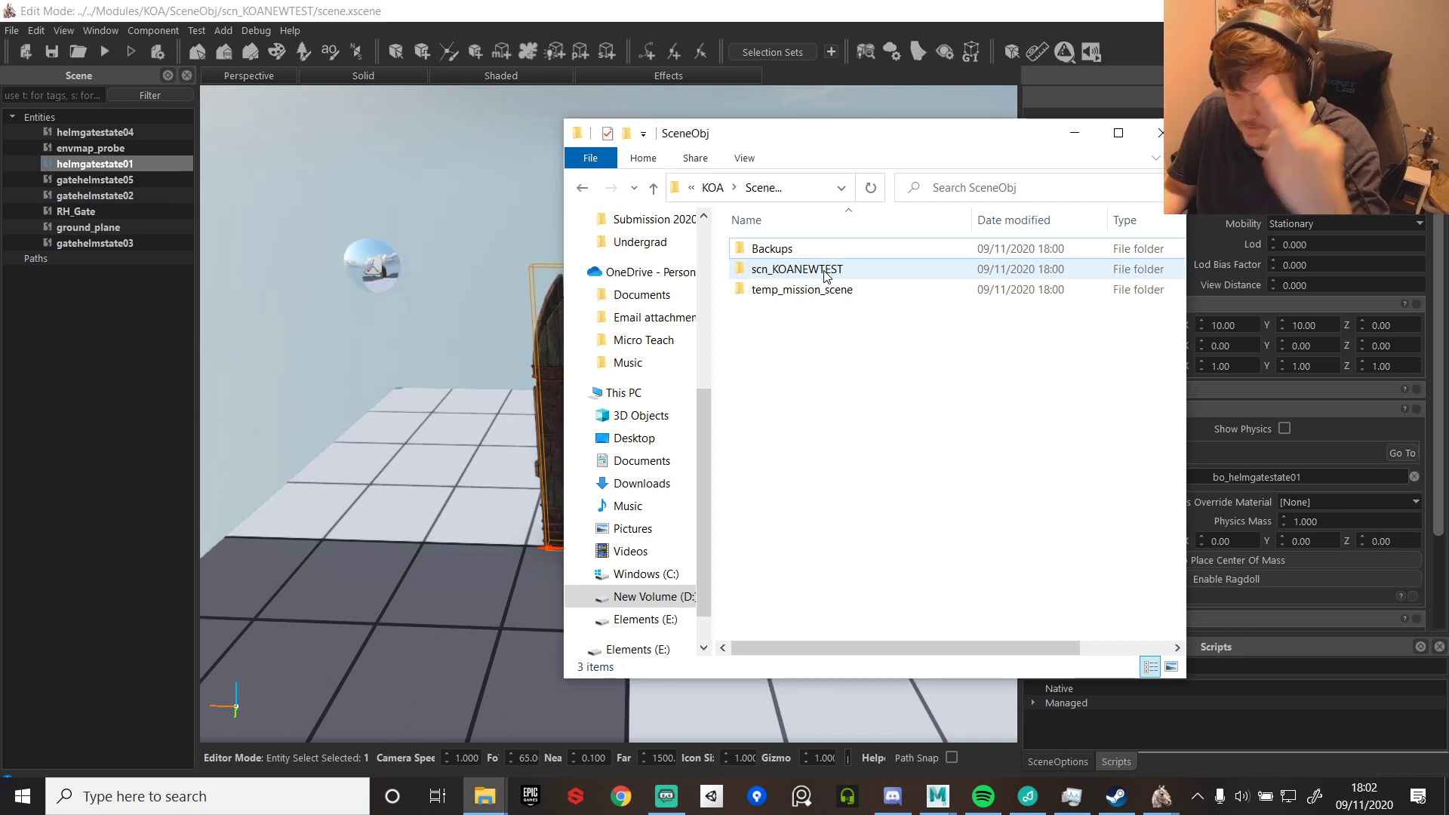
- Delete the scn_KOA, scn_KOATest and scn_new folders from KOA's SceneEditData folder and return to the scene editor
{"action": "left_click", "coordinate": [711, 187]}
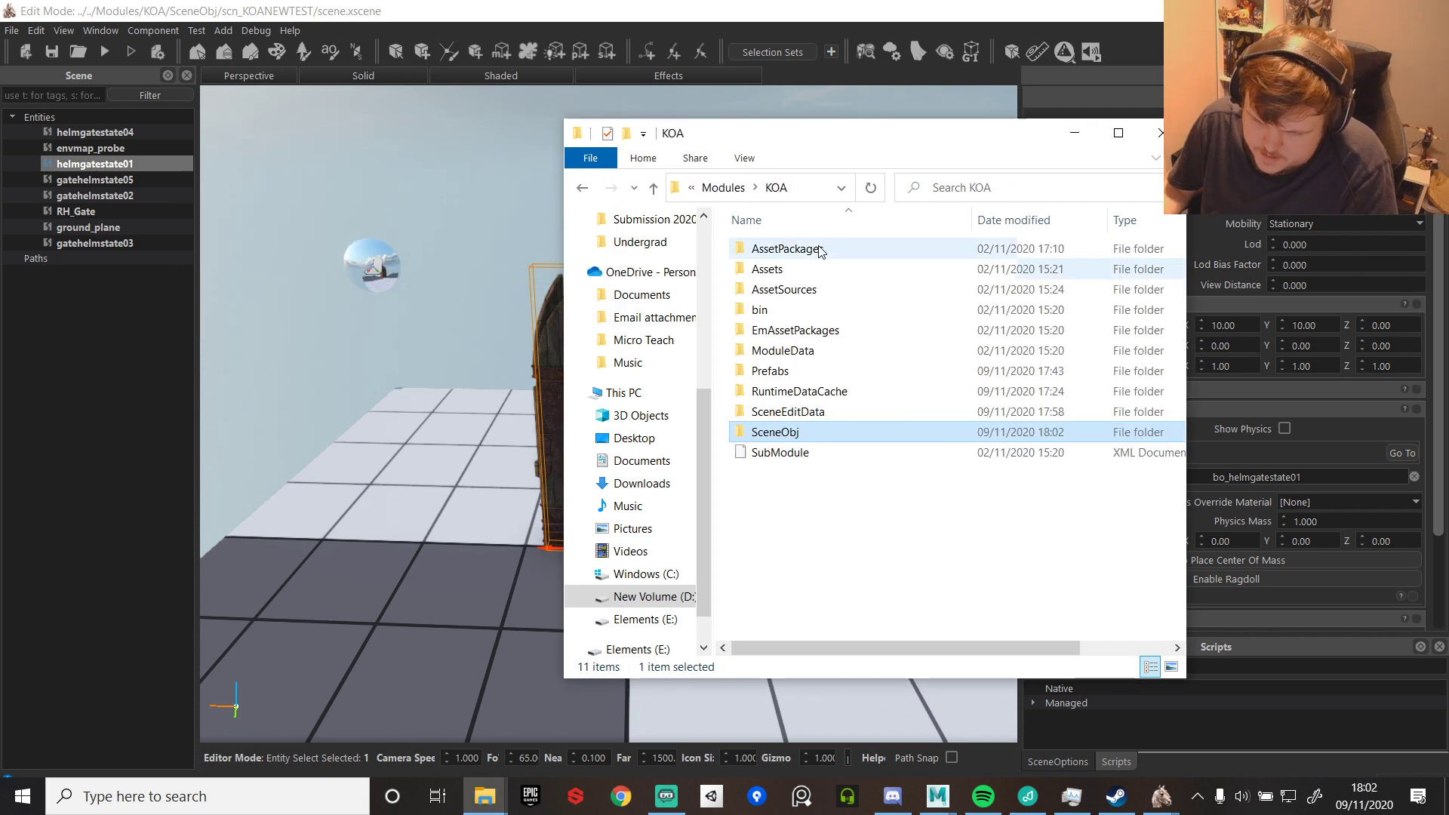
{"action": "double_click", "coordinate": [793, 411]}
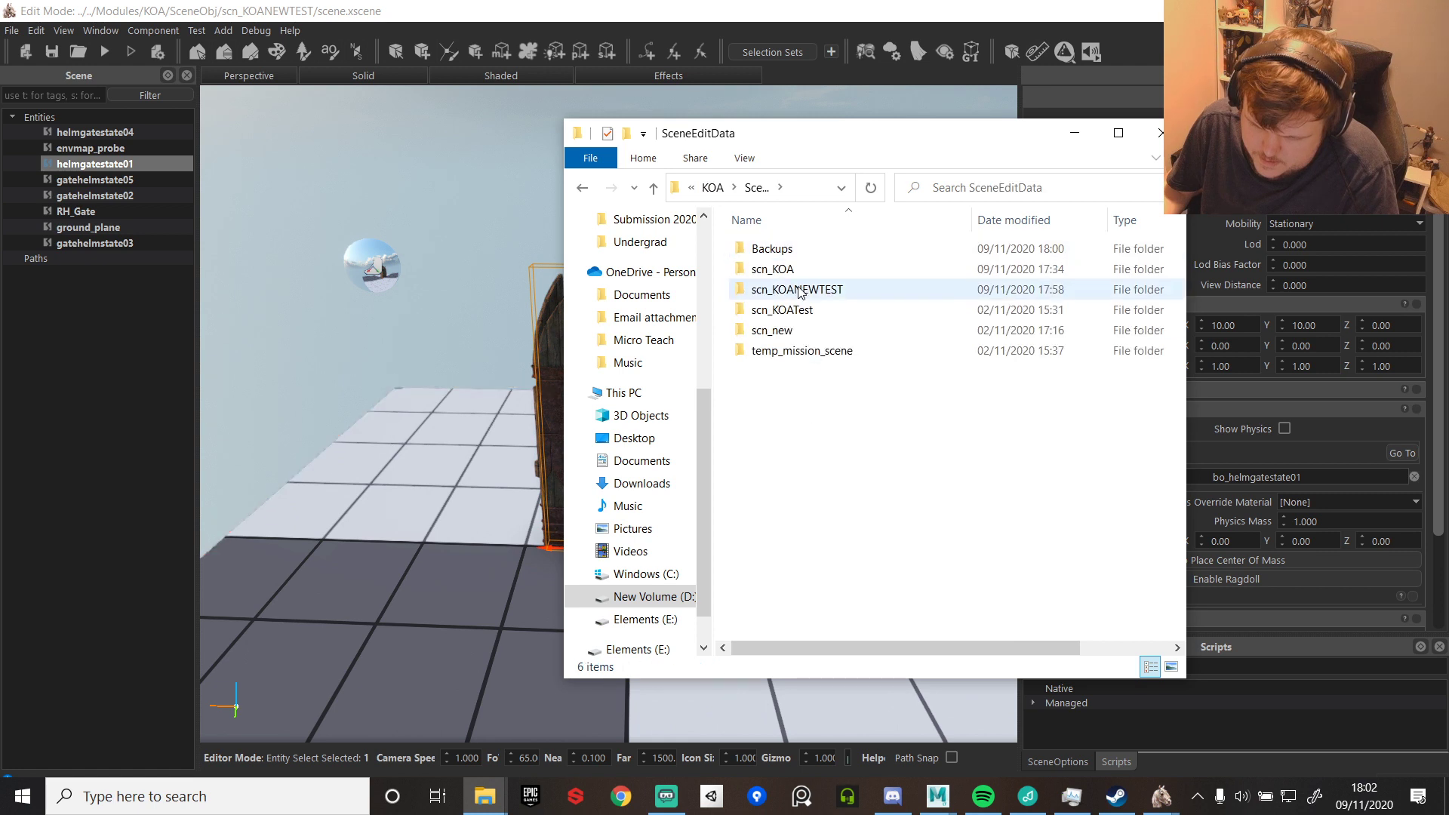
{"action": "left_click", "coordinate": [799, 270]}
{"action": "left_click", "coordinate": [789, 310], "text": "ctrl"}
{"action": "left_click", "coordinate": [778, 331], "text": "ctrl"}
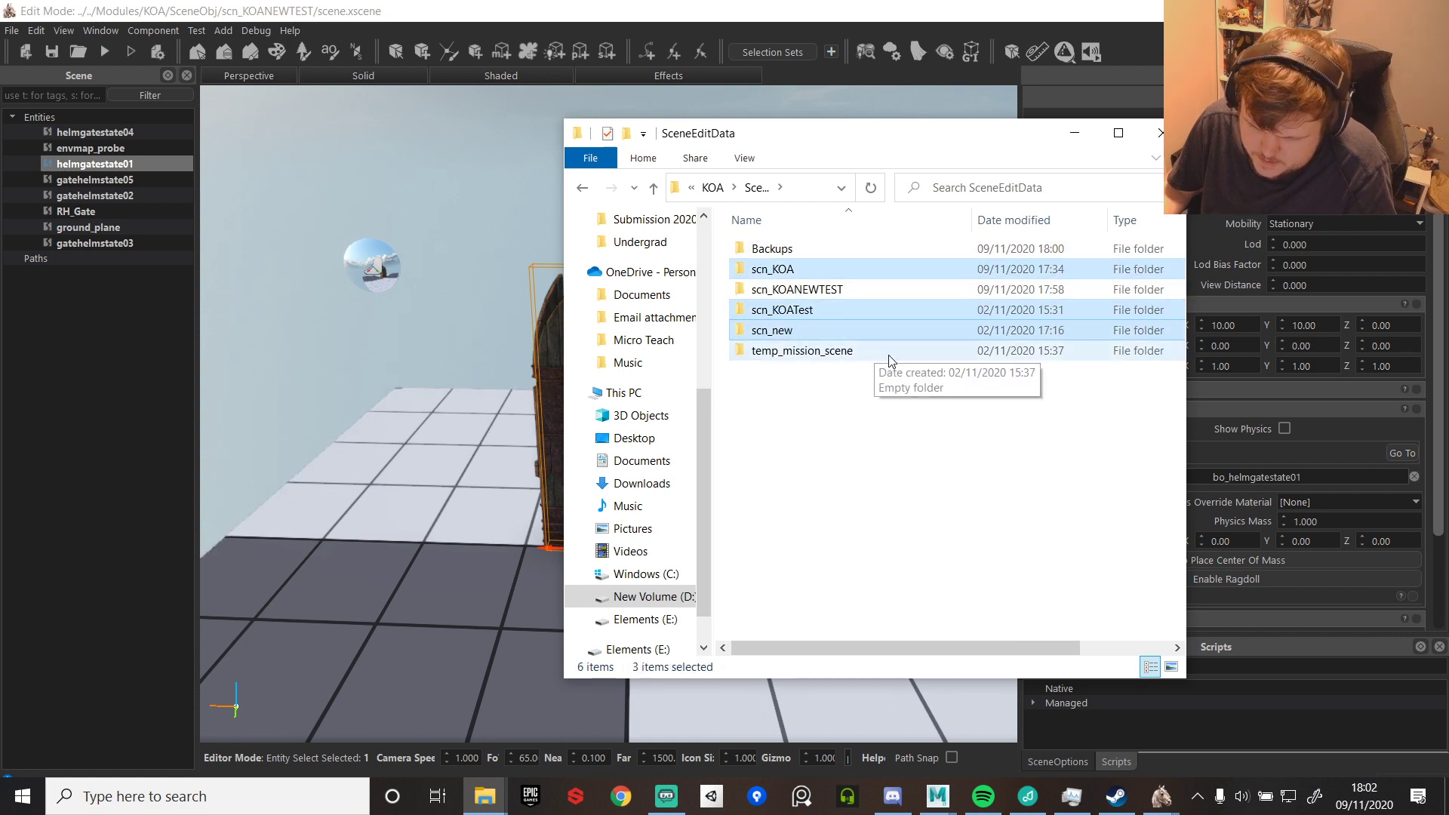
{"action": "key", "text": "Delete"}
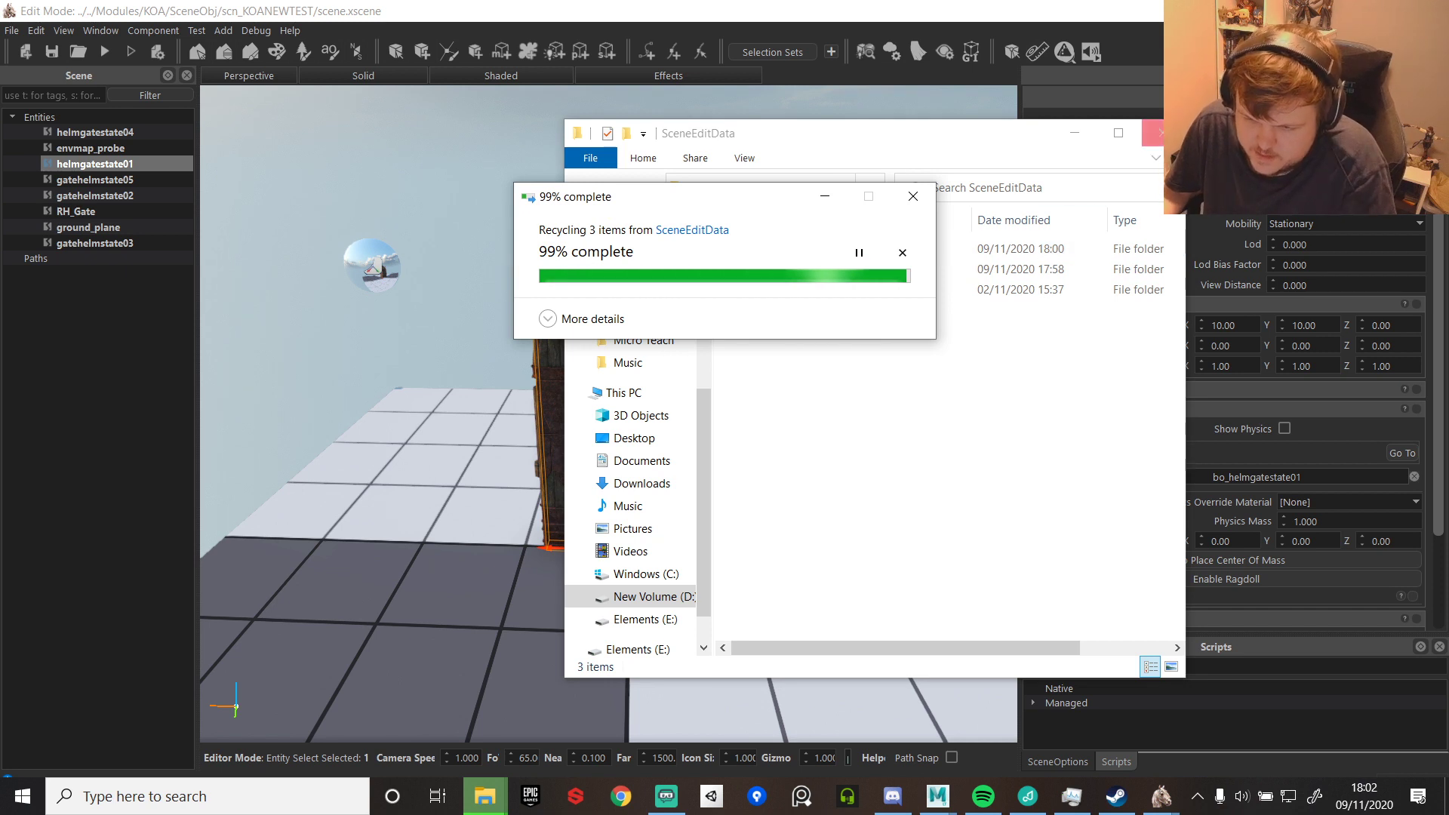
{"action": "left_click", "coordinate": [1075, 136]}
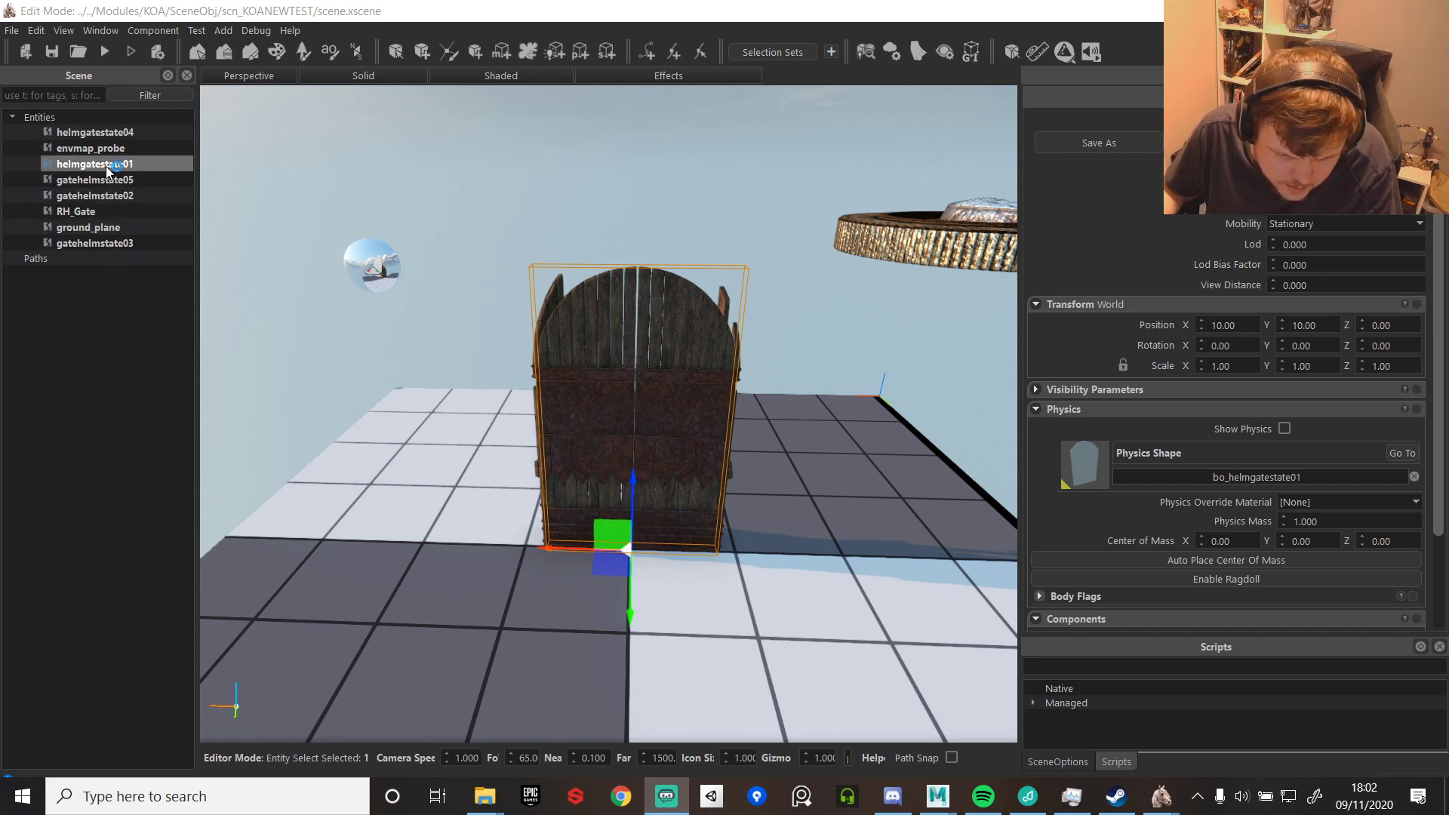
- Try to parent helmgatestate01 under RH_Gate and set RH_Gate's scale to 1 on X, Y and Z
{"action": "left_click_drag", "start_coordinate": [102, 164], "coordinate": [89, 212]}
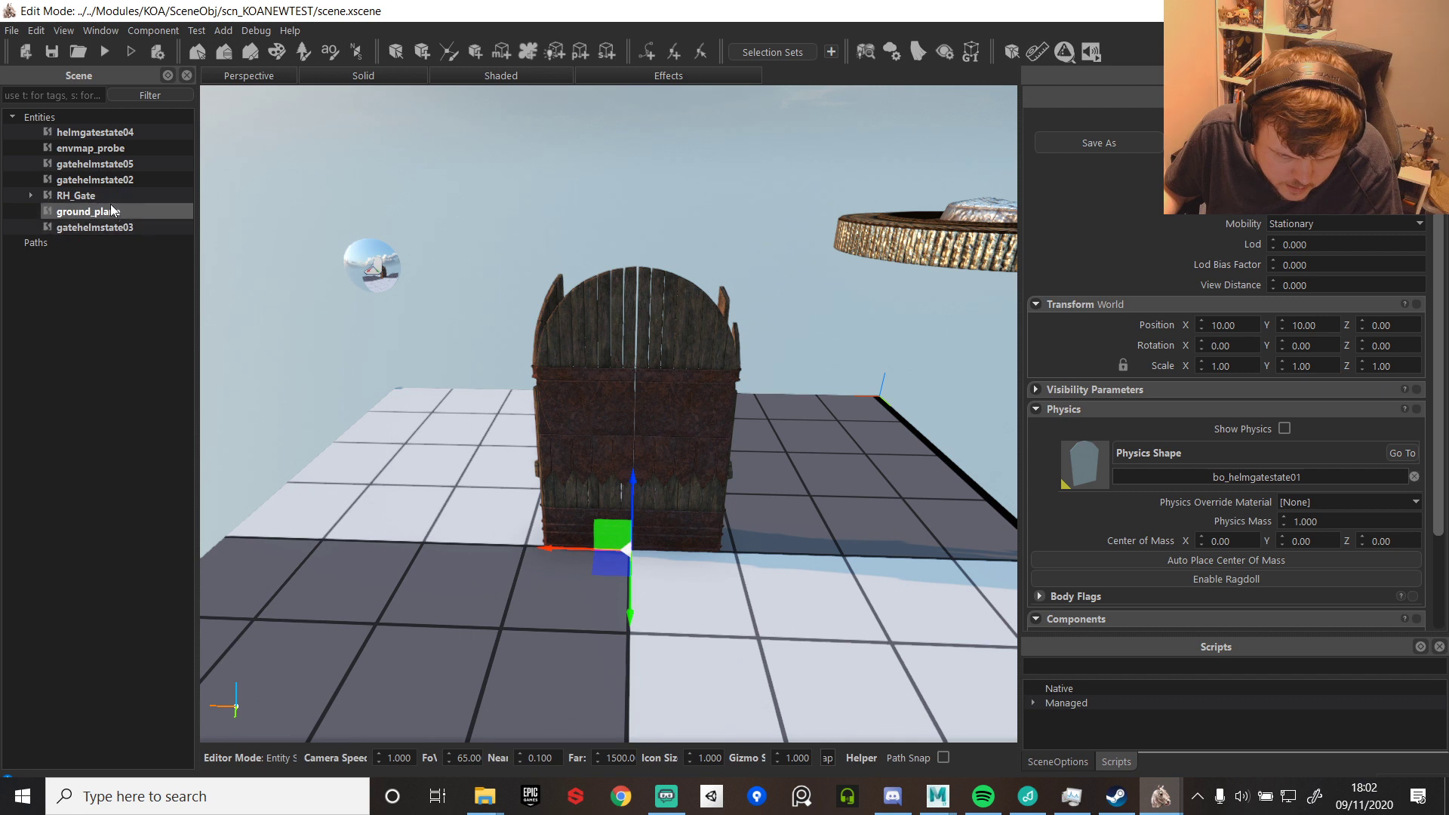
{"action": "left_click", "coordinate": [96, 196]}
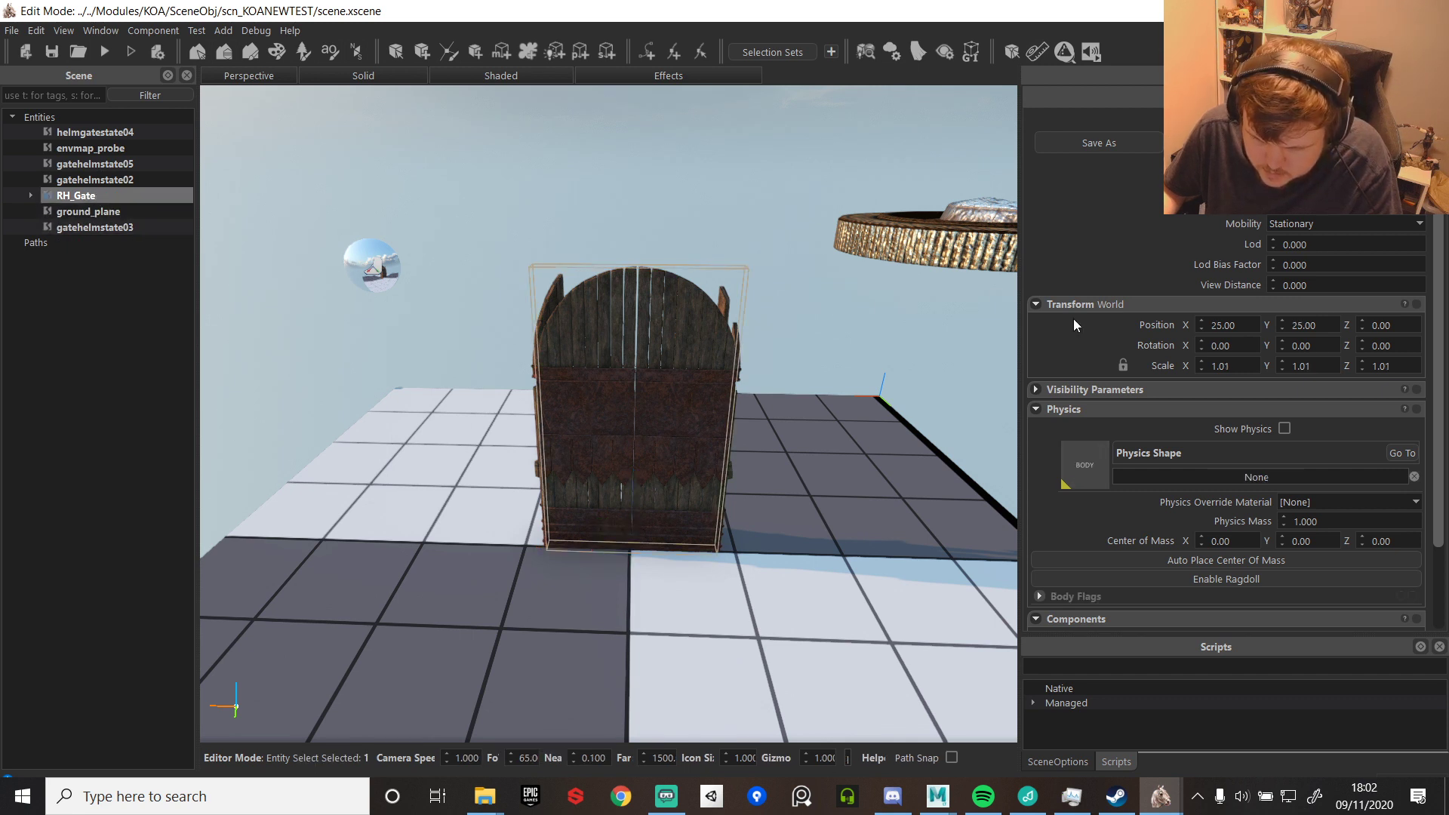
{"action": "double_click", "coordinate": [1239, 366]}
{"action": "type", "text": "1"}
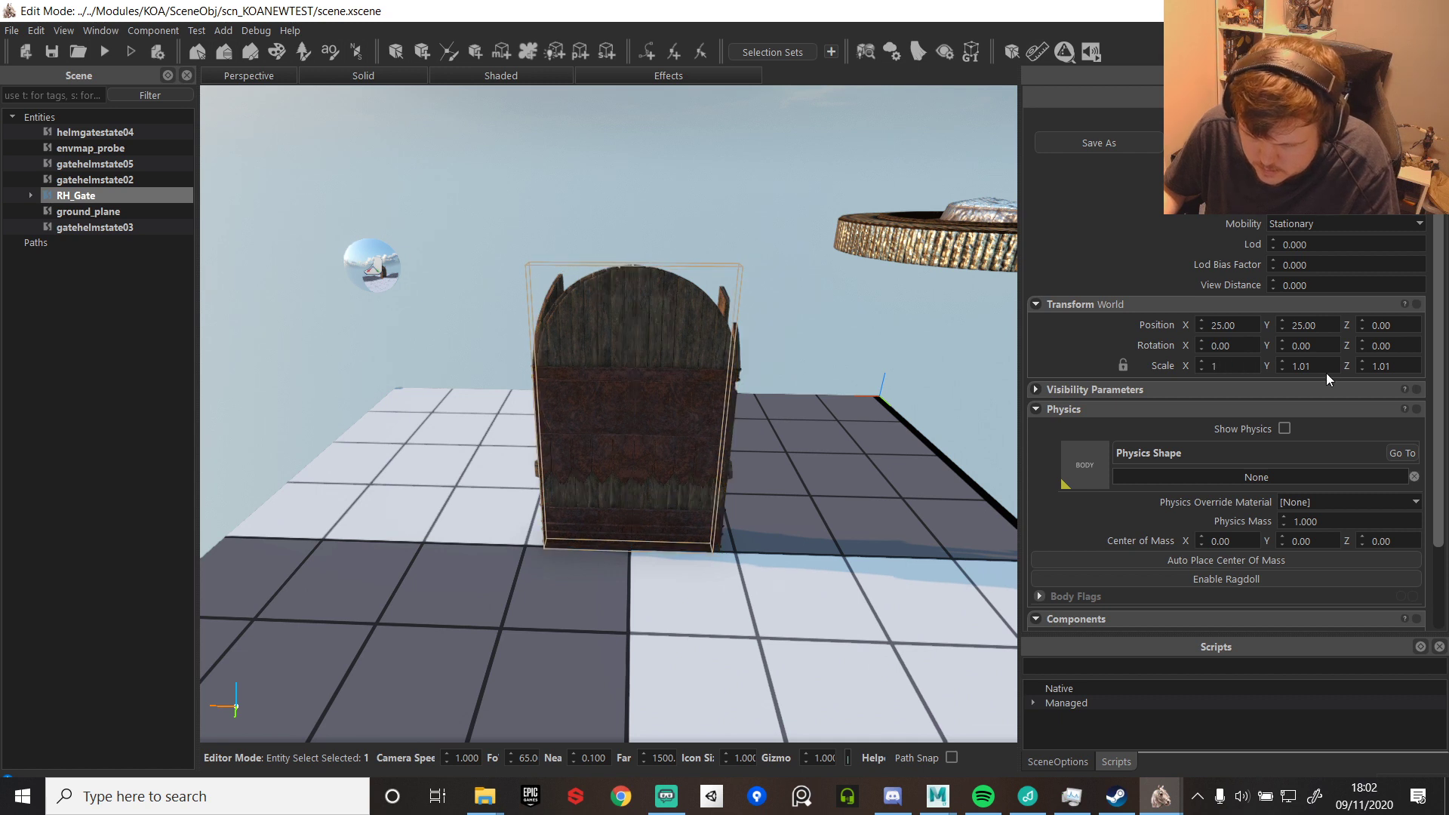
{"action": "double_click", "coordinate": [1329, 371]}
{"action": "type", "text": "1"}
{"action": "double_click", "coordinate": [1388, 364]}
{"action": "type", "text": "1"}
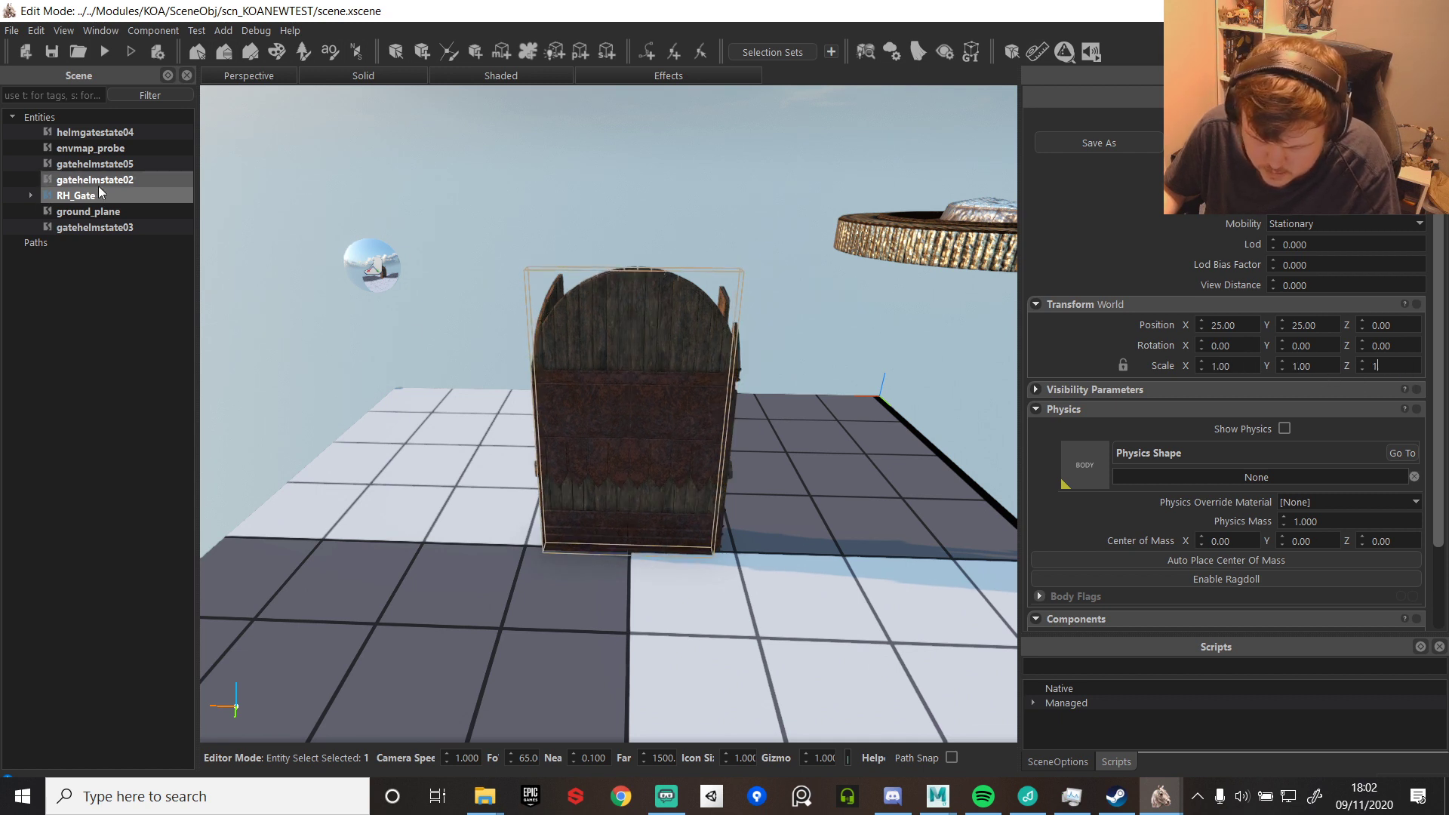
{"action": "left_click", "coordinate": [31, 196]}
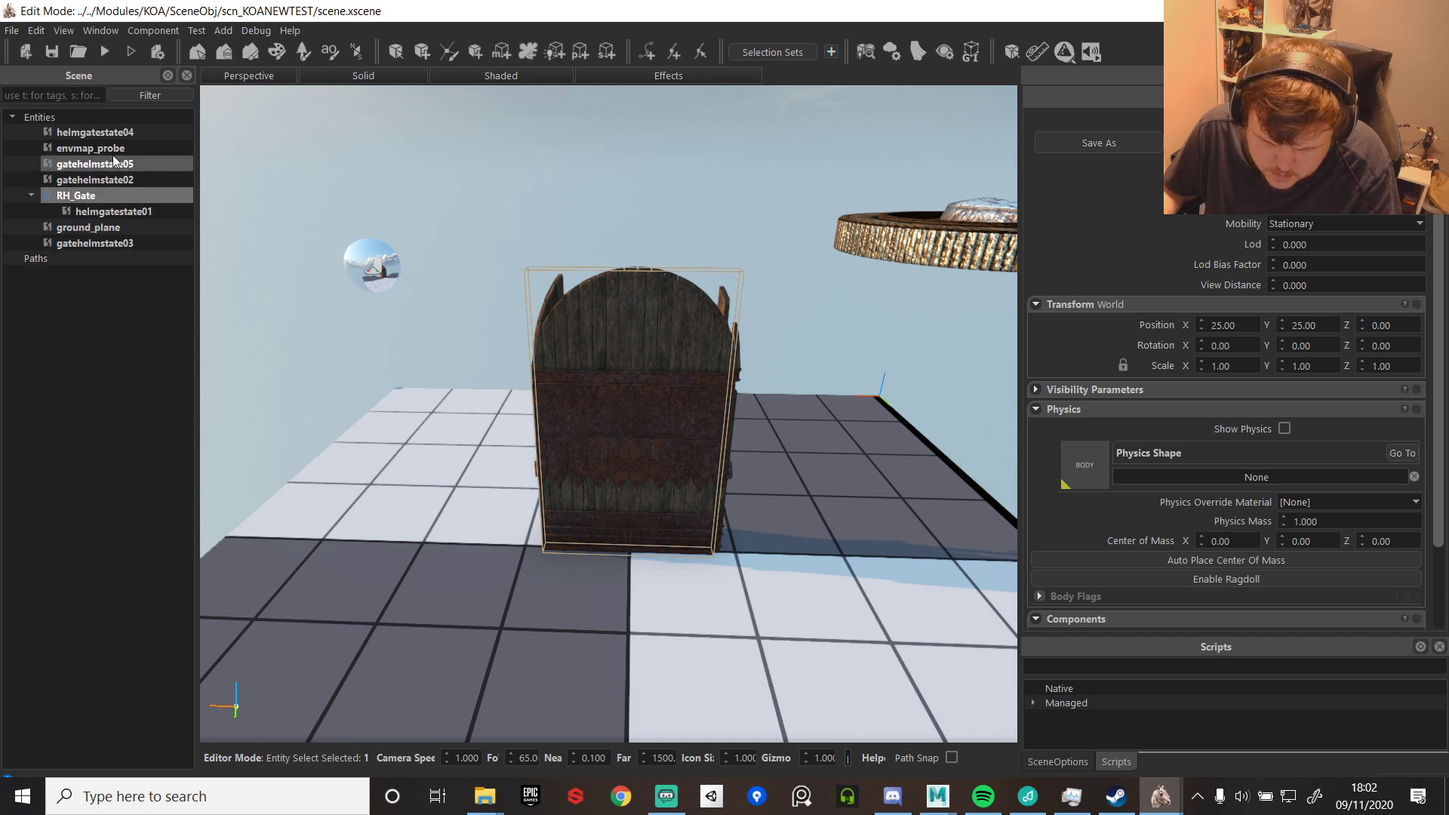
- Undo RH_Gate's scale changes and the parenting of helmgatestate01
{"action": "left_click", "coordinate": [572, 328]}
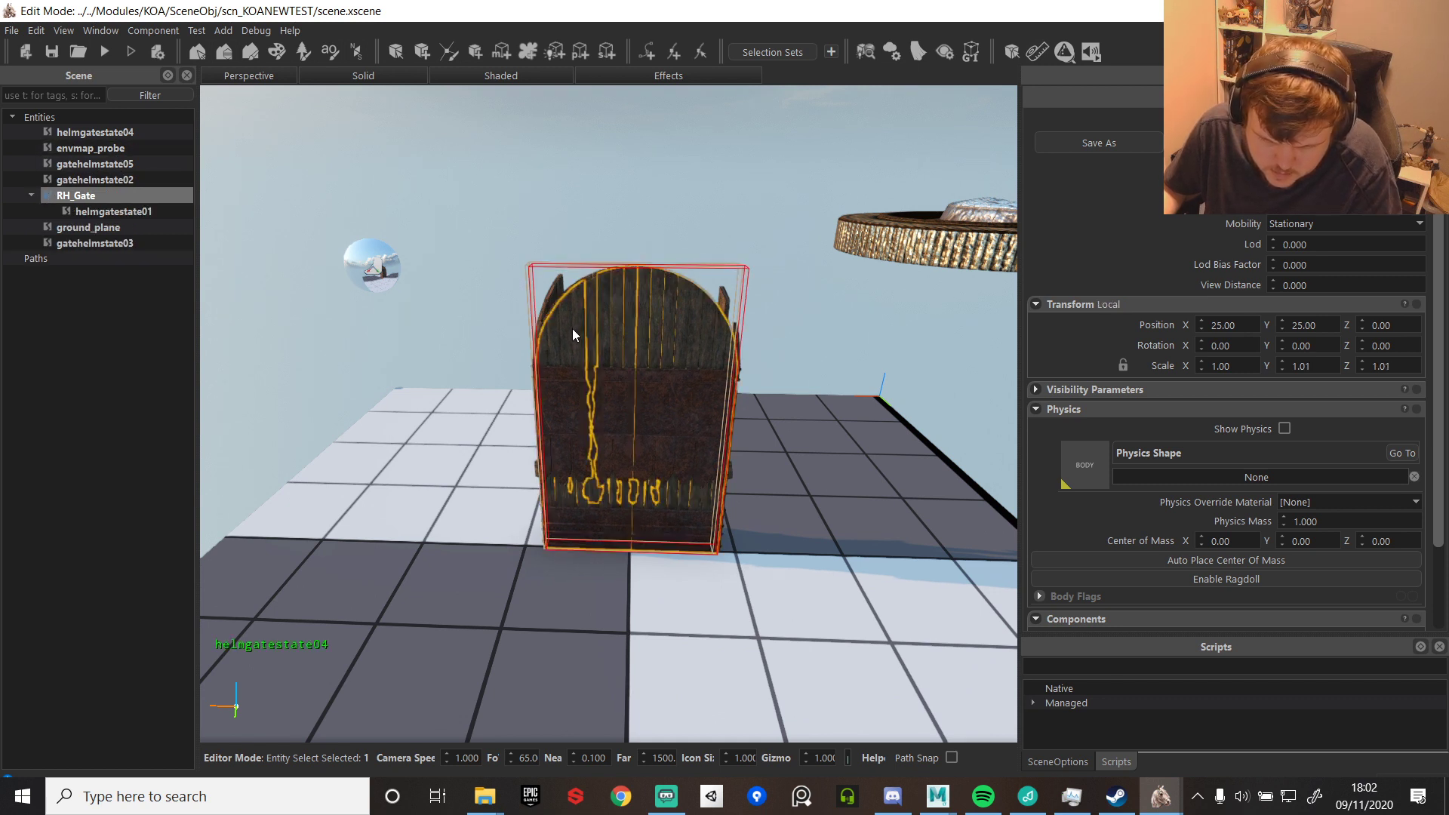
{"action": "key", "text": "ctrl+z"}
{"action": "key", "text": "ctrl+z"}
{"action": "key", "text": "ctrl+z"}
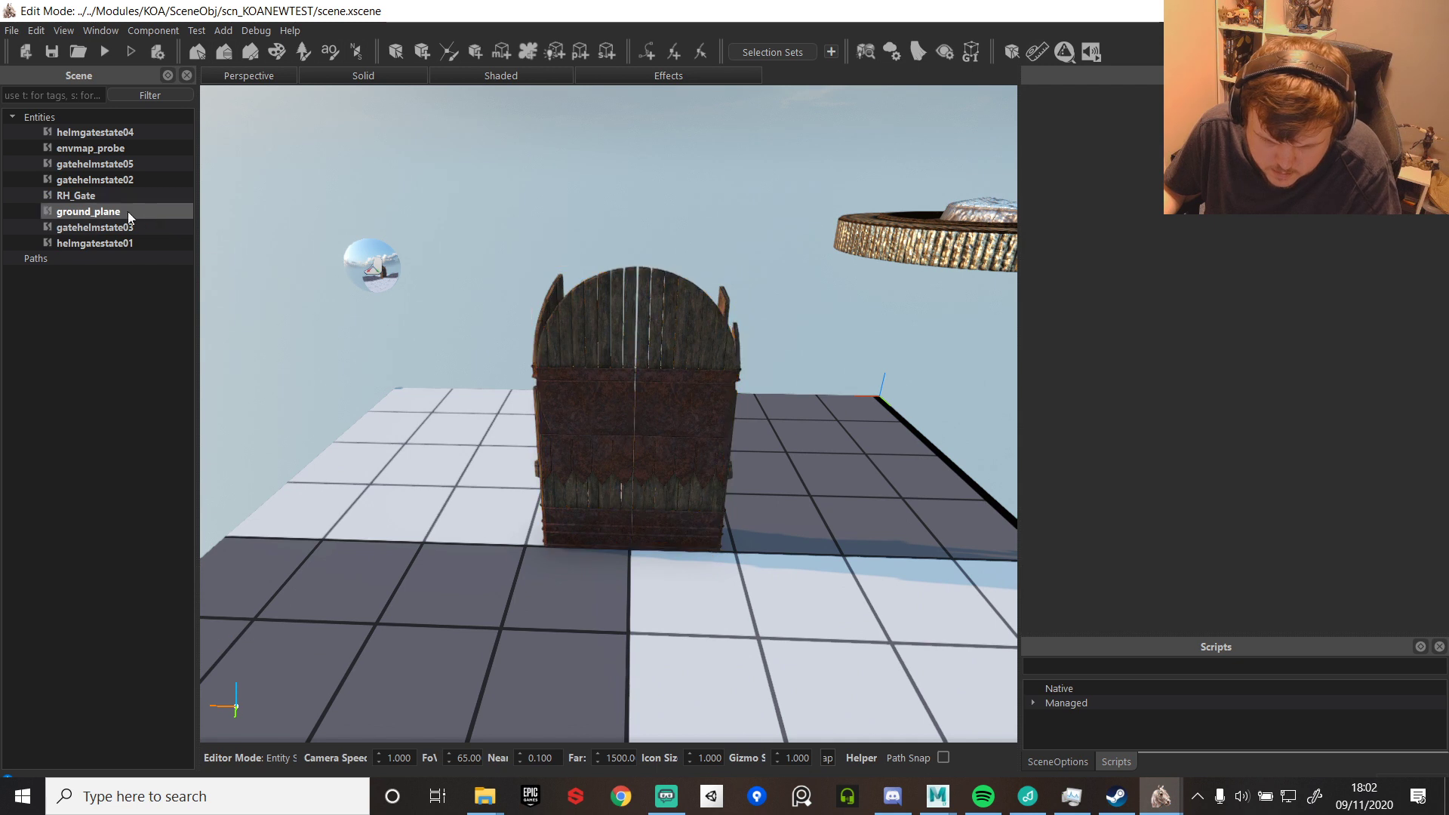
- Set the scale of the still-empty RH_Gate entity to 1 on X, Y and Z
{"action": "left_click", "coordinate": [98, 195]}
{"action": "left_click", "coordinate": [1234, 365]}
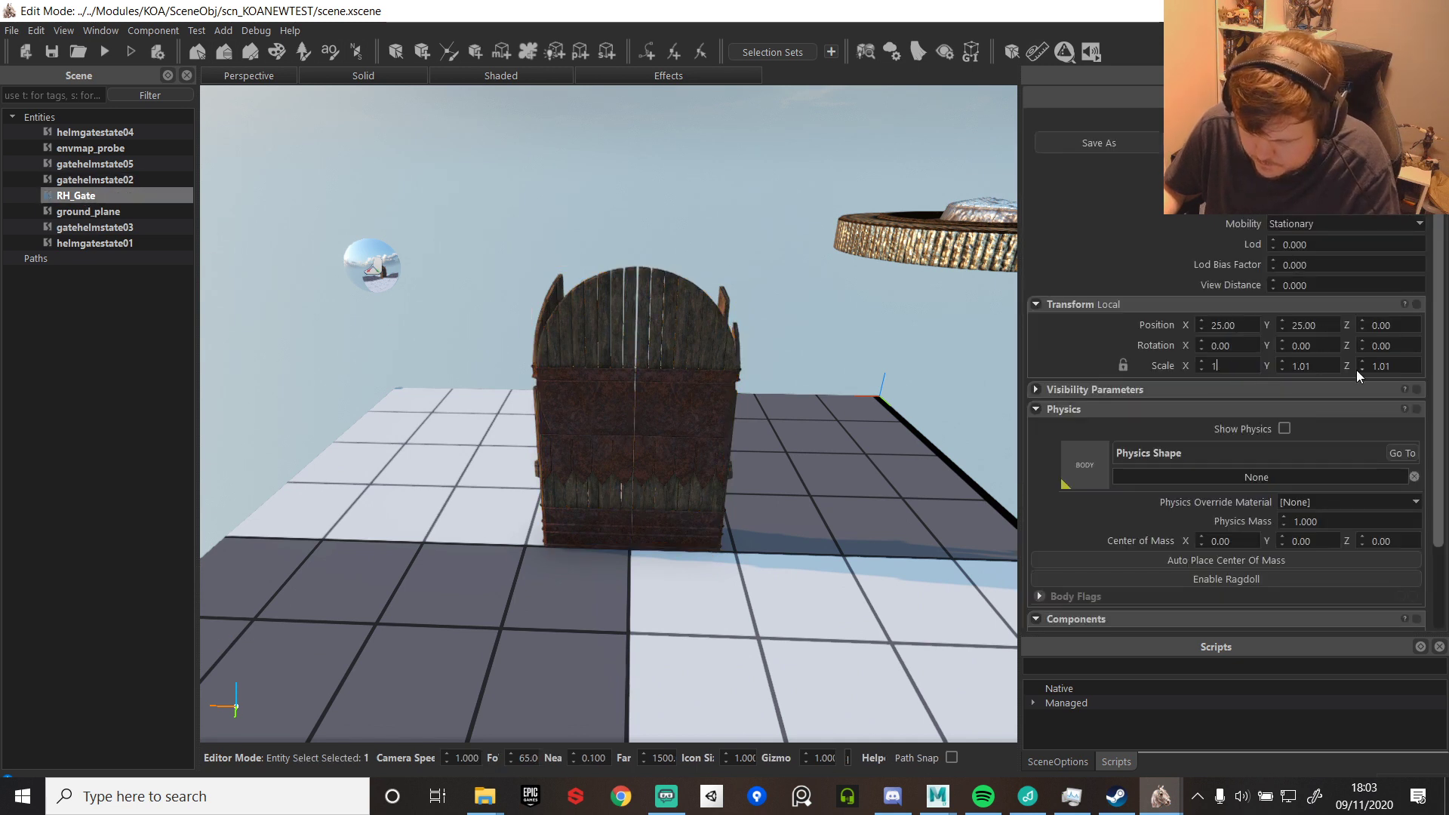
{"action": "type", "text": "1"}
{"action": "key", "text": "Tab"}
{"action": "type", "text": "1"}
{"action": "key", "text": "Tab"}
{"action": "type", "text": "1"}
{"action": "key", "text": "Return"}
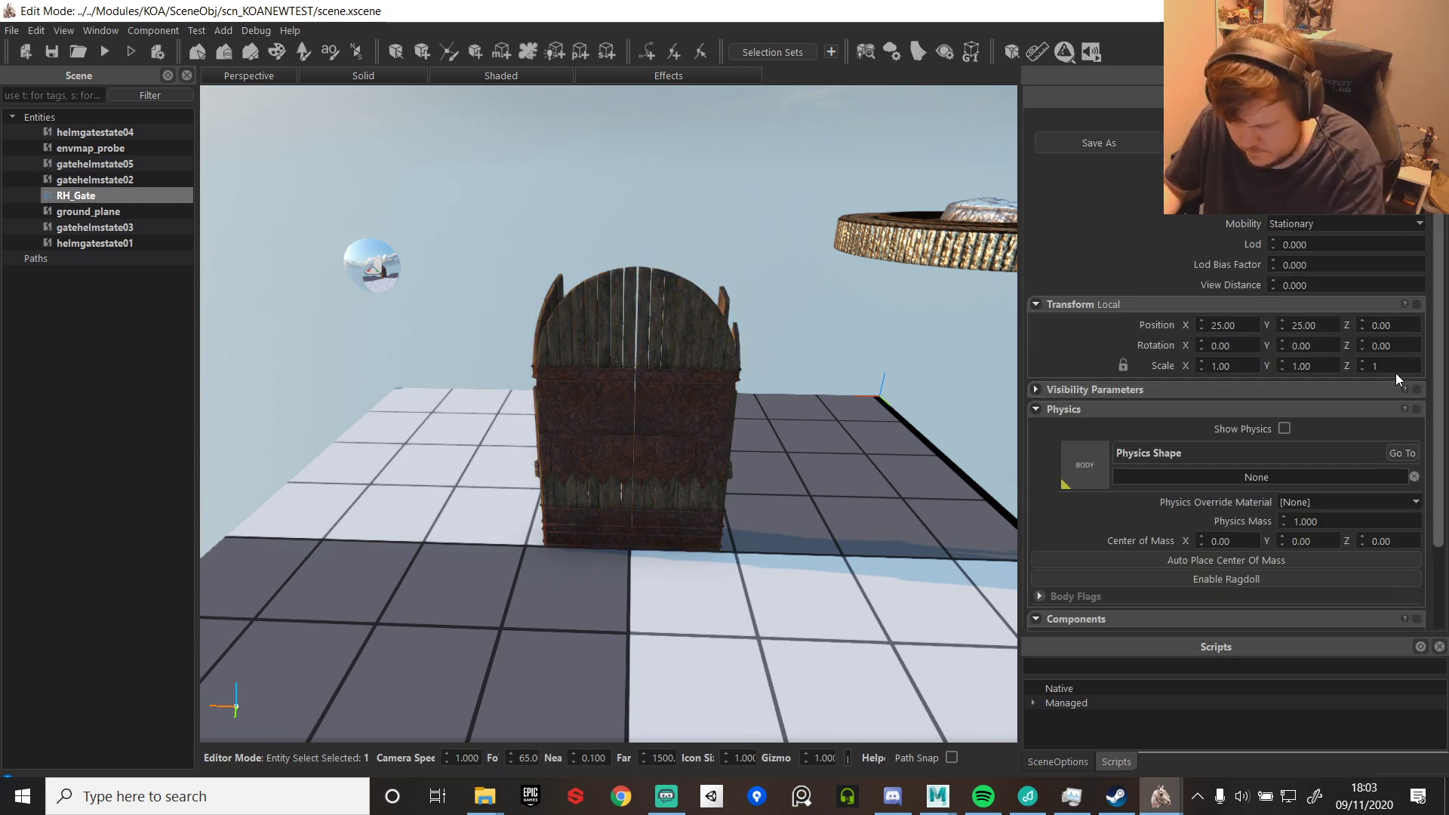
- Parent the five gate state meshes, helmgatestate01, gatehelmstate02, gatehelmstate03, helmgatestate04 and gatehelmstate05, under RH_Gate
{"action": "left_click", "coordinate": [84, 241]}
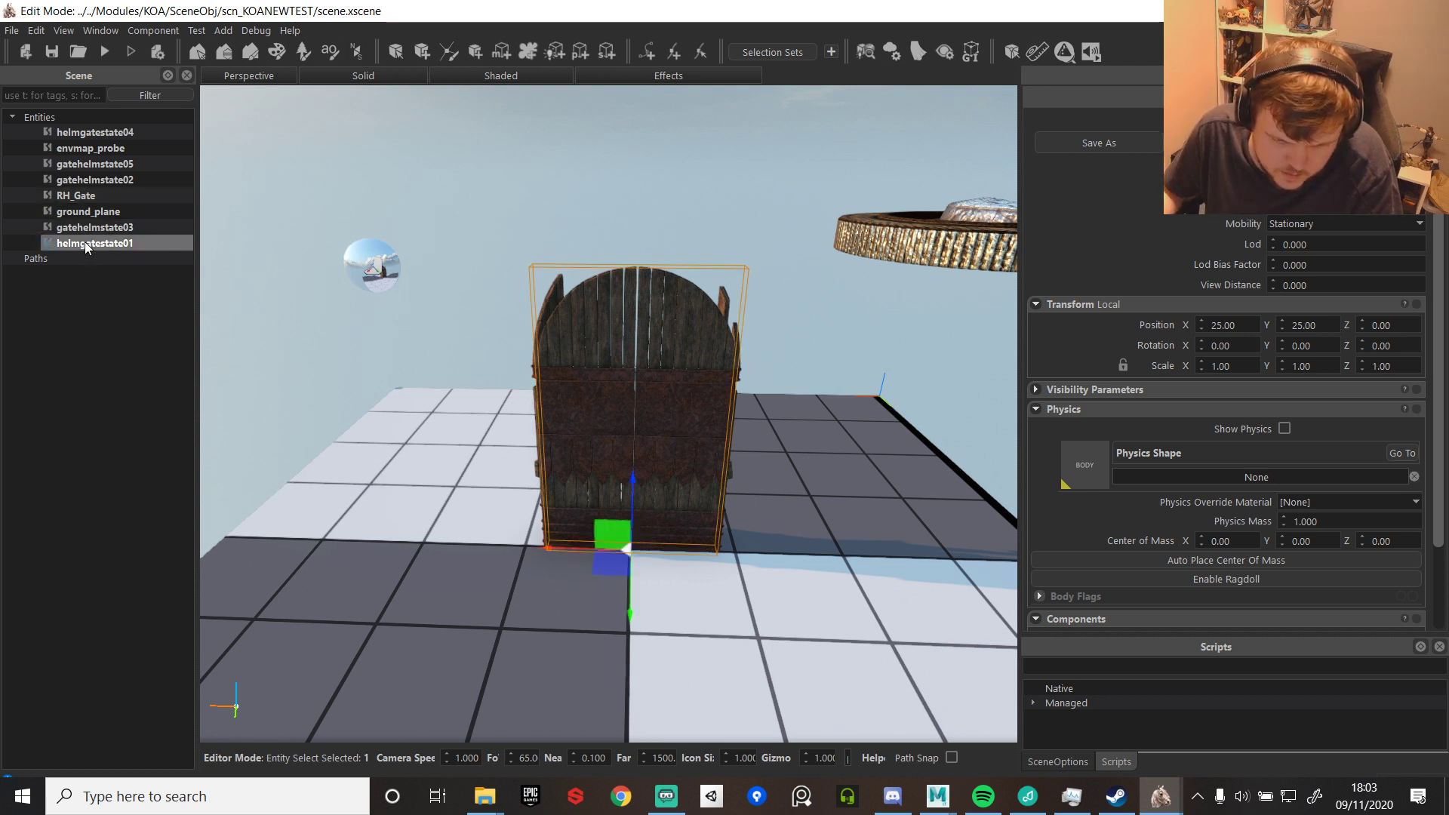
{"action": "left_click_drag", "start_coordinate": [89, 246], "coordinate": [103, 195]}
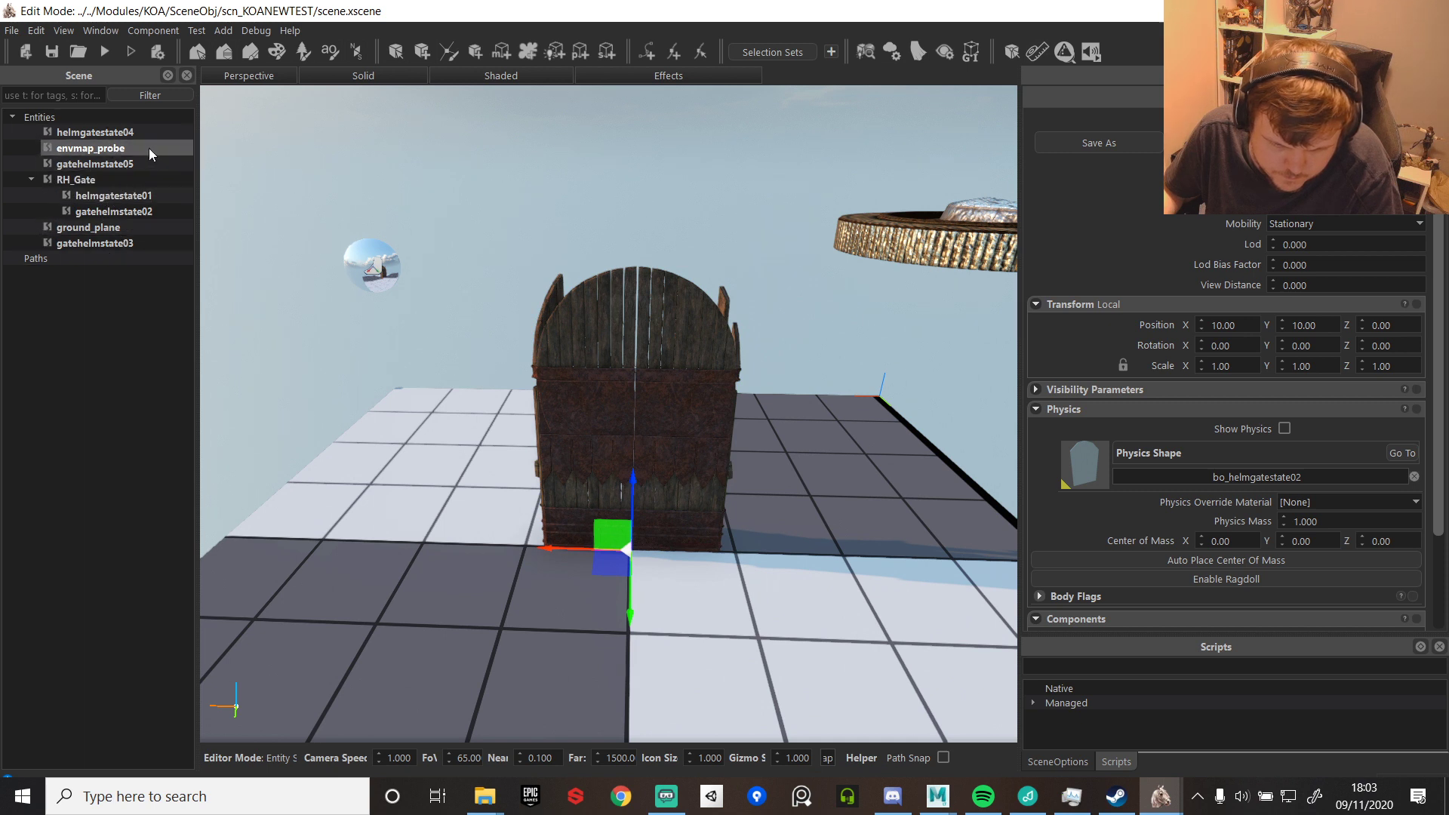
{"action": "left_click_drag", "start_coordinate": [110, 245], "coordinate": [109, 165]}
{"action": "left_click", "coordinate": [119, 137]}
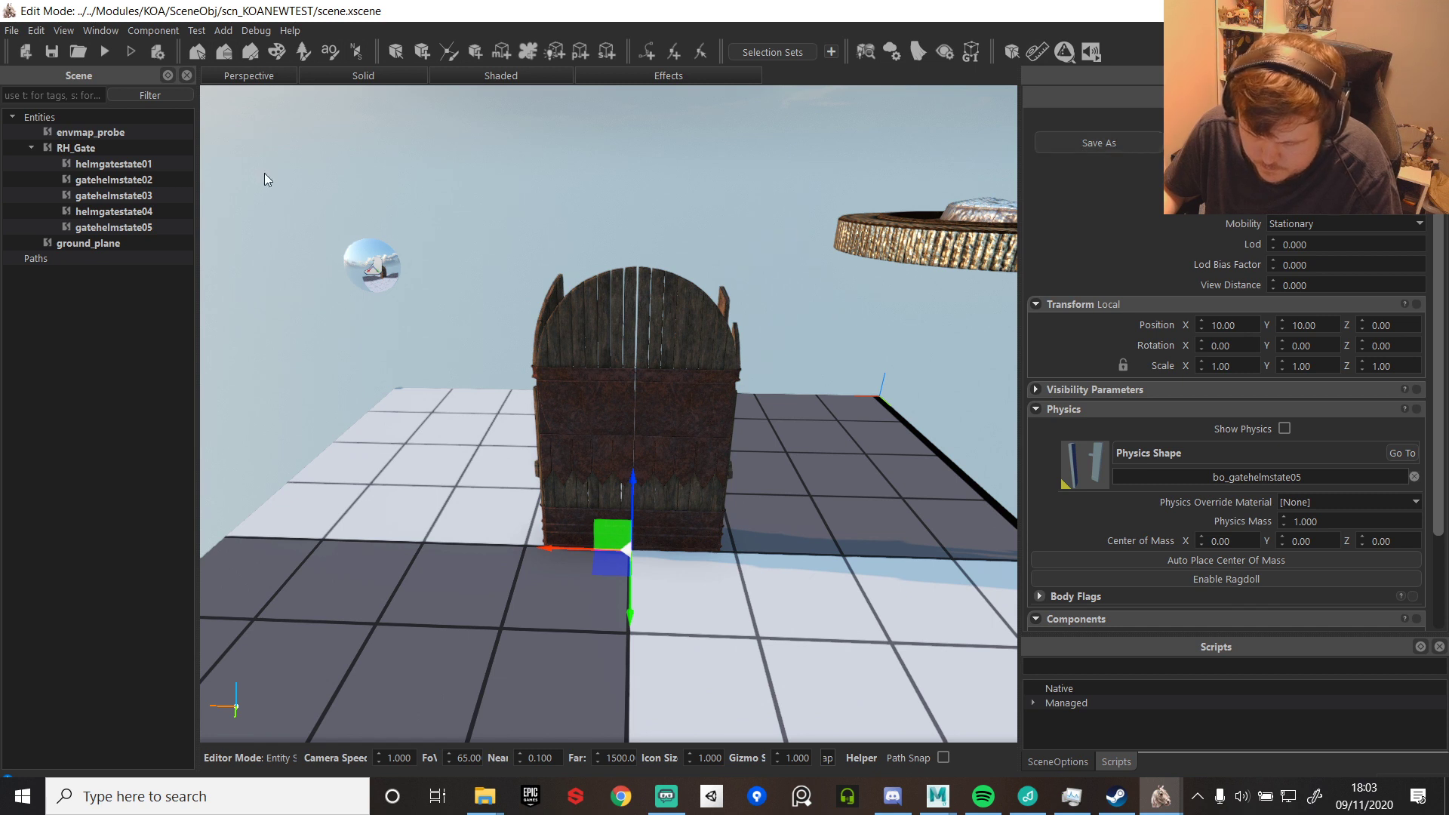
- Save RH_Gate over its existing prefab in the KOA module without rotation, scale or position, and reload the scene
{"action": "left_click", "coordinate": [75, 148]}
{"action": "left_click", "coordinate": [1143, 143]}
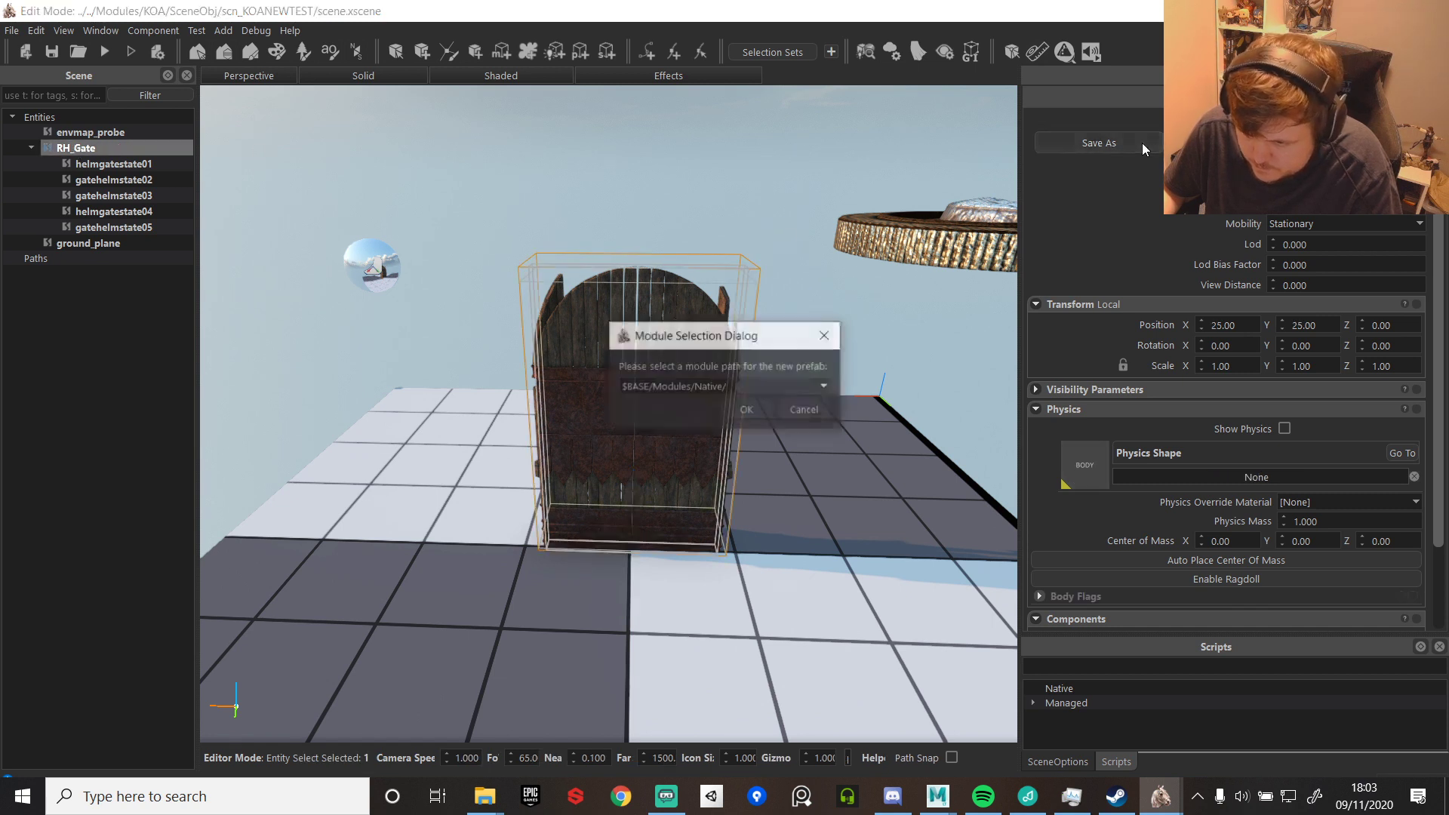
{"action": "left_click", "coordinate": [773, 386]}
{"action": "left_click", "coordinate": [678, 465]}
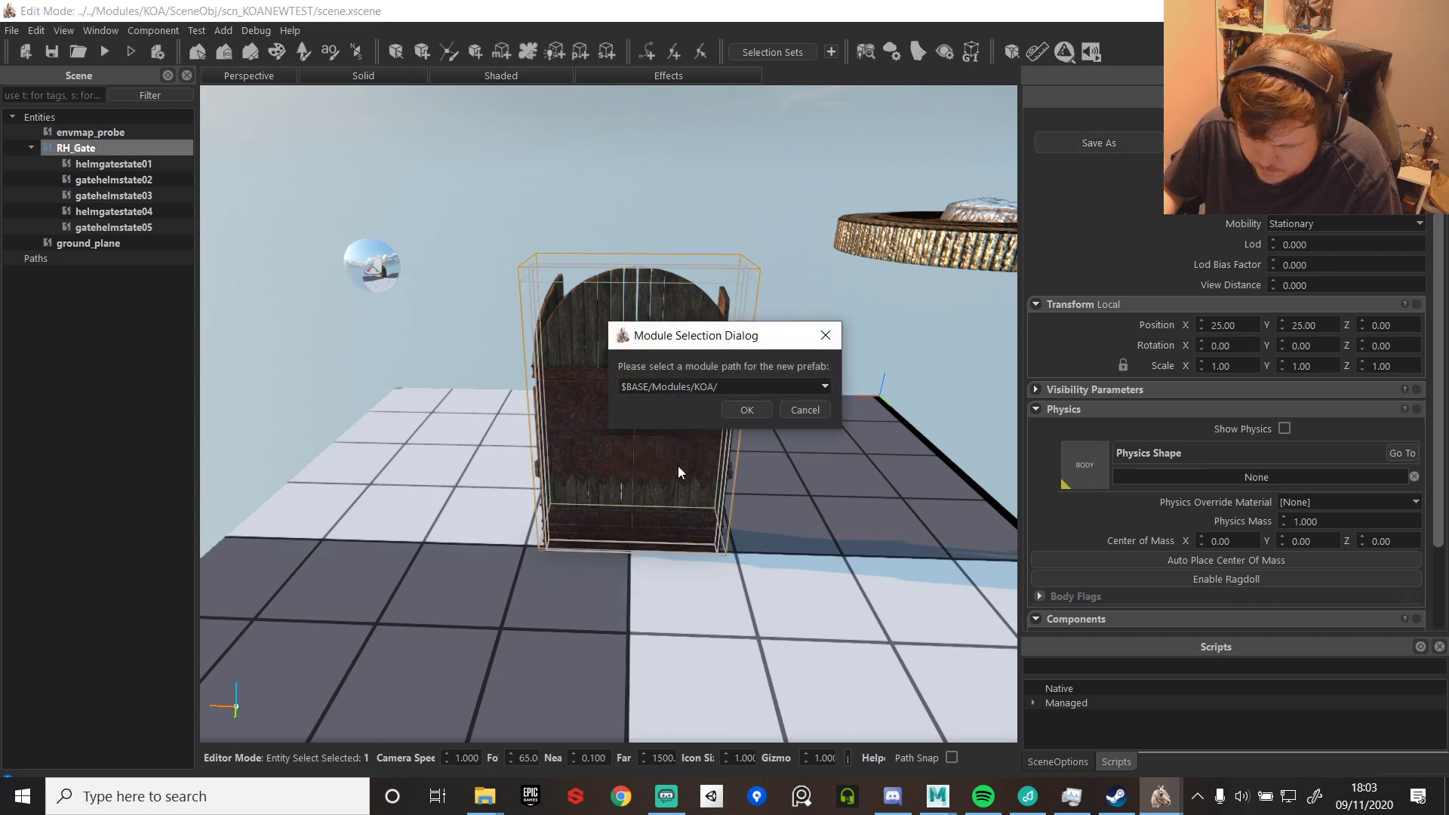
{"action": "left_click", "coordinate": [748, 410]}
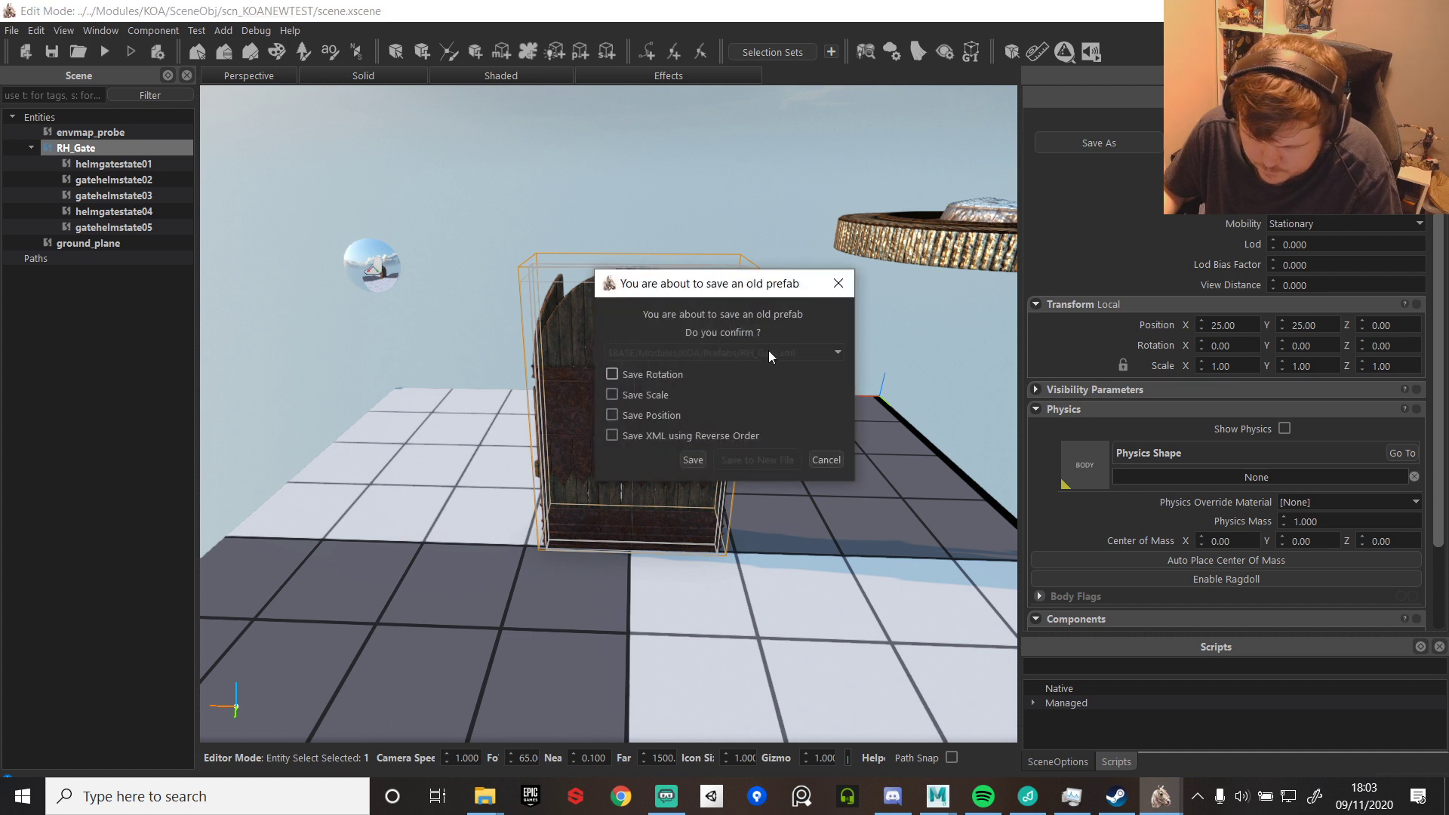
{"action": "left_click", "coordinate": [692, 460]}
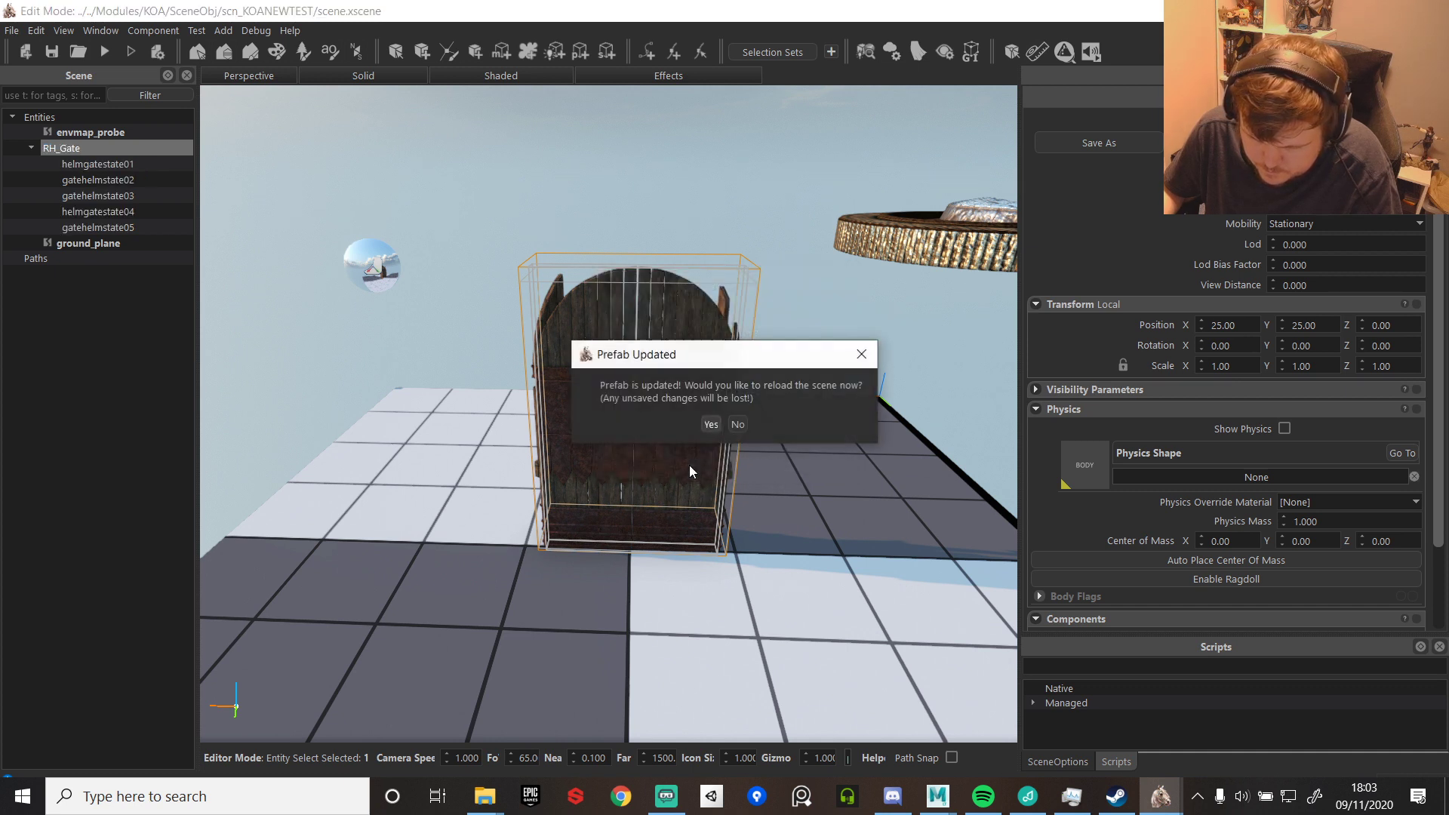
{"action": "left_click", "coordinate": [711, 425]}
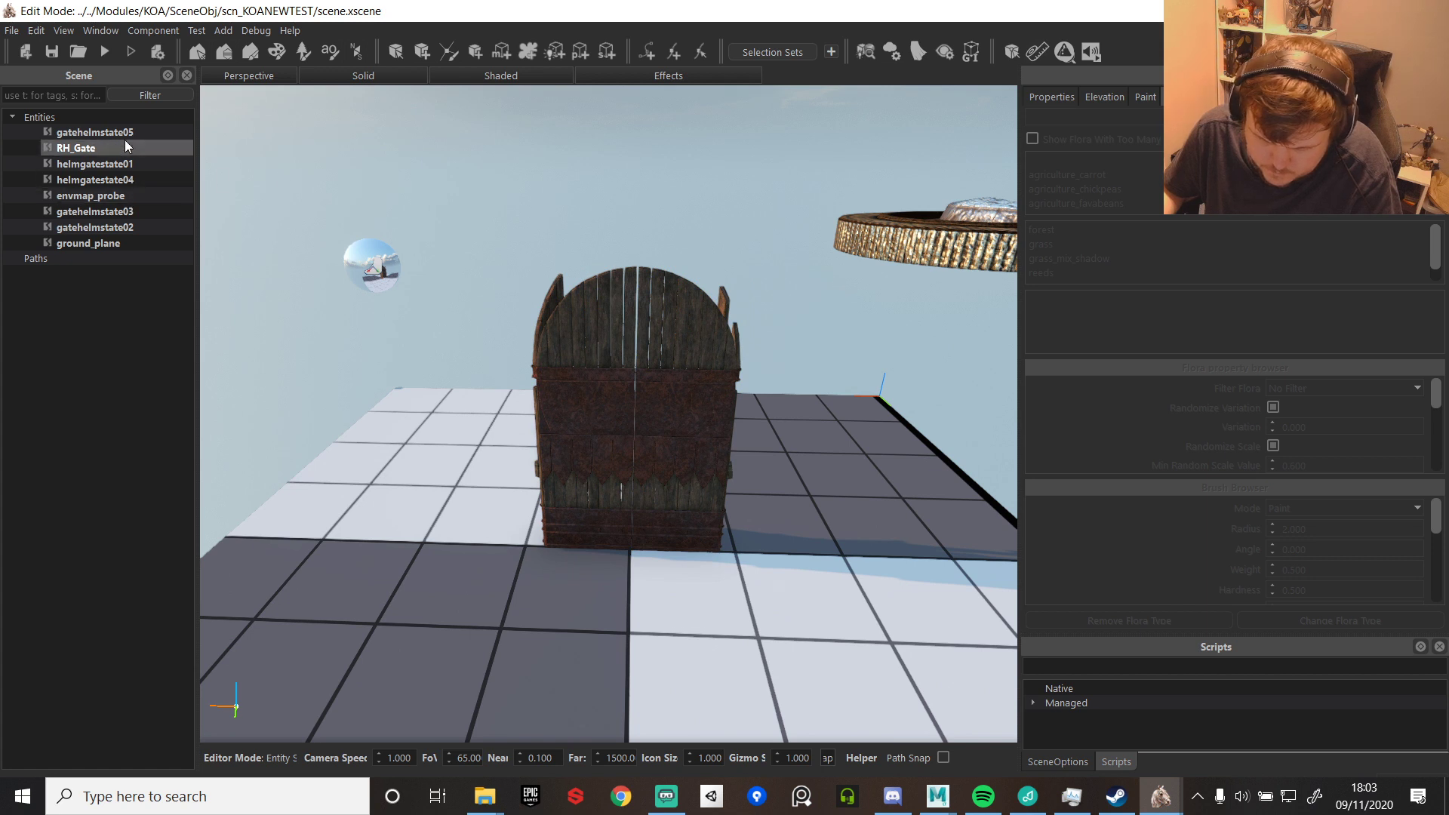
- Parent all five gate state meshes under the reloaded RH_Gate entity again
{"action": "left_click", "coordinate": [80, 149]}
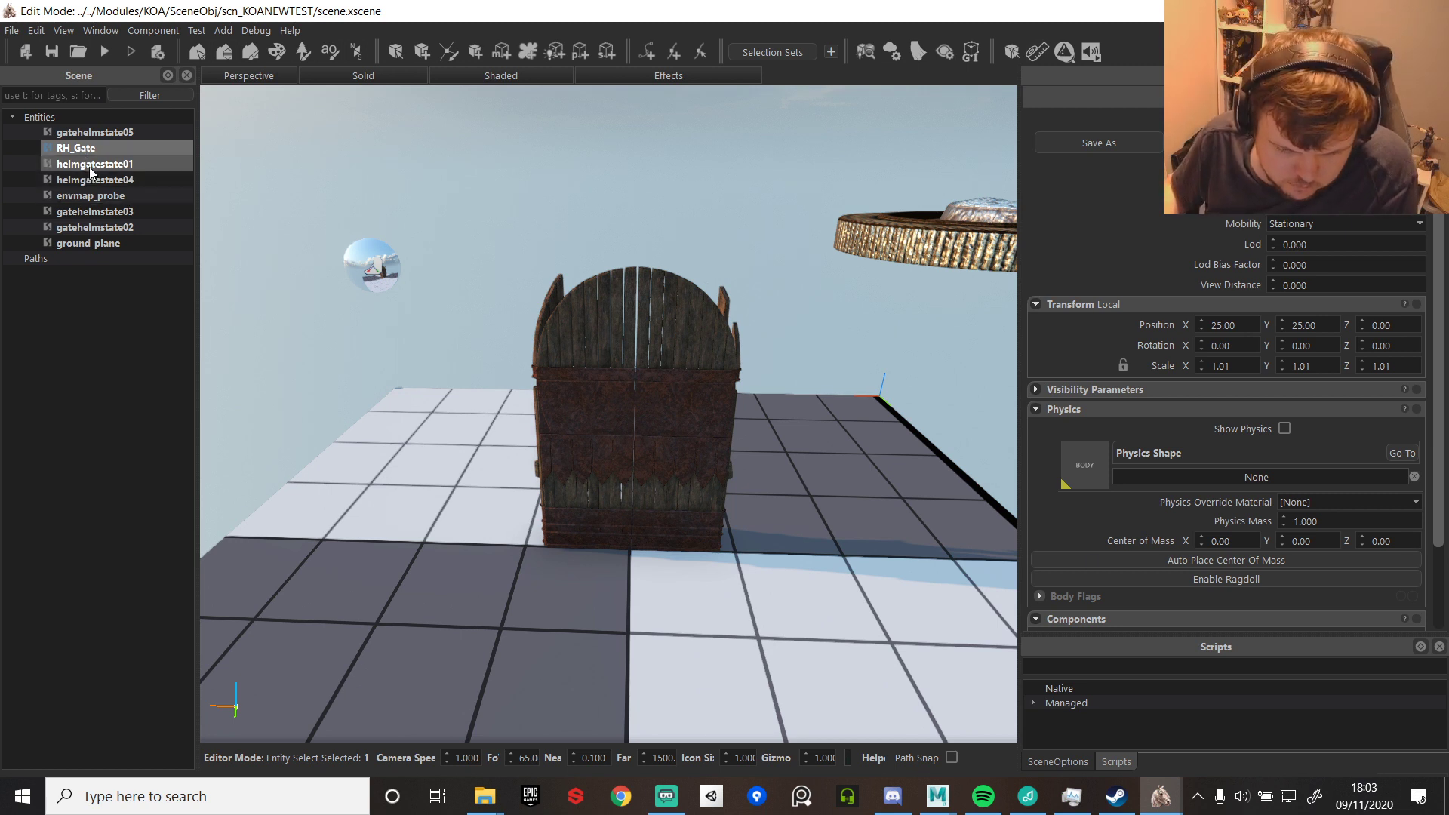
{"action": "left_click_drag", "start_coordinate": [89, 165], "coordinate": [92, 147]}
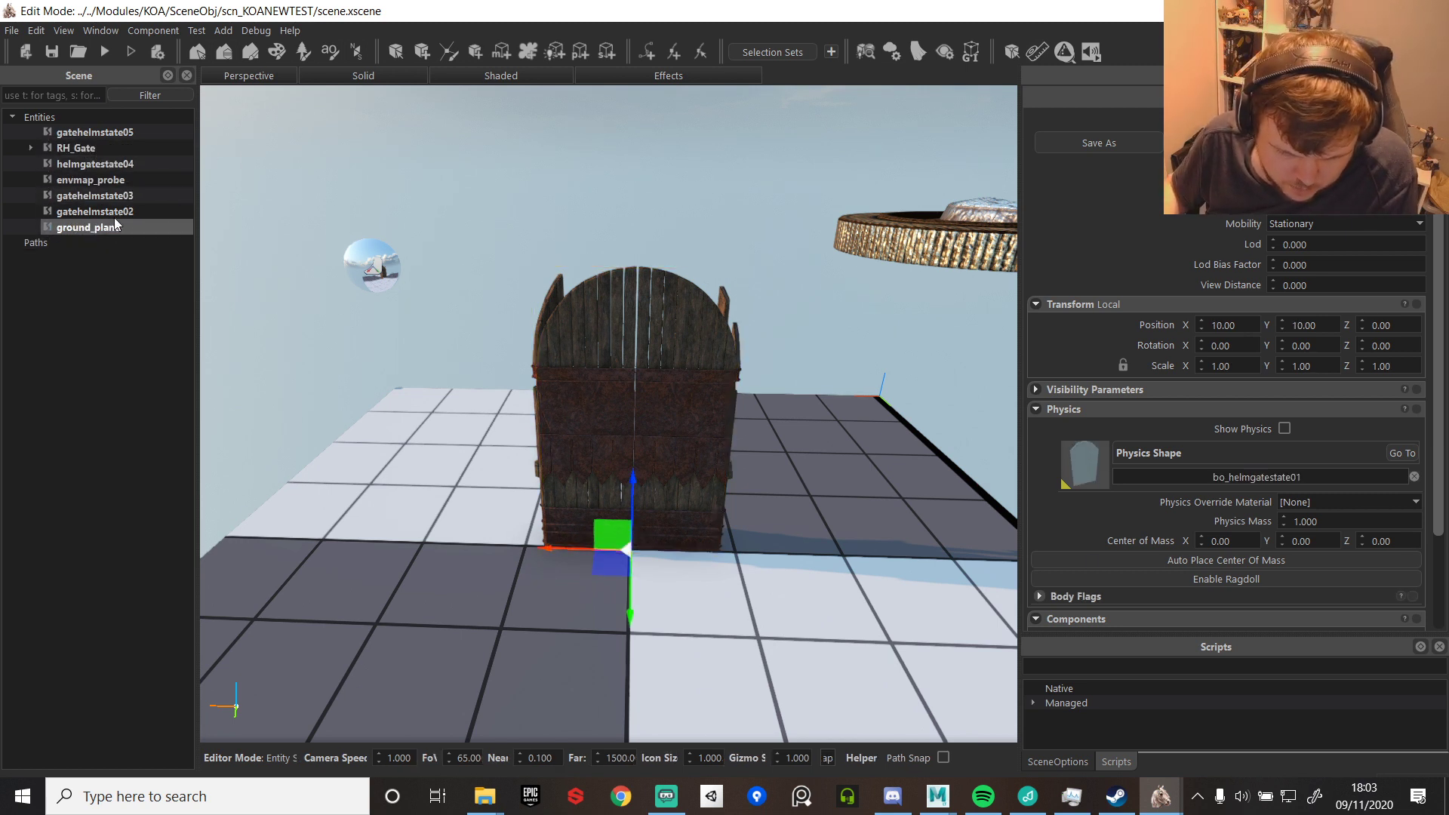
{"action": "left_click_drag", "start_coordinate": [105, 211], "coordinate": [103, 143]}
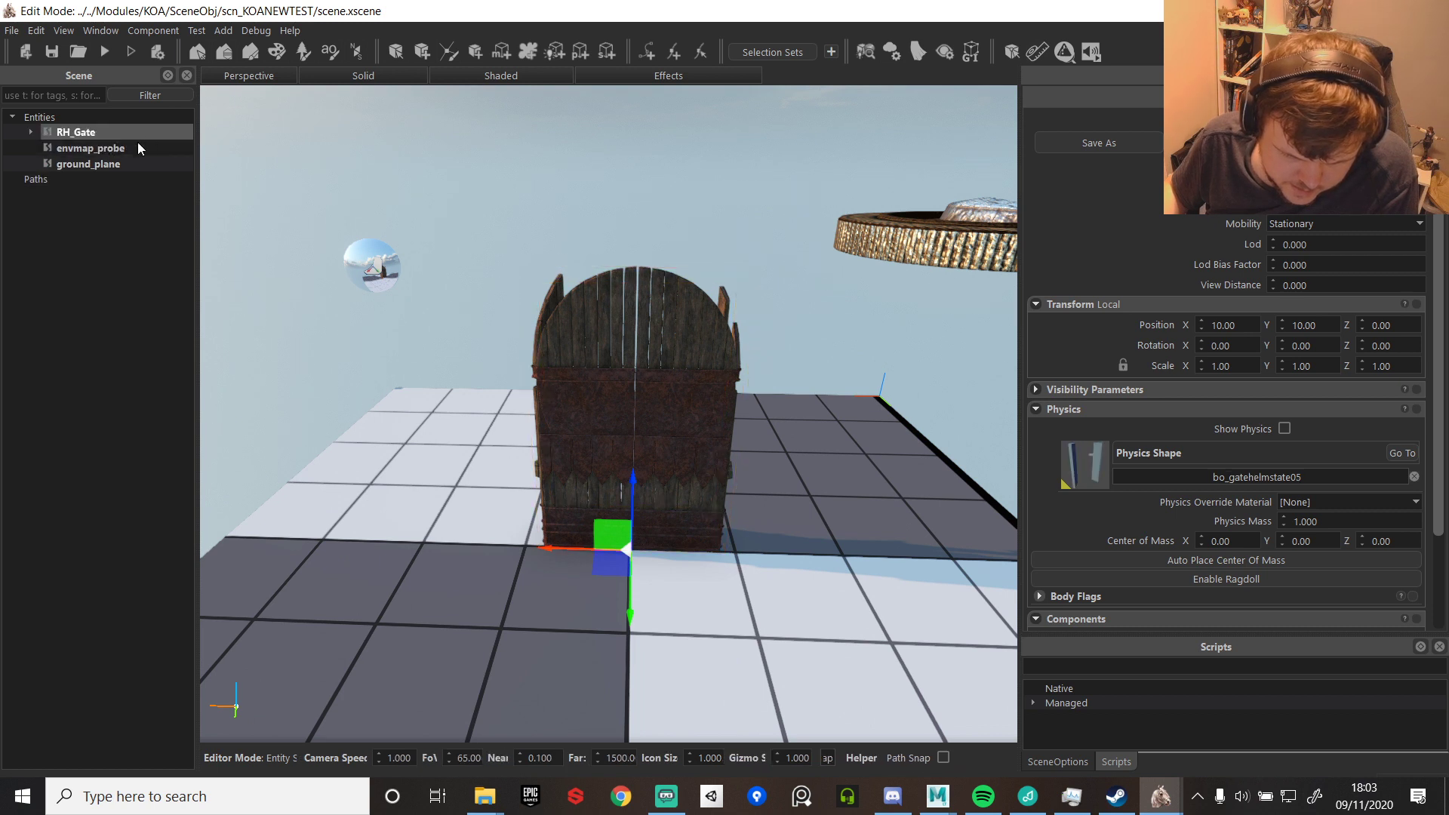
{"action": "left_click", "coordinate": [113, 137]}
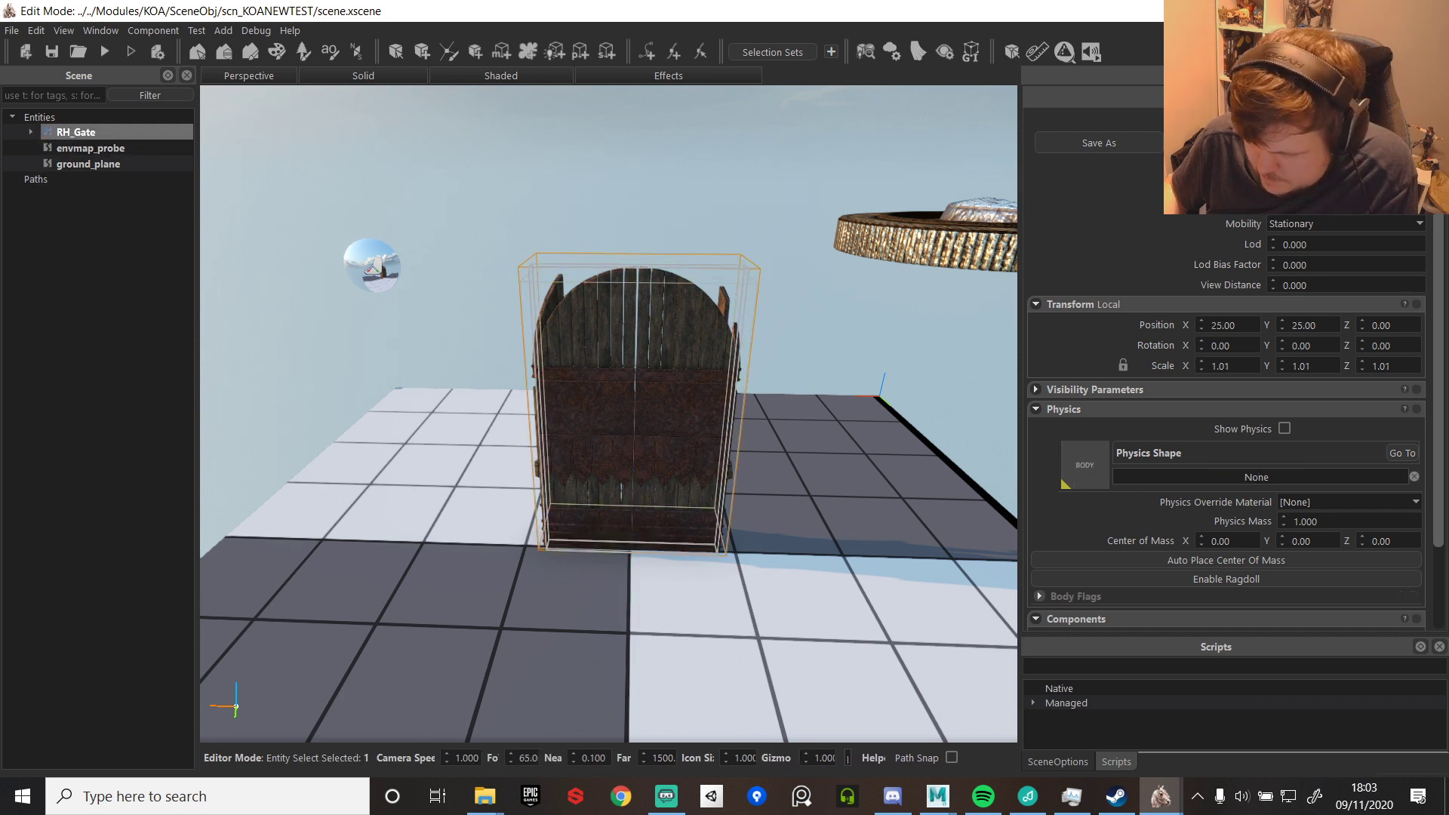
{"action": "left_click", "coordinate": [1130, 147]}
{"action": "left_click", "coordinate": [825, 333]}
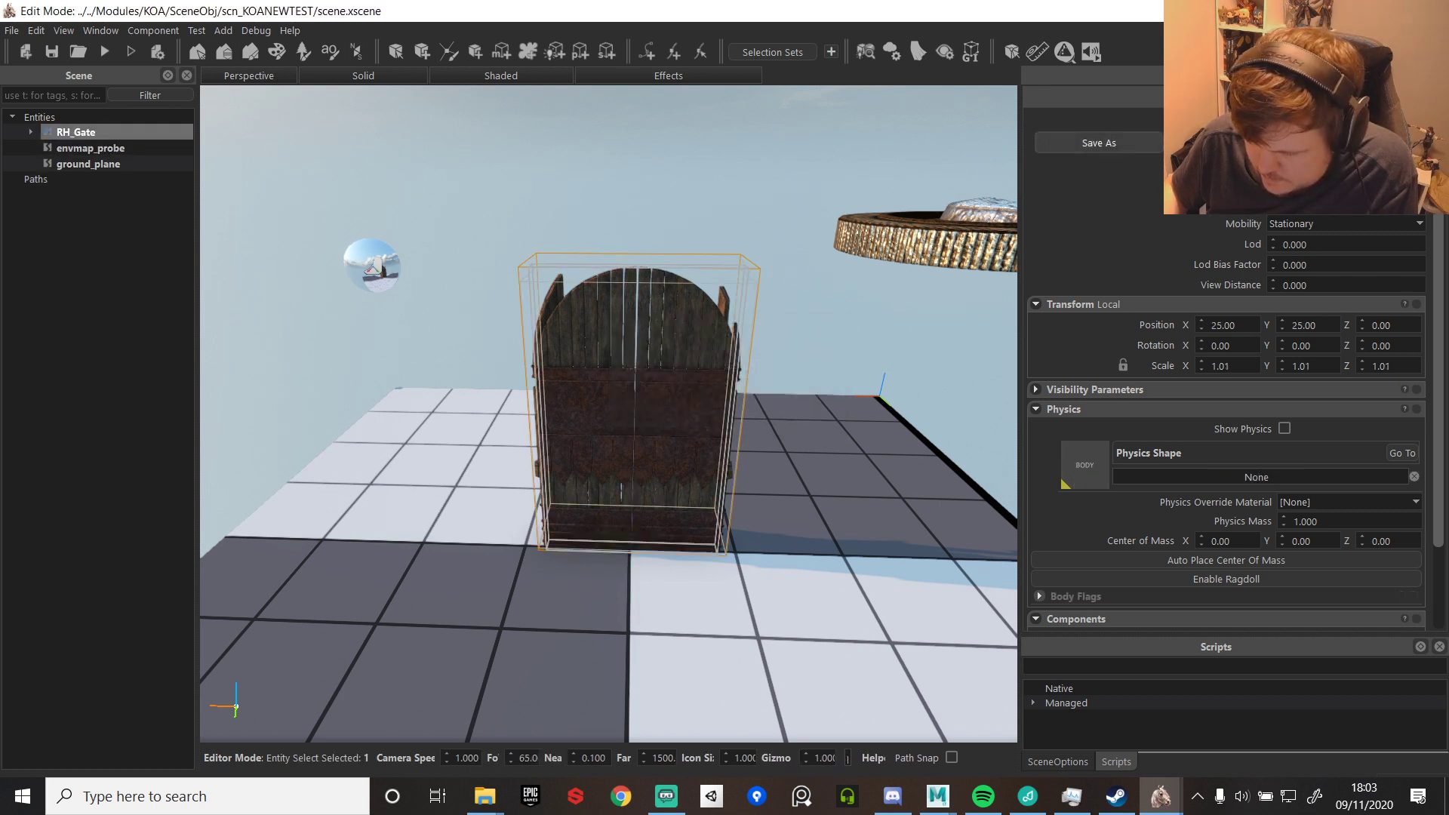
{"action": "left_click", "coordinate": [1229, 143]}
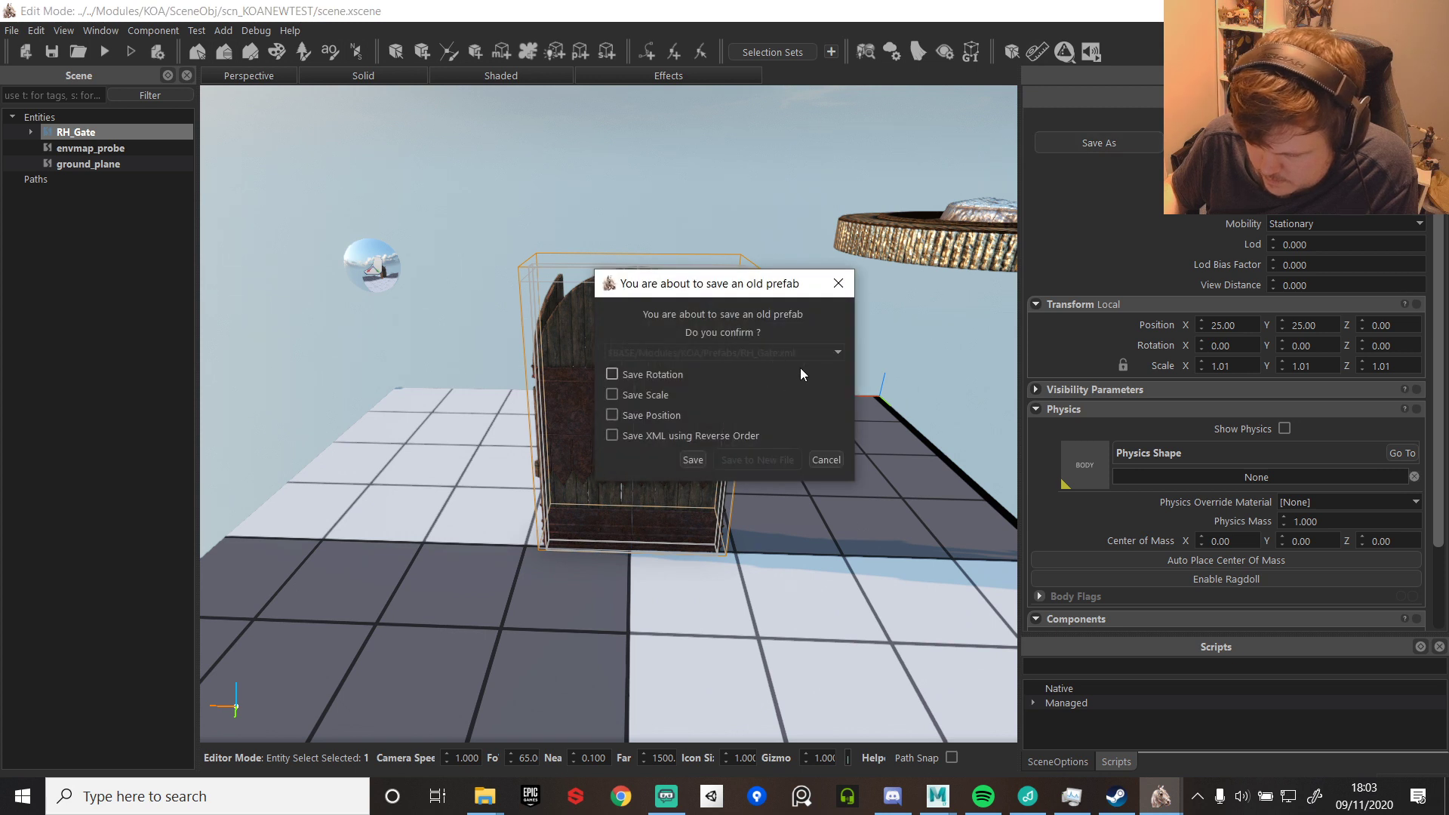
{"action": "left_click", "coordinate": [838, 285]}
- Overwrite RH_Gate's old prefab in $BASE/Modules/KOA/ with the regrouped gate and reload the scene once more
{"action": "left_click", "coordinate": [1132, 144]}
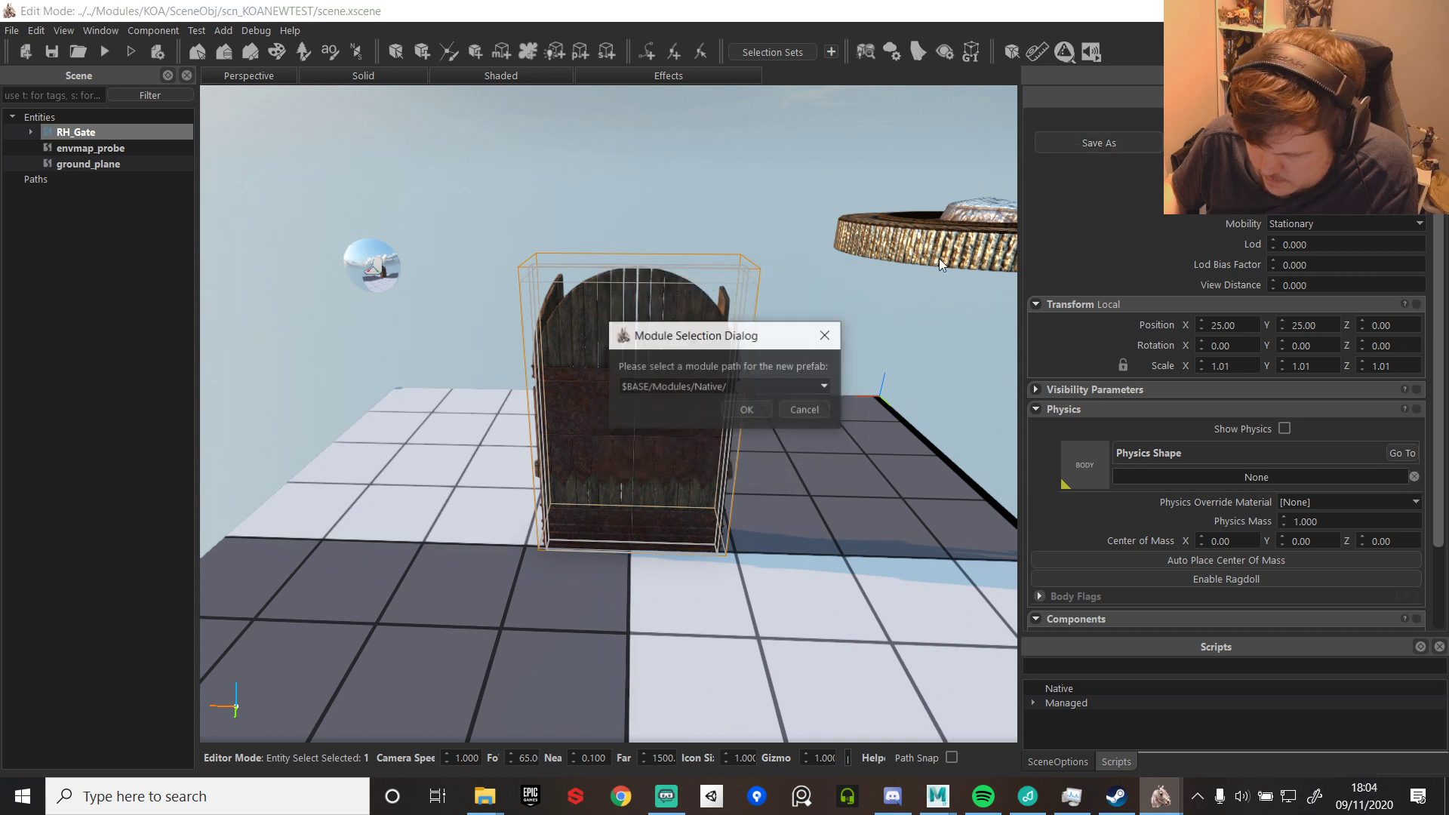
{"action": "left_click", "coordinate": [767, 385]}
{"action": "left_click", "coordinate": [675, 466]}
{"action": "left_click", "coordinate": [760, 415]}
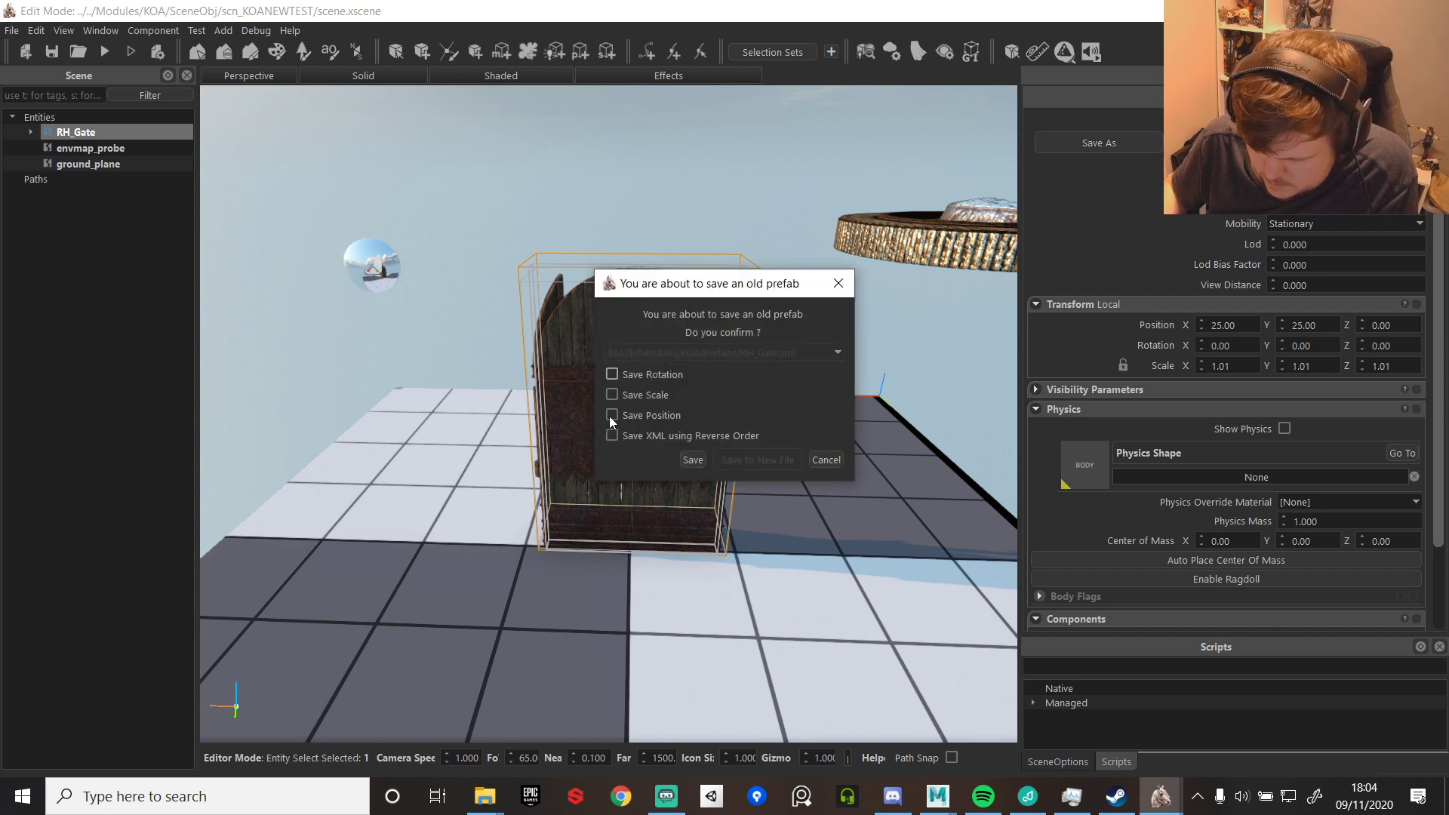
{"action": "left_click", "coordinate": [685, 460]}
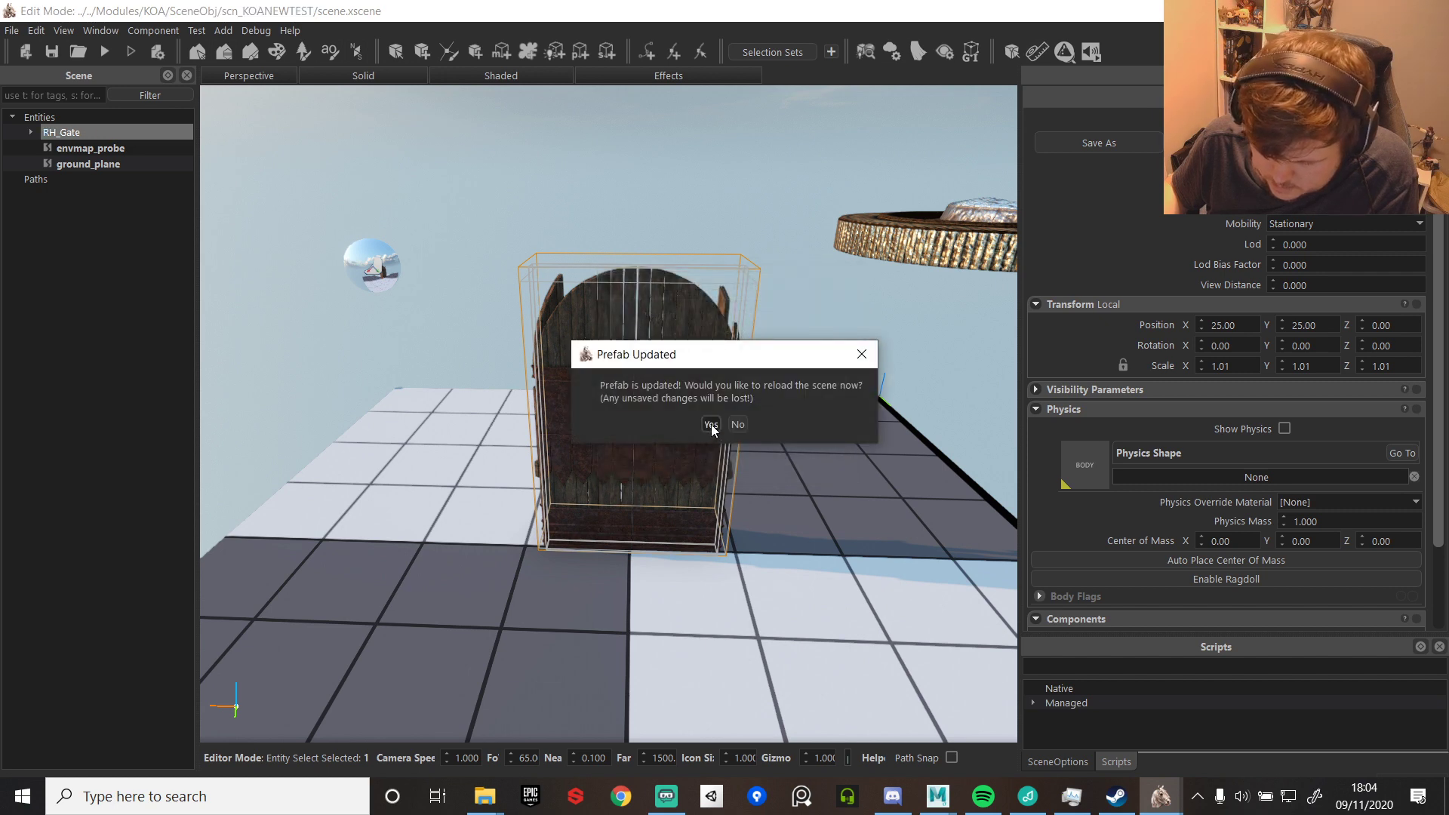
{"action": "left_click", "coordinate": [711, 424]}
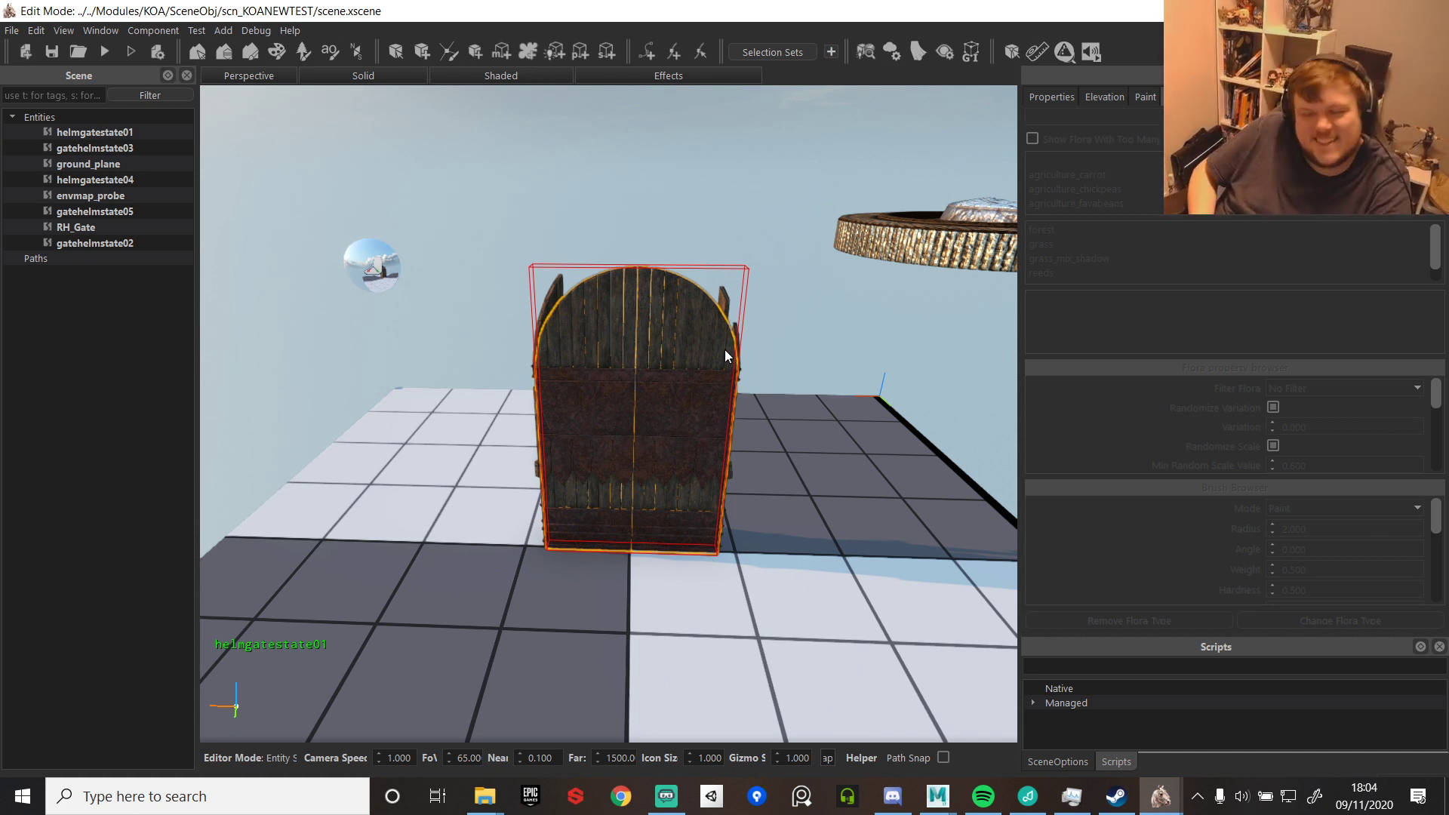
- Delete the RH_Gate entity from the scene
{"action": "left_click", "coordinate": [737, 289]}
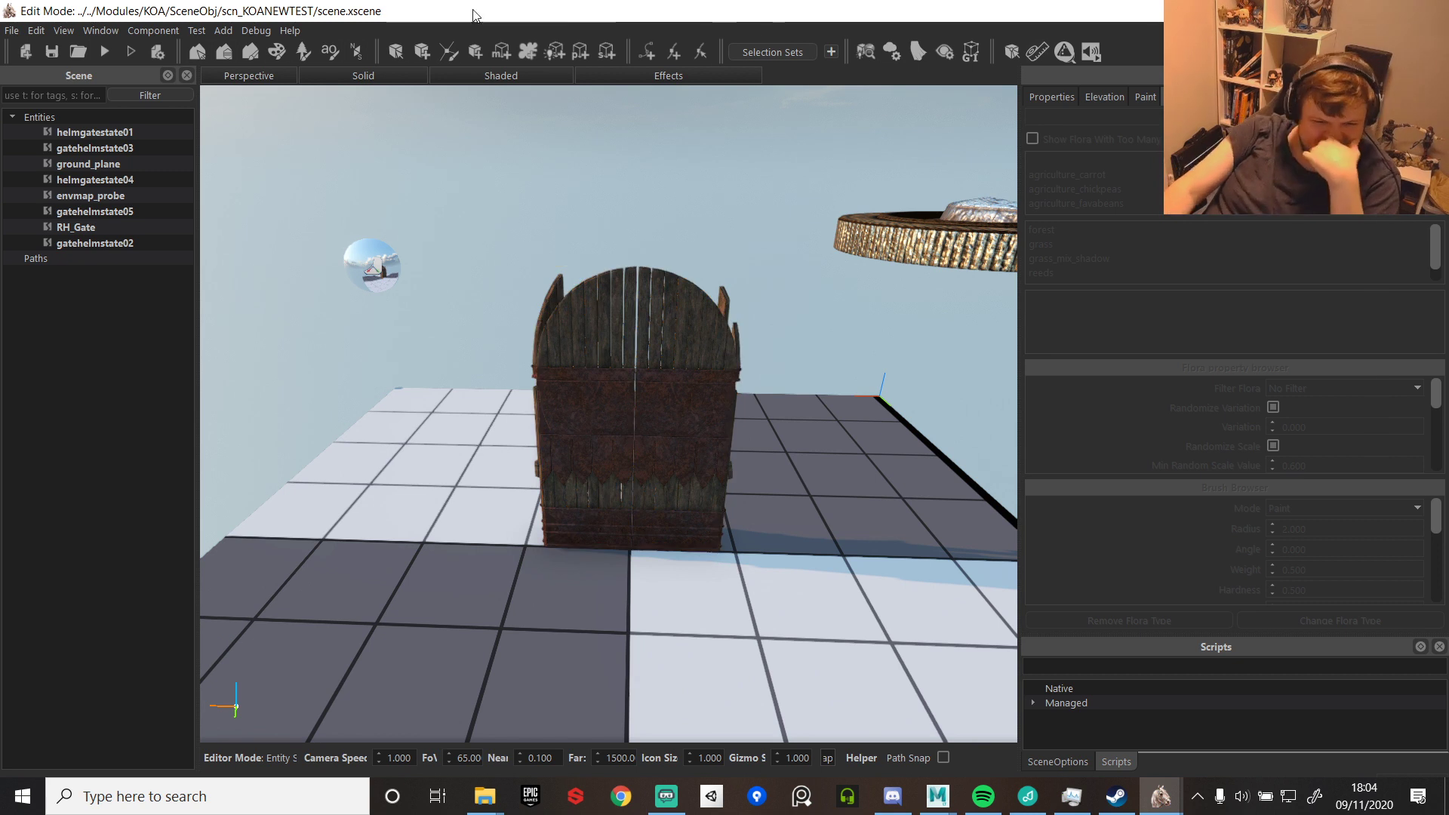
{"action": "left_click", "coordinate": [91, 228]}
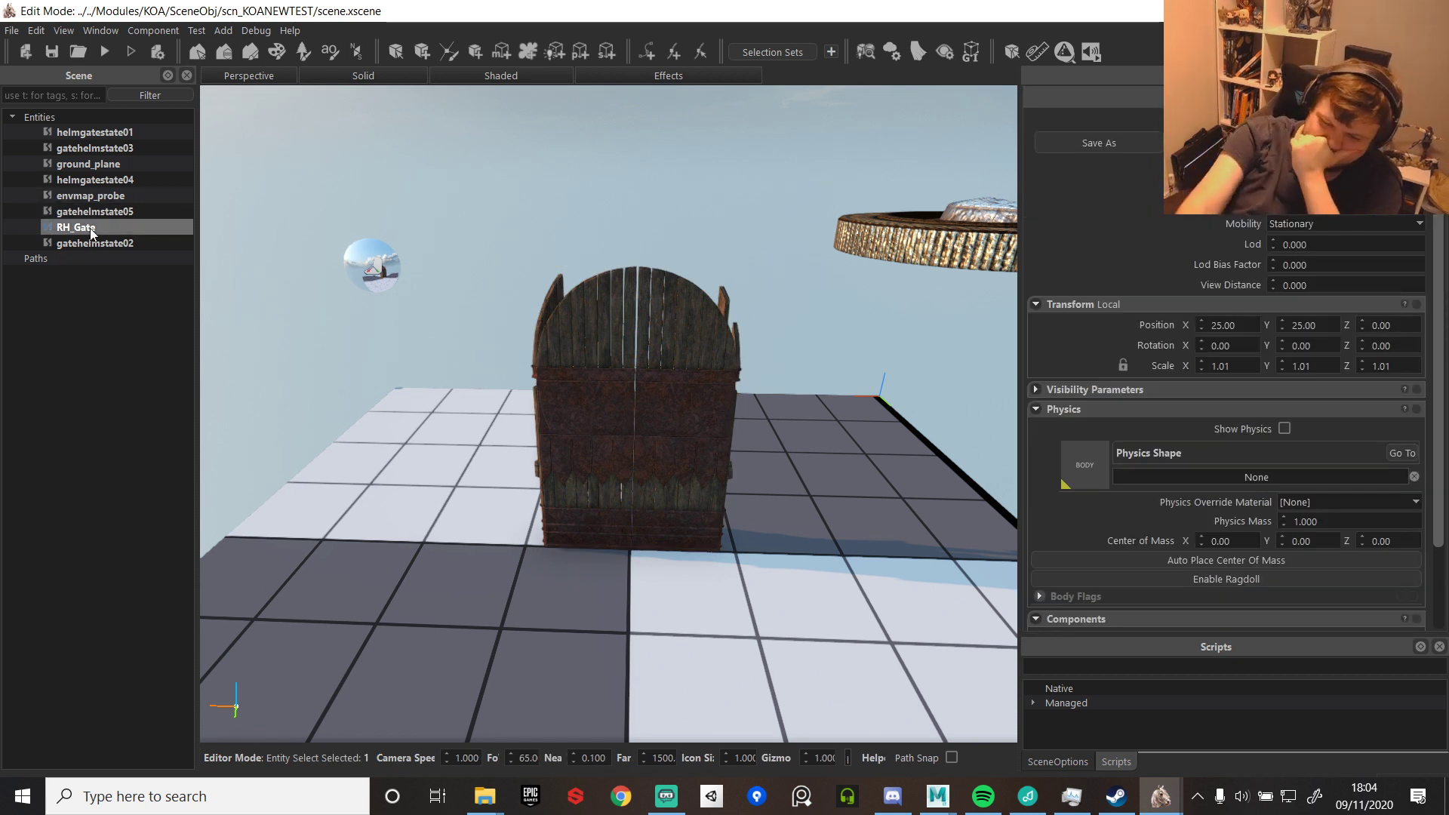
{"action": "key", "text": "Delete"}
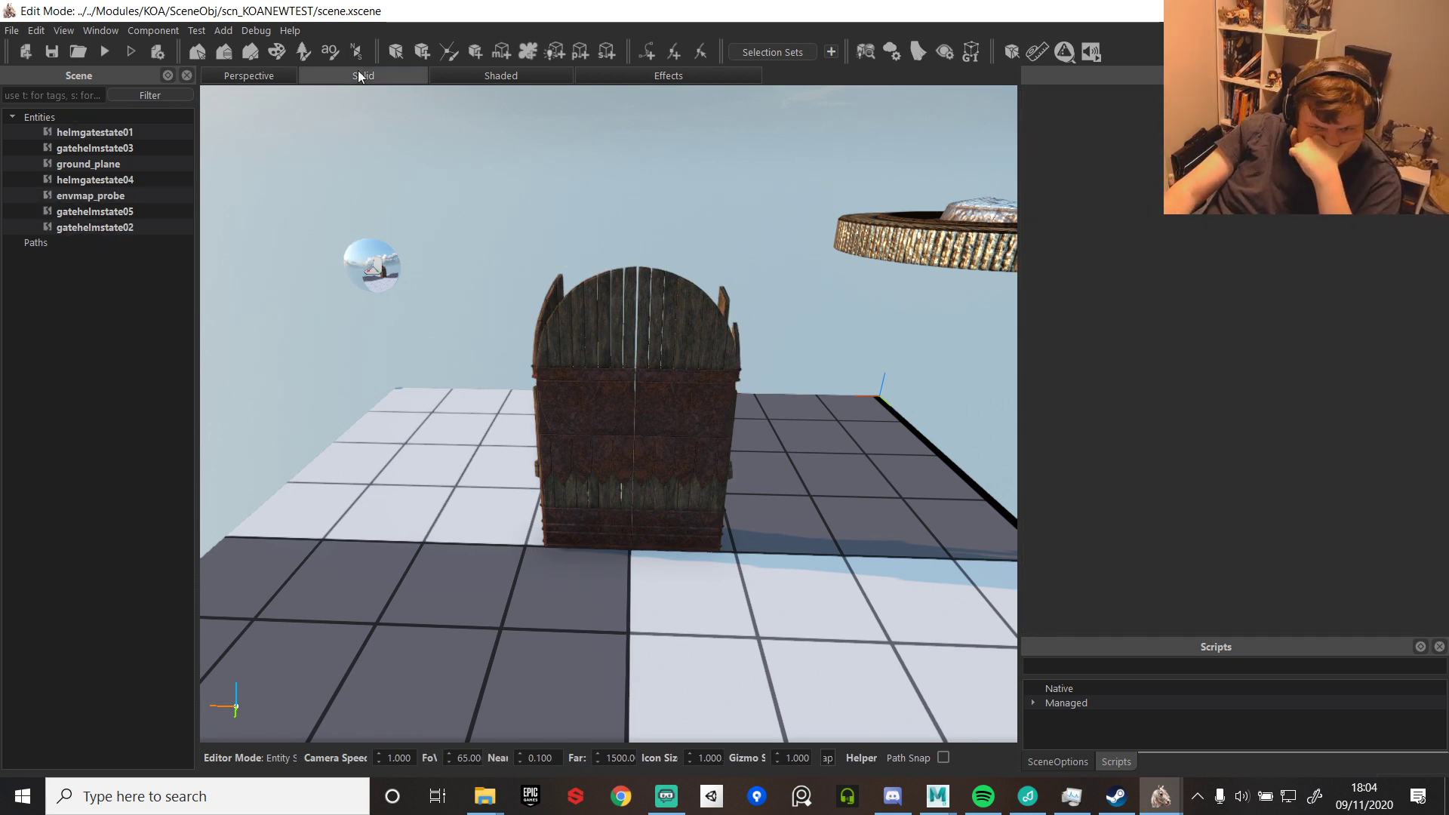
- Add an empty entity named RH_MainGate and set its position to X 10, Y 10, Z 0
{"action": "left_click", "coordinate": [474, 53]}
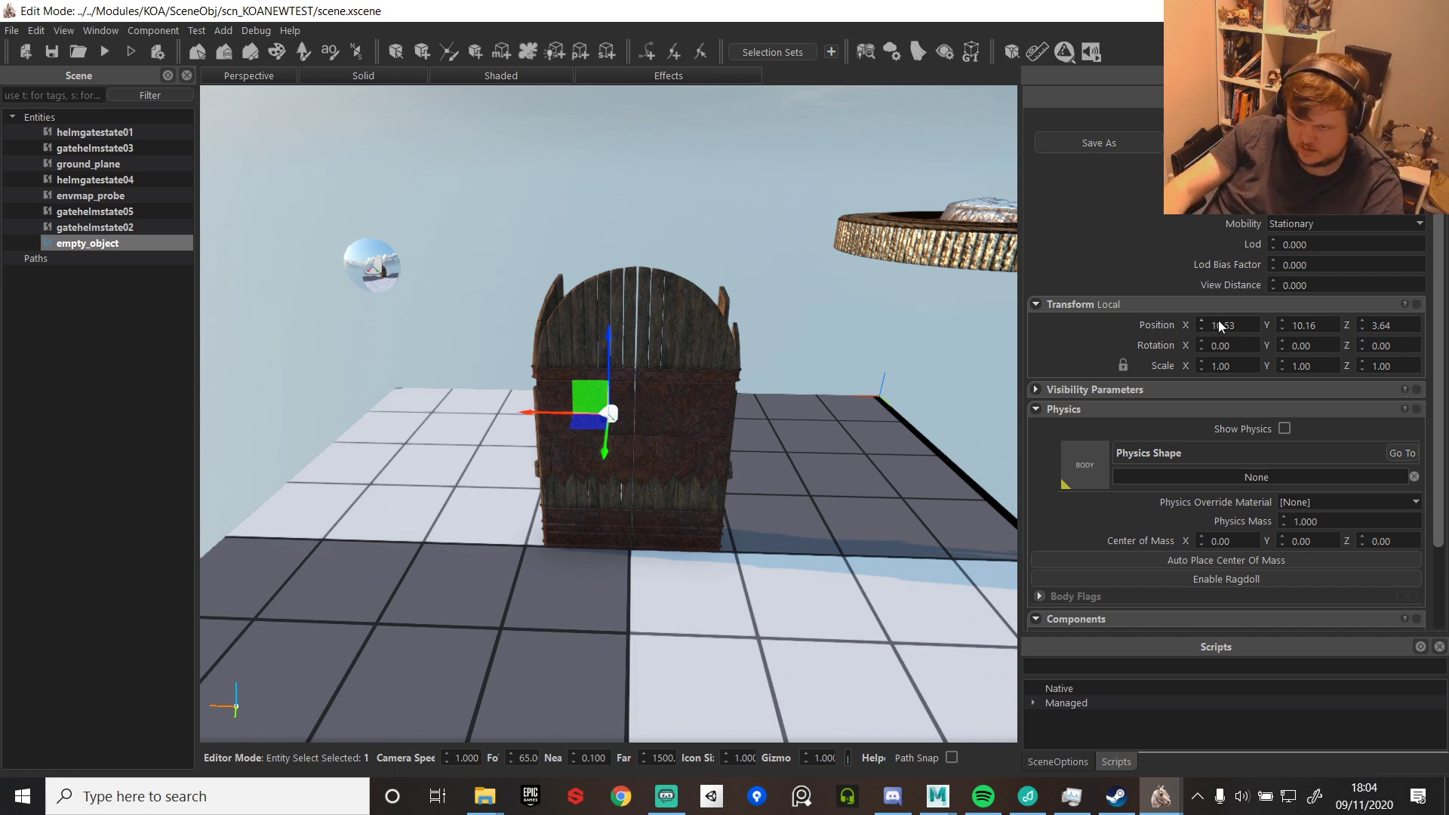
{"action": "type", "text": "10"}
{"action": "left_click", "coordinate": [1298, 325]}
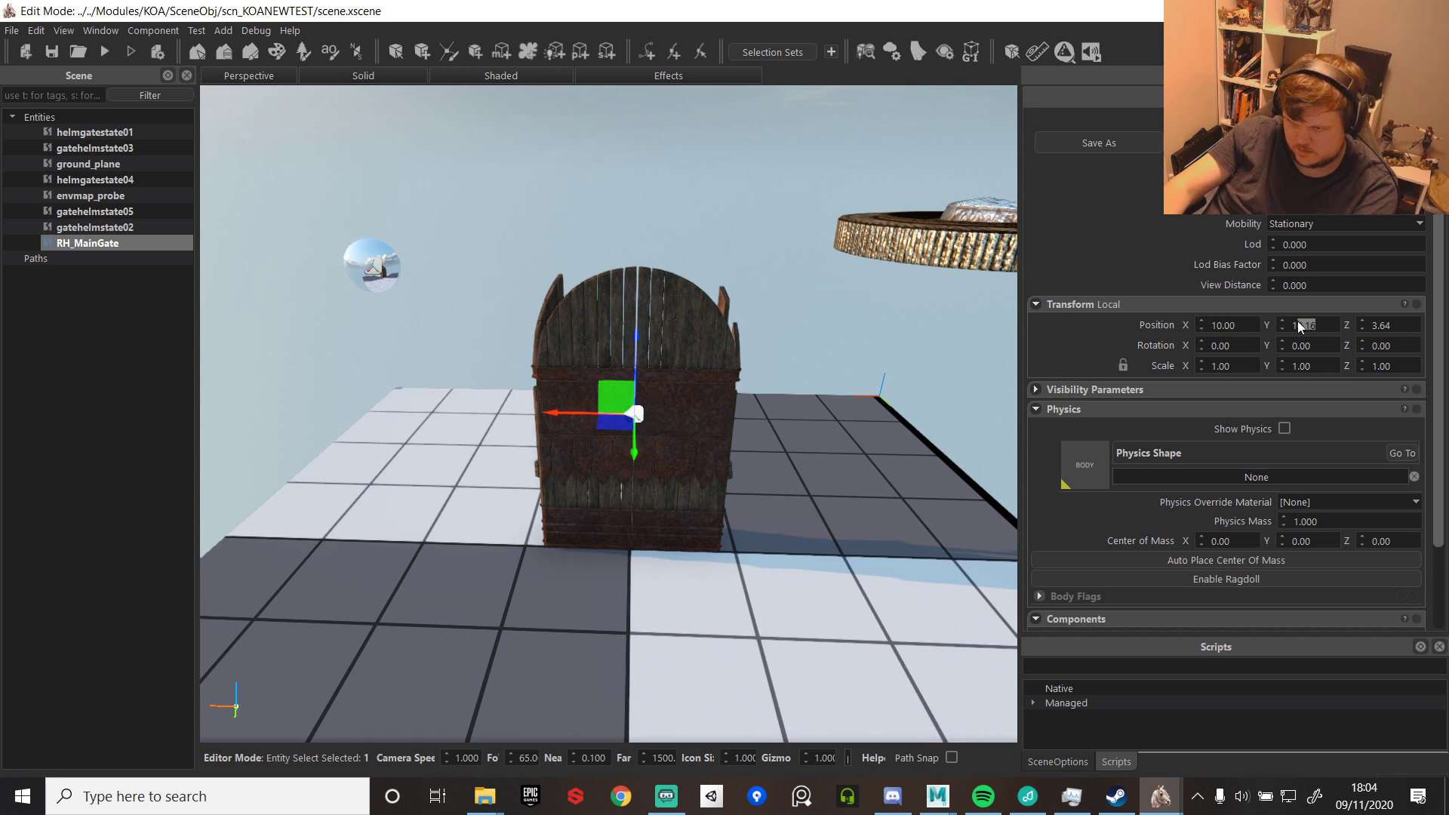
{"action": "type", "text": "10."}
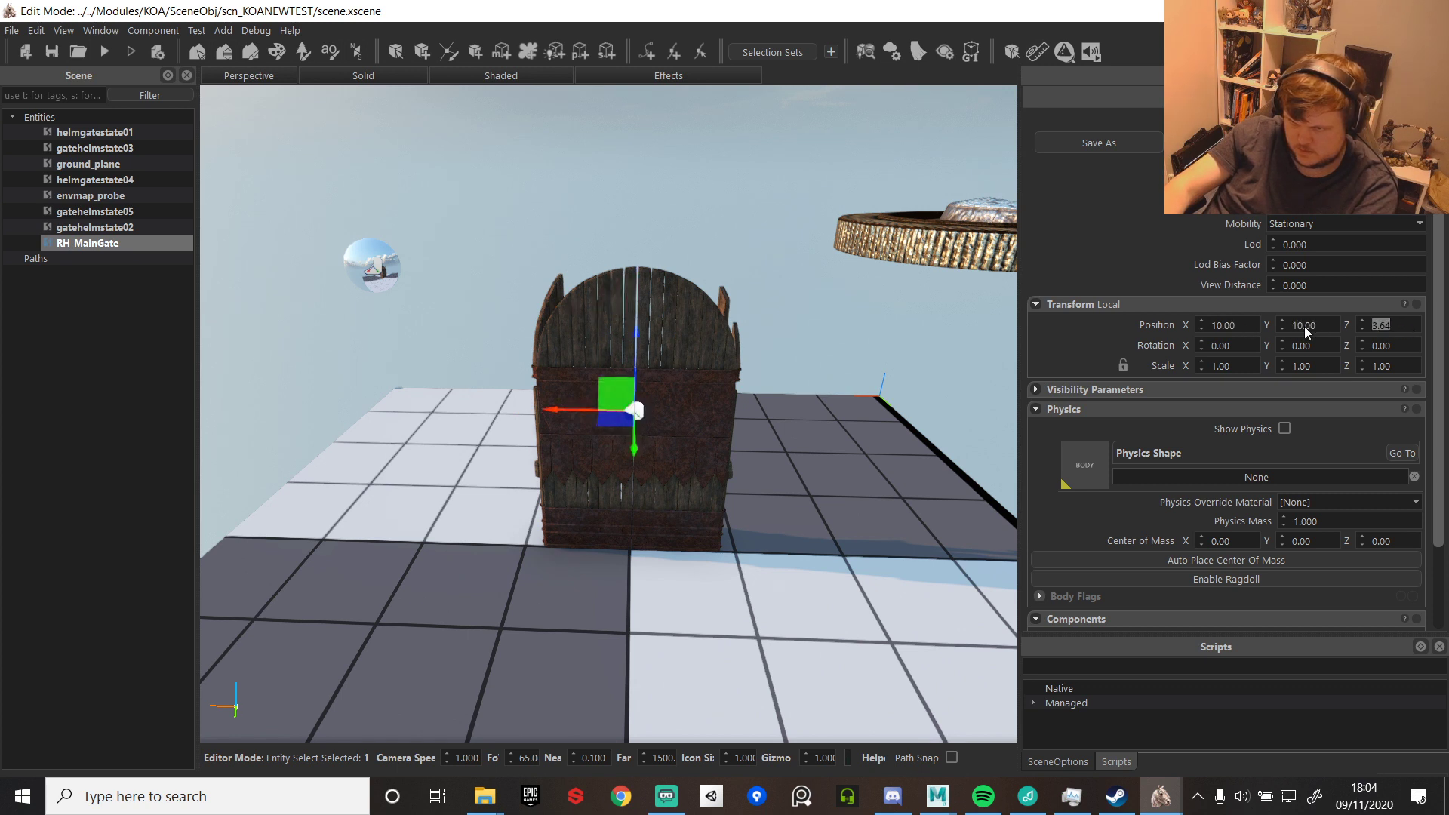
{"action": "type", "text": "0"}
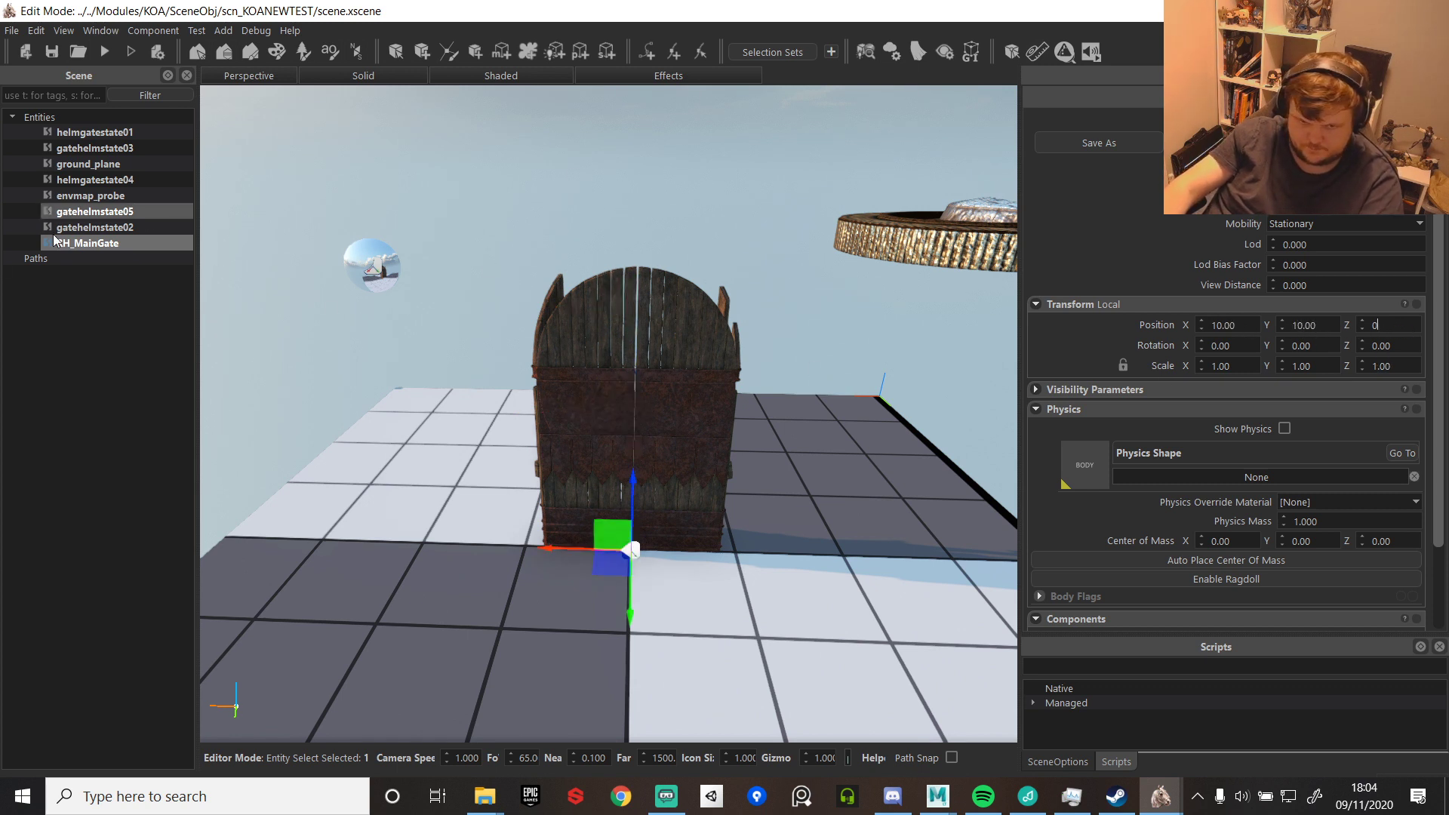
- Parent helmgatestate01, gatehelmstate02, gatehelmstate03, helmgatestate04 and gatehelmstate05 under RH_MainGate
{"action": "left_click", "coordinate": [110, 135]}
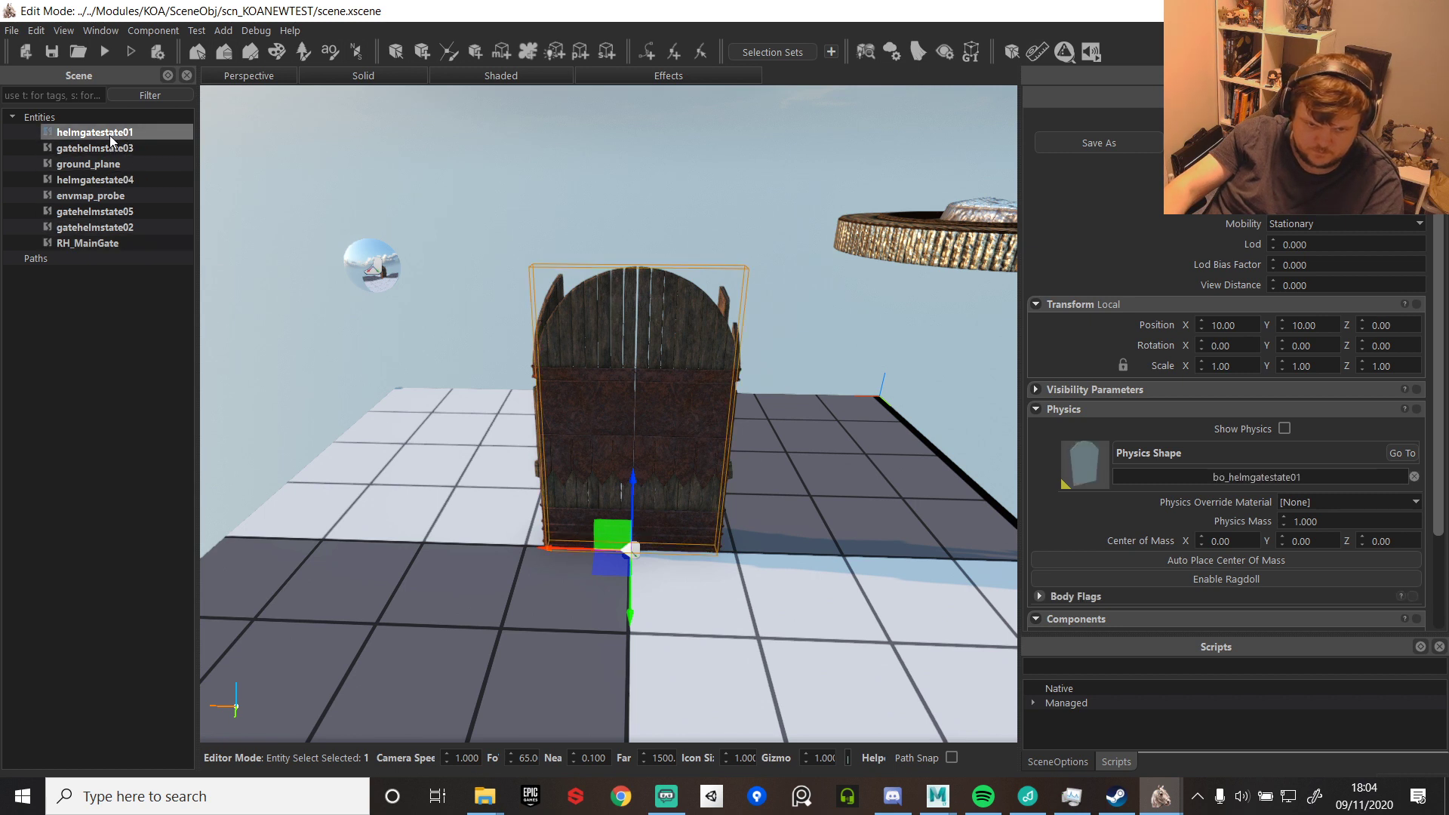
{"action": "left_click_drag", "start_coordinate": [110, 134], "coordinate": [114, 225]}
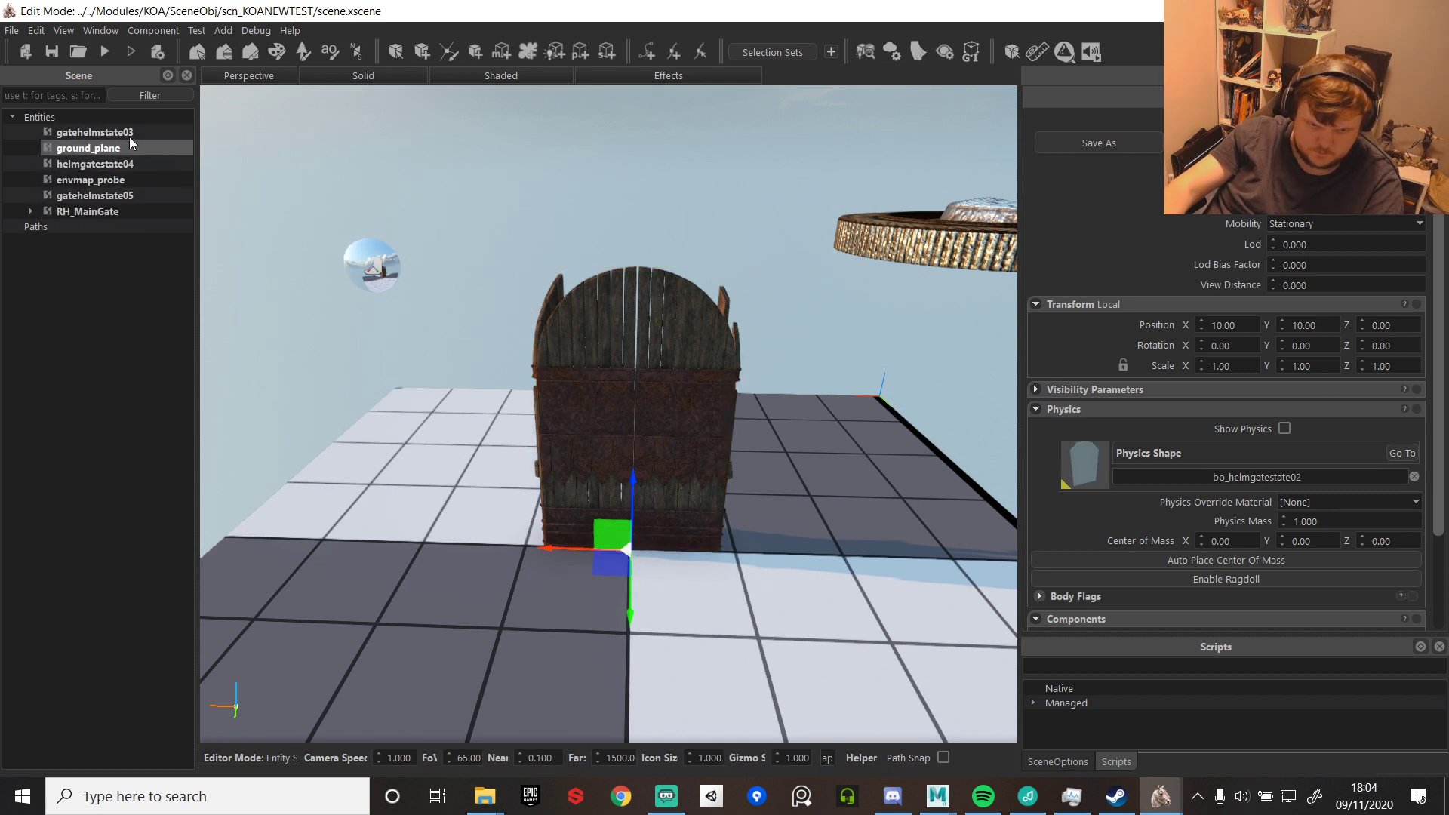
{"action": "left_click_drag", "start_coordinate": [129, 136], "coordinate": [116, 216]}
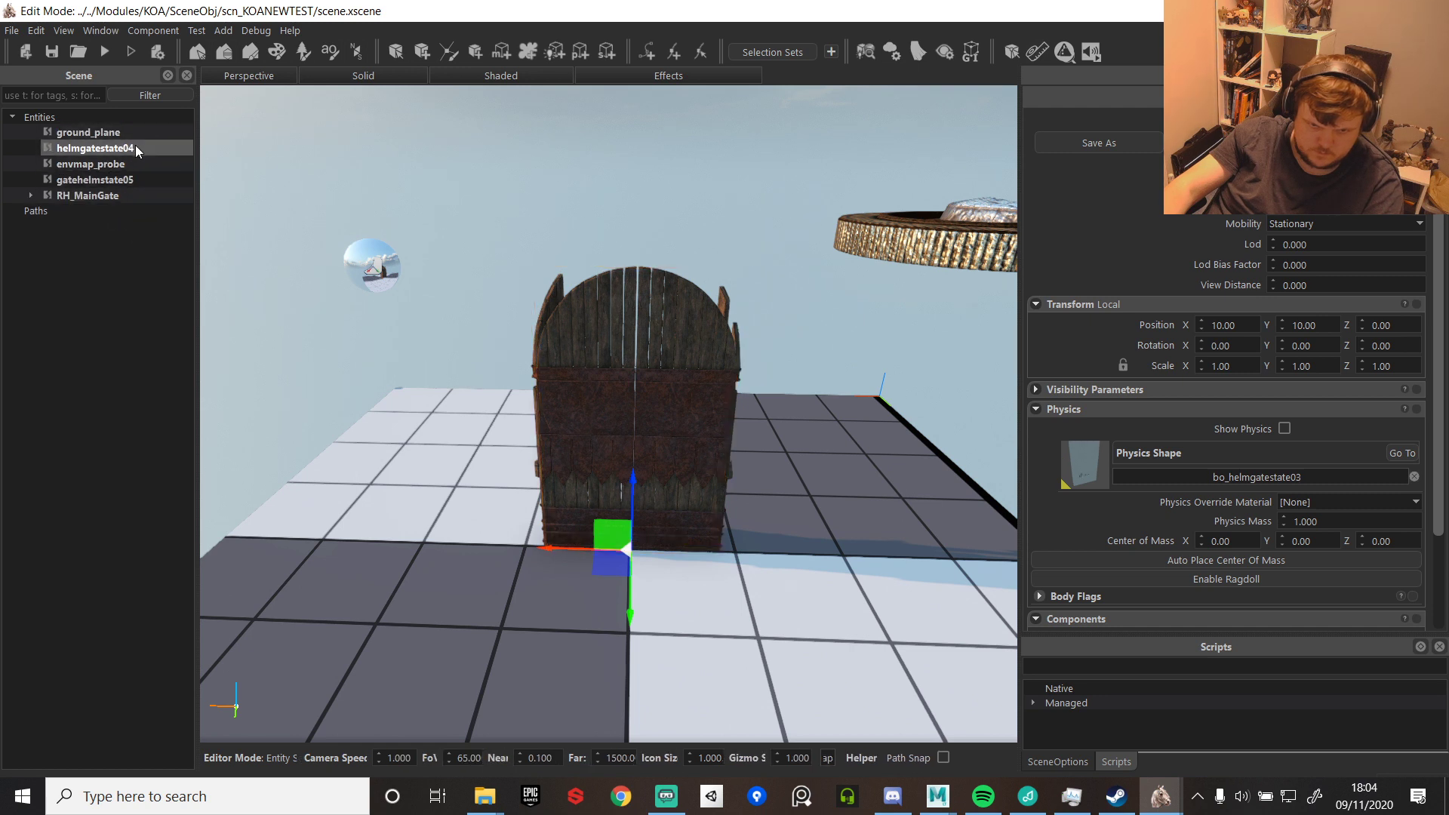
{"action": "left_click_drag", "start_coordinate": [134, 146], "coordinate": [123, 184]}
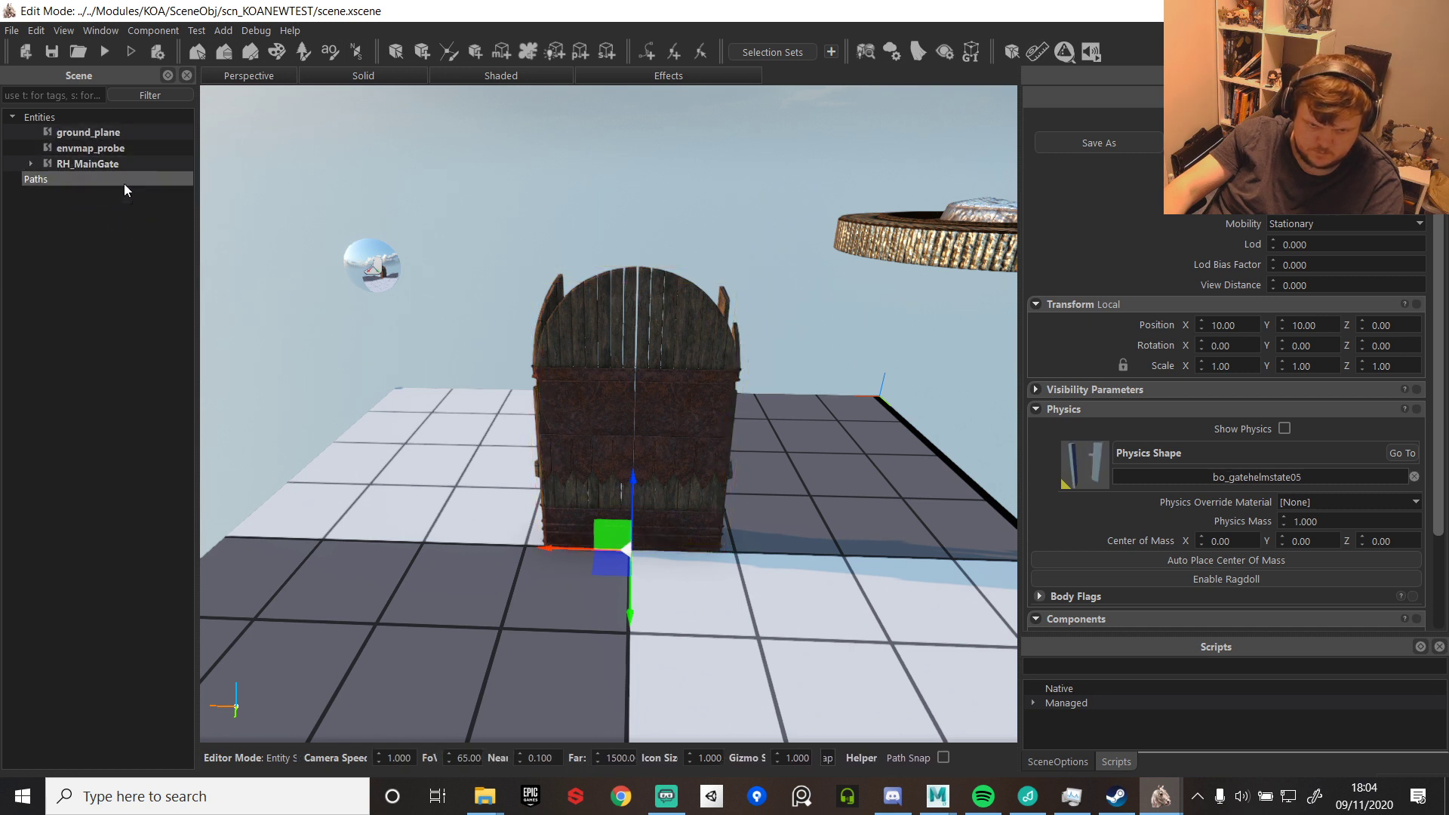
- Save the RH_MainGate entity as a prefab in $BASE/Modules/KOA/, in a new file named RH_MainGate
{"action": "left_click", "coordinate": [116, 163]}
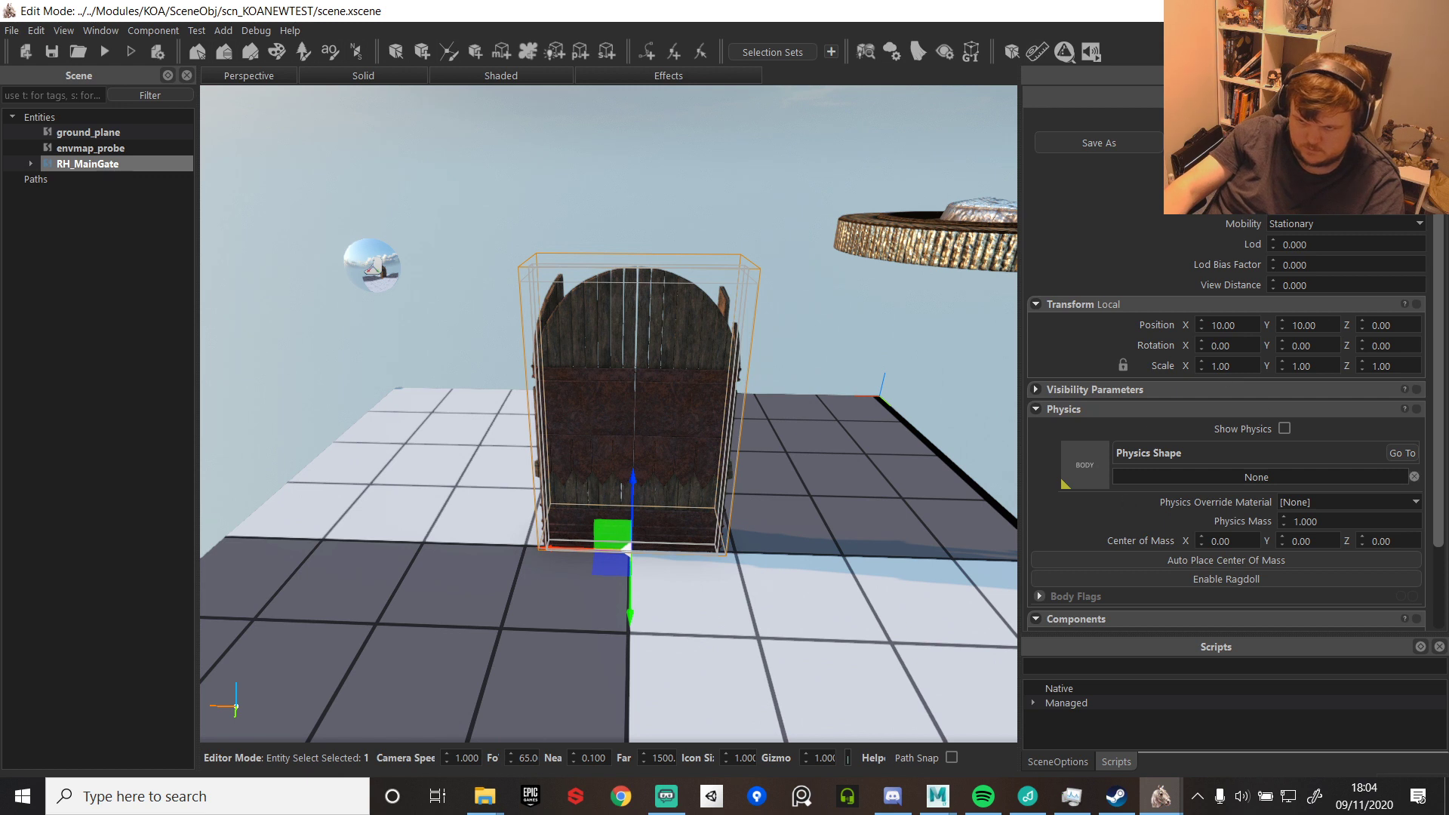
{"action": "left_click", "coordinate": [1107, 143]}
{"action": "left_click", "coordinate": [704, 385]}
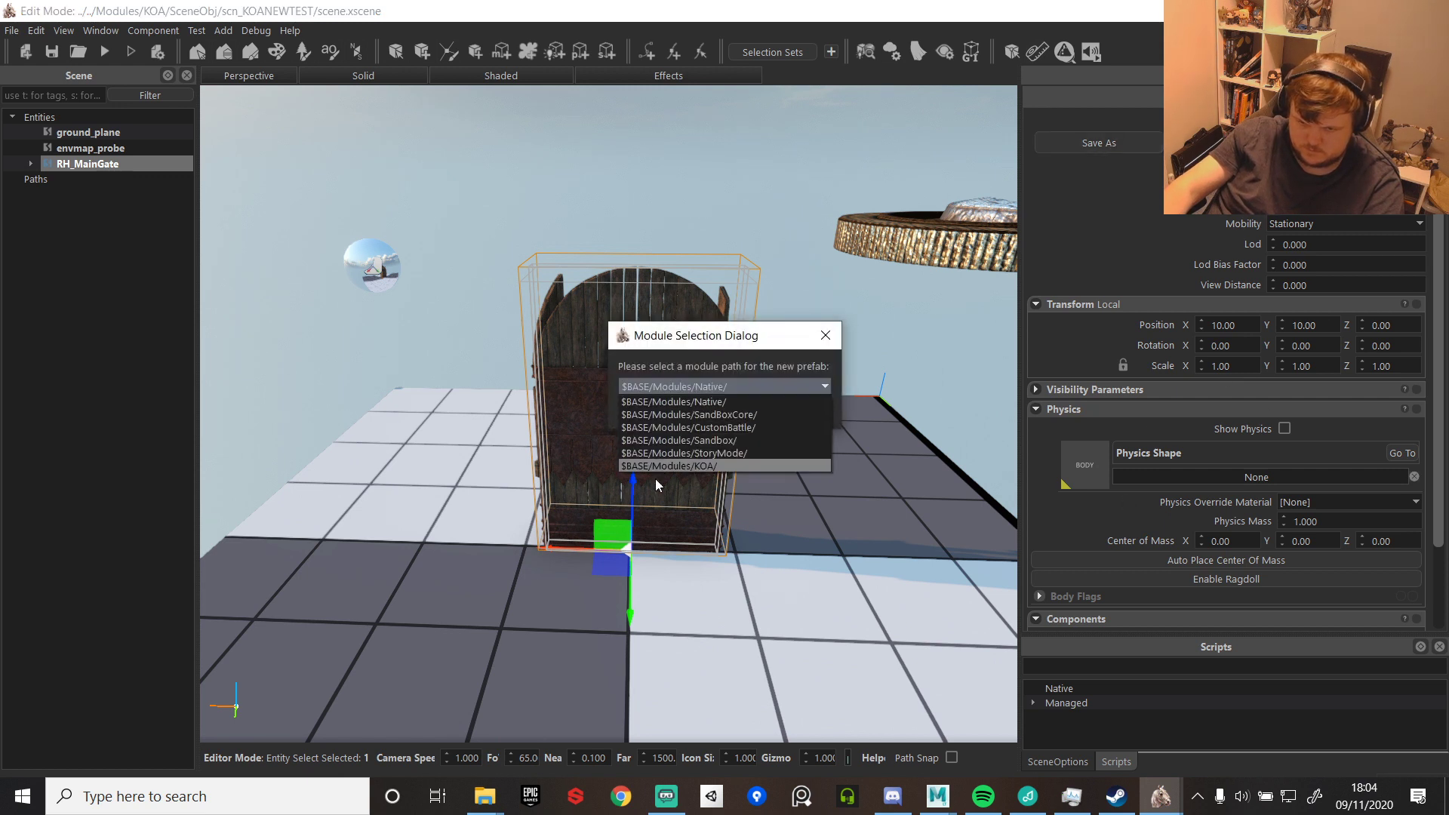
{"action": "left_click", "coordinate": [683, 467]}
{"action": "left_click", "coordinate": [757, 409]}
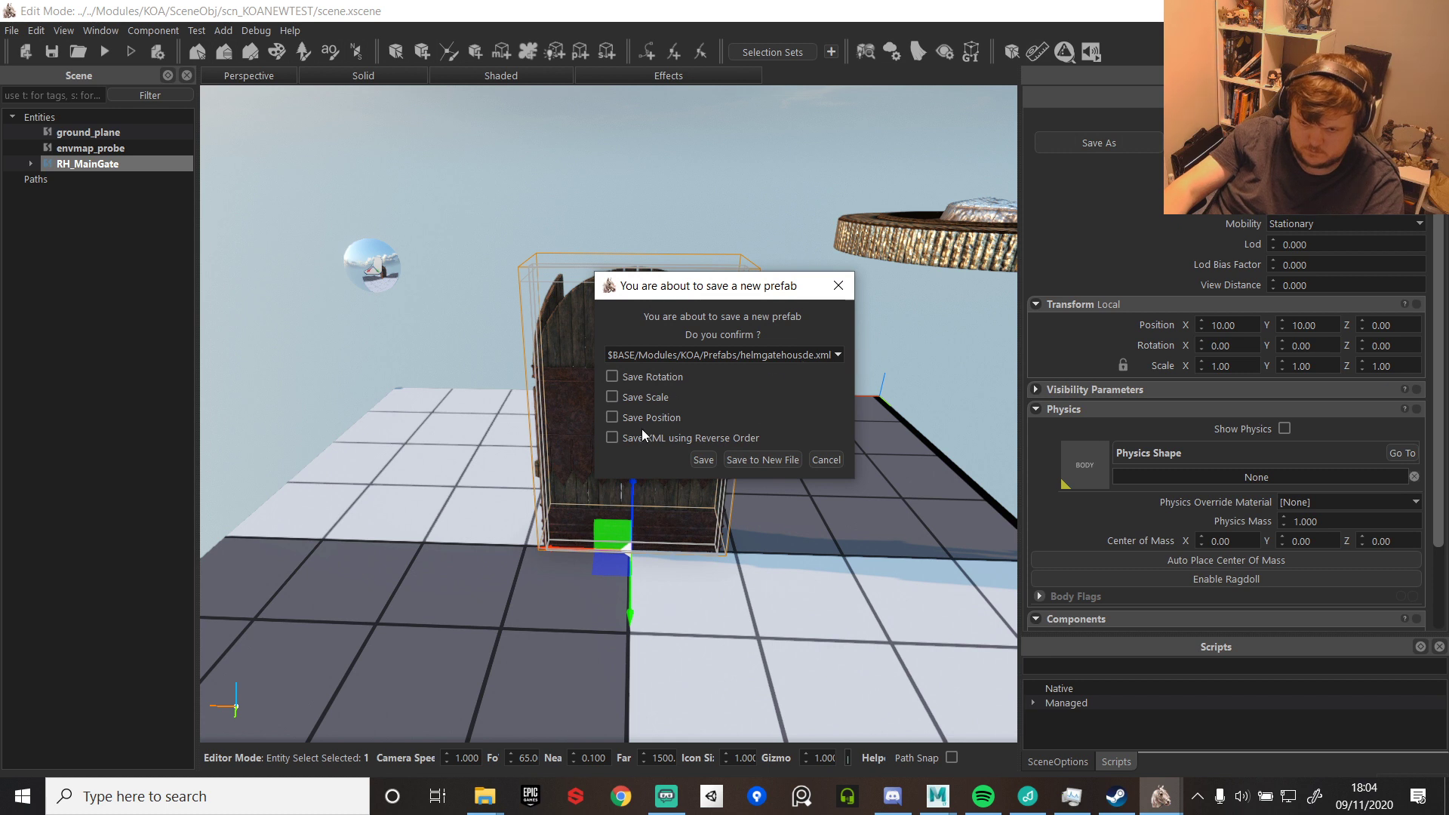
{"action": "left_click", "coordinate": [754, 459]}
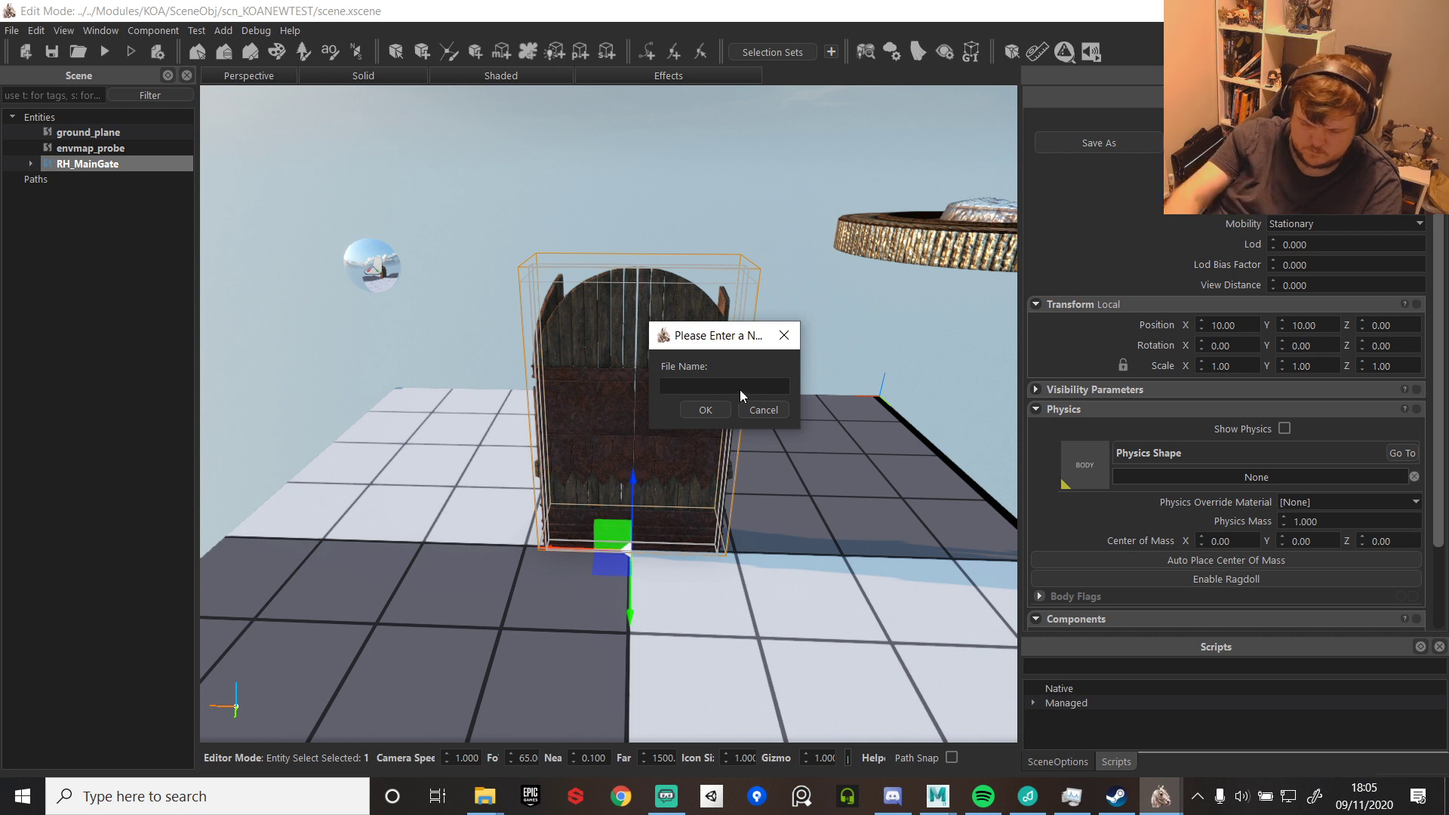
{"action": "type", "text": "RH_M"}
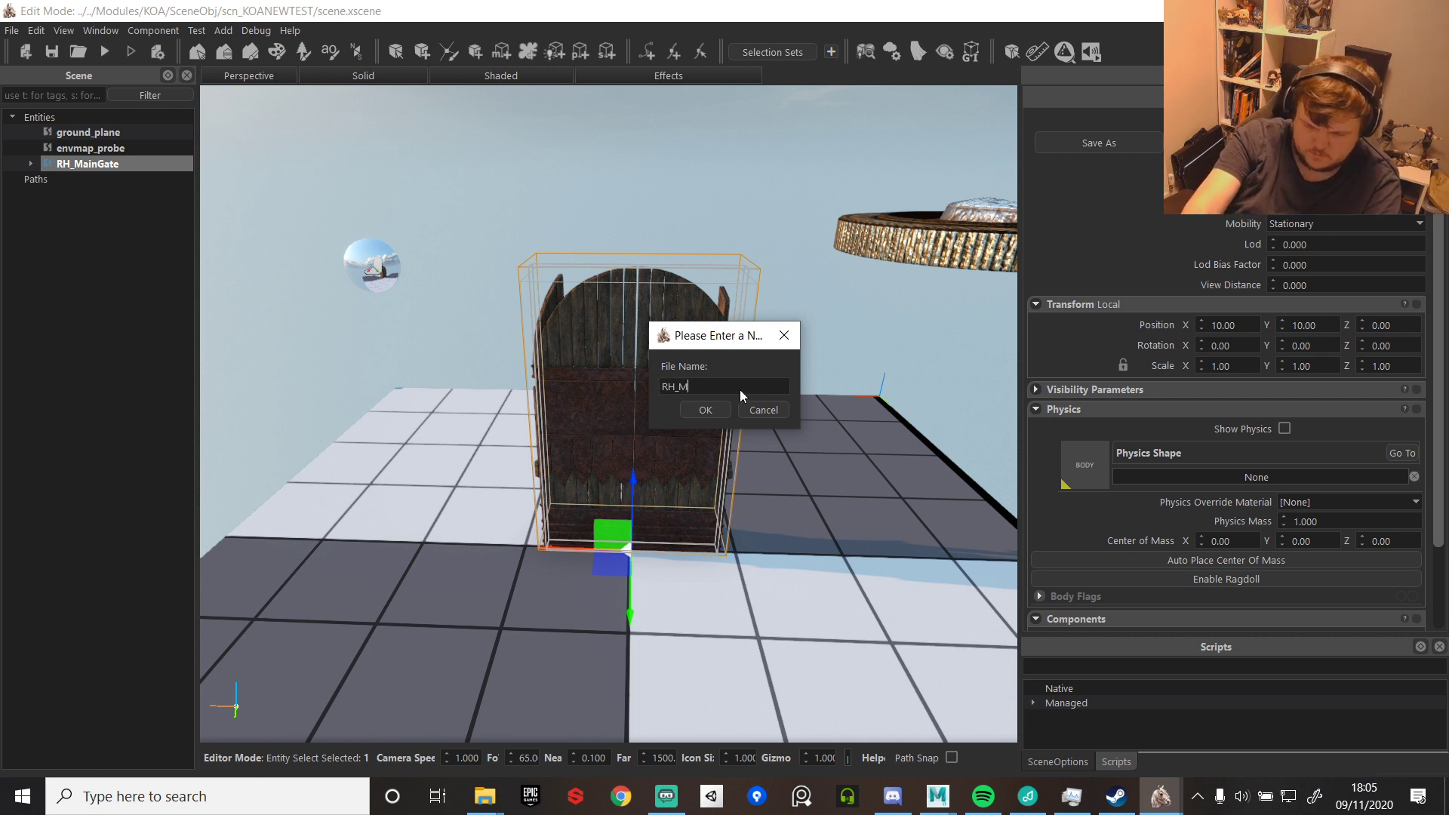
{"action": "type", "text": "ainGate"}
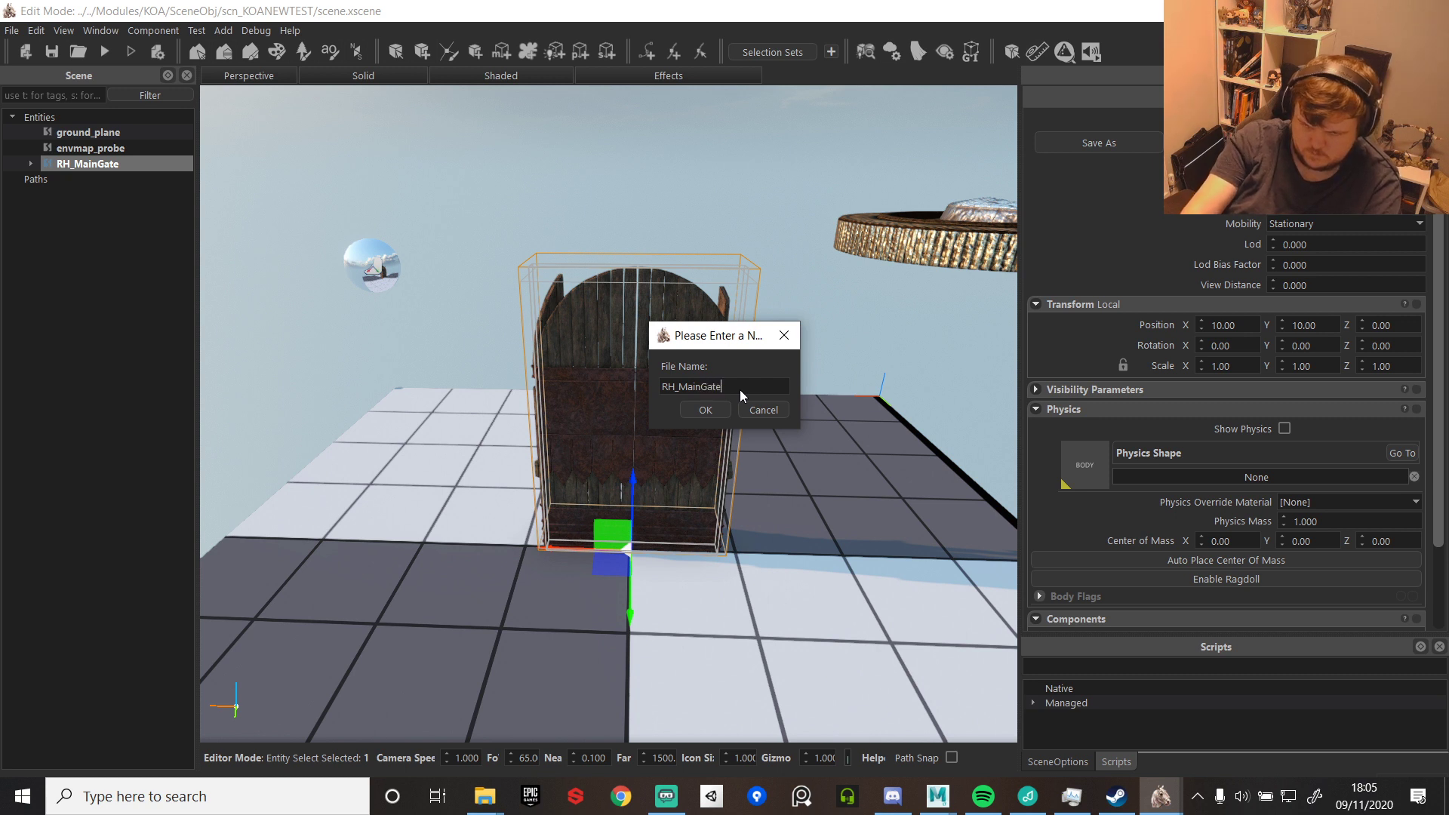
{"action": "key", "text": "Return"}
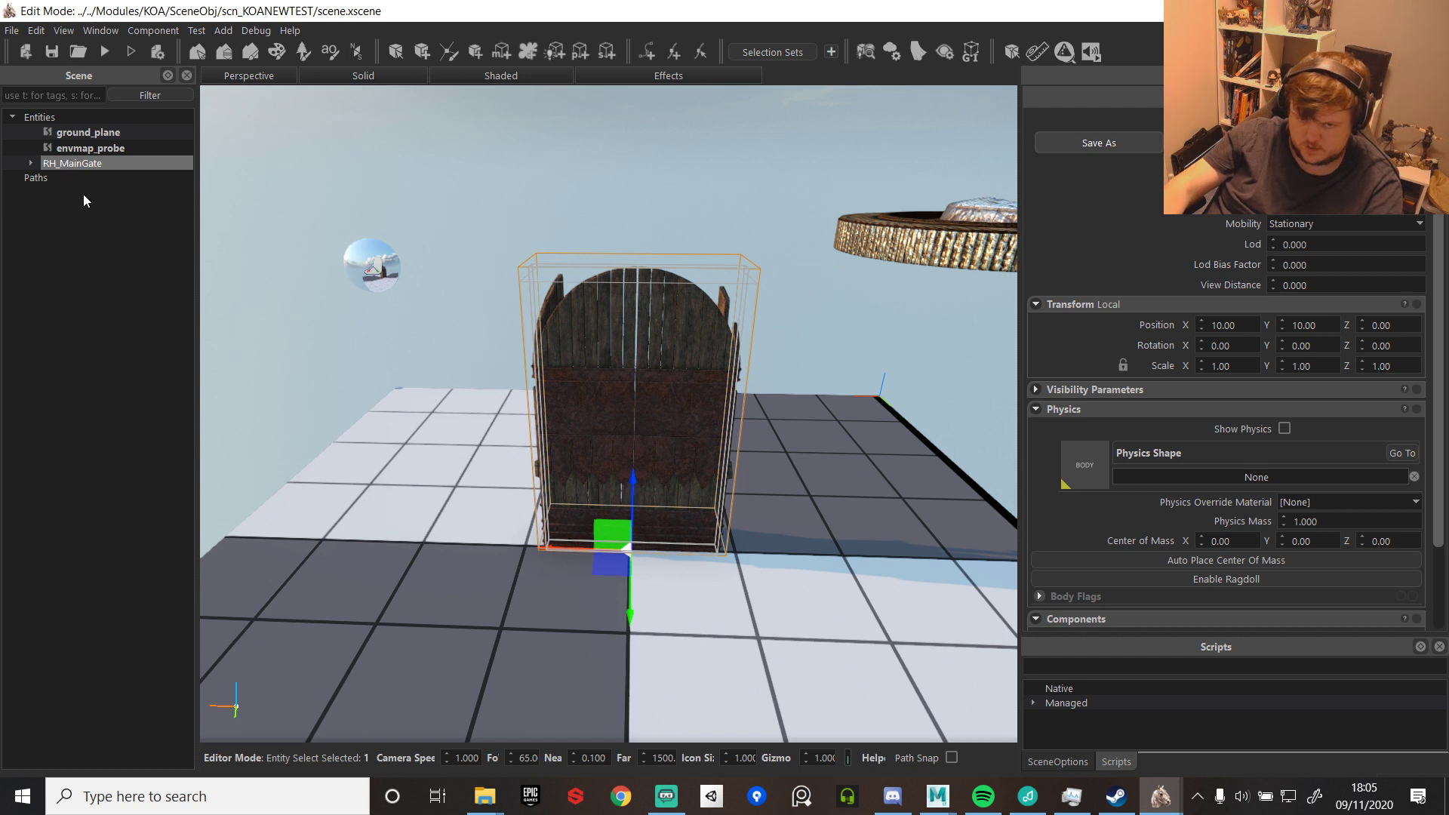
- Hide helmgatestate01, gatehelmstate02, gatehelmstate03 and gatehelmstate05 under RH_MainGate, leaving only helmgatestate04 shown
{"action": "left_click", "coordinate": [30, 164]}
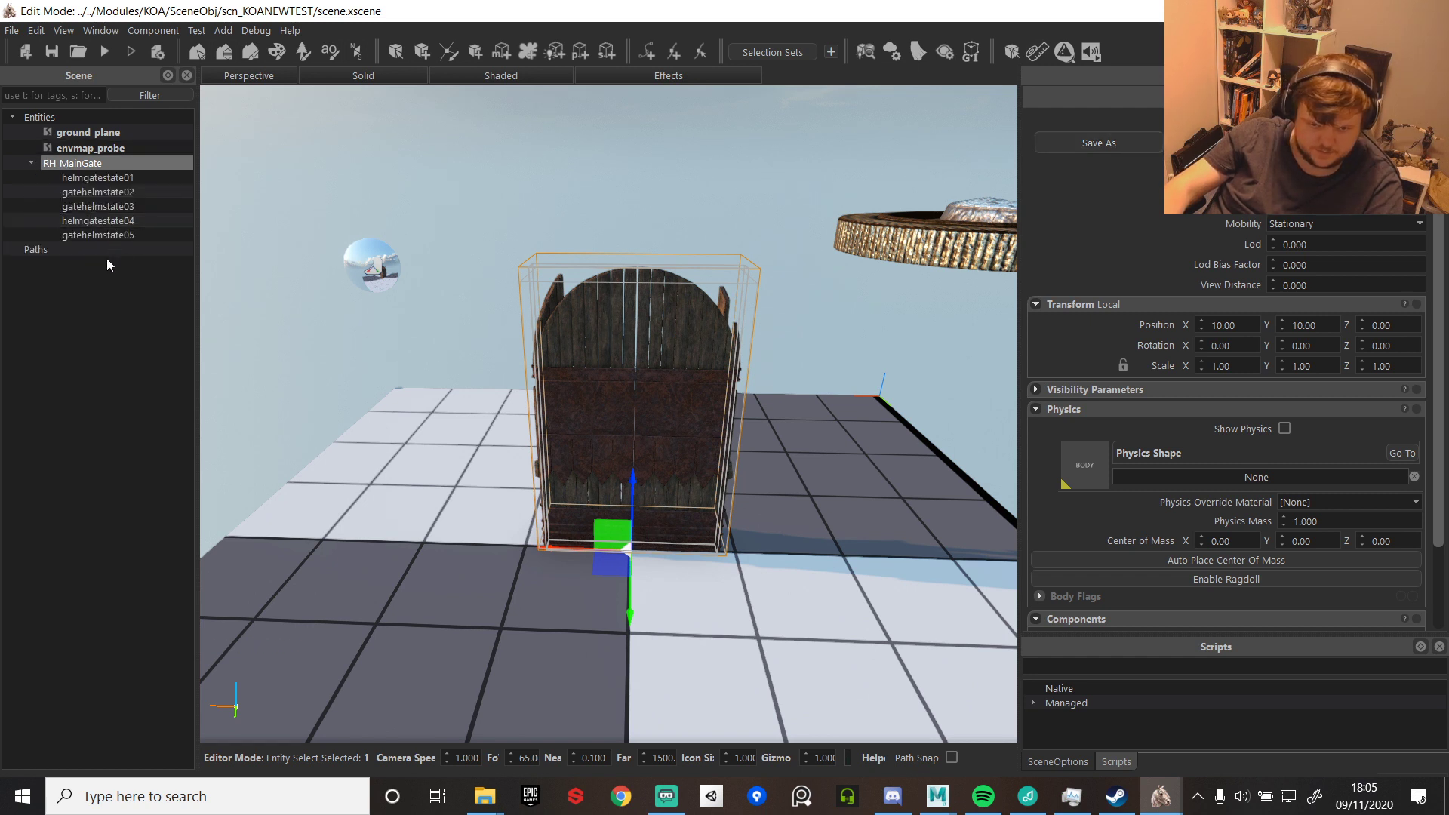
{"action": "left_click", "coordinate": [132, 180]}
{"action": "left_click", "coordinate": [129, 193], "text": "ctrl"}
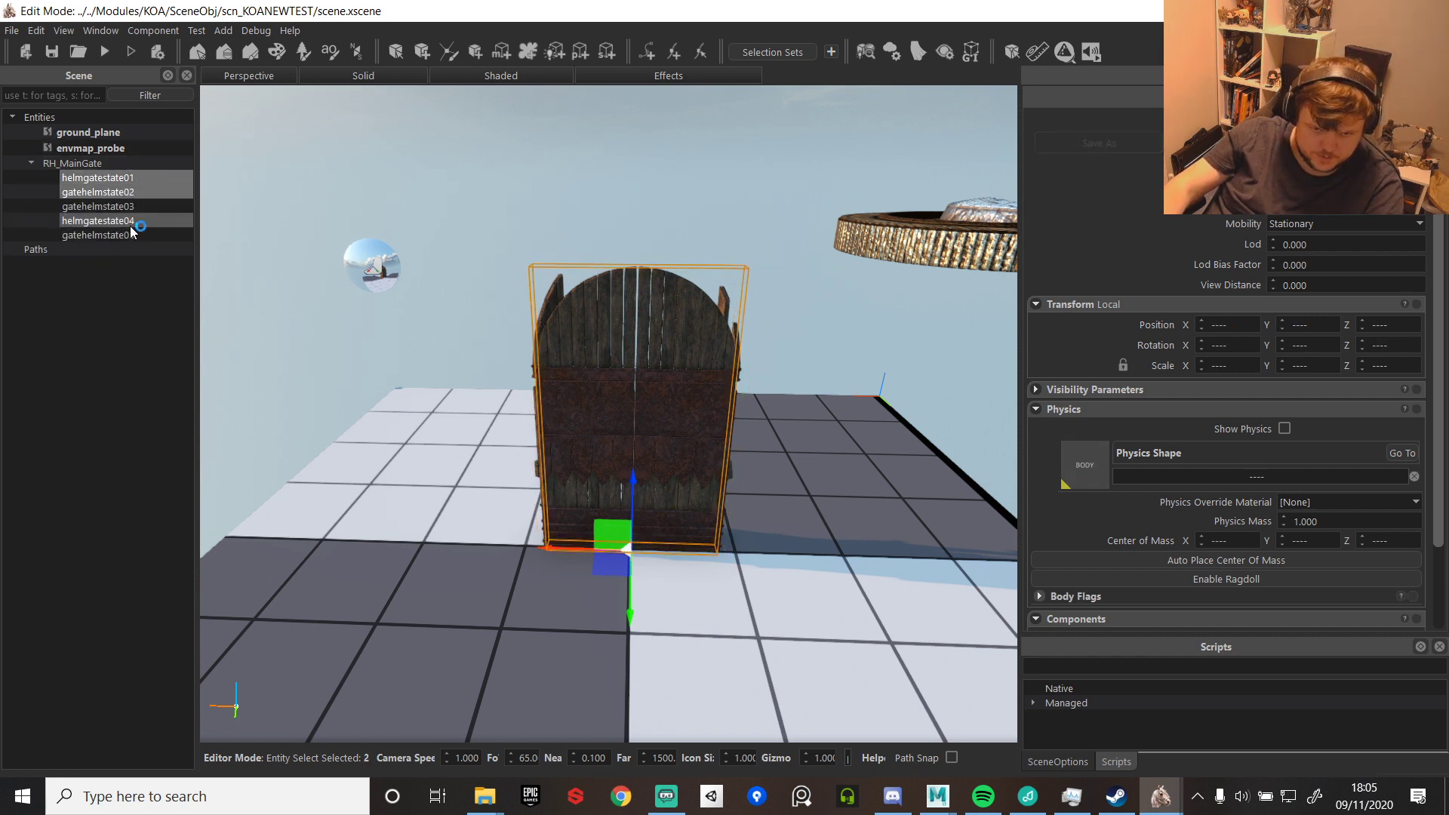
{"action": "left_click", "coordinate": [146, 206], "text": "ctrl"}
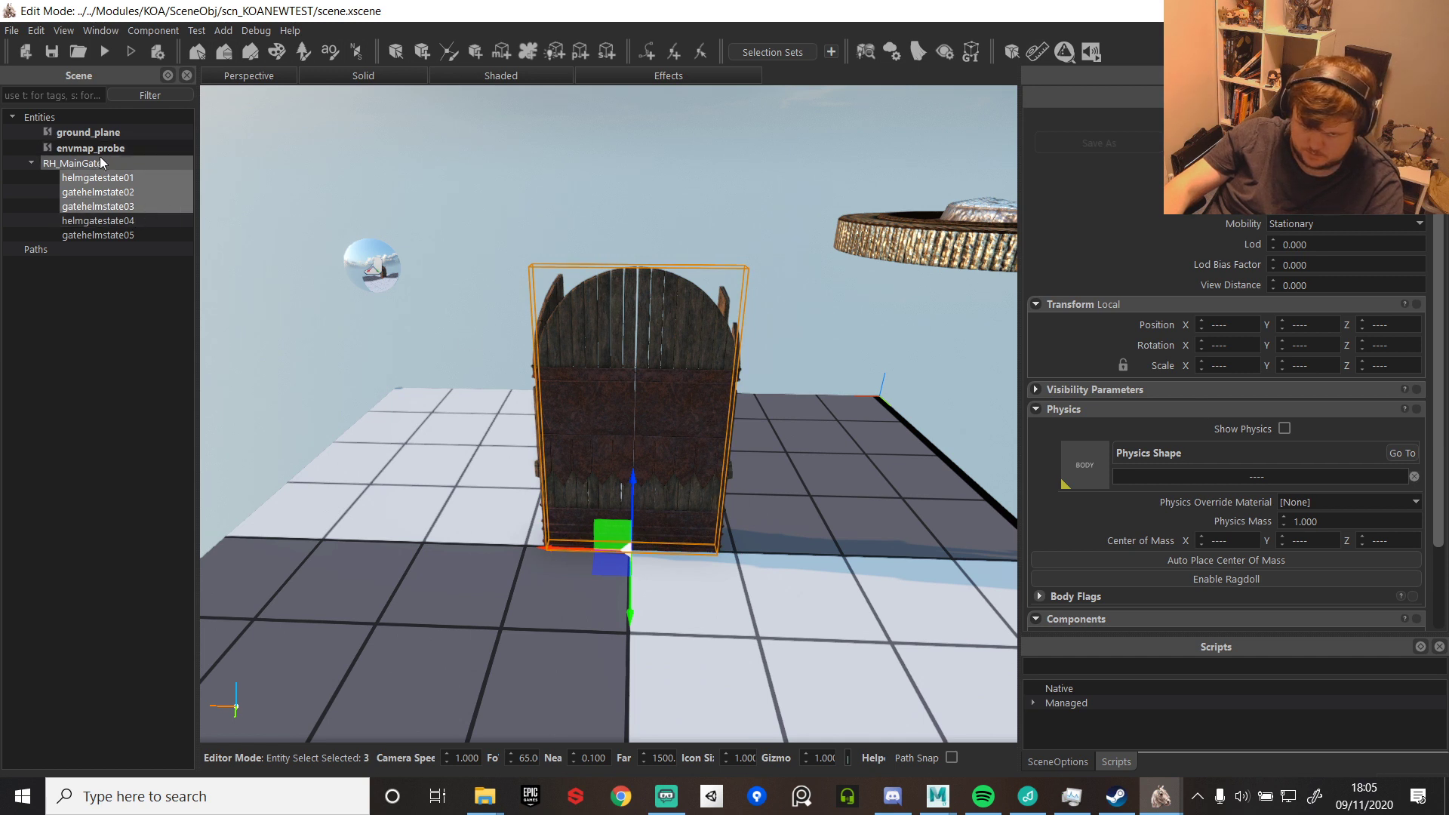
{"action": "left_click", "coordinate": [125, 180]}
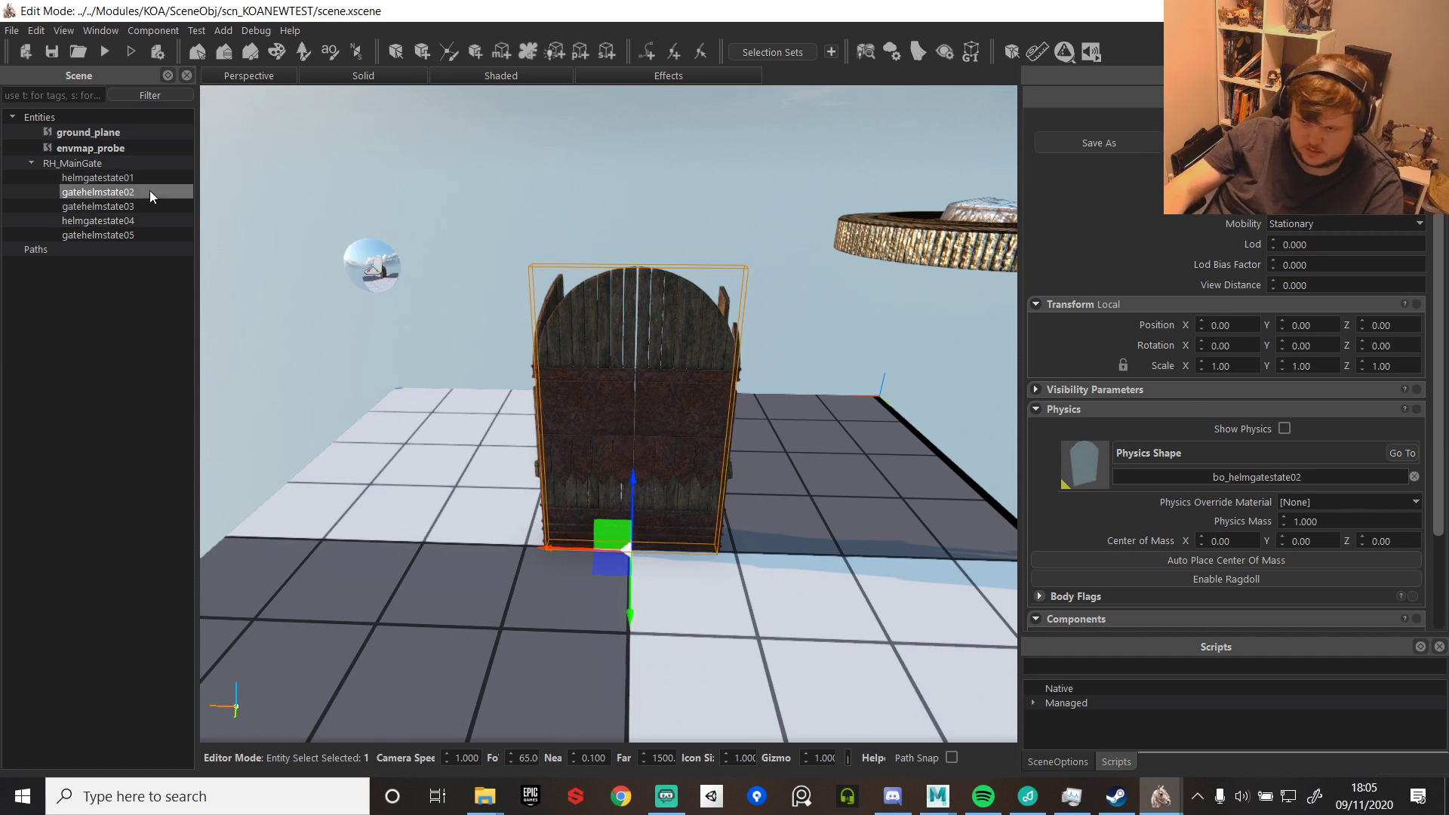
{"action": "left_click", "coordinate": [133, 207]}
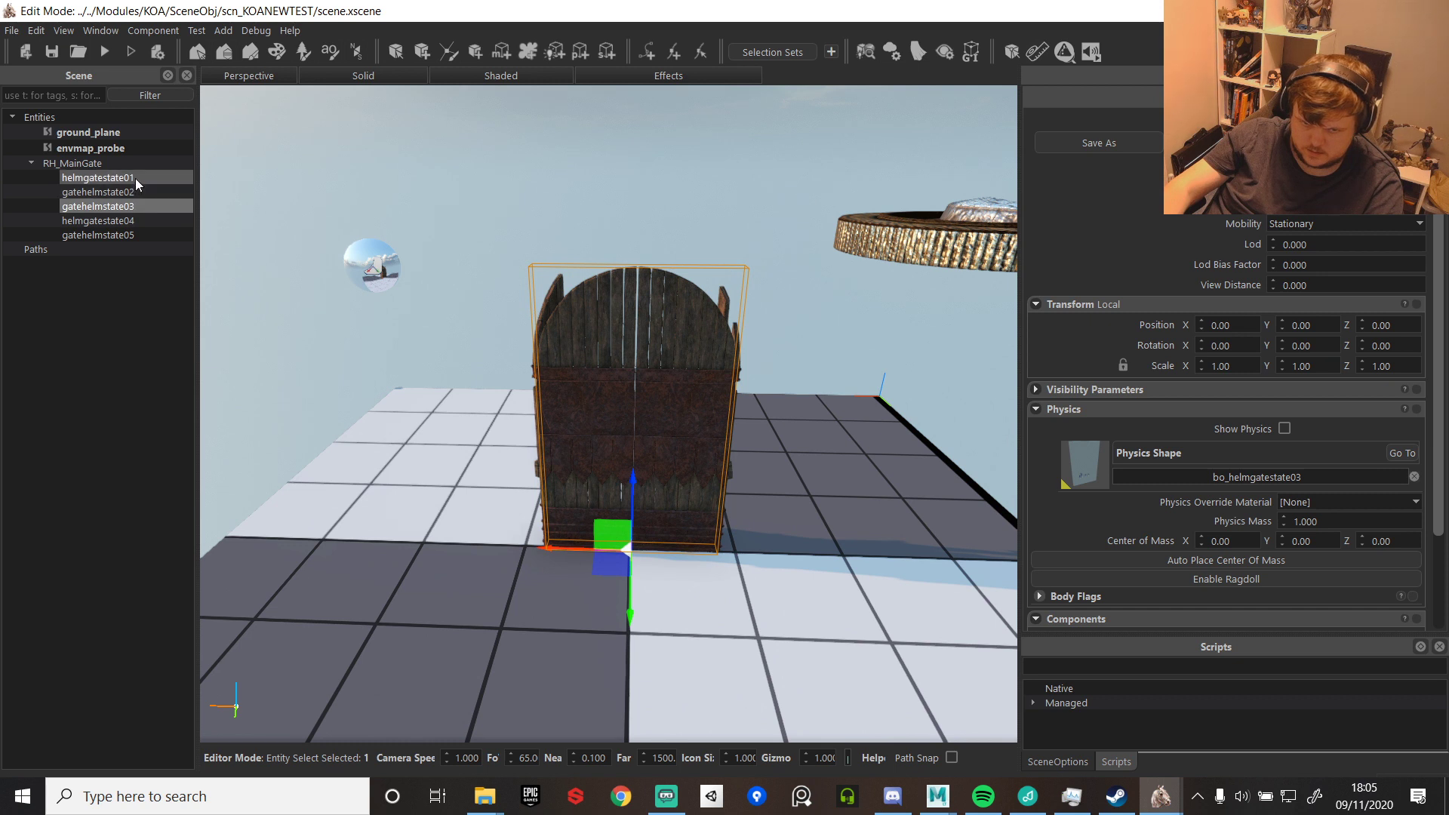
{"action": "left_click", "coordinate": [136, 181]}
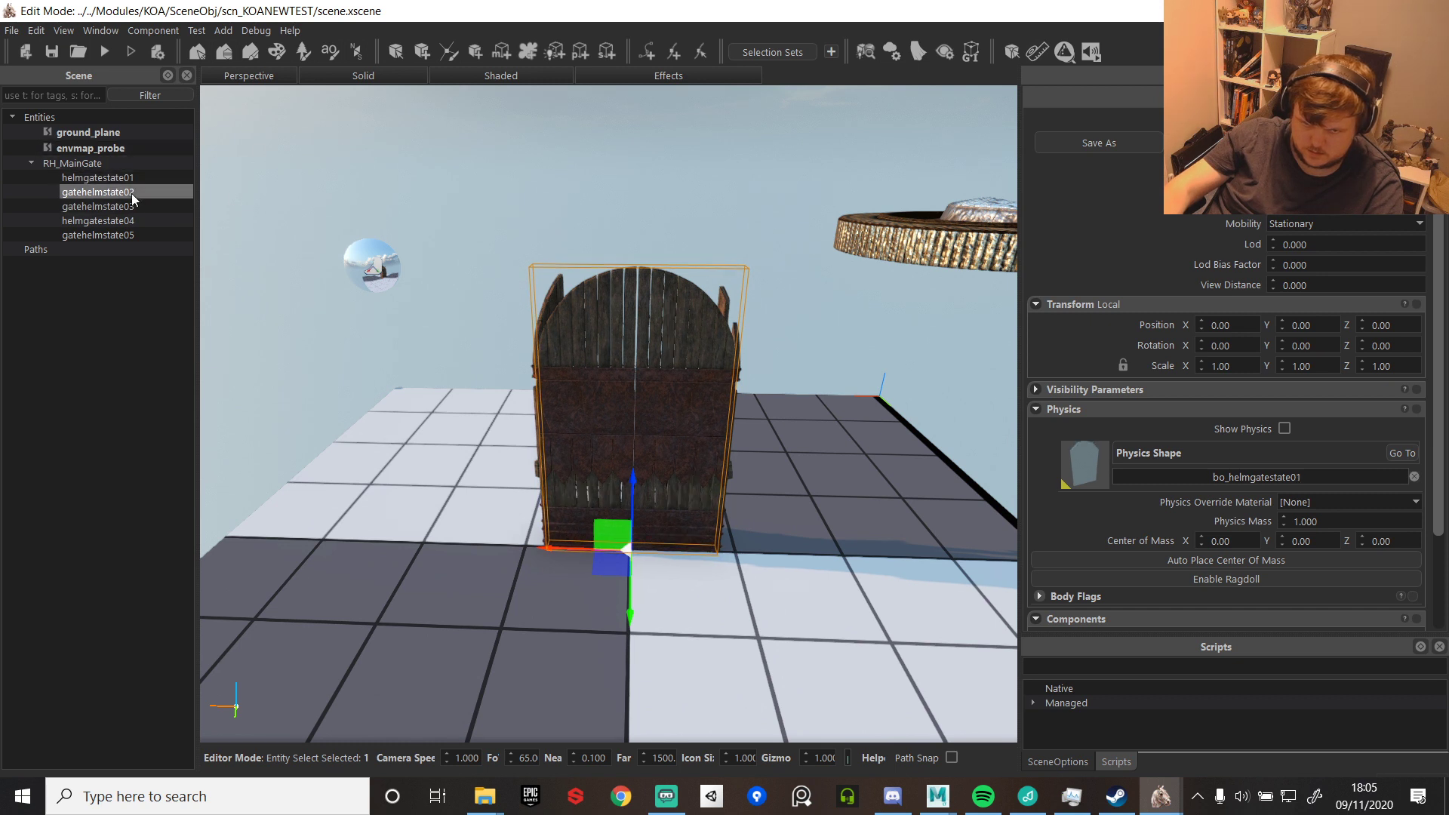
{"action": "left_click", "coordinate": [109, 236]}
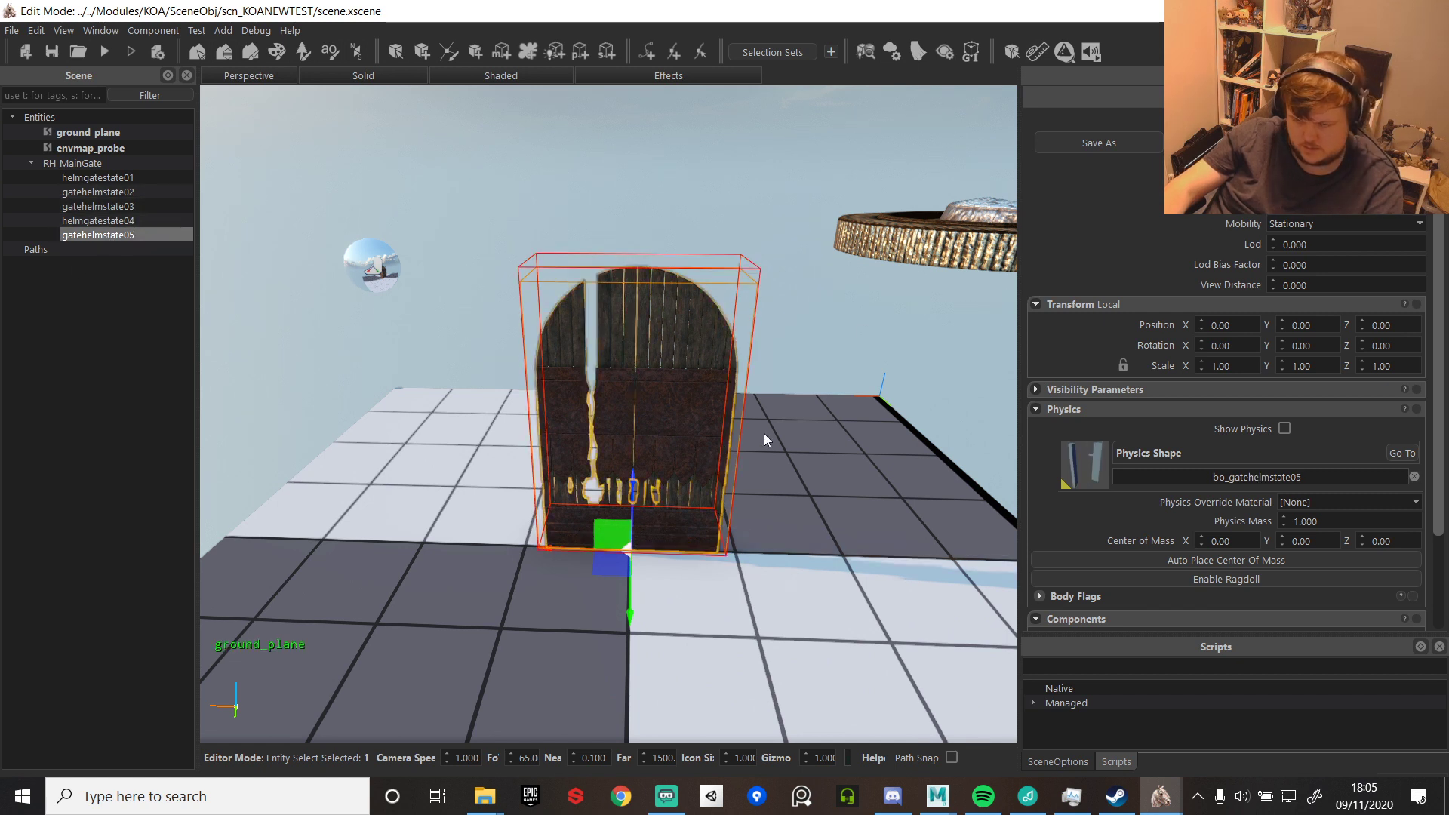
- Save the scene, start a play test and throw javelins at both faces of the damaged gate to test its collision
{"action": "left_click", "coordinate": [109, 51]}
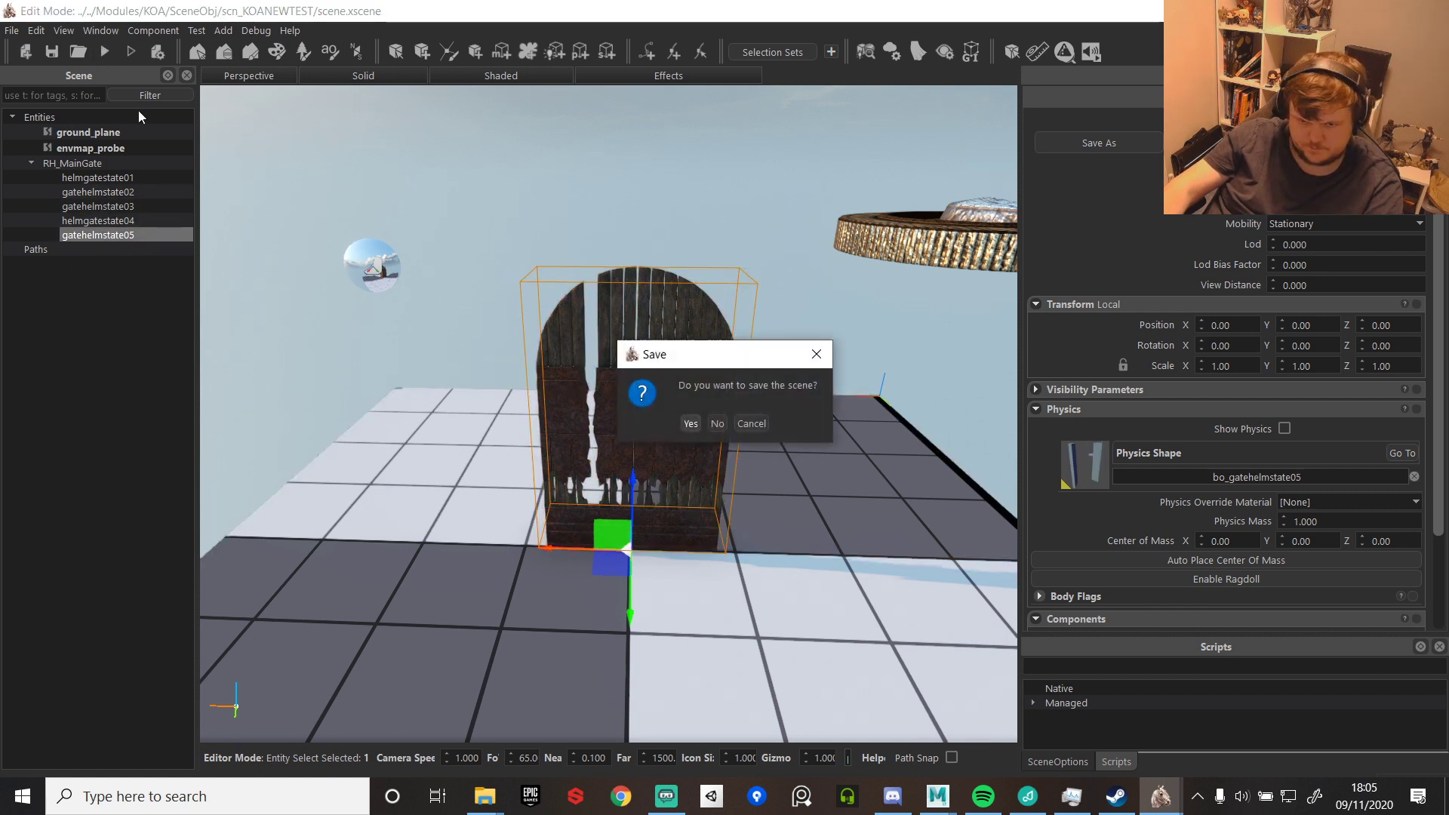
{"action": "left_click", "coordinate": [690, 423]}
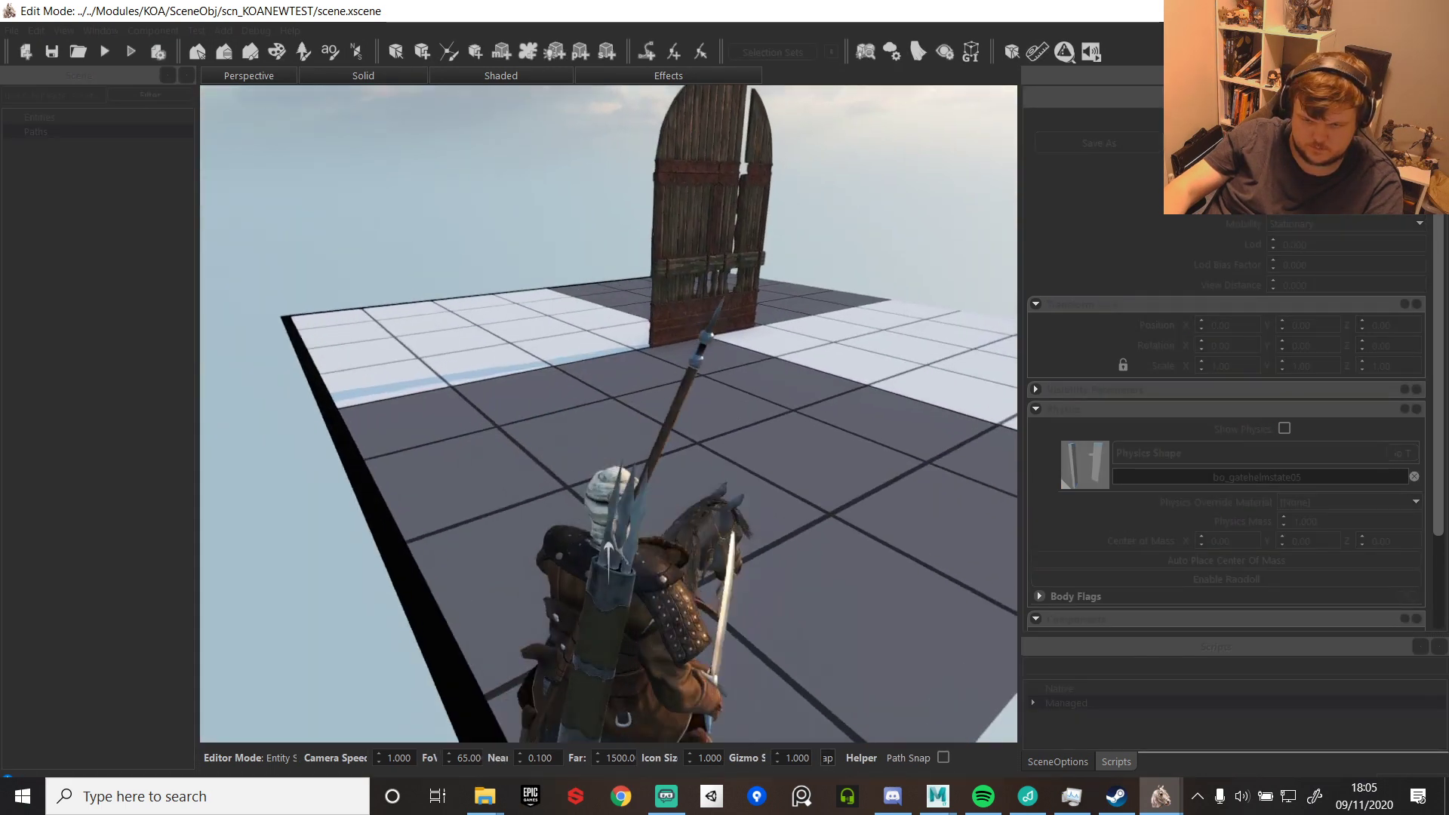
{"action": "key", "text": "w"}
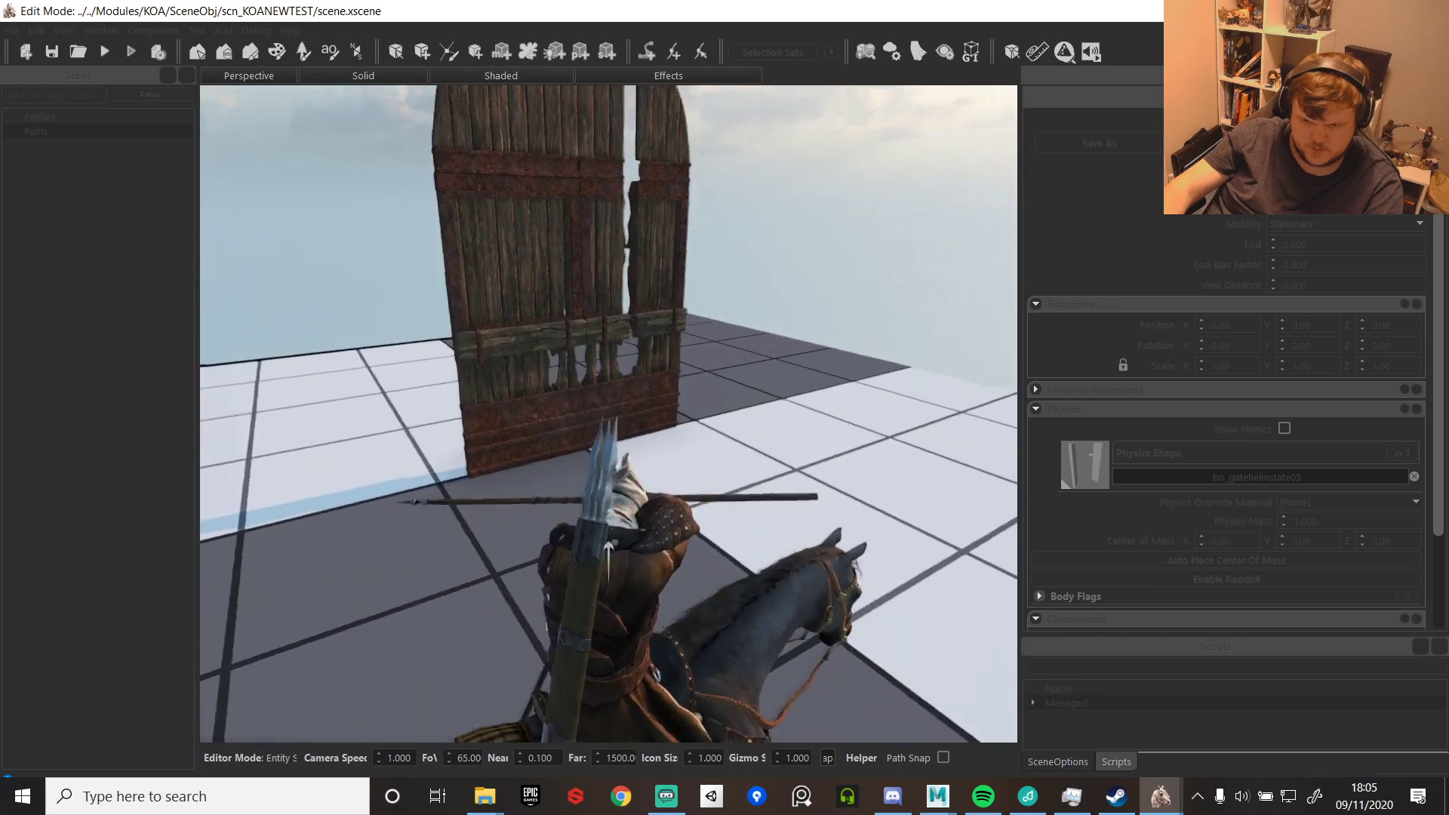
{"action": "key", "text": "w"}
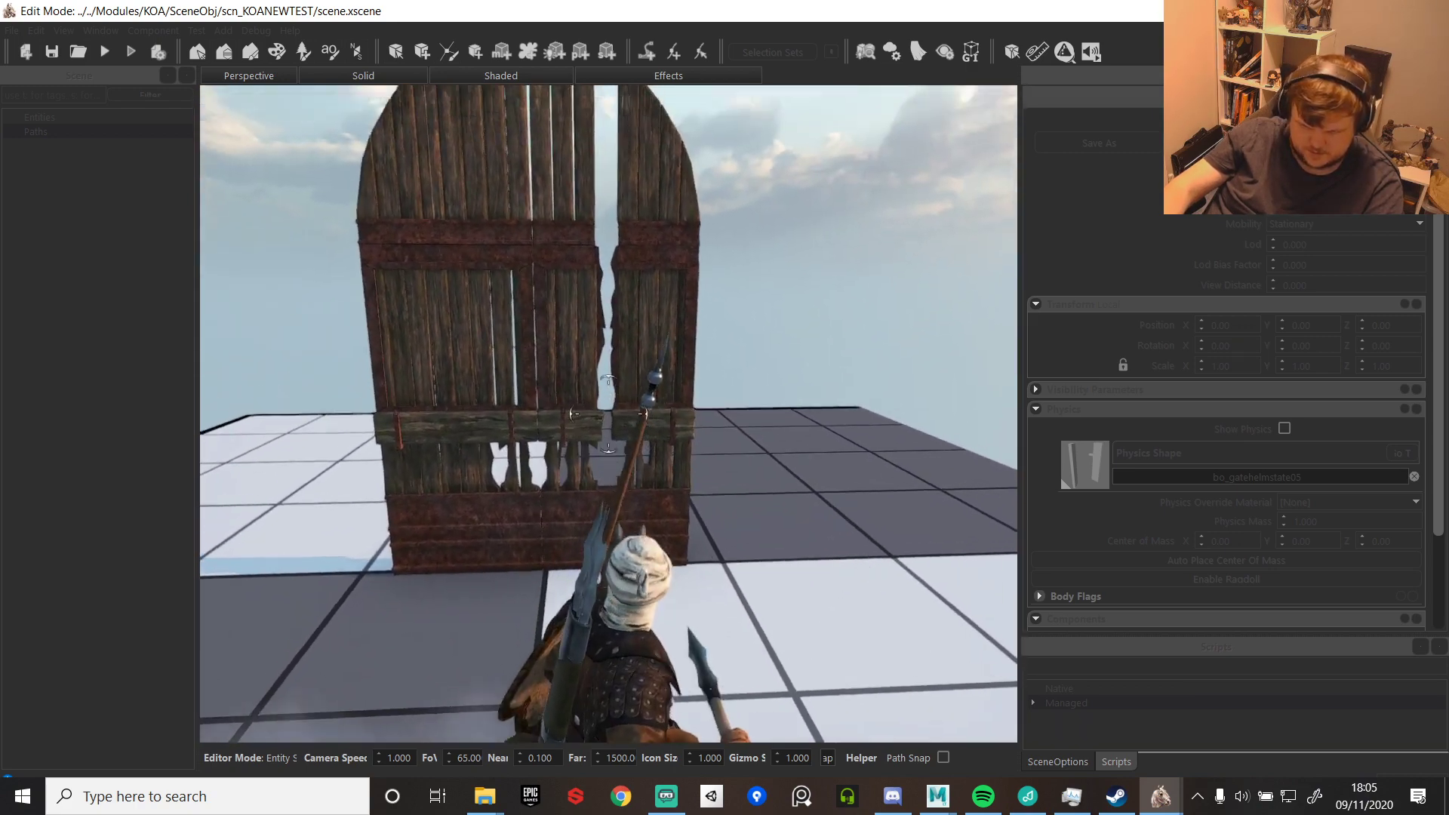
{"action": "left_click", "coordinate": [608, 414]}
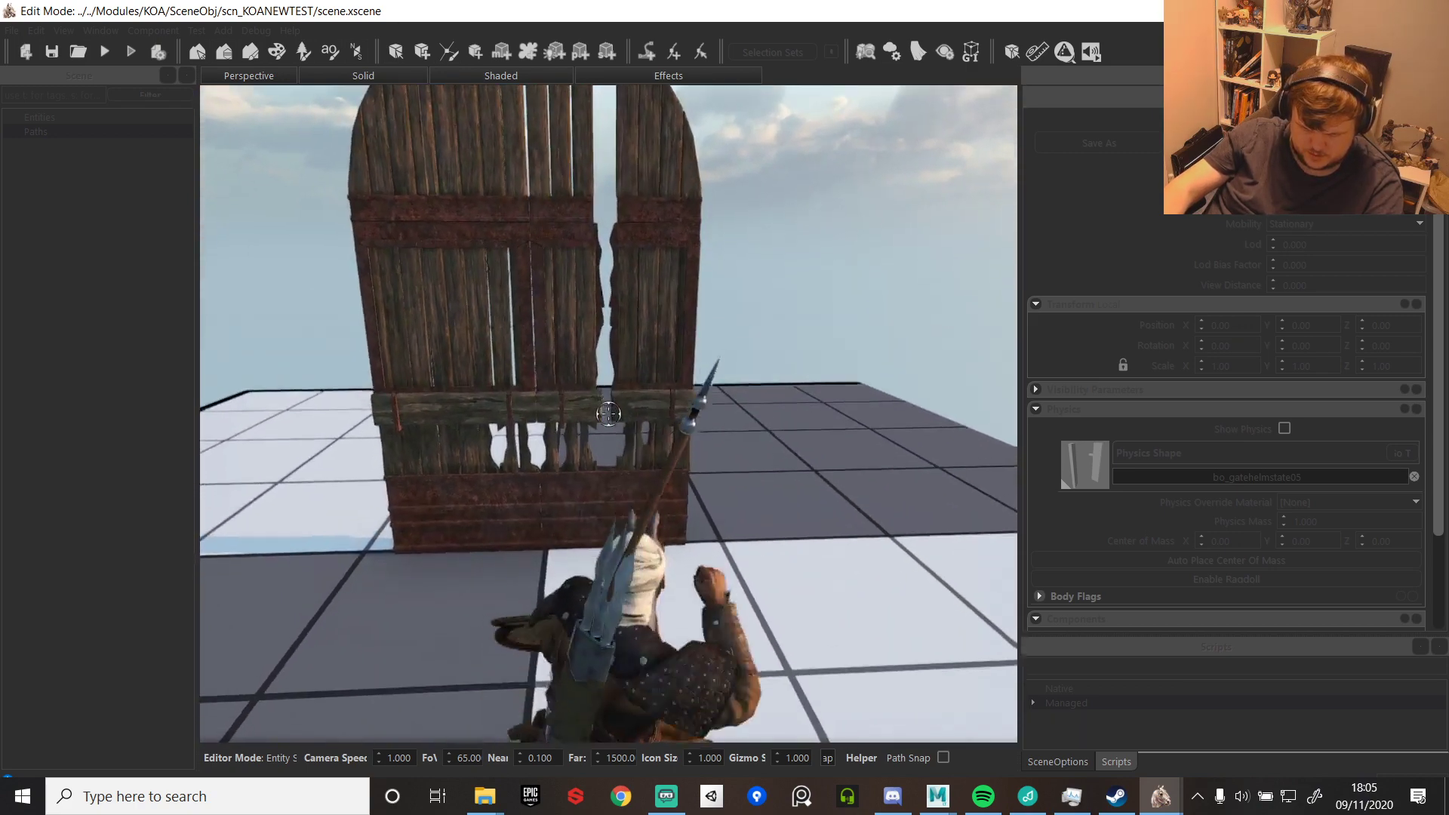
{"action": "key", "text": "w"}
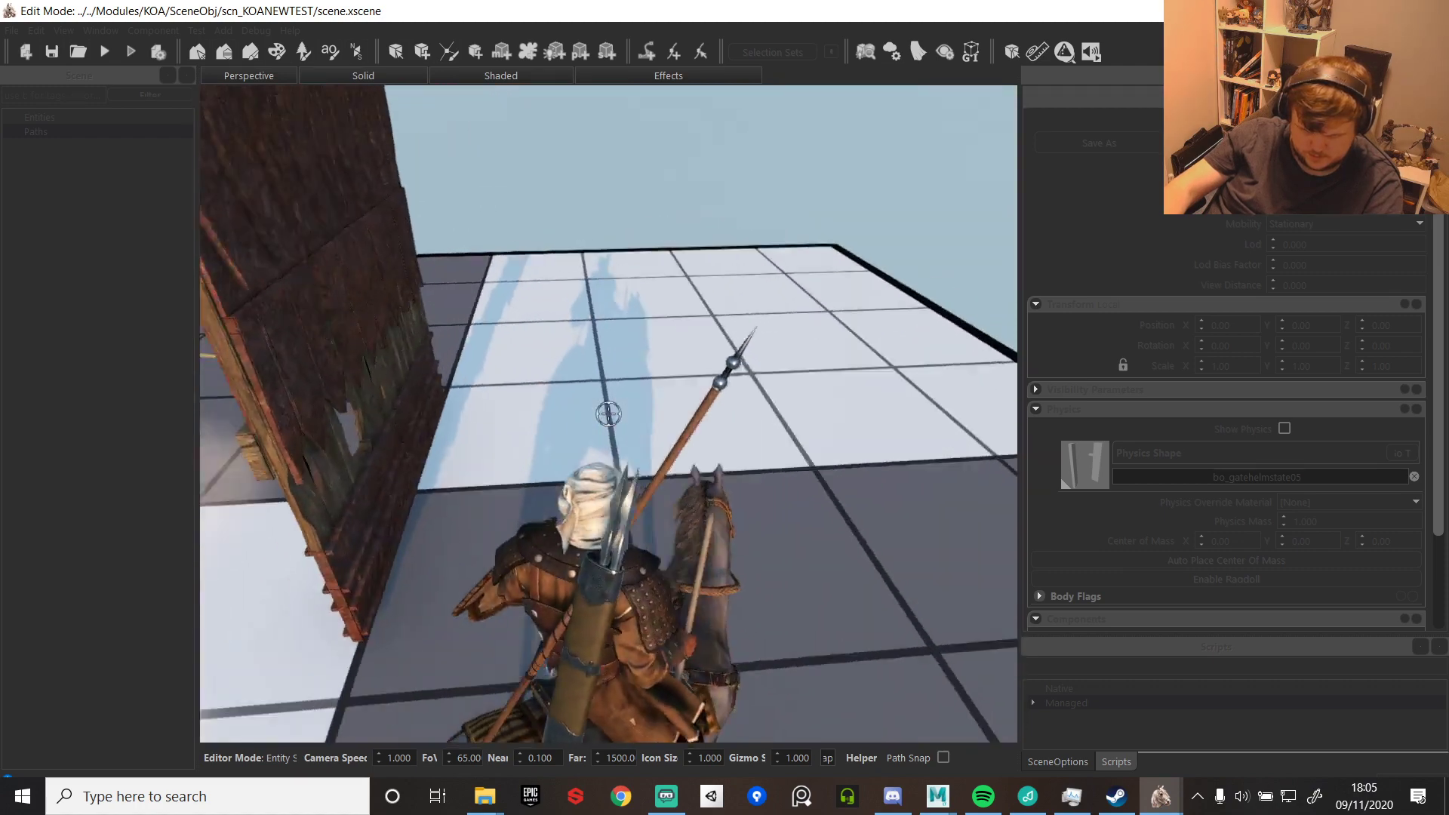
{"action": "key", "text": "w"}
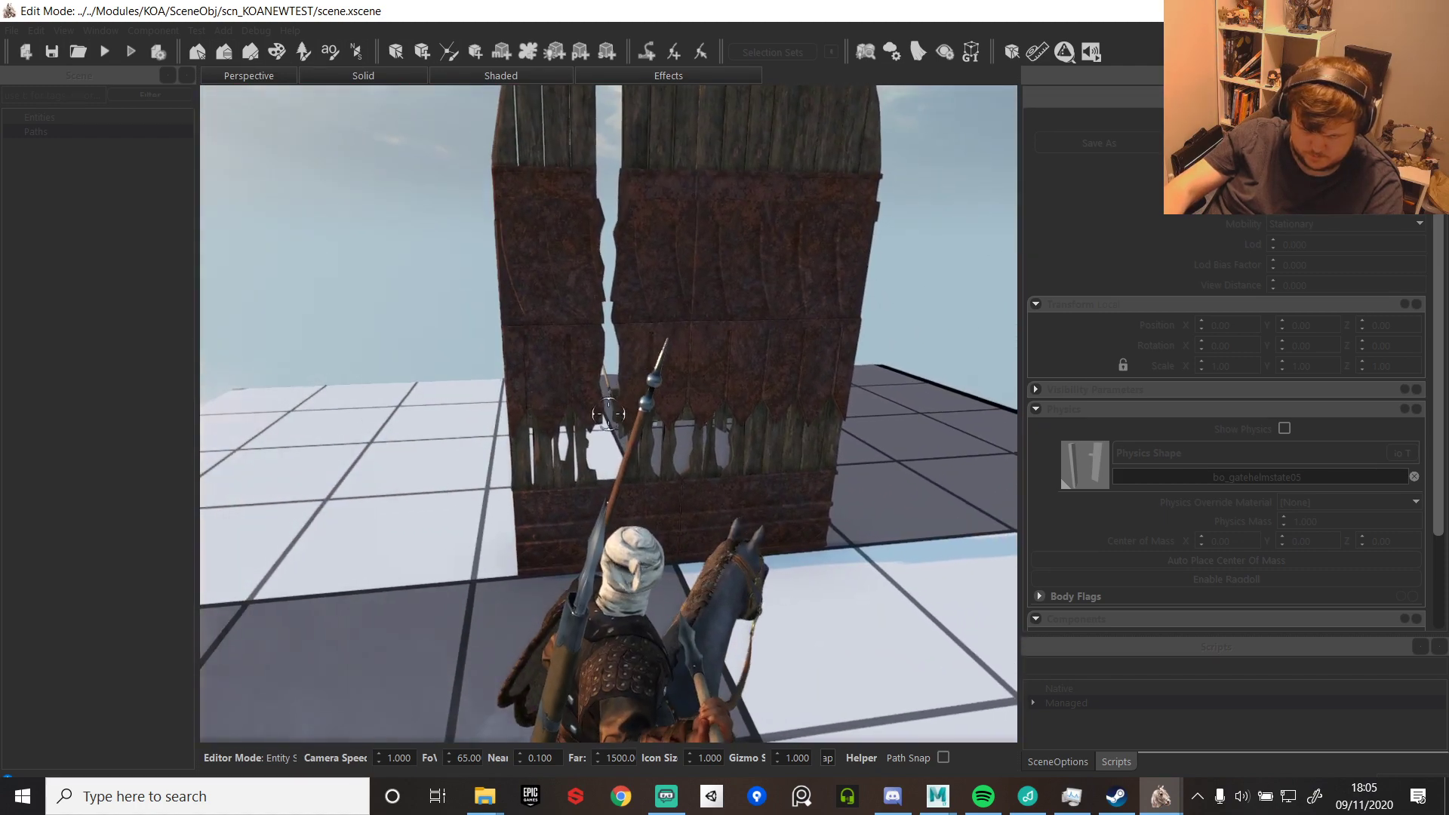
{"action": "left_click", "coordinate": [609, 415]}
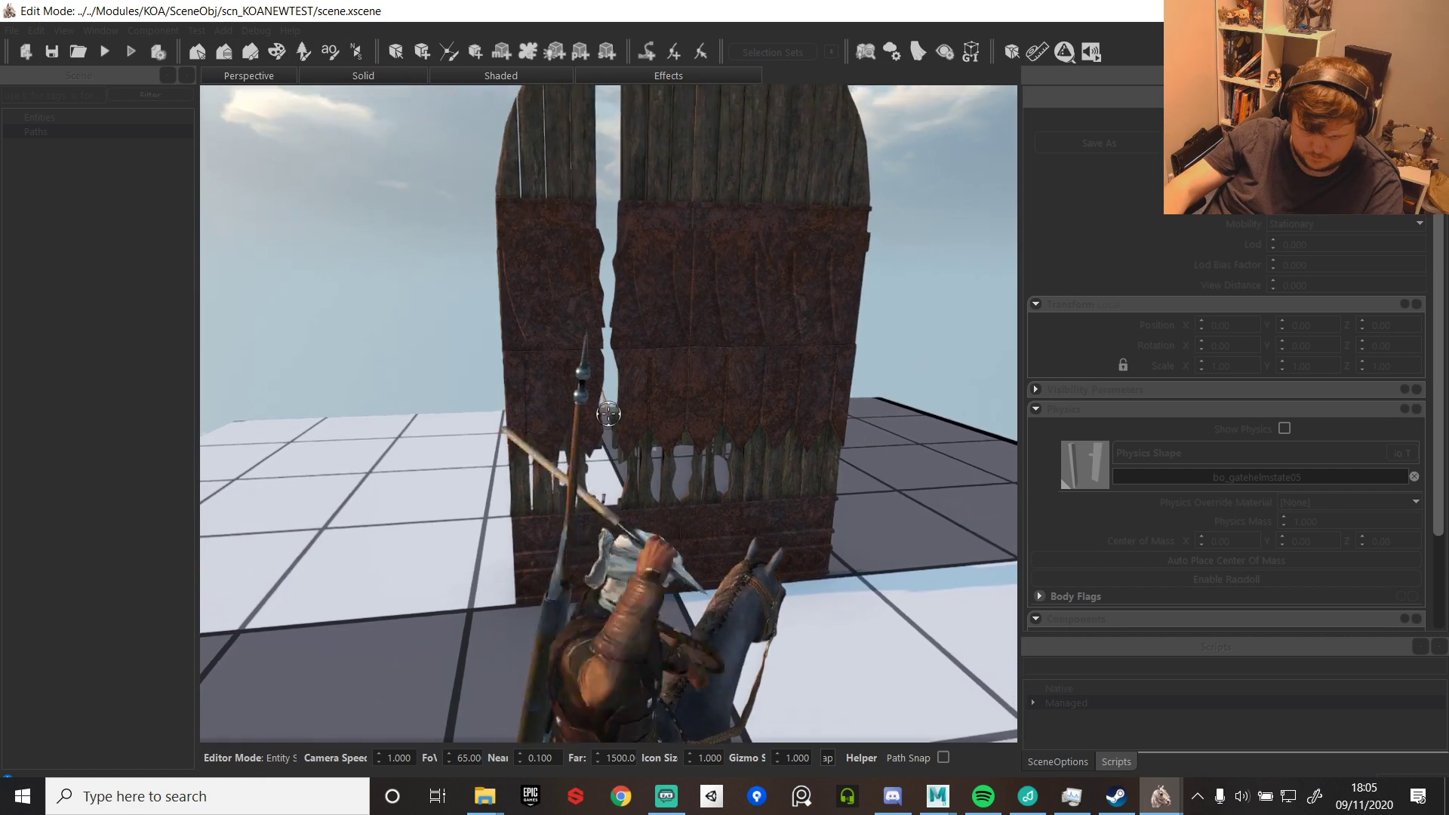
{"action": "left_click", "coordinate": [609, 415]}
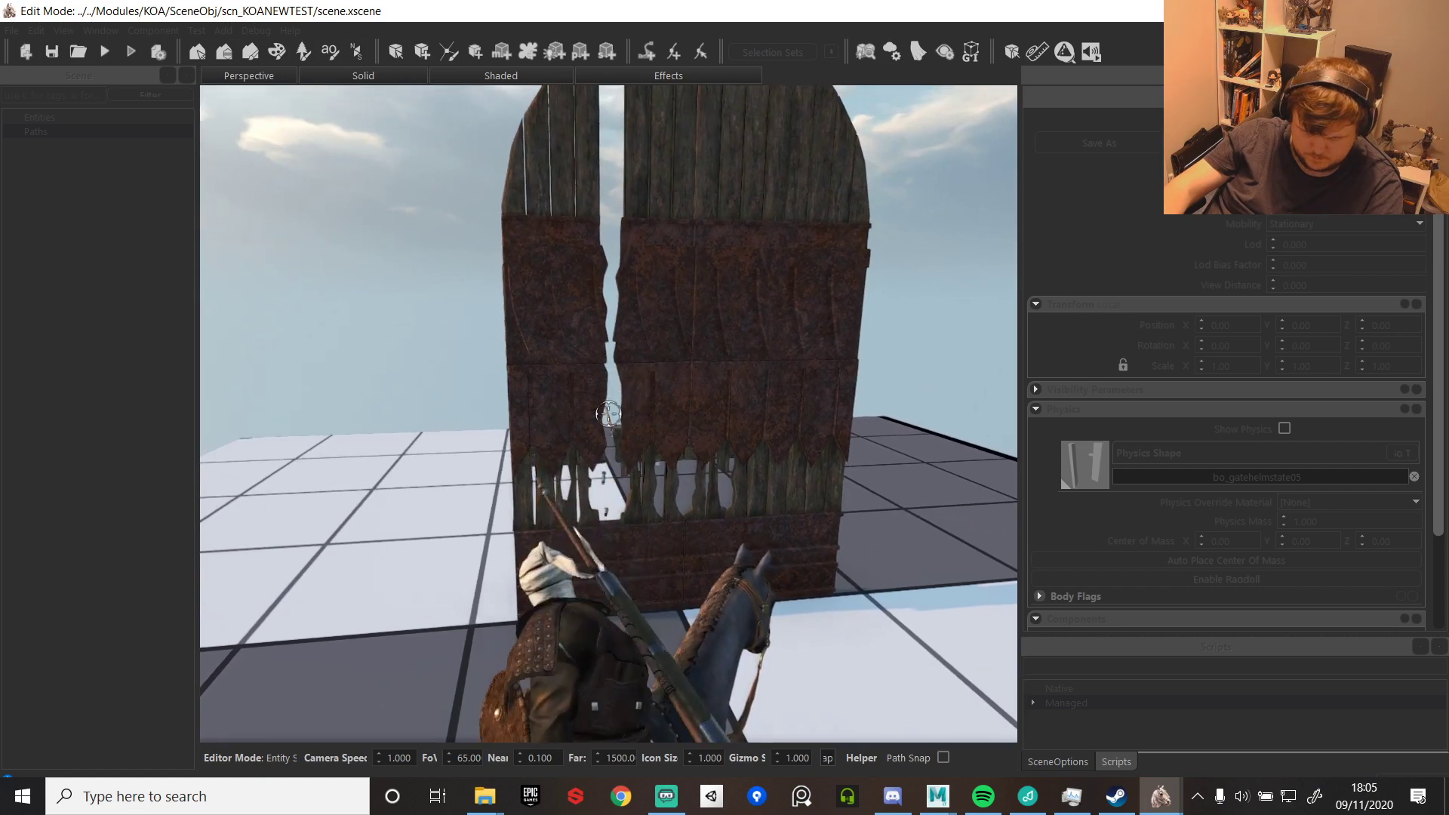
- Ride around the gate to examine where the thrown javelins landed, and leave the play test
{"action": "key", "text": "a"}
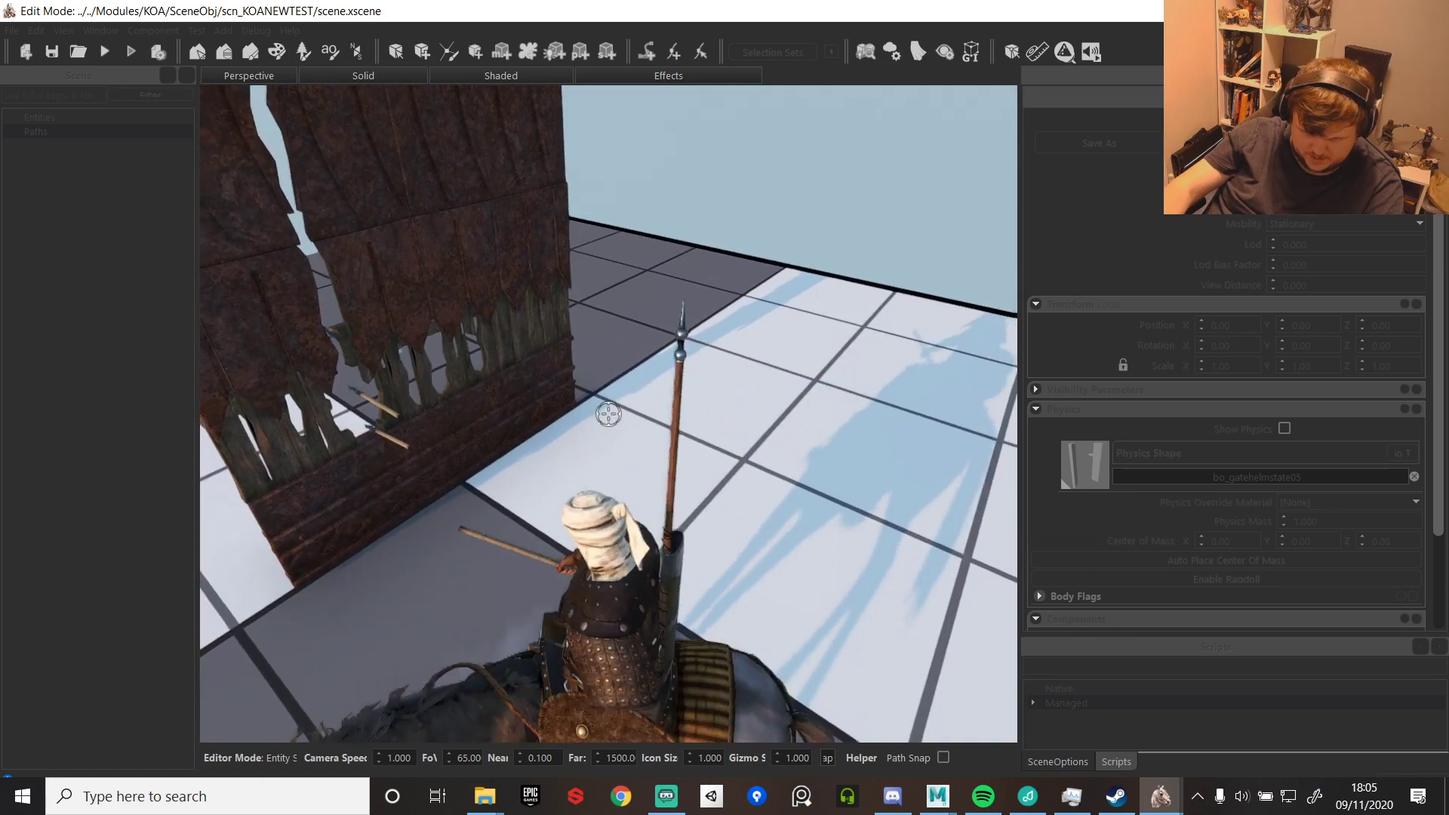
{"action": "key", "text": "d"}
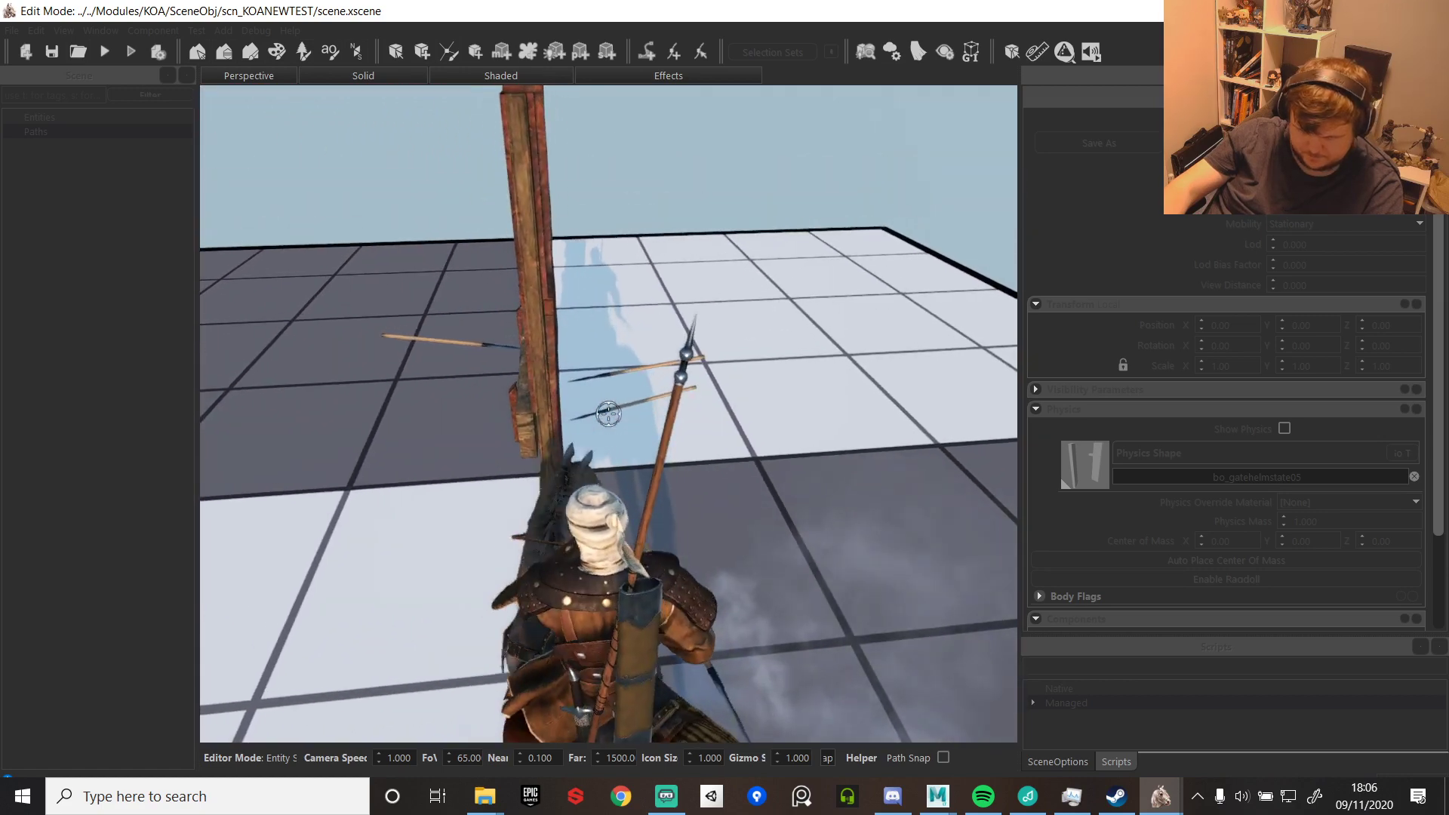
{"action": "key", "text": "d"}
{"action": "key", "text": "a"}
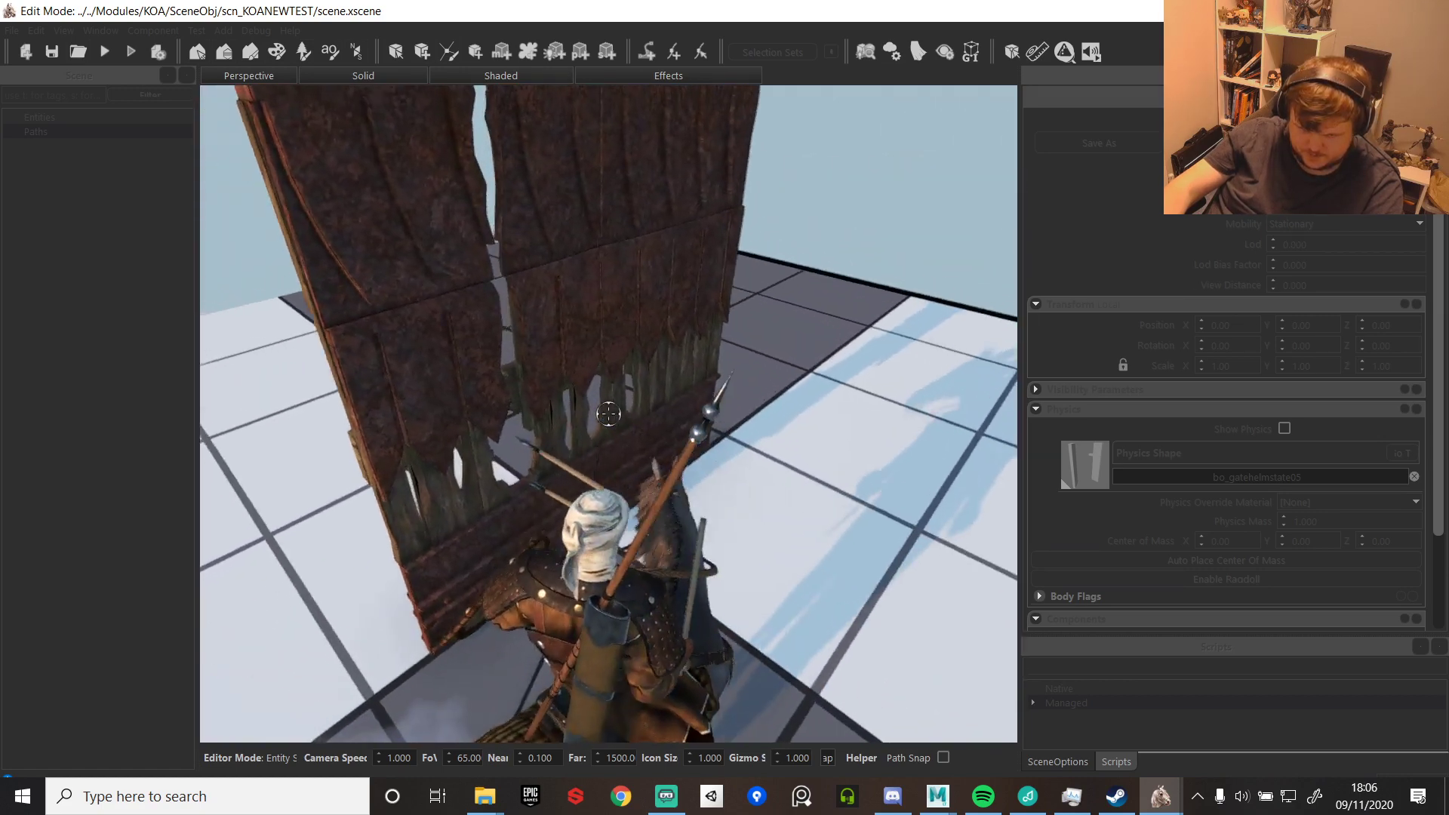
{"action": "key", "text": "d"}
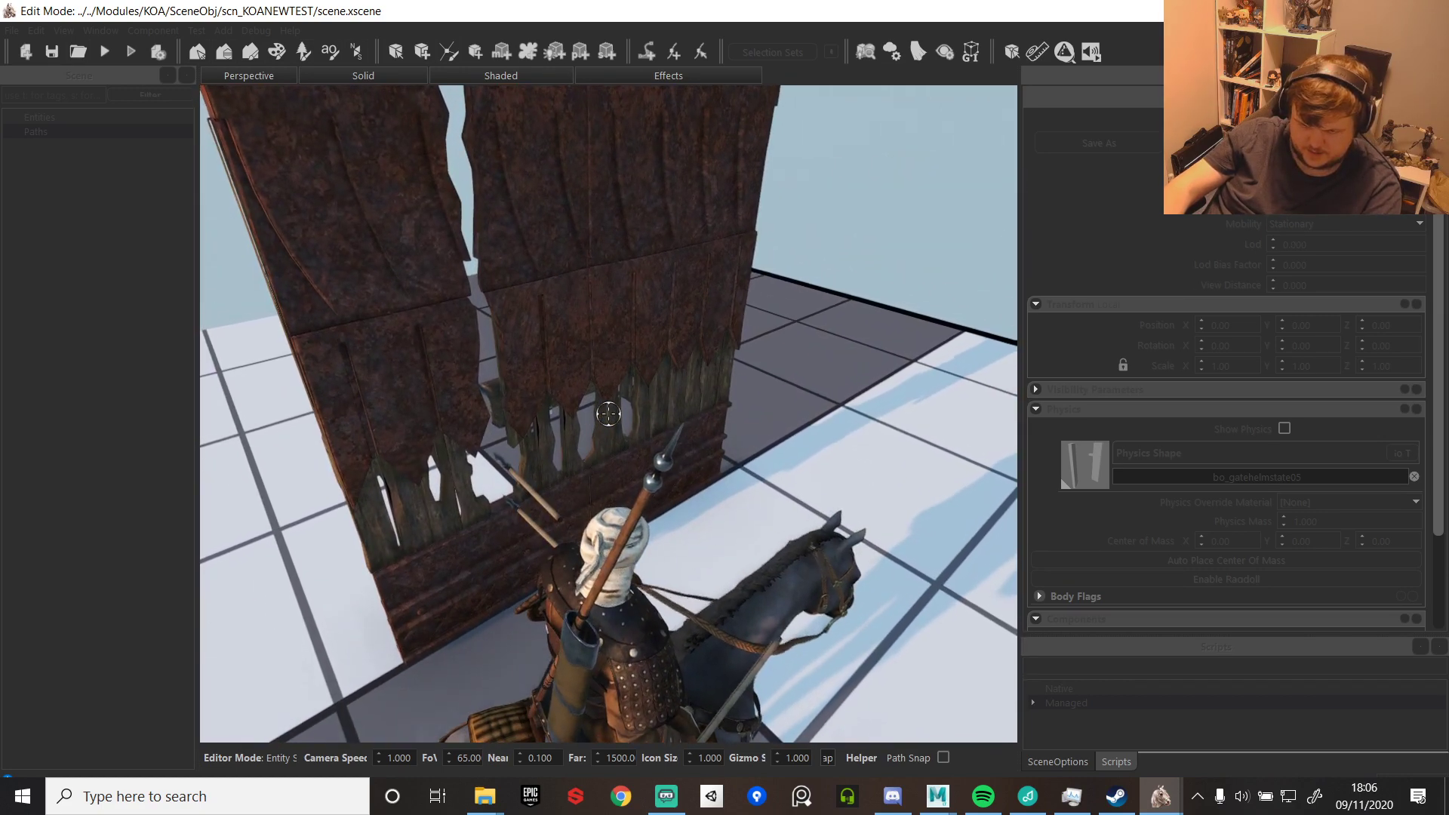
{"action": "key", "text": "Escape"}
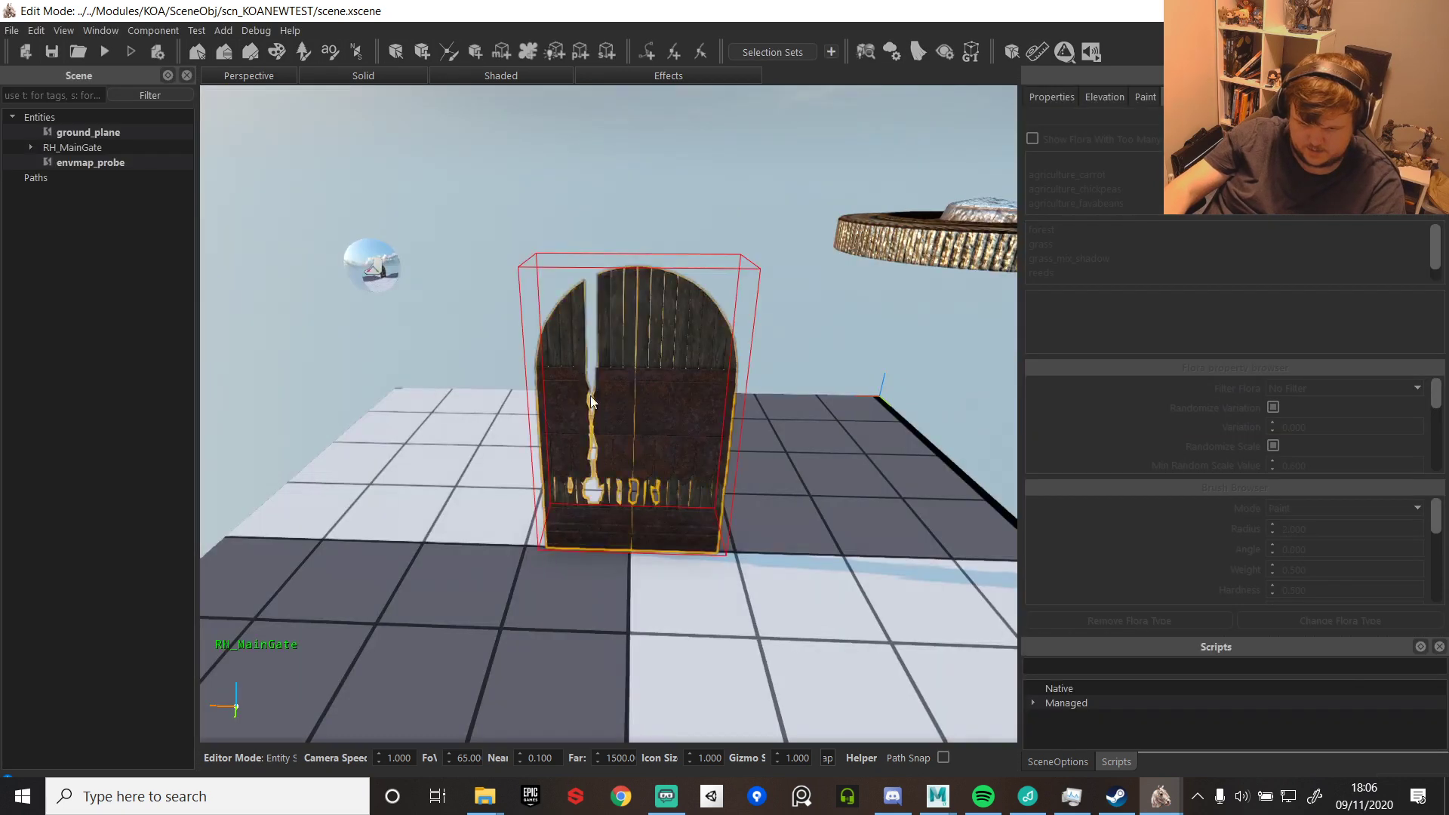
- Inspect helmgatestate04's physics shape, bo_helmgatestate04, in a maximized Body Editor and close it
{"action": "left_click", "coordinate": [640, 408]}
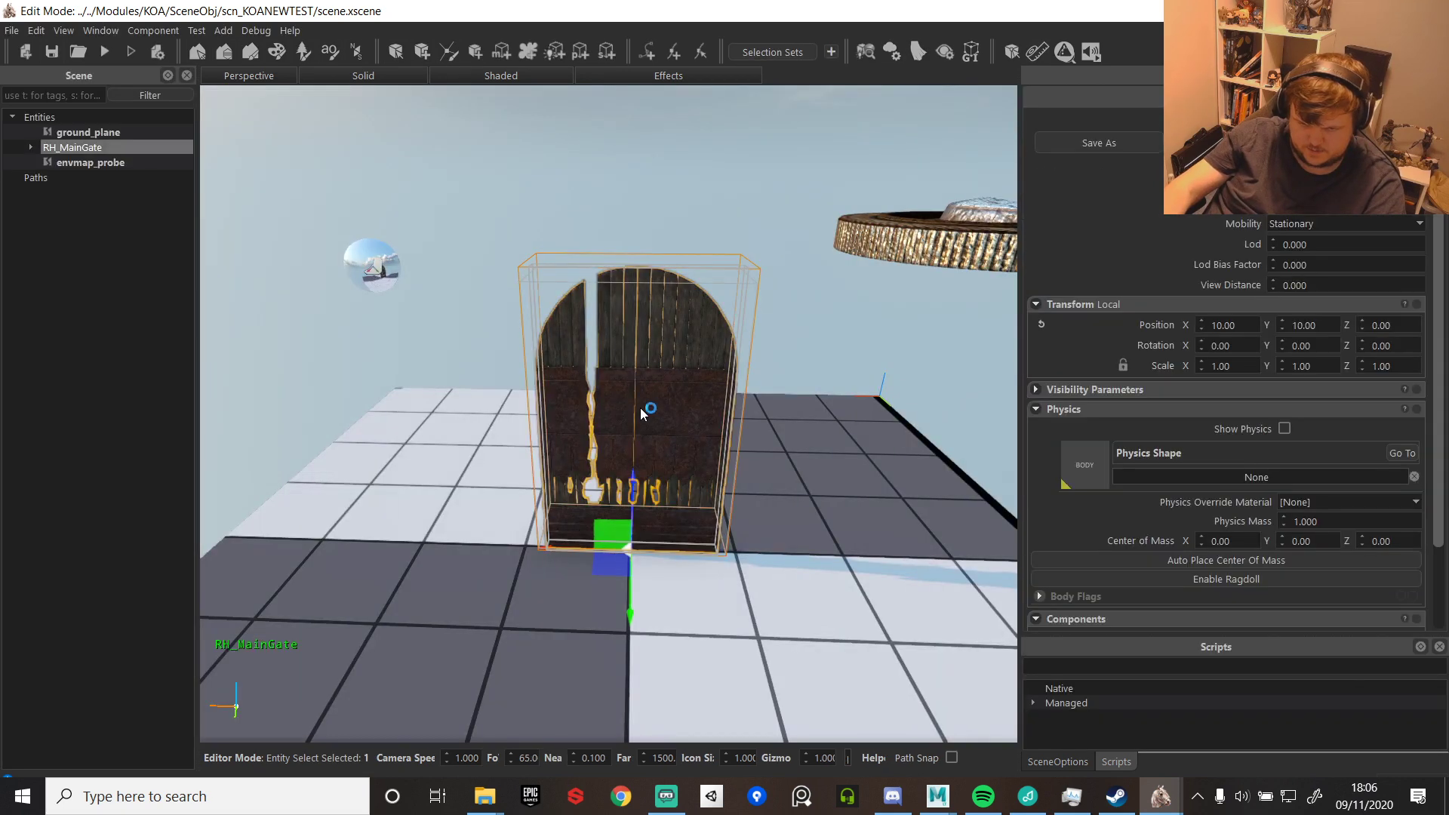
{"action": "left_click", "coordinate": [31, 148]}
{"action": "left_click", "coordinate": [93, 207]}
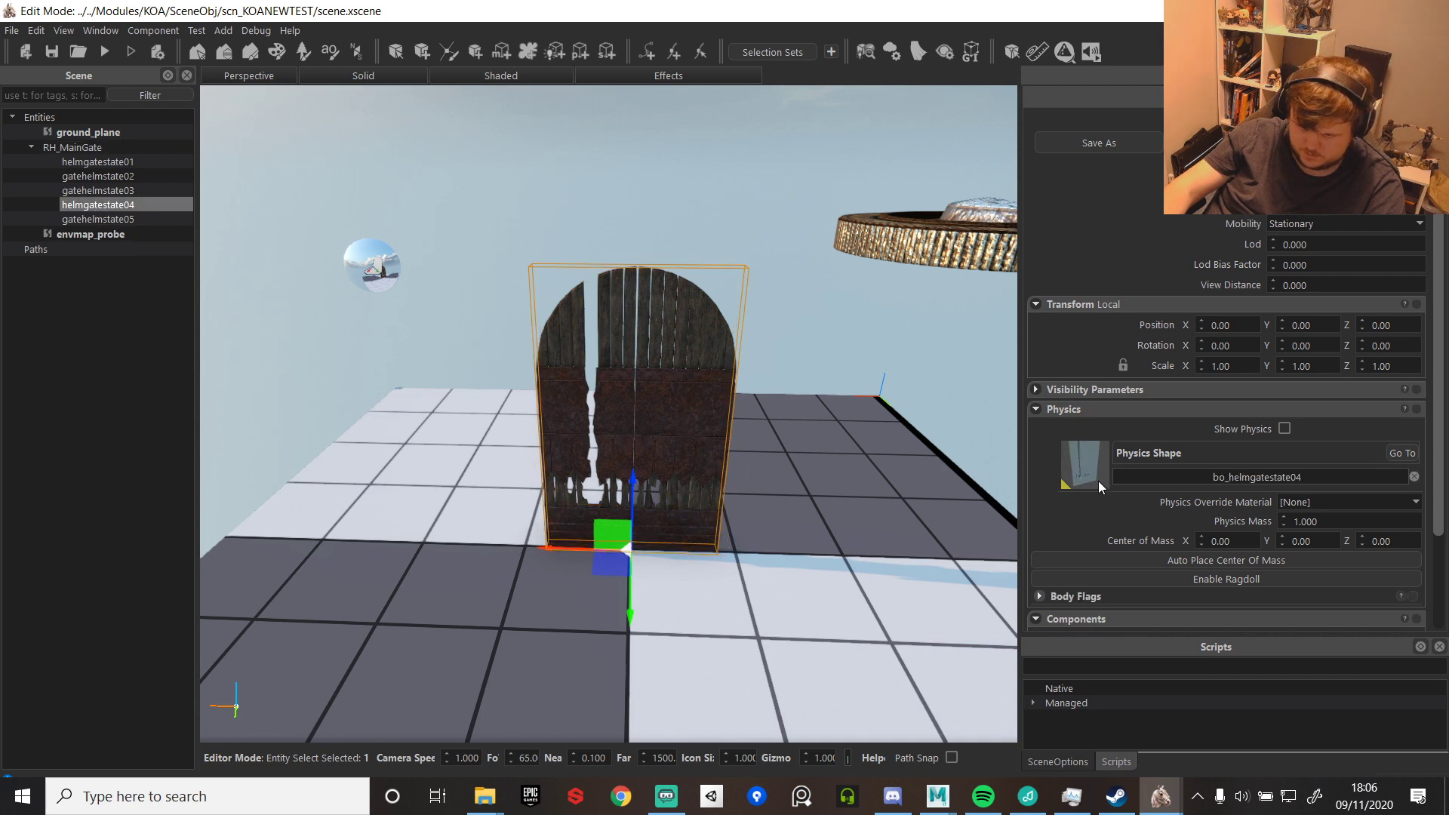
{"action": "double_click", "coordinate": [1085, 465]}
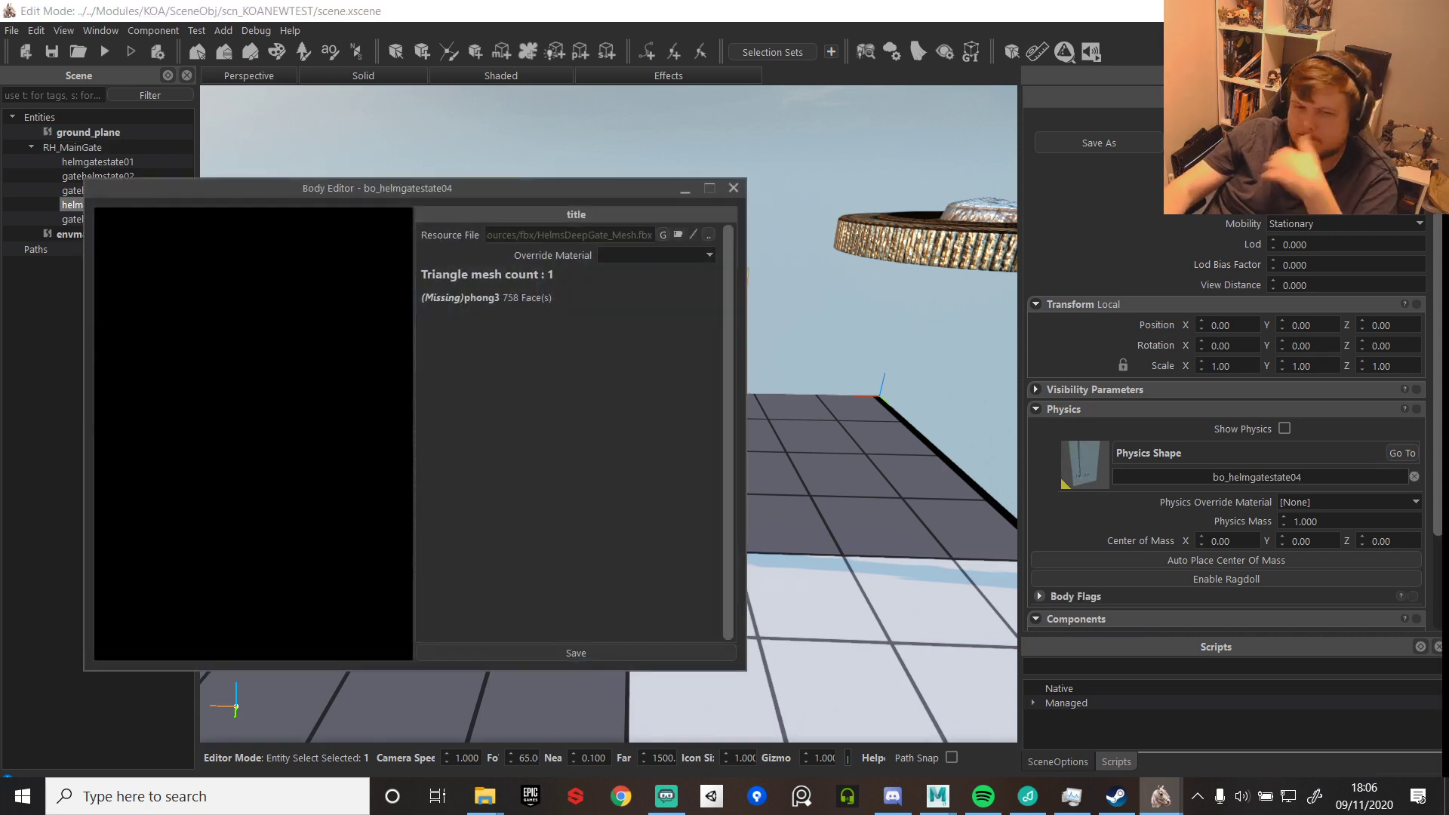
{"action": "left_click", "coordinate": [709, 189]}
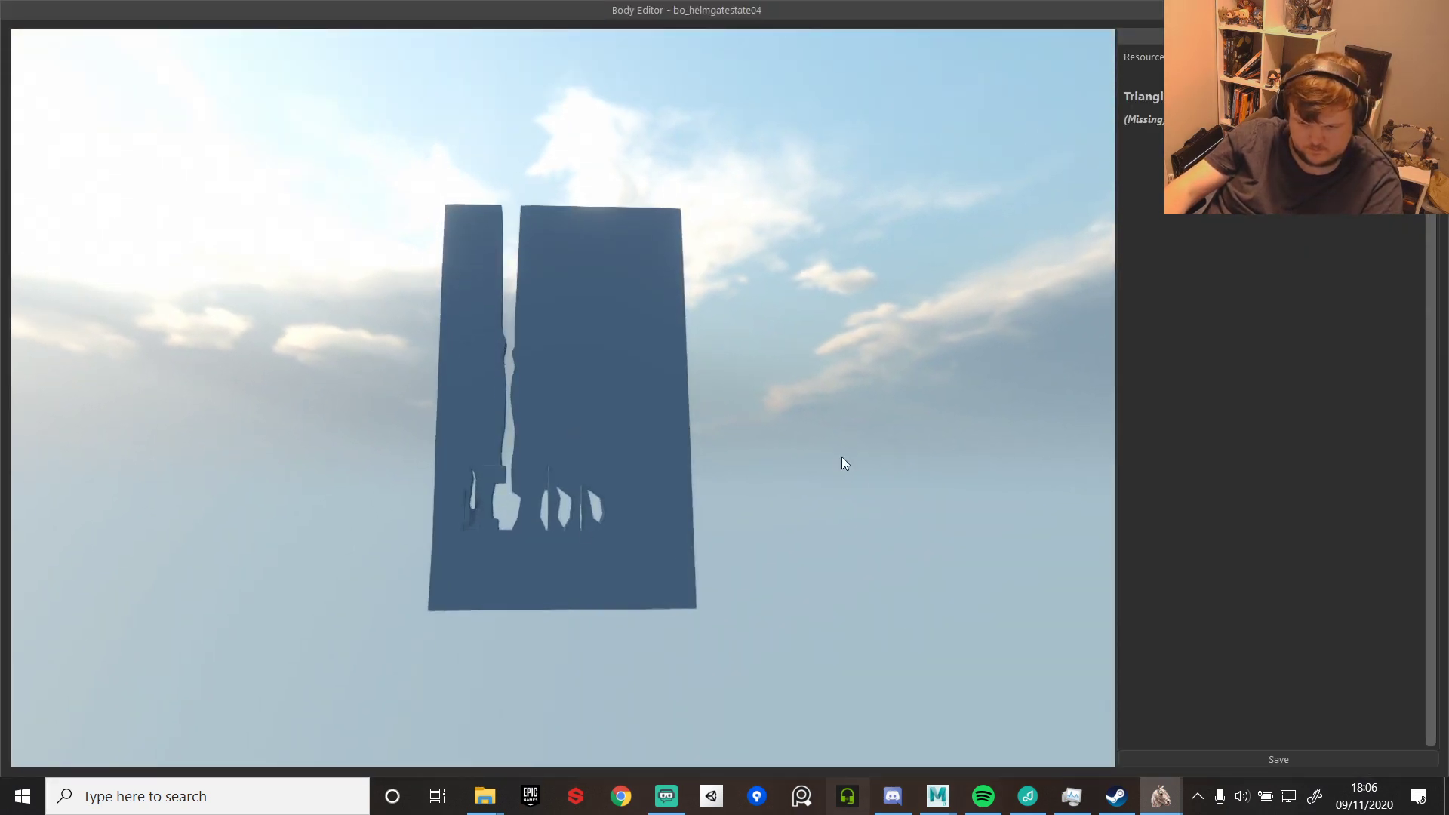
{"action": "left_click", "coordinate": [1436, 10]}
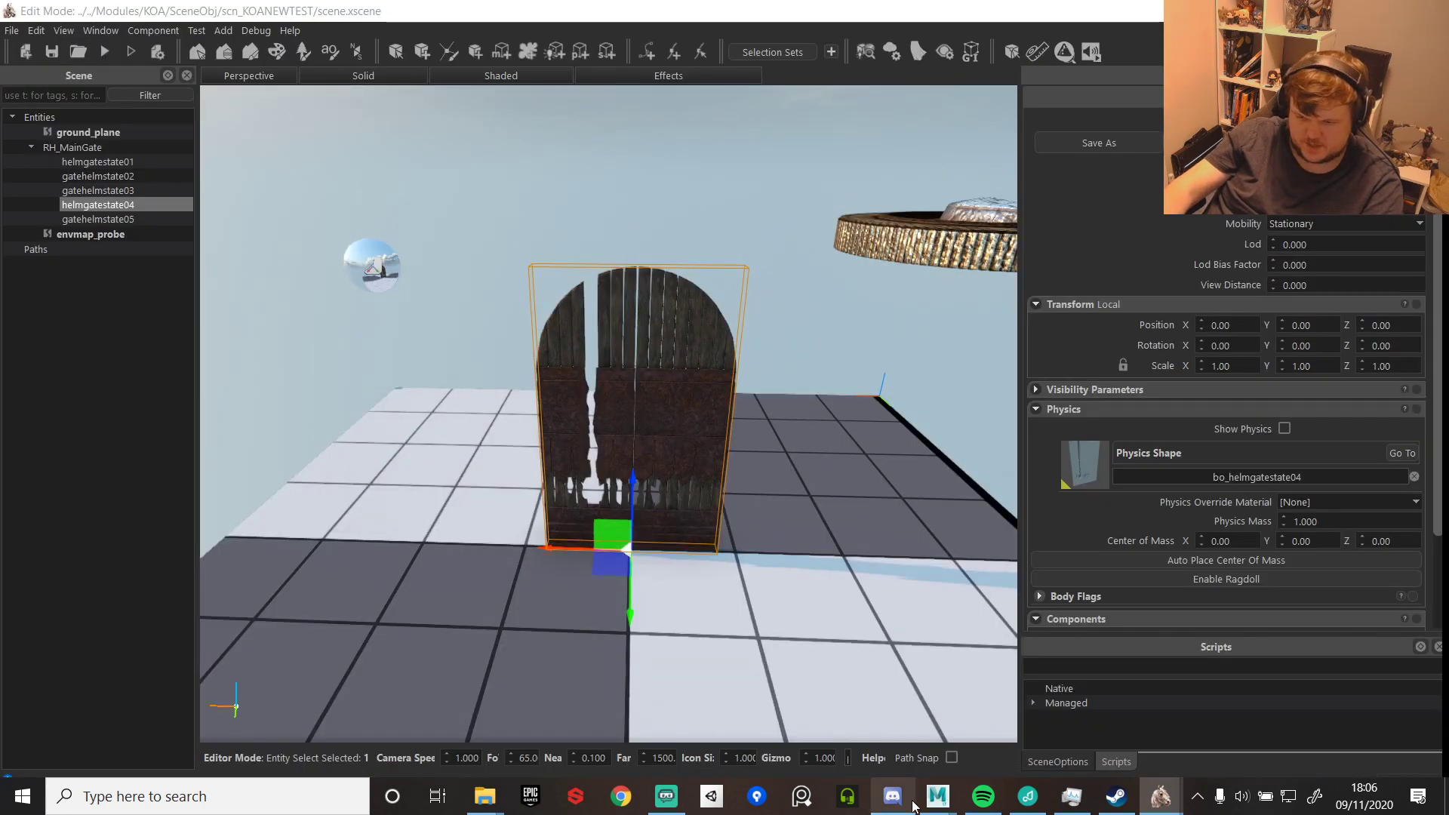
- Switch to Maya and hide RH_HelmStoneArchTop, RH_ArchWay, RH_Towers and the Collision group under RH_GateHouse
{"action": "mouse_move", "coordinate": [938, 797]}
{"action": "left_click", "coordinate": [986, 741]}
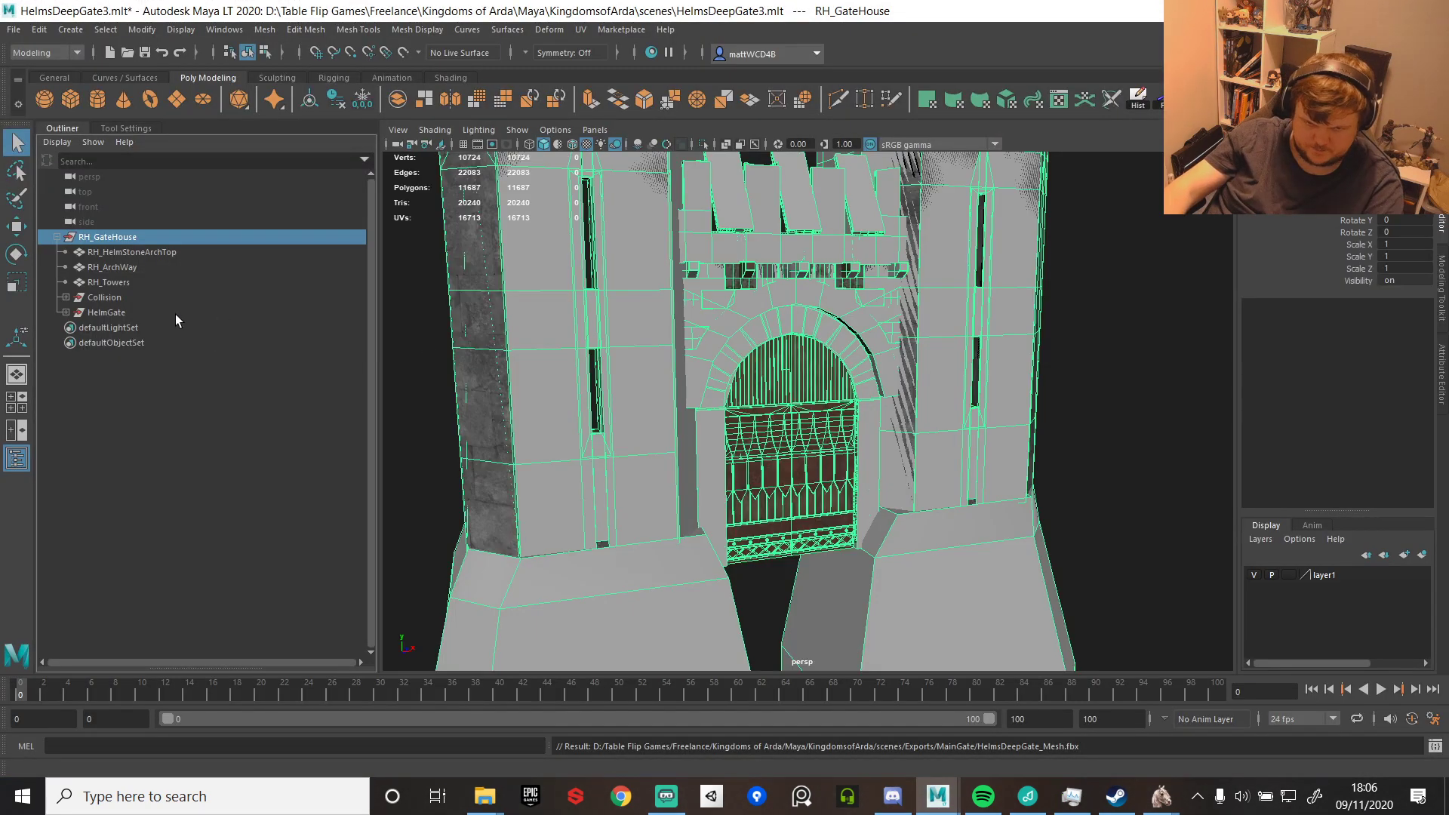
{"action": "left_click", "coordinate": [132, 253]}
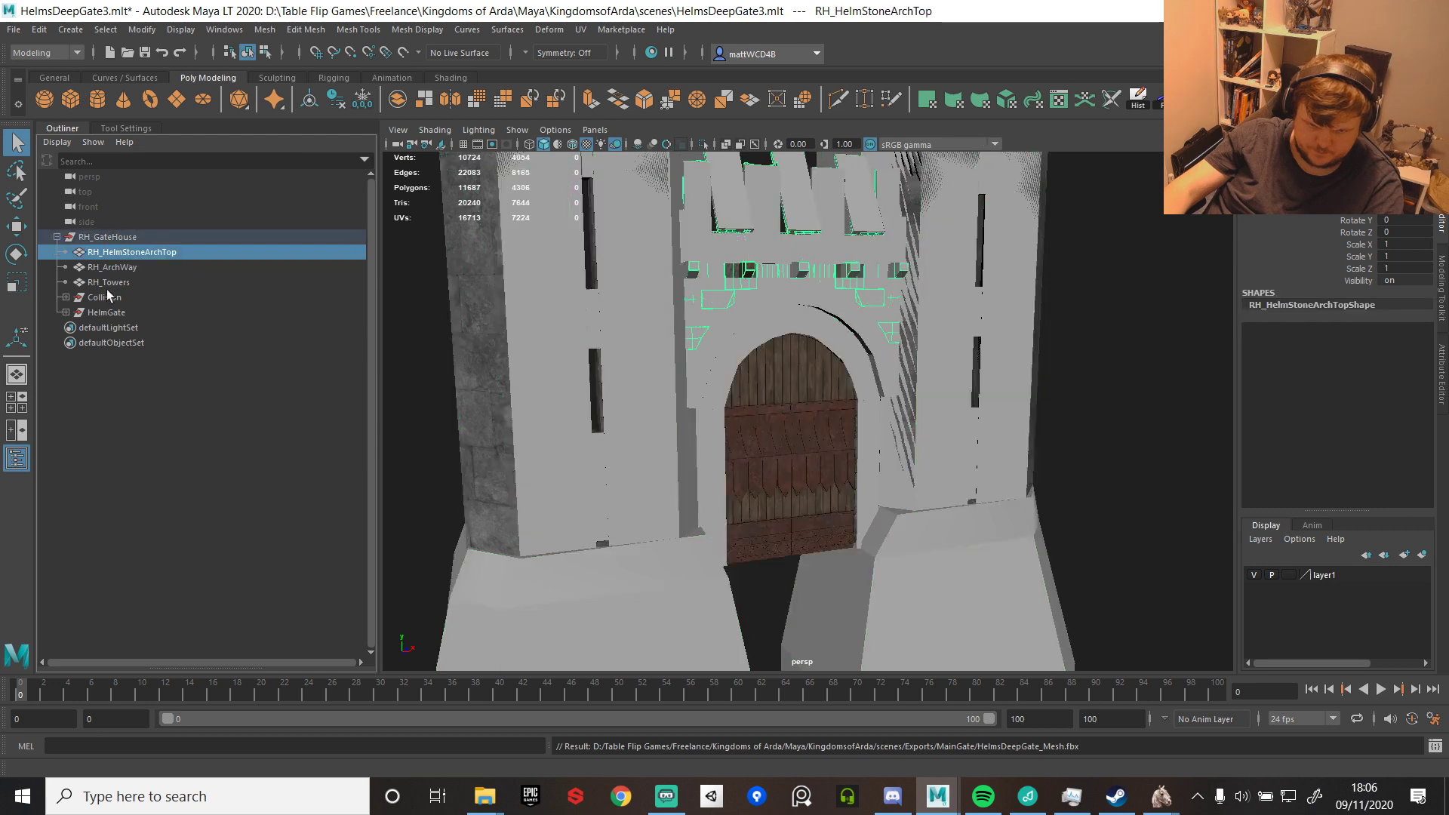
{"action": "left_click", "coordinate": [106, 297], "text": "shift"}
{"action": "key", "text": "h"}
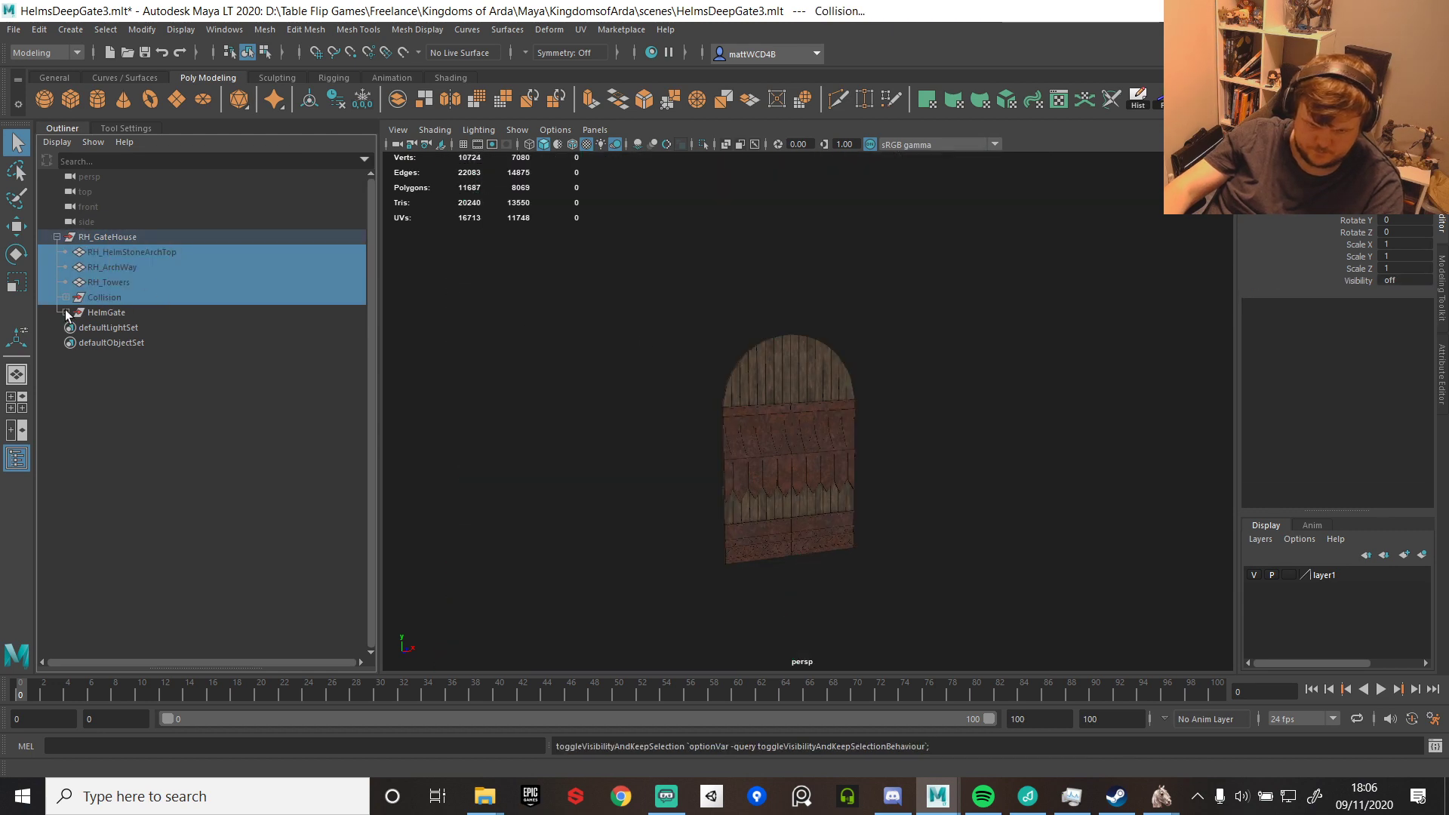
- Show the State04 gate group with its bo_HelmGateState04 collision mesh, and hide State01
{"action": "left_click", "coordinate": [75, 328]}
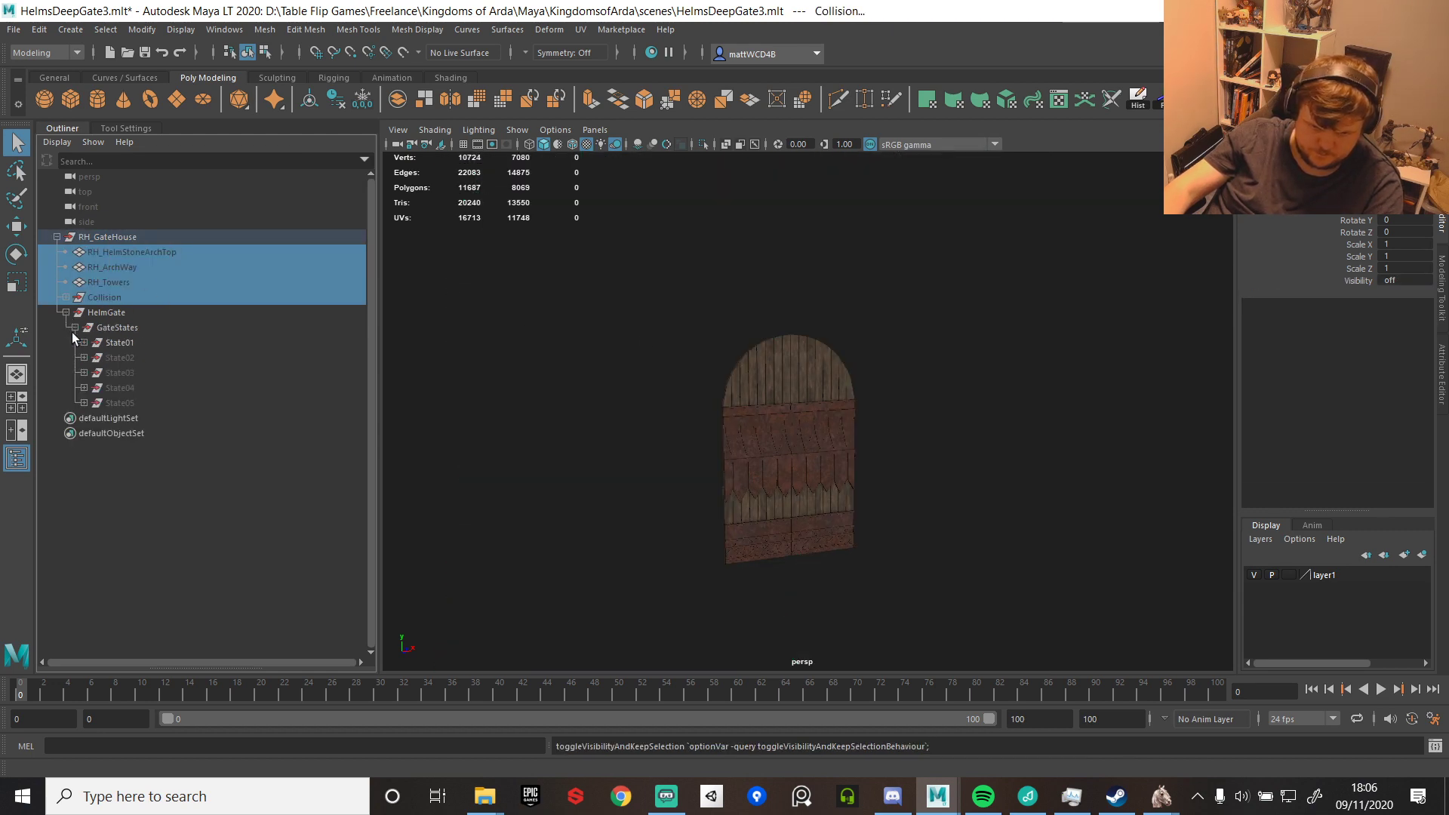
{"action": "left_click", "coordinate": [113, 388]}
{"action": "key", "text": "shift+h"}
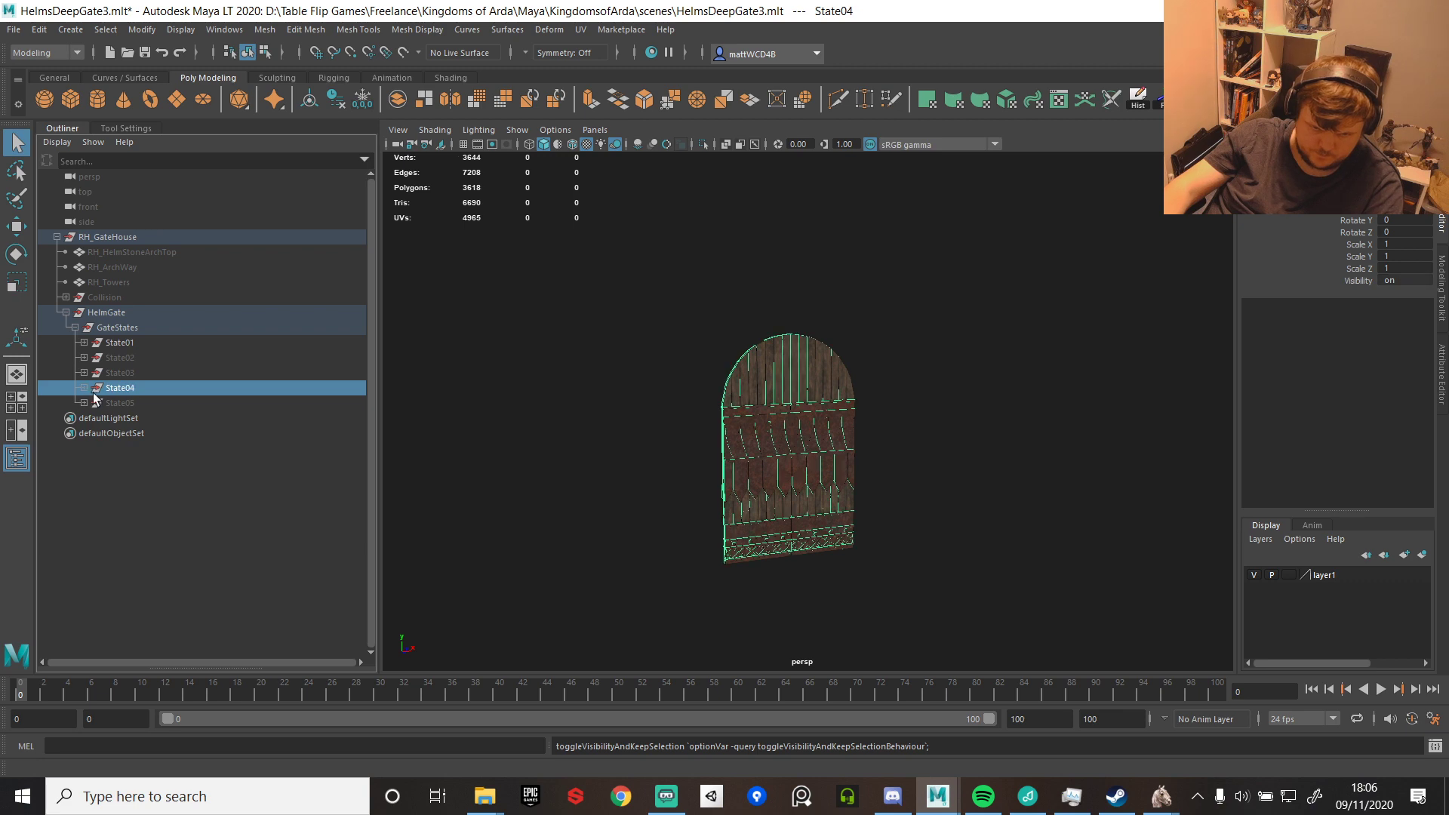
{"action": "left_click", "coordinate": [84, 388]}
{"action": "left_click", "coordinate": [143, 418]}
{"action": "key", "text": "shift+h"}
{"action": "left_click", "coordinate": [119, 344]}
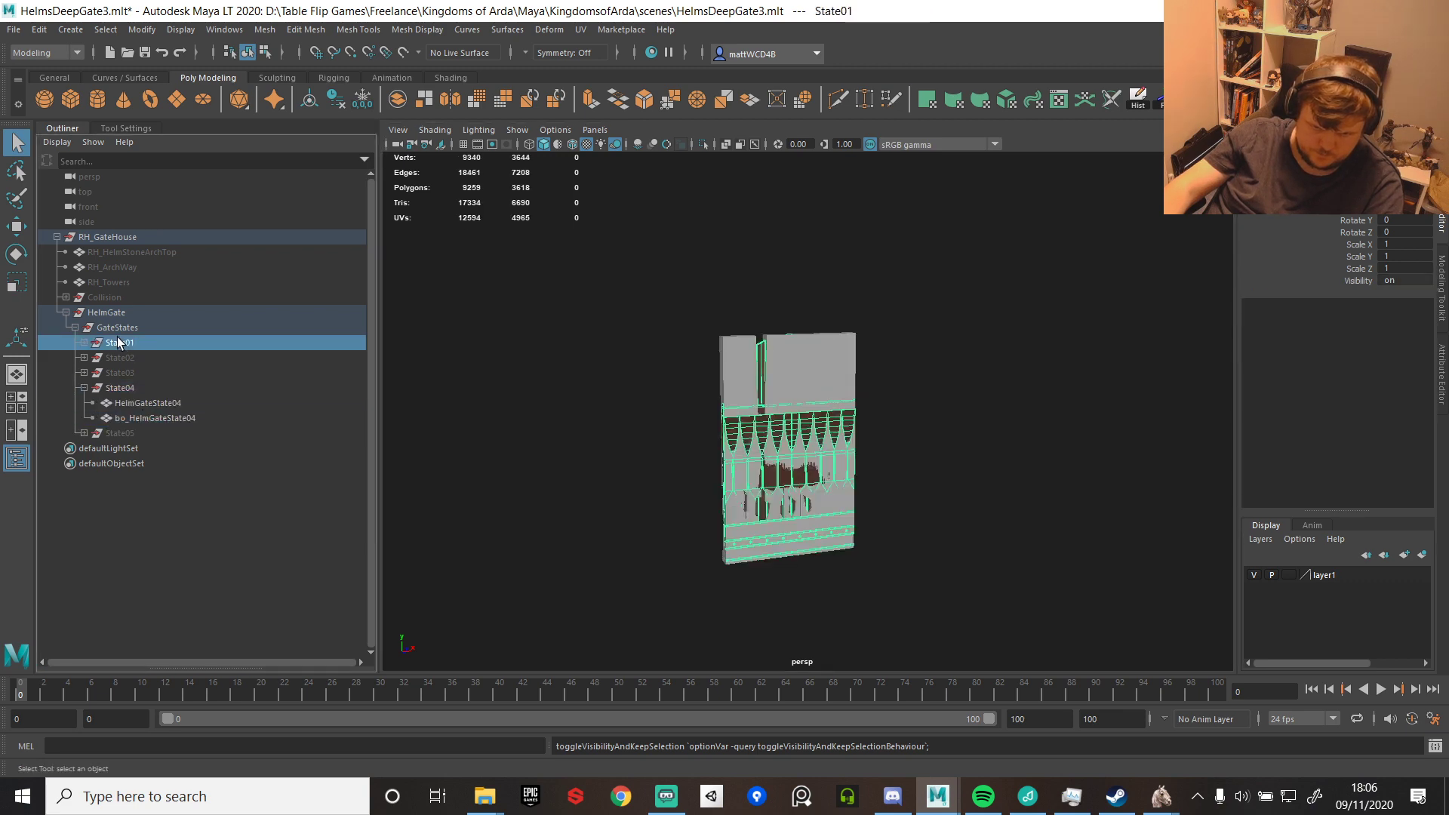
{"action": "key", "text": "ctrl+h"}
- Delete the broken plank piece around the narrow hole in the lower plank row of bo_HelmGateState04
{"action": "scroll", "coordinate": [964, 534], "scroll_direction": "up", "scroll_amount": 5}
{"action": "left_click", "coordinate": [802, 569]}
{"action": "scroll", "coordinate": [816, 556], "scroll_direction": "up", "scroll_amount": 4}
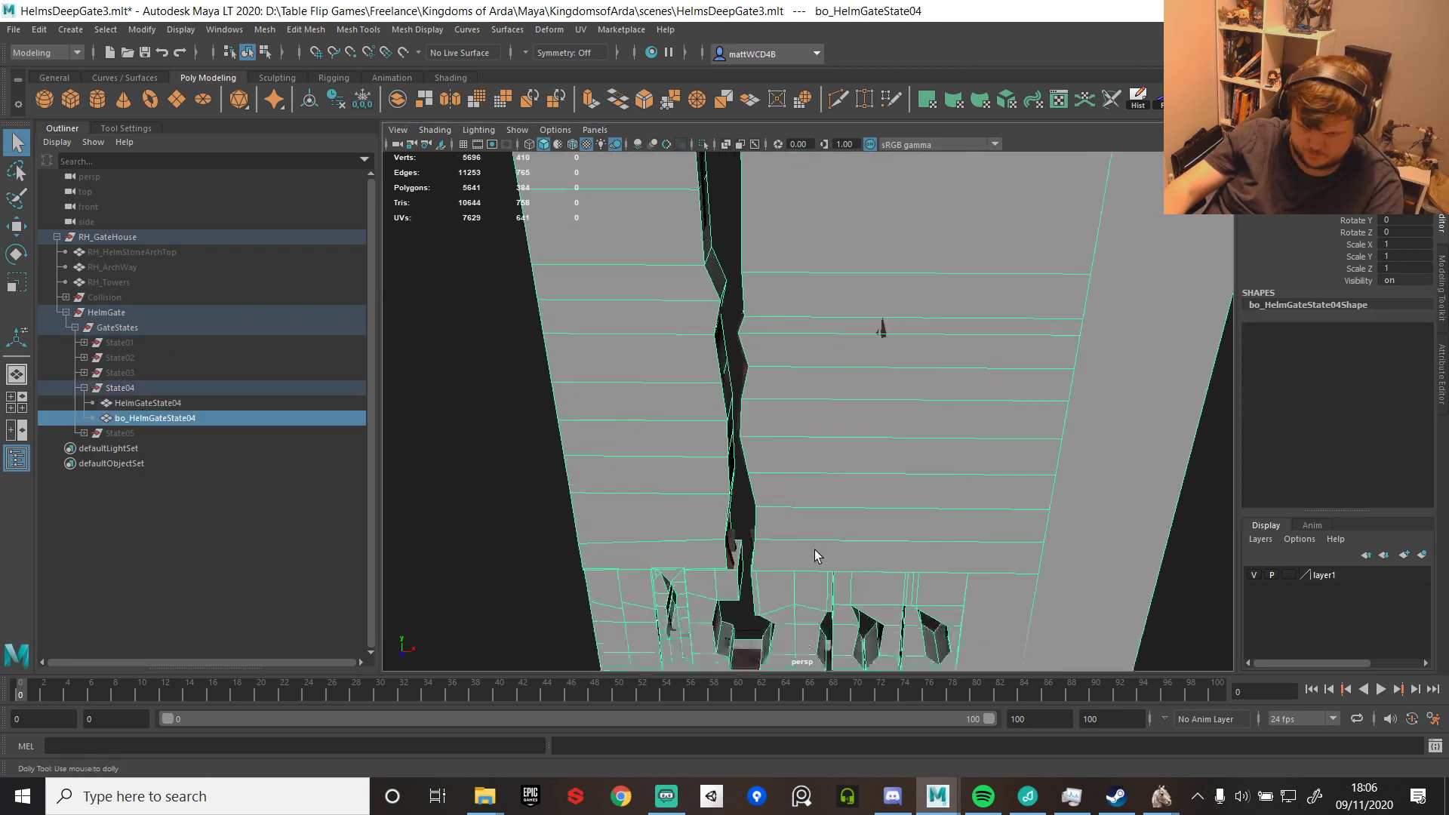
{"action": "middle_click_drag", "start_coordinate": [815, 556], "coordinate": [895, 304], "text": "alt"}
{"action": "scroll", "coordinate": [802, 404], "scroll_direction": "up", "scroll_amount": 5}
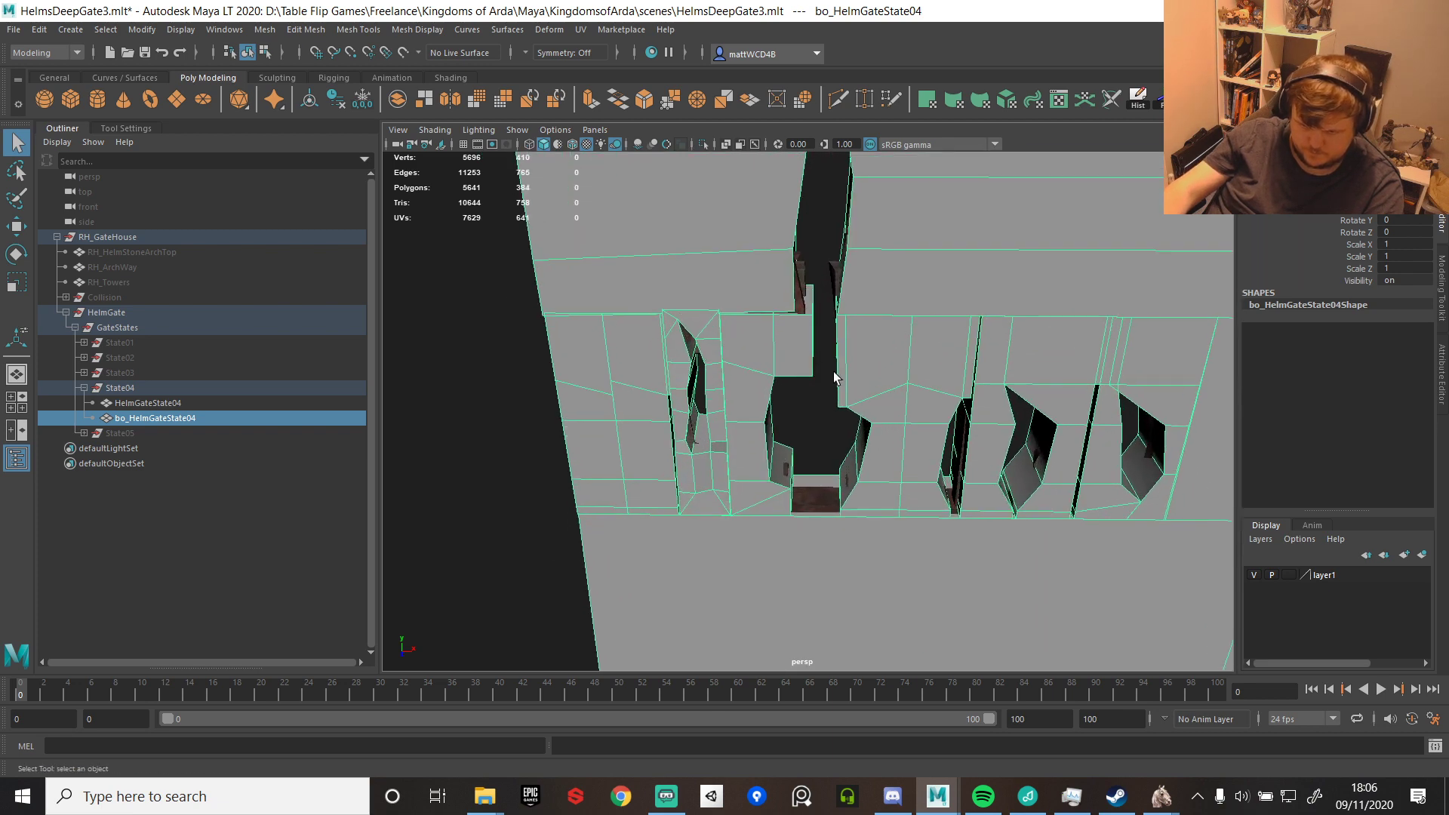
{"action": "right_click_drag", "start_coordinate": [835, 378], "coordinate": [830, 423]}
{"action": "double_click", "coordinate": [785, 343]}
{"action": "mouse_move", "coordinate": [785, 344]}
{"action": "left_mouse_down", "text": "alt"}
{"action": "mouse_move", "coordinate": [805, 423]}
{"action": "mouse_move", "coordinate": [805, 383]}
{"action": "mouse_move", "coordinate": [838, 350]}
{"action": "mouse_move", "coordinate": [699, 310]}
{"action": "mouse_move", "coordinate": [699, 392]}
{"action": "mouse_move", "coordinate": [726, 348]}
{"action": "mouse_move", "coordinate": [705, 378]}
{"action": "mouse_move", "coordinate": [657, 392]}
{"action": "mouse_move", "coordinate": [692, 408]}
{"action": "mouse_move", "coordinate": [705, 382]}
{"action": "mouse_move", "coordinate": [823, 432]}
{"action": "mouse_move", "coordinate": [740, 365]}
{"action": "mouse_move", "coordinate": [777, 317]}
{"action": "mouse_move", "coordinate": [791, 342]}
{"action": "mouse_move", "coordinate": [778, 345]}
{"action": "left_mouse_up", "text": "alt"}
{"action": "double_click", "coordinate": [685, 300]}
{"action": "key", "text": "Delete"}
{"action": "left_click", "coordinate": [177, 419]}
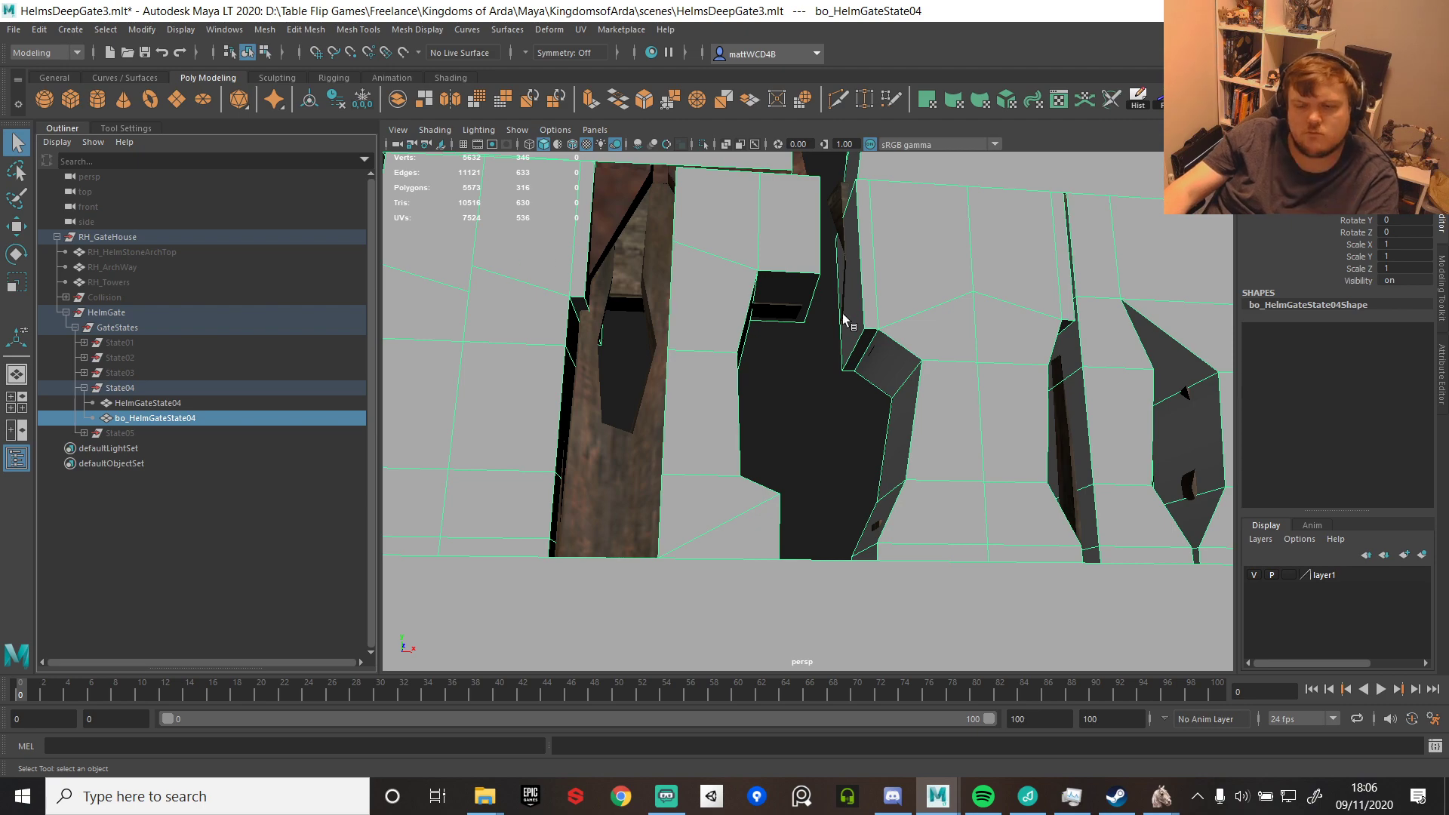
- Delete the collision plank pieces on both sides of the large lower hole in bo_HelmGateState04
{"action": "left_click_drag", "start_coordinate": [967, 423], "coordinate": [771, 370], "text": "alt"}
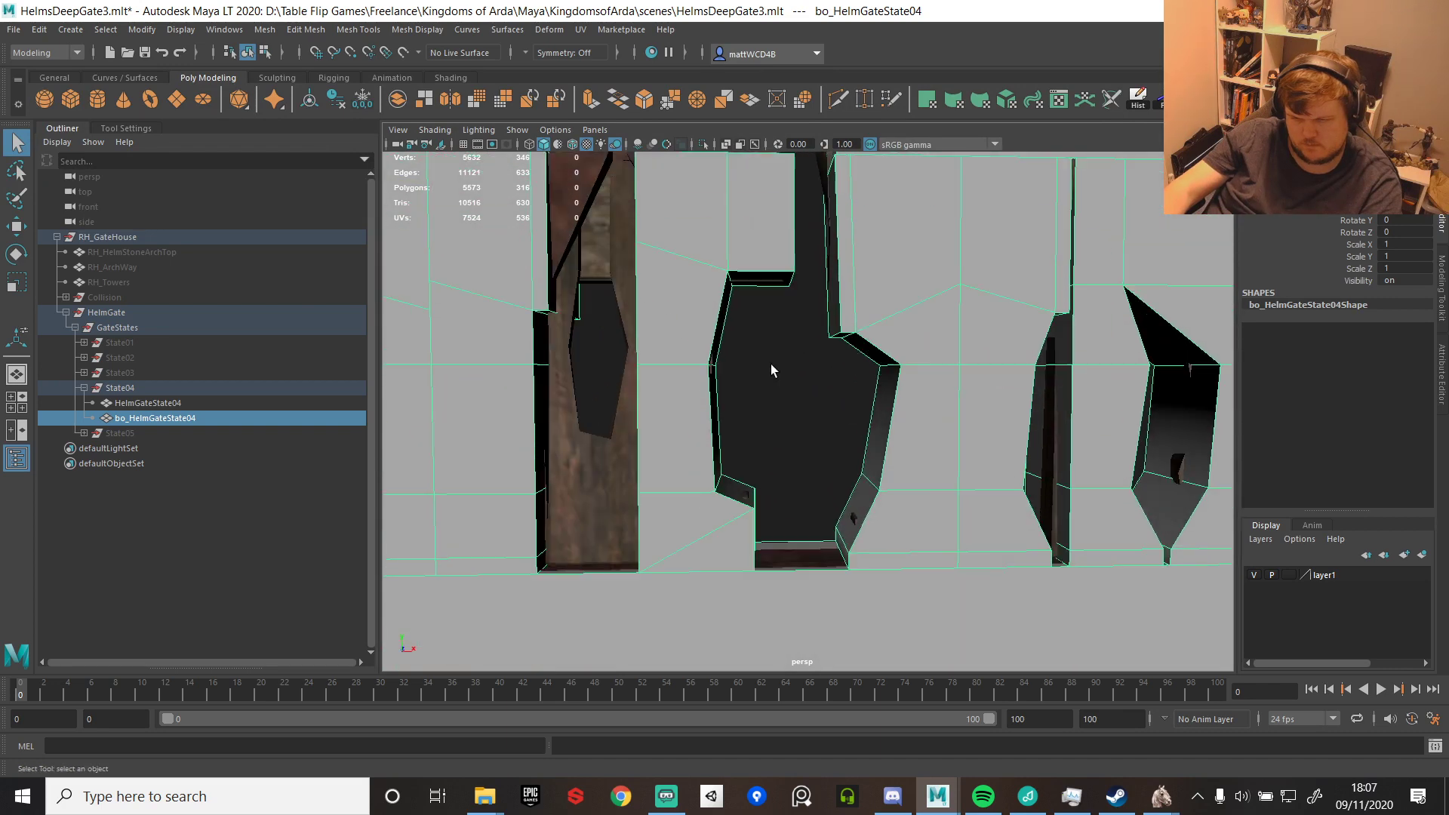
{"action": "right_click_drag", "start_coordinate": [744, 519], "coordinate": [702, 382]}
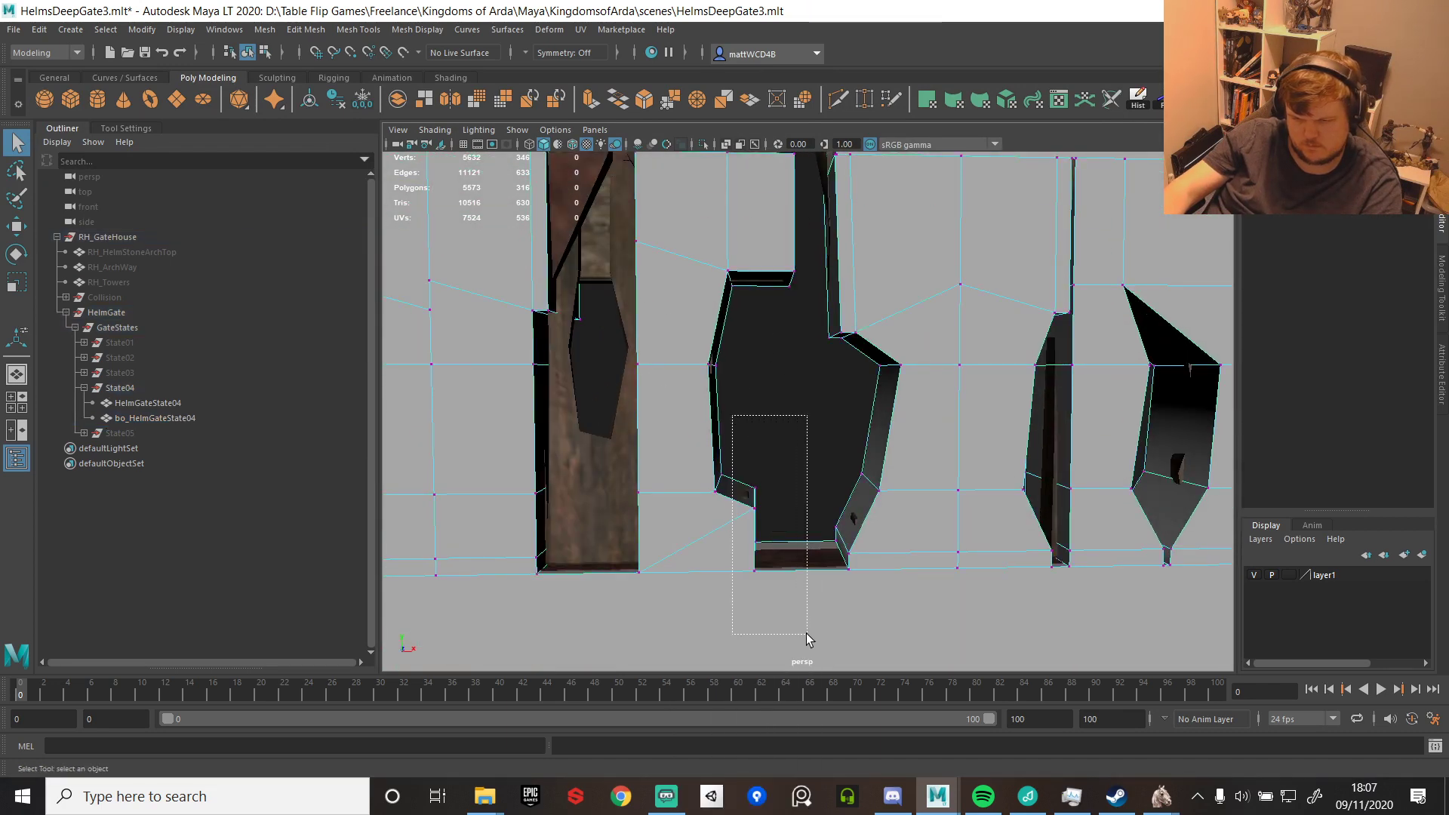
{"action": "left_click_drag", "start_coordinate": [807, 634], "coordinate": [808, 635]}
{"action": "scroll", "coordinate": [690, 291], "scroll_direction": "down", "scroll_amount": 3}
{"action": "right_click_drag", "start_coordinate": [711, 287], "coordinate": [712, 328]}
{"action": "left_click", "coordinate": [735, 319]}
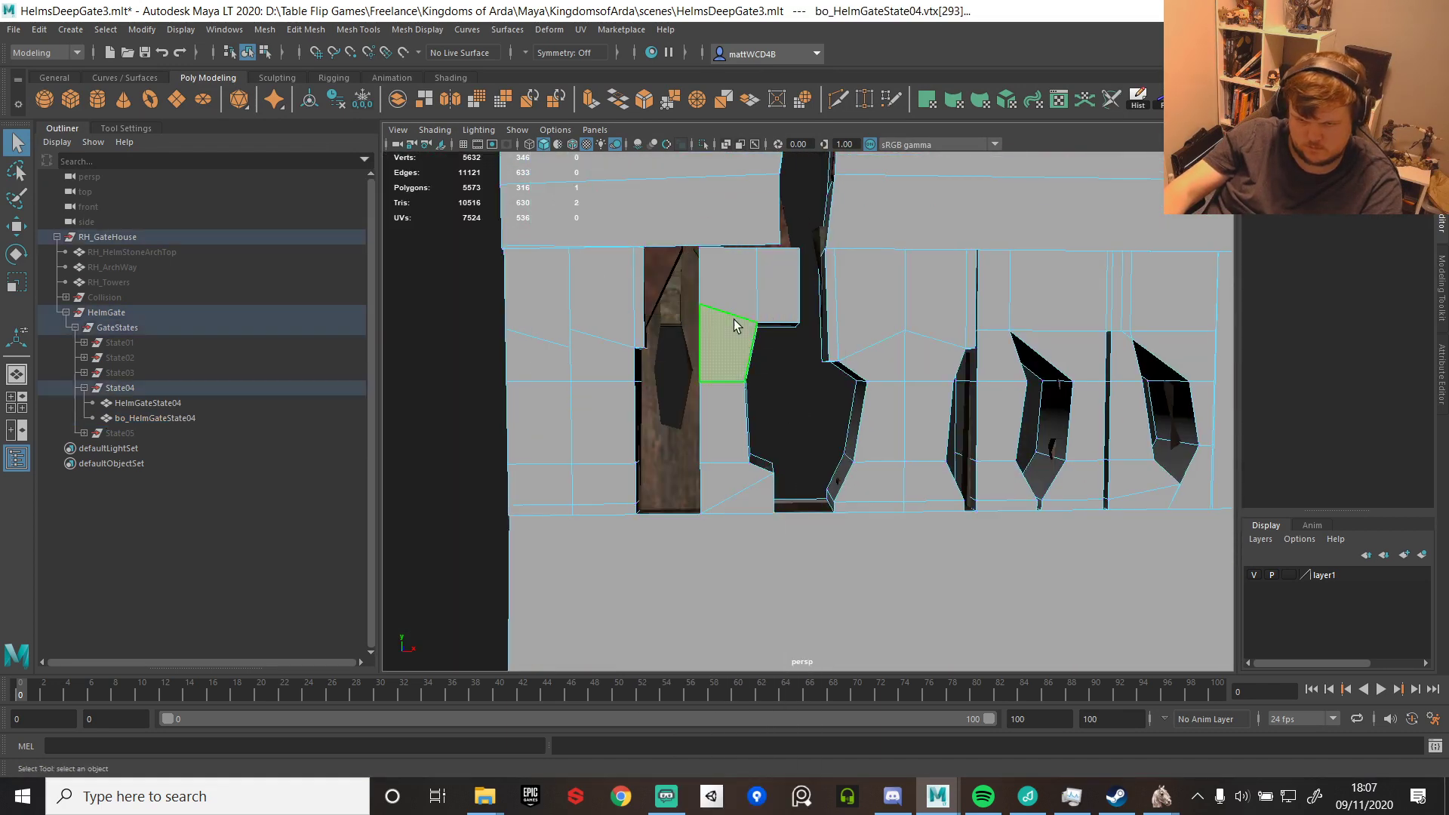
{"action": "key", "text": "Delete"}
{"action": "left_click", "coordinate": [867, 306]}
{"action": "key", "text": "Delete"}
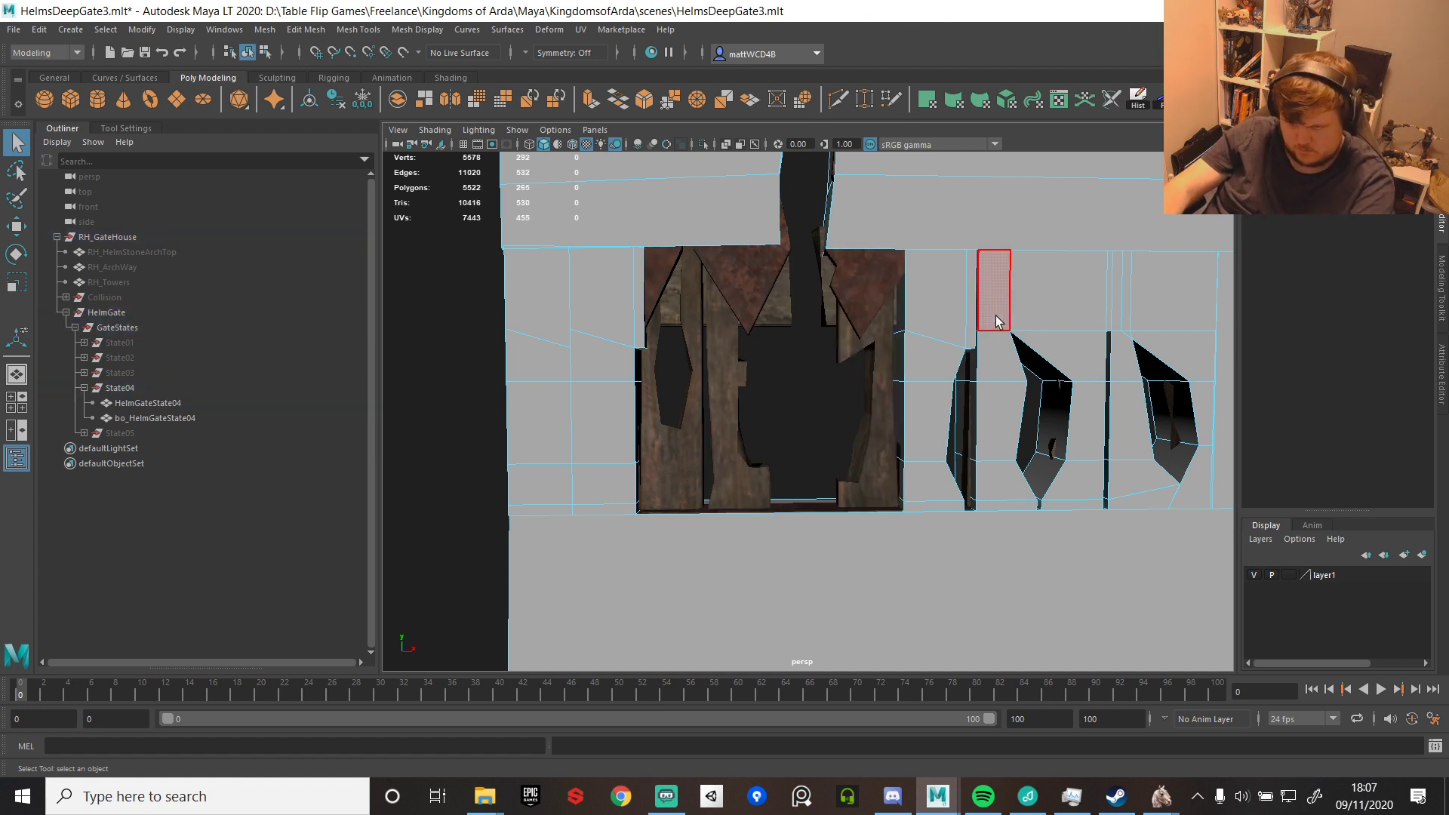
{"action": "left_click", "coordinate": [996, 323]}
{"action": "key", "text": "Delete"}
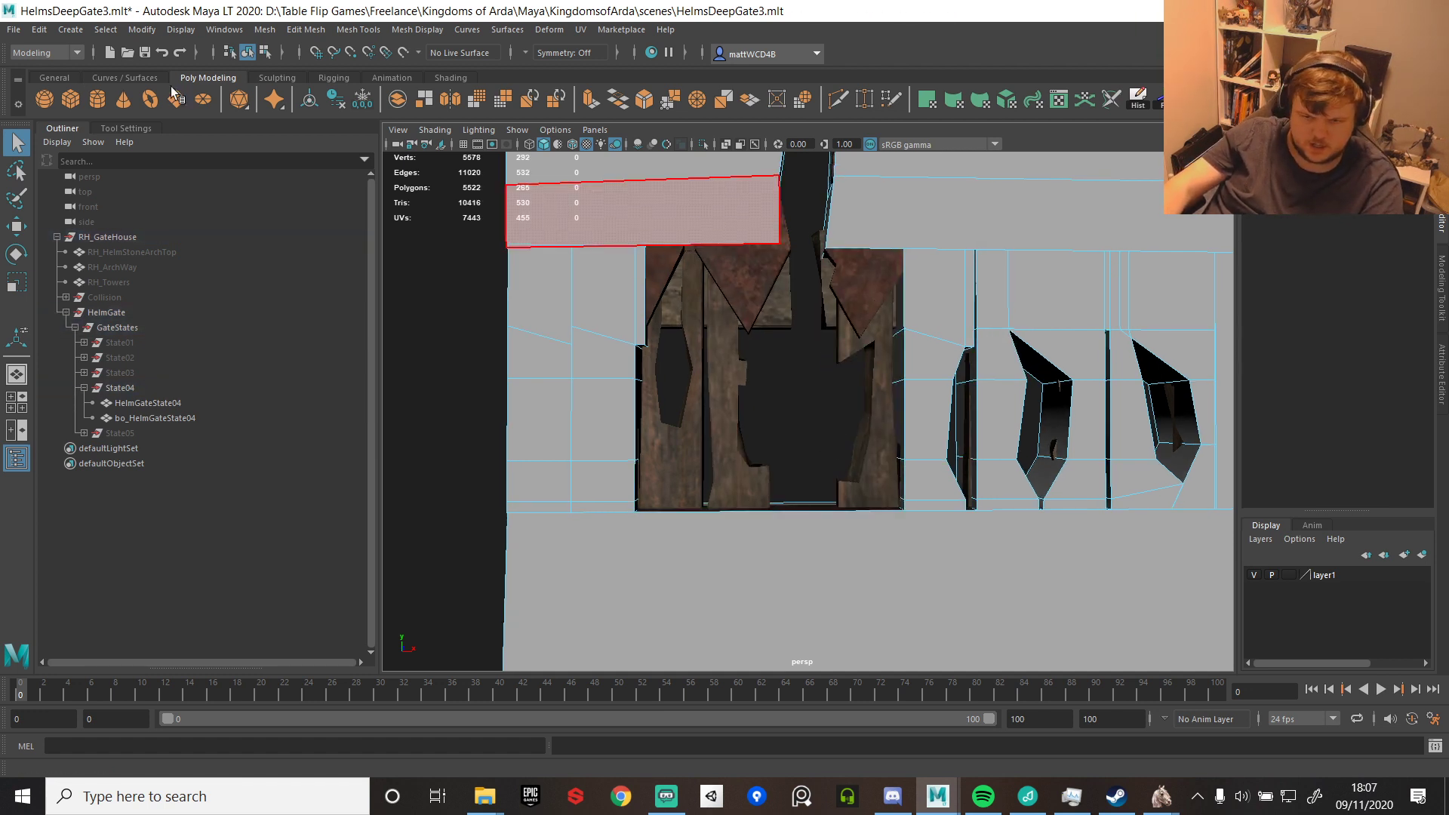
- Create a polygon cube scaled to 26.308 and snap its bottom corner to the base of the second plank in the opening
{"action": "left_click", "coordinate": [71, 99]}
{"action": "left_click_drag", "start_coordinate": [879, 438], "coordinate": [910, 445], "text": "alt"}
{"action": "key", "text": "w"}
{"action": "key", "text": "e"}
{"action": "key", "text": "r"}
{"action": "mouse_move", "coordinate": [882, 508]}
{"action": "left_mouse_down"}
{"action": "mouse_move", "coordinate": [902, 512]}
{"action": "mouse_move", "coordinate": [876, 512]}
{"action": "left_mouse_up"}
{"action": "key", "text": "w"}
{"action": "left_click_drag", "start_coordinate": [801, 486], "coordinate": [803, 379]}
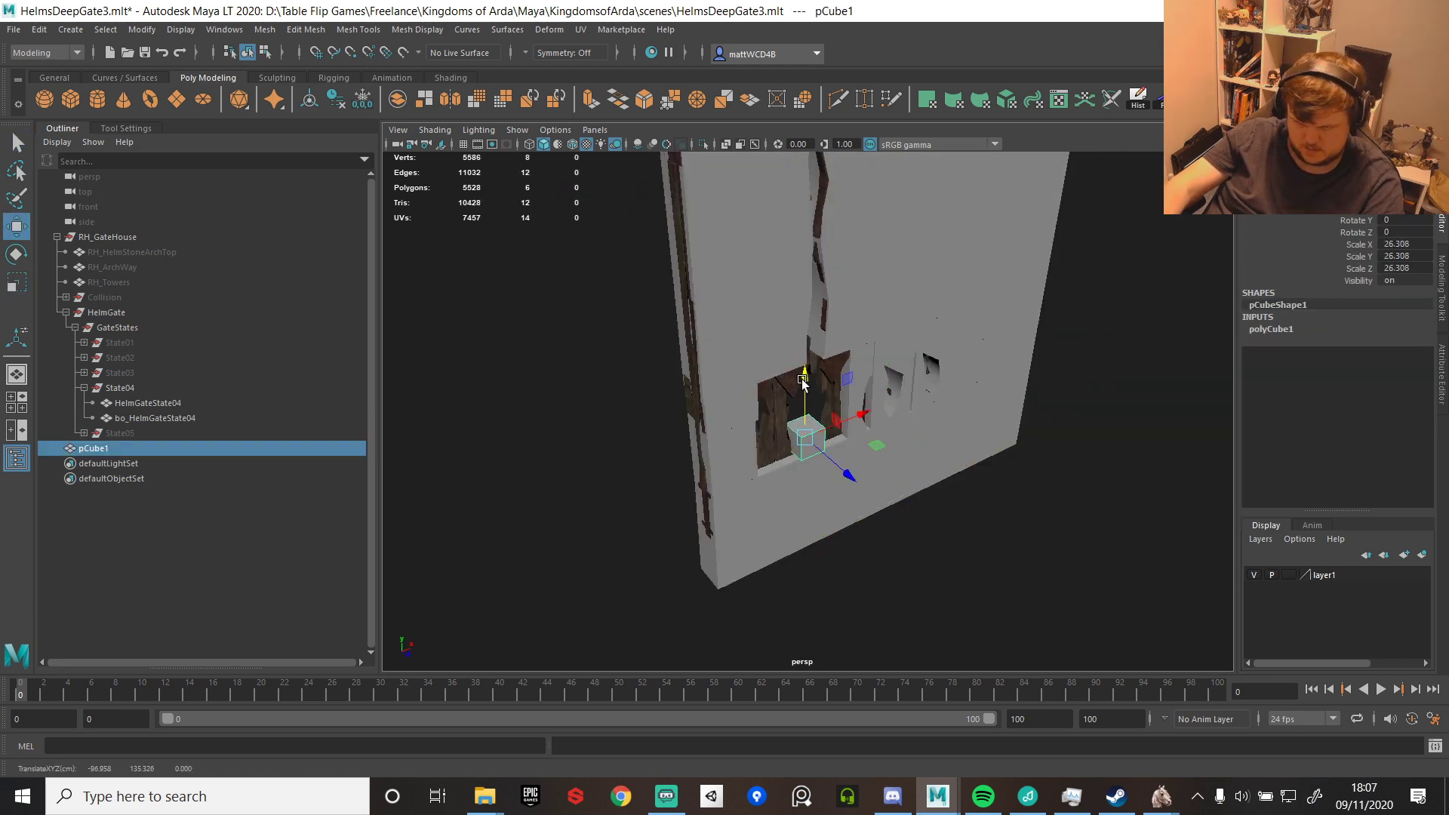
{"action": "scroll", "coordinate": [804, 385], "scroll_direction": "up", "scroll_amount": 8}
{"action": "key", "text": "d"}
{"action": "key", "text": "v"}
{"action": "left_click_drag", "start_coordinate": [801, 499], "coordinate": [744, 650]}
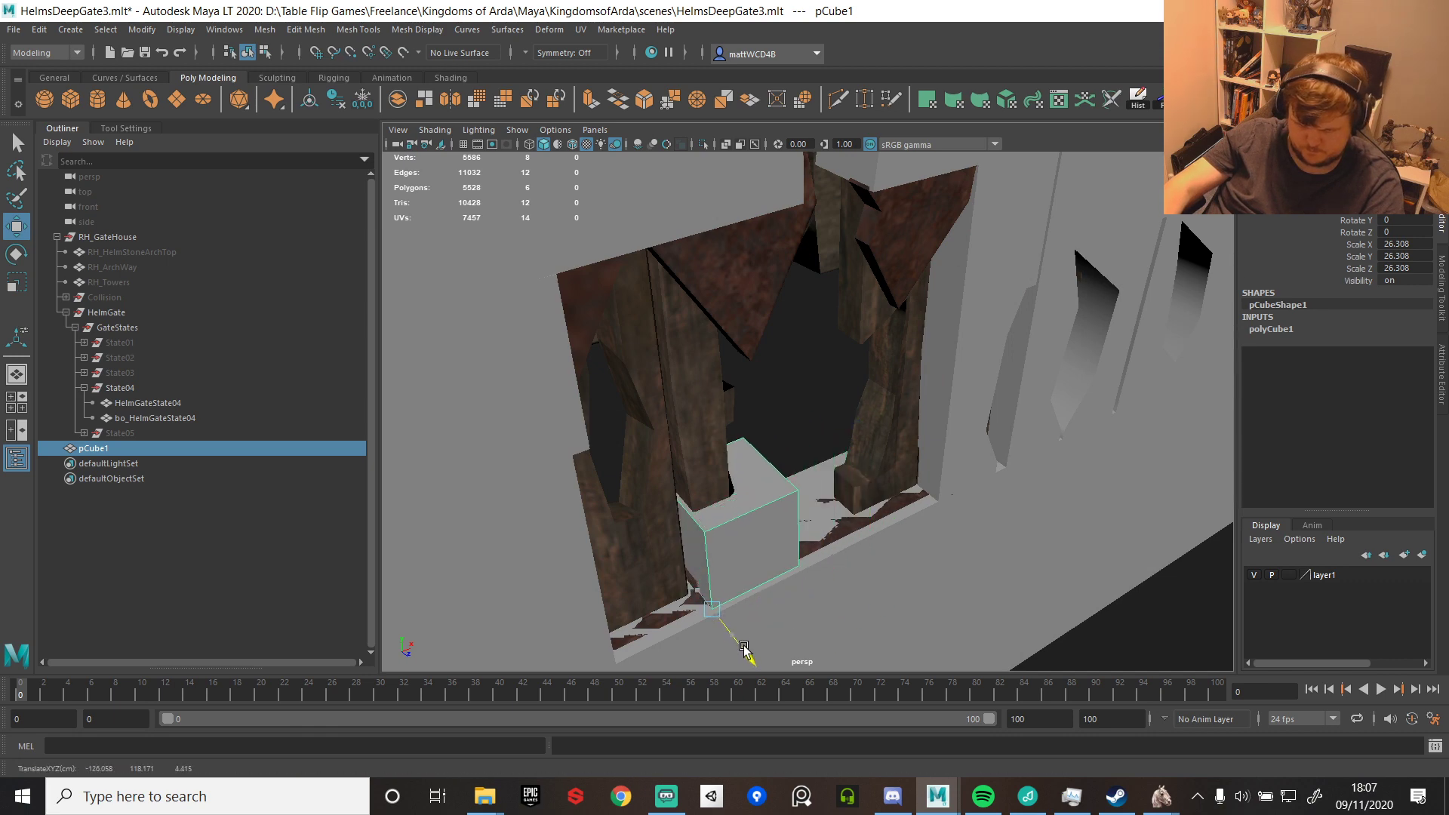
- Raise the cube's top face to stretch it into a tall block over the second plank
{"action": "key", "text": "q"}
{"action": "left_click_drag", "start_coordinate": [755, 529], "coordinate": [715, 462], "text": "alt"}
{"action": "right_click_drag", "start_coordinate": [715, 461], "coordinate": [718, 510]}
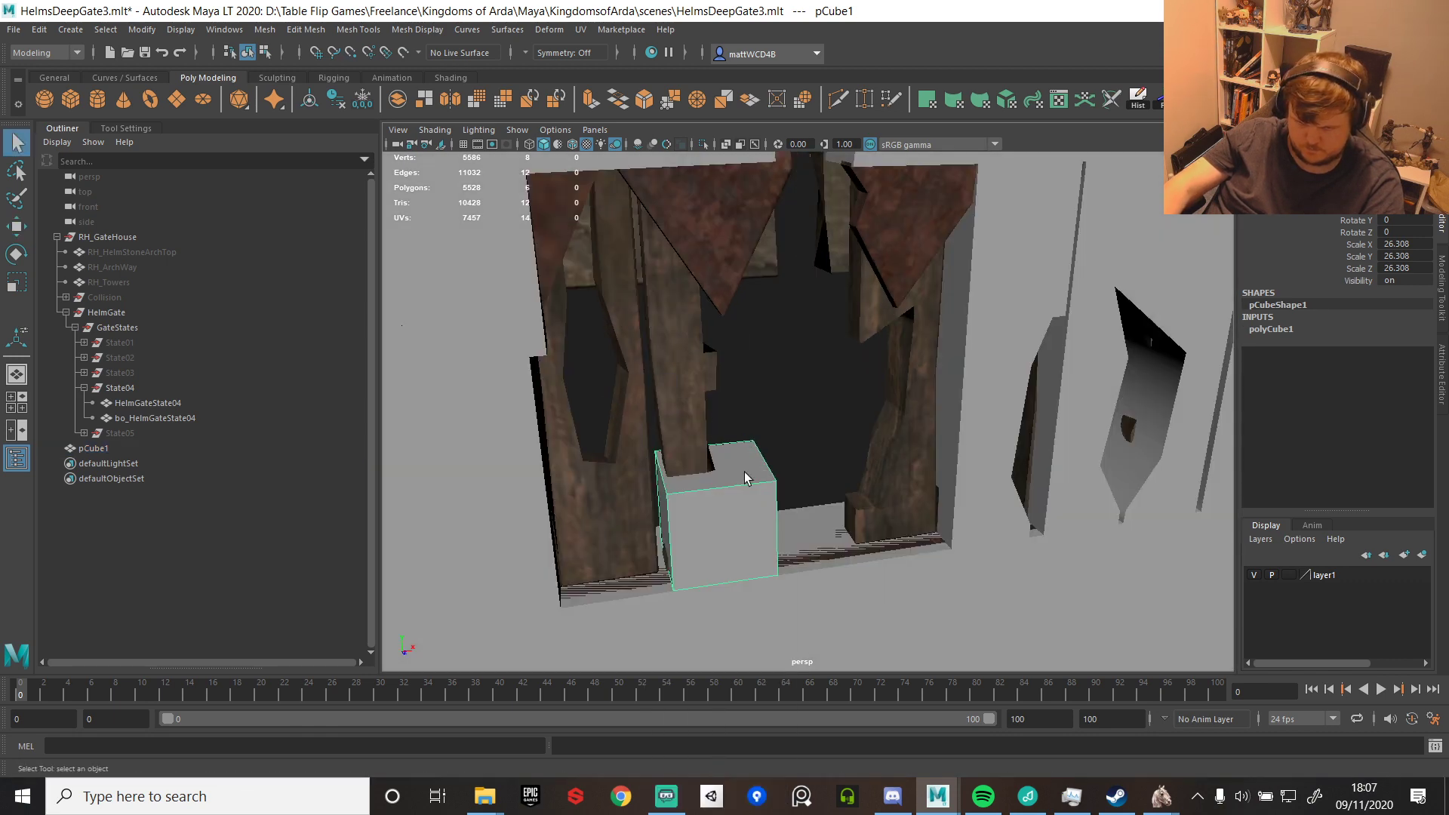
{"action": "left_click", "coordinate": [743, 505]}
{"action": "left_click", "coordinate": [752, 472]}
{"action": "key", "text": "w"}
{"action": "left_click_drag", "start_coordinate": [703, 397], "coordinate": [687, 284]}
{"action": "left_click_drag", "start_coordinate": [830, 499], "coordinate": [806, 497], "text": "alt"}
{"action": "key", "text": "q"}
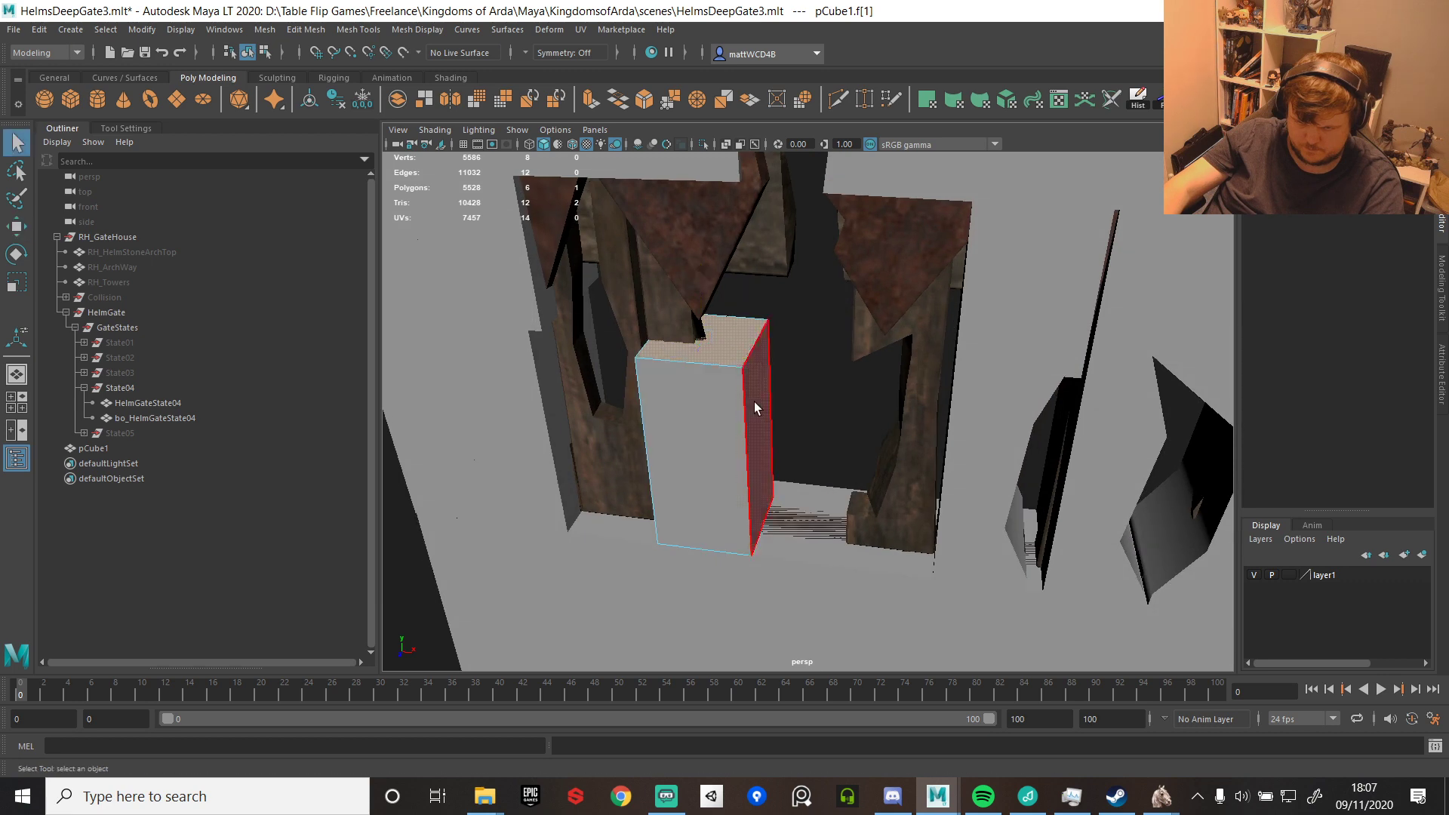
- Narrow the block to the plank's width and snap its top face to the opening's upper edge
{"action": "left_click", "coordinate": [757, 409]}
{"action": "key", "text": "w"}
{"action": "left_click_drag", "start_coordinate": [829, 448], "coordinate": [799, 445]}
{"action": "left_click", "coordinate": [719, 355]}
{"action": "left_click_drag", "start_coordinate": [718, 356], "coordinate": [740, 252], "text": "alt"}
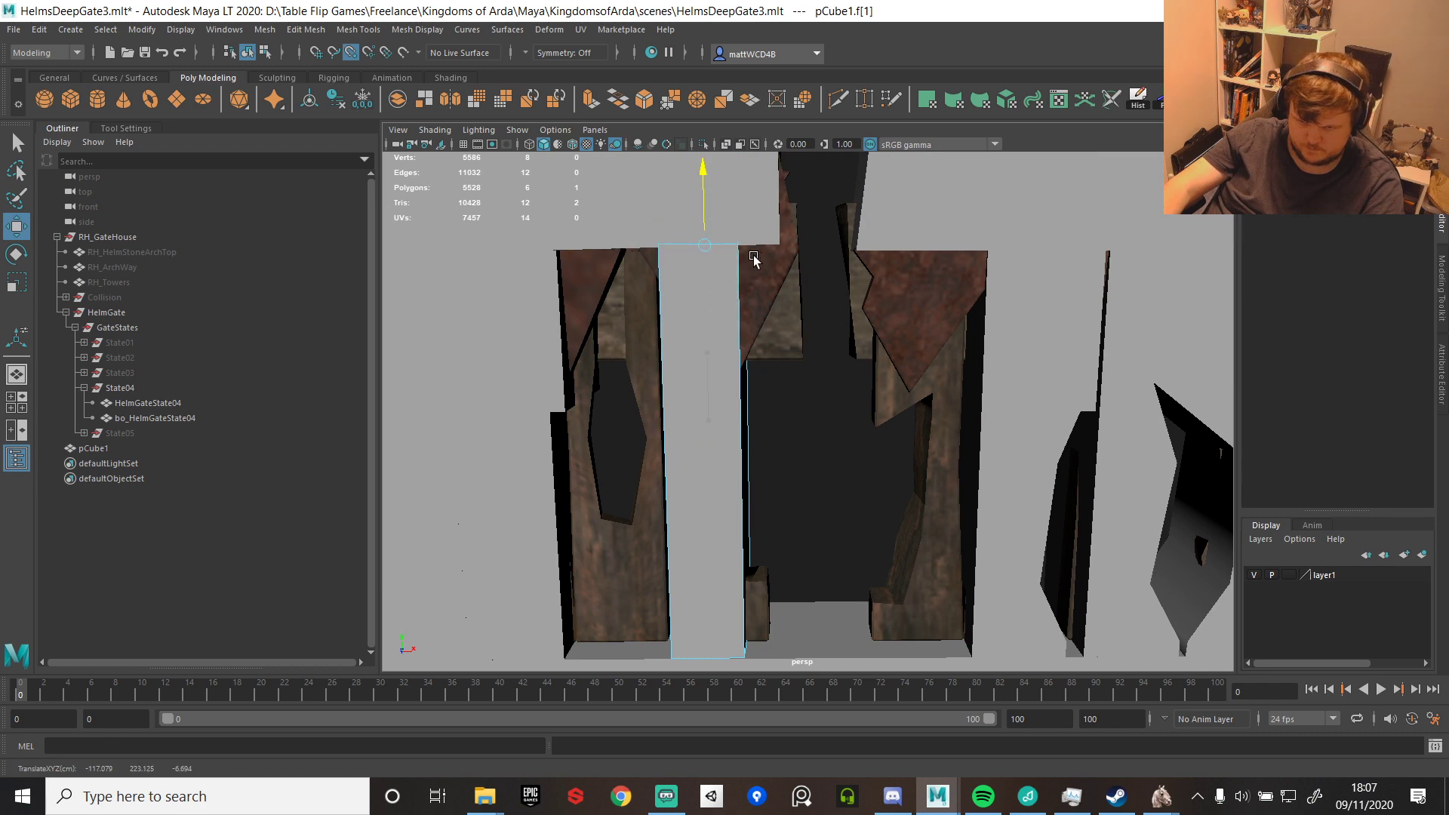
{"action": "left_click_drag", "start_coordinate": [789, 434], "coordinate": [861, 423], "text": "alt"}
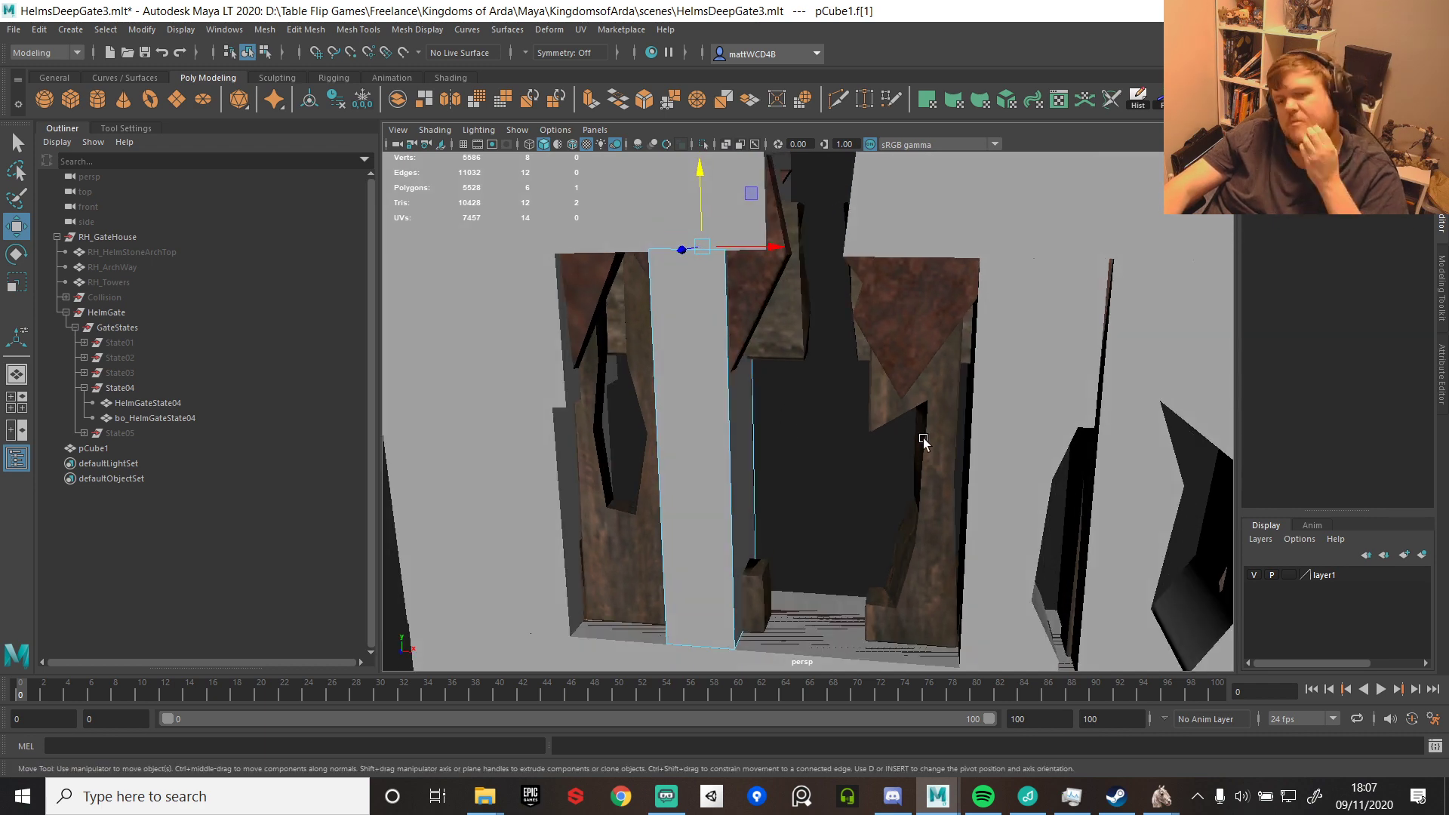
- Combine the block with bo_HelmGateState04, clear its history and transforms, and place the mesh back under State04
{"action": "scroll", "coordinate": [863, 400], "scroll_direction": "down", "scroll_amount": 3}
{"action": "right_click_drag", "start_coordinate": [737, 372], "coordinate": [763, 351]}
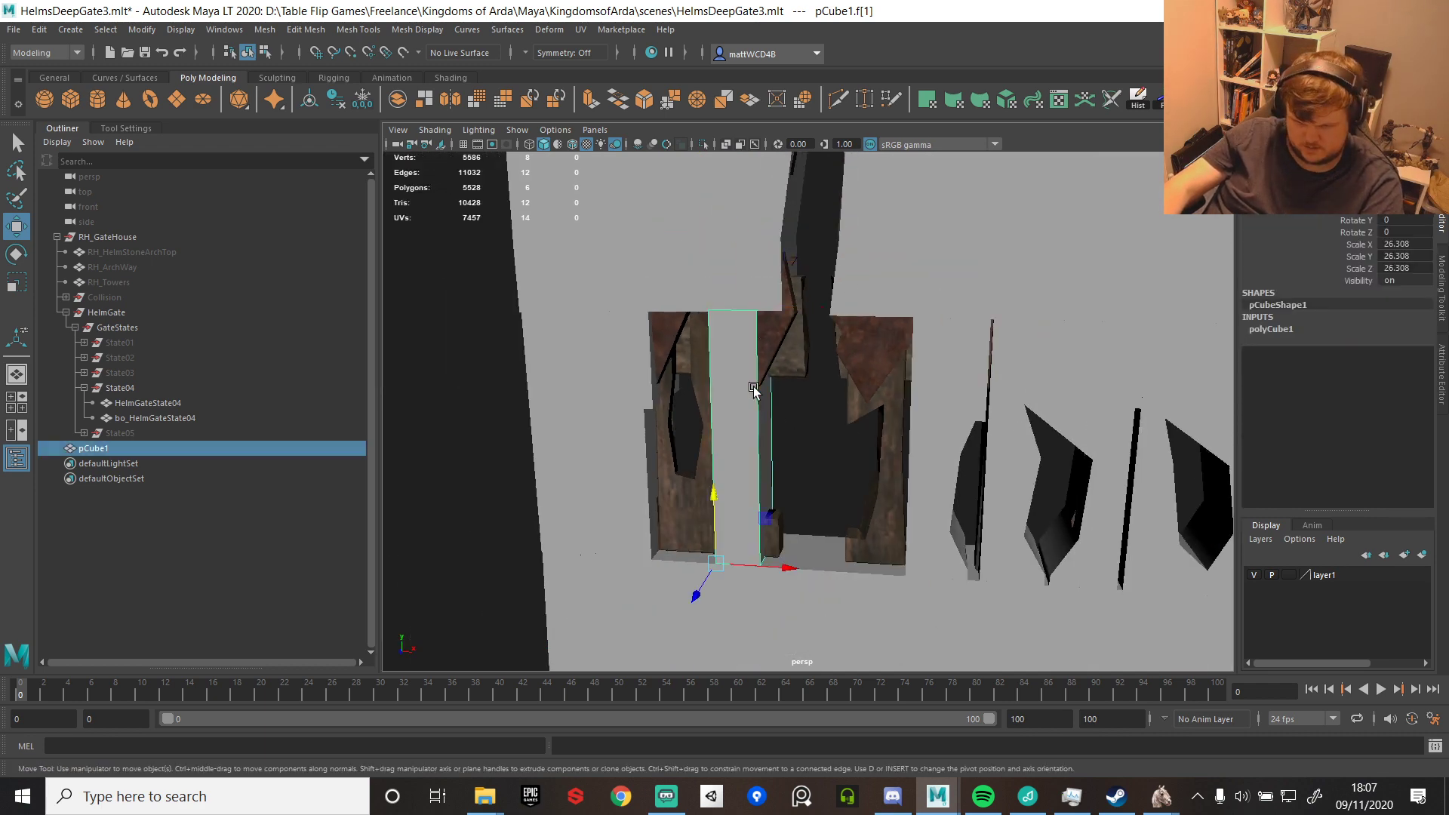
{"action": "left_click_drag", "start_coordinate": [742, 381], "coordinate": [863, 335], "text": "alt"}
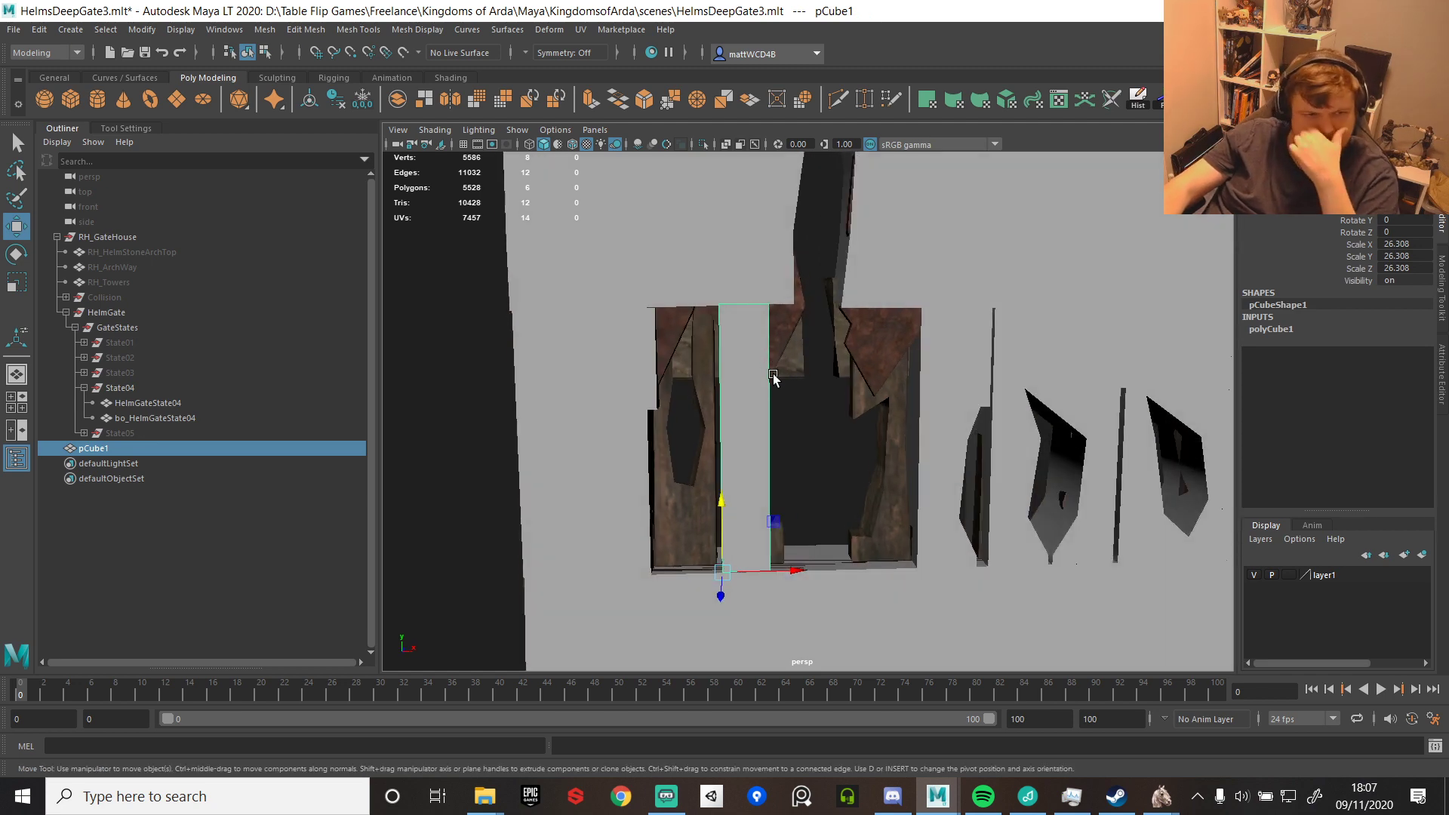
{"action": "left_click", "coordinate": [818, 564]}
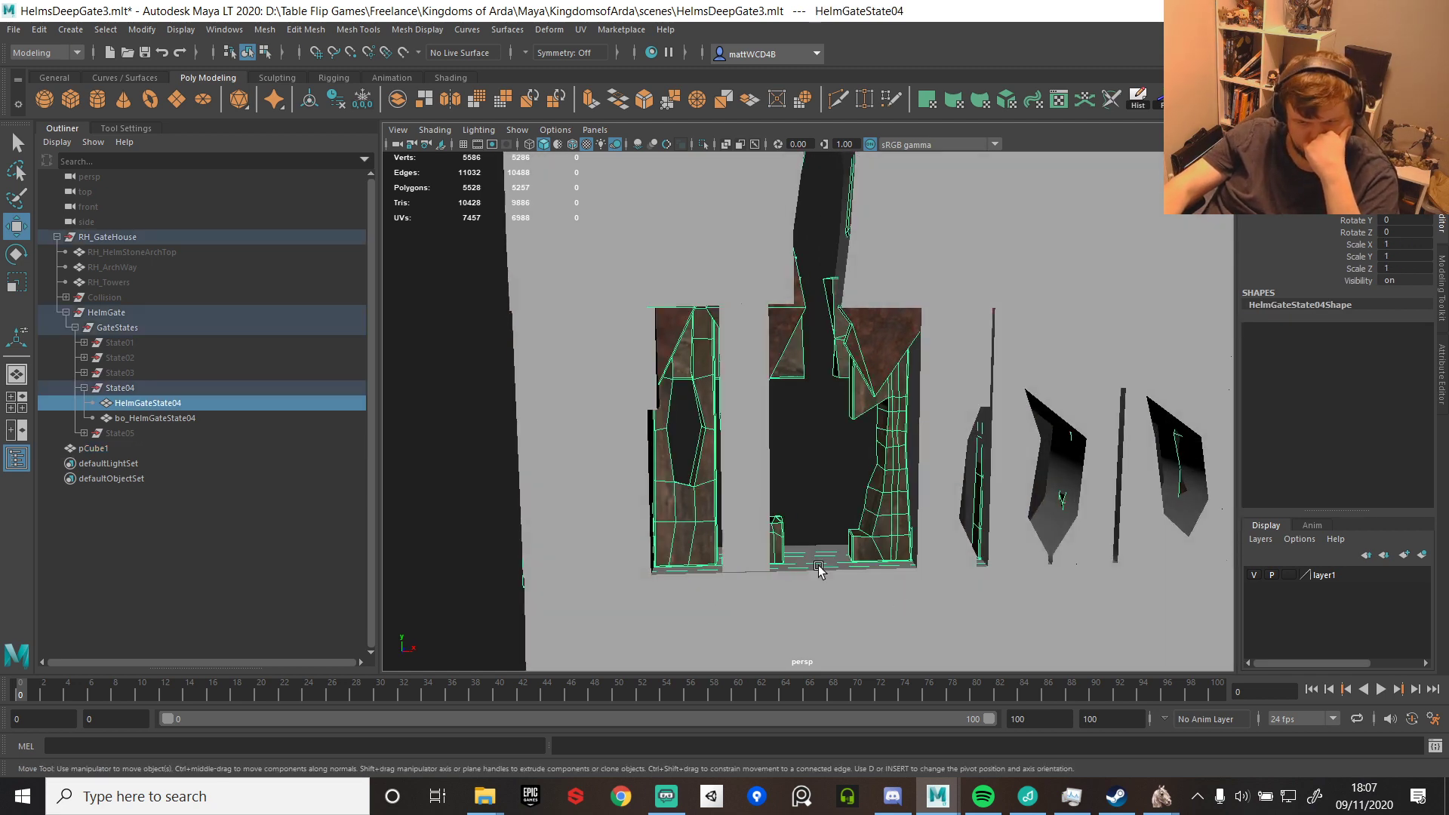
{"action": "left_click", "coordinate": [725, 424]}
{"action": "left_click", "coordinate": [851, 414]}
{"action": "left_click", "coordinate": [753, 375], "text": "shift"}
{"action": "right_click_drag", "start_coordinate": [755, 375], "coordinate": [721, 675], "text": "shift"}
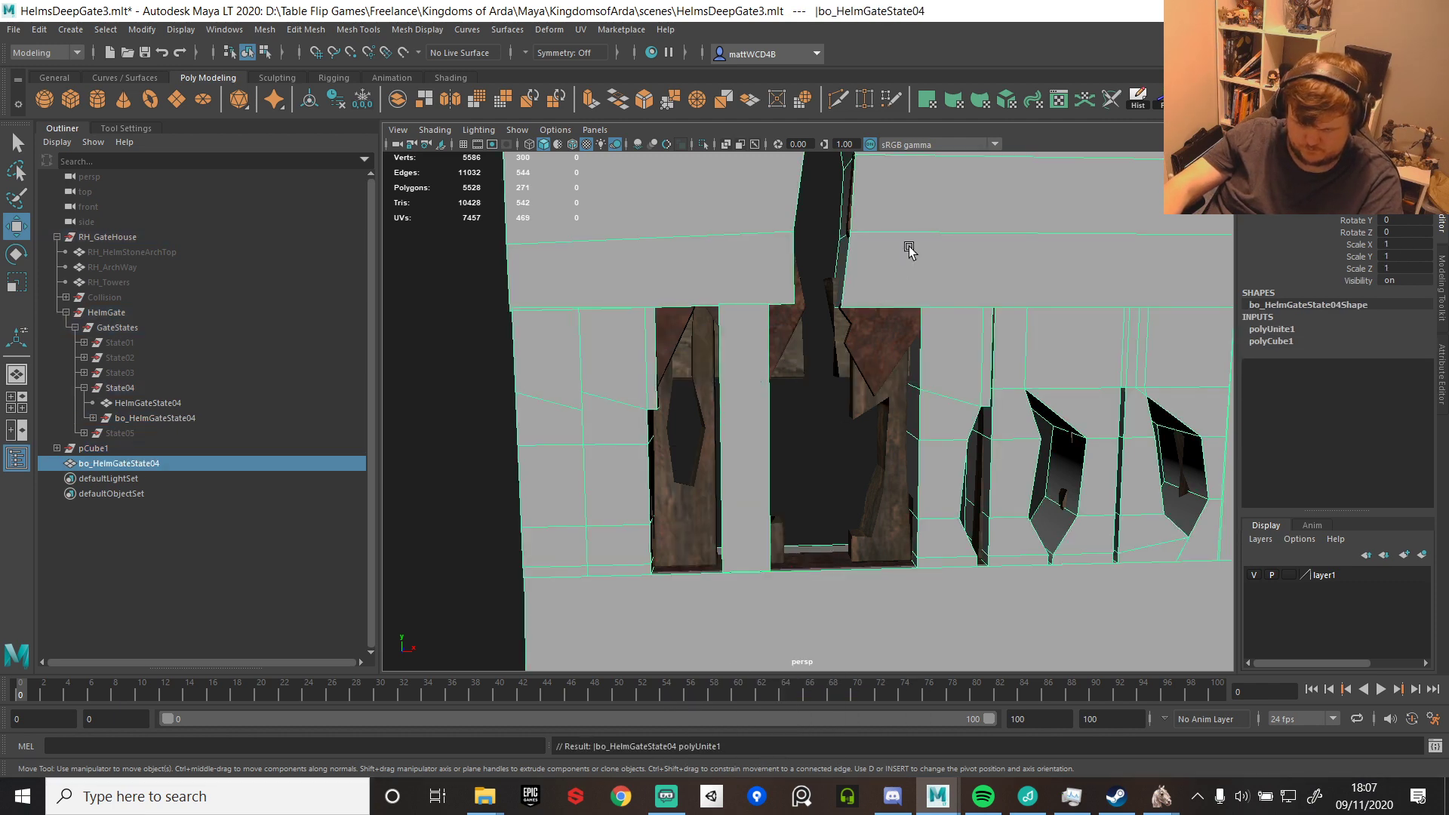
{"action": "left_click", "coordinate": [1138, 99]}
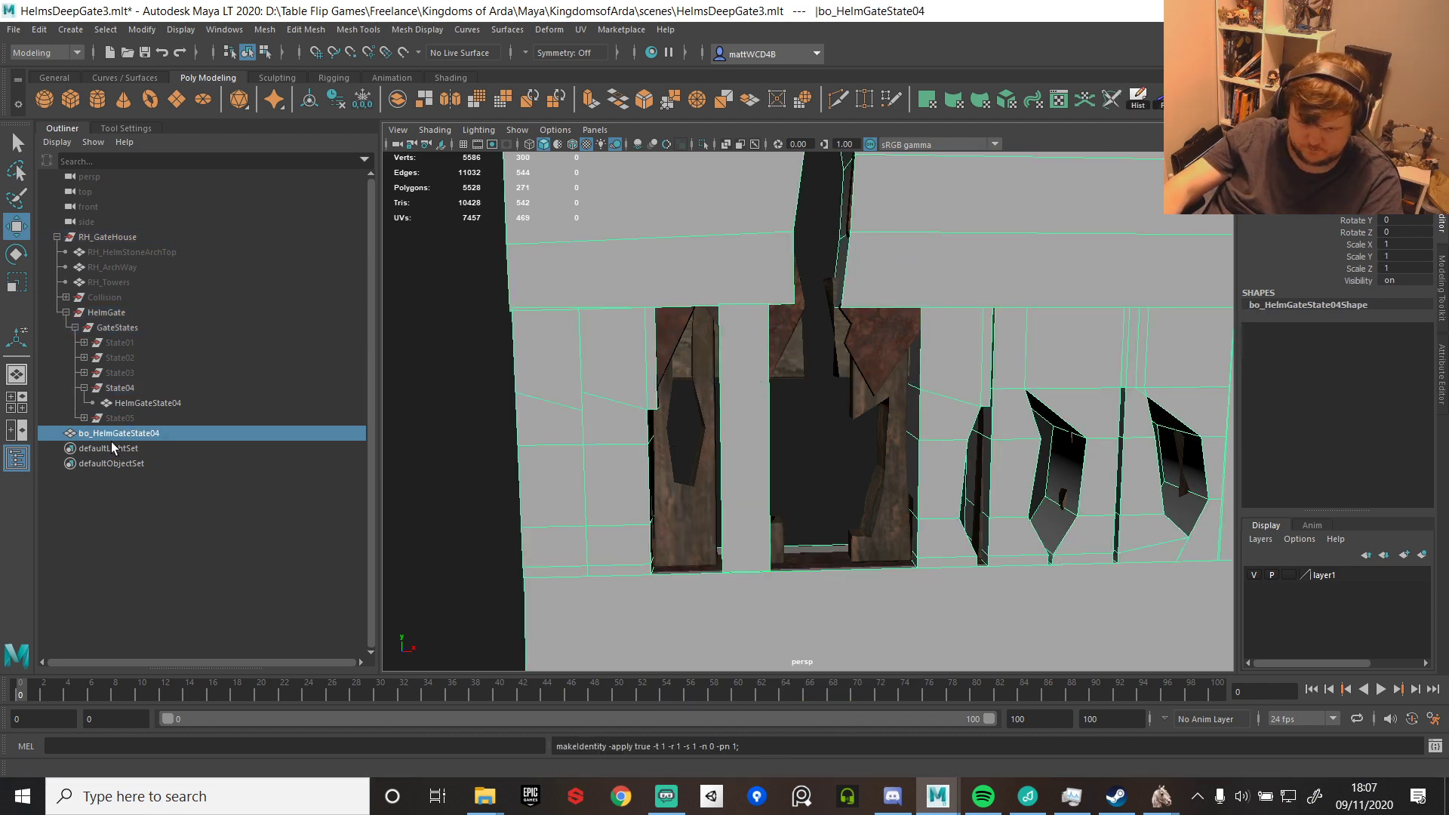
{"action": "middle_click_drag", "start_coordinate": [114, 437], "coordinate": [193, 397]}
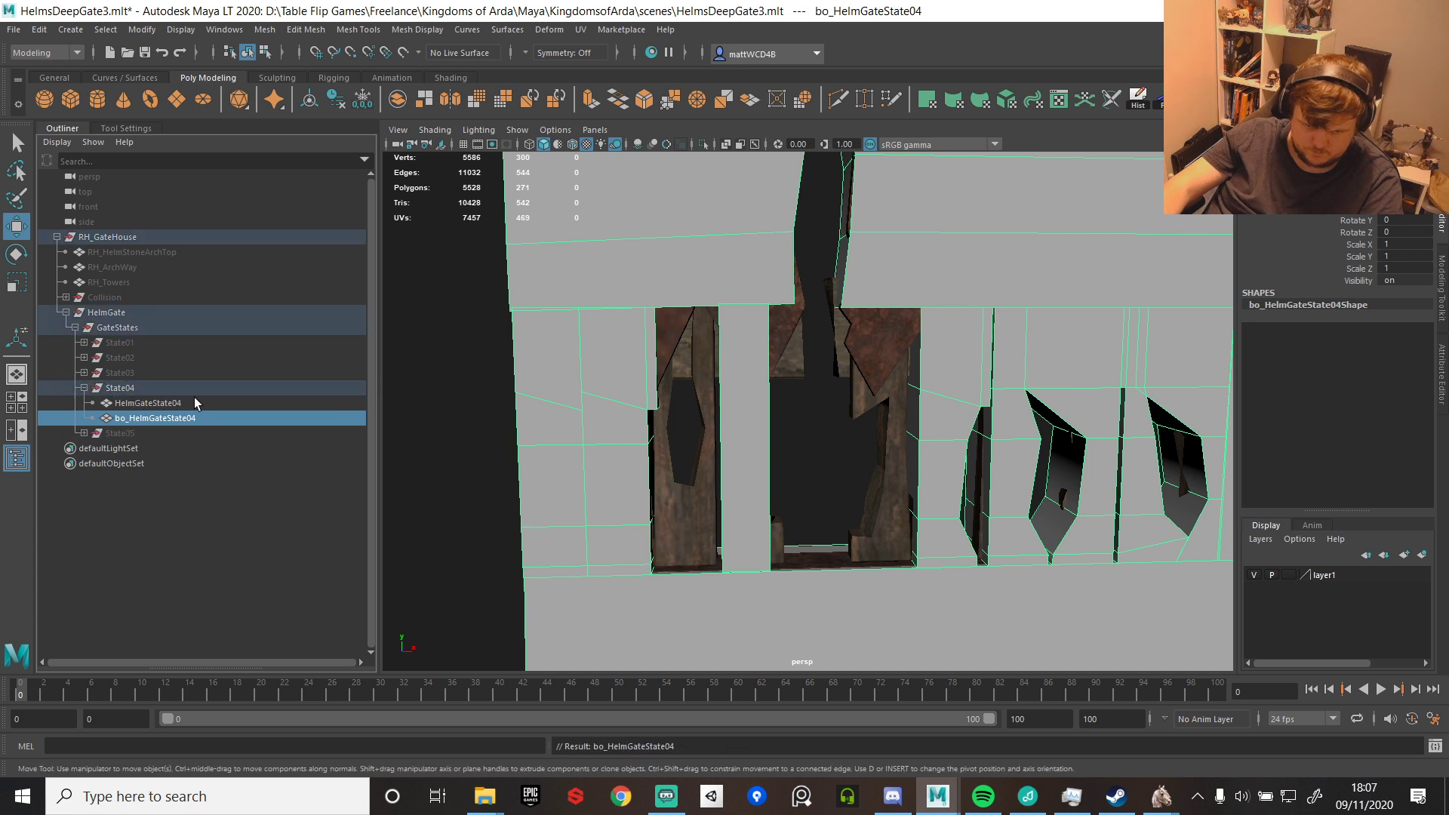
- Start an FBX export of RH_GateHouse and copy the path of the KOA\AssetSources\fbx folder from File Explorer
{"action": "left_click", "coordinate": [121, 314]}
{"action": "left_click", "coordinate": [108, 238]}
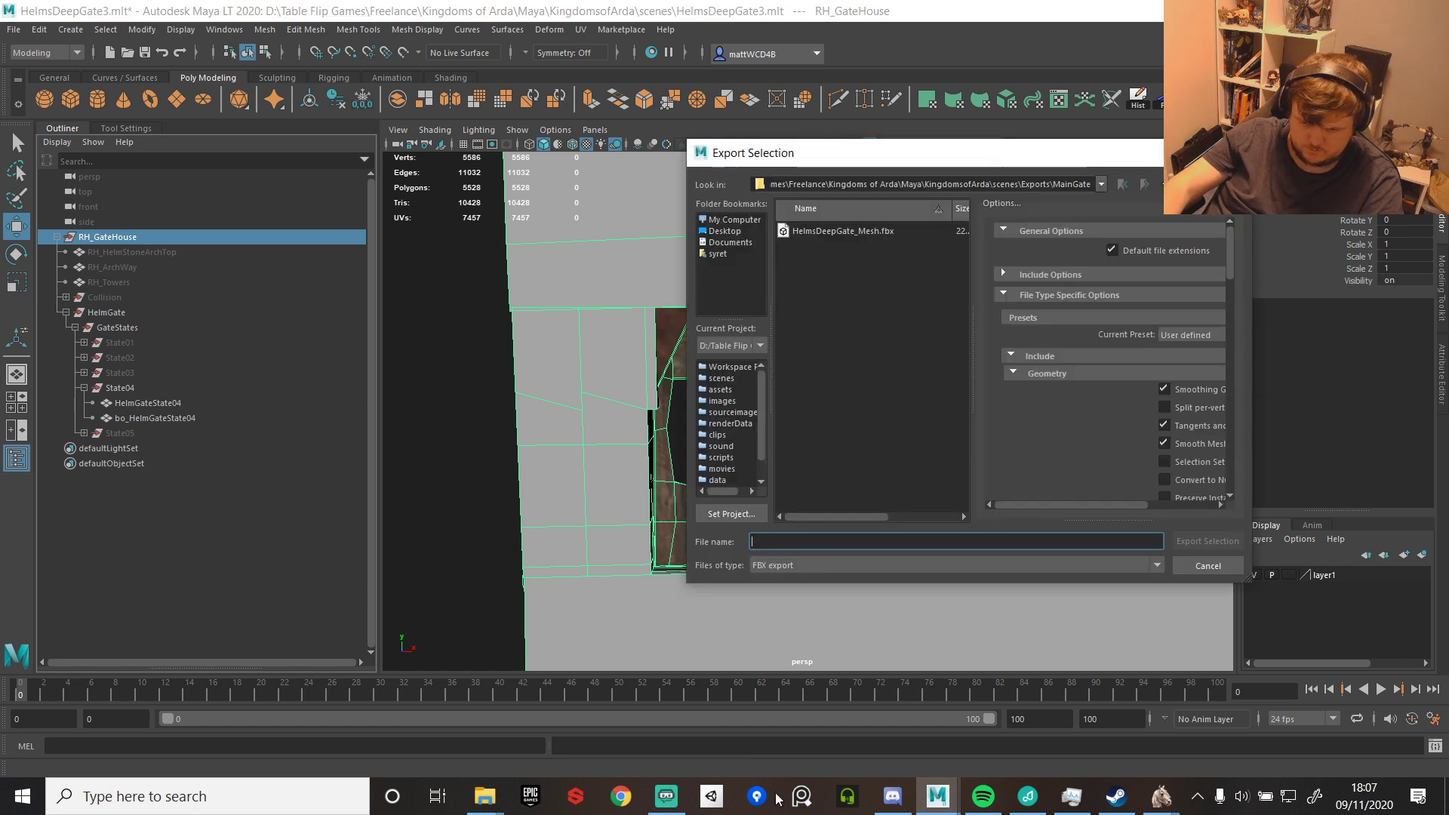
{"action": "mouse_move", "coordinate": [485, 796]}
{"action": "left_click", "coordinate": [430, 725]}
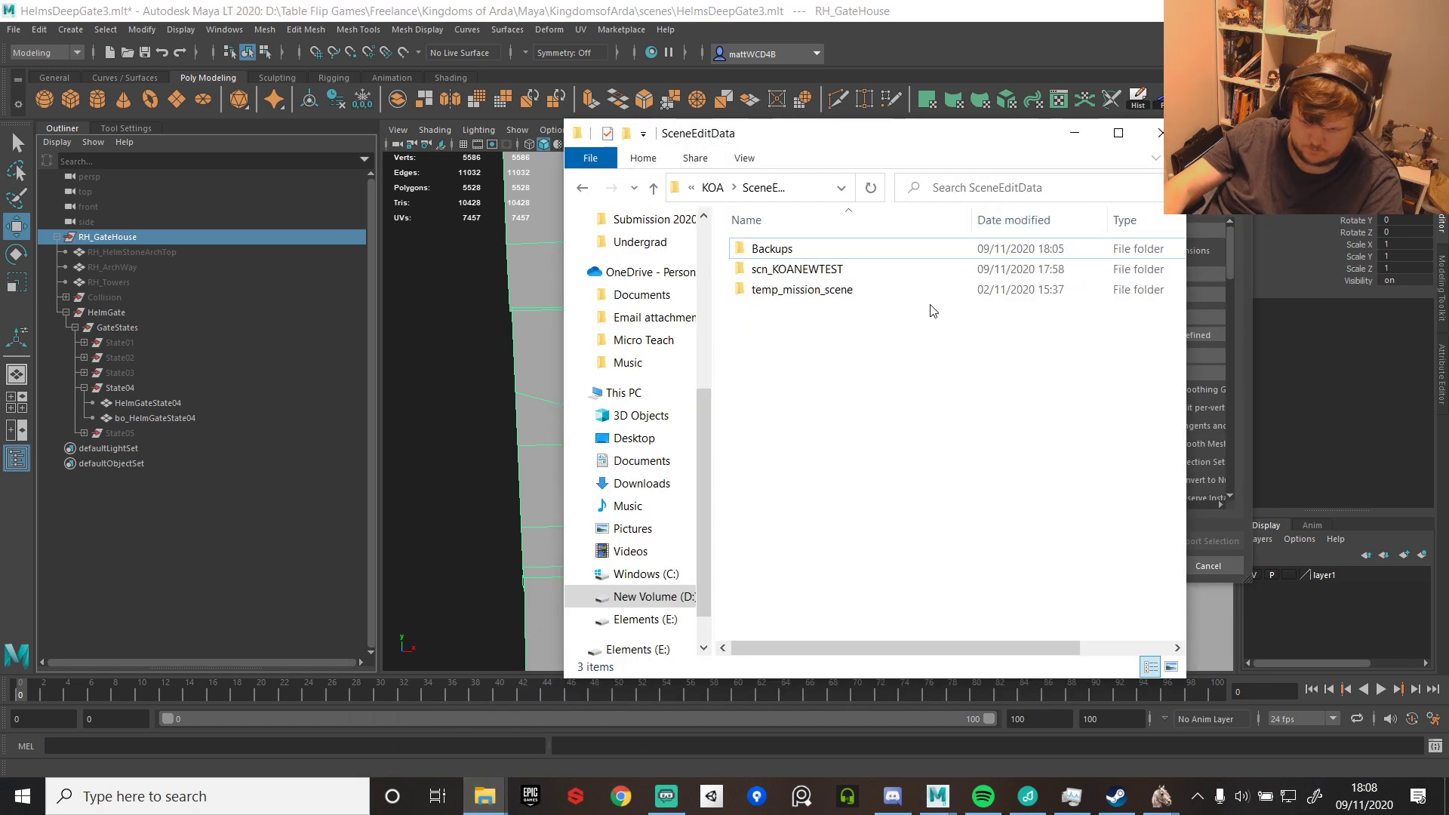
{"action": "key", "text": "alt+Left"}
{"action": "key", "text": "alt+Left"}
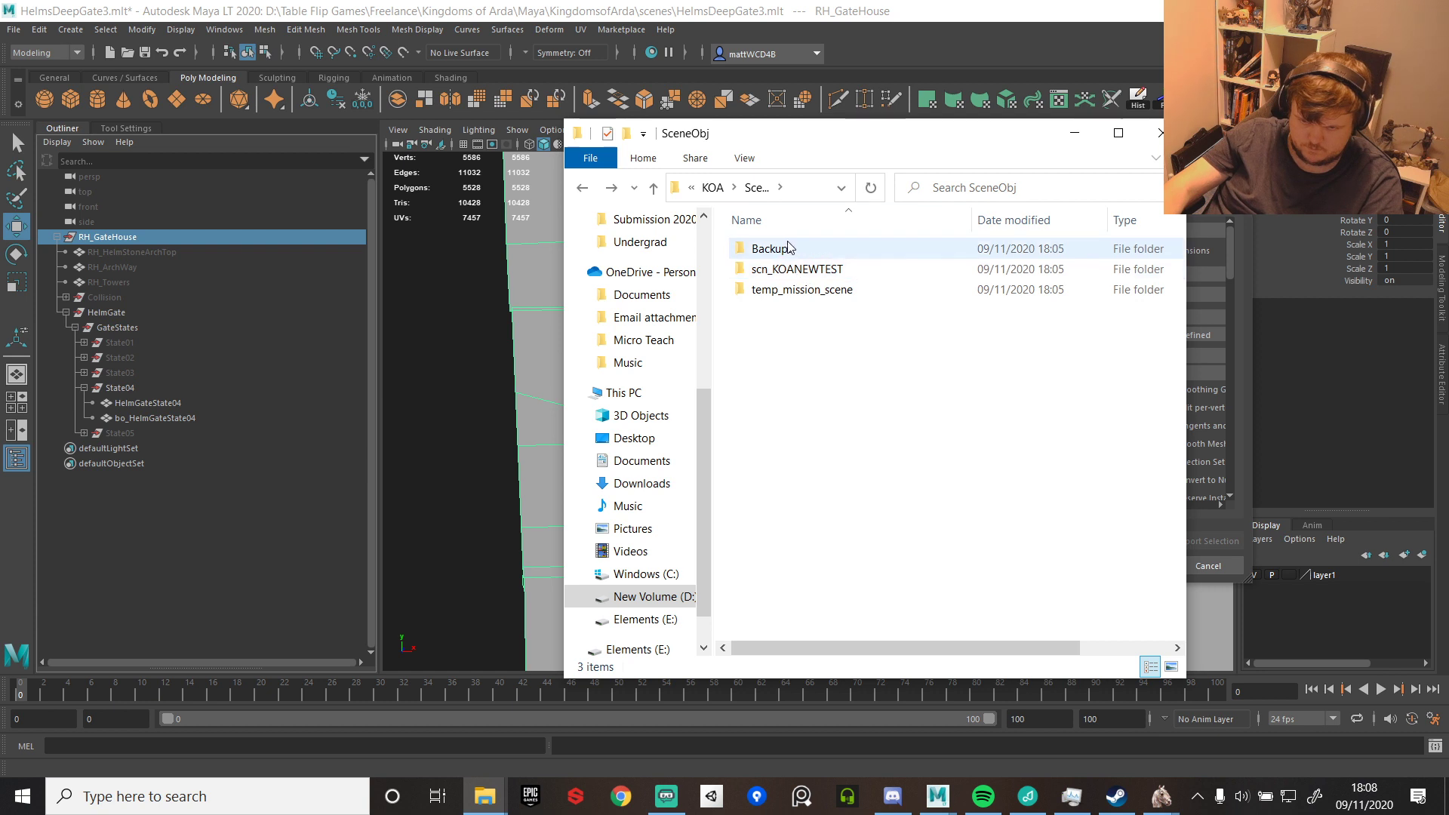
{"action": "key", "text": "alt+Left"}
{"action": "double_click", "coordinate": [809, 276]}
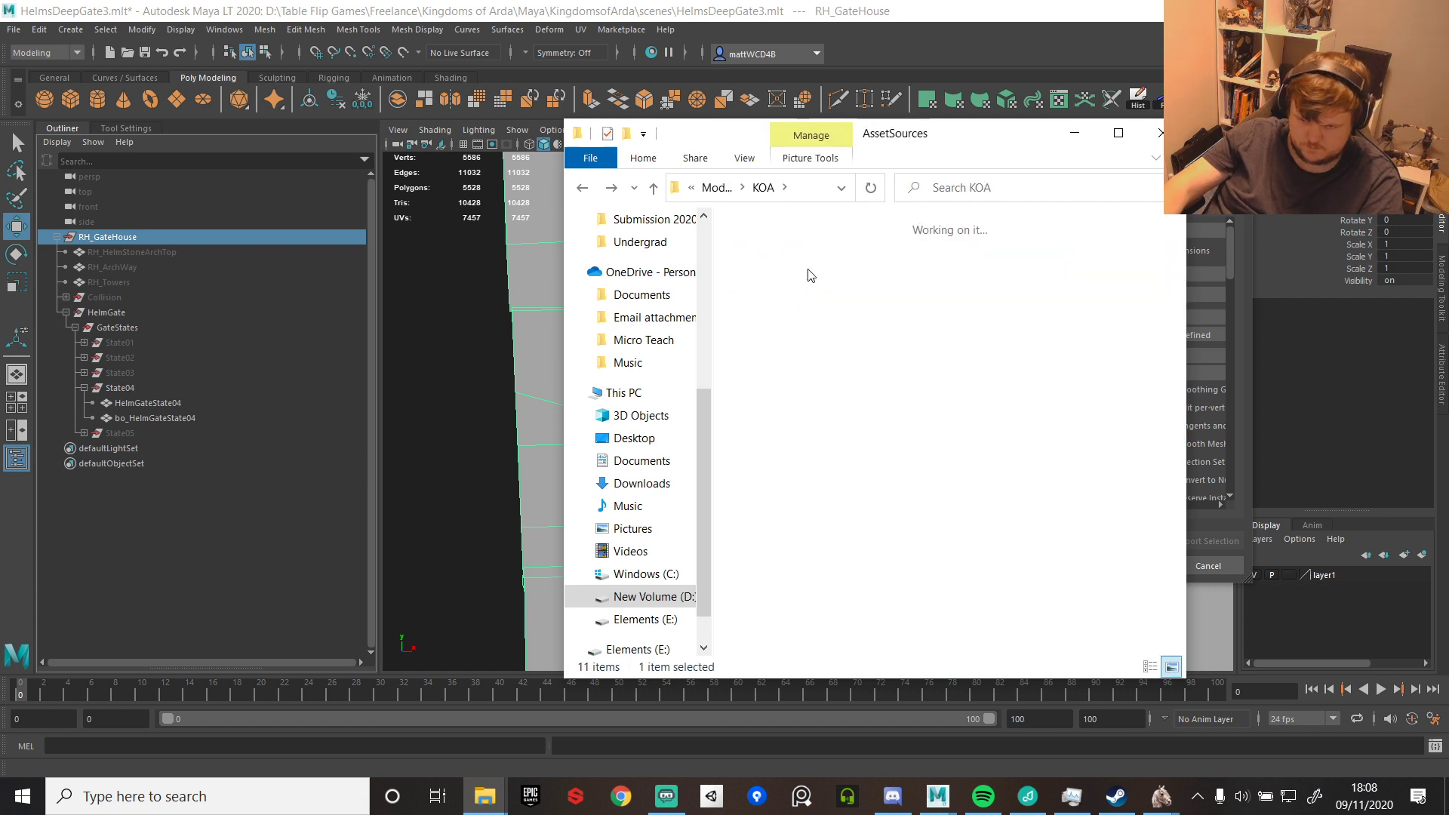
{"action": "double_click", "coordinate": [809, 276]}
{"action": "left_click", "coordinate": [813, 190]}
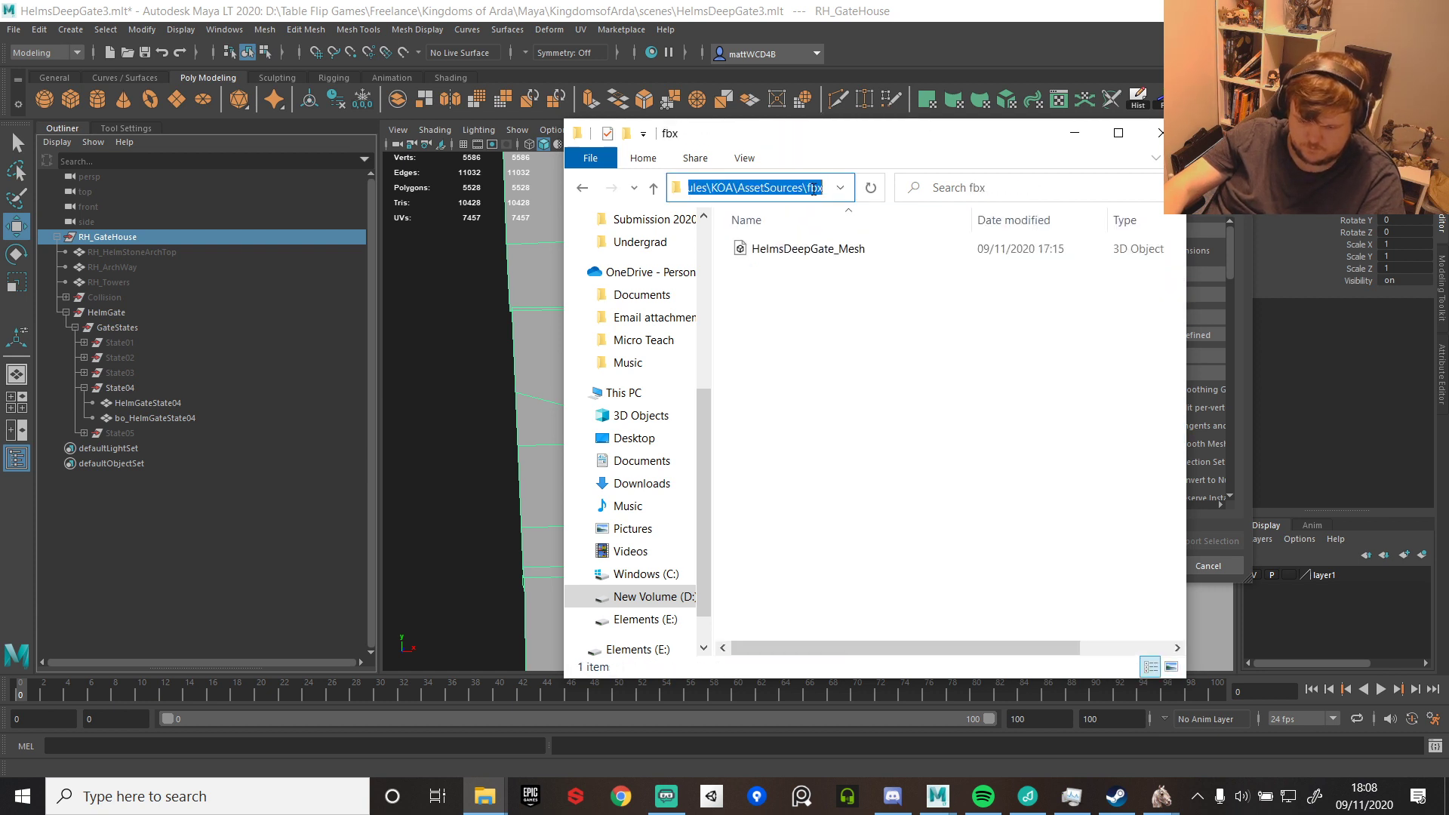
- Export the selection as FBX over HelmsDeepGate_Mesh.fbx in the KOA\AssetSources\fbx folder
{"action": "left_click", "coordinate": [1075, 132]}
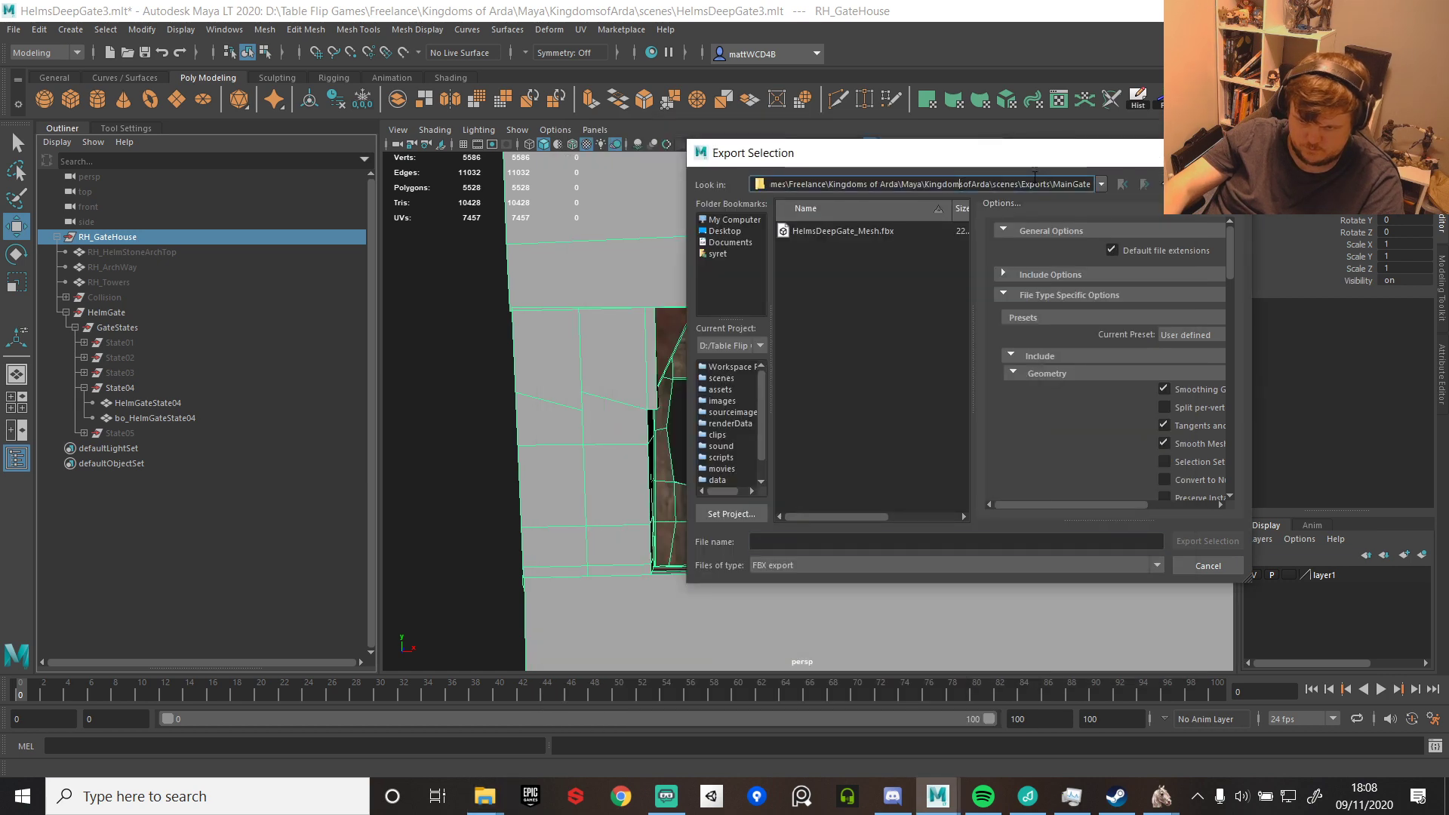
{"action": "key", "text": "BackSpace"}
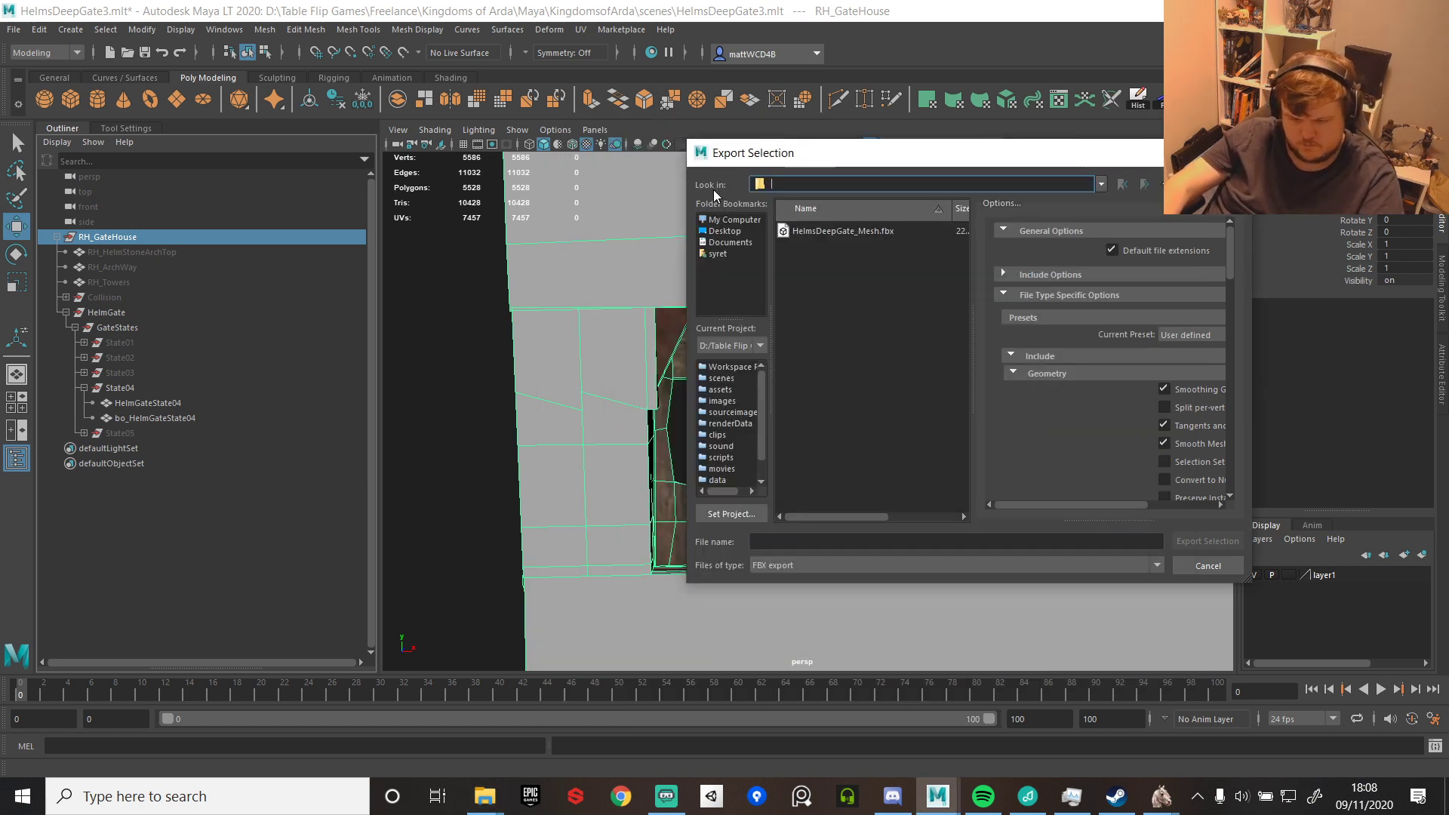
{"action": "key", "text": "ctrl+v"}
{"action": "left_click", "coordinate": [789, 202]}
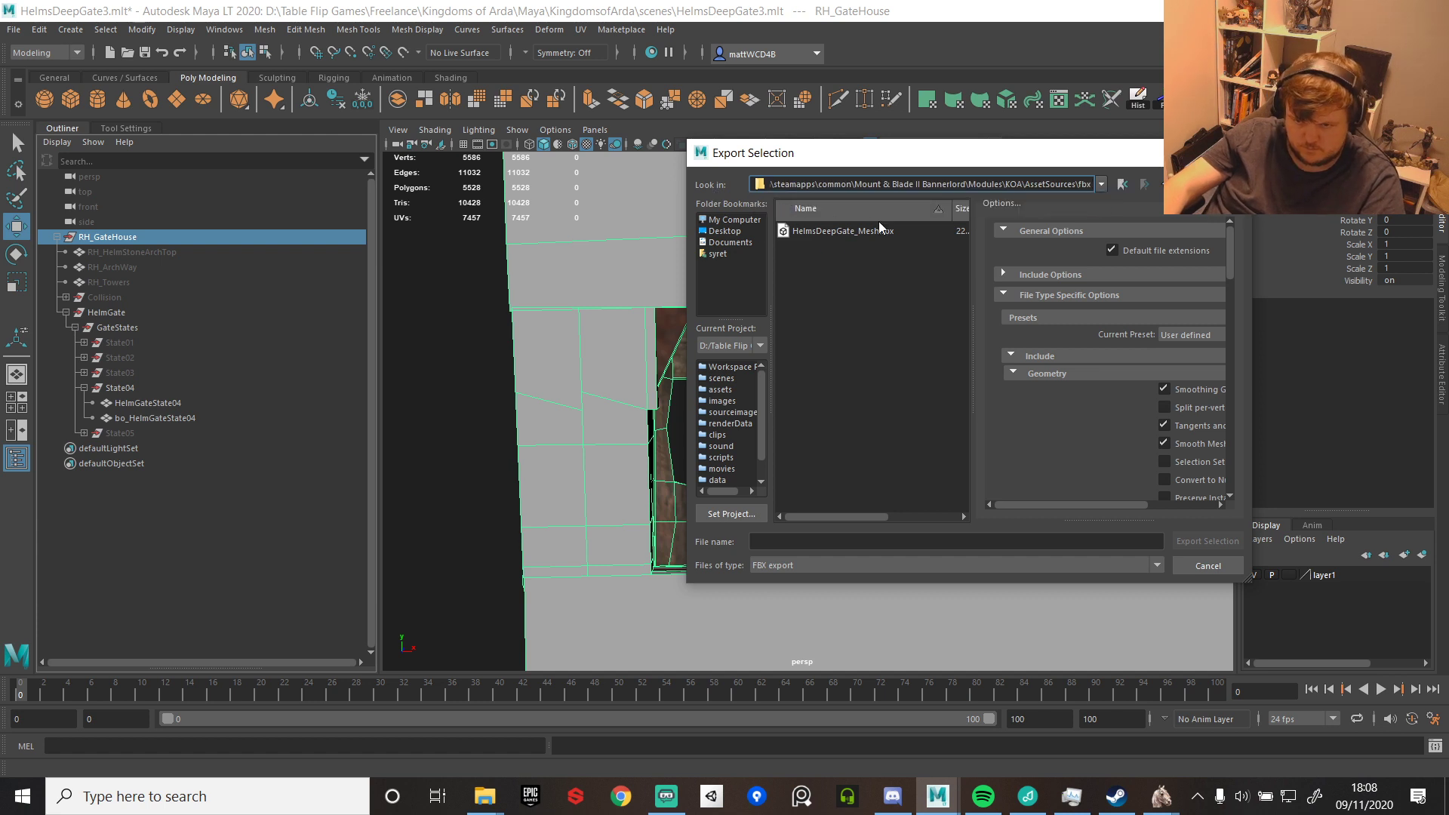
{"action": "left_click", "coordinate": [853, 231]}
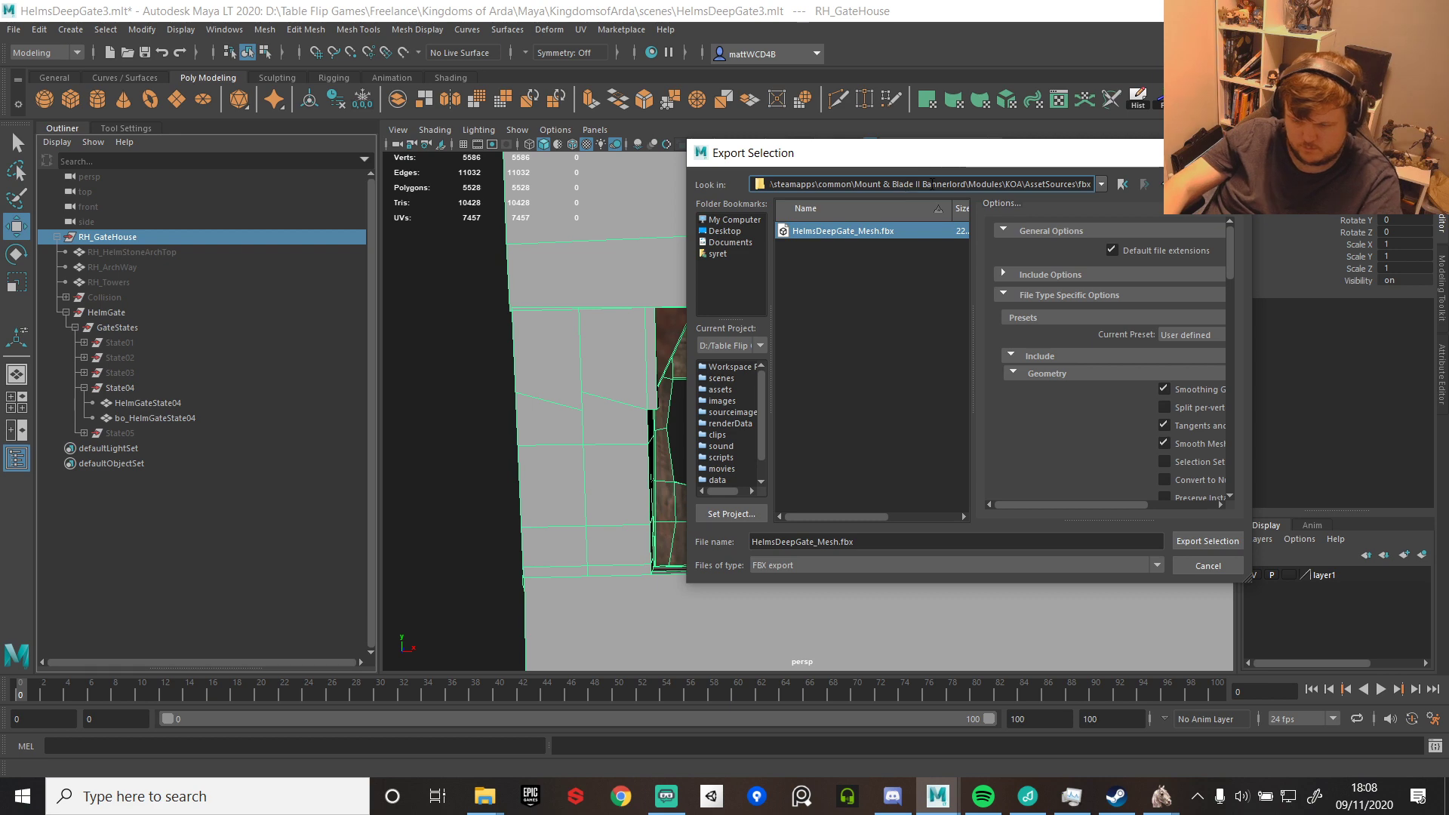
{"action": "double_click", "coordinate": [919, 230]}
{"action": "left_click", "coordinate": [998, 391]}
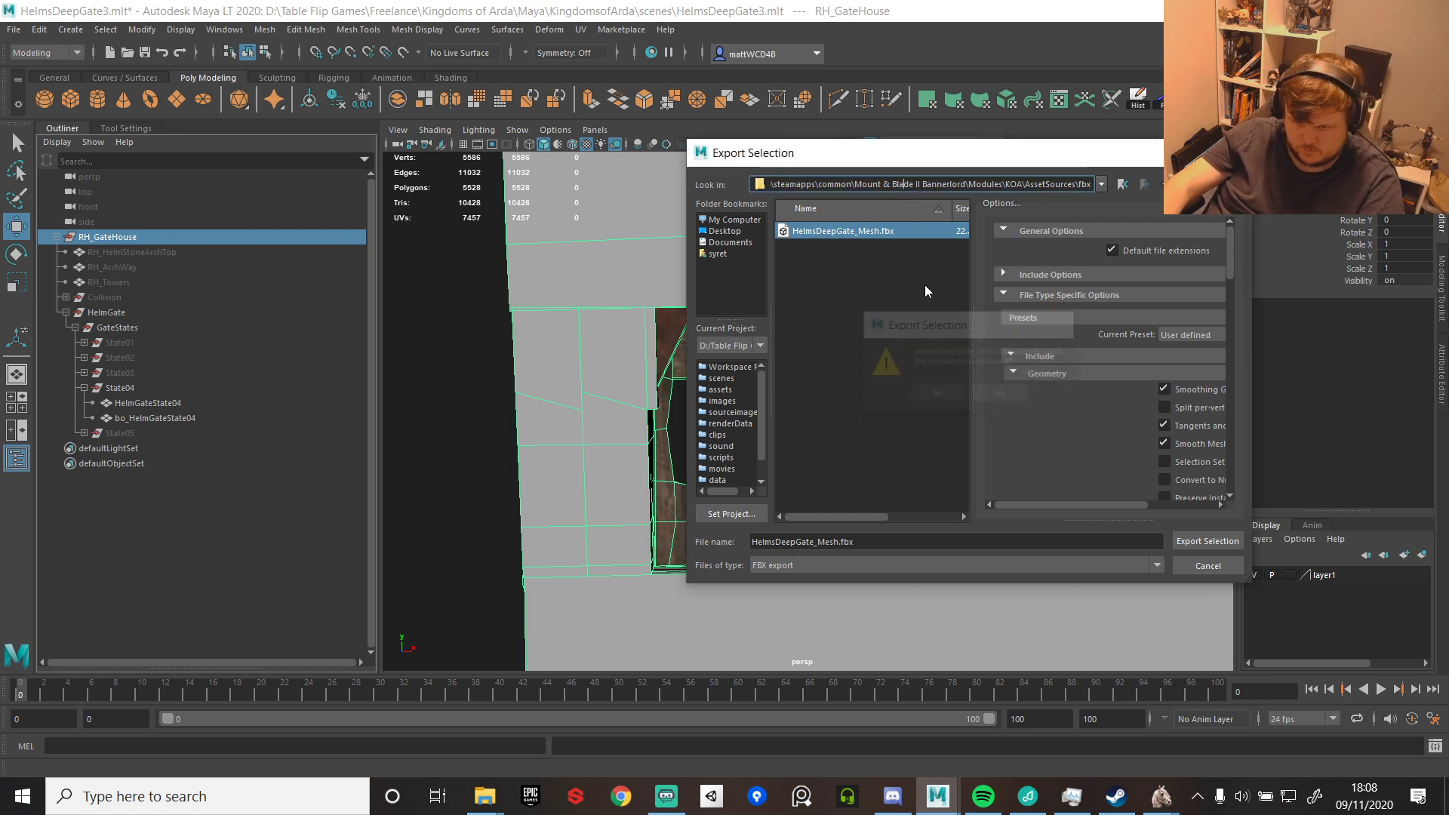
{"action": "double_click", "coordinate": [854, 231]}
{"action": "left_click", "coordinate": [942, 394]}
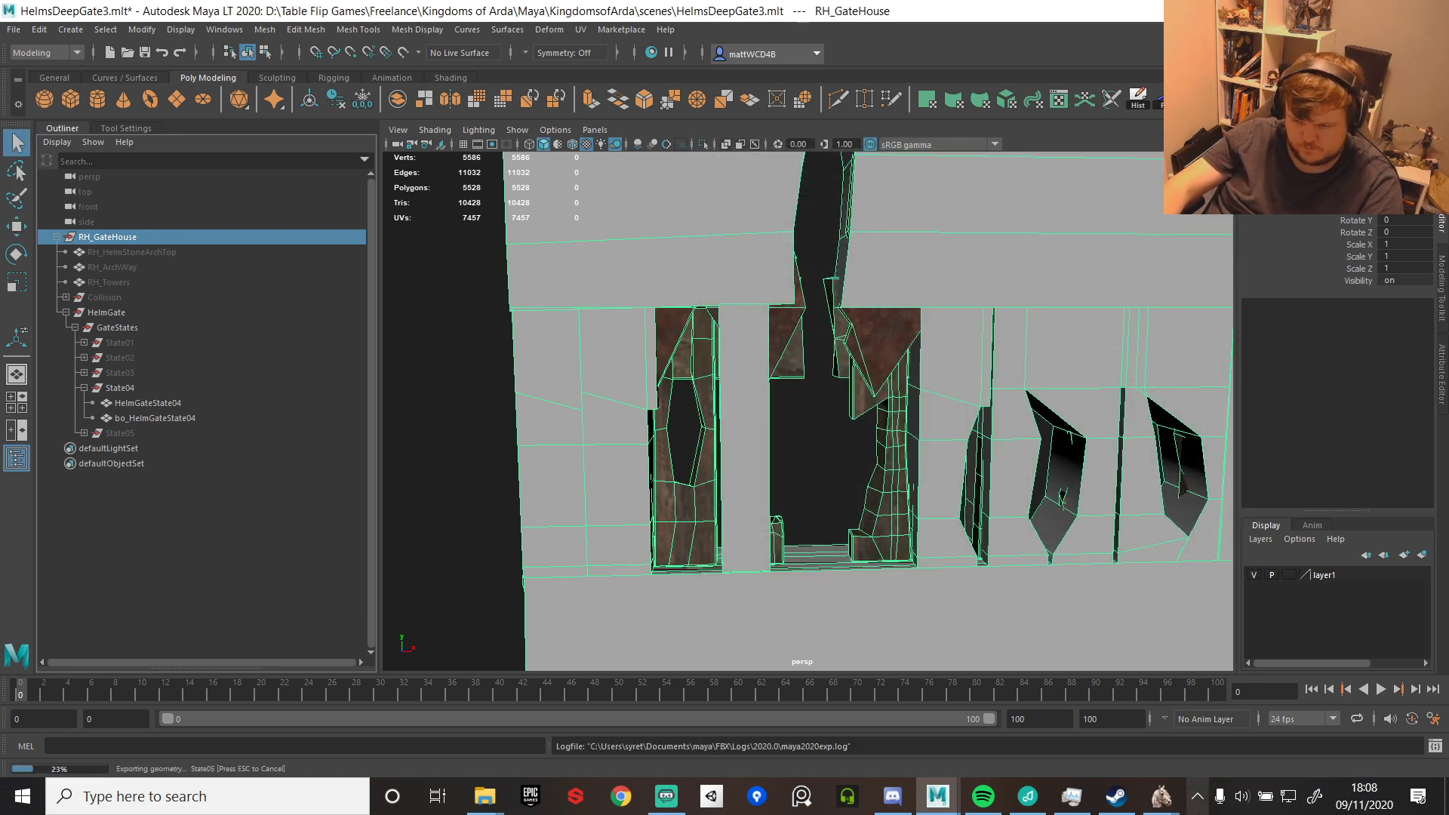
- Switch to the Bannerlord scene editor and examine the bo_helmgatestate04 collision shape in the Body Editor
{"action": "mouse_move", "coordinate": [1161, 796]}
{"action": "left_click", "coordinate": [1013, 727]}
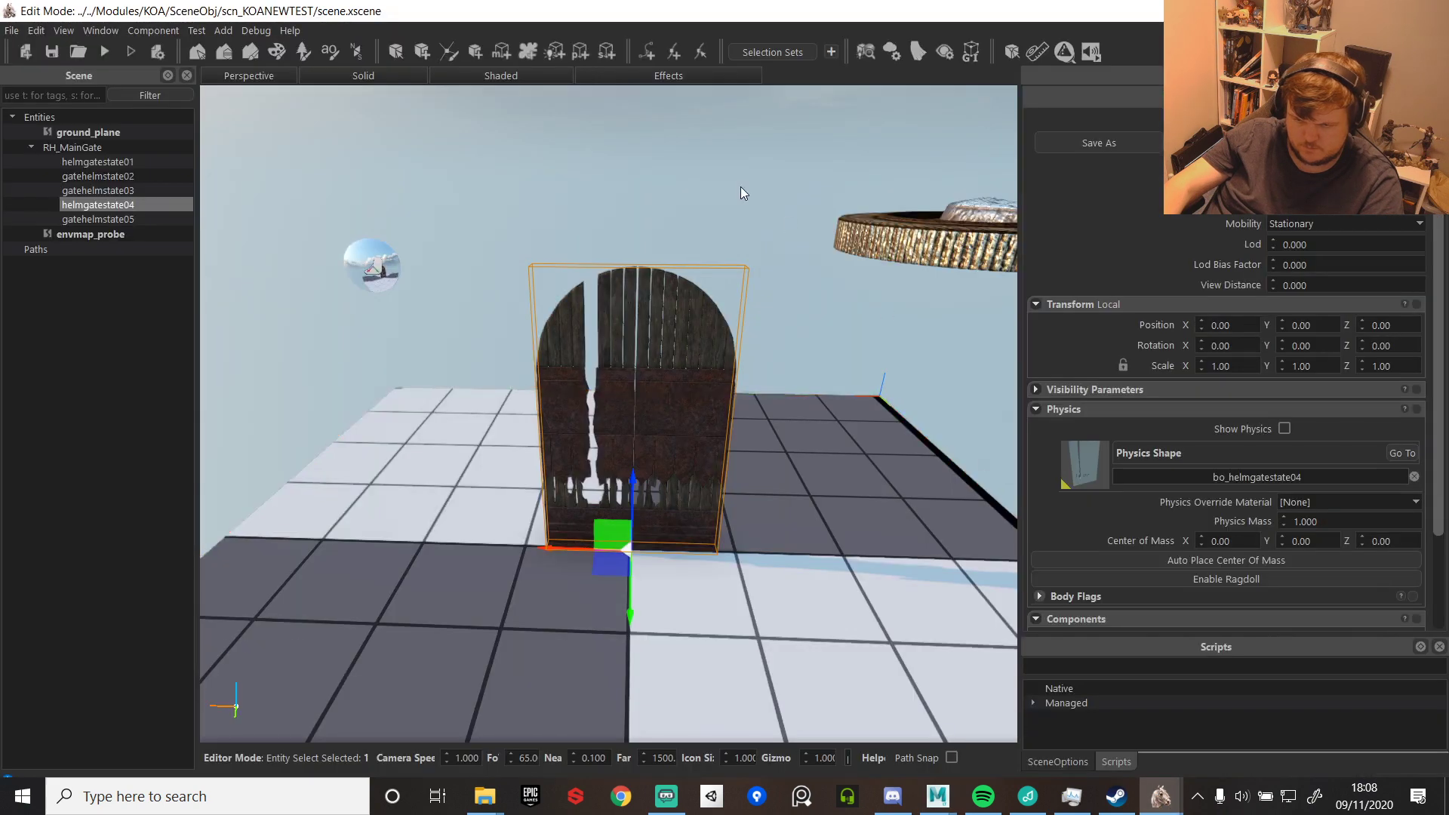
{"action": "left_click", "coordinate": [706, 409]}
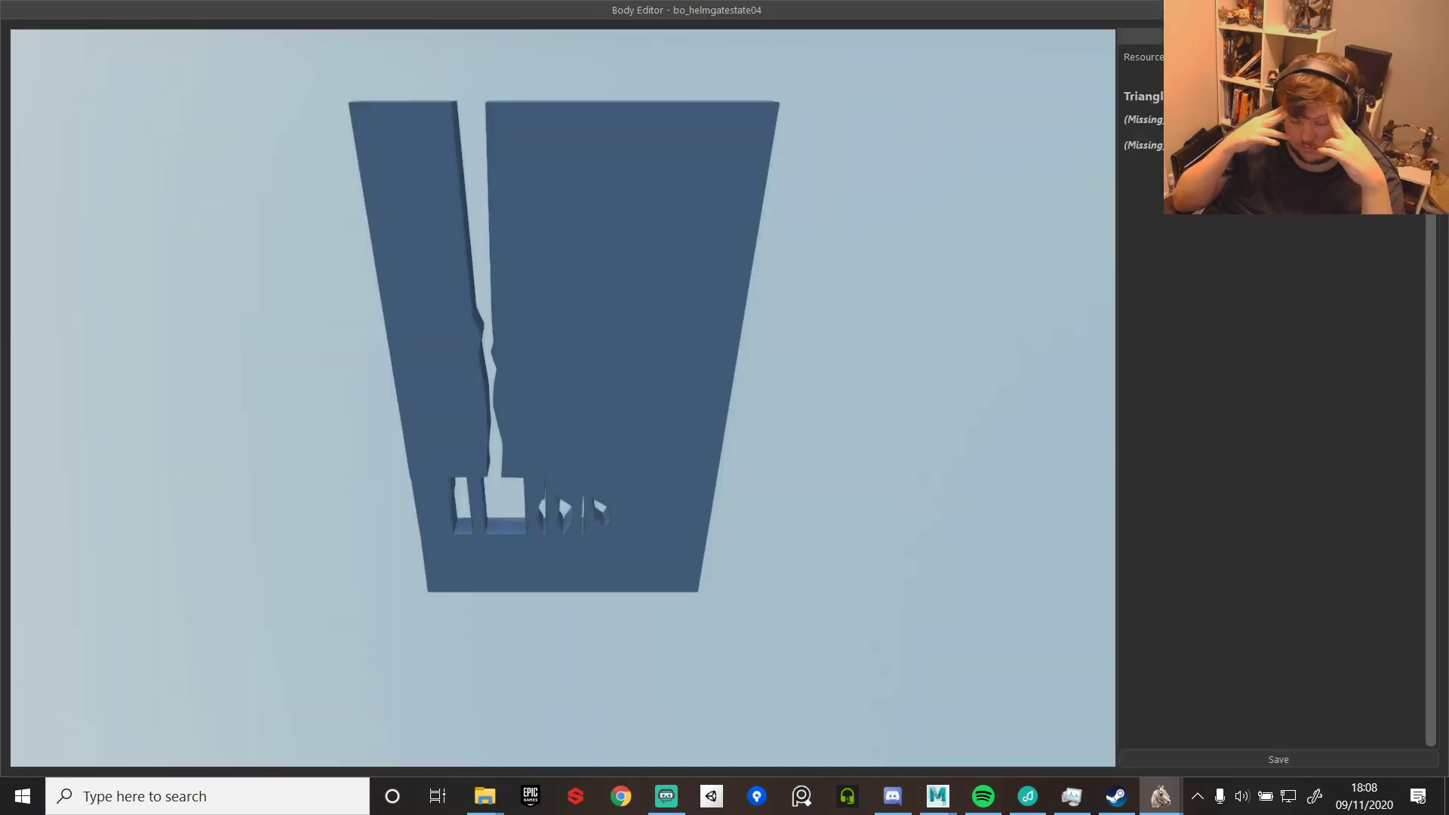
{"action": "scroll", "coordinate": [743, 138], "scroll_direction": "up", "scroll_amount": 1}
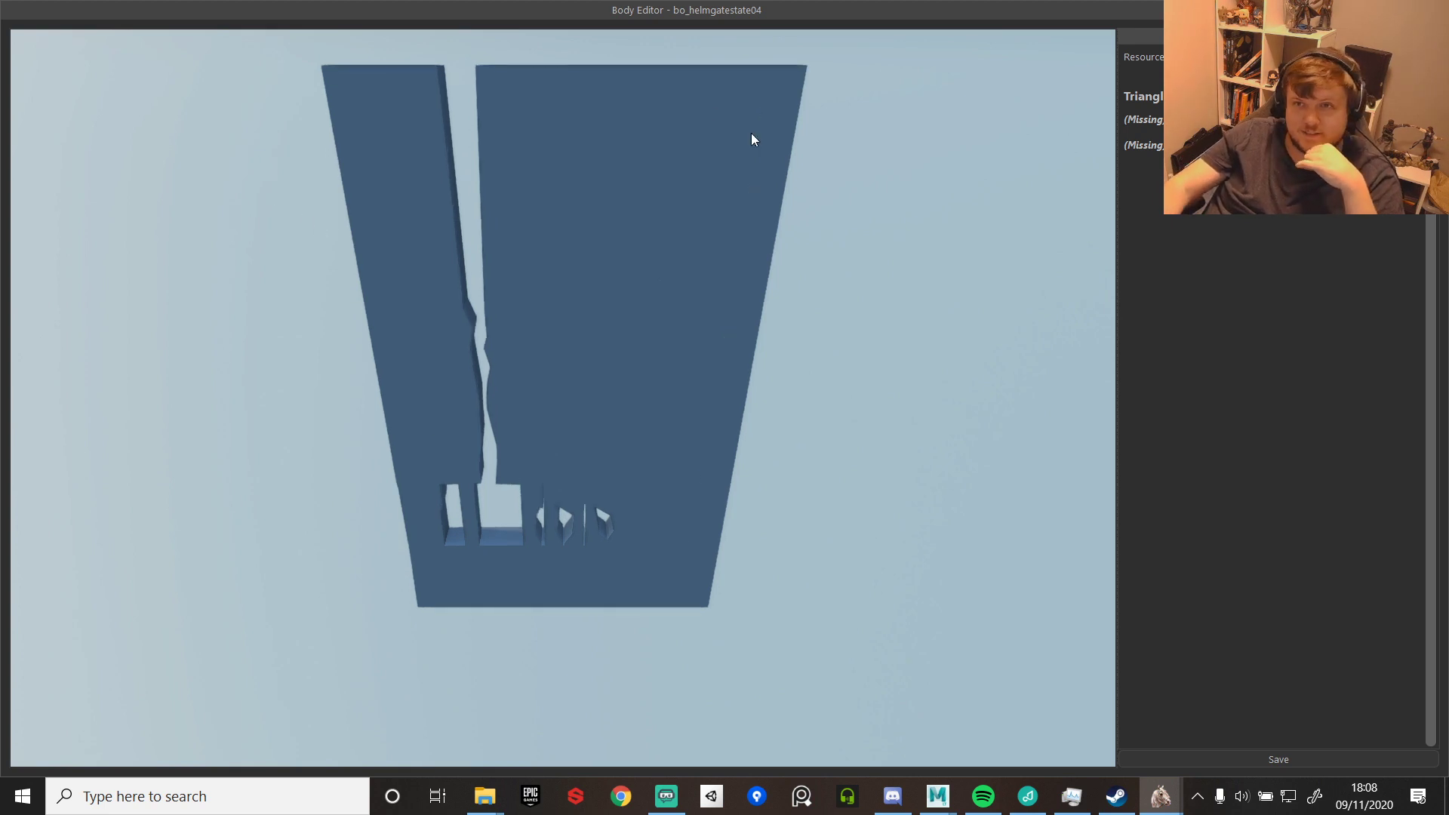
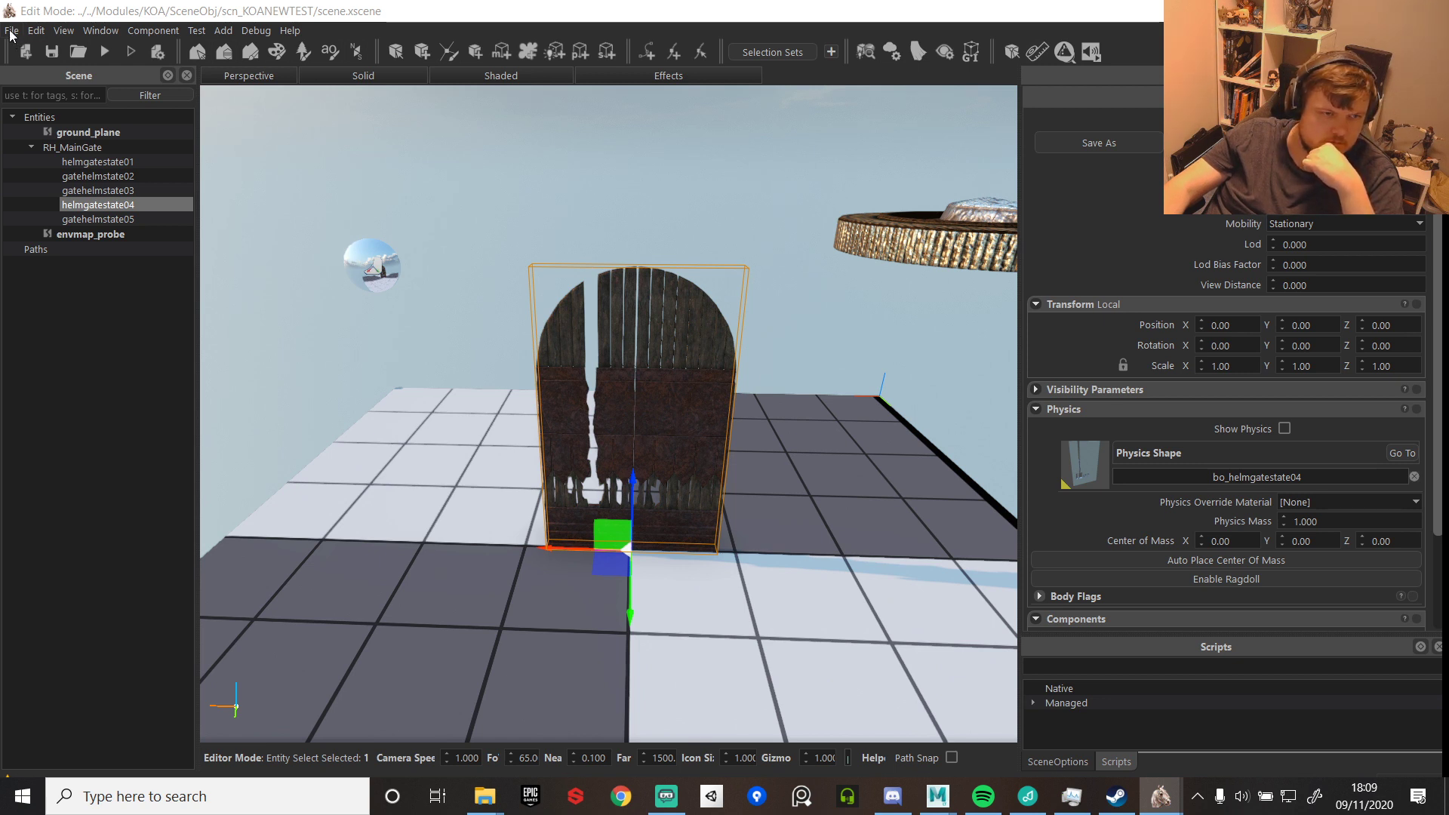
- Save the scn_KOANEWTEST scene and start a test mission in it
{"action": "left_click", "coordinate": [11, 30]}
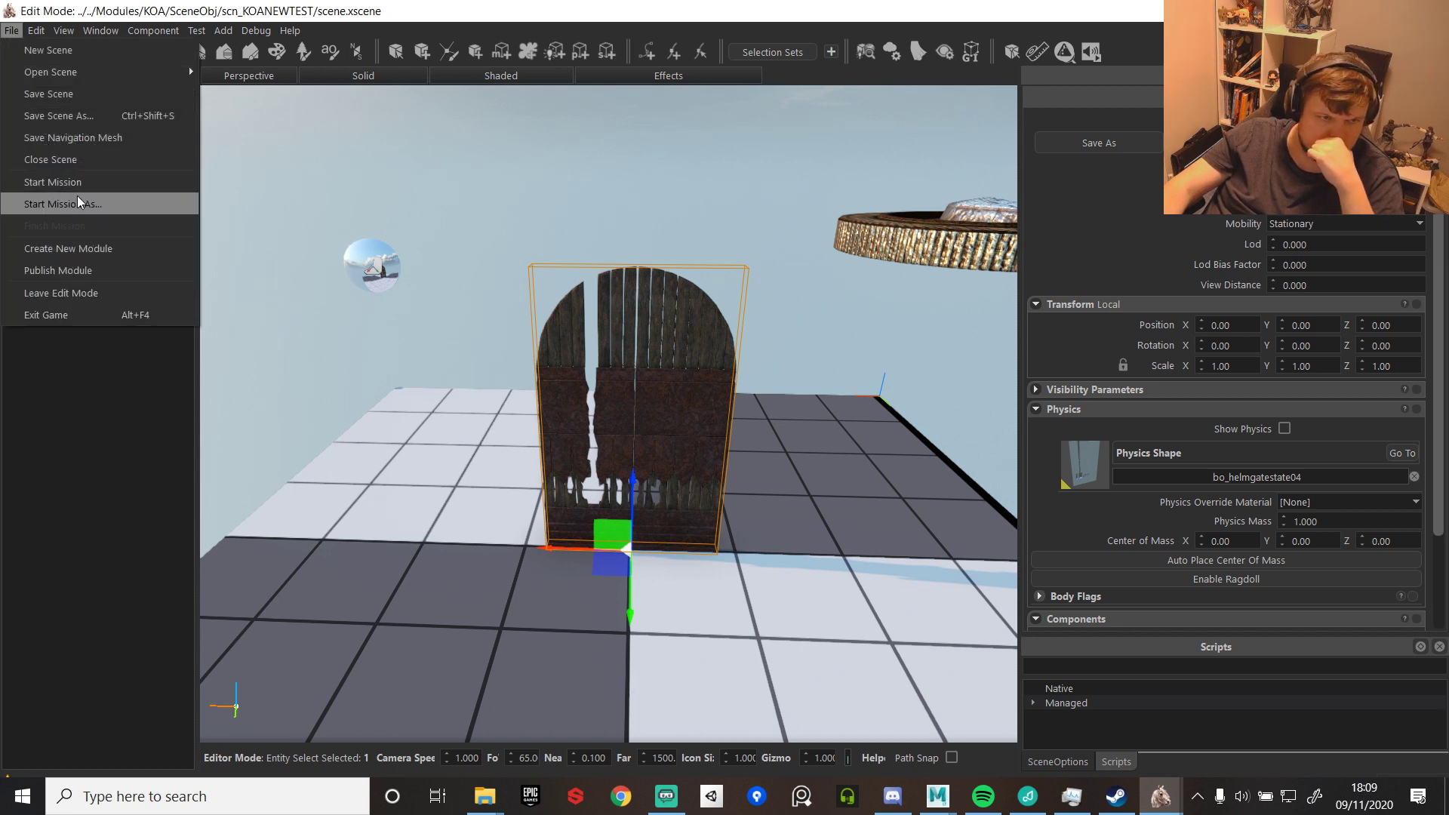
{"action": "left_click", "coordinate": [79, 91]}
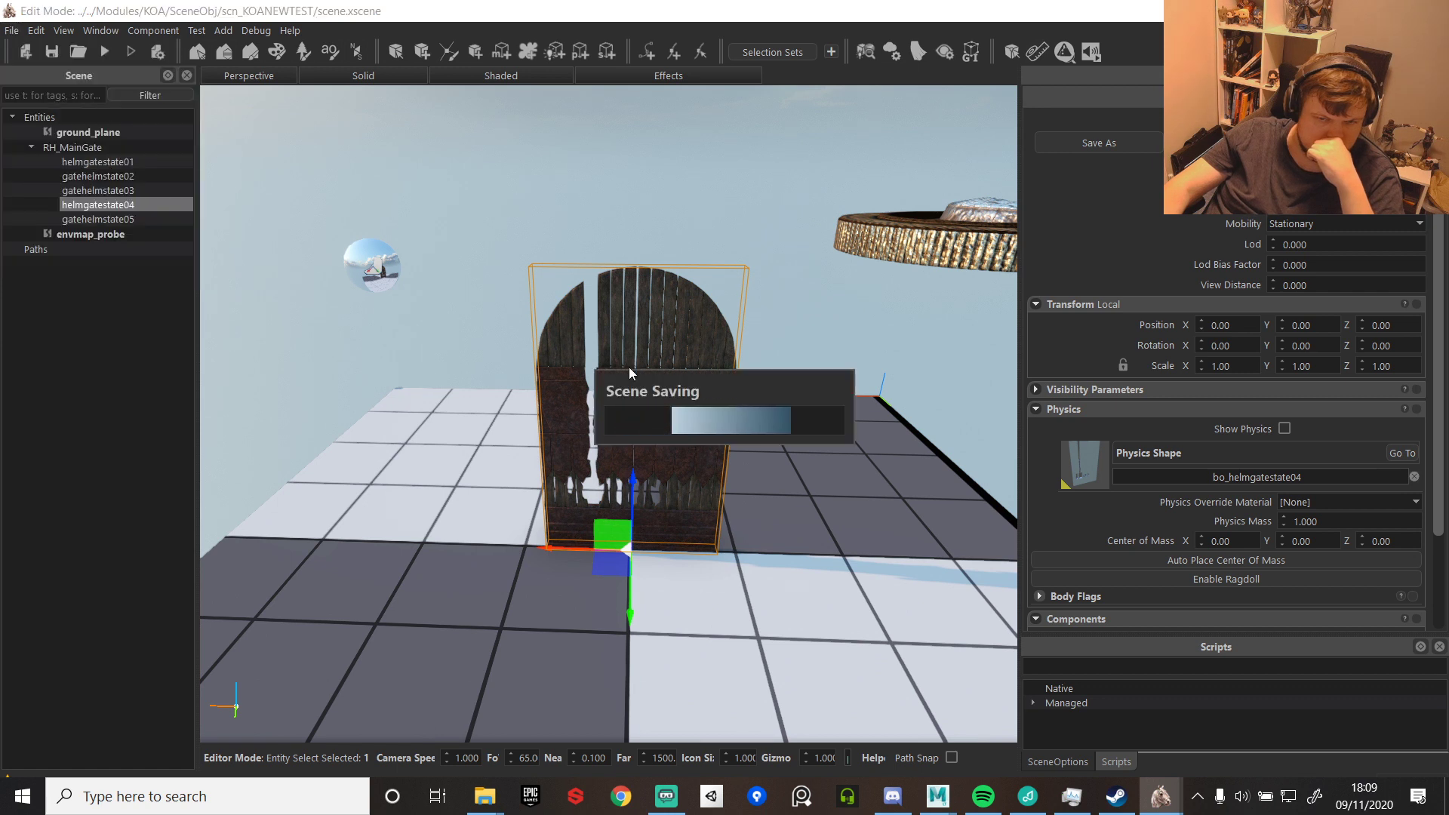
{"action": "left_click", "coordinate": [105, 51]}
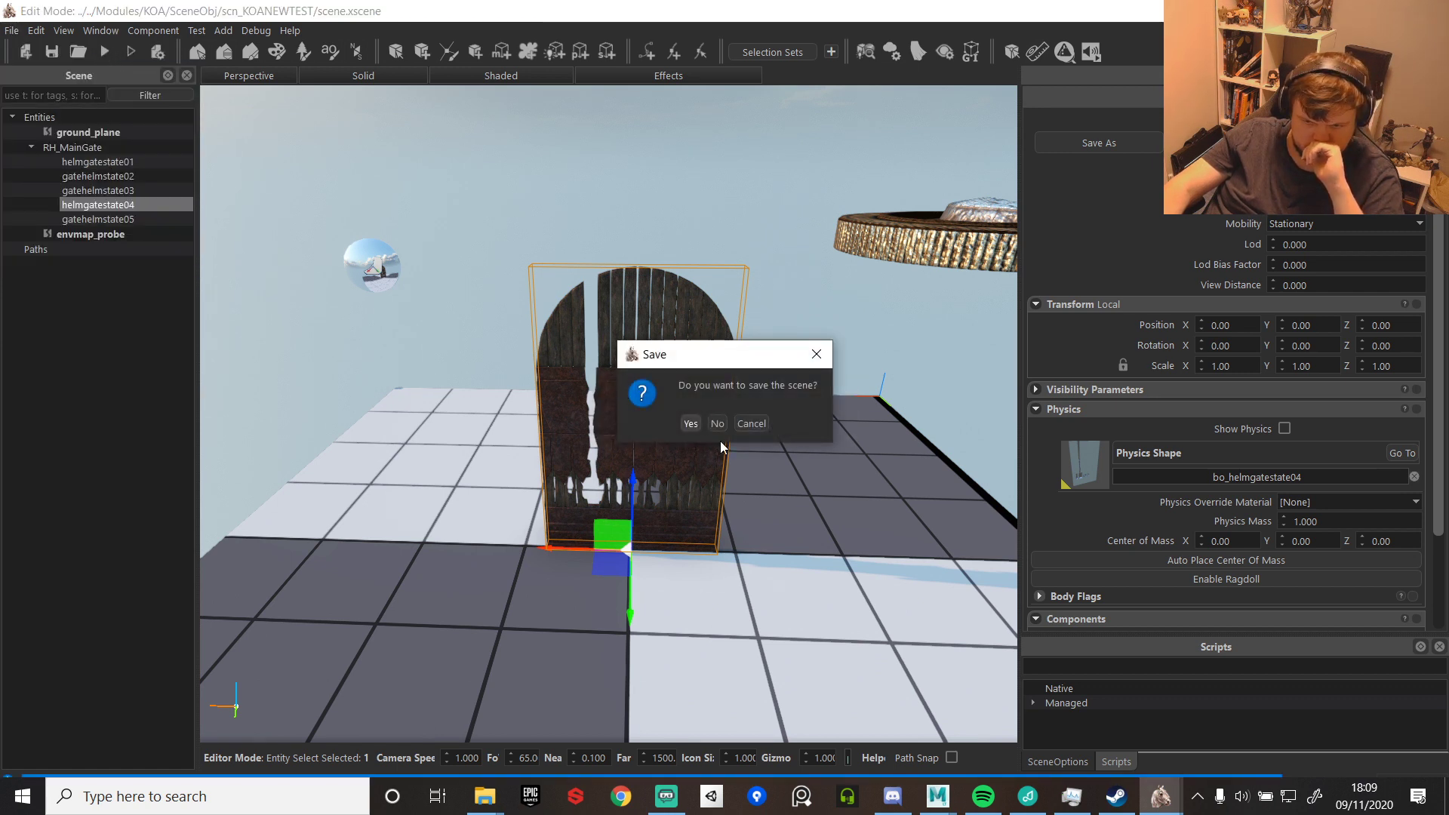
{"action": "left_click", "coordinate": [690, 425]}
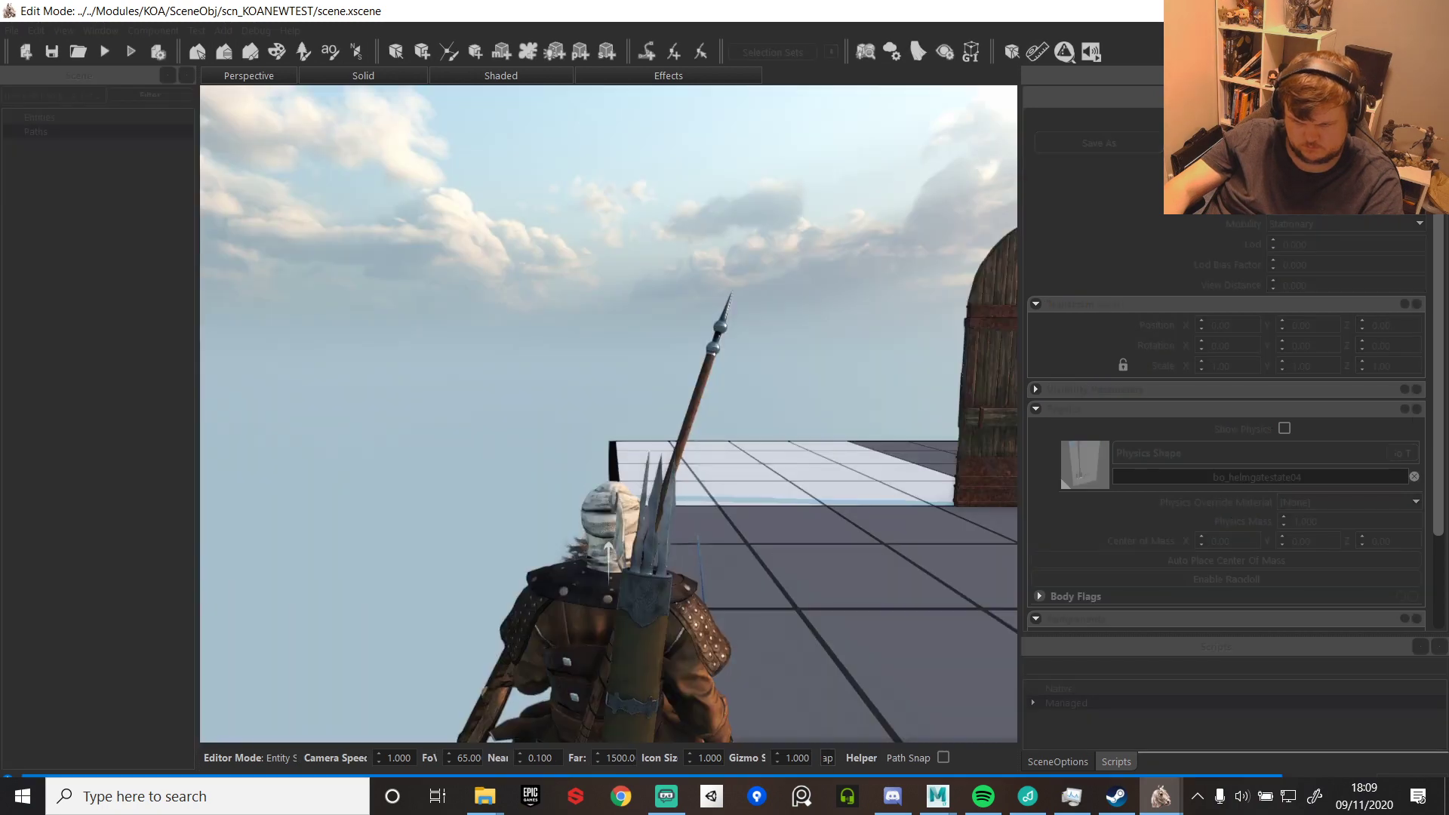
- Ride up to the gate and throw javelins at the broken opening near its base to test the collision
{"action": "key", "text": "w"}
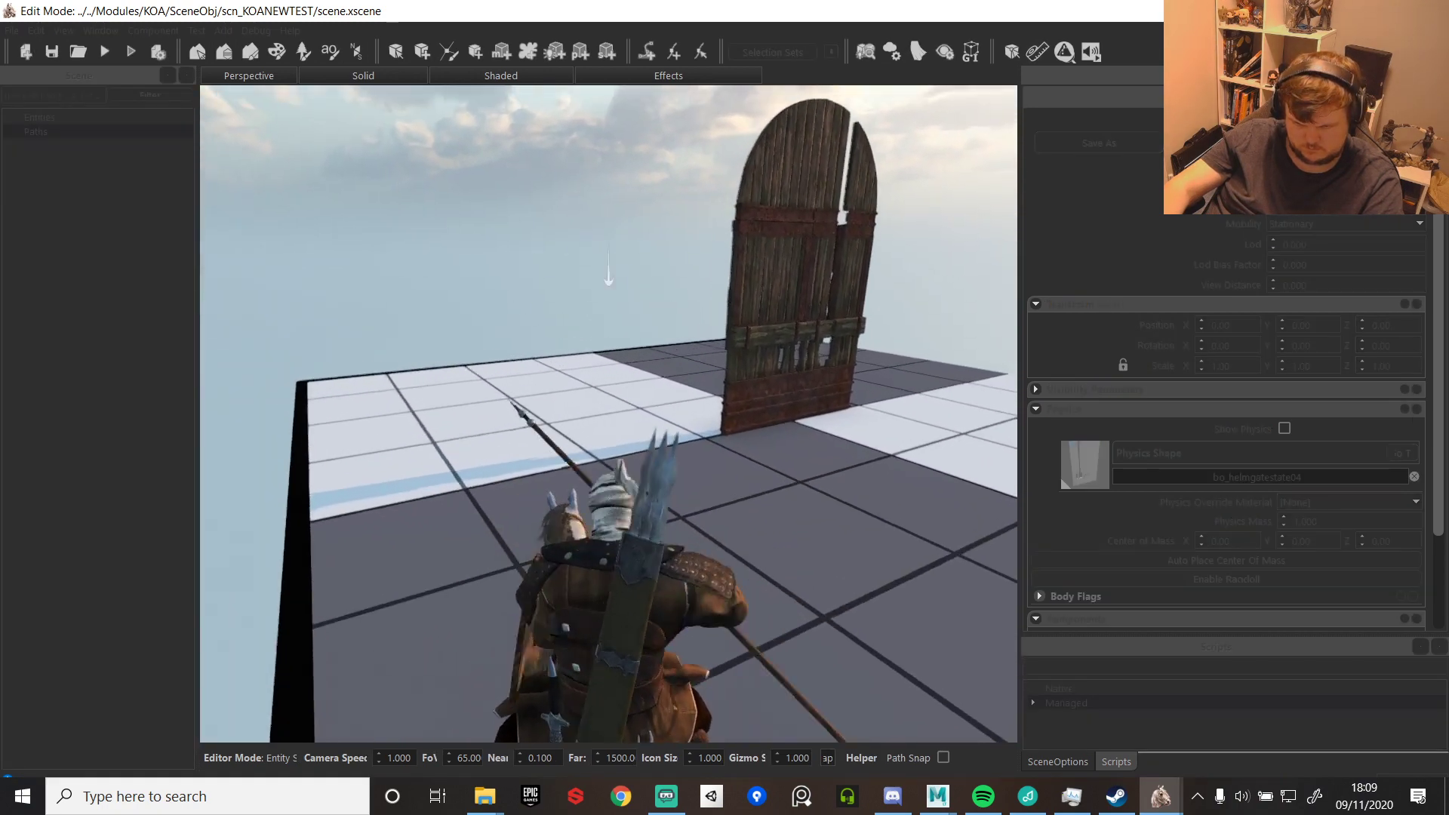
{"action": "key", "text": "w"}
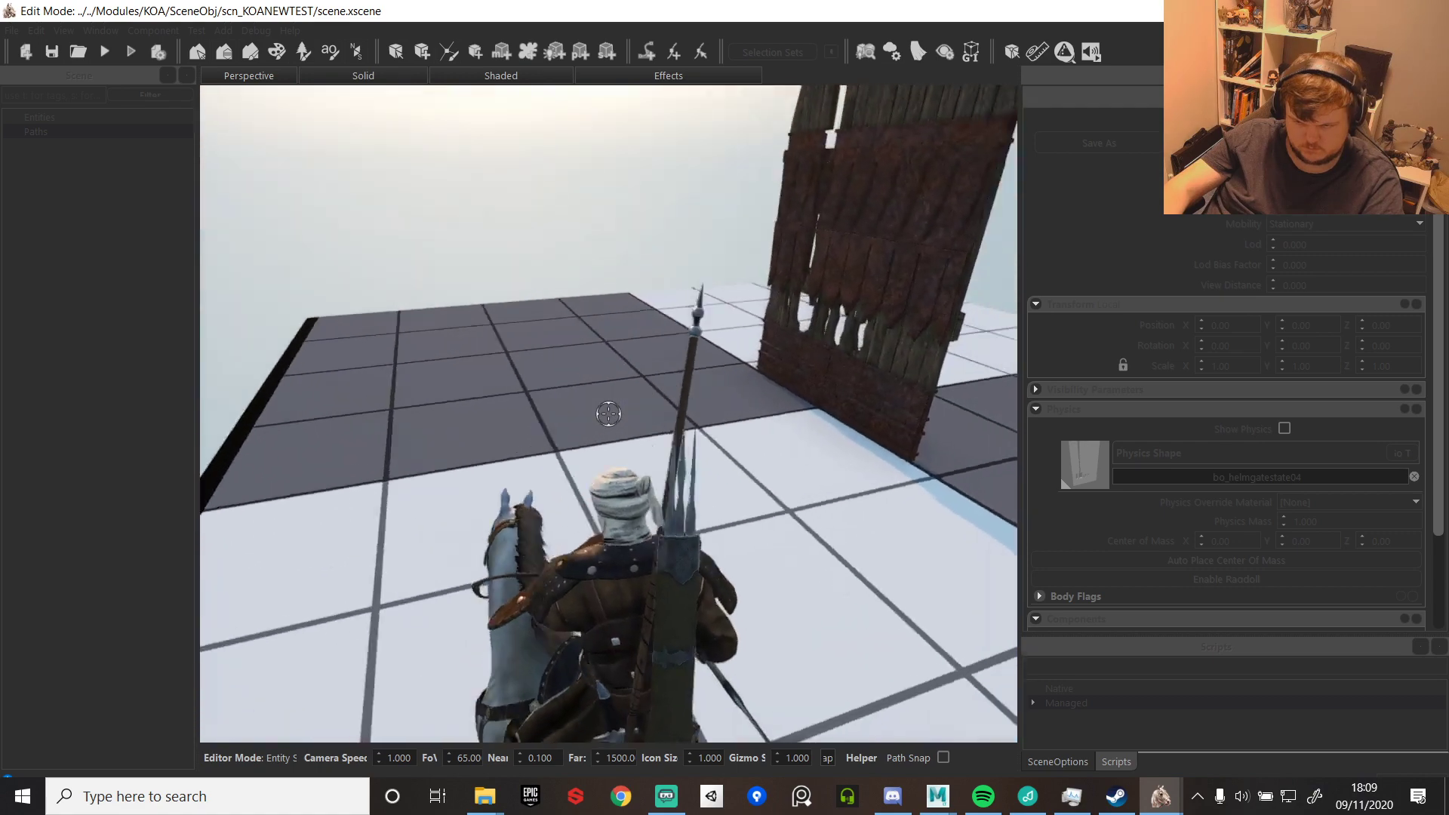
{"action": "key", "text": "w"}
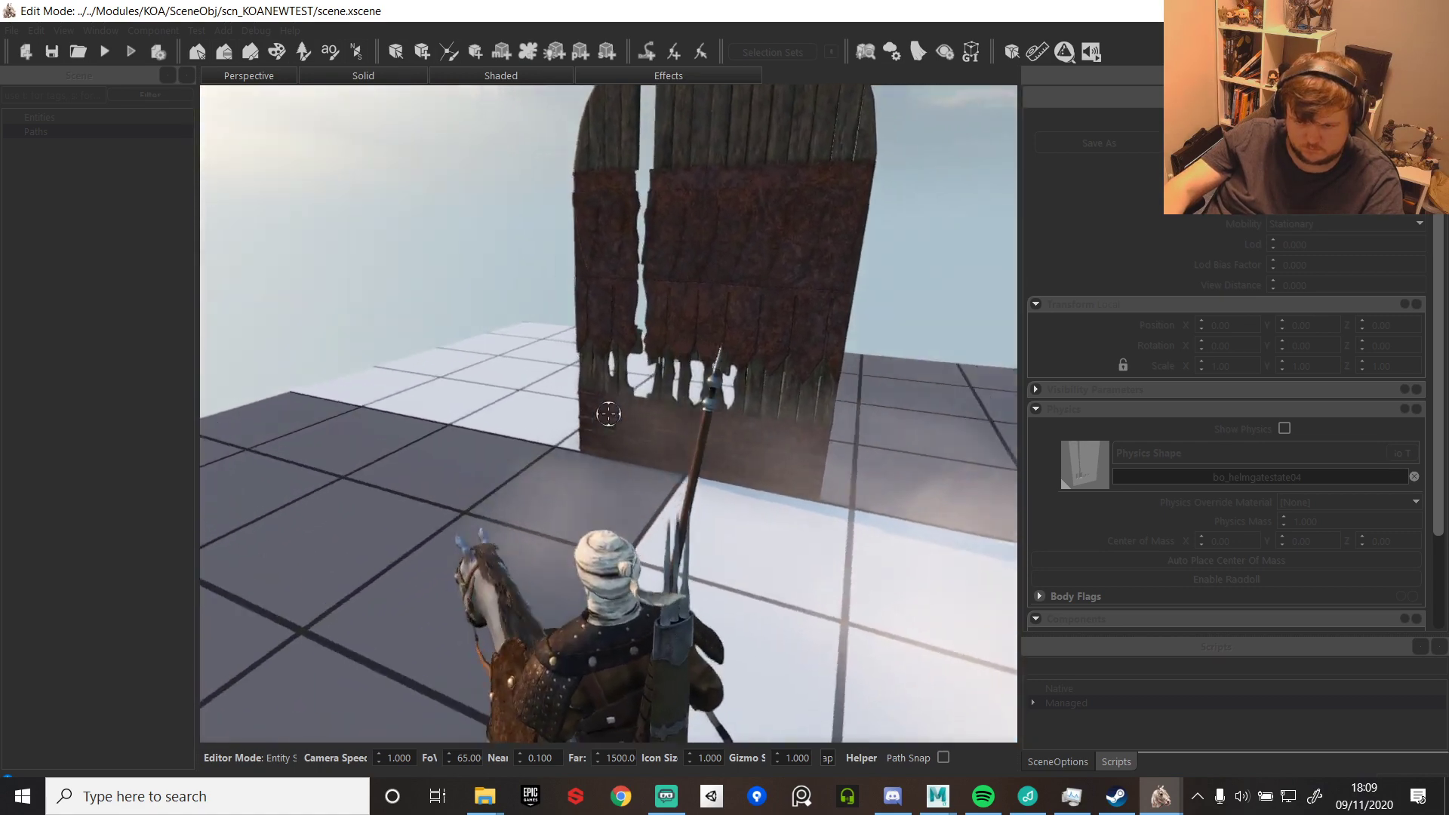
{"action": "key", "text": "w"}
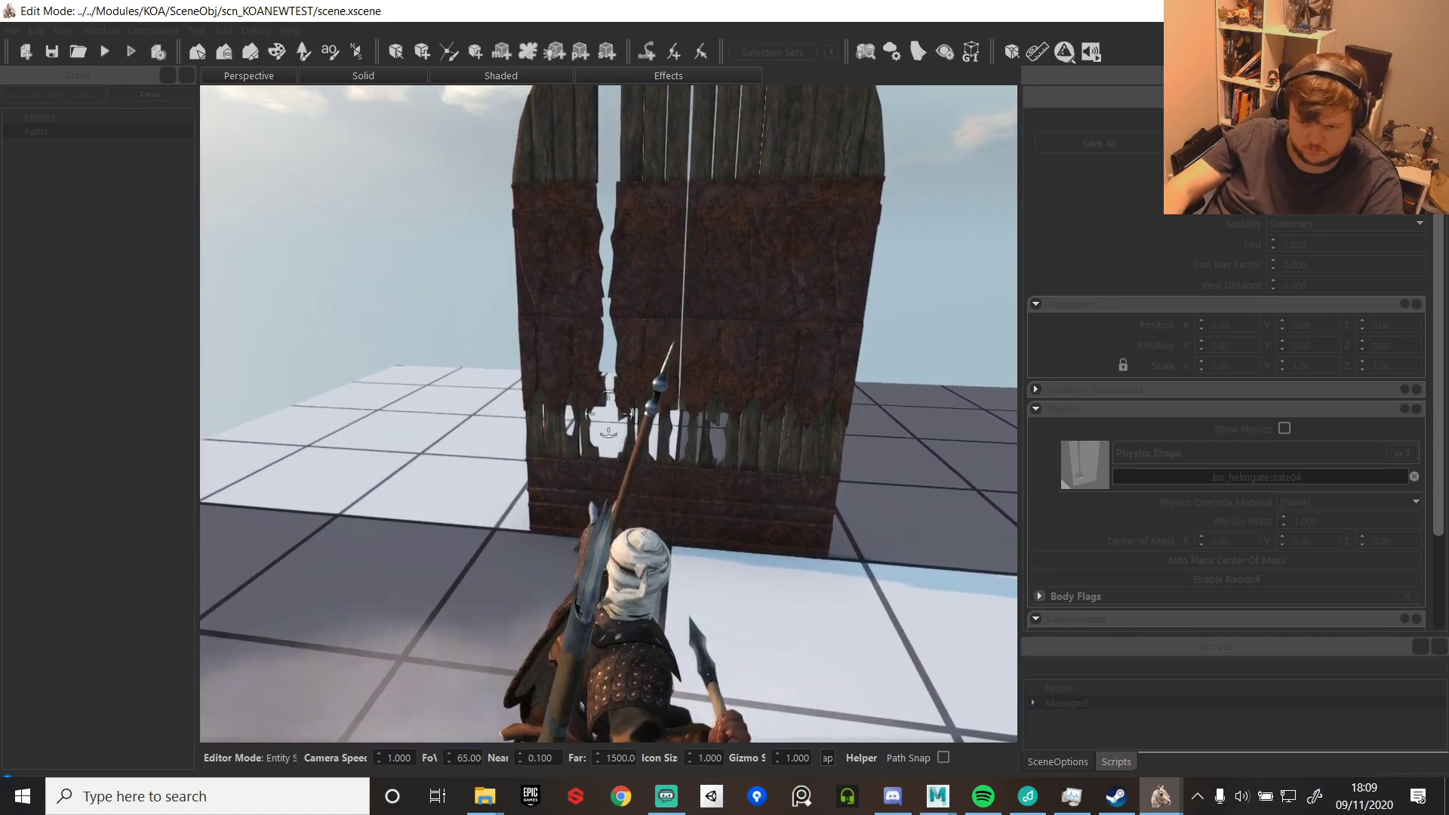
{"action": "left_click", "coordinate": [608, 413]}
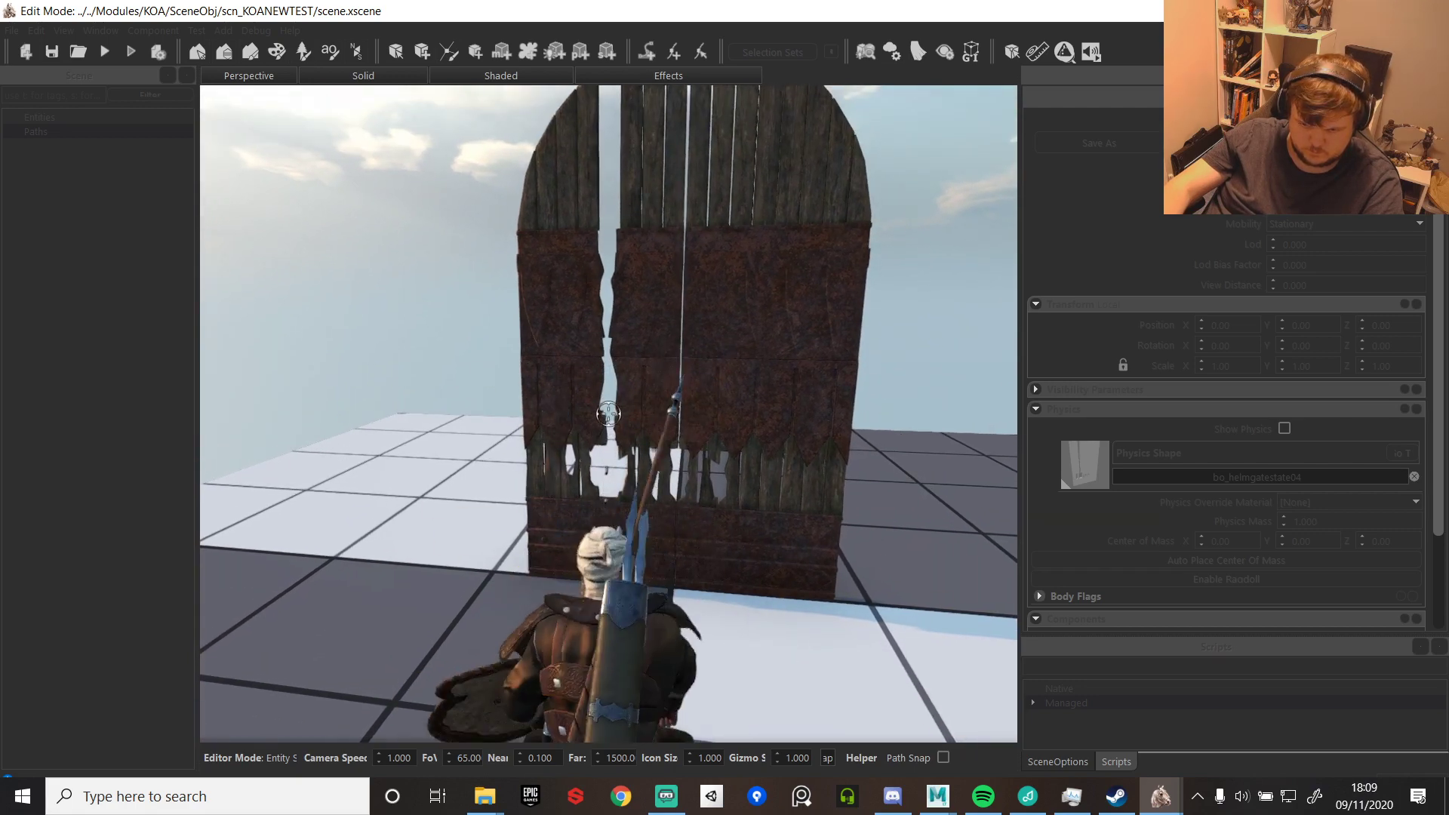
- Ride around both sides of the gate to check where the thrown javelins landed
{"action": "key", "text": "w"}
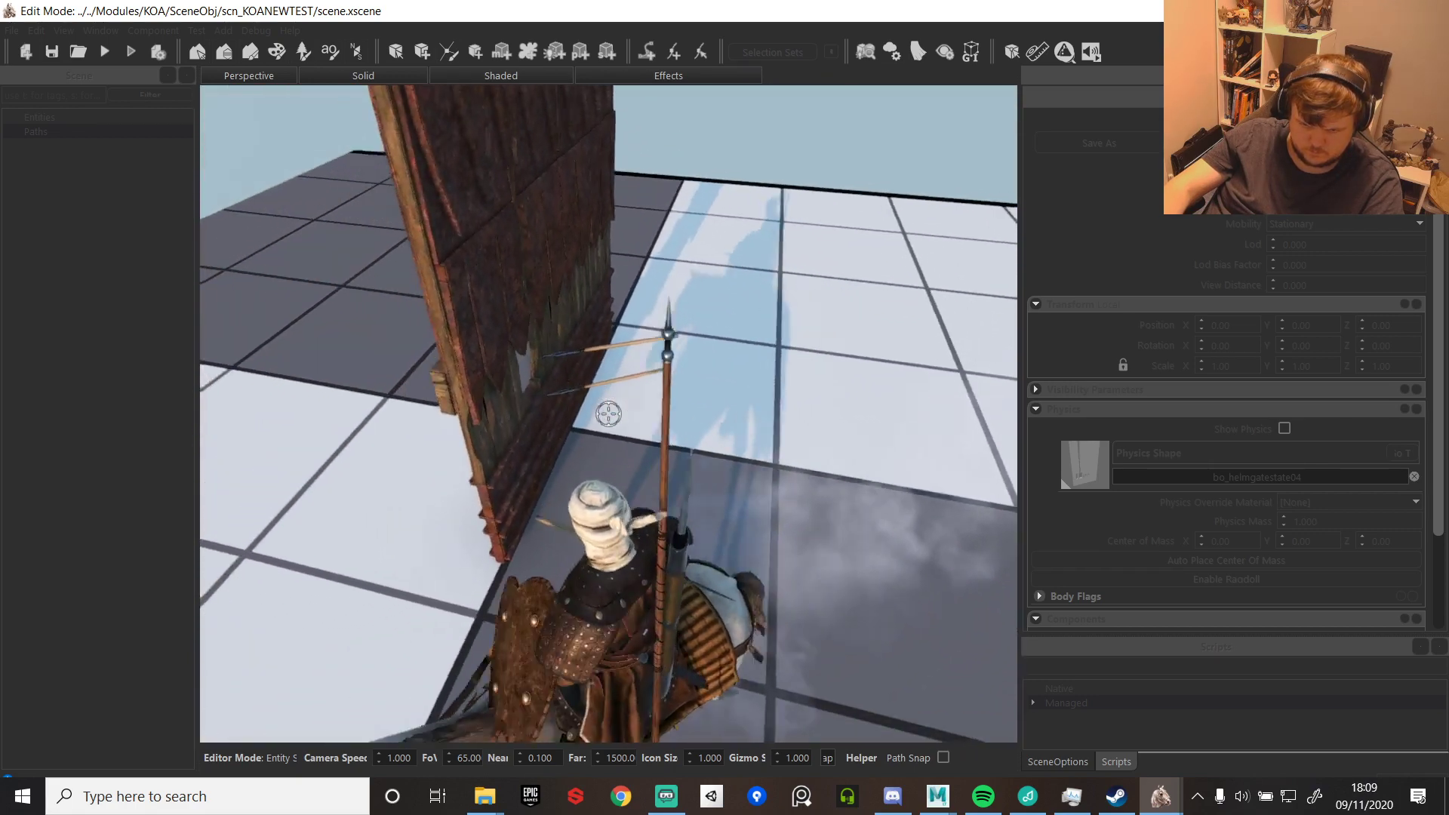
{"action": "key", "text": "w"}
{"action": "key", "text": "d"}
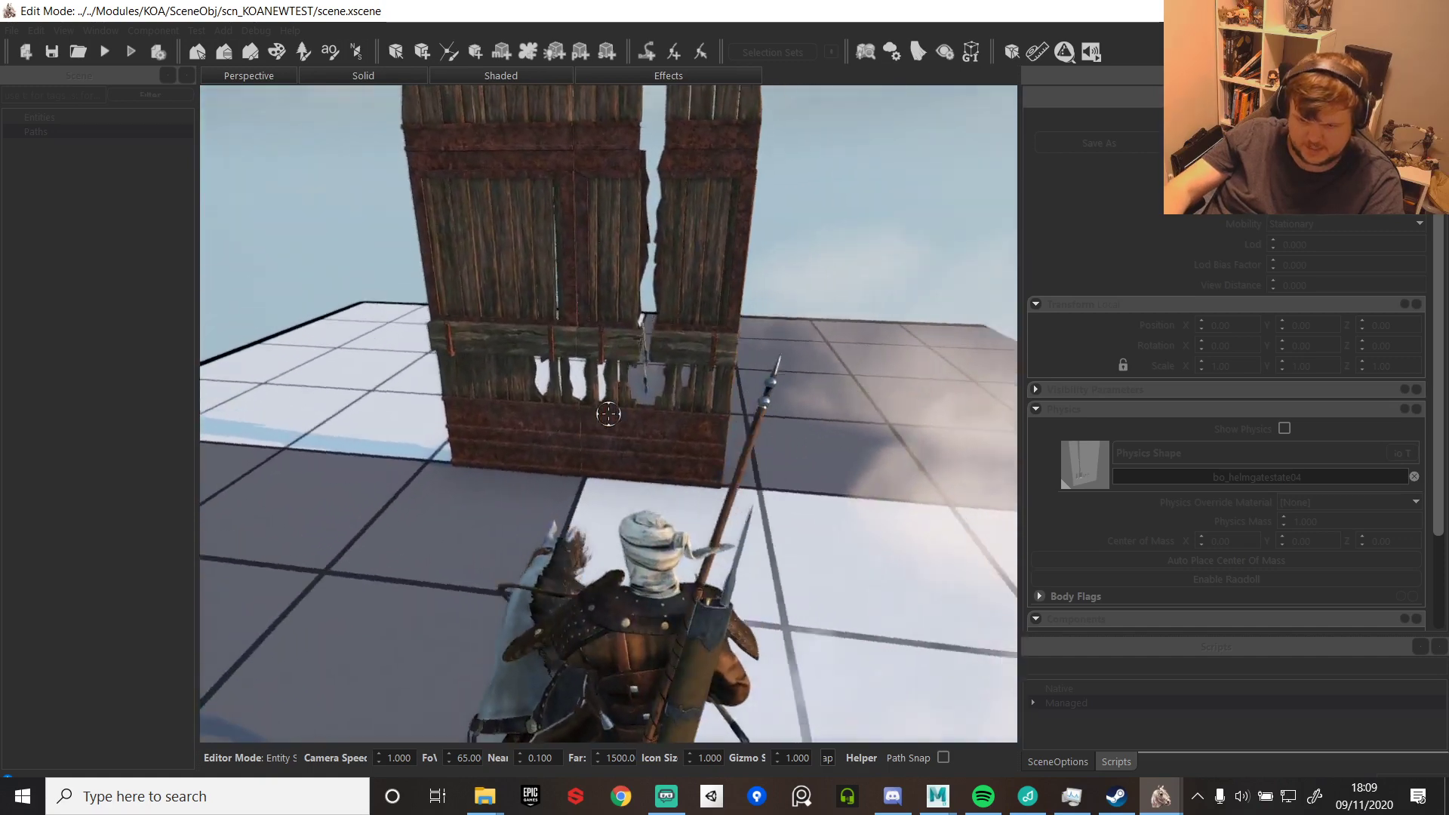
{"action": "key", "text": "w"}
{"action": "key", "text": "d"}
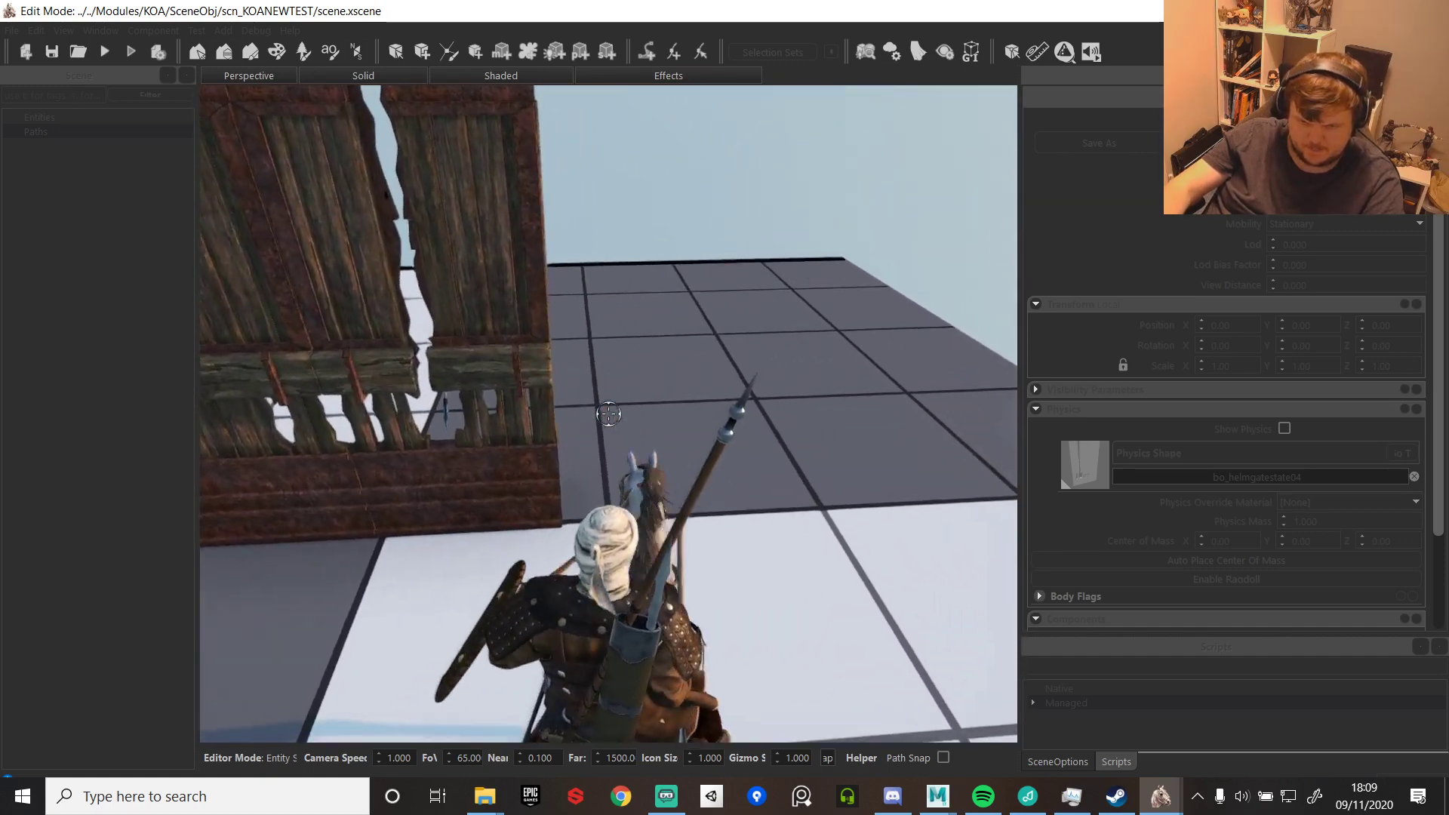
{"action": "key", "text": "w"}
{"action": "key", "text": "a"}
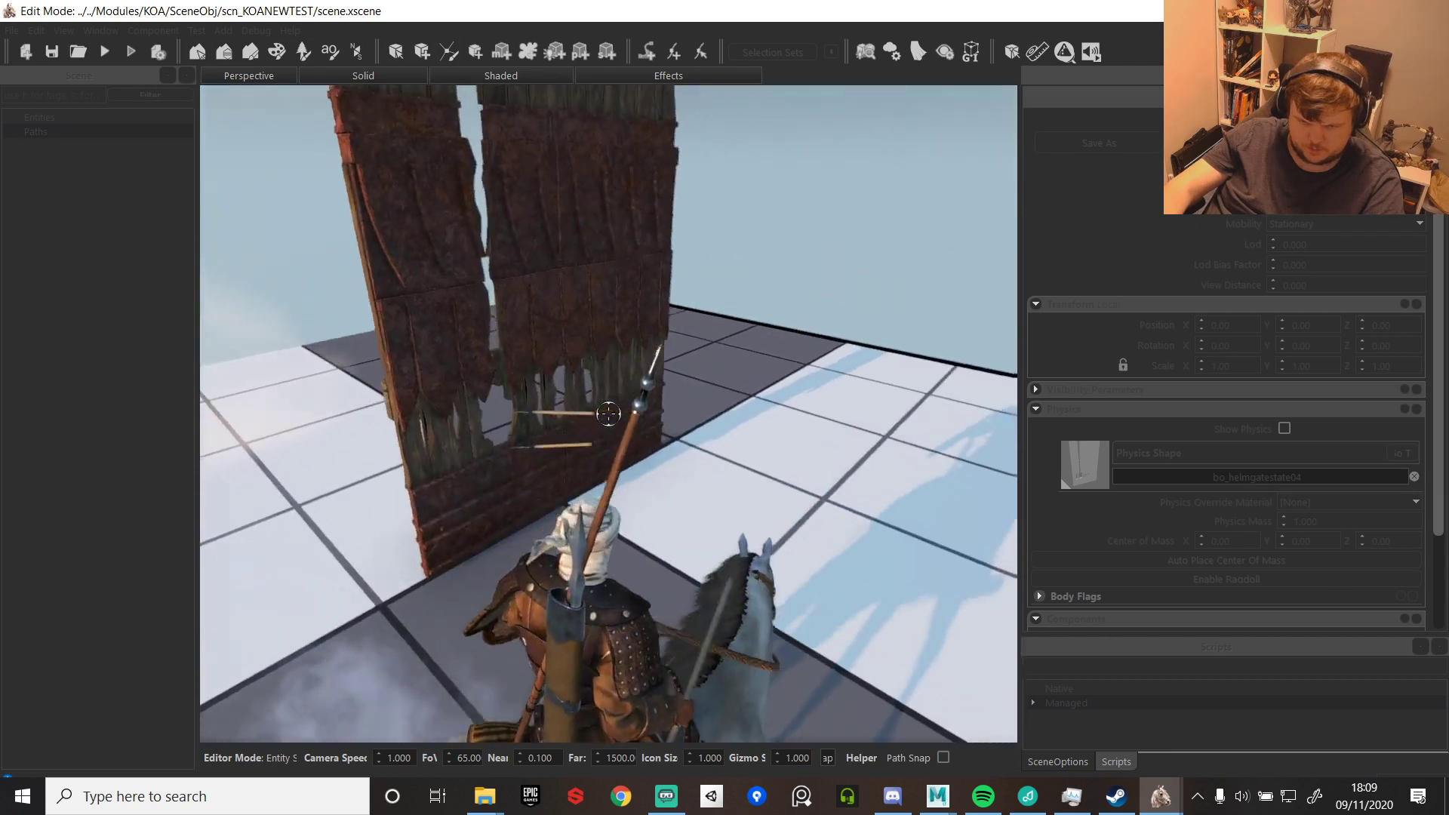
{"action": "key", "text": "w"}
{"action": "key", "text": "a"}
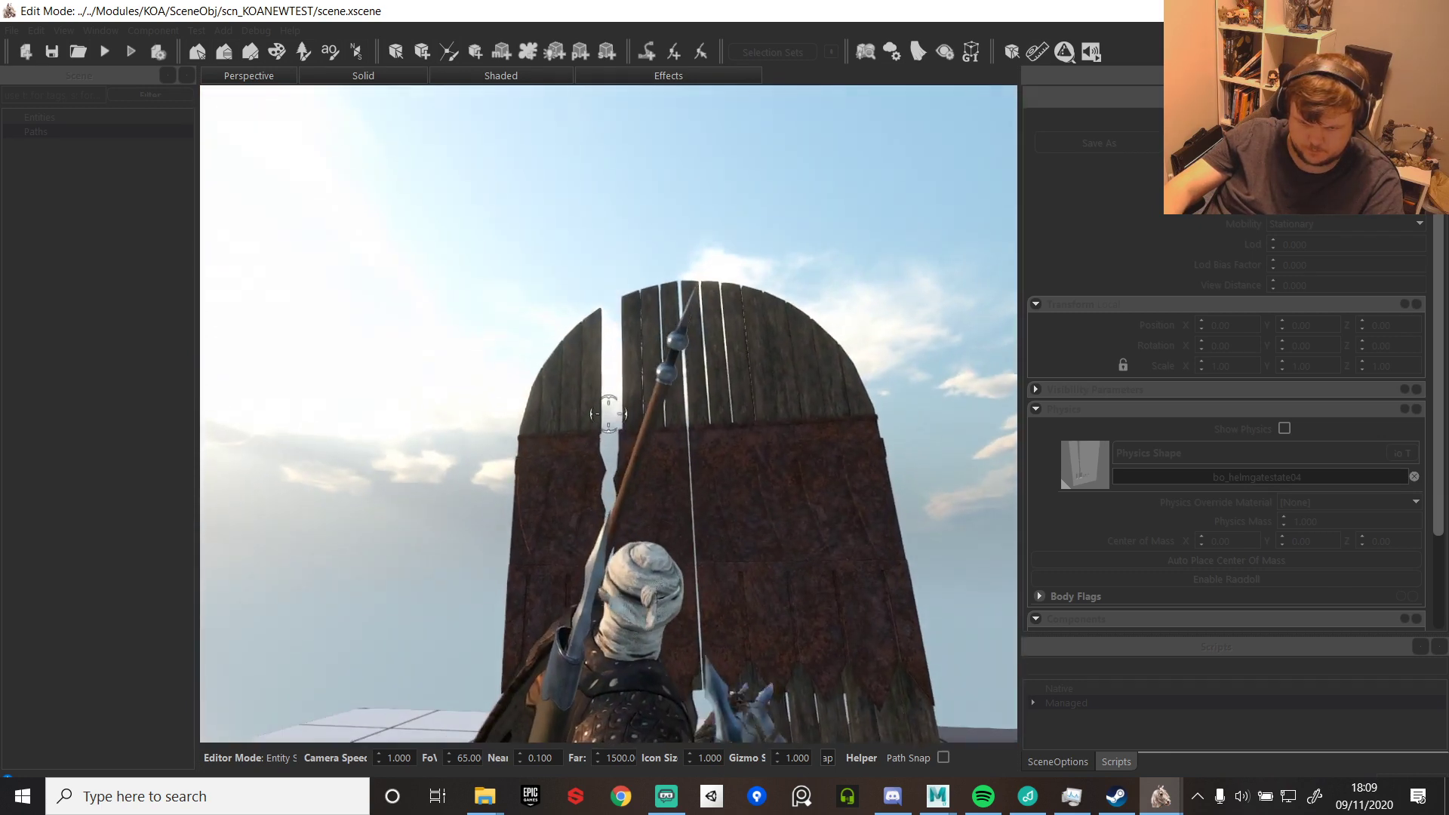
- Throw javelins at the vertical gap in the gate's upper part, check the hits and end the test mission
{"action": "left_click", "coordinate": [609, 413]}
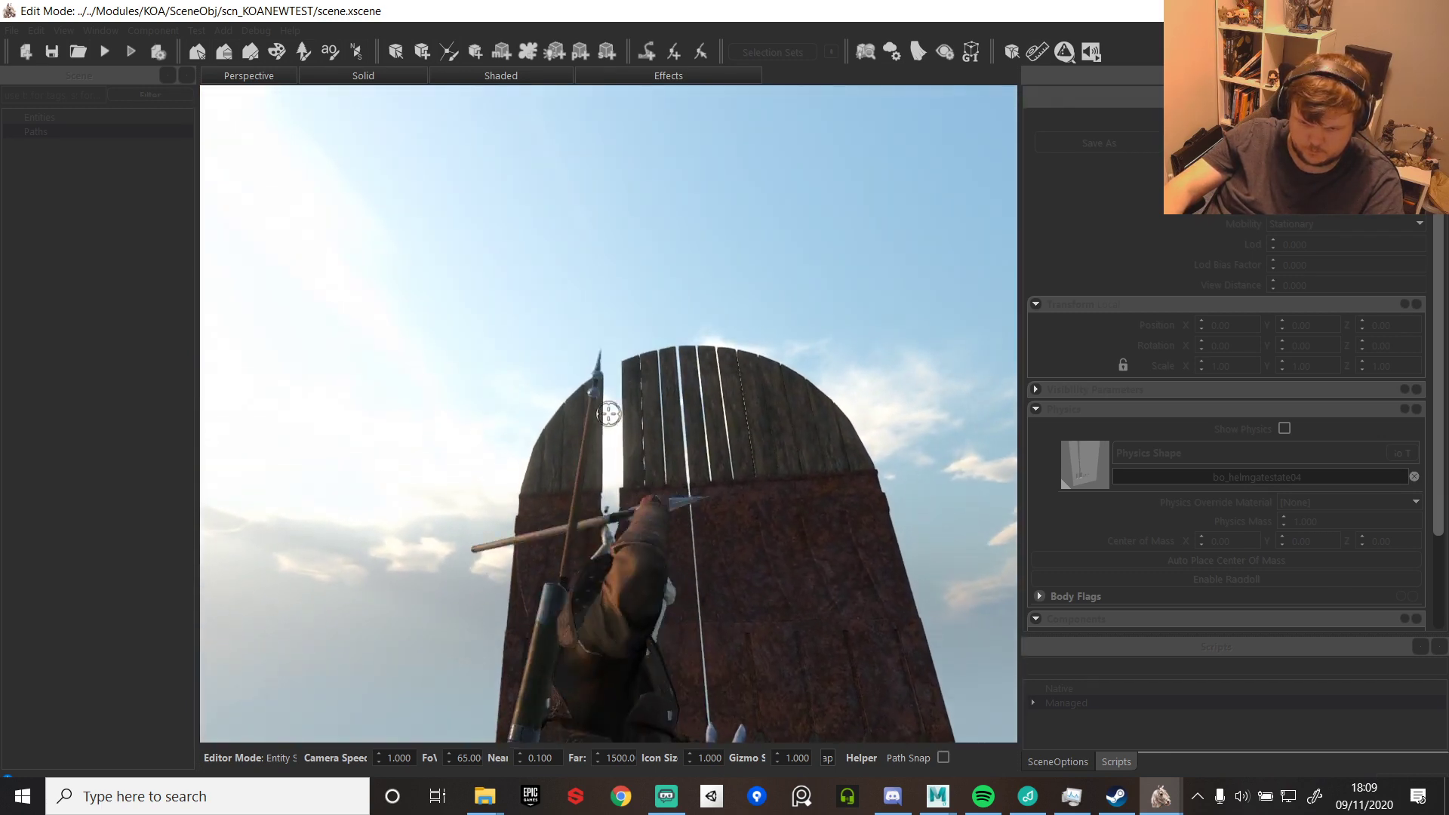
{"action": "left_click", "coordinate": [608, 414]}
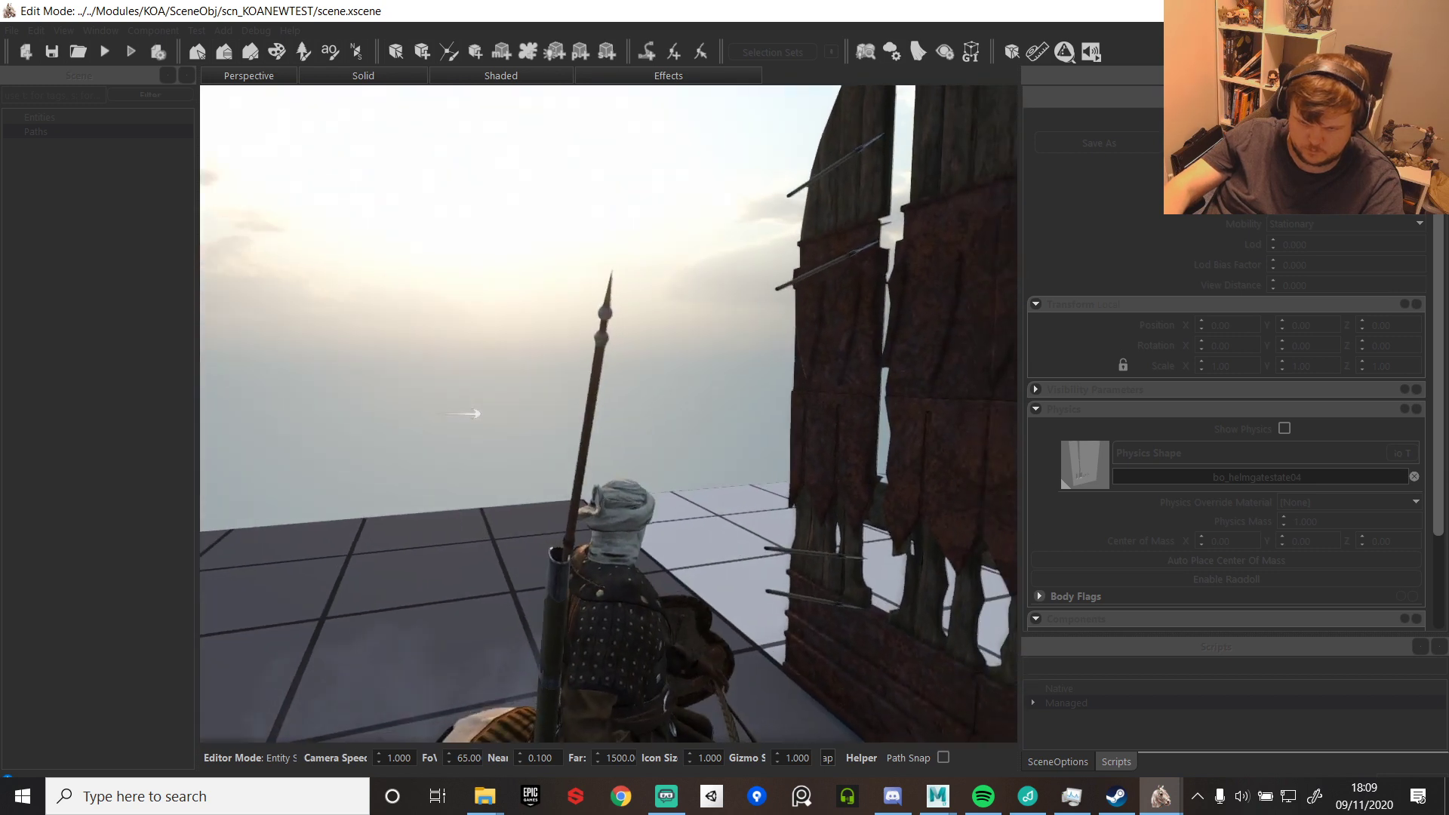
{"action": "key", "text": "Escape"}
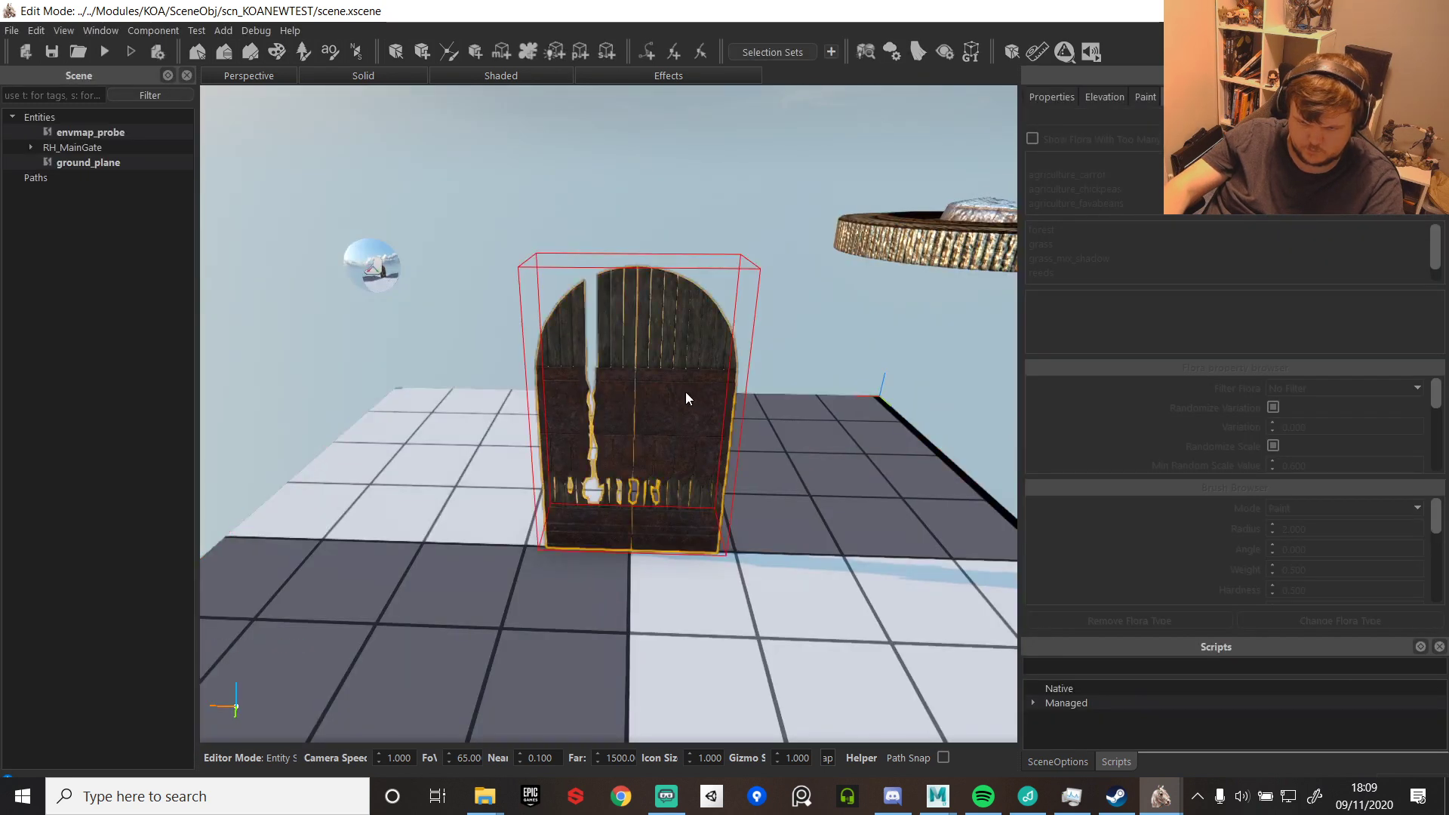
- Select helmgatestate04 under RH_MainGate and toggle its physics display on and off to compare collision with the visible gate
{"action": "left_click", "coordinate": [687, 400]}
{"action": "left_click", "coordinate": [30, 148]}
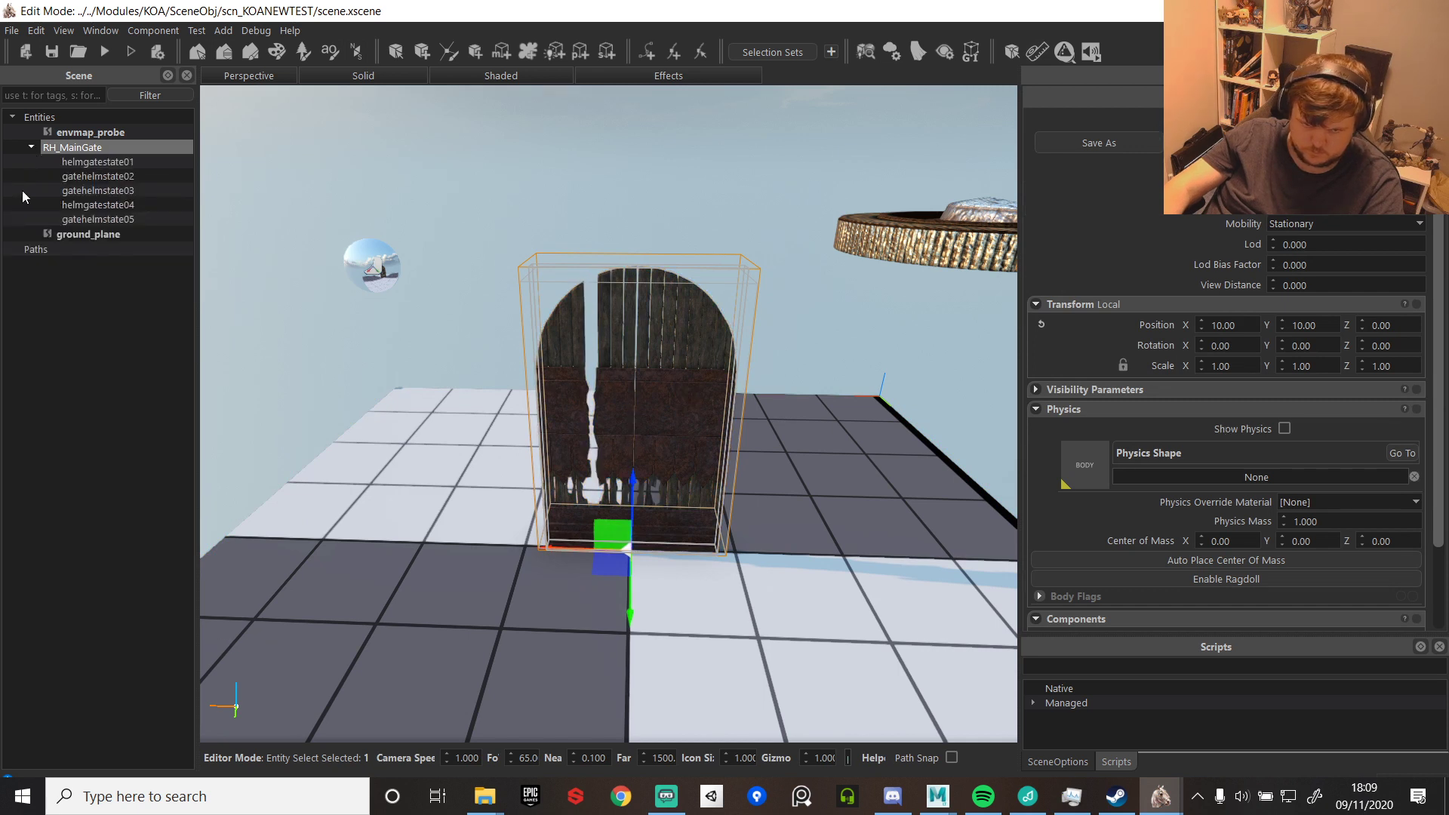
{"action": "left_click", "coordinate": [110, 204]}
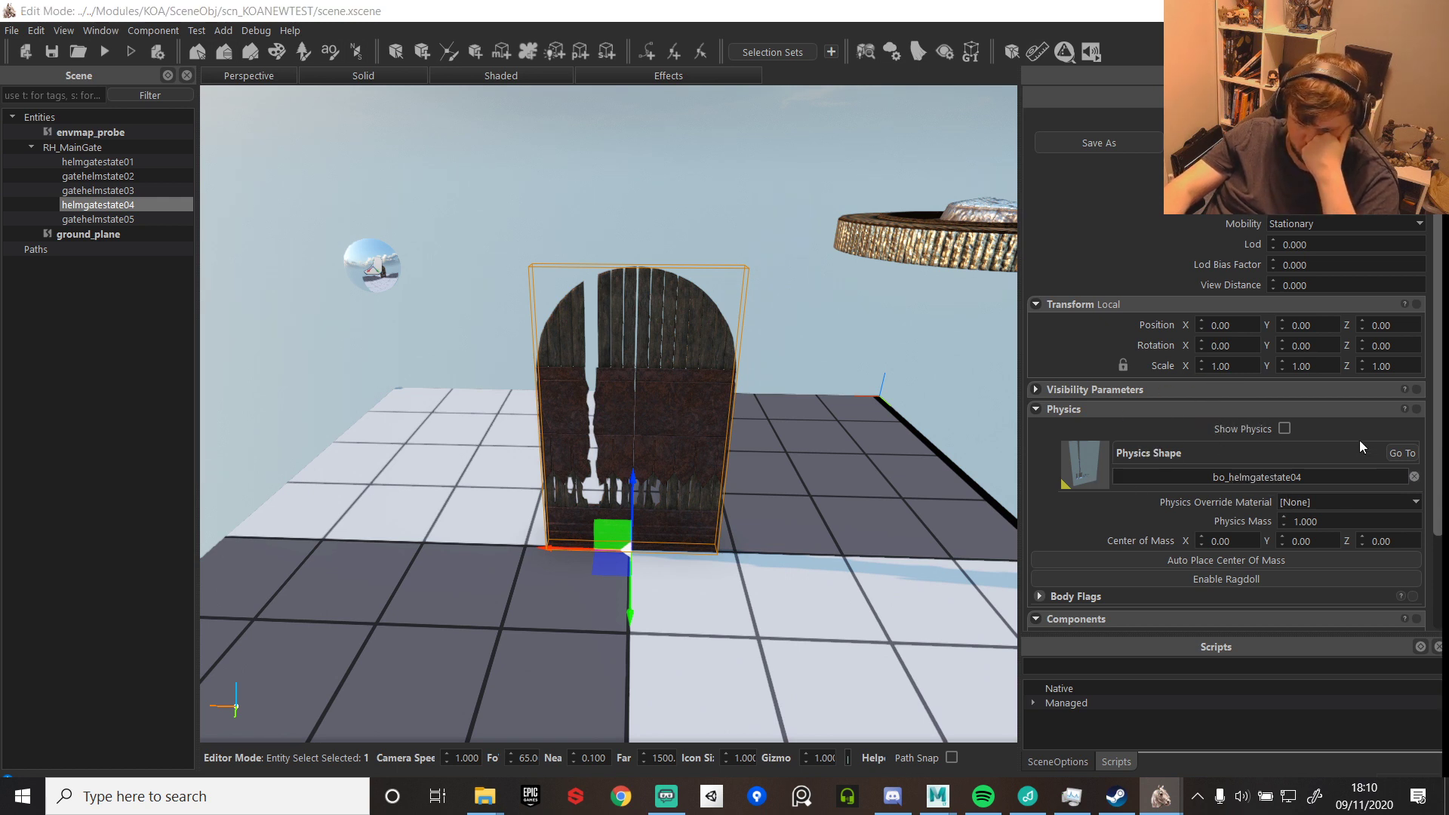
{"action": "left_click", "coordinate": [1286, 429]}
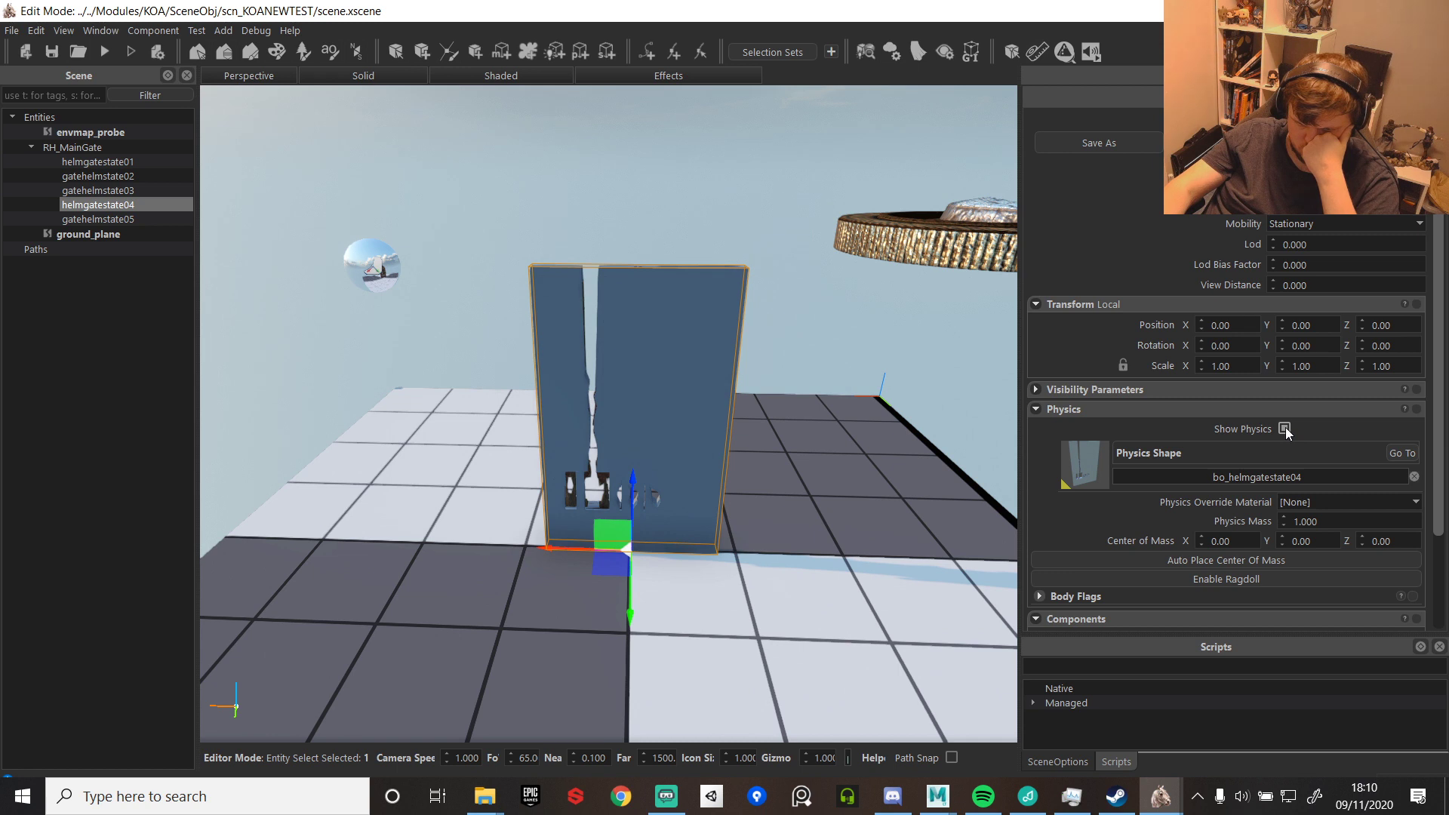
{"action": "left_click", "coordinate": [1285, 429]}
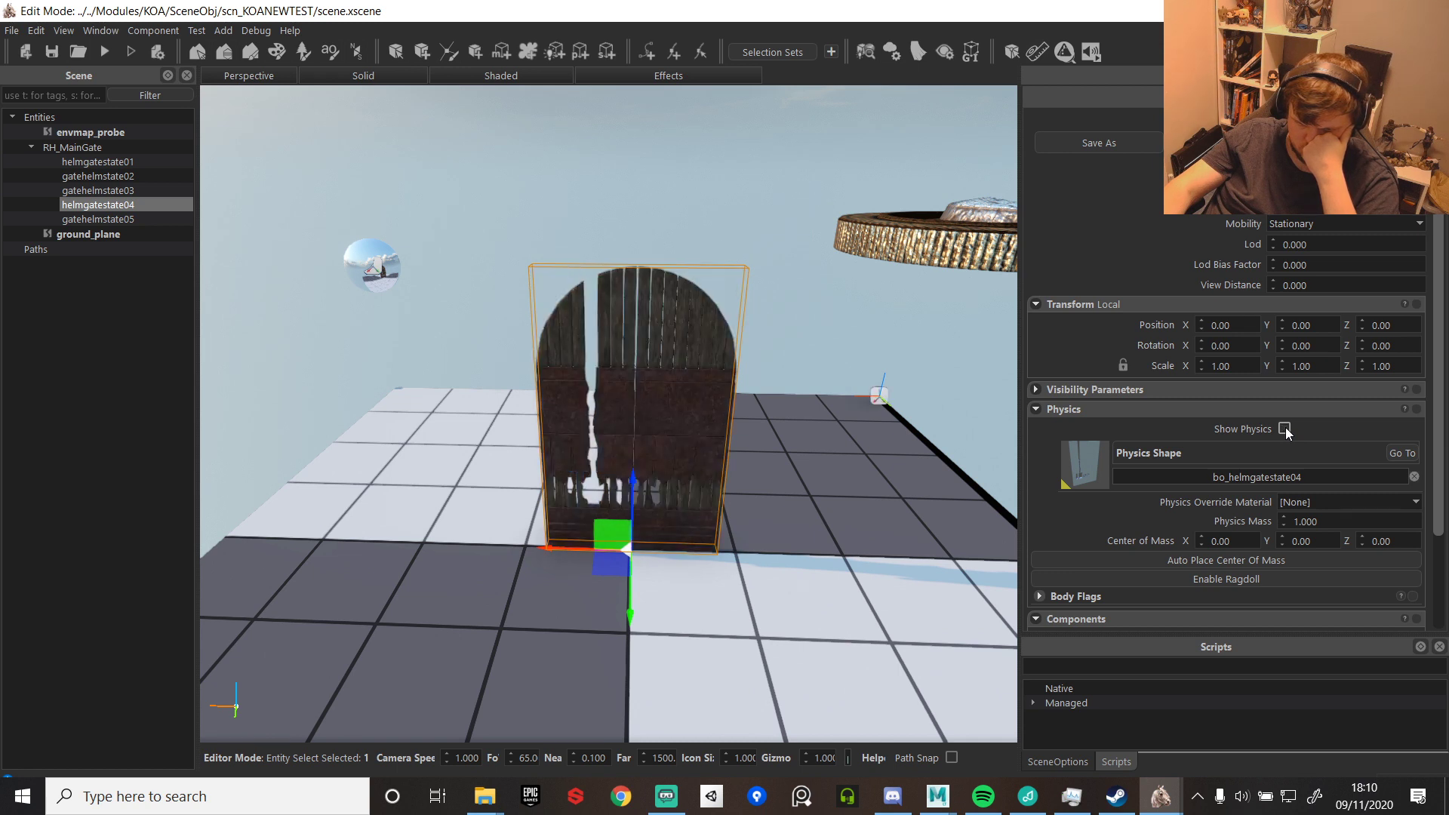
{"action": "left_click", "coordinate": [1286, 429]}
{"action": "left_click", "coordinate": [1285, 429]}
{"action": "left_click", "coordinate": [1286, 430]}
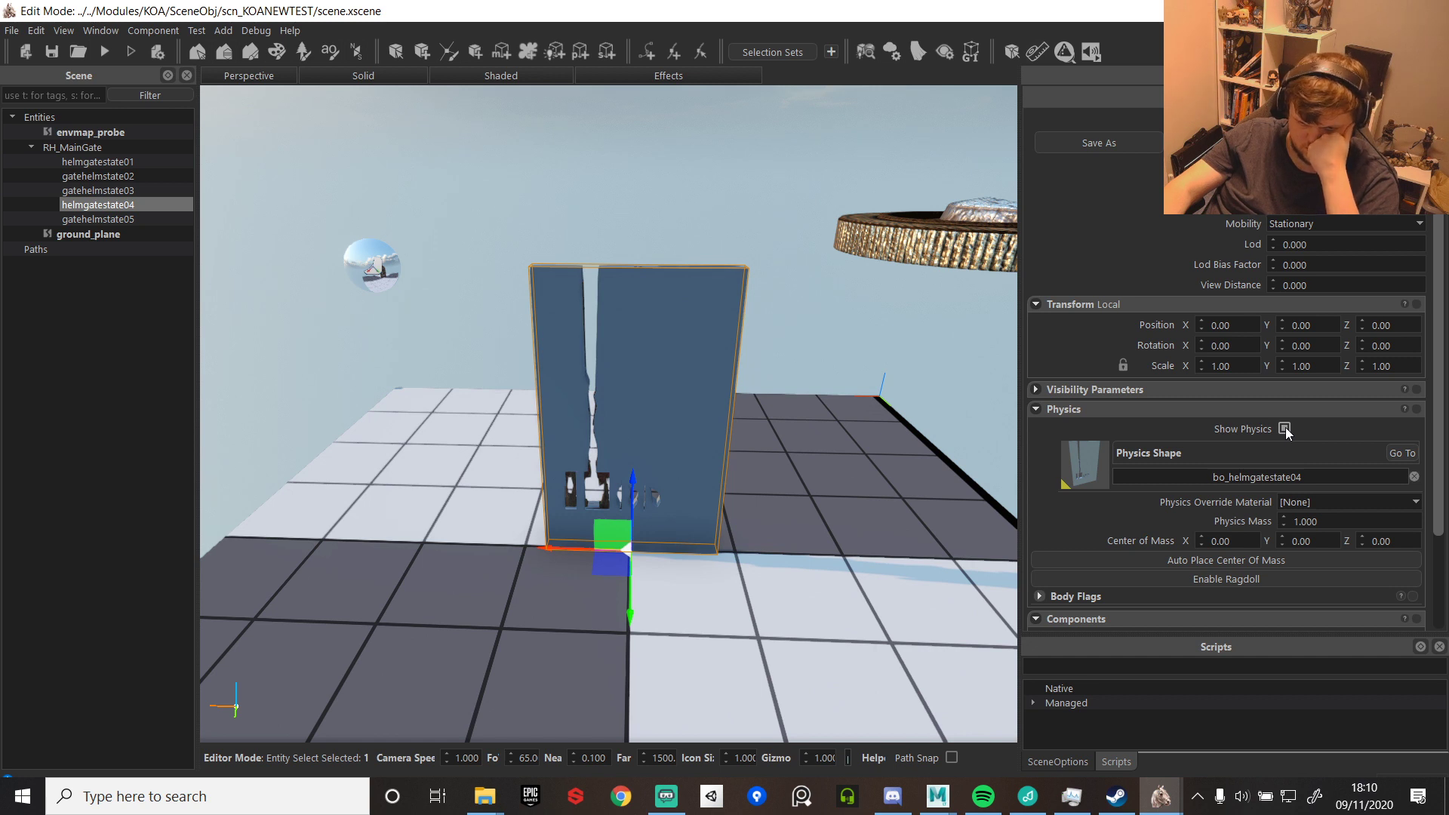
{"action": "left_click", "coordinate": [1285, 429]}
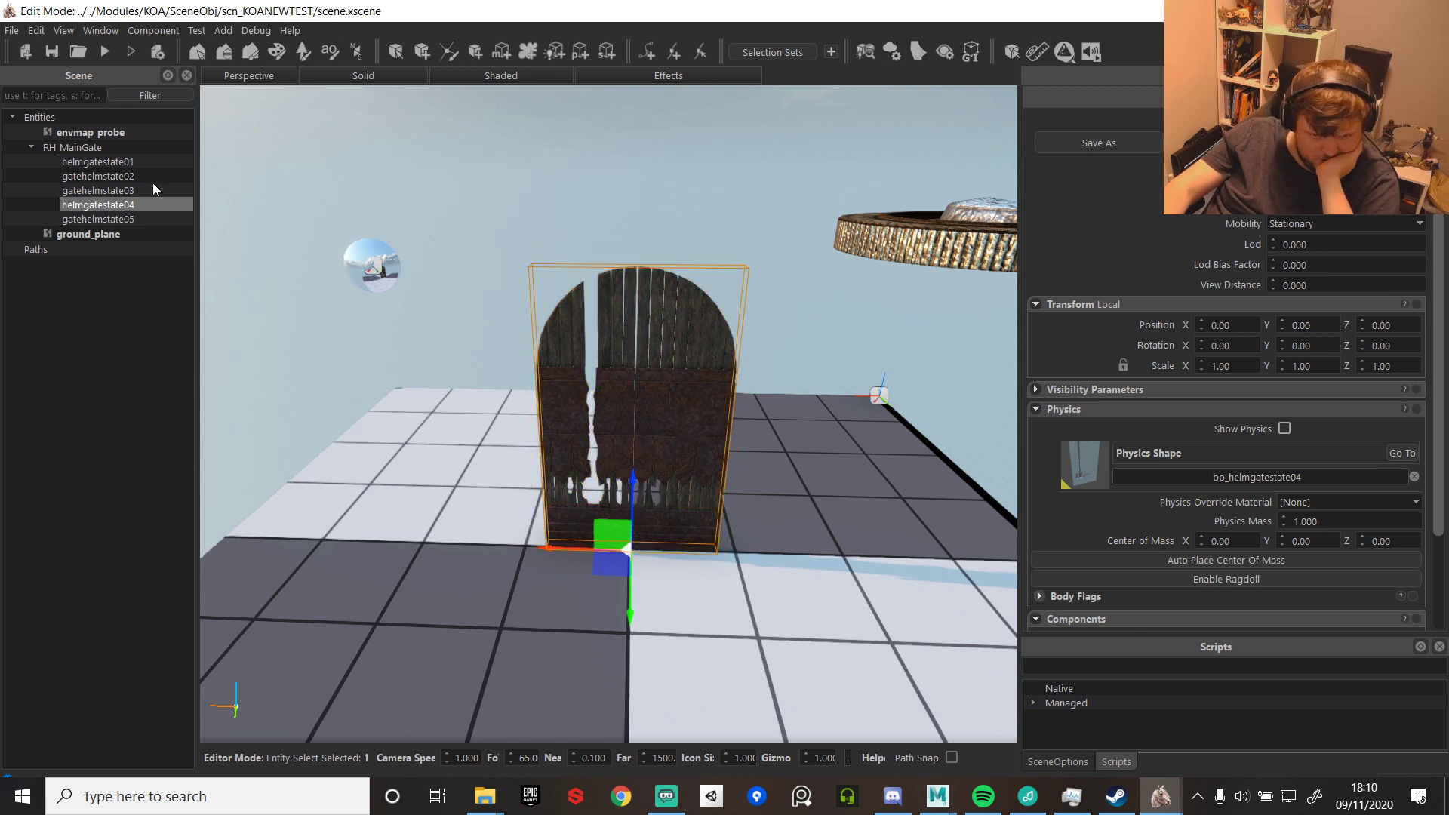
- Collapse the RH_MainGate hierarchy, examine the helmgatestate04 mesh in the Meta Mesh Editor and close that editor
{"action": "left_click", "coordinate": [32, 148]}
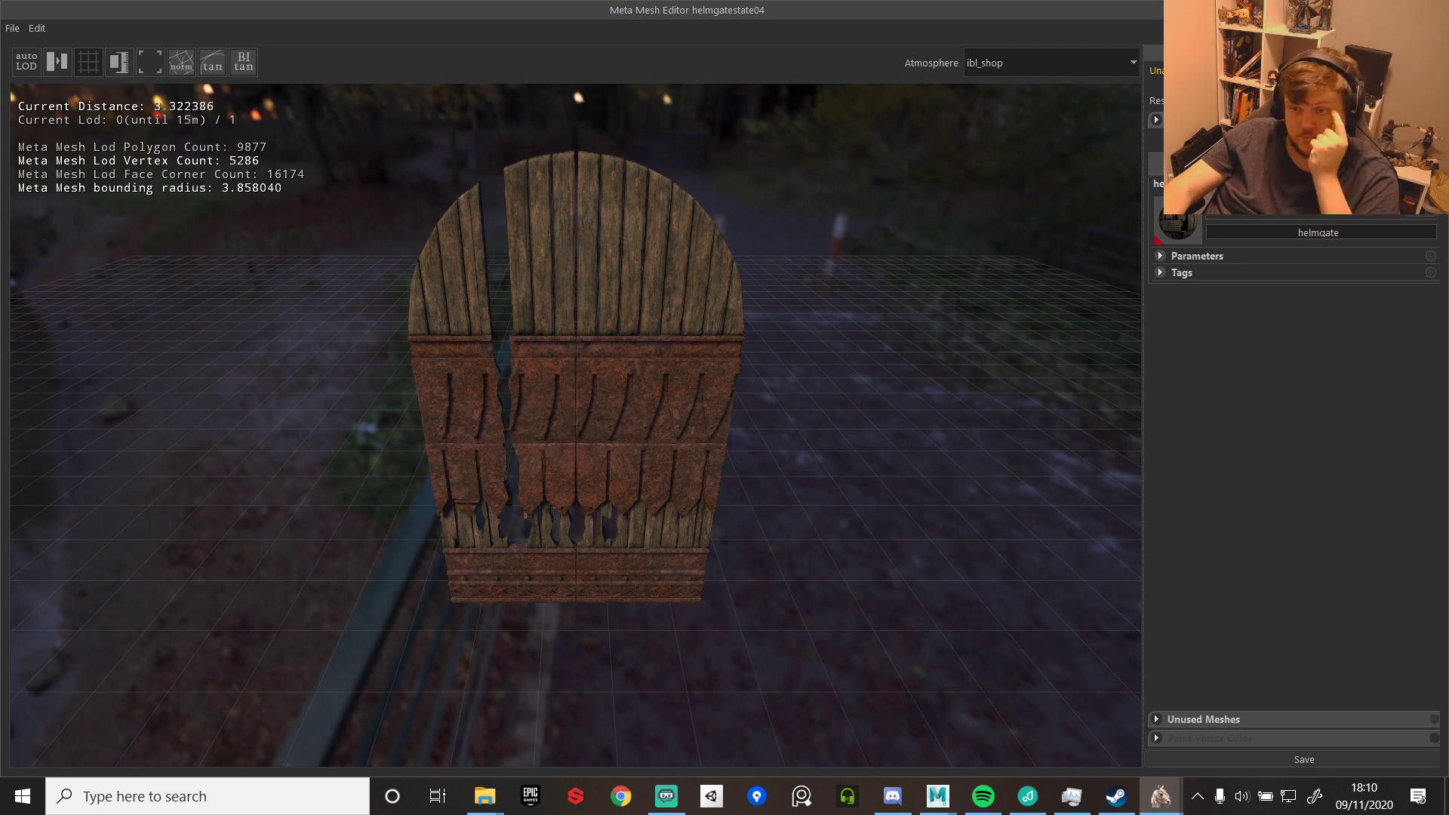
{"action": "left_click", "coordinate": [1434, 11]}
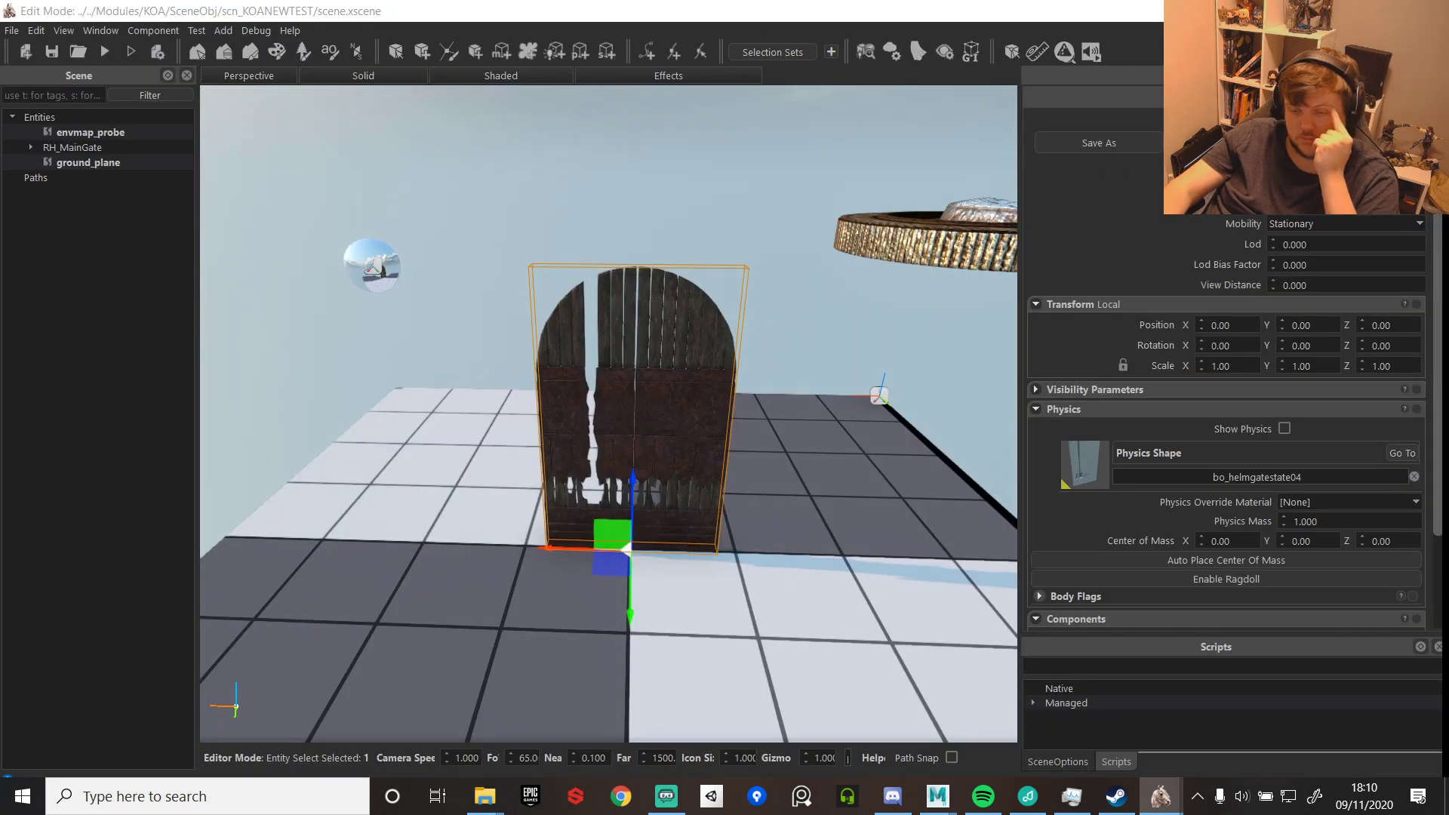
- Place a standalone helmgatestate04 mesh beside RH_MainGate at about 4.37, 10.01, 0.01 and assign bo_helmgatestate04 as its physics shape
{"action": "left_click_drag", "start_coordinate": [808, 512], "coordinate": [844, 513]}
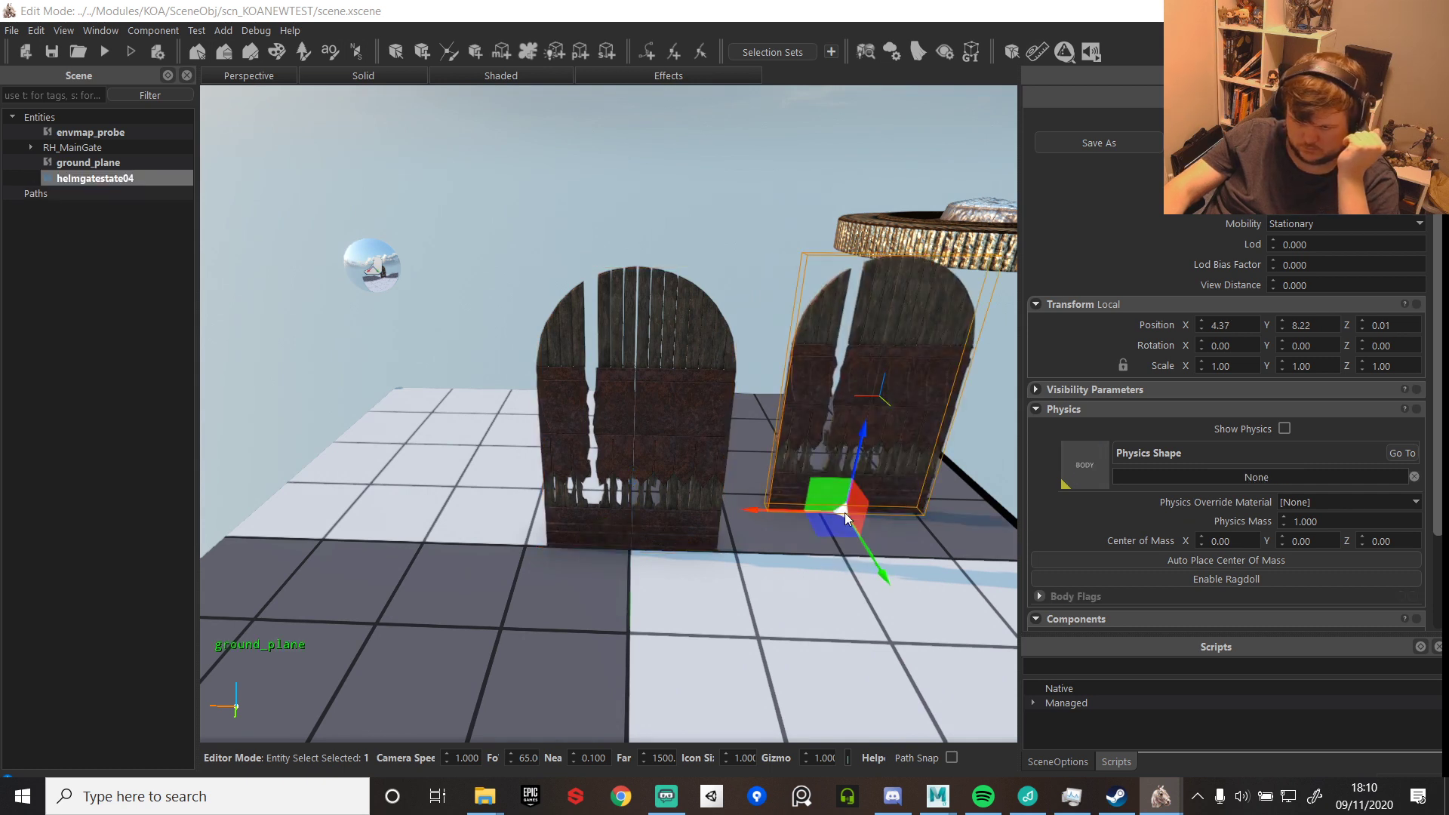
{"action": "left_click_drag", "start_coordinate": [911, 641], "coordinate": [960, 530]}
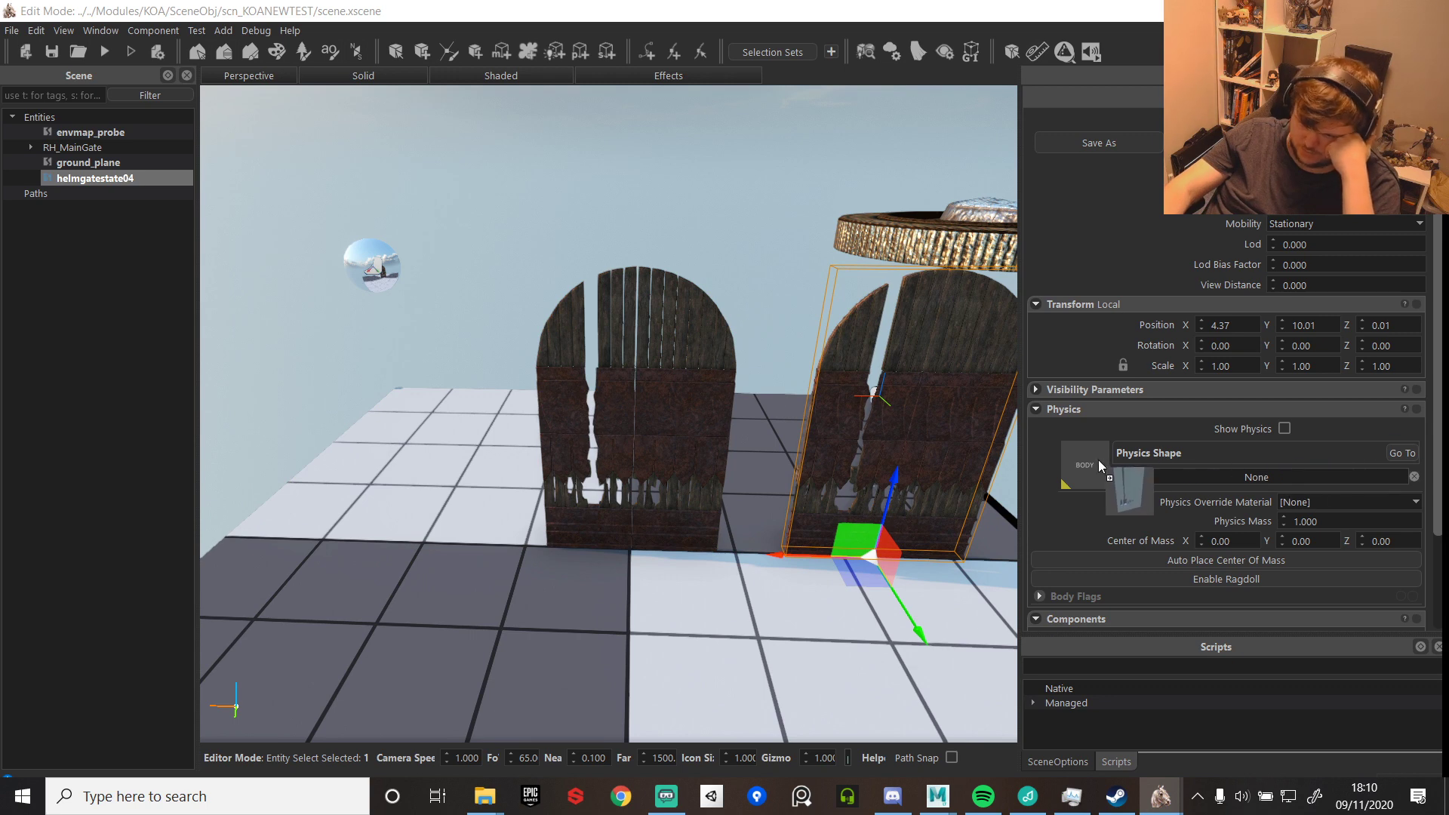
{"action": "left_click_drag", "start_coordinate": [1099, 461], "coordinate": [1097, 461]}
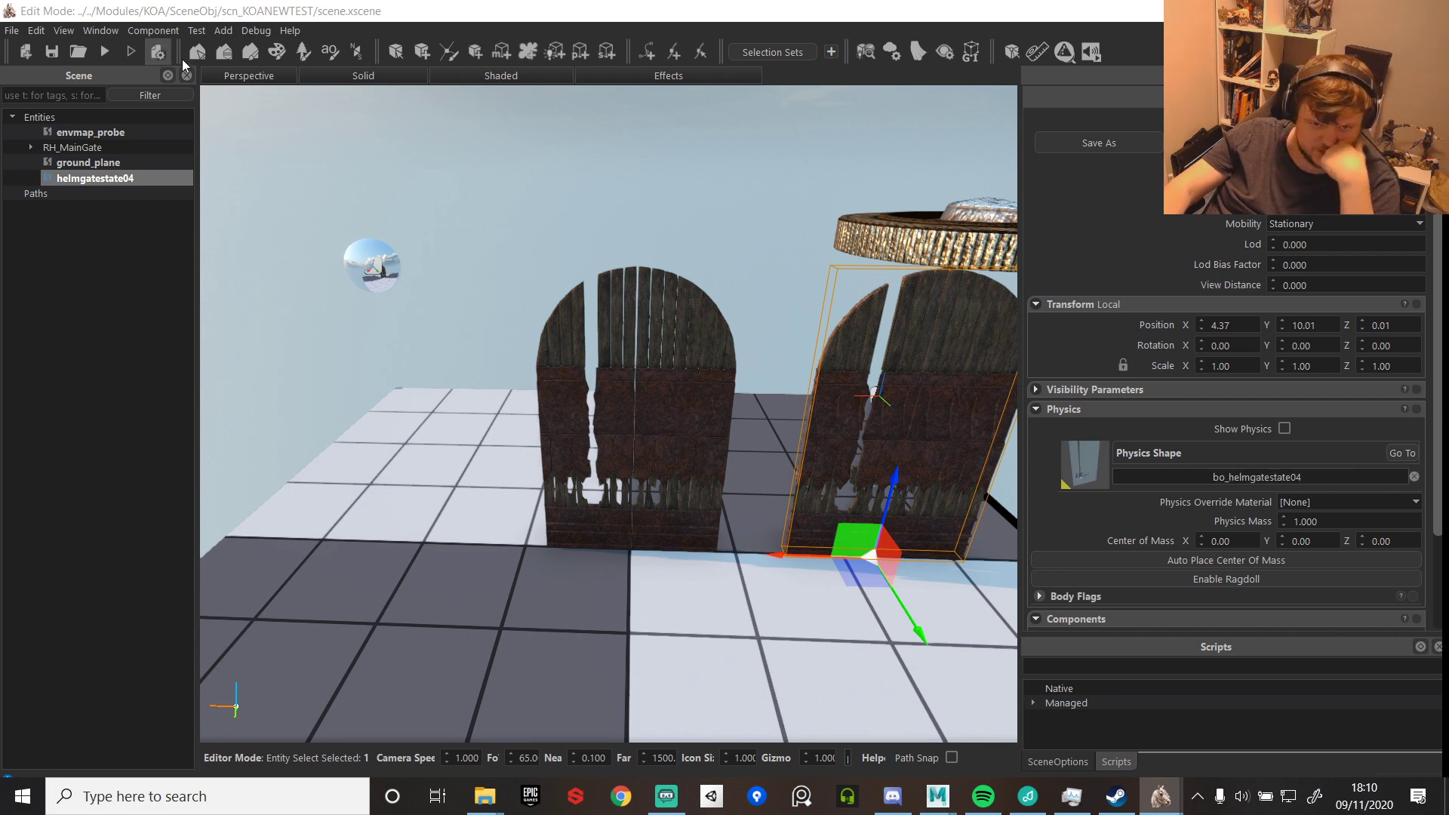
- Save the scene, start a test mission and ride up to the two gates on the wooden-beam side
{"action": "left_click", "coordinate": [107, 52]}
{"action": "left_click", "coordinate": [690, 425]}
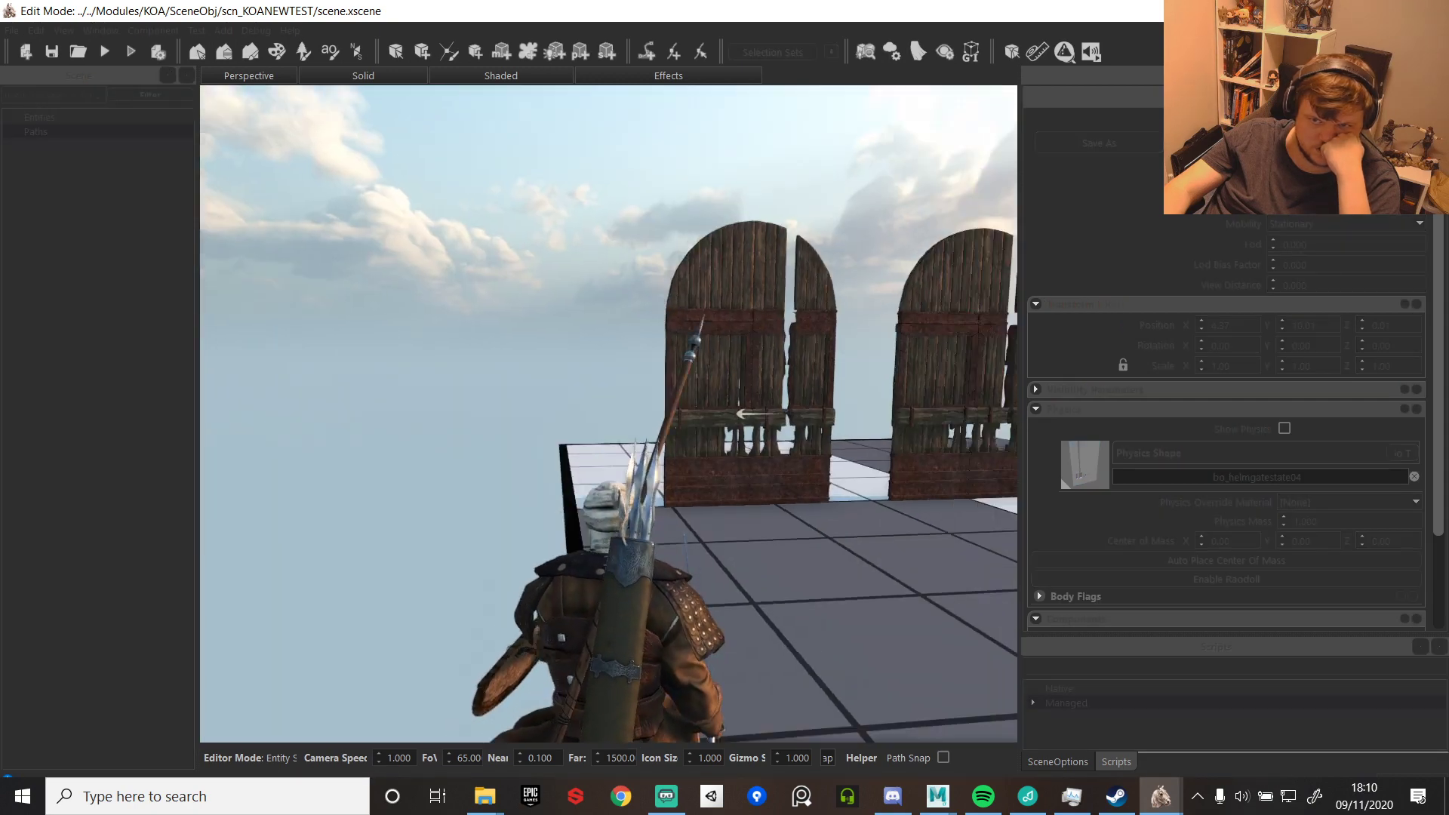
{"action": "key", "text": "w"}
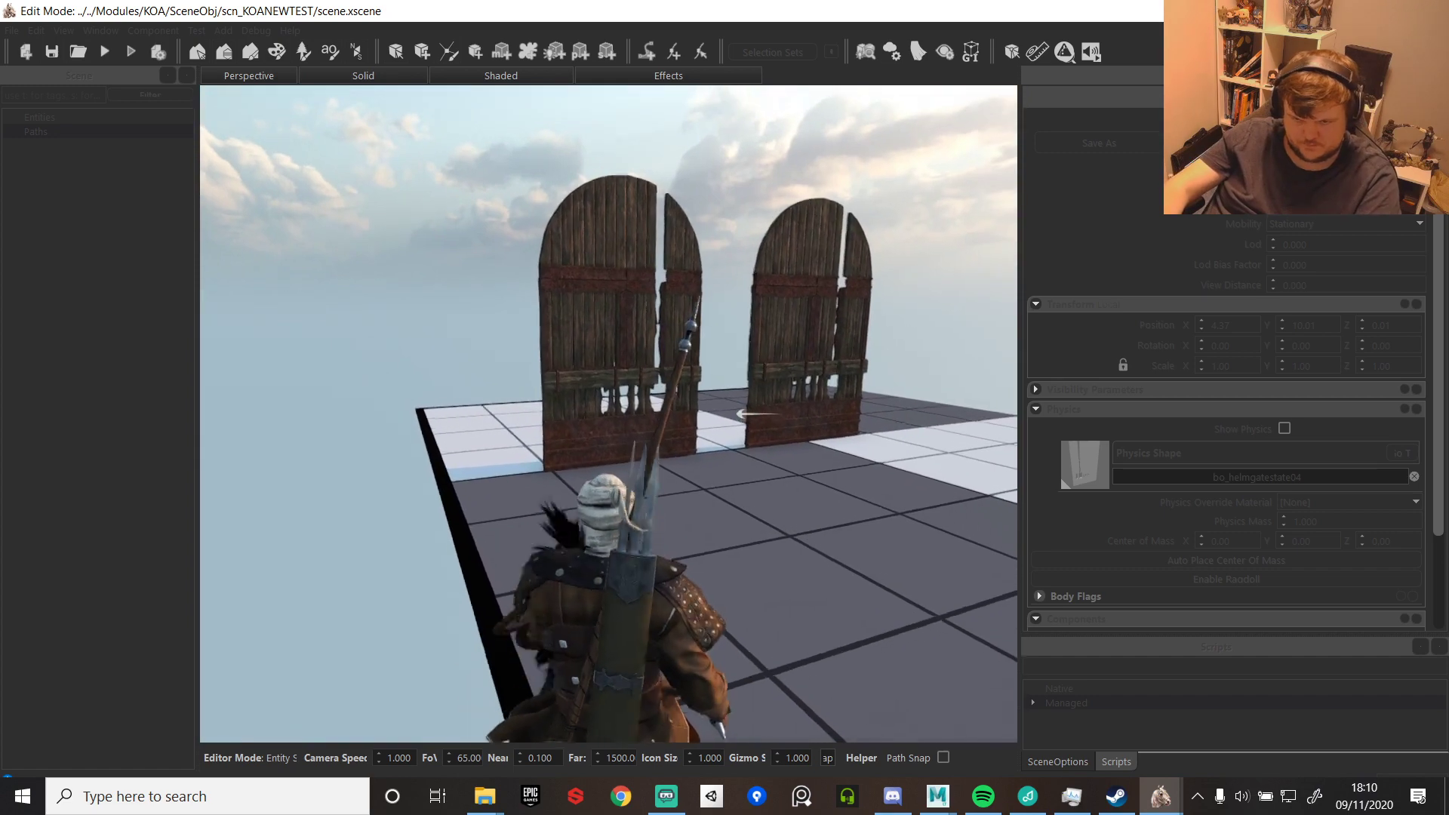
{"action": "scroll", "coordinate": [608, 413], "scroll_direction": "up", "scroll_amount": 1}
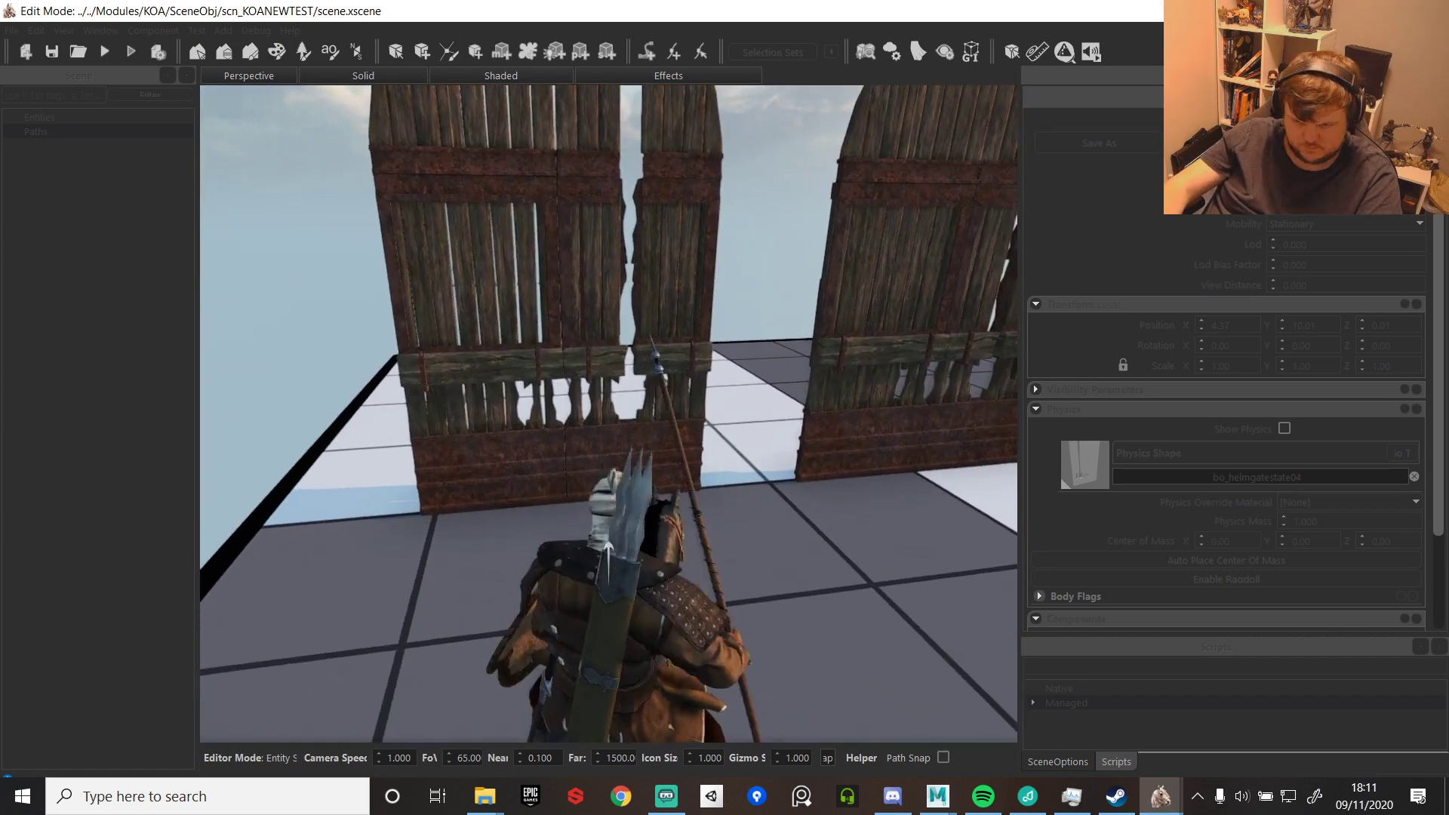
{"action": "scroll", "coordinate": [608, 413], "scroll_direction": "up", "scroll_amount": 1}
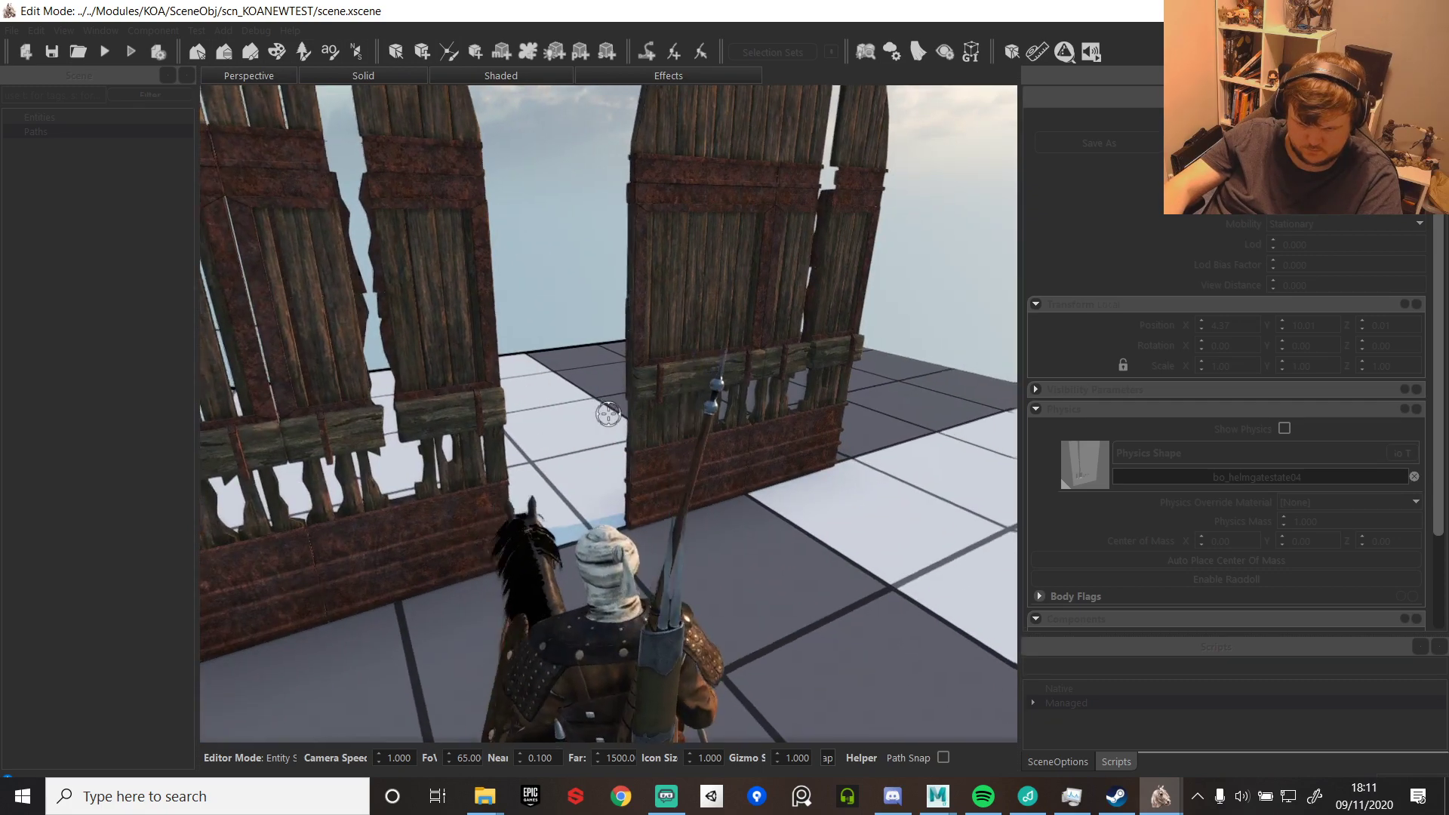
- Line up with the gate farther from the scene edge and throw javelins at its broken lower openings
{"action": "key", "text": "d"}
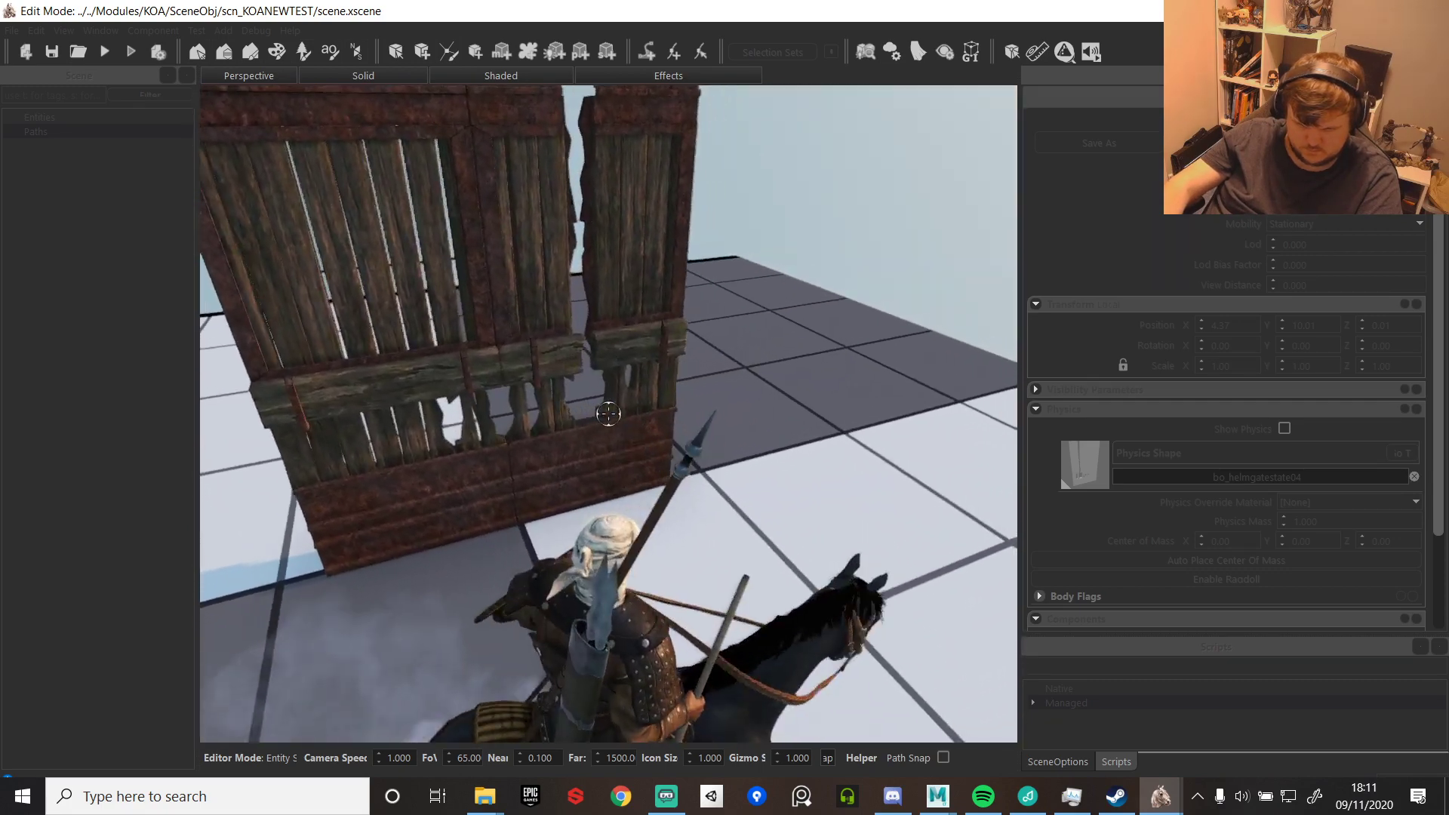
{"action": "key", "text": "a"}
{"action": "key", "text": "a"}
{"action": "key", "text": "d"}
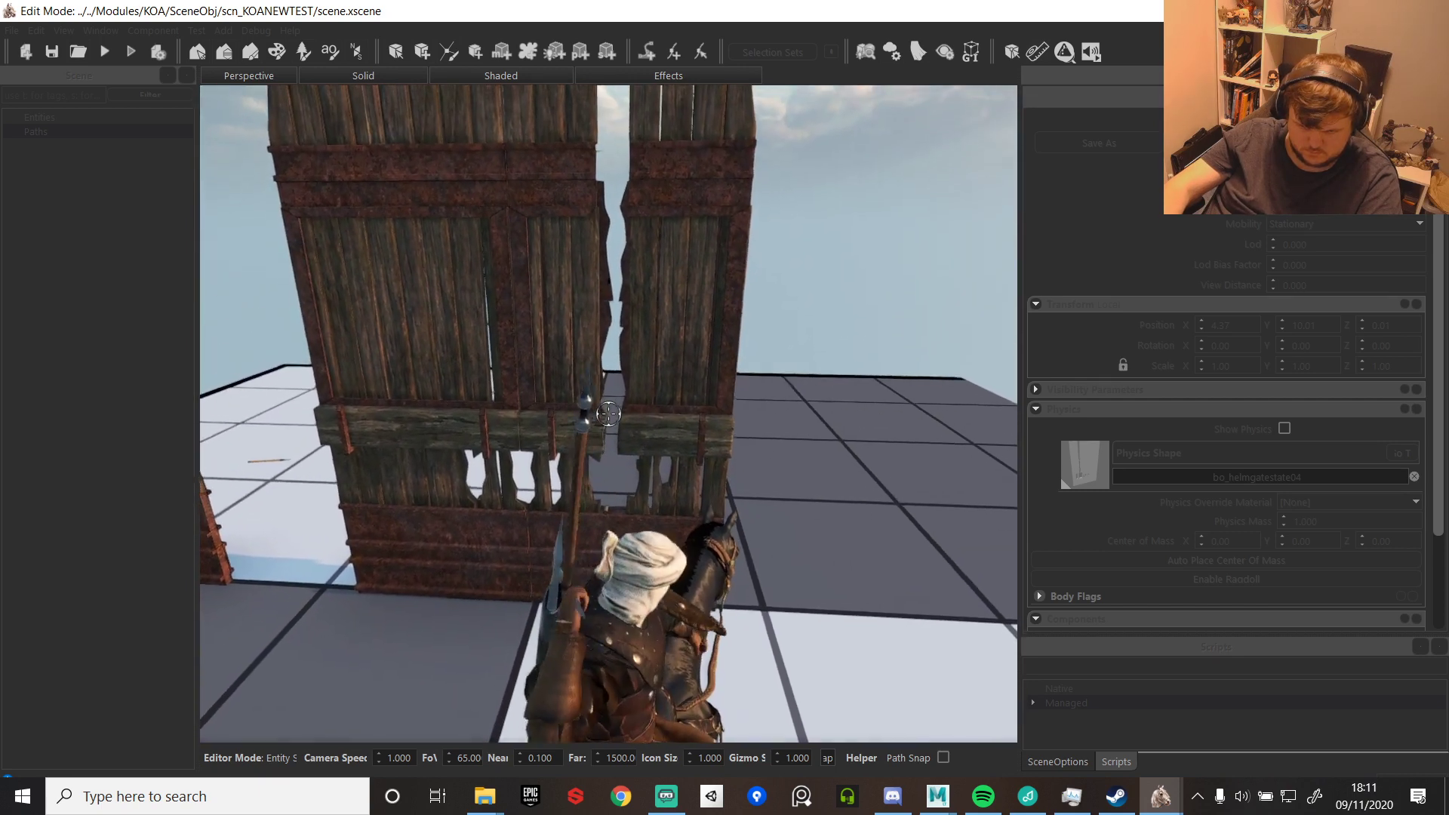
{"action": "left_click", "coordinate": [608, 414]}
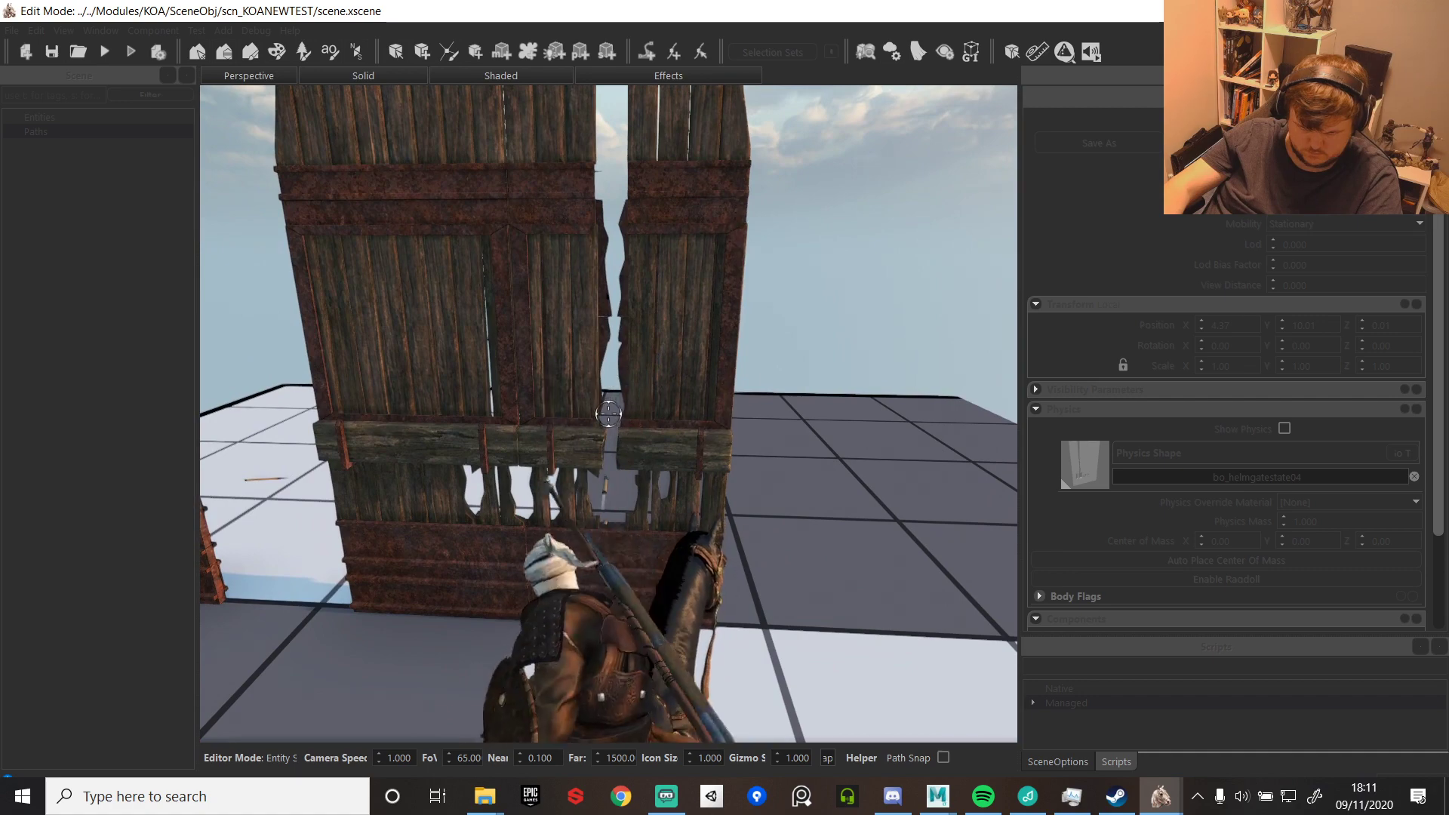
- Ride around the outer edge of the gates to the rust-plated side to check where the javelins landed
{"action": "key", "text": "d"}
{"action": "key", "text": "w"}
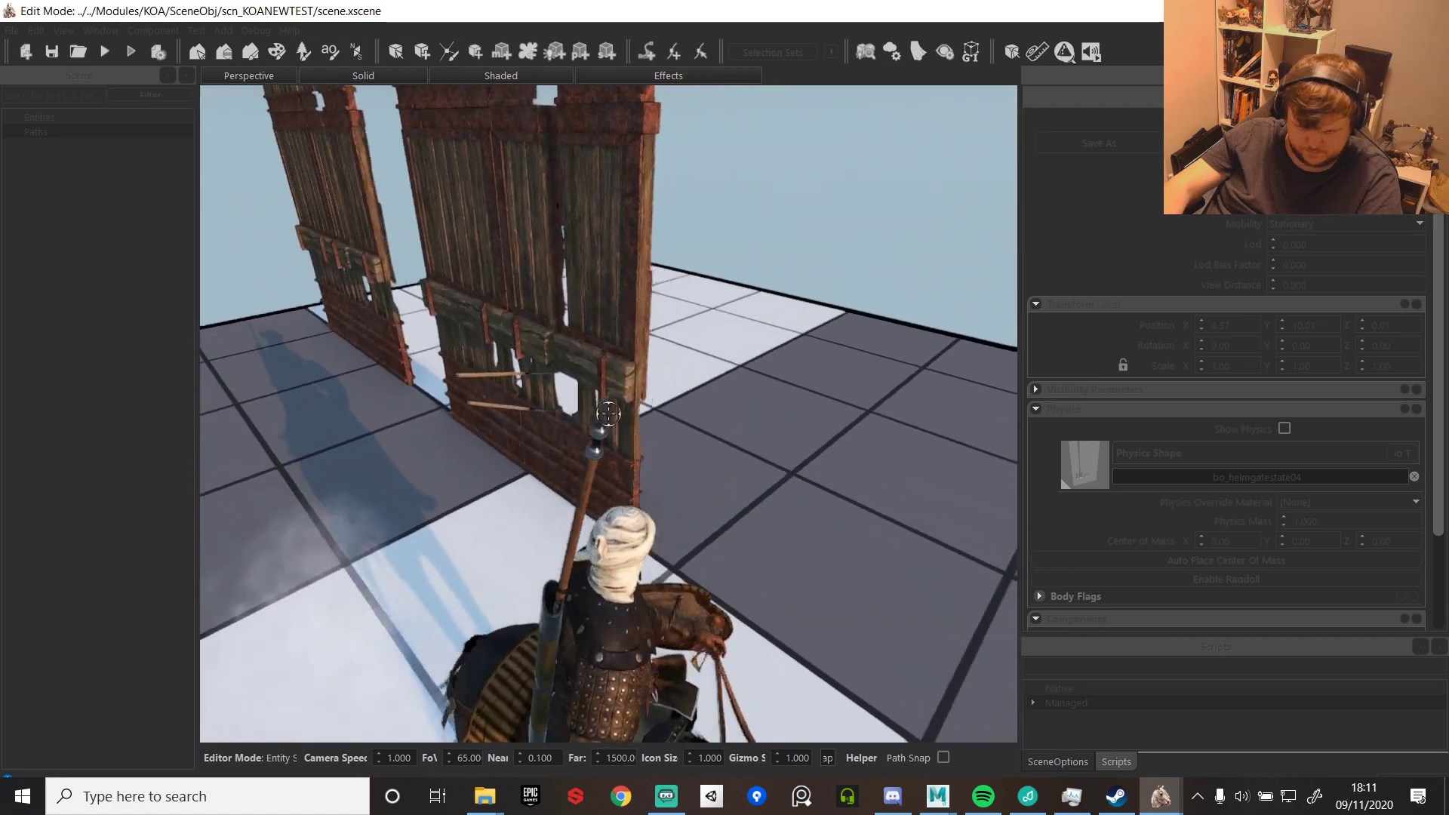
{"action": "key", "text": "w"}
{"action": "key", "text": "a"}
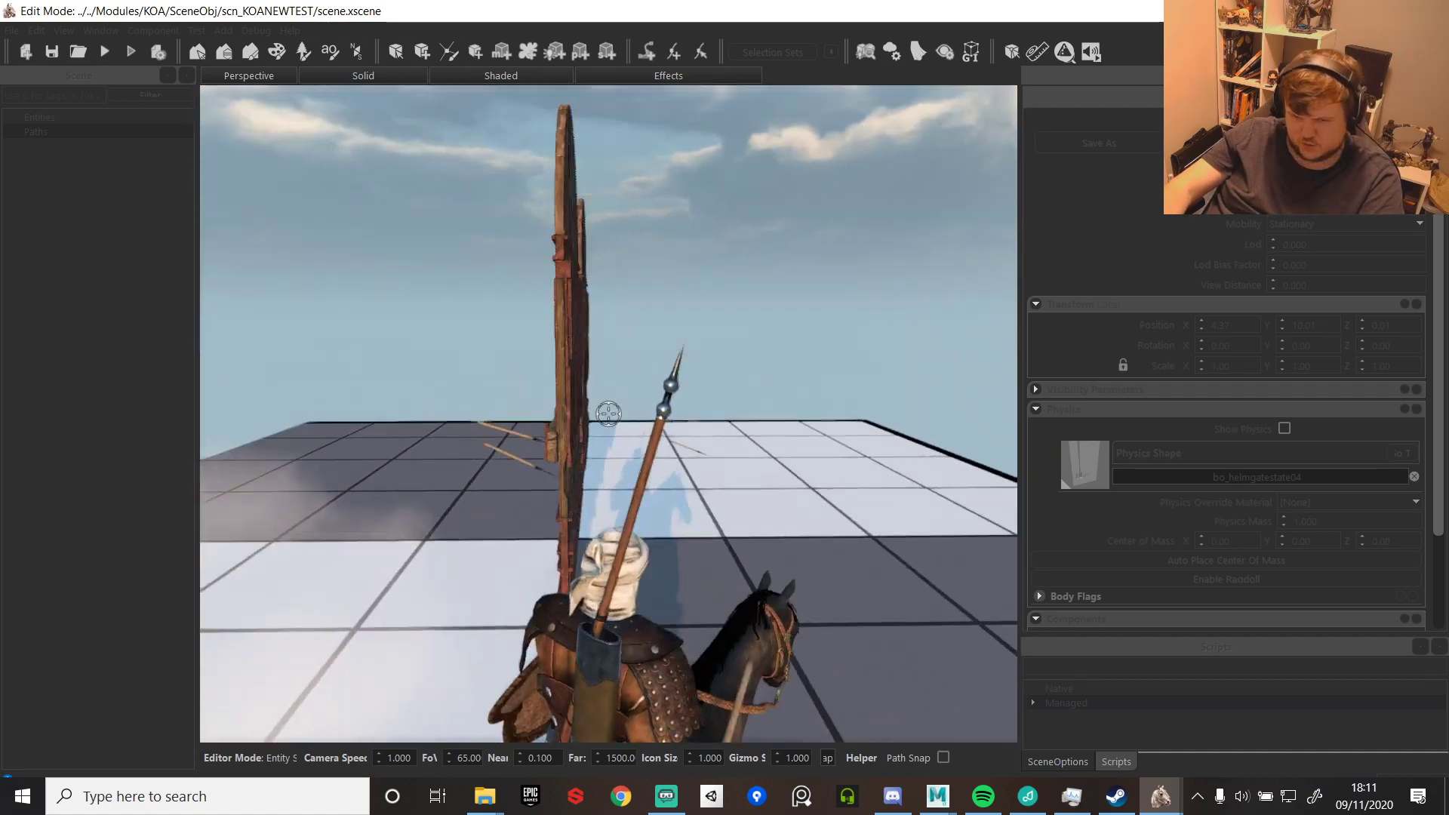
{"action": "key", "text": "w"}
{"action": "key", "text": "d"}
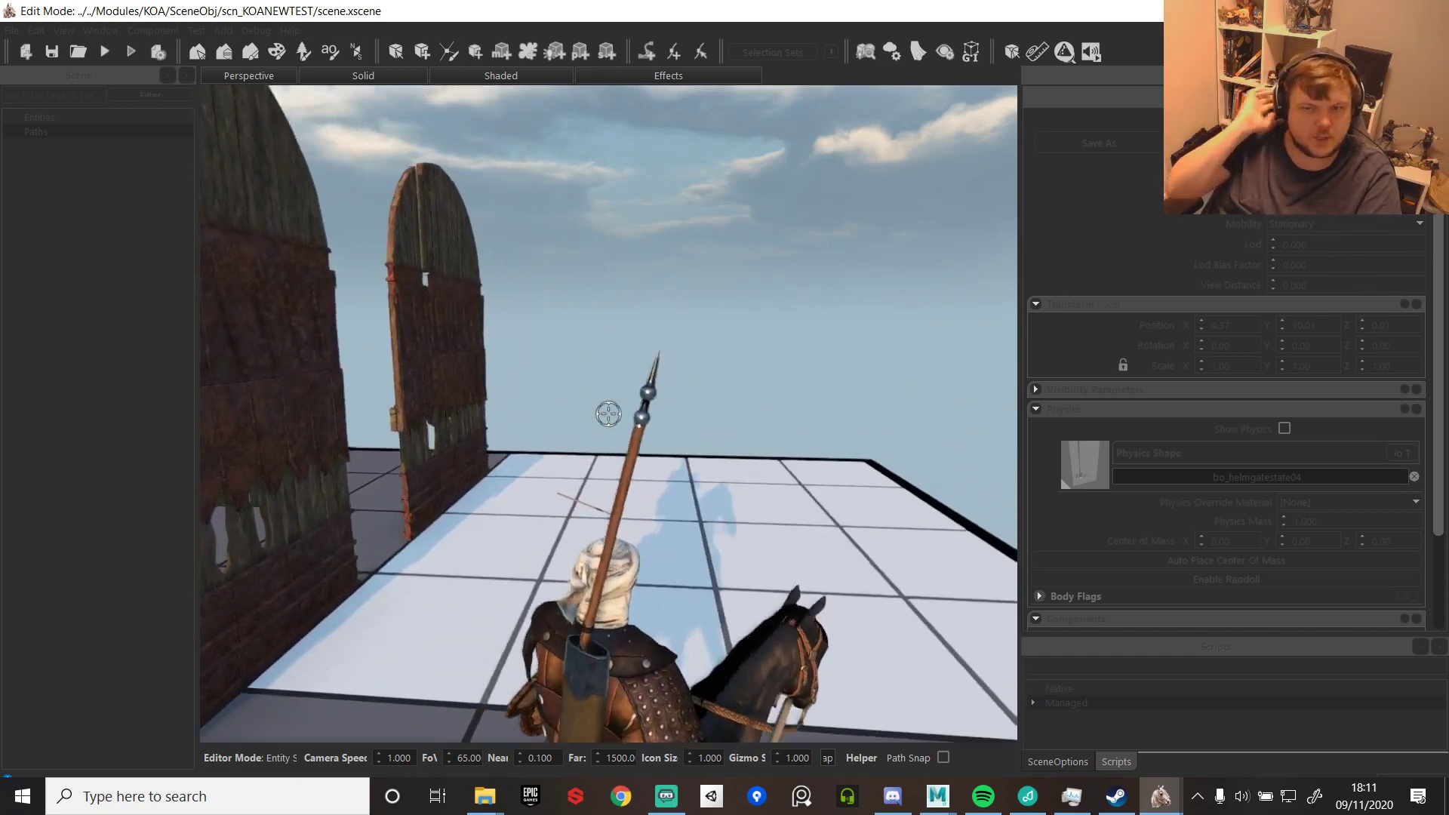
{"action": "key", "text": "w"}
{"action": "key", "text": "a"}
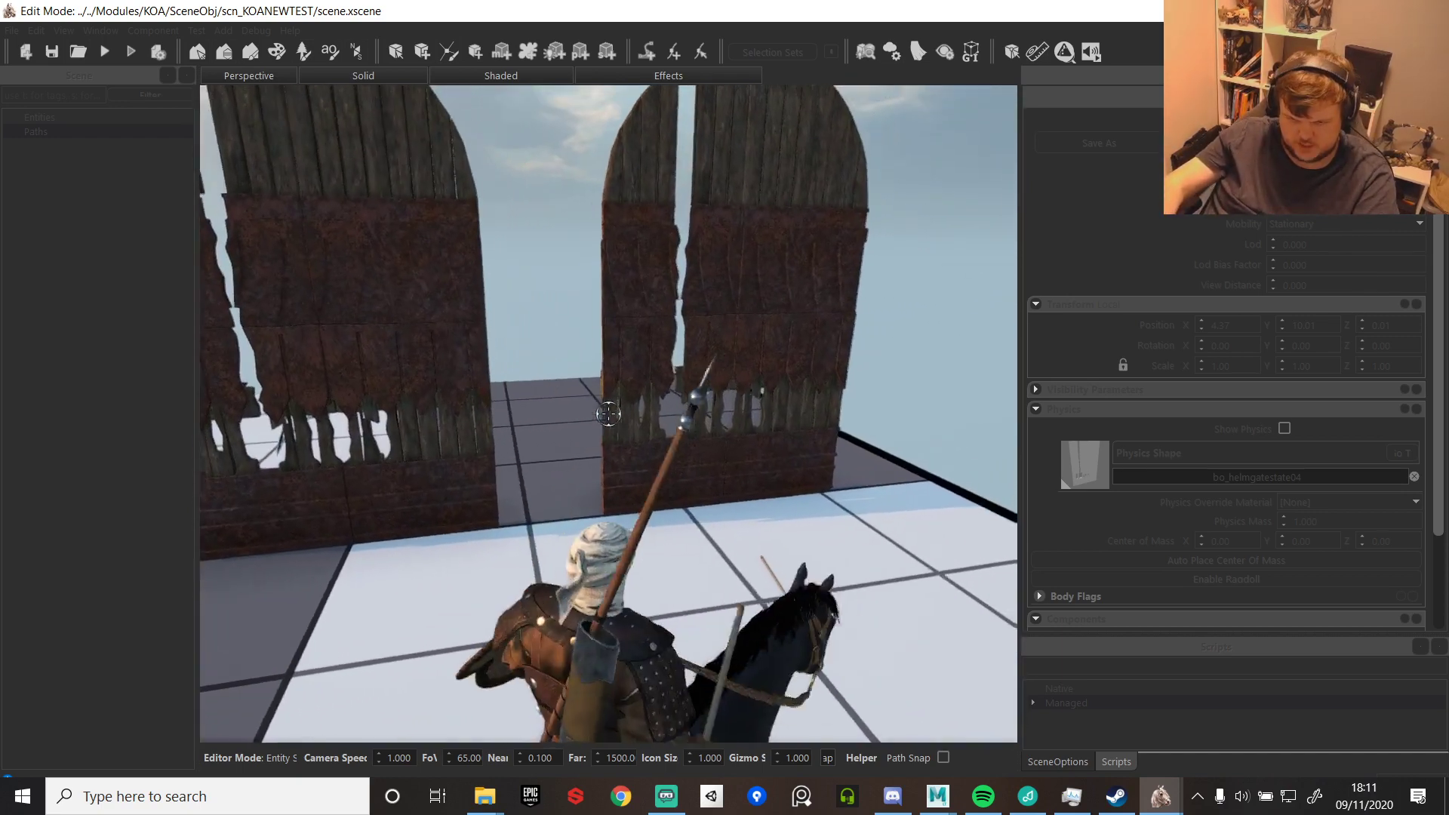
- Throw a javelin at the lower openings from the rust-plated side, check the hit and end the test mission
{"action": "key", "text": "w"}
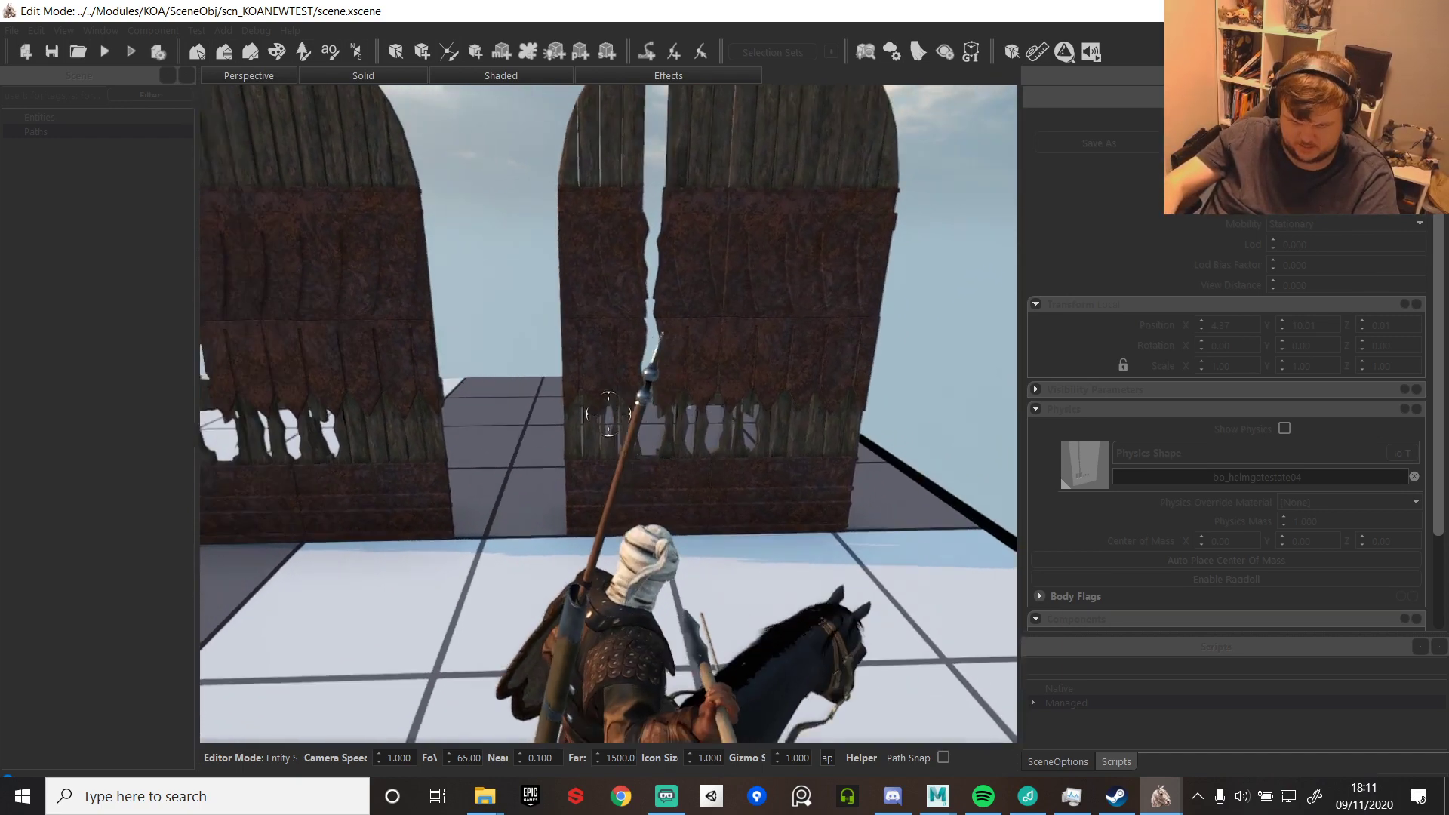
{"action": "key", "text": "w"}
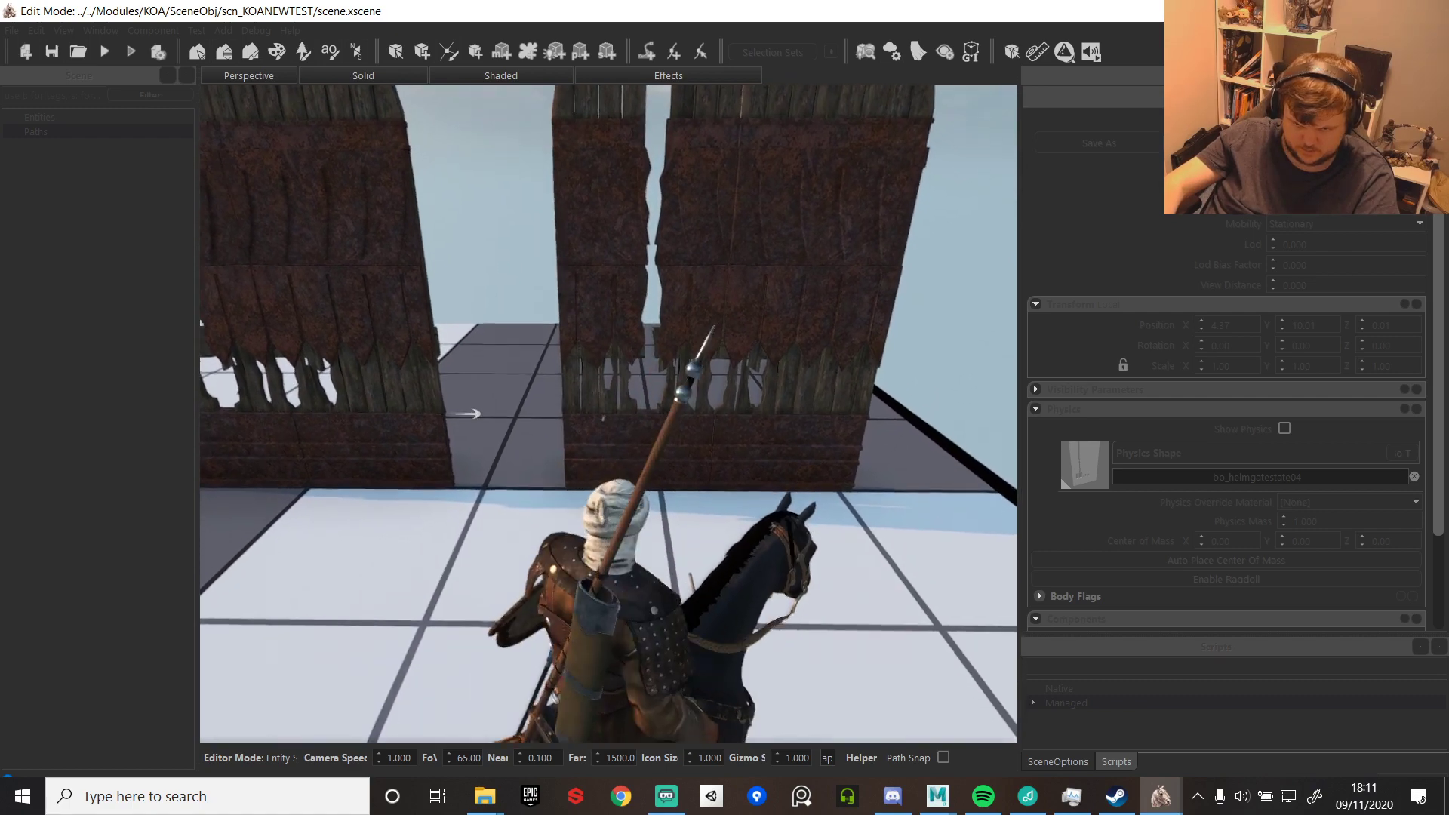
{"action": "key", "text": "a"}
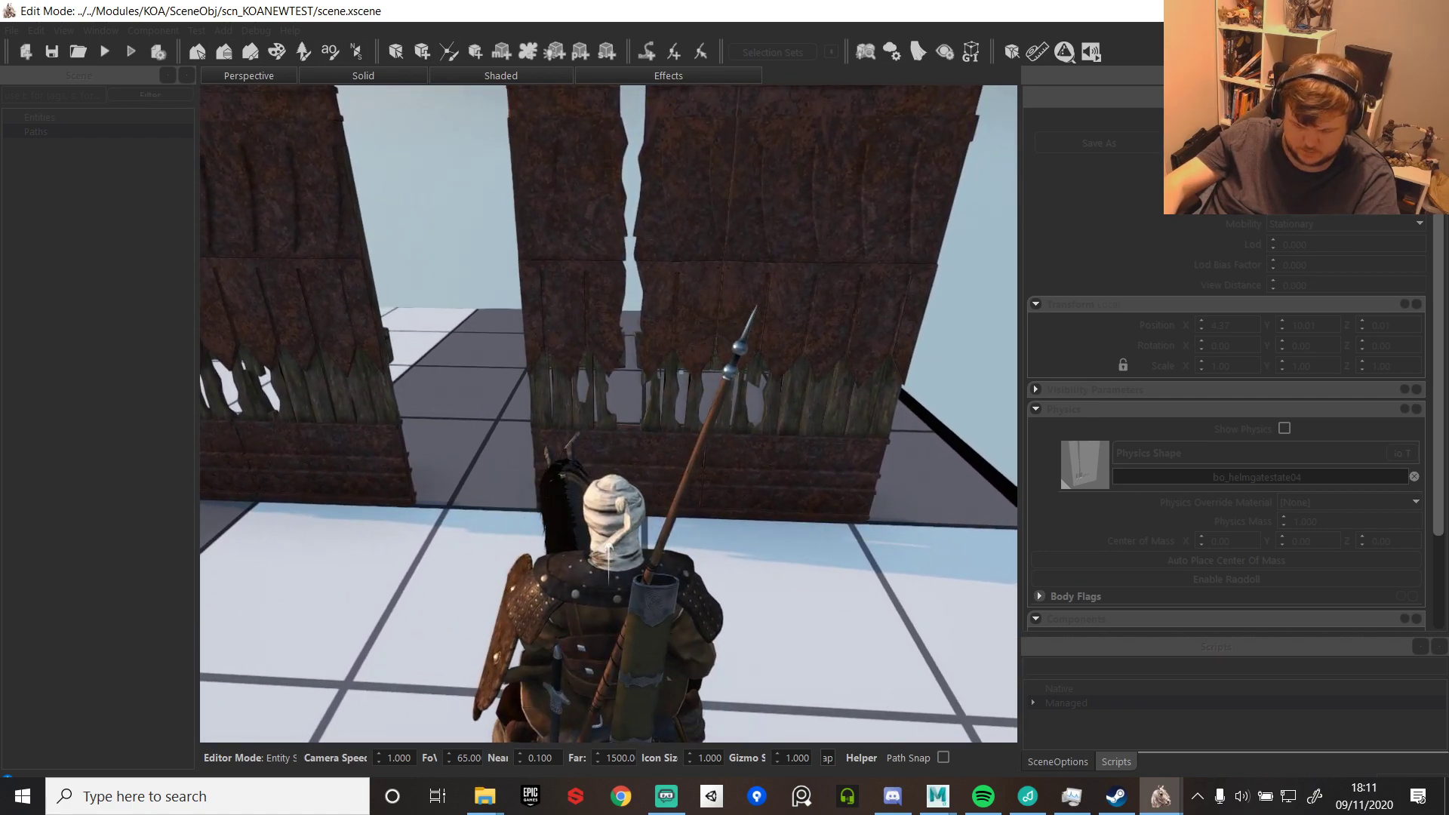
{"action": "key", "text": "Escape"}
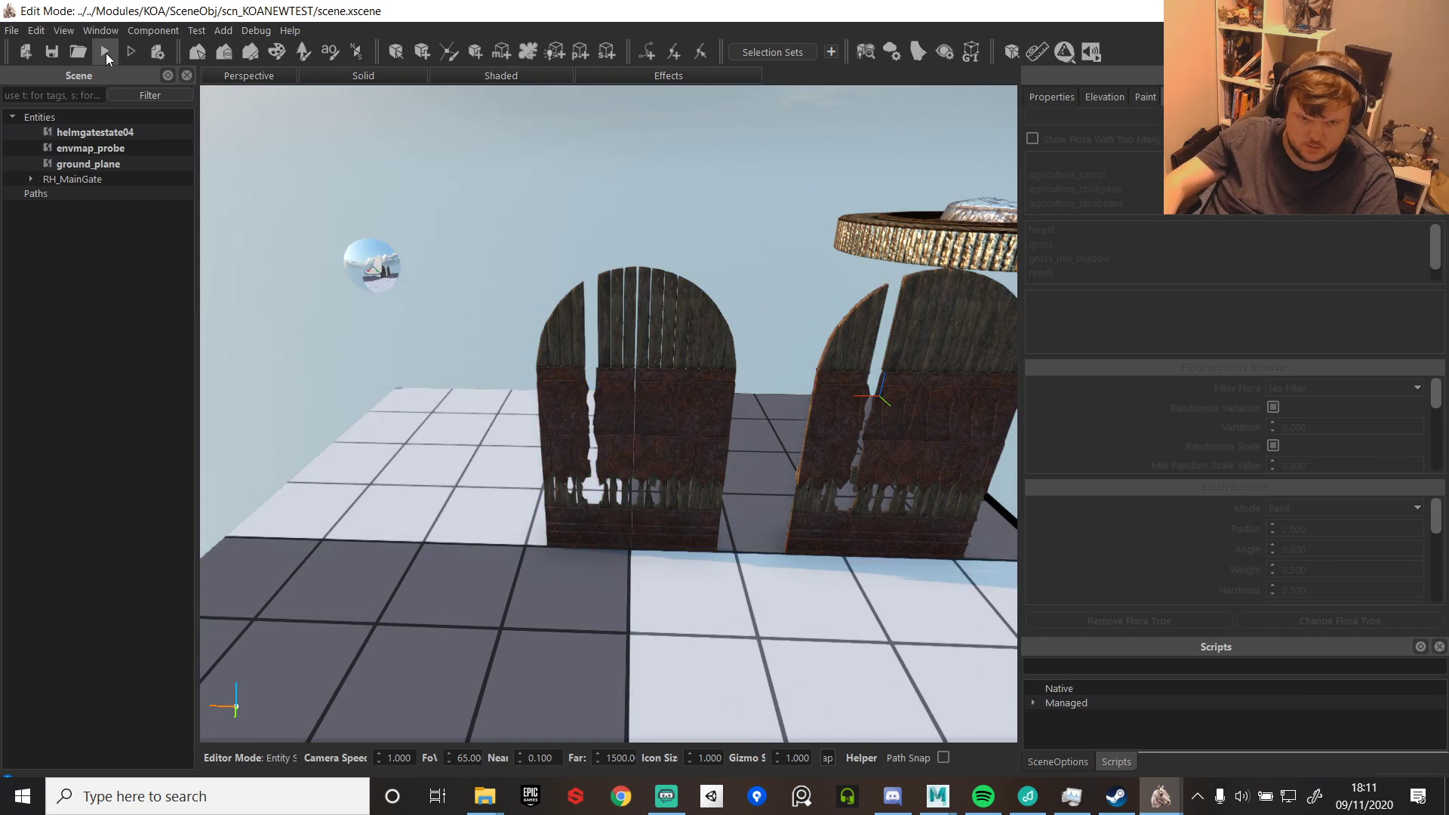
- Save the scene, restart the test mission and ride past the wooden-beam side of both gates
{"action": "left_click", "coordinate": [104, 54]}
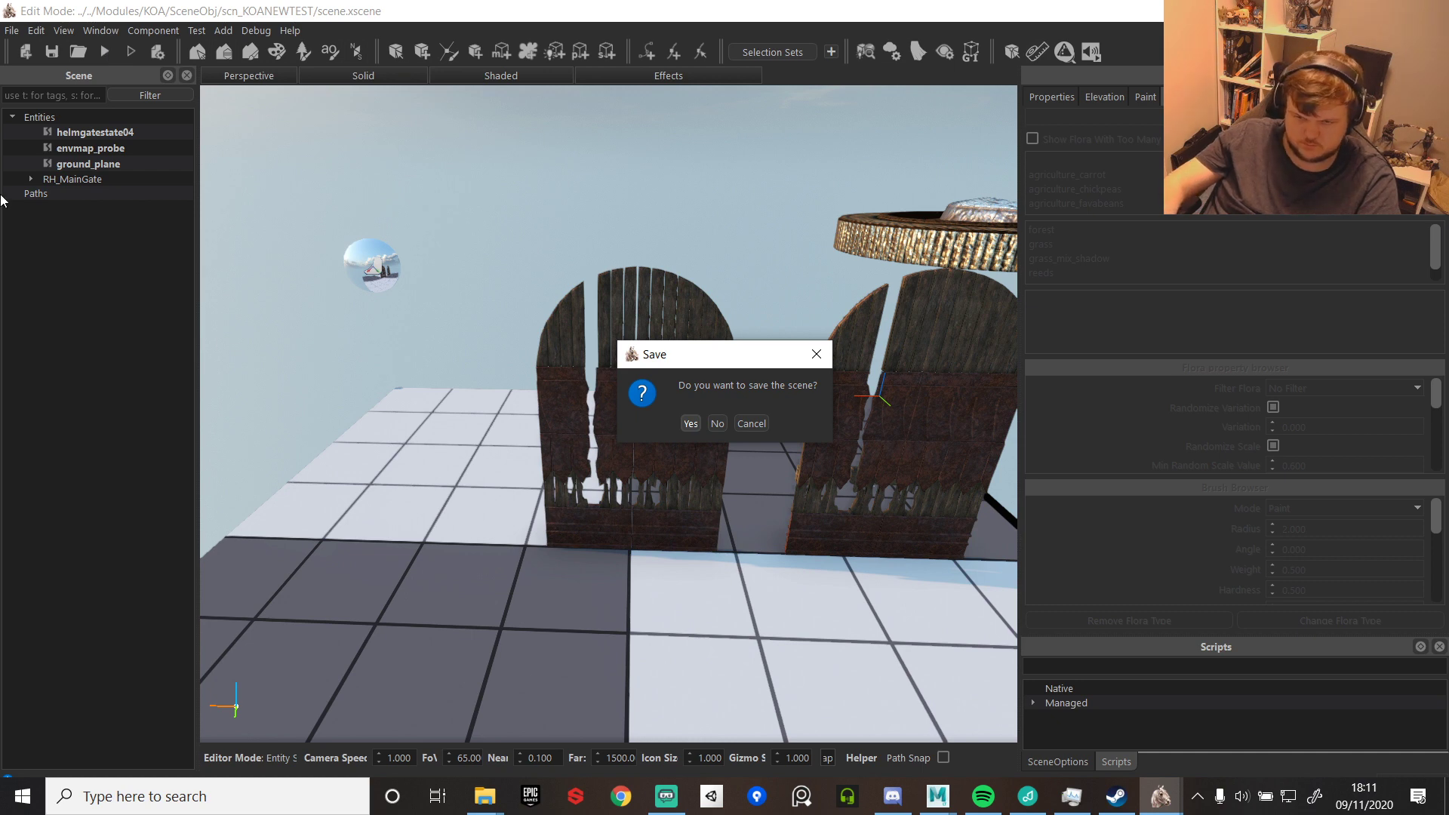
{"action": "left_click", "coordinate": [689, 424]}
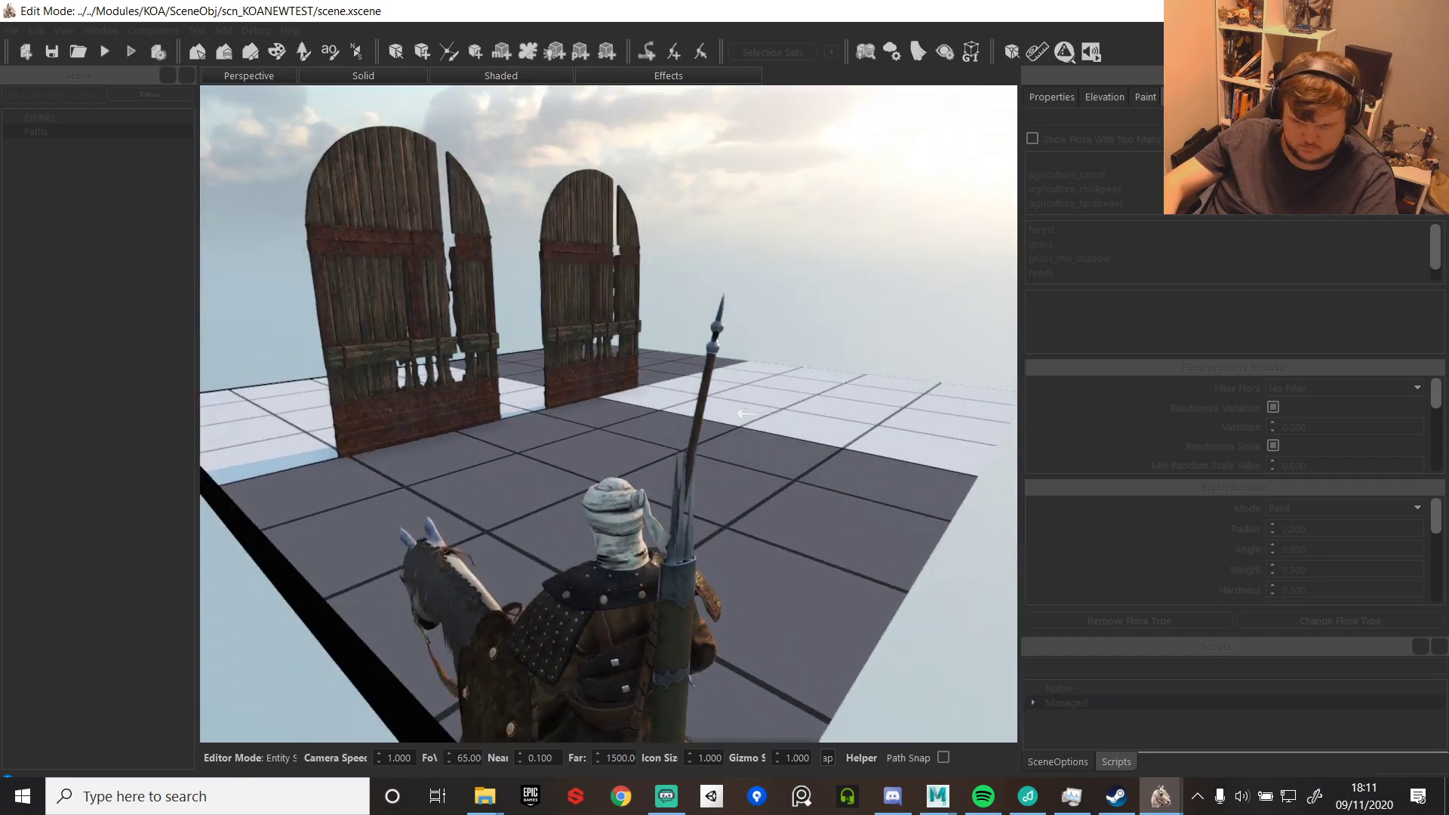
{"action": "key", "text": "w"}
{"action": "key", "text": "d"}
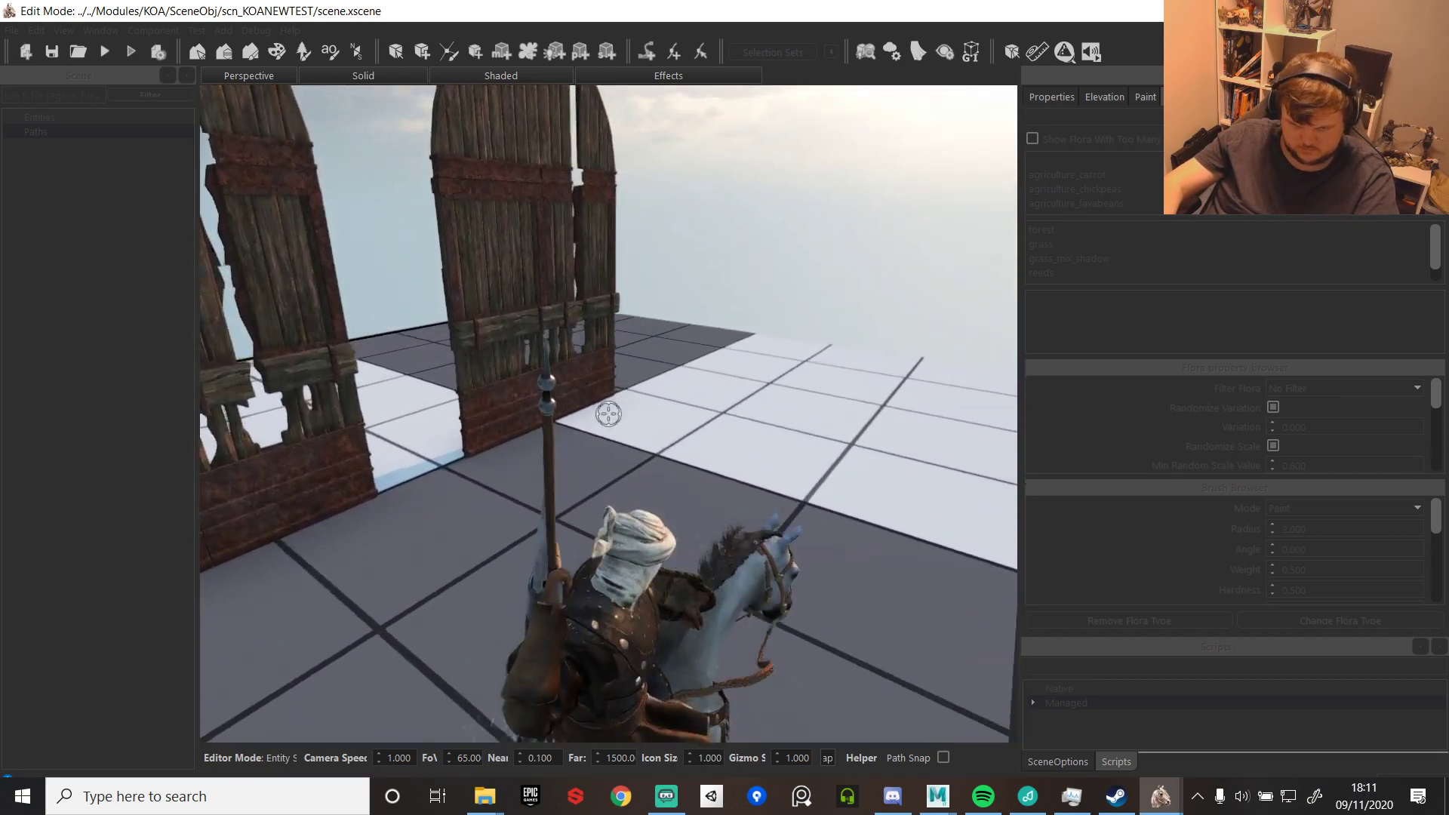
{"action": "key", "text": "w"}
{"action": "key", "text": "a"}
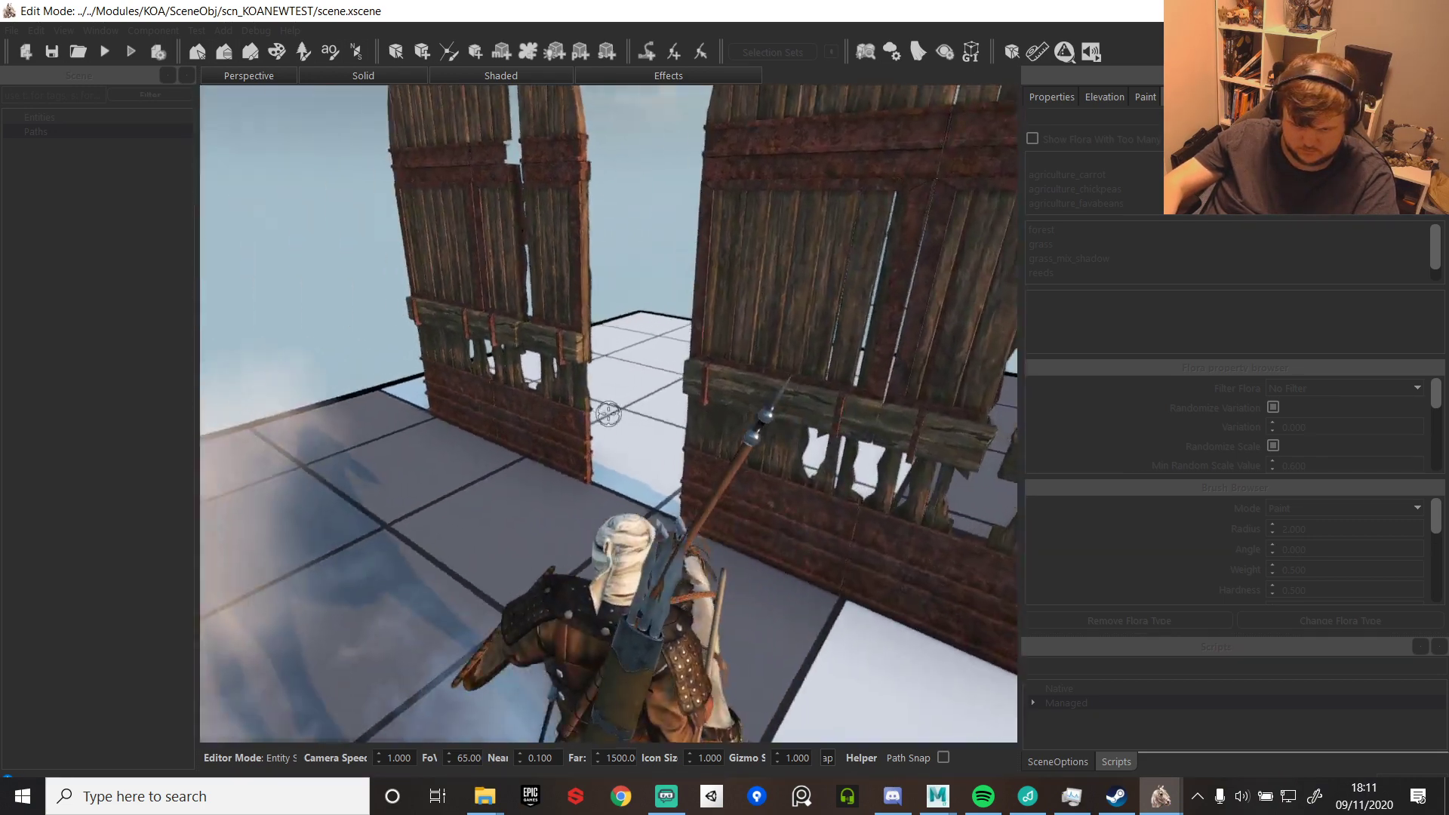
{"action": "key", "text": "w"}
{"action": "key", "text": "a"}
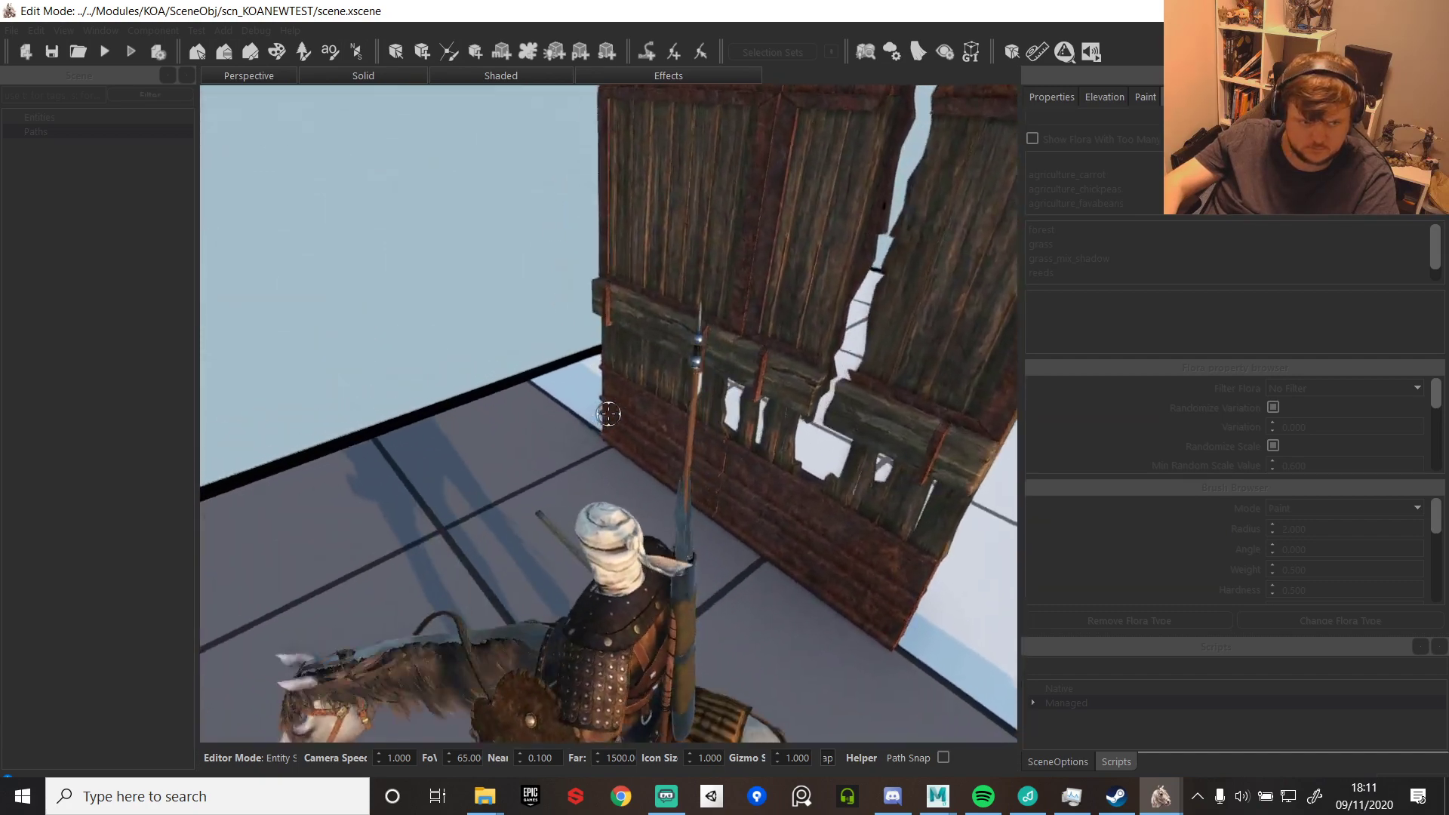
- Turn back to the gate nearest the scene edge, throw javelins at its planks and lower openings, and end the test mission
{"action": "key", "text": "w"}
{"action": "key", "text": "d"}
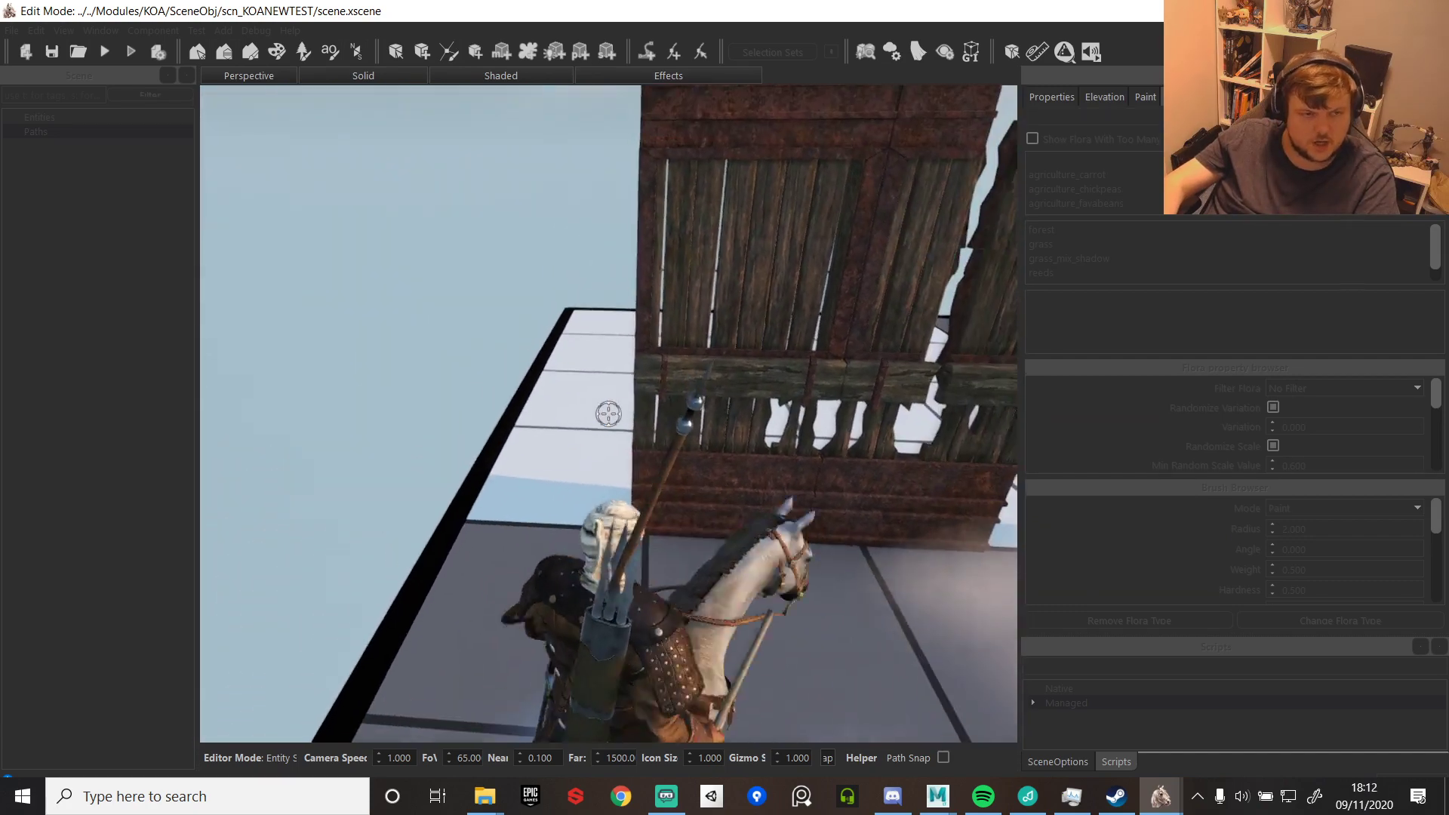
{"action": "key", "text": "w"}
{"action": "key", "text": "d"}
{"action": "key", "text": "a"}
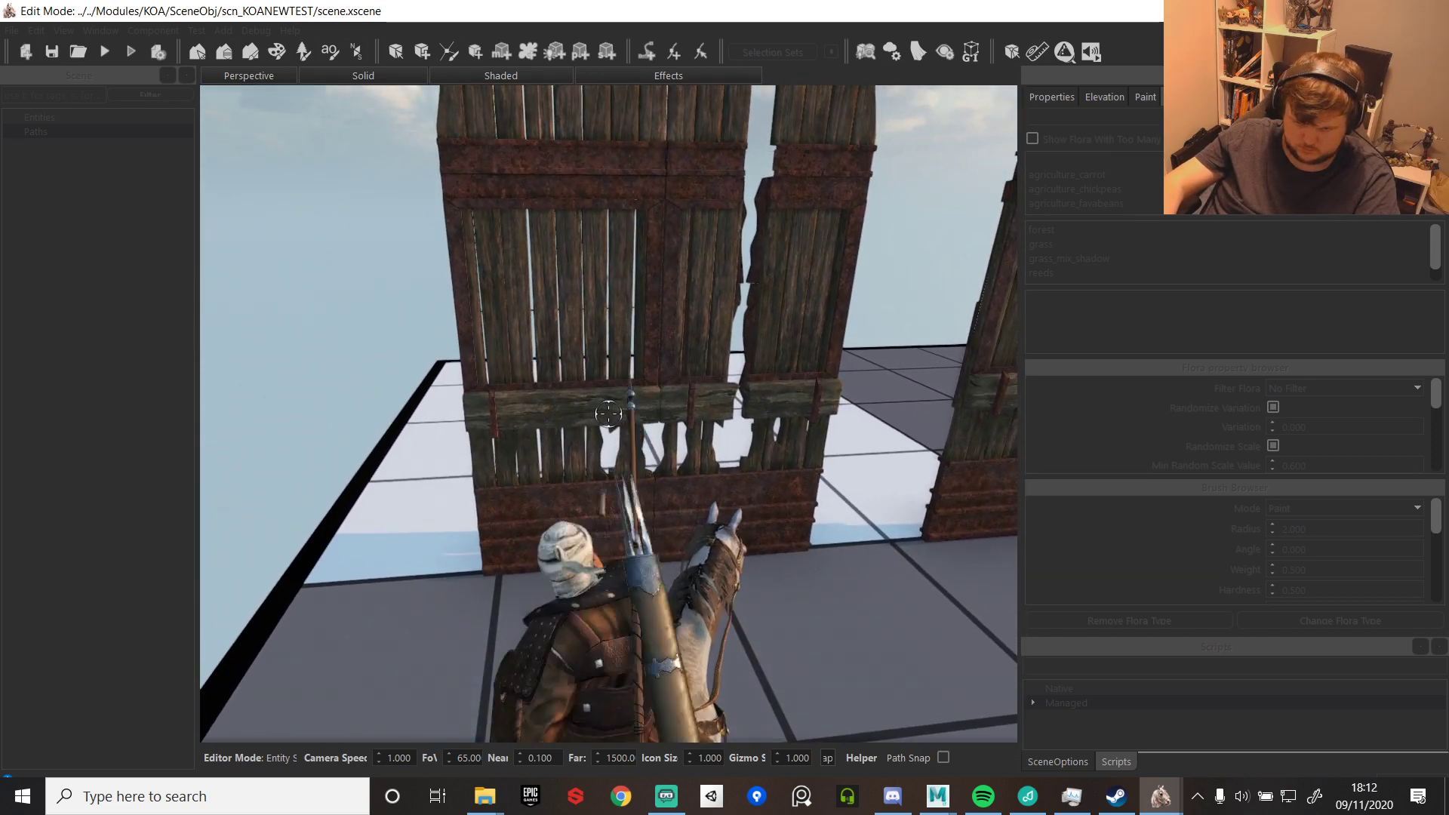
{"action": "left_click", "coordinate": [608, 413]}
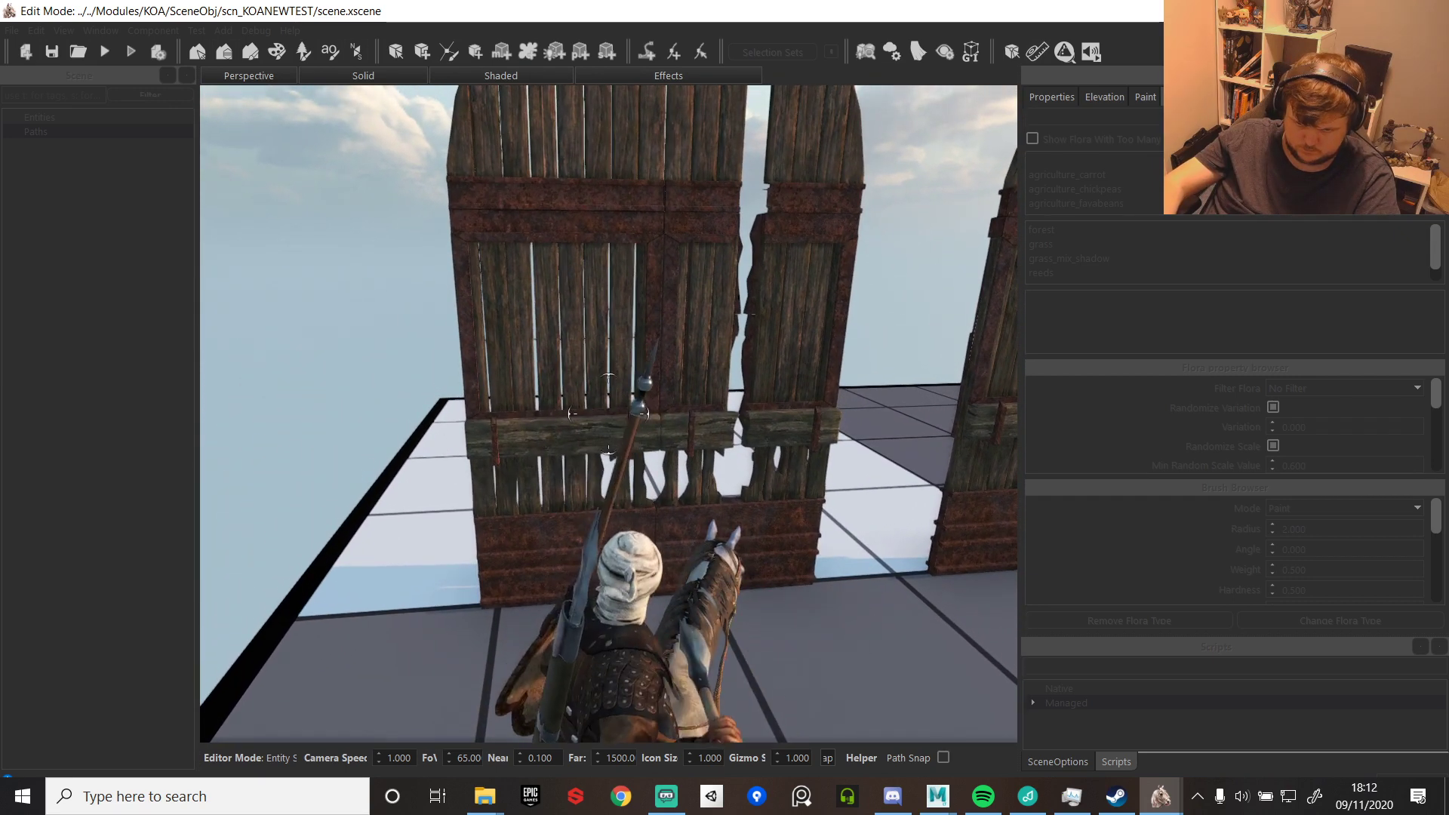
{"action": "left_click", "coordinate": [608, 414]}
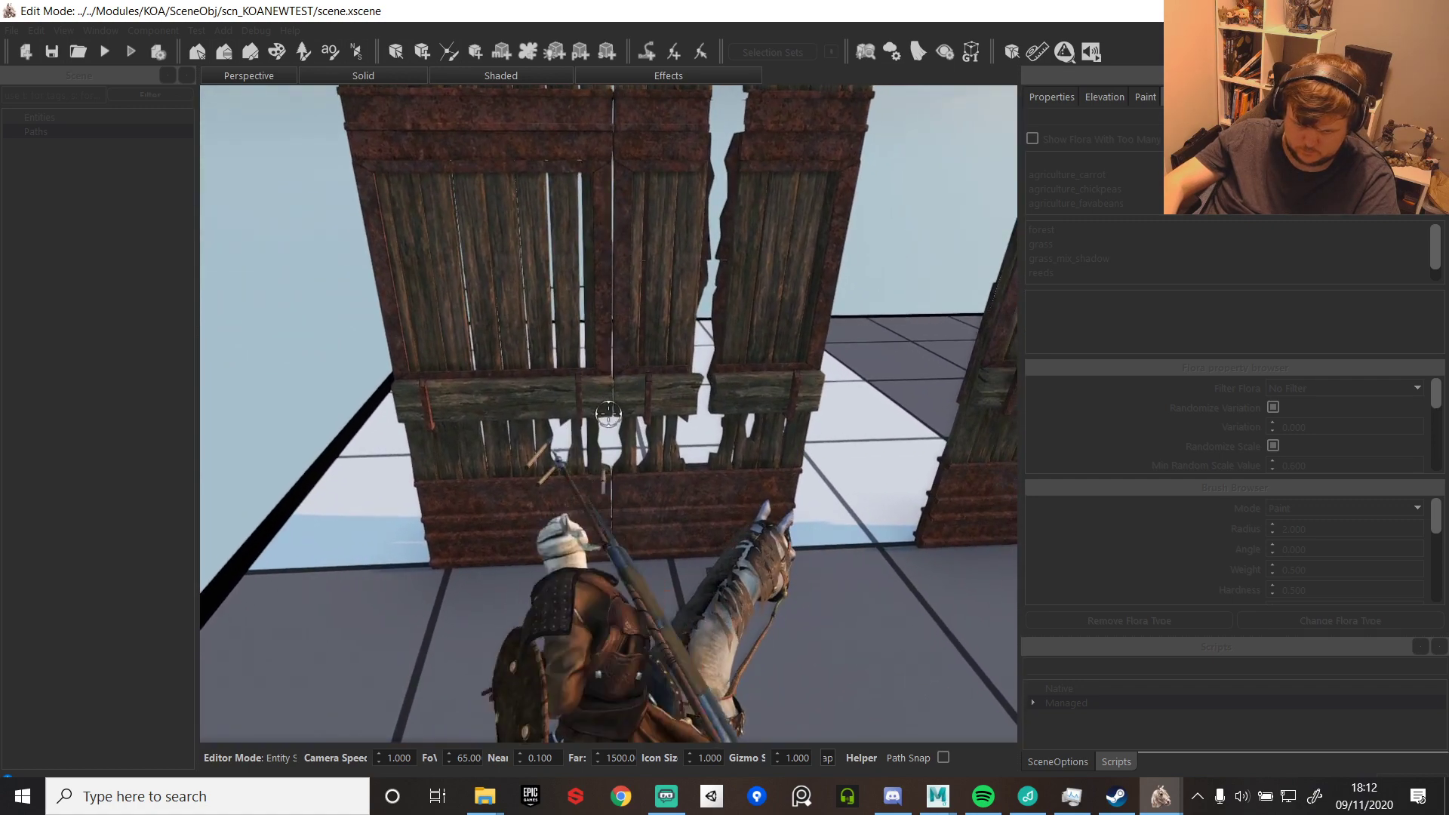
{"action": "left_click", "coordinate": [609, 413]}
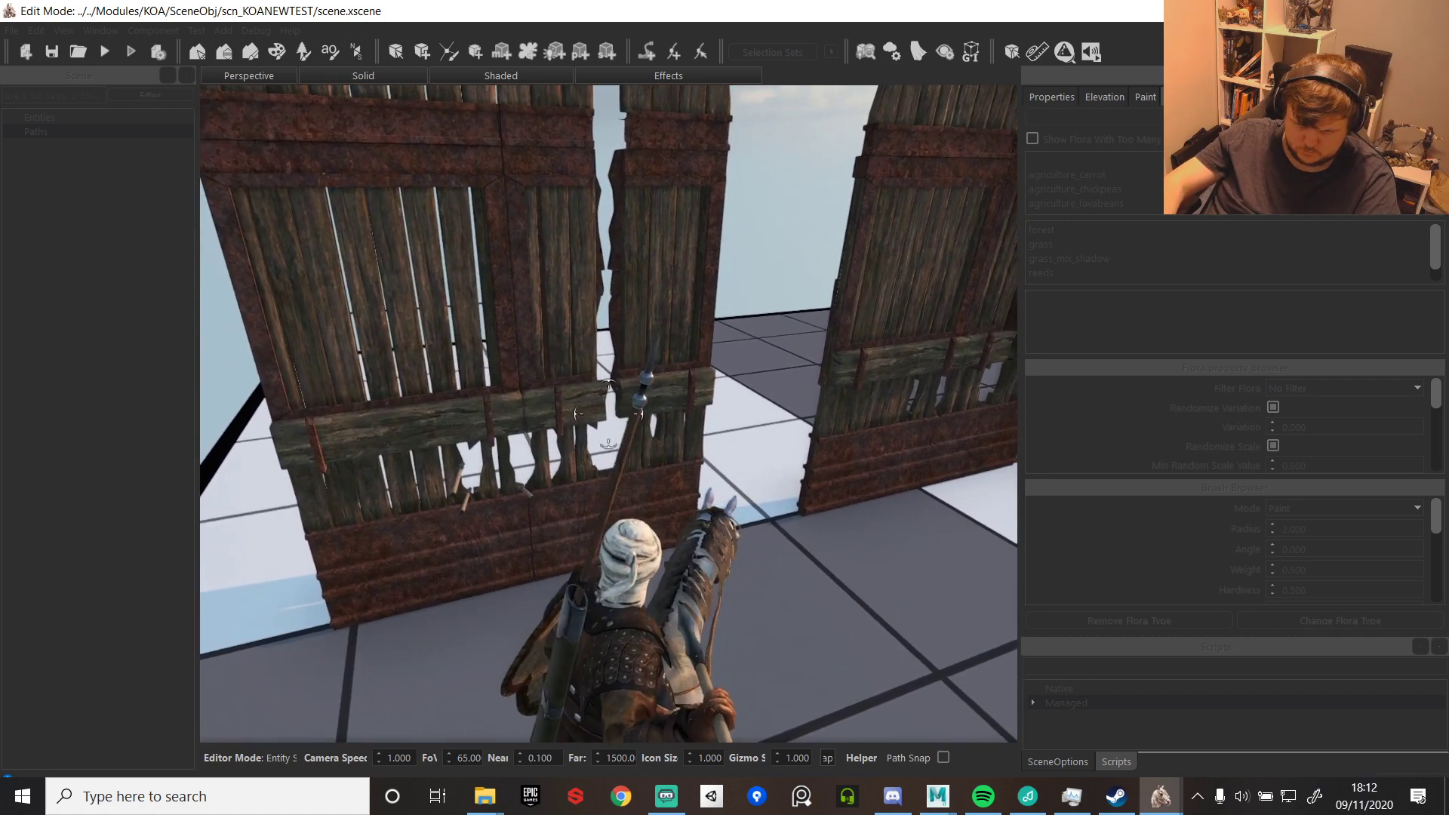
{"action": "left_click", "coordinate": [608, 413]}
{"action": "key", "text": "Escape"}
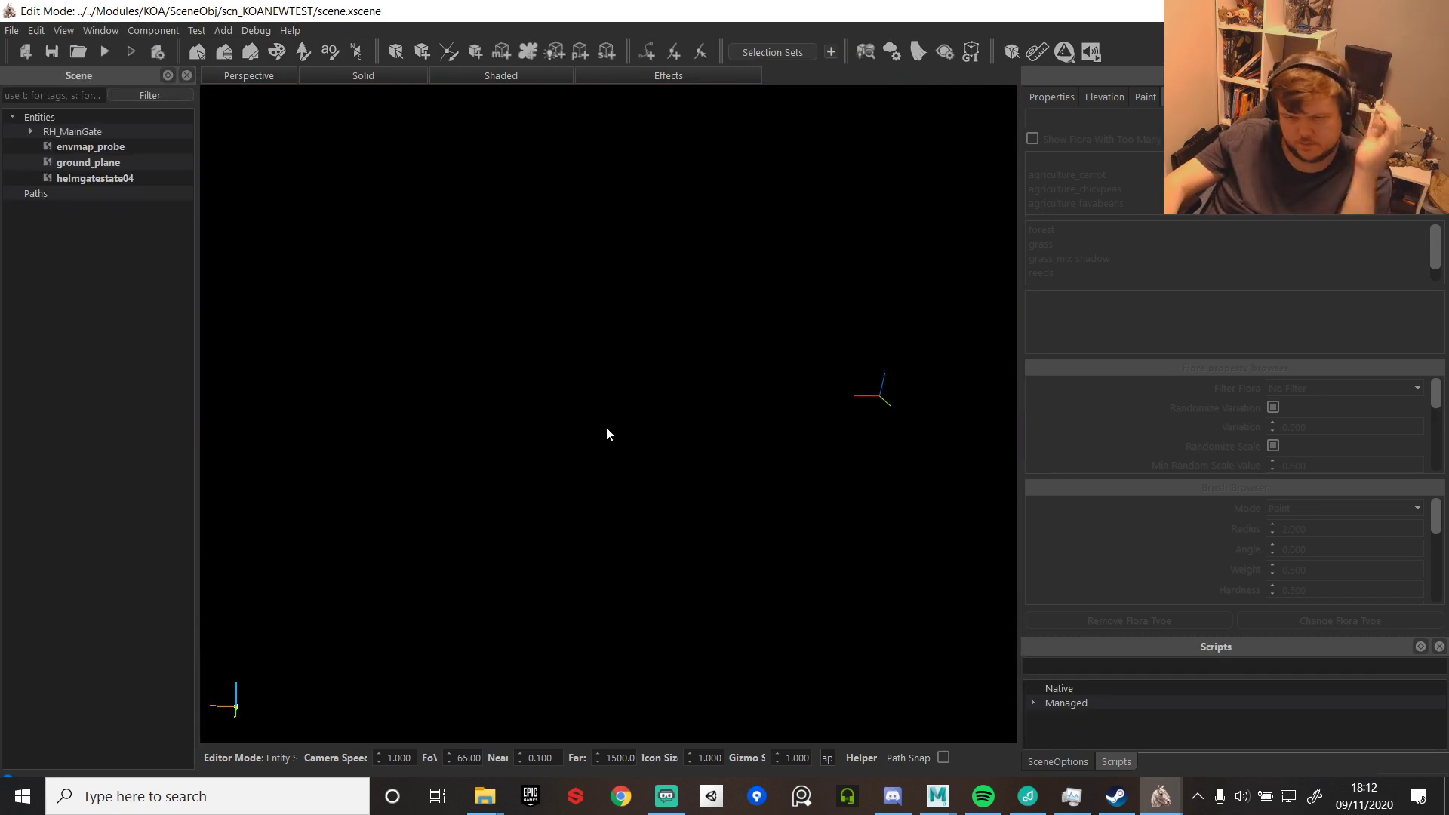
- Save the scene, run the test mission again and throw javelins at the narrow plank gaps of the gate nearest the edge
{"action": "left_click", "coordinate": [97, 55]}
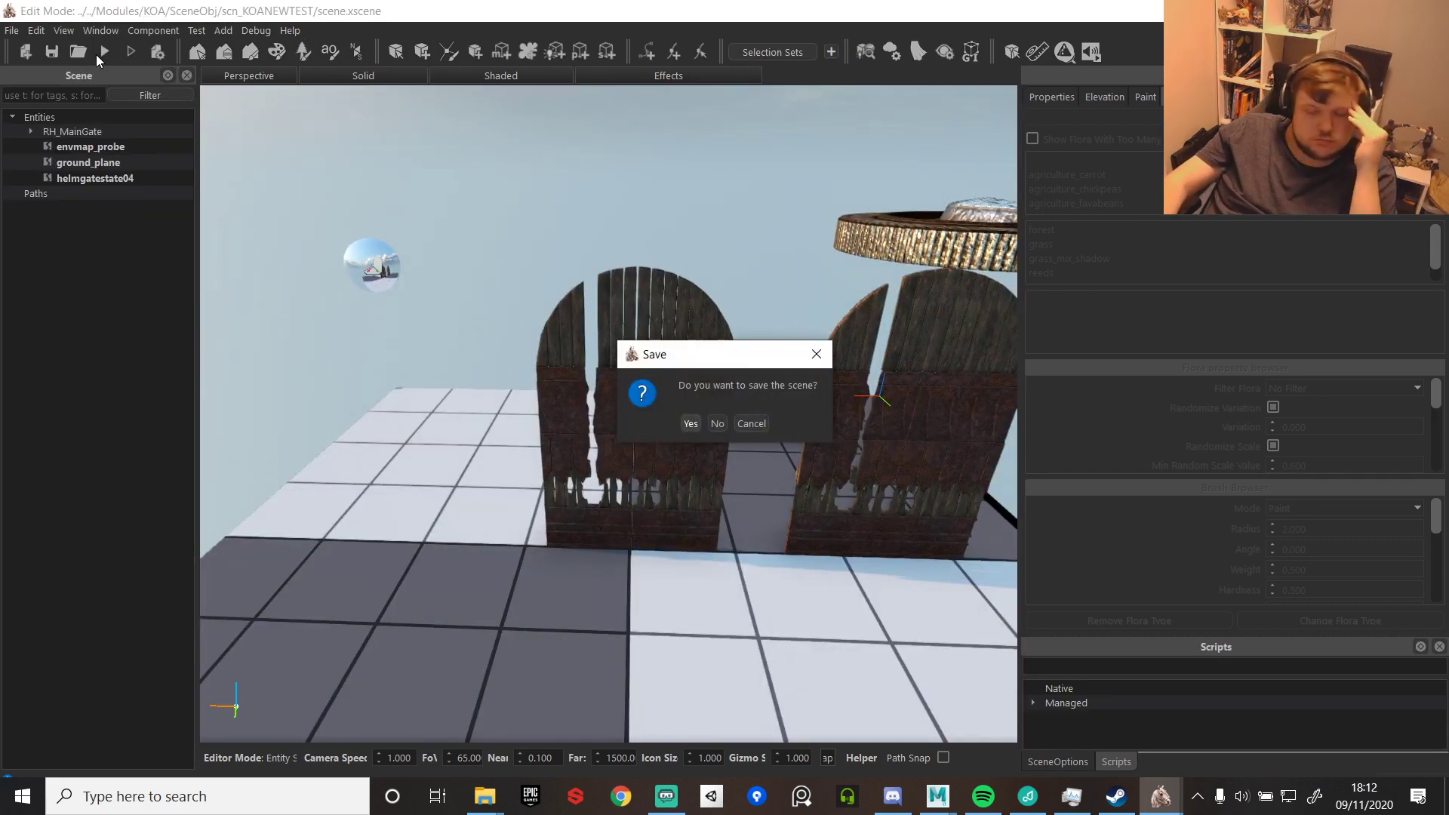
{"action": "left_click", "coordinate": [689, 423]}
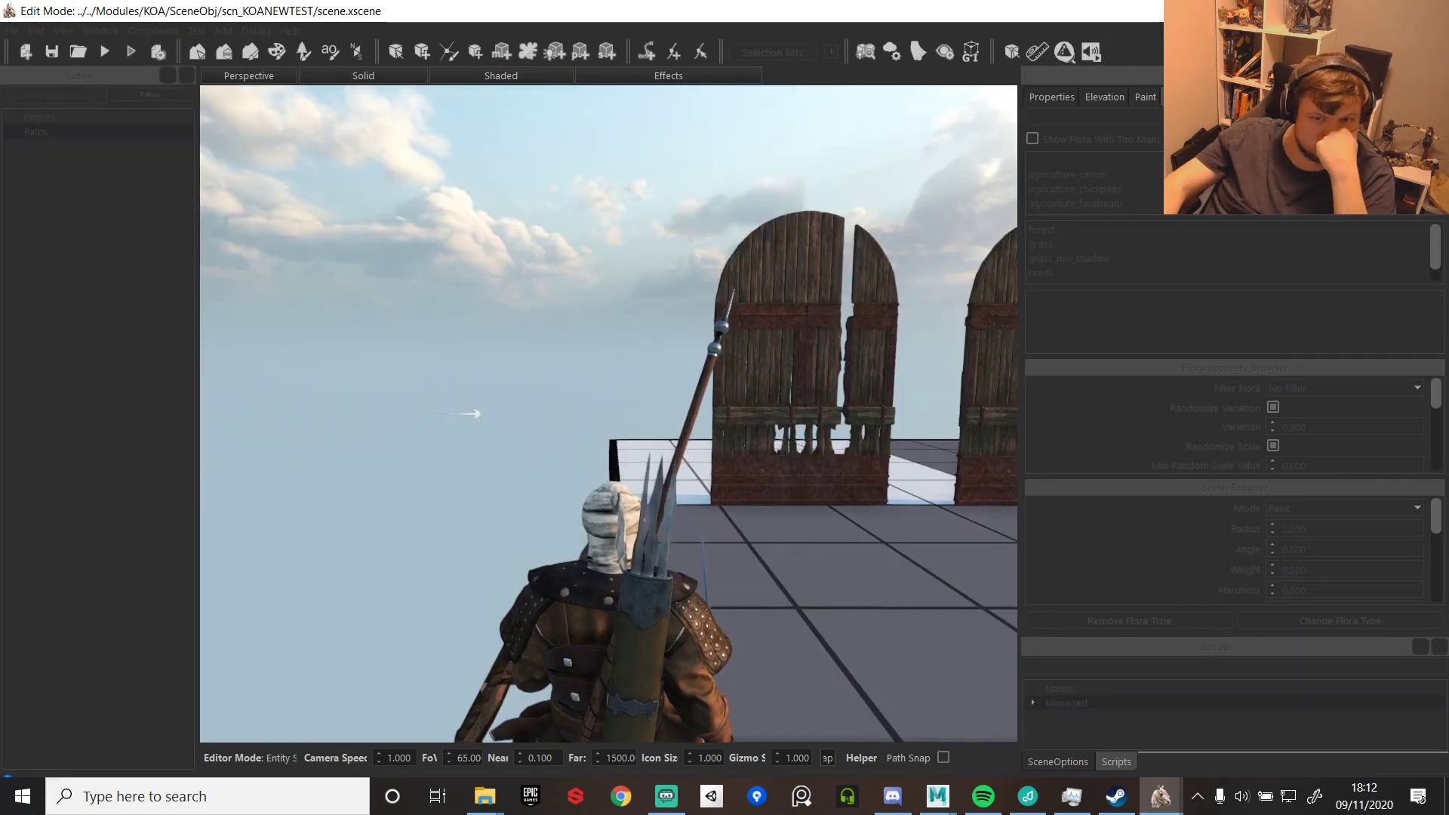
{"action": "key", "text": "d"}
{"action": "scroll", "coordinate": [608, 414], "scroll_direction": "up", "scroll_amount": 1}
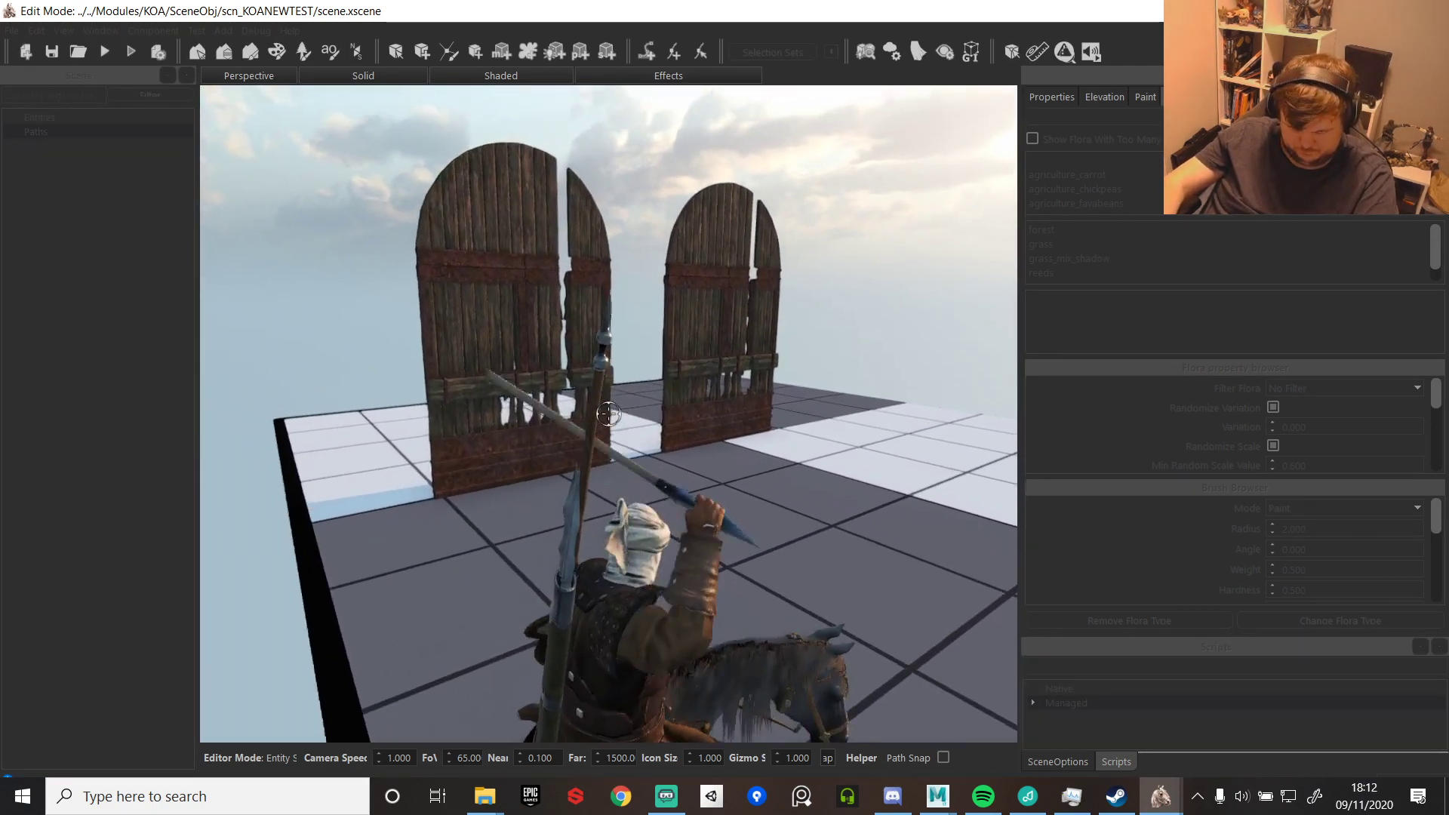
{"action": "key", "text": "w"}
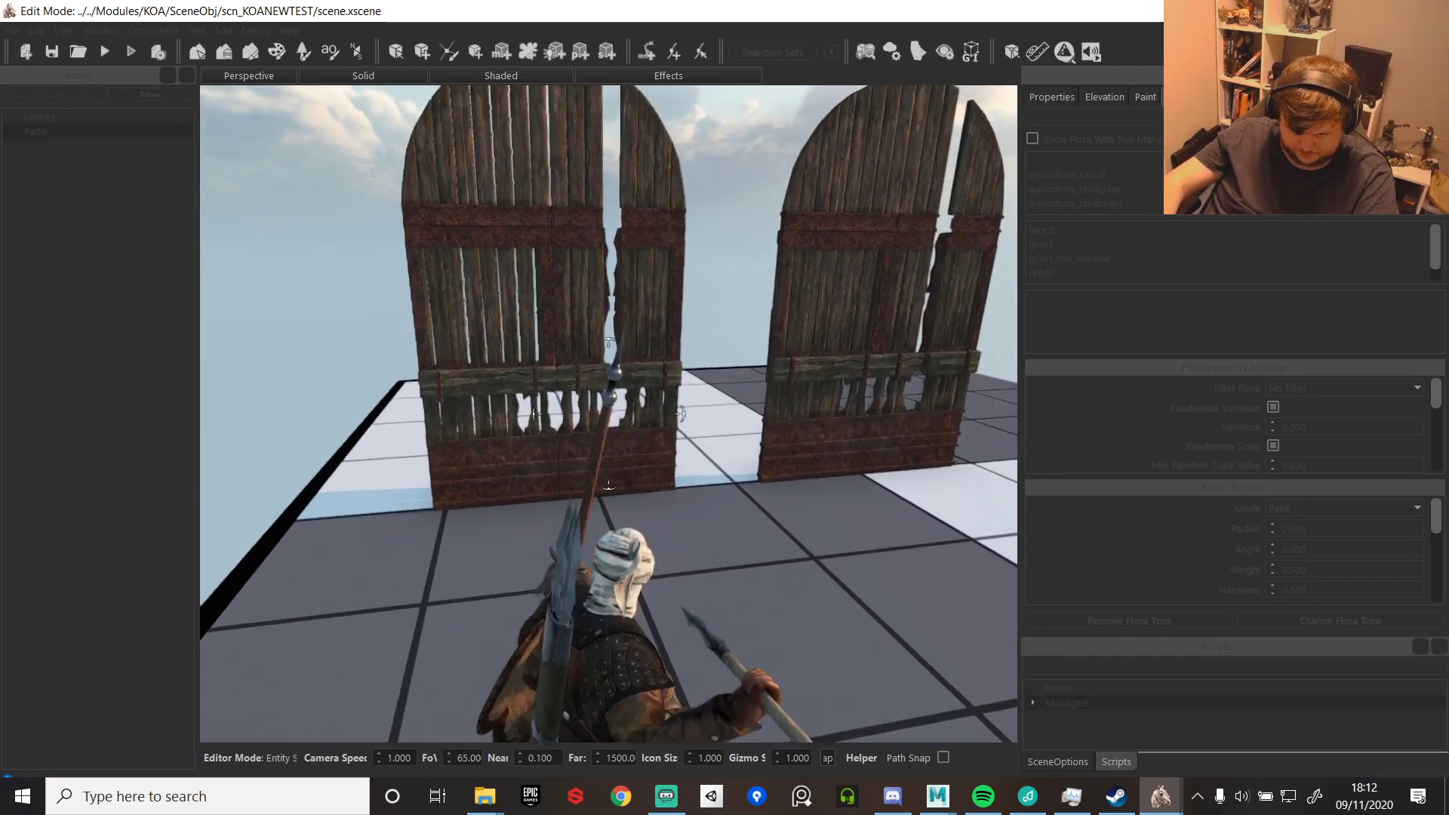
{"action": "left_click", "coordinate": [609, 413]}
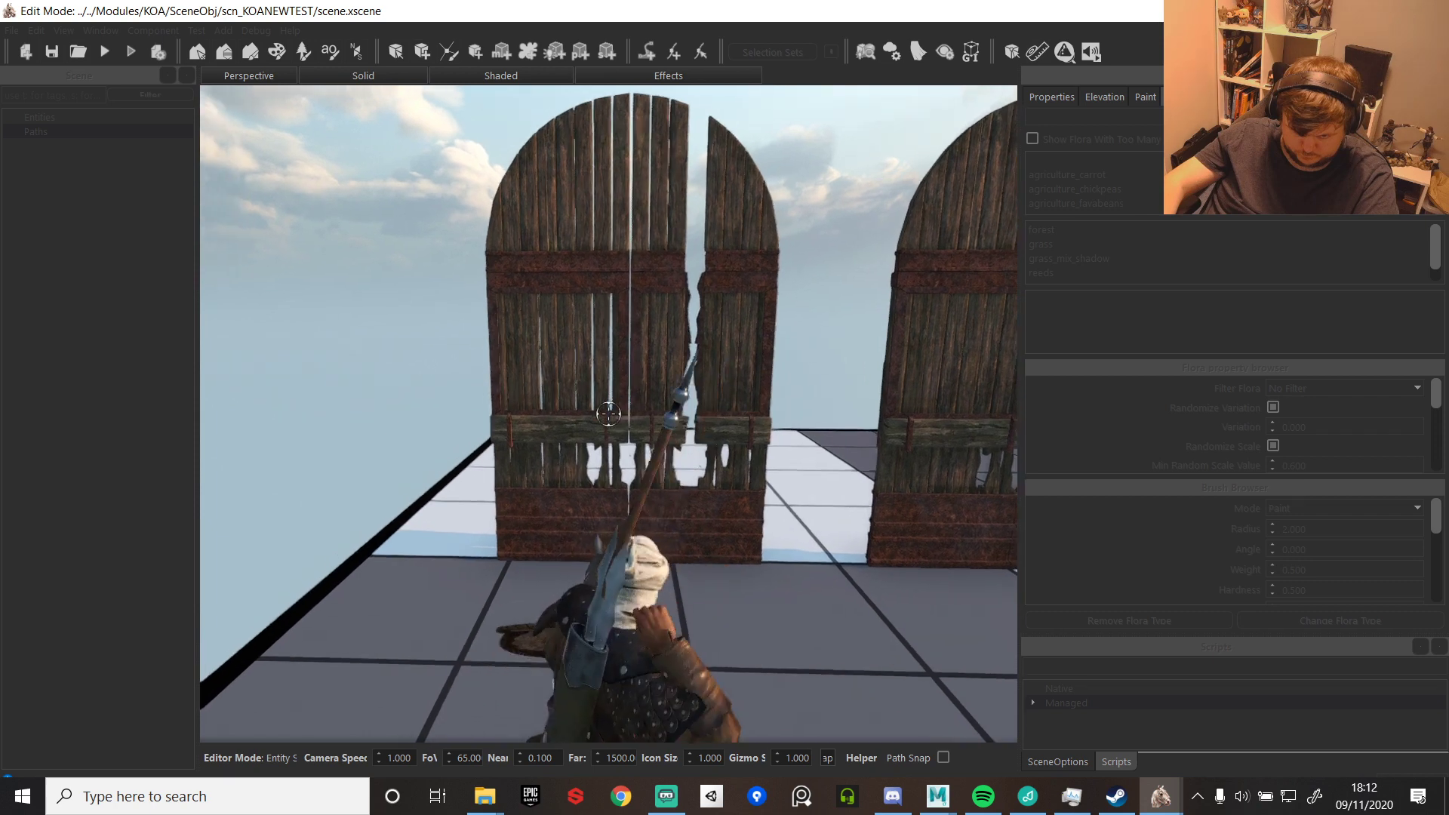
{"action": "left_click", "coordinate": [609, 413]}
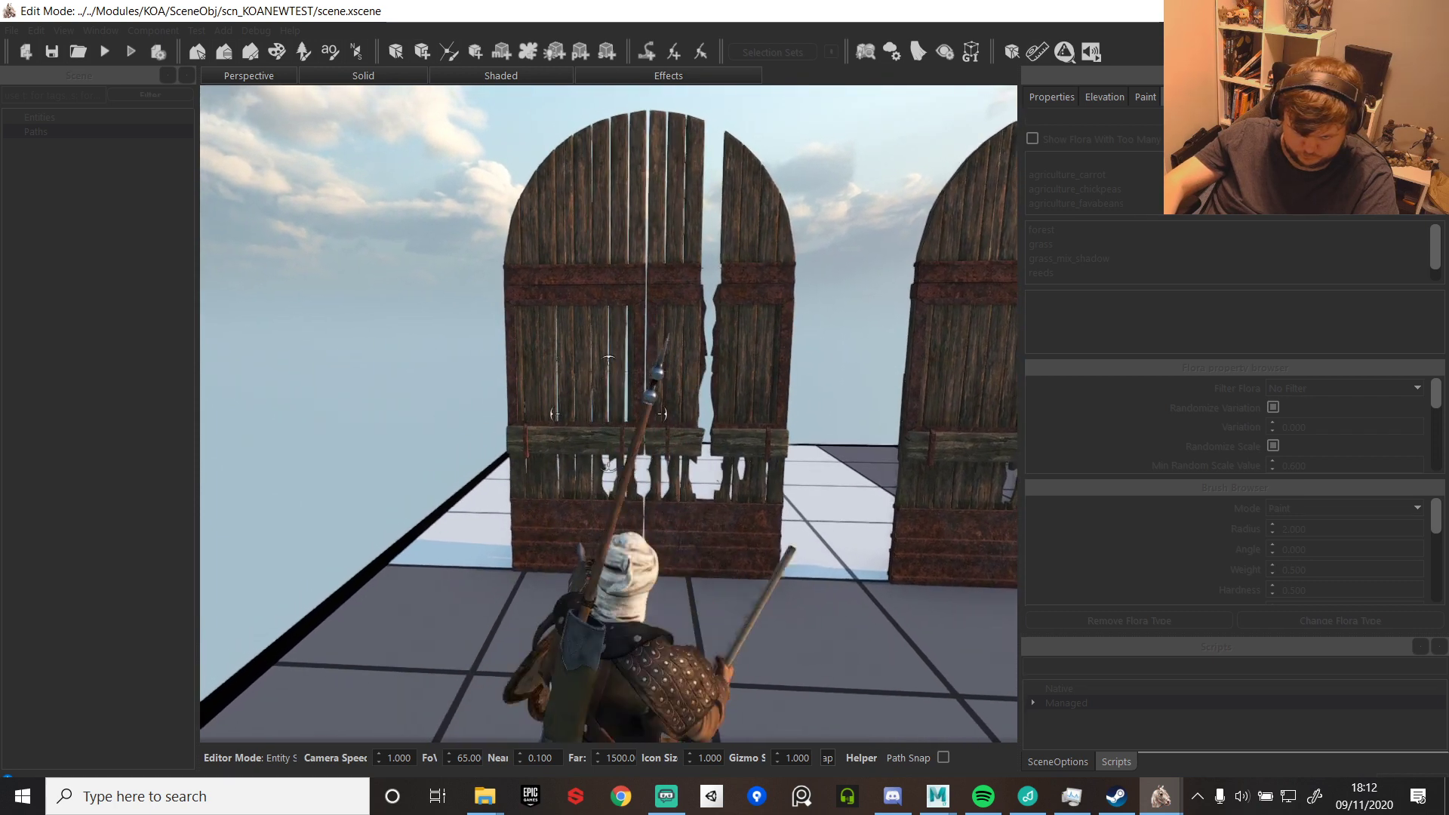
- Ride between the two gates to the rust-plated side, view both gates from there and end the test mission
{"action": "scroll", "coordinate": [608, 413], "scroll_direction": "up", "scroll_amount": 1}
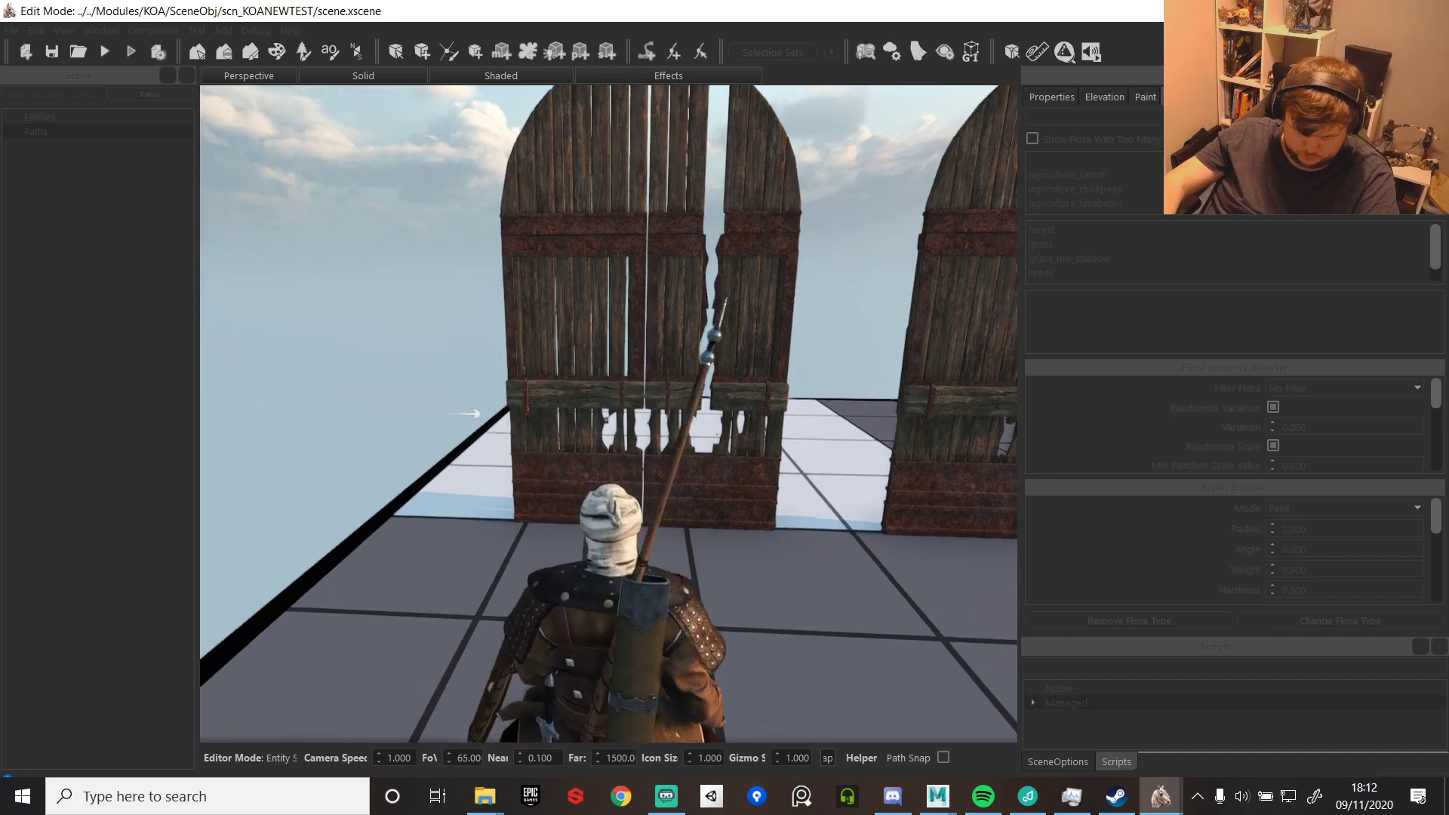
{"action": "key", "text": "w"}
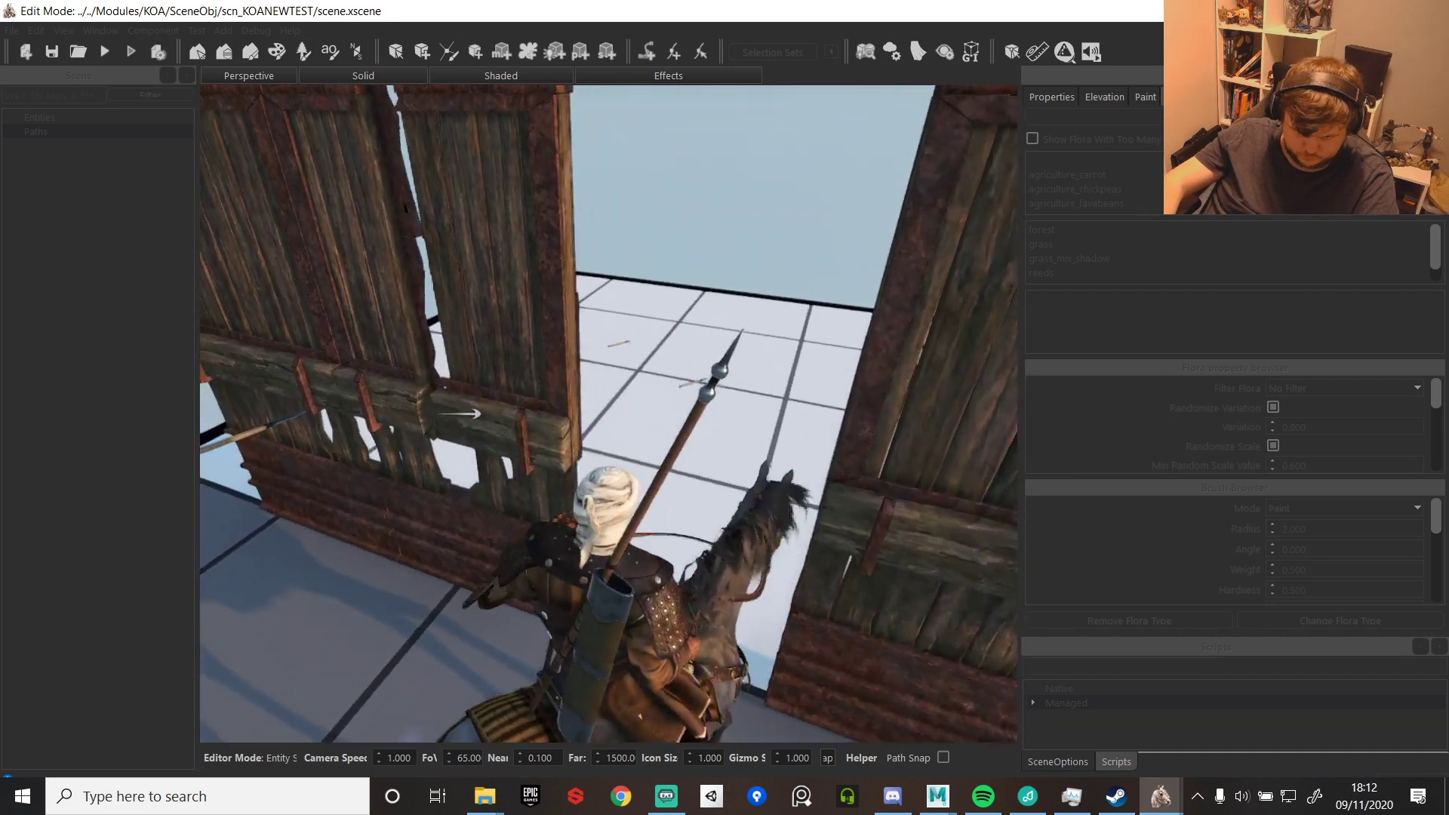
{"action": "key", "text": "a"}
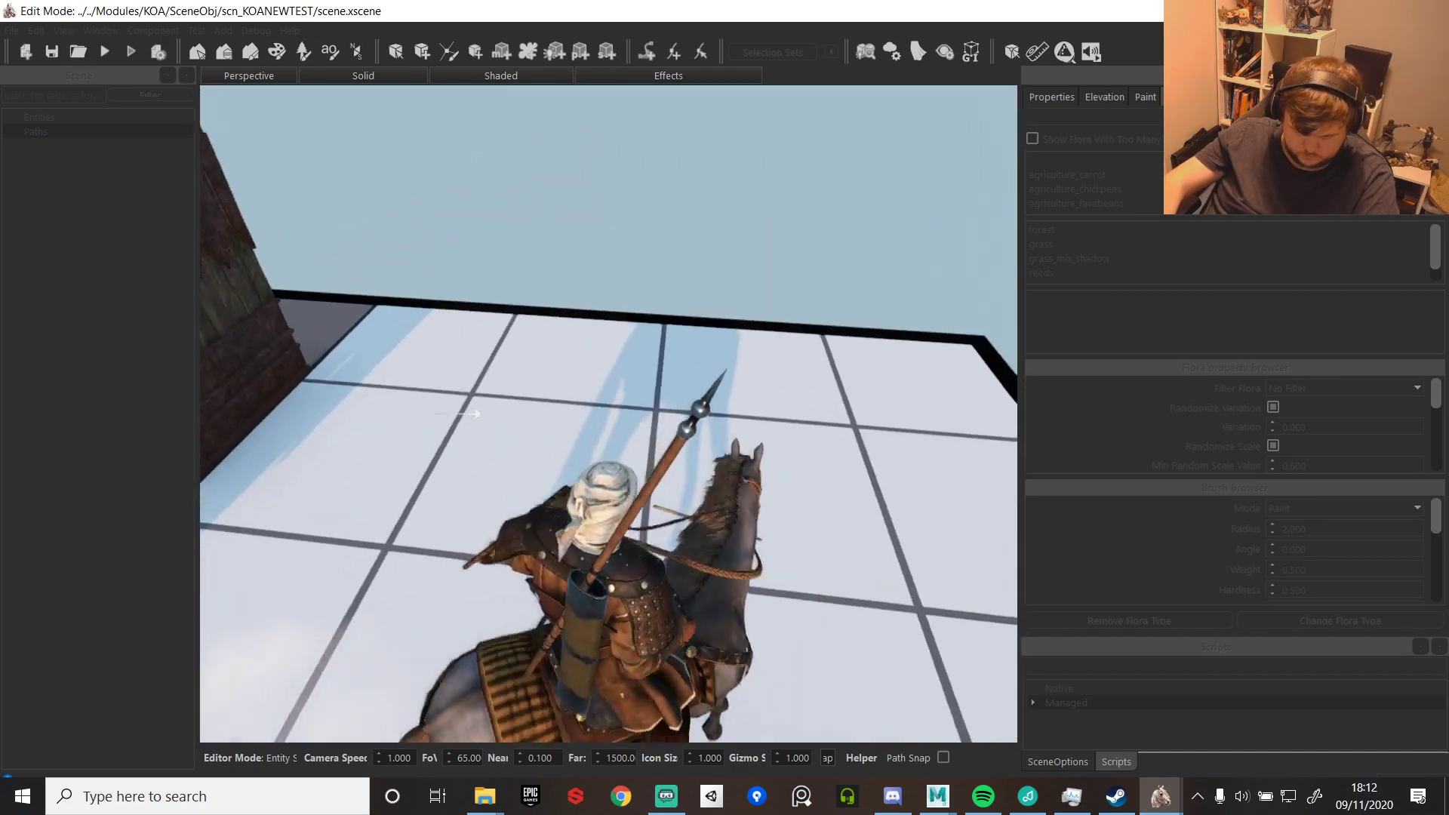
{"action": "key", "text": "d"}
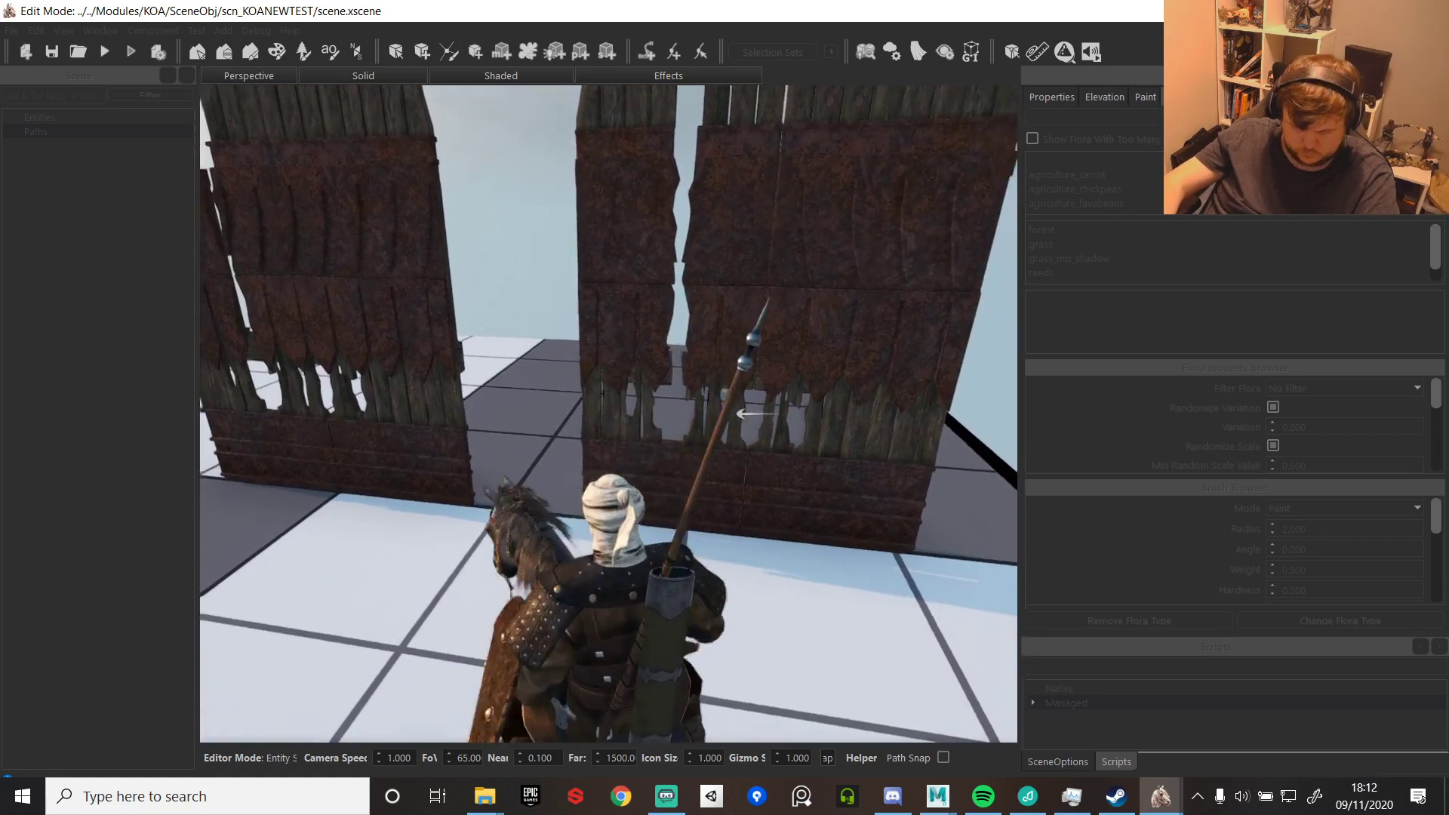
{"action": "key", "text": "Tab"}
- Save the scene, restart the test mission and ride past the wooden-beam side of both gates around to their rust-plated side
{"action": "left_click", "coordinate": [102, 52]}
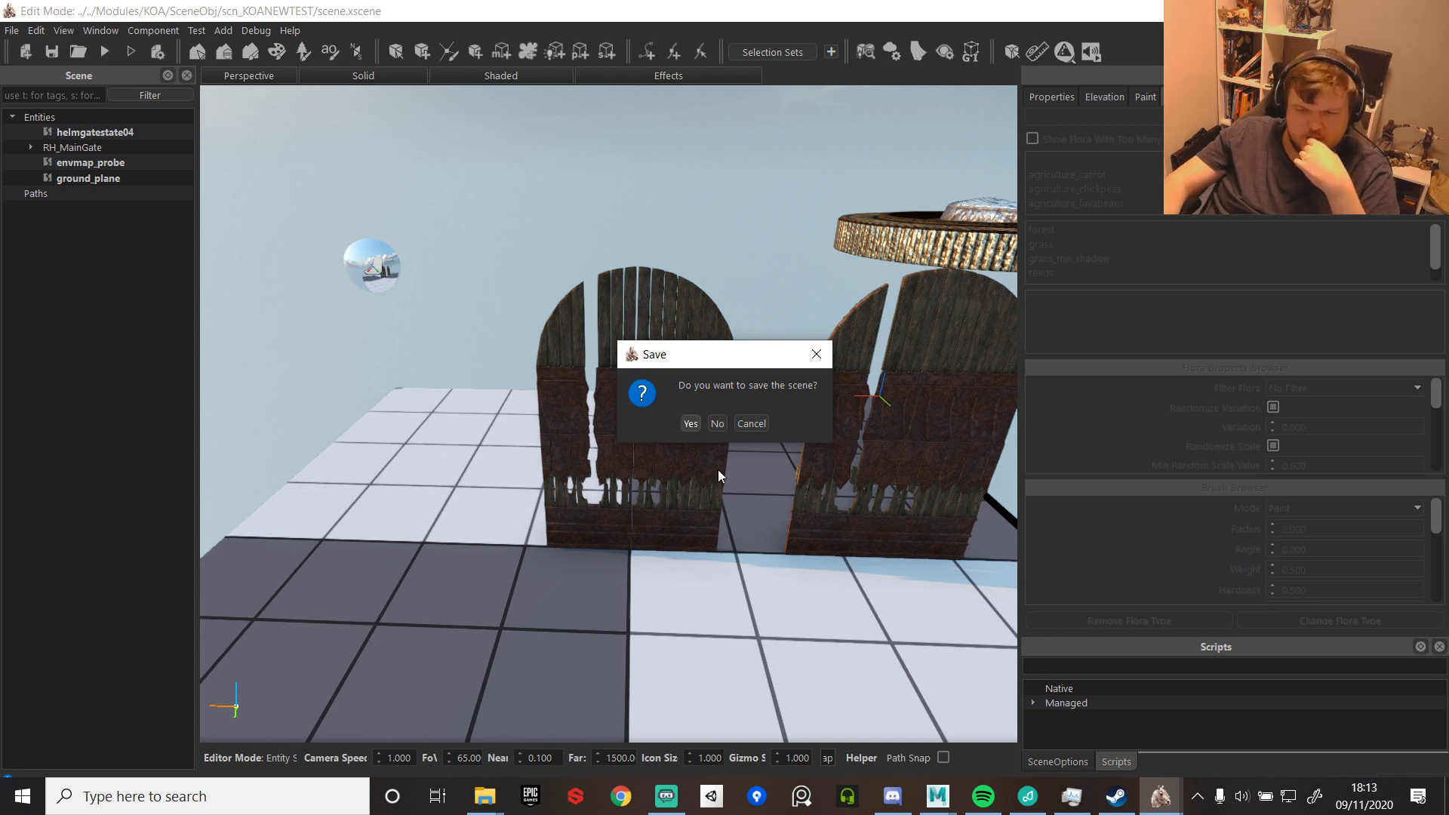
{"action": "left_click", "coordinate": [698, 423]}
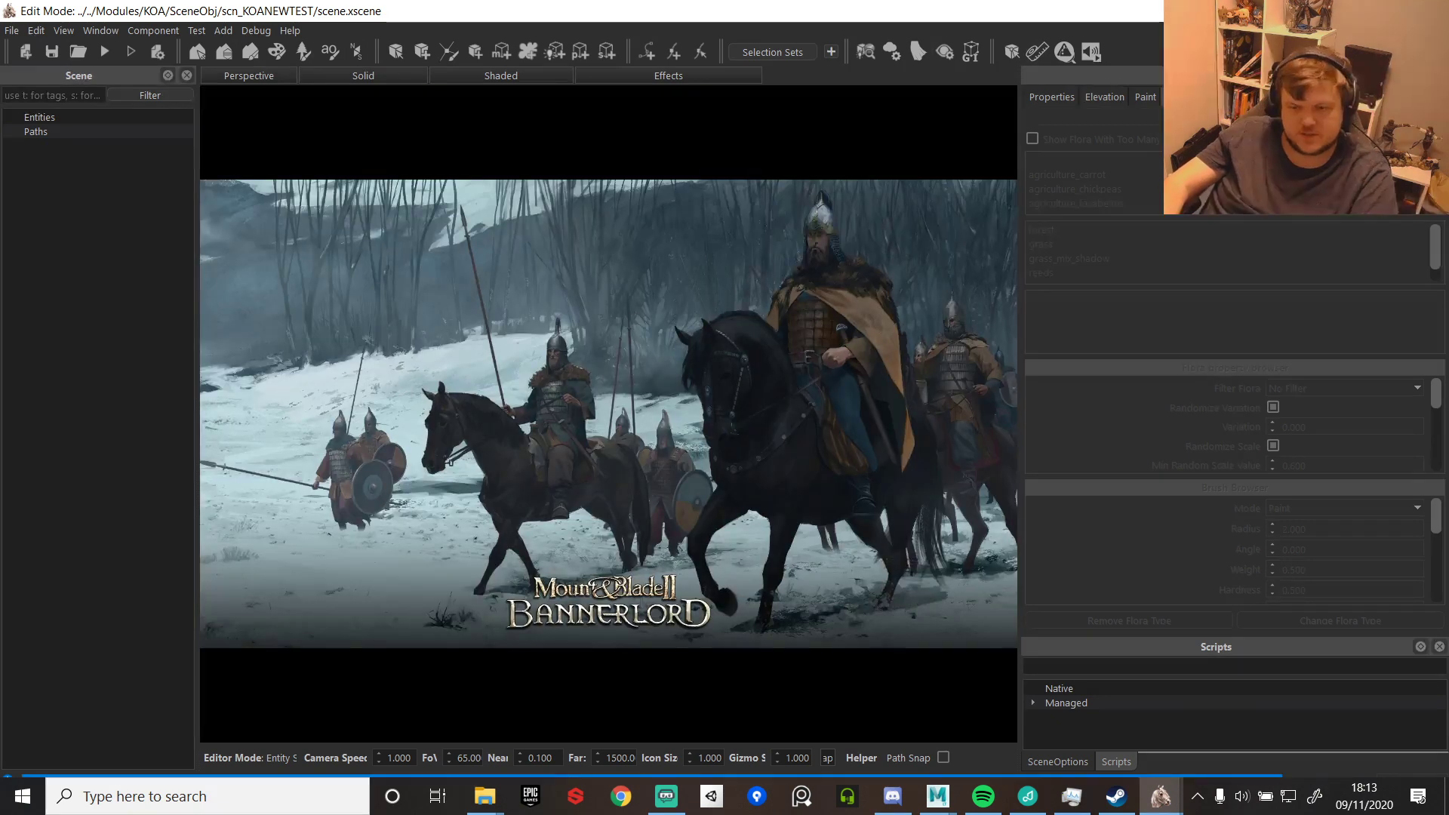
{"action": "key", "text": "w"}
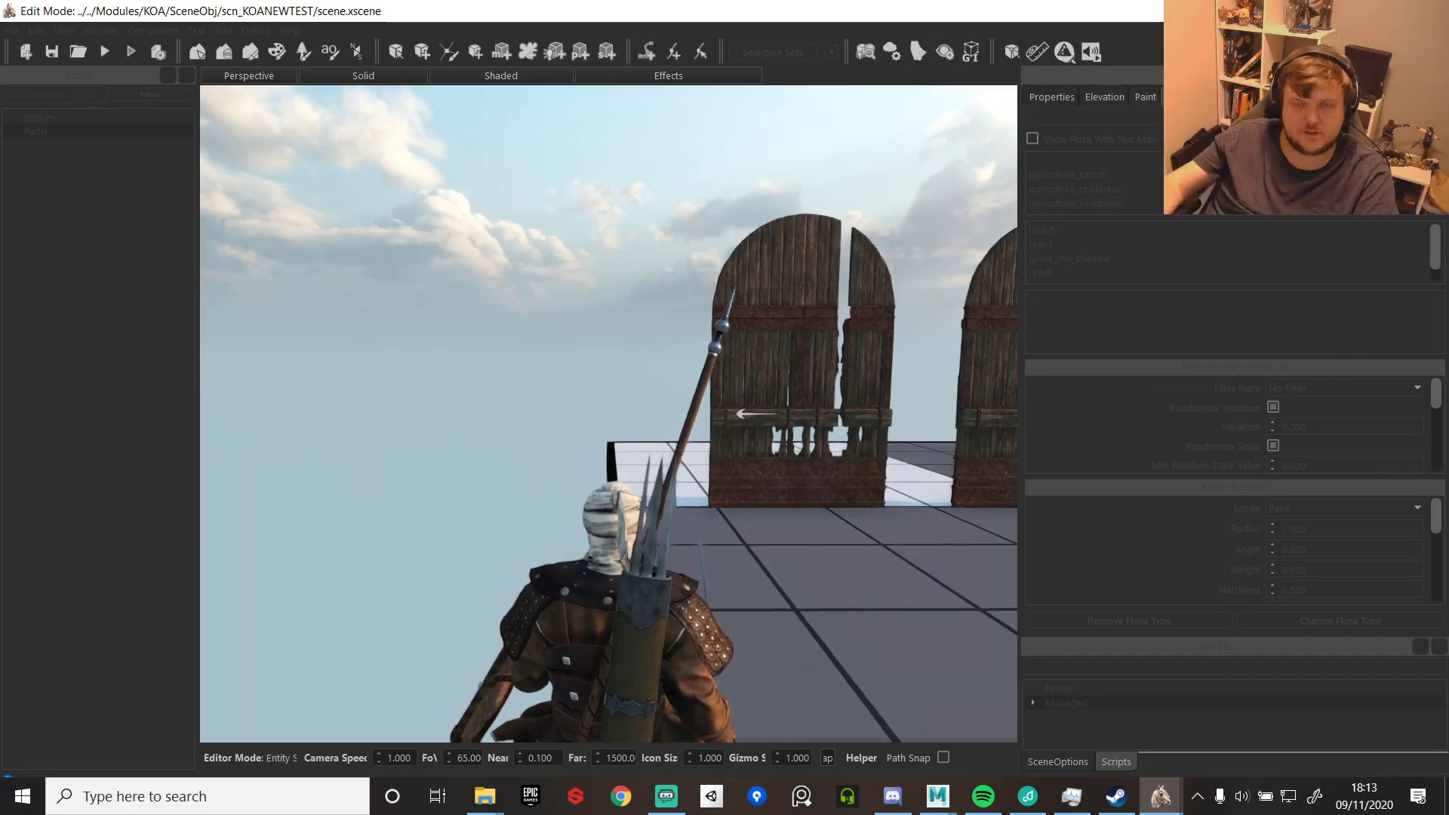
{"action": "key", "text": "w"}
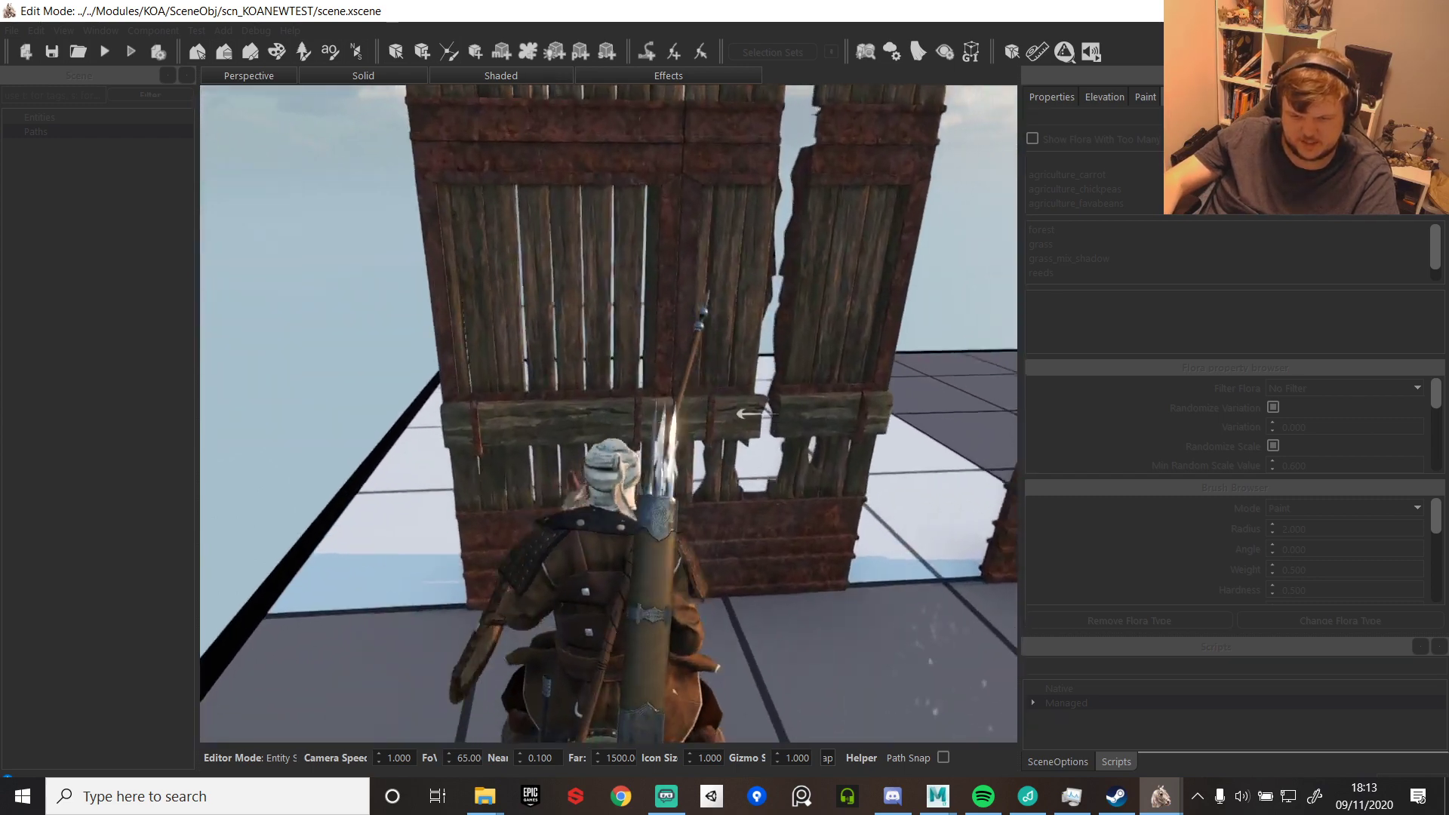
{"action": "key", "text": "d"}
{"action": "key", "text": "w"}
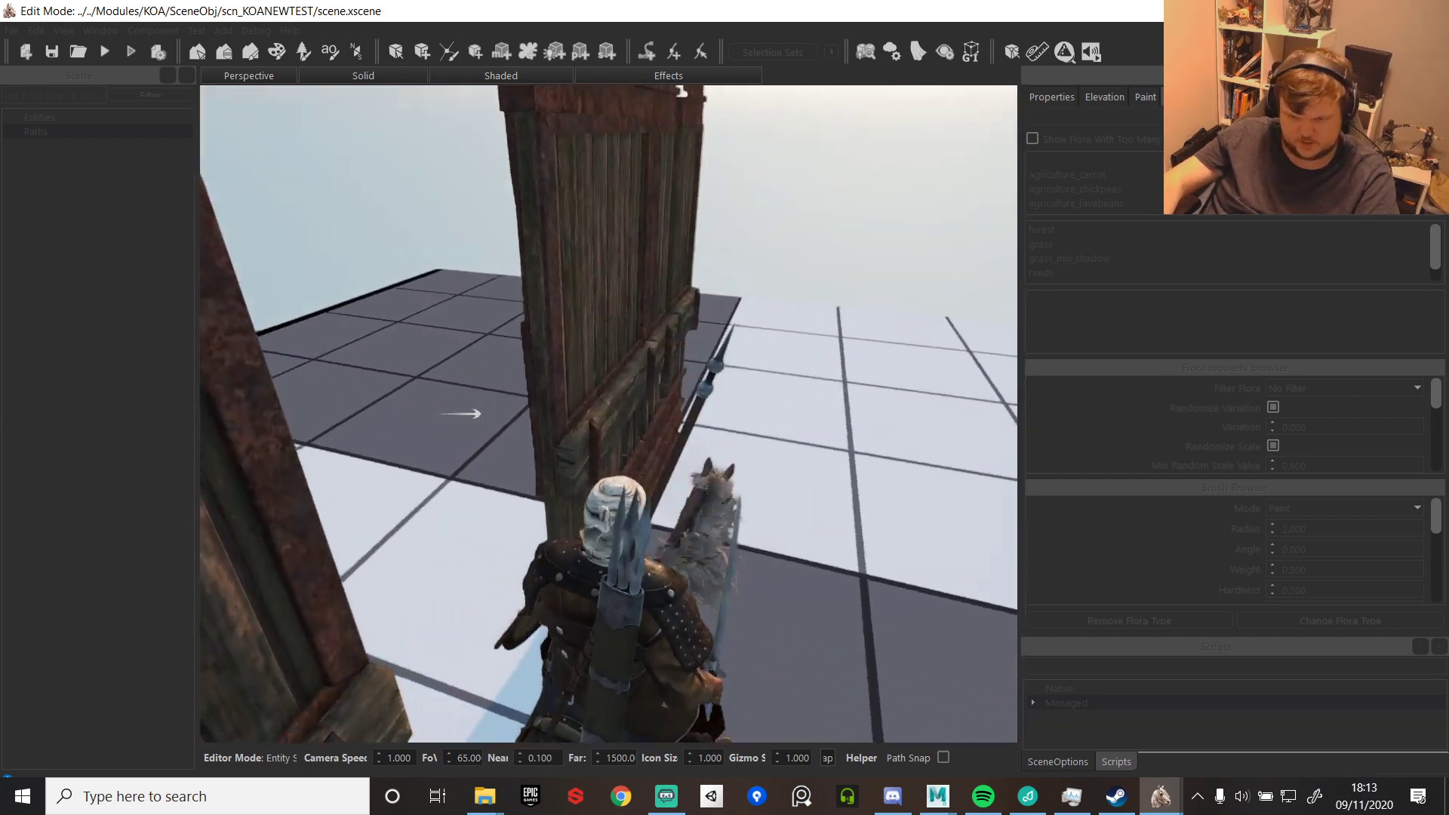
{"action": "key", "text": "d"}
{"action": "key", "text": "w"}
{"action": "key", "text": "d"}
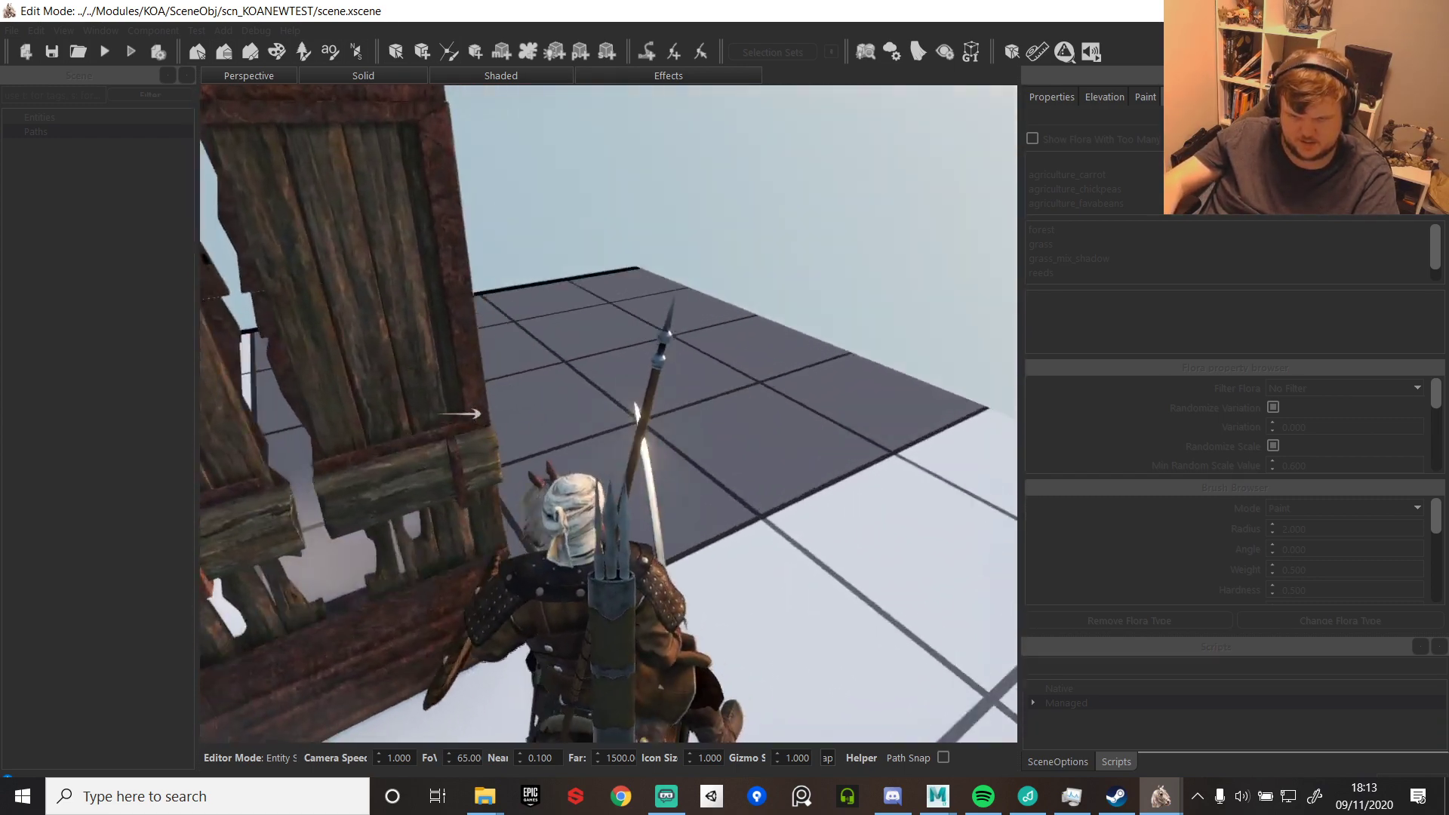
{"action": "key", "text": "a"}
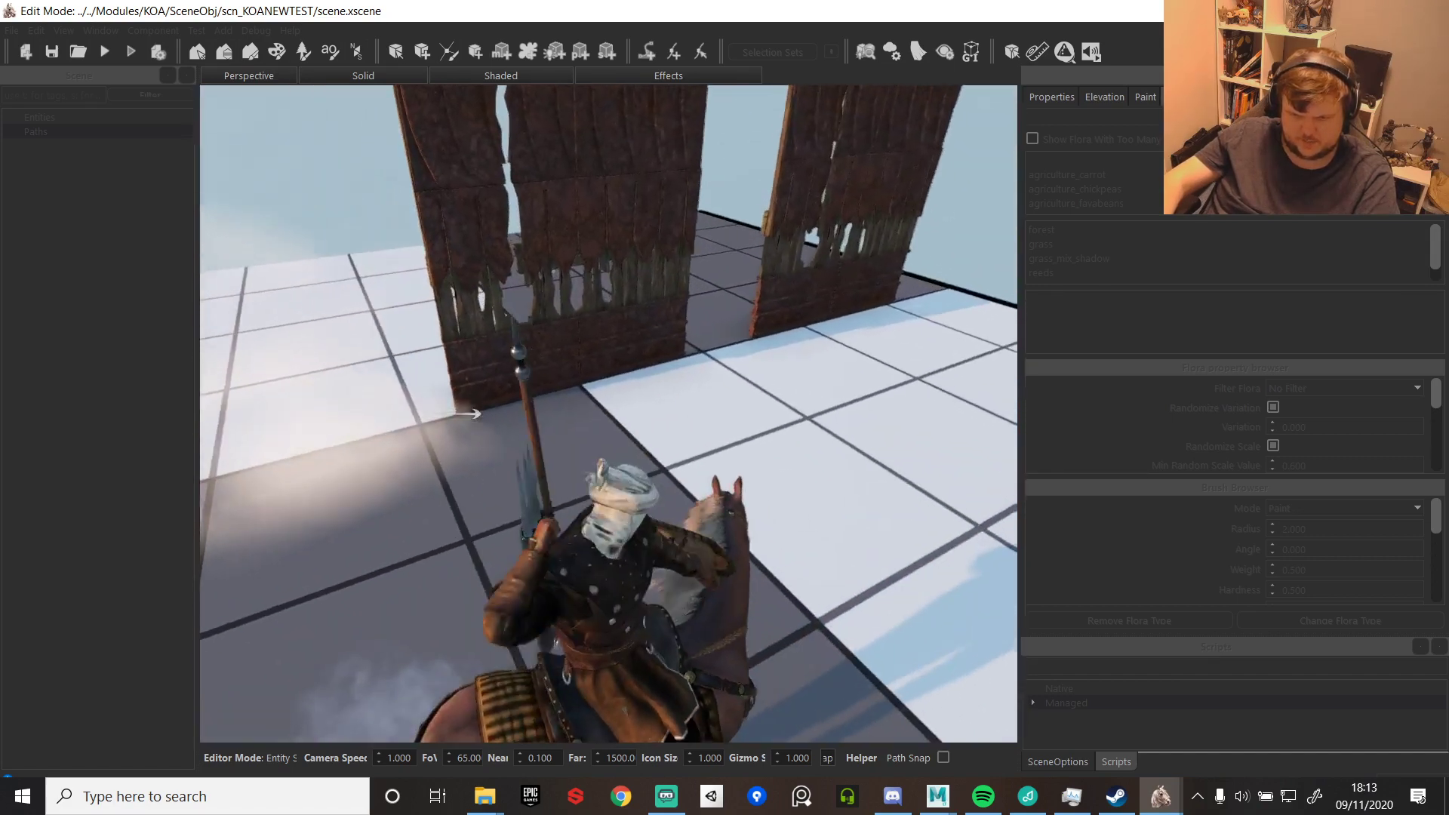
- Throw javelins at the vertical gap and lower openings of the gates from the rust-plated side and end the test mission
{"action": "left_click", "coordinate": [609, 414]}
{"action": "key", "text": "w"}
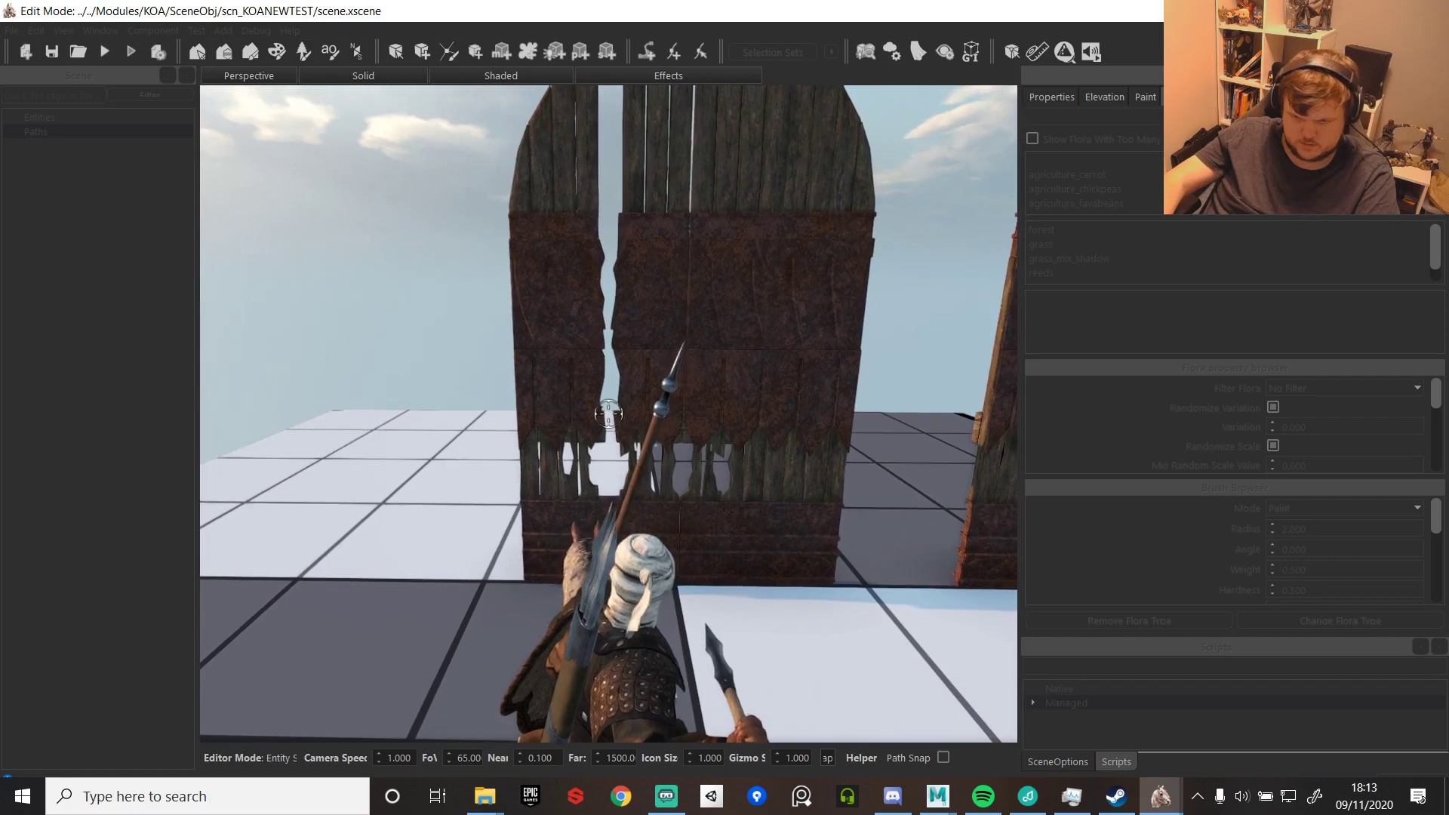
{"action": "key", "text": "d"}
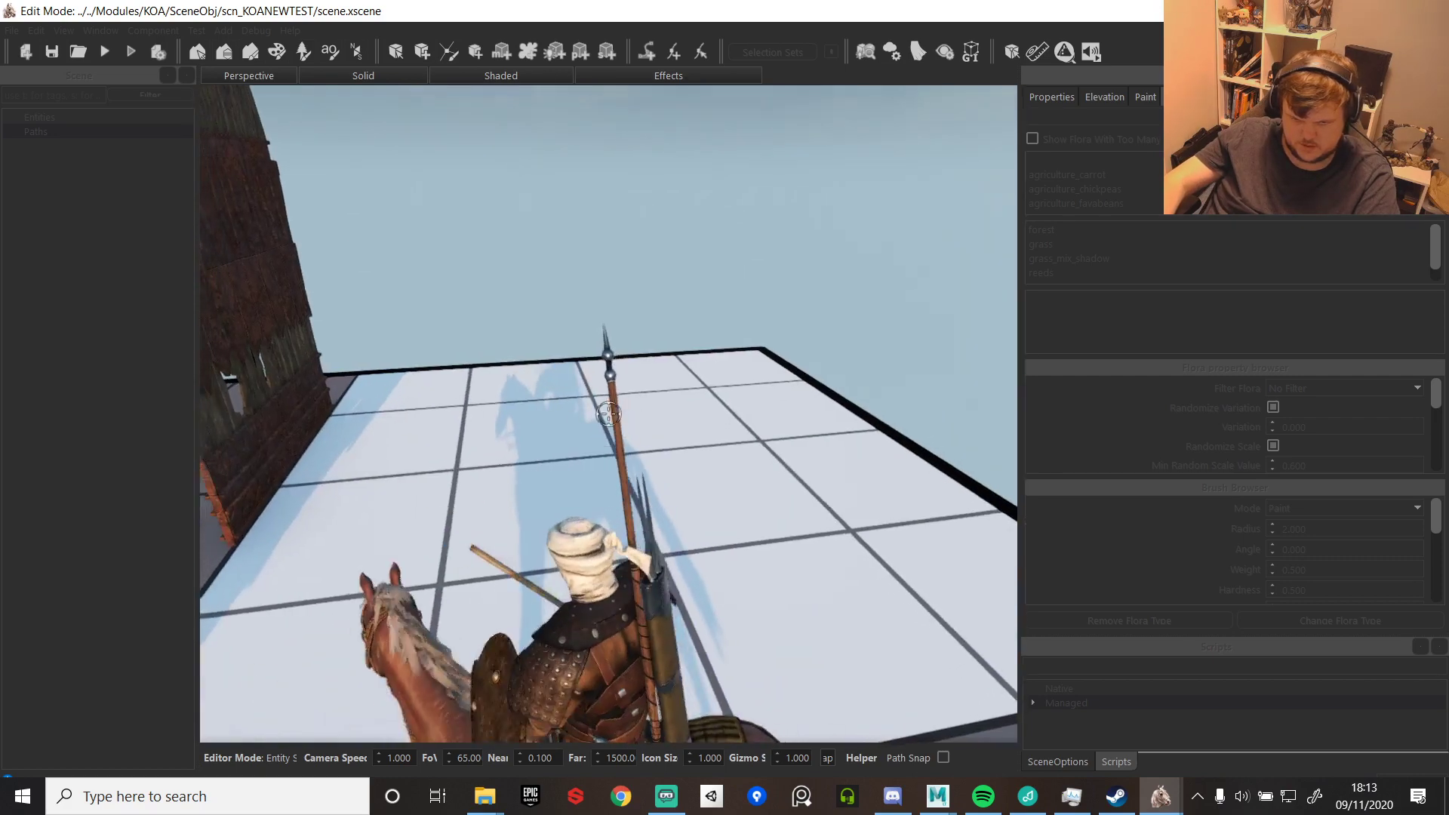
{"action": "key", "text": "a"}
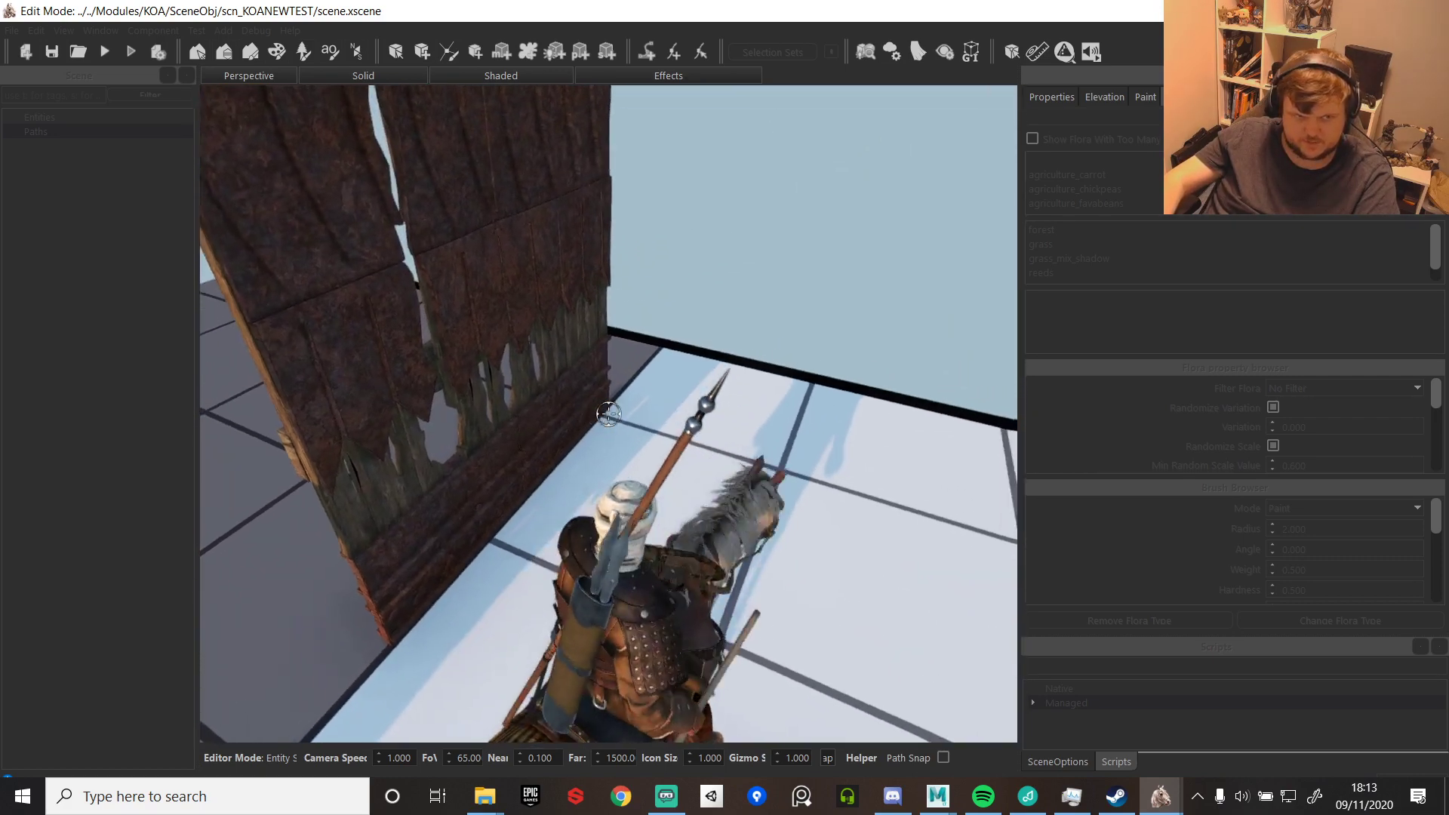
{"action": "key", "text": "a"}
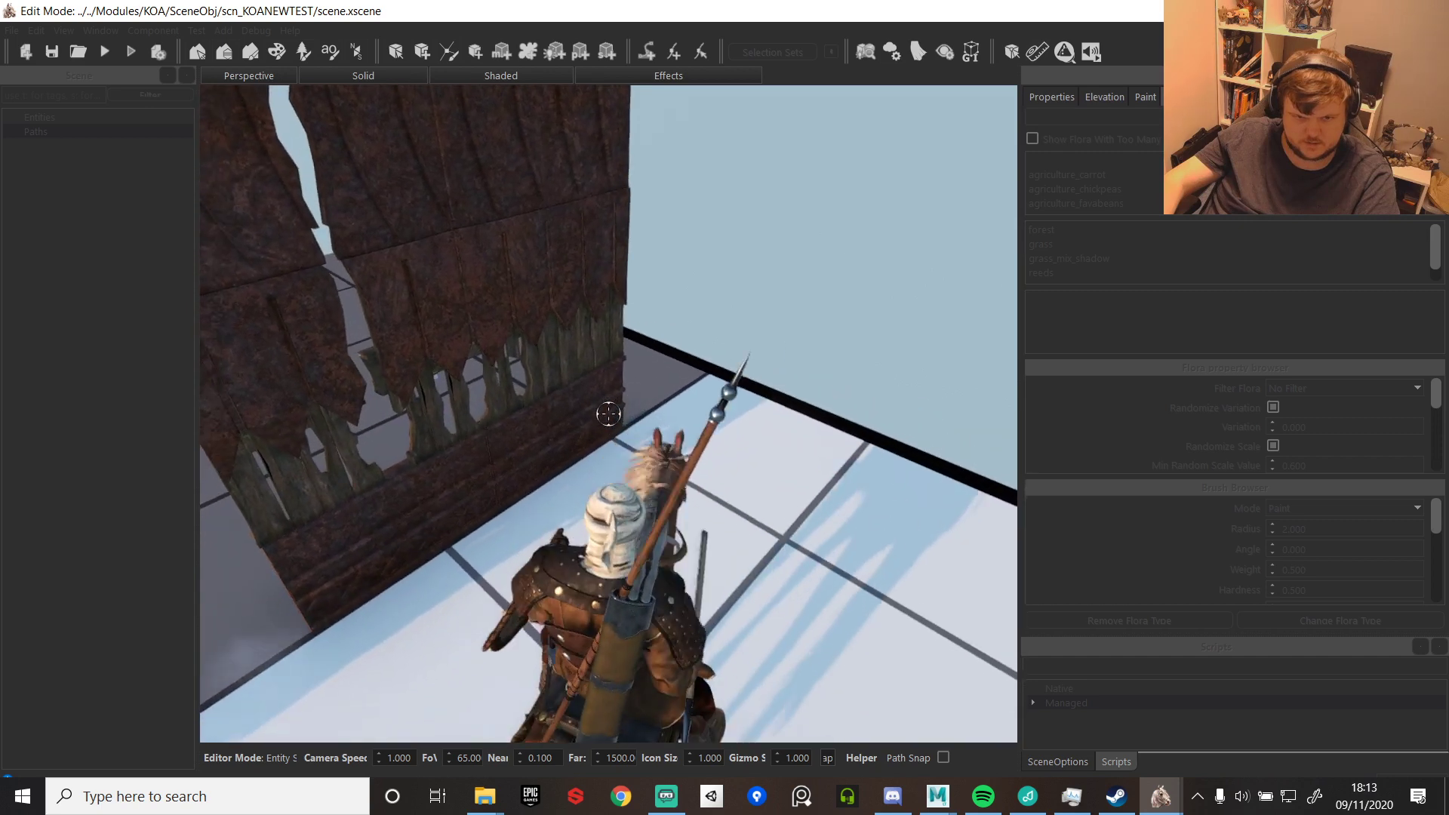
{"action": "key", "text": "s"}
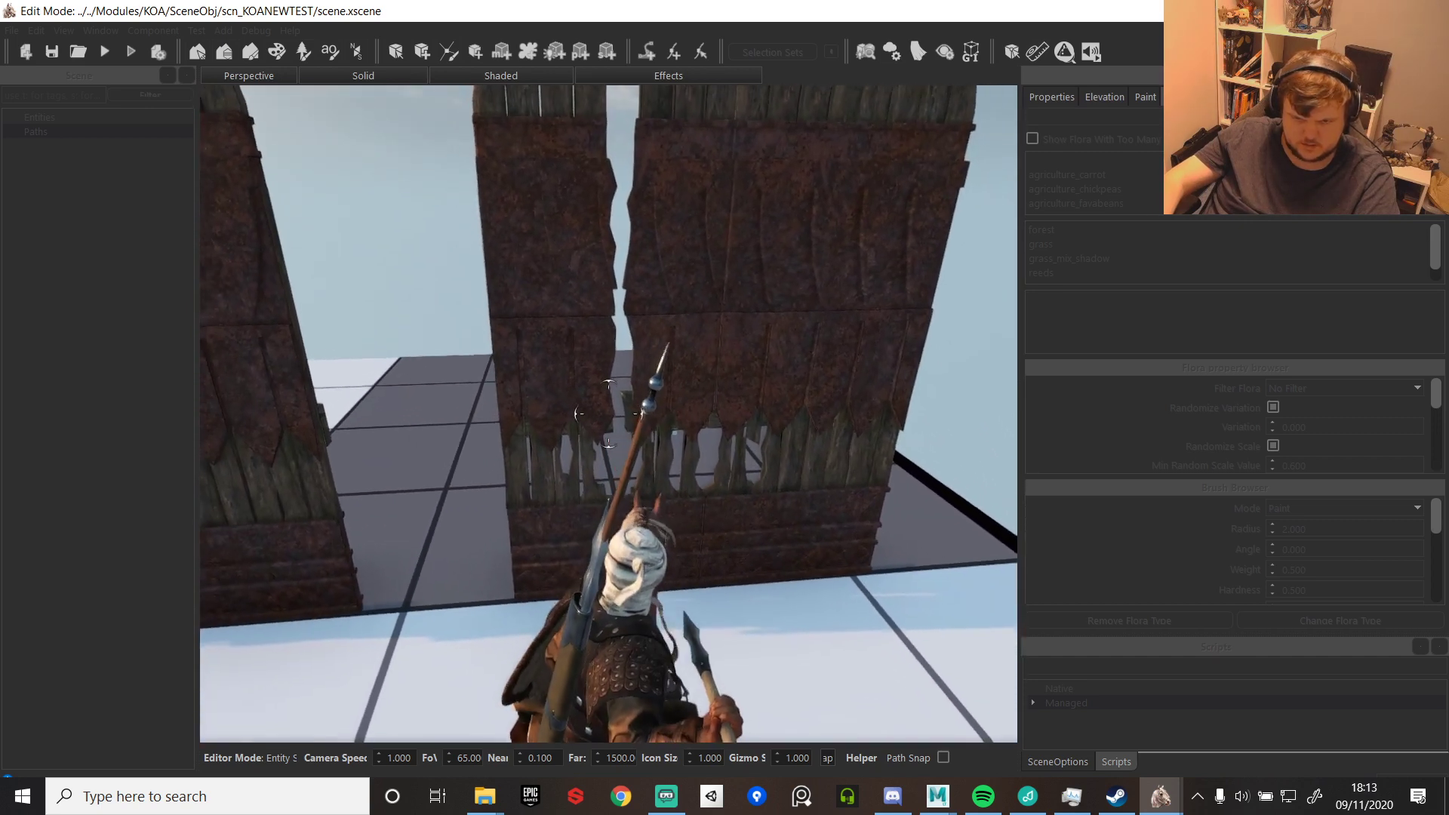
{"action": "key", "text": "s"}
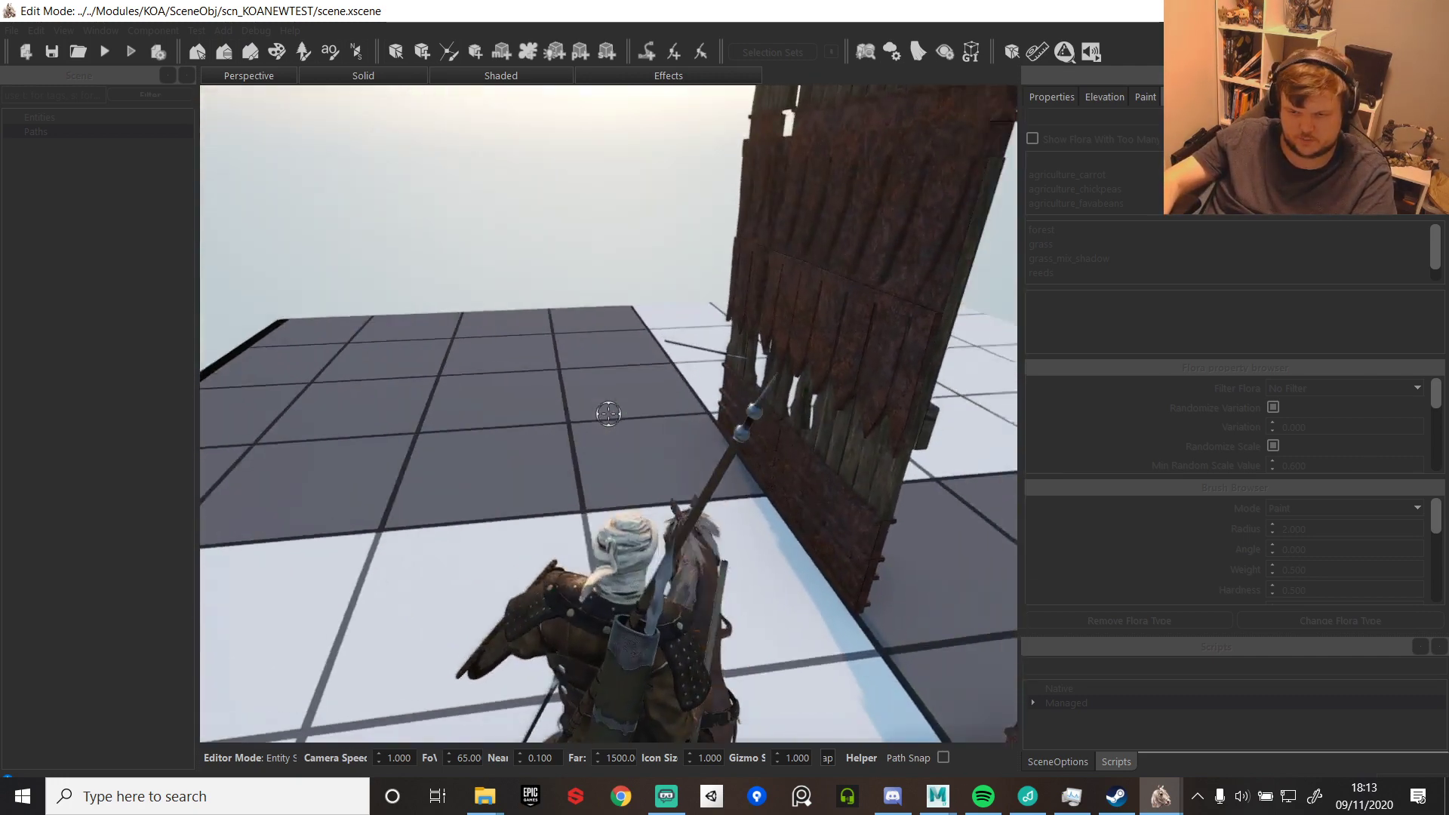
{"action": "key", "text": "Escape"}
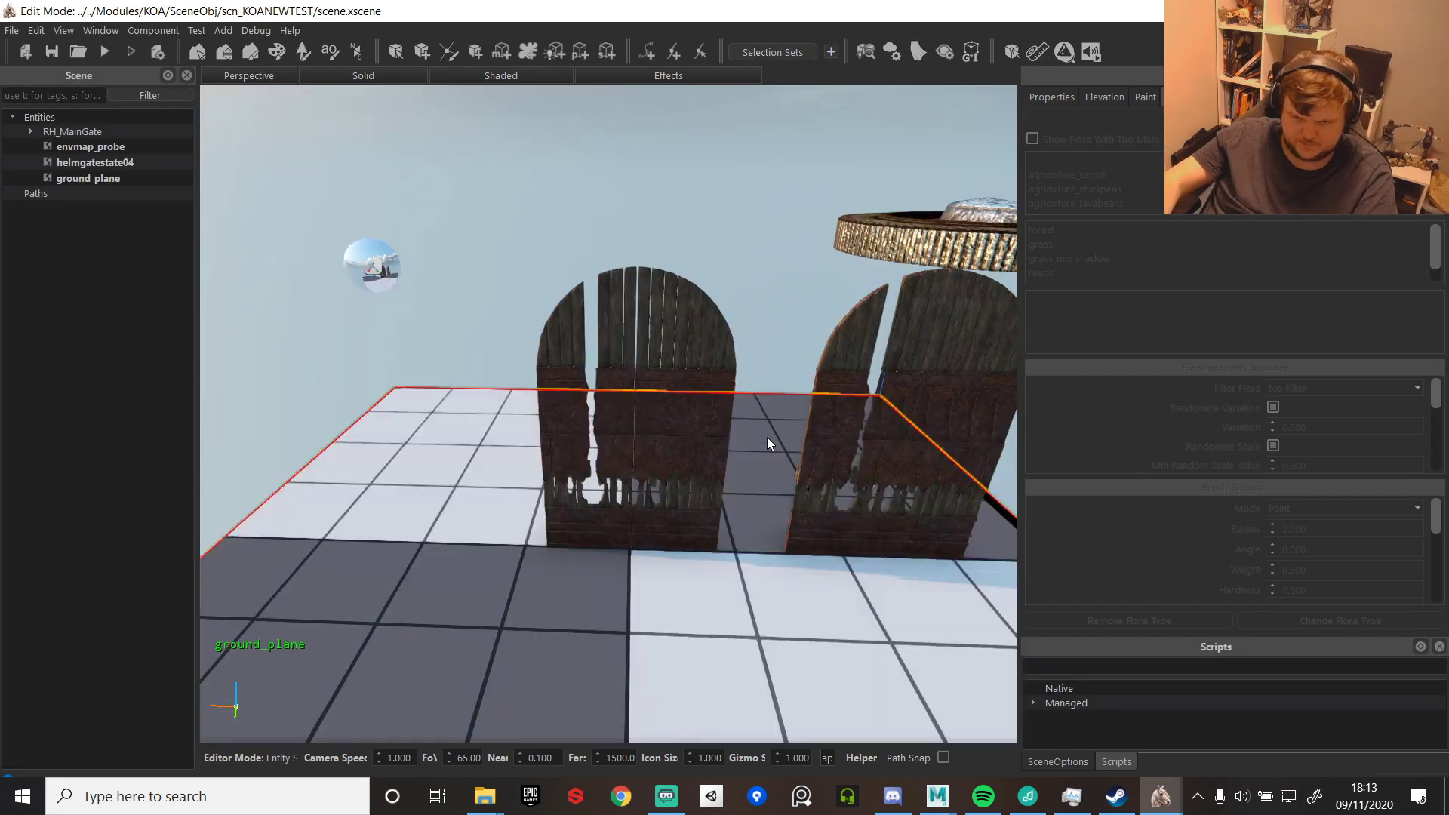
- Hide the helmgatestate04 child of RH_MainGate and show its gatehelmstate05 child instead
{"action": "left_click", "coordinate": [651, 341]}
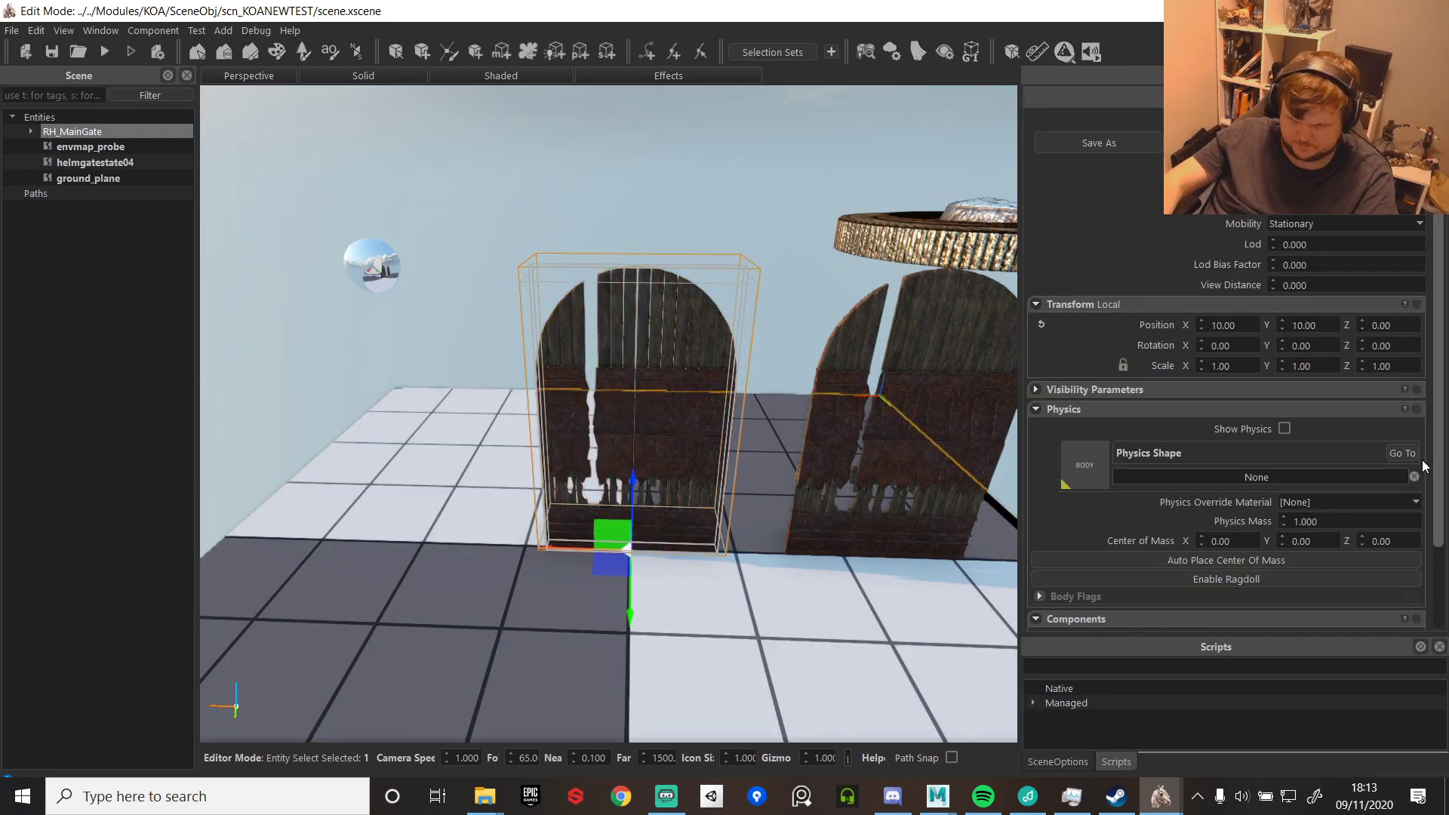
{"action": "left_click", "coordinate": [30, 132]}
{"action": "left_click", "coordinate": [98, 190]}
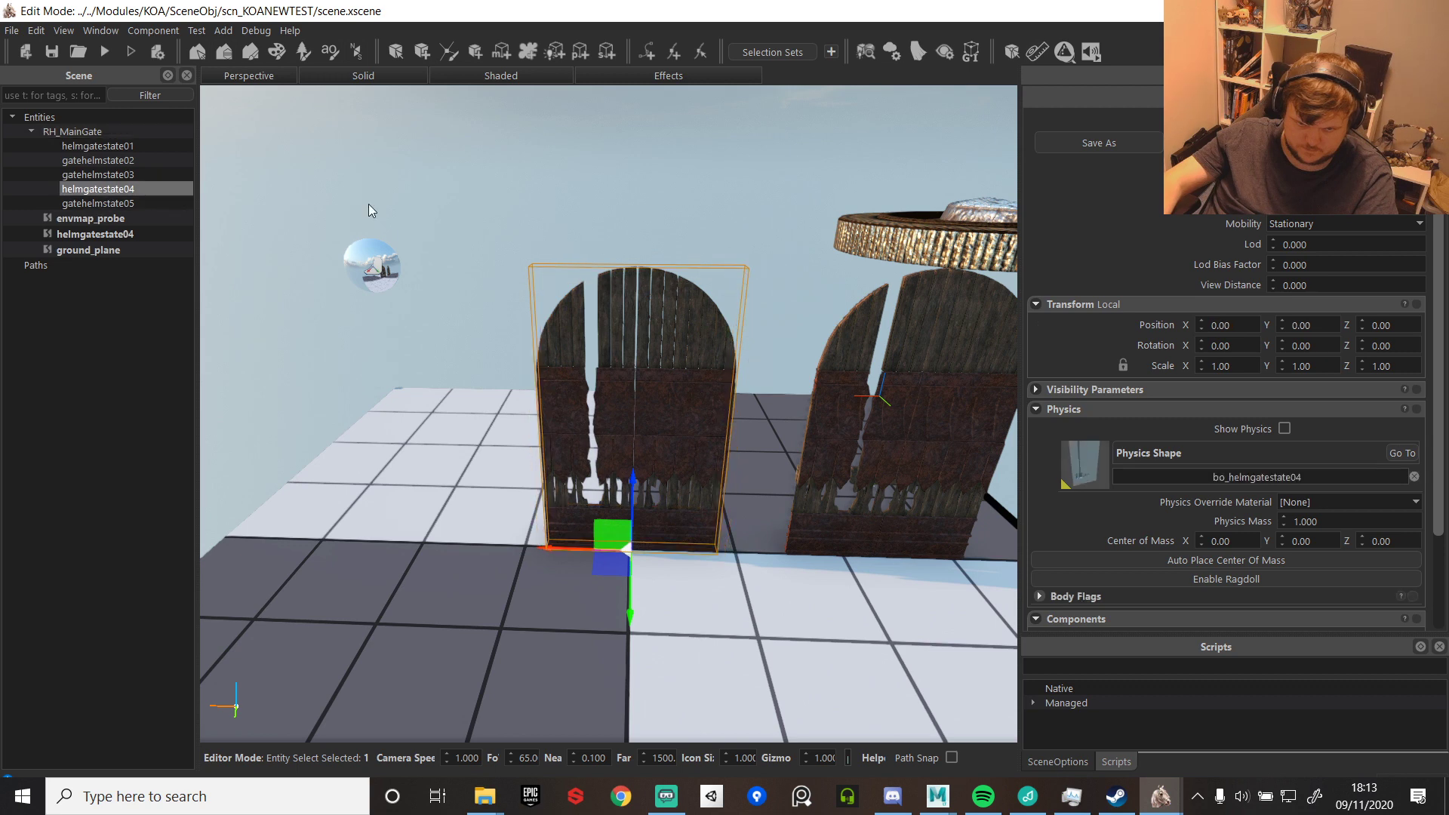
{"action": "key", "text": "h"}
{"action": "left_click", "coordinate": [101, 204]}
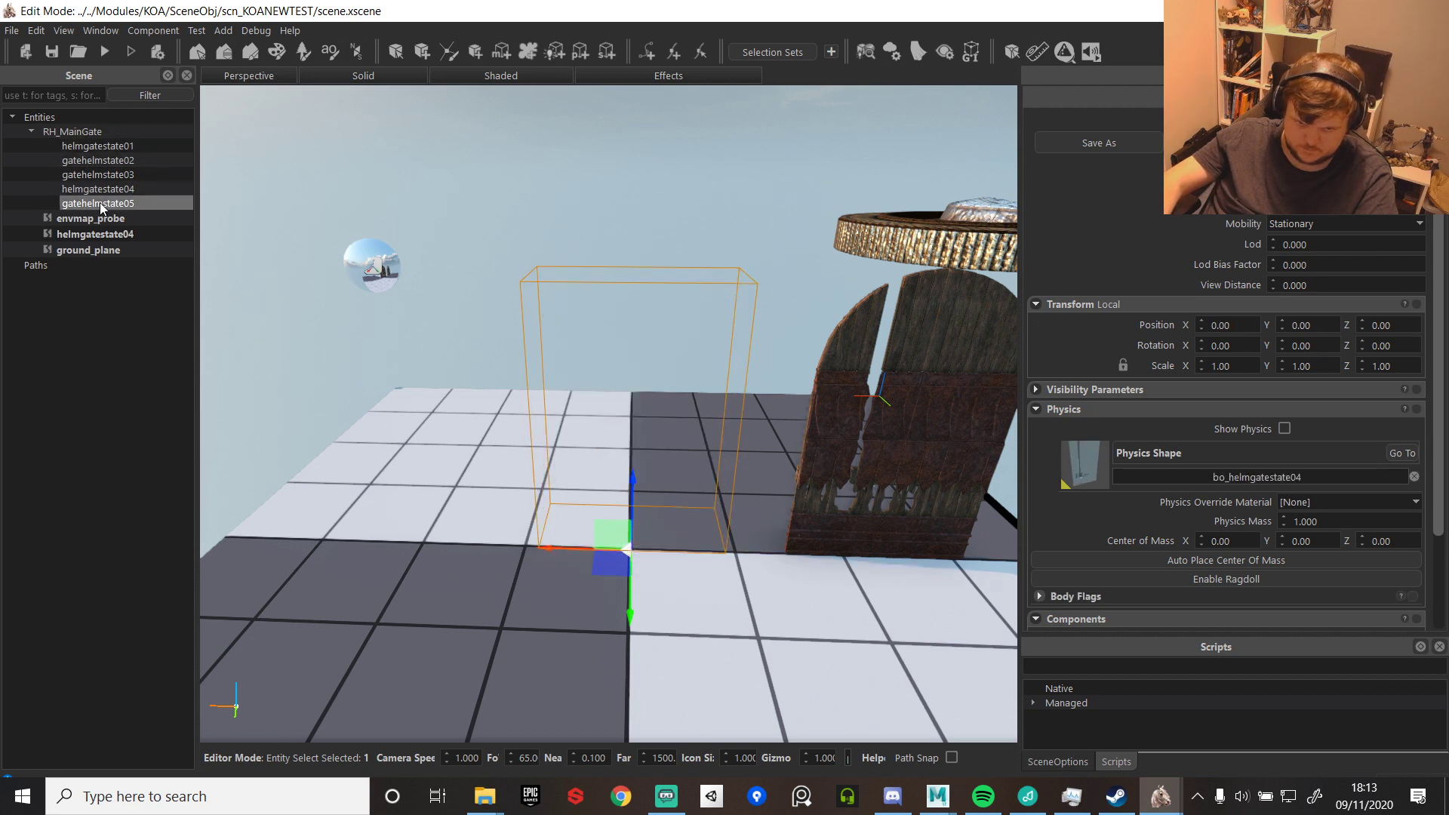
{"action": "key", "text": "h"}
{"action": "right_click_drag", "start_coordinate": [942, 7], "coordinate": [325, 97], "text": "alt"}
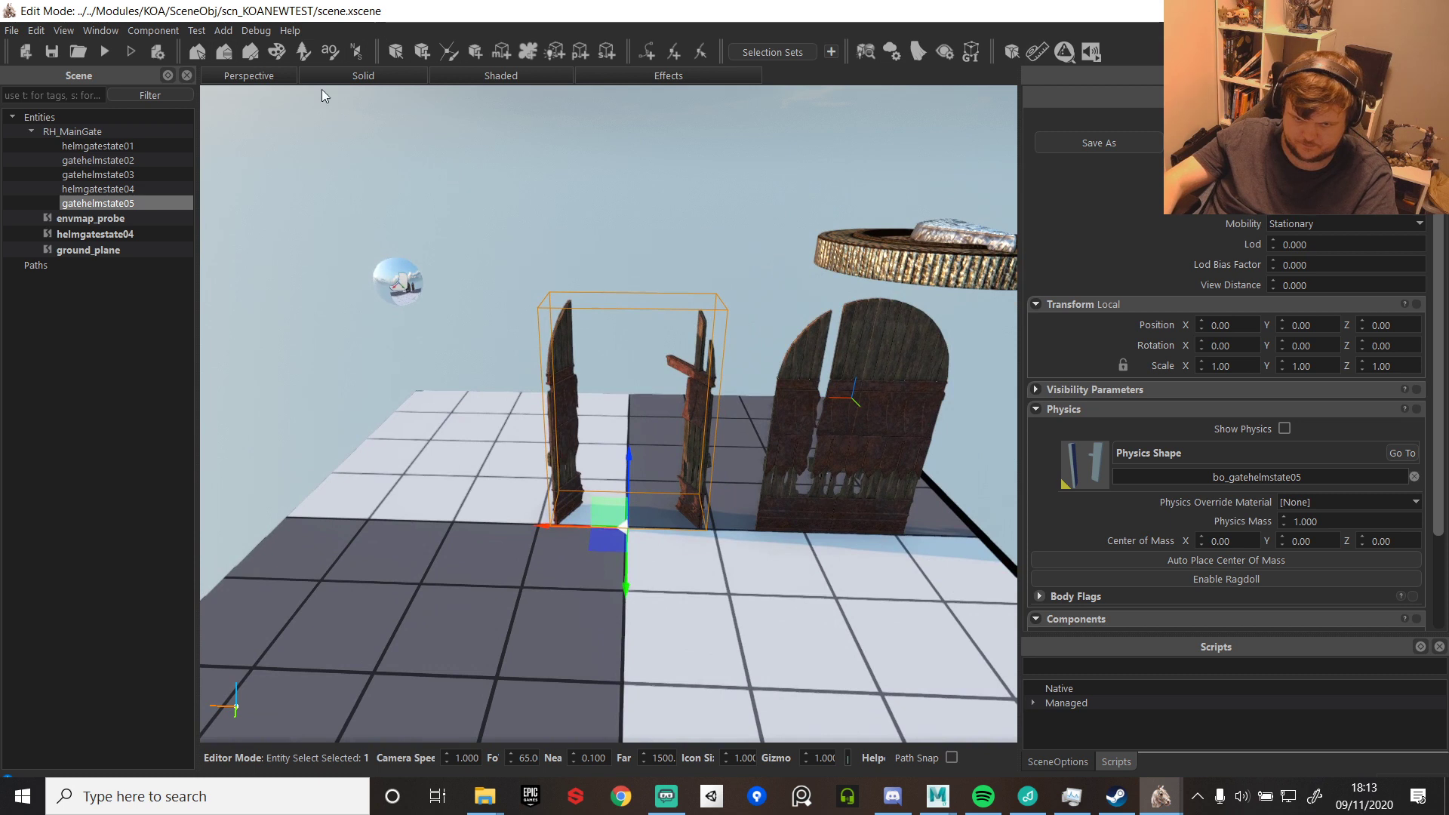
- Run the test mission without saving the scene and ride up into the opening of the destroyed State05 gate
{"action": "left_click", "coordinate": [108, 56]}
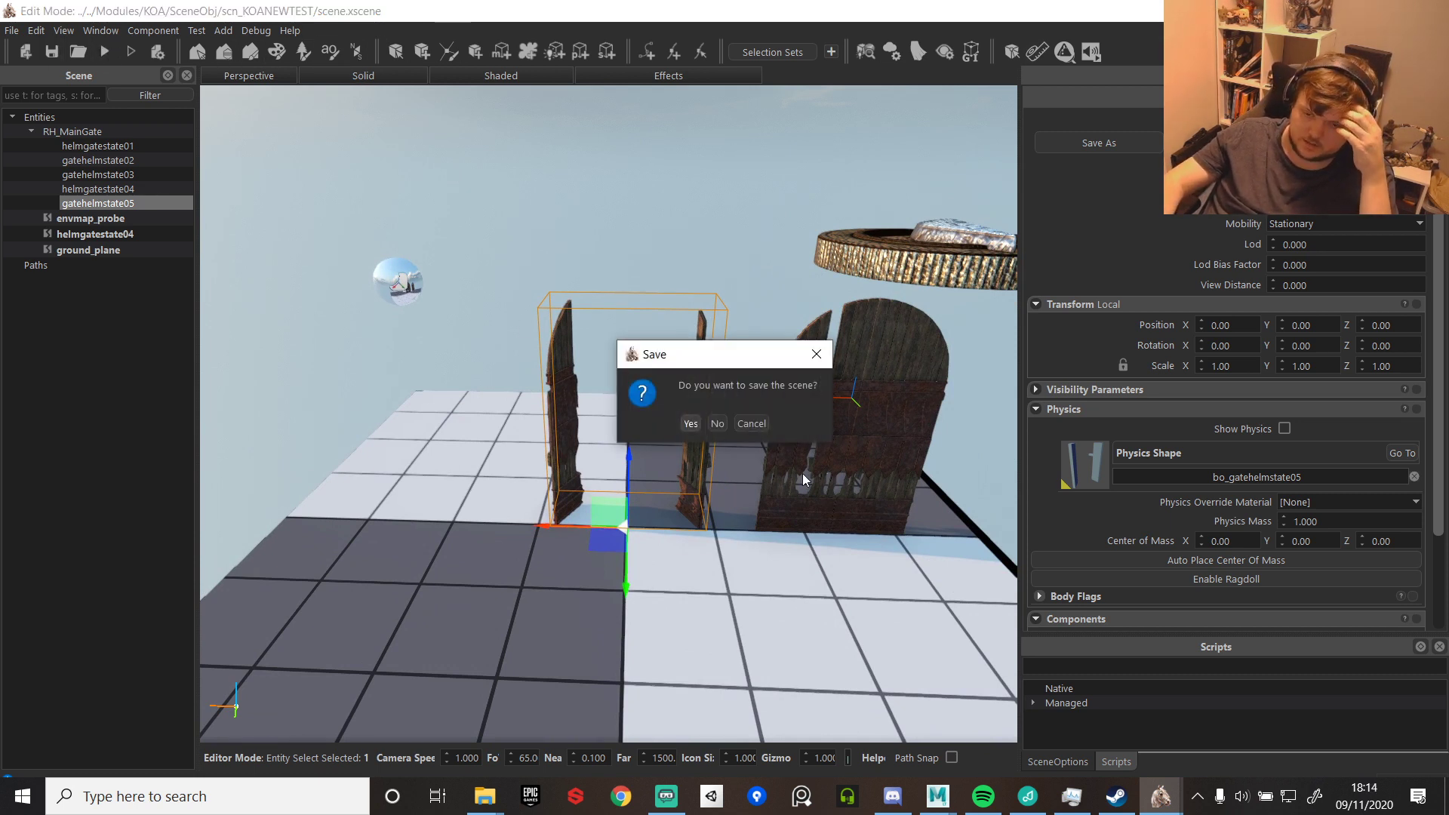
{"action": "left_click", "coordinate": [718, 425]}
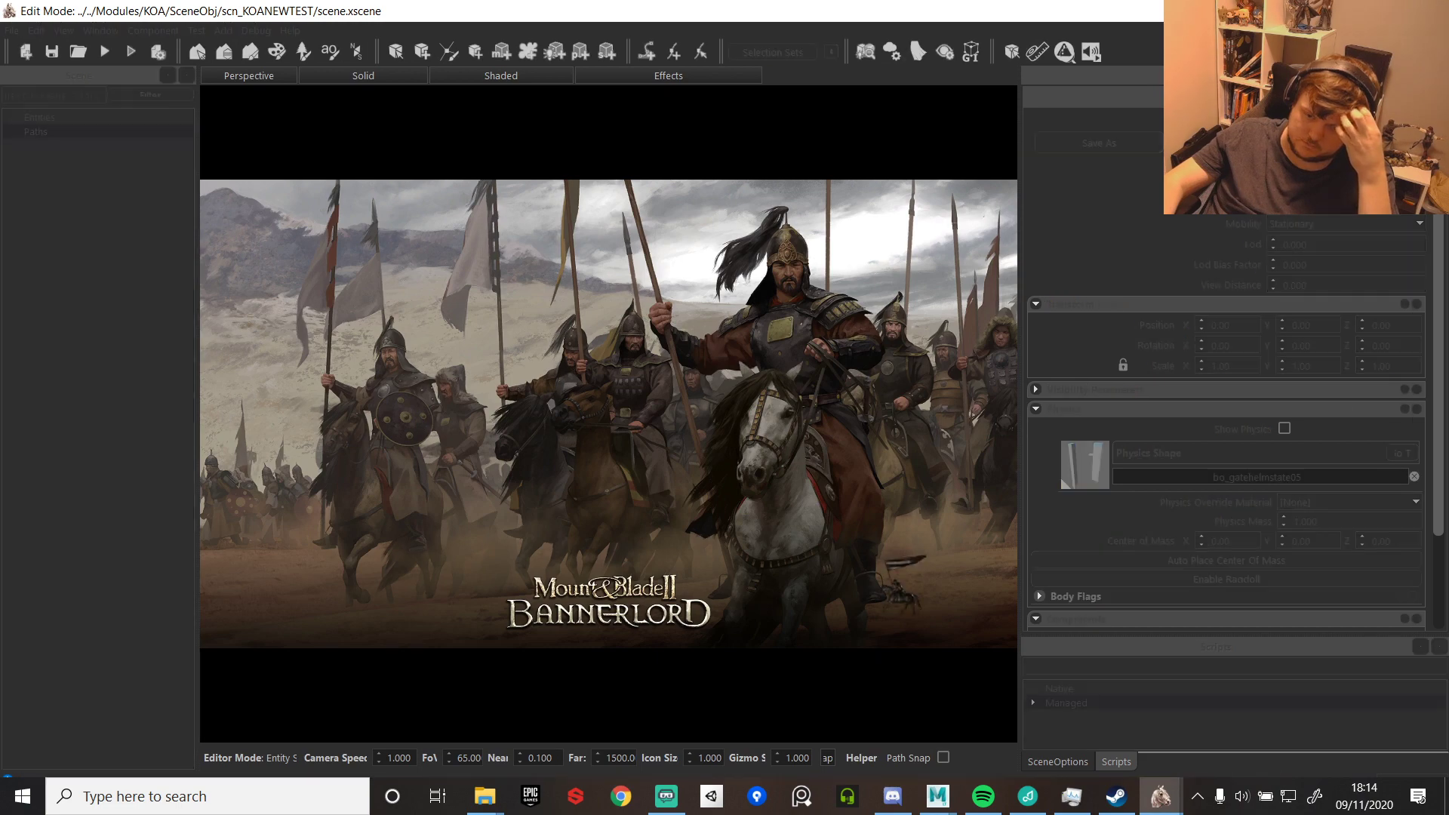
{"action": "key", "text": "w"}
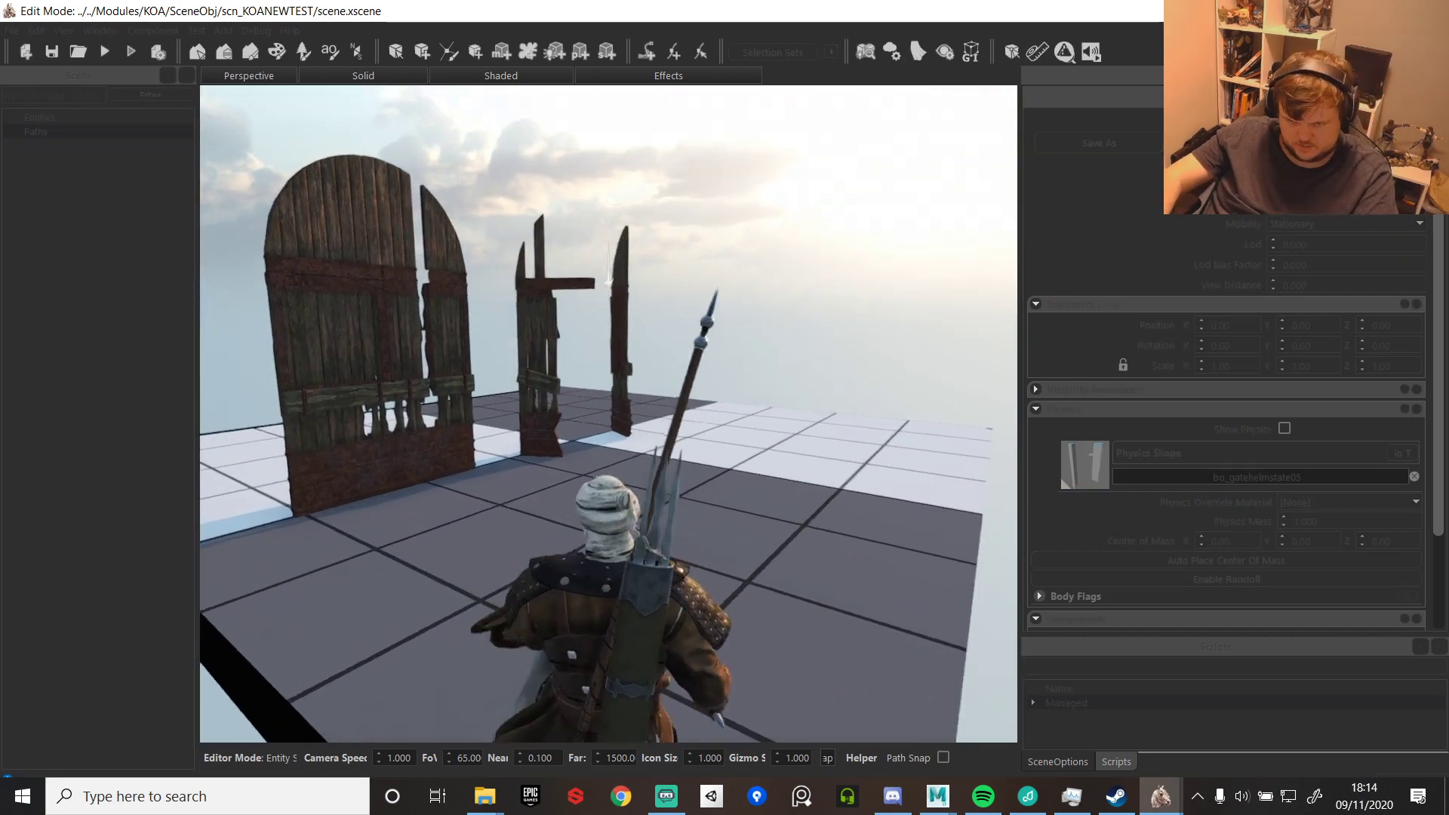
{"action": "key", "text": "w"}
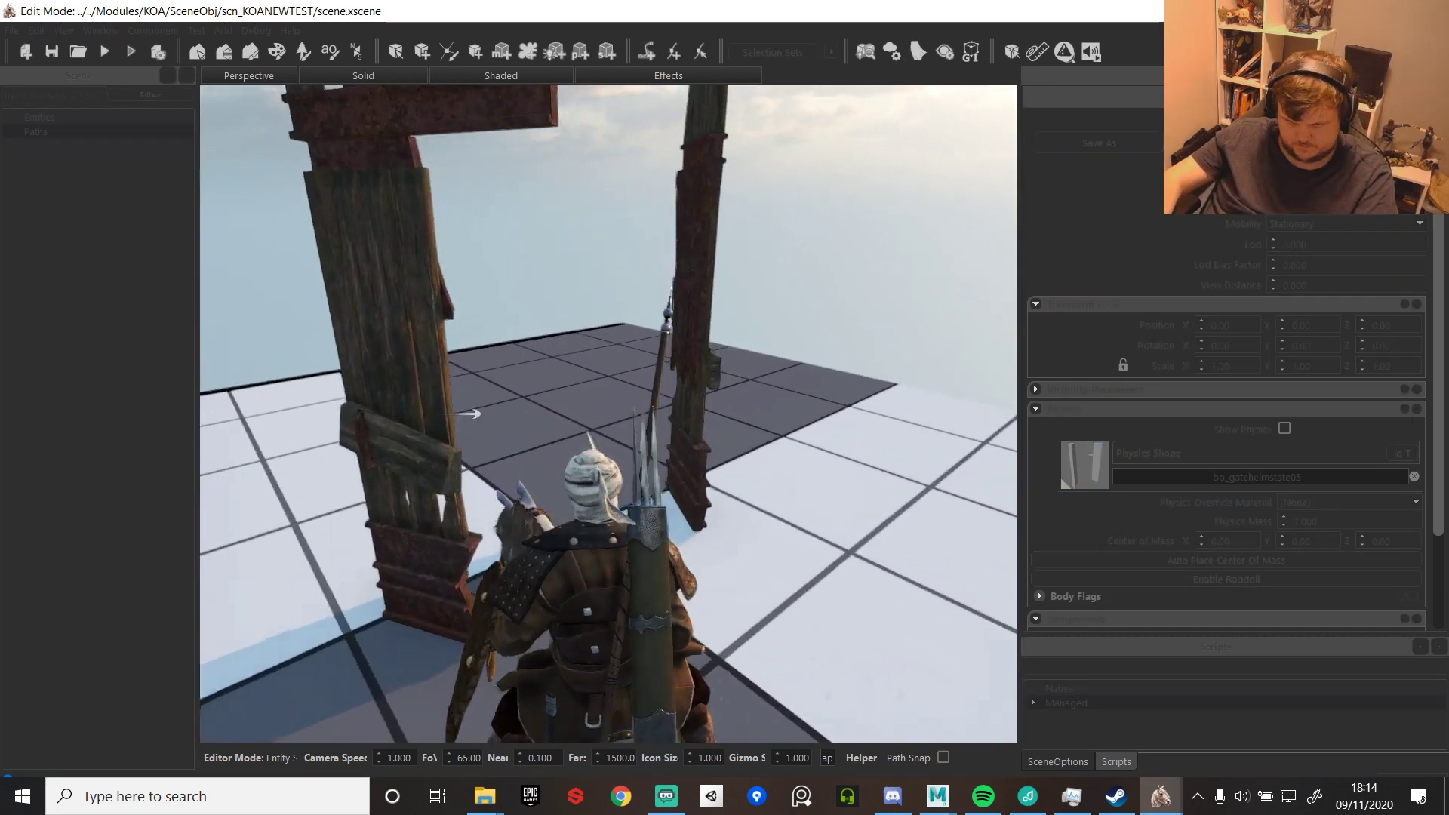
{"action": "key", "text": "w"}
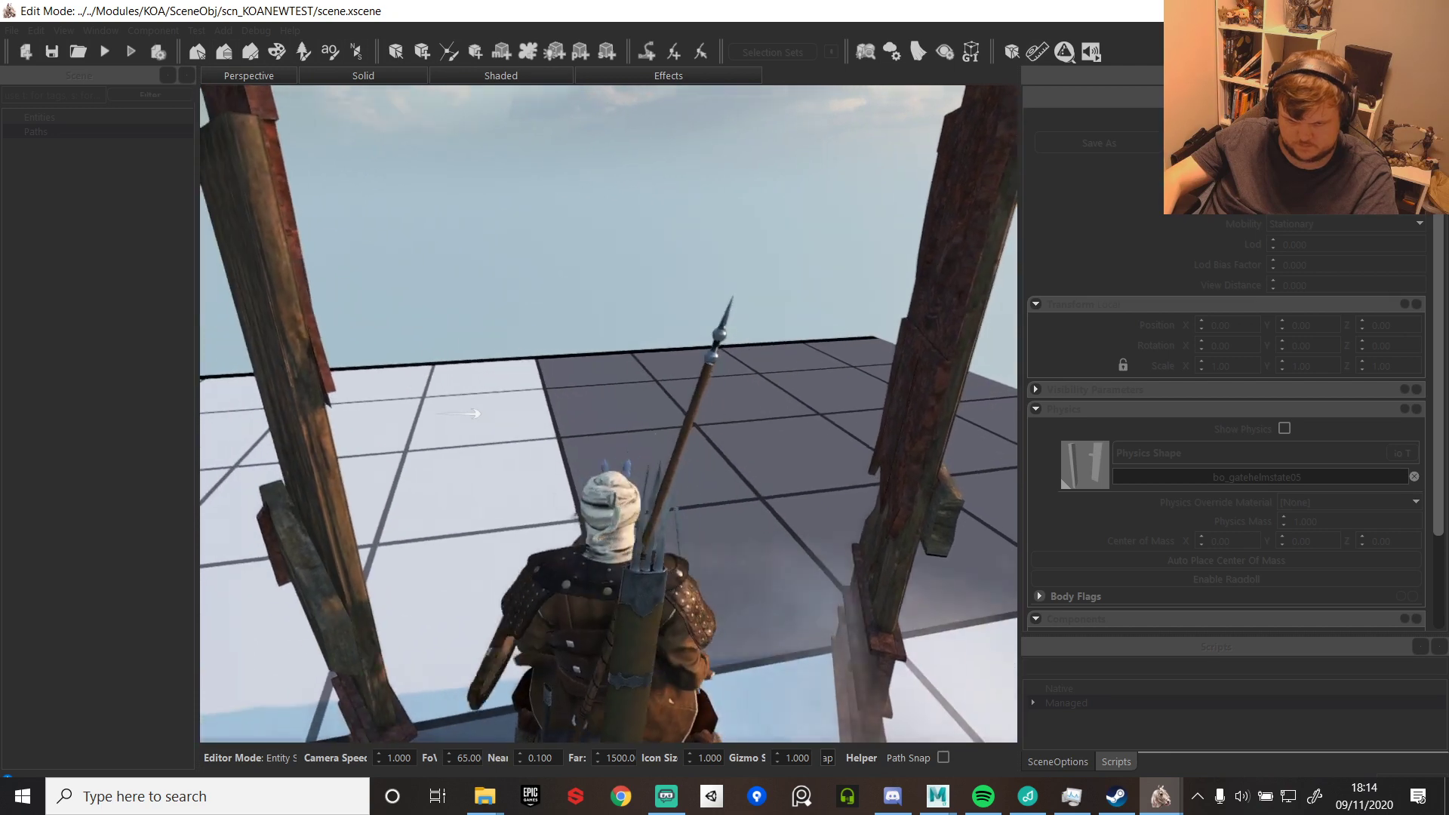
{"action": "key", "text": "w"}
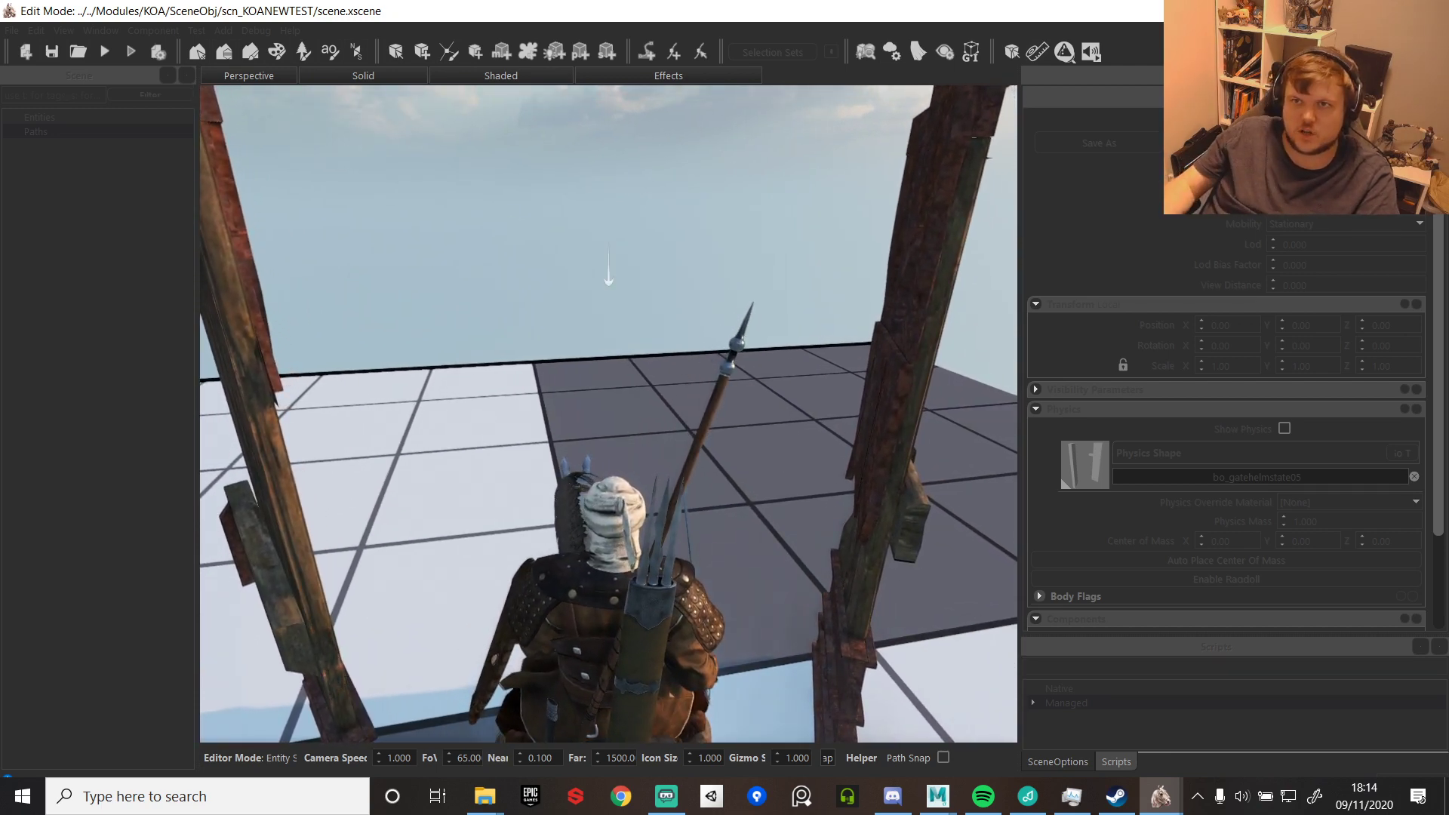
- Ride back and forth in the State05 gate opening to test its collision, end the test mission and select RH_MainGate
{"action": "key", "text": "s"}
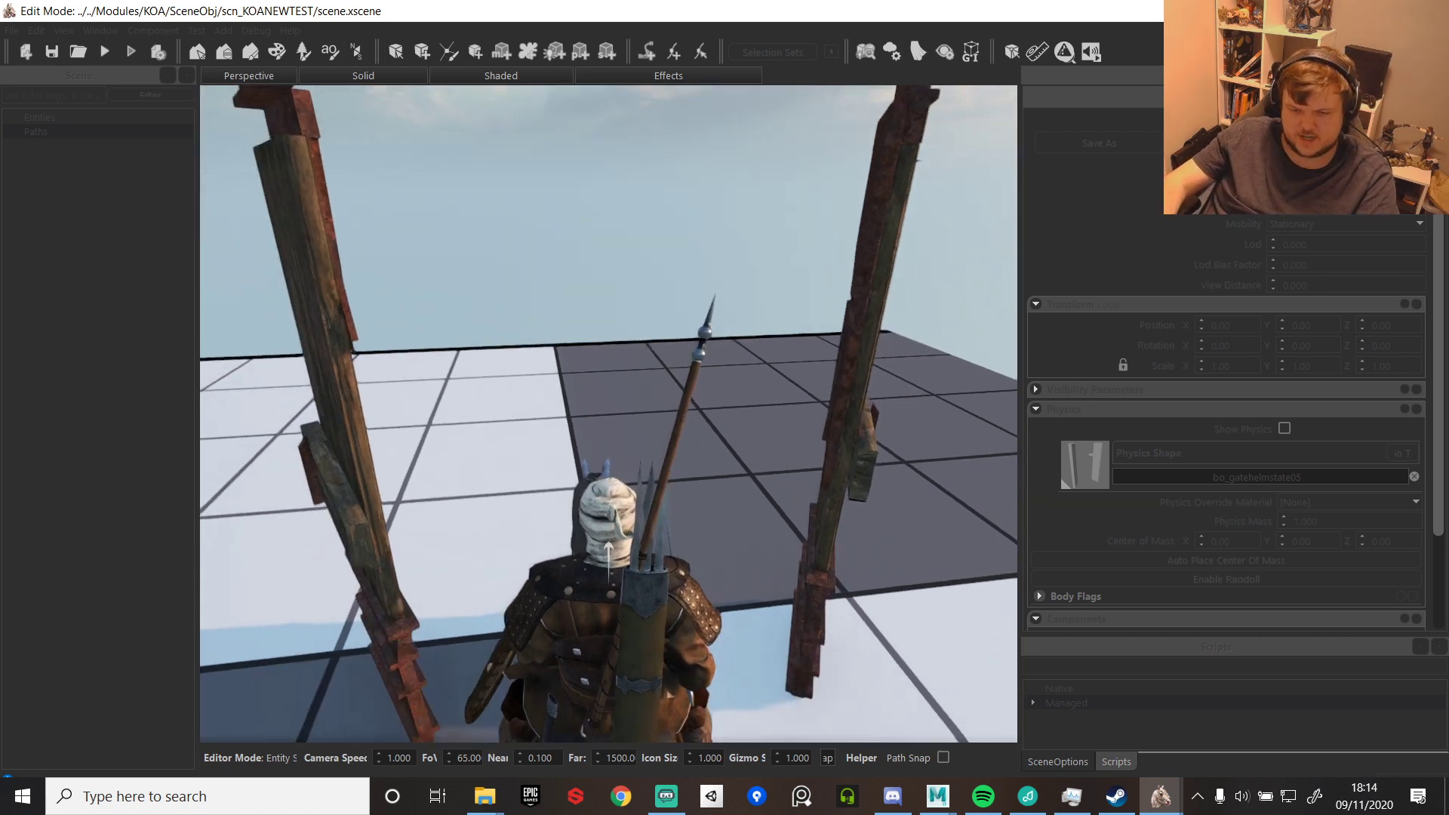
{"action": "key", "text": "w"}
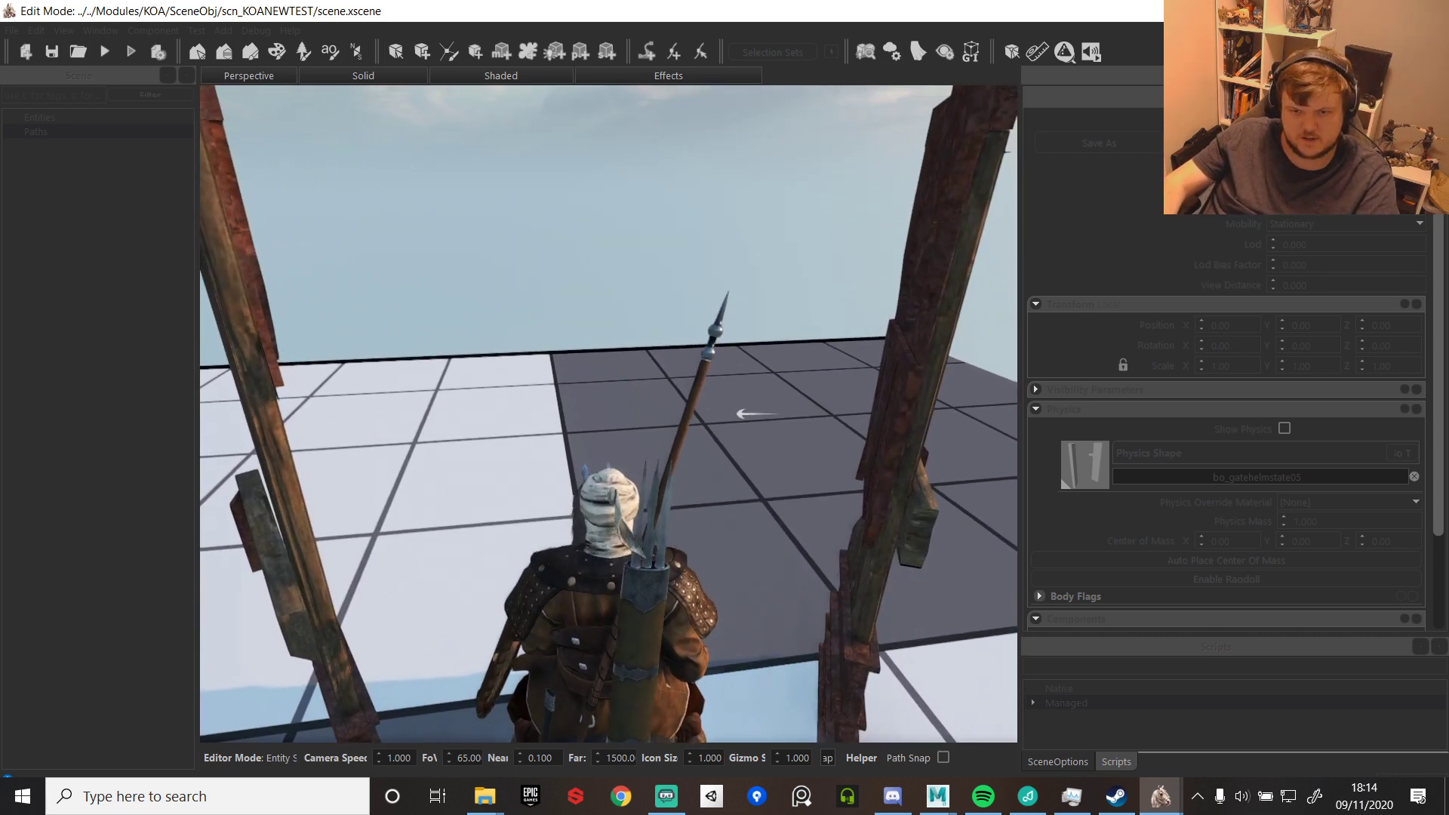
{"action": "key", "text": "s"}
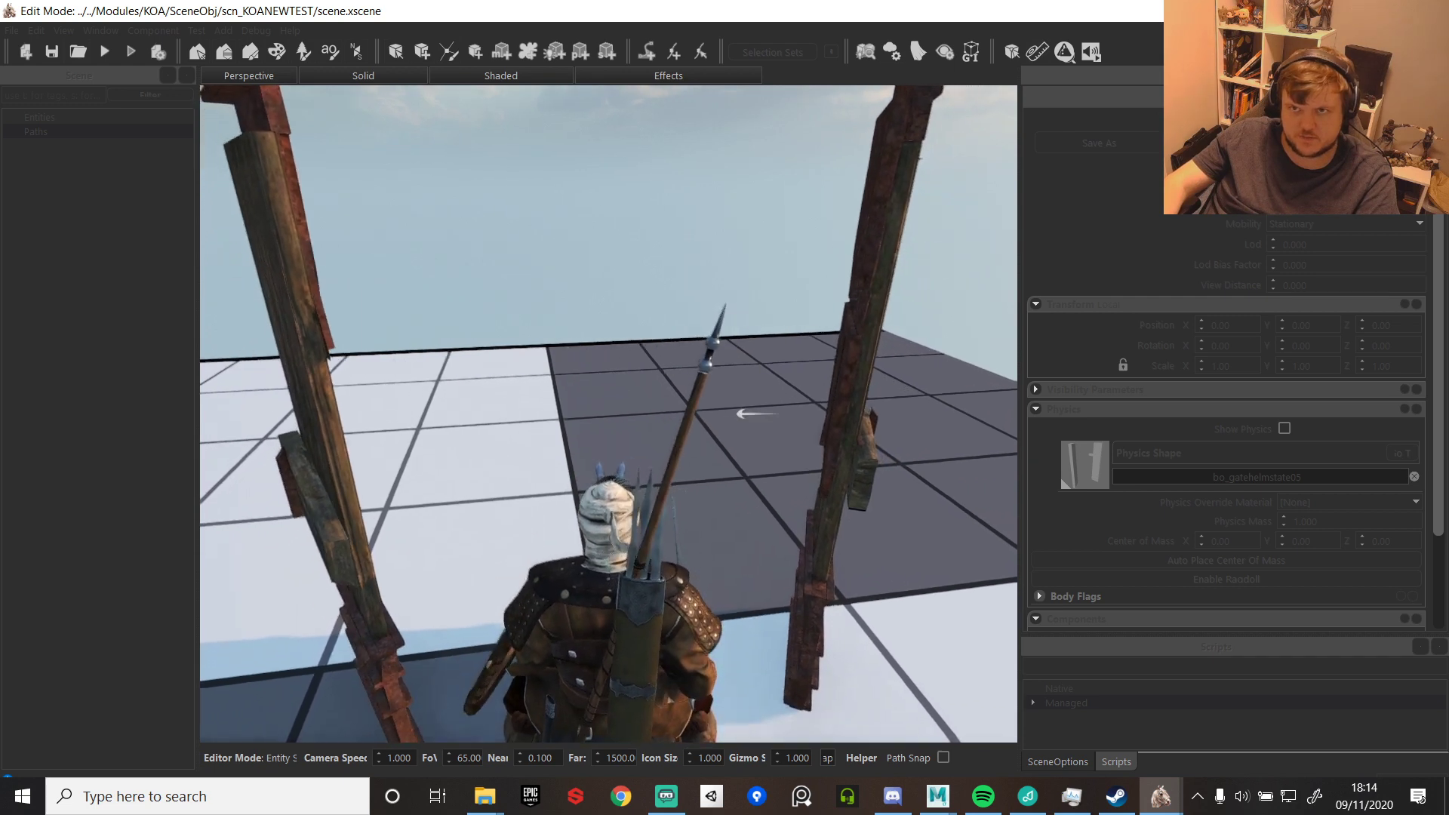
{"action": "key", "text": "w"}
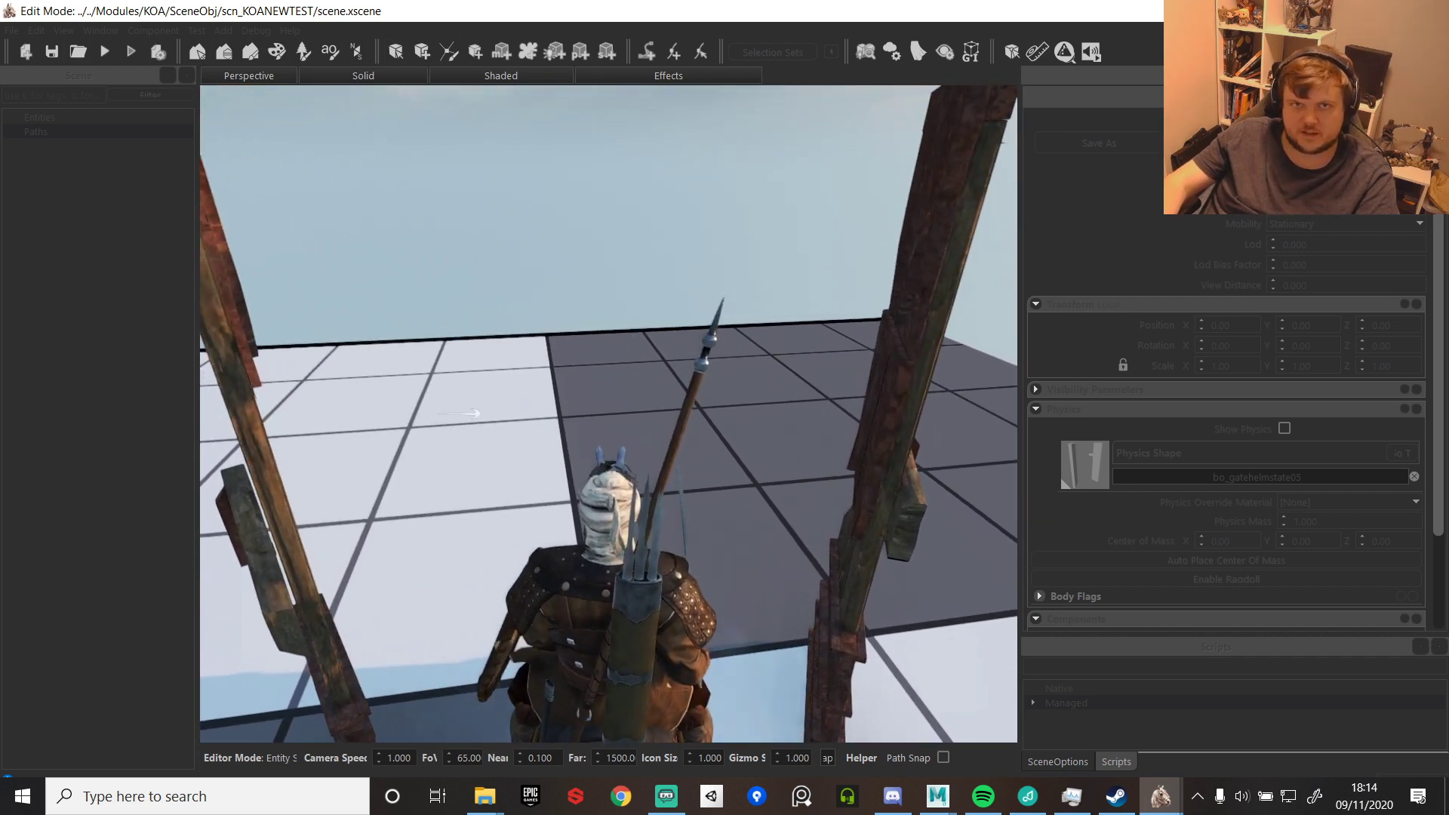
{"action": "key", "text": "s"}
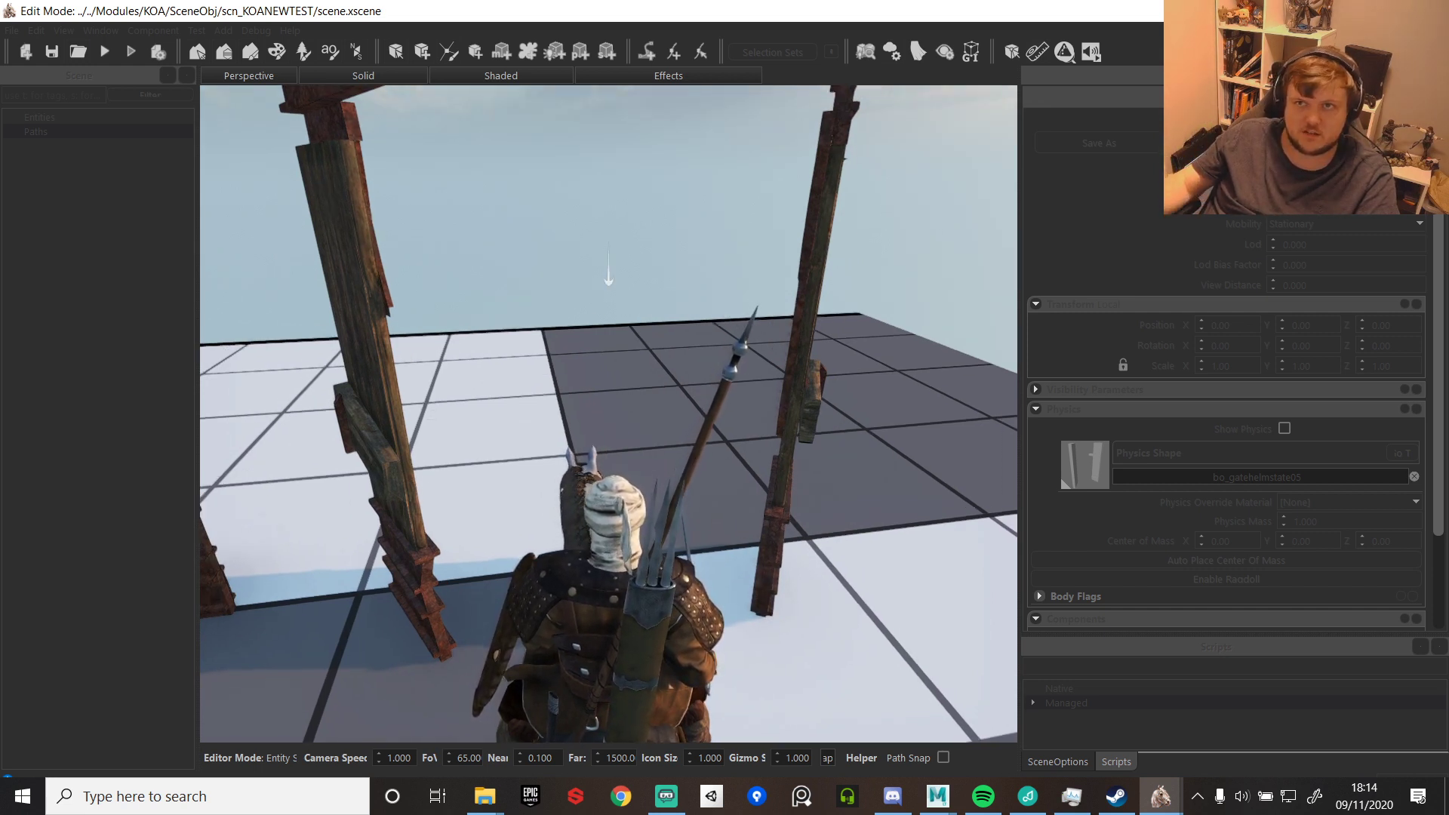
{"action": "key", "text": "Tab"}
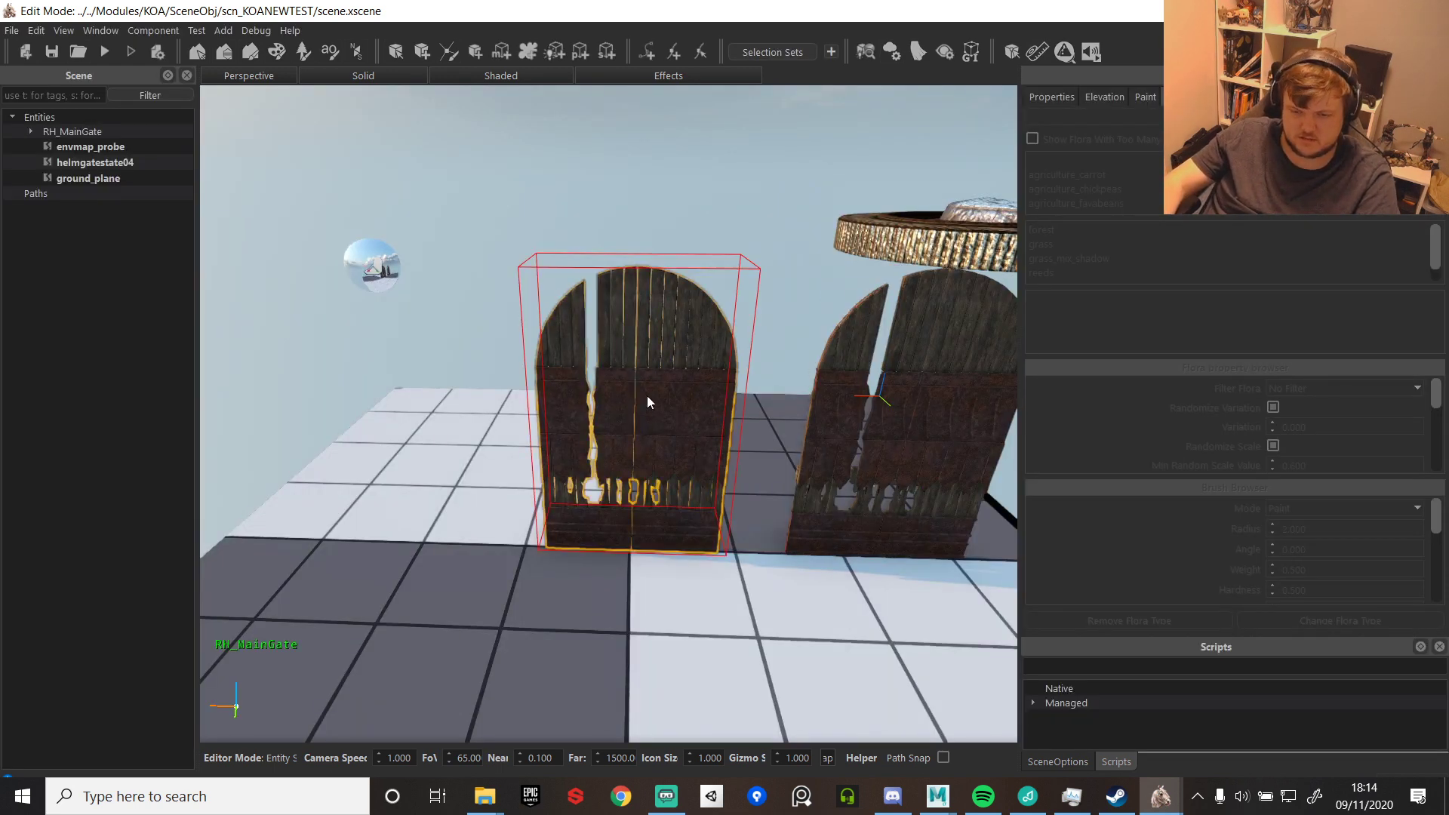
{"action": "left_click", "coordinate": [68, 129]}
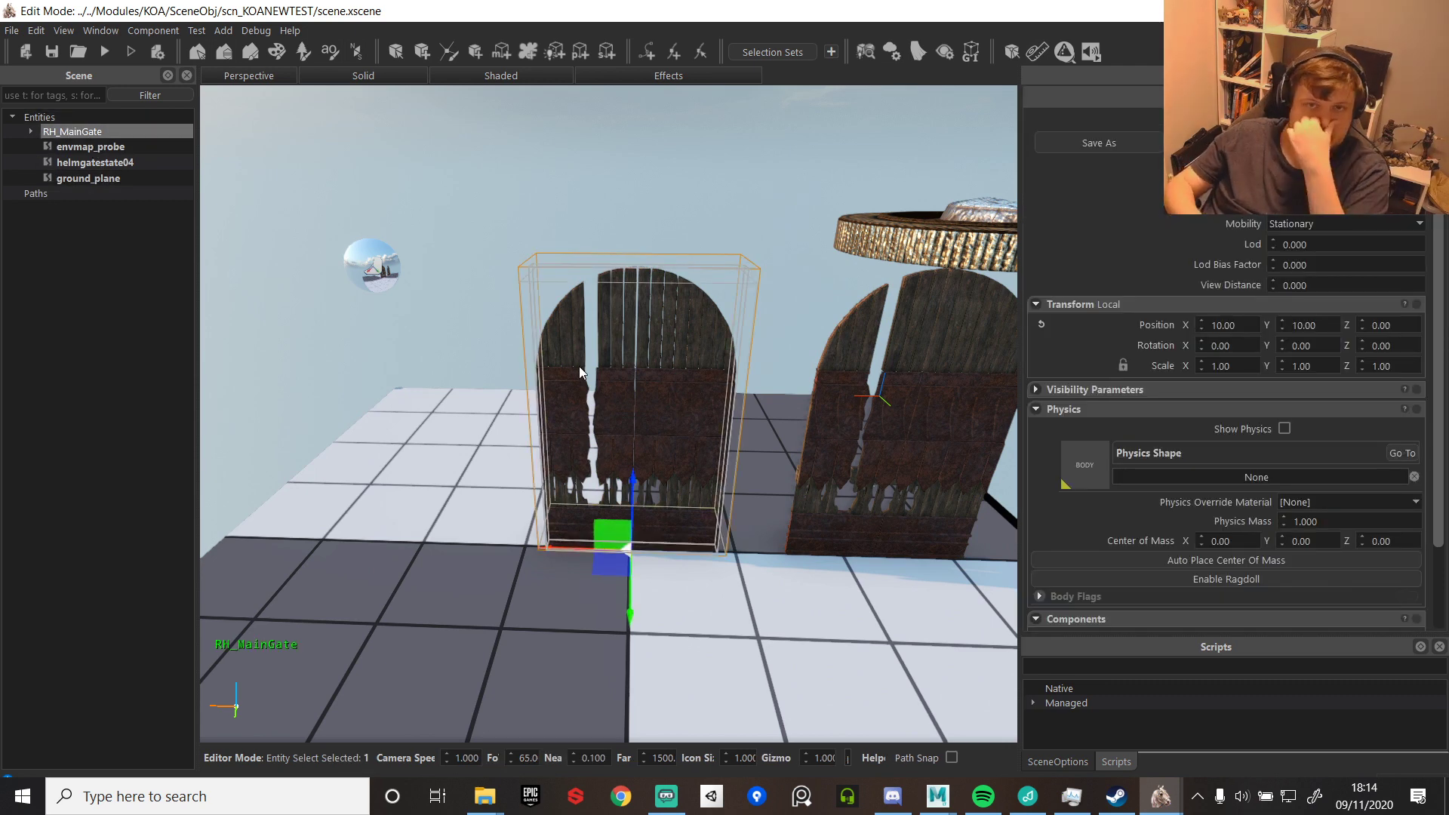
- Delete RH_MainGate from the scene and move the standalone helmgatestate04 gate to the spot where it stood
{"action": "key", "text": "Delete"}
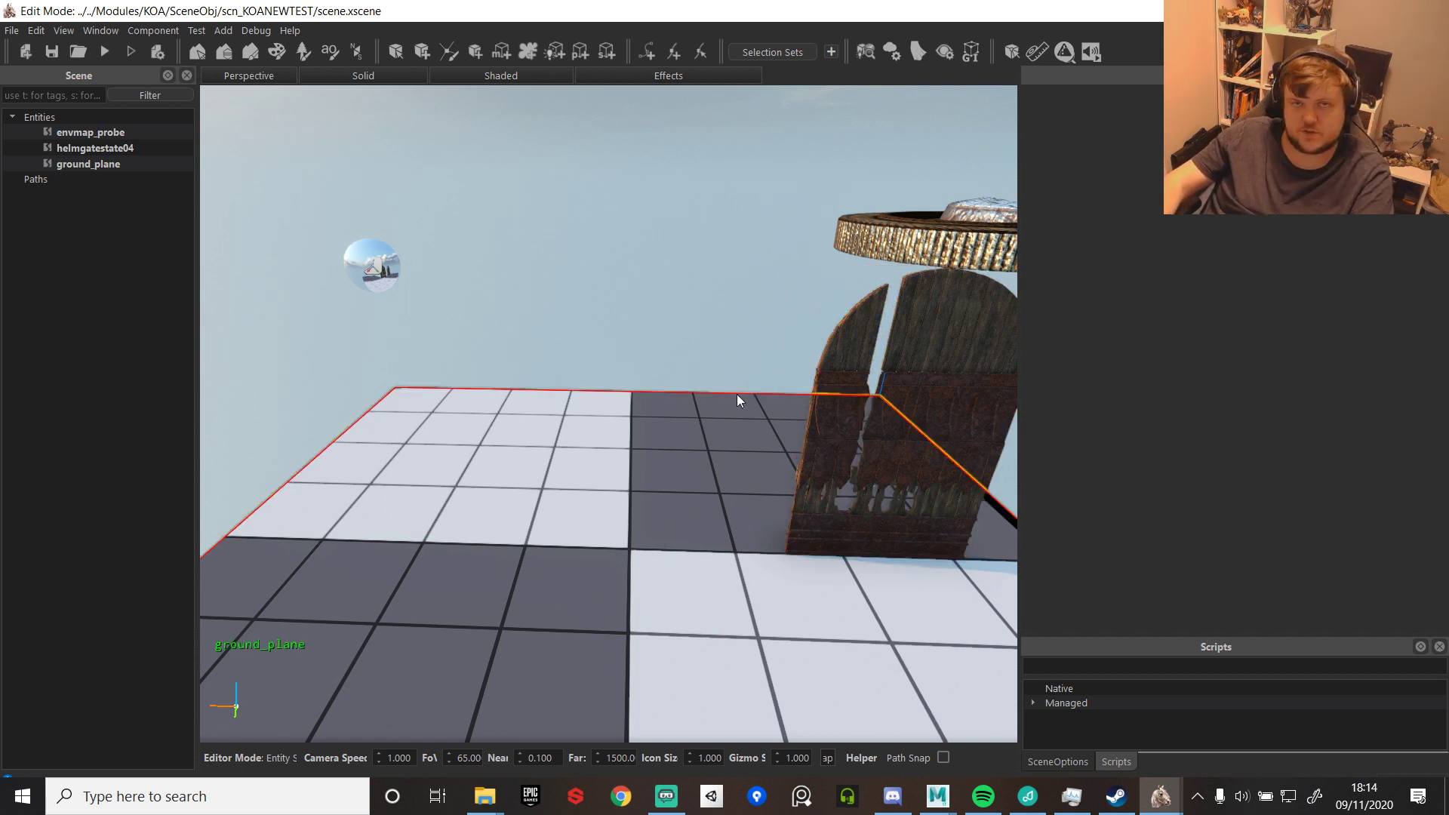
{"action": "key", "text": "d"}
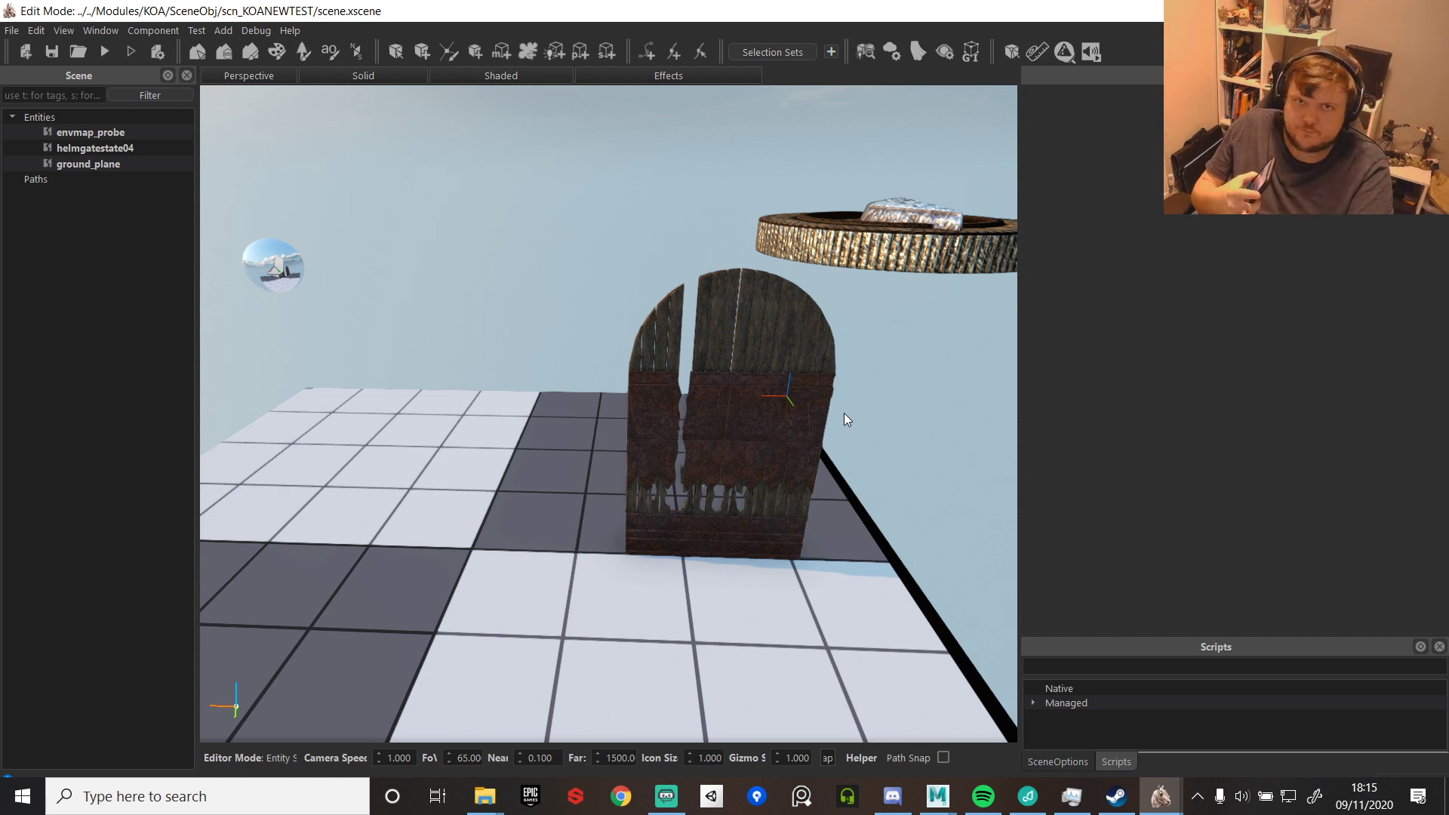
{"action": "left_click", "coordinate": [717, 401]}
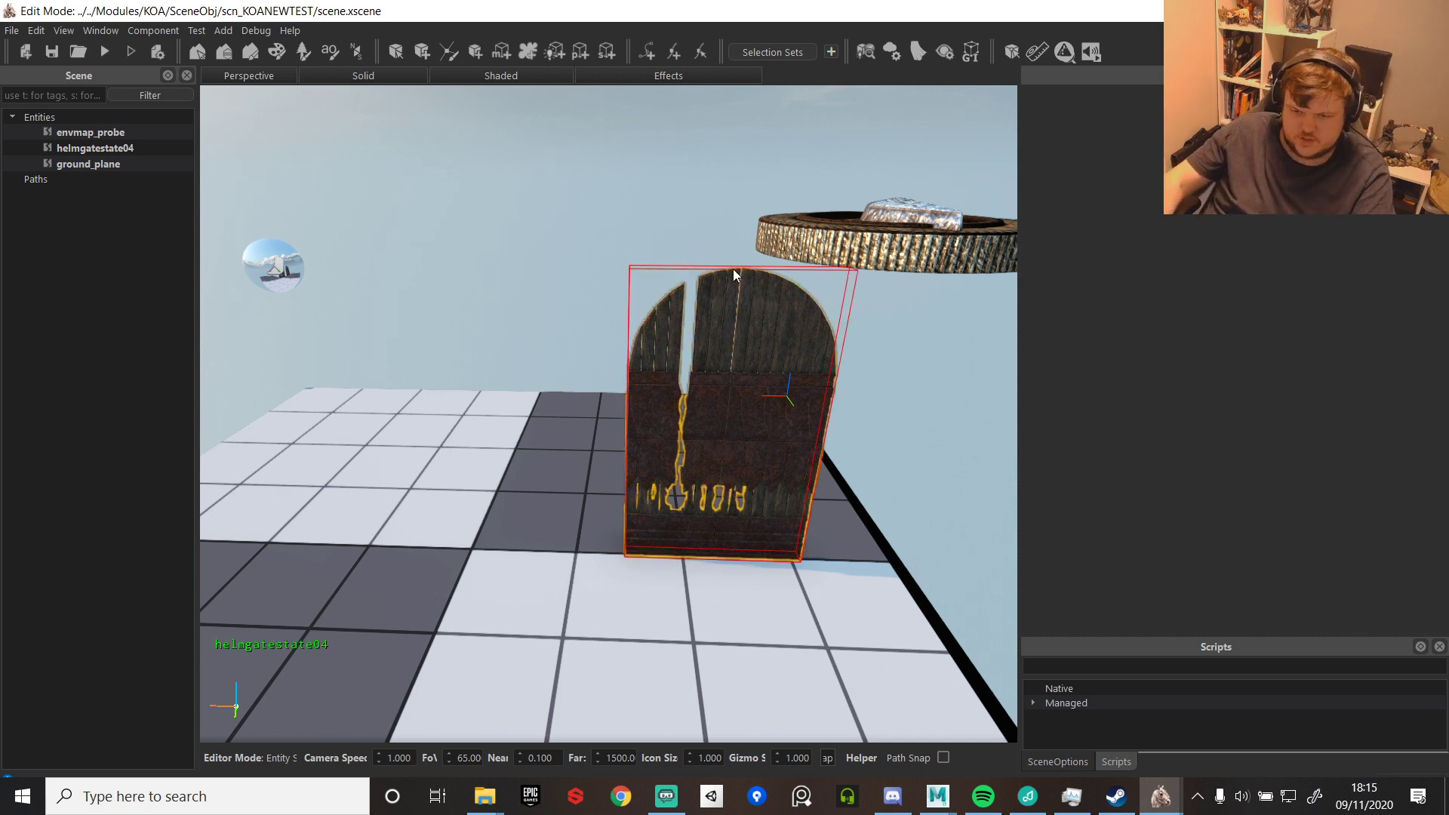
{"action": "left_click_drag", "start_coordinate": [631, 558], "coordinate": [389, 542]}
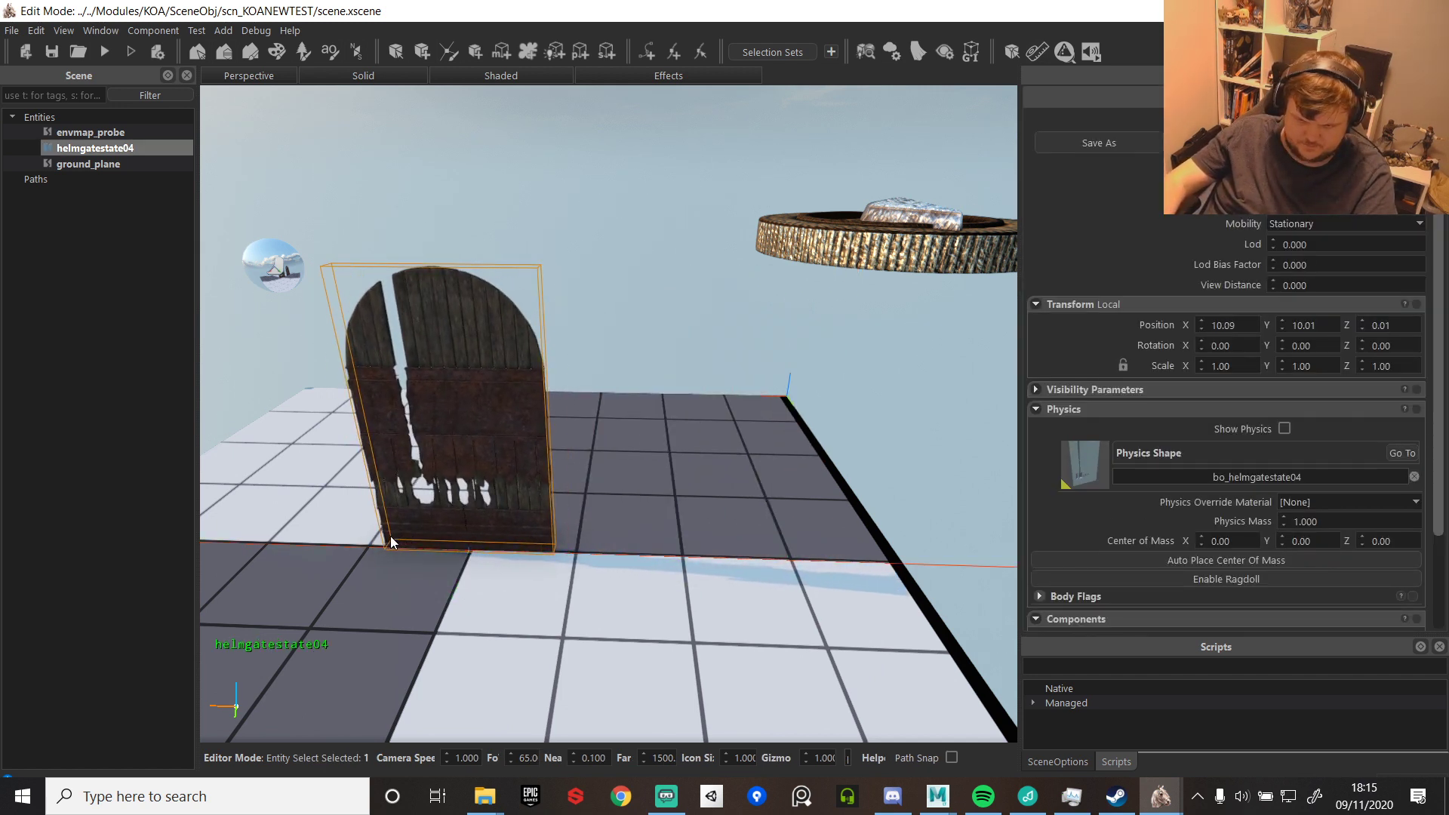
- Set the position of helmgatestate04 to X 10, Y 10, Z 0
{"action": "double_click", "coordinate": [1245, 325]}
{"action": "type", "text": "10"}
{"action": "double_click", "coordinate": [1324, 329]}
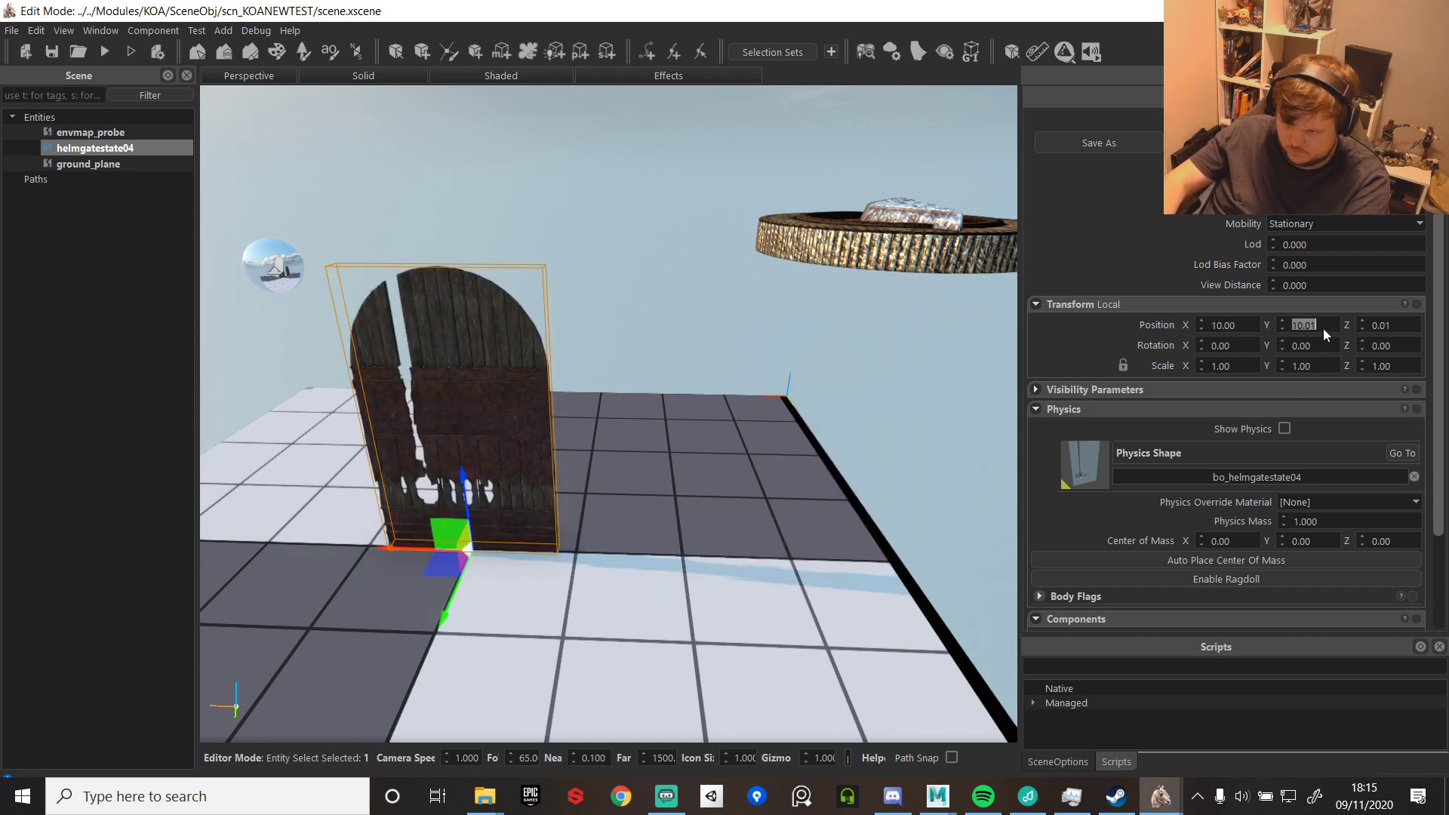
{"action": "type", "text": "10"}
{"action": "double_click", "coordinate": [1410, 326]}
{"action": "type", "text": "0"}
{"action": "key", "text": "Return"}
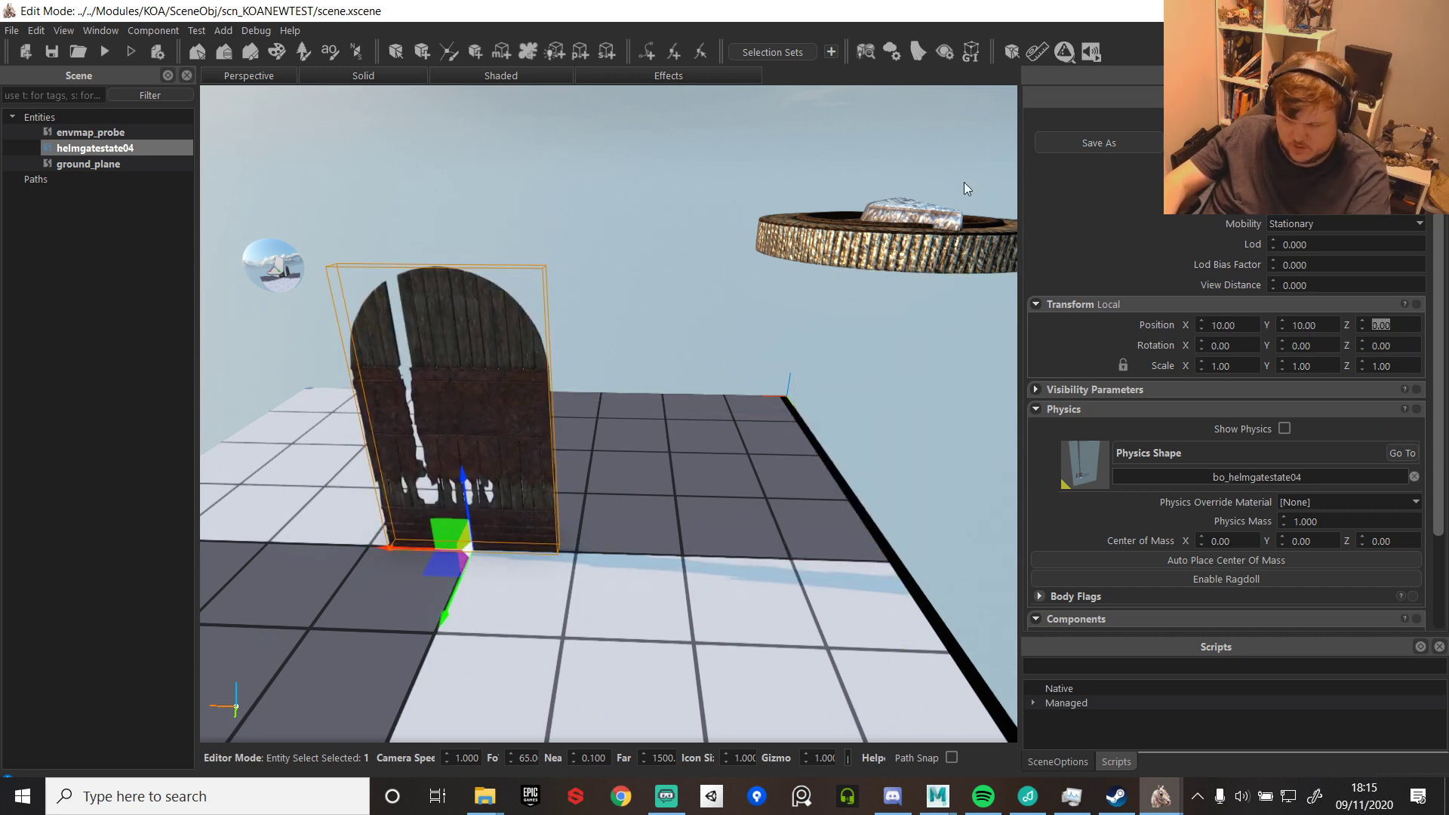
- Start saving helmgatestate04 as a new prefab in the $BASE/Modules/KOA/ module path, using a new file
{"action": "left_click", "coordinate": [1112, 142]}
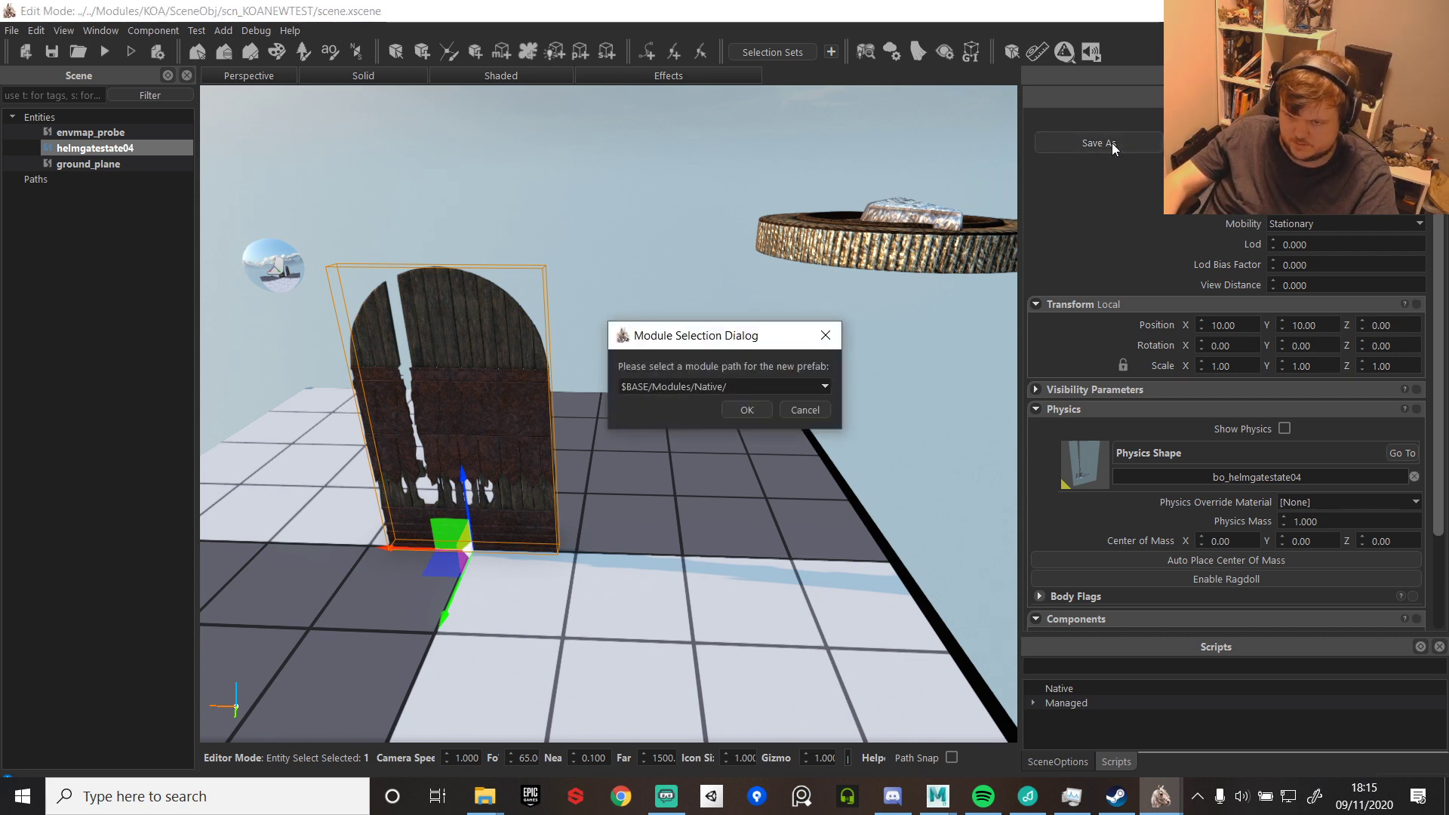
{"action": "left_click", "coordinate": [808, 381]}
{"action": "left_click", "coordinate": [692, 467]}
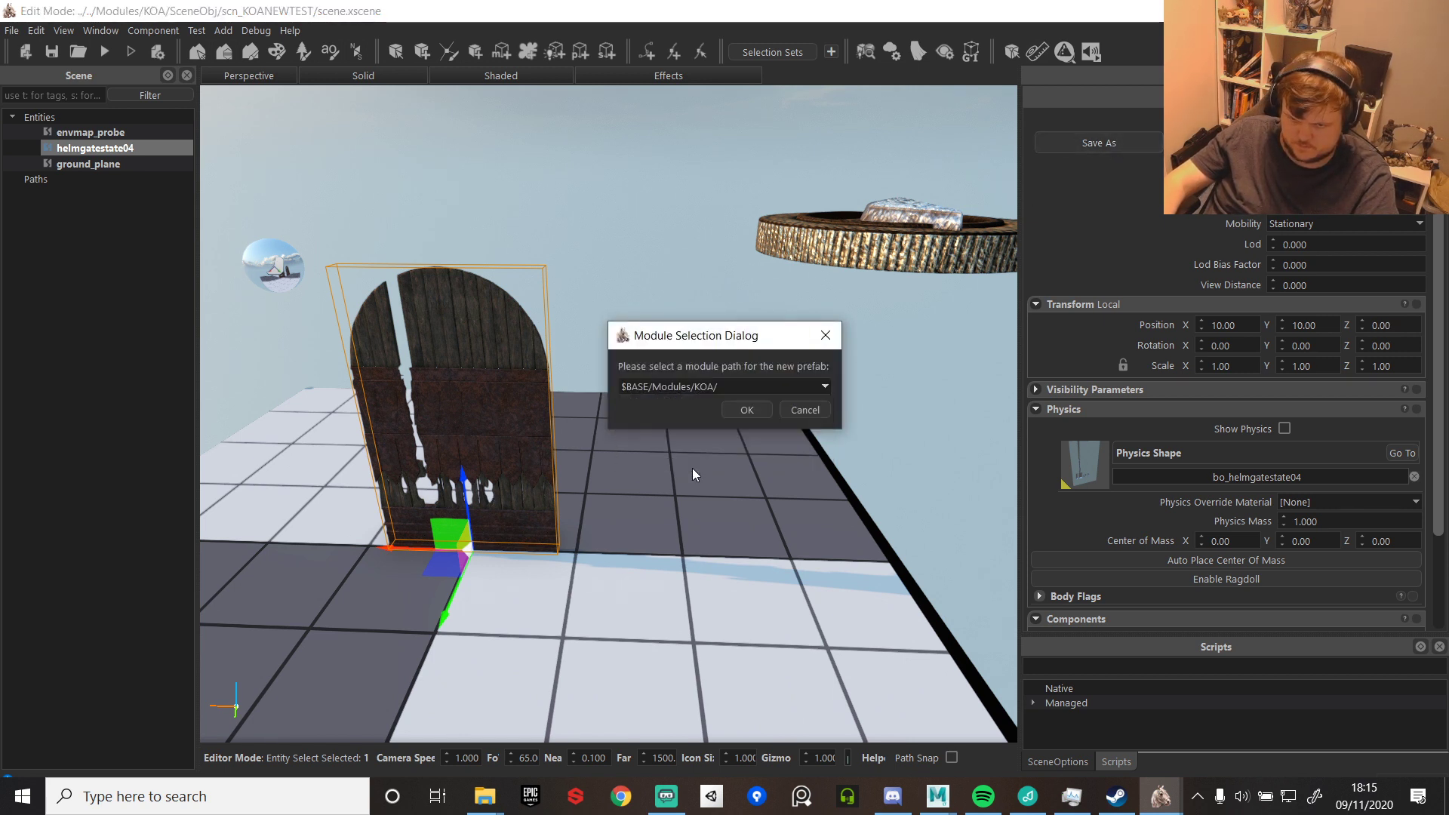
{"action": "left_click", "coordinate": [755, 411]}
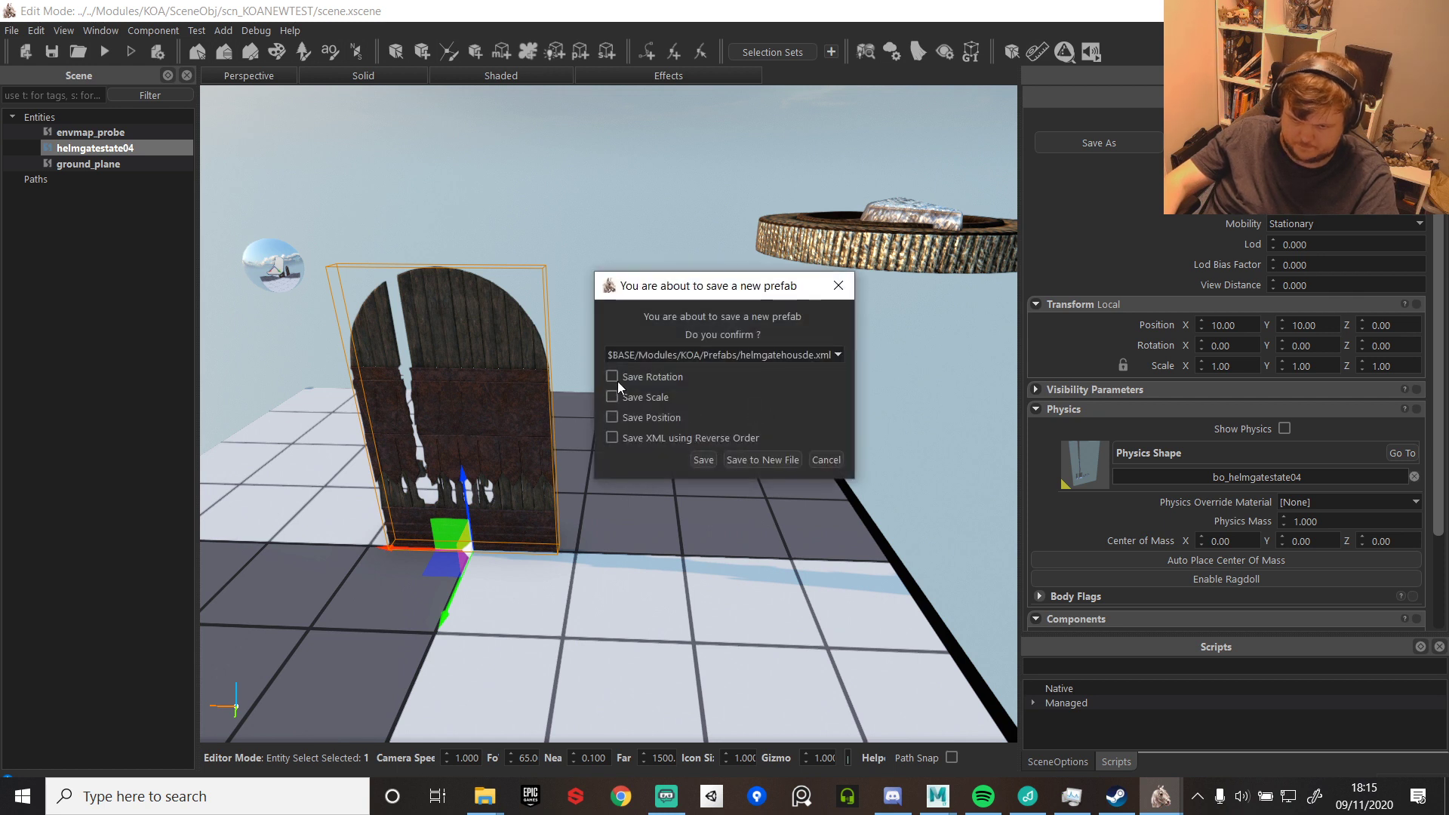
{"action": "left_click", "coordinate": [752, 460]}
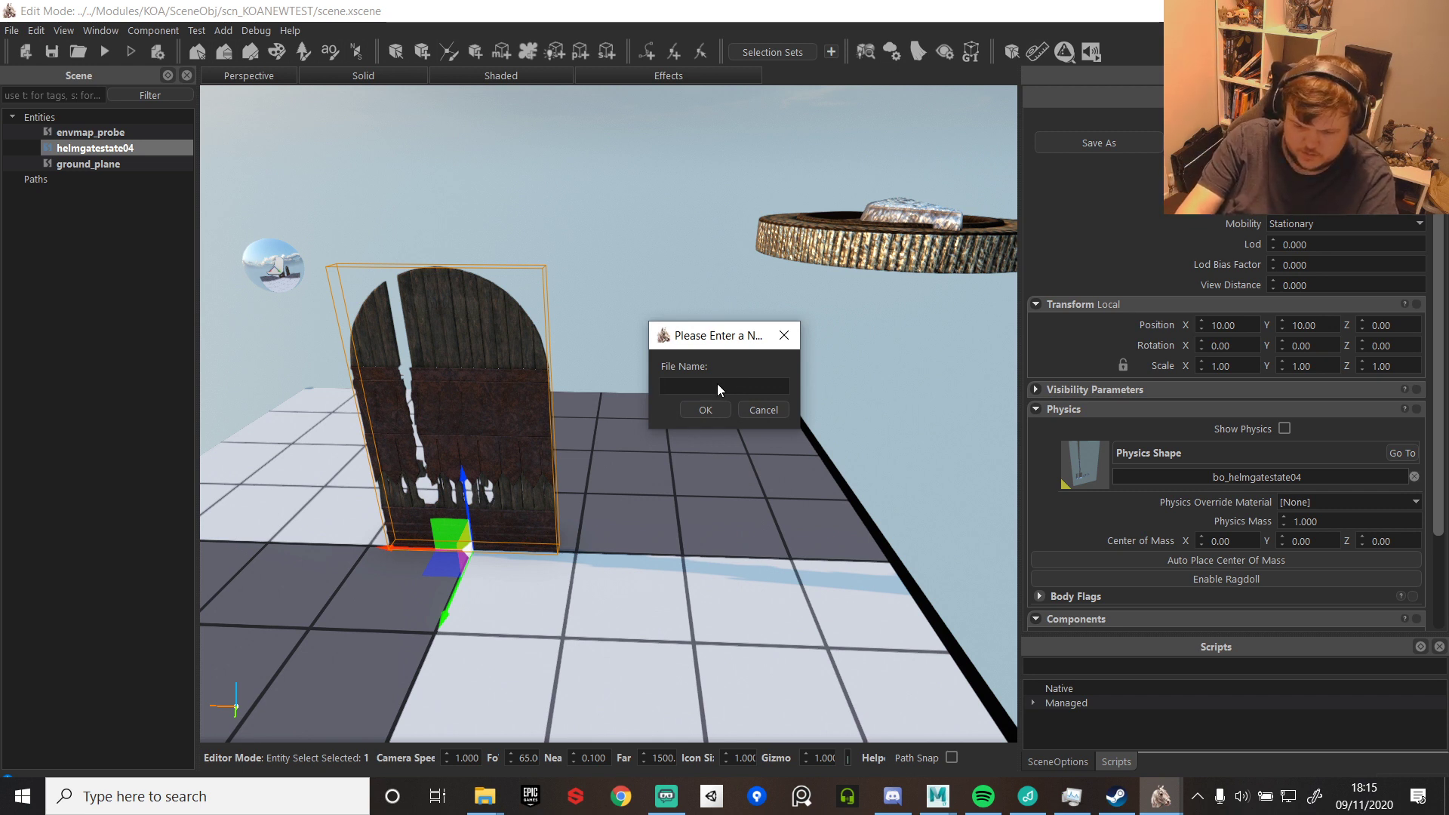
- Name the new prefab file RH_GateState04, save it and delete helmgatestate04 from the scene
{"action": "type", "text": "RH"}
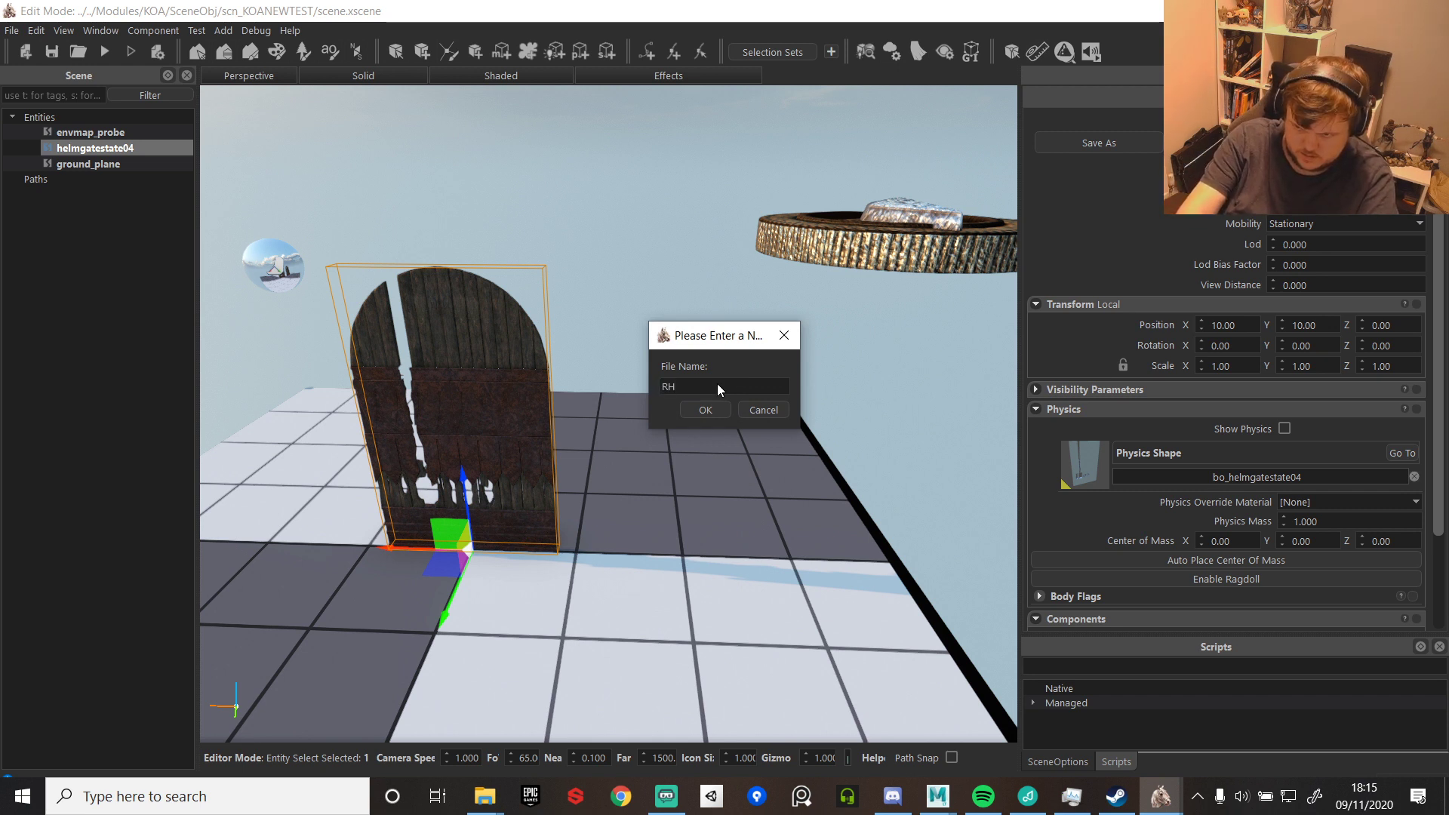
{"action": "type", "text": "_G"}
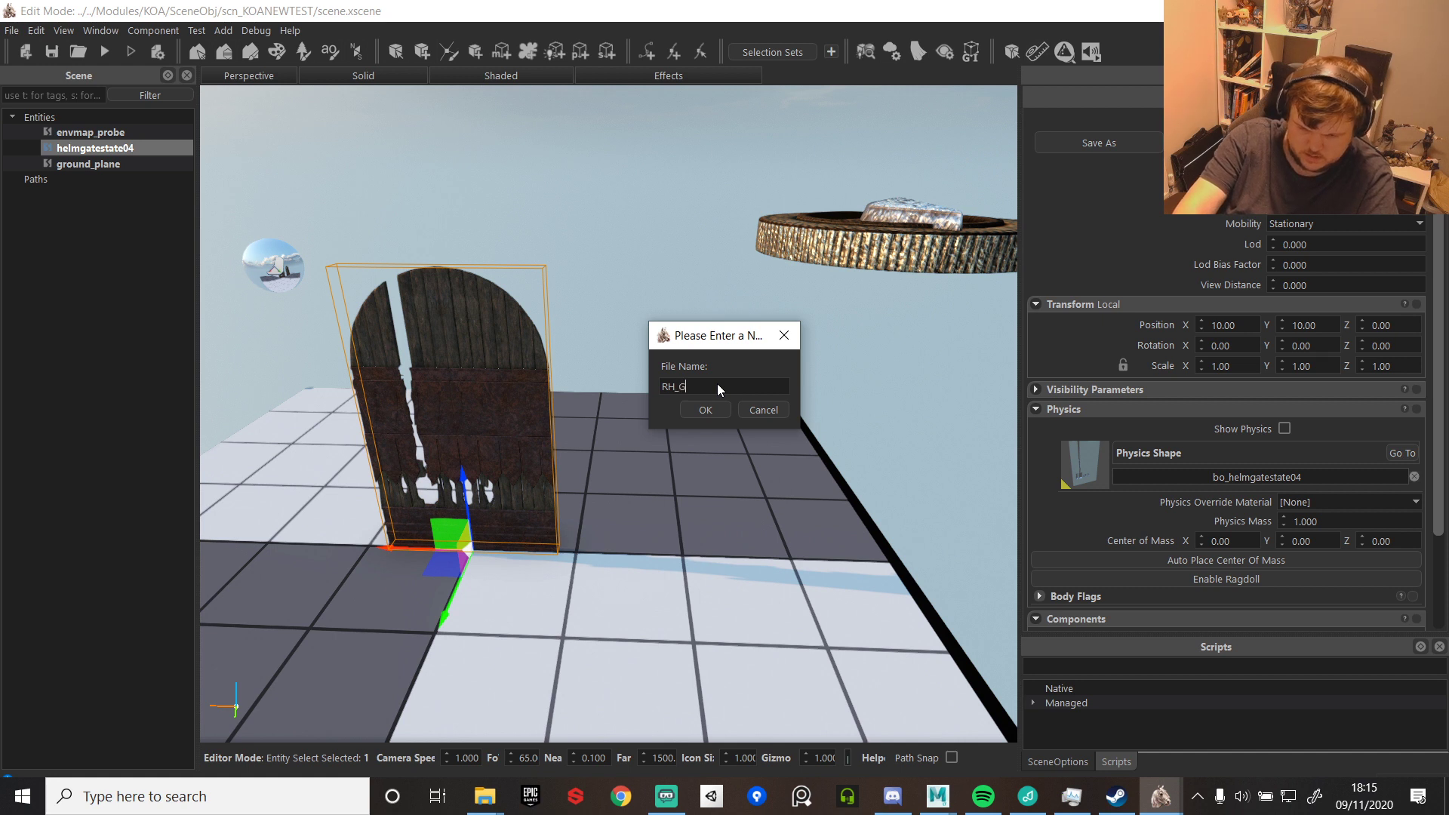
{"action": "type", "text": "ateSta"}
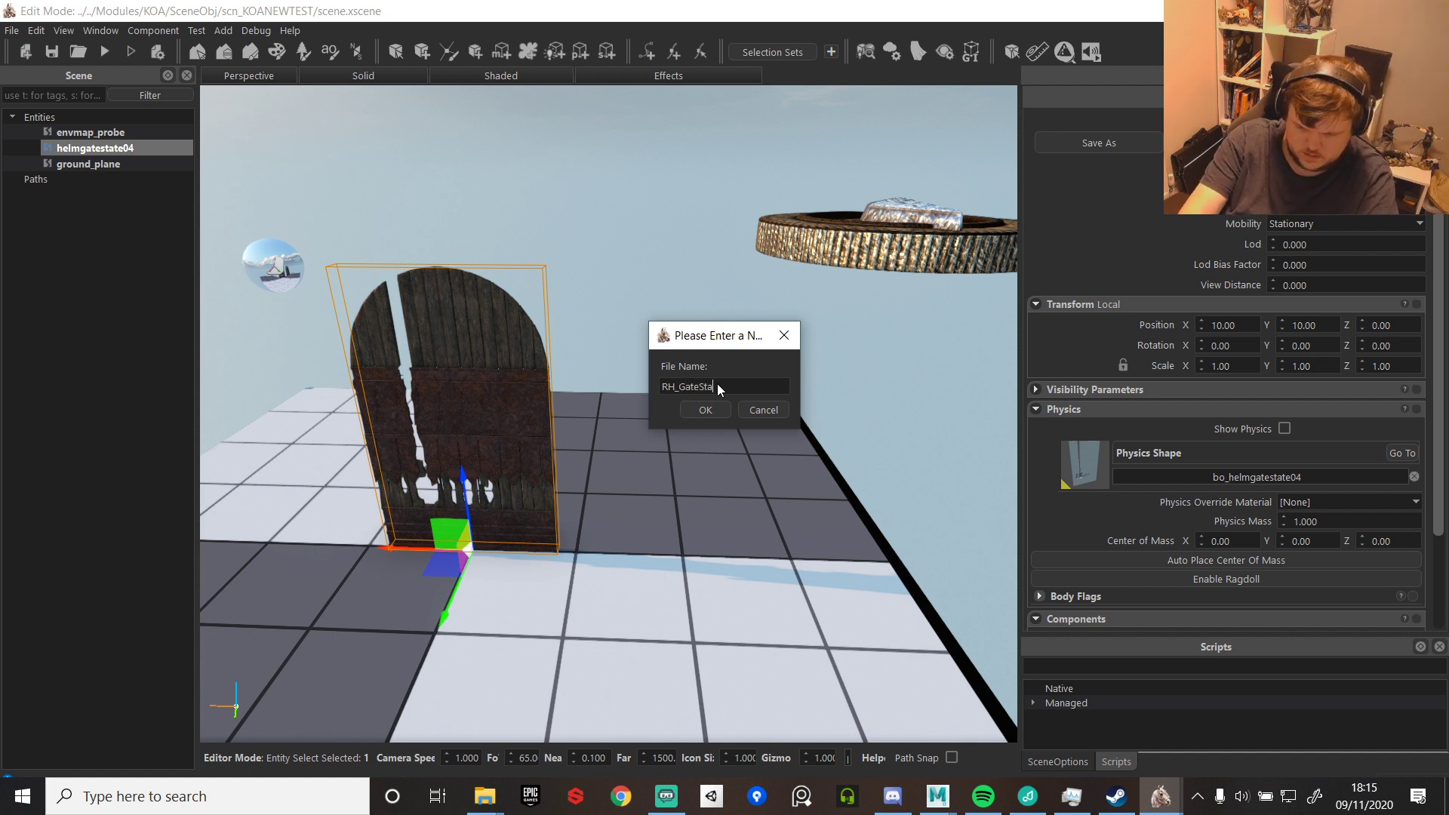
{"action": "type", "text": "te04"}
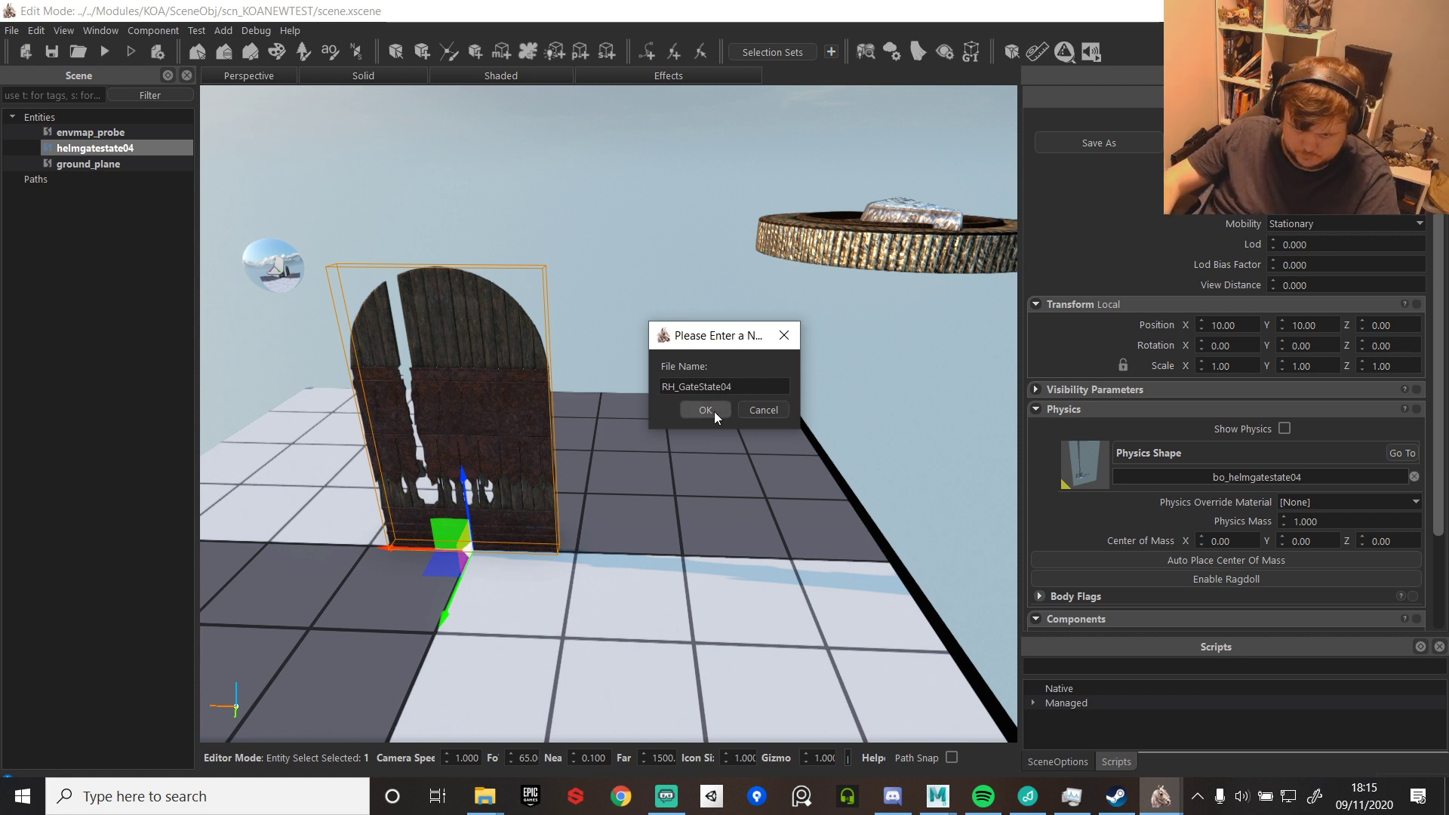
{"action": "left_click", "coordinate": [706, 410]}
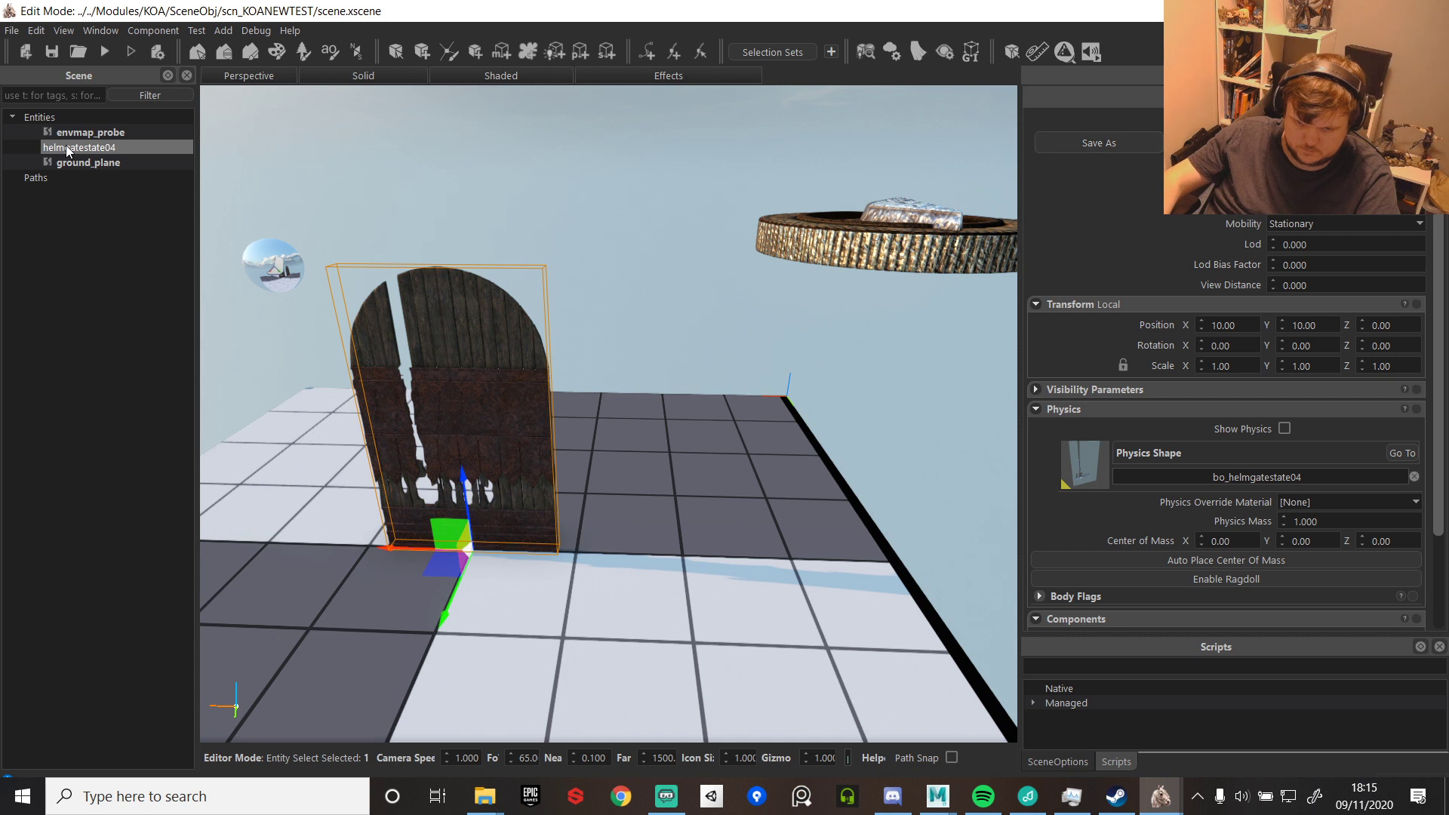
{"action": "key", "text": "Delete"}
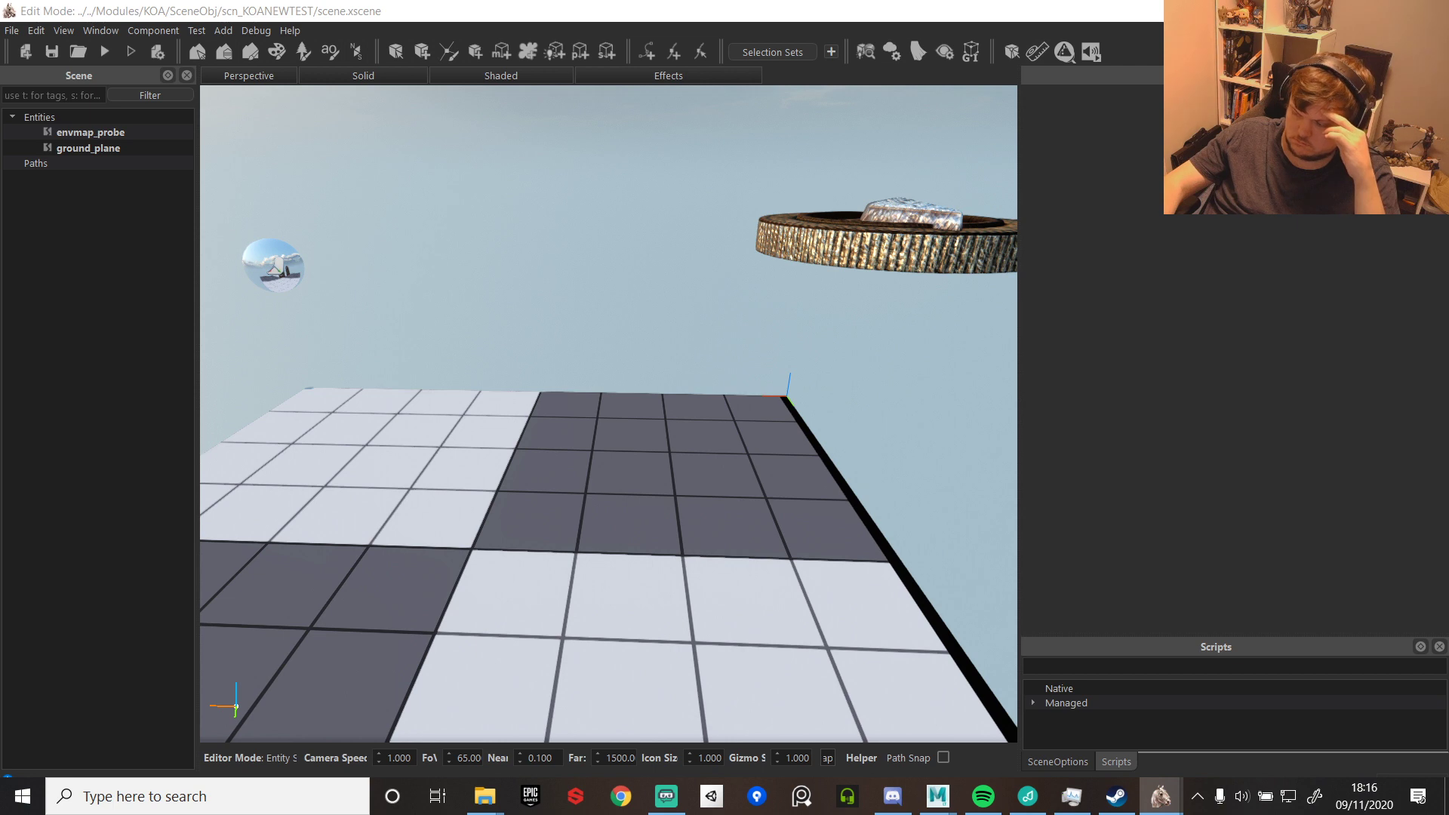
- Switch to File Explorer, go from the fbx folder to the KOA module's Prefabs folder and select the helmgatehousde file
{"action": "mouse_move", "coordinate": [485, 795]}
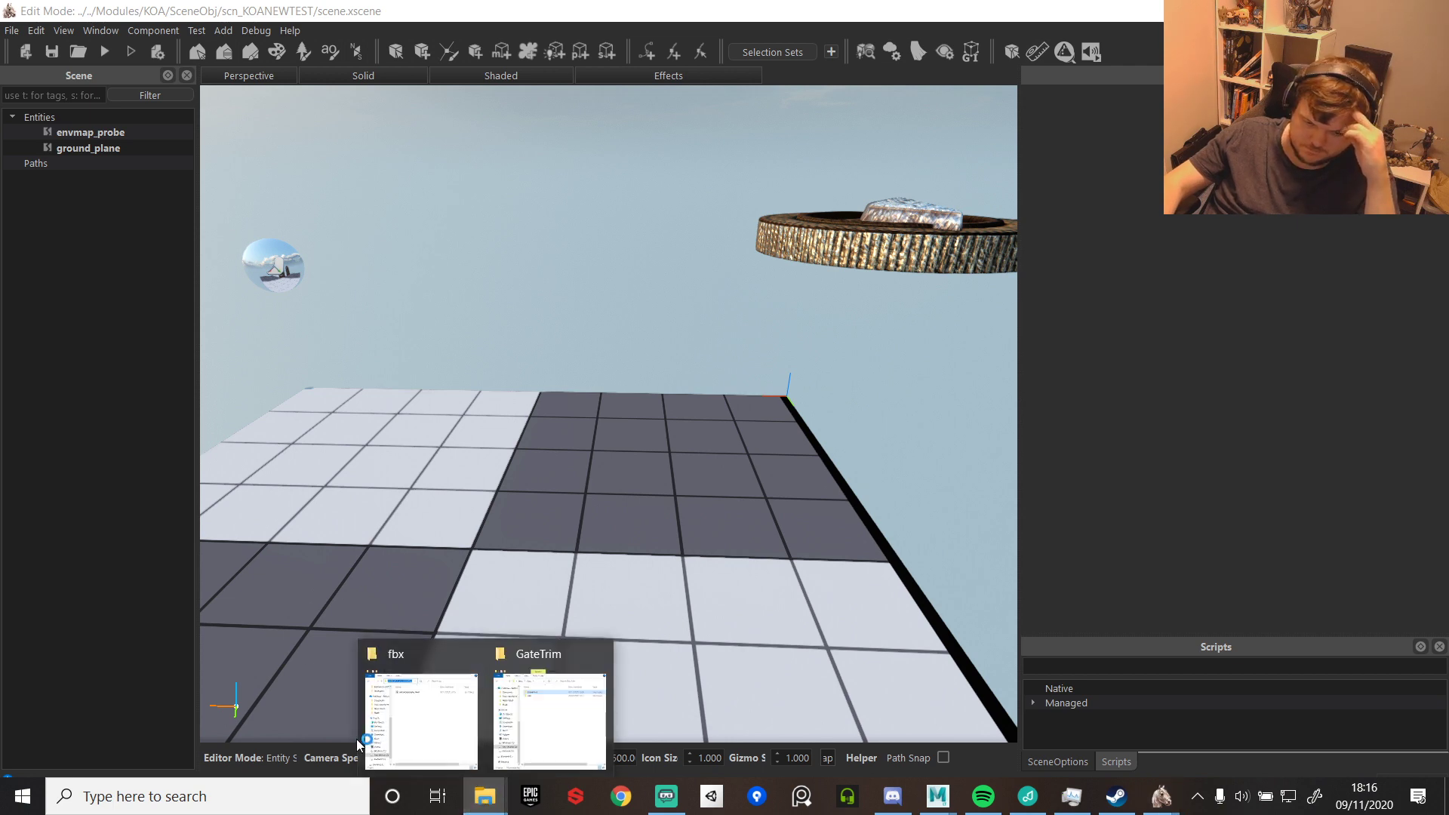
{"action": "left_click", "coordinate": [421, 736]}
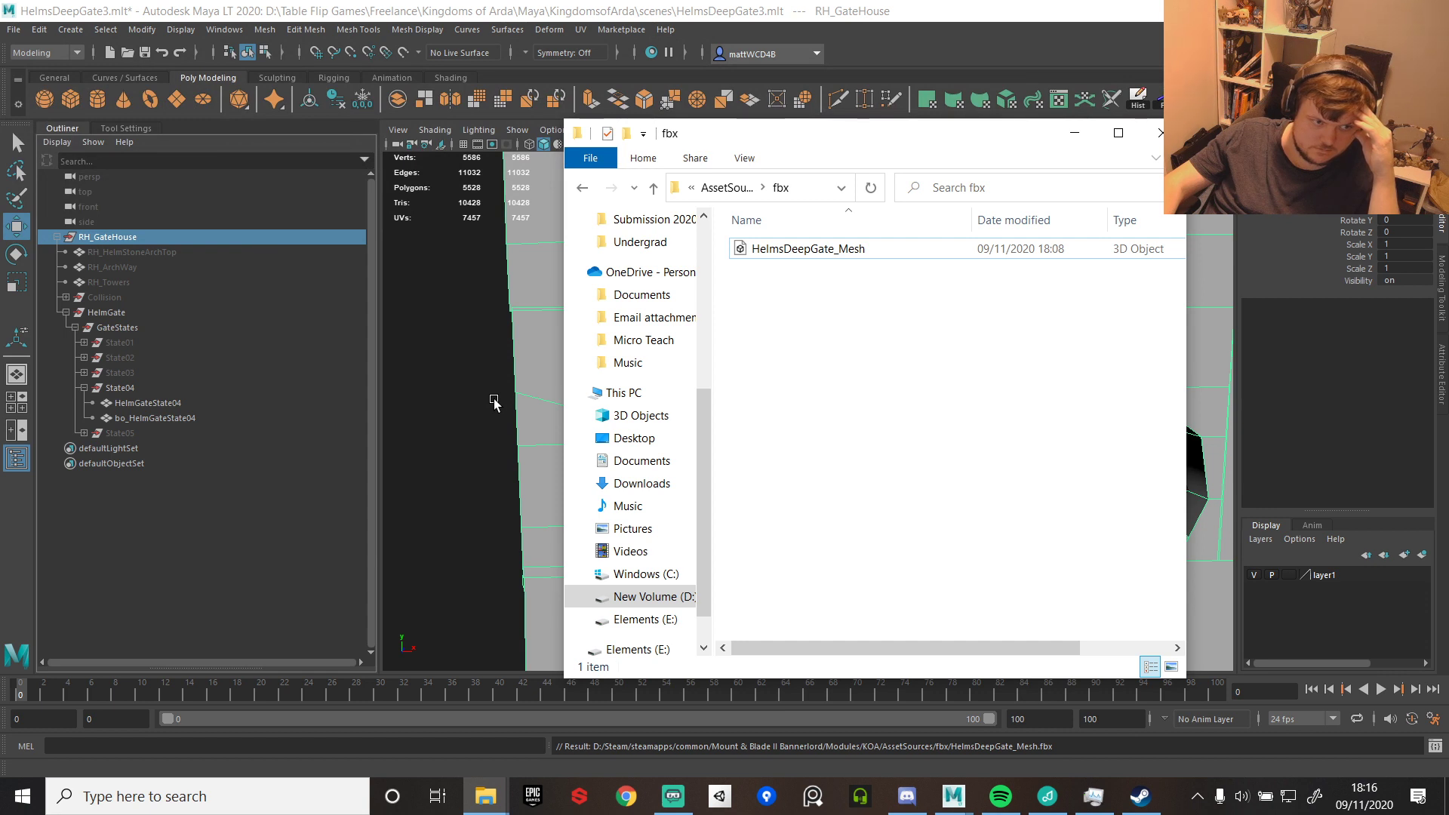
{"action": "left_click", "coordinate": [733, 190]}
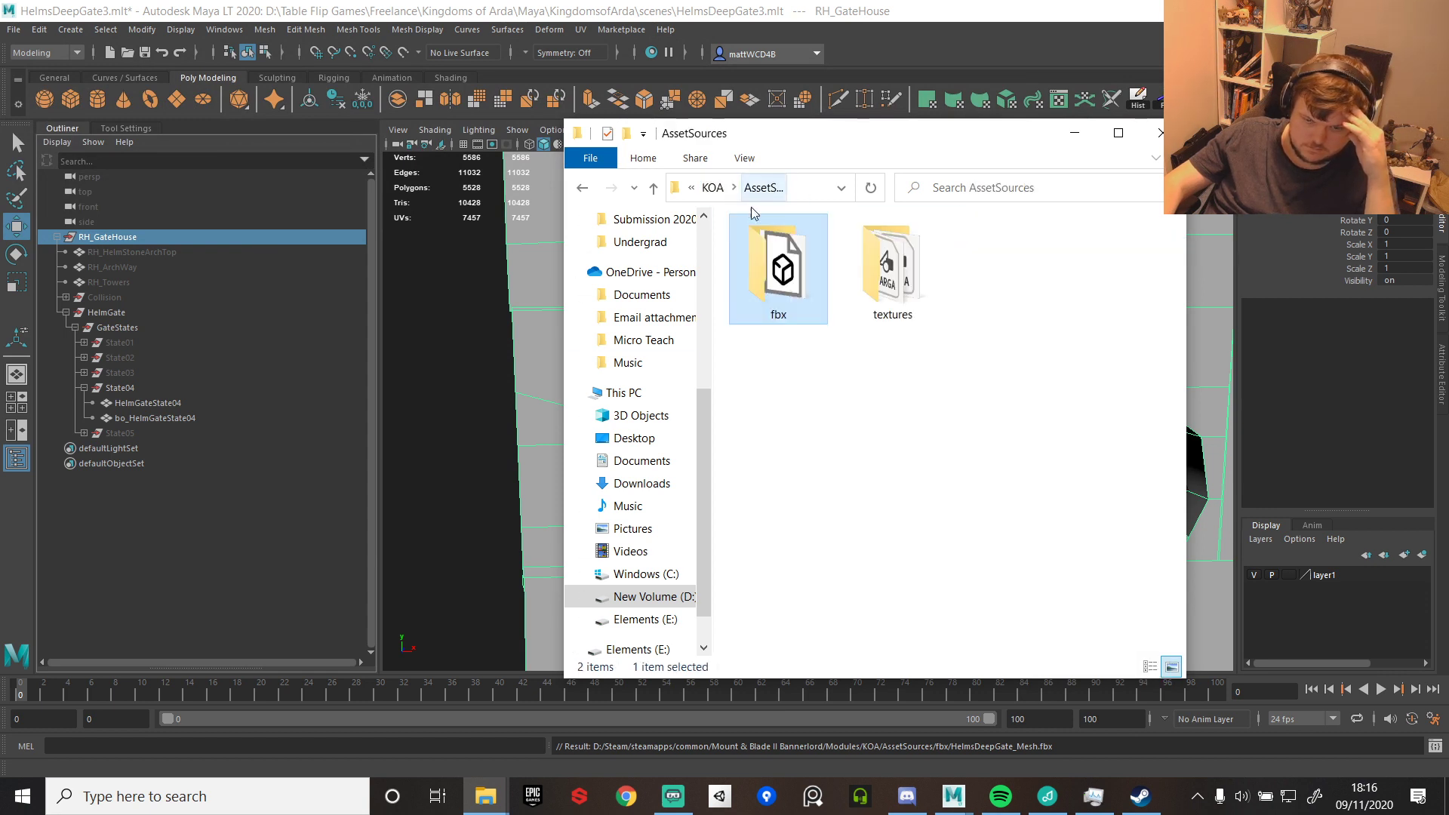
{"action": "left_click", "coordinate": [713, 187]}
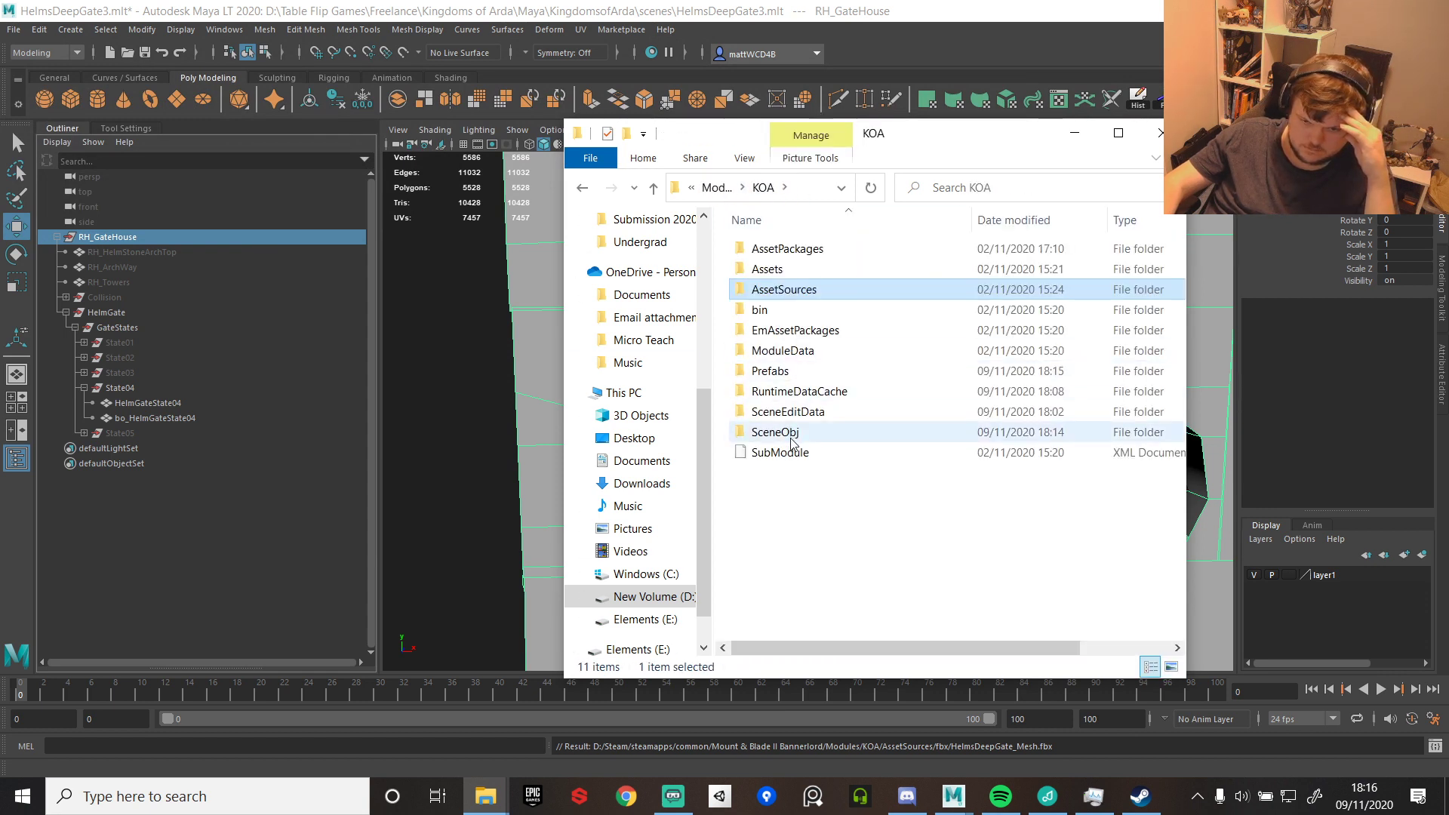
{"action": "double_click", "coordinate": [770, 371]}
{"action": "left_click", "coordinate": [787, 249]}
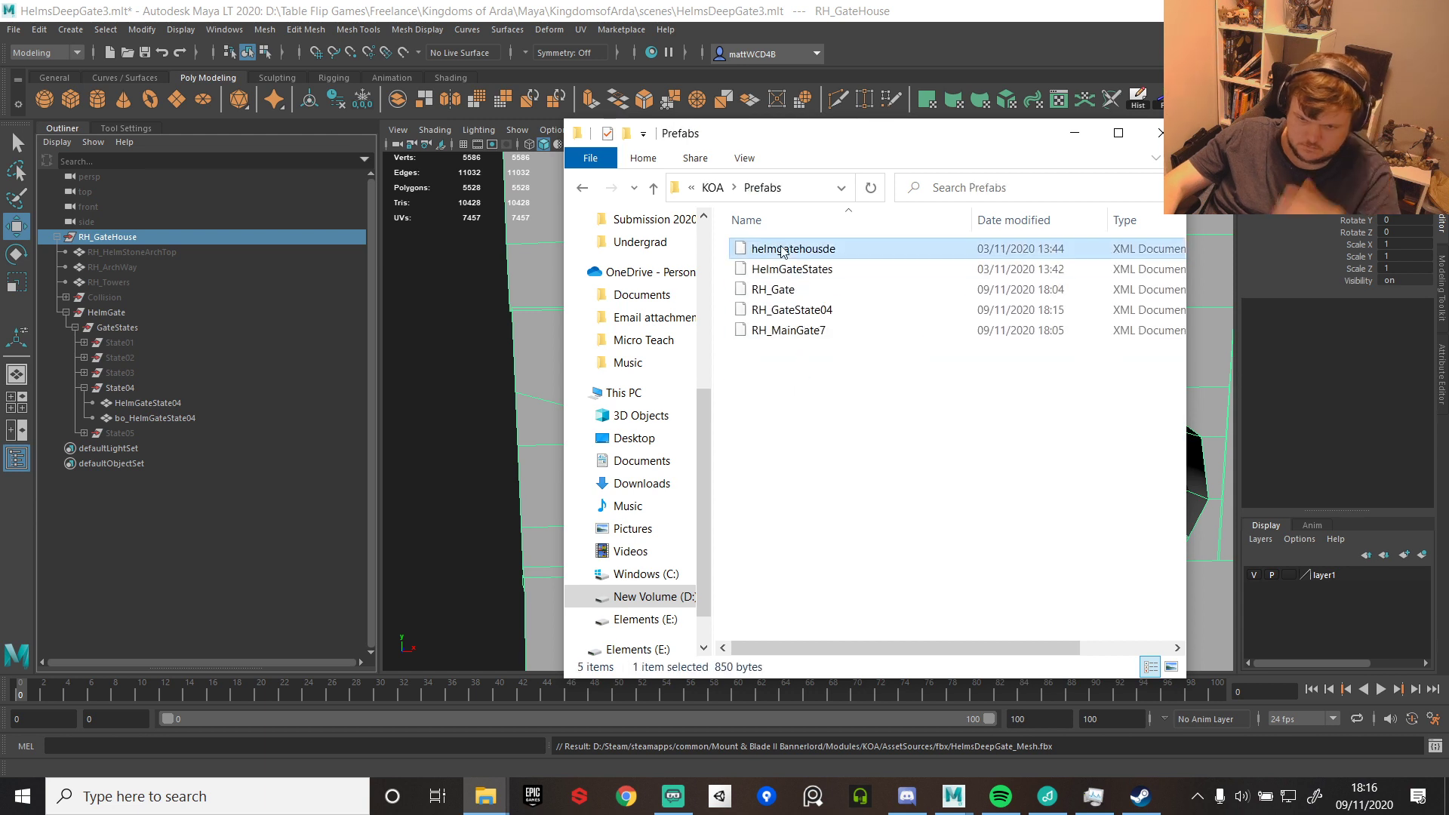
- Delete all the prefab XML files from the KOA Prefabs folder and put the file window away
{"action": "left_click", "coordinate": [806, 331], "text": "shift"}
{"action": "key", "text": "Delete"}
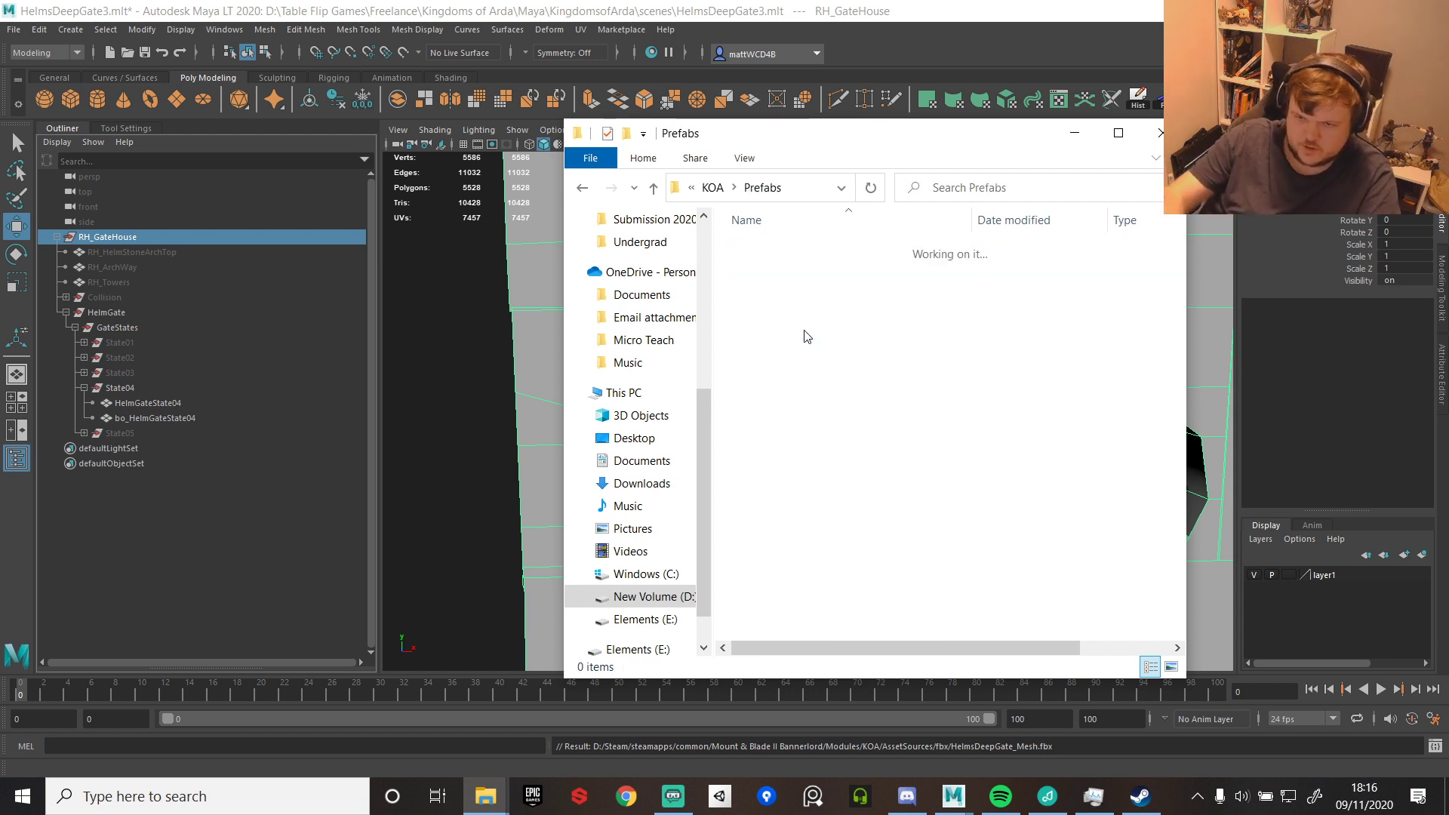
{"action": "left_click", "coordinate": [1081, 135]}
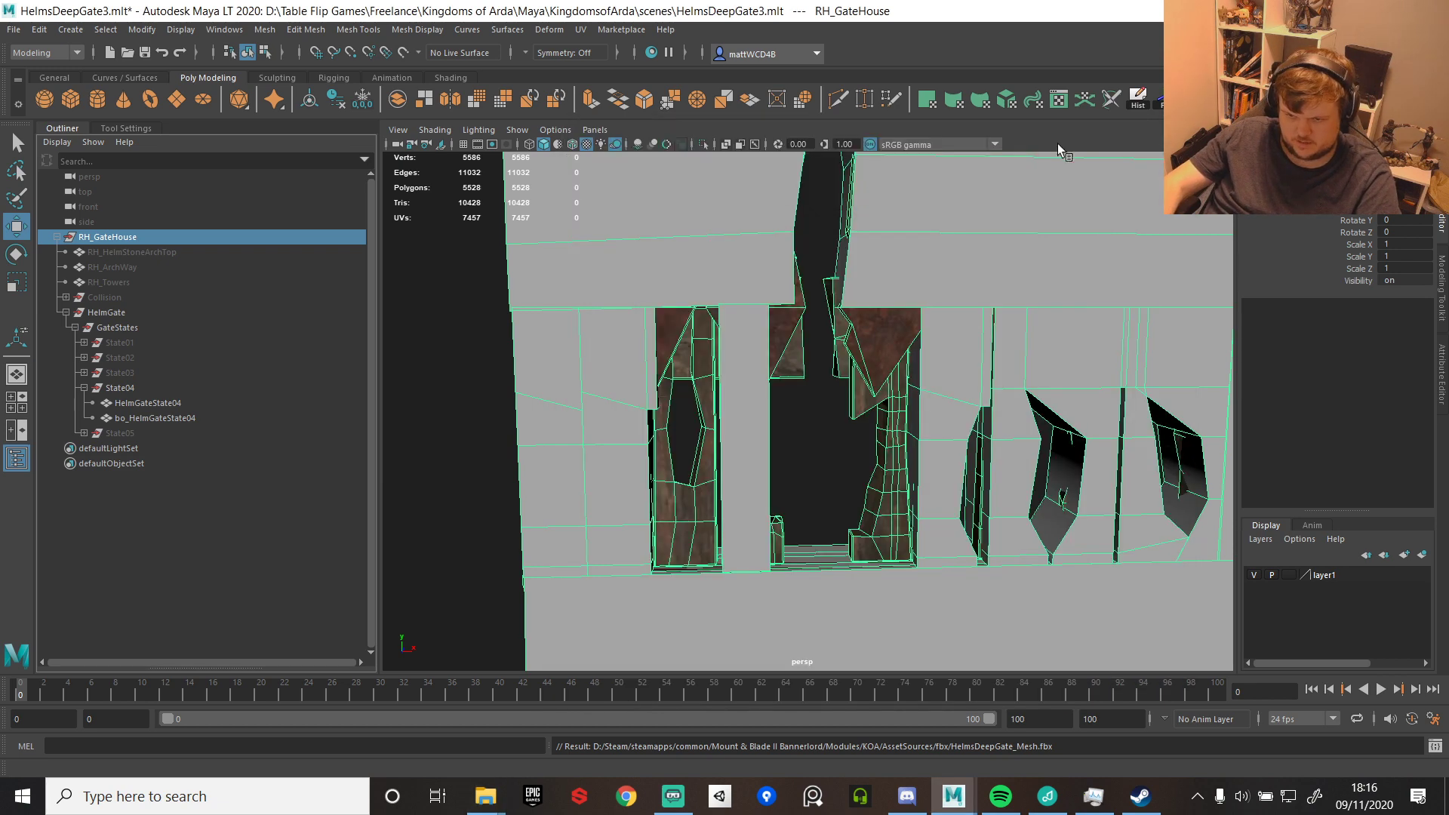
- Switch to Steam, launch Mount & Blade II: Bannerlord - Modding Kit and enable the KOA mod before starting it
{"action": "left_click", "coordinate": [1140, 797]}
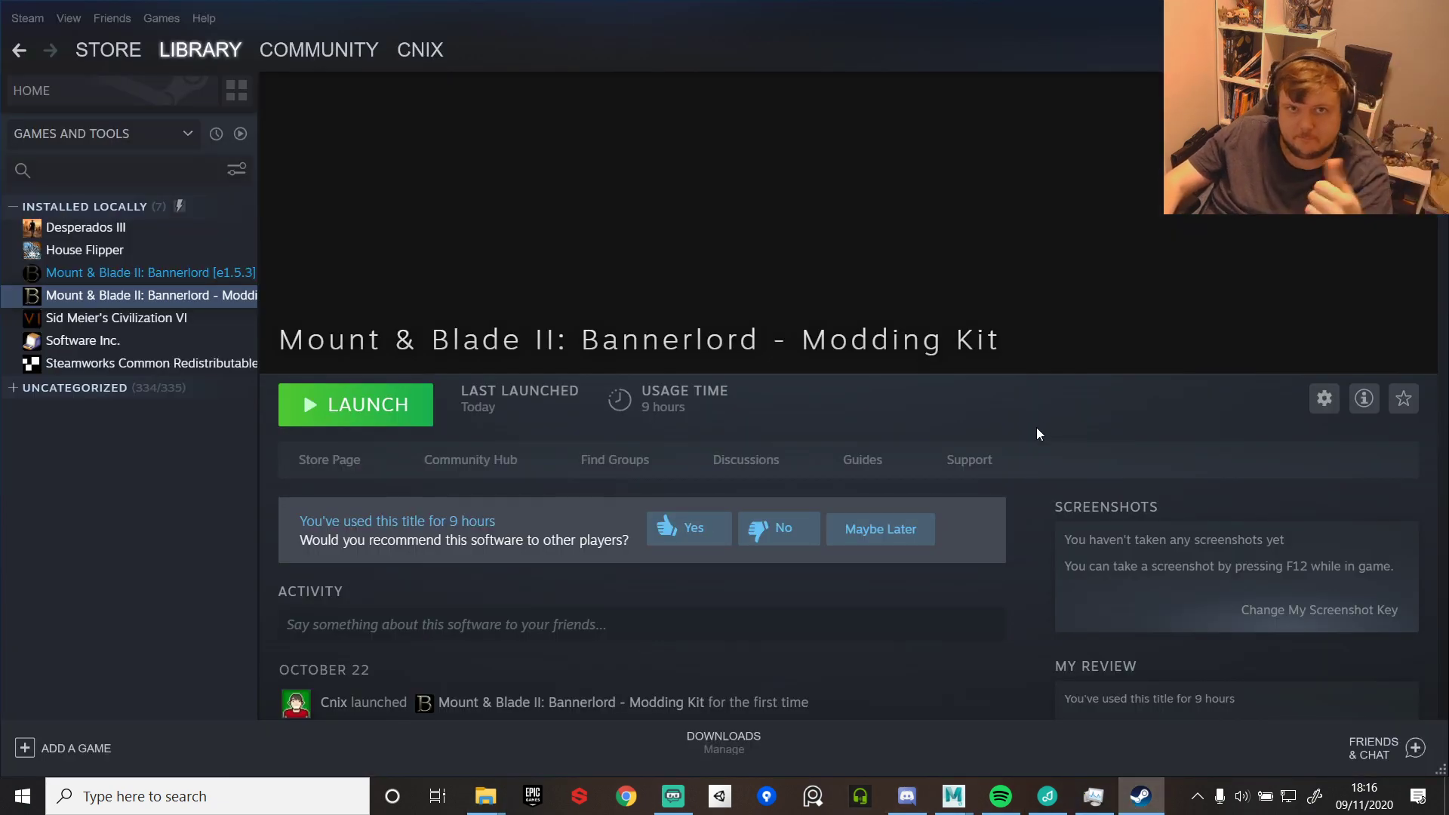
{"action": "left_click", "coordinate": [391, 415]}
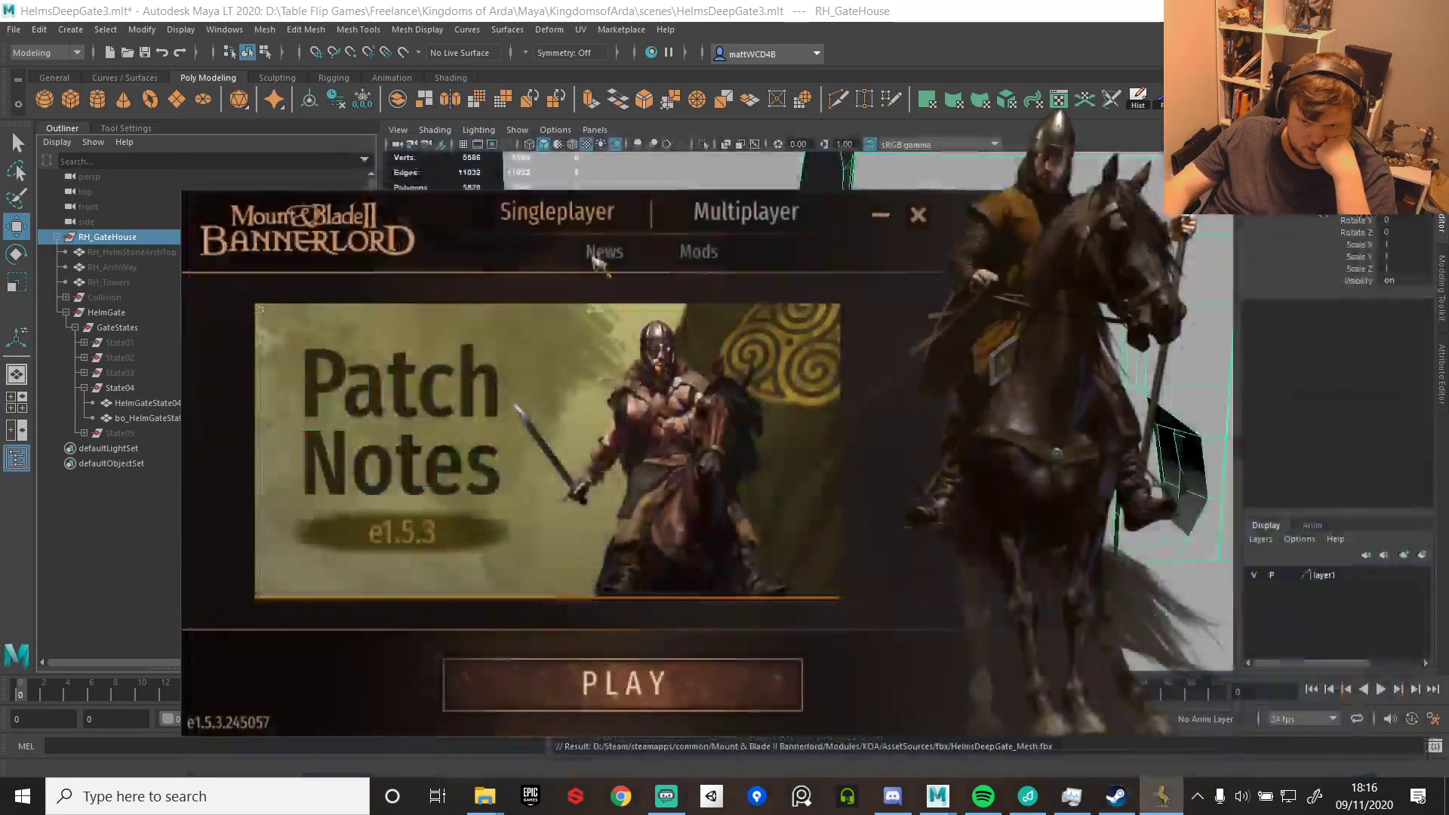
{"action": "left_click", "coordinate": [693, 252]}
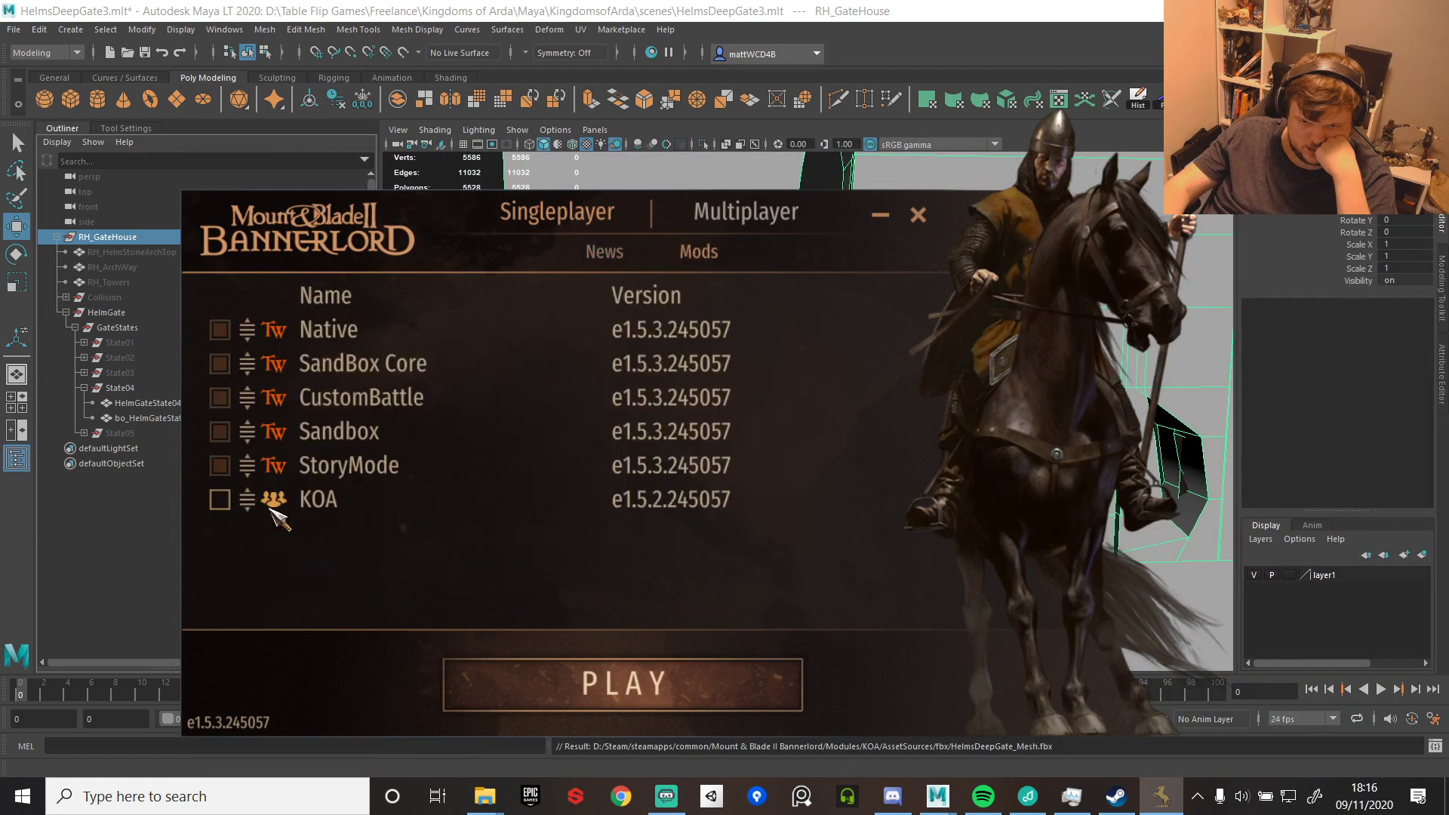
{"action": "left_click", "coordinate": [220, 500]}
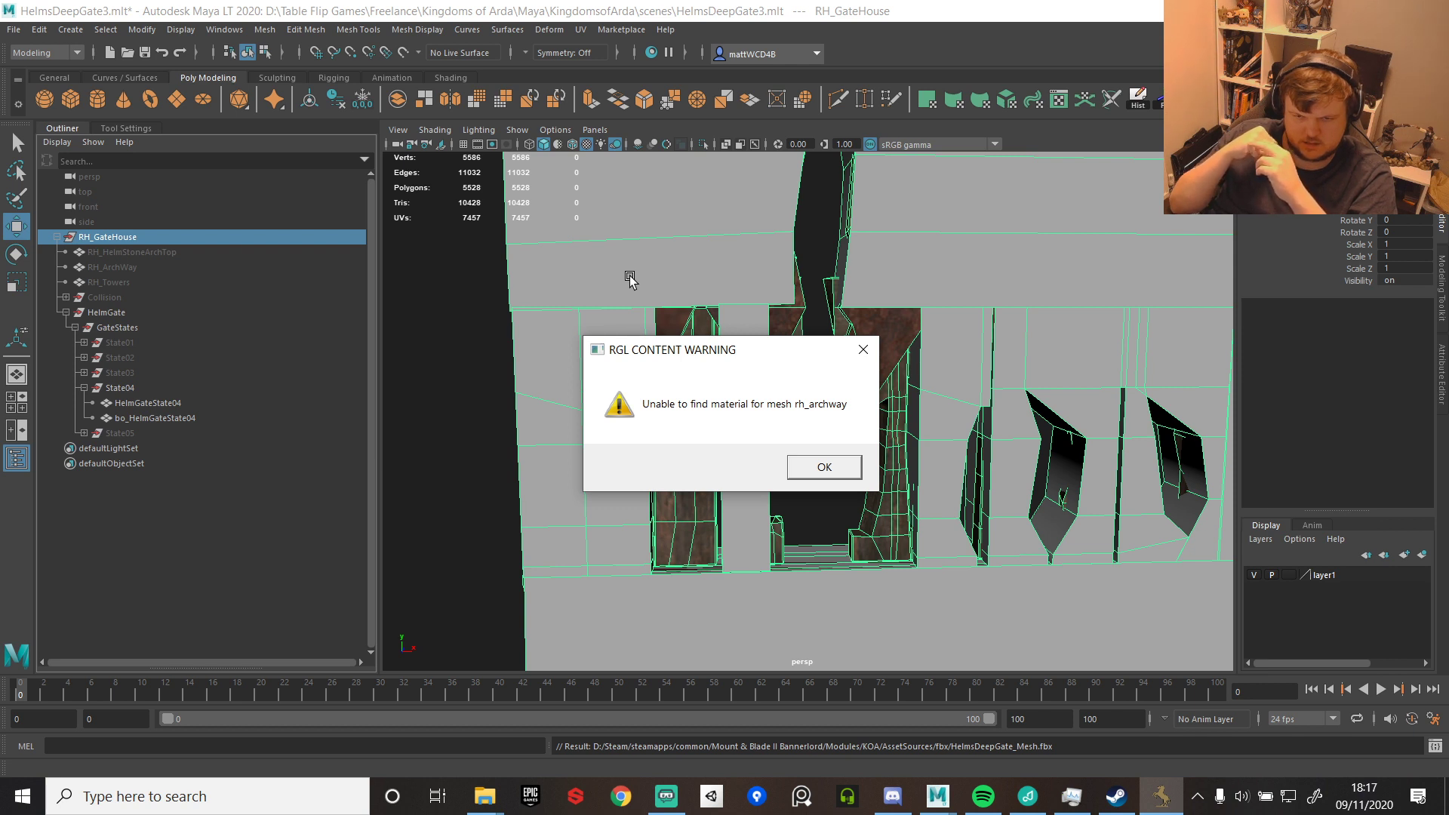
- Dismiss the content warning and accept the problem and always-ignore dialogs so the modding kit keeps loading
{"action": "key", "text": "Return"}
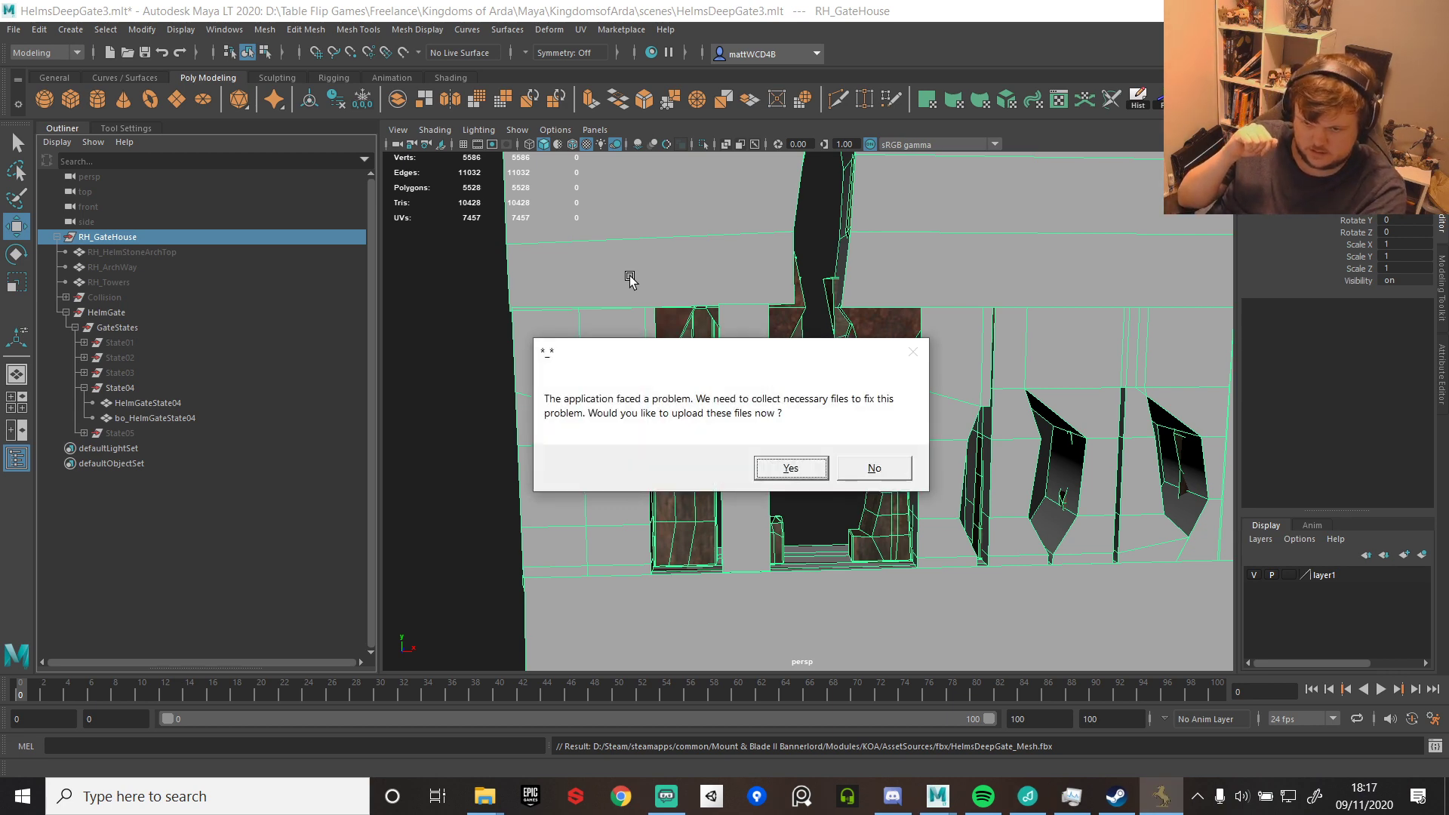
{"action": "key", "text": "Return"}
{"action": "key", "text": "Return"}
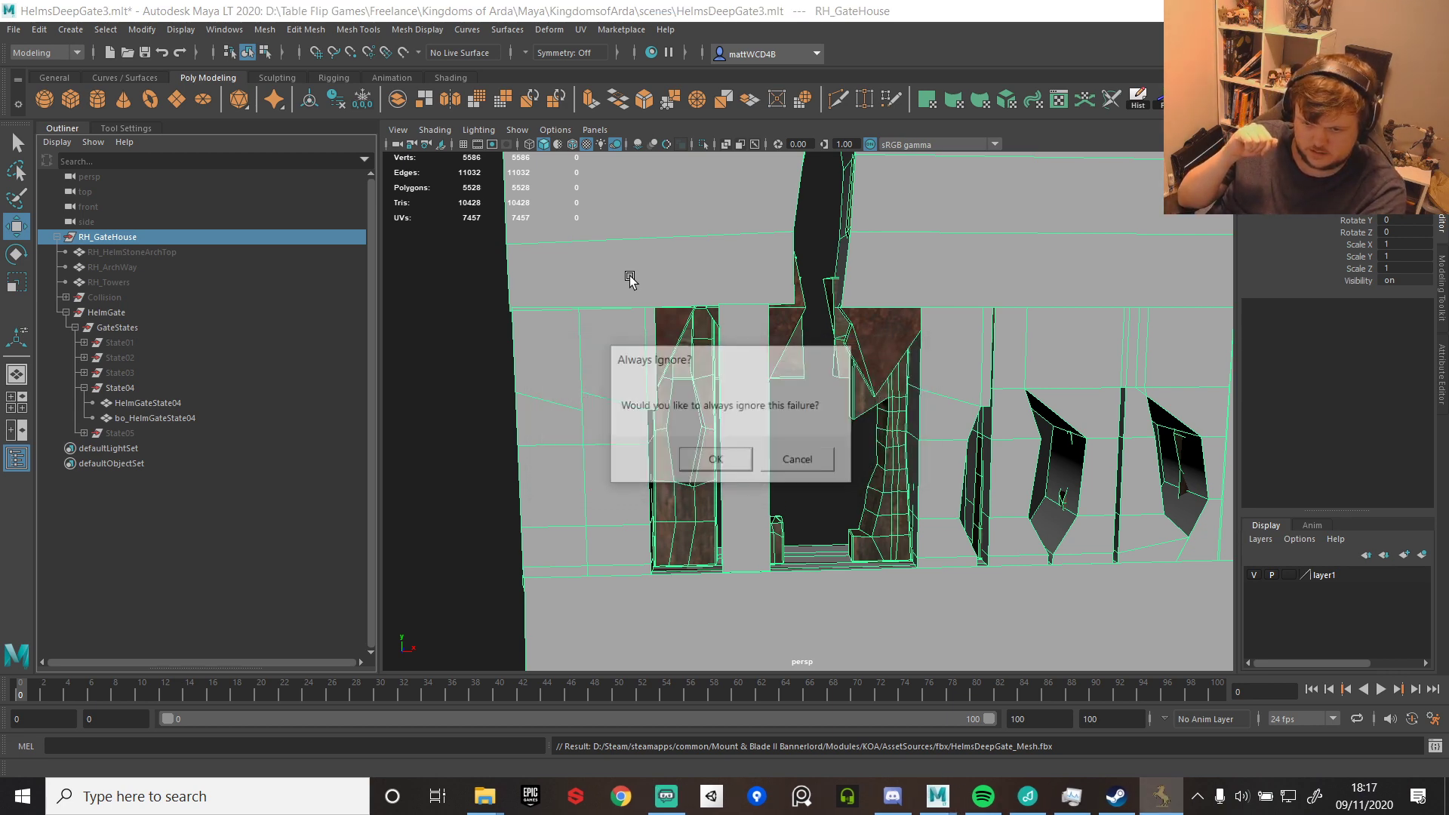
{"action": "key", "text": "Return"}
{"action": "key", "text": "Return"}
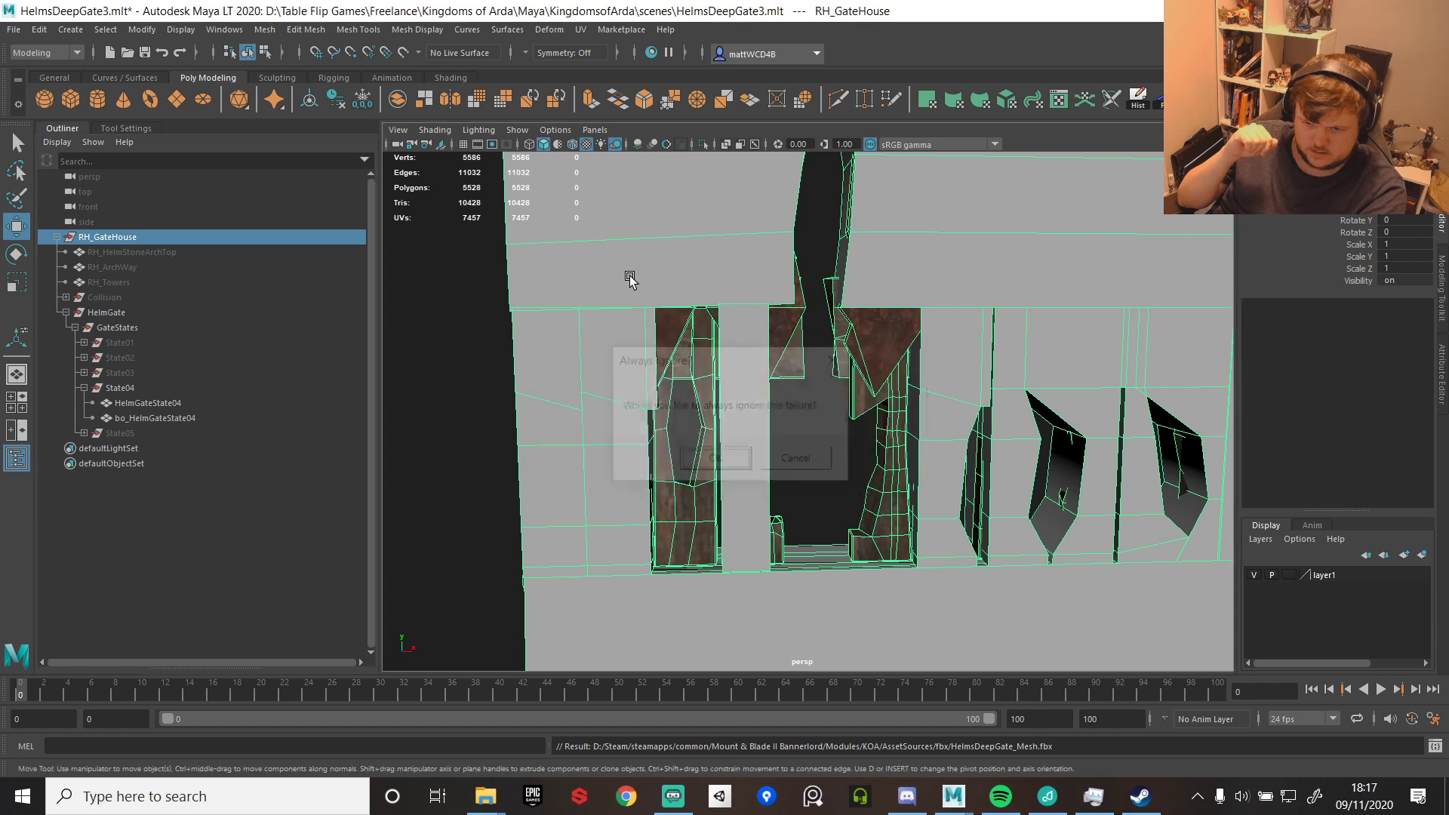
{"action": "key", "text": "Return"}
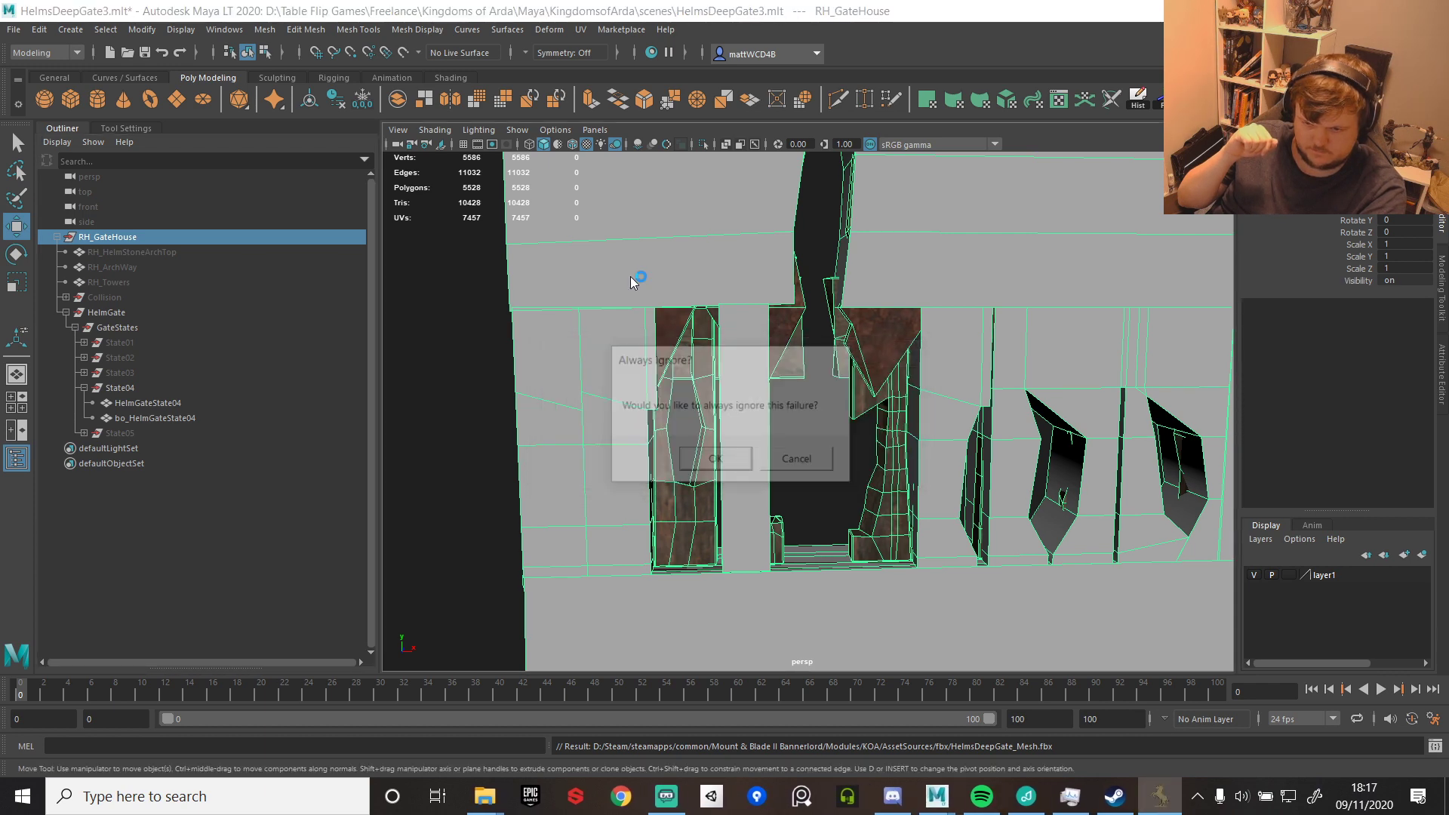
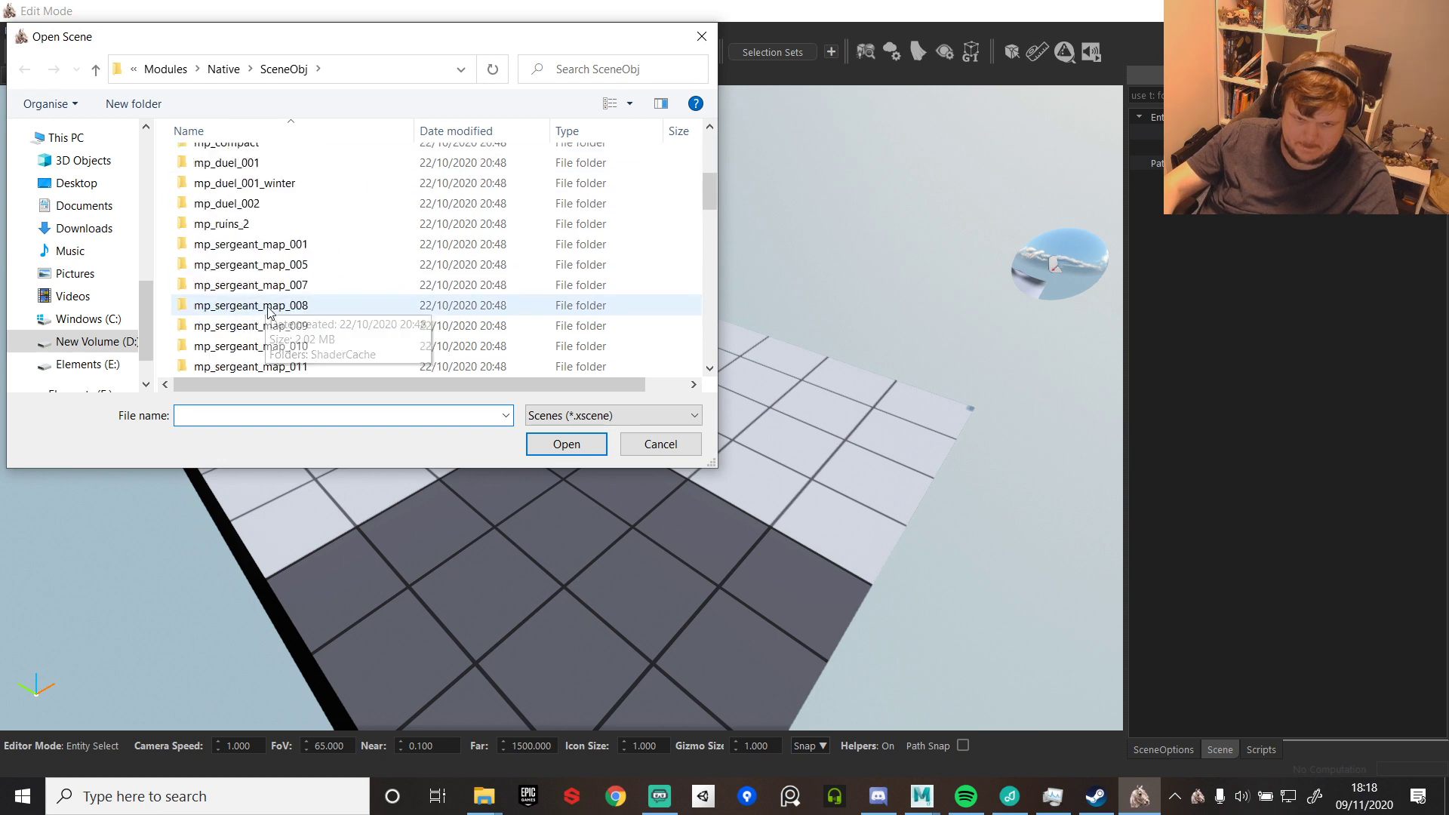
- Look through the KOA module's ModuleData, EmAssetPackages, bin, AssetSources and Assets folders for the scene to open
{"action": "scroll", "coordinate": [264, 202], "scroll_direction": "up", "scroll_amount": 4}
{"action": "left_click", "coordinate": [159, 66]}
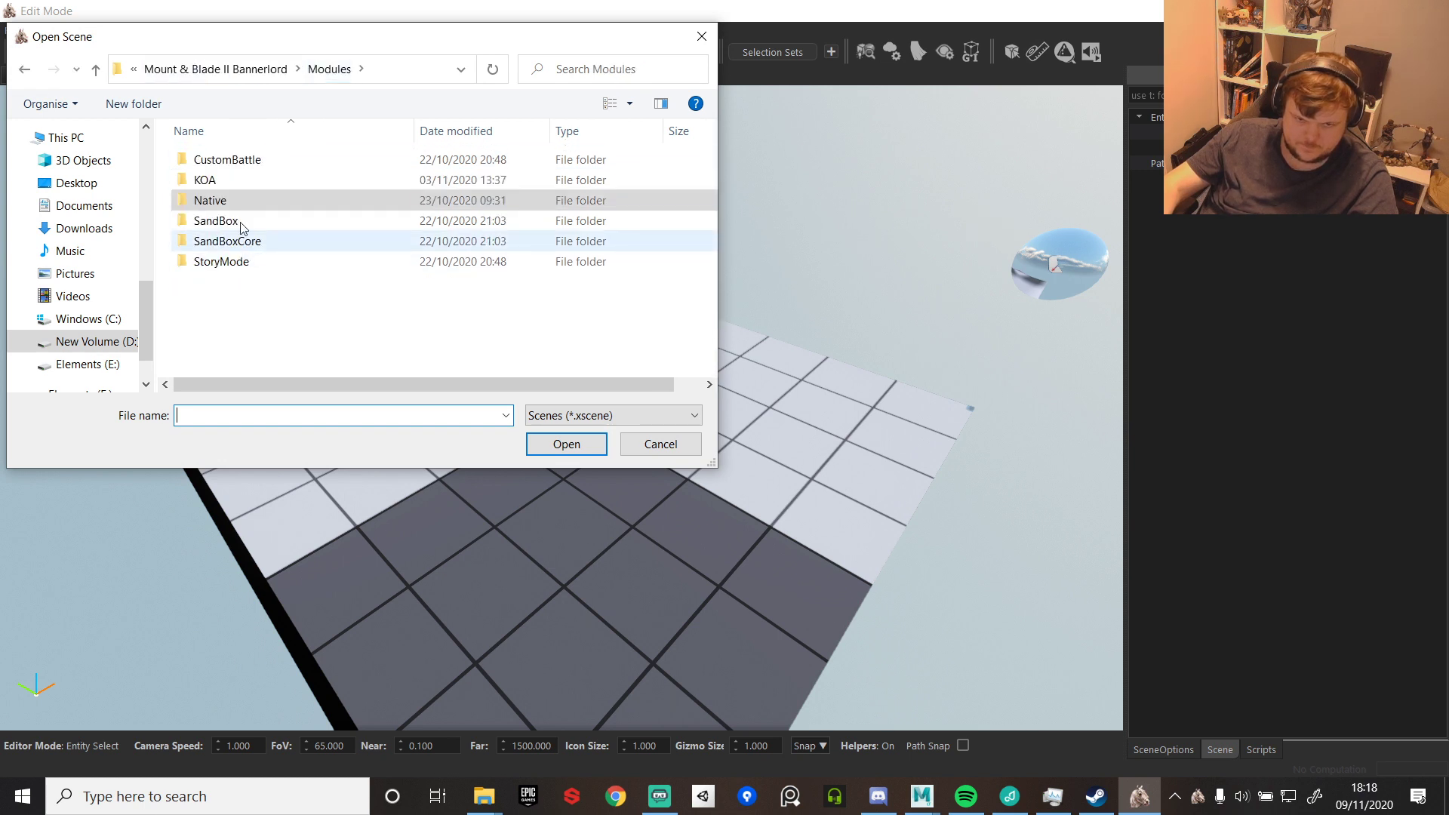
{"action": "double_click", "coordinate": [235, 181]}
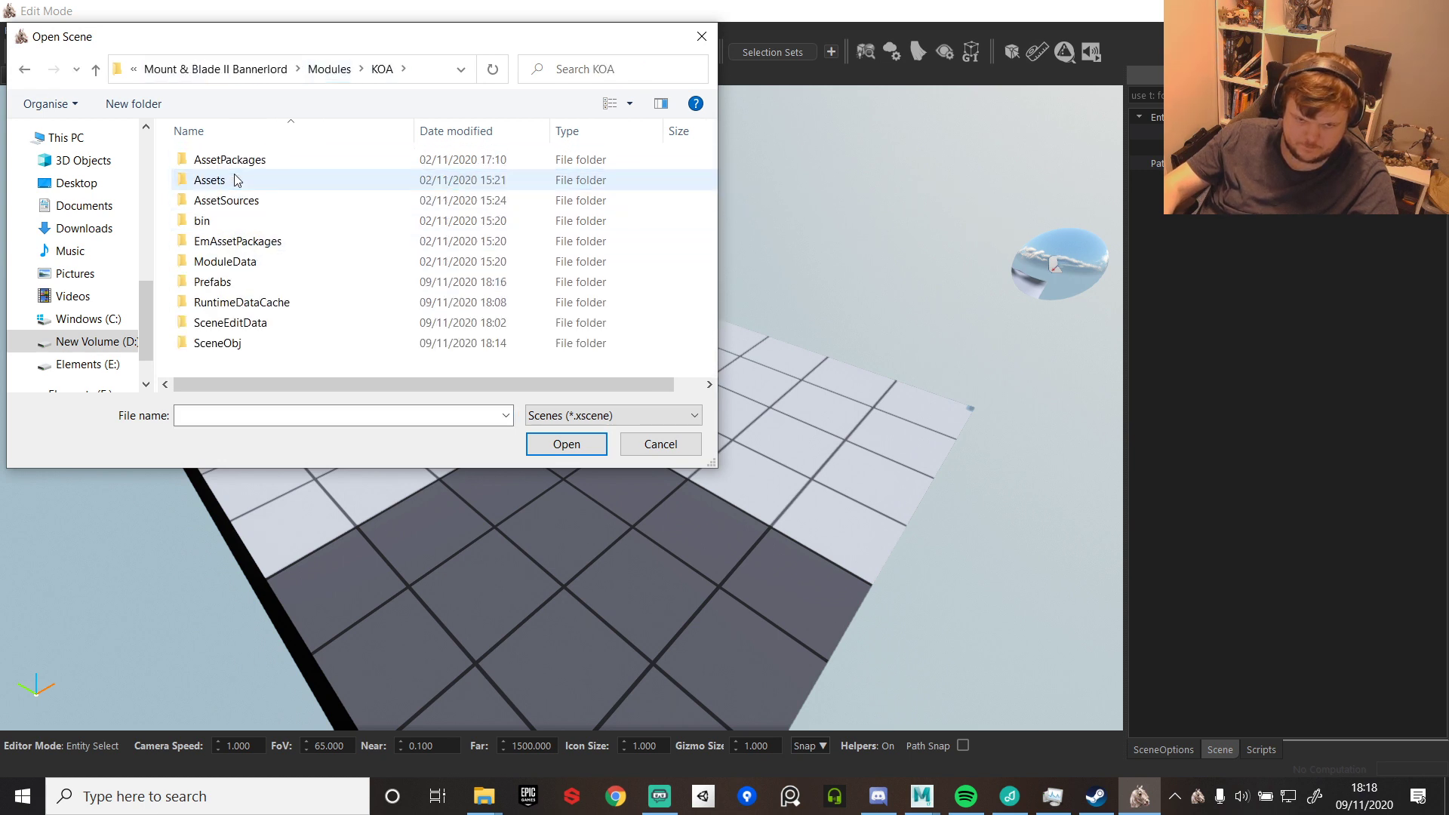
{"action": "double_click", "coordinate": [226, 261]}
{"action": "key", "text": "alt+Left"}
{"action": "left_click", "coordinate": [203, 243]}
{"action": "double_click", "coordinate": [204, 243]}
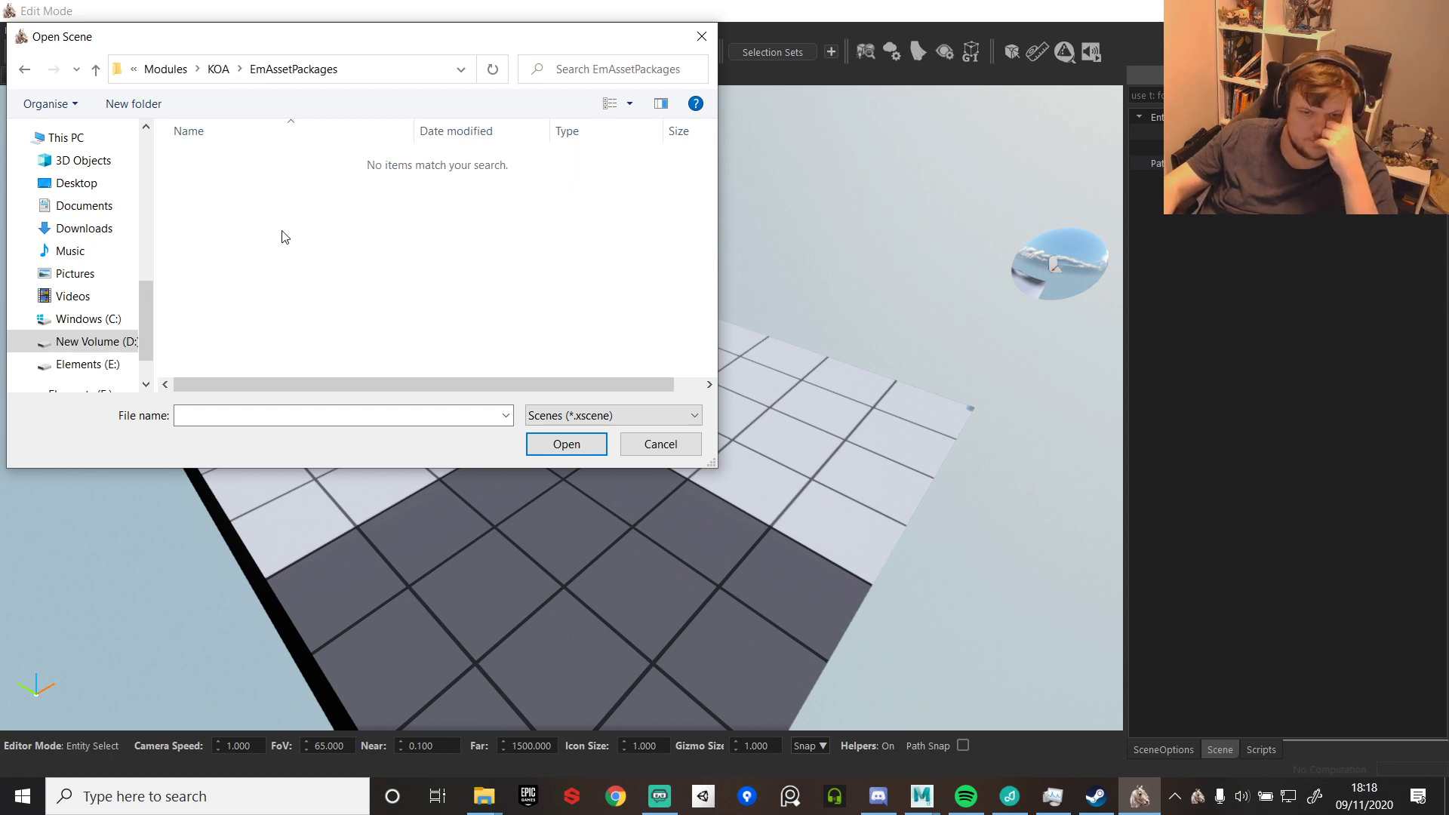
{"action": "key", "text": "alt+Left"}
{"action": "double_click", "coordinate": [216, 224]}
{"action": "key", "text": "alt+Left"}
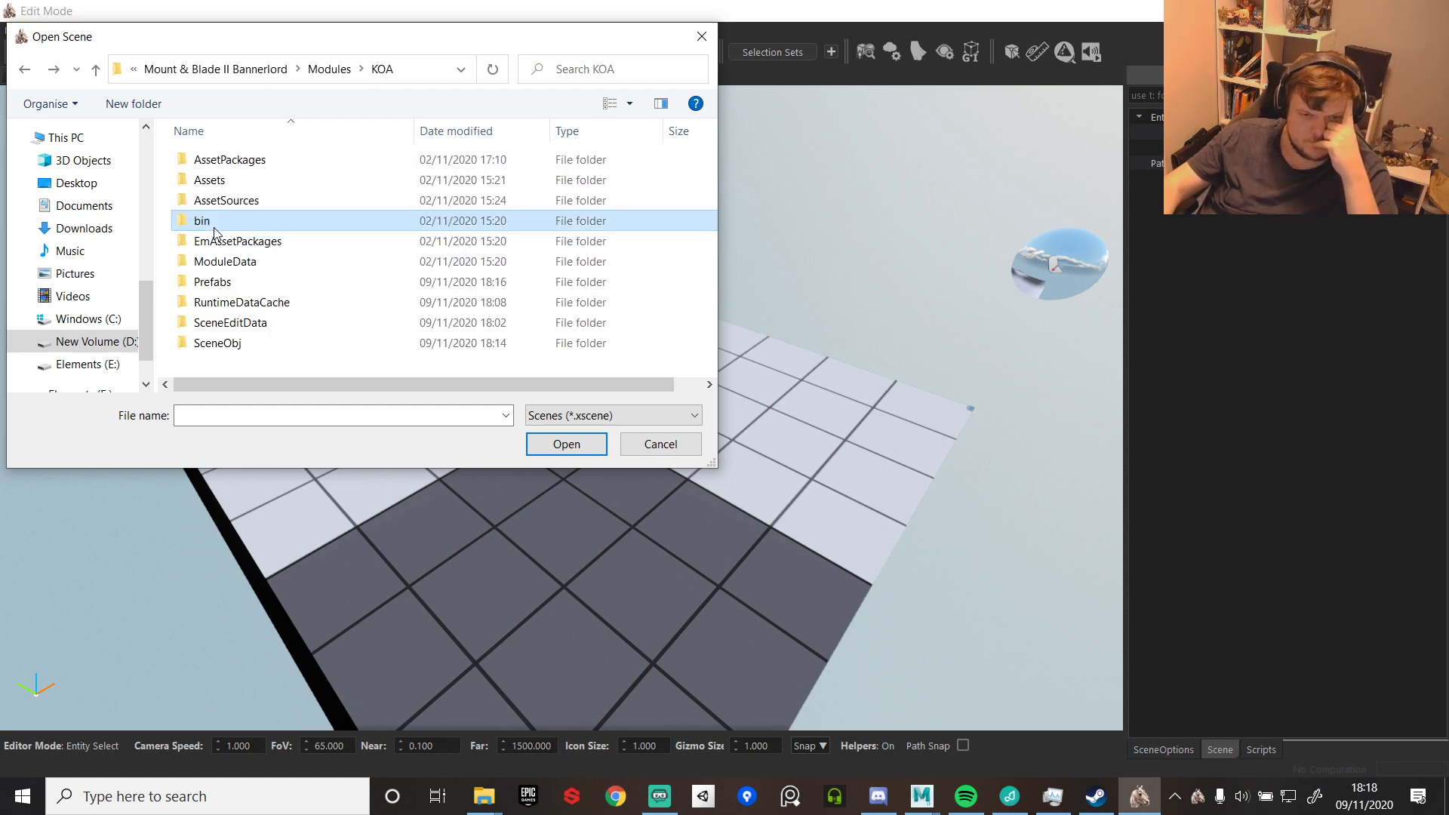
{"action": "left_click", "coordinate": [228, 199]}
{"action": "double_click", "coordinate": [228, 199]}
{"action": "key", "text": "alt+Left"}
{"action": "left_click", "coordinate": [226, 181]}
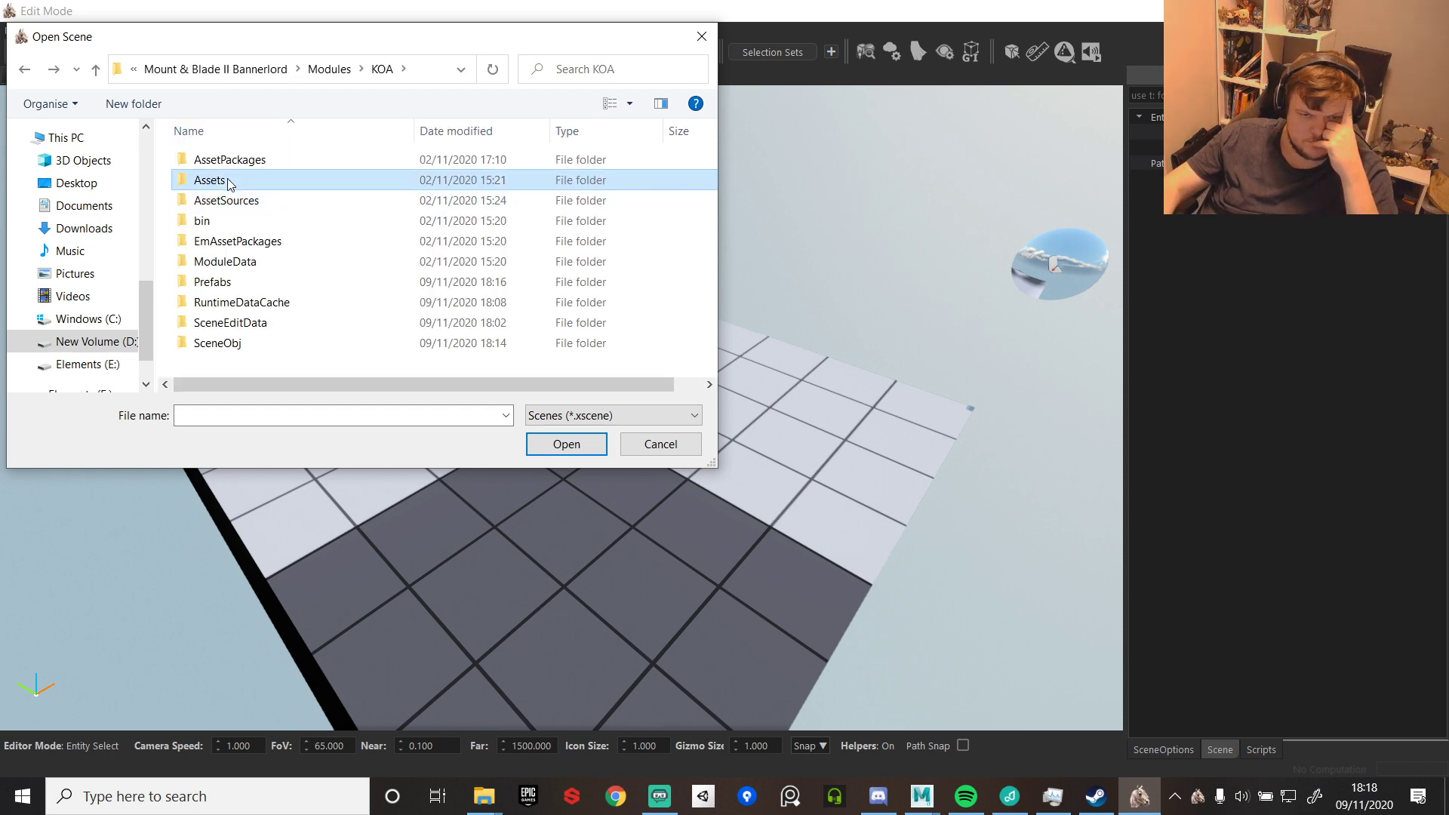
{"action": "double_click", "coordinate": [228, 182]}
{"action": "left_click", "coordinate": [236, 159]}
{"action": "double_click", "coordinate": [236, 159]}
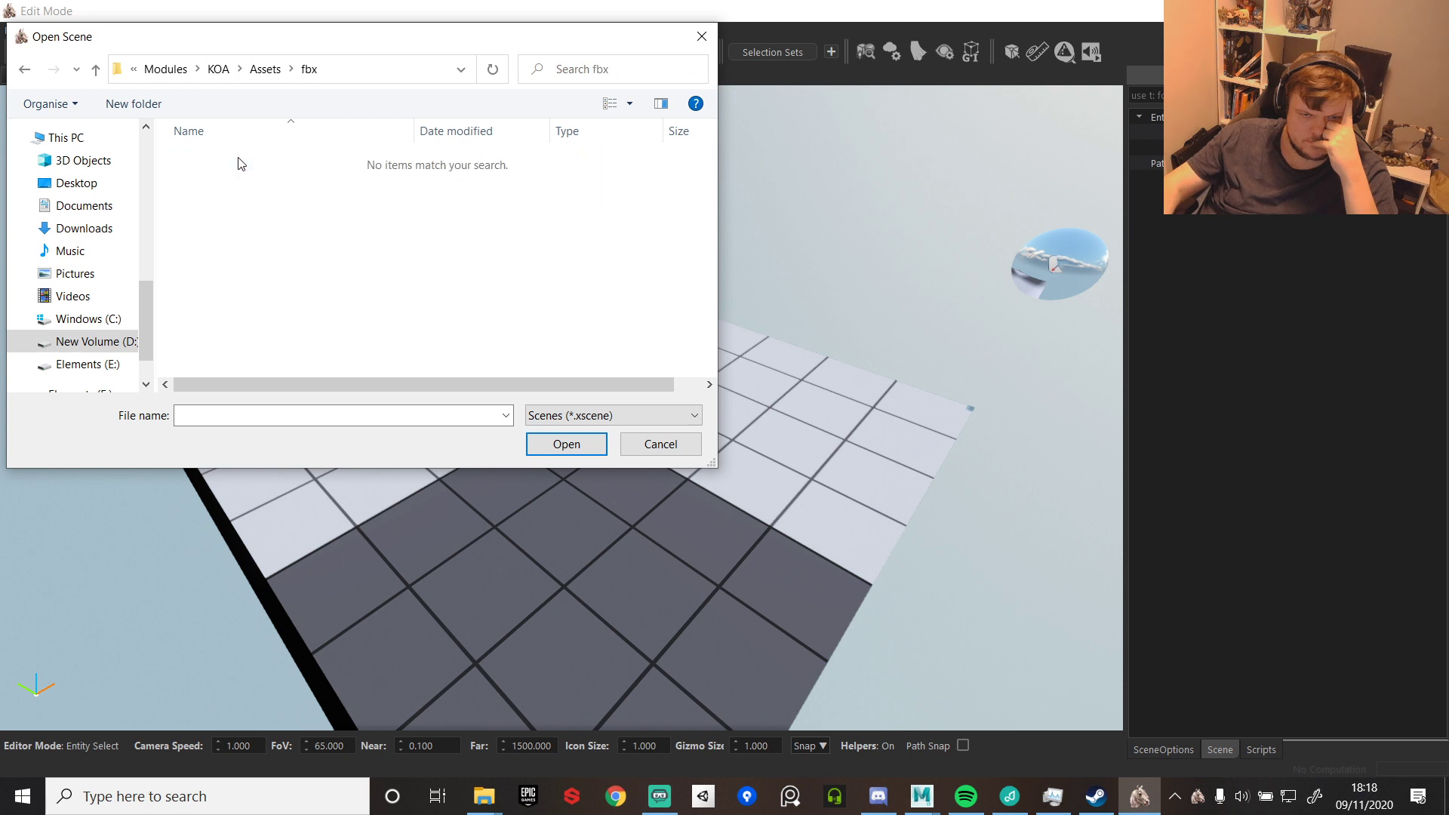
{"action": "key", "text": "alt+Left"}
{"action": "double_click", "coordinate": [240, 161]}
{"action": "key", "text": "alt+Left"}
{"action": "key", "text": "alt+Left"}
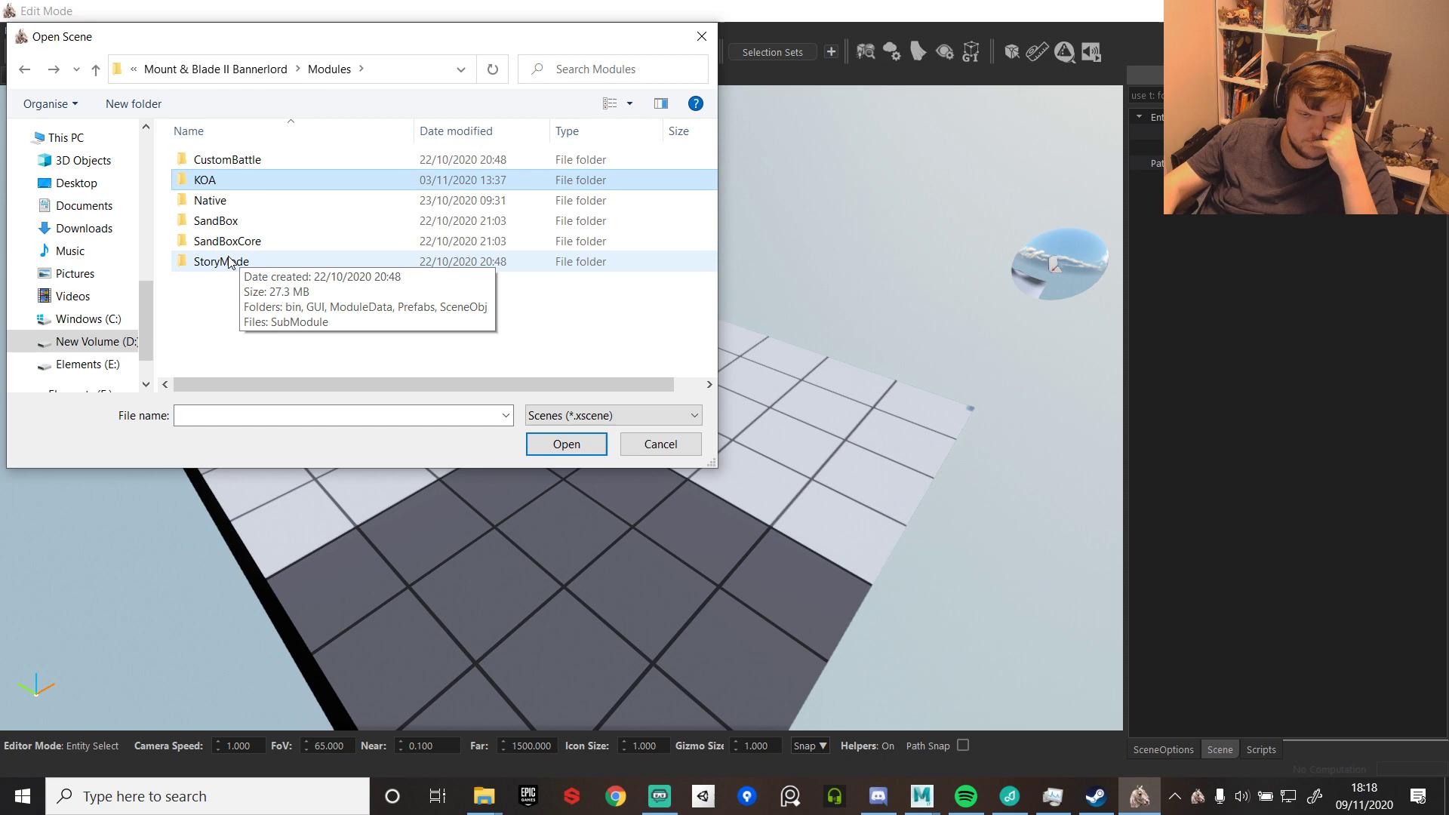
- Open the scene file in the KOA module's SceneObj/scn_KOANEWTEST folder
{"action": "double_click", "coordinate": [230, 181]}
{"action": "double_click", "coordinate": [232, 345]}
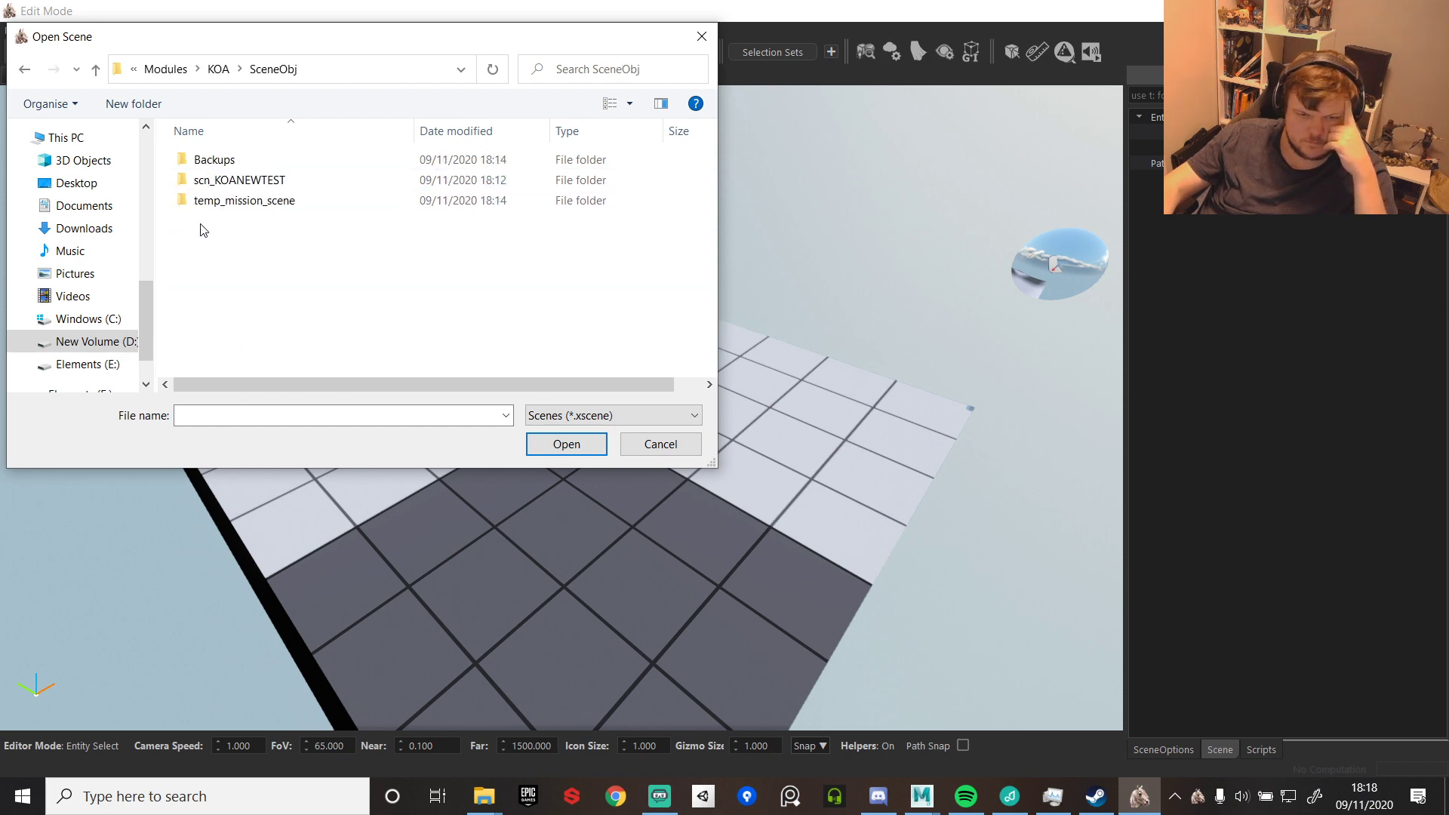
{"action": "double_click", "coordinate": [207, 181]}
{"action": "double_click", "coordinate": [229, 161]}
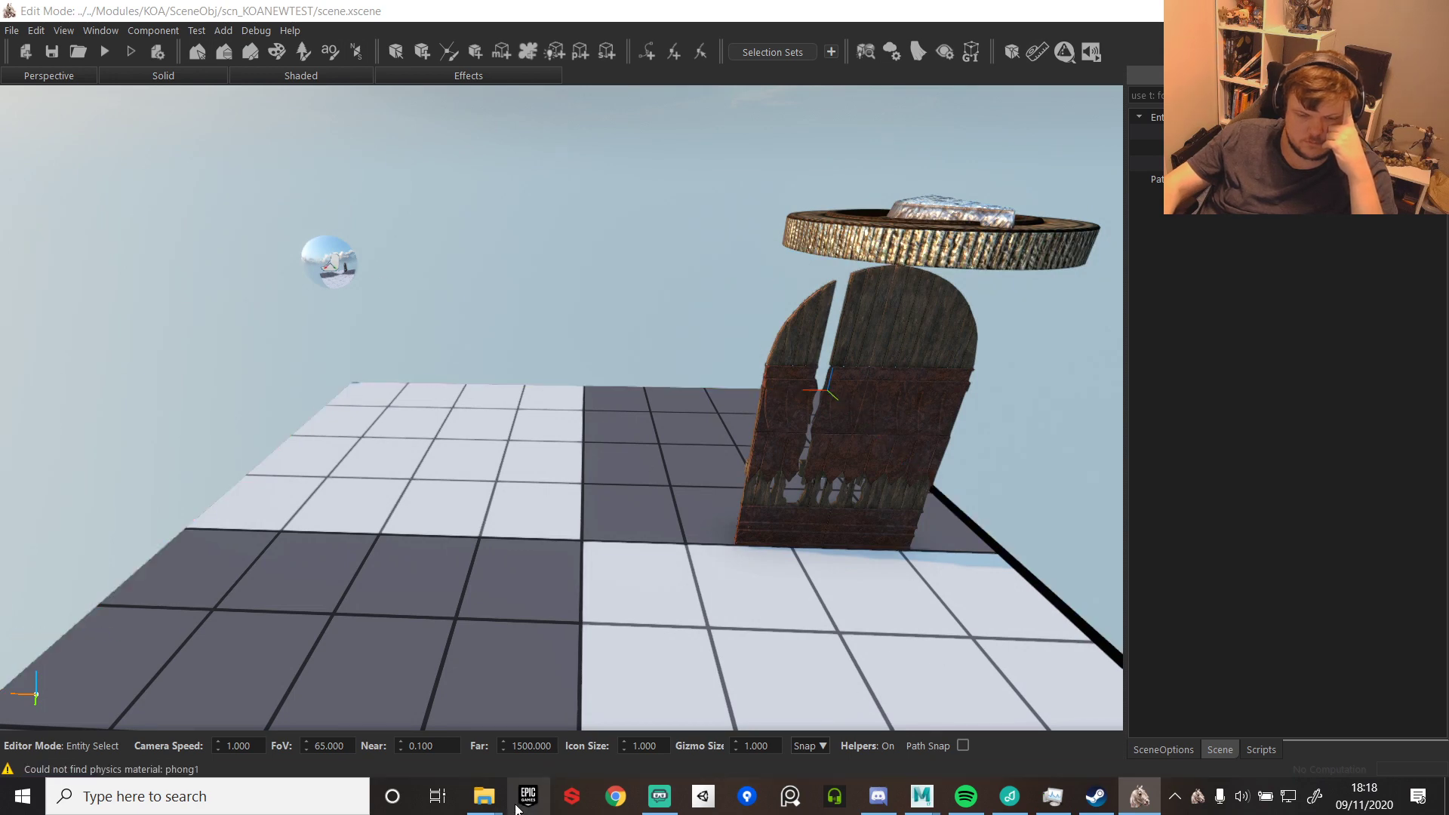
- Switch to File Explorer and inspect the KOA module's Prefabs, ModuleData, EmAssetPackages, bin and AssetSources folders
{"action": "mouse_move", "coordinate": [484, 799]}
{"action": "left_click", "coordinate": [420, 713]}
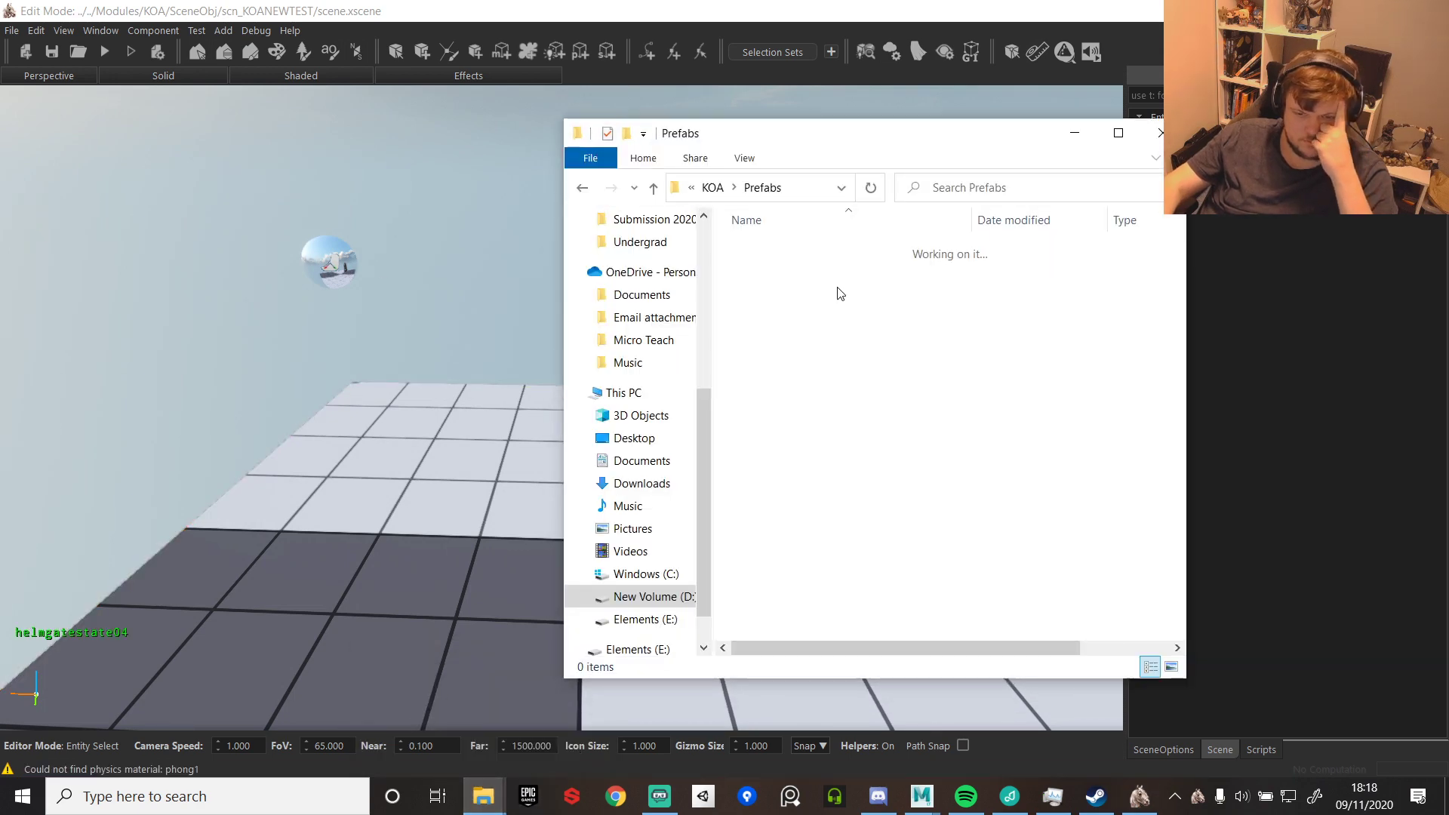
{"action": "key", "text": "BackSpace"}
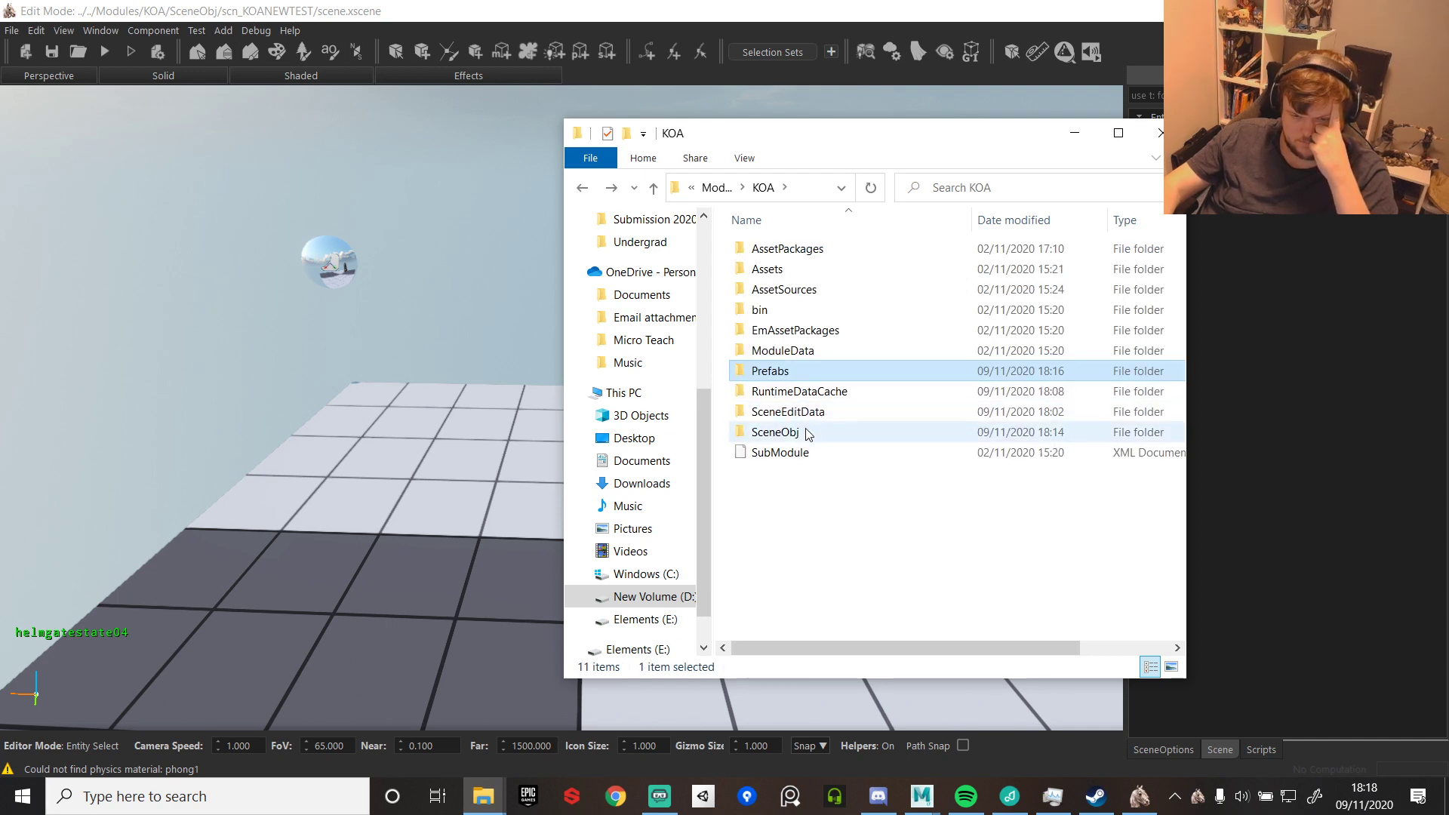
{"action": "double_click", "coordinate": [802, 351]}
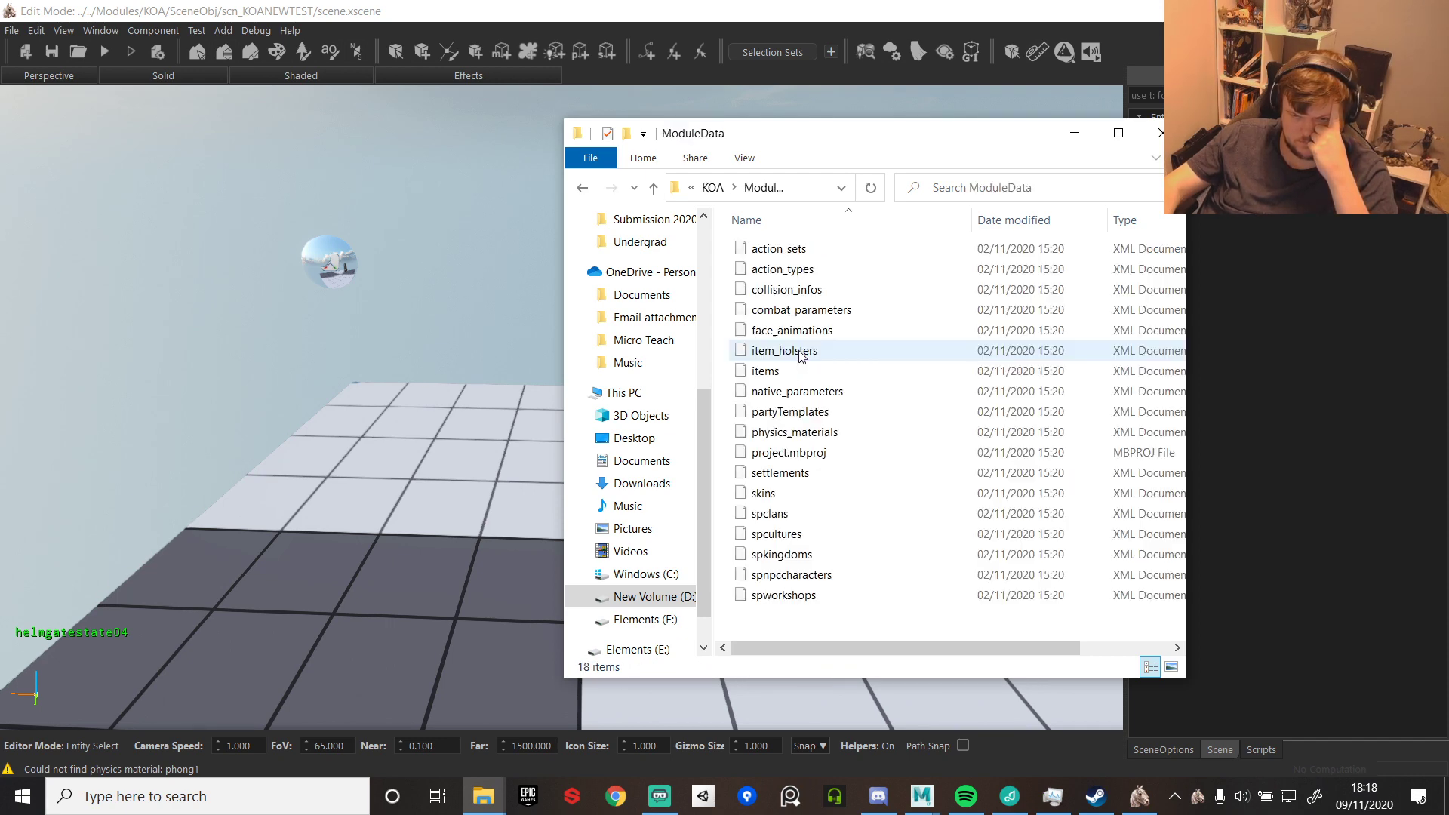
{"action": "key", "text": "BackSpace"}
{"action": "double_click", "coordinate": [803, 354]}
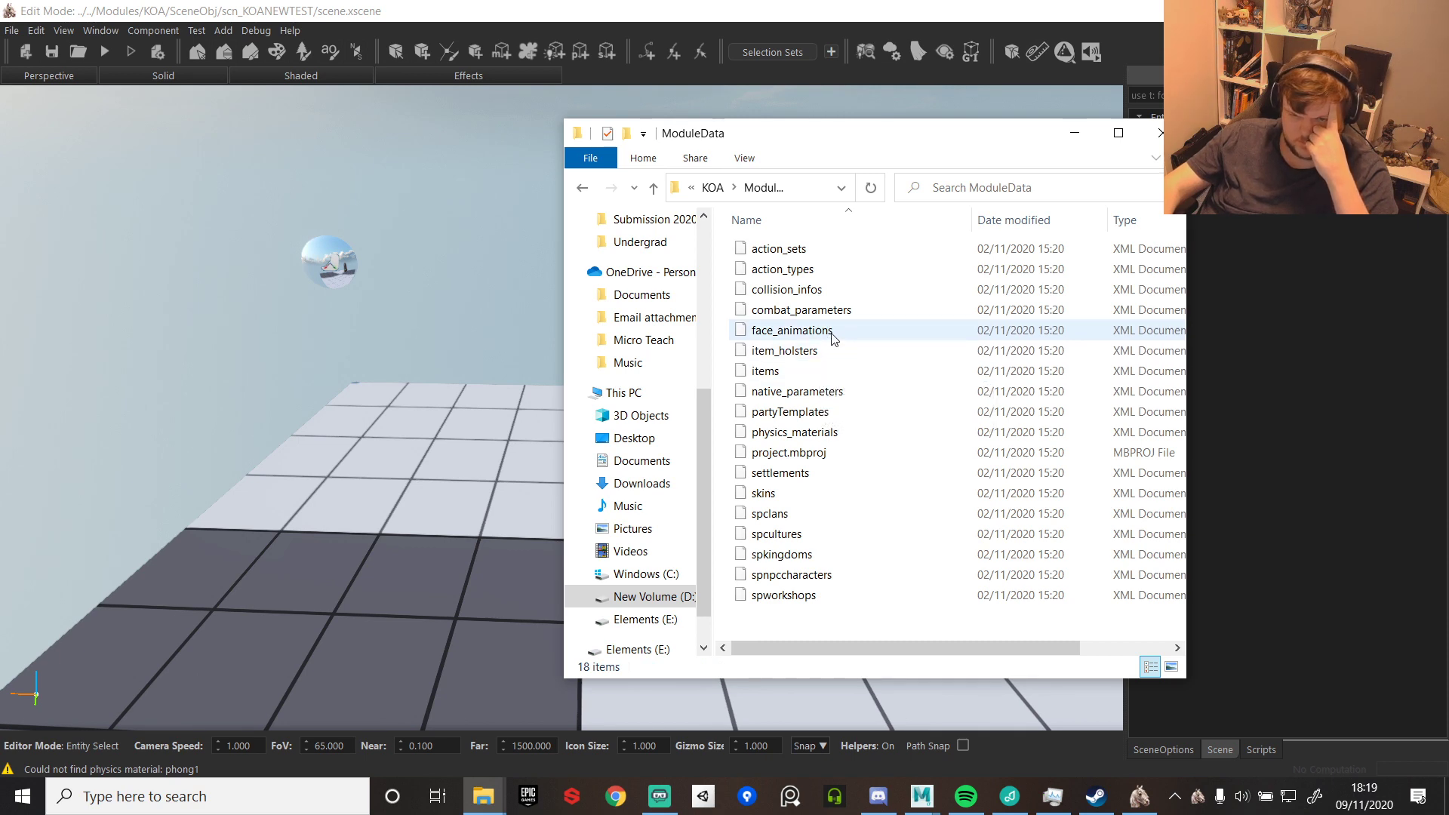
{"action": "key", "text": "BackSpace"}
{"action": "double_click", "coordinate": [783, 330]}
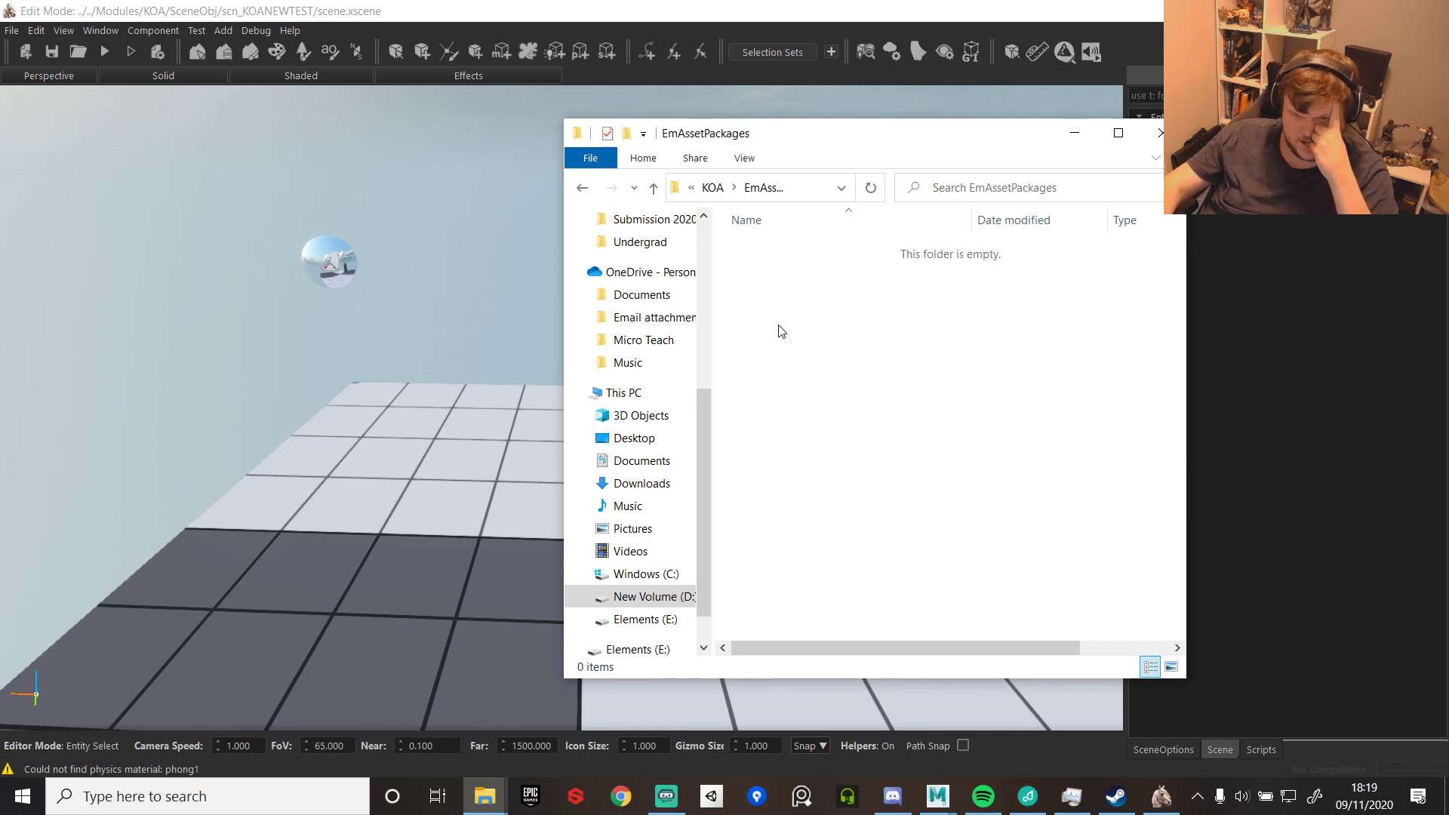
{"action": "double_click", "coordinate": [783, 308]}
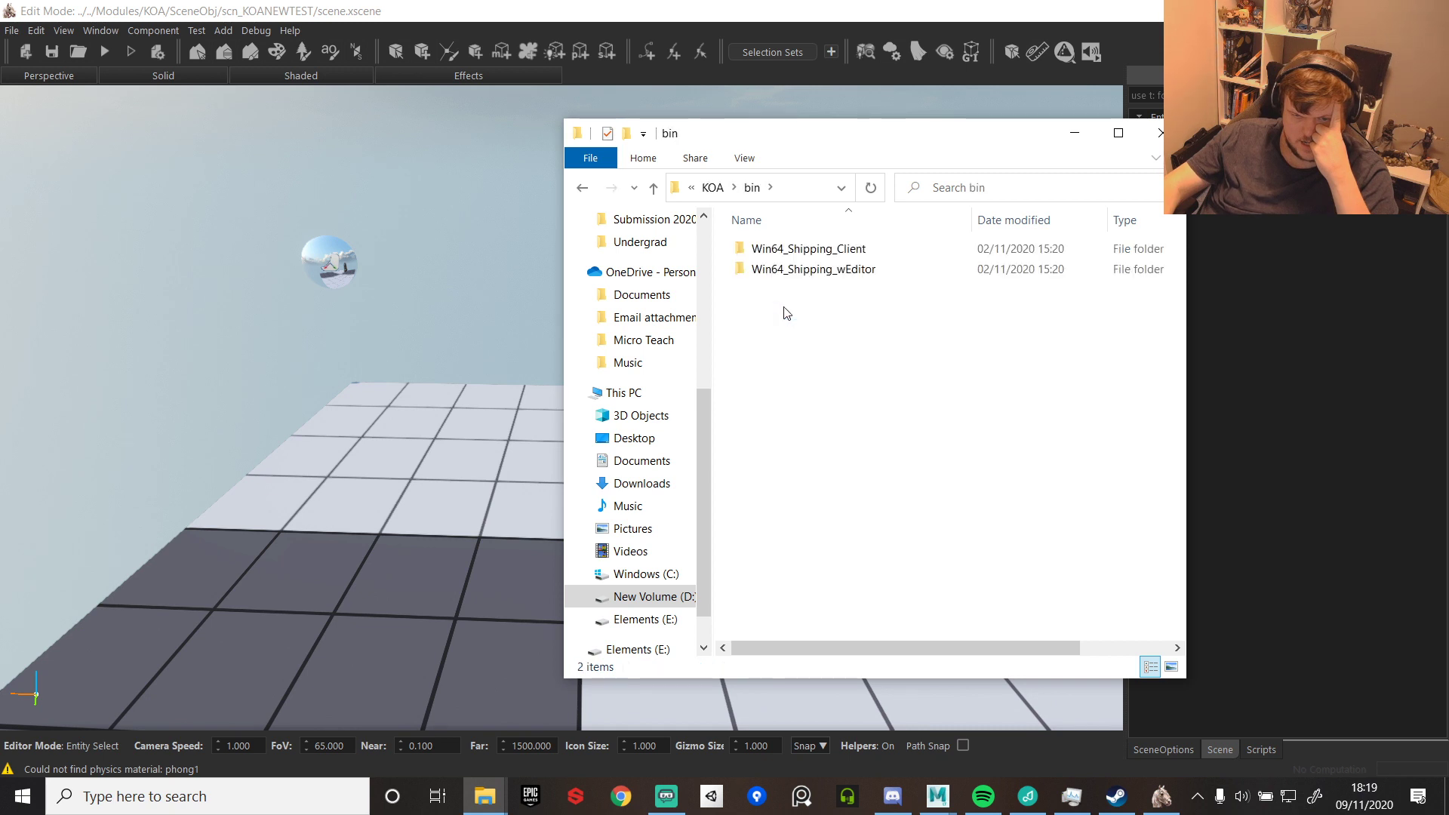
{"action": "key", "text": "BackSpace"}
{"action": "double_click", "coordinate": [799, 294]}
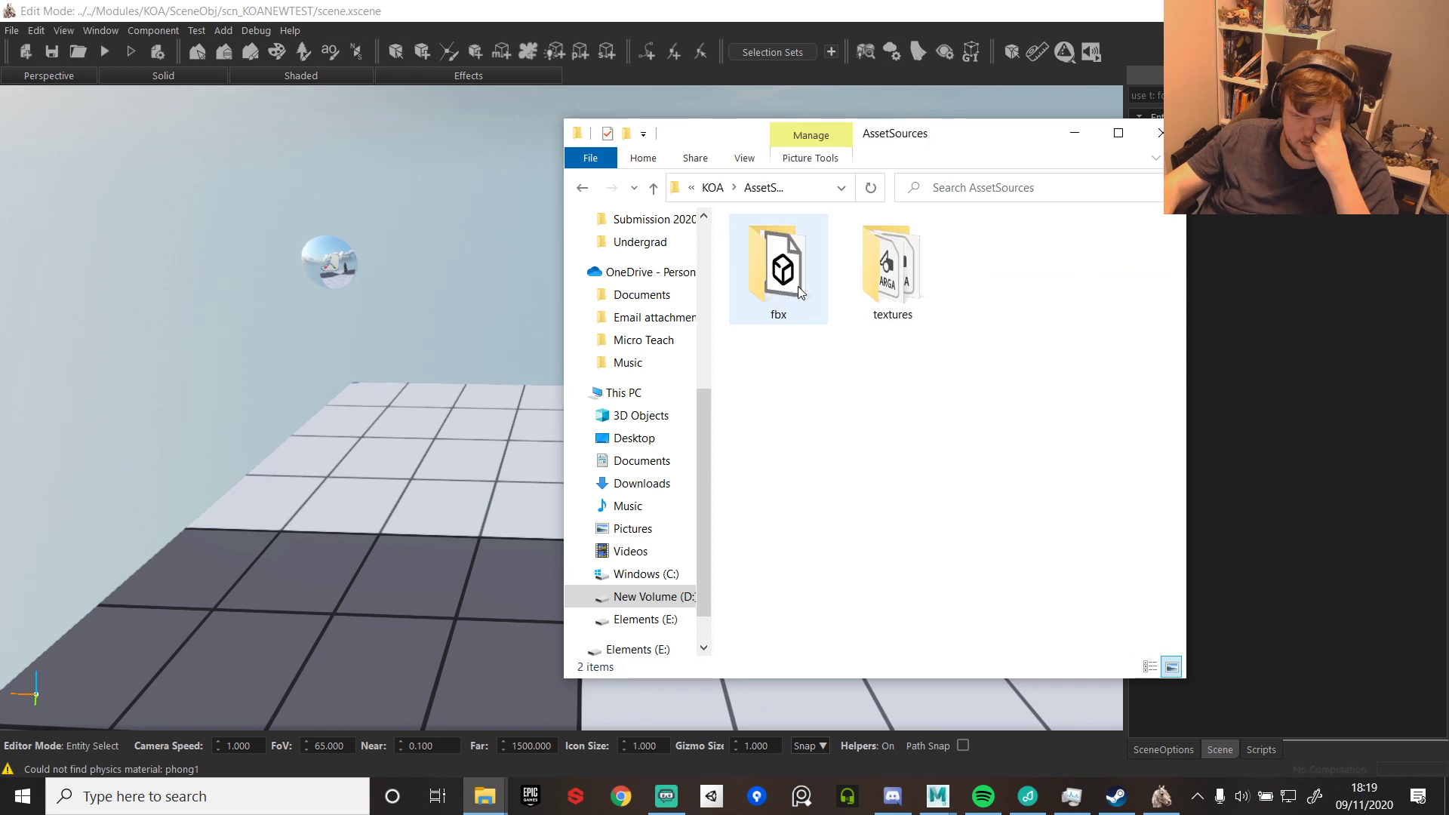
{"action": "key", "text": "BackSpace"}
{"action": "double_click", "coordinate": [804, 269]}
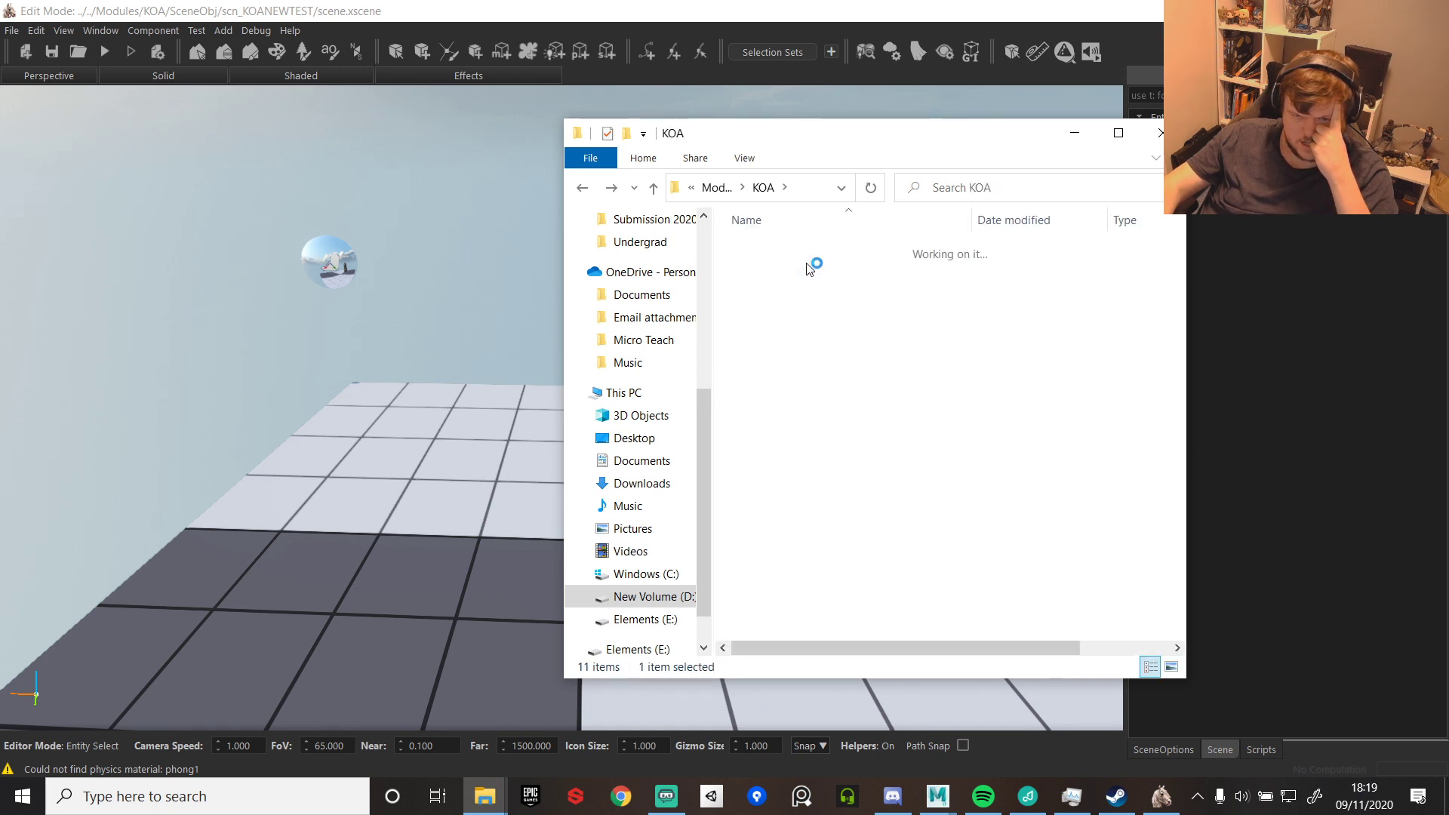
{"action": "key", "text": "BackSpace"}
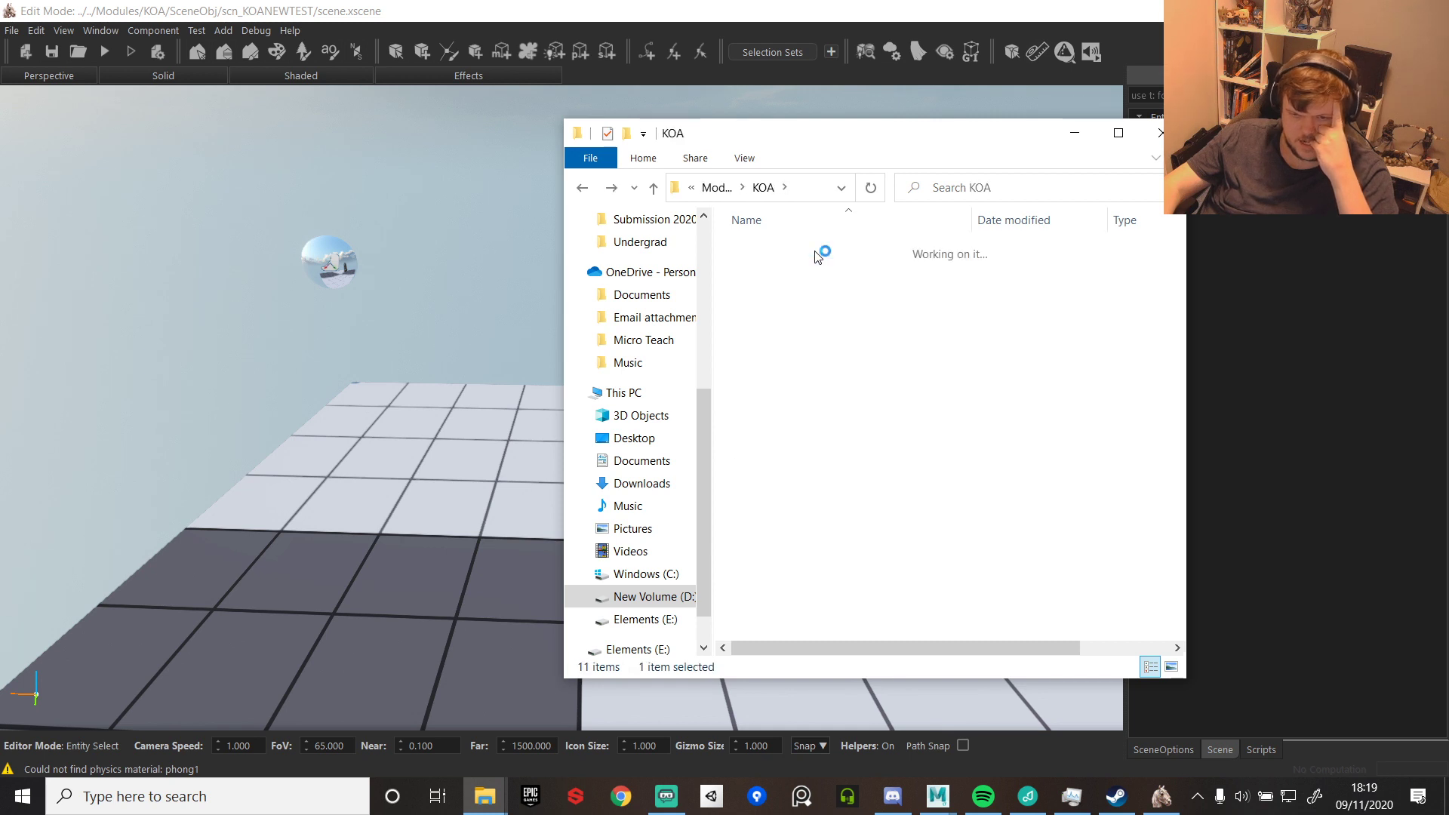
{"action": "key", "text": "BackSpace"}
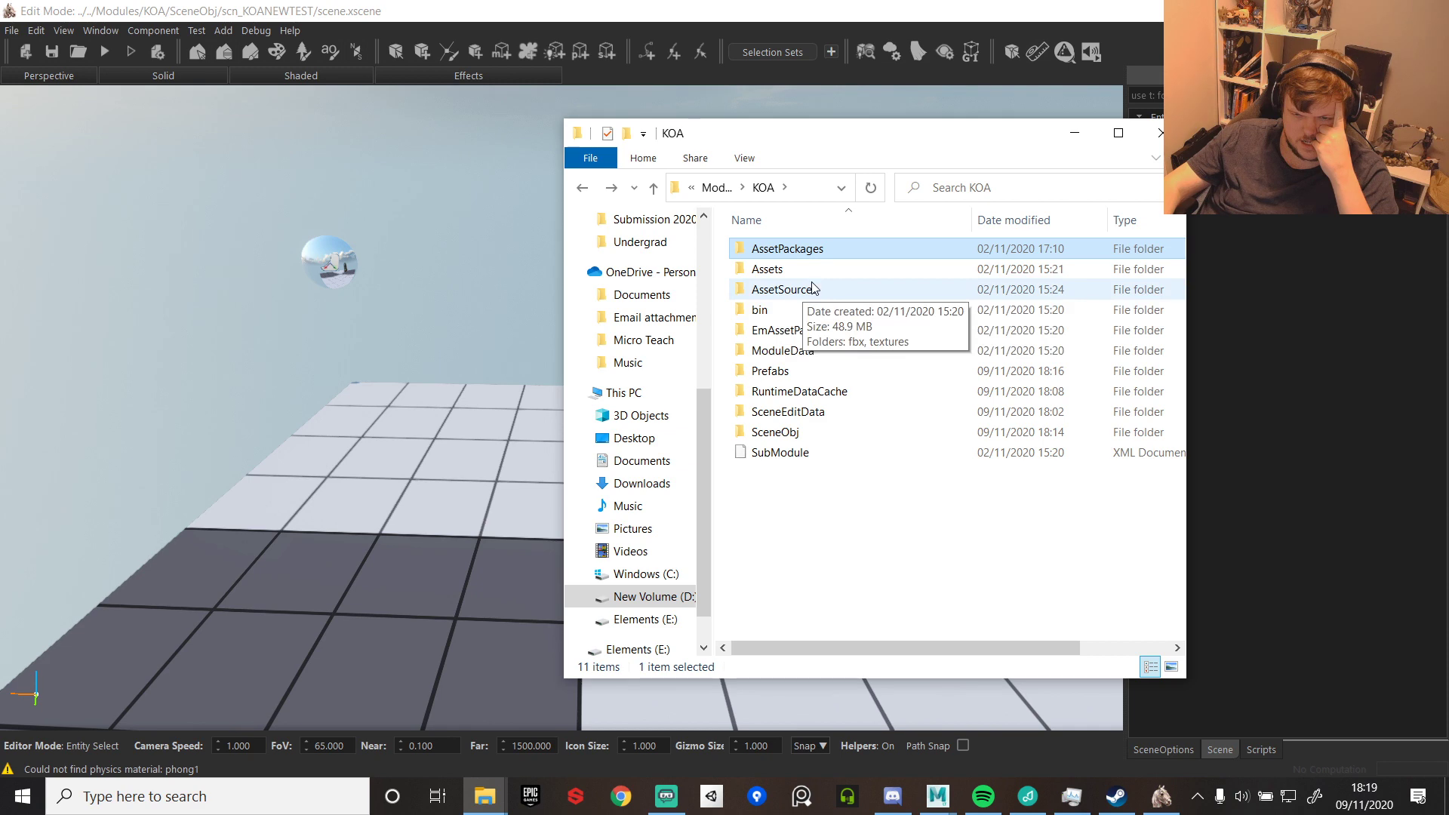
{"action": "left_click", "coordinate": [1075, 133]}
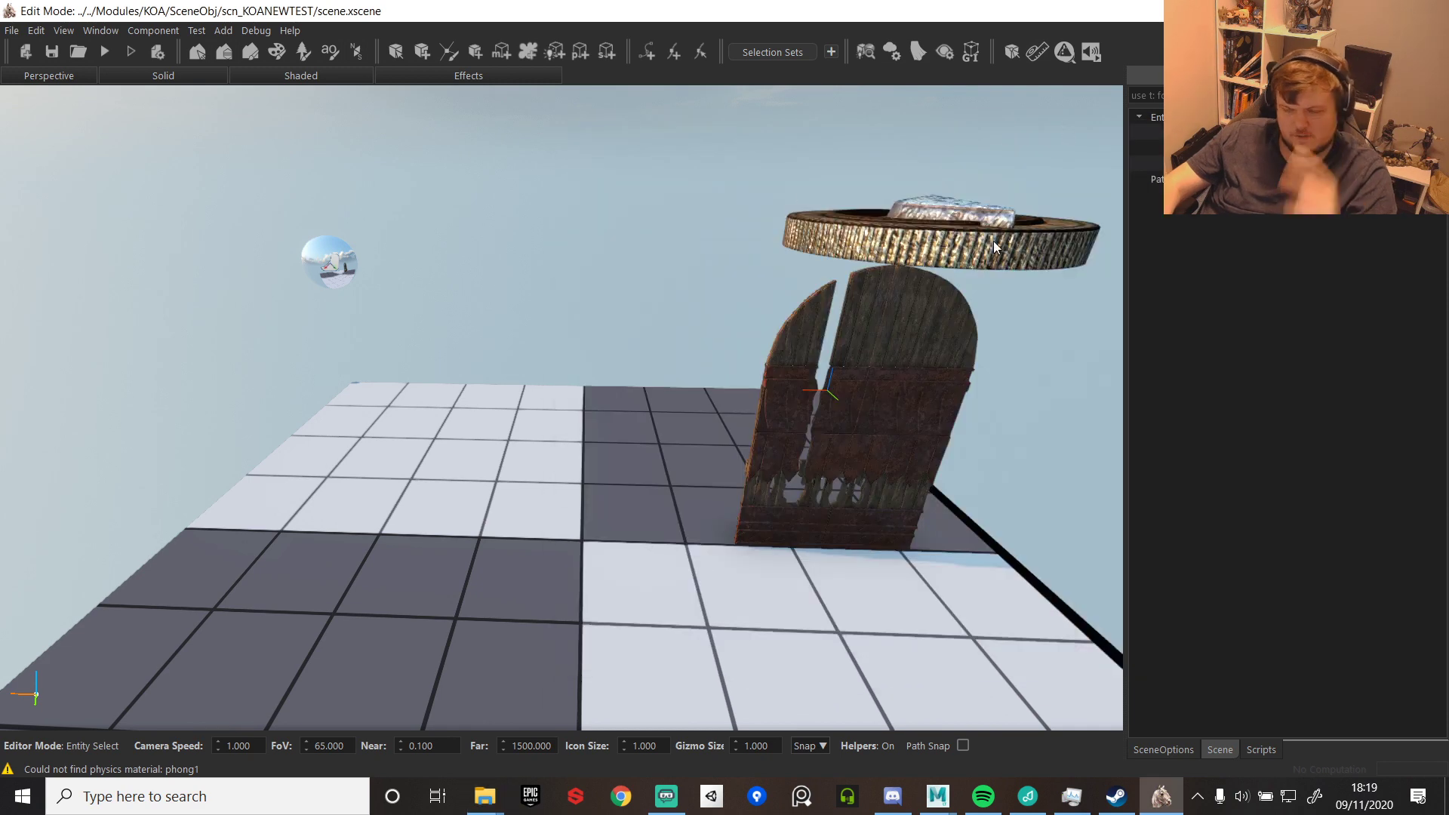
- Move the helmgatestate04 gate out from under the round metal object to the middle of the ground plane
{"action": "left_click", "coordinate": [915, 375]}
{"action": "scroll", "coordinate": [850, 454], "scroll_direction": "up", "scroll_amount": 2}
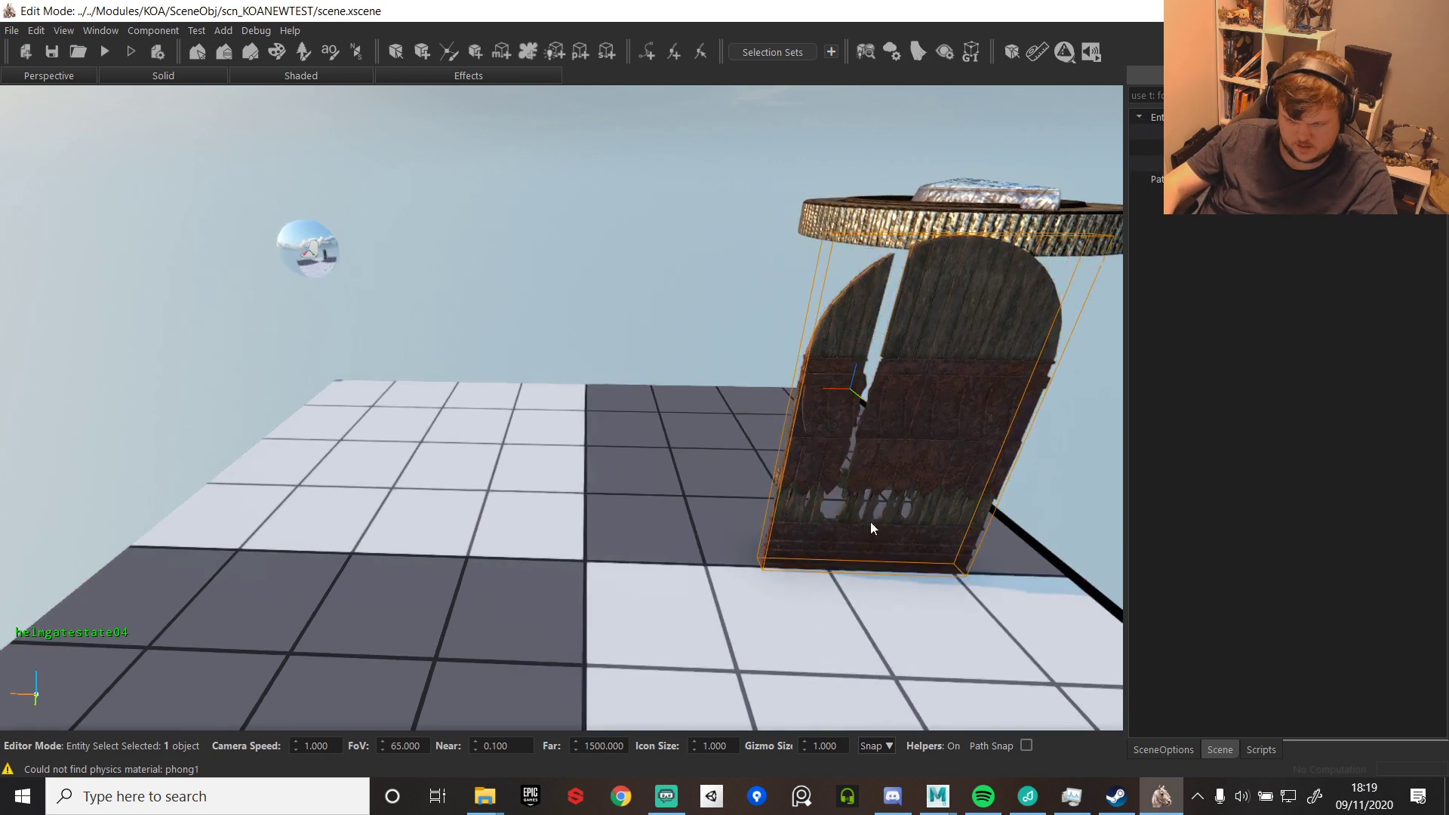
{"action": "left_click_drag", "start_coordinate": [883, 546], "coordinate": [516, 553]}
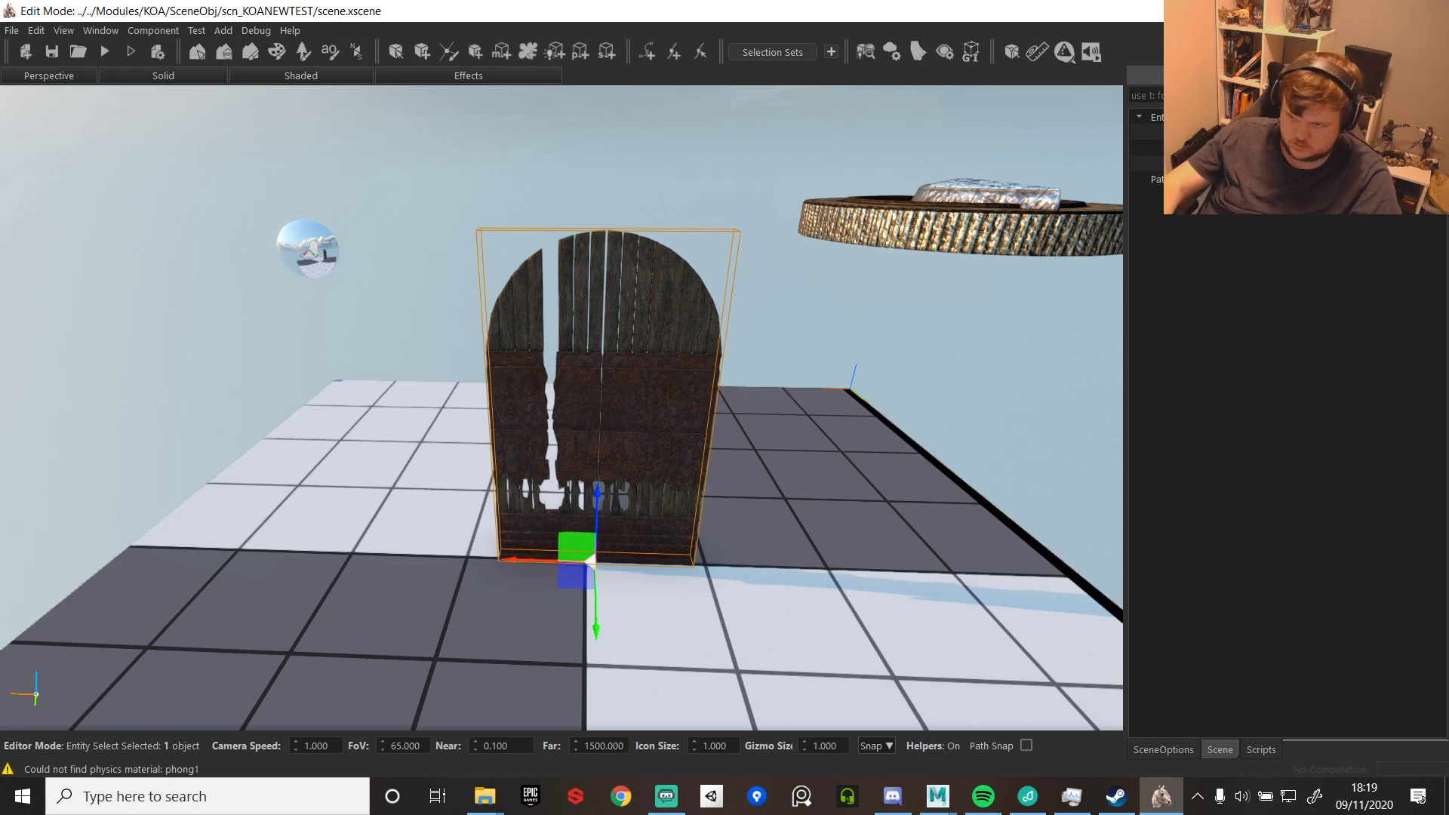
- Dock the Scene entity list on the opposite side of the viewport from the inspector
{"action": "left_click_drag", "start_coordinate": [1287, 75], "coordinate": [132, 166]}
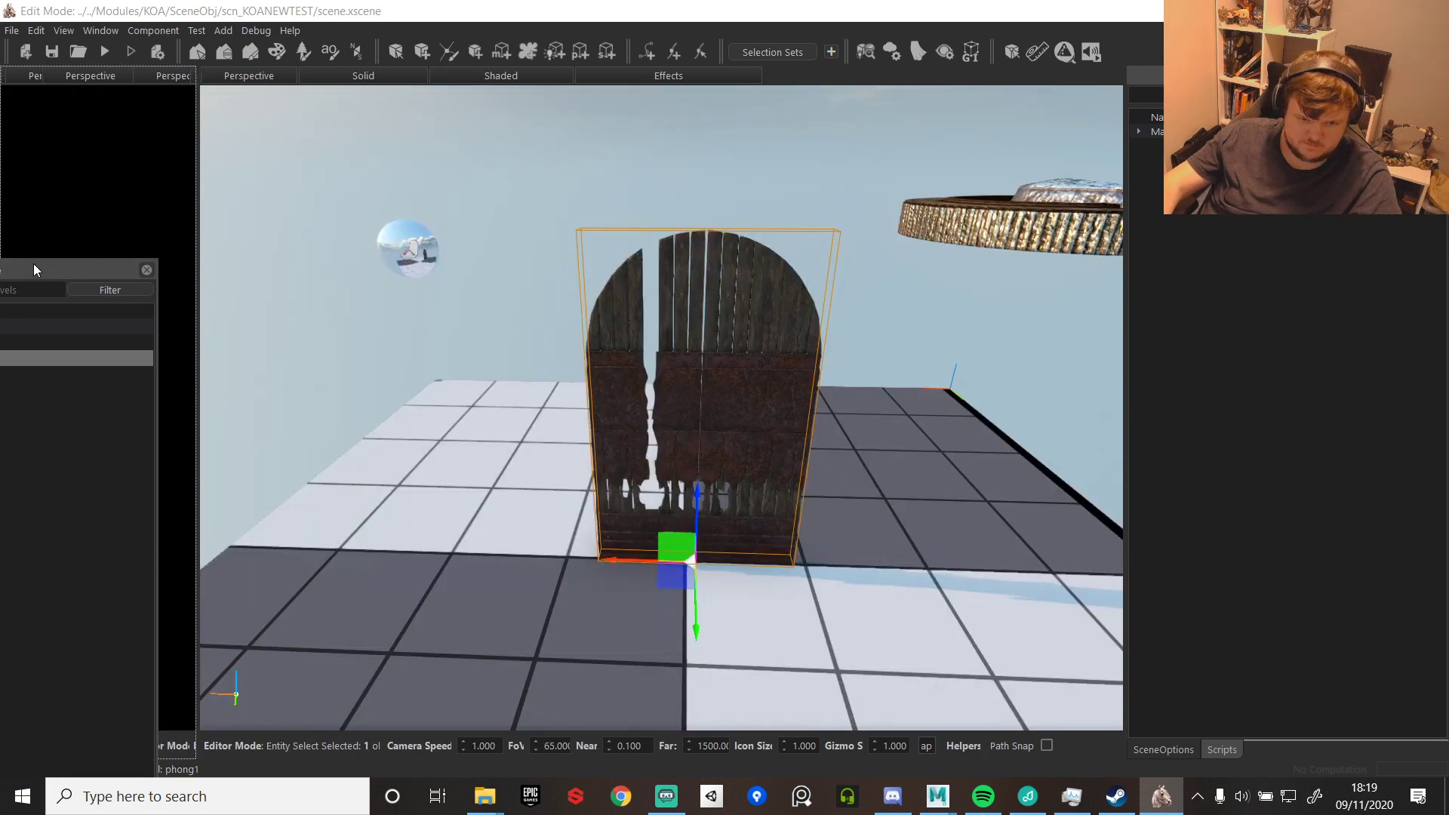
{"action": "left_click_drag", "start_coordinate": [33, 270], "coordinate": [57, 171]}
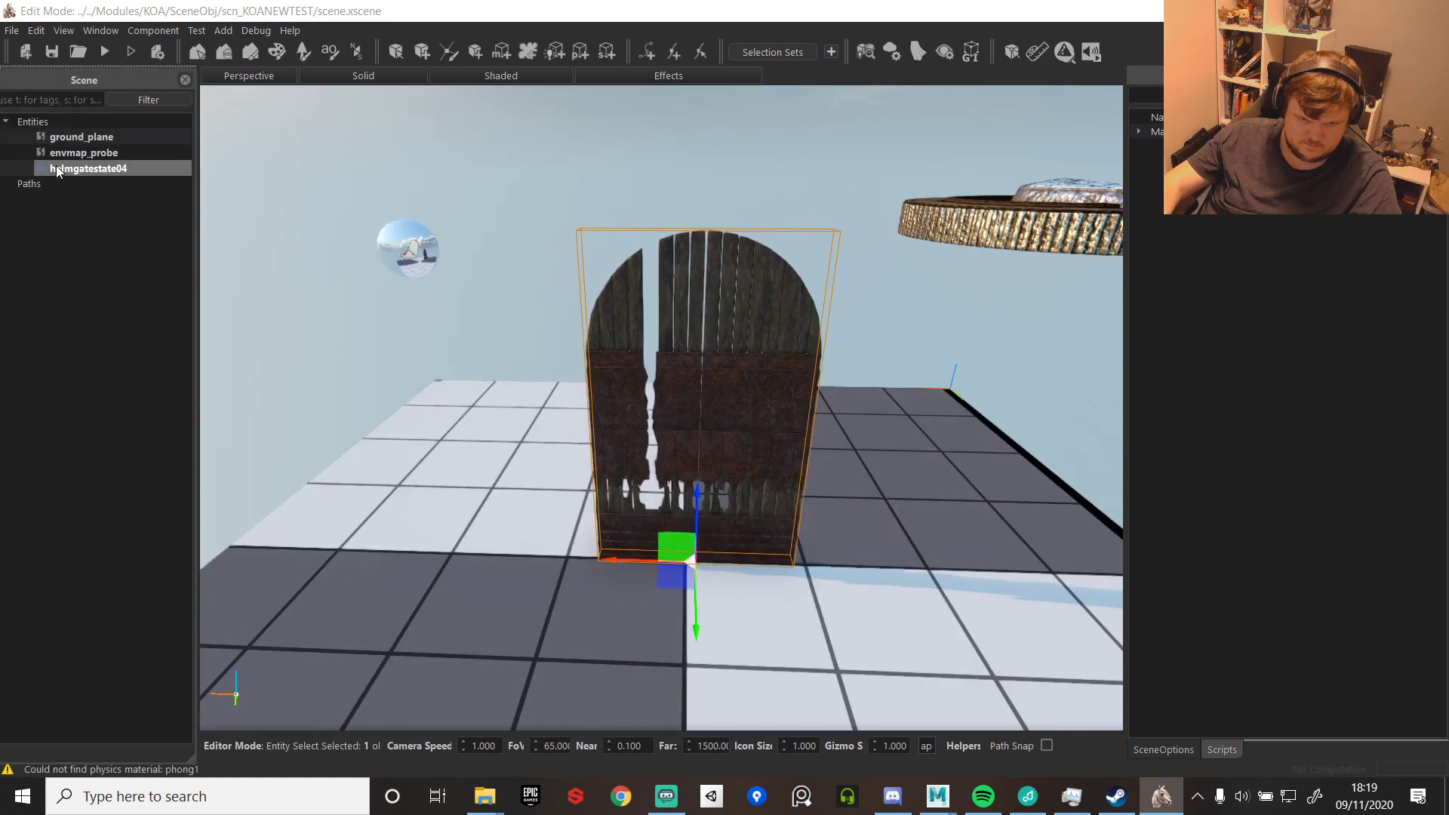
- Show the Inspector window and check the physics settings of the helmgatestate04 gate
{"action": "left_click", "coordinate": [93, 30]}
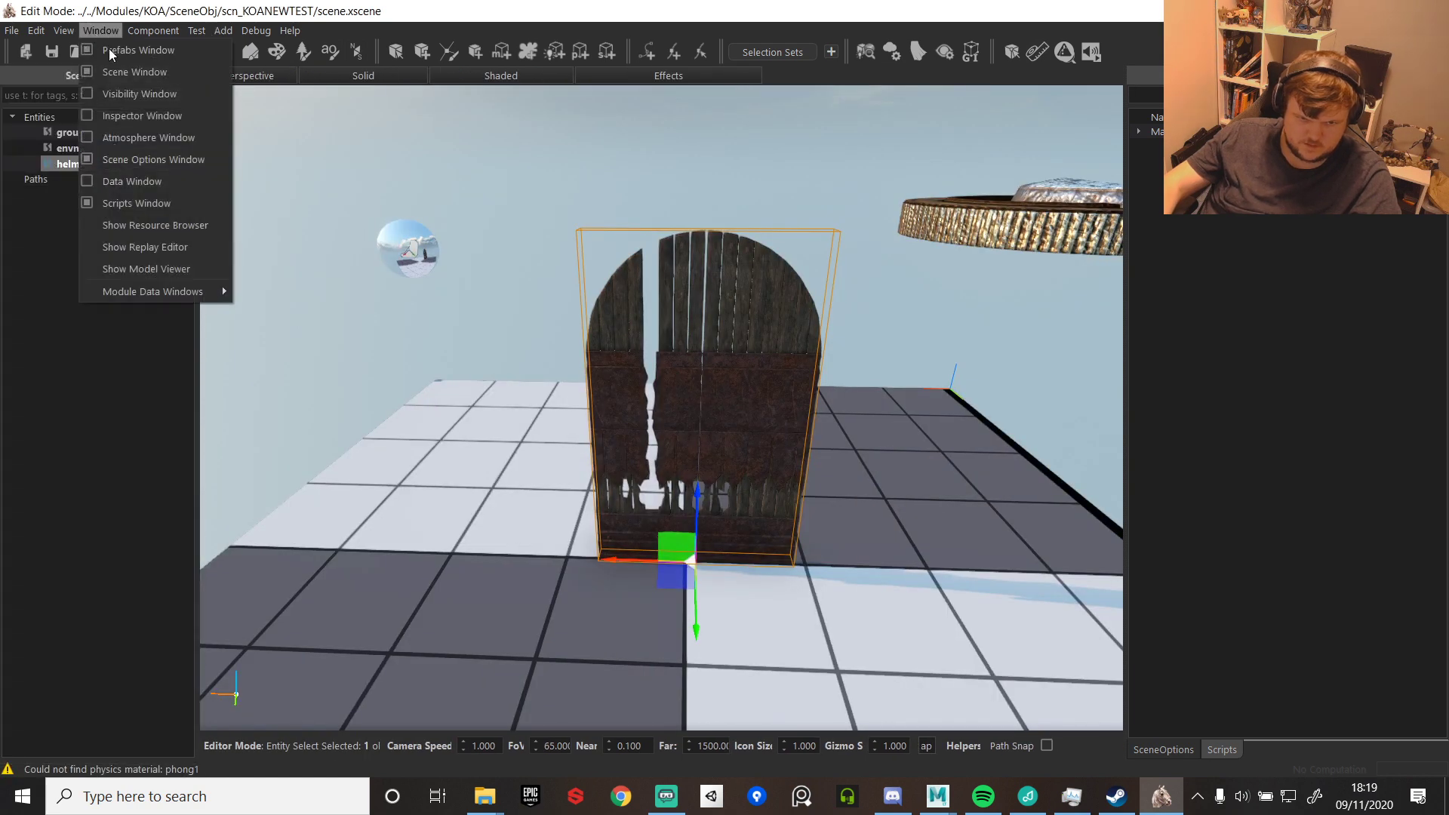
{"action": "left_click", "coordinate": [178, 120]}
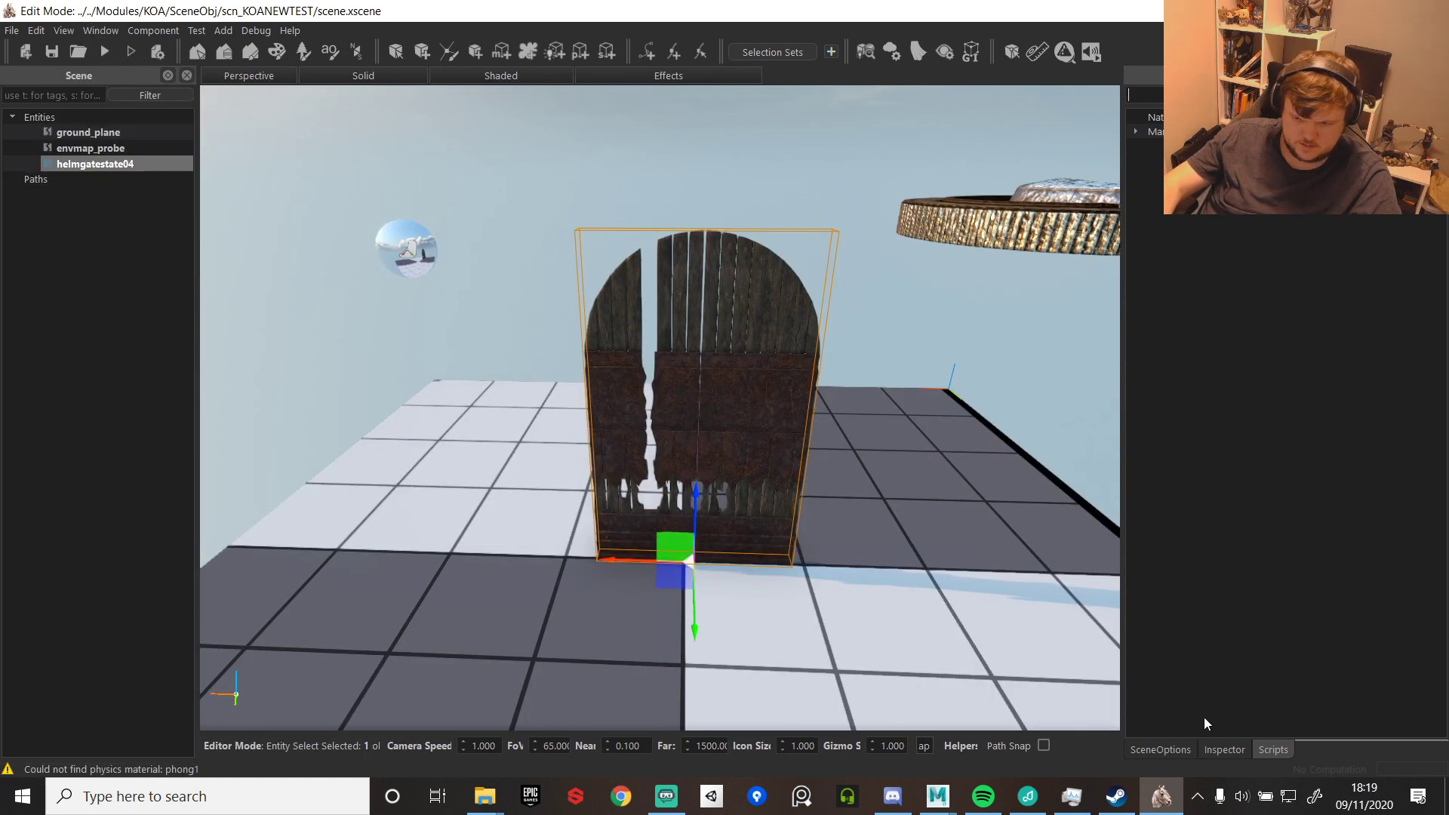
{"action": "left_click", "coordinate": [1225, 750]}
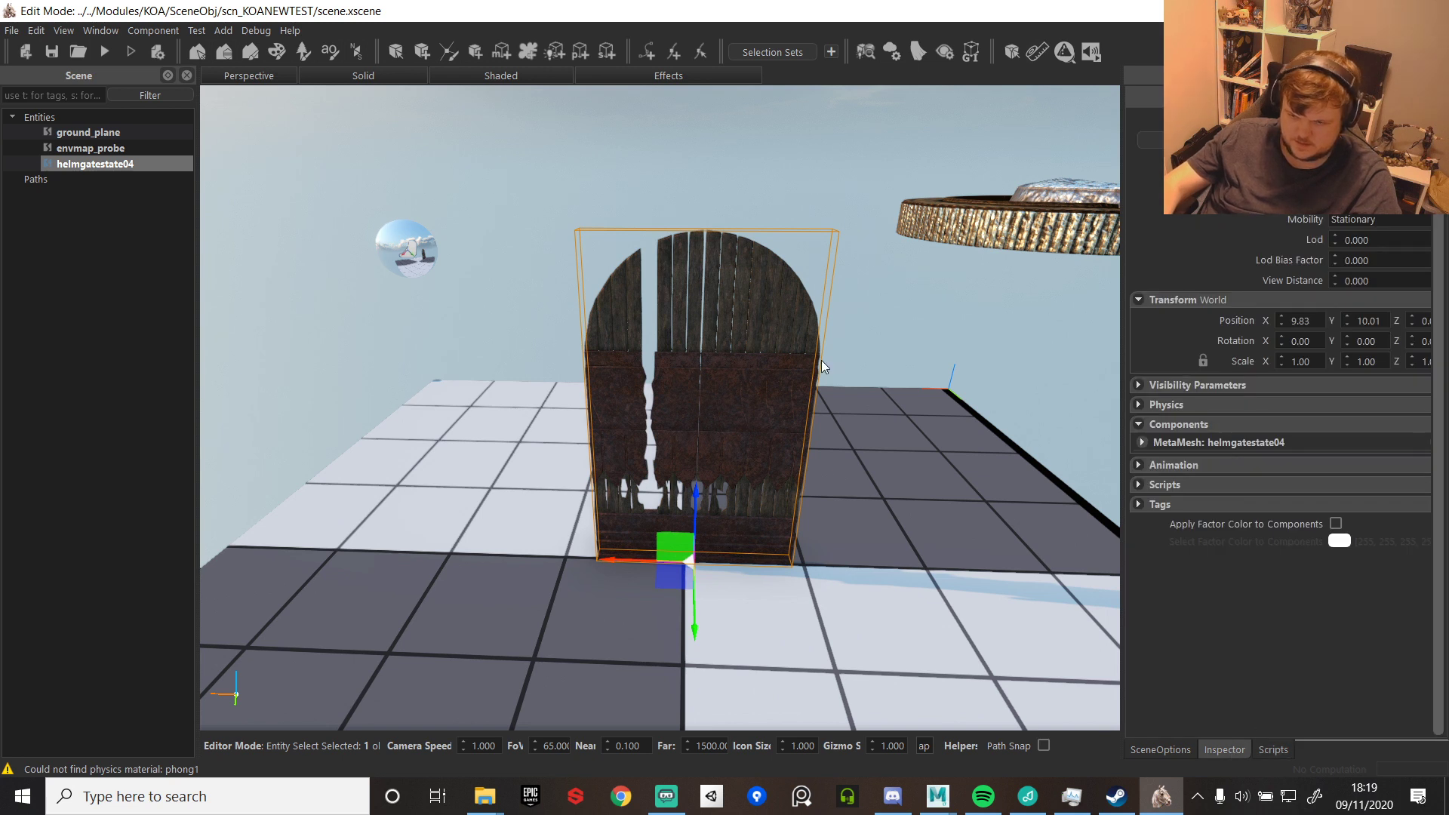
{"action": "left_click", "coordinate": [1167, 405]}
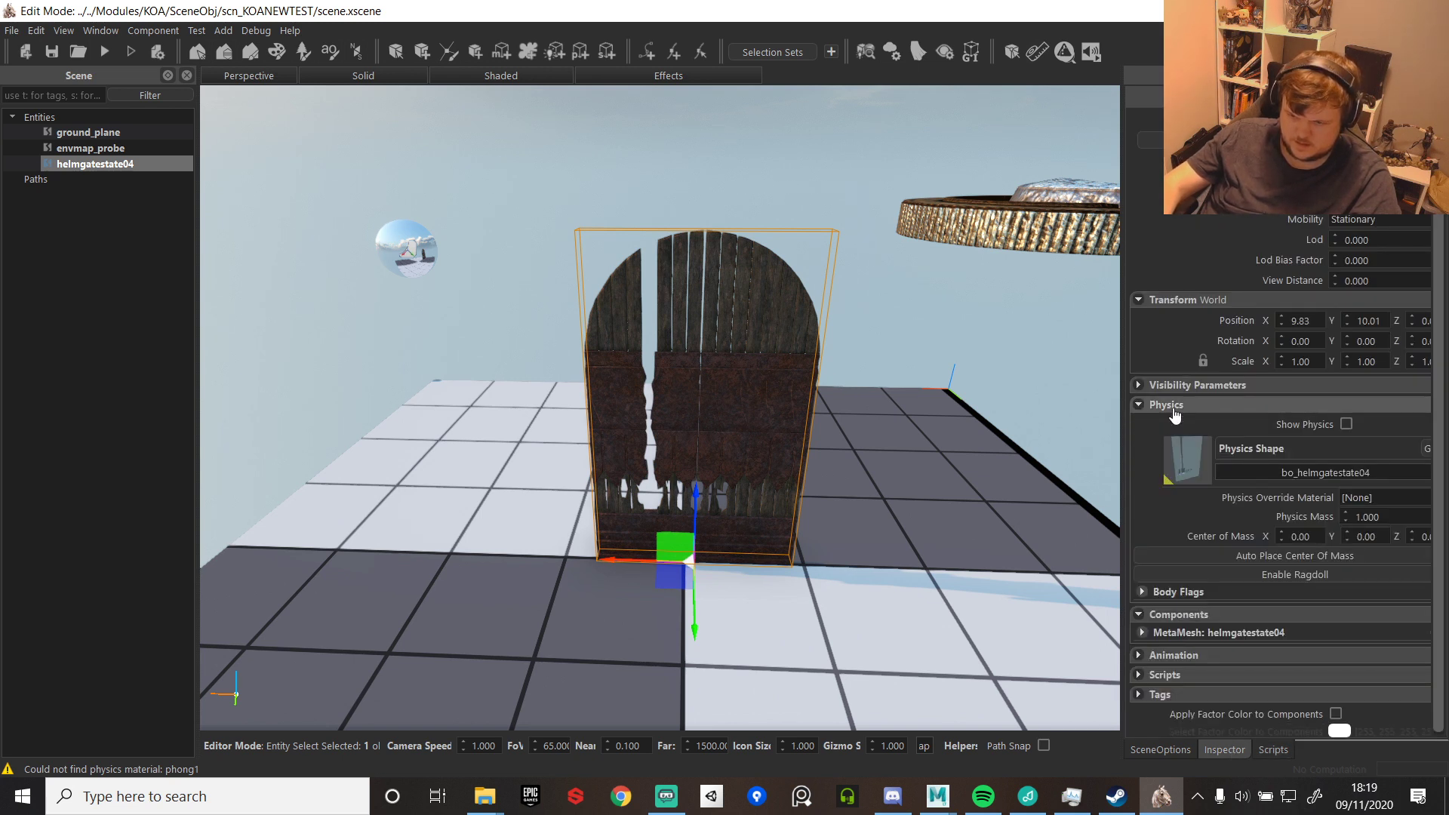
{"action": "left_click", "coordinate": [1173, 408]}
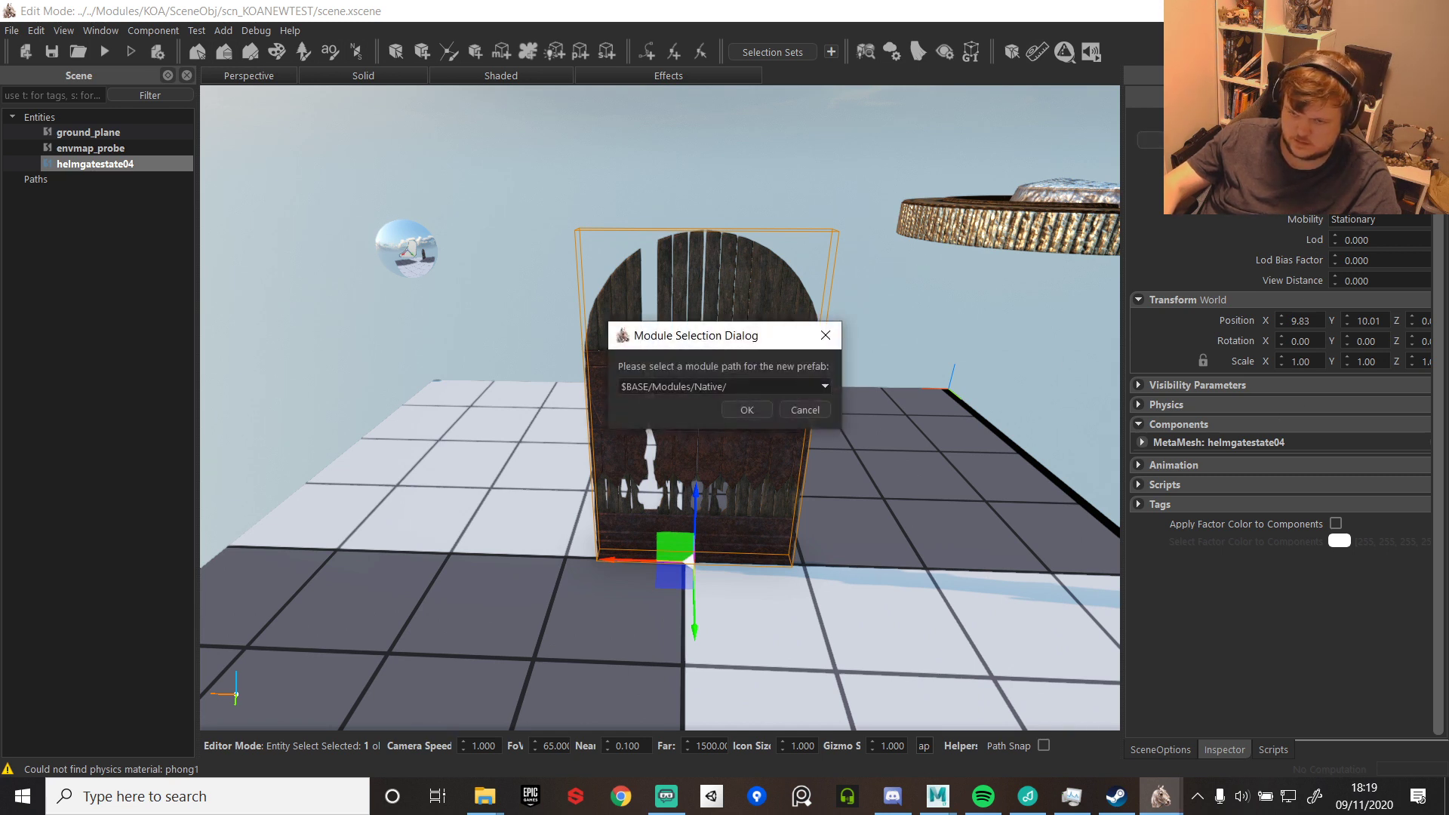
- Save the gate as a new prefab in the KOA module, in a new file named RH_GateState04
{"action": "left_click", "coordinate": [789, 386]}
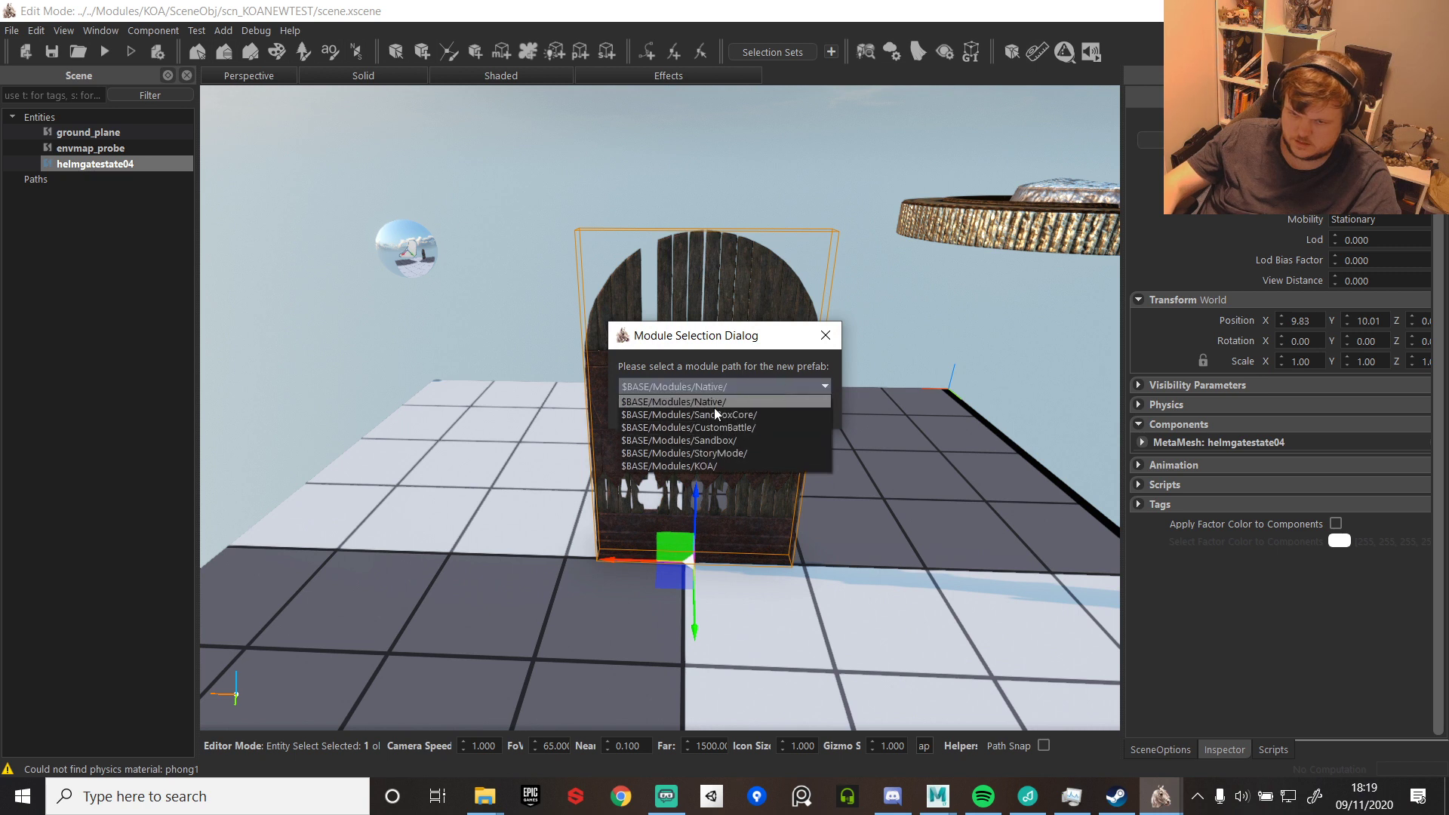
{"action": "left_click", "coordinate": [700, 466]}
{"action": "left_click", "coordinate": [751, 411]}
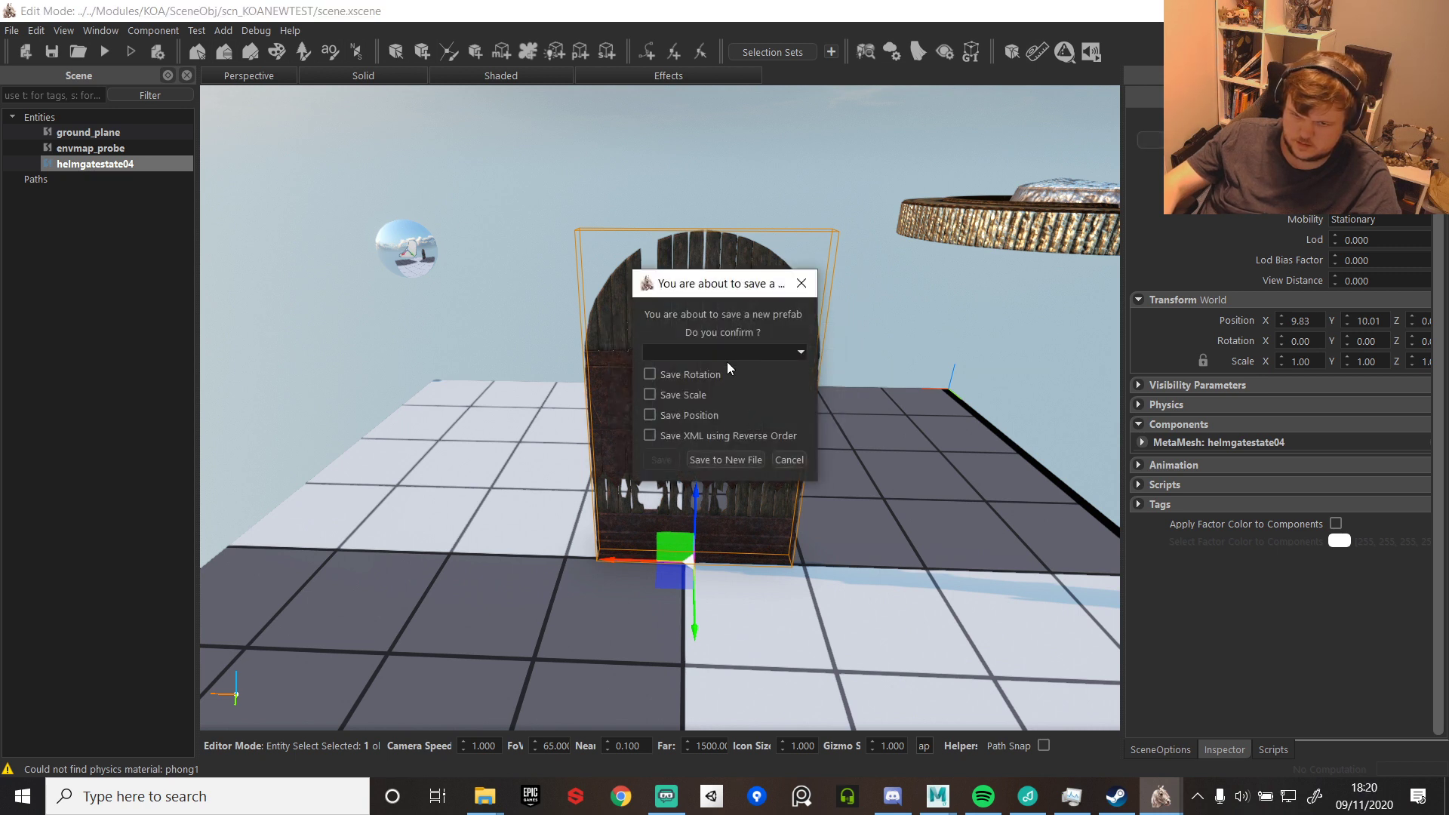
{"action": "left_click", "coordinate": [727, 461]}
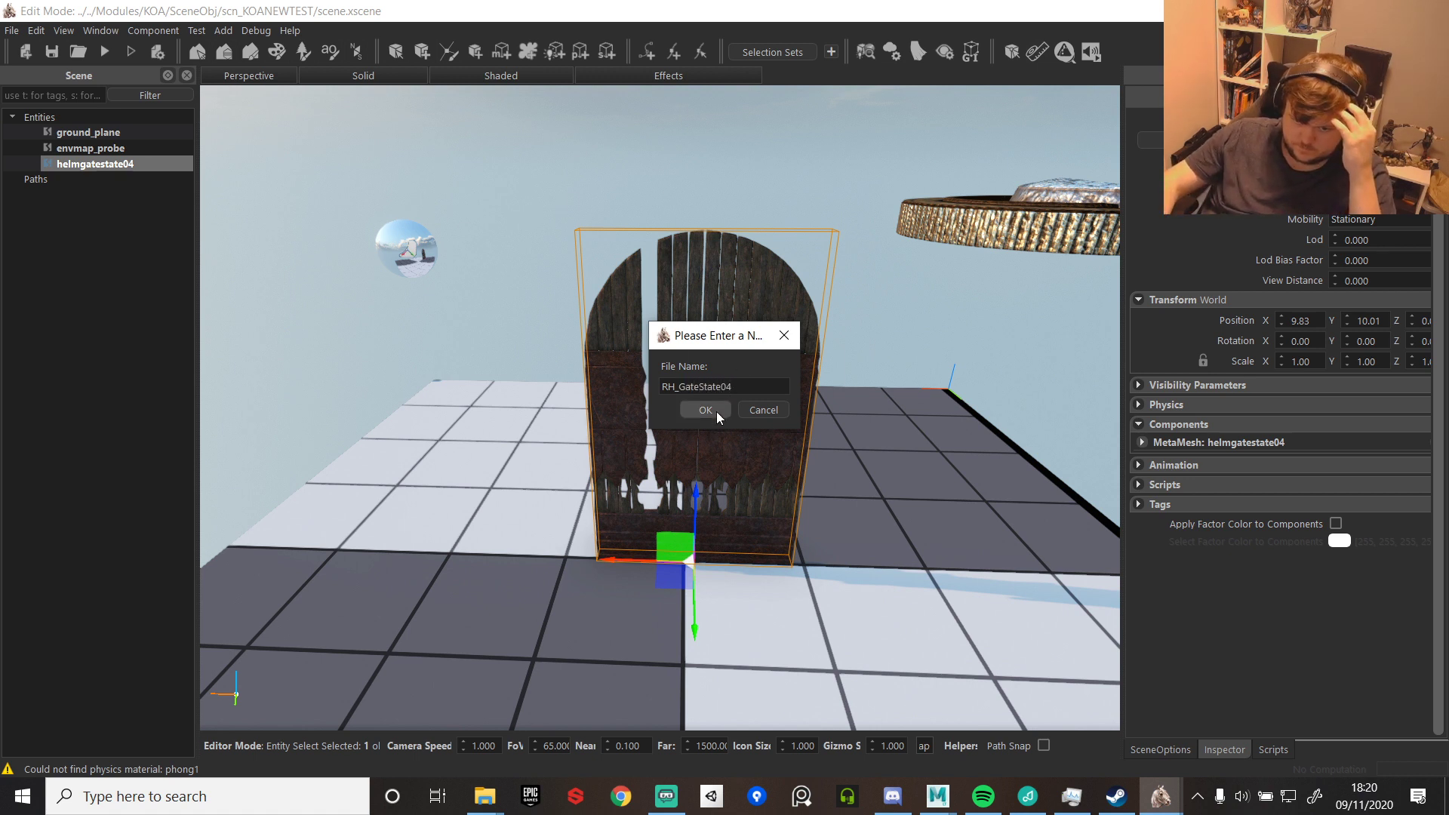
{"action": "left_click", "coordinate": [712, 412]}
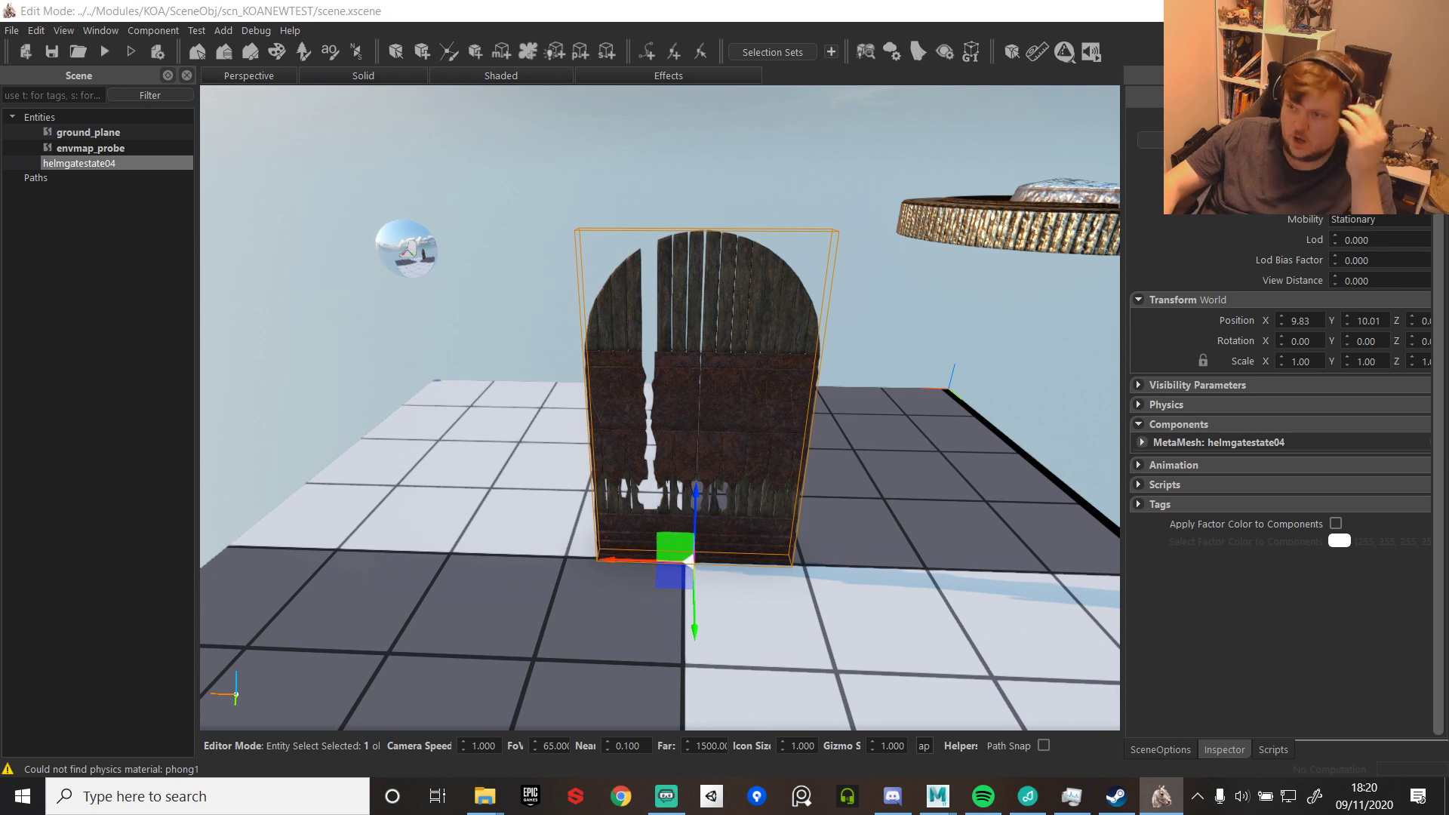
- Delete the original helmgatestate04 entity and place an instance of the new gate prefab near the middle of the ground plane
{"action": "left_click_drag", "start_coordinate": [1448, 253], "coordinate": [1448, 211]}
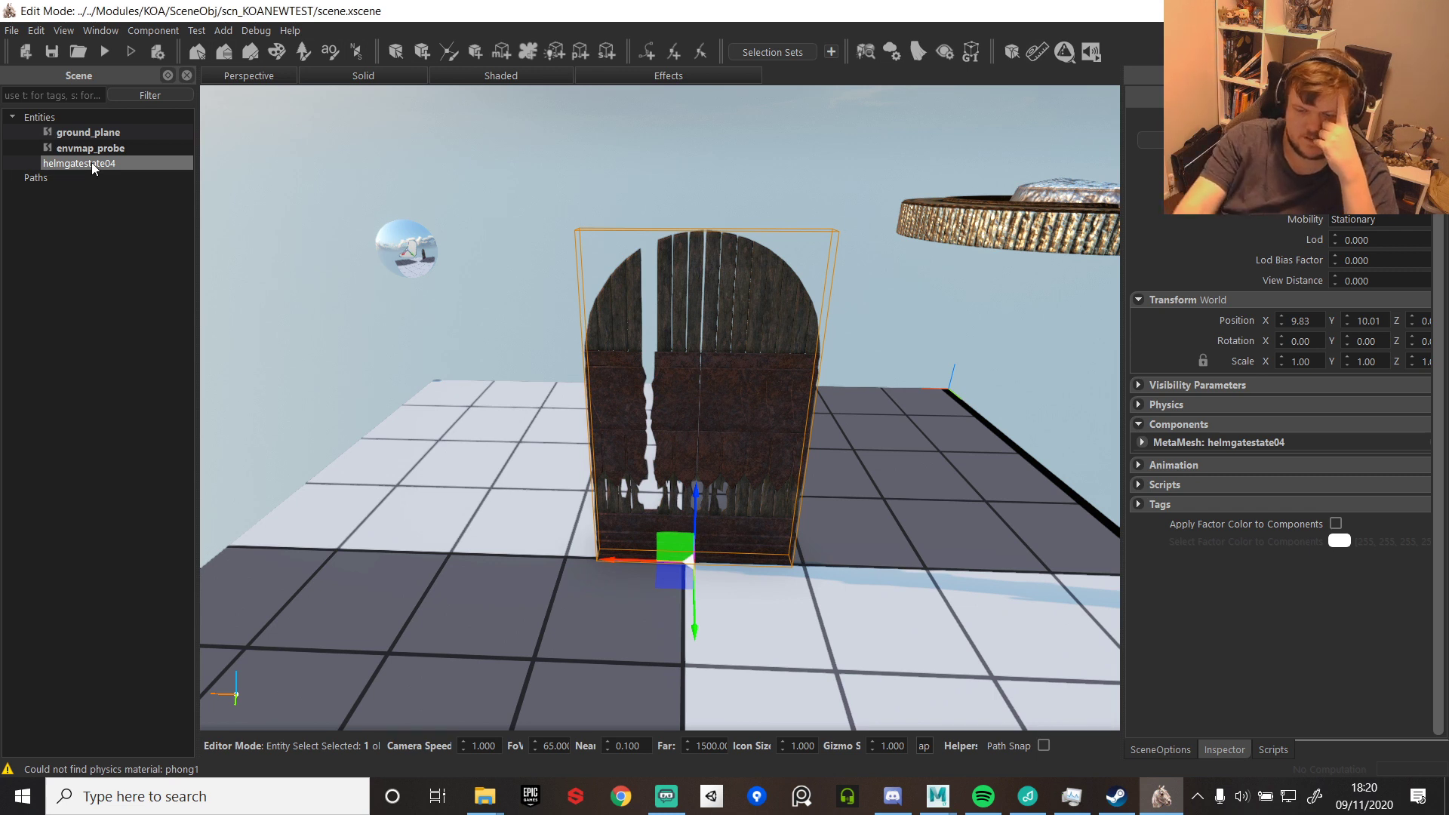
{"action": "key", "text": "Delete"}
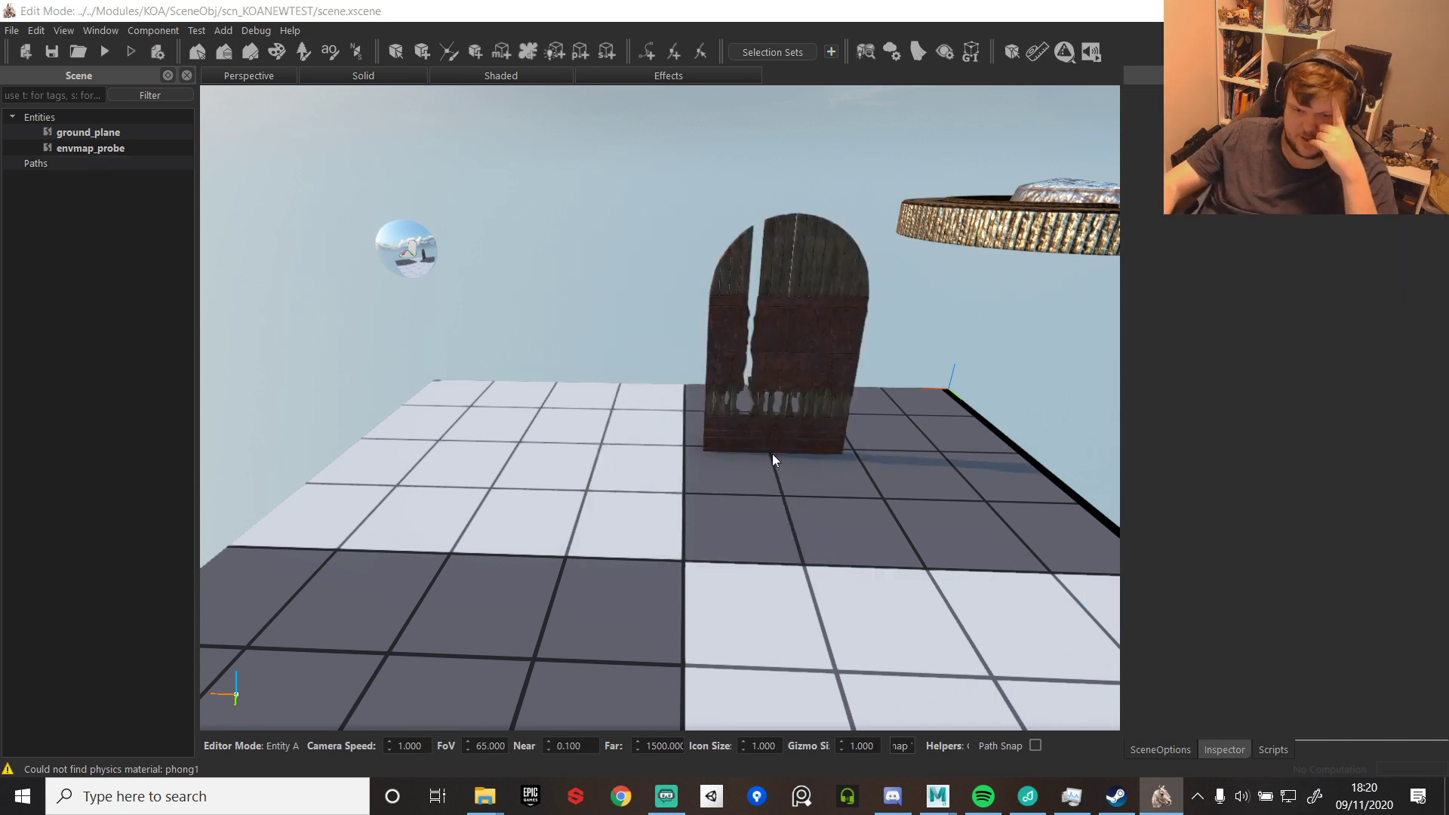
{"action": "left_click", "coordinate": [654, 519]}
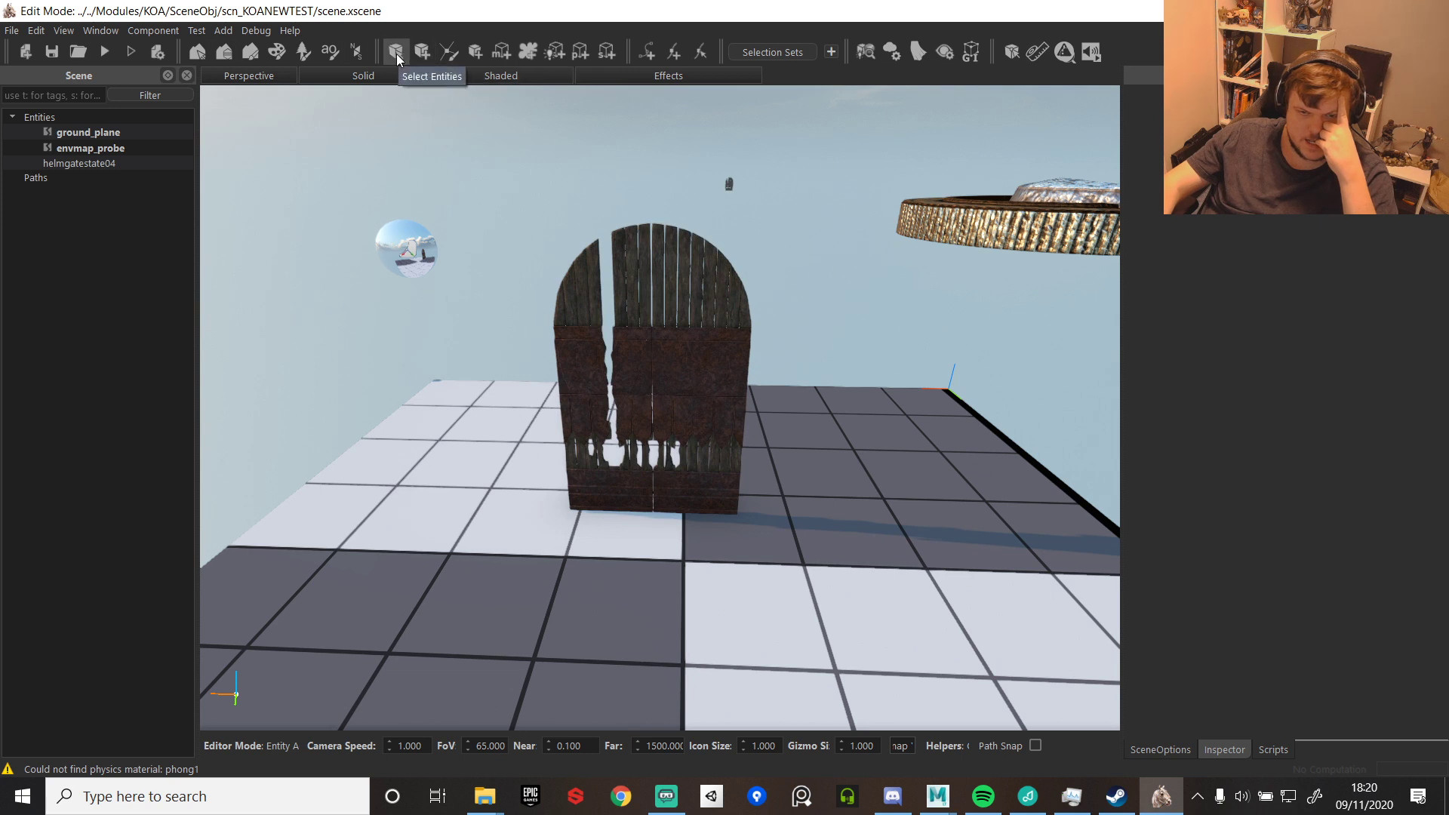
- Save the scene, play-test it by approaching the front of the gate, and return to the editor
{"action": "left_click", "coordinate": [110, 50]}
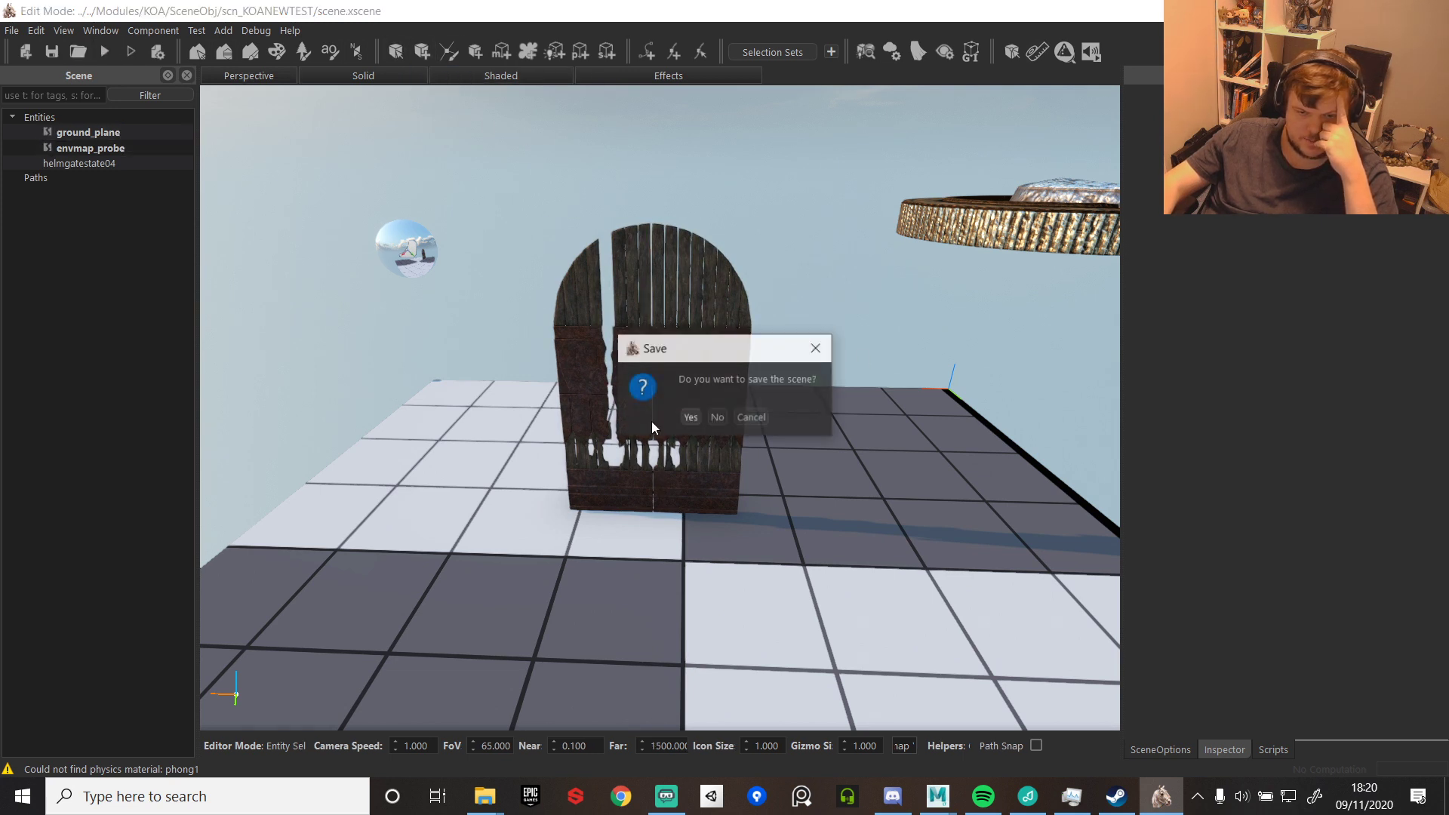
{"action": "left_click", "coordinate": [699, 417]}
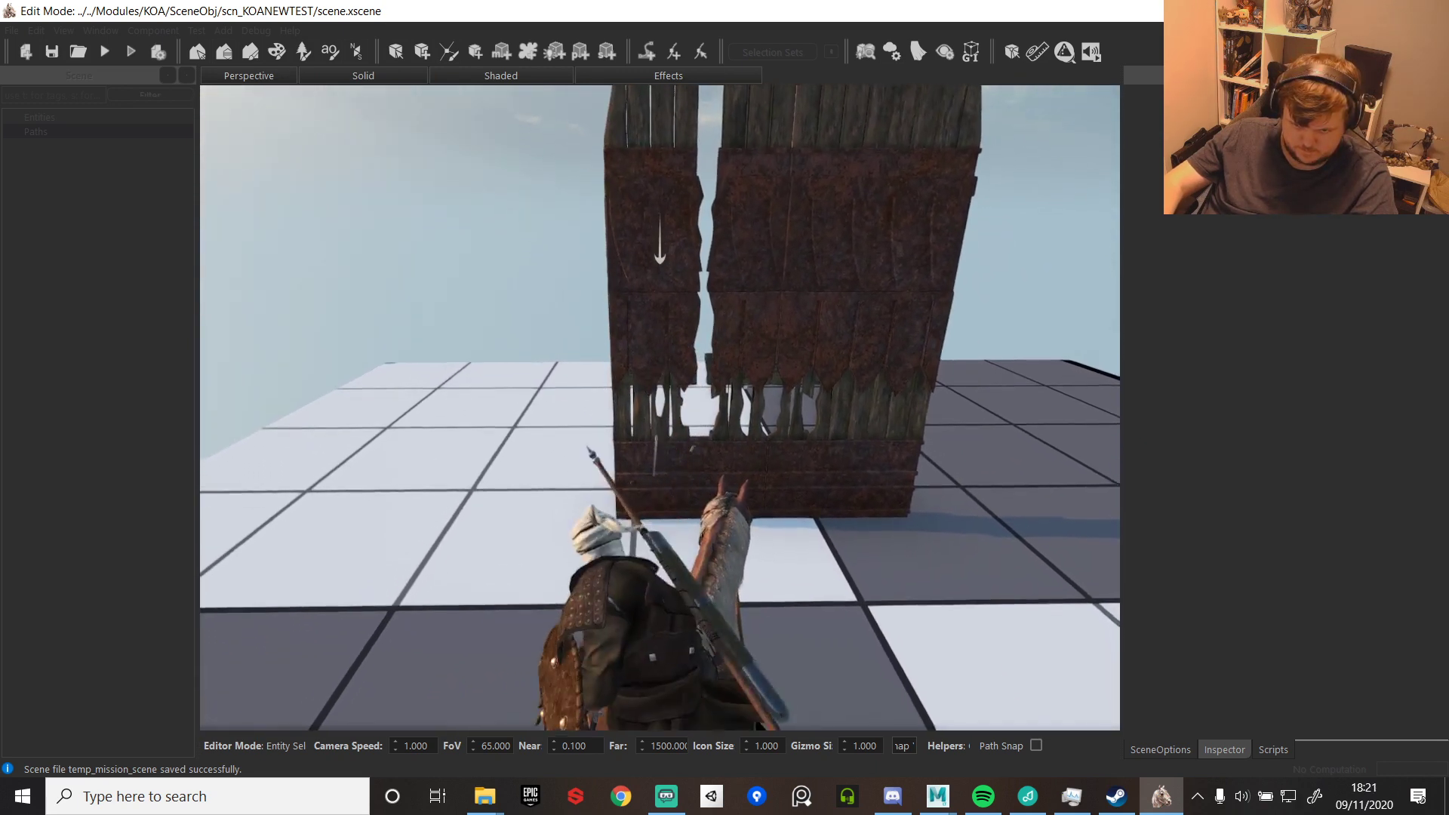
{"action": "key", "text": "Tab"}
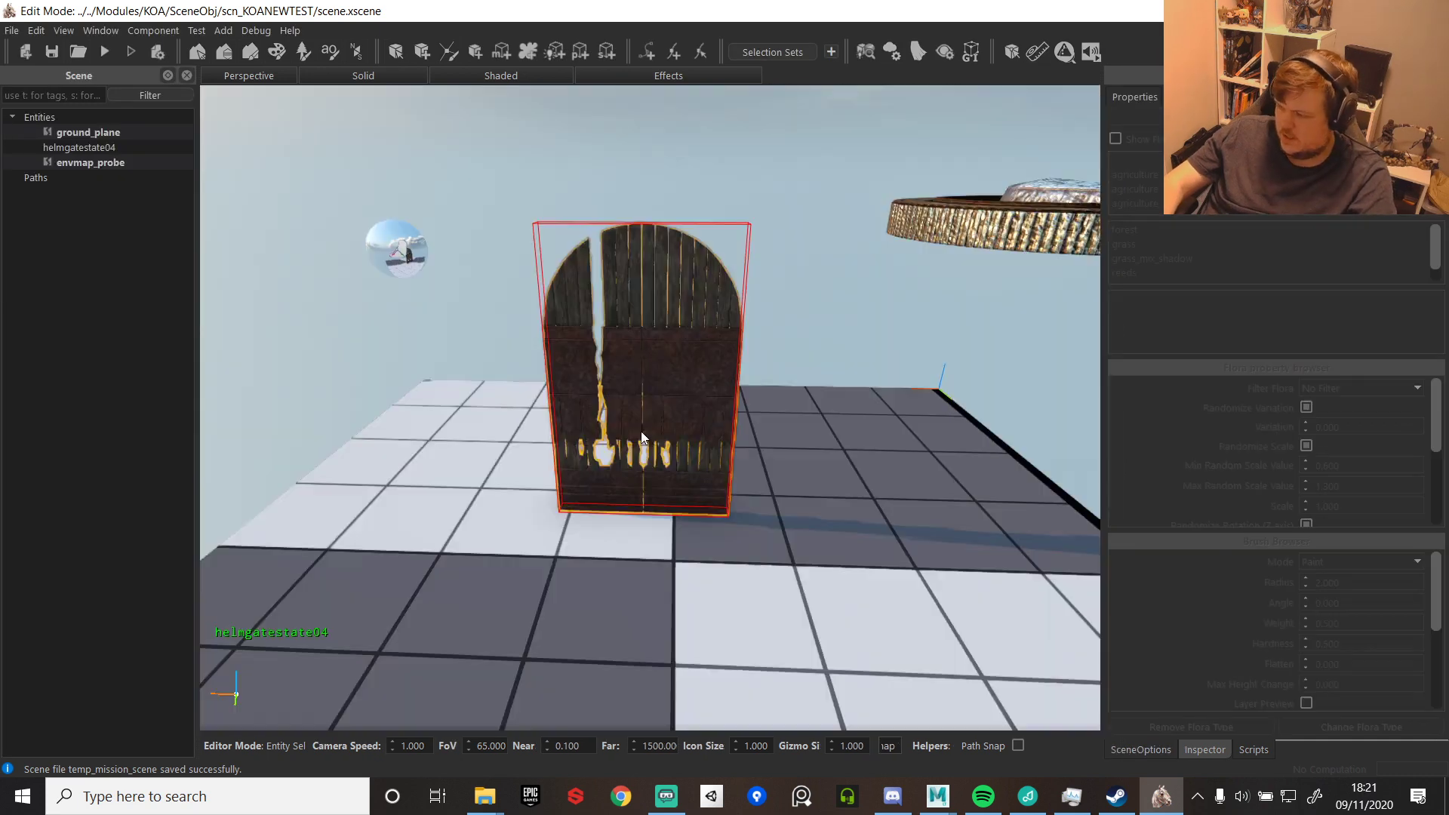
- Save the scene again, start another play test and ride up to the front of the gate
{"action": "left_click", "coordinate": [106, 51]}
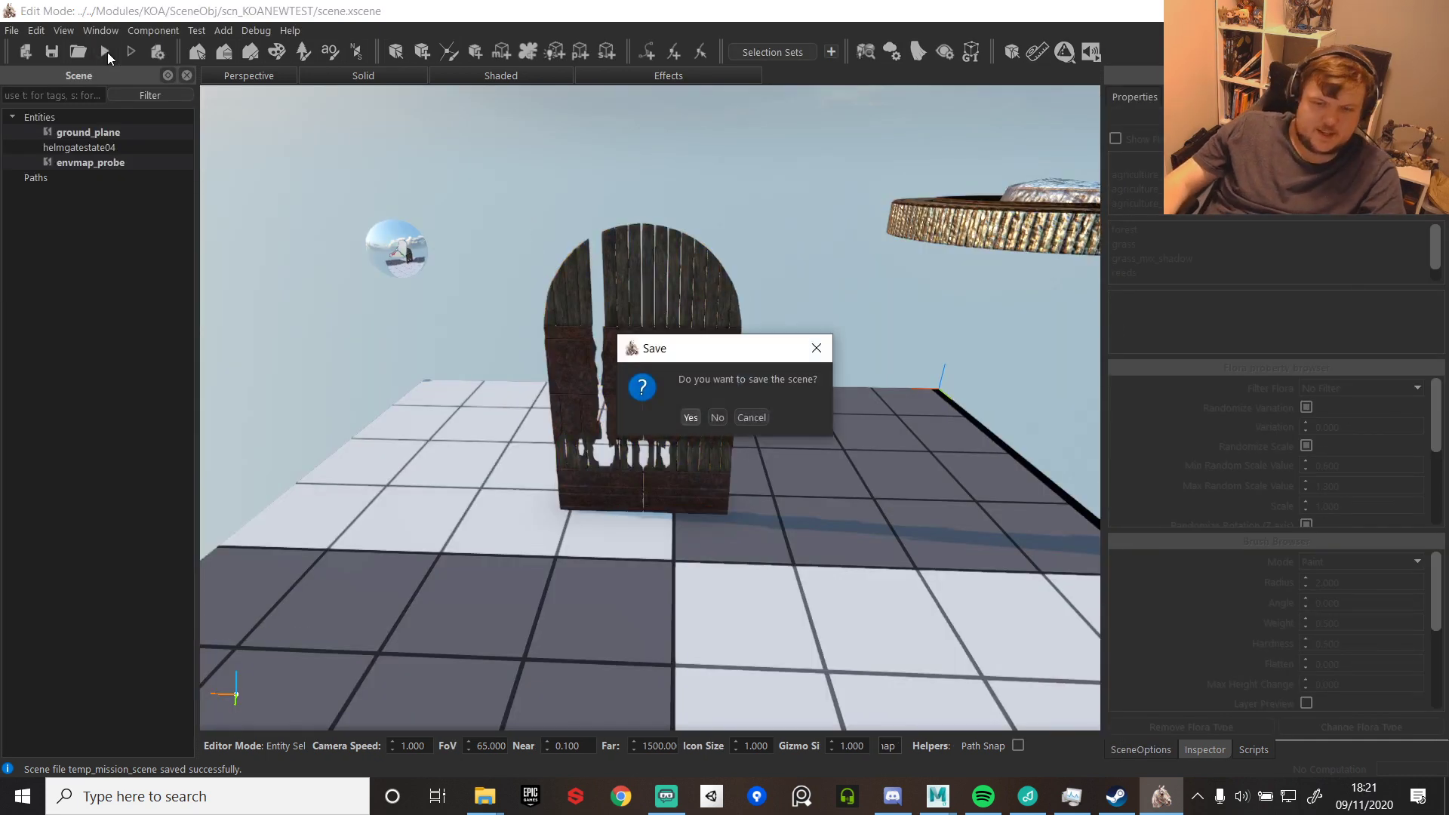
{"action": "left_click", "coordinate": [699, 417]}
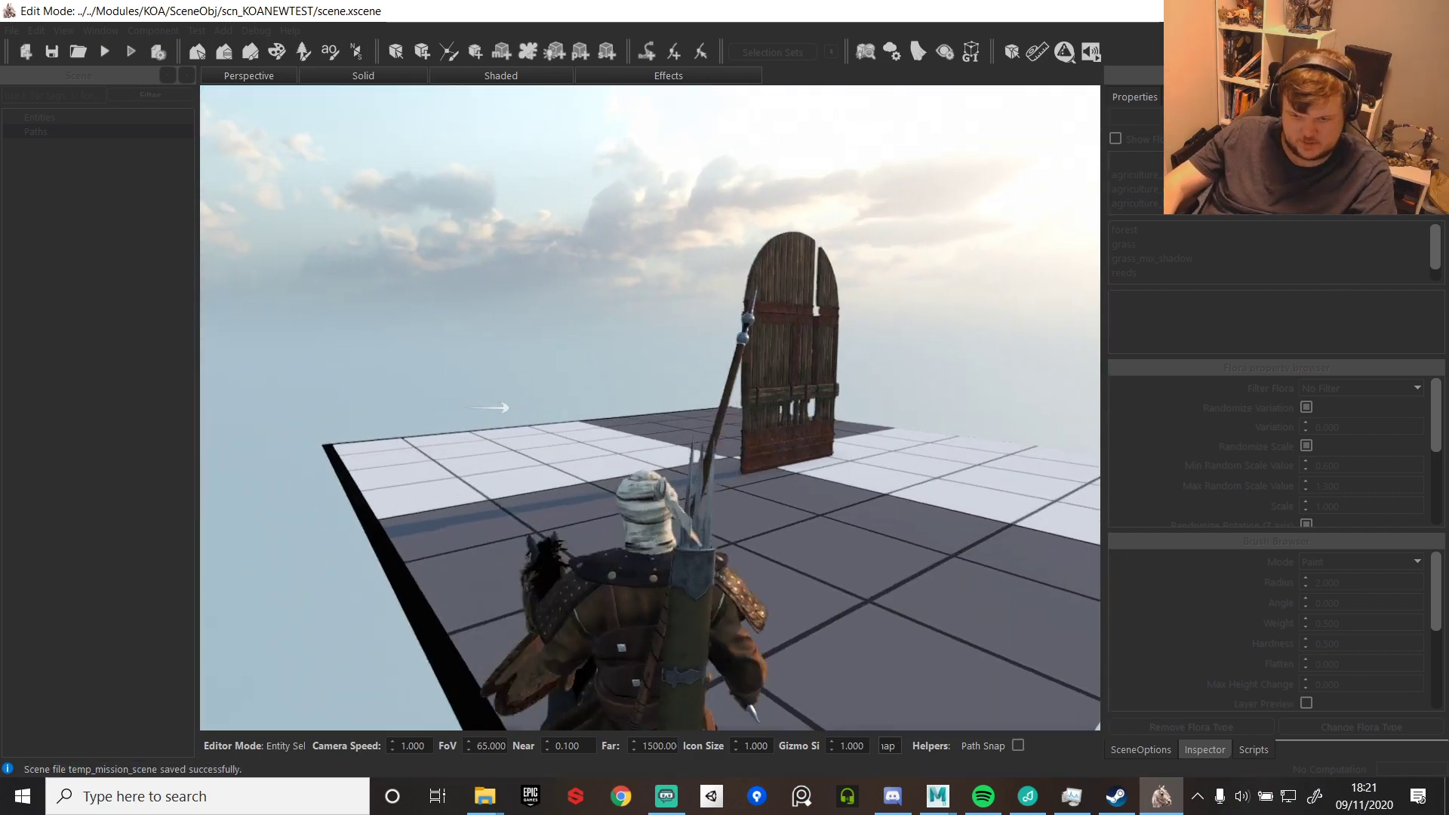
{"action": "key", "text": "w"}
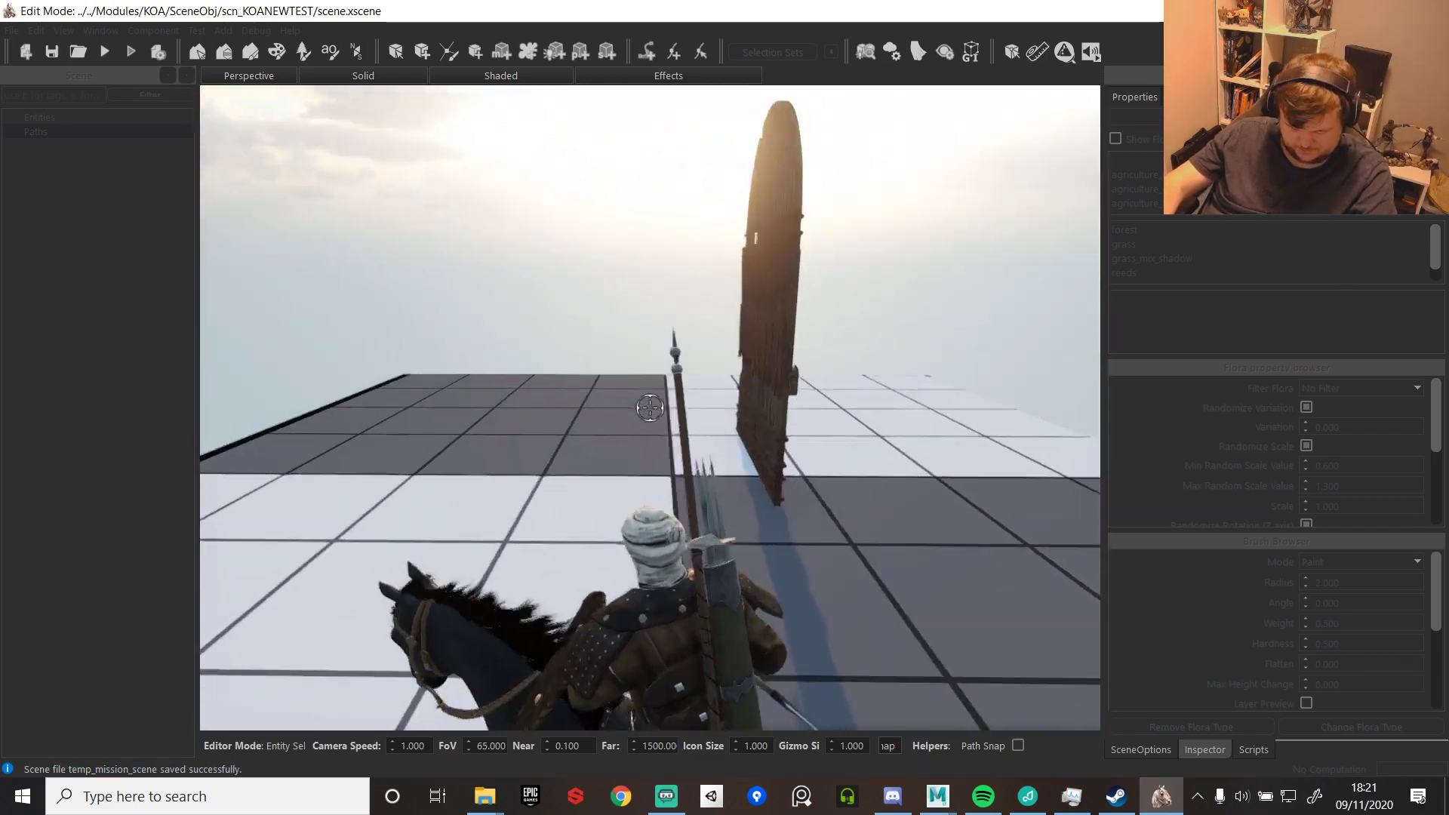
{"action": "key", "text": "w"}
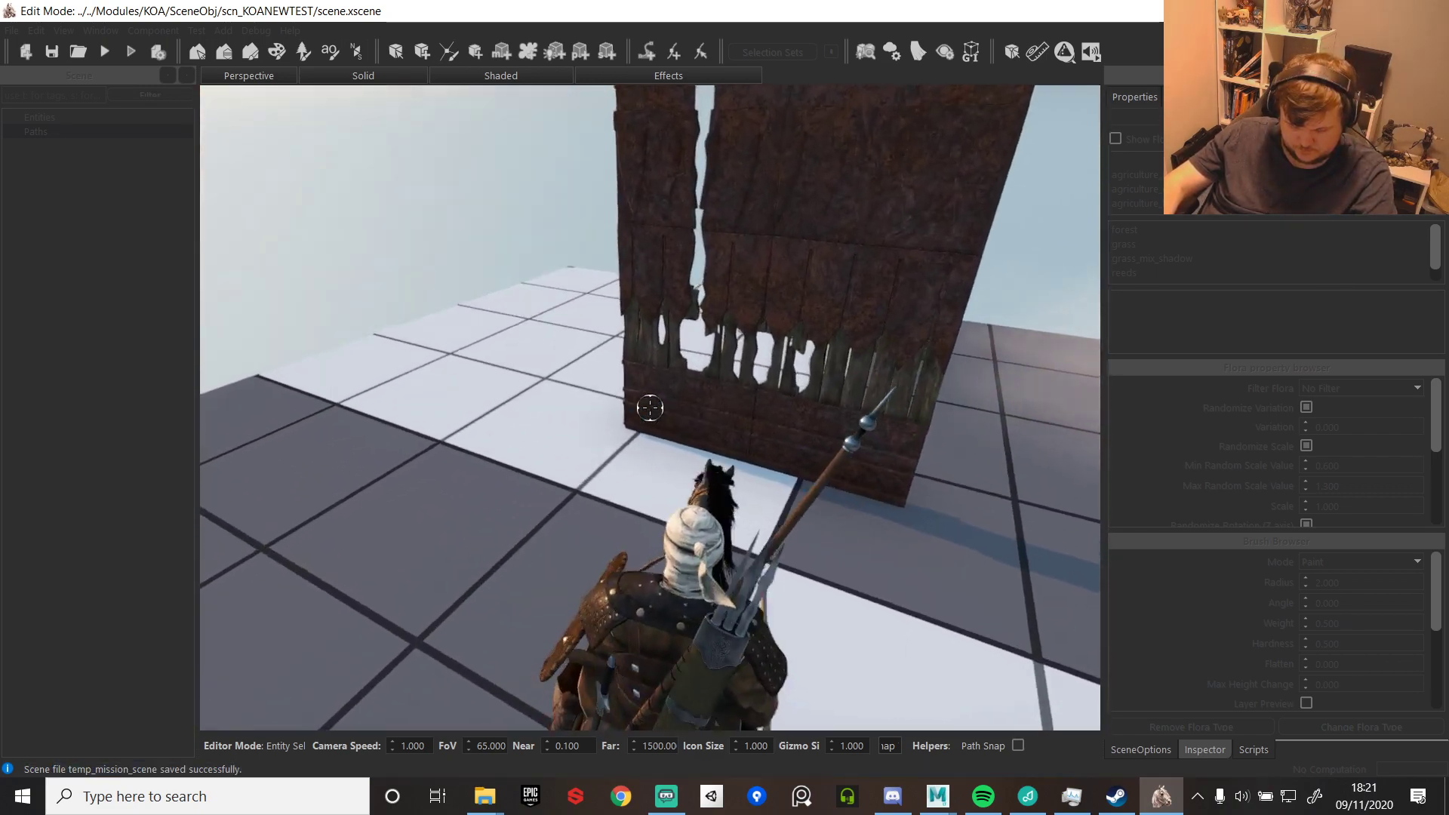
{"action": "key", "text": "w"}
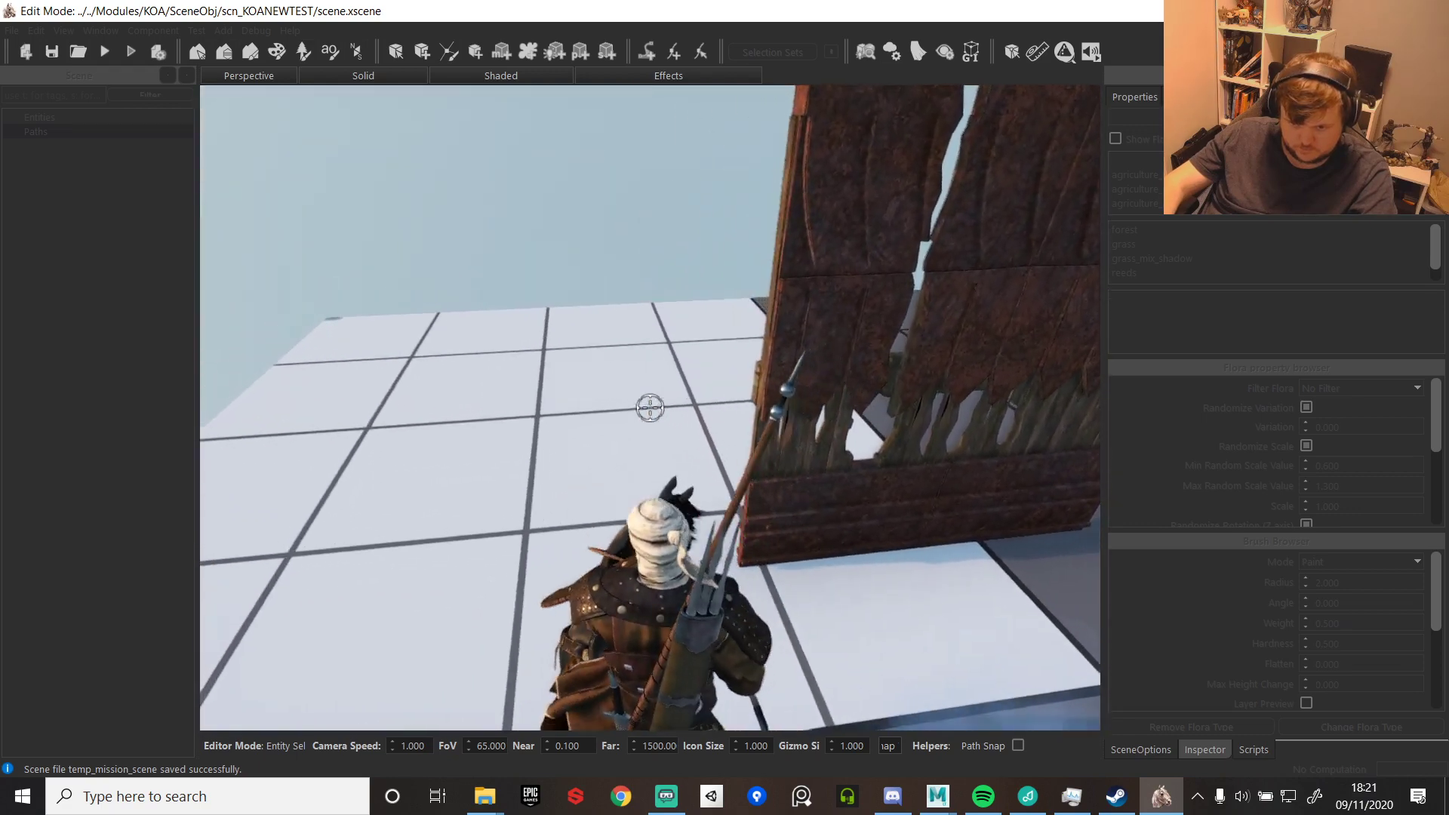
{"action": "key", "text": "w"}
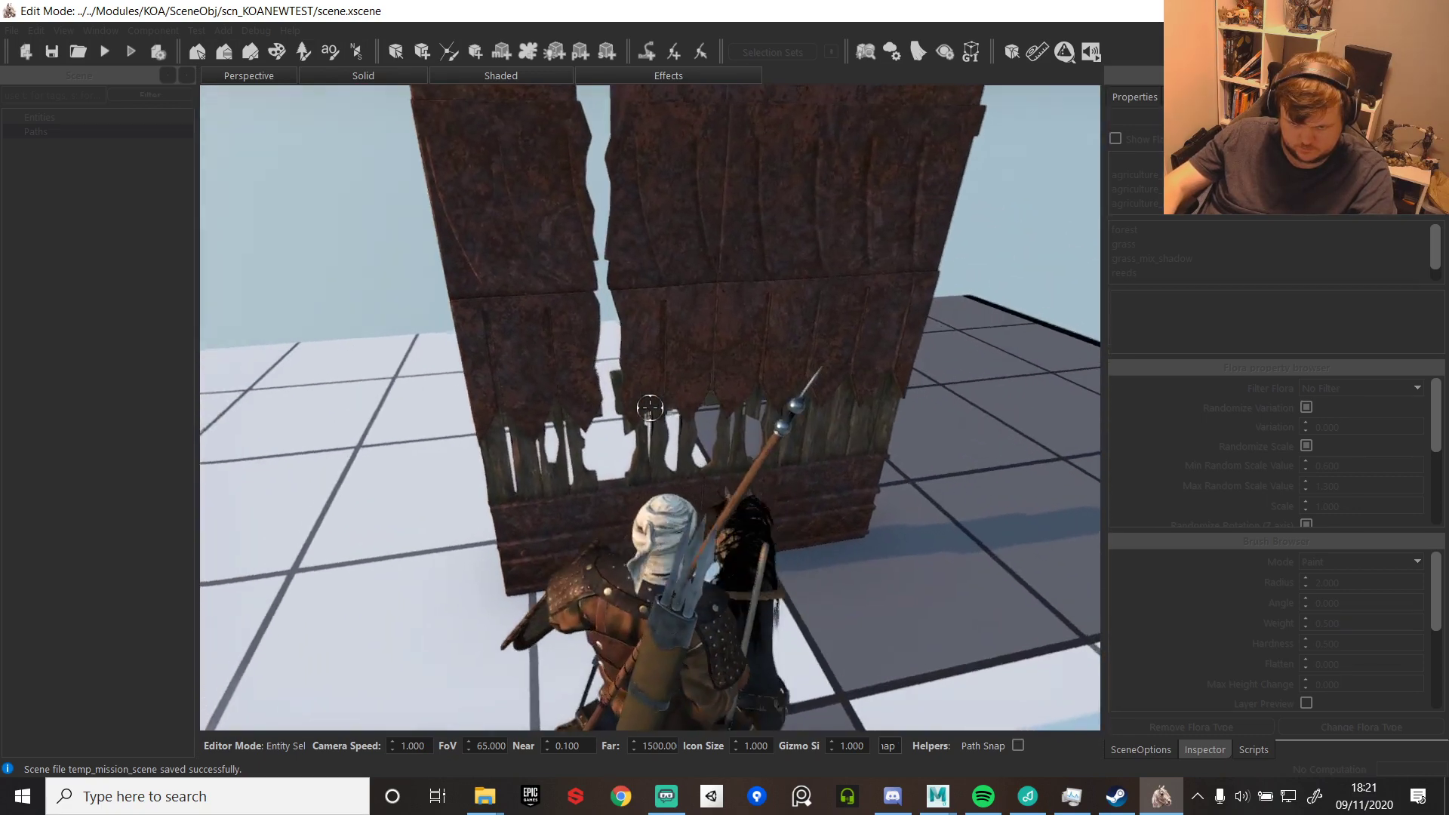
- Test the gate's front with a throwing weapon readied, and ride around to its back side
{"action": "key", "text": "w"}
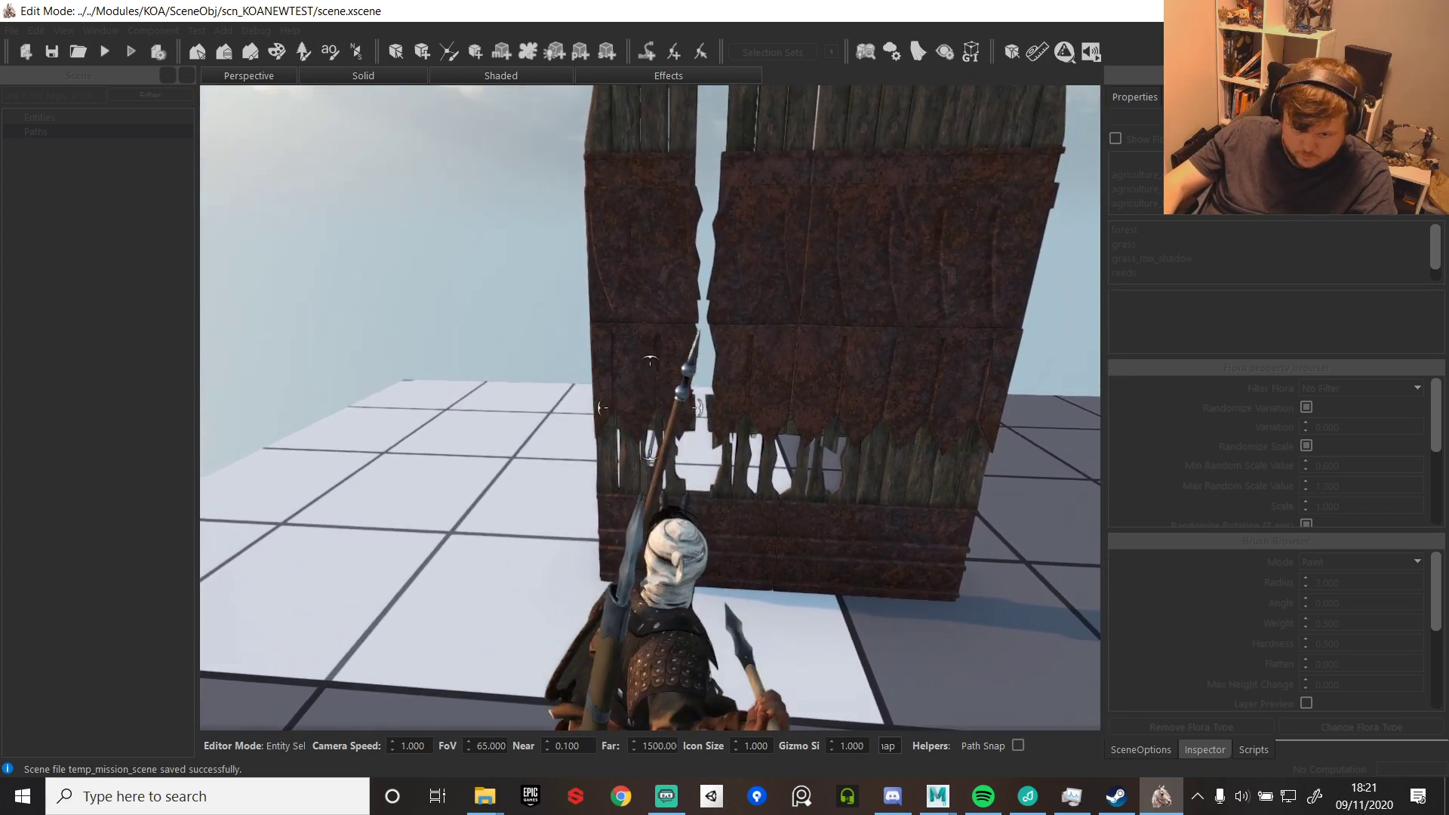
{"action": "key", "text": "w"}
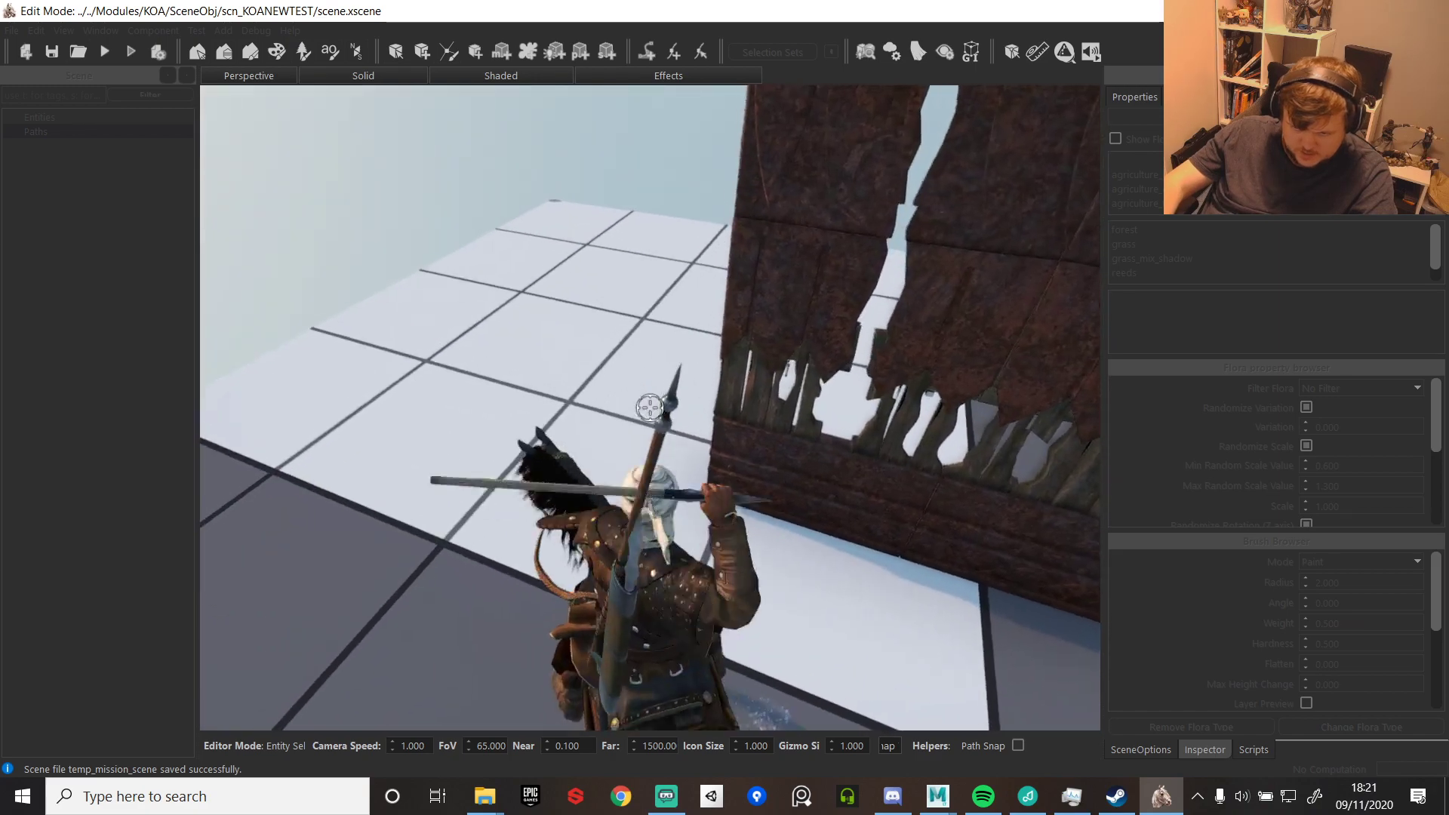
{"action": "key", "text": "w"}
{"action": "key", "text": "d"}
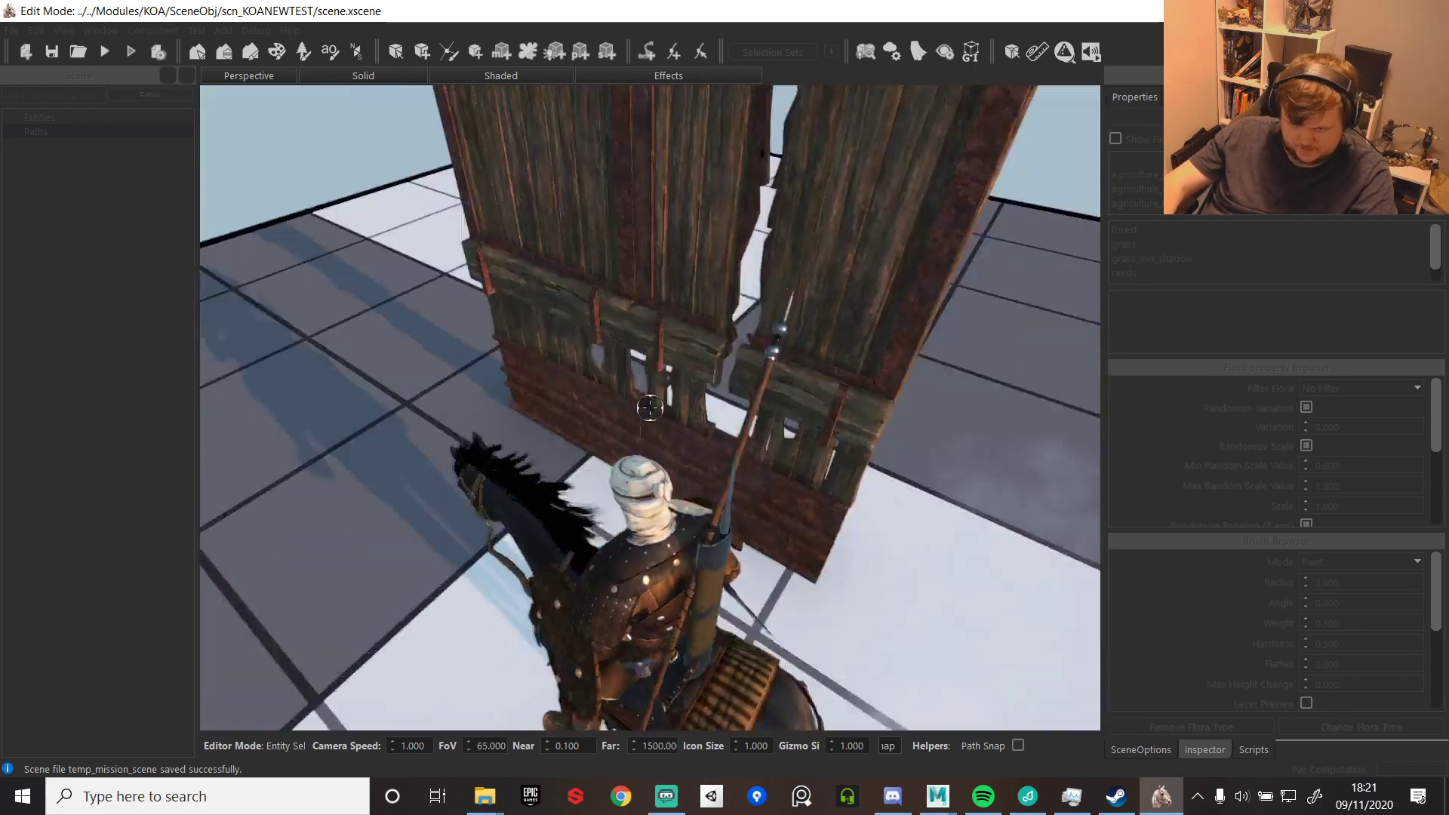
{"action": "key", "text": "d"}
{"action": "key", "text": "a"}
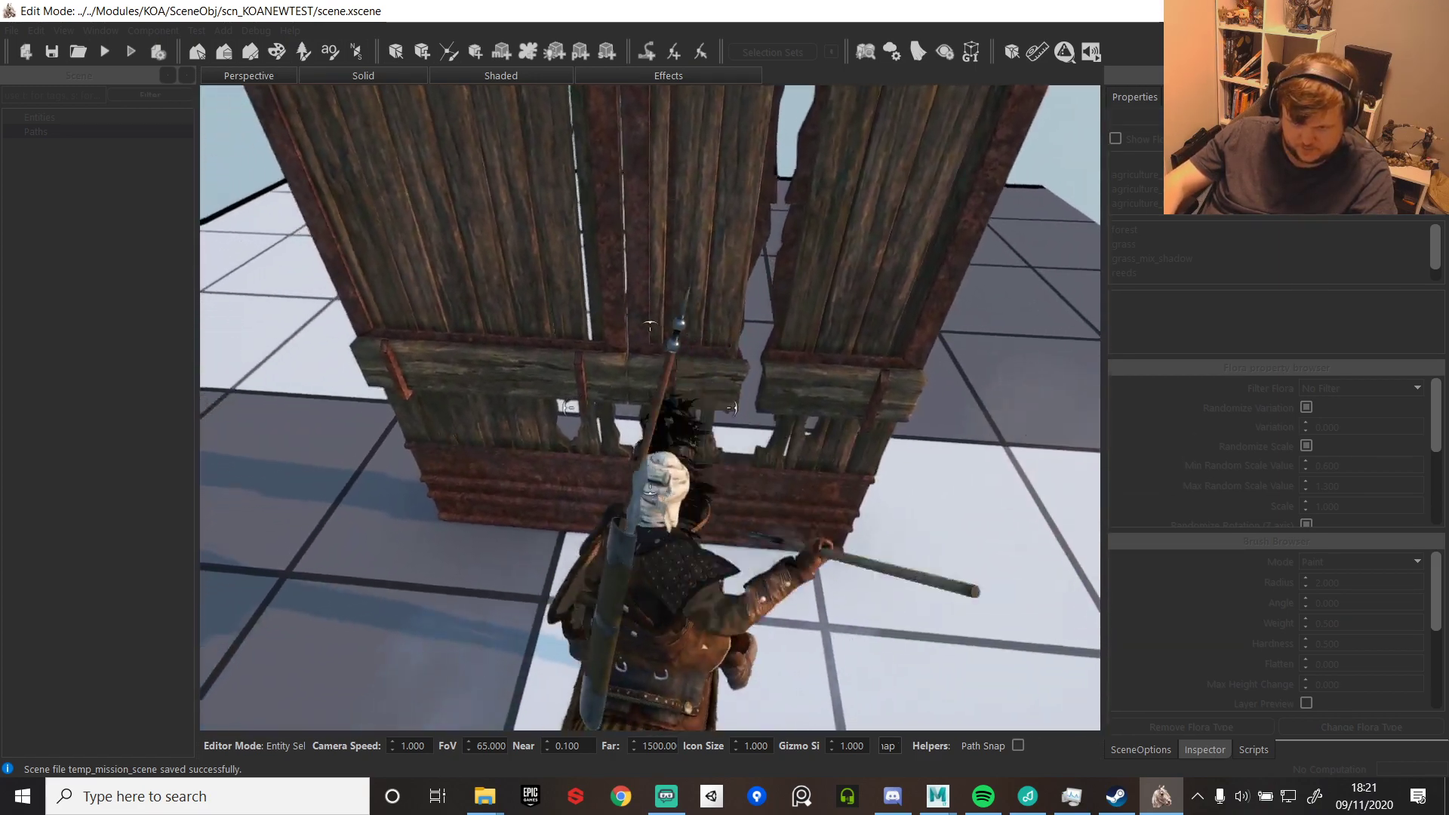
{"action": "key", "text": "s"}
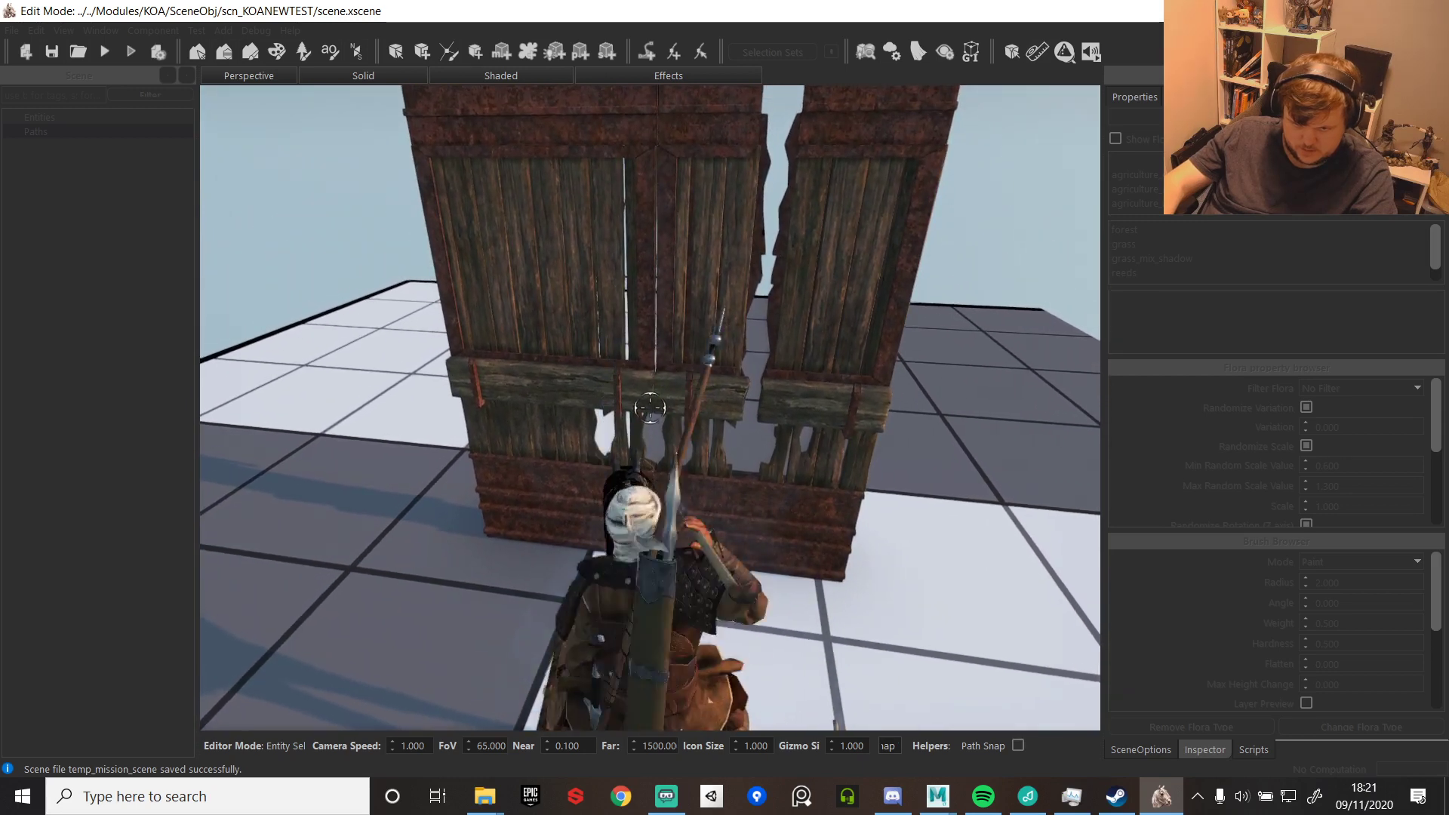
- Throw javelins at the back of the gate, ride past it and leave the play test
{"action": "left_click", "coordinate": [650, 408]}
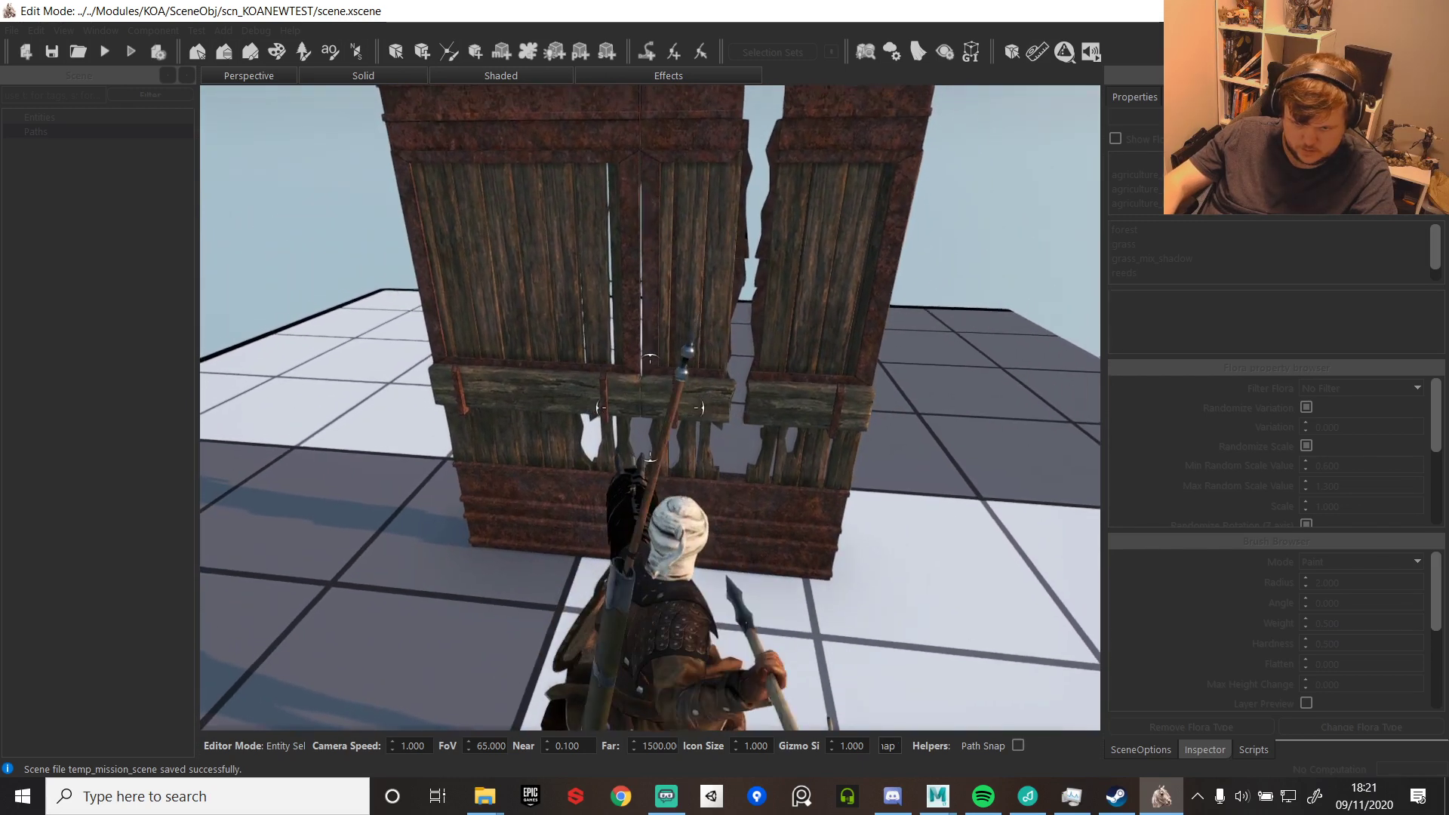
{"action": "left_click", "coordinate": [650, 408]}
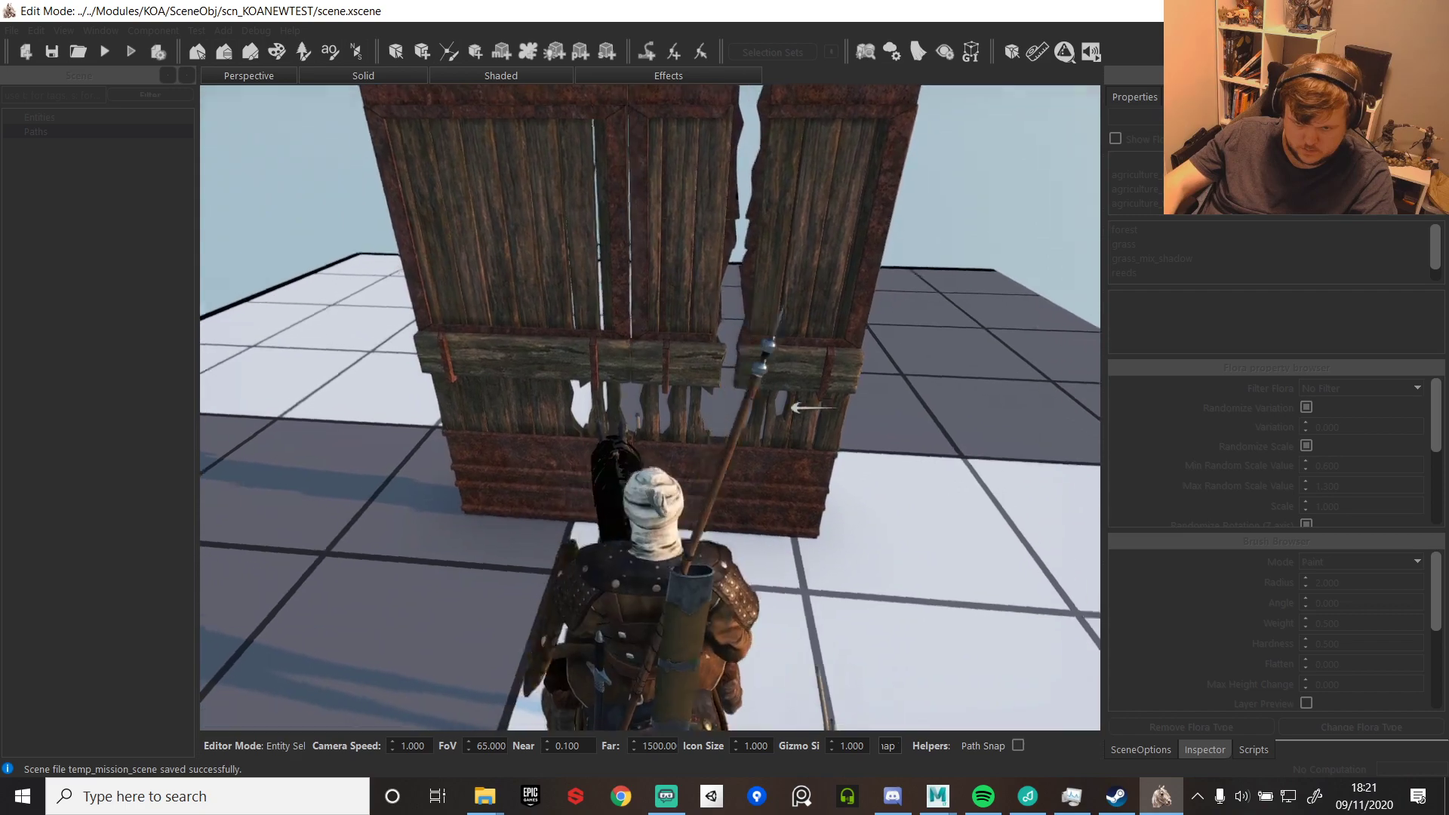
{"action": "key", "text": "d"}
{"action": "key", "text": "w"}
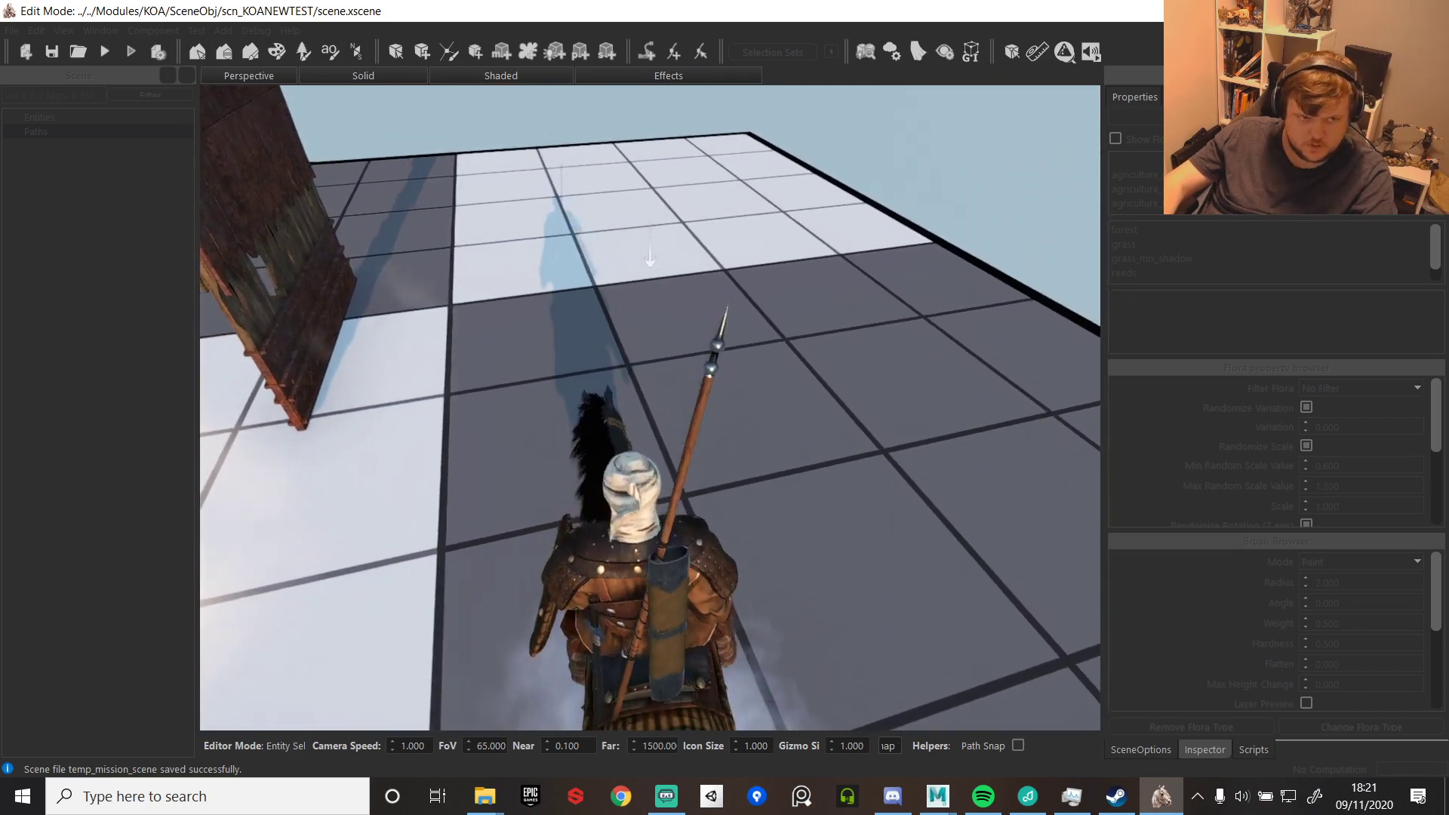
{"action": "key", "text": "Tab"}
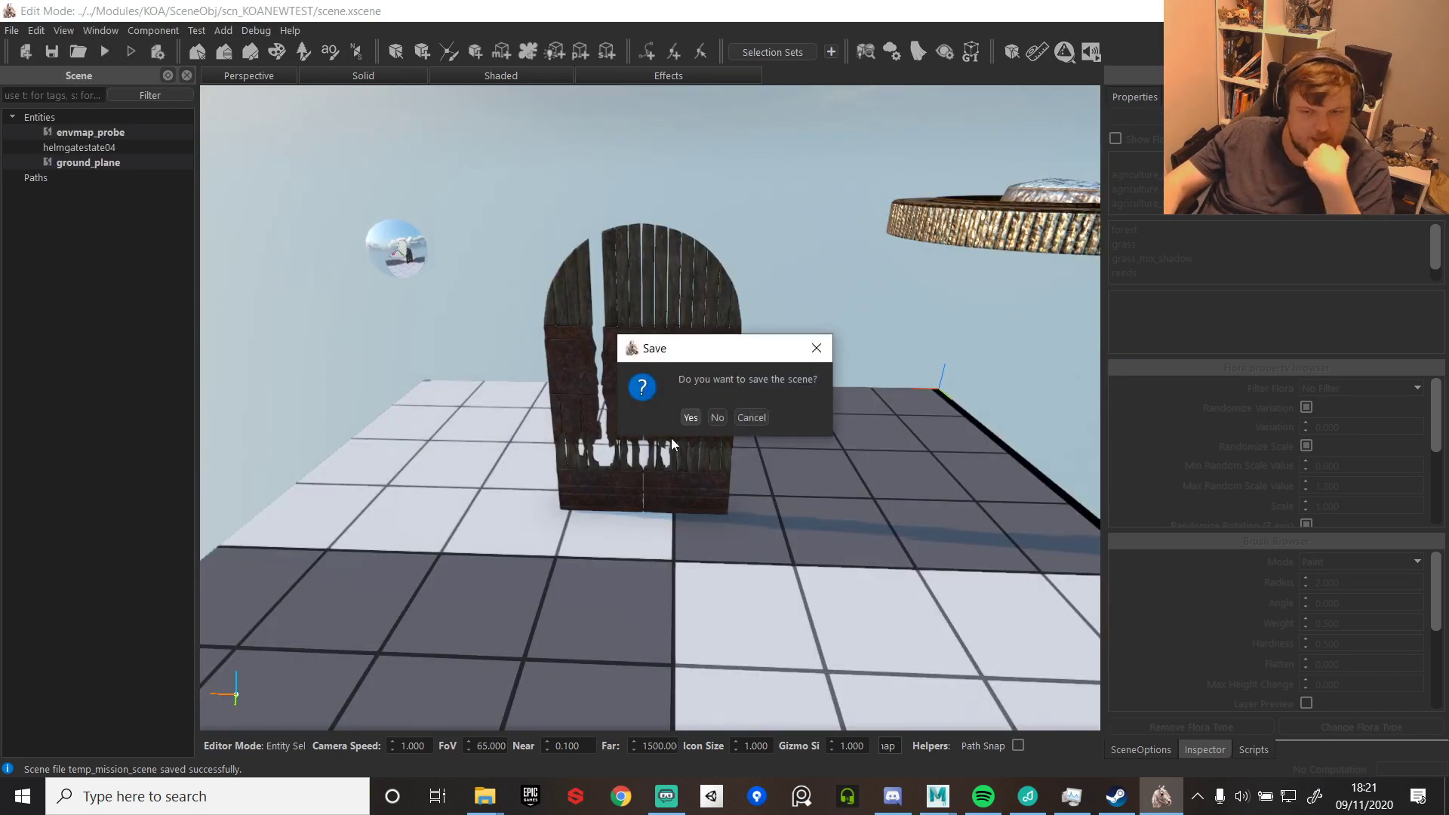
- Start a new play test without saving the scene and ride around to the gate's front
{"action": "left_click", "coordinate": [714, 417]}
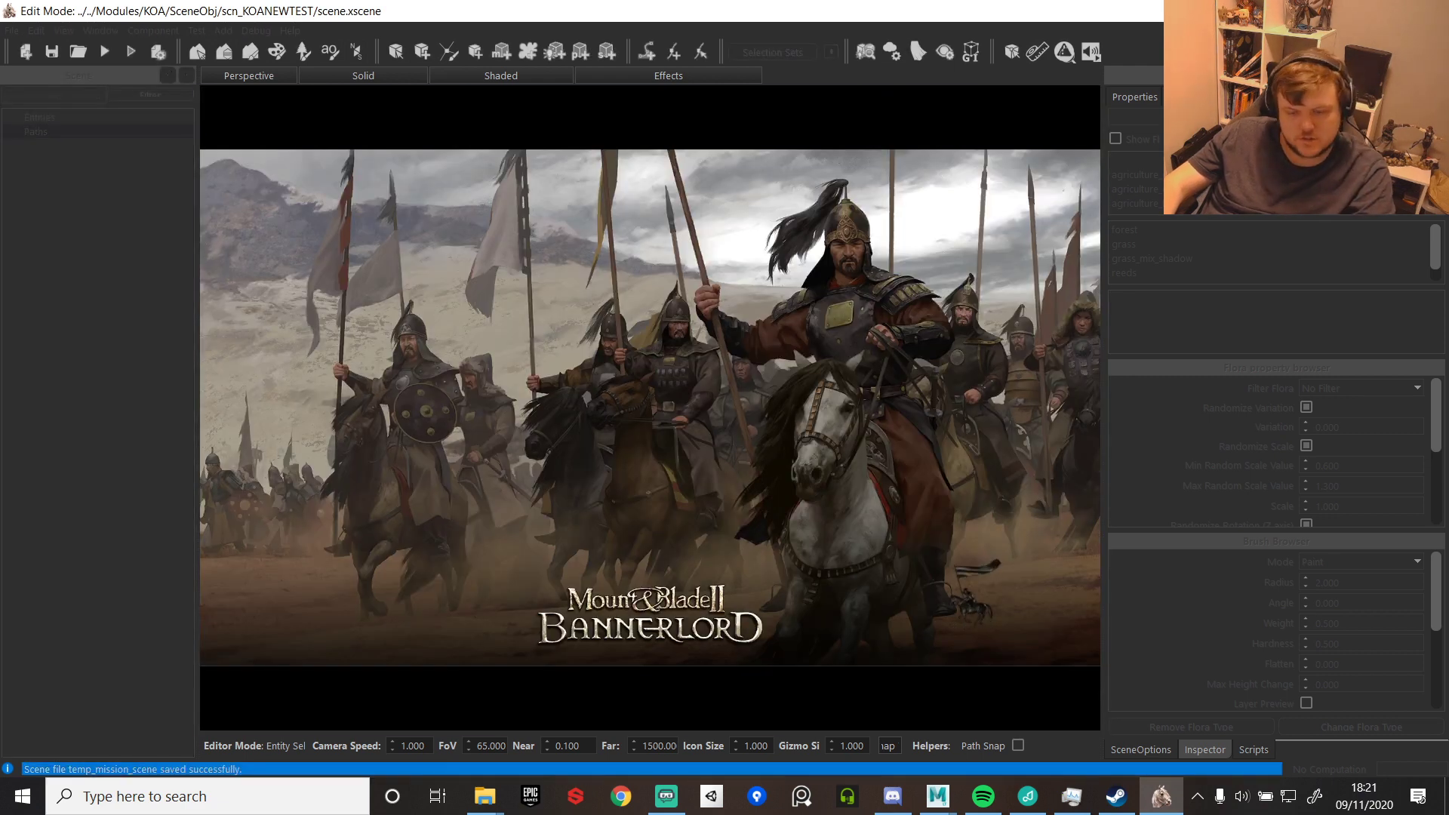
{"action": "key", "text": "w"}
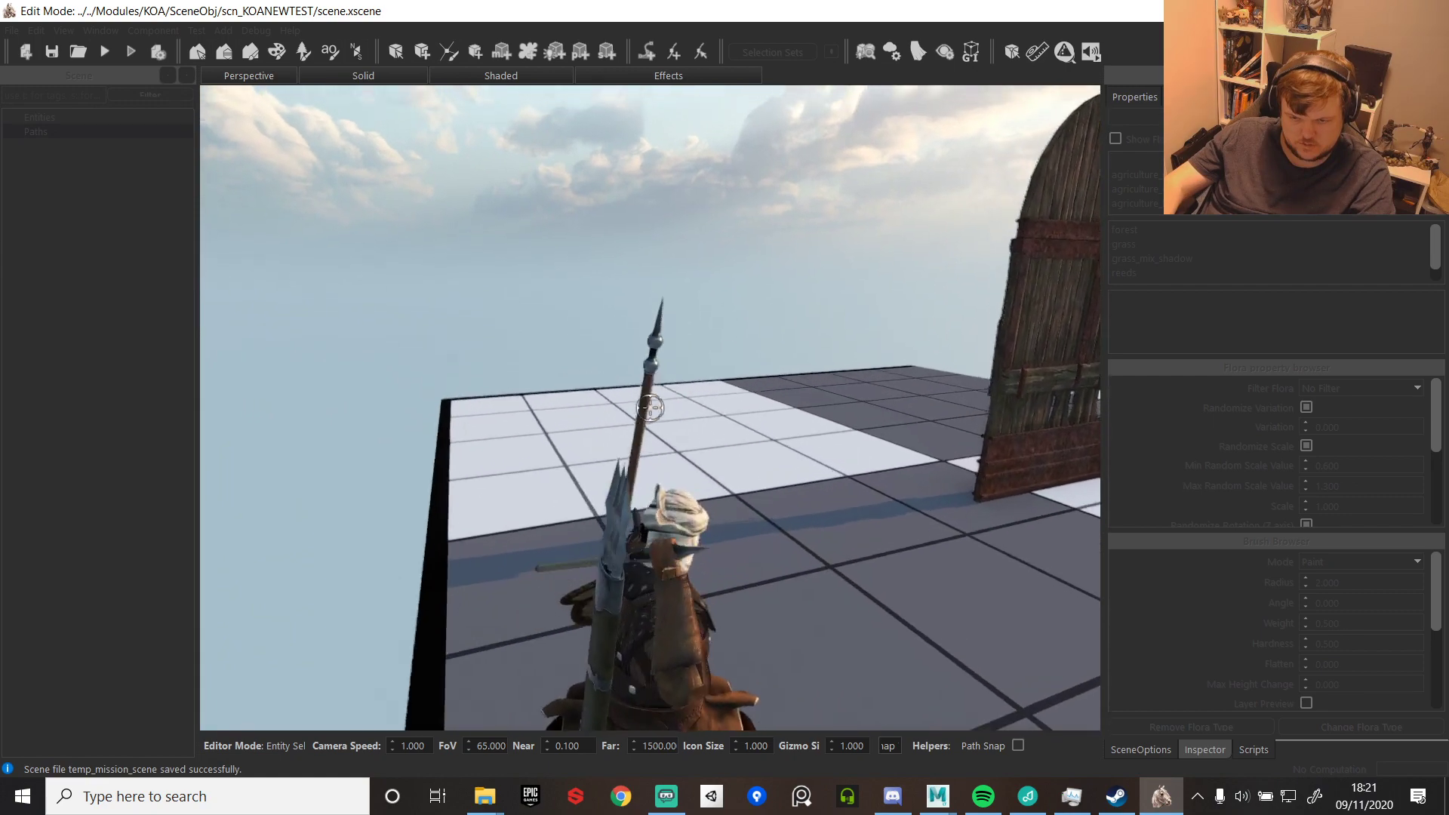
{"action": "key", "text": "w"}
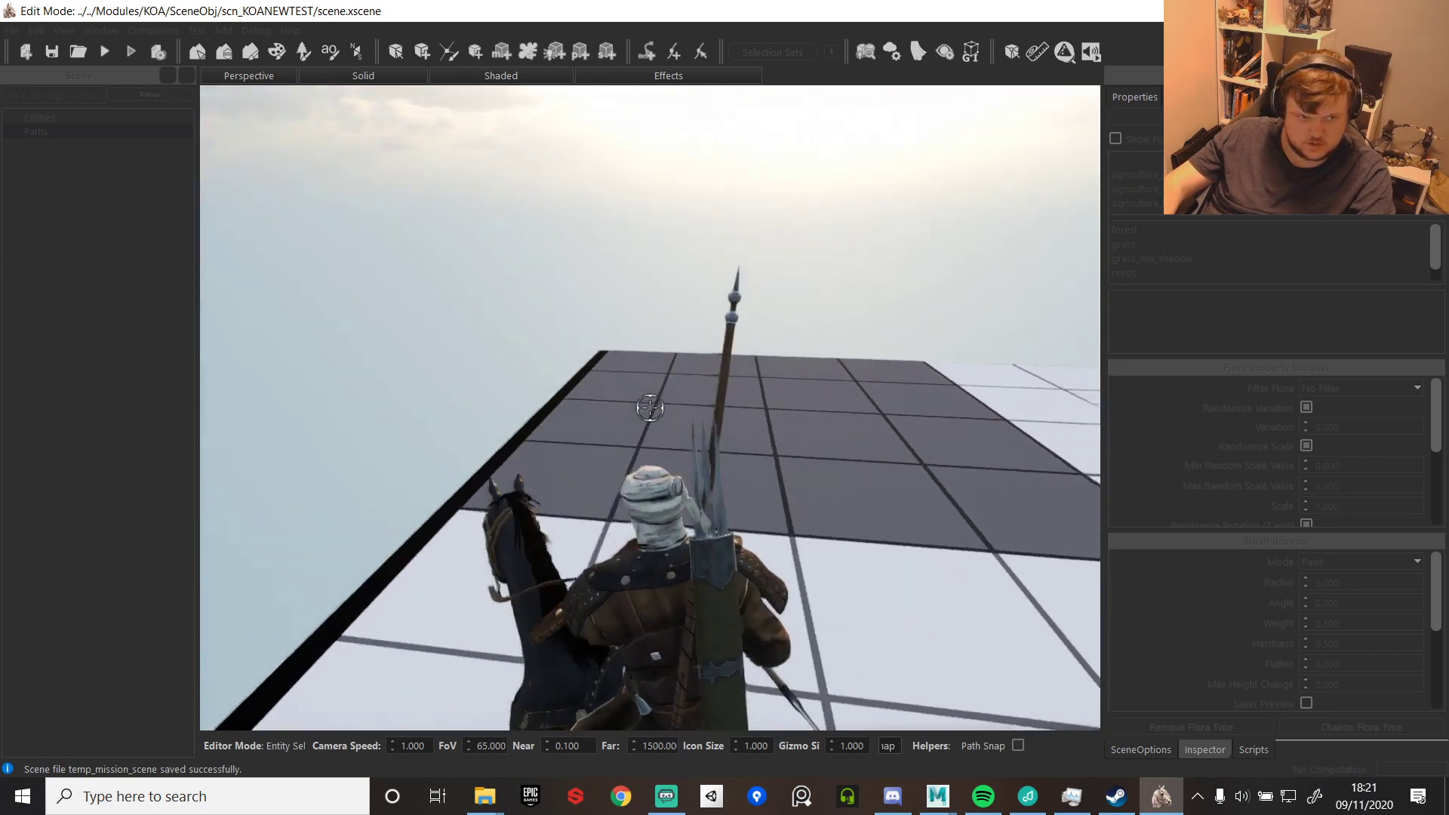
{"action": "key", "text": "w"}
{"action": "key", "text": "d"}
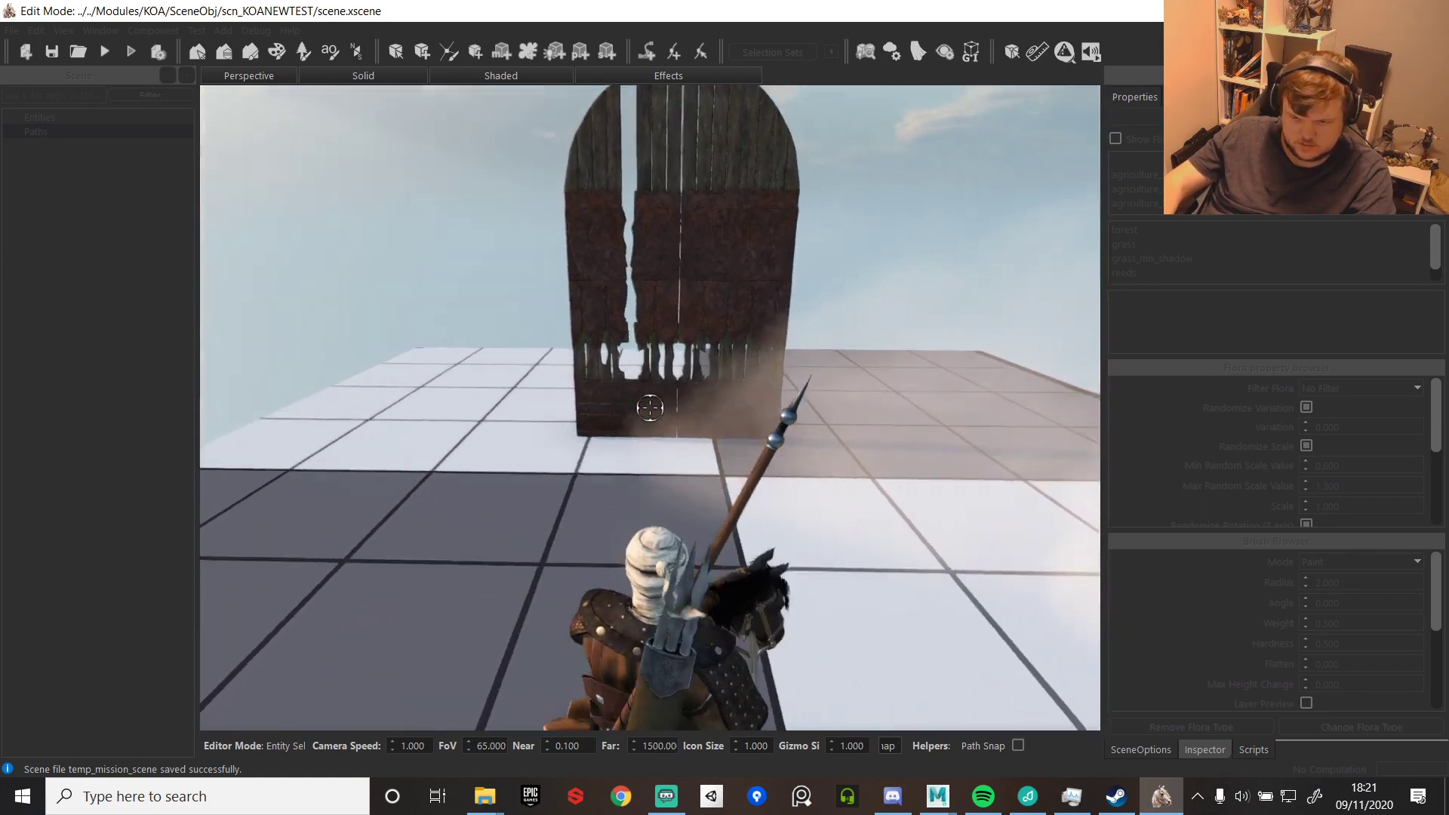
{"action": "key", "text": "w"}
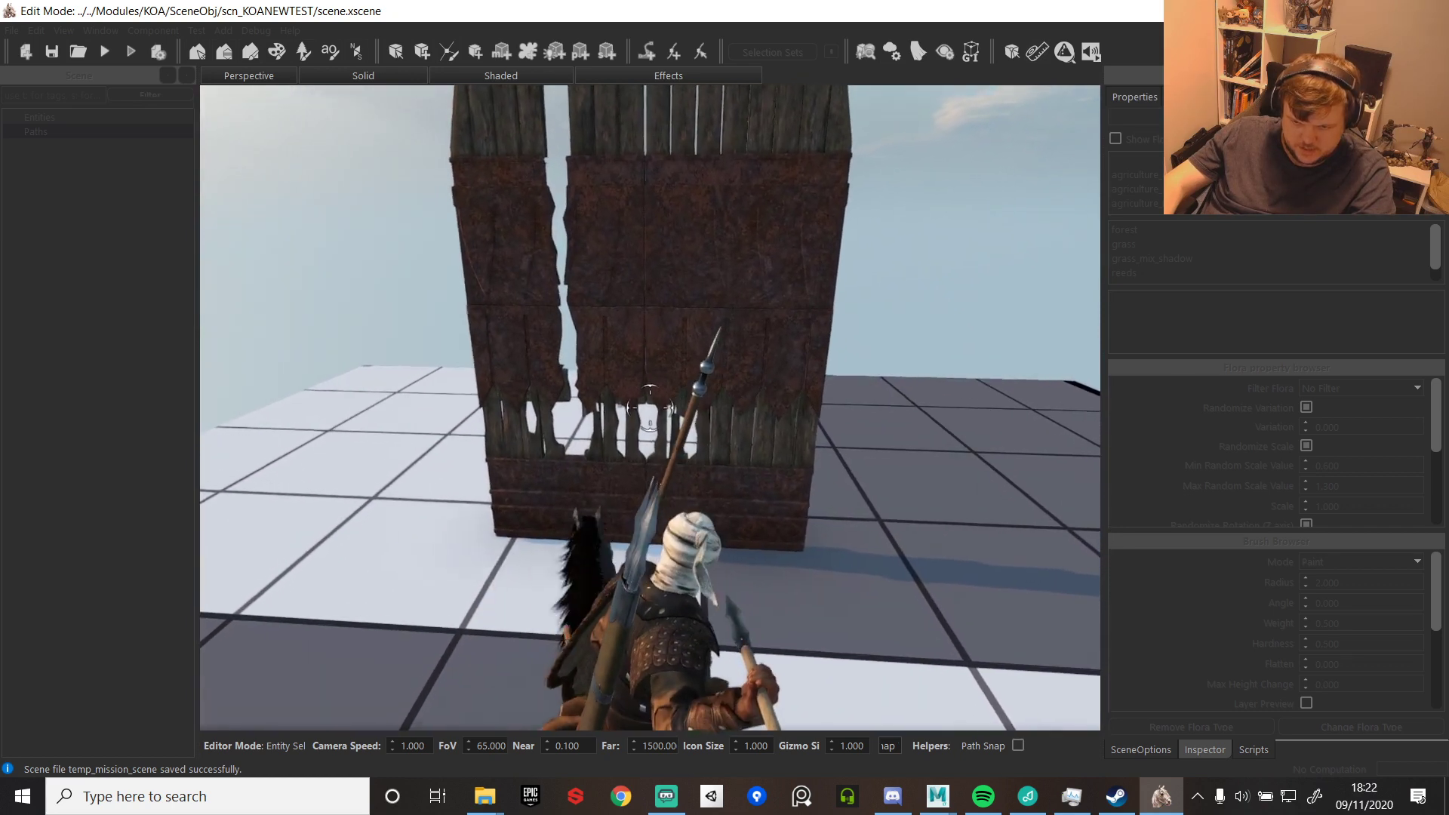
- Throw javelins at the broken gaps in the gate, check them up close and ride around for another throw
{"action": "left_click", "coordinate": [650, 408]}
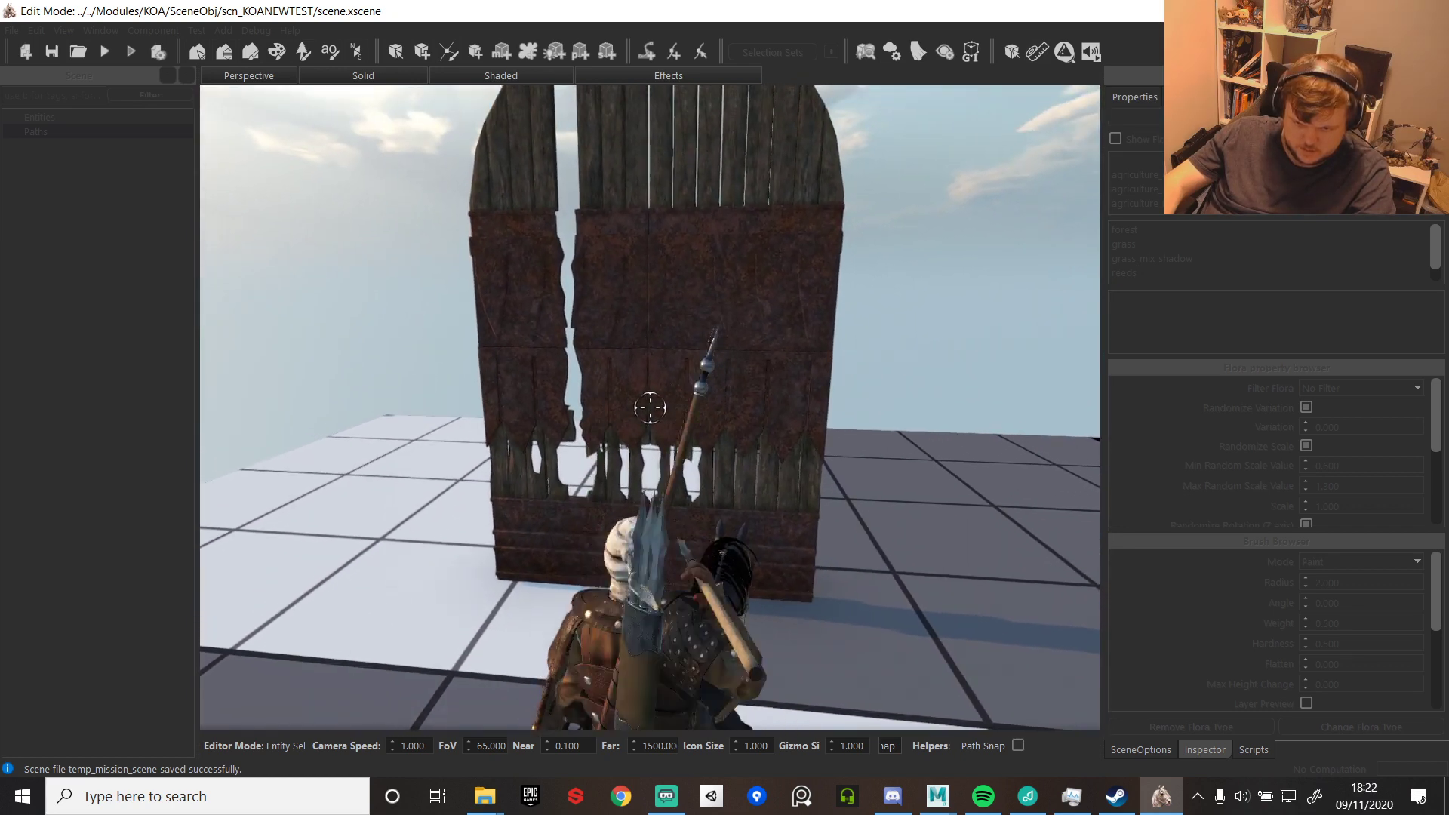
{"action": "key", "text": "w"}
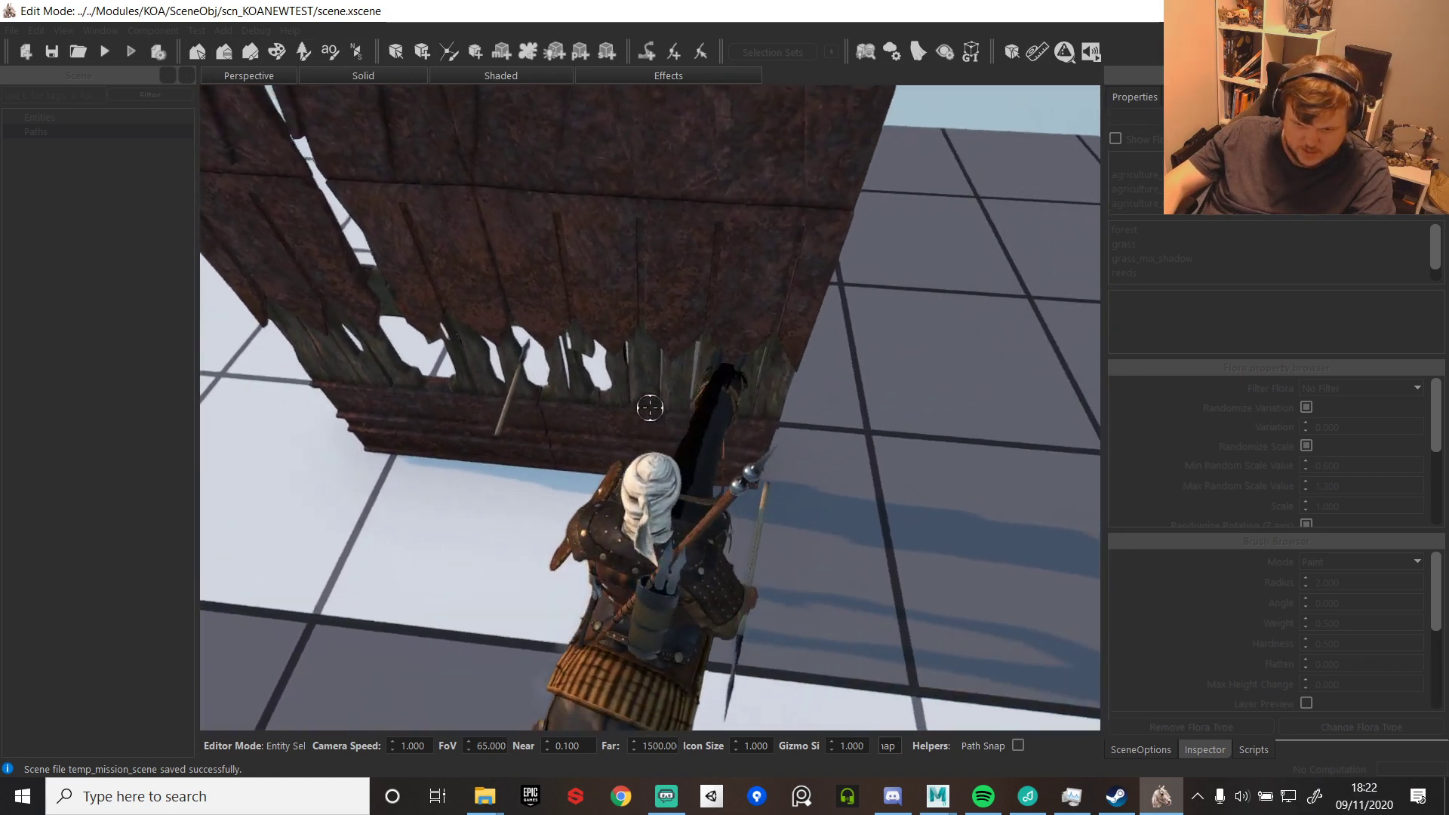
{"action": "key", "text": "a"}
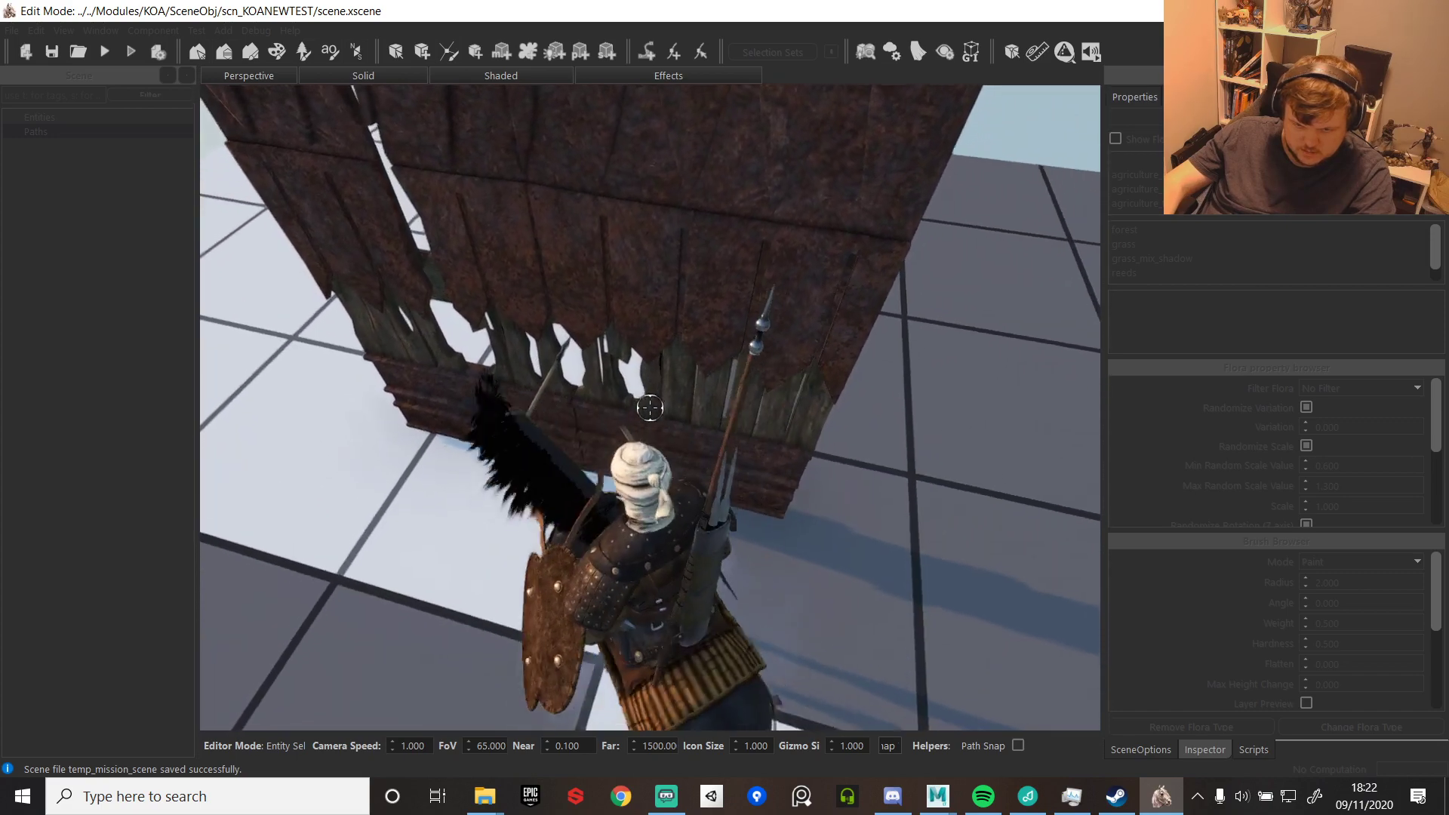
{"action": "key", "text": "w"}
{"action": "key", "text": "a"}
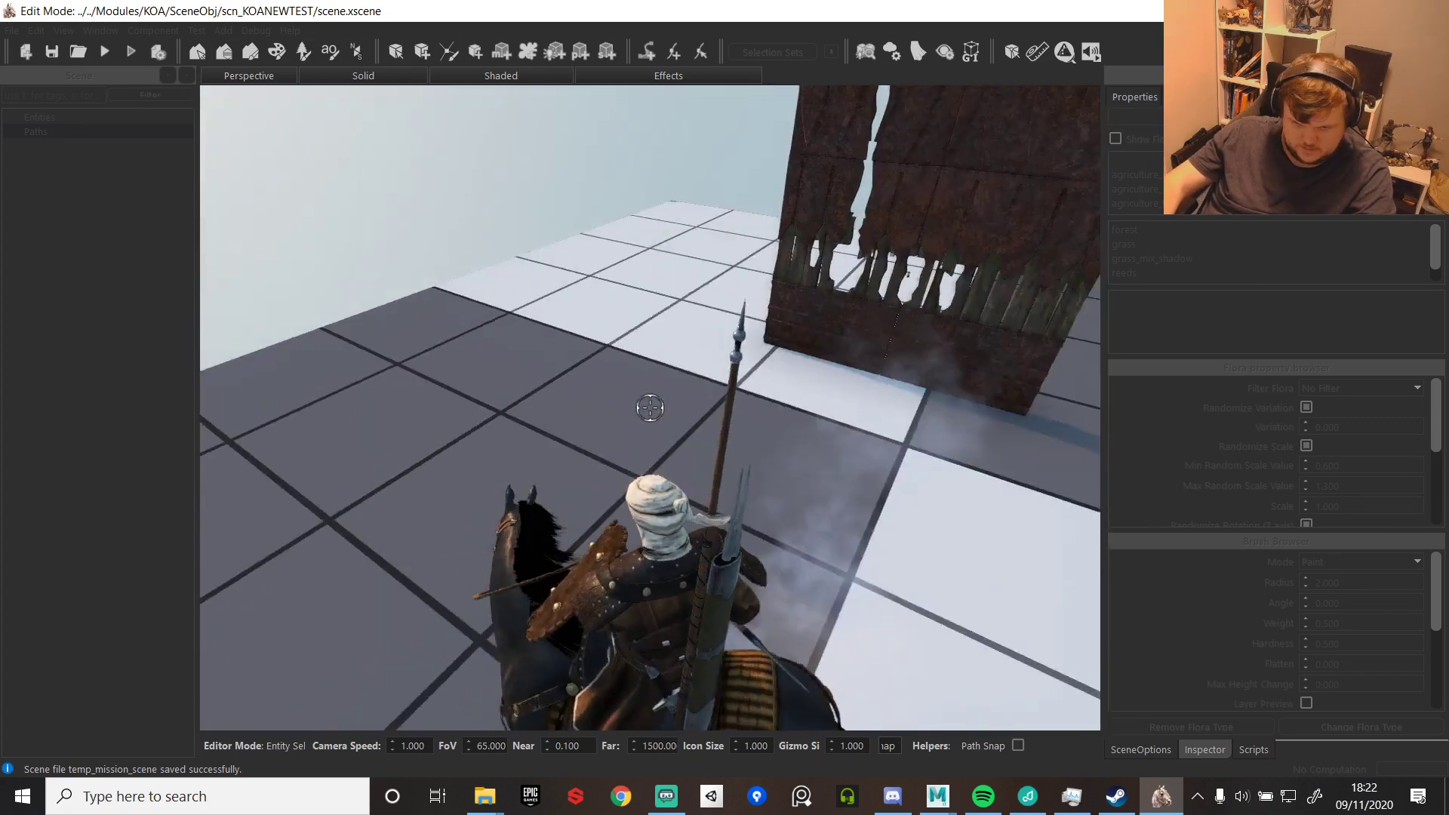
{"action": "key", "text": "d"}
{"action": "left_click", "coordinate": [650, 407]}
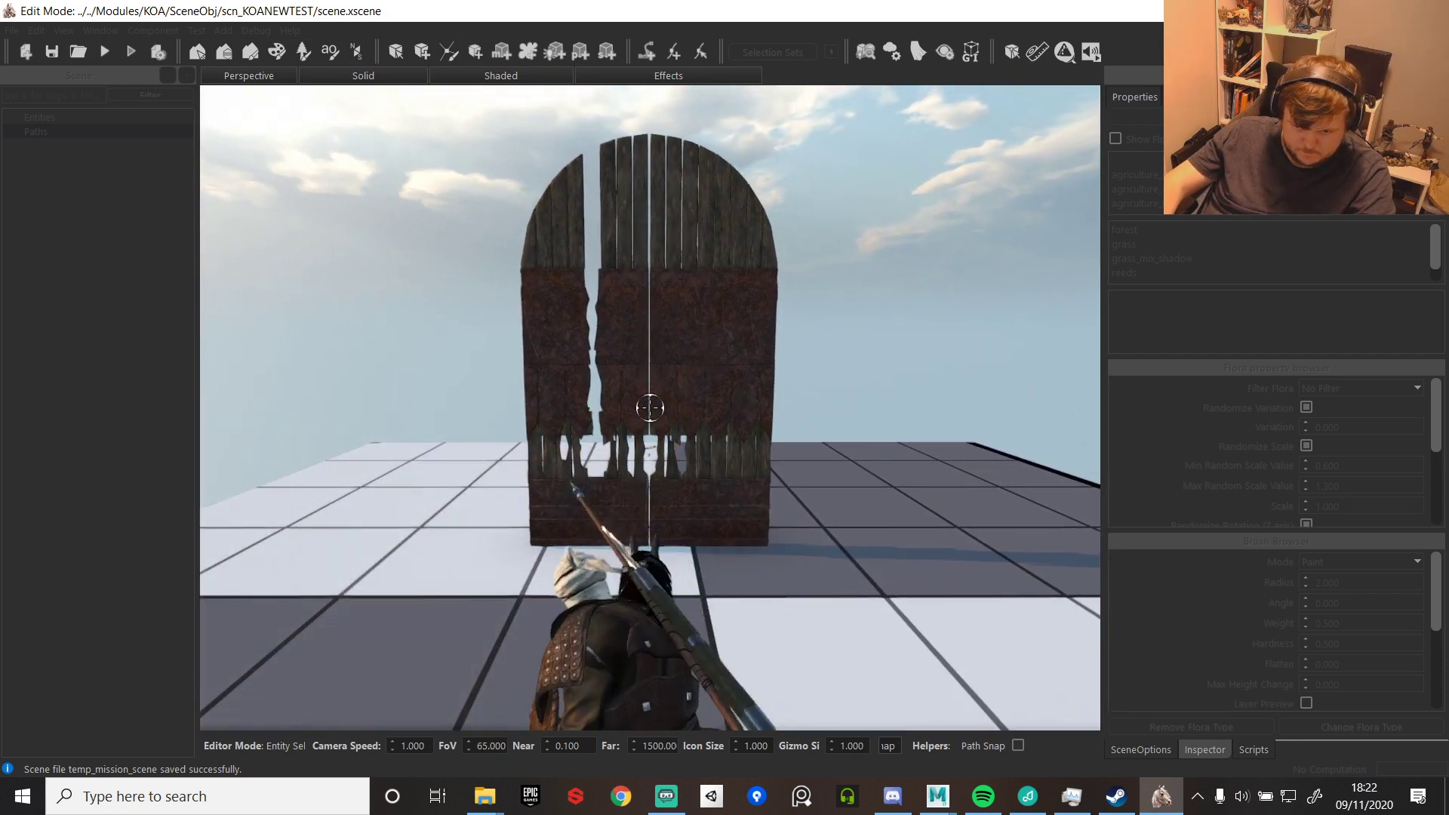
- Throw more javelins at the gate's lower gaps, ride up to inspect the hits and leave the play test
{"action": "key", "text": "w"}
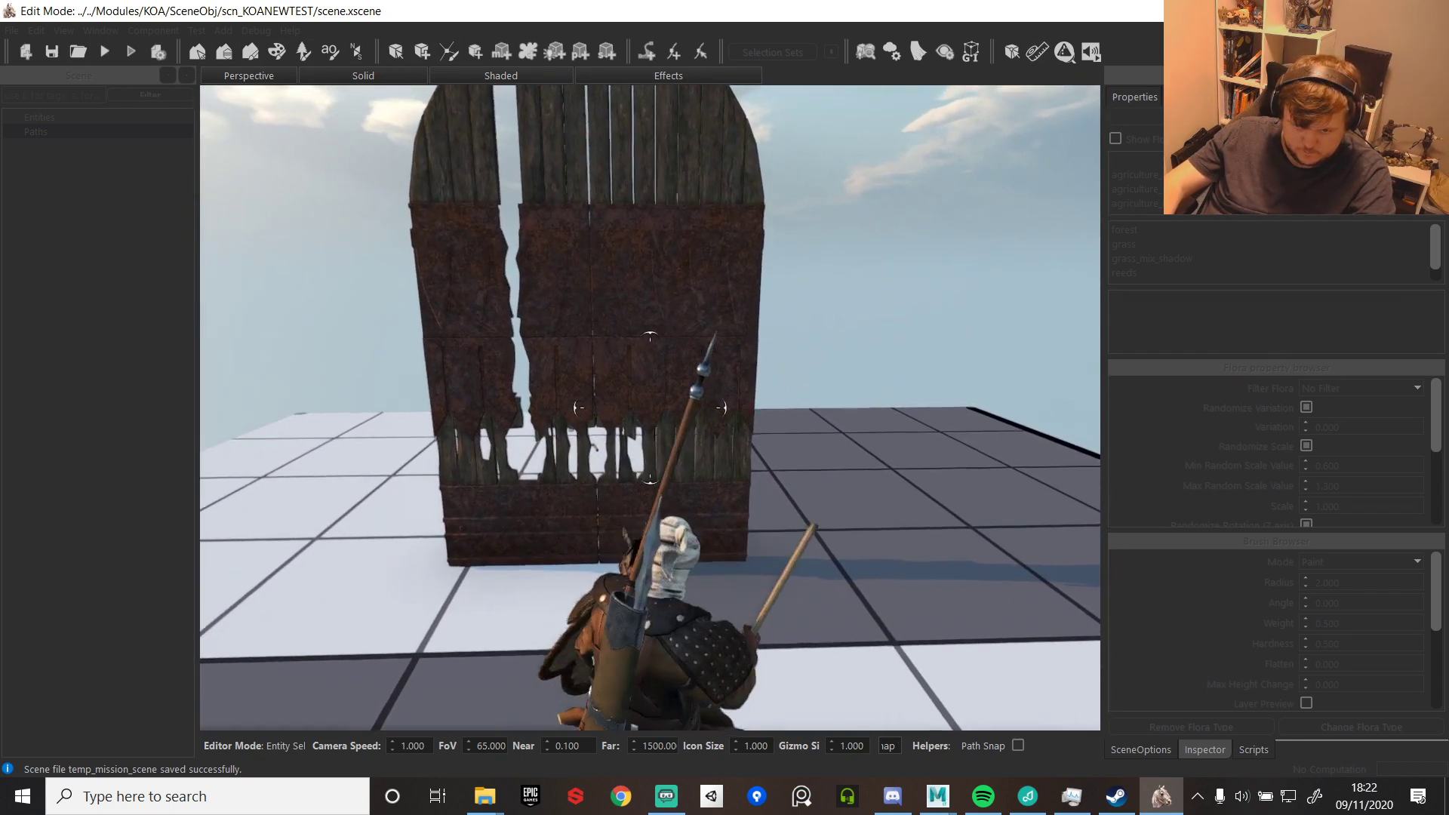
{"action": "left_click", "coordinate": [649, 408]}
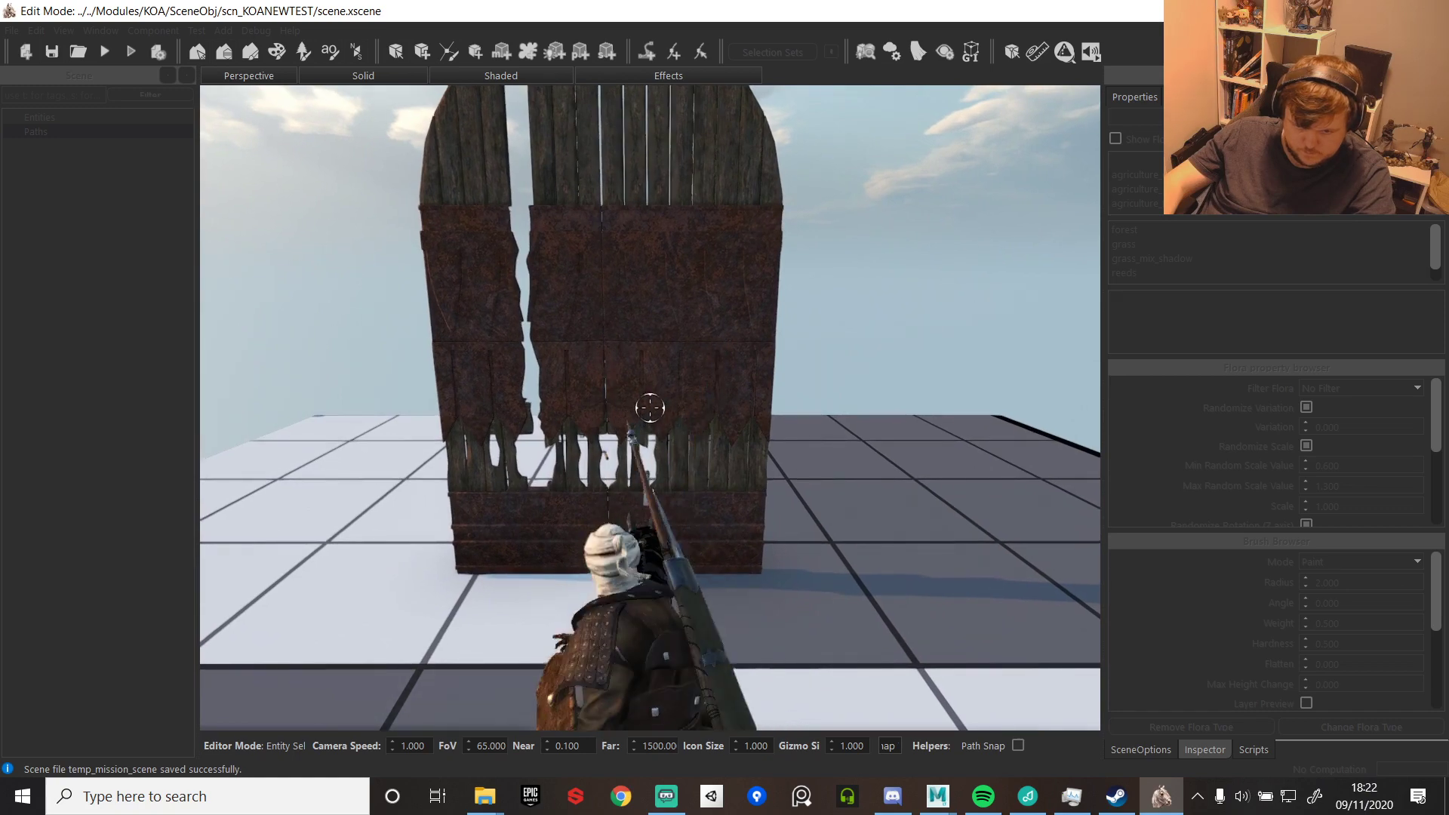
{"action": "key", "text": "a"}
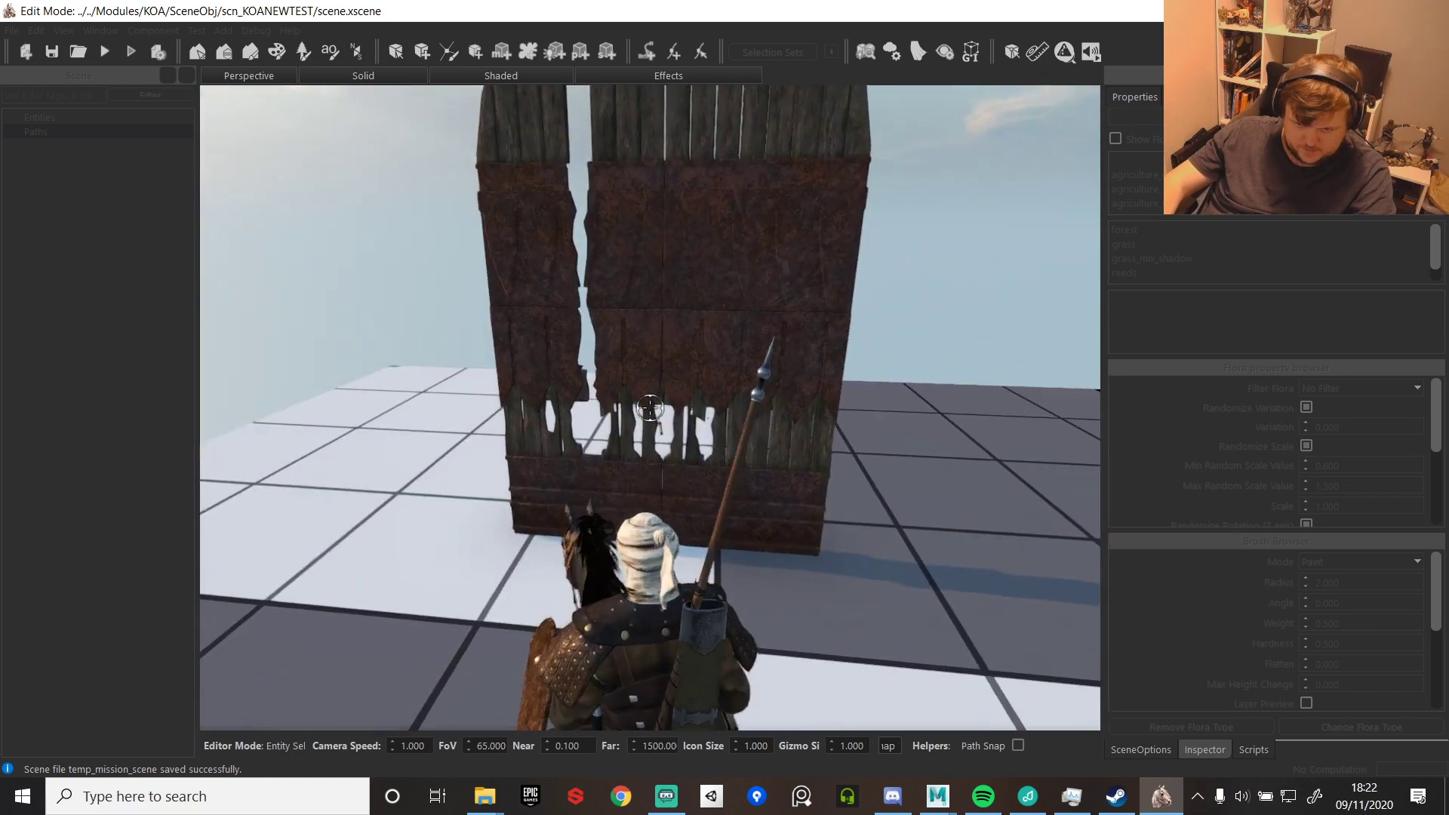
{"action": "key", "text": "w"}
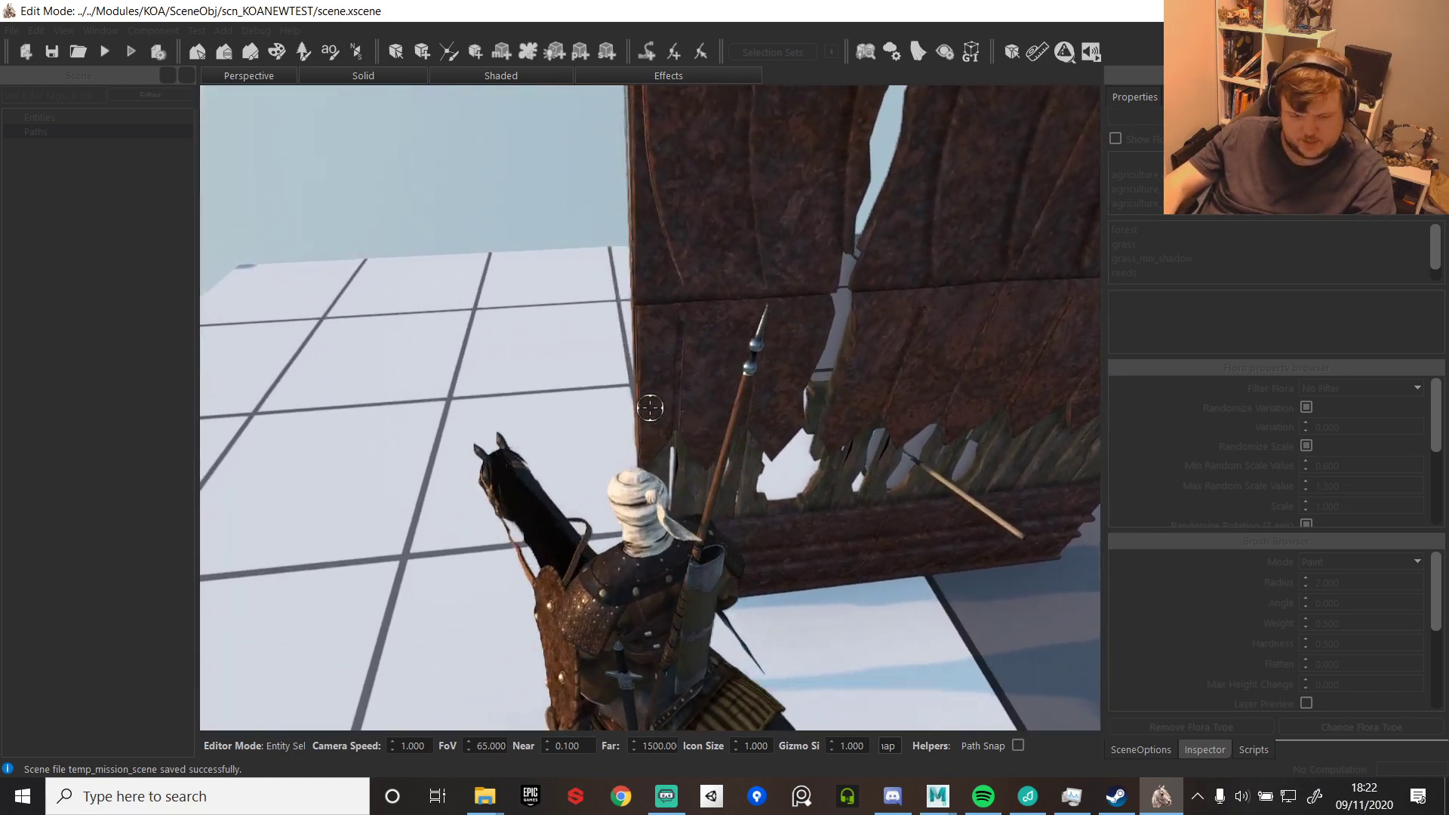
{"action": "key", "text": "Escape"}
- Switch to Maya and separate the bo_HelmGateState04 collision mesh into its individual pieces
{"action": "left_click", "coordinate": [938, 796]}
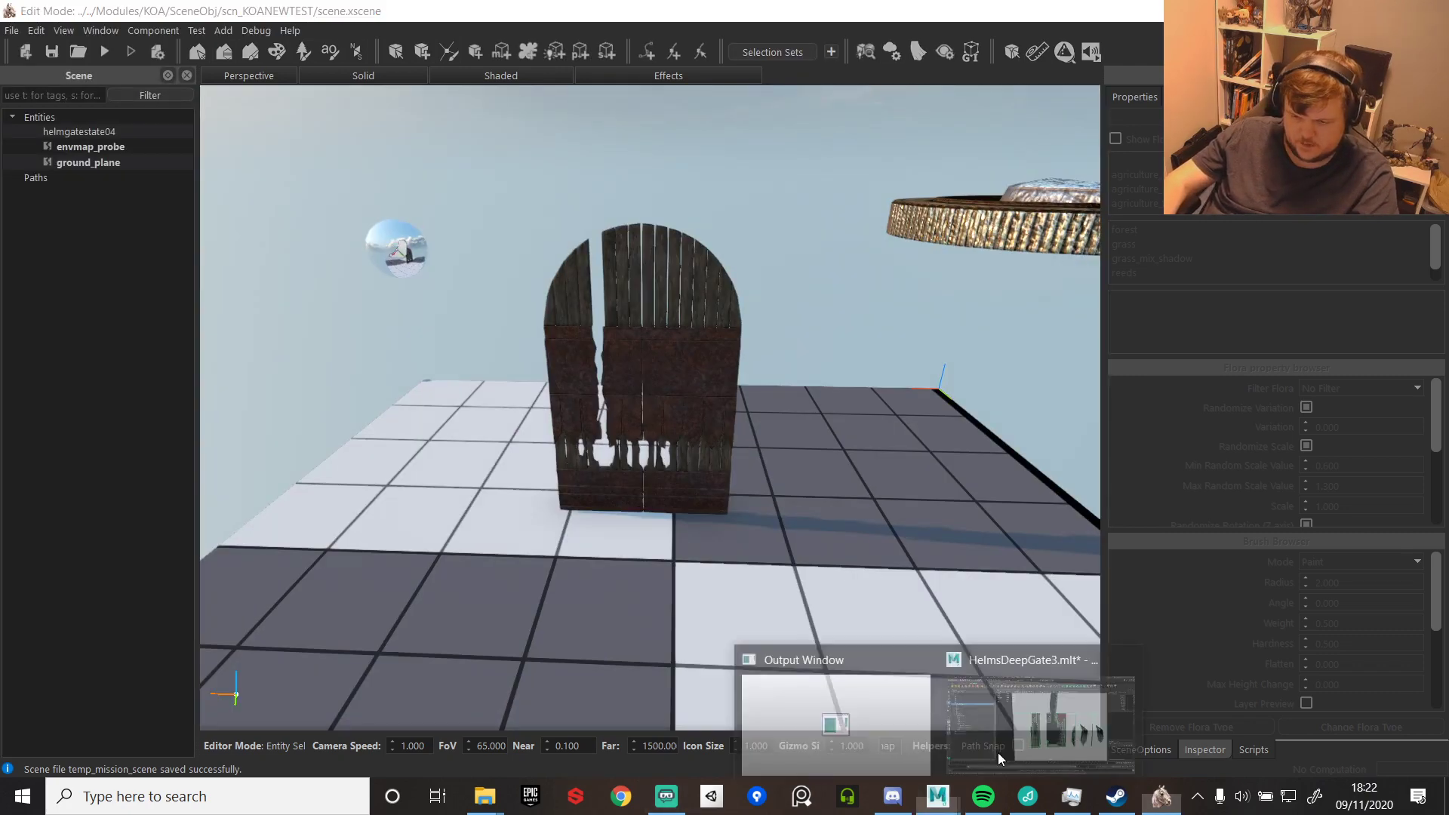
{"action": "left_click", "coordinate": [1000, 750]}
{"action": "left_click_drag", "start_coordinate": [827, 457], "coordinate": [861, 415], "text": "alt"}
{"action": "left_click", "coordinate": [716, 427]}
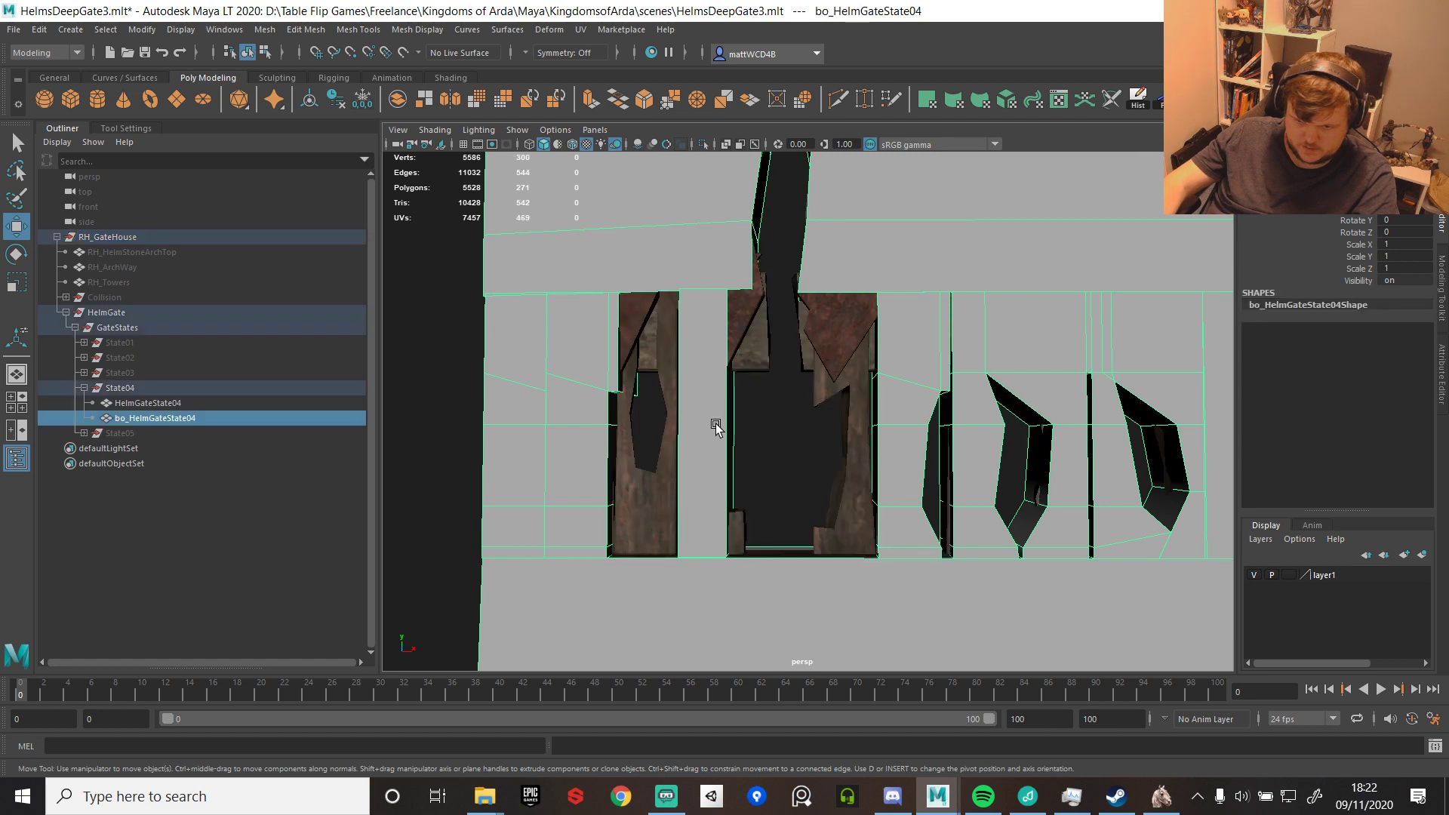
{"action": "right_click", "coordinate": [689, 380]}
{"action": "right_click", "coordinate": [713, 341], "text": "shift"}
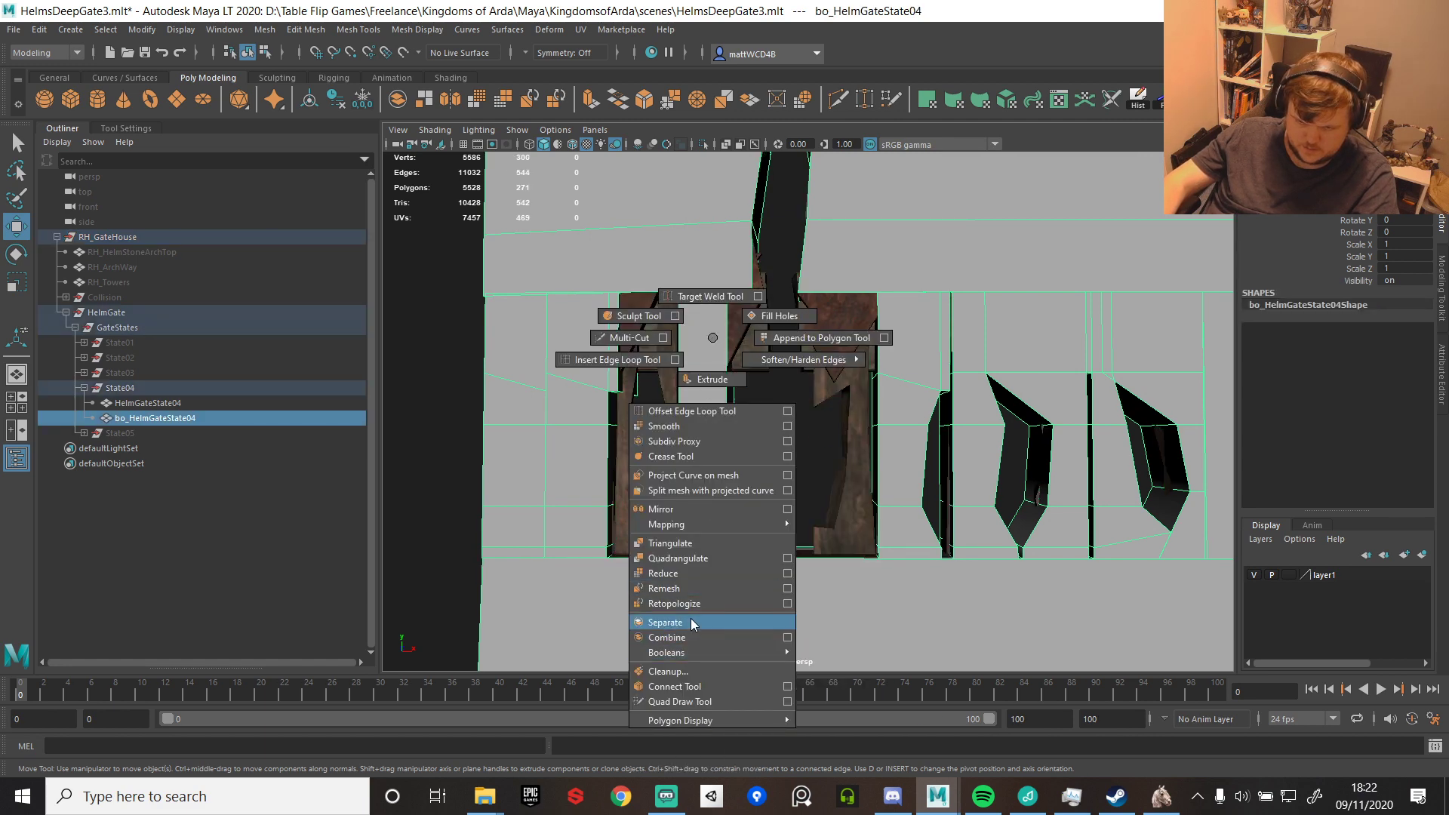
{"action": "left_click", "coordinate": [665, 622]}
- Duplicate the collision strip beside the large lower opening and place the copy along the opening's right edge
{"action": "left_click", "coordinate": [705, 350]}
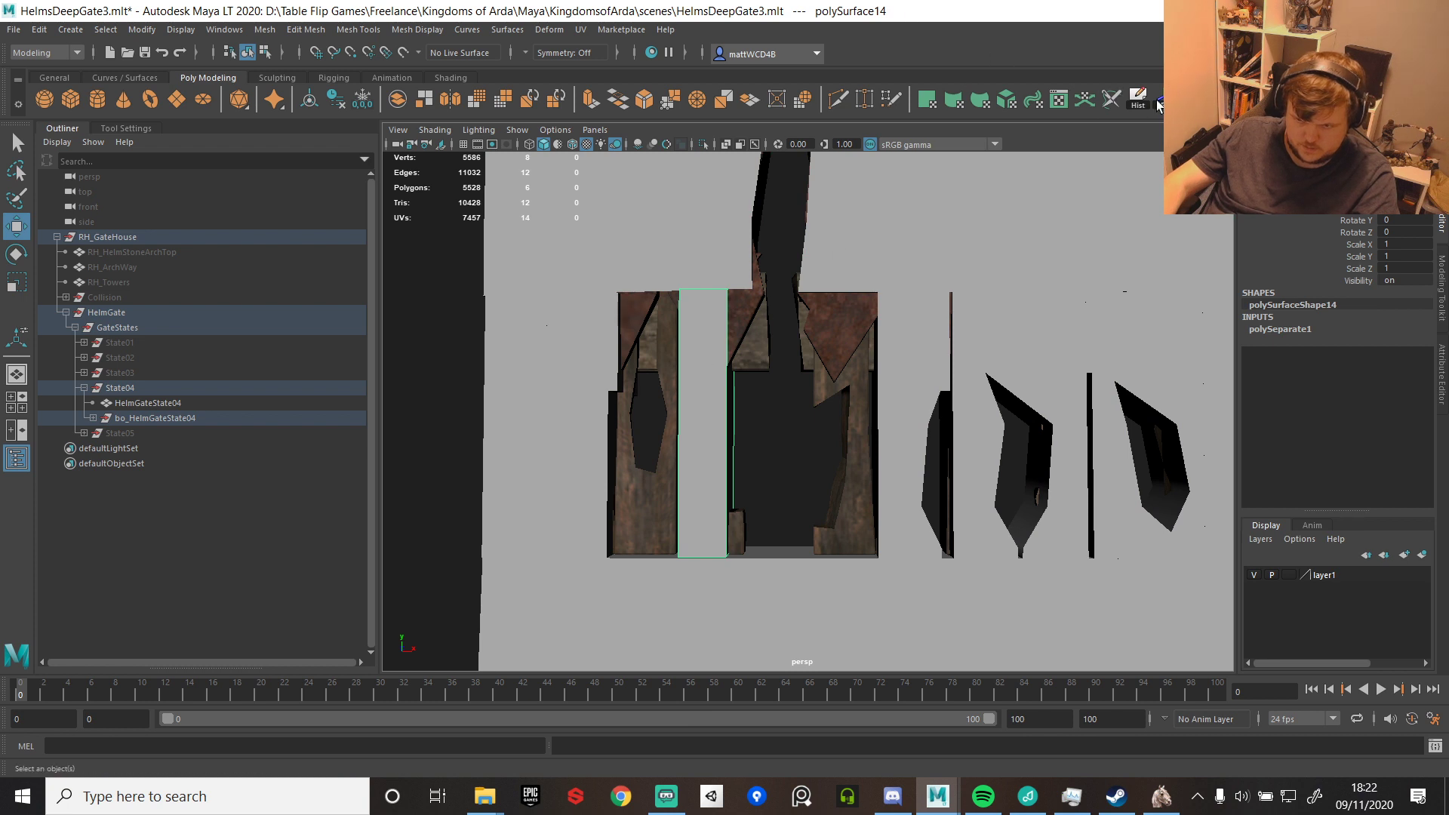
{"action": "left_click", "coordinate": [1138, 99]}
{"action": "mouse_move", "coordinate": [780, 423]}
{"action": "left_mouse_down", "text": "shift"}
{"action": "mouse_move", "coordinate": [940, 423]}
{"action": "mouse_move", "coordinate": [922, 418]}
{"action": "left_mouse_up", "text": "shift"}
{"action": "middle_click_drag", "start_coordinate": [956, 456], "coordinate": [824, 450], "text": "alt"}
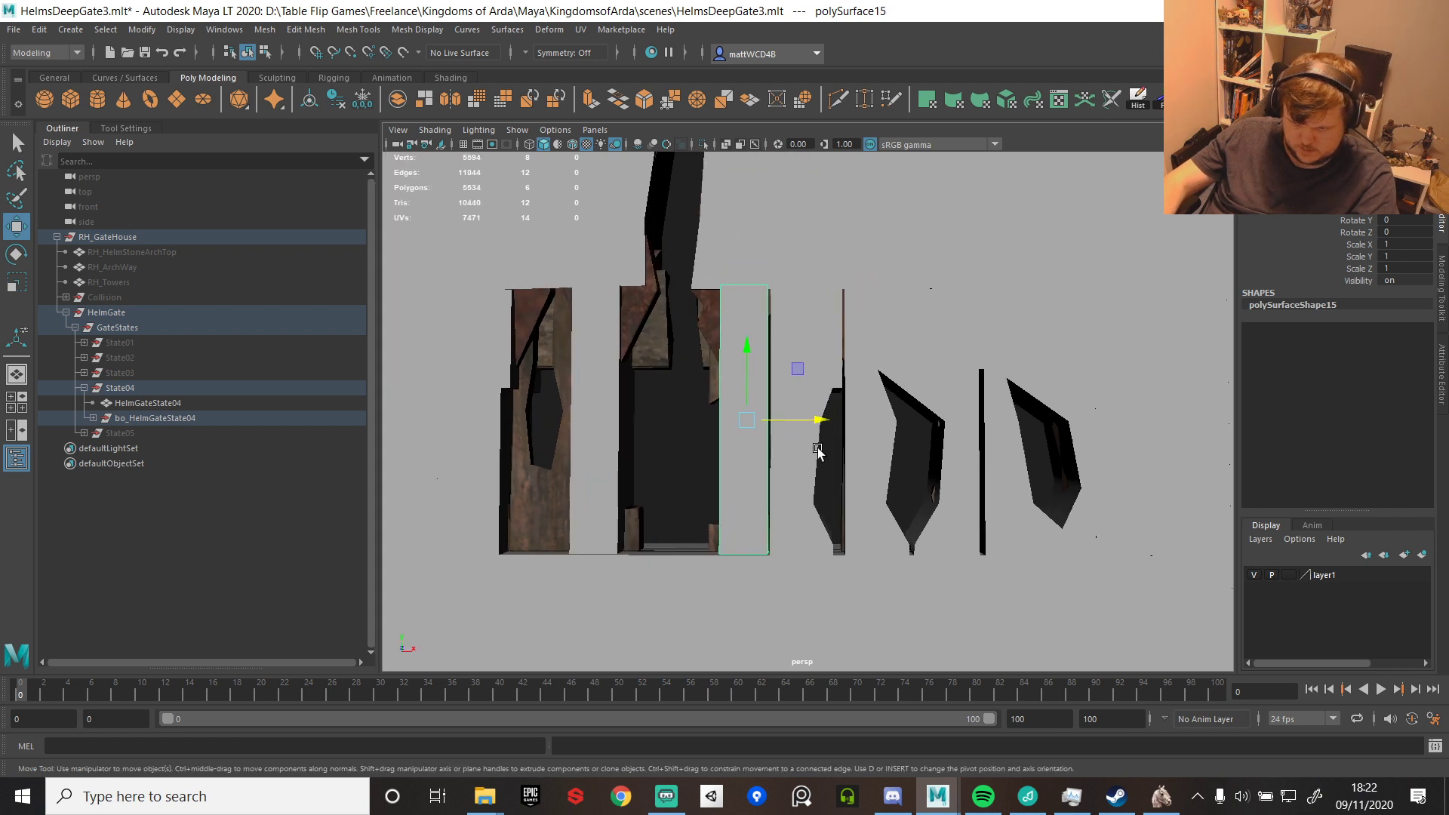
- Widen the narrow hole right of the copied strip by shifting its inner-edge vertices on the collision piece to the left
{"action": "key", "text": "q"}
{"action": "left_click", "coordinate": [819, 436]}
{"action": "right_click_drag", "start_coordinate": [815, 435], "coordinate": [728, 391]}
{"action": "left_click_drag", "start_coordinate": [807, 410], "coordinate": [853, 423]}
{"action": "key", "text": "w"}
{"action": "left_click_drag", "start_coordinate": [805, 483], "coordinate": [849, 502]}
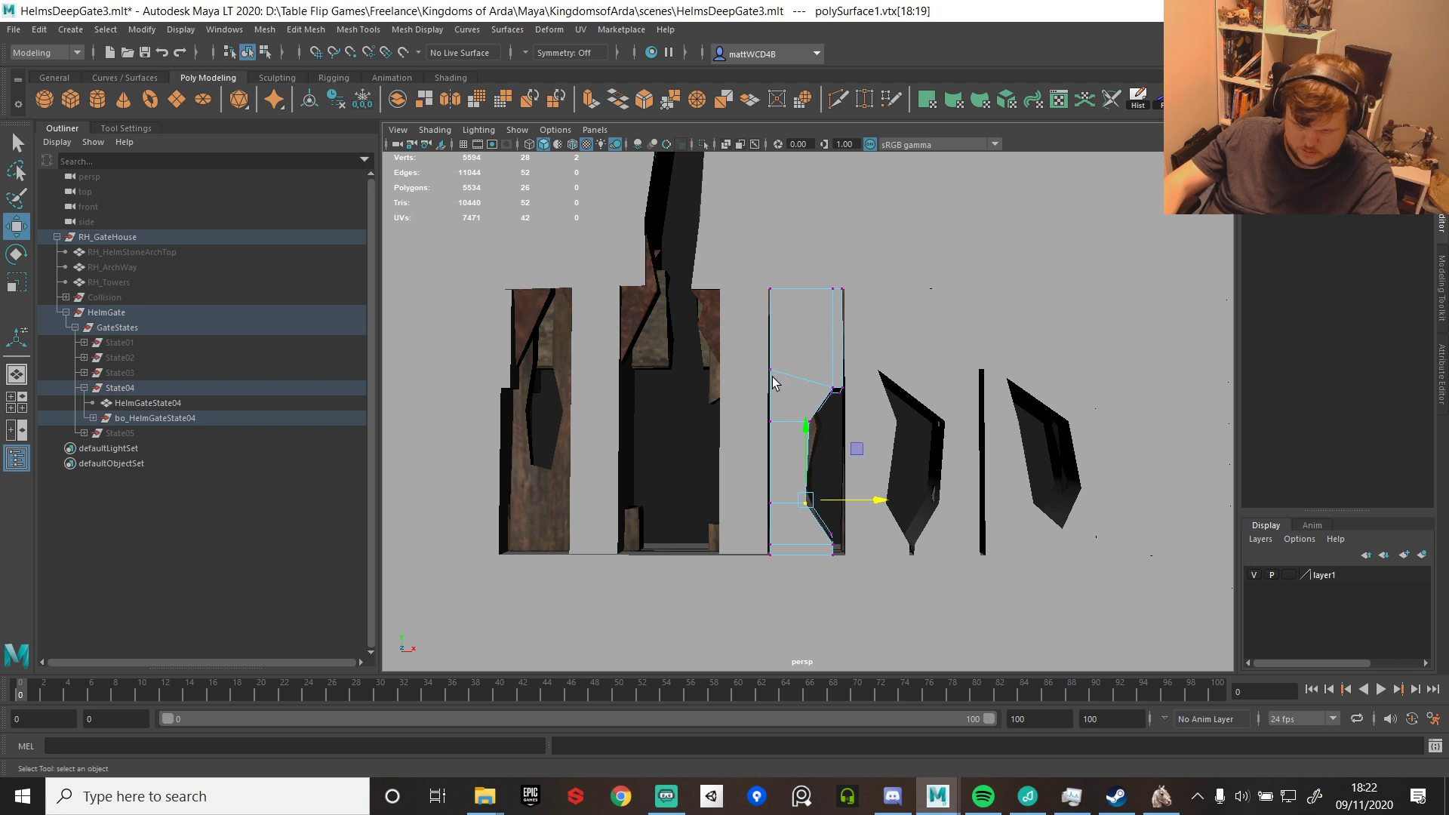
- Duplicate the collision strip left of the large opening and move the copy over the leftmost hole
{"action": "middle_click_drag", "start_coordinate": [598, 358], "coordinate": [770, 364], "text": "alt"}
{"action": "scroll", "coordinate": [770, 364], "scroll_direction": "up", "scroll_amount": 4}
{"action": "right_click_drag", "start_coordinate": [763, 357], "coordinate": [842, 325]}
{"action": "left_click", "coordinate": [777, 349]}
{"action": "key", "text": "ctrl+d"}
{"action": "key", "text": "w"}
{"action": "left_click_drag", "start_coordinate": [850, 426], "coordinate": [743, 426]}
- Lower the copied strip's top vertices to the base of the leftmost hole and extend its right side to the neighbouring strip
{"action": "key", "text": "q"}
{"action": "right_click_drag", "start_coordinate": [666, 259], "coordinate": [519, 233]}
{"action": "left_click_drag", "start_coordinate": [560, 175], "coordinate": [727, 315]}
{"action": "key", "text": "w"}
{"action": "left_click_drag", "start_coordinate": [664, 174], "coordinate": [652, 445]}
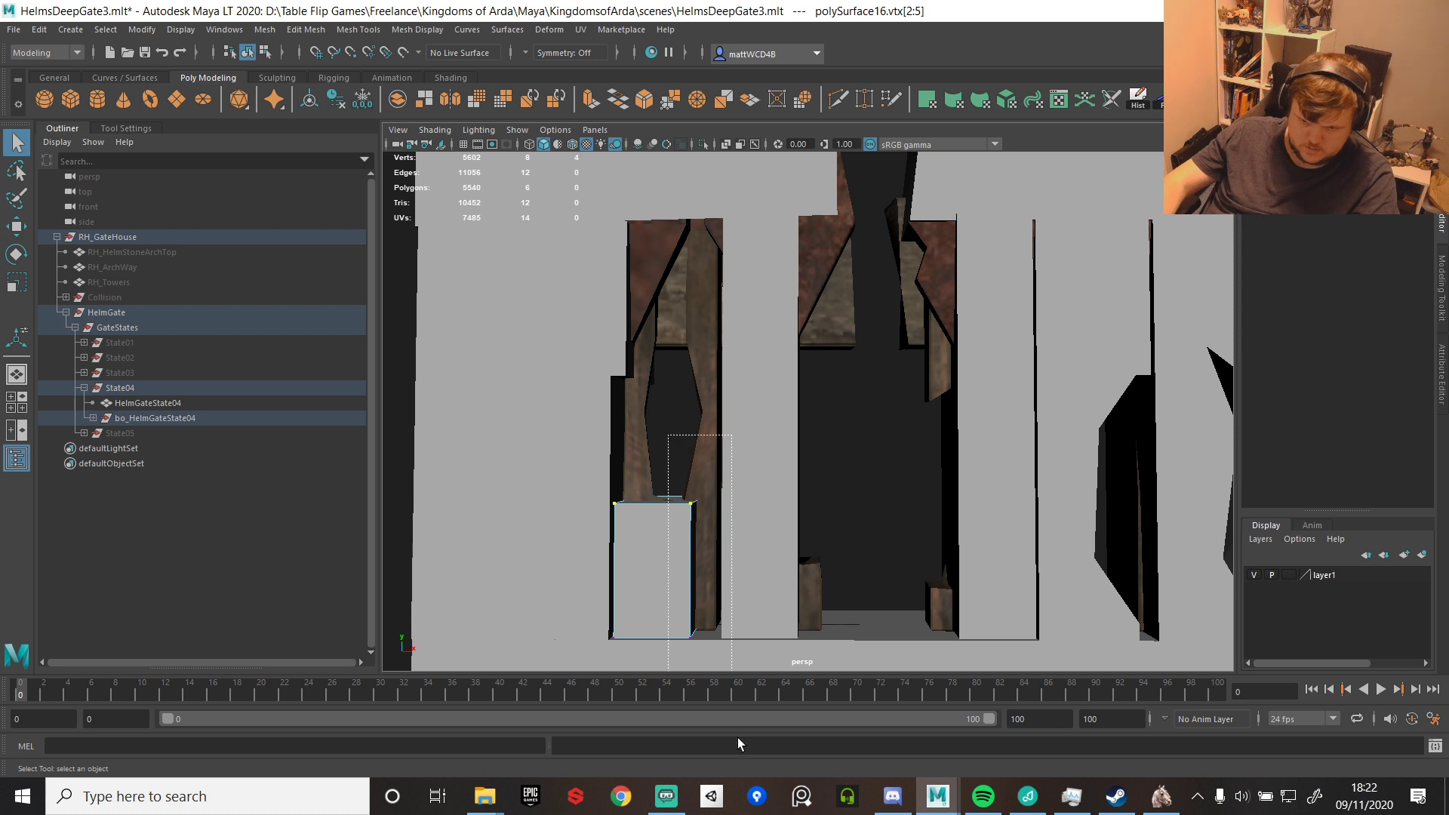
{"action": "left_click_drag", "start_coordinate": [738, 745], "coordinate": [739, 740]}
{"action": "key", "text": "w"}
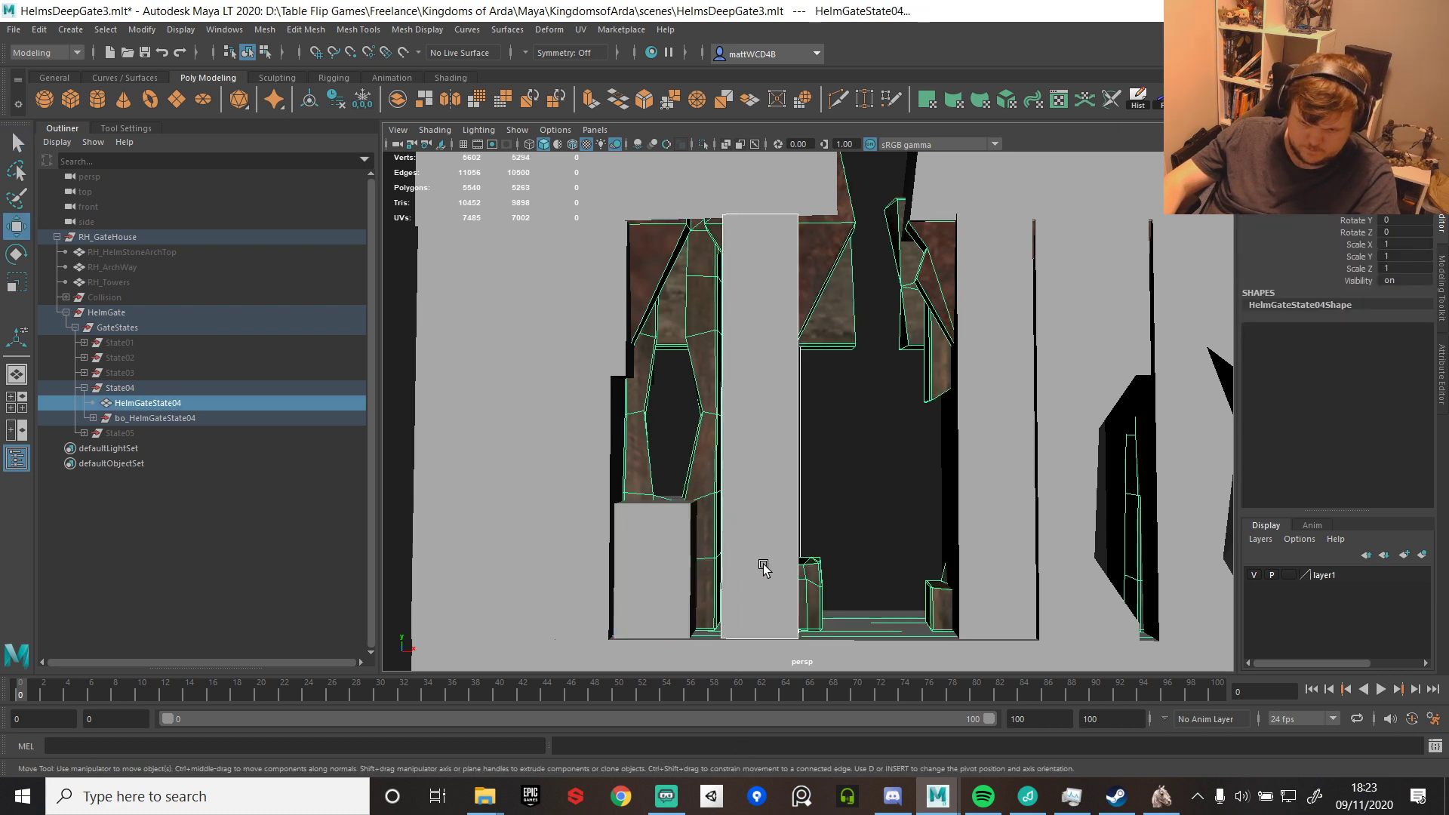
{"action": "left_click_drag", "start_coordinate": [764, 563], "coordinate": [783, 563]}
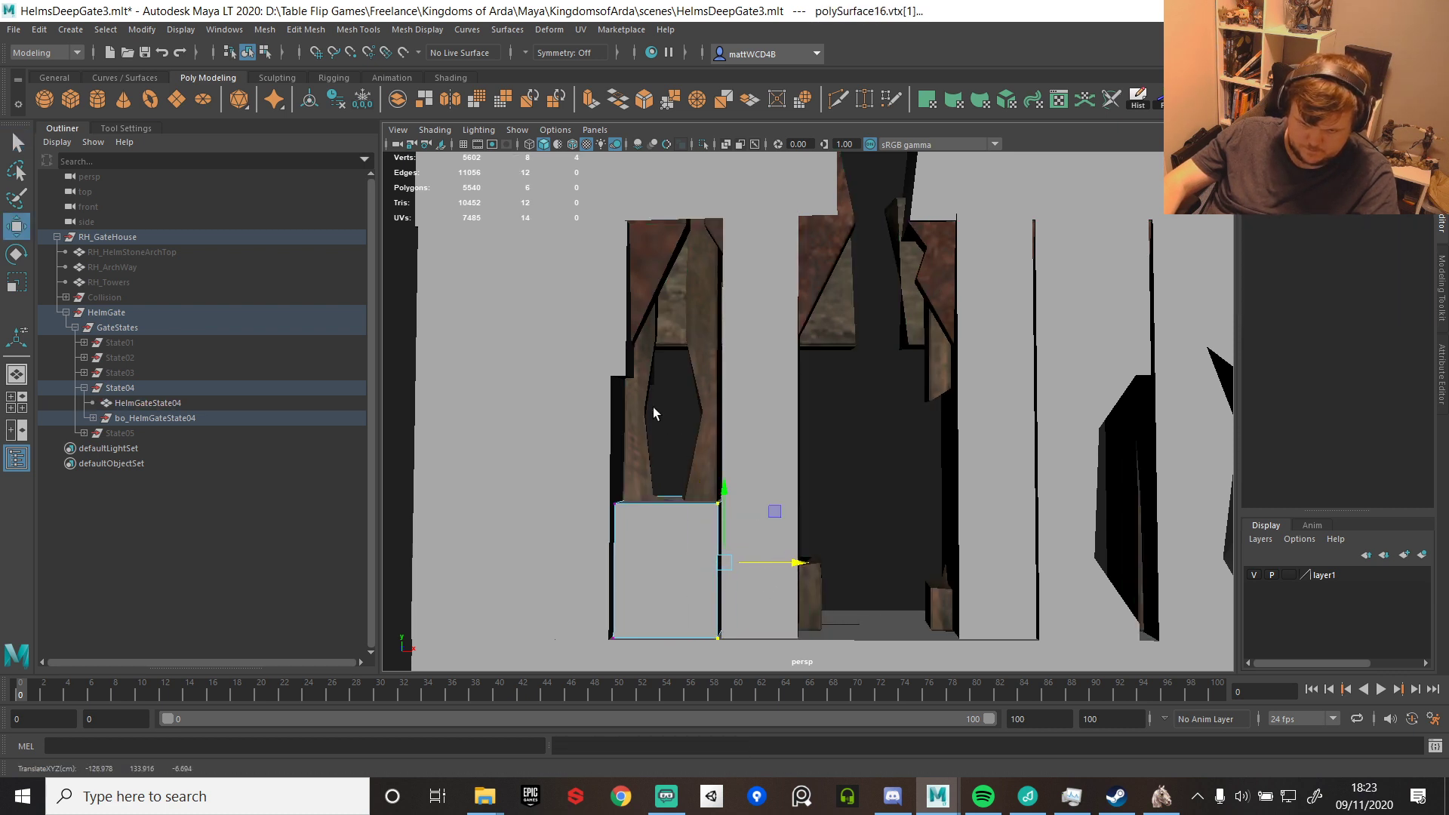
- Duplicate the short collision block below the leftmost hole and raise the copy to sit above that hole
{"action": "key", "text": "q"}
{"action": "right_click_drag", "start_coordinate": [663, 544], "coordinate": [695, 492]}
{"action": "key", "text": "ctrl+d"}
{"action": "key", "text": "w"}
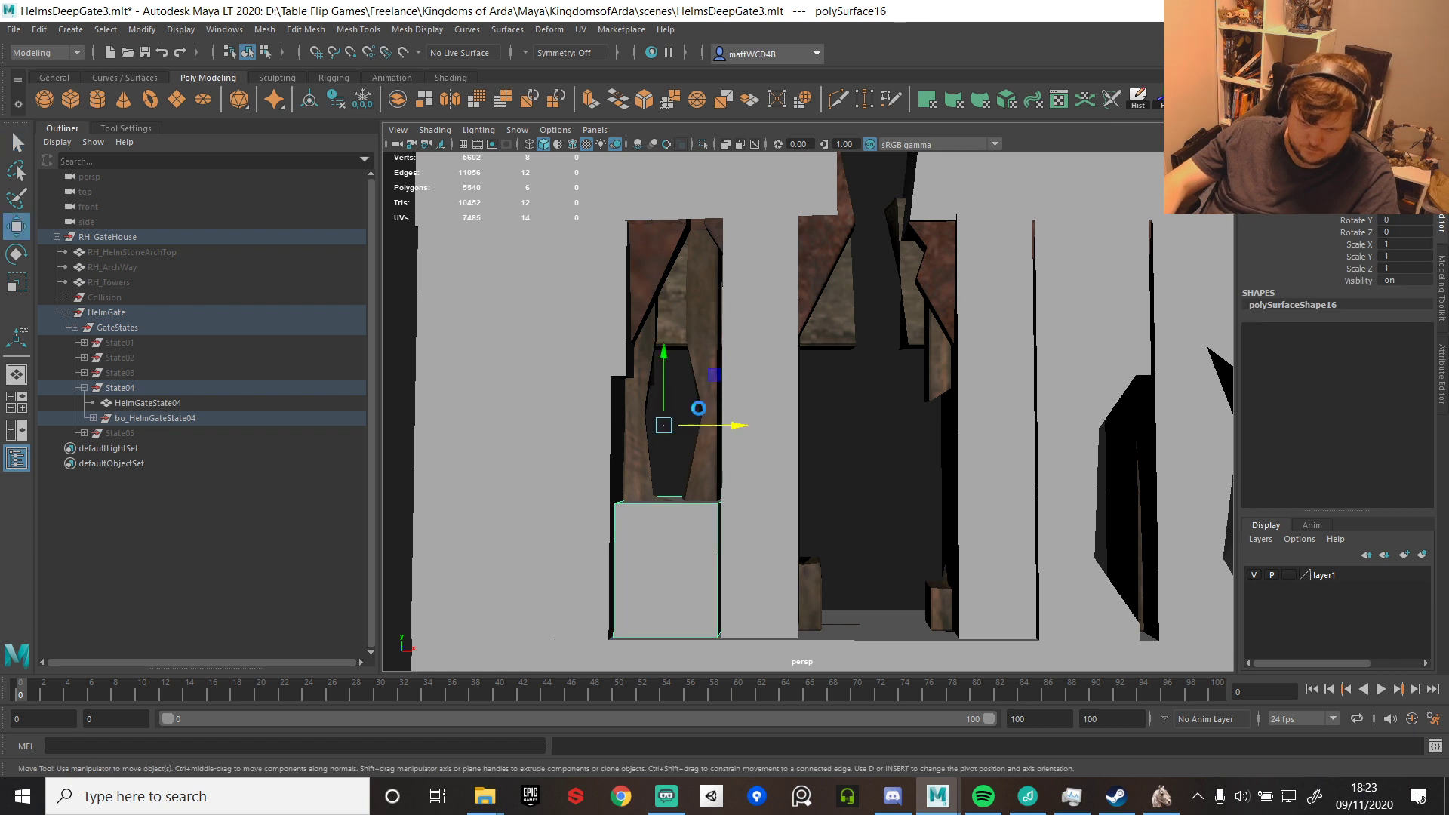
{"action": "left_click_drag", "start_coordinate": [691, 402], "coordinate": [687, 85]}
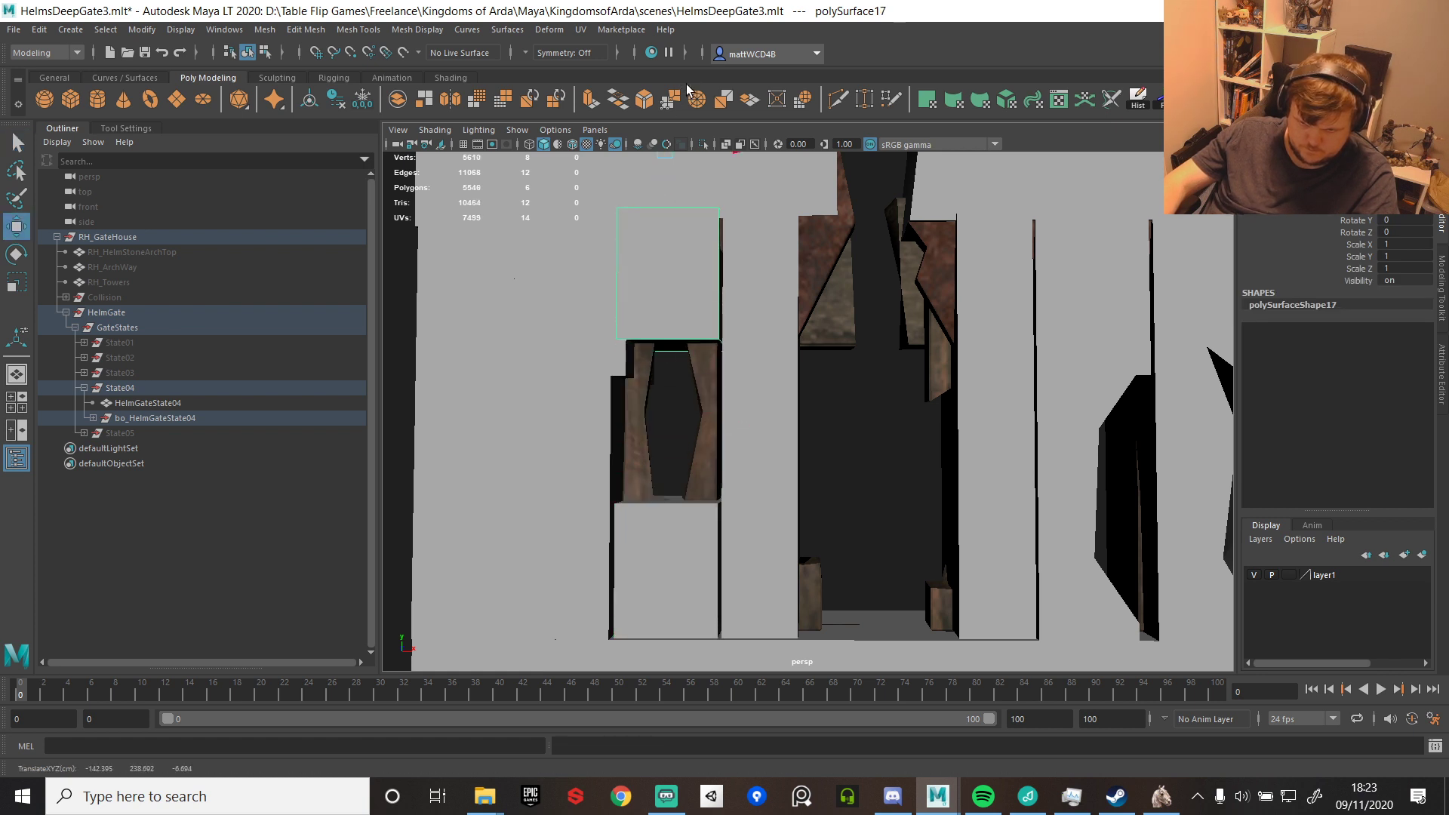
- Duplicate the upper collision block twice and place the copies side by side above the large opening
{"action": "key", "text": "ctrl+d"}
{"action": "scroll", "coordinate": [807, 258], "scroll_direction": "down", "scroll_amount": 5}
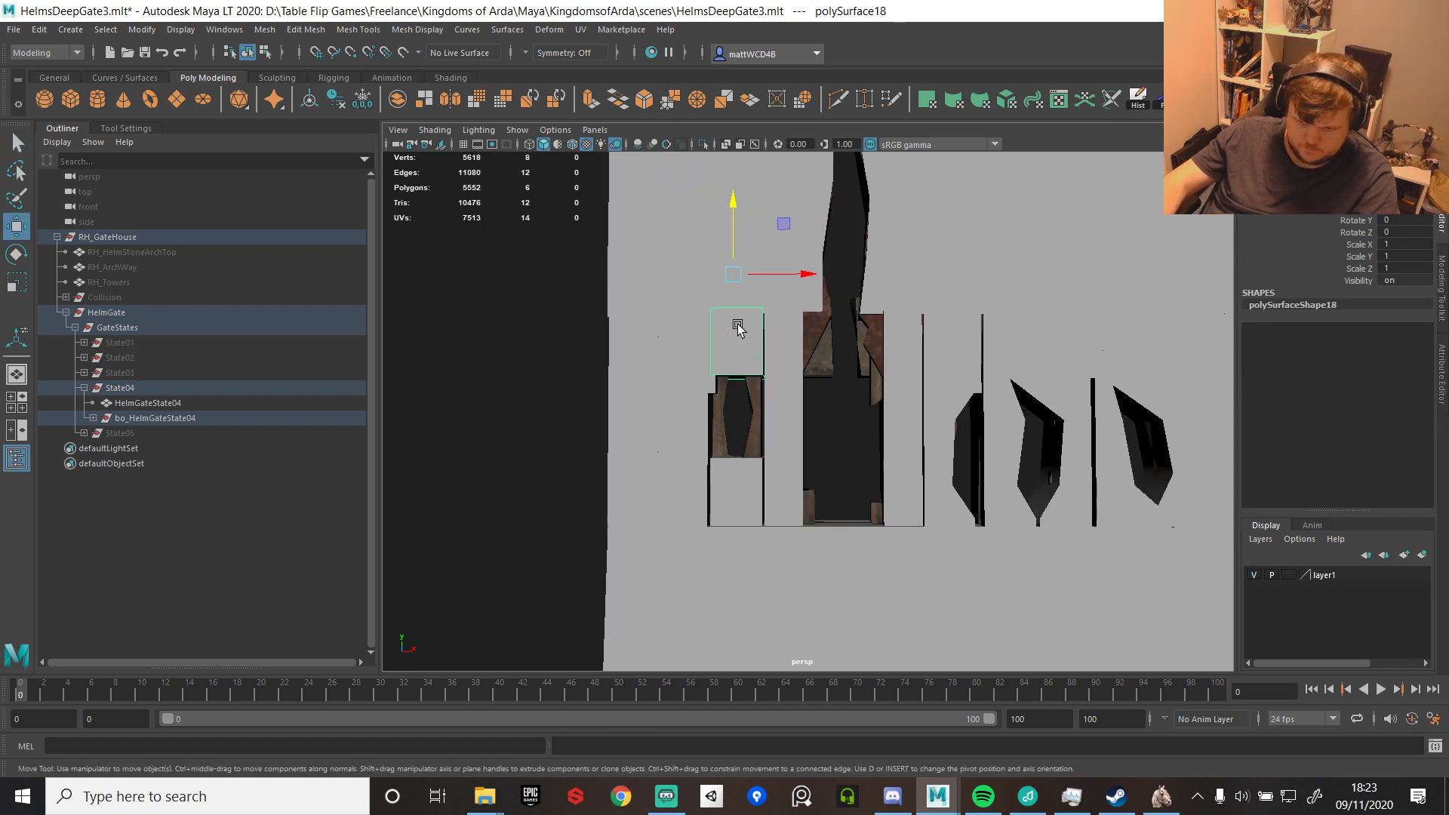
{"action": "left_click", "coordinate": [1160, 100]}
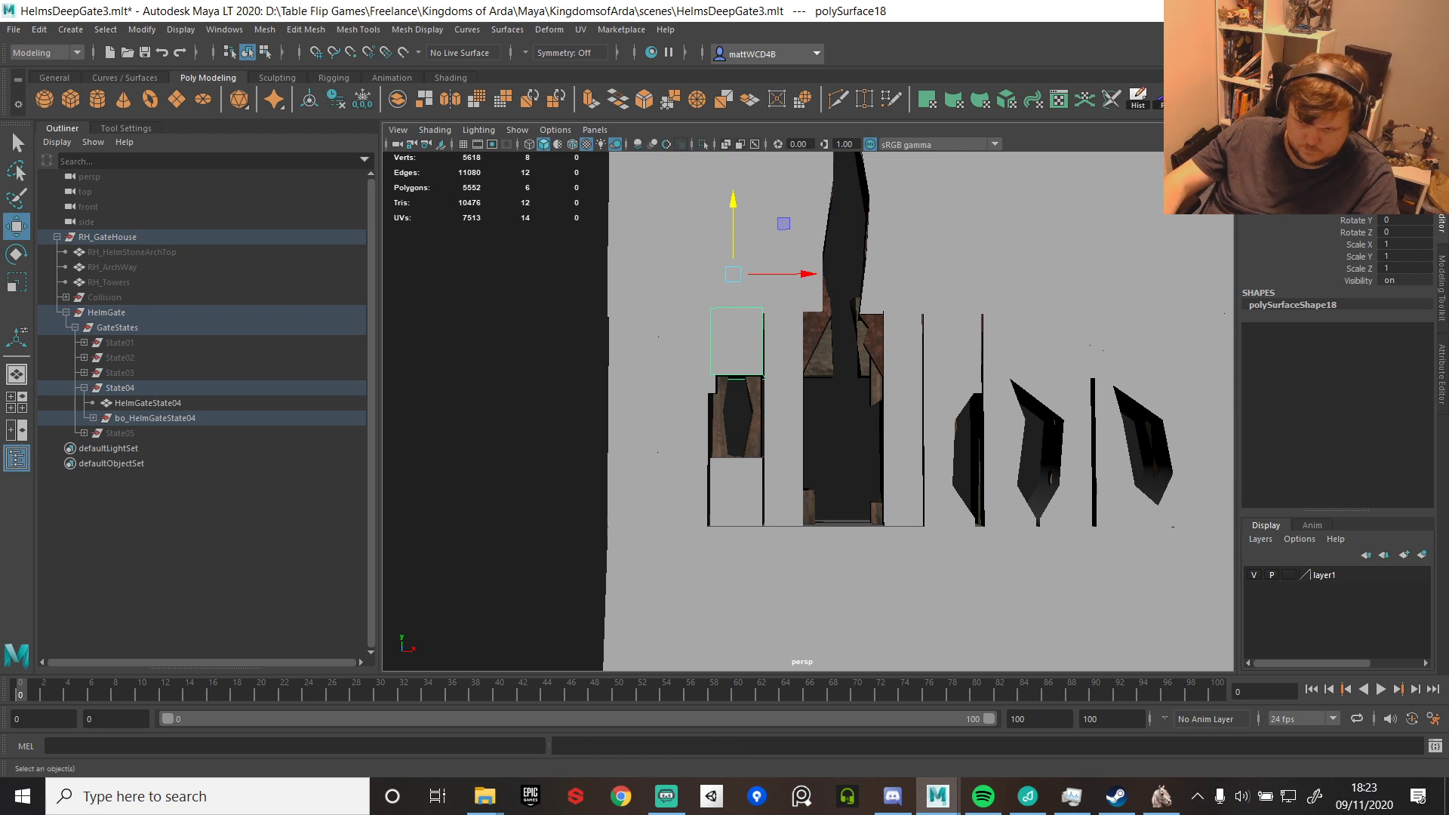
{"action": "left_click_drag", "start_coordinate": [800, 344], "coordinate": [893, 400]}
{"action": "key", "text": "ctrl+d"}
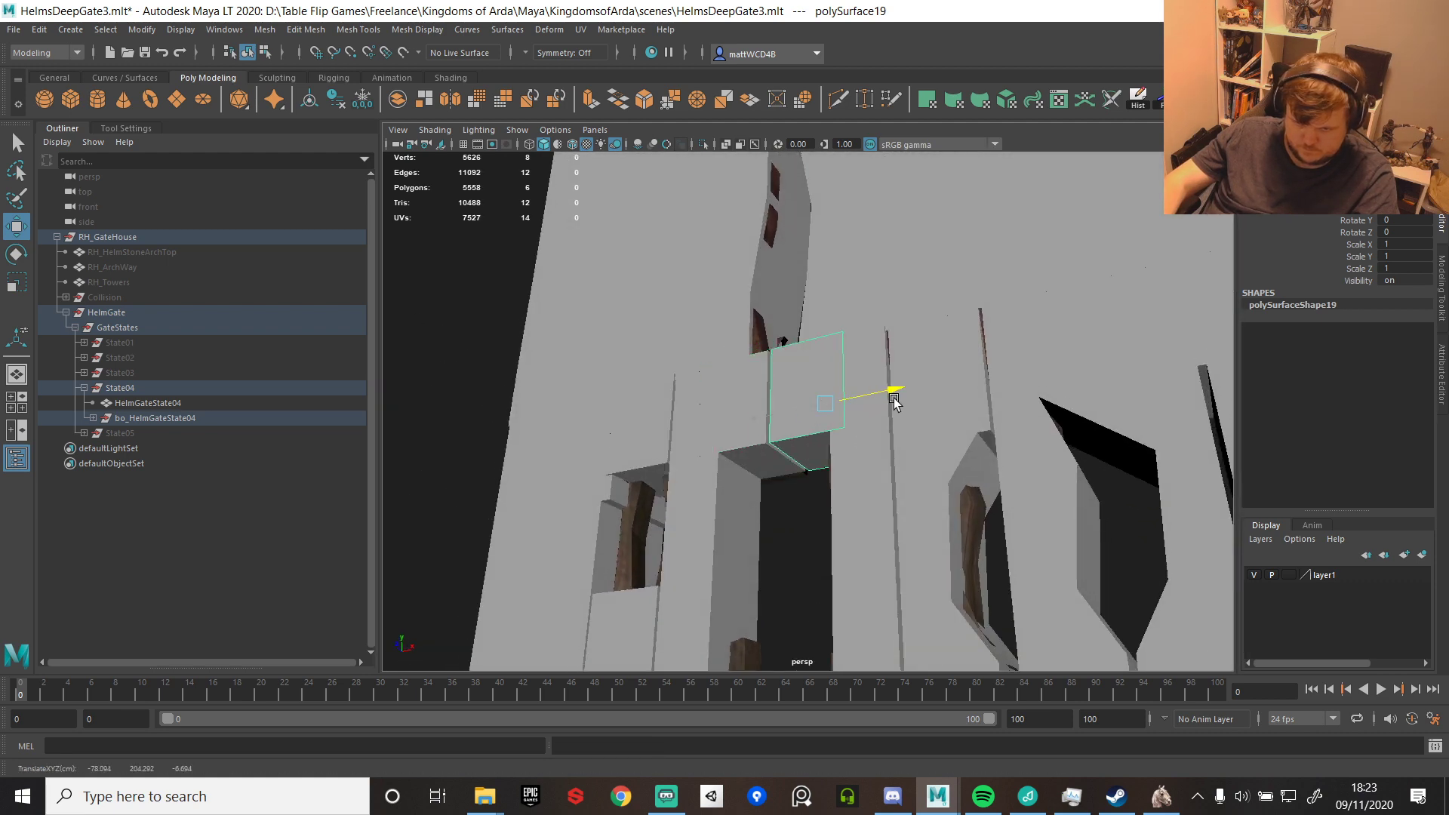
- Combine all bo_HelmGateState04 pieces into one collision mesh and move it back into the State04 group
{"action": "scroll", "coordinate": [704, 427], "scroll_direction": "down", "scroll_amount": 10}
{"action": "left_click_drag", "start_coordinate": [763, 347], "coordinate": [743, 363], "text": "alt"}
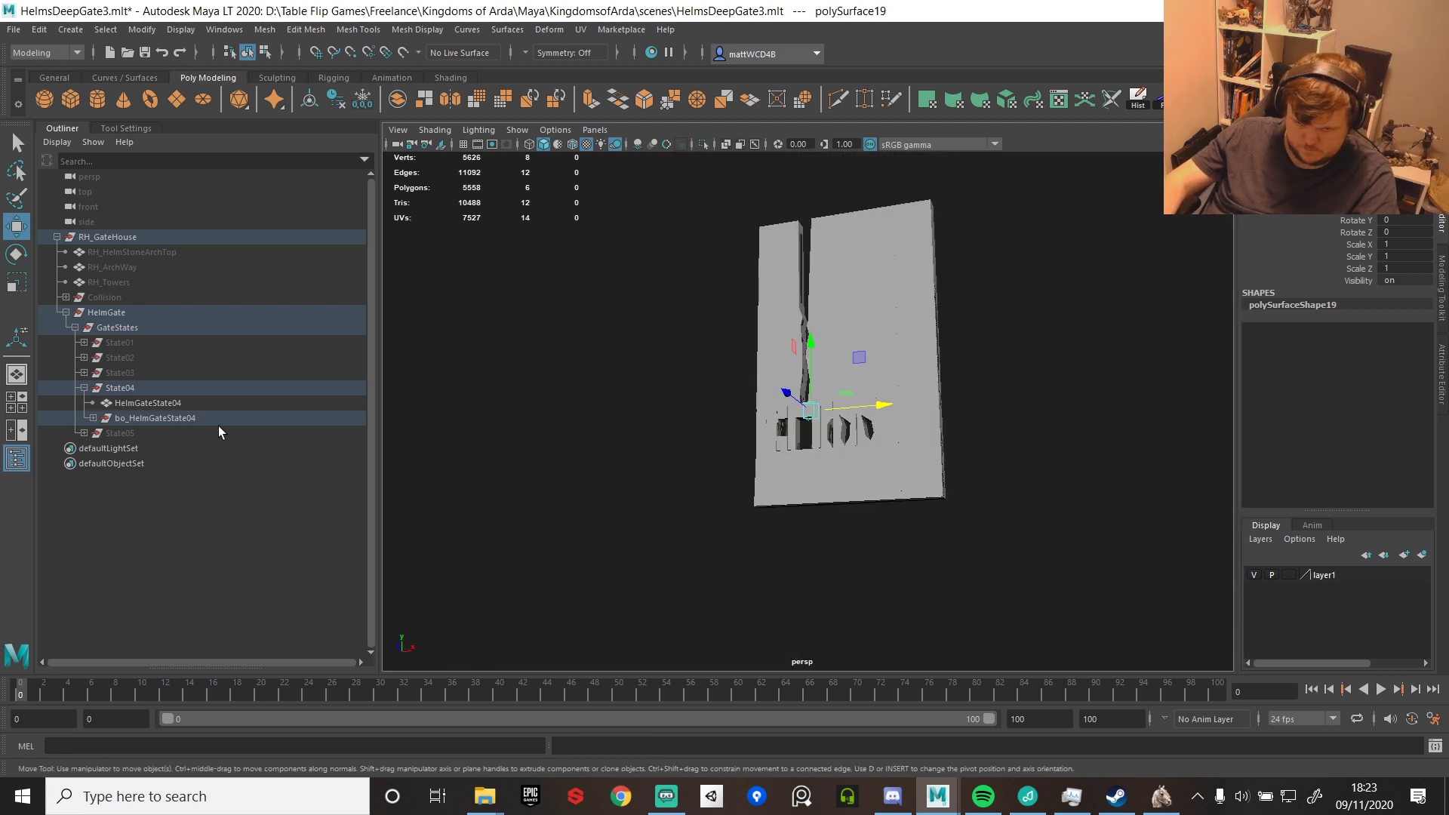
{"action": "left_click", "coordinate": [147, 418]}
{"action": "scroll", "coordinate": [924, 388], "scroll_direction": "up", "scroll_amount": 8}
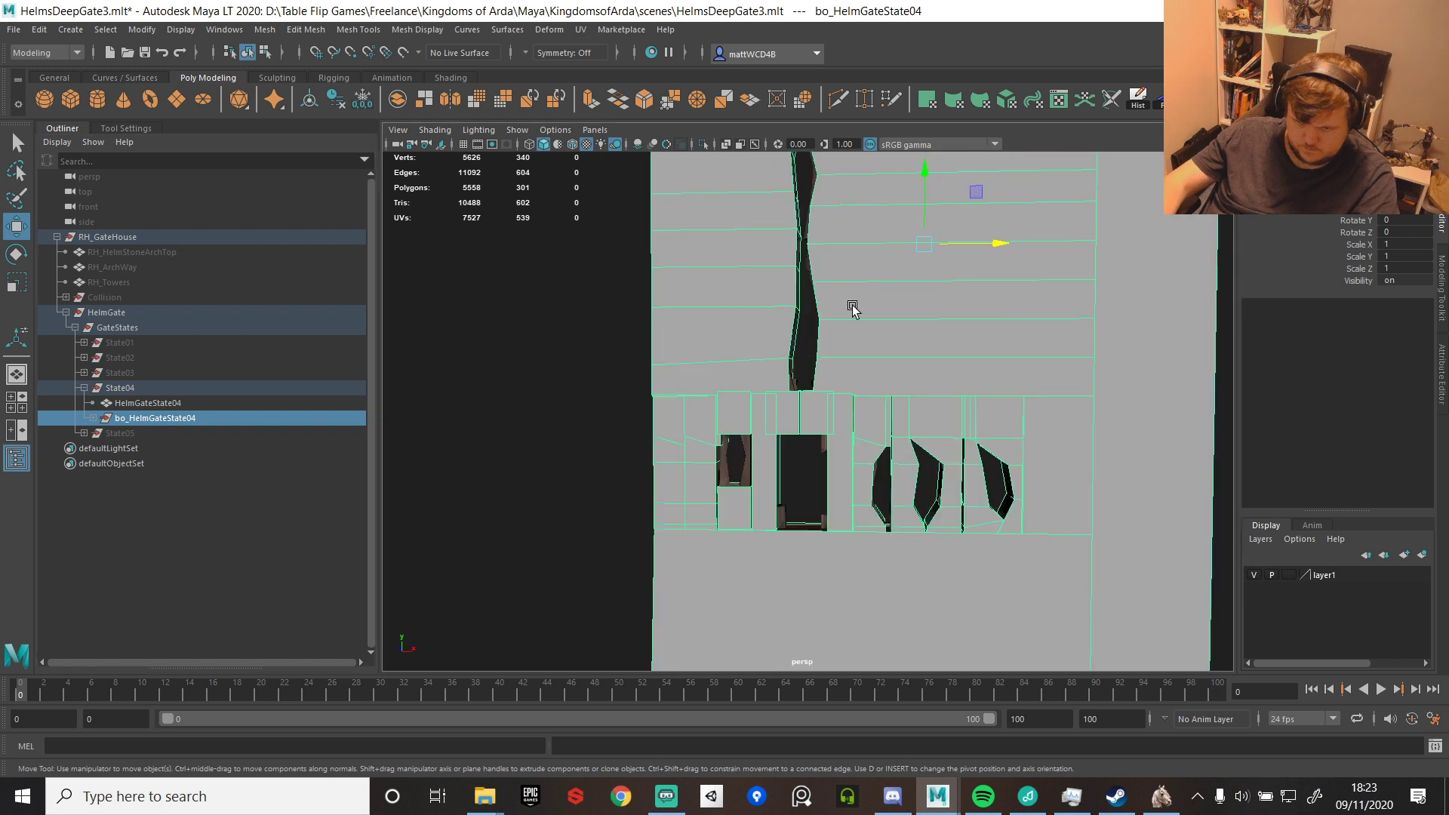
{"action": "right_click_drag", "start_coordinate": [853, 306], "coordinate": [869, 605], "text": "shift"}
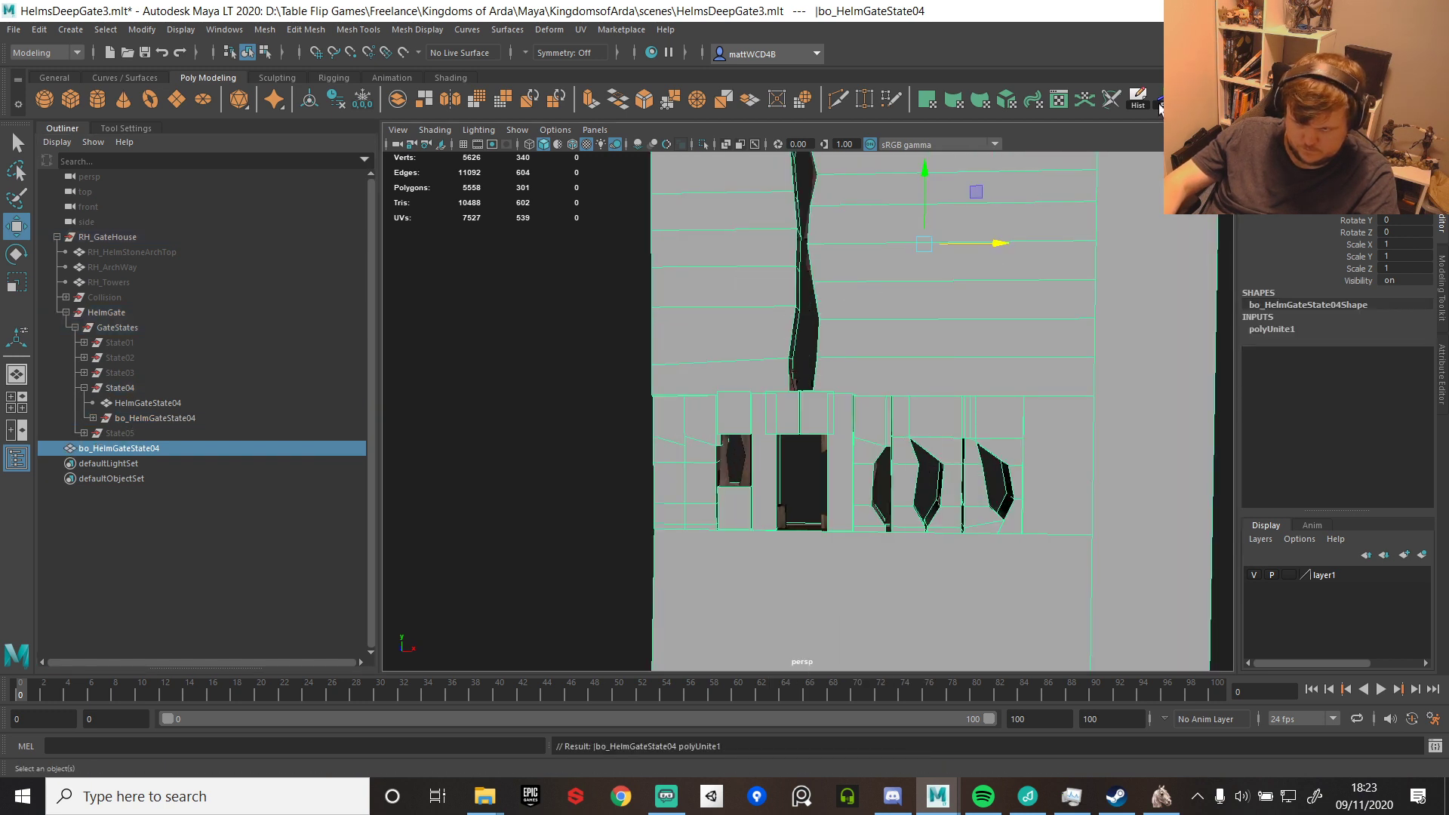
{"action": "middle_click_drag", "start_coordinate": [154, 434], "coordinate": [137, 390]}
- Export the RH_GateHouse group as FBX, overwriting HelmsDeepGate_Mesh.fbx in the KOA AssetSources folder
{"action": "left_click", "coordinate": [116, 237]}
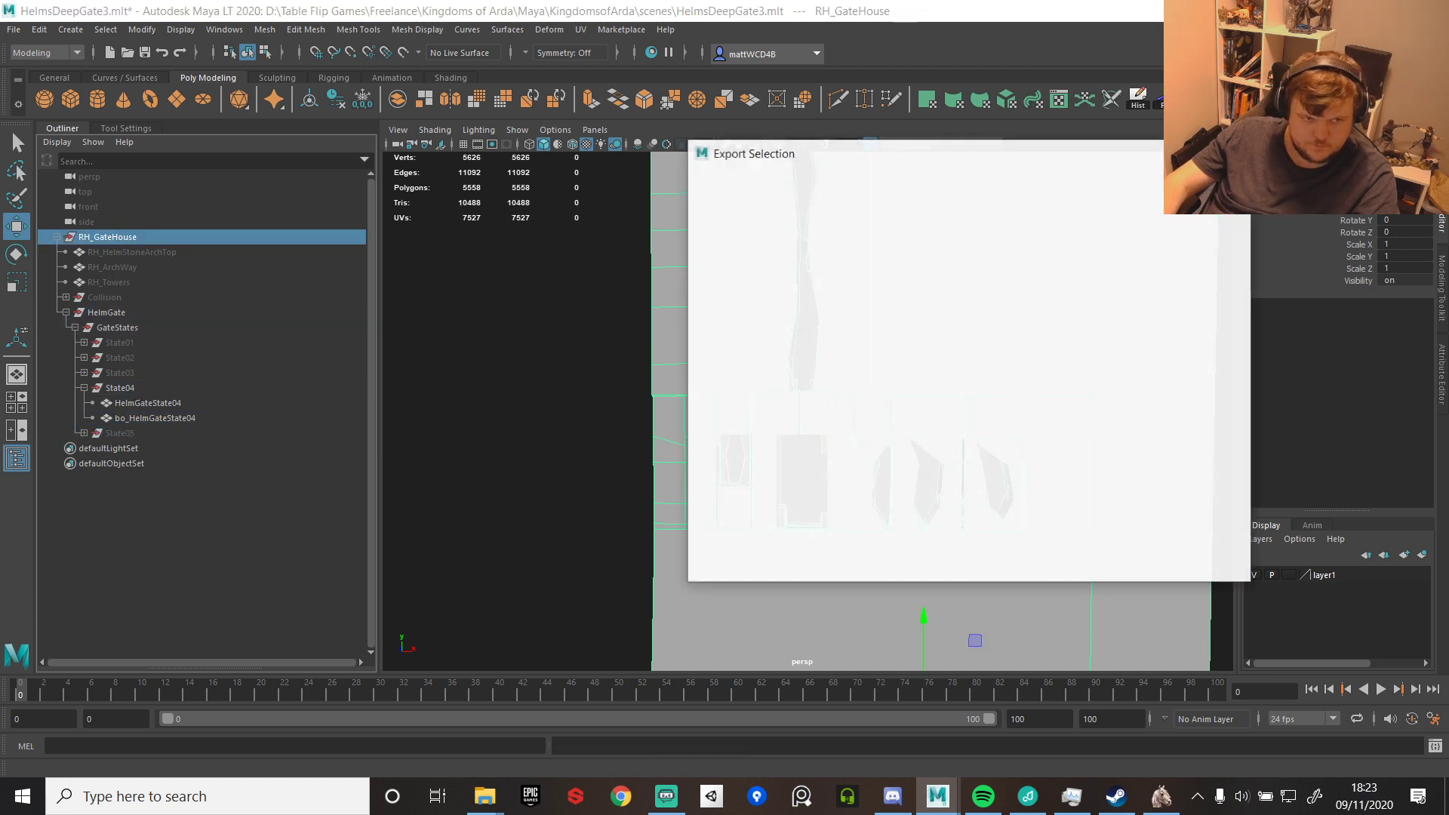
{"action": "left_click", "coordinate": [815, 232]}
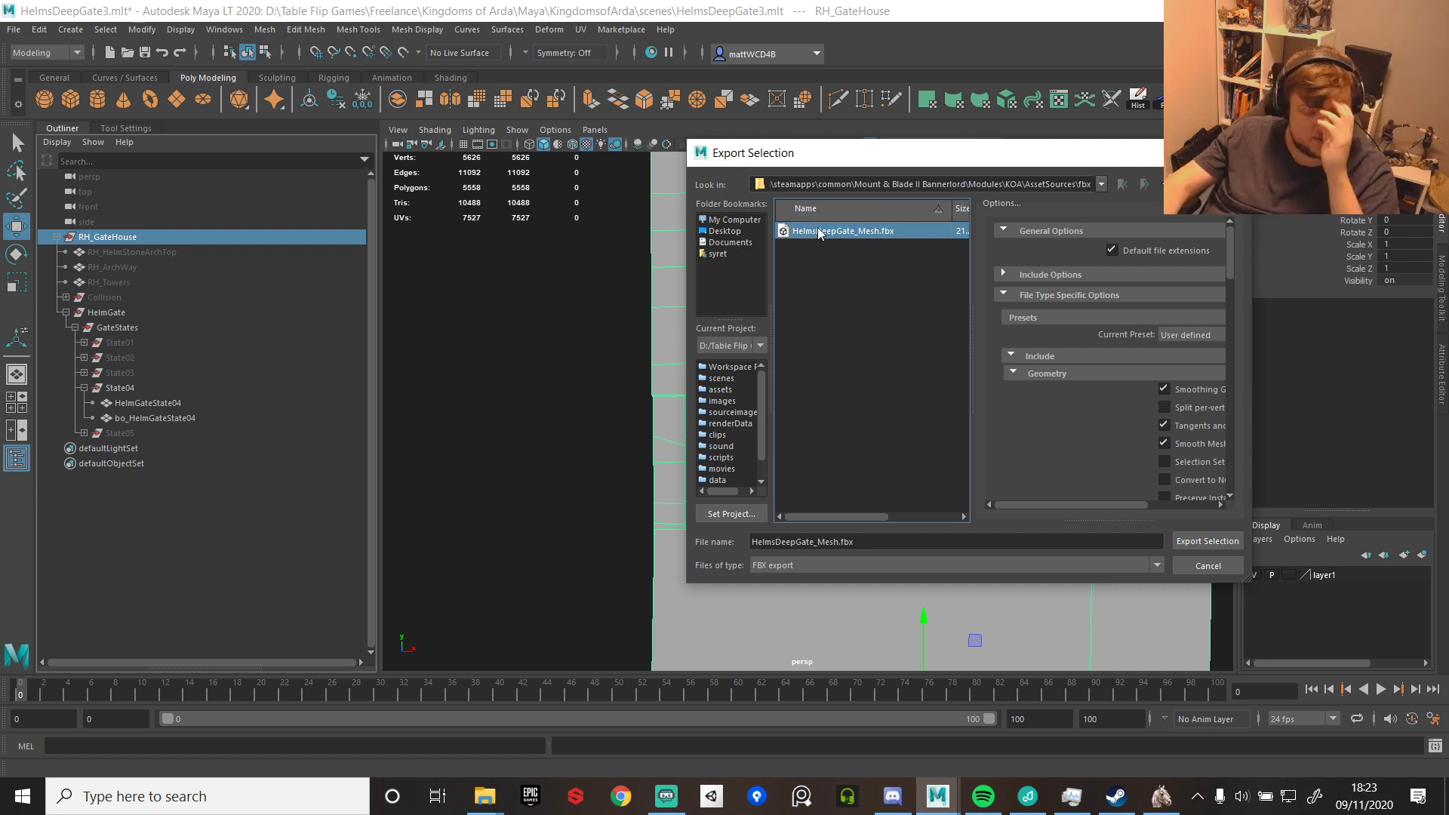
{"action": "left_click", "coordinate": [1208, 541]}
{"action": "left_click", "coordinate": [934, 394]}
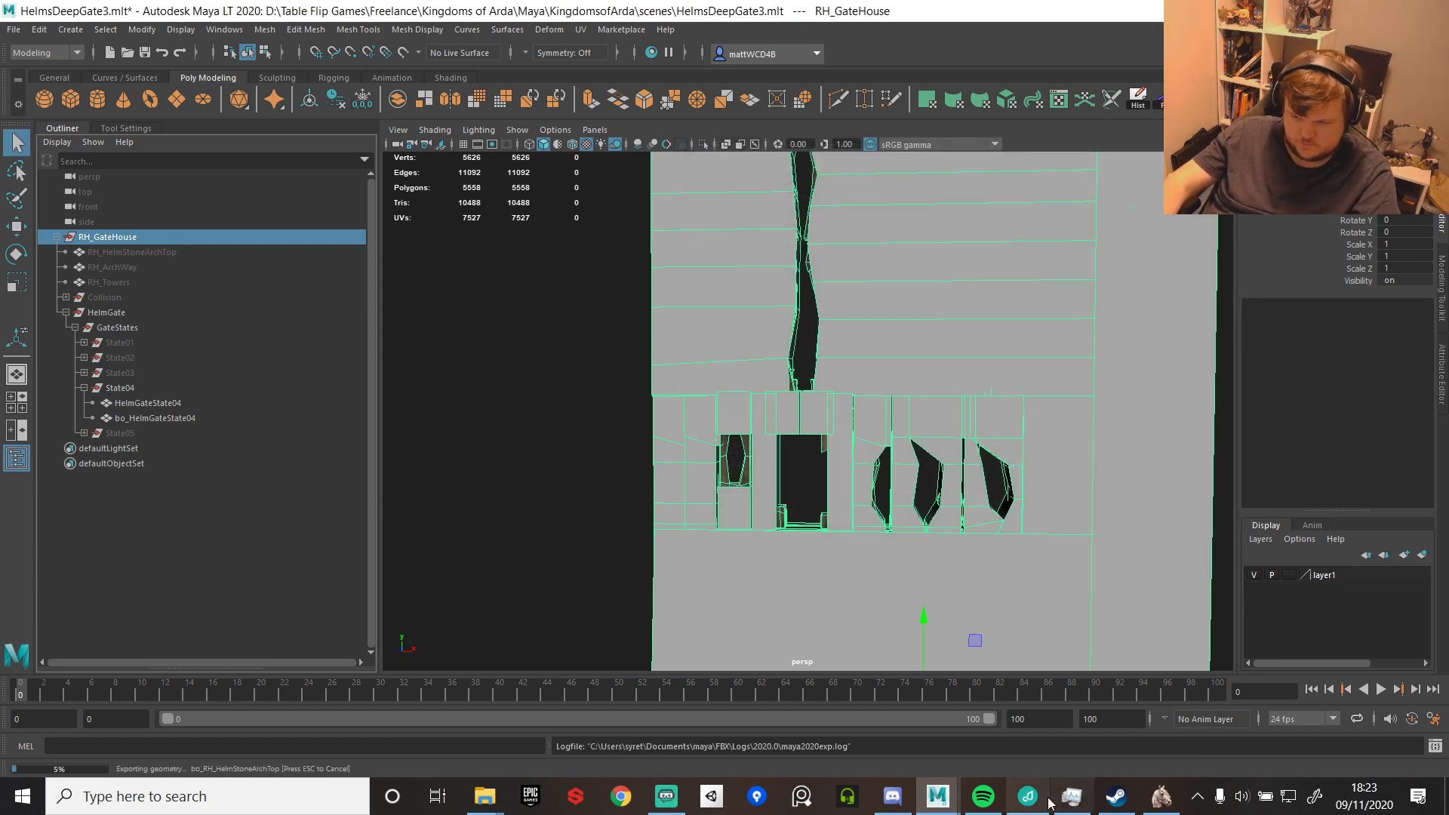
- Switch back to the Bannerlord editor and set the assets from HelmsDeepGate_Mesh.fbx to always update
{"action": "left_click", "coordinate": [1161, 796]}
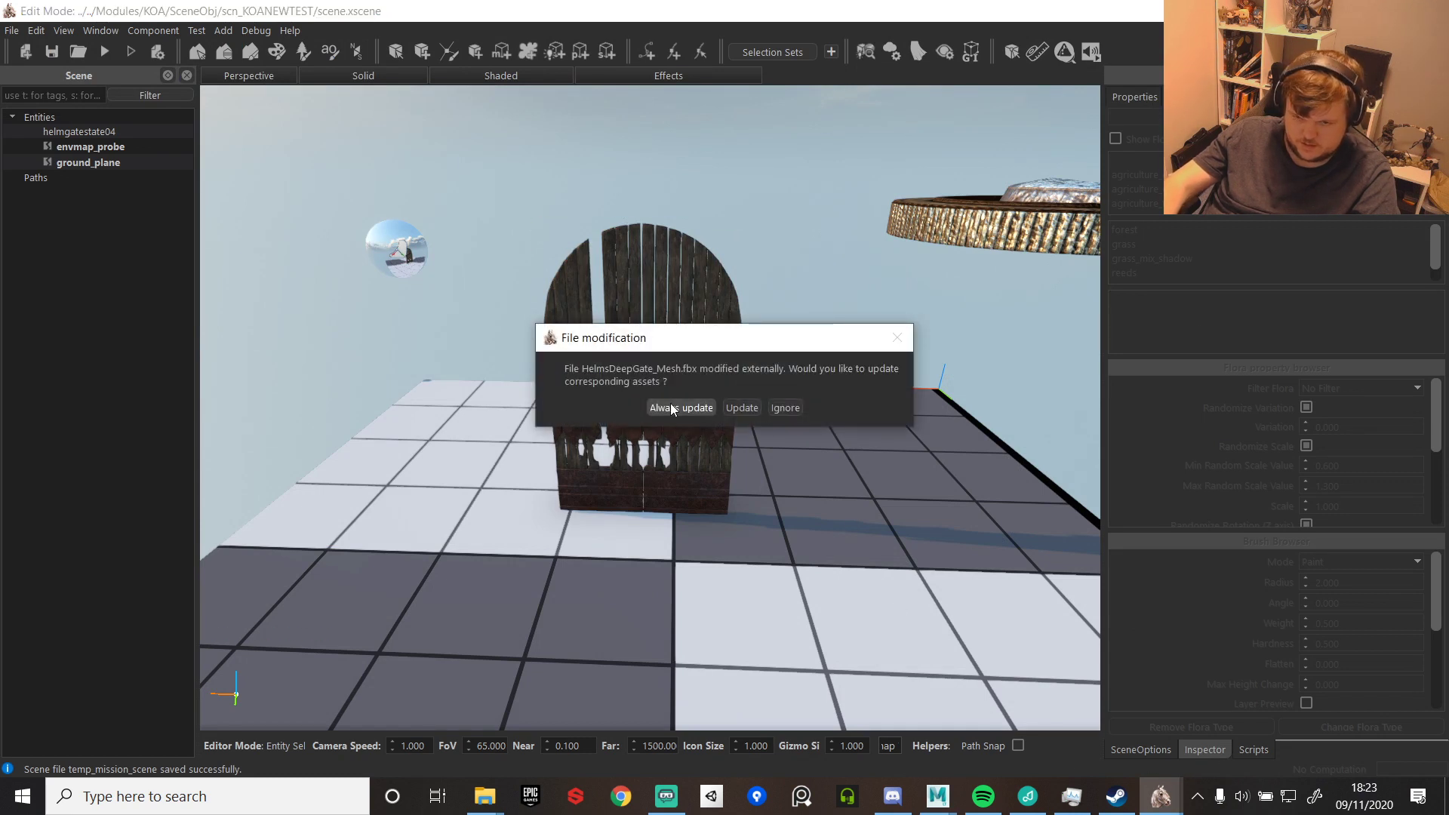
{"action": "left_click", "coordinate": [670, 408]}
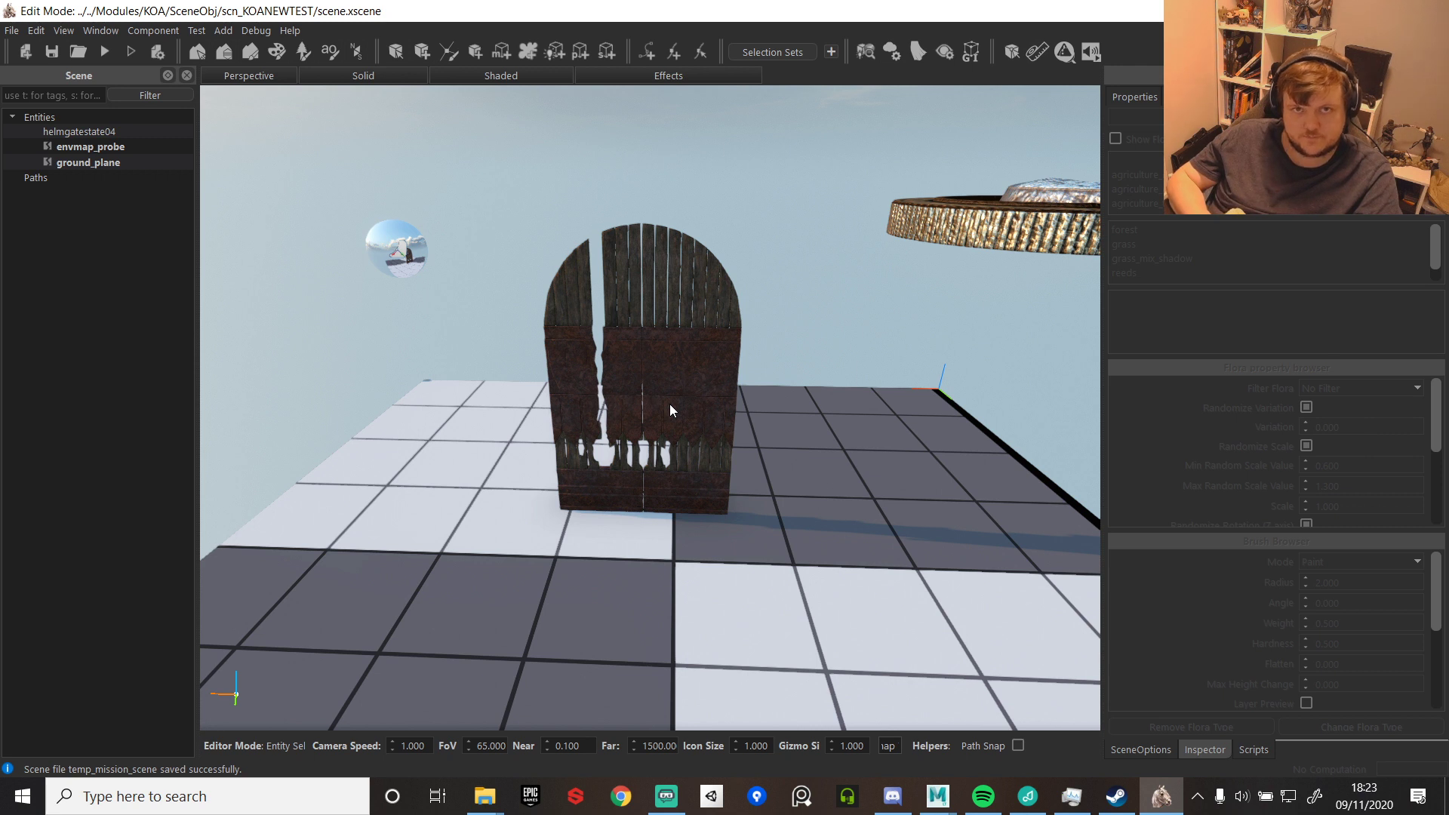
{"action": "left_click", "coordinate": [671, 406]}
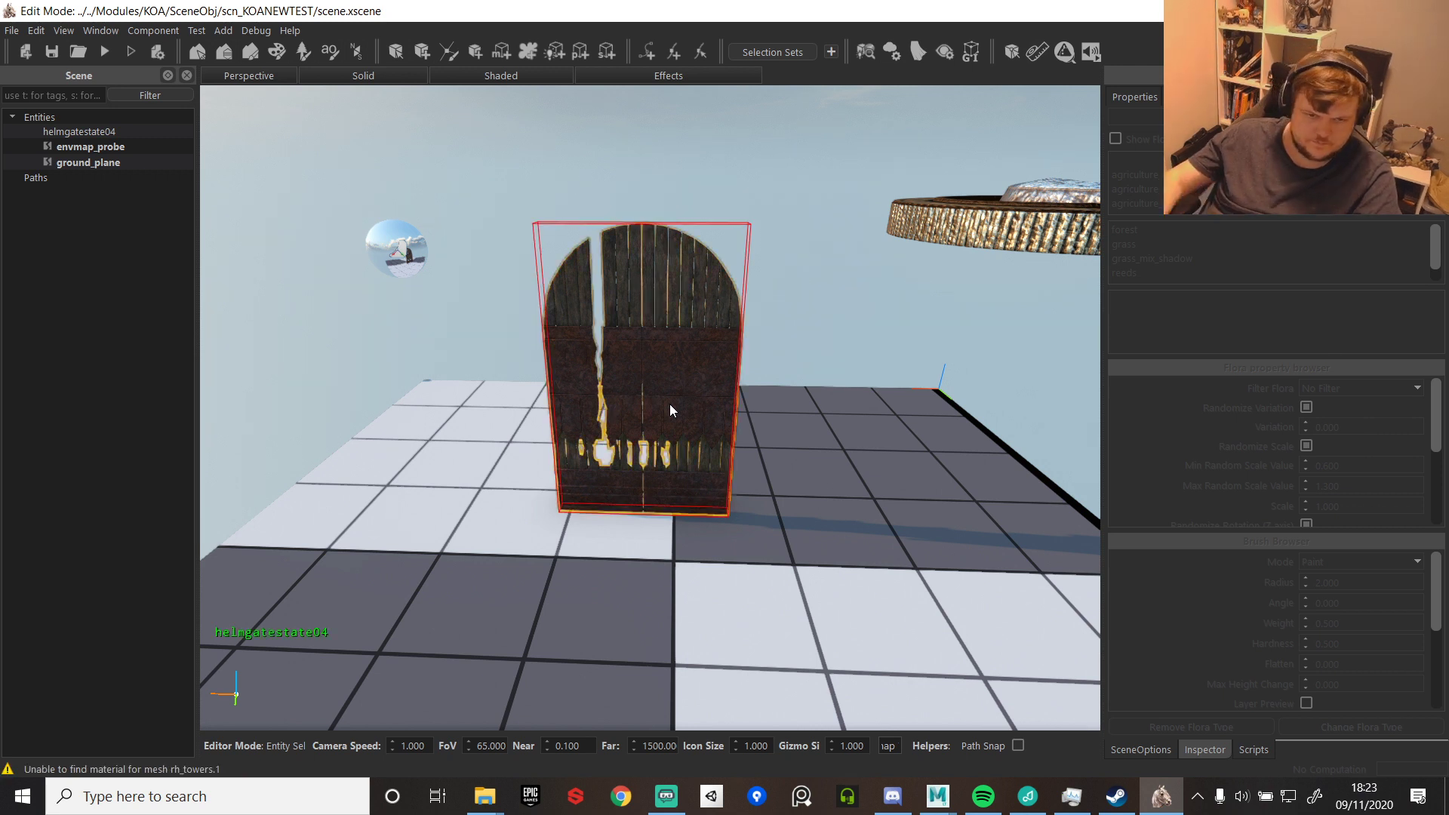
- Focus on the helmgatestate04 entity, save the scene and start a new play test
{"action": "double_click", "coordinate": [107, 131]}
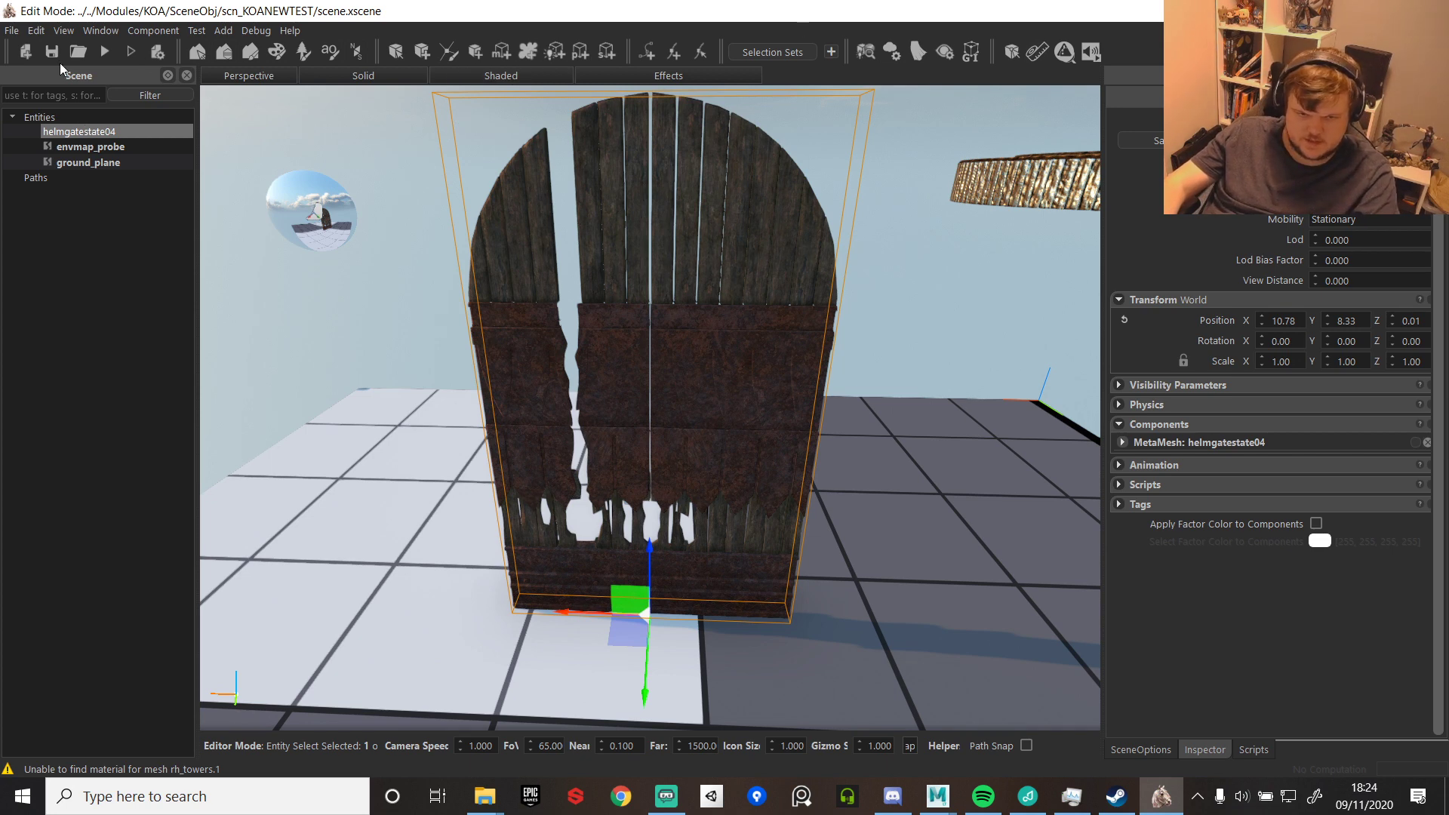
{"action": "left_click", "coordinate": [104, 52]}
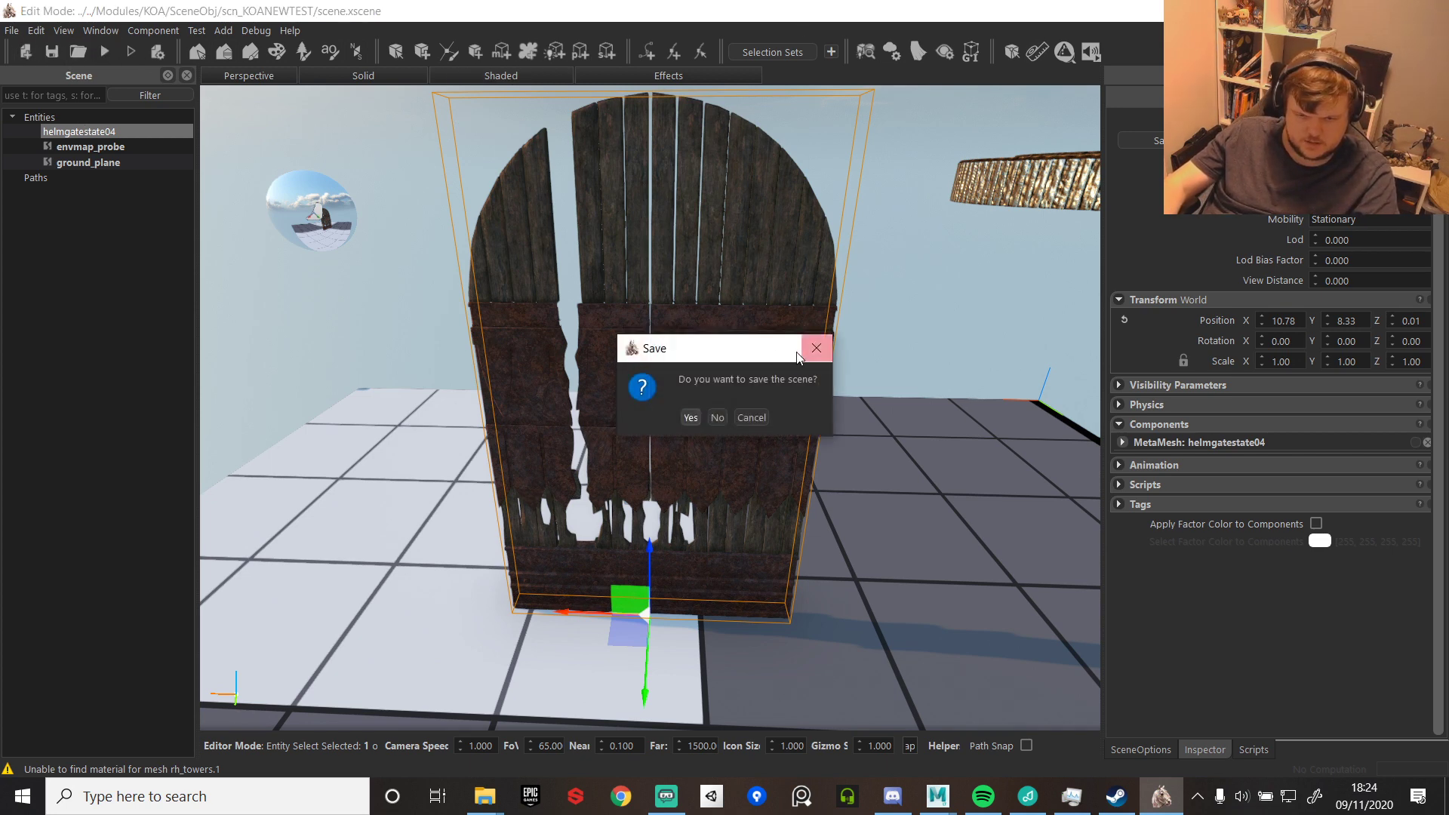
{"action": "left_click", "coordinate": [690, 417]}
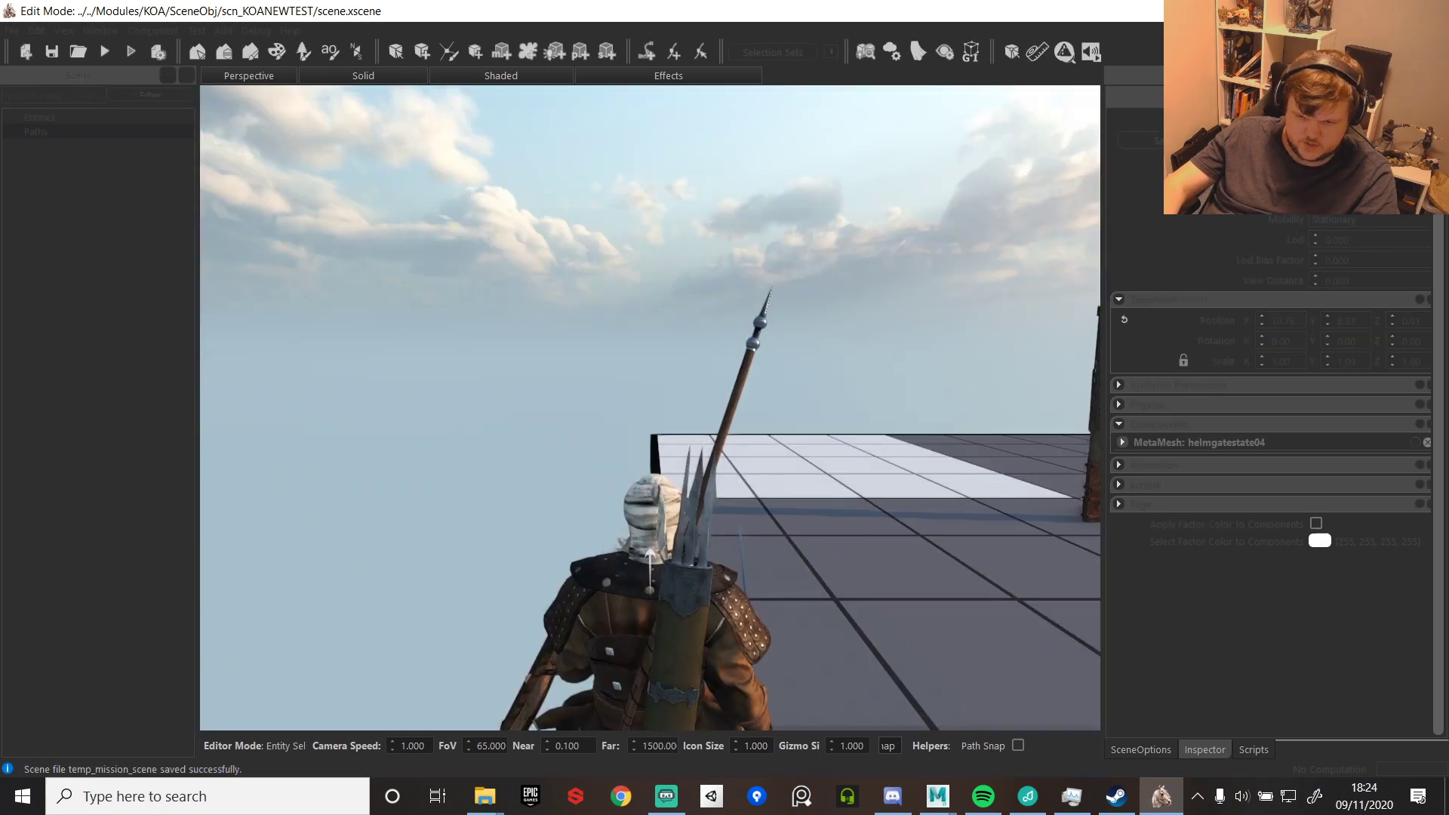
- Ride around both sides of the damaged gate in the play test and throw a javelin at its lower gaps
{"action": "key", "text": "w"}
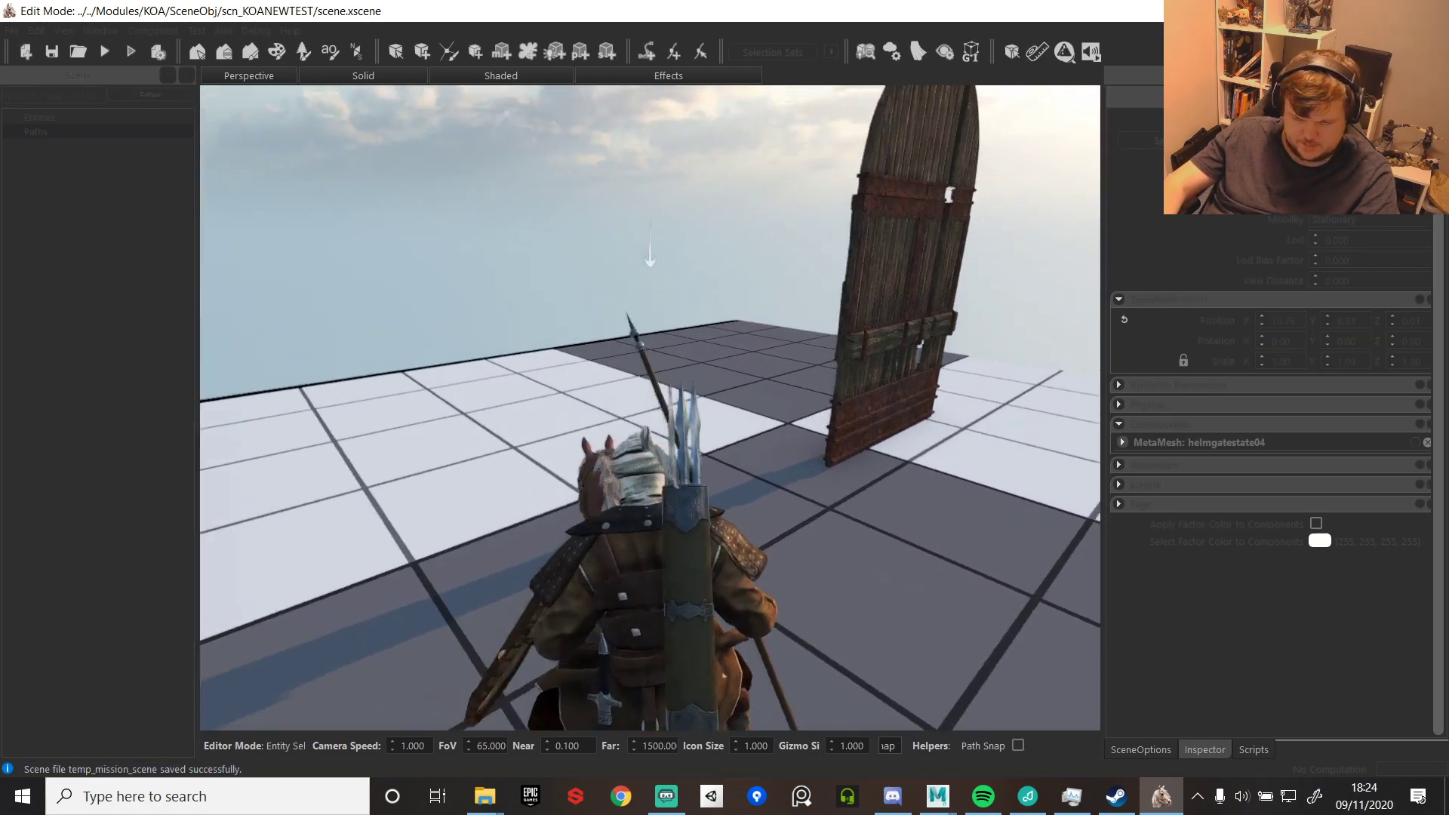
{"action": "key", "text": "w"}
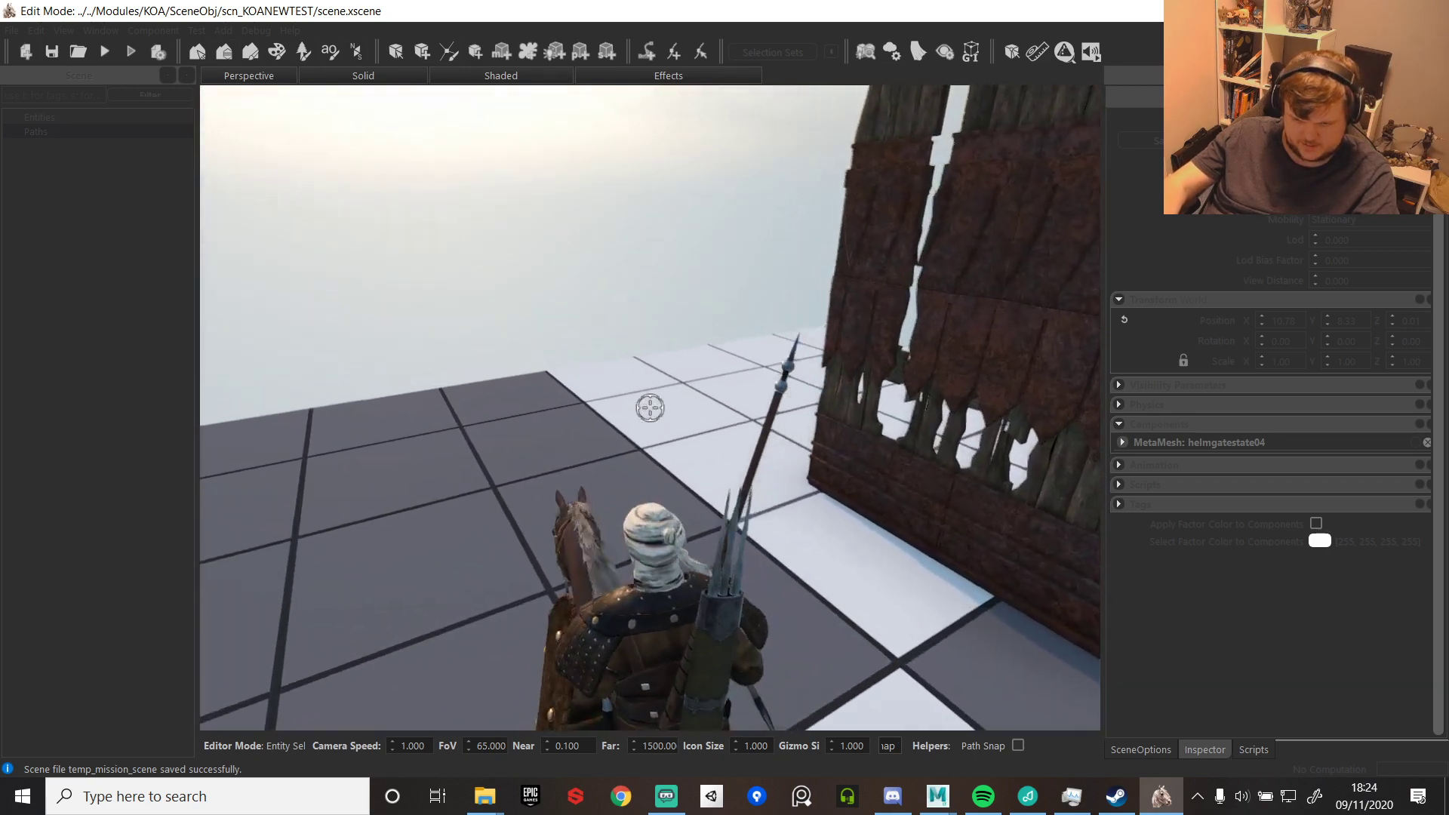
{"action": "key", "text": "d"}
{"action": "key", "text": "w"}
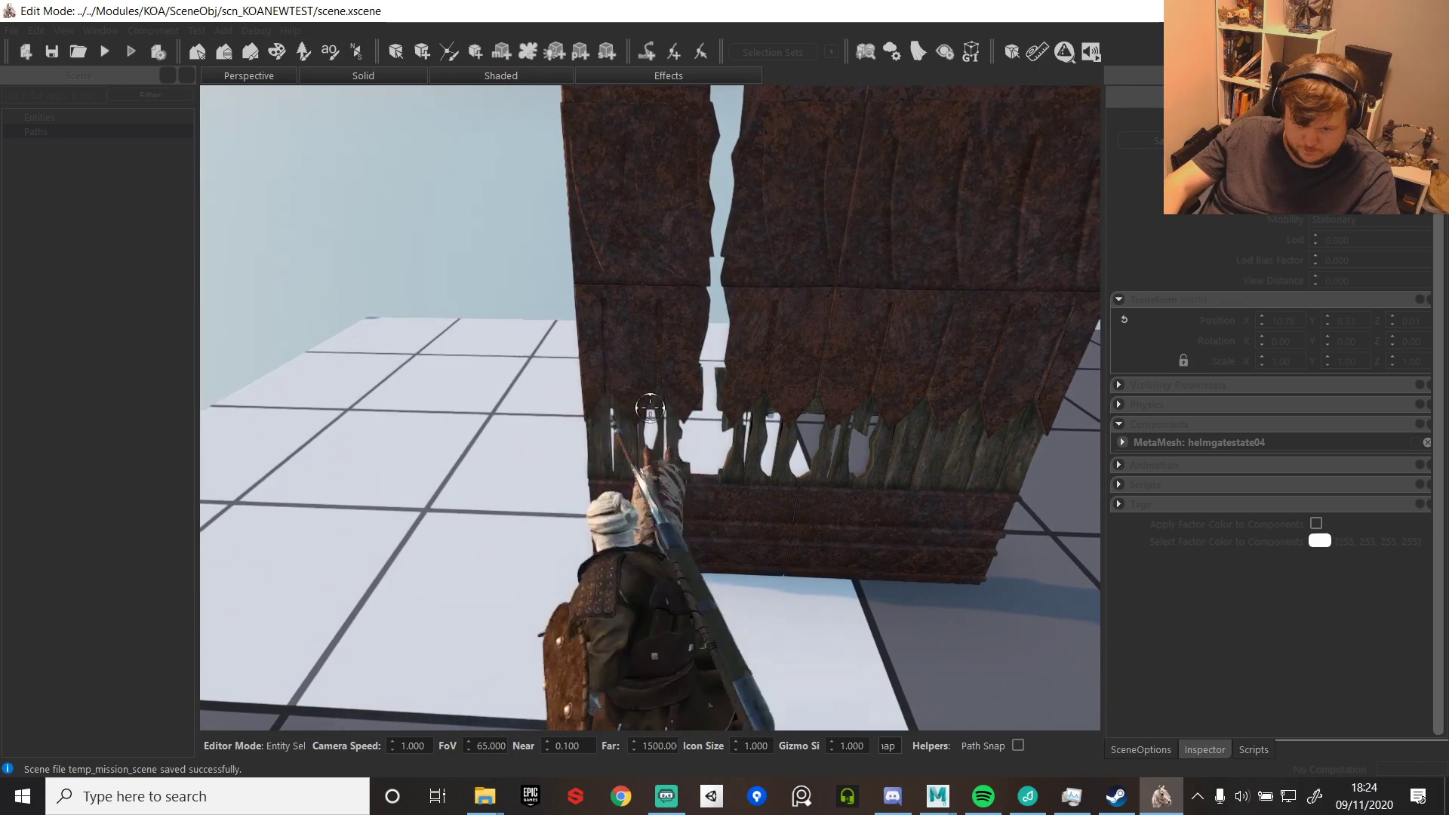
{"action": "key", "text": "a"}
{"action": "key", "text": "w"}
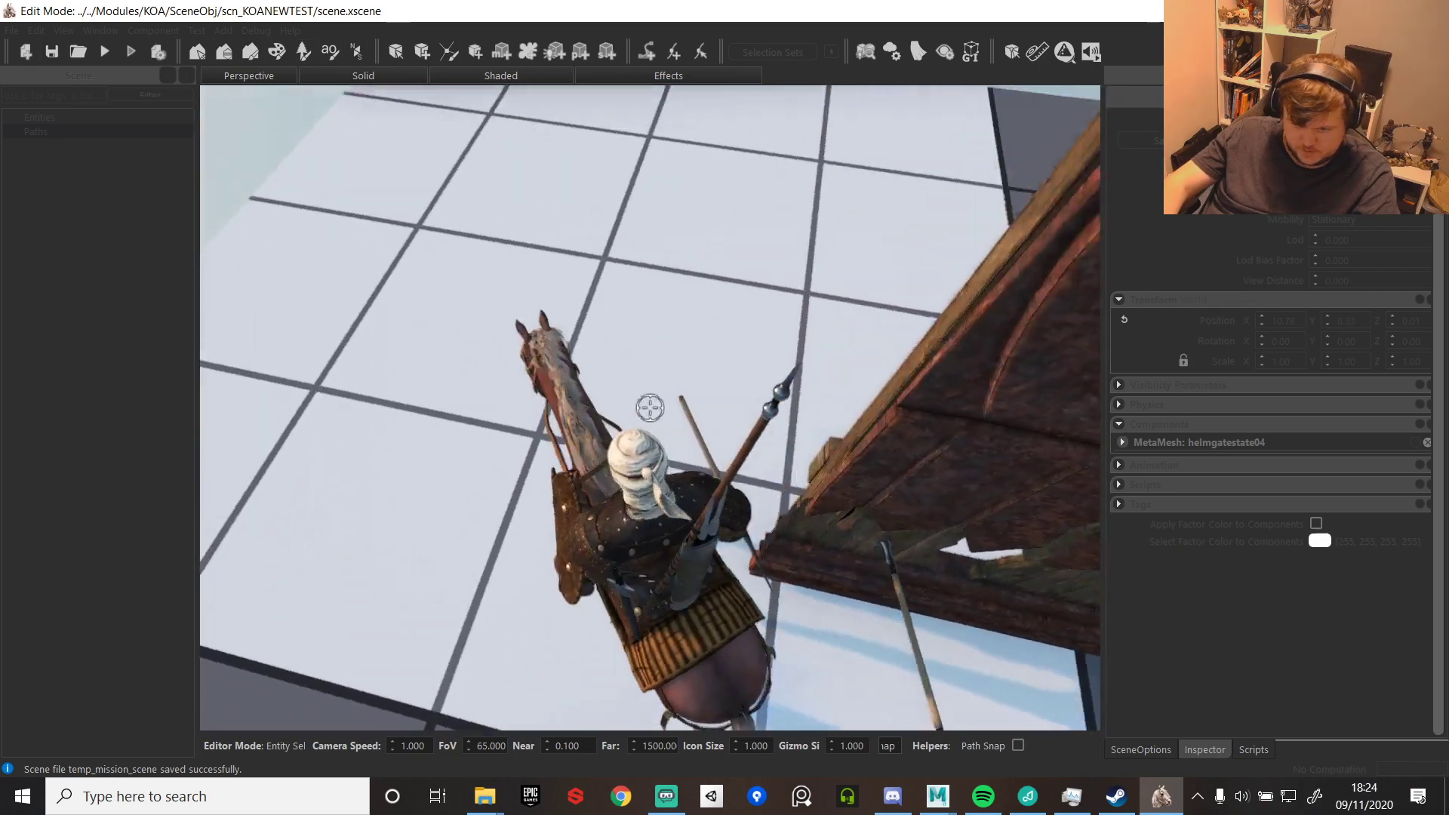
{"action": "key", "text": "d"}
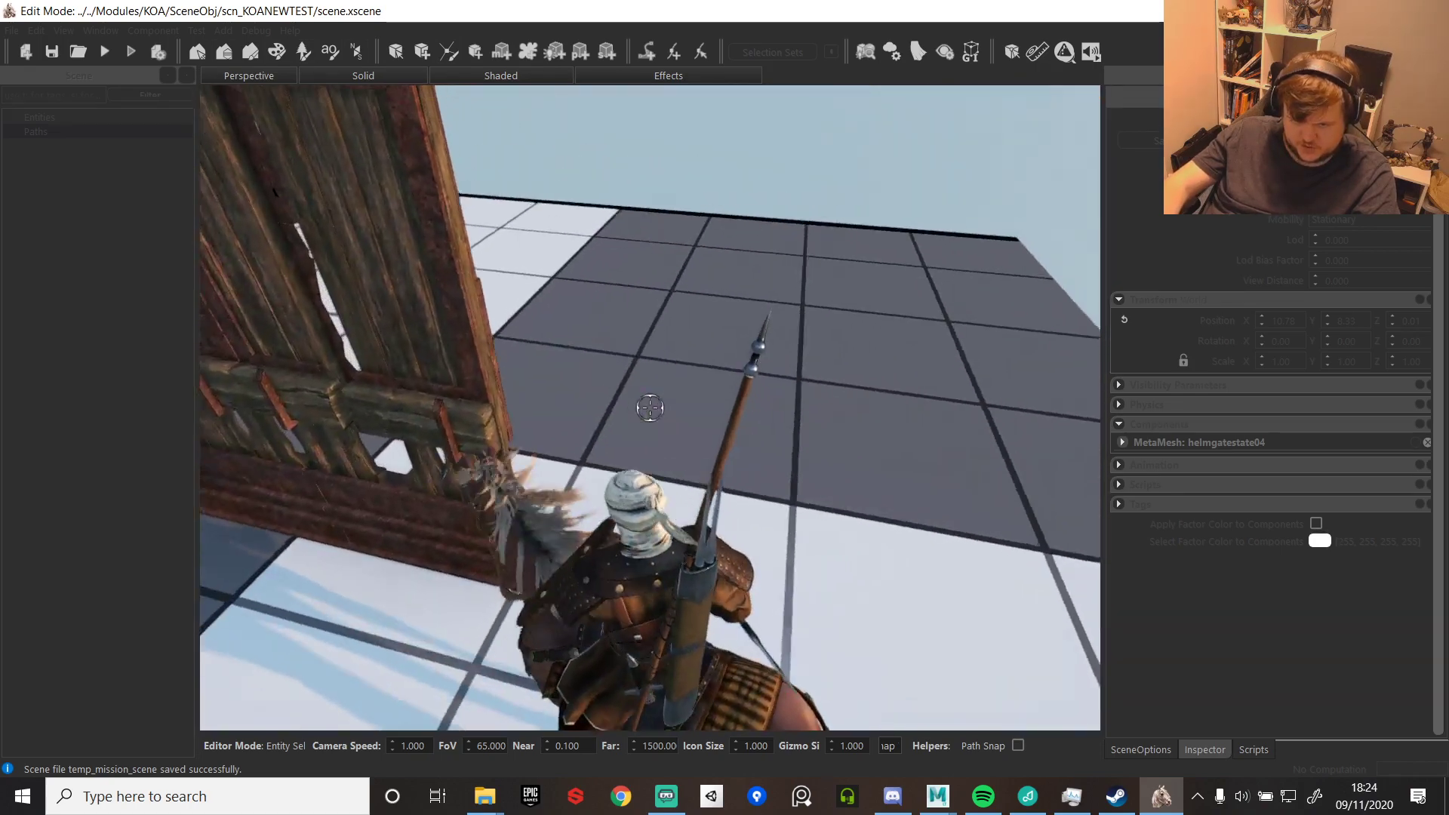
{"action": "key", "text": "w"}
{"action": "key", "text": "a"}
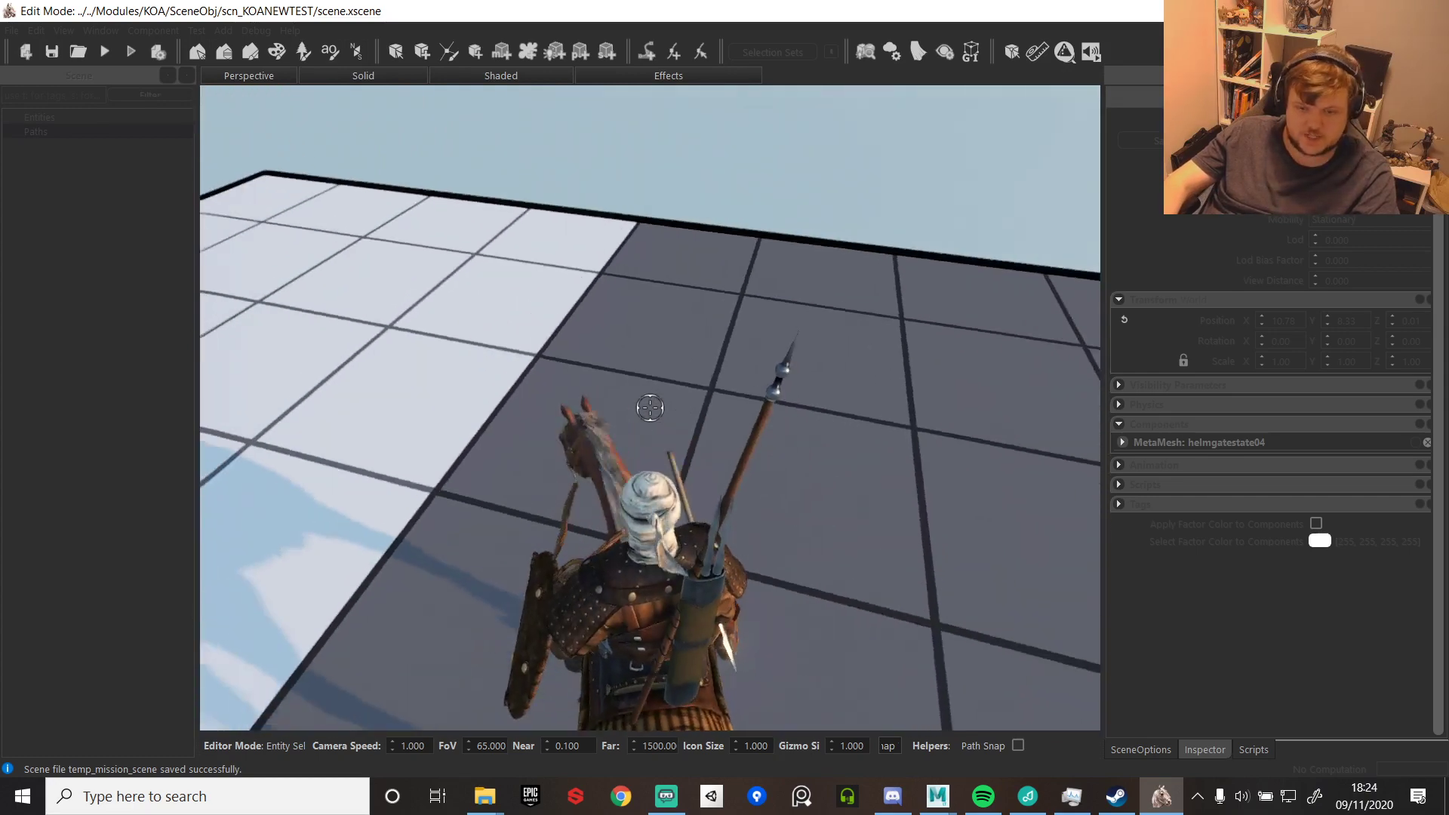
- Test the collision around the gate's broken openings by throwing more javelins at them from both faces
{"action": "key", "text": "a"}
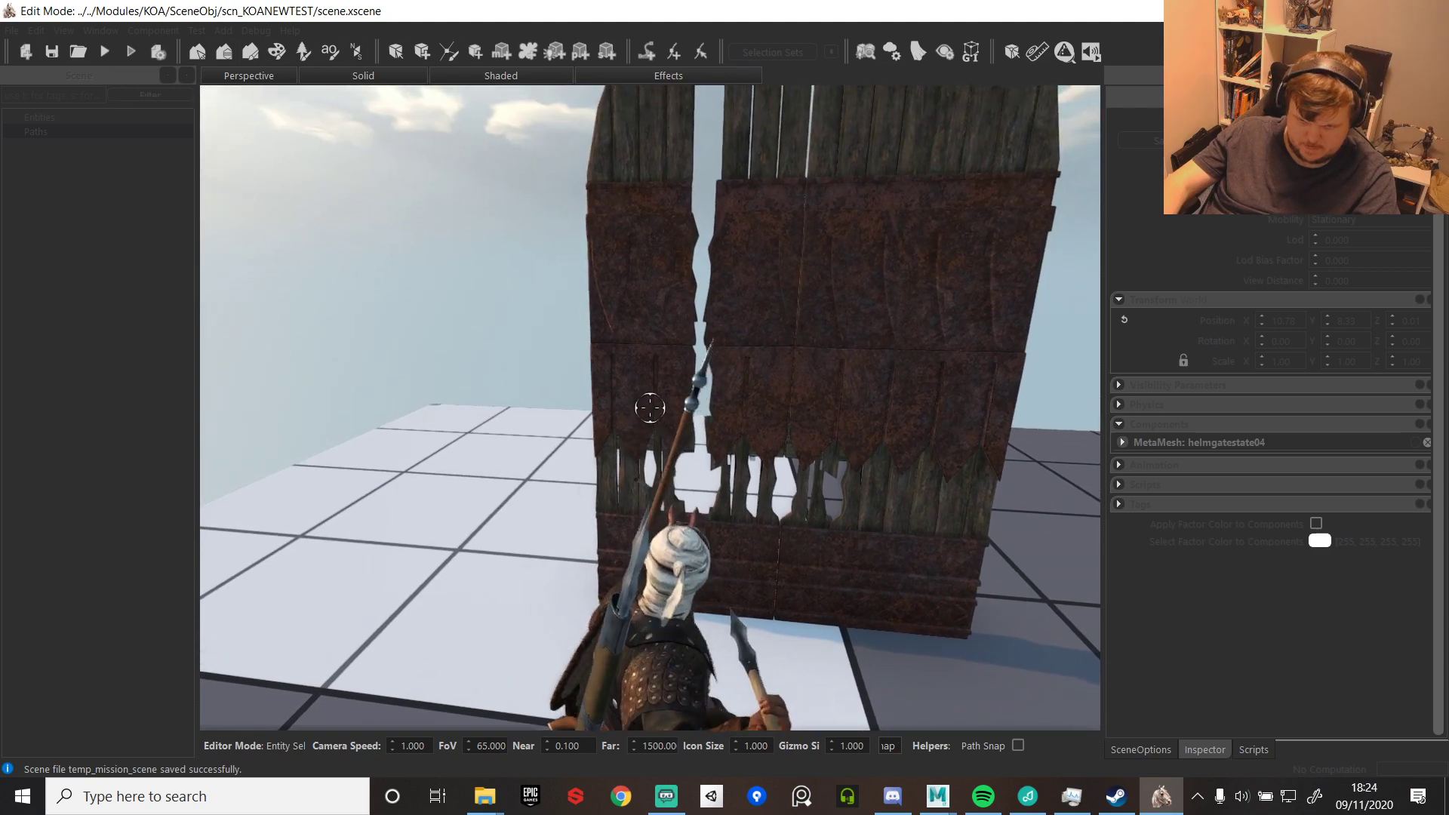
{"action": "key", "text": "w"}
{"action": "key", "text": "a"}
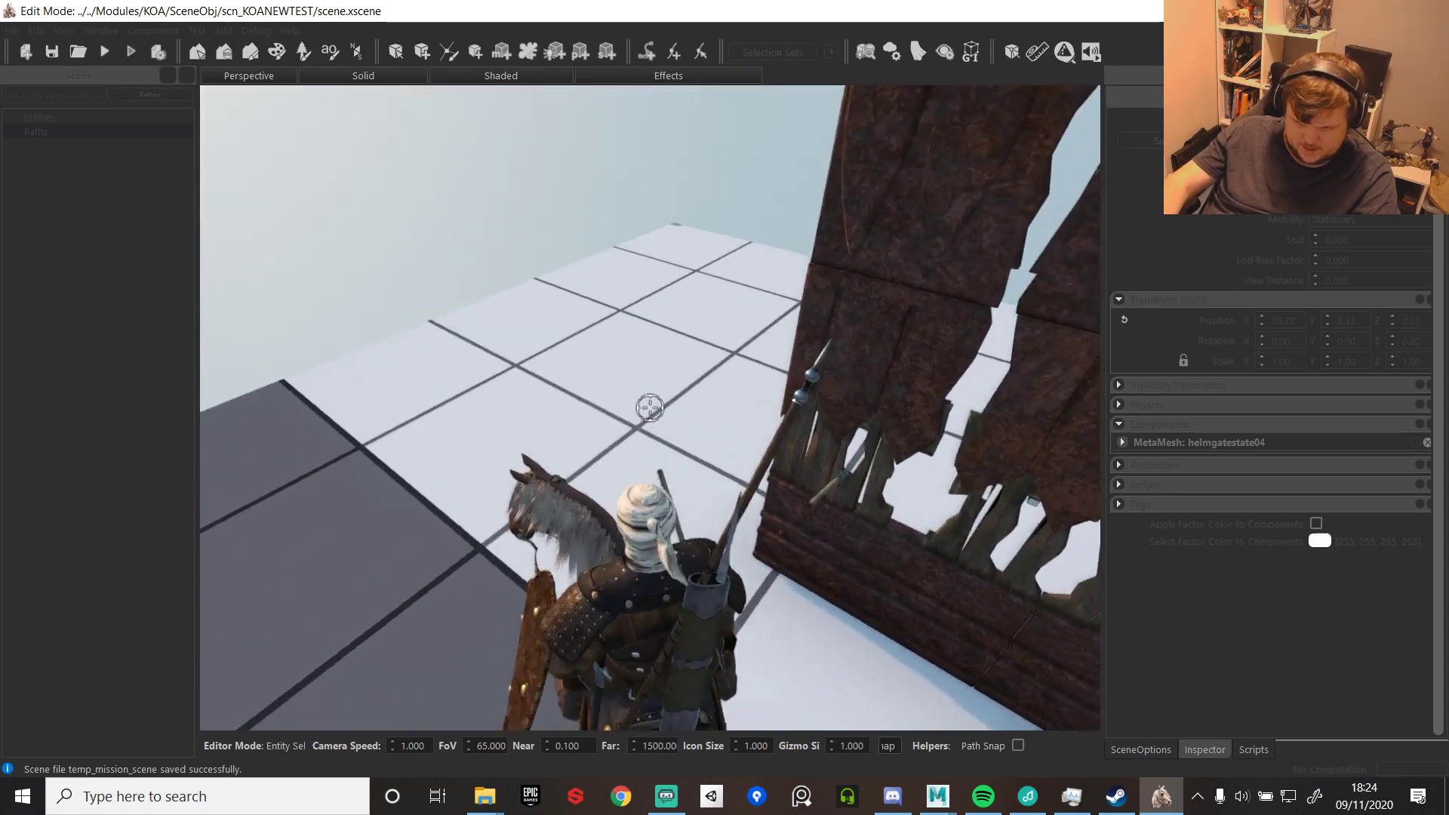
{"action": "key", "text": "d"}
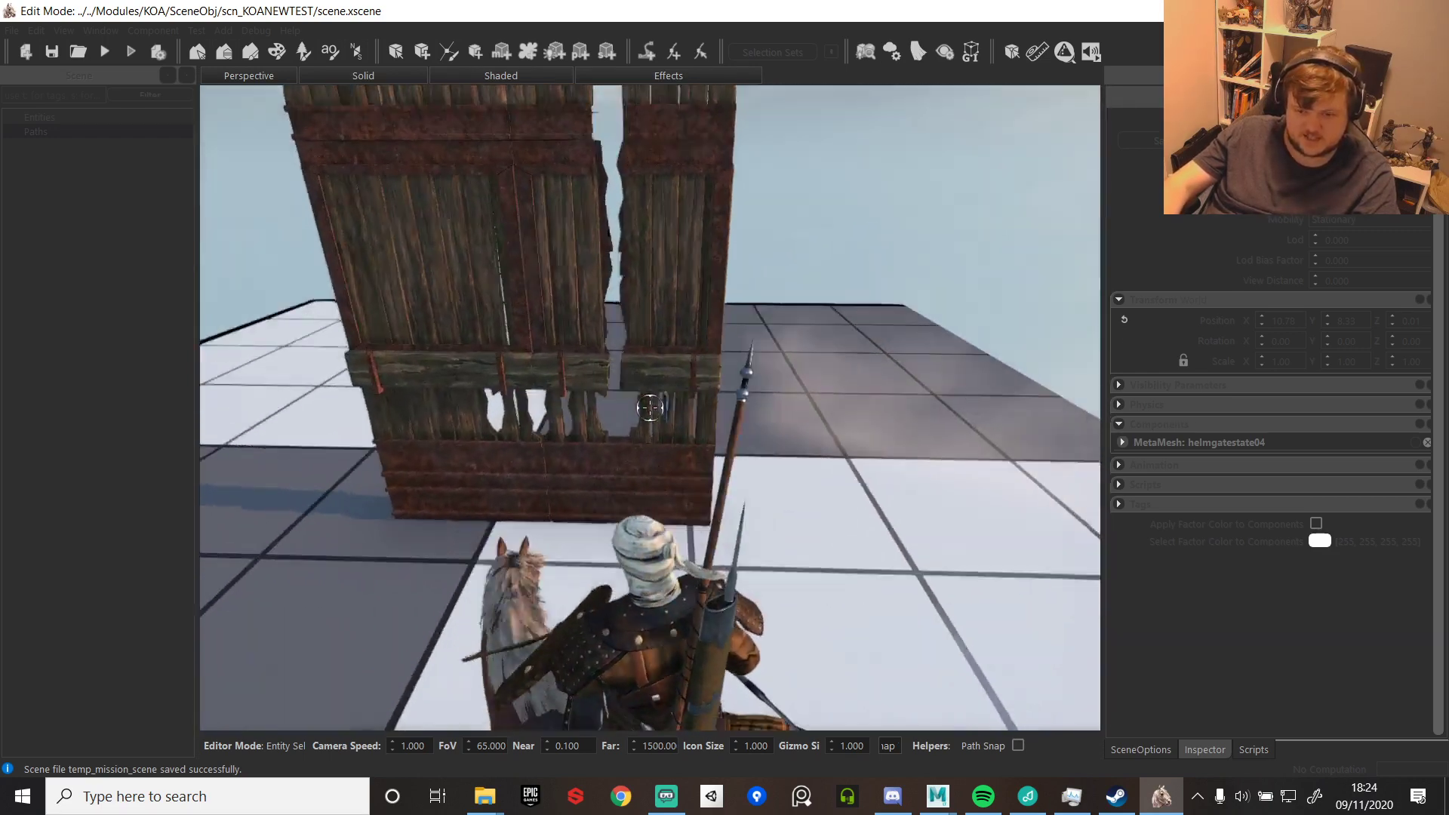
{"action": "left_click", "coordinate": [650, 408]}
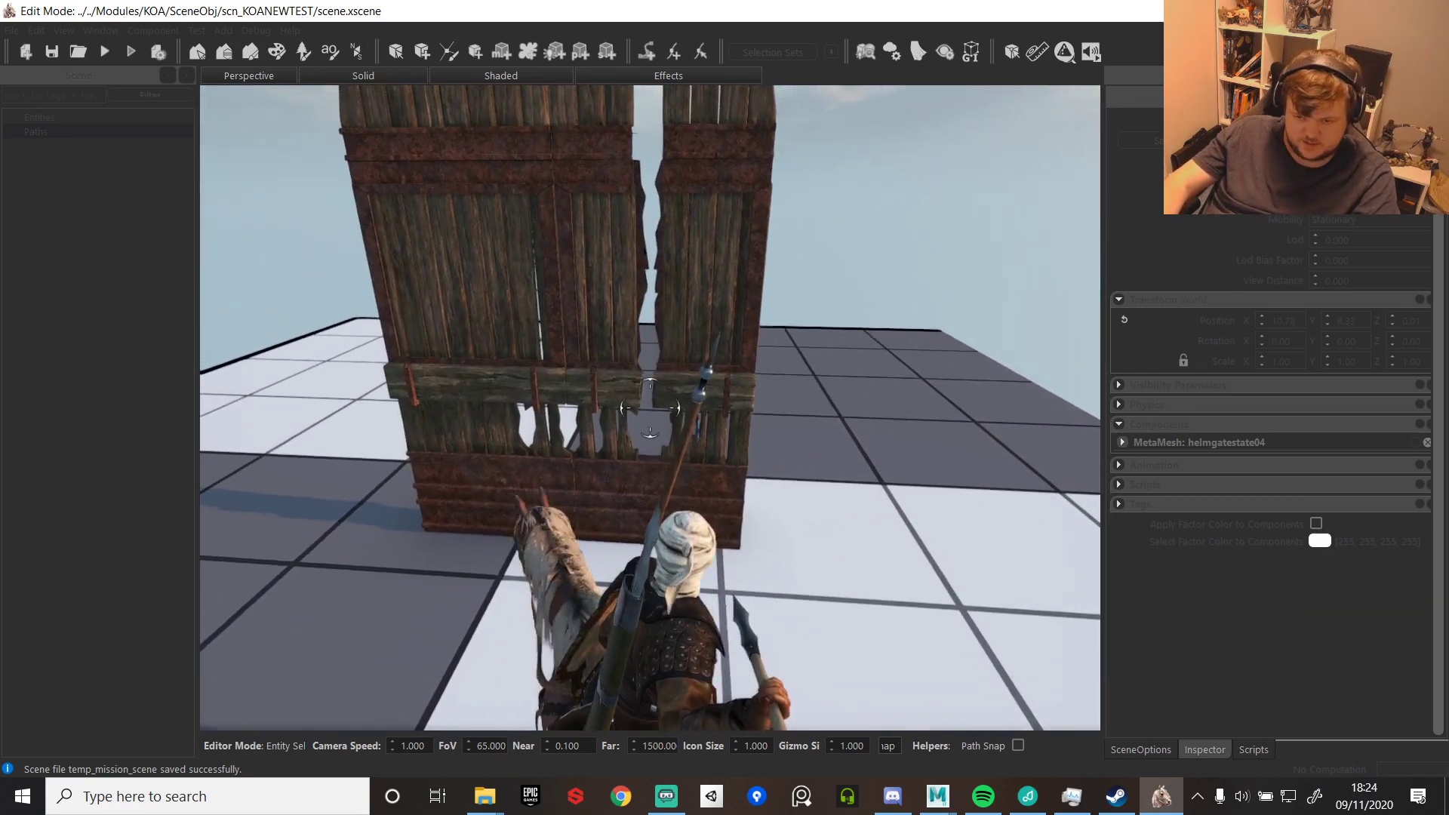
{"action": "left_click", "coordinate": [650, 408]}
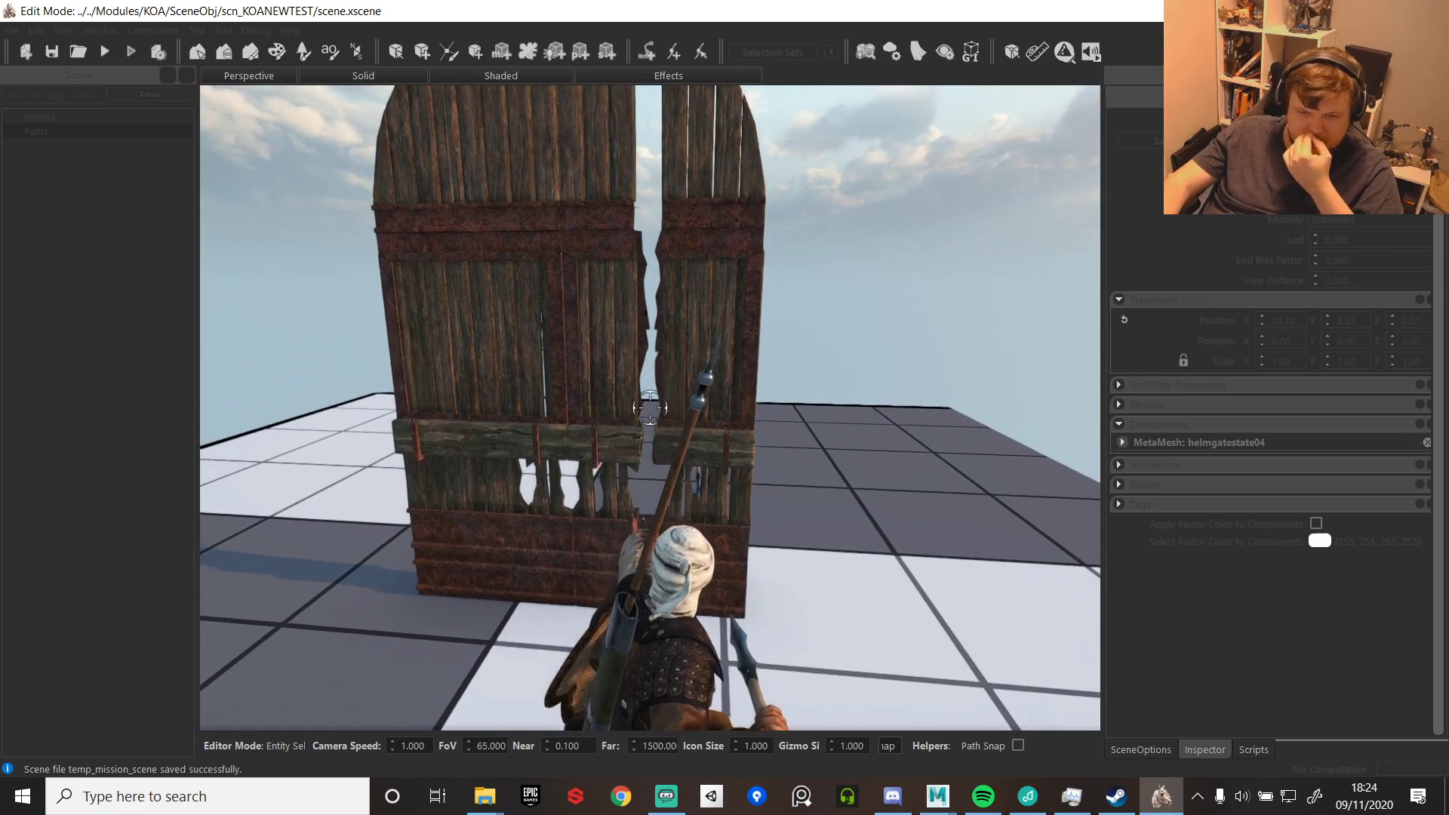
{"action": "left_click", "coordinate": [650, 408]}
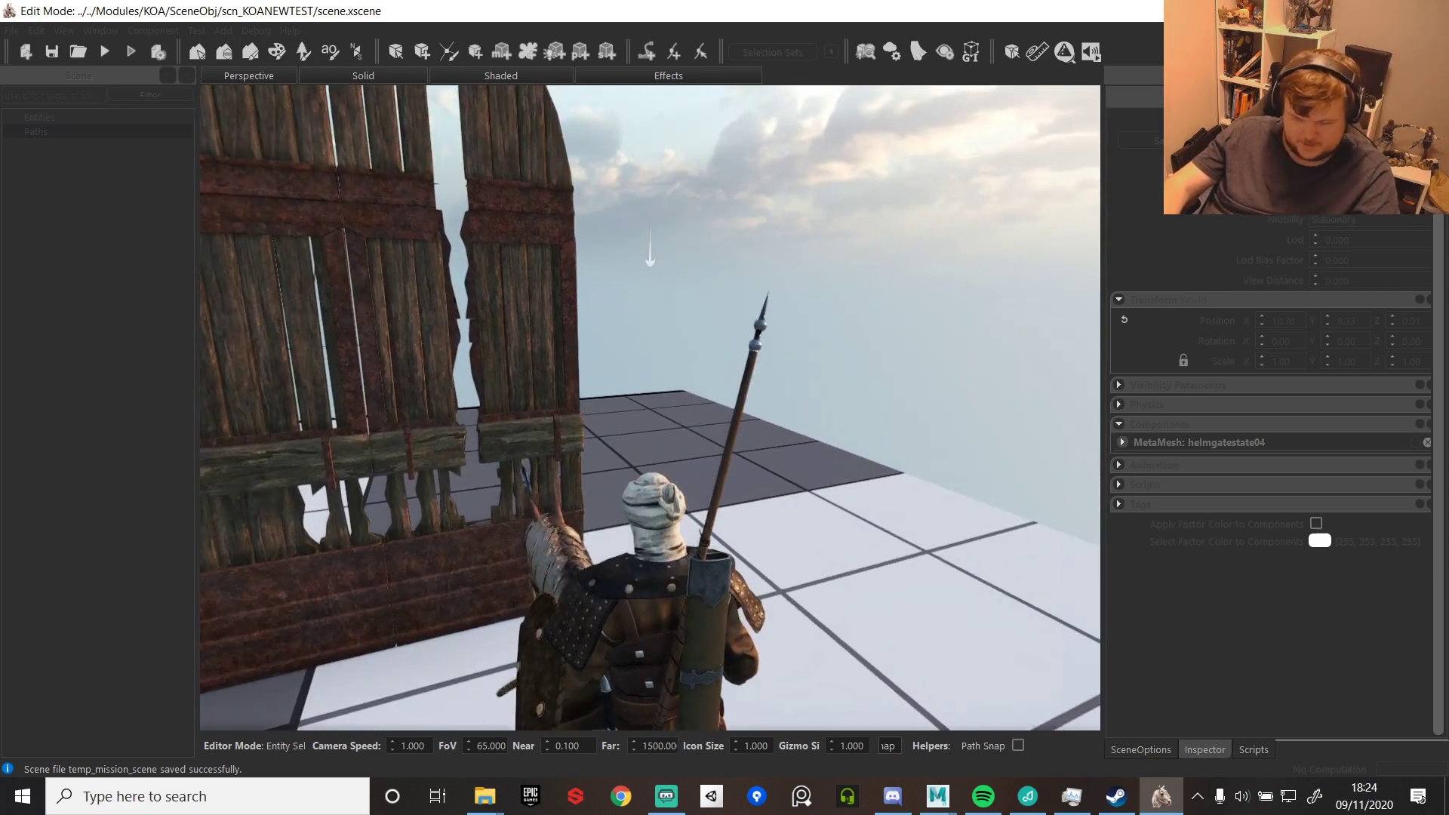
- Ride past the gate's edge to check the javelins on the far side and end the play test
{"action": "key", "text": "w"}
{"action": "key", "text": "d"}
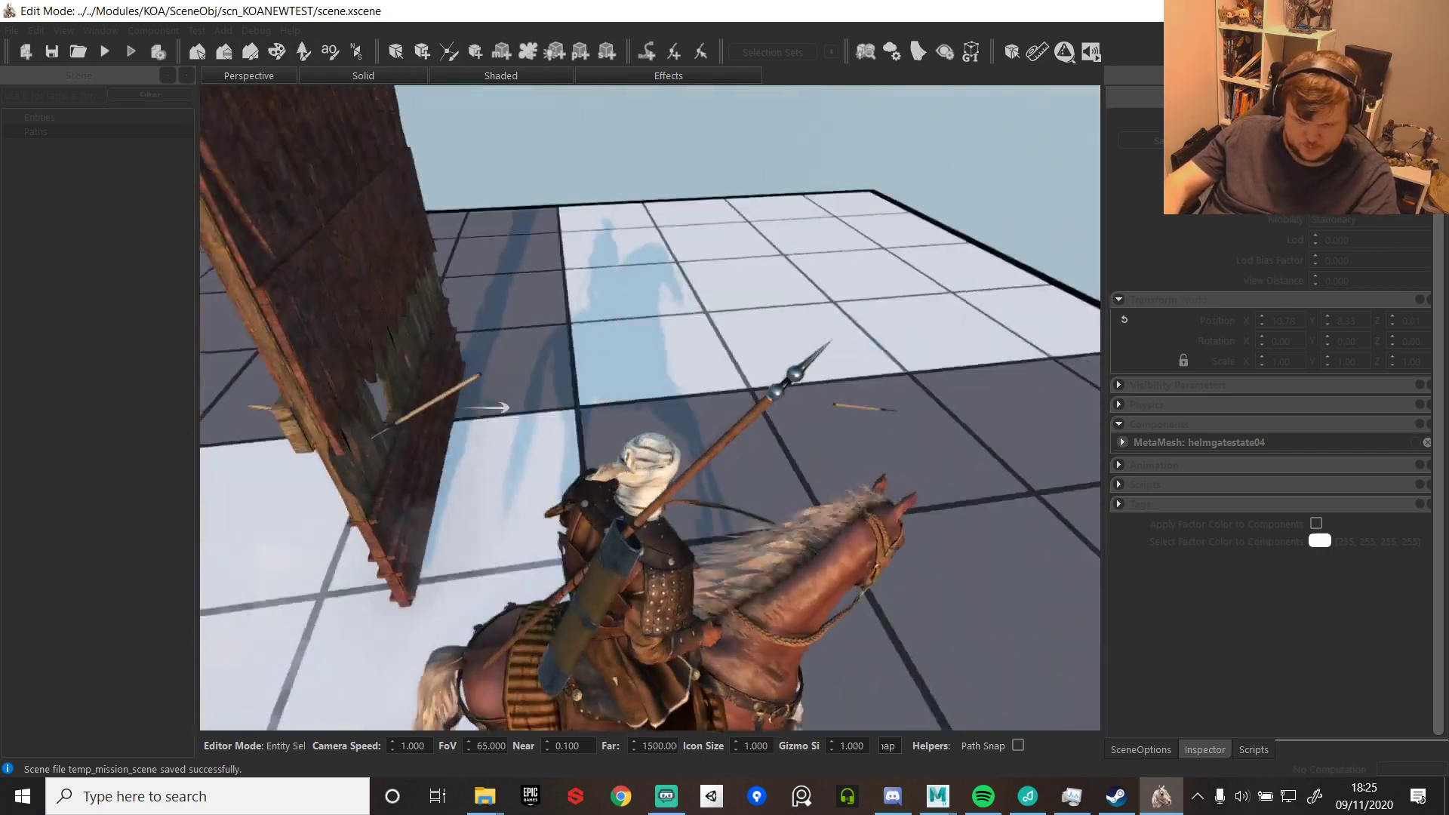
{"action": "key", "text": "Tab"}
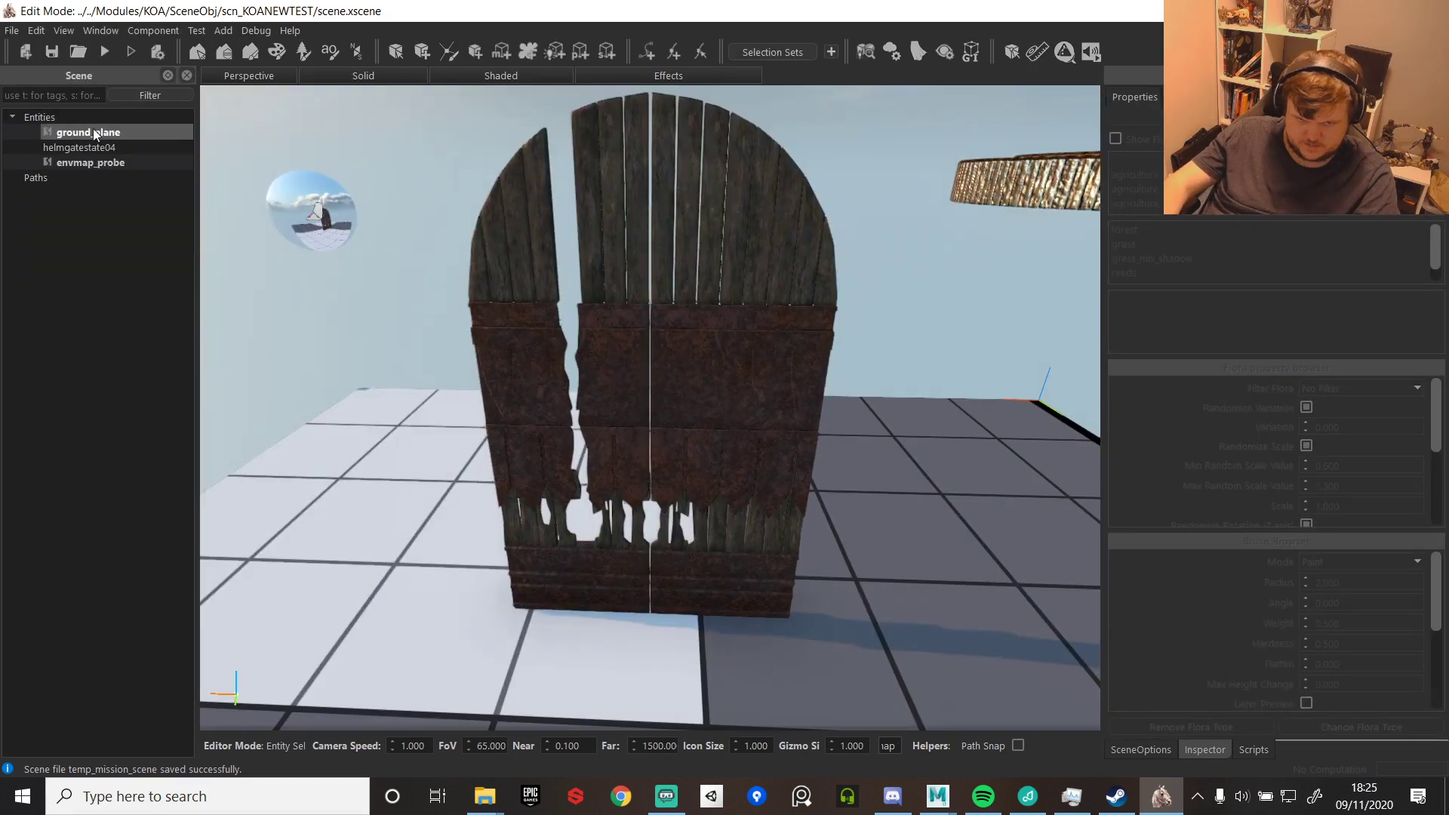
- Delete the helmgatestate04 entity from the scene
{"action": "left_click", "coordinate": [88, 132]}
{"action": "left_click", "coordinate": [95, 148]}
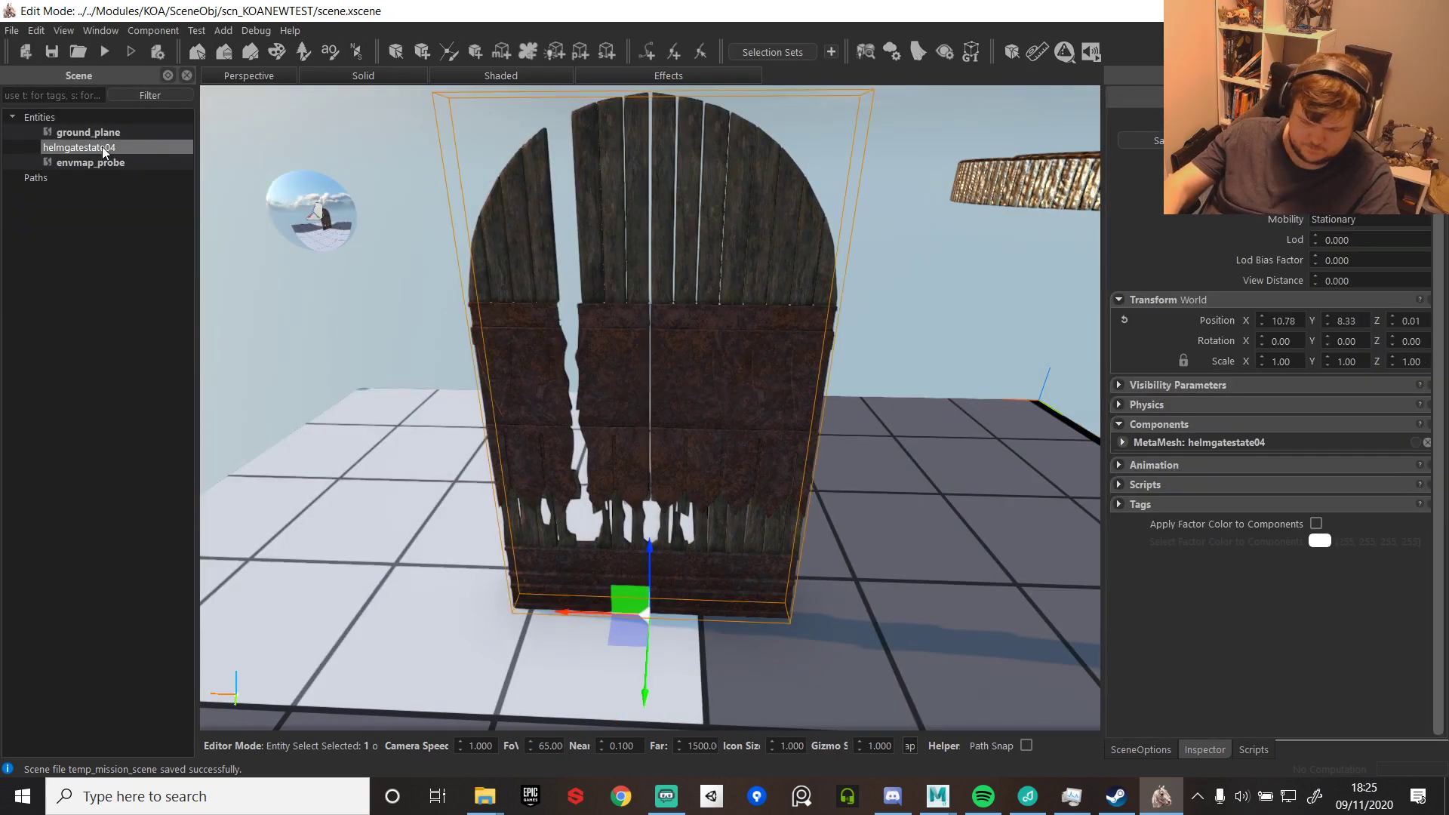
{"action": "key", "text": "Delete"}
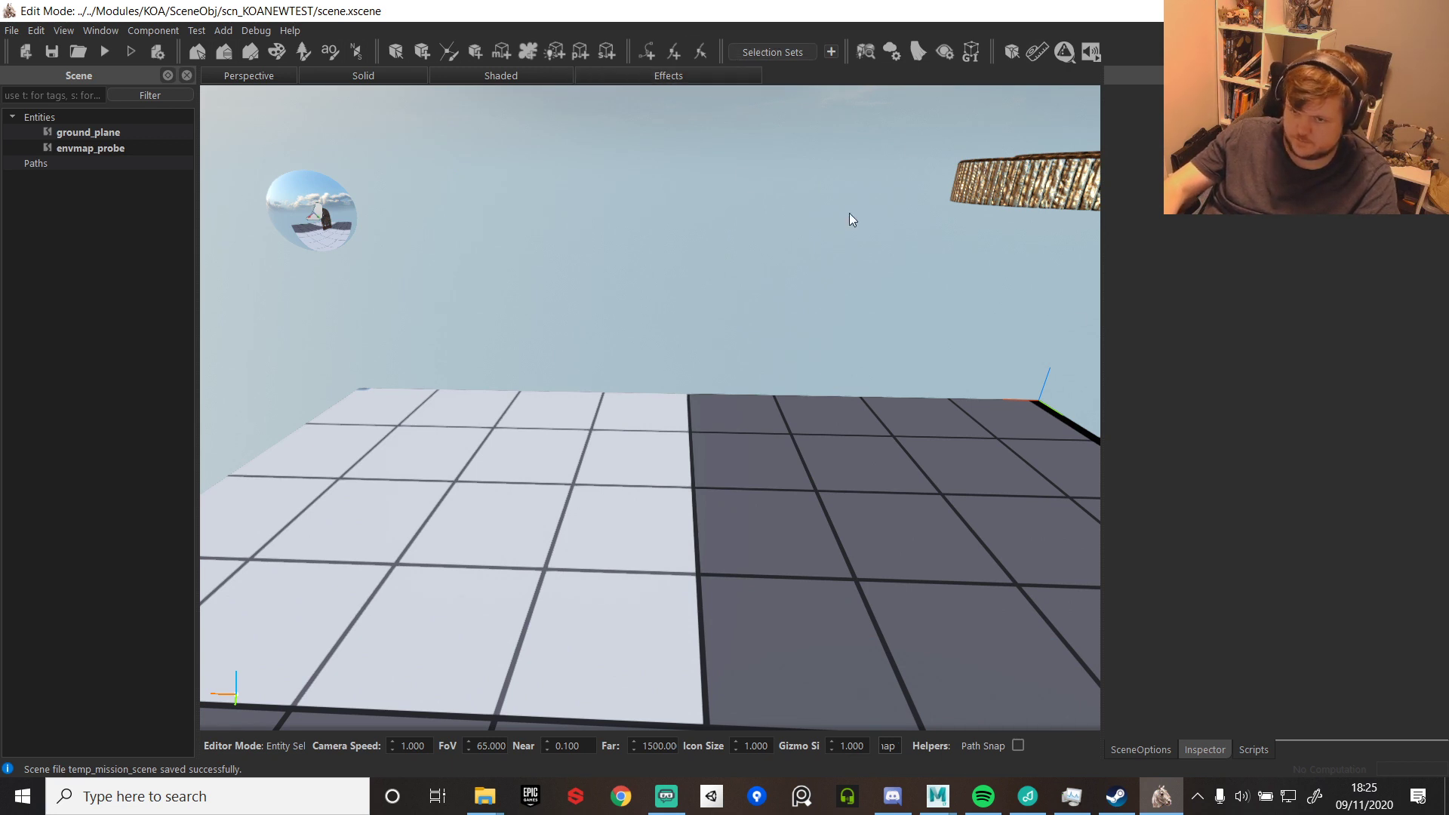
- Open the prefab library and filter it by "gate"
{"action": "left_click", "coordinate": [873, 51]}
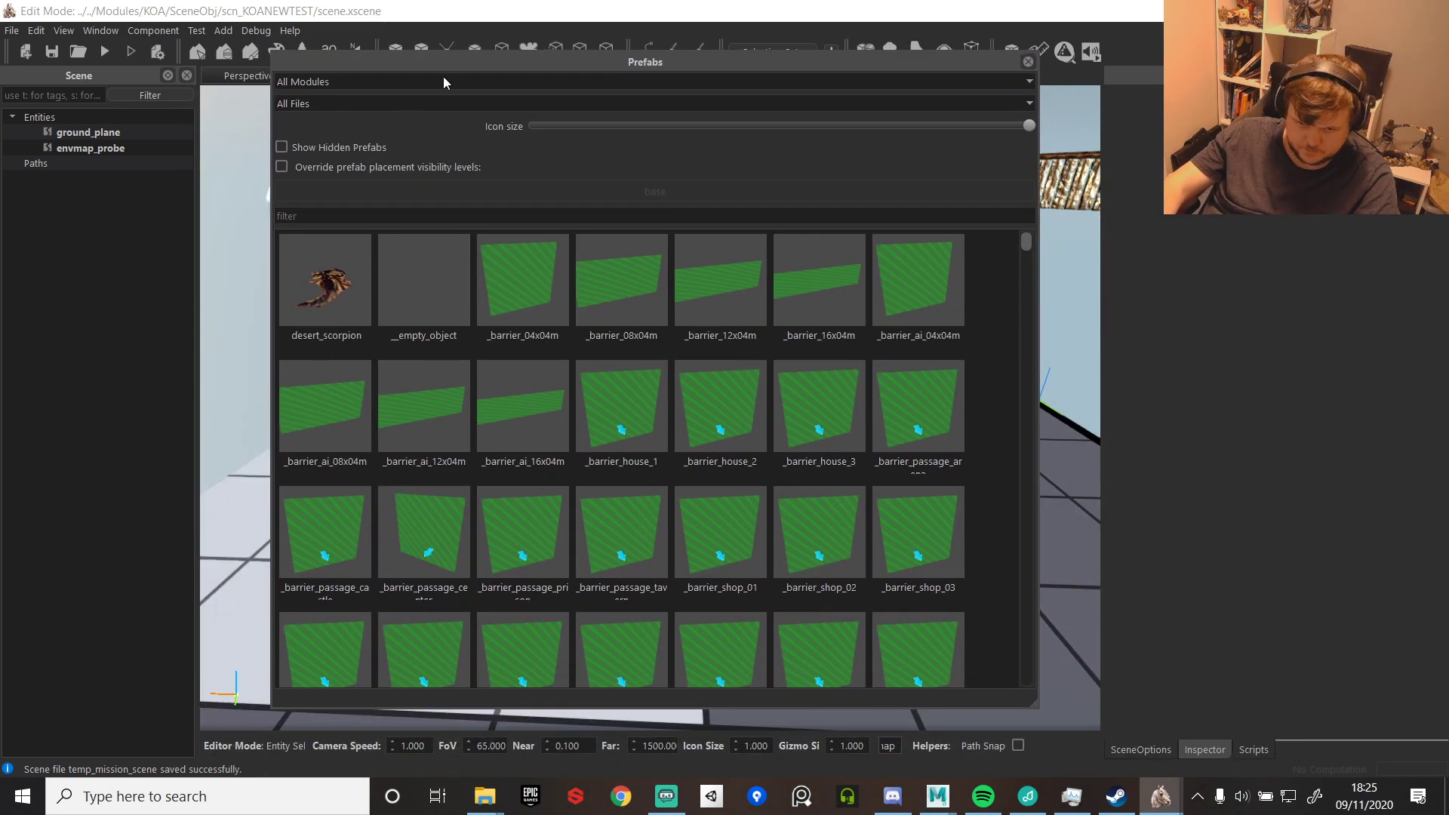
{"action": "left_click", "coordinate": [351, 216]}
{"action": "type", "text": "gate"}
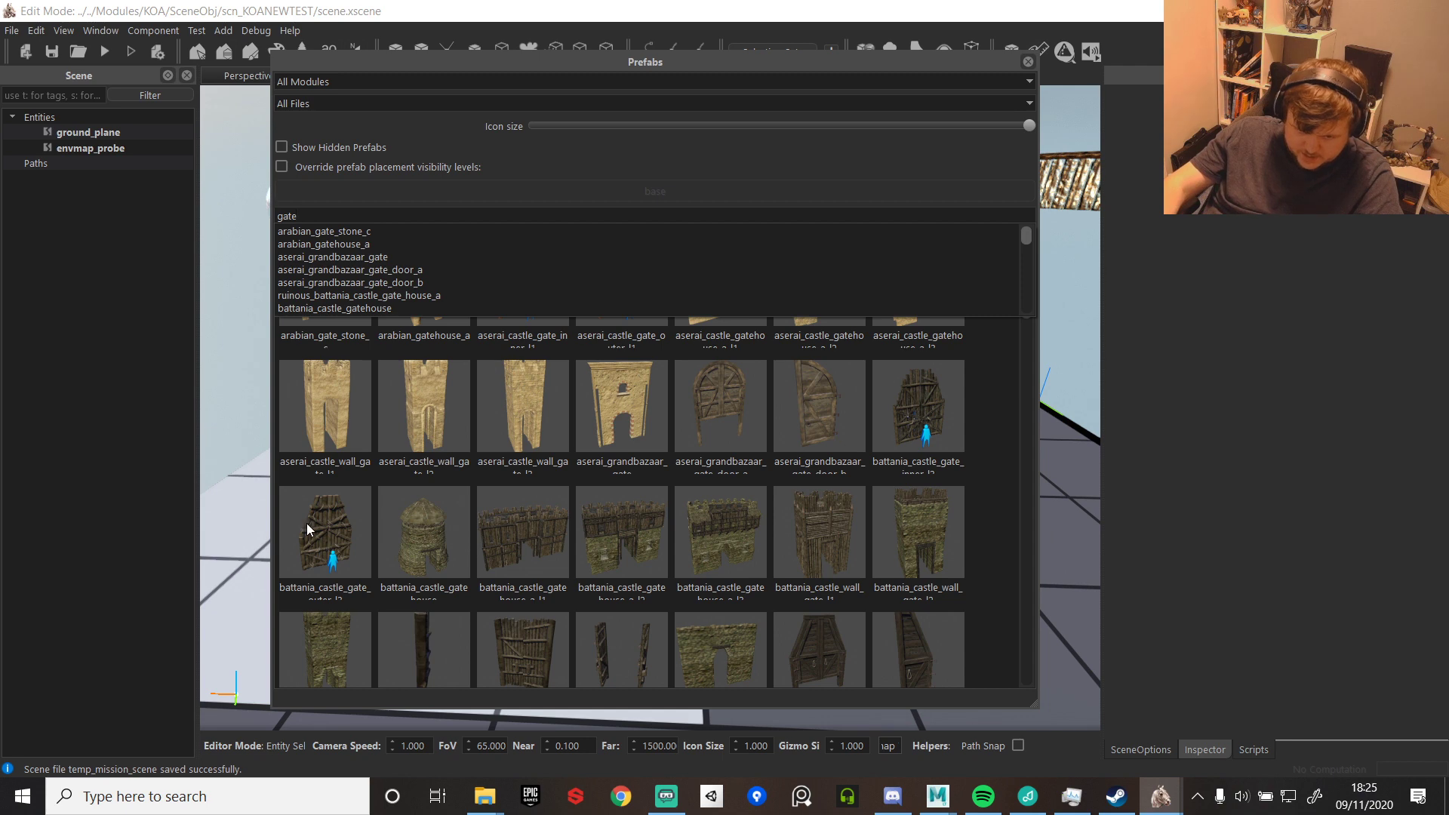
- Browse the filtered prefabs for castle gates, including battania_castle_gate_outer_l3, and close the prefab library
{"action": "left_click", "coordinate": [332, 543]}
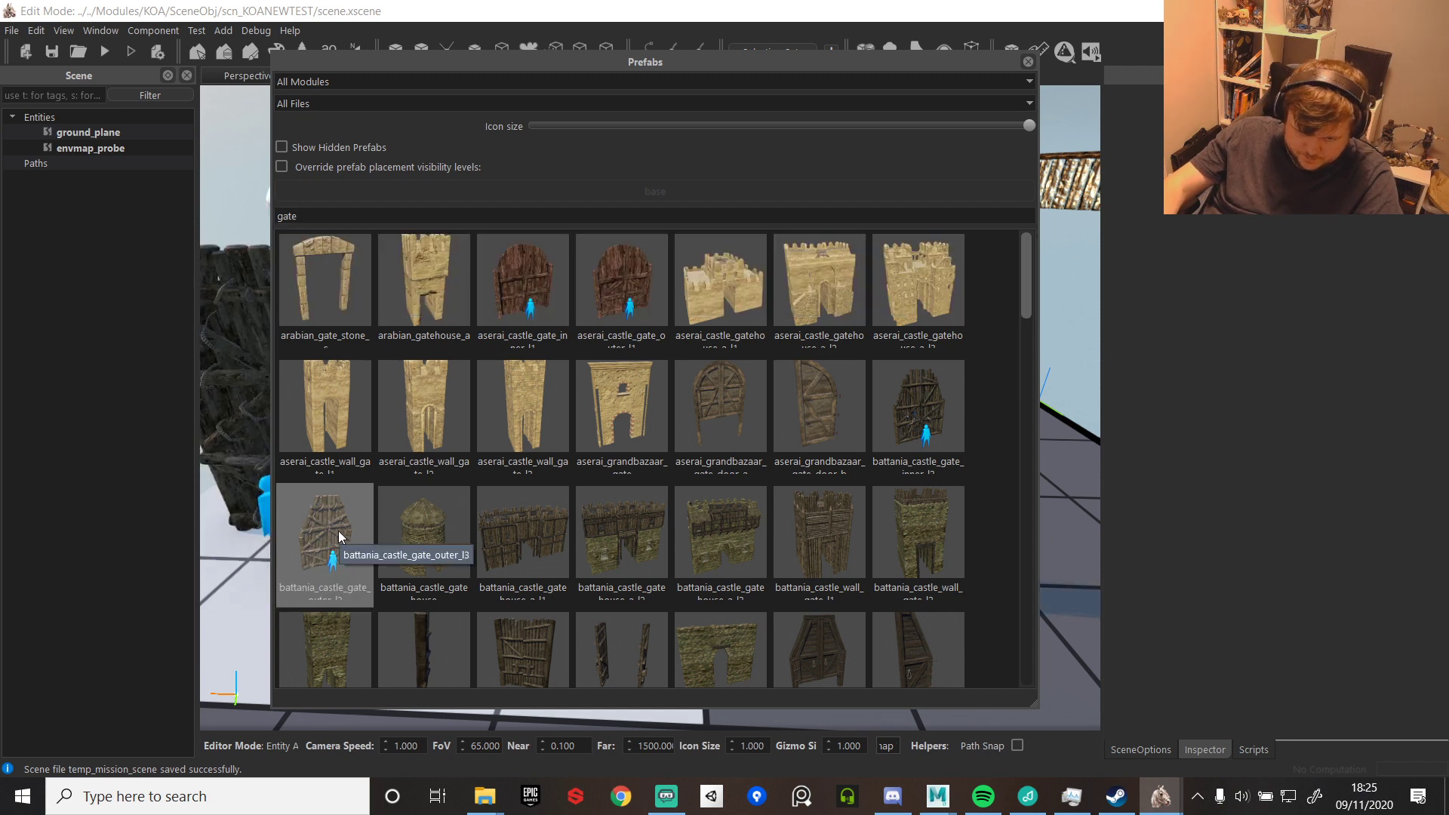
{"action": "scroll", "coordinate": [332, 522], "scroll_direction": "down", "scroll_amount": 3}
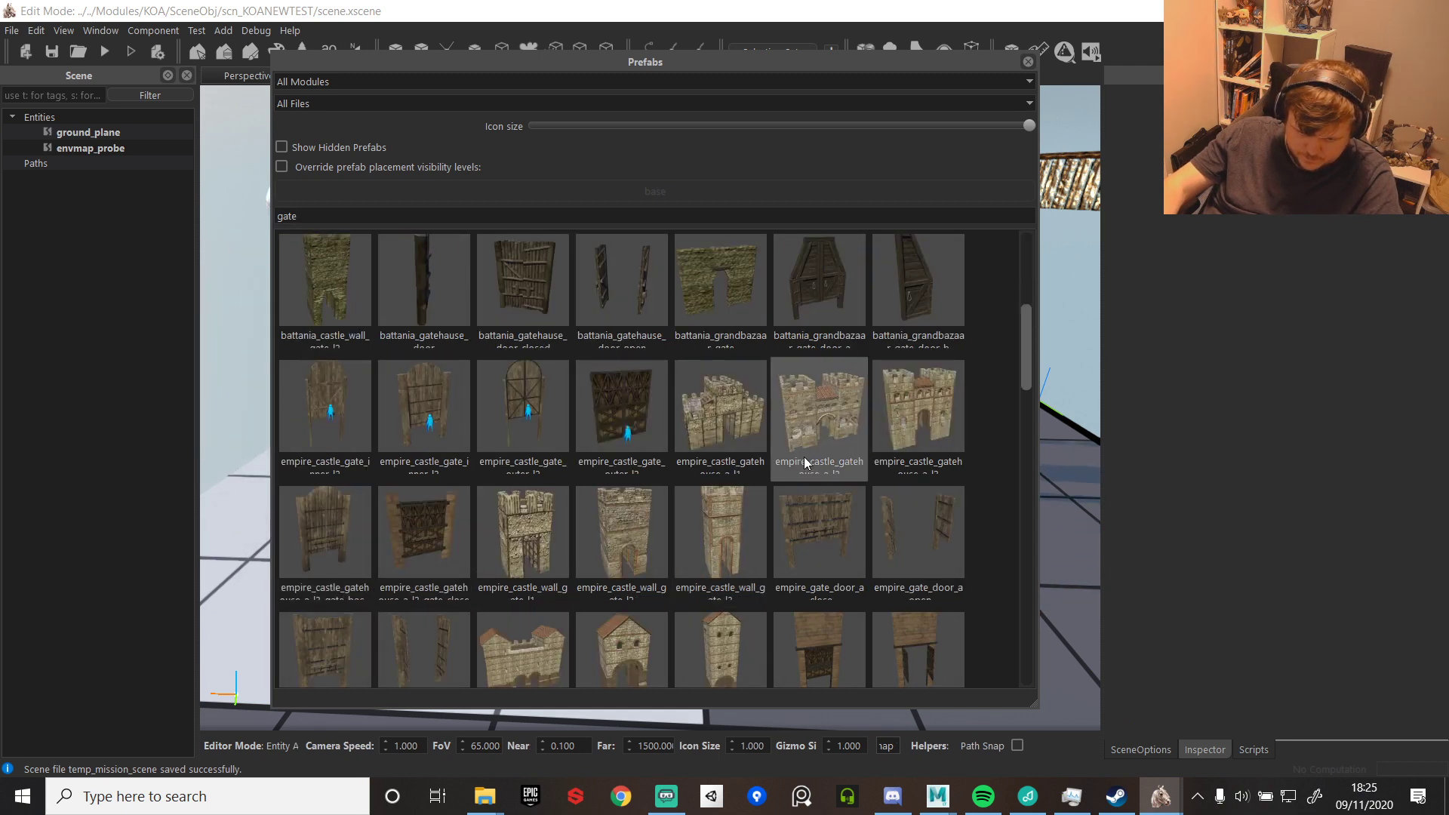
{"action": "scroll", "coordinate": [665, 451], "scroll_direction": "up", "scroll_amount": 3}
{"action": "scroll", "coordinate": [828, 613], "scroll_direction": "down", "scroll_amount": 3}
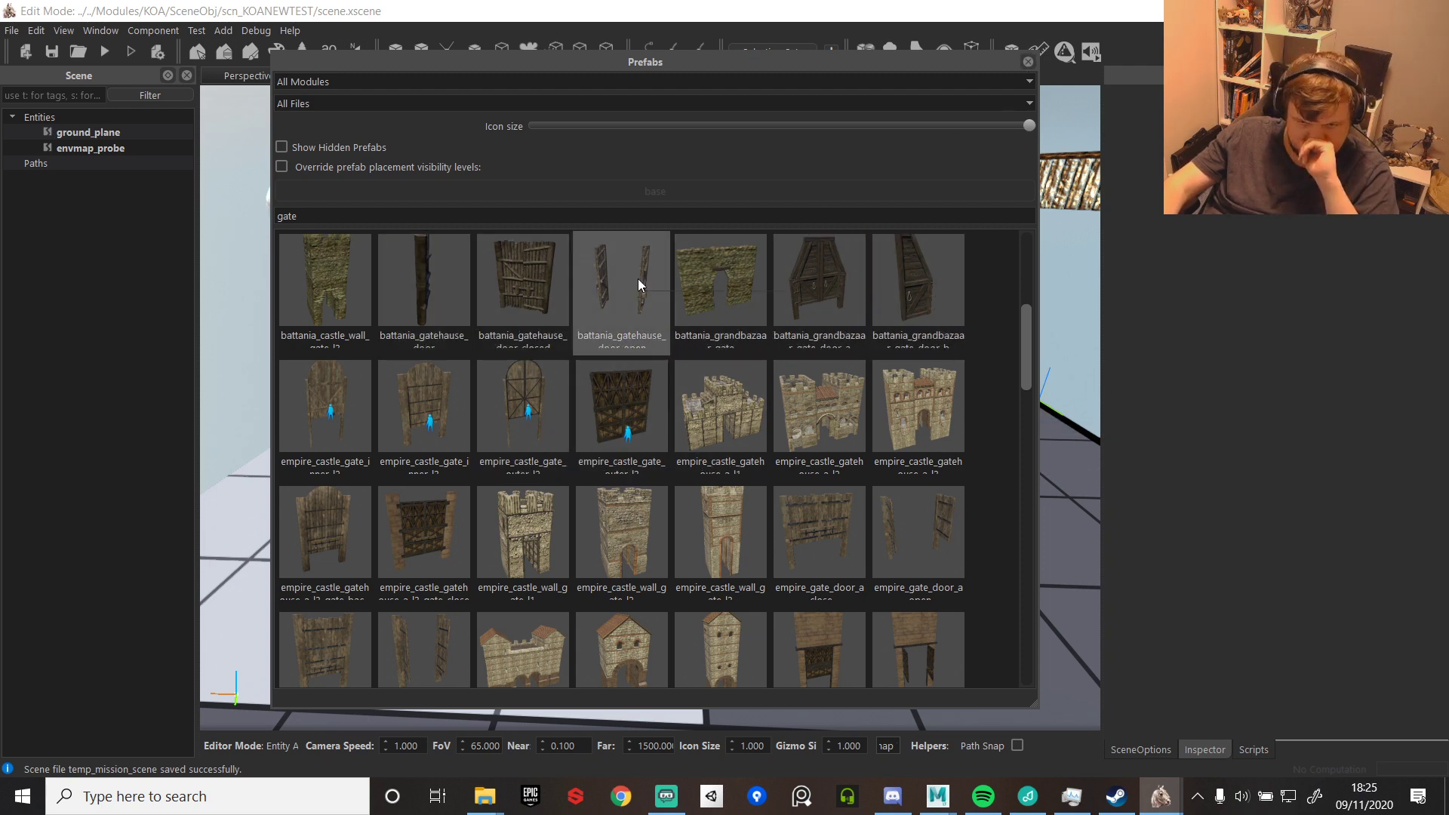
{"action": "scroll", "coordinate": [639, 378], "scroll_direction": "up", "scroll_amount": 3}
{"action": "scroll", "coordinate": [639, 613], "scroll_direction": "down", "scroll_amount": 3}
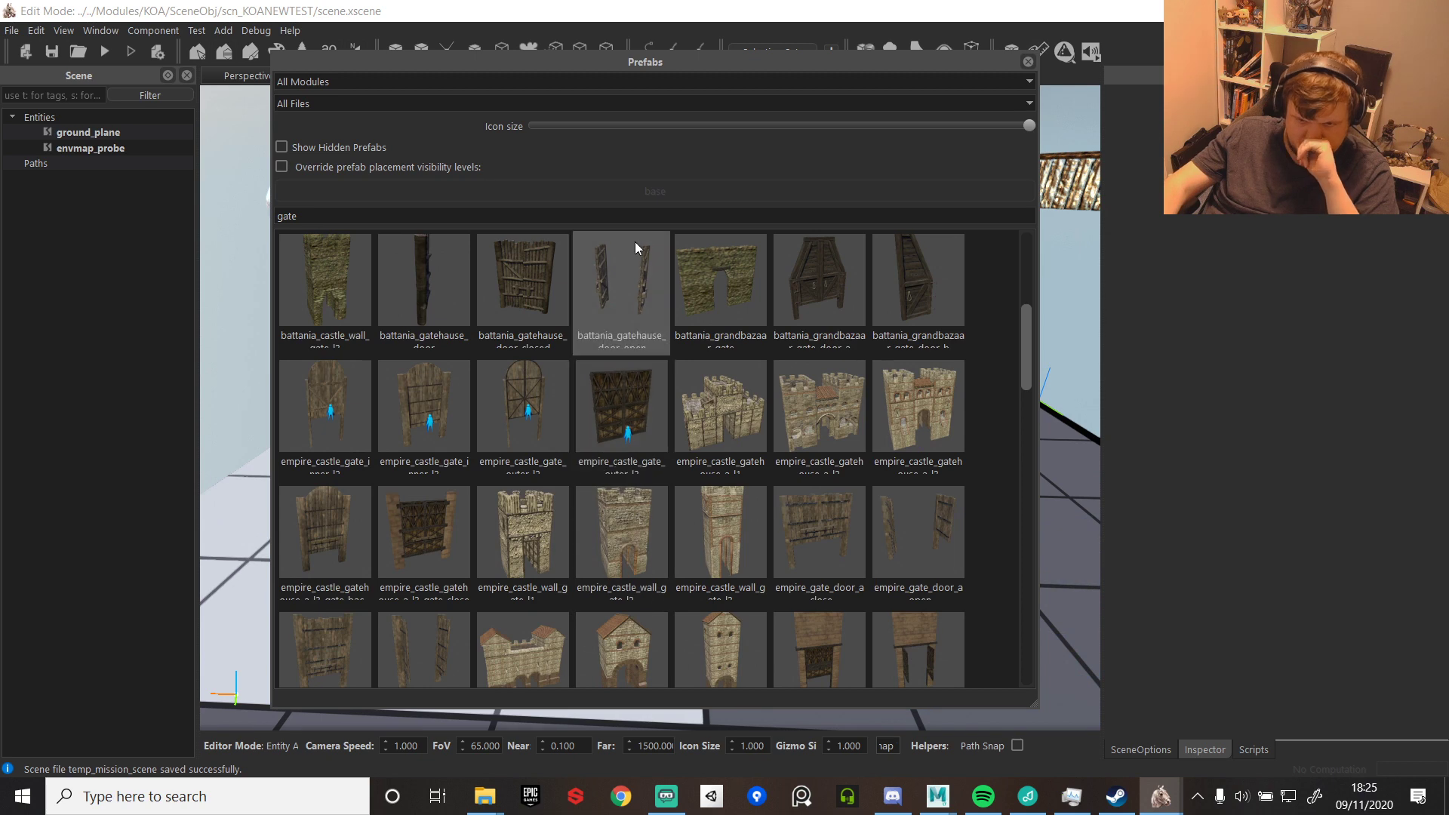
{"action": "scroll", "coordinate": [889, 281], "scroll_direction": "down", "scroll_amount": 9}
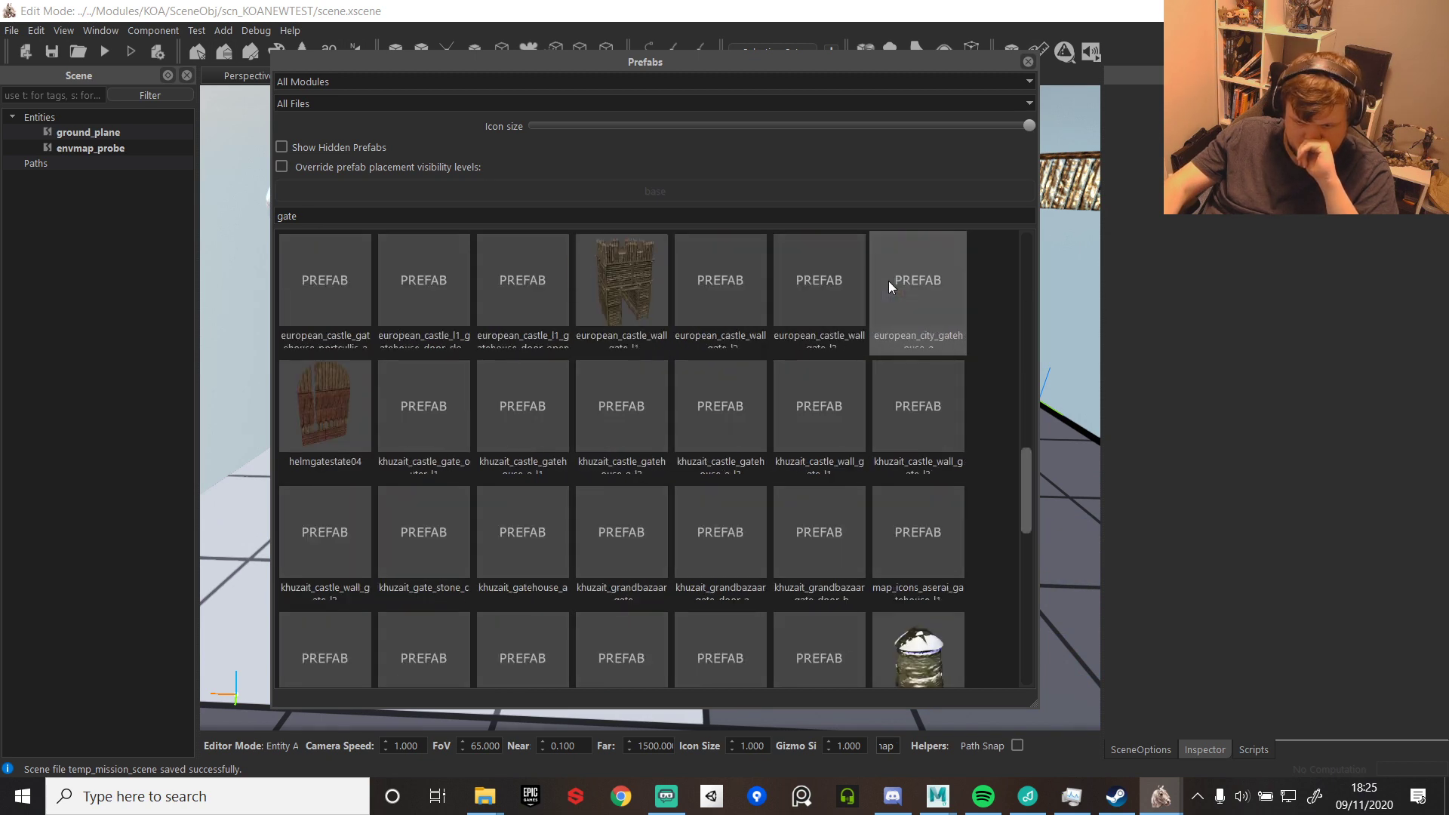
{"action": "scroll", "coordinate": [853, 491], "scroll_direction": "up", "scroll_amount": 3}
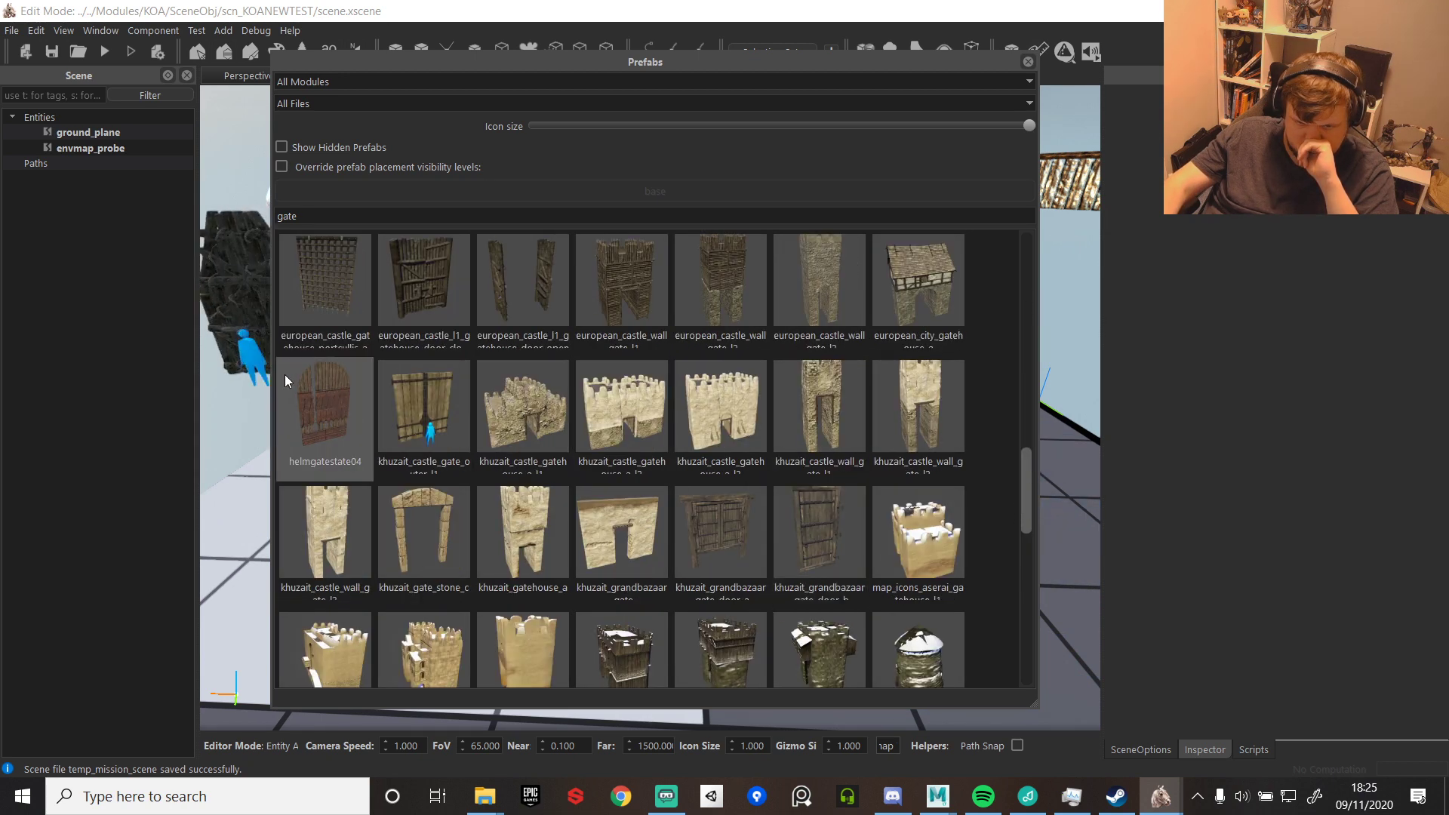
{"action": "scroll", "coordinate": [872, 478], "scroll_direction": "down", "scroll_amount": 8}
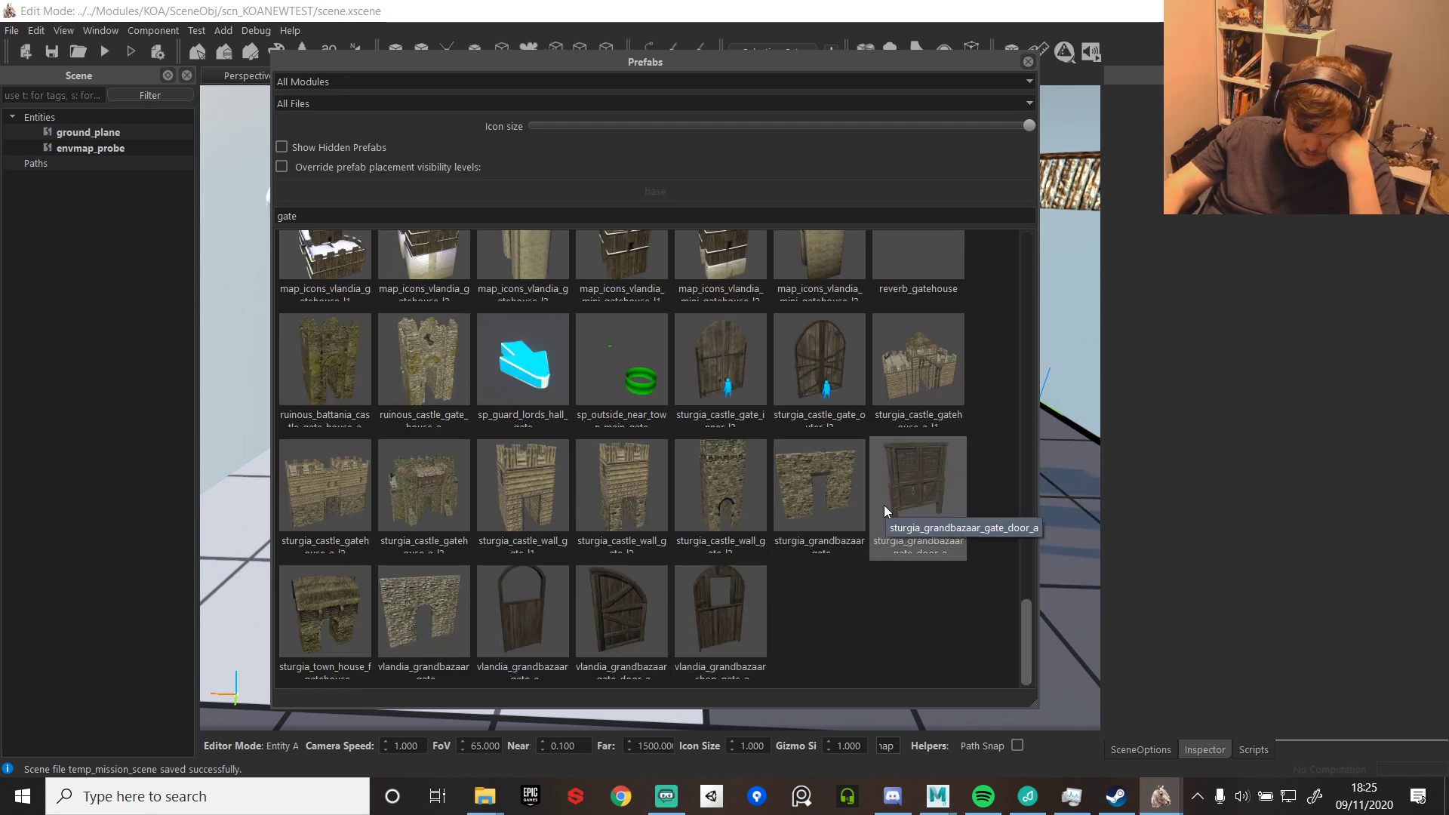
{"action": "left_click", "coordinate": [1029, 62]}
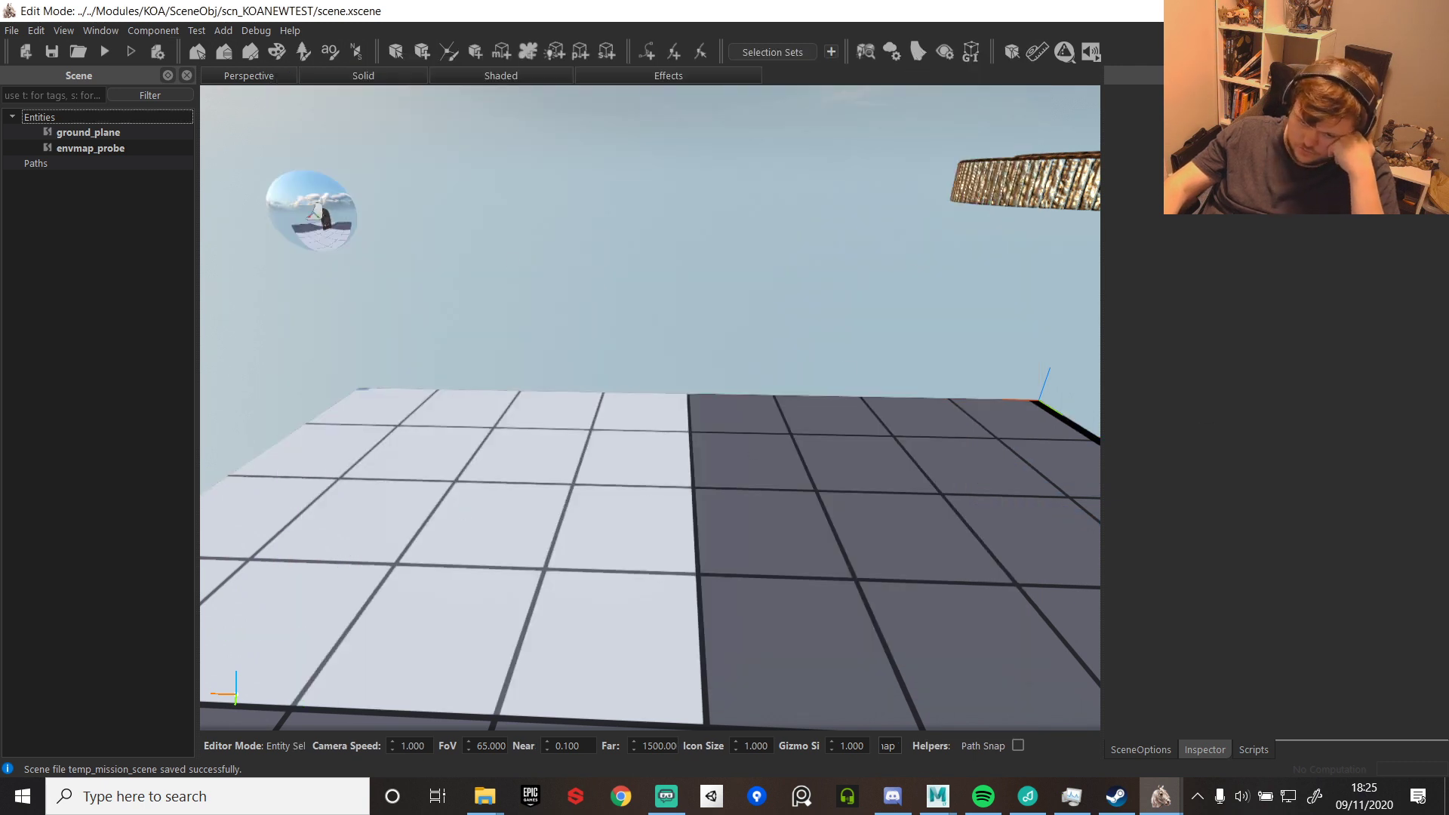
- Reopen the prefab library and place the sturgia_castle_gate_outer_l3 prefab on the ground plane
{"action": "left_click", "coordinate": [97, 30]}
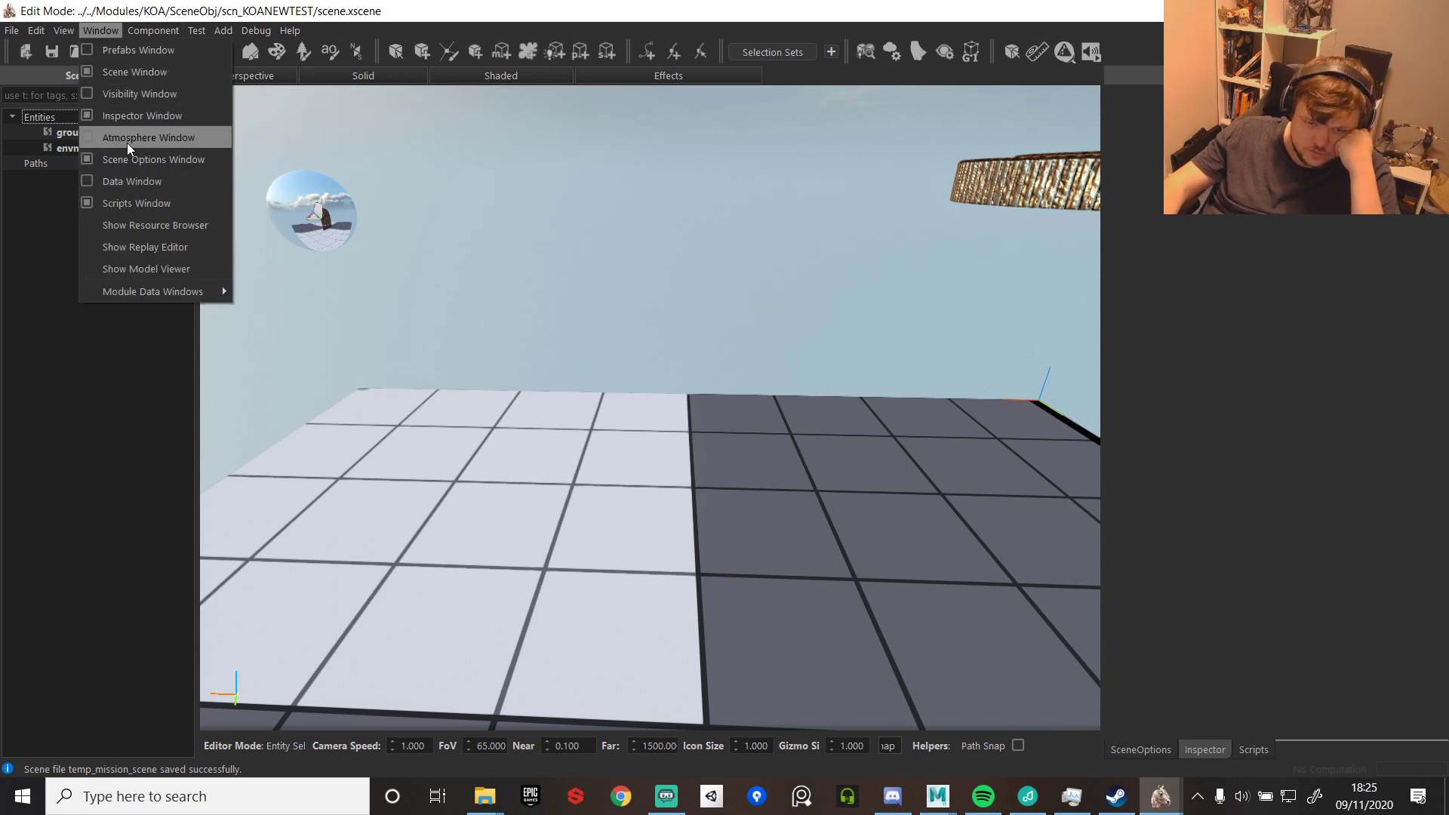
{"action": "key", "text": "Escape"}
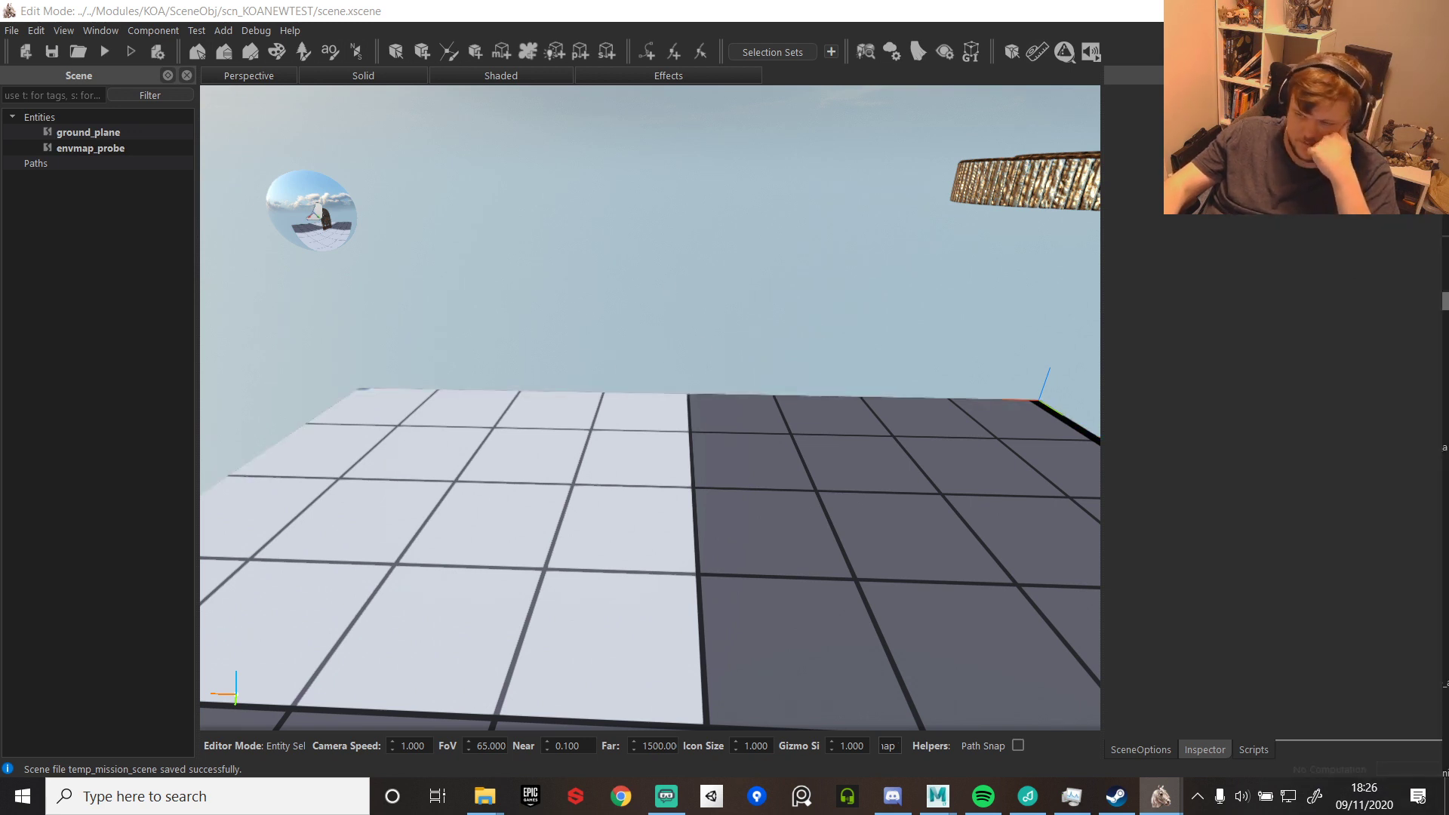
{"action": "left_click", "coordinate": [107, 32]}
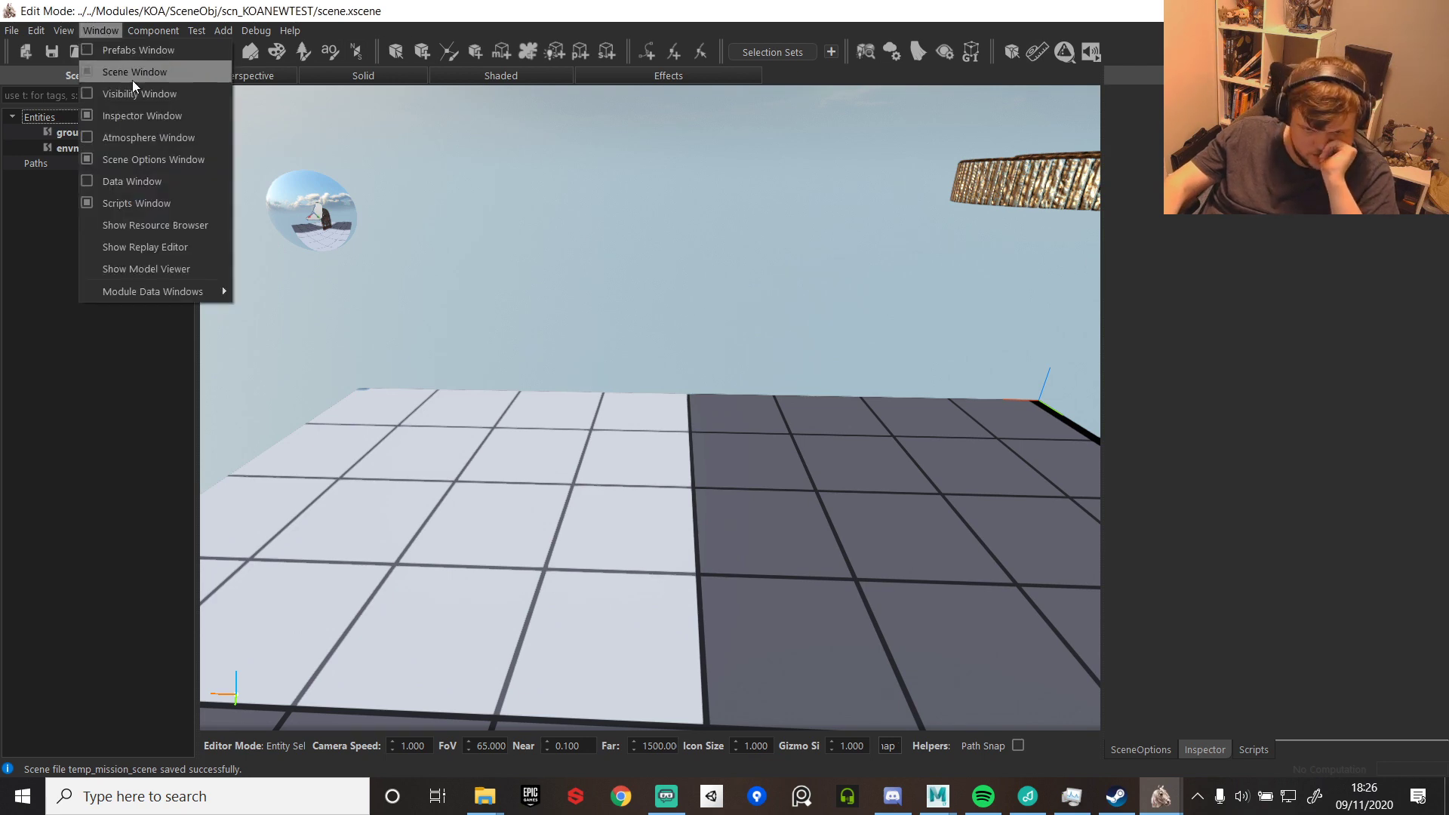
{"action": "left_click", "coordinate": [145, 52]}
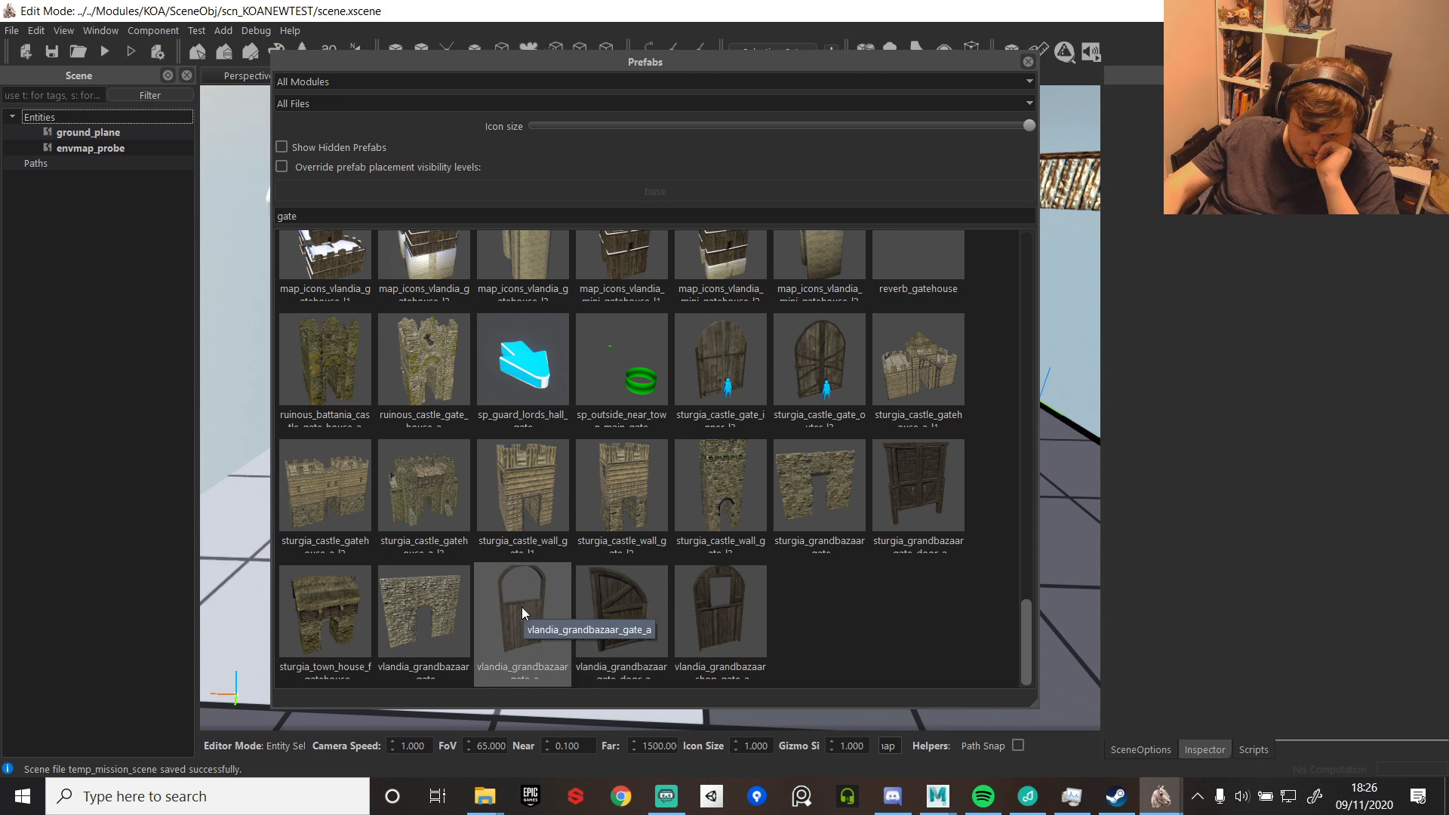
{"action": "scroll", "coordinate": [710, 407], "scroll_direction": "up", "scroll_amount": 3}
{"action": "scroll", "coordinate": [782, 516], "scroll_direction": "down", "scroll_amount": 3}
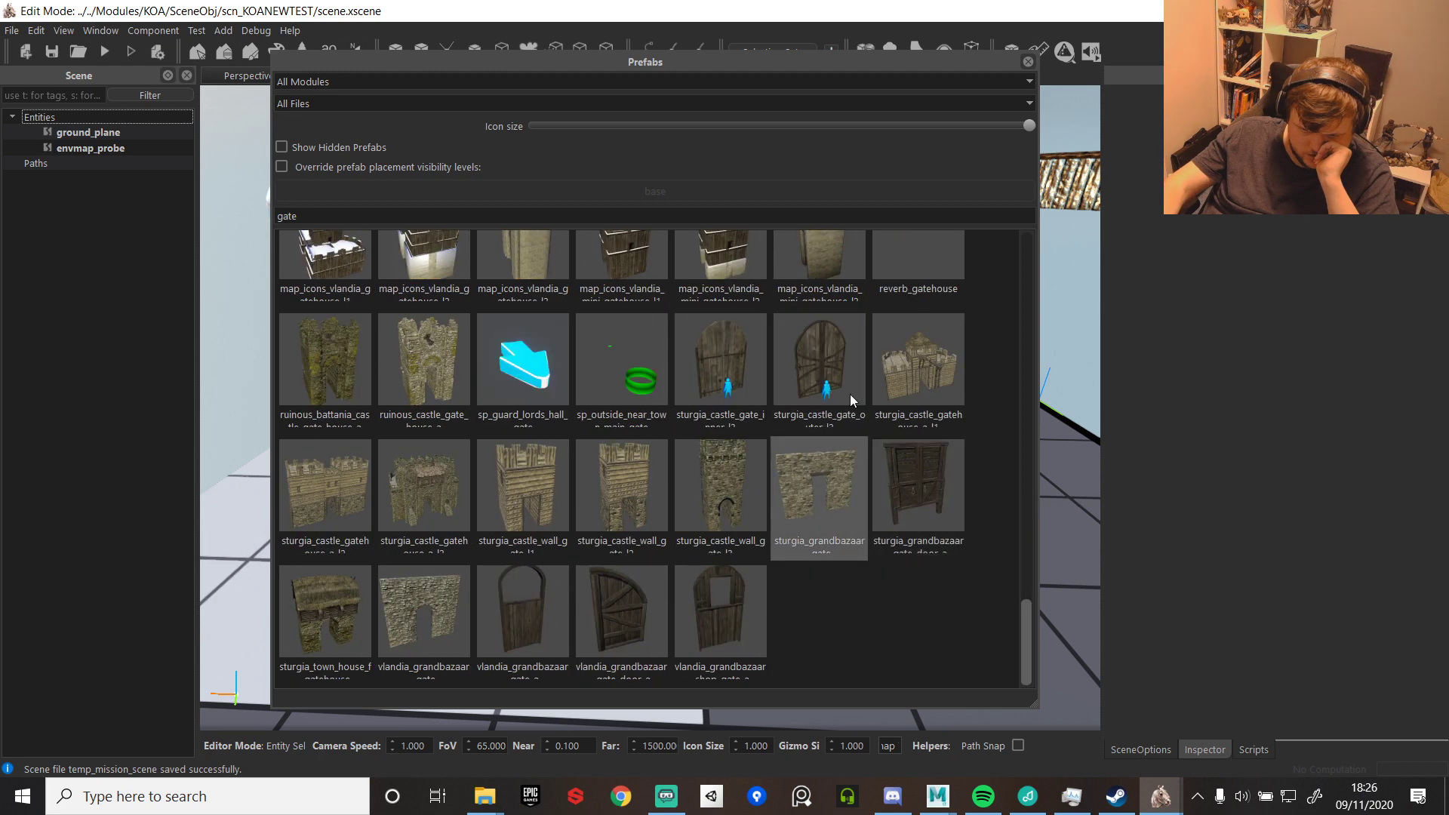
{"action": "mouse_move", "coordinate": [818, 347]}
{"action": "left_mouse_down"}
{"action": "mouse_move", "coordinate": [1025, 537]}
{"action": "mouse_move", "coordinate": [949, 511]}
{"action": "mouse_move", "coordinate": [1007, 507]}
{"action": "left_mouse_up"}
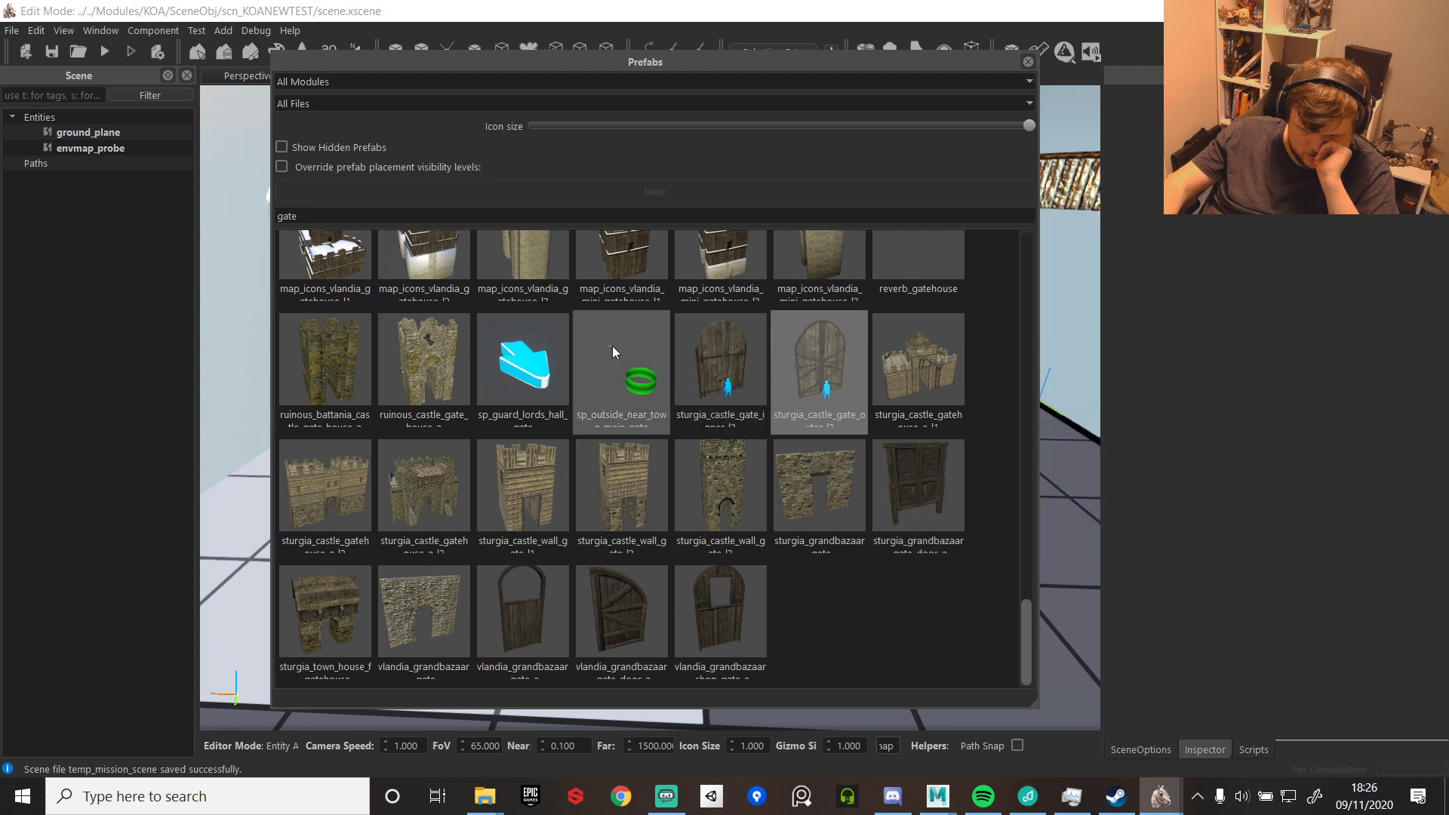
{"action": "left_click_drag", "start_coordinate": [841, 68], "coordinate": [1448, 181]}
{"action": "left_click_drag", "start_coordinate": [749, 441], "coordinate": [647, 567]}
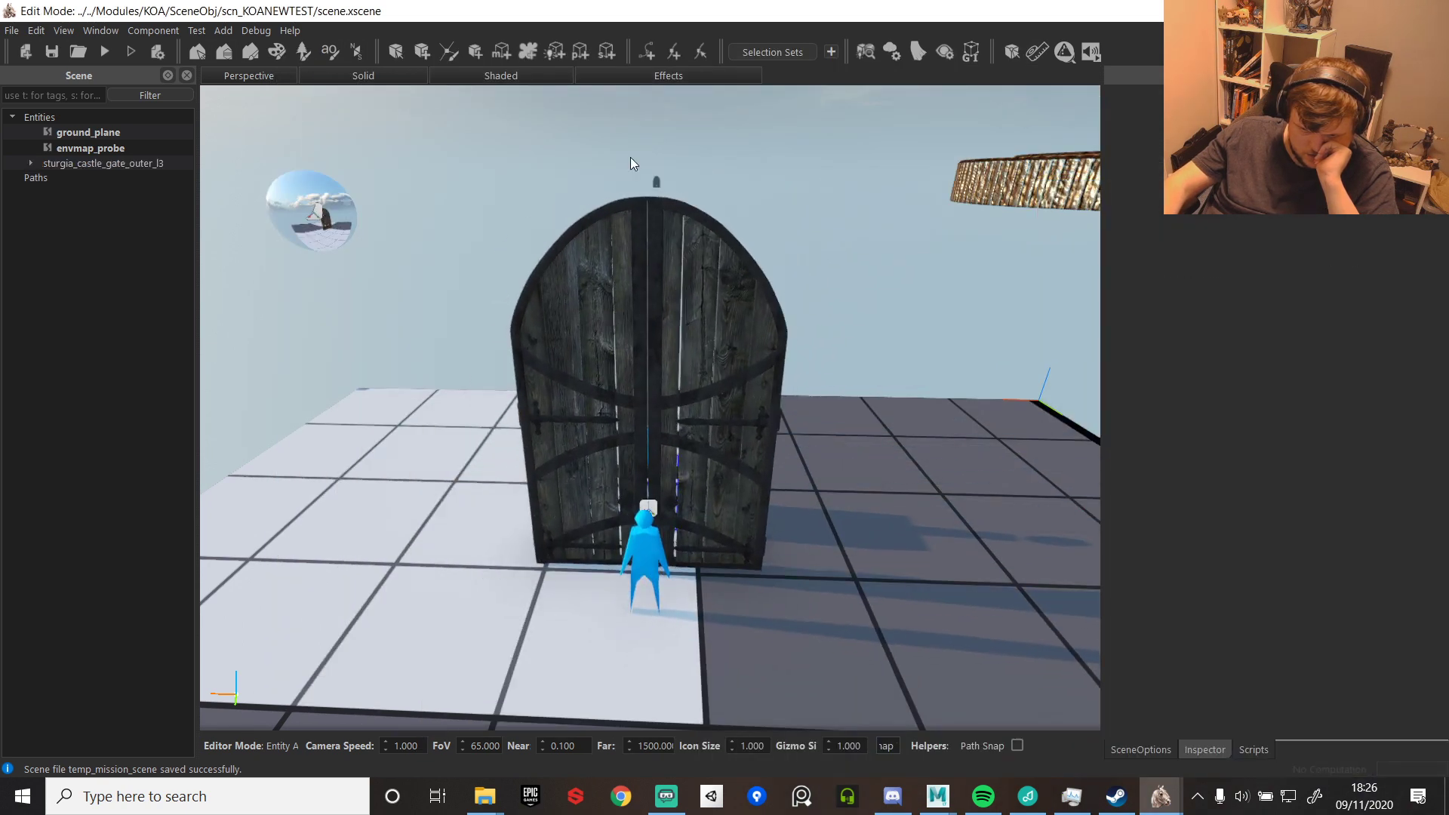
- Examine the placed Sturgia castle gate up close from an angle
{"action": "left_click", "coordinate": [653, 488]}
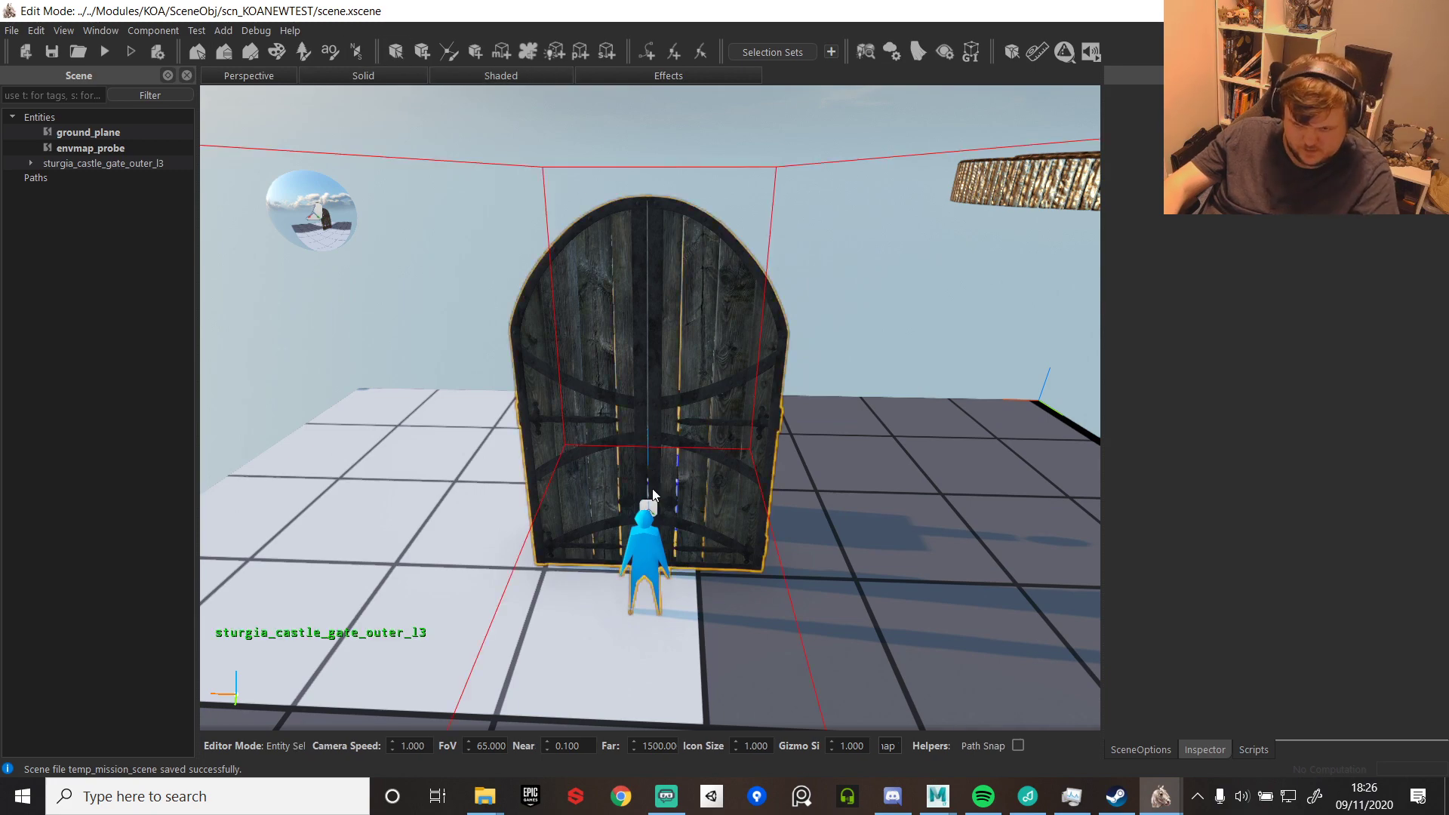
{"action": "scroll", "coordinate": [637, 405], "scroll_direction": "up", "scroll_amount": 2}
{"action": "mouse_move", "coordinate": [637, 405]}
{"action": "right_mouse_down"}
{"action": "mouse_move", "coordinate": [762, 423]}
{"action": "mouse_move", "coordinate": [936, 412]}
{"action": "mouse_move", "coordinate": [786, 407]}
{"action": "mouse_move", "coordinate": [588, 324]}
{"action": "right_mouse_up"}
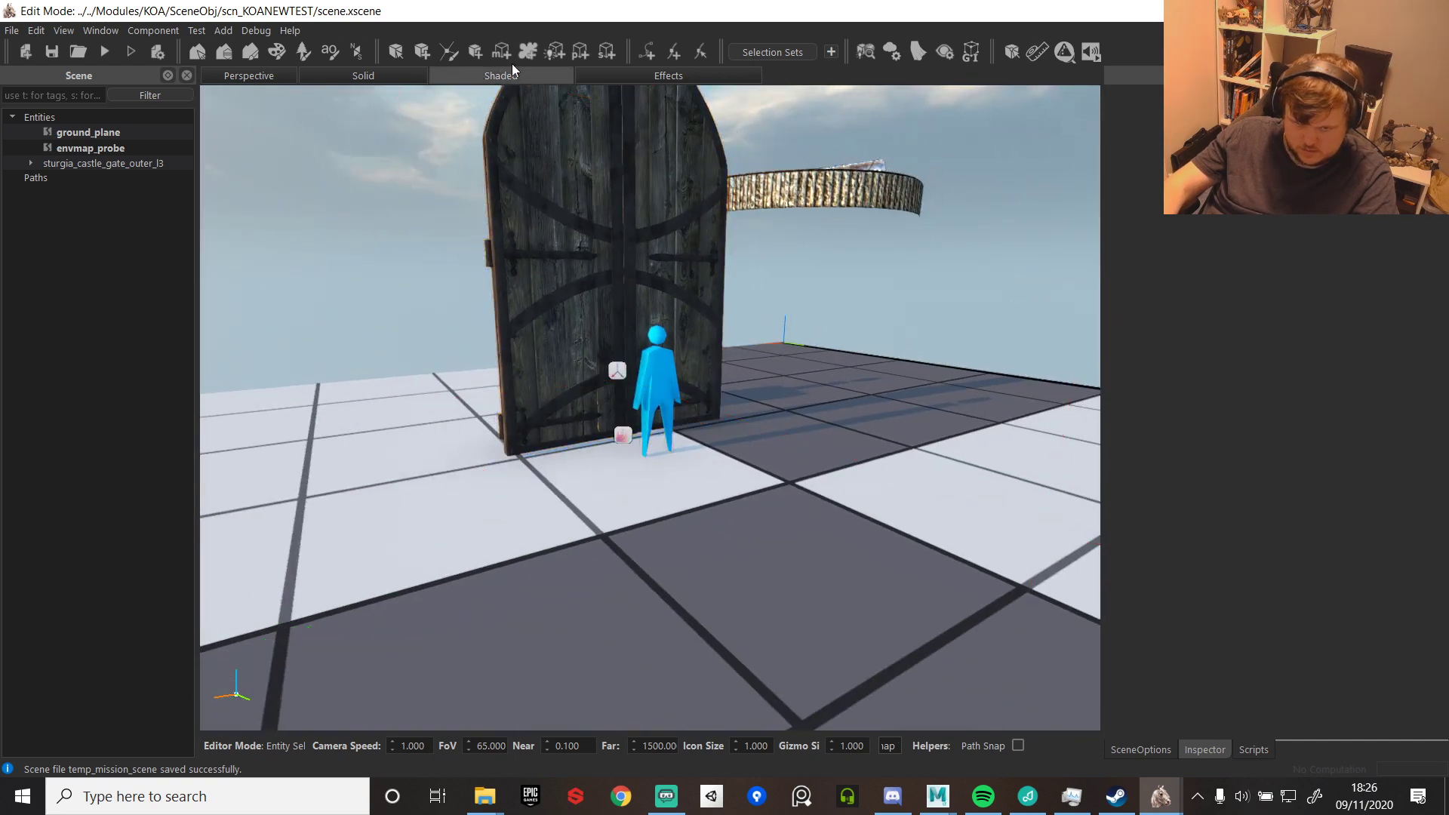
- Start a play-test of the scene without saving it and ride up to the Sturgia castle gate
{"action": "left_click", "coordinate": [87, 51]}
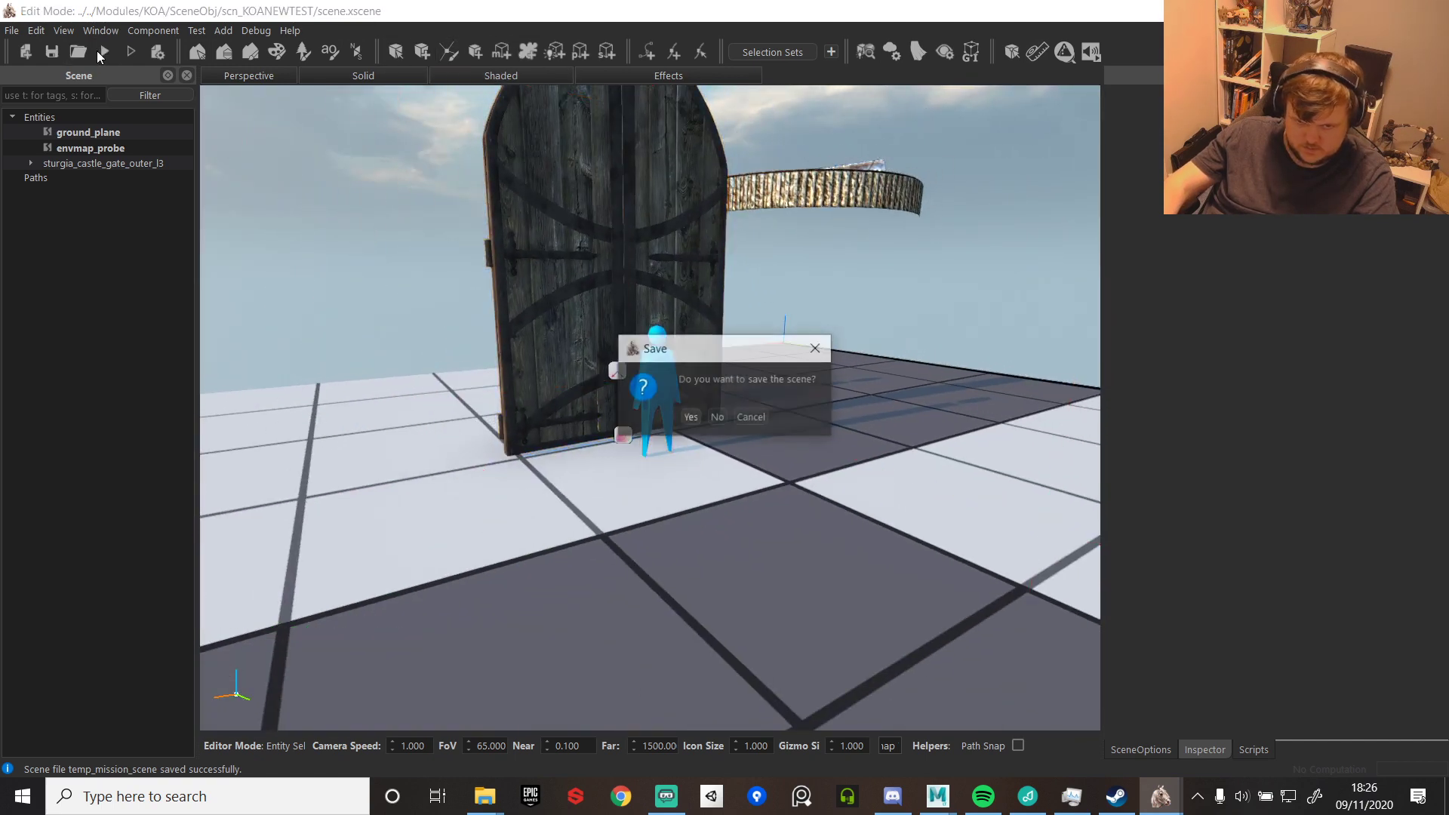
{"action": "left_click", "coordinate": [717, 419]}
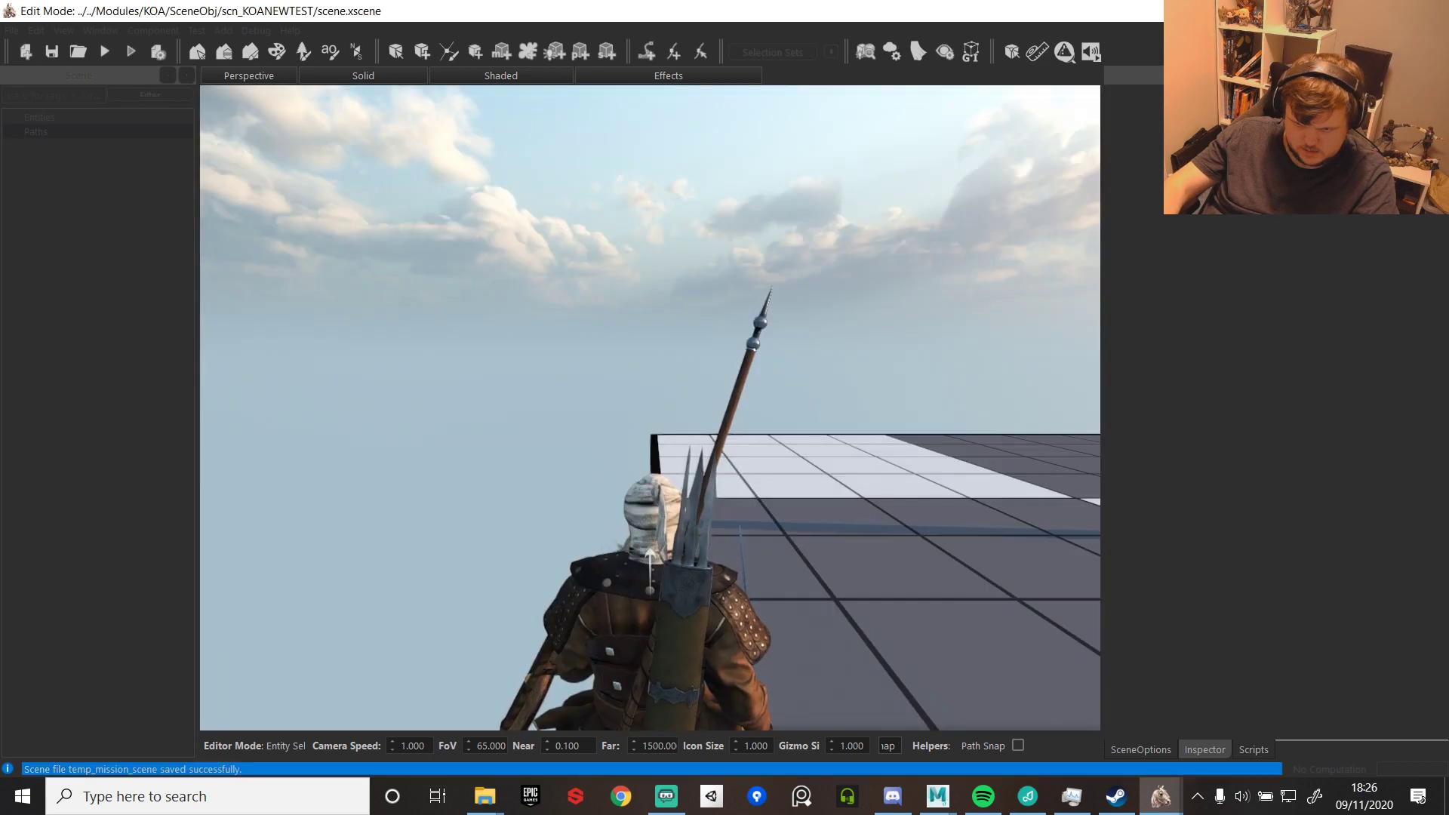
{"action": "key", "text": "w"}
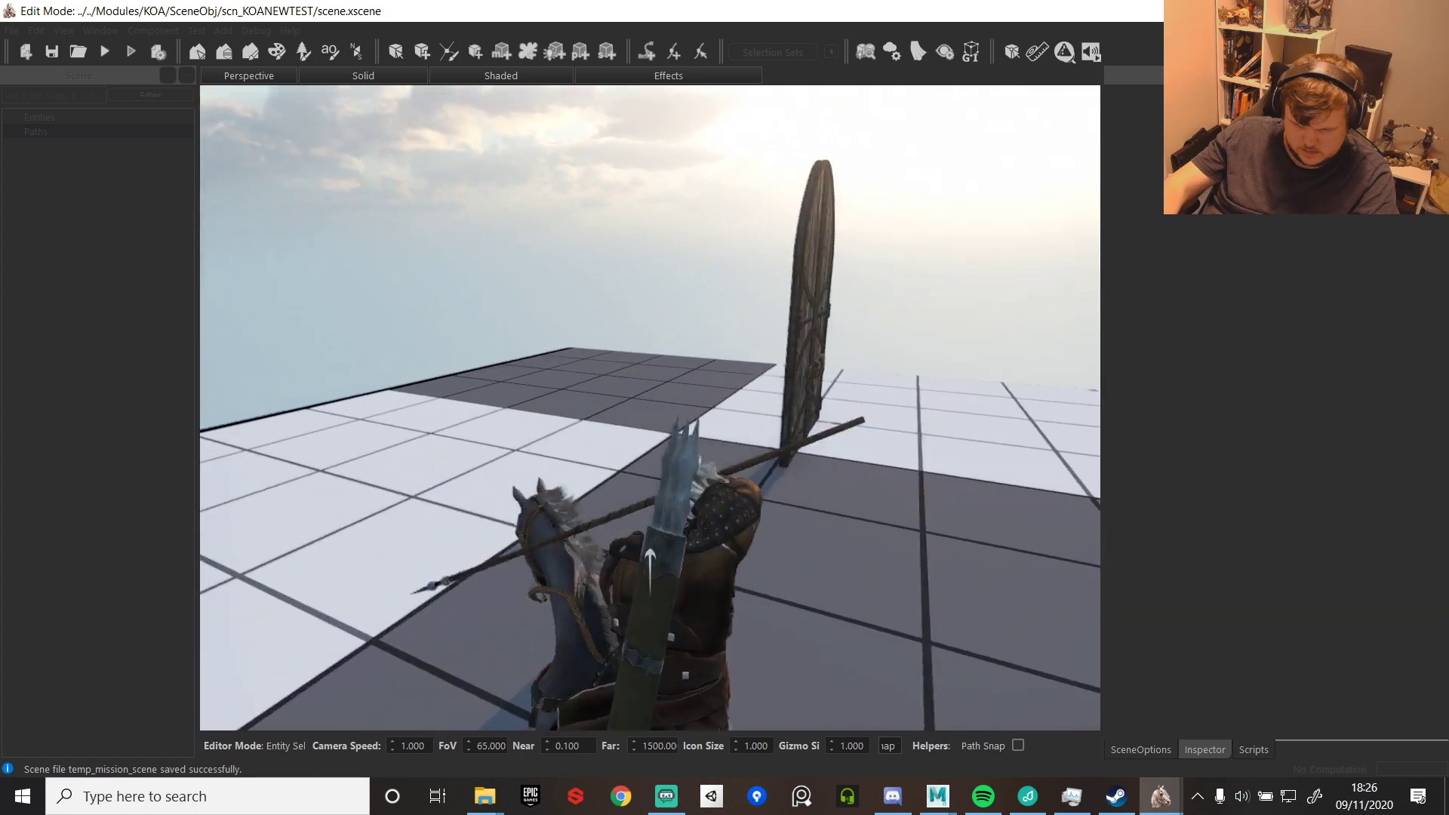
{"action": "key", "text": "w"}
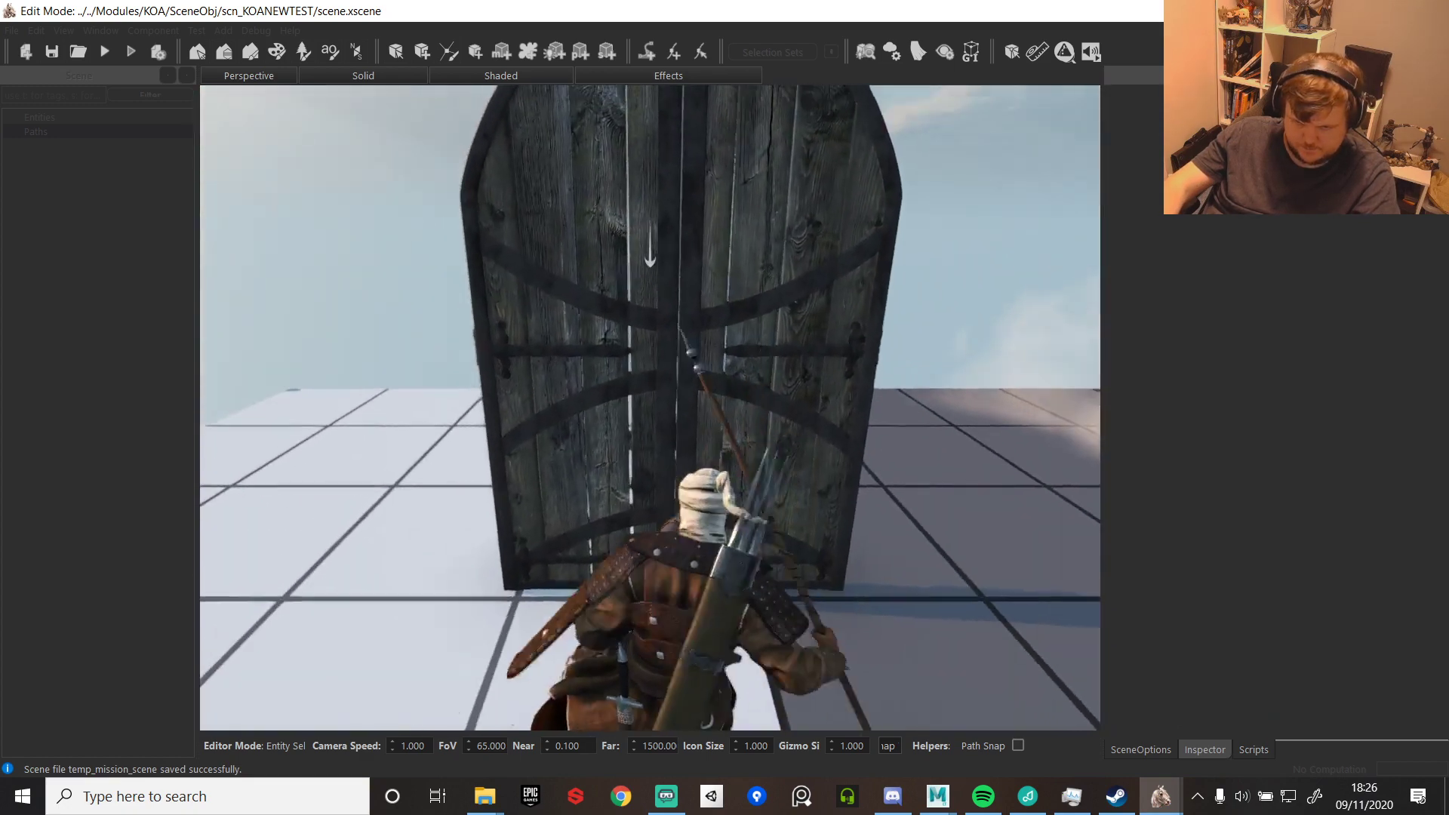
{"action": "key", "text": "w"}
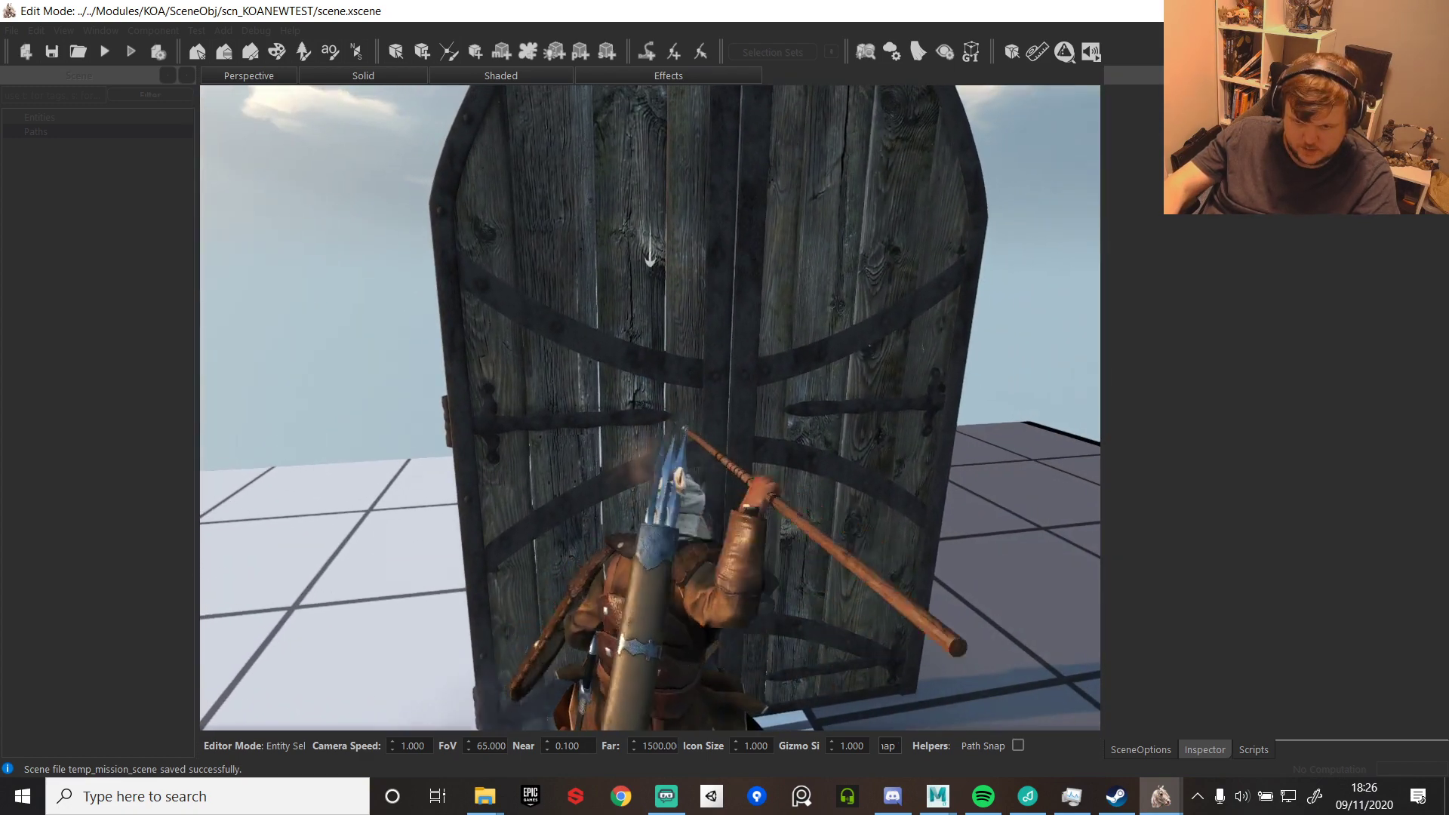
- Attack the Sturgia gate with thrown javelins to test how its collision takes projectile hits
{"action": "left_click", "coordinate": [650, 407]}
{"action": "left_click", "coordinate": [650, 408]}
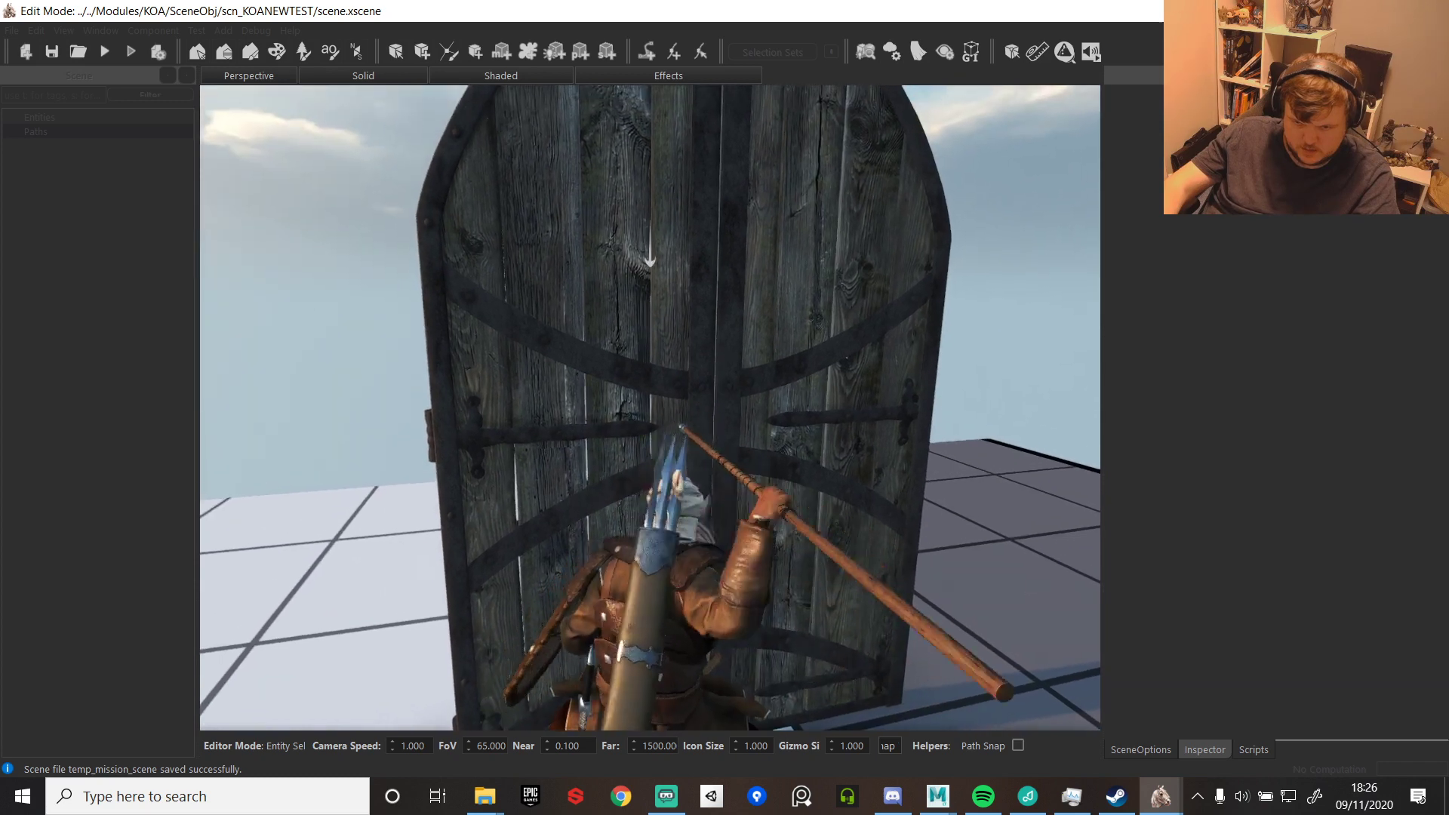
{"action": "left_click", "coordinate": [650, 407]}
{"action": "scroll", "coordinate": [650, 407], "scroll_direction": "up", "scroll_amount": 1}
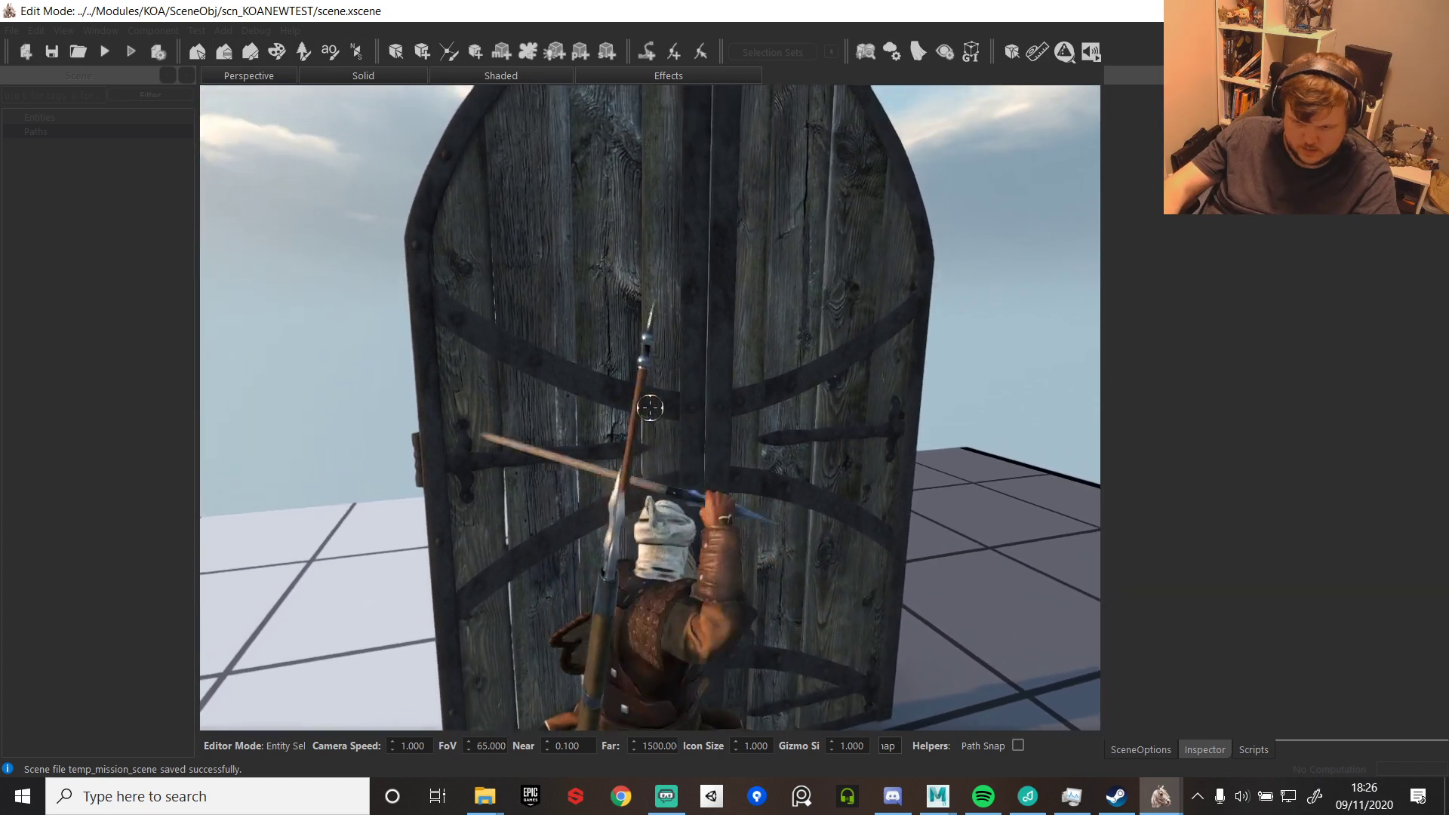
{"action": "left_click", "coordinate": [650, 408]}
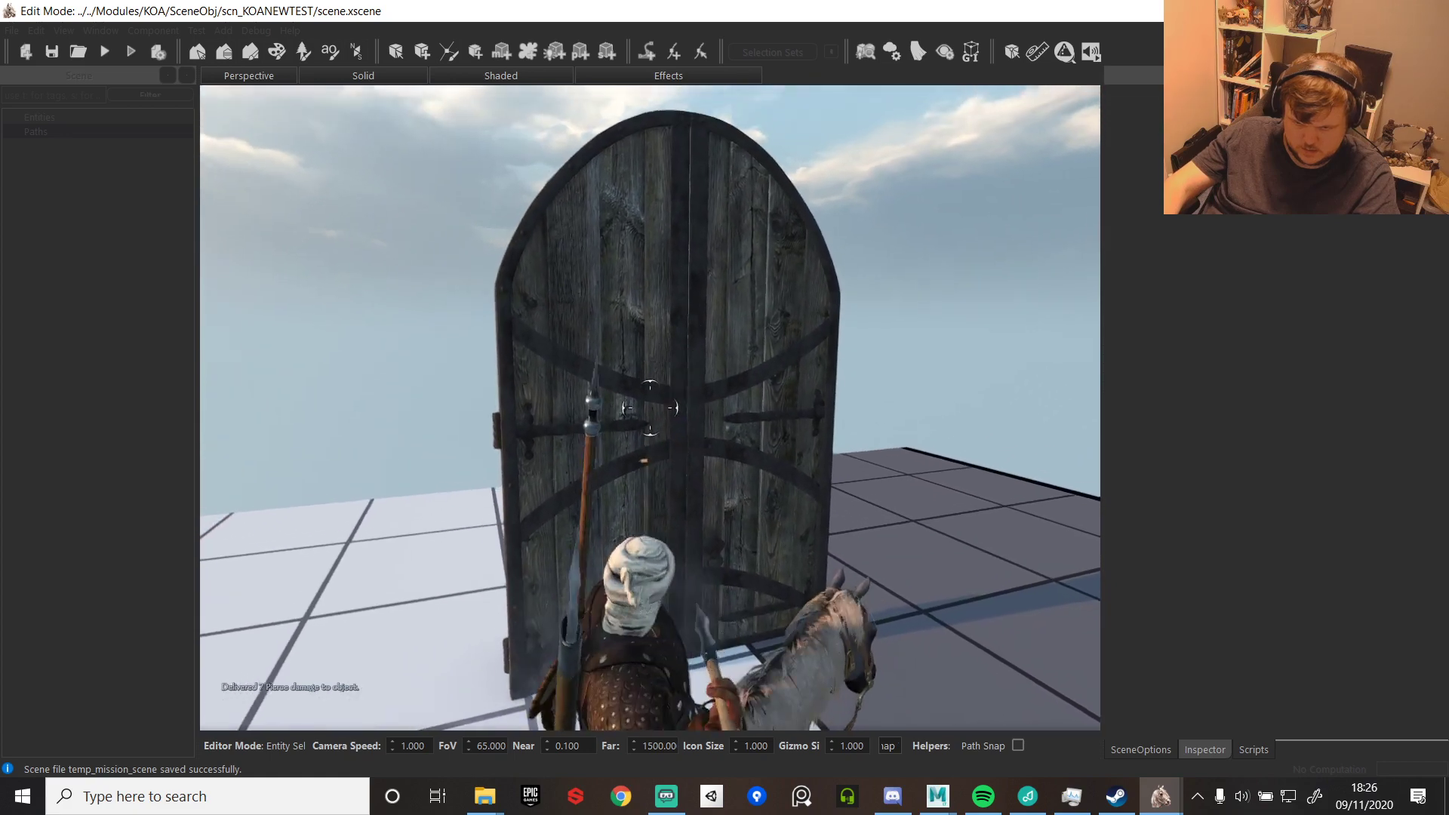
{"action": "left_click", "coordinate": [650, 408]}
{"action": "left_click", "coordinate": [650, 407]}
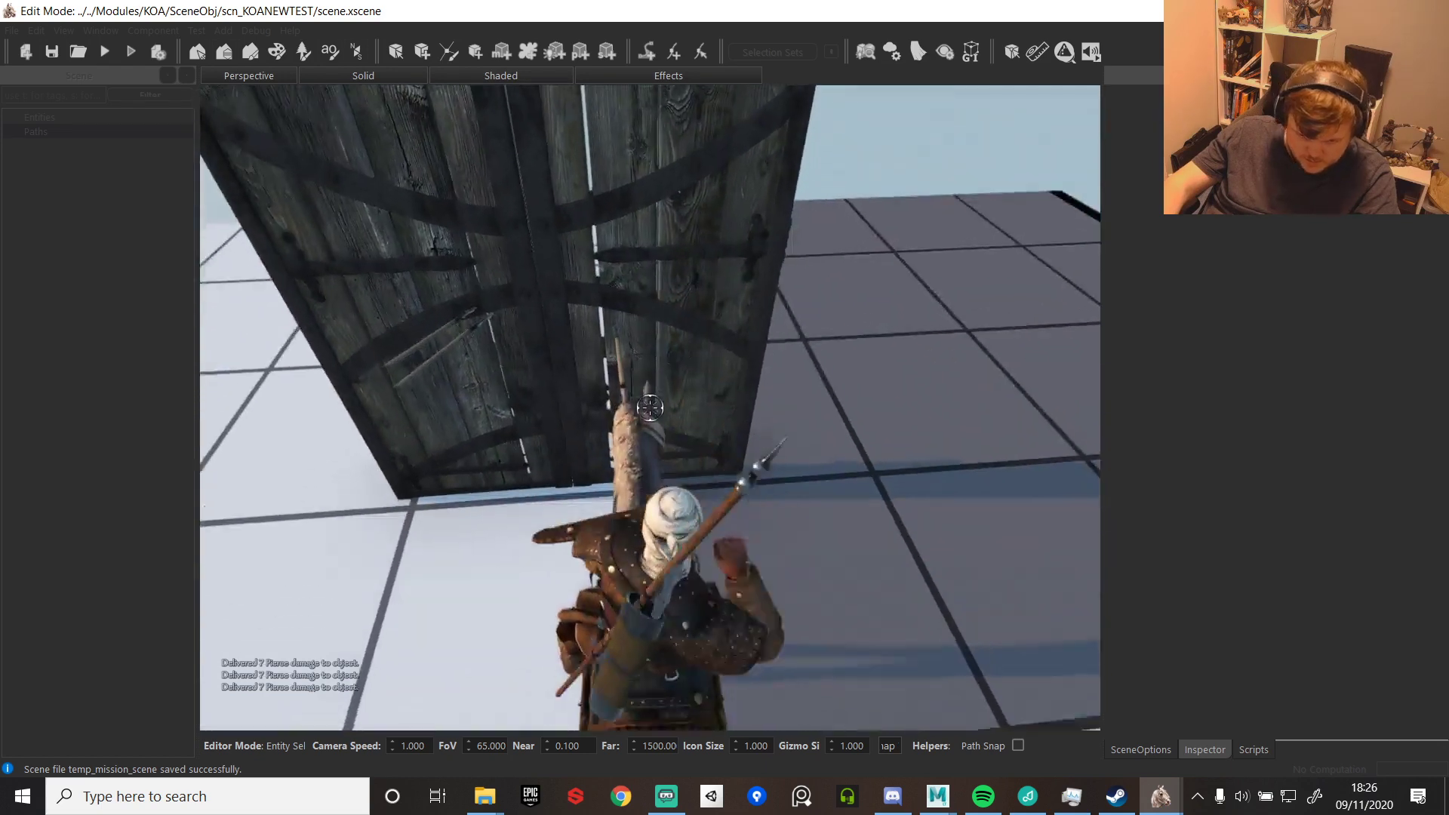
- Draw the sword and strike the Sturgia gate repeatedly across both doors to test melee collision, and end the play-test
{"action": "key", "text": "x"}
{"action": "left_click", "coordinate": [650, 407]}
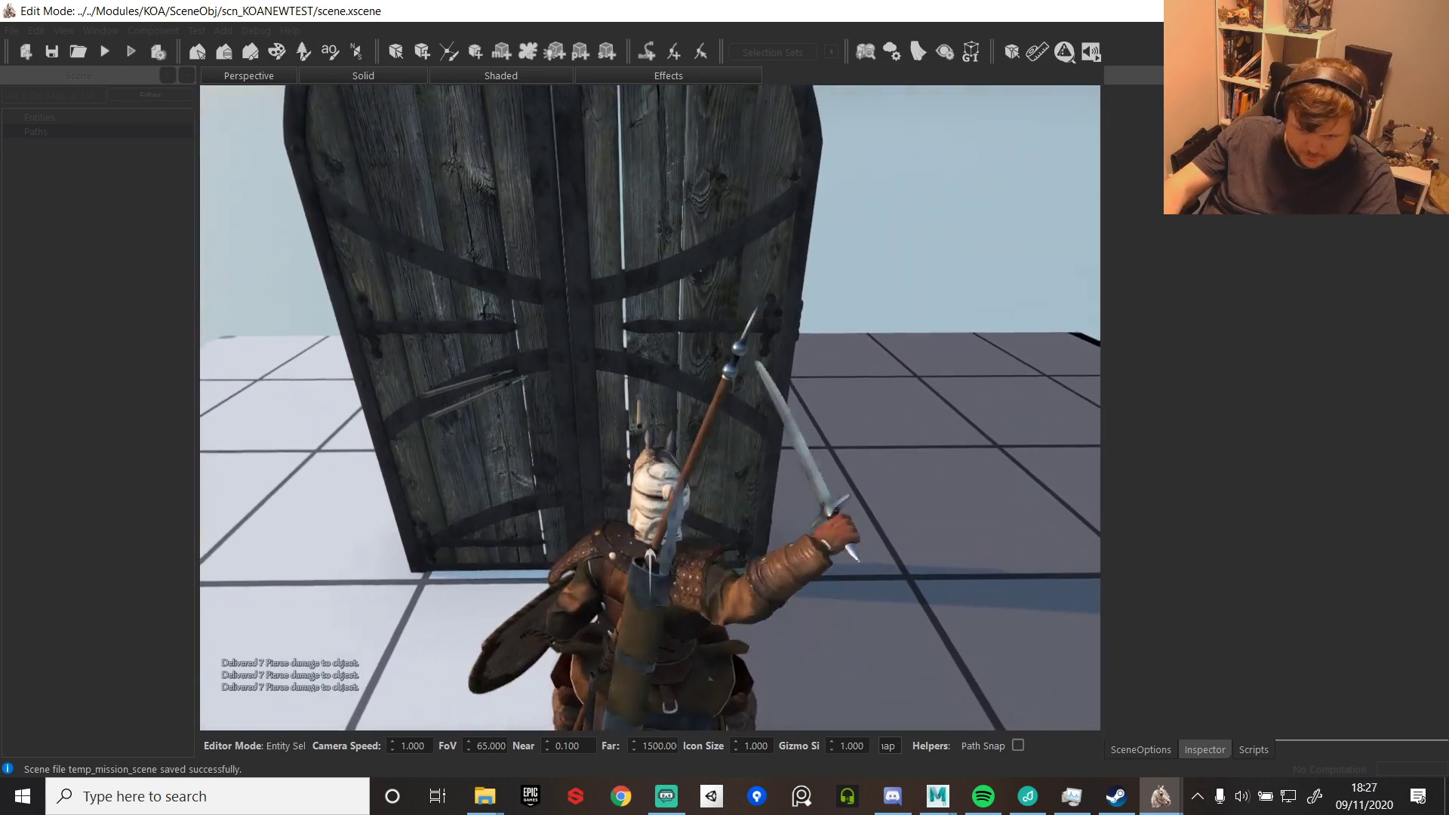
{"action": "left_click", "coordinate": [650, 407]}
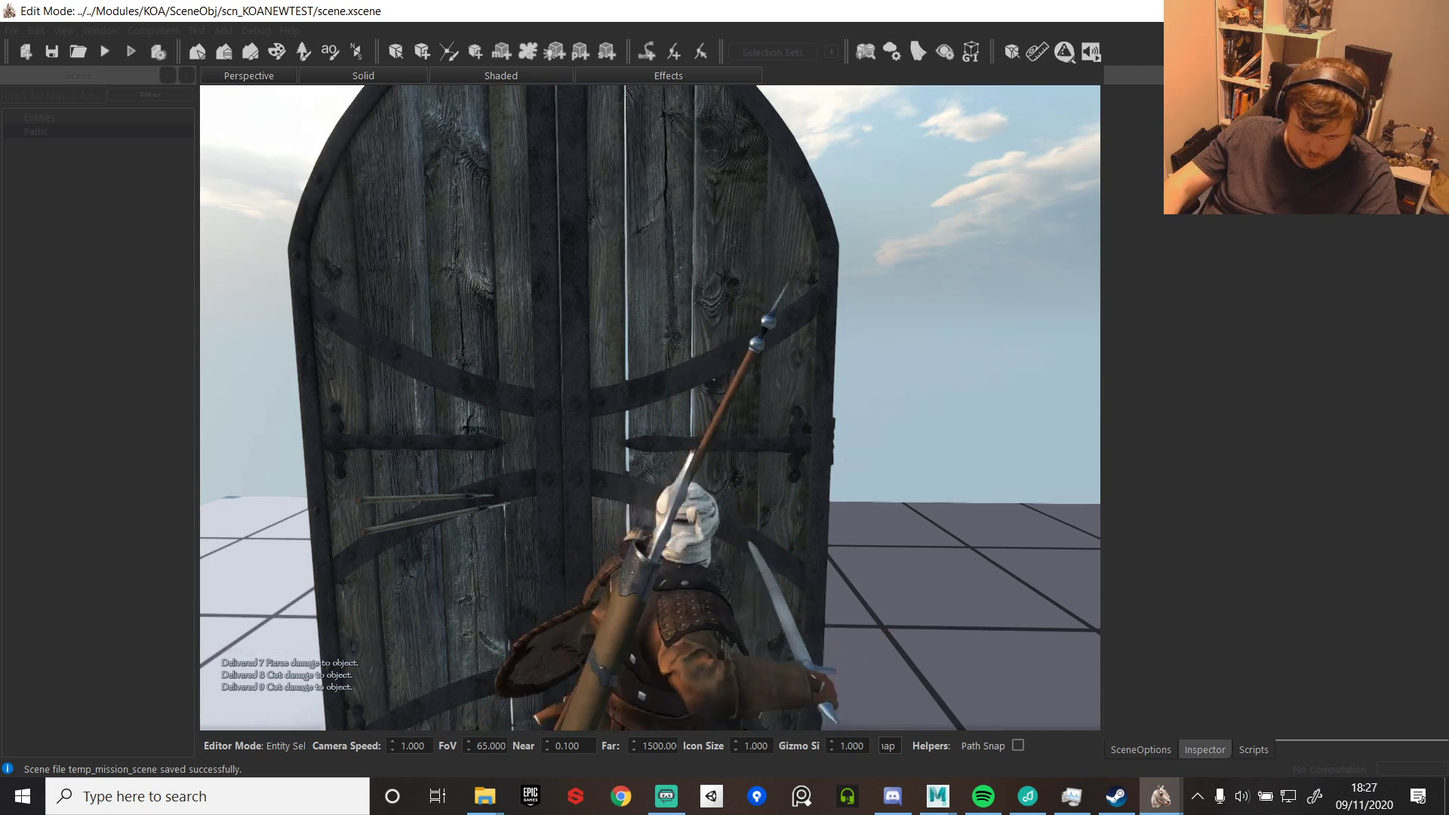
{"action": "left_click", "coordinate": [650, 408]}
{"action": "left_click", "coordinate": [650, 408]}
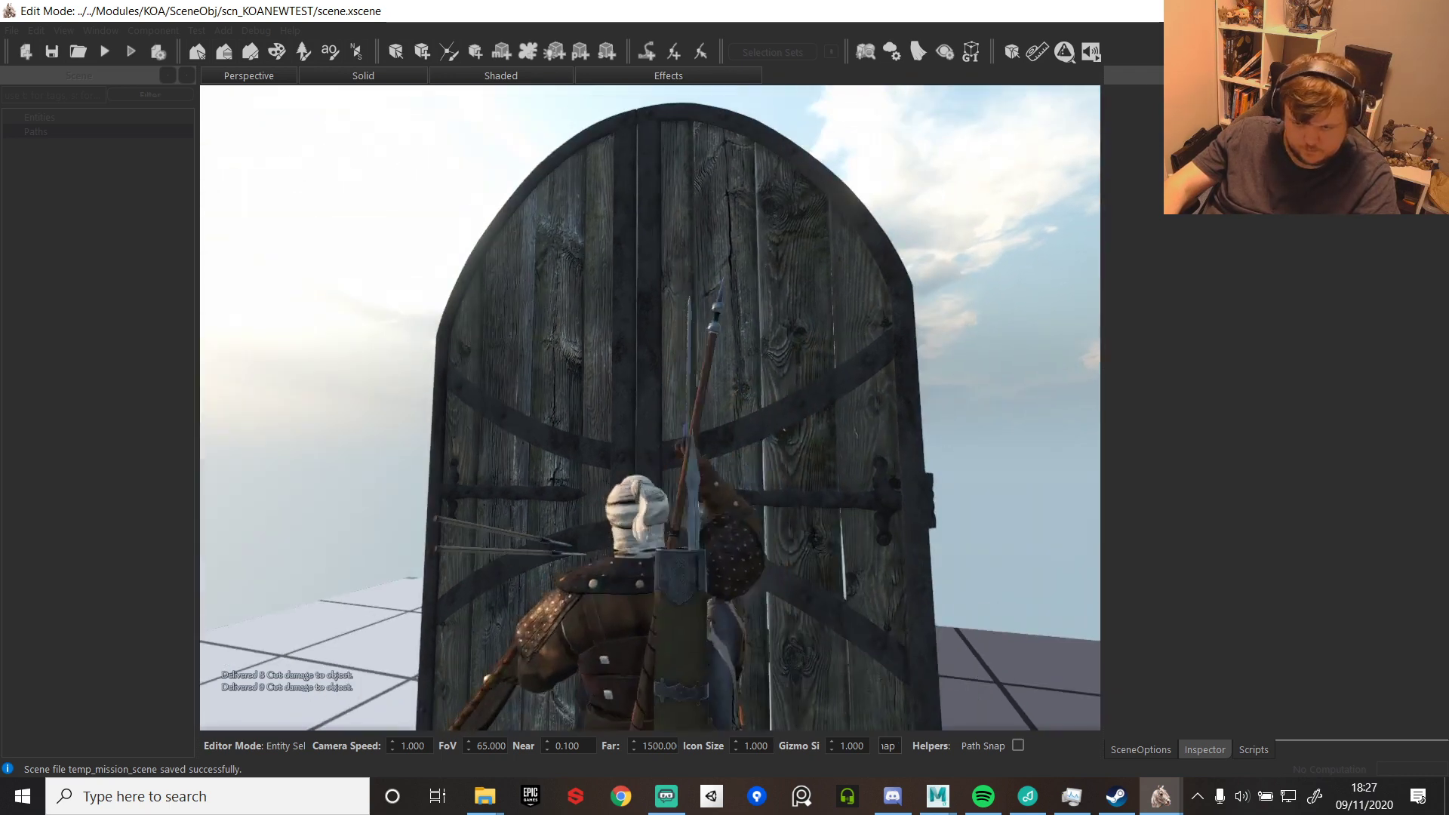
{"action": "left_click", "coordinate": [650, 408]}
{"action": "left_click", "coordinate": [650, 408]}
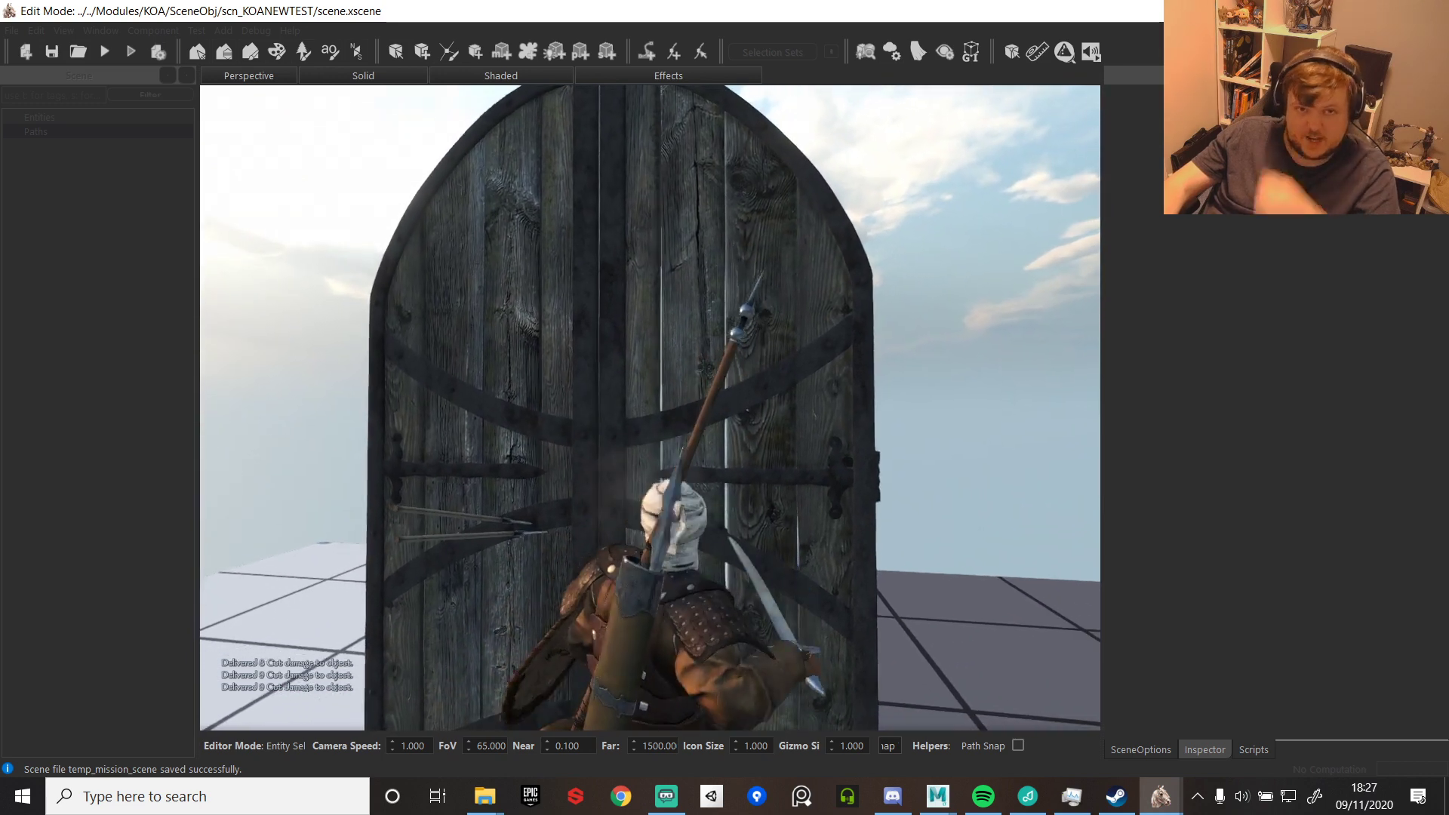
{"action": "left_click", "coordinate": [650, 408]}
{"action": "left_click", "coordinate": [650, 407]}
{"action": "left_click", "coordinate": [650, 408]}
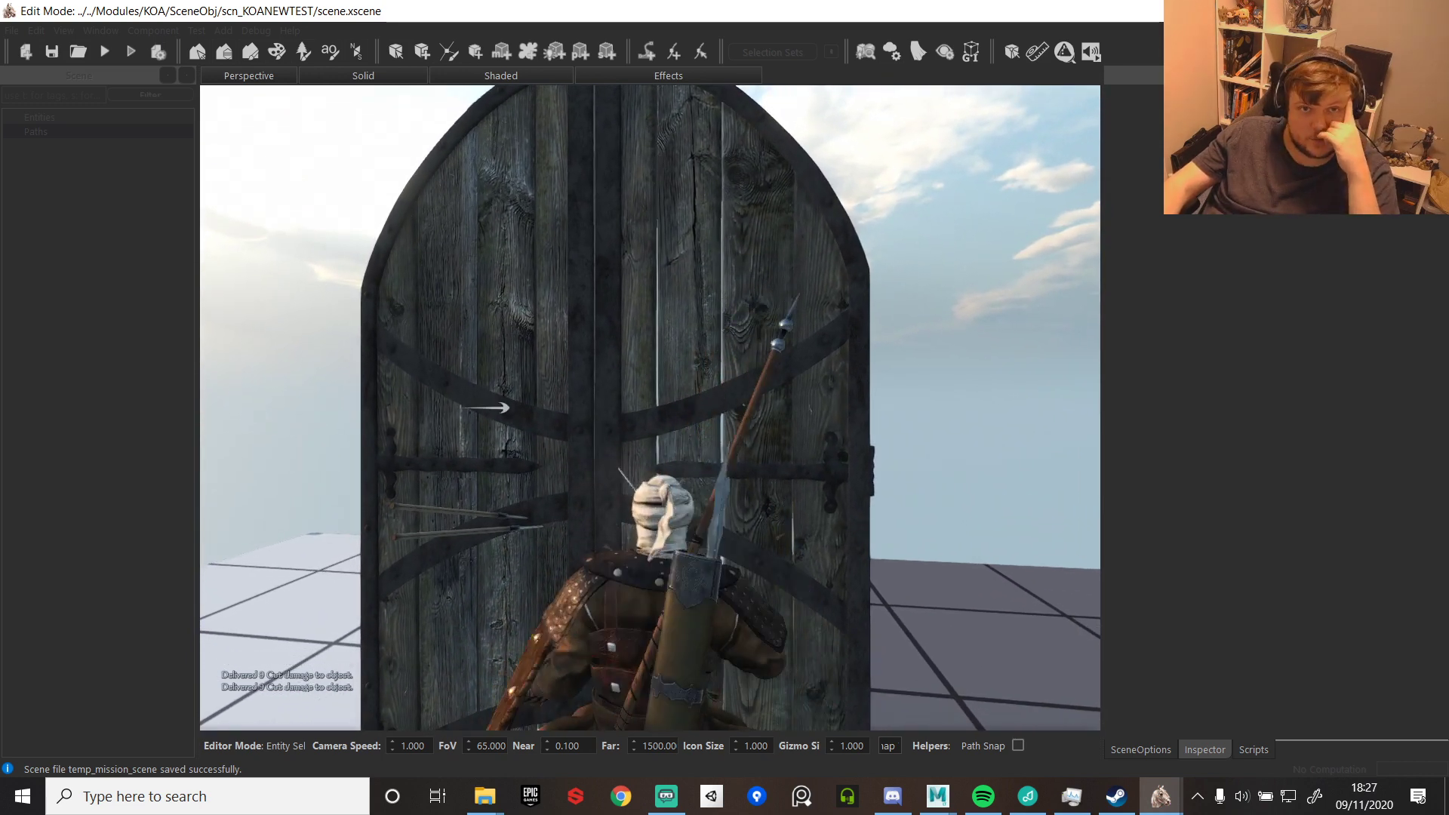
{"action": "left_click", "coordinate": [650, 408]}
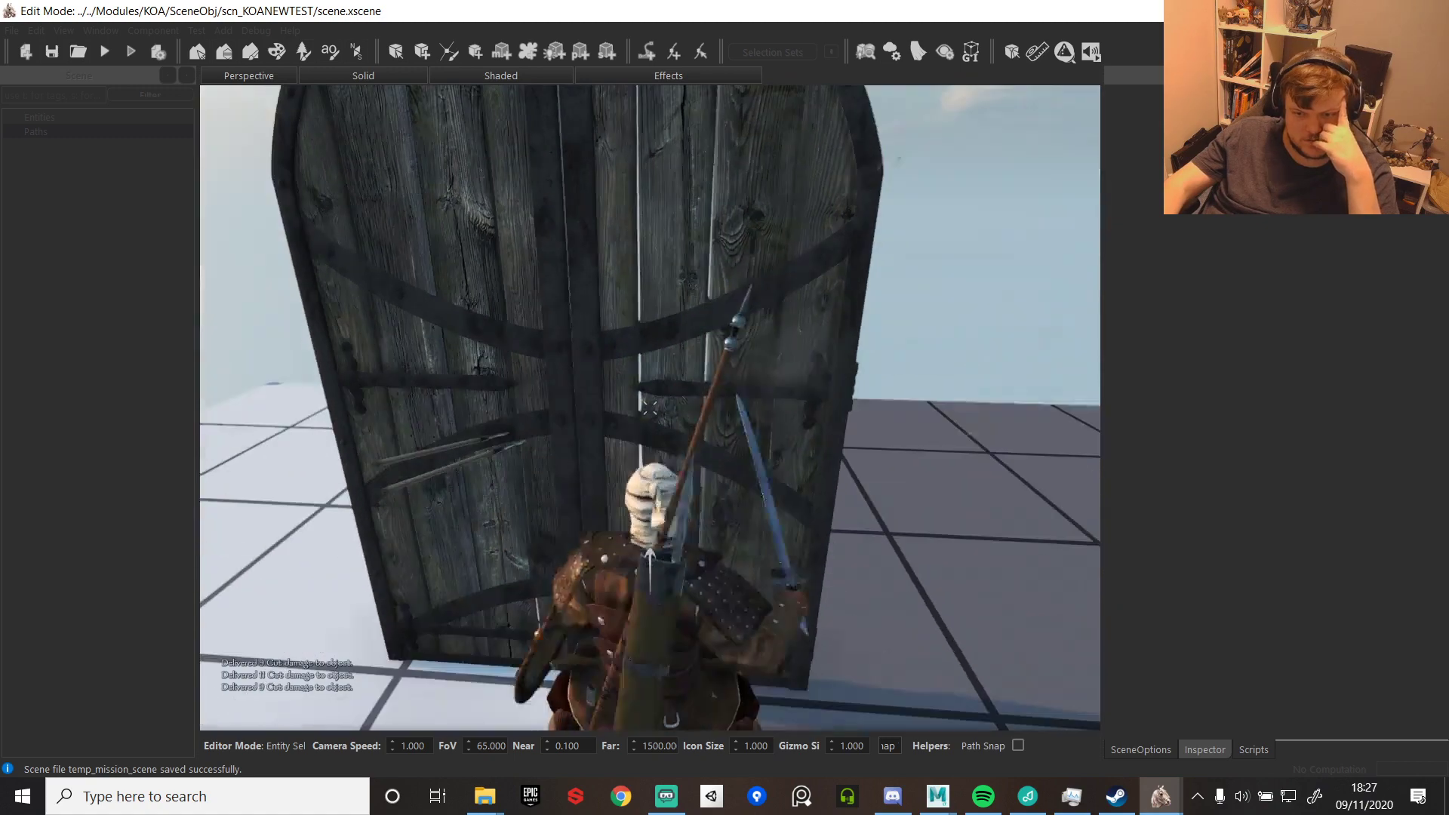
{"action": "left_click", "coordinate": [650, 407]}
{"action": "left_click", "coordinate": [650, 408]}
{"action": "left_click", "coordinate": [650, 407]}
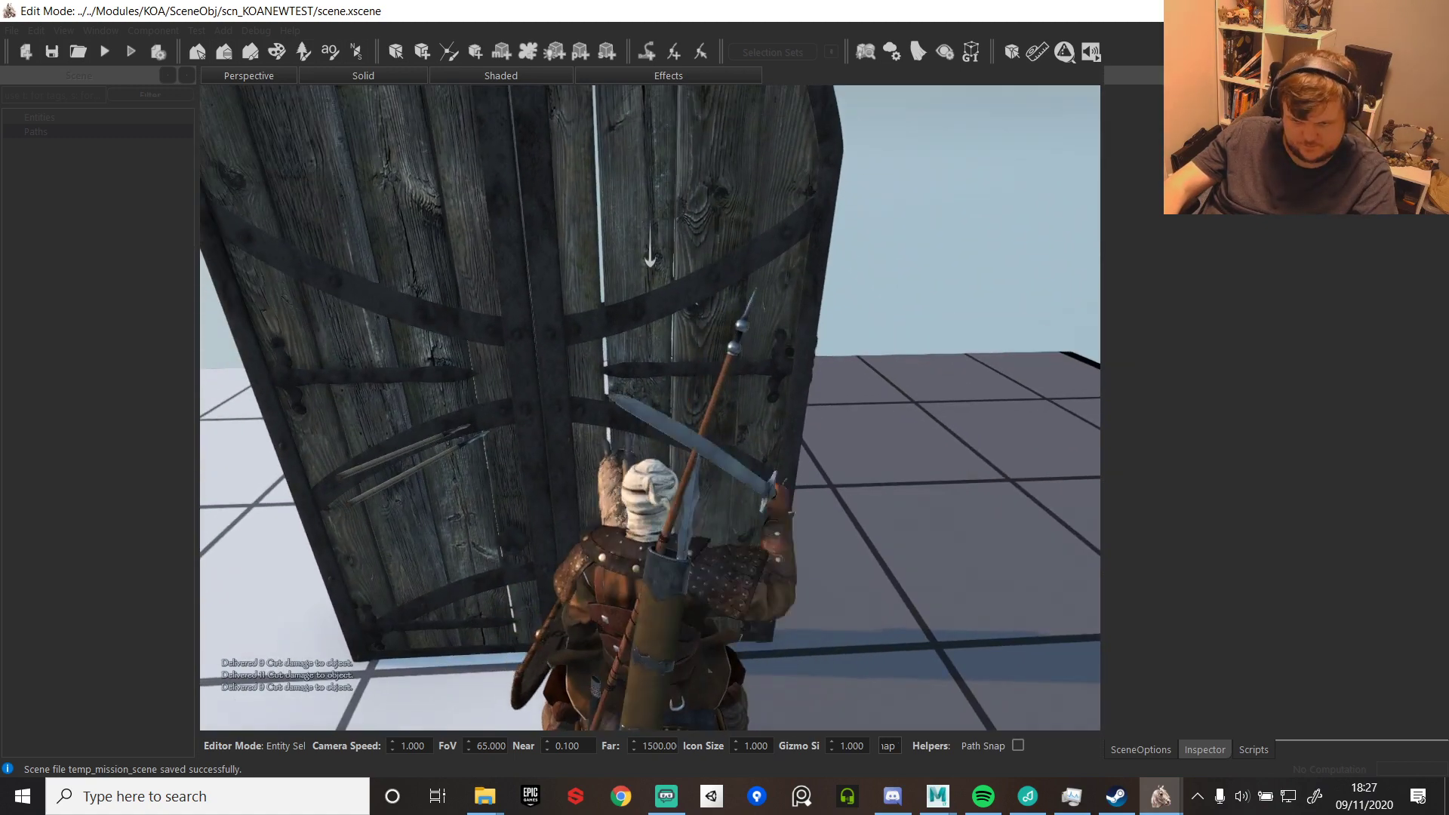
{"action": "left_click", "coordinate": [650, 407]}
{"action": "left_click", "coordinate": [650, 407]}
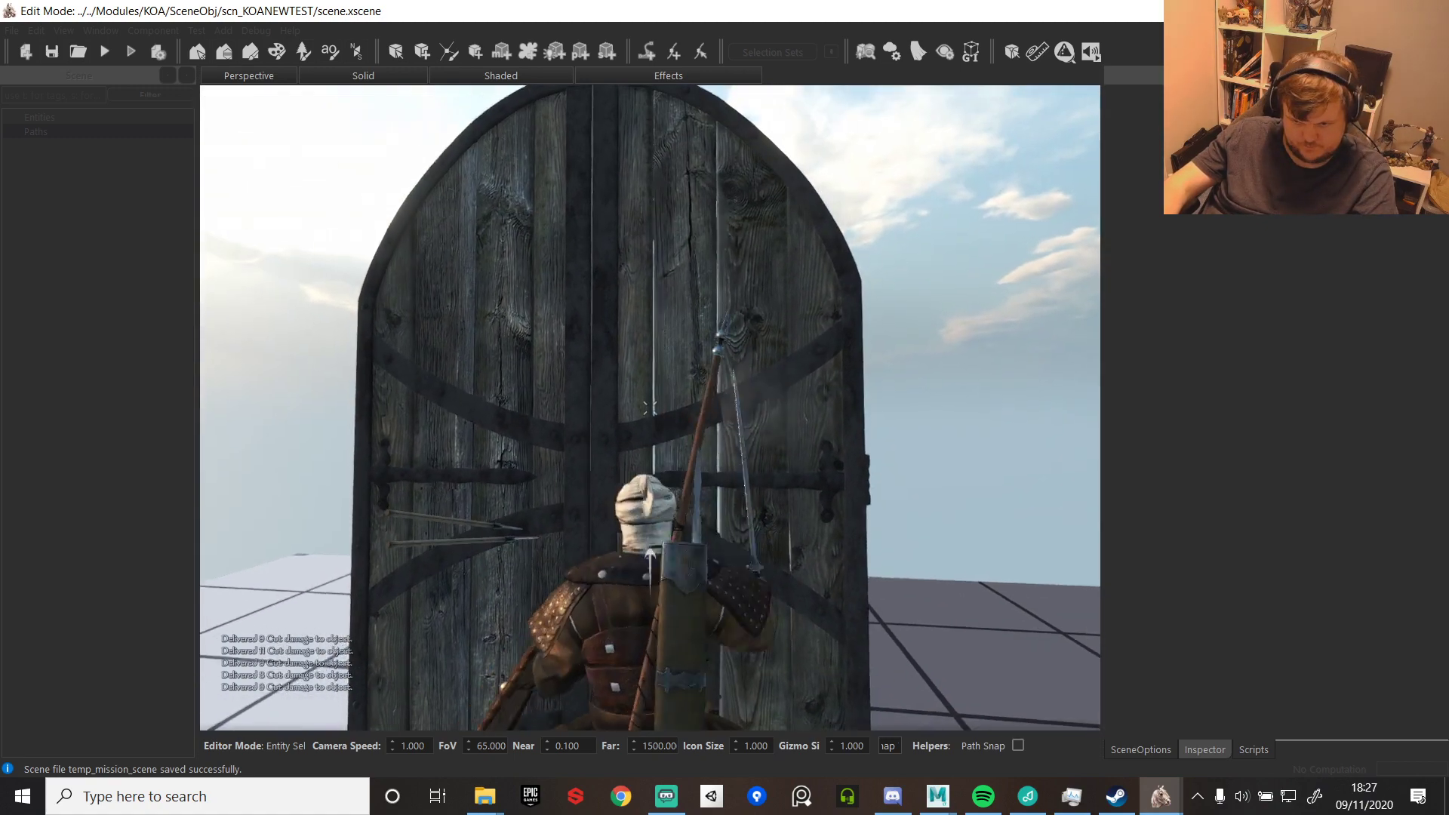
{"action": "left_click", "coordinate": [650, 408]}
{"action": "left_click", "coordinate": [650, 407]}
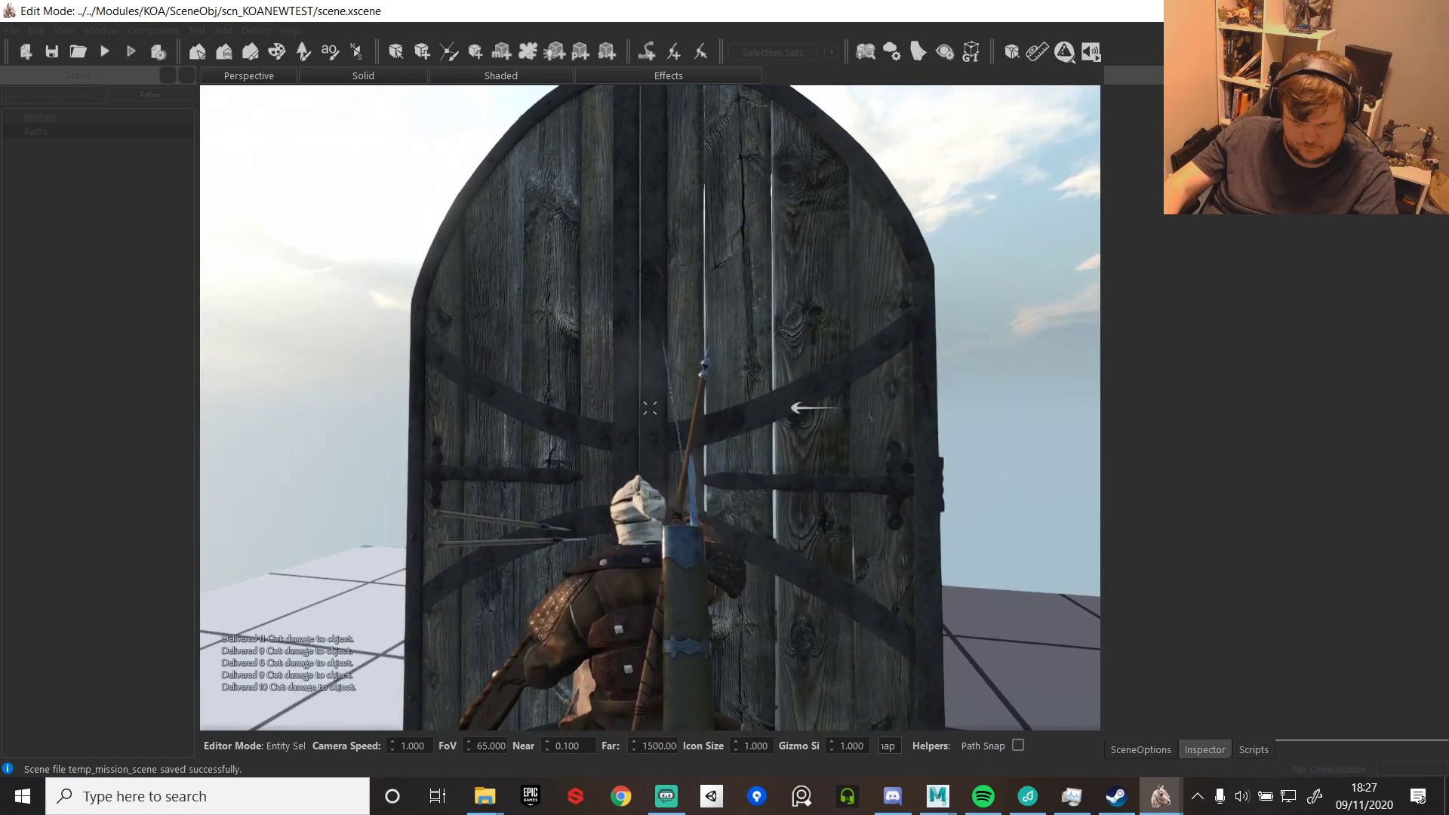
{"action": "left_click", "coordinate": [650, 408]}
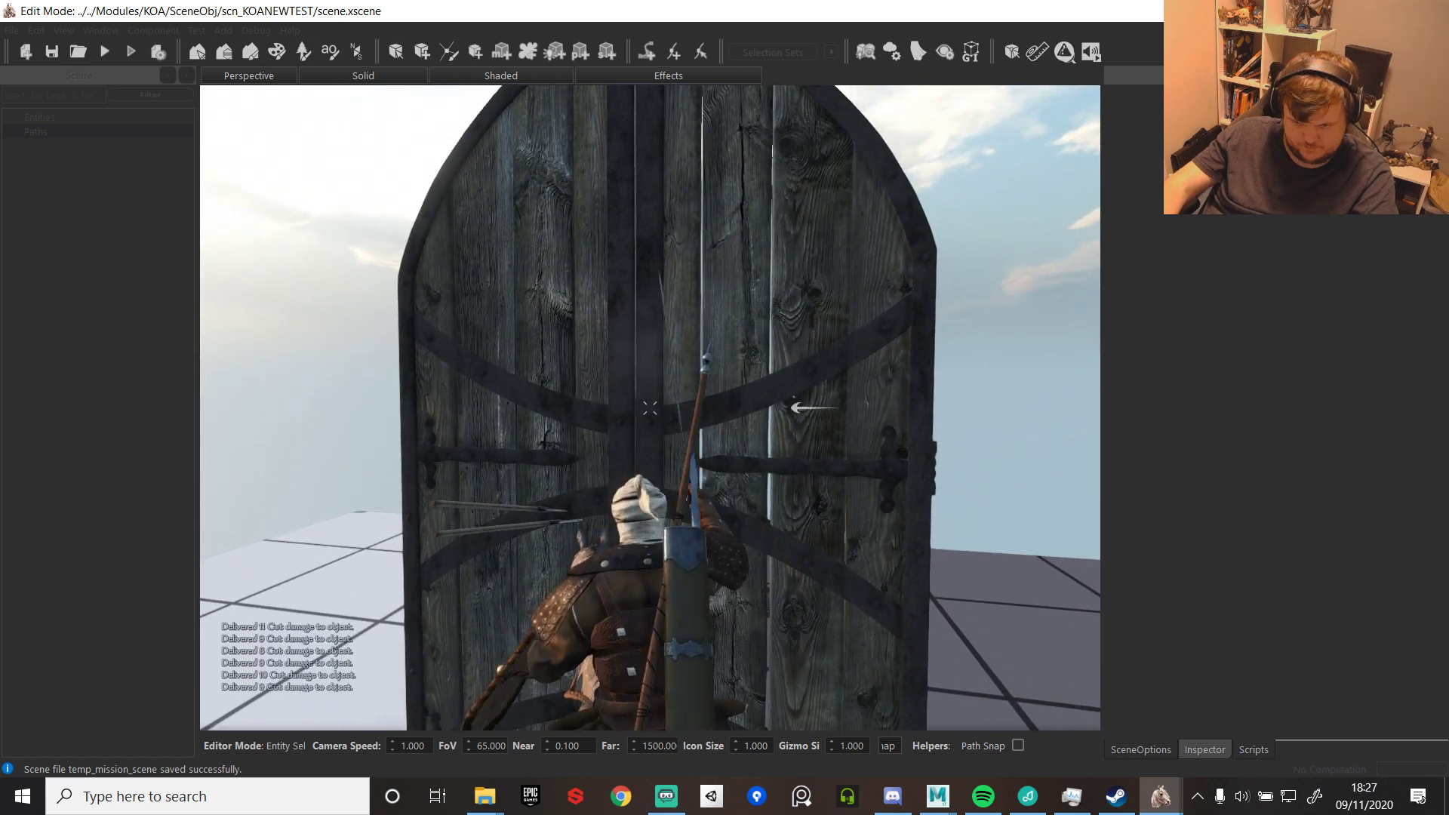
{"action": "left_click", "coordinate": [650, 407]}
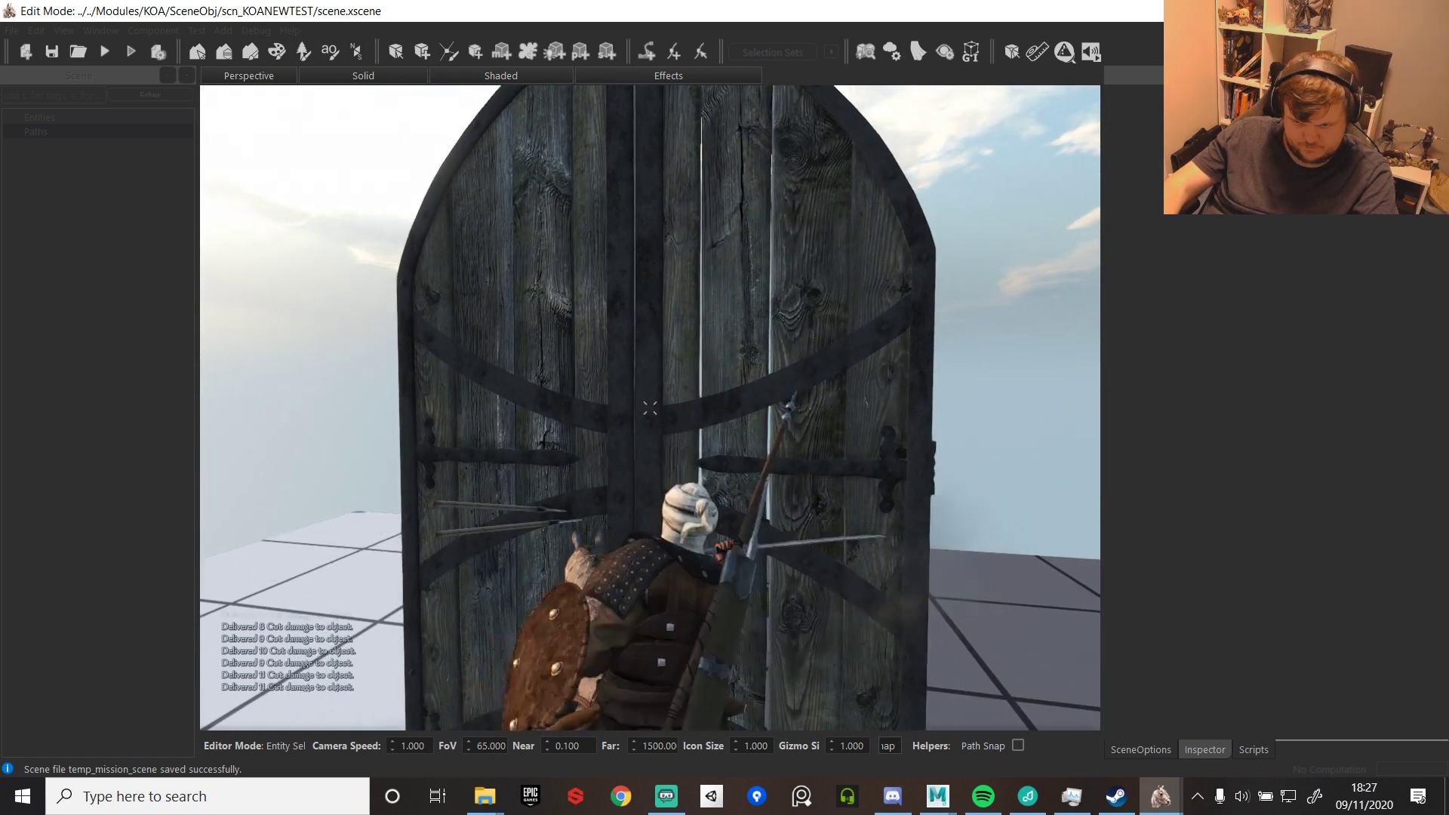
{"action": "left_click", "coordinate": [650, 408]}
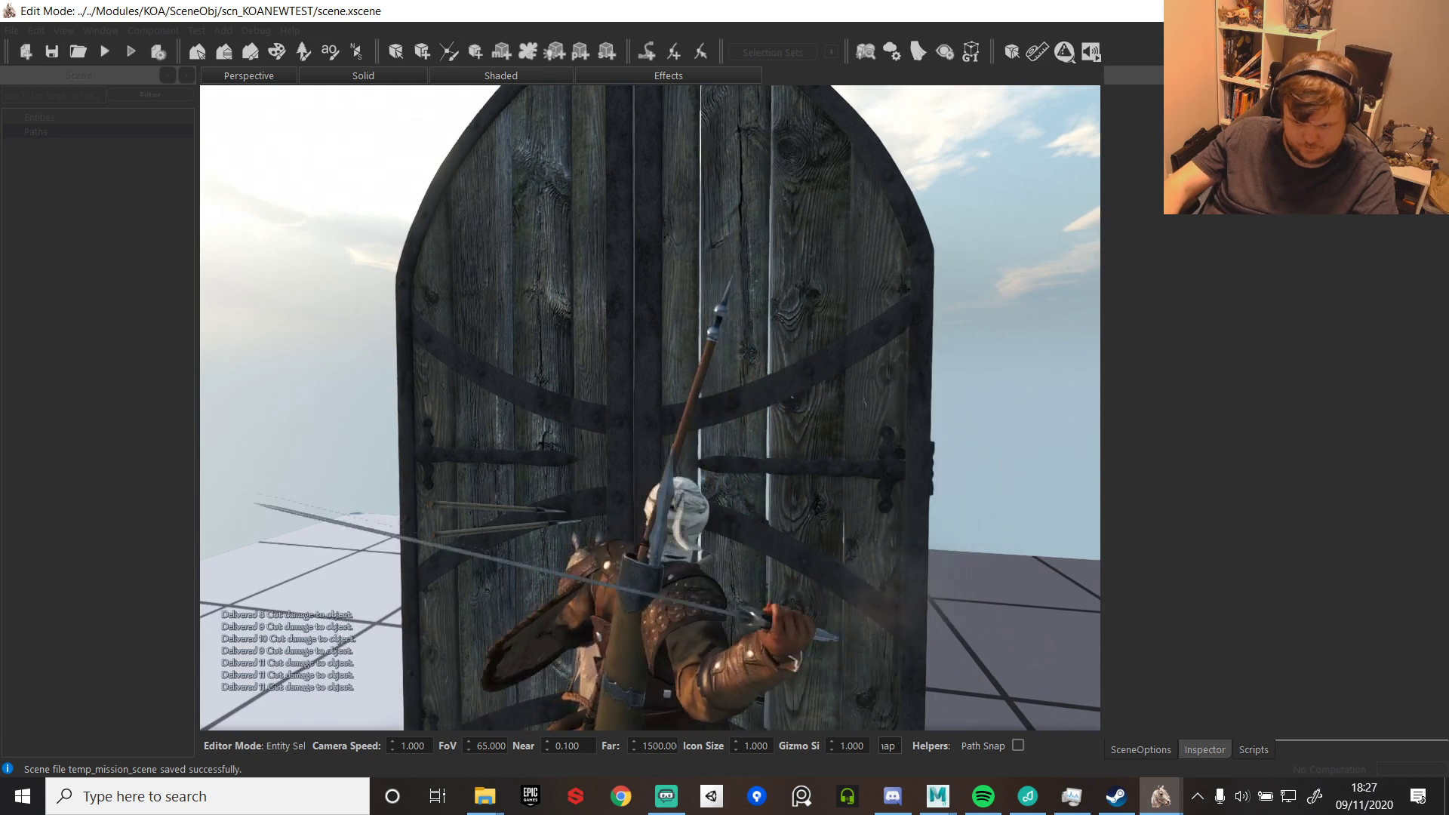
{"action": "left_click", "coordinate": [650, 409]}
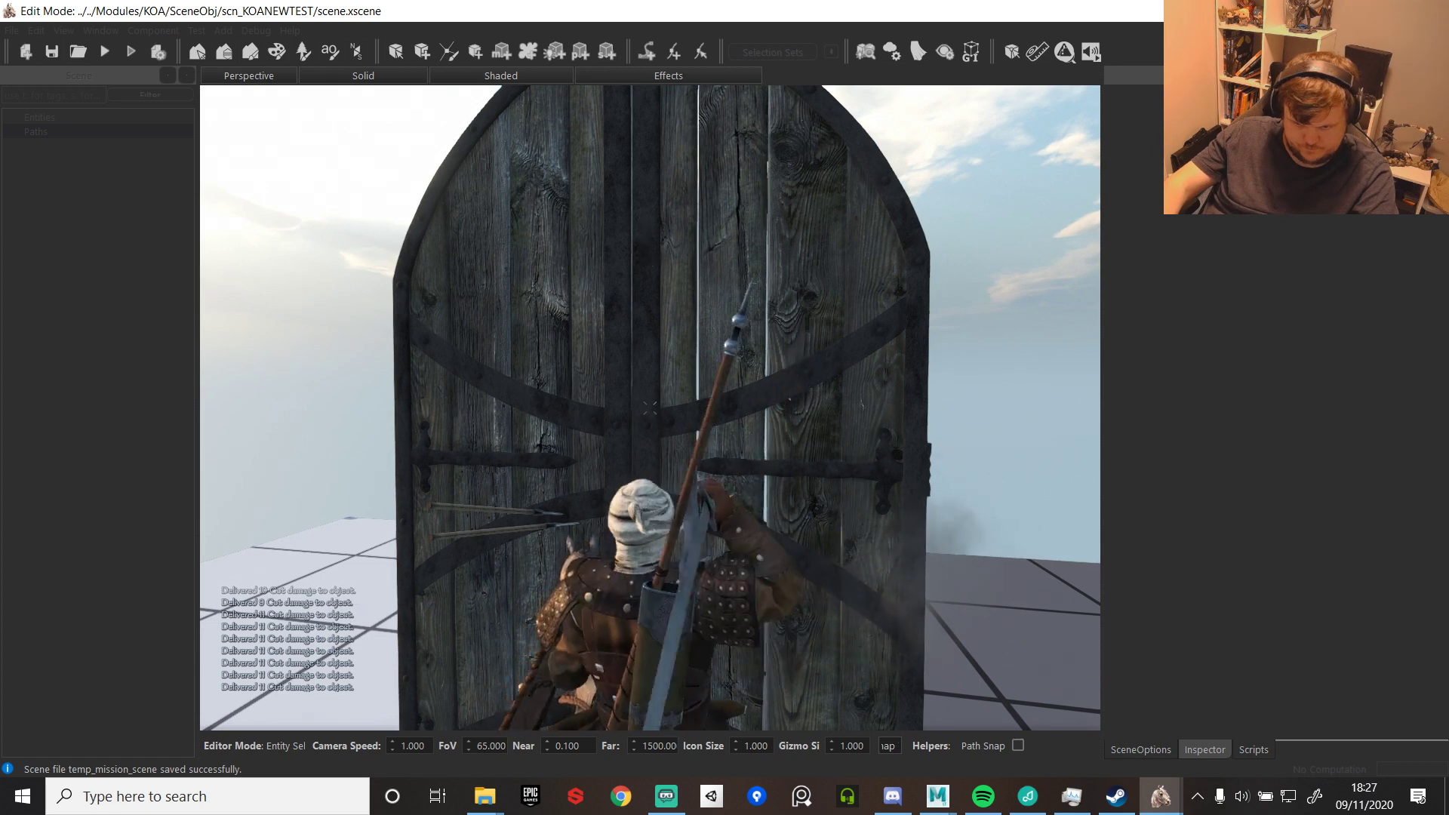
{"action": "left_click", "coordinate": [650, 409]}
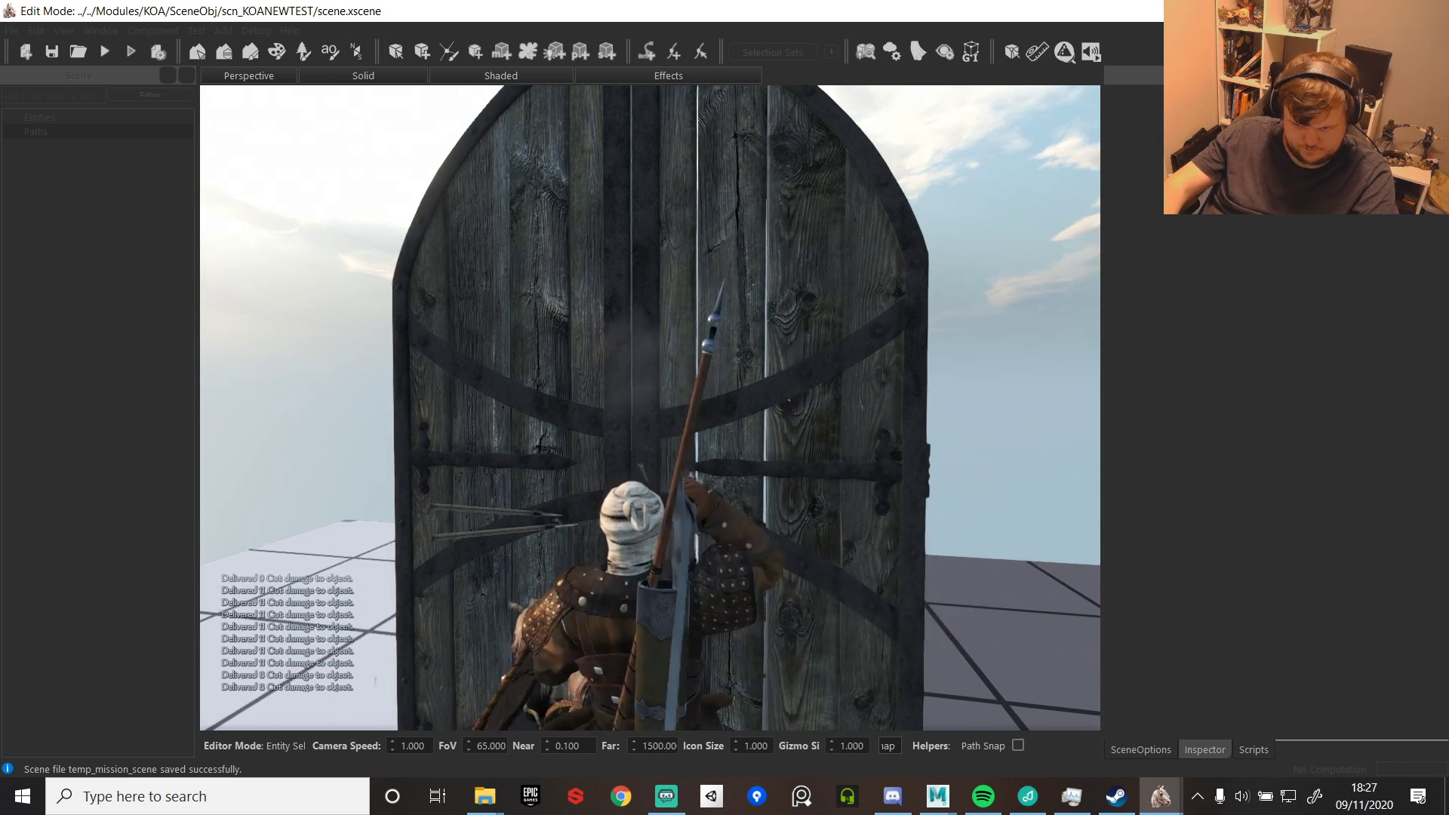
{"action": "left_click", "coordinate": [650, 408]}
{"action": "left_click", "coordinate": [650, 409]}
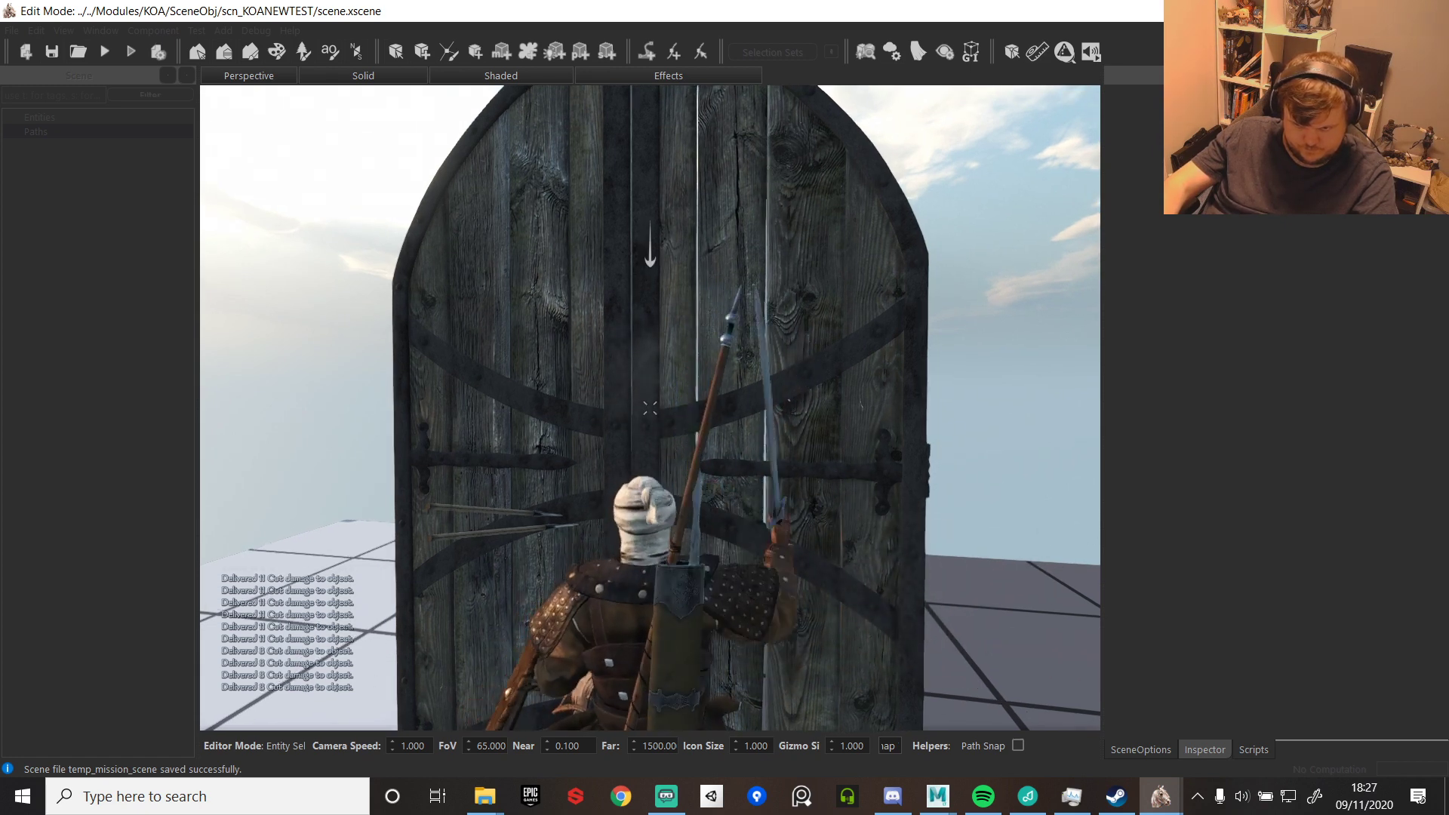
{"action": "left_click", "coordinate": [650, 408]}
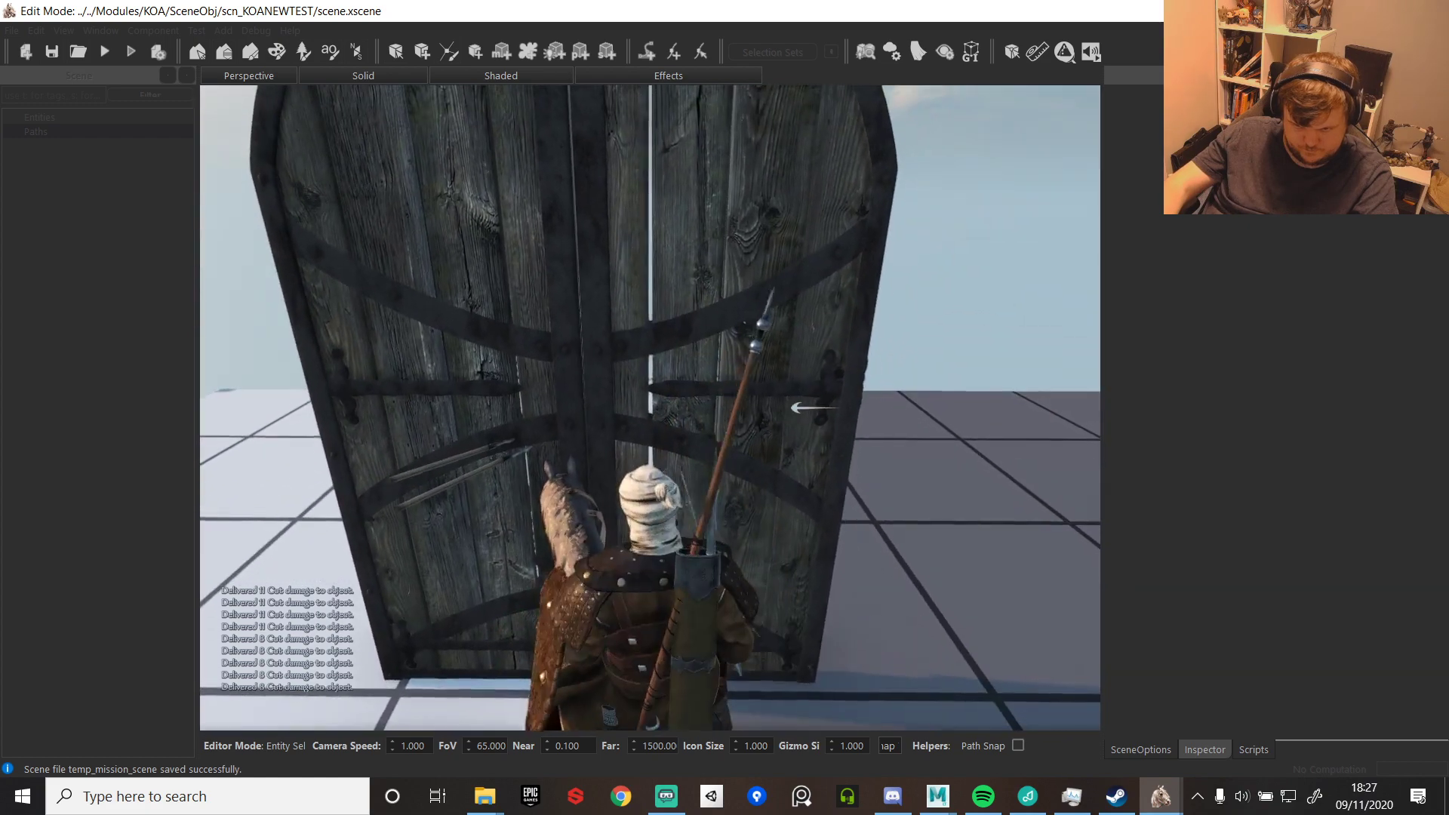
{"action": "left_click", "coordinate": [650, 408]}
{"action": "left_click", "coordinate": [650, 409]}
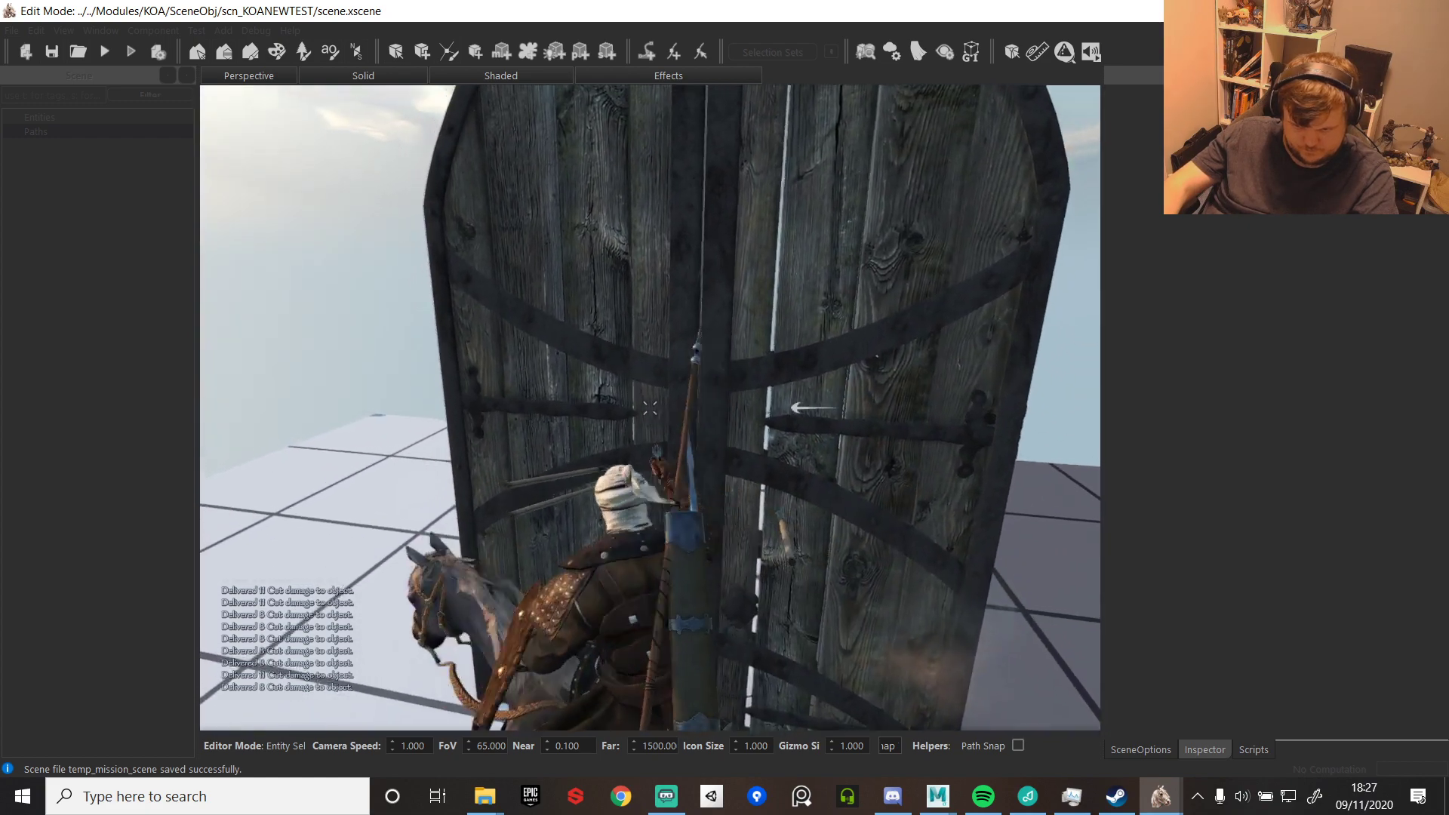
{"action": "left_click", "coordinate": [650, 408]}
{"action": "left_click", "coordinate": [650, 408]}
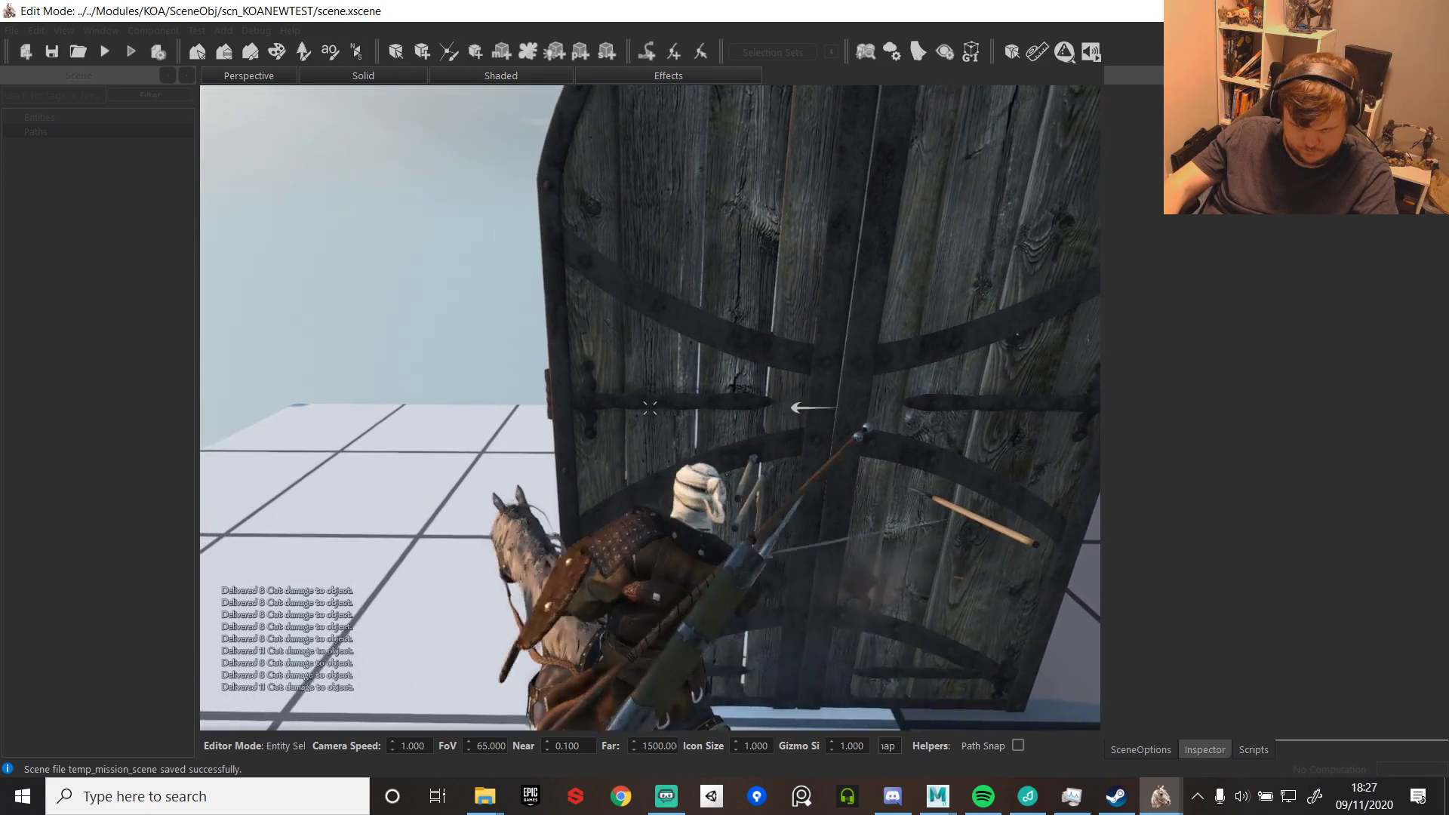
{"action": "left_click", "coordinate": [650, 408]}
{"action": "key", "text": "Tab"}
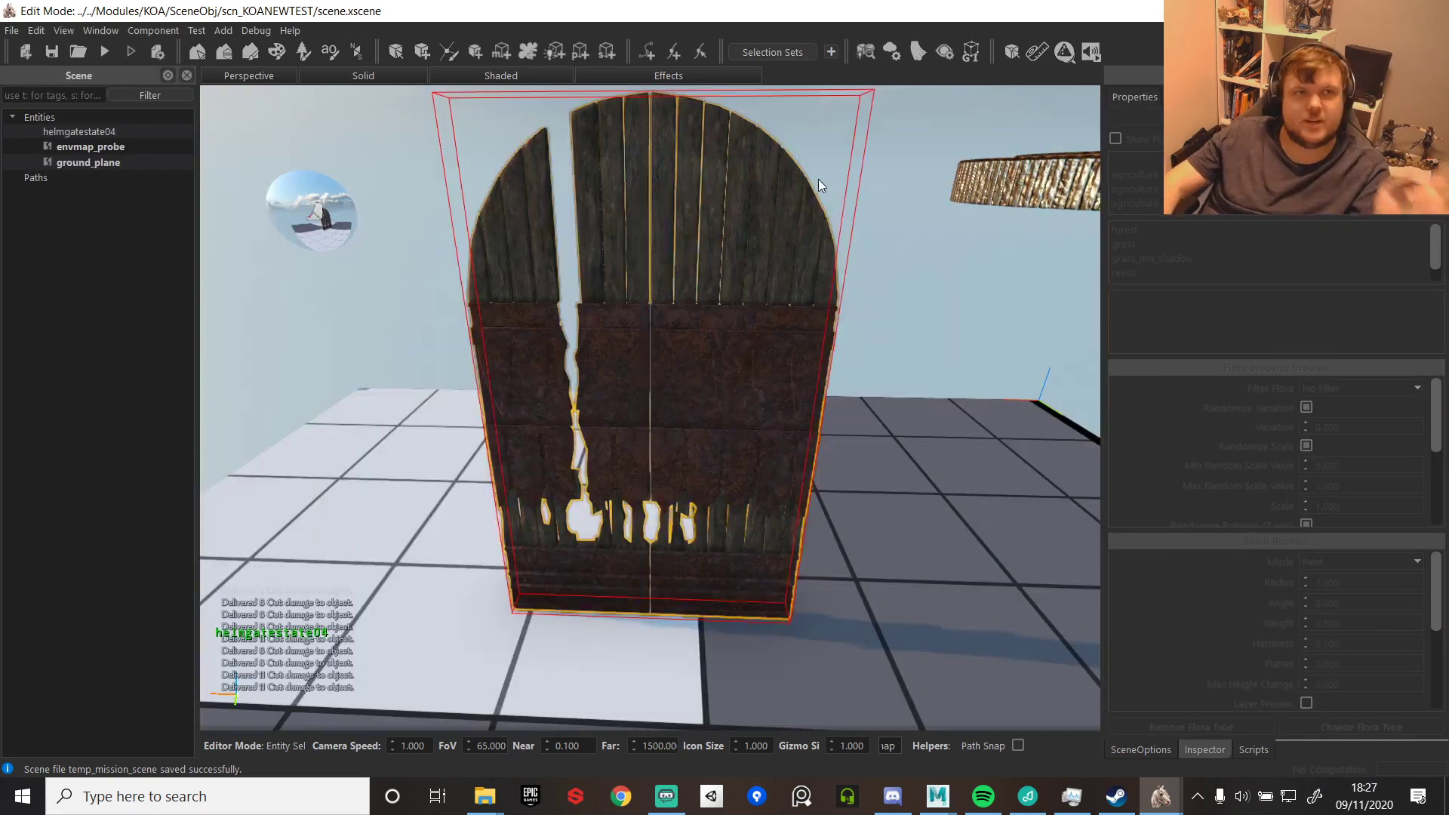
- Delete helmgatestate04 from the scene and place helmgatestate01 on the ground plane instead
{"action": "left_click", "coordinate": [639, 288]}
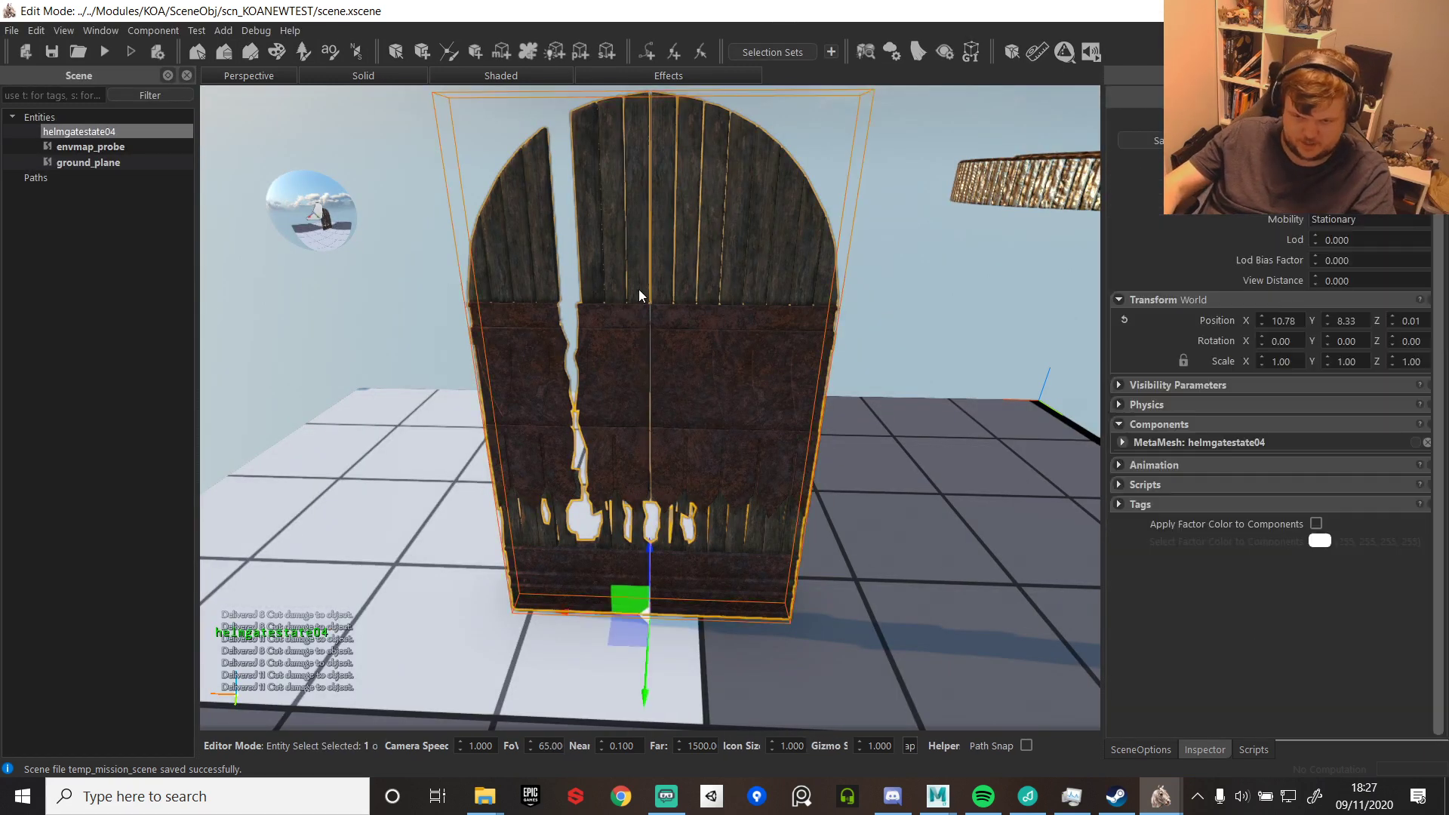
{"action": "key", "text": "Delete"}
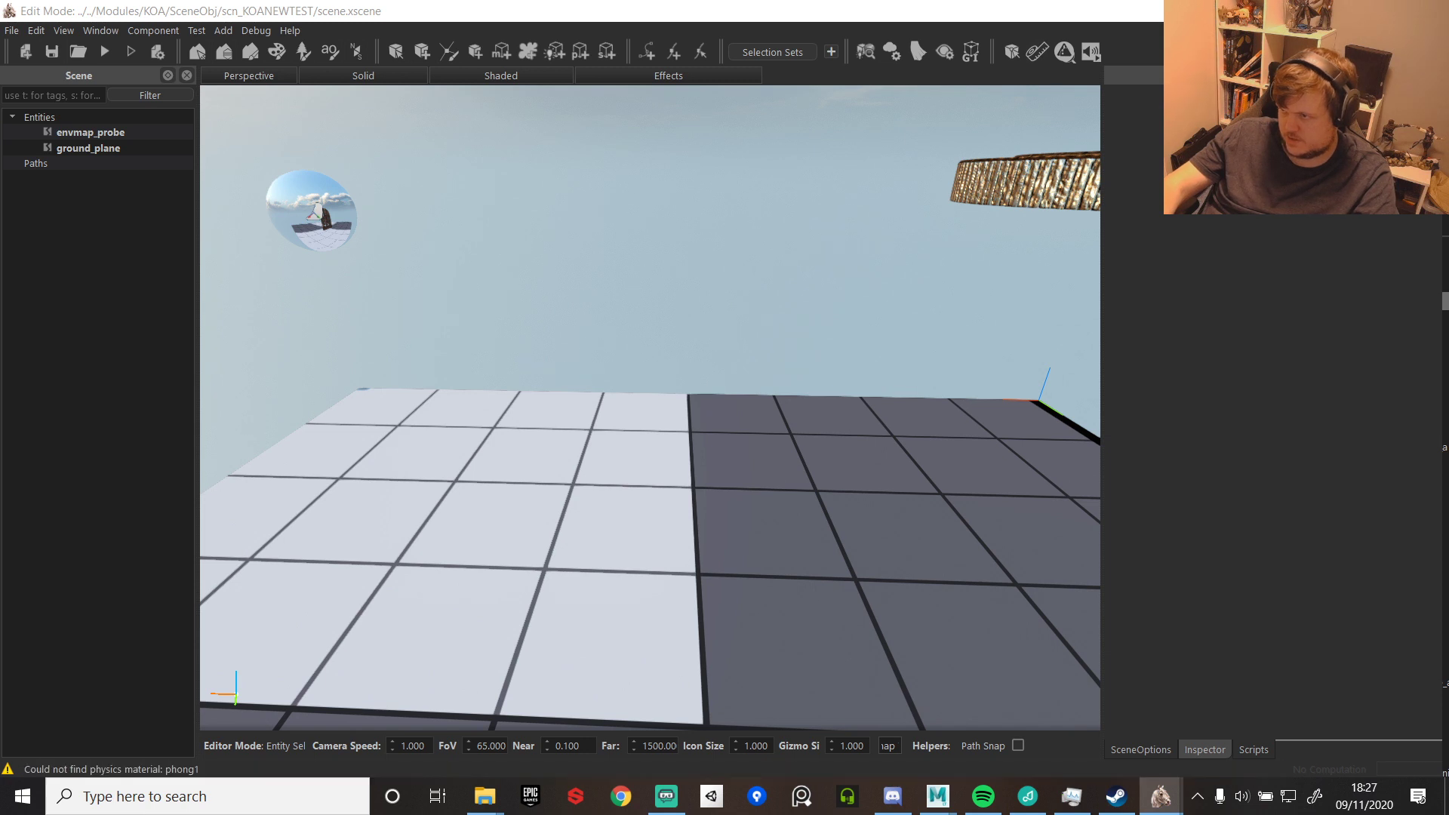
{"action": "left_click_drag", "start_coordinate": [688, 522], "coordinate": [688, 531]}
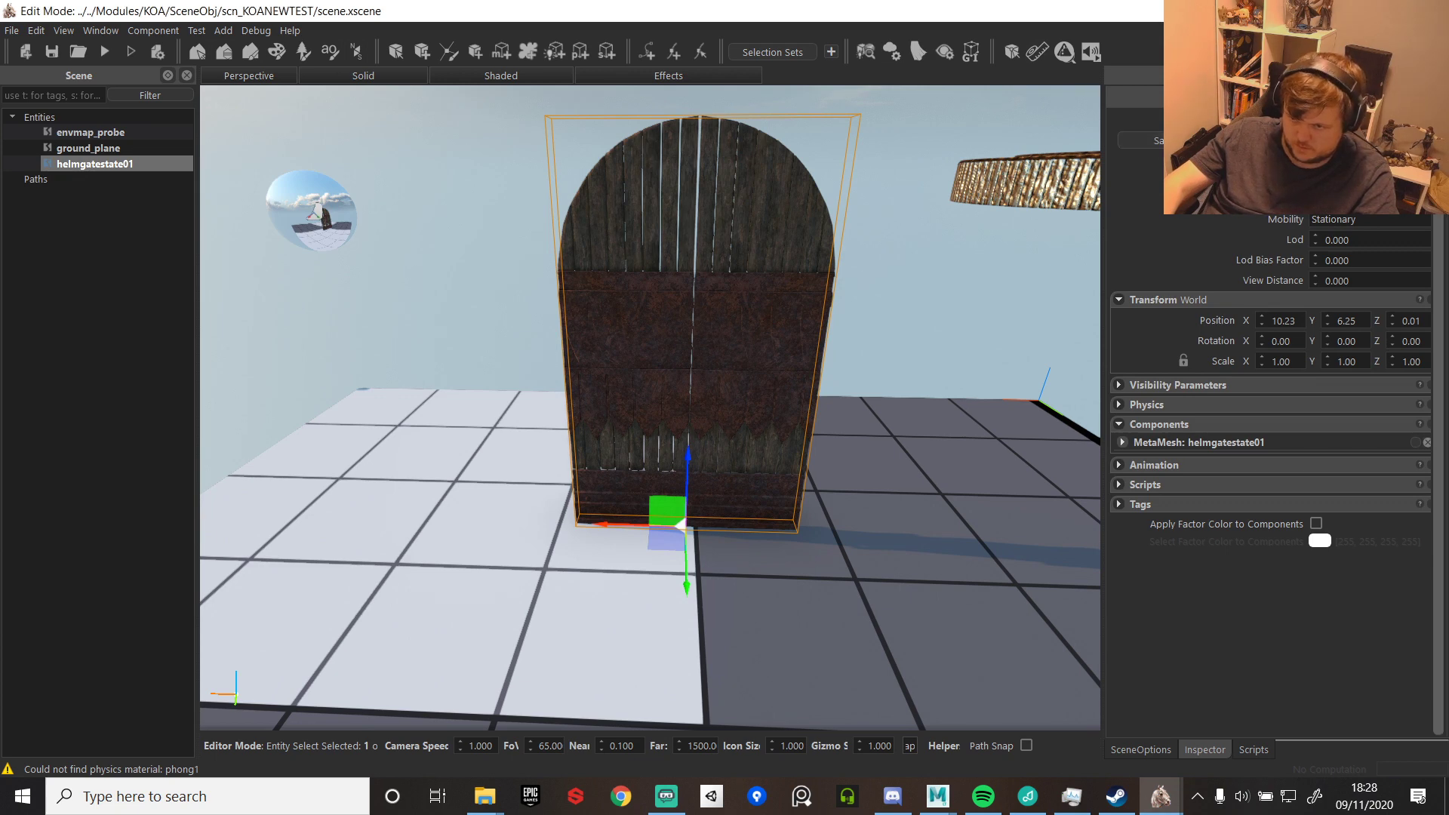
- Save helmgatestate01 as a prefab in the KOA module, in a new file named RH_HelmGate
{"action": "left_click", "coordinate": [1193, 140]}
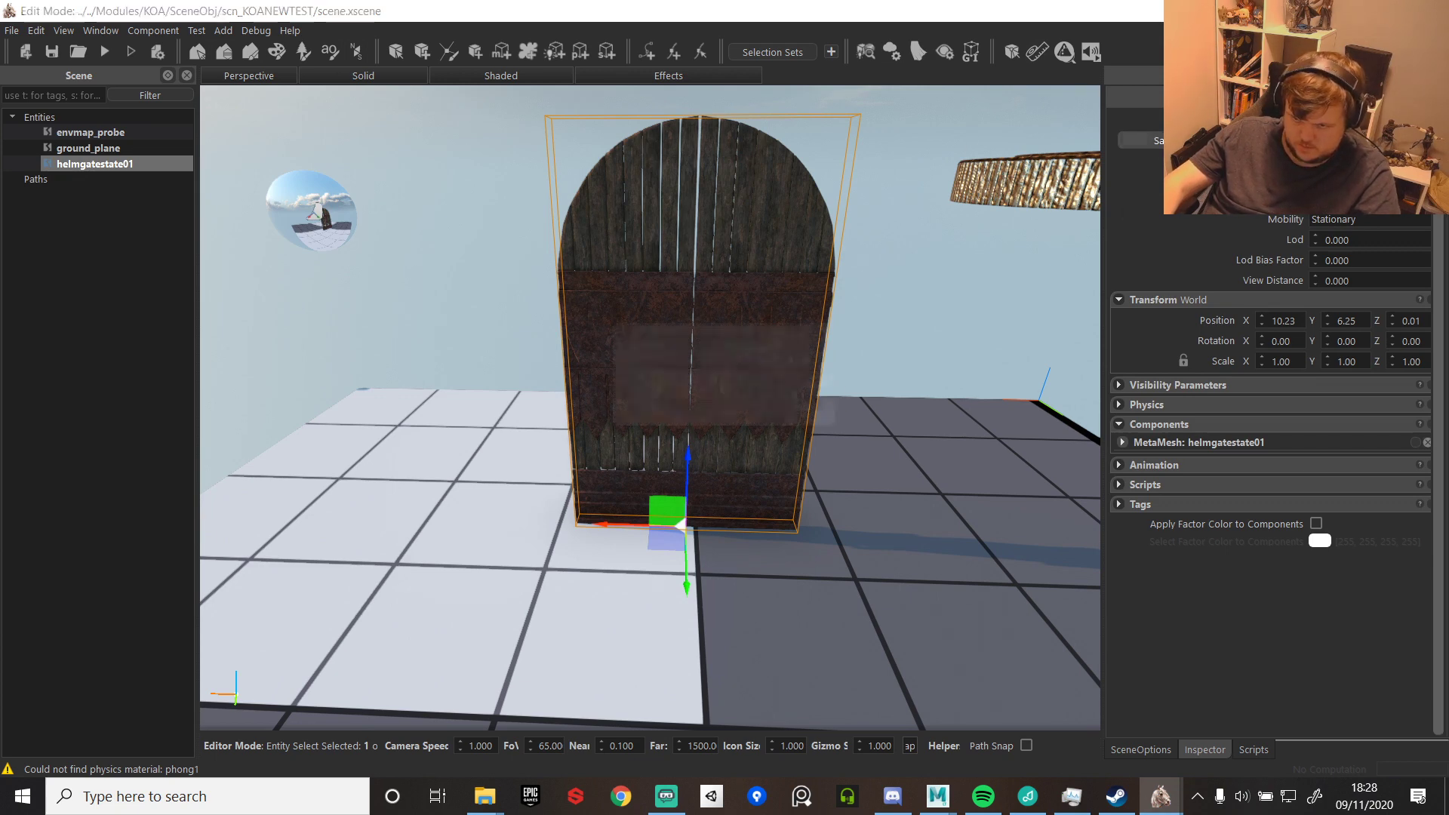
{"action": "left_click", "coordinate": [818, 393]}
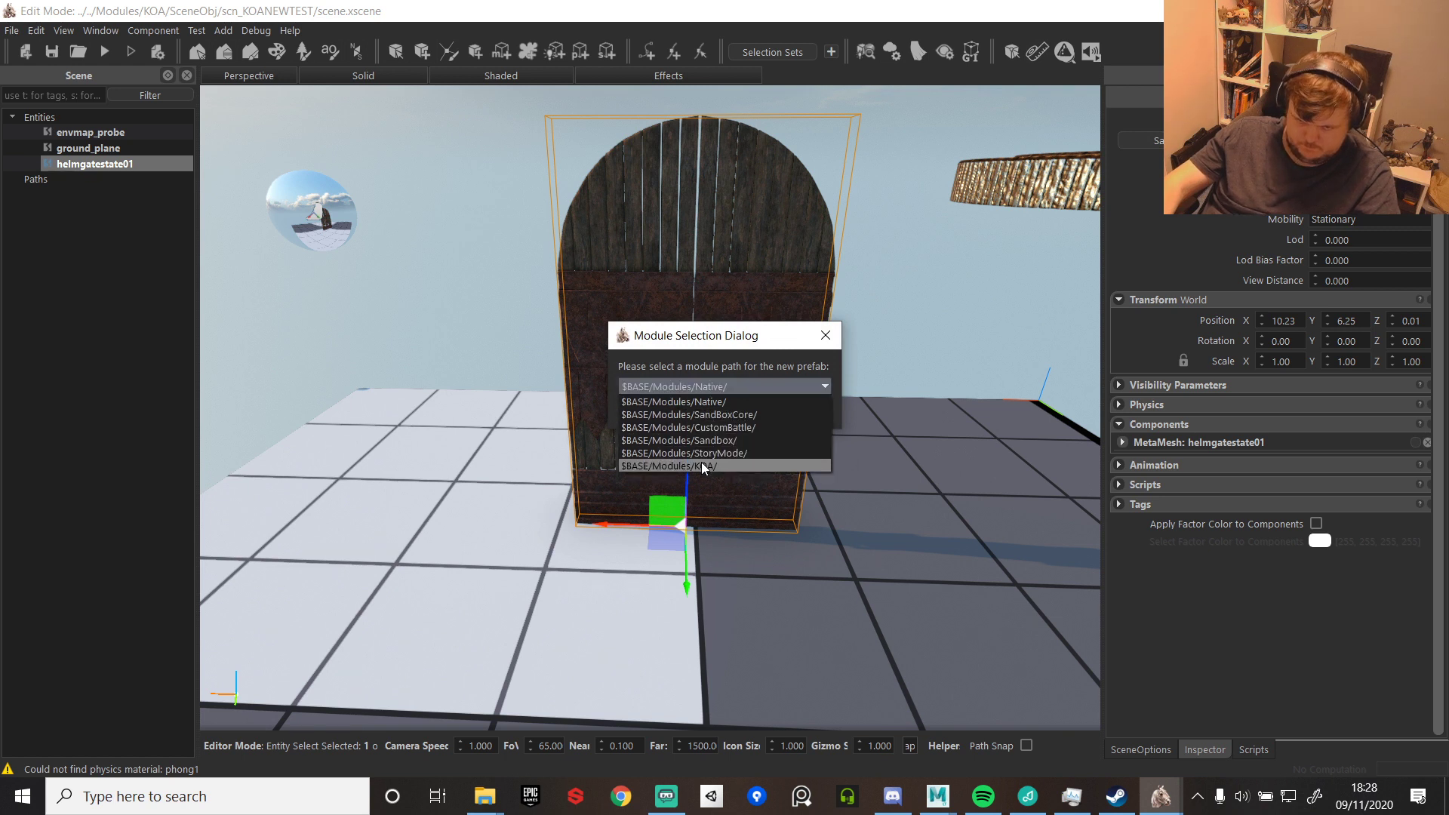
{"action": "left_click", "coordinate": [706, 462]}
{"action": "left_click", "coordinate": [747, 410]}
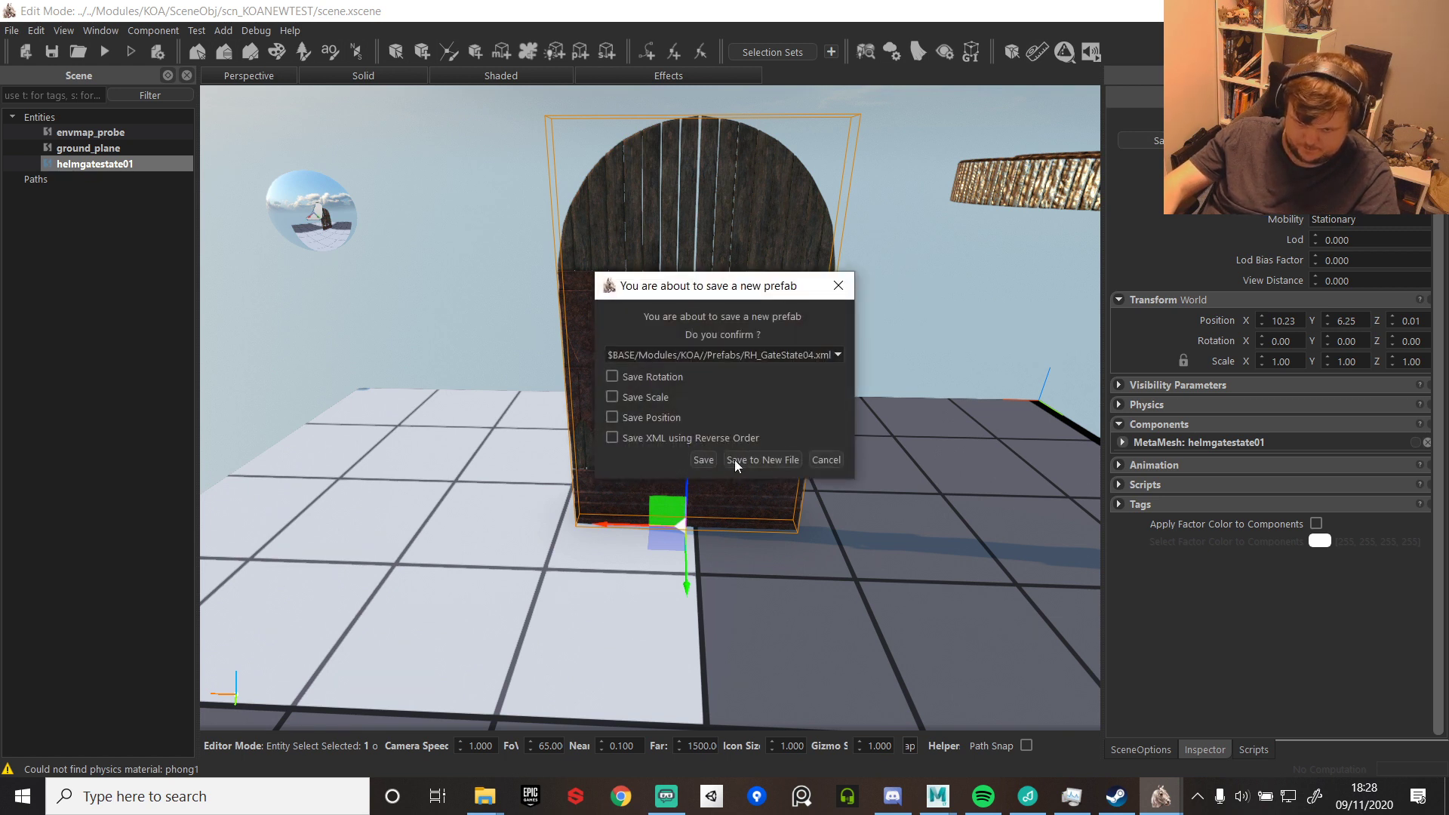
{"action": "left_click", "coordinate": [763, 460]}
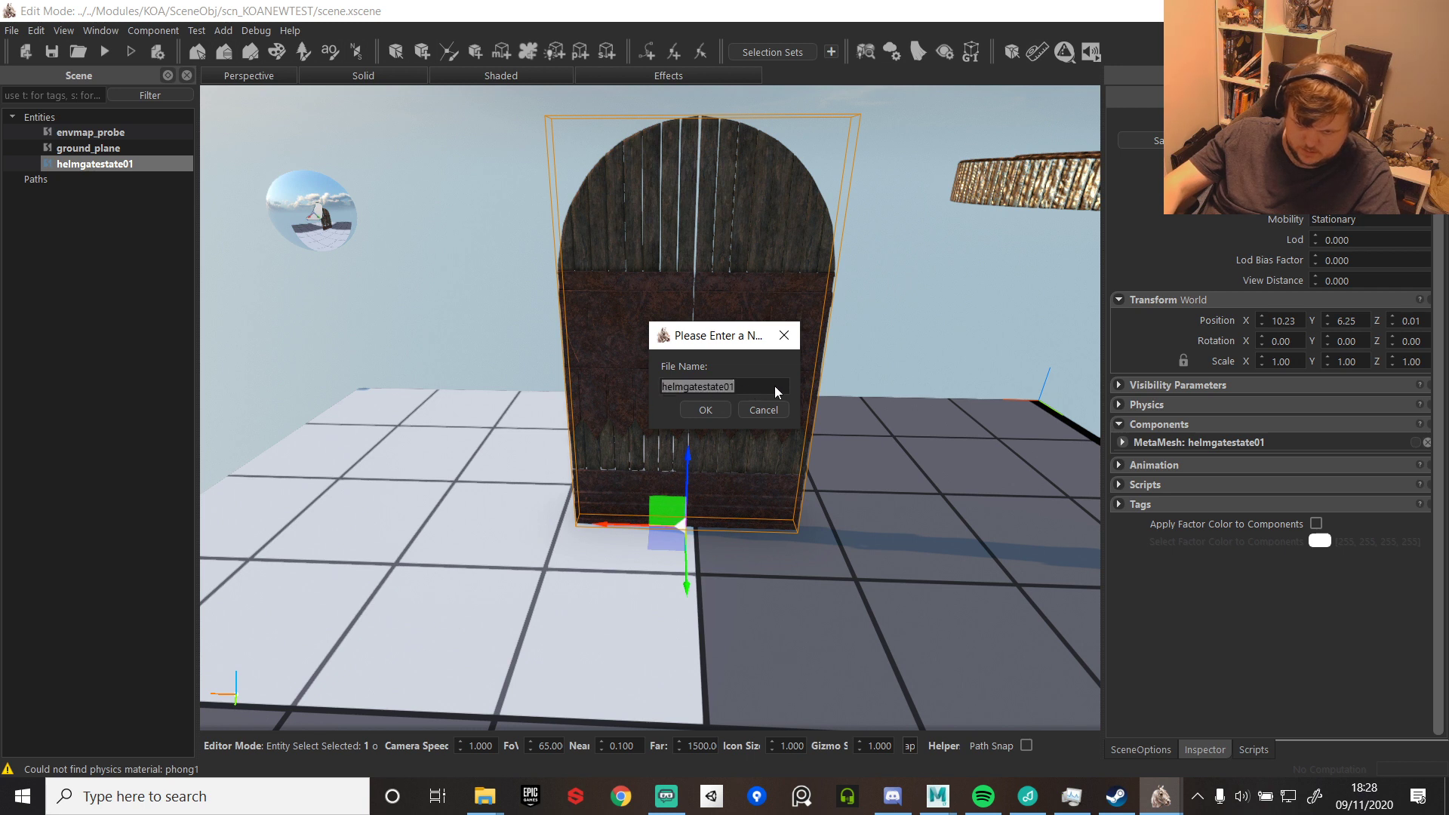
{"action": "key", "text": "BackSpace"}
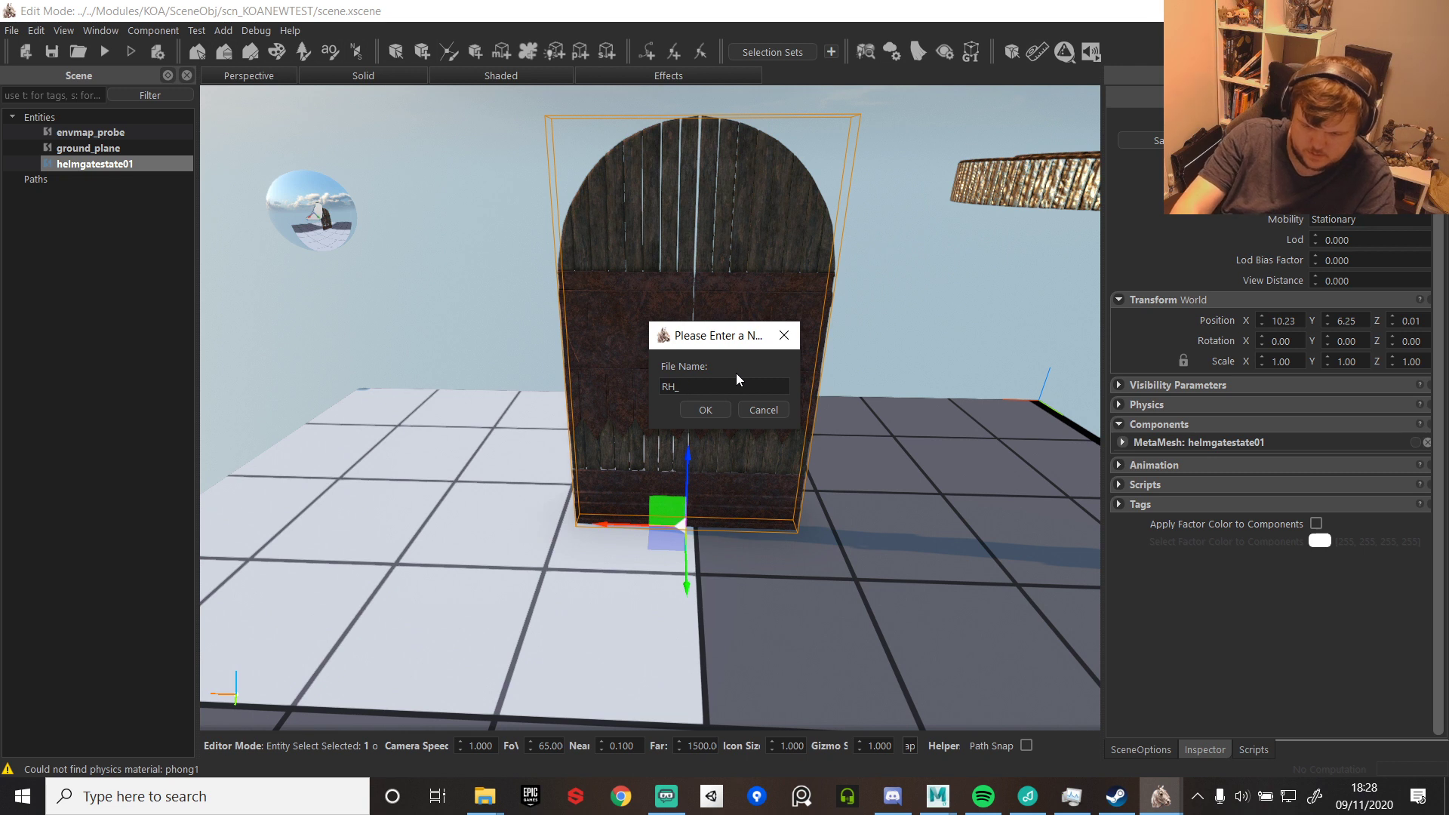
{"action": "type", "text": "elmGate"}
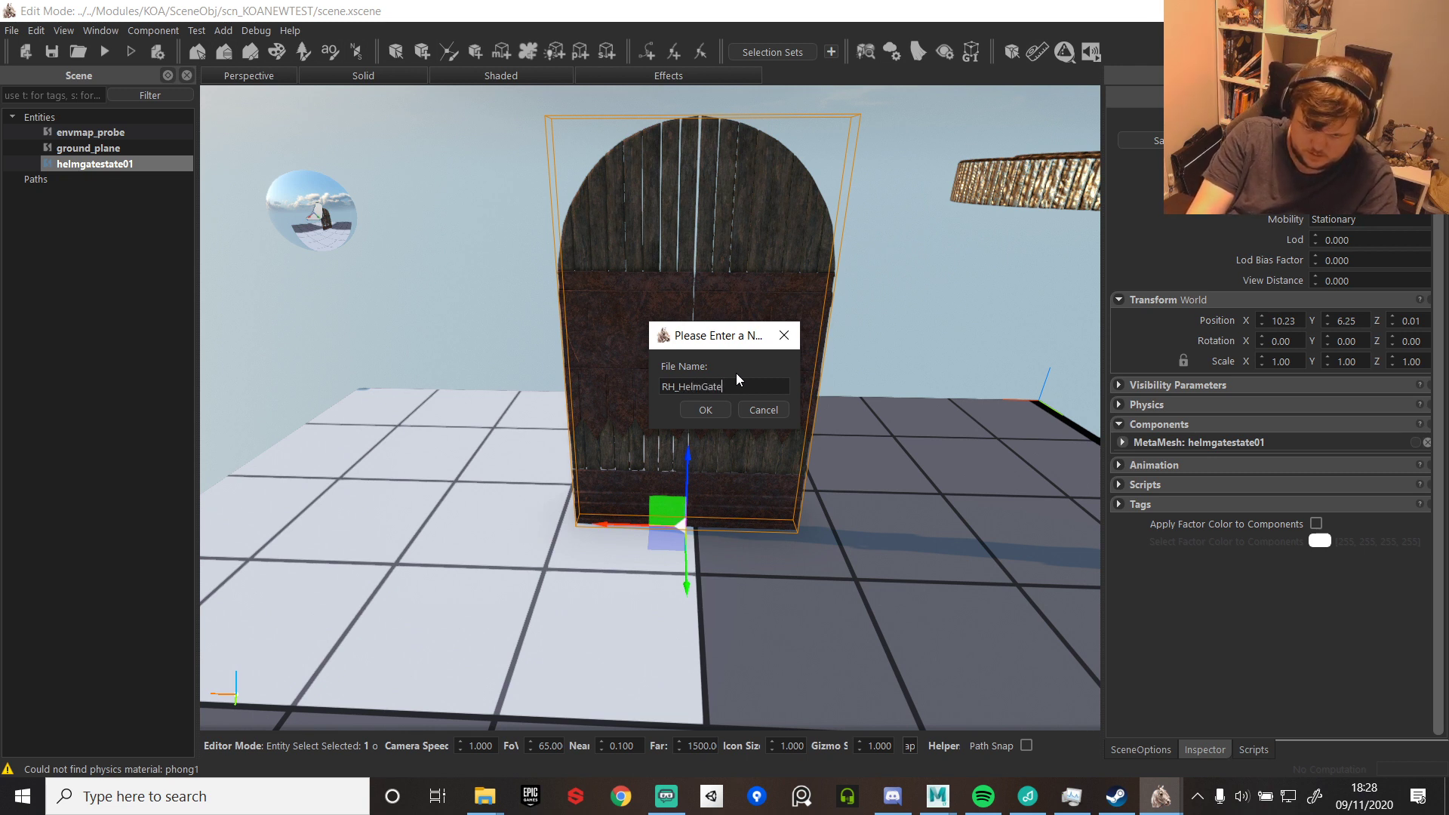
{"action": "left_click", "coordinate": [704, 411]}
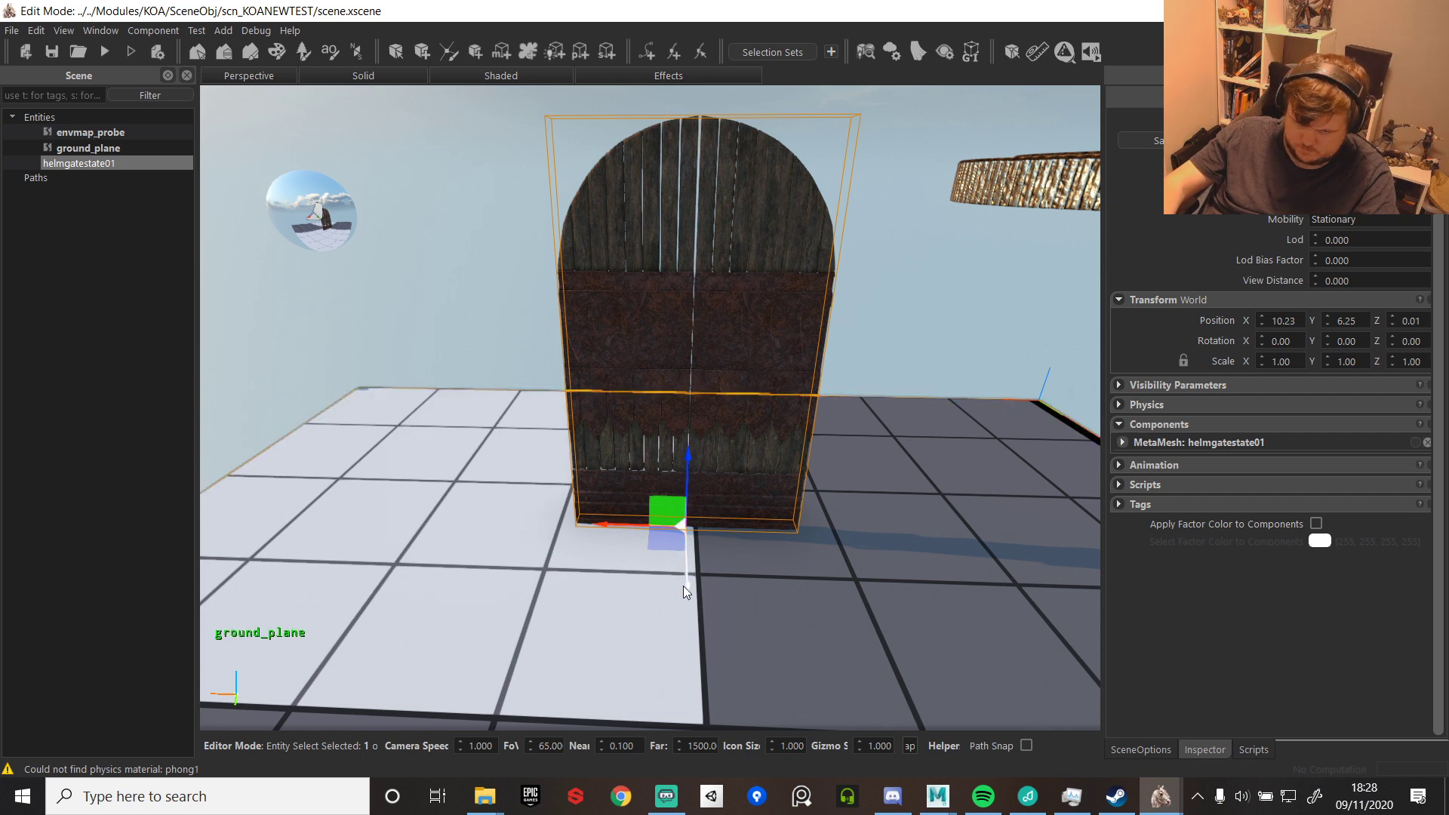
- Delete the helmgatestate01 entity from the scene and place the saved helmgatestate01 prefab on the ground plane
{"action": "left_click_drag", "start_coordinate": [676, 587], "coordinate": [676, 642]}
{"action": "key", "text": "Delete"}
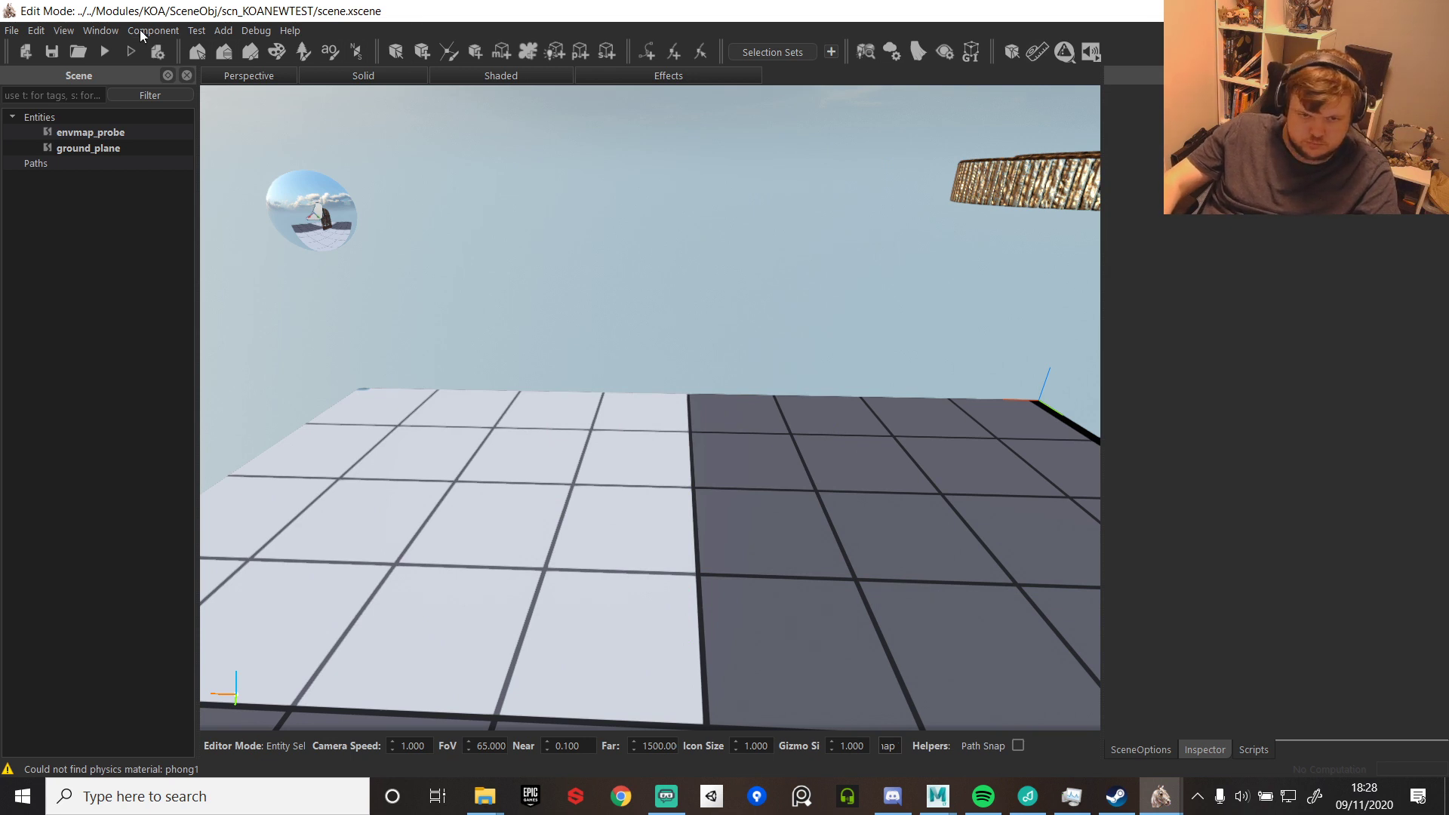
{"action": "left_click", "coordinate": [103, 30]}
{"action": "left_click", "coordinate": [129, 53]}
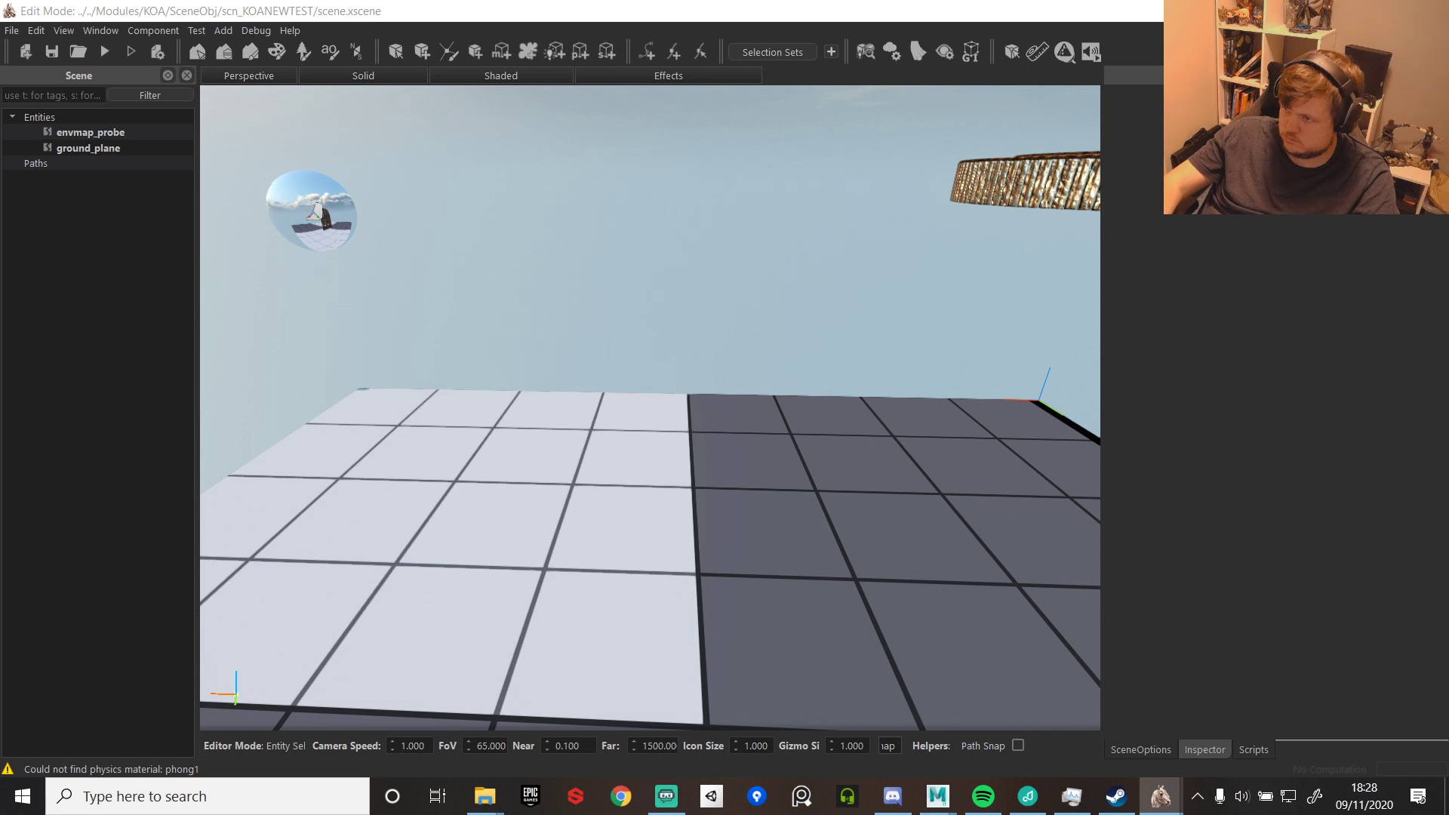
{"action": "left_click_drag", "start_coordinate": [1095, 544], "coordinate": [695, 574]}
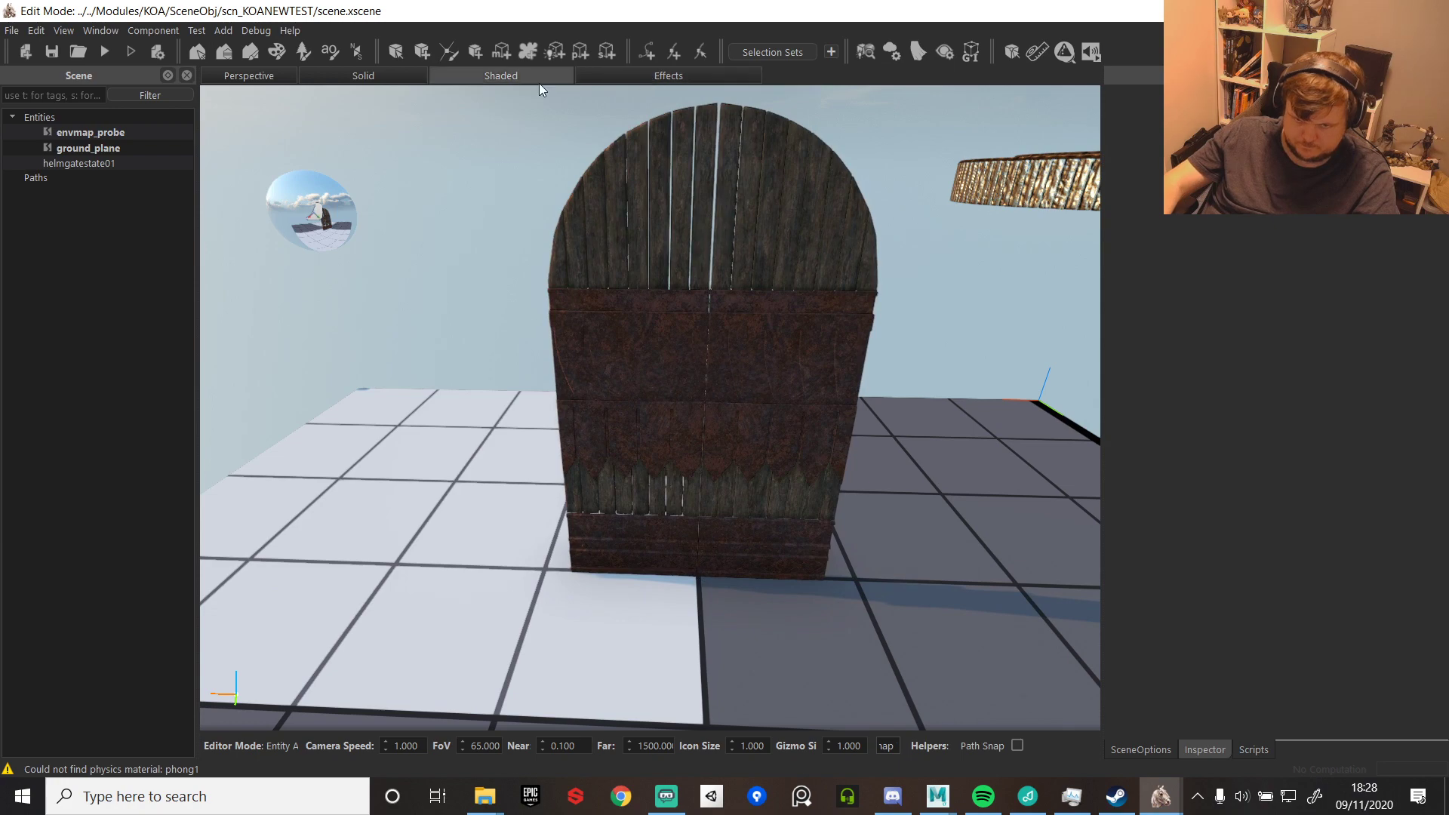
- Position the helmgatestate01 prefab at X 10, Y 10, Z 0 and rotate it -90 about Z
{"action": "left_click", "coordinate": [397, 51]}
{"action": "left_click", "coordinate": [772, 388]}
{"action": "scroll", "coordinate": [804, 375], "scroll_direction": "up", "scroll_amount": 3}
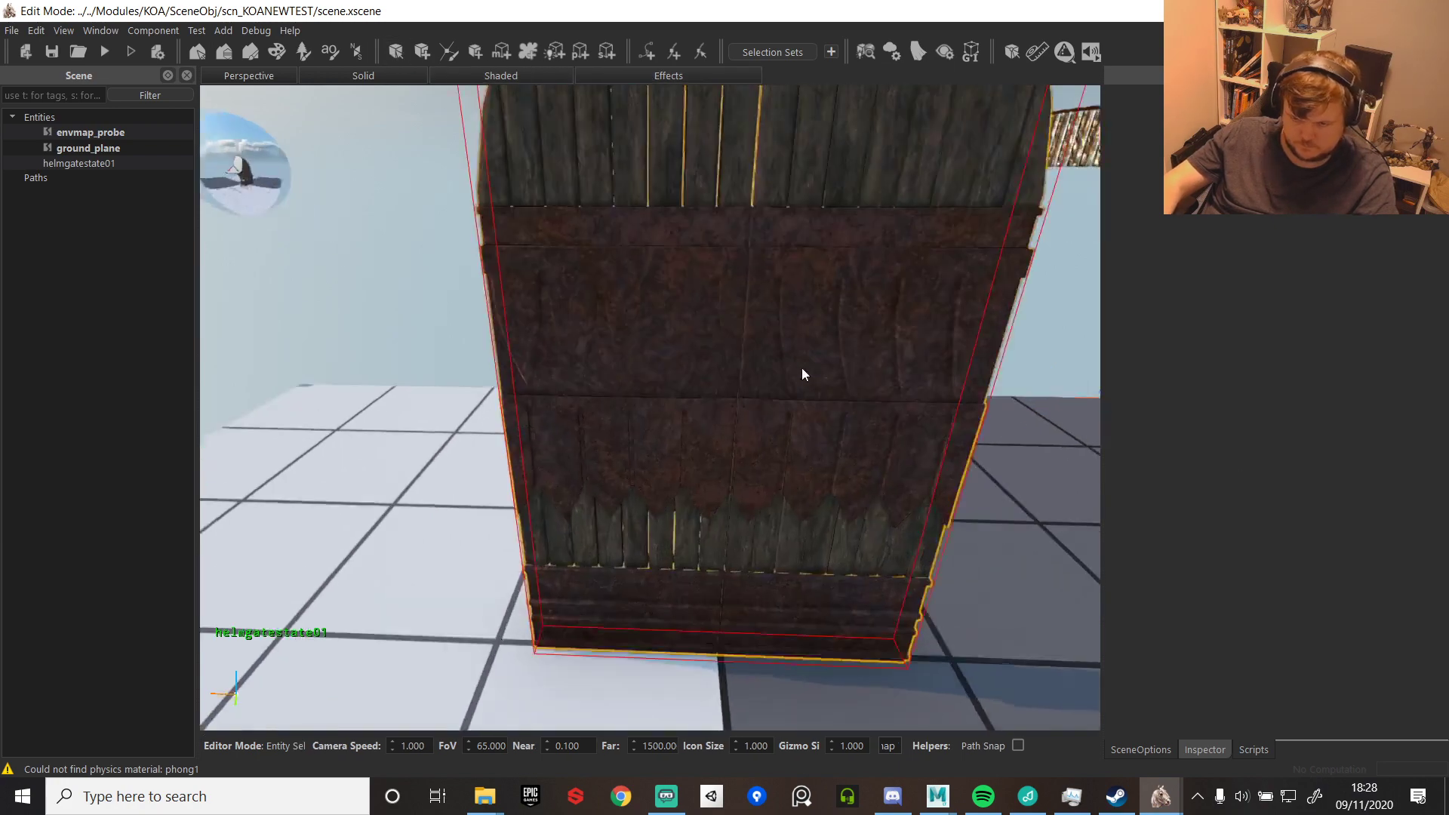
{"action": "middle_click_drag", "start_coordinate": [803, 376], "coordinate": [659, 485]}
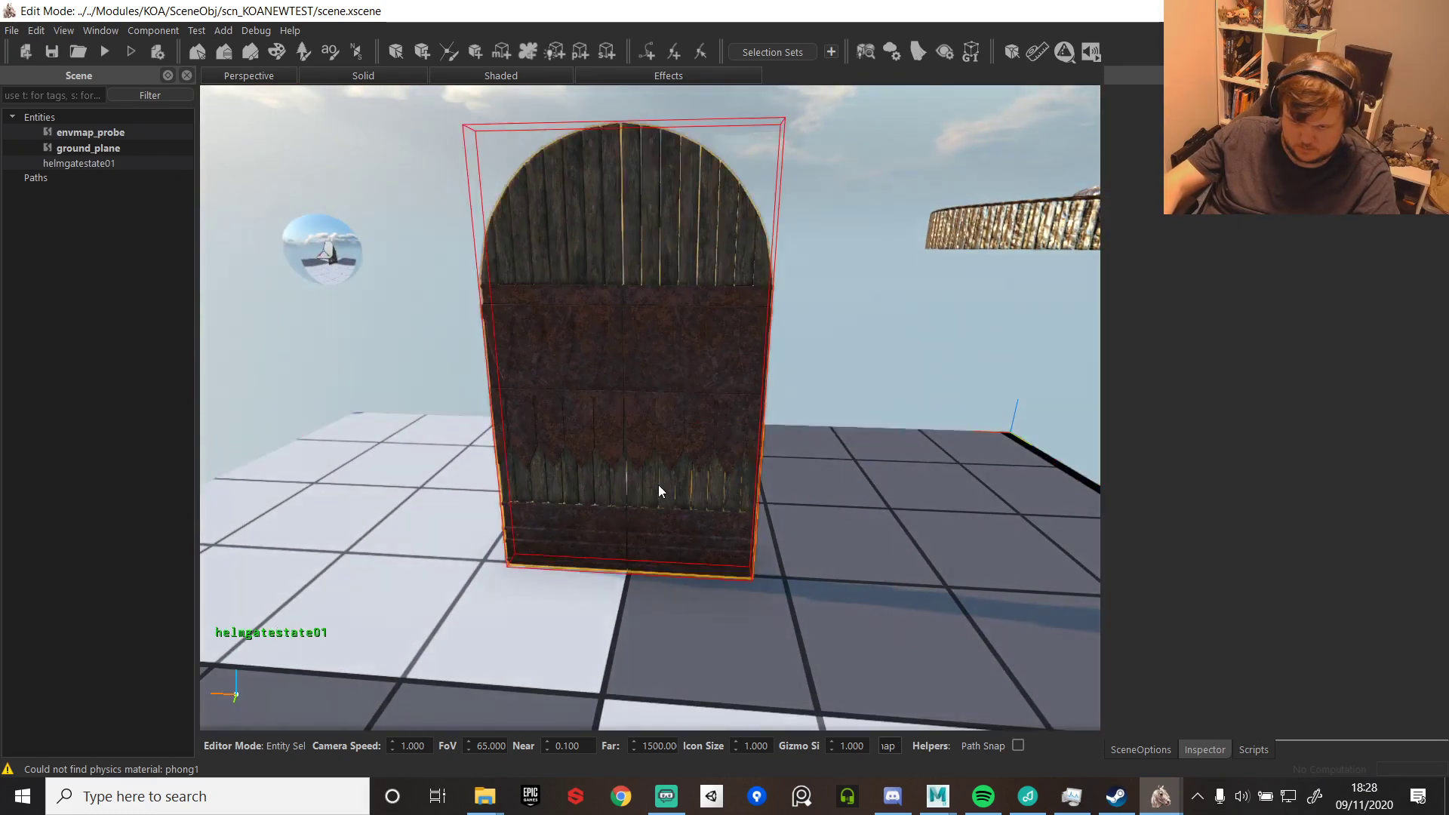
{"action": "left_click", "coordinate": [659, 486]}
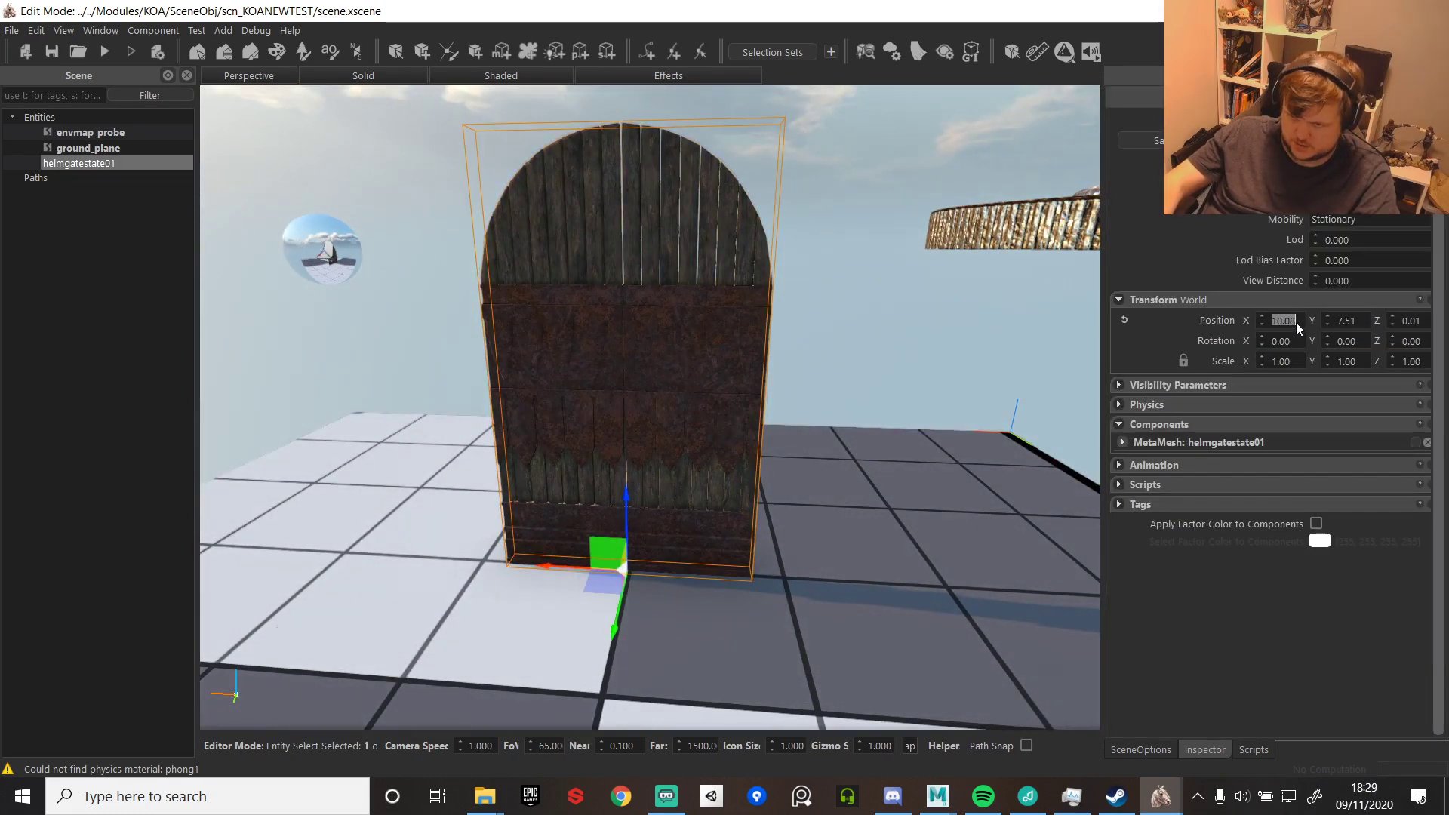
{"action": "type", "text": "1010"}
{"action": "key", "text": "Tab"}
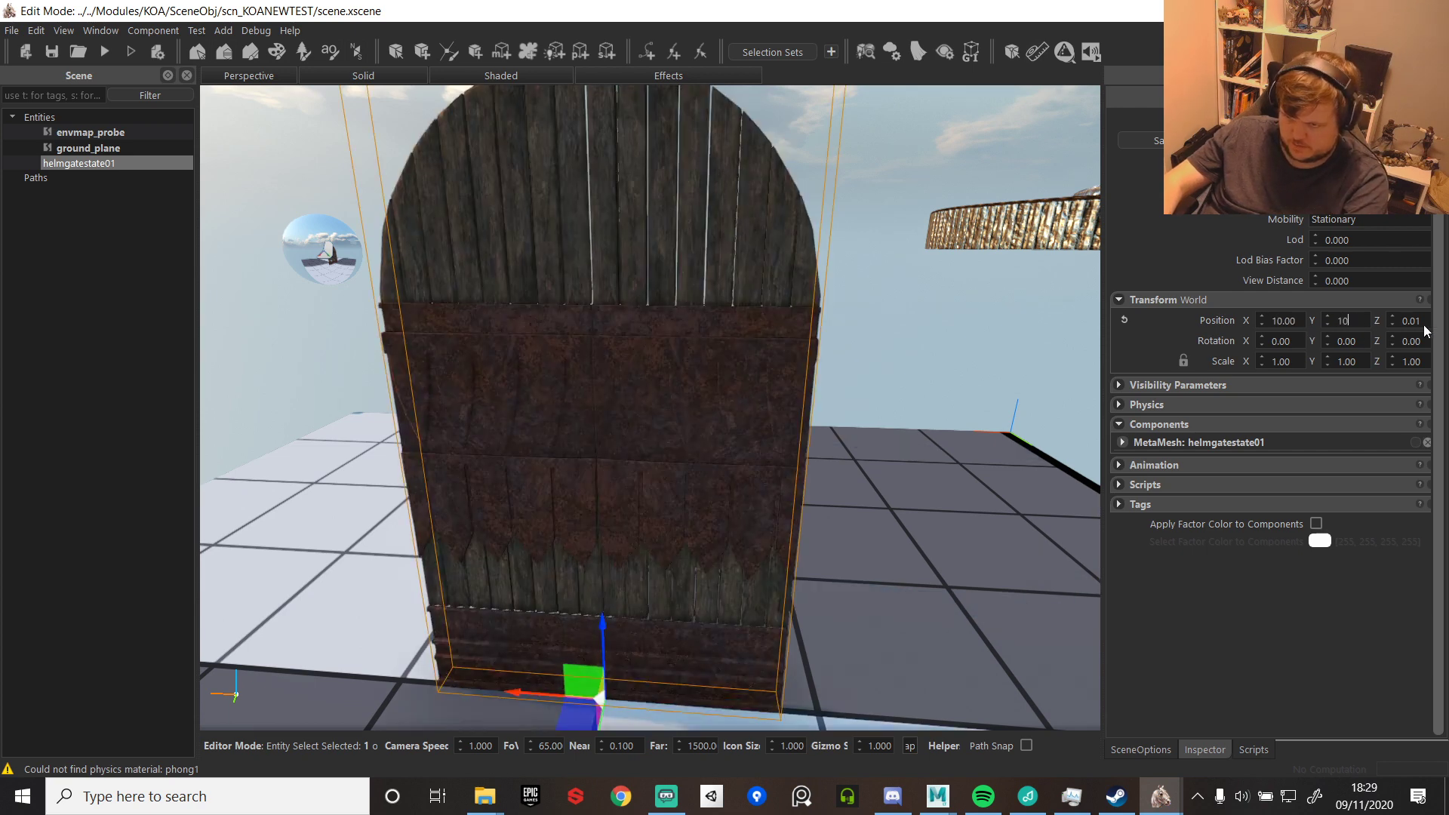
{"action": "type", "text": "0"}
{"action": "key", "text": "Return"}
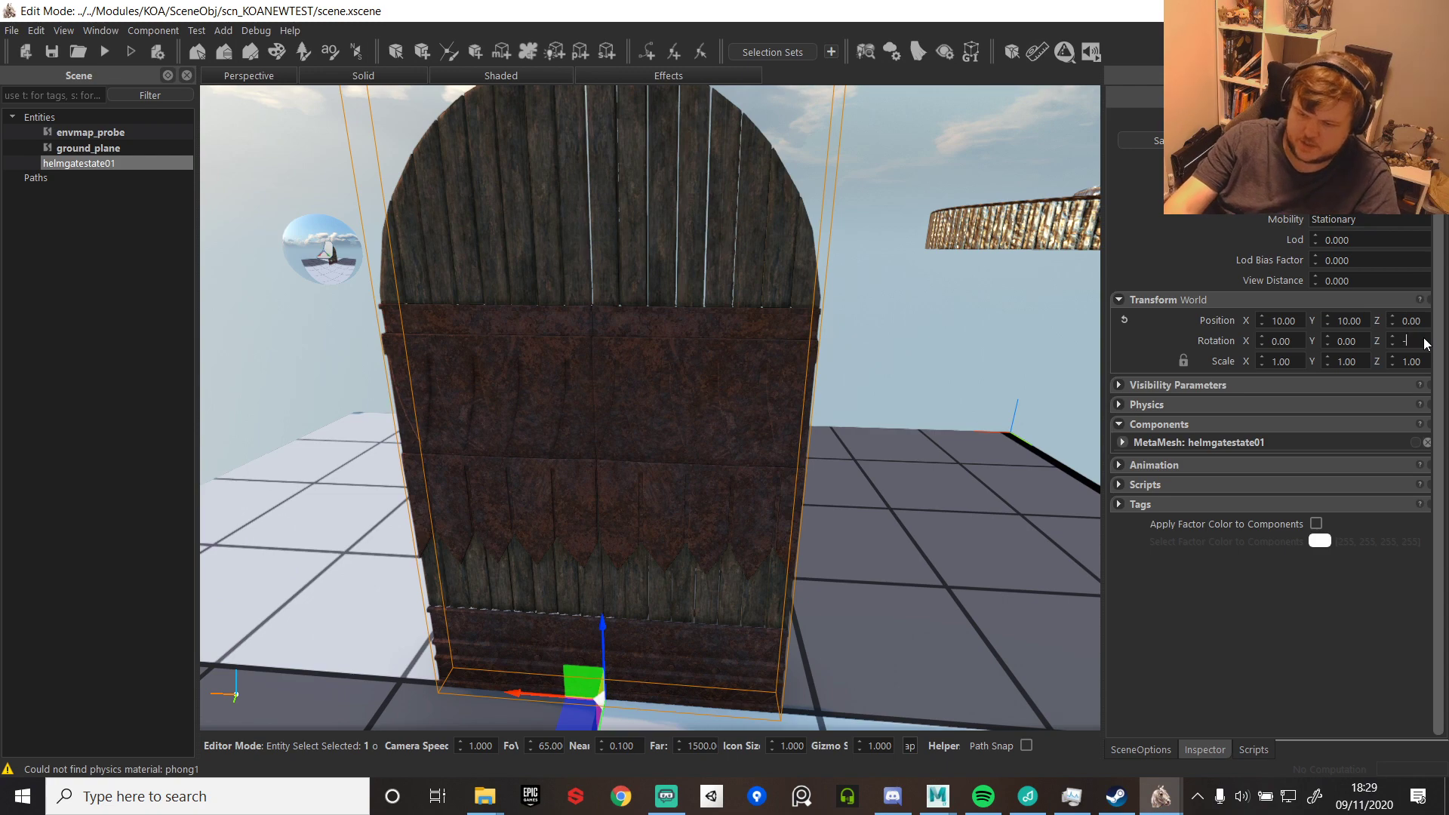
{"action": "type", "text": "-90"}
{"action": "key", "text": "Return"}
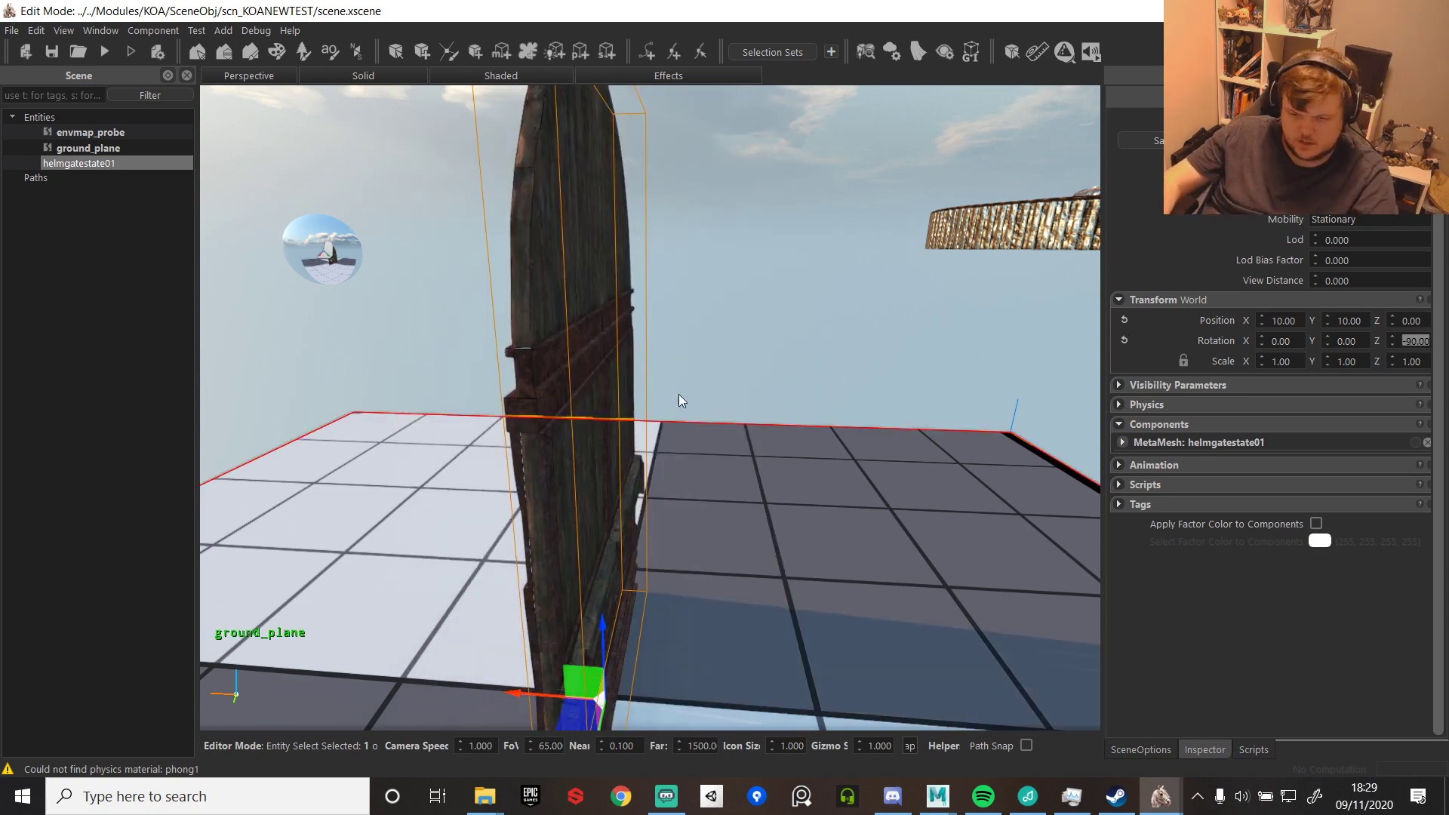
{"action": "right_click_drag", "start_coordinate": [680, 401], "coordinate": [936, 431]}
{"action": "key", "text": "w"}
{"action": "key", "text": "s"}
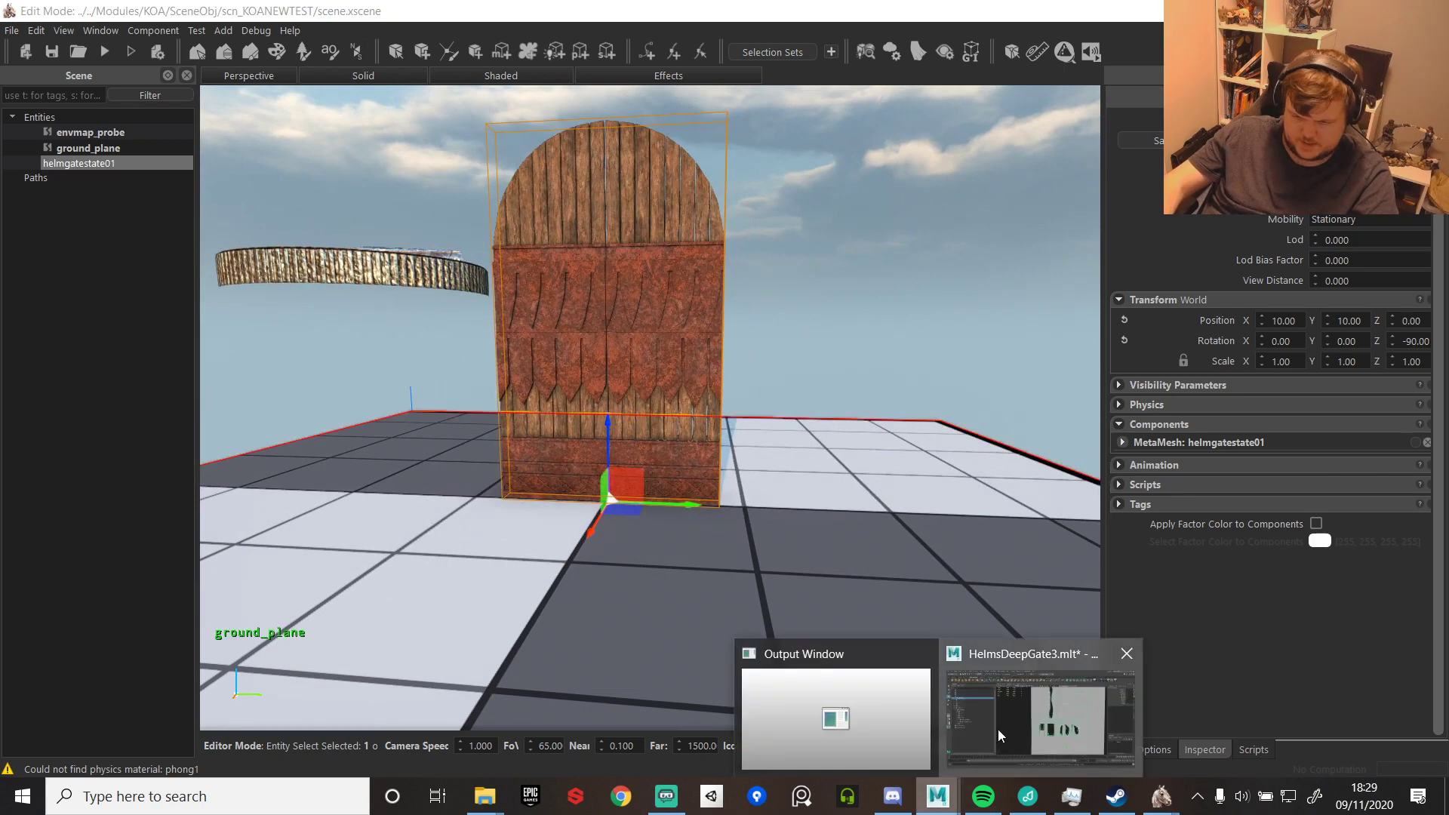
- Switch to the HelmsDeepGate3 scene in Maya and hide the State04 and HelmGate groups
{"action": "left_click", "coordinate": [1019, 736]}
{"action": "scroll", "coordinate": [921, 385], "scroll_direction": "down", "scroll_amount": 2}
{"action": "left_click_drag", "start_coordinate": [971, 486], "coordinate": [928, 438], "text": "alt"}
{"action": "left_click", "coordinate": [119, 388]}
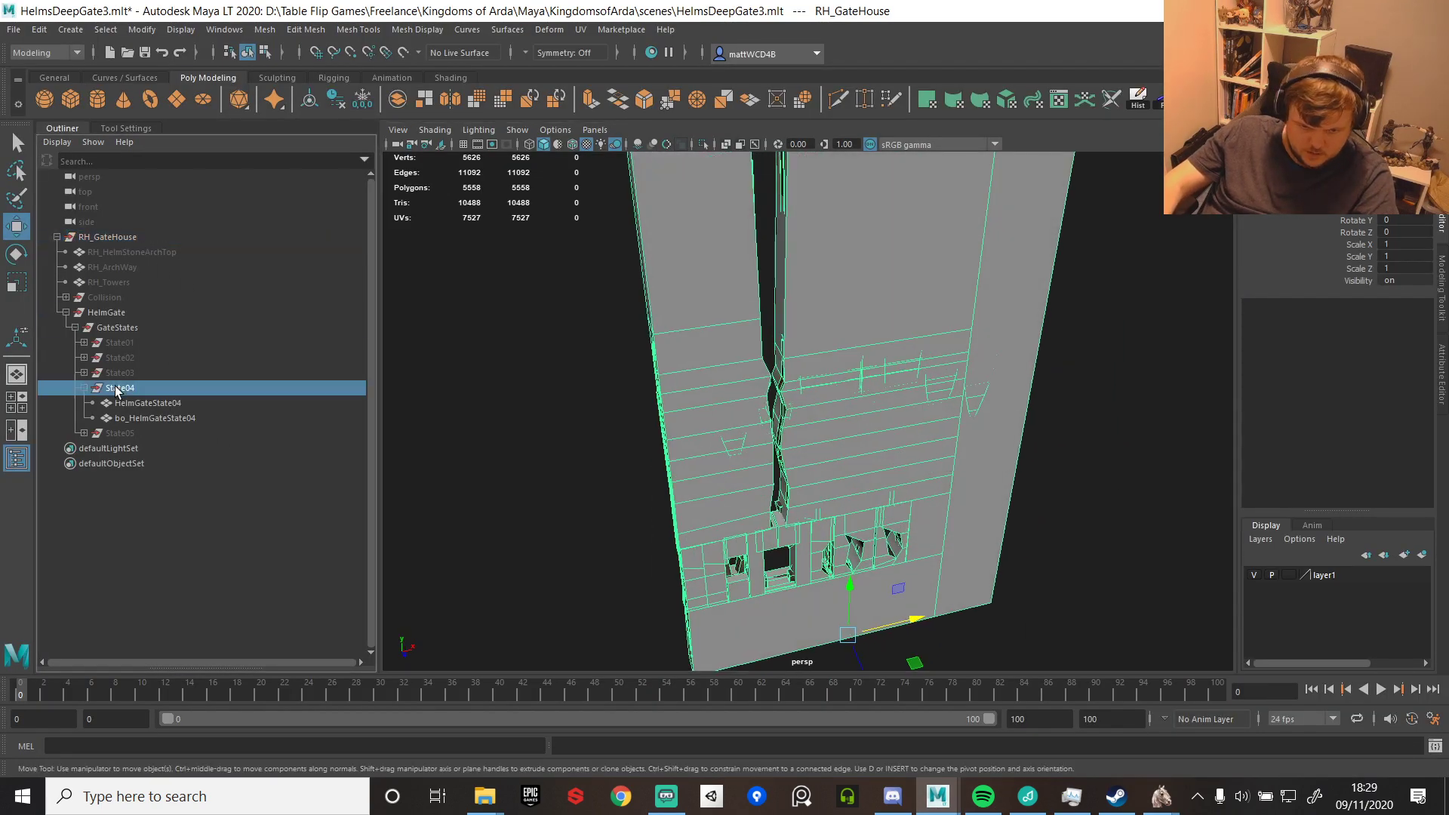
{"action": "key", "text": "h"}
{"action": "left_click", "coordinate": [75, 327]}
{"action": "left_click", "coordinate": [134, 327]}
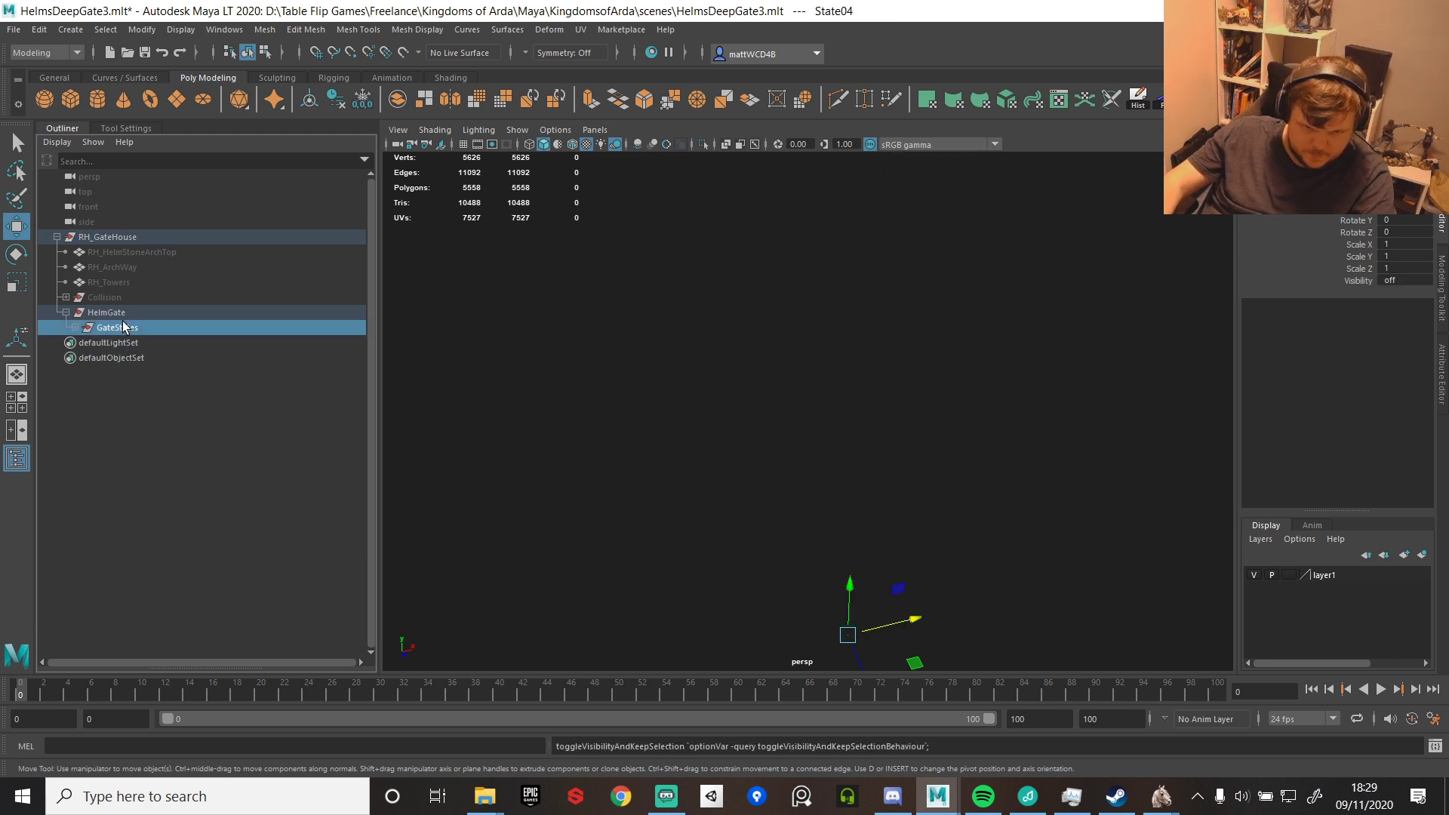
{"action": "left_click", "coordinate": [99, 303]}
{"action": "left_click", "coordinate": [104, 309]}
{"action": "key", "text": "h"}
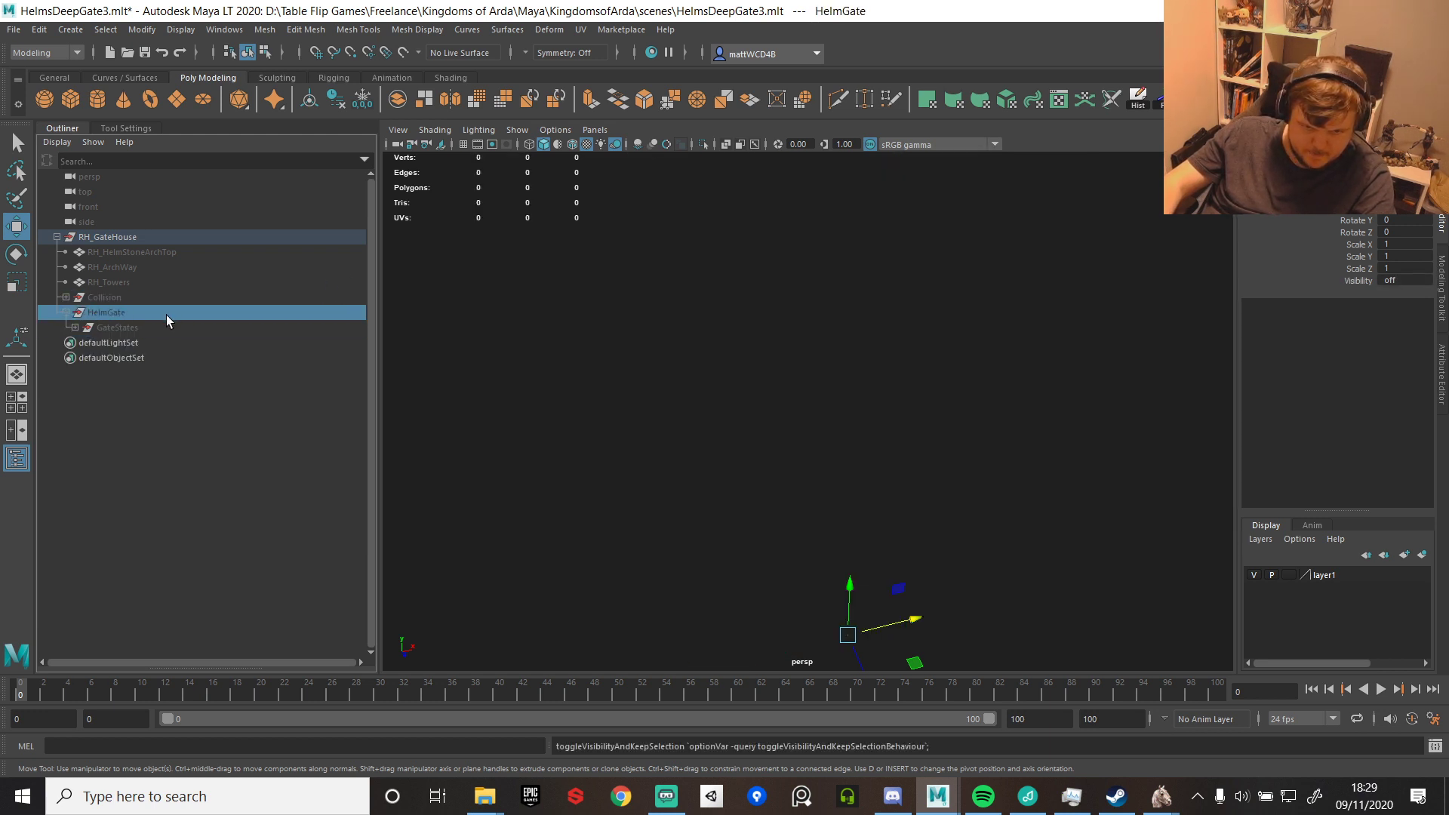
{"action": "left_click", "coordinate": [116, 325]}
{"action": "key", "text": "h"}
{"action": "left_click", "coordinate": [66, 312]}
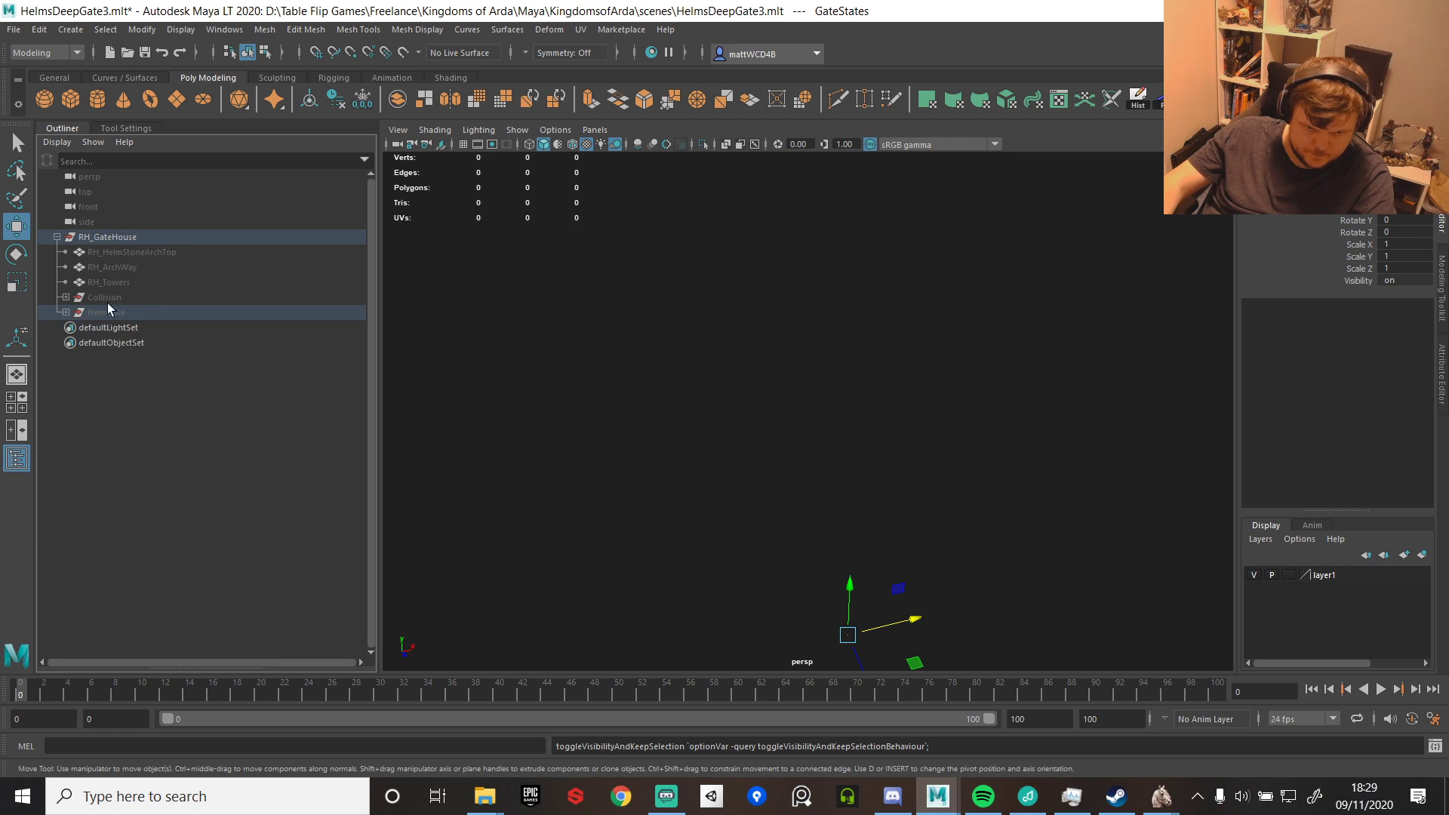
- Unhide the RH_HelmStoneArchTop, RH_Towers and RH_ArchWay meshes of the gatehouse
{"action": "left_click", "coordinate": [139, 254]}
{"action": "key", "text": "h"}
{"action": "scroll", "coordinate": [927, 317], "scroll_direction": "down", "scroll_amount": 3}
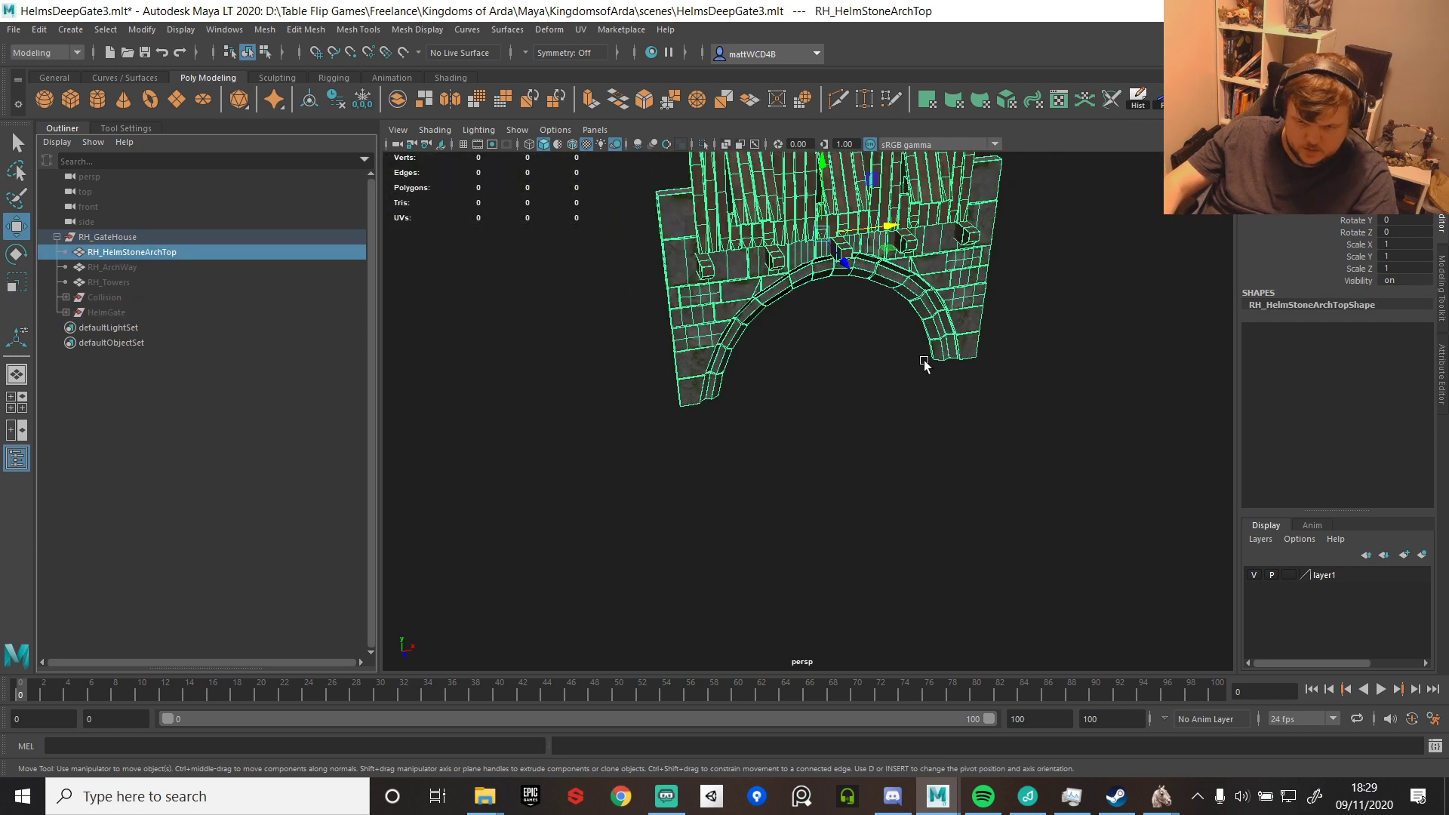
{"action": "left_click", "coordinate": [120, 268]}
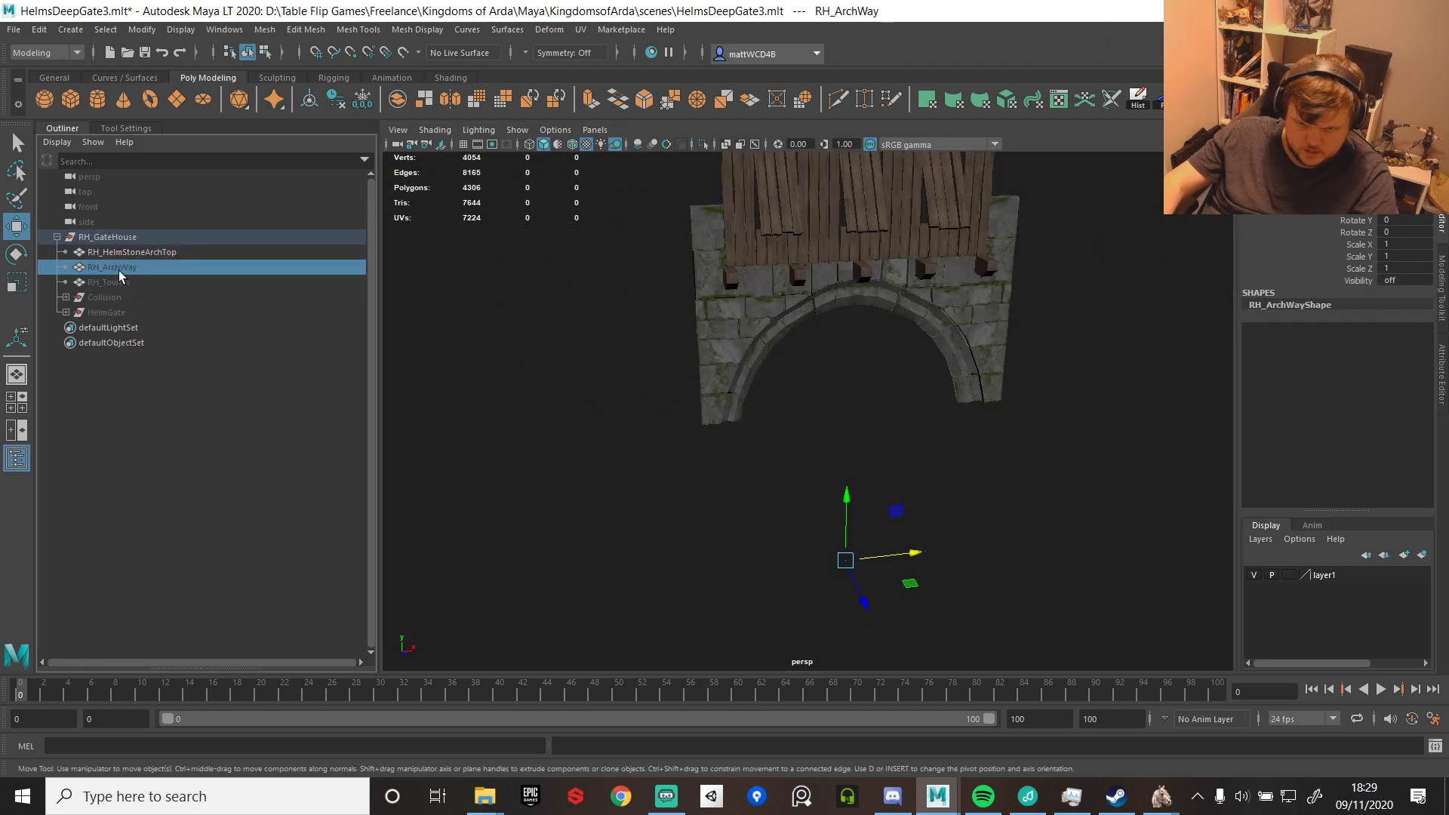
{"action": "left_click", "coordinate": [120, 284]}
{"action": "key", "text": "h"}
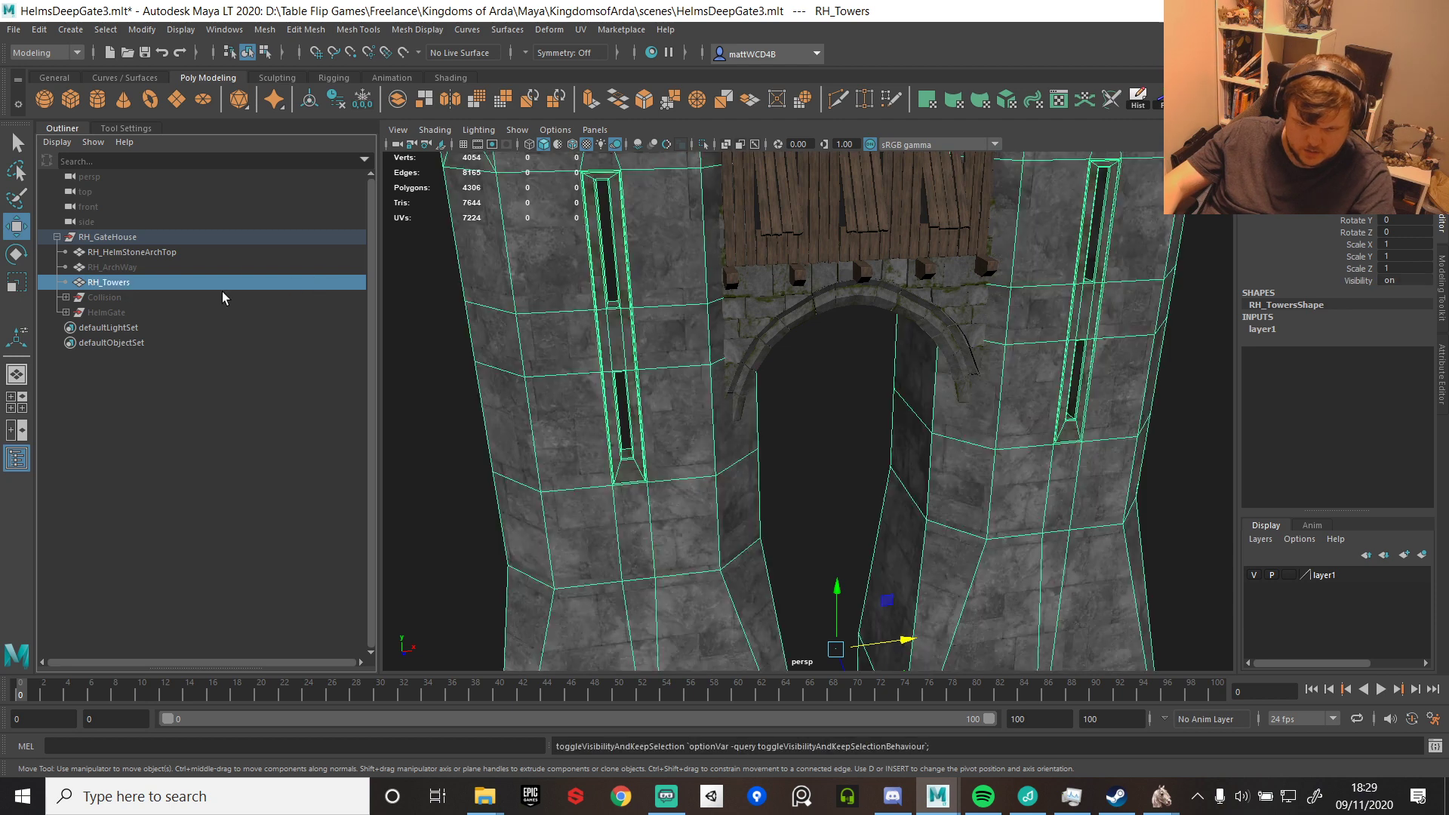
{"action": "left_click", "coordinate": [107, 266]}
{"action": "key", "text": "h"}
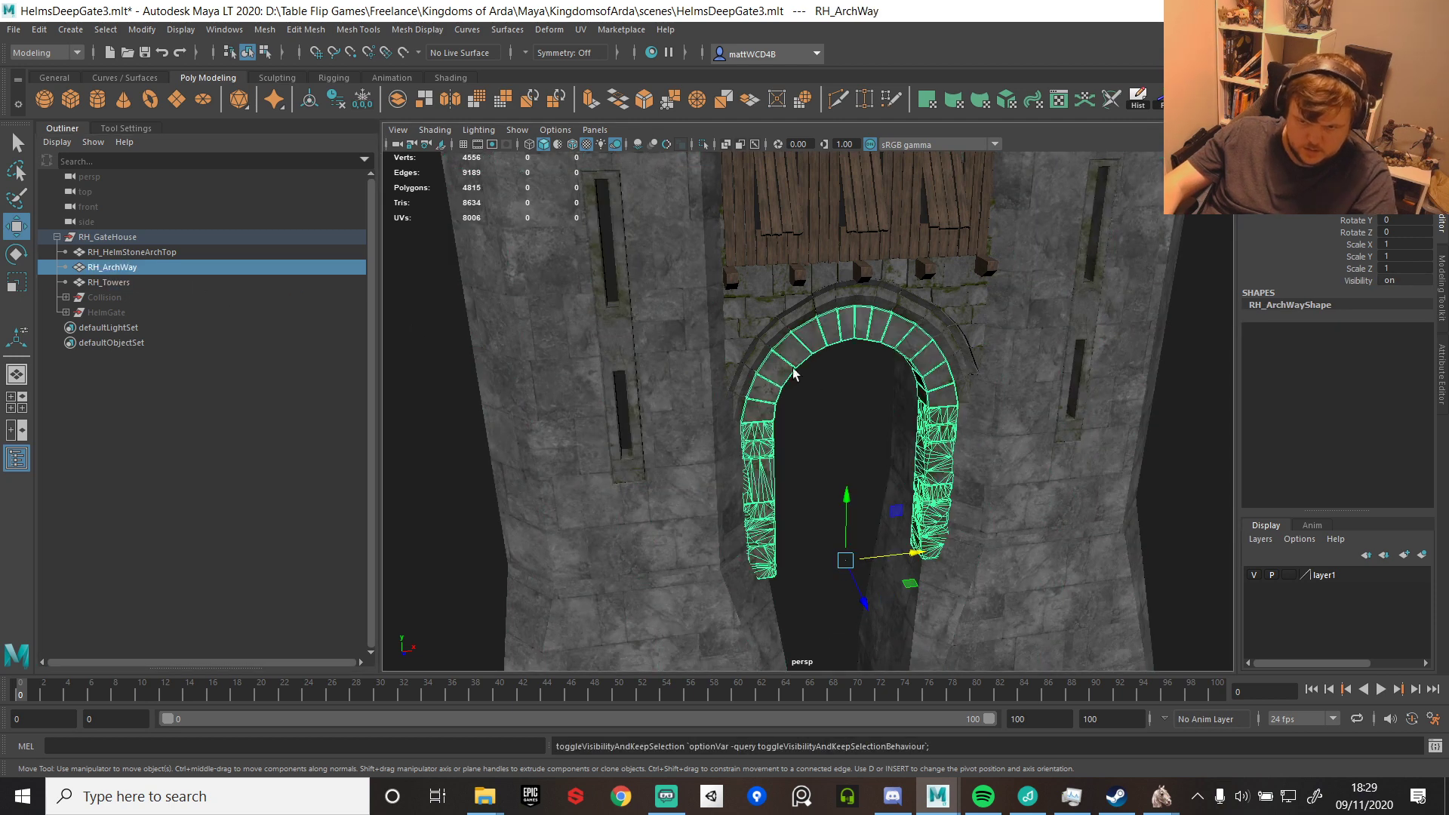
{"action": "scroll", "coordinate": [795, 370], "scroll_direction": "down", "scroll_amount": 4}
{"action": "left_click_drag", "start_coordinate": [950, 405], "coordinate": [911, 370], "text": "alt"}
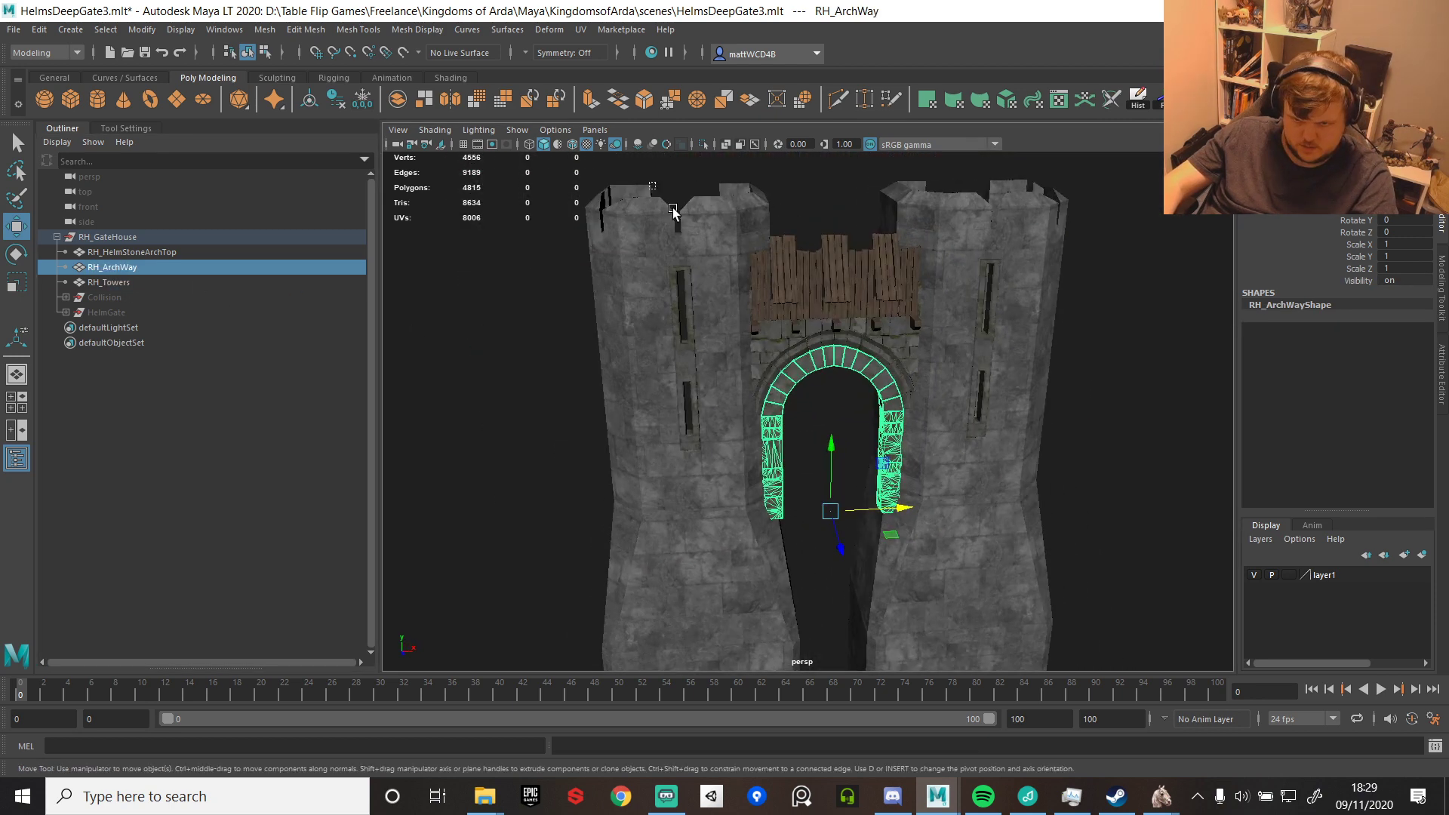
- Combine RH_HelmStoneArchTop, RH_ArchWay and RH_Towers into one mesh, then delete its history and freeze its transformations
{"action": "left_click_drag", "start_coordinate": [672, 212], "coordinate": [1034, 537]}
{"action": "scroll", "coordinate": [819, 400], "scroll_direction": "up", "scroll_amount": 3}
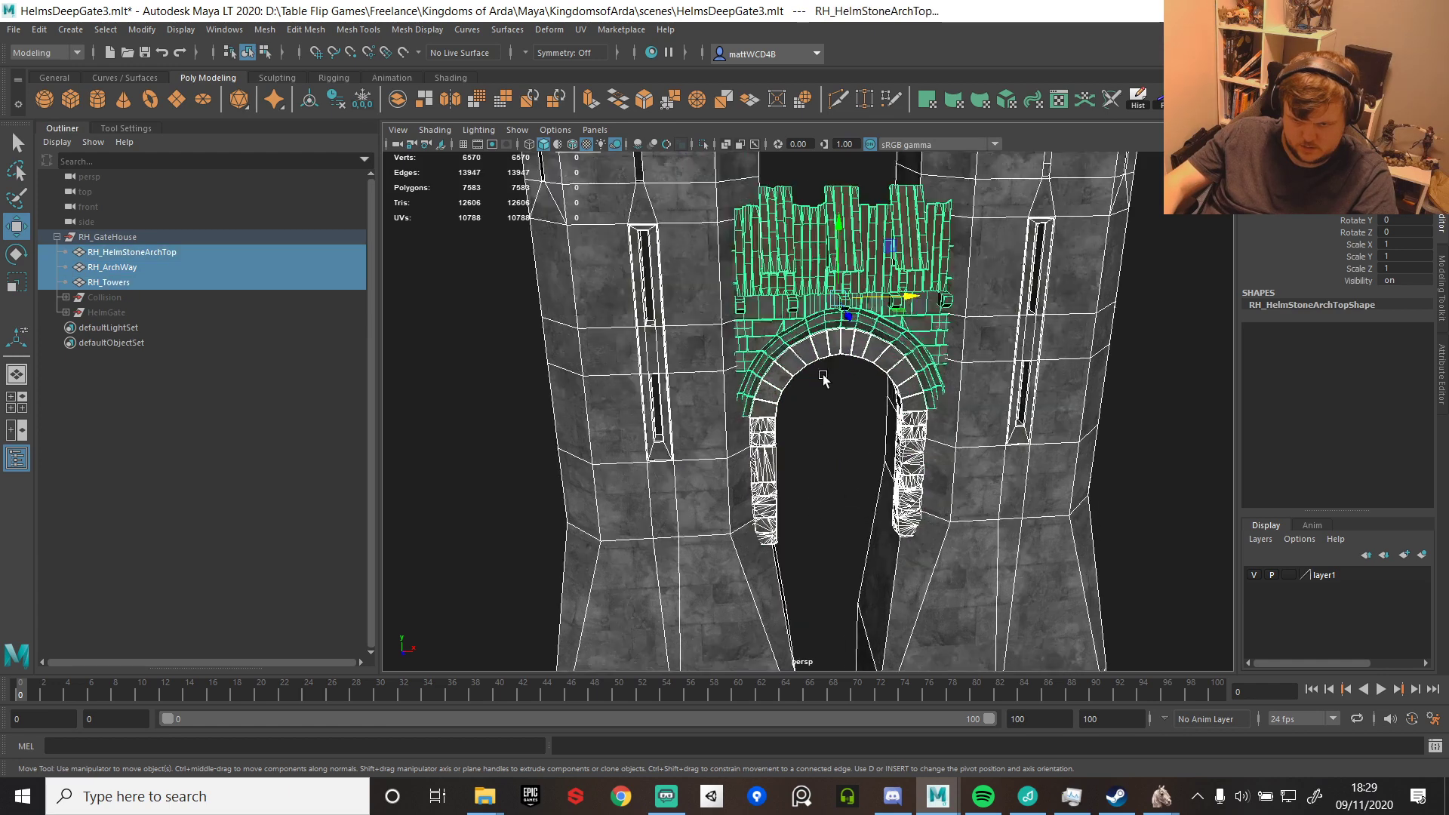
{"action": "left_click", "coordinate": [788, 351]}
{"action": "left_click_drag", "start_coordinate": [795, 481], "coordinate": [844, 437], "text": "alt"}
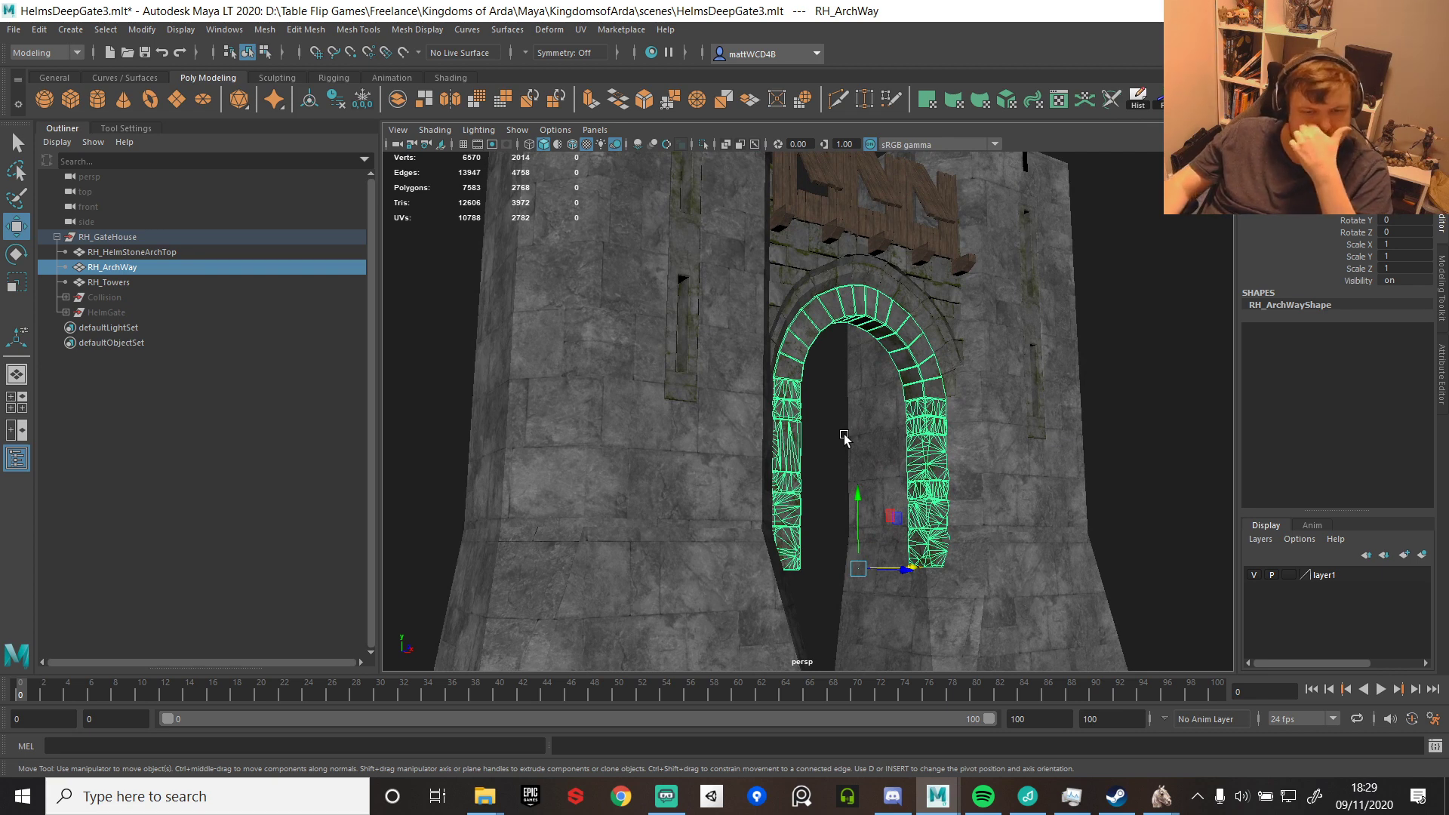
{"action": "left_click", "coordinate": [113, 252]}
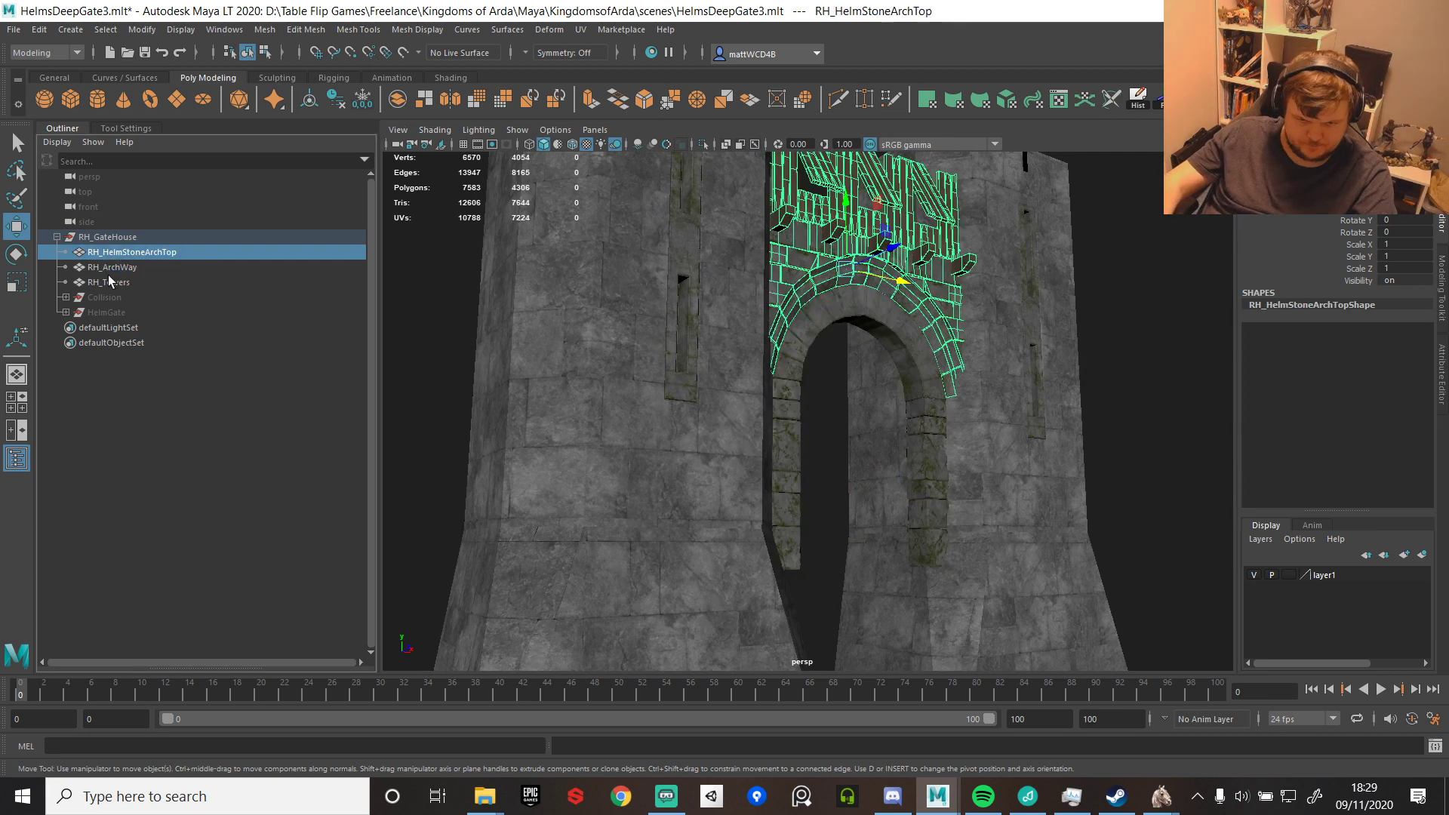
{"action": "left_click", "coordinate": [110, 283], "text": "shift"}
{"action": "right_click_drag", "start_coordinate": [853, 309], "coordinate": [833, 613], "text": "shift"}
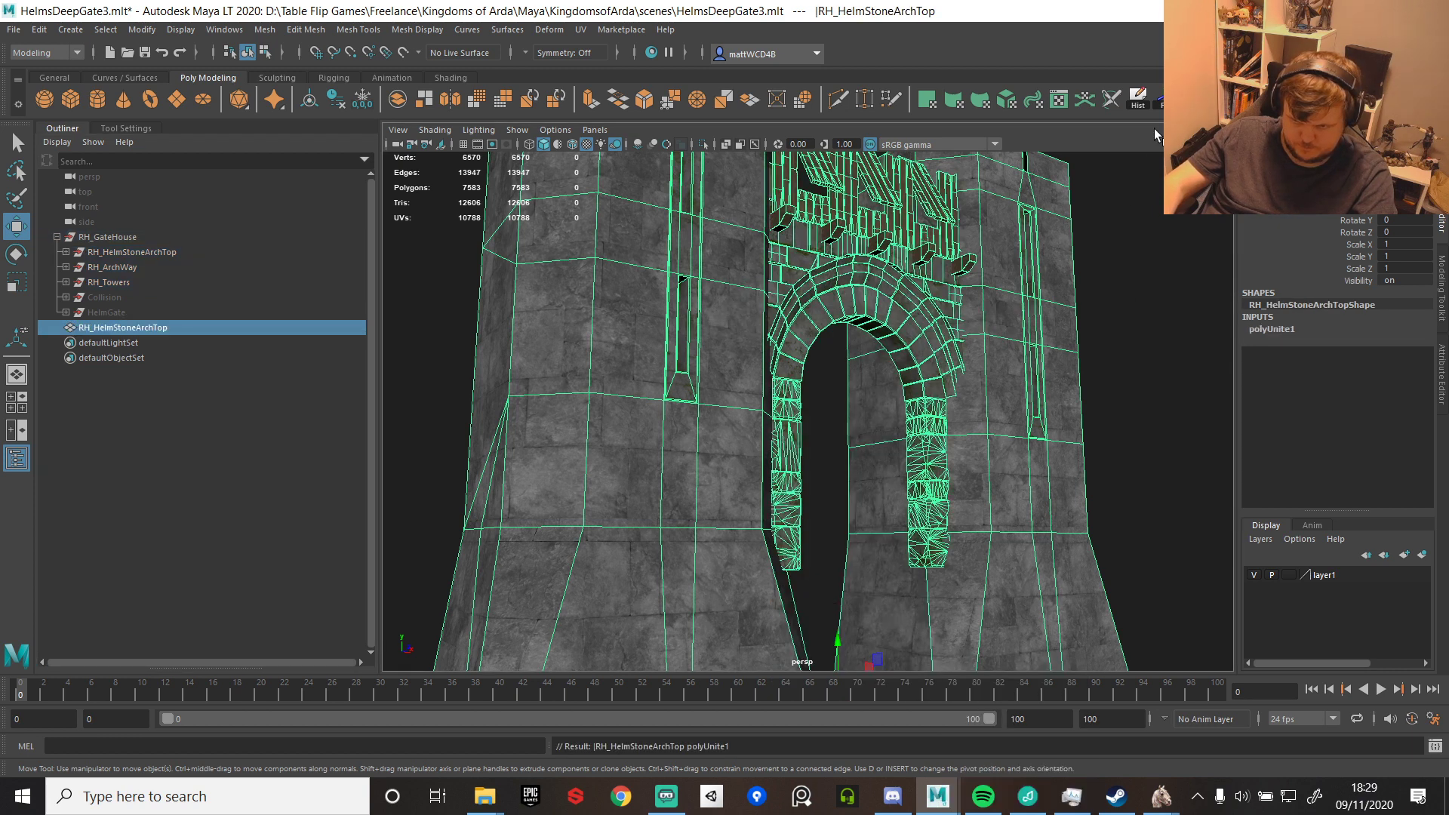
{"action": "left_click", "coordinate": [1140, 100]}
{"action": "left_click", "coordinate": [1163, 100]}
- Rename the combined gatehouse mesh RH_MainGateHouse and parent it under the RH_GateHouse group
{"action": "double_click", "coordinate": [157, 283]}
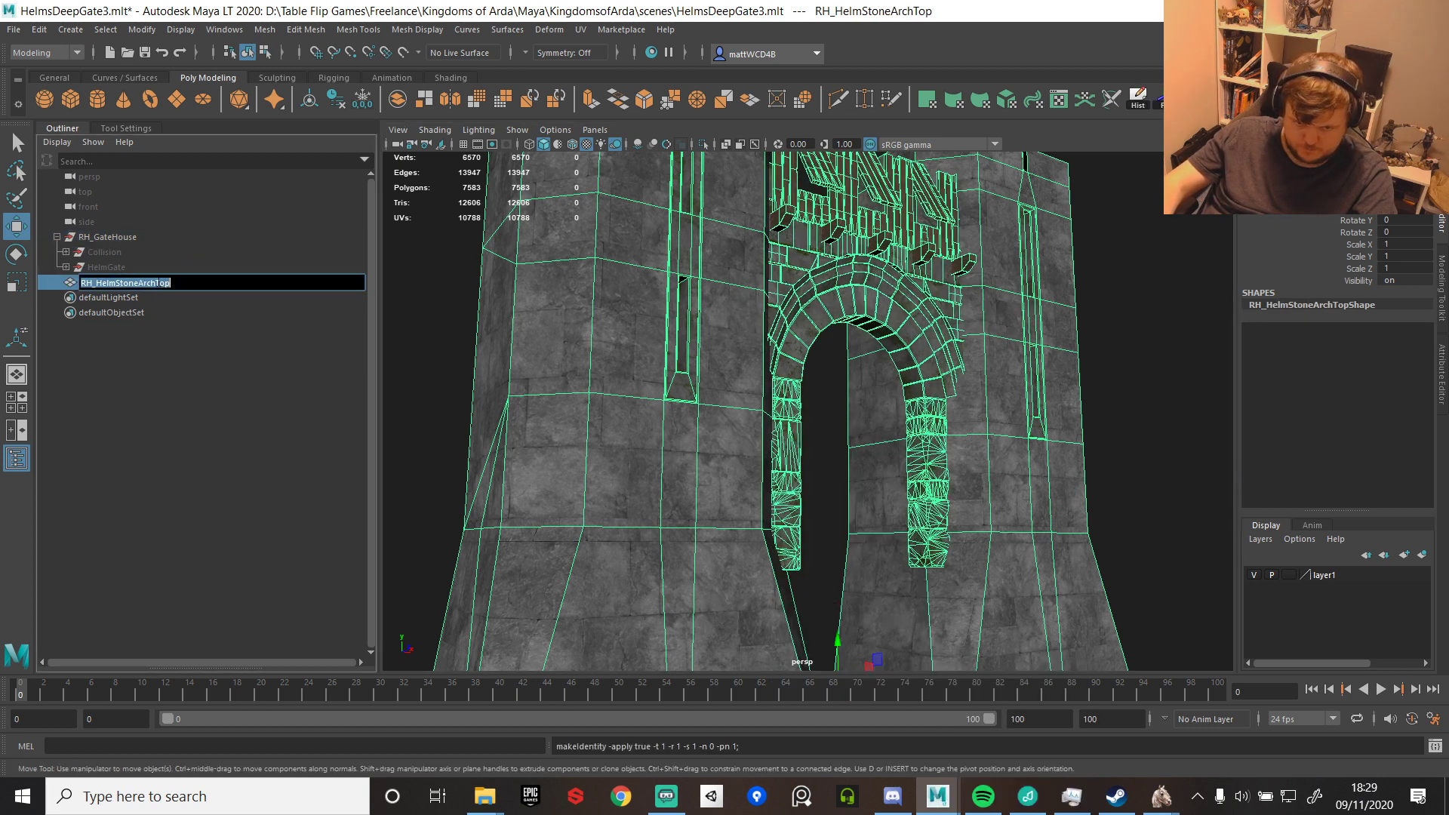
{"action": "left_click", "coordinate": [176, 281]}
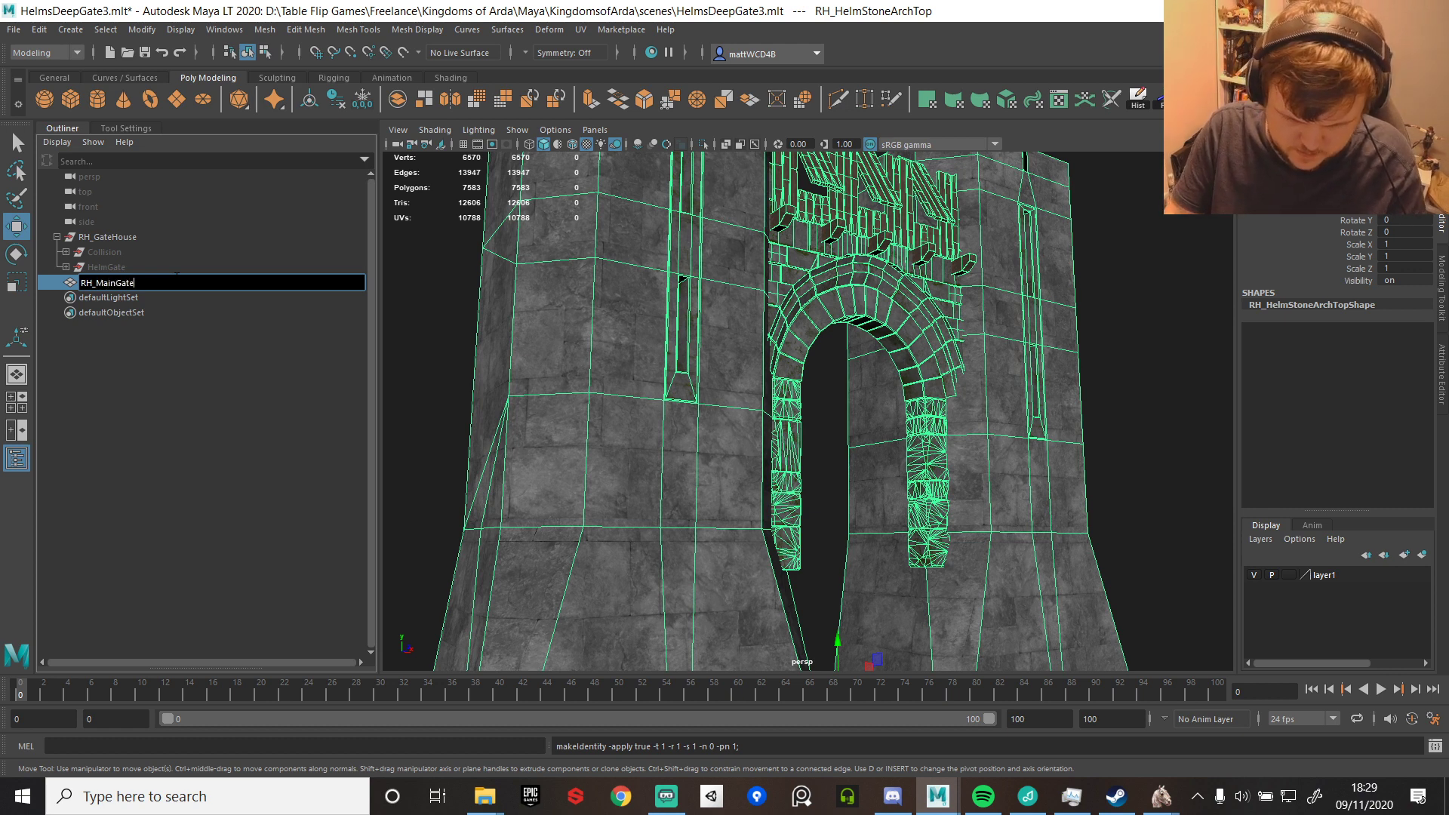
{"action": "key", "text": "Return"}
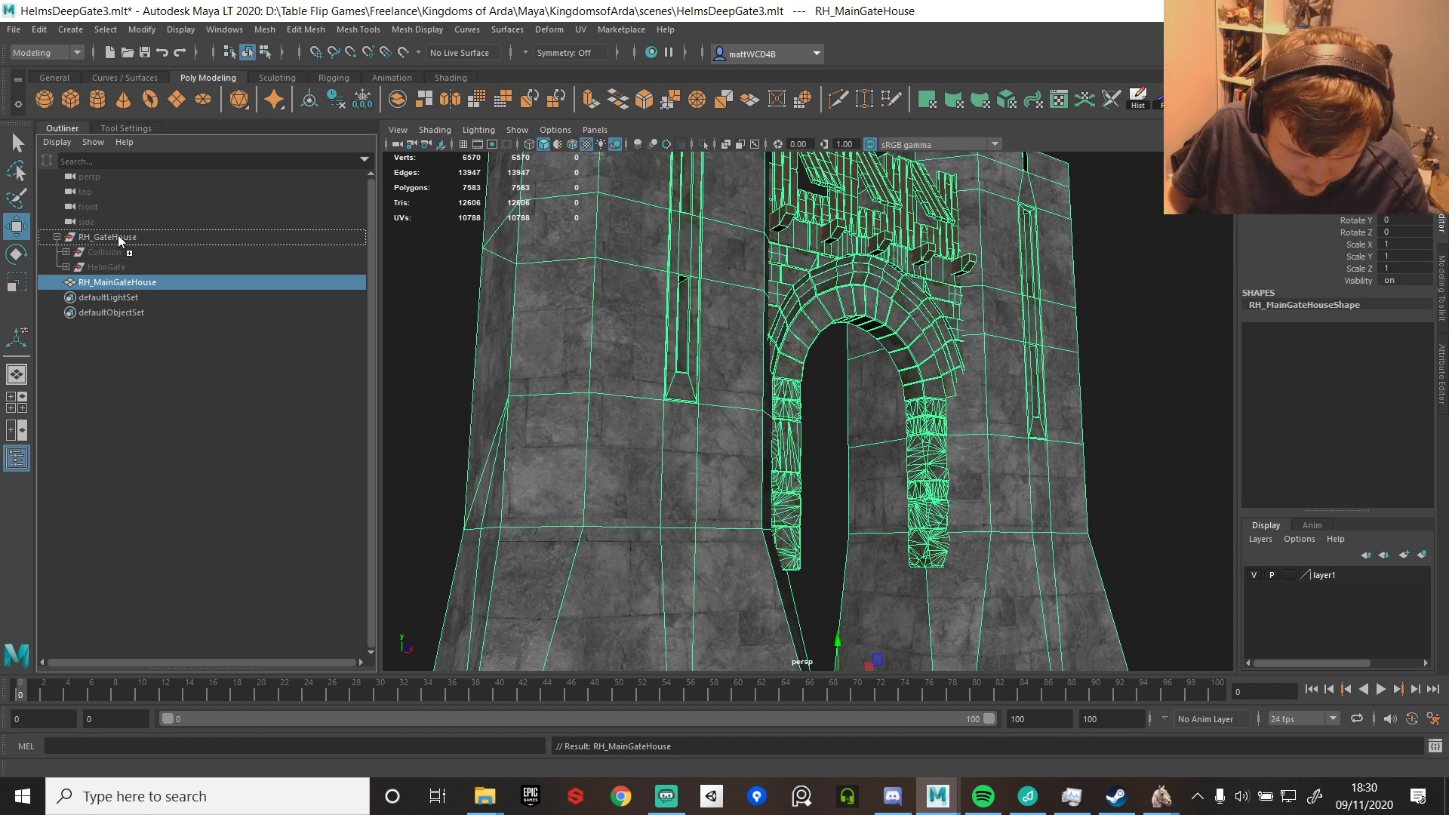
{"action": "left_click_drag", "start_coordinate": [118, 240], "coordinate": [134, 302]}
- Combine bo_RH_HelmStoneArchTop, bo_RH_Towers and bo_RH_ArchWay into one collision mesh, delete its history and freeze its transformations
{"action": "left_click", "coordinate": [67, 252]}
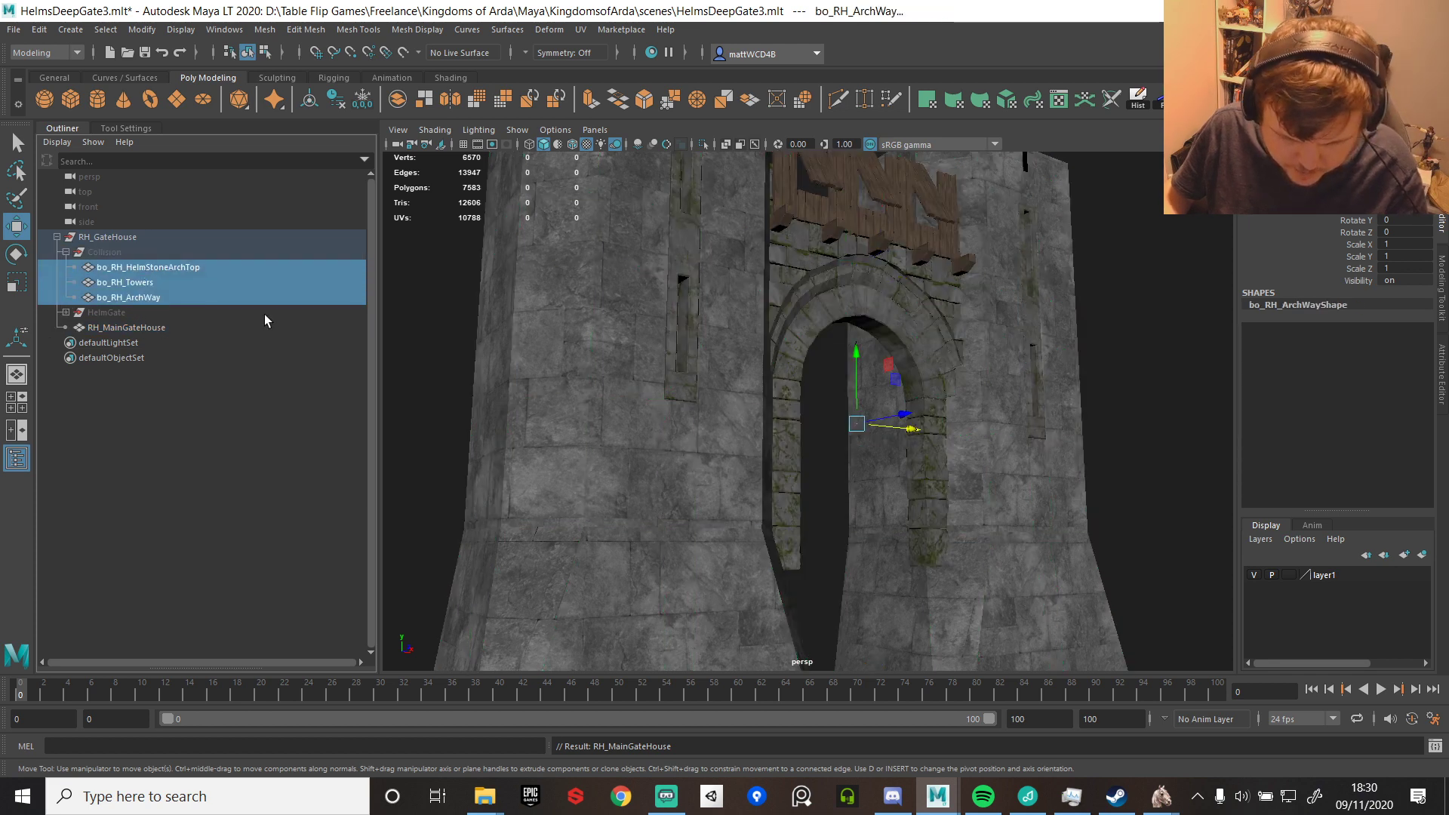
{"action": "right_click_drag", "start_coordinate": [687, 283], "coordinate": [663, 578], "text": "shift"}
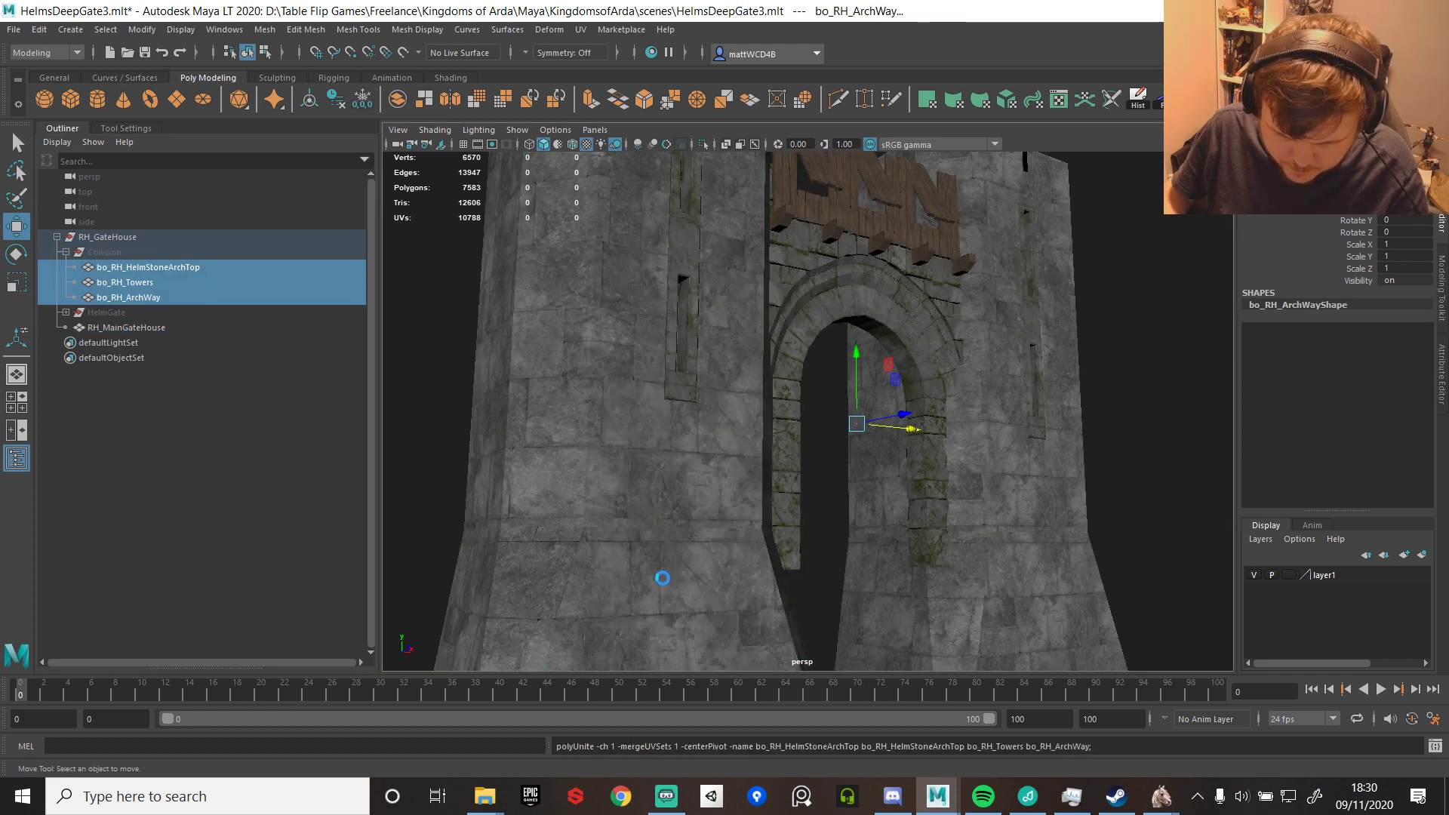
{"action": "left_click", "coordinate": [1137, 99]}
{"action": "left_click", "coordinate": [1161, 99]}
- Parent the combined collision mesh under RH_GateHouse and rename it bo_RH_MainGateHouse
{"action": "middle_click_drag", "start_coordinate": [115, 286], "coordinate": [118, 260]}
{"action": "double_click", "coordinate": [125, 283]}
{"action": "key", "text": "ctrl+c"}
{"action": "double_click", "coordinate": [192, 269]}
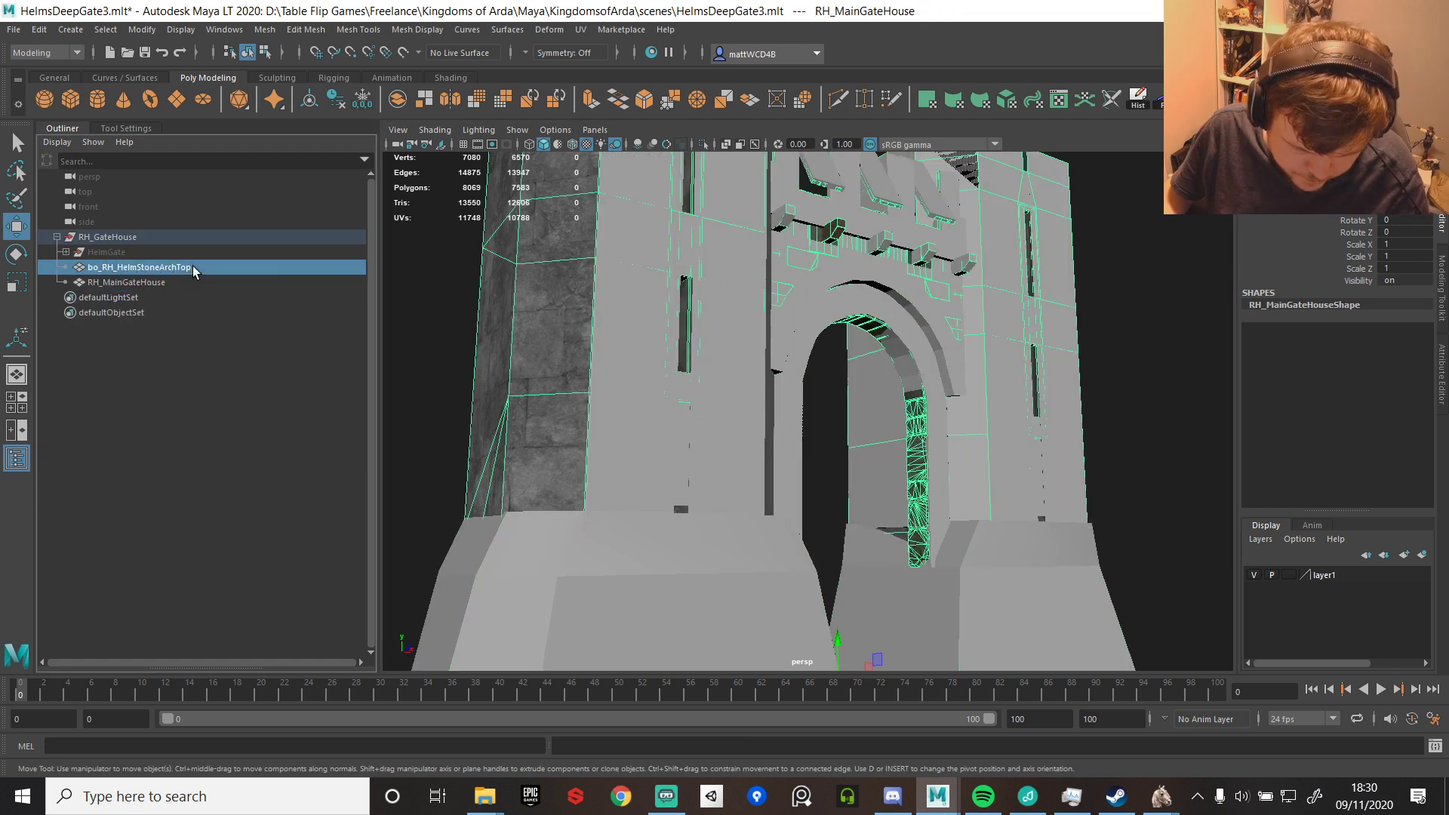
{"action": "left_click_drag", "start_coordinate": [195, 268], "coordinate": [105, 268]}
{"action": "key", "text": "ctrl+v"}
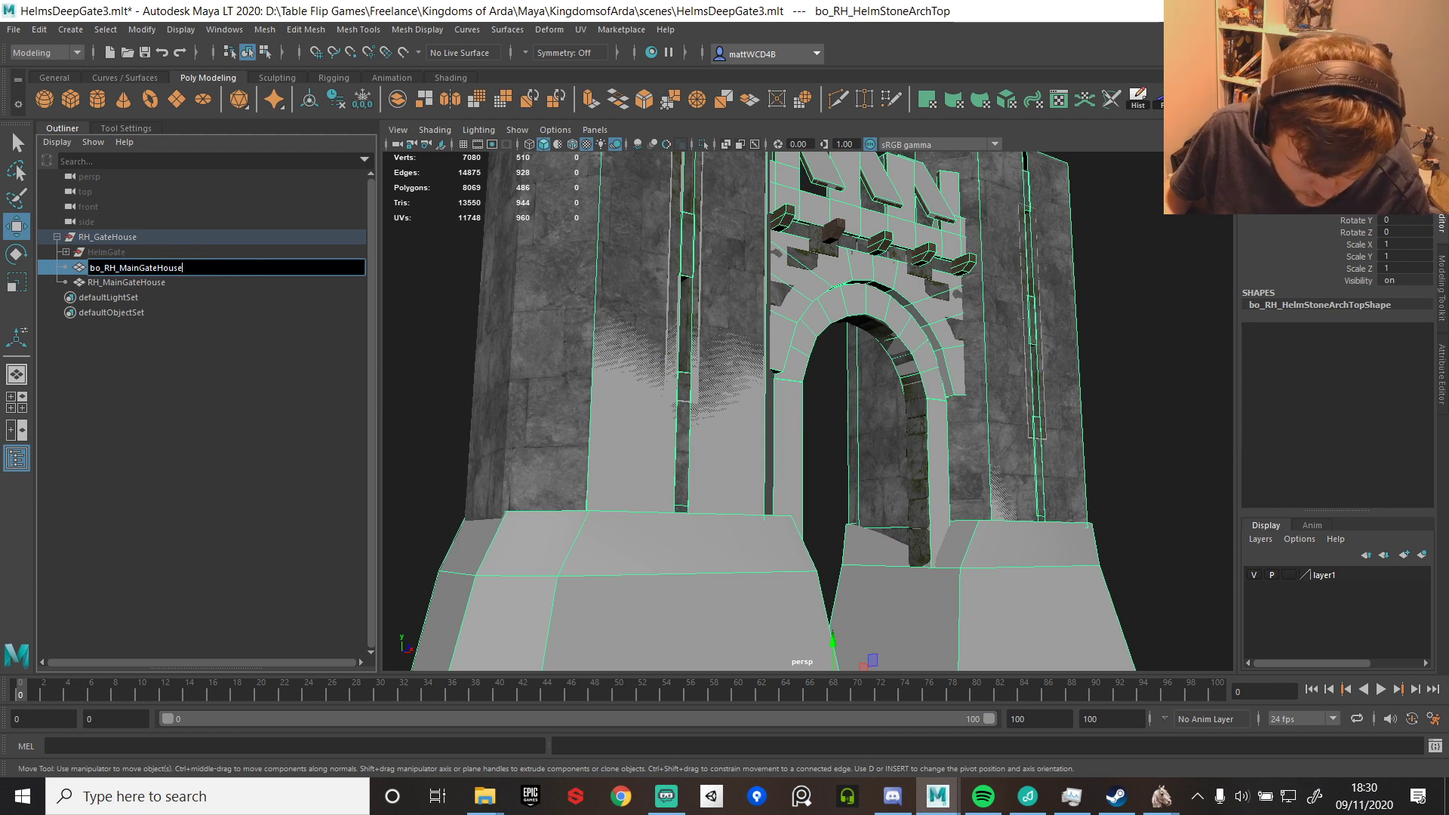
{"action": "key", "text": "Return"}
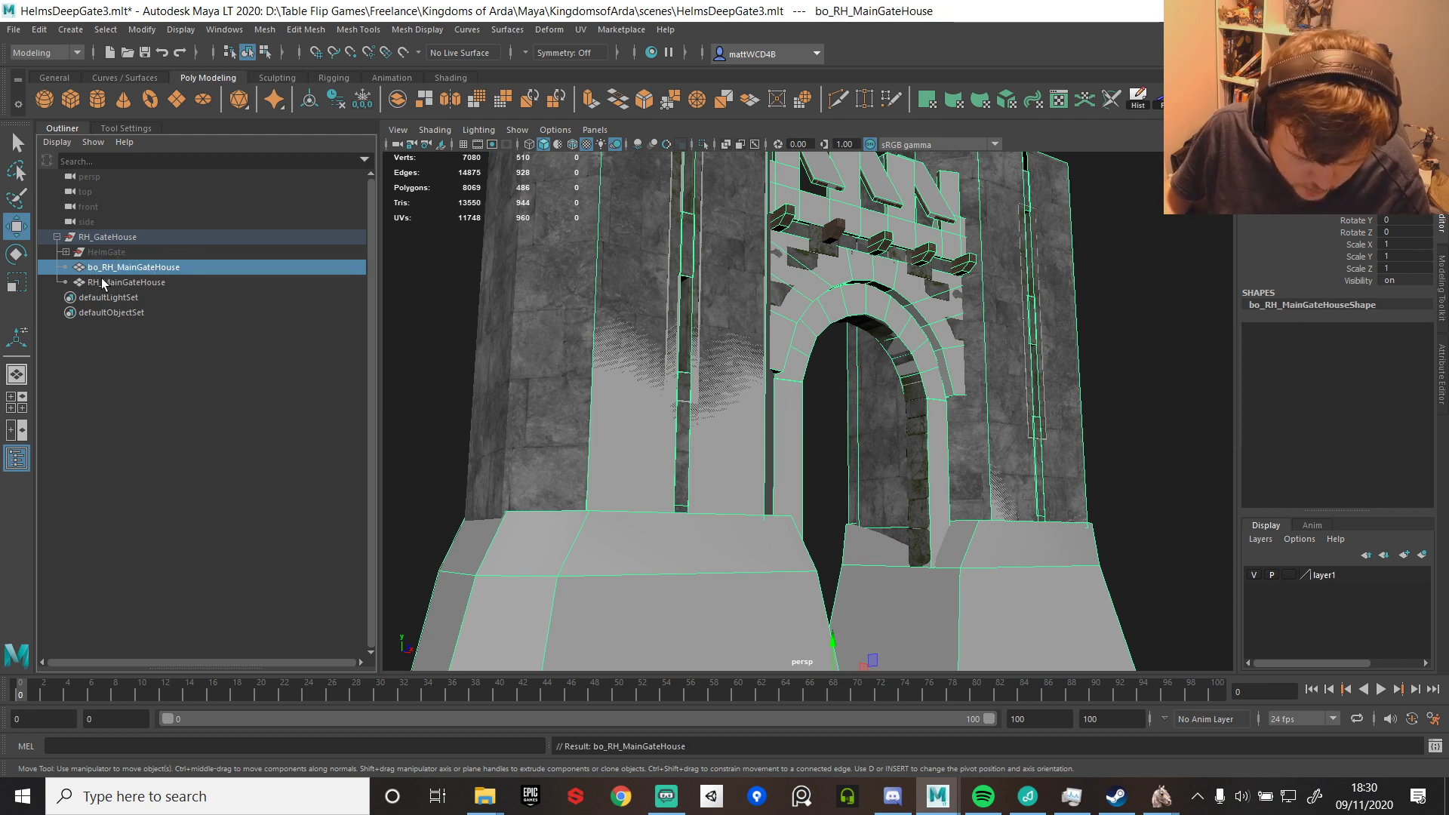
- Export the RH_GateHouse group as FBX over the existing HelmsDeepGate_Mesh.fbx and switch to the Bannerlord scene editor
{"action": "left_click", "coordinate": [111, 239]}
{"action": "left_click", "coordinate": [1161, 99]}
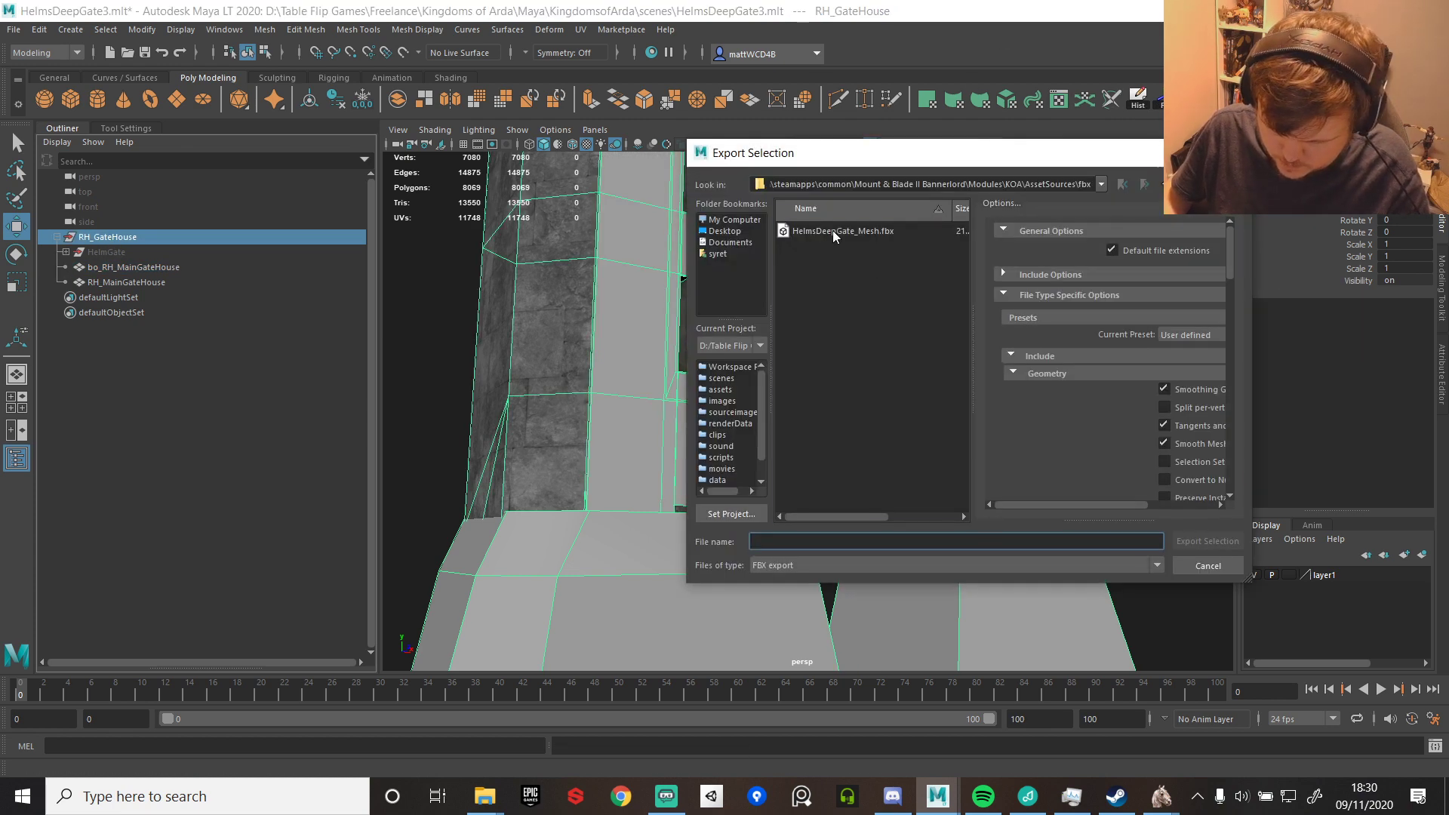
{"action": "left_click", "coordinate": [833, 231]}
{"action": "double_click", "coordinate": [850, 232]}
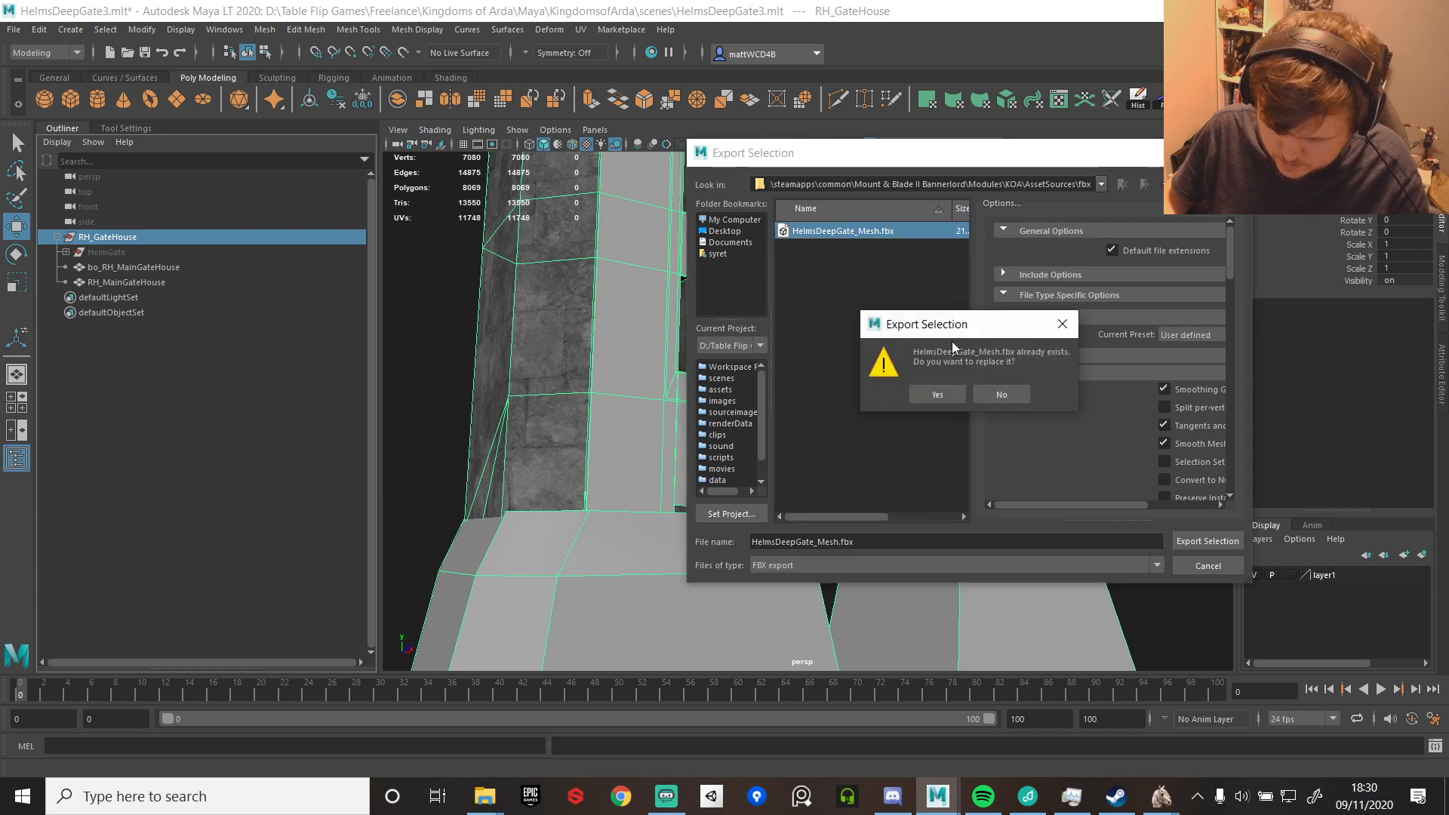
{"action": "left_click", "coordinate": [954, 401]}
{"action": "mouse_move", "coordinate": [1161, 796]}
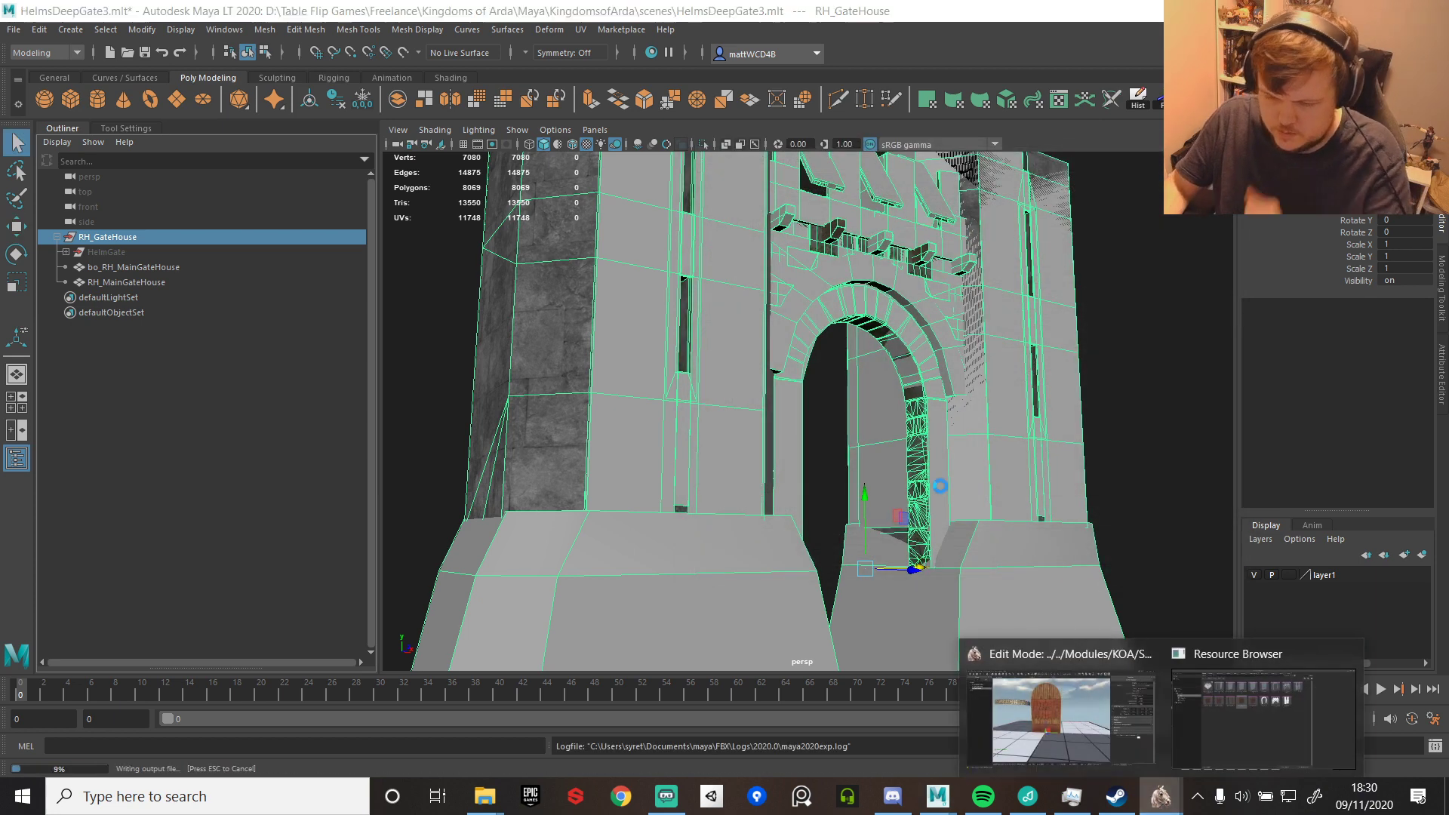
{"action": "left_click", "coordinate": [1054, 712]}
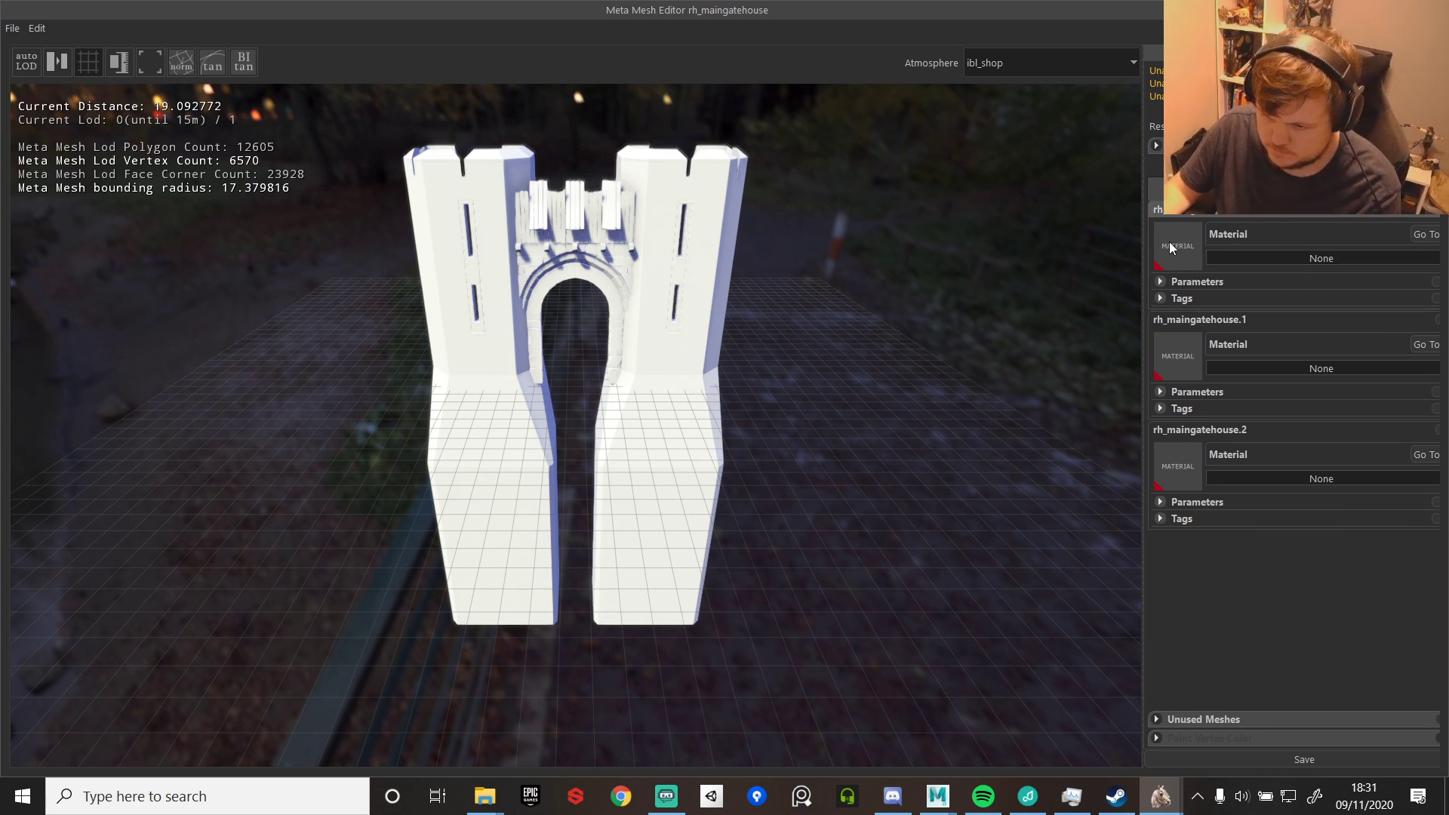
- Assign the helmgatetrim material to the first submesh of rh_maingatehouse in the Meta Mesh Editor
{"action": "left_click", "coordinate": [1200, 320]}
{"action": "left_click", "coordinate": [1207, 428]}
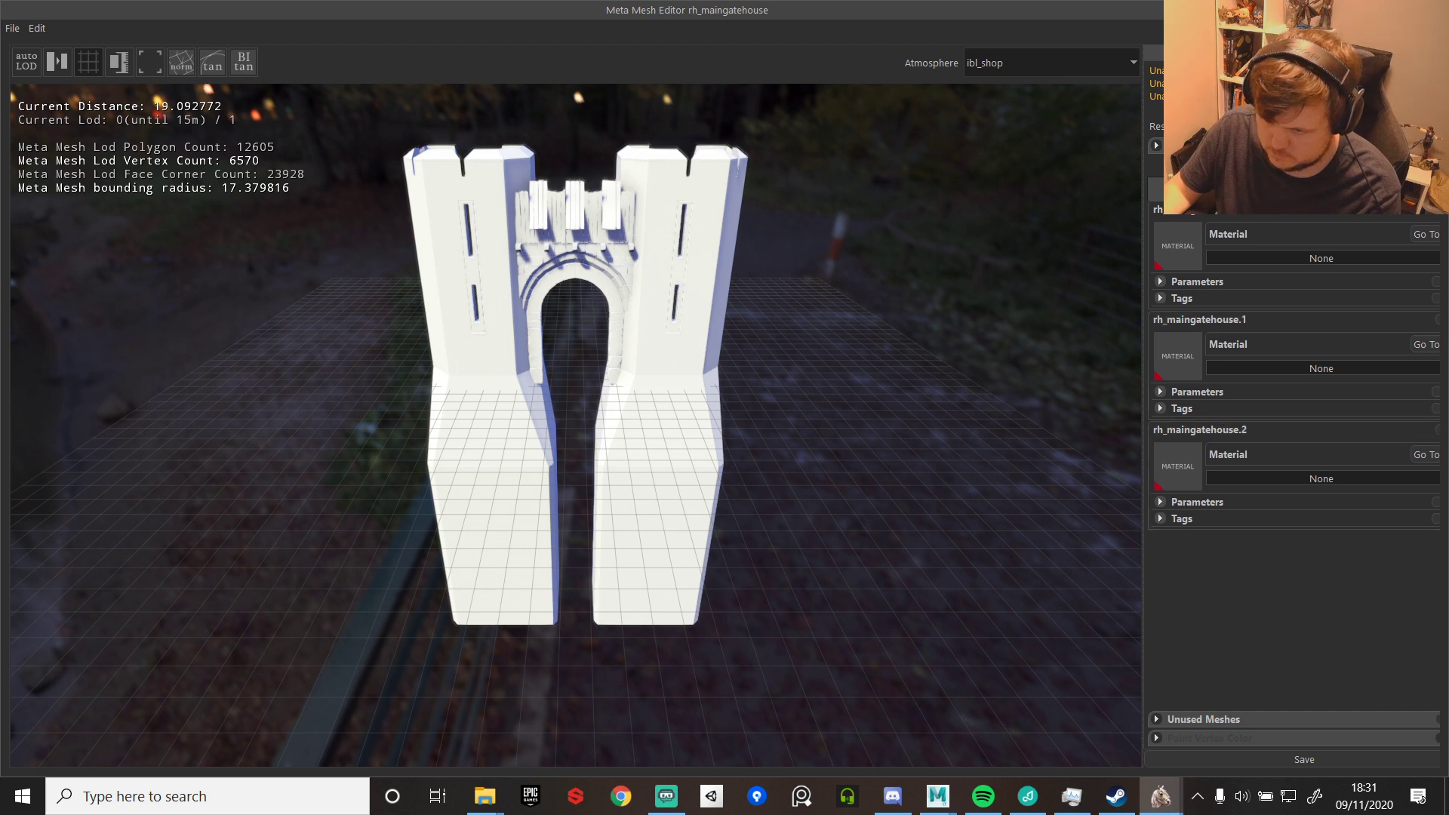
{"action": "left_click", "coordinate": [1257, 258]}
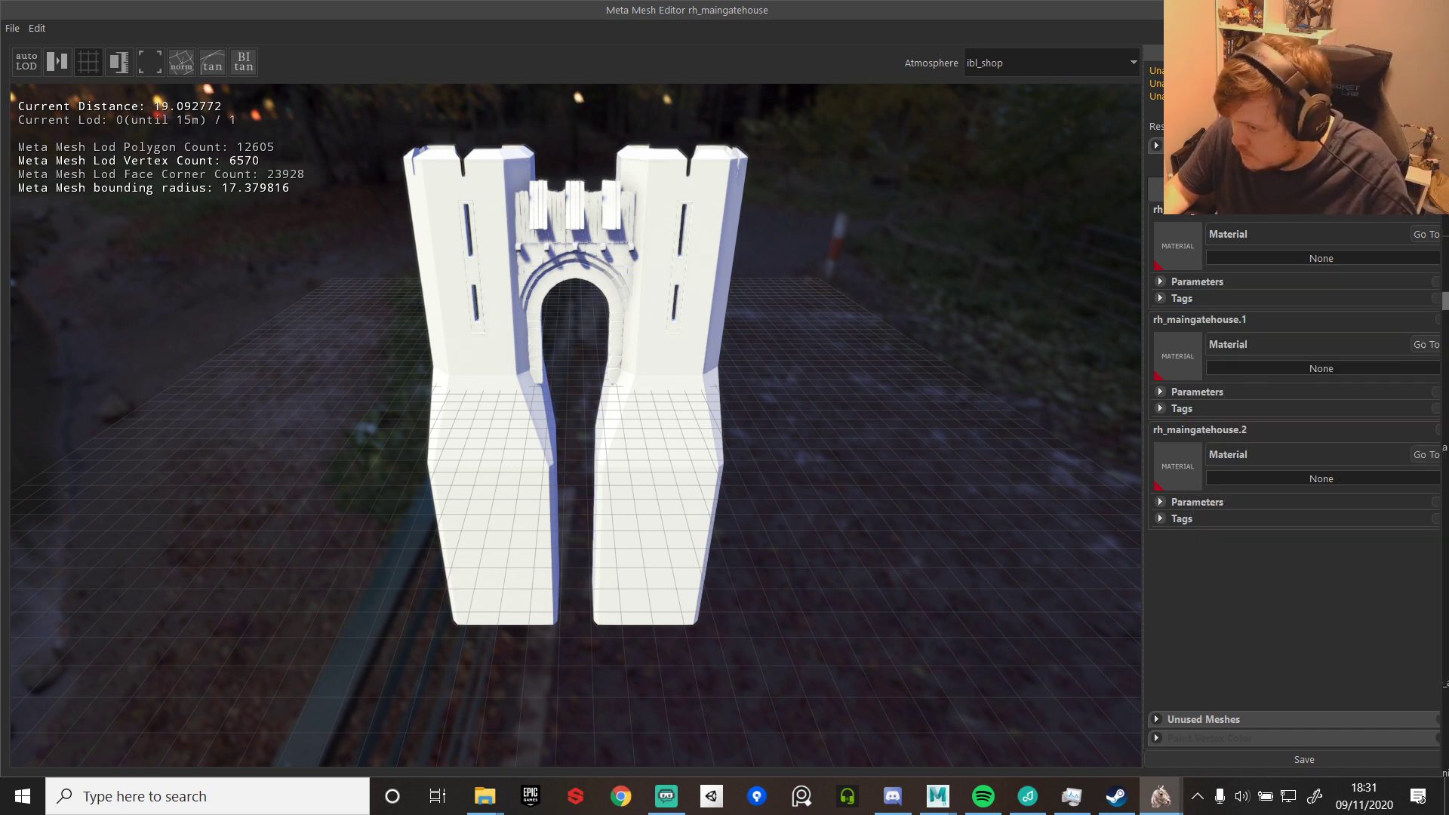
{"action": "left_click", "coordinate": [1264, 258]}
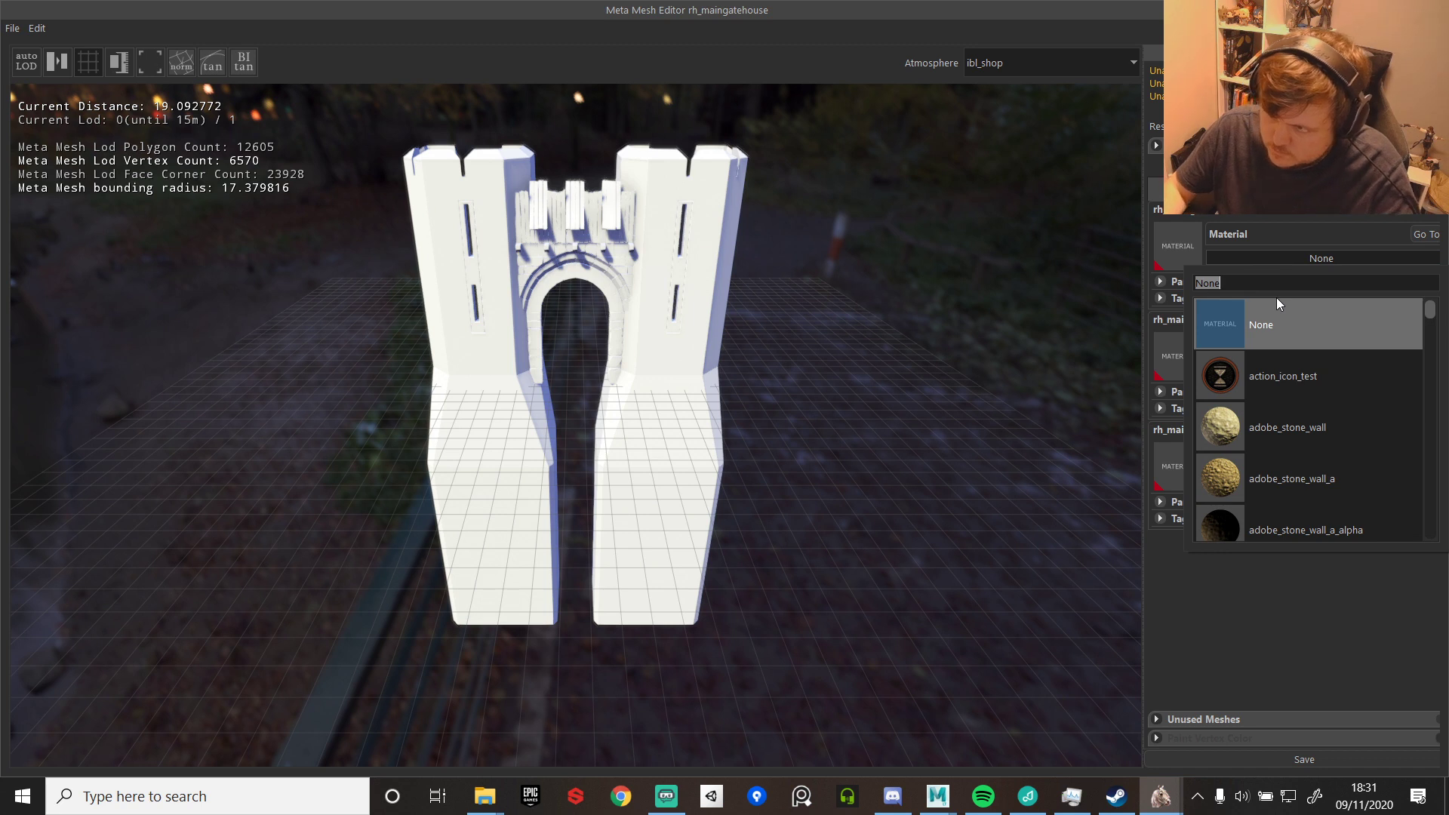
{"action": "type", "text": "helm"}
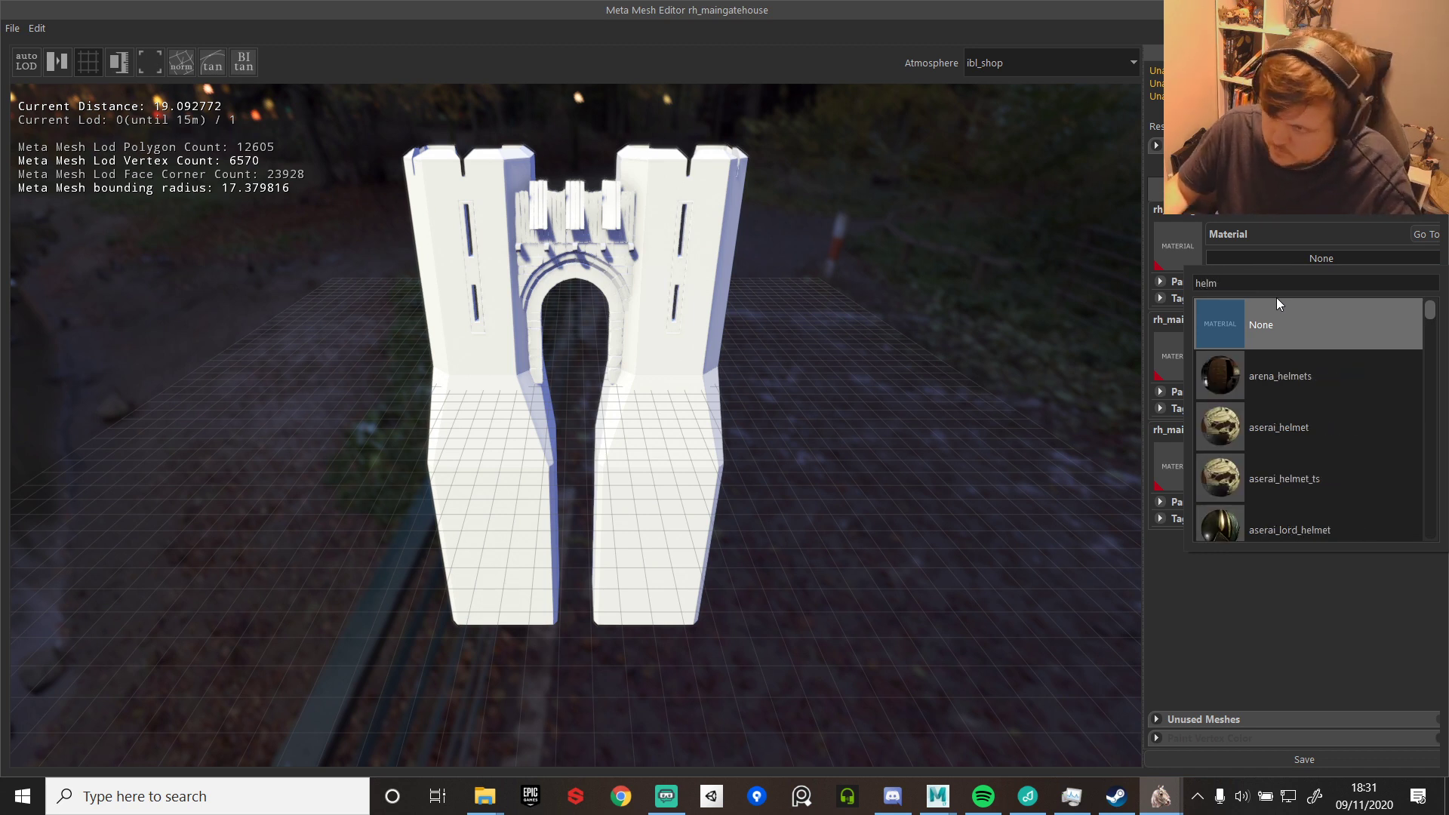
{"action": "type", "text": "gate"}
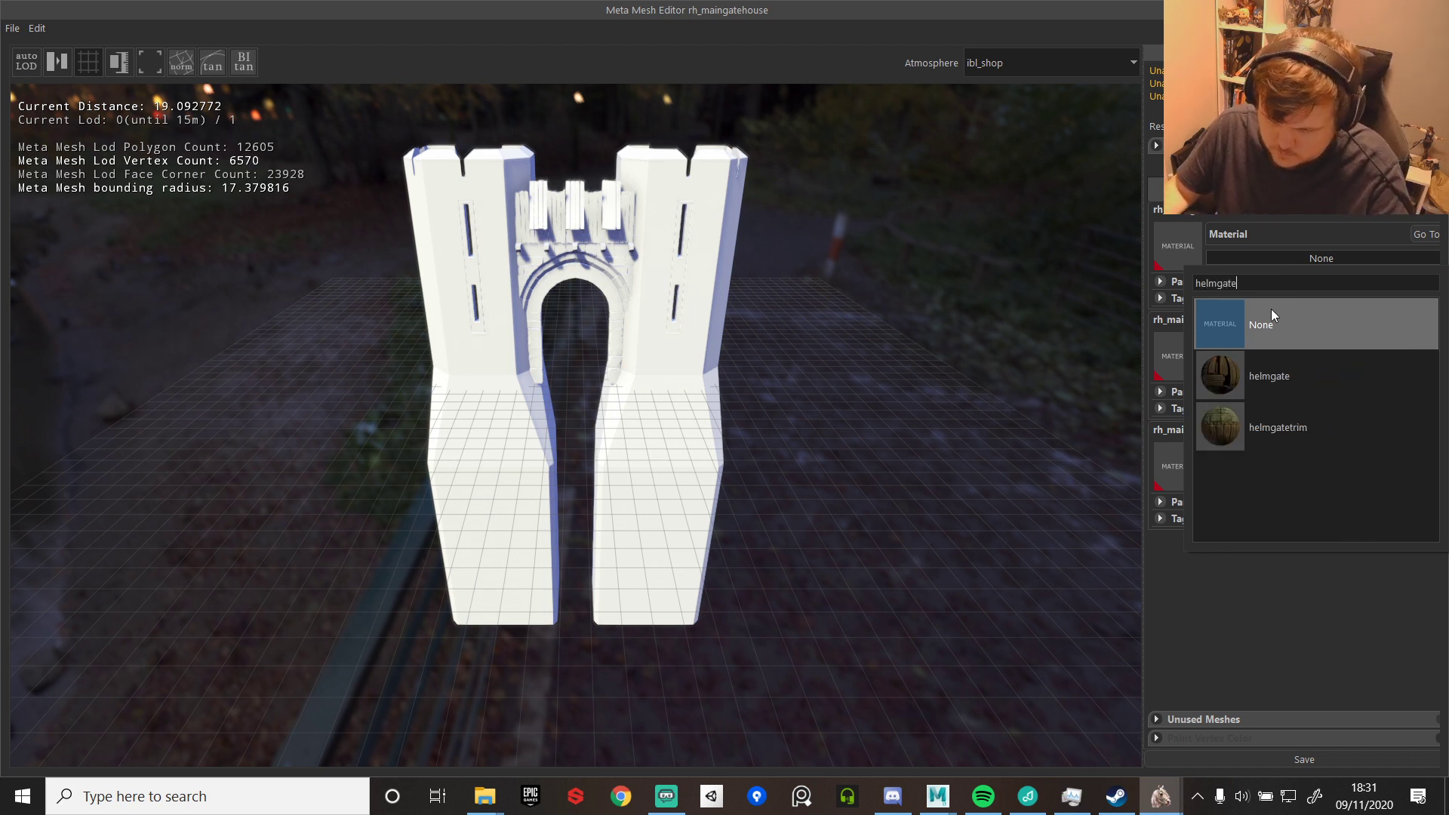
{"action": "left_click", "coordinate": [1284, 430]}
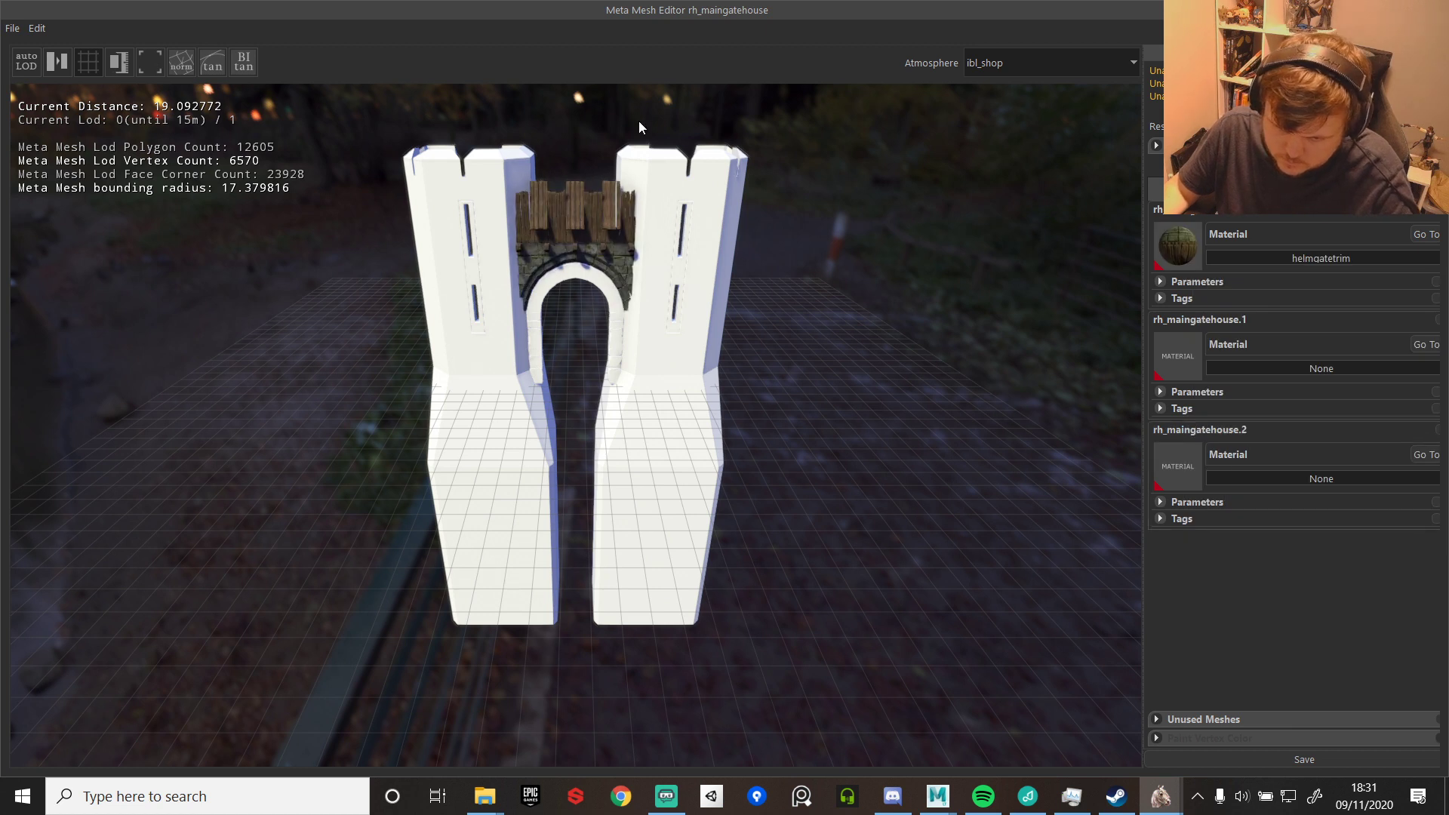
- Assign the helmstonearch material to rh_maingatehouse.1, inspect the model and close the Meta Mesh Editor without saving
{"action": "left_click", "coordinate": [1279, 369]}
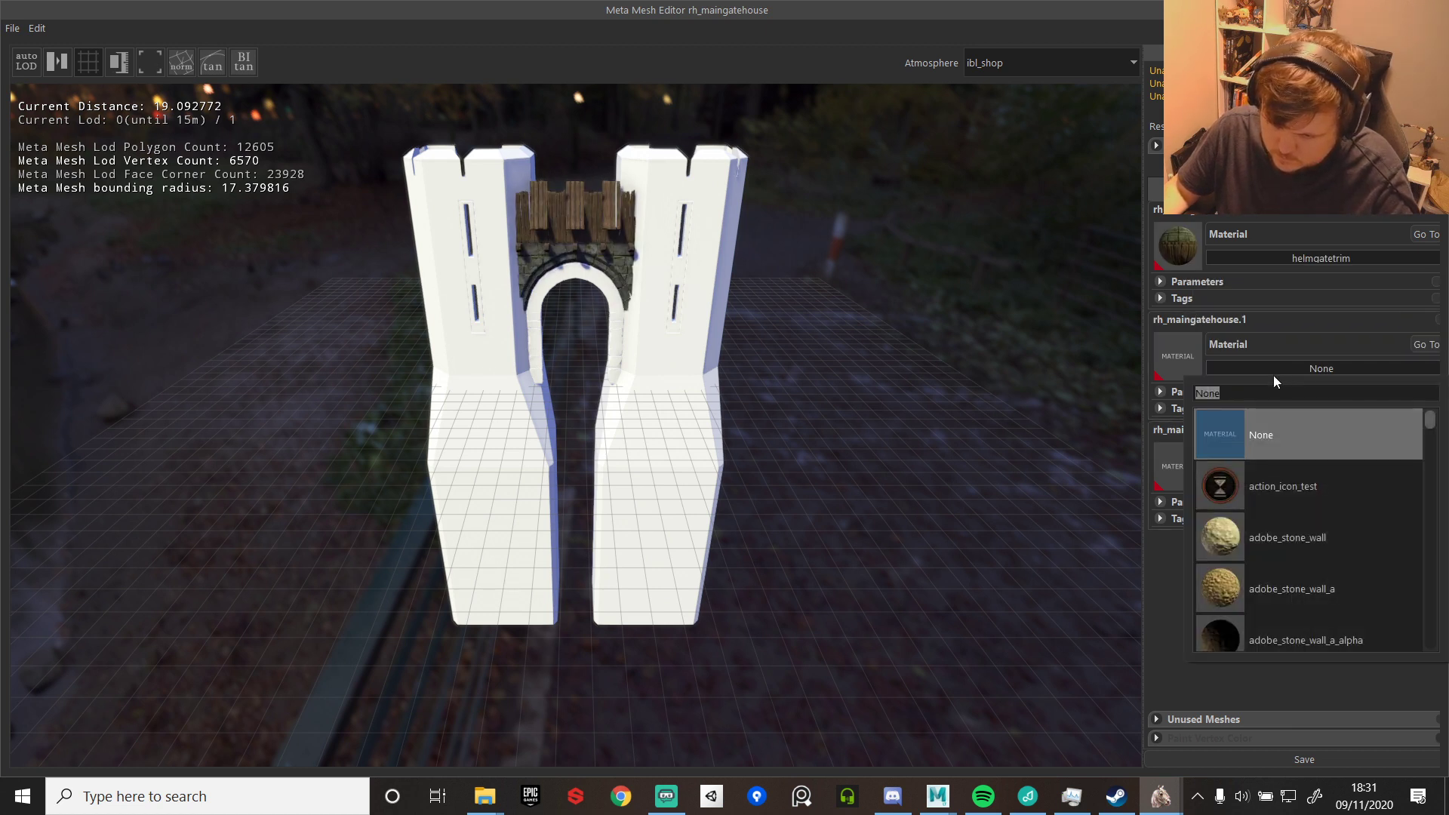
{"action": "type", "text": "he"}
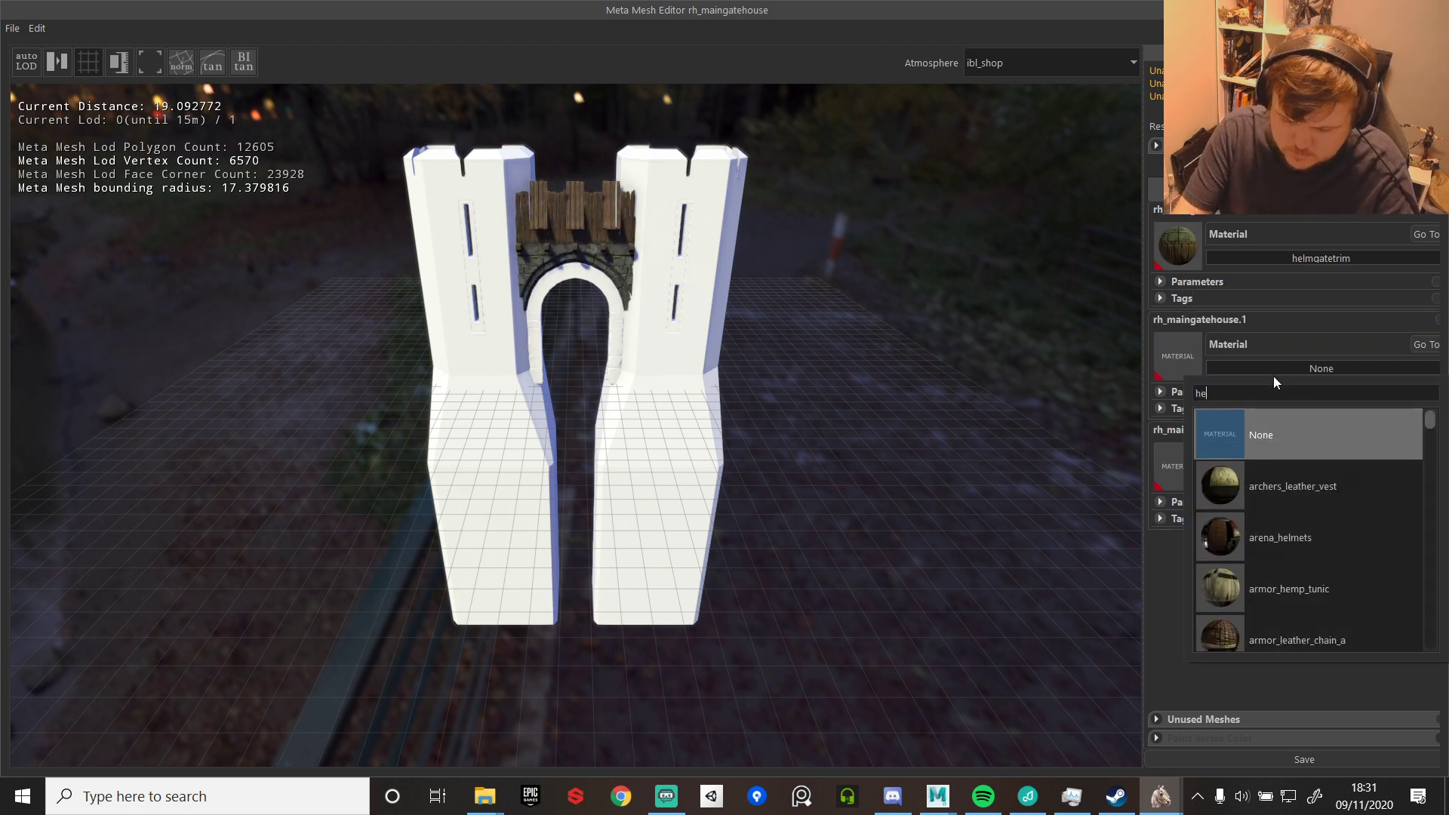
{"action": "type", "text": "lmsto"}
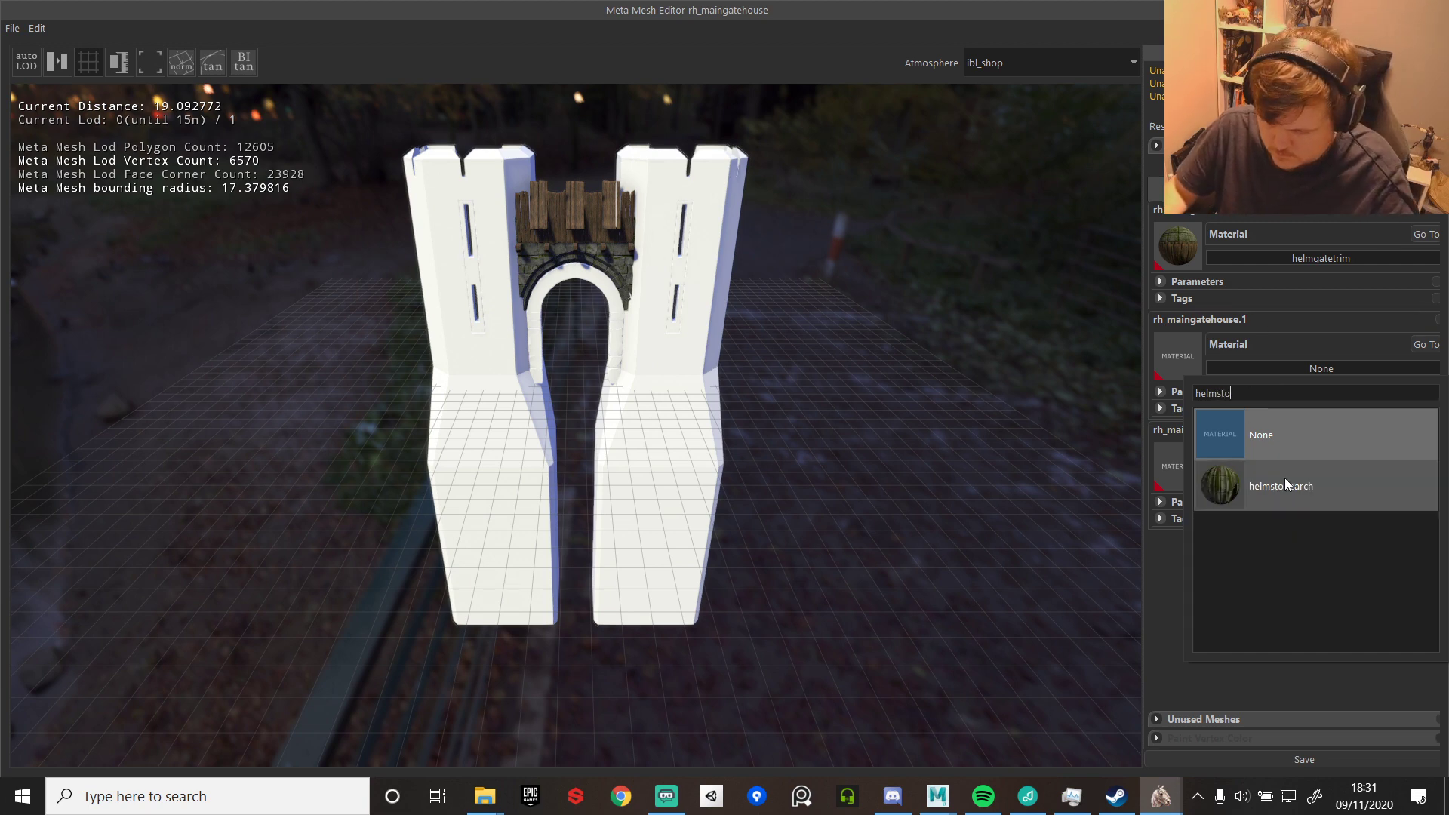
{"action": "left_click", "coordinate": [1285, 484]}
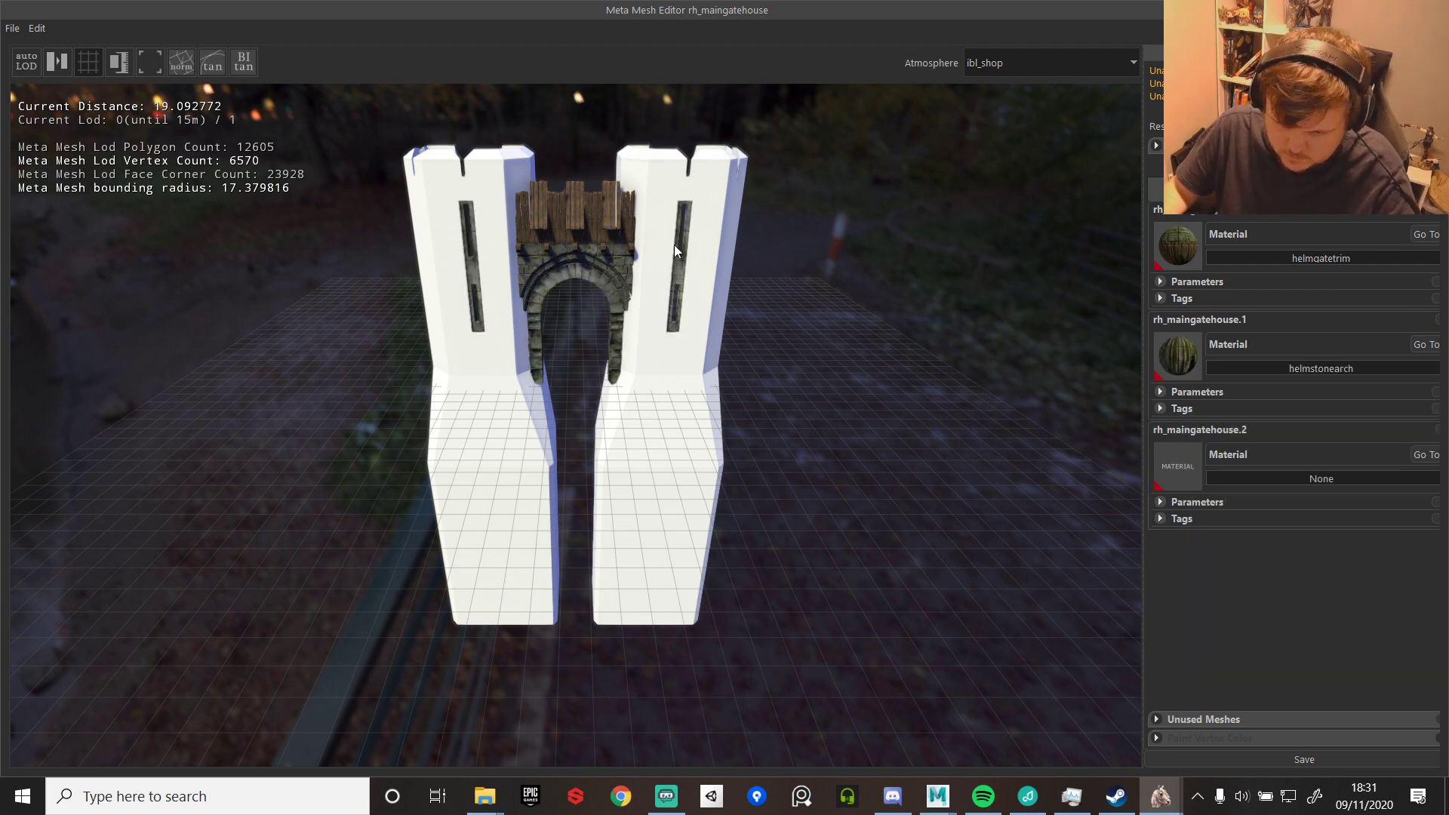
{"action": "scroll", "coordinate": [568, 336], "scroll_direction": "up", "scroll_amount": 10}
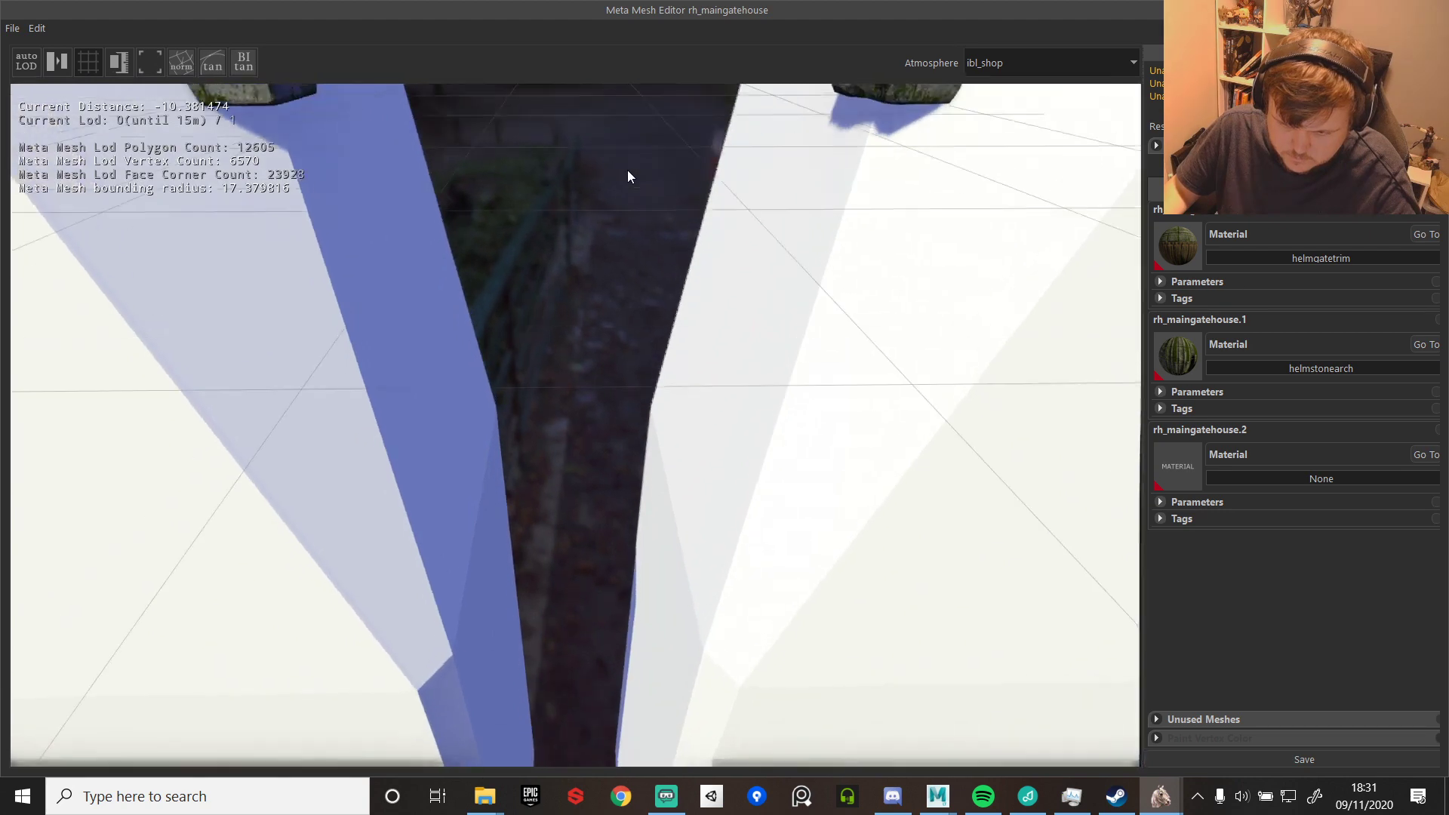
{"action": "middle_click_drag", "start_coordinate": [628, 169], "coordinate": [627, 170]}
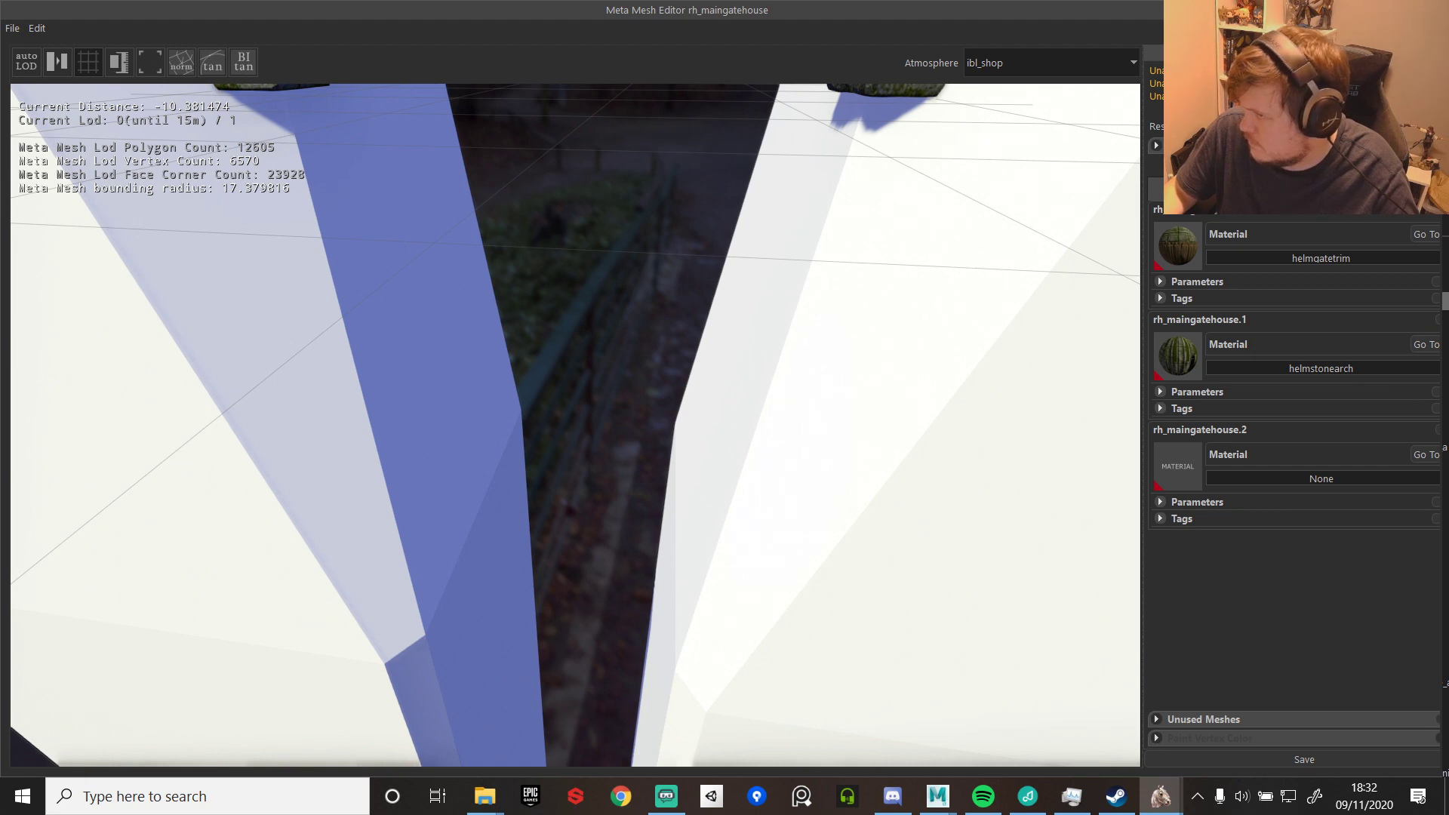
{"action": "scroll", "coordinate": [672, 287], "scroll_direction": "down", "scroll_amount": 10}
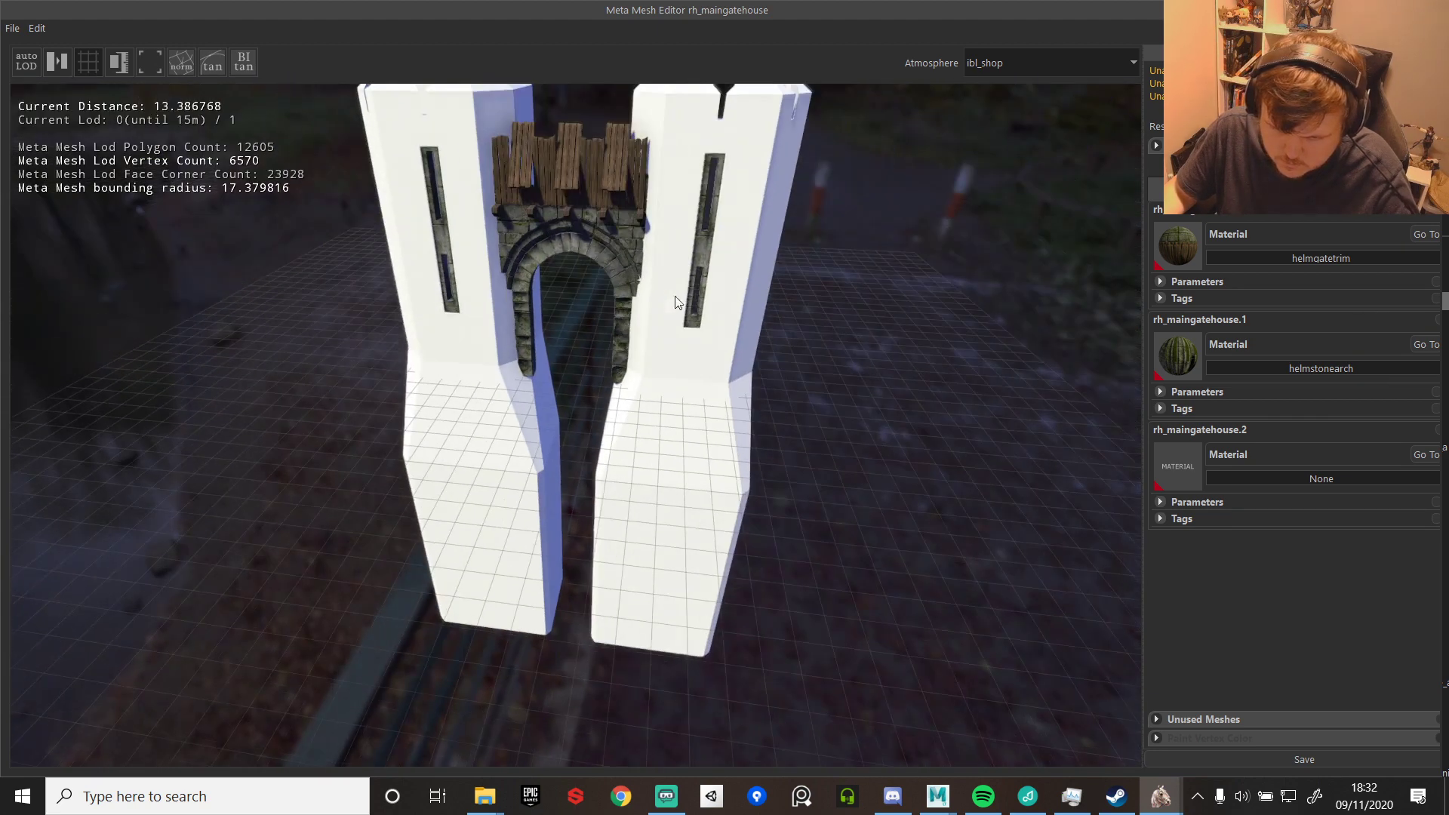
{"action": "left_click", "coordinate": [1429, 10]}
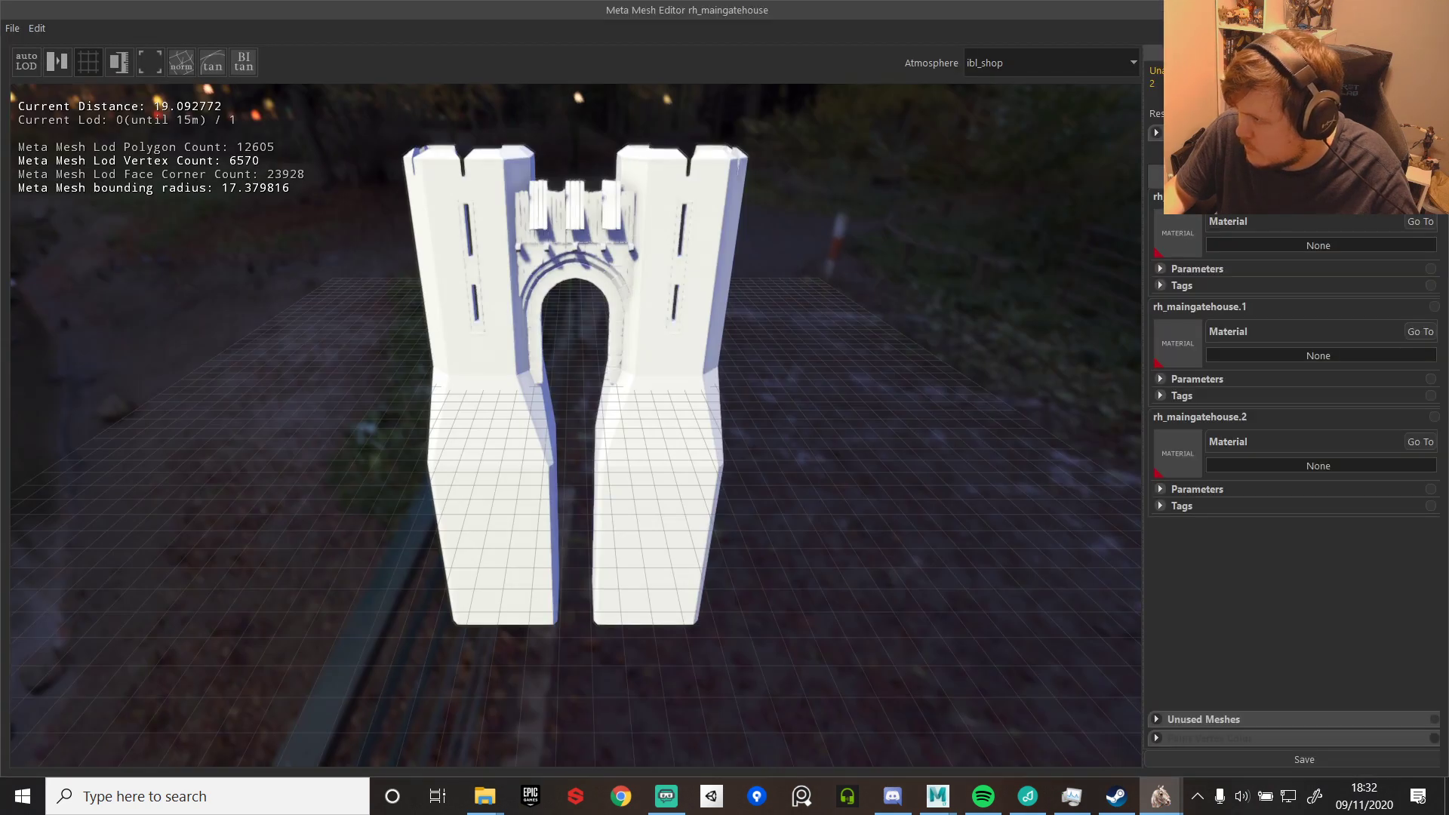
- Assign rh_gatetrim to the first rh_maingatehouse submesh and rh_gatearch to rh_maingatehouse.1, save the meta mesh and close its editor
{"action": "left_click", "coordinate": [1286, 248]}
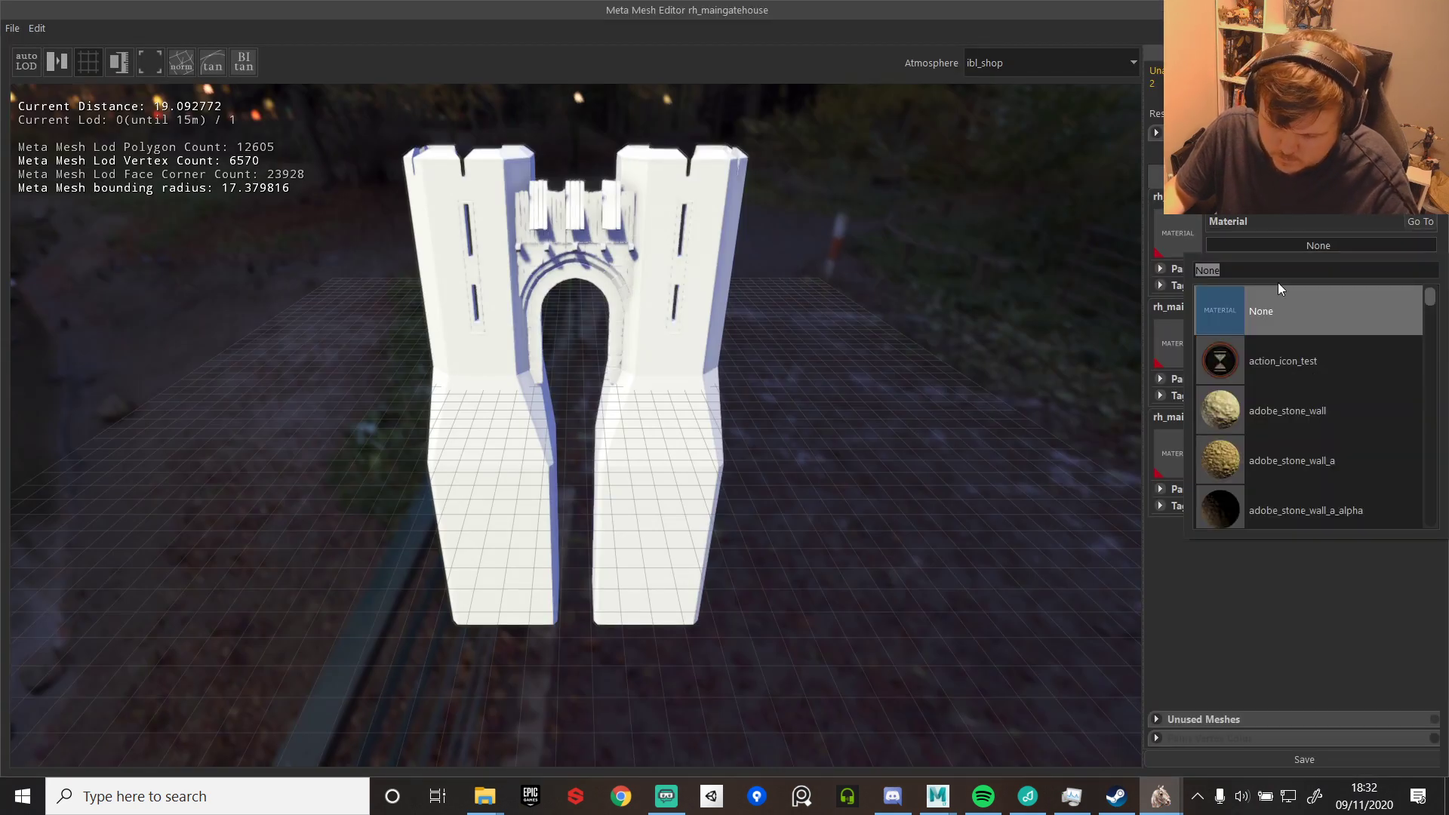
{"action": "type", "text": "rh"}
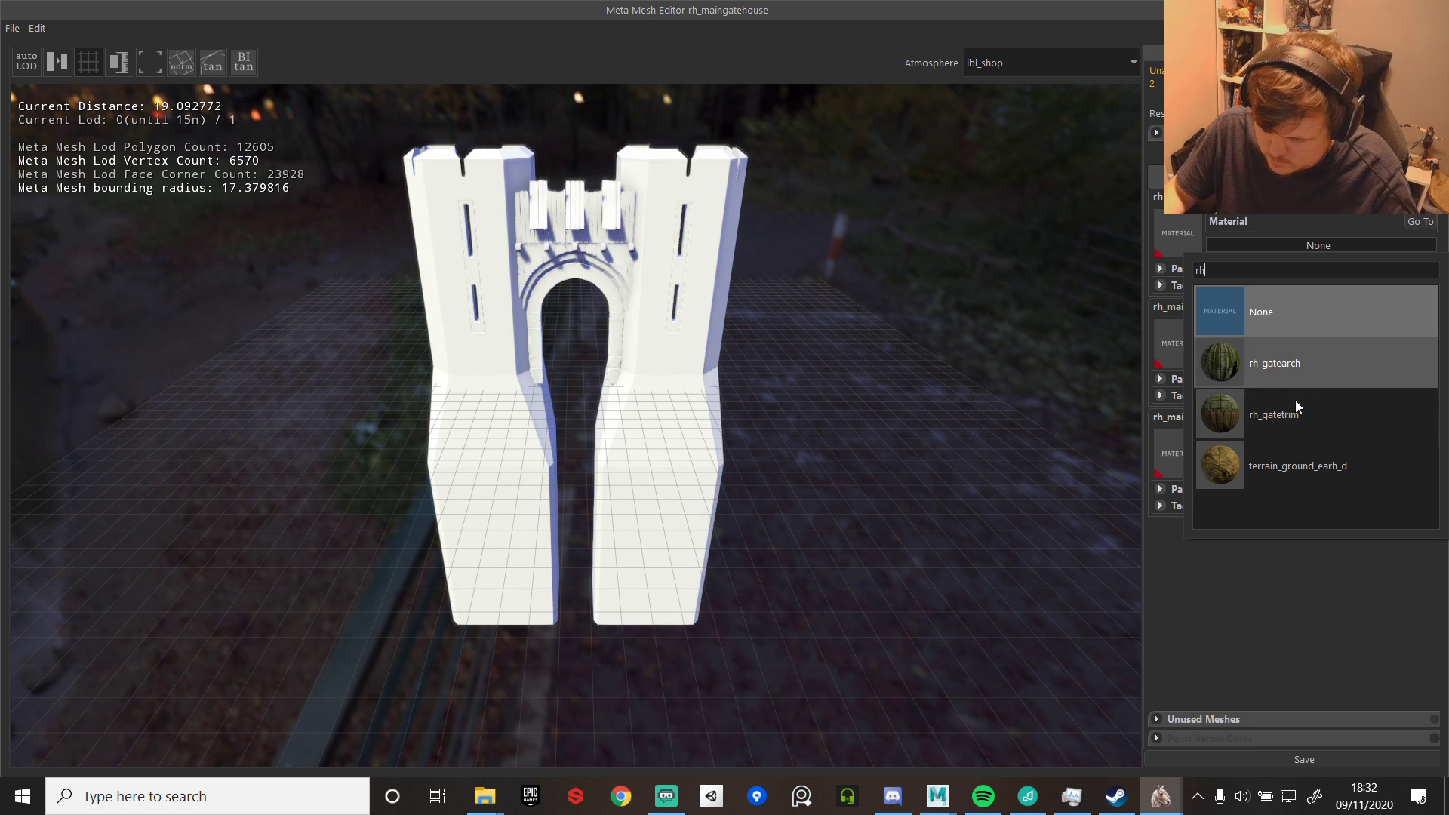
{"action": "left_click", "coordinate": [1294, 412]}
{"action": "left_click", "coordinate": [1273, 354]}
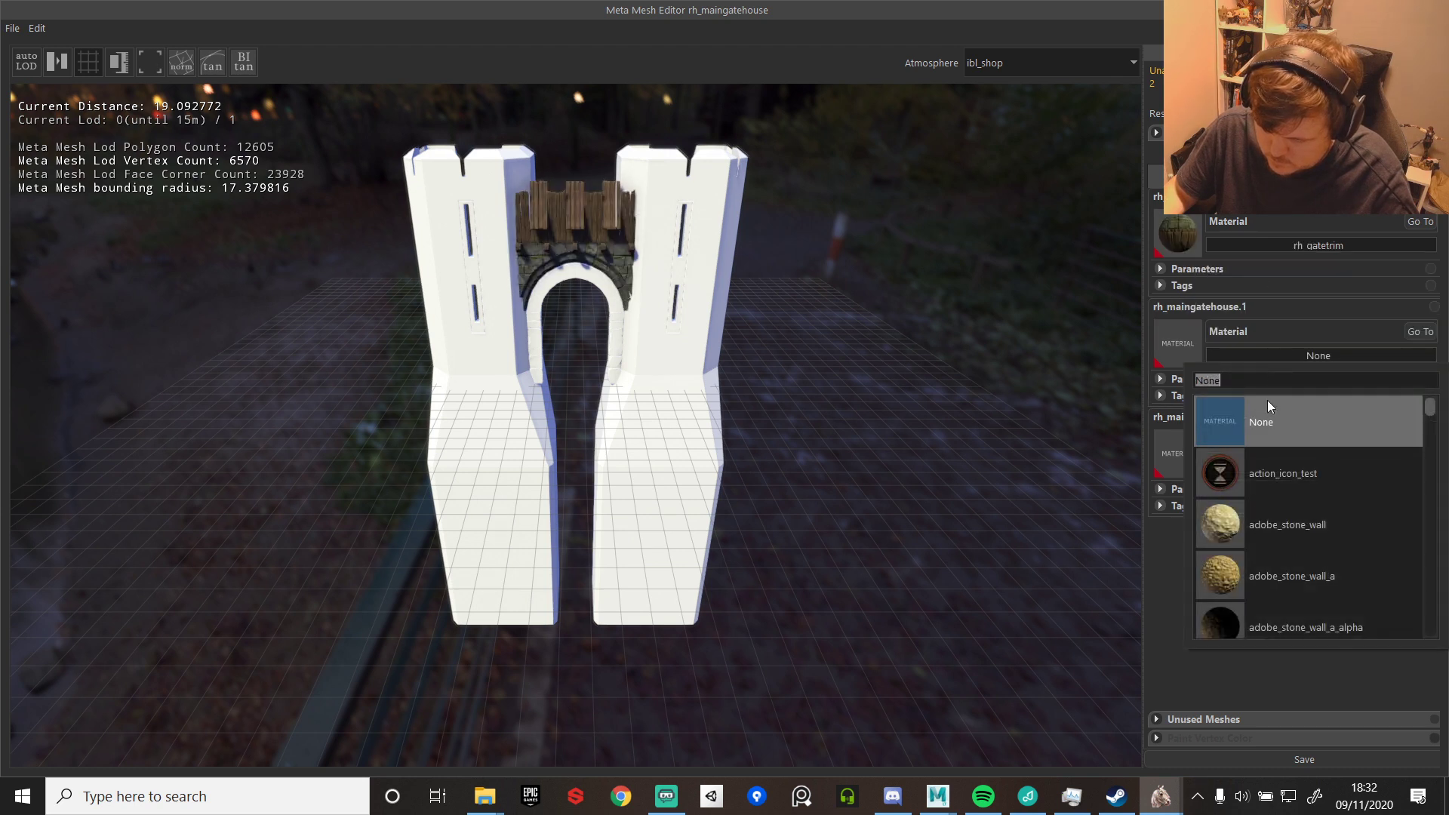
{"action": "type", "text": "rh"}
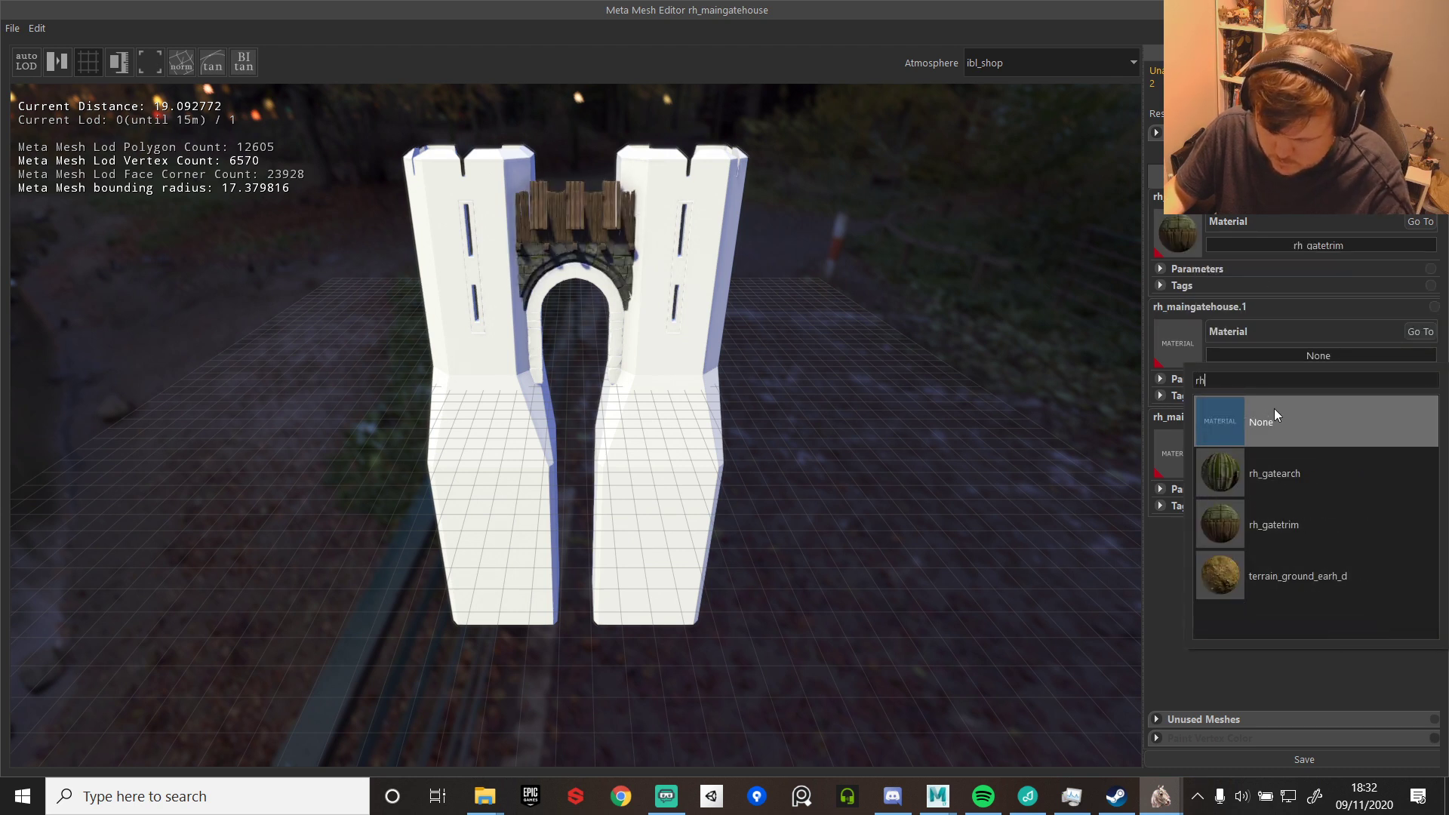
{"action": "left_click", "coordinate": [1295, 474]}
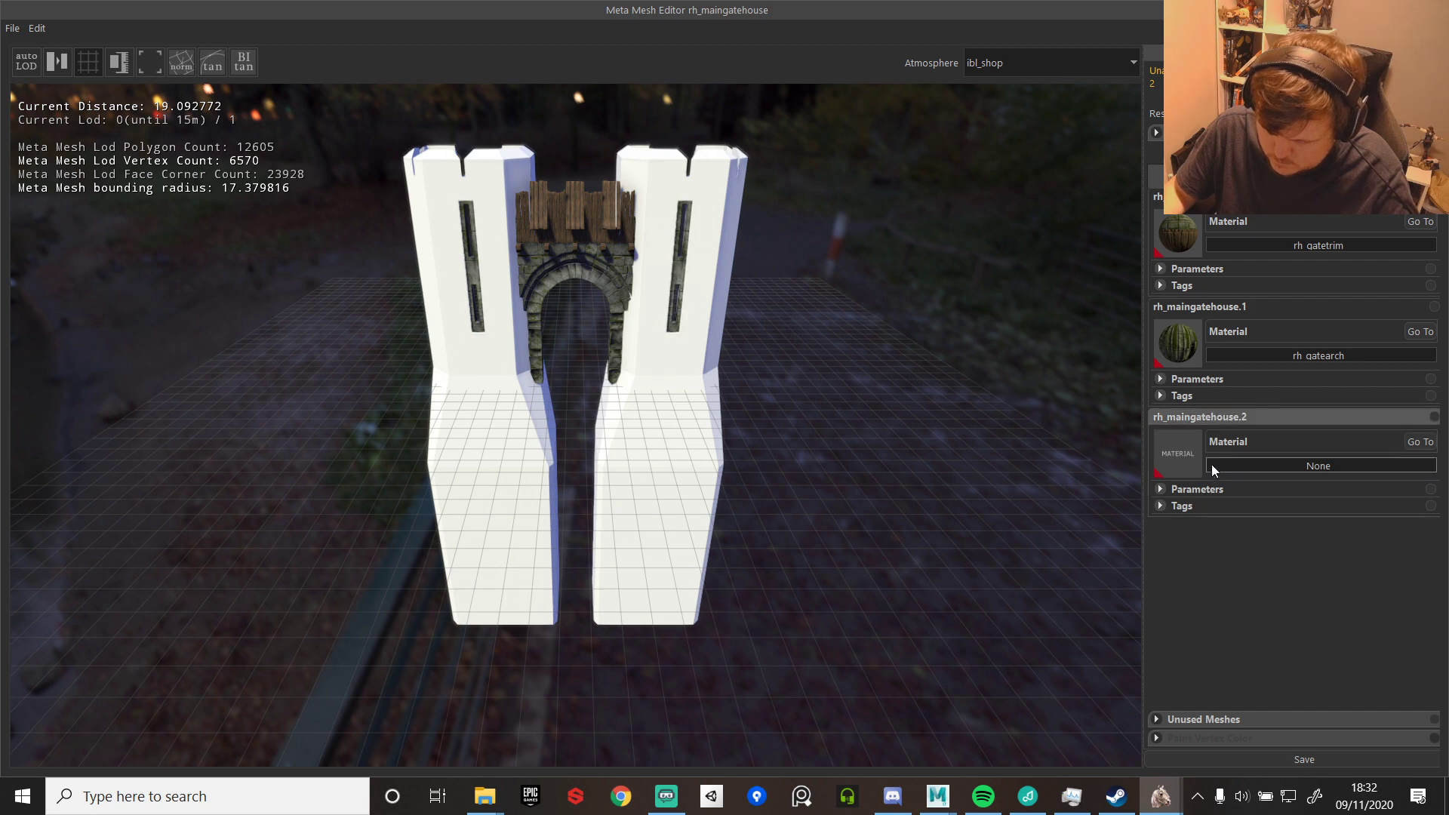
{"action": "left_click", "coordinate": [1279, 758]}
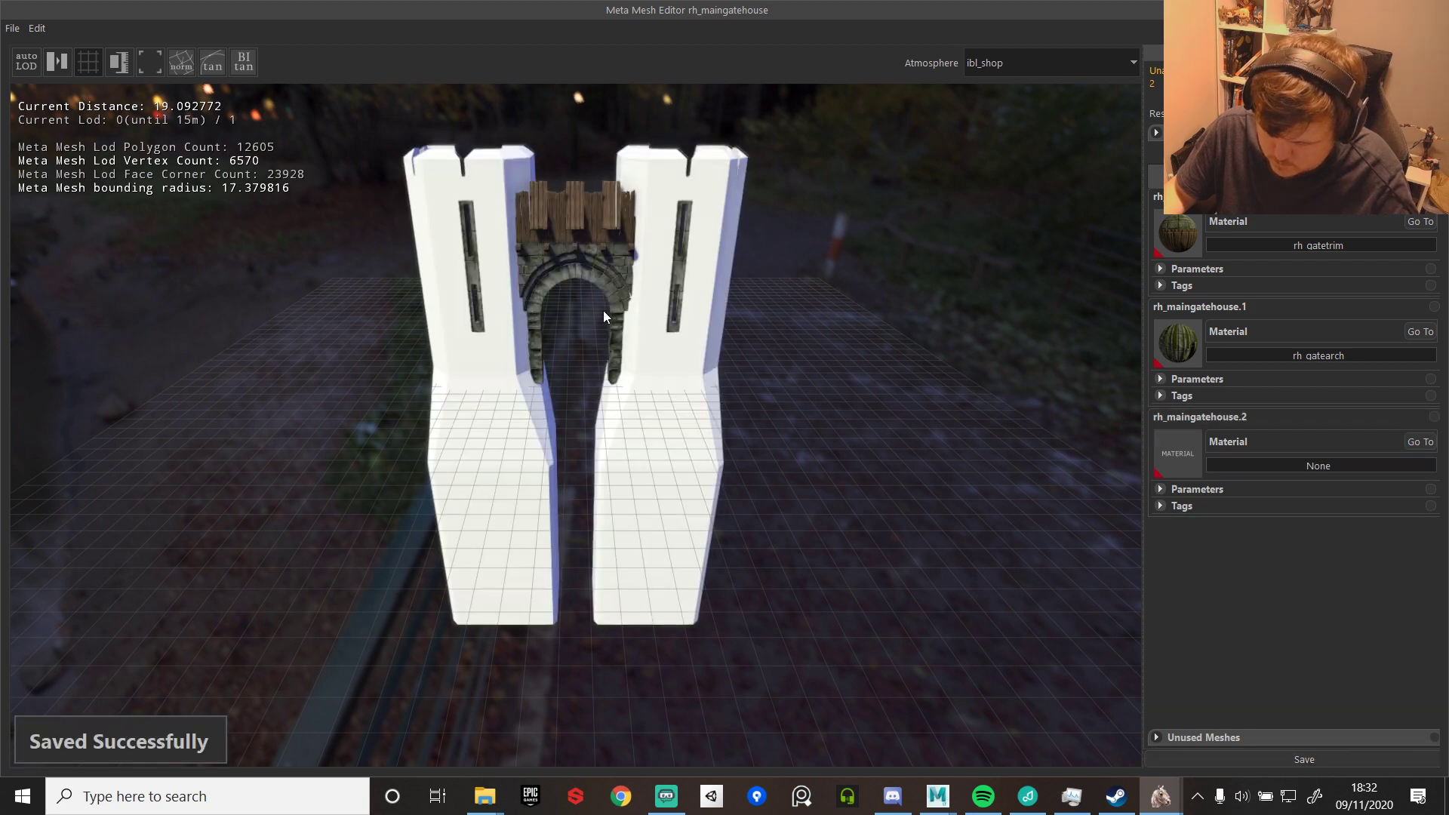
{"action": "left_click", "coordinate": [1431, 10]}
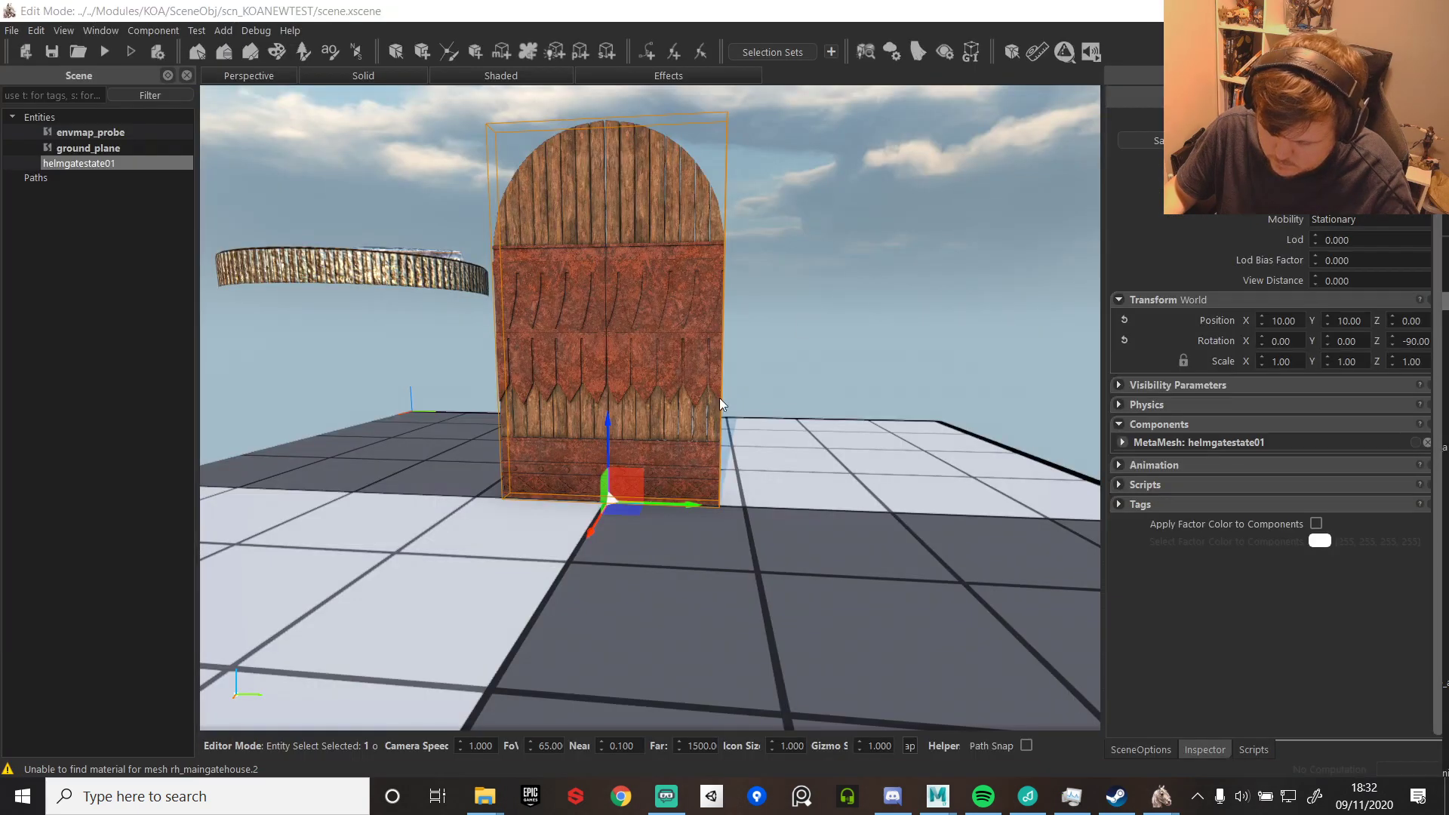
- Place rh_maingatehouse in the scene at position X 10, Y 10, Z 0 with a Z rotation of -90
{"action": "left_click_drag", "start_coordinate": [1445, 453], "coordinate": [627, 532]}
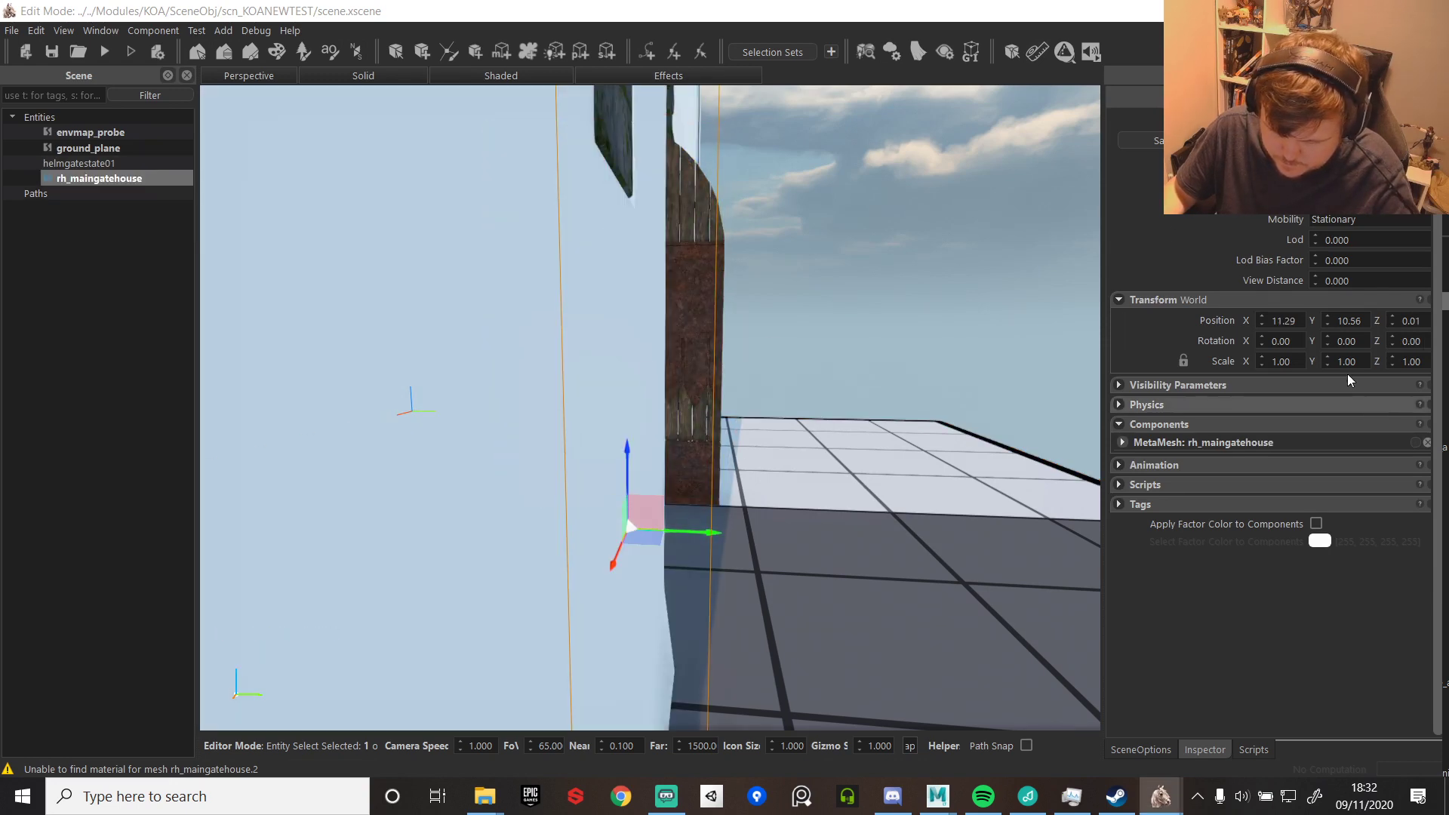
{"action": "left_click", "coordinate": [1292, 322]}
{"action": "type", "text": "10"}
{"action": "key", "text": "Tab"}
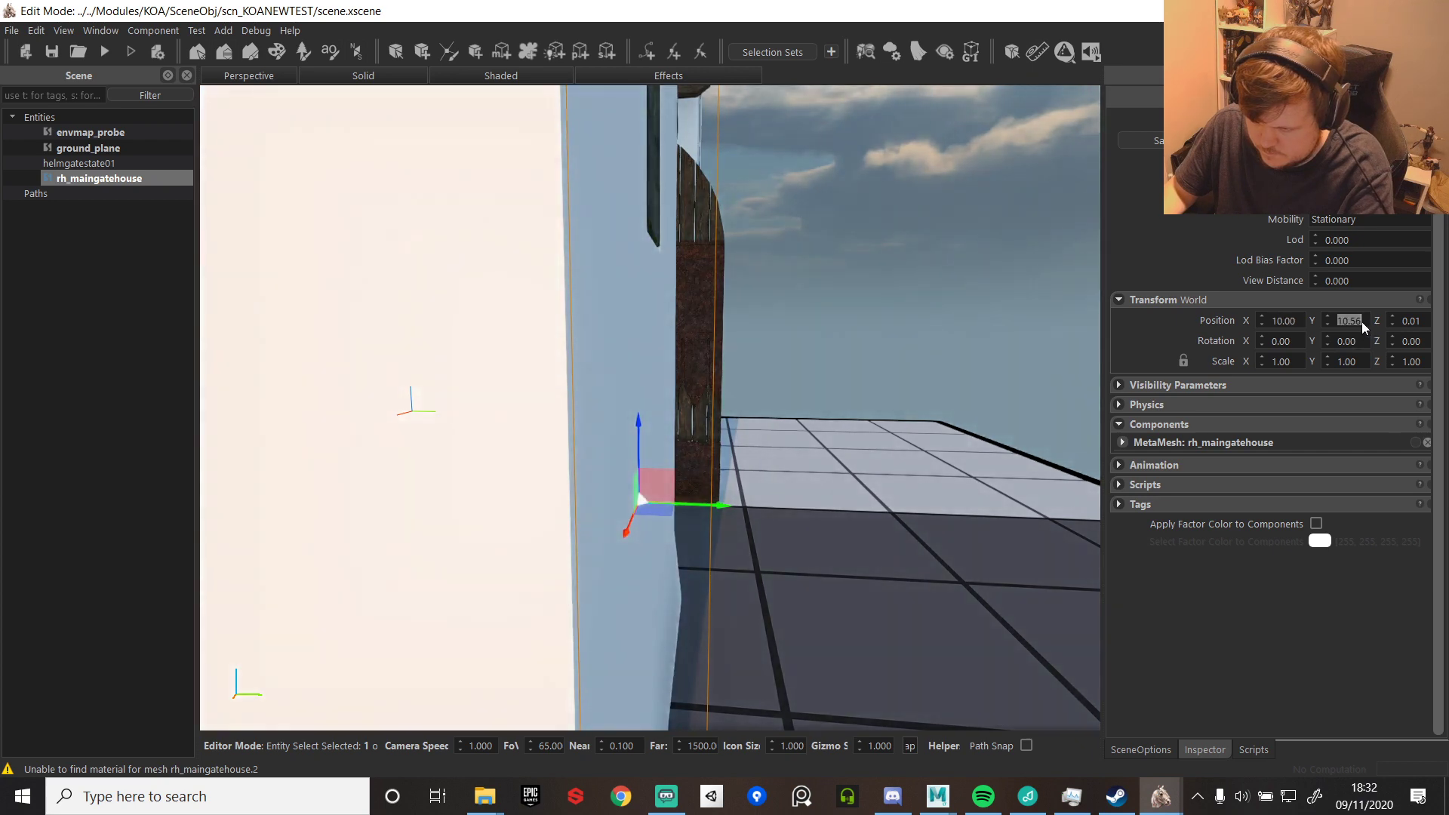
{"action": "type", "text": "10"}
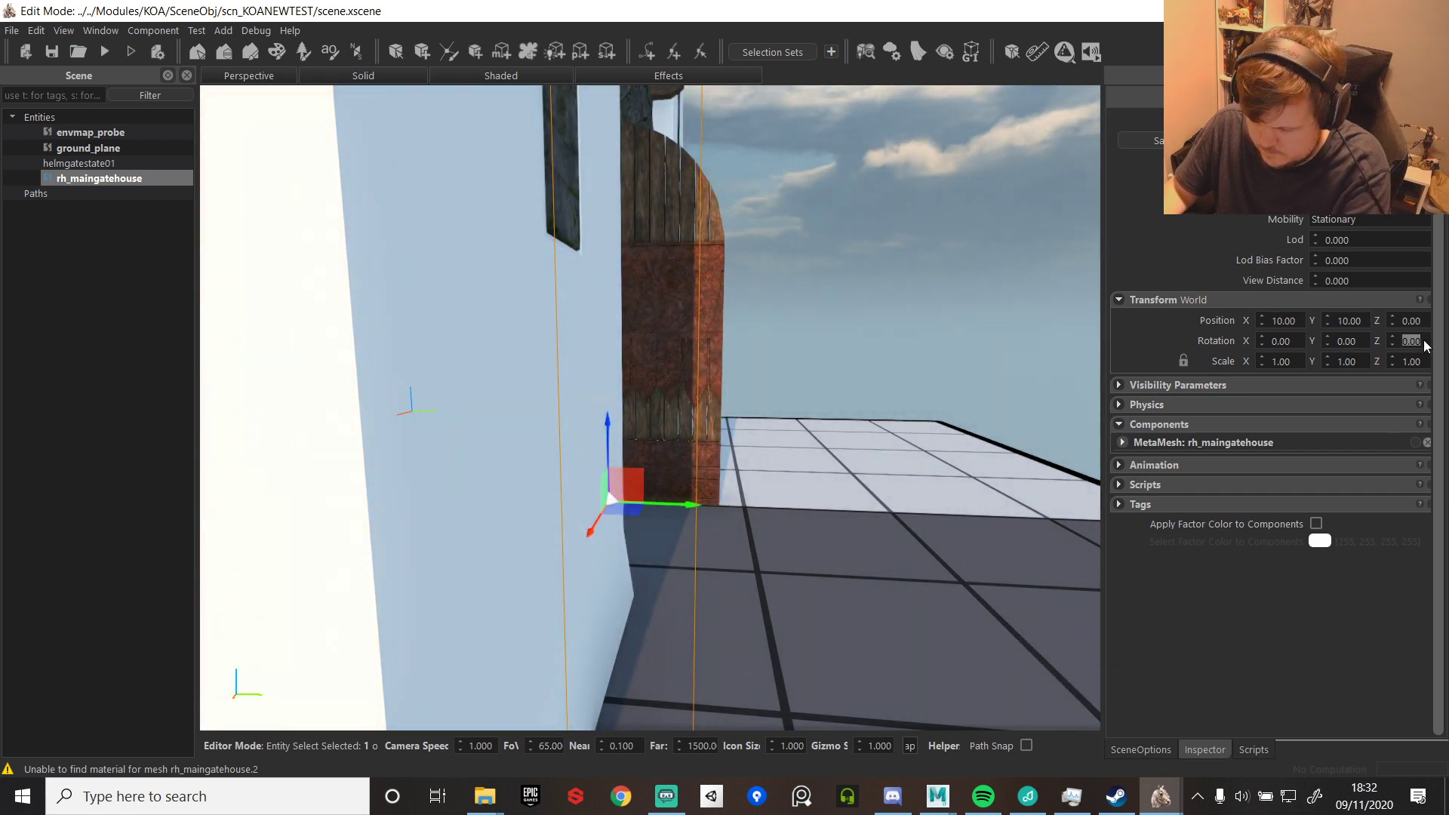
{"action": "left_click", "coordinate": [1427, 345]}
{"action": "type", "text": "-90"}
{"action": "key", "text": "Return"}
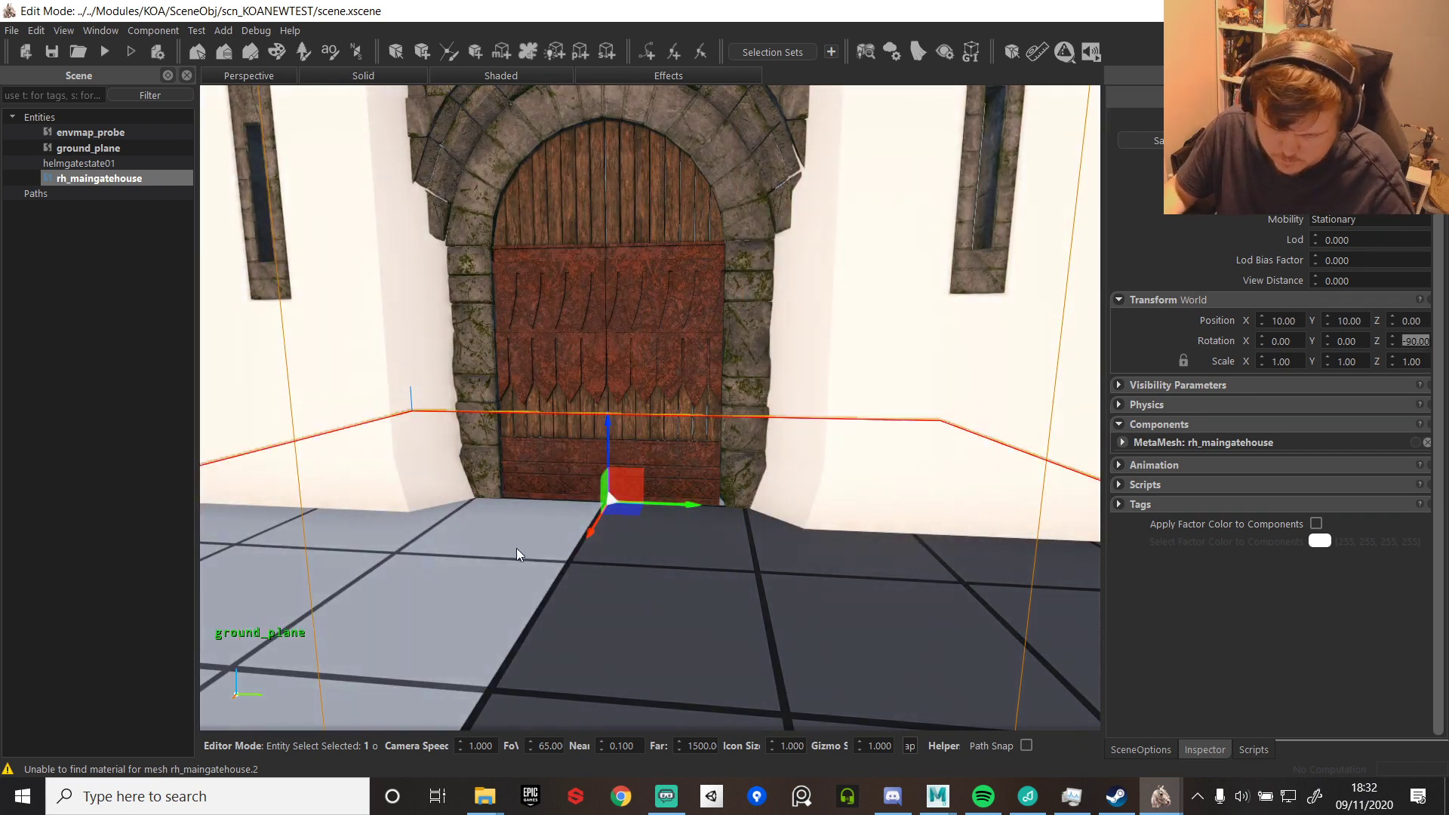
- Examine from several angles how the gatehouse archway fits around the gate in the scene
{"action": "key", "text": "s"}
{"action": "middle_click_drag", "start_coordinate": [650, 408], "coordinate": [551, 408]}
{"action": "key", "text": "s"}
{"action": "key", "text": "w"}
{"action": "key", "text": "d"}
{"action": "key", "text": "s"}
{"action": "key", "text": "w"}
{"action": "middle_click_drag", "start_coordinate": [823, 677], "coordinate": [863, 654]}
{"action": "key", "text": "a"}
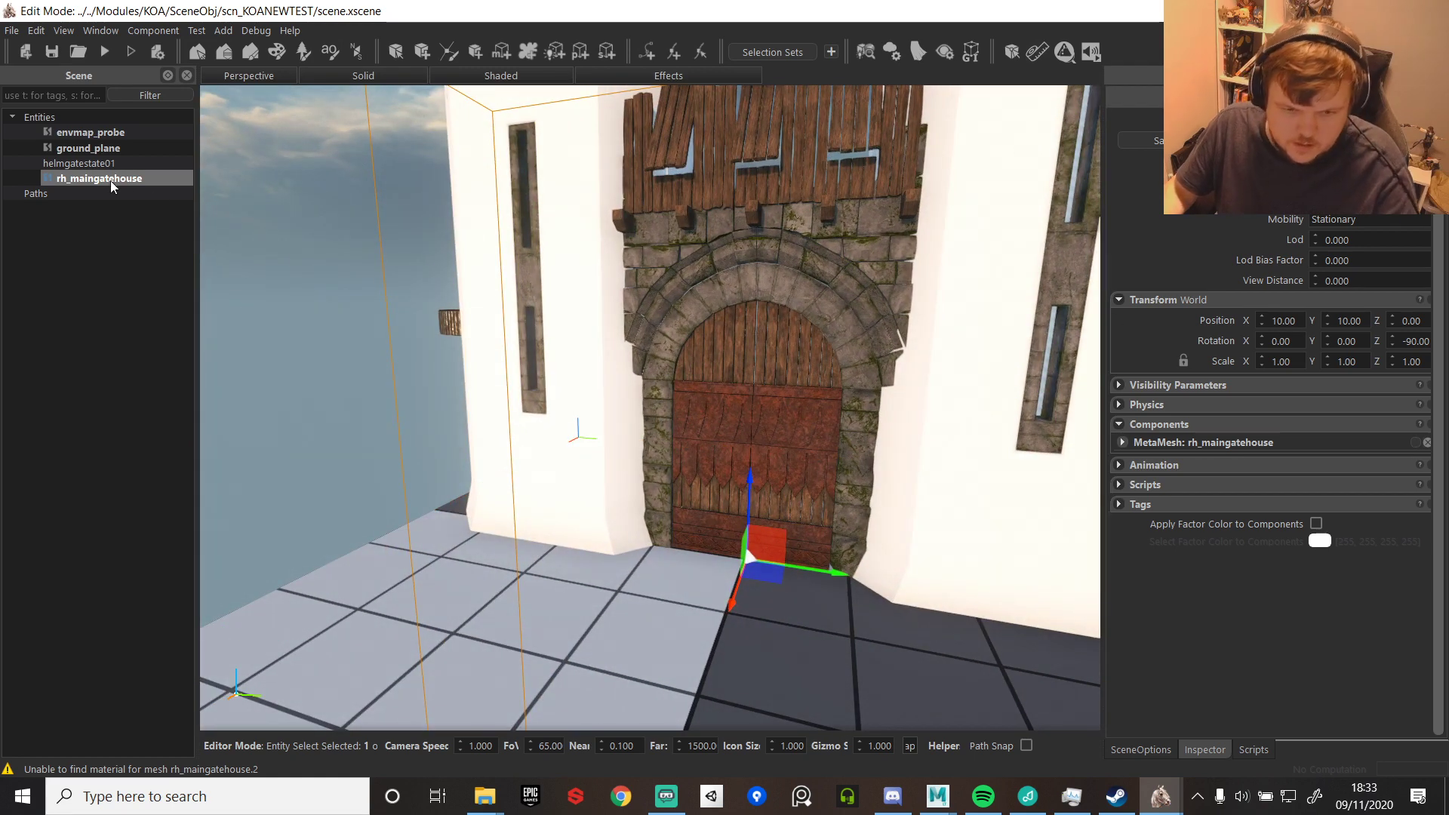
- Assign bo_rh_maingatehouse as the physics shape of rh_maingatehouse, and launch the mission test with the scene saved
{"action": "left_click", "coordinate": [1161, 408]}
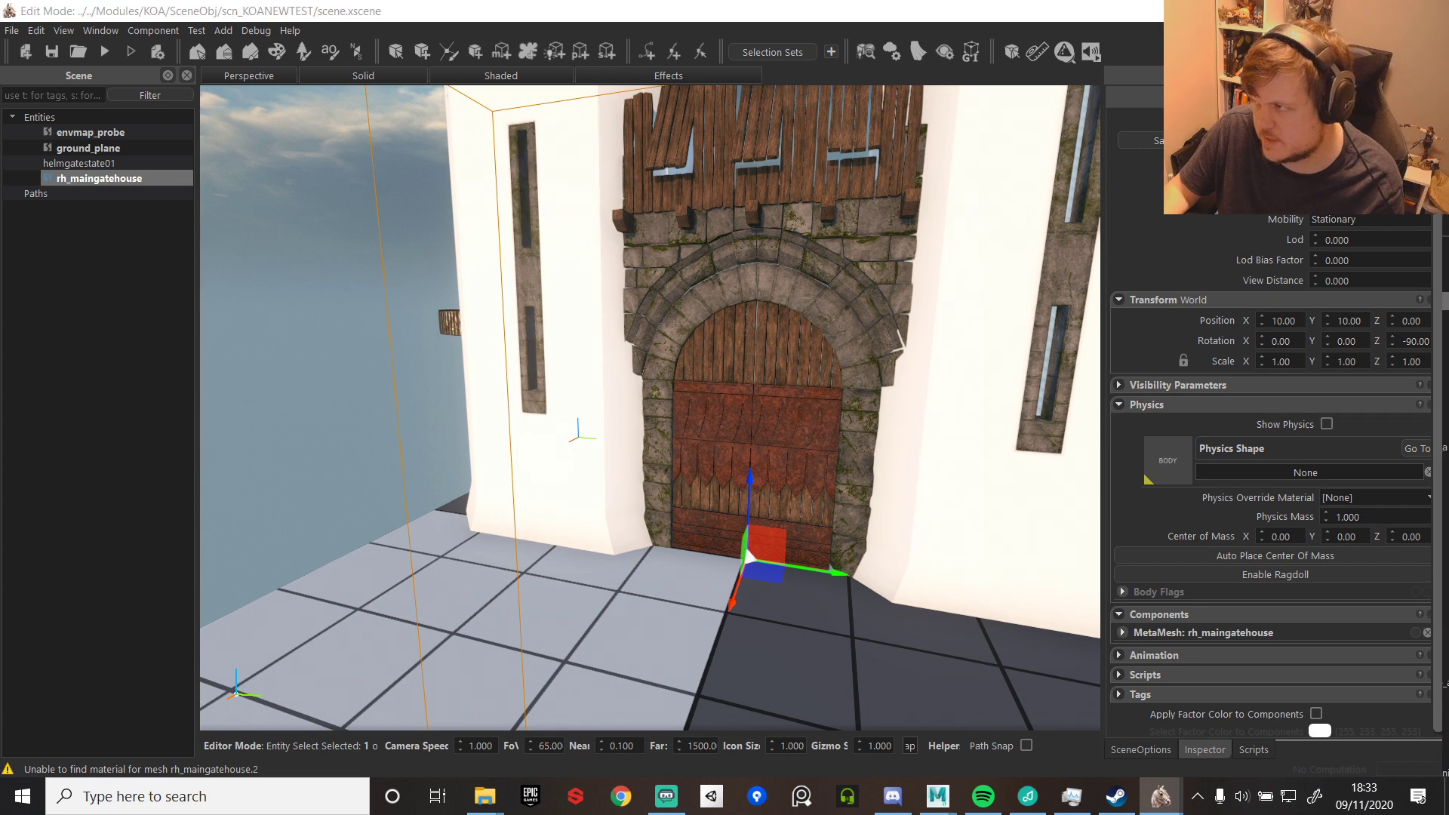
{"action": "left_click_drag", "start_coordinate": [1109, 532], "coordinate": [1166, 473]}
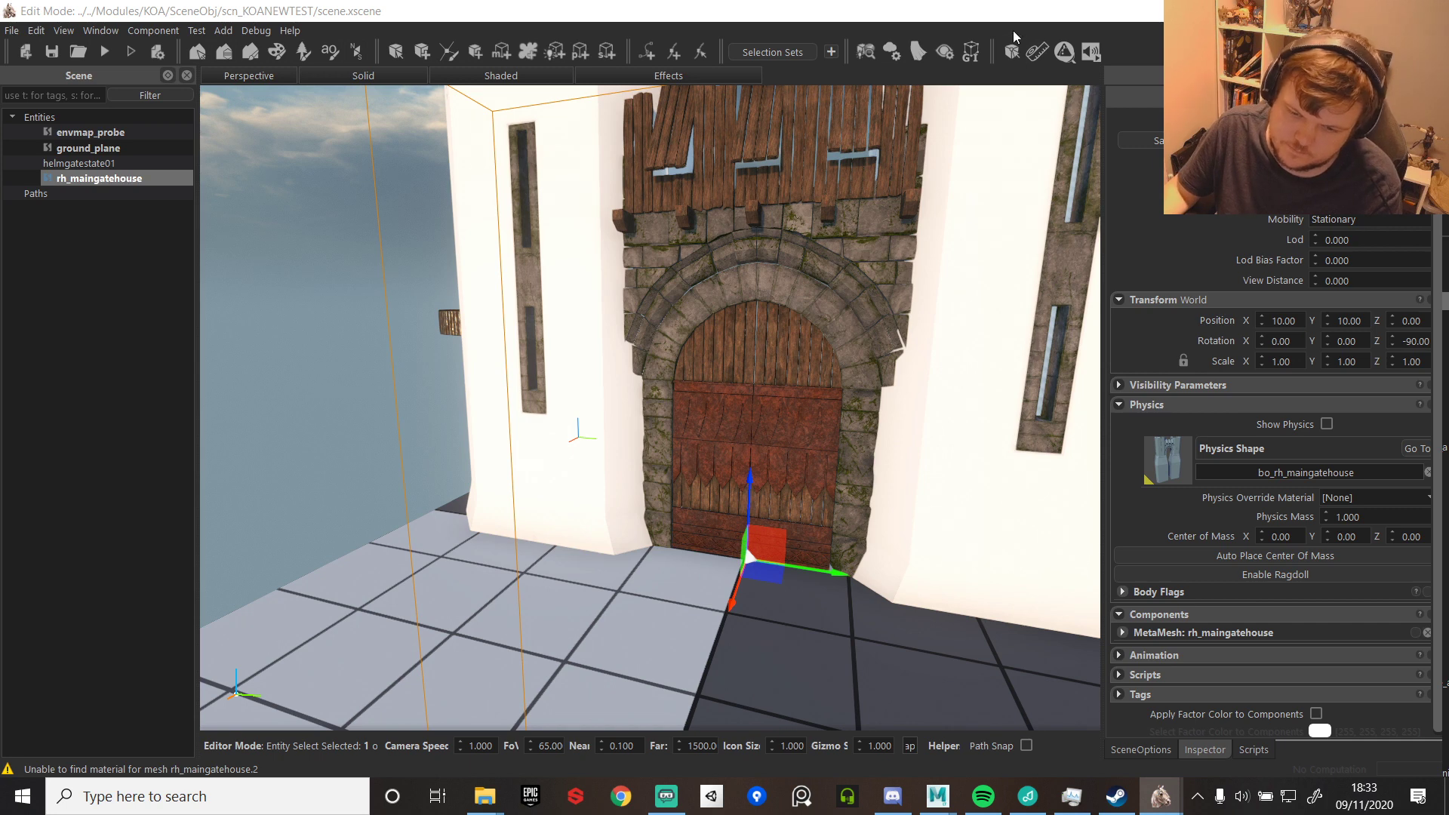
{"action": "left_click", "coordinate": [114, 51]}
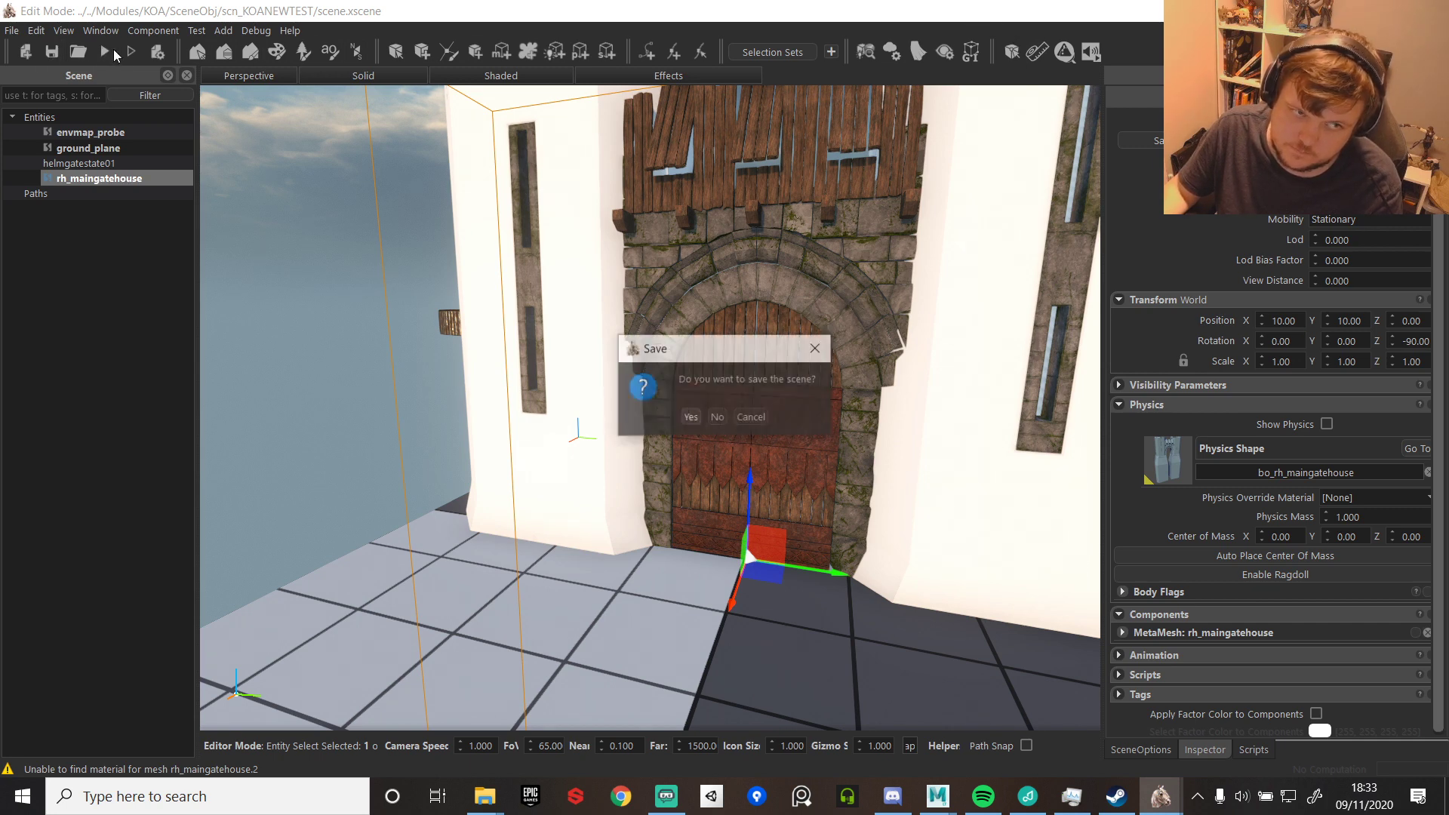
{"action": "left_click", "coordinate": [690, 418]}
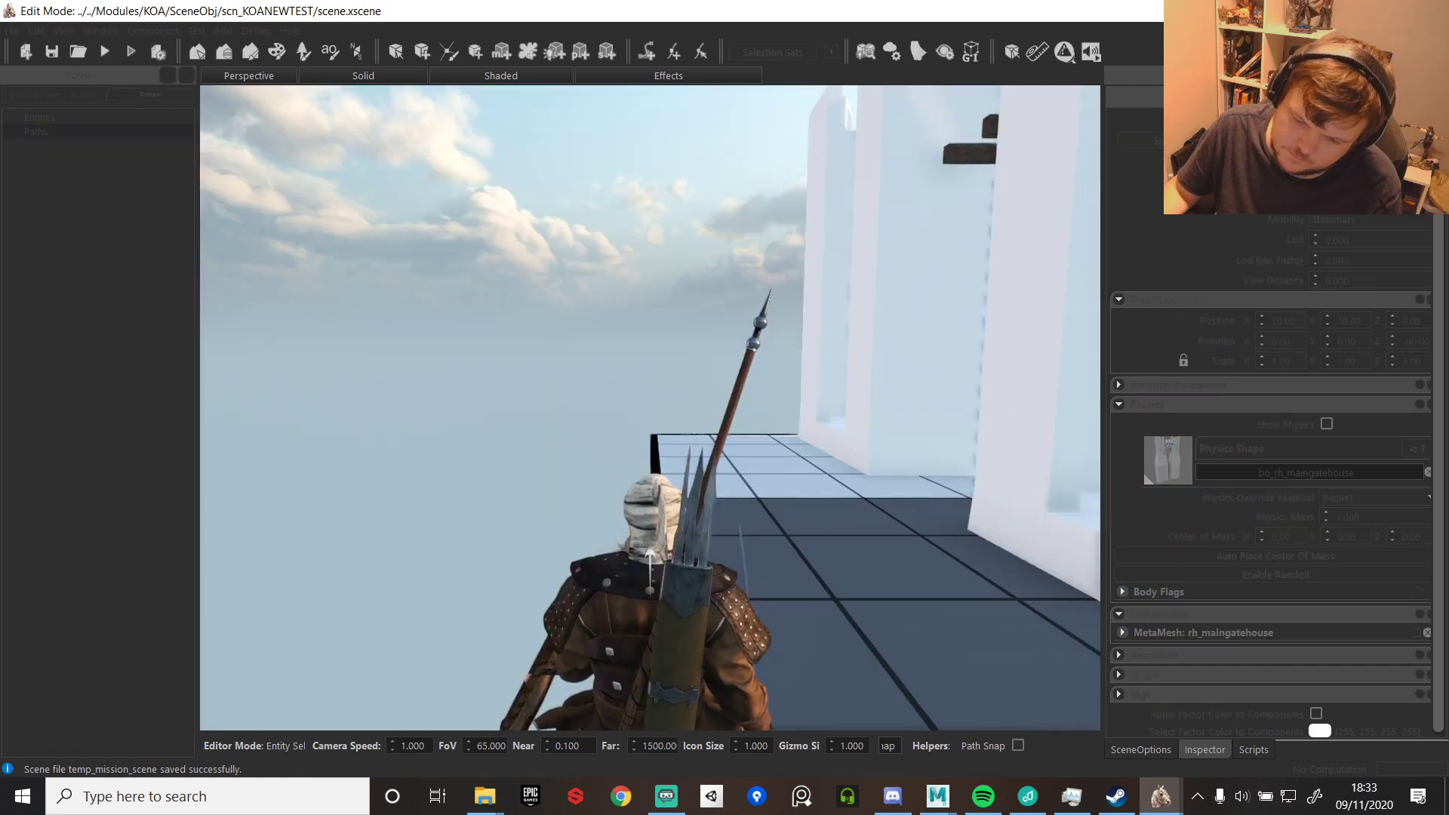
- Ride around the gatehouse towers to test their collision, and return to edit mode
{"action": "key", "text": "w"}
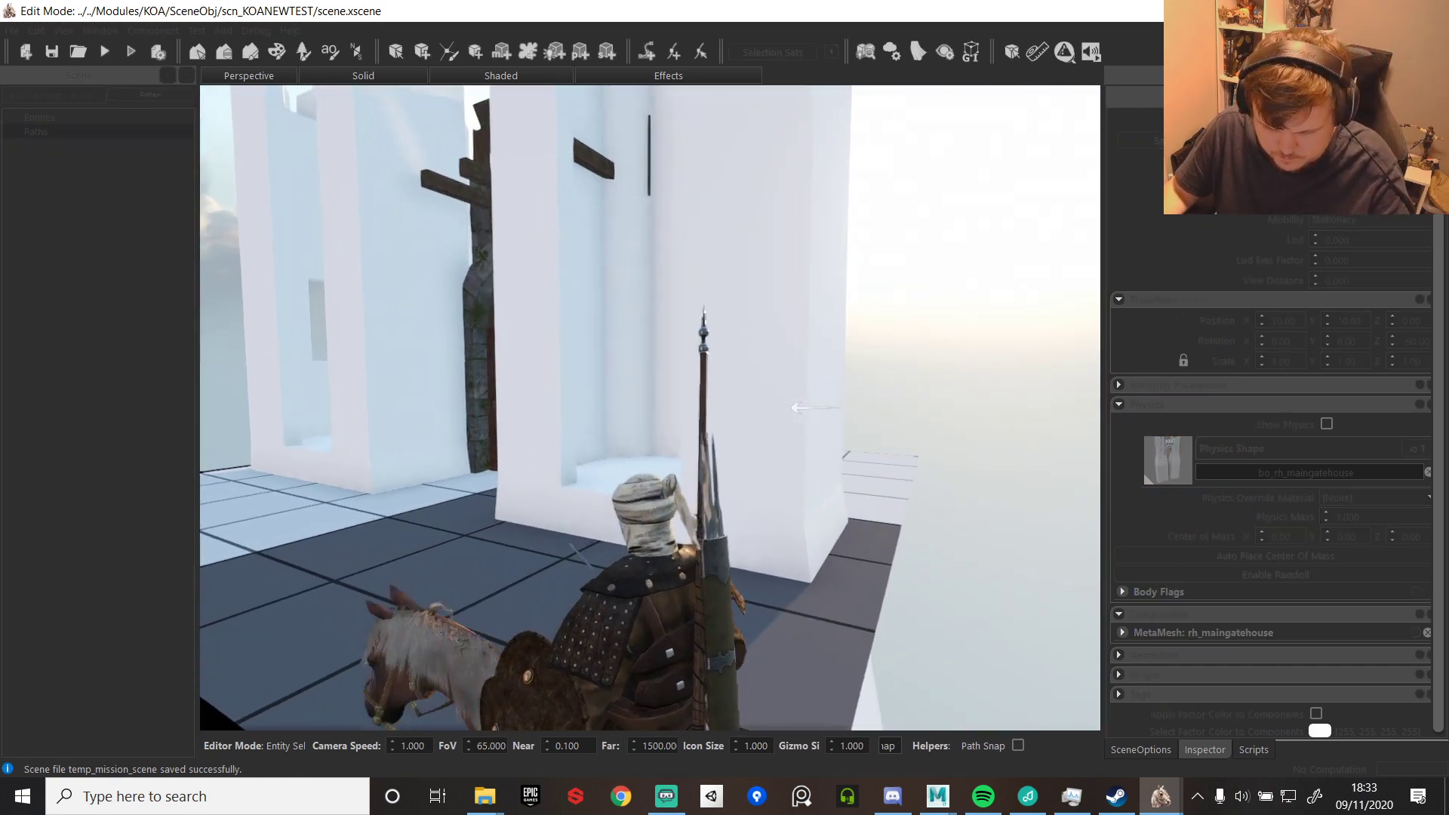
{"action": "key", "text": "d"}
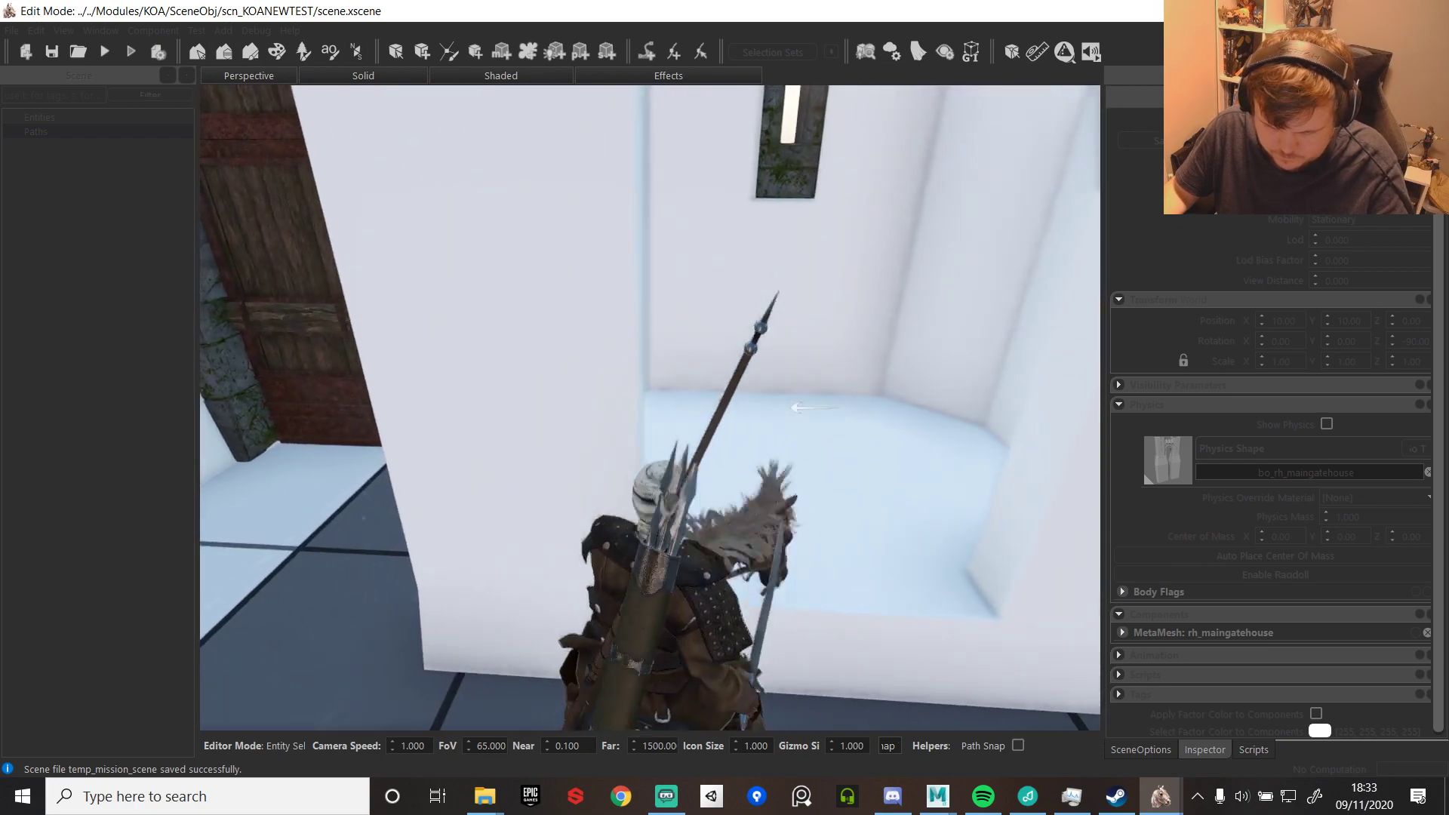
{"action": "key", "text": "w"}
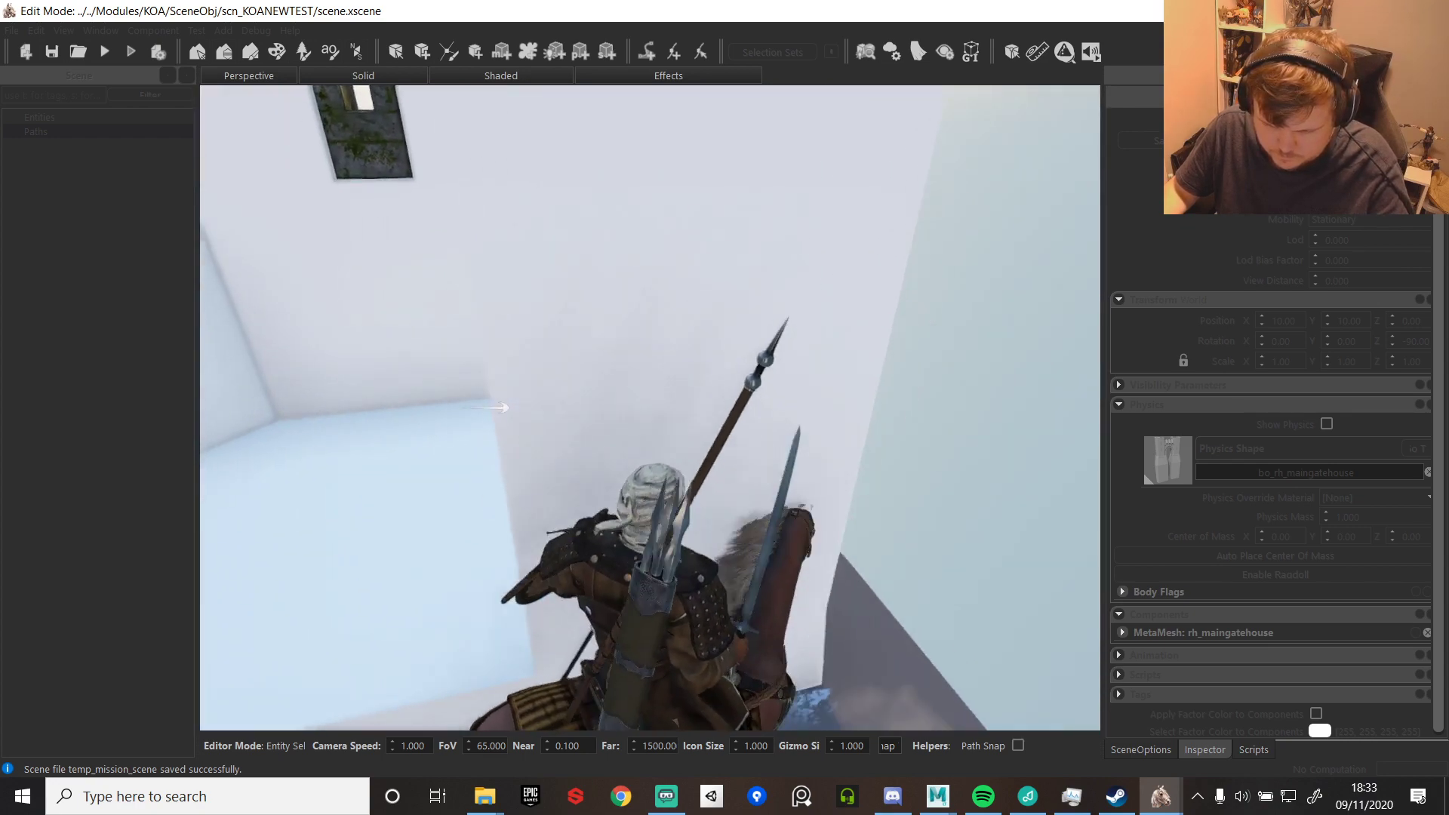
{"action": "key", "text": "a"}
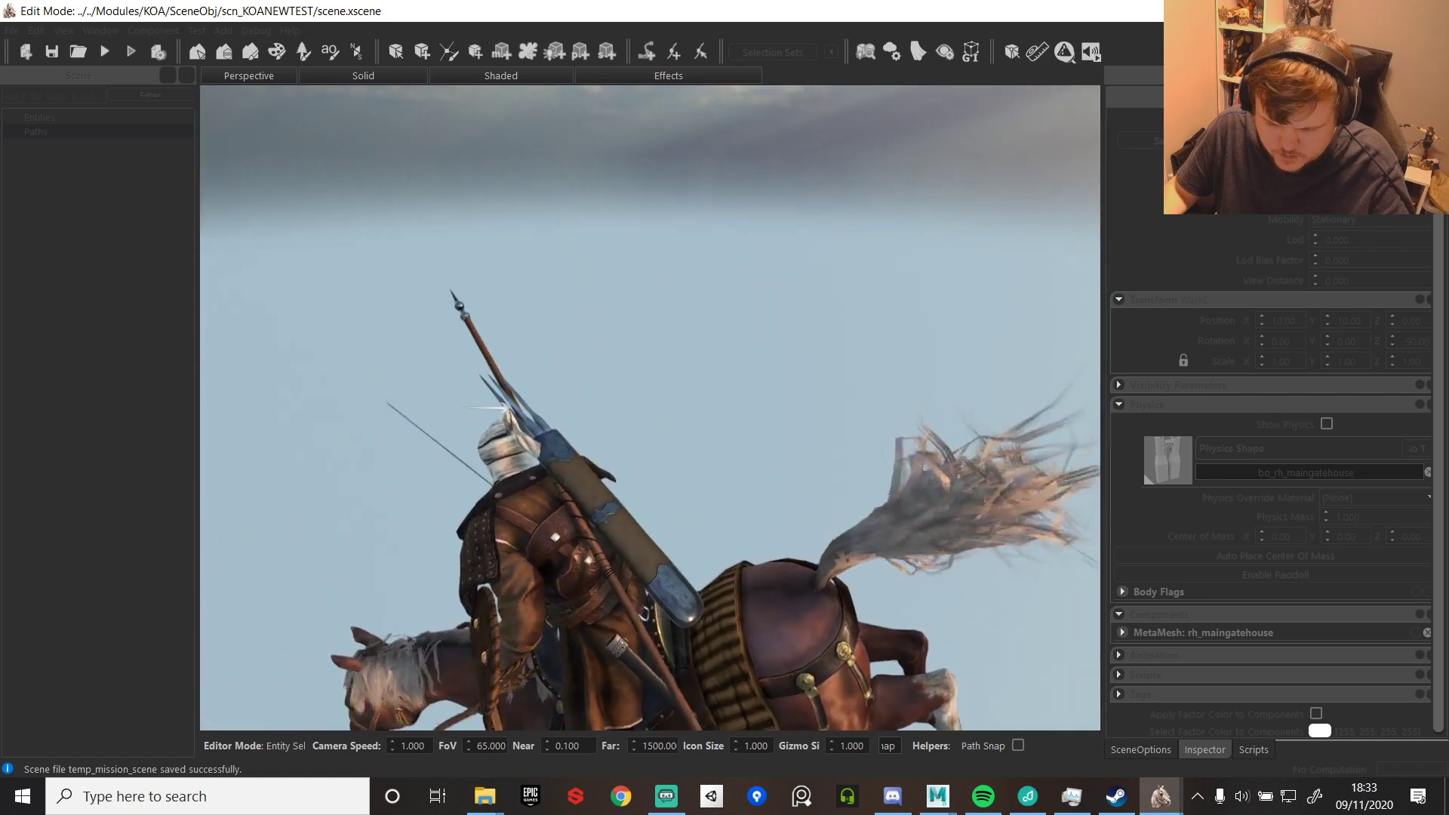
{"action": "key", "text": "Tab"}
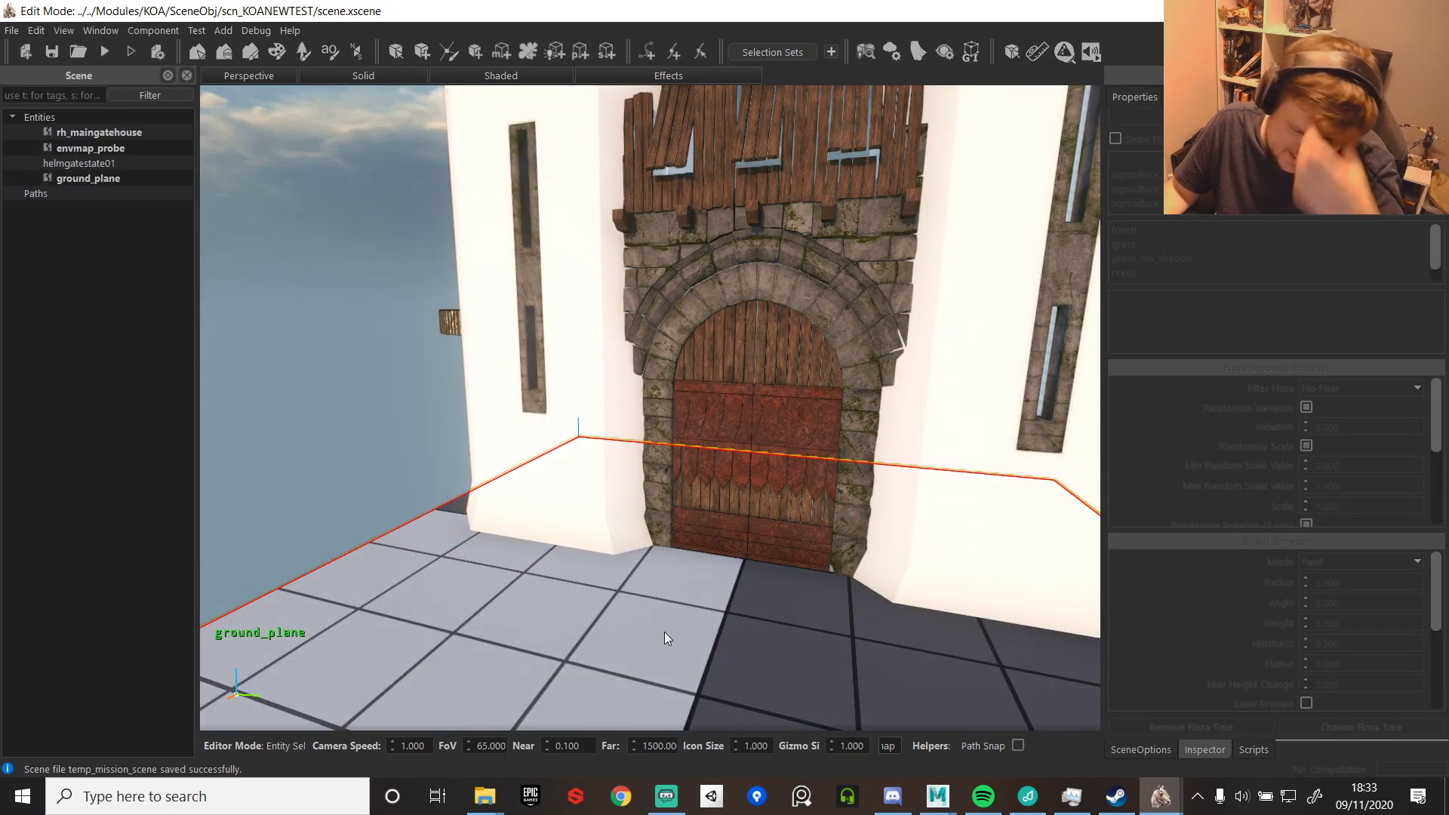
- Try to rotate ground_plane, helmgatestate01 and rh_maingatehouse together by setting their Z rotation to 180
{"action": "left_click", "coordinate": [664, 632]}
{"action": "key", "text": "d"}
{"action": "mouse_move", "coordinate": [604, 423]}
{"action": "middle_mouse_down"}
{"action": "mouse_move", "coordinate": [800, 423]}
{"action": "mouse_move", "coordinate": [605, 423]}
{"action": "mouse_move", "coordinate": [609, 436]}
{"action": "mouse_move", "coordinate": [355, 423]}
{"action": "mouse_move", "coordinate": [491, 446]}
{"action": "mouse_move", "coordinate": [605, 423]}
{"action": "middle_mouse_up"}
{"action": "key", "text": "s"}
{"action": "key", "text": "w"}
{"action": "key", "text": "d"}
{"action": "key", "text": "a"}
{"action": "key", "text": "s"}
{"action": "left_click", "coordinate": [105, 163], "text": "ctrl"}
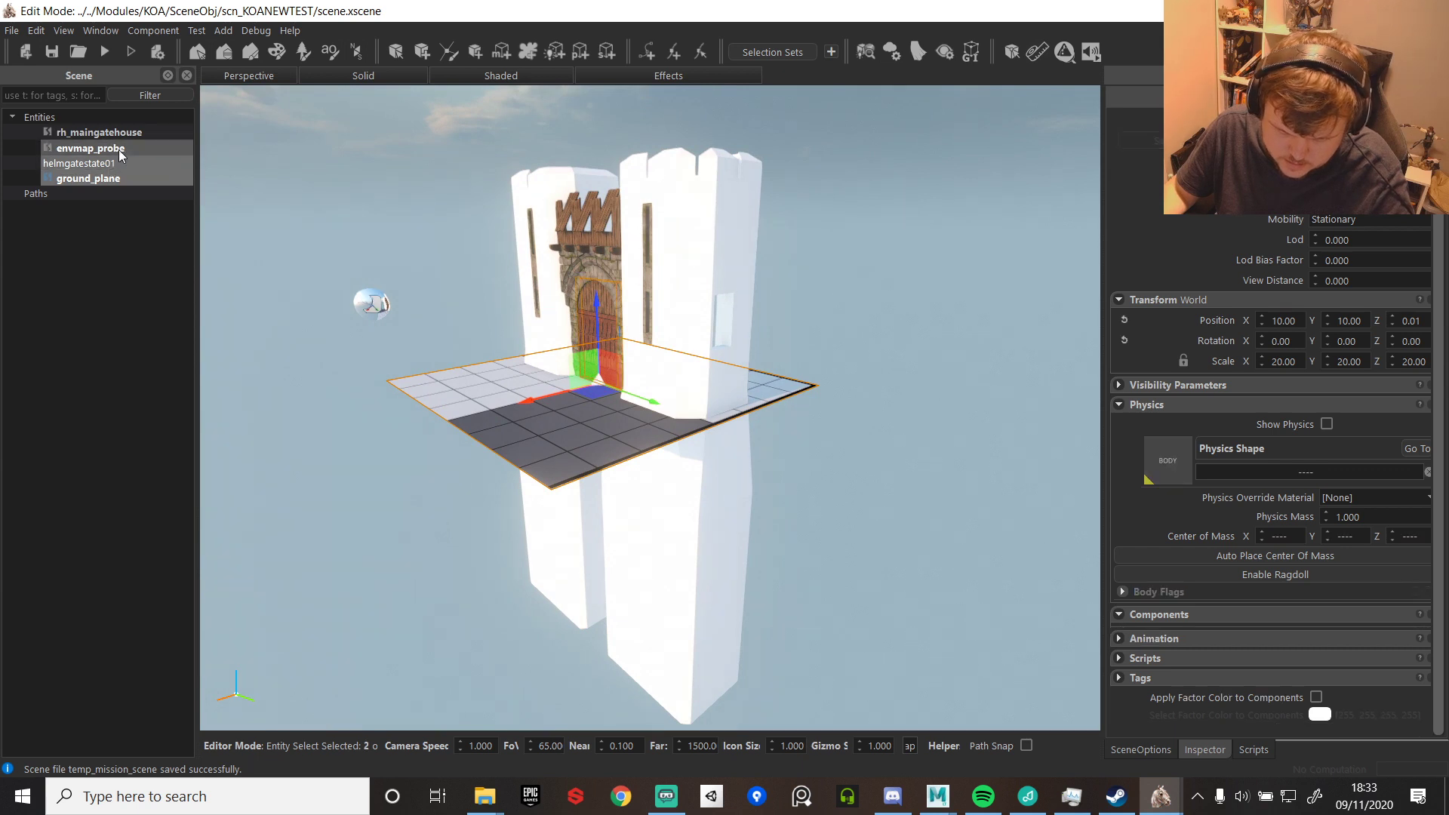
{"action": "left_click", "coordinate": [574, 456]}
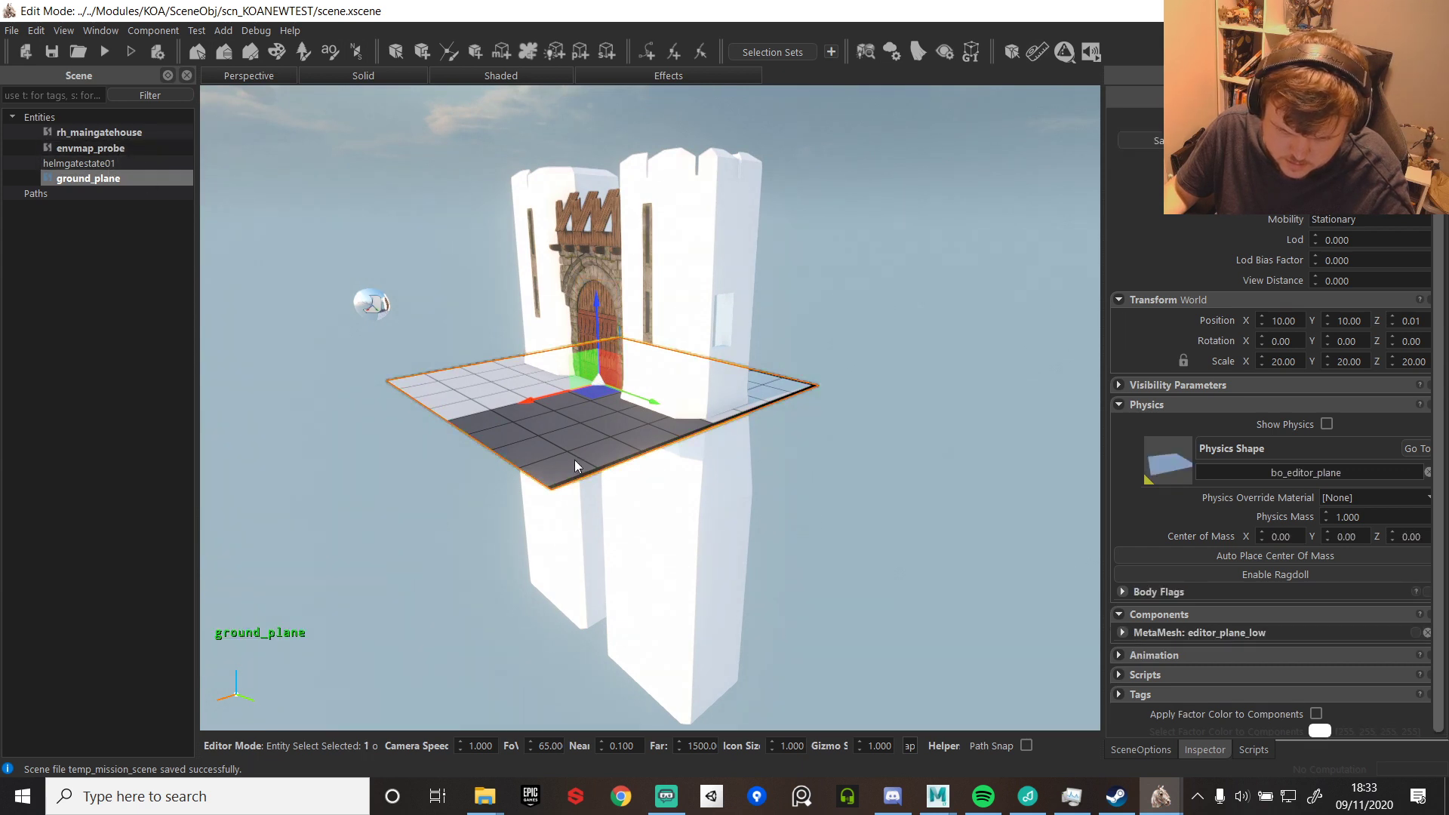
{"action": "left_click", "coordinate": [599, 453], "text": "ctrl"}
{"action": "left_click", "coordinate": [102, 180]}
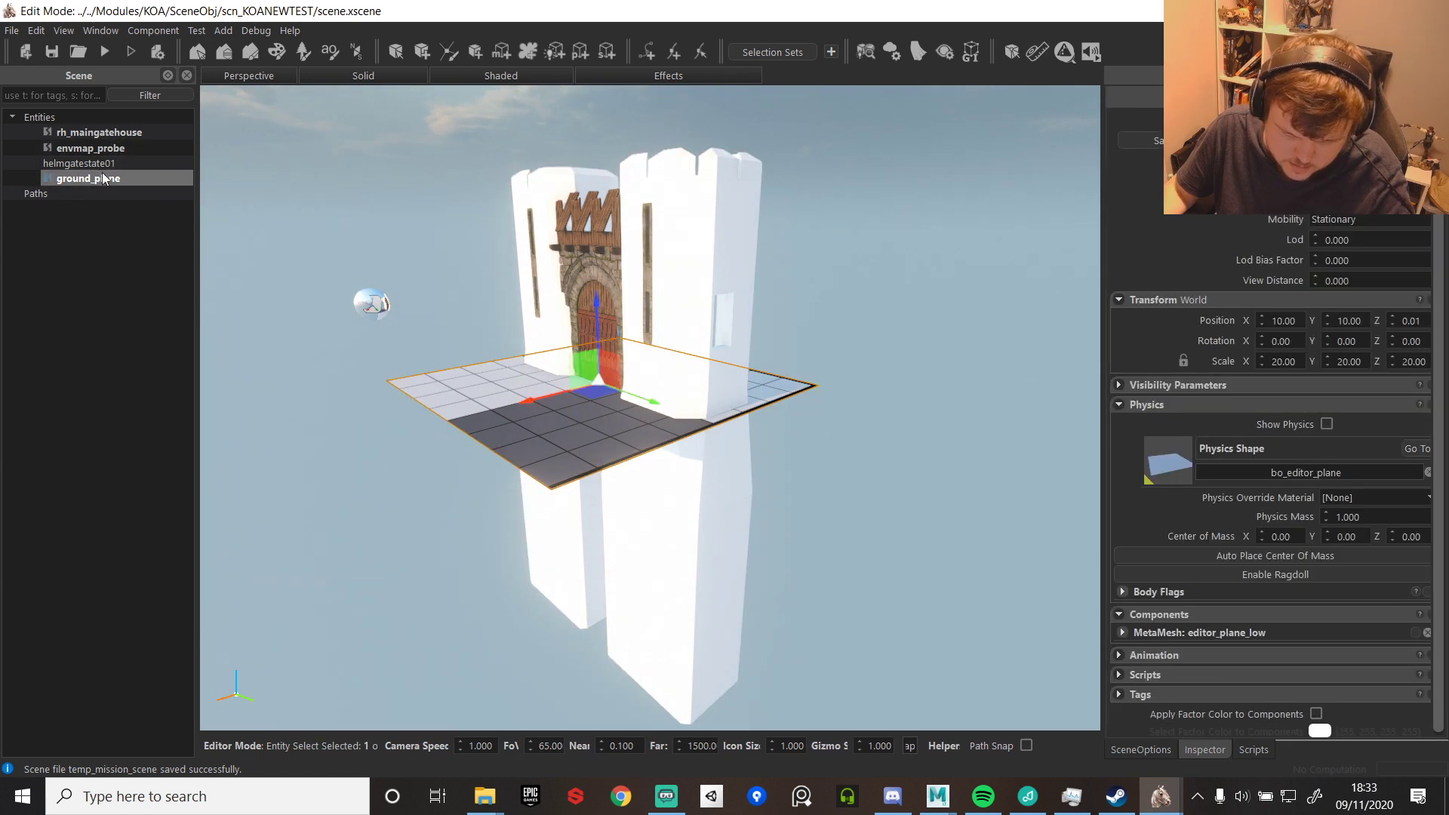
{"action": "left_click", "coordinate": [96, 163], "text": "ctrl"}
{"action": "left_click", "coordinate": [106, 151], "text": "ctrl"}
{"action": "left_click", "coordinate": [99, 132], "text": "ctrl"}
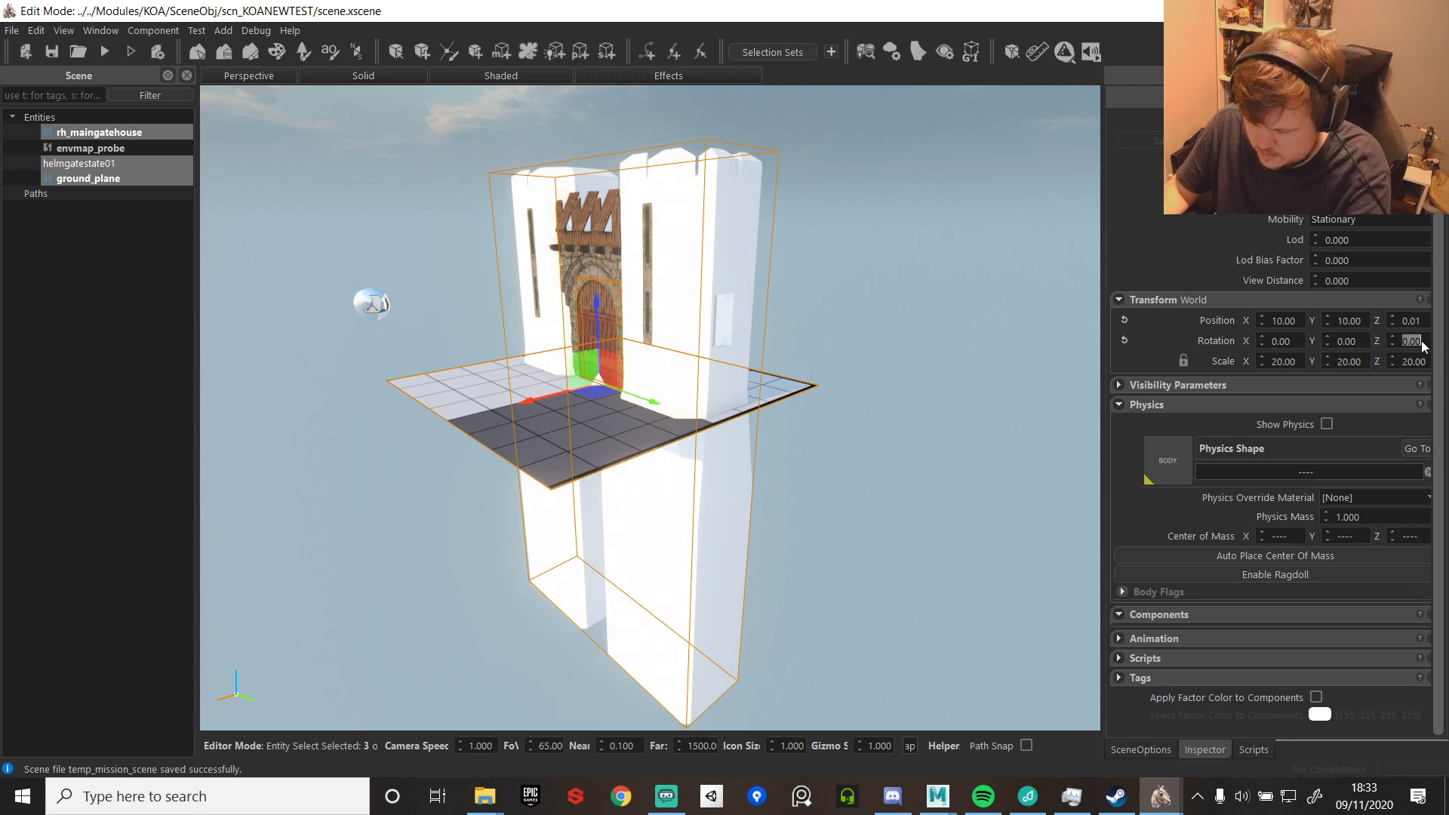
{"action": "type", "text": "180"}
{"action": "key", "text": "Return"}
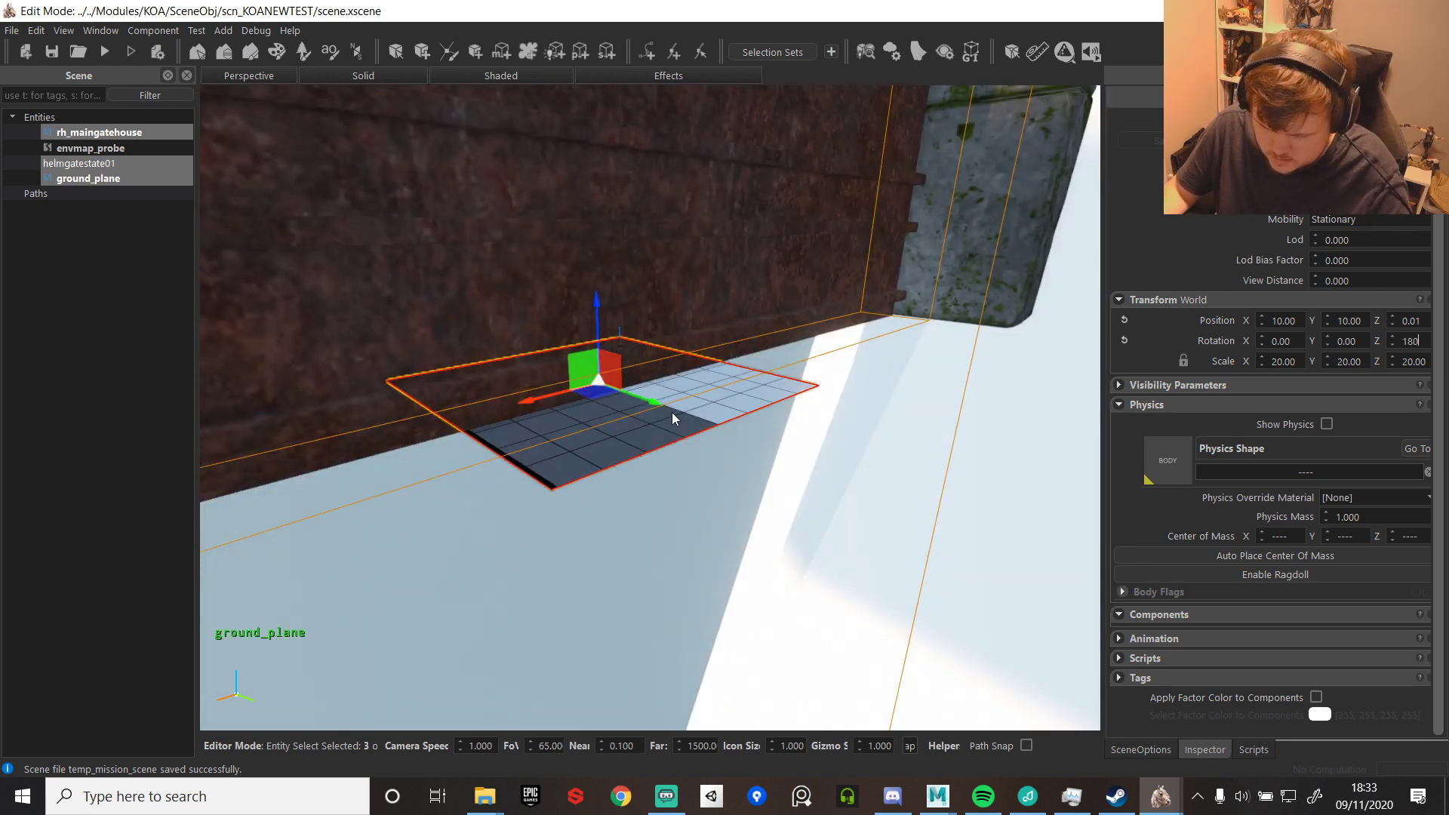
- Undo the combined rotation of the ground plane, gate and gatehouse
{"action": "key", "text": "ctrl+z"}
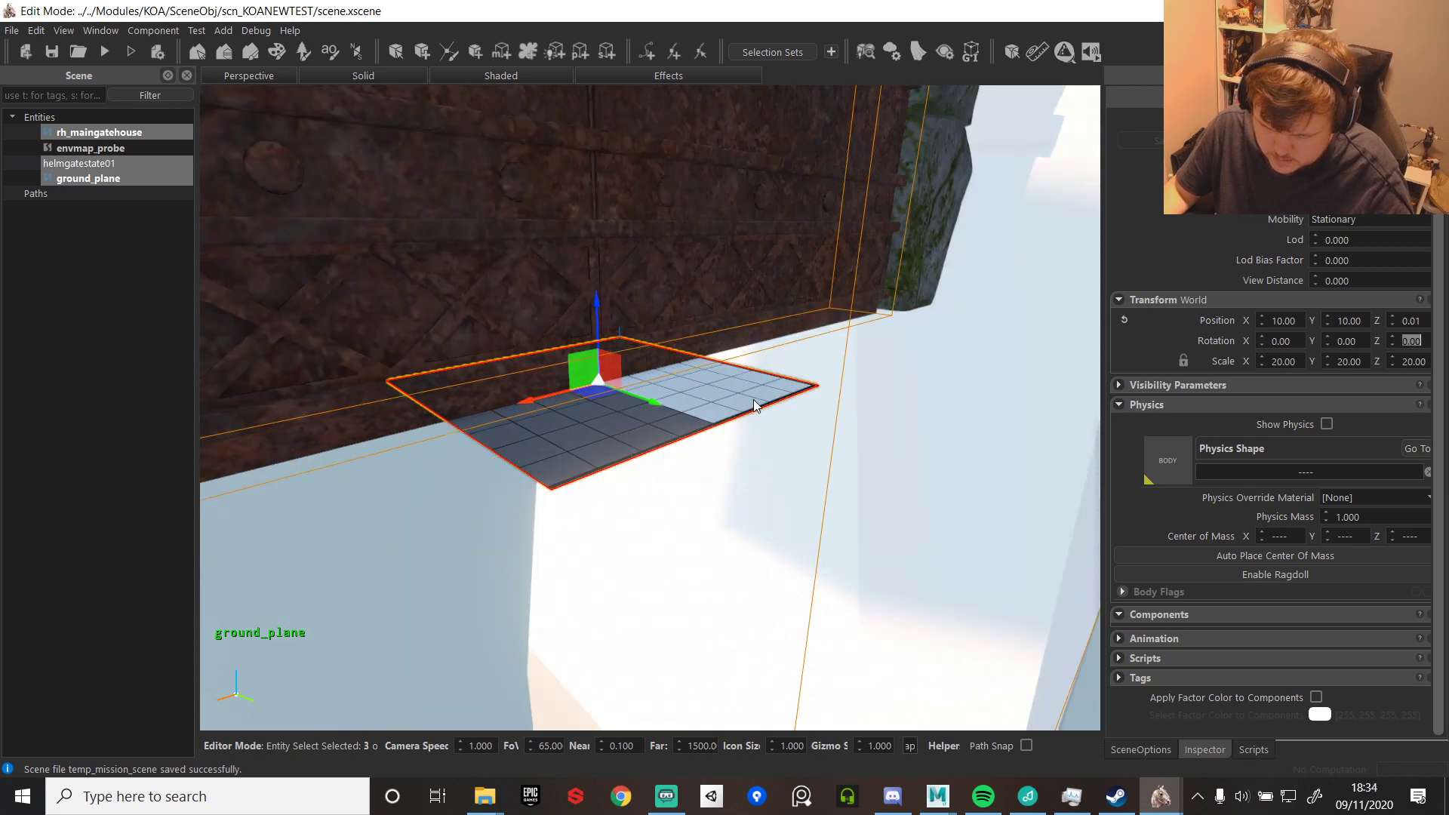
{"action": "middle_click_drag", "start_coordinate": [765, 480], "coordinate": [766, 480]}
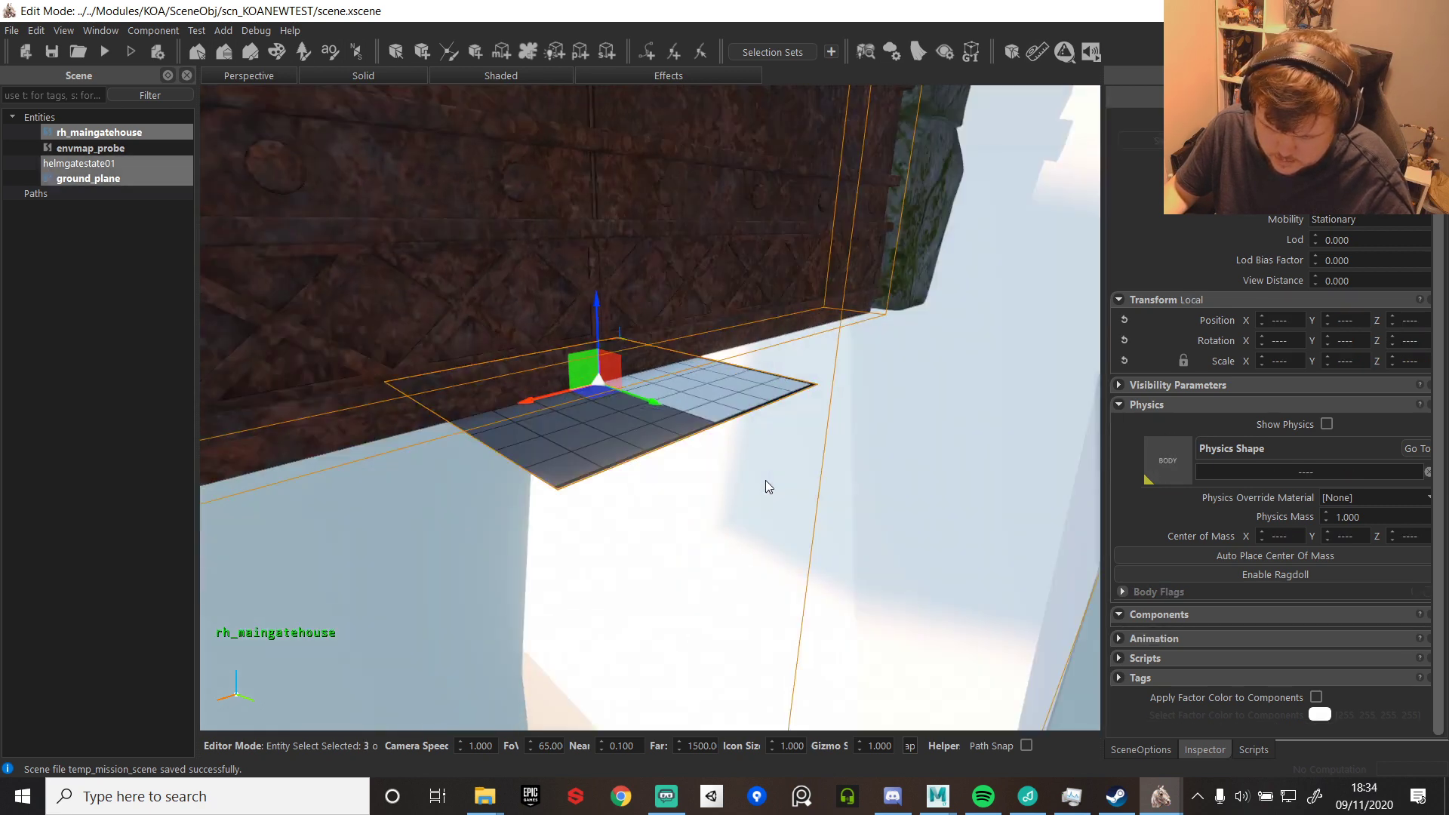
{"action": "key", "text": "ctrl+z"}
- Set the Z rotation of rh_maingatehouse alone to 180
{"action": "left_click", "coordinate": [633, 435]}
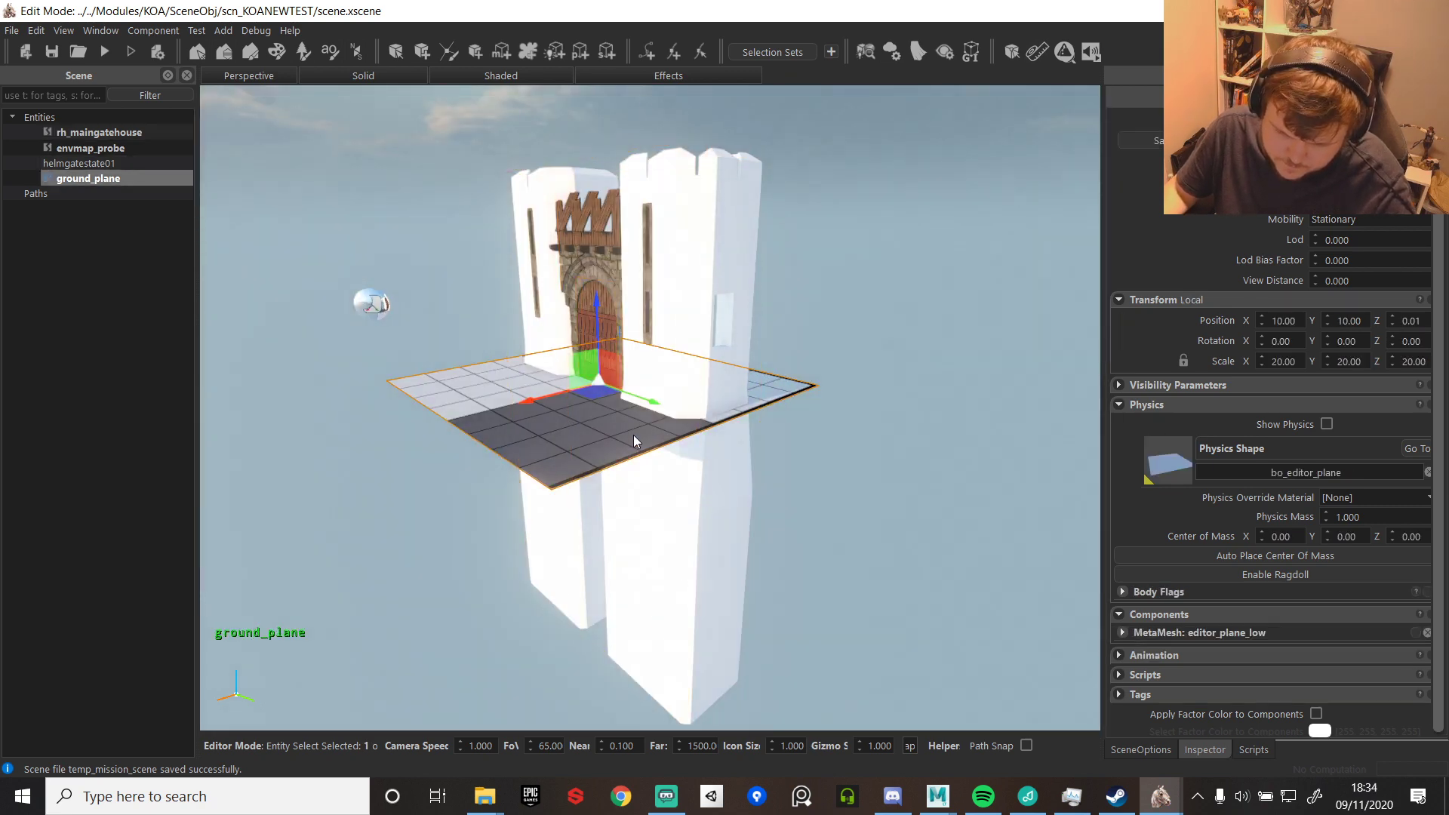
{"action": "left_click", "coordinate": [664, 268]}
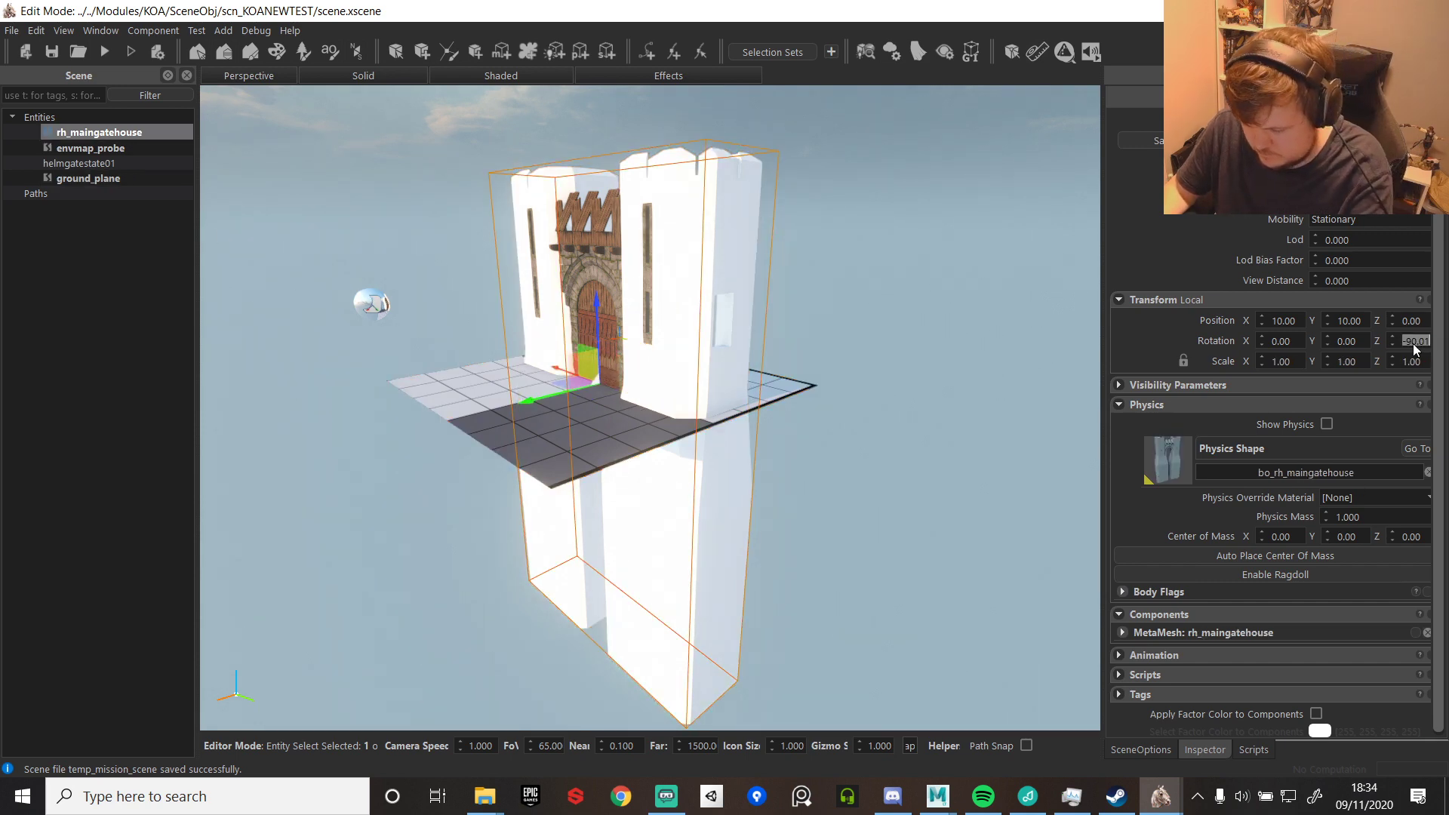
{"action": "type", "text": "180"}
{"action": "key", "text": "Return"}
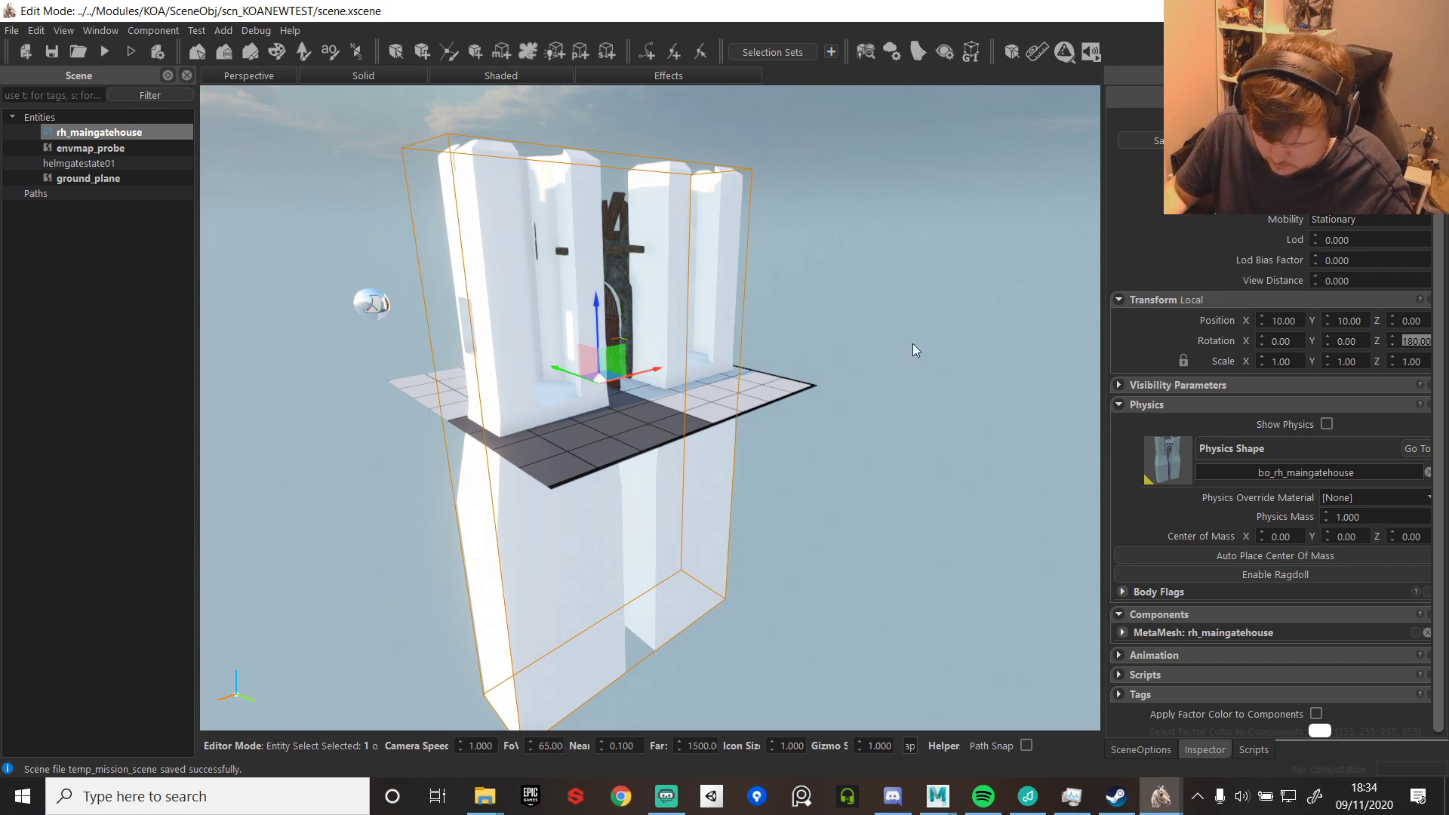
- Set the Z rotation of the helmgatestate01 gate to 180 to match the gatehouse
{"action": "right_click_drag", "start_coordinate": [596, 365], "coordinate": [625, 374]}
{"action": "key", "text": "w"}
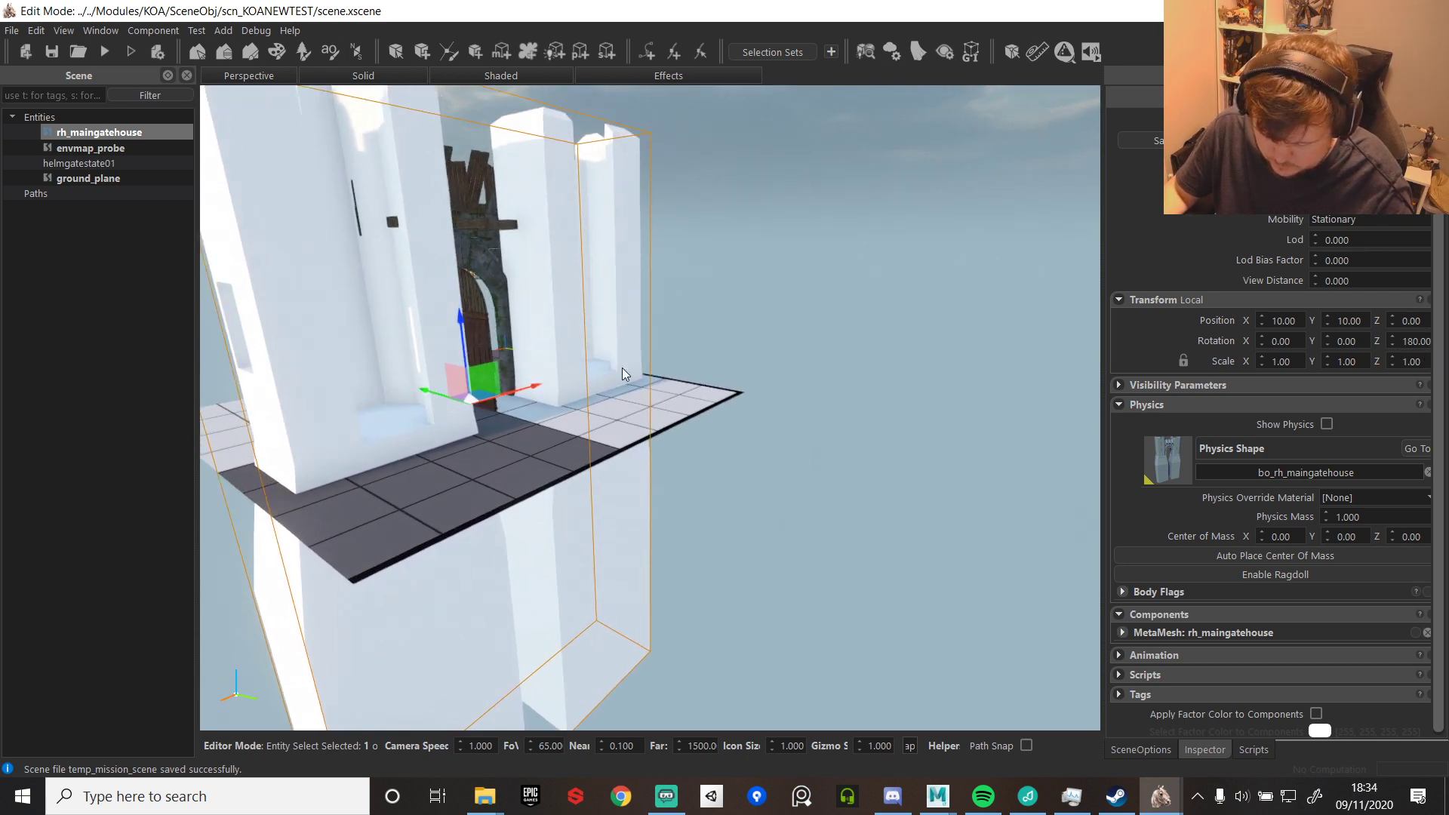
{"action": "left_click", "coordinate": [106, 164]}
{"action": "key", "text": "f"}
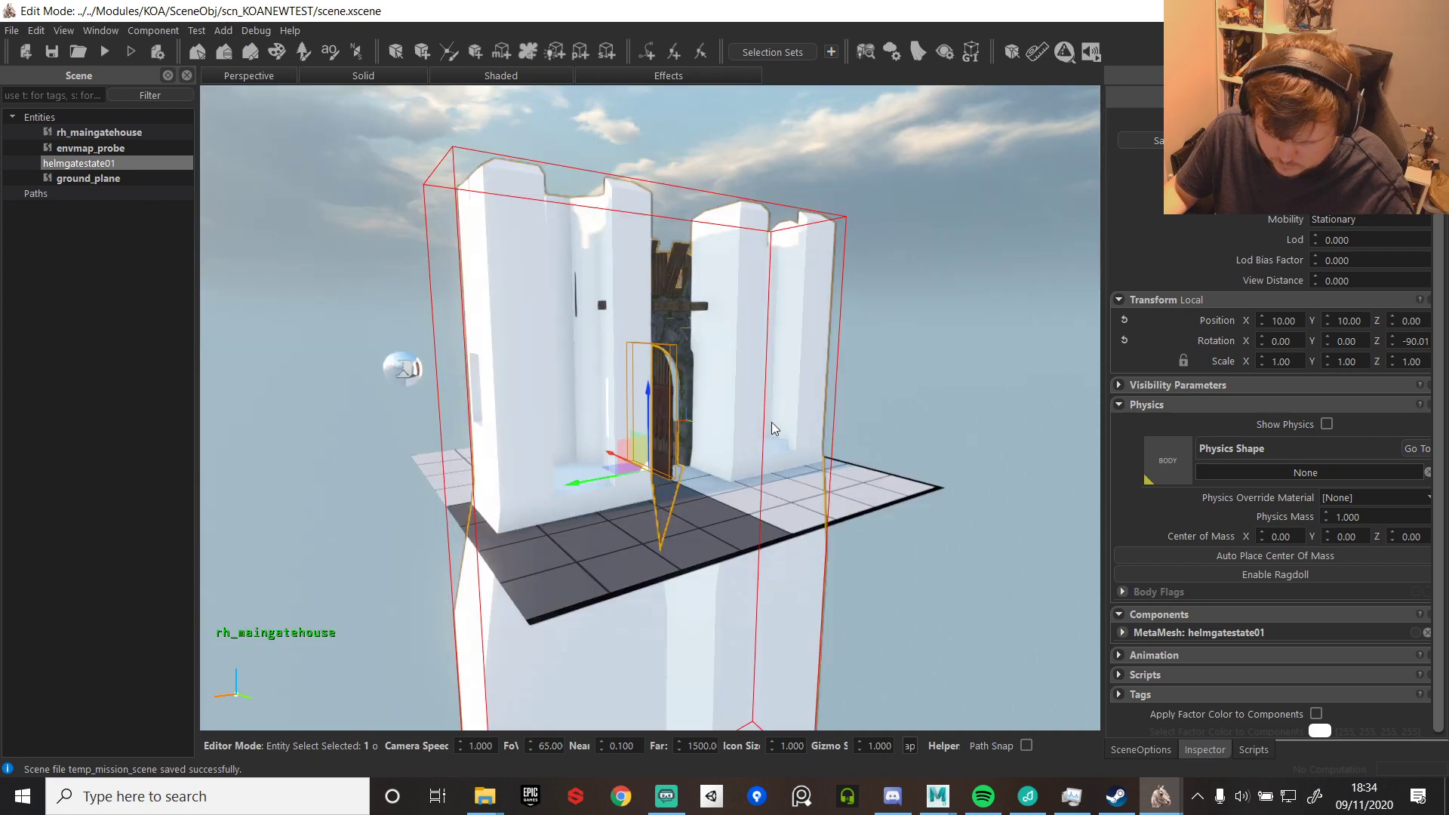
{"action": "key", "text": "w"}
{"action": "right_click_drag", "start_coordinate": [775, 429], "coordinate": [854, 453]}
{"action": "key", "text": "s"}
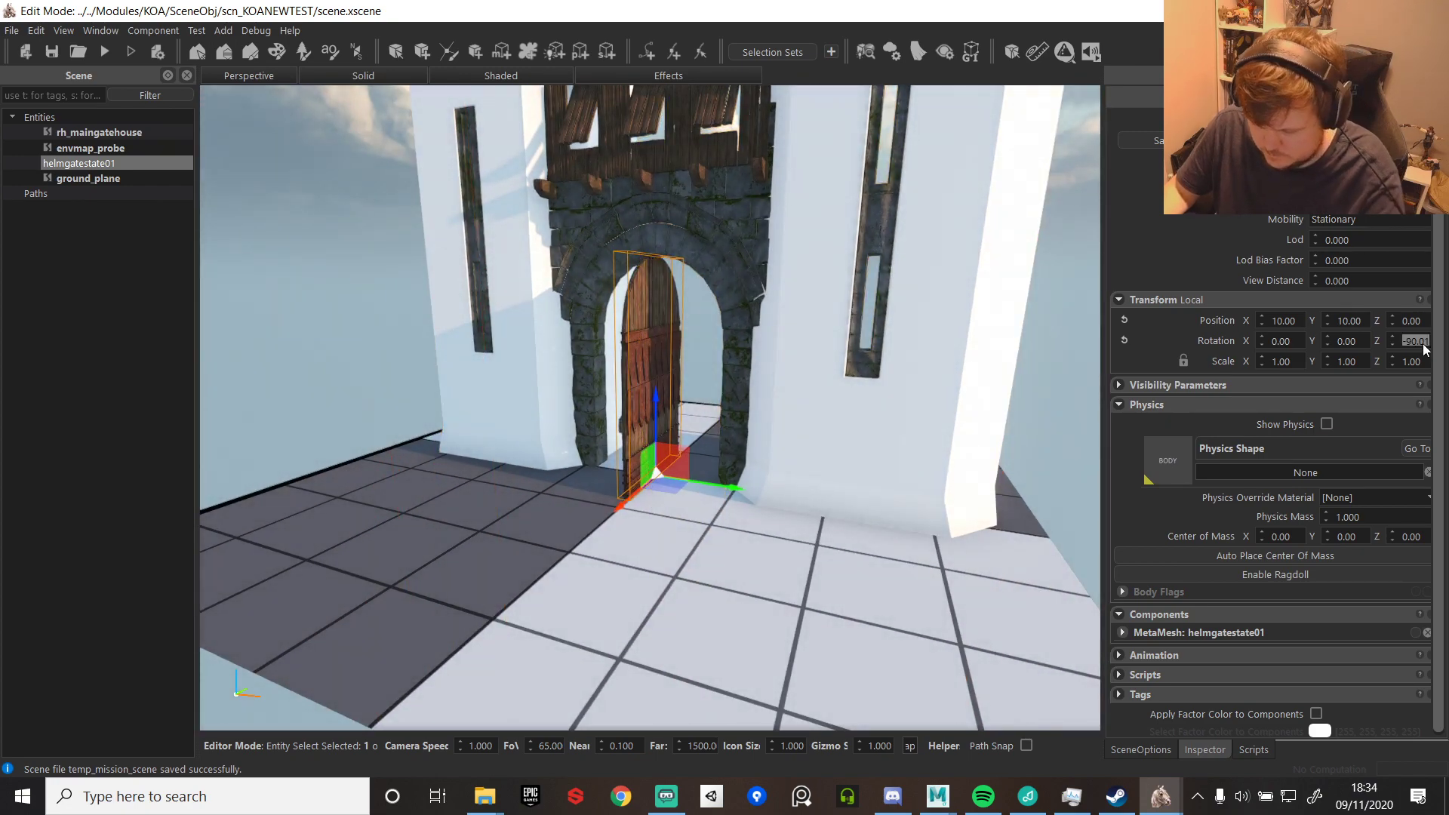
{"action": "type", "text": "180"}
- Move the gate and gatehouse together along their Y axis towards the back of the ground plane
{"action": "right_click_drag", "start_coordinate": [815, 476], "coordinate": [692, 329]}
{"action": "key", "text": "s"}
{"action": "key", "text": "d"}
{"action": "key", "text": "w"}
{"action": "left_click", "coordinate": [99, 133], "text": "ctrl"}
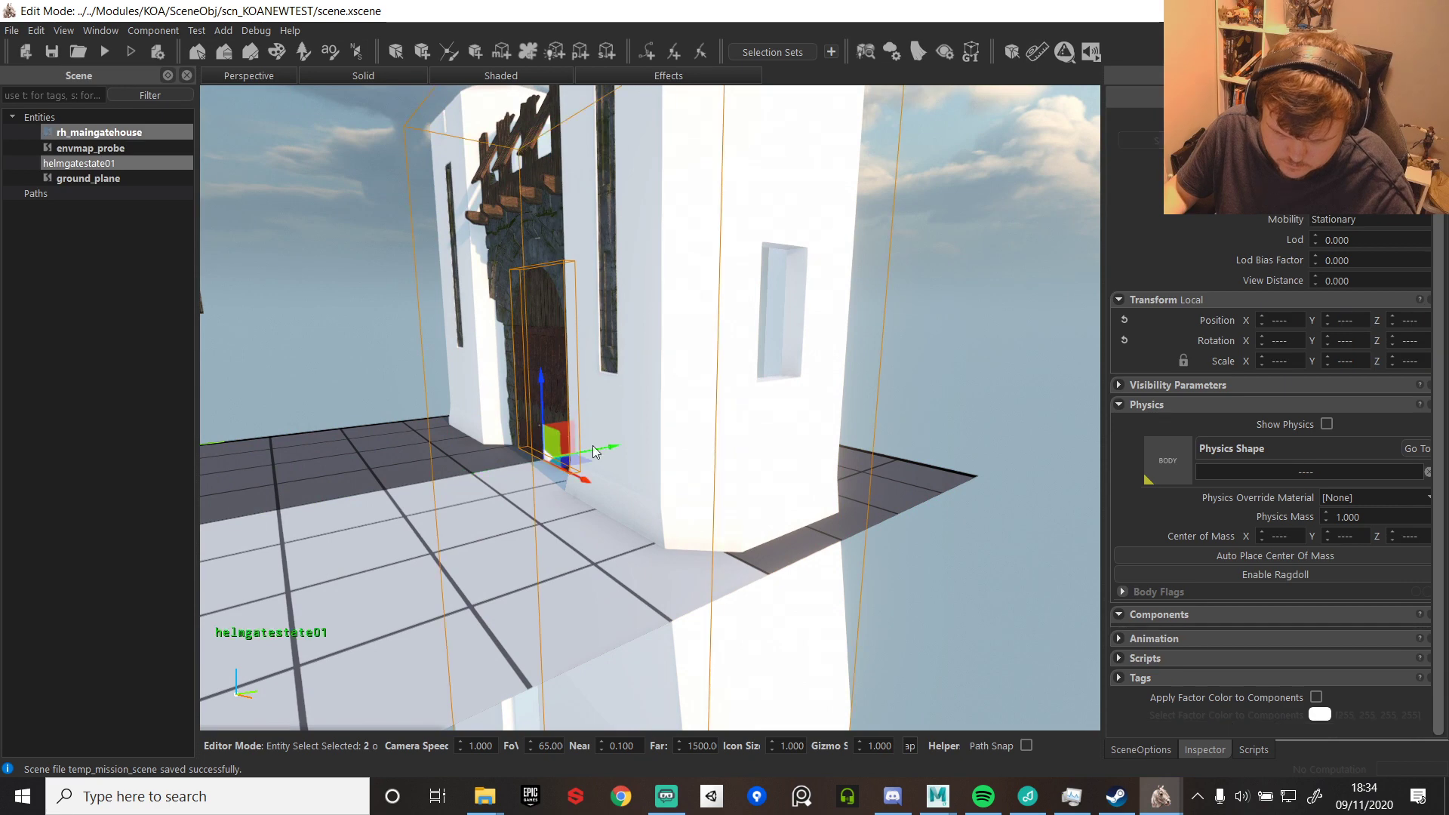
{"action": "left_click_drag", "start_coordinate": [611, 442], "coordinate": [722, 432]}
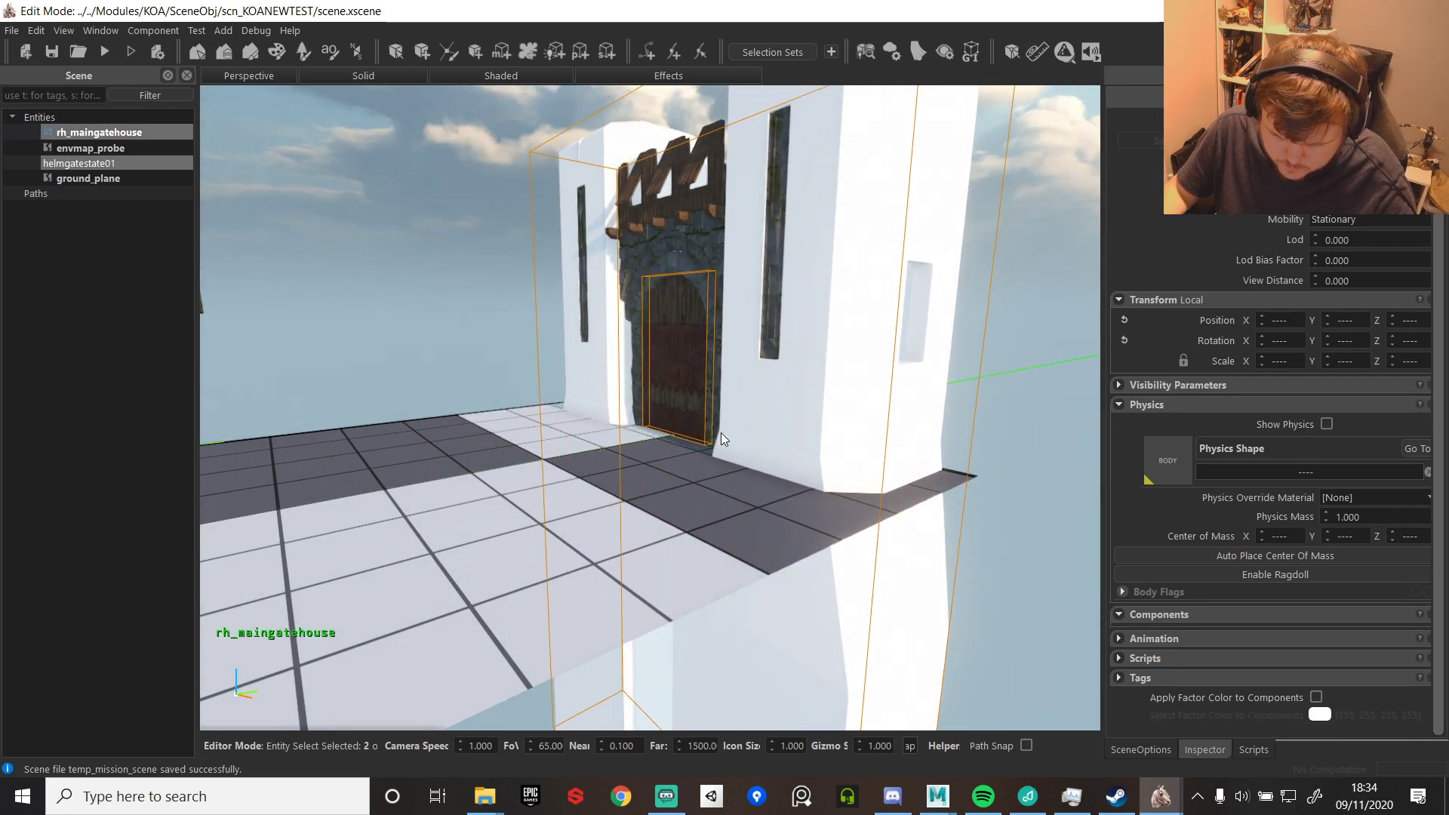
{"action": "right_click_drag", "start_coordinate": [721, 432], "coordinate": [892, 420]}
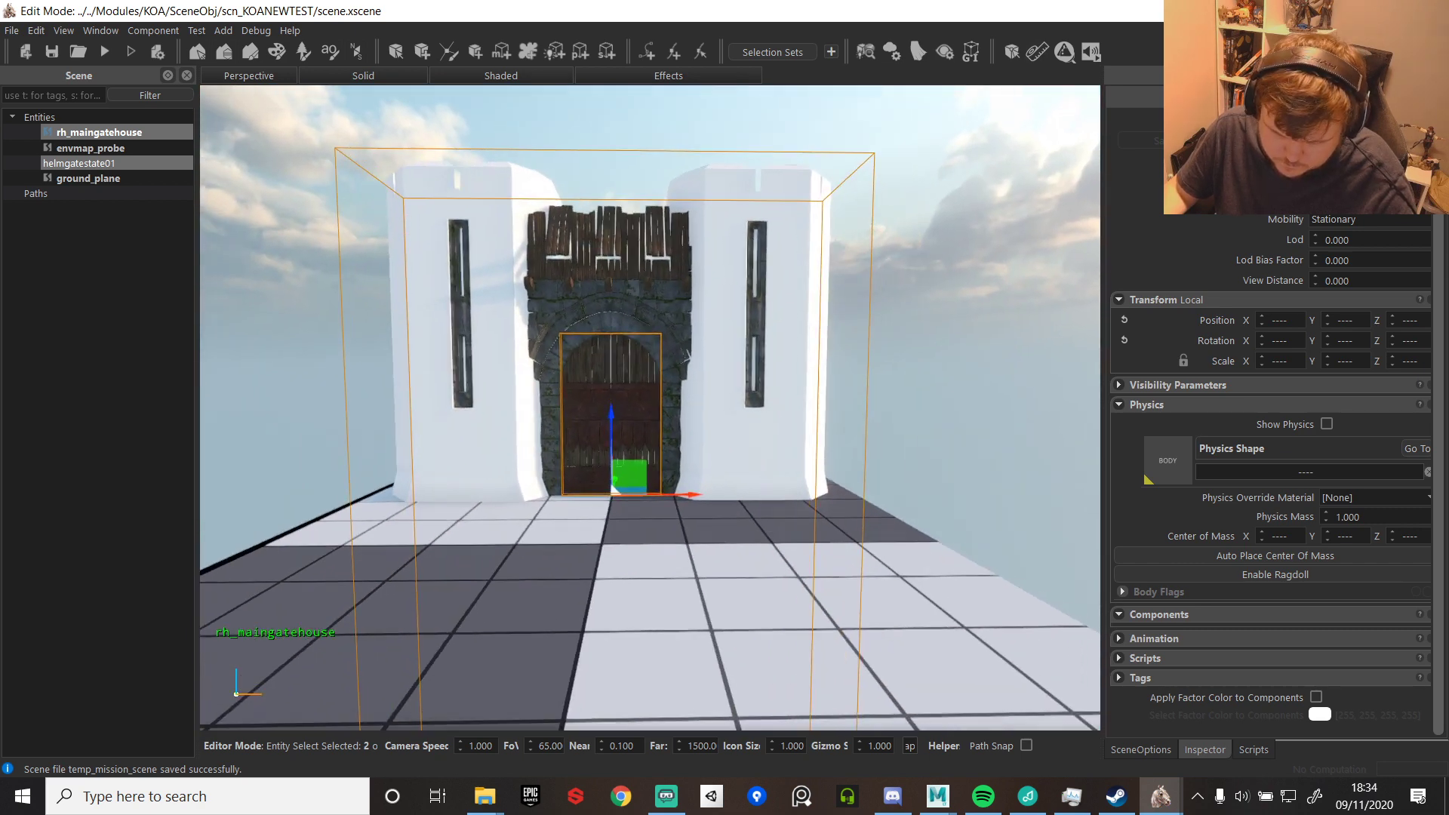
{"action": "key", "text": "s"}
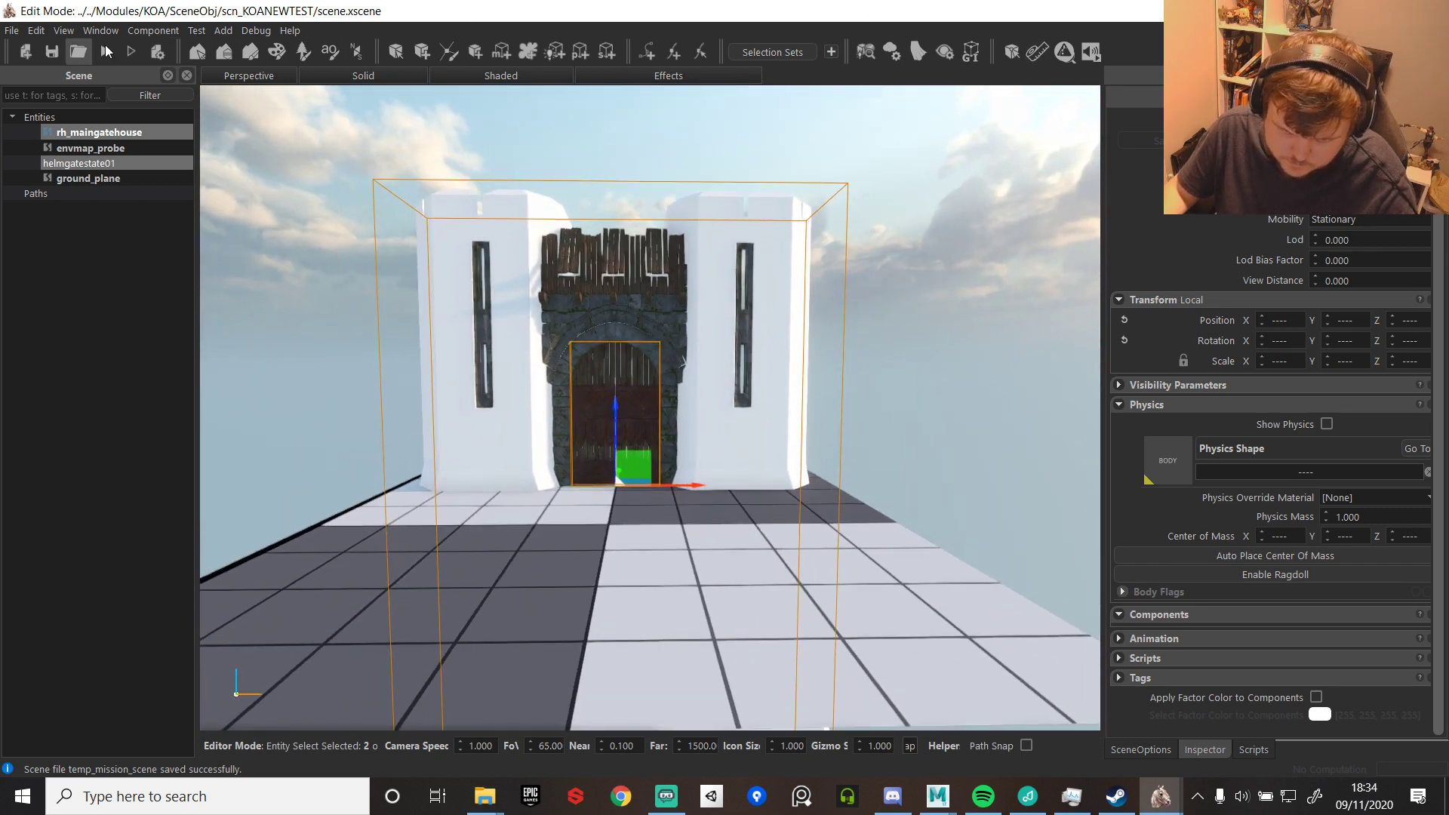
- Save the scene, launch the mission test and ride up to the front of the gate
{"action": "left_click", "coordinate": [106, 50]}
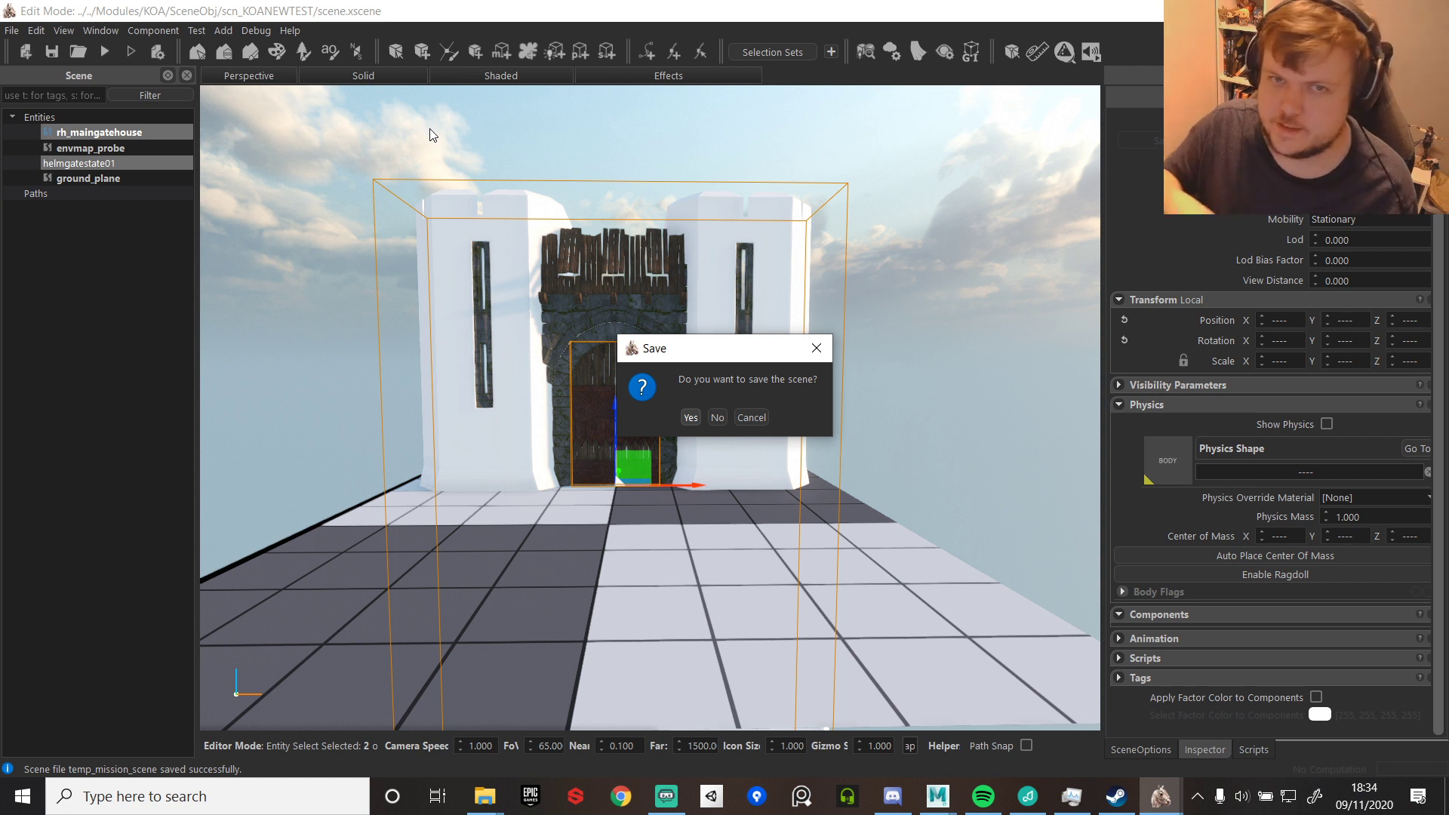
{"action": "left_click", "coordinate": [690, 418]}
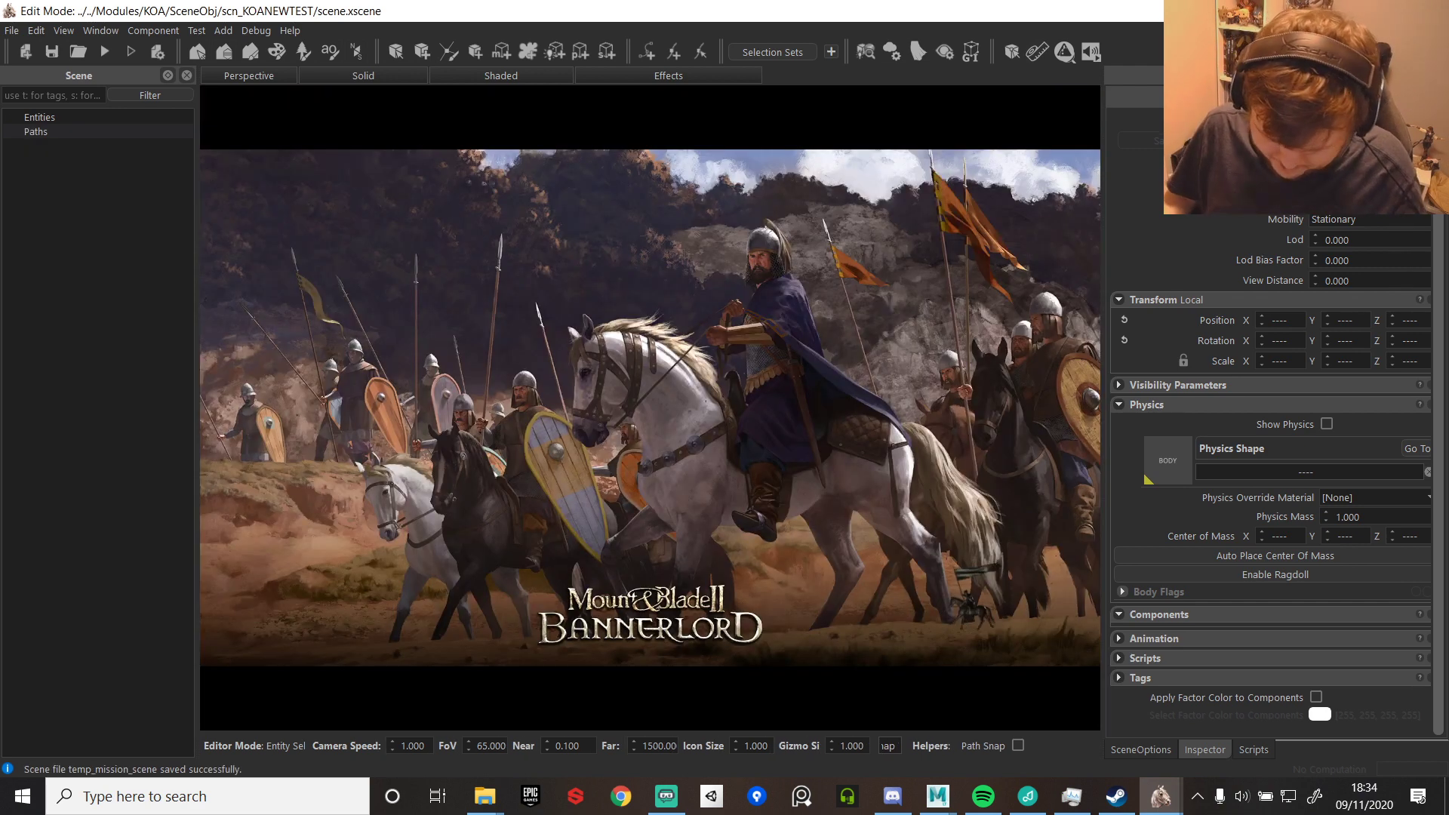
{"action": "key", "text": "w"}
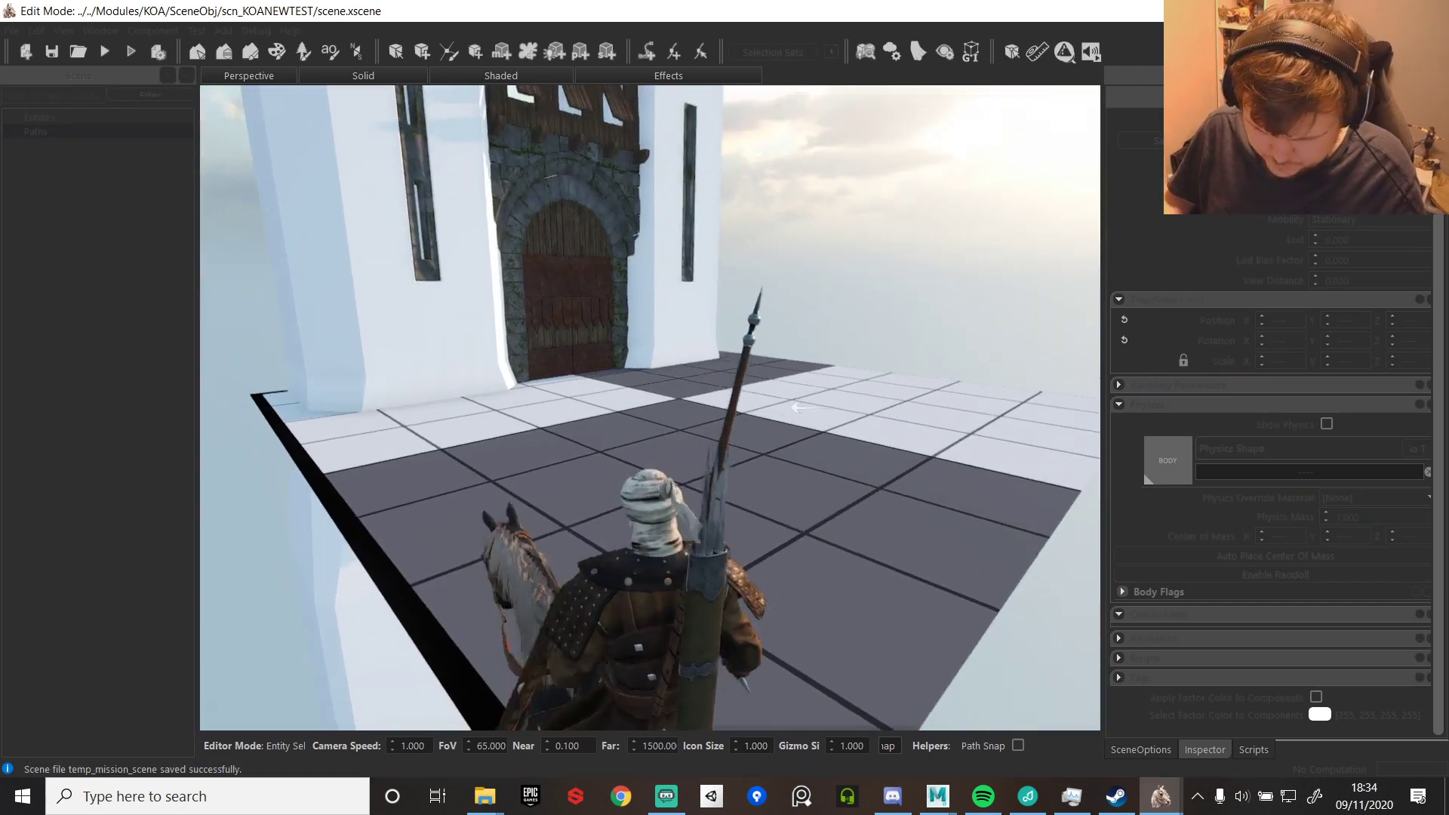
{"action": "key", "text": "d"}
{"action": "key", "text": "w"}
{"action": "key", "text": "a"}
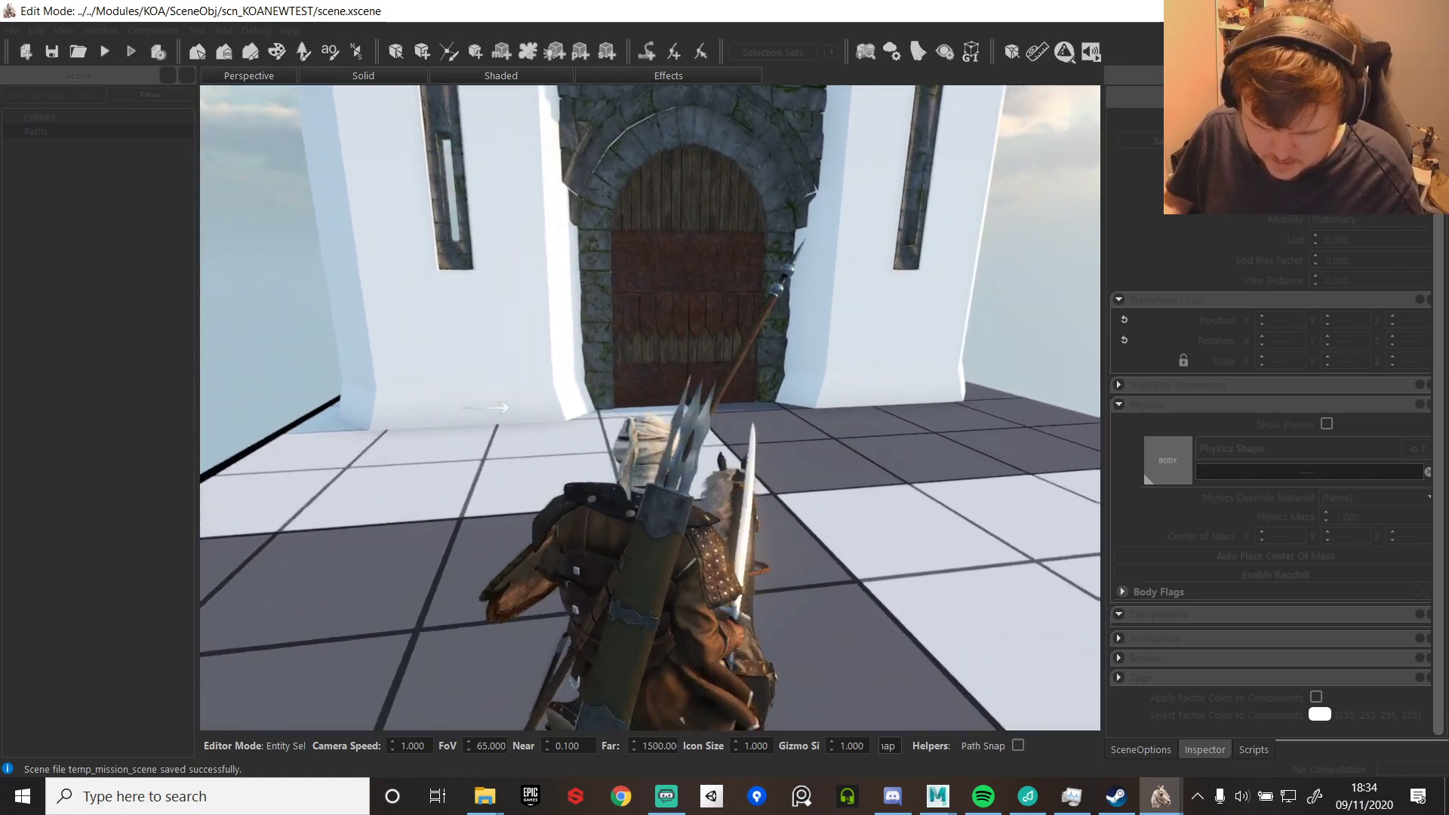
- Ride around the gatehouse front and into the closed gate to check collision in play, and end the mission test
{"action": "key", "text": "w"}
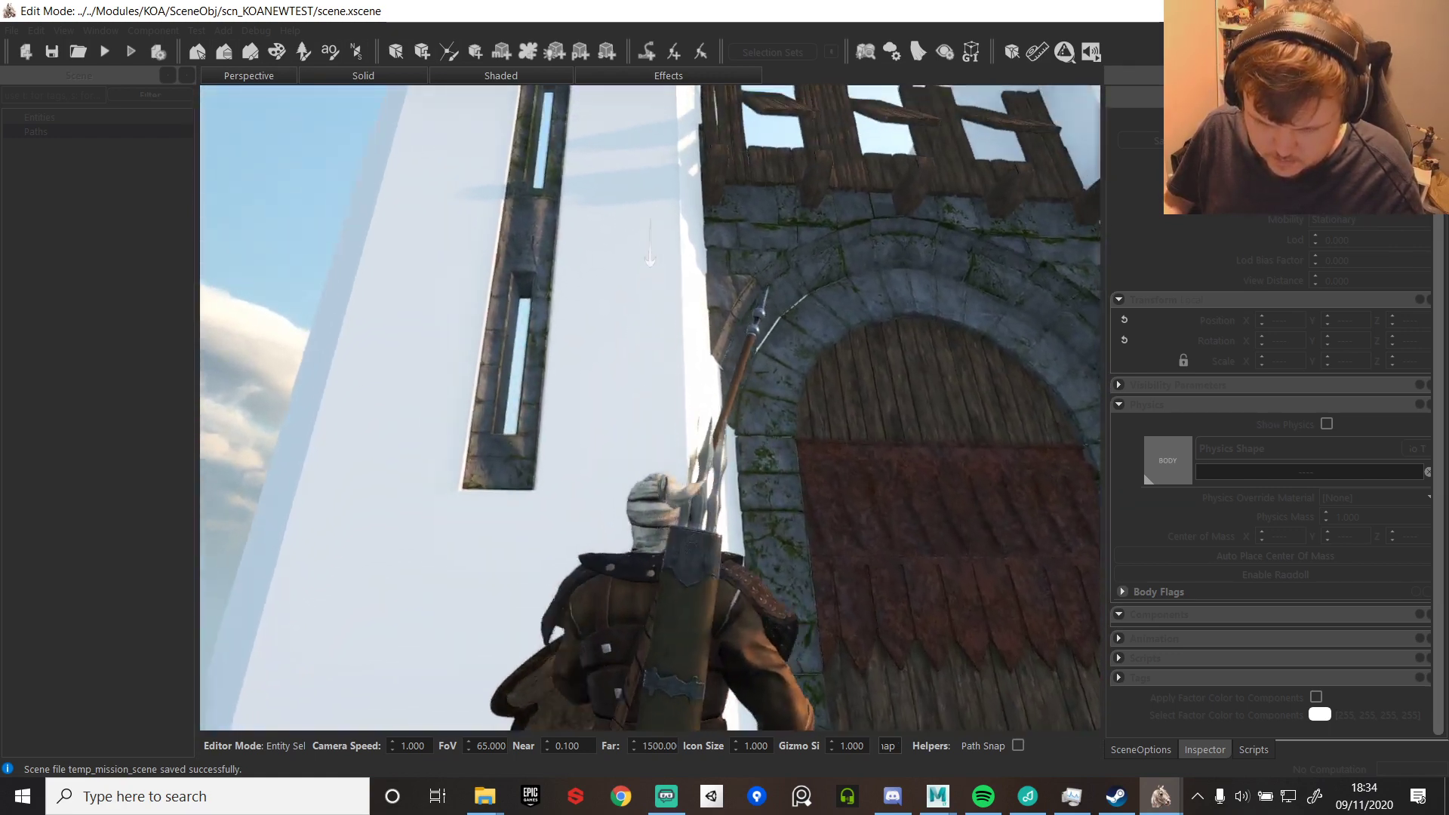
{"action": "key", "text": "d"}
{"action": "key", "text": "w"}
{"action": "key", "text": "d"}
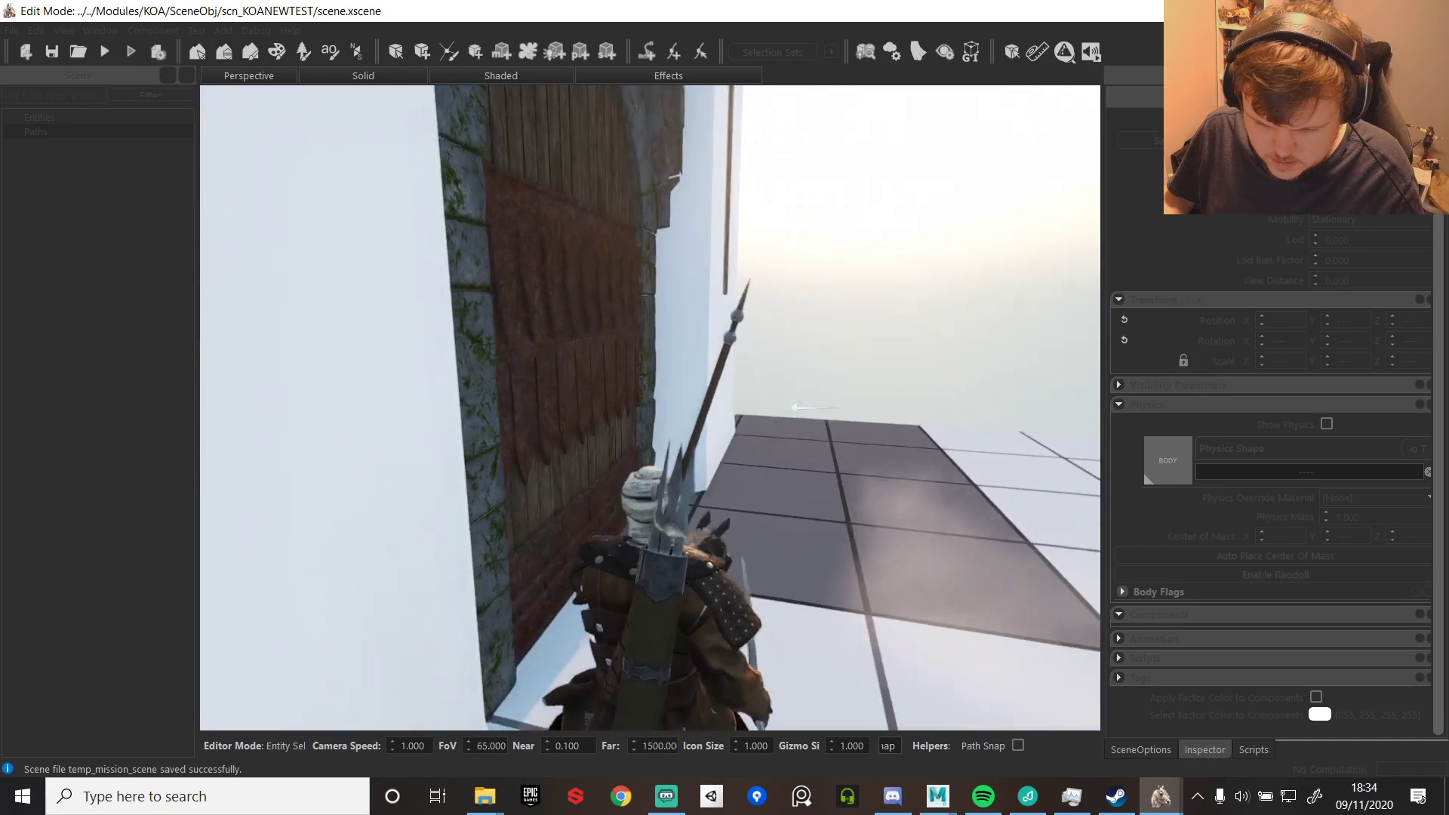
{"action": "key", "text": "w"}
{"action": "key", "text": "d"}
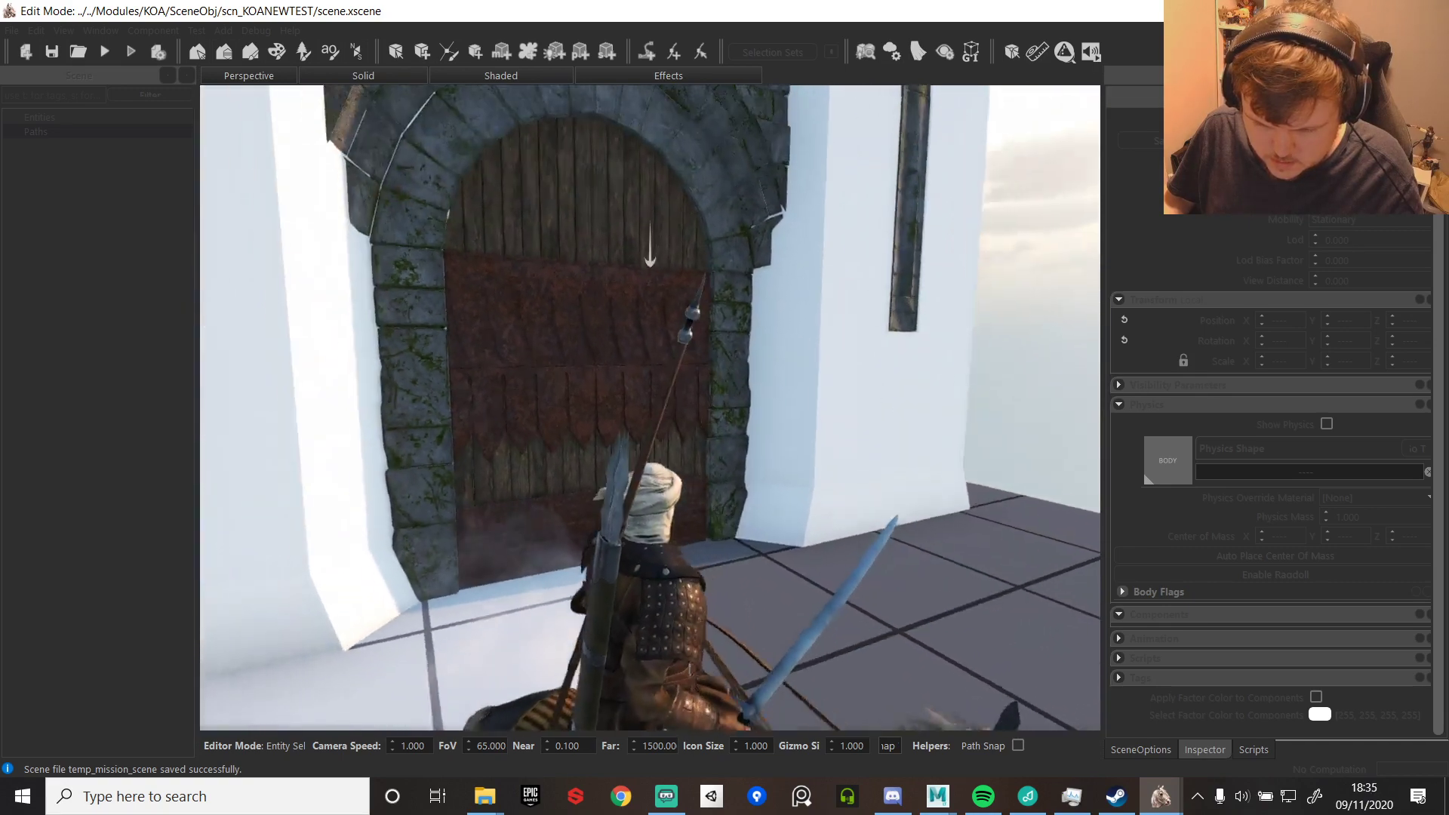
{"action": "key", "text": "w"}
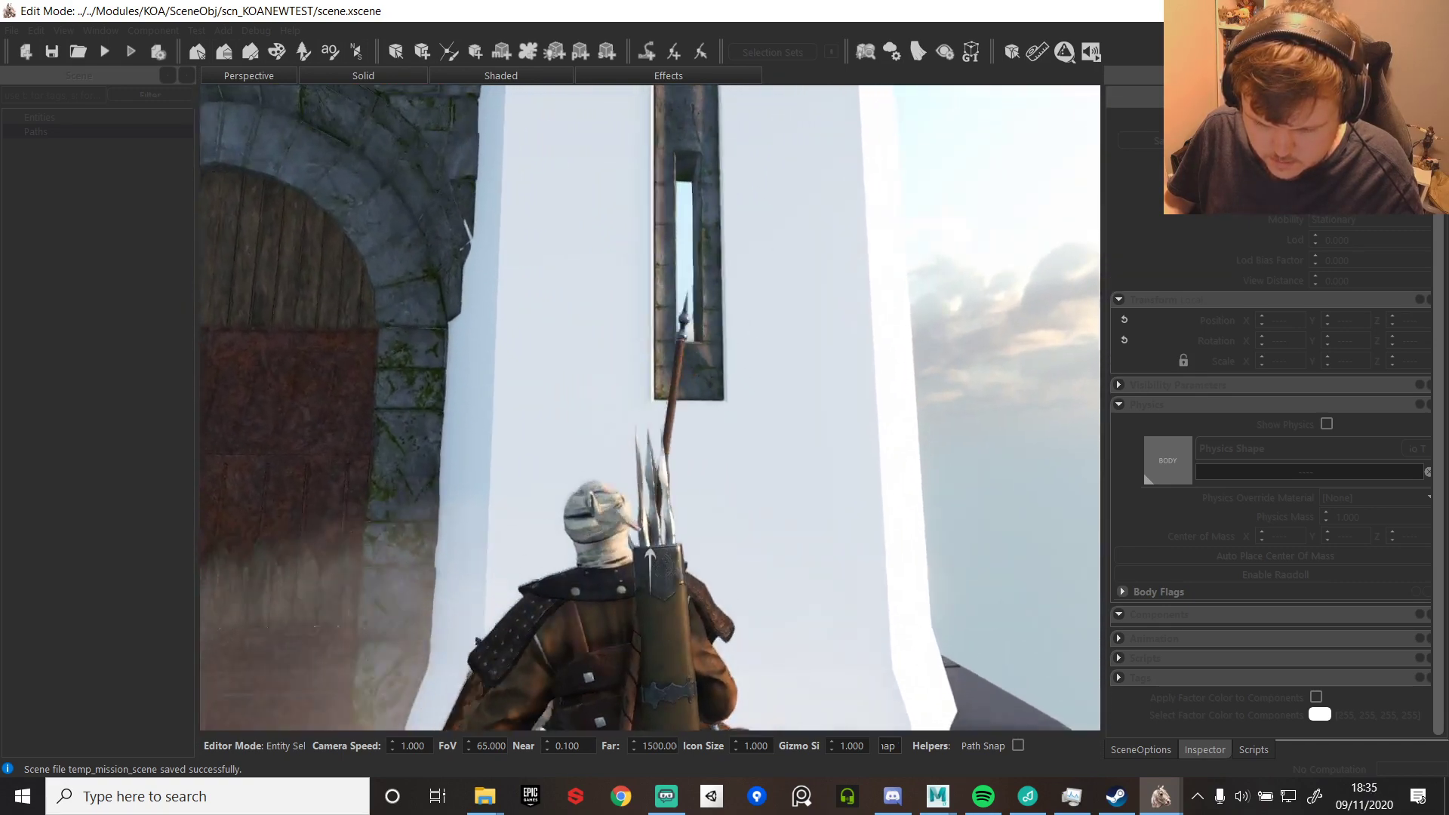
{"action": "key", "text": "a"}
{"action": "key", "text": "w"}
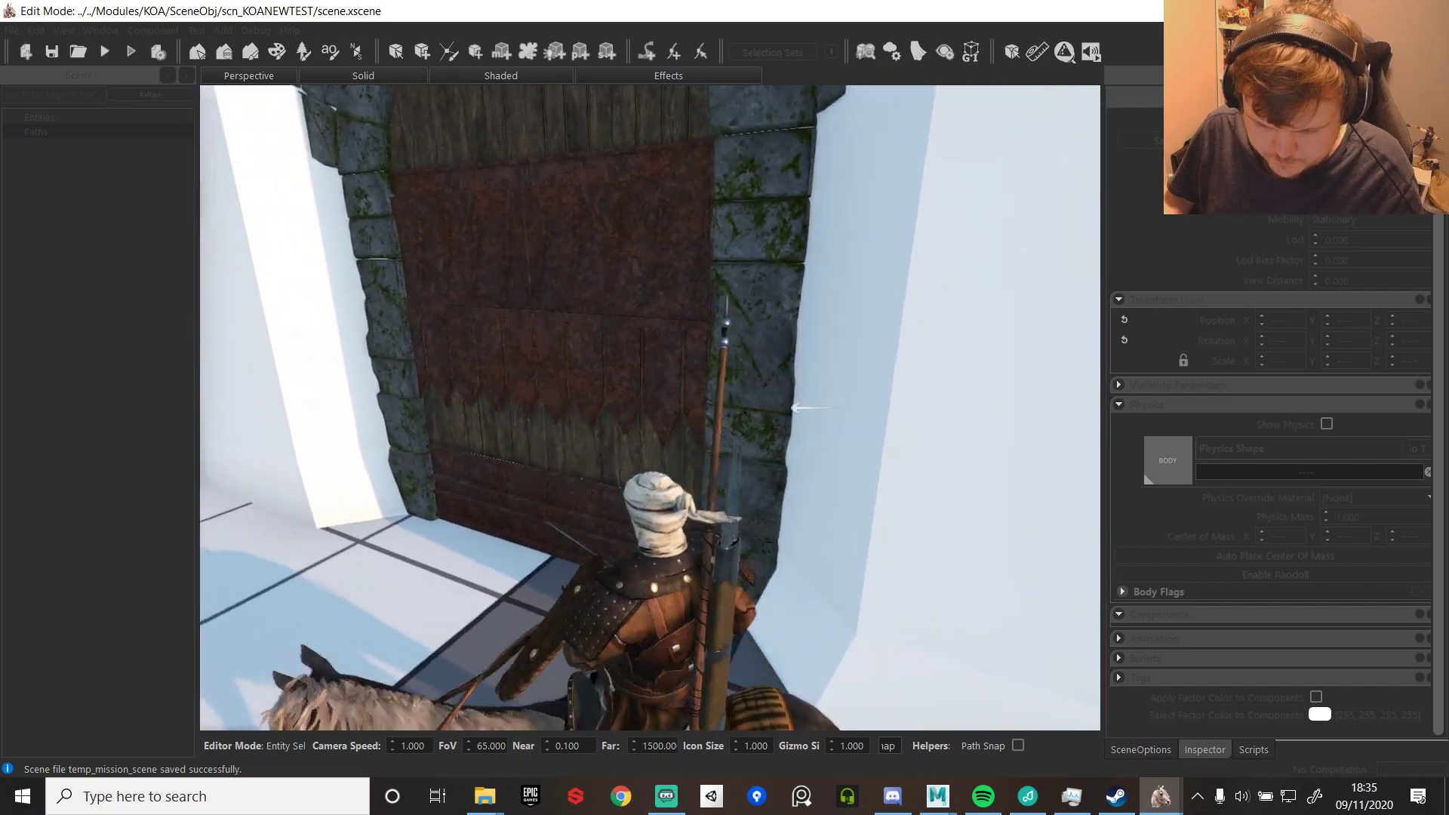
{"action": "key", "text": "w"}
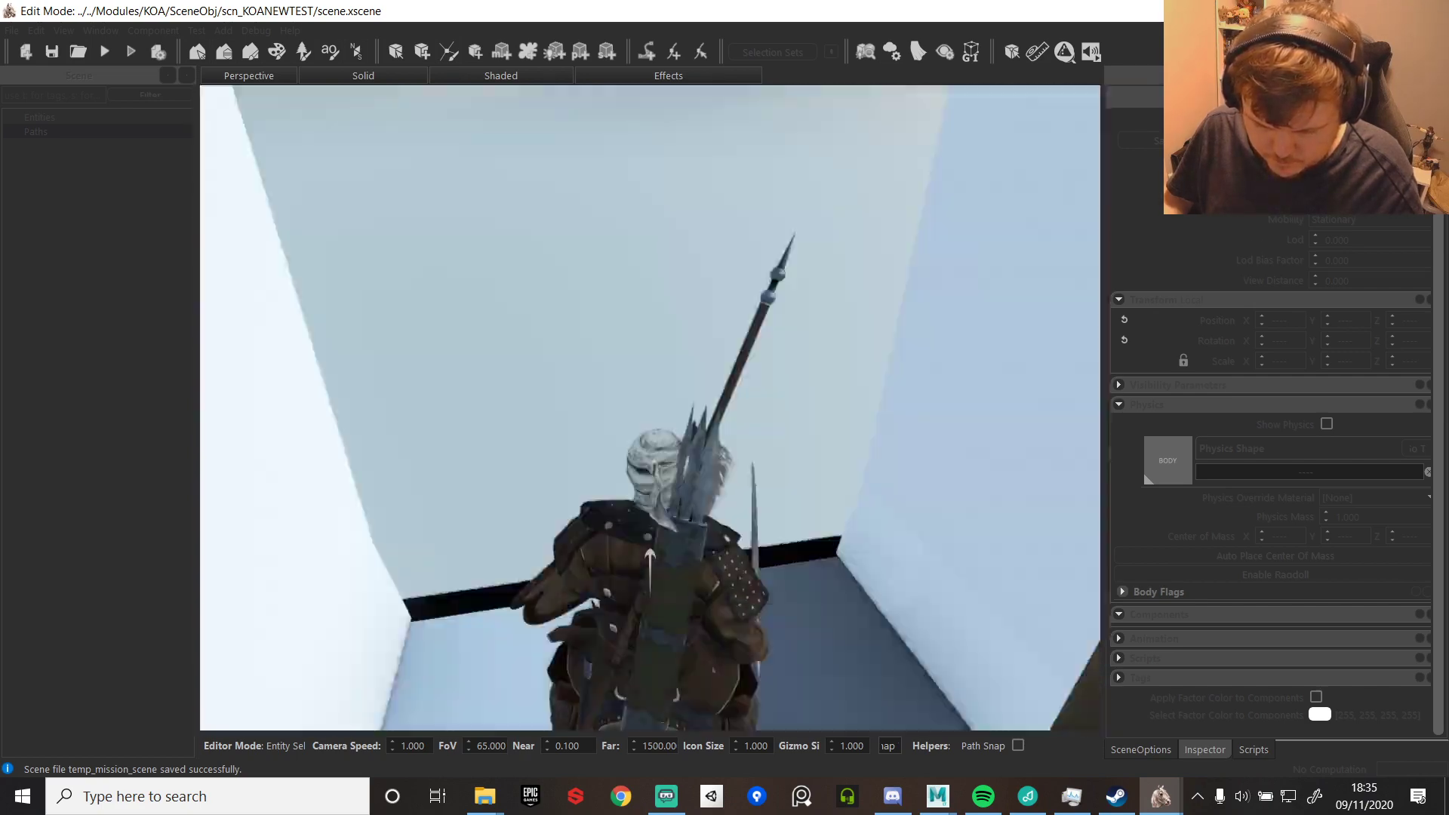
{"action": "key", "text": "Escape"}
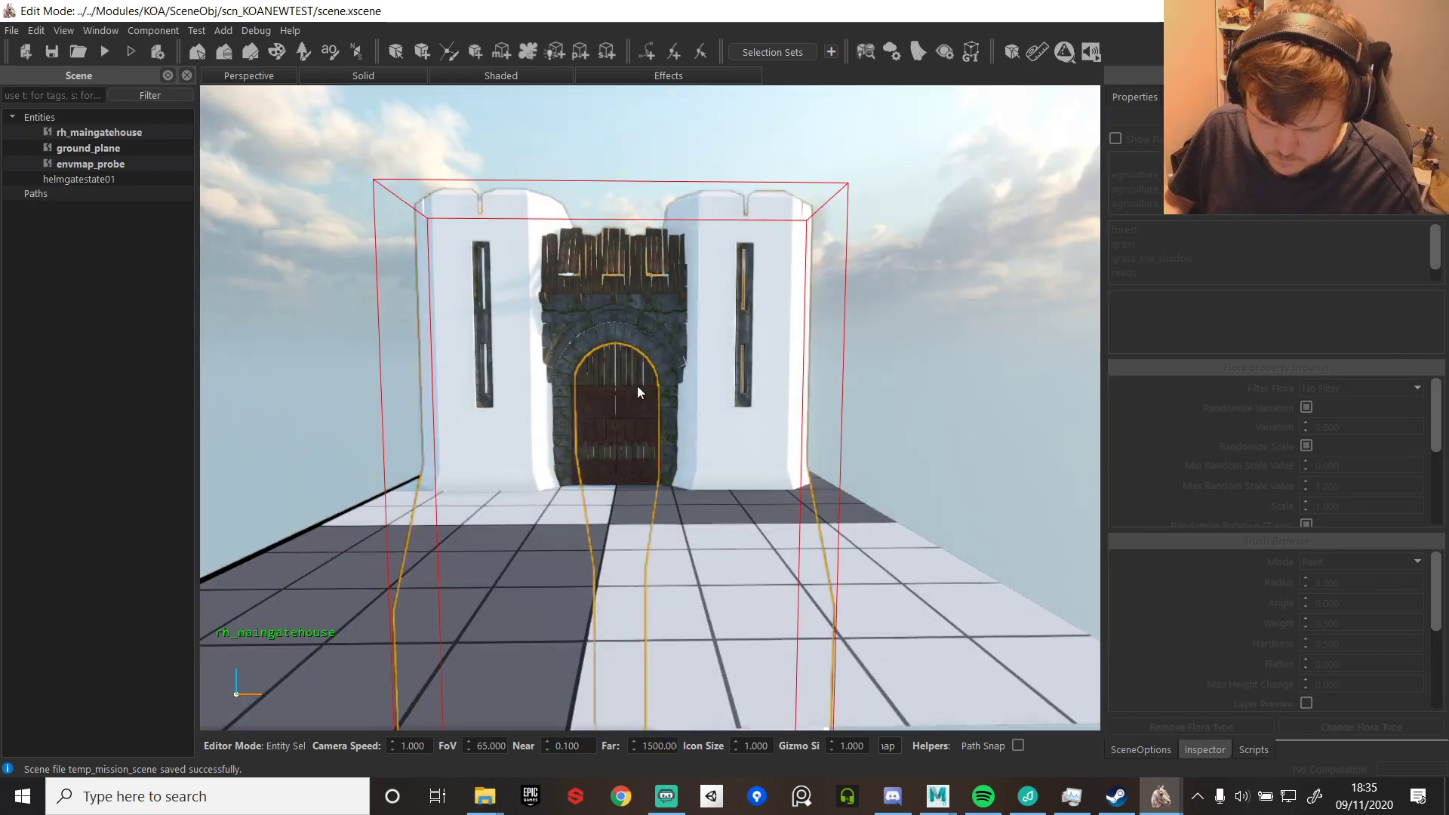
- Assign bo_helmgatestate01 as the physics shape of the helmgatestate01 gate and relaunch the mission test with the scene saved
{"action": "left_click", "coordinate": [637, 390]}
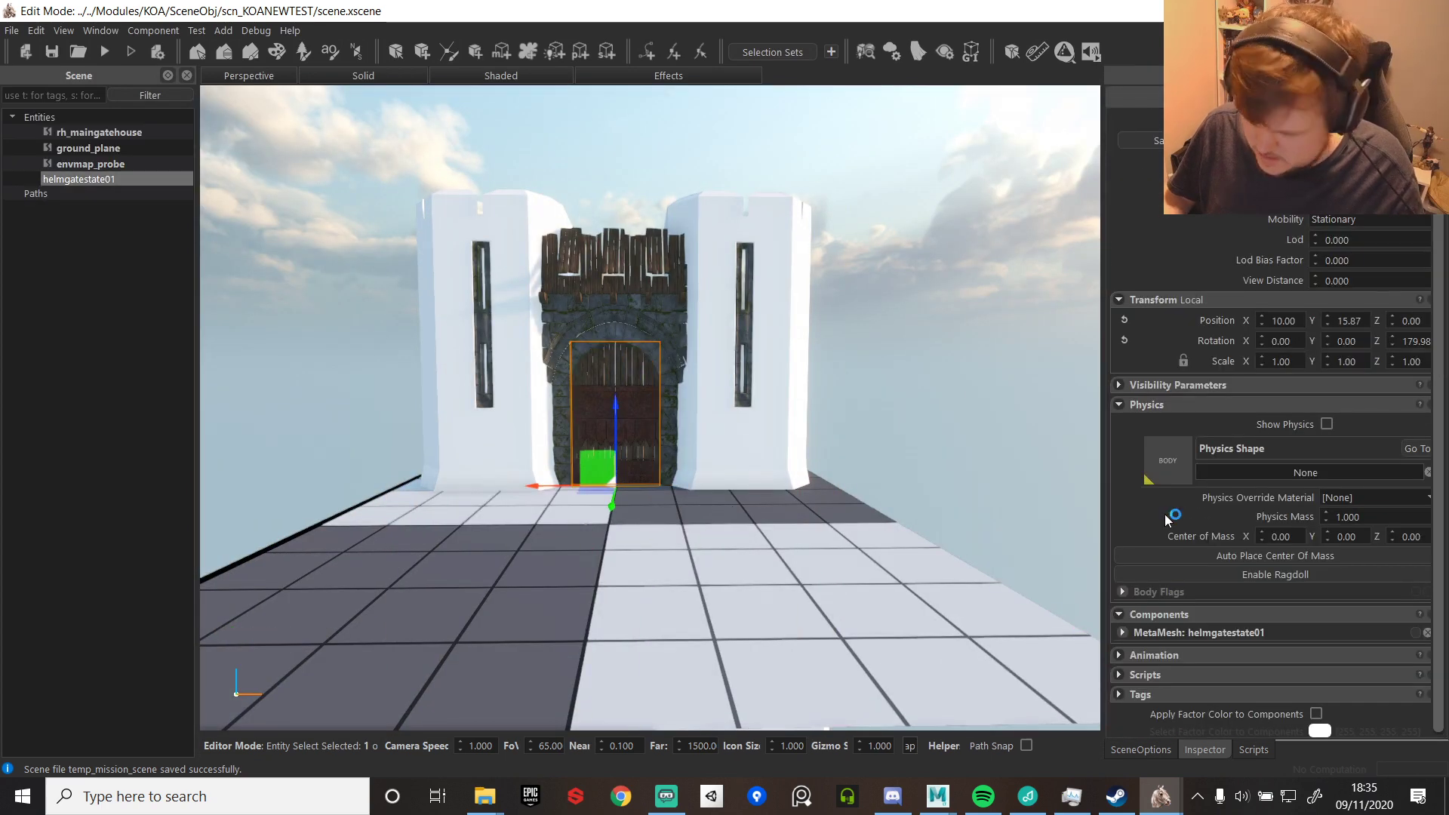
{"action": "left_click_drag", "start_coordinate": [1448, 563], "coordinate": [1172, 469]}
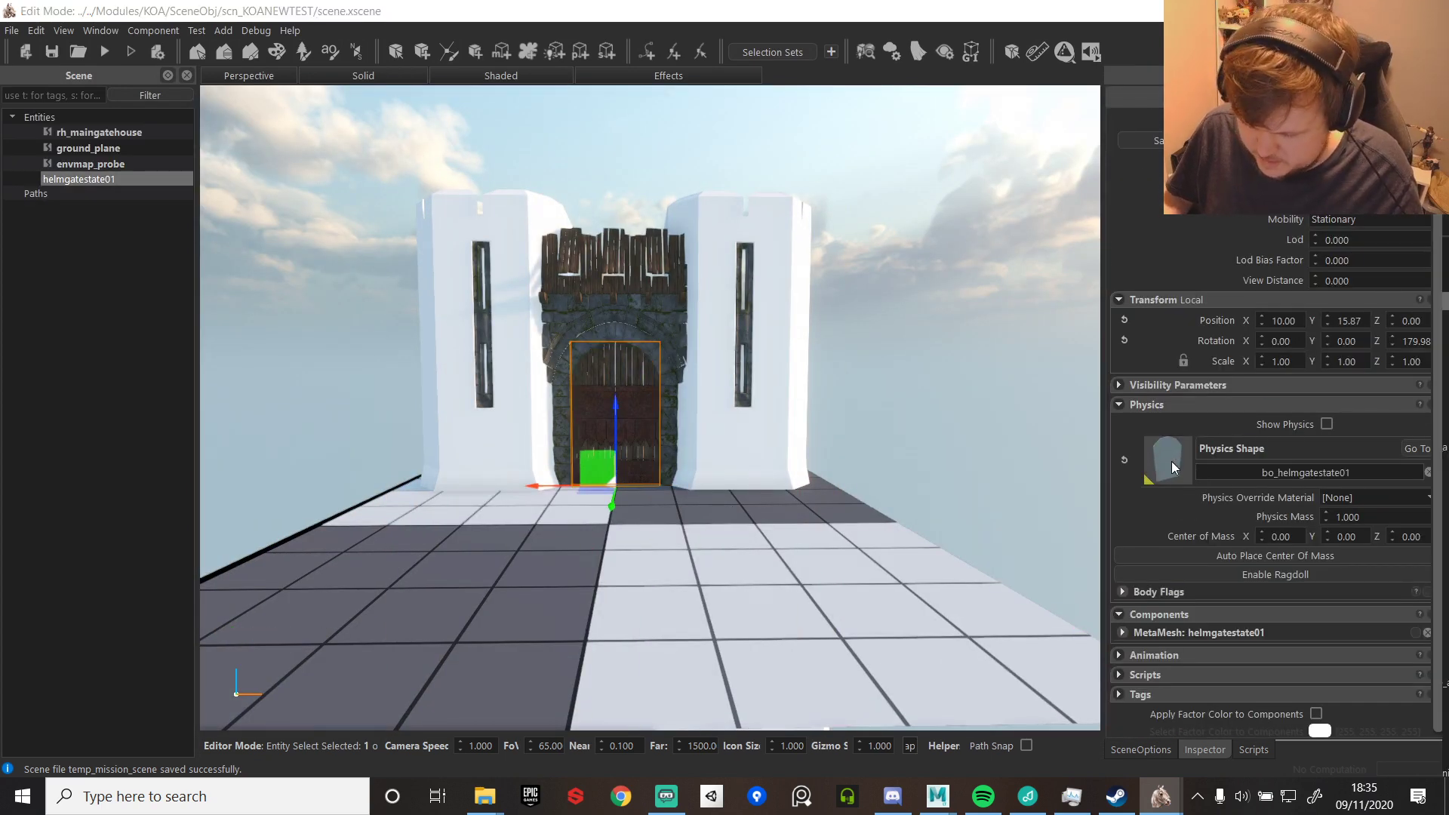
{"action": "left_click", "coordinate": [104, 52]}
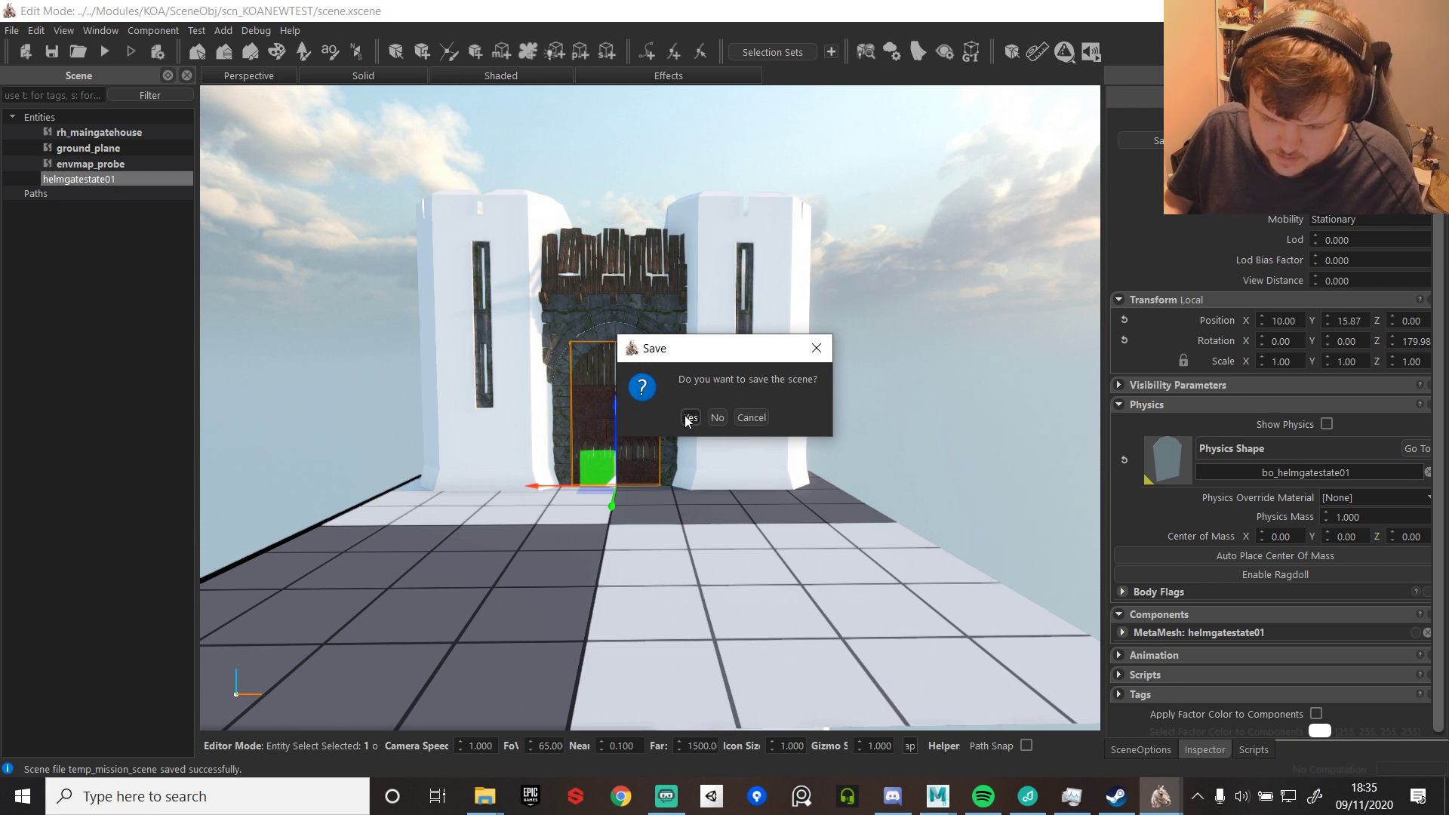
{"action": "left_click", "coordinate": [690, 418]}
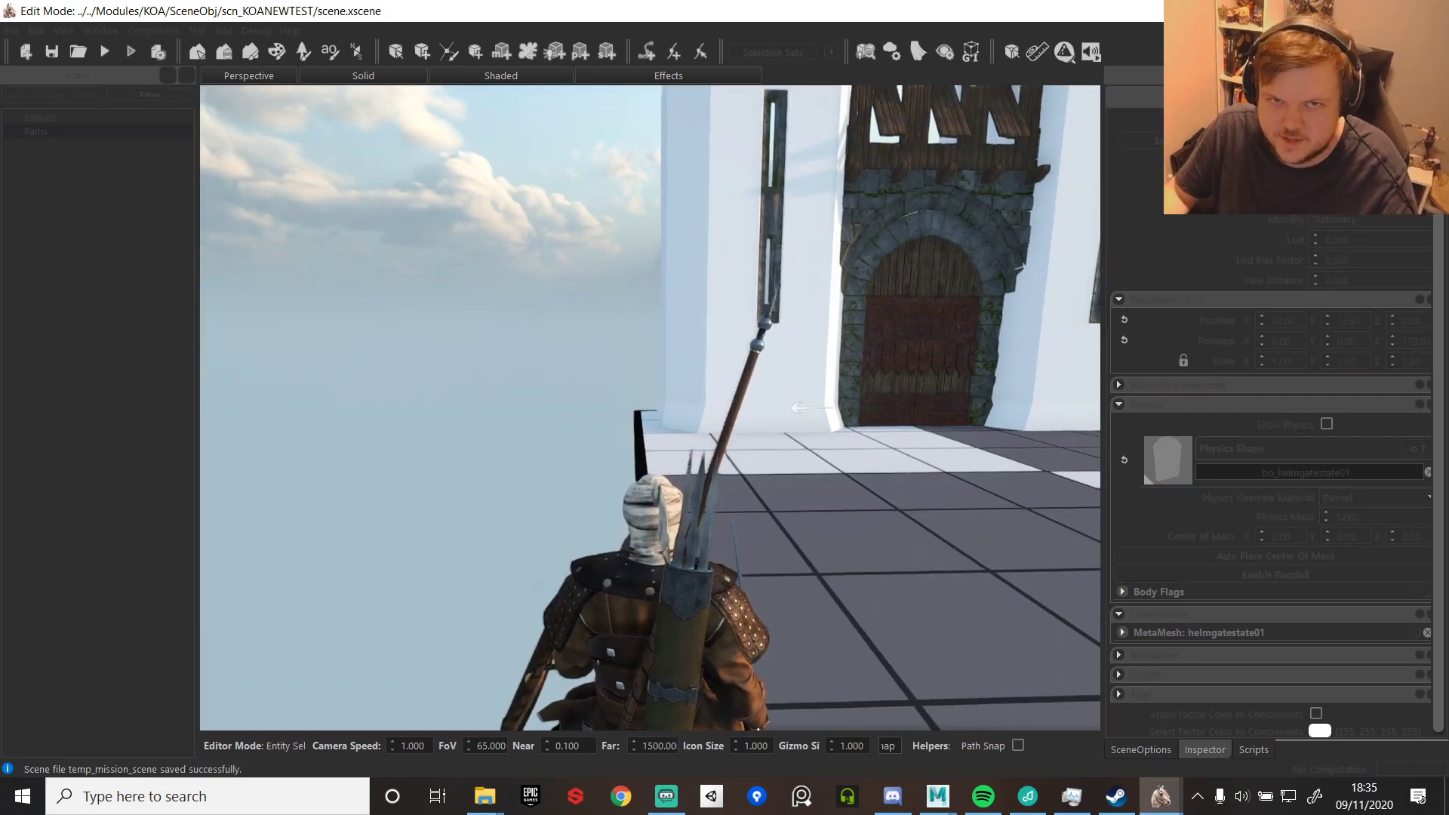
- Ride up against the gate and strike it with the weapon to test its new collision, and end the mission test
{"action": "key", "text": "w"}
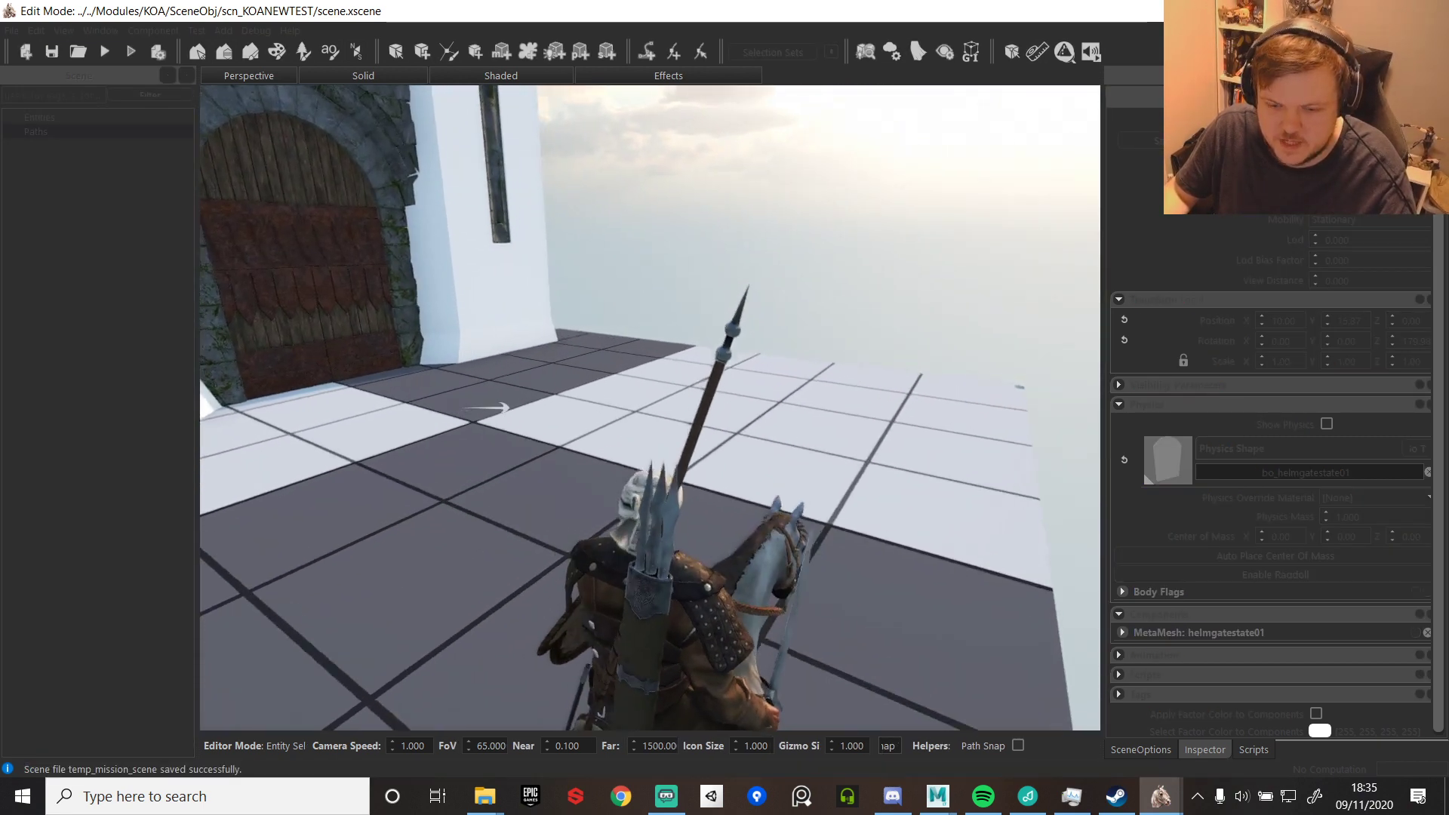
{"action": "key", "text": "a"}
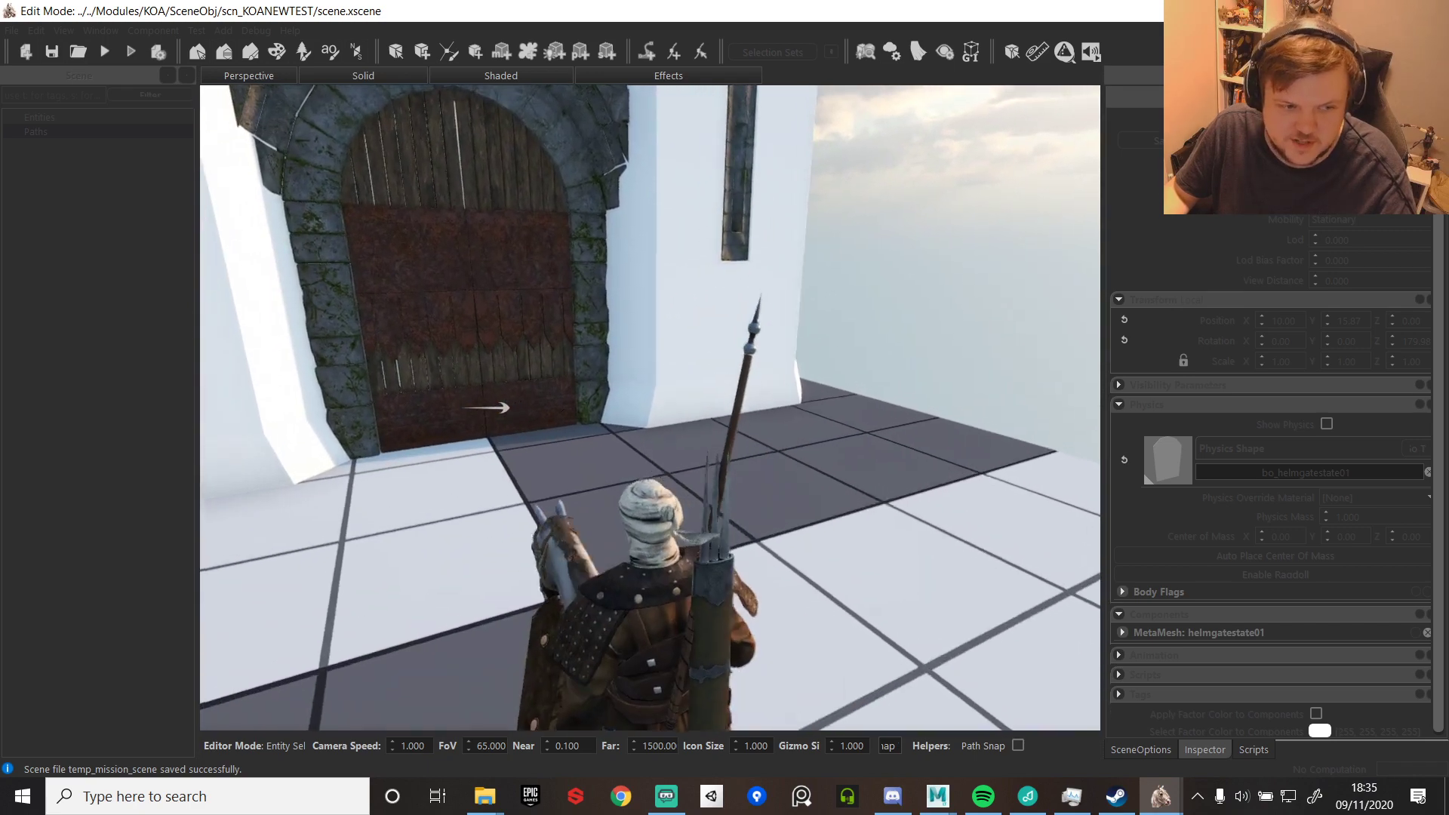
{"action": "key", "text": "w"}
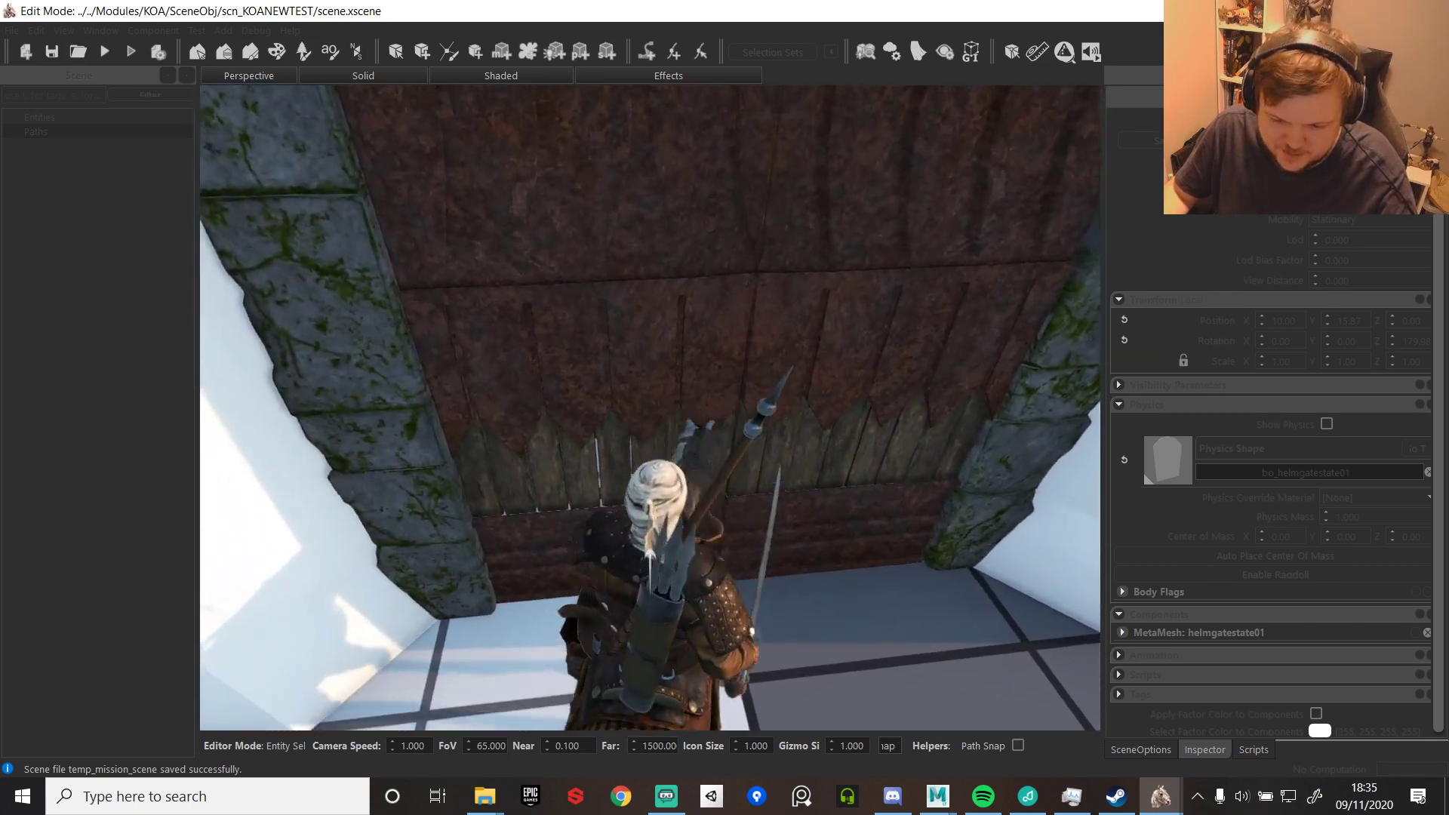
{"action": "left_click", "coordinate": [650, 408]}
{"action": "left_click", "coordinate": [650, 407]}
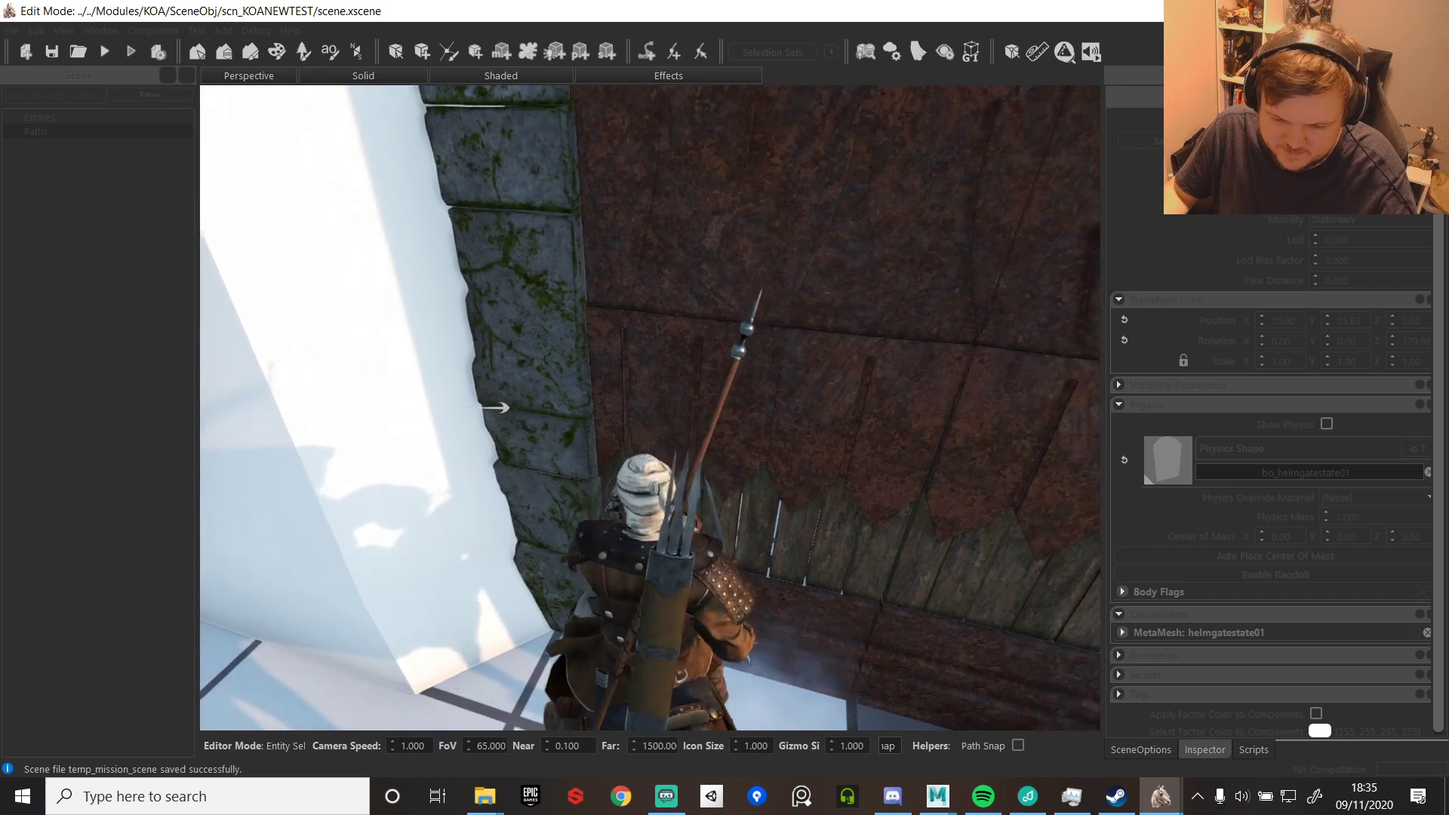
{"action": "left_click", "coordinate": [651, 408]}
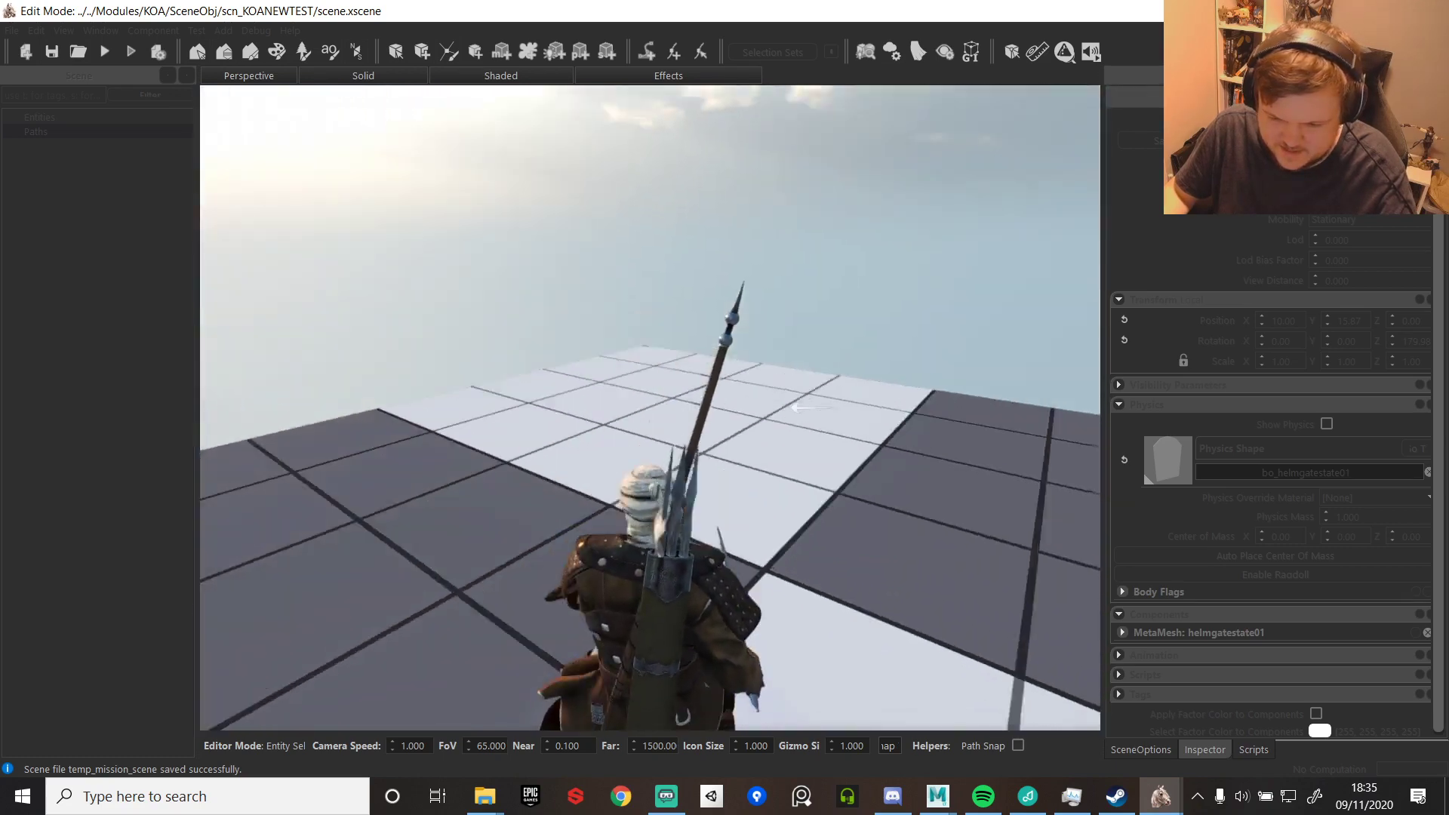
{"action": "left_click", "coordinate": [651, 408]}
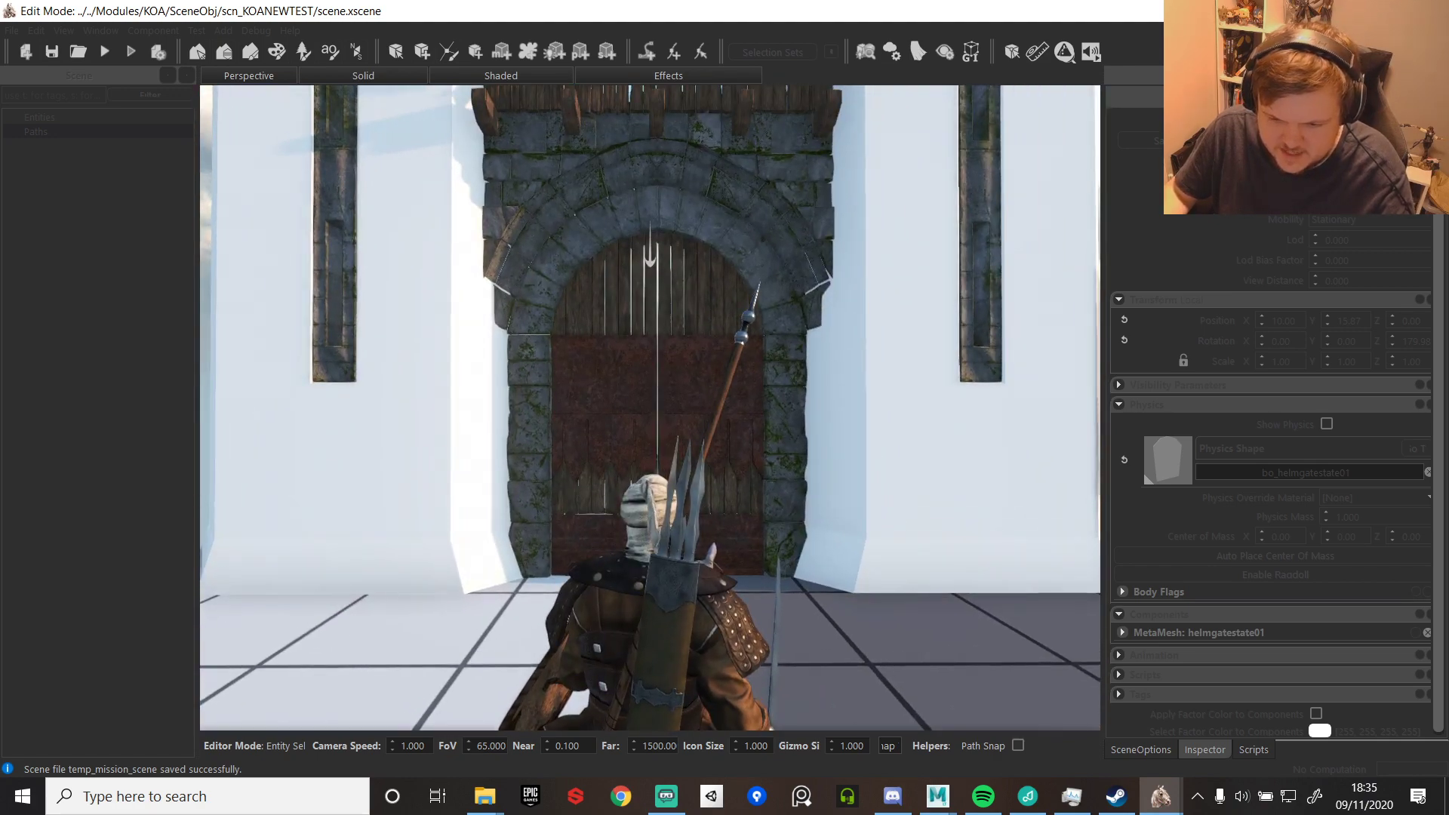
{"action": "key", "text": "Escape"}
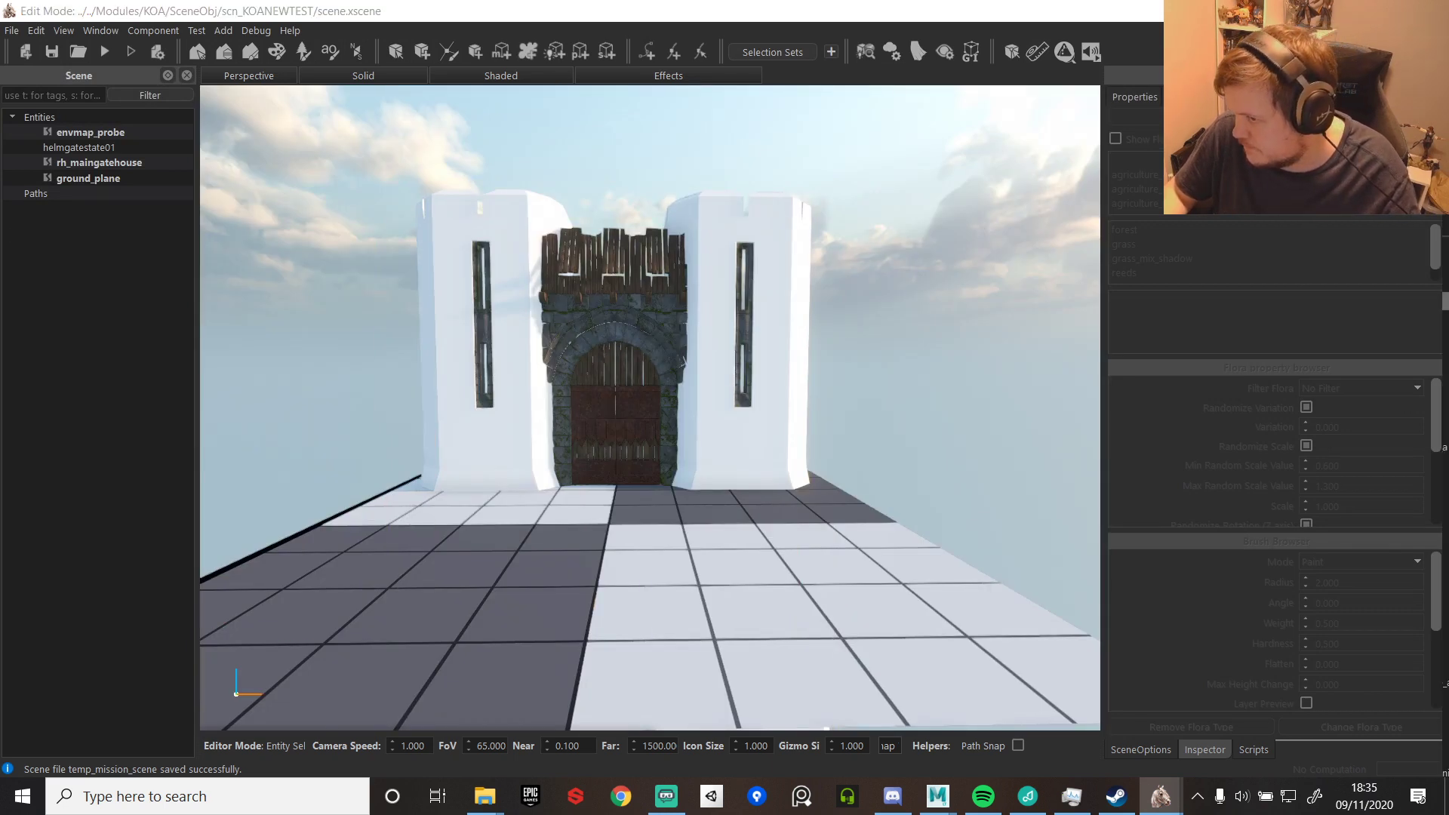
- Bring up the KOA and GateTrim folder windows and move both onto the second monitor
{"action": "mouse_move", "coordinate": [484, 796]}
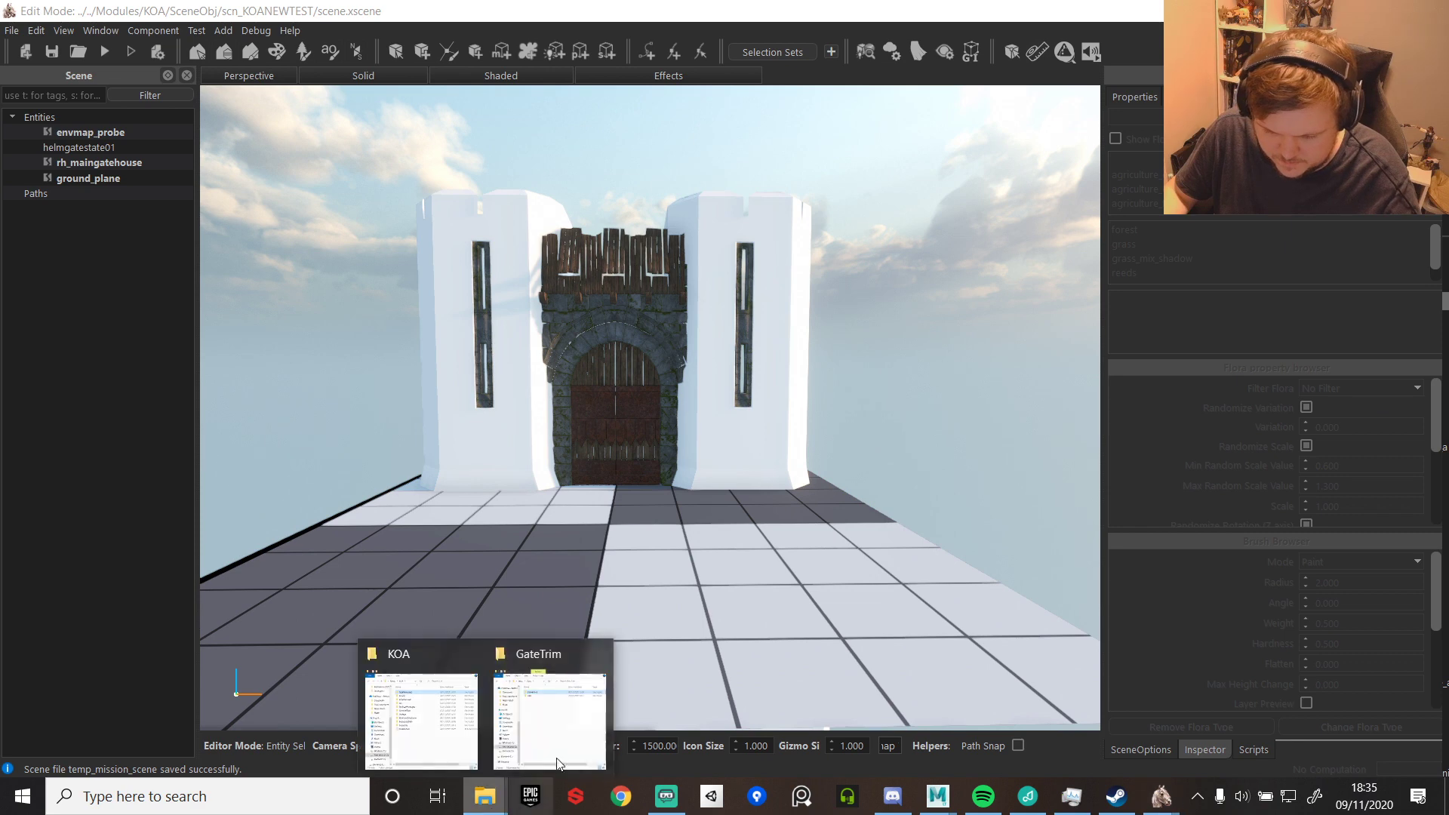
{"action": "left_click", "coordinate": [425, 696]}
{"action": "left_click_drag", "start_coordinate": [809, 123], "coordinate": [1448, 155]}
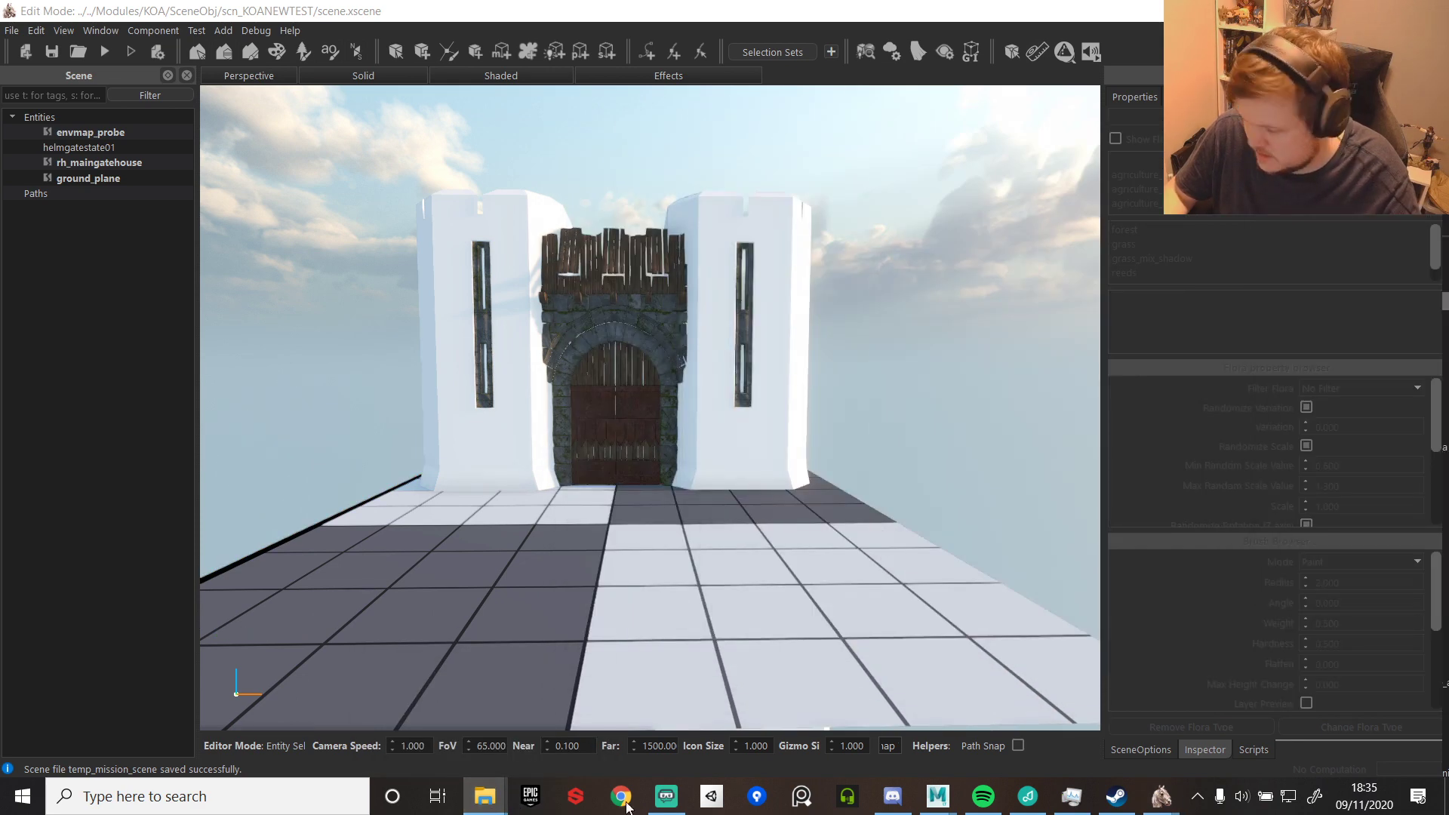
{"action": "mouse_move", "coordinate": [484, 796]}
{"action": "left_click", "coordinate": [547, 709]}
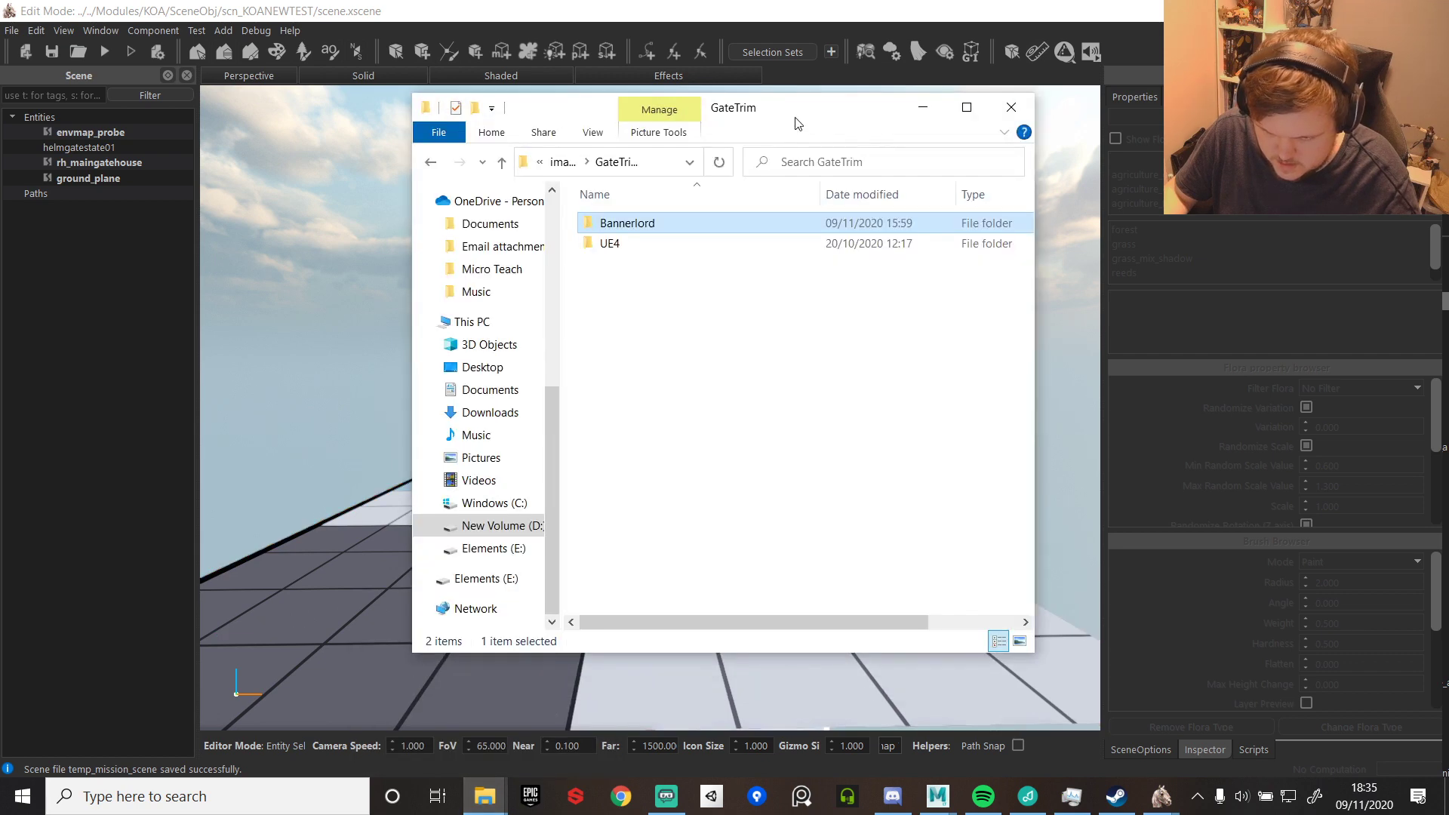
{"action": "mouse_move", "coordinate": [798, 123]}
{"action": "left_mouse_down"}
{"action": "mouse_move", "coordinate": [1448, 234]}
{"action": "mouse_move", "coordinate": [1448, 281]}
{"action": "left_mouse_up"}
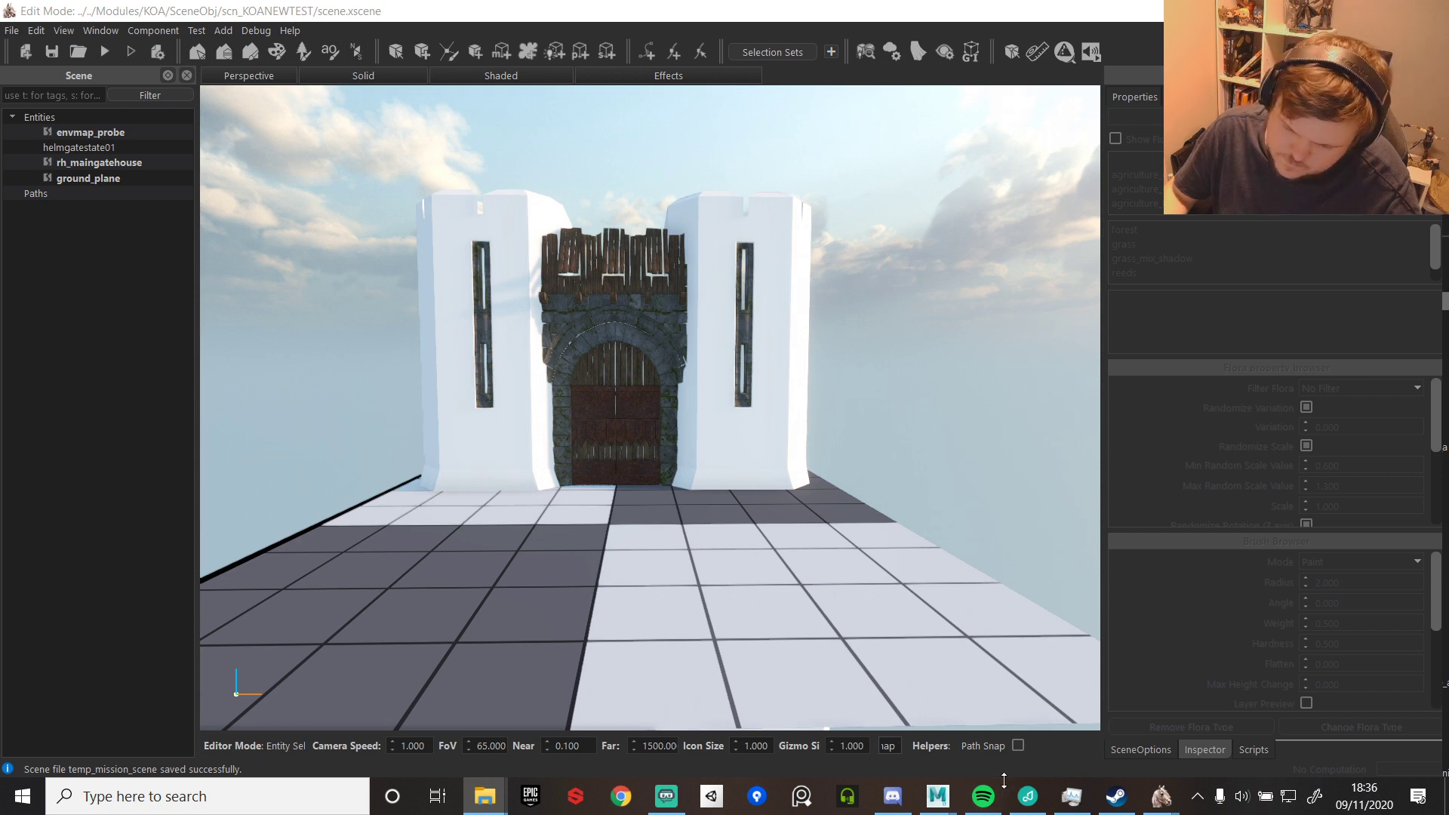
- Find Photoshop with the Windows search and launch it
{"action": "left_click", "coordinate": [175, 797]}
{"action": "type", "text": "p"}
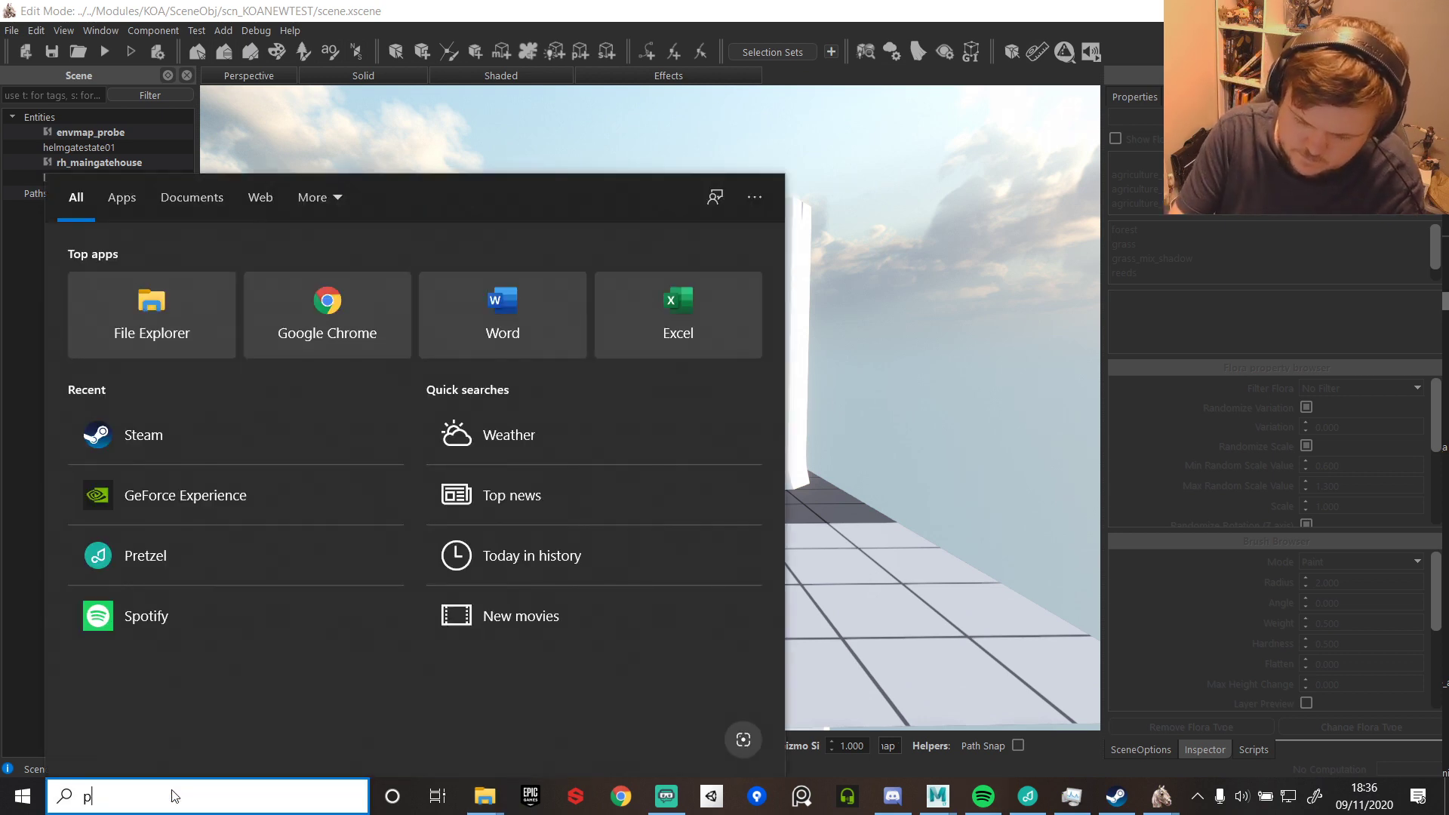
{"action": "type", "text": "hoto"}
{"action": "left_click", "coordinate": [237, 293]}
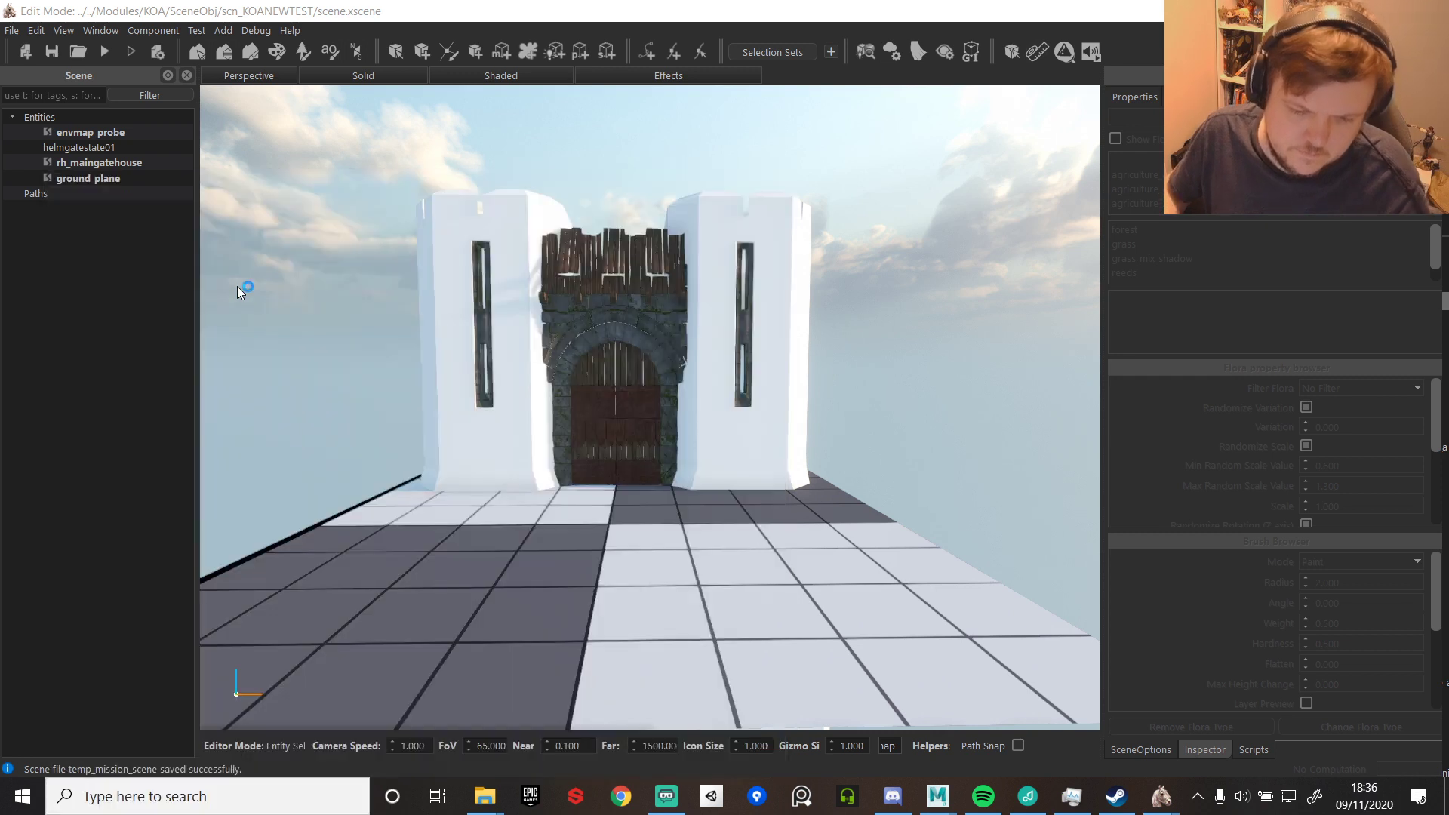
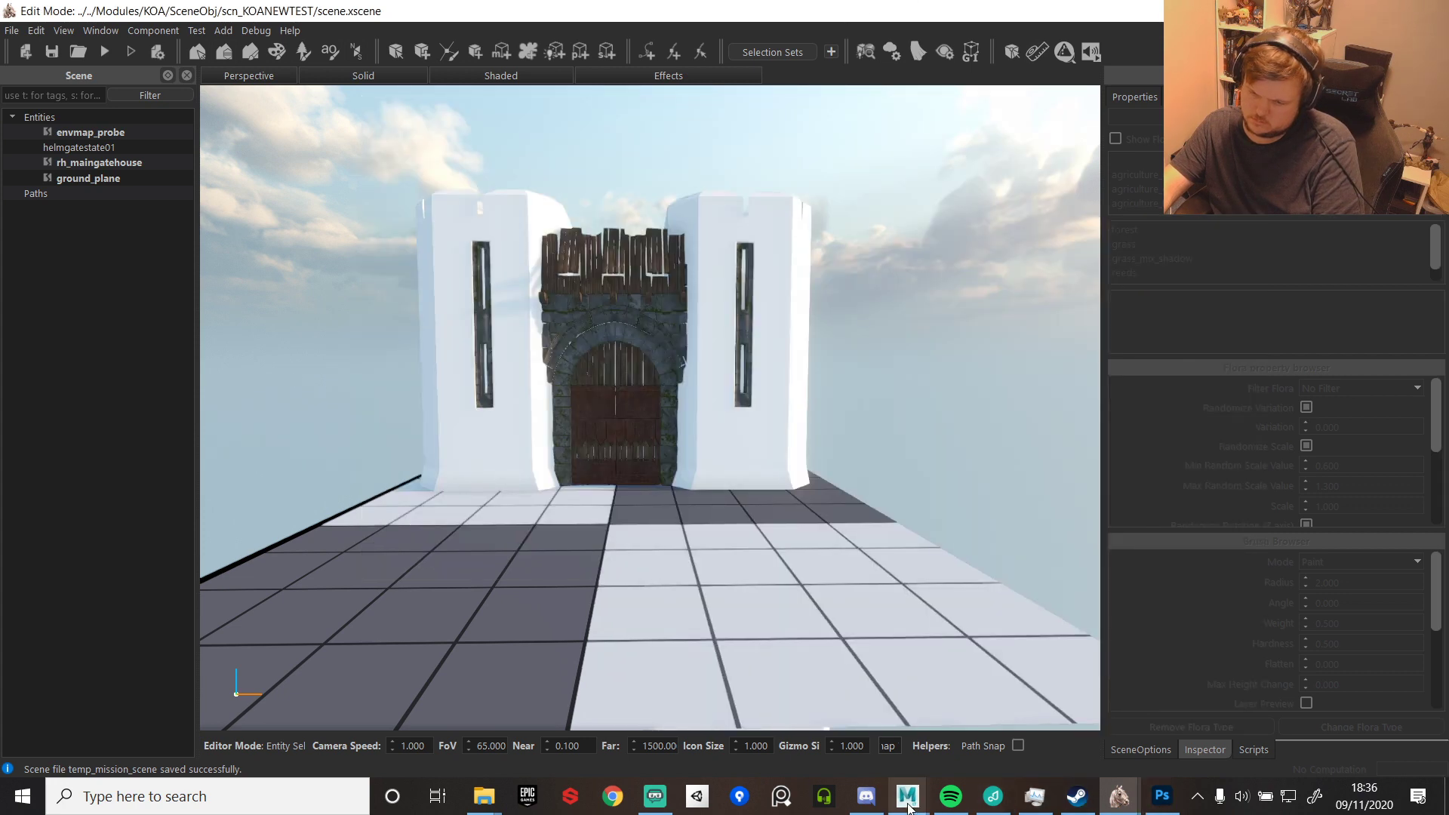
- Switch to Maya and hide the bo_RH_MainGateHouse collision mesh to inspect the gatehouse's stone texture up close
{"action": "mouse_move", "coordinate": [908, 802]}
{"action": "left_click", "coordinate": [973, 728]}
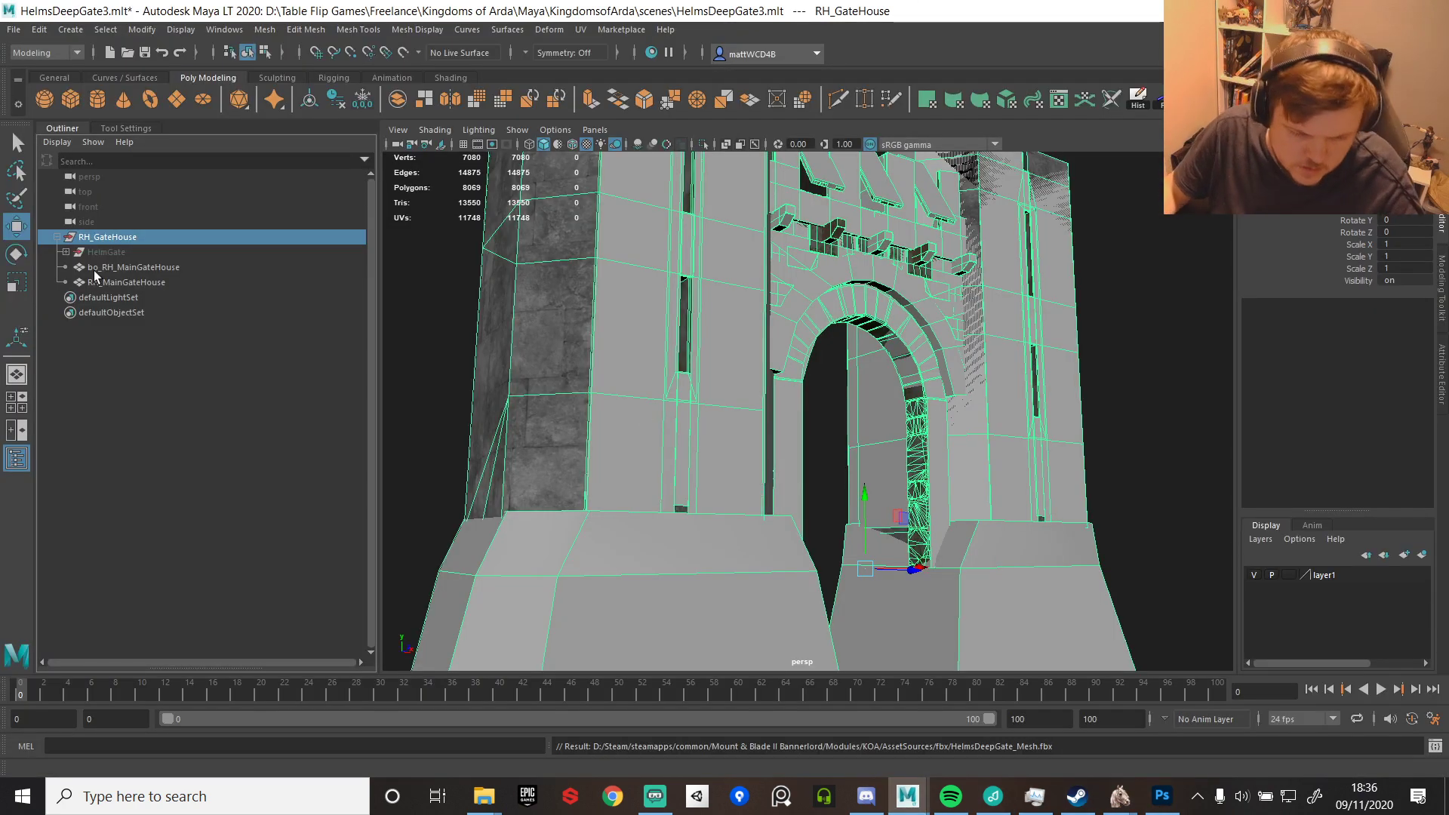
{"action": "left_click", "coordinate": [128, 268]}
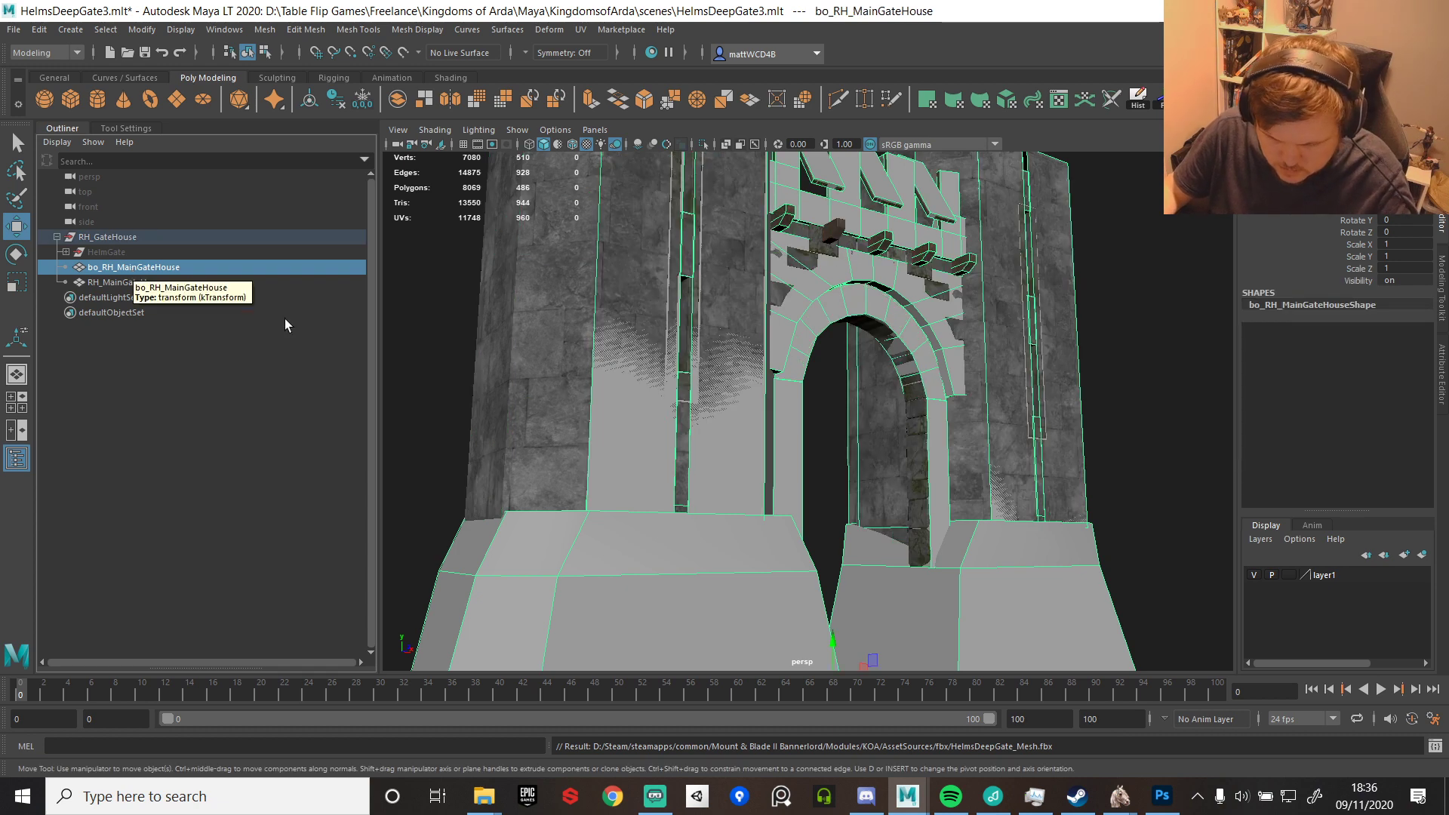
{"action": "key", "text": "ctrl+h"}
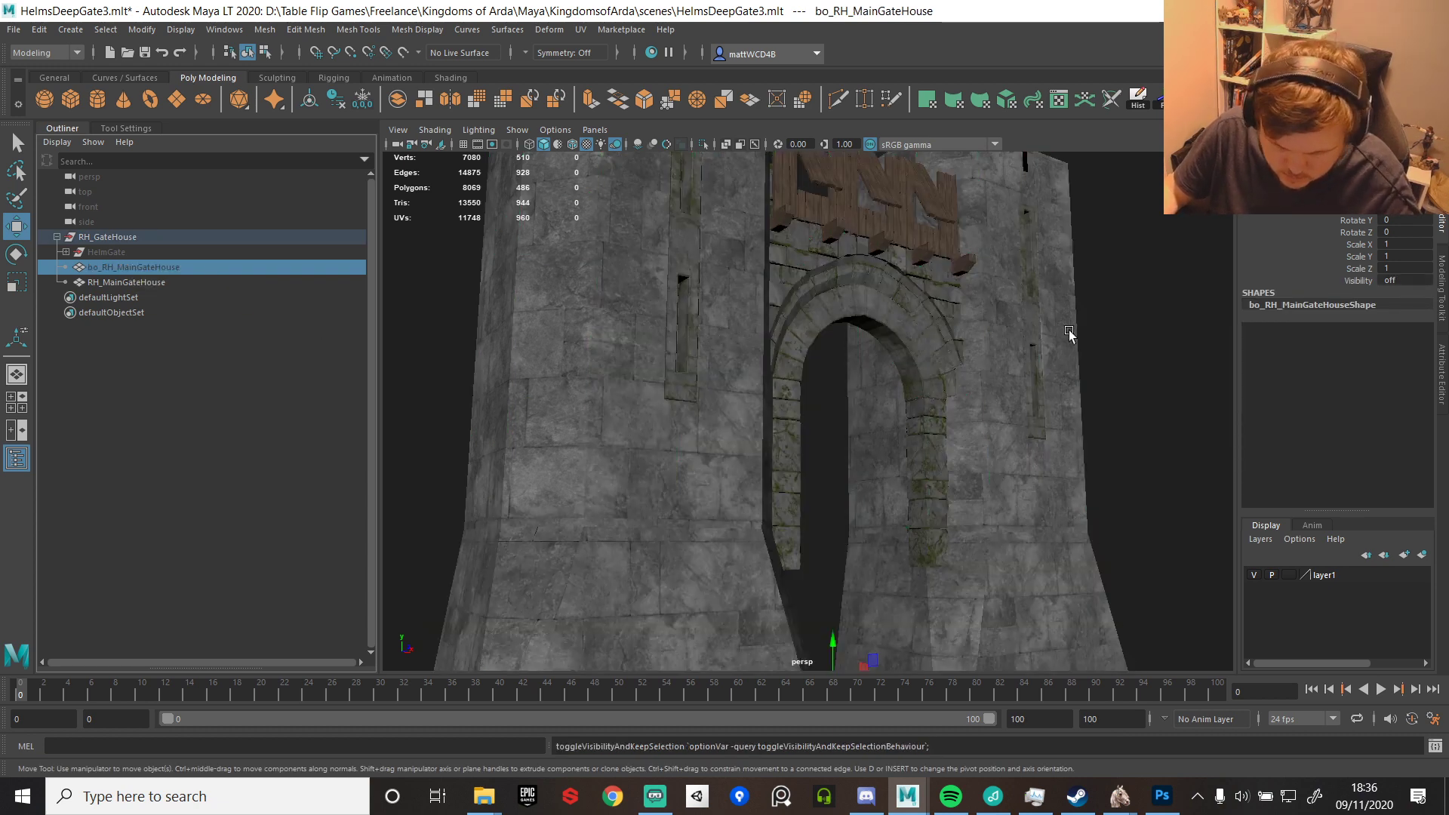
{"action": "mouse_move", "coordinate": [1012, 372]}
{"action": "left_mouse_down", "text": "alt"}
{"action": "mouse_move", "coordinate": [865, 412]}
{"action": "mouse_move", "coordinate": [886, 375]}
{"action": "mouse_move", "coordinate": [945, 392]}
{"action": "mouse_move", "coordinate": [997, 382]}
{"action": "left_mouse_up", "text": "alt"}
{"action": "scroll", "coordinate": [865, 412], "scroll_direction": "up", "scroll_amount": 5}
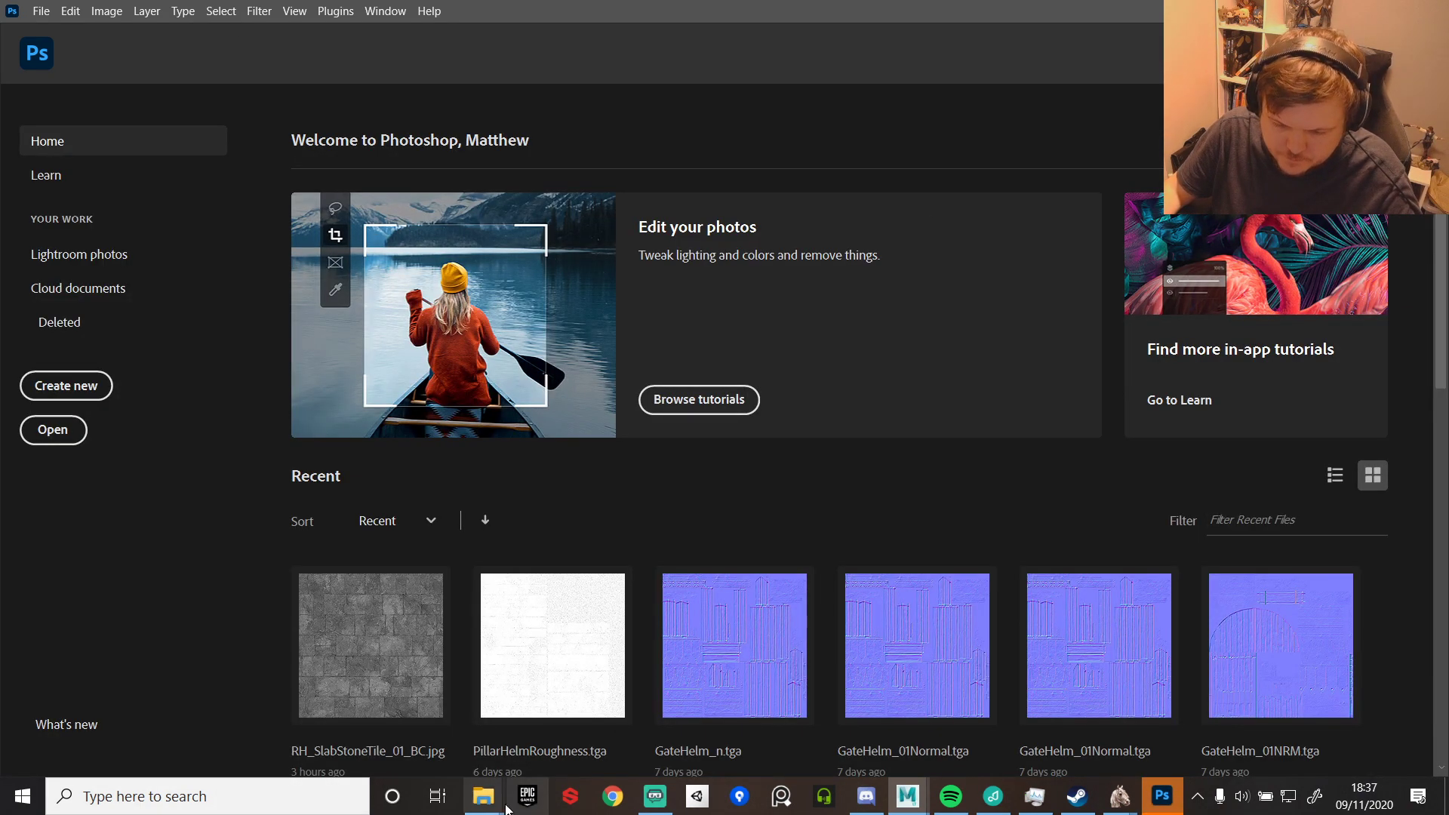
- Open the RH_SlabStoneTile_01 AO, RN, NM and BC texture maps from the file folder in Photoshop
{"action": "mouse_move", "coordinate": [484, 796]}
{"action": "mouse_move", "coordinate": [582, 705]}
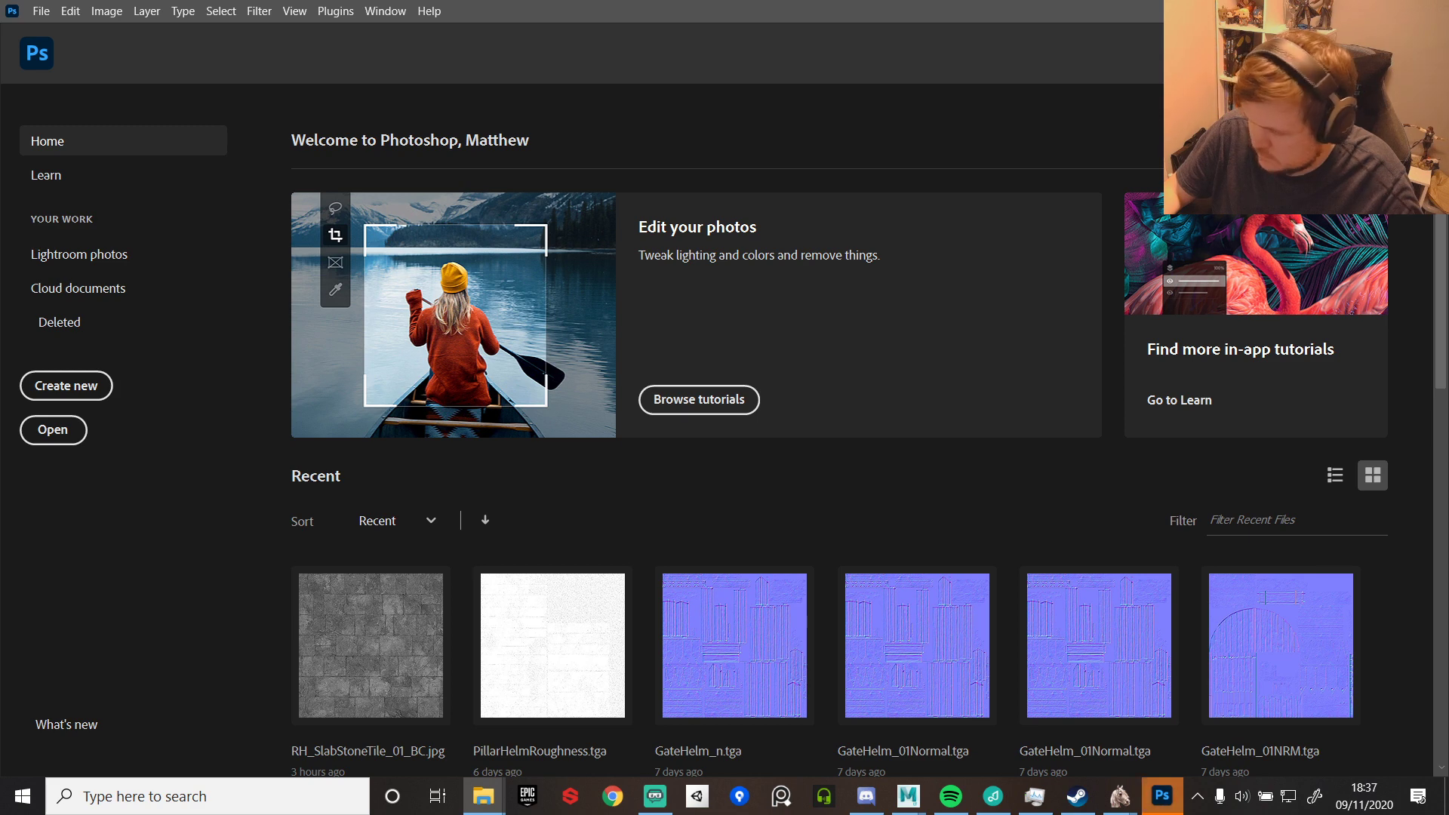
{"action": "left_click_drag", "start_coordinate": [714, 188], "coordinate": [644, 81]}
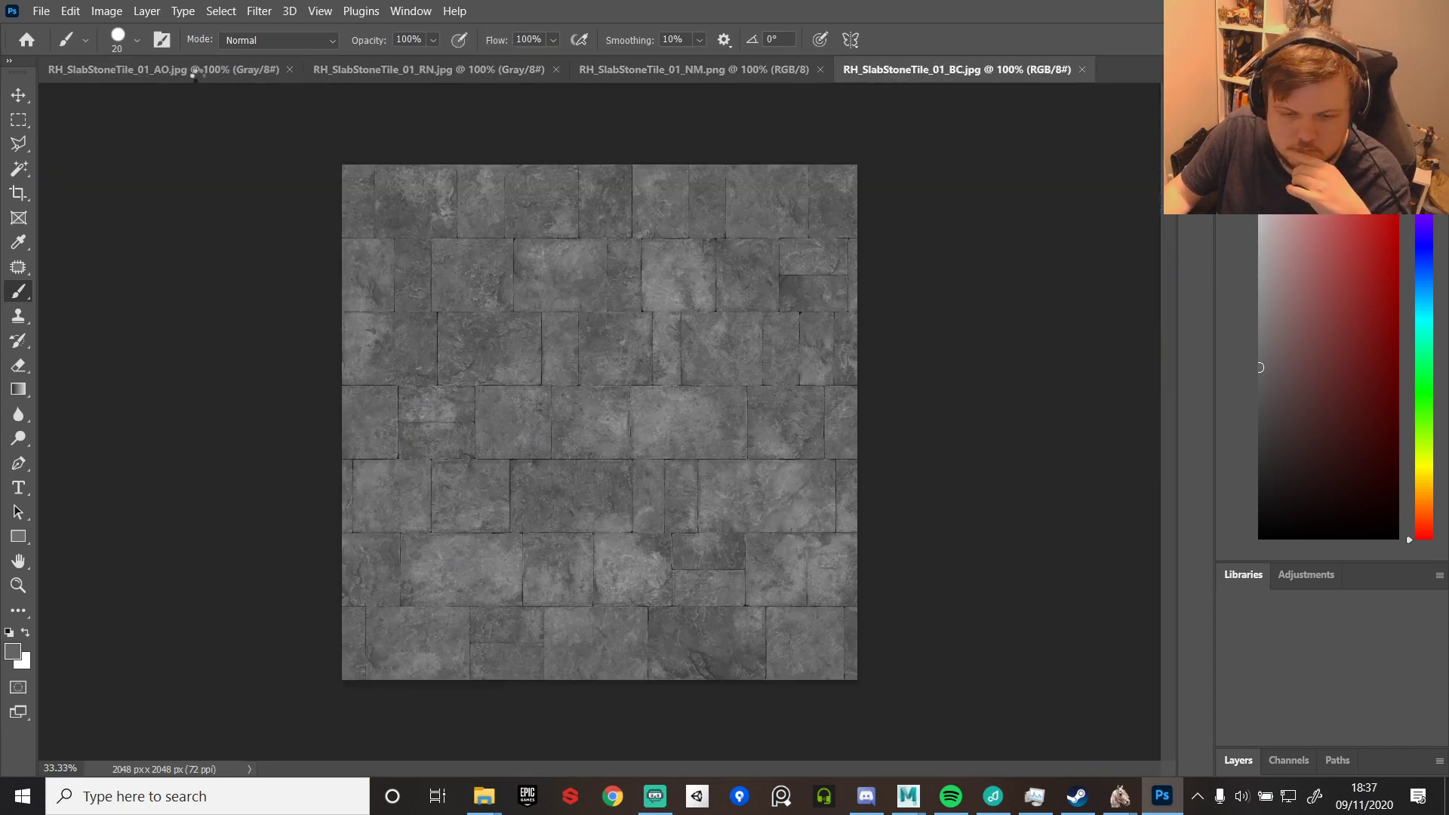
- Compare the slab stone AO and RN maps in Photoshop with the colour channels of helmgate_s in the Texture Editor
{"action": "left_click", "coordinate": [193, 76]}
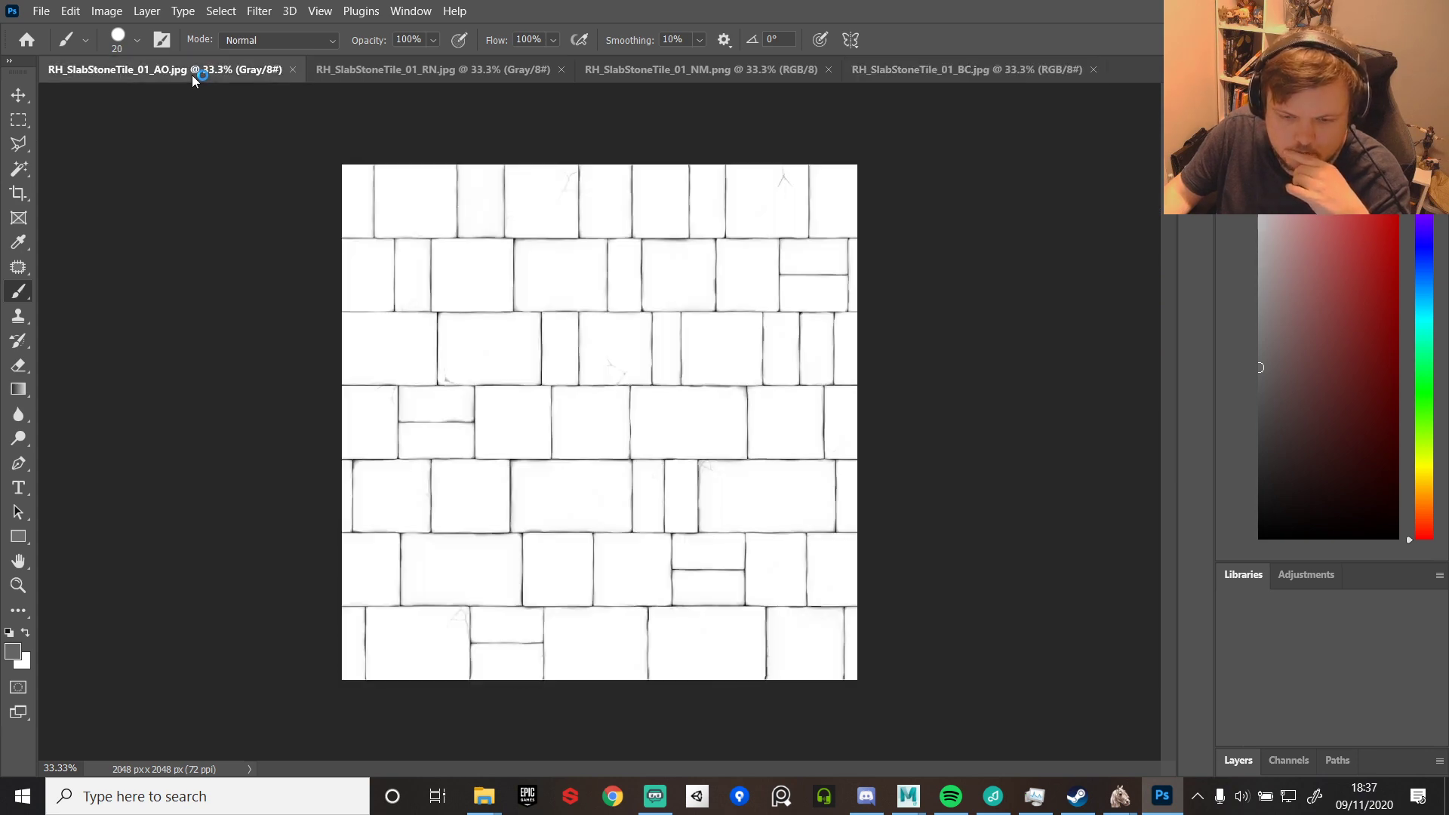
{"action": "left_click", "coordinate": [414, 70]}
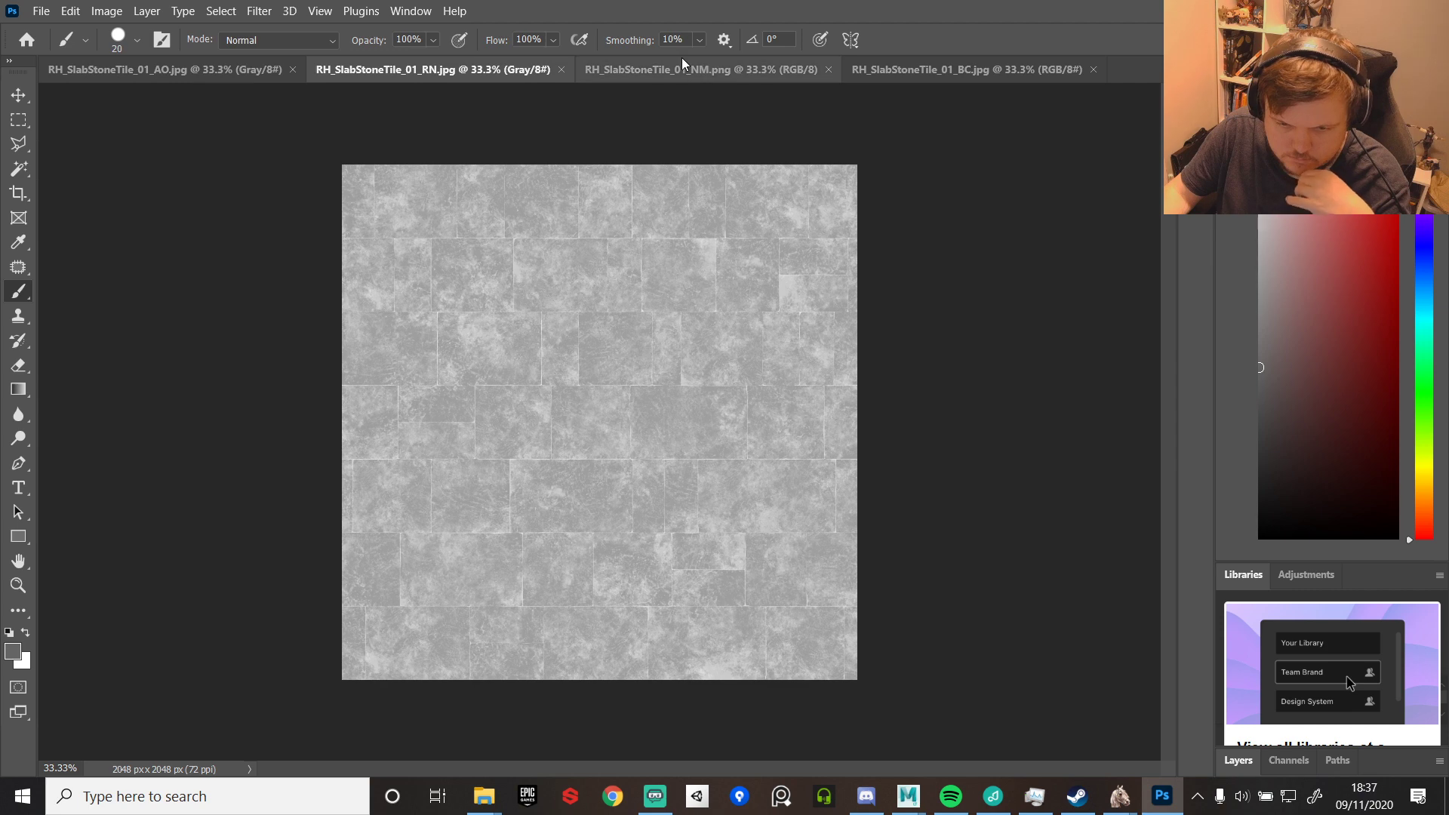
{"action": "left_click", "coordinate": [1246, 766]}
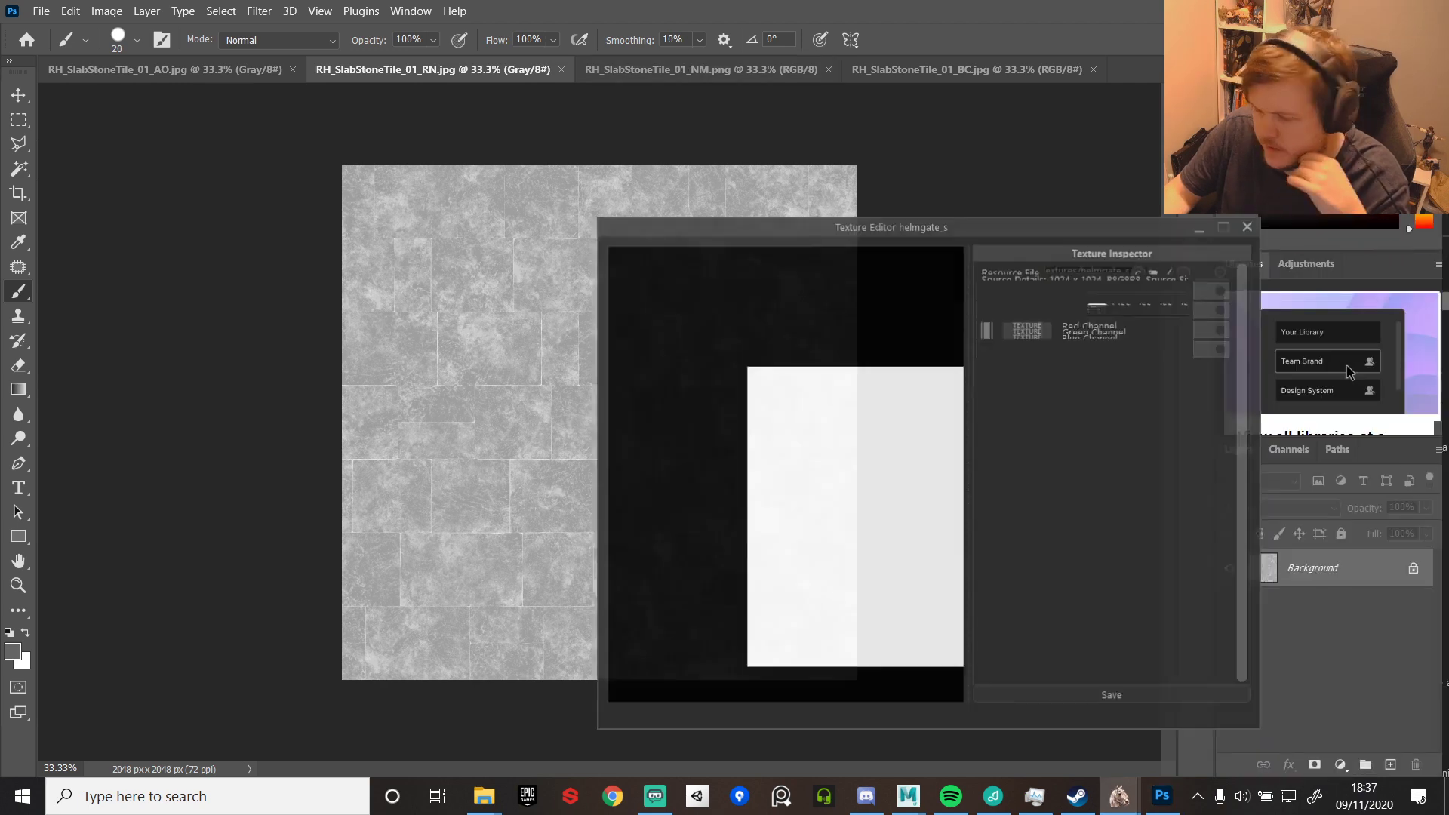
{"action": "scroll", "coordinate": [1108, 523], "scroll_direction": "down", "scroll_amount": 7}
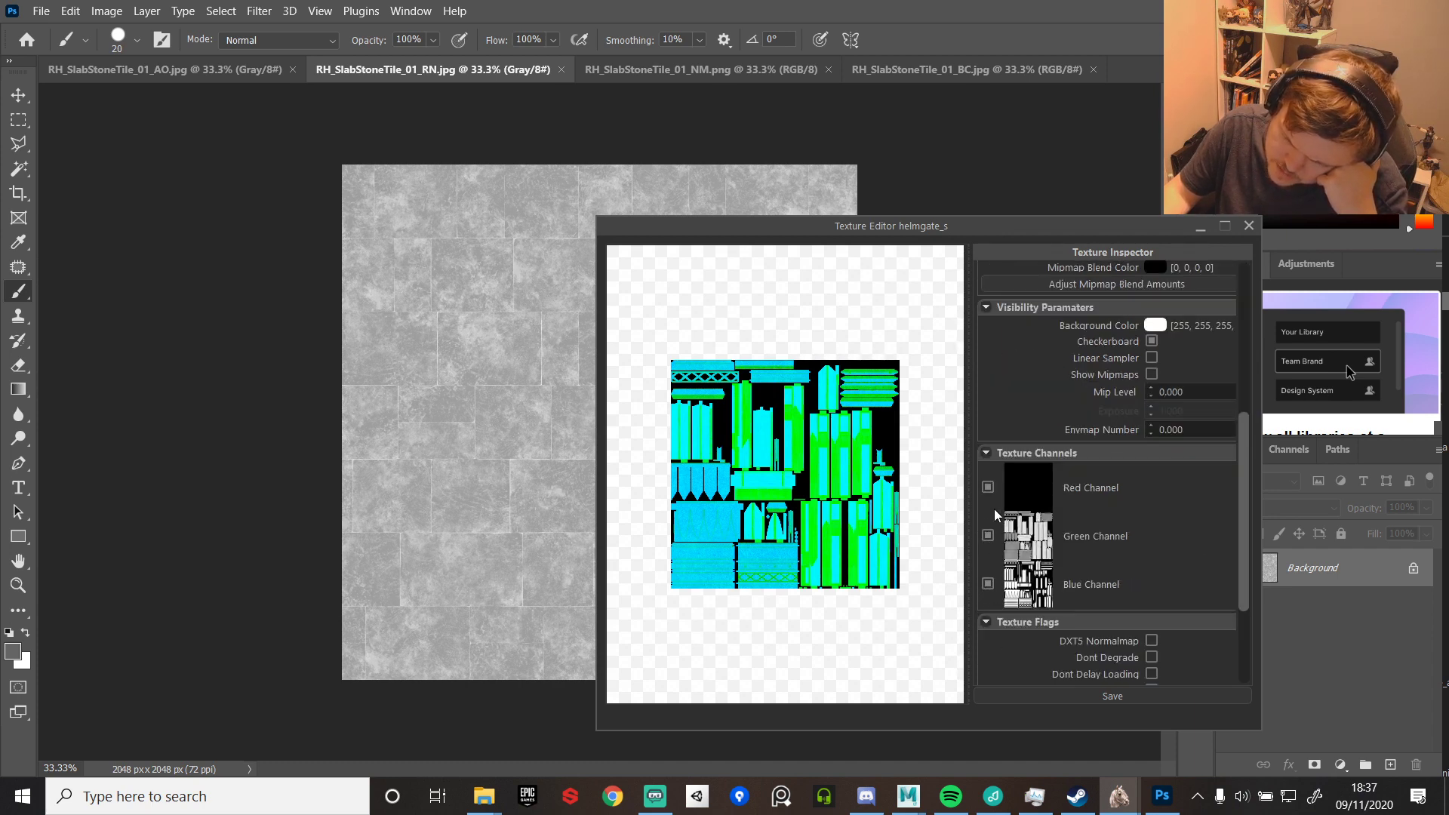
- Close the Texture Editor, unlock the background layer of RH_SlabStoneTile_01_NM and fill it with black
{"action": "left_click", "coordinate": [1249, 226]}
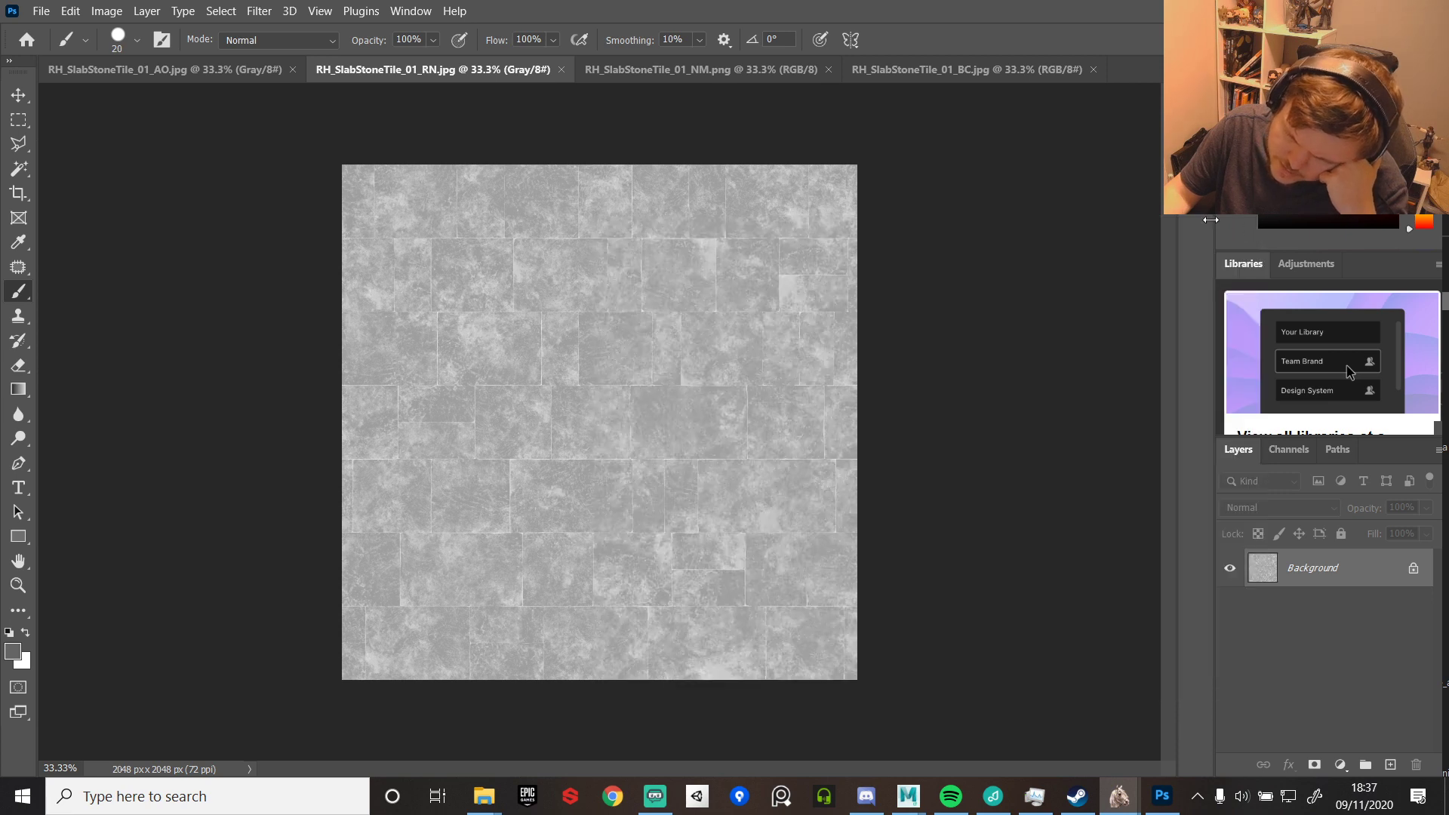
{"action": "left_click", "coordinate": [701, 69]}
{"action": "left_click", "coordinate": [1414, 567]}
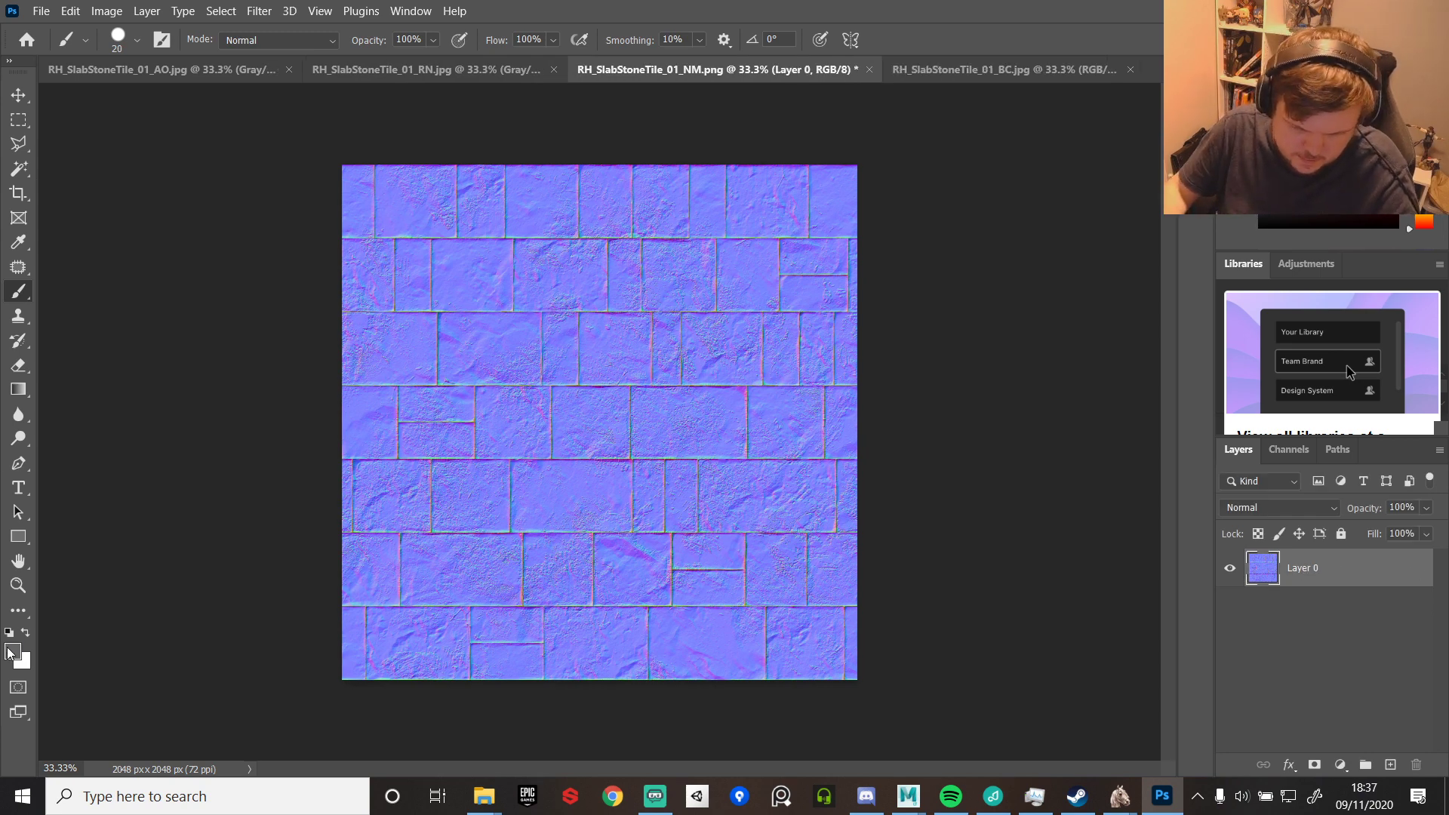
{"action": "key", "text": "d"}
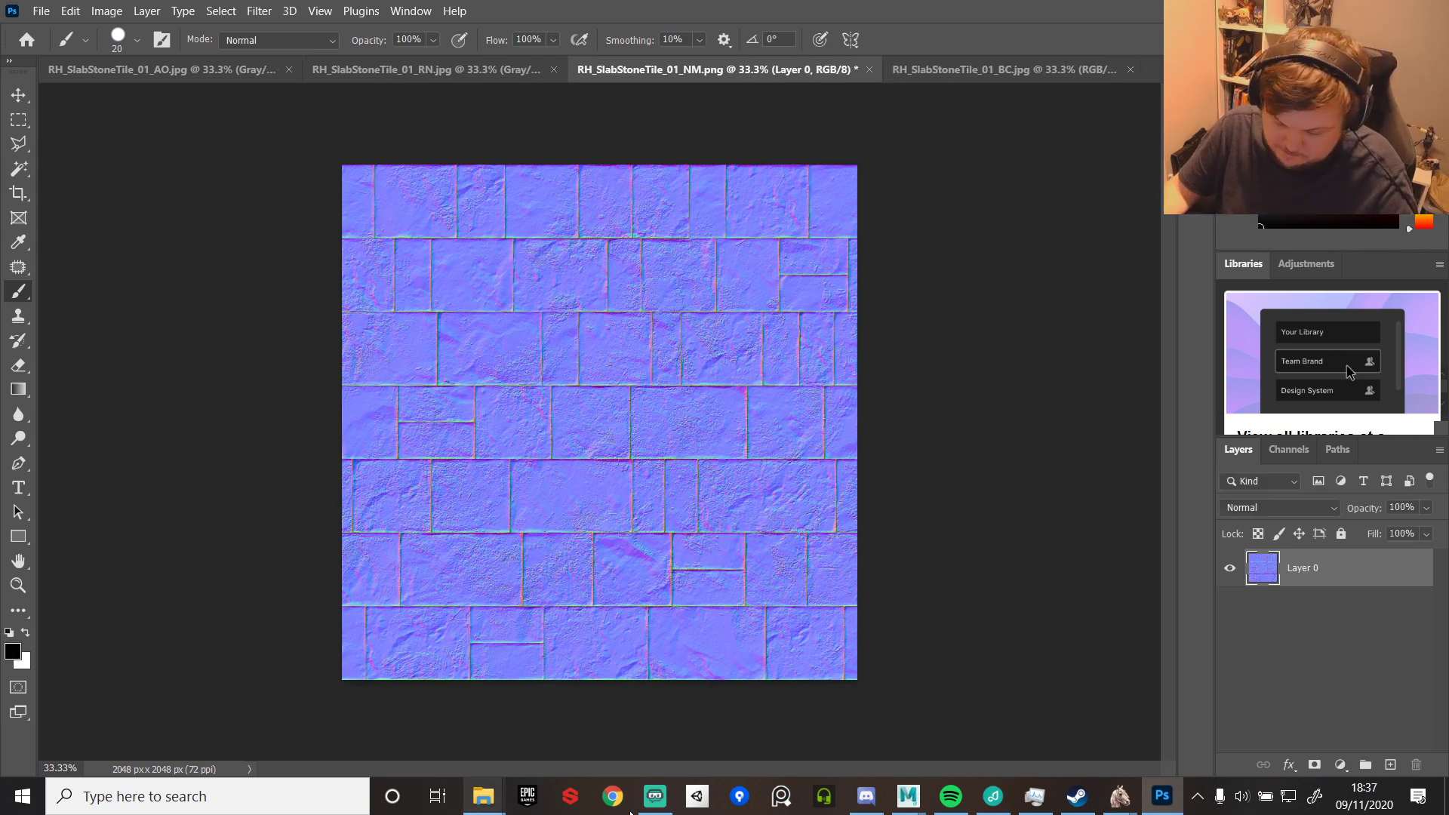
{"action": "key", "text": "alt+BackSpace"}
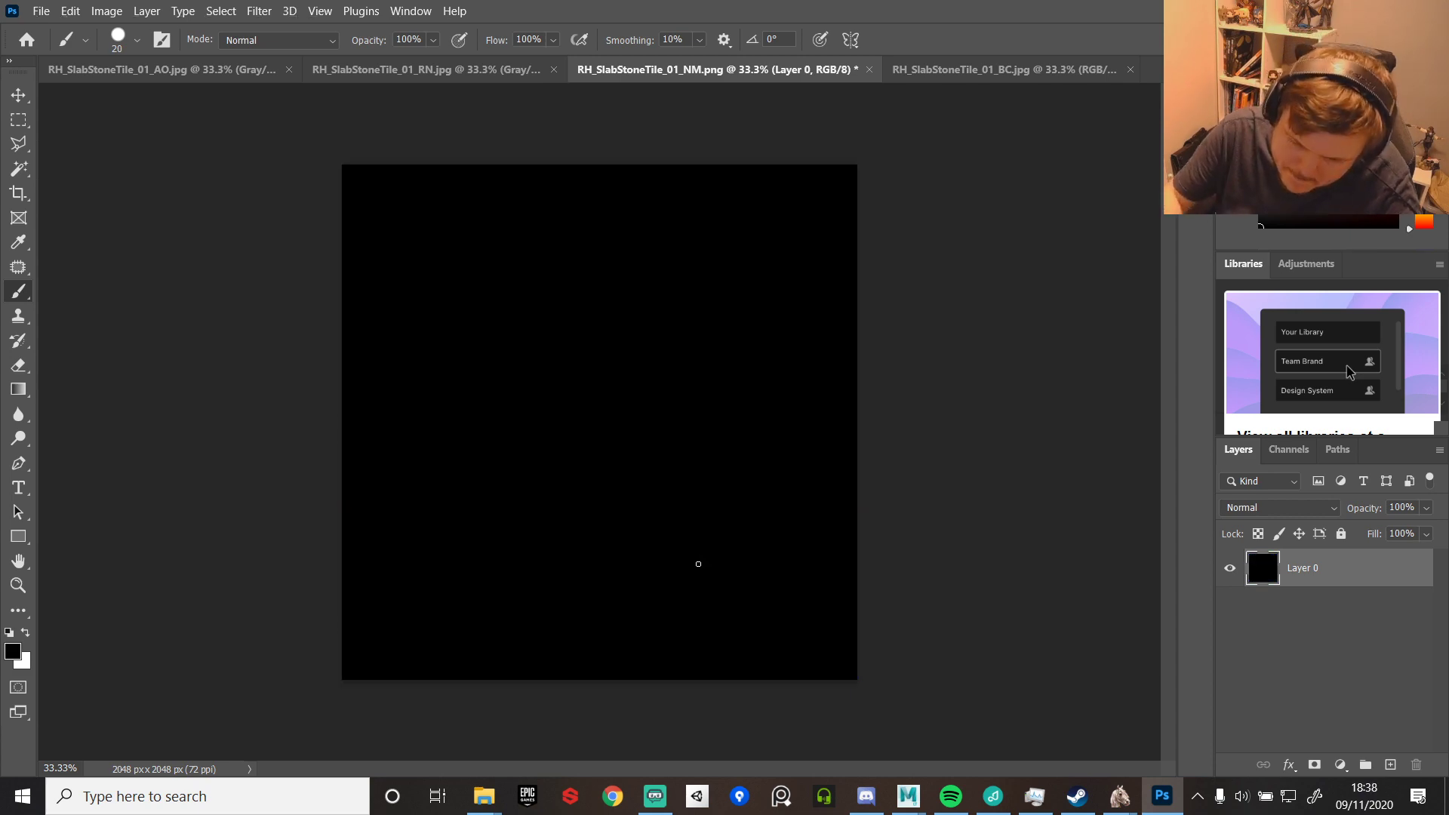
- Copy the whole RH_SlabStoneTile_01_RN image into the green channel of the blackened NM document
{"action": "left_click", "coordinate": [1291, 451]}
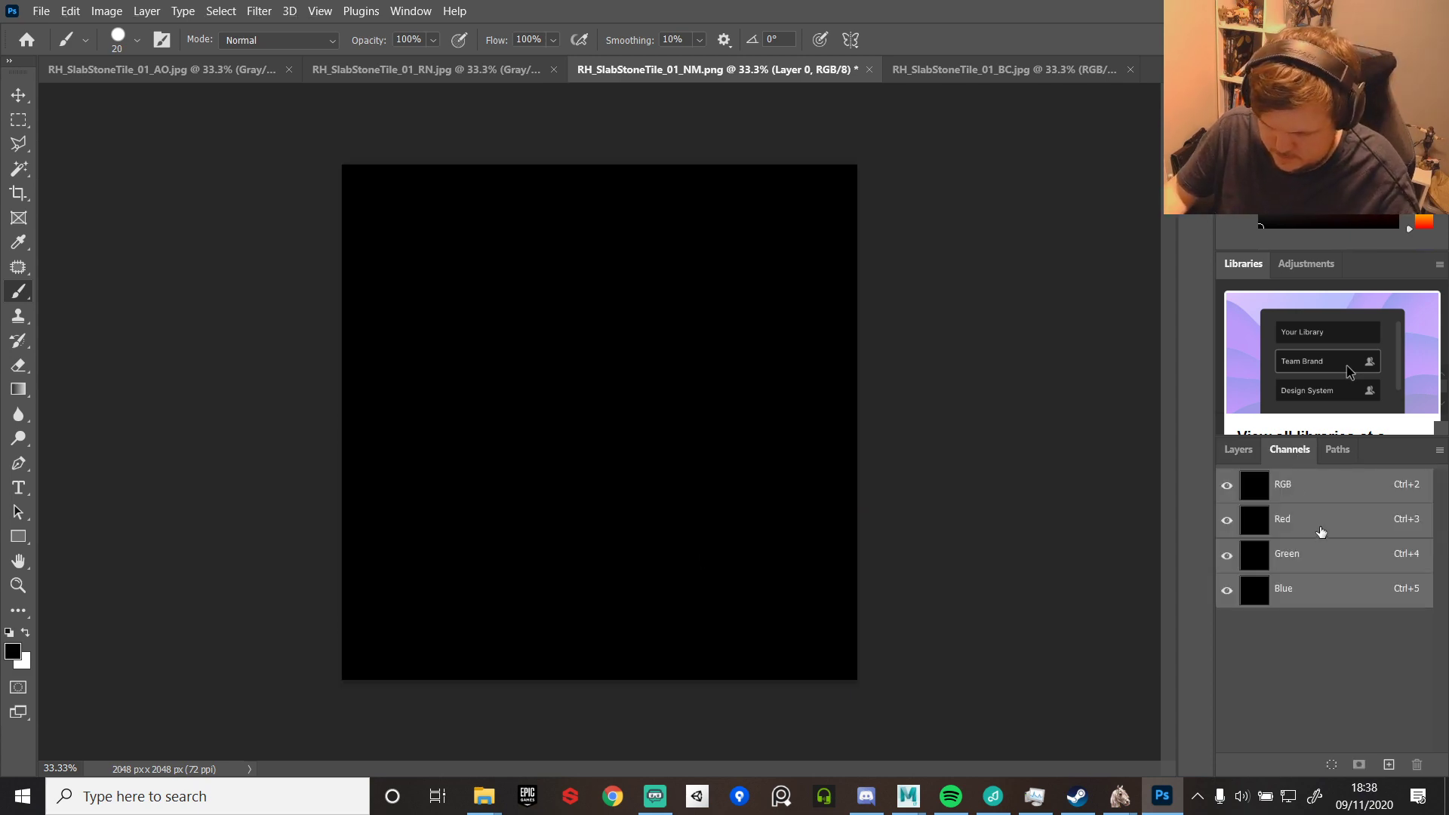
{"action": "left_click", "coordinate": [493, 70]}
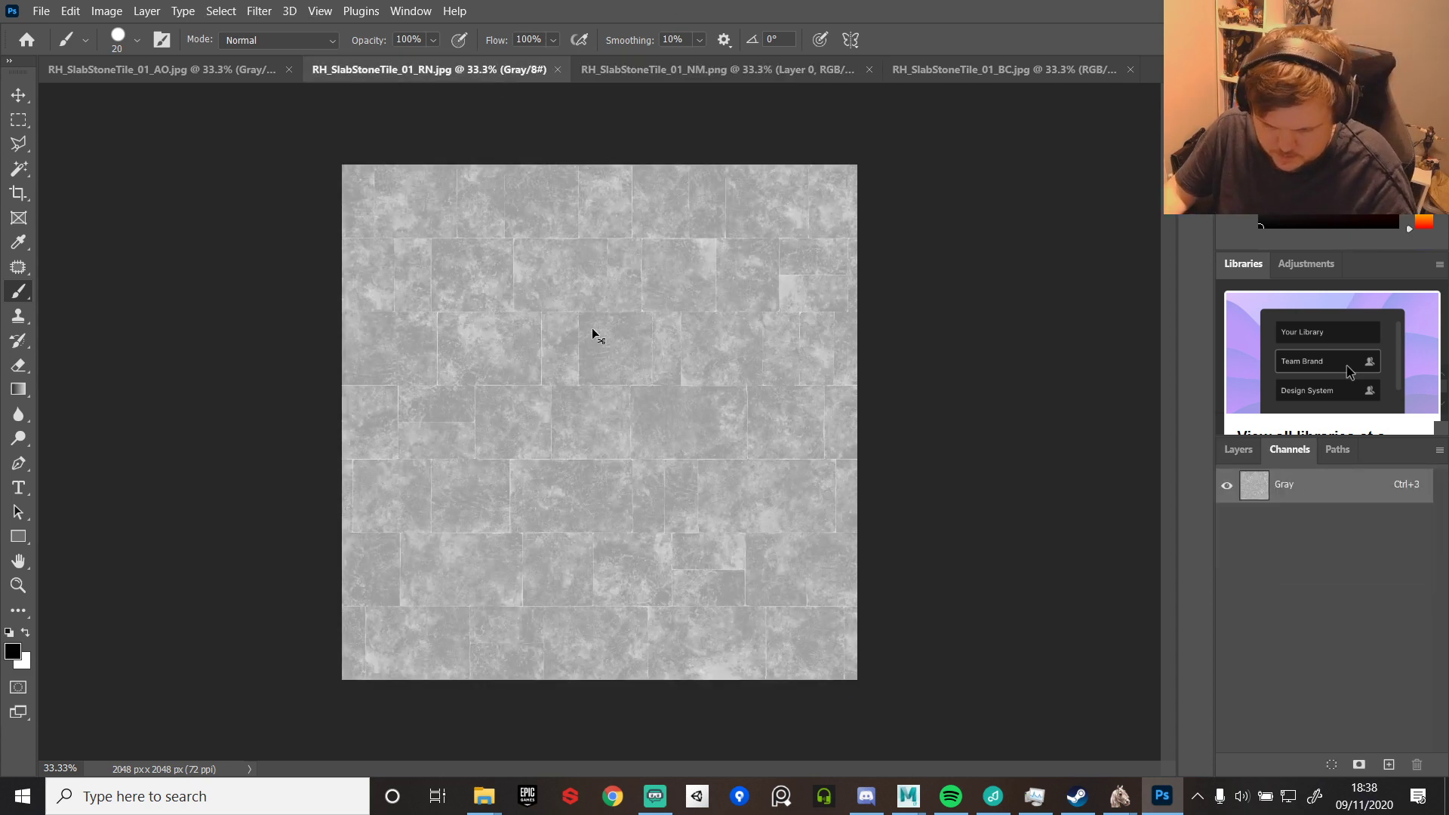
{"action": "key", "text": "ctrl+a"}
{"action": "left_click", "coordinate": [717, 70]}
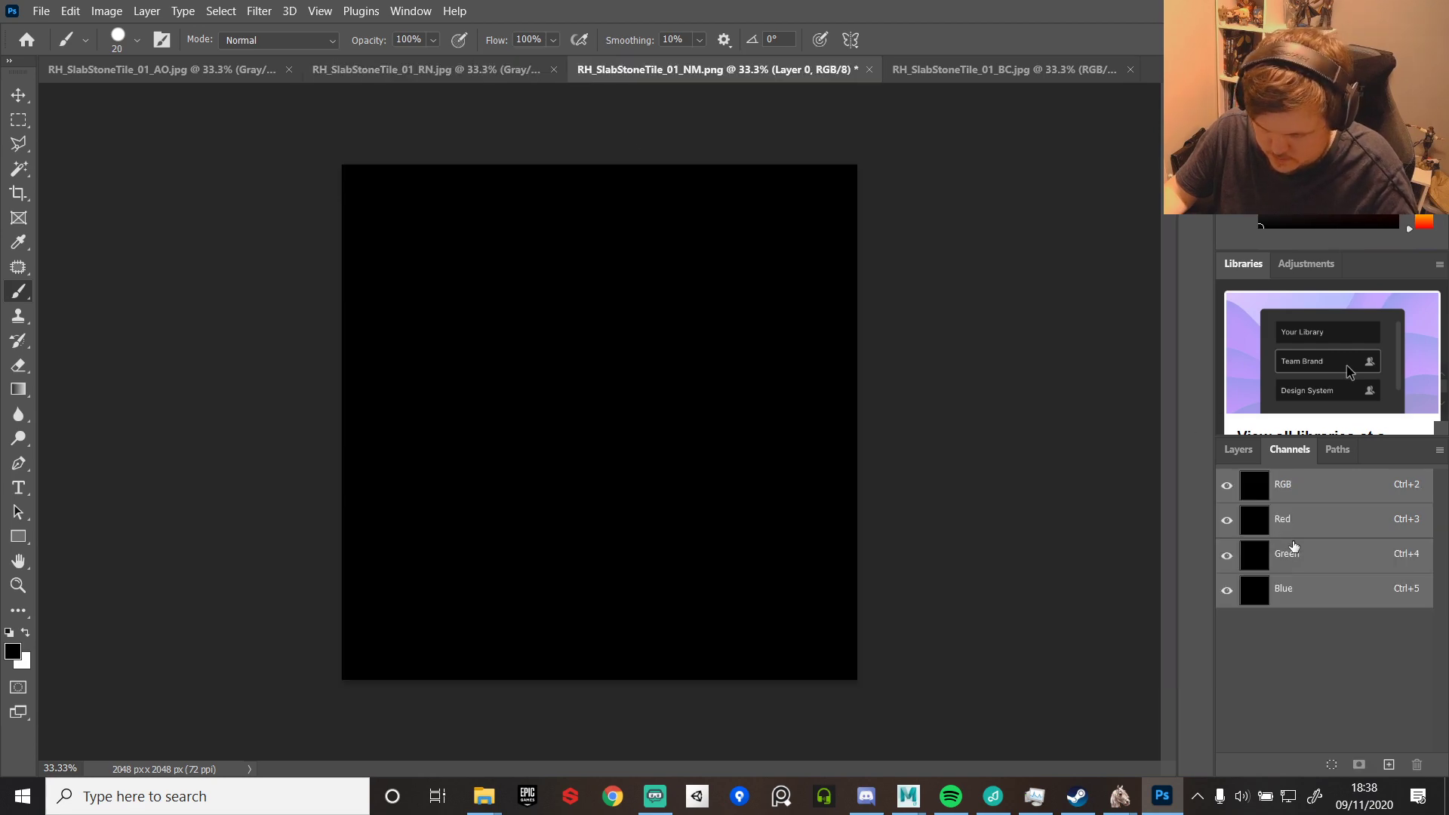
{"action": "left_click", "coordinate": [1287, 555]}
{"action": "key", "text": "ctrl+v"}
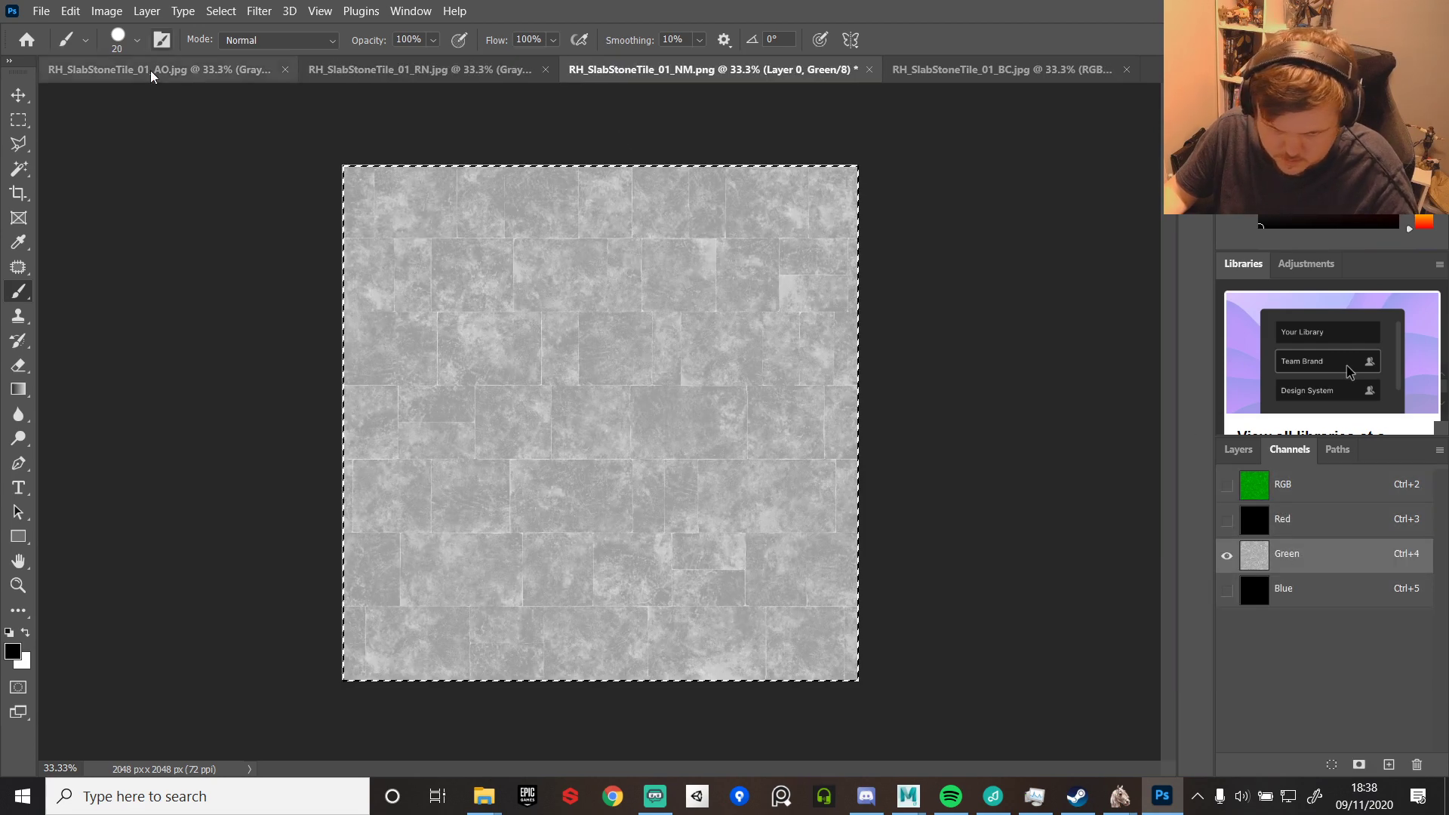
- Copy the whole RH_SlabStoneTile_01_AO image into the NM document's blue channel and display the combined RGB result
{"action": "left_click", "coordinate": [158, 69]}
{"action": "key", "text": "ctrl+a"}
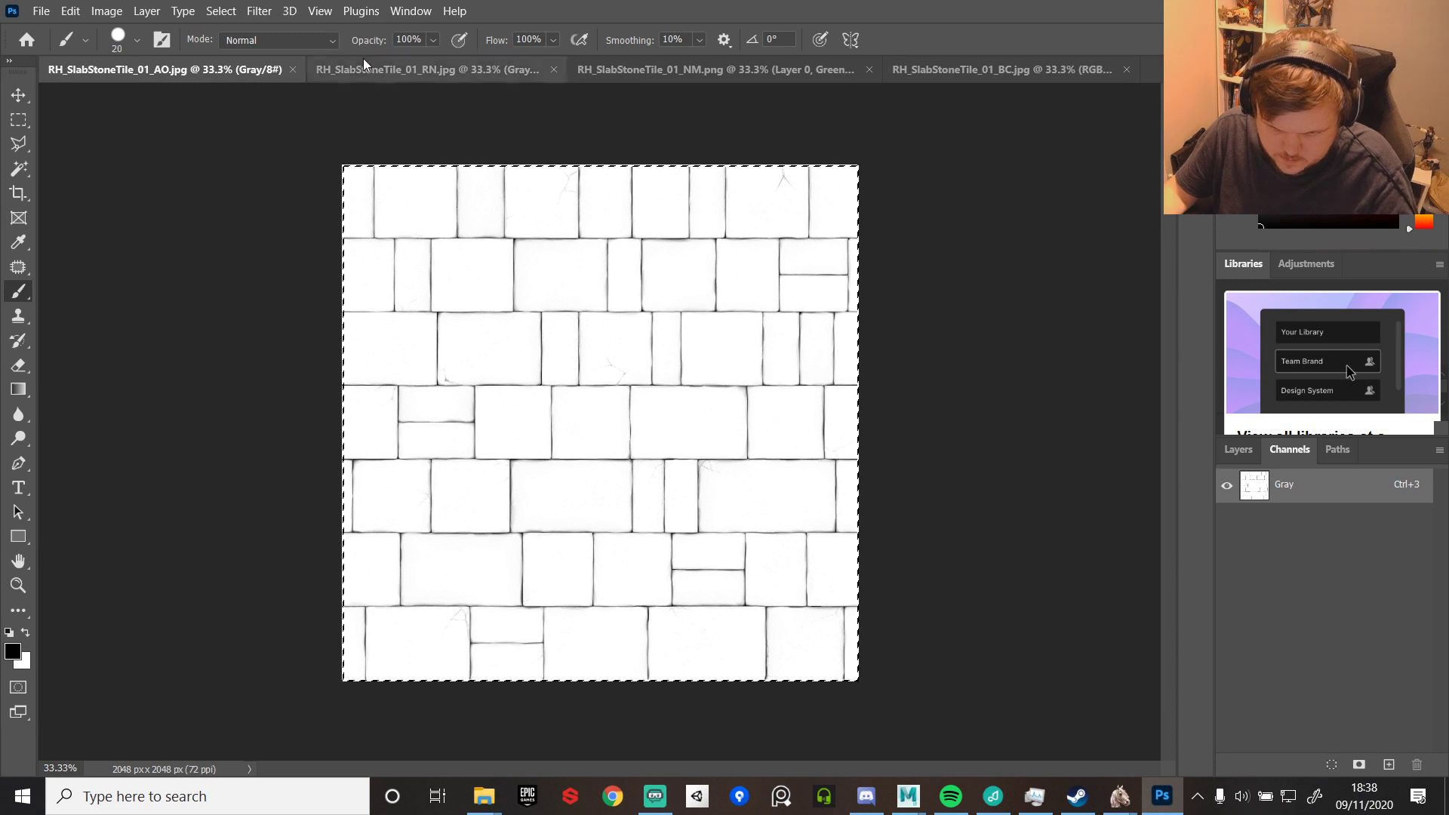
{"action": "left_click", "coordinate": [426, 69]}
{"action": "left_click", "coordinate": [718, 70]}
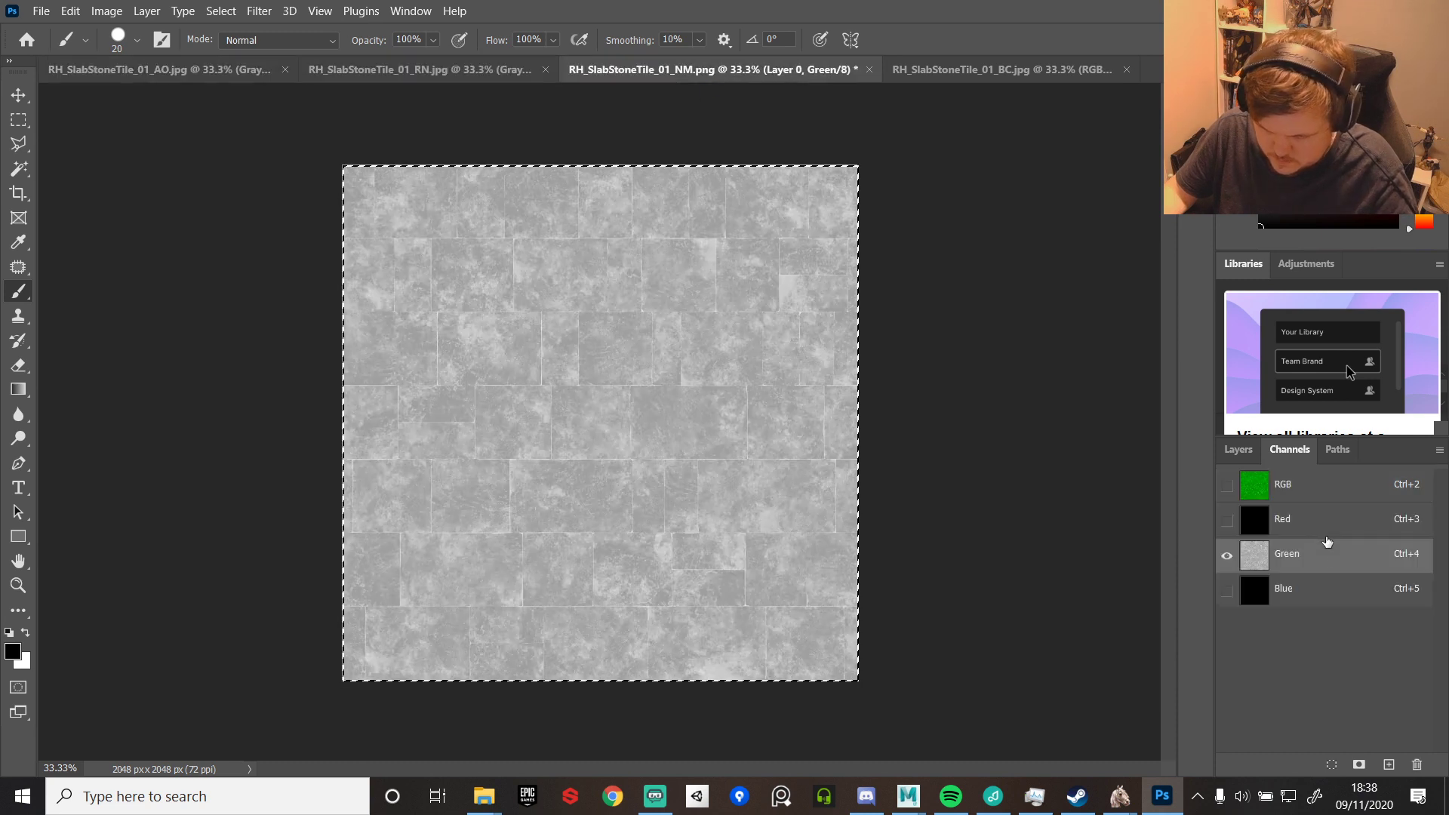
{"action": "left_click", "coordinate": [1317, 595]}
{"action": "key", "text": "ctrl+v"}
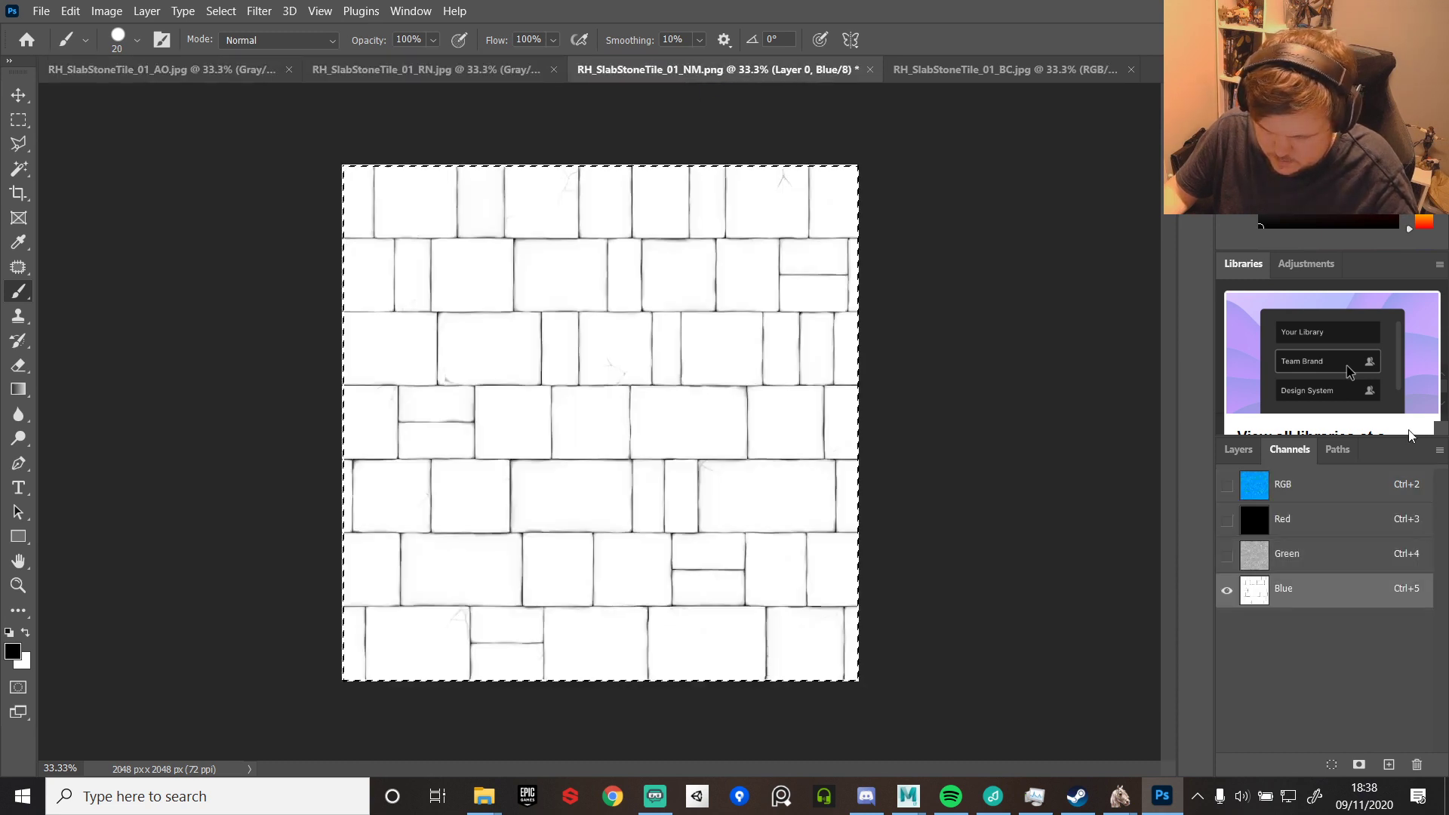
{"action": "left_click", "coordinate": [1295, 491]}
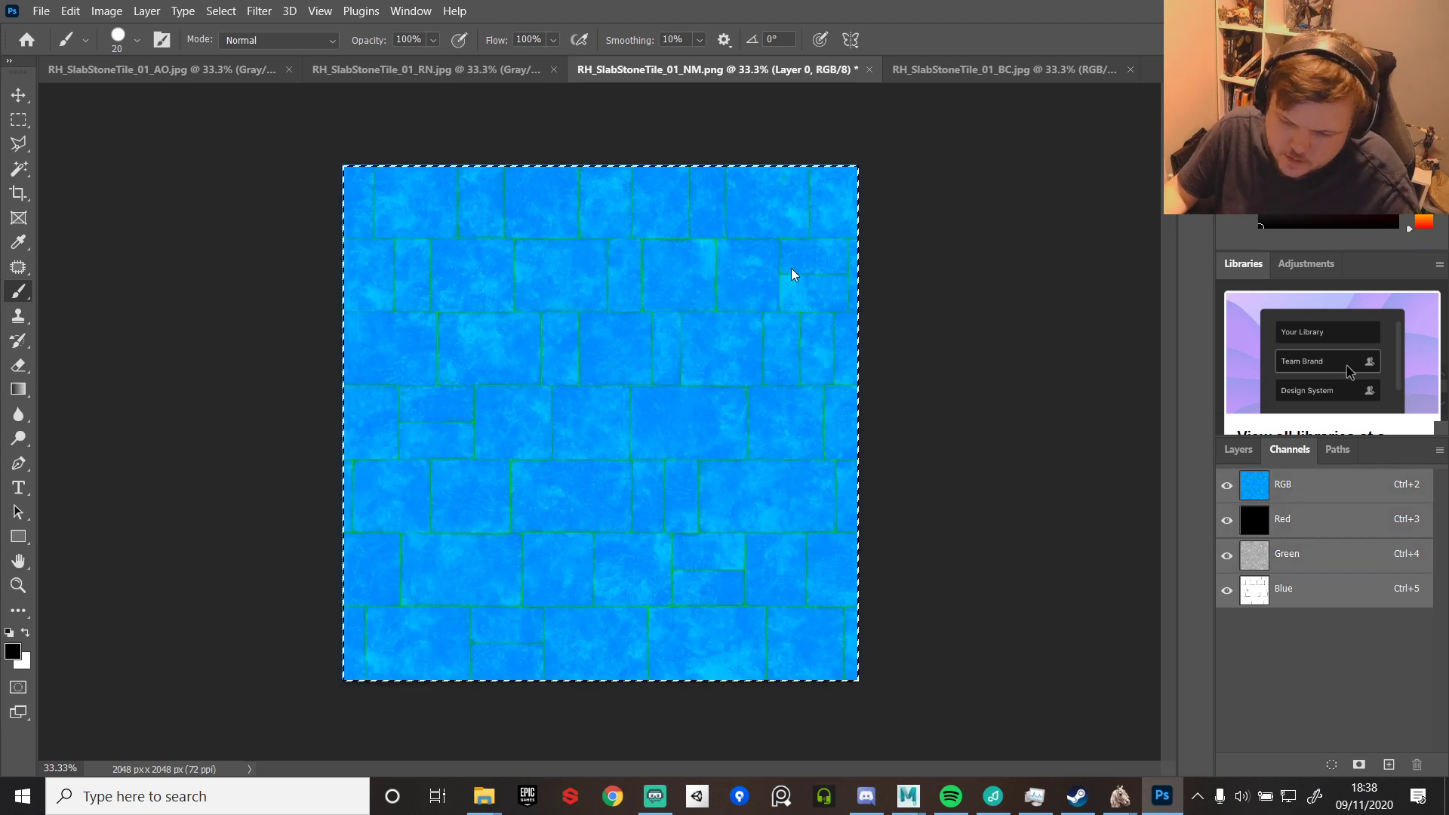
- Start saving the packed texture under a new name and browse to the images folder of the KingdomsofArda Maya project
{"action": "key", "text": "ctrl+shift+s"}
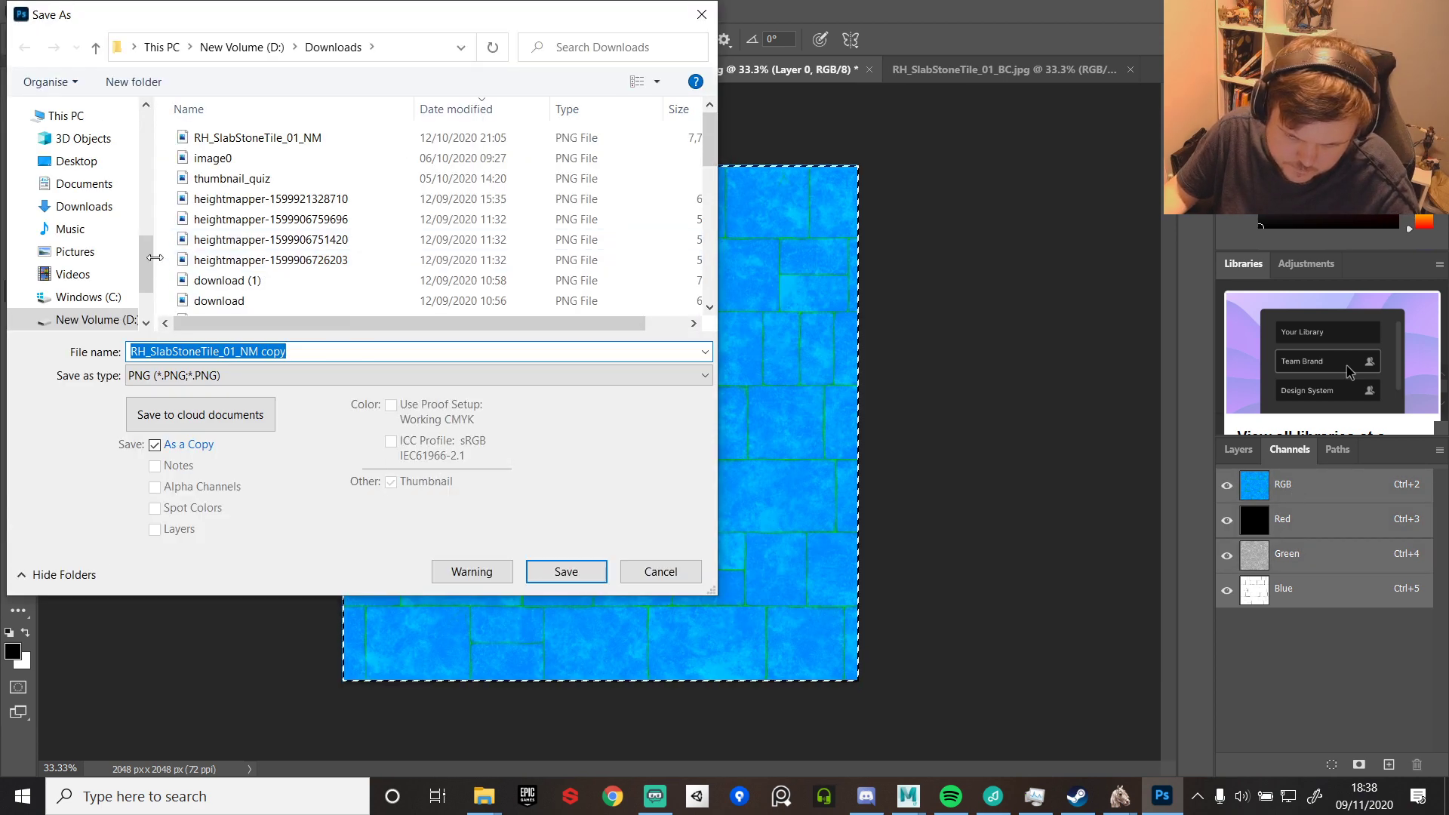
{"action": "left_click", "coordinate": [87, 319]}
{"action": "scroll", "coordinate": [242, 244], "scroll_direction": "down", "scroll_amount": 3}
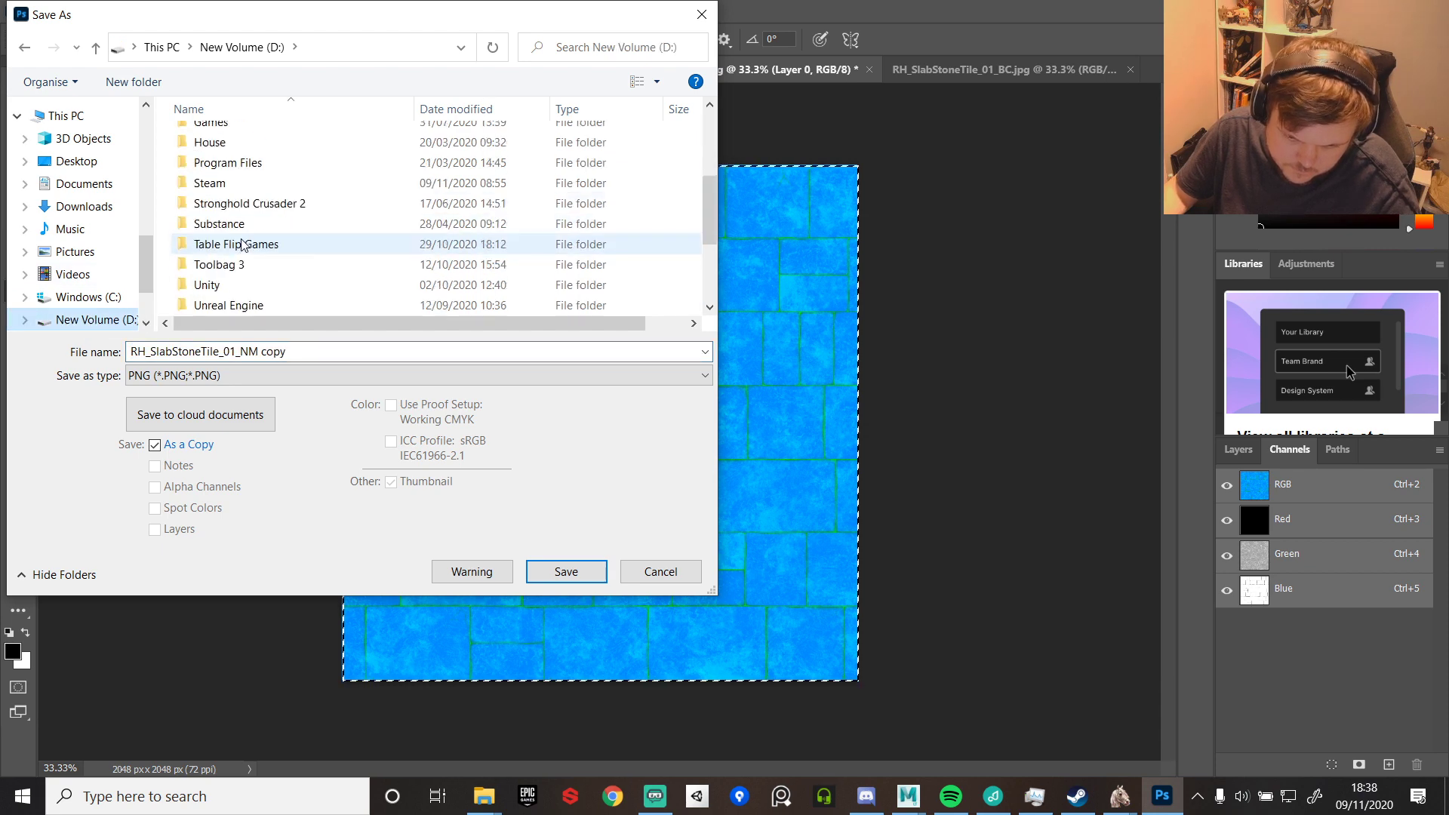
{"action": "double_click", "coordinate": [255, 246]}
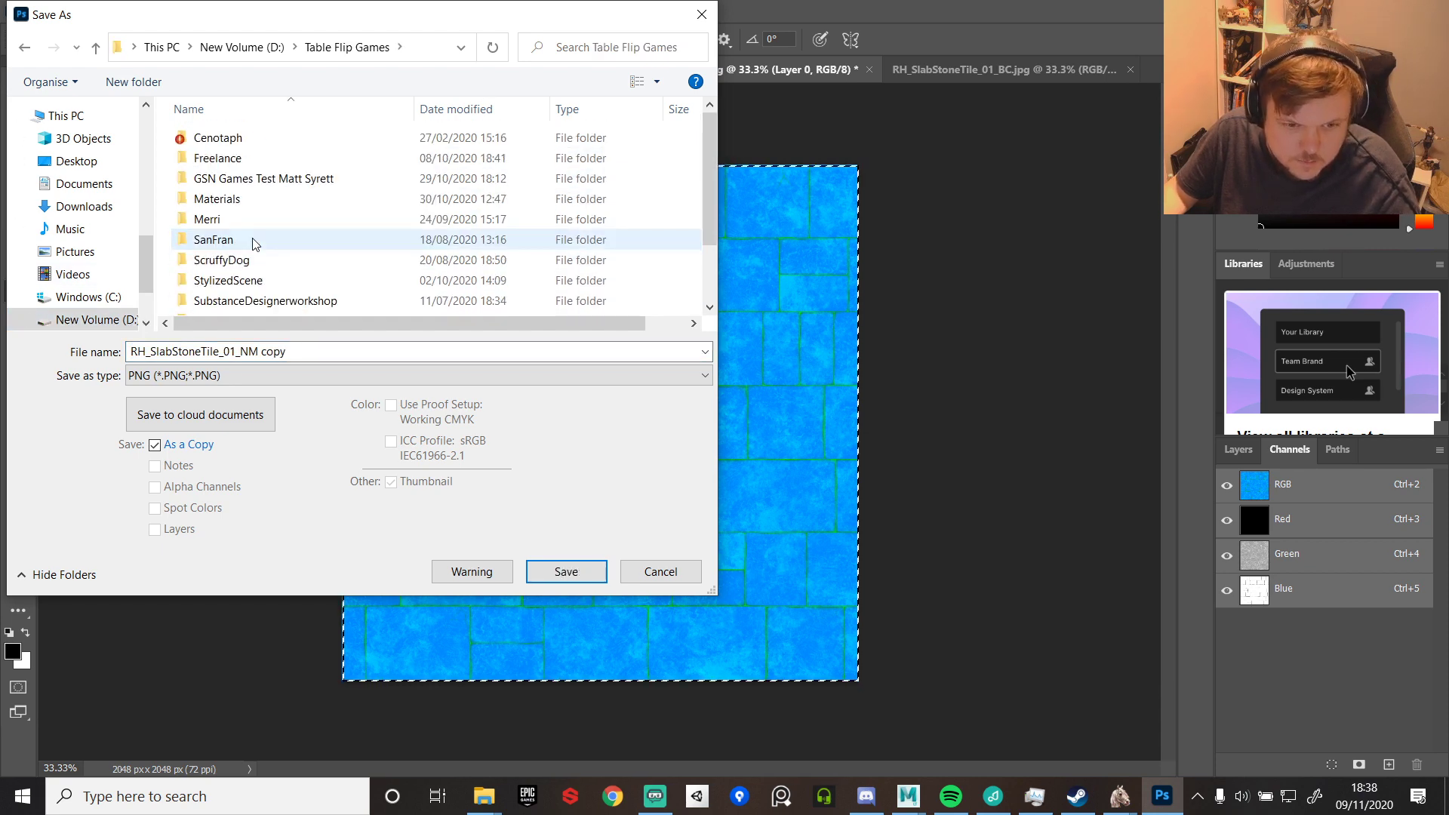
{"action": "double_click", "coordinate": [226, 158]}
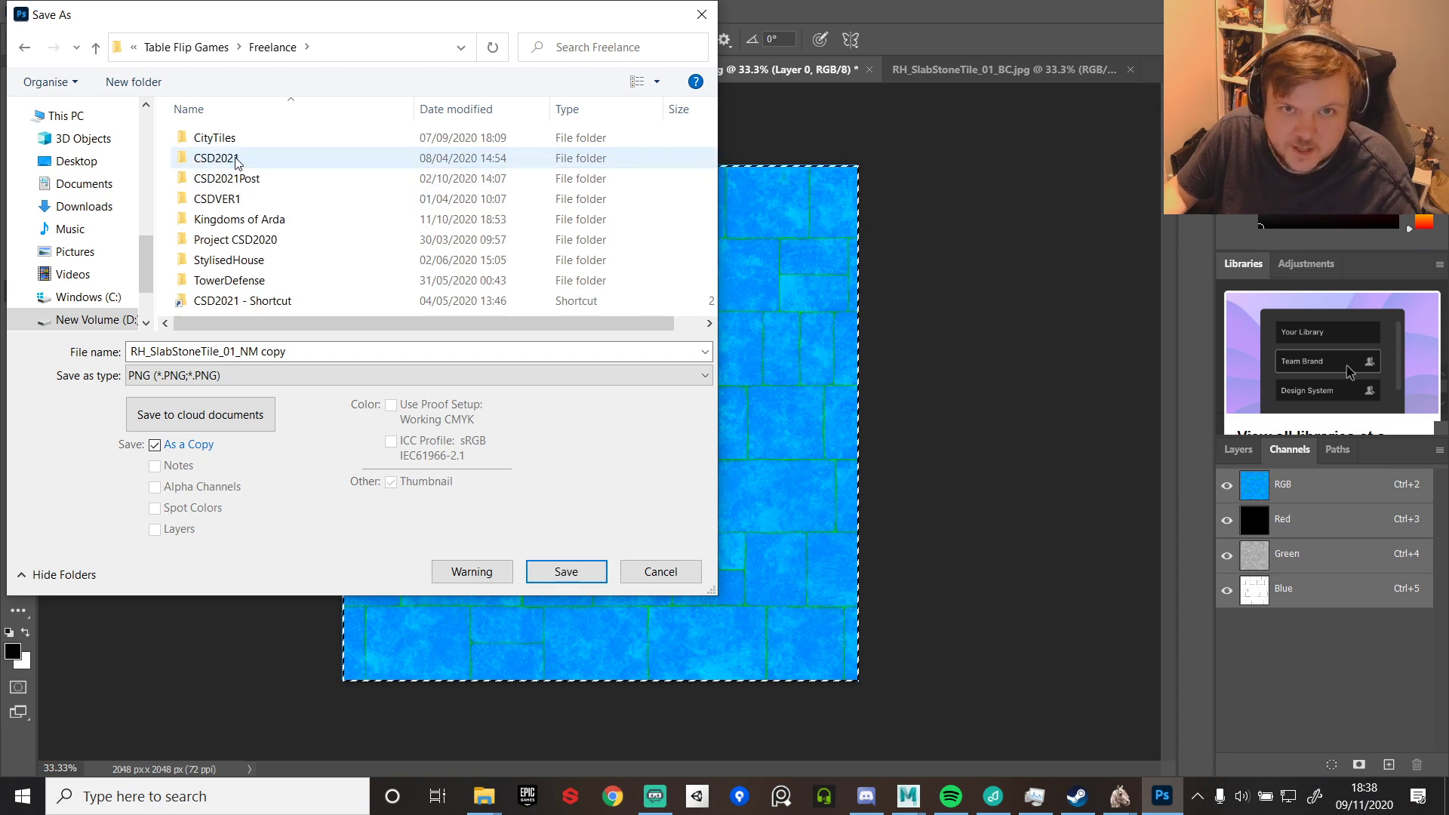
{"action": "double_click", "coordinate": [257, 219]}
{"action": "left_click", "coordinate": [240, 164]}
{"action": "double_click", "coordinate": [239, 163]}
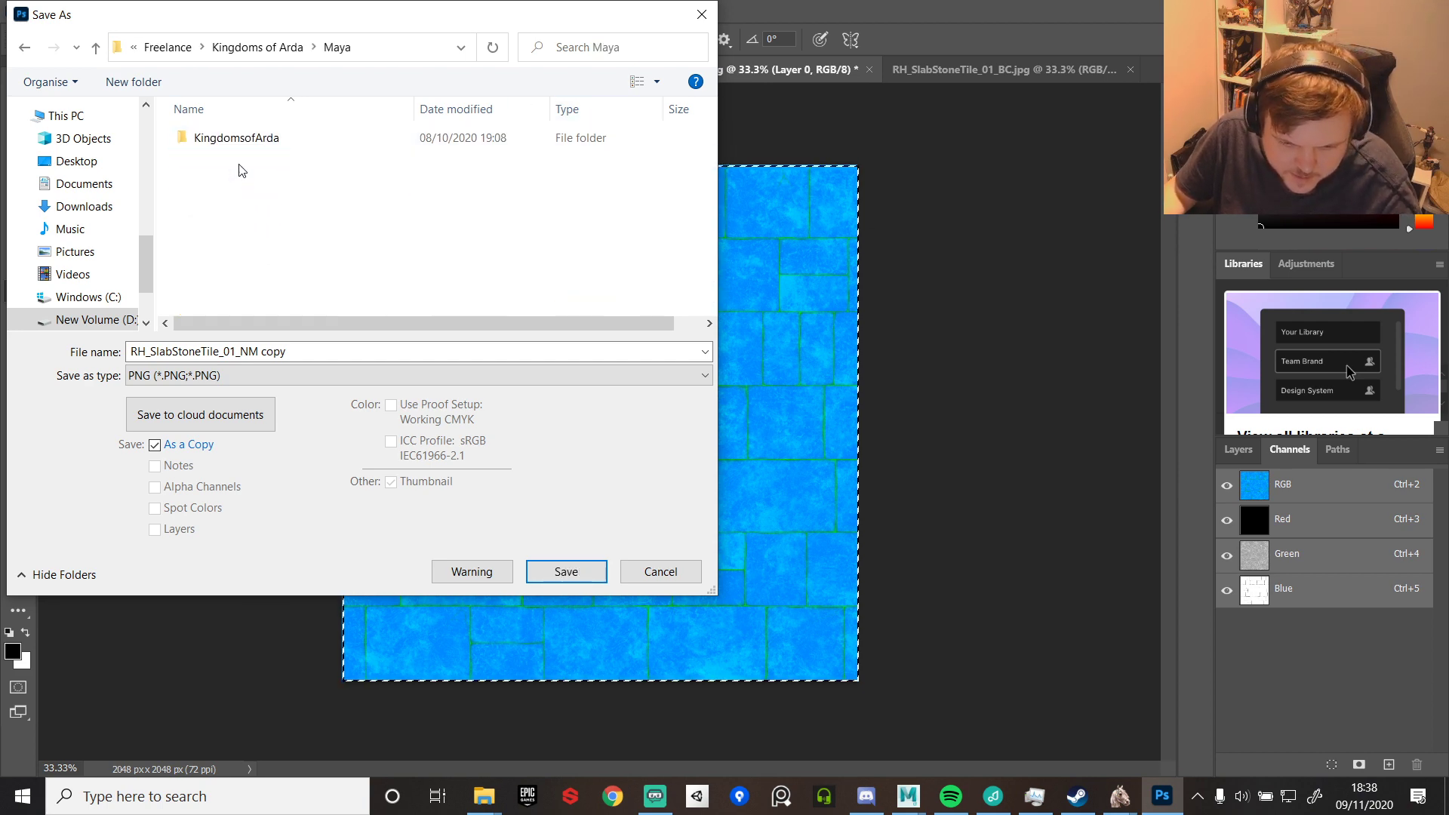
{"action": "double_click", "coordinate": [291, 136]}
{"action": "double_click", "coordinate": [242, 219]}
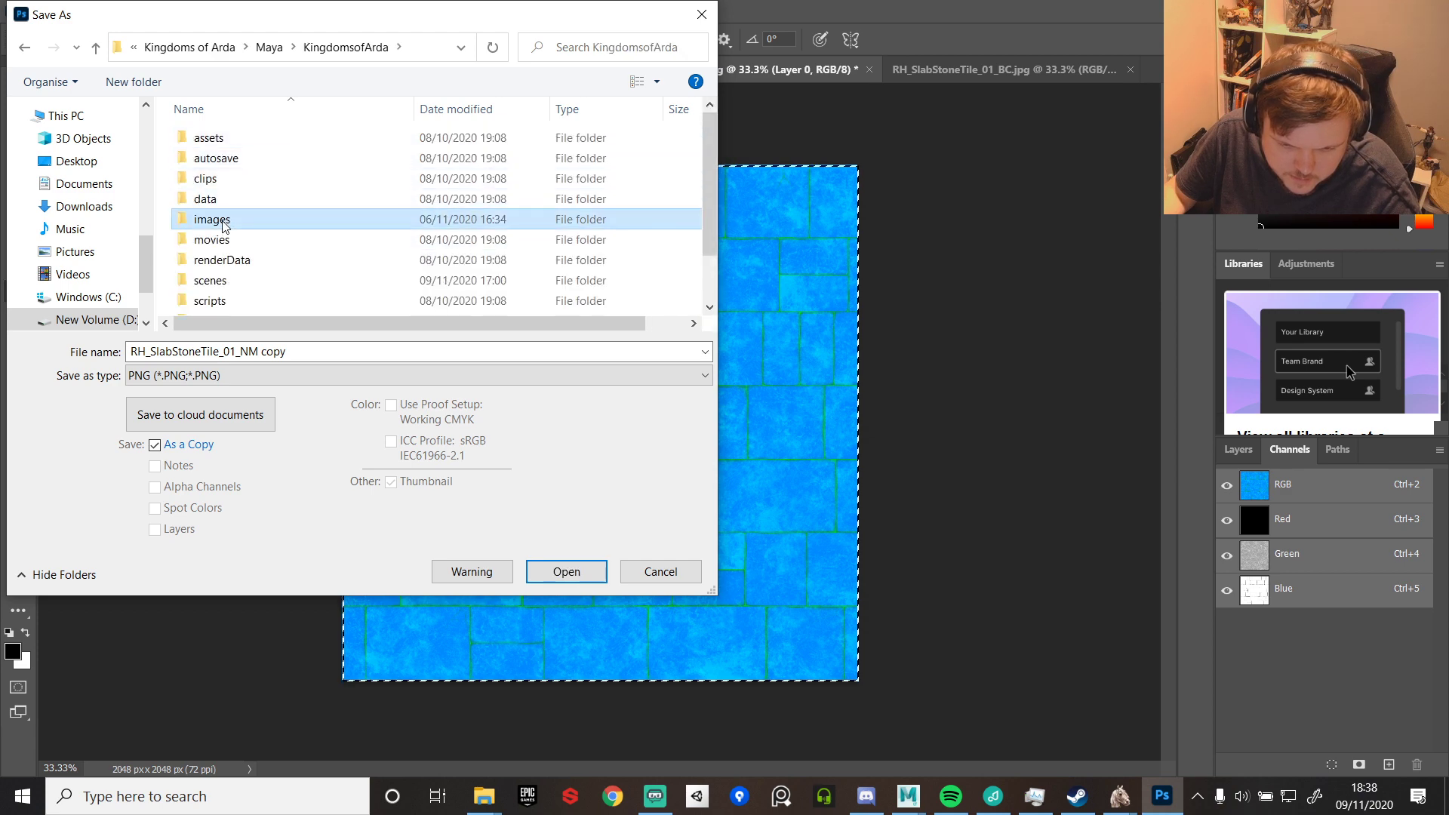
- Create a folder named StoneSlab inside the images folder and open it
{"action": "right_click", "coordinate": [329, 308]}
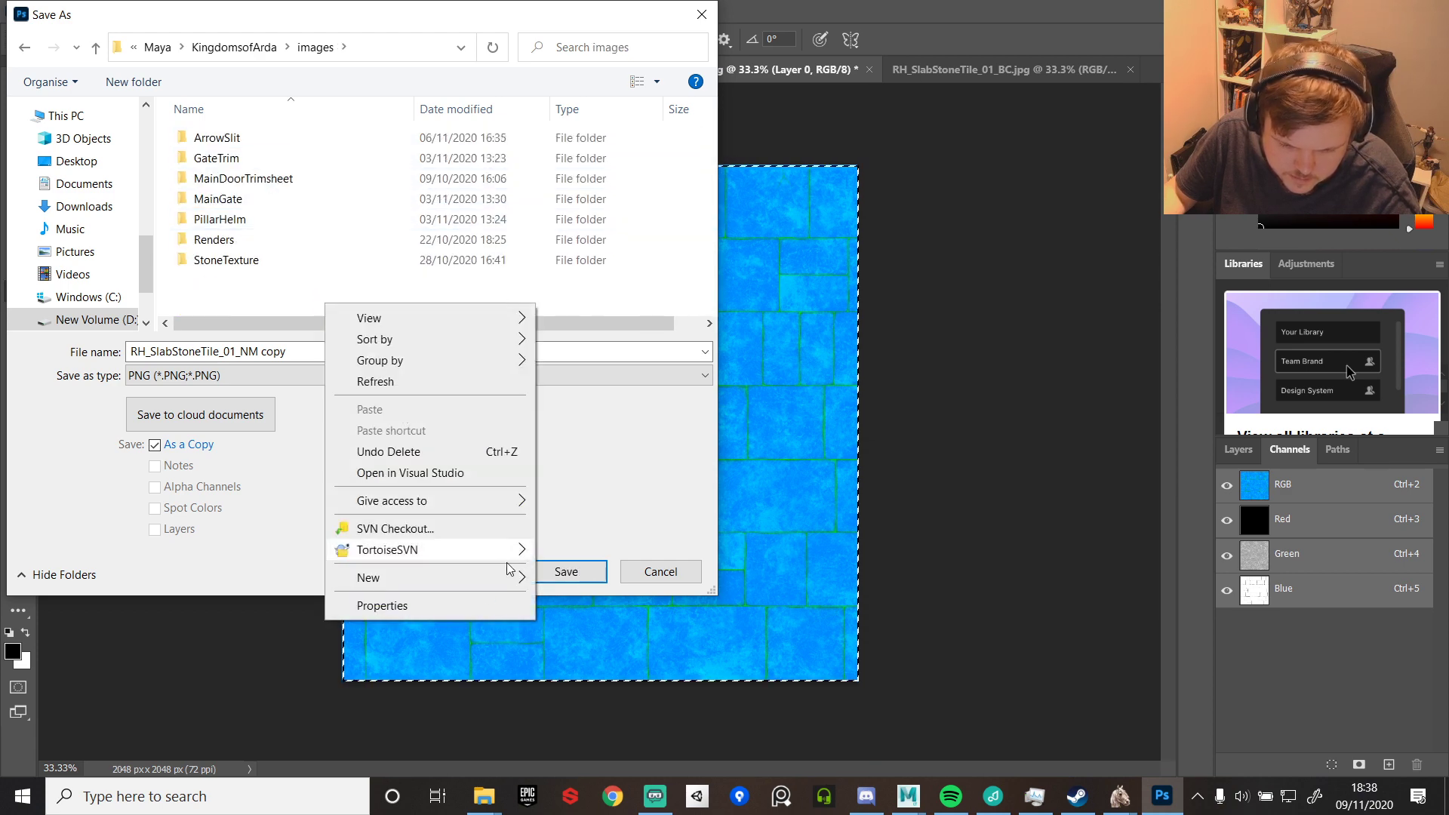
{"action": "mouse_move", "coordinate": [500, 577]}
{"action": "left_click", "coordinate": [607, 323]}
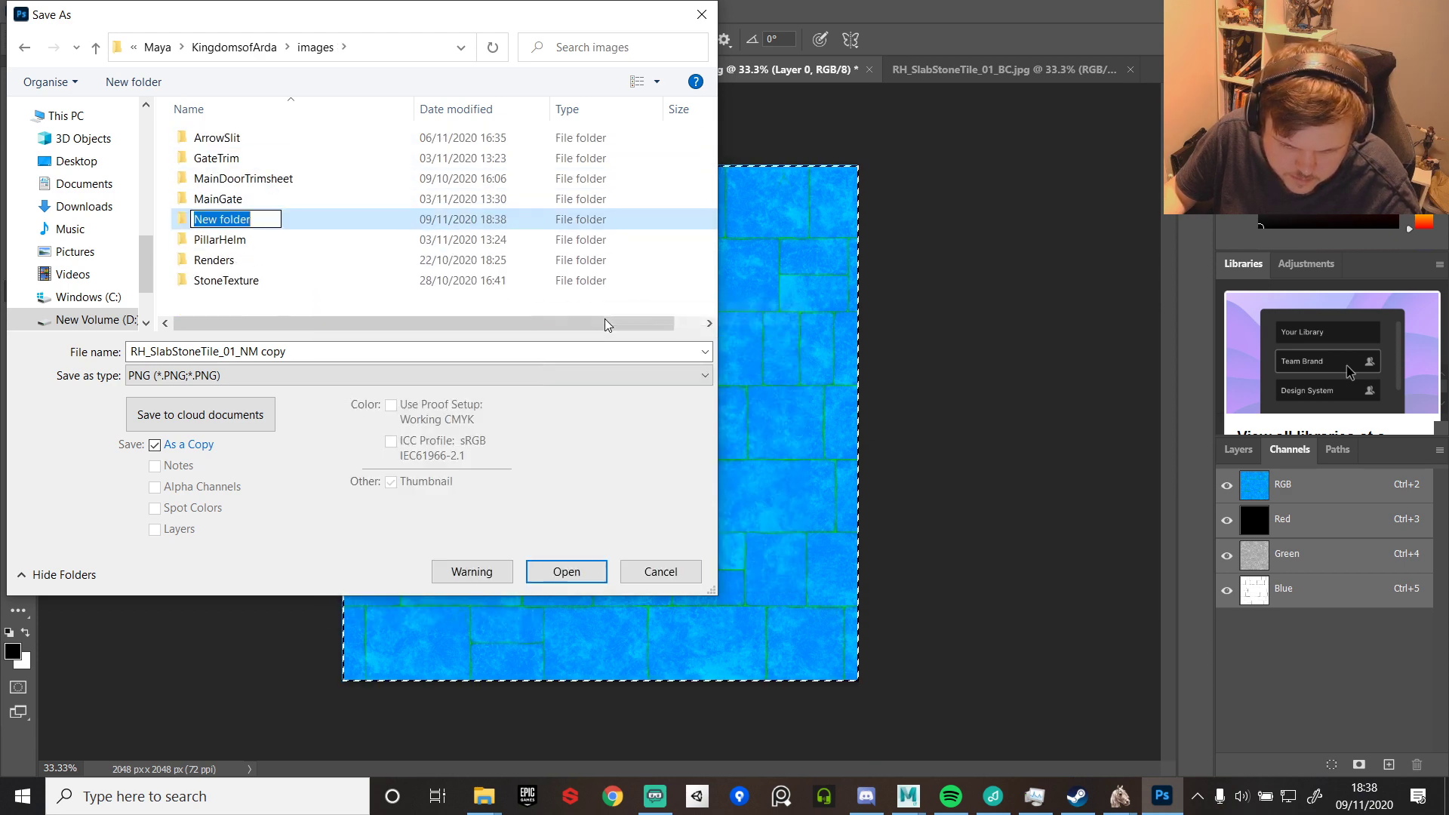
{"action": "type", "text": "StoneSlab"}
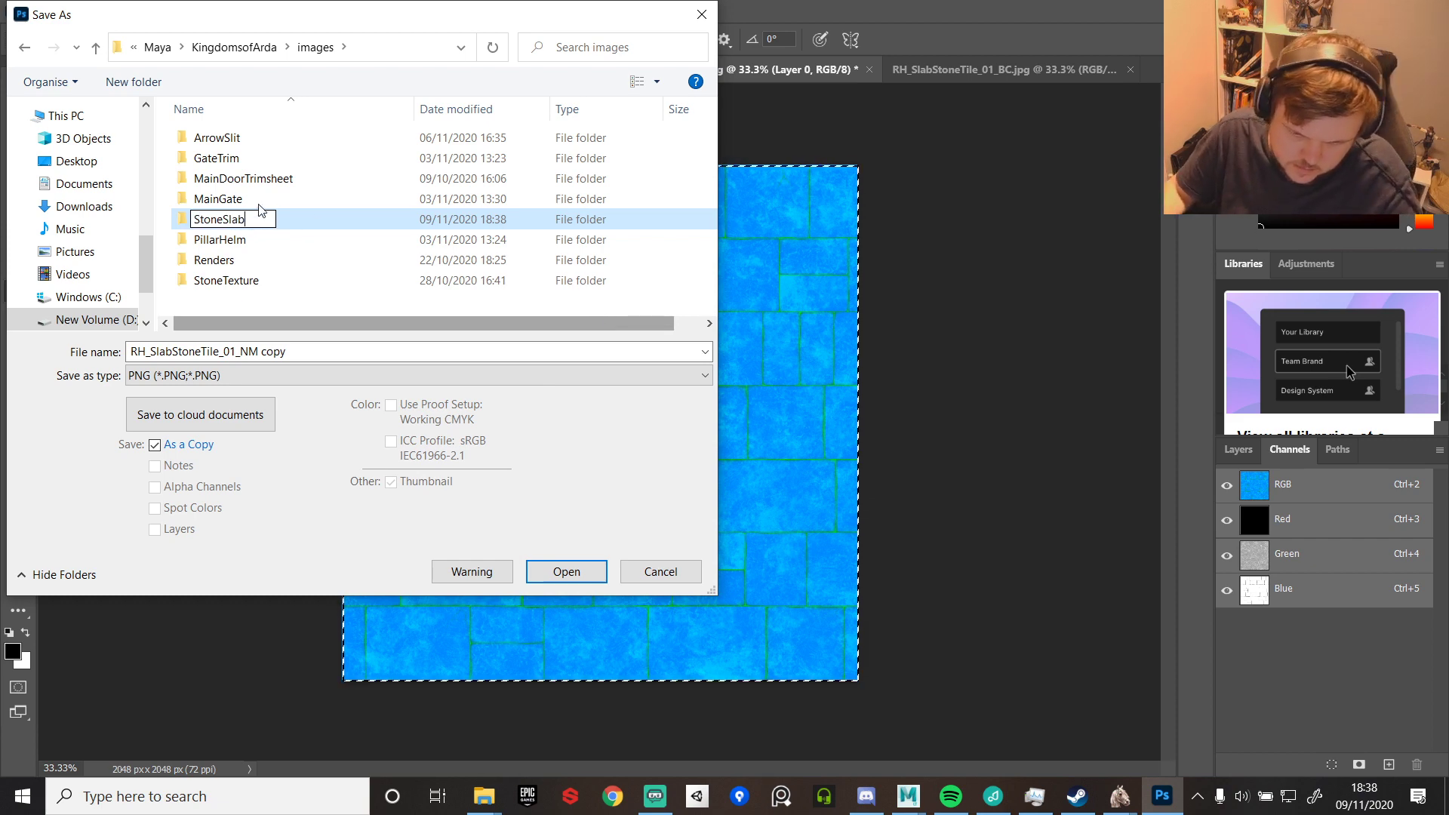
{"action": "key", "text": "Return"}
{"action": "double_click", "coordinate": [219, 260]}
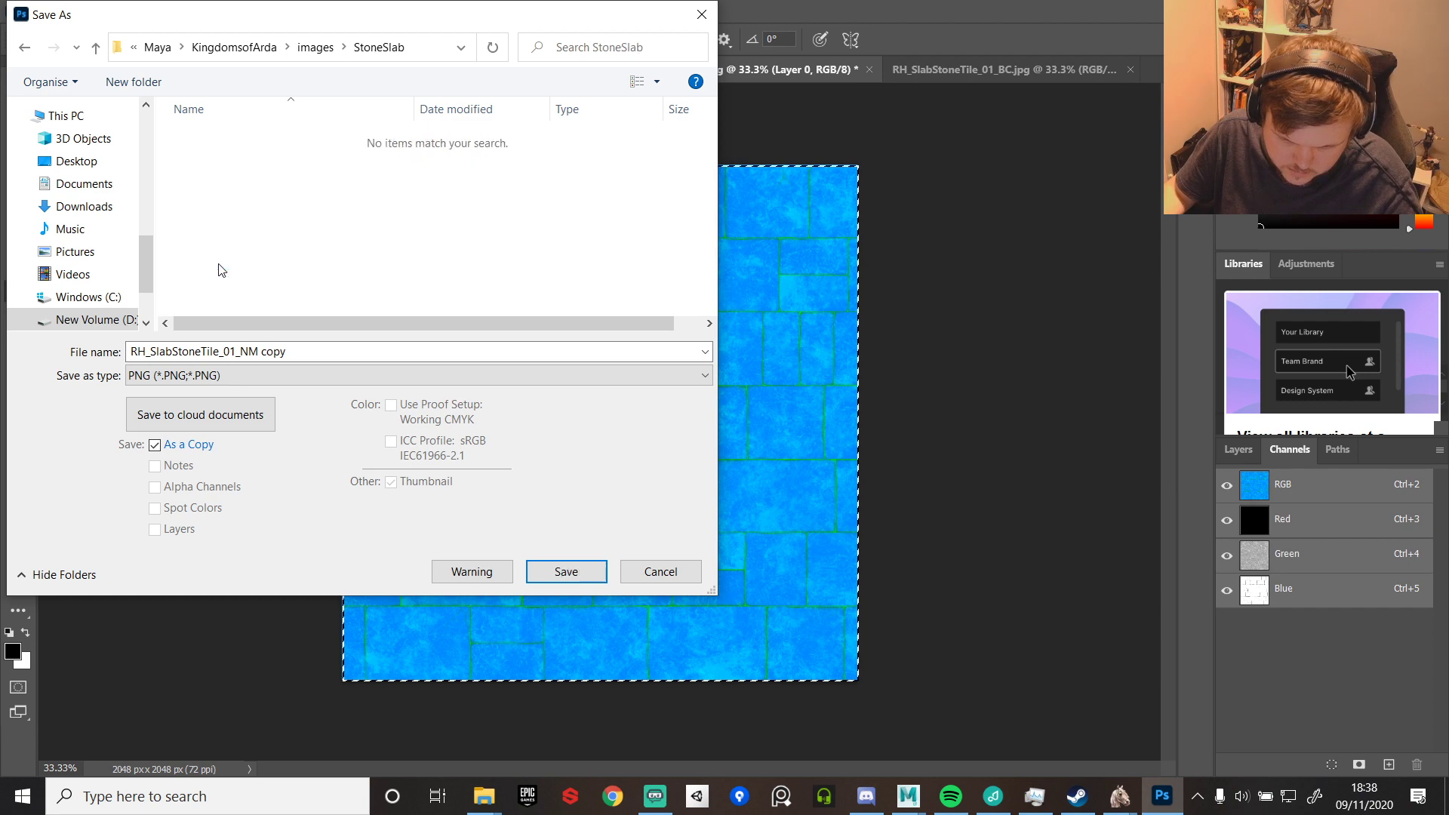
- Try to save the packed texture as a PNG named RH_SlabStoneTile_01_PBR in the StoneSlab folder
{"action": "left_click", "coordinate": [316, 351]}
{"action": "key", "text": "BackSpace"}
{"action": "key", "text": "BackSpace"}
{"action": "key", "text": "BackSpace"}
{"action": "key", "text": "BackSpace"}
{"action": "key", "text": "BackSpace"}
{"action": "key", "text": "BackSpace"}
{"action": "key", "text": "BackSpace"}
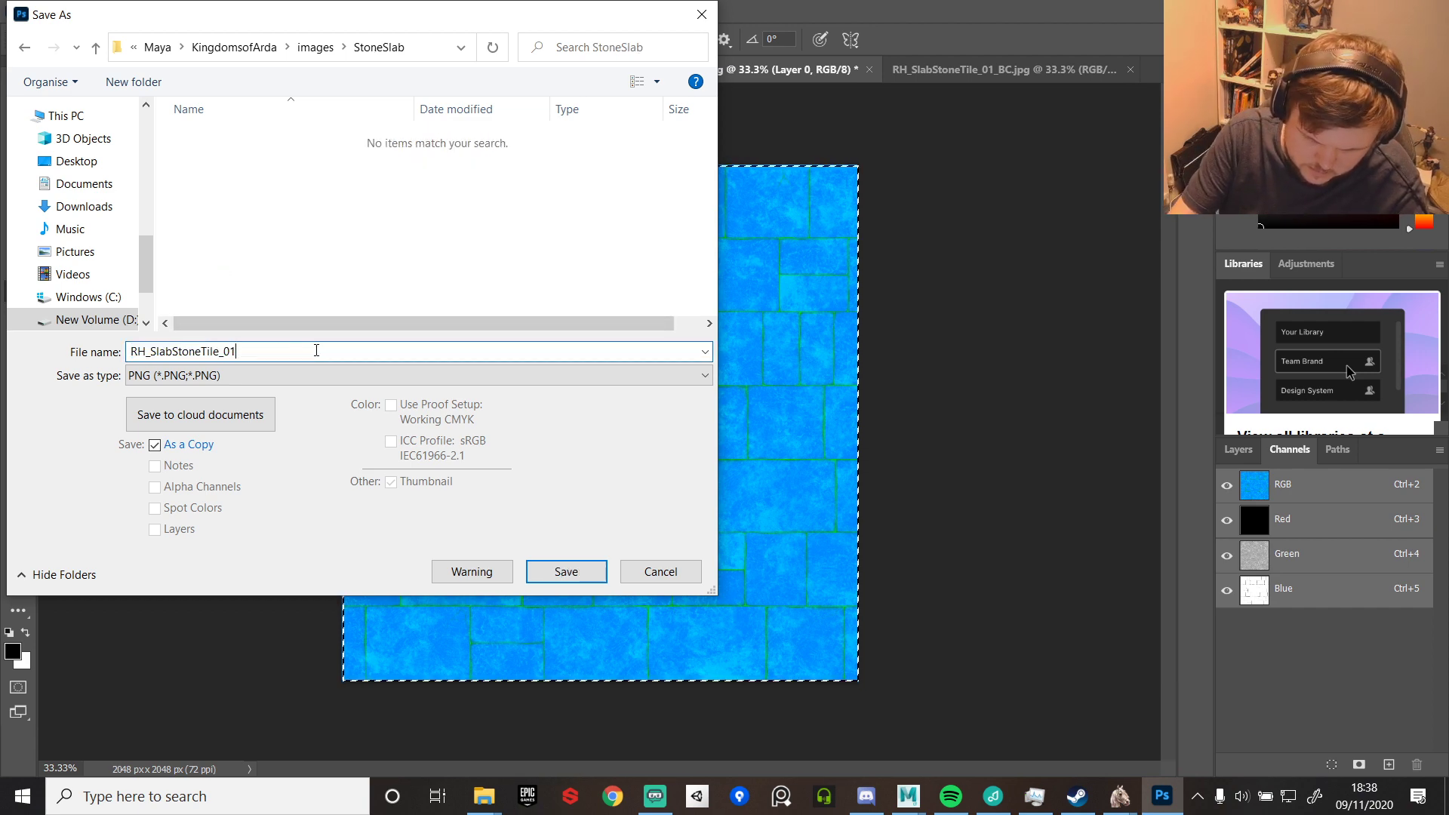
{"action": "type", "text": "_PBR"}
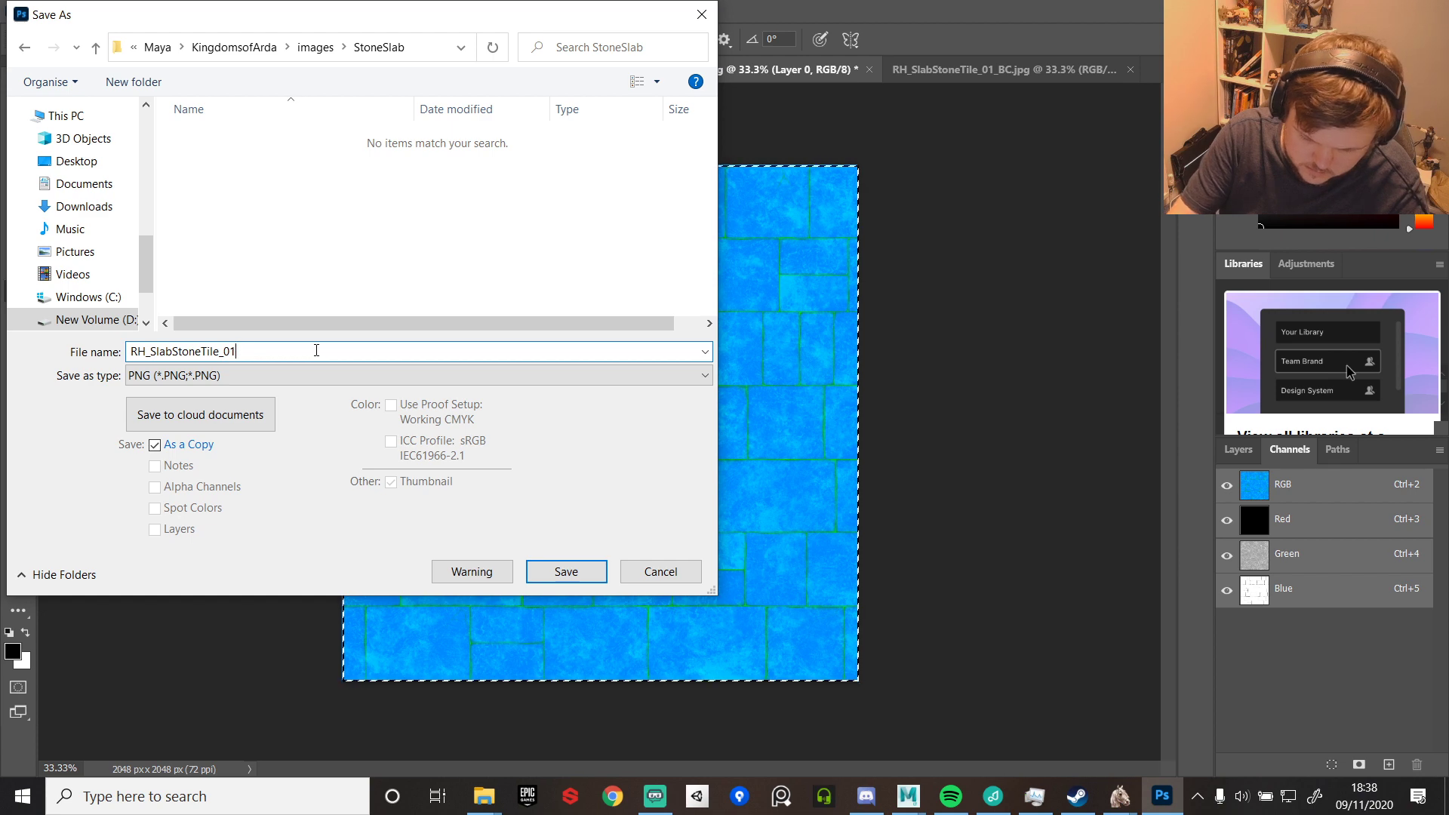
{"action": "key", "text": "Return"}
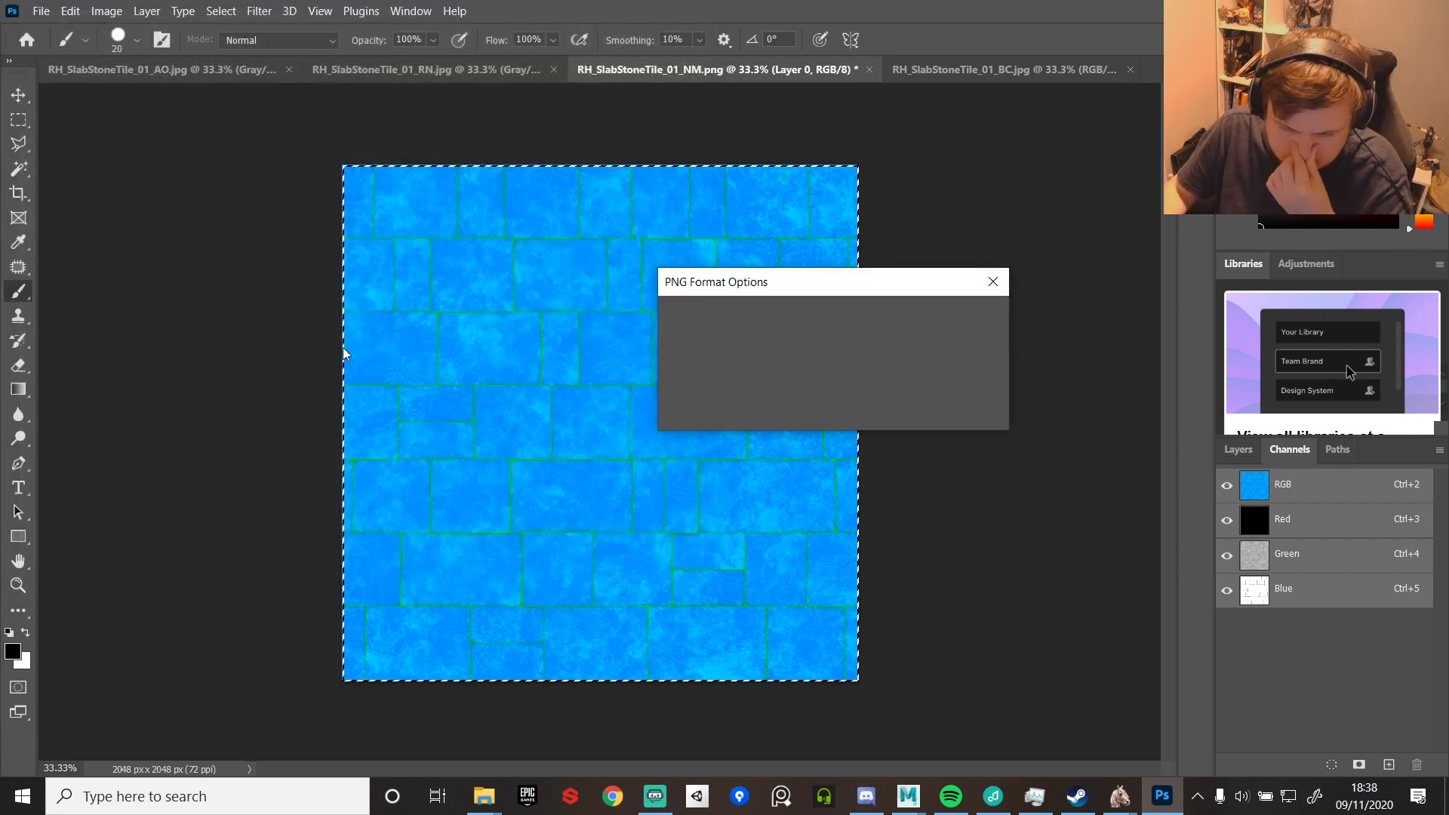
{"action": "left_click", "coordinate": [949, 357]}
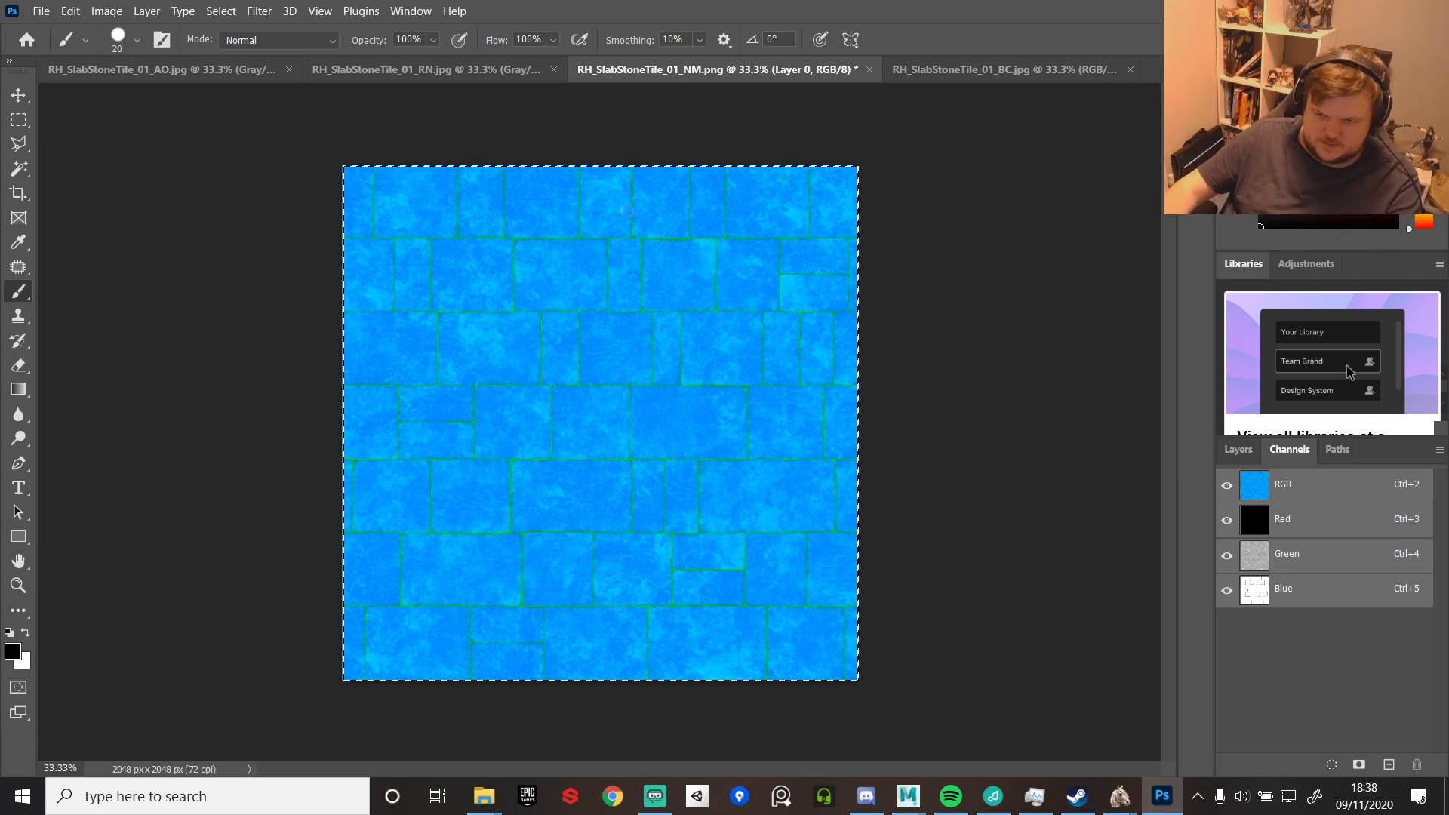
- Start saving the packed texture again in Targa format, with the KingdomsofArda project's StoneSlab images folder as destination
{"action": "key", "text": "shift+ctrl+s"}
{"action": "left_click", "coordinate": [227, 376]}
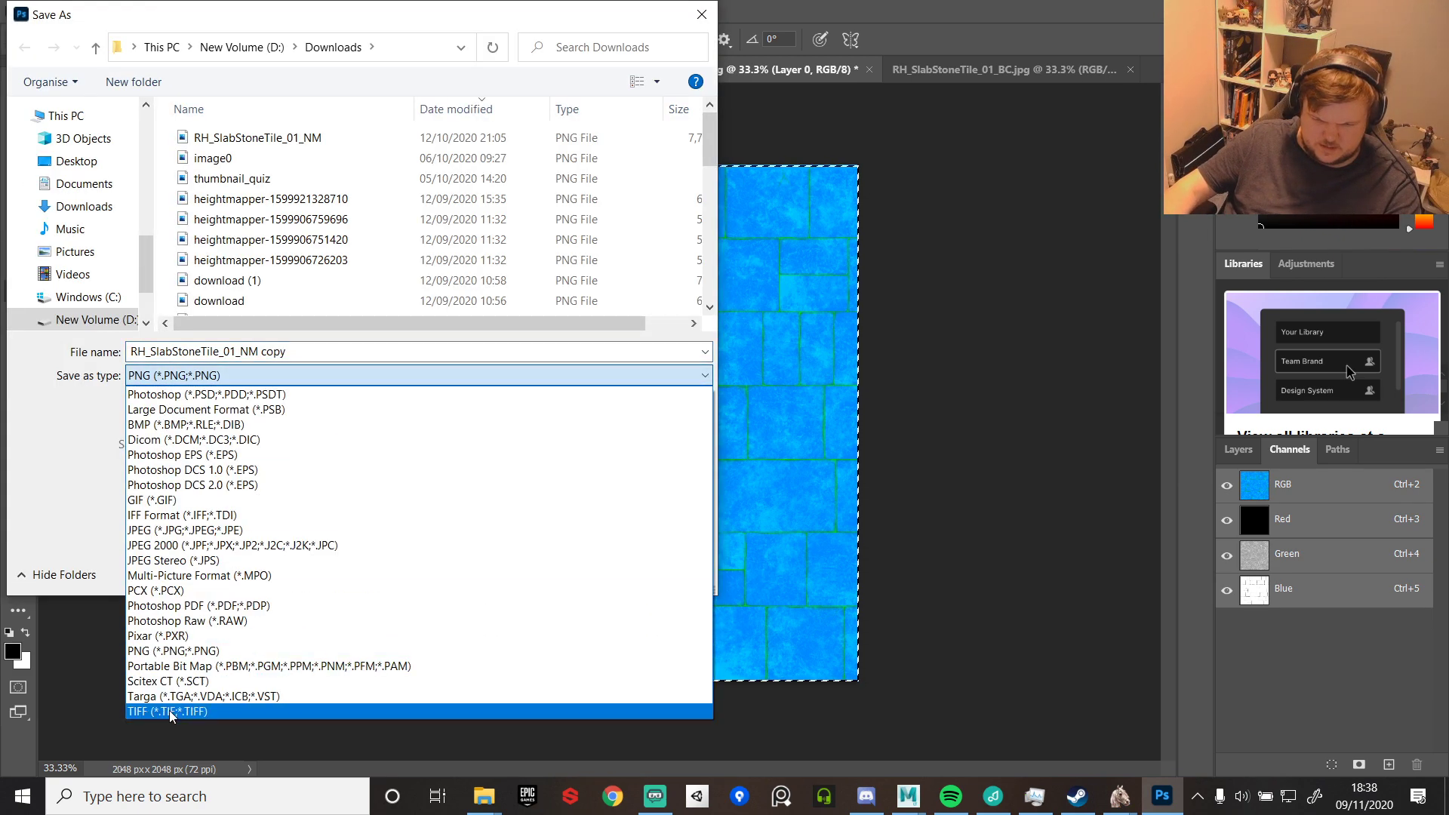
{"action": "left_click", "coordinate": [175, 696]}
{"action": "scroll", "coordinate": [83, 250], "scroll_direction": "down", "scroll_amount": 2}
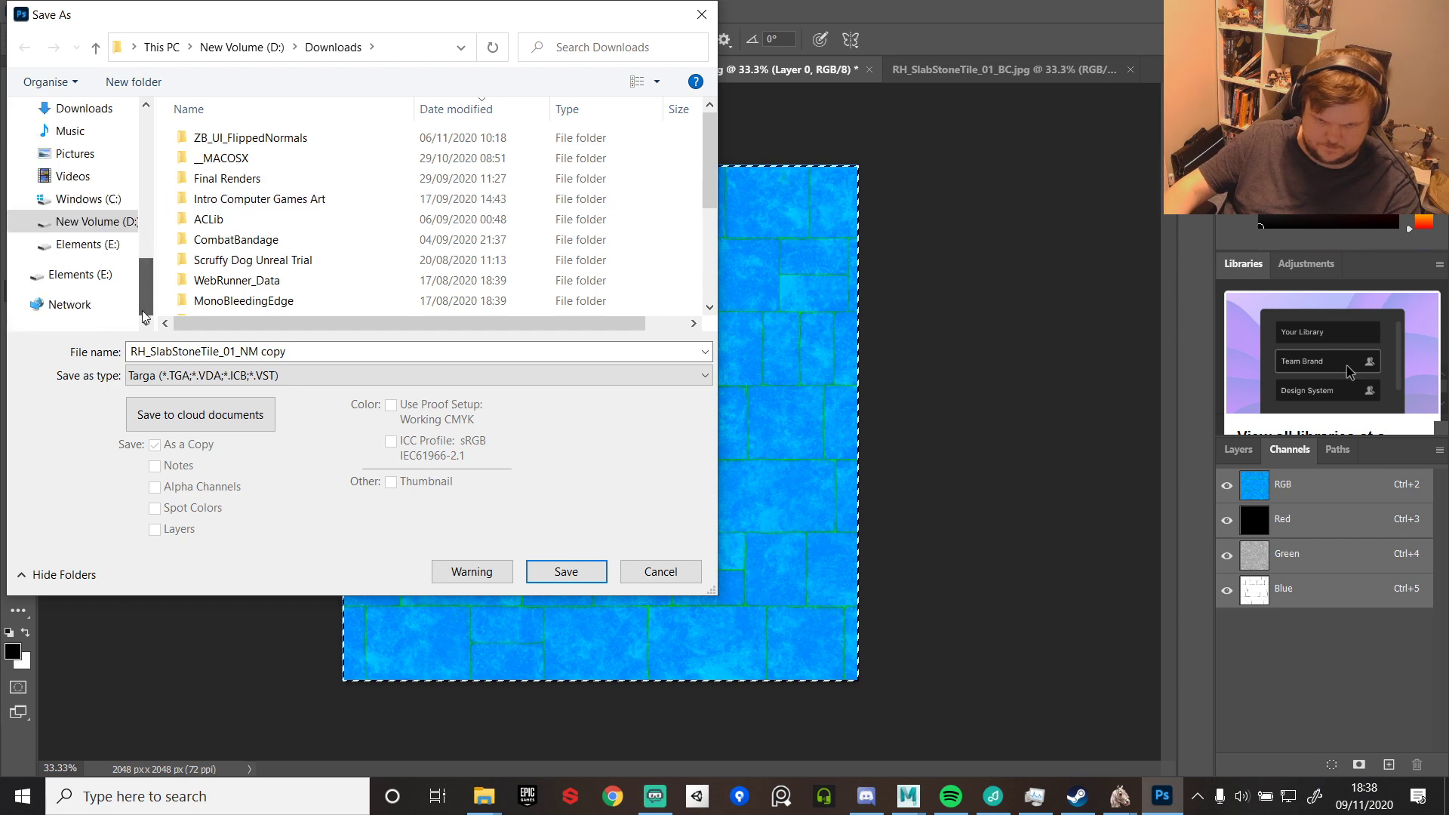
{"action": "left_click", "coordinate": [98, 222]}
{"action": "scroll", "coordinate": [302, 249], "scroll_direction": "down", "scroll_amount": 5}
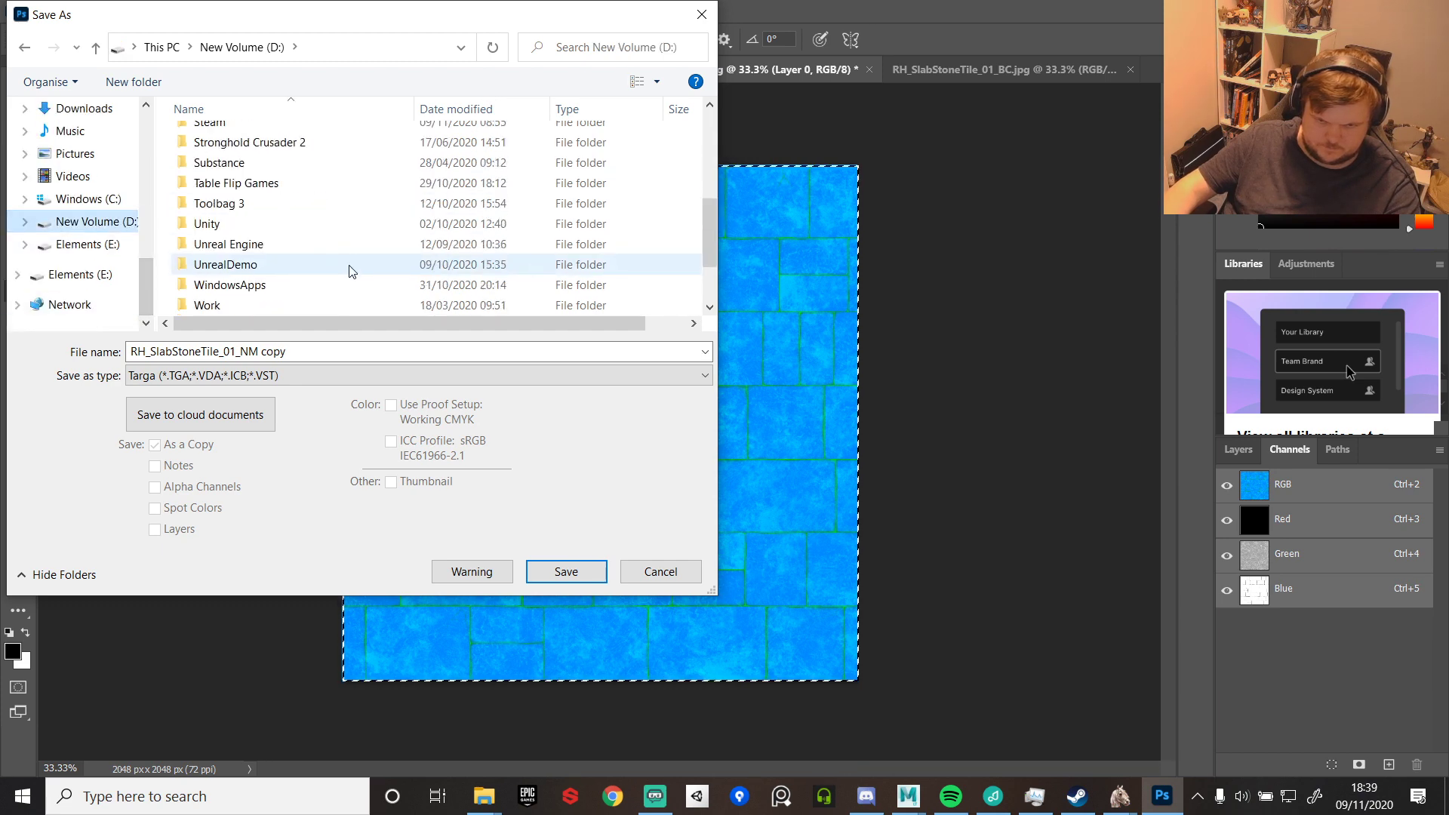
{"action": "double_click", "coordinate": [261, 182]}
{"action": "double_click", "coordinate": [261, 158]}
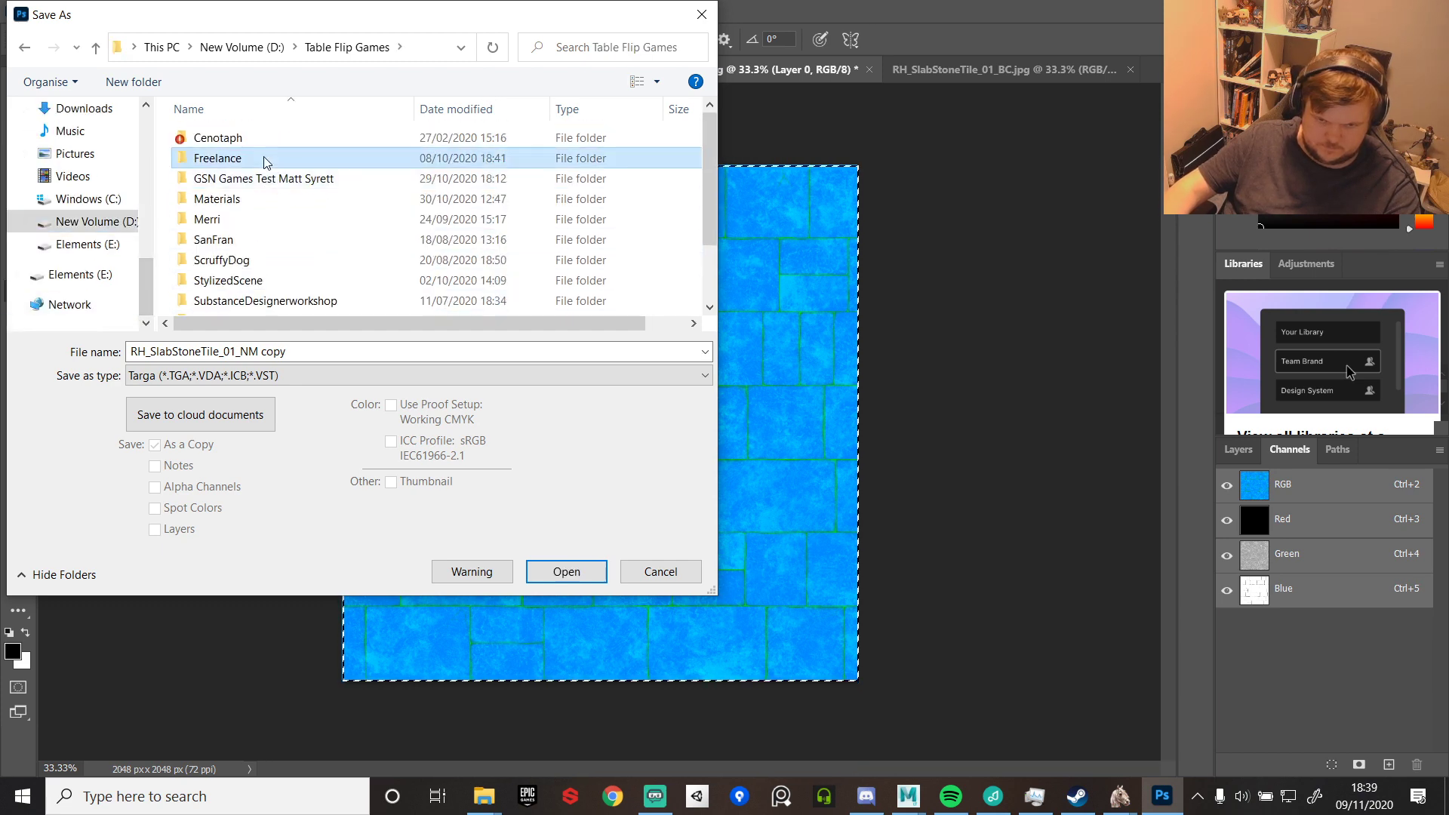
{"action": "double_click", "coordinate": [258, 219]}
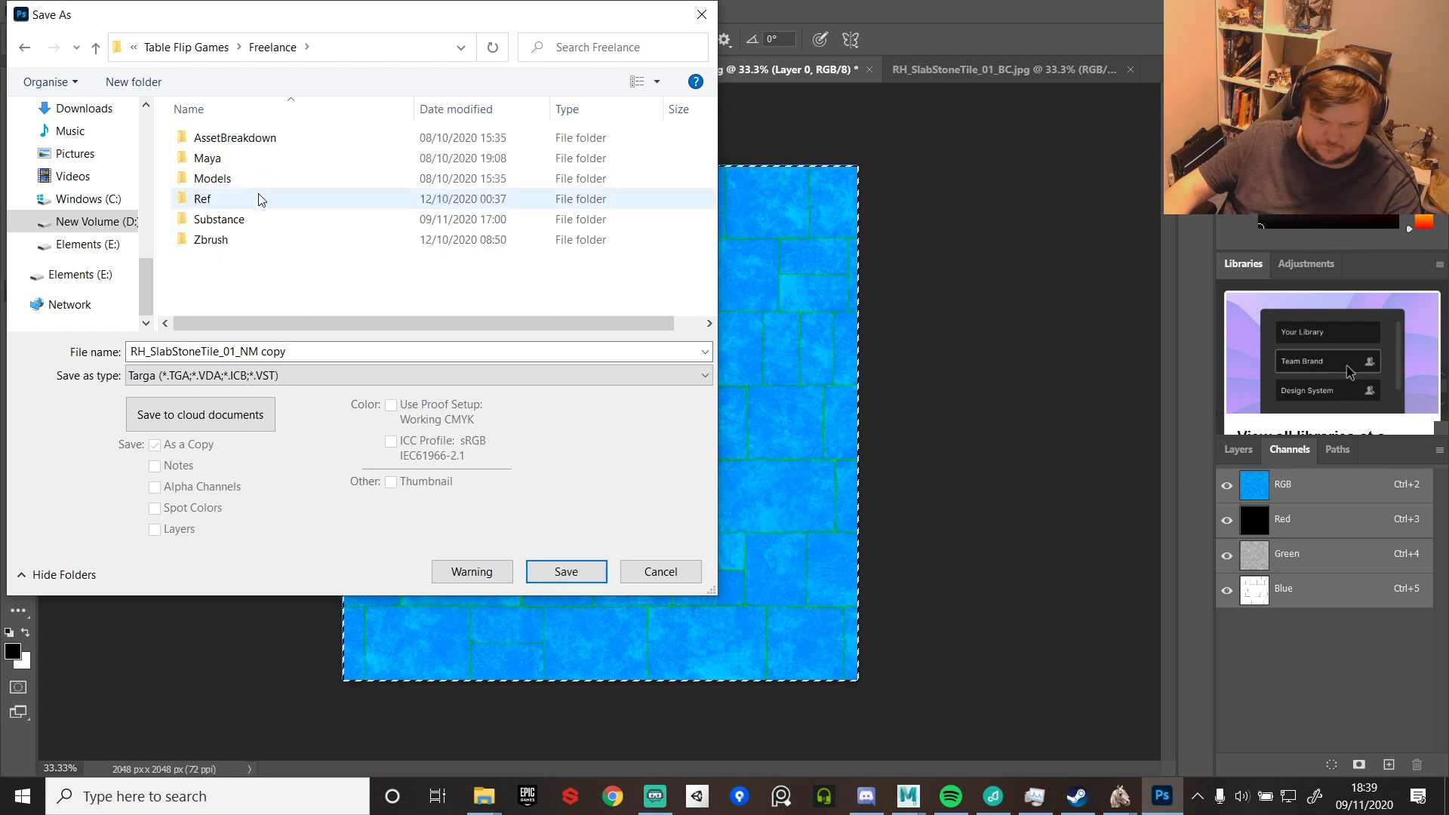
{"action": "double_click", "coordinate": [249, 158]}
{"action": "left_click", "coordinate": [266, 141]}
{"action": "double_click", "coordinate": [266, 140]}
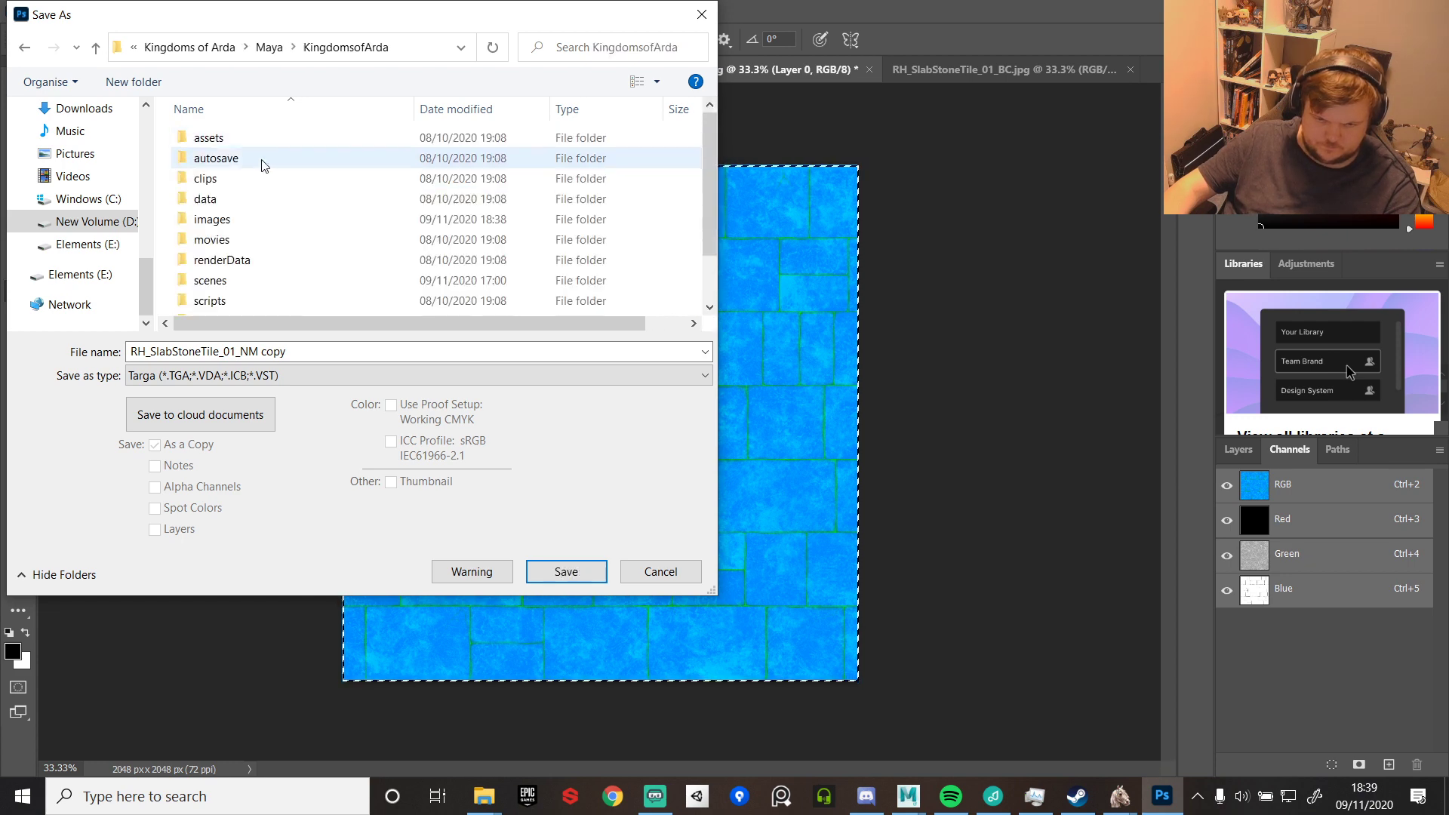
{"action": "double_click", "coordinate": [230, 220]}
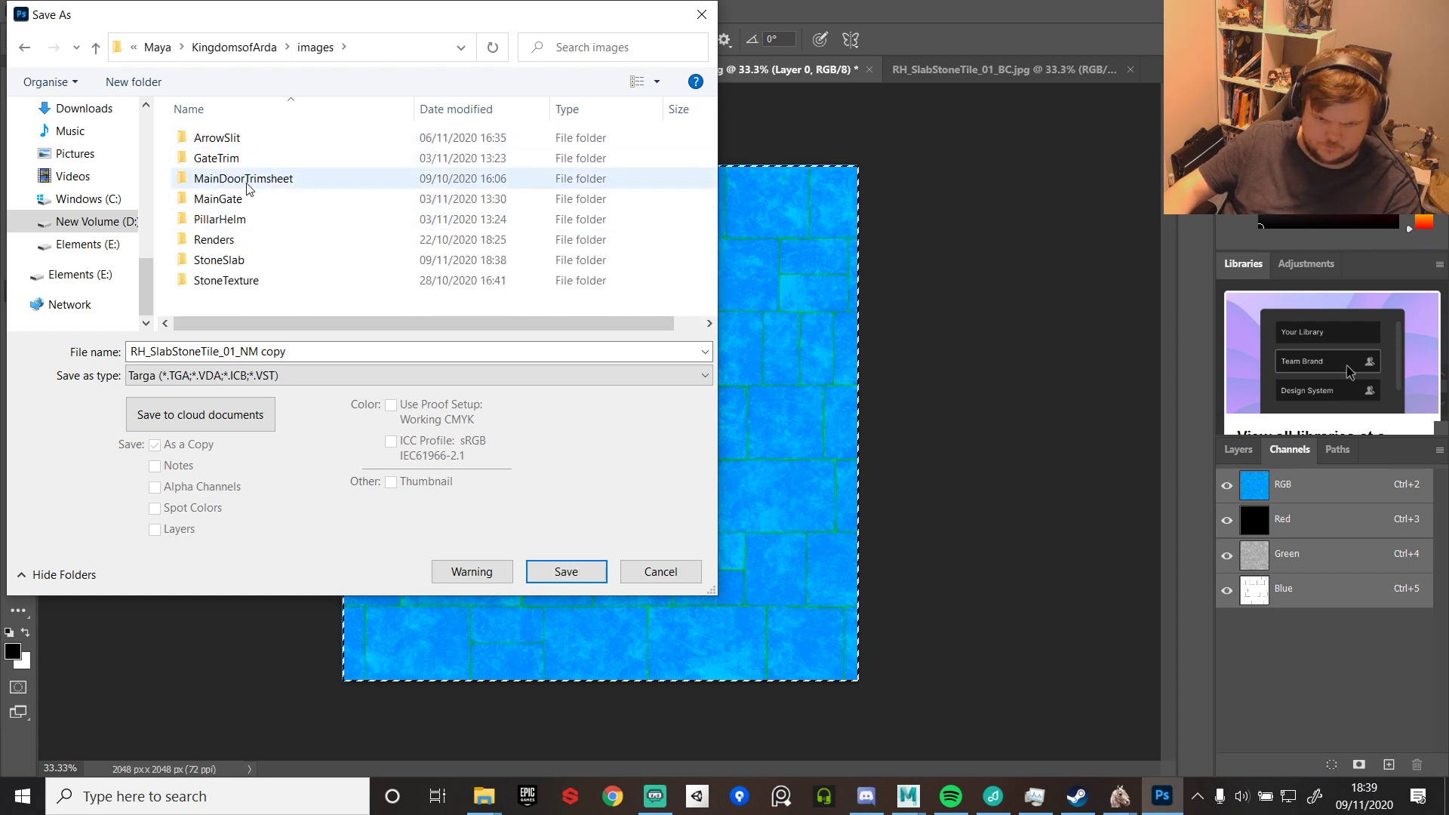
{"action": "double_click", "coordinate": [236, 261]}
- Save the packed texture as a Targa file named RH_SlabStoneTile_01_s in the StoneSlab folder
{"action": "left_click", "coordinate": [426, 46]}
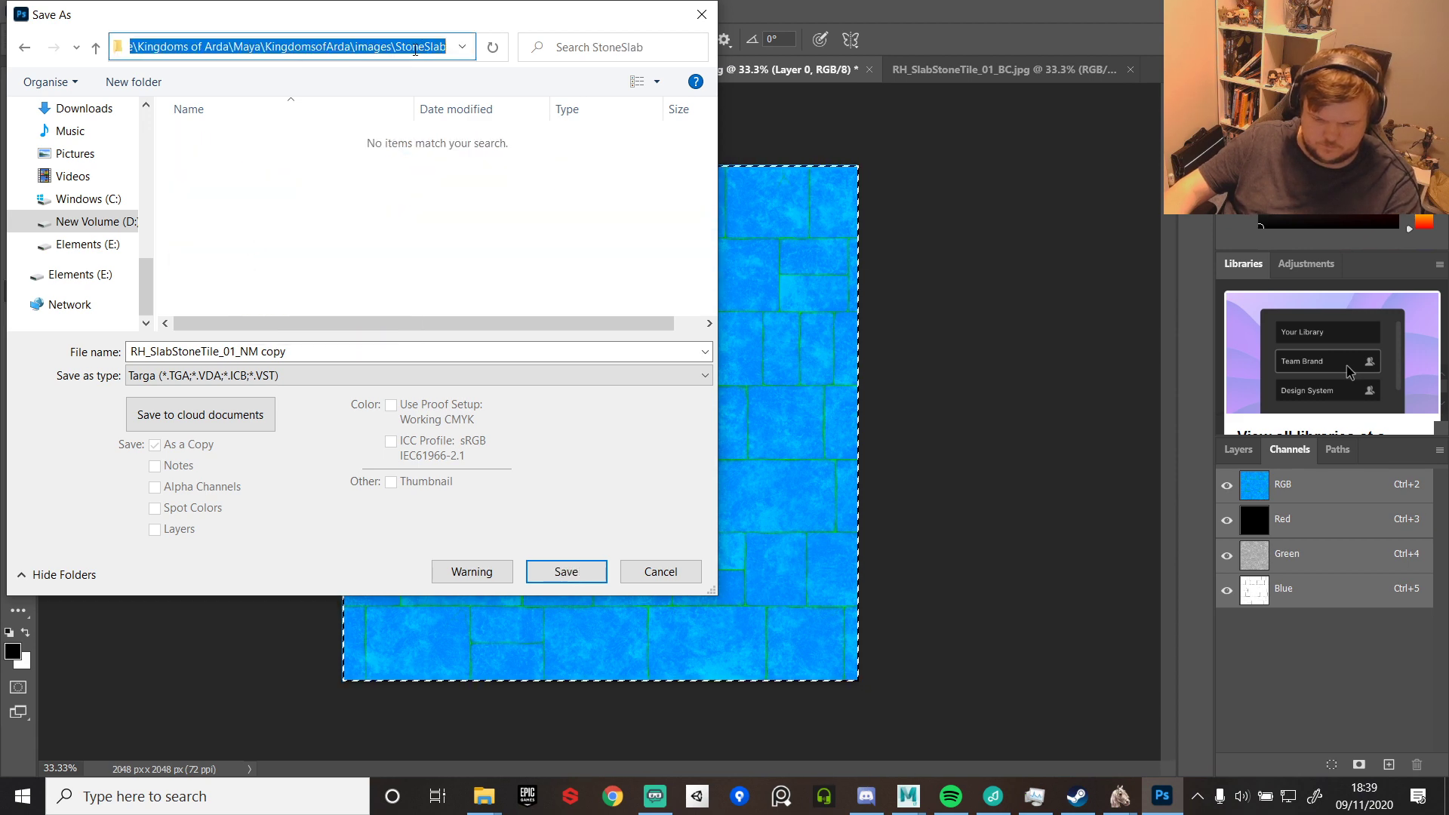
{"action": "left_click", "coordinate": [298, 373]}
{"action": "left_click", "coordinate": [318, 355]}
{"action": "left_click", "coordinate": [327, 353]}
{"action": "left_click", "coordinate": [340, 350]}
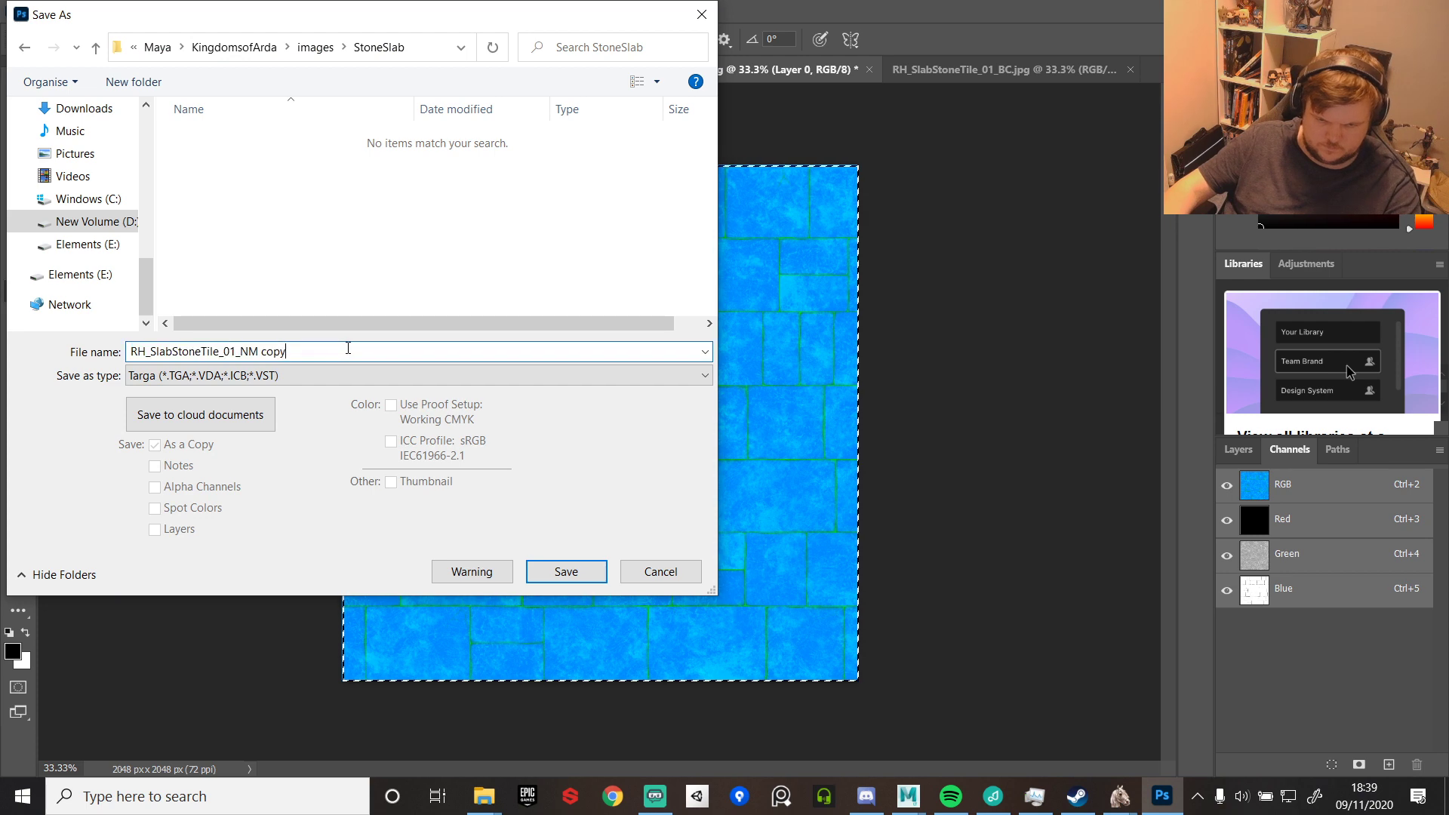
{"action": "key", "text": "BackSpace"}
{"action": "key", "text": "BackSpace"}
{"action": "key", "text": "BackSpace"}
{"action": "key", "text": "BackSpace"}
{"action": "key", "text": "BackSpace"}
{"action": "key", "text": "BackSpace"}
{"action": "key", "text": "BackSpace"}
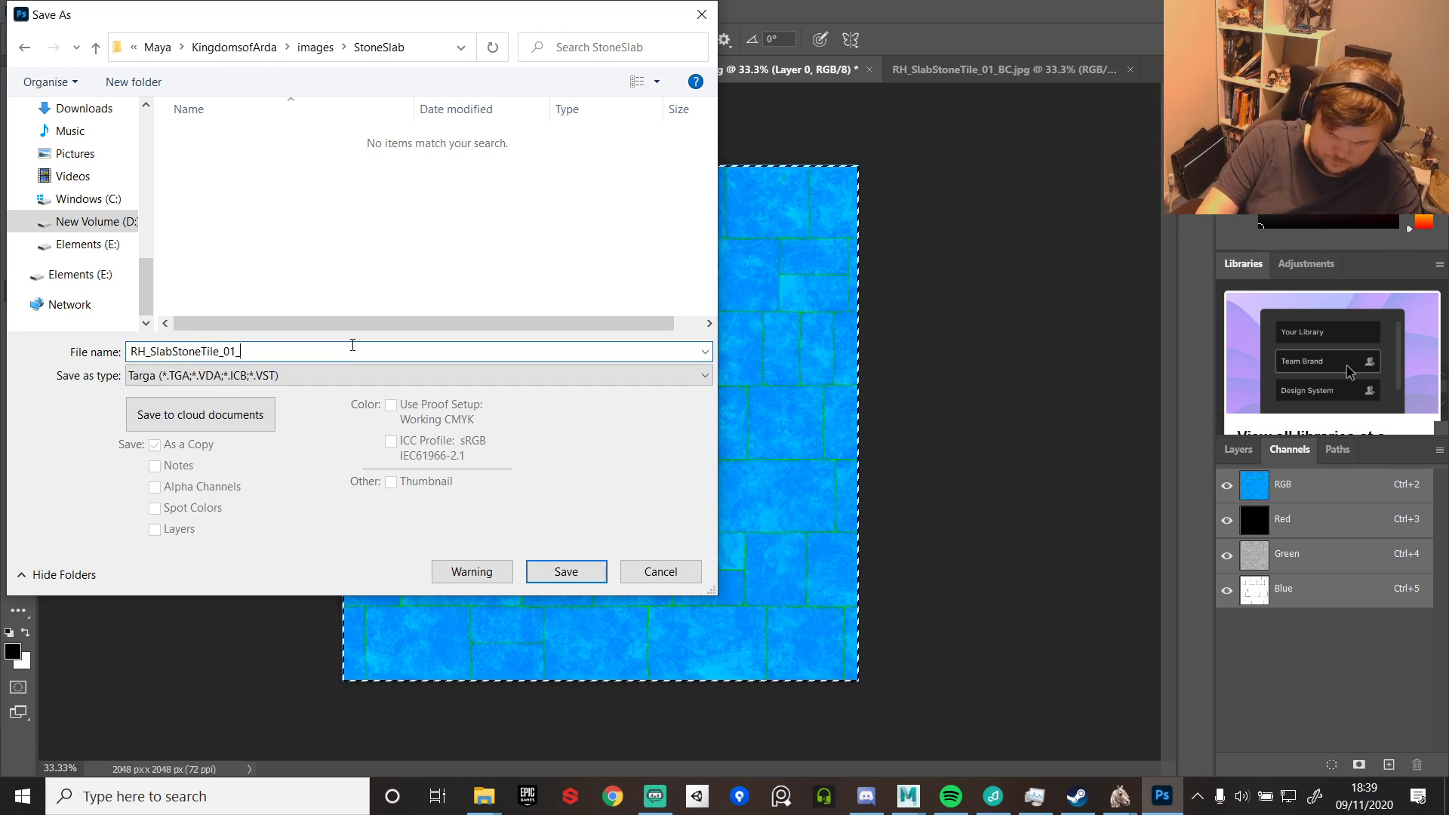
{"action": "type", "text": "P"}
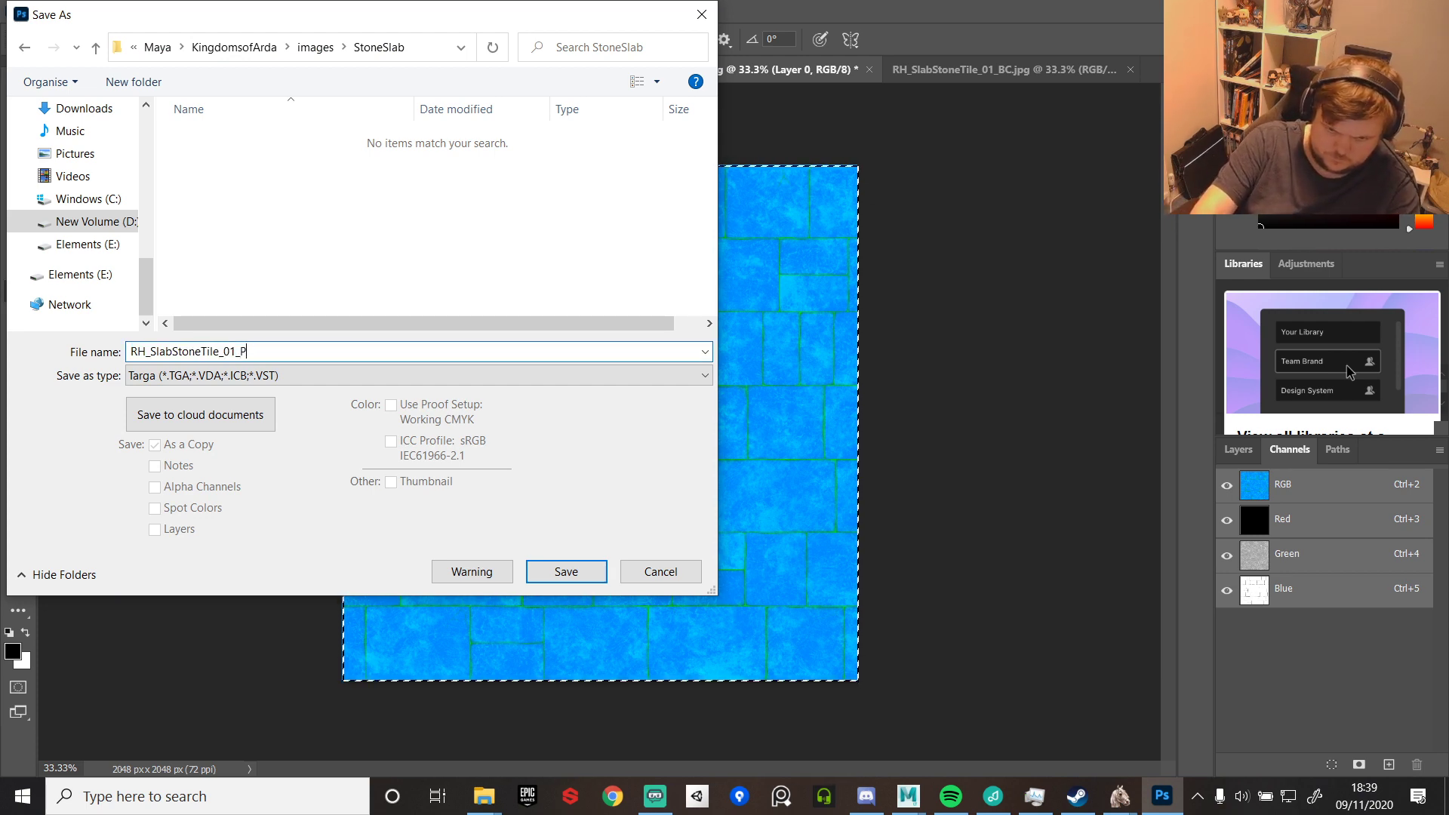
{"action": "key", "text": "BackSpace"}
{"action": "type", "text": "s"}
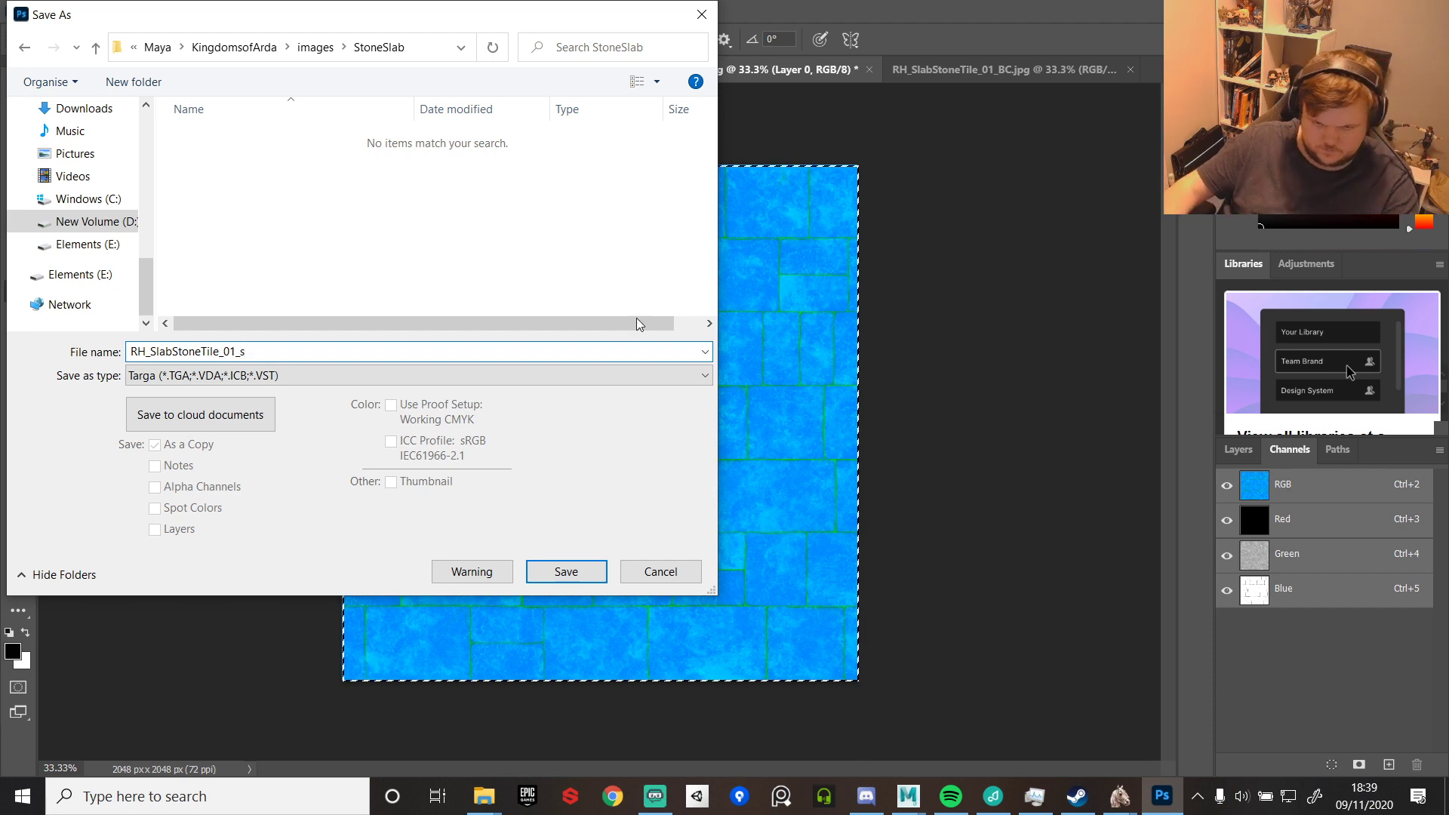
{"action": "left_click", "coordinate": [567, 572]}
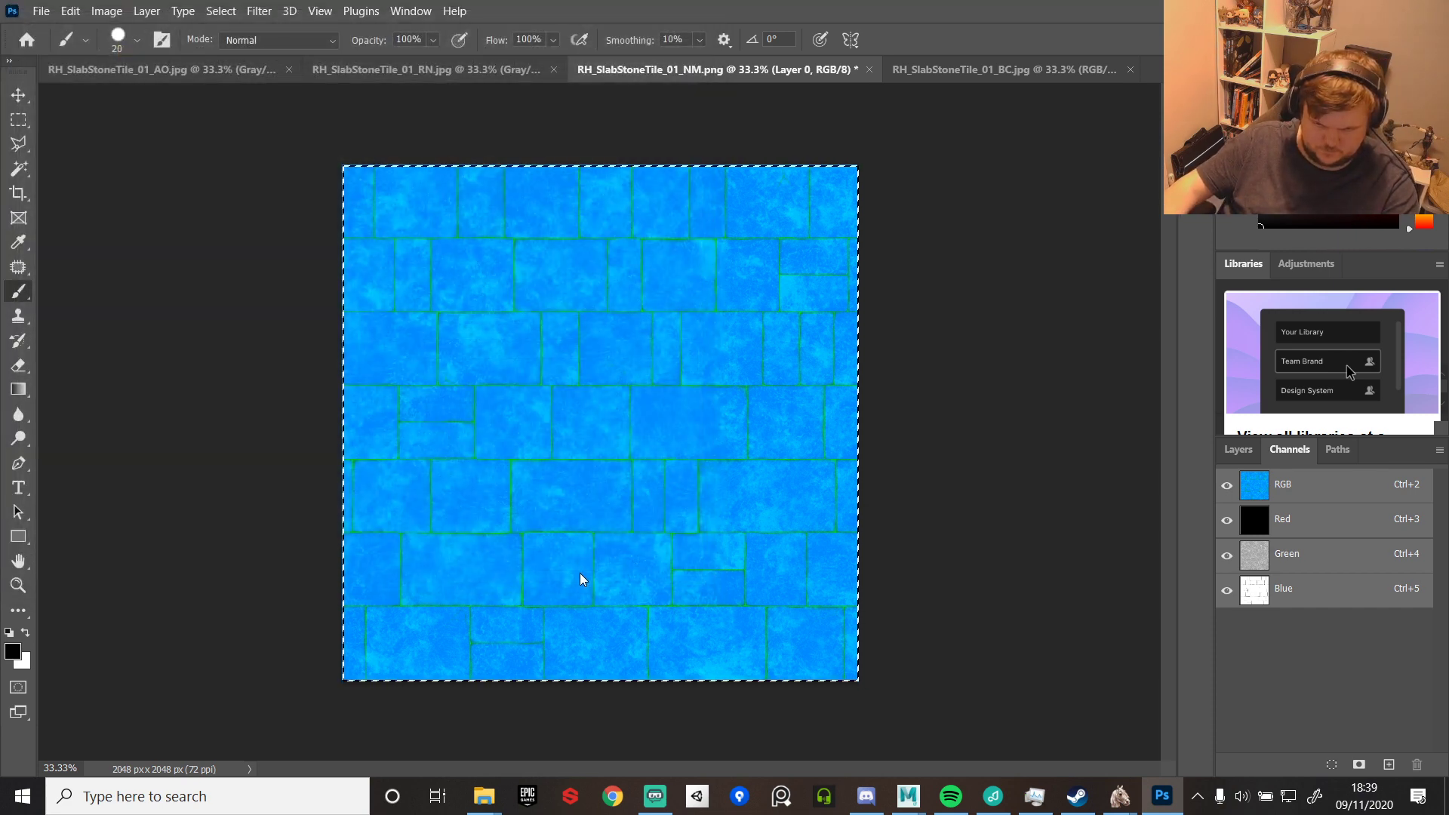
{"action": "left_click", "coordinate": [1015, 287]}
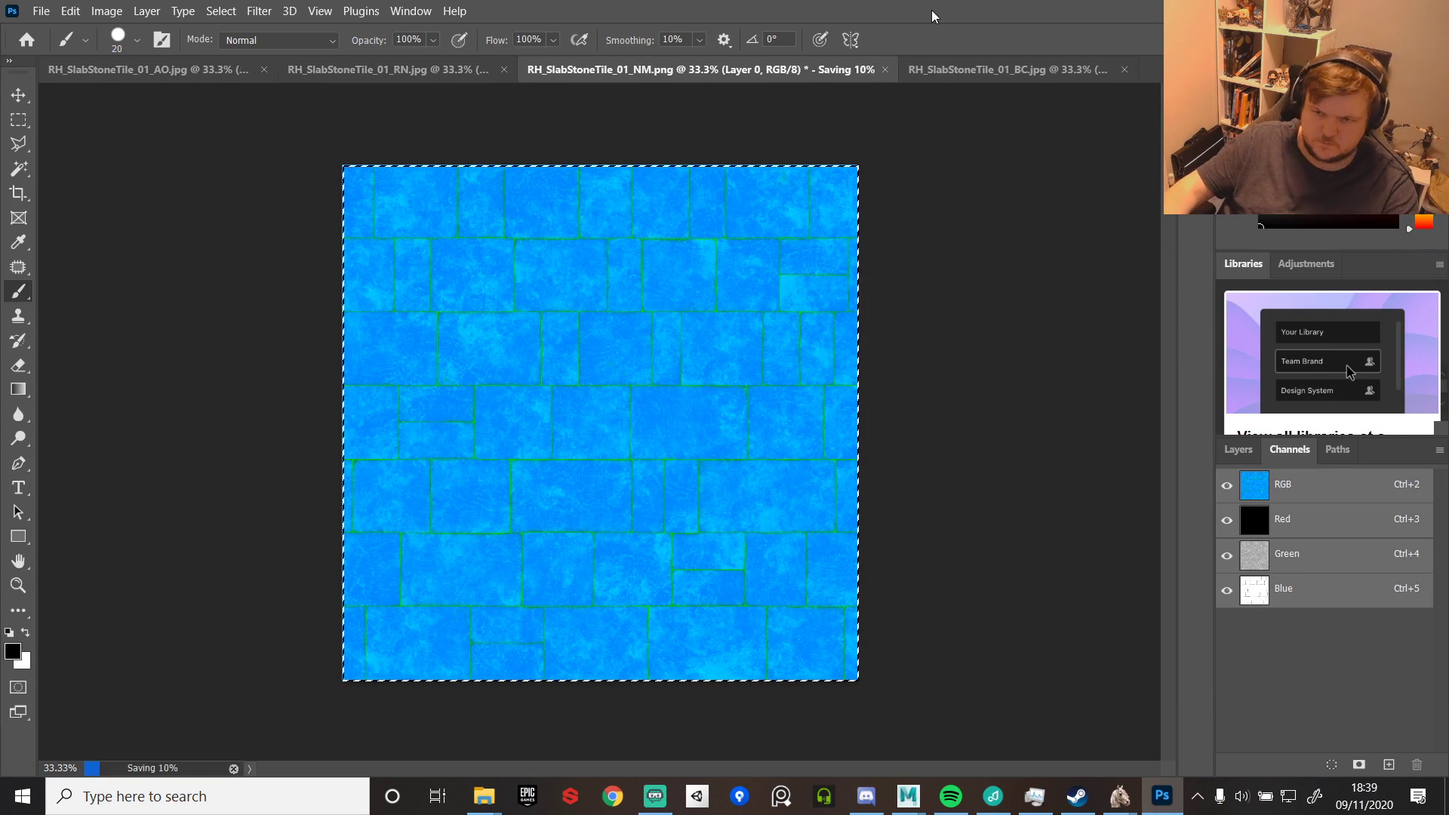
- Start saving the RH_SlabStoneTile_01_BC texture in Targa format, with the KingdomsofArda project's images\StoneSlab folder as destination
{"action": "left_click", "coordinate": [955, 70]}
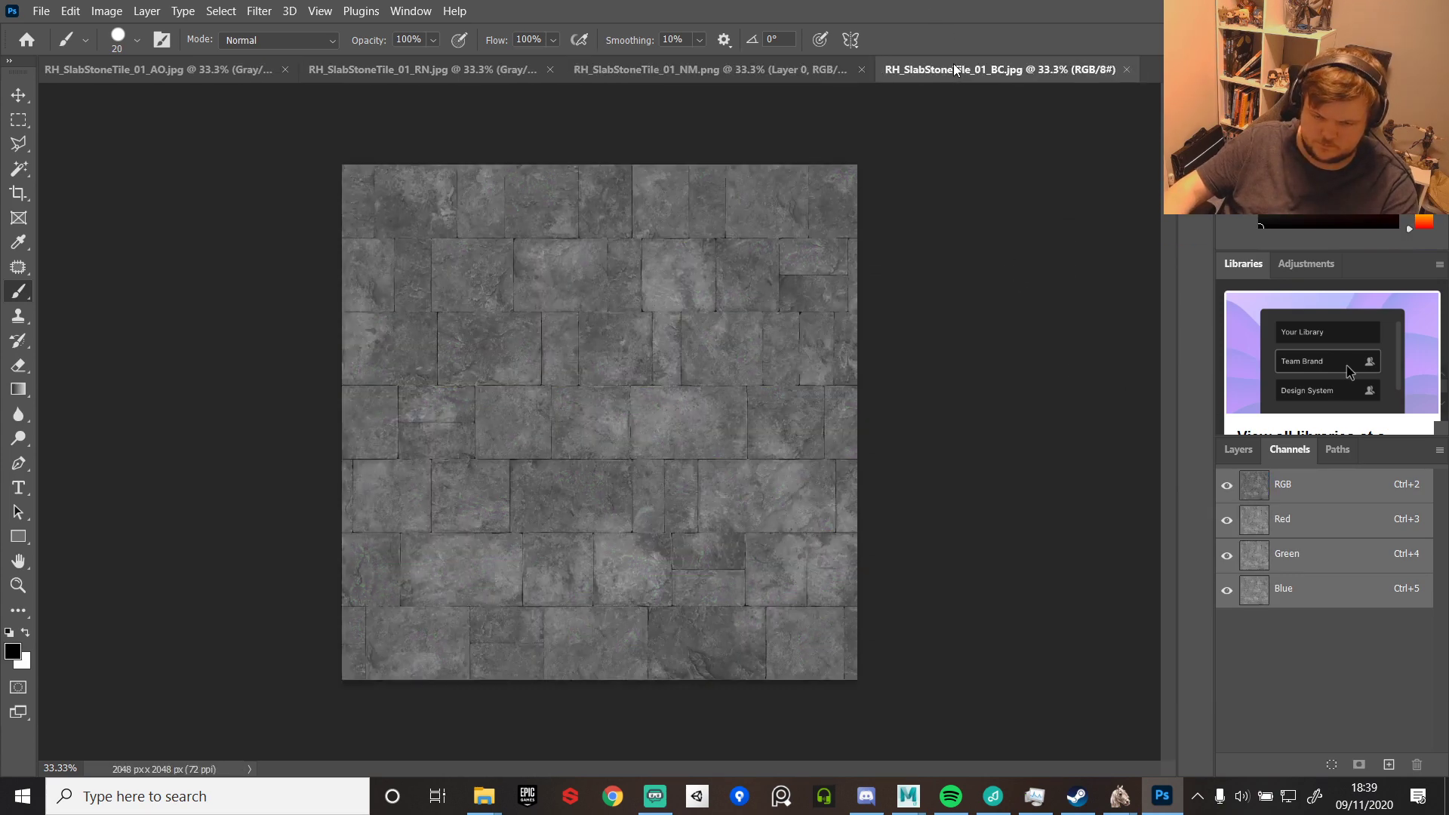
{"action": "key", "text": "ctrl+shift+s"}
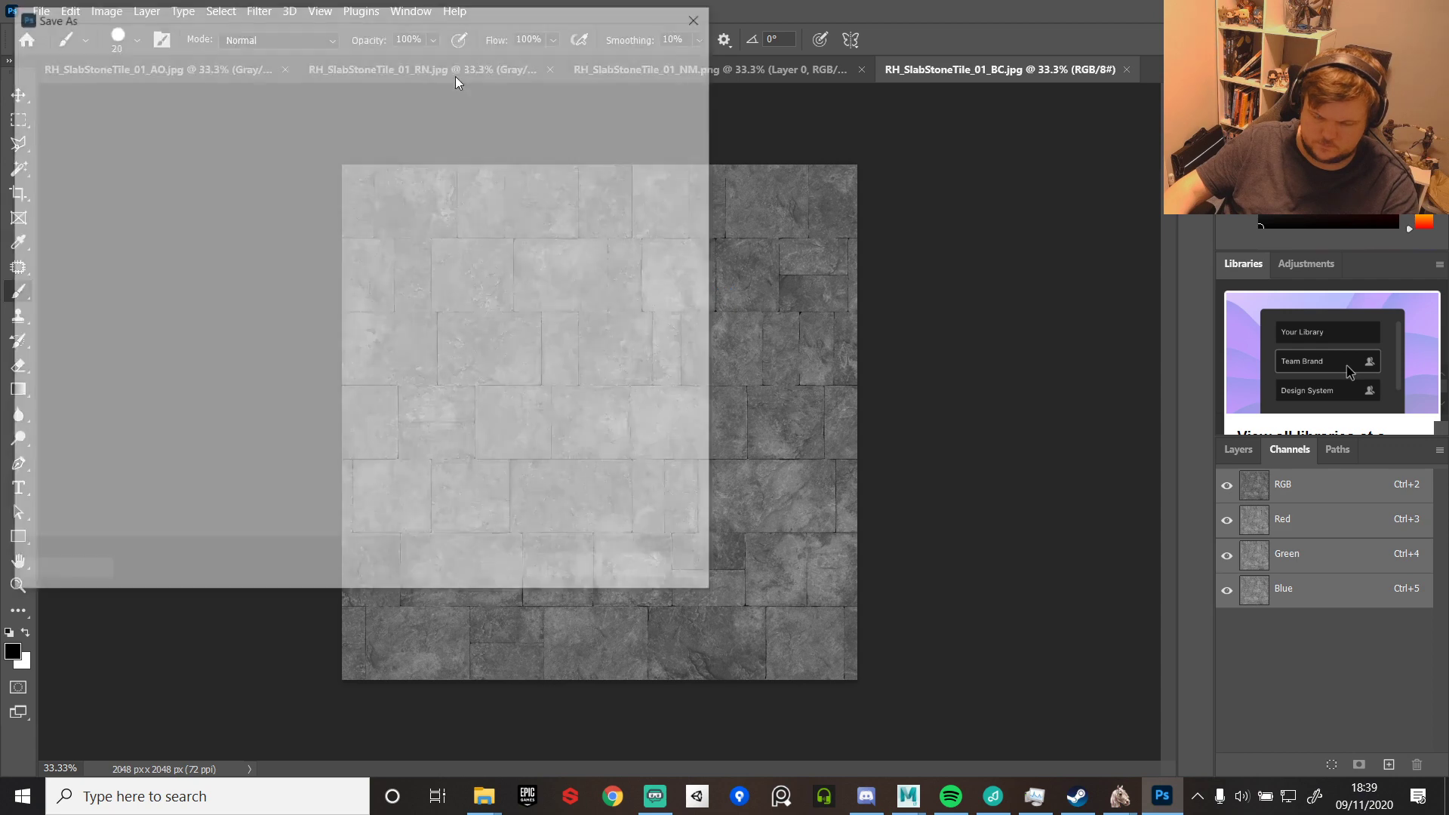
{"action": "left_click", "coordinate": [382, 45]}
{"action": "type", "text": "D:\\KingdomsofArda\\Maya\\KingdomsofArda\\images\\StoneSlab"}
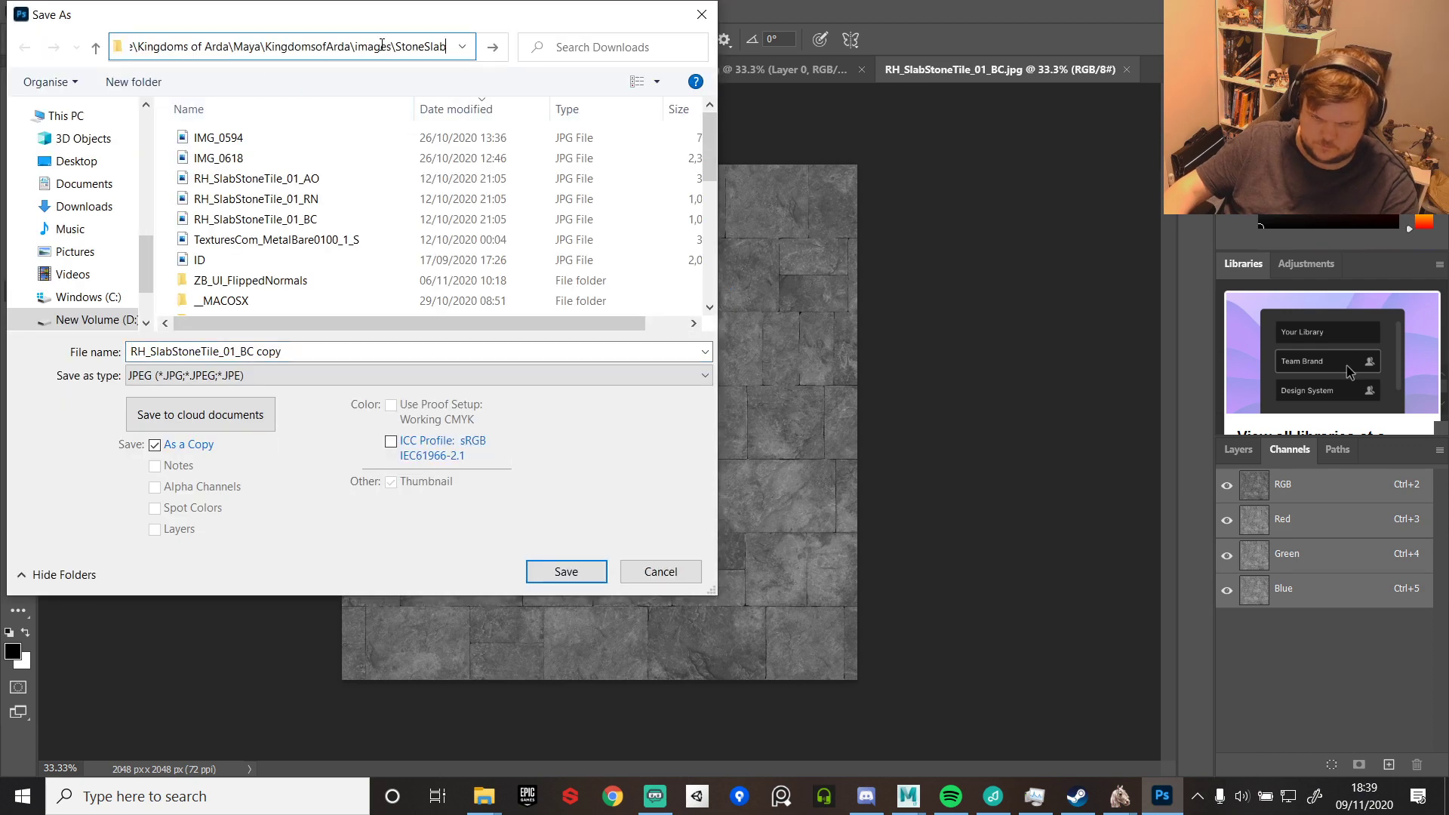
{"action": "key", "text": "Return"}
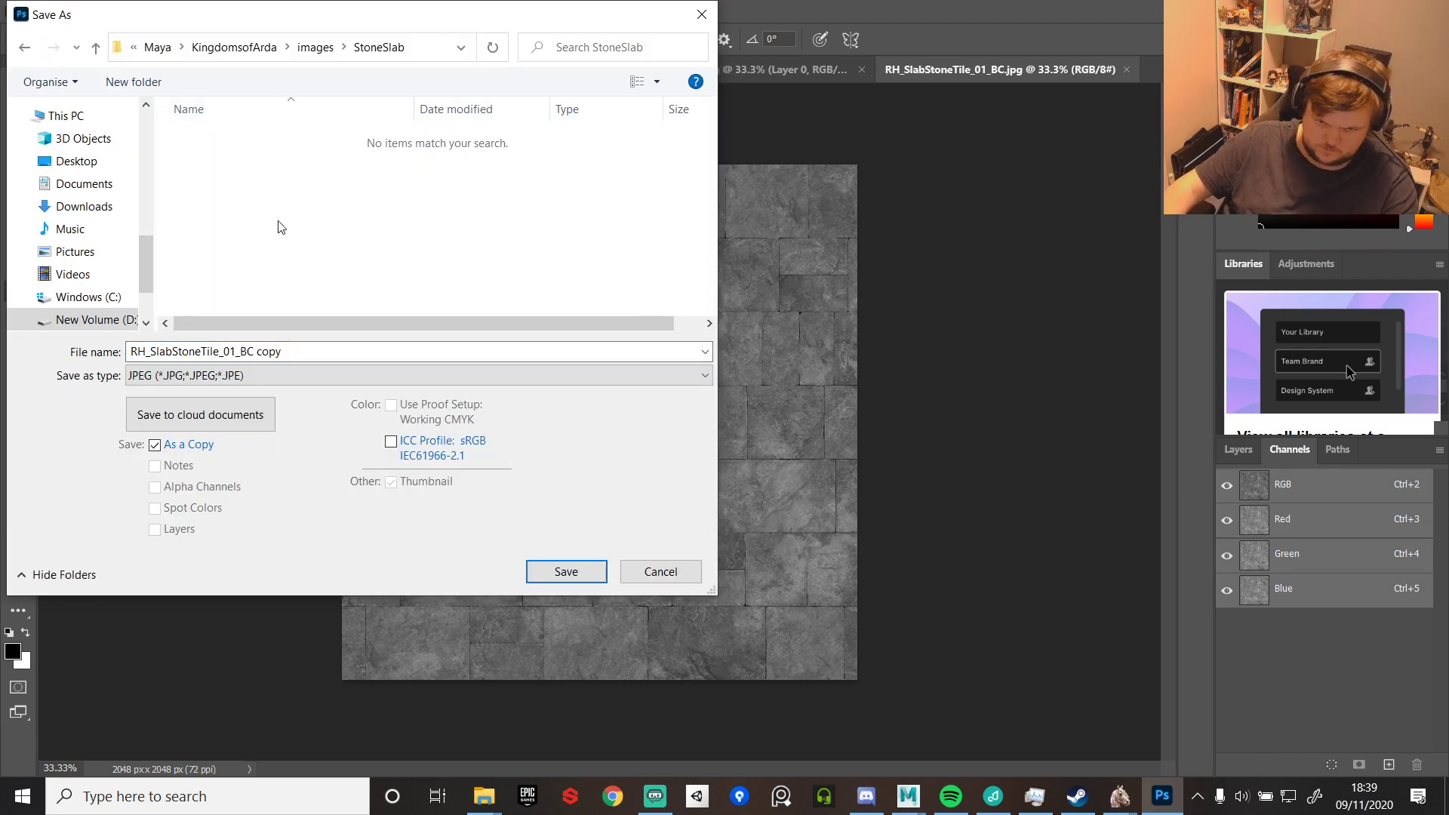
{"action": "left_click", "coordinate": [246, 378]}
{"action": "left_click", "coordinate": [159, 696]}
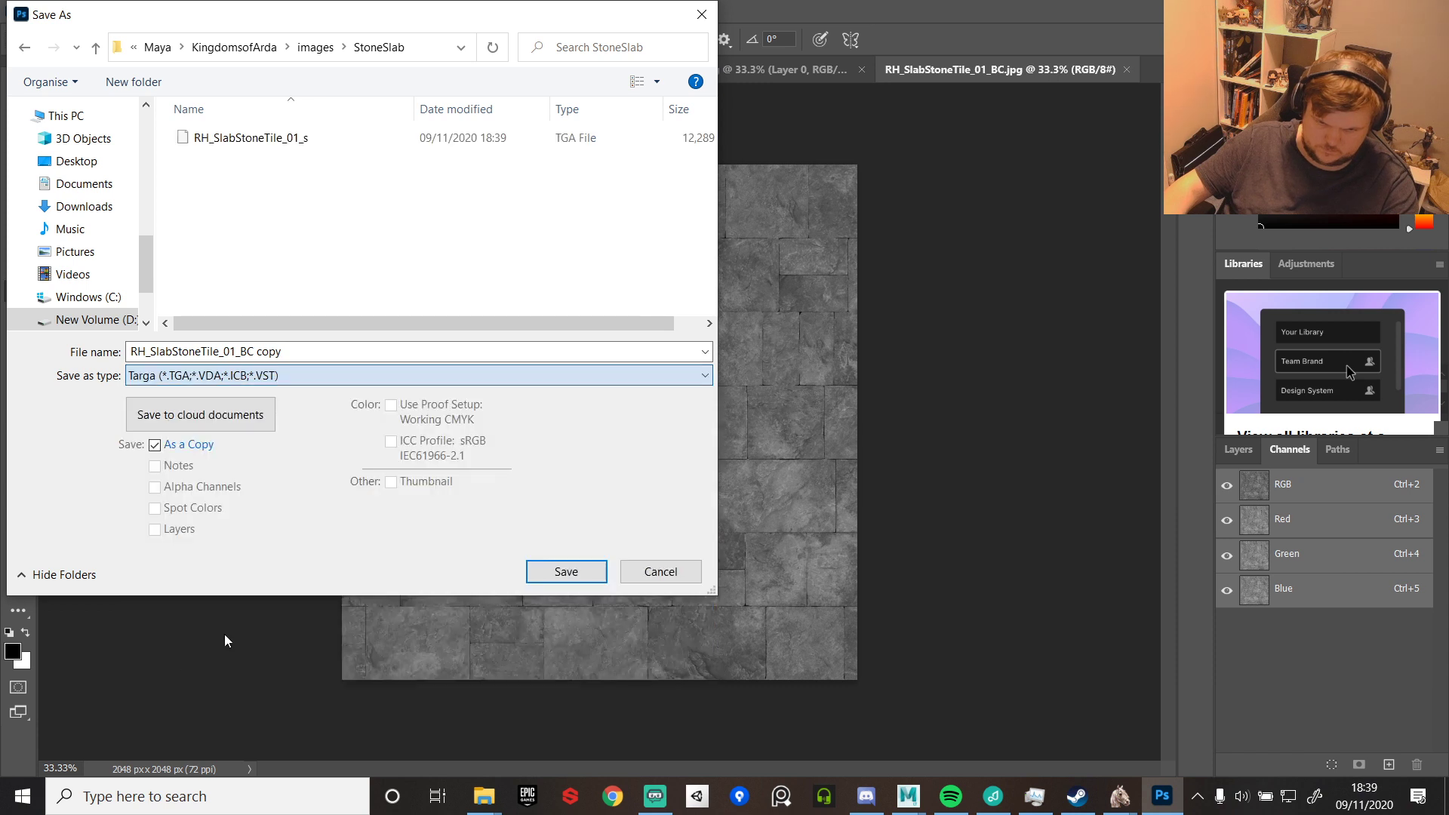
- Name the base colour copy RH_SlabStoneTile_01_d, based on the existing Targa file's name, and save it
{"action": "left_click", "coordinate": [281, 141]}
{"action": "left_click", "coordinate": [352, 352]}
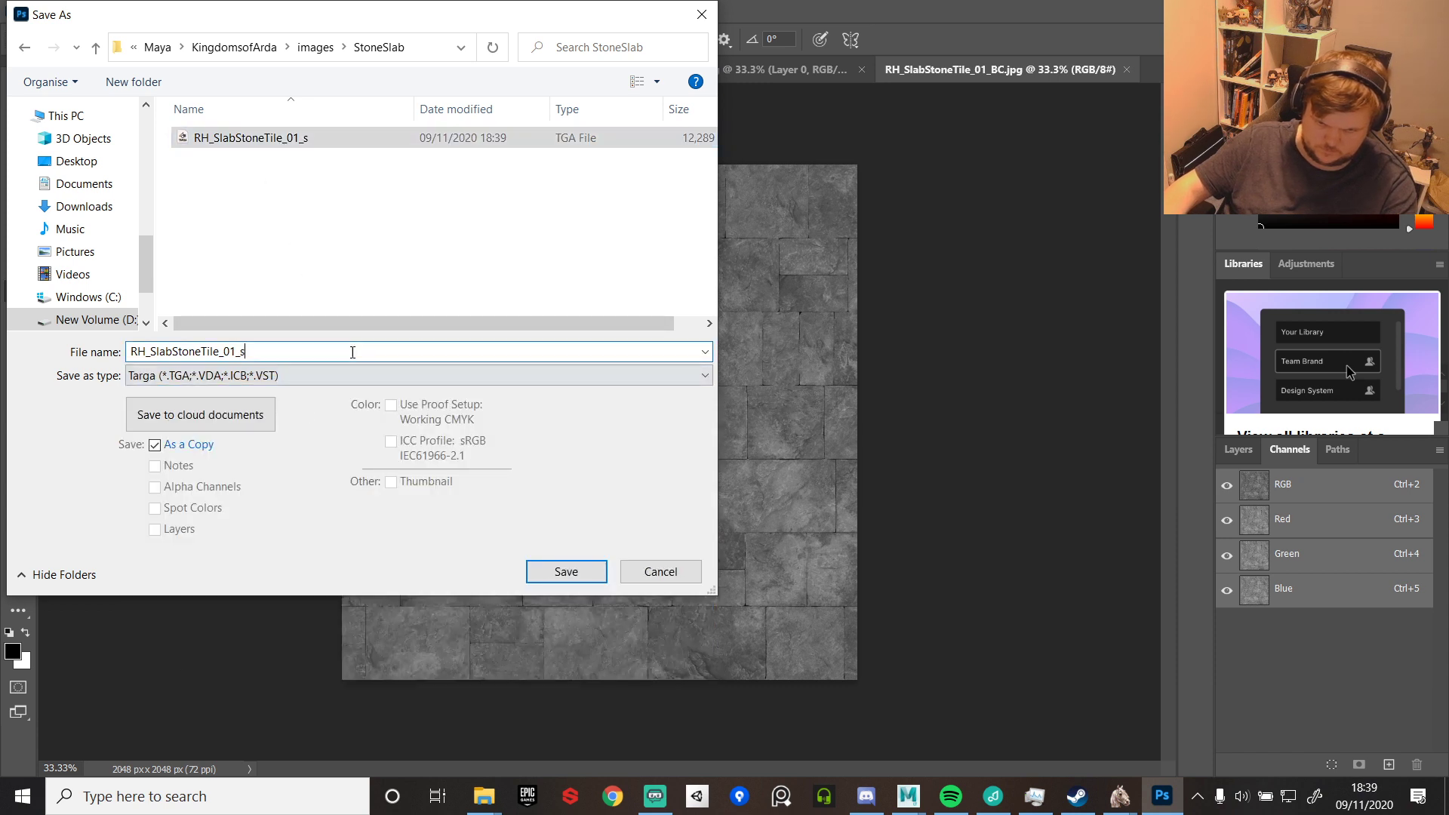
{"action": "key", "text": "BackSpace"}
{"action": "type", "text": "d"}
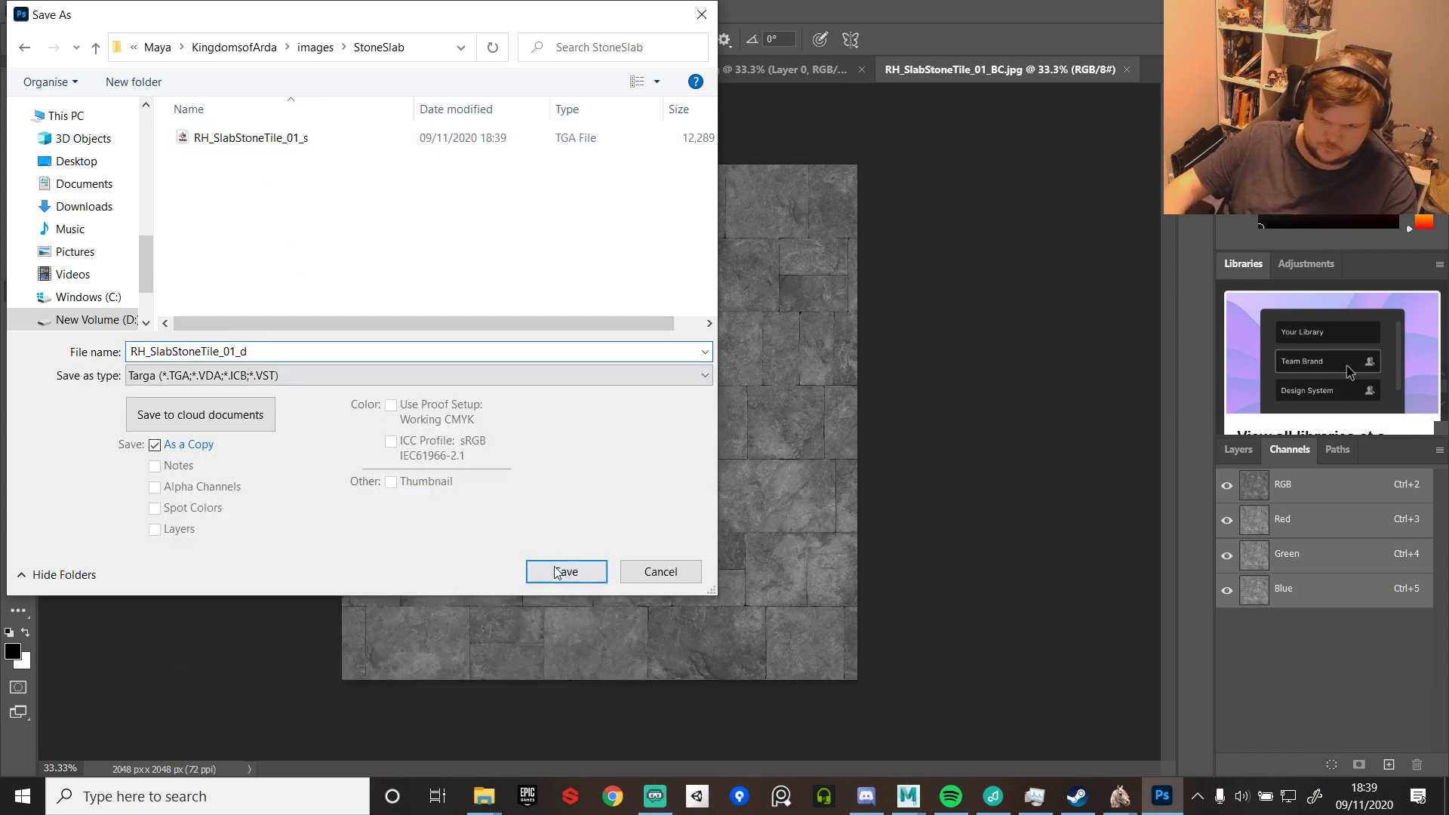
{"action": "key", "text": "Return"}
{"action": "left_click", "coordinate": [1030, 293]}
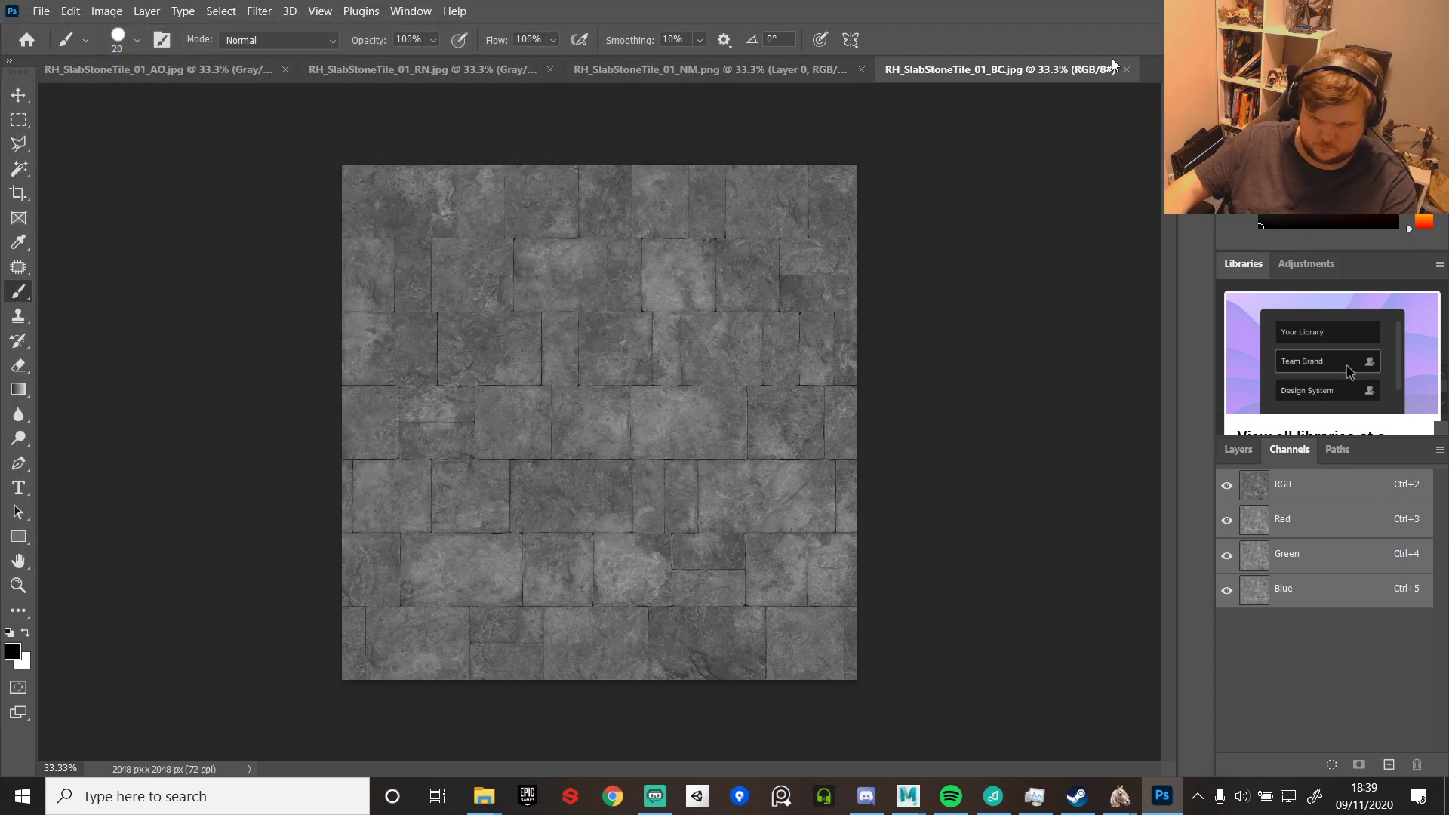
- Close the RH_SlabStoneTile_01_BC document and the packed RH_SlabStoneTile_01_NM document, discarding the latter's changes
{"action": "left_click", "coordinate": [1127, 70]}
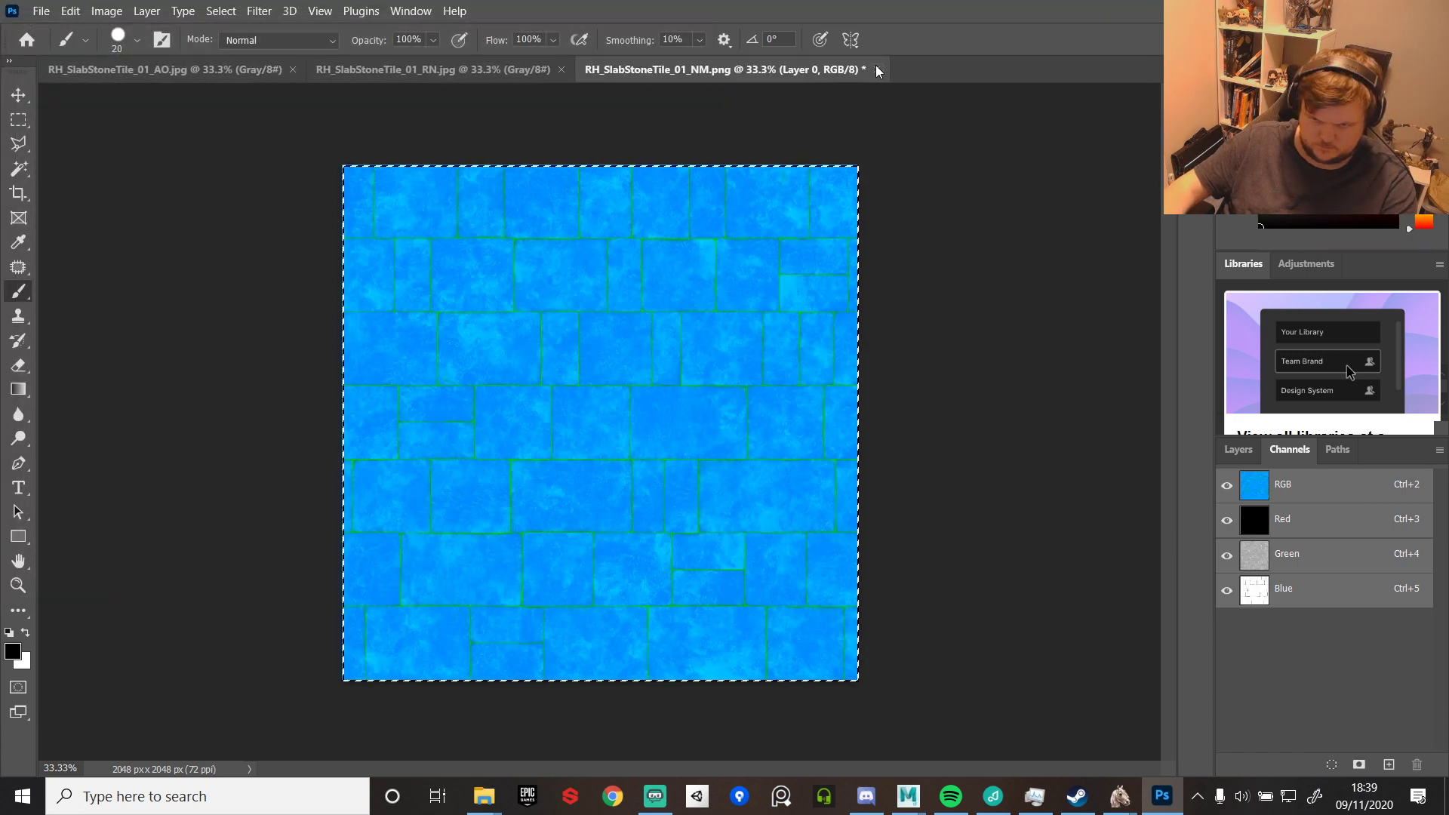
{"action": "left_click", "coordinate": [877, 69]}
{"action": "left_click", "coordinate": [729, 309]}
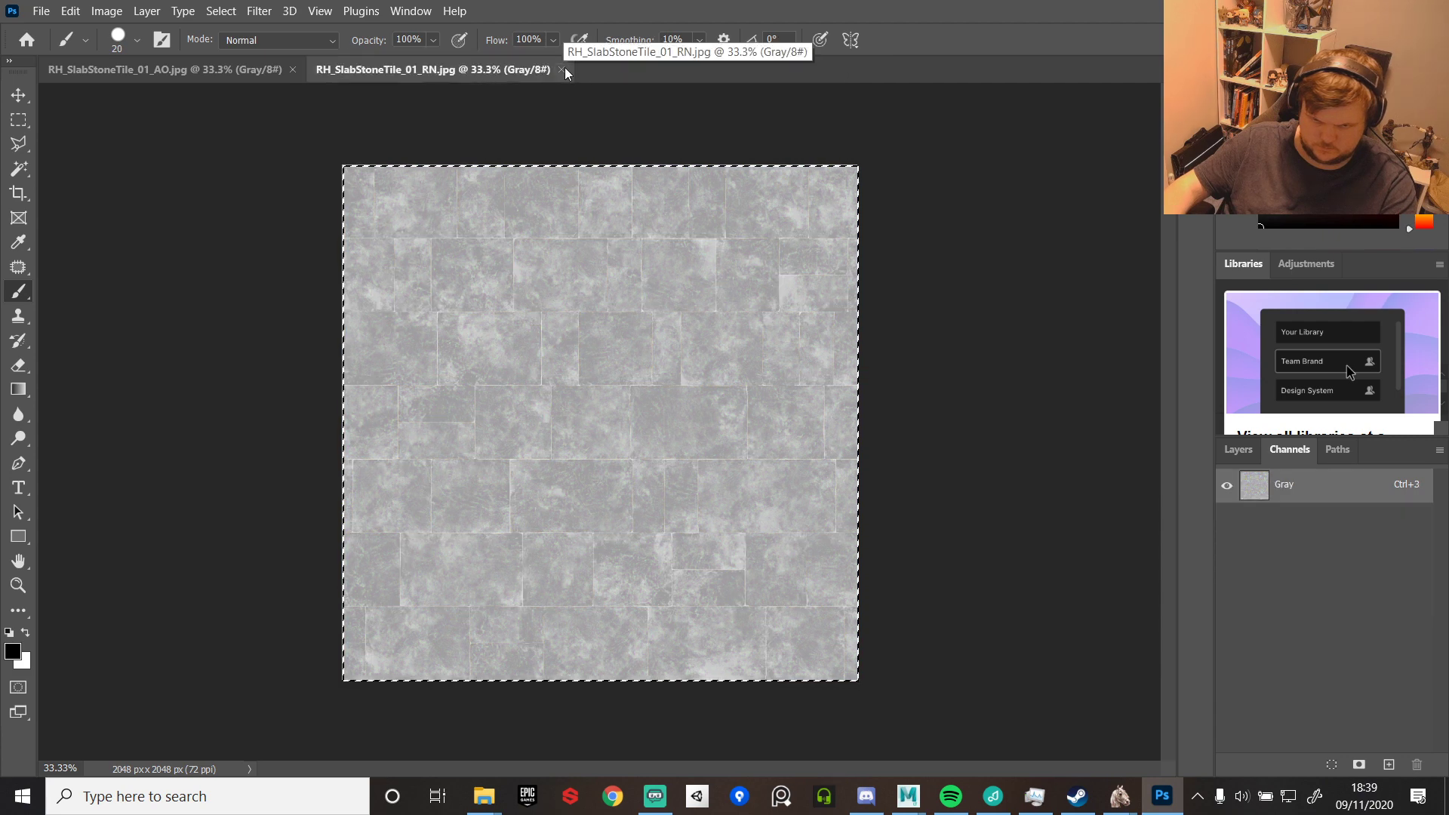
{"action": "left_click", "coordinate": [38, 9]}
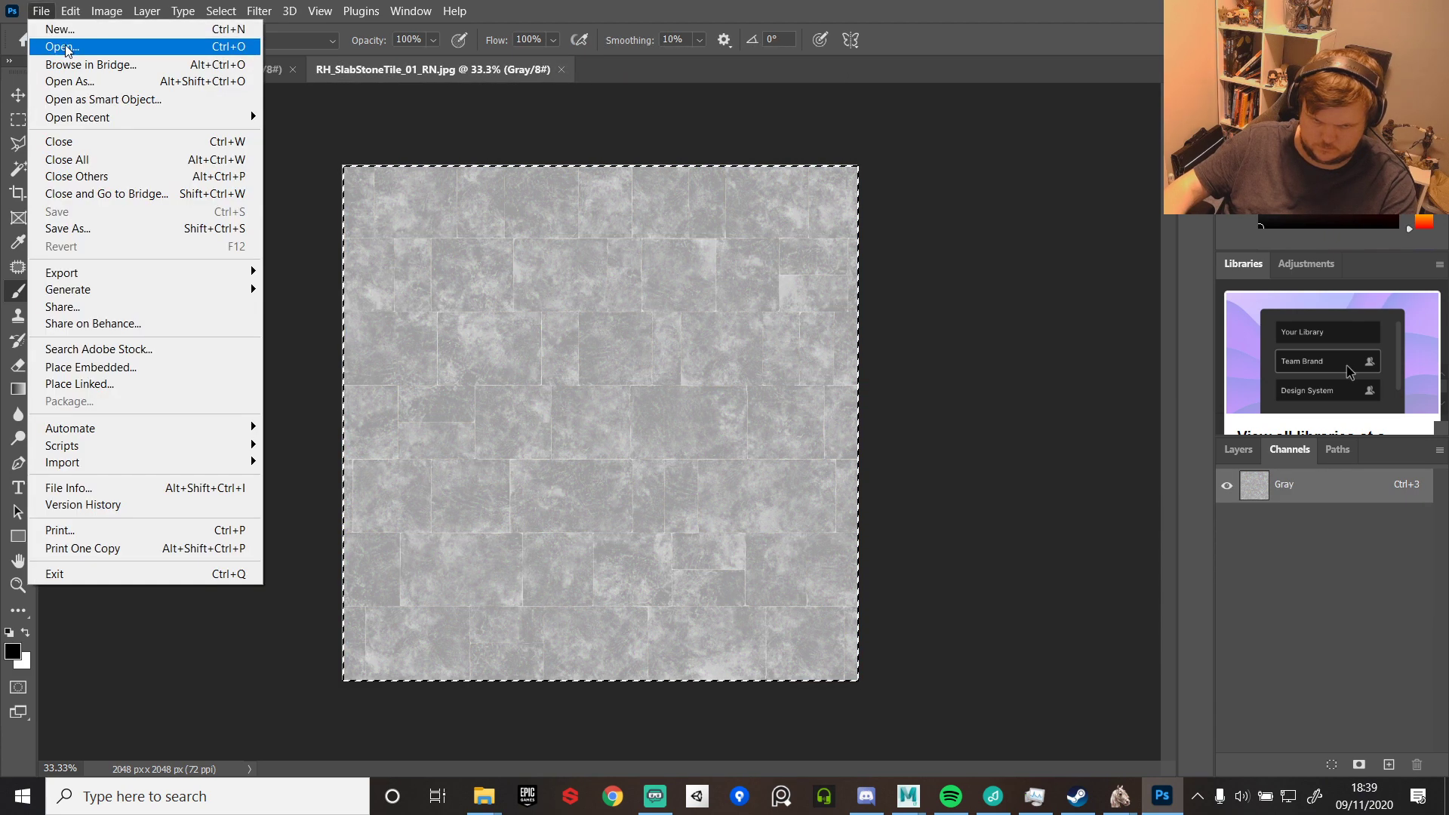
{"action": "left_click", "coordinate": [61, 49]}
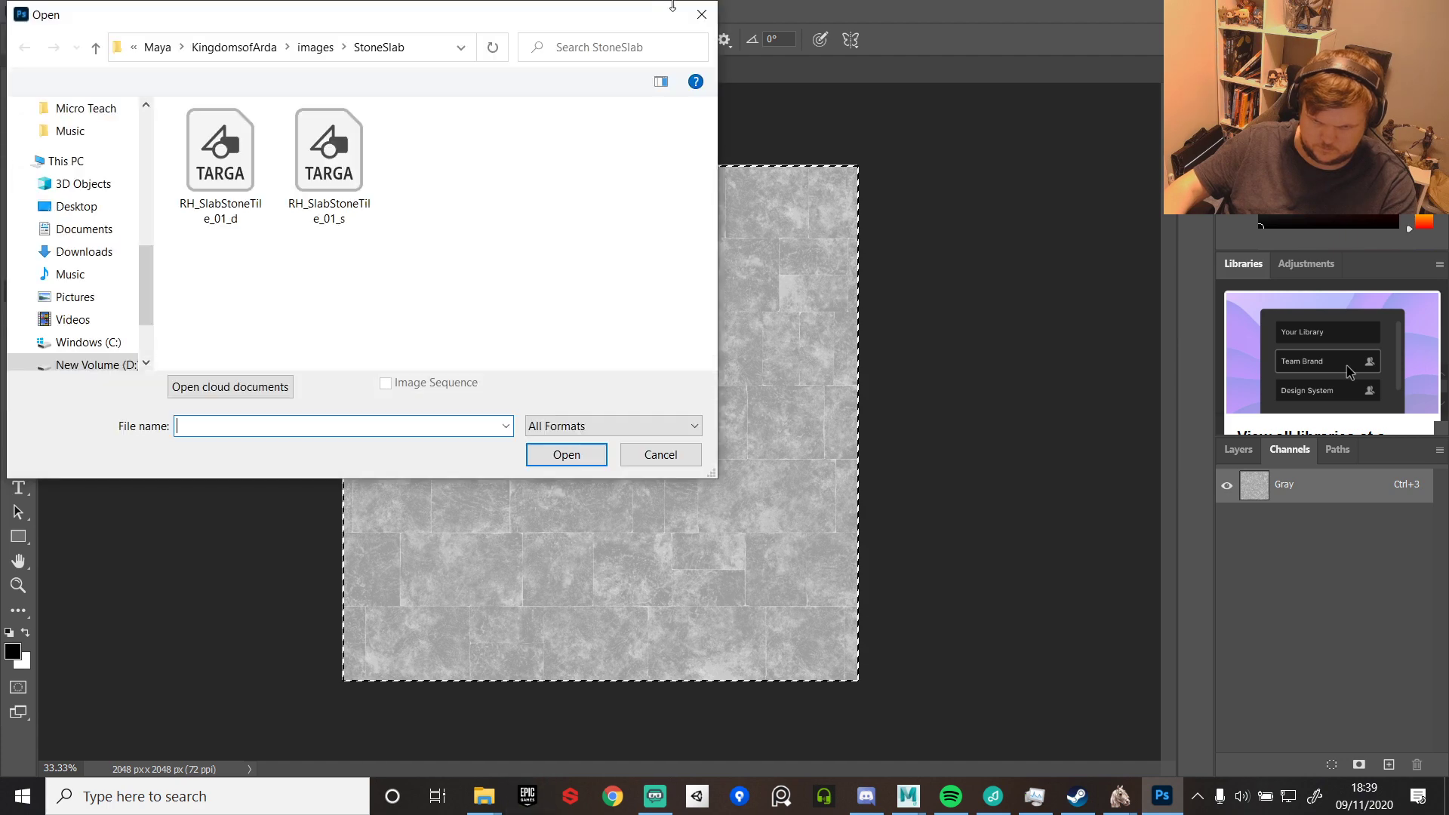
{"action": "left_click", "coordinate": [714, 12]}
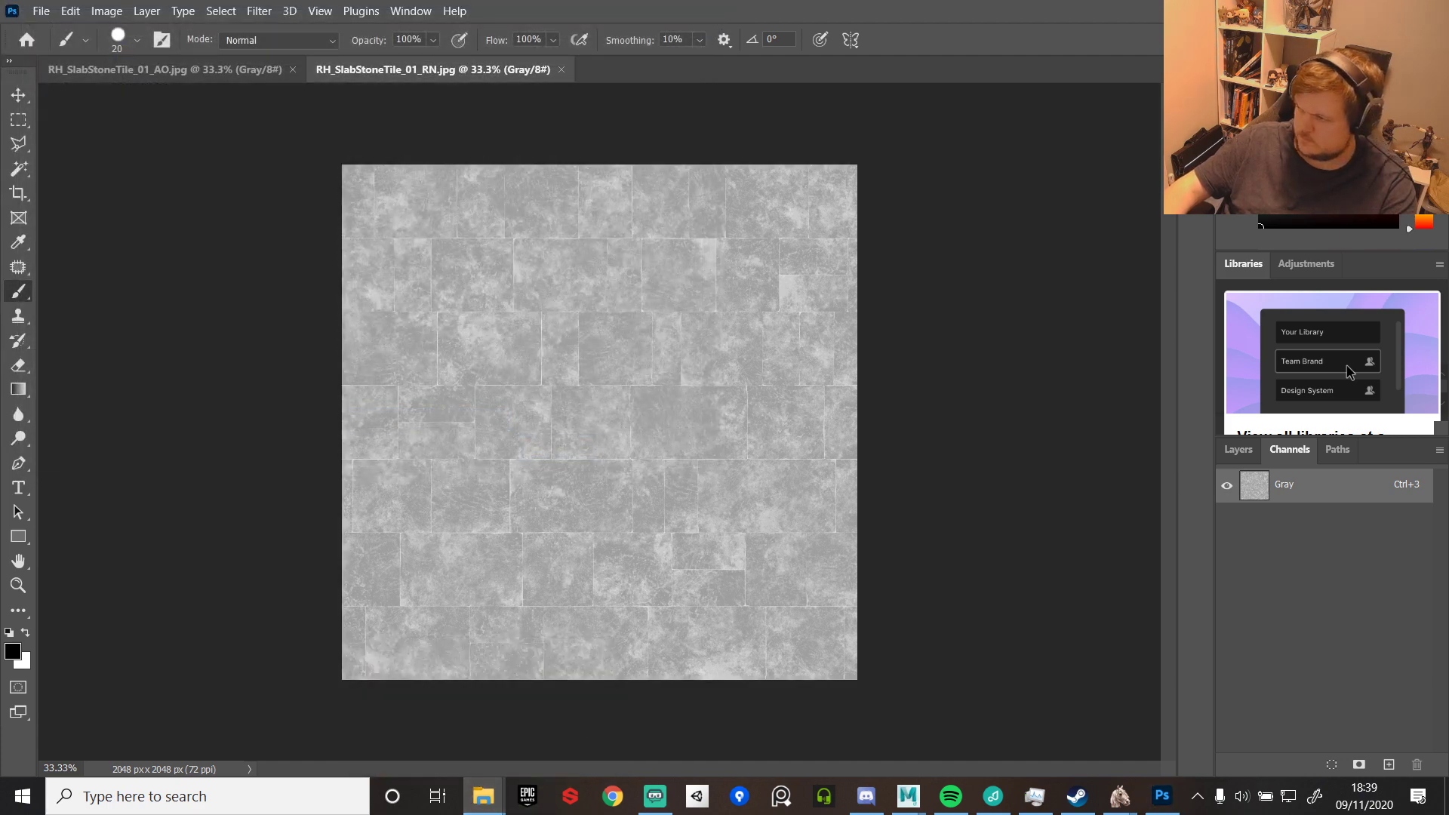
- Reopen the original RH_SlabStoneTile_01_NM.png normal map and start saving a copy of it to the project's images\StoneSlab folder
{"action": "left_click_drag", "start_coordinate": [1448, 483], "coordinate": [900, 75]}
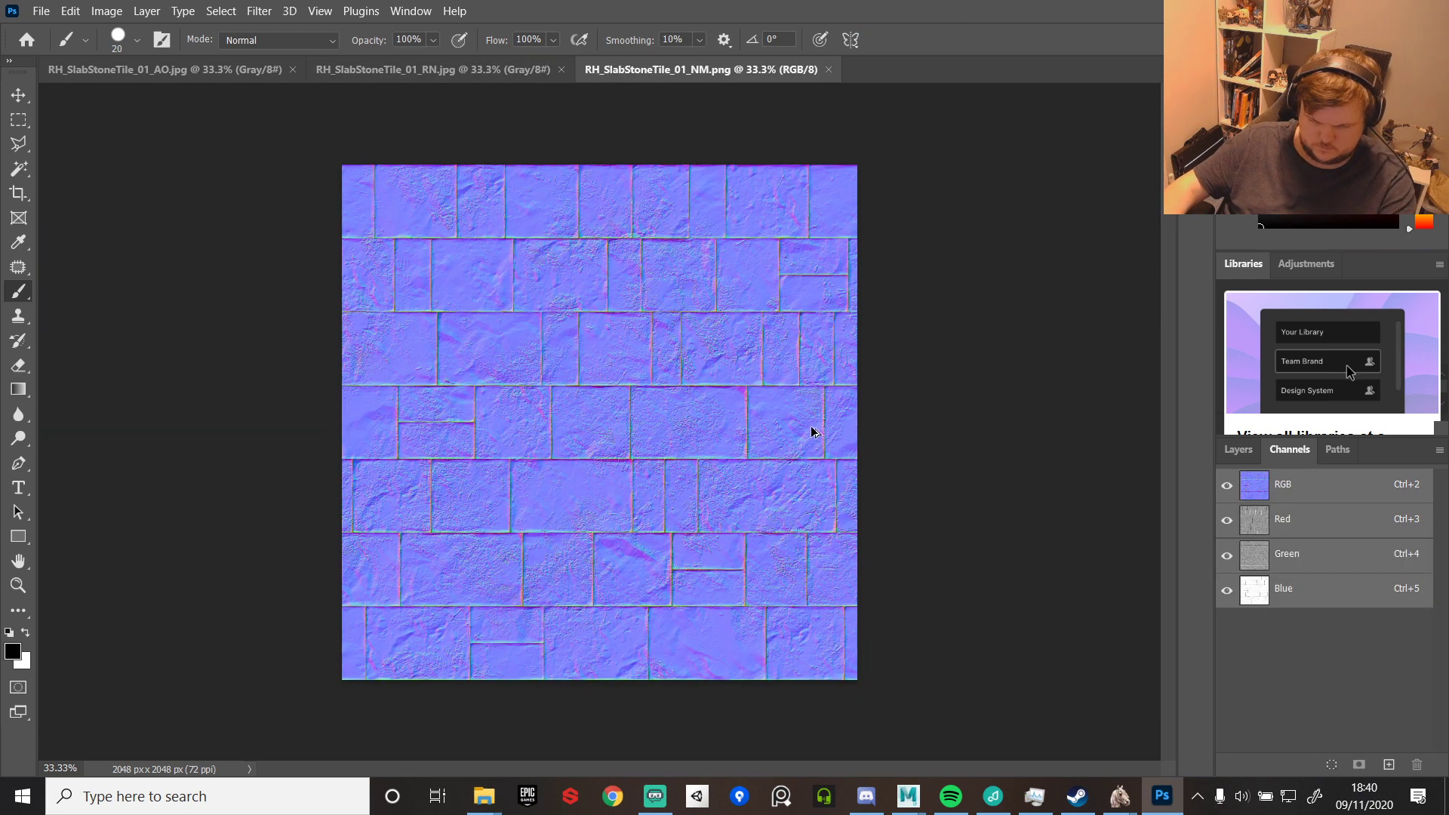
{"action": "key", "text": "ctrl+alt+s"}
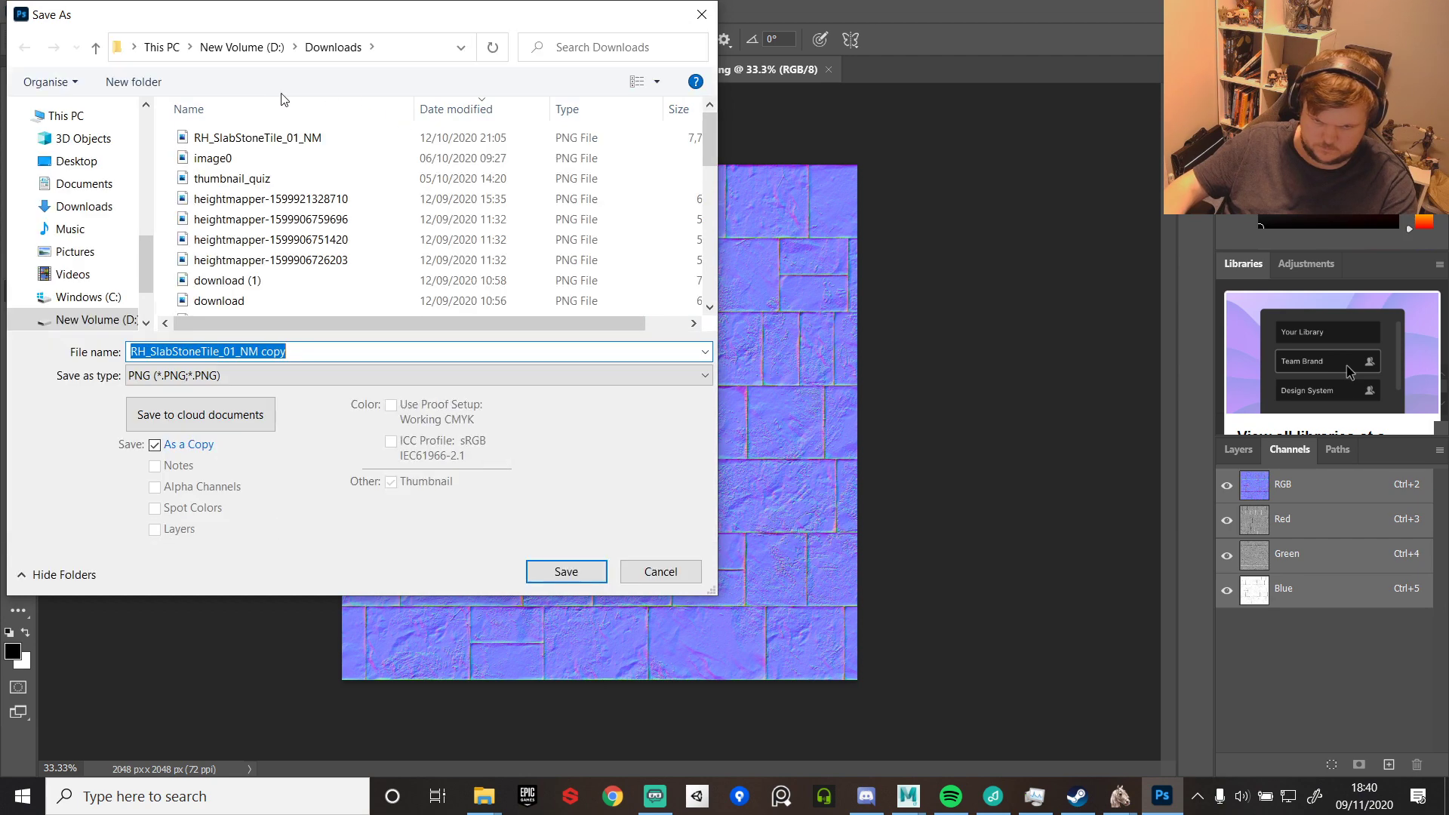
{"action": "left_click", "coordinate": [412, 51]}
{"action": "type", "text": "D:\\Kingdoms of Arda\\Maya\\KingdomsofArda\\images\\StoneSlab"}
{"action": "key", "text": "Return"}
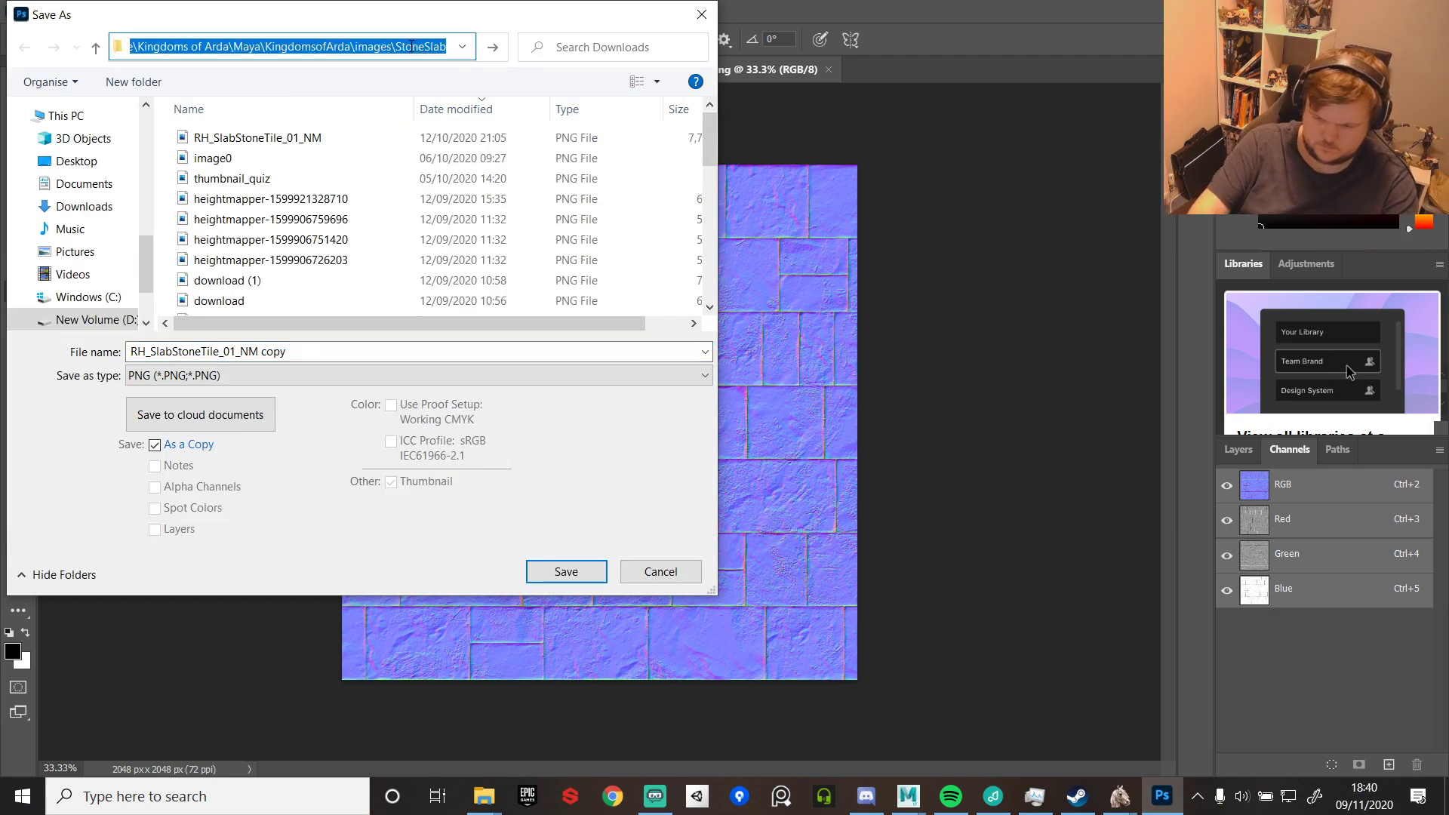
- Save a copy of the normal map as Targa in the StoneSlab images folder, named RH_SlabStoneTile_01_n
{"action": "left_click", "coordinate": [143, 377]}
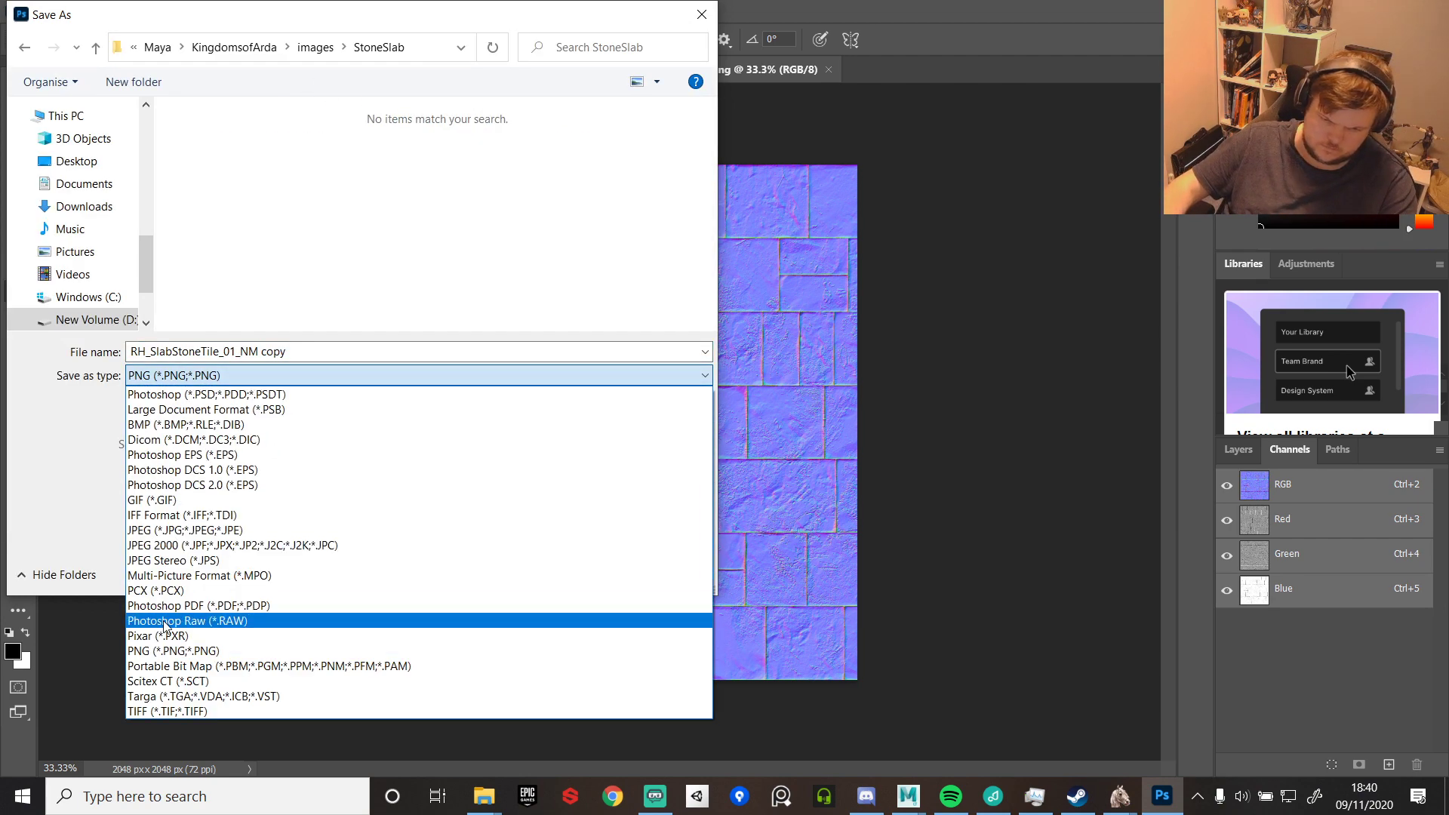
{"action": "left_click", "coordinate": [181, 696]}
{"action": "left_click", "coordinate": [336, 158]}
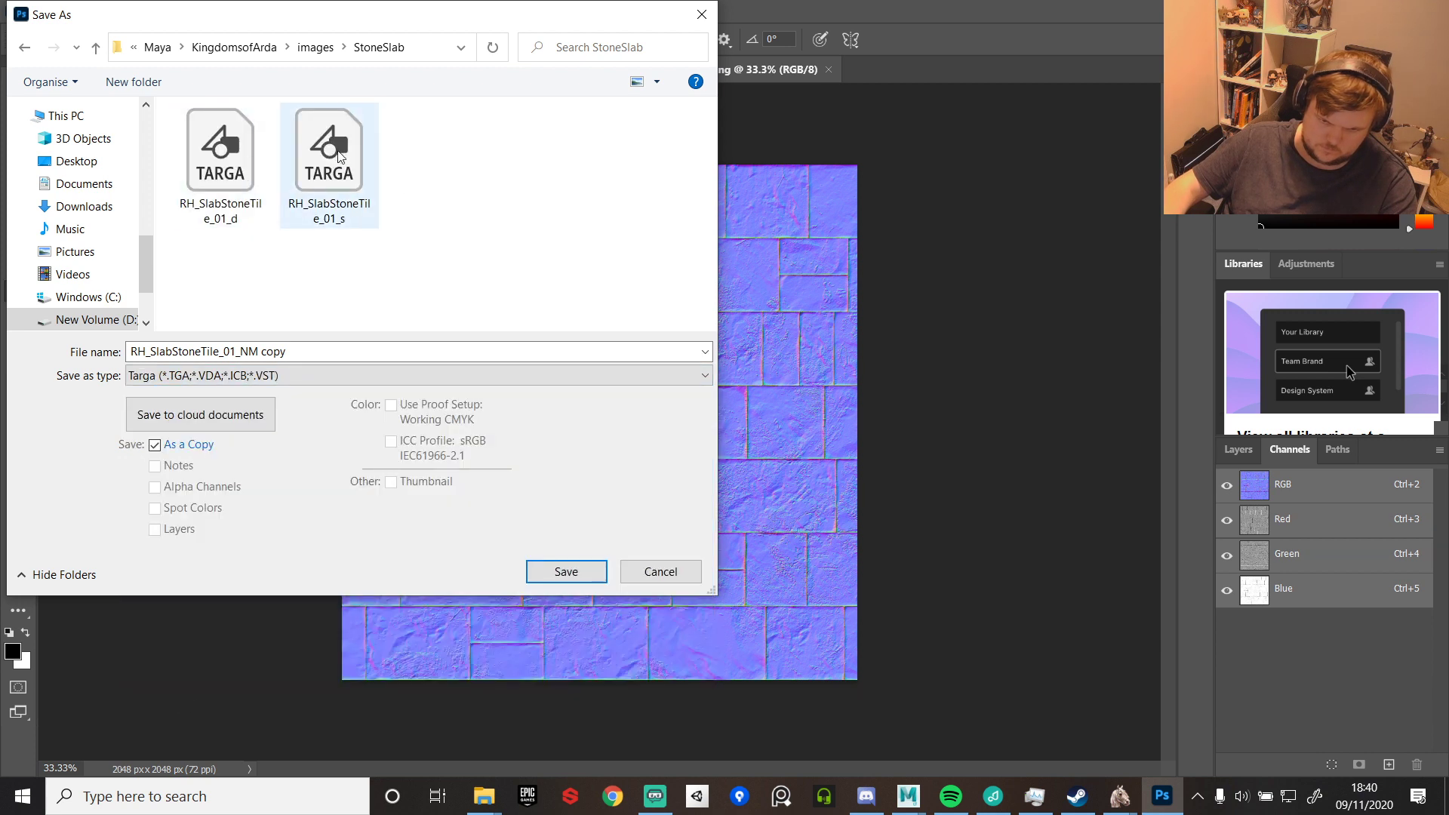
{"action": "left_click", "coordinate": [292, 351]}
{"action": "key", "text": "BackSpace"}
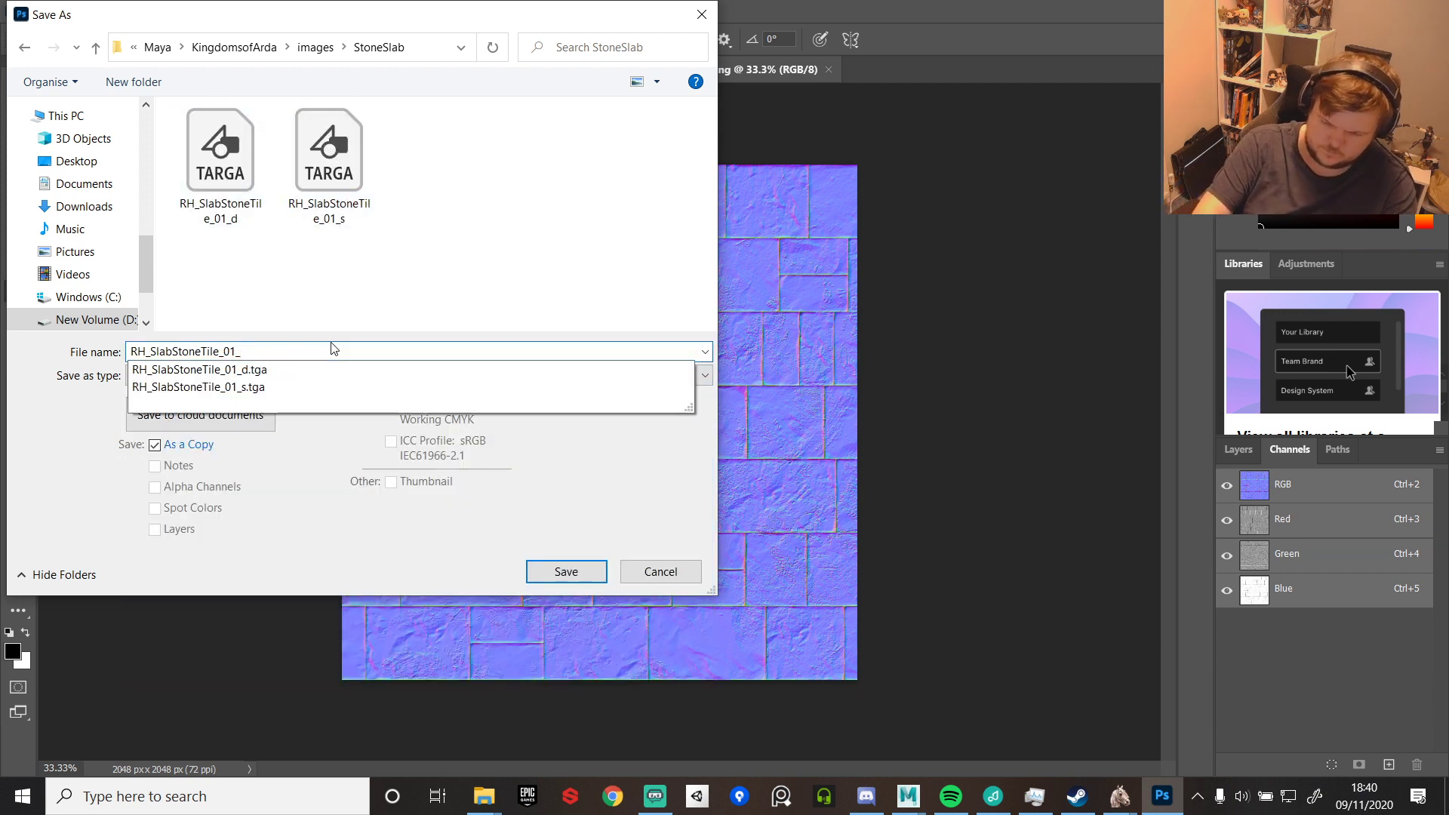
{"action": "type", "text": "NM"}
{"action": "key", "text": "Return"}
{"action": "left_click", "coordinate": [1014, 286]}
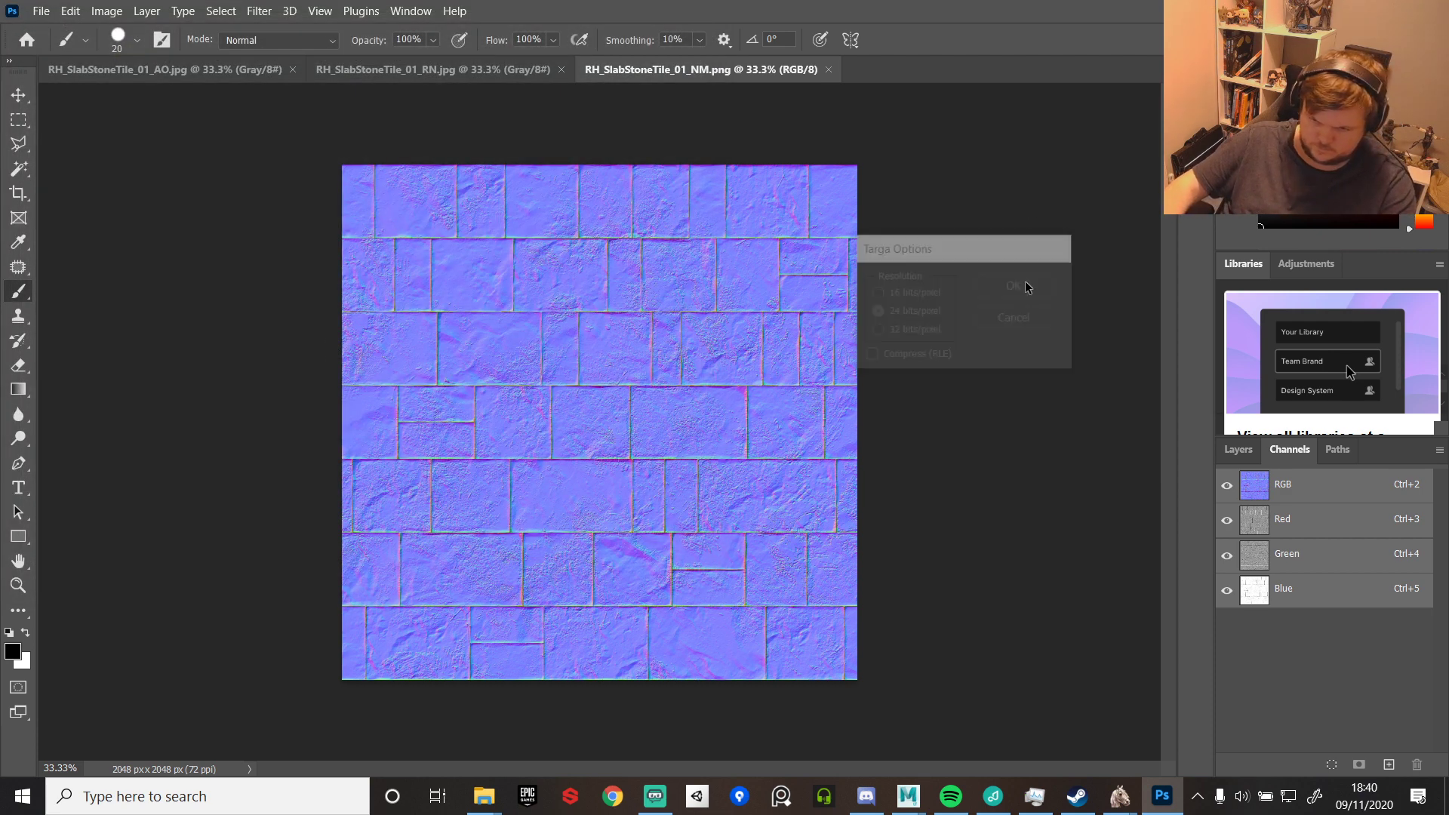
- Switch to the File Explorer window showing the Downloads folder
{"action": "mouse_move", "coordinate": [484, 796]}
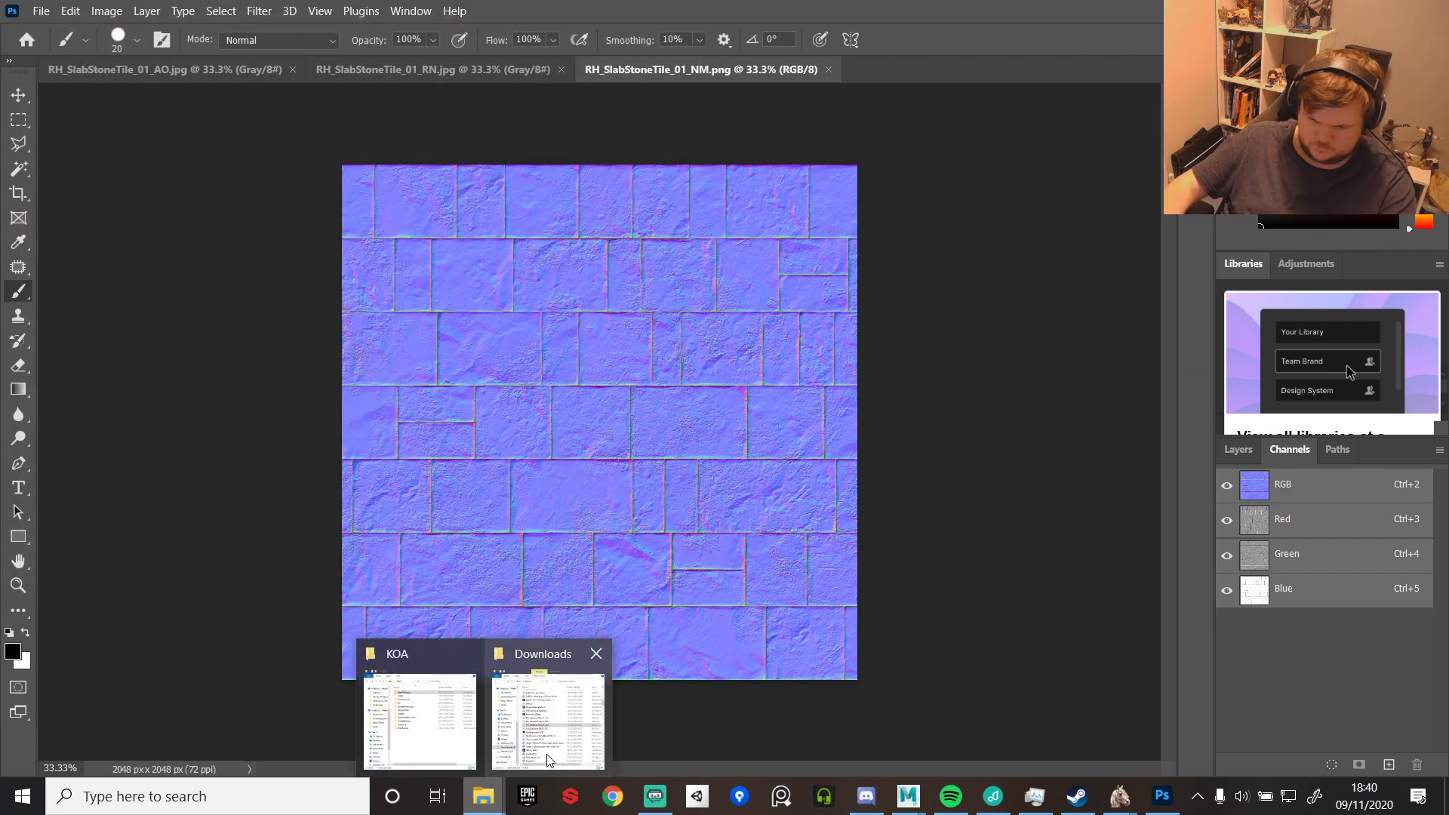
{"action": "left_click", "coordinate": [548, 760]}
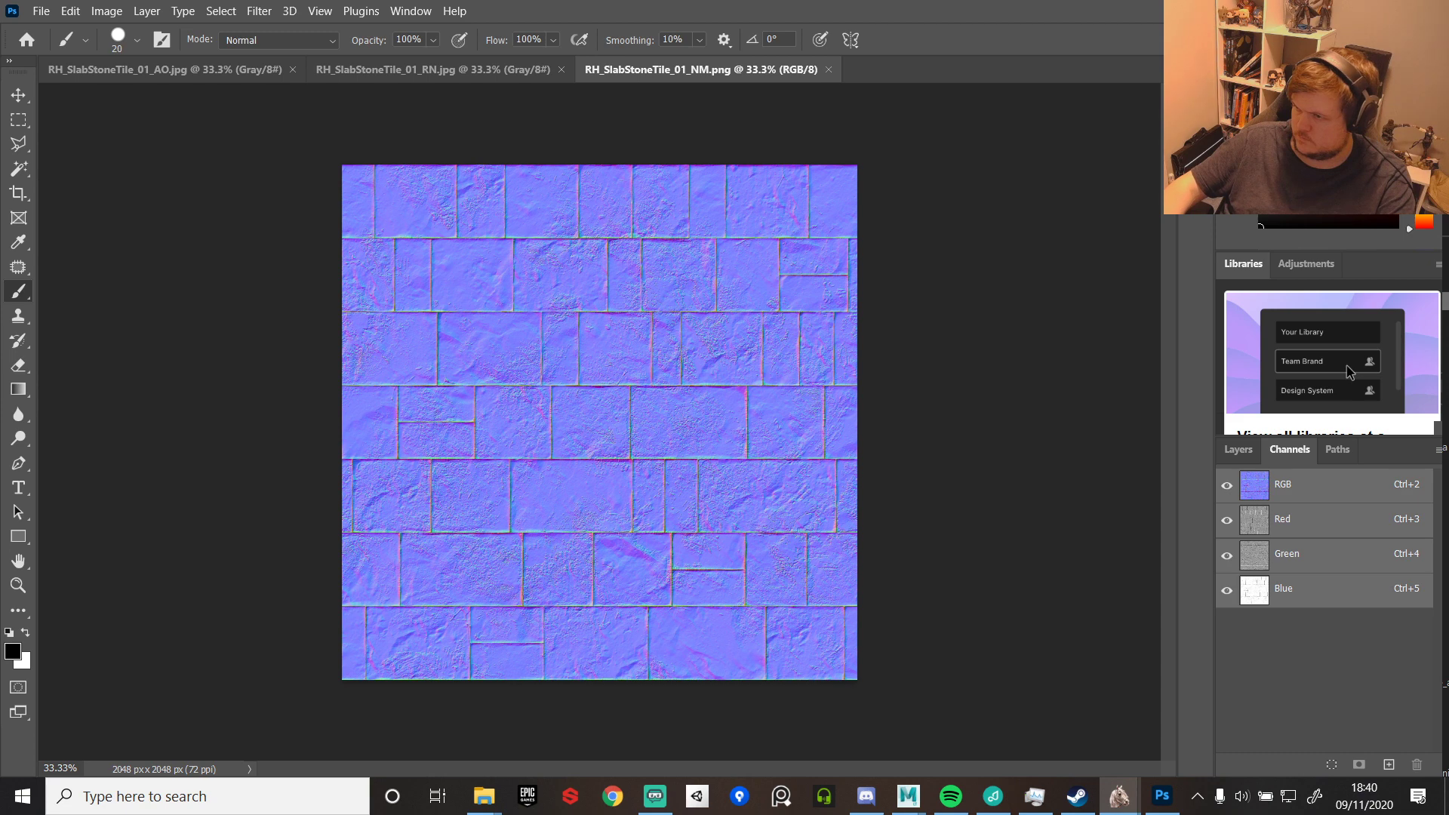
- Open the RH_SlabStoneTile_01 d, n and s Targa textures from the KOA module's AssetSources/textures folder
{"action": "key", "text": "ctrl+o"}
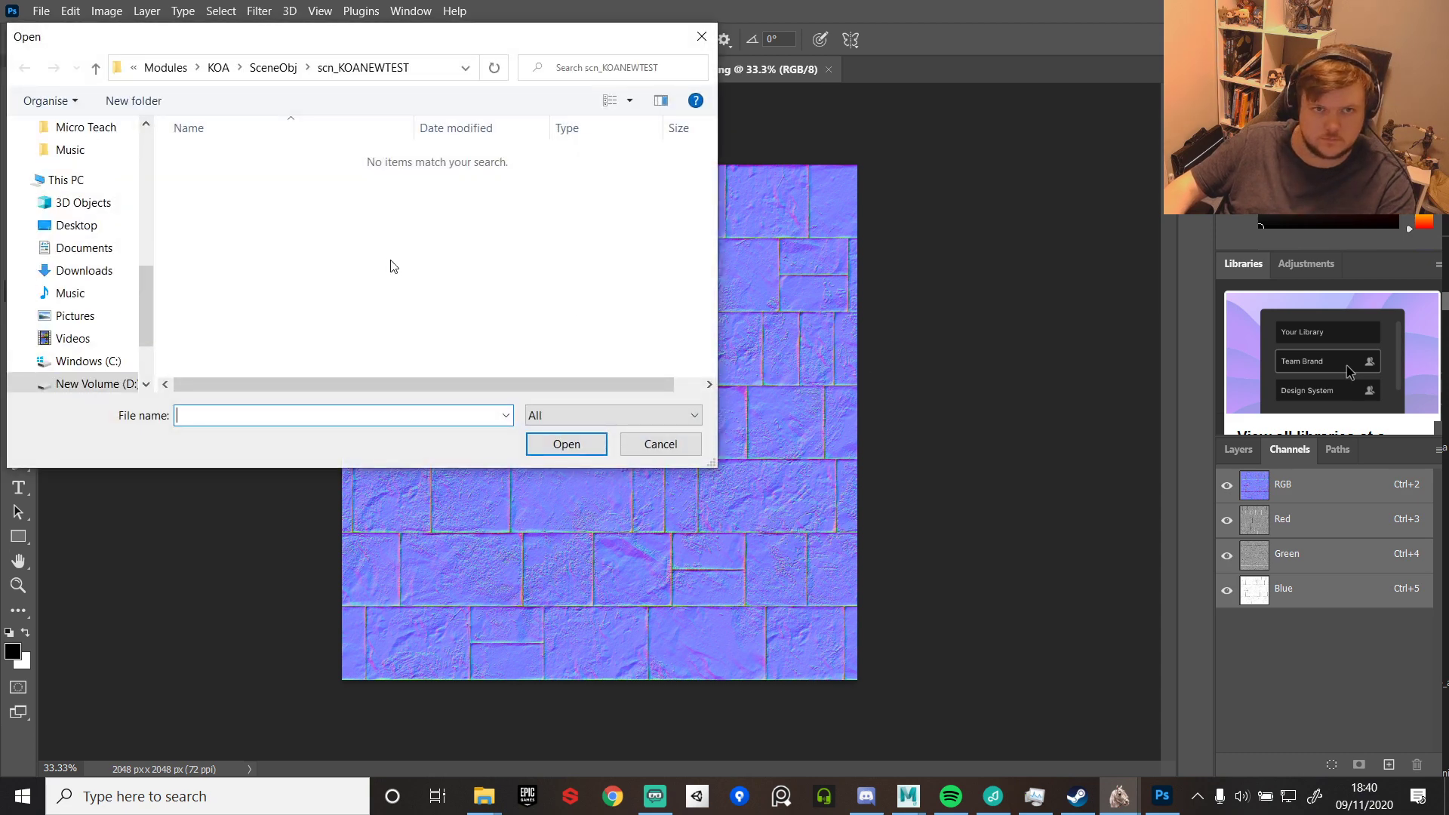
{"action": "scroll", "coordinate": [61, 226], "scroll_direction": "down", "scroll_amount": 2}
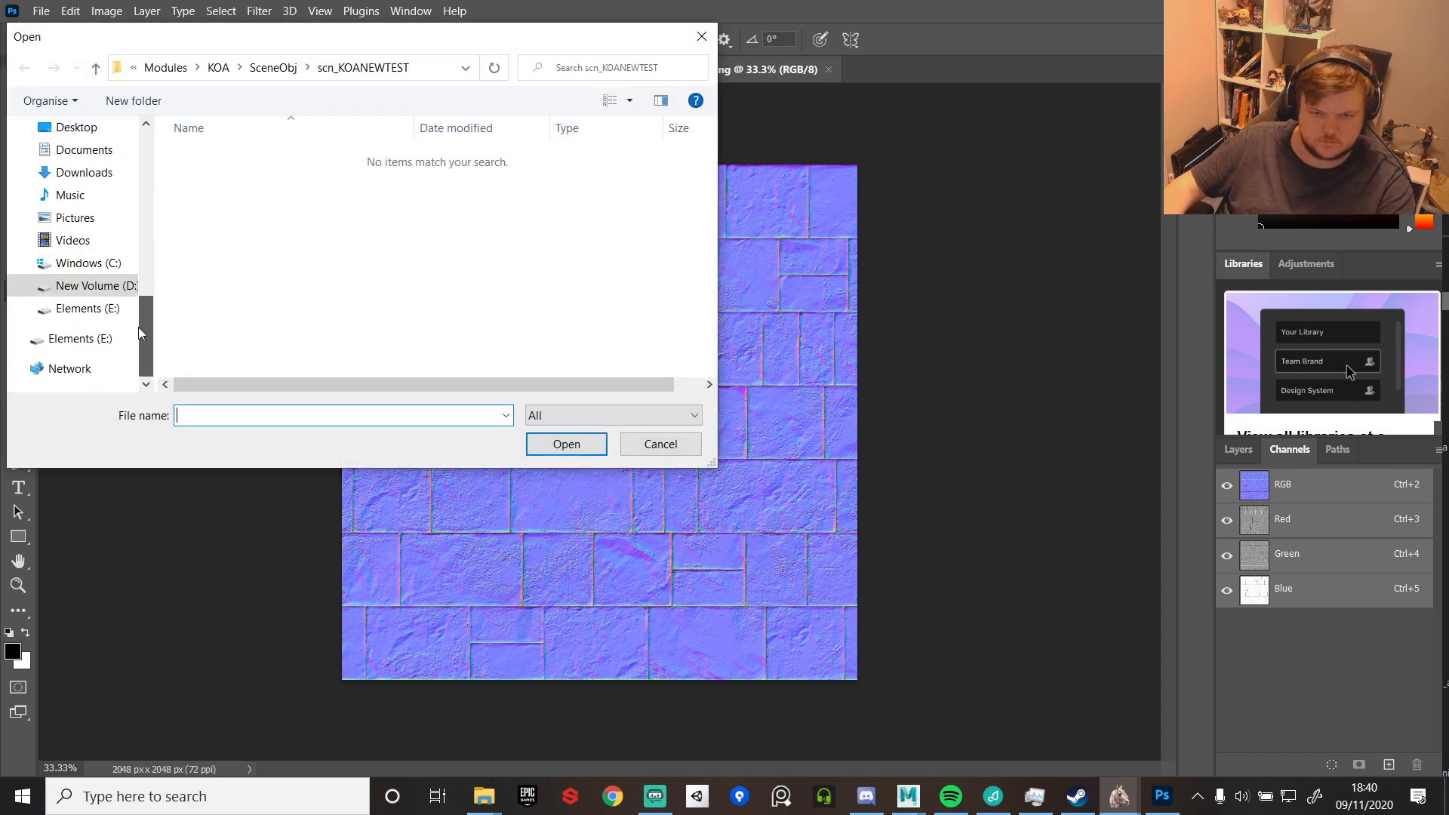
{"action": "left_click", "coordinate": [75, 286]}
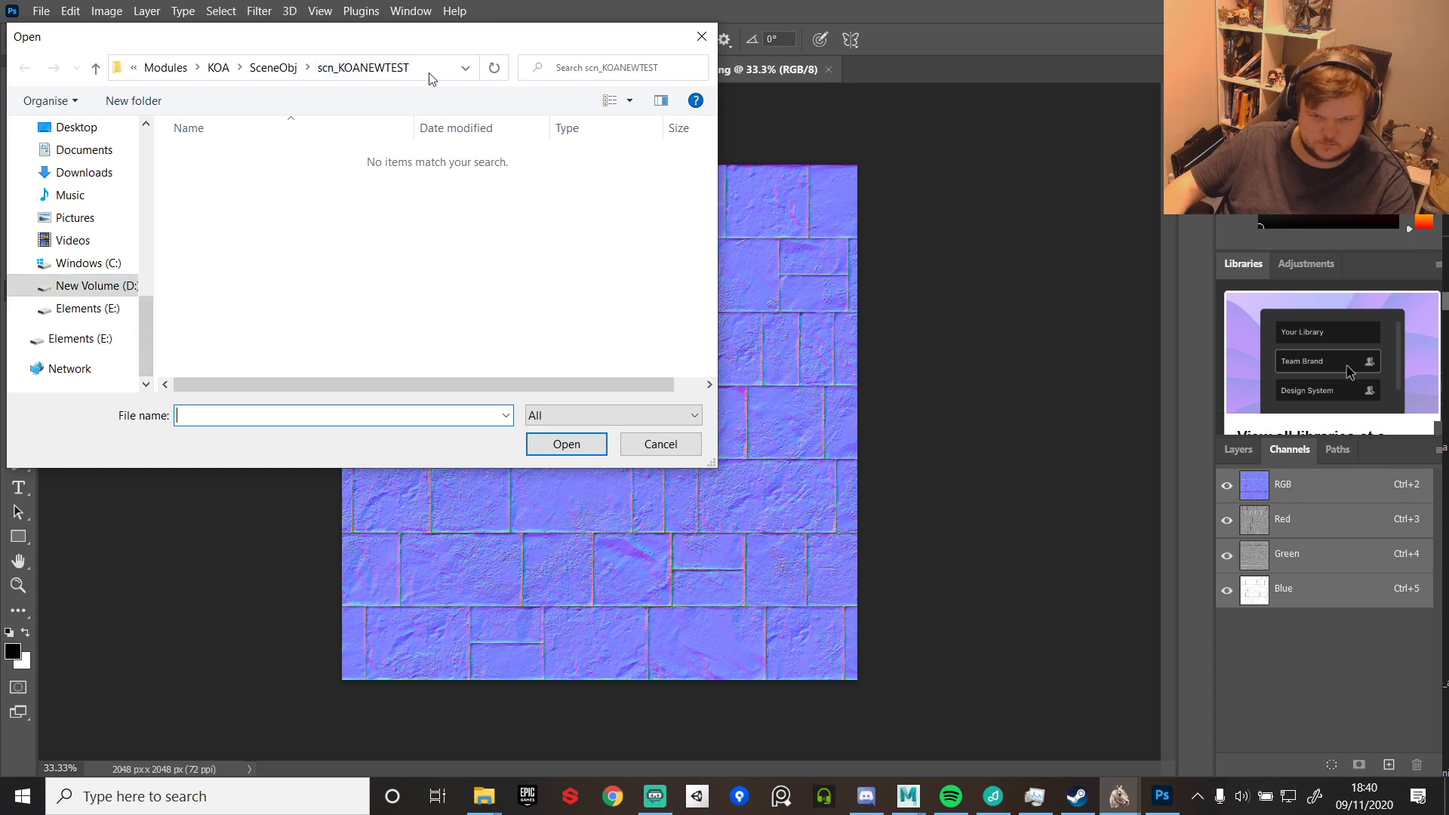
{"action": "left_click", "coordinate": [218, 68]}
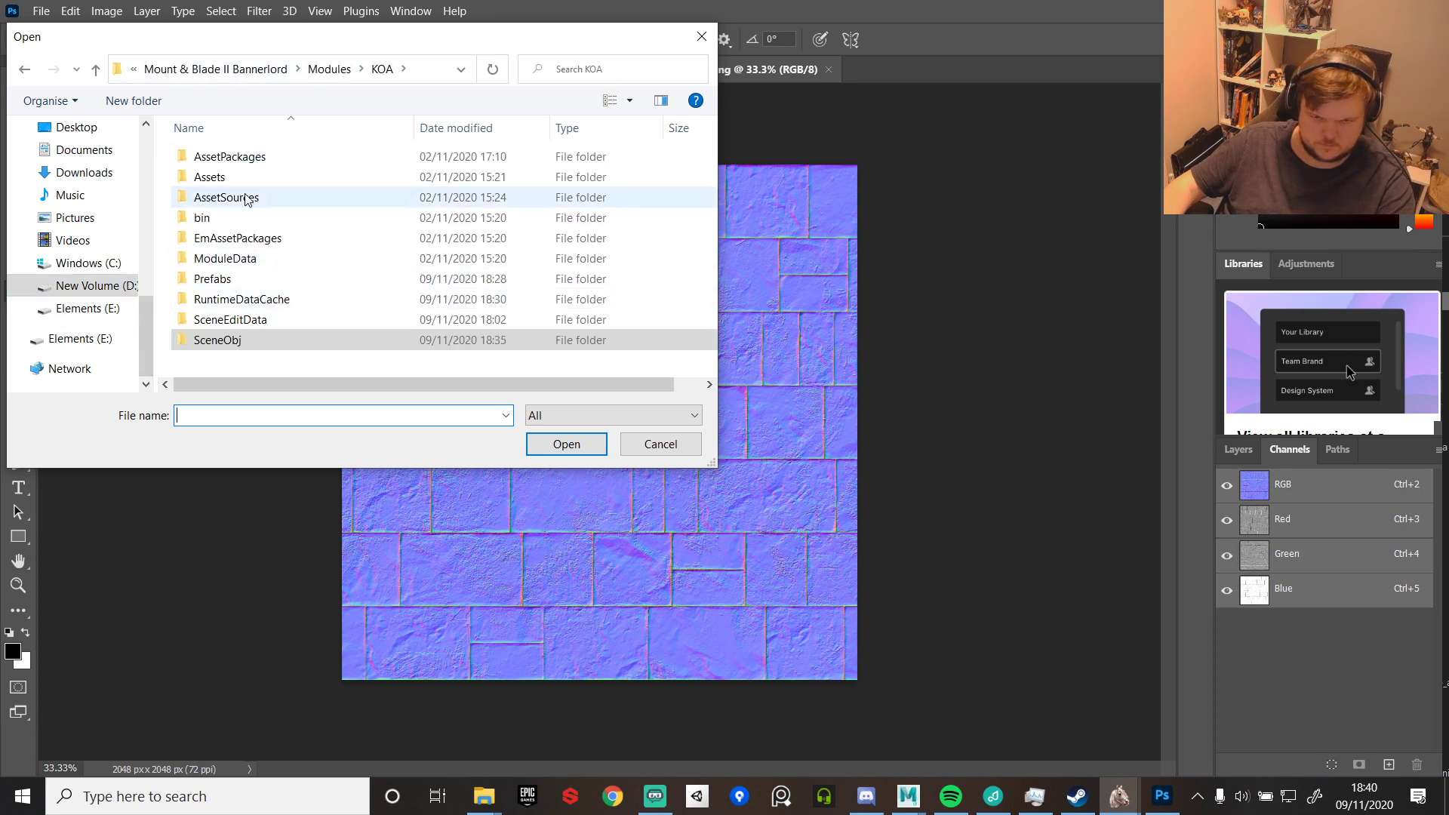
{"action": "left_click", "coordinate": [245, 197]}
{"action": "double_click", "coordinate": [245, 199]}
{"action": "double_click", "coordinate": [334, 170]}
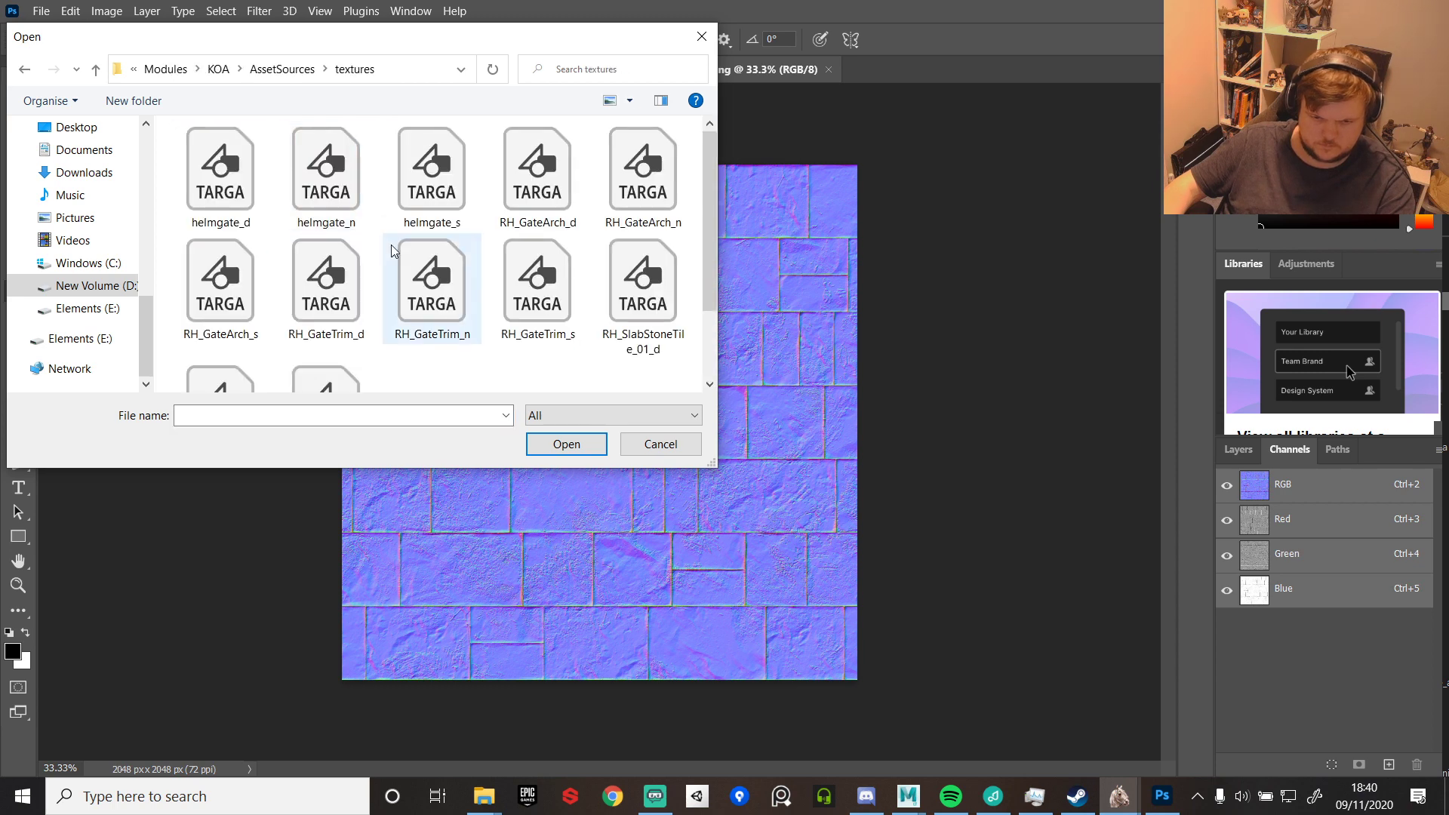
{"action": "scroll", "coordinate": [419, 233], "scroll_direction": "down", "scroll_amount": 1}
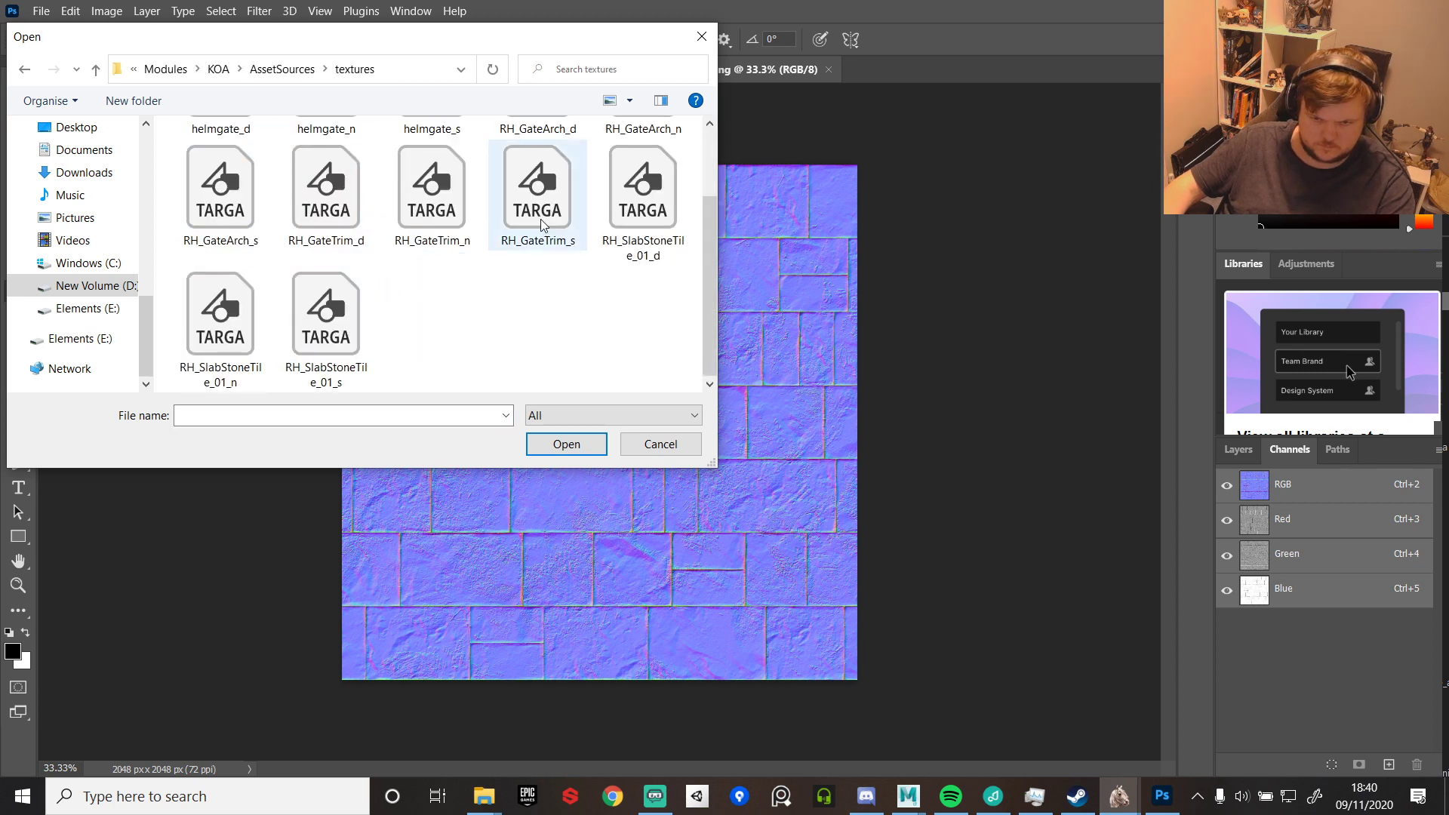
{"action": "left_click", "coordinate": [653, 197]}
{"action": "left_click", "coordinate": [327, 311], "text": "shift"}
{"action": "left_click", "coordinate": [566, 444]}
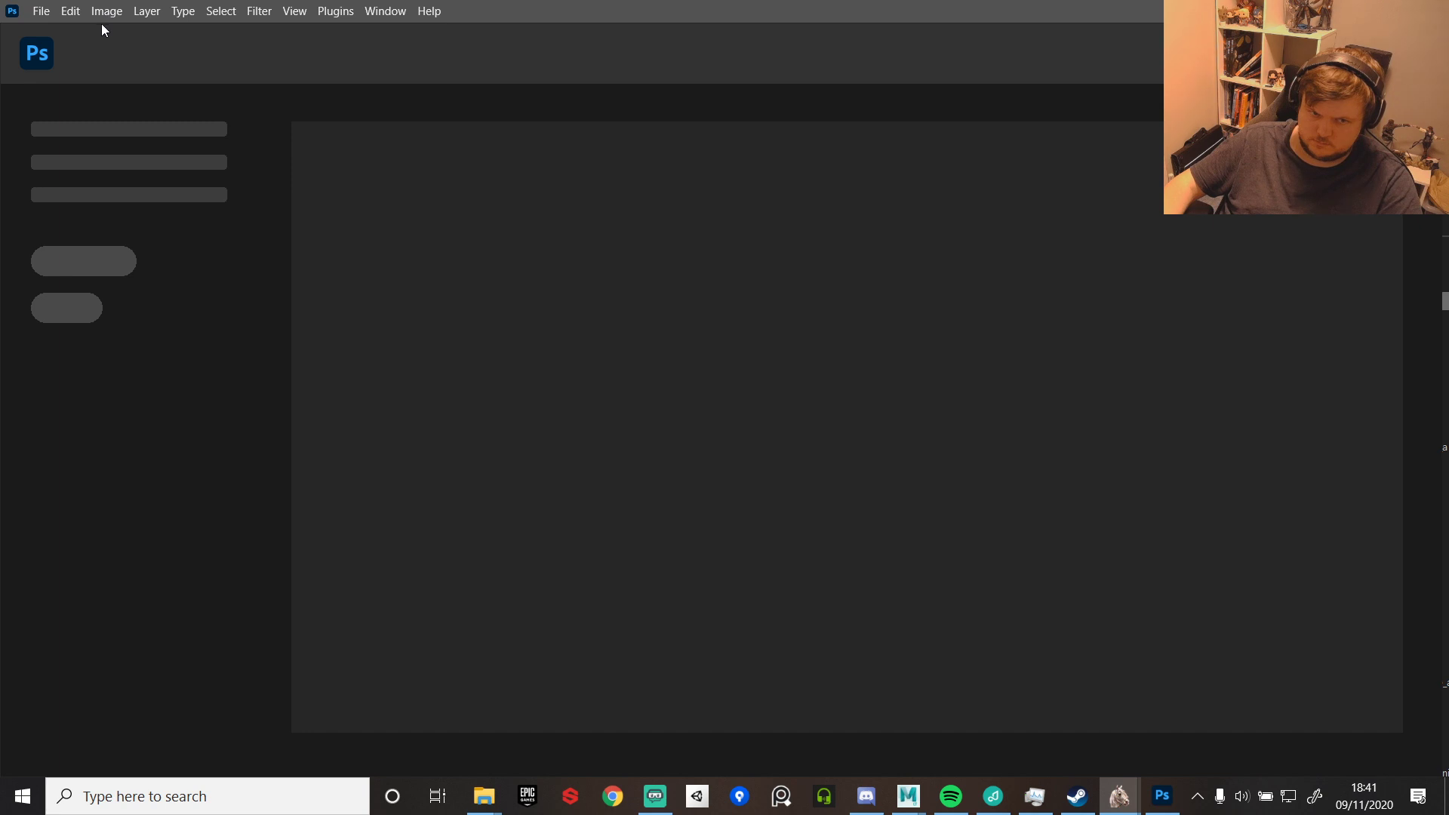
- Check the image size of RH_SlabStoneTile_01_d.tga in Photoshop and close the document
{"action": "left_click", "coordinate": [1080, 799]}
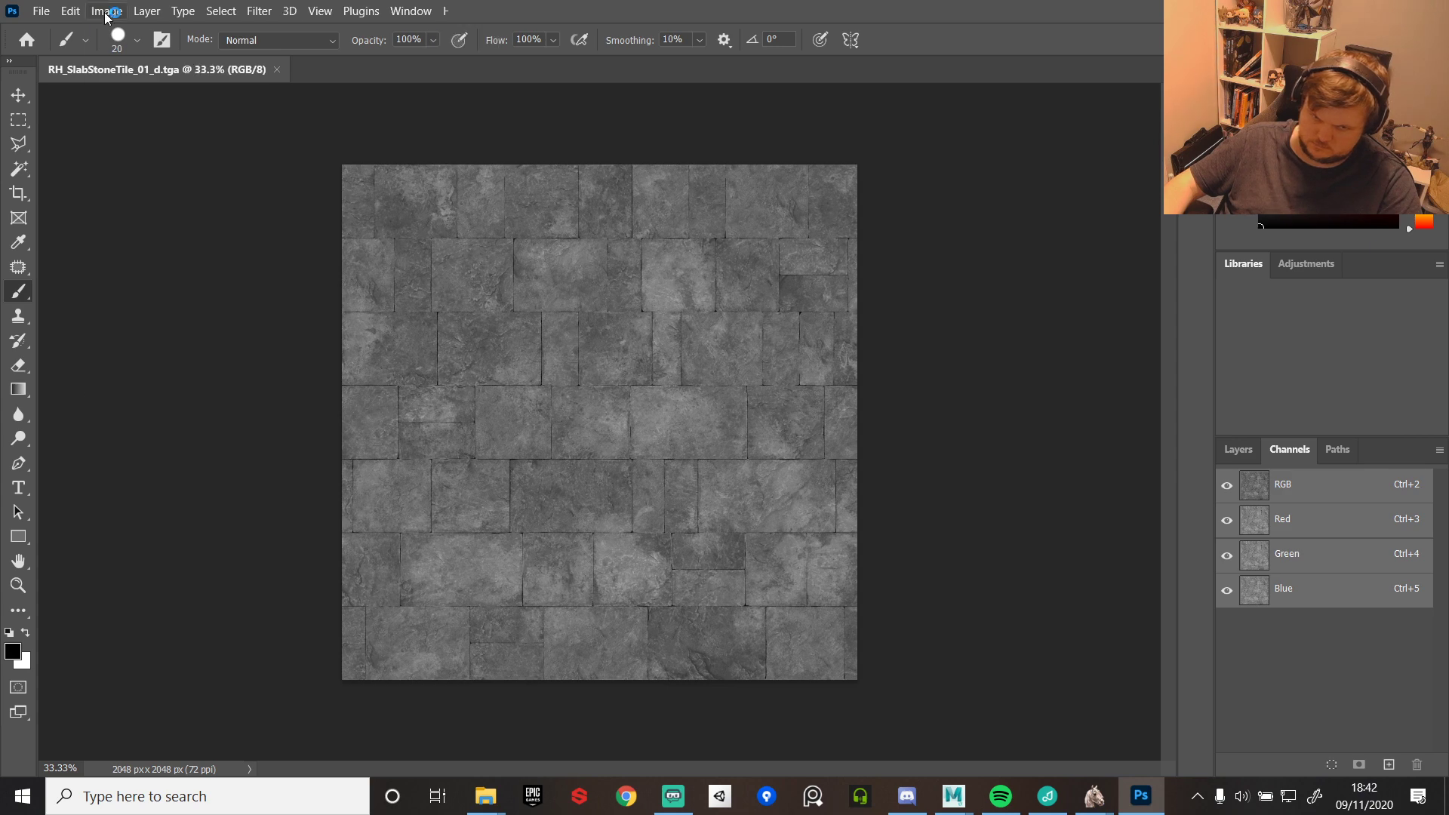
{"action": "left_click", "coordinate": [105, 17]}
{"action": "left_click", "coordinate": [104, 12]}
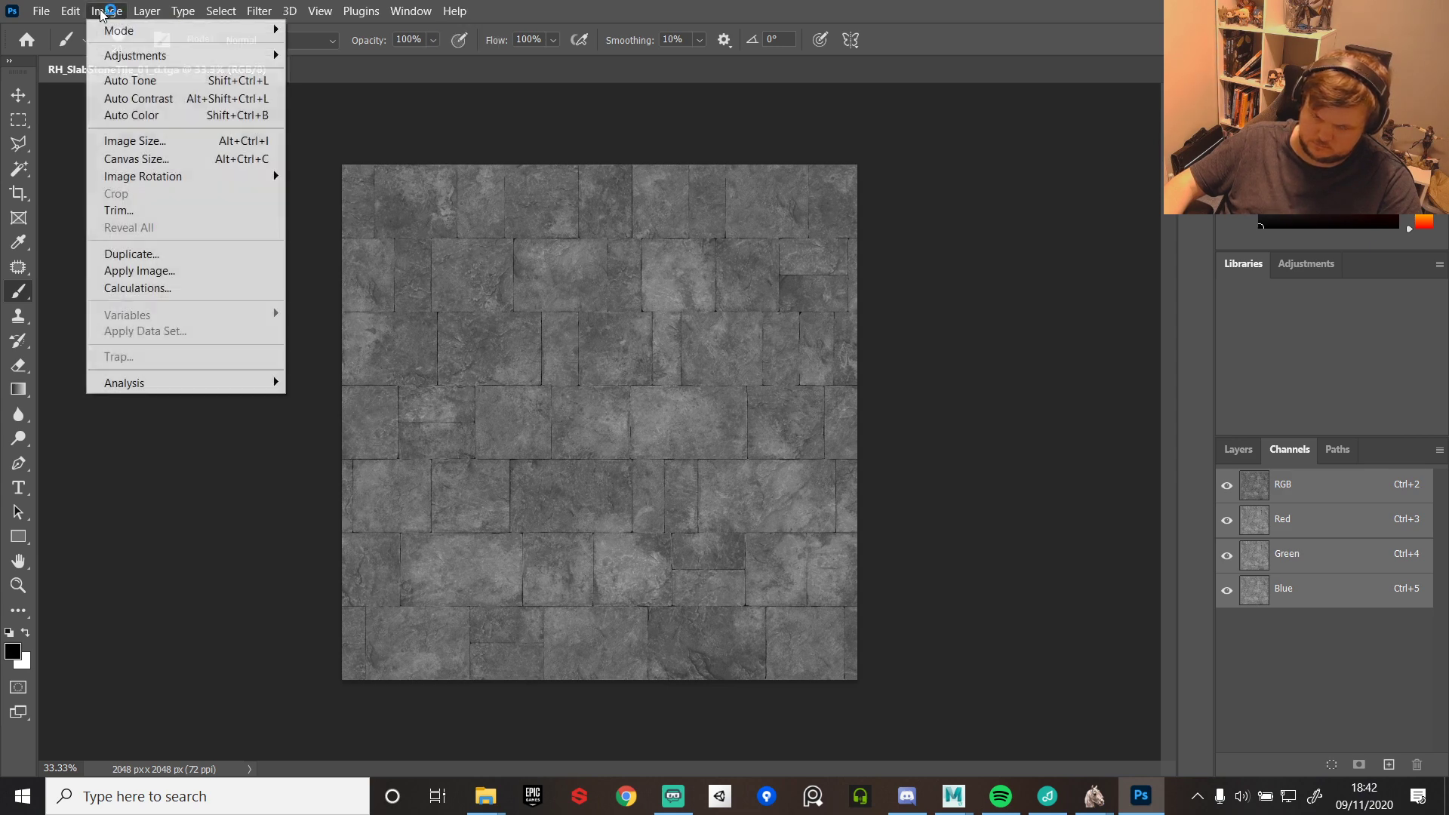
{"action": "left_click", "coordinate": [143, 142]}
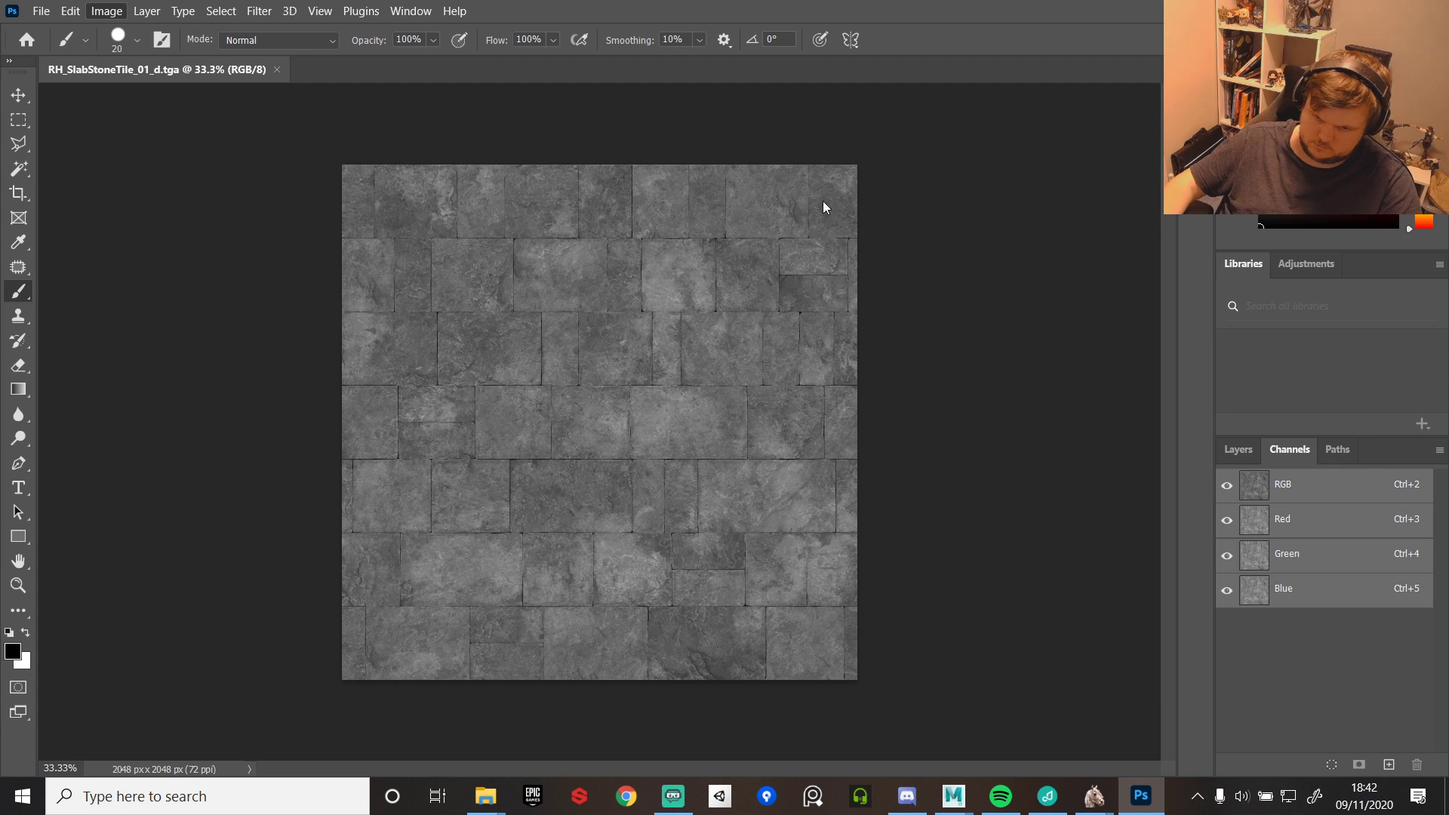
{"action": "key", "text": "h"}
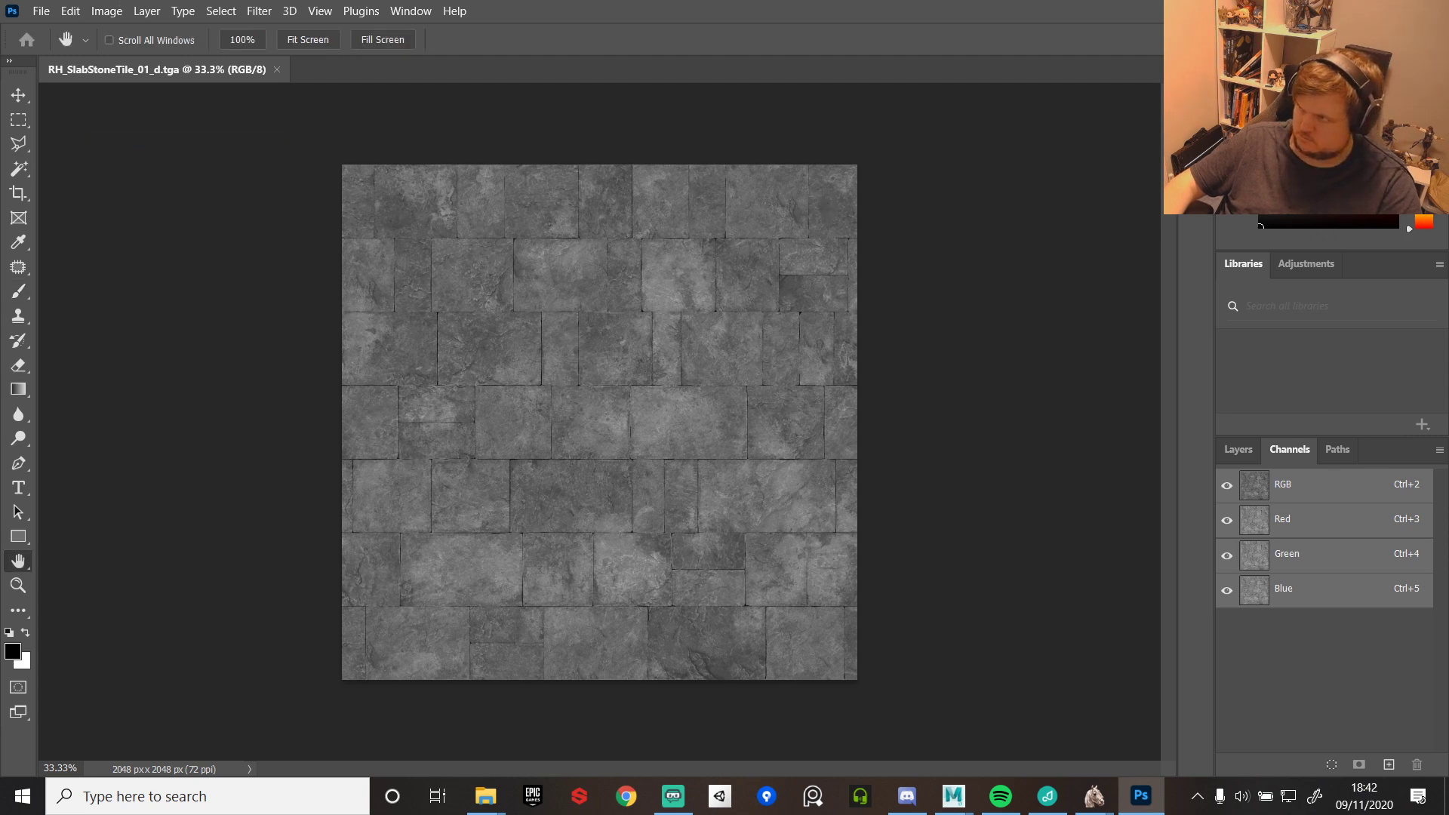
{"action": "key", "text": "b"}
{"action": "key", "text": "ctrl+w"}
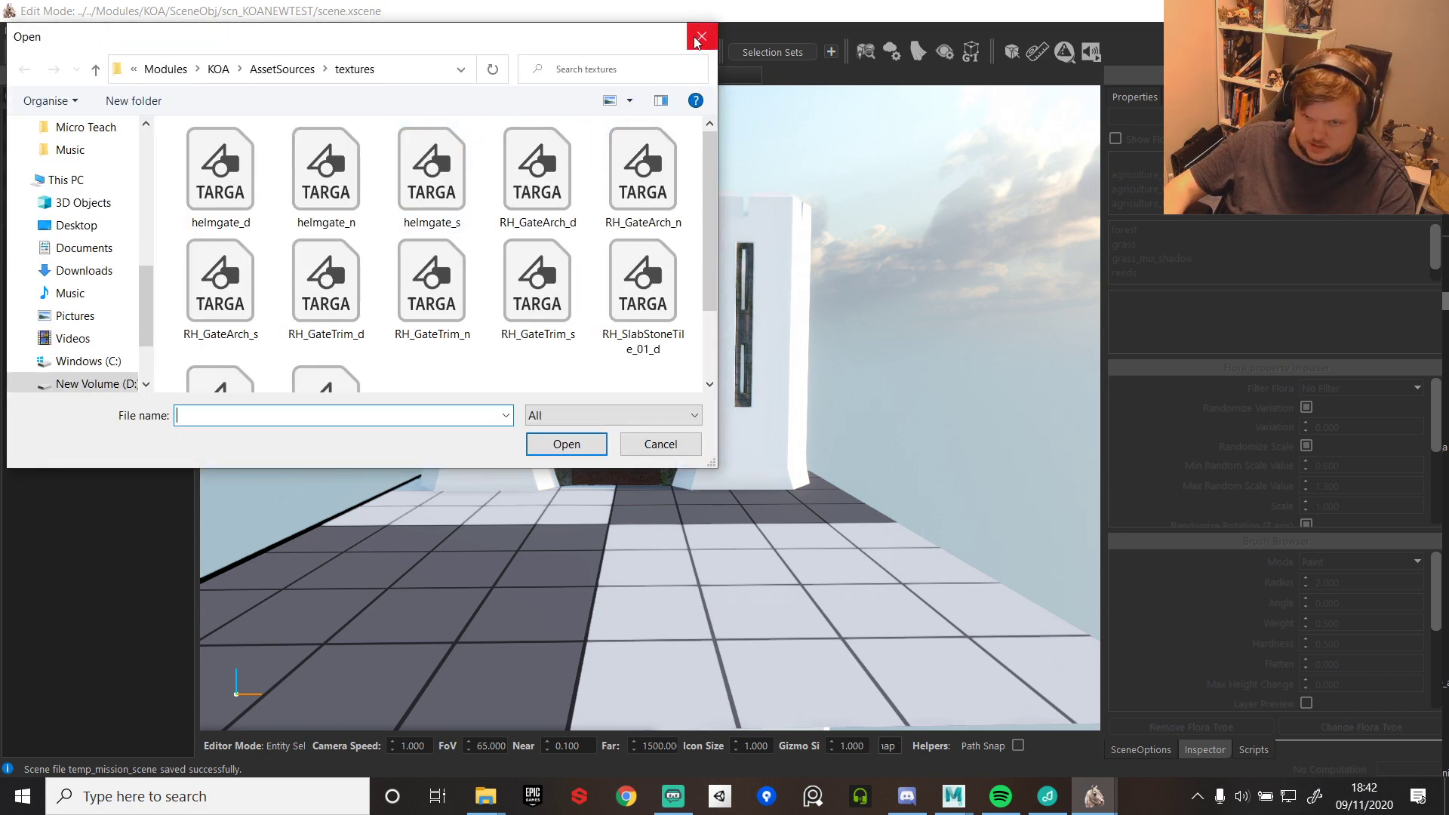
- In the Bannerlord editor's Resource Browser, name the new material in the KOA Assets/materials folder rh_maingatehouse
{"action": "left_click", "coordinate": [700, 38]}
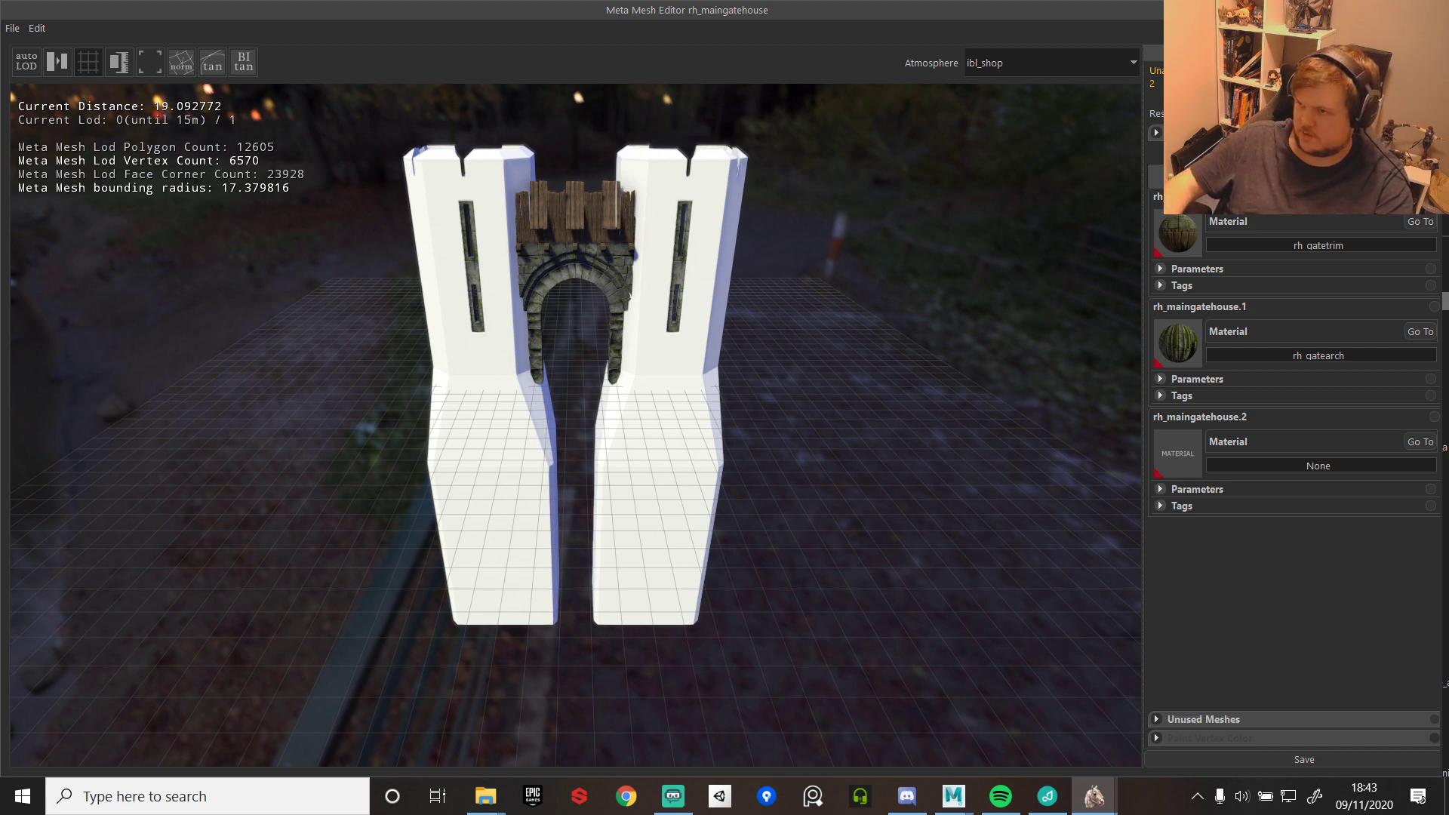
{"action": "left_click_drag", "start_coordinate": [1448, 317], "coordinate": [846, 129]}
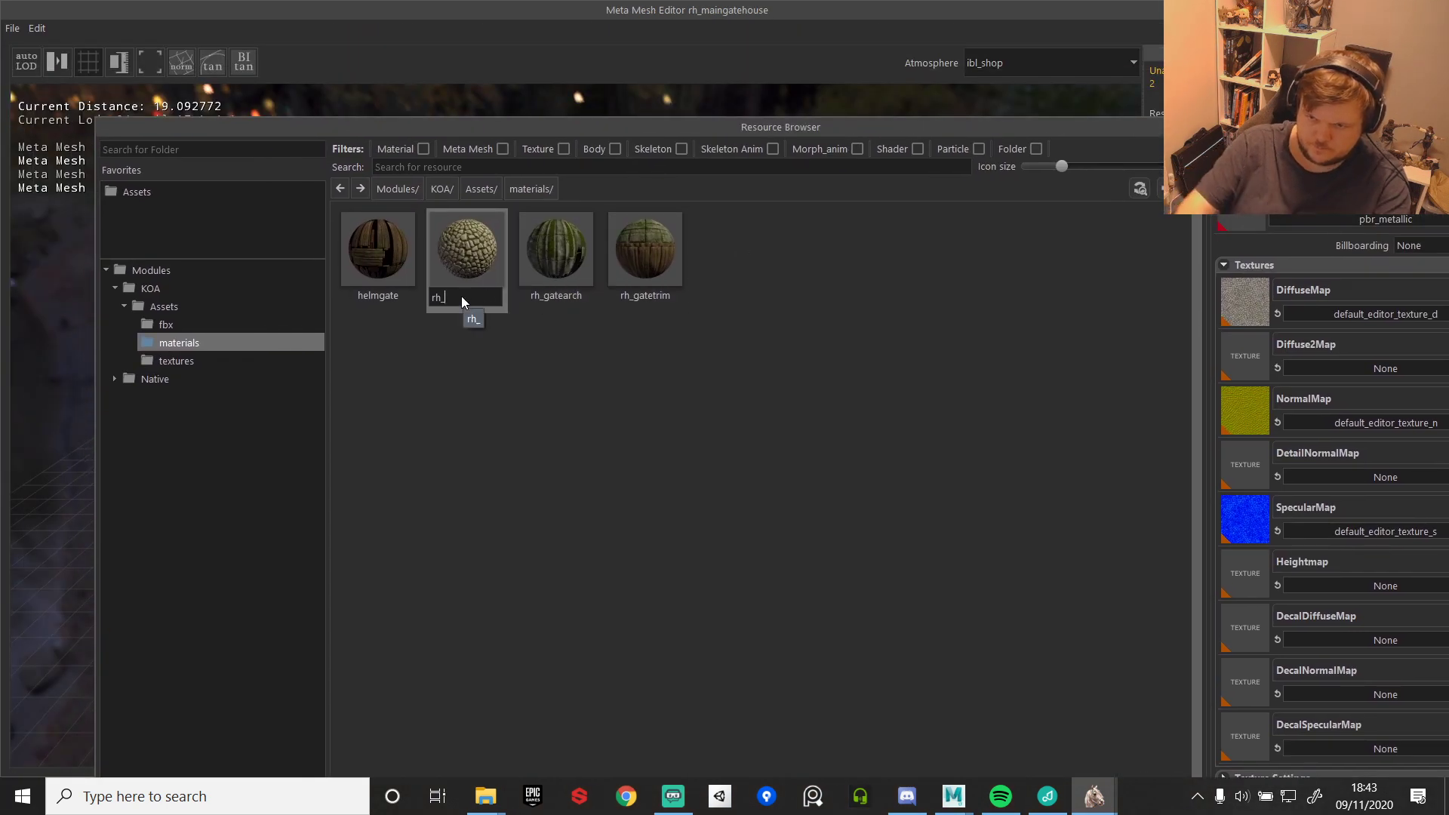
{"action": "type", "text": "maingate"}
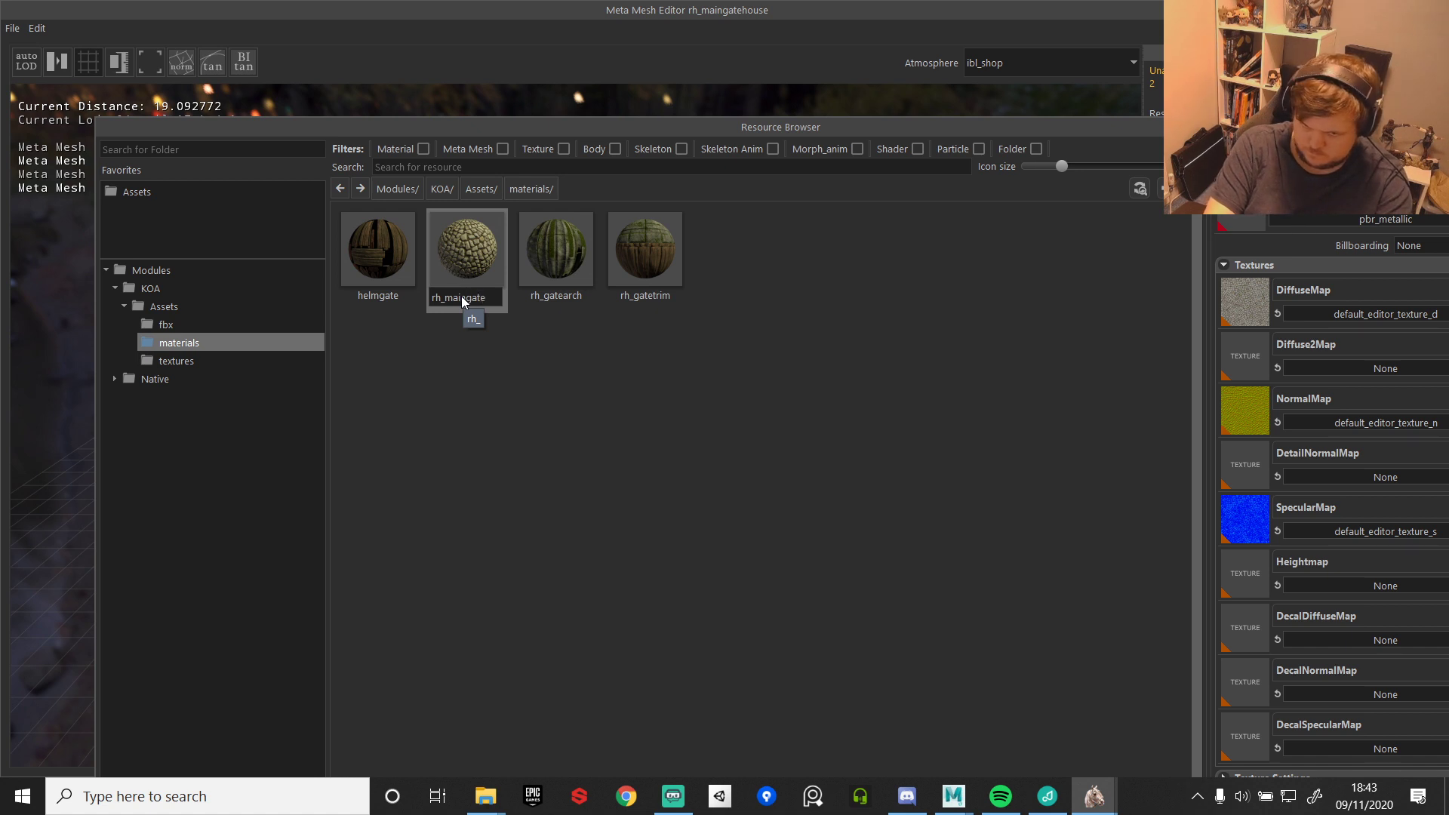
{"action": "type", "text": "house"}
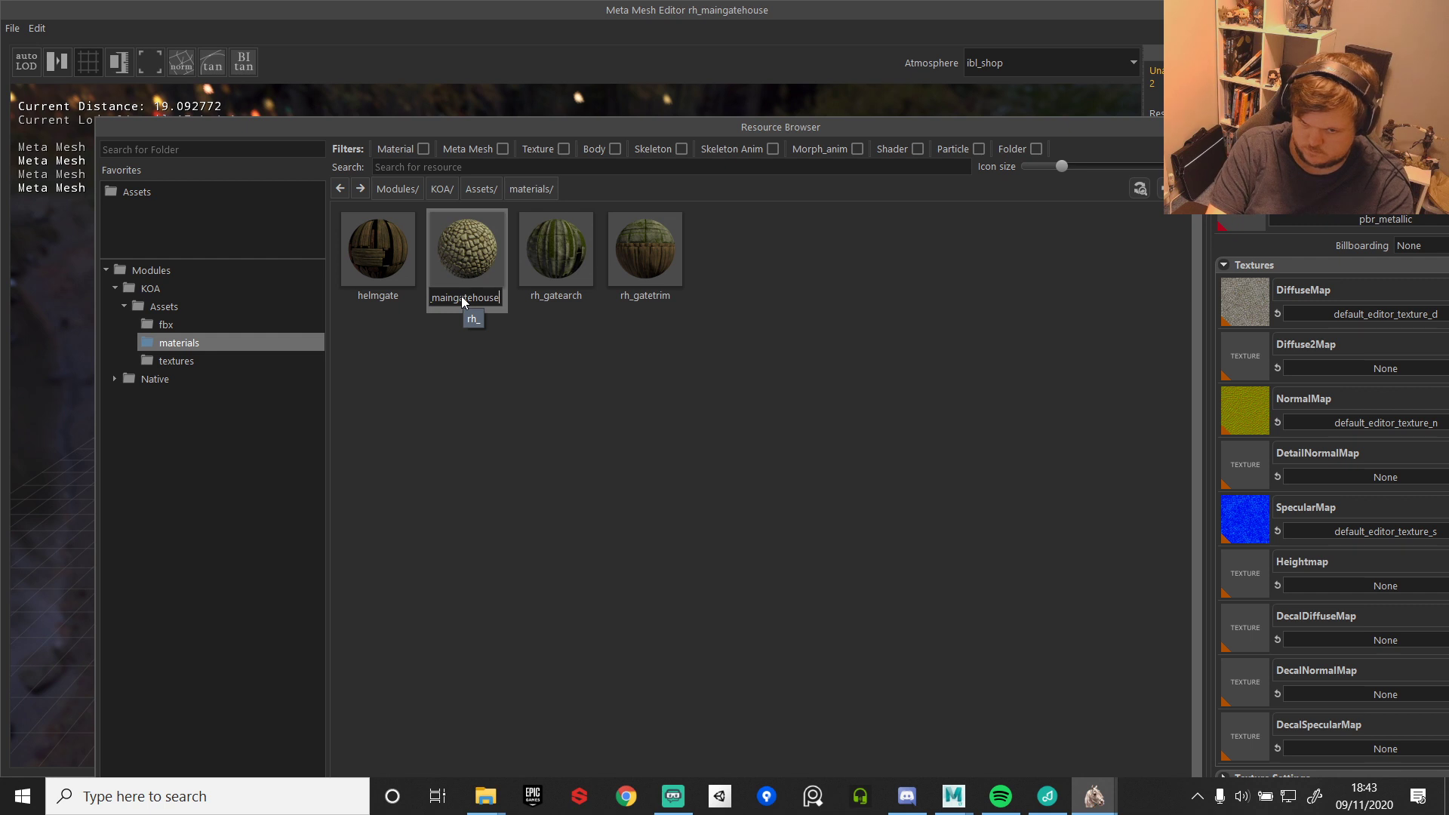
{"action": "key", "text": "Return"}
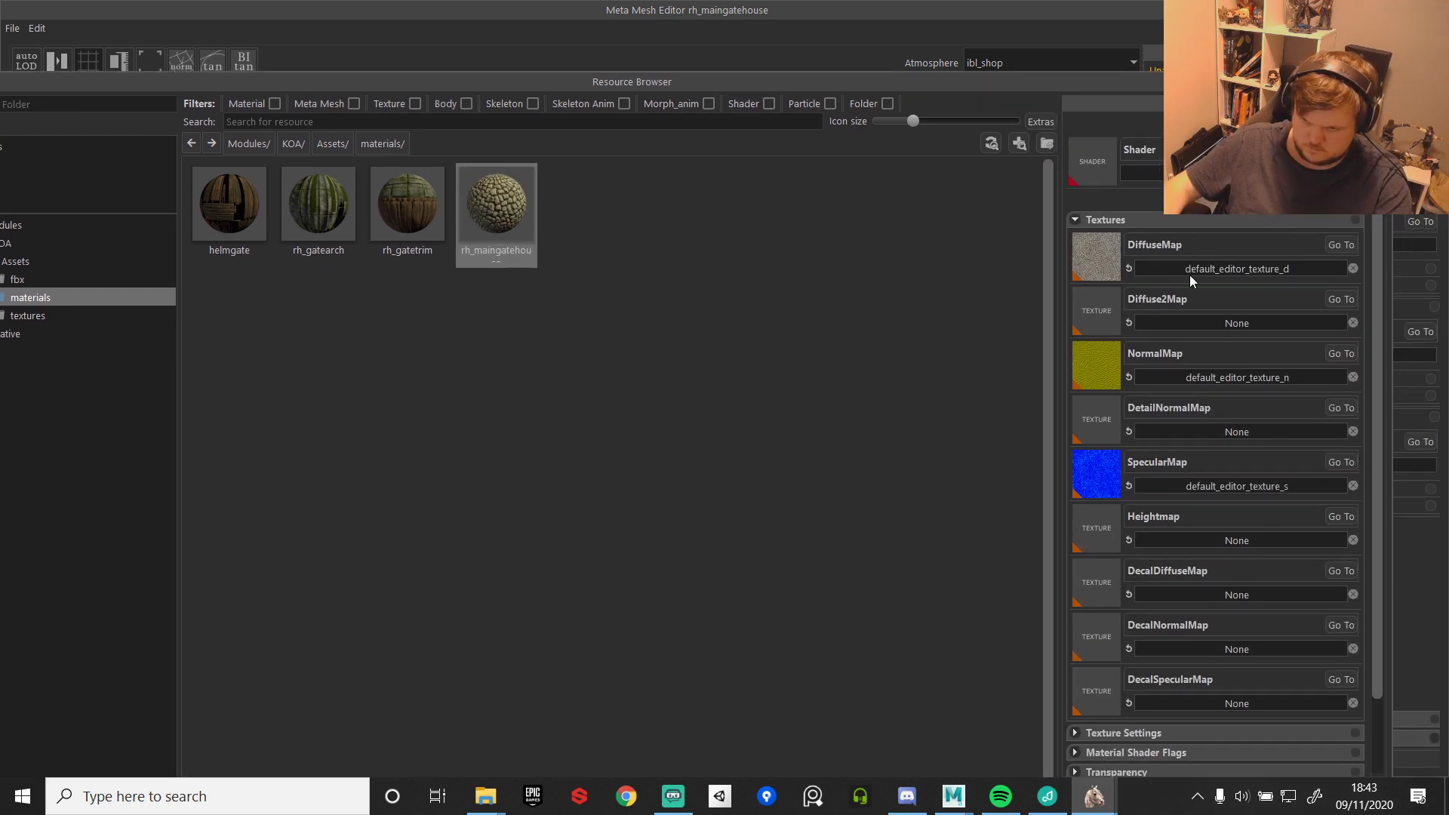
- Assign RH_SlabStoneTile_01_d, RH_SlabStoneTile_01_n and RH_SlabStoneTile_01_s as the material's diffuse, normal and specular maps, and save the material
{"action": "left_click", "coordinate": [1202, 267]}
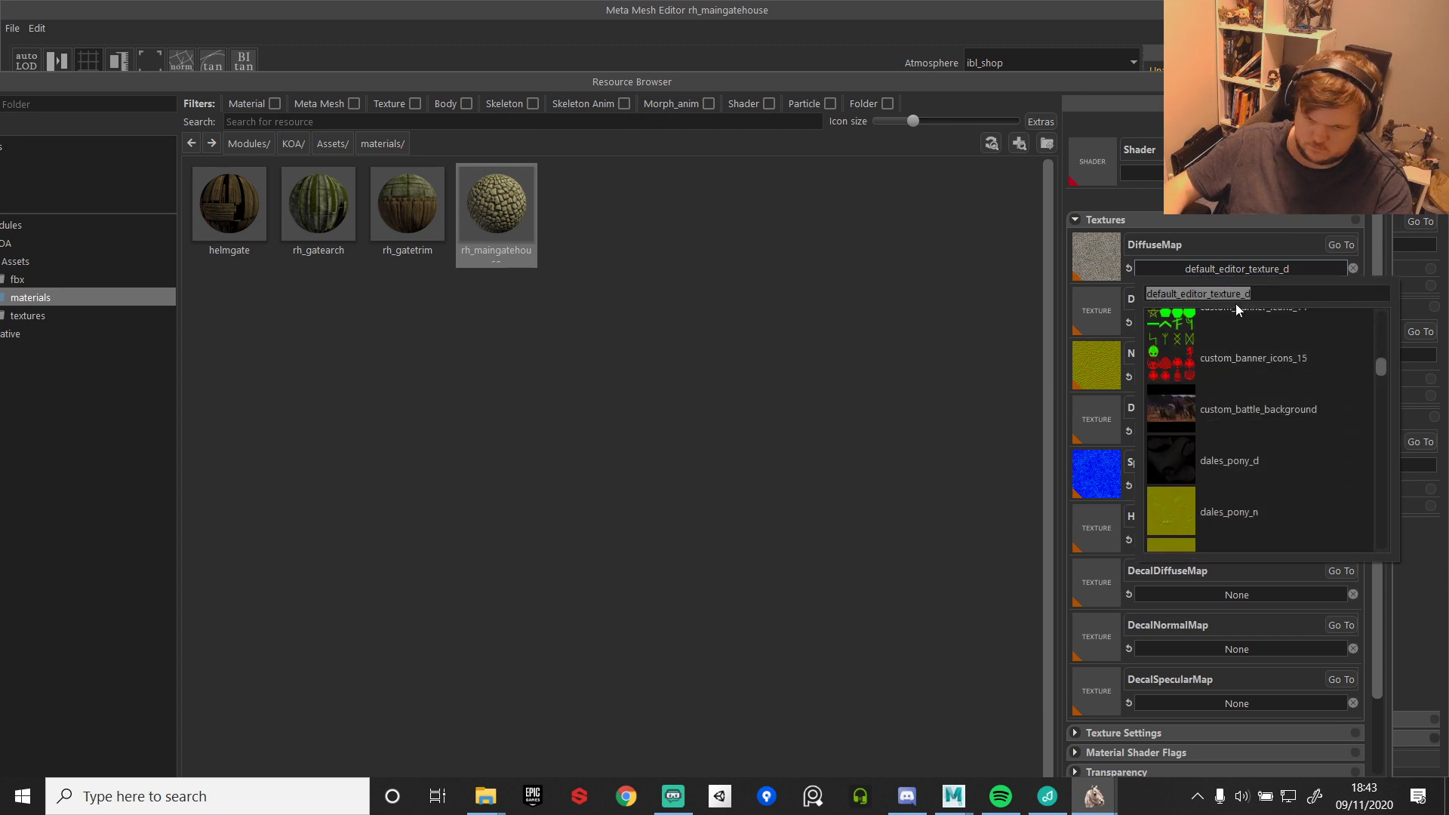
{"action": "type", "text": "rh"}
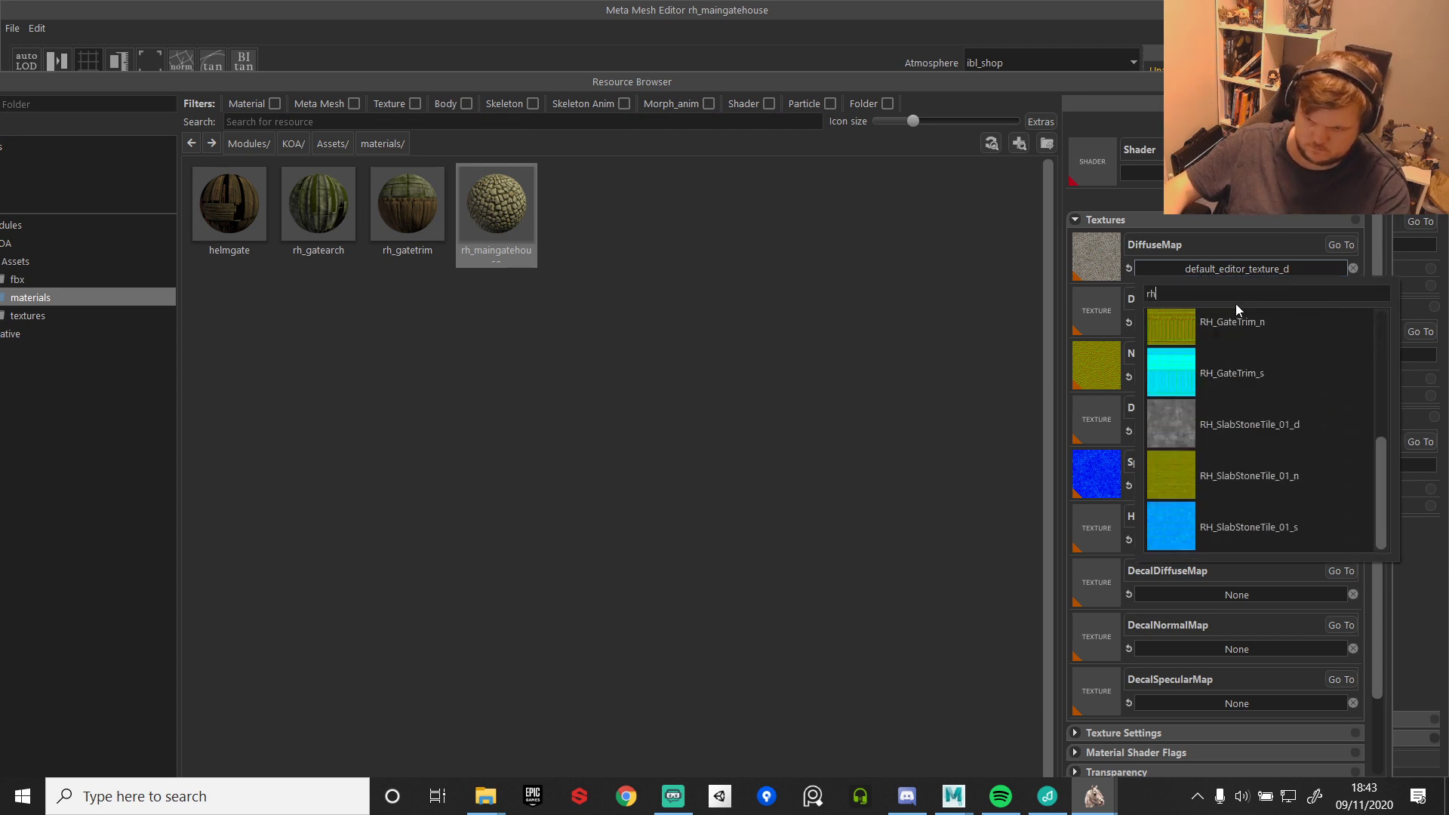
{"action": "left_click", "coordinate": [1252, 422]}
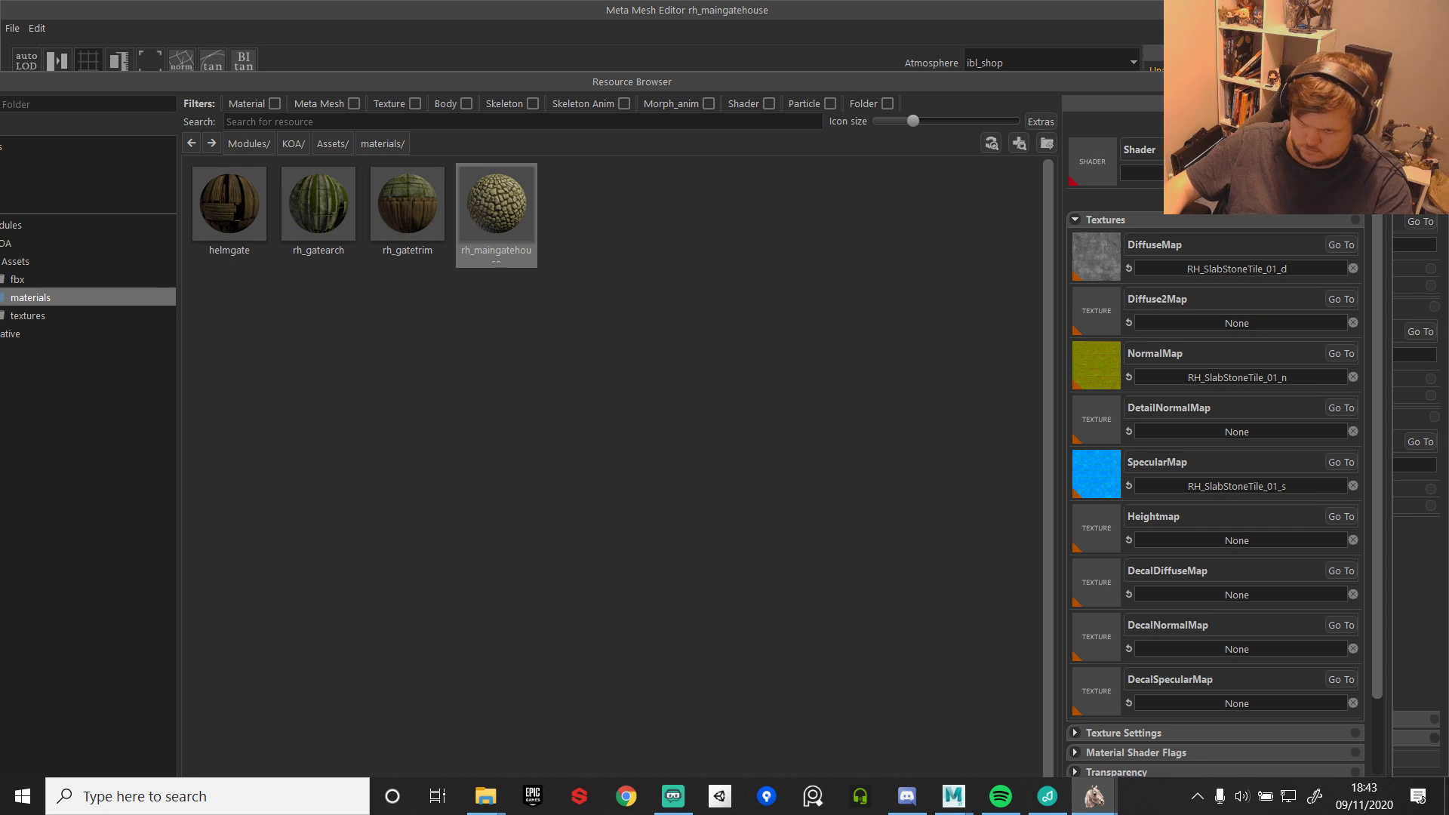
{"action": "left_click_drag", "start_coordinate": [1238, 83], "coordinate": [1240, 0]}
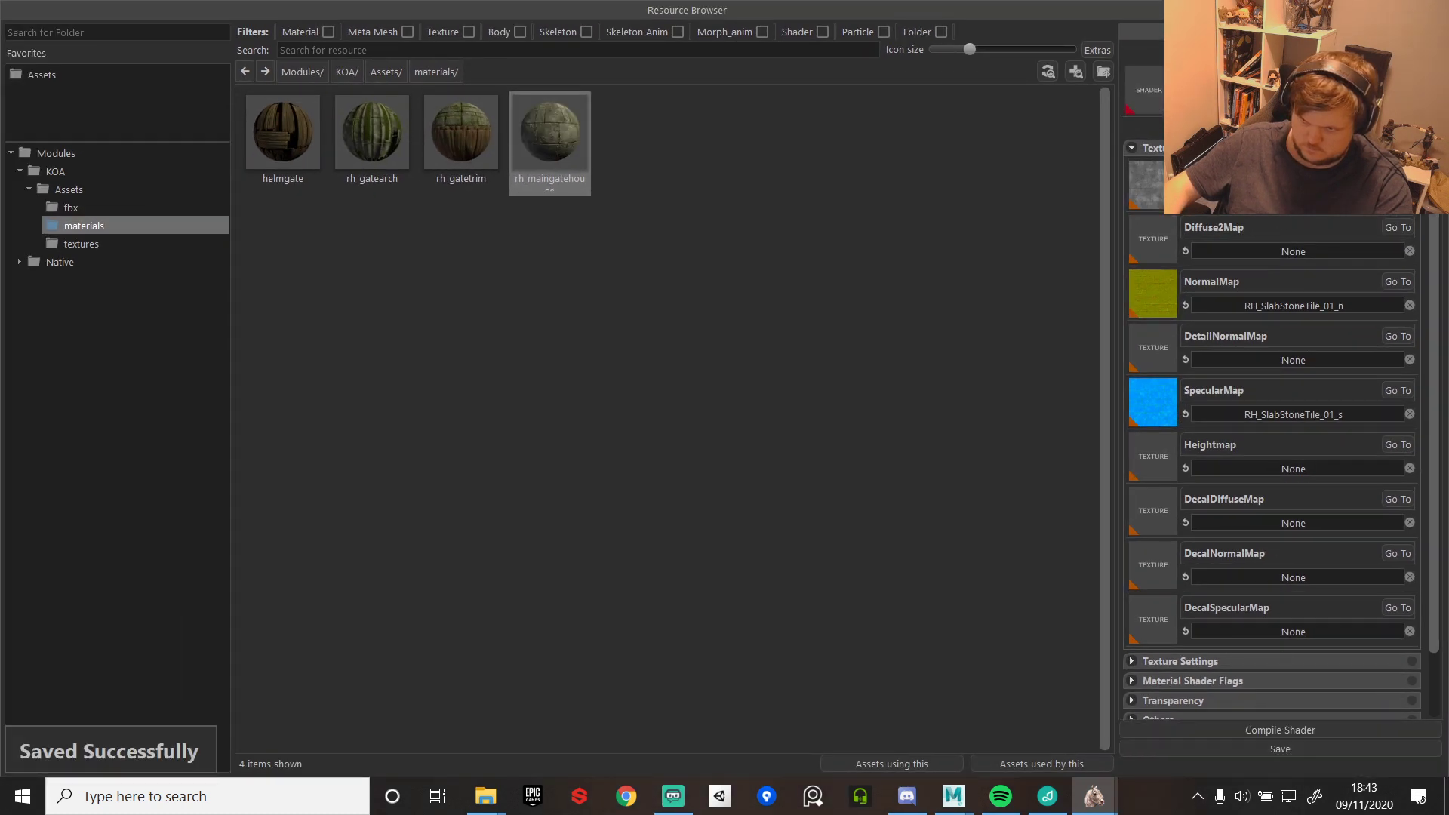
- Assign the rh_maingatehouse material to the rh_maingatehouse.2 mesh and close the Meta Mesh Editor
{"action": "key", "text": "alt+Tab"}
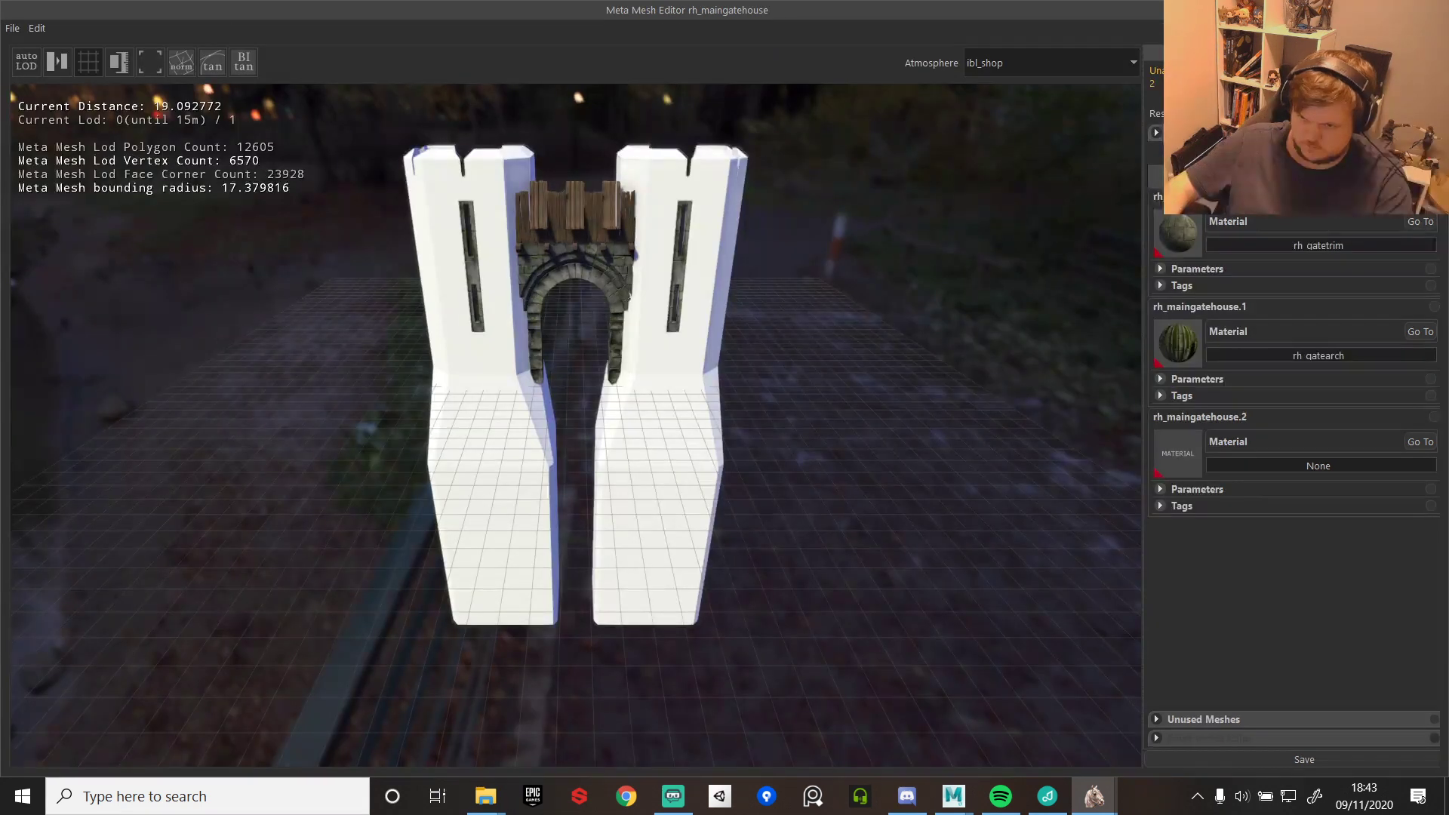
{"action": "left_click", "coordinate": [1293, 465]}
{"action": "type", "text": "rh"}
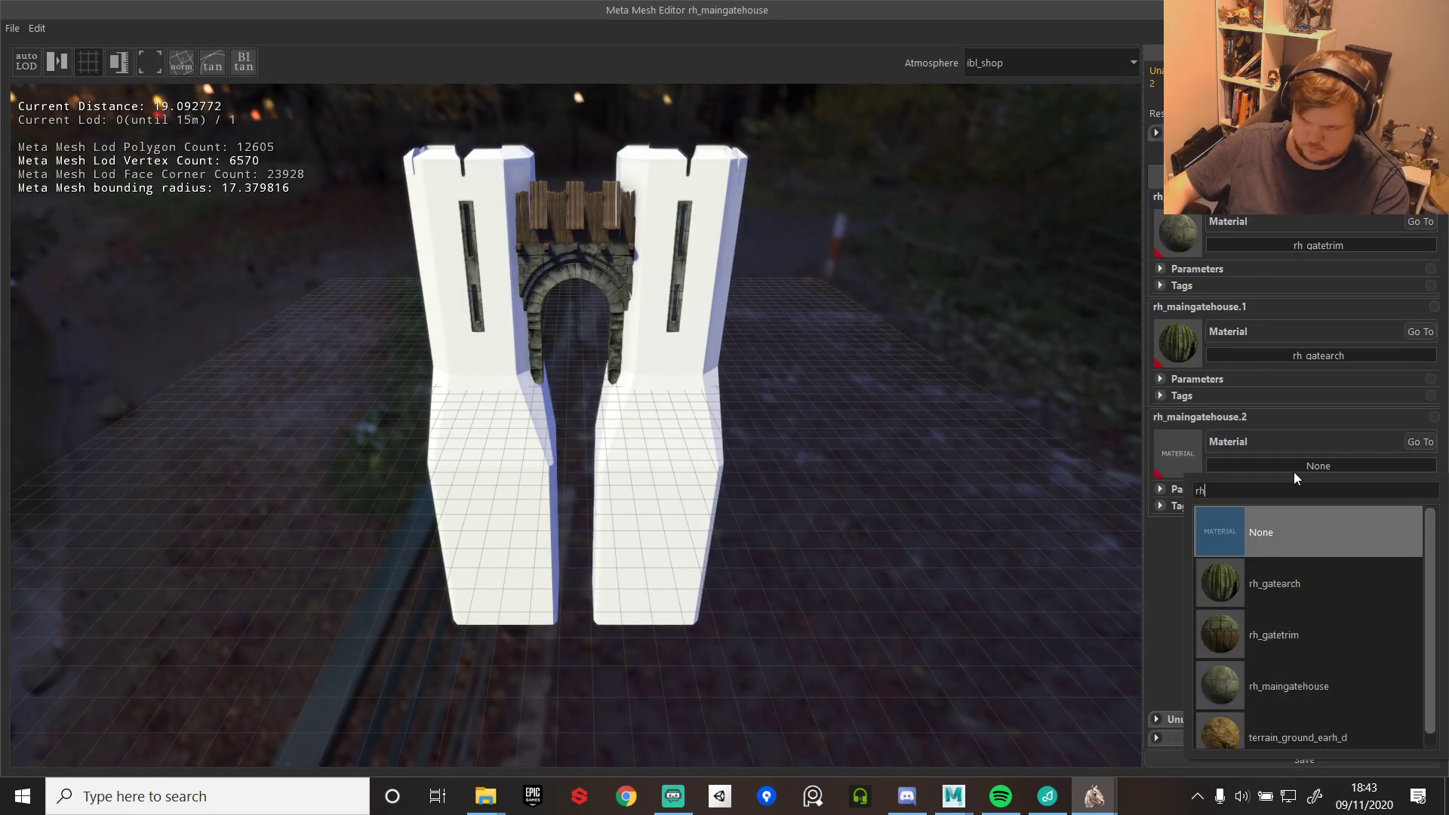
{"action": "left_click", "coordinate": [1302, 675]}
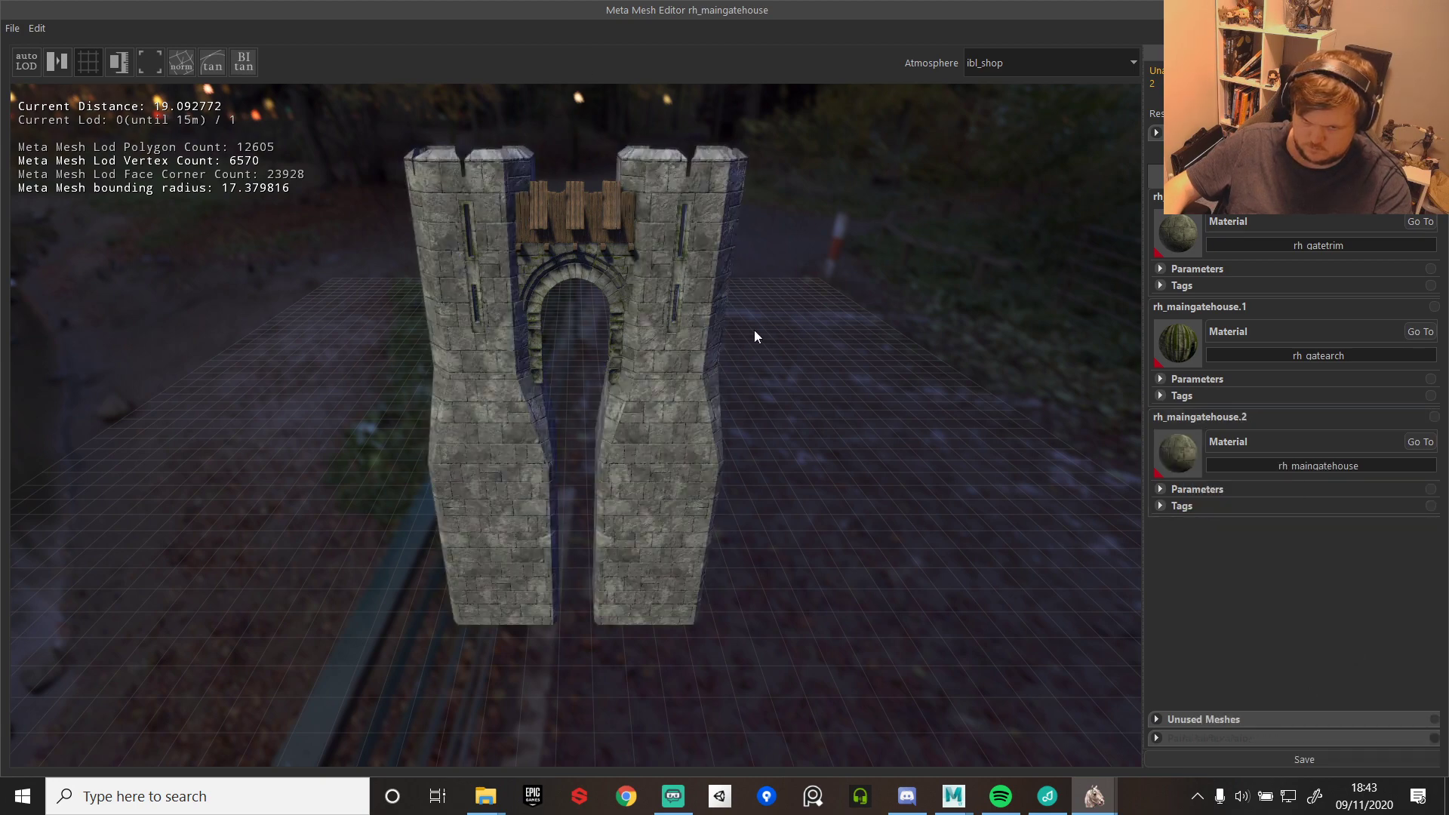
{"action": "middle_click_drag", "start_coordinate": [790, 402], "coordinate": [786, 402]}
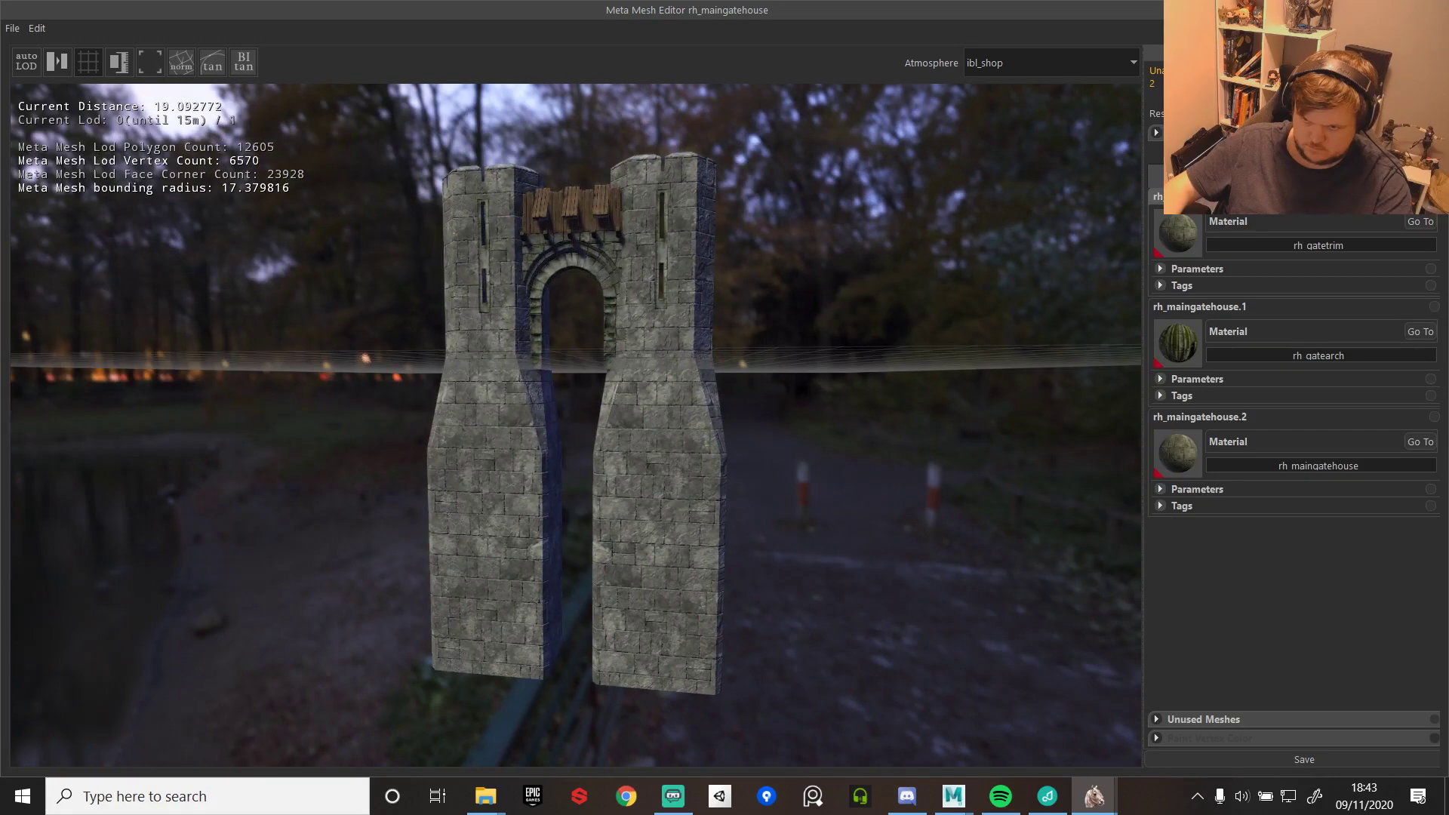
{"action": "left_click", "coordinate": [1432, 10]}
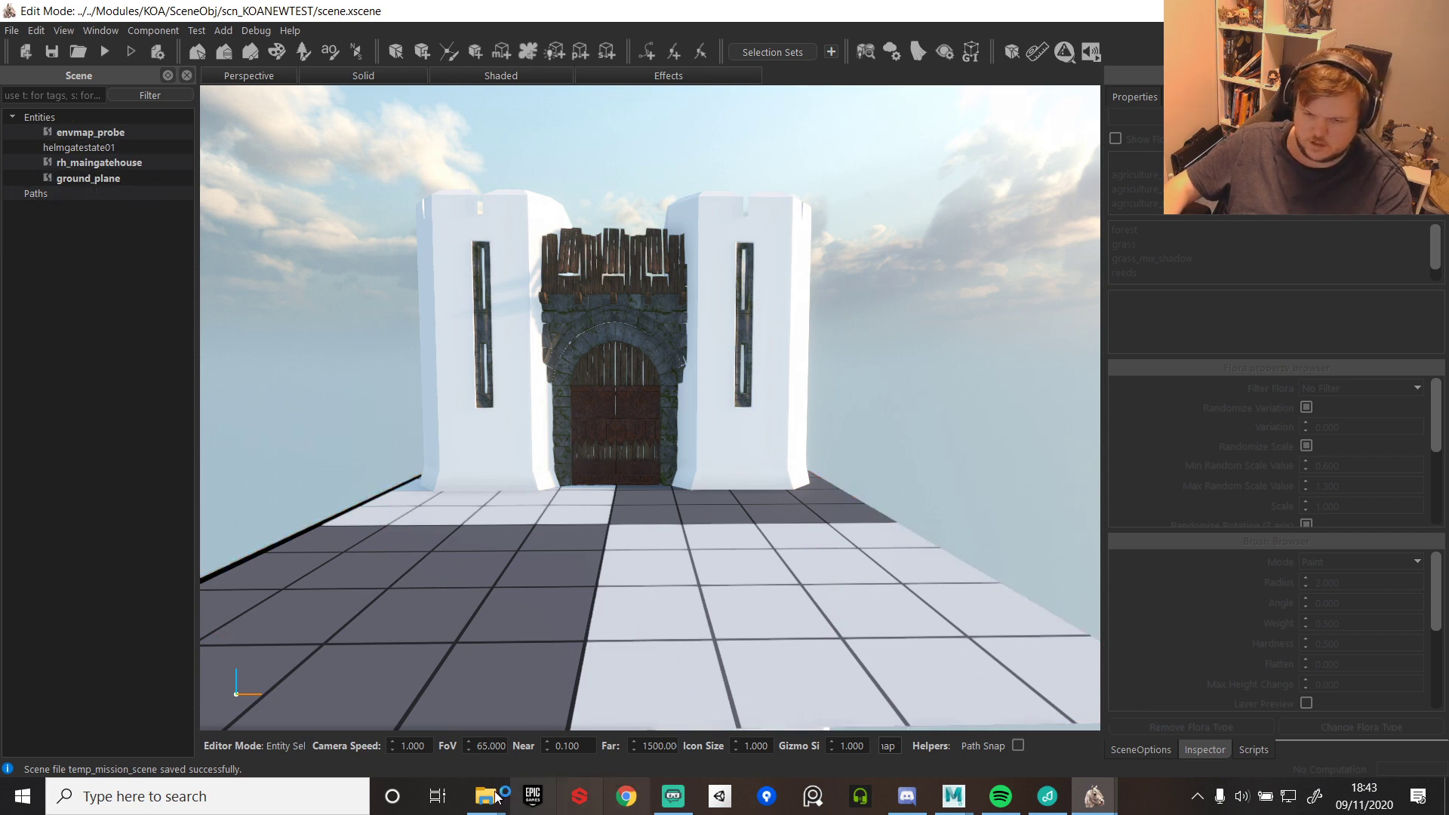
- Reopen the rh_maingatehouse mesh from the KOA fbx assets, set rh_maingatehouse.2's material to rh_maingatehouse, save it and return to the scene
{"action": "left_click", "coordinate": [875, 53]}
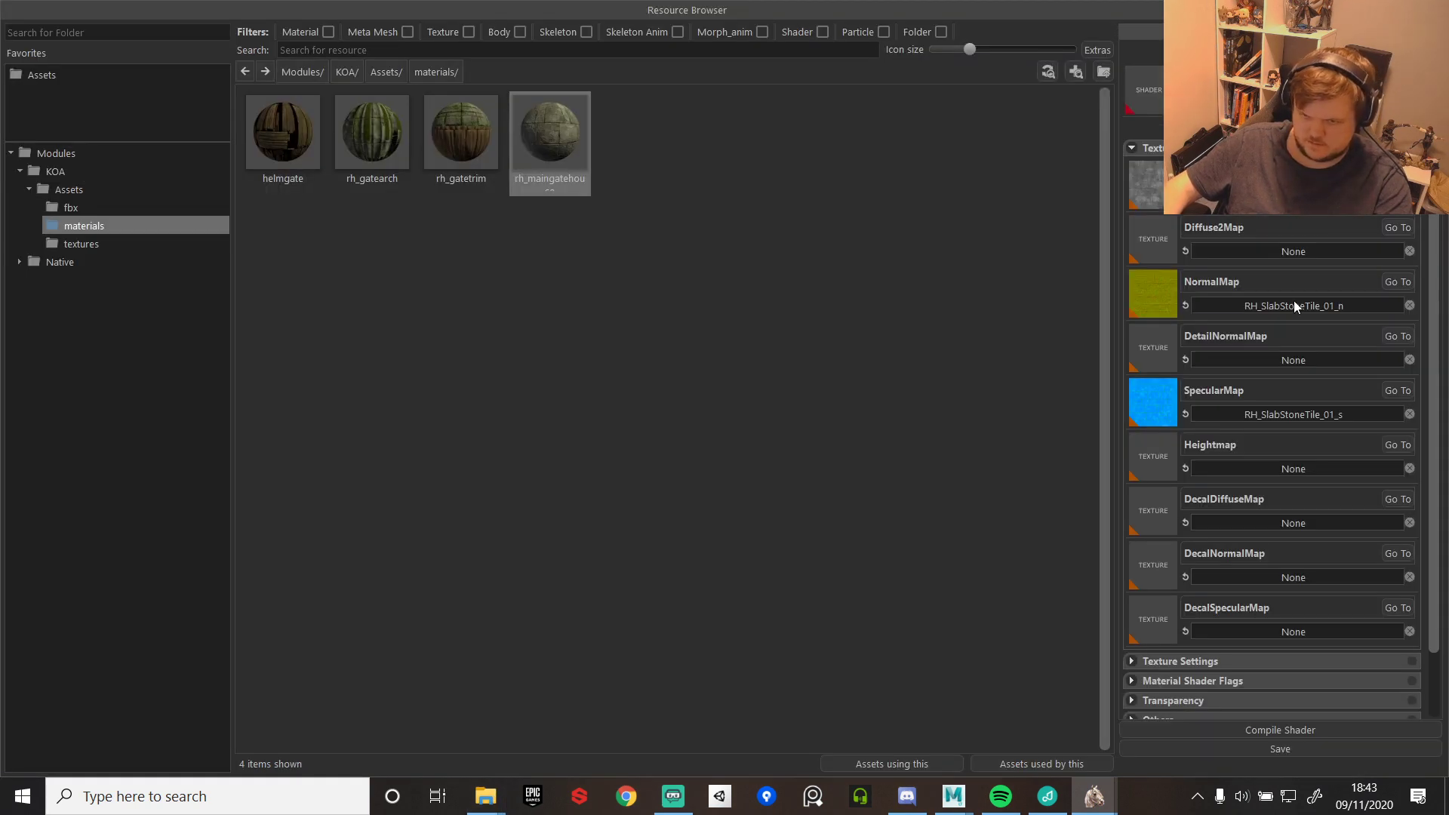
{"action": "left_click", "coordinate": [76, 207]}
{"action": "double_click", "coordinate": [545, 240]}
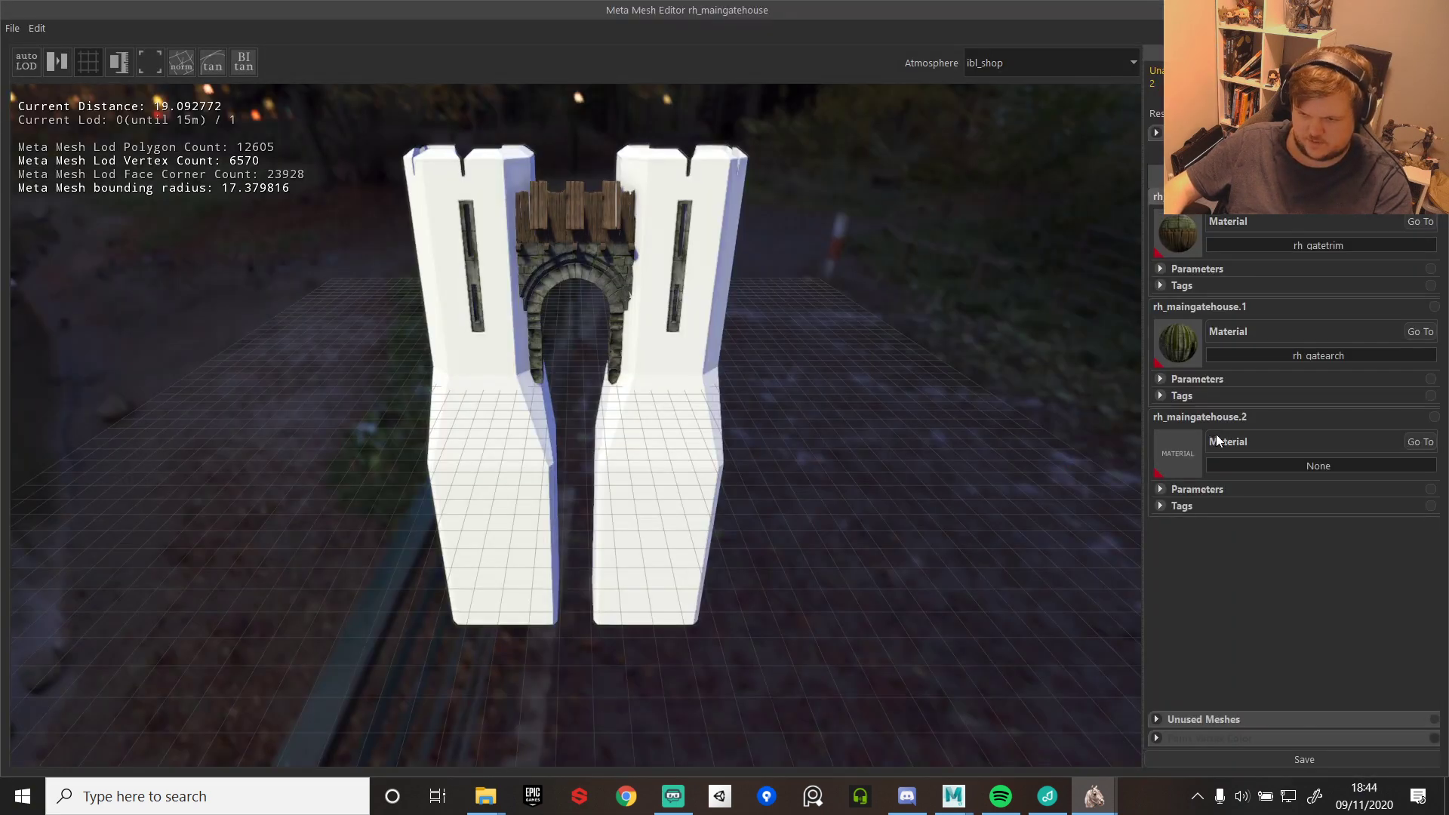
{"action": "left_click", "coordinate": [1274, 462]}
{"action": "type", "text": "rh"}
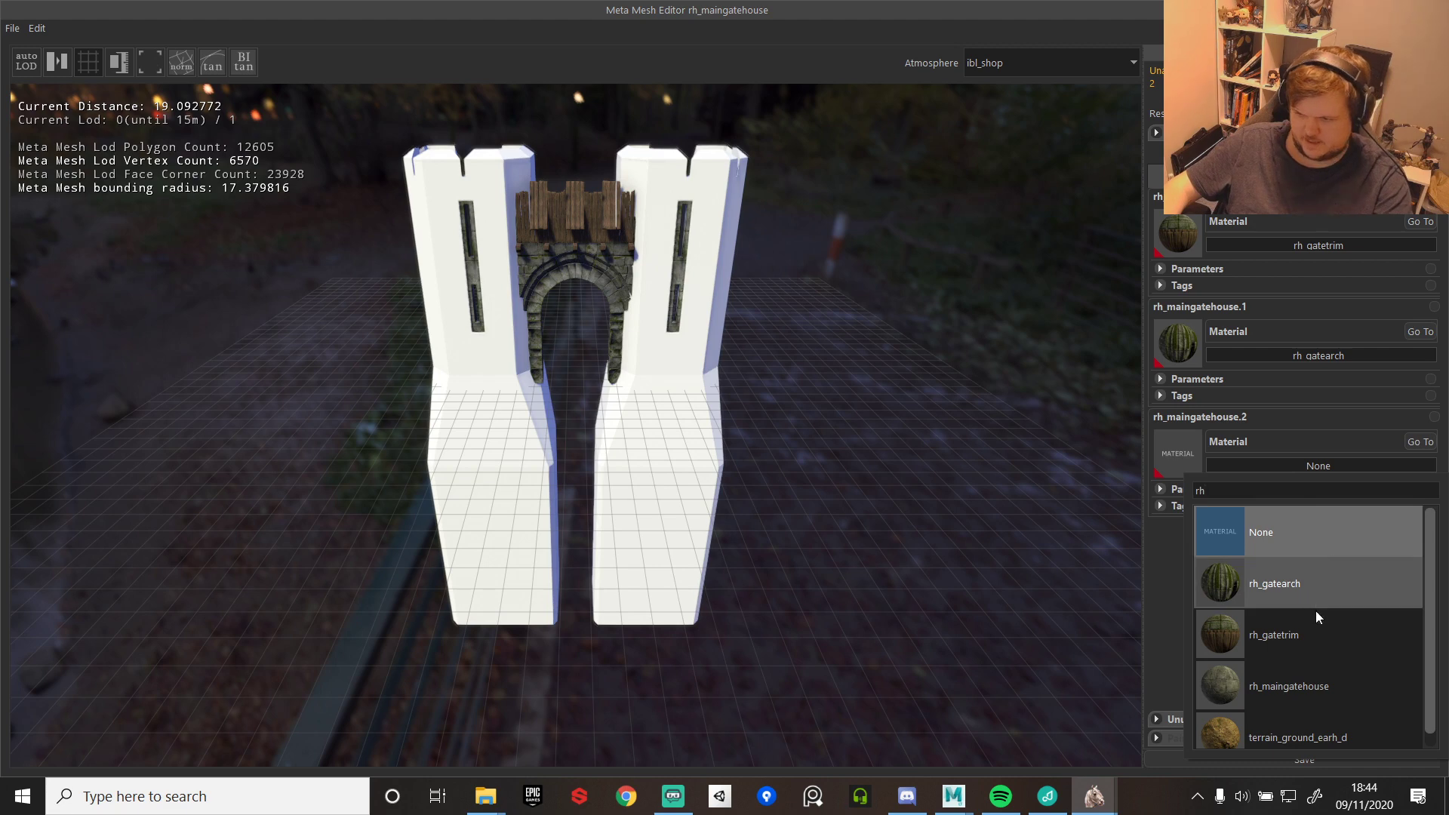
{"action": "left_click", "coordinate": [1310, 688]}
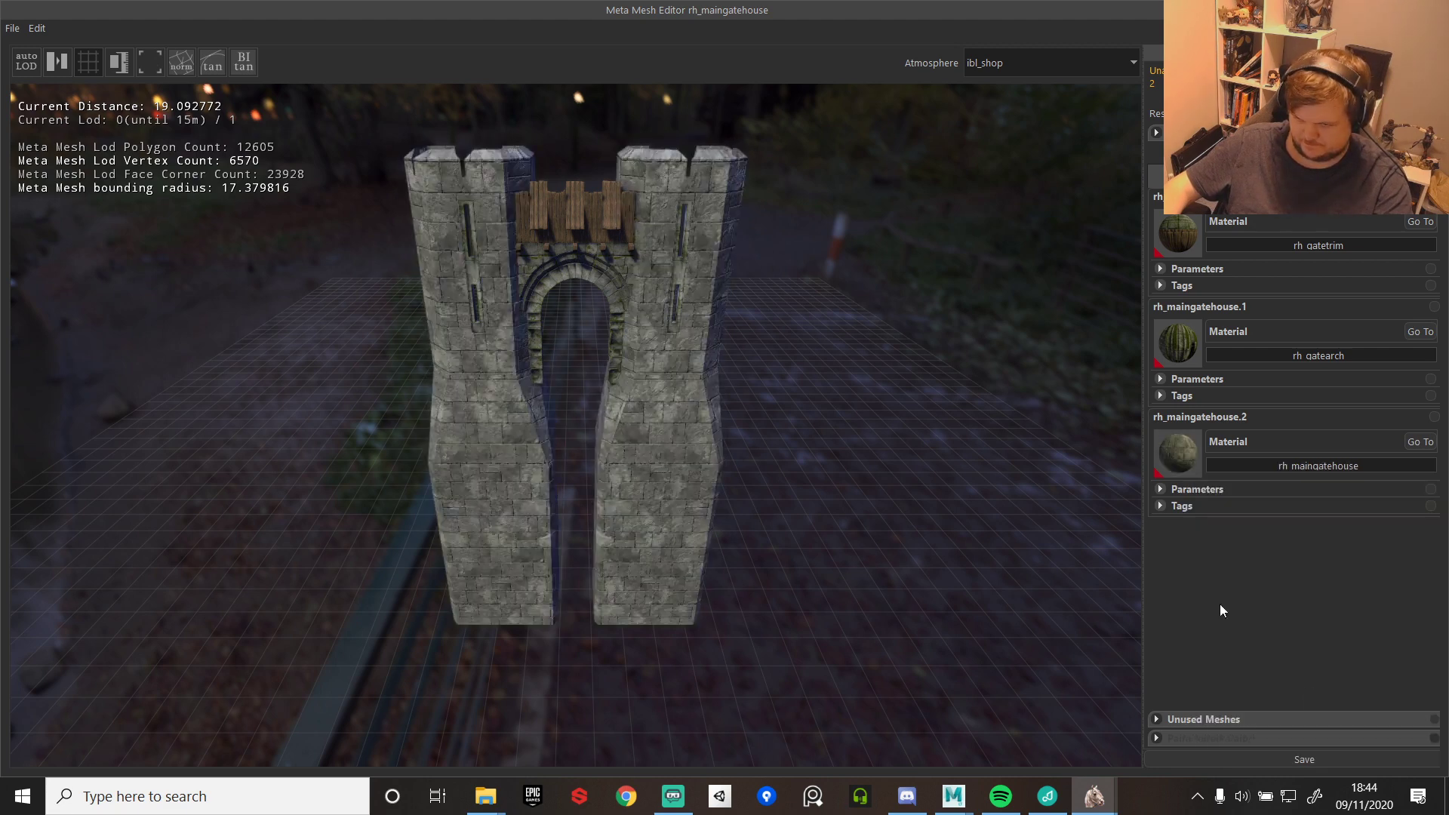
{"action": "left_click", "coordinate": [1289, 760]}
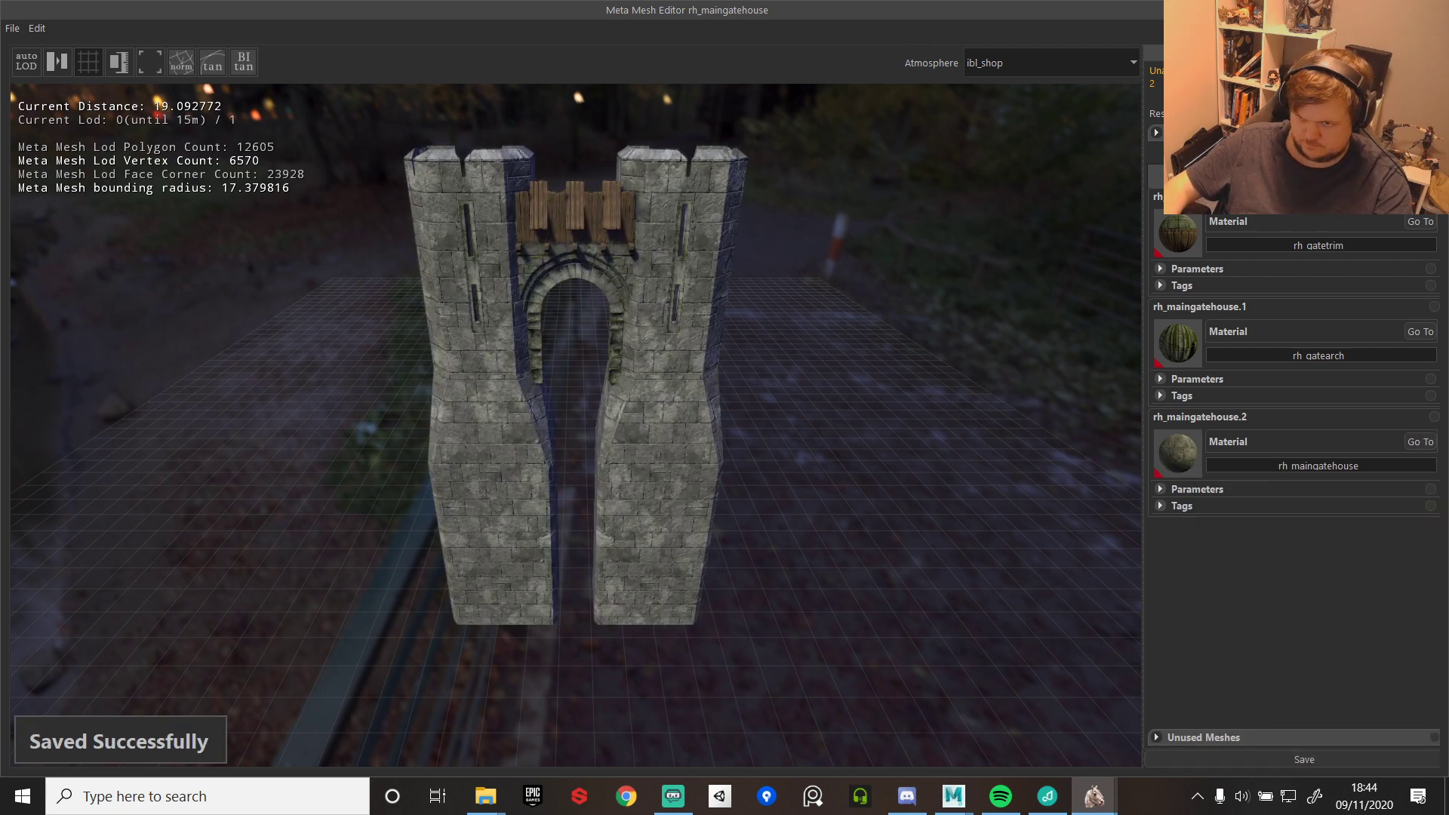
{"action": "left_click", "coordinate": [1432, 9]}
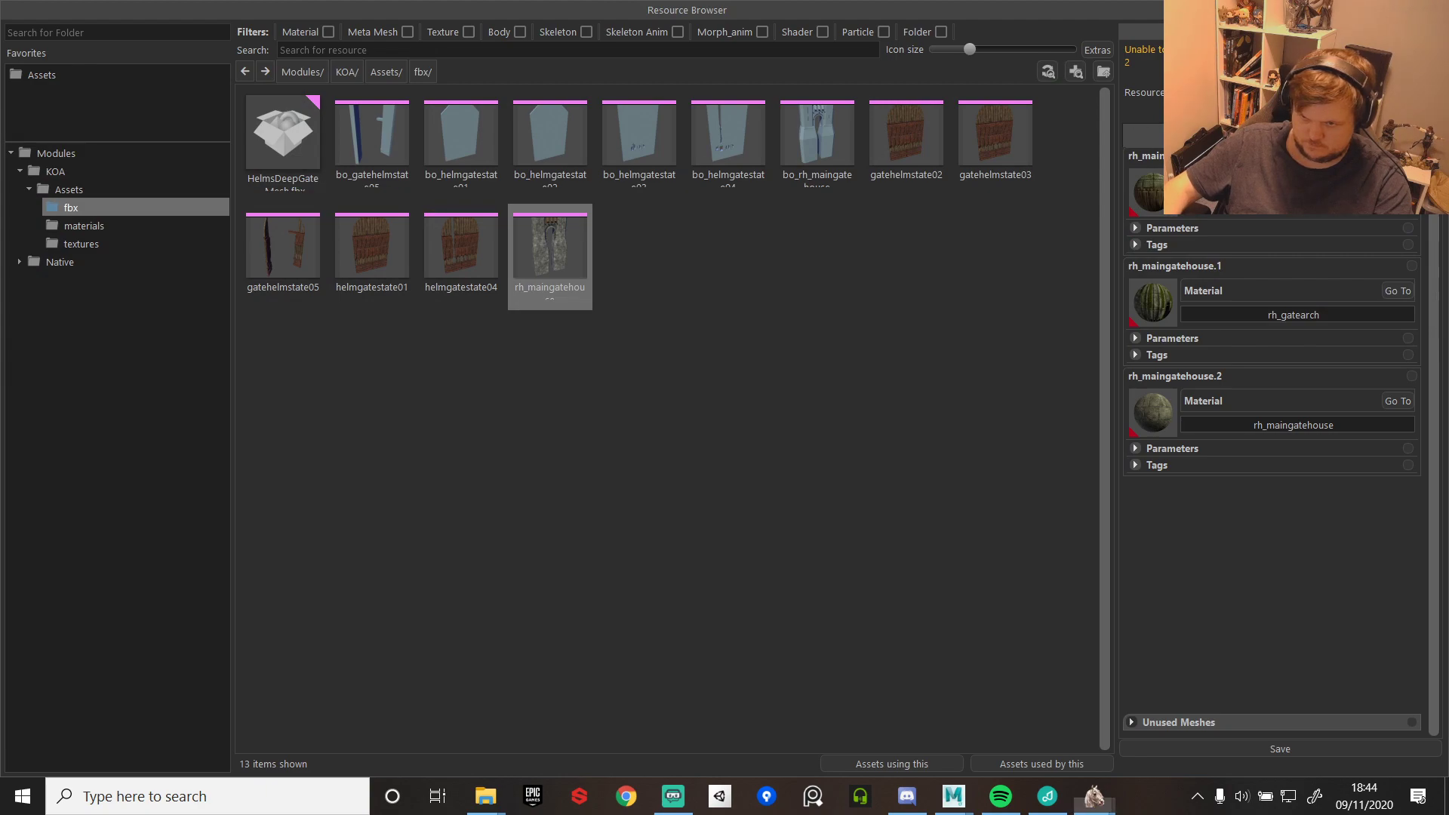
{"action": "left_click", "coordinate": [1432, 9]}
- Scale the ground plane in front of the gatehouse to about 49.66 along X and enlarge it along Y
{"action": "right_click_drag", "start_coordinate": [762, 445], "coordinate": [844, 501]}
{"action": "key", "text": "w"}
{"action": "key", "text": "w"}
{"action": "key", "text": "s"}
{"action": "left_click", "coordinate": [599, 531]}
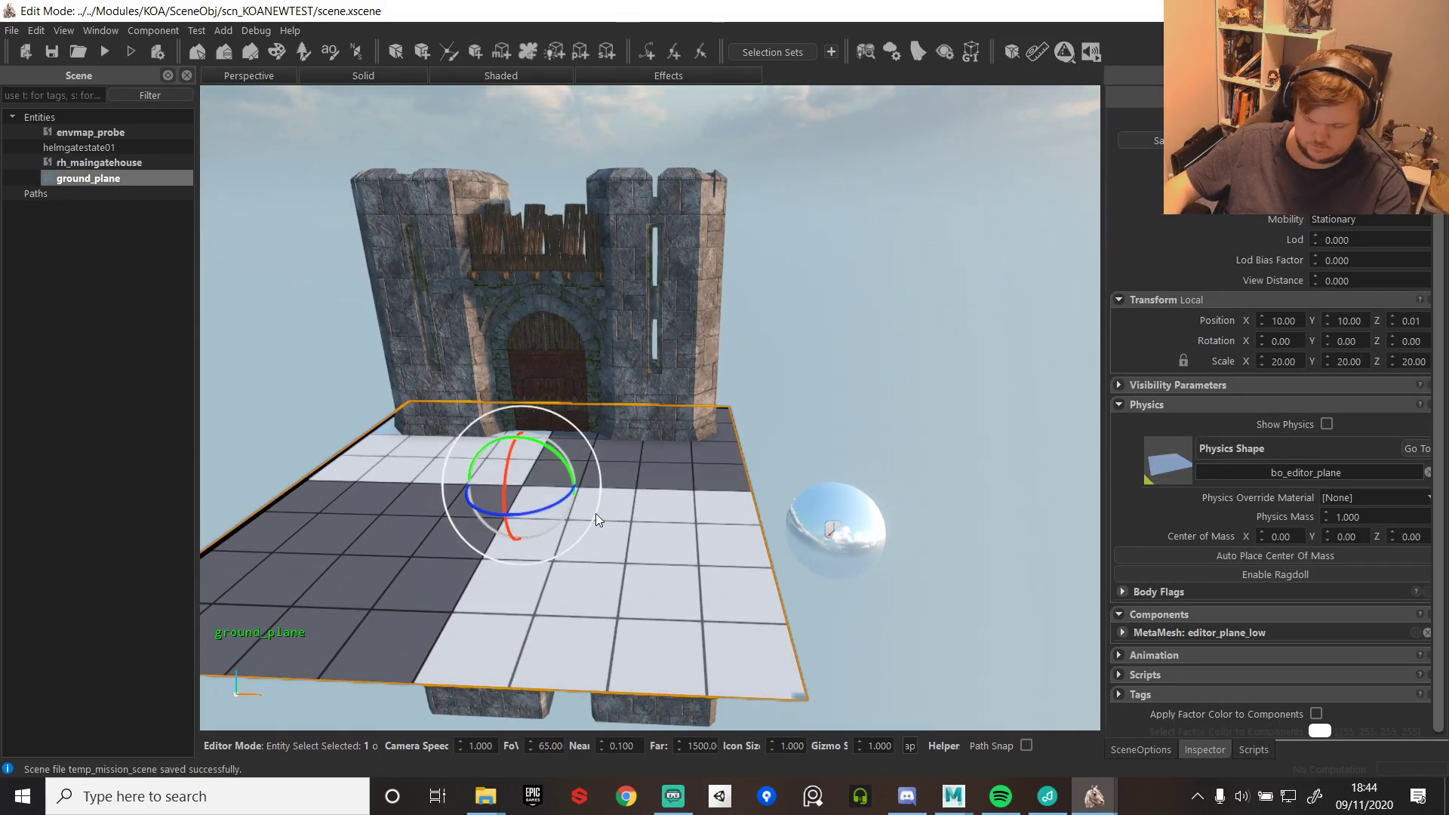
{"action": "key", "text": "r"}
{"action": "left_click_drag", "start_coordinate": [596, 503], "coordinate": [731, 483]}
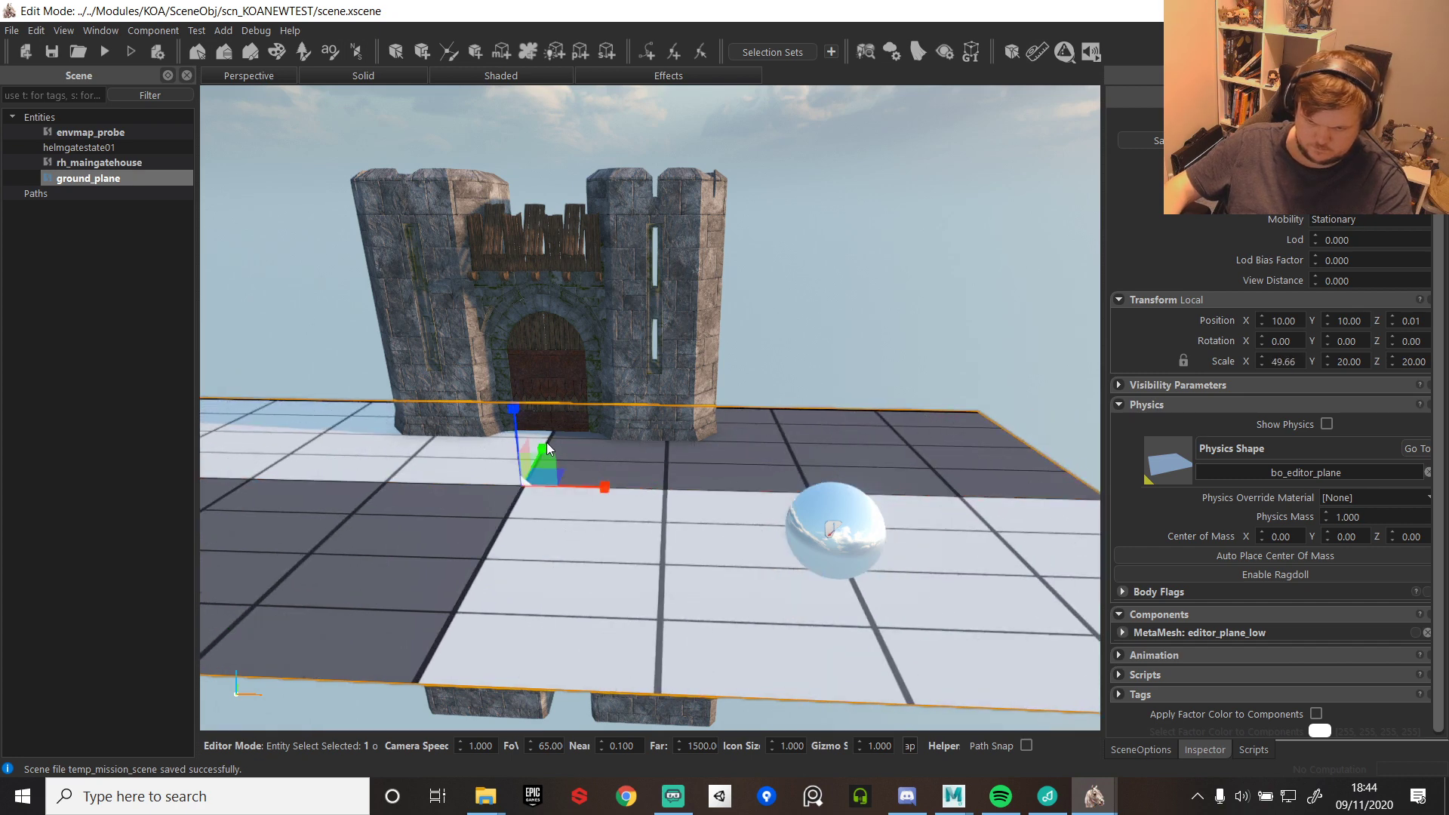
{"action": "left_click", "coordinate": [549, 445]}
{"action": "left_click", "coordinate": [605, 518]}
{"action": "left_click_drag", "start_coordinate": [543, 451], "coordinate": [541, 434]}
- Set the Z rotation of the helmgatestate01 gate entity to -90
{"action": "left_click", "coordinate": [83, 134]}
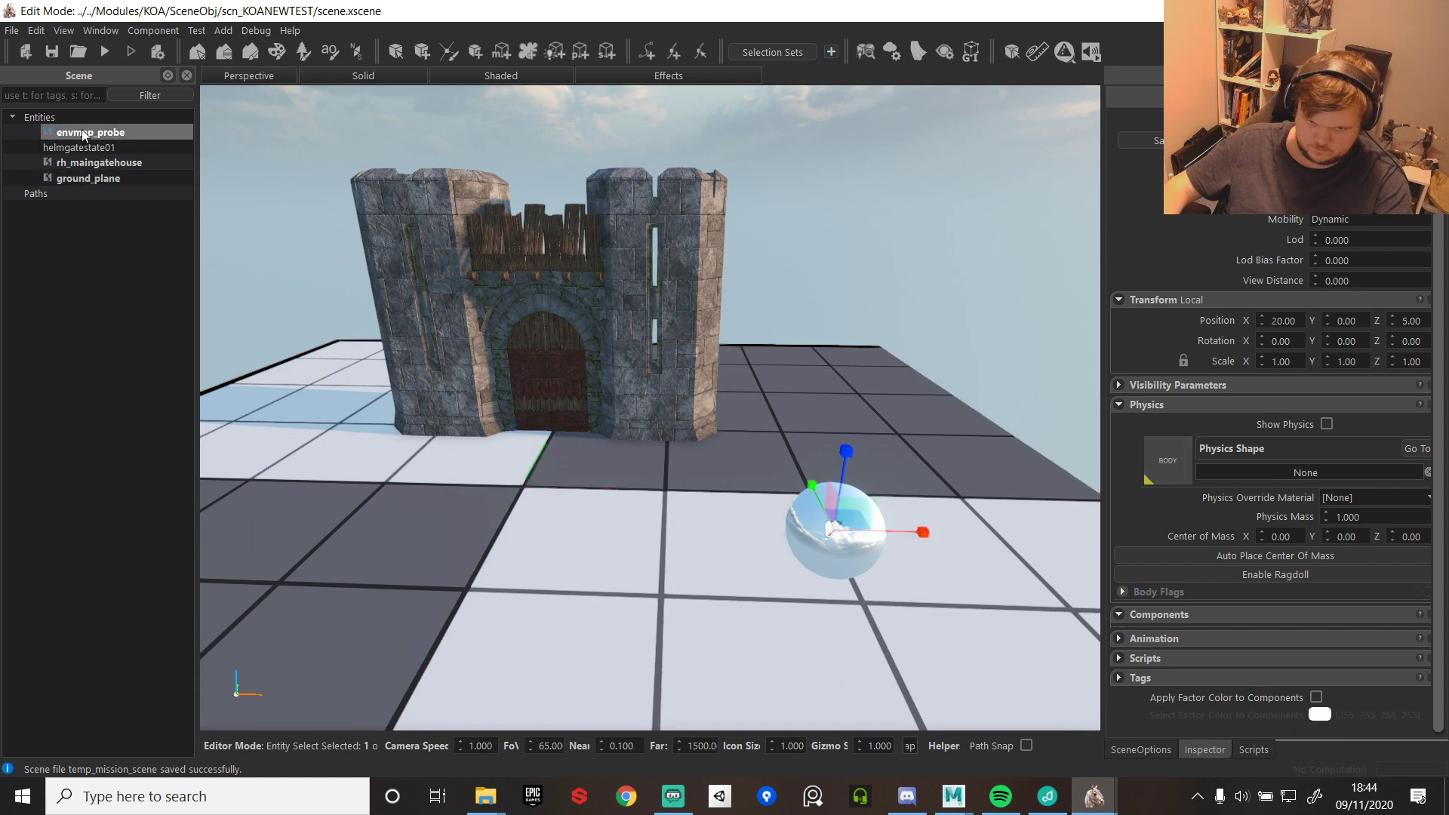
{"action": "left_click", "coordinate": [79, 147]}
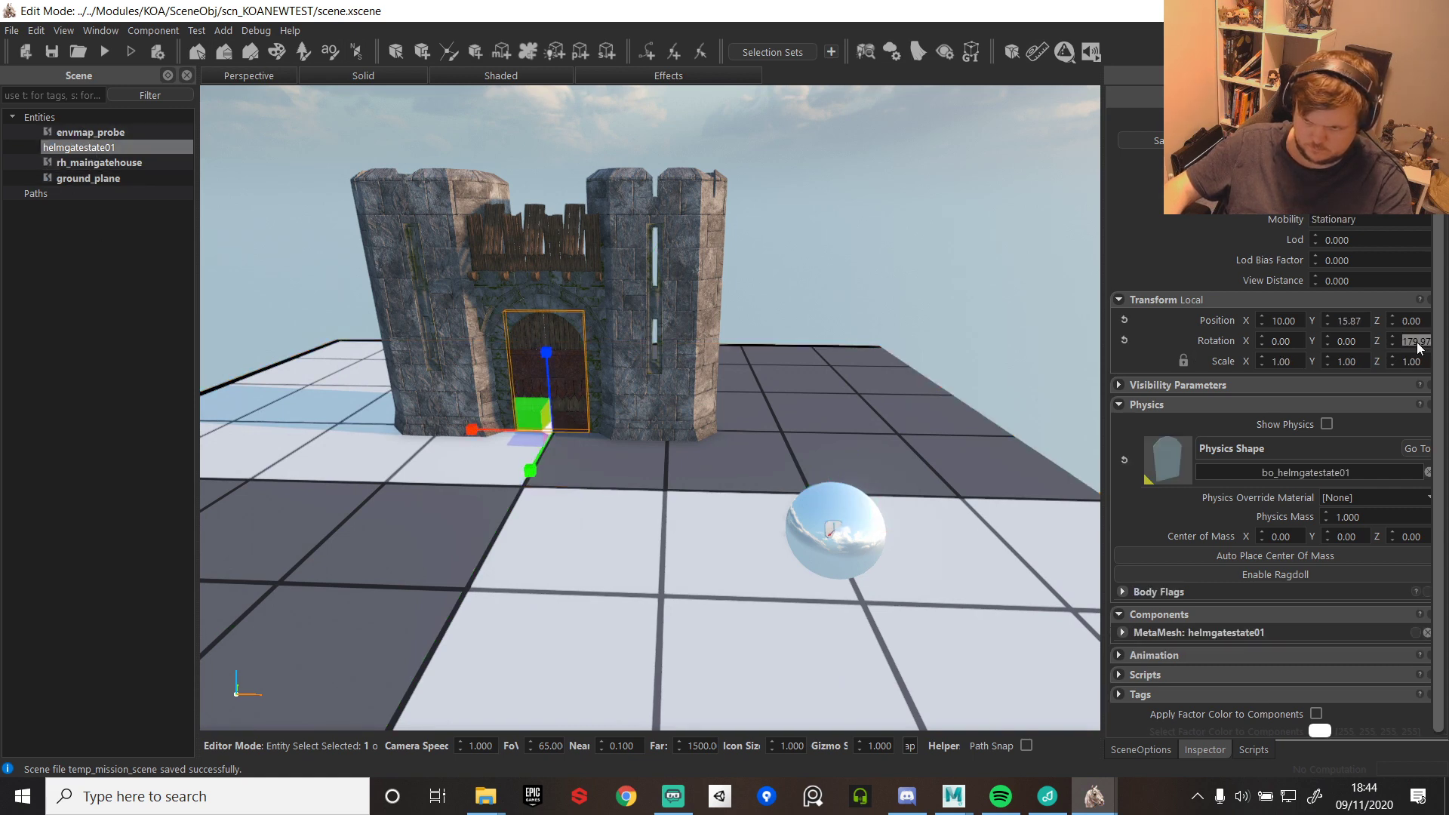
{"action": "type", "text": "-90"}
{"action": "key", "text": "Return"}
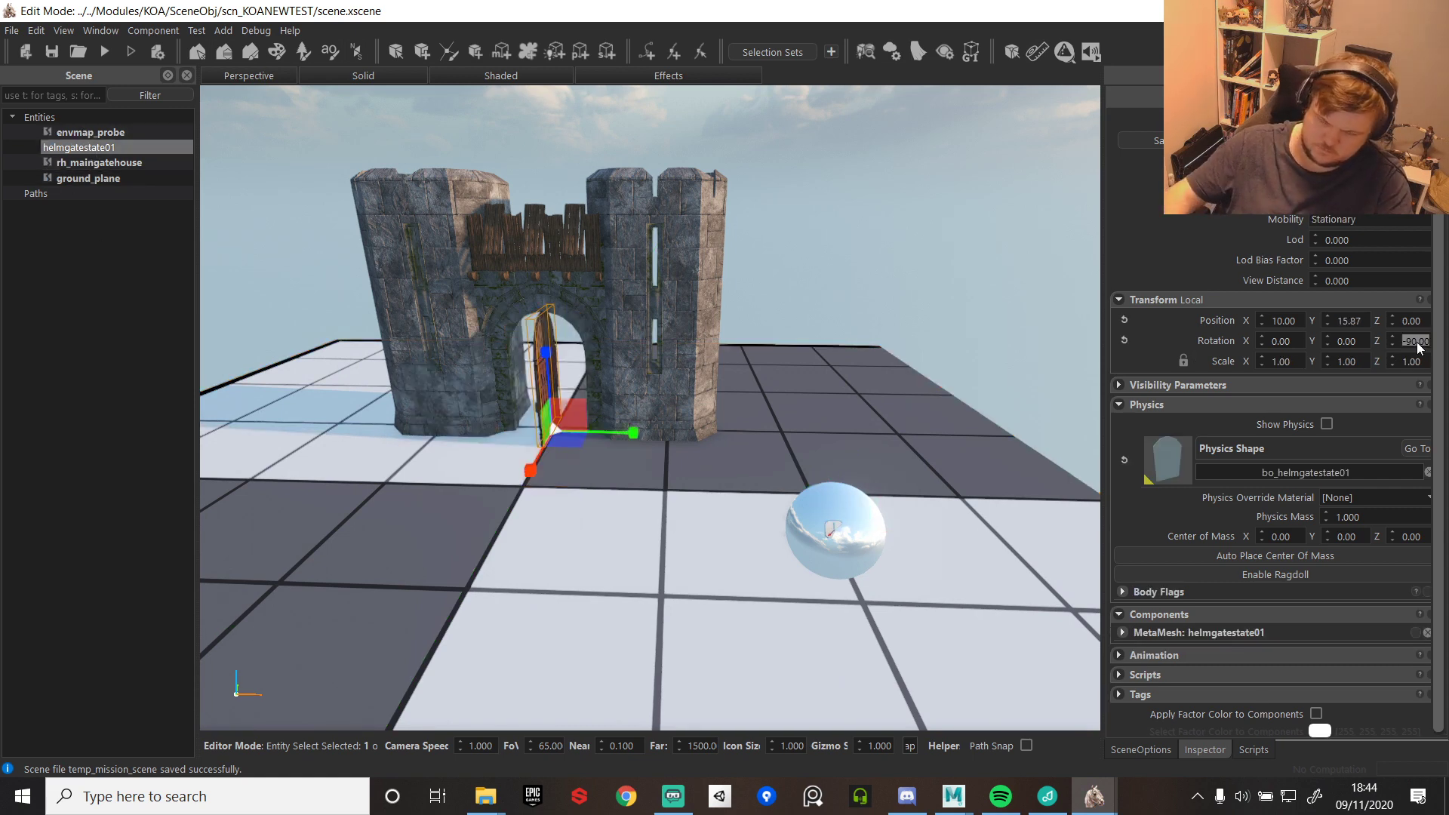
- Set the Z rotation of the rh_maingatehouse entity to -90 to match the gate
{"action": "left_click", "coordinate": [115, 164]}
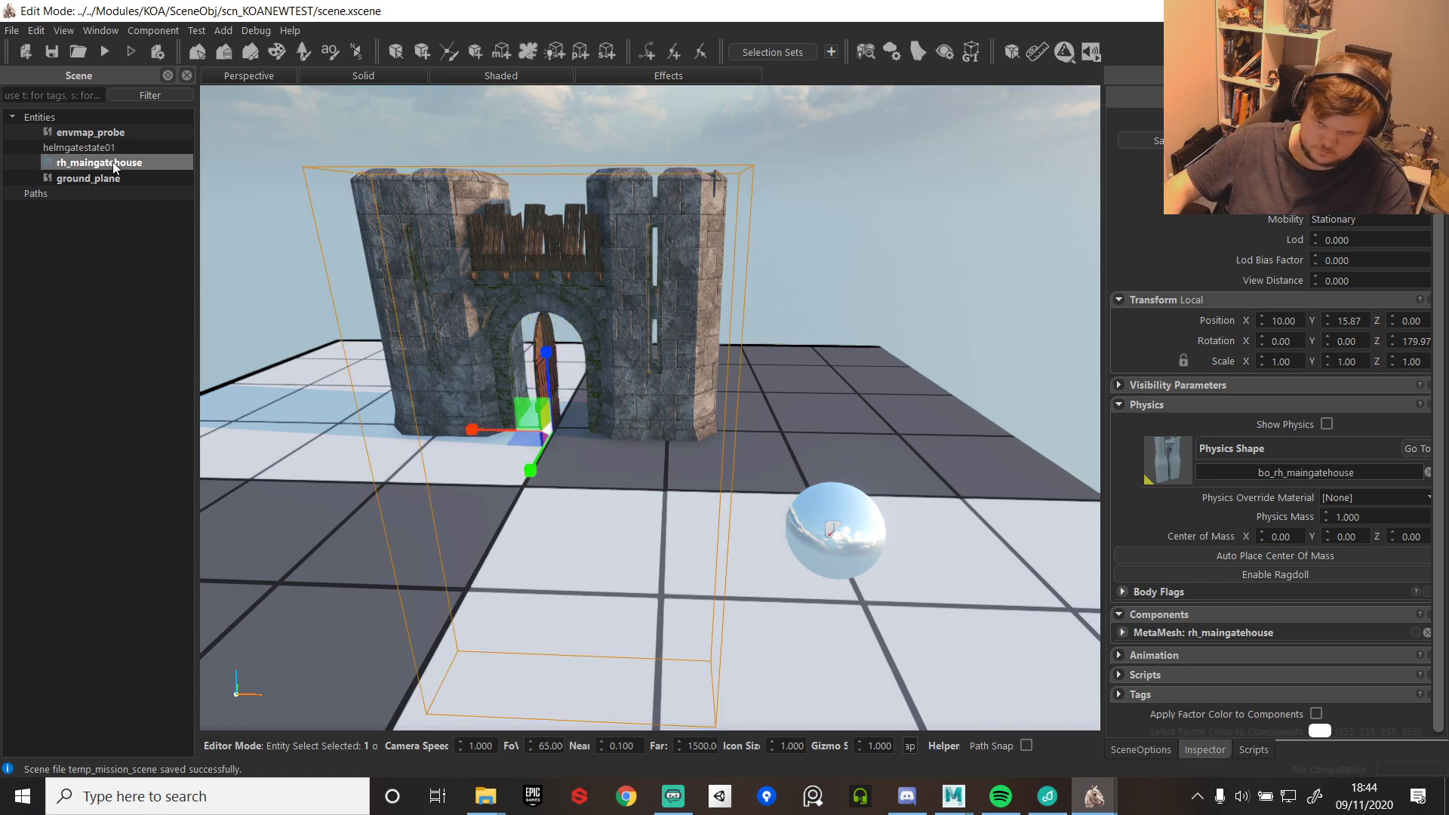
{"action": "double_click", "coordinate": [1416, 341]}
{"action": "type", "text": "-90"}
{"action": "key", "text": "Return"}
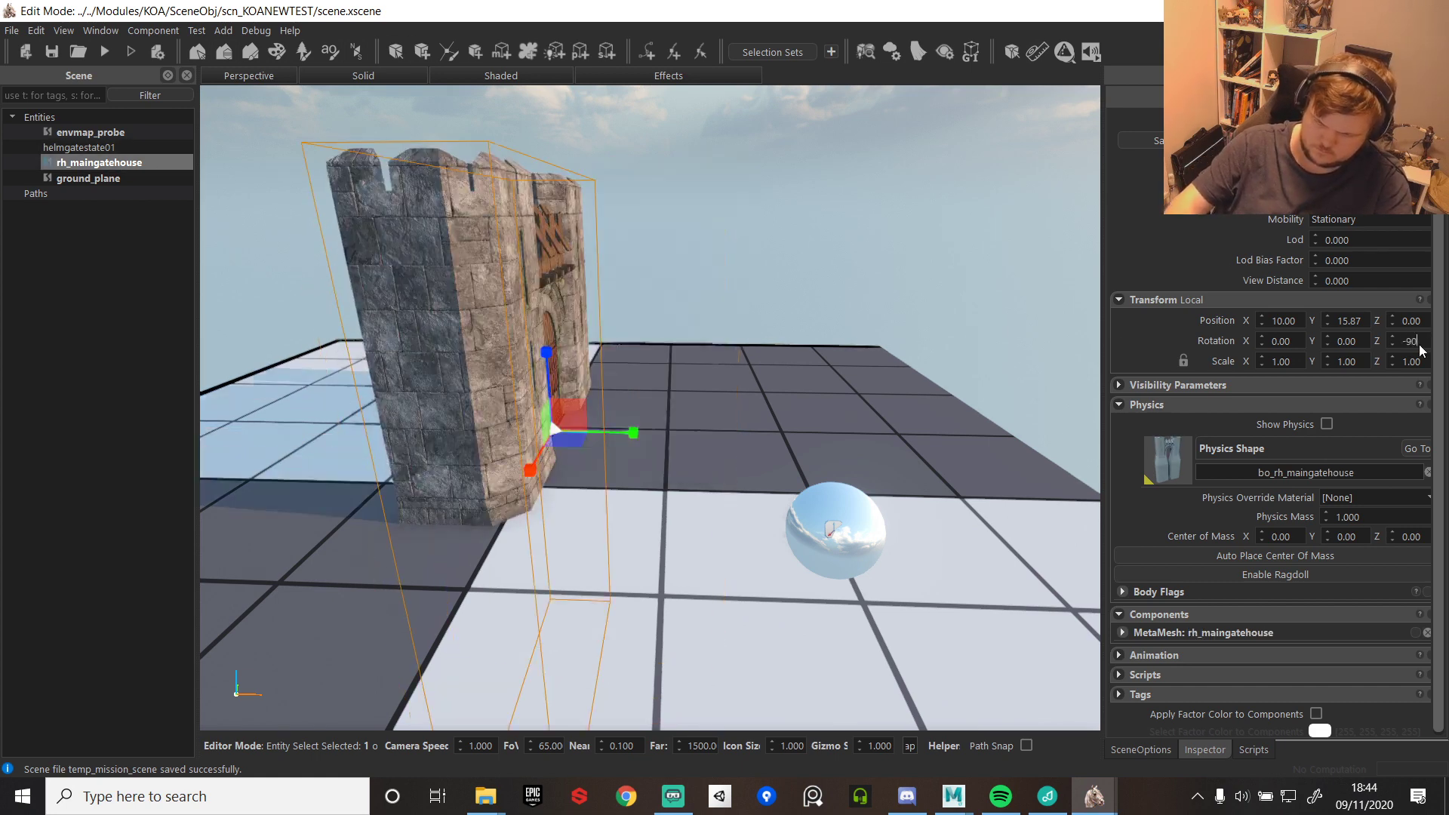
- Examine the front of the rotated gatehouse and its gate in the lit scene
{"action": "middle_click_drag", "start_coordinate": [929, 316], "coordinate": [769, 59]}
{"action": "key", "text": "w"}
{"action": "key", "text": "s"}
{"action": "key", "text": "s"}
{"action": "key", "text": "a"}
{"action": "key", "text": "w"}
{"action": "key", "text": "w"}
{"action": "key", "text": "s"}
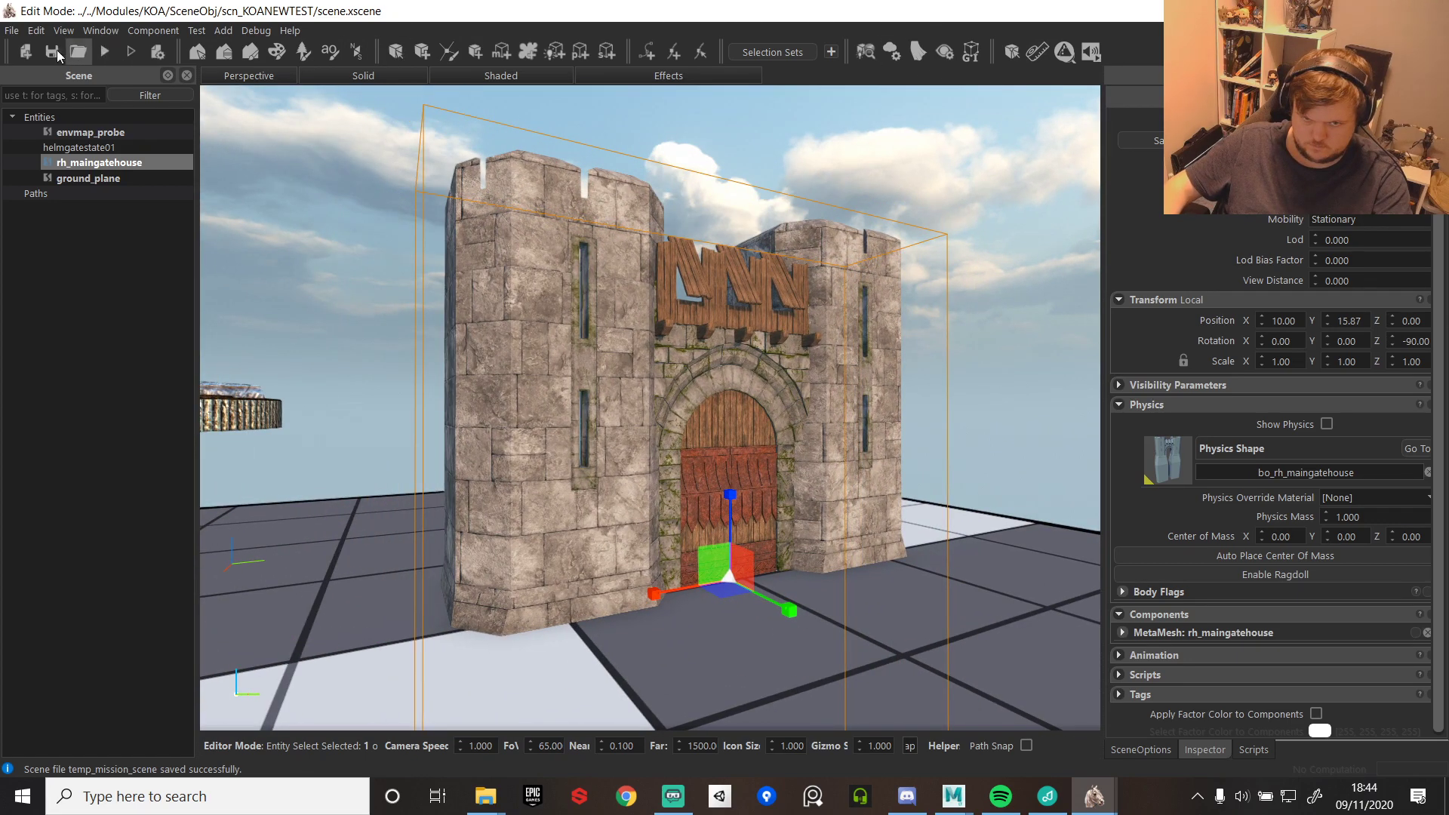
- Playtest the scene, ride around the gatehouse to inspect the stone walls and gate up close, and leave the test
{"action": "left_click", "coordinate": [109, 55]}
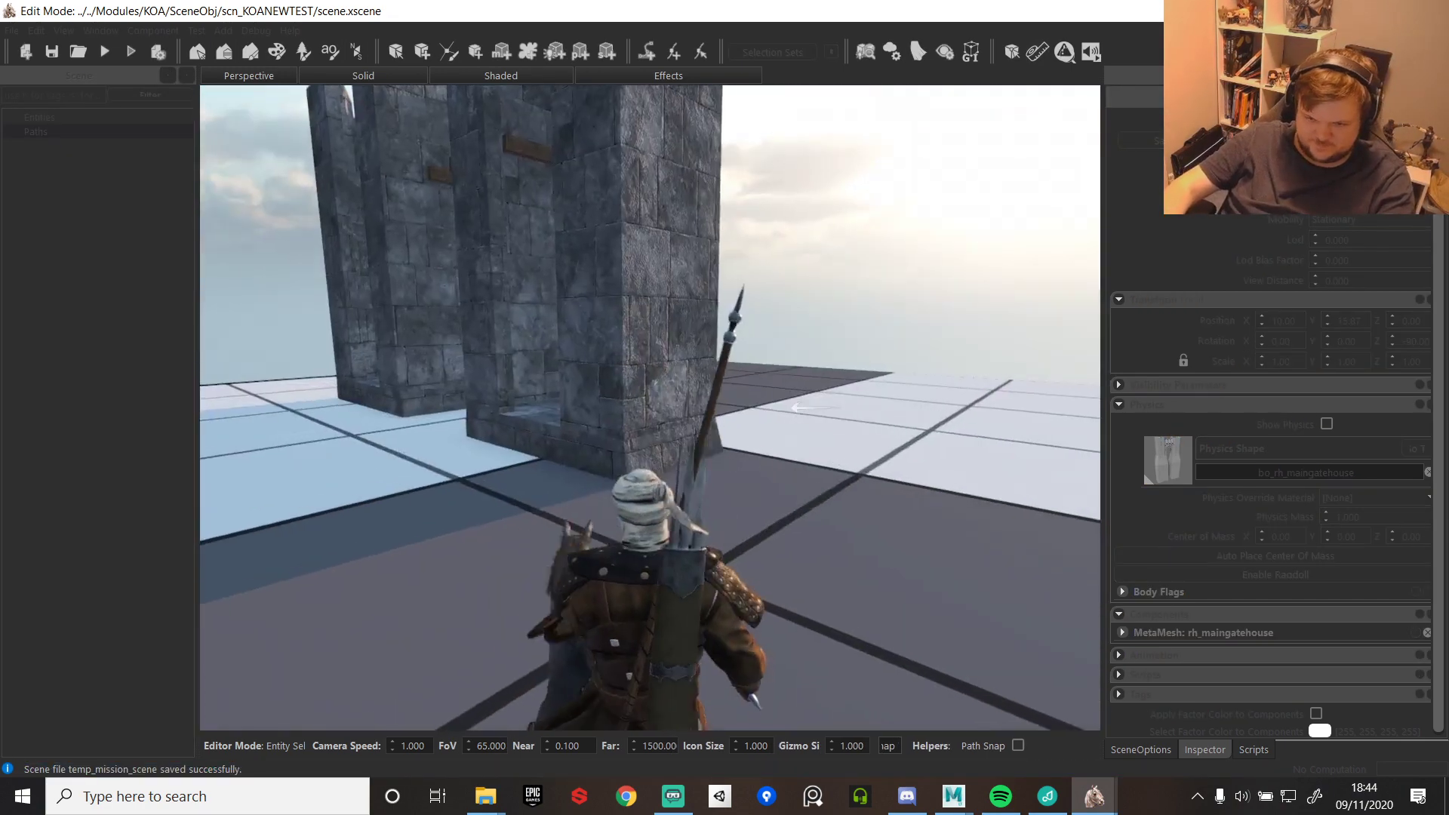
{"action": "key", "text": "w"}
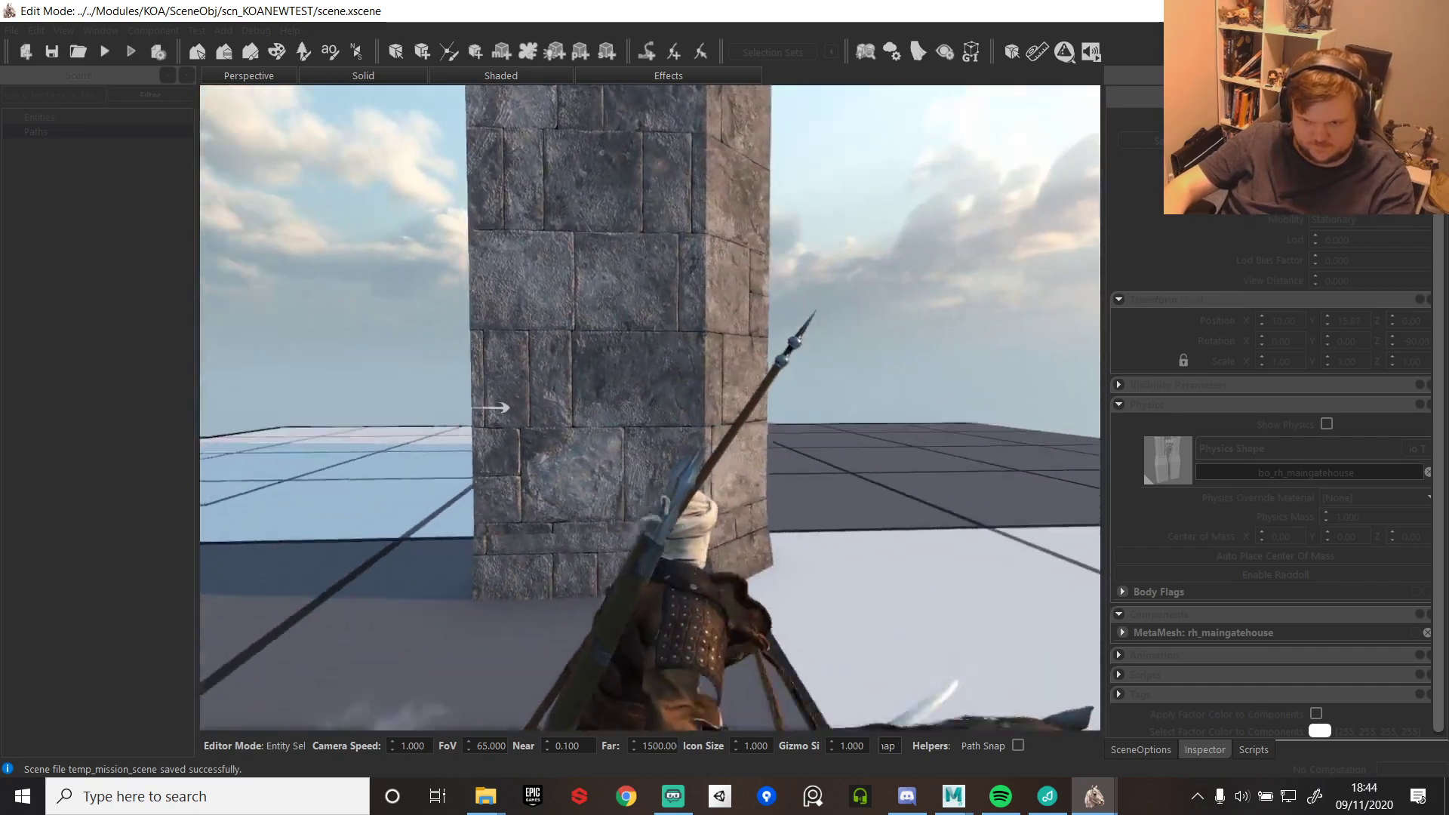
{"action": "key", "text": "w"}
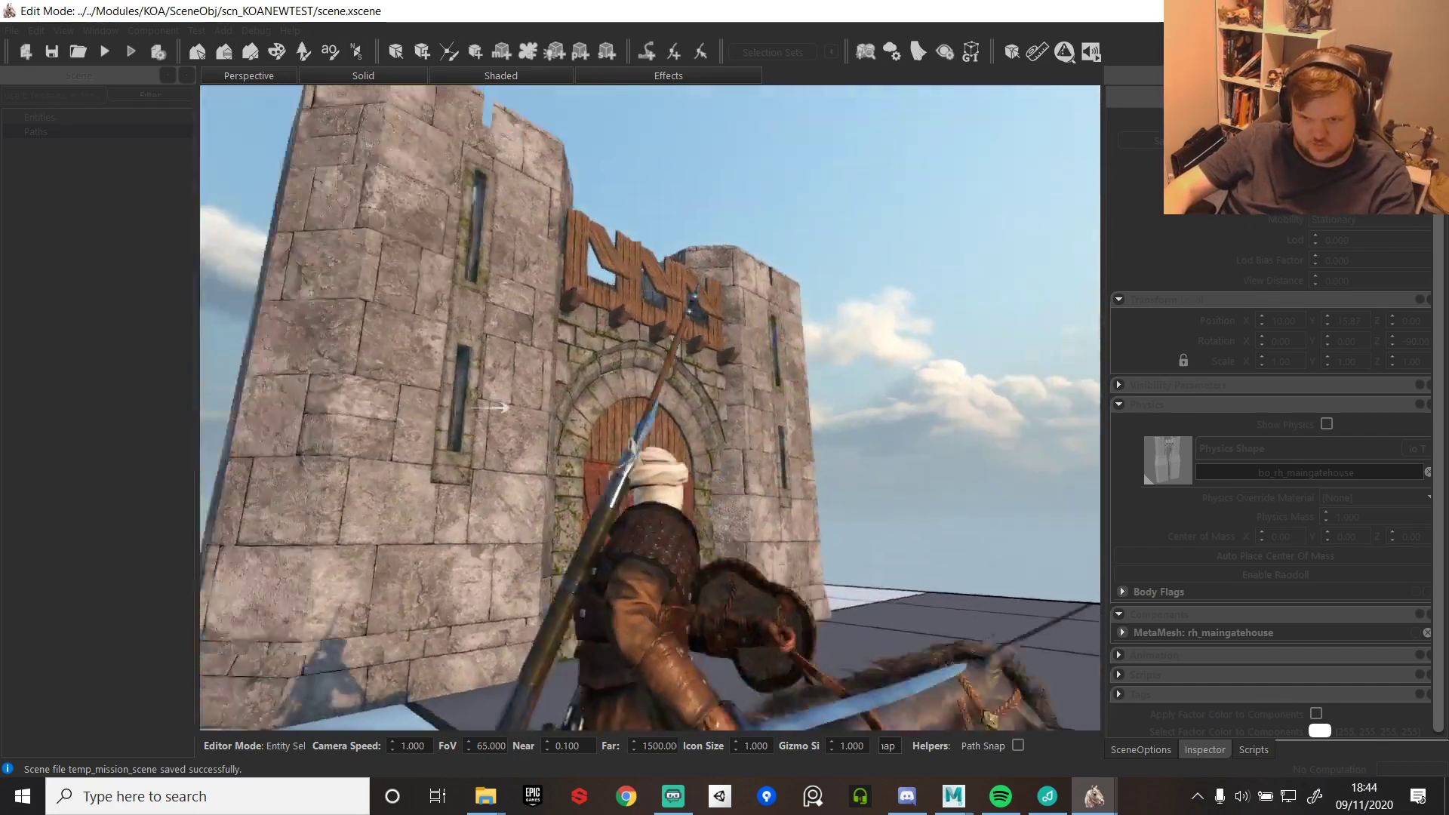
{"action": "key", "text": "w"}
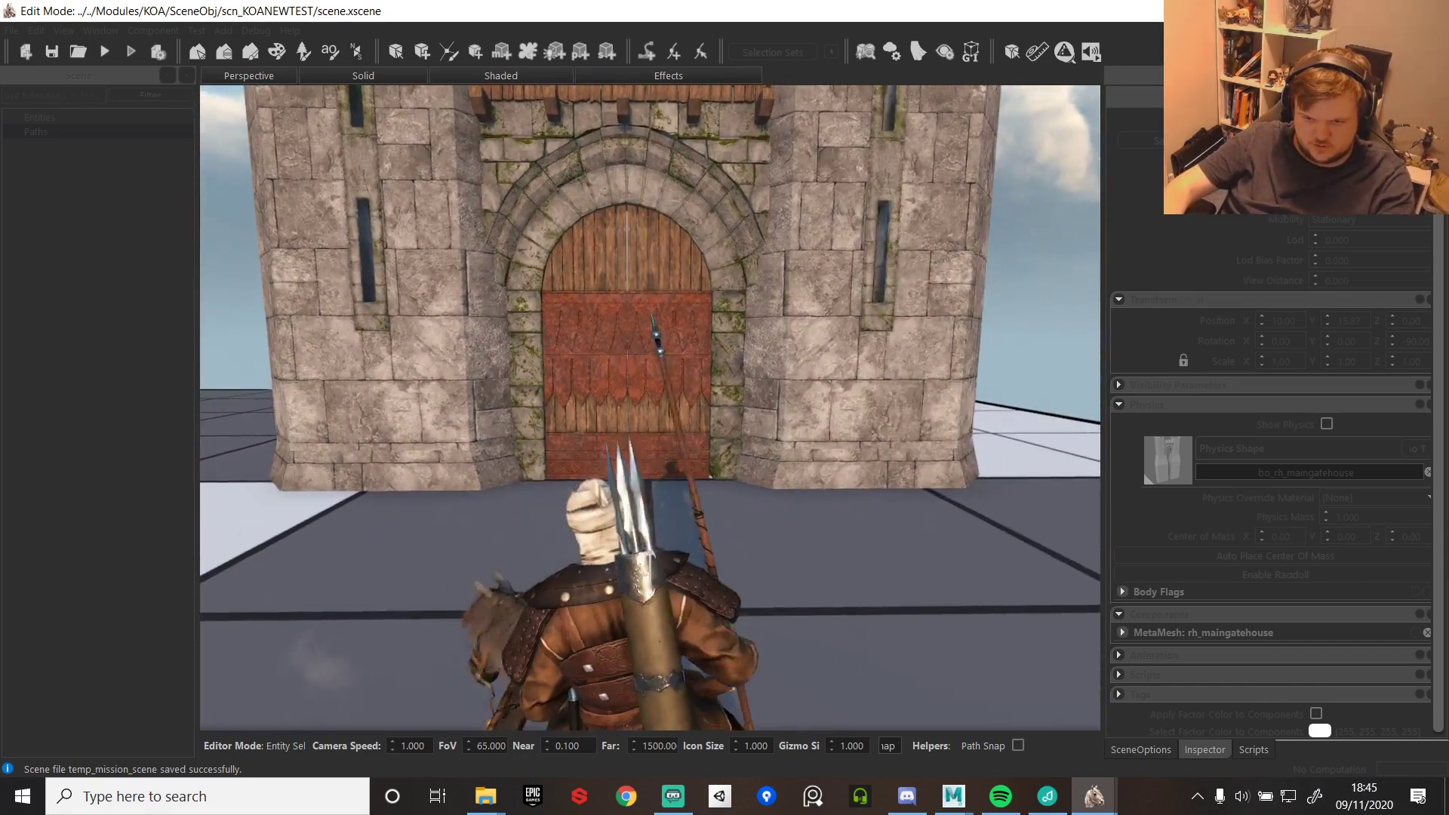
{"action": "key", "text": "w"}
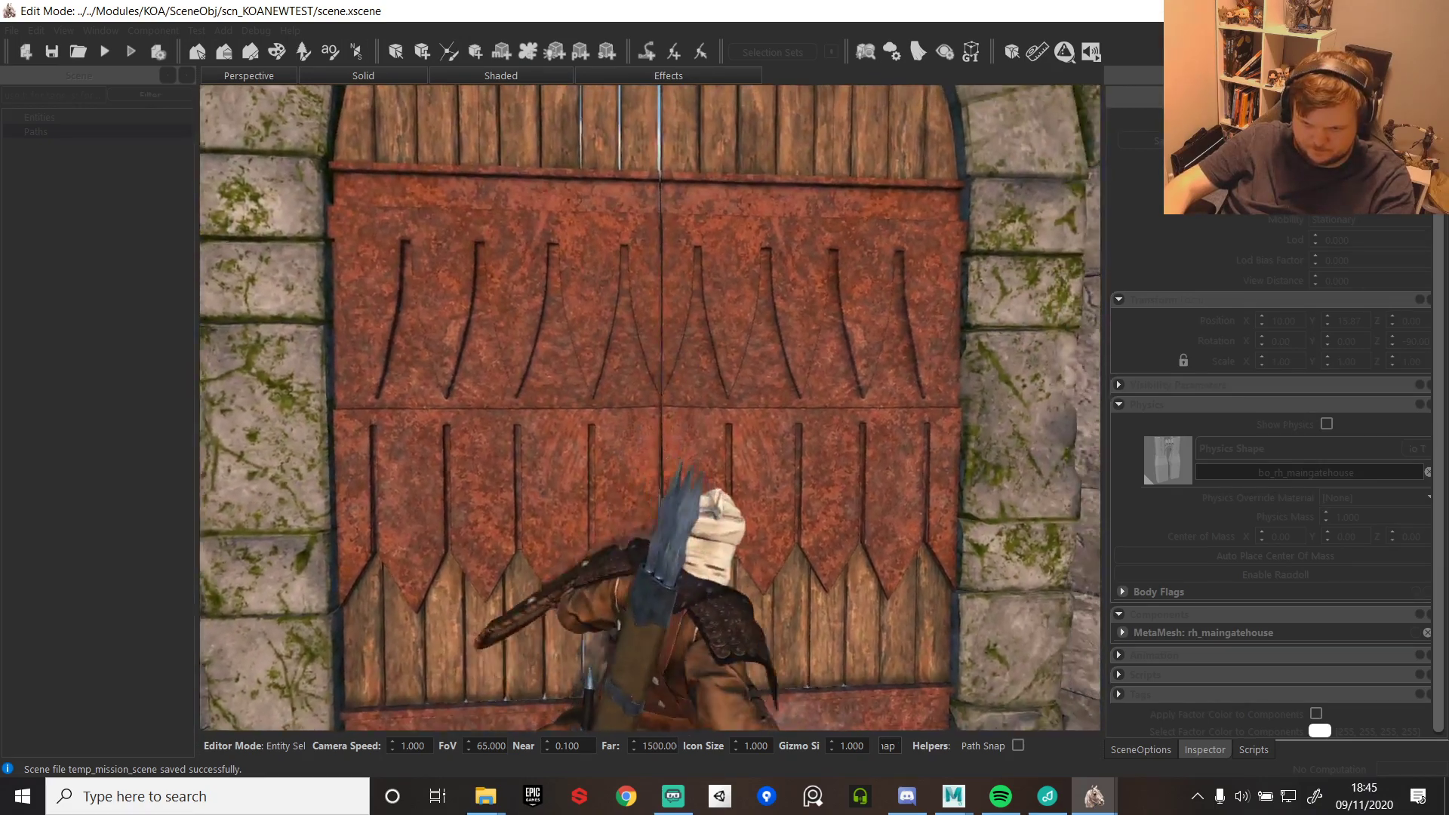
{"action": "left_click", "coordinate": [650, 407]}
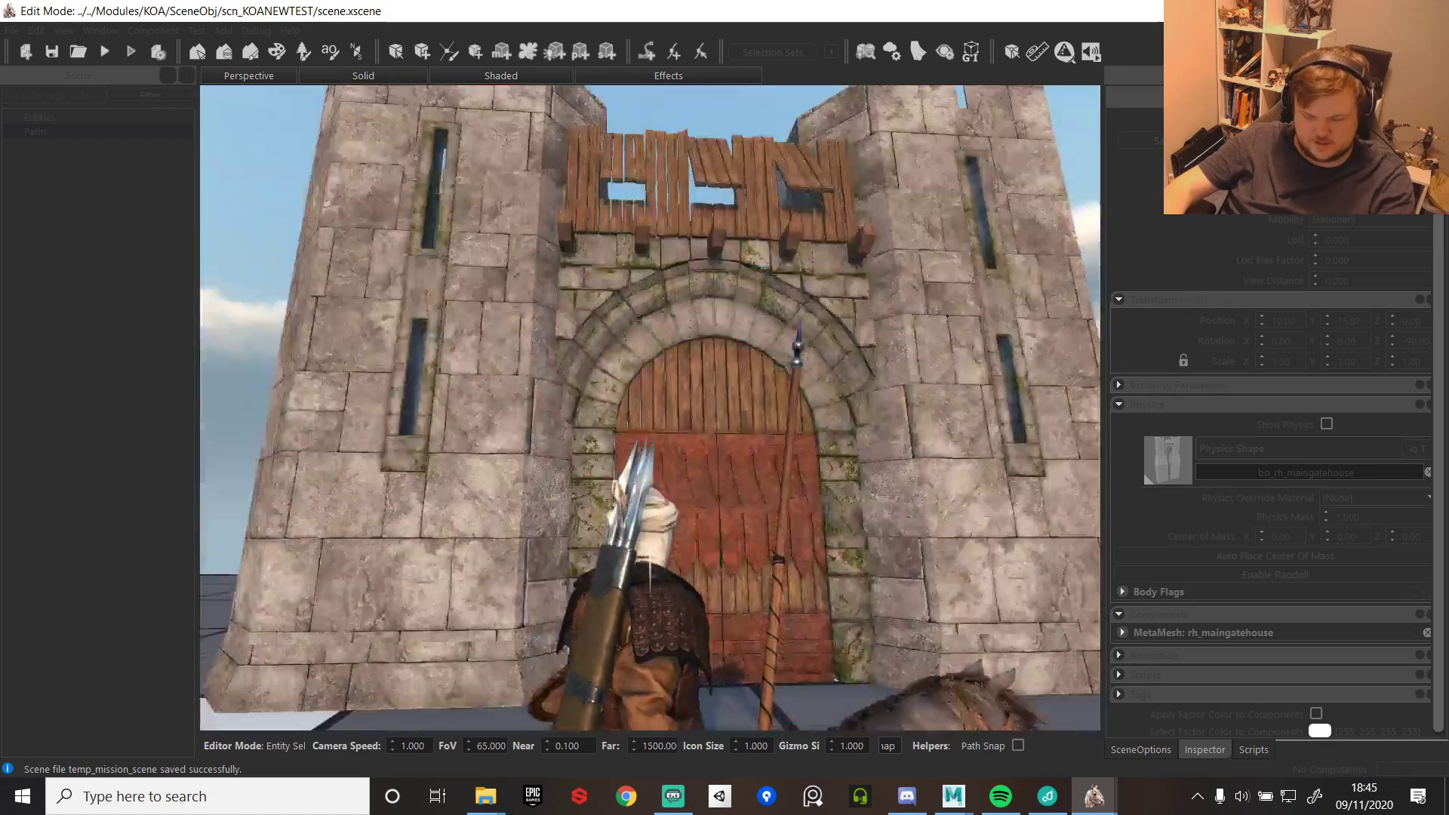
{"action": "key", "text": "Tab"}
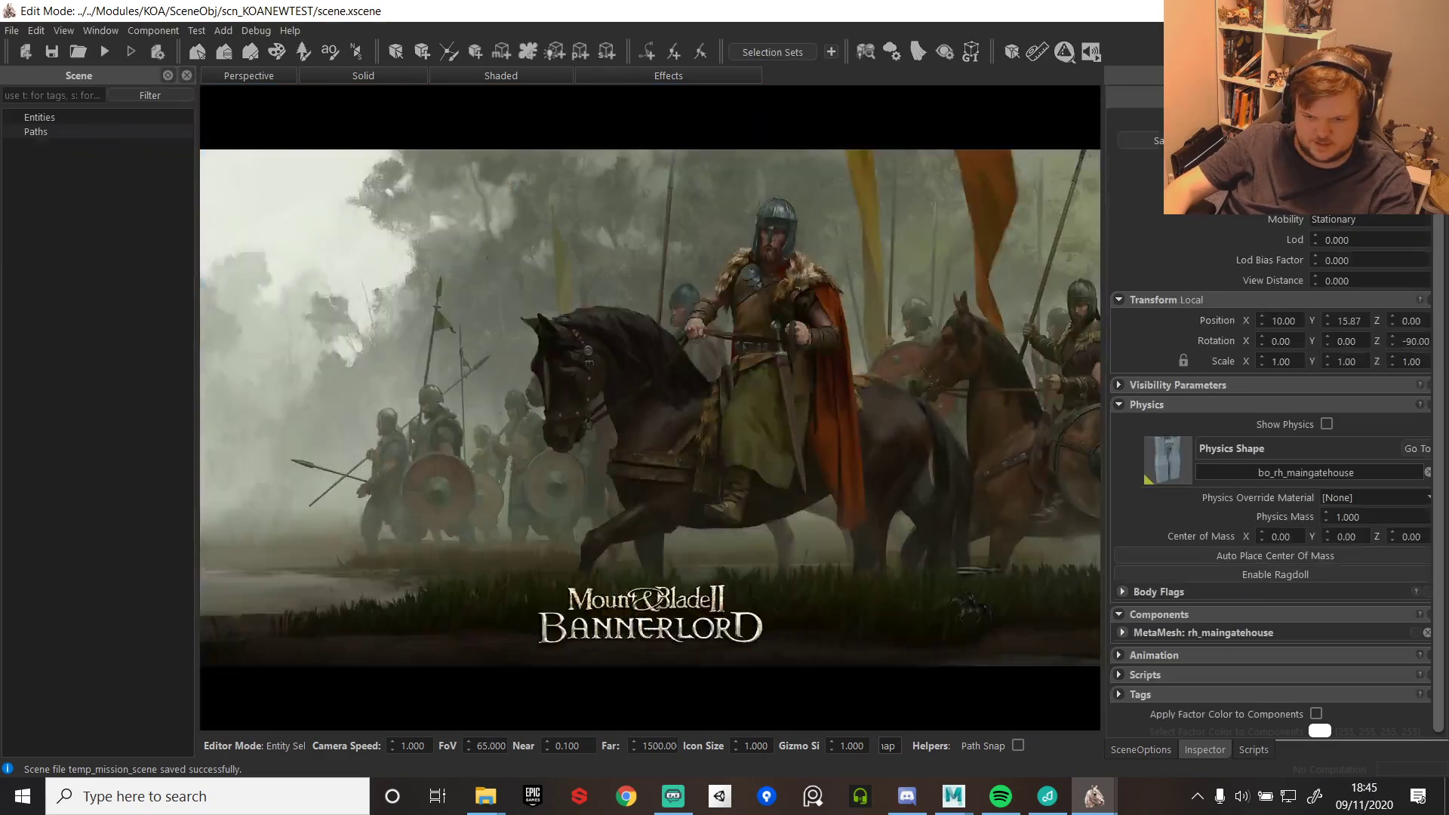
- Frame the gatehouse at an angle and capture the editor viewport with Snipping Tool
{"action": "right_click_drag", "start_coordinate": [1013, 291], "coordinate": [1020, 256]}
{"action": "key", "text": "d"}
{"action": "key", "text": "s"}
{"action": "key", "text": "a"}
{"action": "key", "text": "w"}
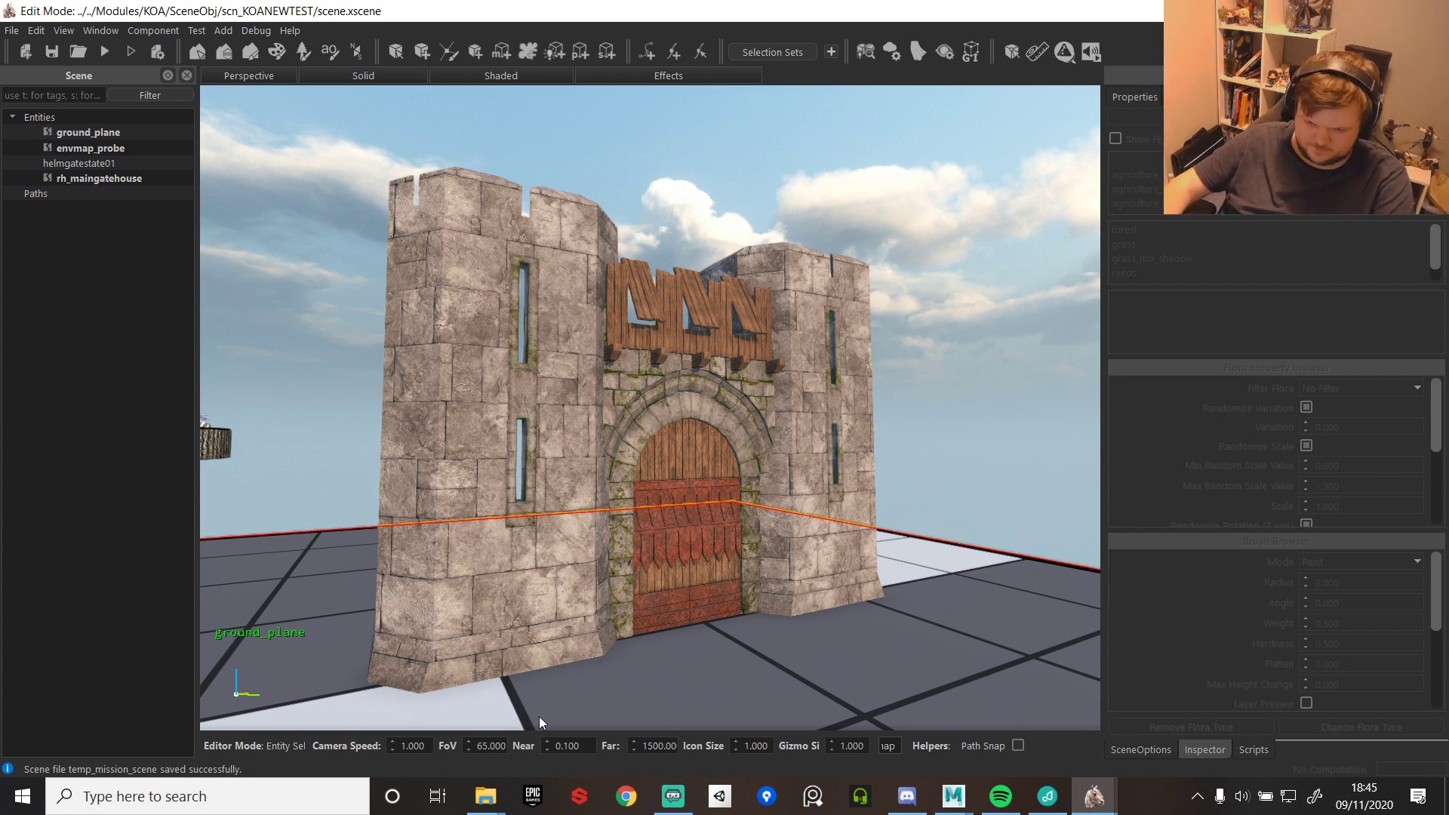
{"action": "left_click", "coordinate": [228, 799]}
{"action": "type", "text": "s"}
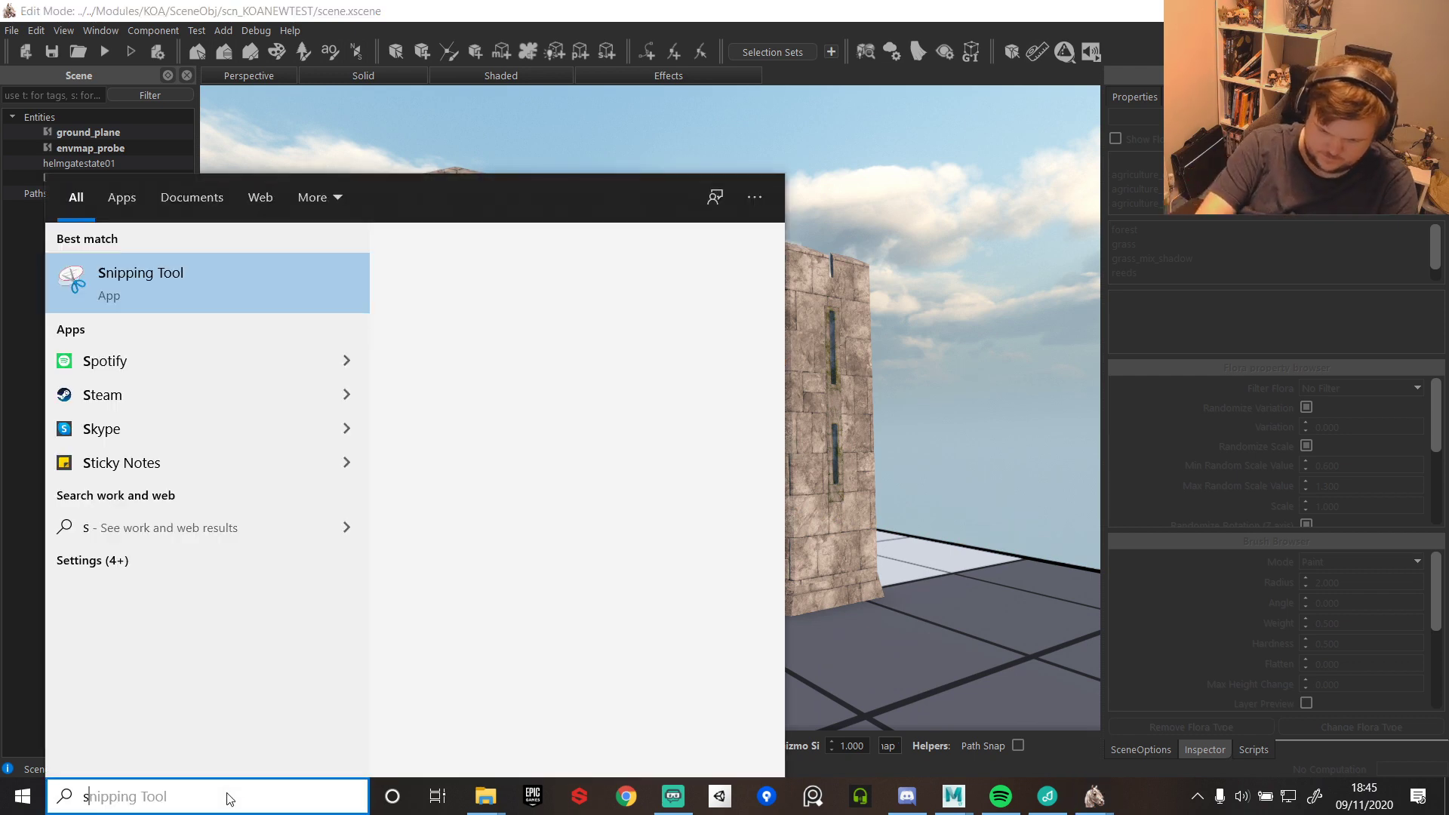
{"action": "type", "text": "nip"}
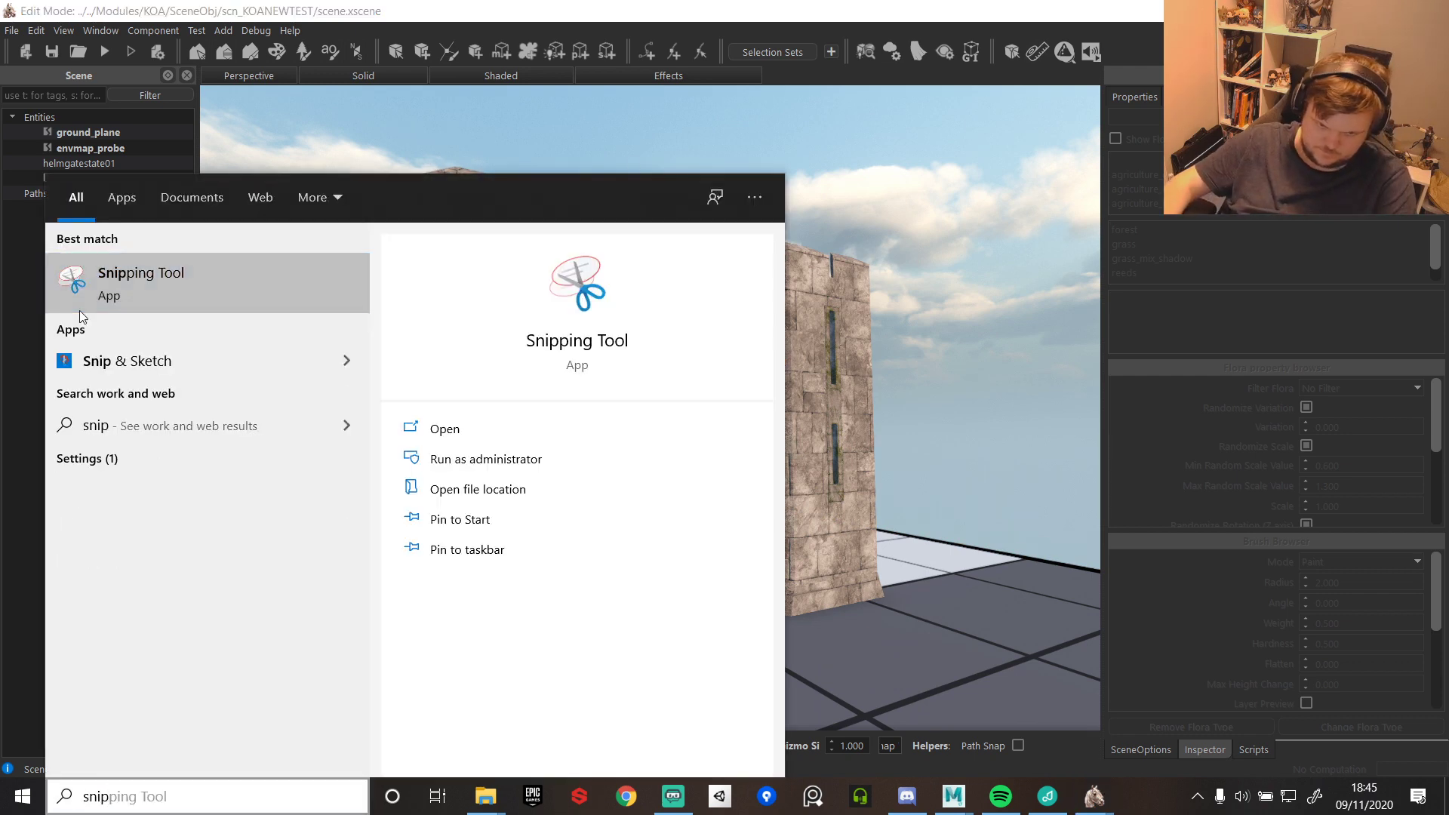
{"action": "left_click", "coordinate": [80, 310]}
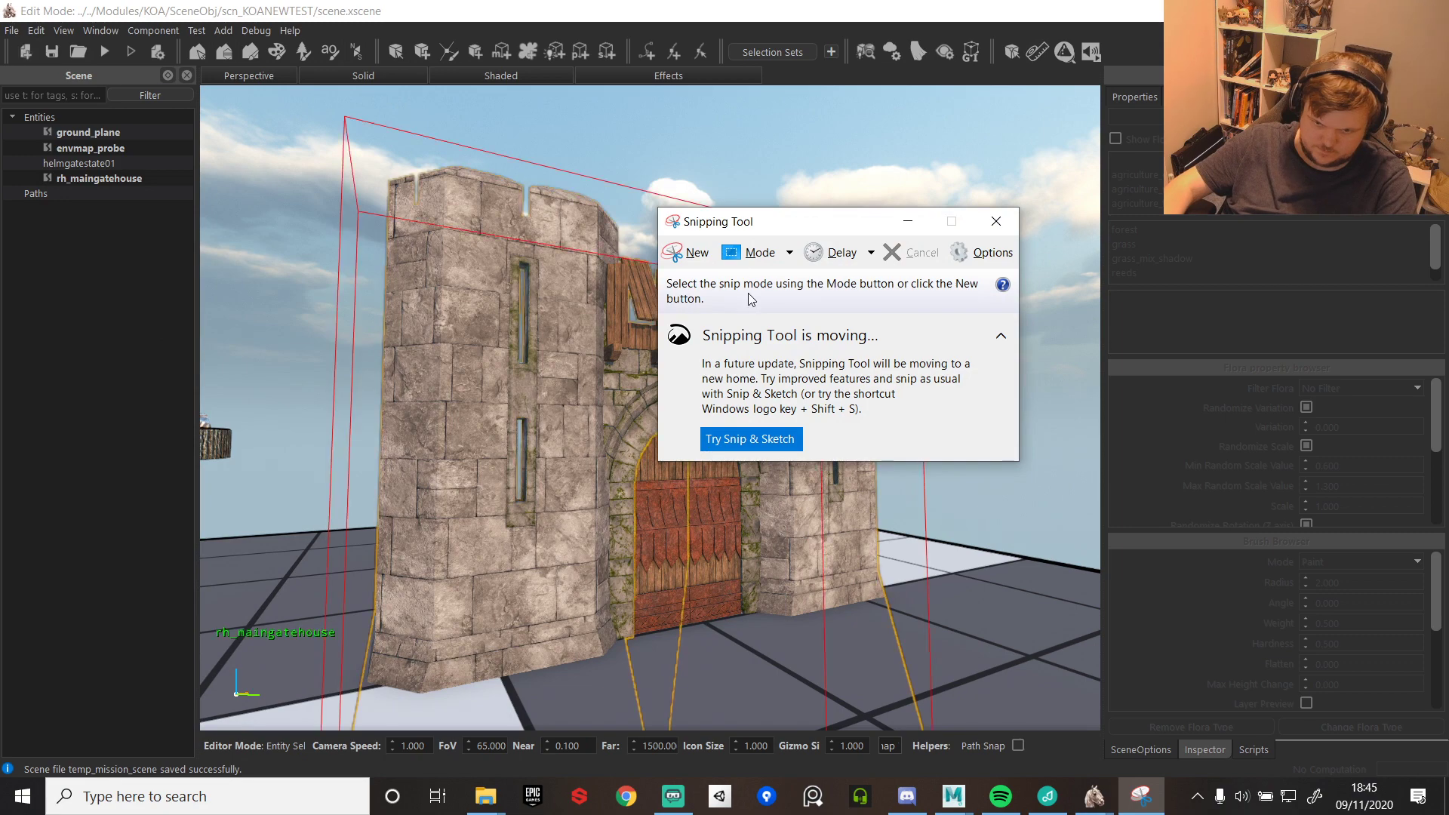
{"action": "left_click", "coordinate": [686, 253]}
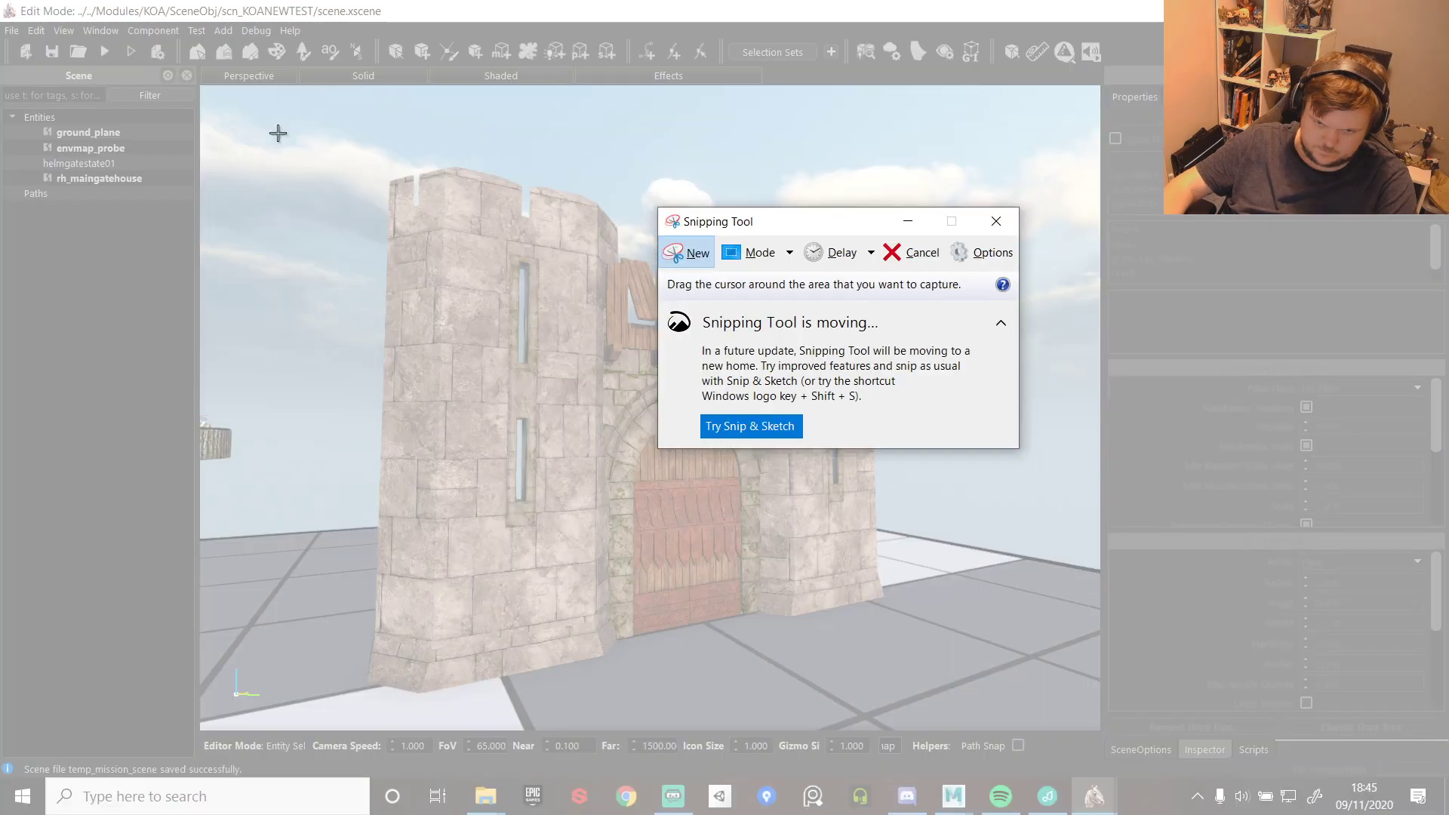
{"action": "left_click_drag", "start_coordinate": [203, 89], "coordinate": [1098, 730]}
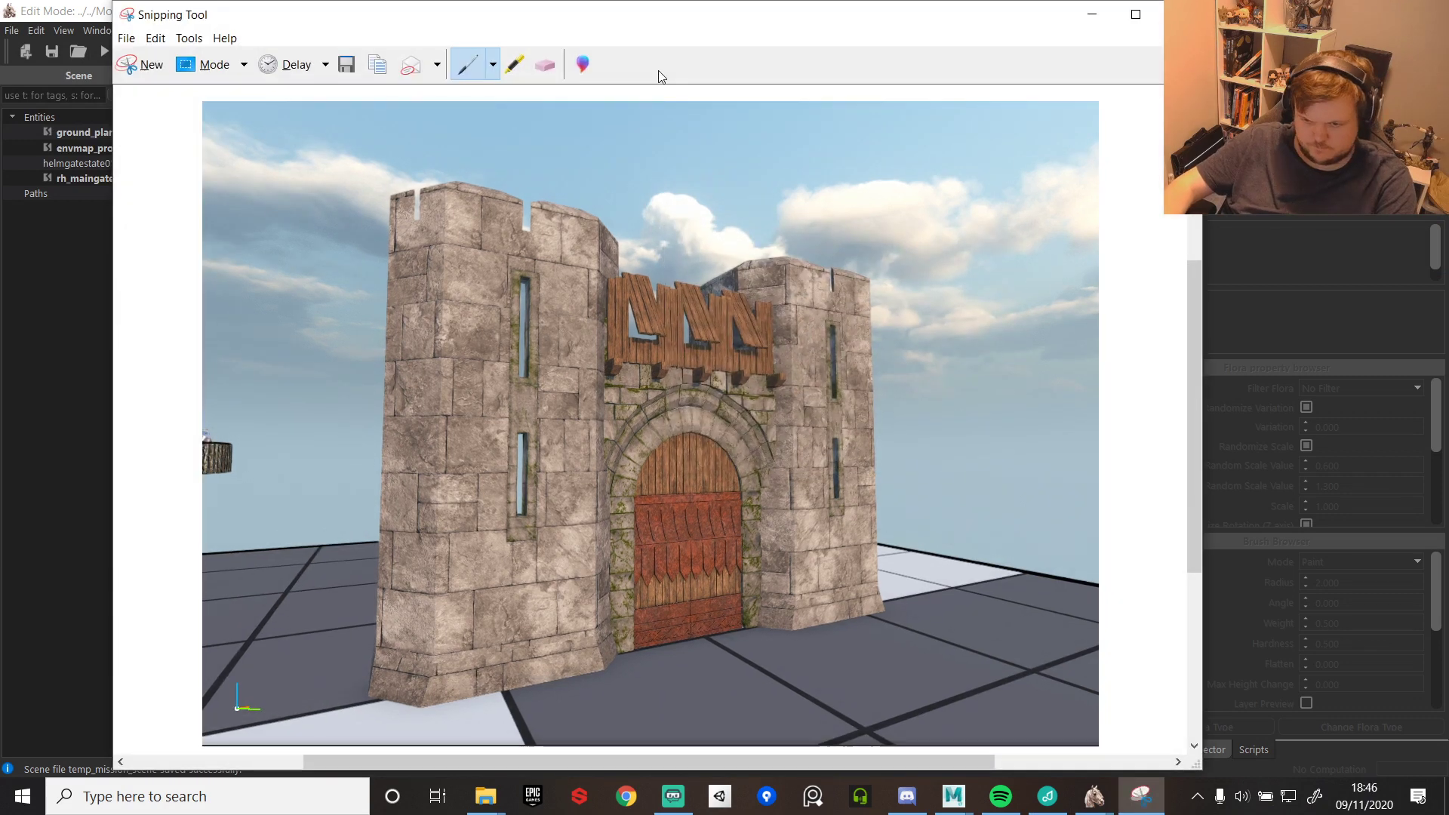
- Save the snip to the Desktop as a JPEG file named Capture and minimize Snipping Tool
{"action": "left_click", "coordinate": [123, 40]}
{"action": "left_click", "coordinate": [181, 81]}
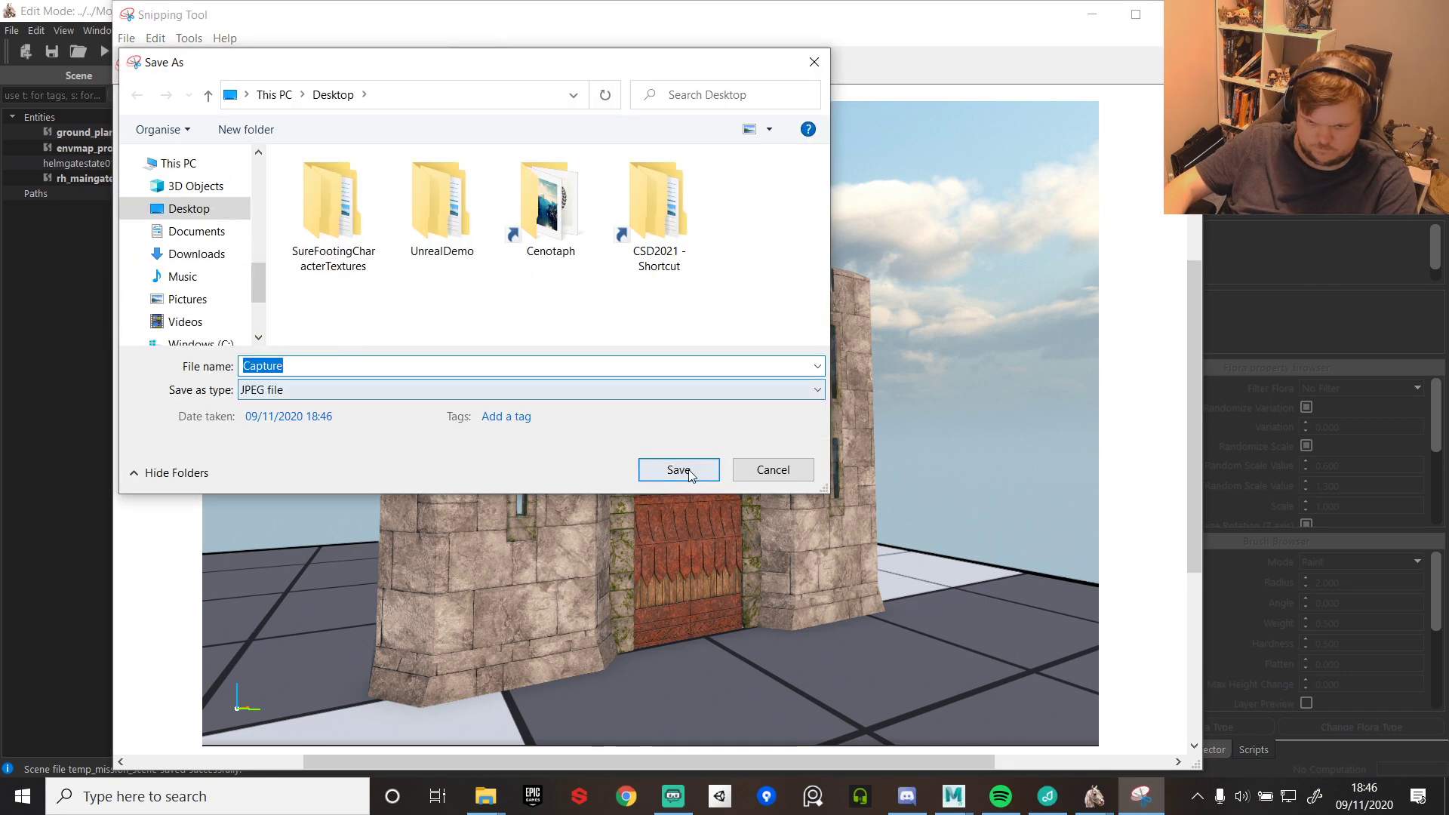
{"action": "left_click", "coordinate": [678, 468]}
{"action": "left_click", "coordinate": [1096, 13]}
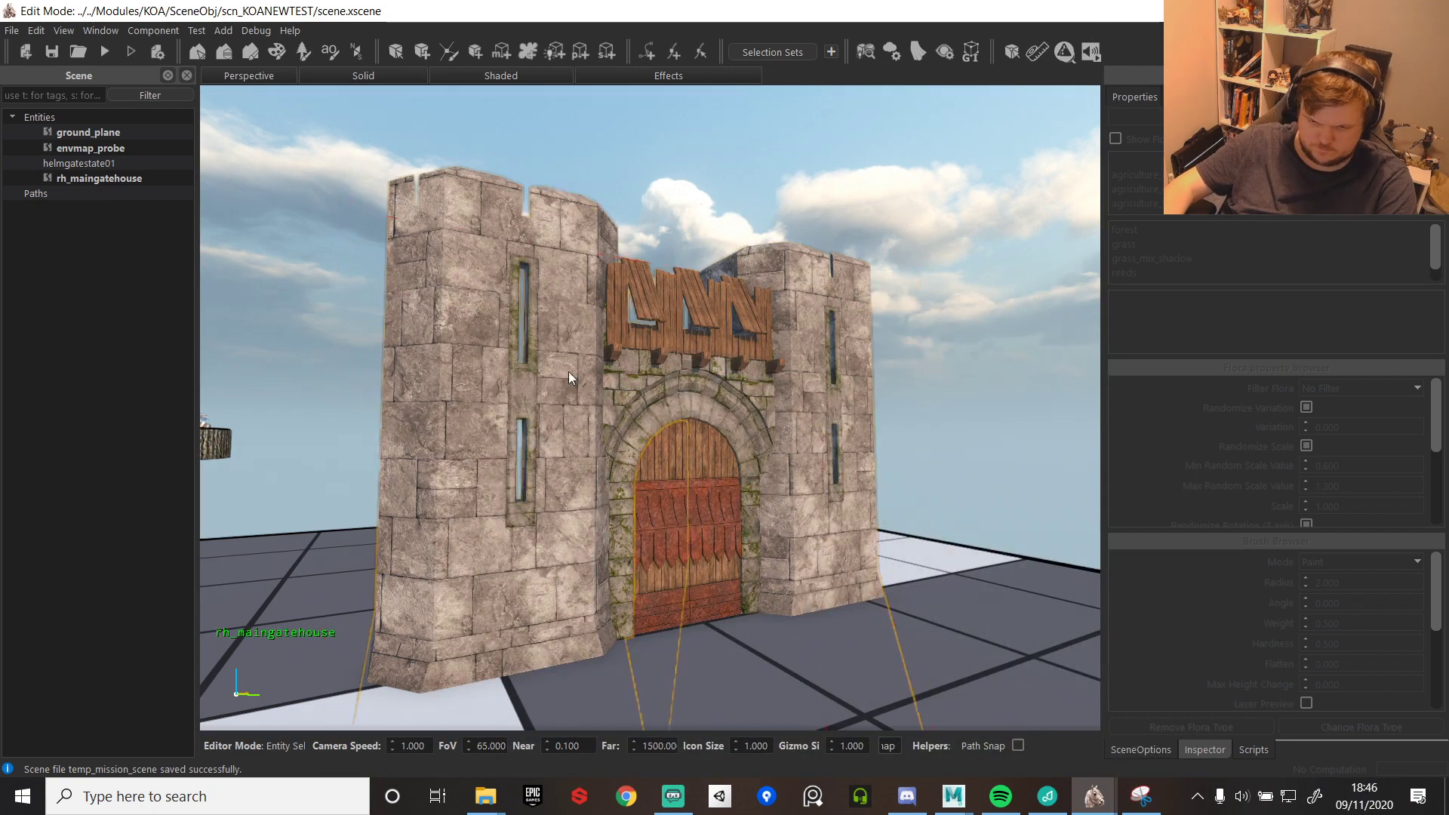
- Switch to the HelmsDeepGate3 scene in Maya LT and view the gatehouse model around the gate arch
{"action": "middle_click_drag", "start_coordinate": [569, 378], "coordinate": [596, 476]}
{"action": "key", "text": "w"}
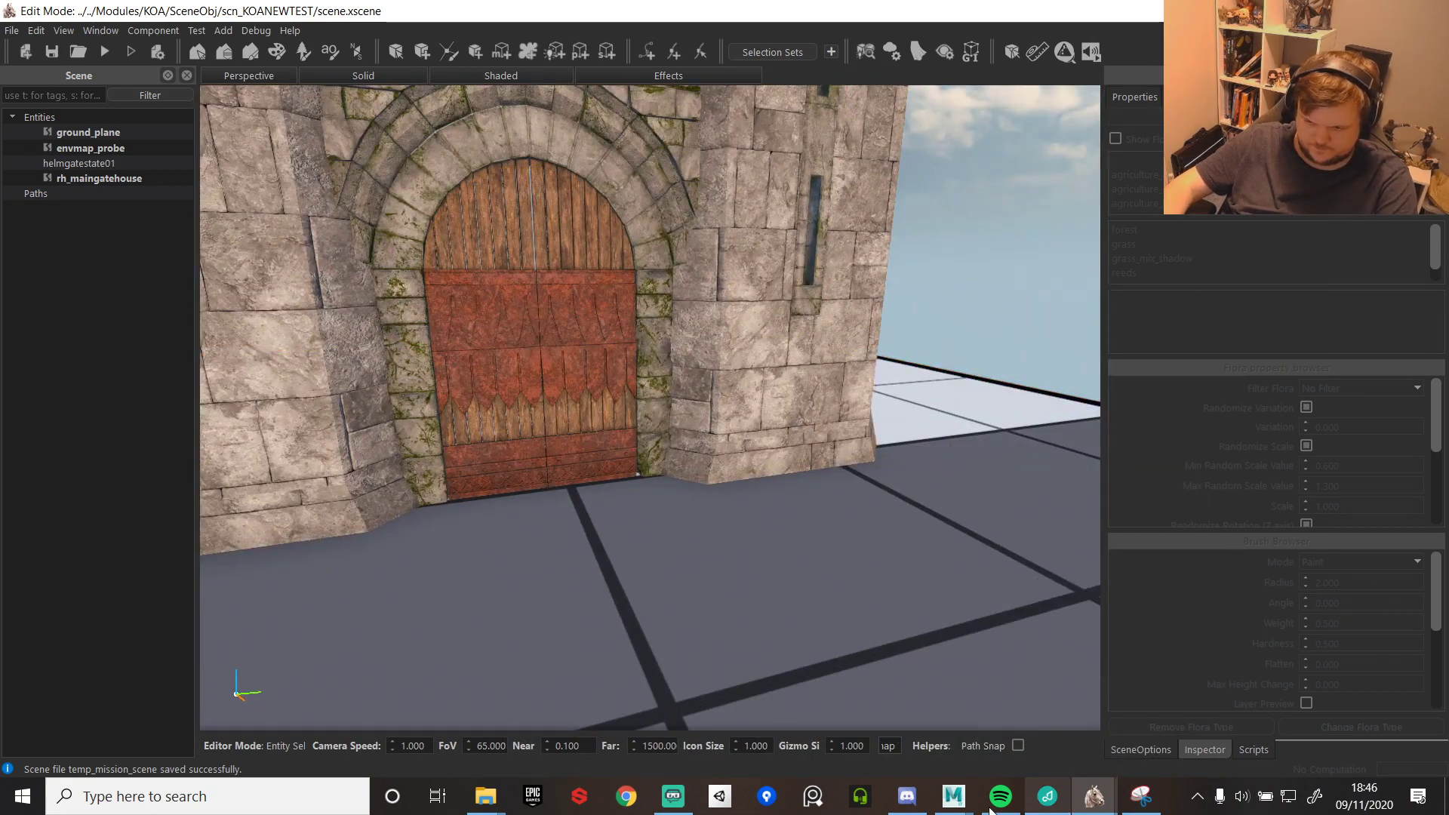
{"action": "mouse_move", "coordinate": [954, 796]}
{"action": "left_click", "coordinate": [1023, 718]}
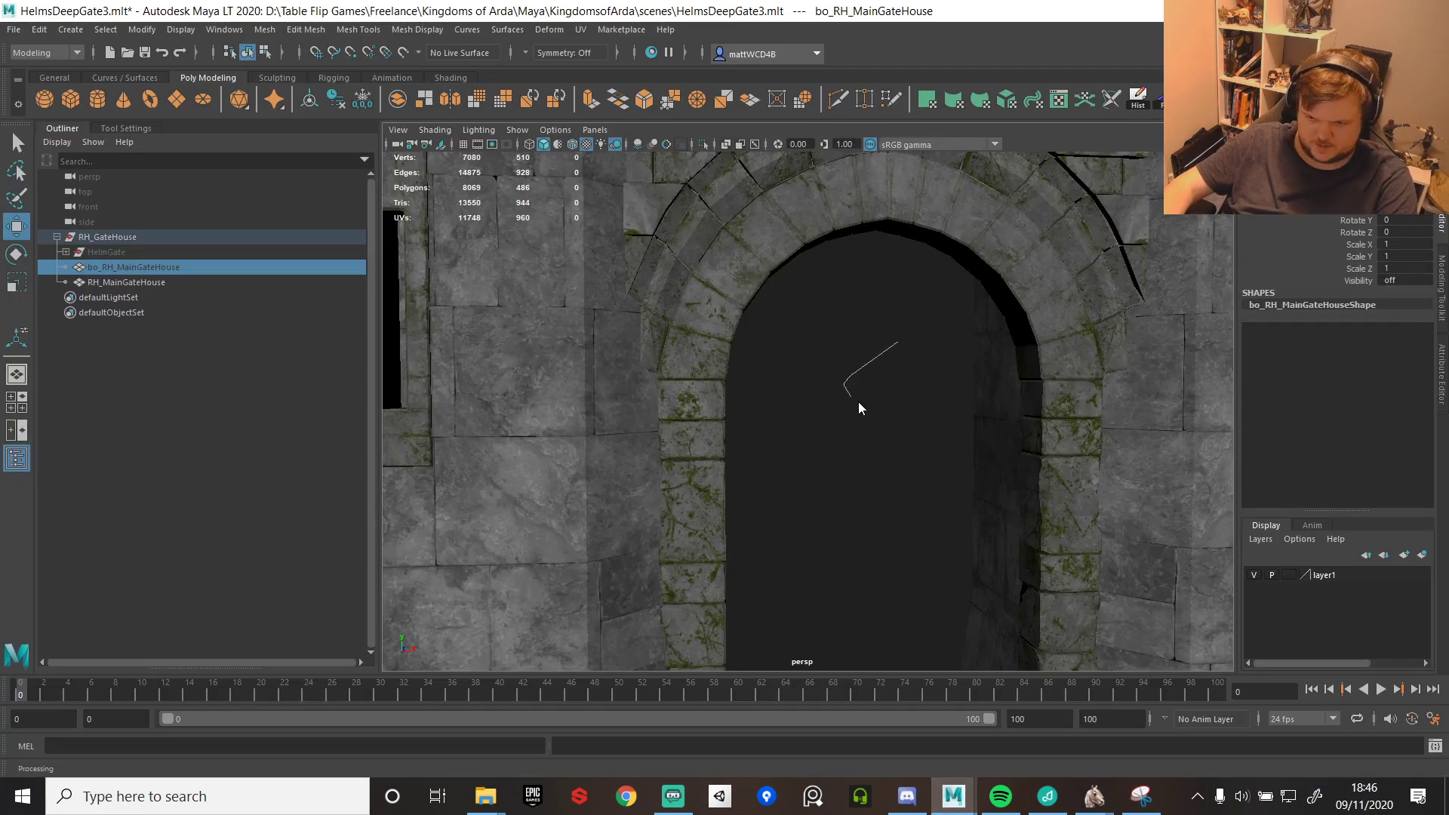
{"action": "left_click", "coordinate": [863, 413]}
{"action": "scroll", "coordinate": [853, 420], "scroll_direction": "down", "scroll_amount": 5}
{"action": "scroll", "coordinate": [852, 419], "scroll_direction": "down", "scroll_amount": 5}
{"action": "right_click_drag", "start_coordinate": [851, 431], "coordinate": [927, 482]}
{"action": "scroll", "coordinate": [882, 444], "scroll_direction": "up", "scroll_amount": 7}
- Return the RH_MainGateHouse mesh to object mode and select the whole object
{"action": "left_click", "coordinate": [109, 283]}
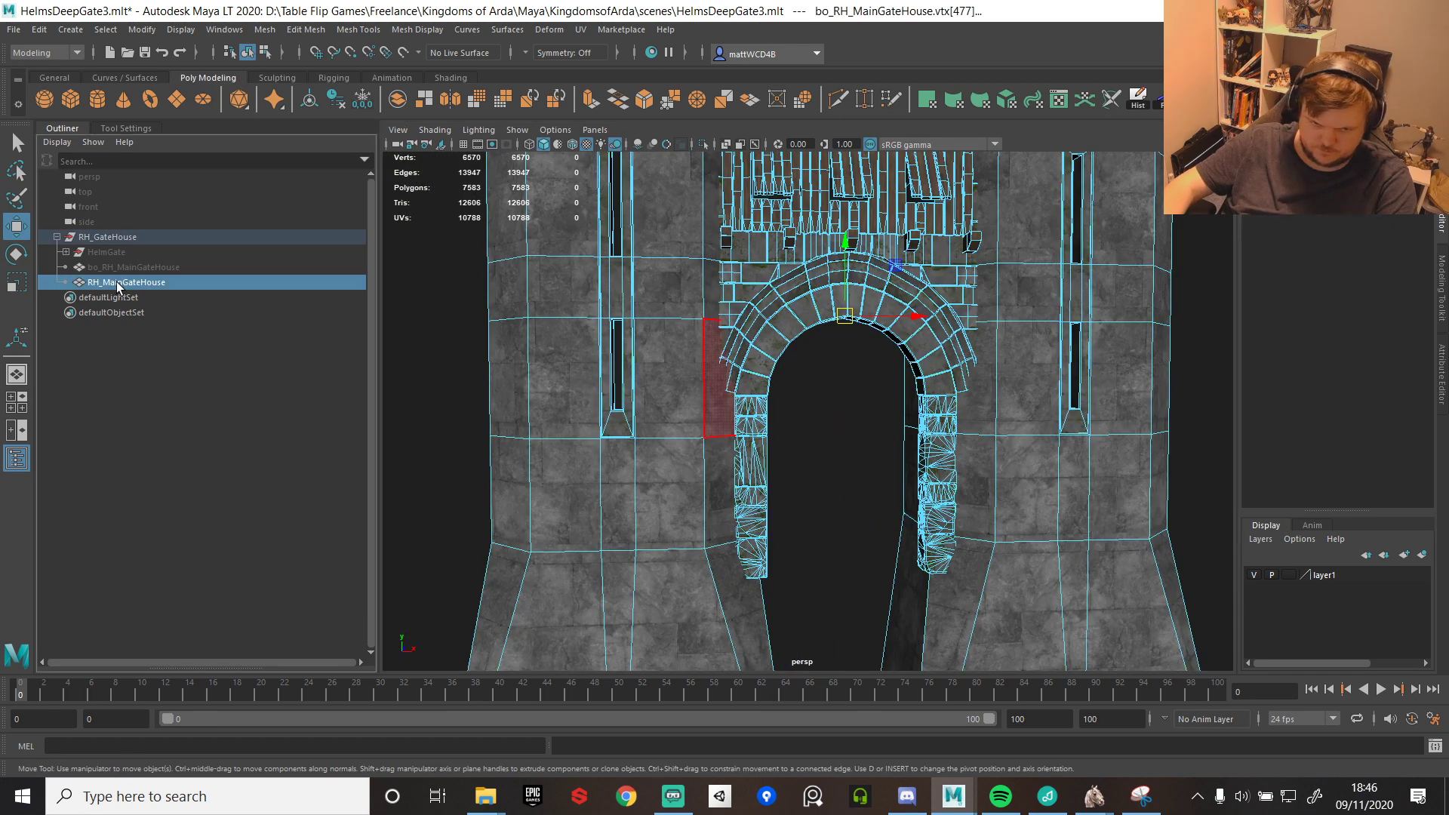
{"action": "left_click", "coordinate": [832, 394]}
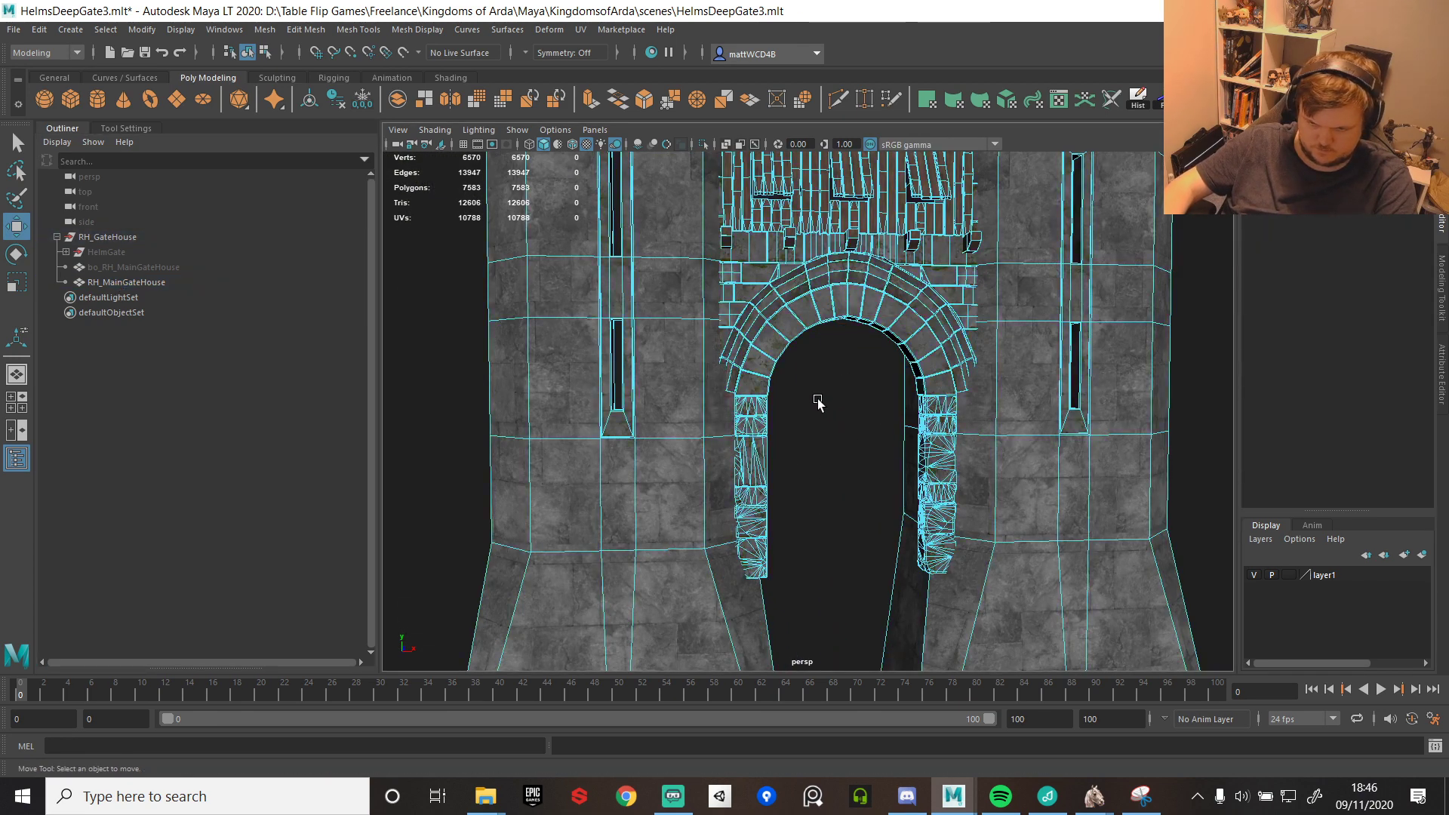
{"action": "right_click_drag", "start_coordinate": [740, 302], "coordinate": [818, 385]}
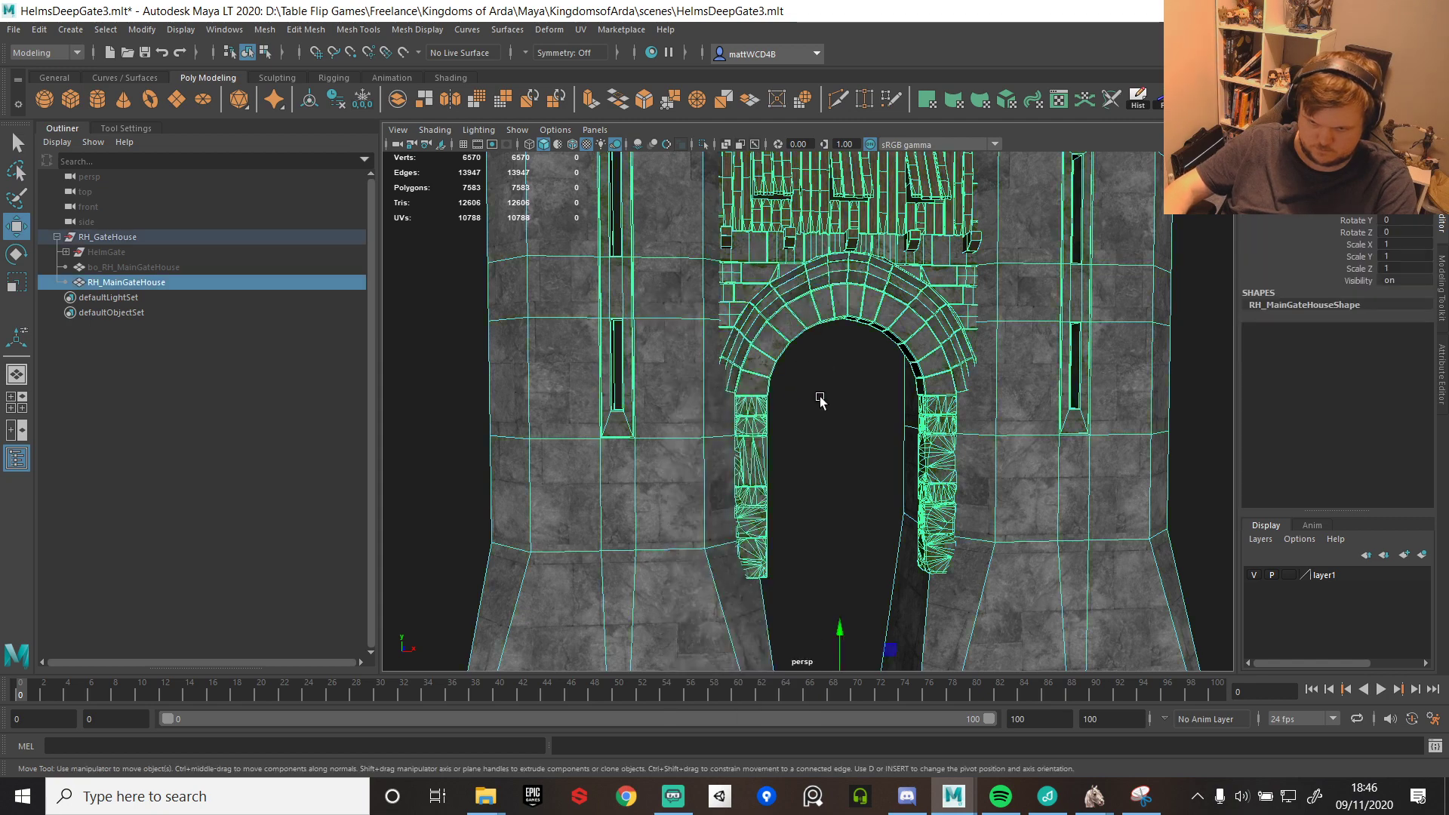
{"action": "scroll", "coordinate": [823, 408], "scroll_direction": "down", "scroll_amount": 4}
{"action": "scroll", "coordinate": [845, 418], "scroll_direction": "up", "scroll_amount": 5}
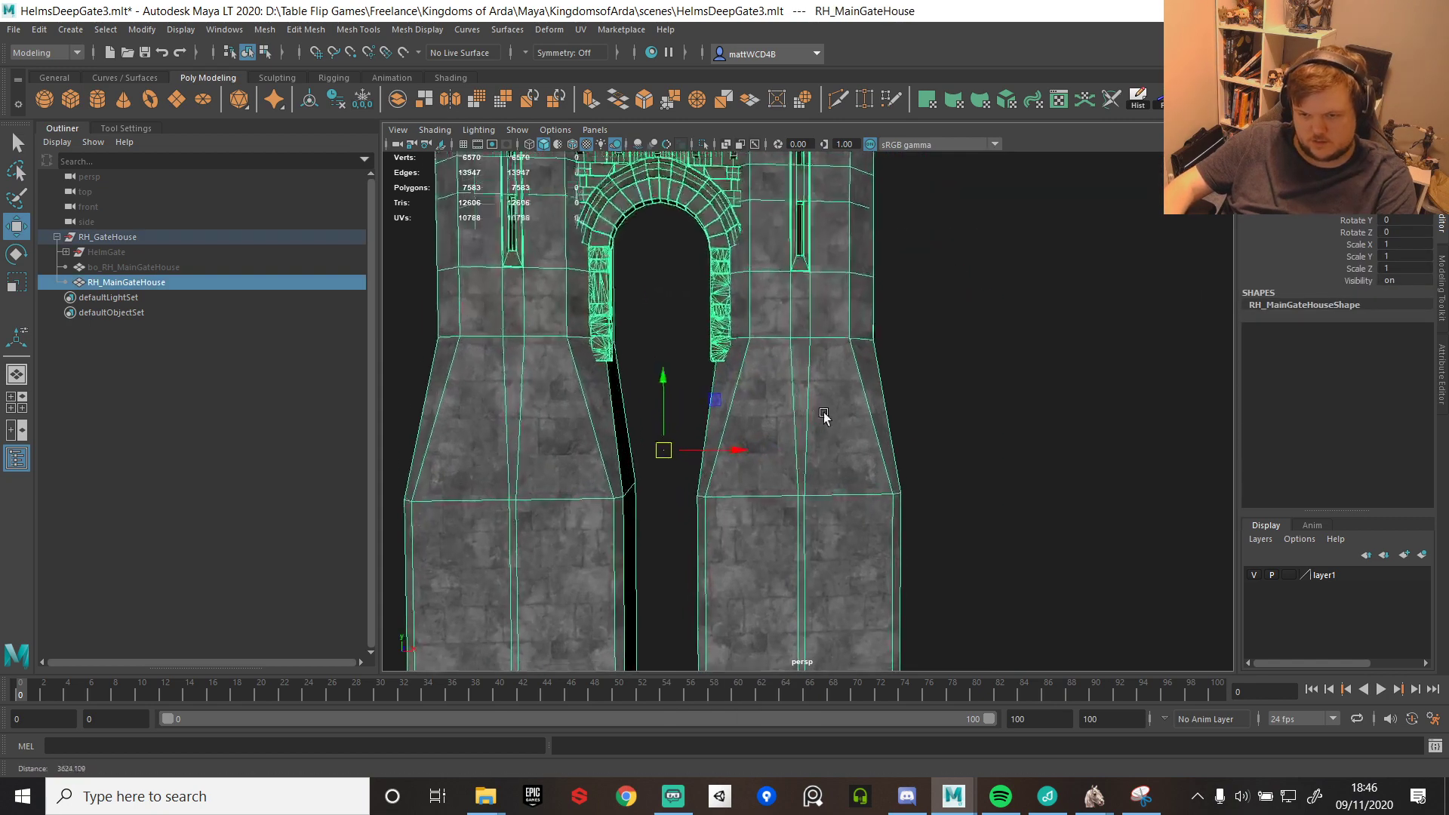
- Unhide the HelmGate group within the RH_GateHouse hierarchy
{"action": "left_click_drag", "start_coordinate": [838, 412], "coordinate": [799, 380], "text": "alt"}
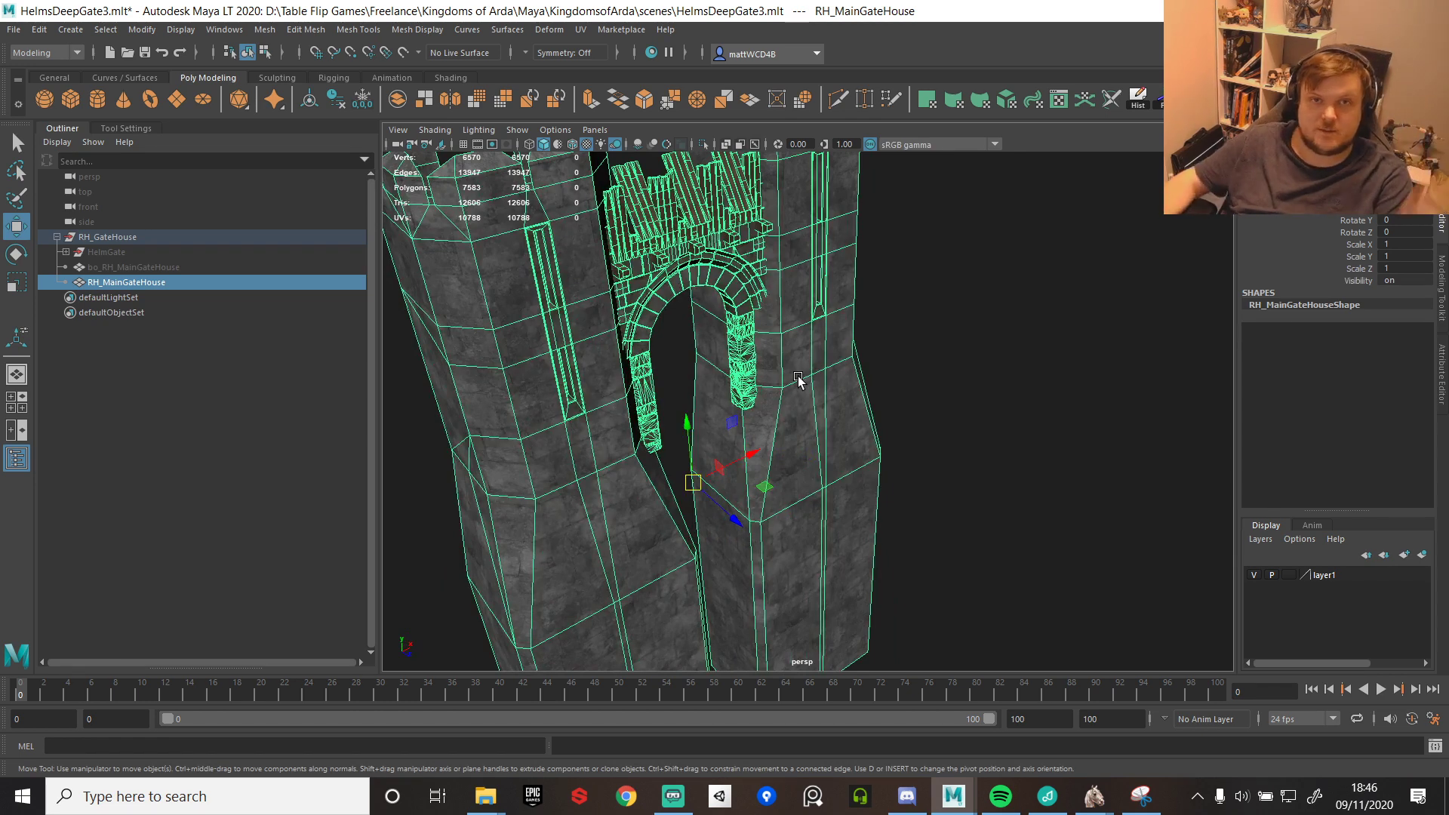
{"action": "scroll", "coordinate": [707, 372], "scroll_direction": "up", "scroll_amount": 1}
{"action": "scroll", "coordinate": [707, 372], "scroll_direction": "up", "scroll_amount": 3}
{"action": "scroll", "coordinate": [596, 351], "scroll_direction": "down", "scroll_amount": 1}
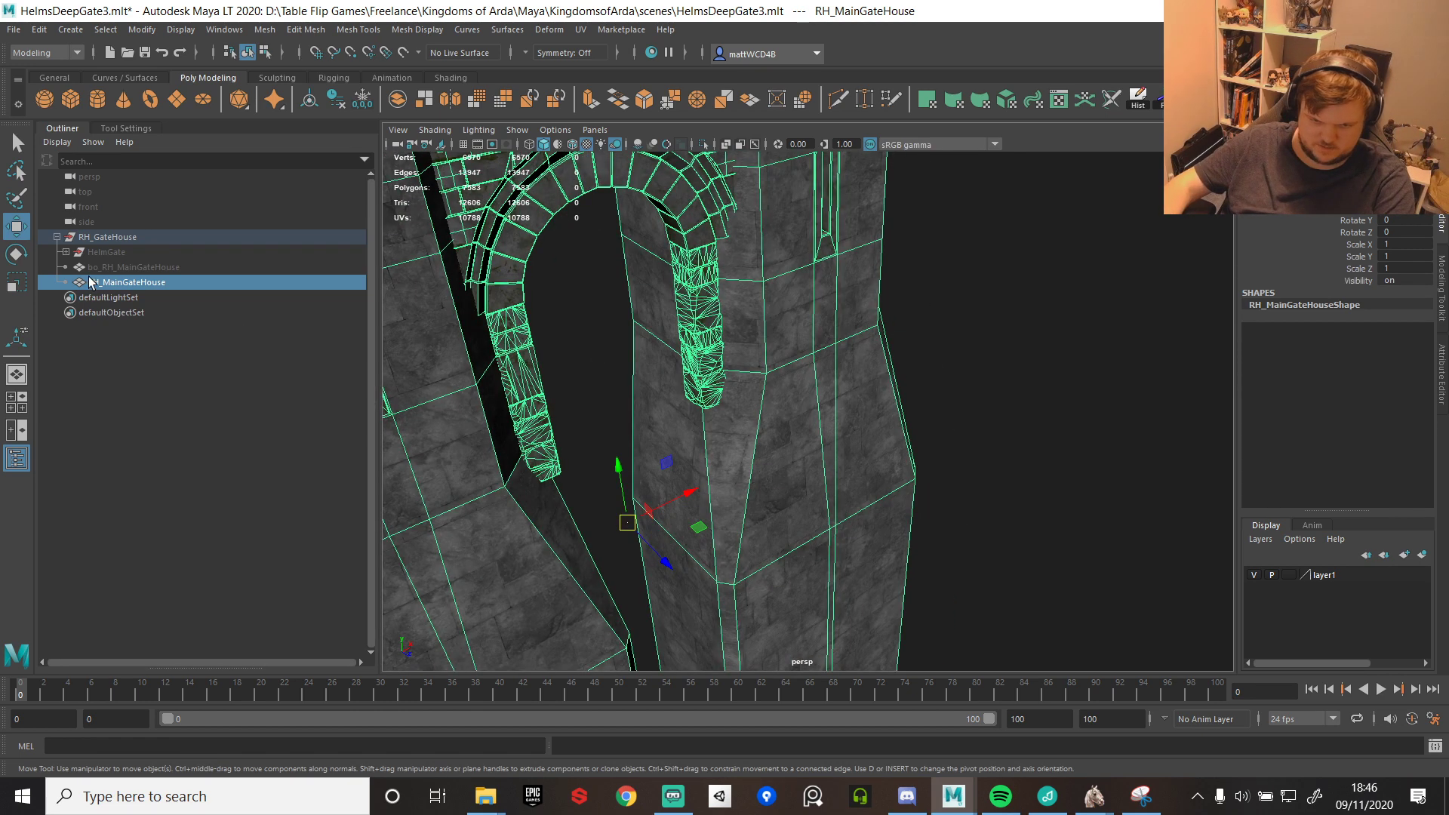
{"action": "left_click", "coordinate": [65, 253]}
{"action": "left_click", "coordinate": [108, 257]}
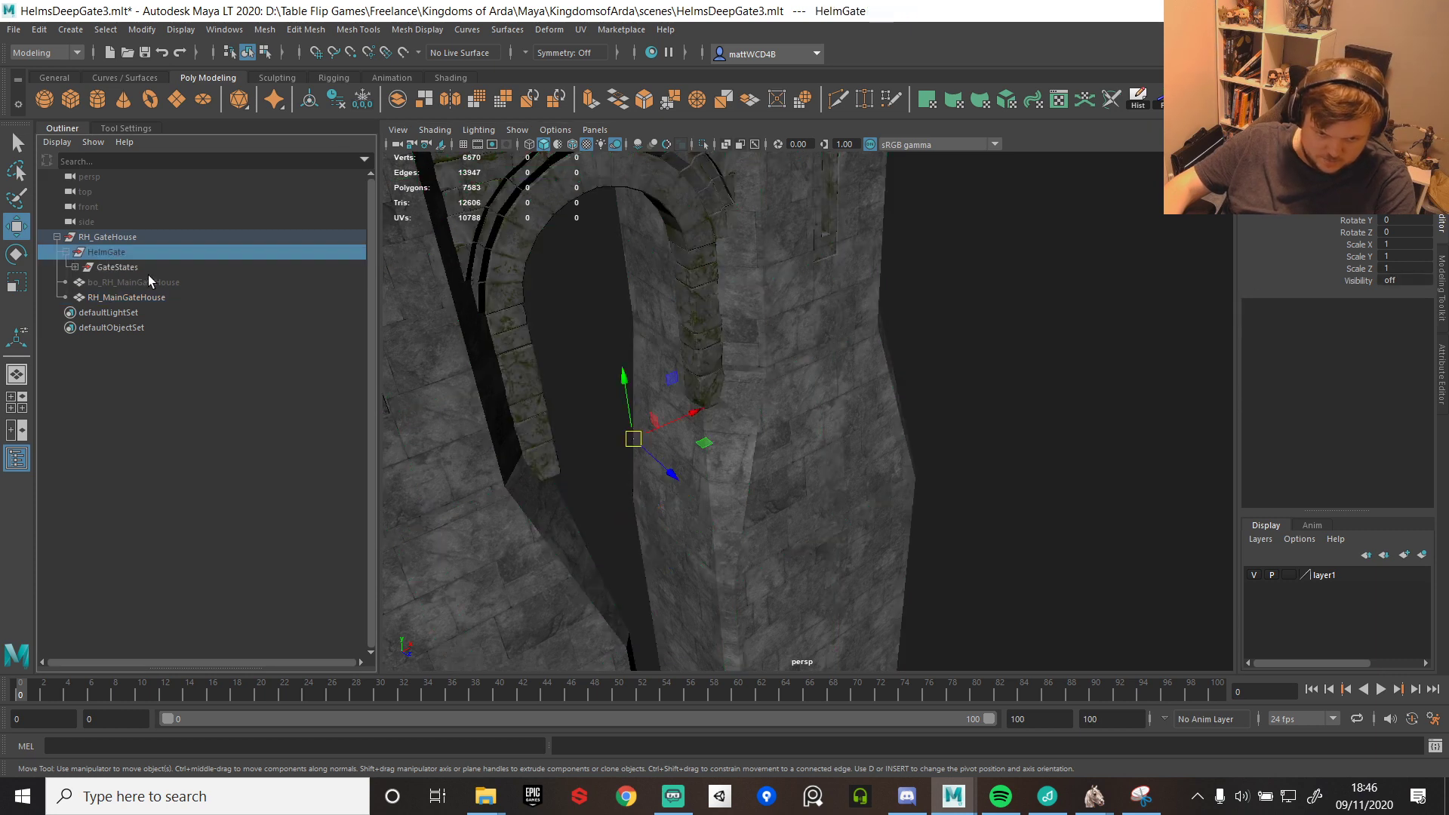
{"action": "key", "text": "h"}
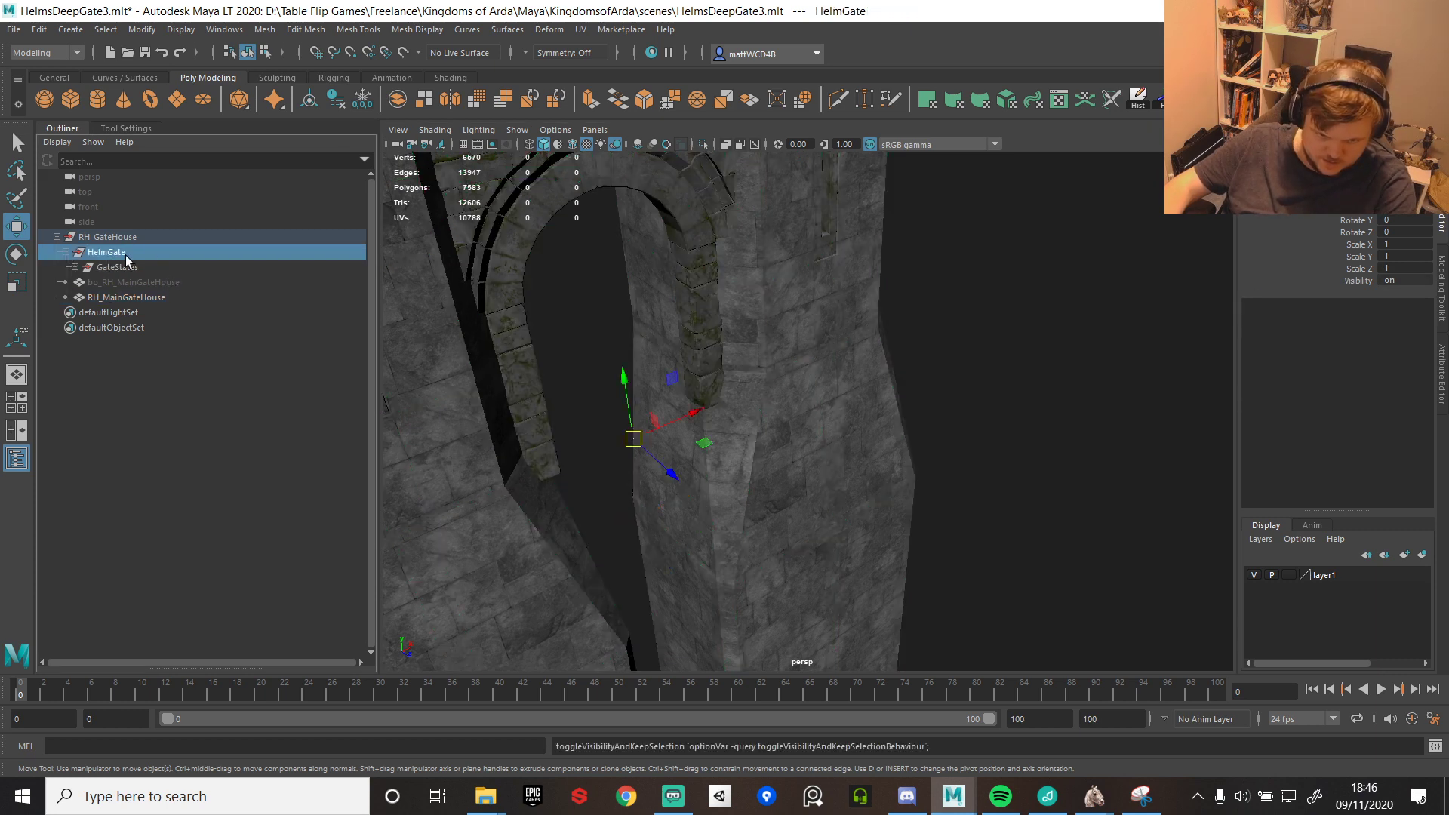
- Expand the GateStates group to list its gate states and select the group
{"action": "left_click", "coordinate": [75, 268]}
{"action": "left_click", "coordinate": [85, 329]}
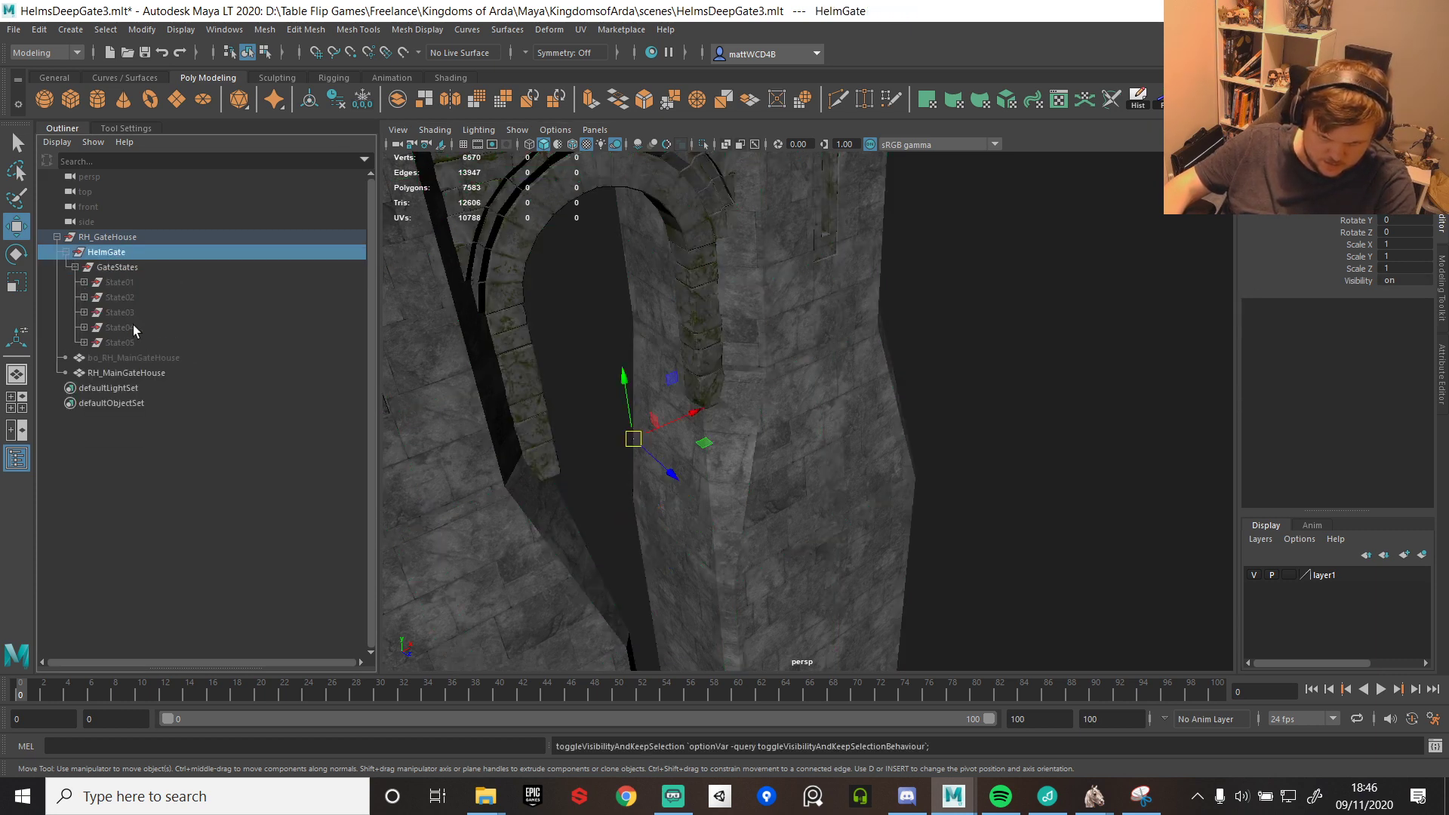
{"action": "left_click", "coordinate": [121, 342]}
{"action": "left_click", "coordinate": [134, 268]}
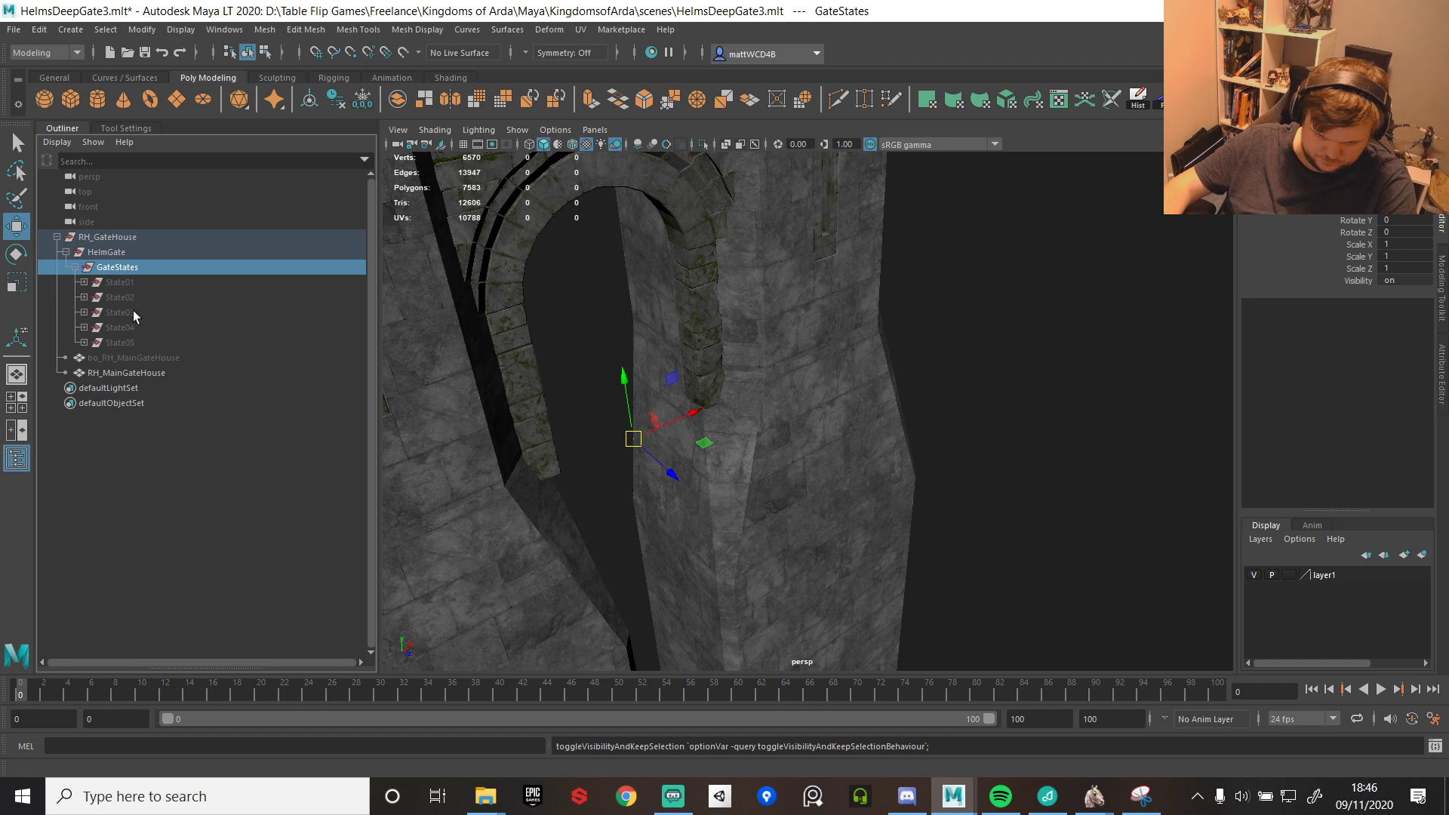
- Switch to the Bannerlord scene editor and begin saving the rh_maingatehouse entity as a new prefab in the KOA module
{"action": "mouse_move", "coordinate": [1094, 797]}
{"action": "left_click", "coordinate": [1004, 705]}
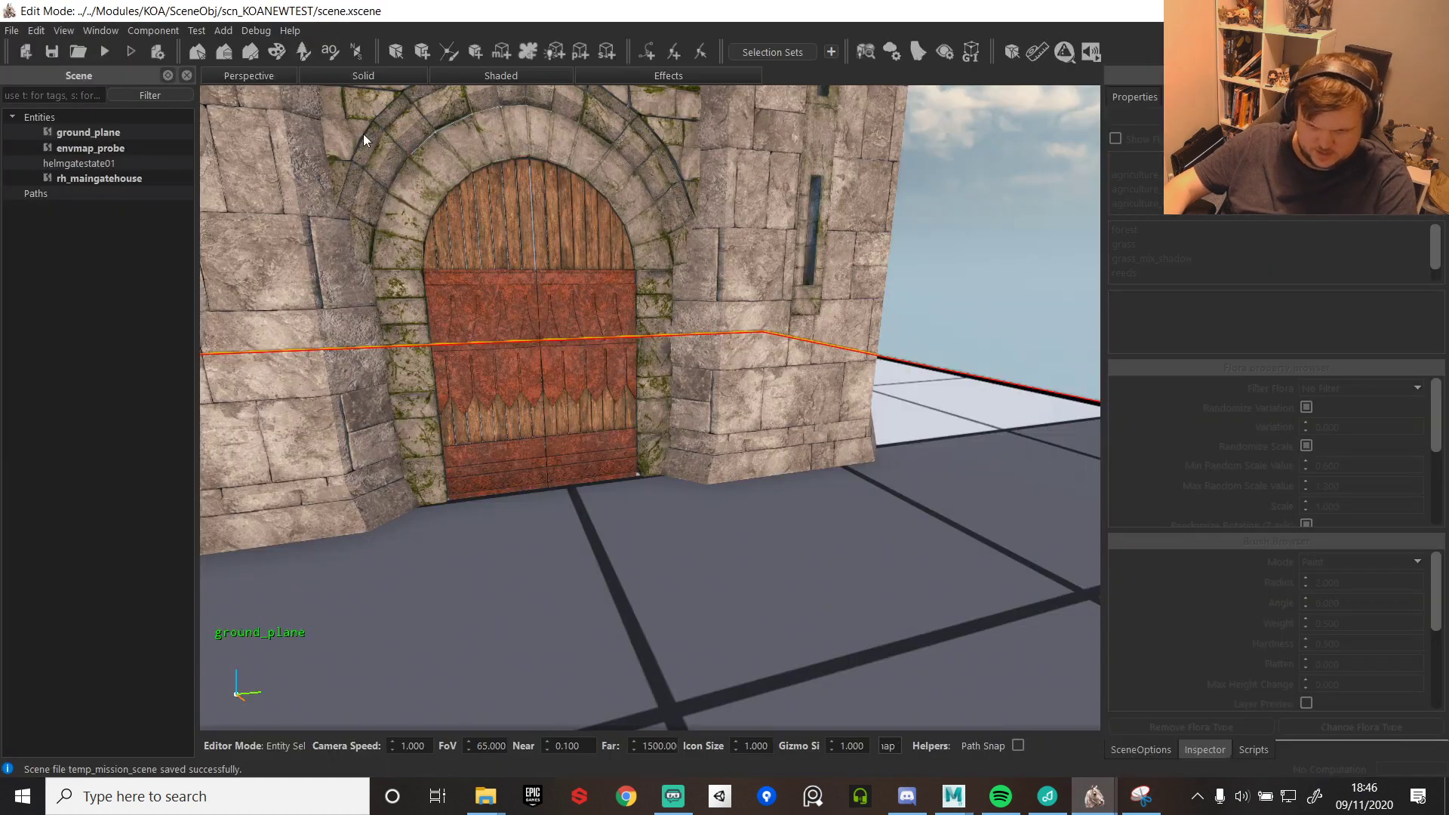
{"action": "left_click", "coordinate": [273, 174]}
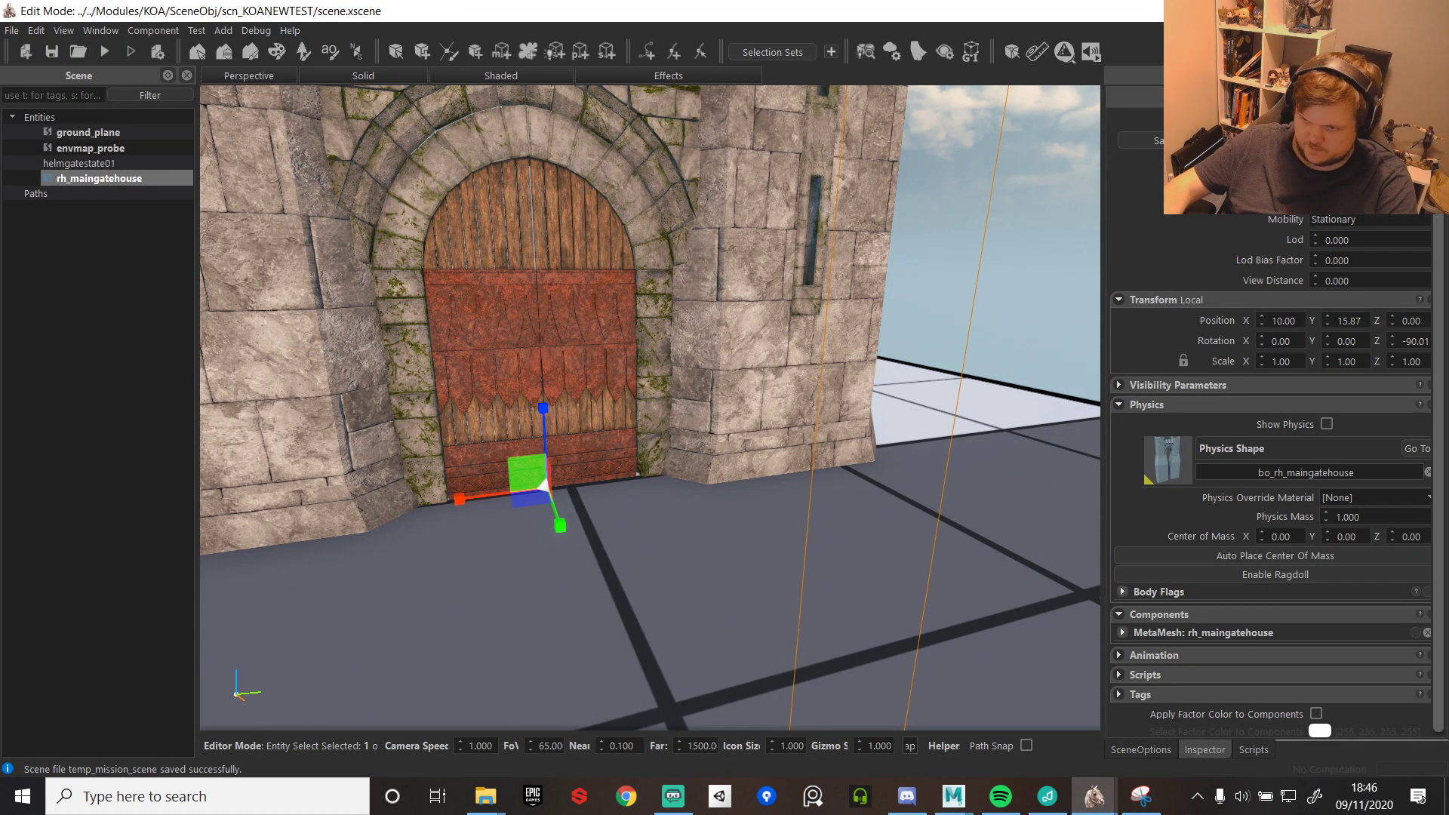
{"action": "left_click", "coordinate": [1147, 140]}
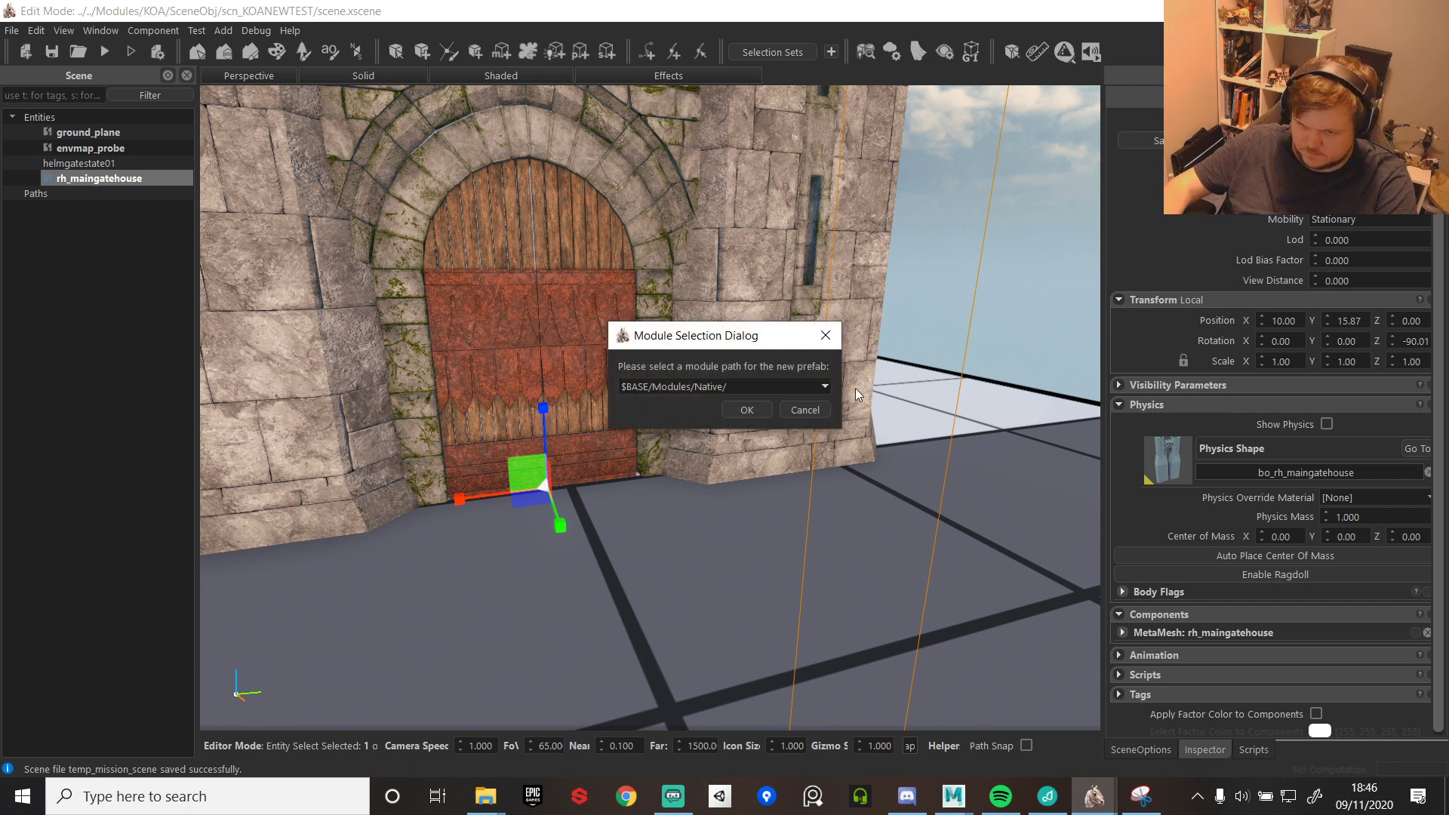
{"action": "left_click", "coordinate": [823, 386]}
{"action": "left_click", "coordinate": [679, 463]}
{"action": "left_click", "coordinate": [746, 410]}
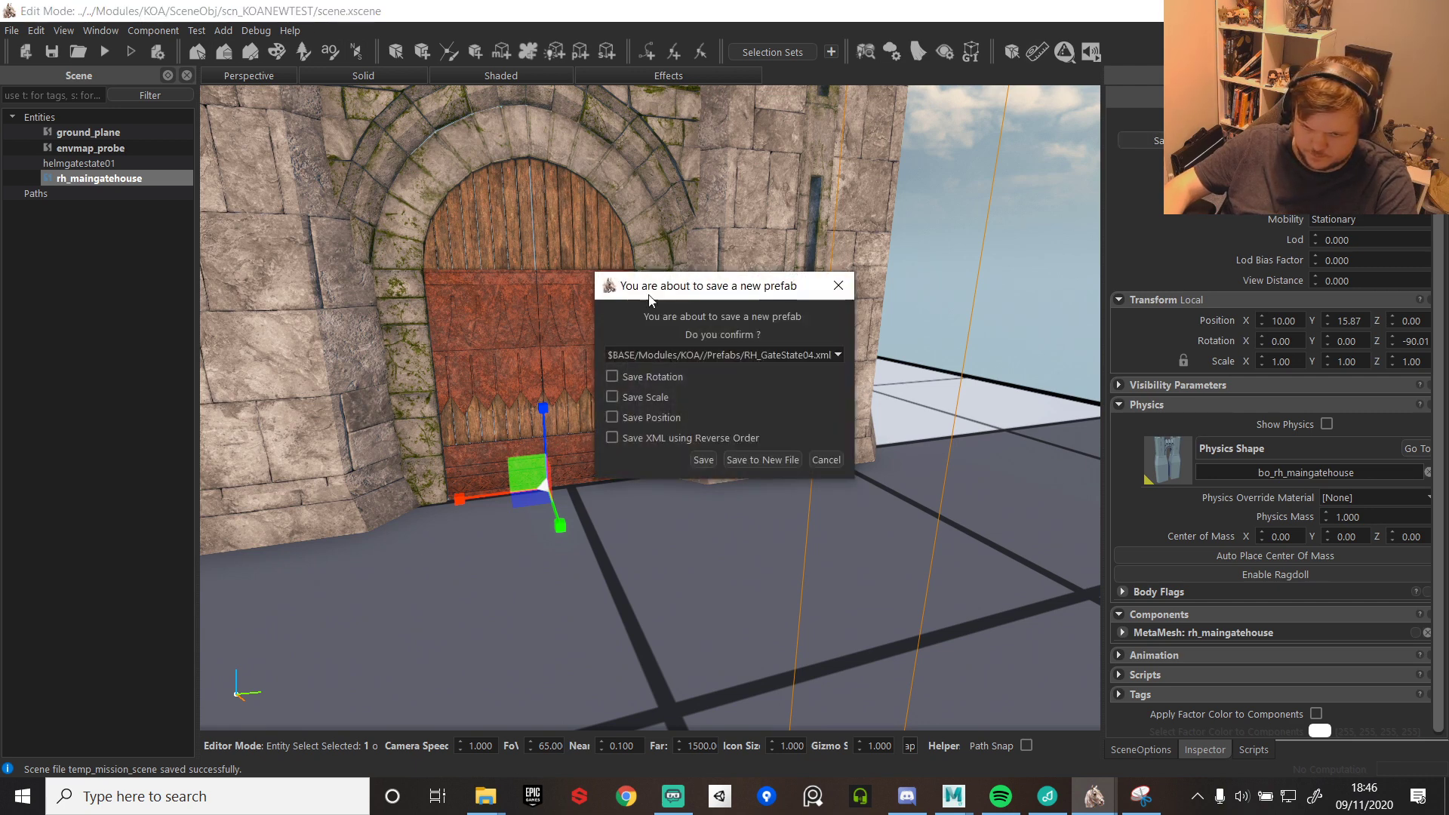
- Save the gatehouse prefab to a new file named rh_maingatehouse
{"action": "left_click", "coordinate": [750, 458]}
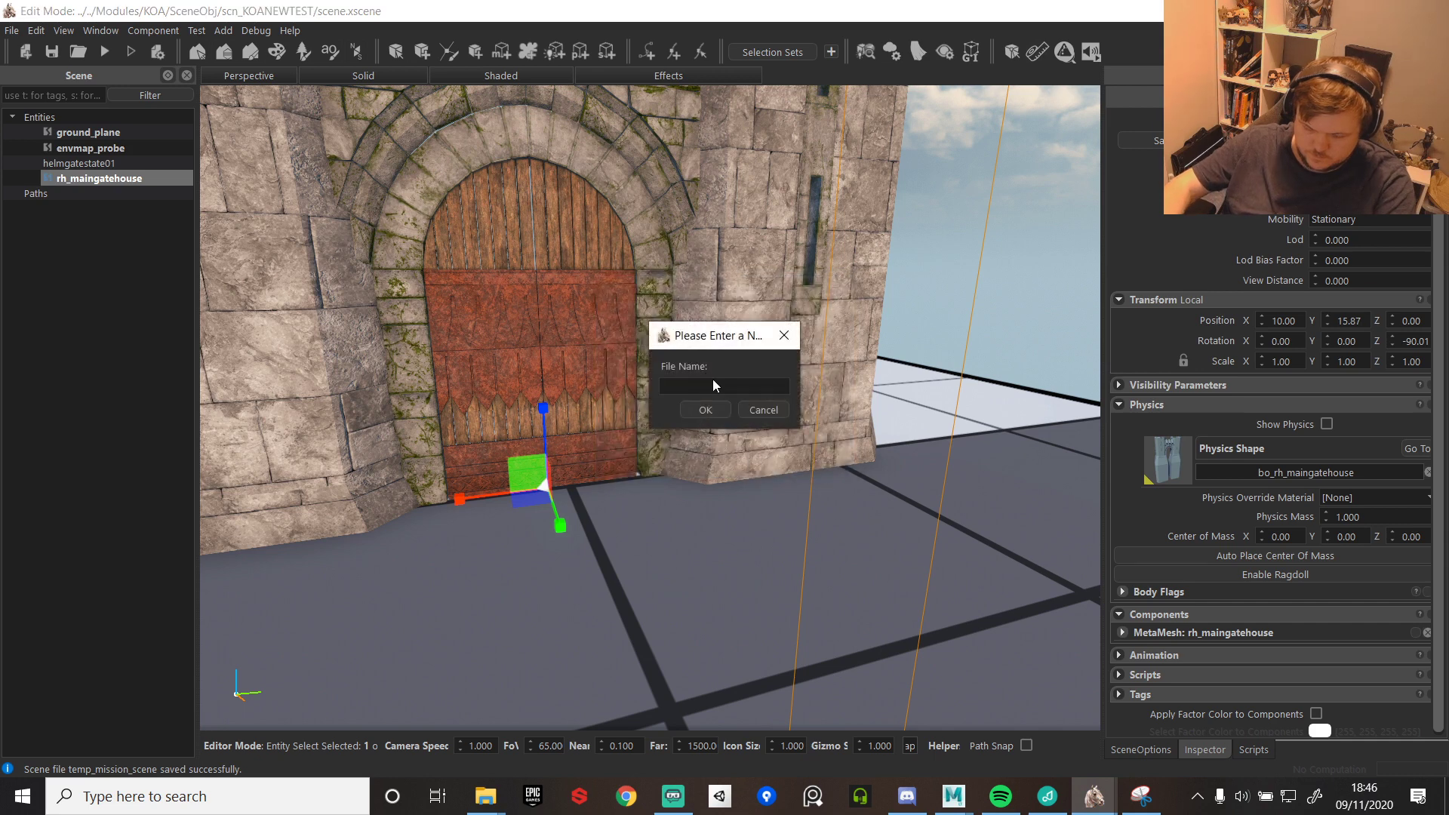
{"action": "type", "text": "Rh"}
{"action": "key", "text": "BackSpace"}
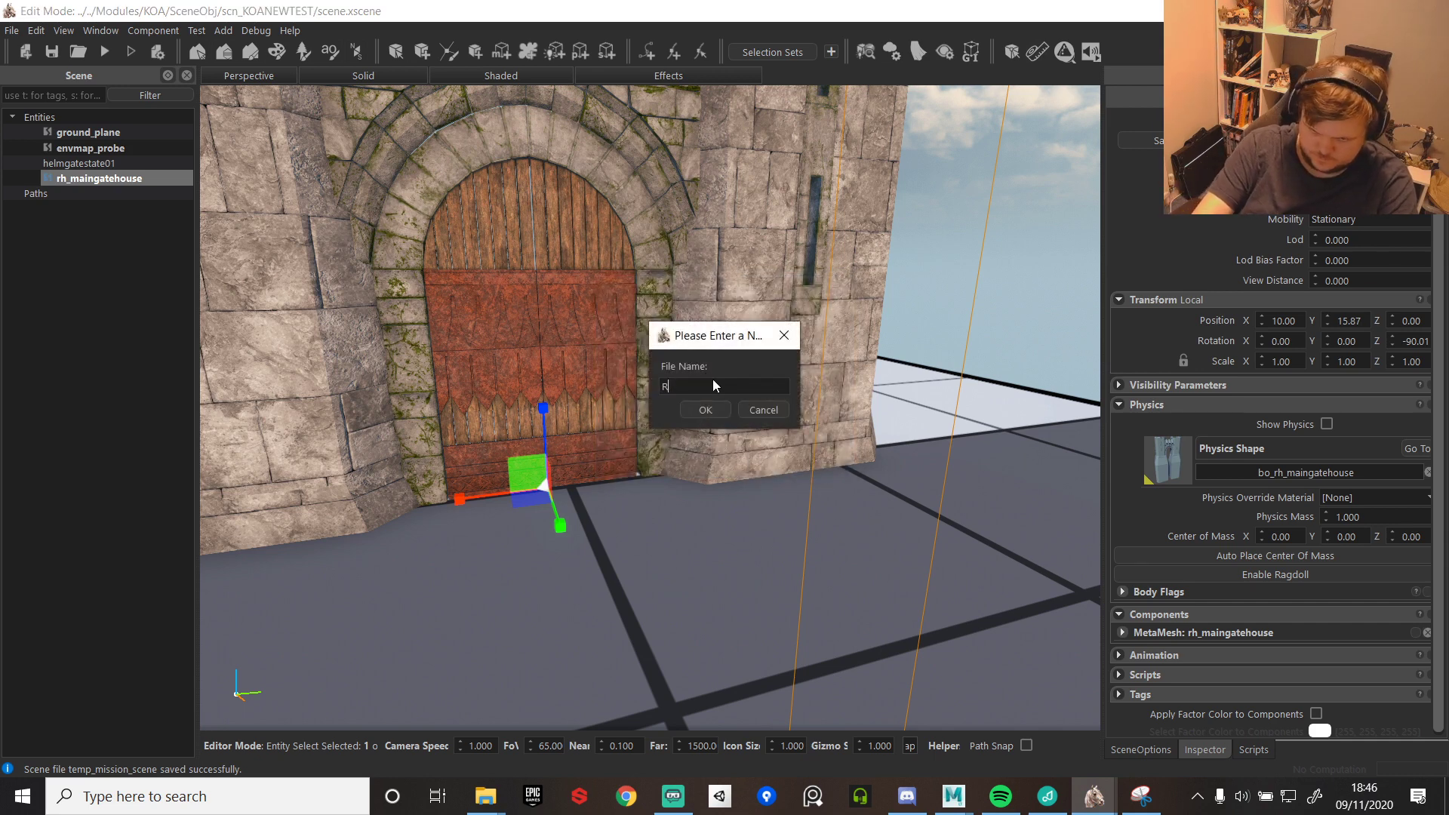
{"action": "type", "text": "rh_"}
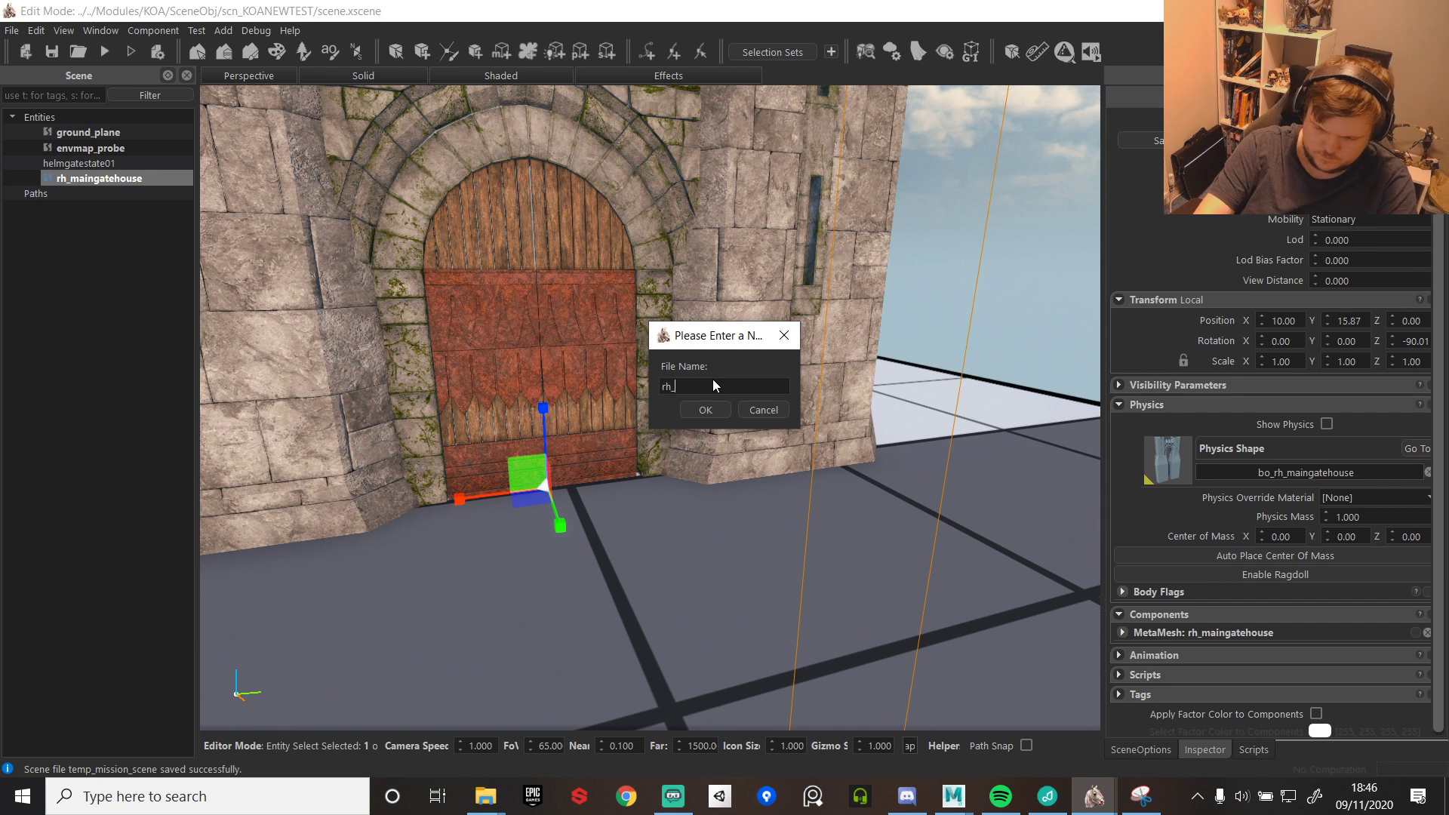
{"action": "type", "text": "main"}
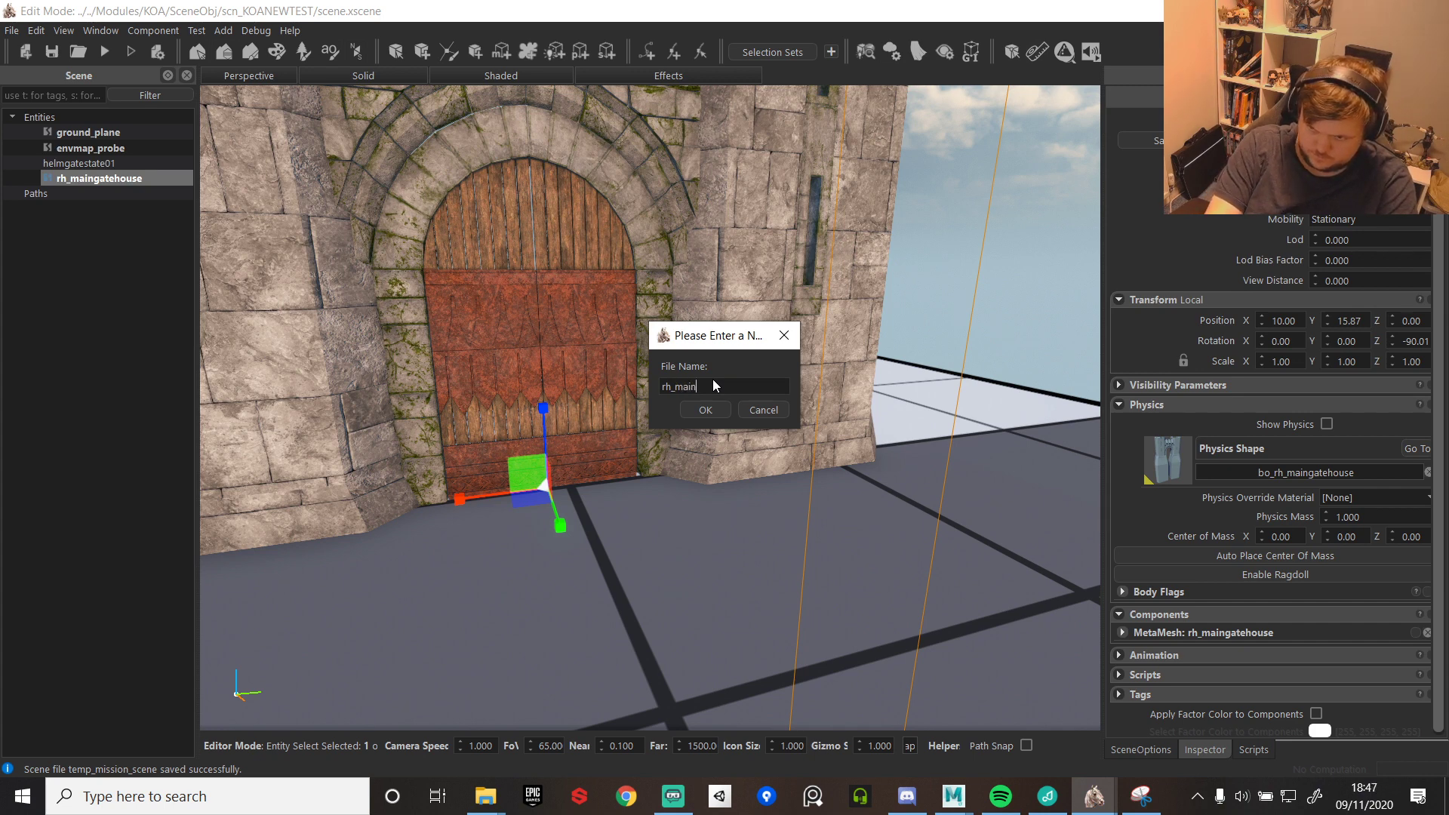
{"action": "type", "text": "gateho"}
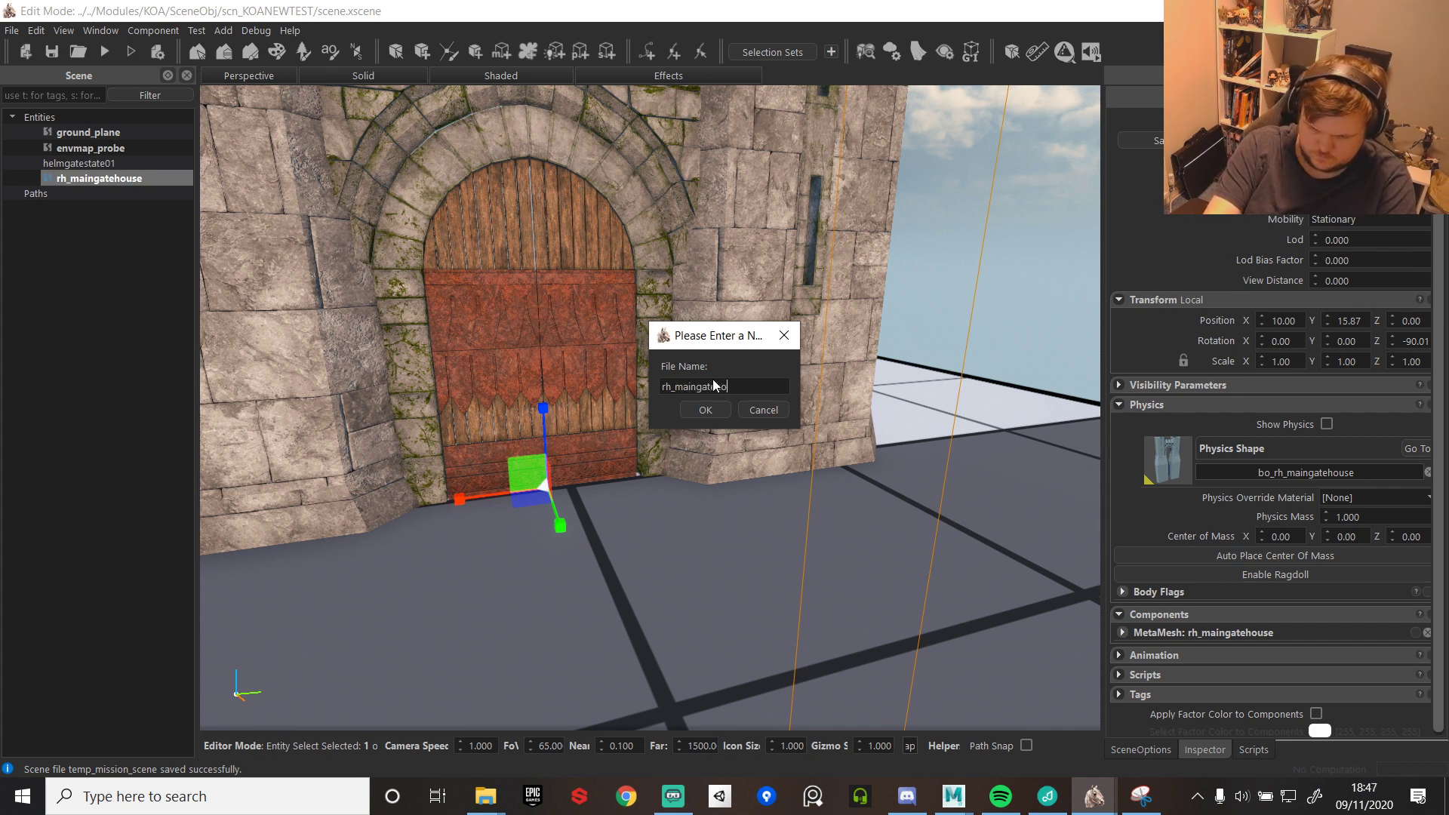
{"action": "type", "text": "use"}
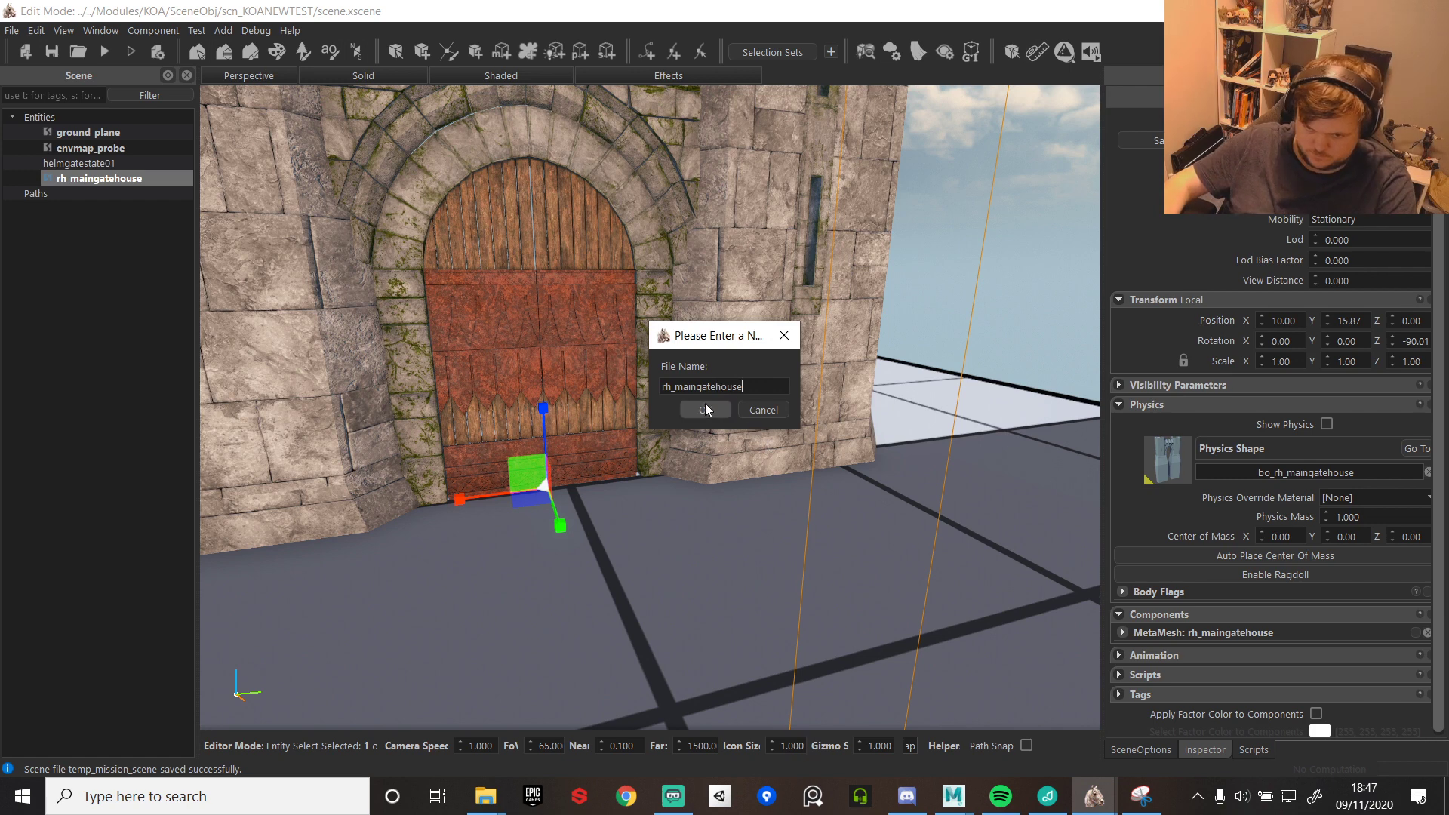
{"action": "left_click", "coordinate": [714, 410]}
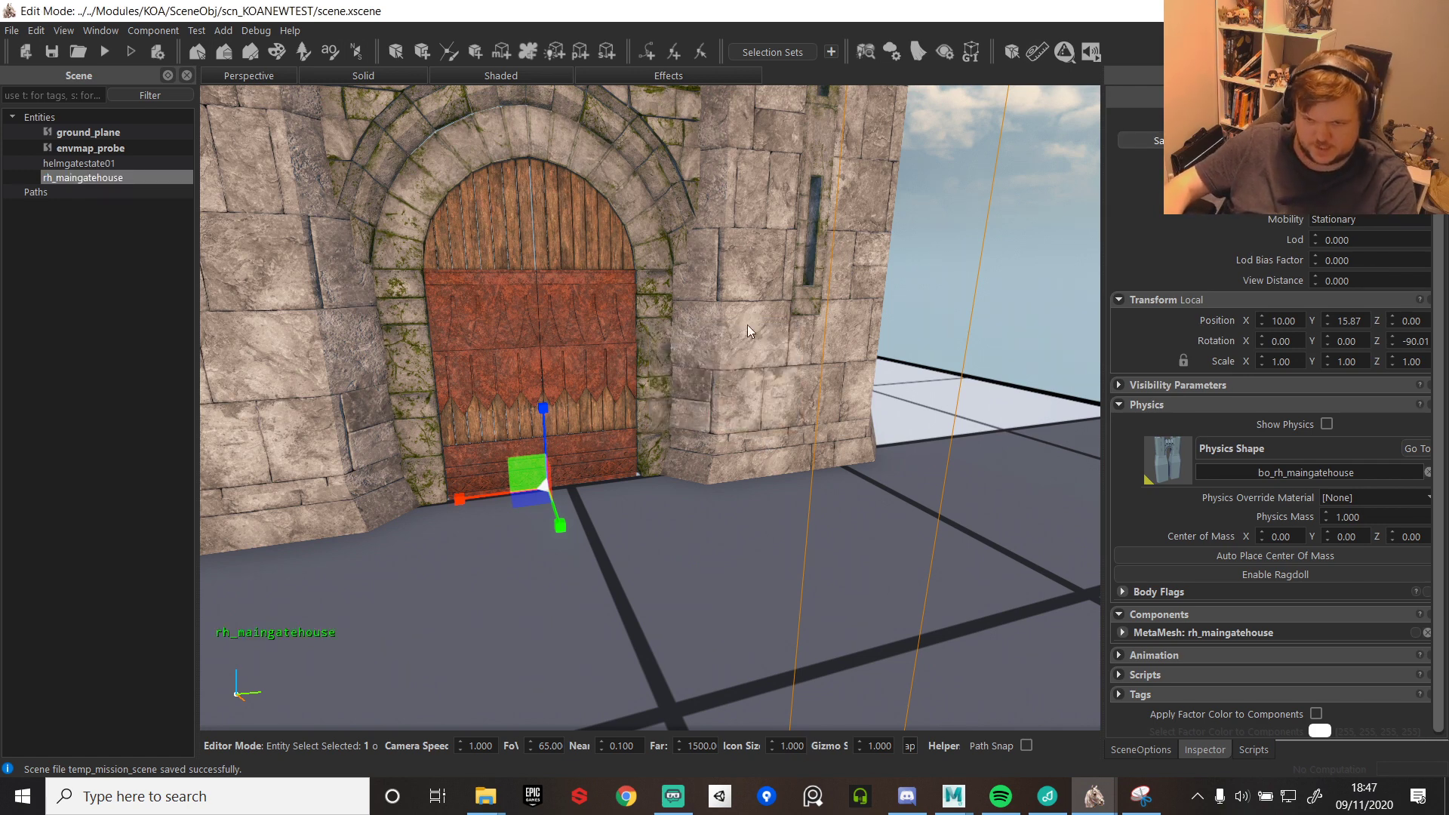
{"action": "right_click_drag", "start_coordinate": [747, 325], "coordinate": [709, 288]}
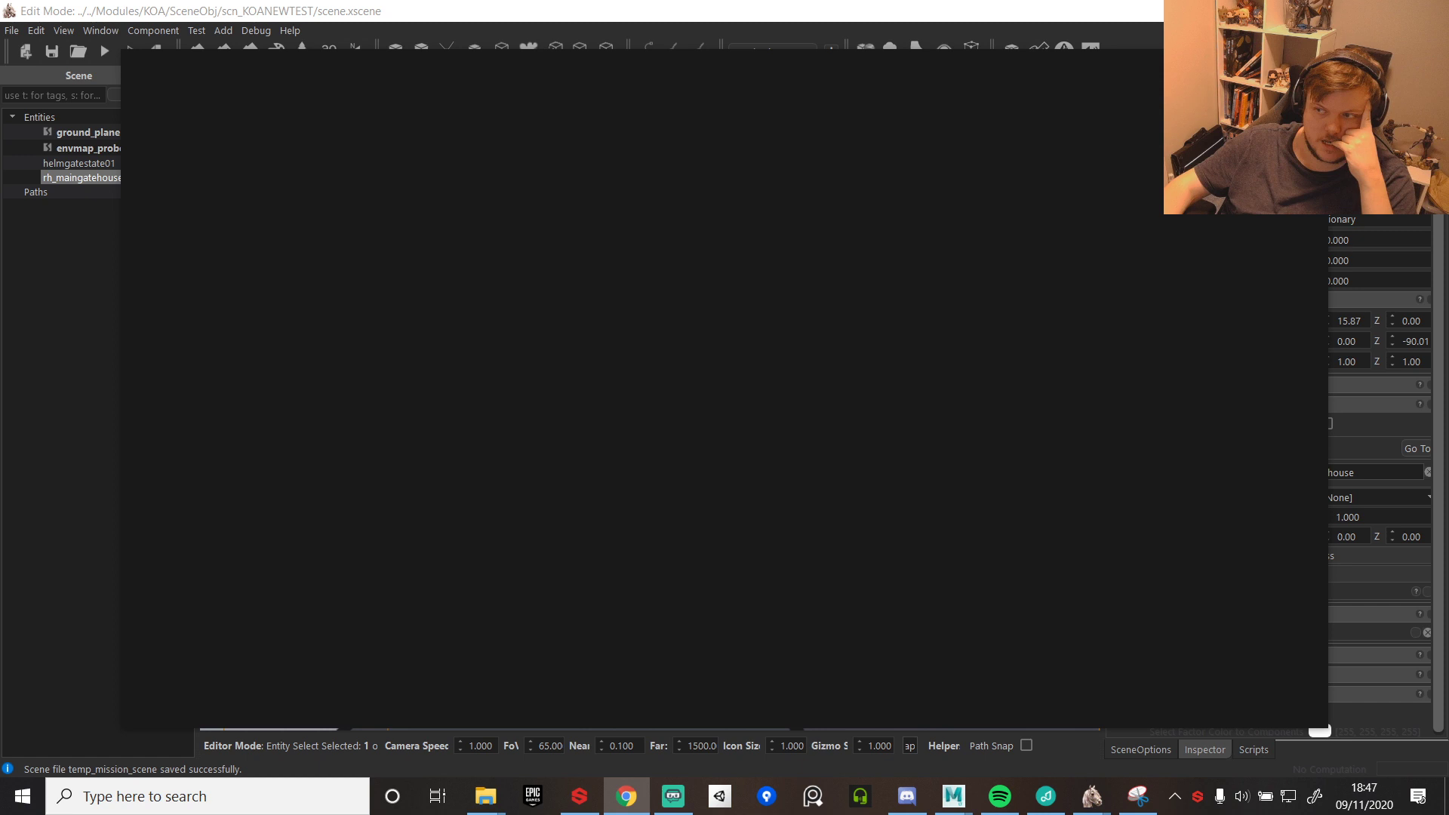
{"action": "left_click", "coordinate": [803, 19]}
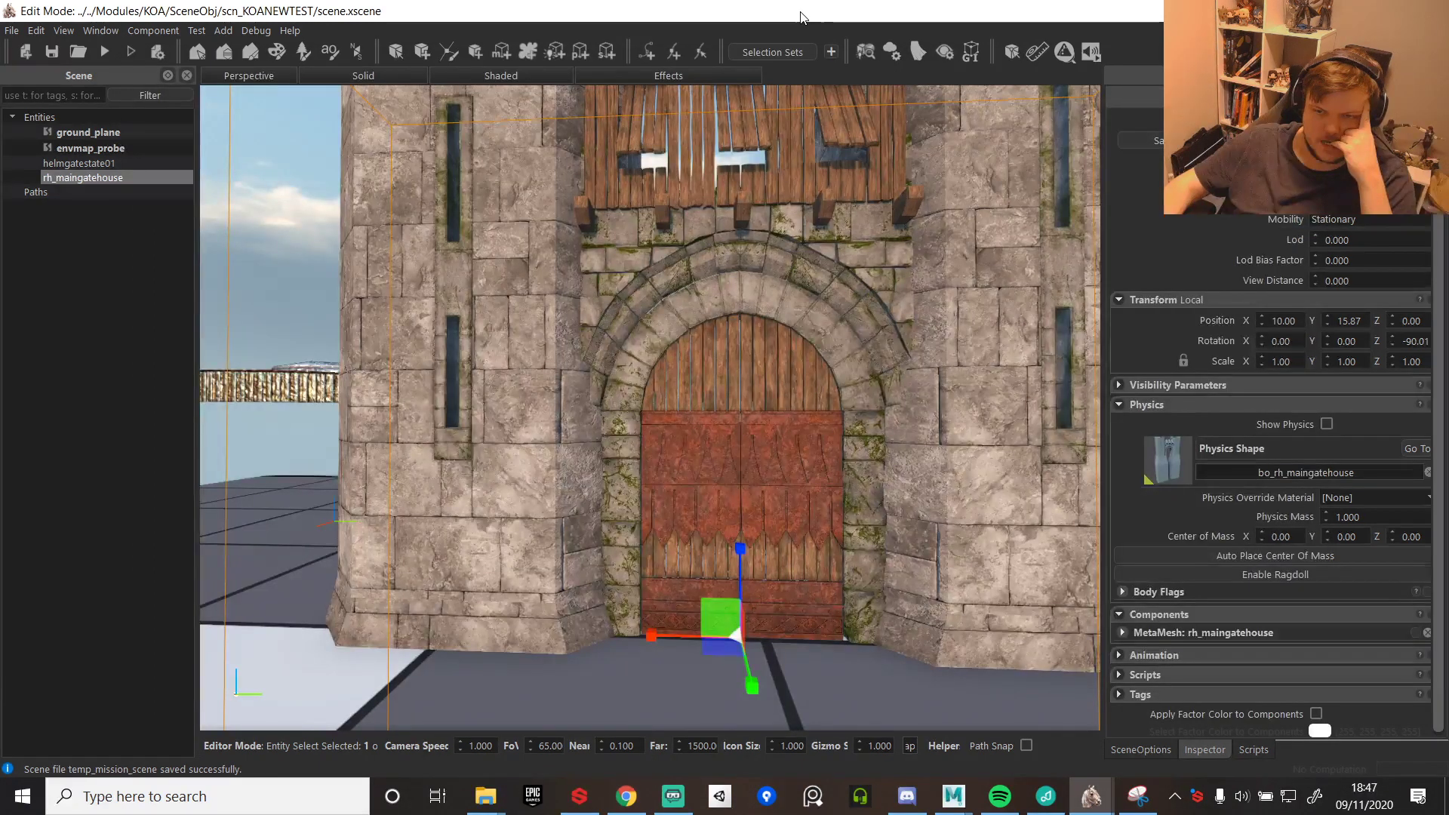
{"action": "mouse_move", "coordinate": [1140, 798]}
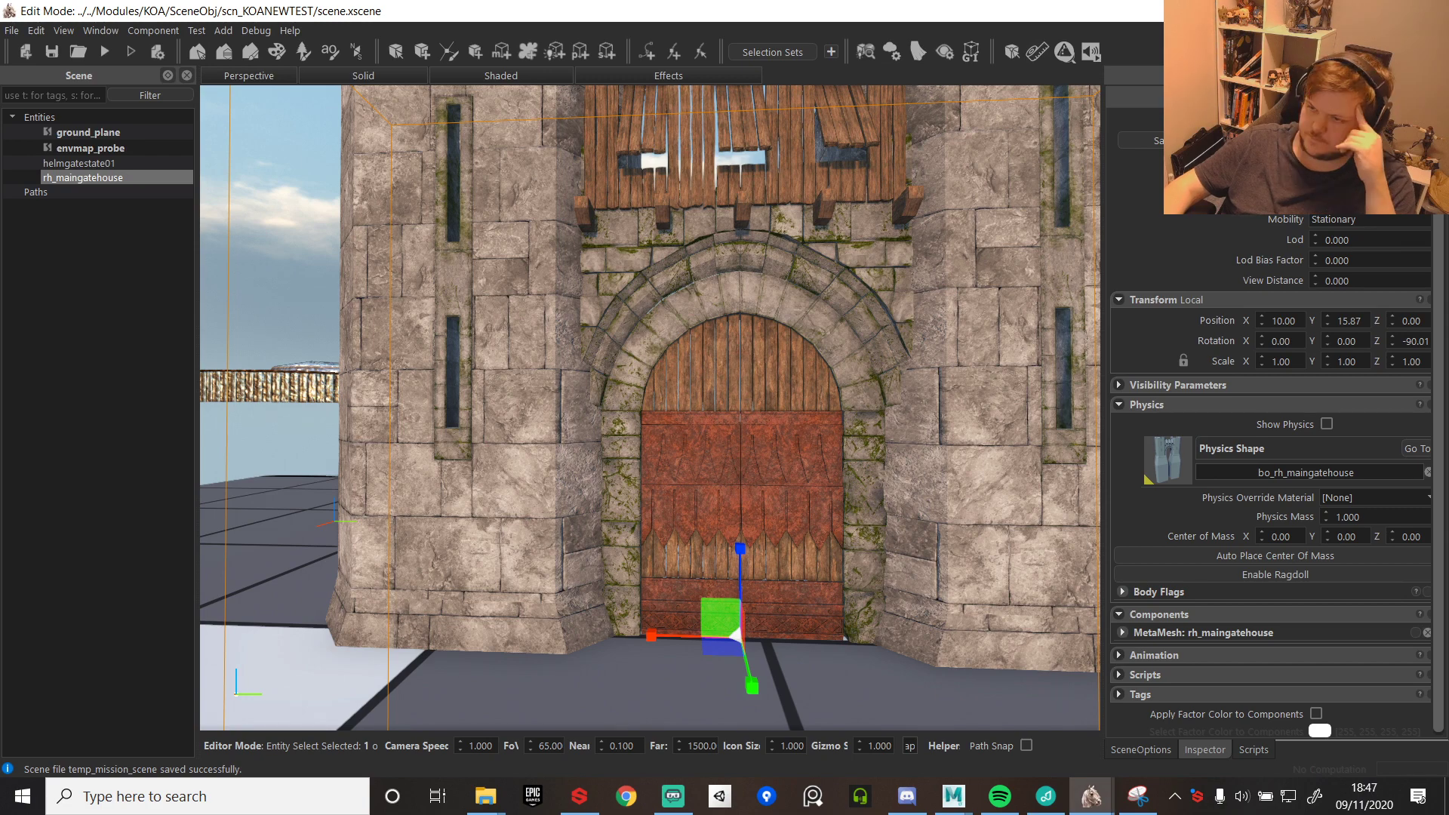
{"action": "left_click", "coordinate": [579, 796]}
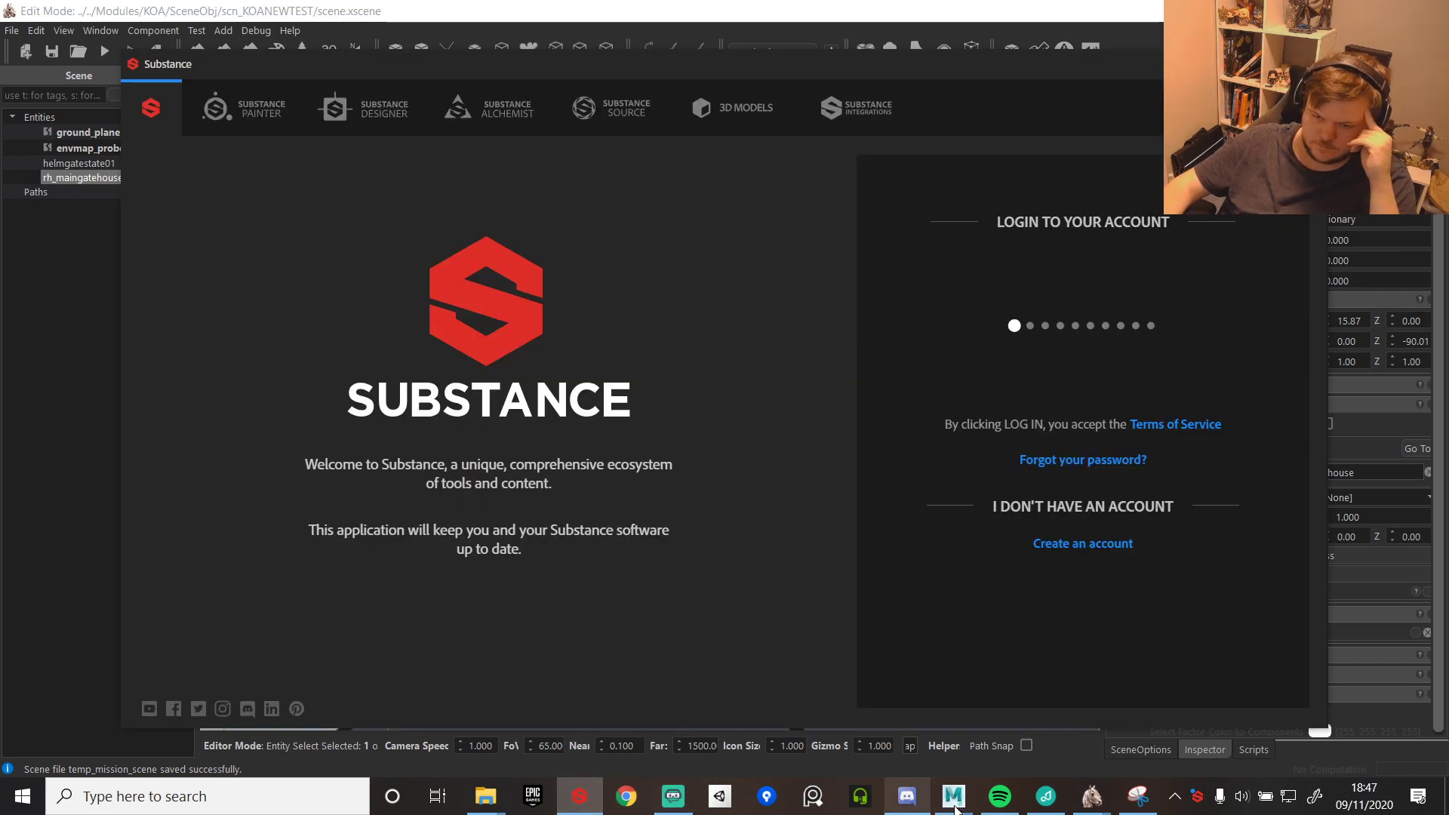
{"action": "mouse_move", "coordinate": [1094, 798]}
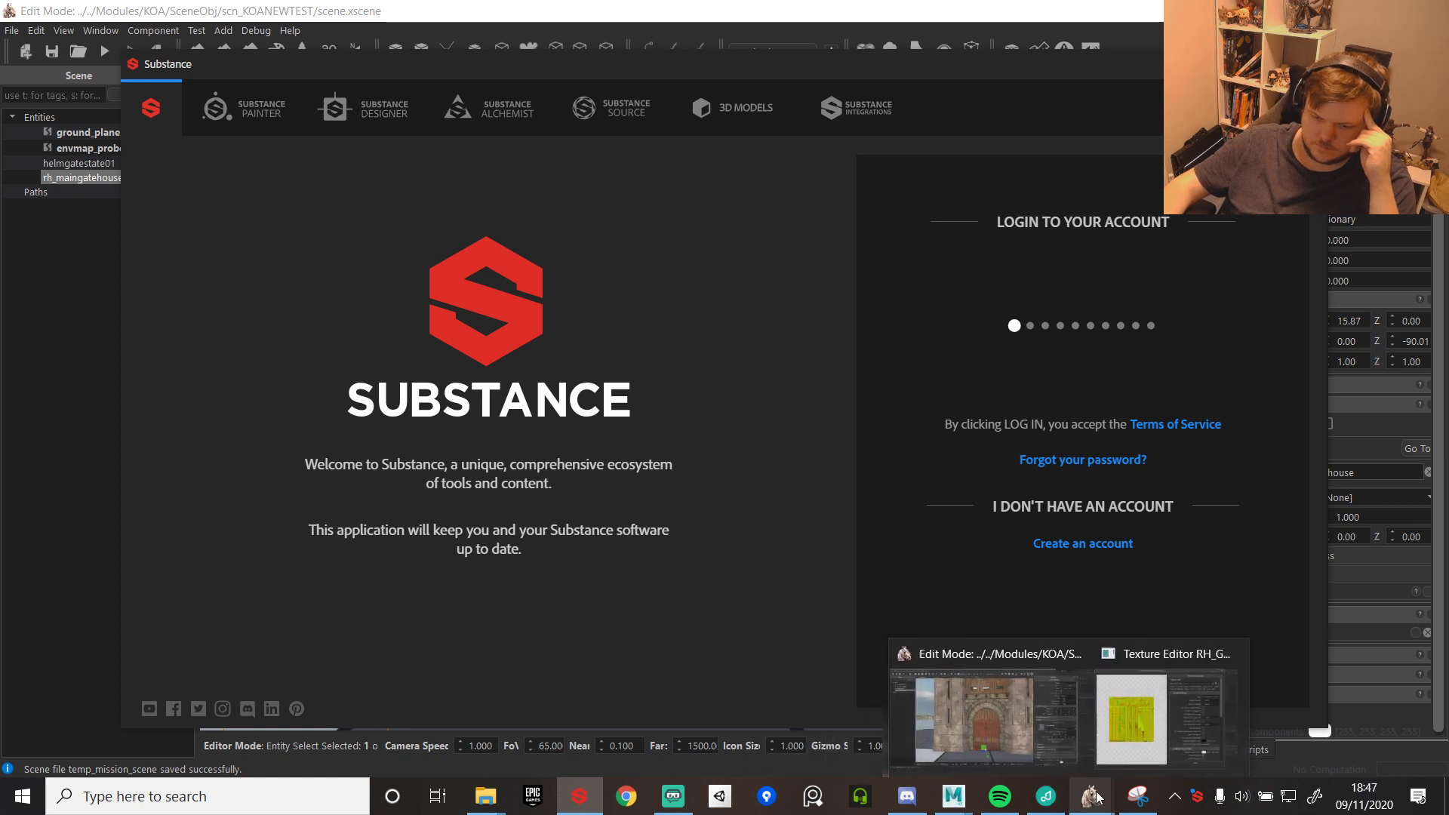
{"action": "left_click", "coordinate": [1197, 718]}
{"action": "left_click", "coordinate": [1250, 229]}
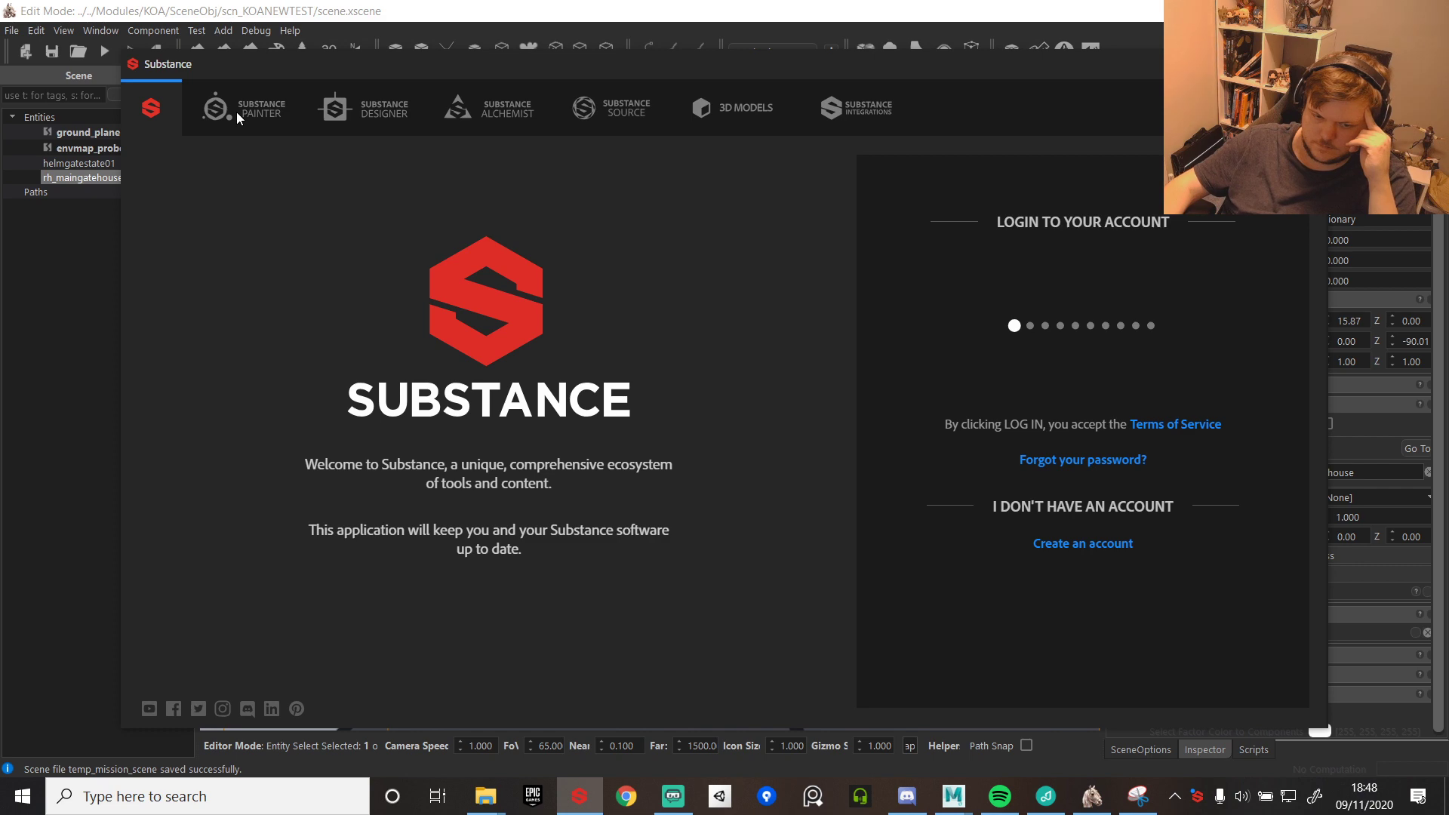
{"action": "left_click", "coordinate": [1311, 64]}
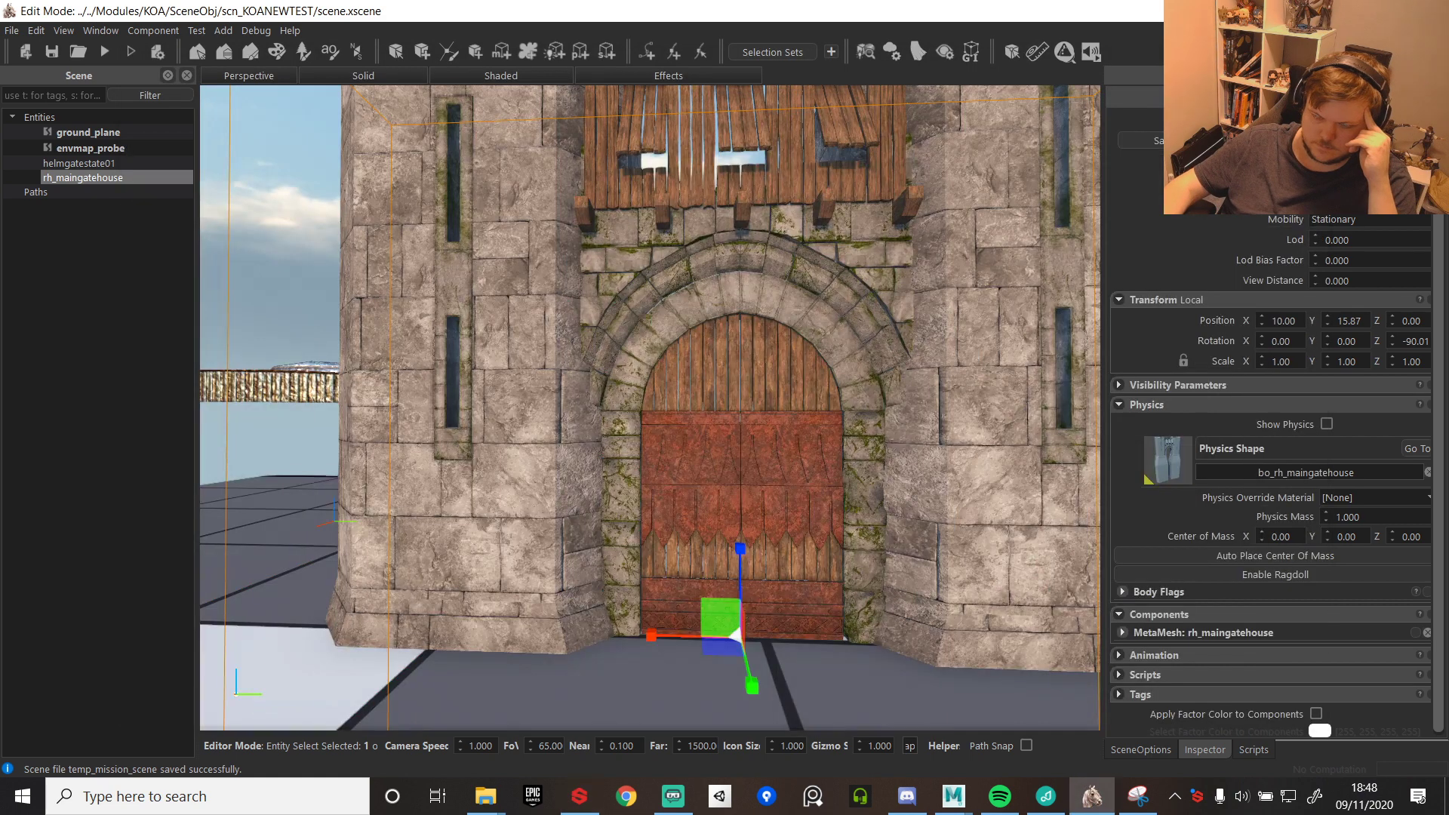
- Switch to Maya LT, duplicate the State01 group inside GateStates, and expand the copy
{"action": "left_click", "coordinate": [954, 796]}
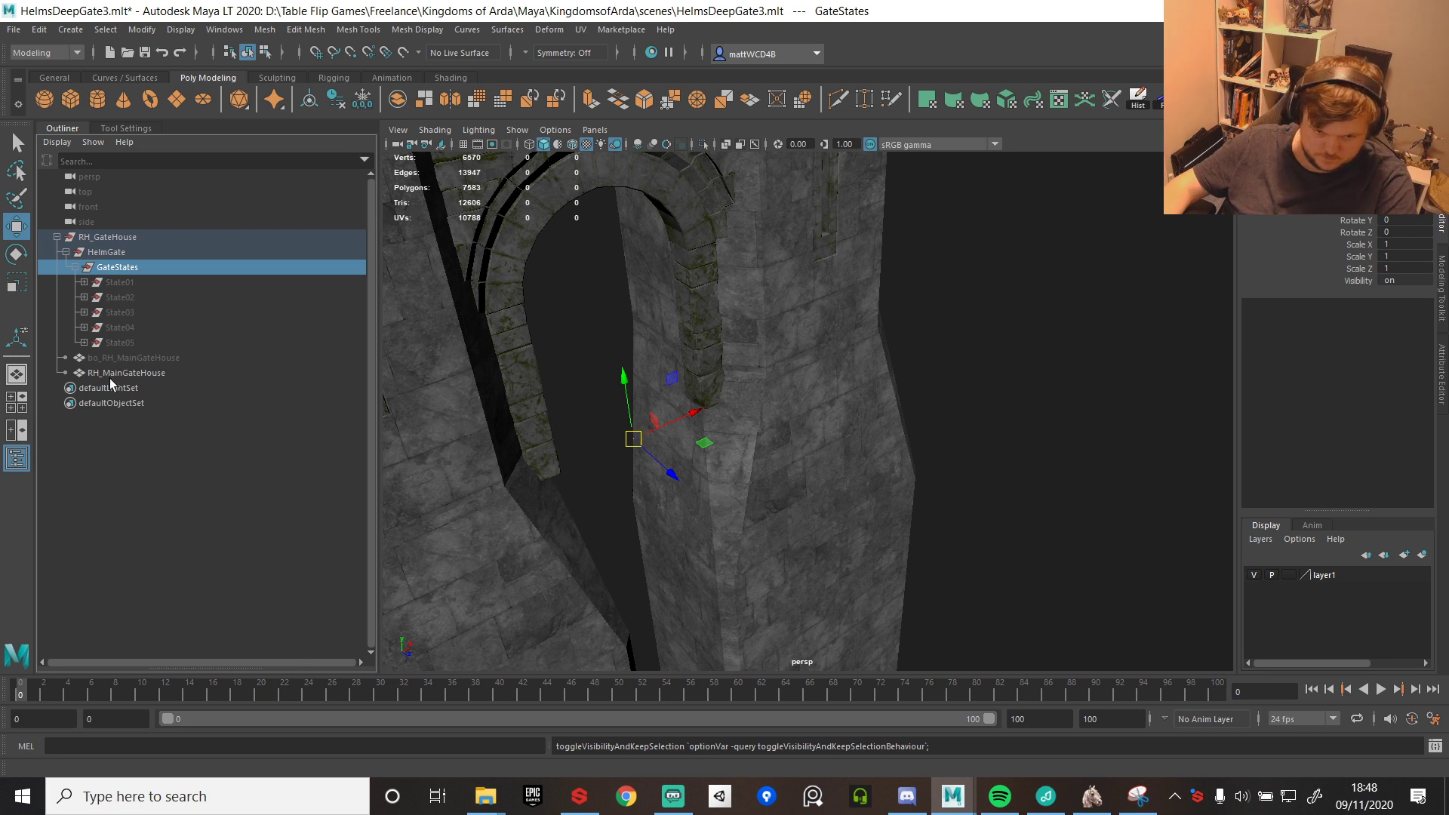
{"action": "left_click", "coordinate": [127, 284]}
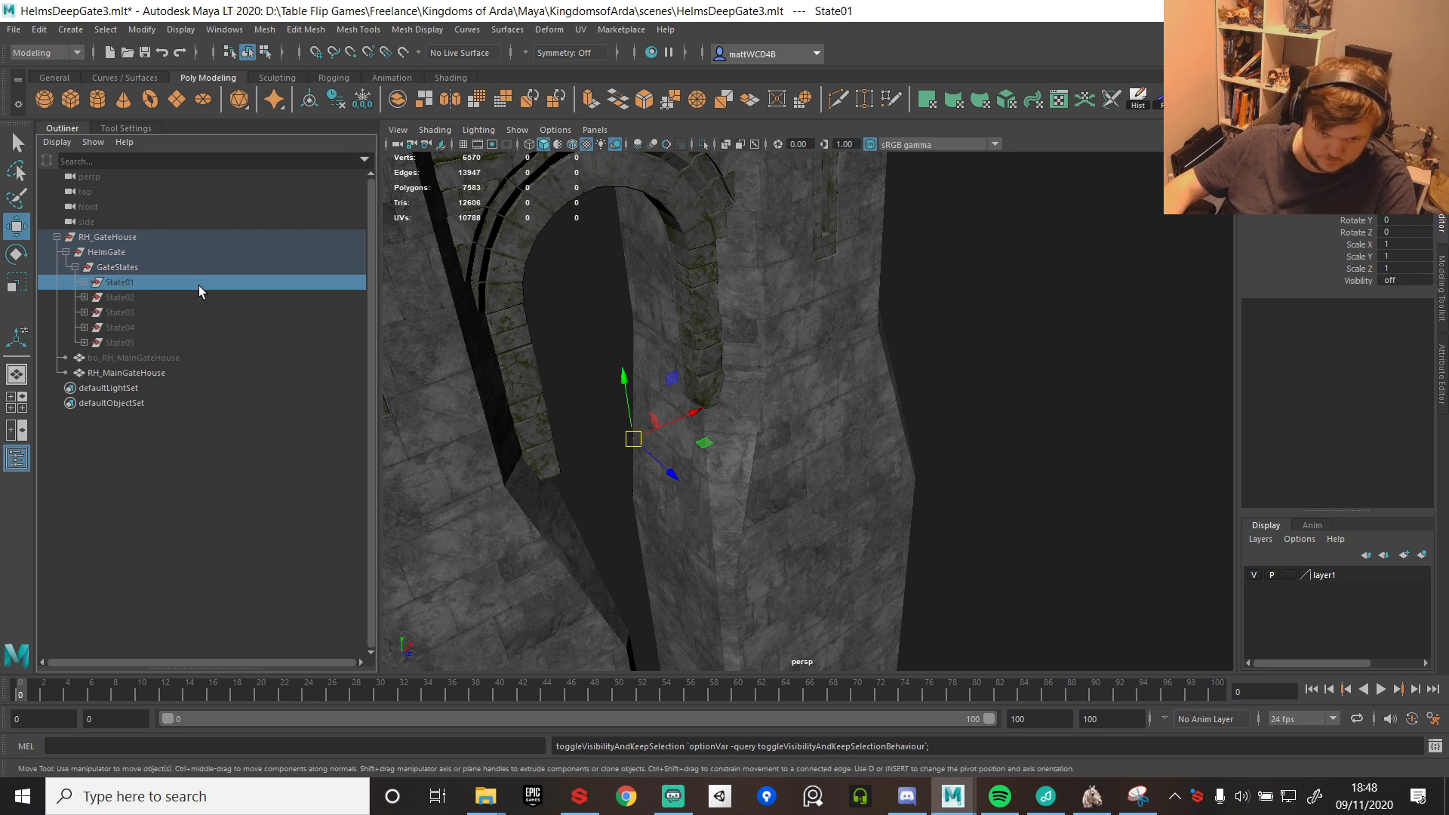
{"action": "key", "text": "ctrl+d"}
{"action": "double_click", "coordinate": [127, 360]}
{"action": "left_click", "coordinate": [127, 359]}
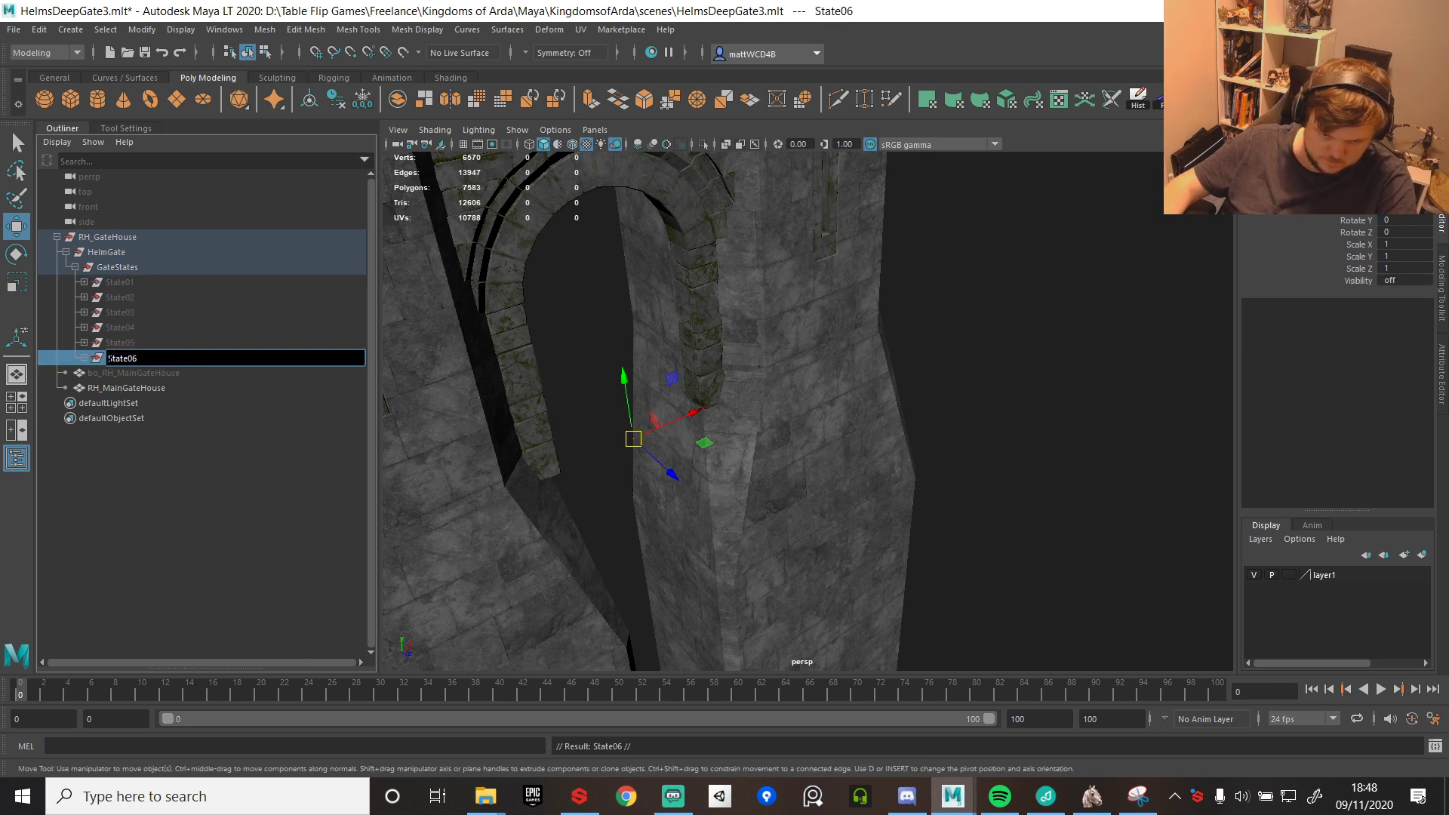
{"action": "left_click", "coordinate": [101, 359]}
{"action": "left_click", "coordinate": [84, 358]}
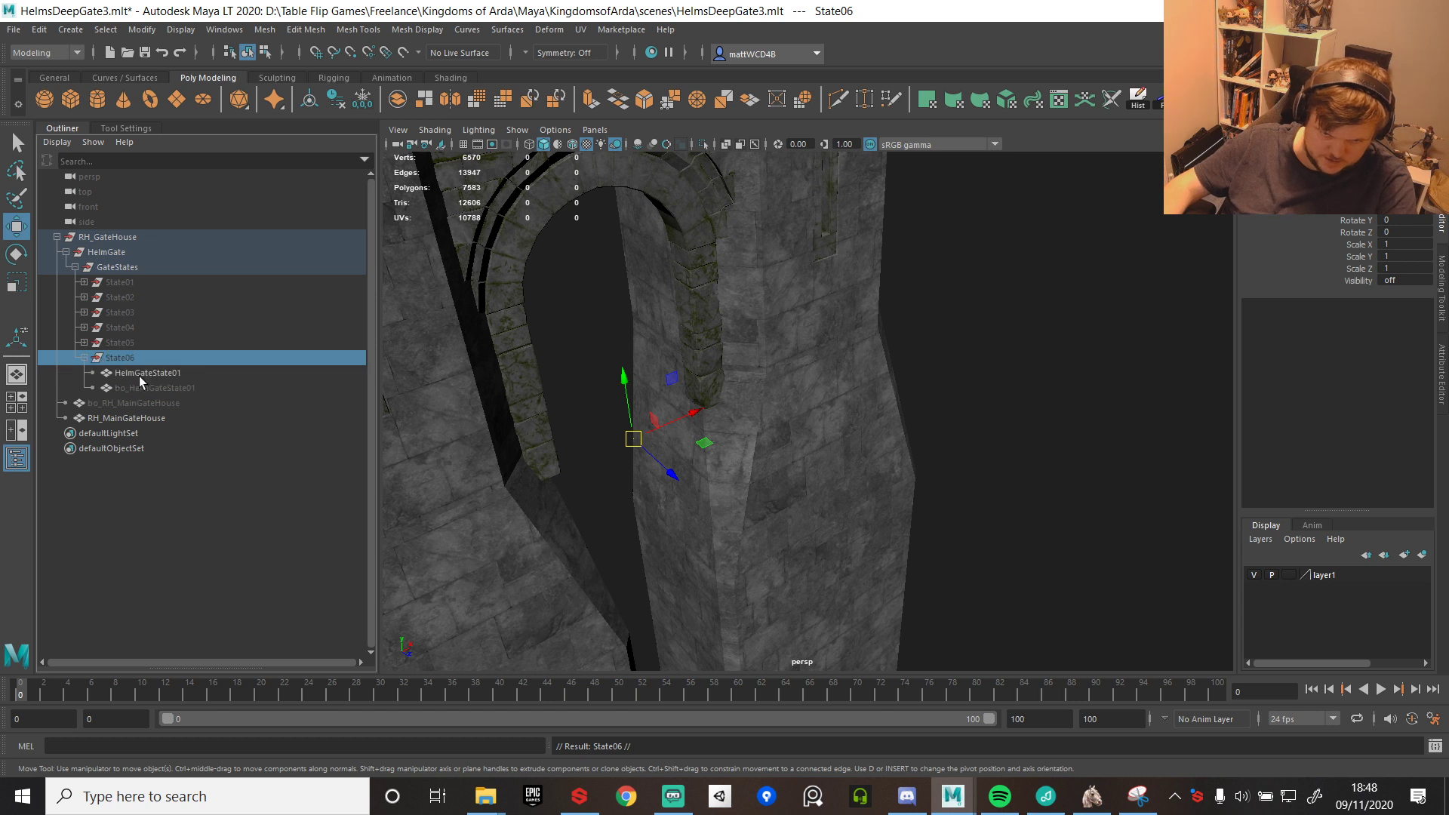
- Make the State06 group visible and hide its bo_HelmGateState01 collision mesh
{"action": "left_click", "coordinate": [151, 388]}
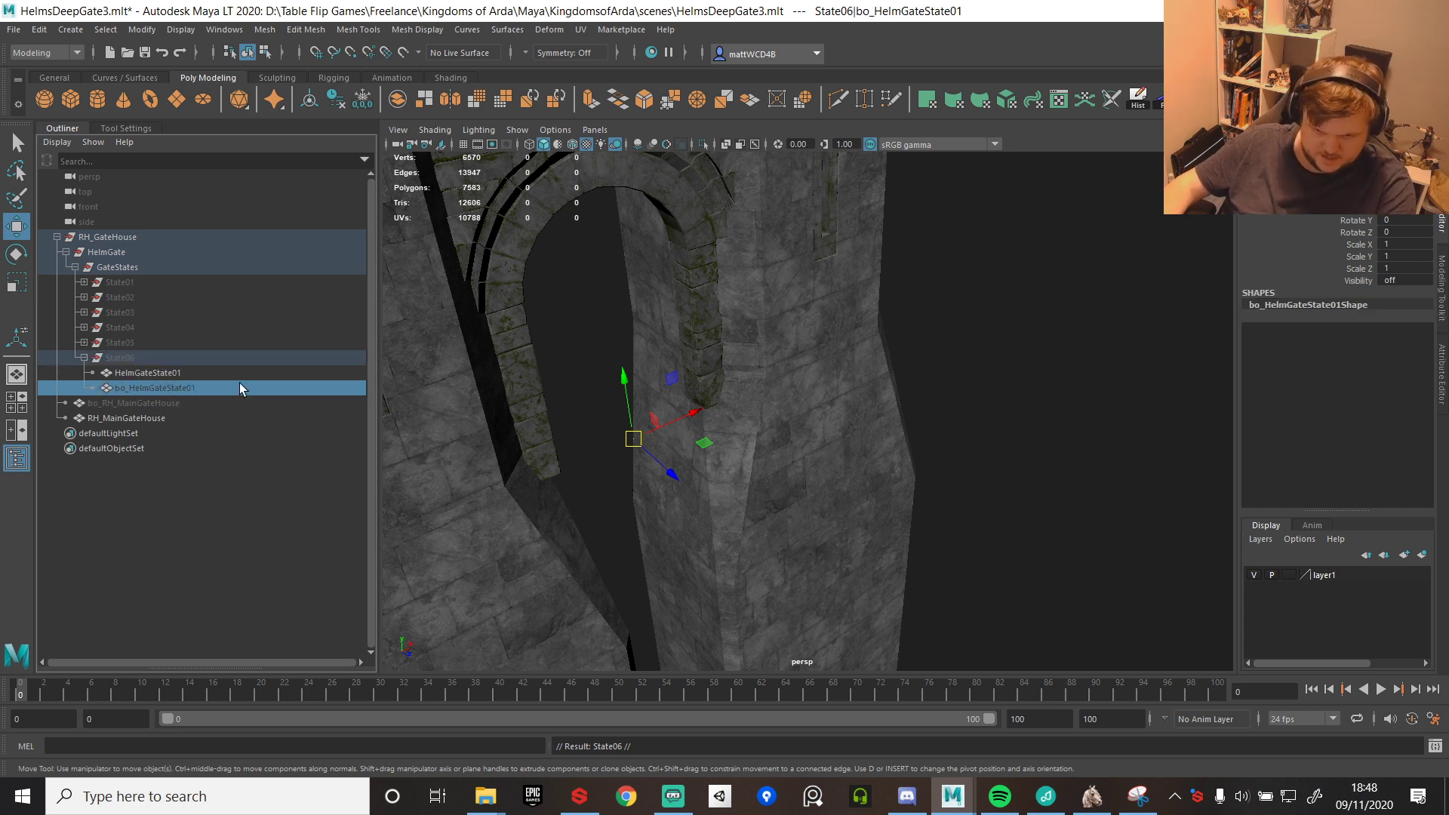
{"action": "key", "text": "h"}
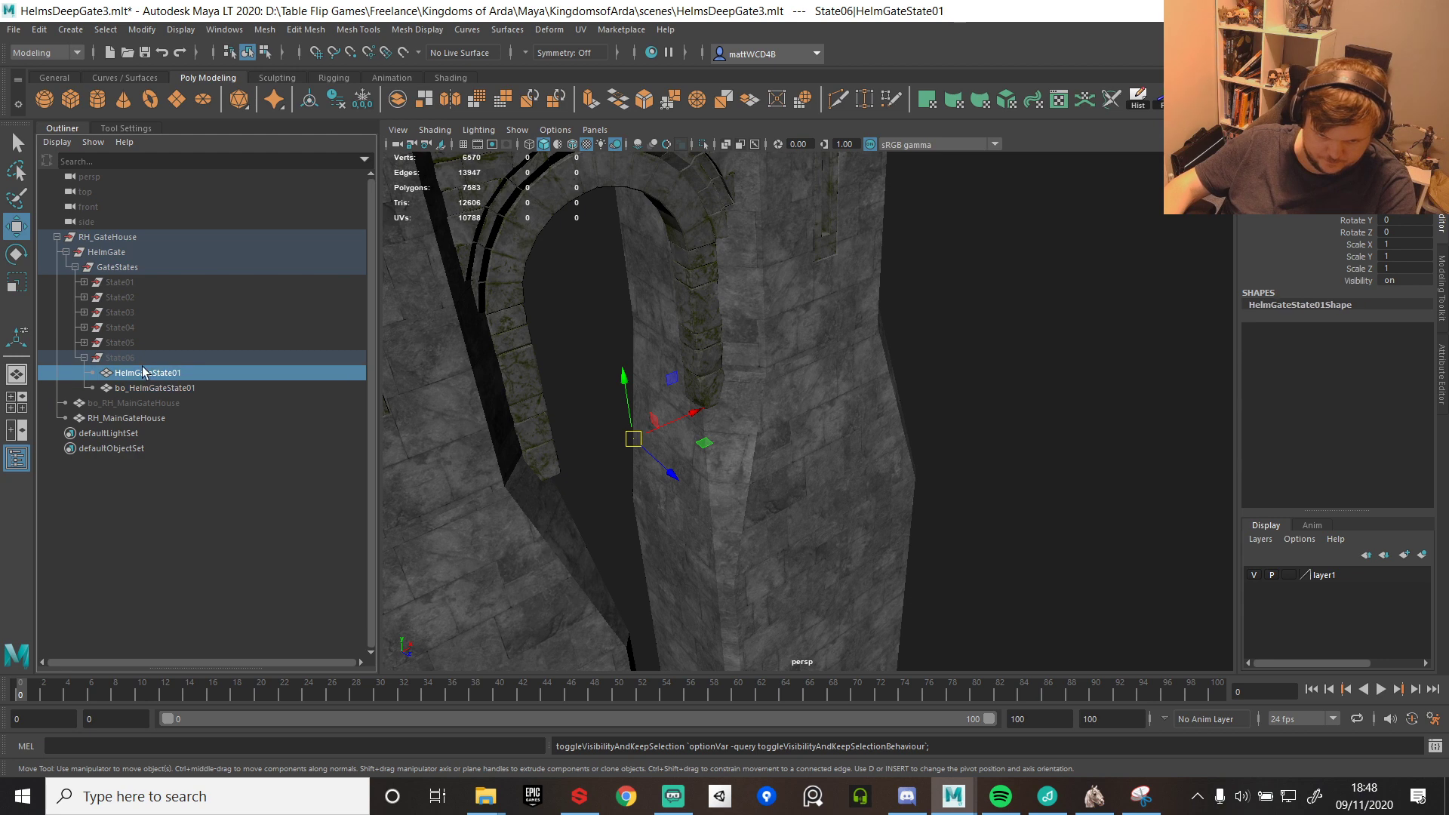
{"action": "left_click", "coordinate": [120, 358]}
{"action": "left_click", "coordinate": [603, 281]}
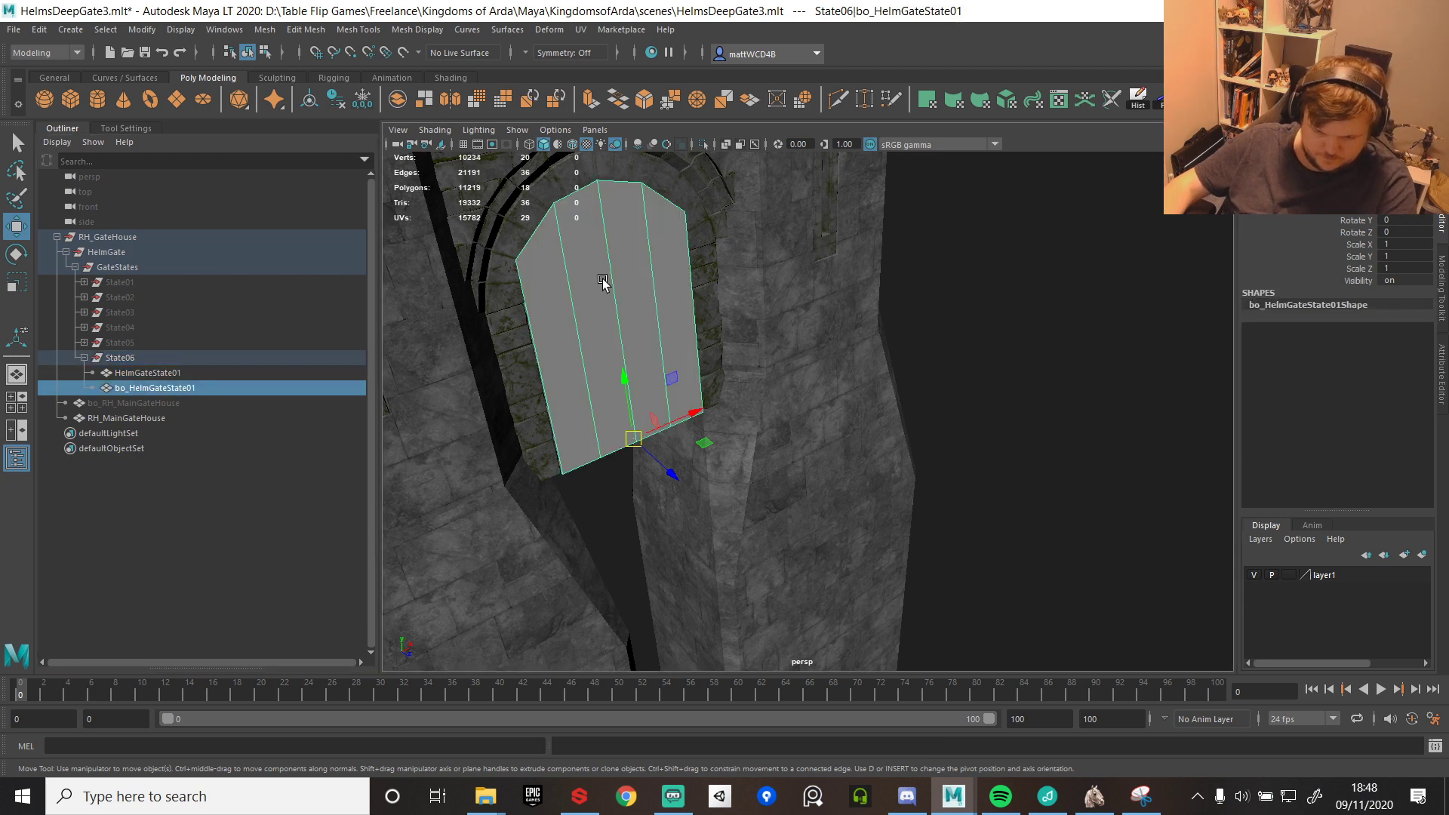
{"action": "key", "text": "h"}
- Separate the HelmGateState01 mesh in State06 into individual pieces and expand its group
{"action": "left_click", "coordinate": [638, 299]}
{"action": "left_click_drag", "start_coordinate": [880, 420], "coordinate": [826, 422], "text": "alt"}
{"action": "middle_click_drag", "start_coordinate": [826, 421], "coordinate": [997, 469], "text": "alt"}
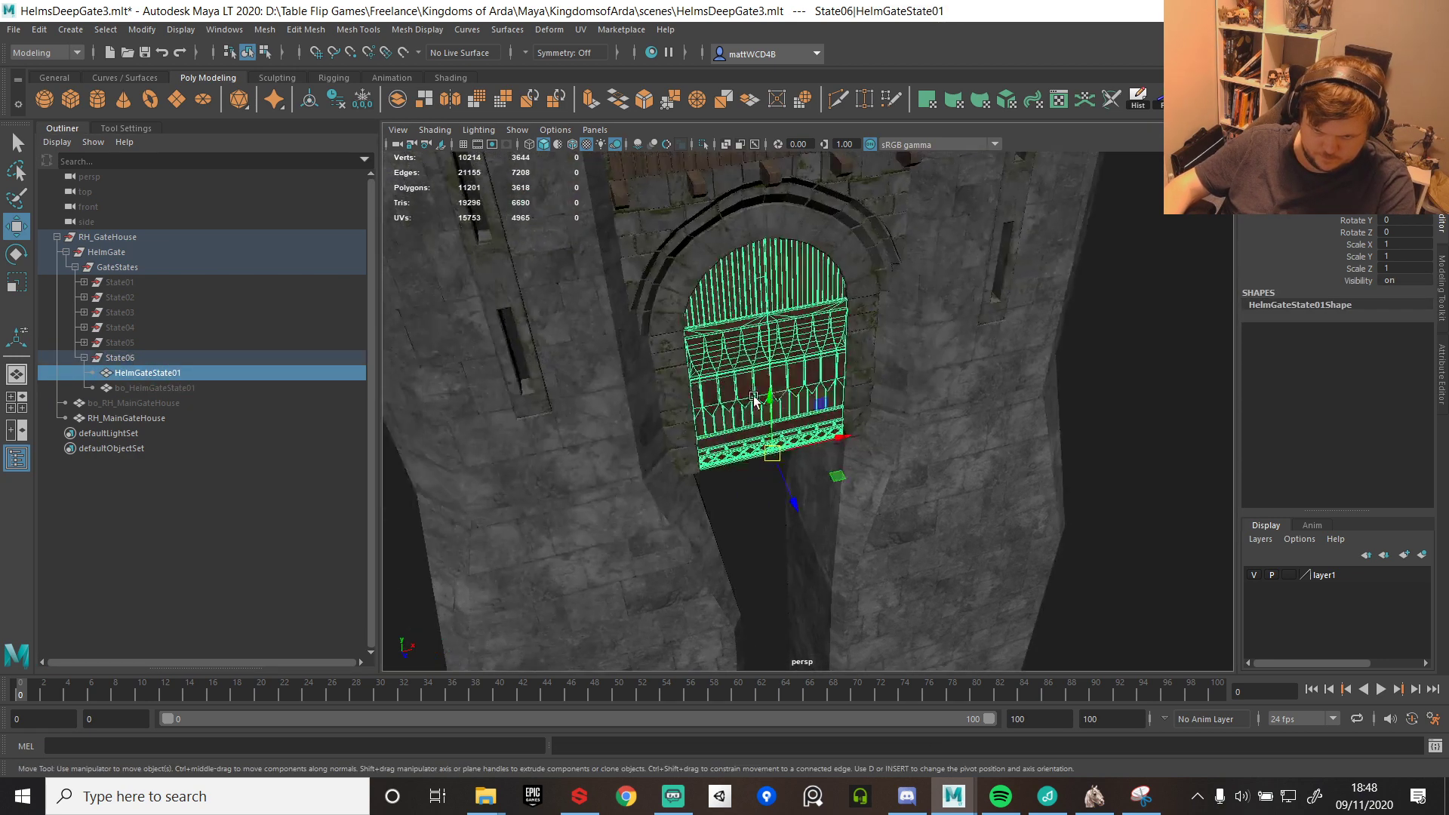
{"action": "scroll", "coordinate": [805, 363], "scroll_direction": "up", "scroll_amount": 5}
{"action": "right_click_drag", "start_coordinate": [762, 267], "coordinate": [755, 547], "text": "shift"}
{"action": "left_click", "coordinate": [746, 310]}
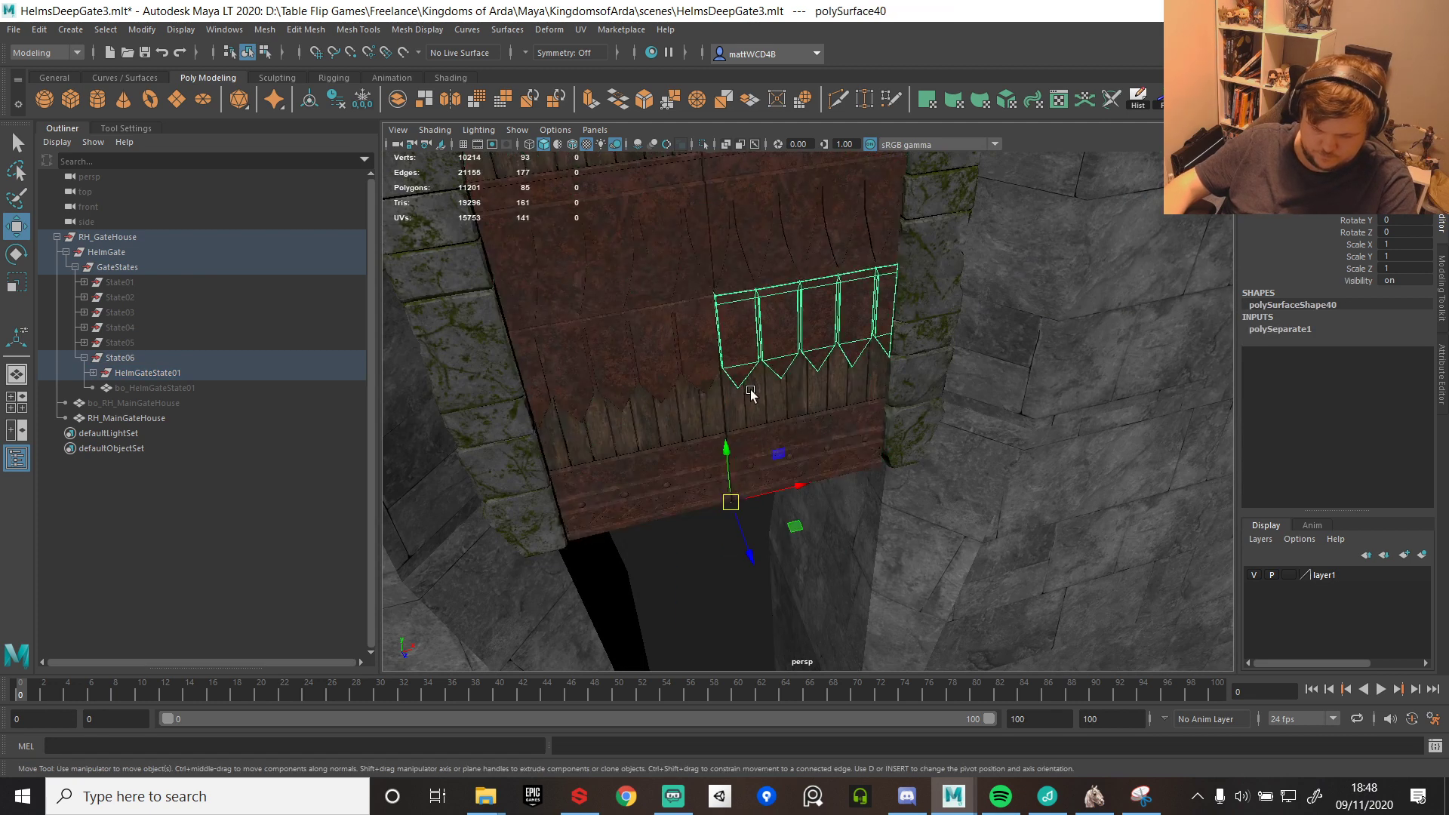
{"action": "left_click", "coordinate": [92, 373]}
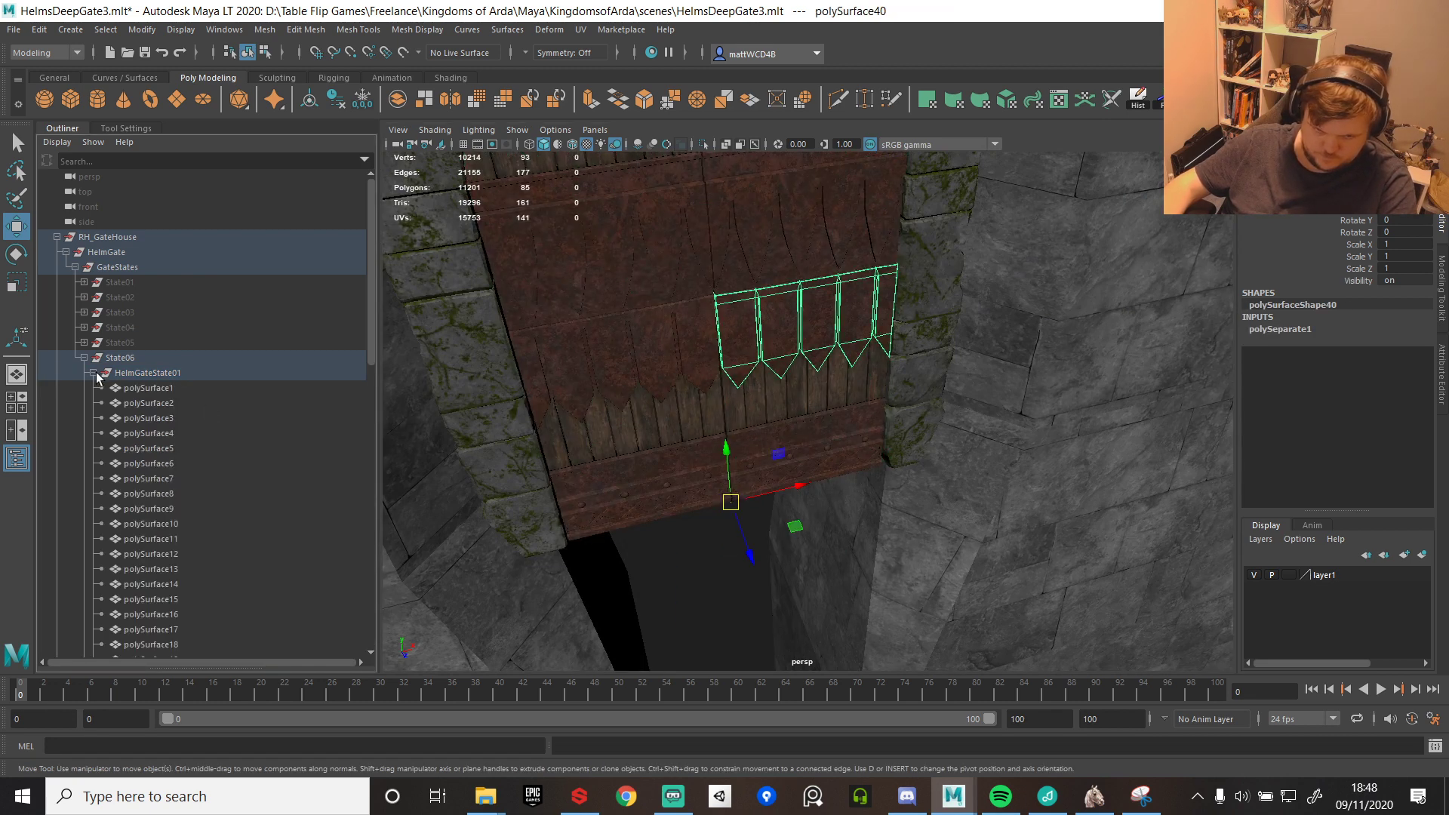
{"action": "left_click_drag", "start_coordinate": [679, 333], "coordinate": [814, 347], "text": "alt"}
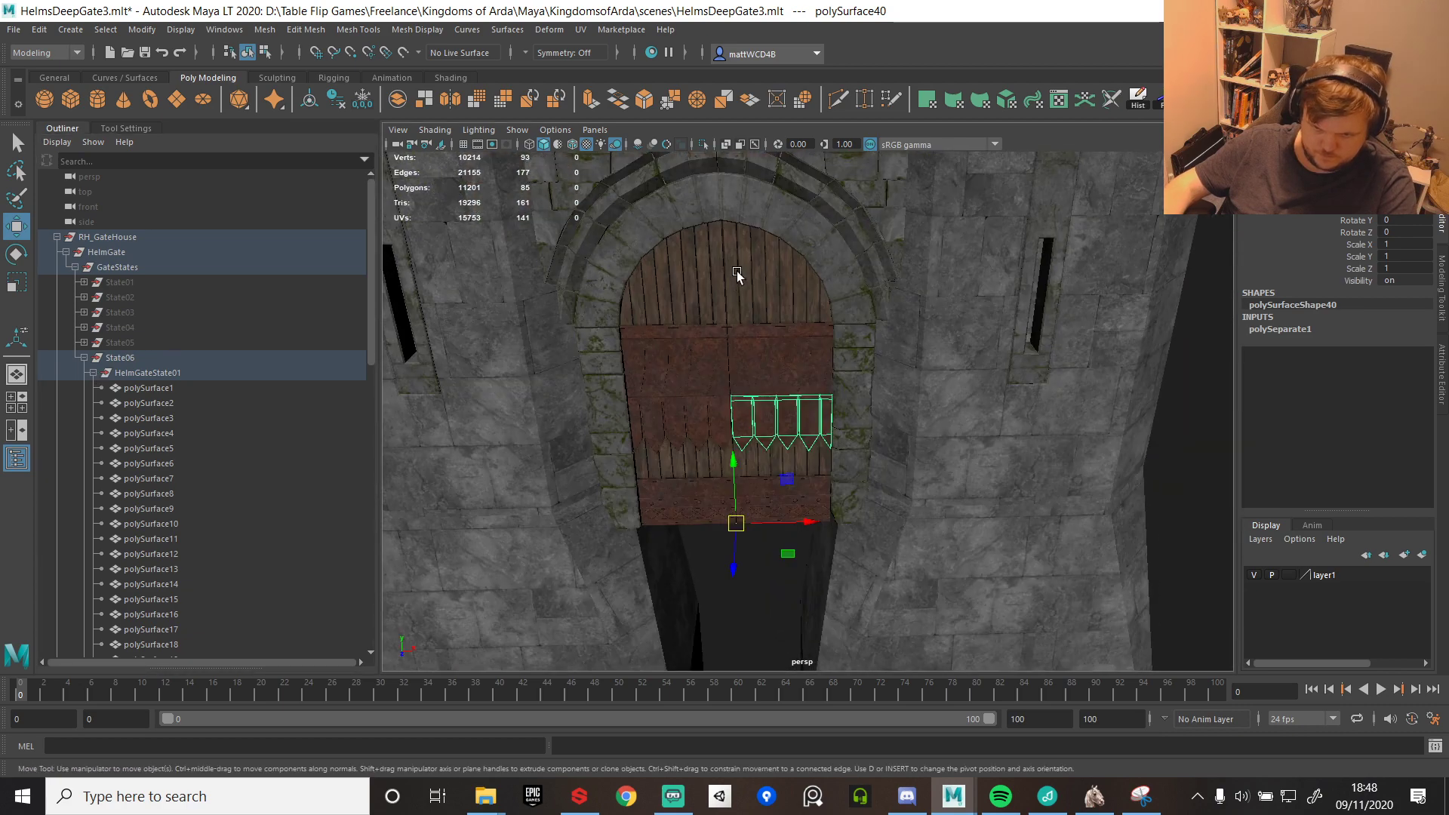
- Hide the RH_MainGateHouse mesh surrounding the gate doors
{"action": "left_click_drag", "start_coordinate": [727, 238], "coordinate": [906, 576]}
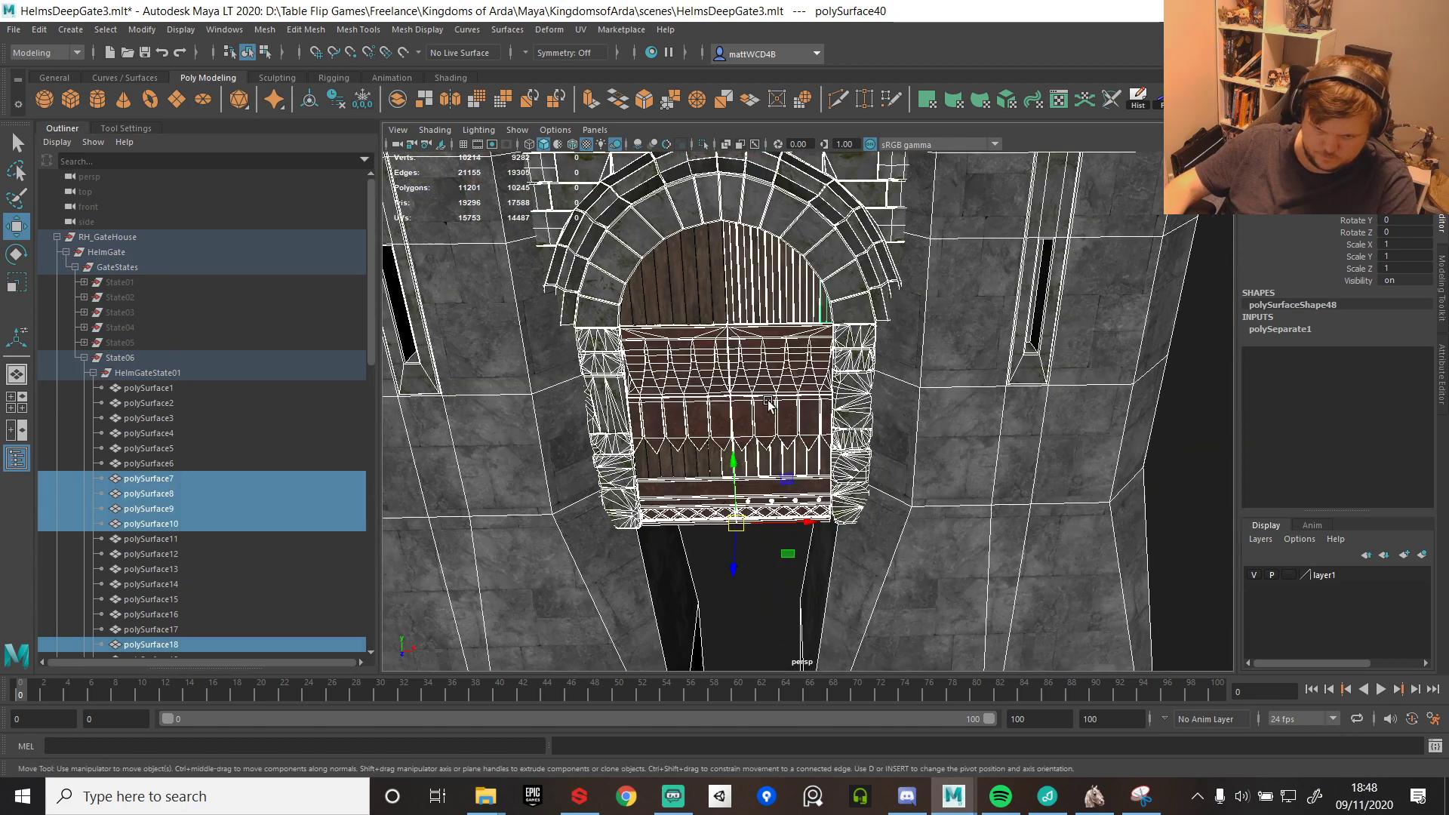
{"action": "left_click", "coordinate": [927, 292]}
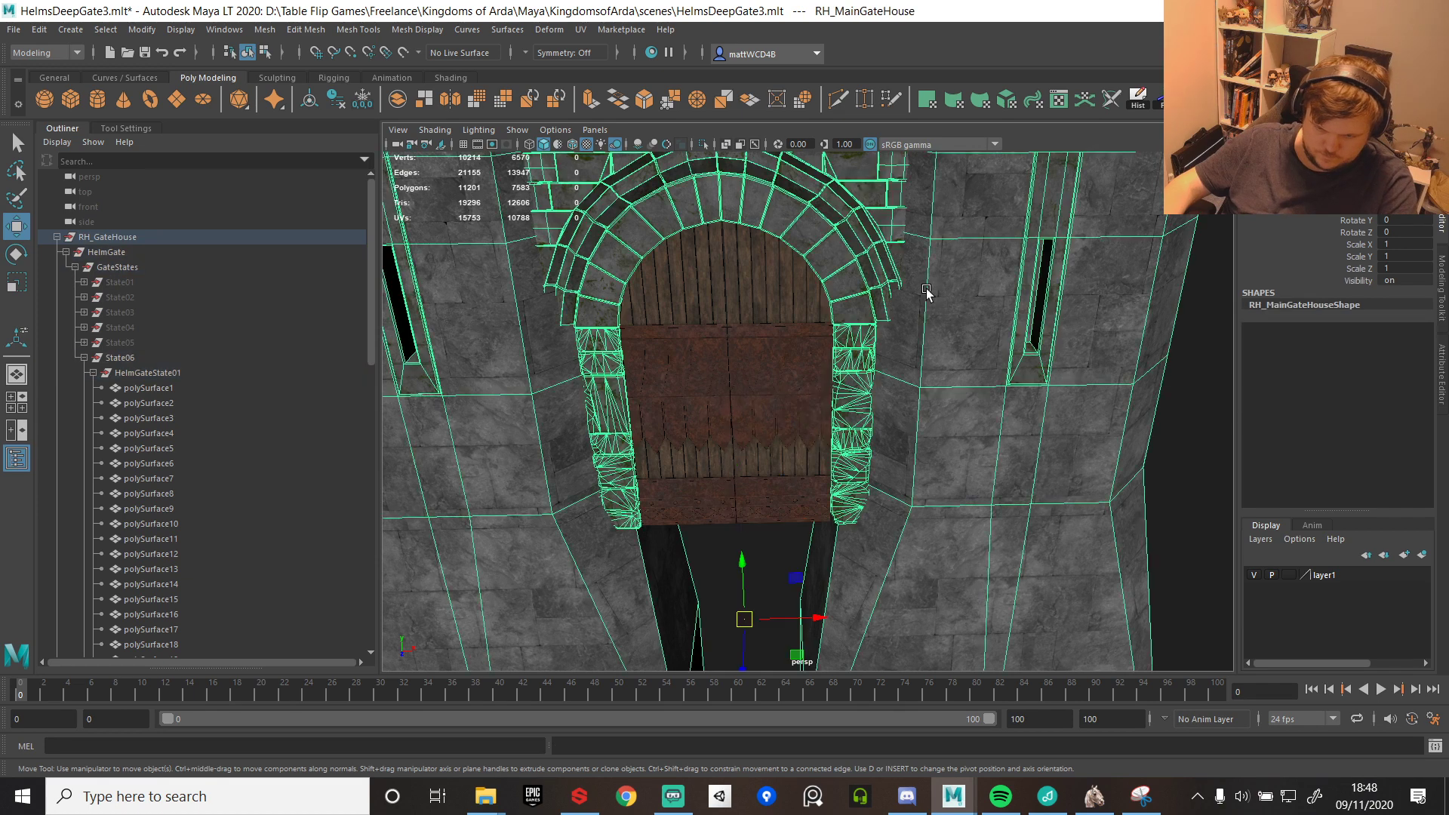
{"action": "key", "text": "ctrl+h"}
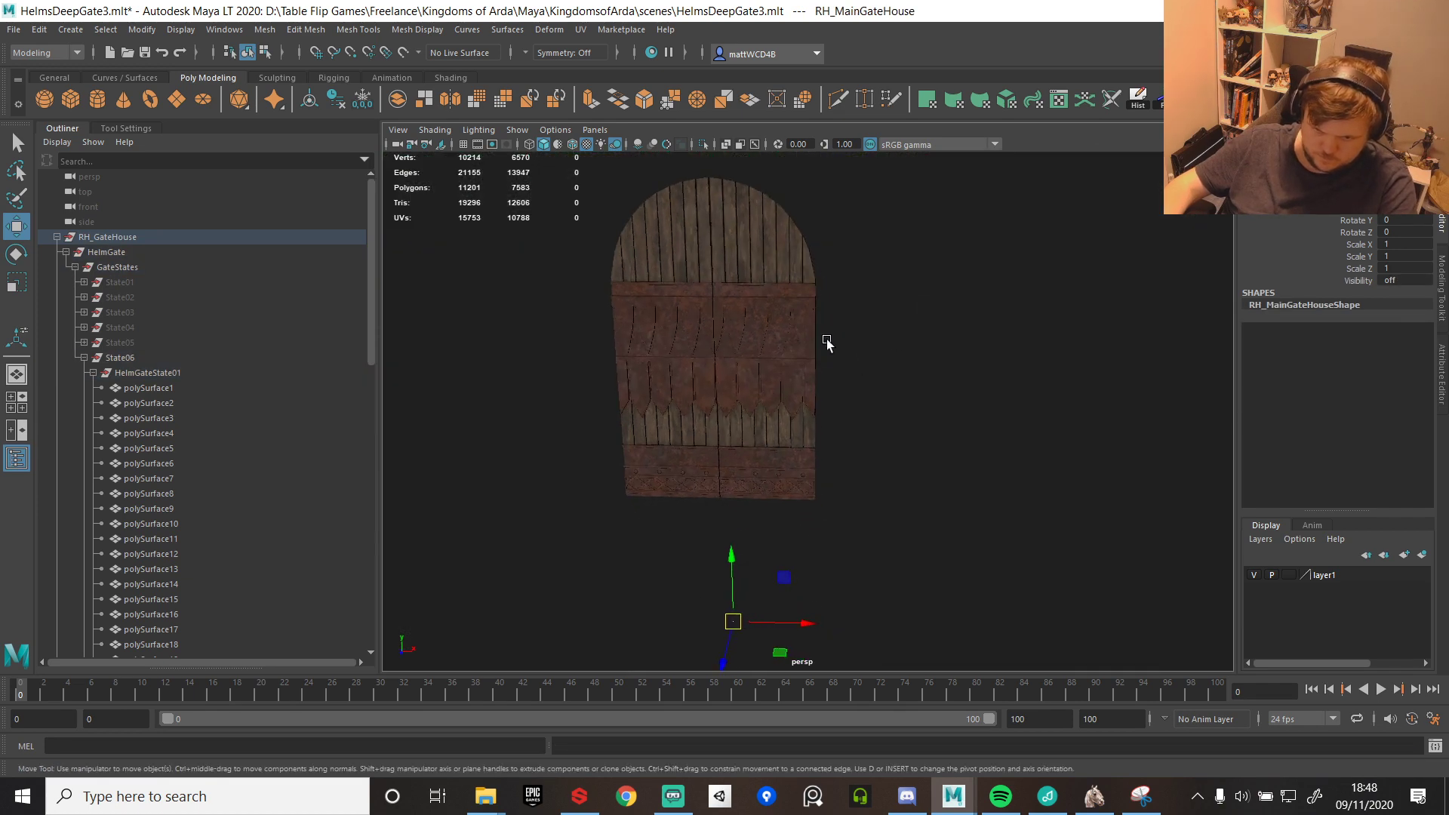
- Select all pieces of the gate's right door in the front view and combine them into a single mesh
{"action": "key", "text": "f"}
{"action": "key", "text": "space"}
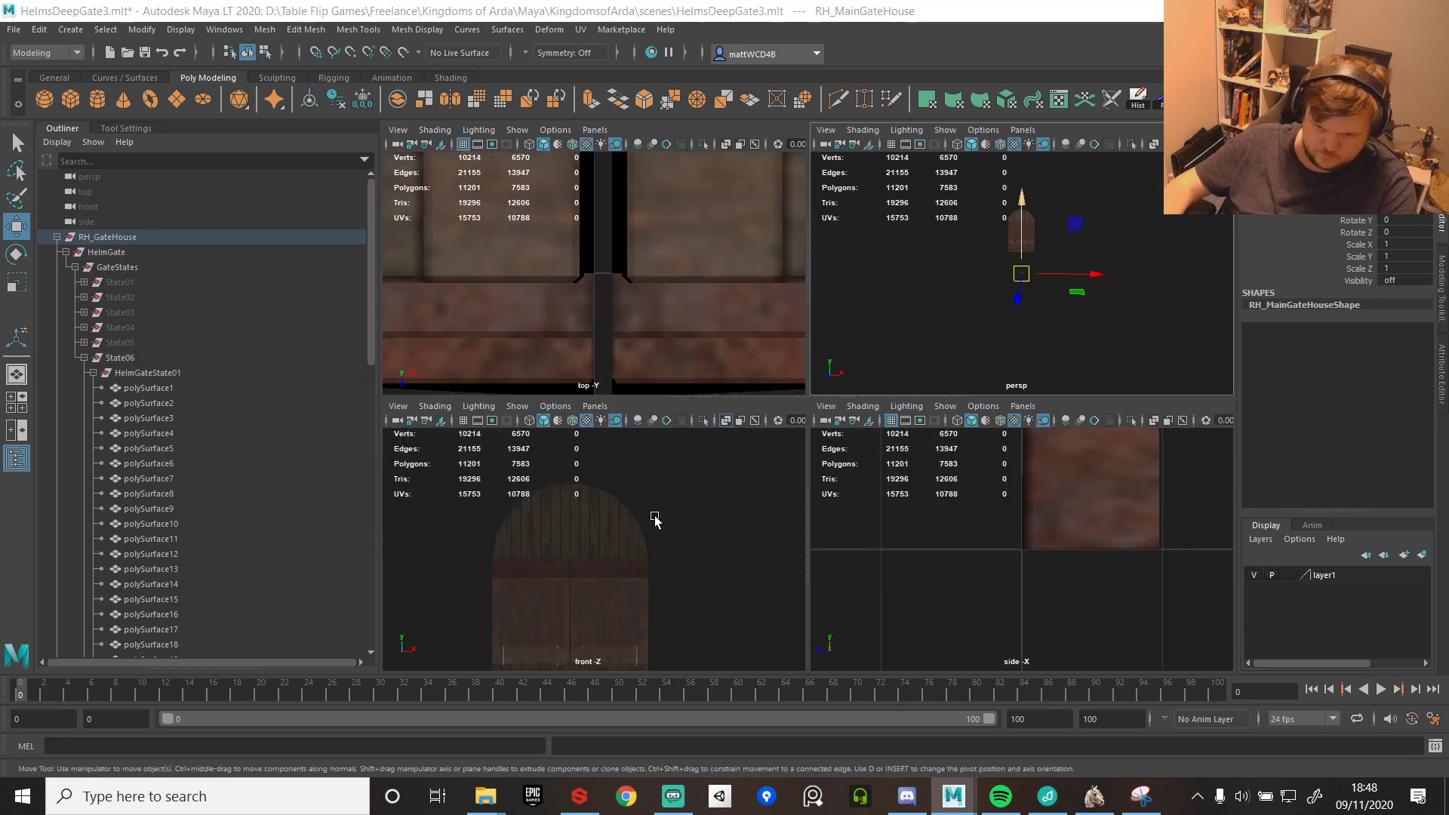
{"action": "key", "text": "space"}
{"action": "scroll", "coordinate": [832, 410], "scroll_direction": "up", "scroll_amount": 2}
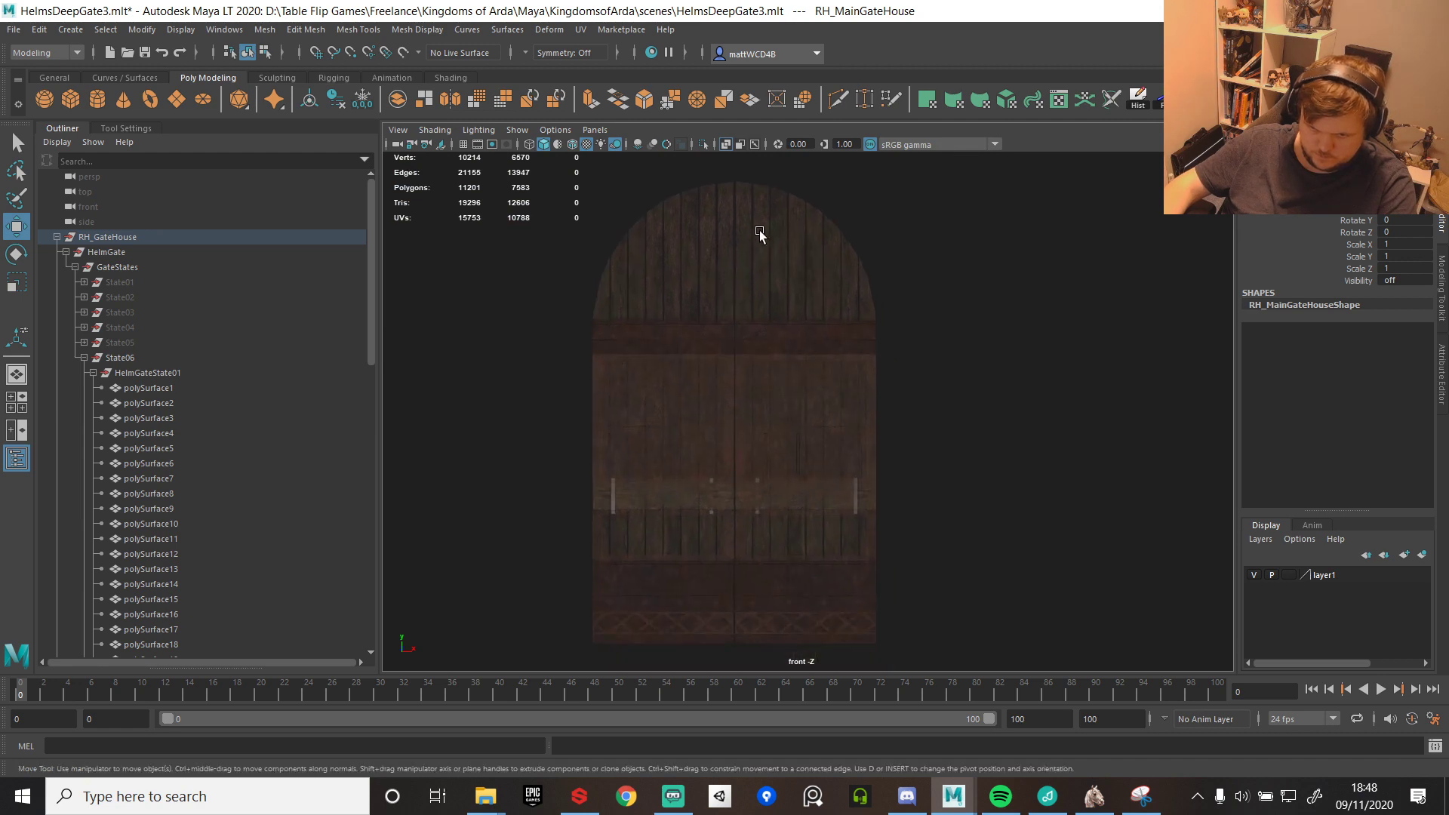
{"action": "left_click_drag", "start_coordinate": [745, 168], "coordinate": [1082, 718]}
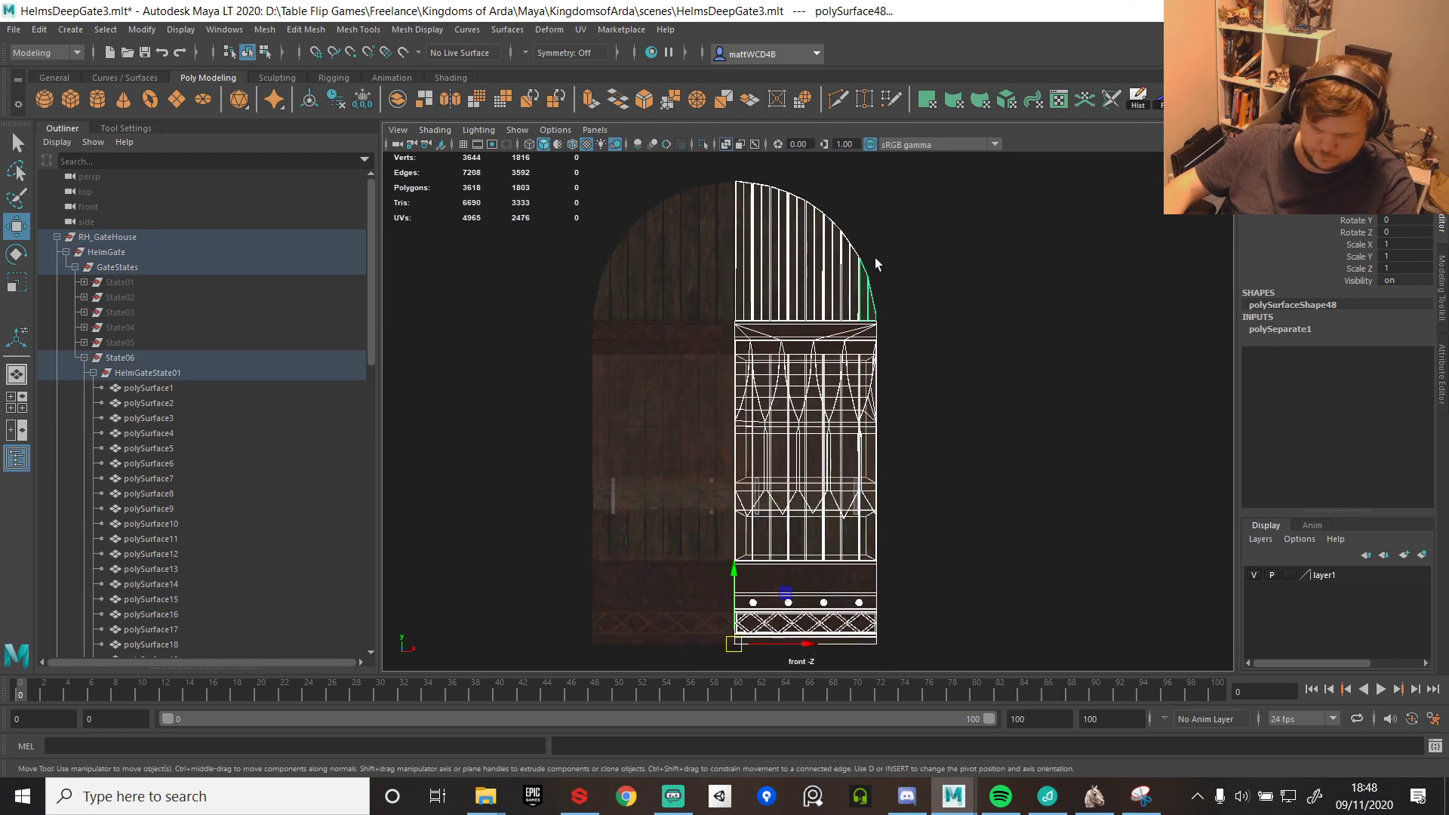
{"action": "key", "text": "space"}
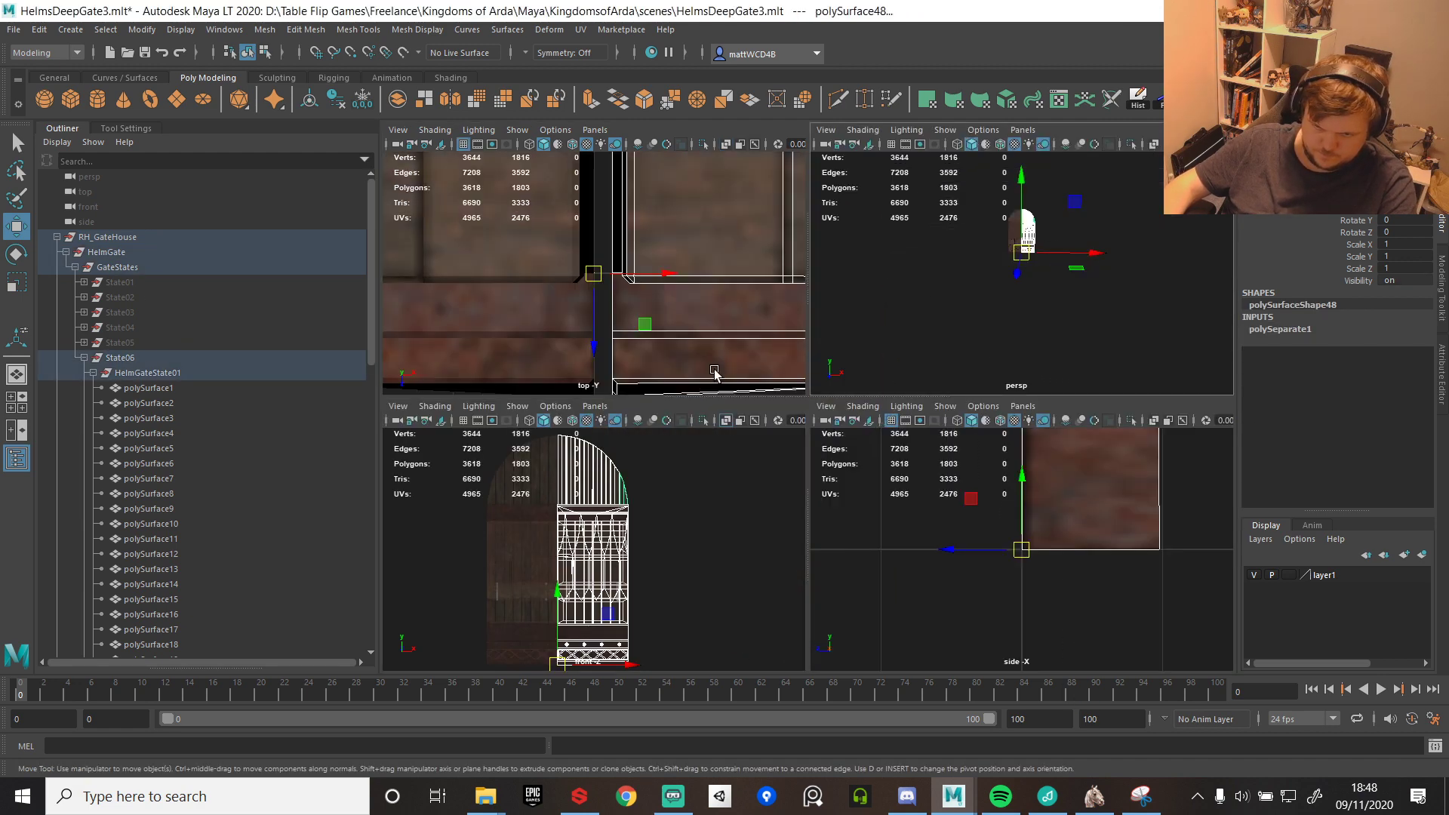
{"action": "key", "text": "space"}
{"action": "key", "text": "space"}
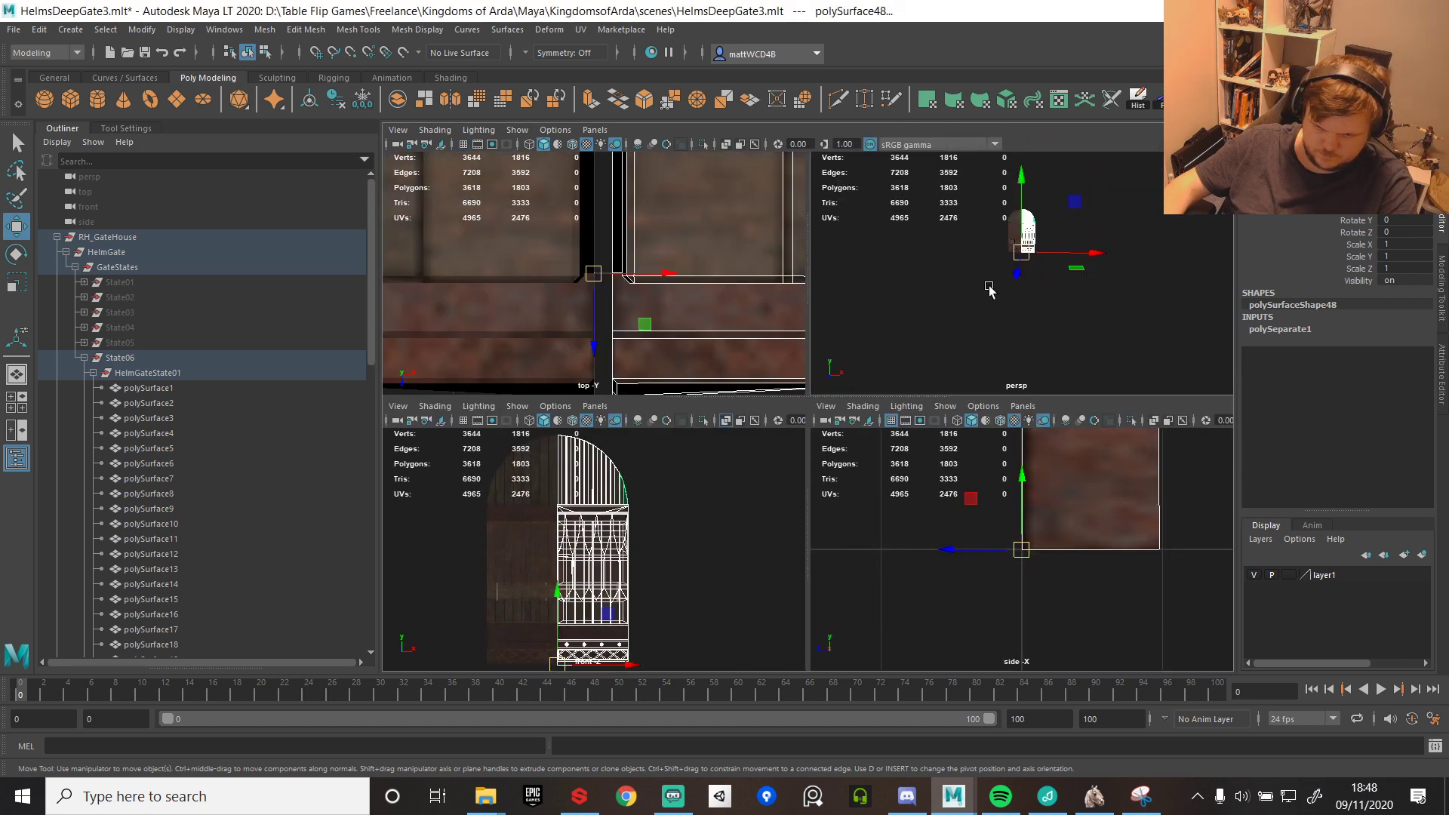
{"action": "key", "text": "space"}
{"action": "key", "text": "f"}
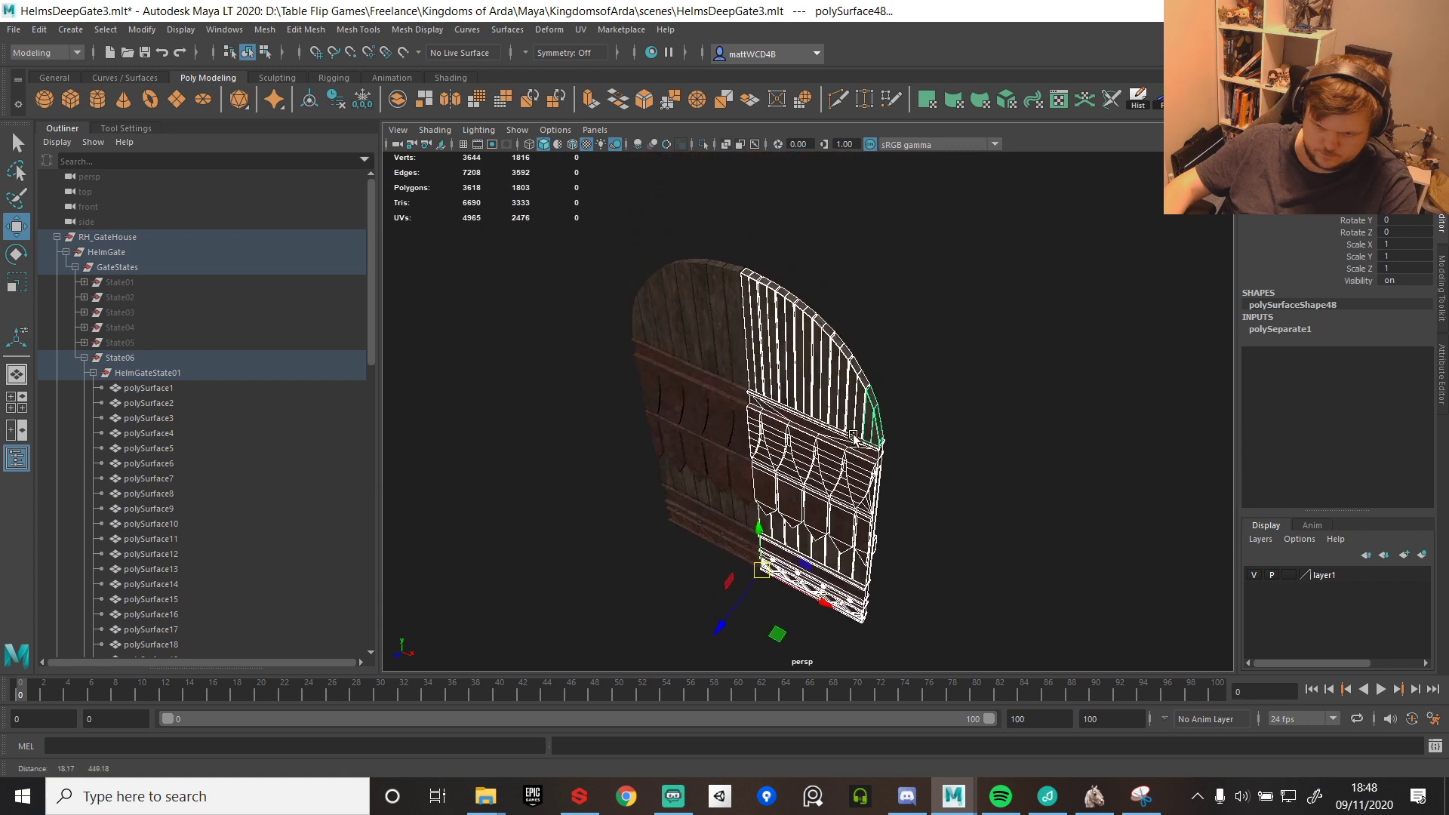
{"action": "right_click_drag", "start_coordinate": [824, 377], "coordinate": [777, 677], "text": "shift"}
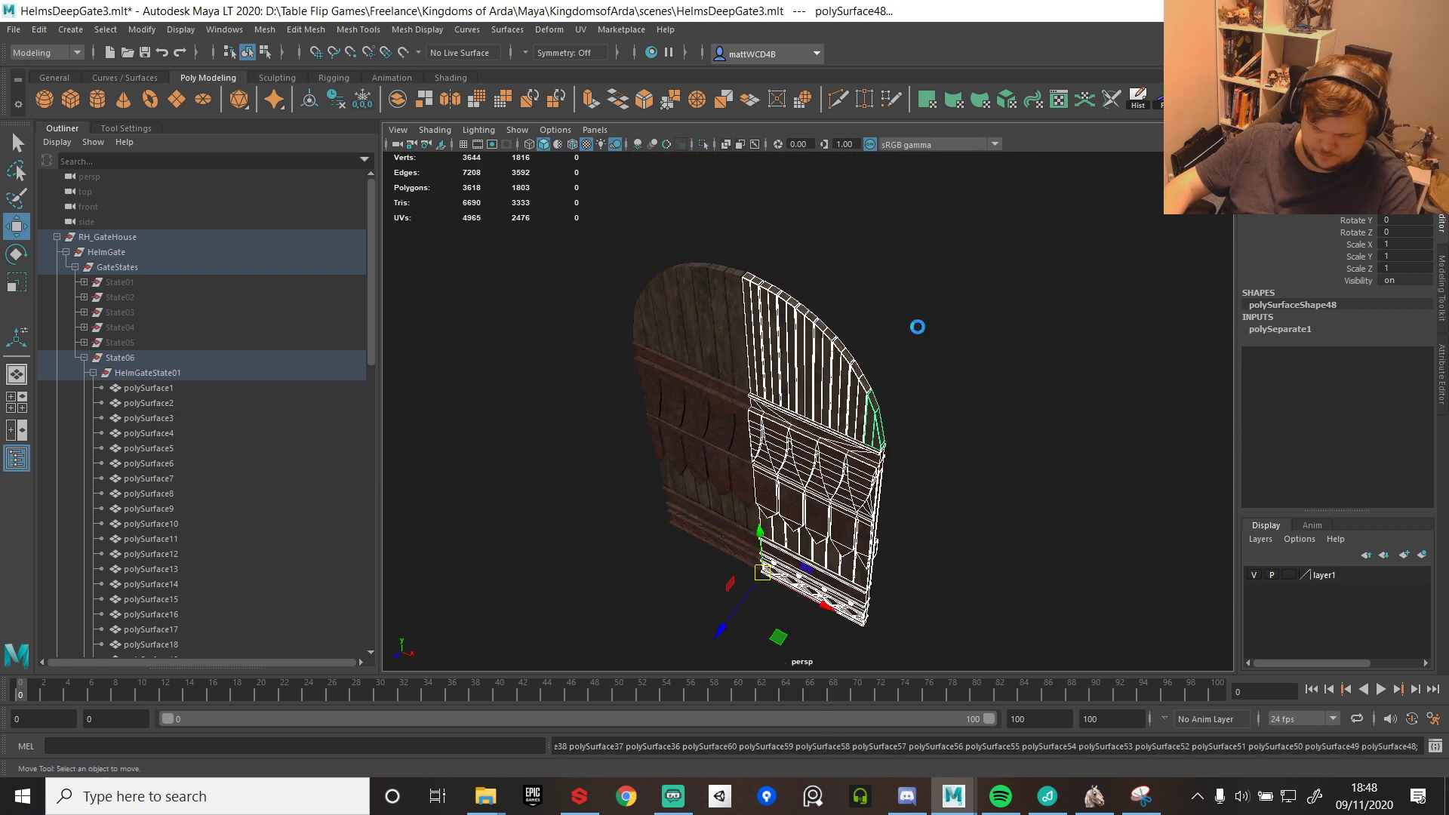
- Snap the combined right door's pivot to the vertex at its bottom outer corner
{"action": "left_click_drag", "start_coordinate": [938, 478], "coordinate": [884, 407], "text": "alt"}
{"action": "middle_click_drag", "start_coordinate": [829, 277], "coordinate": [829, 314], "text": "alt"}
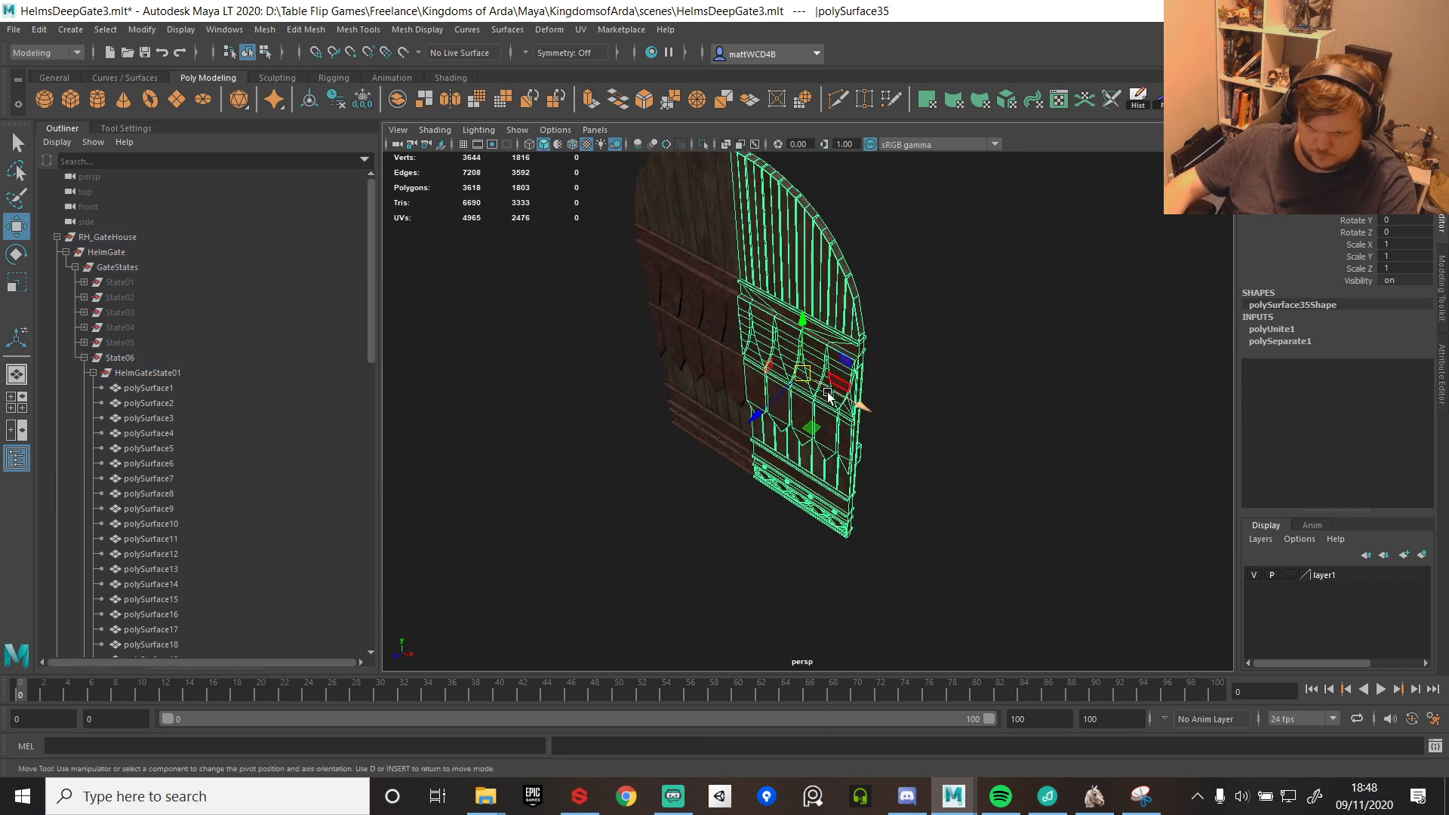
{"action": "key", "text": "v"}
{"action": "key", "text": "d"}
{"action": "left_click_drag", "start_coordinate": [804, 374], "coordinate": [848, 546]}
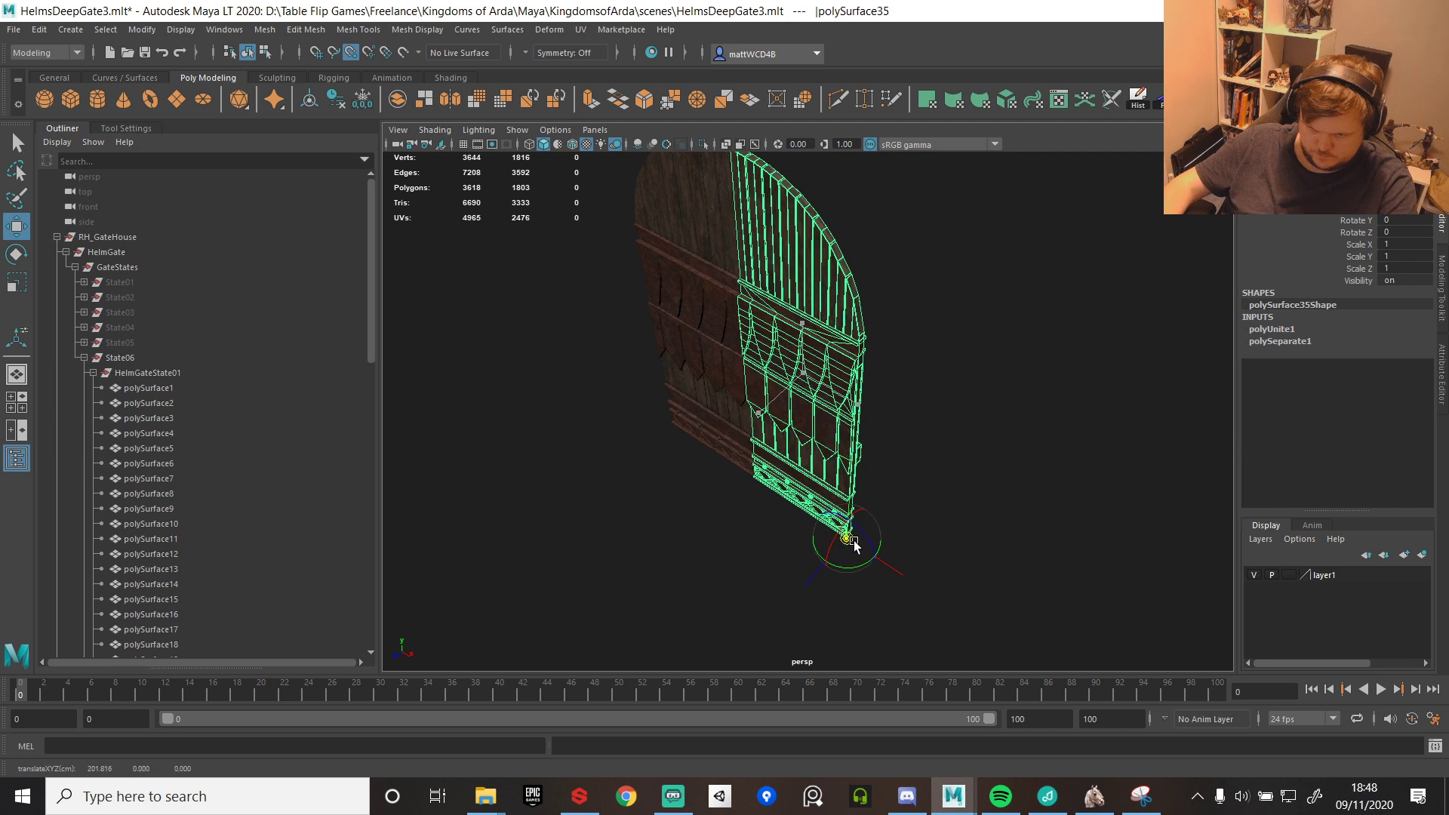
- Select all separated pieces of the gate's left door and combine them into a single mesh
{"action": "left_click_drag", "start_coordinate": [837, 350], "coordinate": [882, 317], "text": "alt"}
{"action": "middle_click_drag", "start_coordinate": [882, 317], "coordinate": [815, 455], "text": "alt"}
{"action": "left_click", "coordinate": [770, 401]}
{"action": "left_click_drag", "start_coordinate": [825, 411], "coordinate": [789, 414], "text": "alt"}
{"action": "middle_click_drag", "start_coordinate": [789, 414], "coordinate": [831, 420], "text": "alt"}
{"action": "left_click_drag", "start_coordinate": [663, 218], "coordinate": [809, 578]}
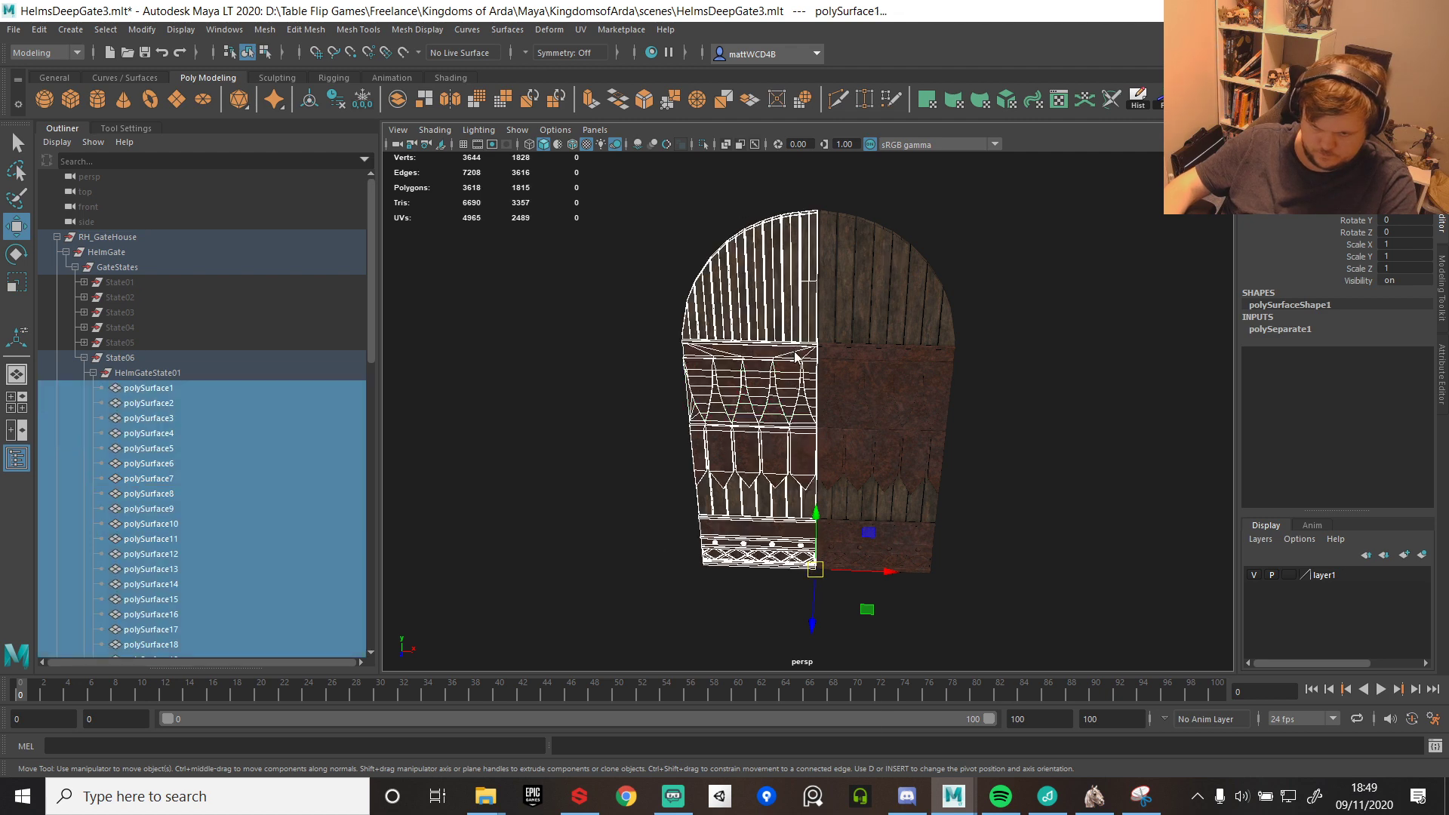
{"action": "right_click_drag", "start_coordinate": [797, 357], "coordinate": [758, 655], "text": "shift"}
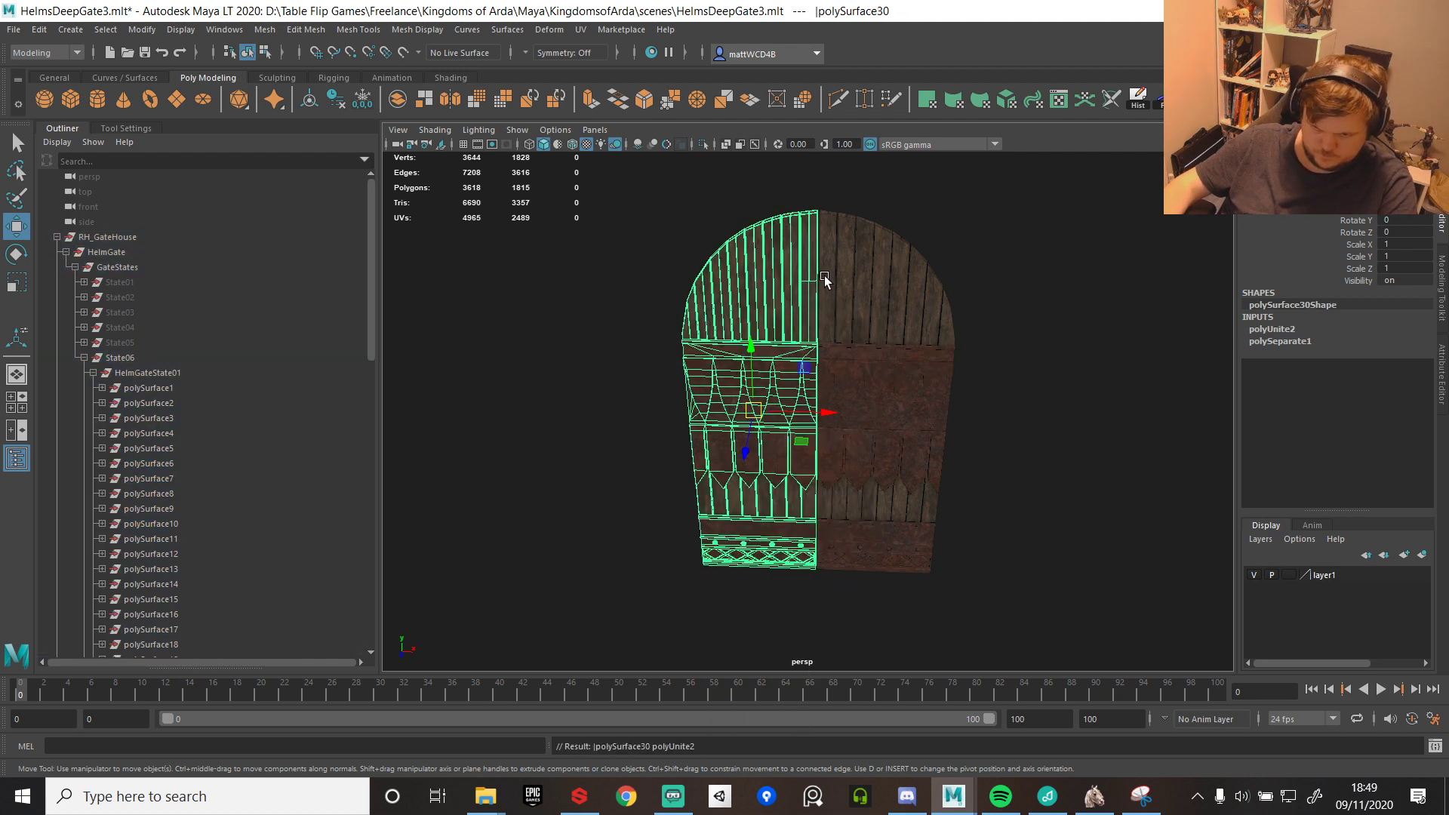
- Snap the combined left door's pivot to the vertex at its bottom outer corner
{"action": "key", "text": "d"}
{"action": "key", "text": "v"}
{"action": "left_click_drag", "start_coordinate": [754, 412], "coordinate": [704, 589]}
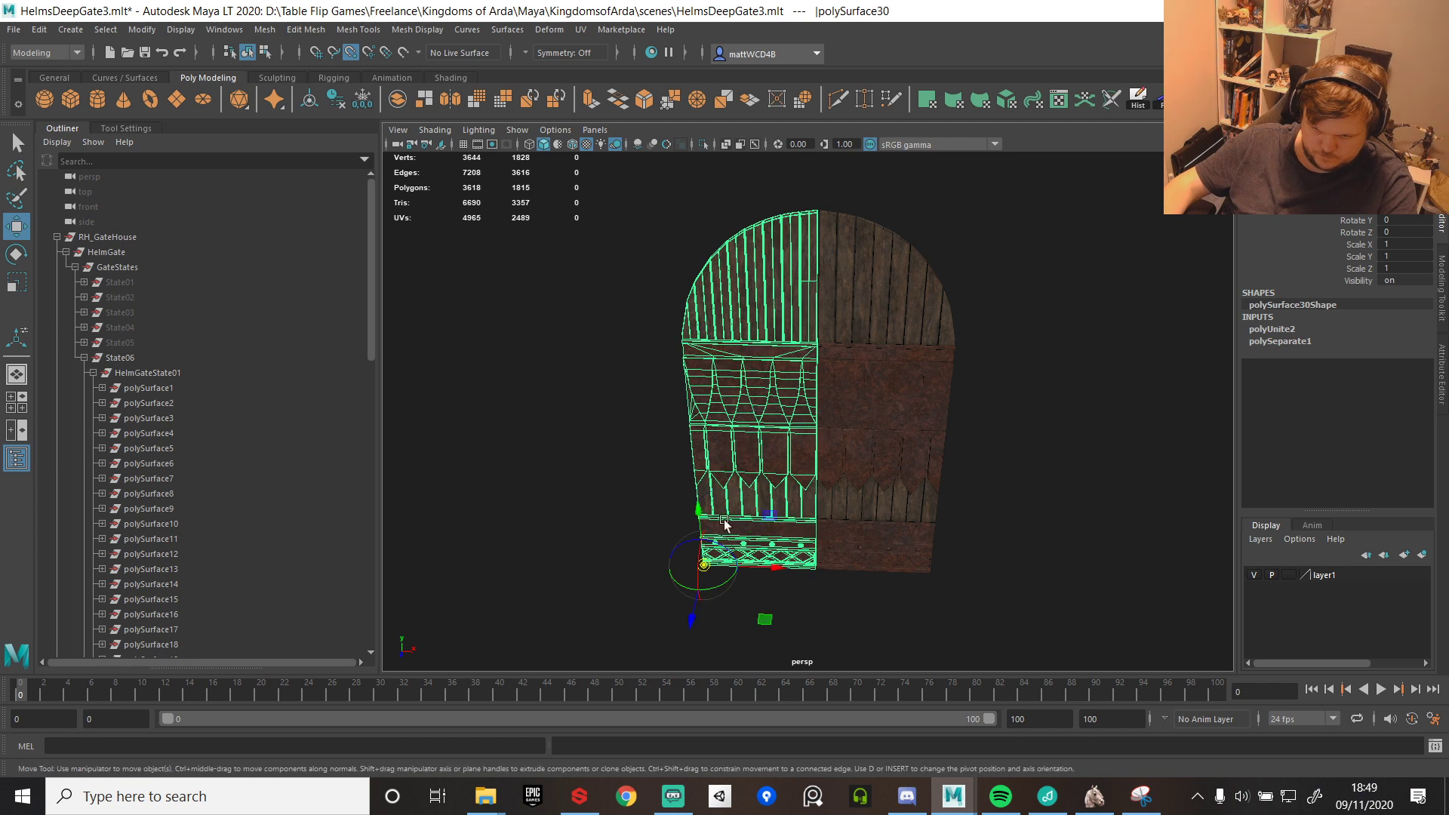
{"action": "left_click_drag", "start_coordinate": [724, 523], "coordinate": [917, 433], "text": "alt"}
{"action": "key", "text": "d"}
{"action": "left_click_drag", "start_coordinate": [1066, 512], "coordinate": [965, 427]}
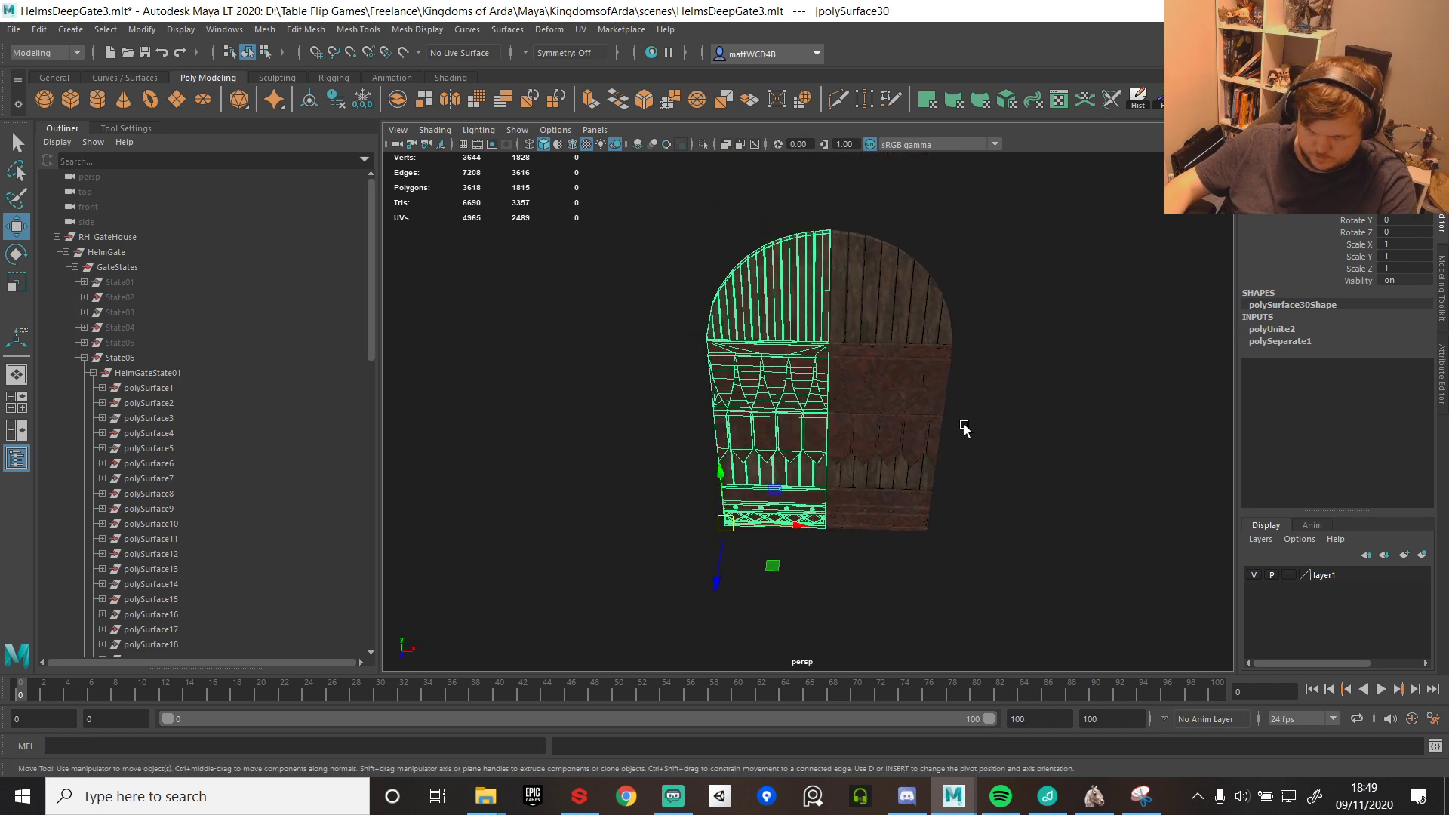
- Select both combined door meshes and delete their construction history
{"action": "key", "text": "e"}
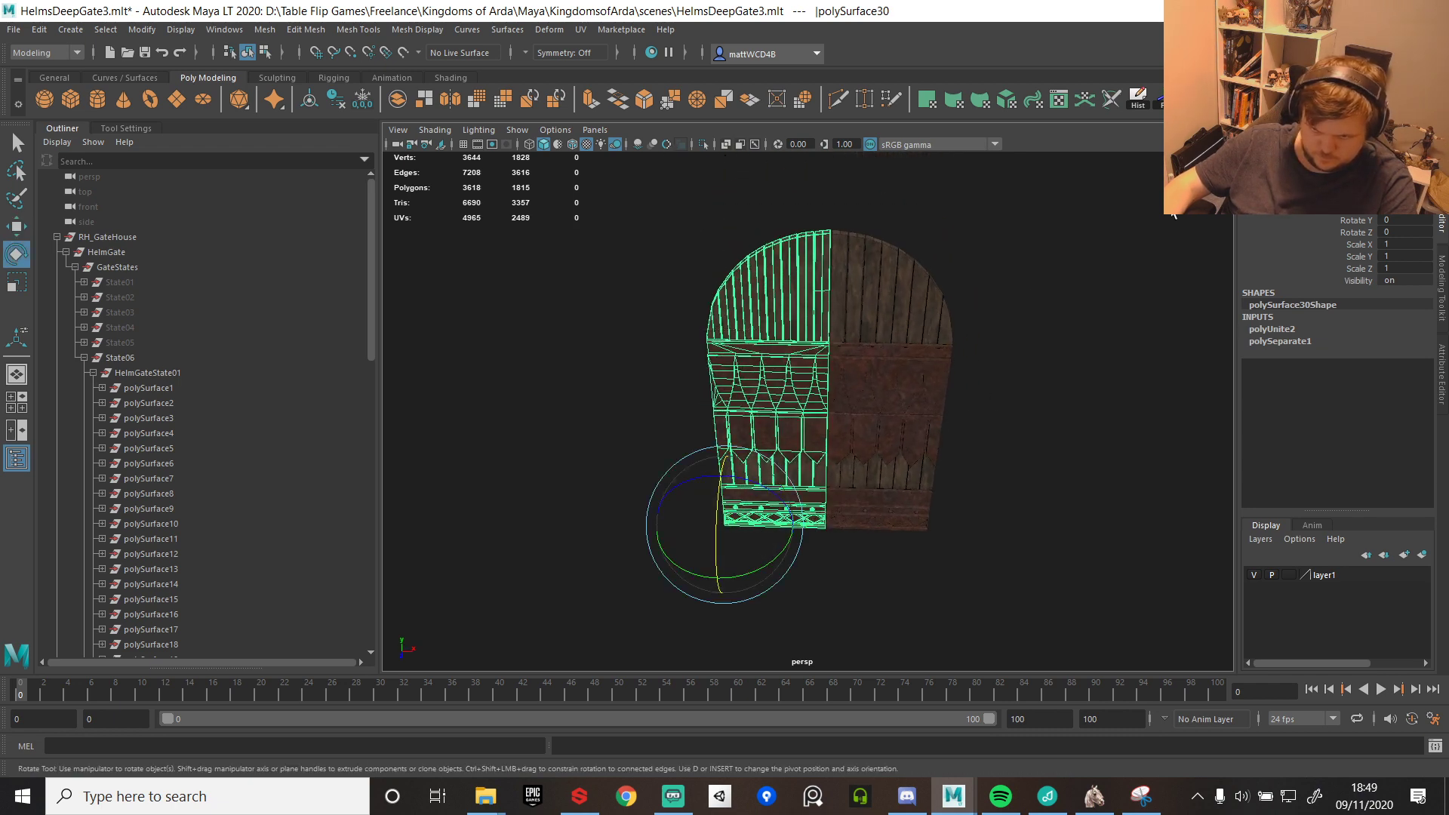
{"action": "left_click_drag", "start_coordinate": [1173, 209], "coordinate": [763, 422]}
{"action": "left_click", "coordinate": [1138, 99]}
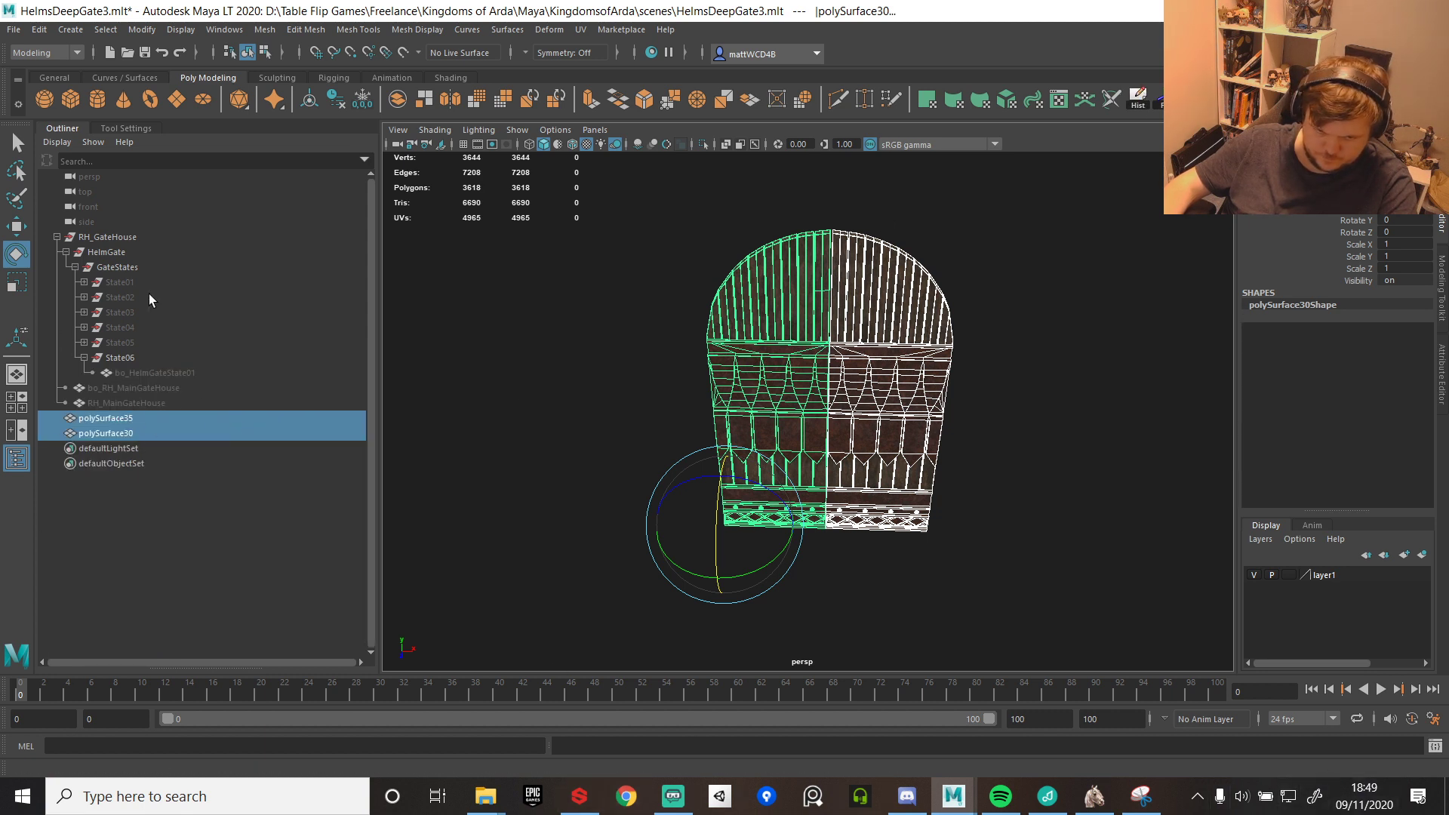
- Rename the right door mesh bo_HelmGateRightOpen, basing it on the copied name of the collision mesh in State06
{"action": "left_click", "coordinate": [107, 418]}
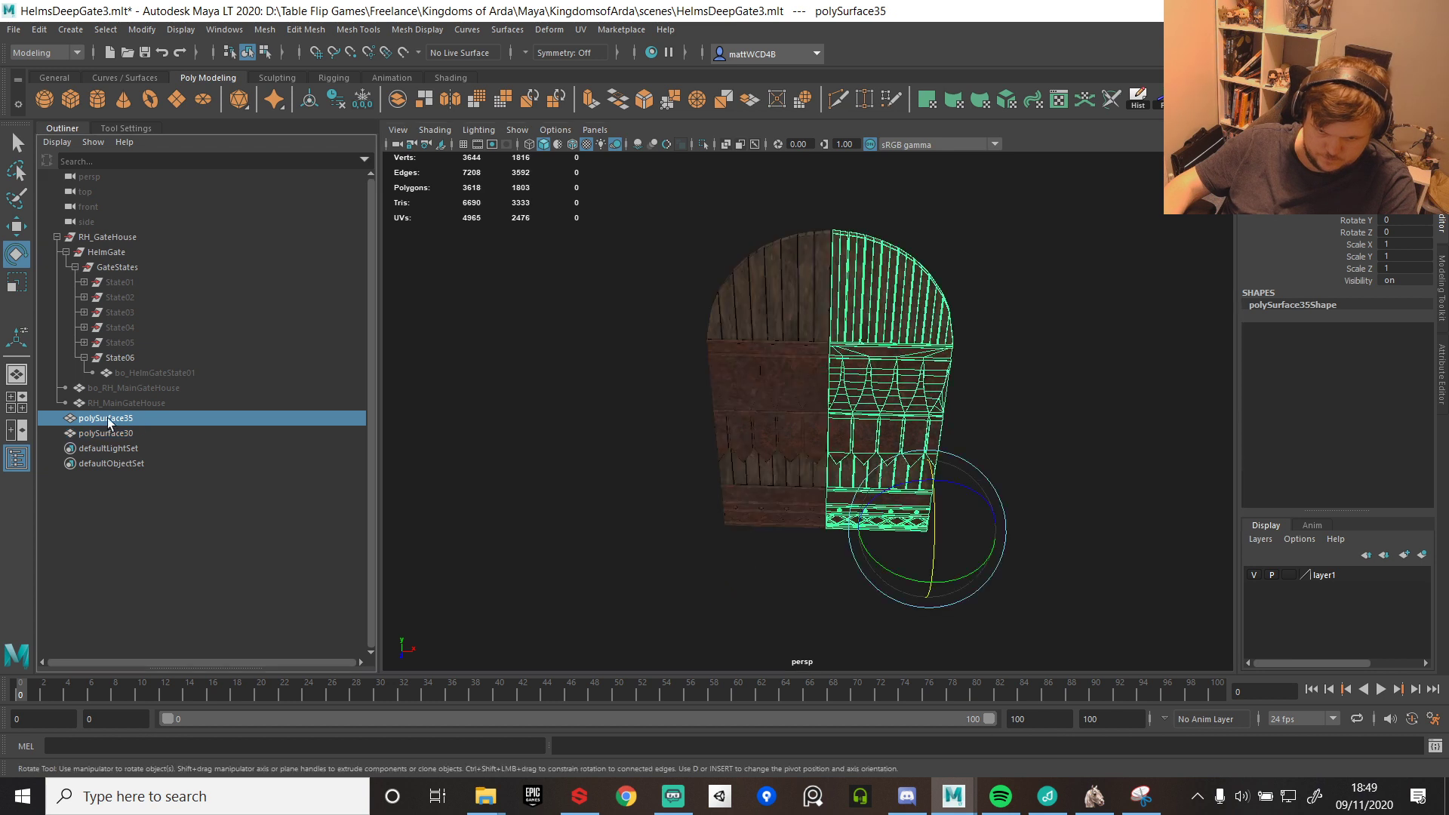
{"action": "double_click", "coordinate": [156, 373]}
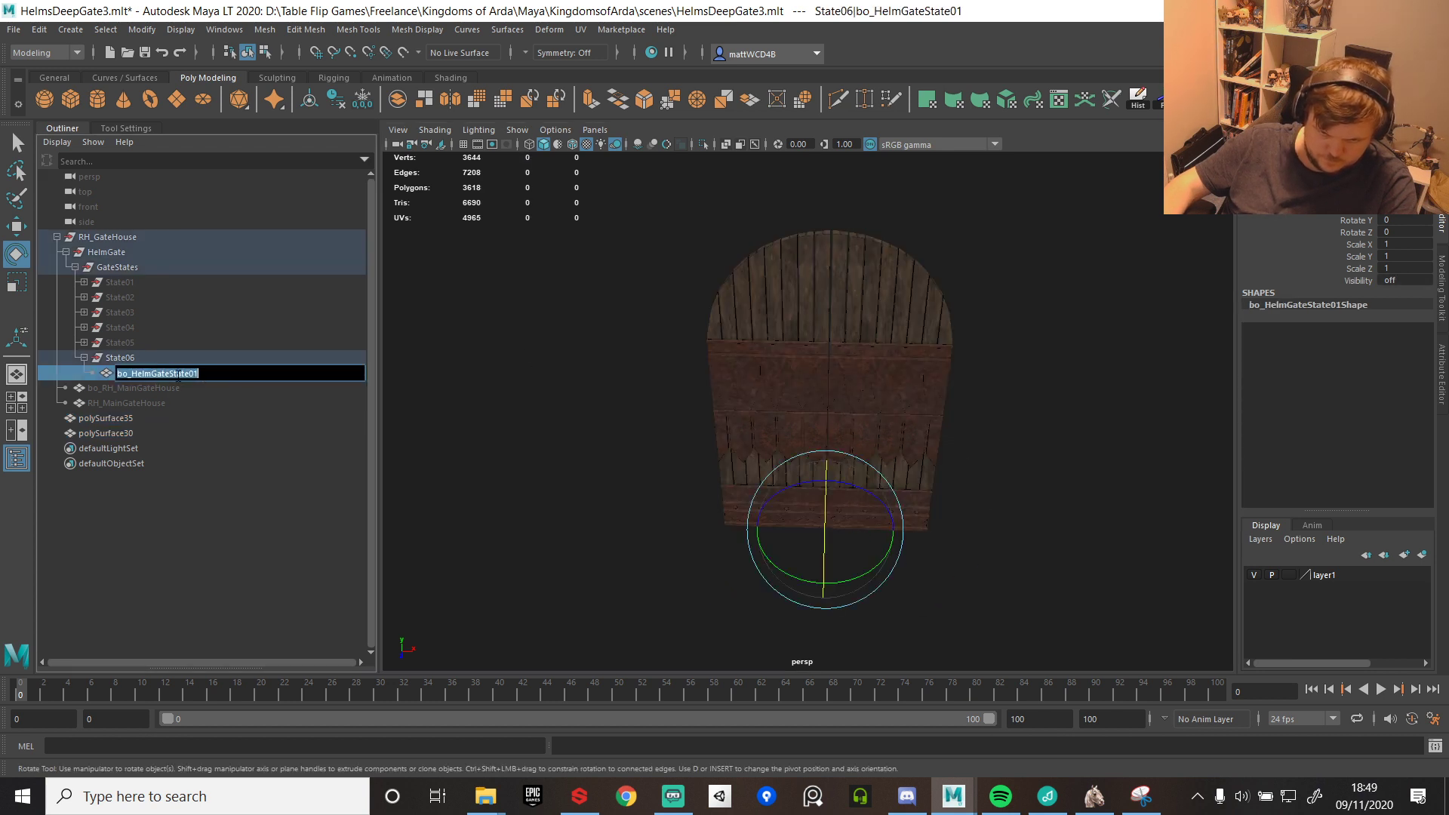
{"action": "left_click", "coordinate": [106, 375]}
{"action": "double_click", "coordinate": [150, 372]}
{"action": "key", "text": "ctrl+c"}
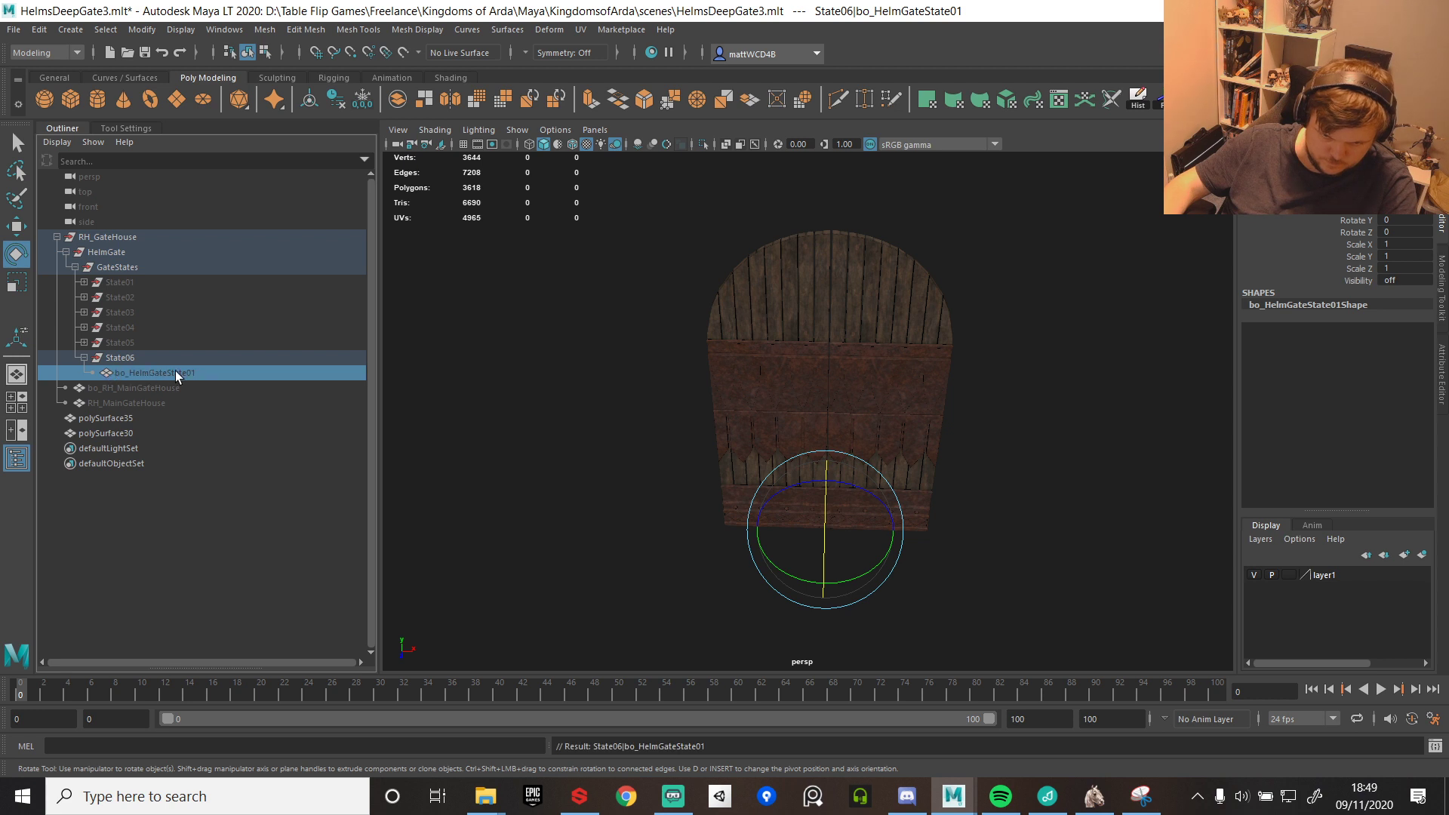
{"action": "double_click", "coordinate": [195, 417]}
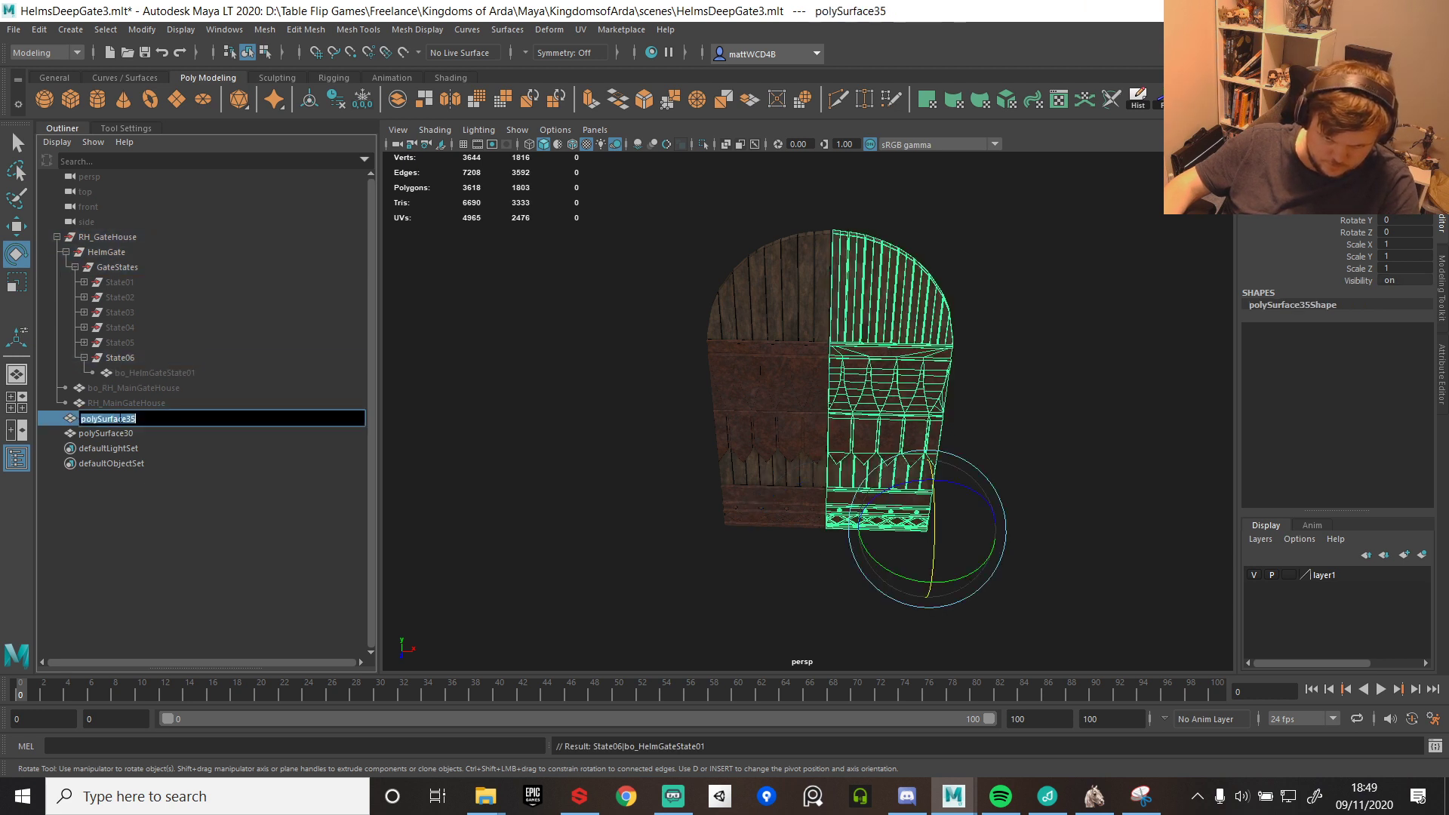
{"action": "key", "text": "ctrl+v"}
{"action": "key", "text": "BackSpace"}
{"action": "key", "text": "BackSpace"}
{"action": "key", "text": "BackSpace"}
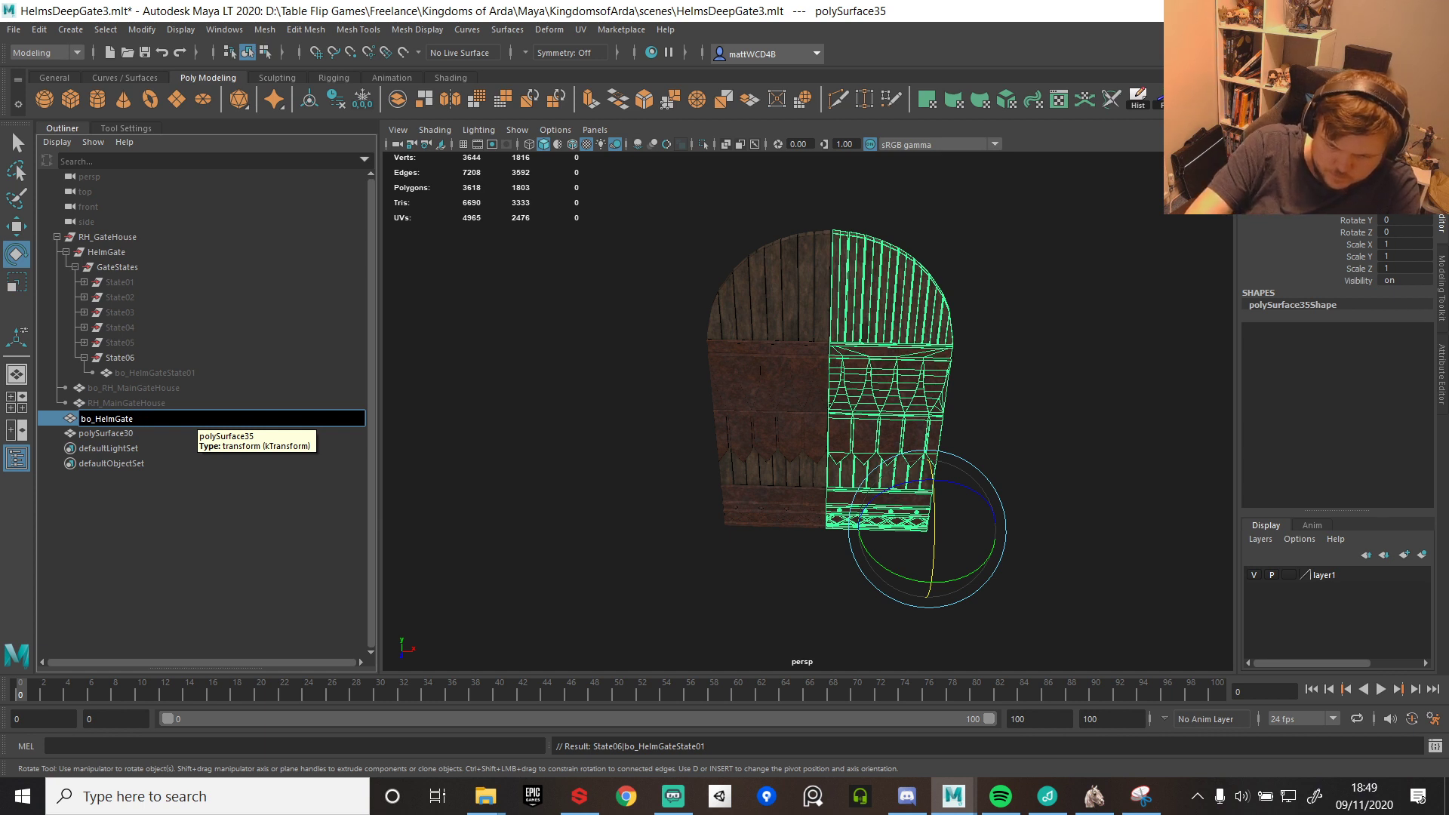
{"action": "type", "text": "RightOpen"}
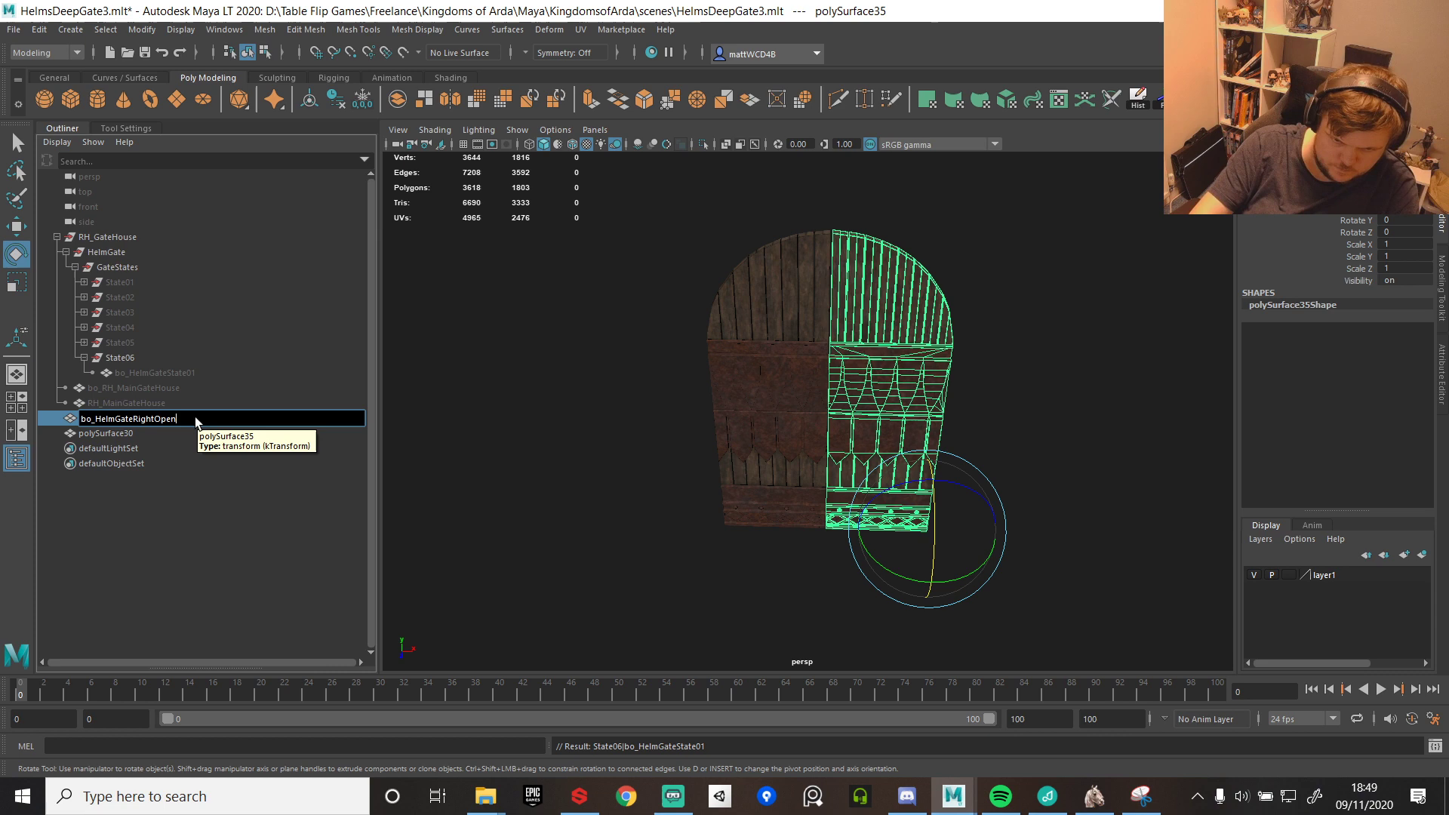
{"action": "key", "text": "Return"}
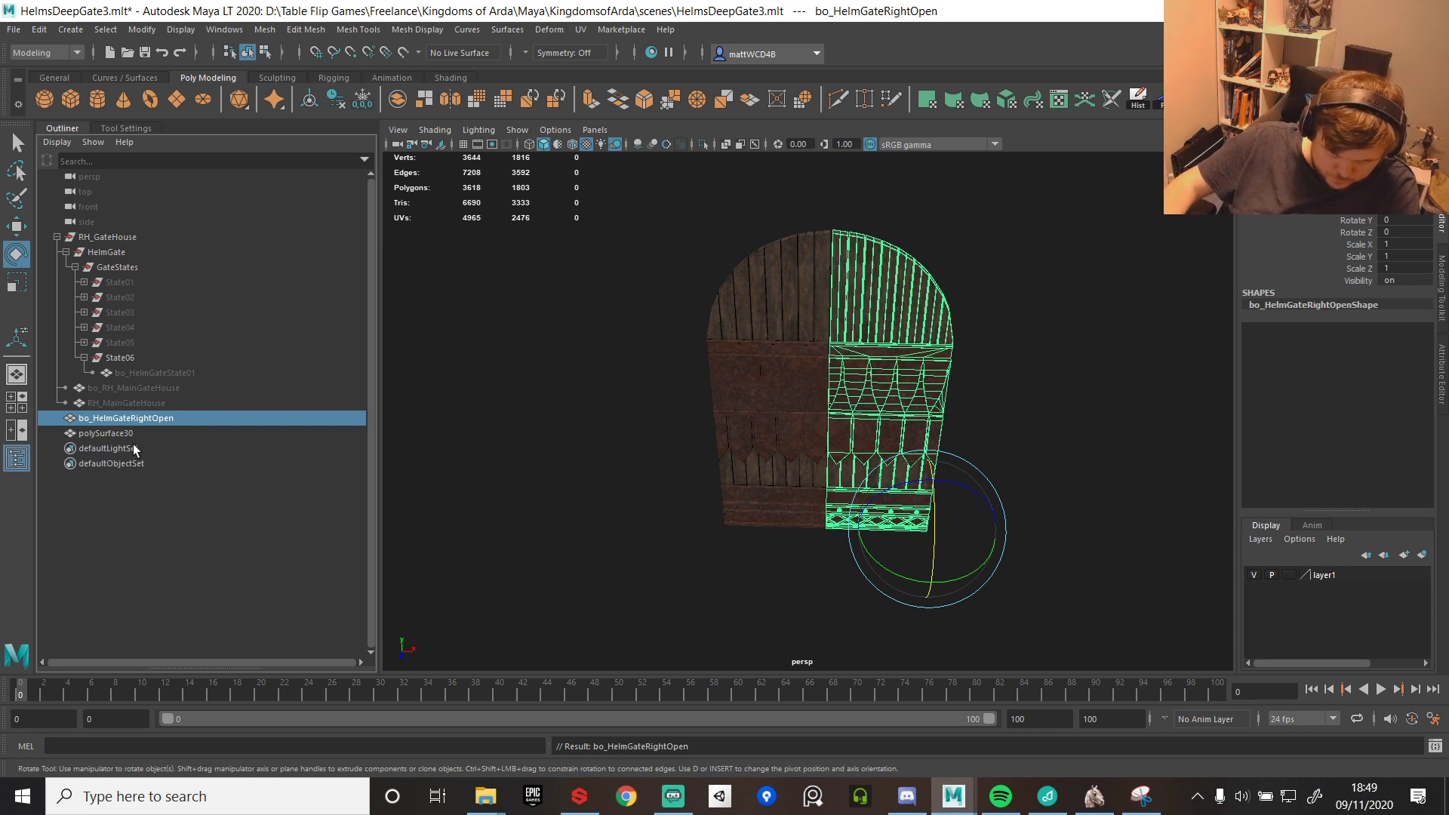
- Remove the bo_ prefix from the right door's name so it reads HelmGateRightOpen
{"action": "left_click", "coordinate": [105, 433]}
{"action": "double_click", "coordinate": [92, 419]}
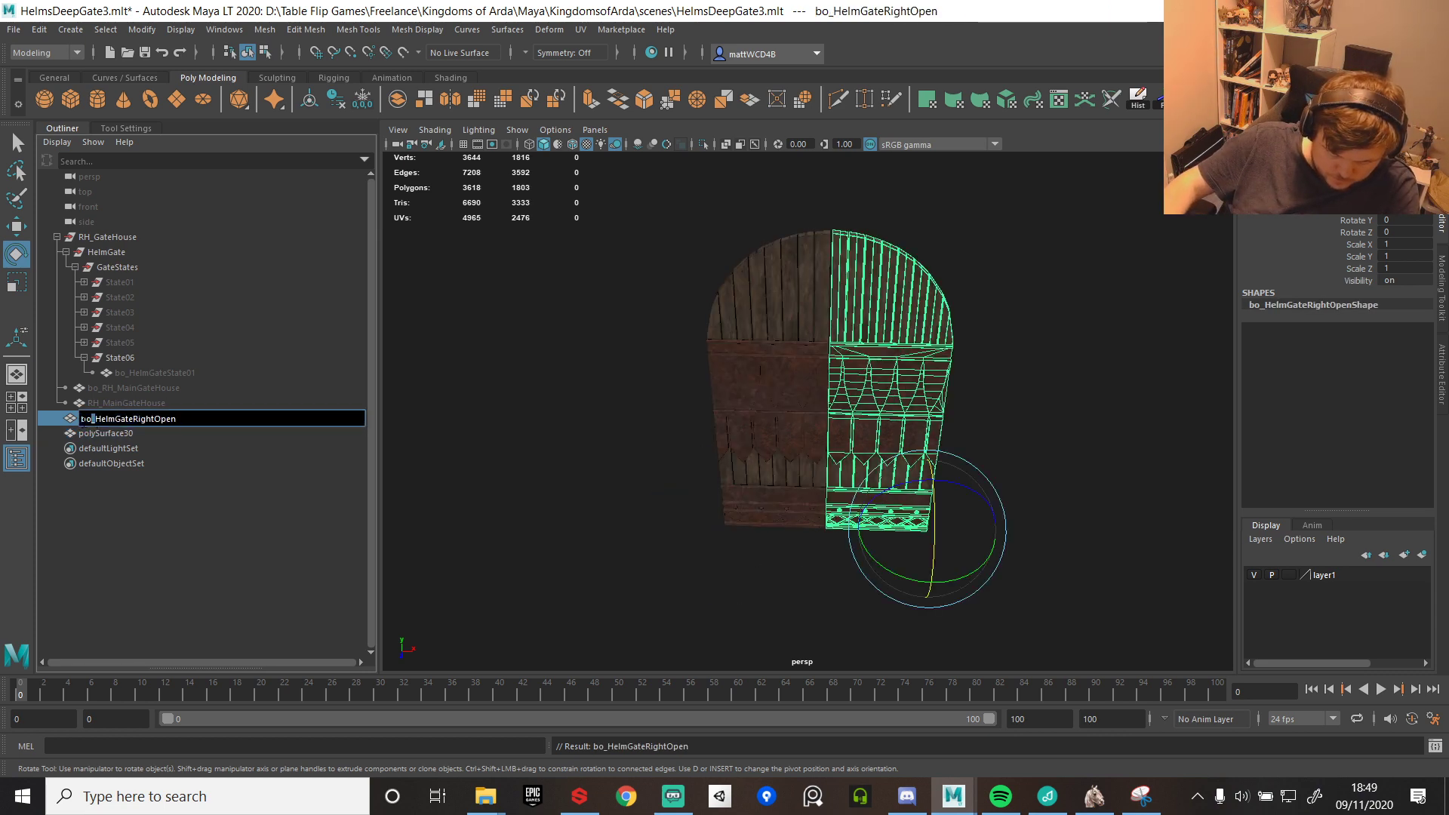
{"action": "key", "text": "BackSpace"}
{"action": "left_click", "coordinate": [121, 434]}
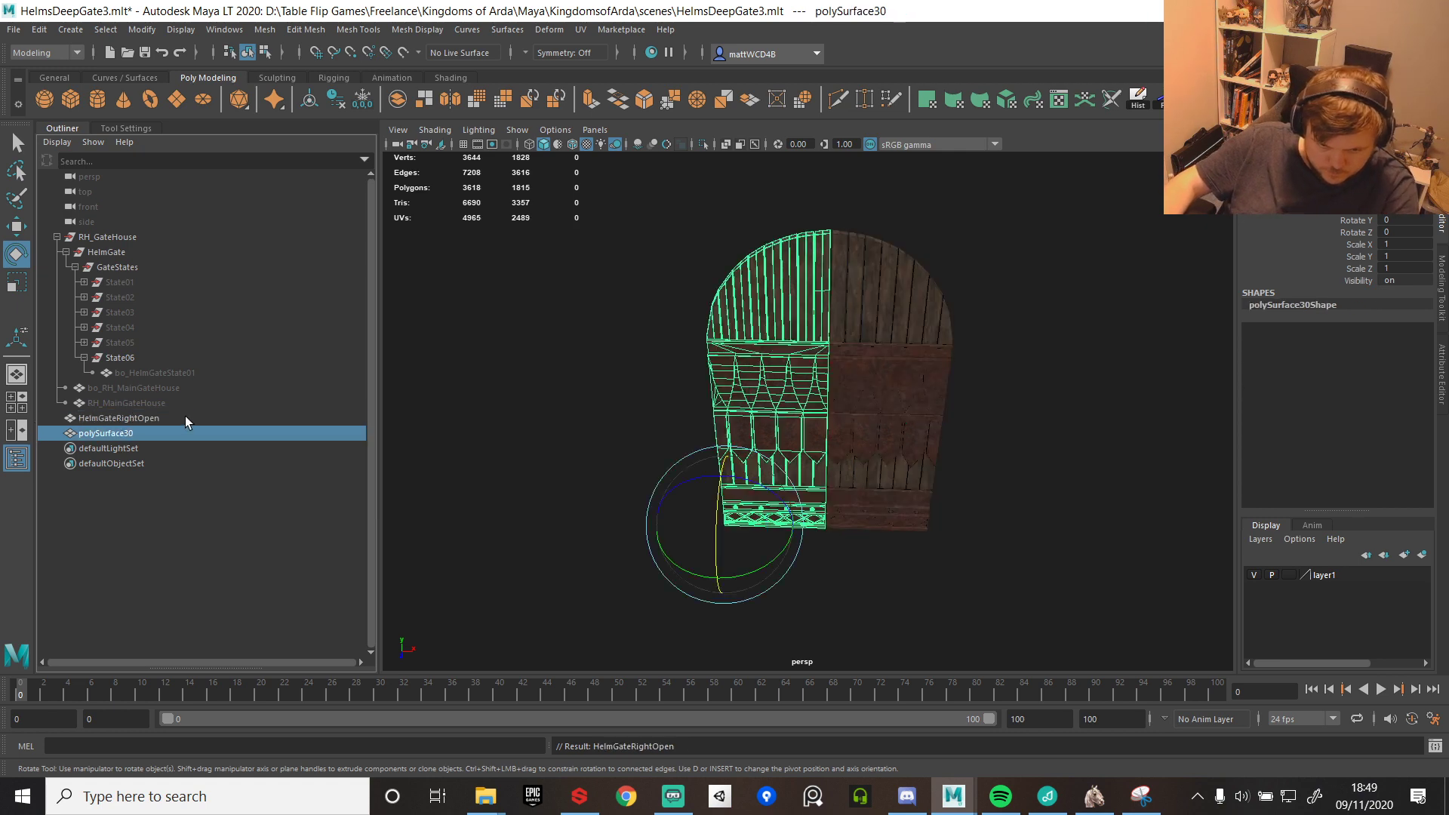
- Copy the right door's name to the left door mesh and edit it to HelmGateLeftOpen
{"action": "double_click", "coordinate": [121, 419]}
{"action": "key", "text": "ctrl+c"}
{"action": "left_click", "coordinate": [113, 434]}
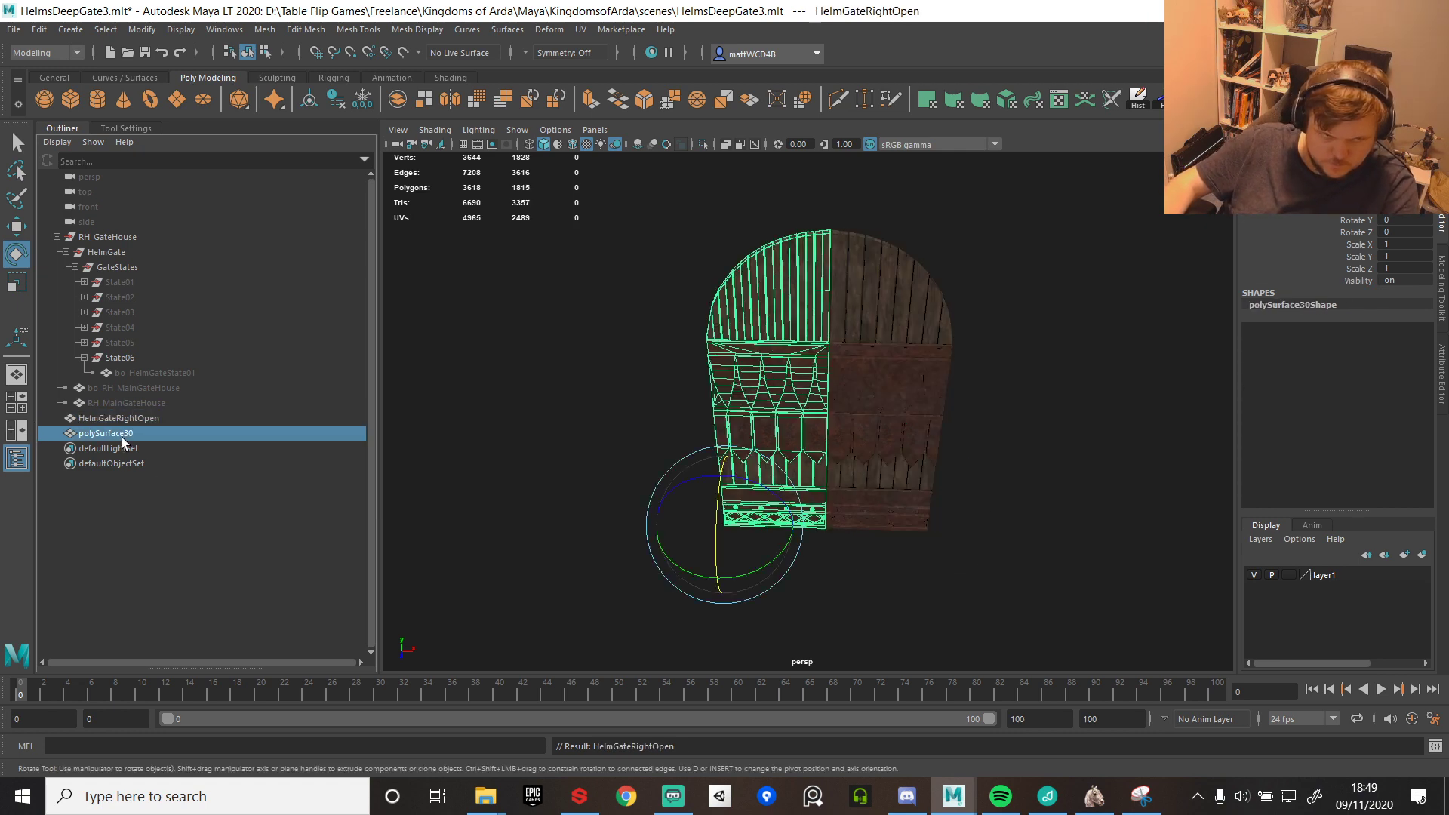
{"action": "double_click", "coordinate": [113, 434]}
{"action": "key", "text": "ctrl+v"}
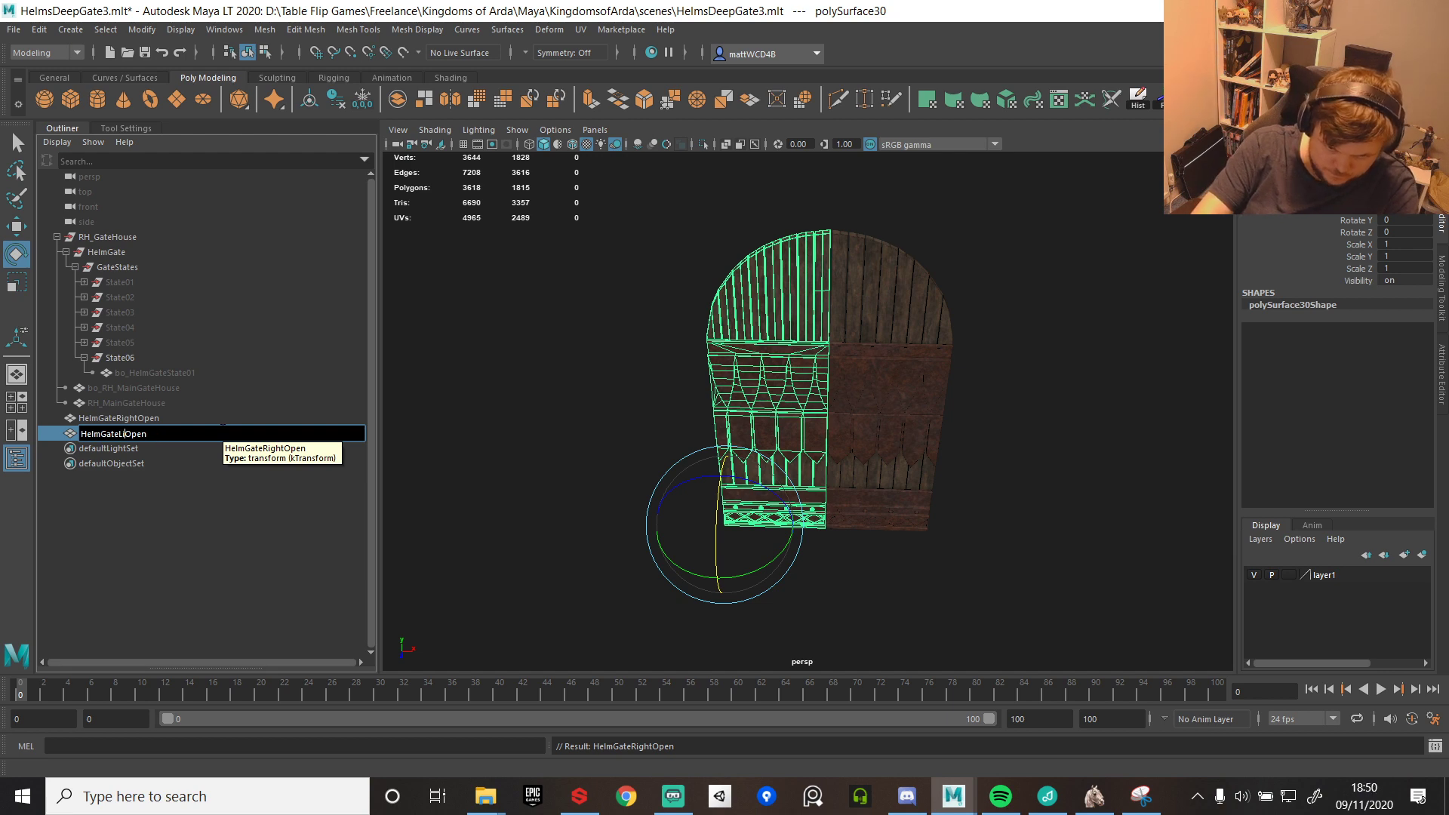
{"action": "key", "text": "Return"}
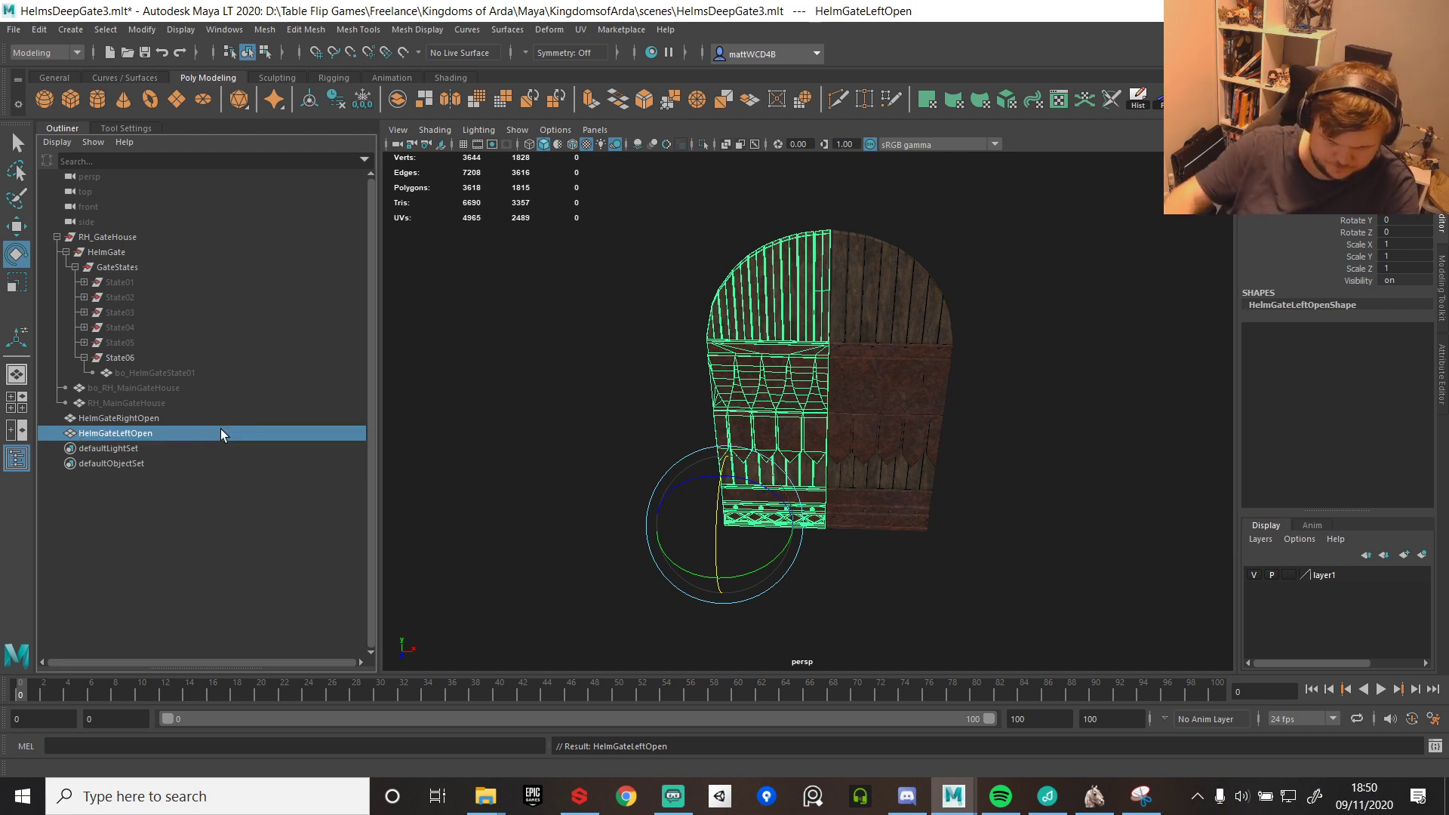
- Parent both door meshes under the State06 group and rename the group StateOpen
{"action": "left_click", "coordinate": [147, 434], "text": "shift"}
{"action": "left_click_drag", "start_coordinate": [145, 421], "coordinate": [123, 359]}
{"action": "double_click", "coordinate": [125, 358]}
{"action": "key", "text": "BackSpace"}
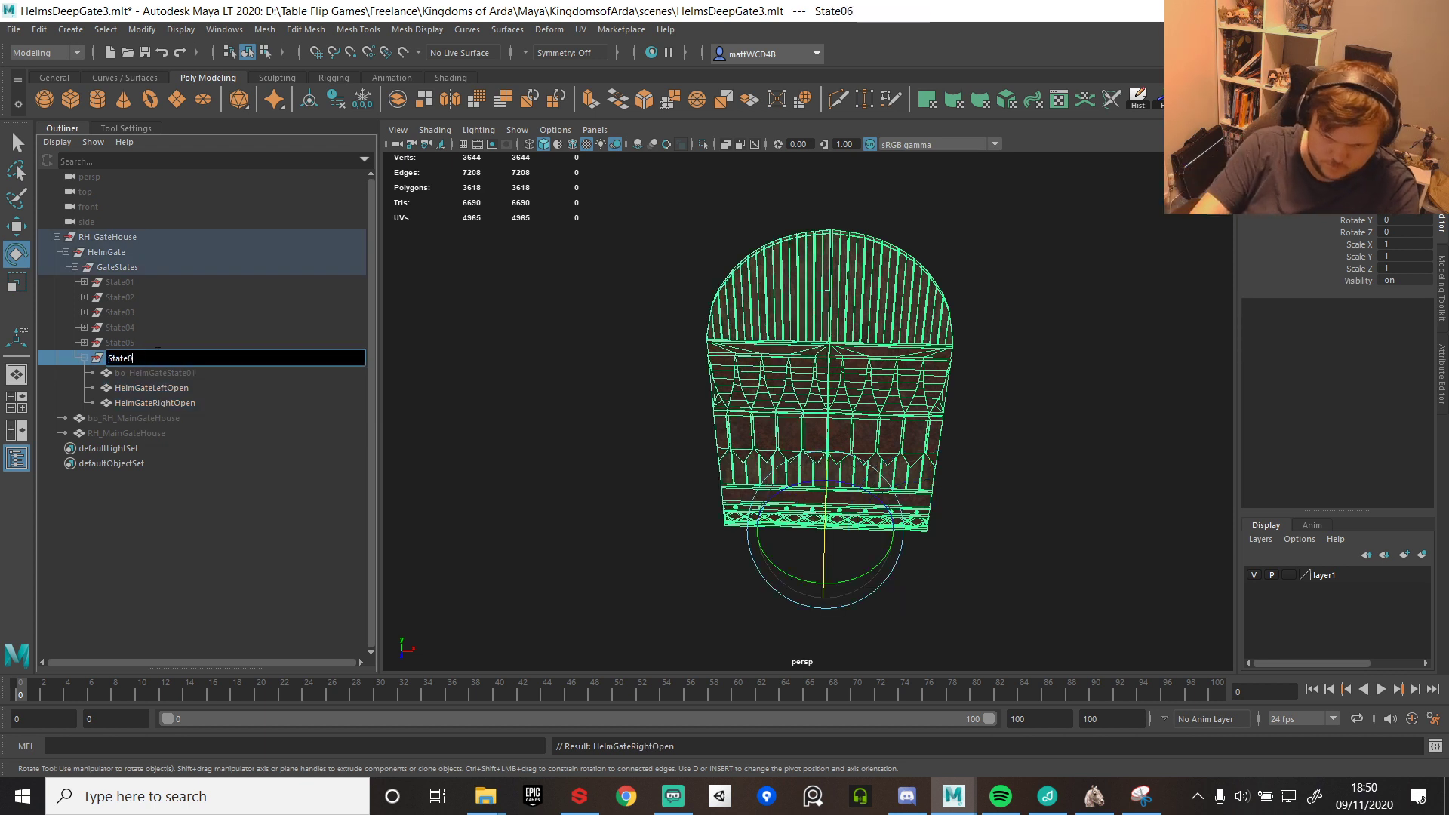
{"action": "type", "text": "Open"}
{"action": "key", "text": "Return"}
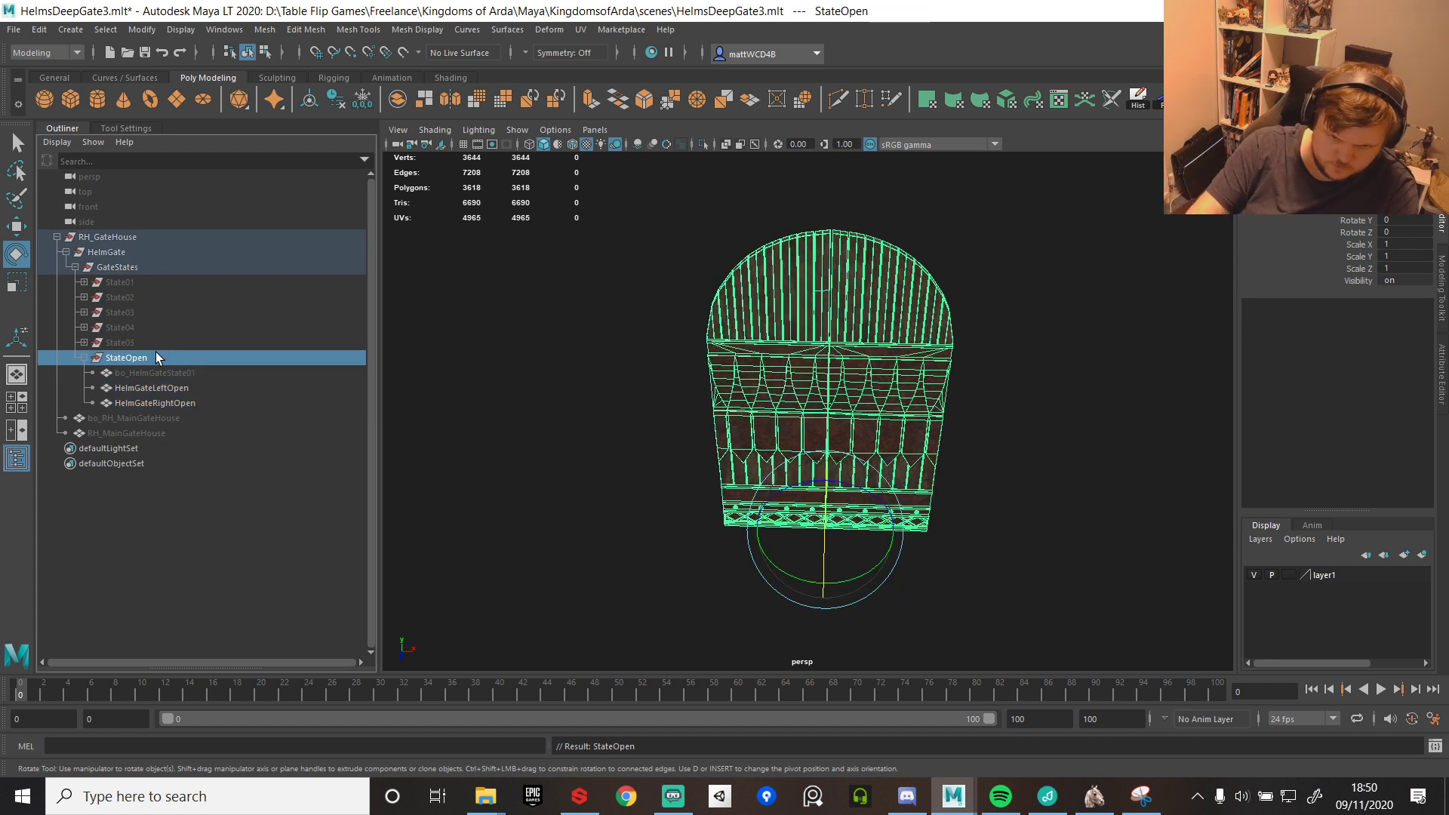
- Unhide the bo_HelmGateState01 collision mesh in StateOpen and extract the faces of its left half as a separate piece
{"action": "left_click", "coordinate": [162, 372]}
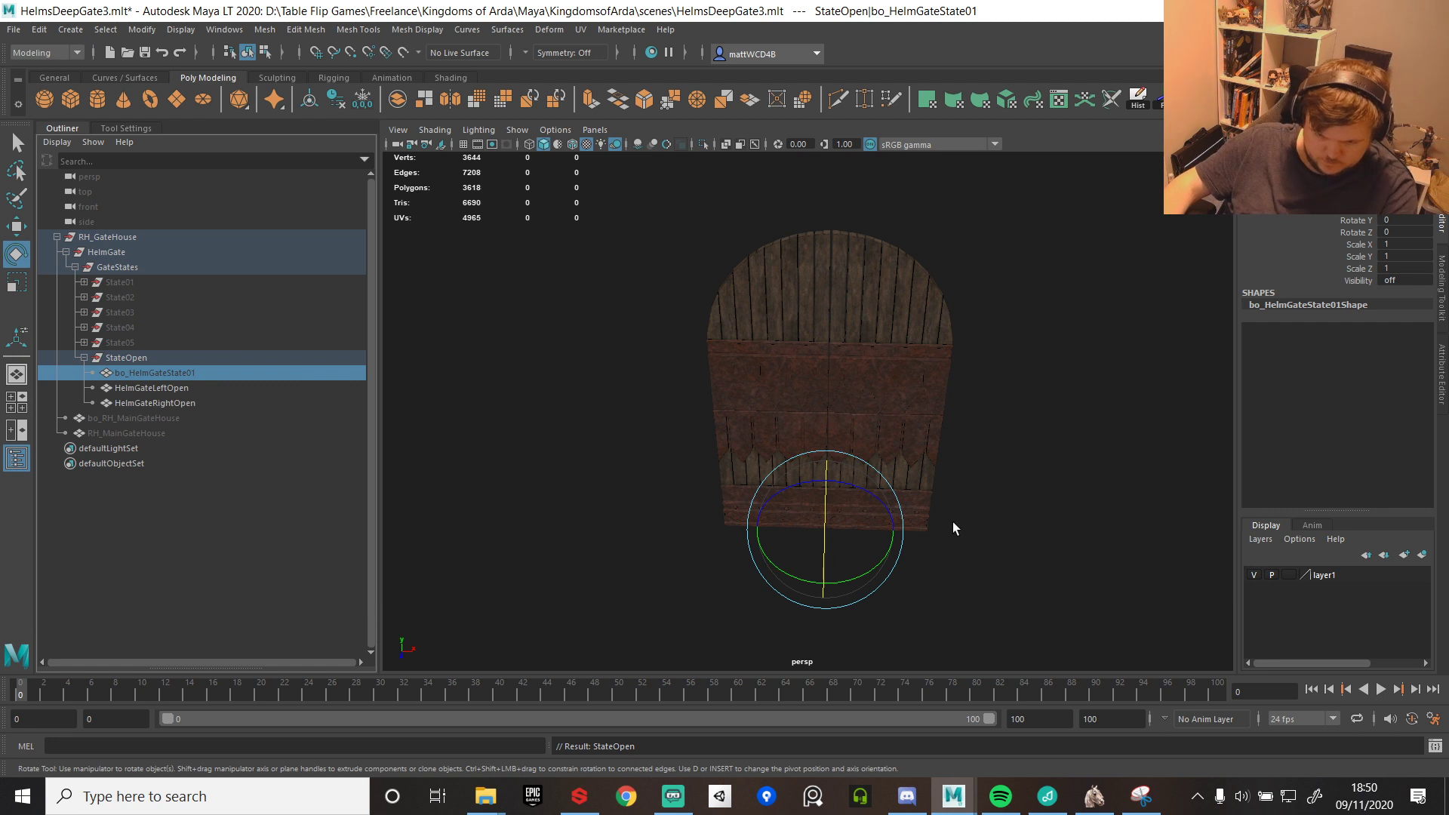
{"action": "key", "text": "h"}
{"action": "key", "text": "q"}
{"action": "right_click_drag", "start_coordinate": [812, 231], "coordinate": [808, 253]}
{"action": "scroll", "coordinate": [807, 254], "scroll_direction": "down", "scroll_amount": 2}
{"action": "left_click_drag", "start_coordinate": [656, 239], "coordinate": [796, 596]}
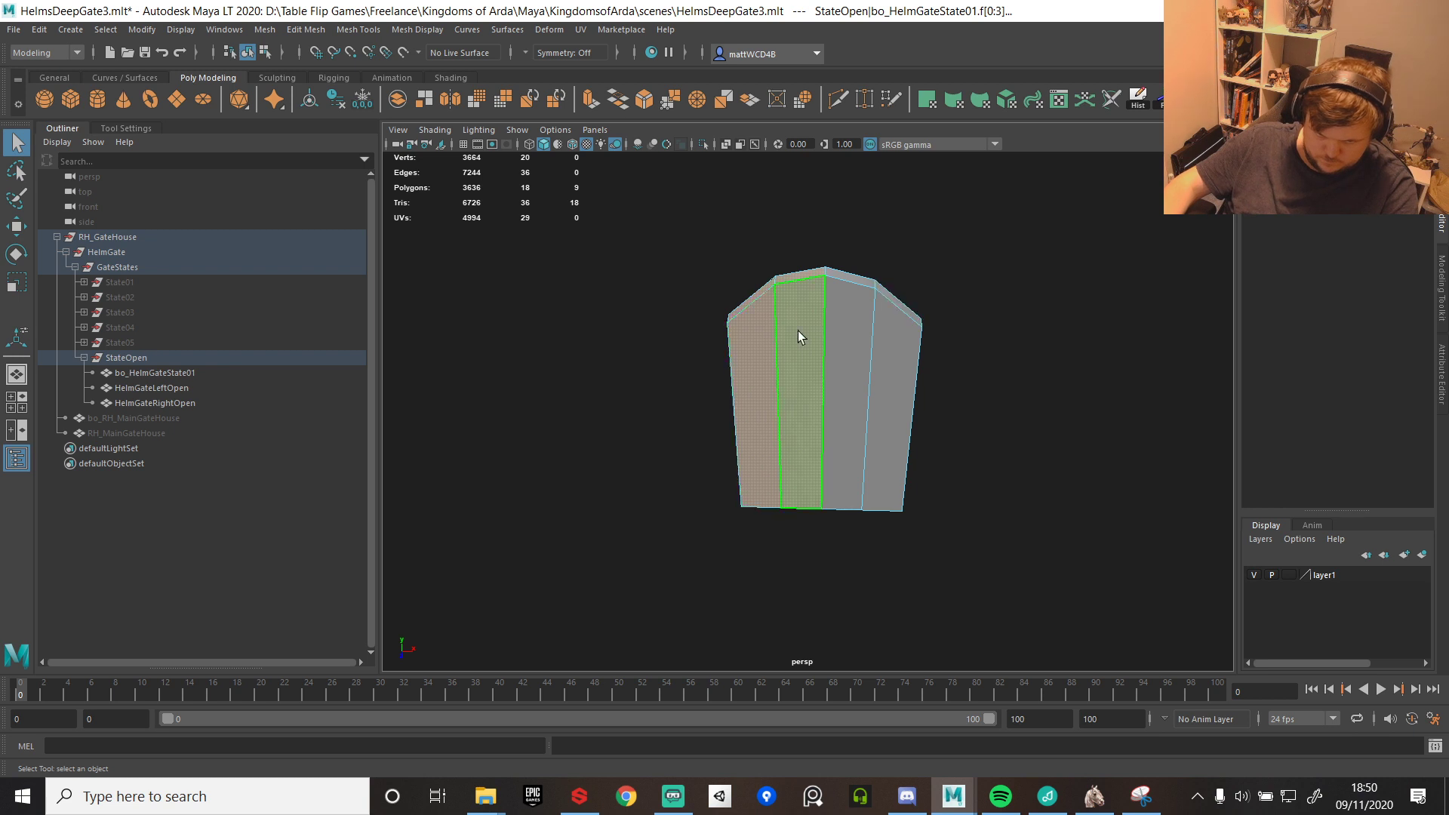
{"action": "key", "text": "F9"}
{"action": "left_click", "coordinate": [143, 373]}
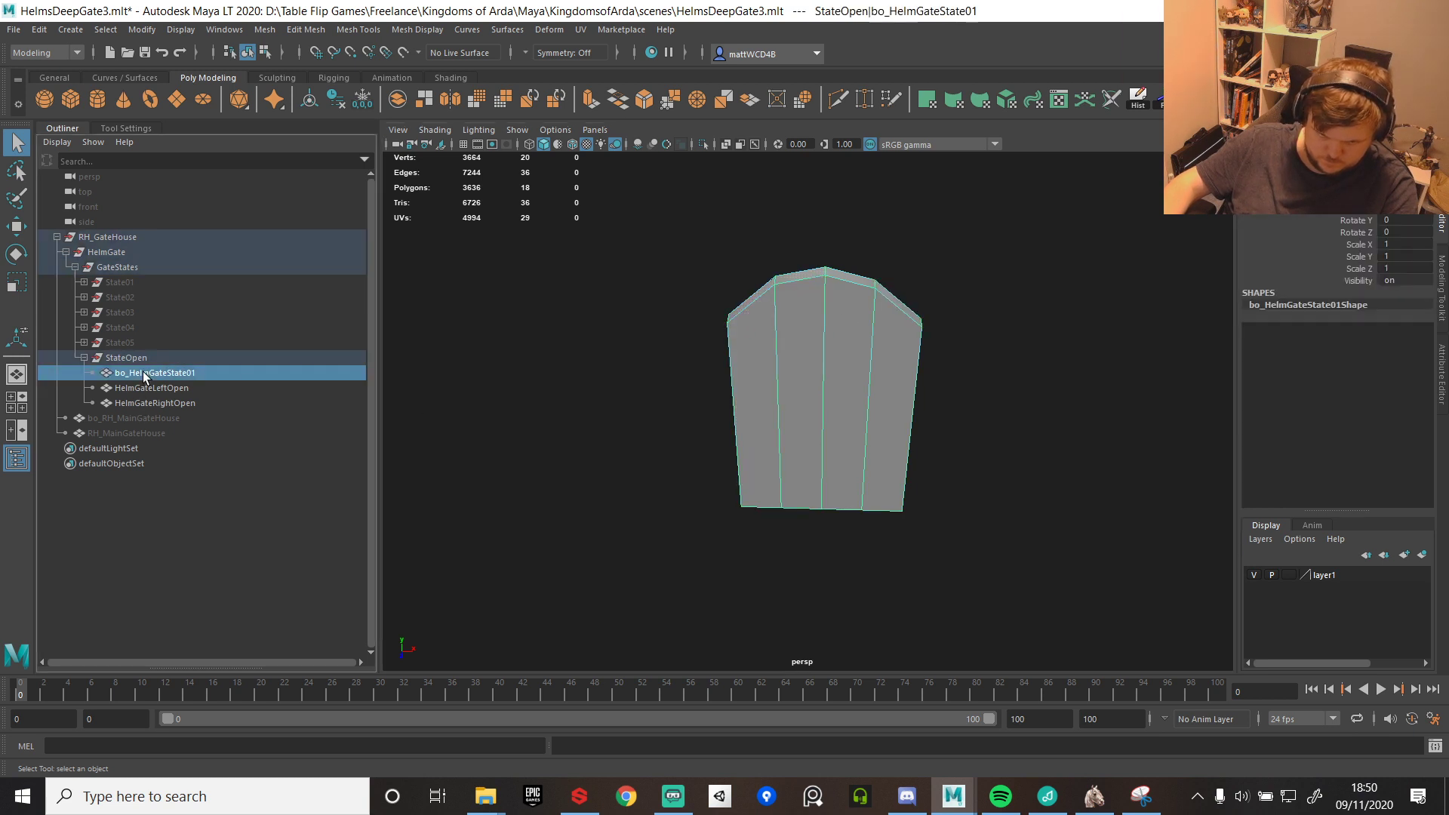
{"action": "right_click_drag", "start_coordinate": [838, 325], "coordinate": [831, 351]}
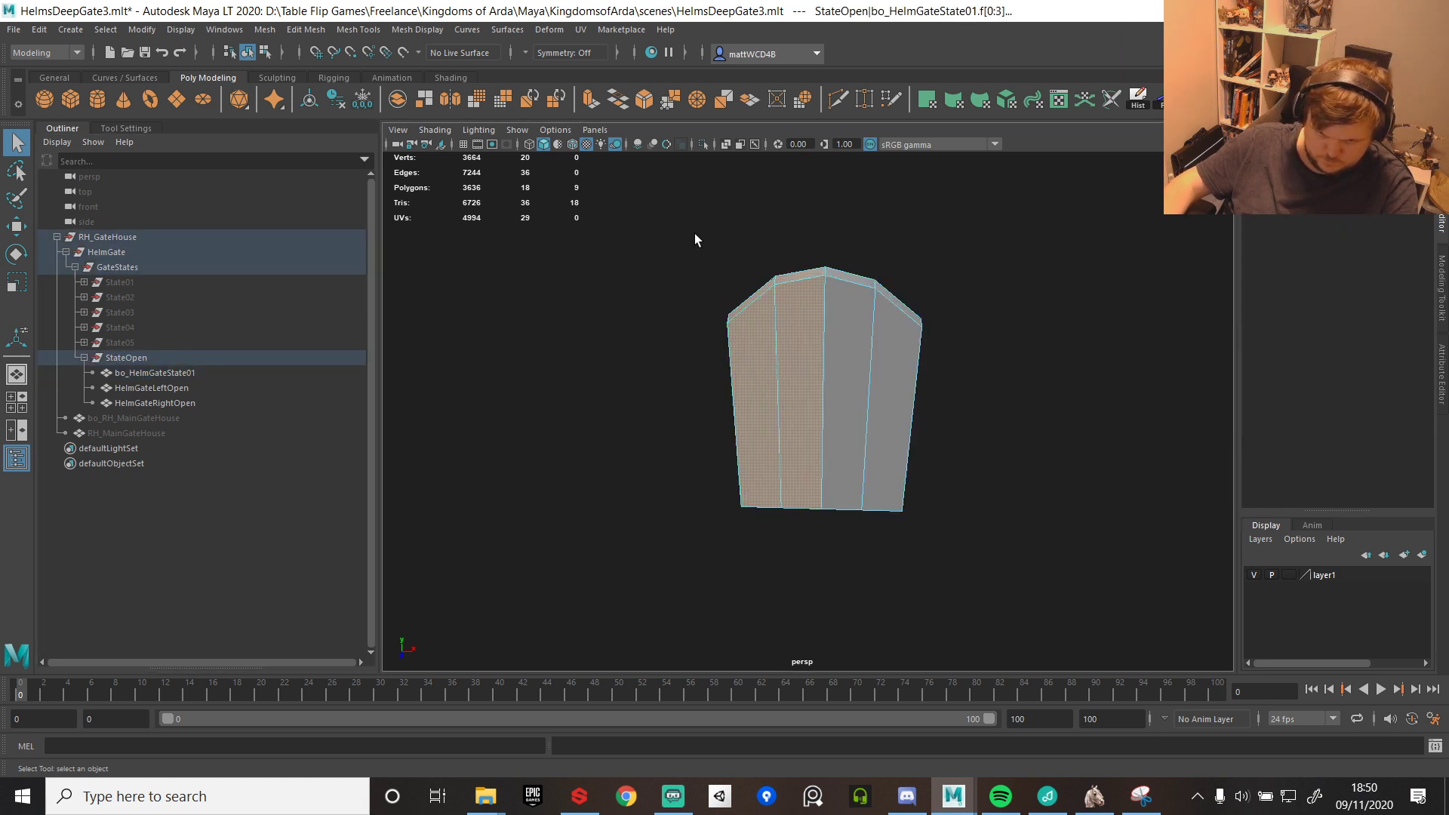
{"action": "right_click", "coordinate": [827, 353], "text": "shift"}
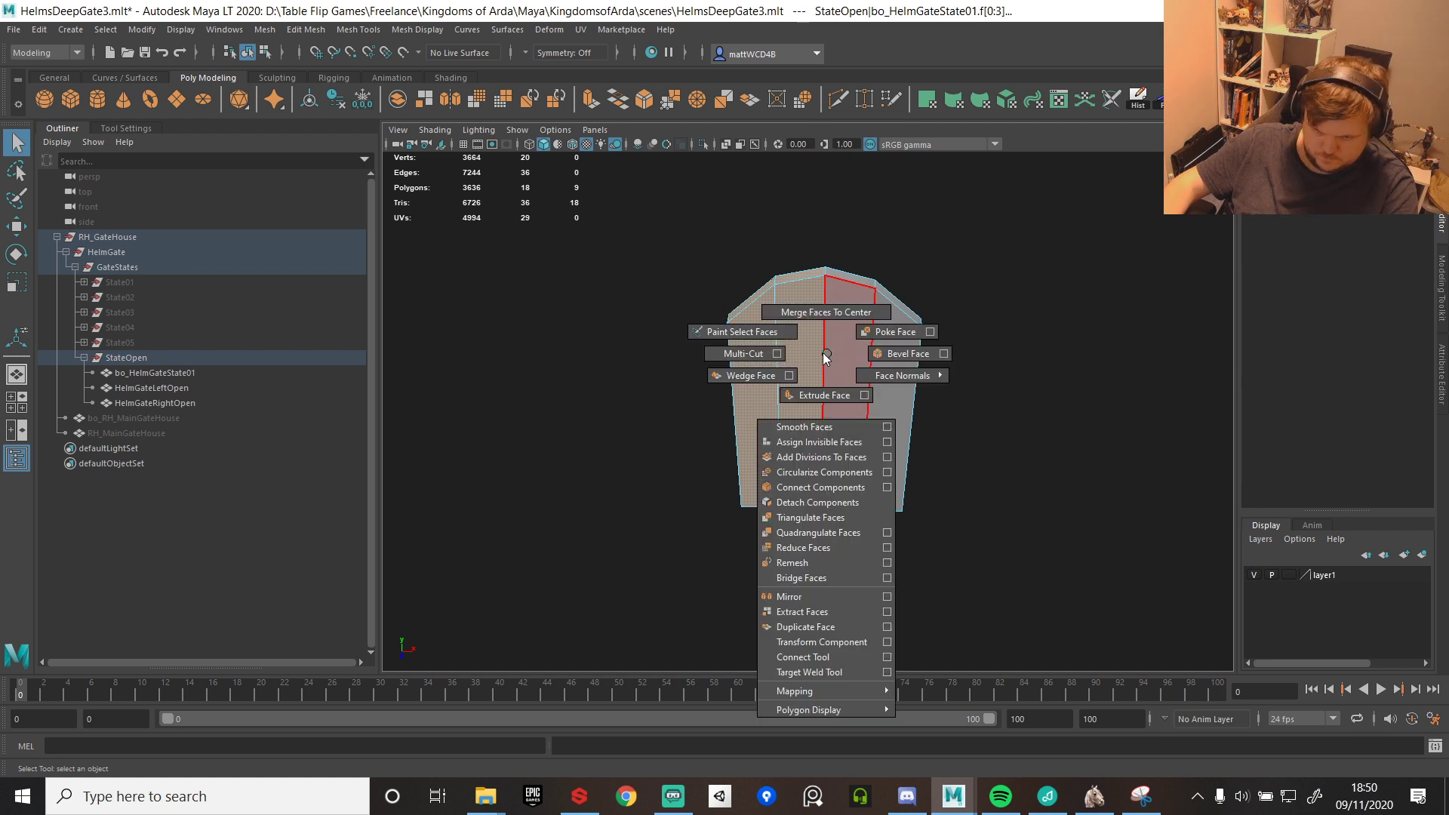
{"action": "right_click_drag", "start_coordinate": [801, 354], "coordinate": [788, 612], "text": "shift"}
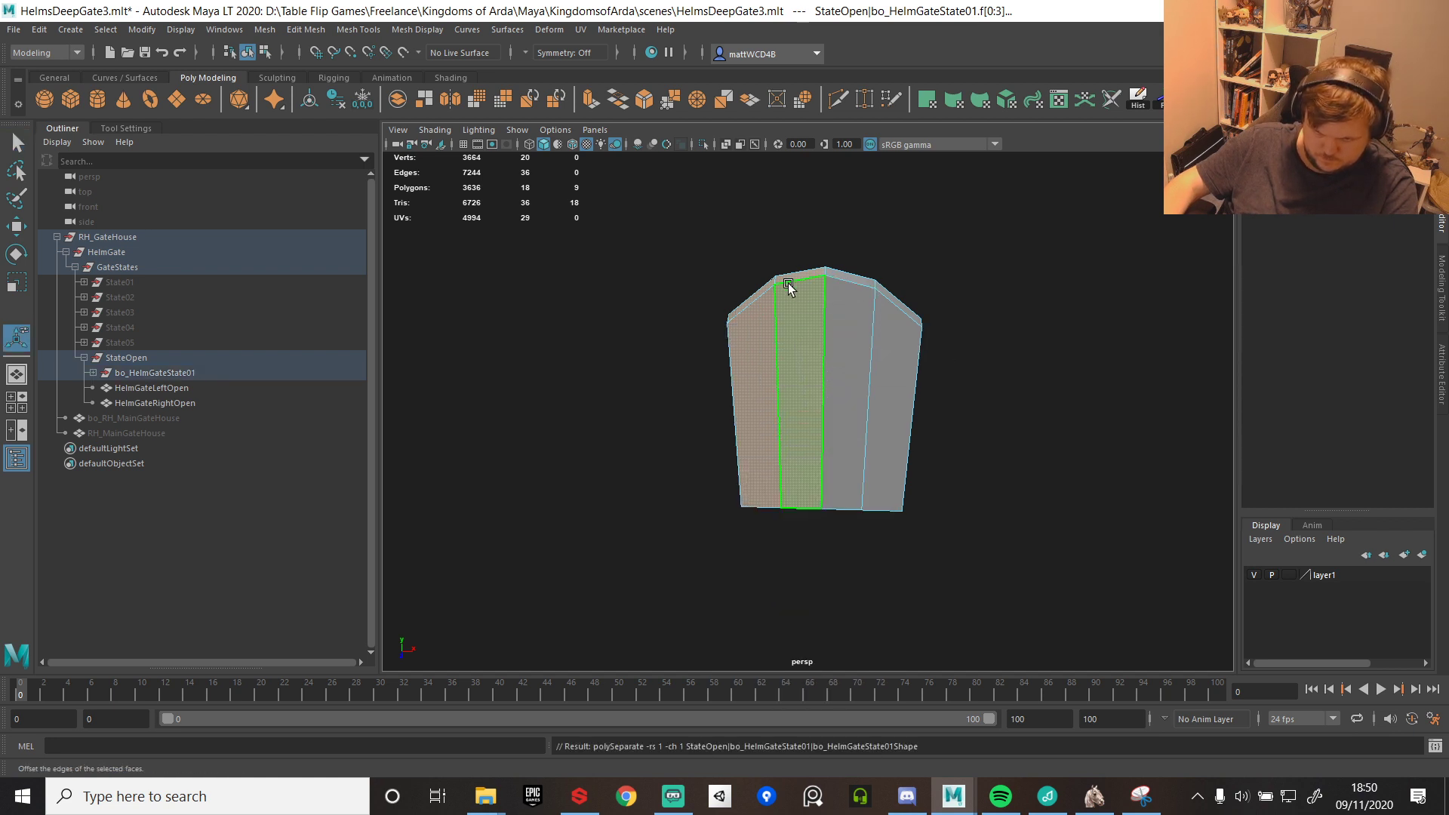
- Isolate the left half of the collision mesh, fill its open inner side, and restore the full view
{"action": "key", "text": "q"}
{"action": "left_click", "coordinate": [763, 307]}
{"action": "key", "text": "f"}
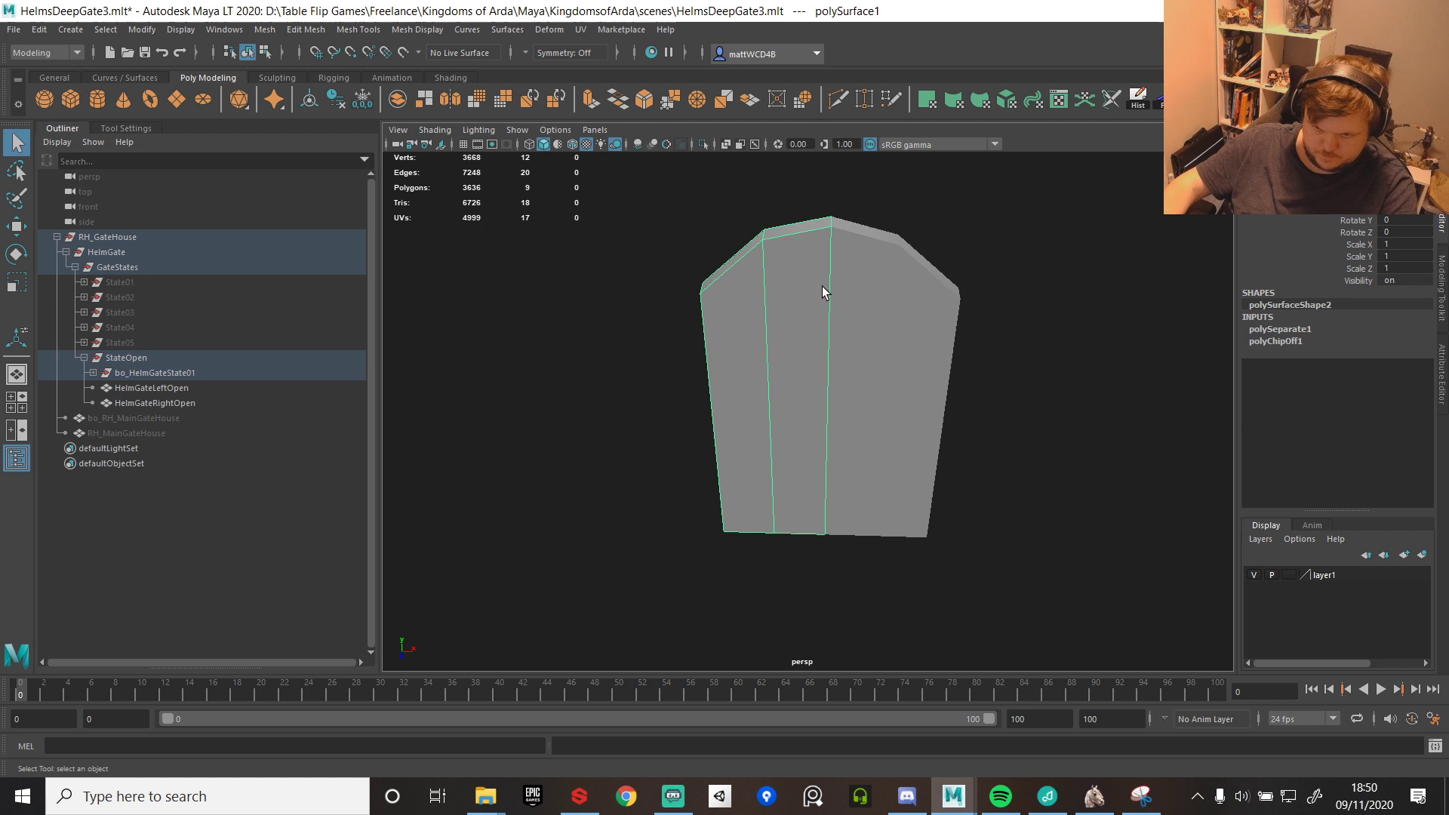
{"action": "left_click", "coordinate": [701, 144]}
{"action": "left_click_drag", "start_coordinate": [966, 355], "coordinate": [803, 391], "text": "alt"}
{"action": "right_click_drag", "start_coordinate": [750, 337], "coordinate": [803, 318], "text": "shift"}
{"action": "left_click_drag", "start_coordinate": [912, 344], "coordinate": [853, 317], "text": "alt"}
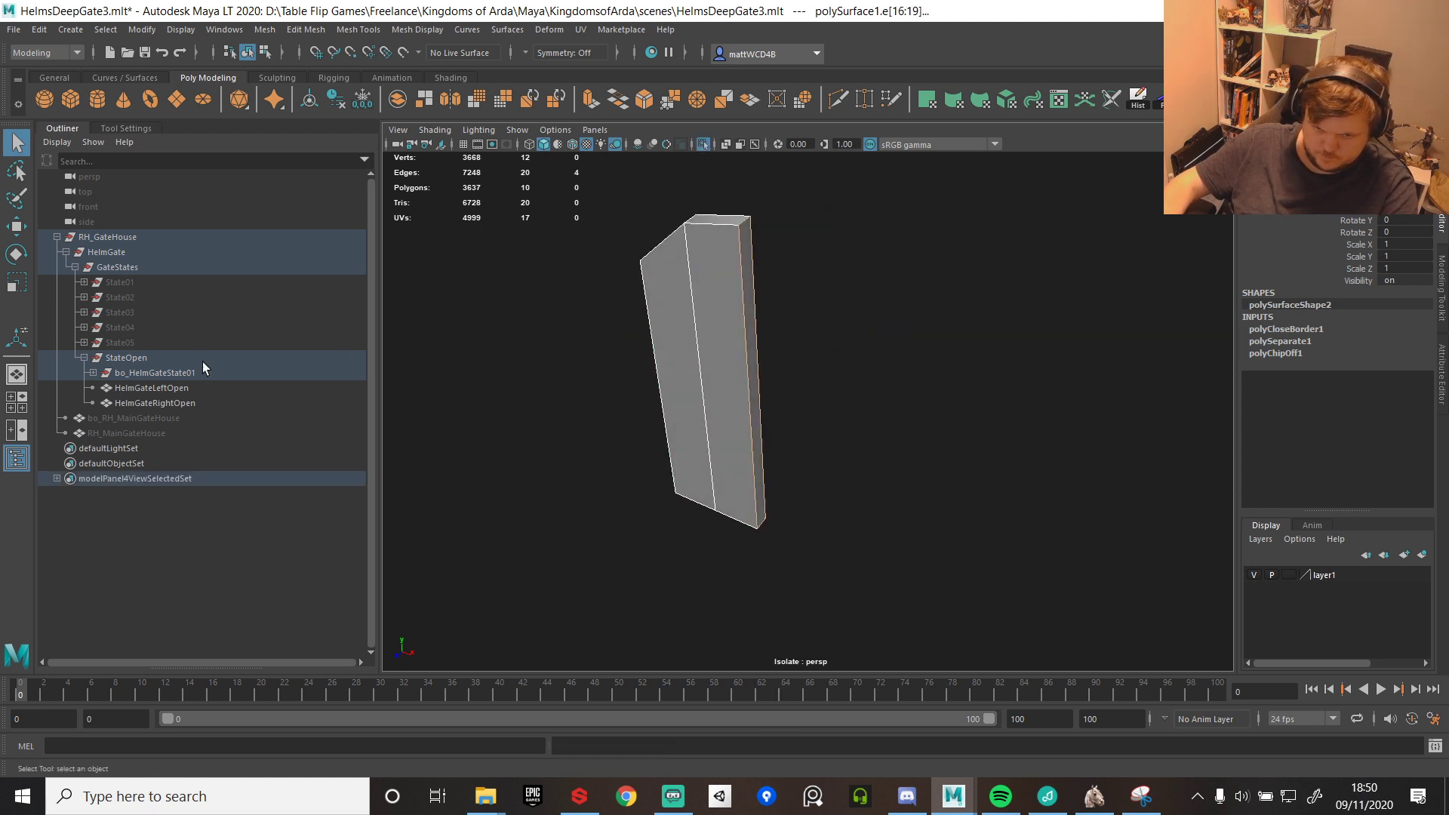
{"action": "left_click", "coordinate": [130, 434]}
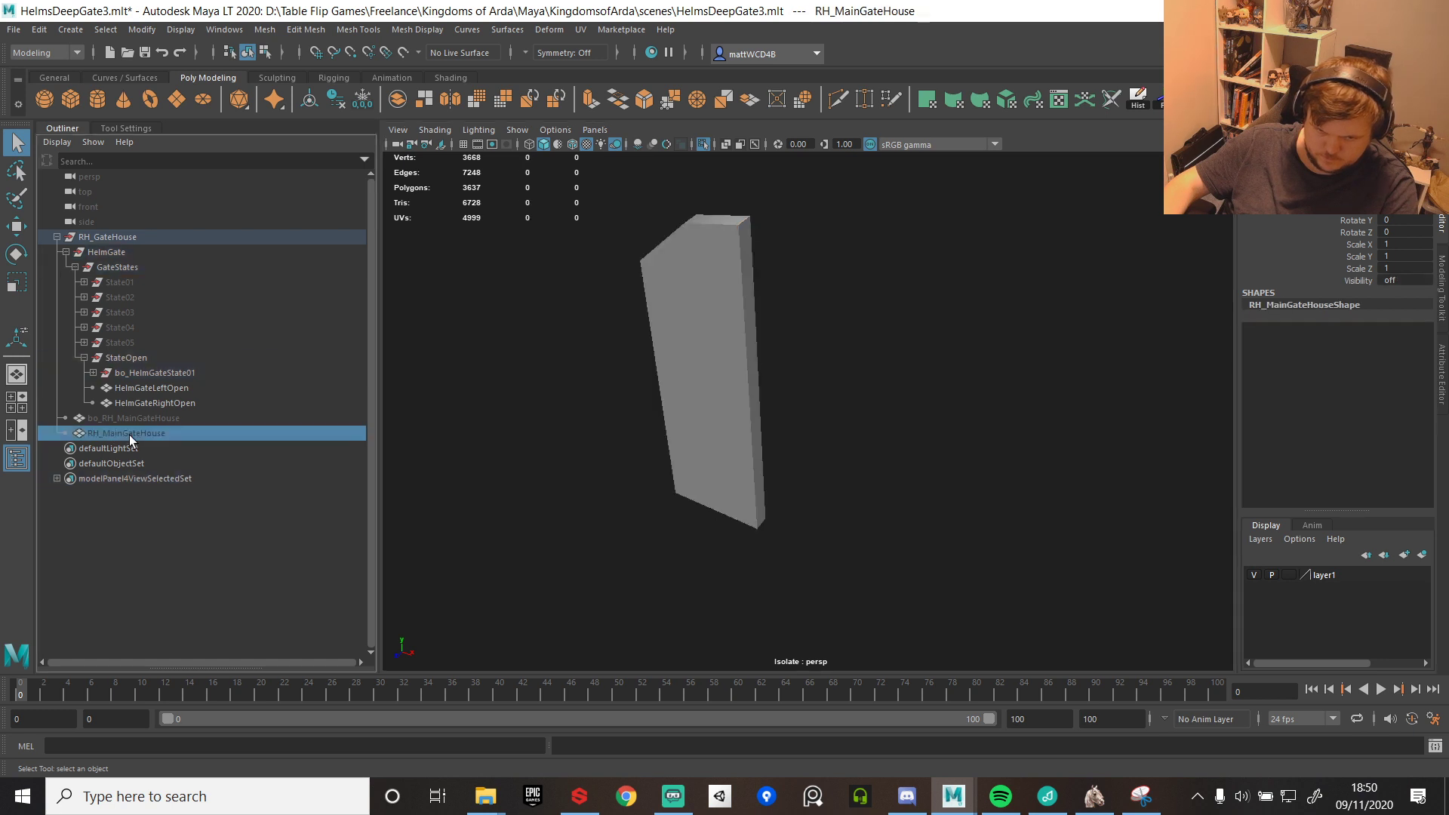
{"action": "left_click", "coordinate": [705, 142]}
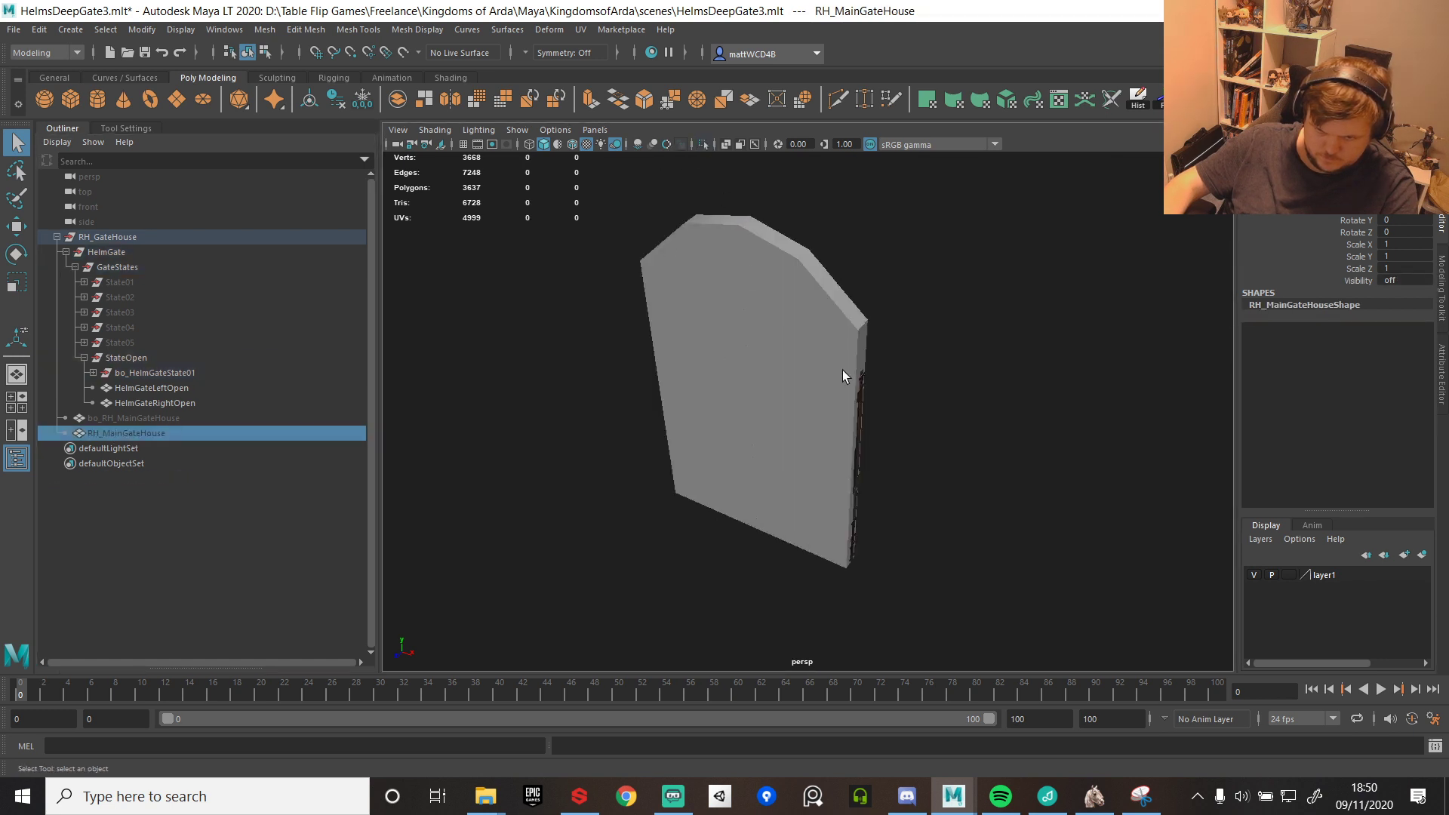
- Isolate the right half of the collision mesh, close its open inner border, and exit isolation
{"action": "left_click", "coordinate": [841, 367]}
{"action": "left_click_drag", "start_coordinate": [821, 338], "coordinate": [959, 343], "text": "alt"}
{"action": "left_click", "coordinate": [701, 155]}
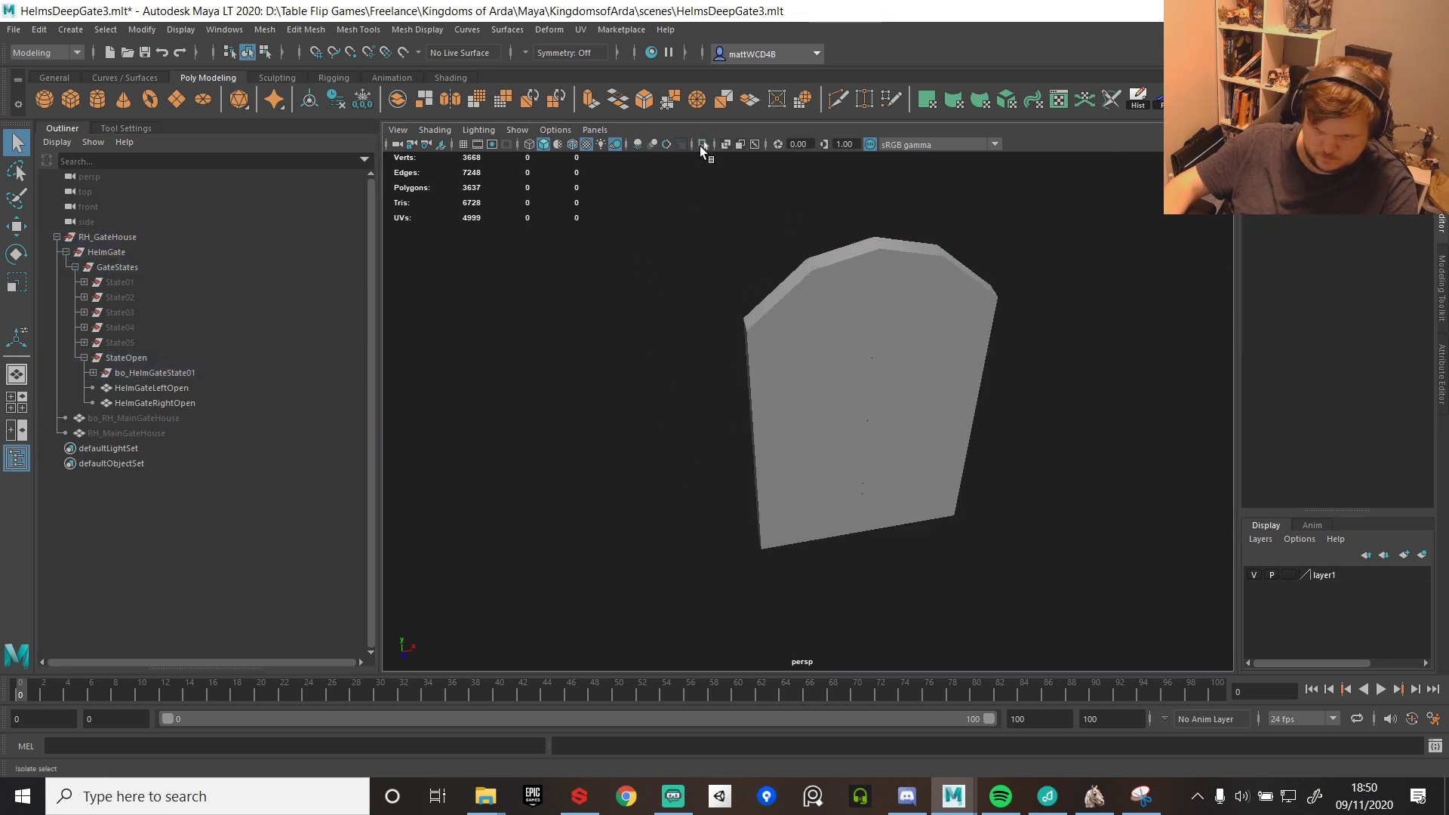
{"action": "left_click", "coordinate": [703, 144]}
{"action": "left_click", "coordinate": [933, 300]}
{"action": "left_click", "coordinate": [703, 143]}
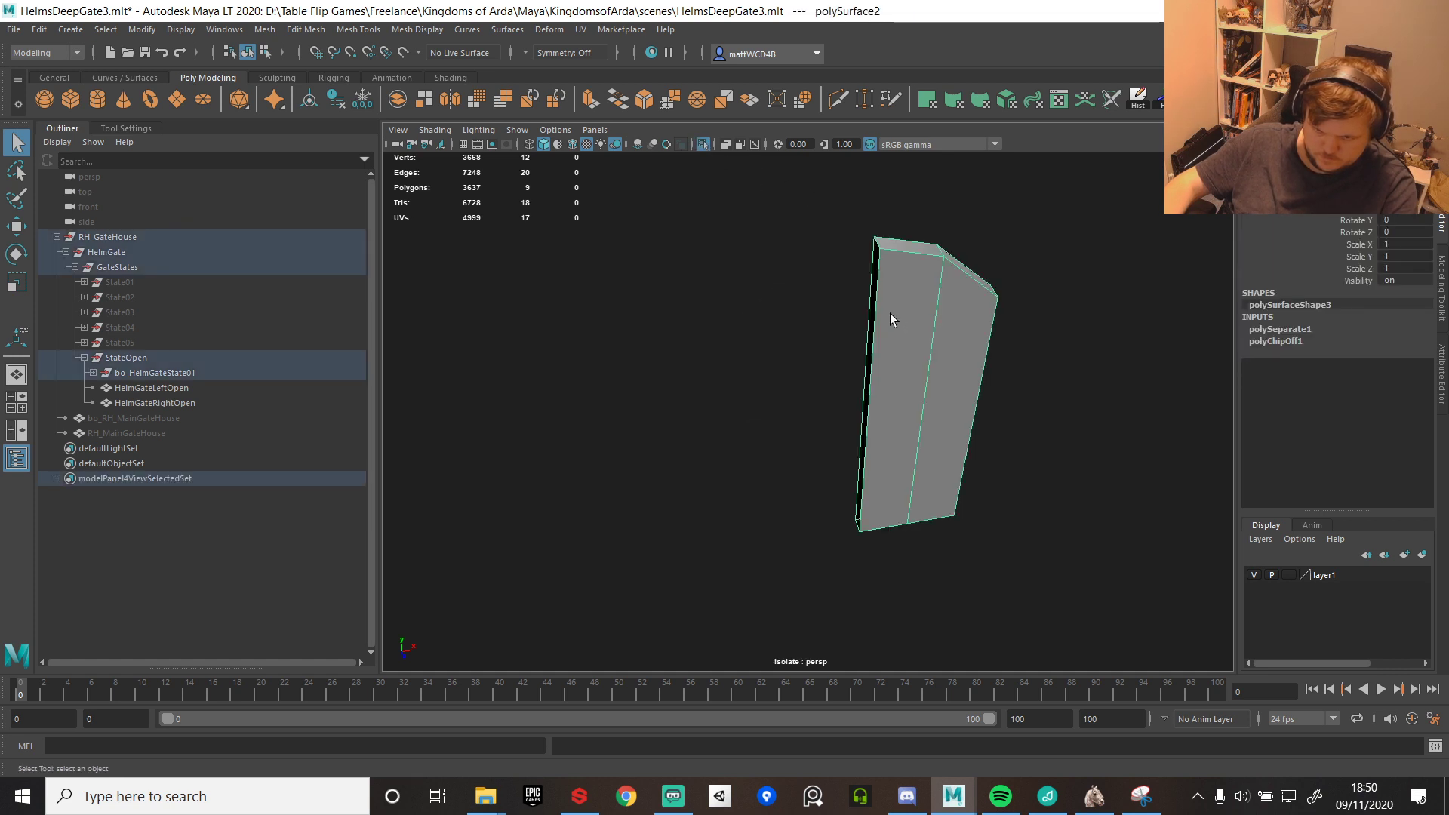
{"action": "right_click_drag", "start_coordinate": [895, 305], "coordinate": [884, 388], "text": "shift"}
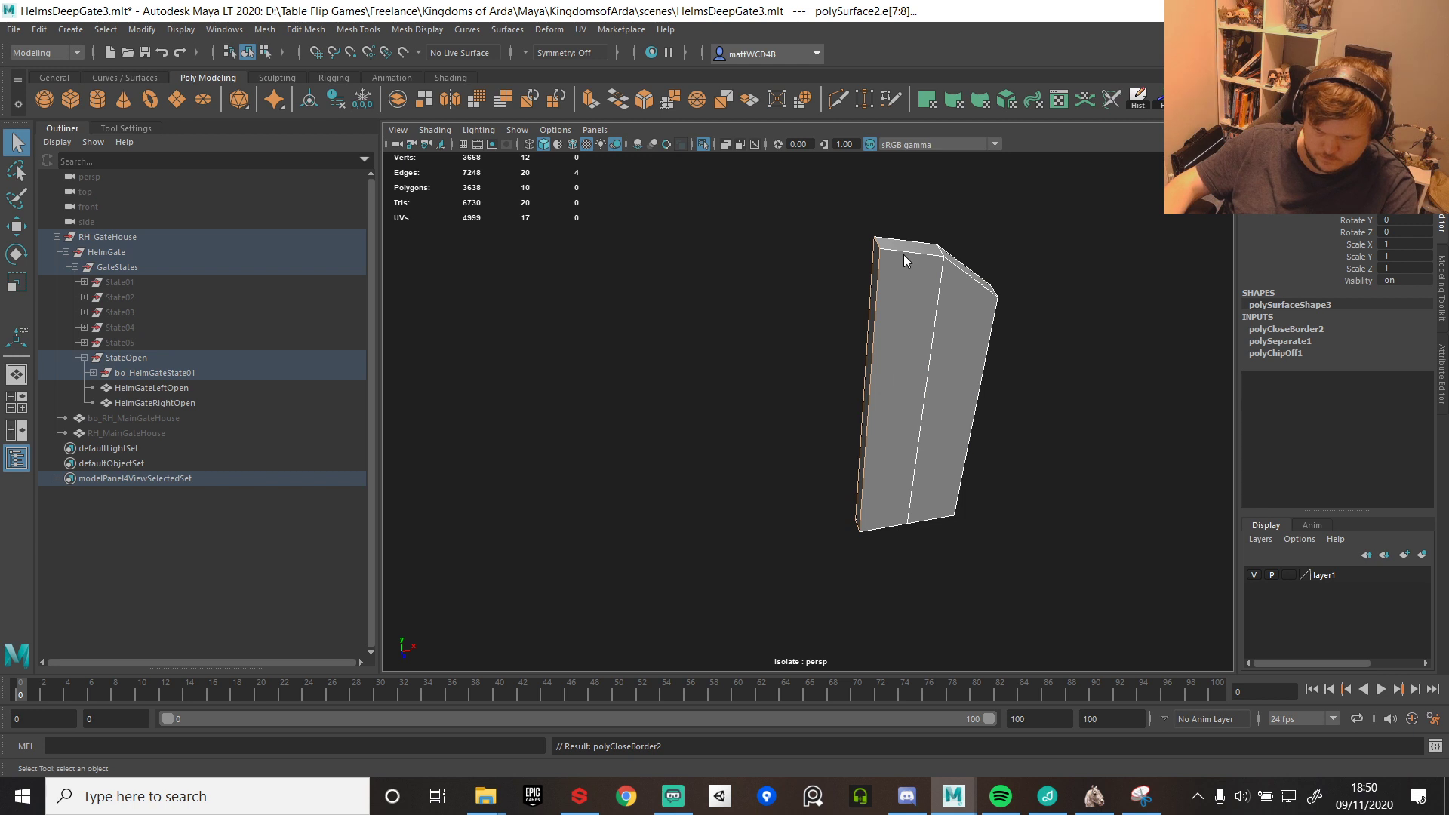
{"action": "left_click", "coordinate": [703, 145]}
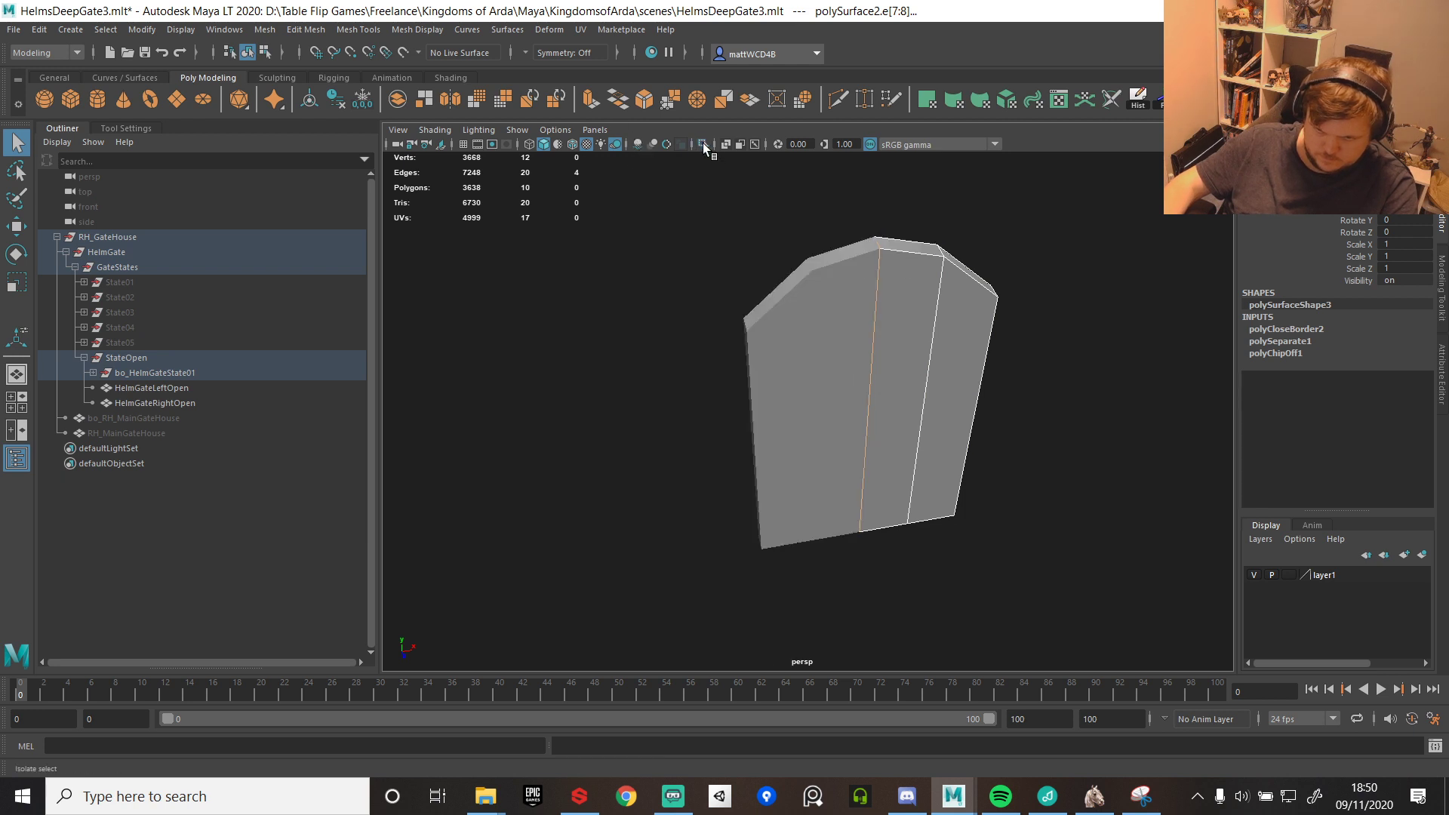
- Rename the left collision piece bo_HelmGateLeftOpen, reusing the left door's copied name with a bo_ prefix
{"action": "left_click", "coordinate": [147, 388]}
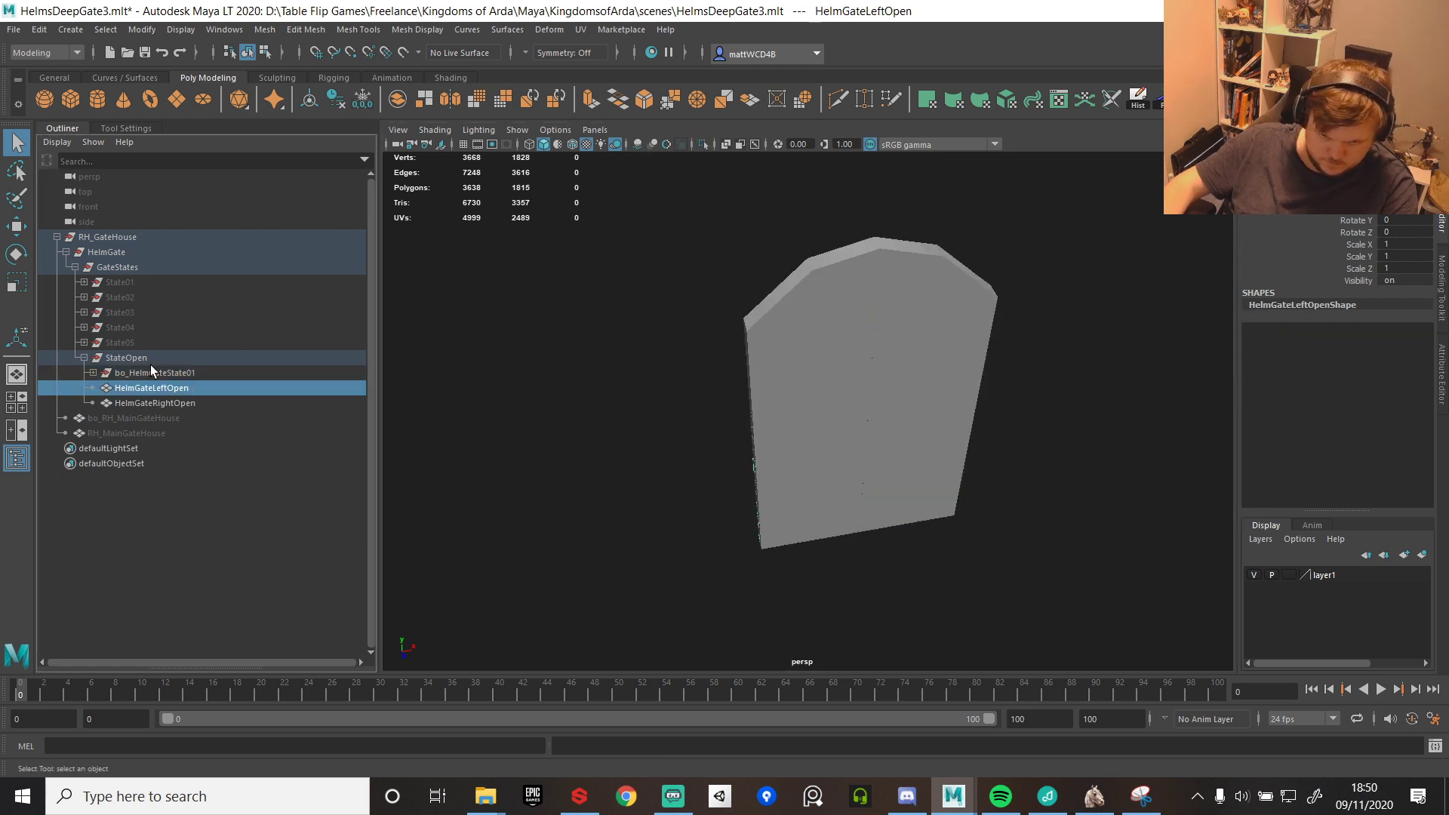
{"action": "left_click", "coordinate": [93, 372]}
{"action": "left_click", "coordinate": [185, 376]}
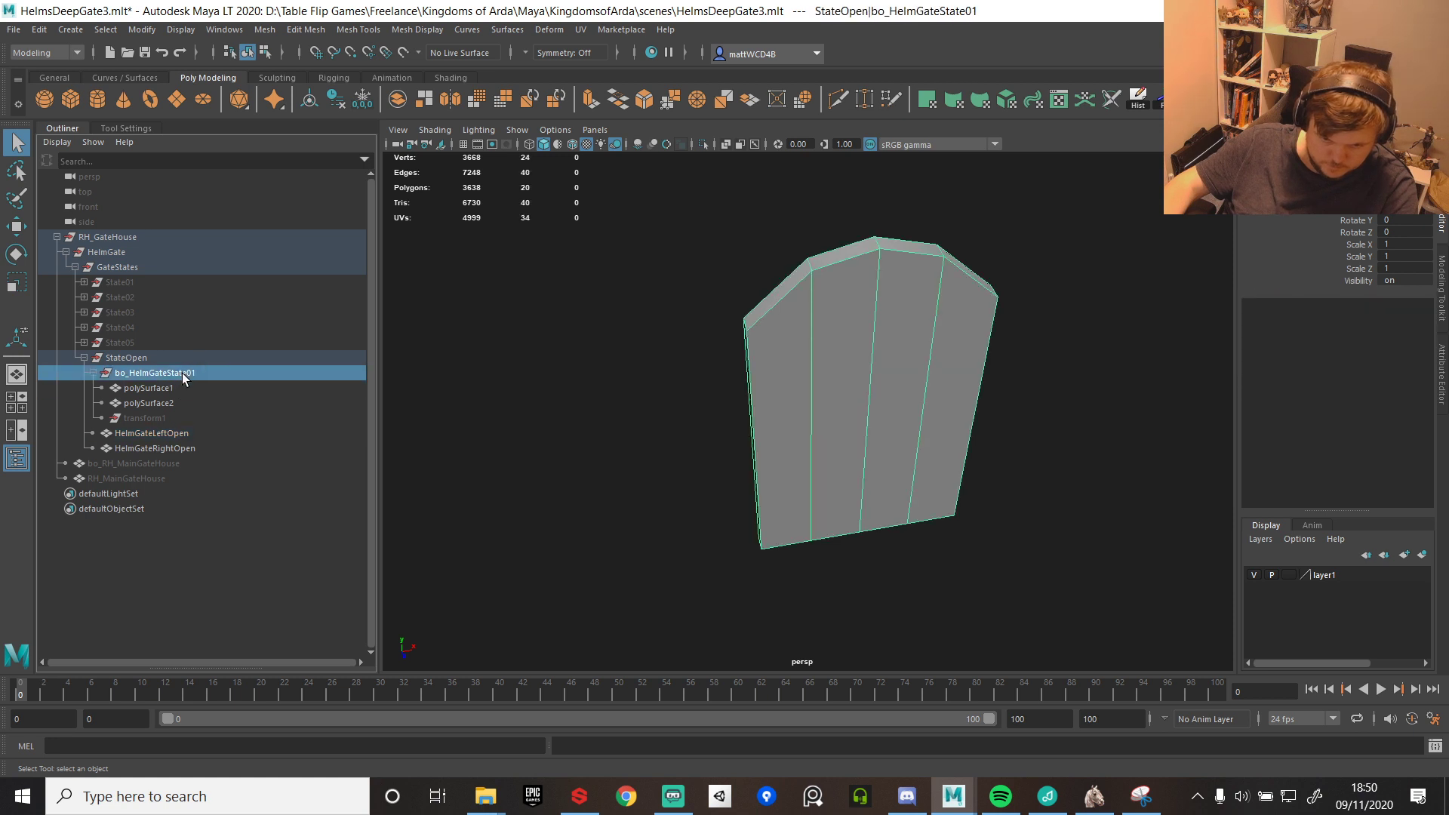
{"action": "double_click", "coordinate": [151, 430]}
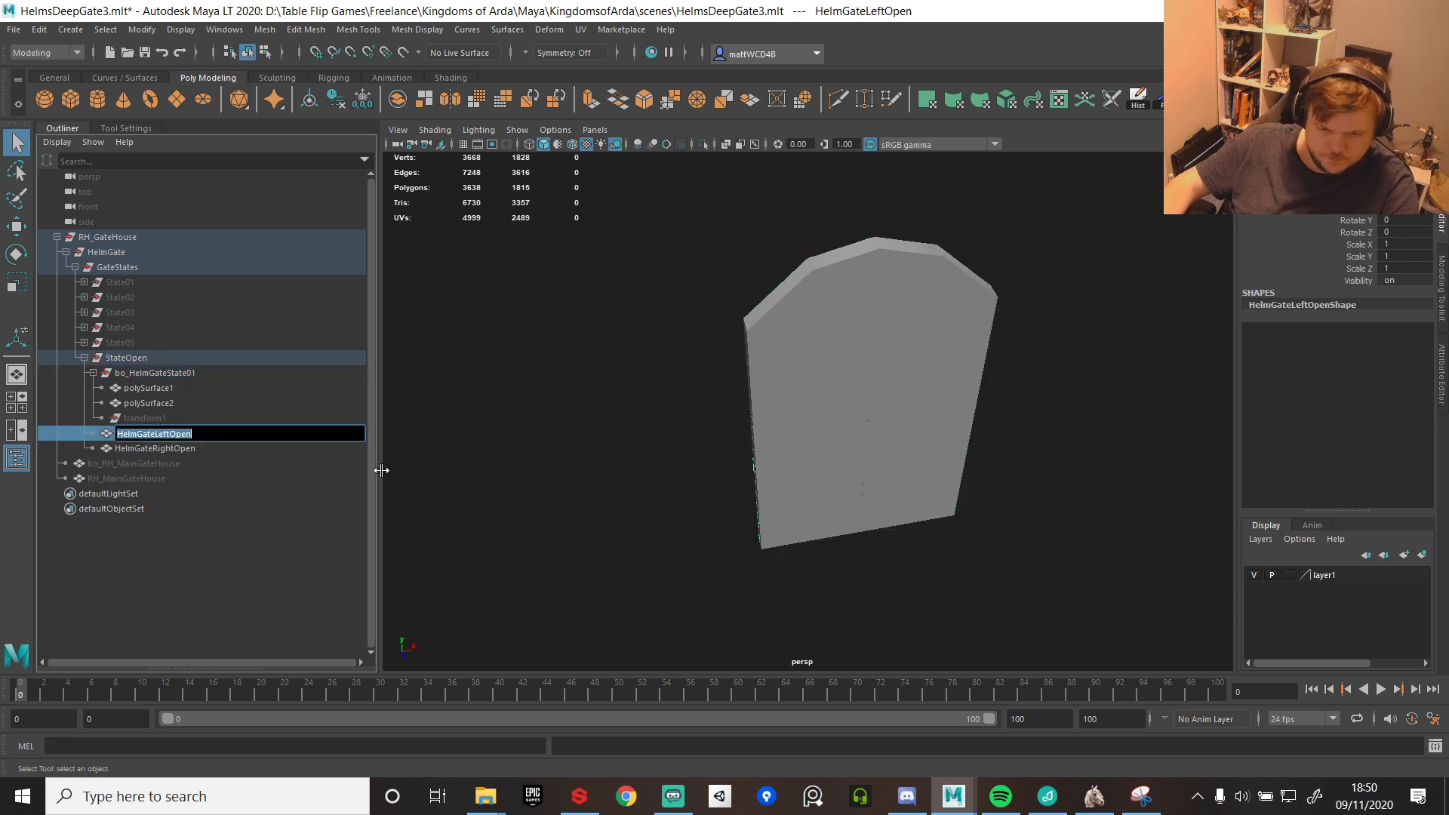
{"action": "left_click", "coordinate": [145, 392]}
{"action": "left_click", "coordinate": [149, 447]}
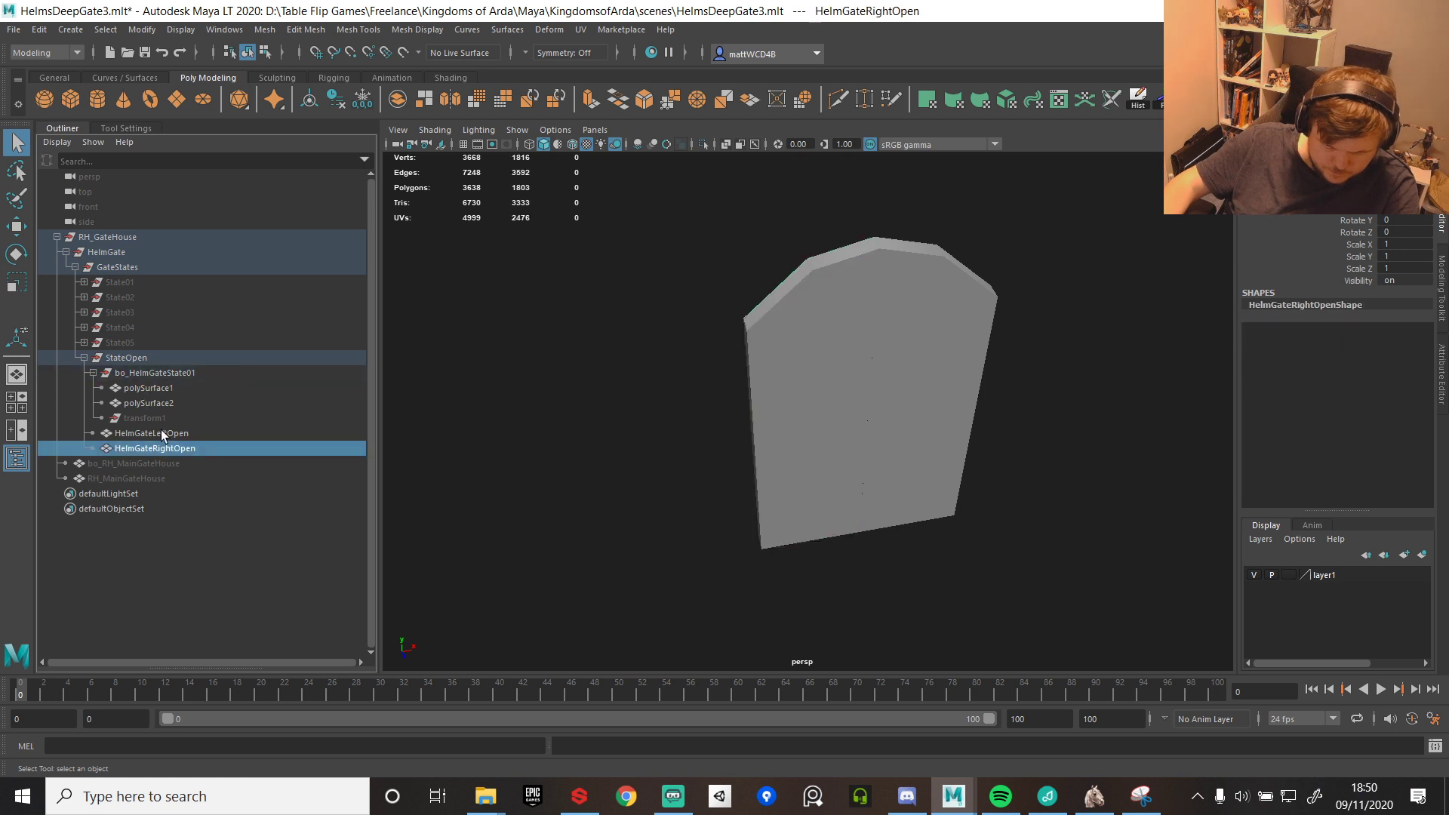
{"action": "double_click", "coordinate": [161, 432]}
{"action": "key", "text": "ctrl+c"}
{"action": "left_click", "coordinate": [151, 387]}
{"action": "double_click", "coordinate": [155, 389]}
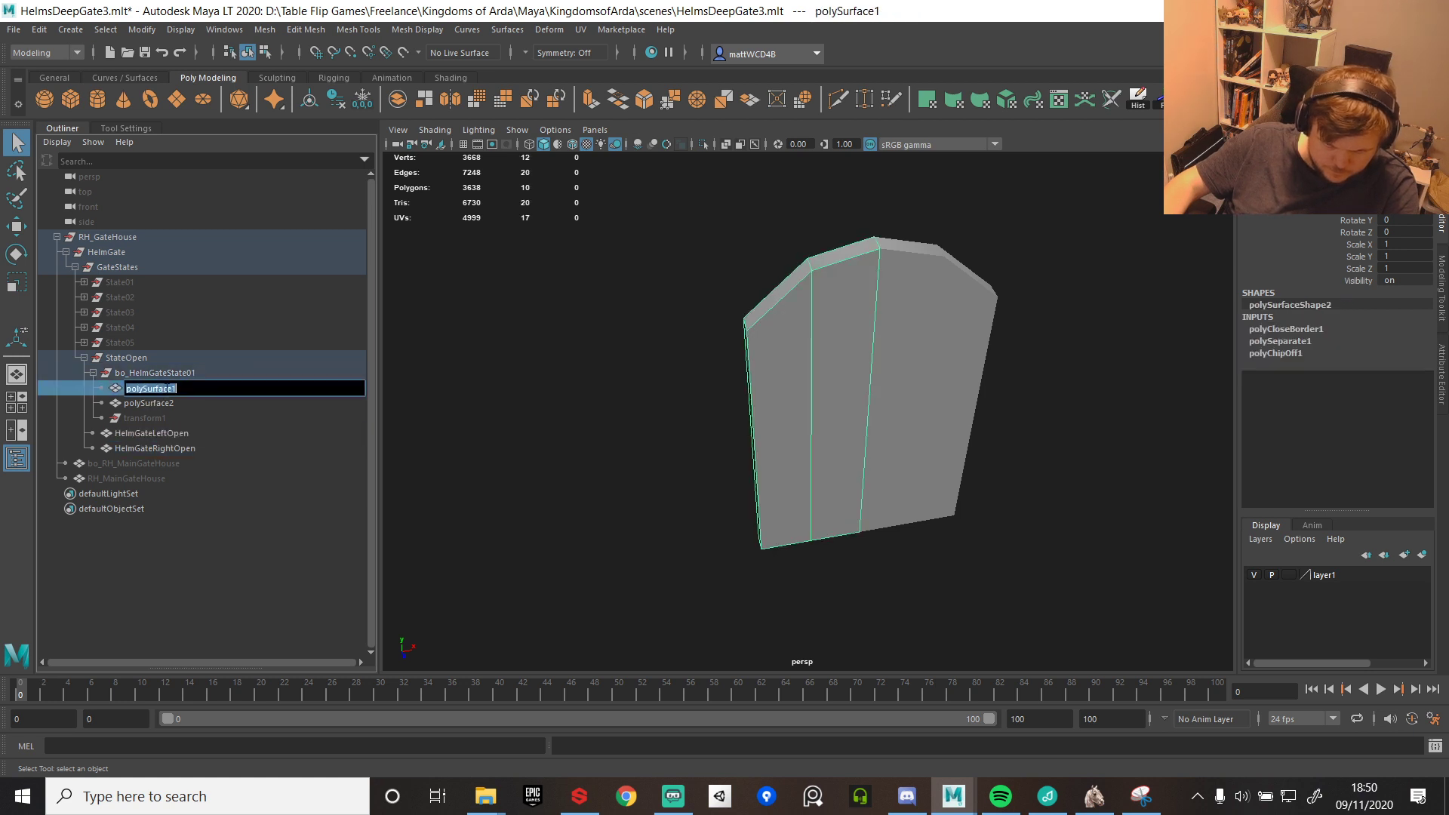
{"action": "key", "text": "ctrl+v"}
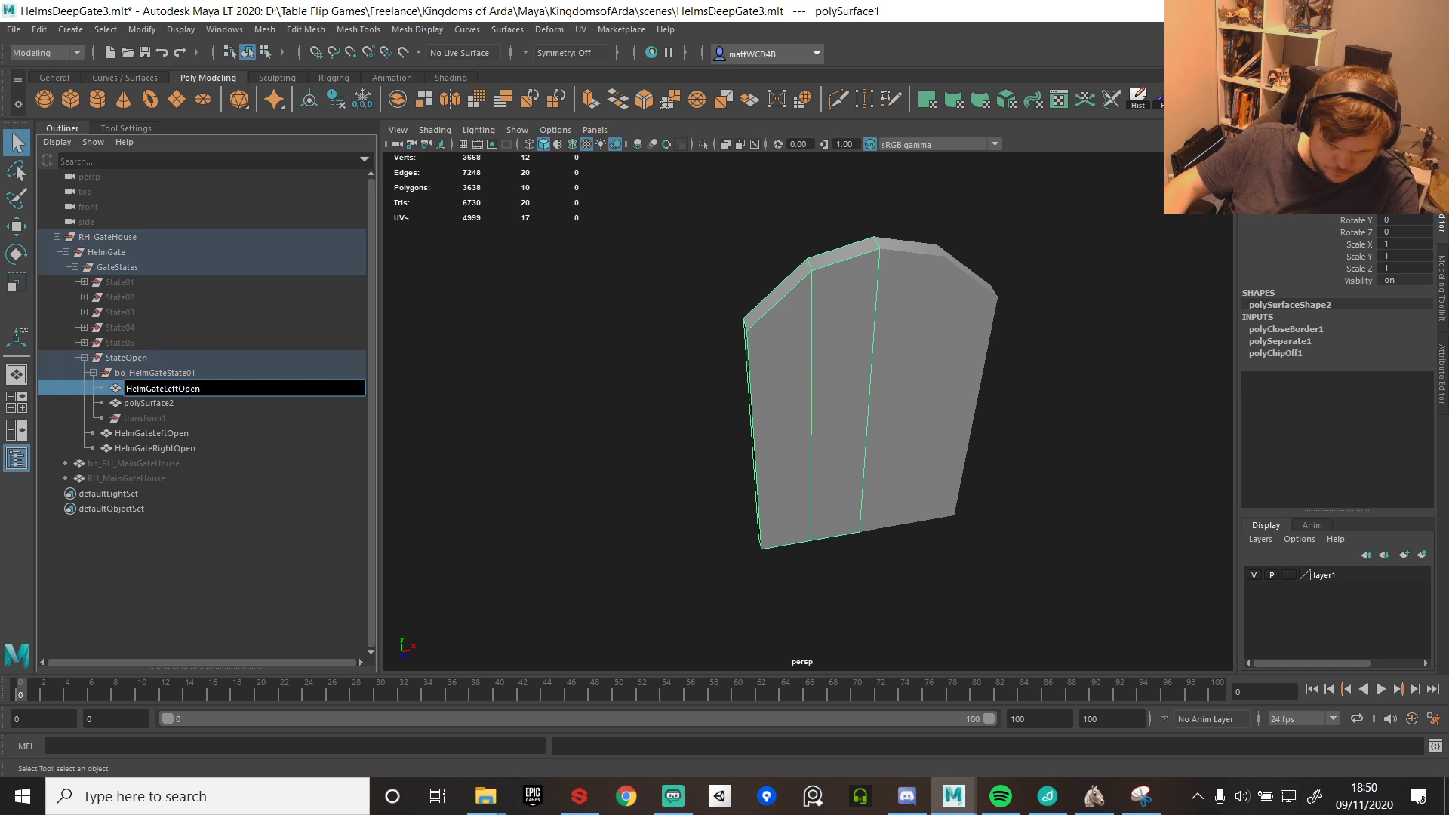
{"action": "type", "text": "bo_"}
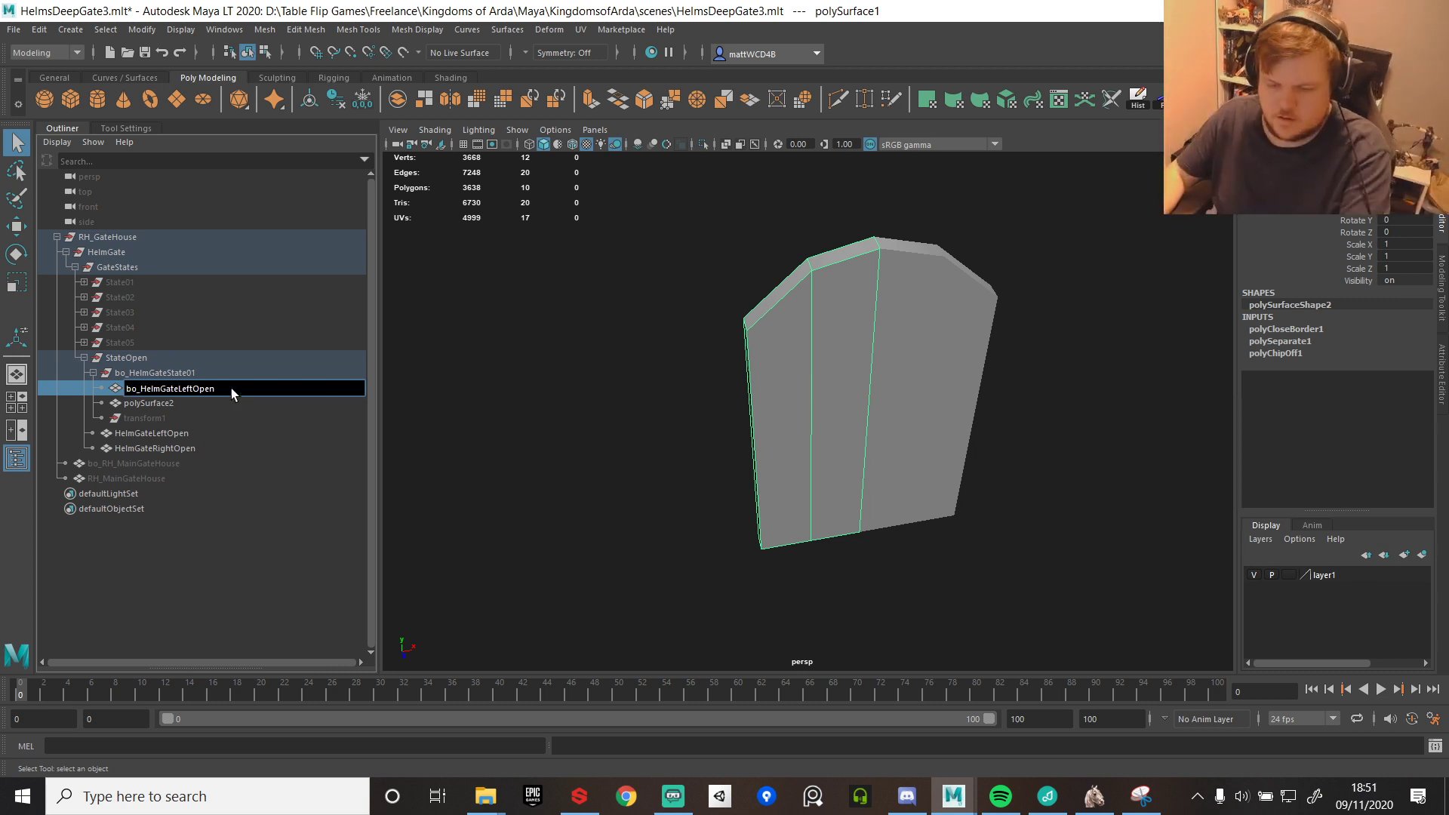
{"action": "key", "text": "Return"}
- Rename the right collision piece bo_HelmGateRightOpen, matching the right door's name
{"action": "double_click", "coordinate": [165, 448]}
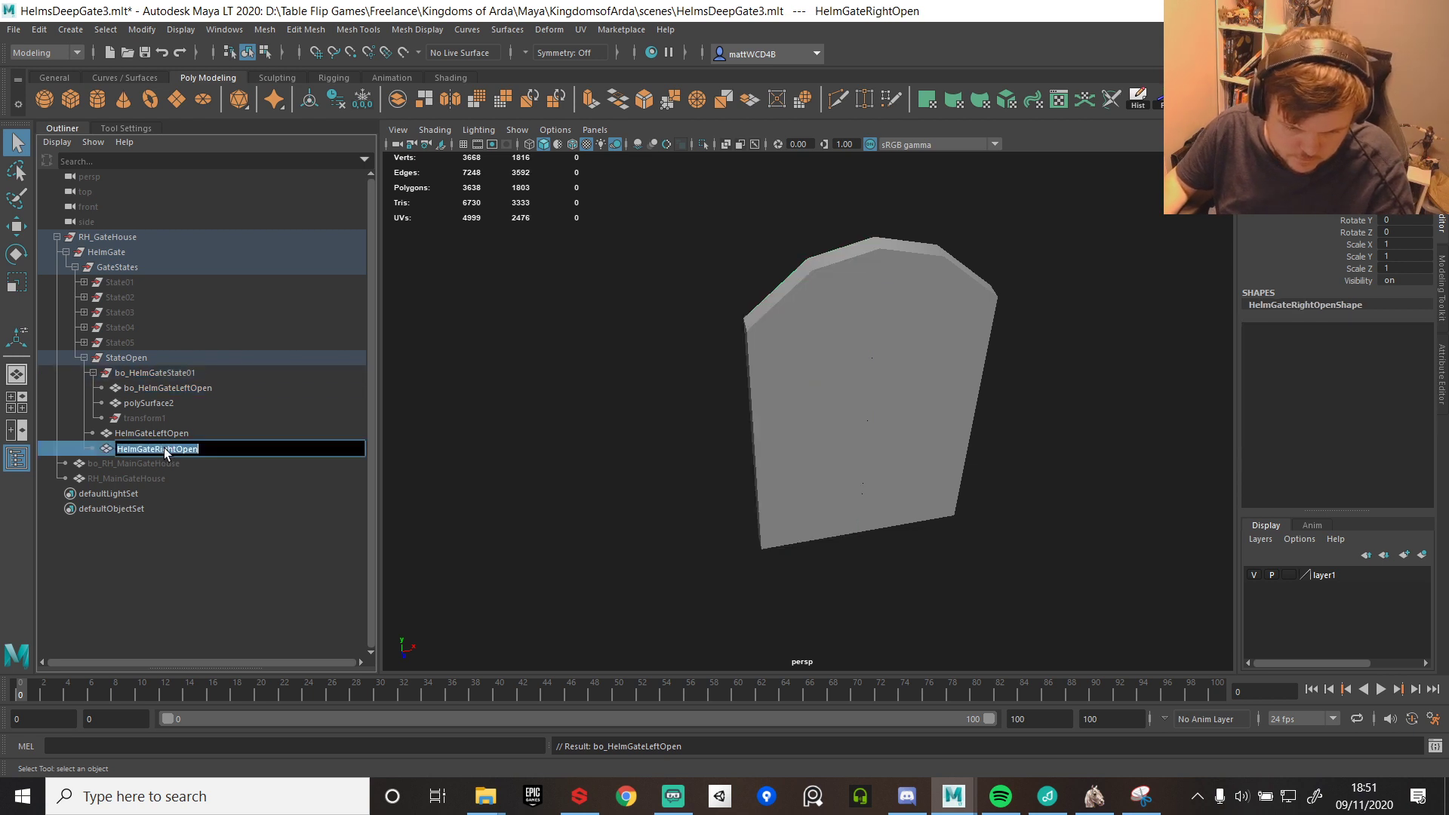
{"action": "double_click", "coordinate": [161, 404]}
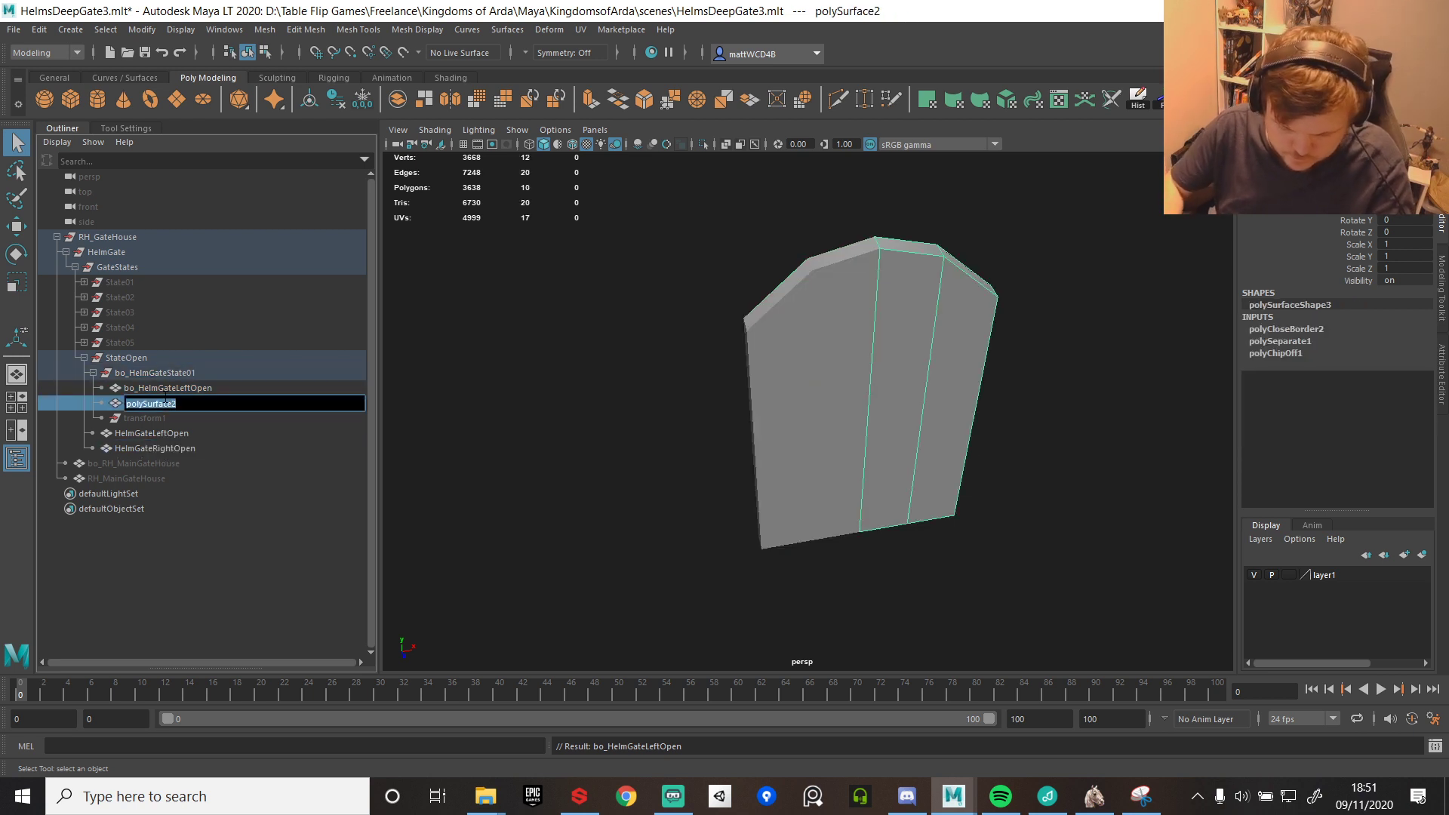
{"action": "type", "text": "bo_HelmGateRightOpen"}
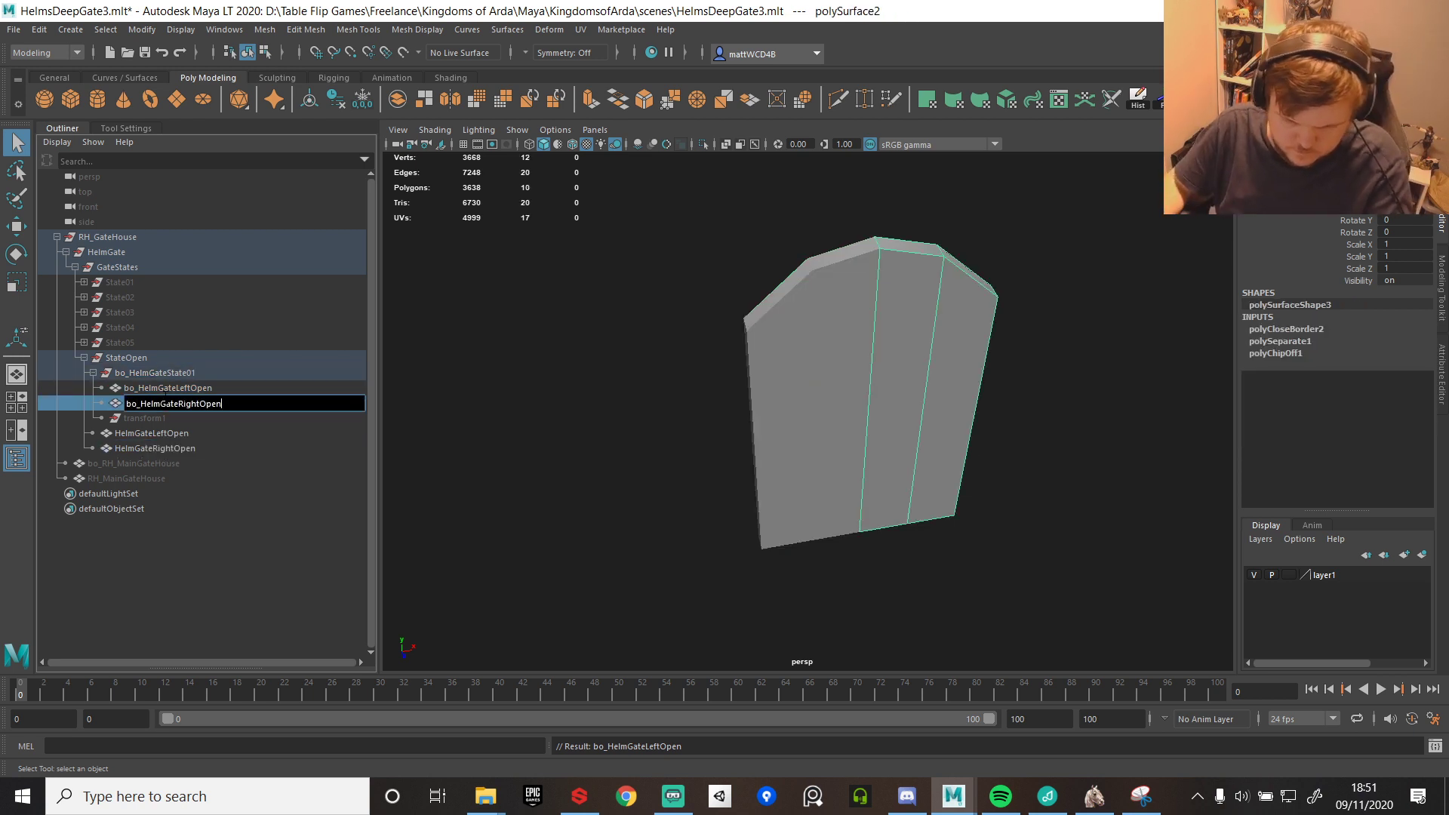
{"action": "key", "text": "Return"}
- Parent both collision pieces directly under StateOpen and delete the construction history of all four door meshes
{"action": "left_click_drag", "start_coordinate": [130, 432], "coordinate": [122, 448]}
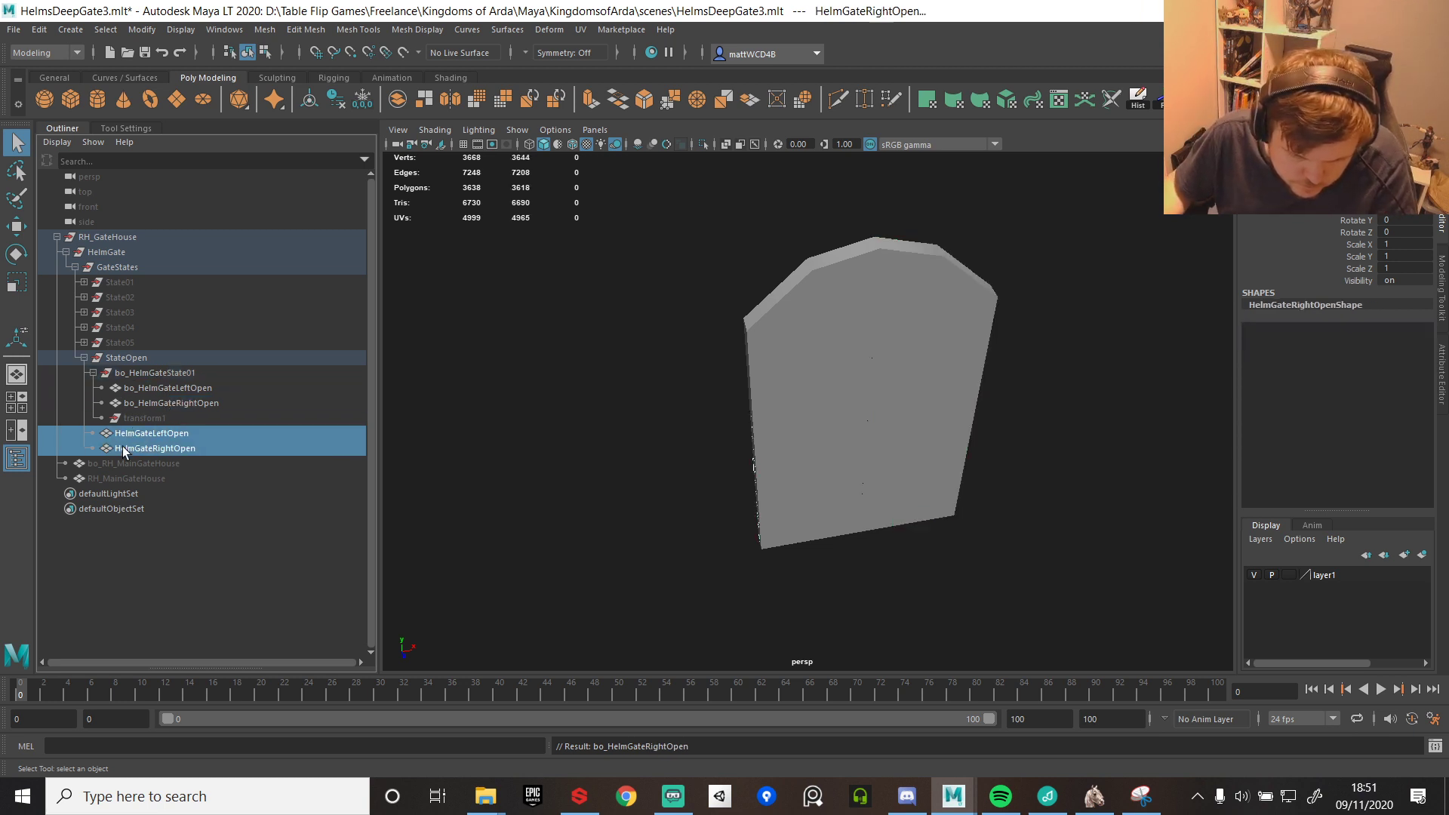
{"action": "left_click_drag", "start_coordinate": [178, 400], "coordinate": [166, 378], "text": "ctrl"}
{"action": "middle_click_drag", "start_coordinate": [166, 378], "coordinate": [133, 359]}
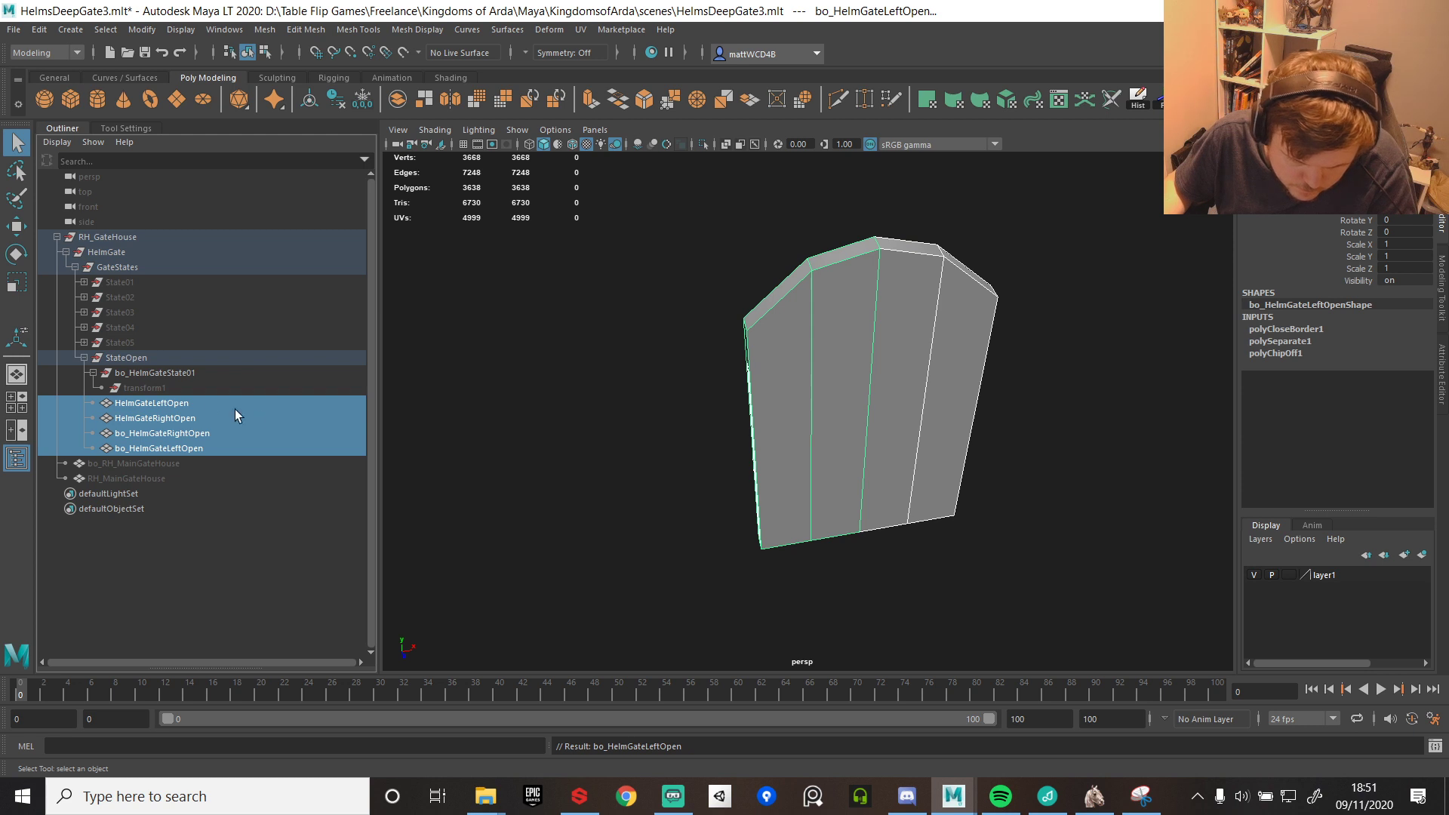
{"action": "left_click", "coordinate": [1139, 99]}
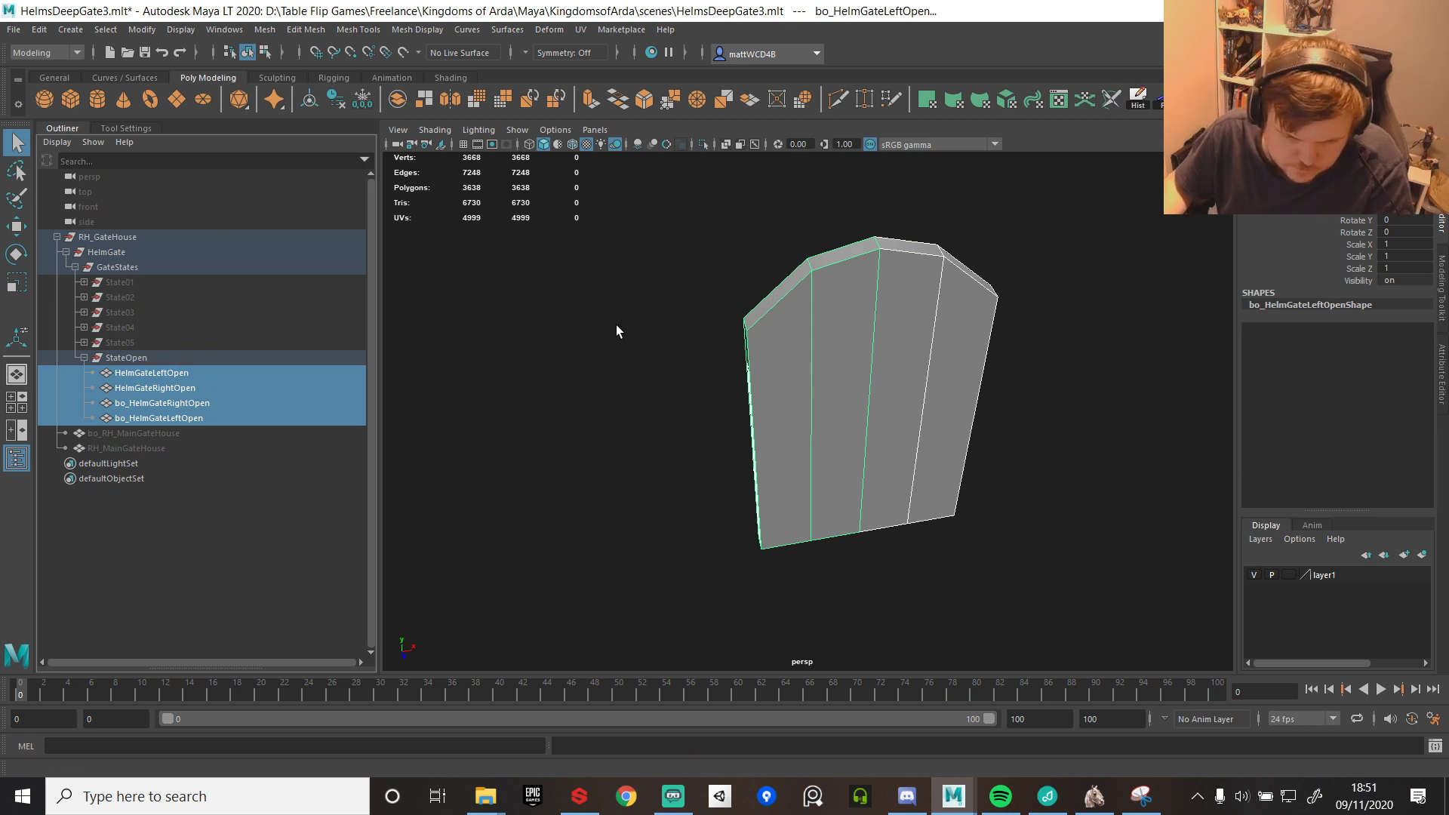
- Snap the pivot of bo_HelmGateLeftOpen to its outer bottom corner and shift it slightly along the door's thickness
{"action": "left_click", "coordinate": [163, 375]}
{"action": "left_click", "coordinate": [166, 403]}
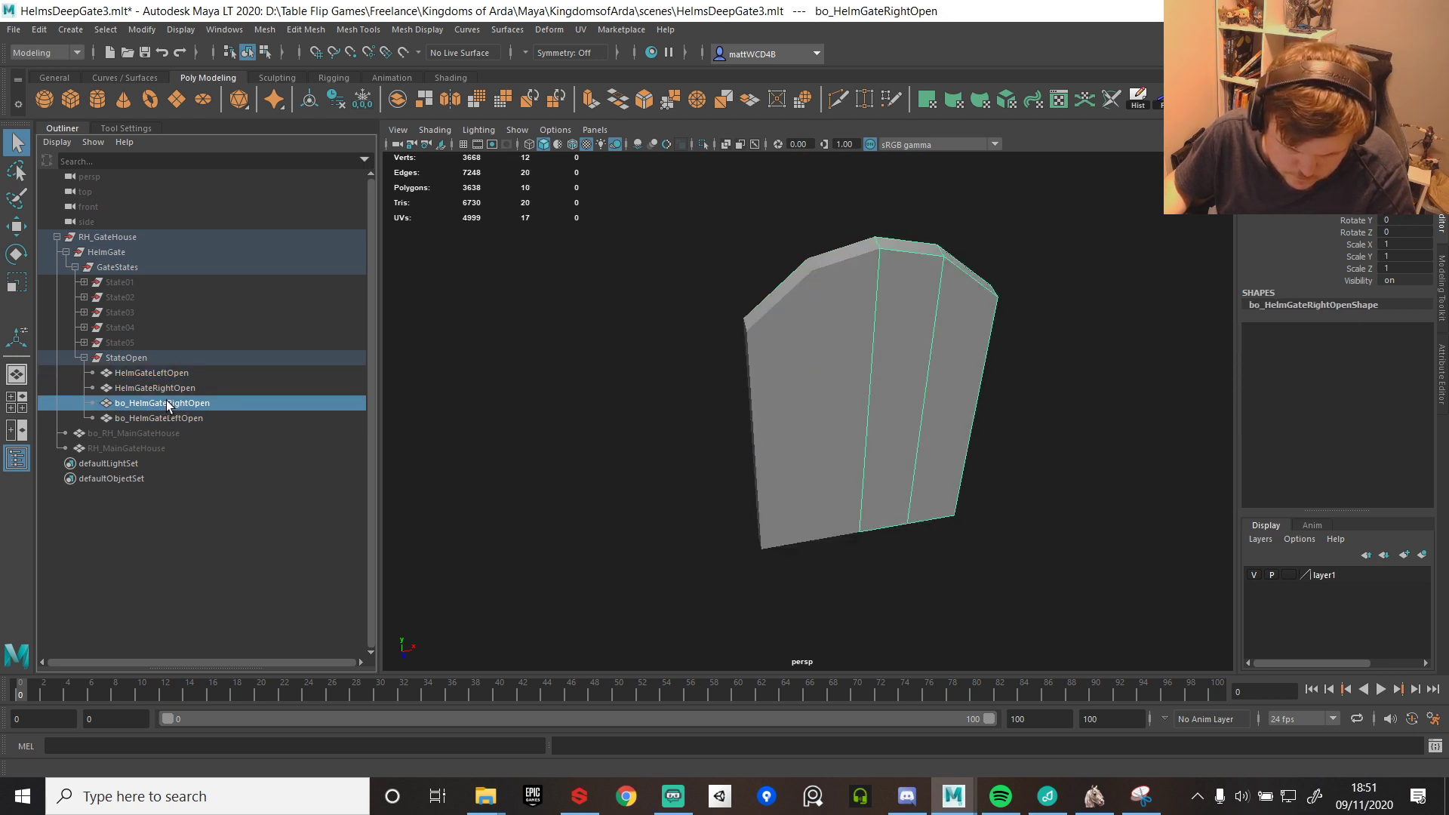
{"action": "left_click", "coordinate": [167, 419], "text": "shift"}
{"action": "left_click", "coordinate": [185, 419]}
{"action": "key", "text": "w"}
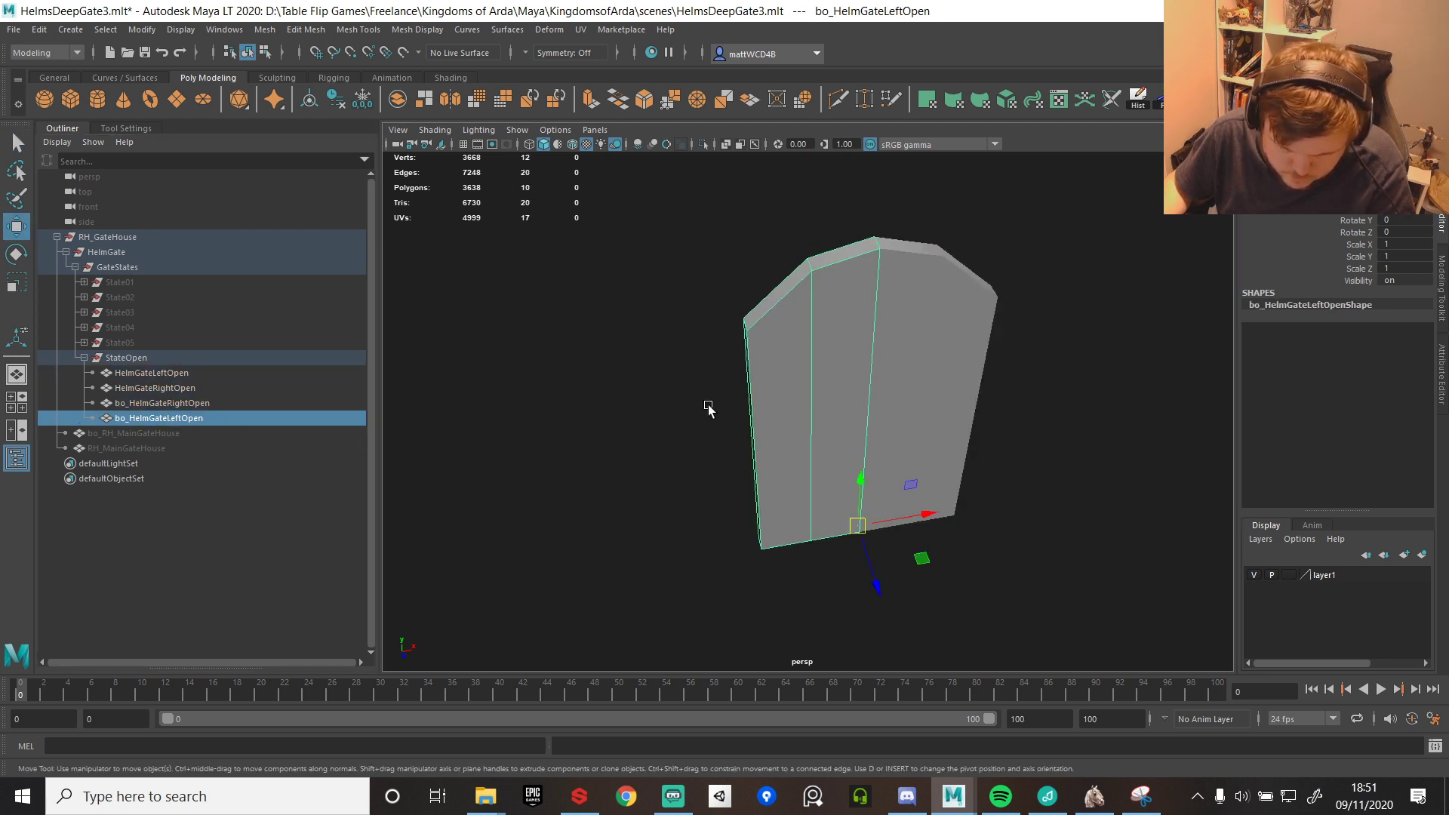
{"action": "left_click_drag", "start_coordinate": [709, 408], "coordinate": [942, 503], "text": "alt"}
{"action": "scroll", "coordinate": [941, 499], "scroll_direction": "up", "scroll_amount": 2}
{"action": "middle_click_drag", "start_coordinate": [941, 499], "coordinate": [922, 421], "text": "alt"}
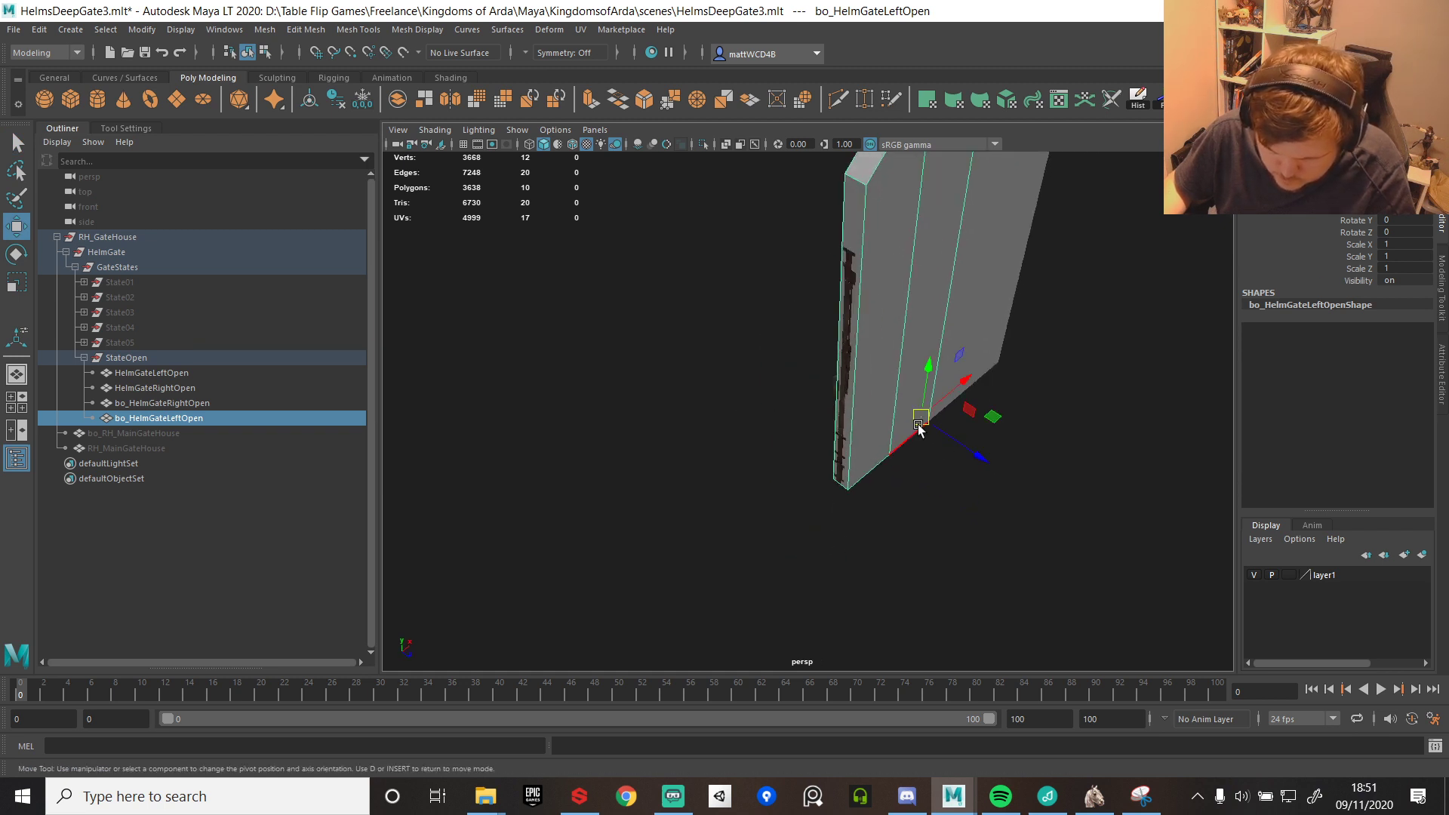
{"action": "key", "text": "d"}
{"action": "key", "text": "v"}
{"action": "left_click_drag", "start_coordinate": [921, 420], "coordinate": [835, 496]}
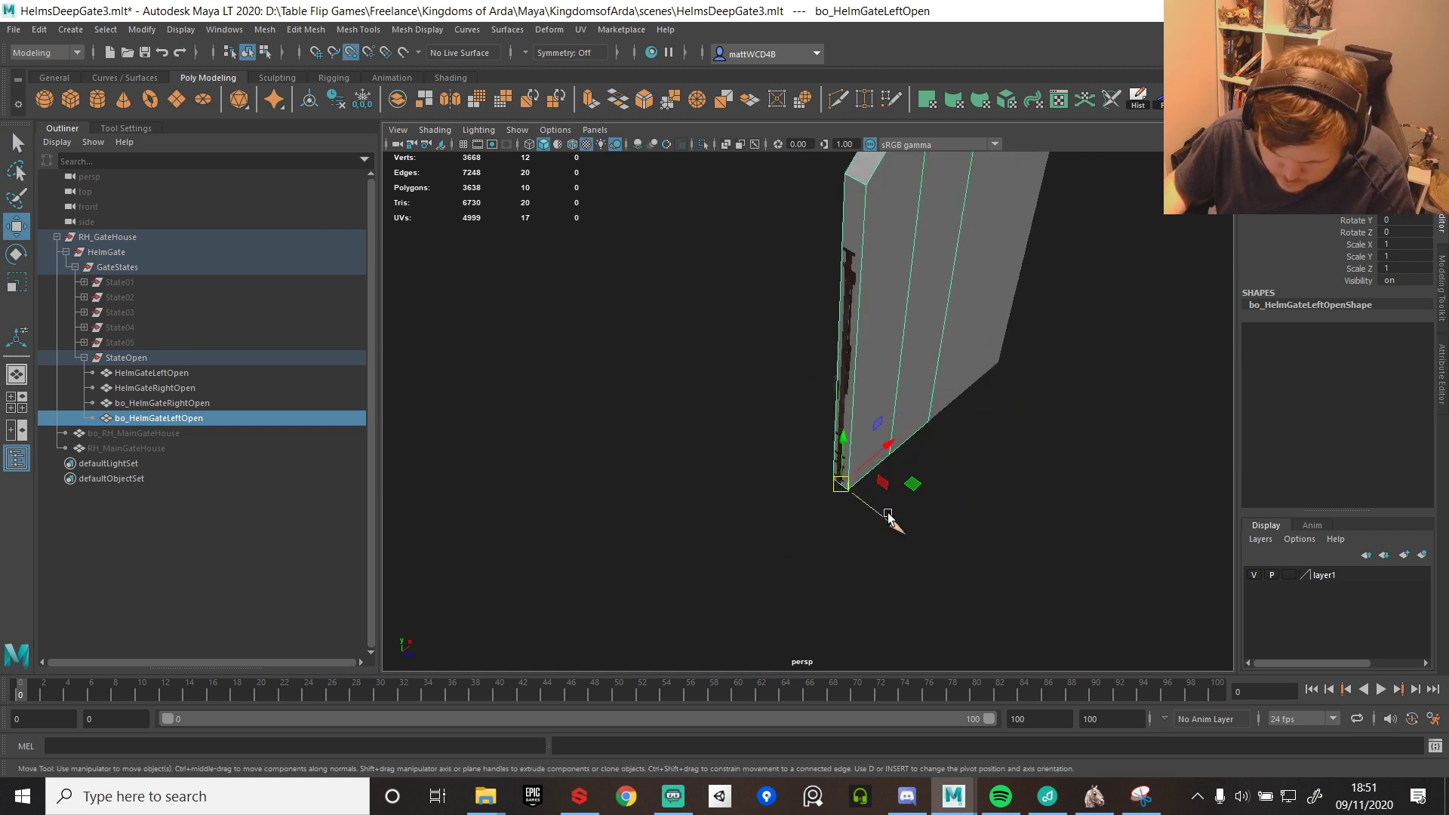
{"action": "key", "text": "d"}
{"action": "left_click_drag", "start_coordinate": [902, 536], "coordinate": [892, 531]}
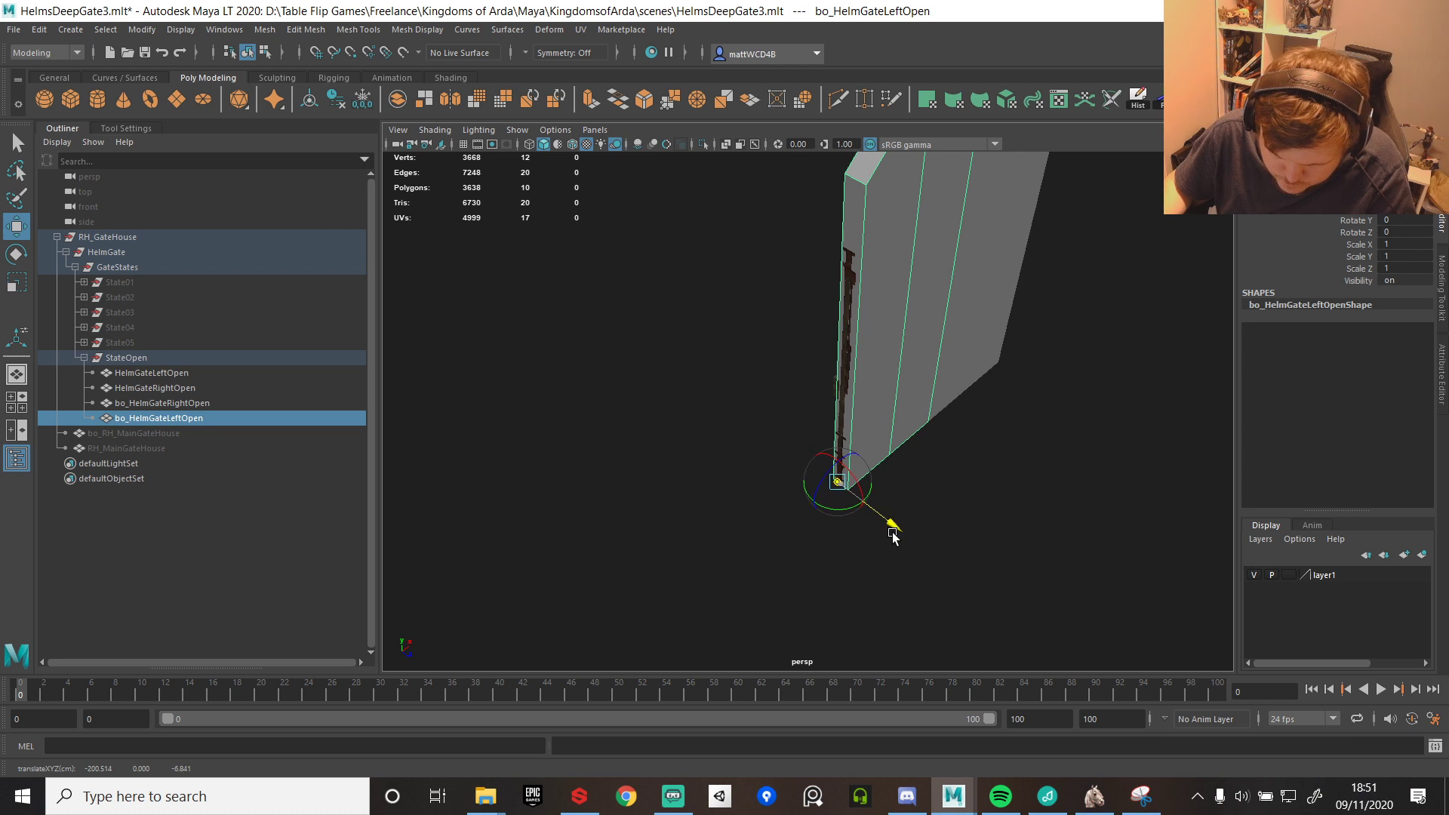
- Move the pivot of bo_HelmGateRightOpen to its outer bottom corner and undo the last pivot adjustment
{"action": "left_click", "coordinate": [157, 403]}
{"action": "left_click_drag", "start_coordinate": [922, 330], "coordinate": [783, 423], "text": "alt"}
{"action": "key", "text": "d"}
{"action": "left_click_drag", "start_coordinate": [671, 391], "coordinate": [736, 462]}
{"action": "key", "text": "ctrl+z"}
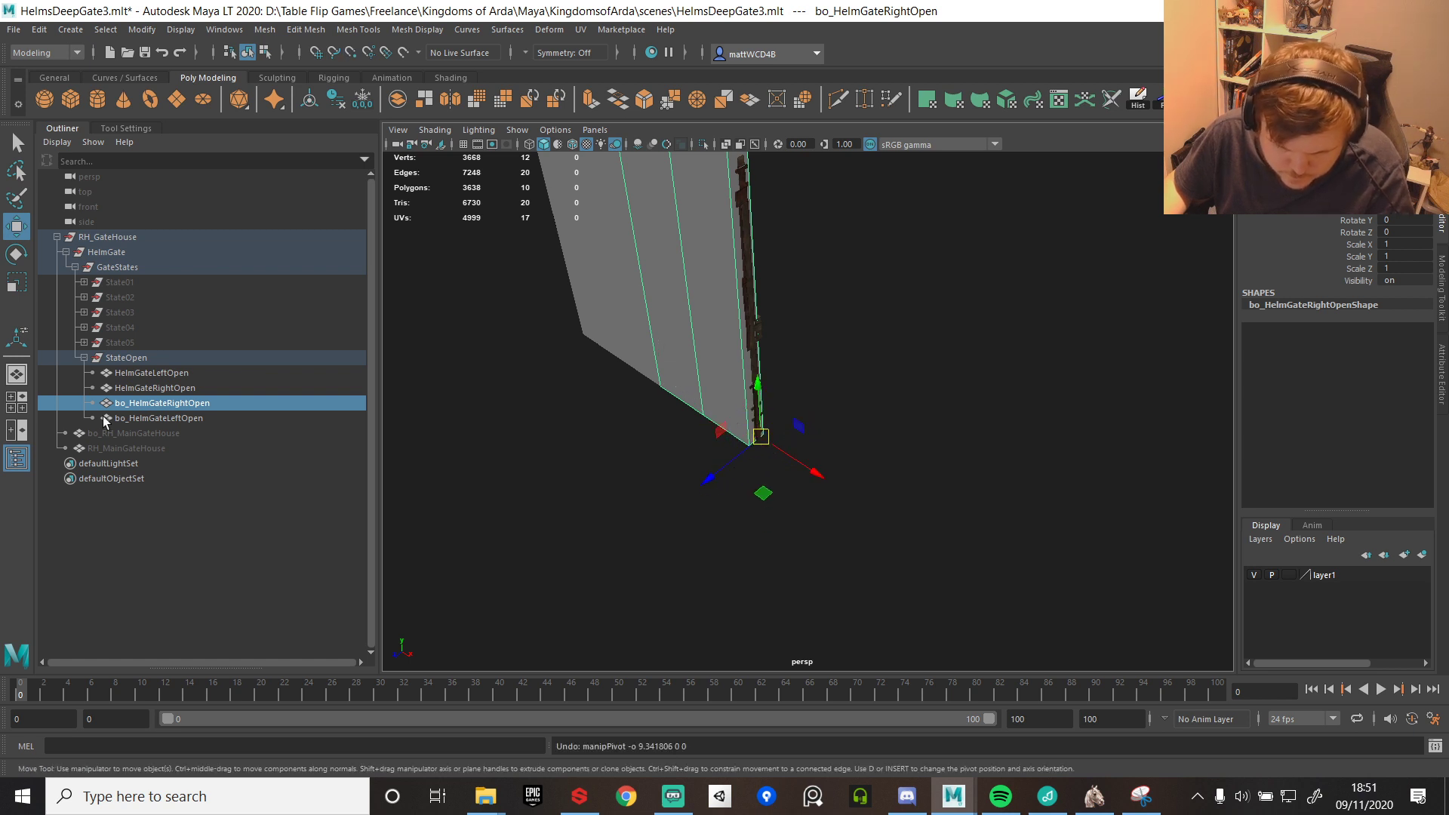
- Rotate HelmGateLeftOpen and bo_HelmGateLeftOpen together by 60 degrees about the Y axis at their hinge corner
{"action": "left_click", "coordinate": [173, 372]}
{"action": "key", "text": "f"}
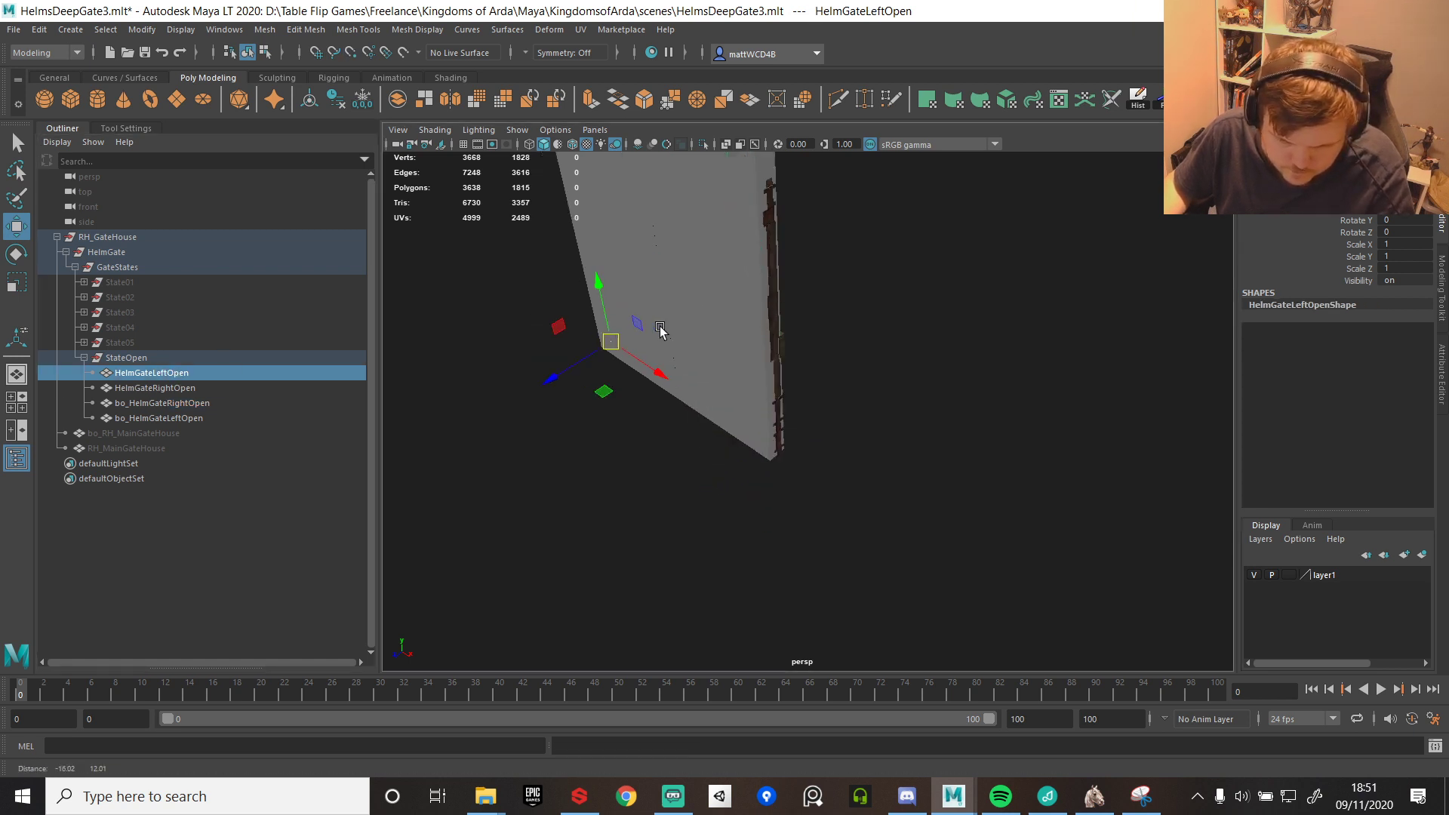
{"action": "left_click", "coordinate": [177, 418], "text": "ctrl"}
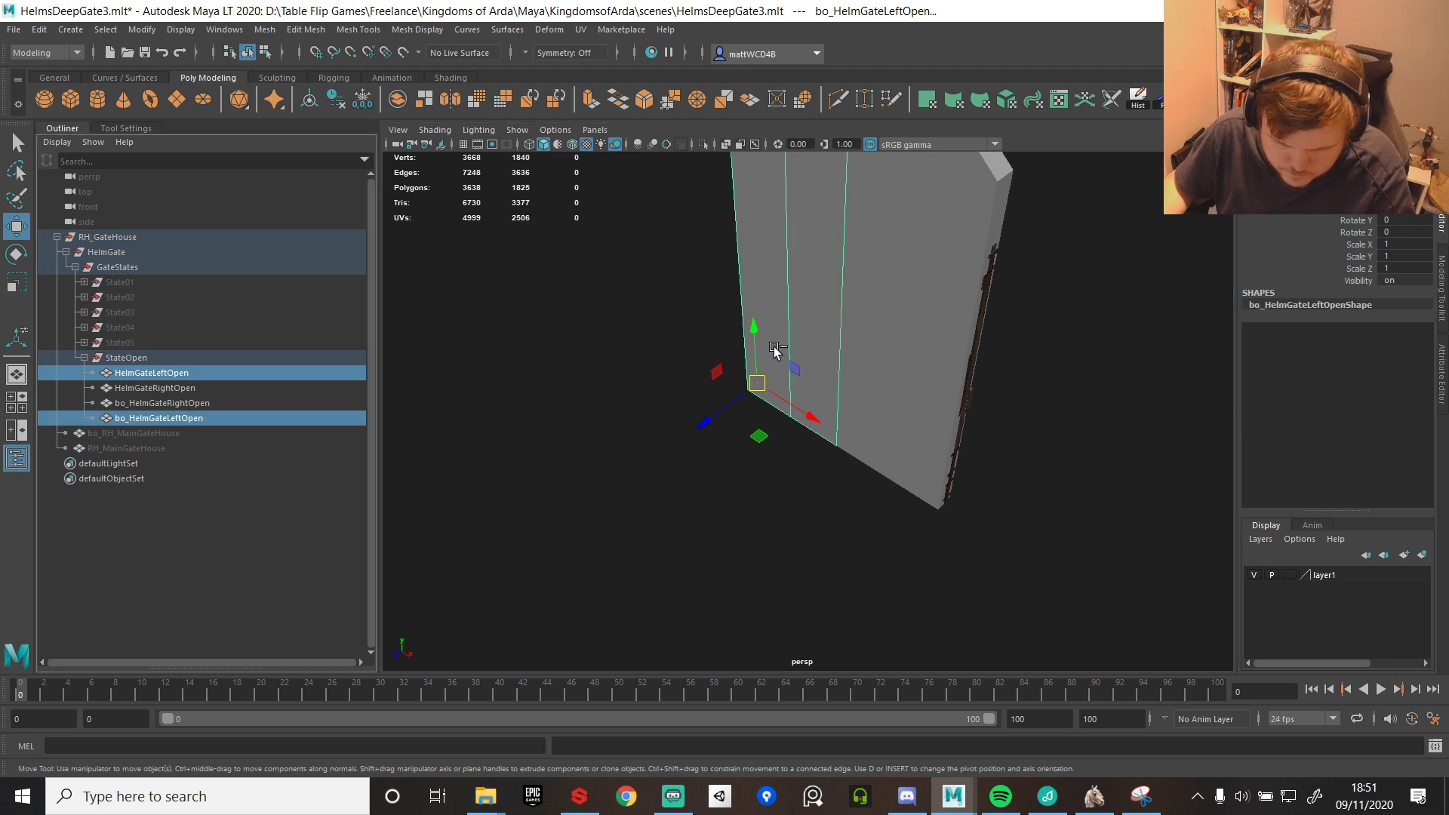
{"action": "key", "text": "f"}
{"action": "key", "text": "e"}
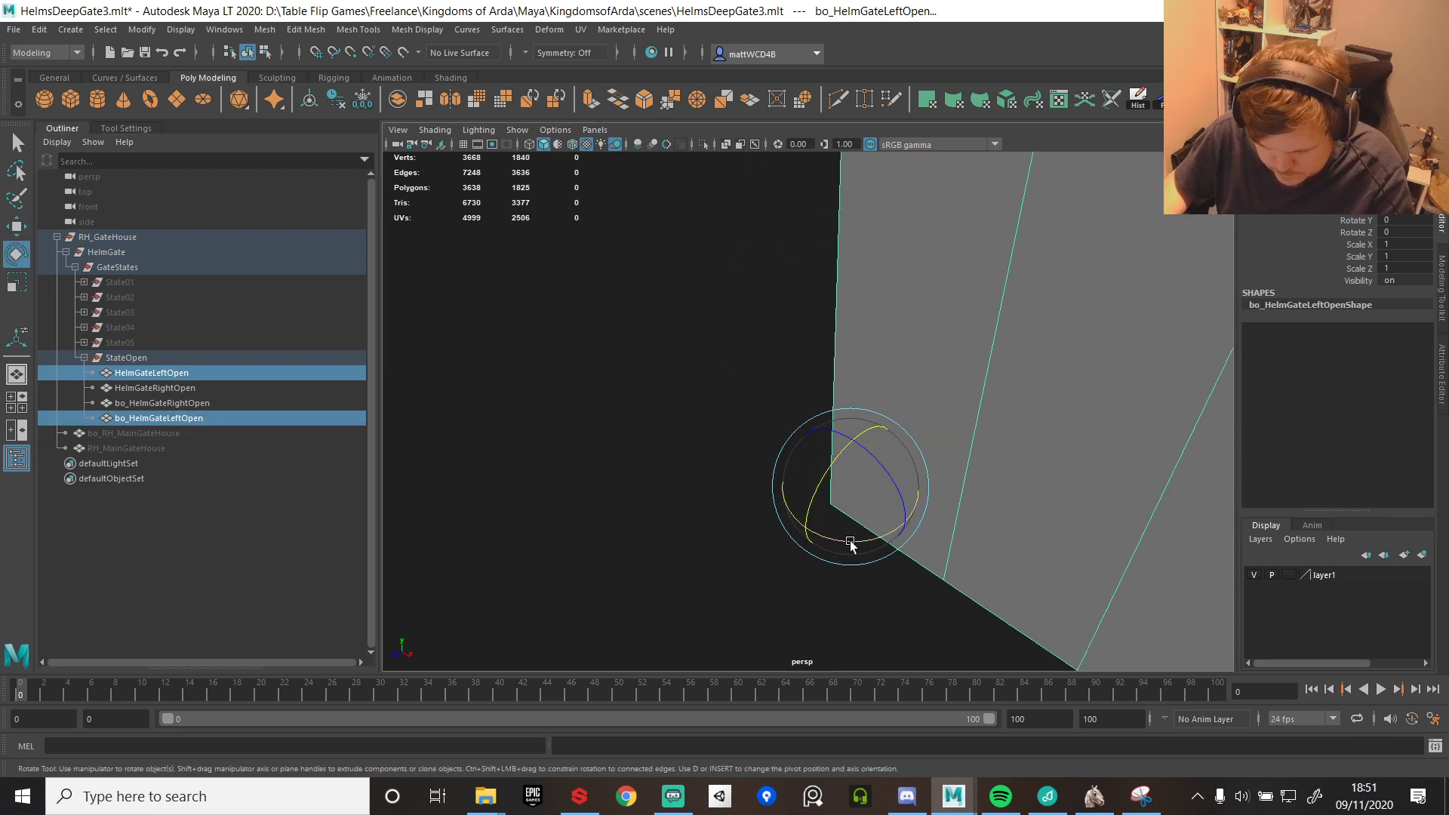
{"action": "left_click_drag", "start_coordinate": [850, 543], "coordinate": [930, 542]}
{"action": "left_click_drag", "start_coordinate": [913, 539], "coordinate": [907, 541]}
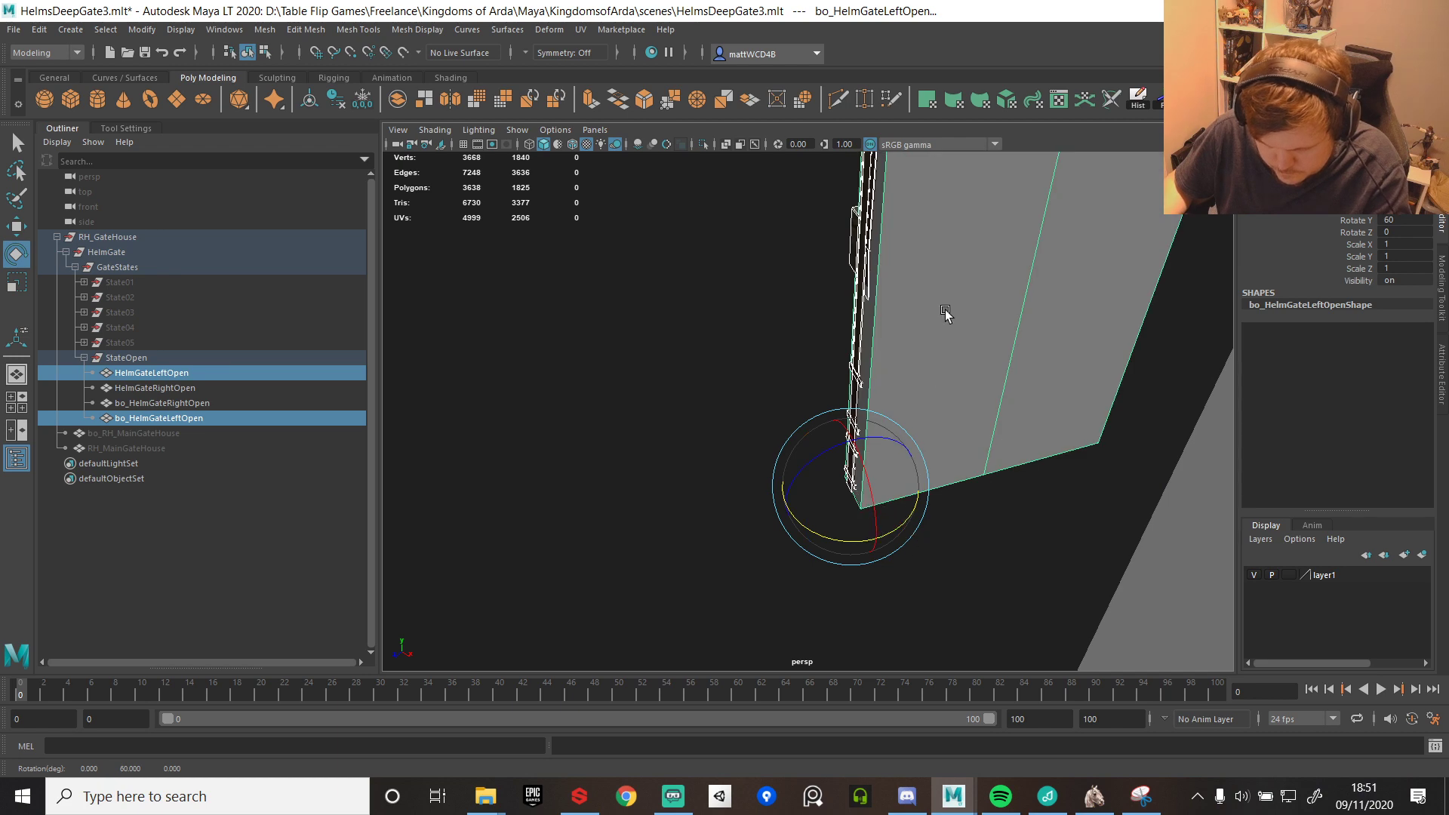
- Unhide the RH_MainGateHouse mesh around the gate doors
{"action": "scroll", "coordinate": [949, 313], "scroll_direction": "down", "scroll_amount": 5}
{"action": "left_click_drag", "start_coordinate": [885, 355], "coordinate": [976, 286], "text": "alt"}
{"action": "scroll", "coordinate": [976, 286], "scroll_direction": "down", "scroll_amount": 1}
{"action": "middle_click_drag", "start_coordinate": [975, 286], "coordinate": [906, 421], "text": "alt"}
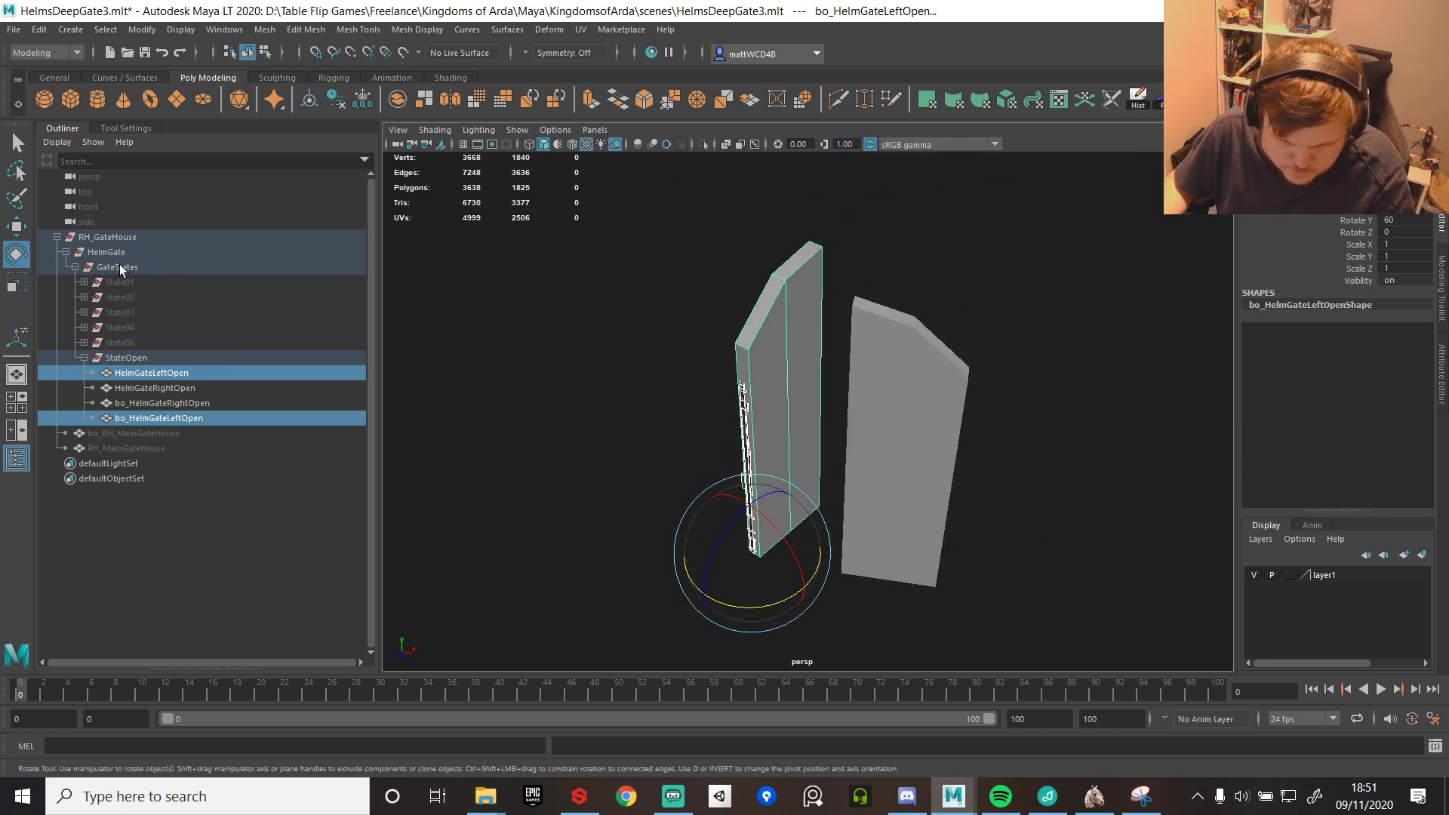
{"action": "left_click", "coordinate": [148, 449]}
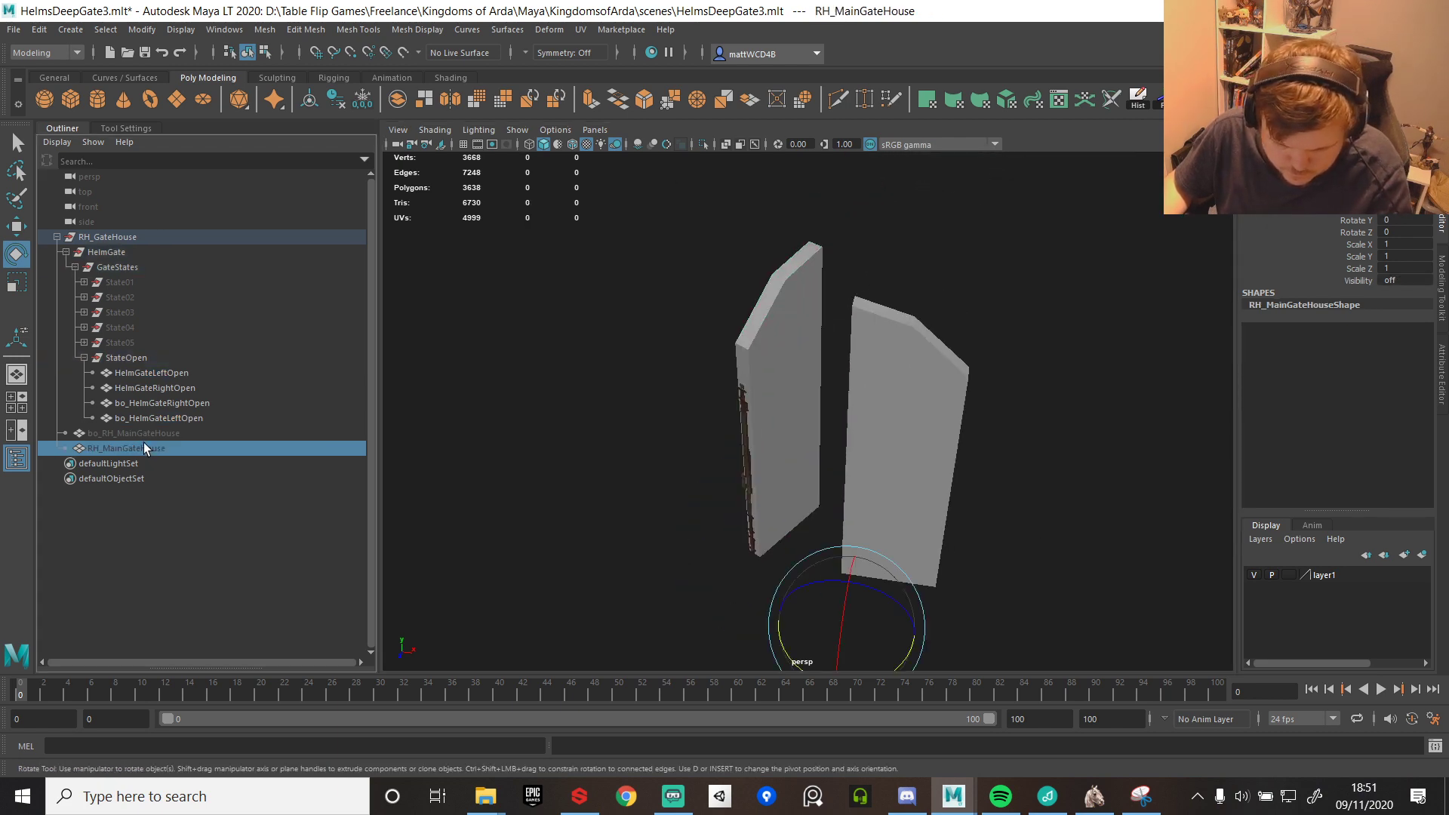
{"action": "key", "text": "h"}
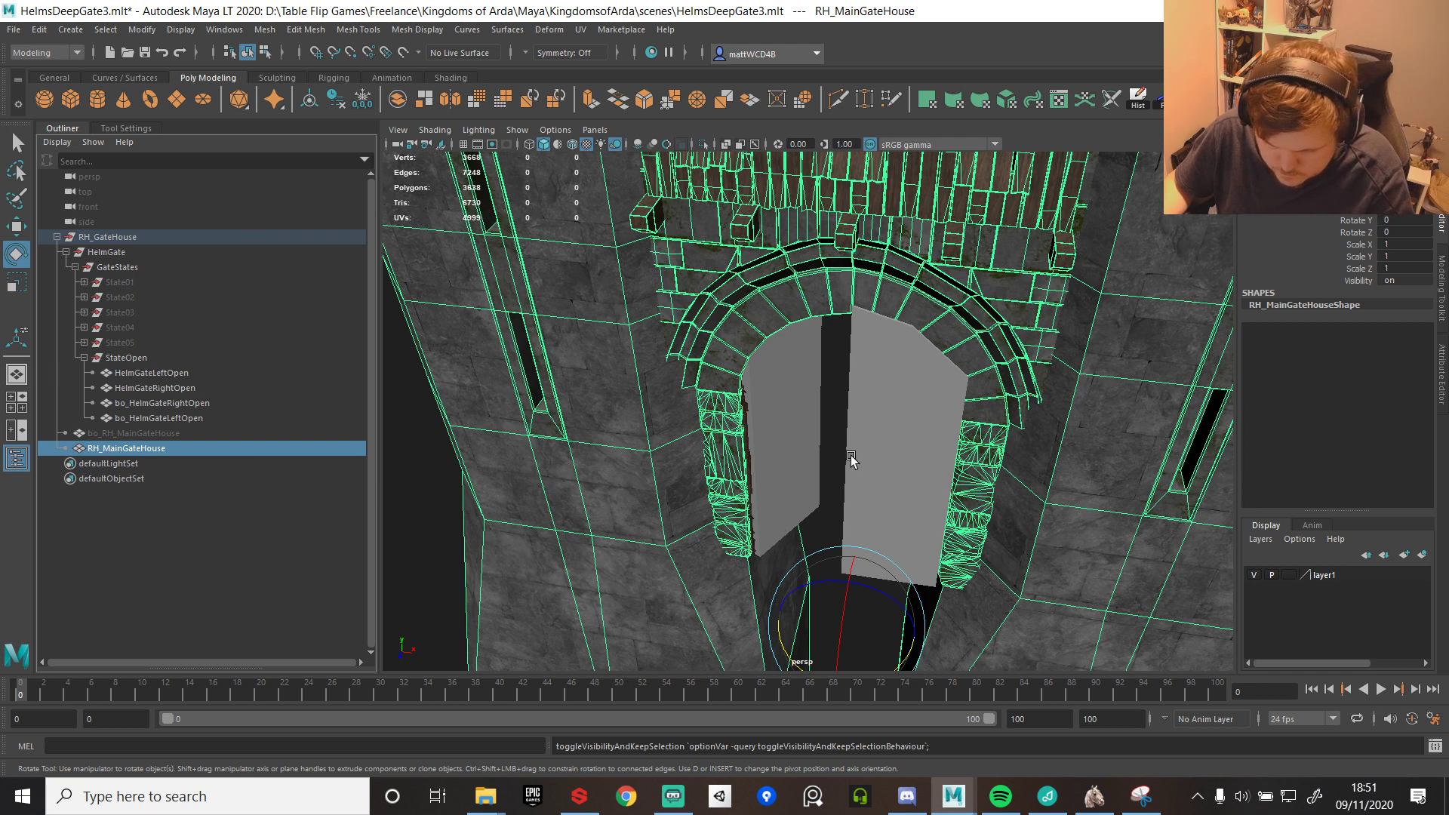
- Rotate HelmGateRightOpen and bo_HelmGateRightOpen together to about -75 degrees on the Y axis, swinging the right door open
{"action": "left_click", "coordinate": [175, 402]}
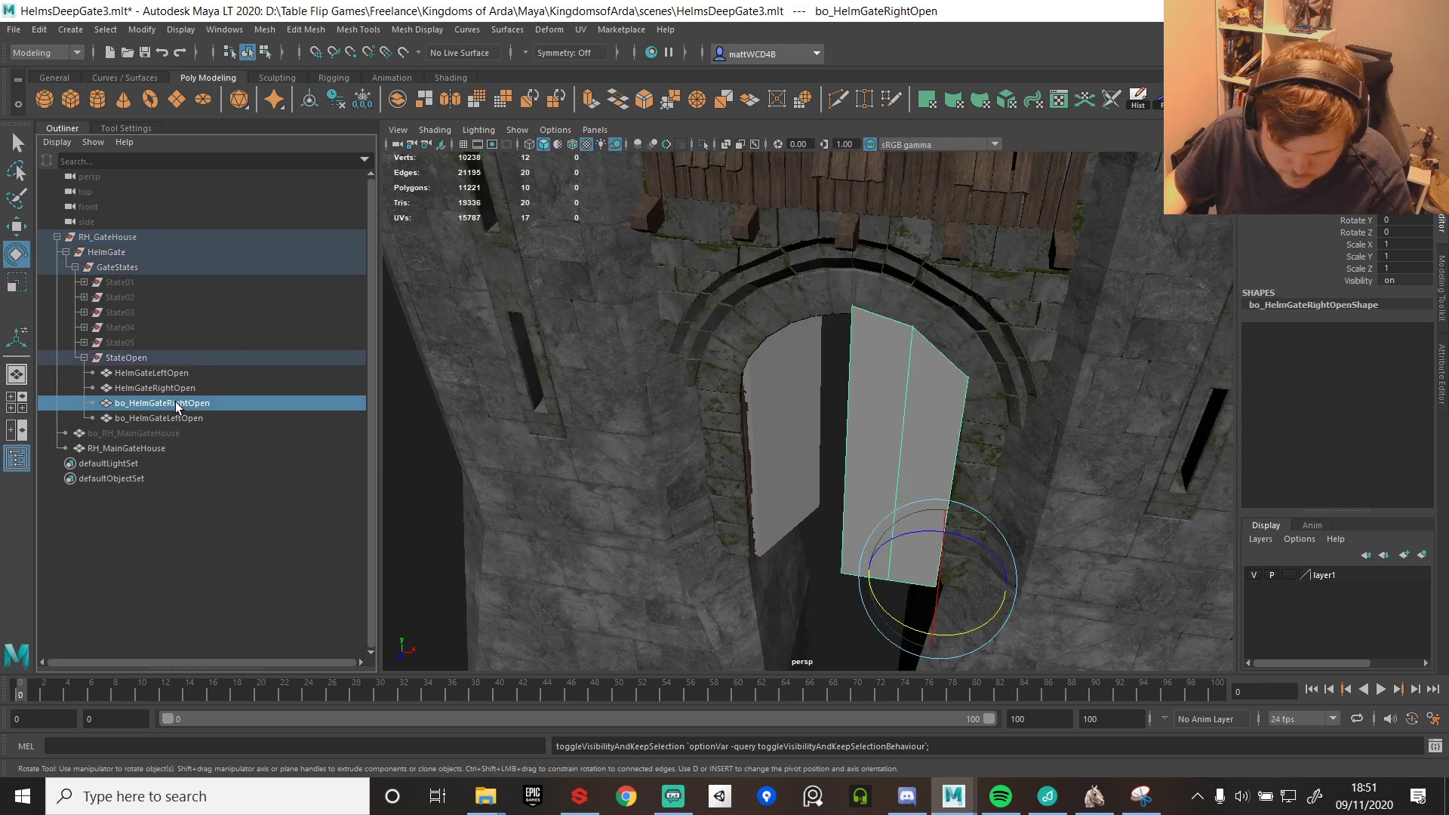
{"action": "left_click_drag", "start_coordinate": [959, 634], "coordinate": [910, 638]}
{"action": "key", "text": "ctrl+z"}
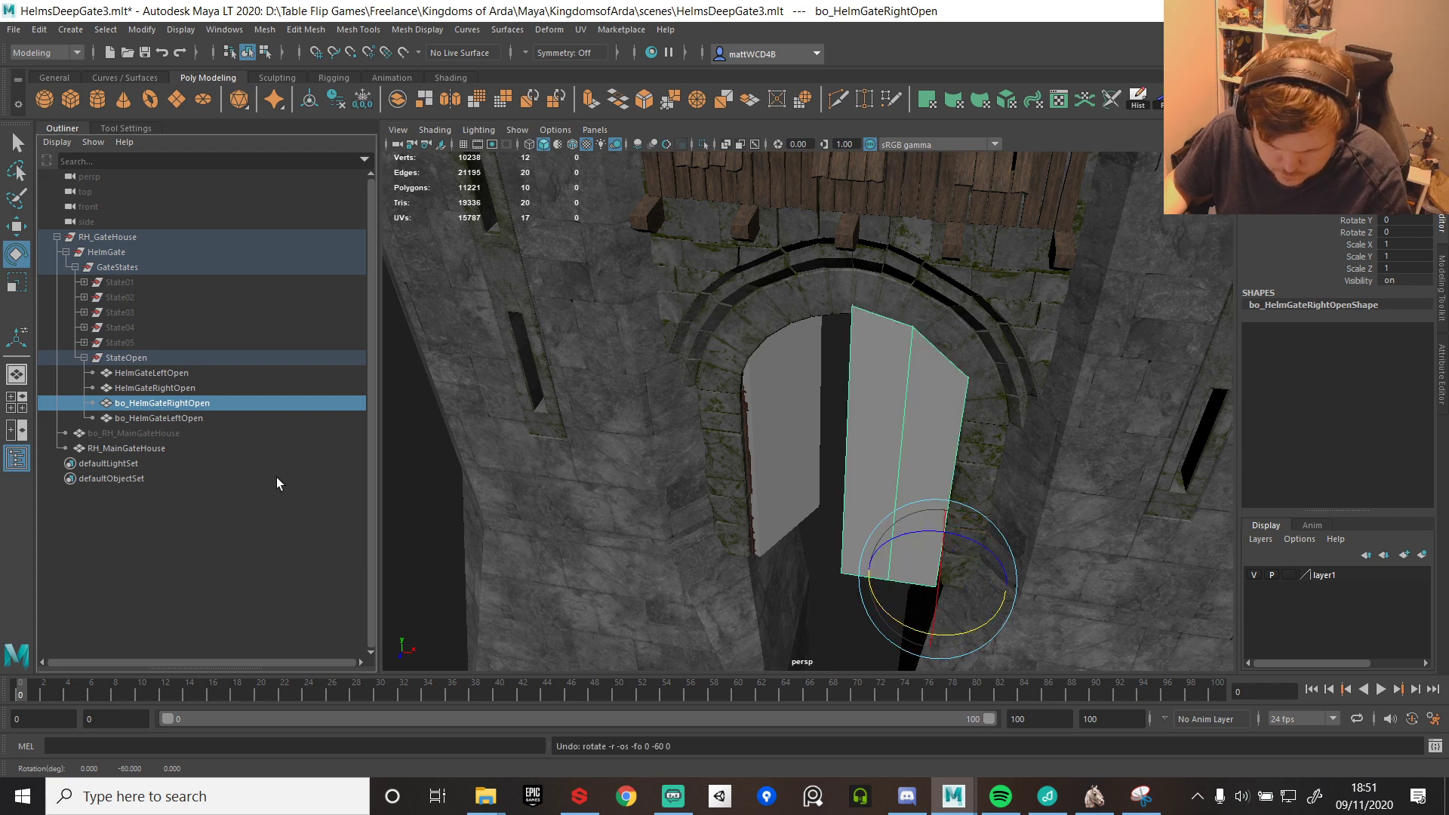
{"action": "left_click", "coordinate": [158, 388], "text": "ctrl"}
{"action": "left_click_drag", "start_coordinate": [974, 634], "coordinate": [923, 634]}
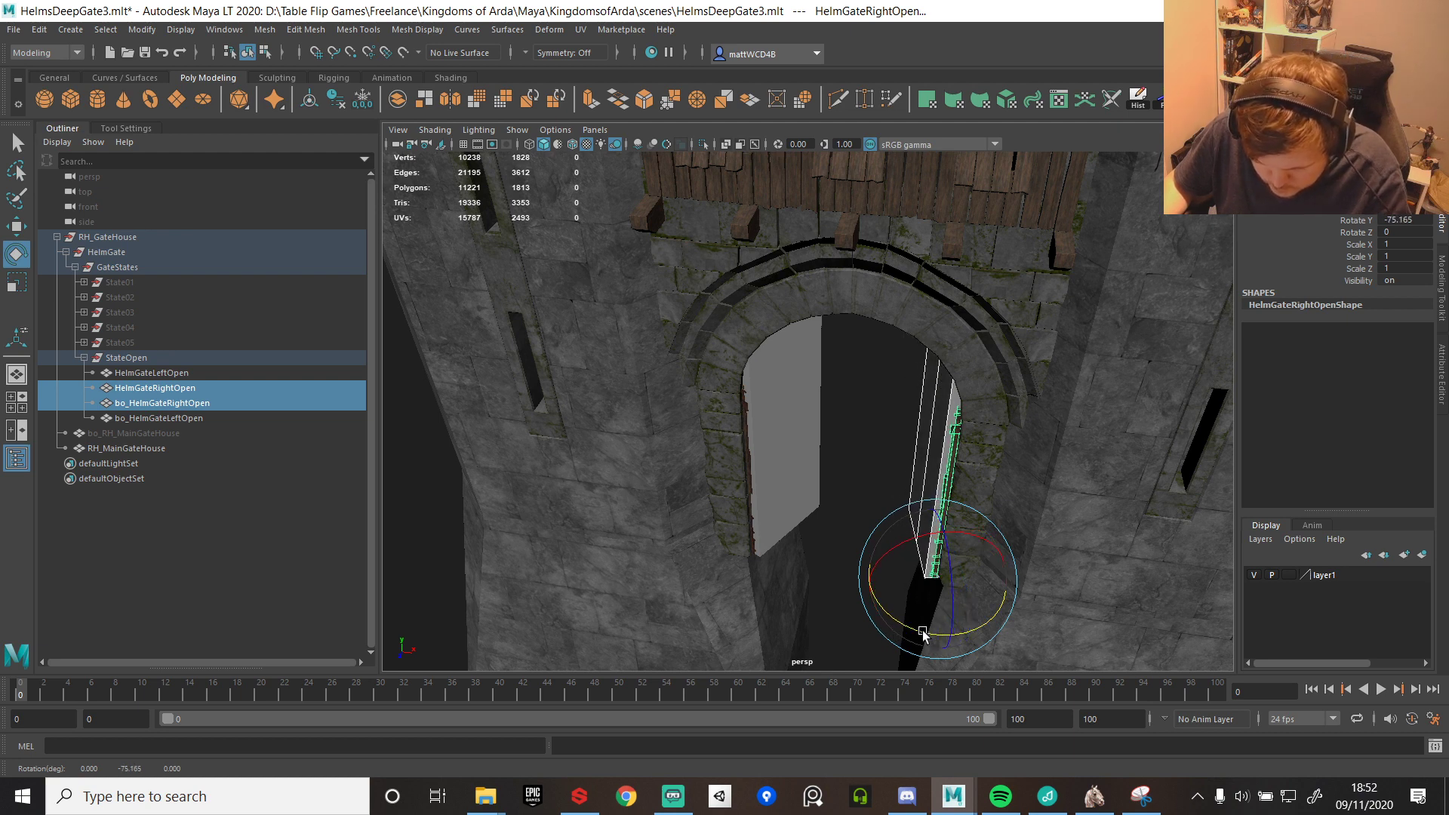
- Reorder bo_HelmGateLeftOpen directly below HelmGateLeftOpen and rotate both further open to about 67 degrees on Y
{"action": "left_click", "coordinate": [158, 418]}
{"action": "middle_click_drag", "start_coordinate": [169, 412], "coordinate": [167, 381]}
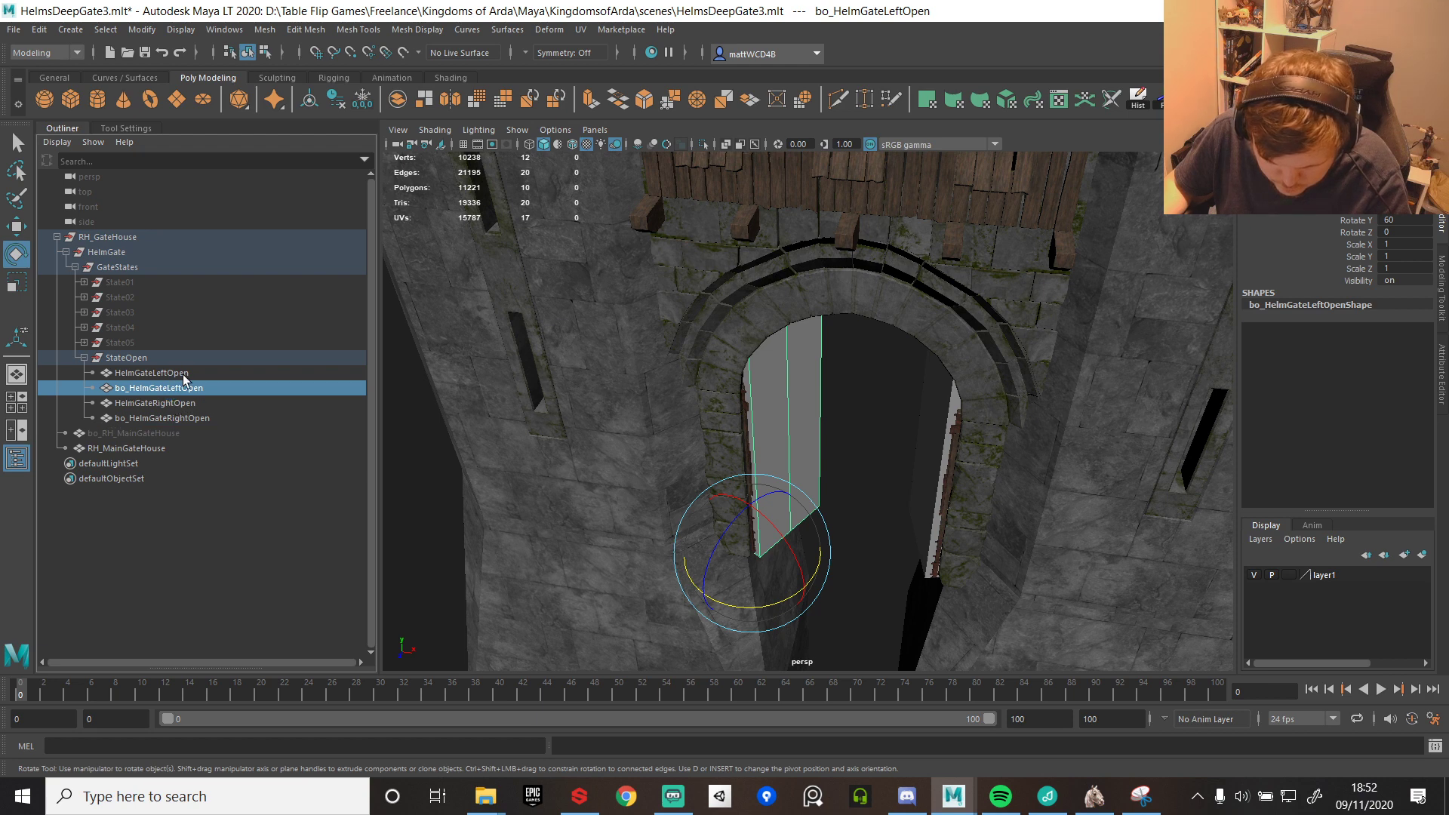
{"action": "left_click", "coordinate": [183, 374], "text": "ctrl"}
{"action": "left_click_drag", "start_coordinate": [768, 606], "coordinate": [779, 602]}
{"action": "left_click_drag", "start_coordinate": [874, 518], "coordinate": [846, 207], "text": "alt"}
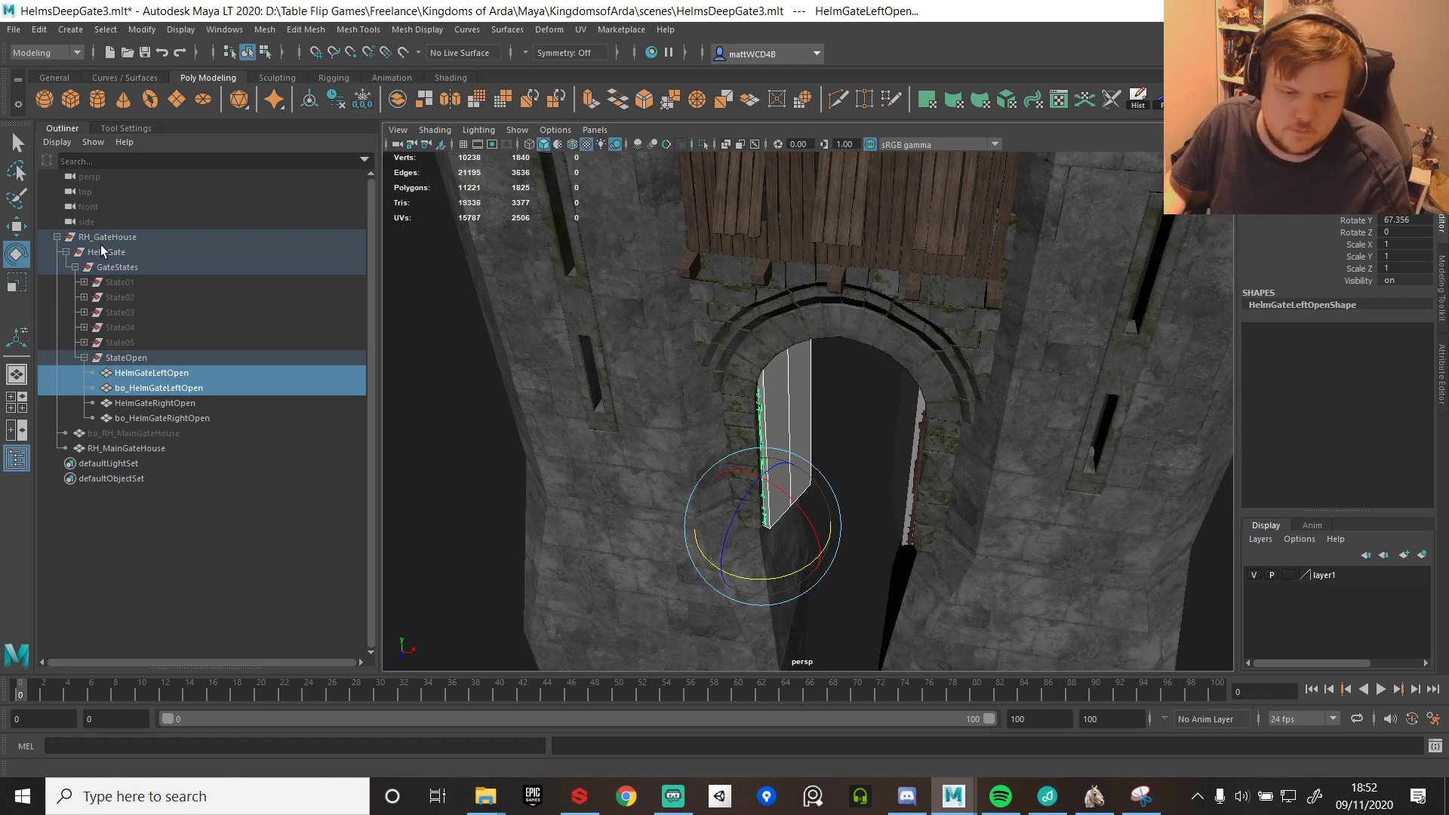
- Export the whole RH_GateHouse group as FBX, overwriting HelmsDeepGate_Mesh.fbx in the KOA AssetSources fbx folder
{"action": "left_click", "coordinate": [845, 208]}
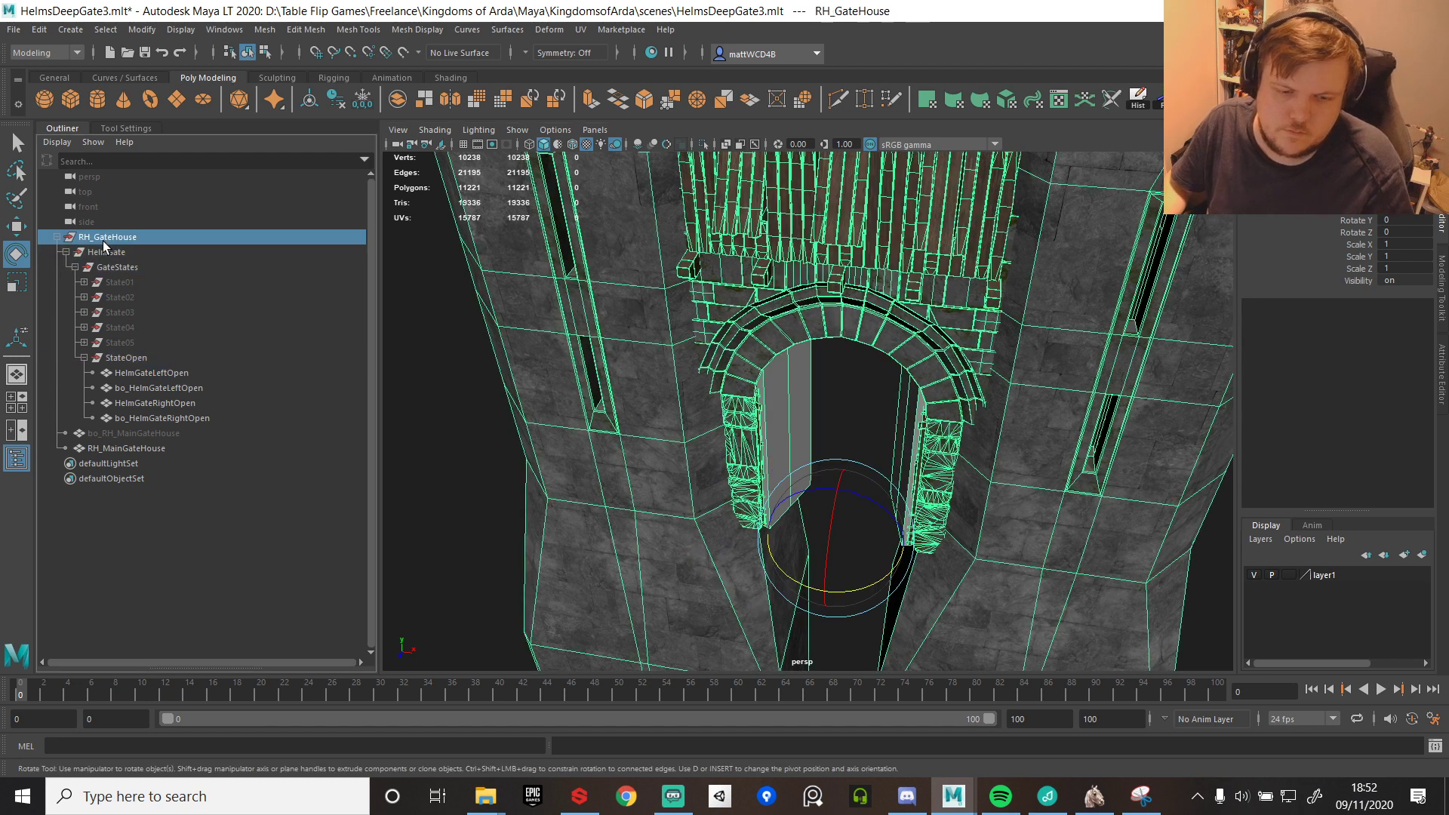
{"action": "left_click", "coordinate": [1165, 99]}
{"action": "left_click", "coordinate": [1192, 99]}
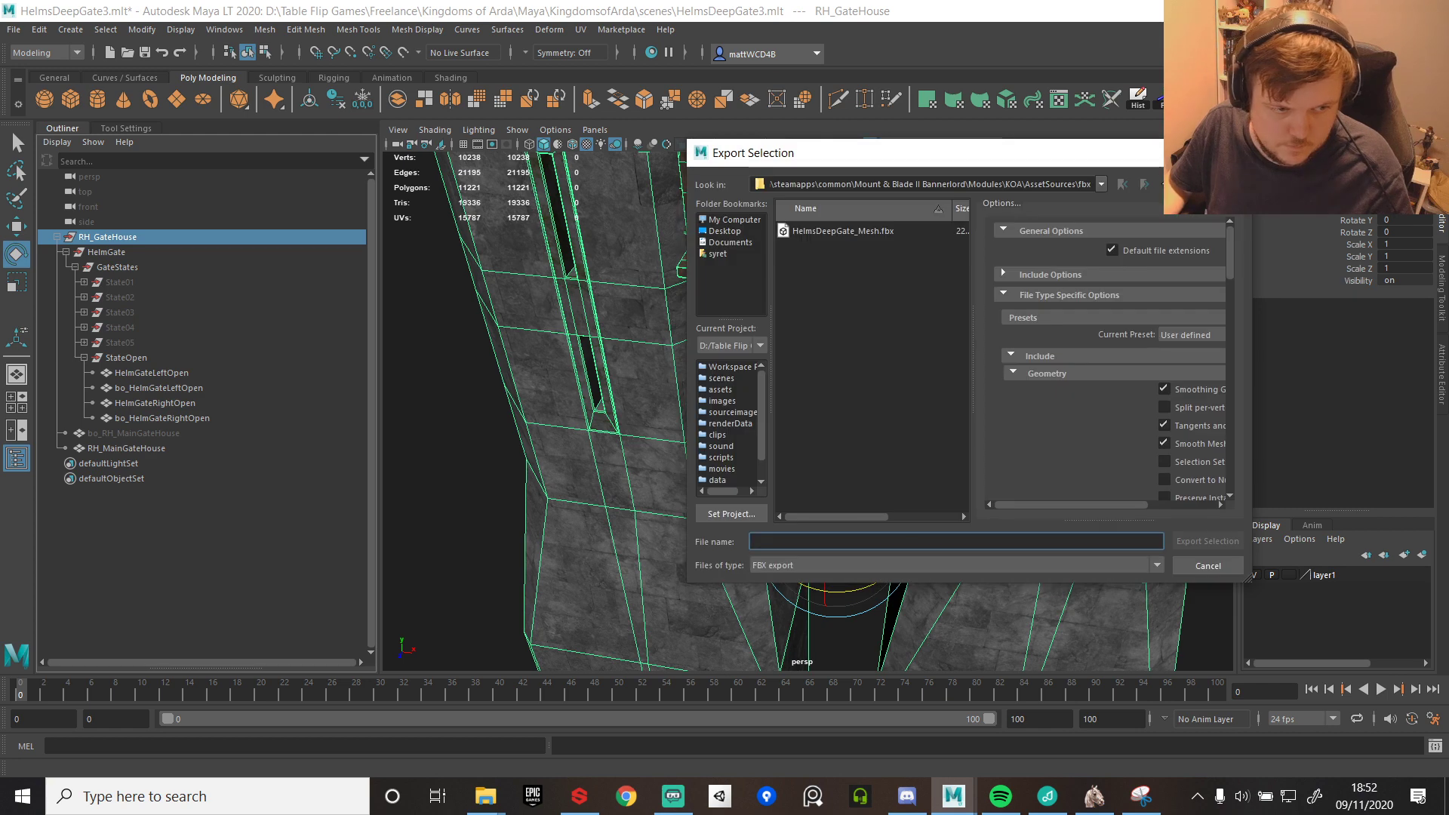
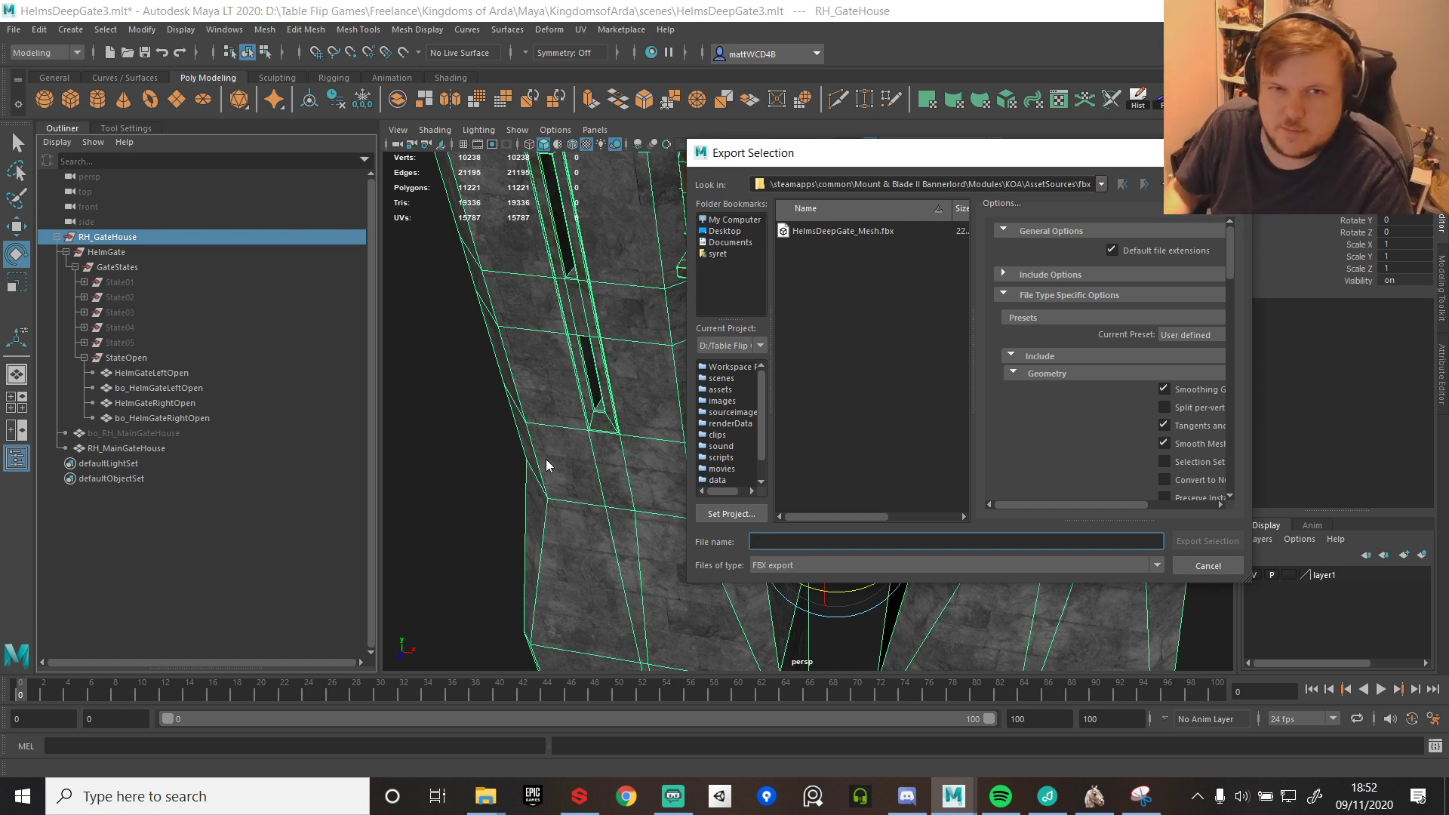
{"action": "double_click", "coordinate": [843, 231]}
{"action": "left_click", "coordinate": [932, 397]}
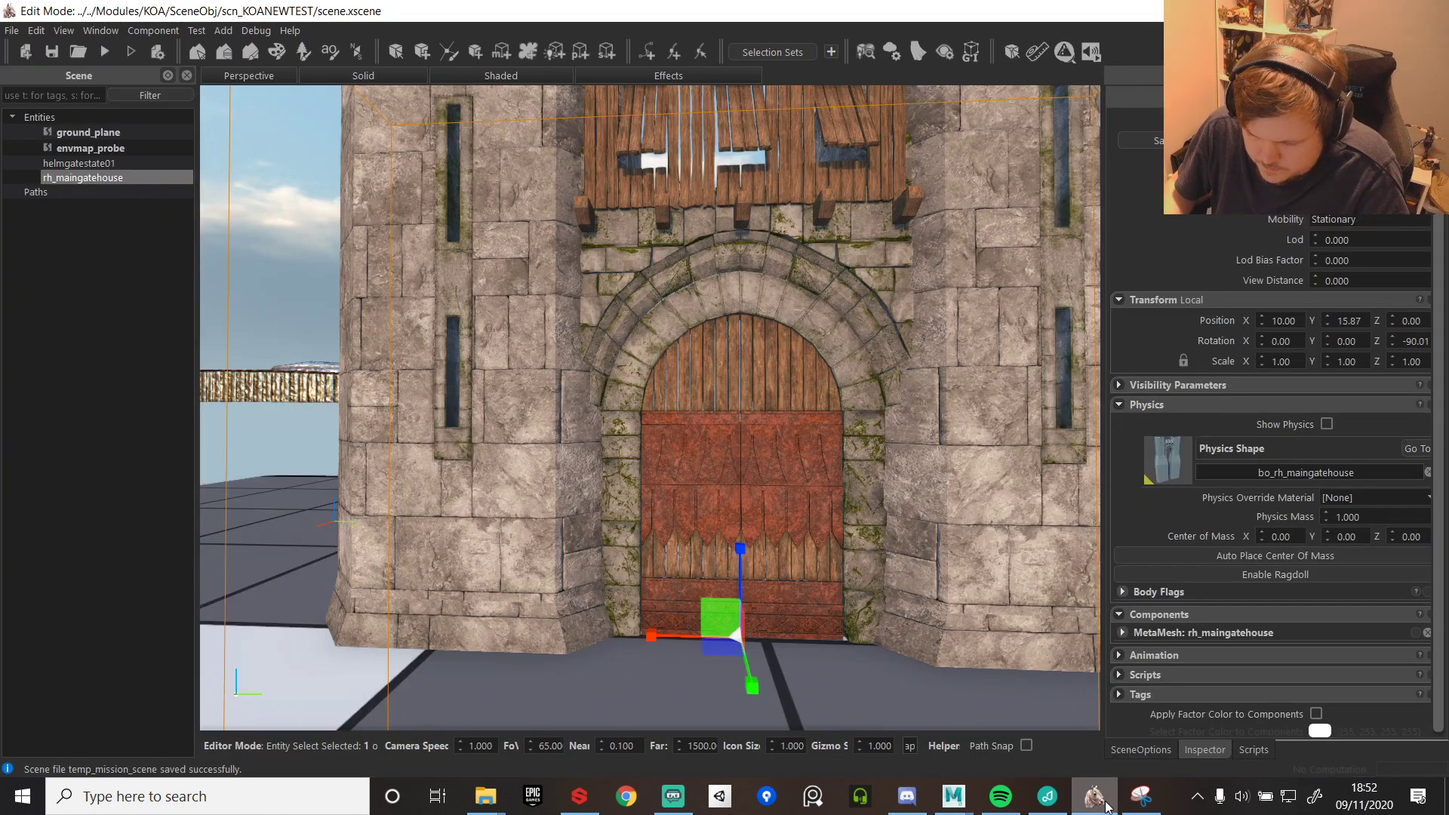
- Switch to the Bannerlord editor, assign the helmgate material to the helmgateleftopen mesh in the Resource Browser and save it
{"action": "left_click", "coordinate": [1094, 796]}
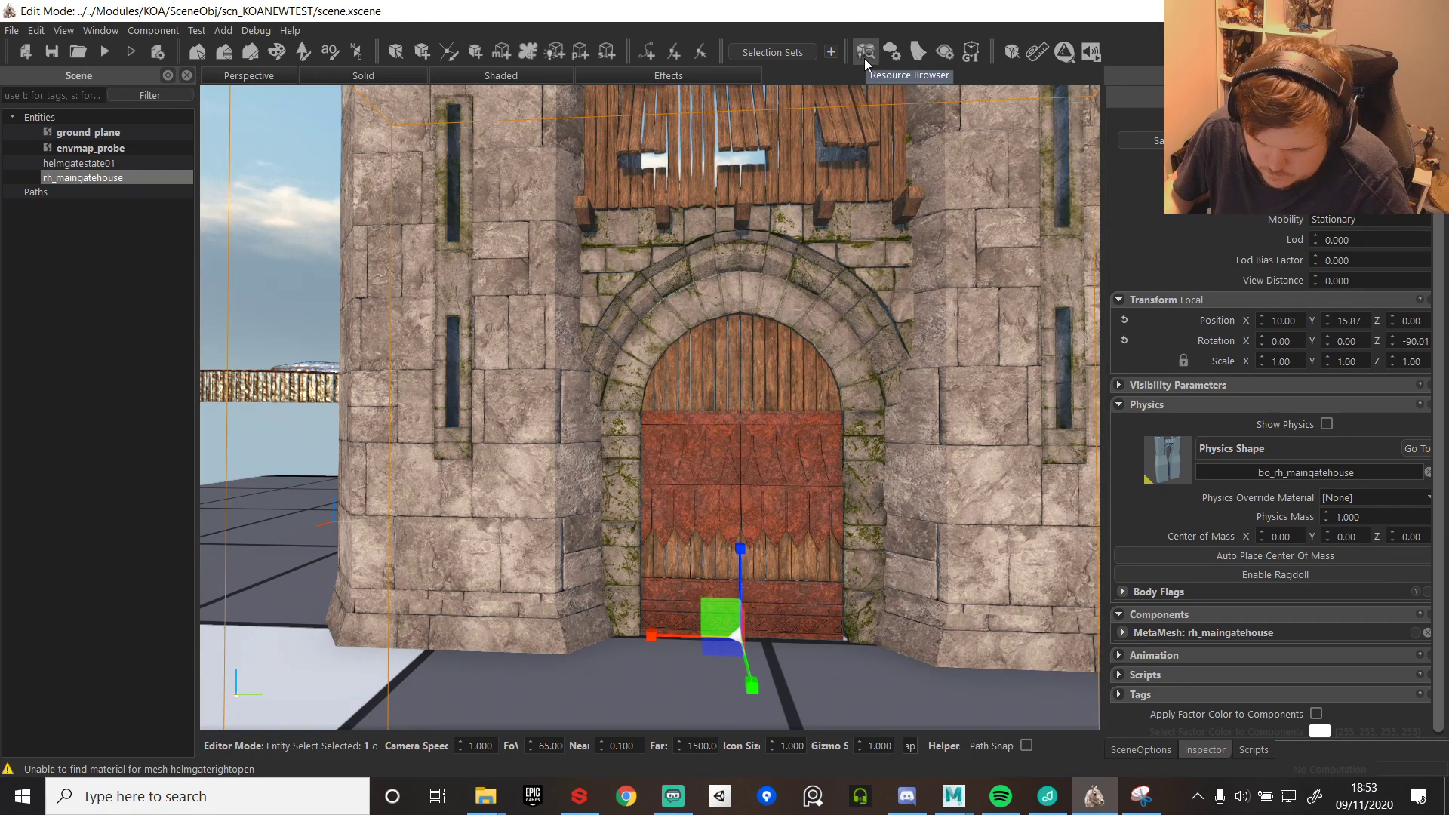
{"action": "left_click", "coordinate": [867, 55]}
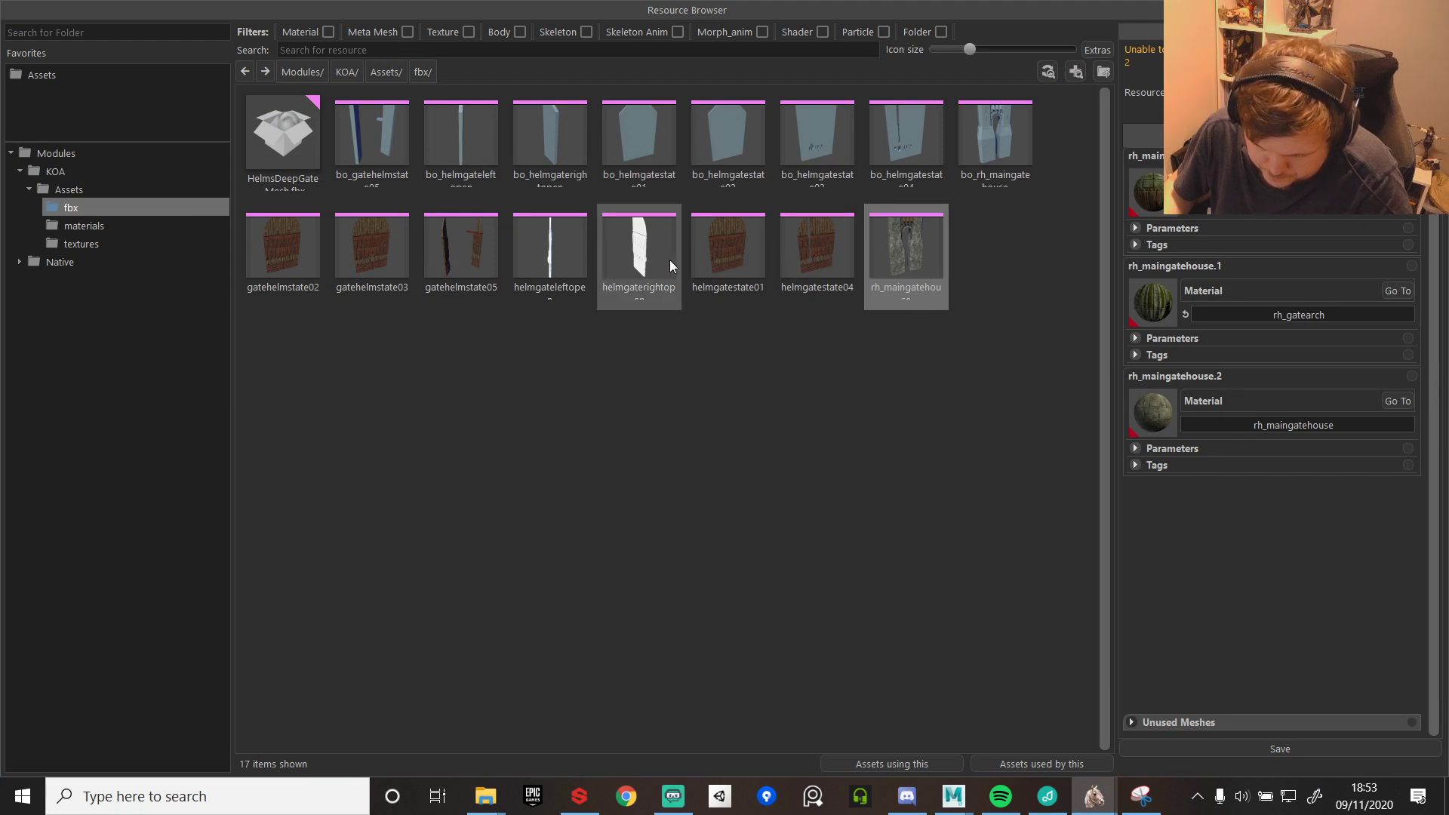
{"action": "left_click", "coordinate": [568, 258]}
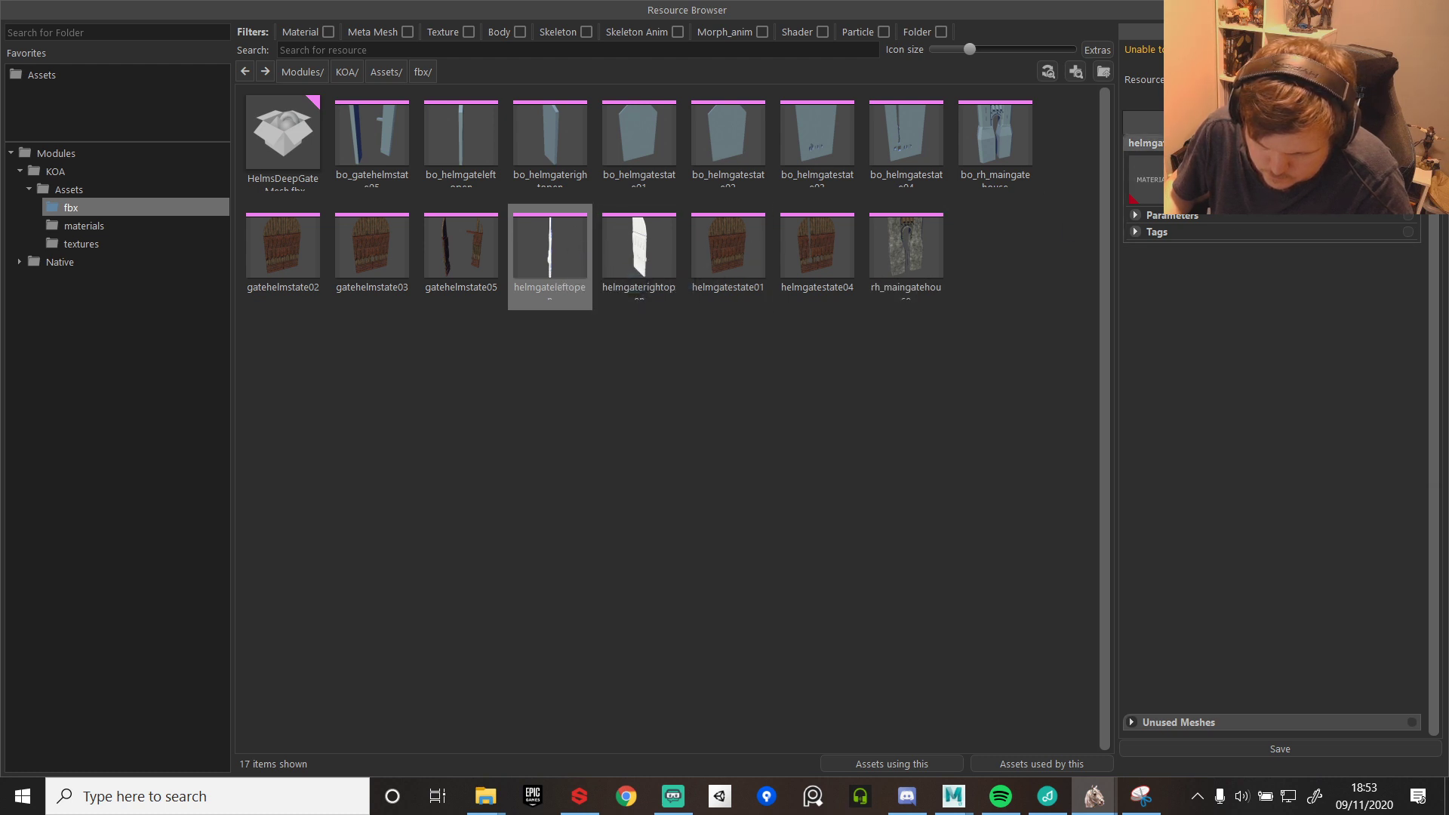
{"action": "left_click", "coordinate": [1295, 182]}
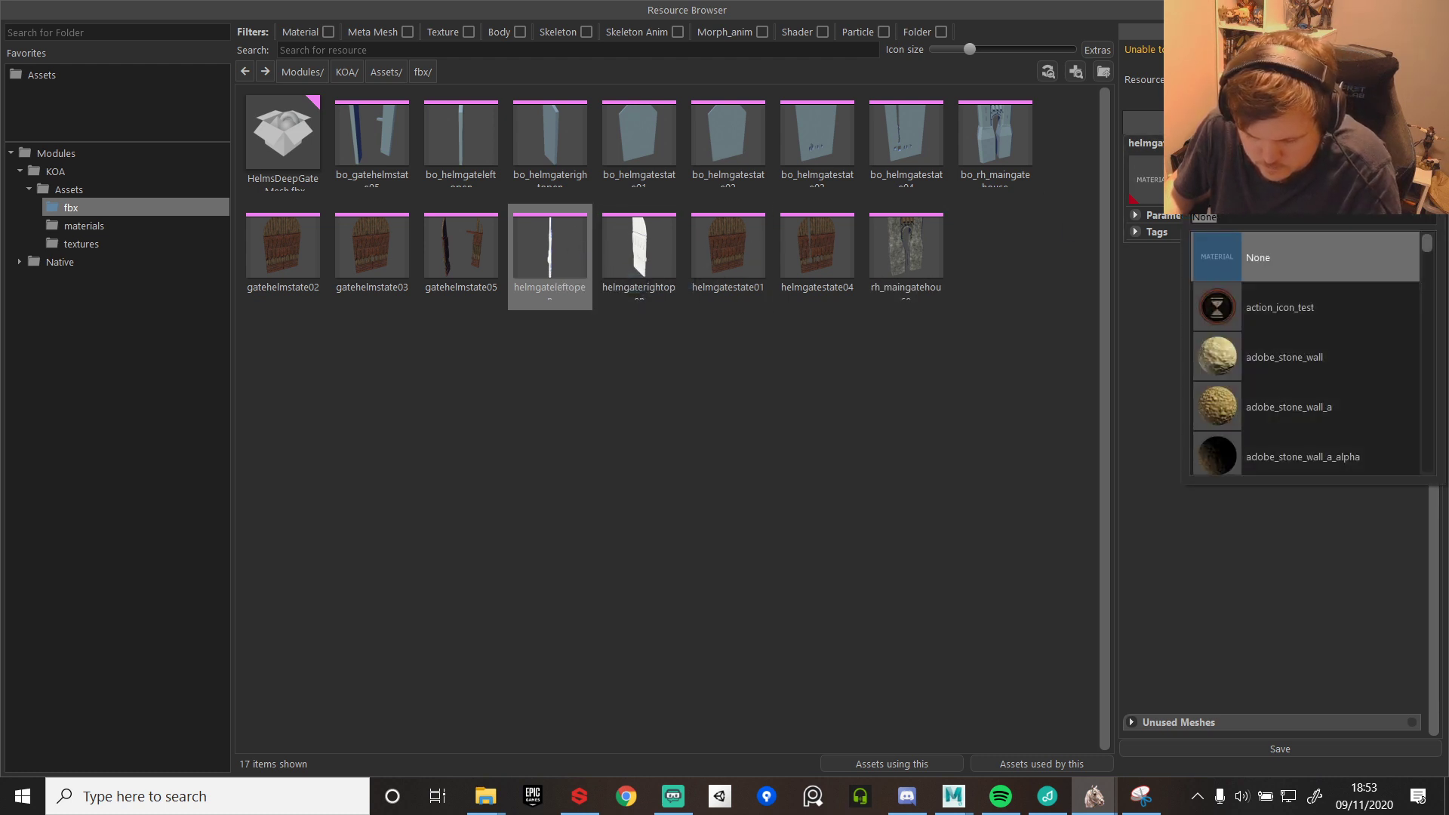
{"action": "type", "text": "helmgate"}
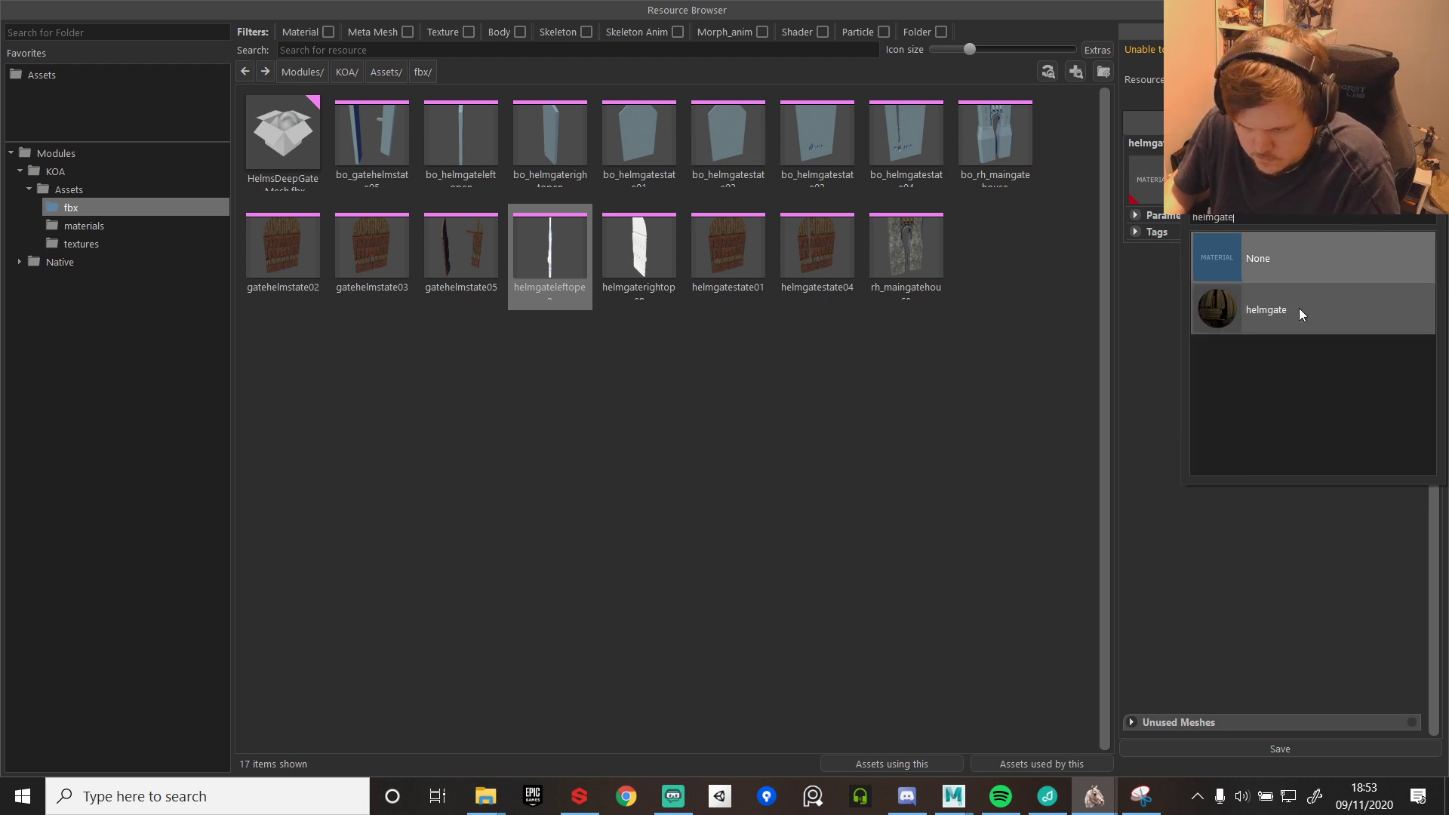
{"action": "left_click", "coordinate": [1298, 308]}
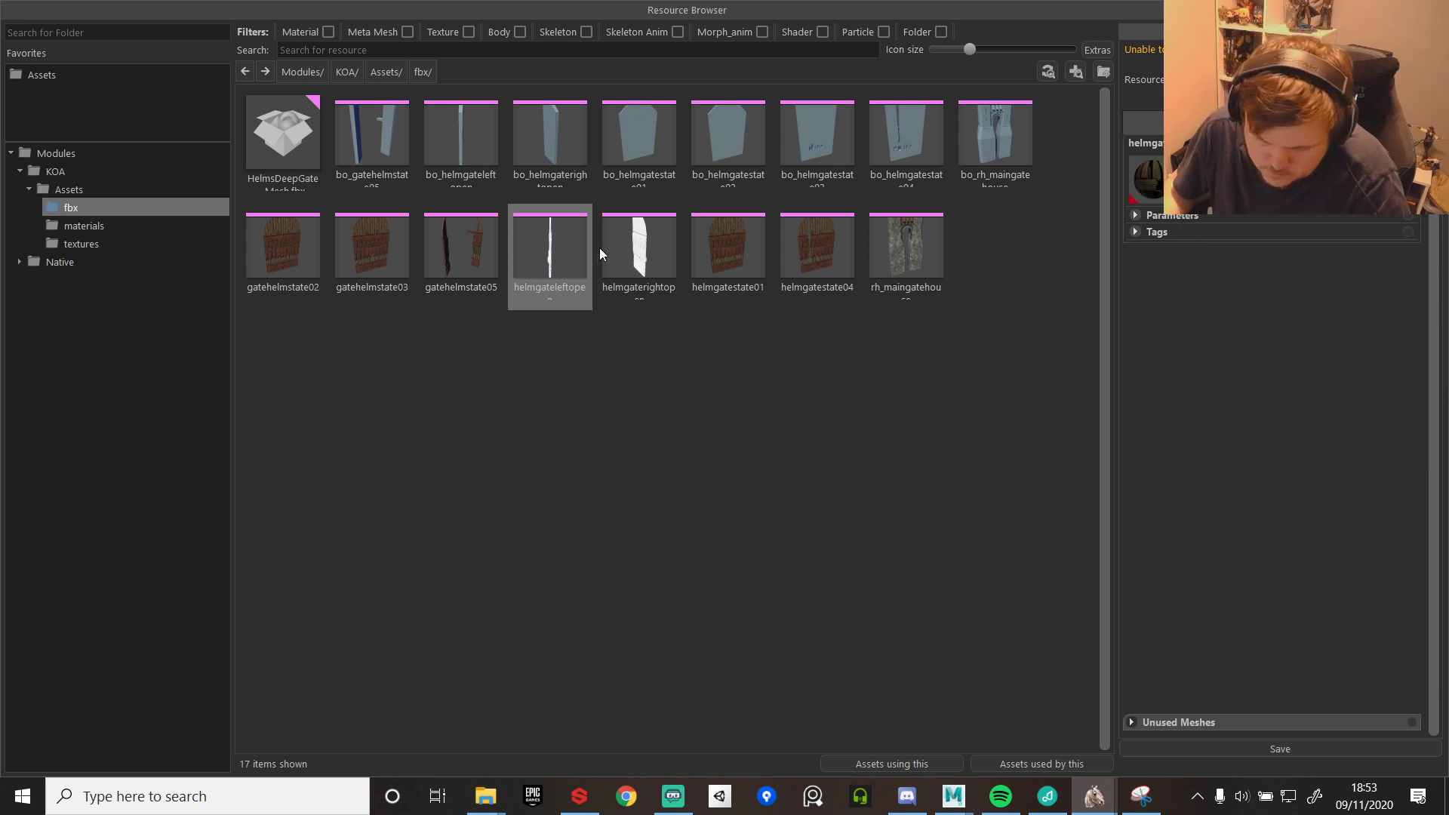
{"action": "left_click", "coordinate": [1257, 747]}
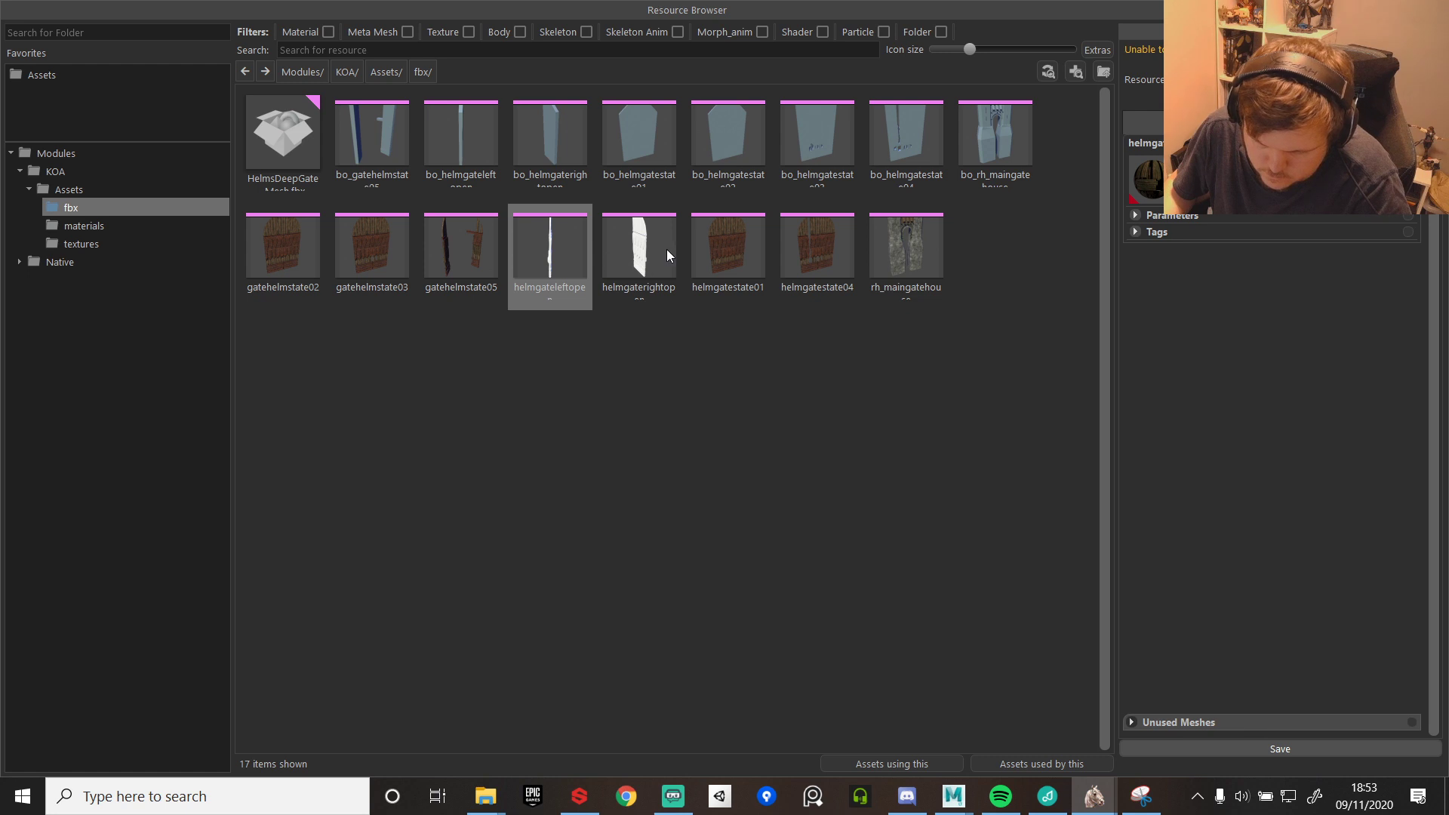
- Assign the helmgate material to the helmgaterightopen mesh and save it
{"action": "left_click", "coordinate": [643, 253]}
{"action": "left_click", "coordinate": [1147, 179]}
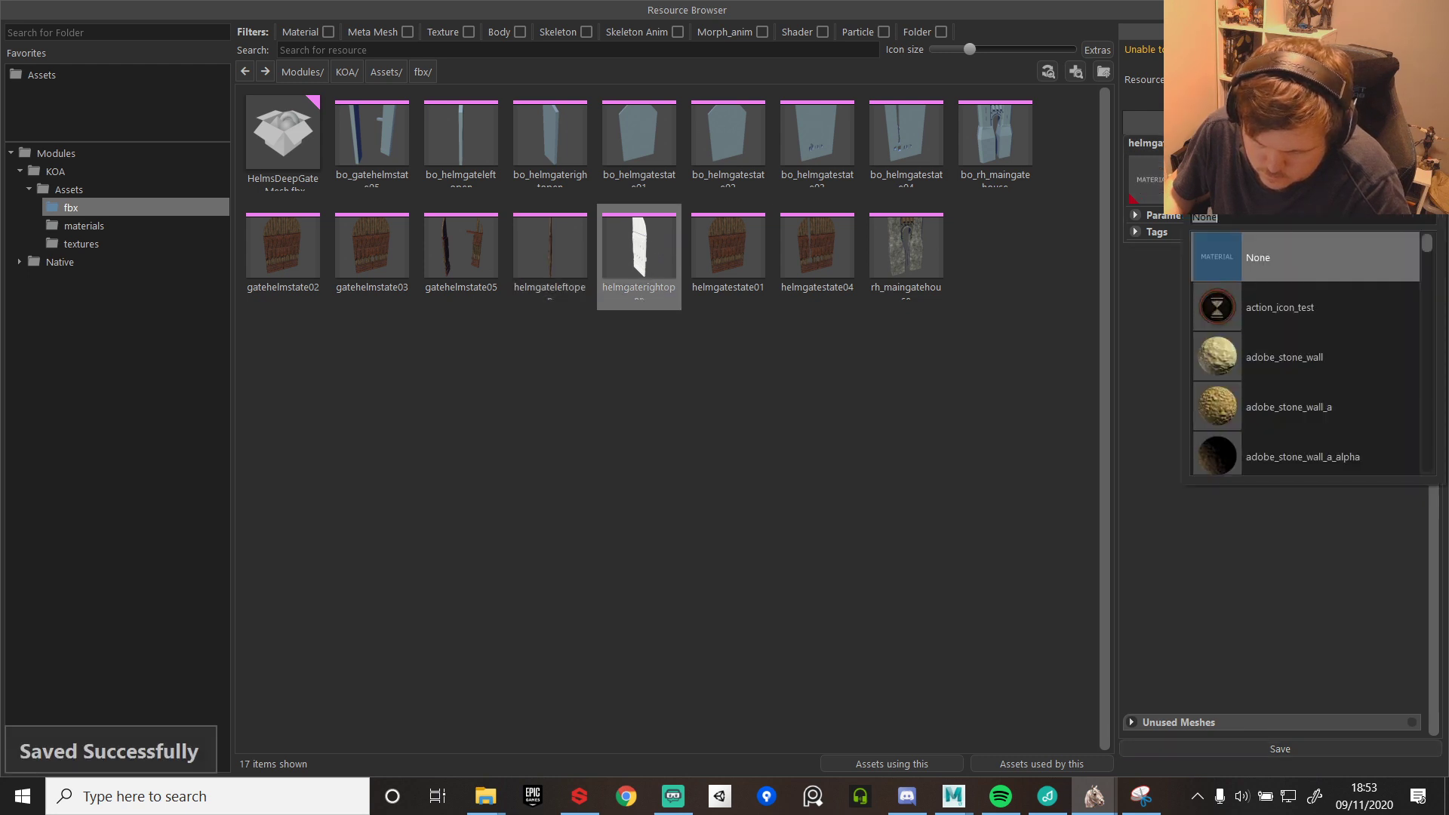
{"action": "type", "text": "r"}
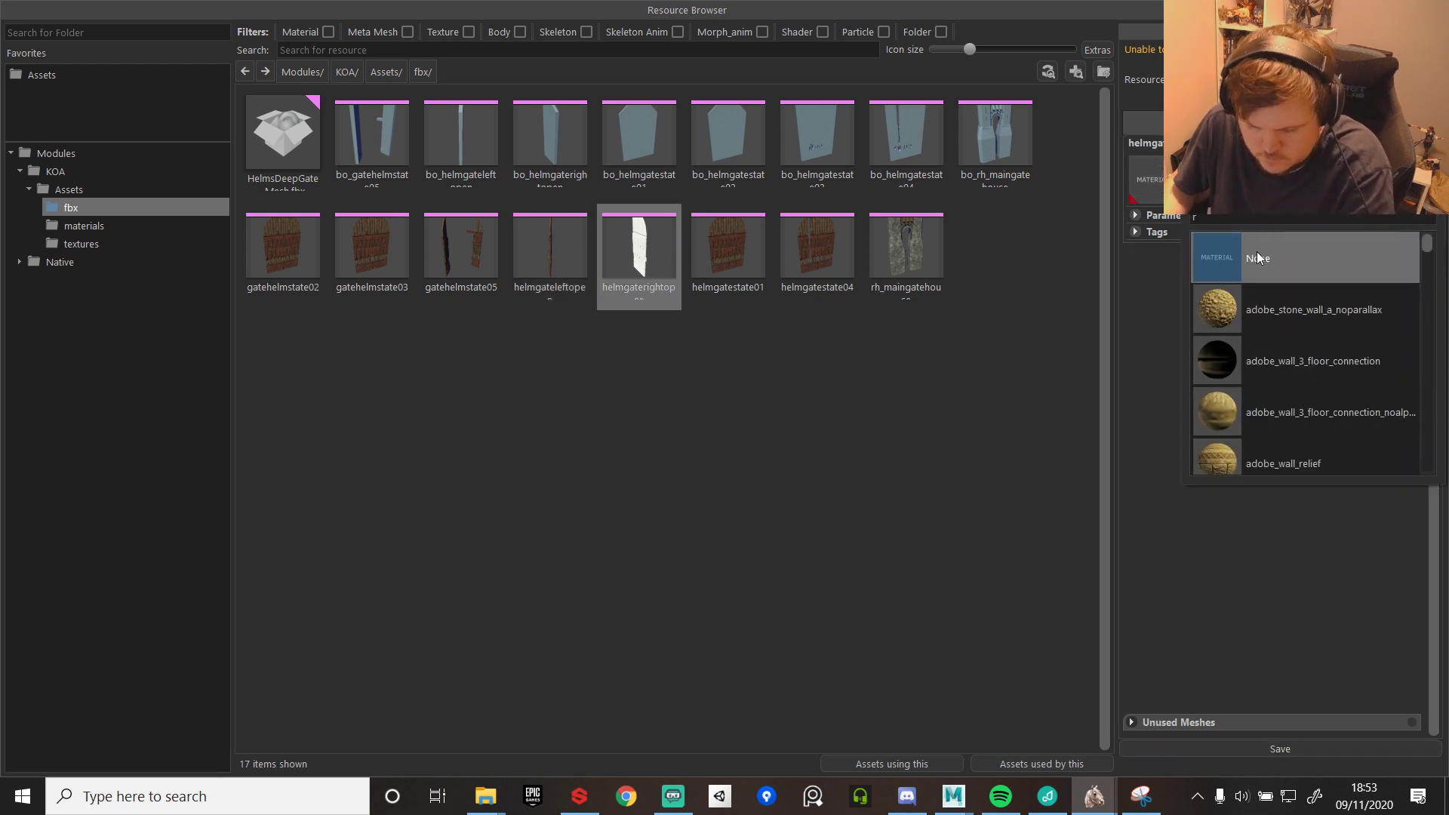
{"action": "key", "text": "BackSpace"}
{"action": "type", "text": "helm"}
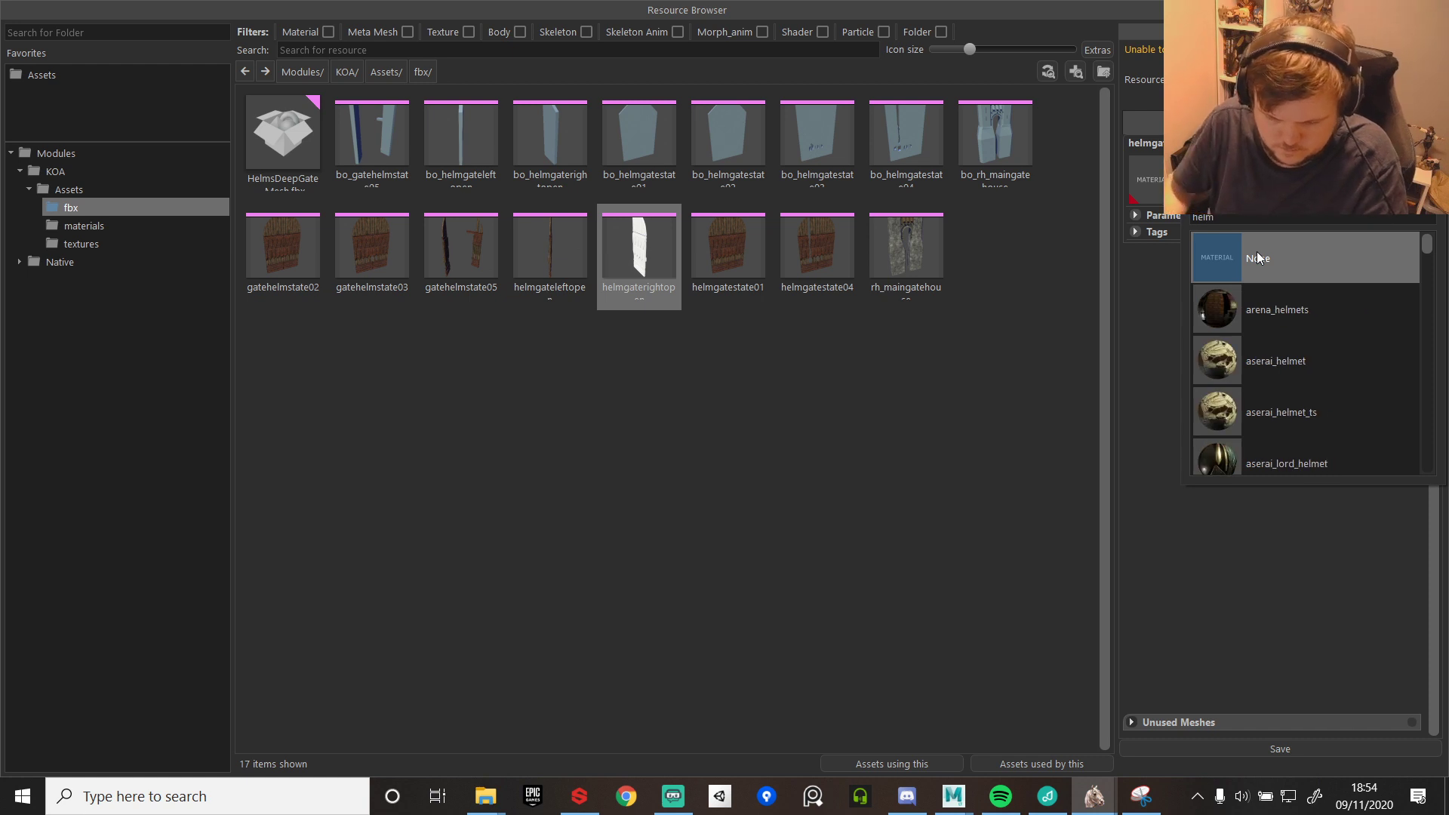
{"action": "type", "text": "gate"}
{"action": "left_click", "coordinate": [1283, 329]}
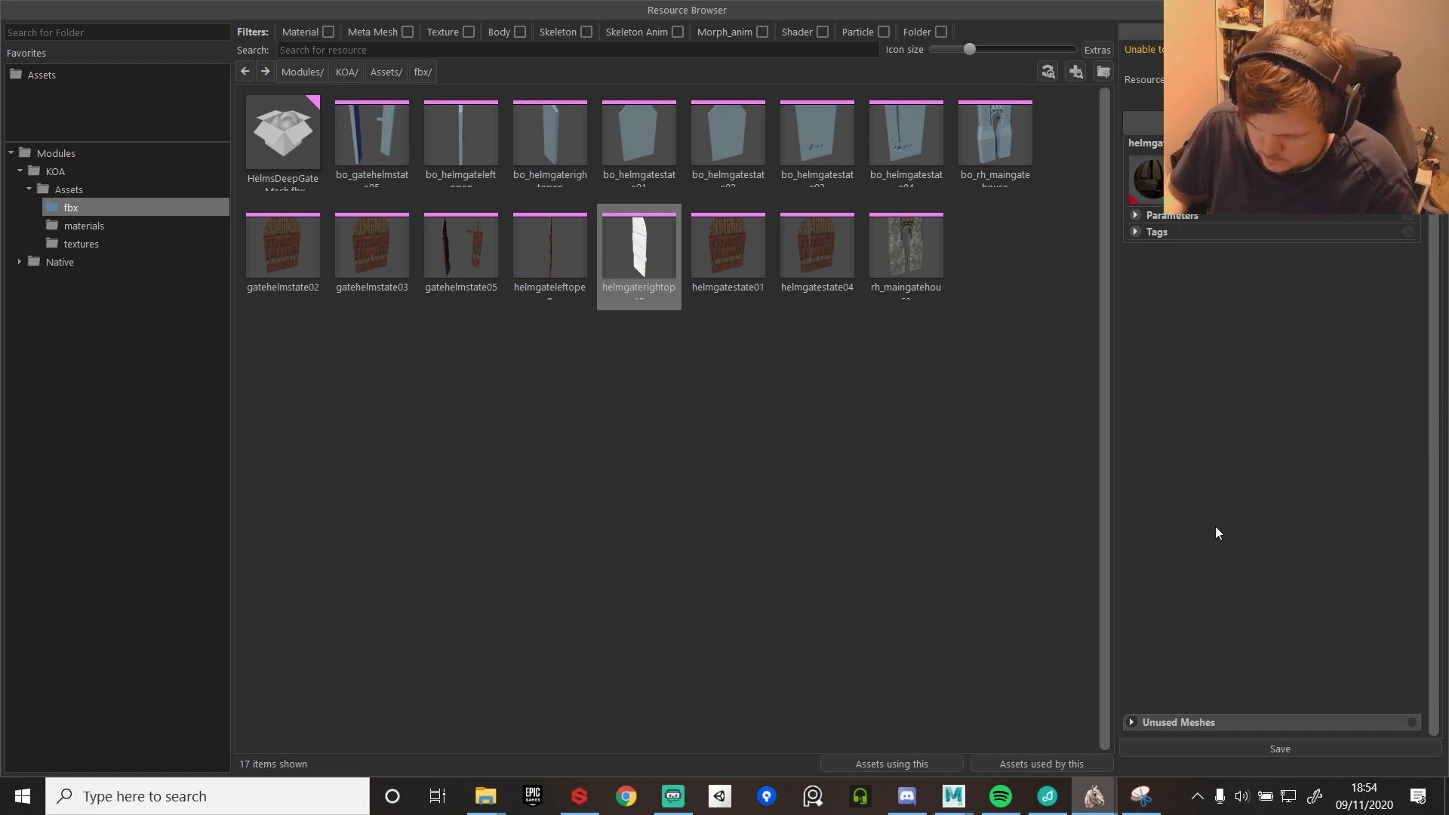
{"action": "left_click", "coordinate": [1309, 751]}
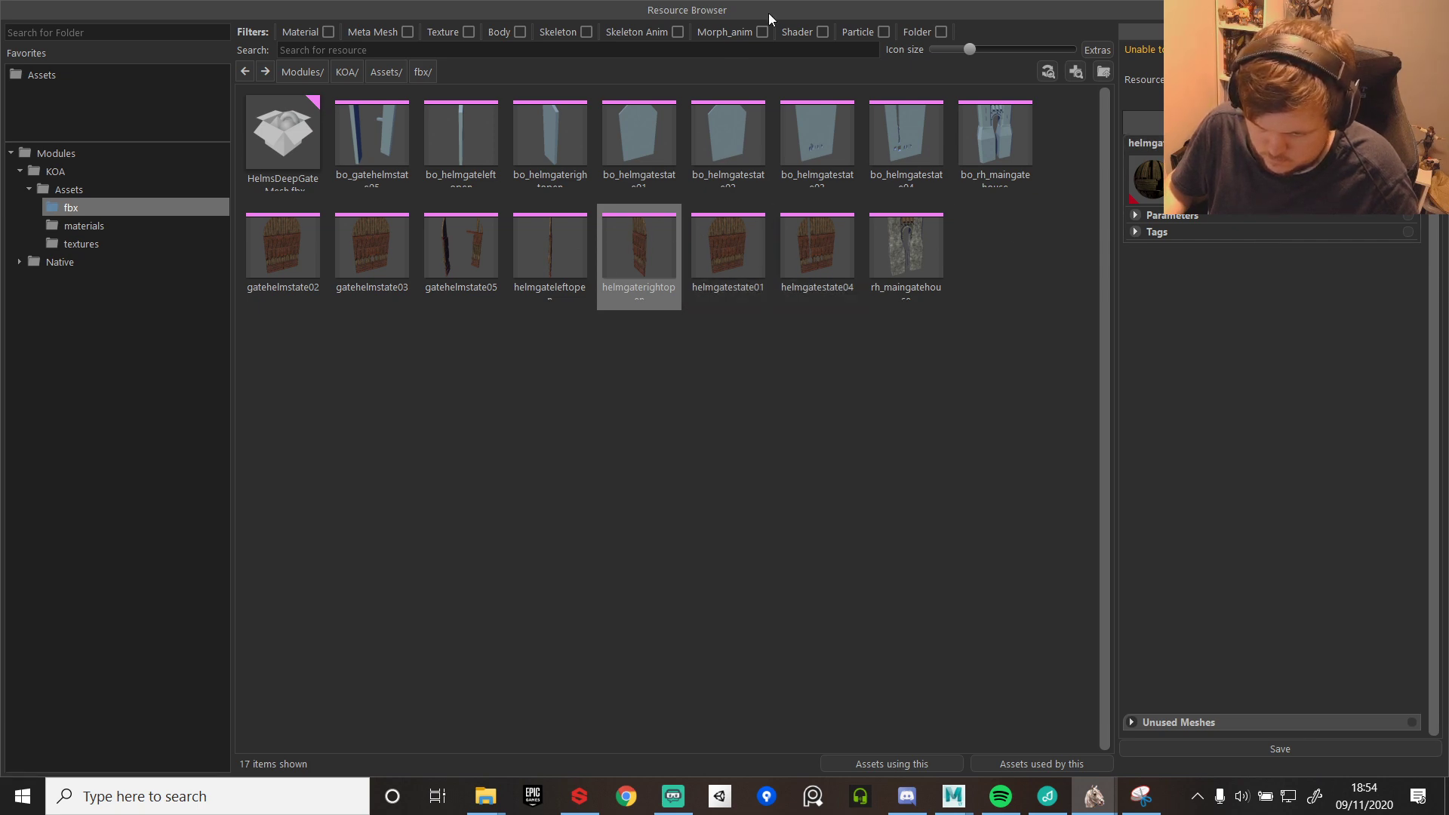
- Move the Resource Browser off the scene view and place helmgateleftopen in the scene, in front of the gateway's left side
{"action": "left_click_drag", "start_coordinate": [769, 13], "coordinate": [1448, 15]}
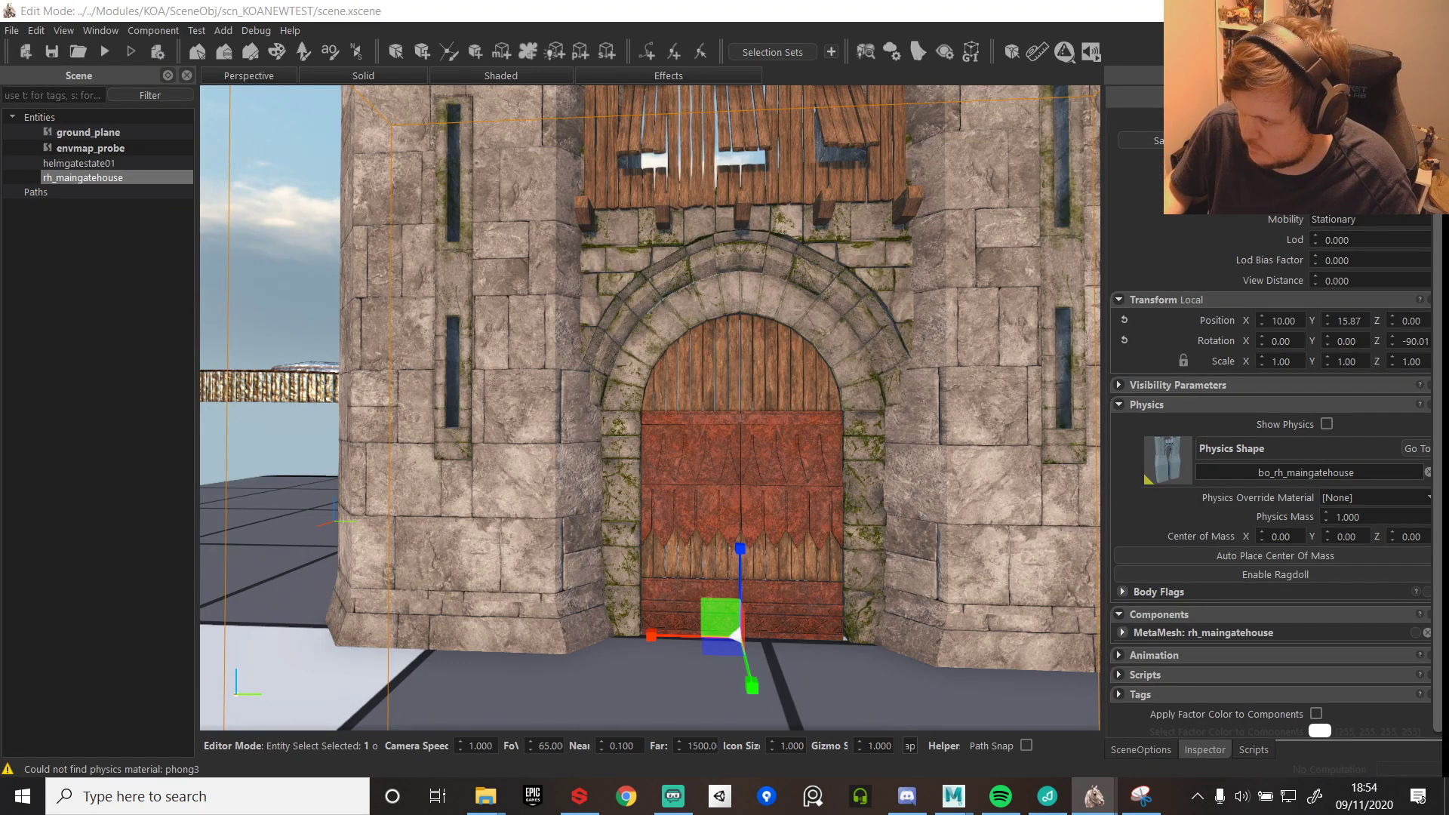
{"action": "left_click_drag", "start_coordinate": [1448, 683], "coordinate": [560, 665]}
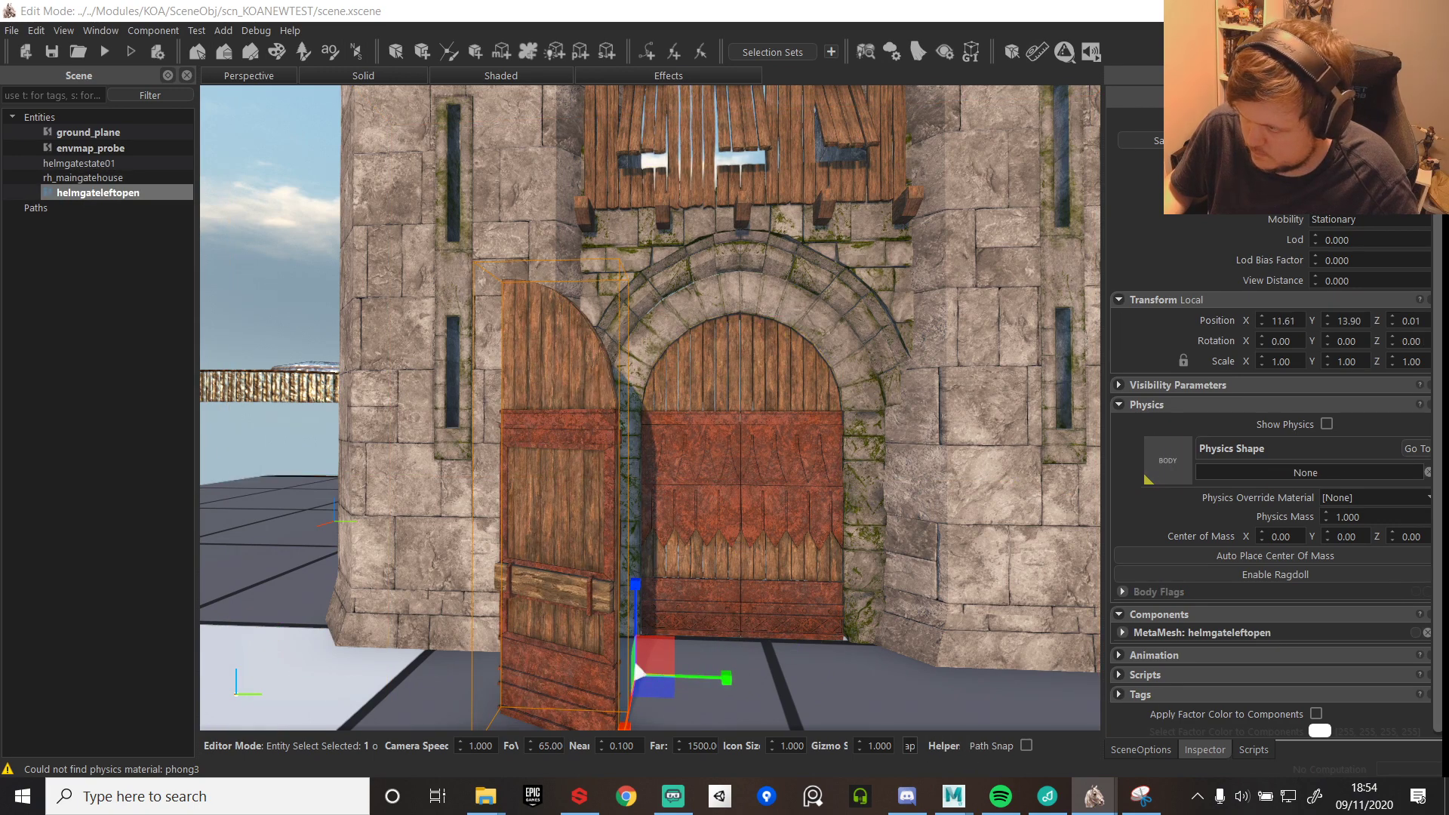
{"action": "left_click_drag", "start_coordinate": [728, 679], "coordinate": [822, 683], "text": "shift"}
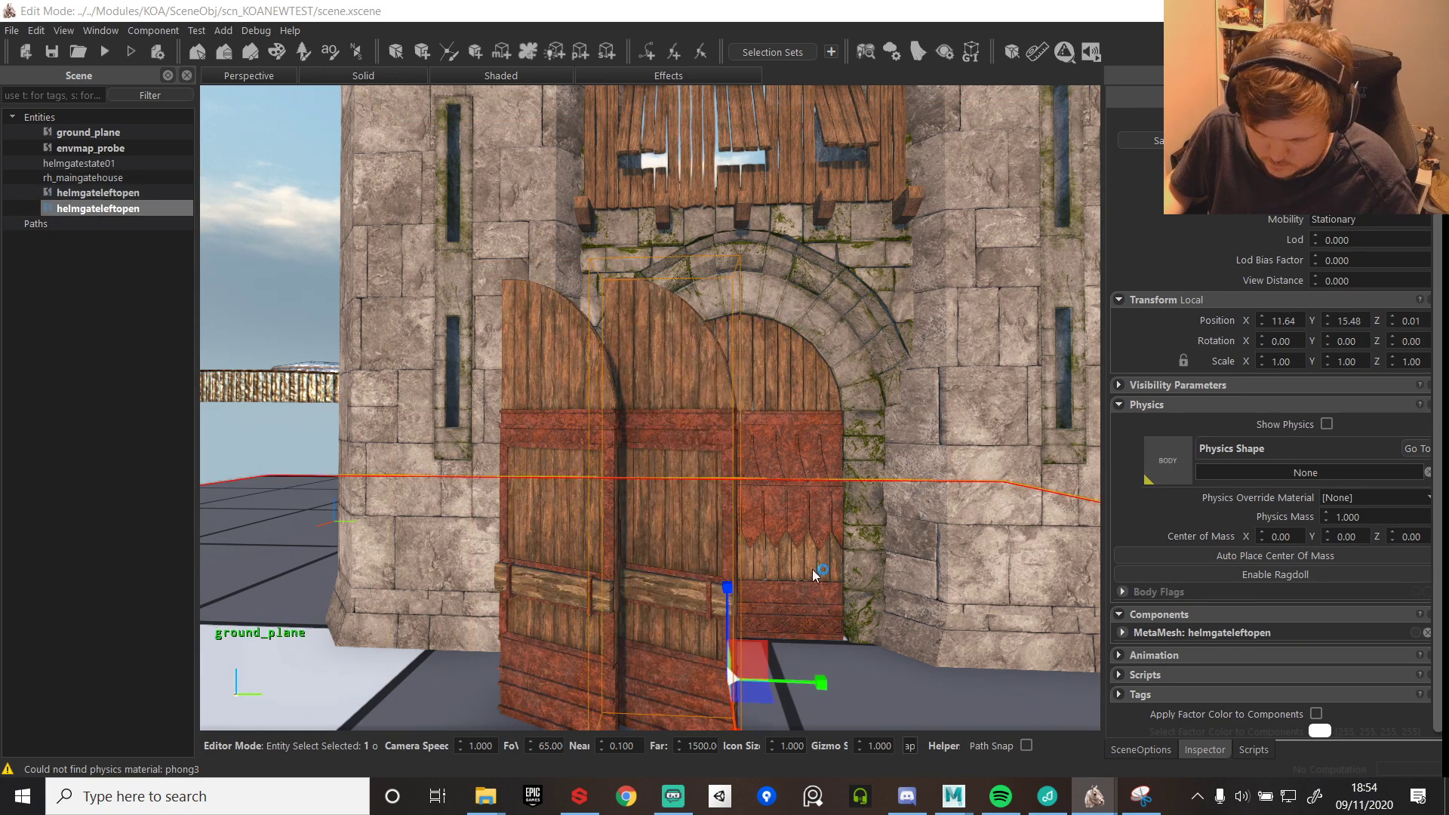
{"action": "left_click", "coordinate": [555, 528]}
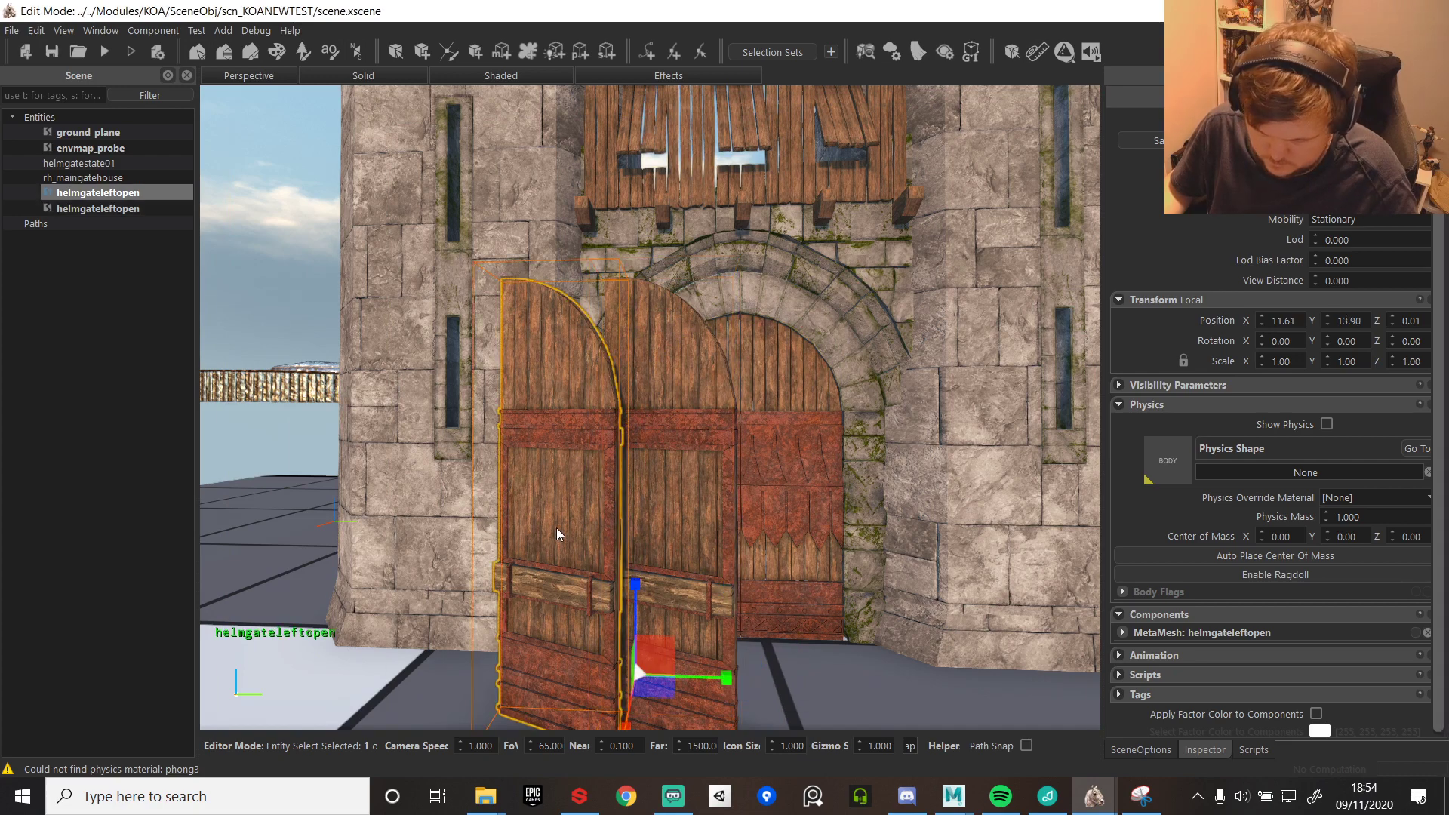
{"action": "left_click", "coordinate": [670, 492]}
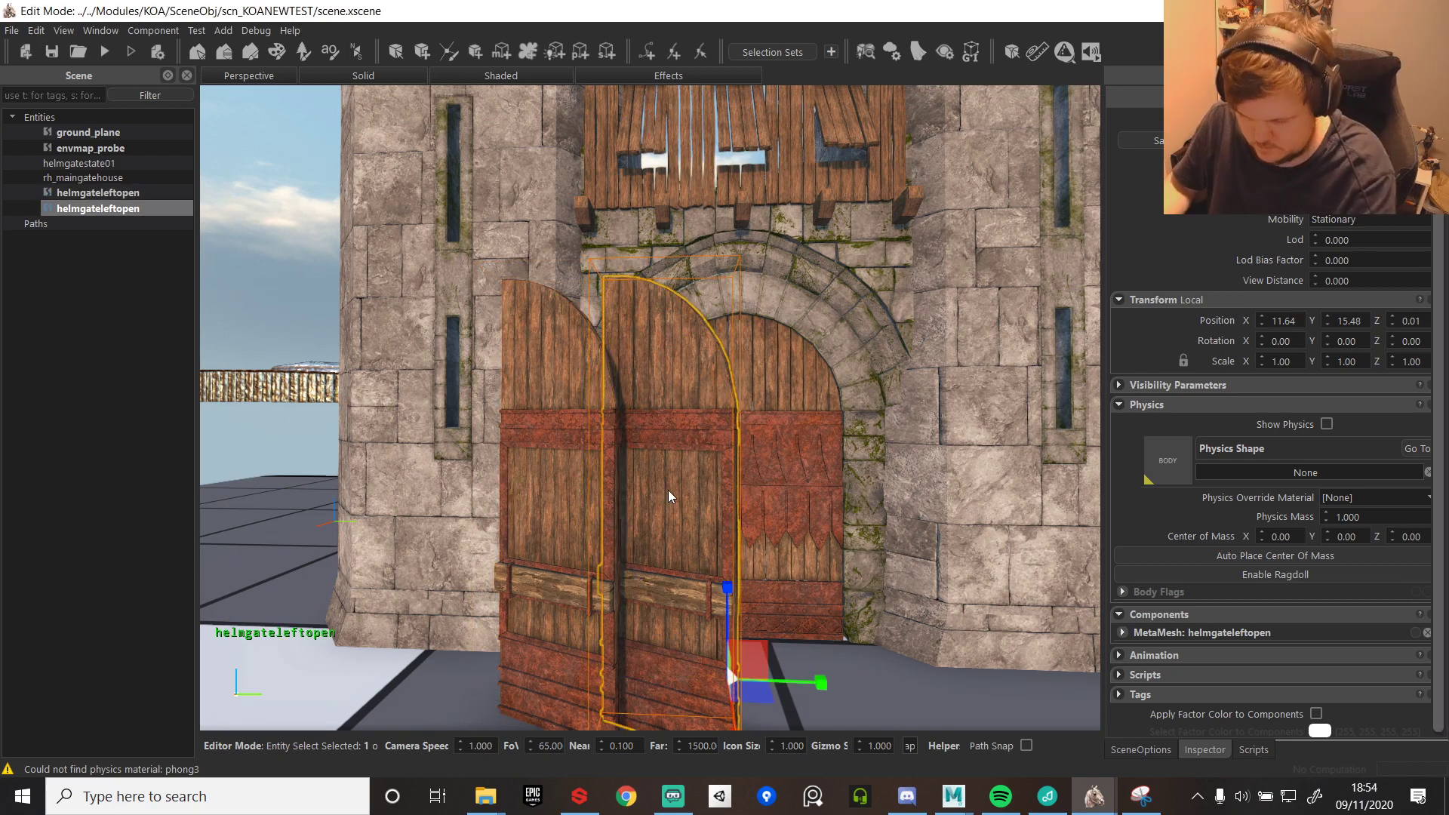
{"action": "key", "text": "Delete"}
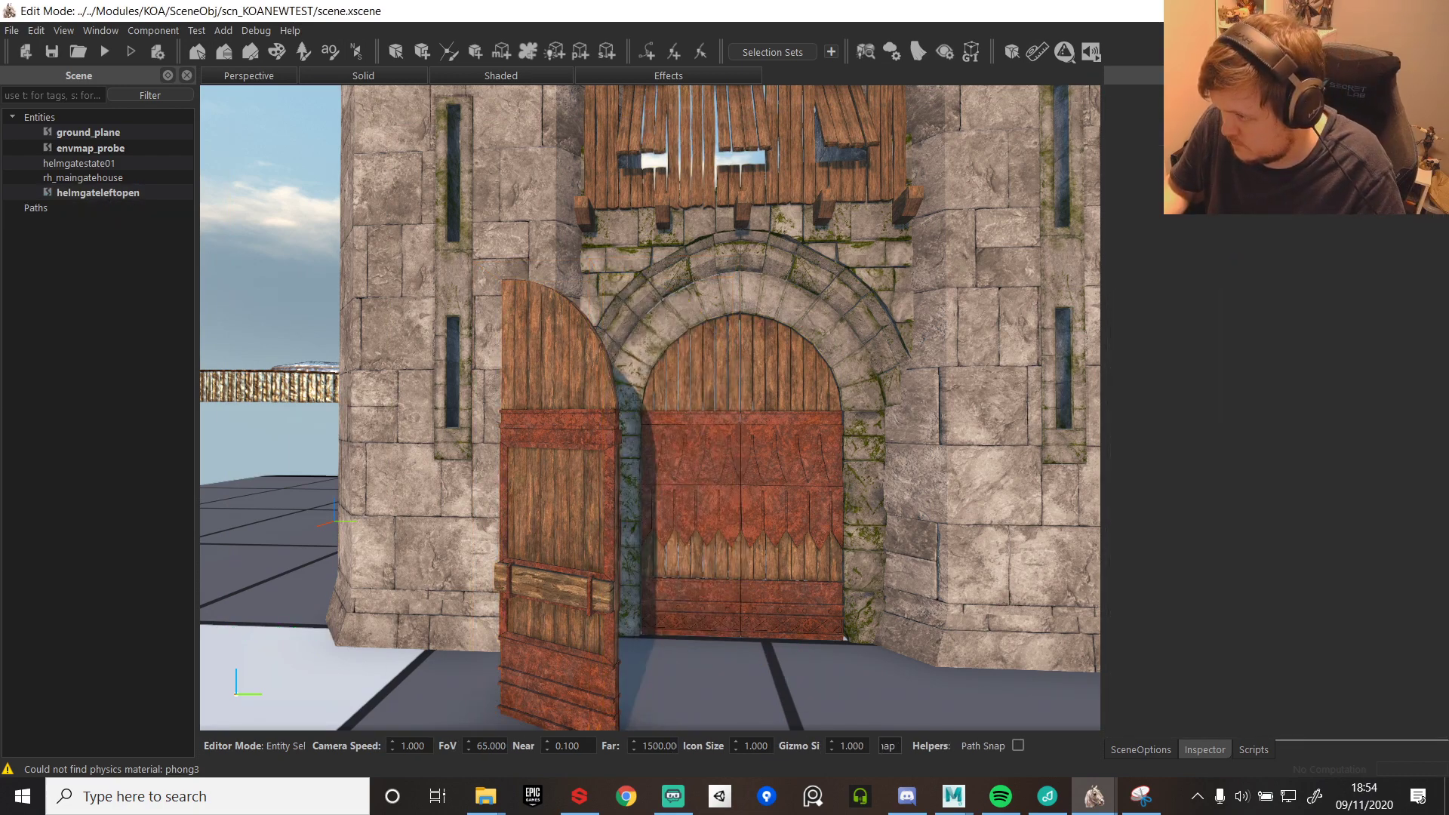
- Place helmgaterightopen in the scene near the gateway's right side
{"action": "key", "text": "ctrl+z"}
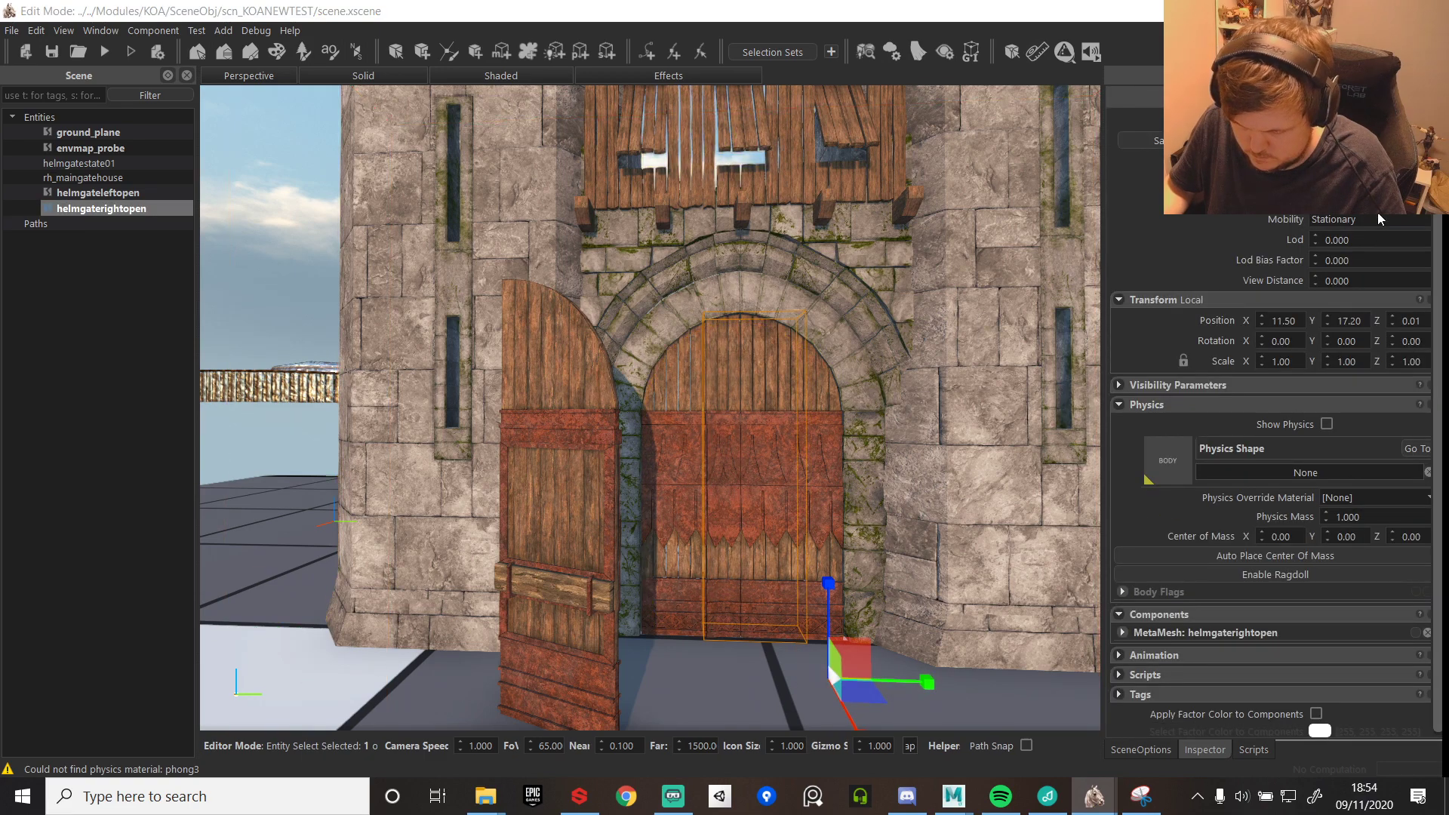
- Set the helmgaterightopen entity's position to X 10, Y 10, Z 0
{"action": "right_click_drag", "start_coordinate": [721, 598], "coordinate": [722, 607]}
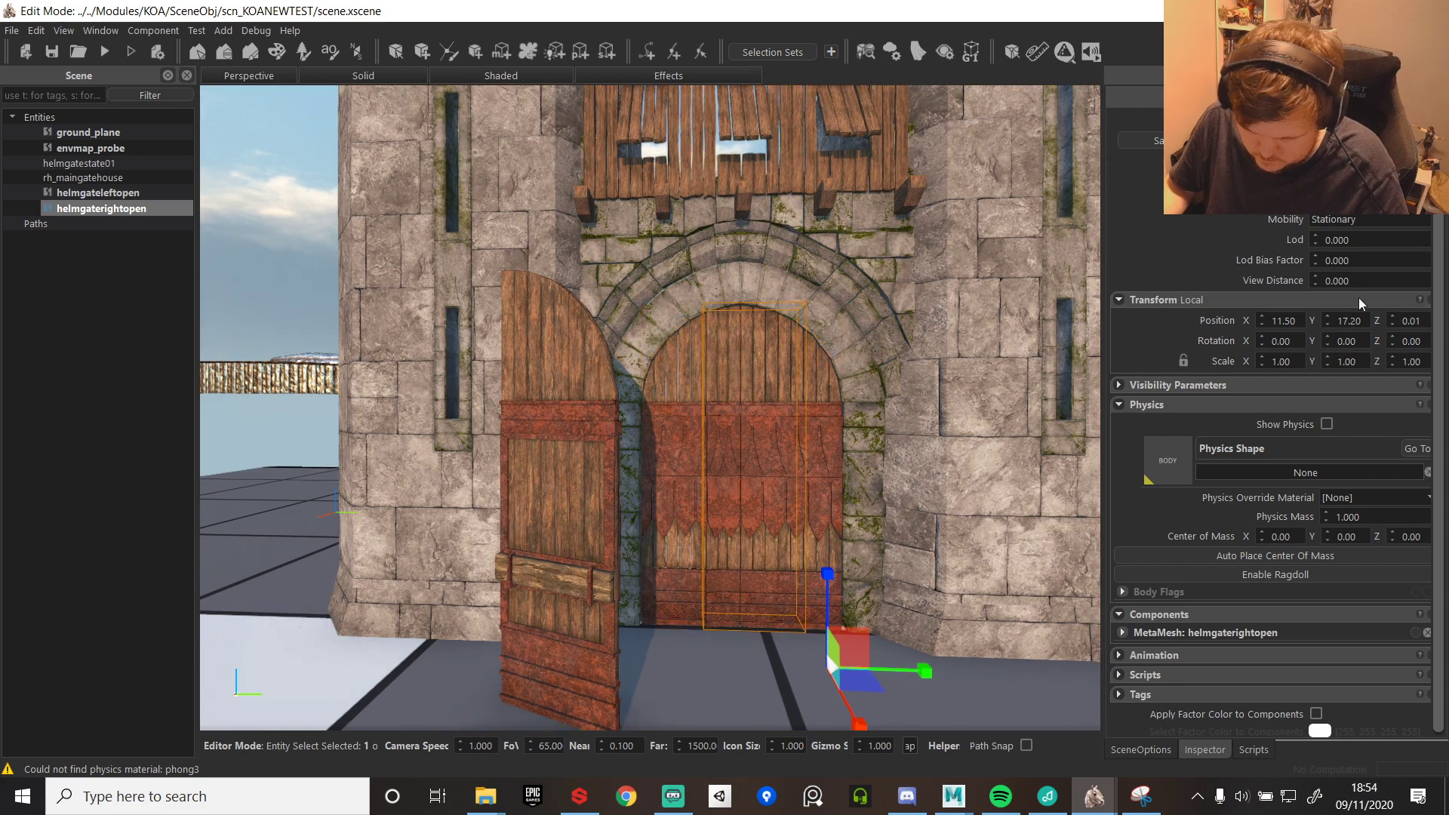
{"action": "double_click", "coordinate": [1291, 319]}
{"action": "type", "text": "10"}
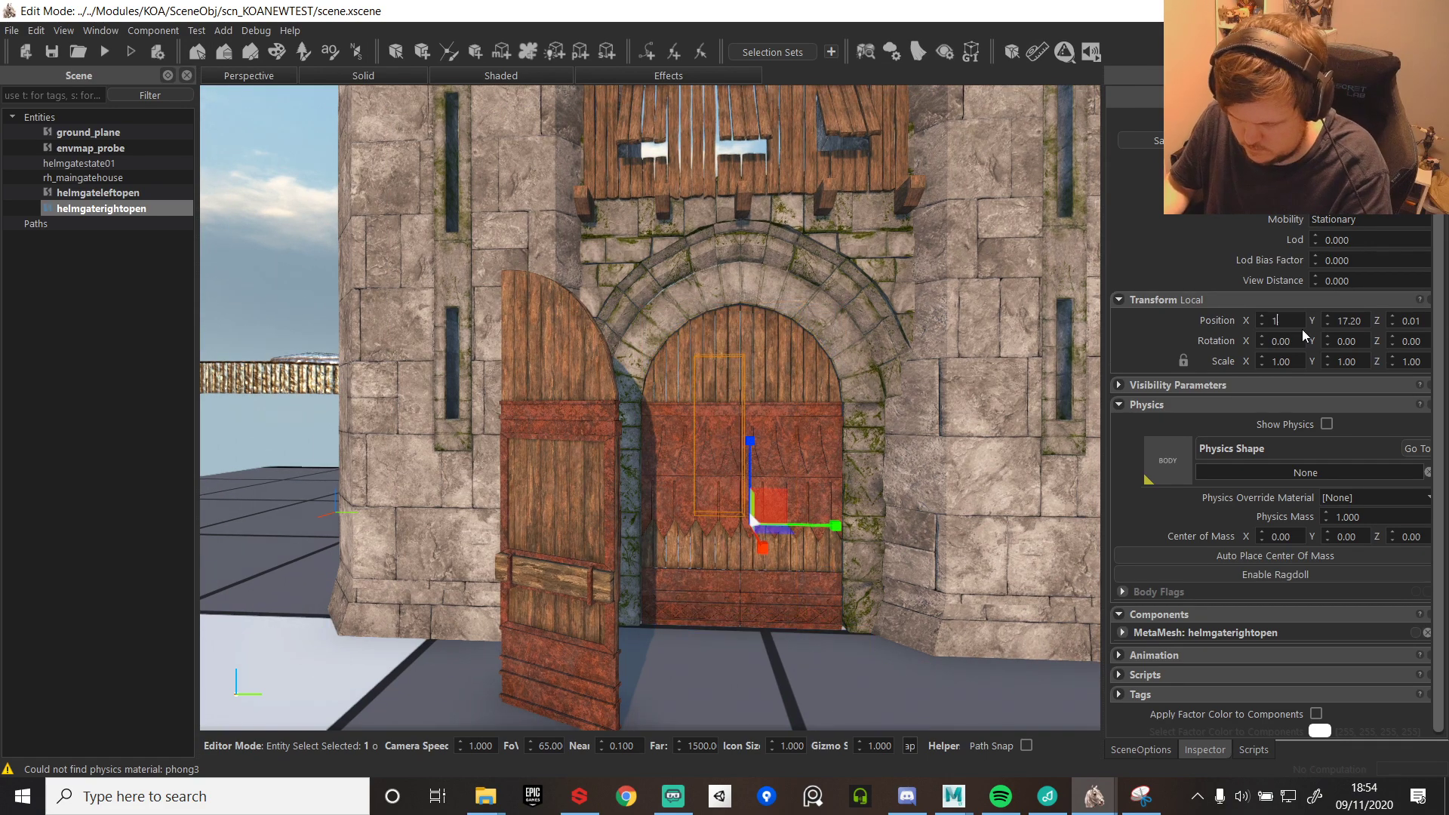
{"action": "left_click", "coordinate": [1363, 319]}
{"action": "double_click", "coordinate": [1364, 319]}
{"action": "type", "text": "10"}
{"action": "double_click", "coordinate": [1424, 323]}
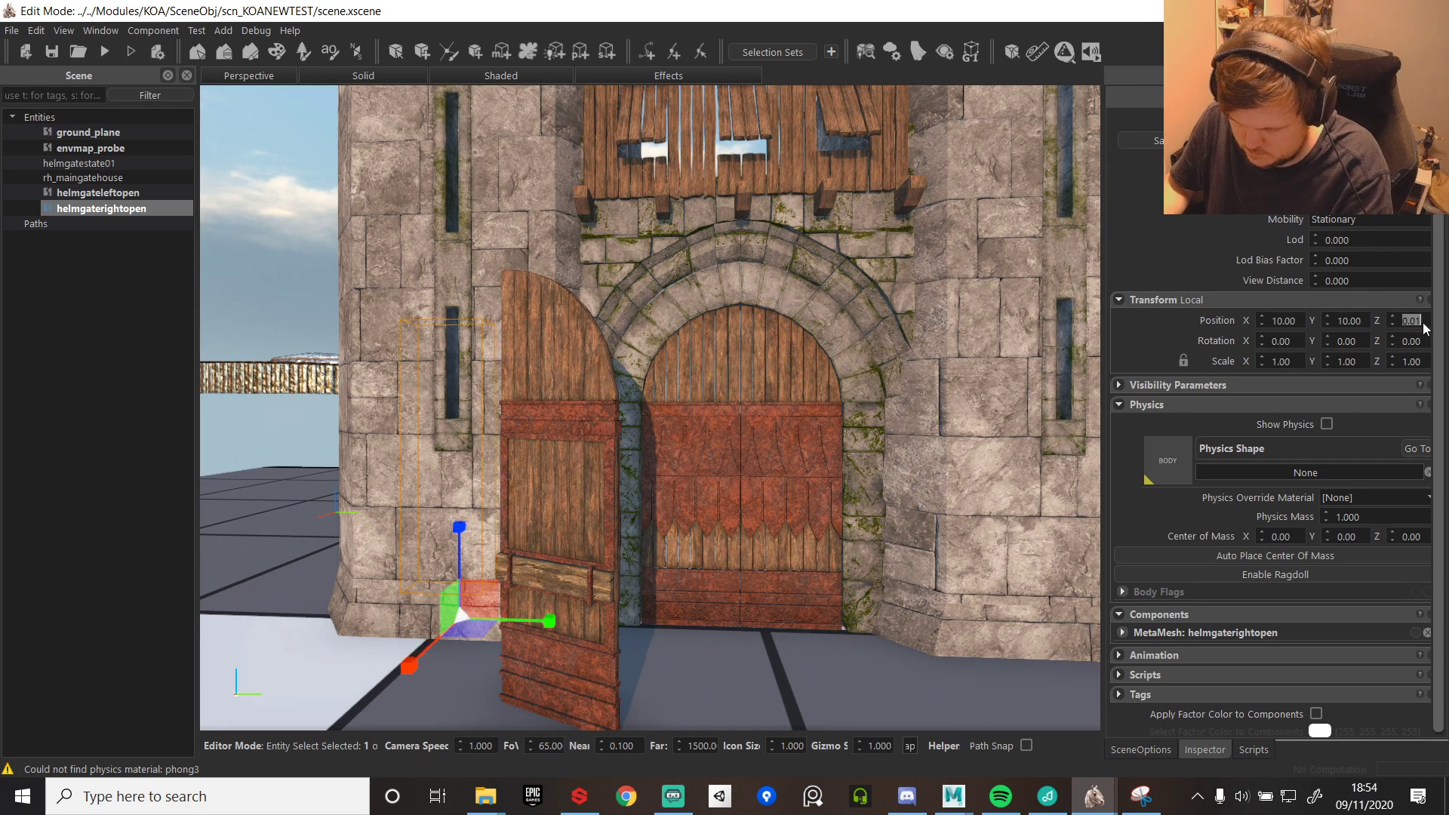
{"action": "type", "text": "0"}
{"action": "key", "text": "Return"}
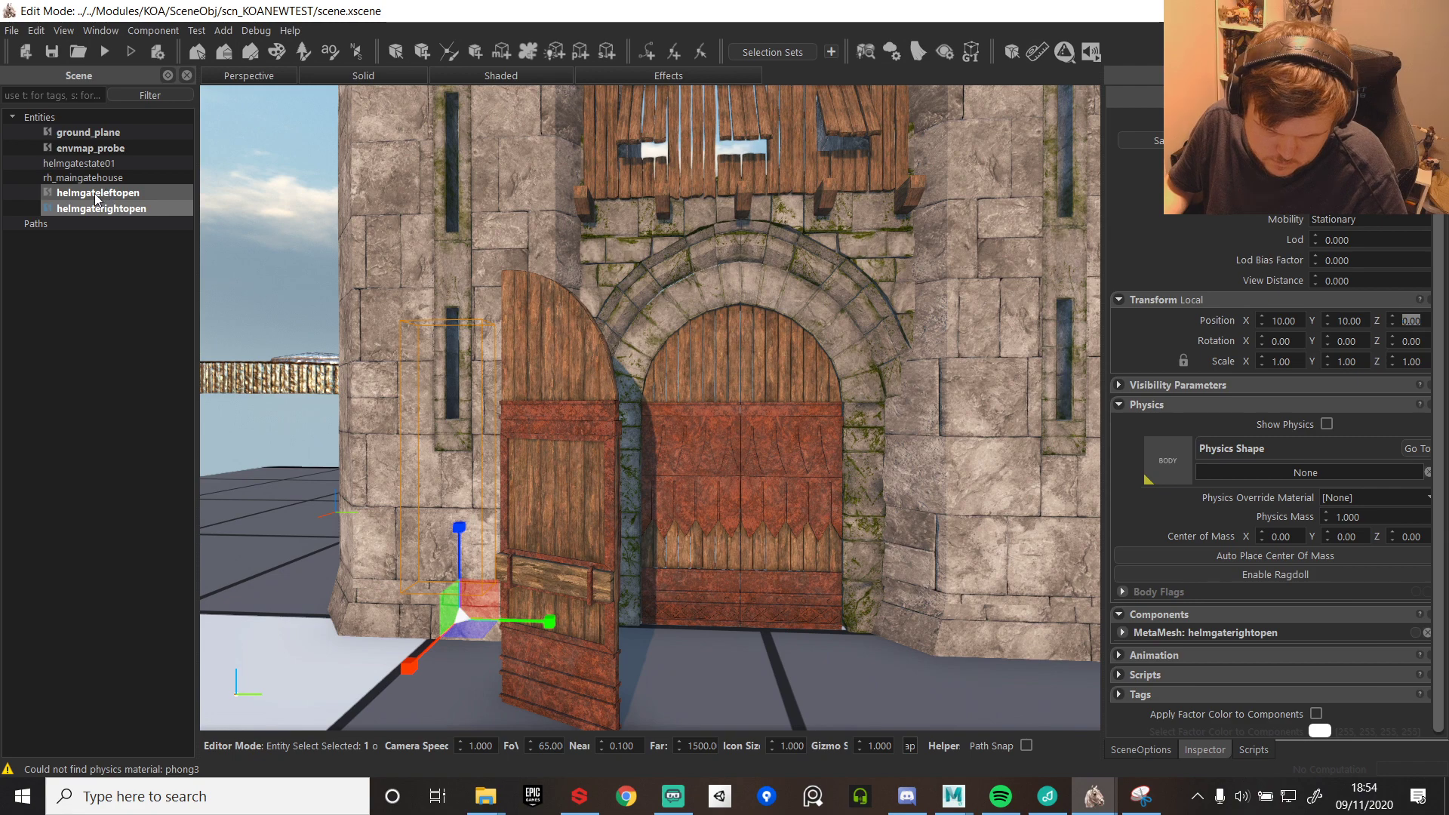
- Hide the closed gate helmgatestate01 in the gateway and select helmgaterightopen
{"action": "left_click", "coordinate": [111, 164]}
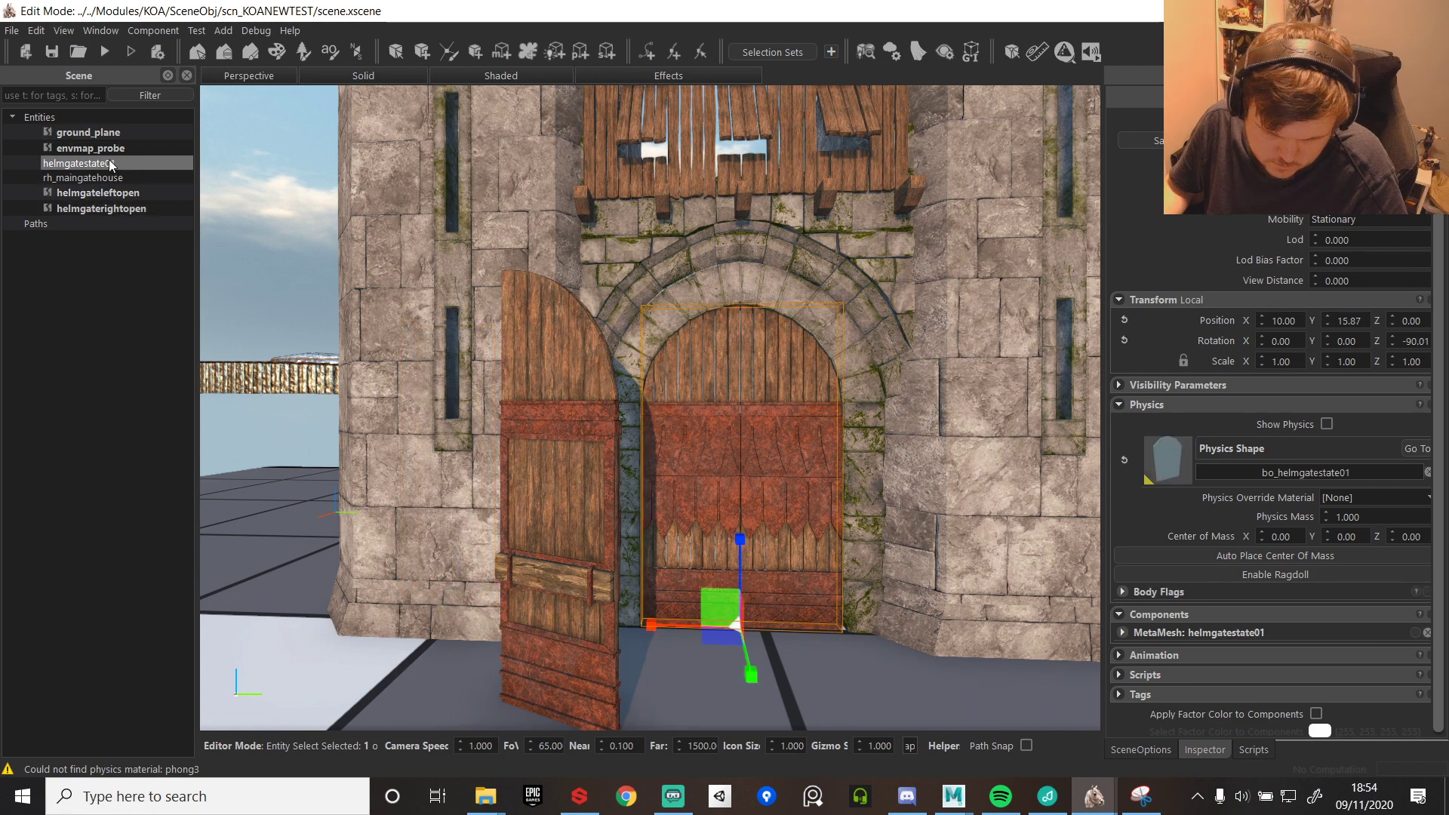
{"action": "key", "text": "h"}
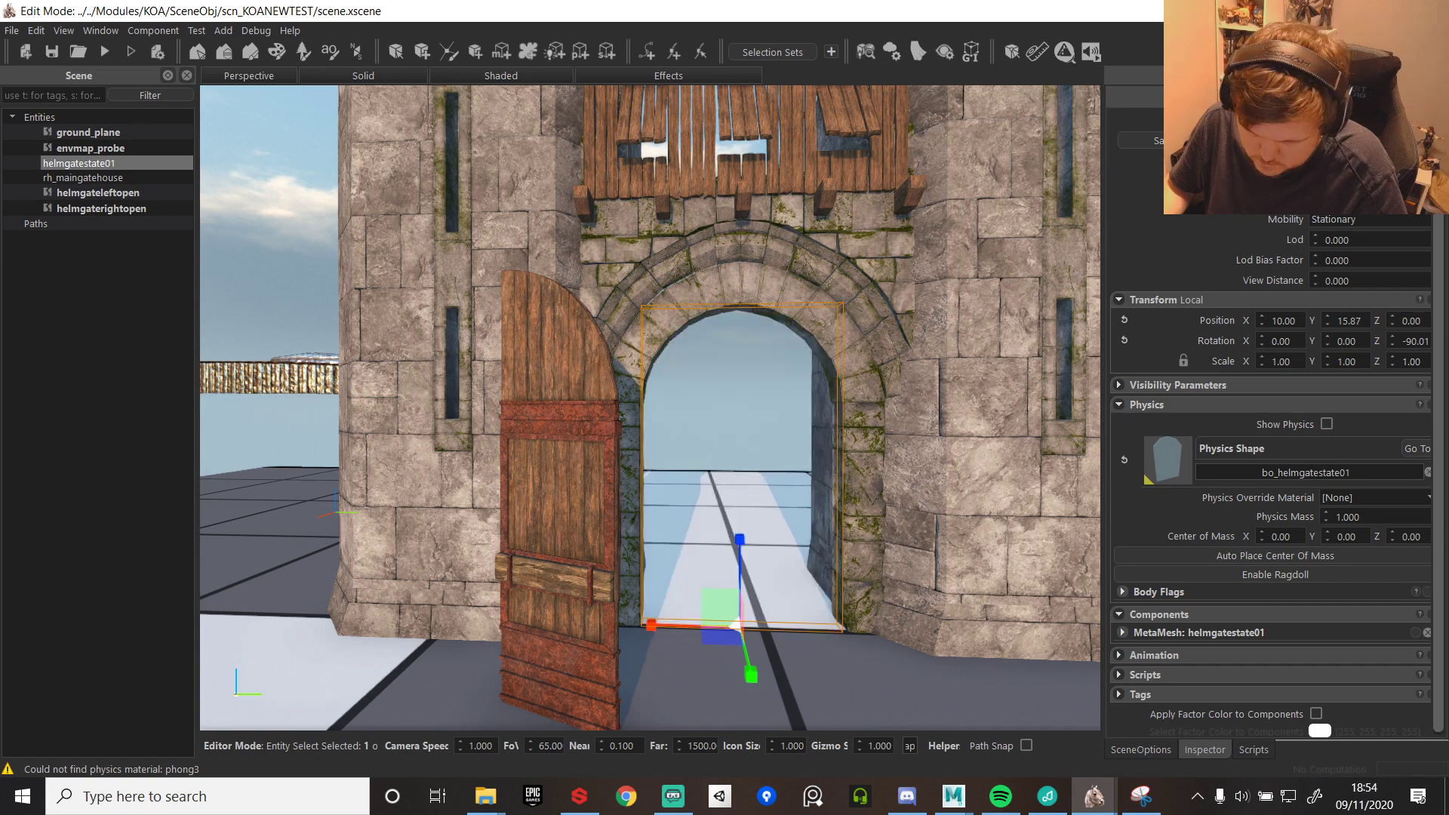
{"action": "left_click", "coordinate": [94, 209]}
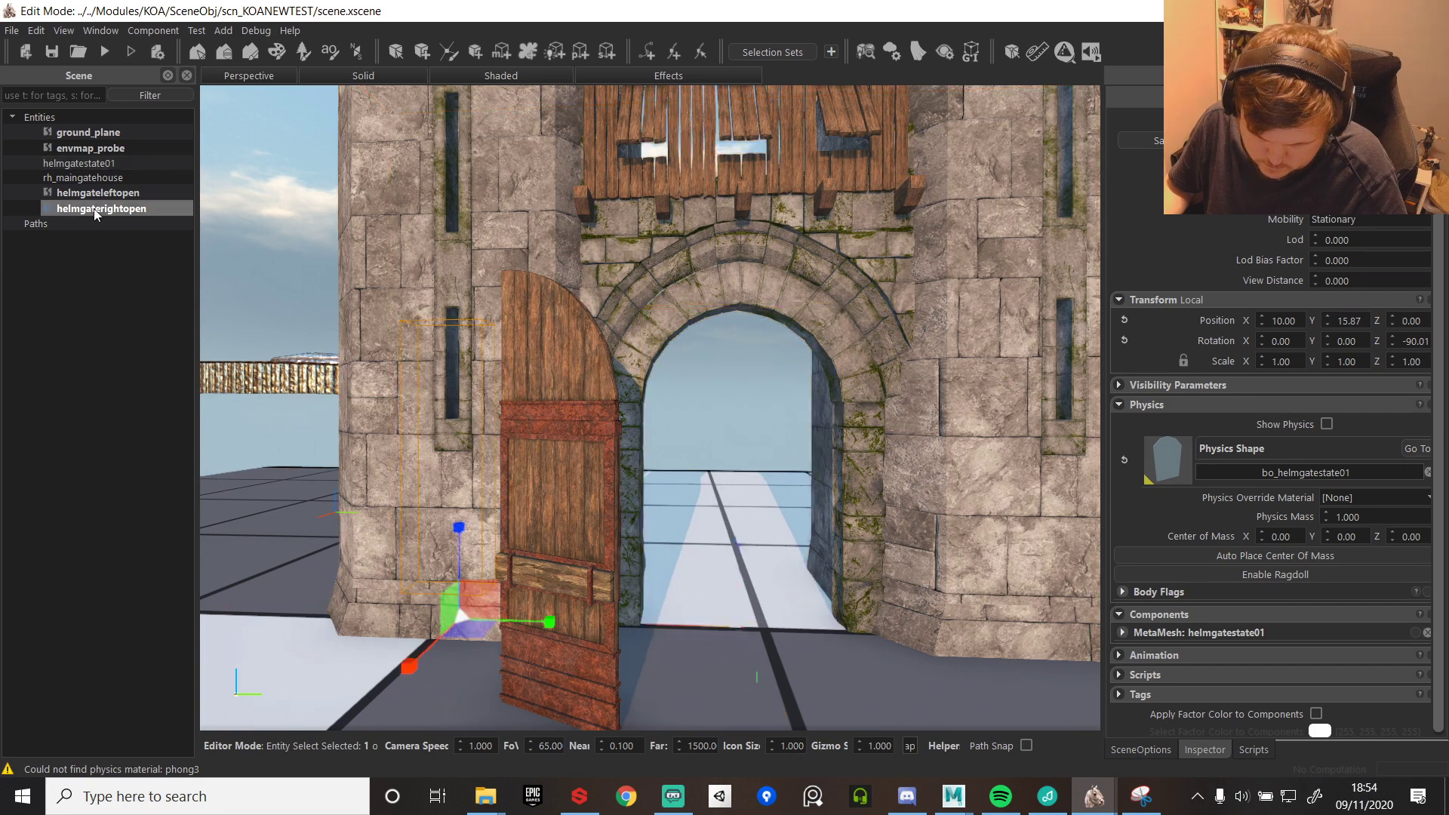
- Move helmgateleftopen back along the world X axis towards the gateway, to about X 10.05
{"action": "middle_click_drag", "start_coordinate": [790, 478], "coordinate": [652, 540]}
{"action": "key", "text": "w"}
{"action": "key", "text": "s"}
{"action": "key", "text": "s"}
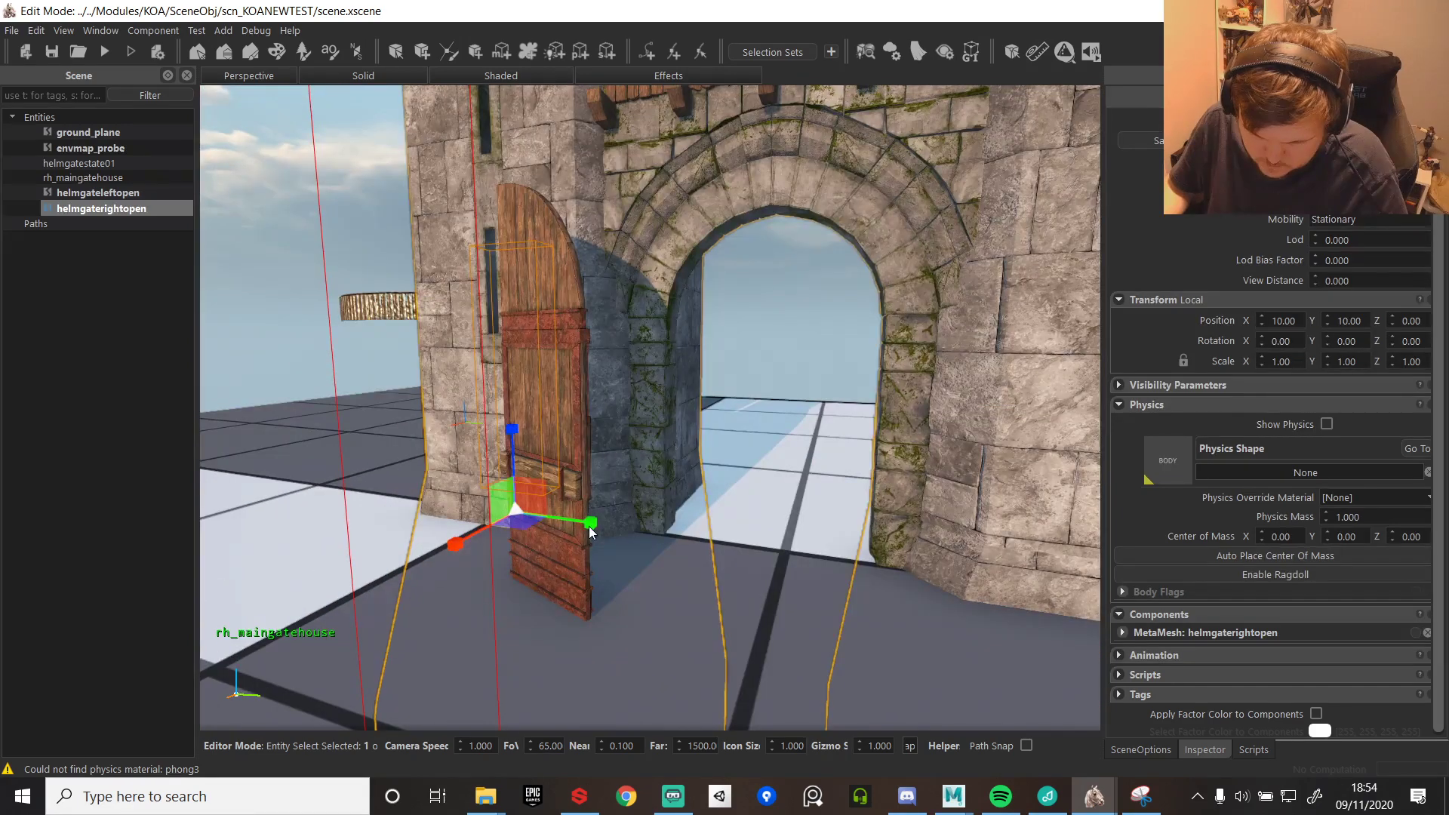
{"action": "left_click", "coordinate": [102, 193]}
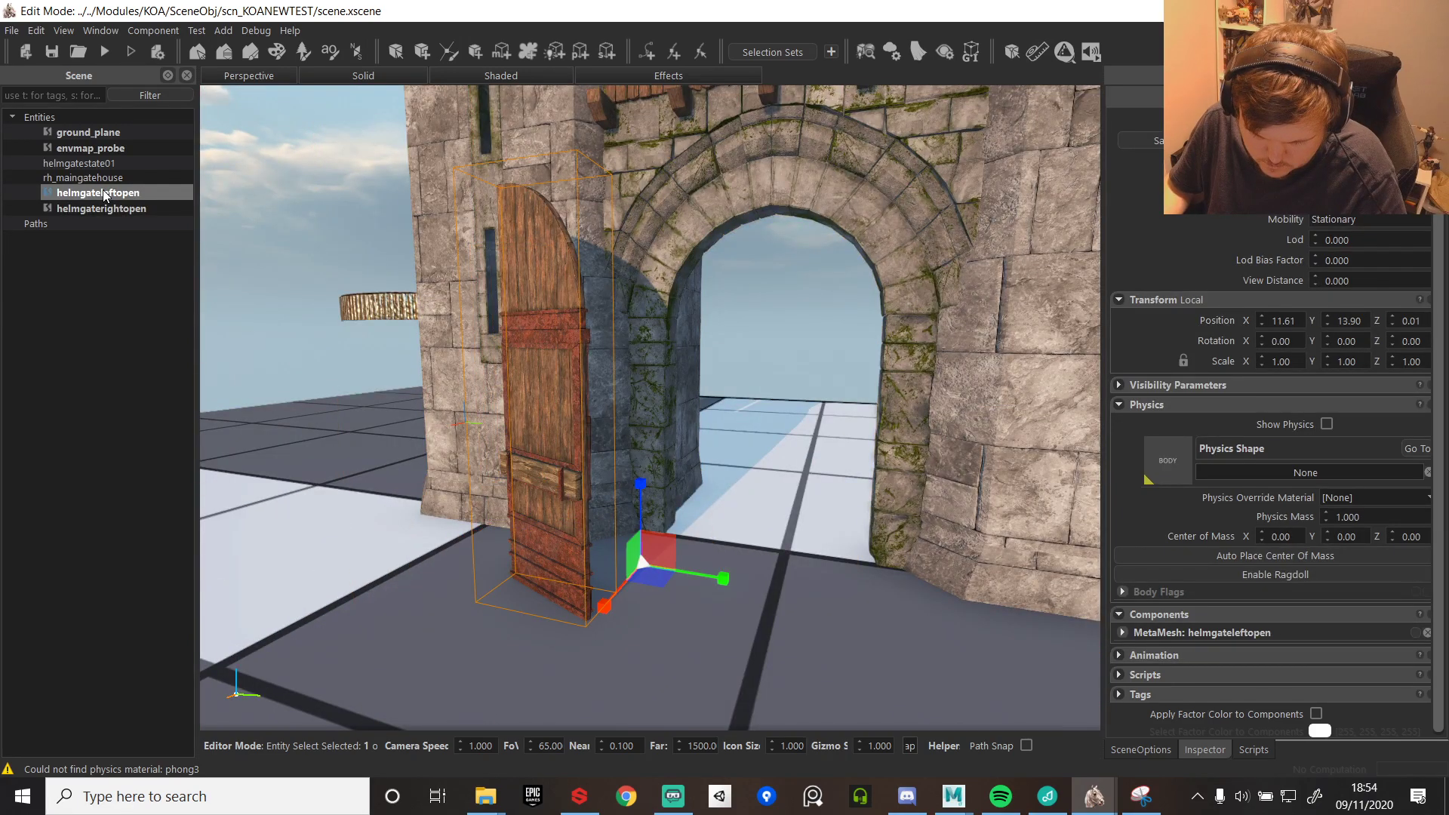
{"action": "key", "text": "1"}
{"action": "middle_click_drag", "start_coordinate": [778, 476], "coordinate": [731, 519]}
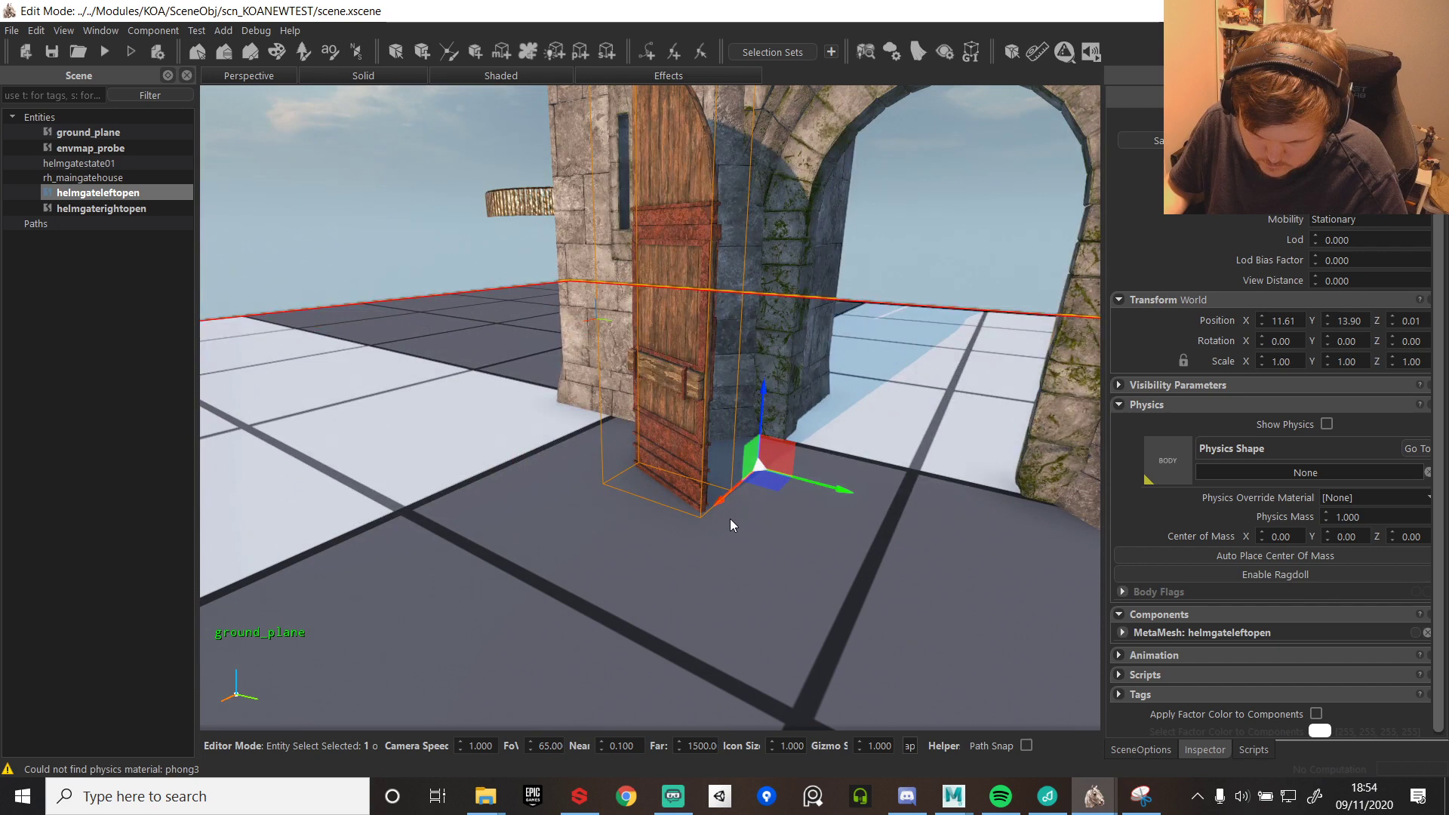
{"action": "left_click_drag", "start_coordinate": [730, 519], "coordinate": [762, 473]}
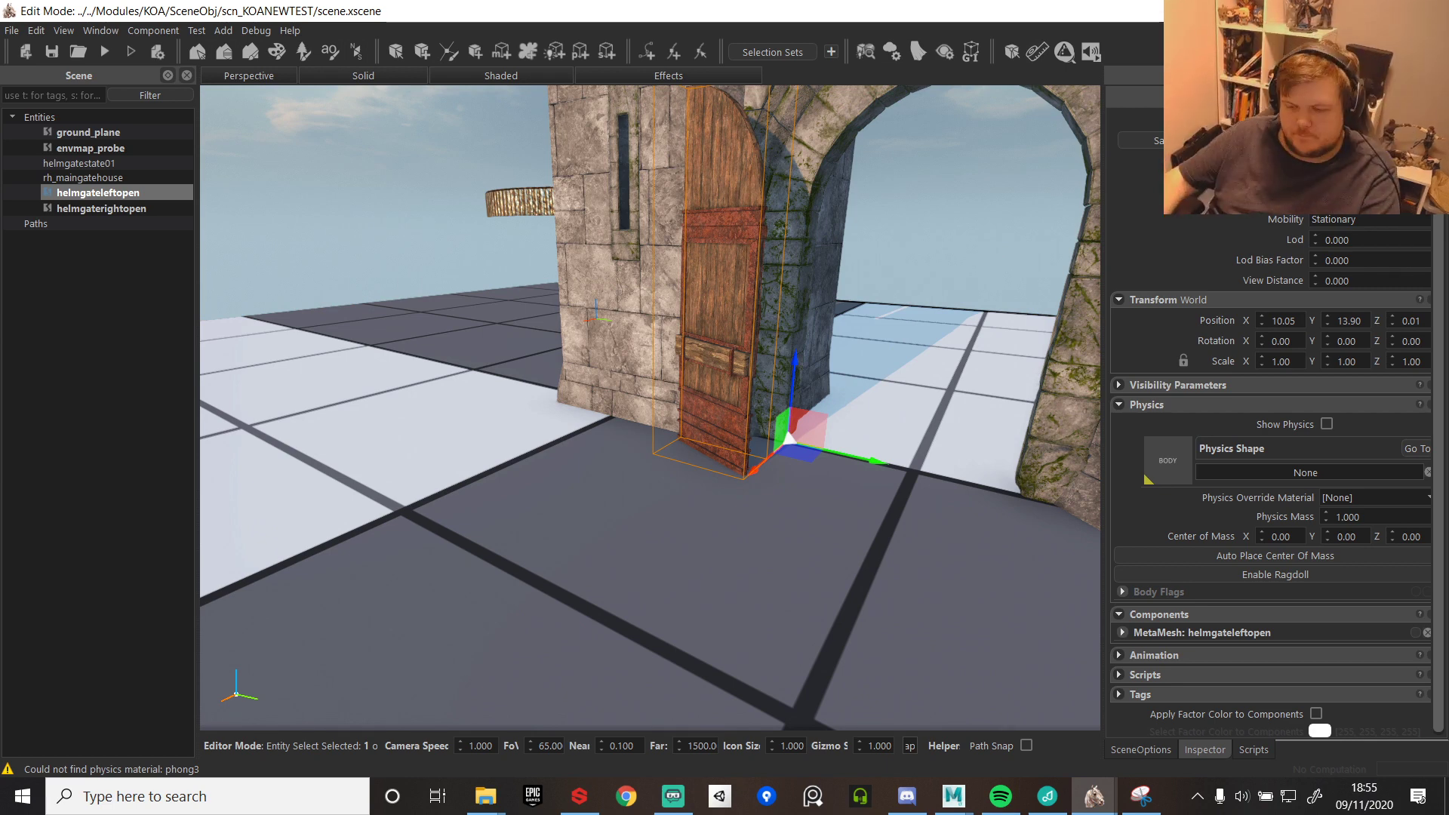
- Switch to Maya and combine HelmGateLeftOpen and HelmGateRightOpen into one mesh
{"action": "left_click", "coordinate": [956, 812]}
{"action": "left_click", "coordinate": [143, 374]}
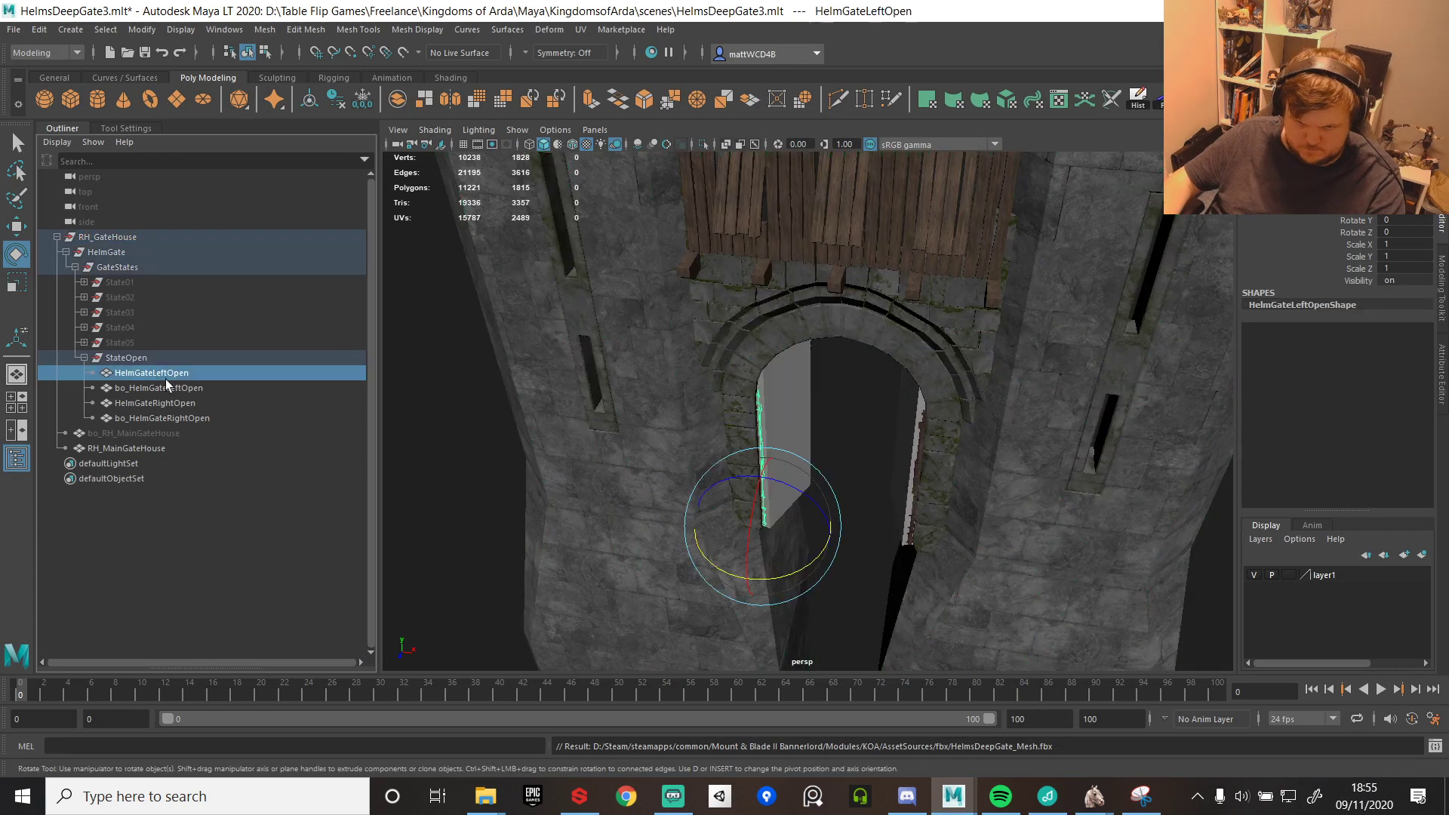
{"action": "left_click", "coordinate": [152, 404], "text": "ctrl"}
{"action": "right_click_drag", "start_coordinate": [810, 413], "coordinate": [785, 714], "text": "shift"}
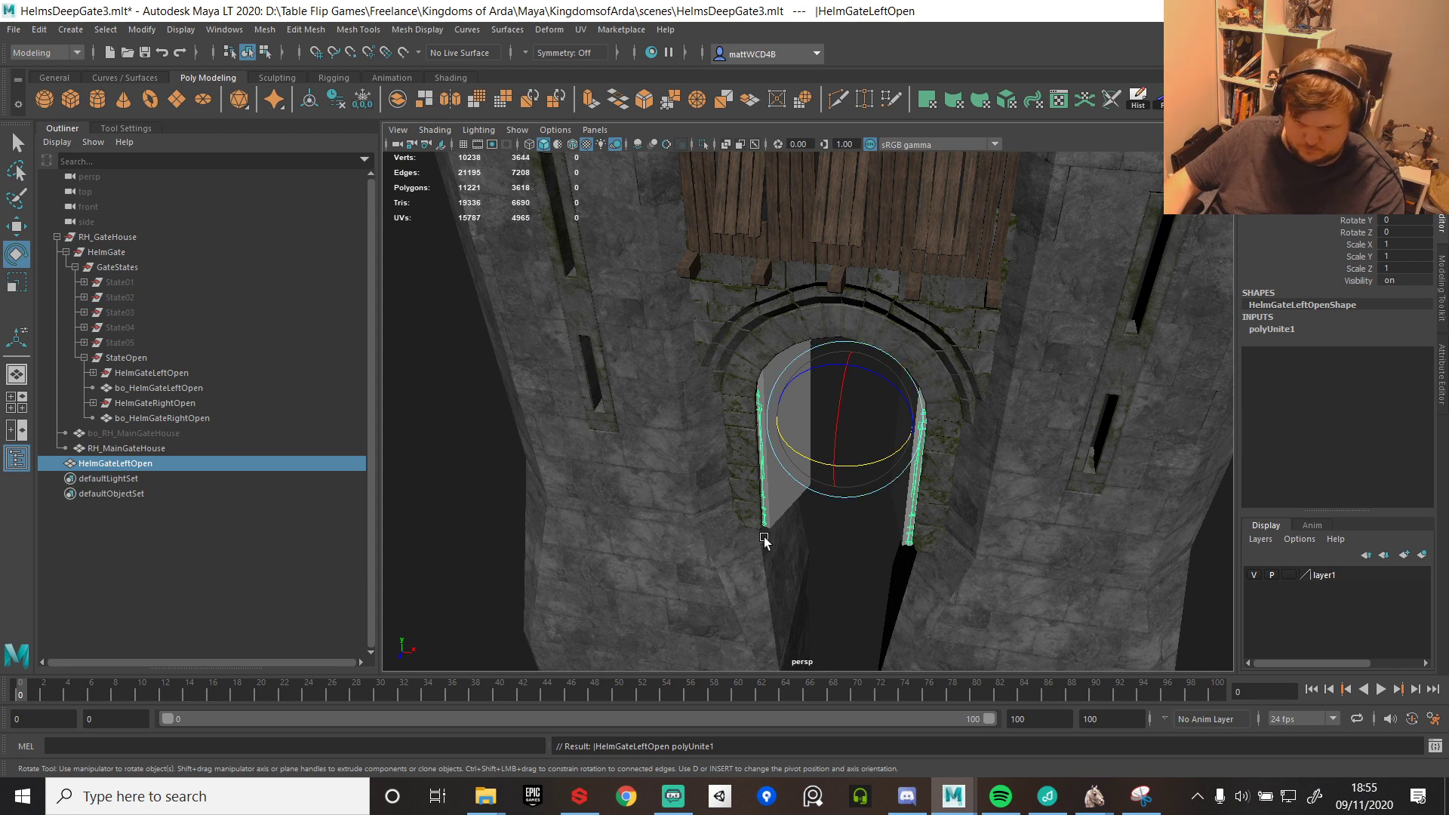
- Unhide the State01 closed gate in the gateway as a reference for the pivot
{"action": "left_click_drag", "start_coordinate": [764, 537], "coordinate": [837, 437], "text": "alt"}
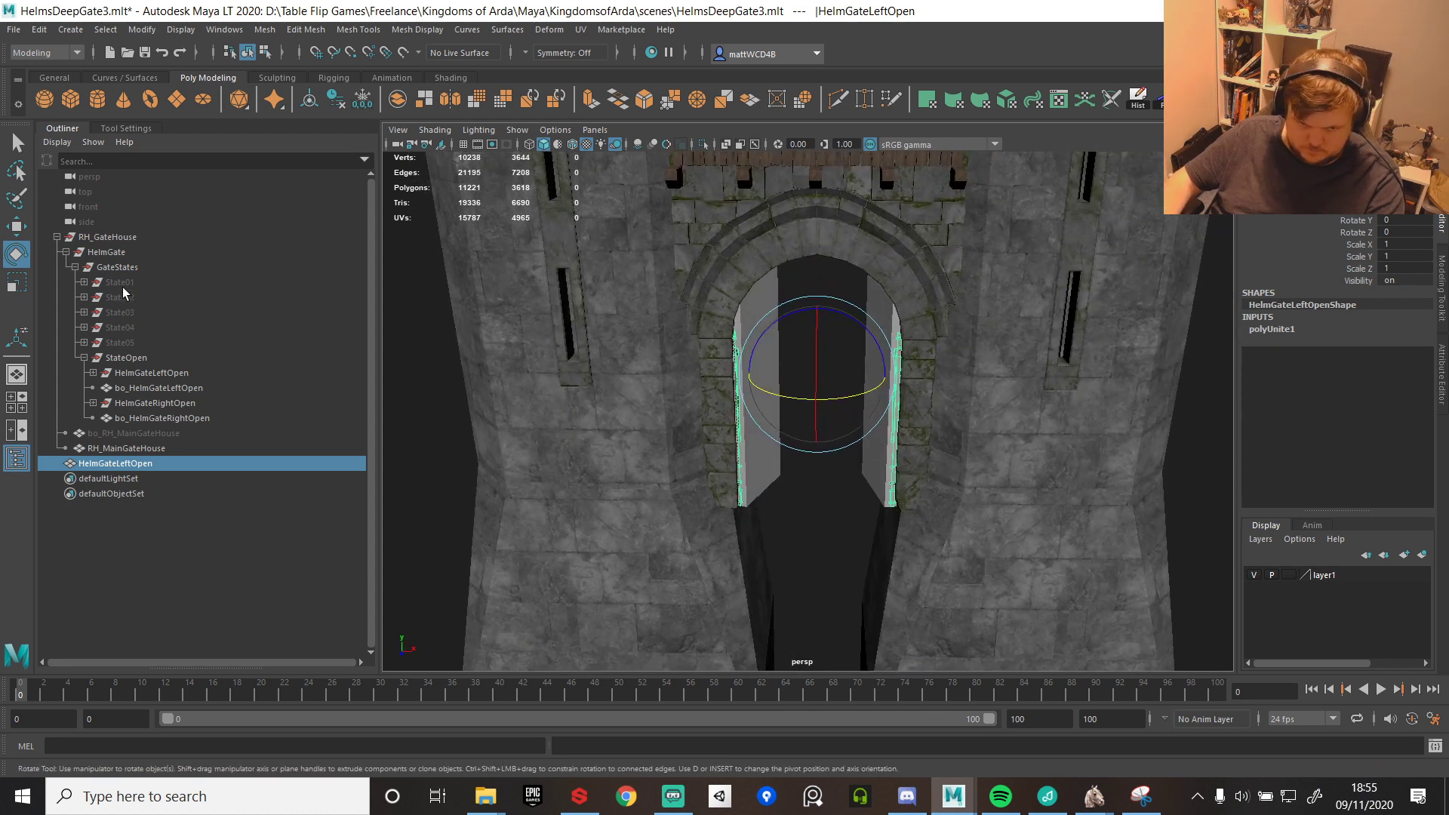
{"action": "left_click", "coordinate": [121, 283]}
{"action": "key", "text": "h"}
{"action": "key", "text": "w"}
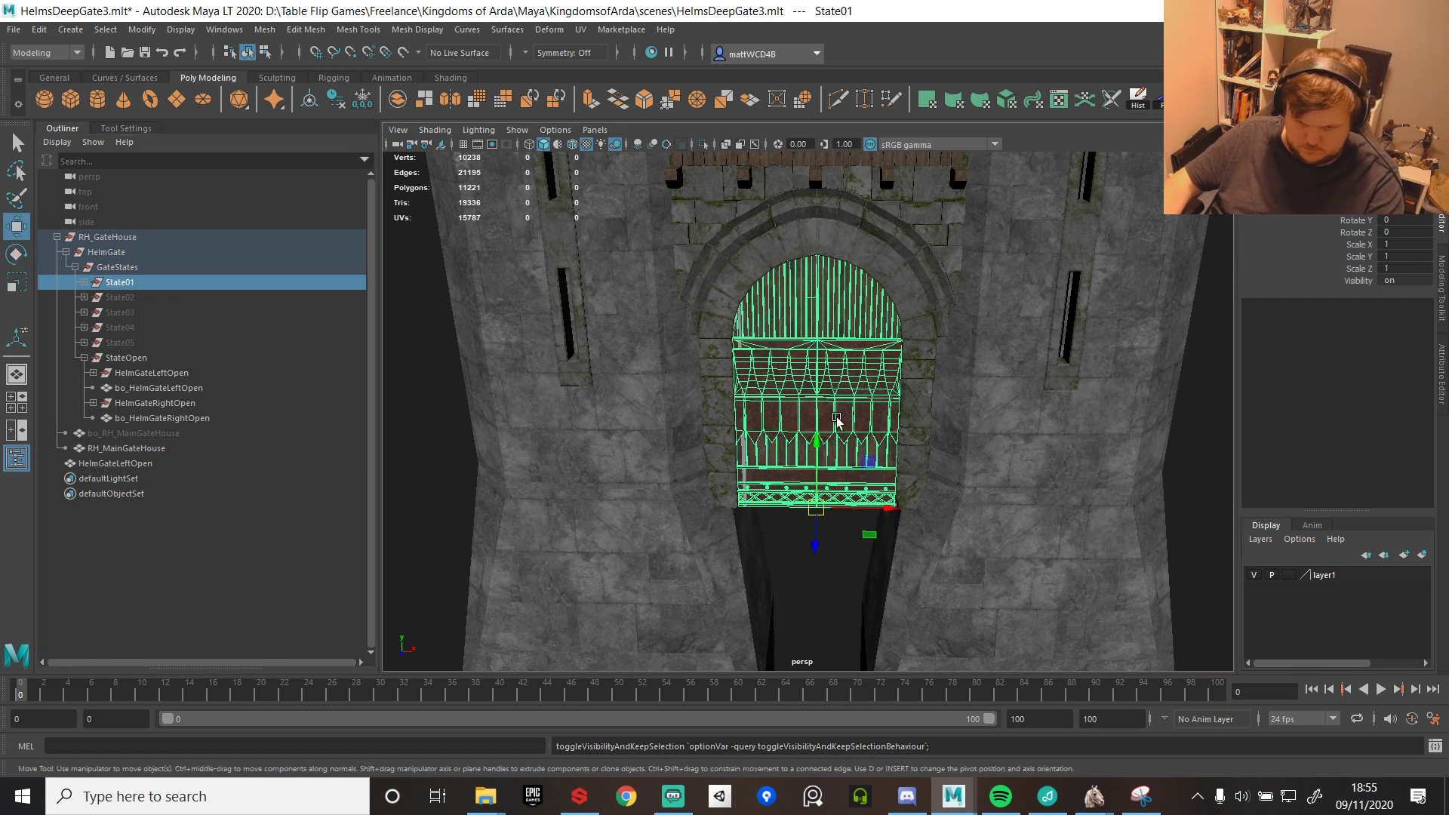
{"action": "left_click", "coordinate": [156, 419]}
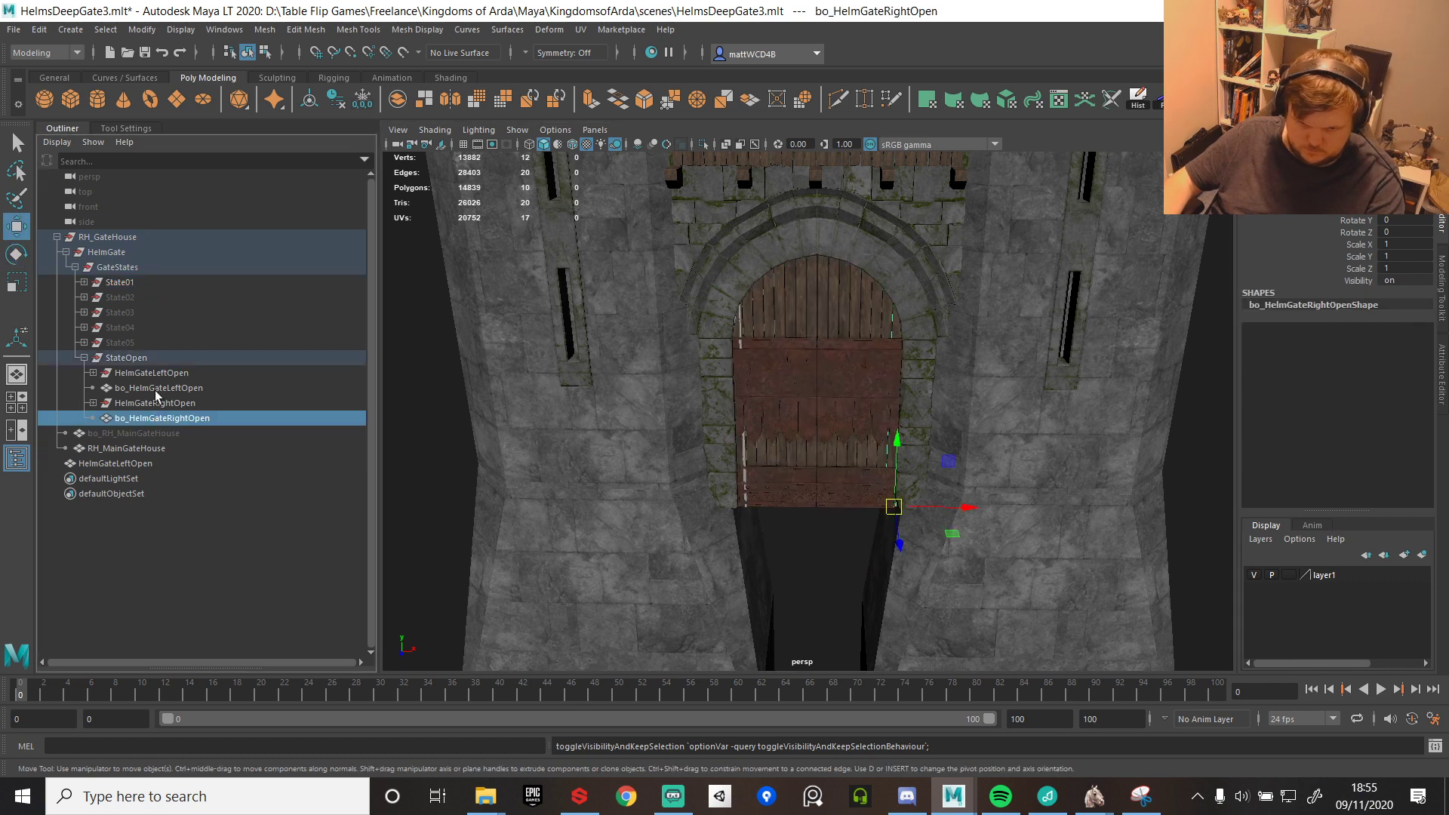
{"action": "left_click", "coordinate": [151, 373]}
{"action": "left_click", "coordinate": [139, 447]}
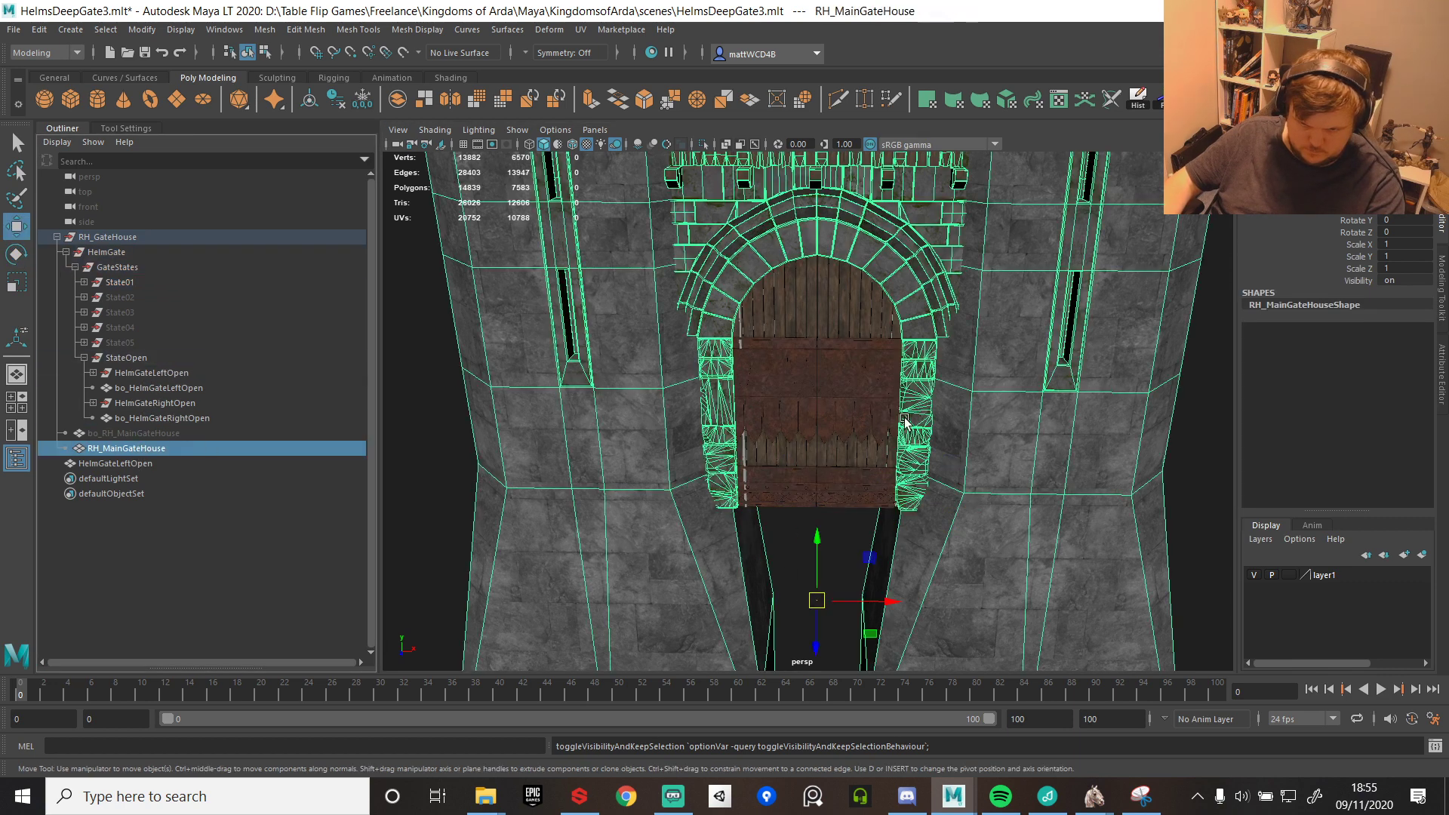
{"action": "key", "text": "d"}
{"action": "key", "text": "v"}
{"action": "left_click_drag", "start_coordinate": [818, 542], "coordinate": [821, 517]}
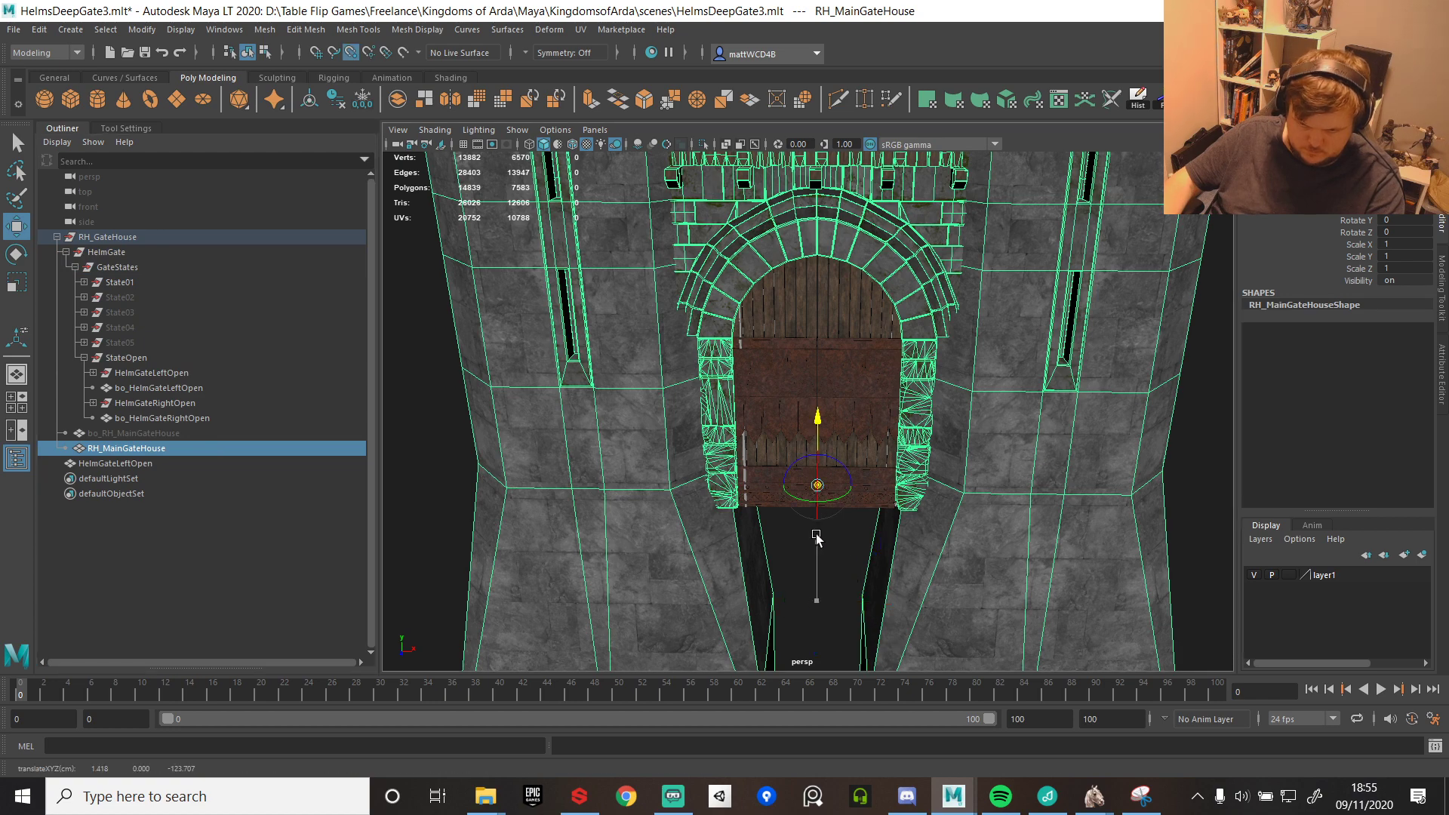
{"action": "scroll", "coordinate": [817, 537], "scroll_direction": "up", "scroll_amount": 10}
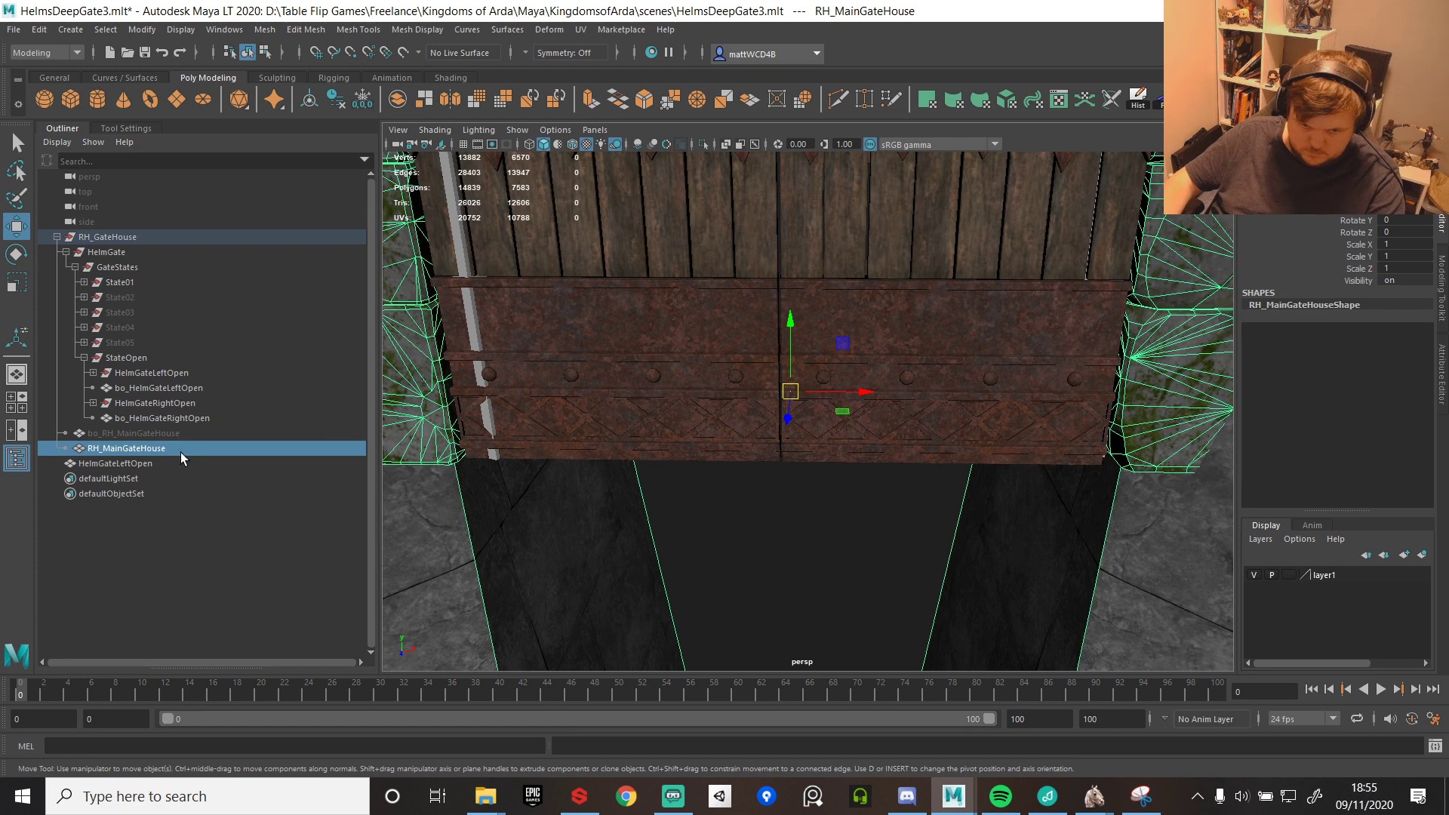
{"action": "key", "text": "ctrl+z"}
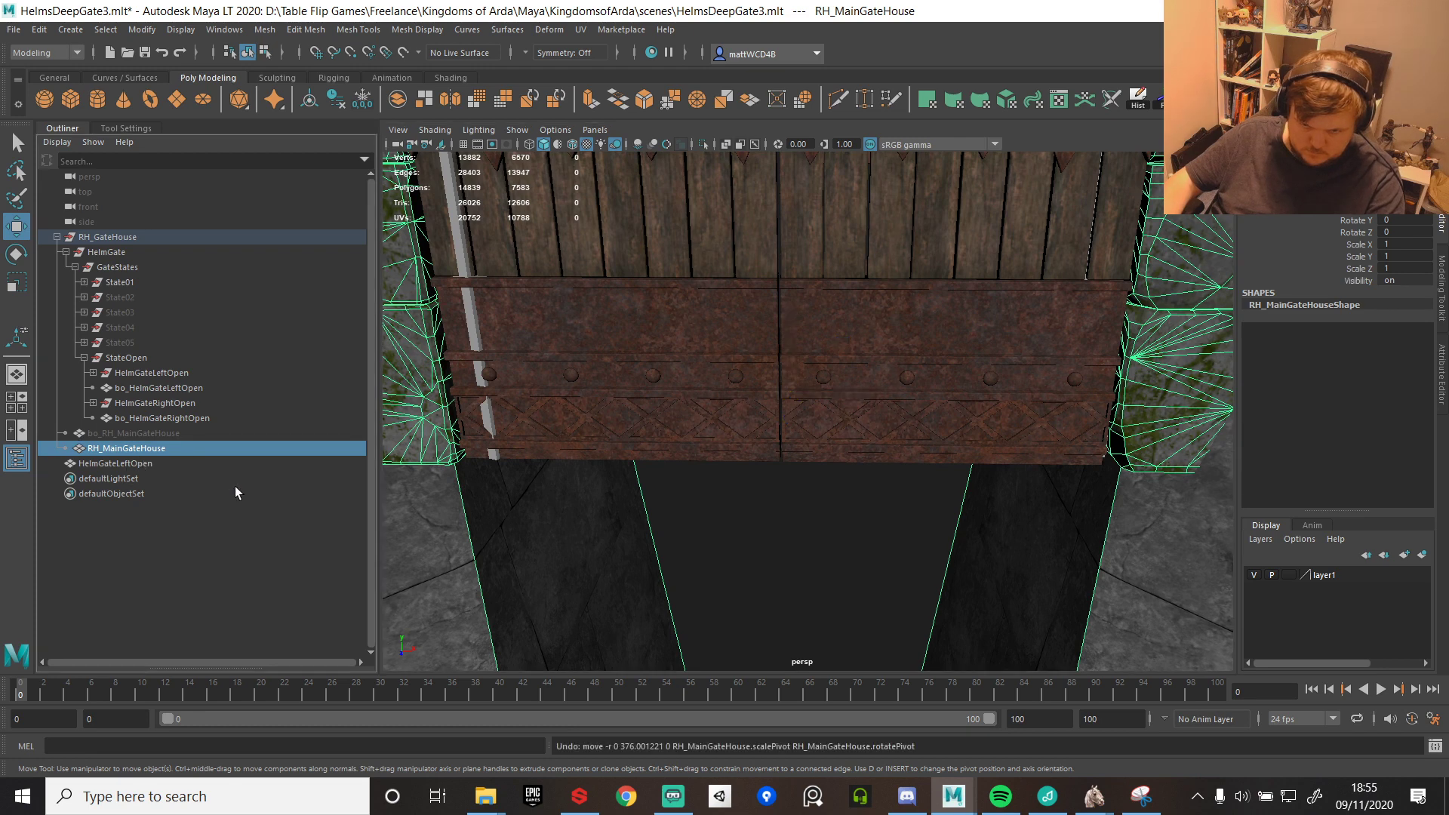
- Snap the pivot of the combined HelmGateLeftOpen mesh down to the bottom edge of the closed gate
{"action": "left_click", "coordinate": [115, 465]}
{"action": "key", "text": "f"}
{"action": "key", "text": "d"}
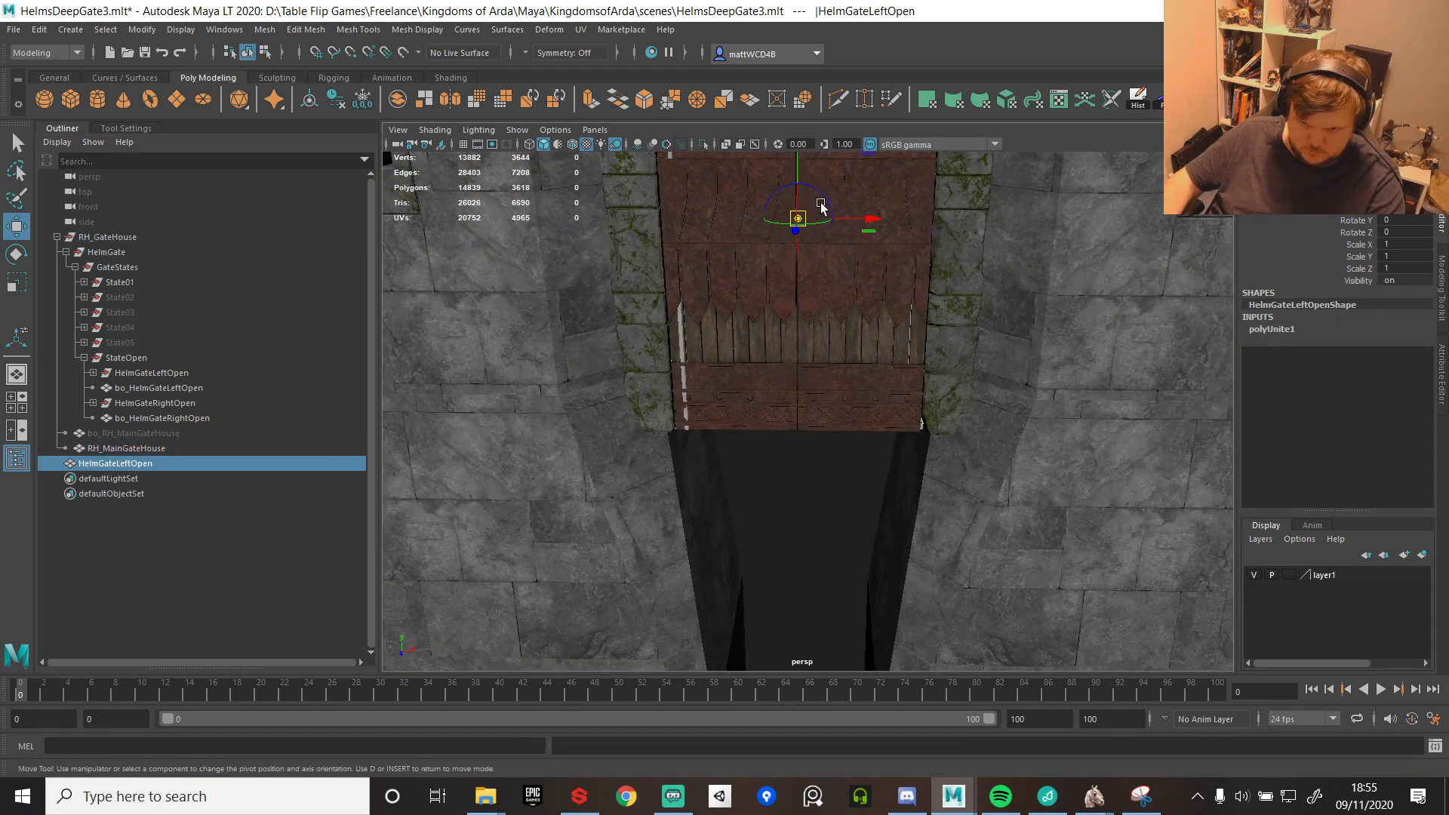
{"action": "key", "text": "v"}
{"action": "left_click_drag", "start_coordinate": [798, 163], "coordinate": [799, 452]}
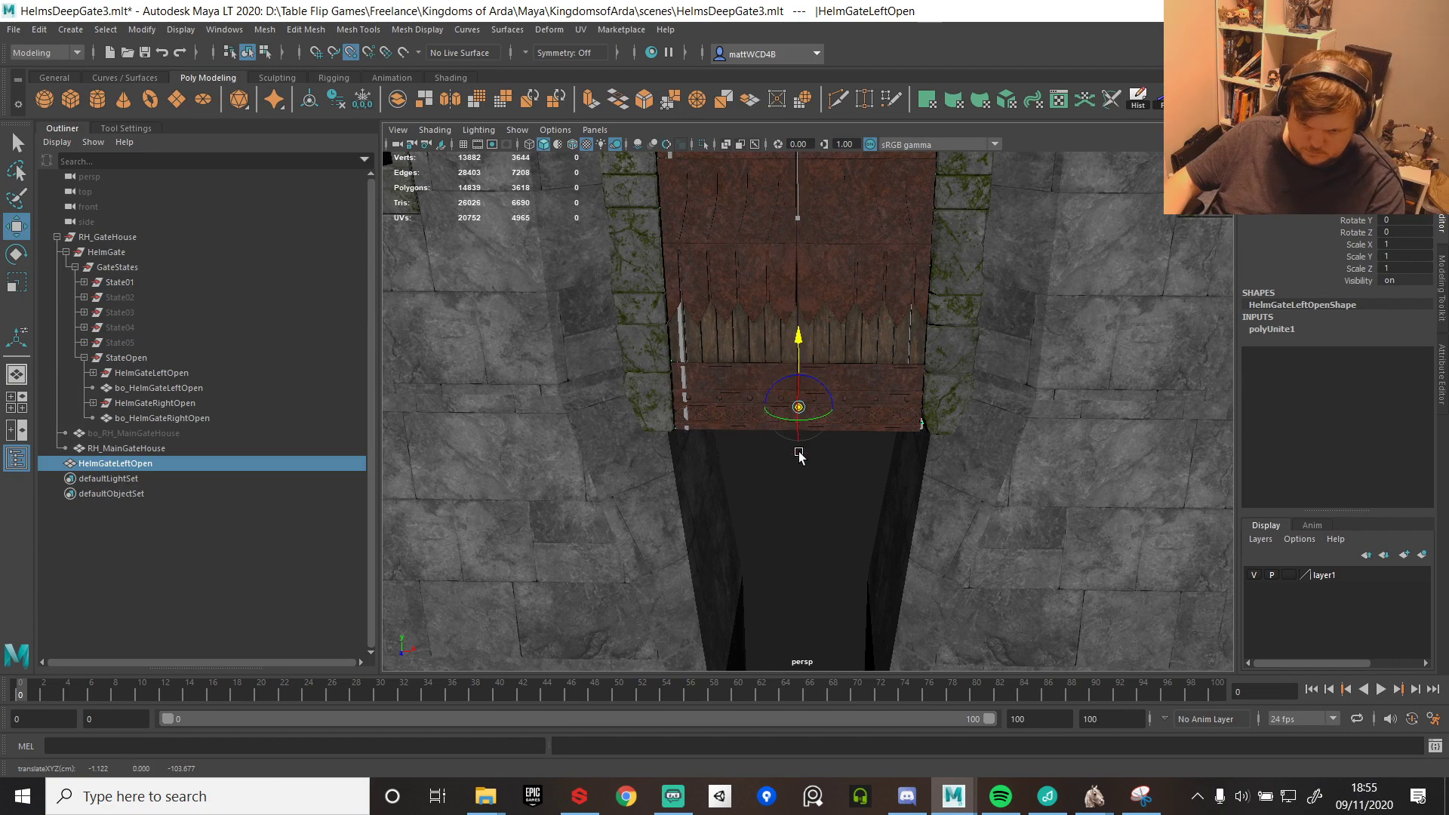
{"action": "scroll", "coordinate": [835, 392], "scroll_direction": "up", "scroll_amount": 8}
{"action": "left_click_drag", "start_coordinate": [835, 392], "coordinate": [917, 513], "text": "alt"}
{"action": "key", "text": "v"}
{"action": "scroll", "coordinate": [1007, 408], "scroll_direction": "down", "scroll_amount": 6}
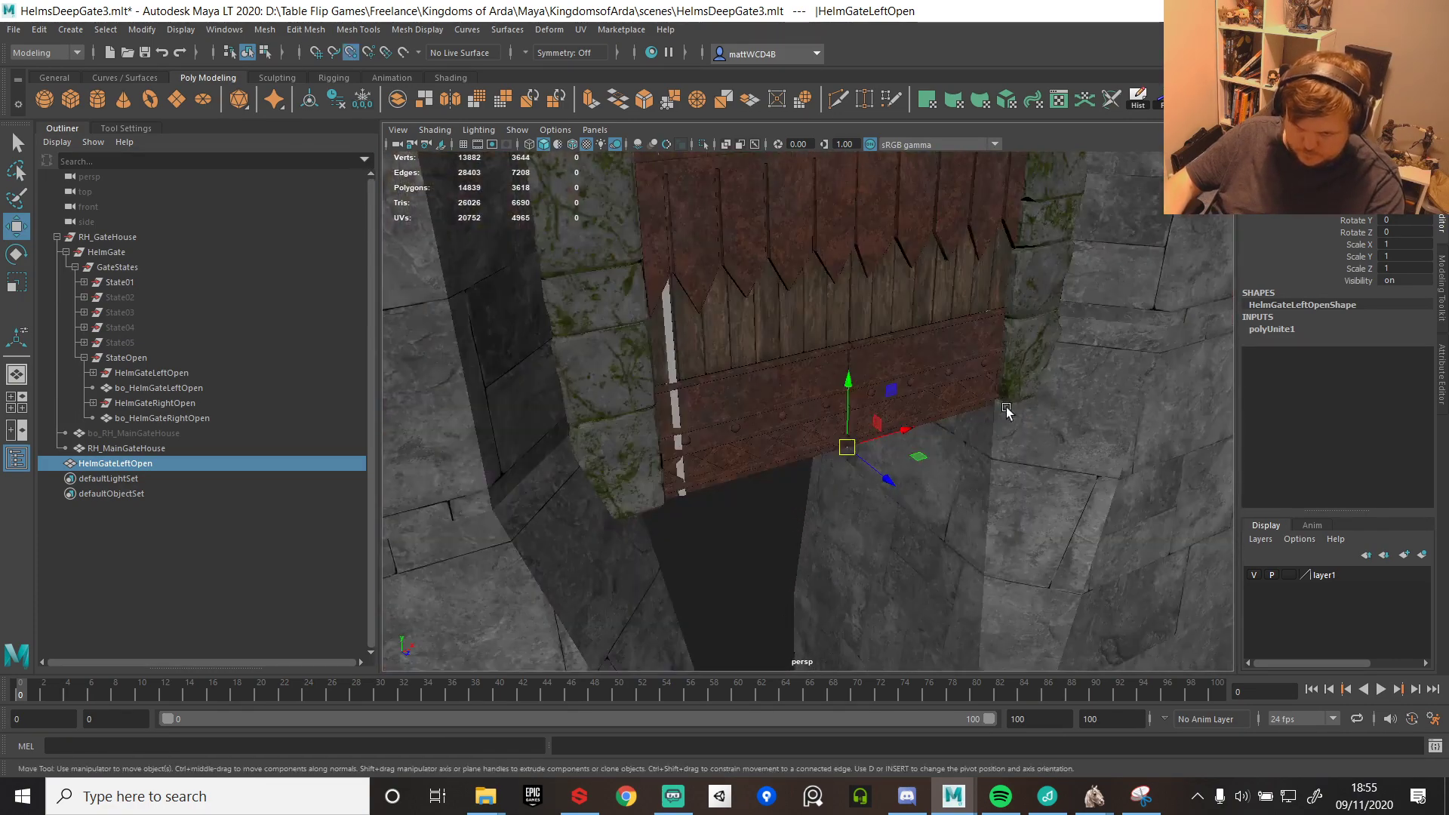
- Align the combined door mesh's pivot in depth with the closed gate by vertex snapping along Z
{"action": "left_click_drag", "start_coordinate": [1006, 409], "coordinate": [793, 317], "text": "alt"}
{"action": "key", "text": "d"}
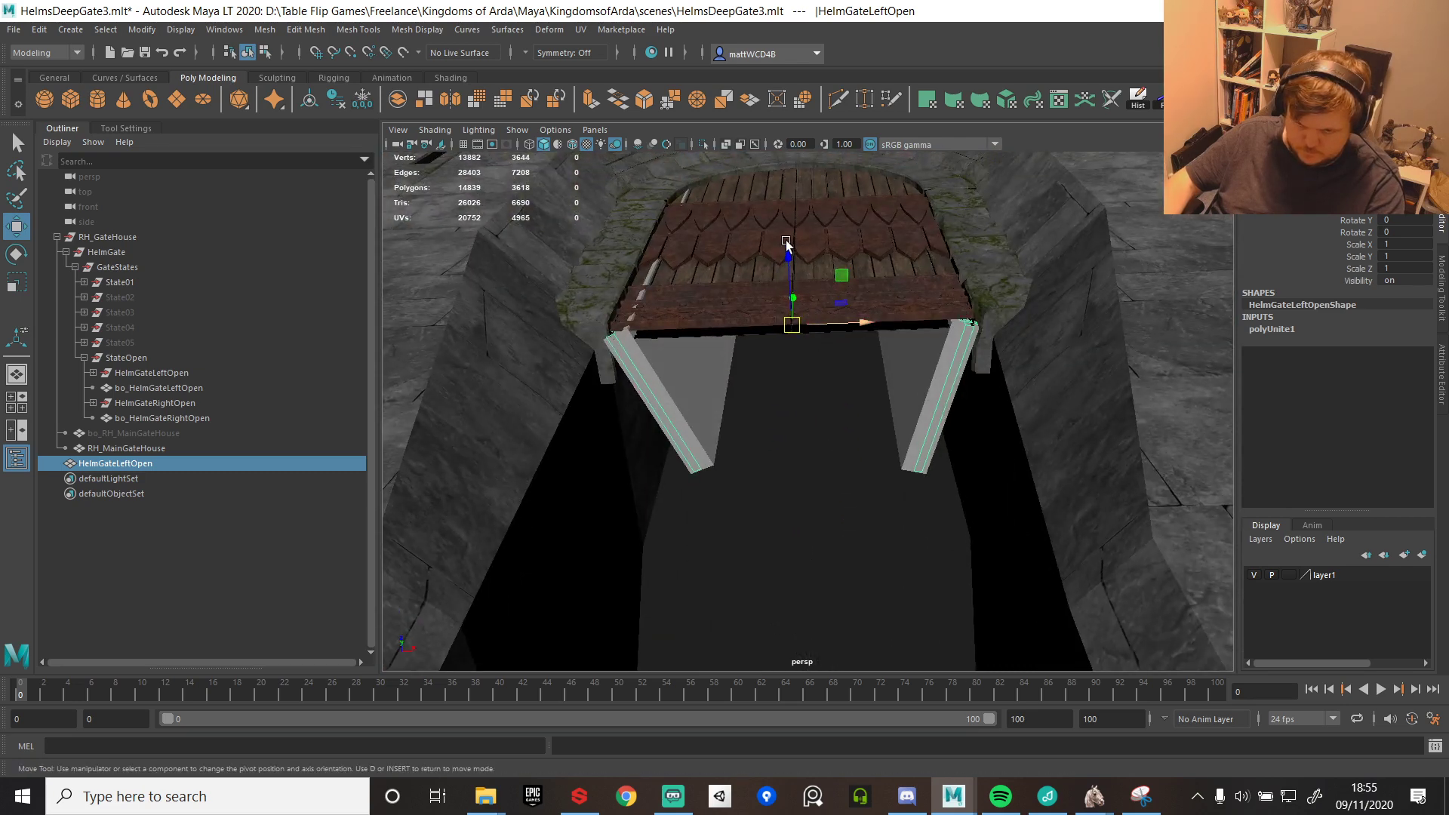
{"action": "key", "text": "v"}
{"action": "left_click_drag", "start_coordinate": [788, 257], "coordinate": [789, 260]}
{"action": "key", "text": "d"}
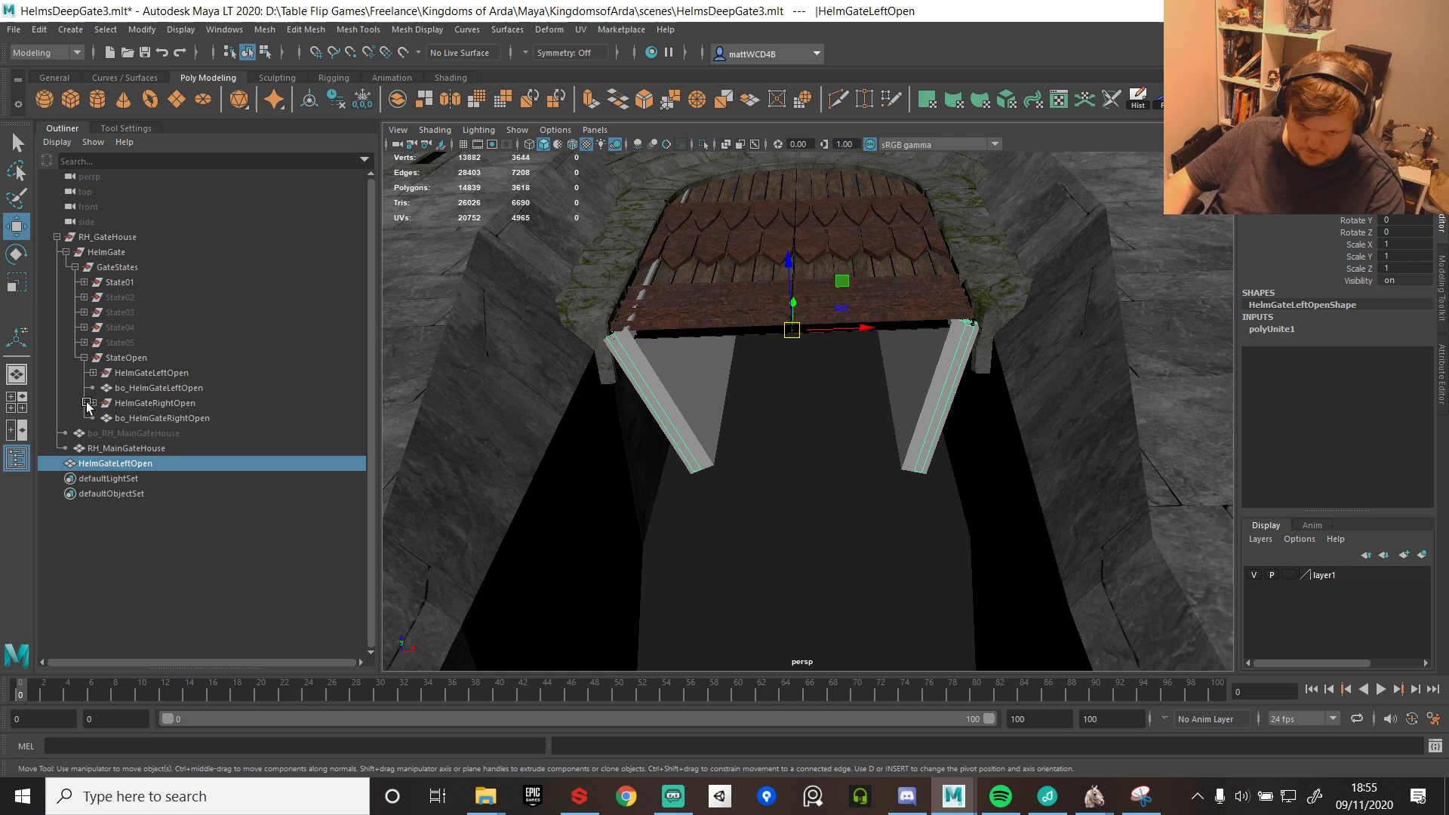
- Centre the pivot of bo_HelmGateLeftOpen and bo_HelmGateRightOpen between the doors and combine both collision meshes into one
{"action": "left_click", "coordinate": [151, 388]}
{"action": "left_click", "coordinate": [132, 419], "text": "ctrl"}
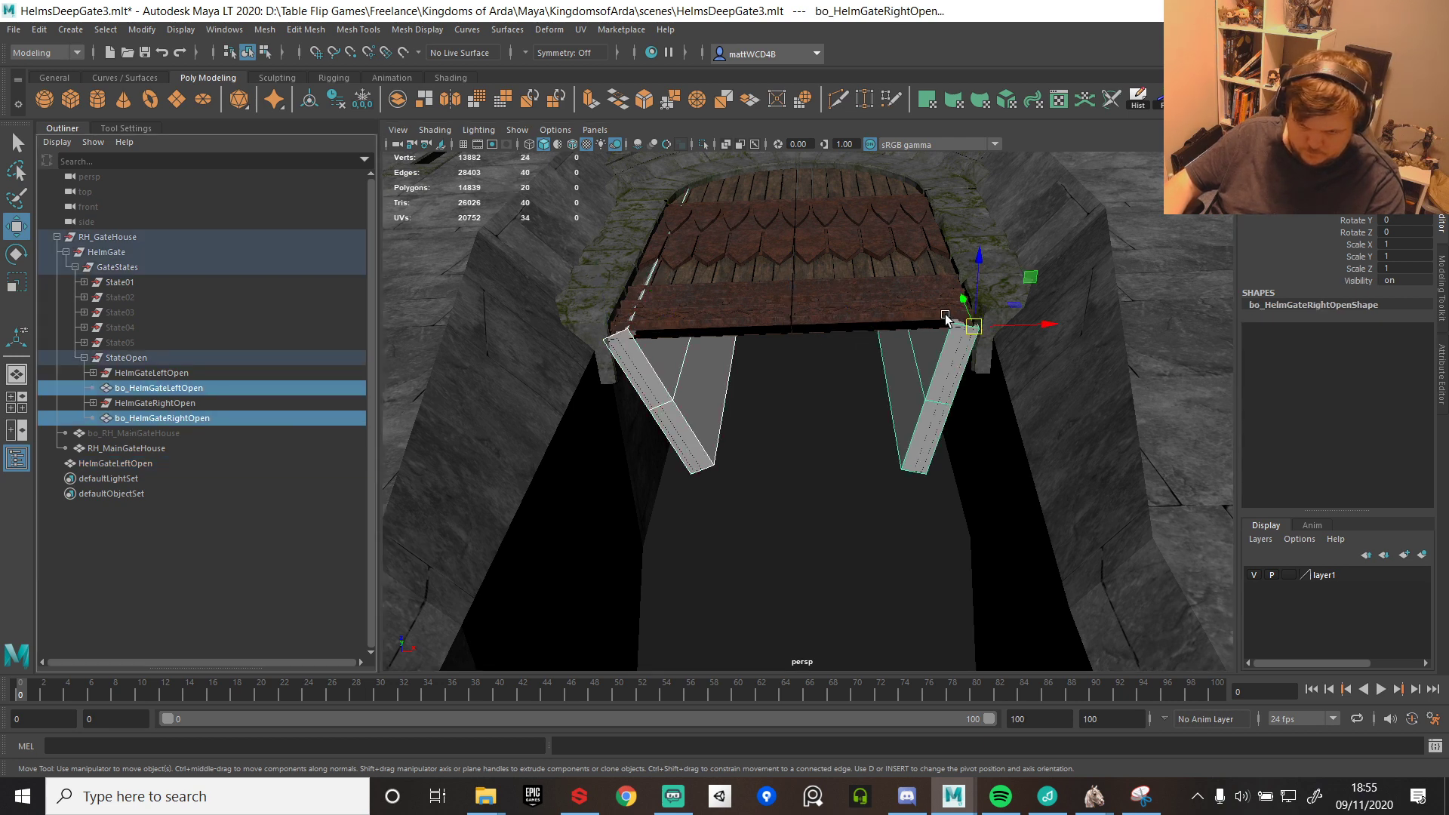
{"action": "key", "text": "d"}
{"action": "key", "text": "v"}
{"action": "left_click_drag", "start_coordinate": [1048, 325], "coordinate": [798, 337]}
{"action": "key", "text": "d"}
{"action": "right_click_drag", "start_coordinate": [673, 366], "coordinate": [638, 668], "text": "shift"}
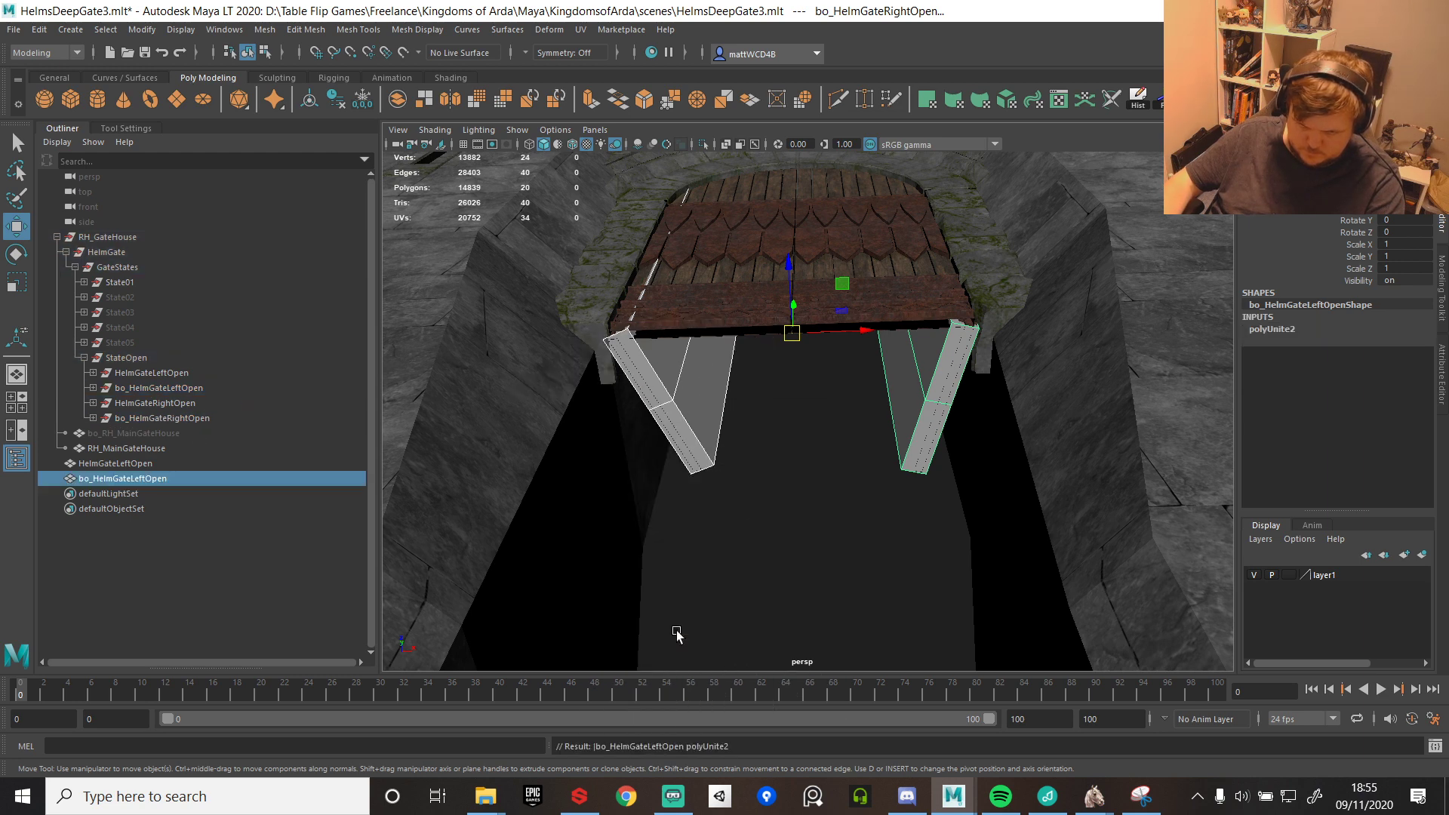
- Snap the combined collision mesh's pivot to the bottom centre of the closed gate and align it in depth
{"action": "key", "text": "d"}
{"action": "key", "text": "v"}
{"action": "left_click_drag", "start_coordinate": [801, 269], "coordinate": [794, 334]}
{"action": "left_click_drag", "start_coordinate": [876, 294], "coordinate": [790, 485], "text": "alt"}
{"action": "key", "text": "d"}
{"action": "middle_click_drag", "start_coordinate": [704, 496], "coordinate": [700, 501]}
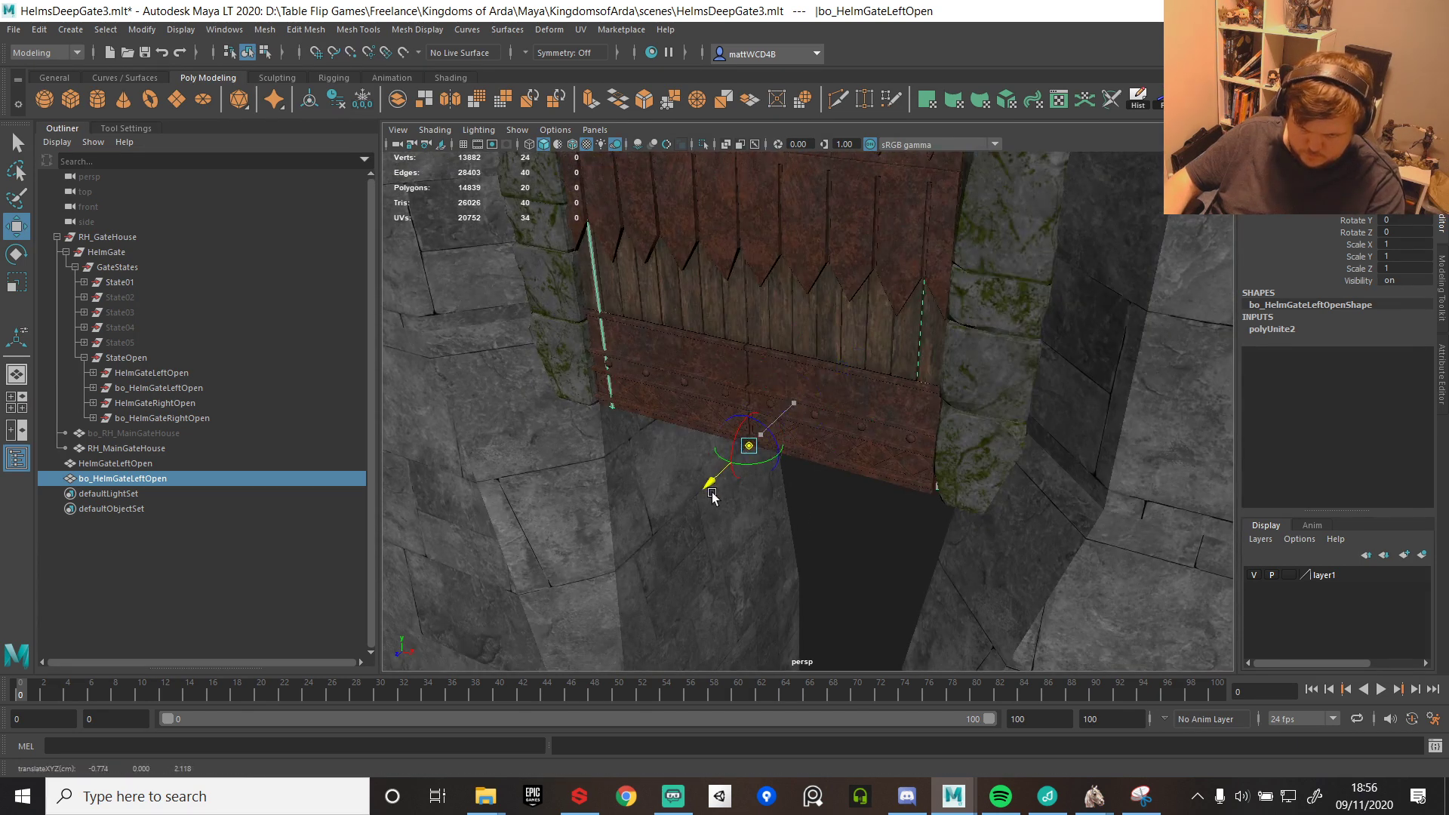
- Rename the combined door mesh HelmGateOpen
{"action": "left_click", "coordinate": [134, 466]}
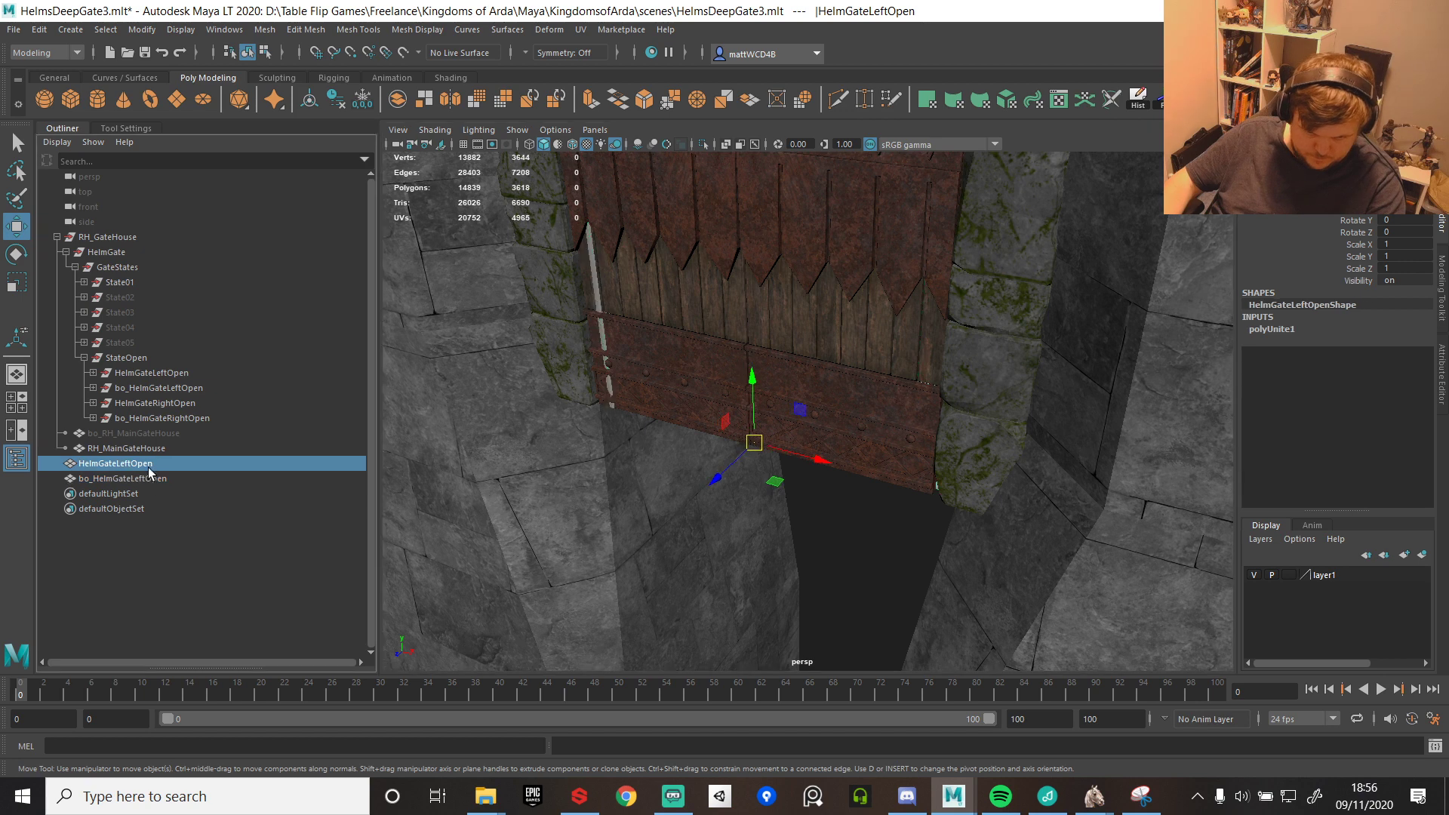
{"action": "double_click", "coordinate": [134, 465]}
{"action": "key", "text": "BackSpace"}
{"action": "key", "text": "BackSpace"}
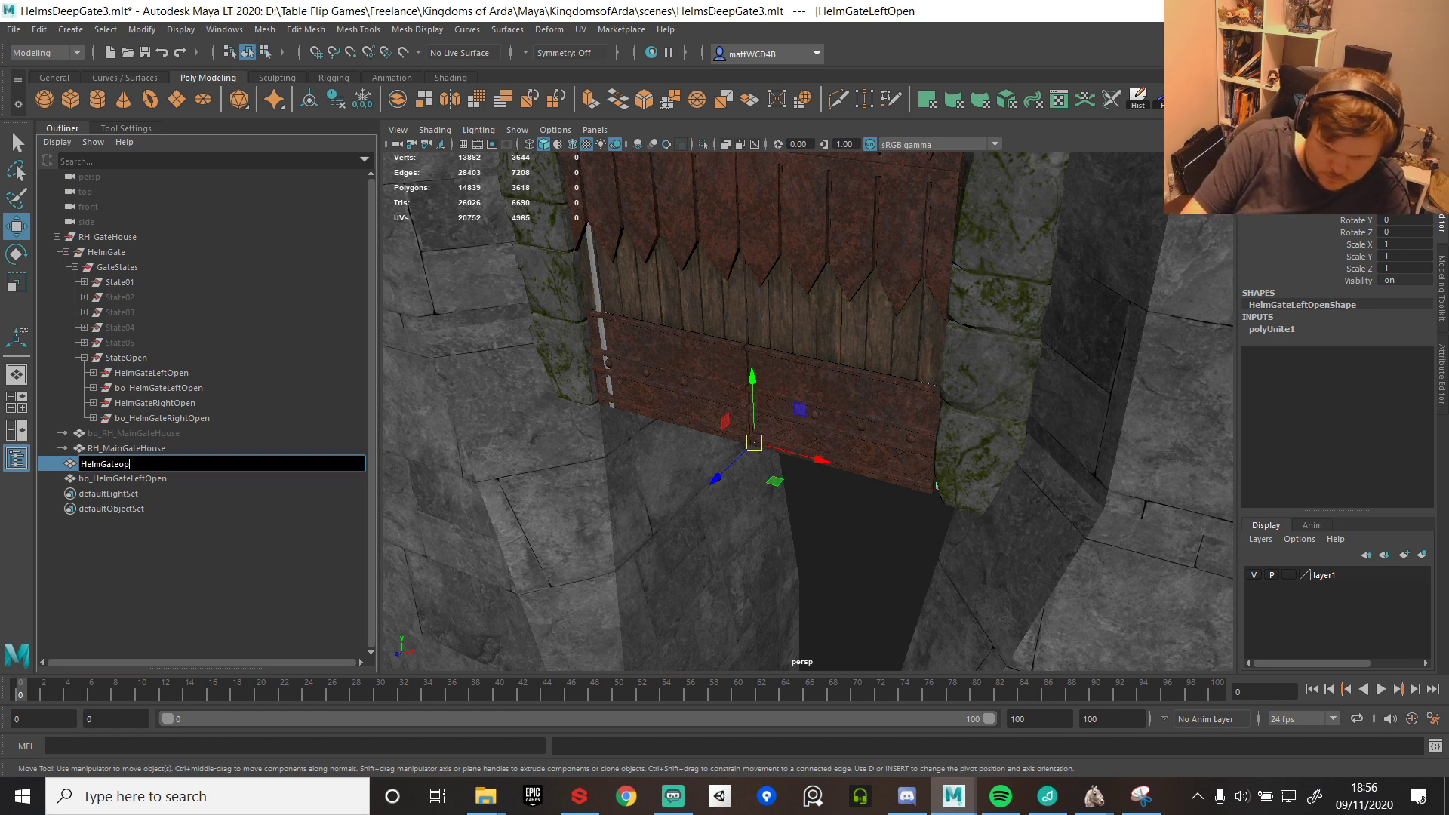
{"action": "type", "text": "Open"}
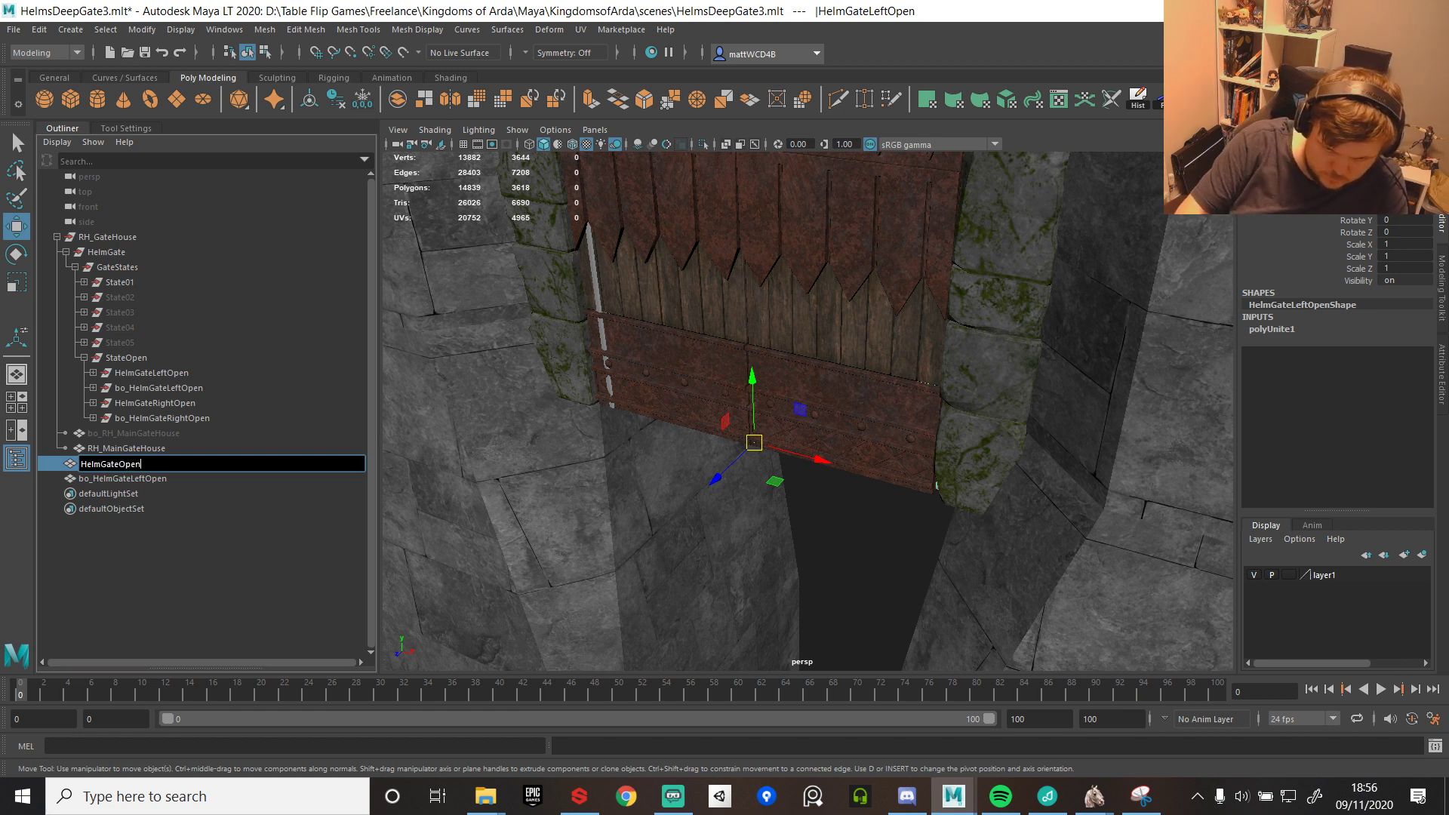
{"action": "key", "text": "Return"}
- Rename the combined collision mesh bo_HelmGateOpen
{"action": "double_click", "coordinate": [145, 481]}
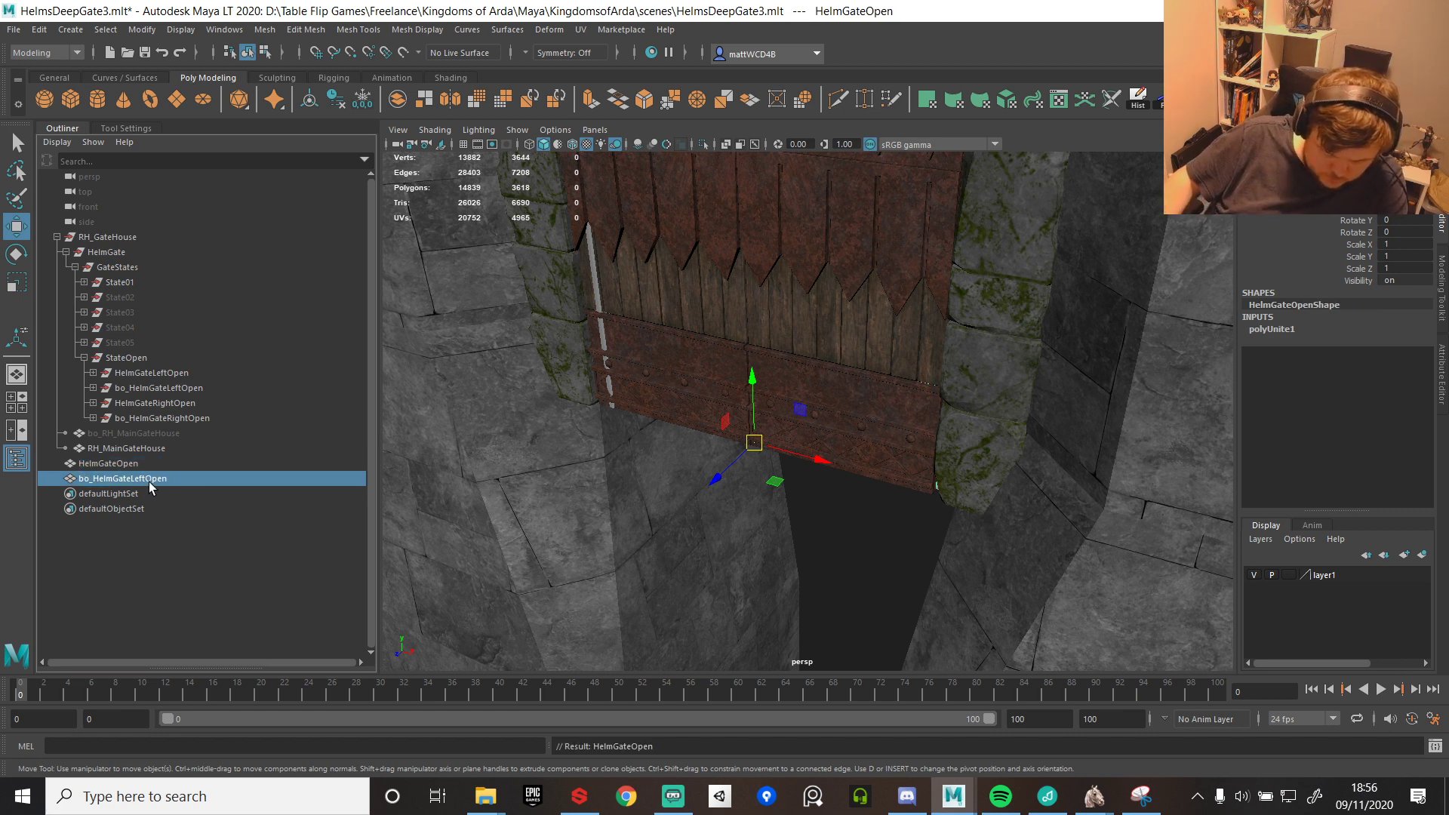
{"action": "left_click", "coordinate": [129, 465]}
{"action": "left_click", "coordinate": [189, 480]}
{"action": "double_click", "coordinate": [189, 480]}
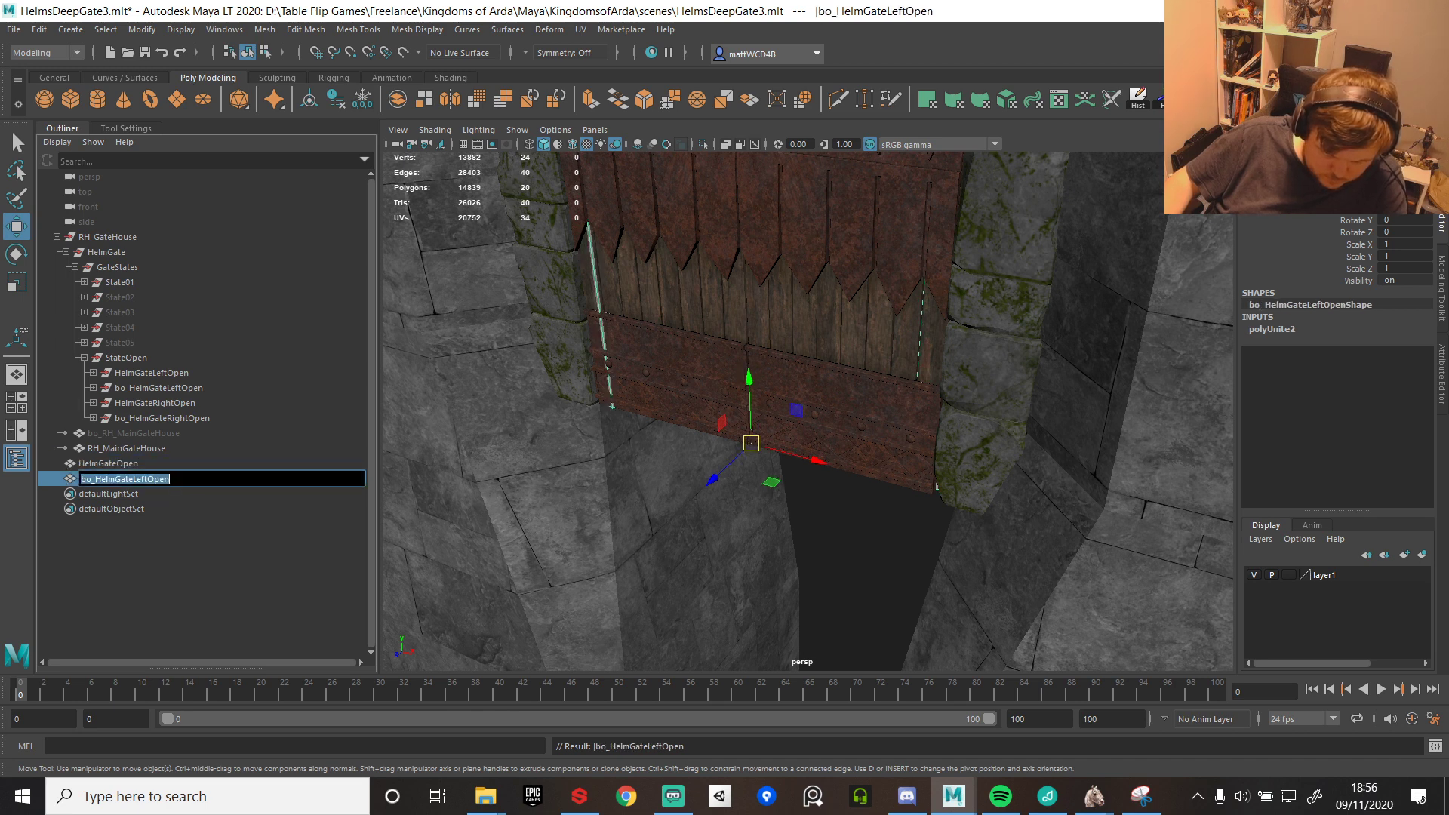
{"action": "left_click_drag", "start_coordinate": [189, 480], "coordinate": [101, 480]}
{"action": "type", "text": "HelmGateOpen"}
{"action": "key", "text": "Return"}
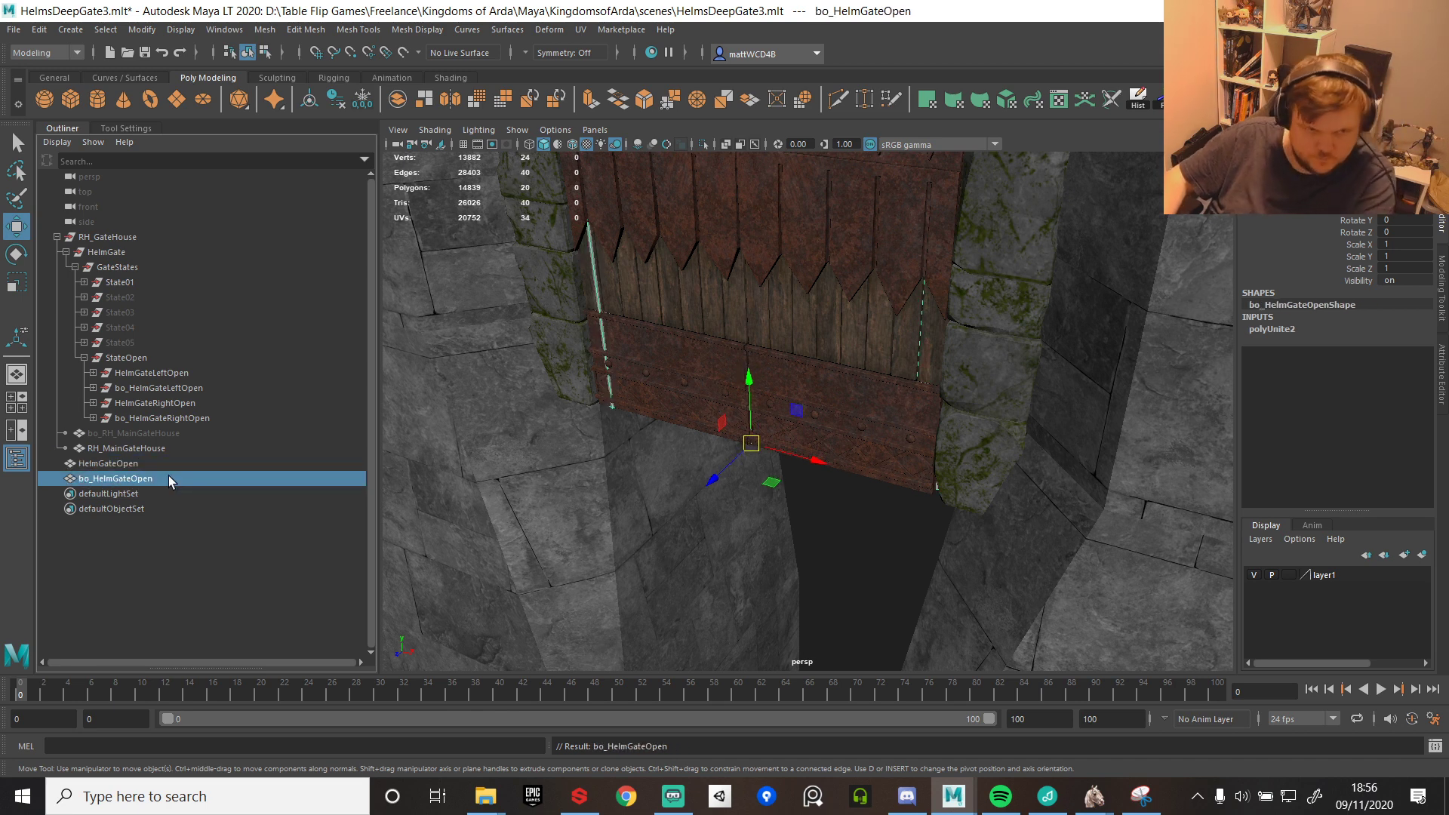
- Delete the construction history and freeze the transformations of HelmGateOpen and bo_HelmGateOpen
{"action": "left_click", "coordinate": [116, 463], "text": "ctrl"}
{"action": "left_click", "coordinate": [1141, 101]}
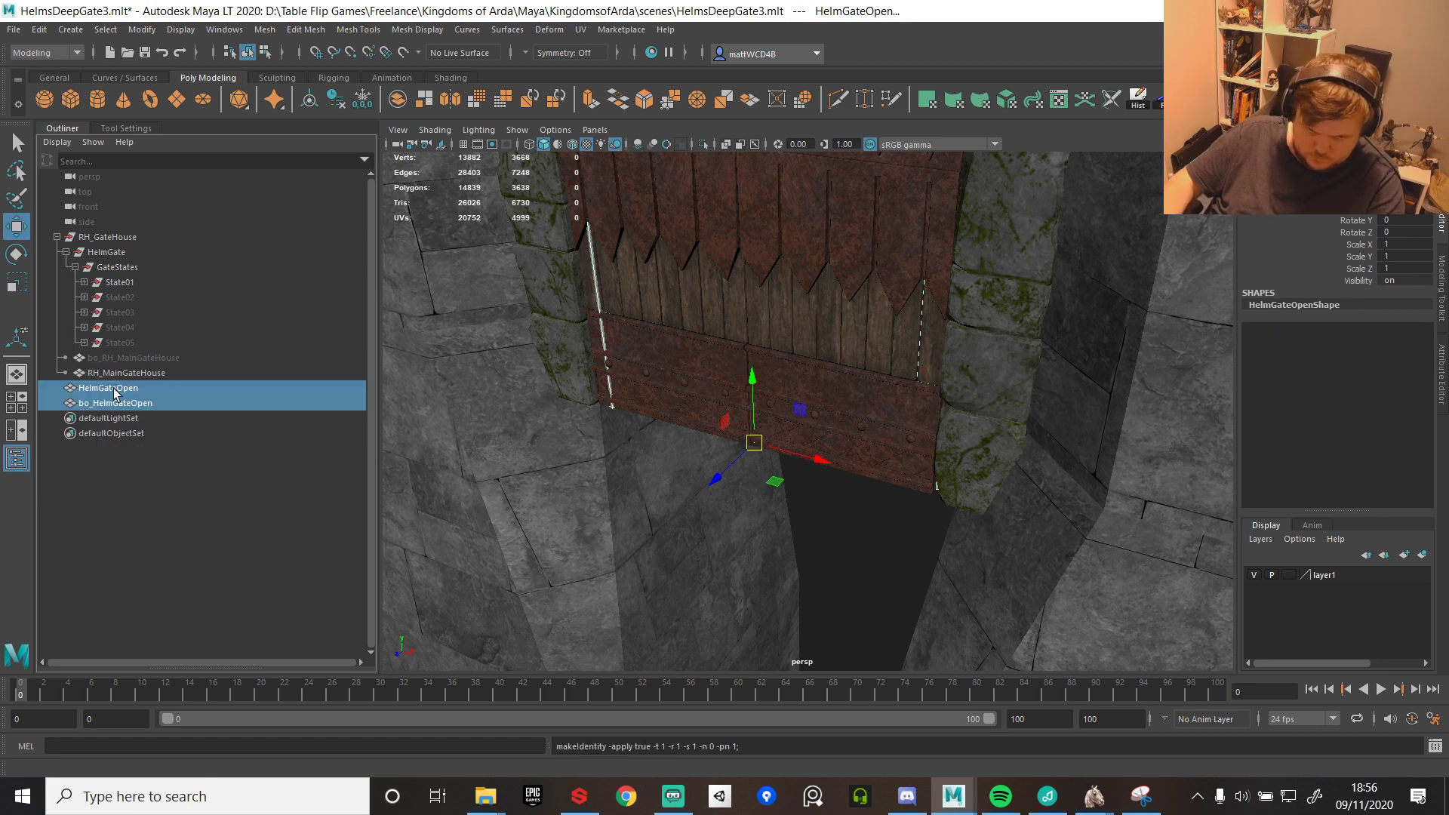
- Move HelmGateOpen and bo_HelmGateOpen under GateStates, group them and name the group Open
{"action": "middle_click_drag", "start_coordinate": [121, 396], "coordinate": [125, 272]}
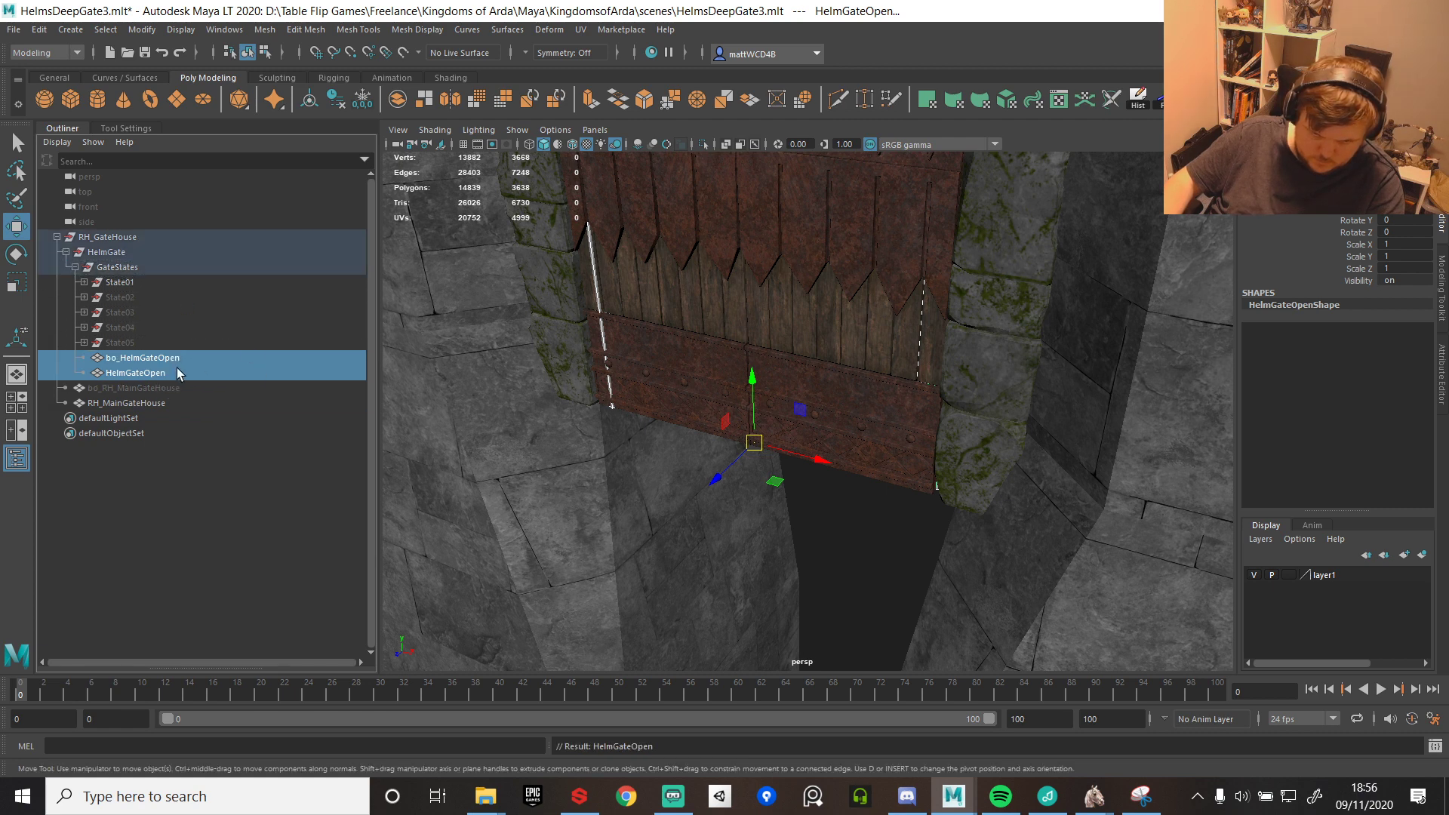
{"action": "key", "text": "ctrl+g"}
{"action": "double_click", "coordinate": [132, 358]}
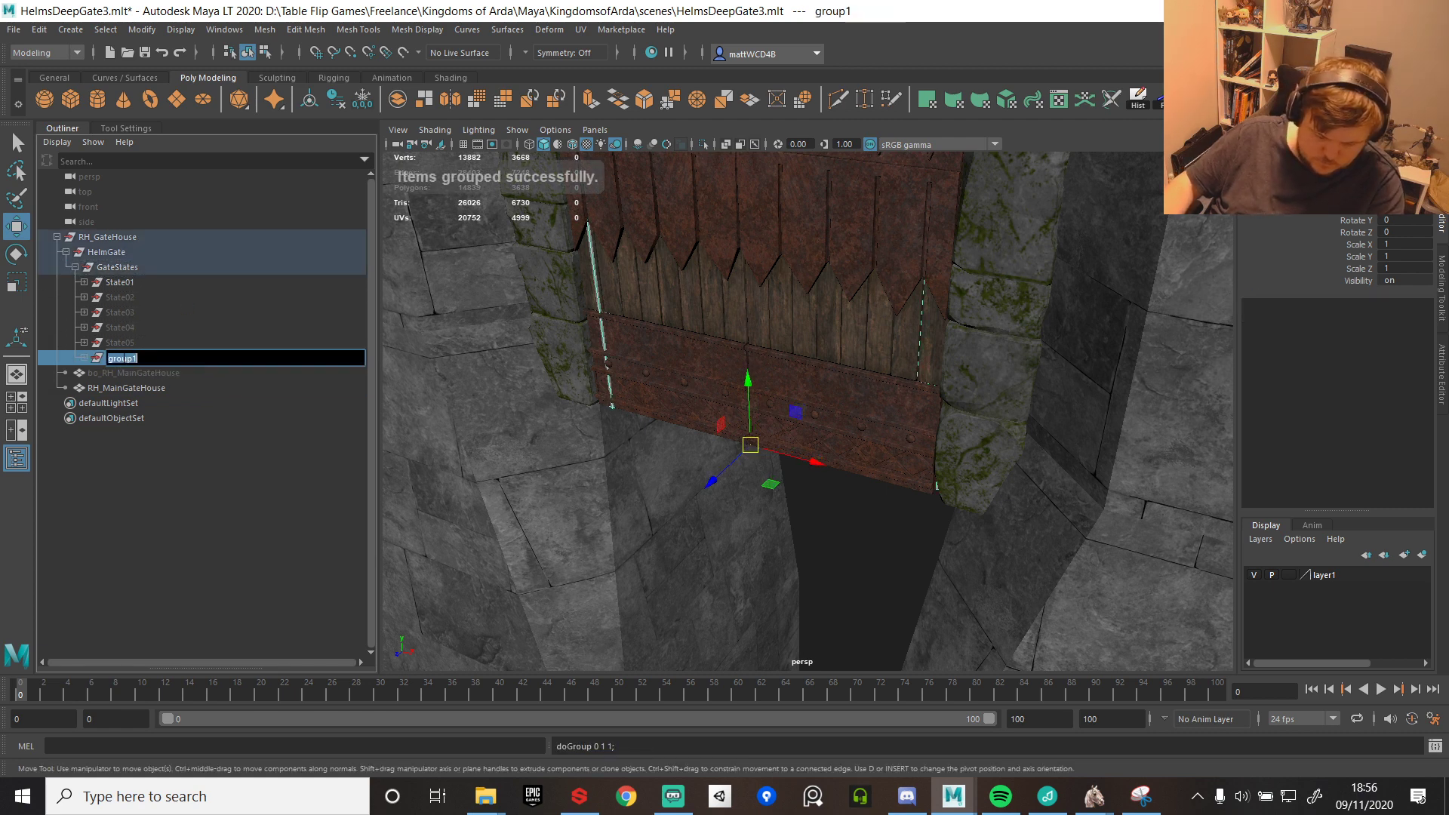
{"action": "type", "text": "Open"}
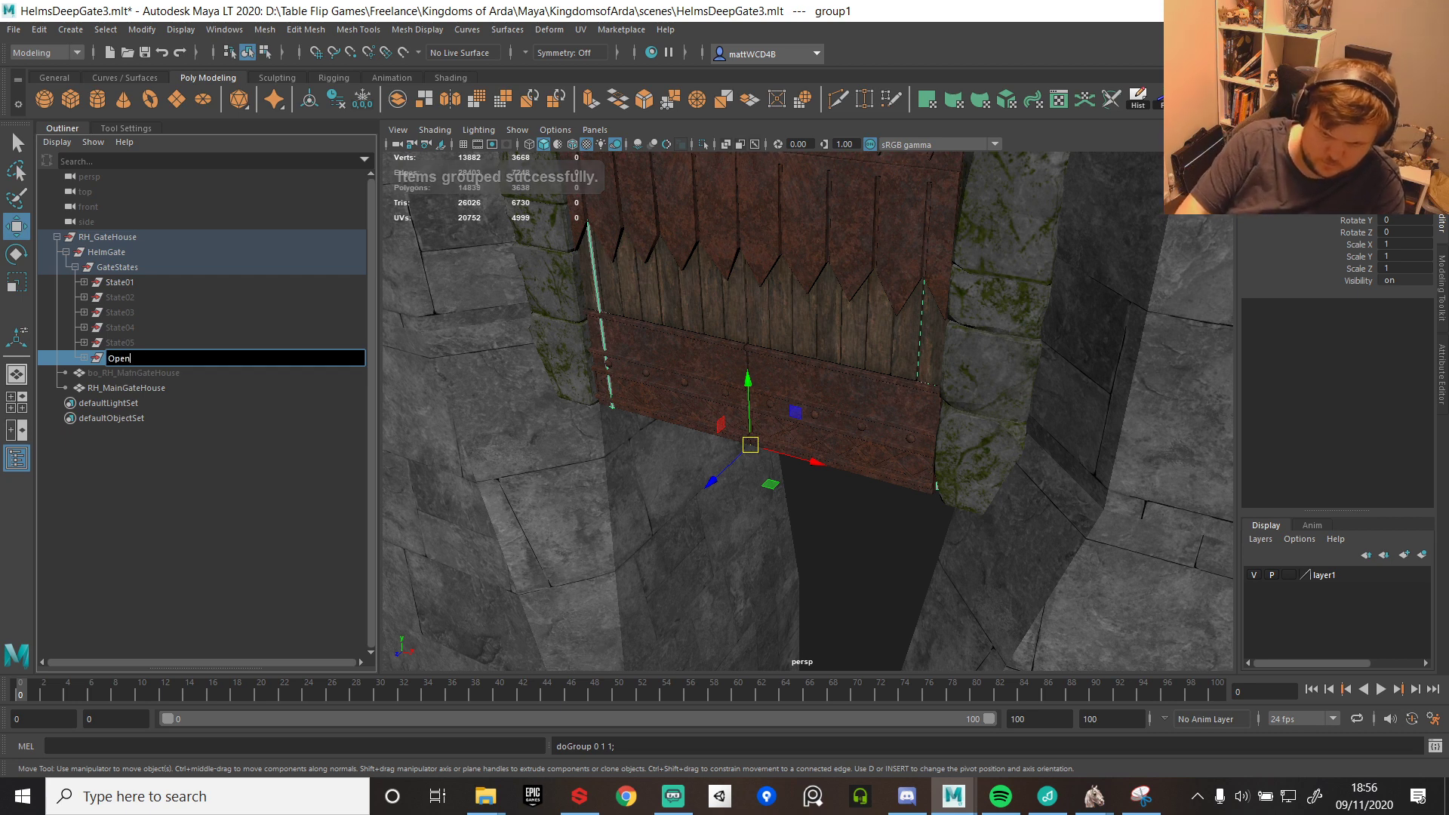
{"action": "key", "text": "Return"}
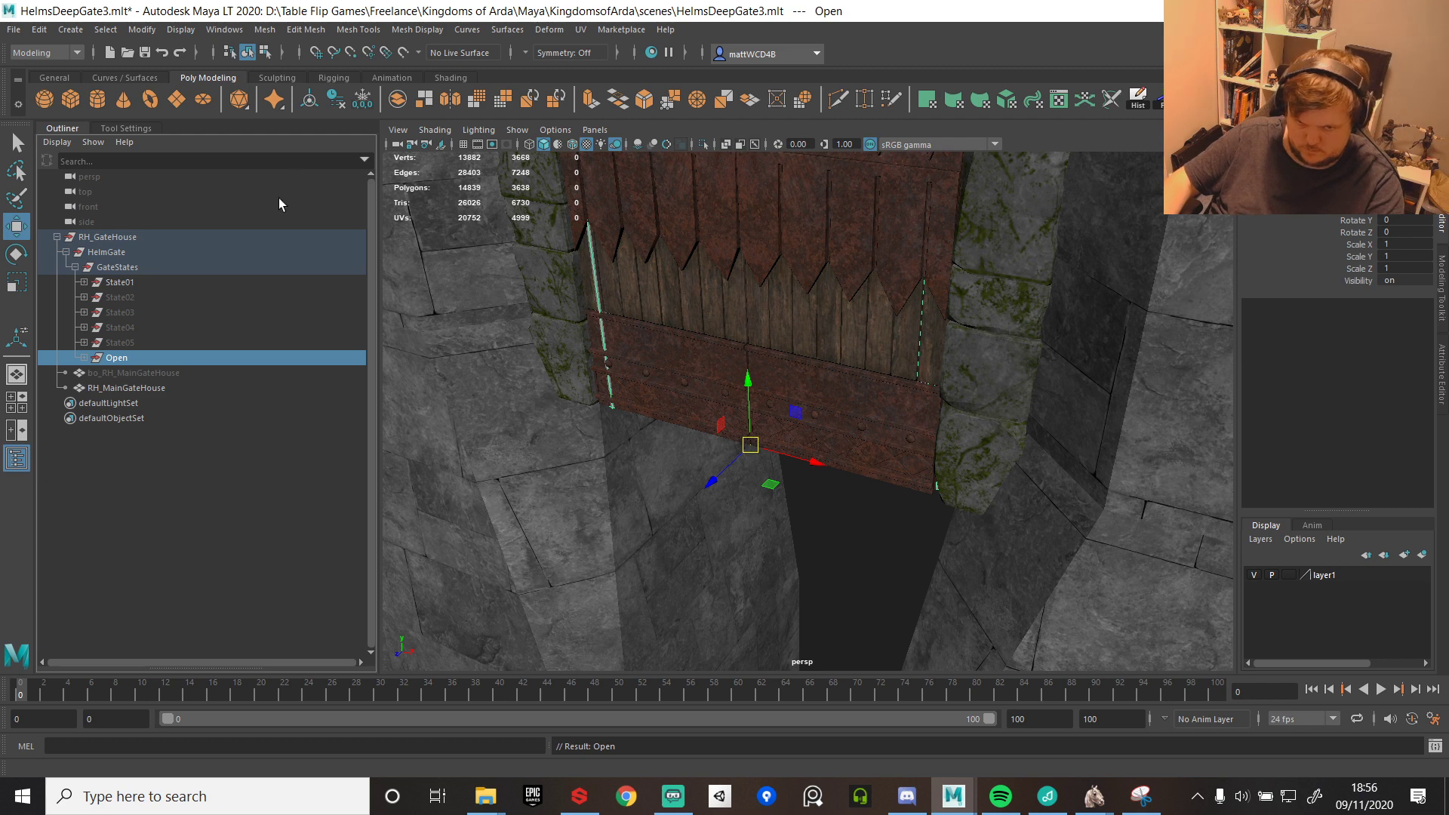
- Freeze the transformations of the RH_GateHouse hierarchy and export it as FBX over HelmsDeepGate_Mesh.fbx
{"action": "left_click", "coordinate": [133, 238]}
{"action": "left_click", "coordinate": [1157, 102]}
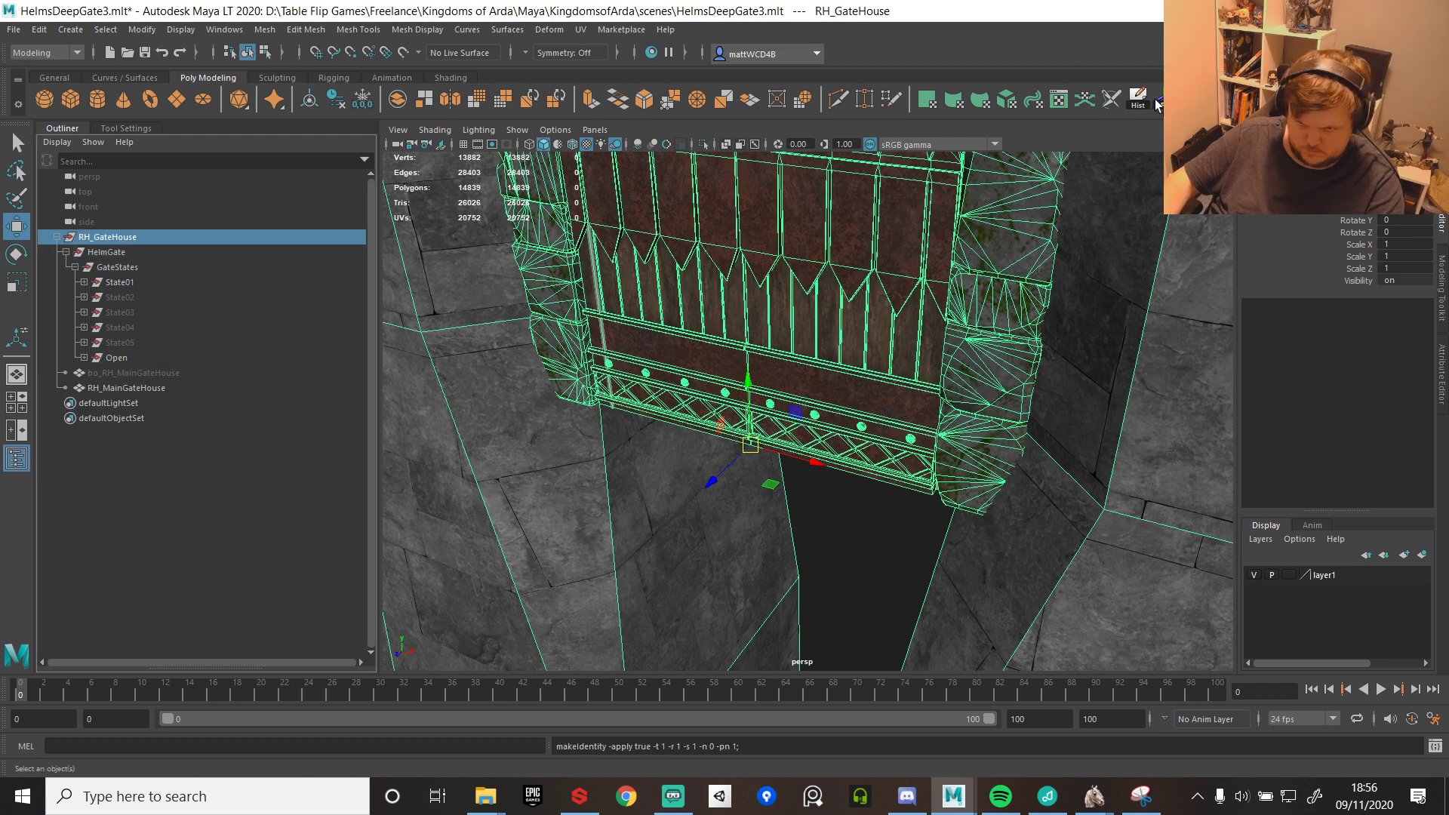
{"action": "left_click", "coordinate": [1179, 99]}
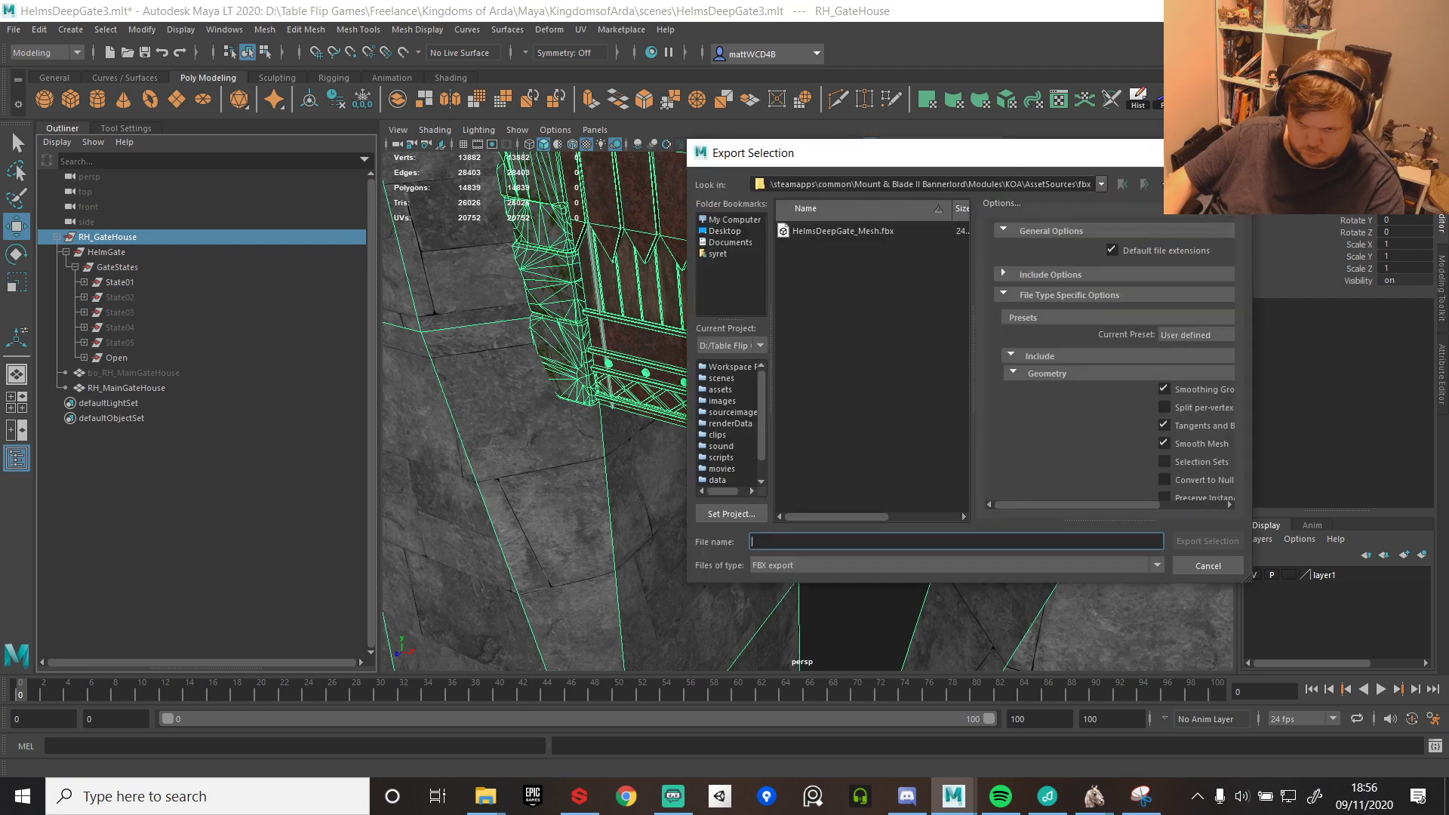
{"action": "double_click", "coordinate": [847, 231]}
{"action": "left_click", "coordinate": [960, 397]}
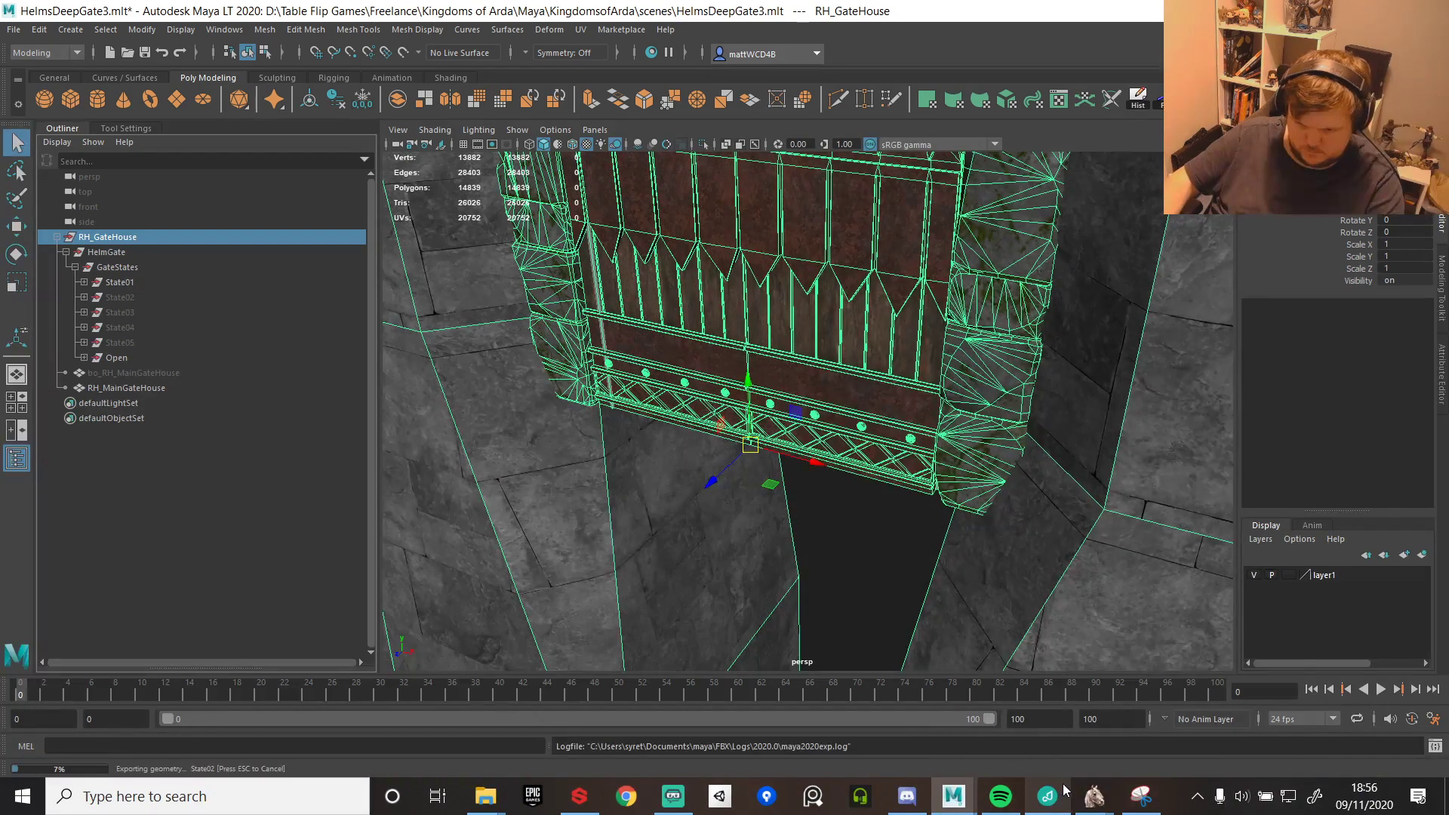
- Switch to the Bannerlord scene editor and delete the helmgateleftopen and helmgaterightopen entities
{"action": "mouse_move", "coordinate": [1095, 796]}
{"action": "left_click", "coordinate": [990, 719]}
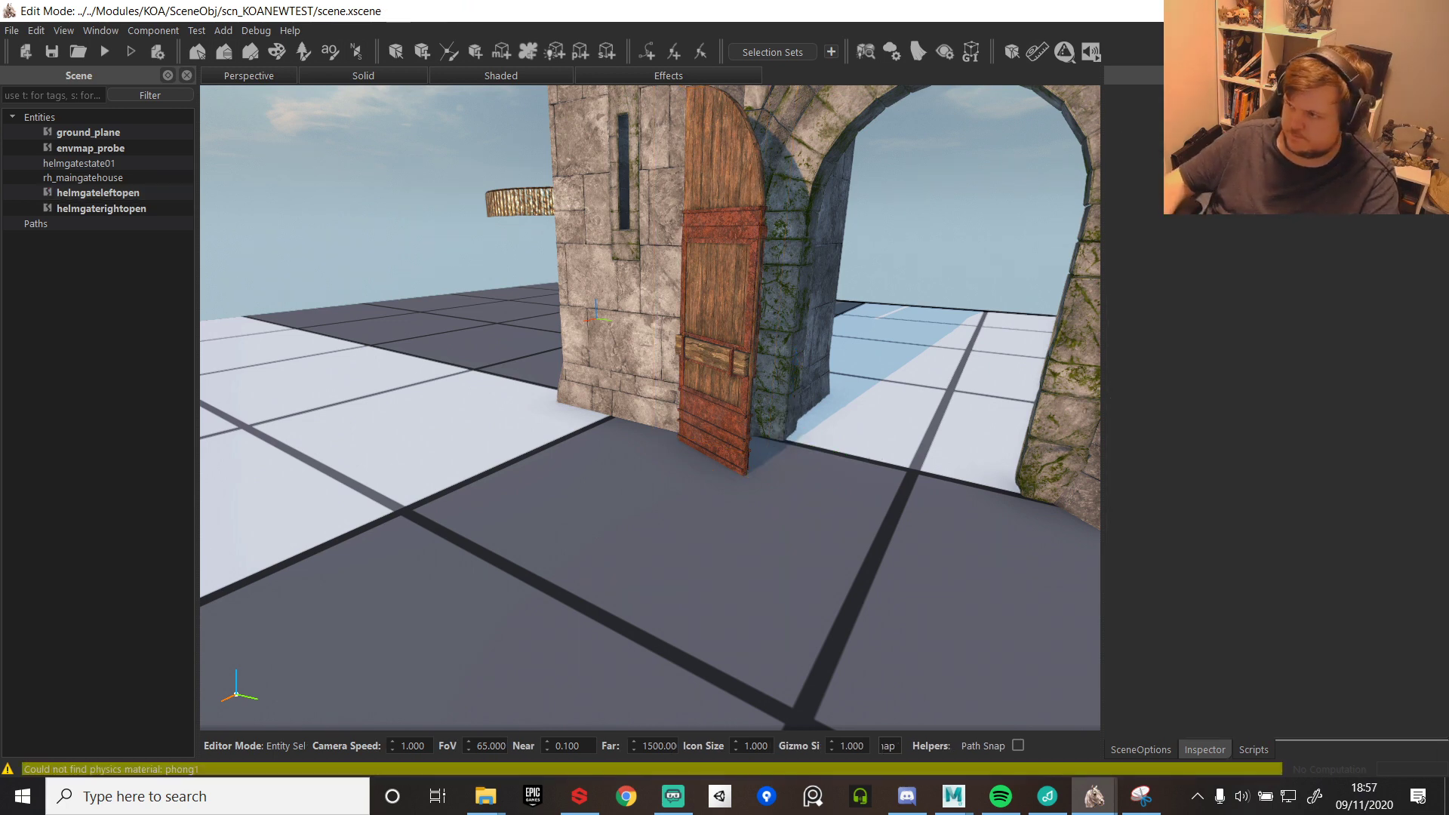
{"action": "left_click", "coordinate": [759, 219]}
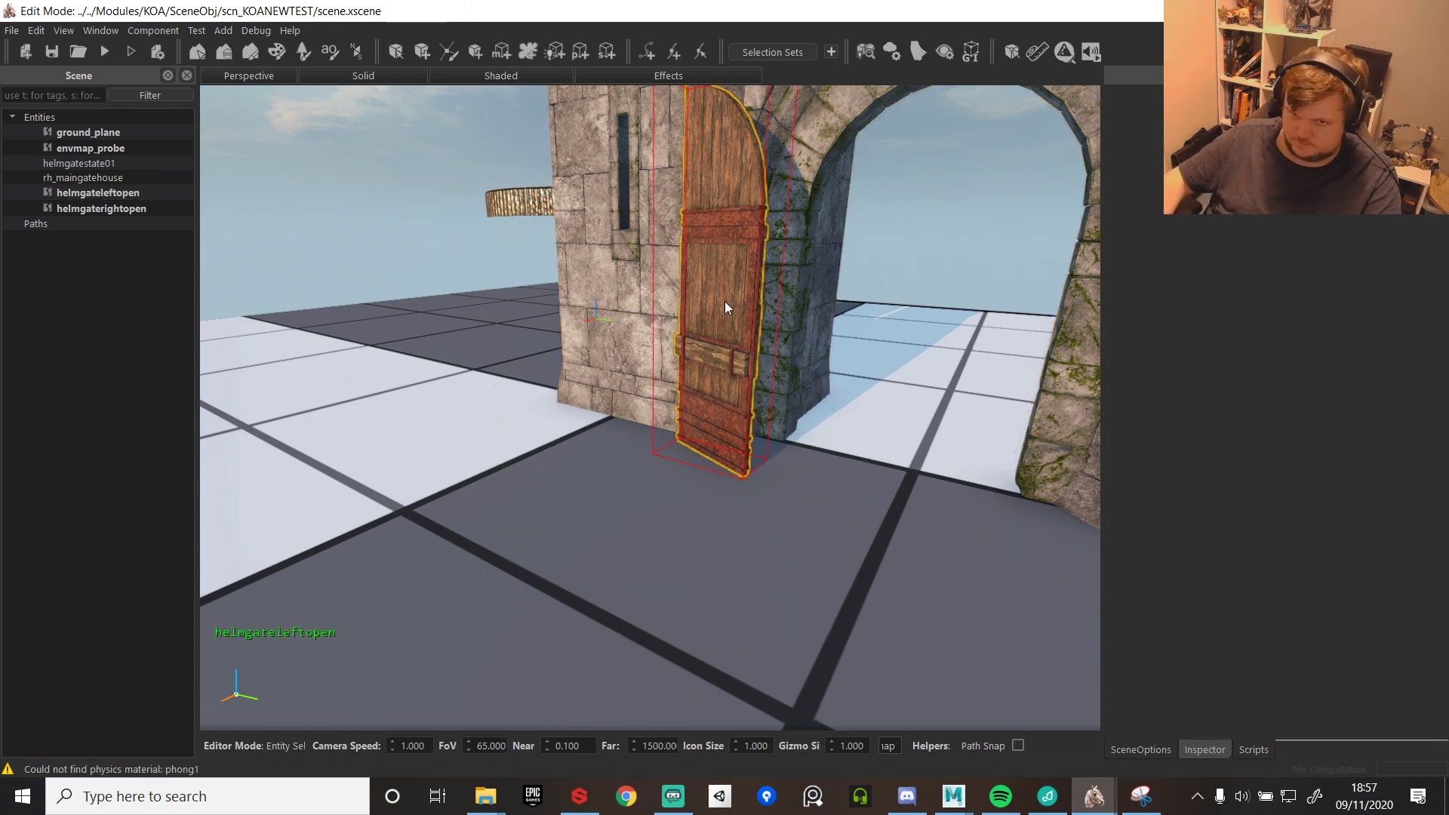
{"action": "key", "text": "Delete"}
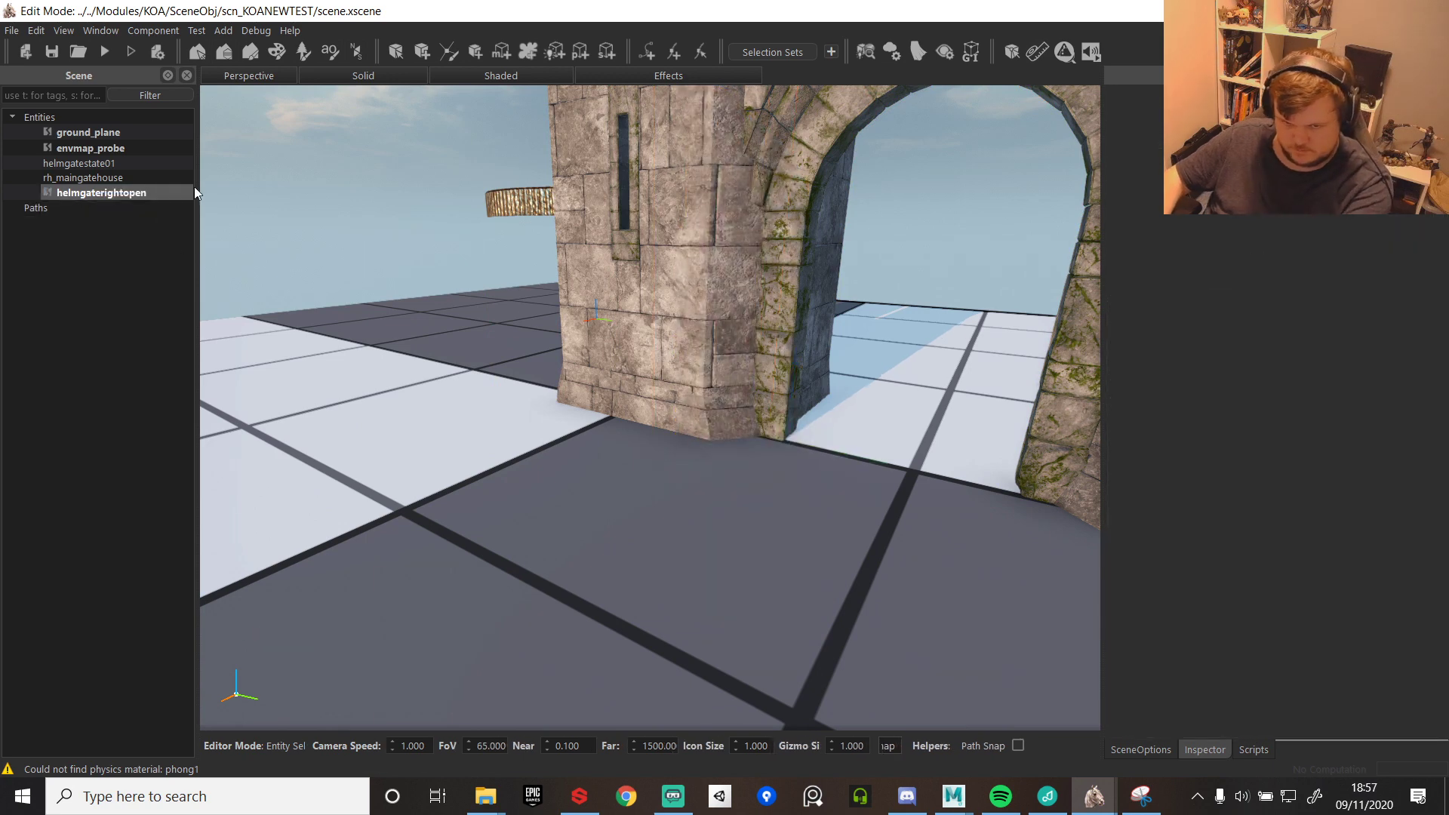
{"action": "left_click", "coordinate": [113, 193]}
{"action": "key", "text": "Delete"}
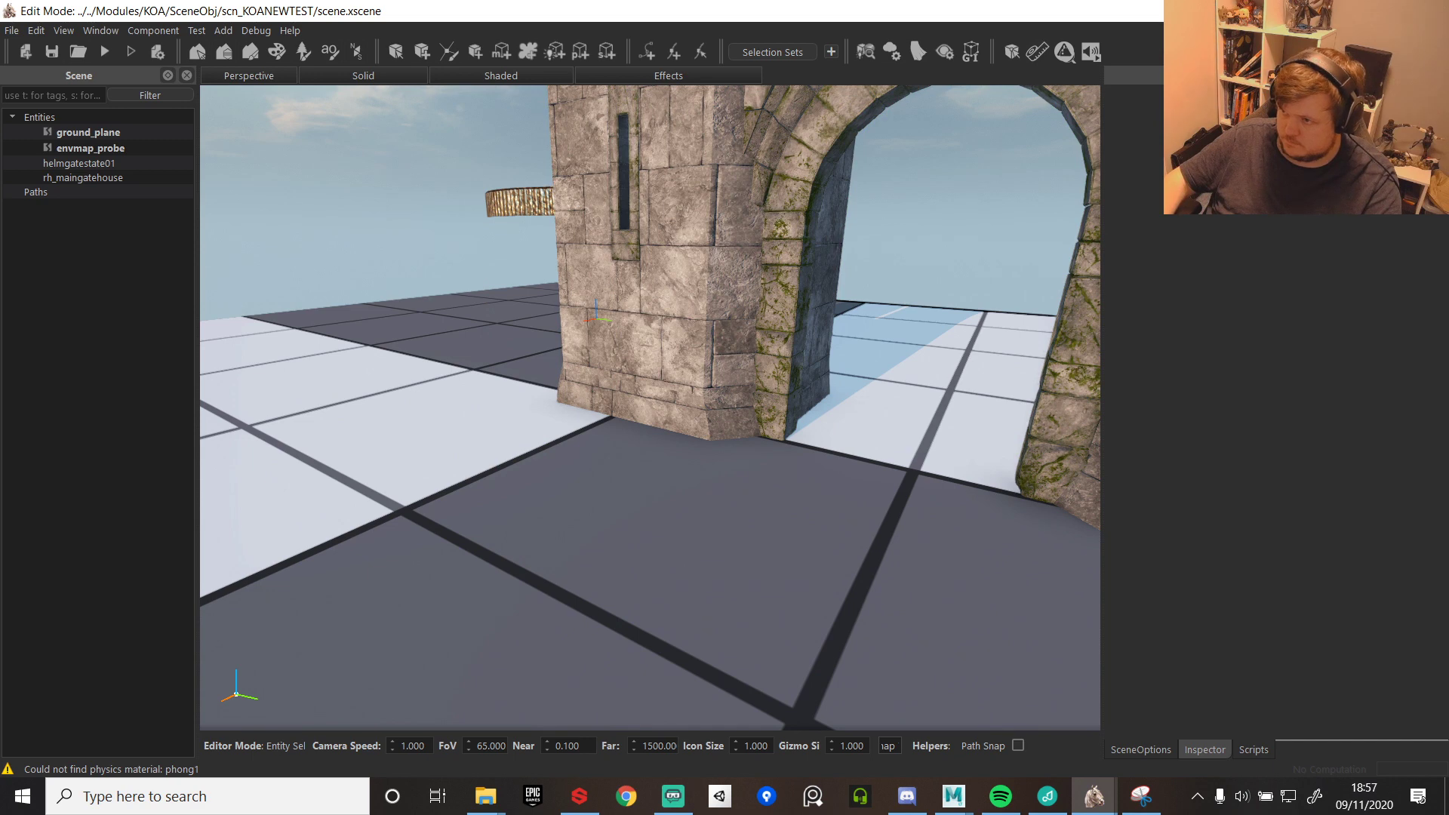
- Place the helmgateopen mesh in the scene and set its position to X 10 and Y 10
{"action": "left_click_drag", "start_coordinate": [1448, 498], "coordinate": [905, 467]}
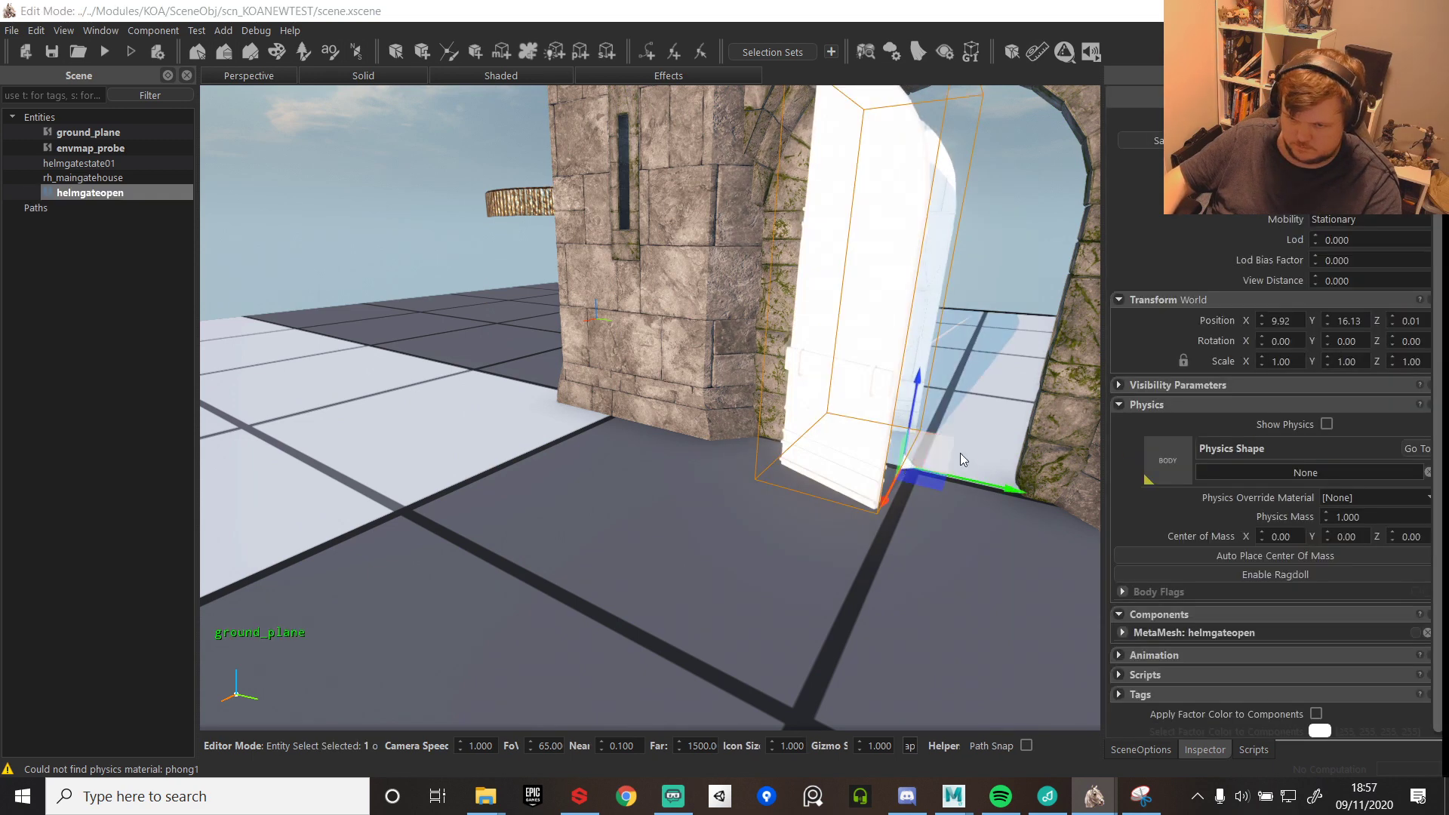
{"action": "double_click", "coordinate": [1294, 320]}
{"action": "type", "text": "10"}
{"action": "double_click", "coordinate": [1364, 318]}
{"action": "type", "text": "1"}
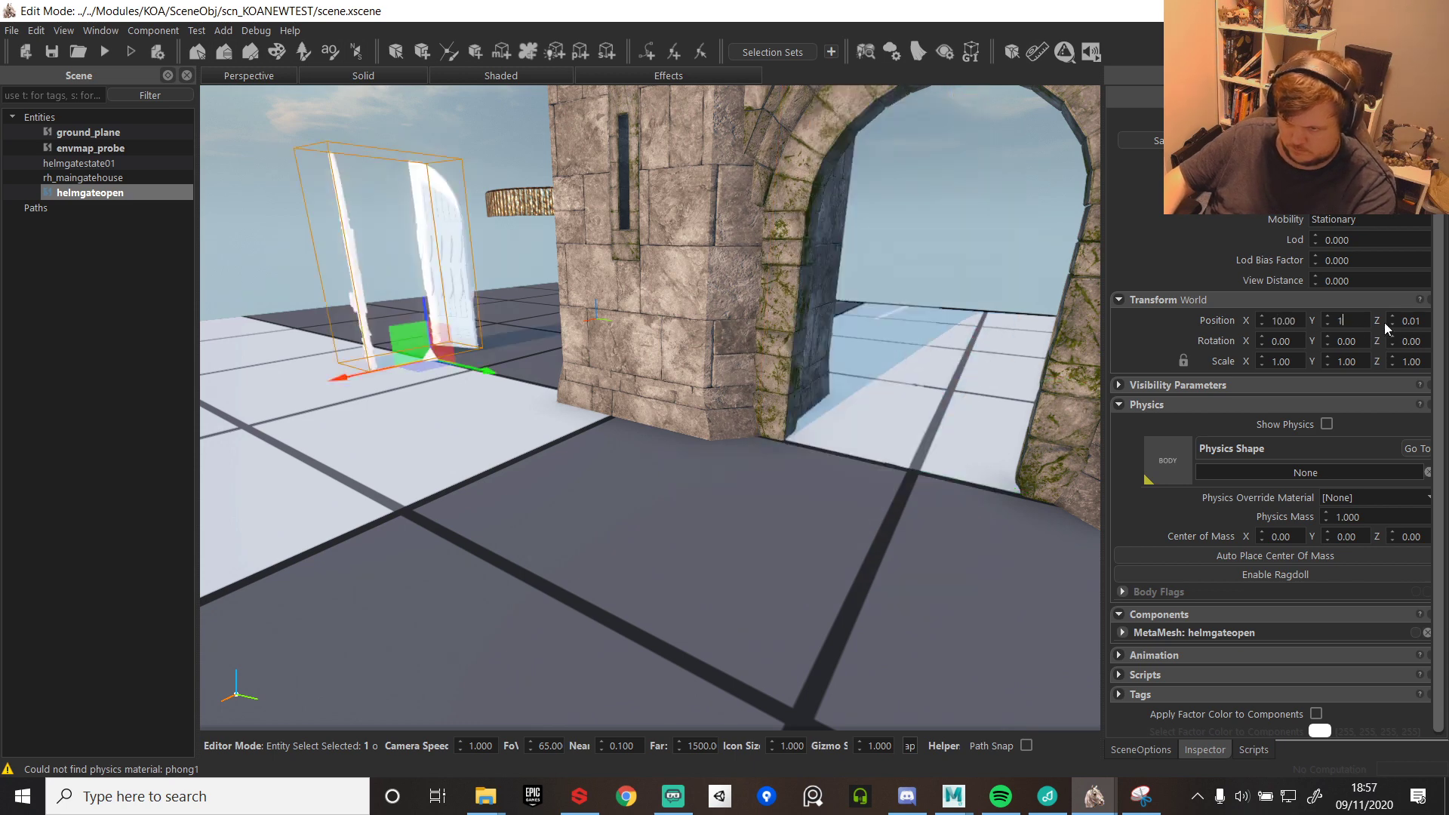
{"action": "type", "text": "0"}
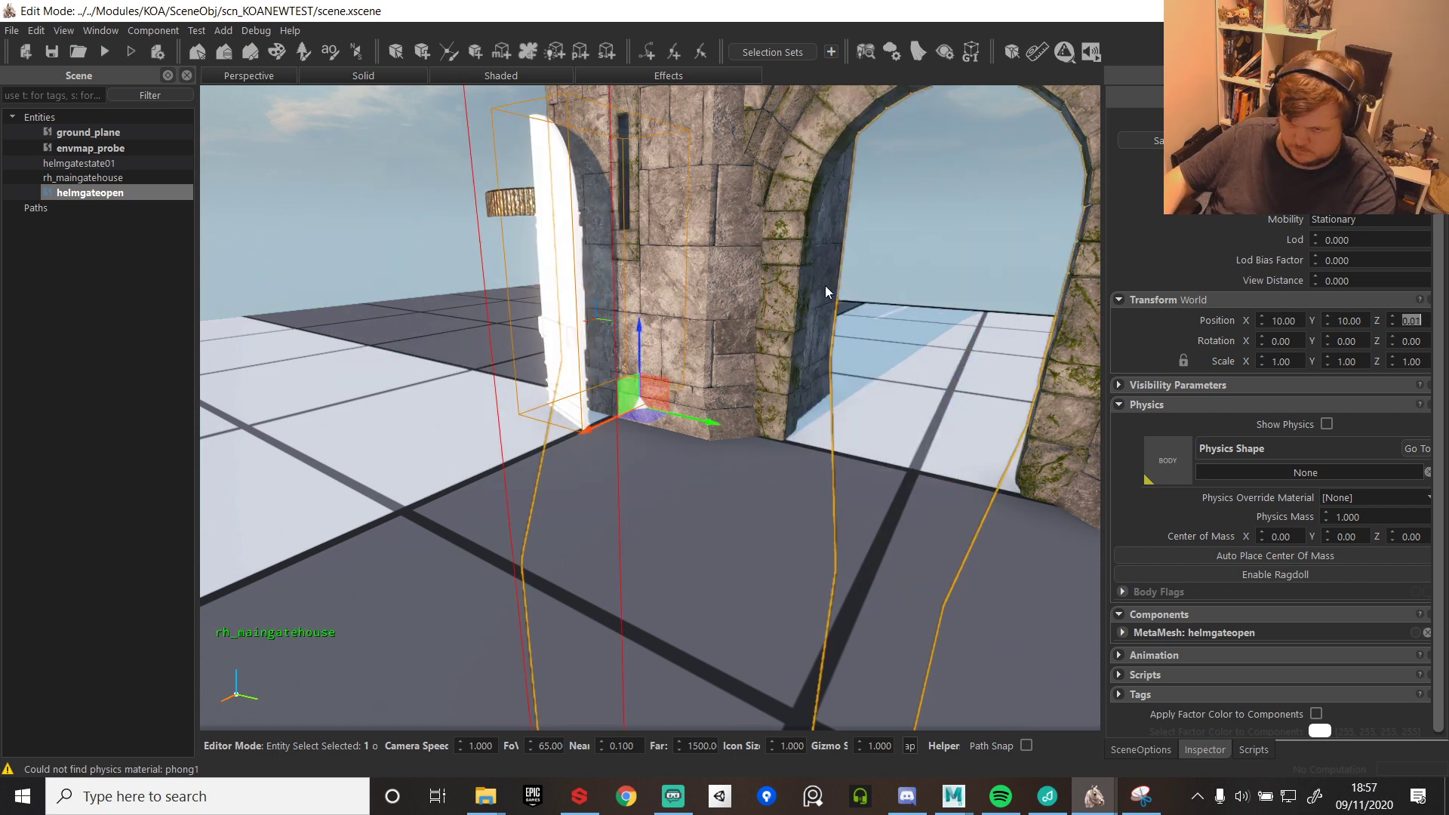
- Check the gatehouse's transform, then set helmgateopen's Z position to 0 and its Z rotation to -90
{"action": "left_click", "coordinate": [786, 243]}
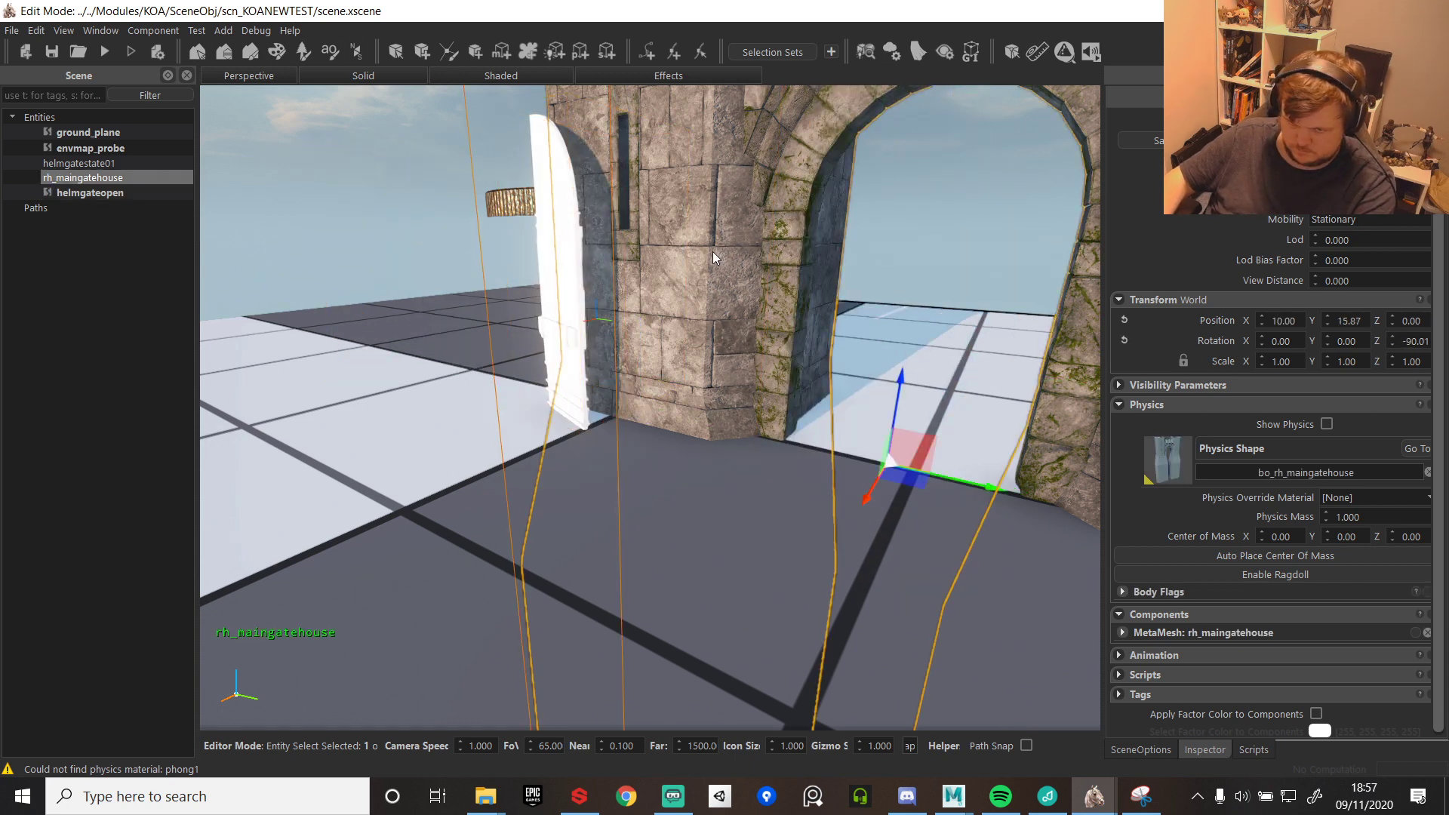
{"action": "left_click", "coordinate": [551, 294]}
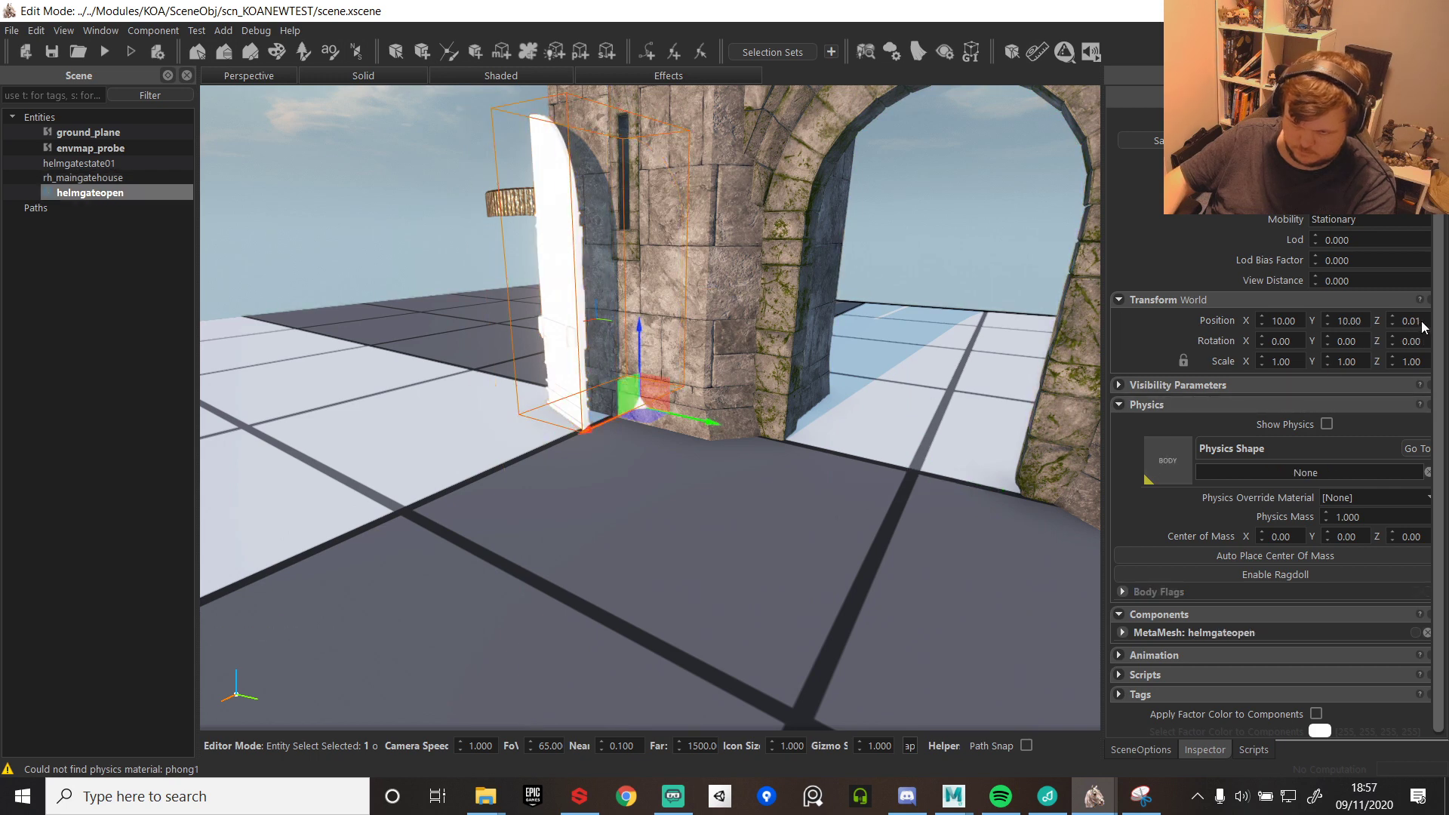
{"action": "left_click", "coordinate": [1411, 341]}
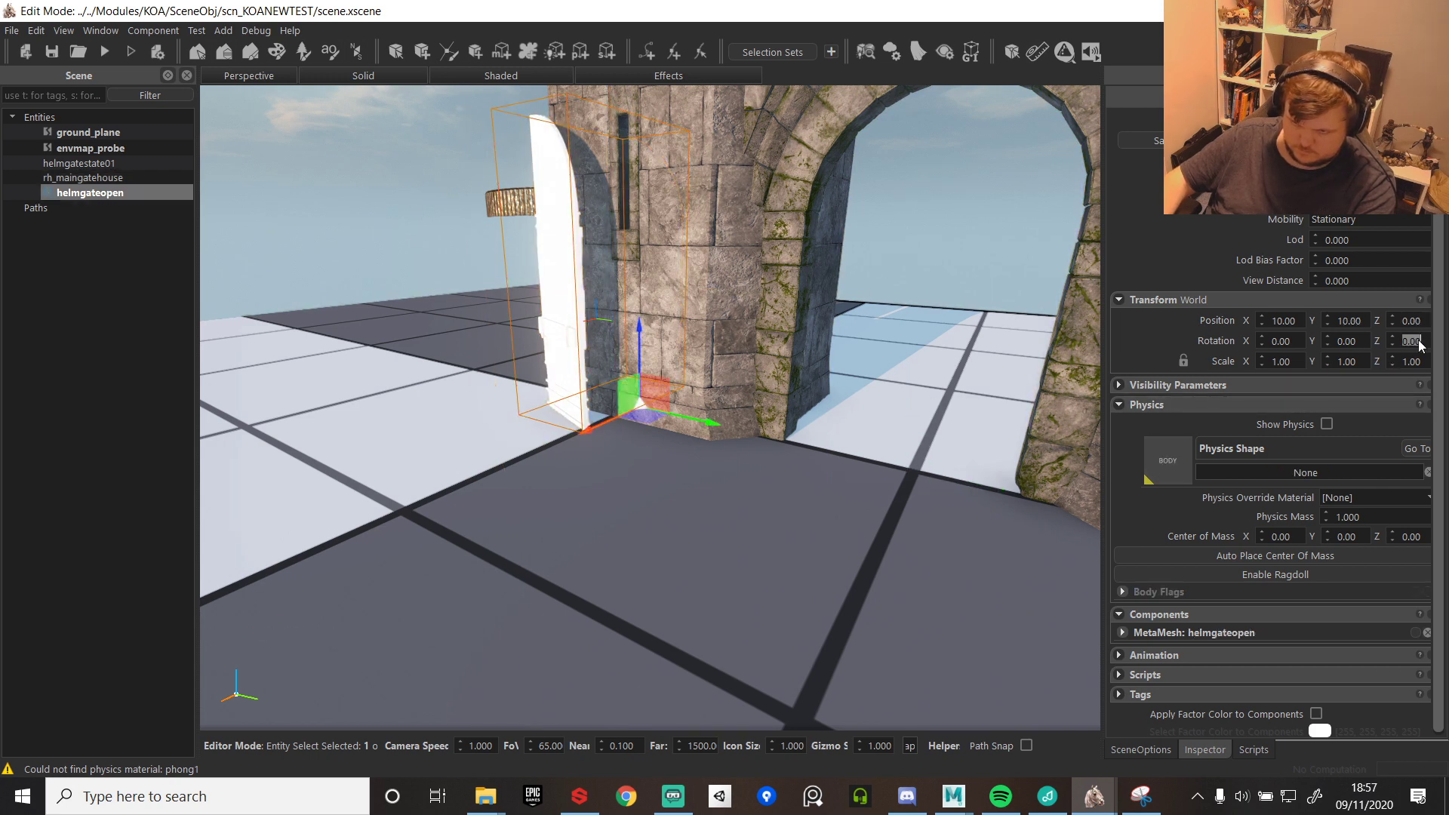
{"action": "type", "text": "180"}
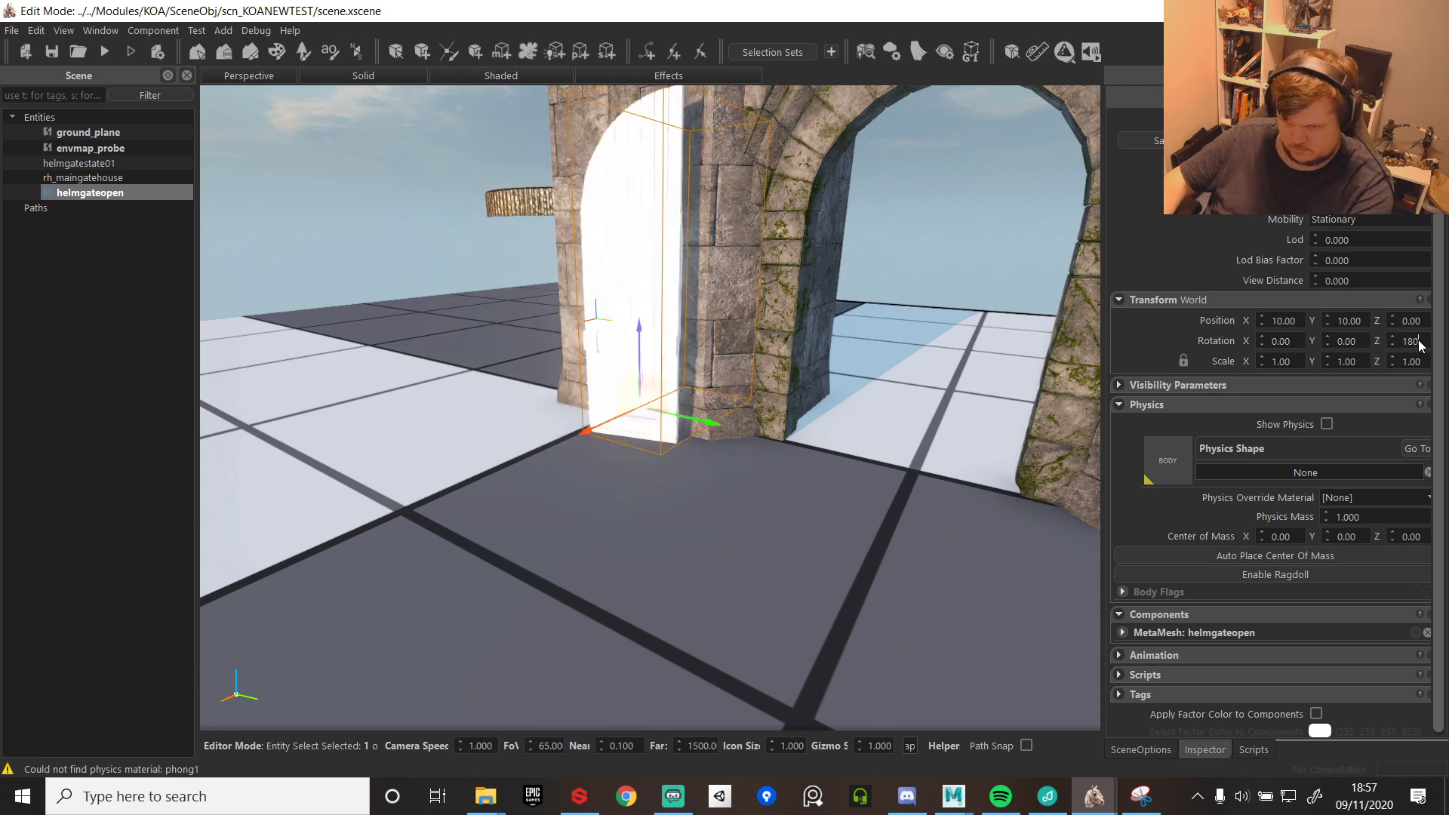
{"action": "type", "text": "-90"}
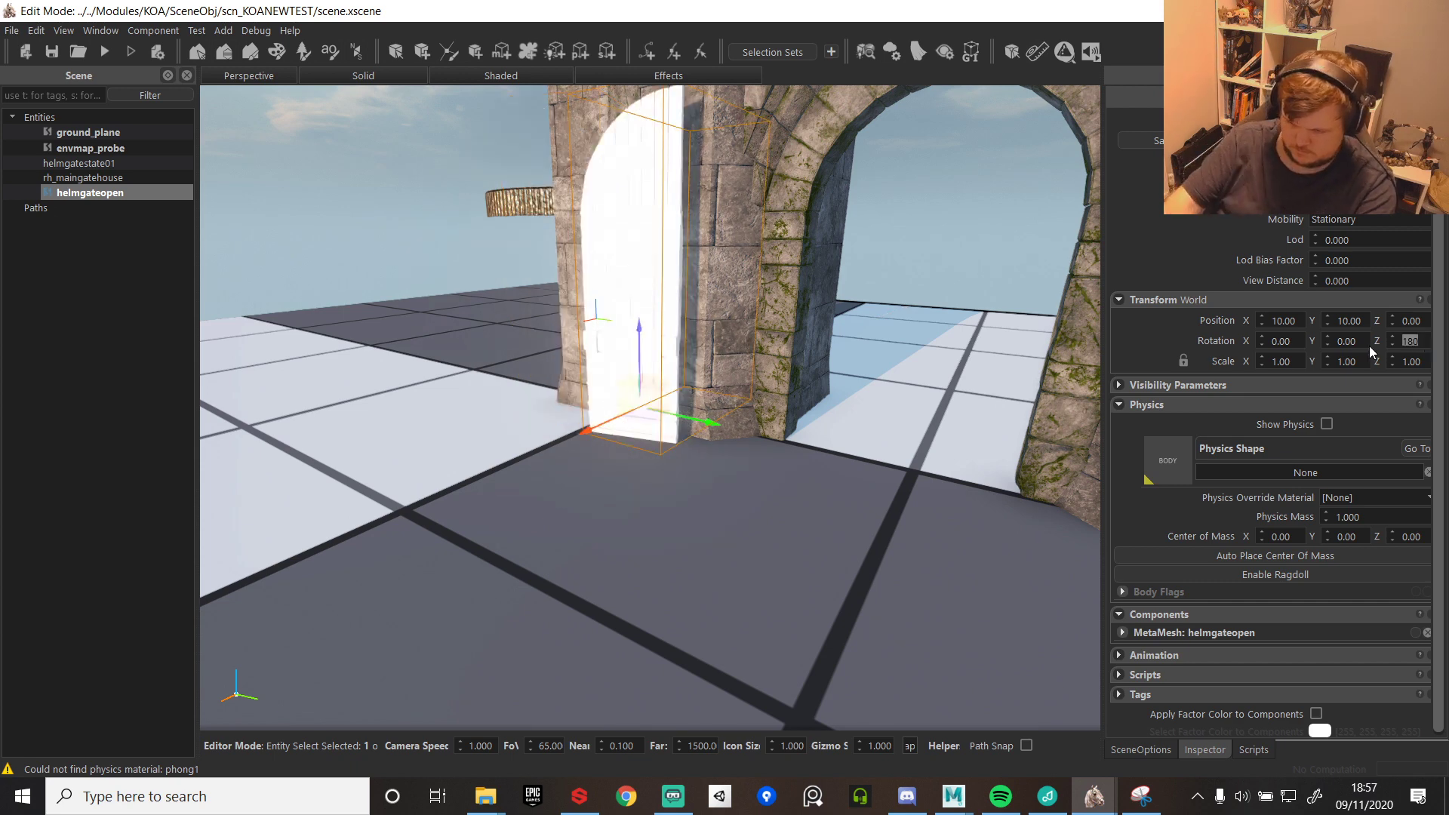
{"action": "key", "text": "Return"}
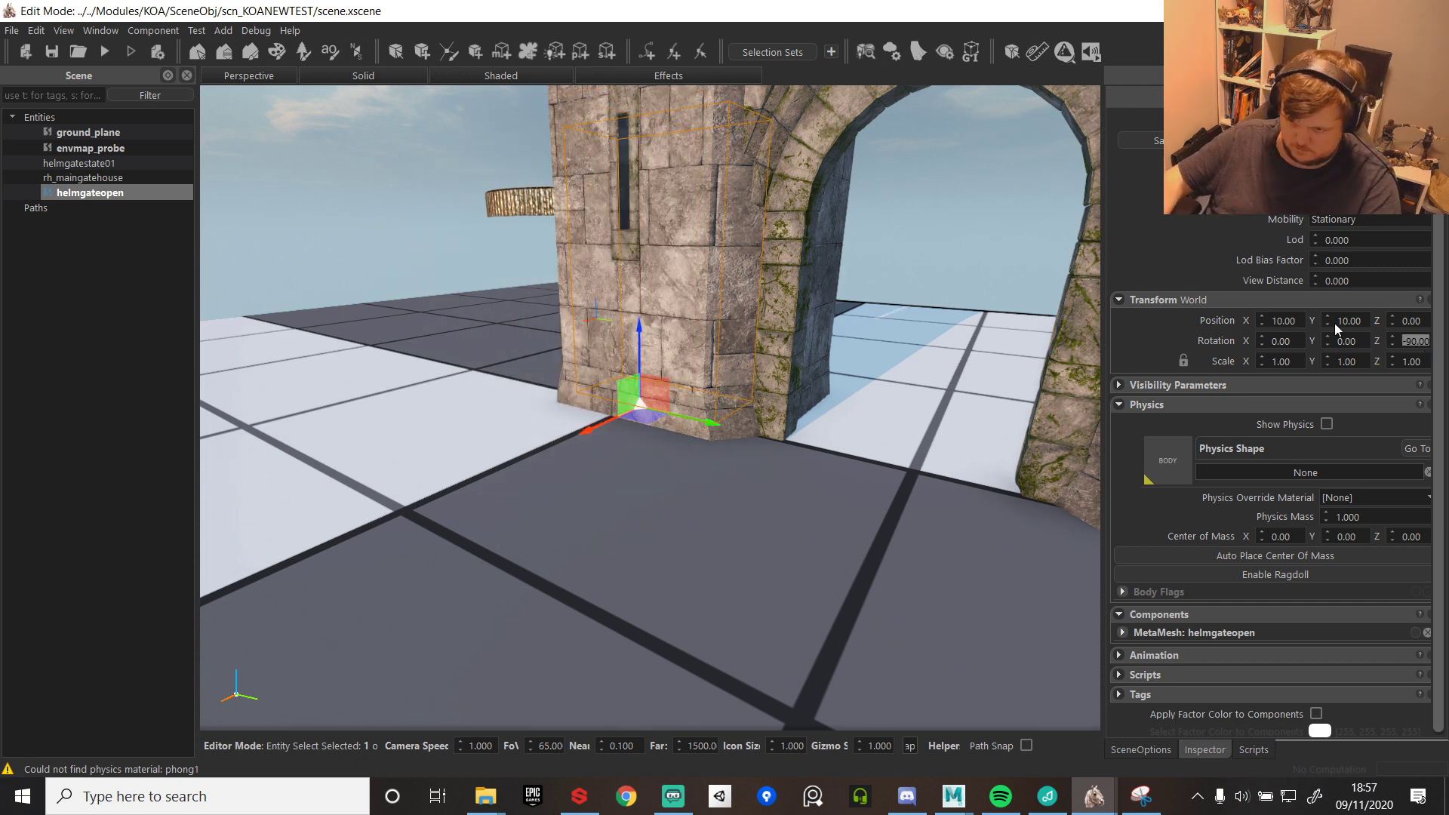
- Slide helmgateopen along the Y axis into the gatehouse archway, to about Y 15.89
{"action": "mouse_move", "coordinate": [763, 389]}
{"action": "right_mouse_down"}
{"action": "mouse_move", "coordinate": [891, 382]}
{"action": "mouse_move", "coordinate": [880, 366]}
{"action": "mouse_move", "coordinate": [785, 395]}
{"action": "right_mouse_up"}
{"action": "key", "text": "s"}
{"action": "left_click_drag", "start_coordinate": [737, 462], "coordinate": [892, 451]}
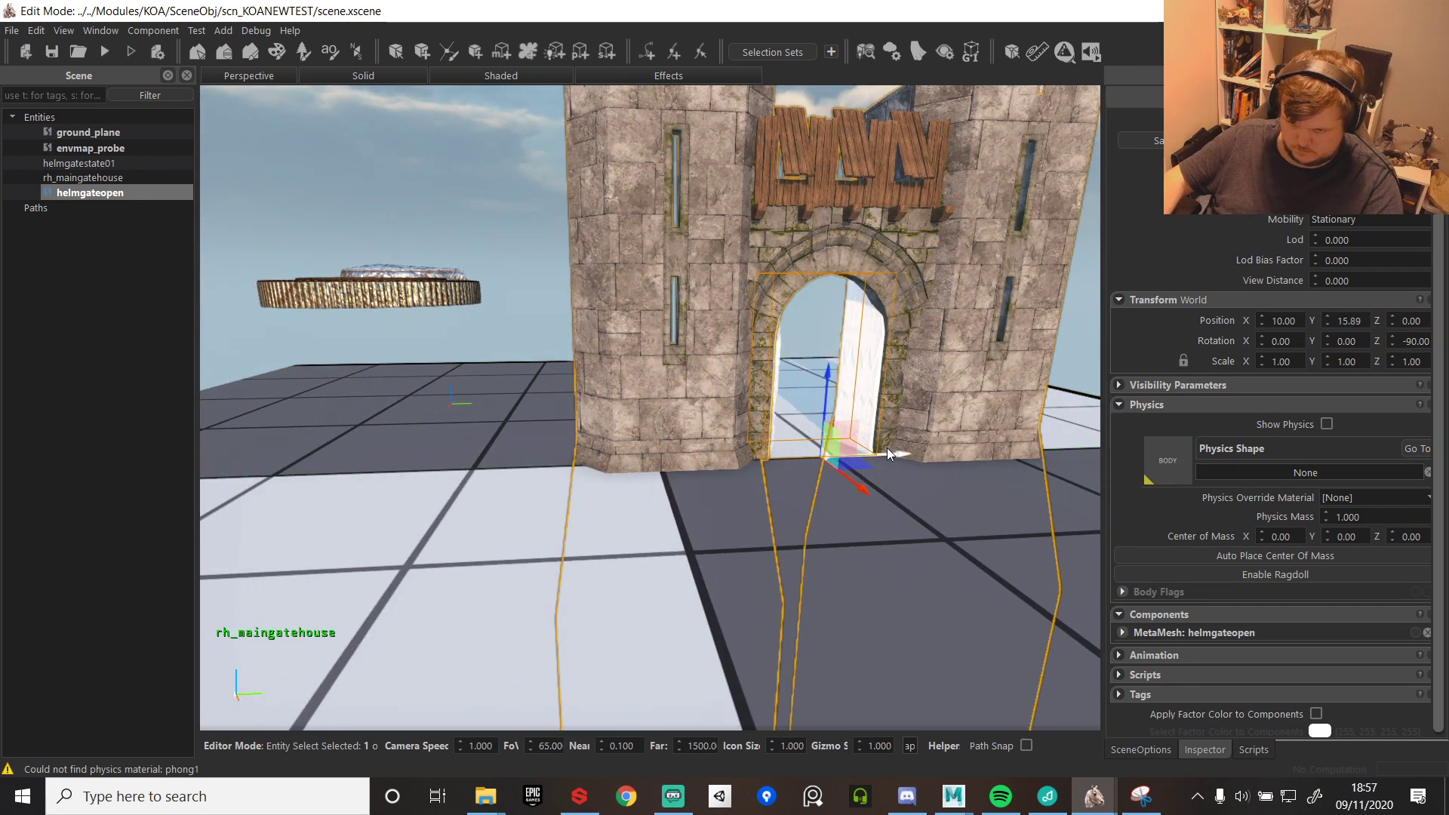
{"action": "scroll", "coordinate": [900, 400], "scroll_direction": "up", "scroll_amount": 10}
{"action": "scroll", "coordinate": [611, 441], "scroll_direction": "down", "scroll_amount": 8}
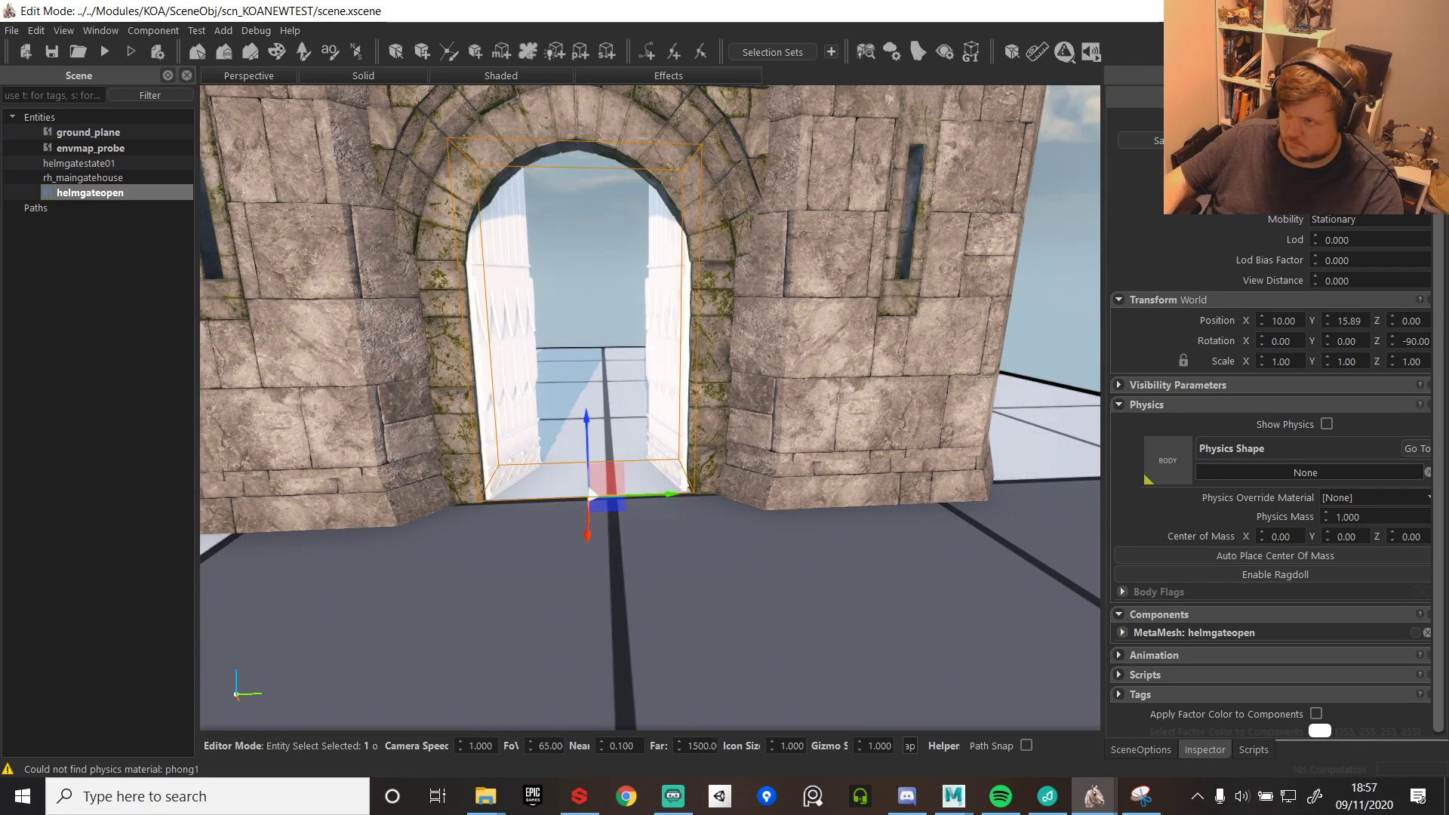
- Assign bo_helmgateopen as the open gate's physics shape and inspect the doors in the archway
{"action": "left_click_drag", "start_coordinate": [1448, 528], "coordinate": [1178, 461]}
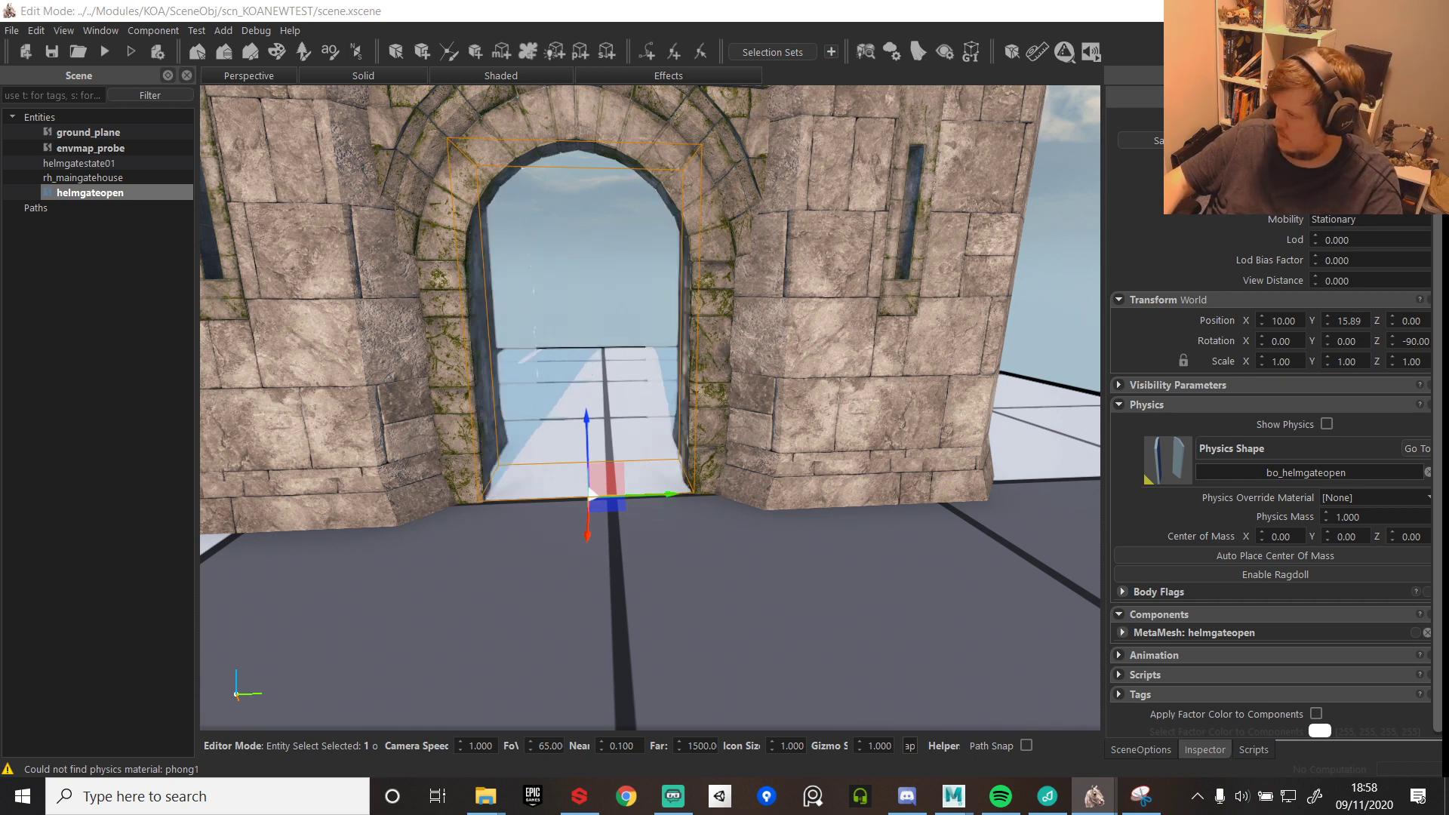
{"action": "right_click_drag", "start_coordinate": [638, 323], "coordinate": [793, 300]}
{"action": "key", "text": "w"}
{"action": "key", "text": "d"}
{"action": "key", "text": "s"}
{"action": "key", "text": "s"}
{"action": "key", "text": "a"}
{"action": "key", "text": "w"}
{"action": "key", "text": "s"}
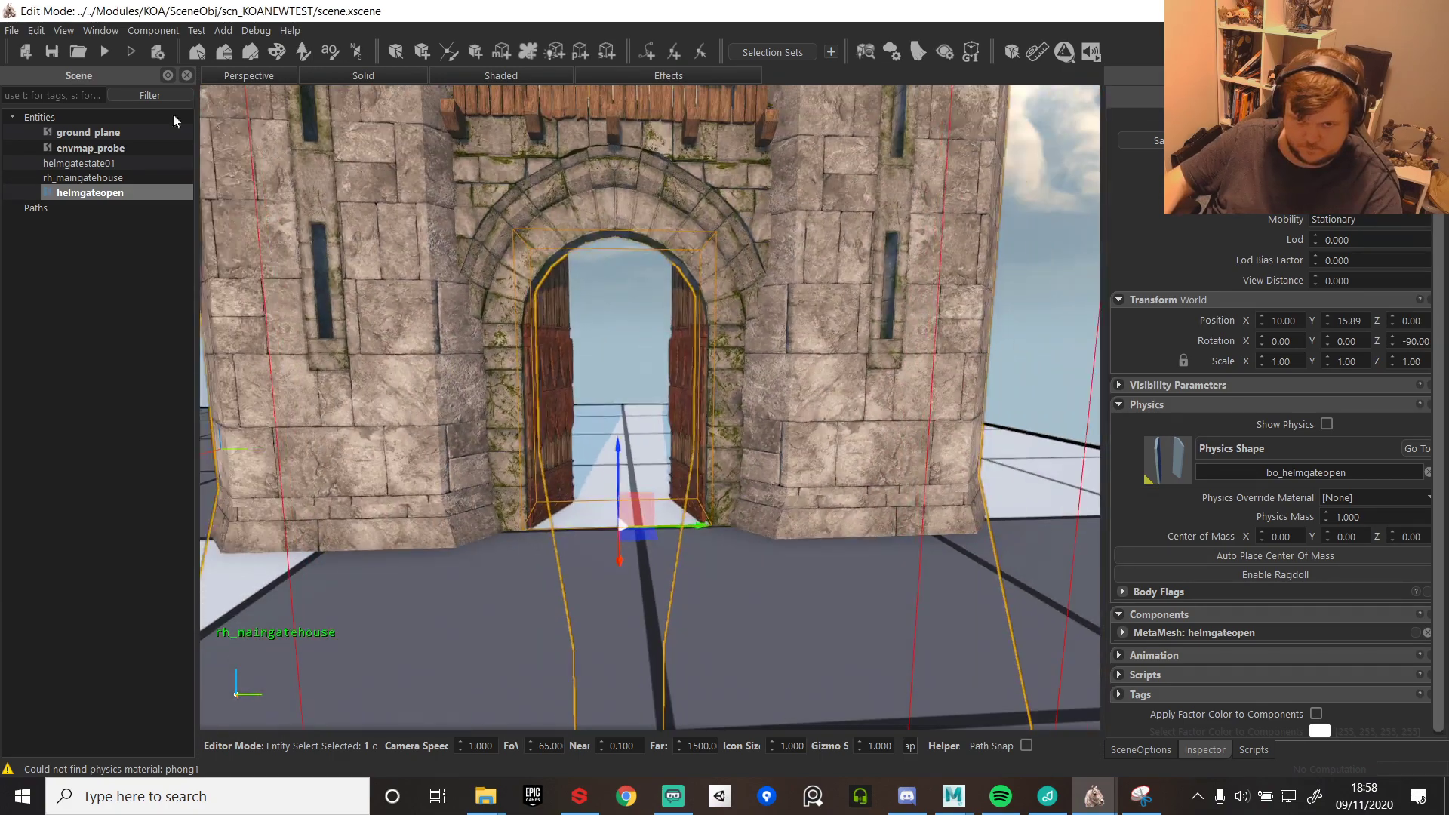
- Playtest the scene from the editor and decline to upload the problem-report files
{"action": "left_click", "coordinate": [103, 54]}
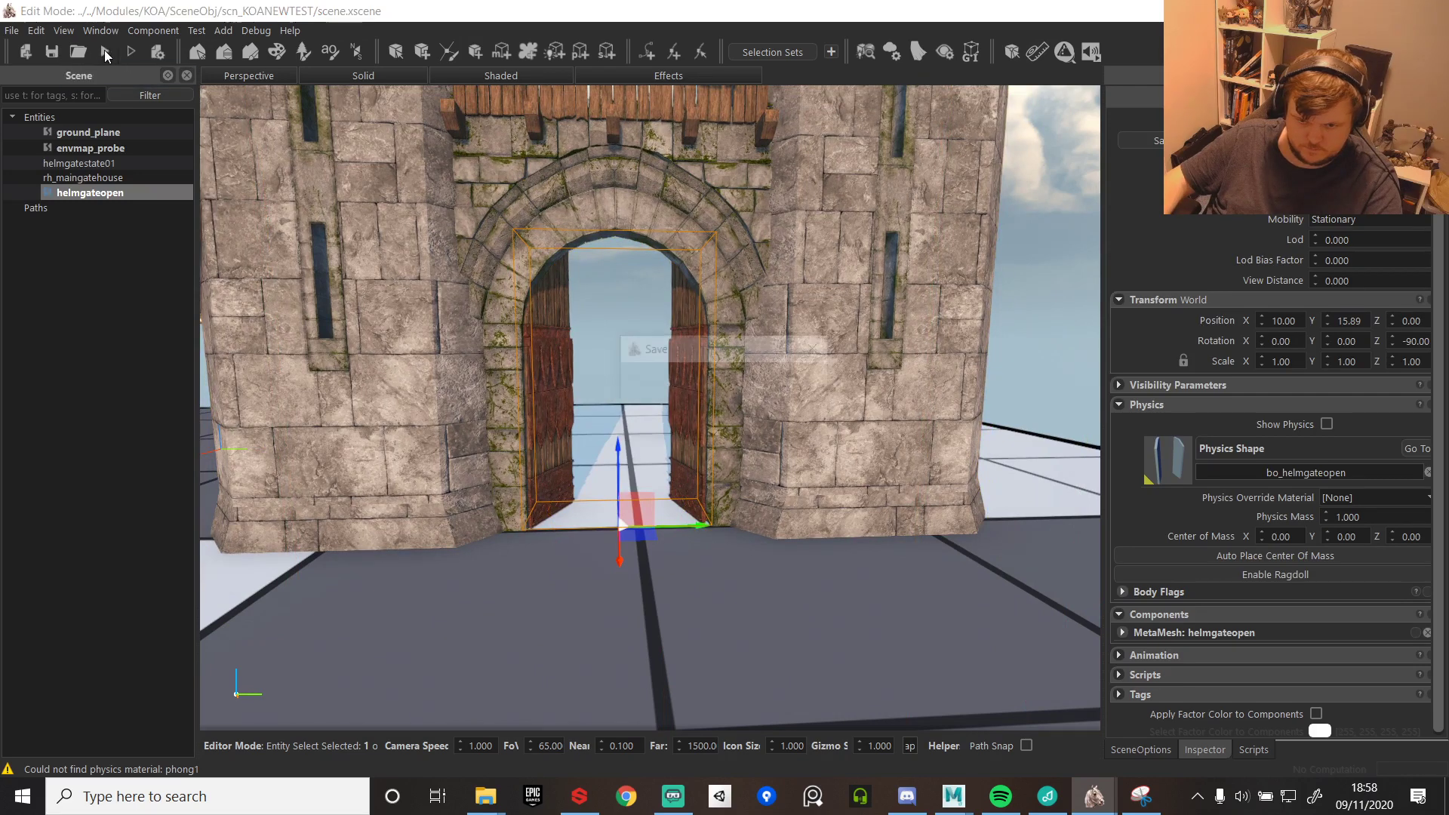
{"action": "left_click", "coordinate": [691, 420]}
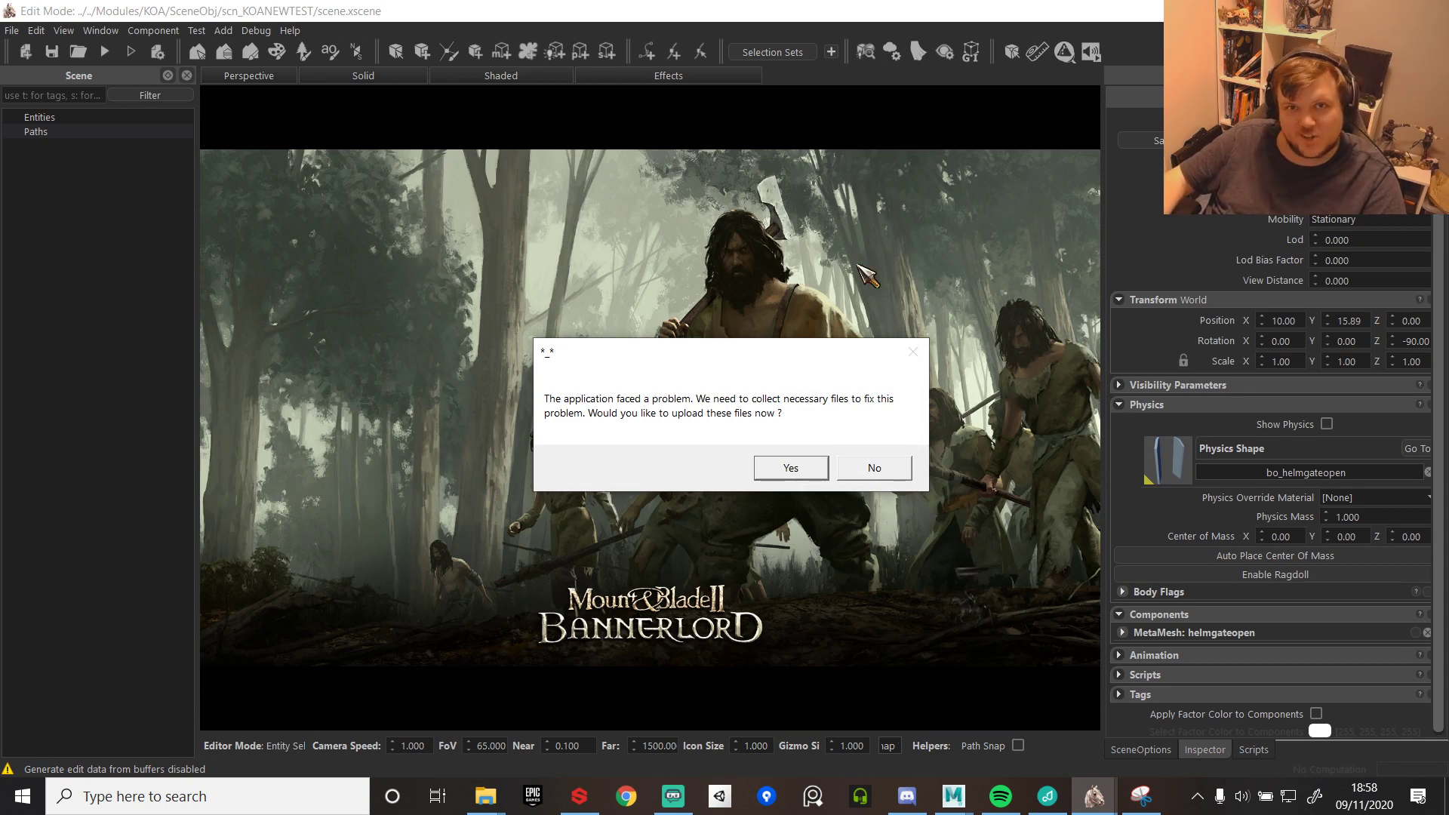
{"action": "left_click", "coordinate": [873, 472]}
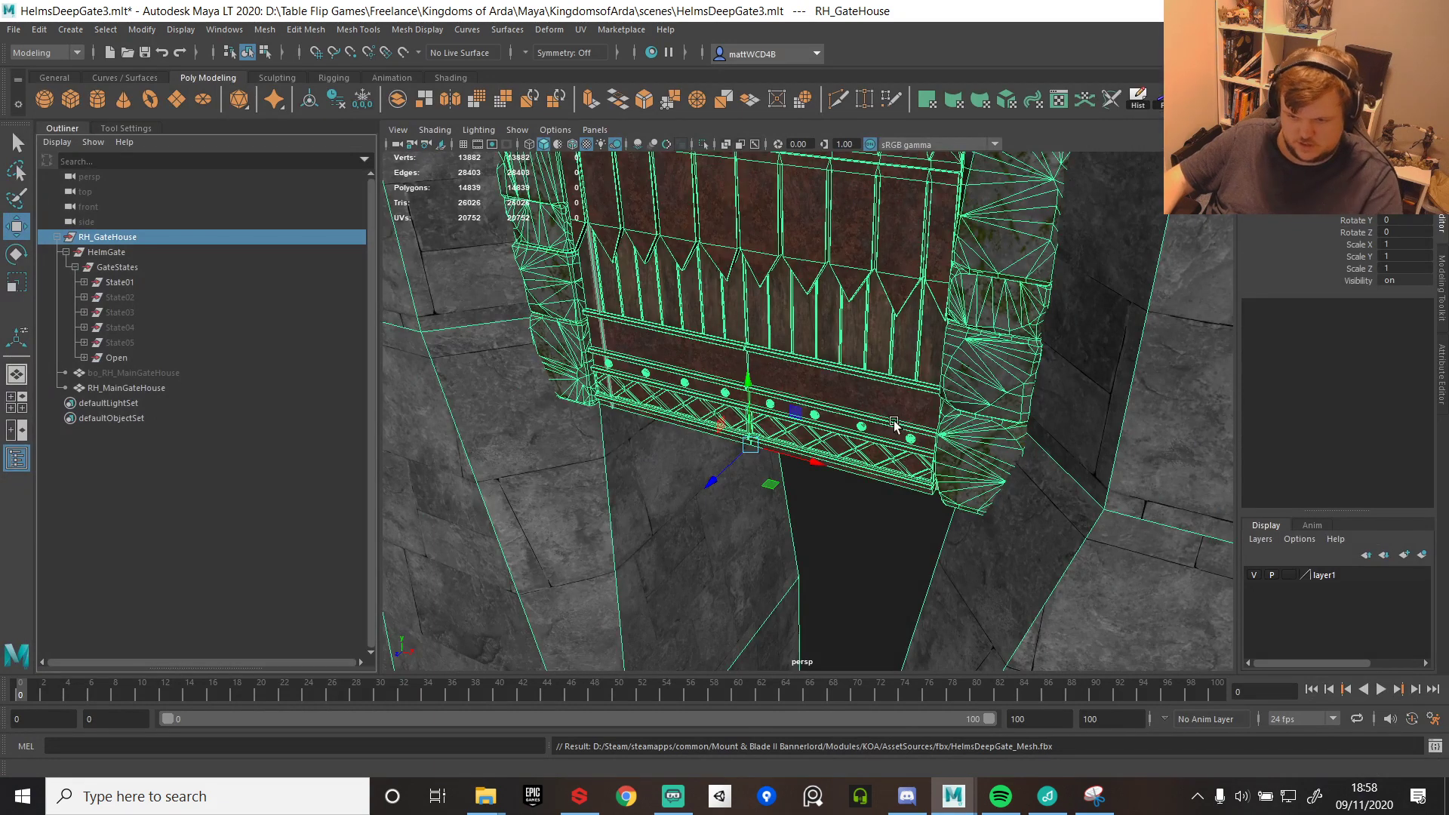
- Close Maya and launch Substance Painter from the Substance launcher
{"action": "scroll", "coordinate": [888, 294], "scroll_direction": "down", "scroll_amount": 3}
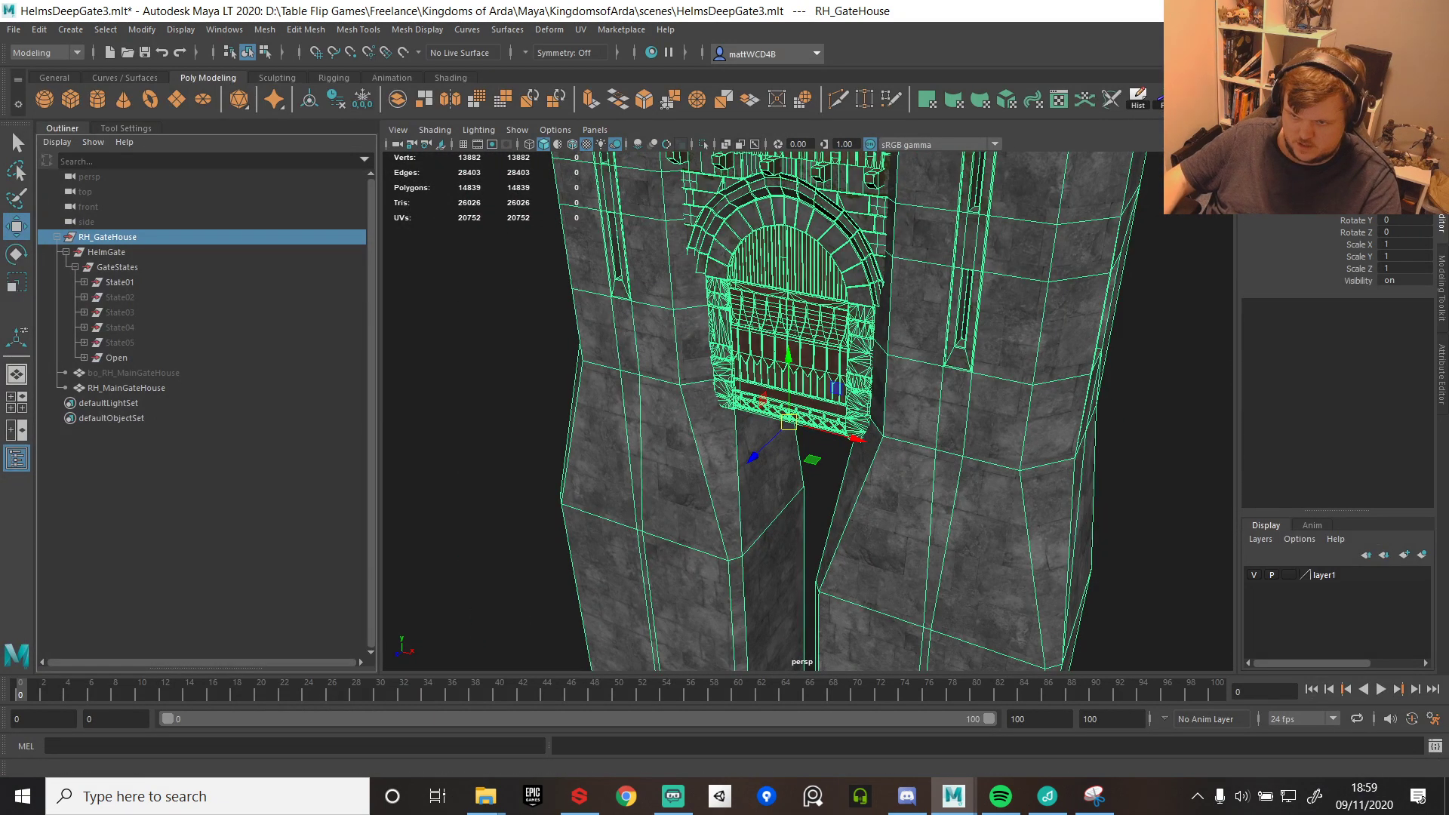
{"action": "left_click", "coordinate": [1431, 11]}
{"action": "left_click", "coordinate": [657, 405]}
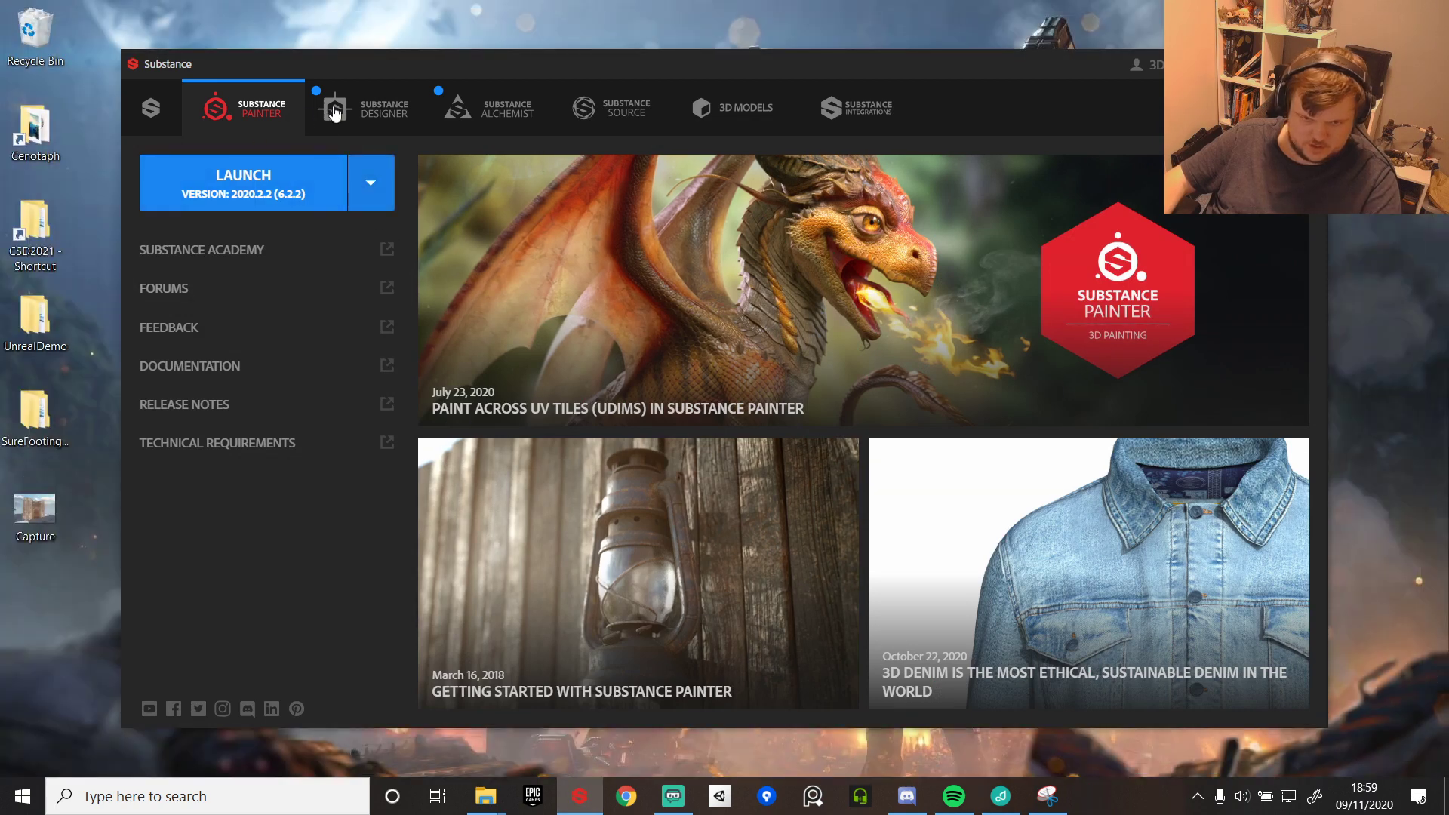
{"action": "left_click", "coordinate": [273, 196]}
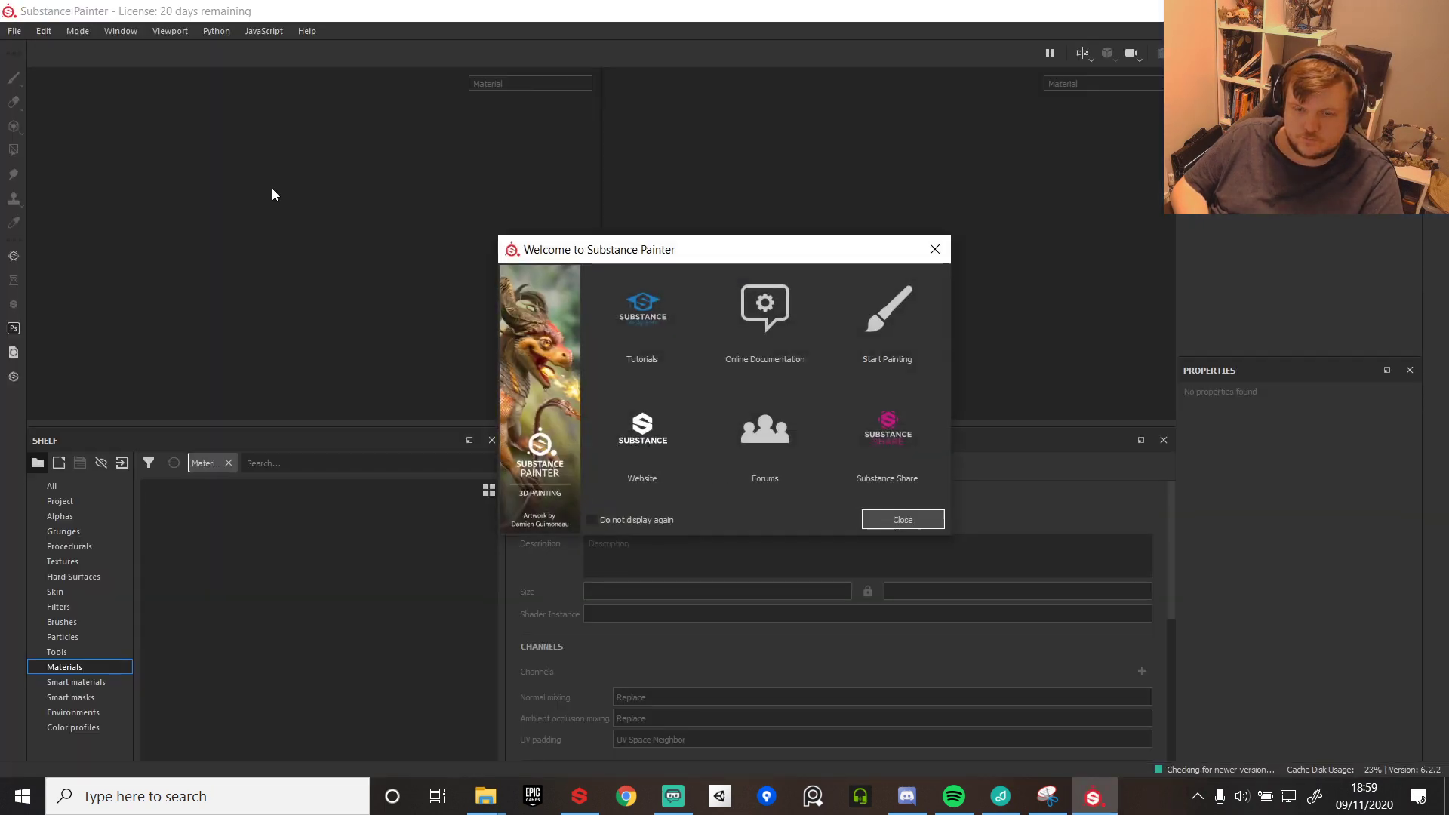
- Dismiss the welcome window and open the RH_Archway project from the Substance folder
{"action": "left_click", "coordinate": [903, 520]}
{"action": "left_click", "coordinate": [11, 31]}
{"action": "left_click", "coordinate": [30, 63]}
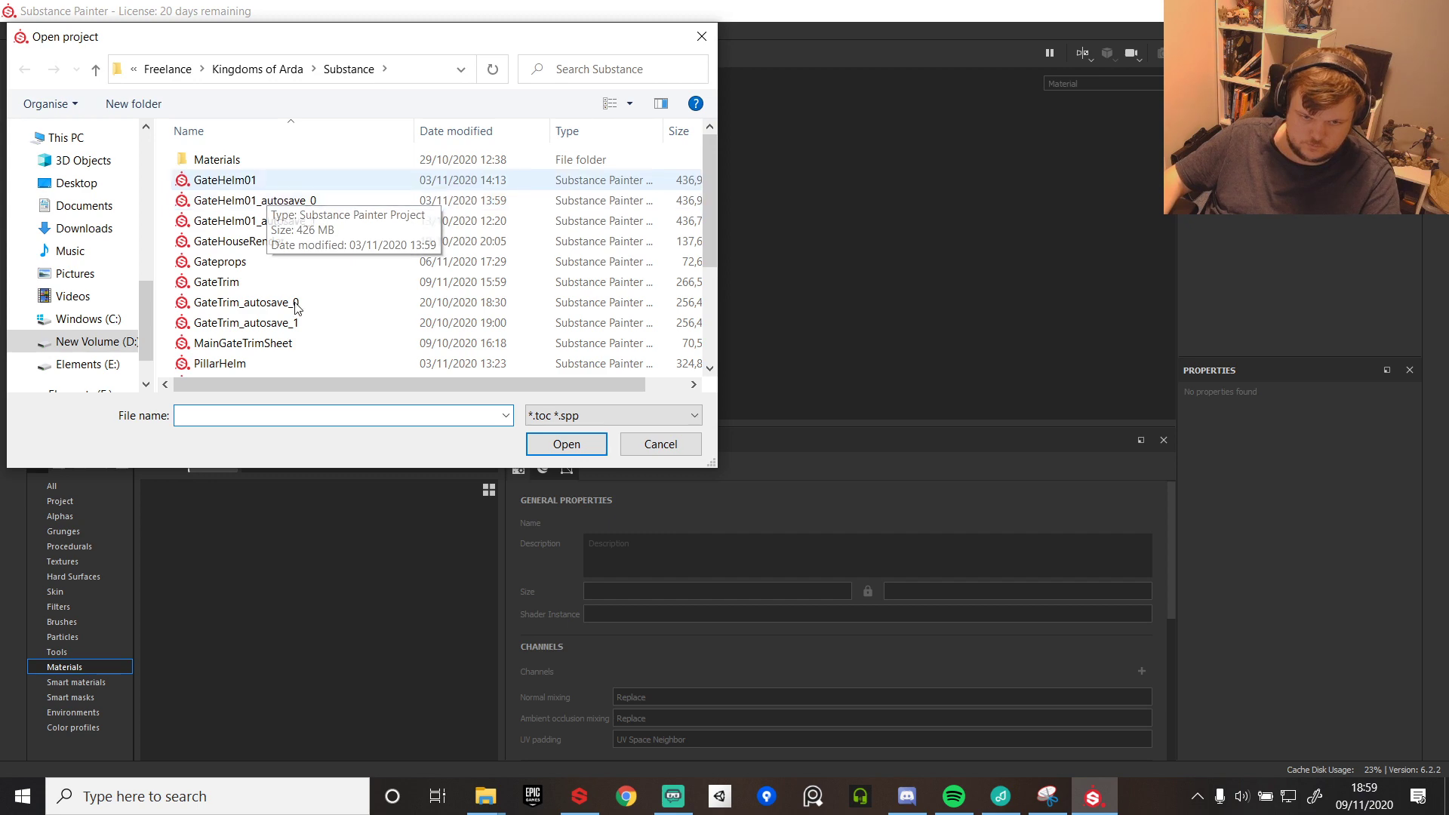
{"action": "scroll", "coordinate": [255, 273], "scroll_direction": "down", "scroll_amount": 3}
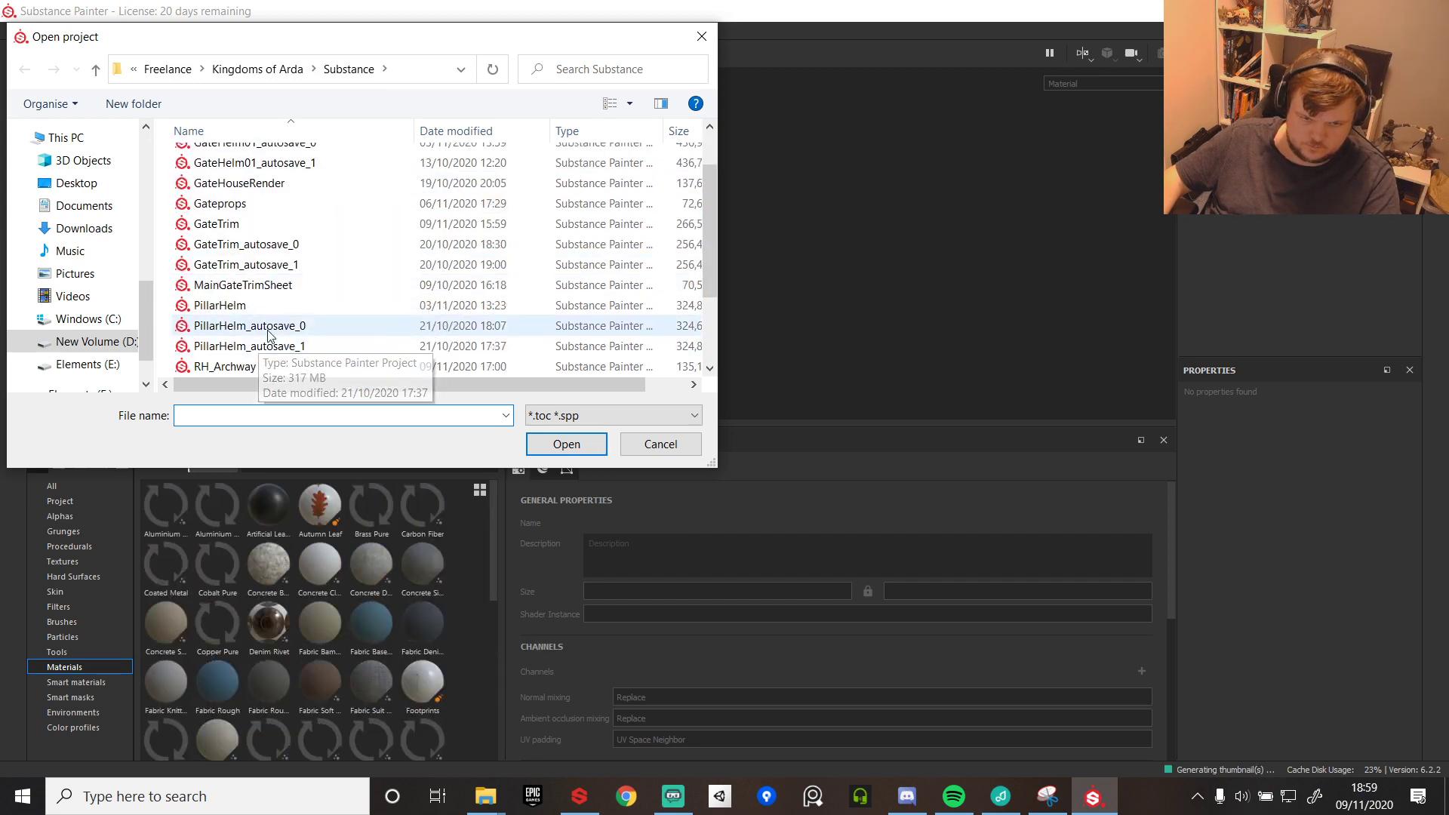
{"action": "double_click", "coordinate": [216, 374]}
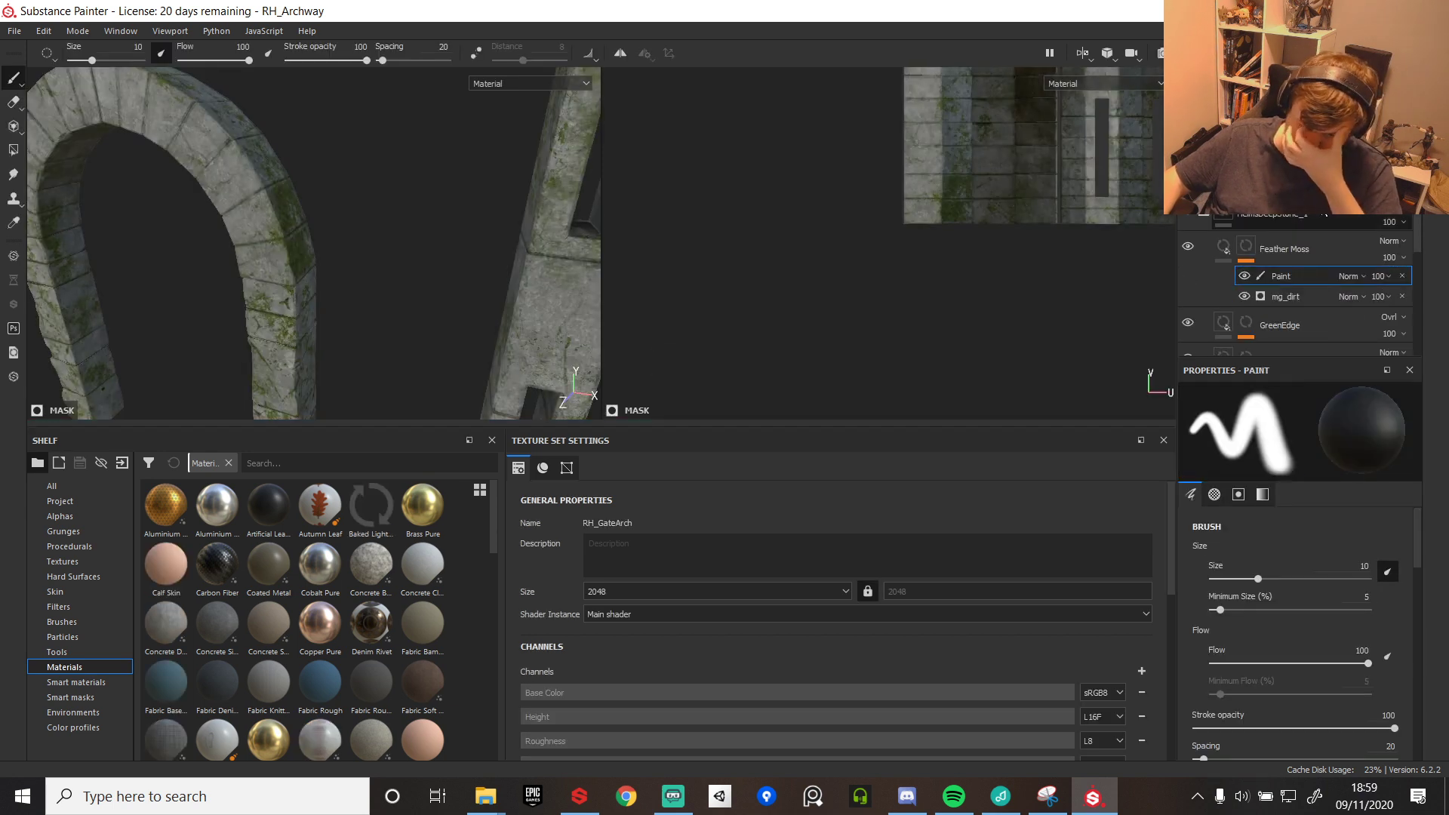
- Hide the archway's Feather Moss and GreenEdge layers and export the RH_GateArch texture set
{"action": "left_click", "coordinate": [1188, 247]}
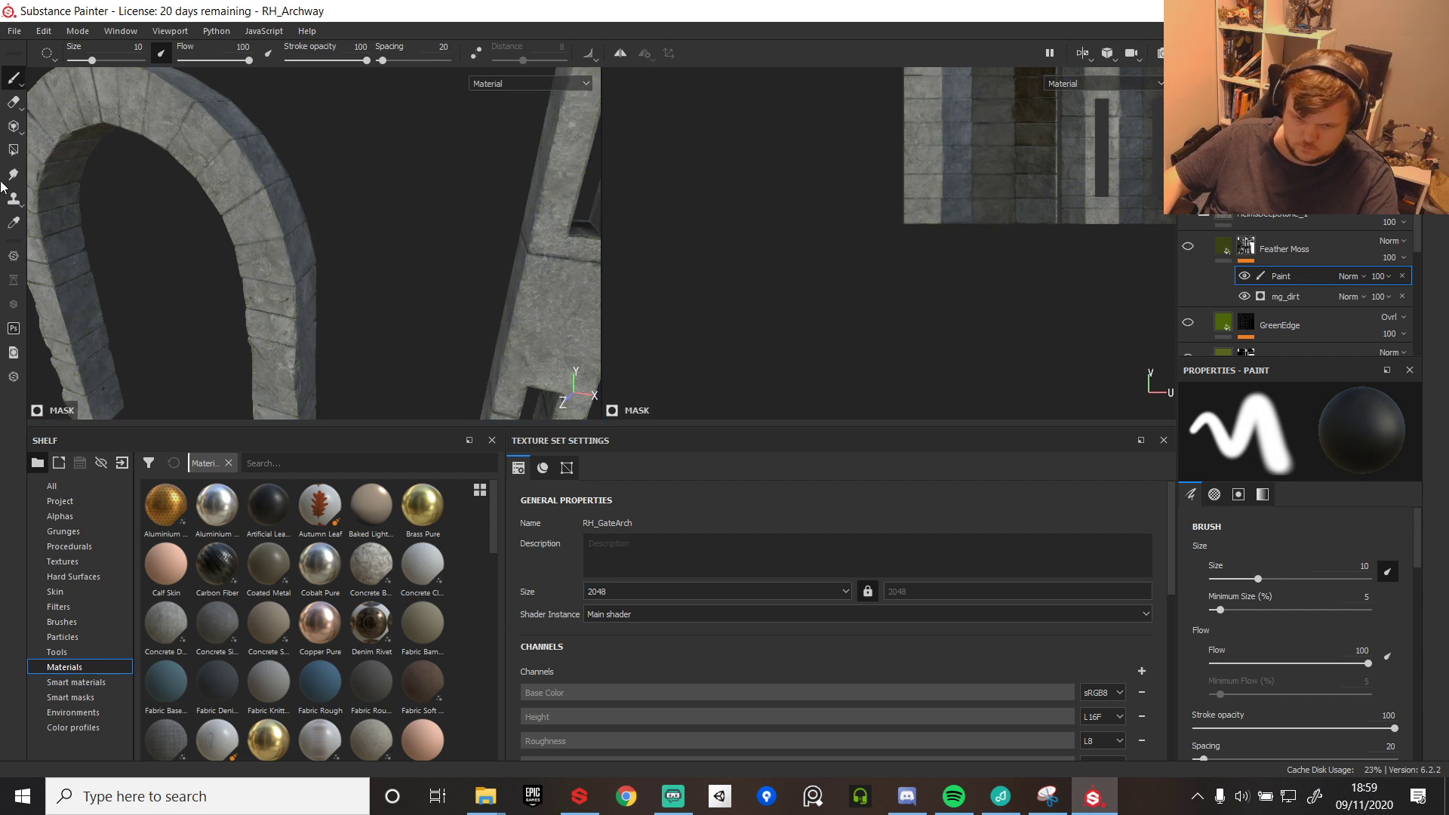
{"action": "left_click", "coordinate": [14, 31]}
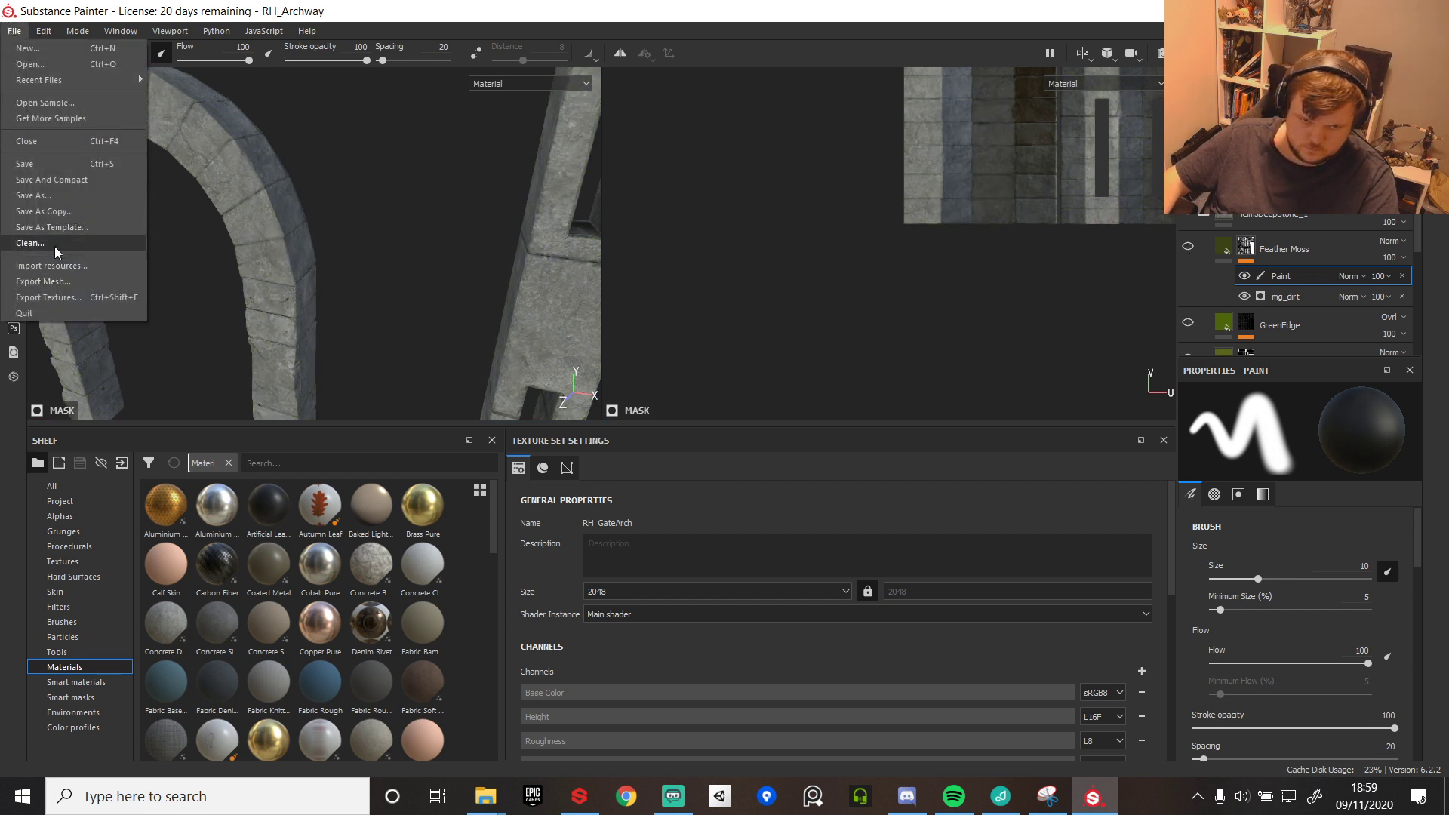
{"action": "left_click", "coordinate": [48, 296]}
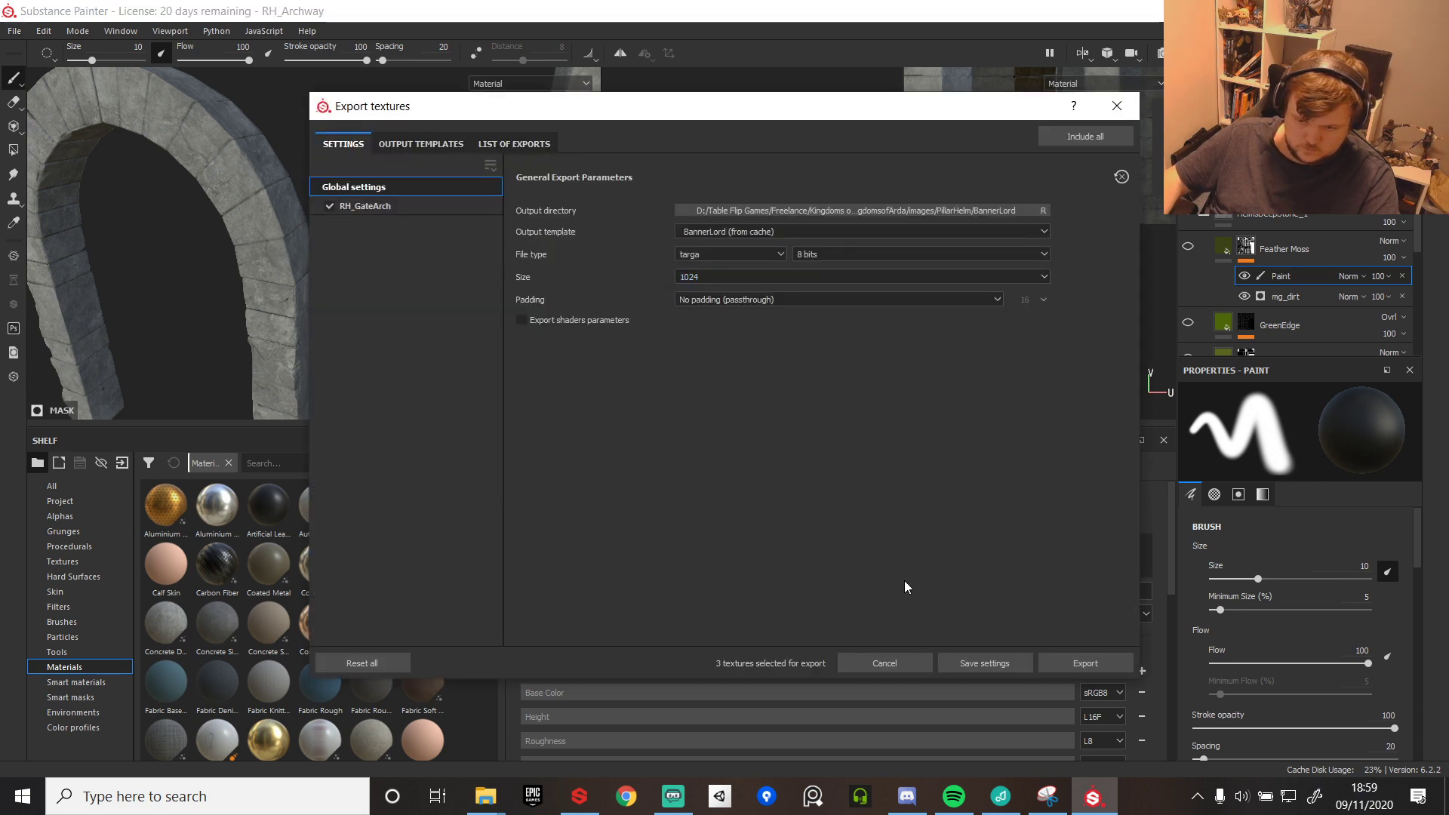
{"action": "left_click", "coordinate": [1108, 663]}
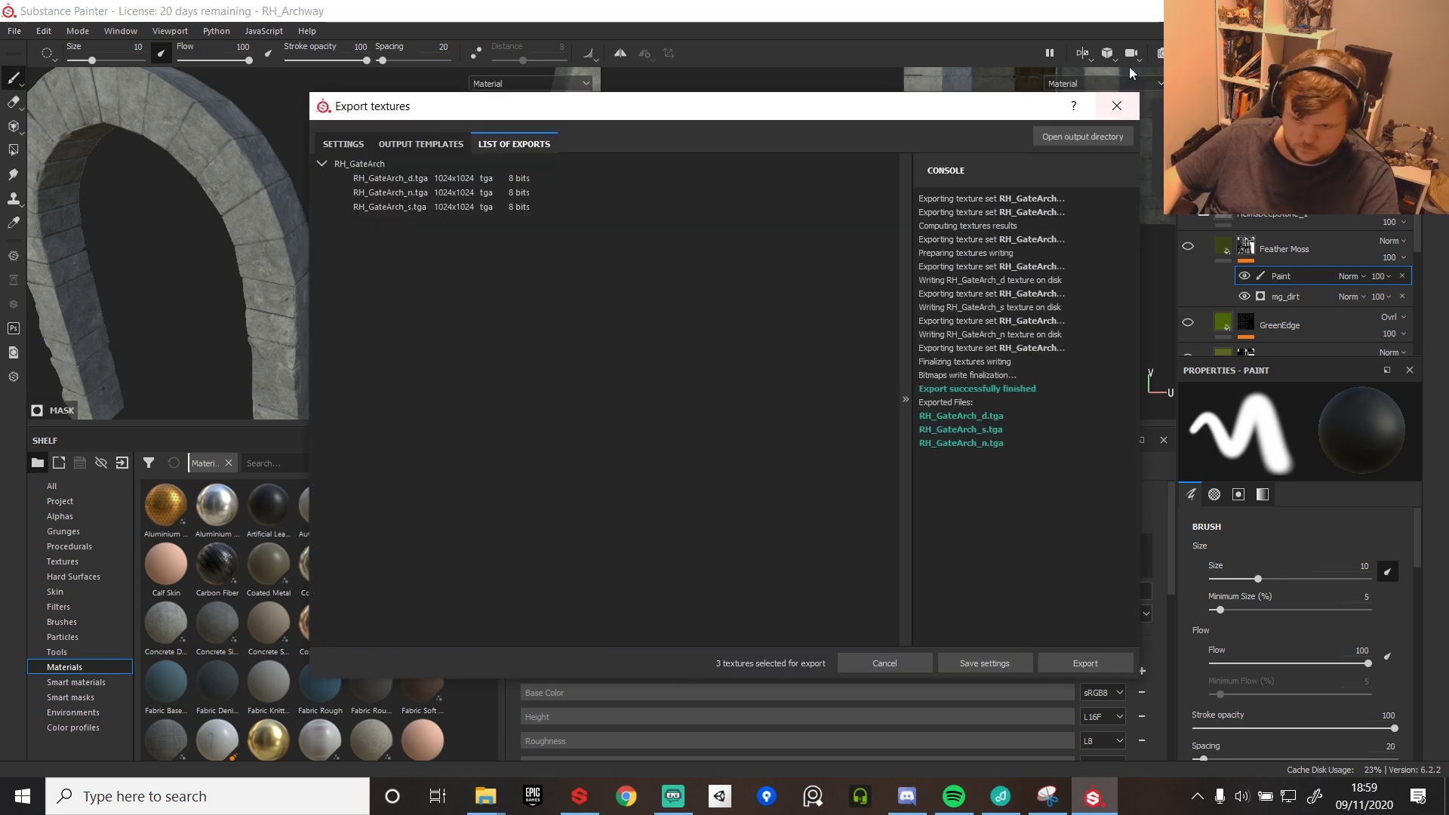
{"action": "left_click", "coordinate": [1120, 104]}
- Save the archway project's changes and open the GateTrim project from the Substance folder
{"action": "left_click", "coordinate": [15, 31]}
{"action": "left_click", "coordinate": [25, 63]}
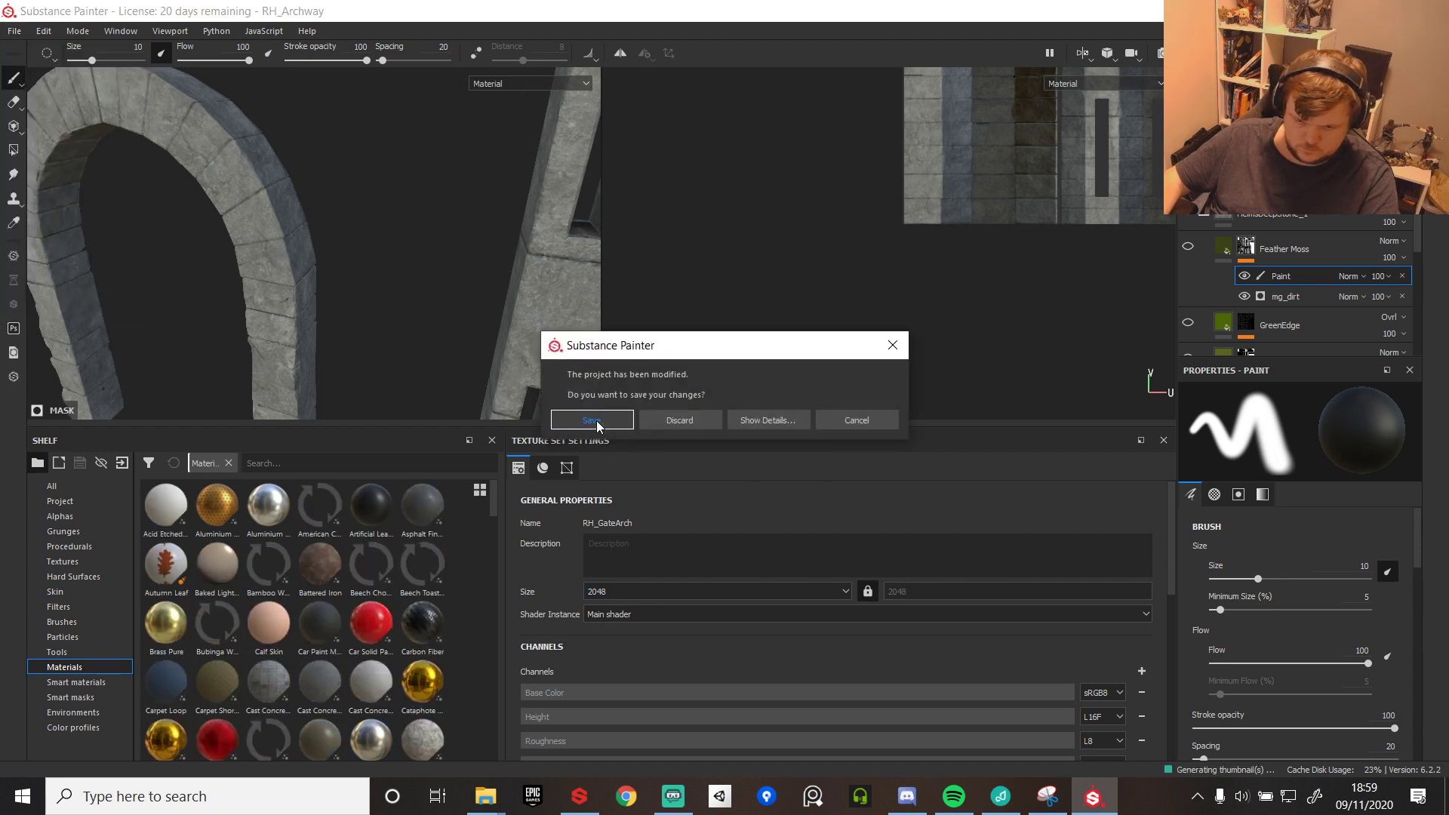
{"action": "left_click", "coordinate": [596, 423]}
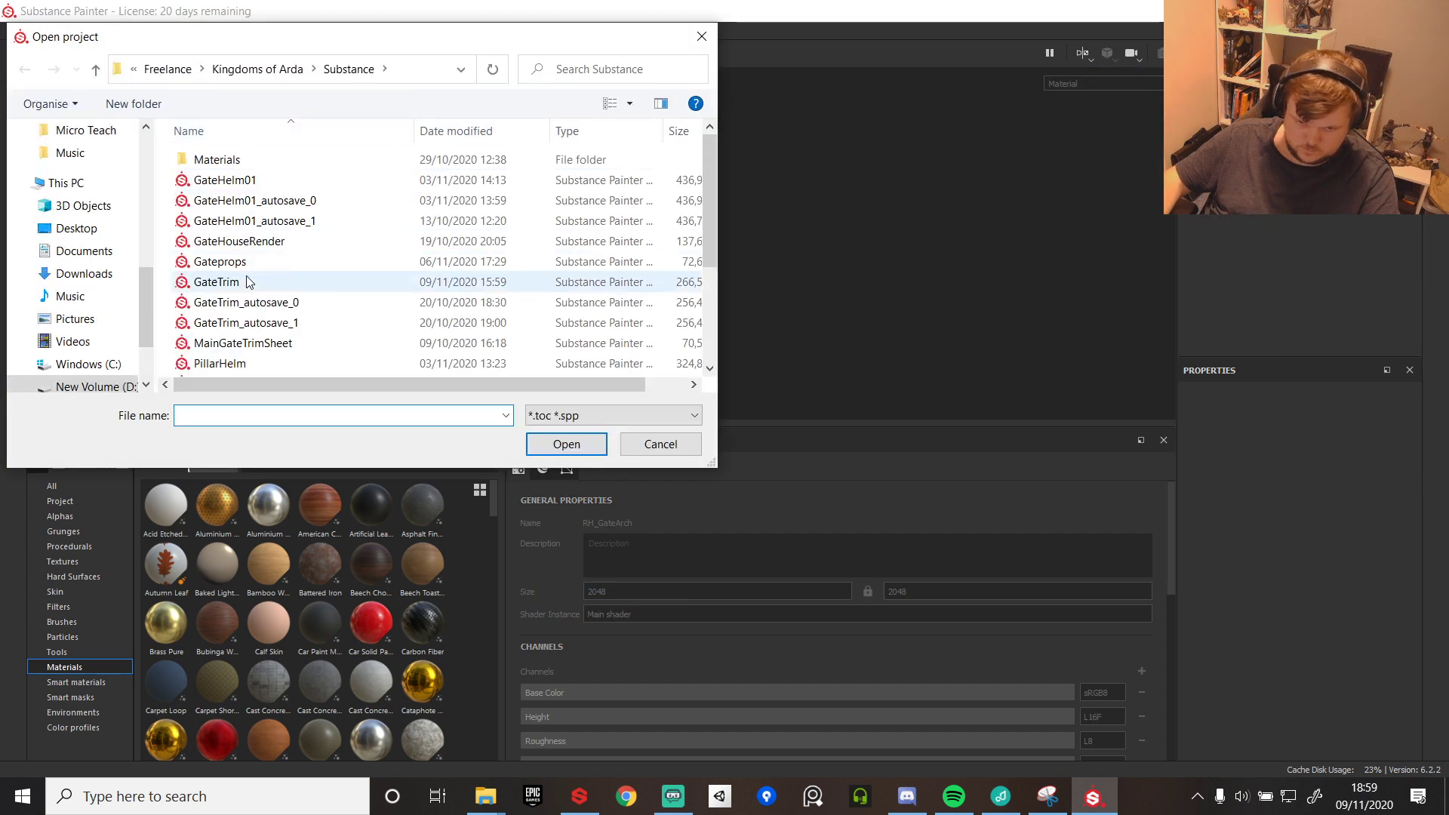
{"action": "double_click", "coordinate": [246, 279]}
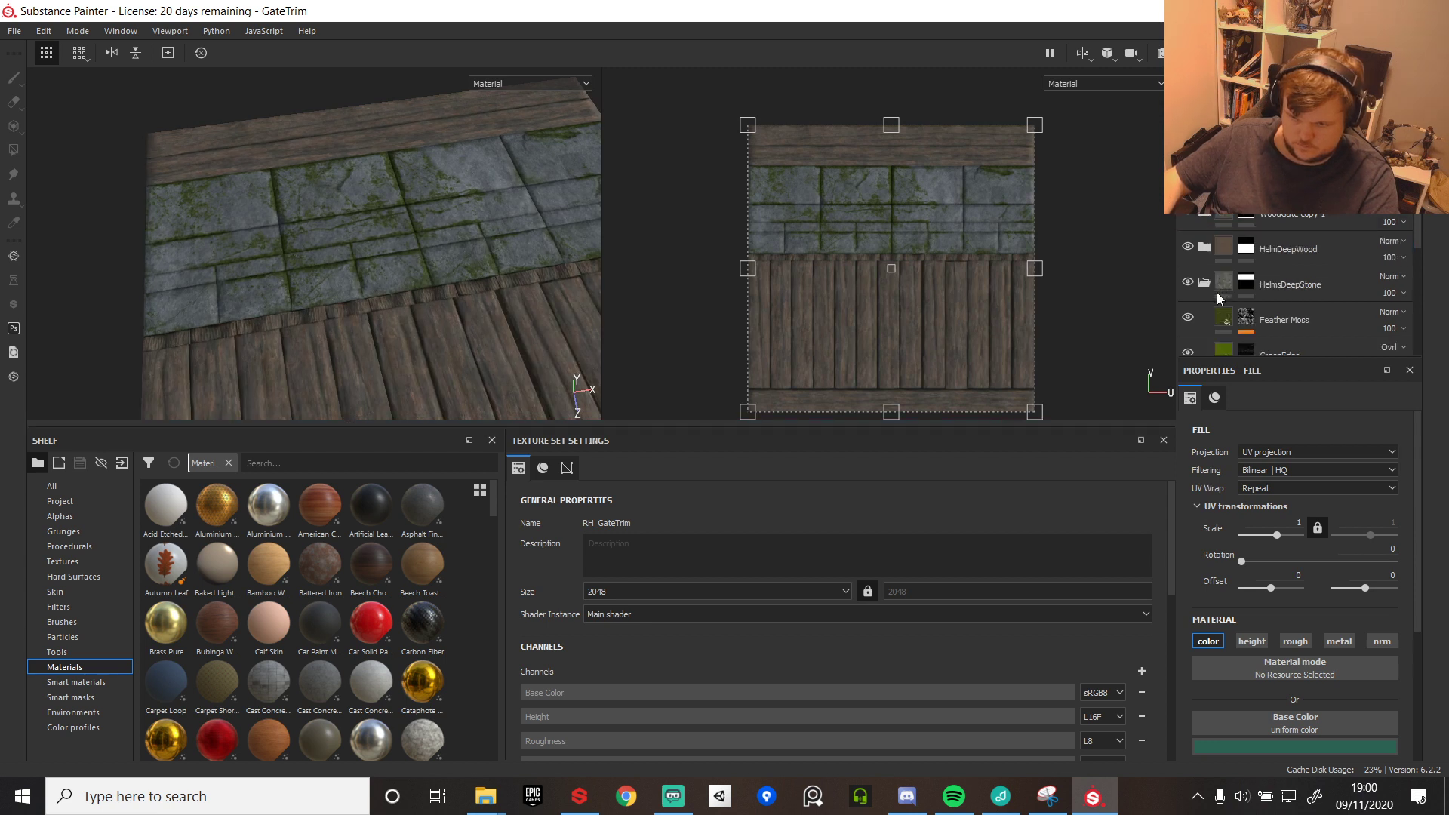
- Hide the Feather Moss, GreenEdge and Moss Ball Vegetal Wall layers in the HelmsDeepStone folder
{"action": "left_click", "coordinate": [1189, 353]}
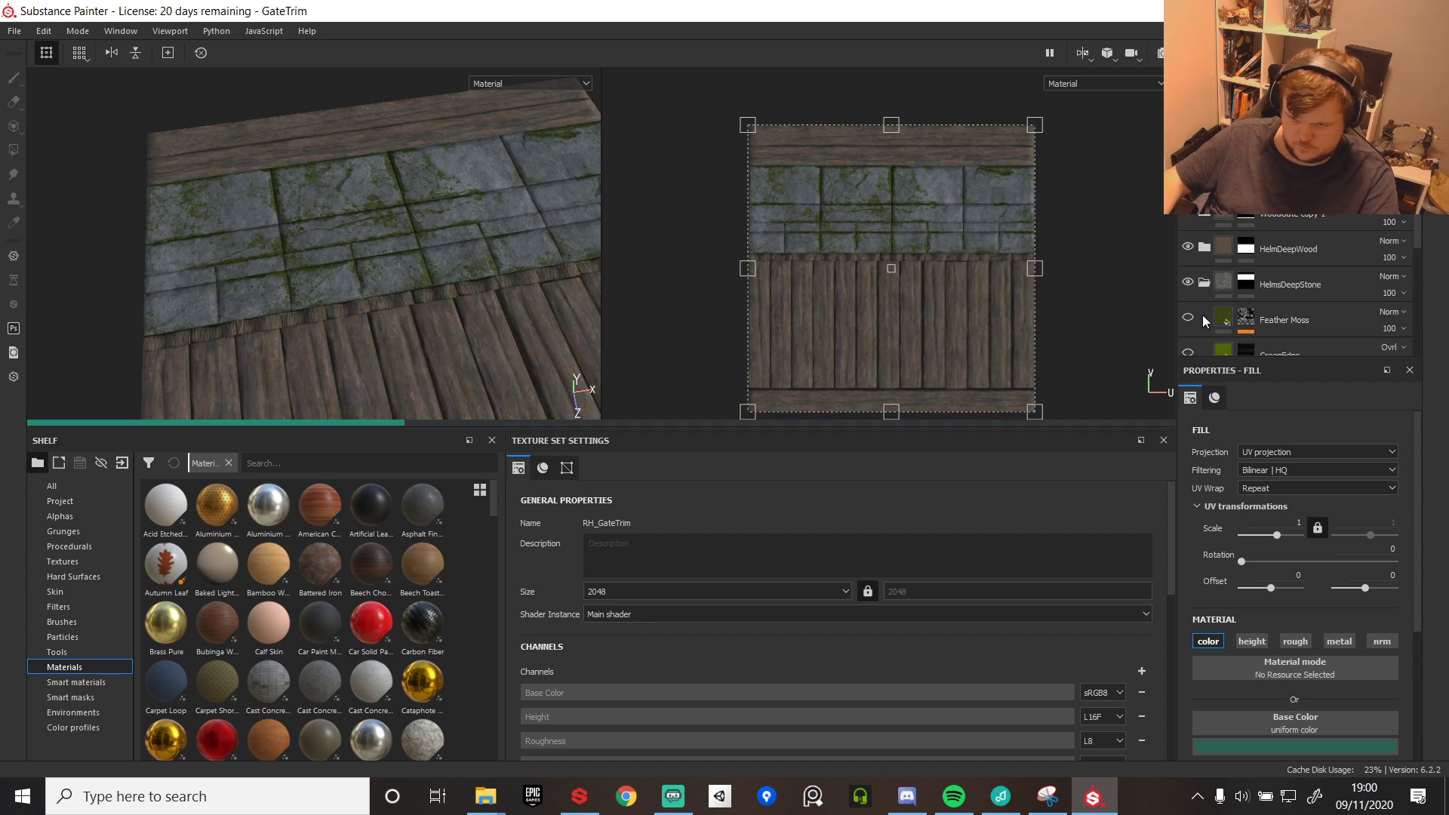
{"action": "scroll", "coordinate": [1203, 320], "scroll_direction": "down", "scroll_amount": 1}
{"action": "left_click", "coordinate": [1189, 343]}
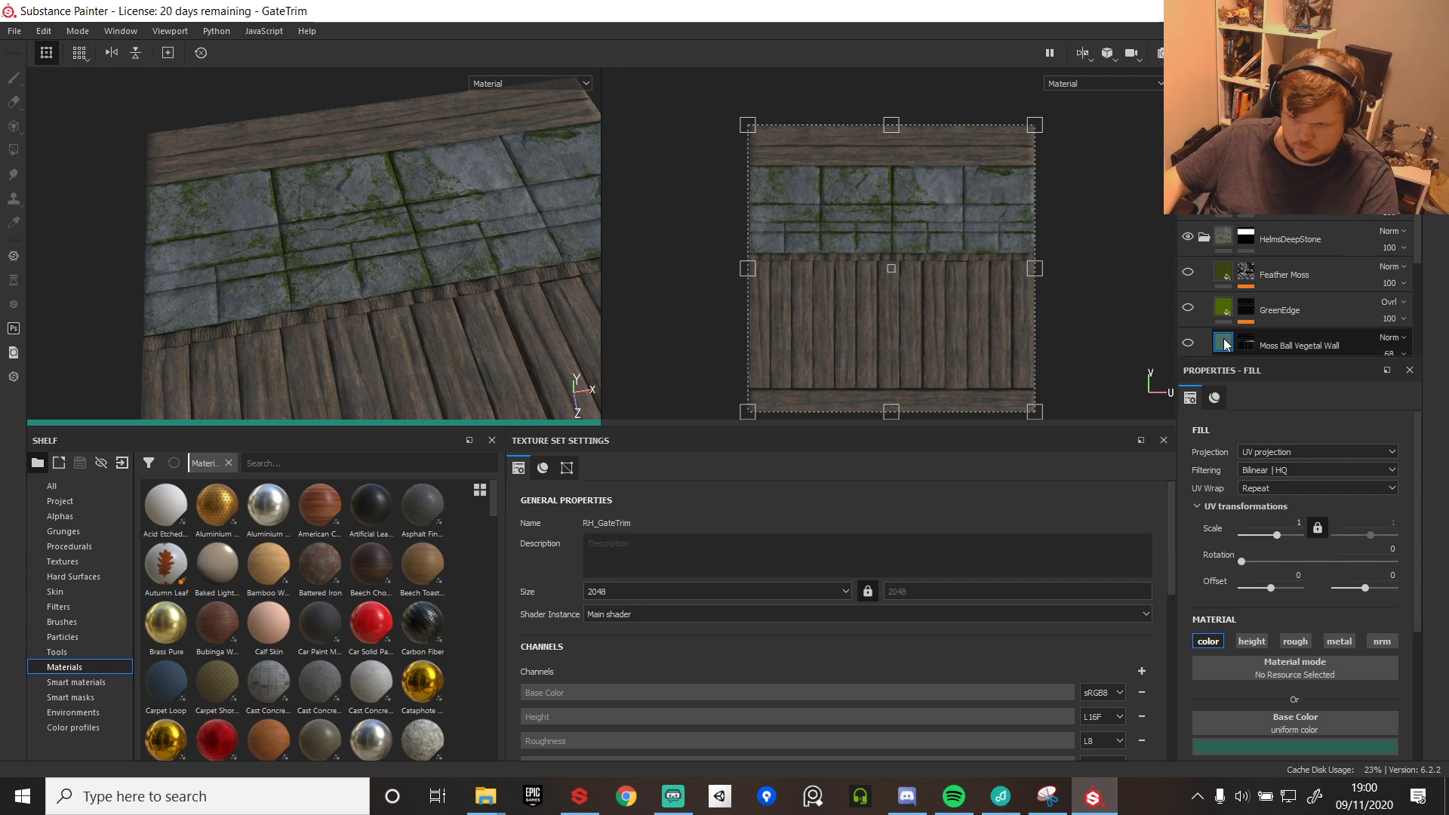
{"action": "left_click", "coordinate": [15, 31]}
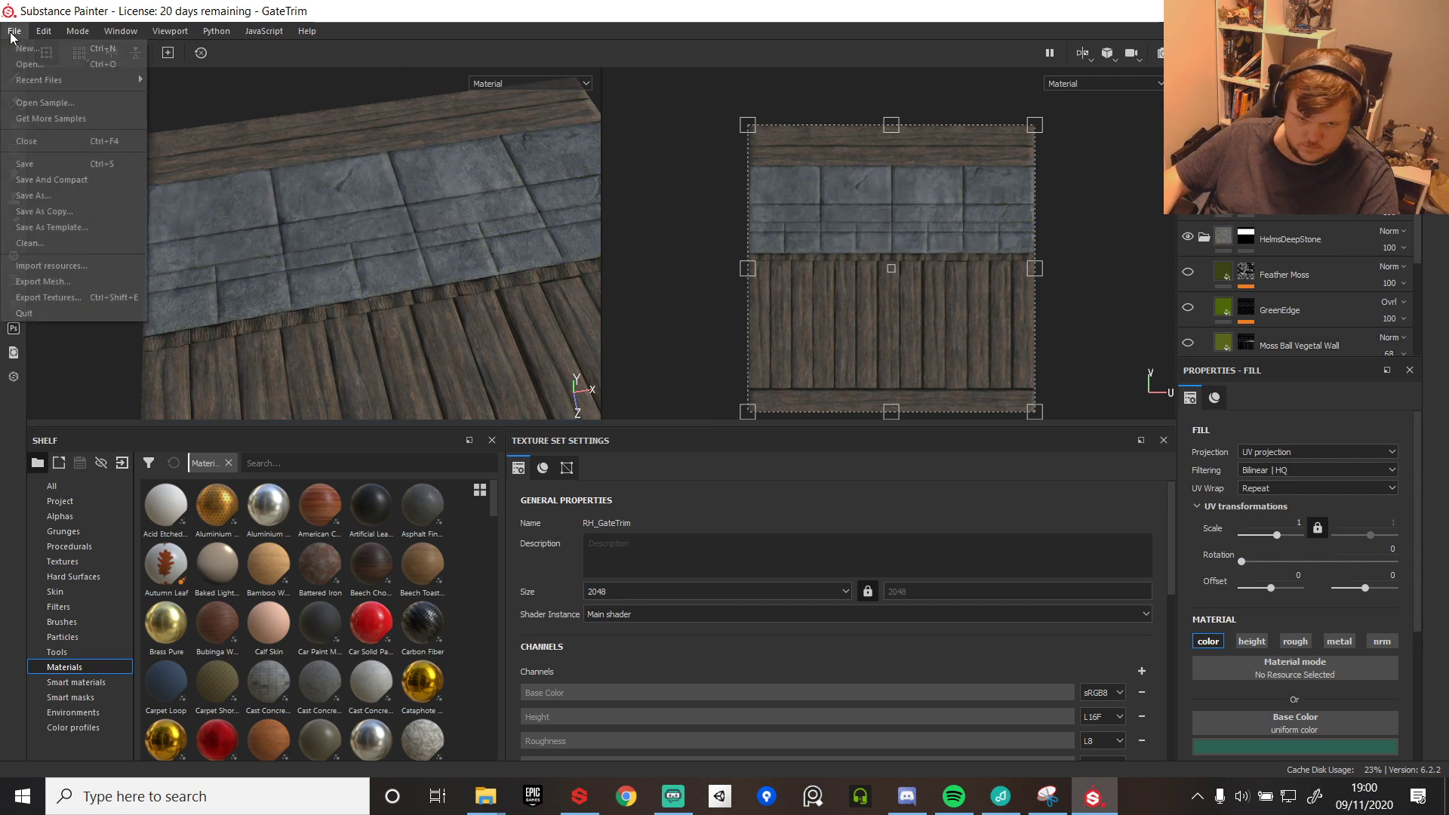
{"action": "left_click", "coordinate": [53, 196]}
{"action": "left_click", "coordinate": [702, 36]}
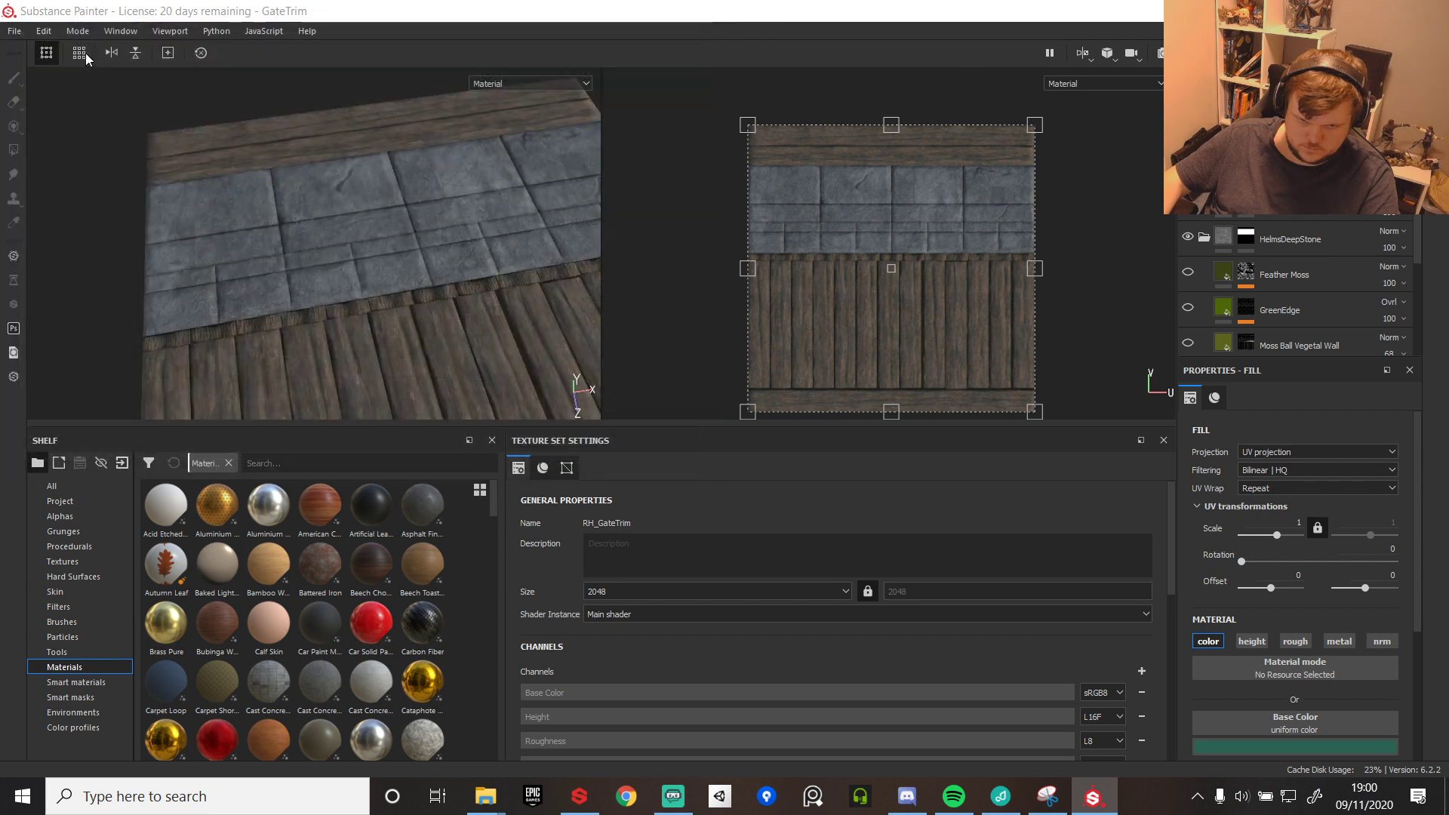
- Export the RH_GateTrim texture set without moss using the current BannerLord export settings
{"action": "left_click", "coordinate": [14, 31]}
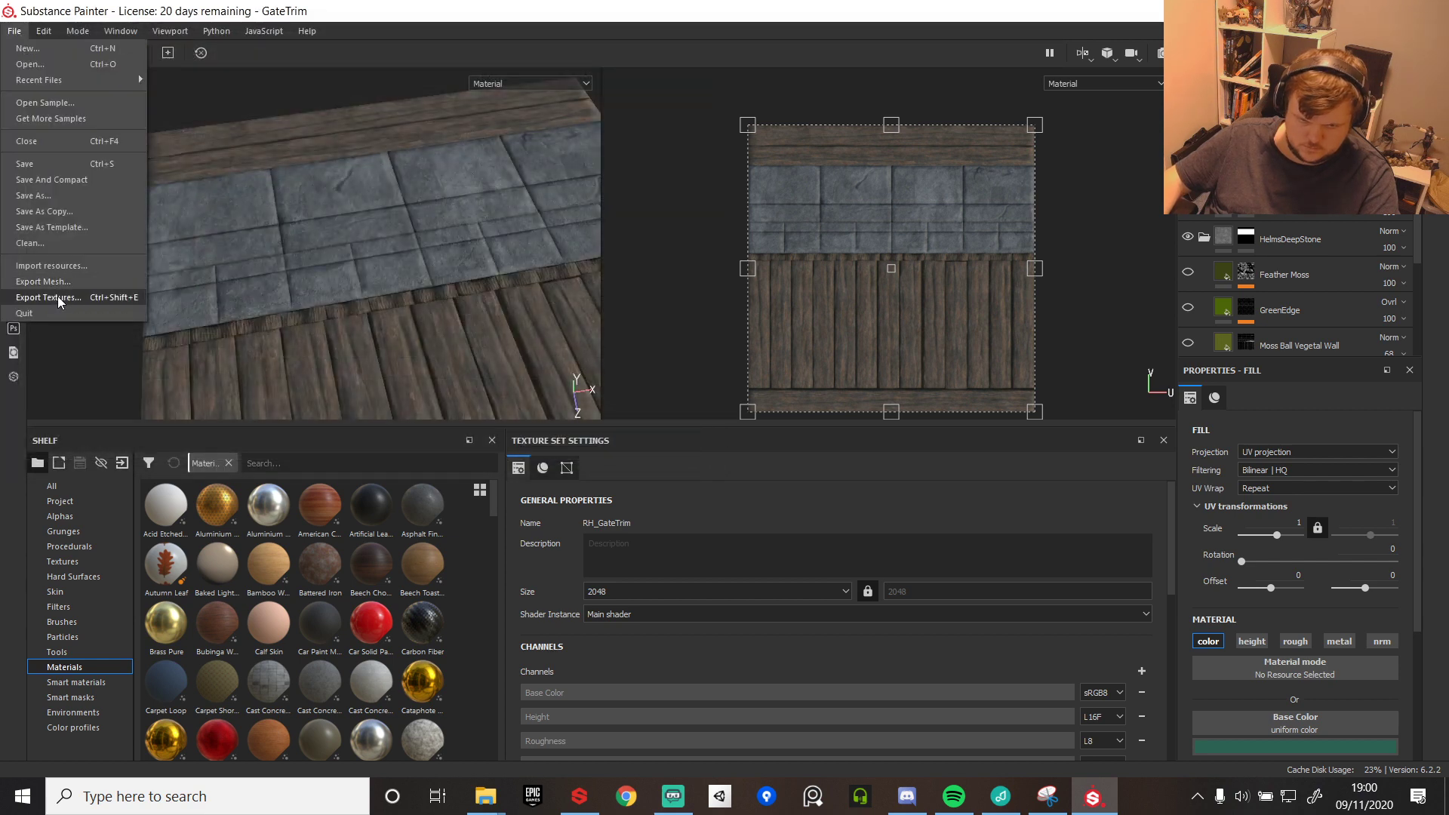
{"action": "left_click", "coordinate": [50, 297]}
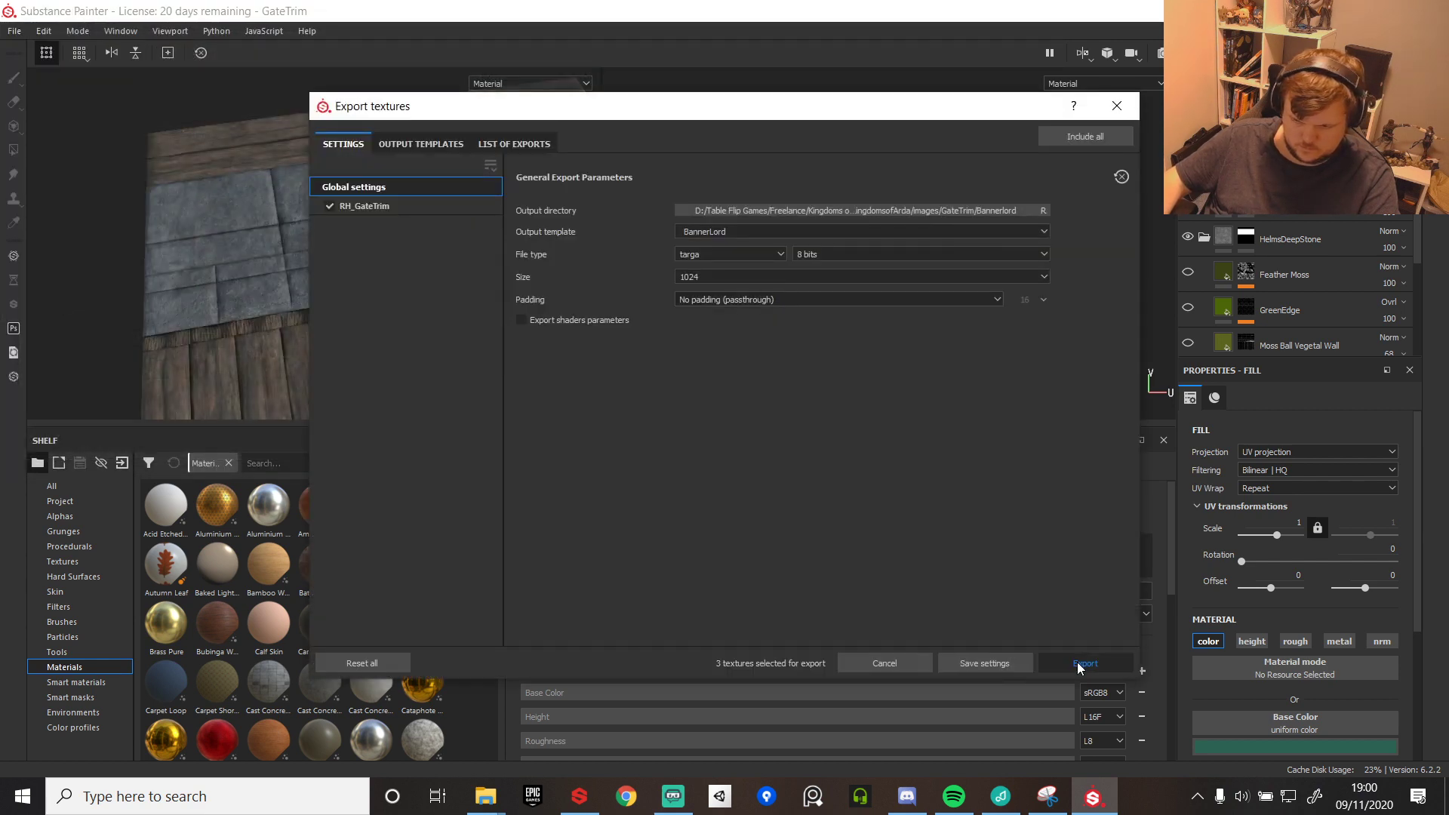
{"action": "left_click", "coordinate": [1077, 667]}
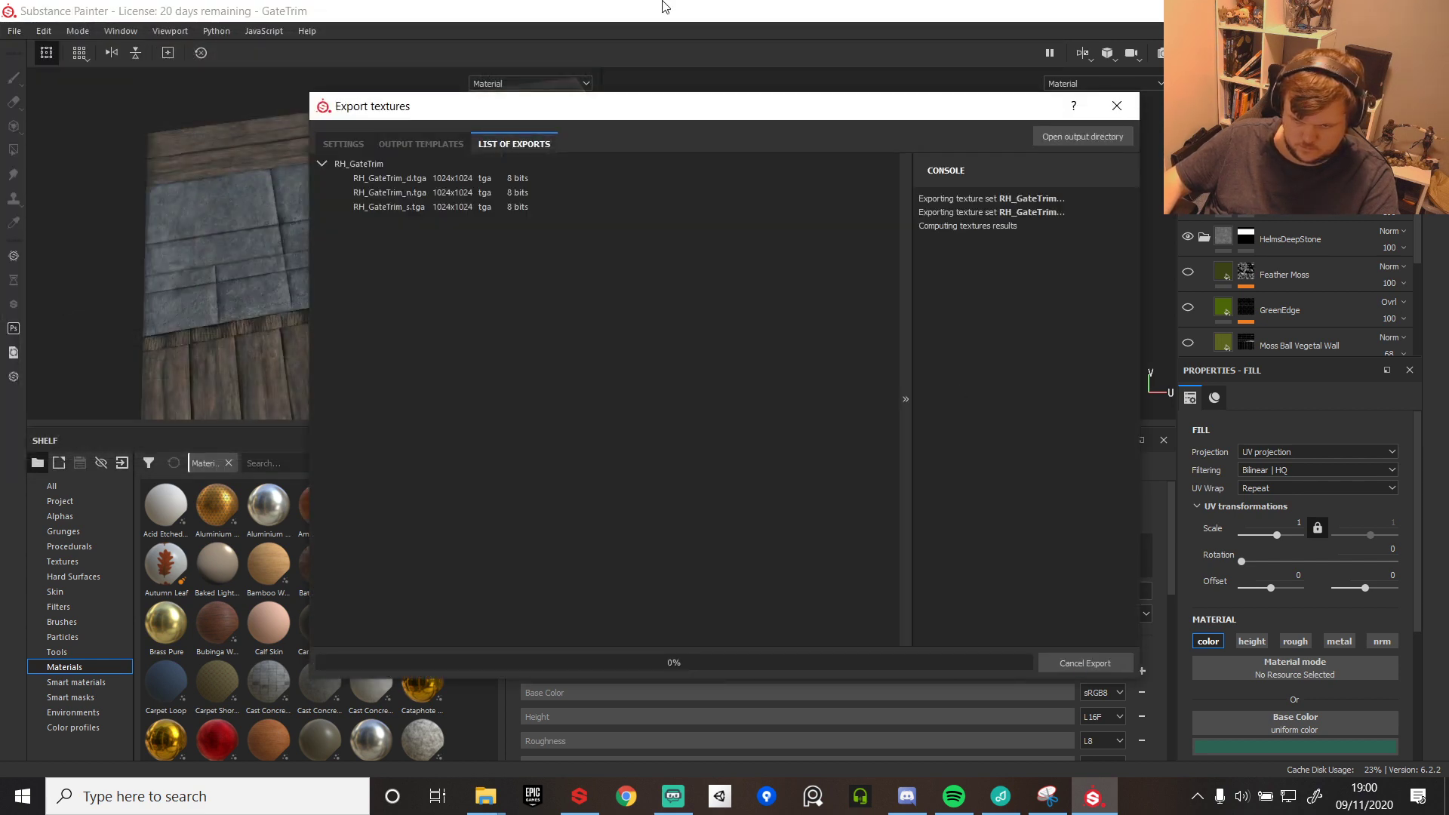
{"action": "left_click", "coordinate": [1117, 106]}
- Close Substance Painter, saving the GateTrim project's changes, and close the Substance launcher
{"action": "left_click", "coordinate": [1432, 11]}
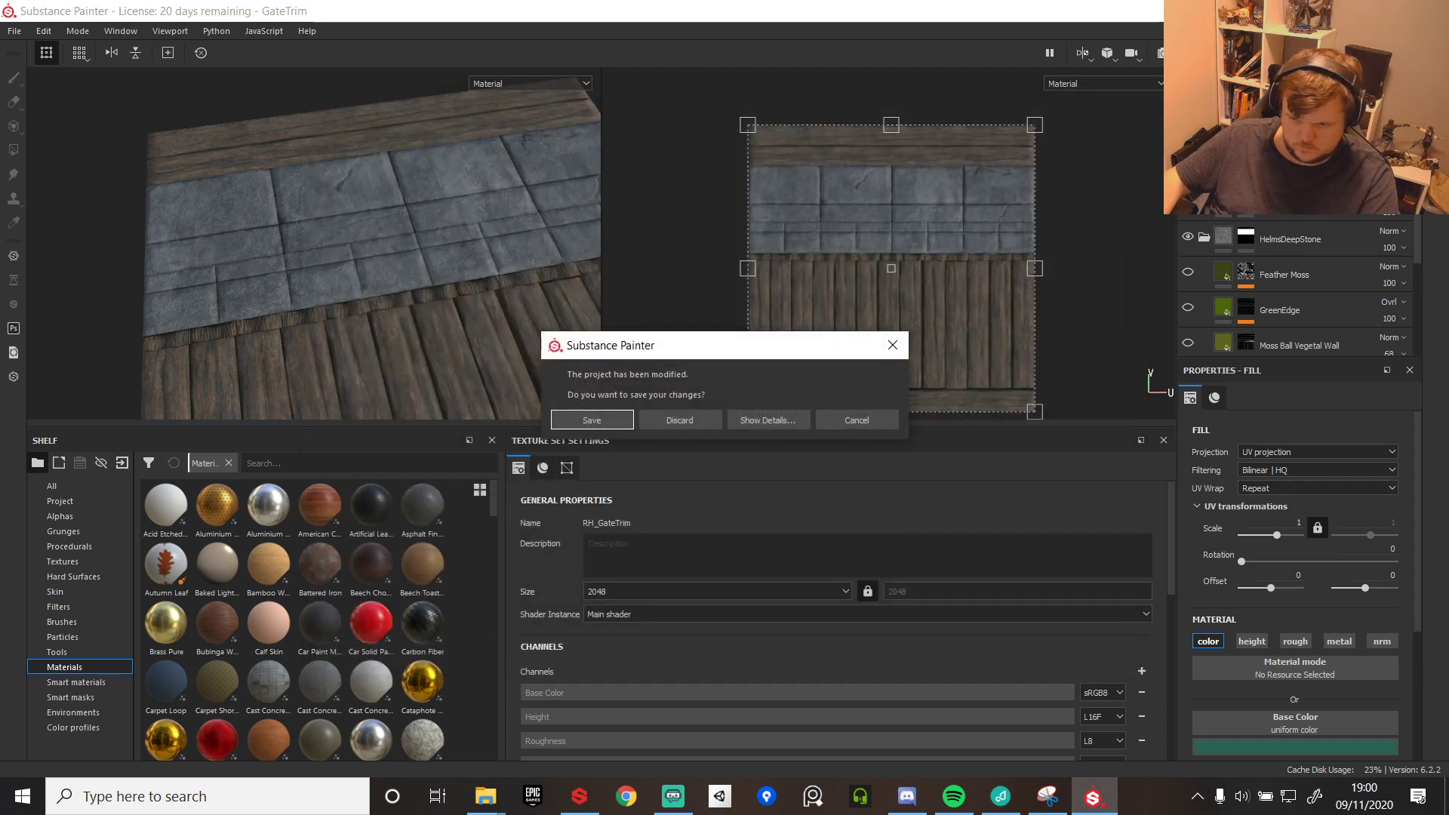
{"action": "left_click", "coordinate": [601, 422]}
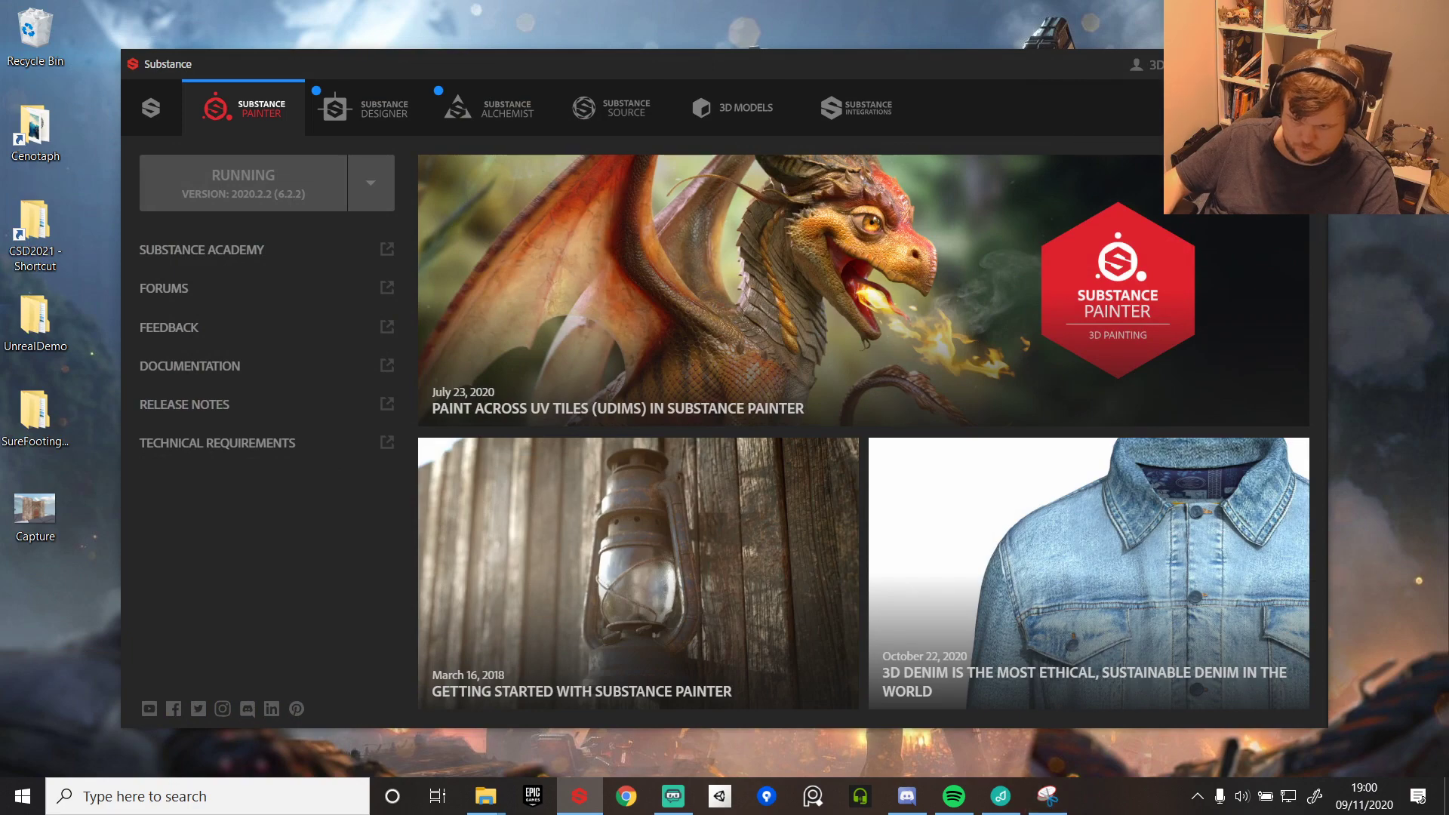
{"action": "left_click", "coordinate": [1310, 64]}
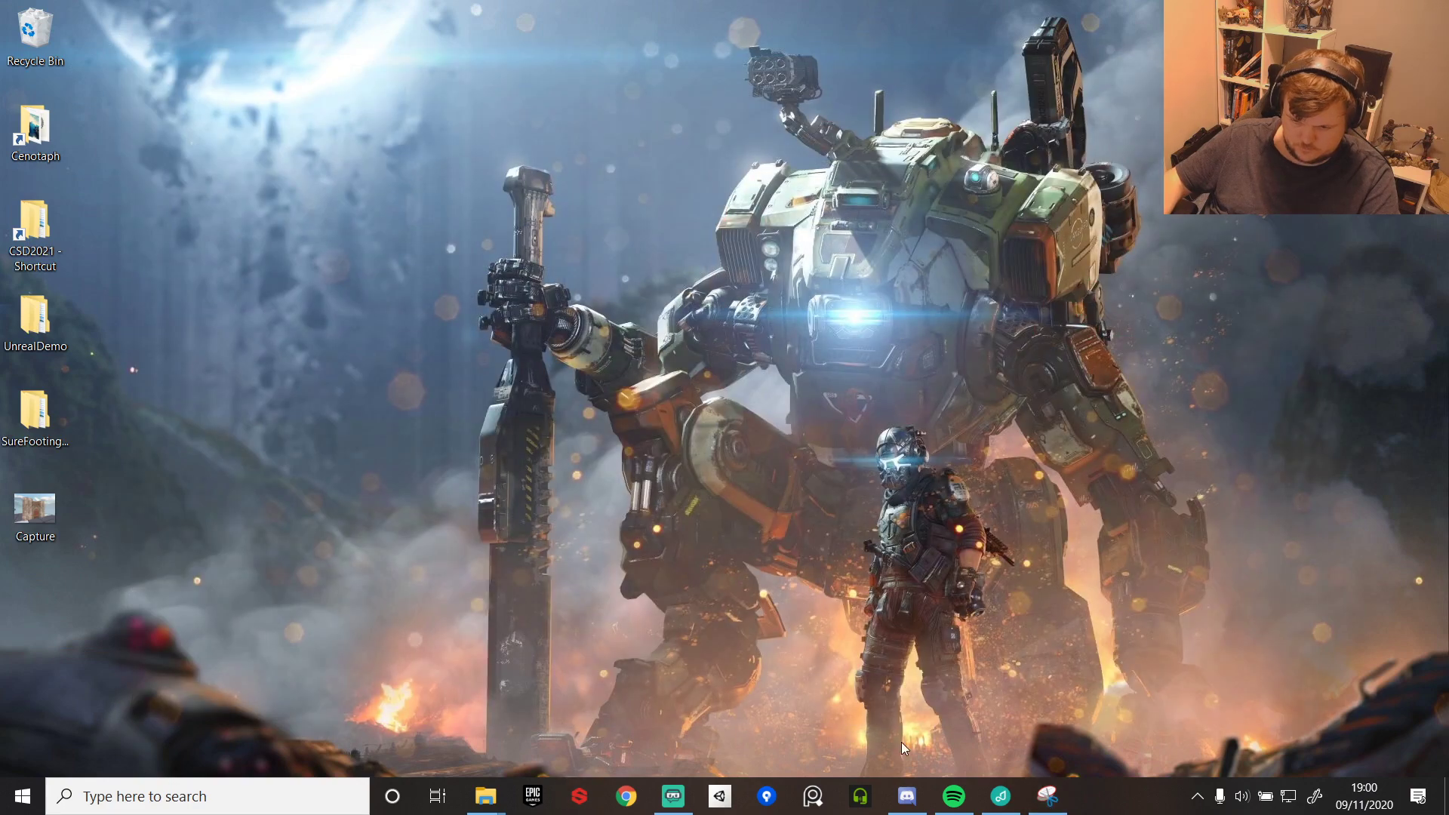
- Open Steam and launch Mount & Blade II: Bannerlord - Modding Kit from the library
{"action": "left_click", "coordinate": [324, 785]}
{"action": "type", "text": "stea"}
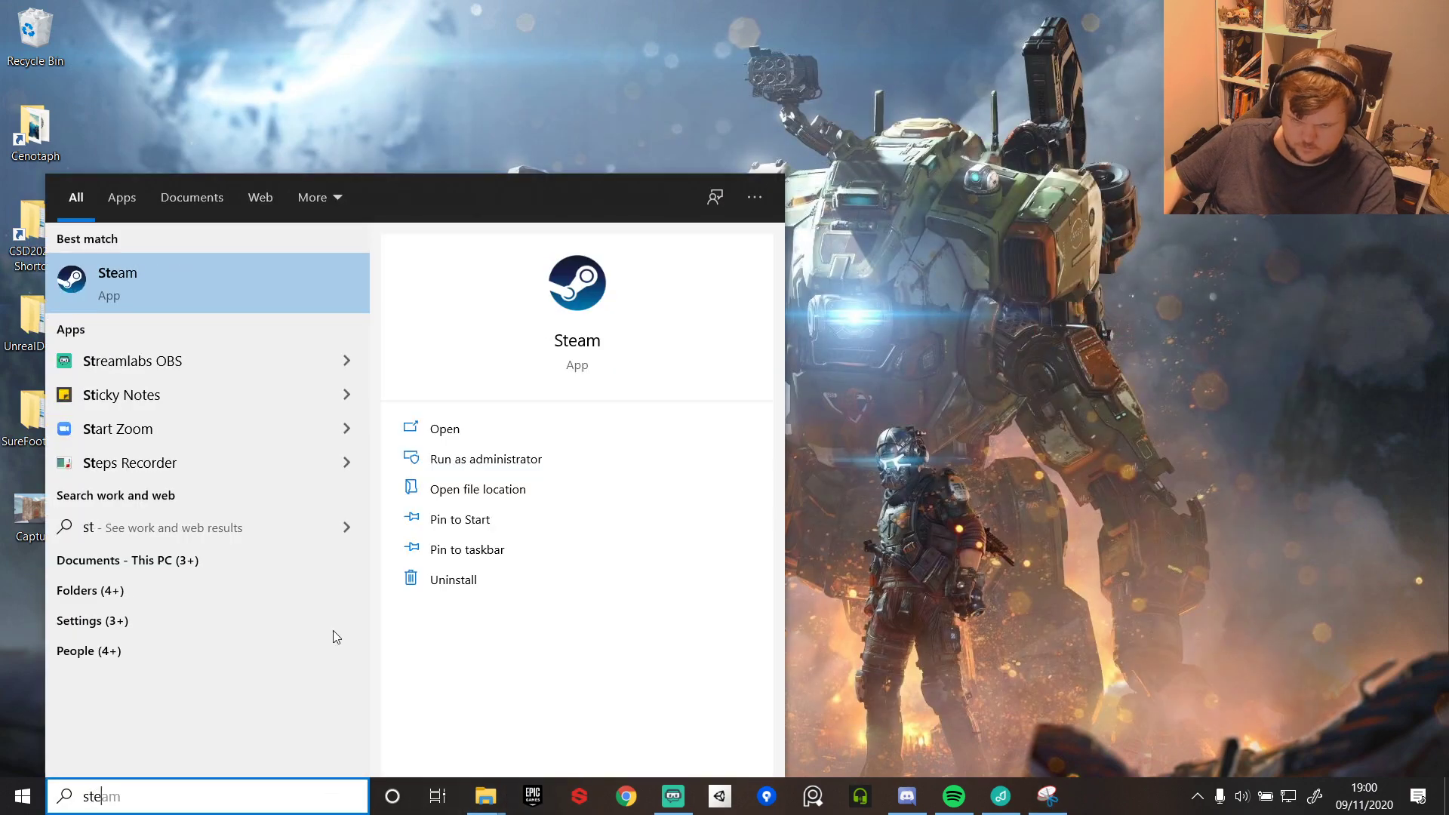
{"action": "left_click", "coordinate": [209, 299]}
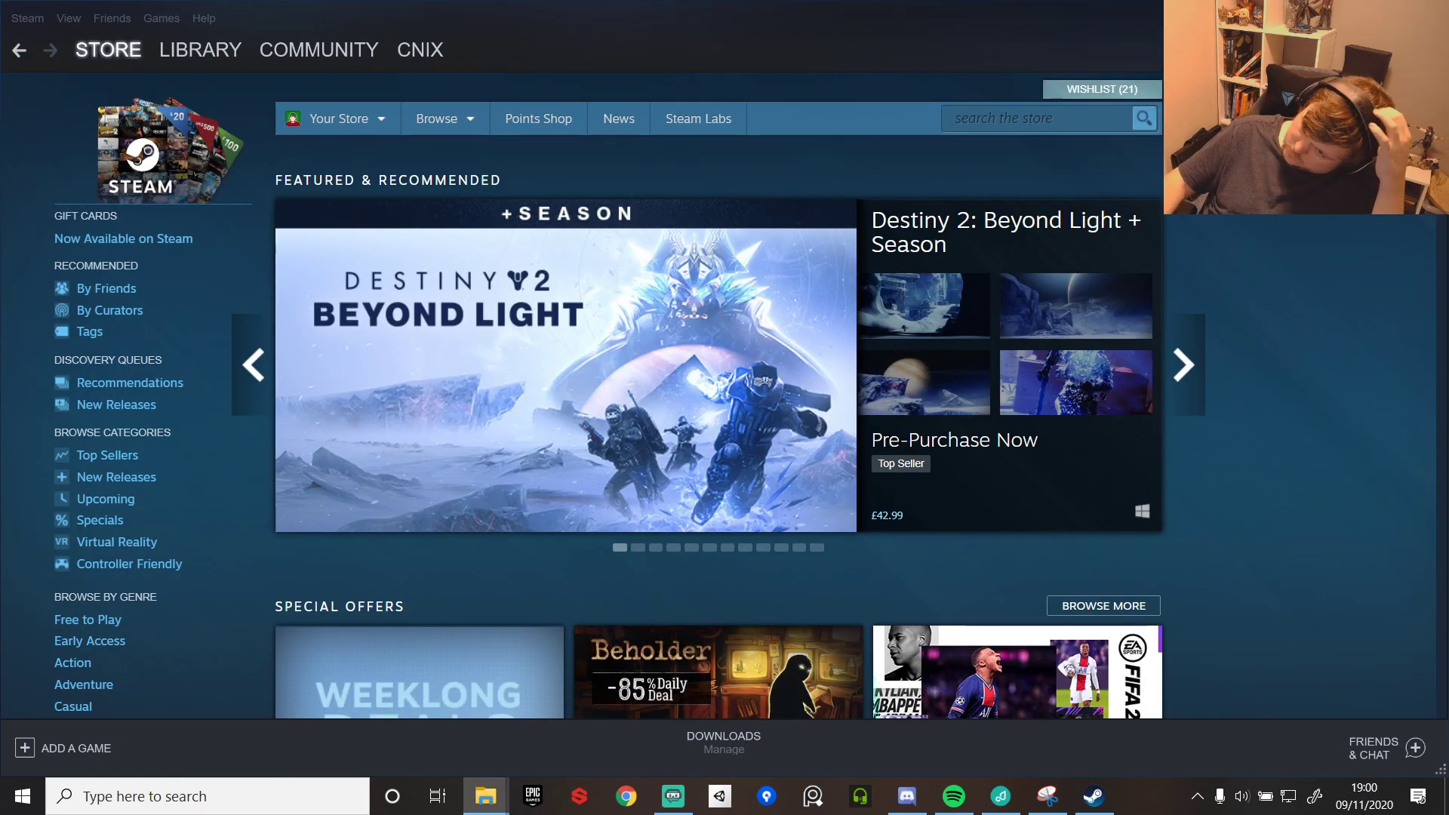
{"action": "left_click", "coordinate": [205, 43]}
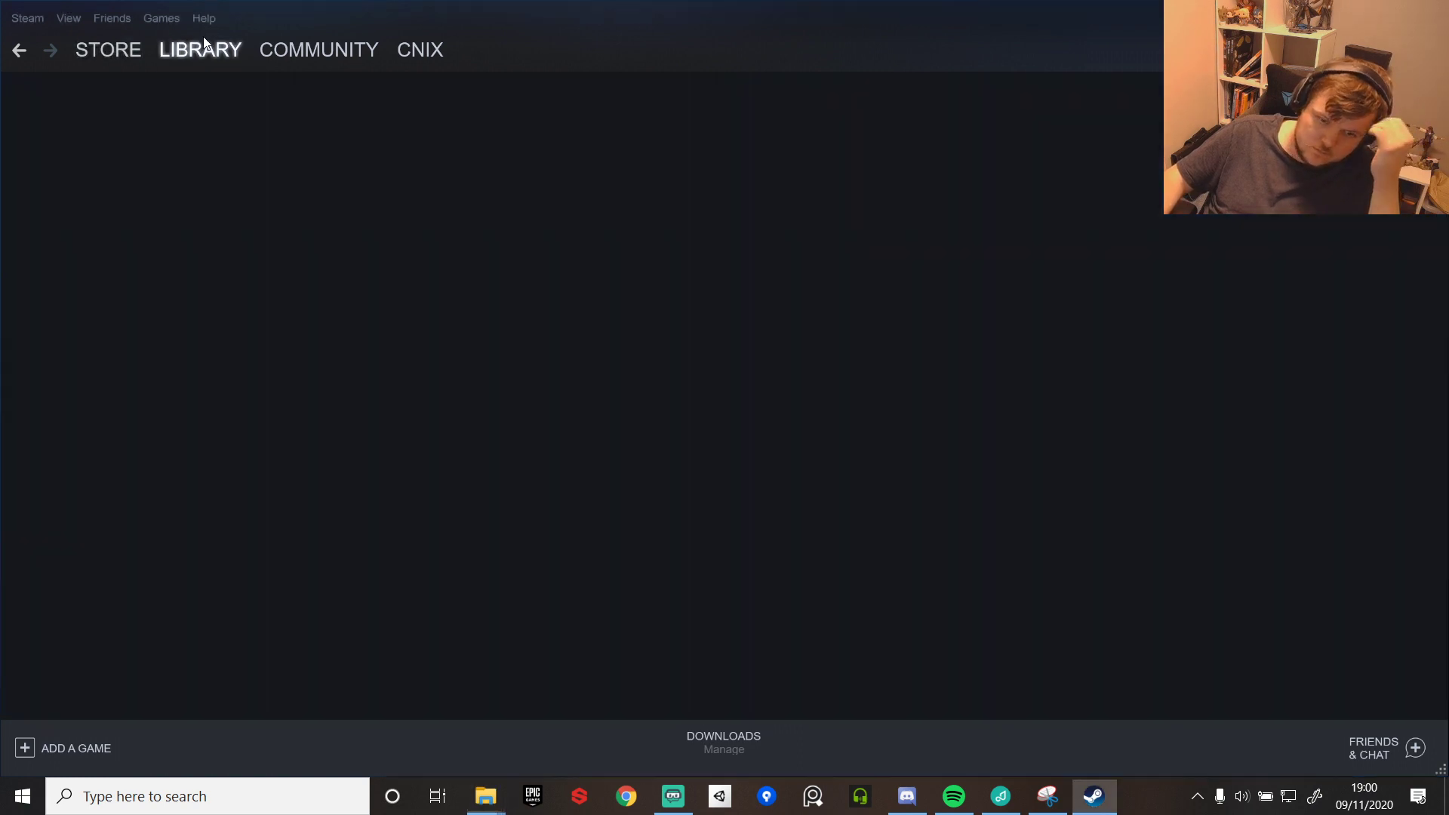
{"action": "left_click", "coordinate": [381, 415]}
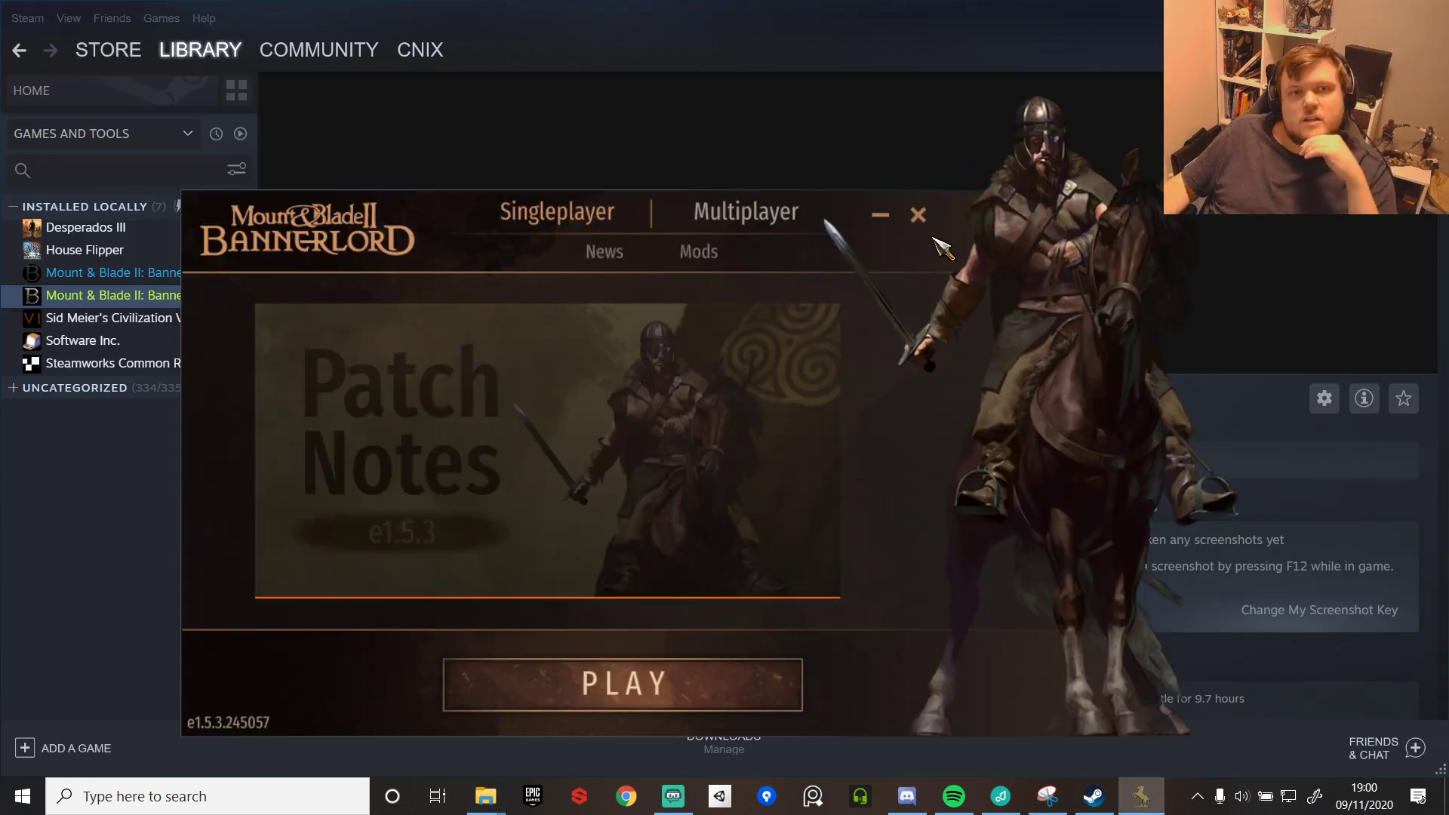
- Enable the KOA mod in the Bannerlord launcher and start the game
{"action": "left_click", "coordinate": [709, 252]}
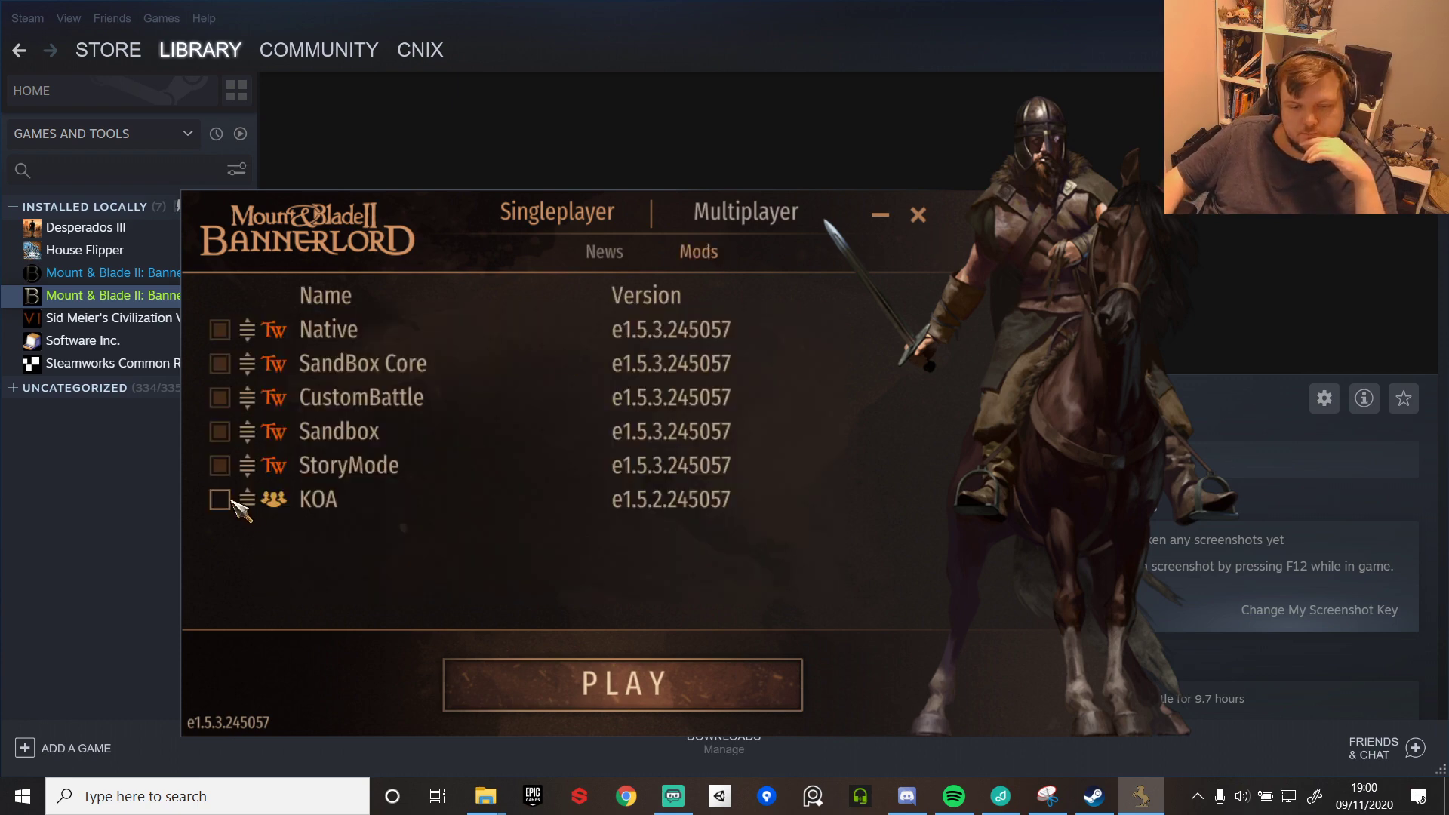
{"action": "left_click", "coordinate": [221, 499]}
{"action": "left_click", "coordinate": [624, 679]}
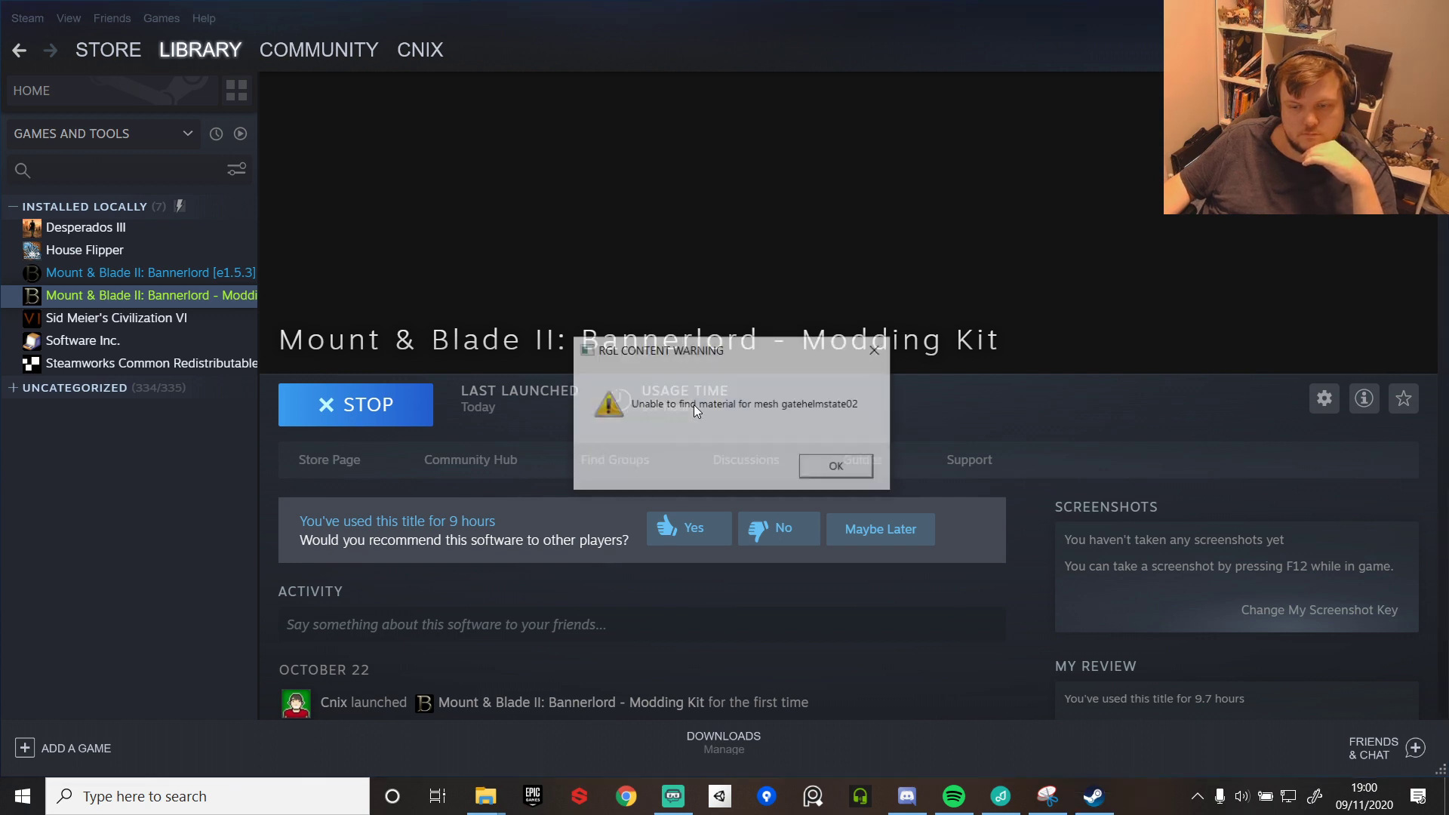
- Dismiss the missing-material warnings and let the modding kit load into the scene editor
{"action": "key", "text": "Return"}
{"action": "key", "text": "Return"}
{"action": "key", "text": "Return"}
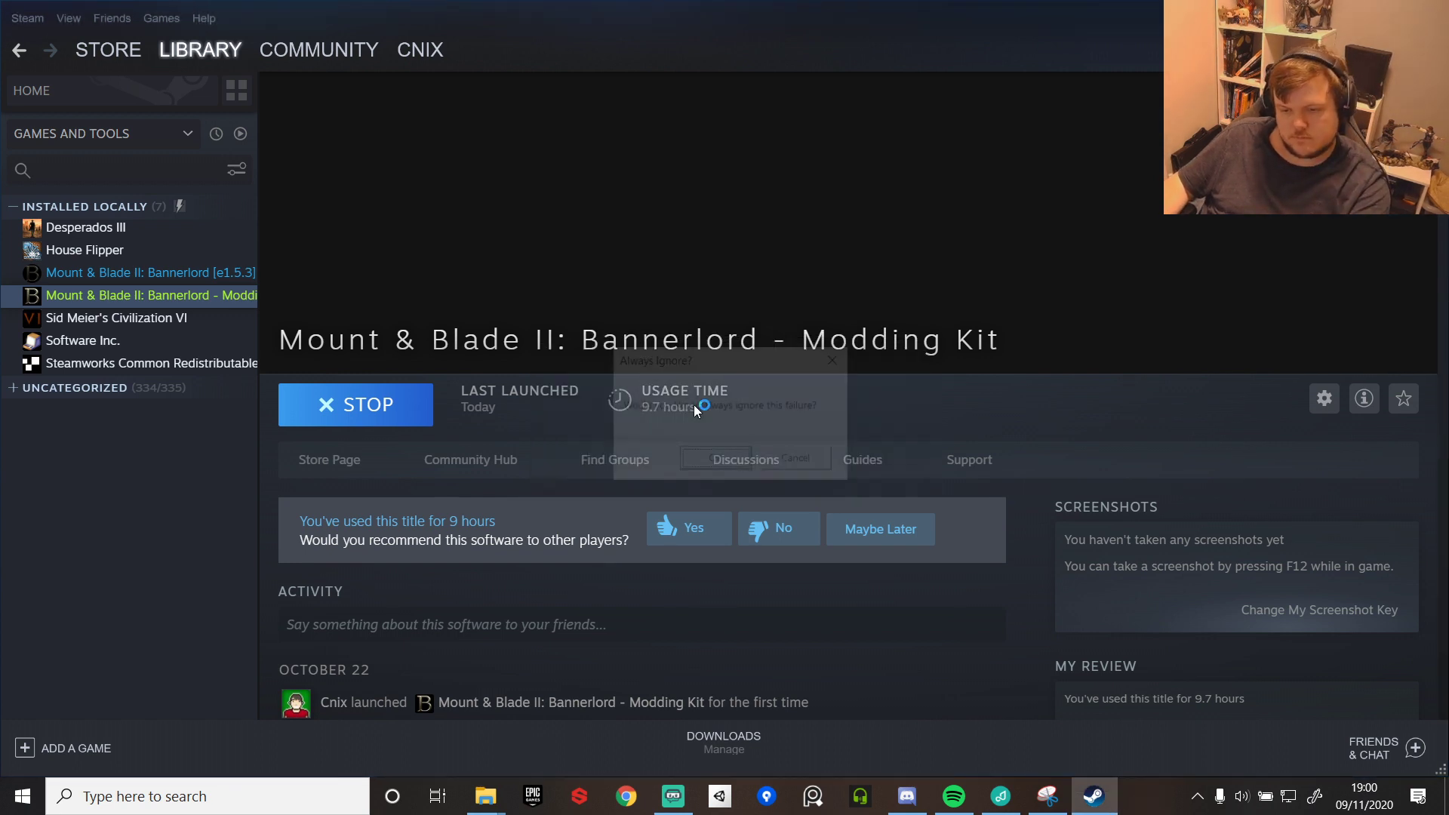
{"action": "key", "text": "Return"}
{"action": "key", "text": "Return"}
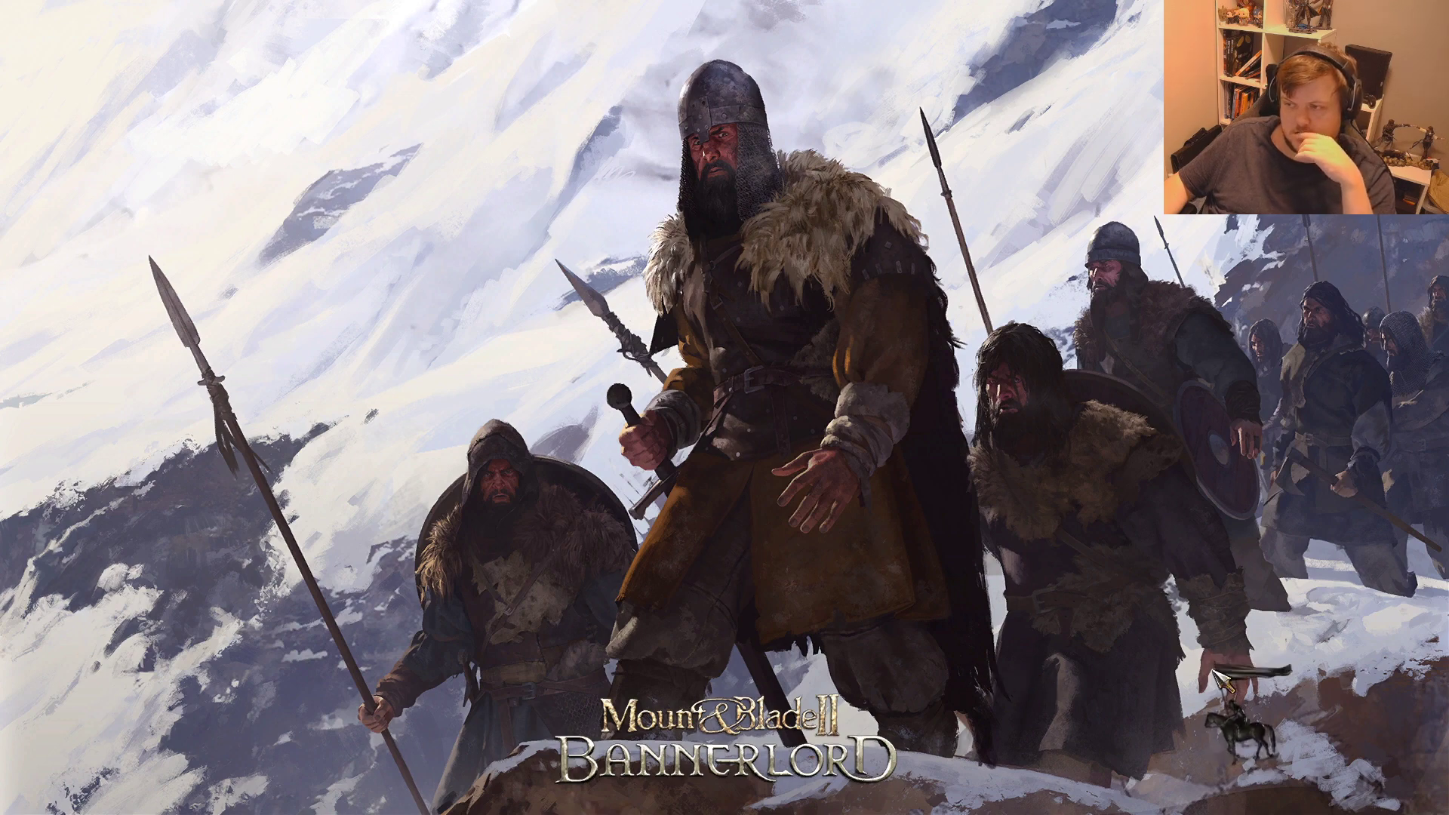
{"action": "key", "text": "alt+Tab"}
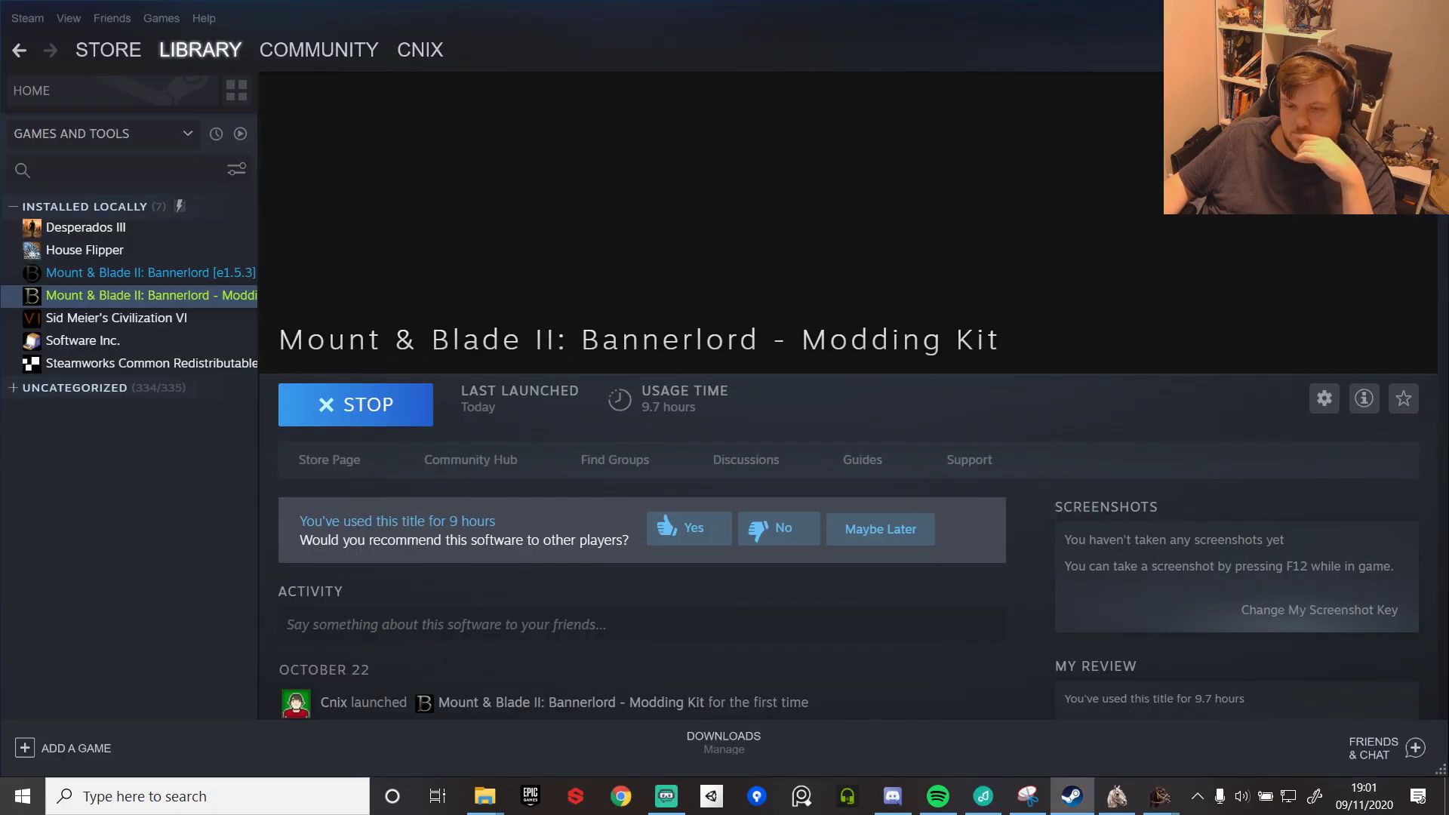
{"action": "key", "text": "alt+Tab"}
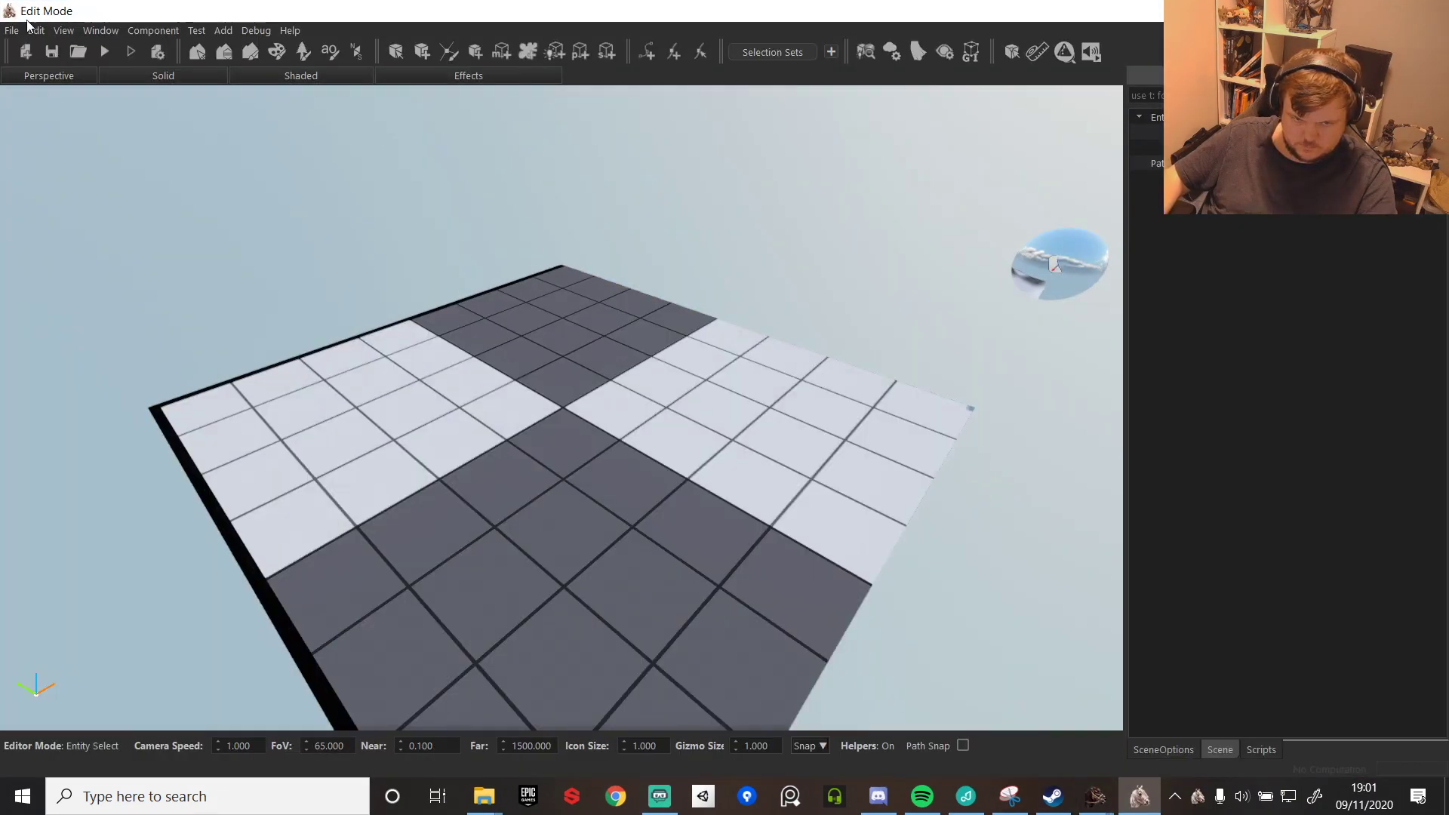
- Start opening another scene and browse up to the Mount & Blade II Bannerlord folder
{"action": "left_click", "coordinate": [17, 30]}
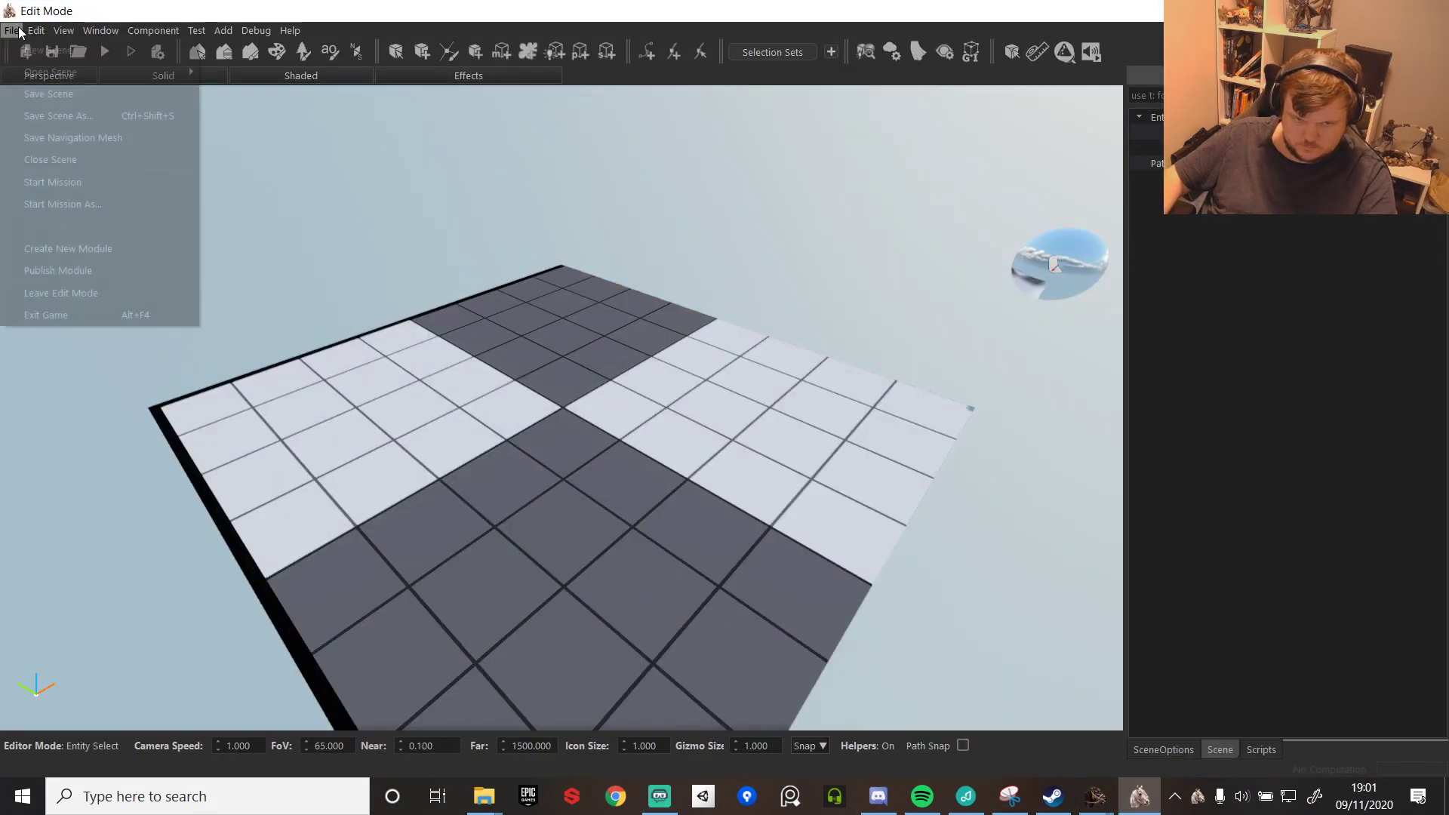
{"action": "left_click", "coordinate": [284, 85]}
{"action": "left_click", "coordinate": [285, 83]}
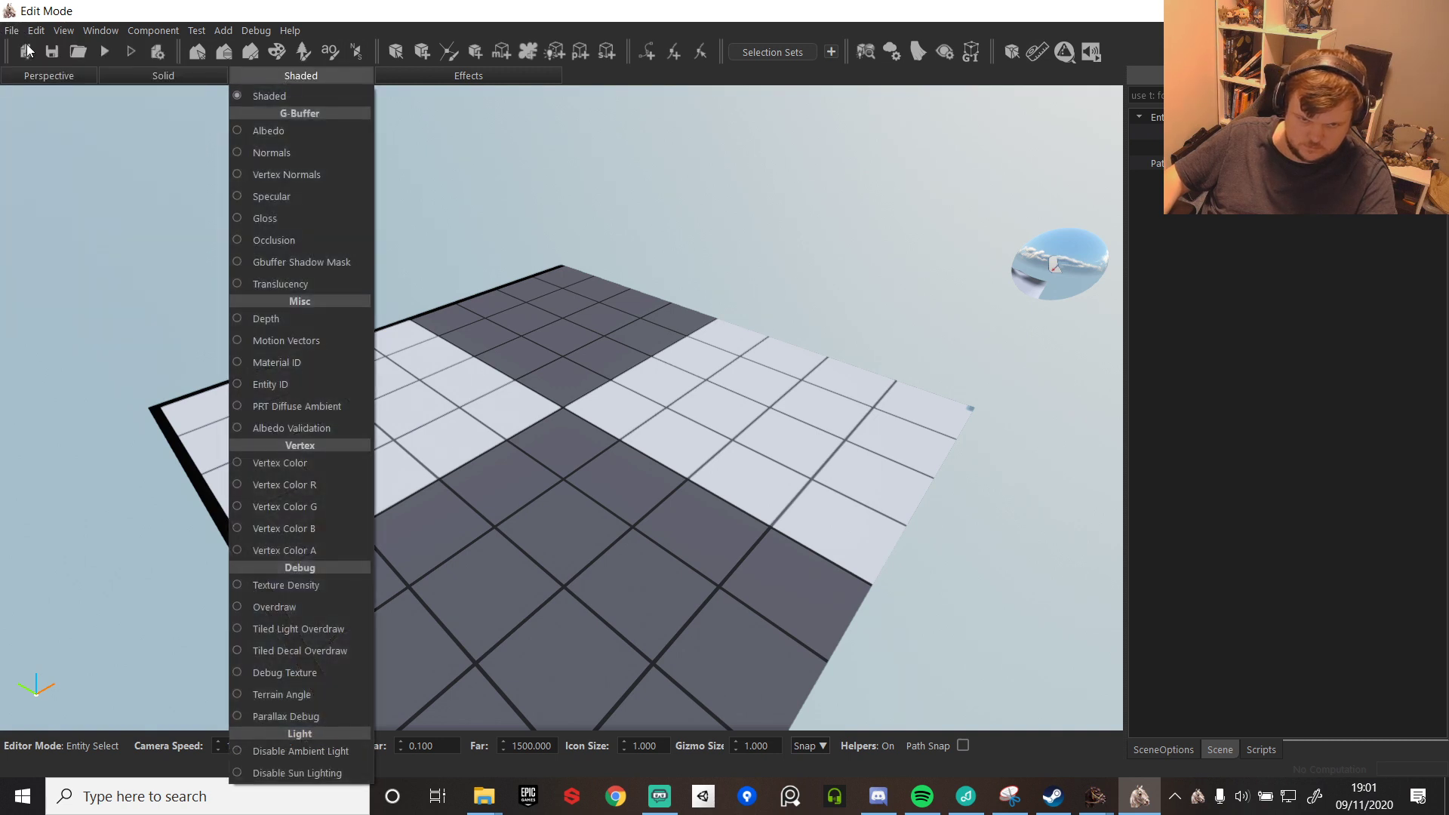
{"action": "left_click", "coordinate": [12, 30]}
{"action": "left_click", "coordinate": [11, 30]}
{"action": "mouse_move", "coordinate": [113, 71]}
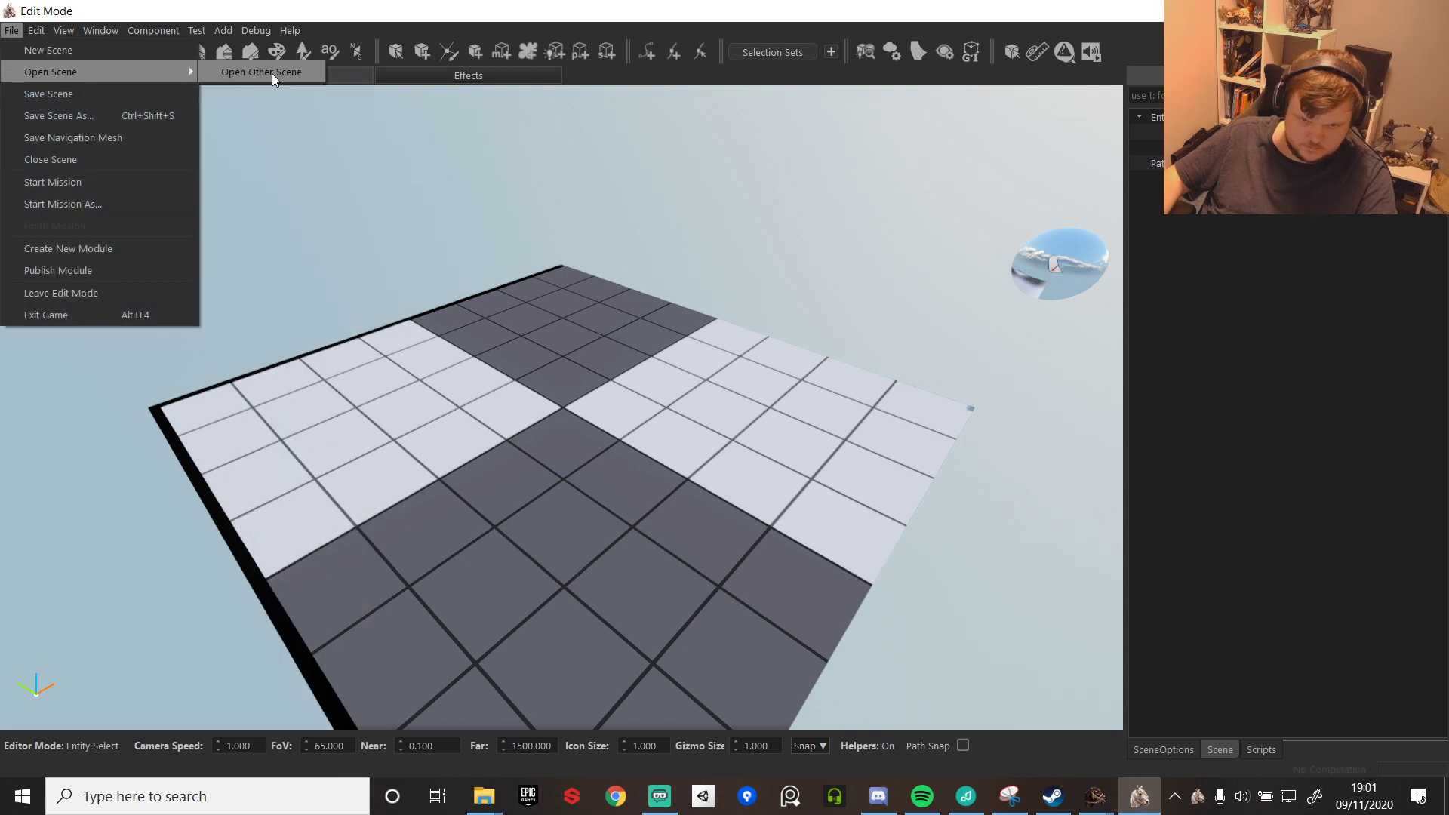
{"action": "left_click", "coordinate": [271, 73]}
{"action": "left_click", "coordinate": [717, 418]}
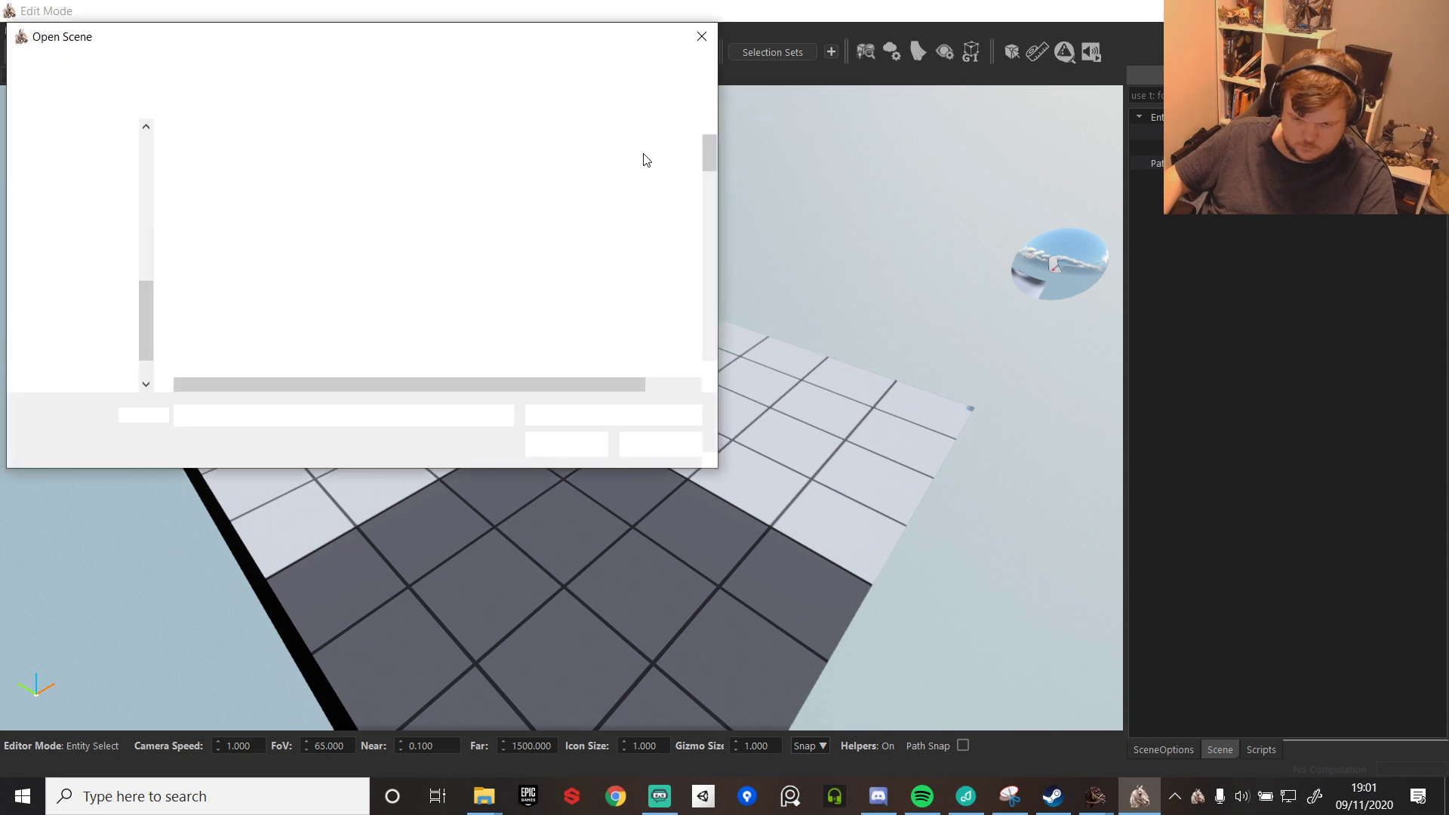
{"action": "left_click", "coordinate": [215, 70]}
{"action": "left_click", "coordinate": [218, 70]}
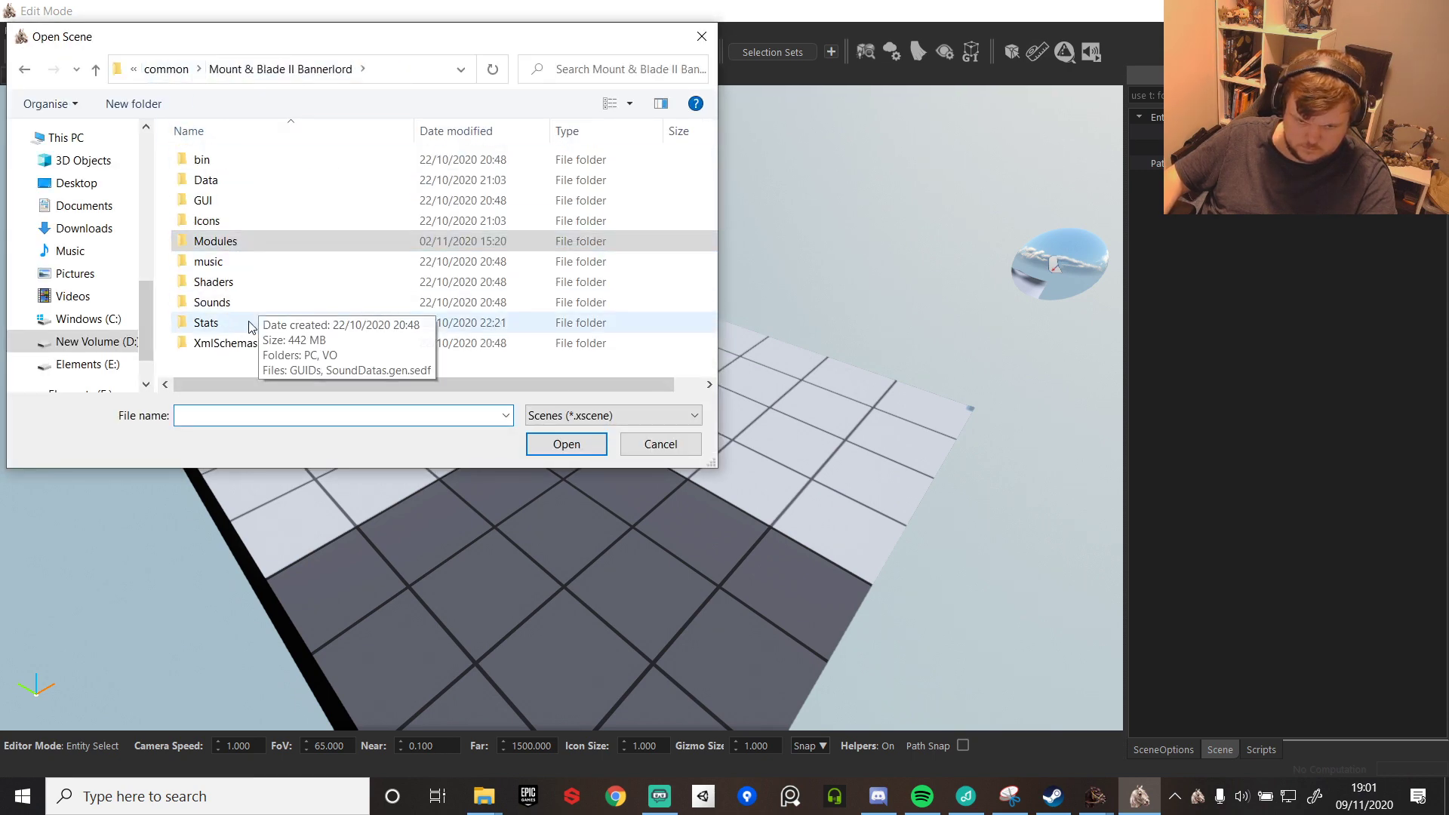
- Open the scene file from Modules/KOA/SceneObj/scn_KOANEWTEST
{"action": "double_click", "coordinate": [215, 239]}
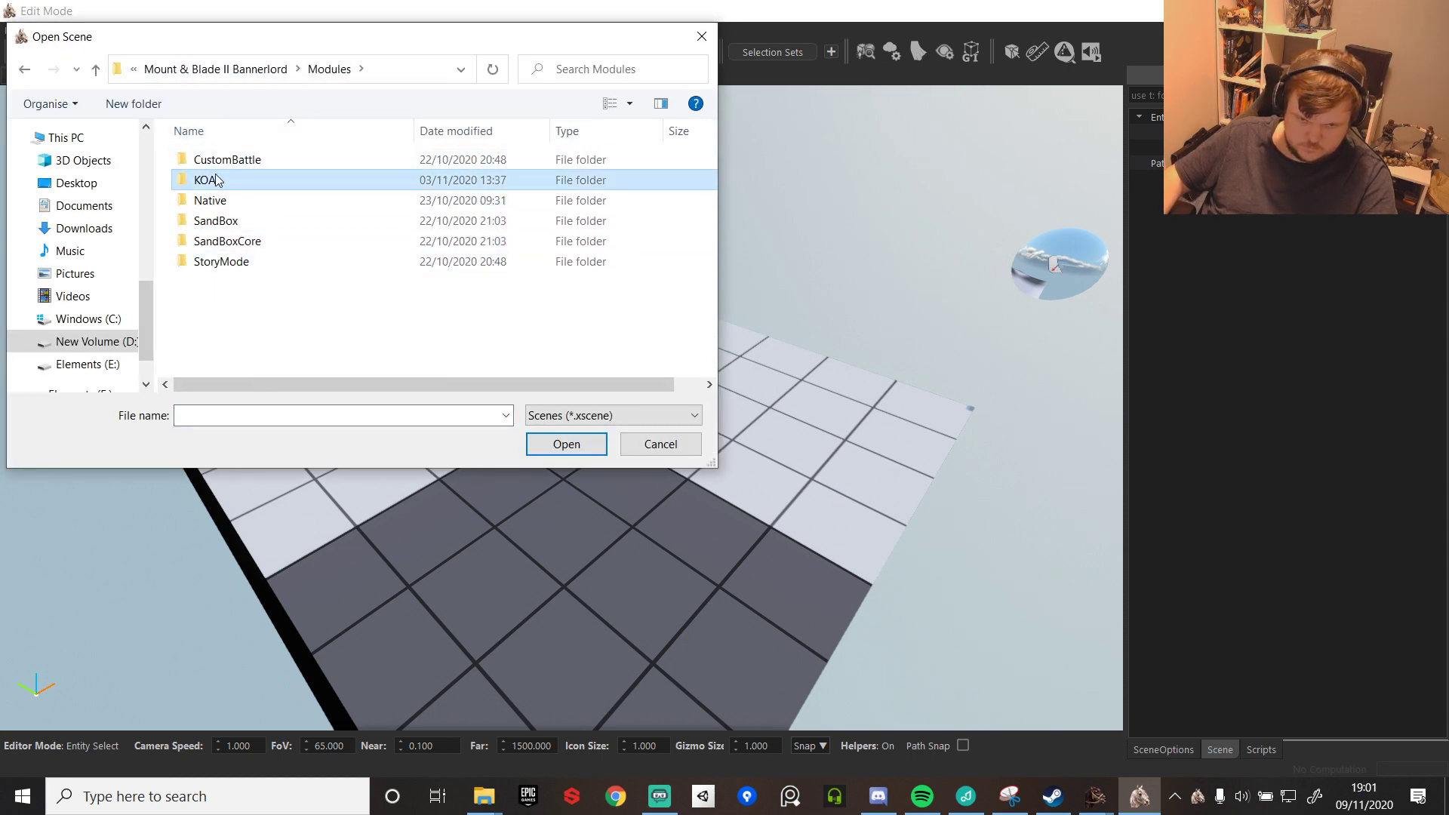
{"action": "double_click", "coordinate": [205, 180]}
{"action": "double_click", "coordinate": [213, 343]}
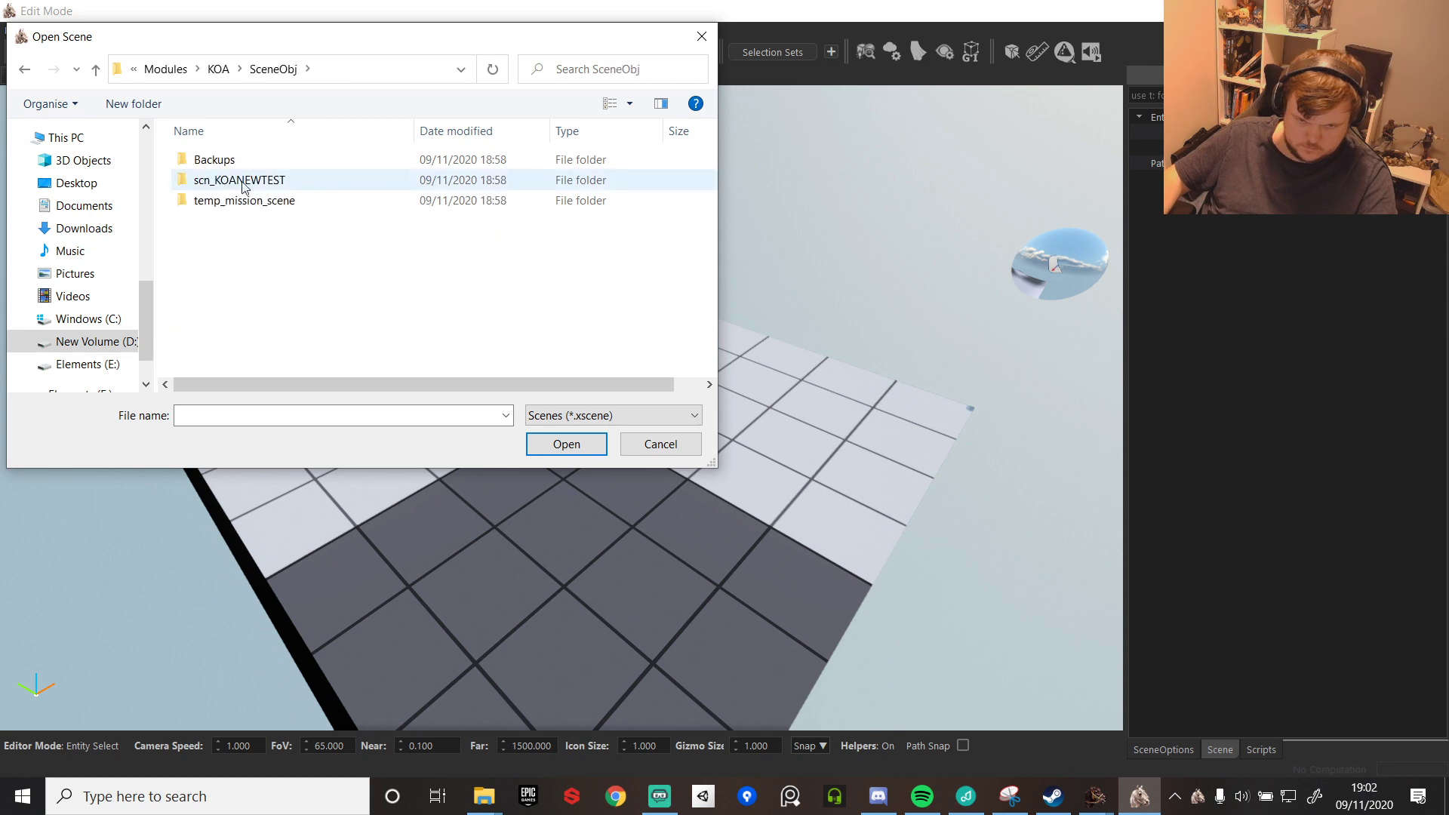
{"action": "double_click", "coordinate": [240, 179]}
{"action": "double_click", "coordinate": [227, 161]}
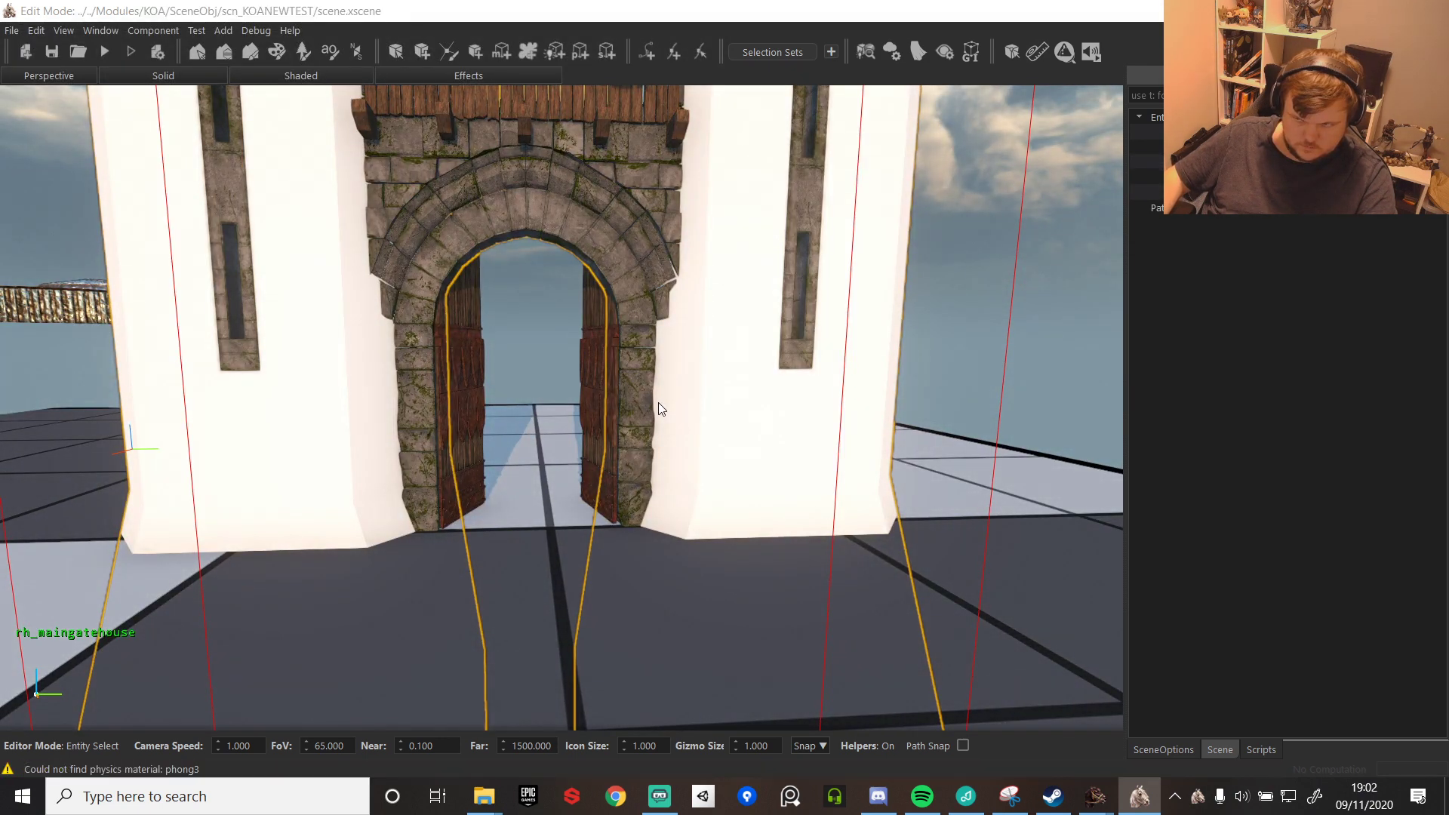
- Open the Resource Browser and browse to the KOA module's Assets/fbx folder
{"action": "left_click", "coordinate": [332, 11]}
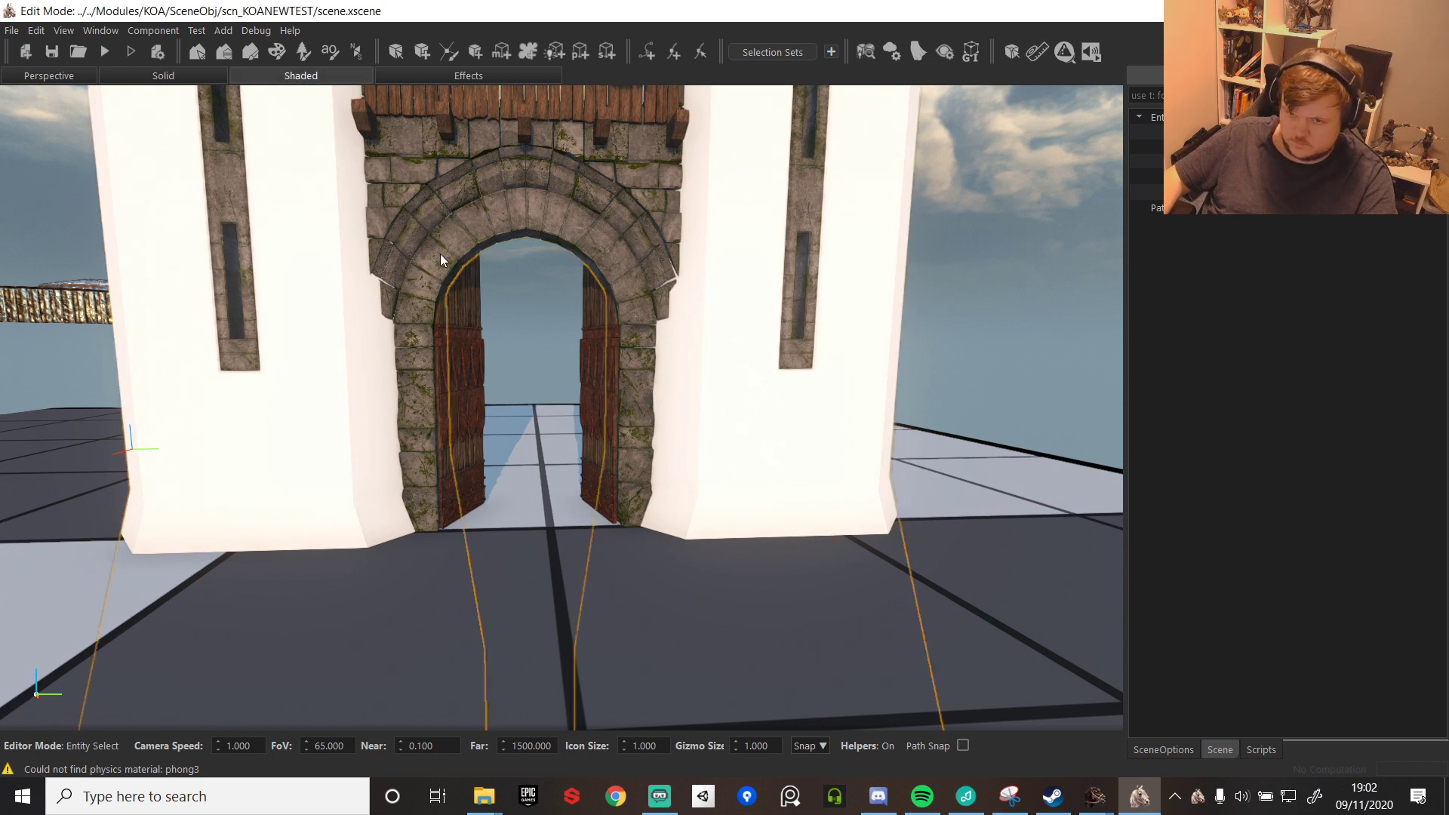
{"action": "left_click", "coordinate": [872, 56]}
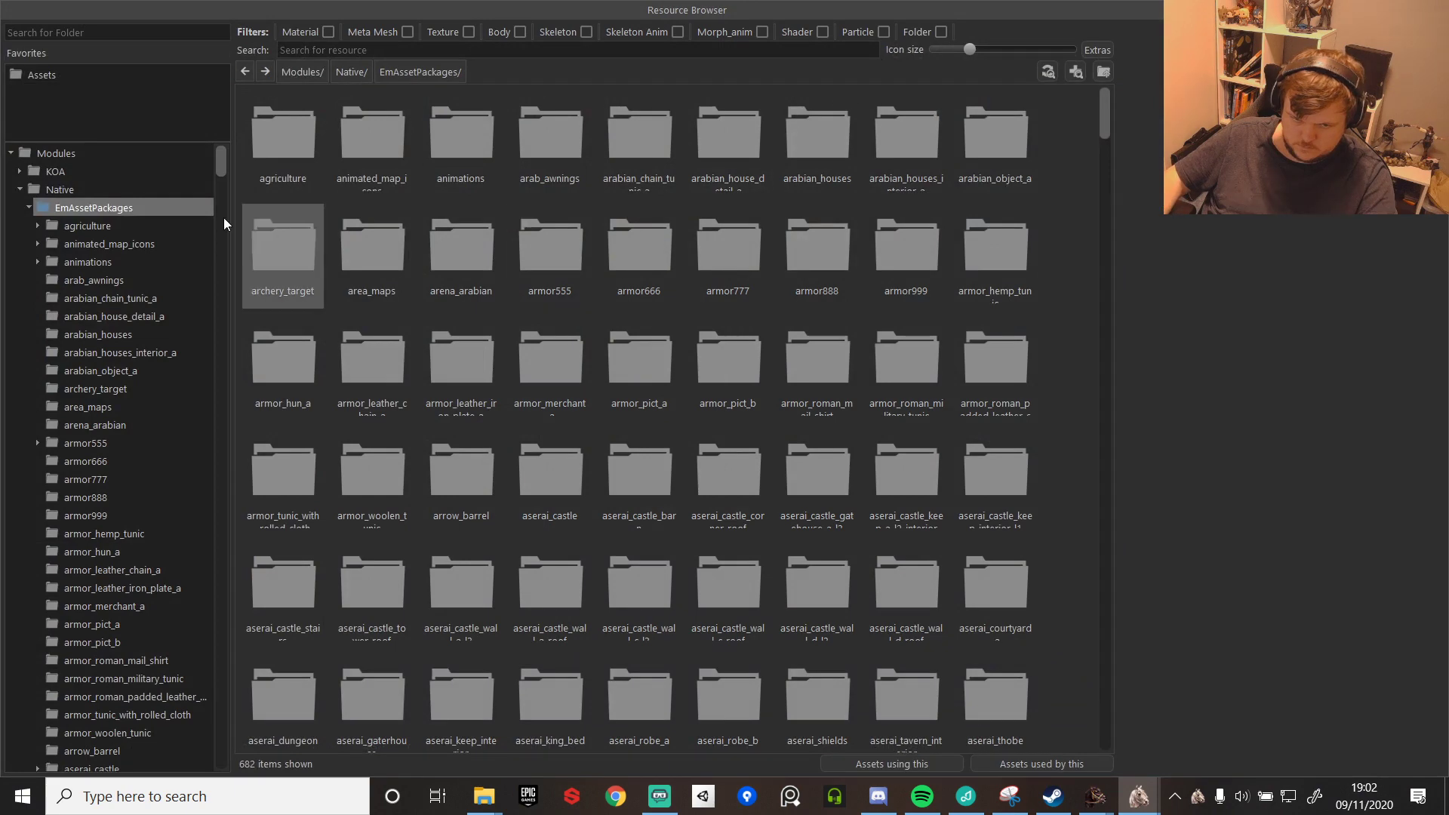
{"action": "left_click", "coordinate": [54, 171]}
{"action": "double_click", "coordinate": [296, 130]}
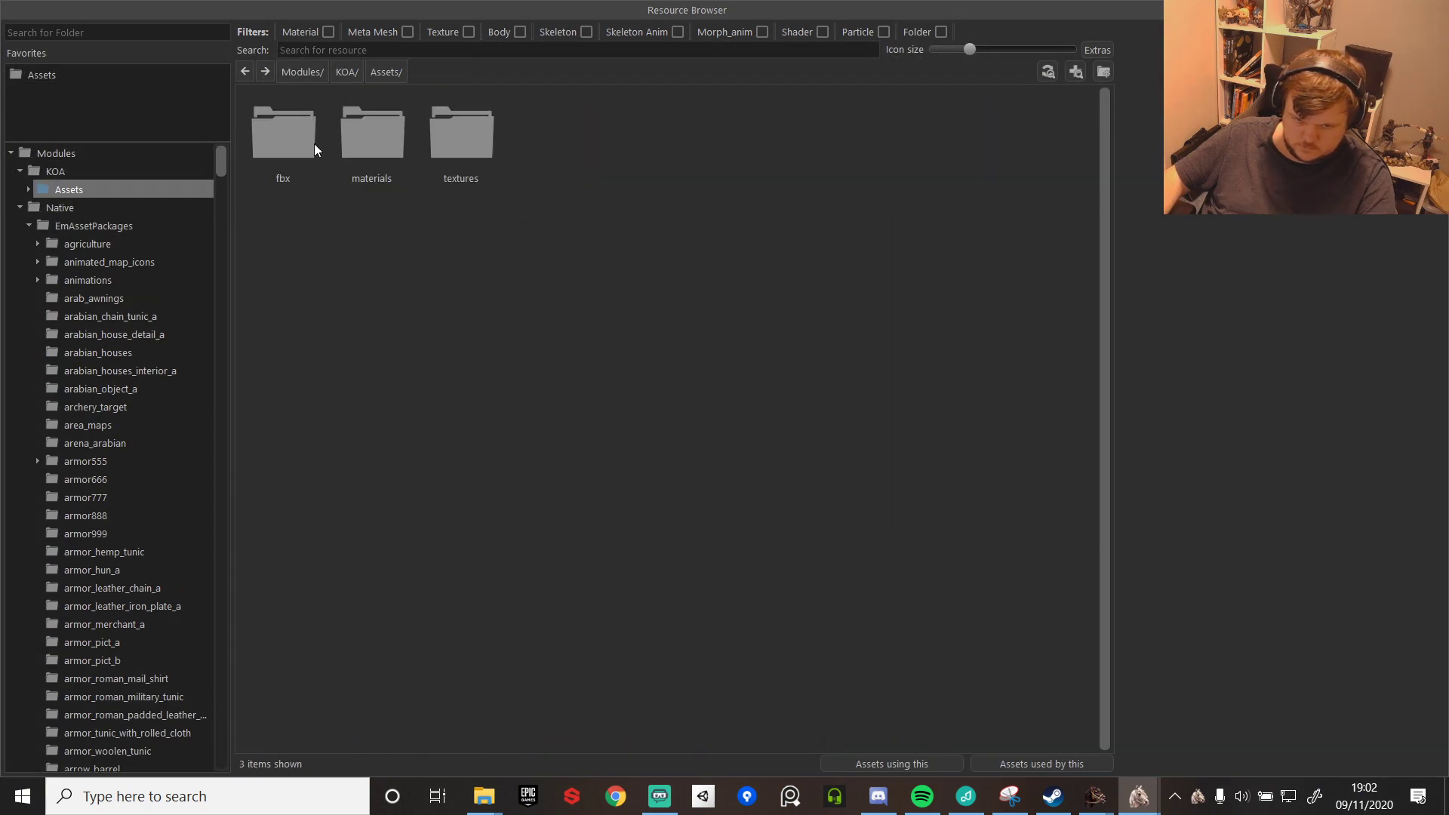
{"action": "double_click", "coordinate": [305, 139]}
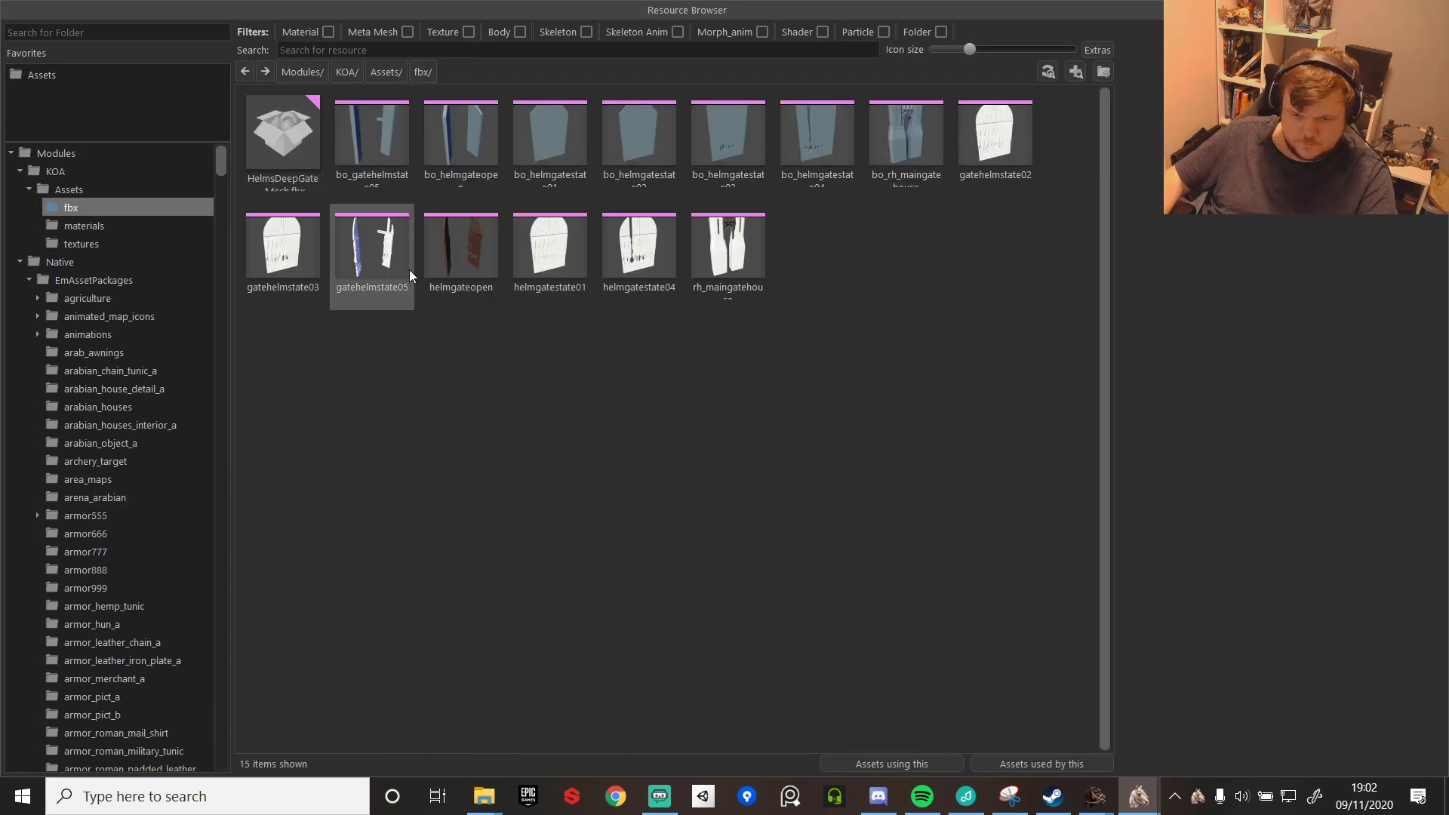
- Assign the rh_maingatehouse material to the unassigned third submesh of the rh_maingatehouse mesh and save it
{"action": "double_click", "coordinate": [730, 246]}
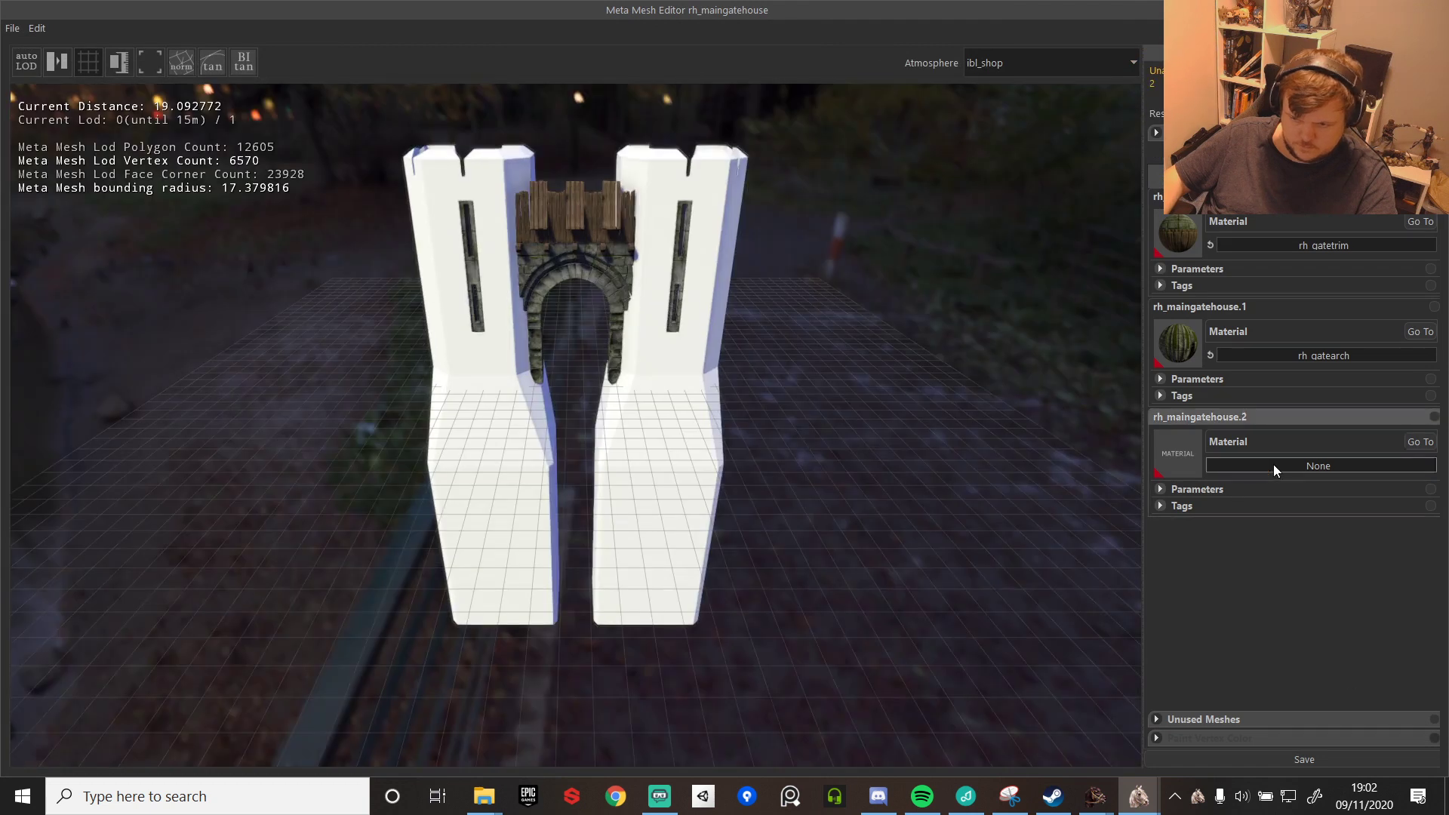
{"action": "left_click", "coordinate": [1274, 465]}
{"action": "type", "text": "rh"}
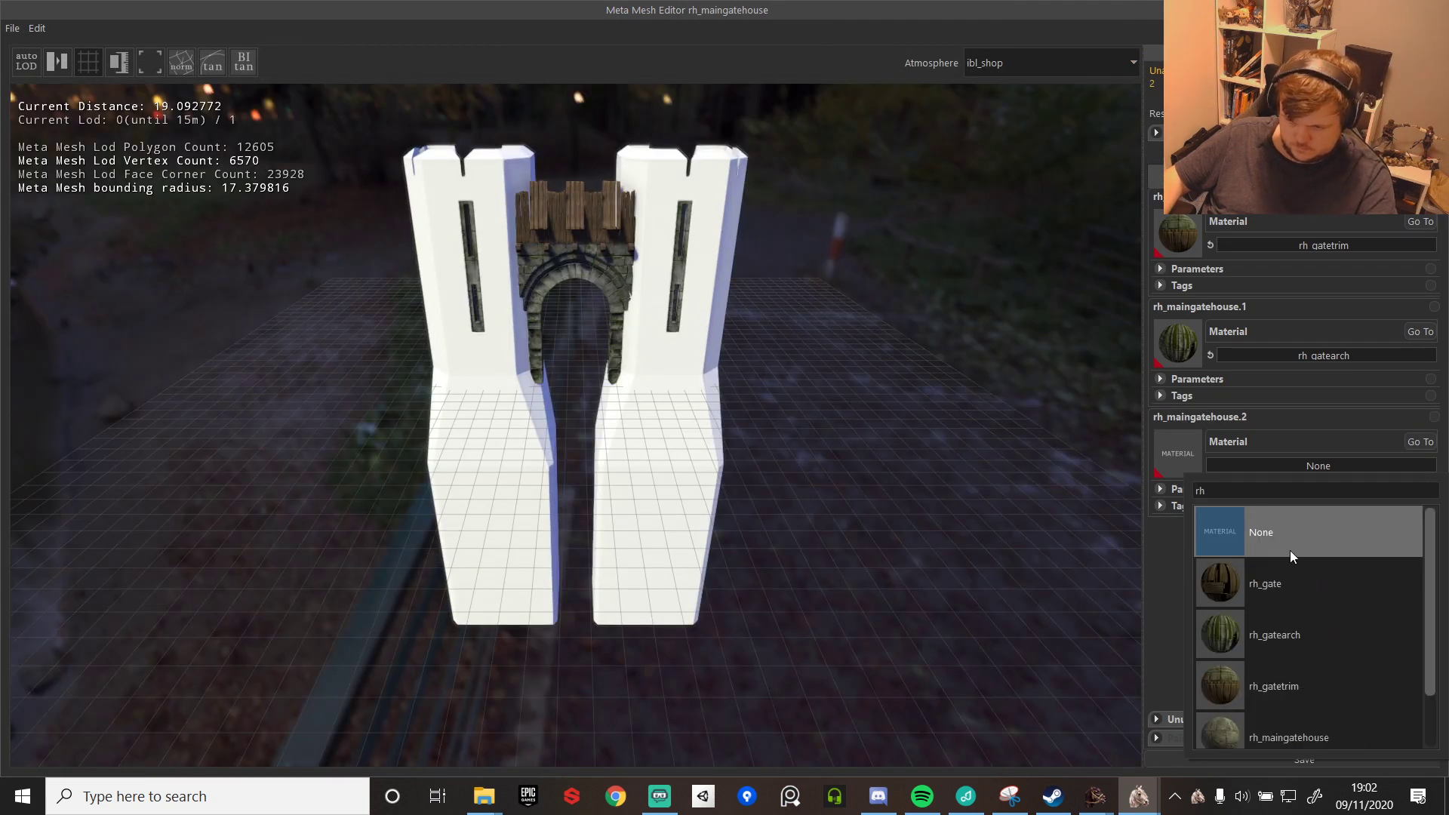
{"action": "scroll", "coordinate": [1299, 664], "scroll_direction": "down", "scroll_amount": 1}
{"action": "left_click", "coordinate": [1283, 699]}
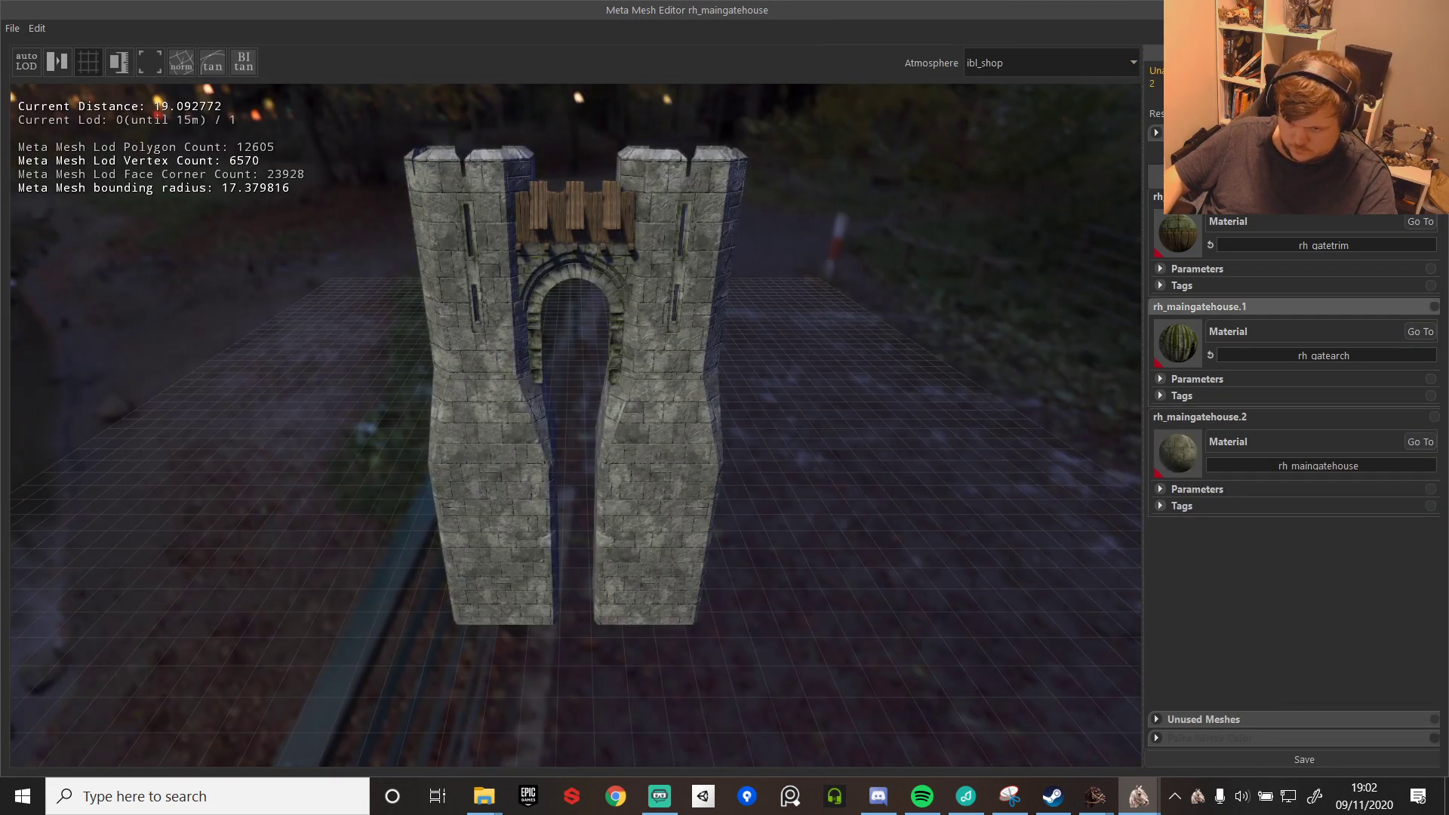
{"action": "left_click", "coordinate": [1314, 761]}
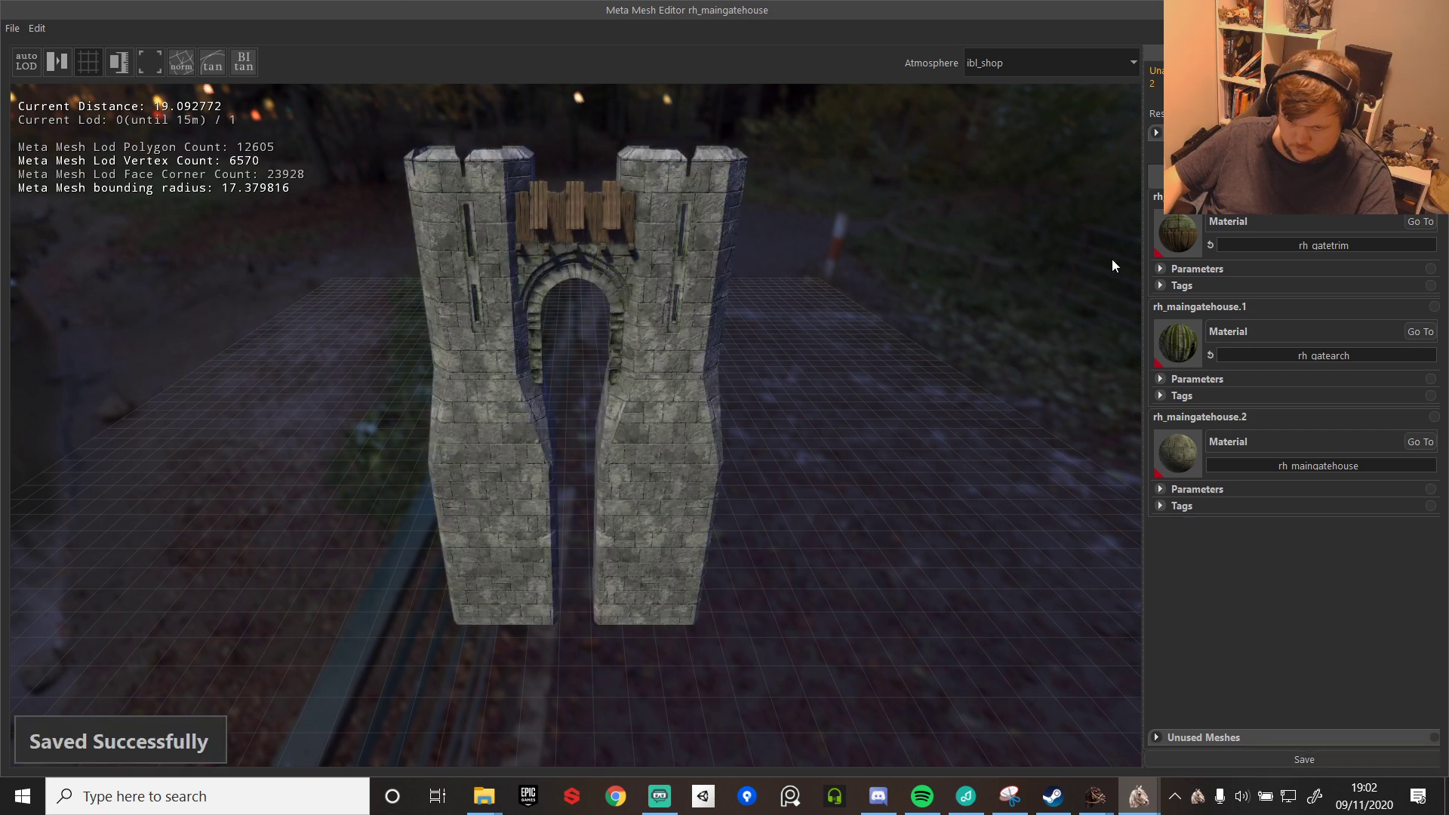
{"action": "left_click", "coordinate": [1432, 10]}
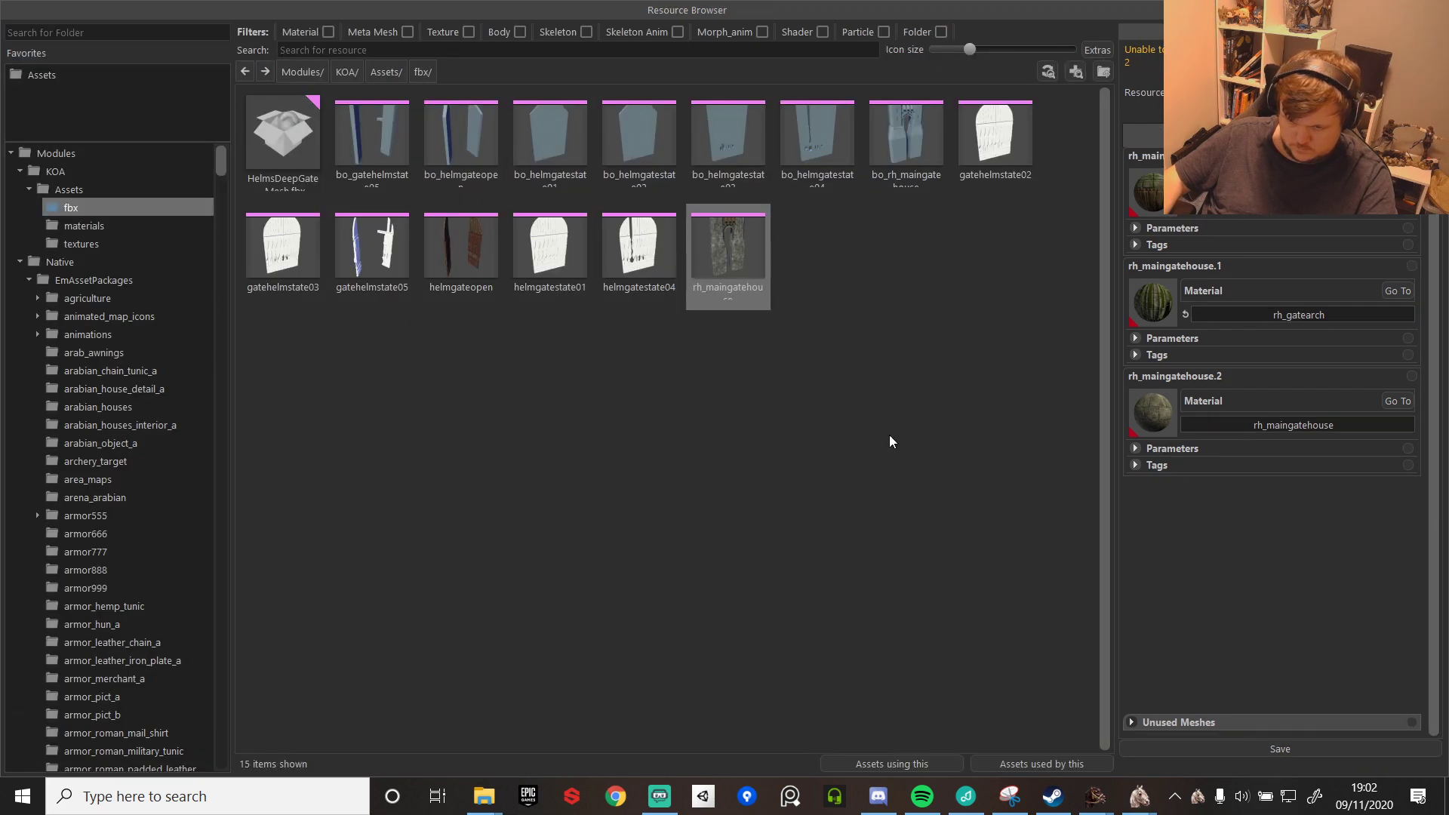
- Assign the rh_gate material to the helmgatestate01 mesh, save it and close the mesh editor
{"action": "double_click", "coordinate": [555, 261]}
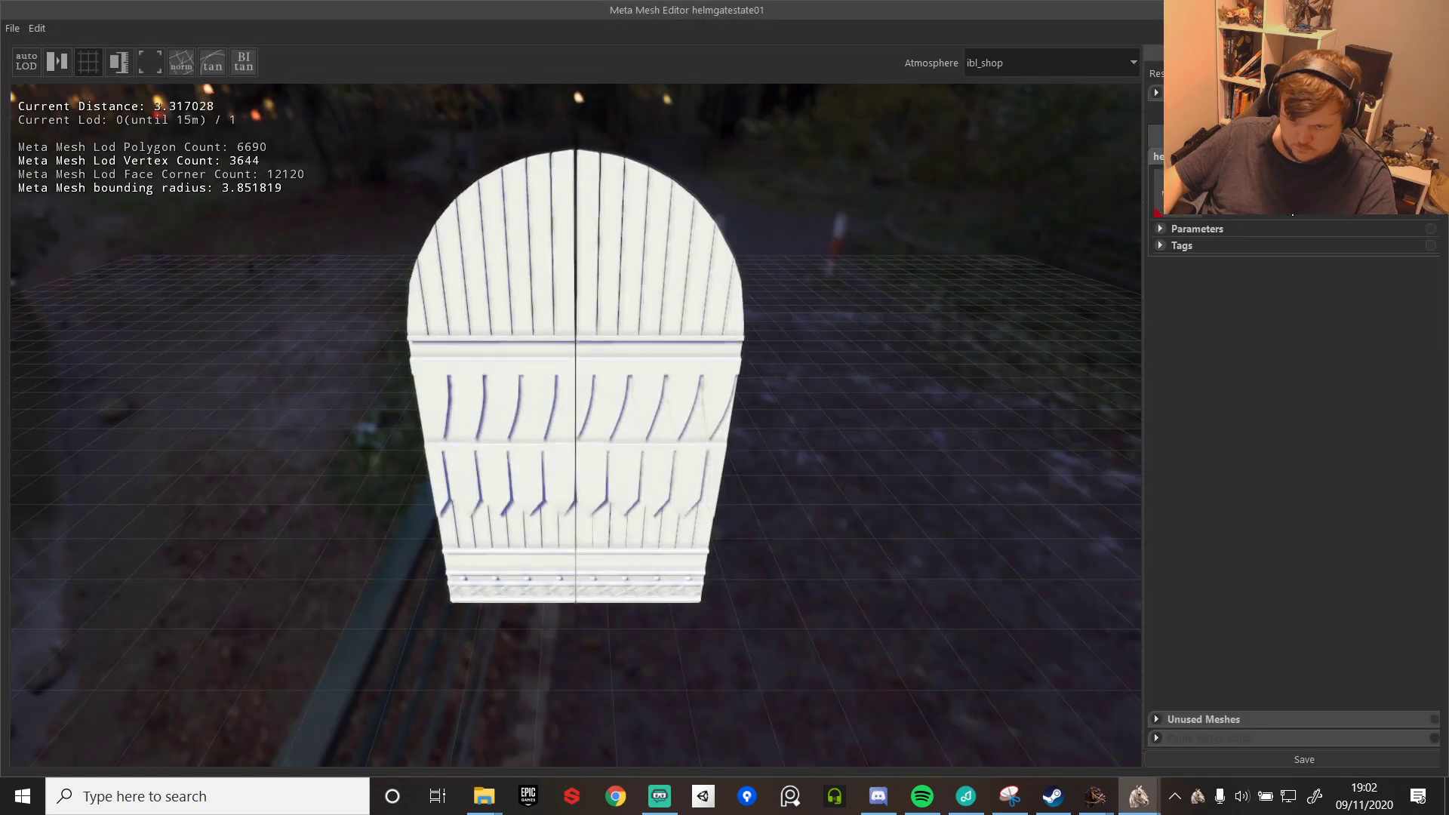
{"action": "left_click", "coordinate": [1293, 216]}
{"action": "type", "text": "rh"}
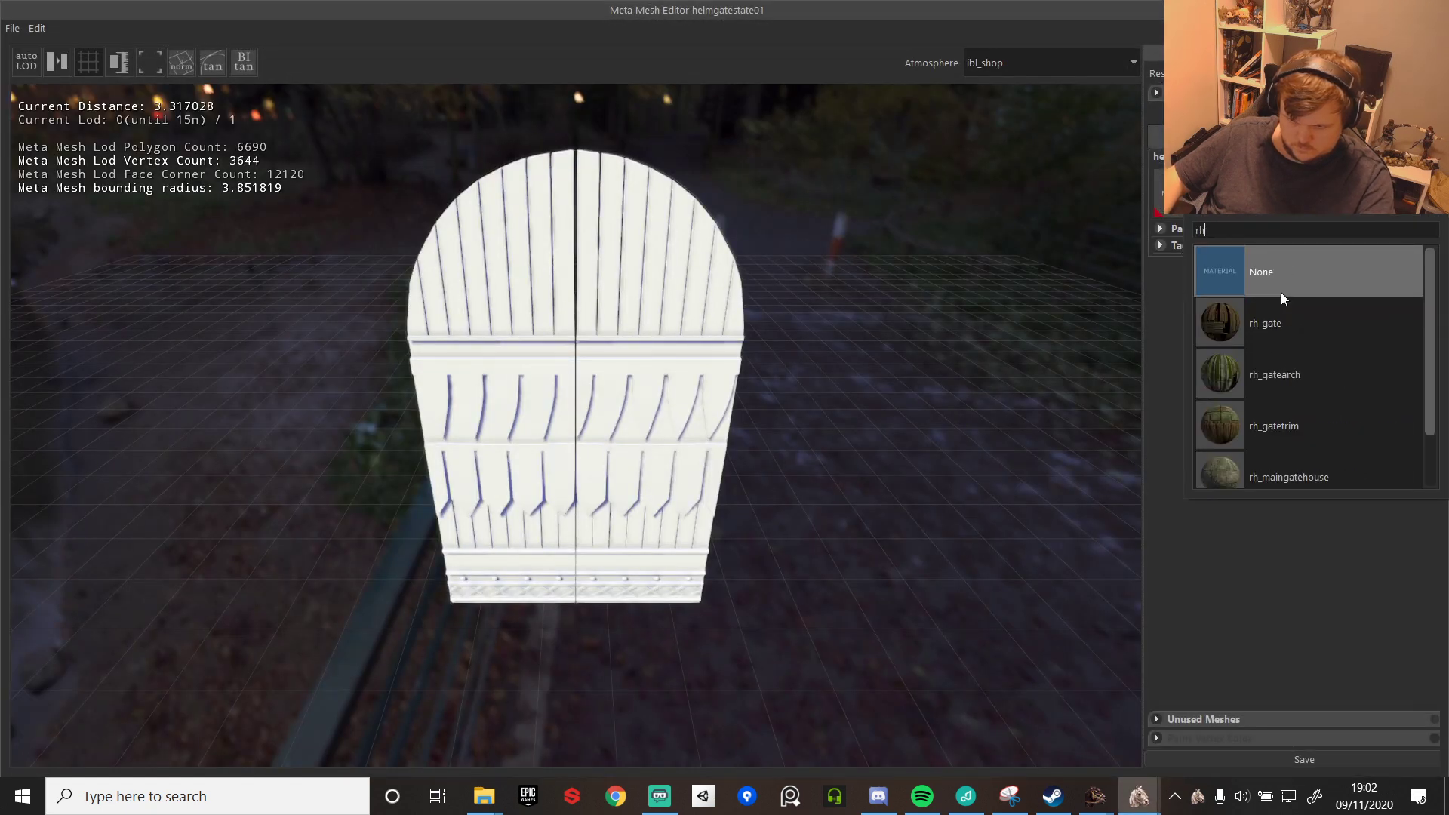
{"action": "left_click", "coordinate": [1295, 340]}
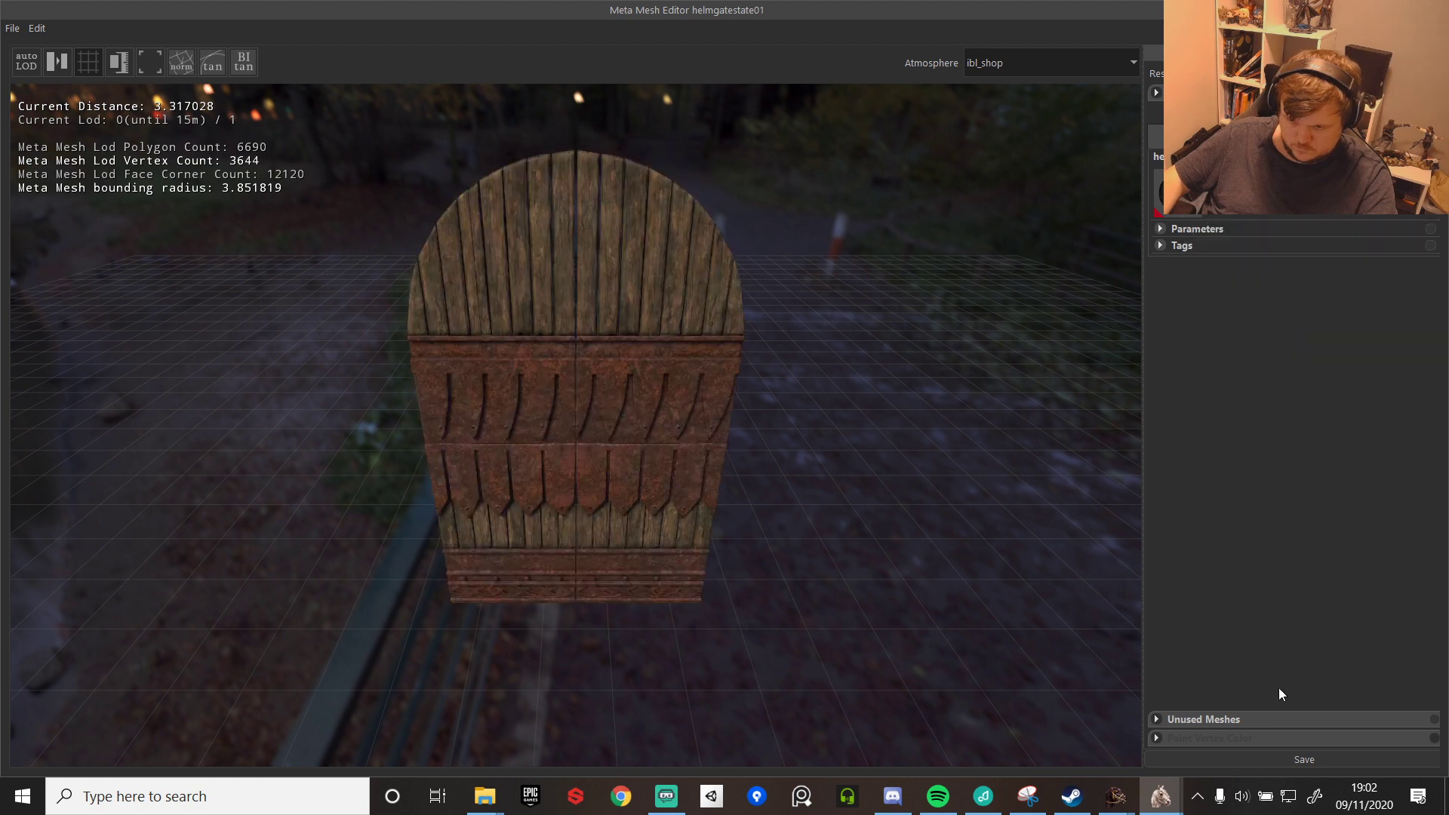
{"action": "left_click", "coordinate": [1305, 760]}
{"action": "left_click", "coordinate": [1432, 10]}
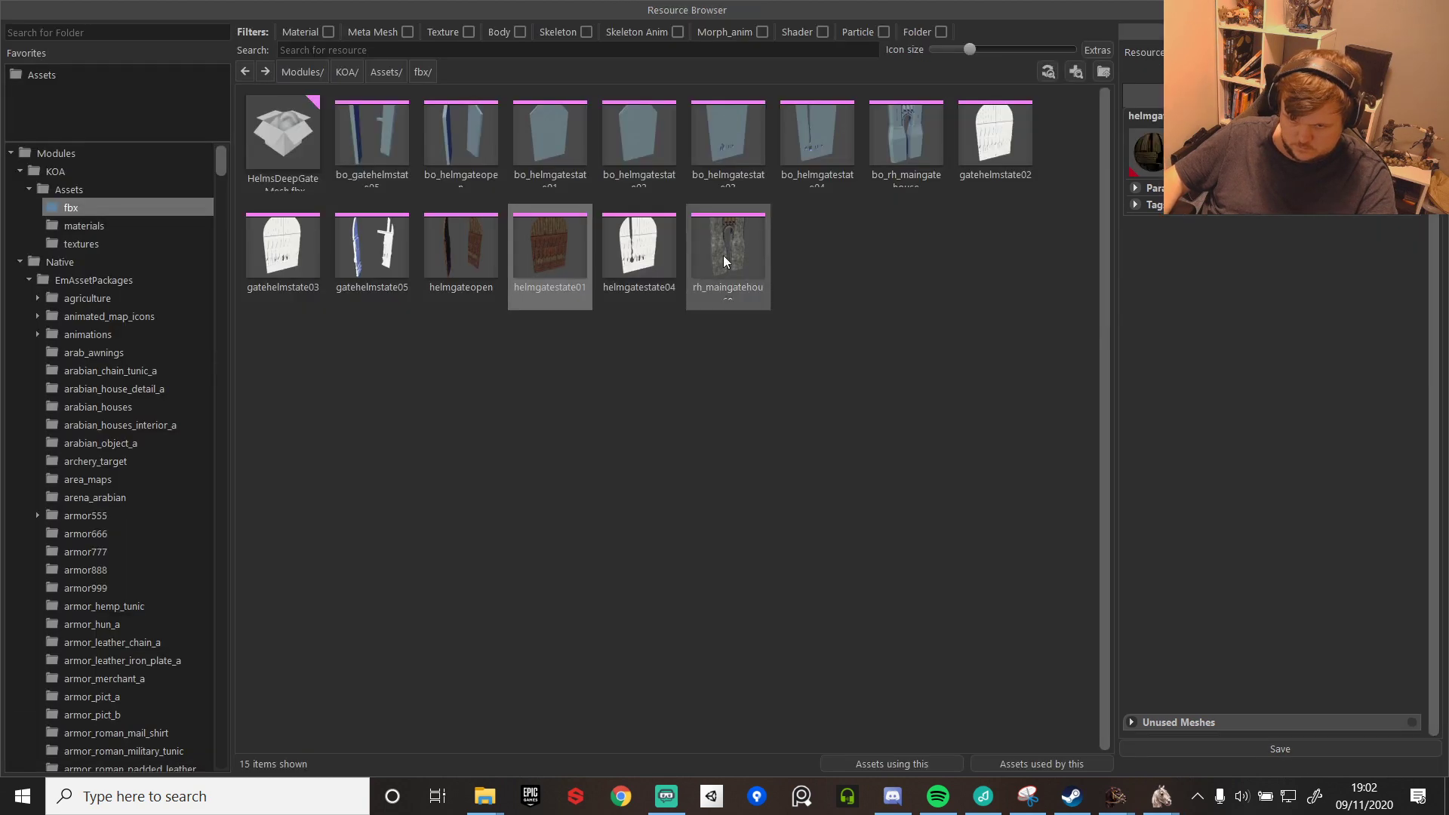
- Assign the rh_gate material to the helmgatestate04 mesh and save it
{"action": "left_click", "coordinate": [651, 245]}
{"action": "left_click", "coordinate": [1283, 202]}
{"action": "type", "text": "rh"}
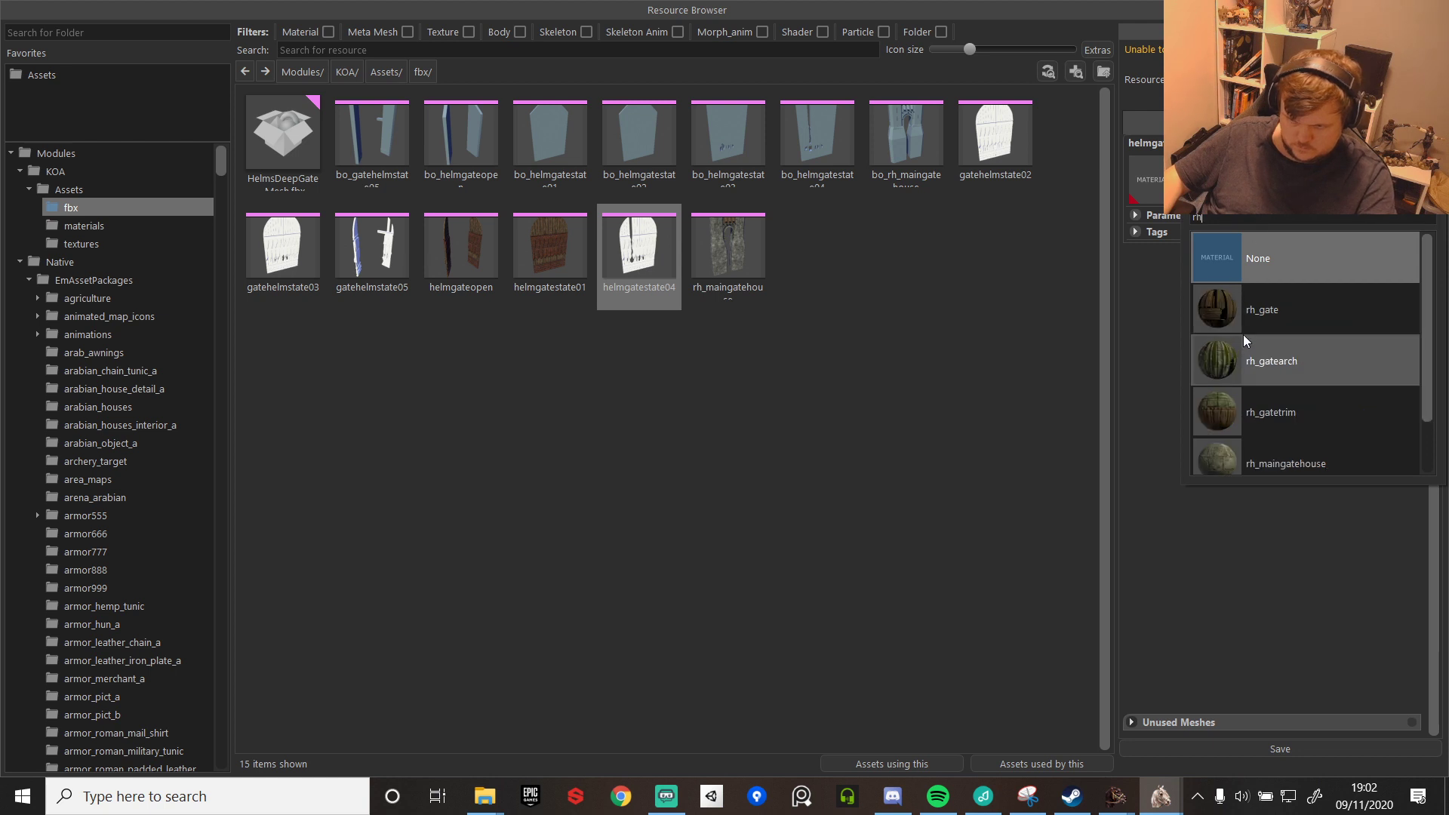
{"action": "left_click", "coordinate": [1269, 325]}
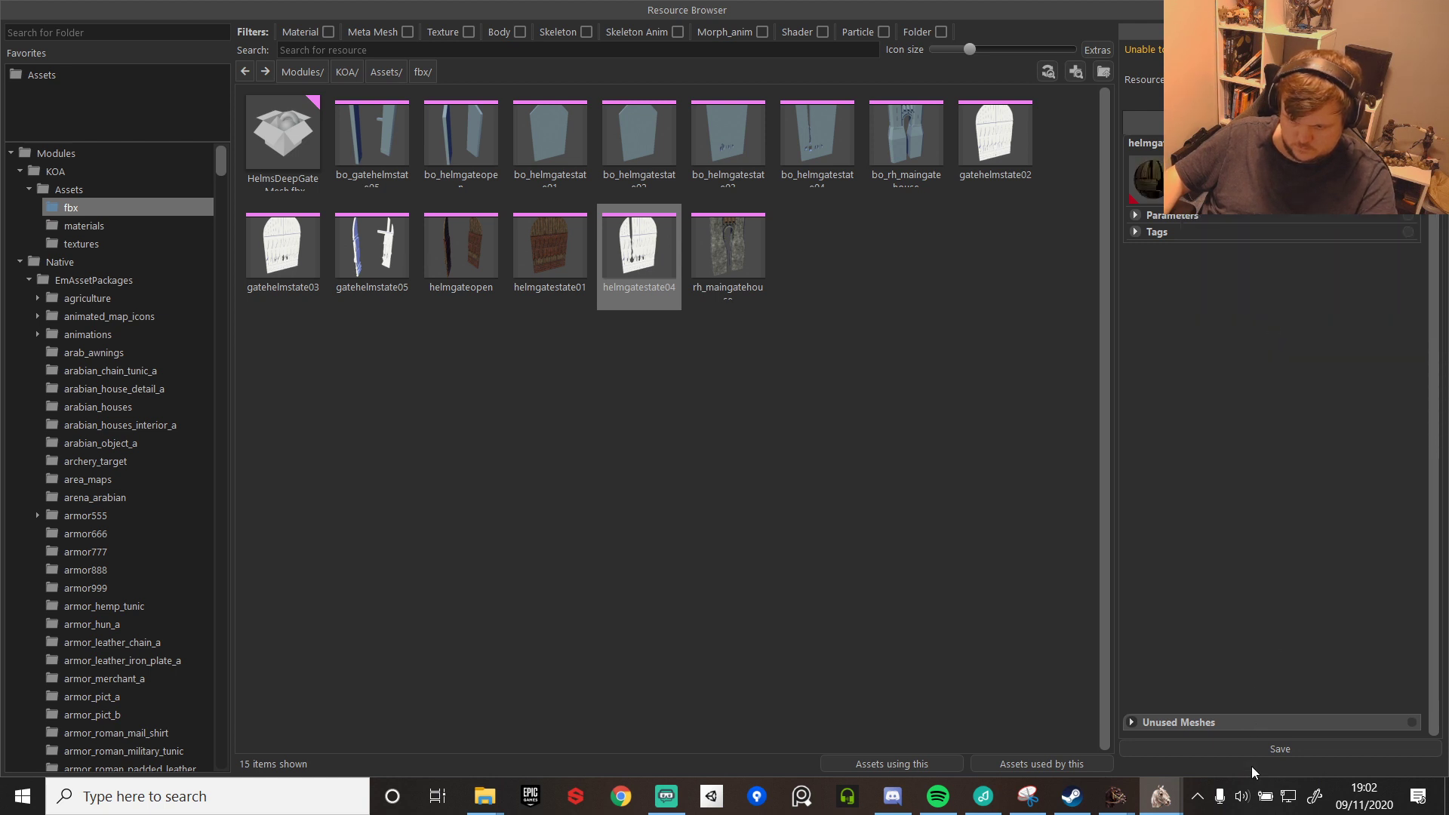
{"action": "left_click", "coordinate": [1279, 750]}
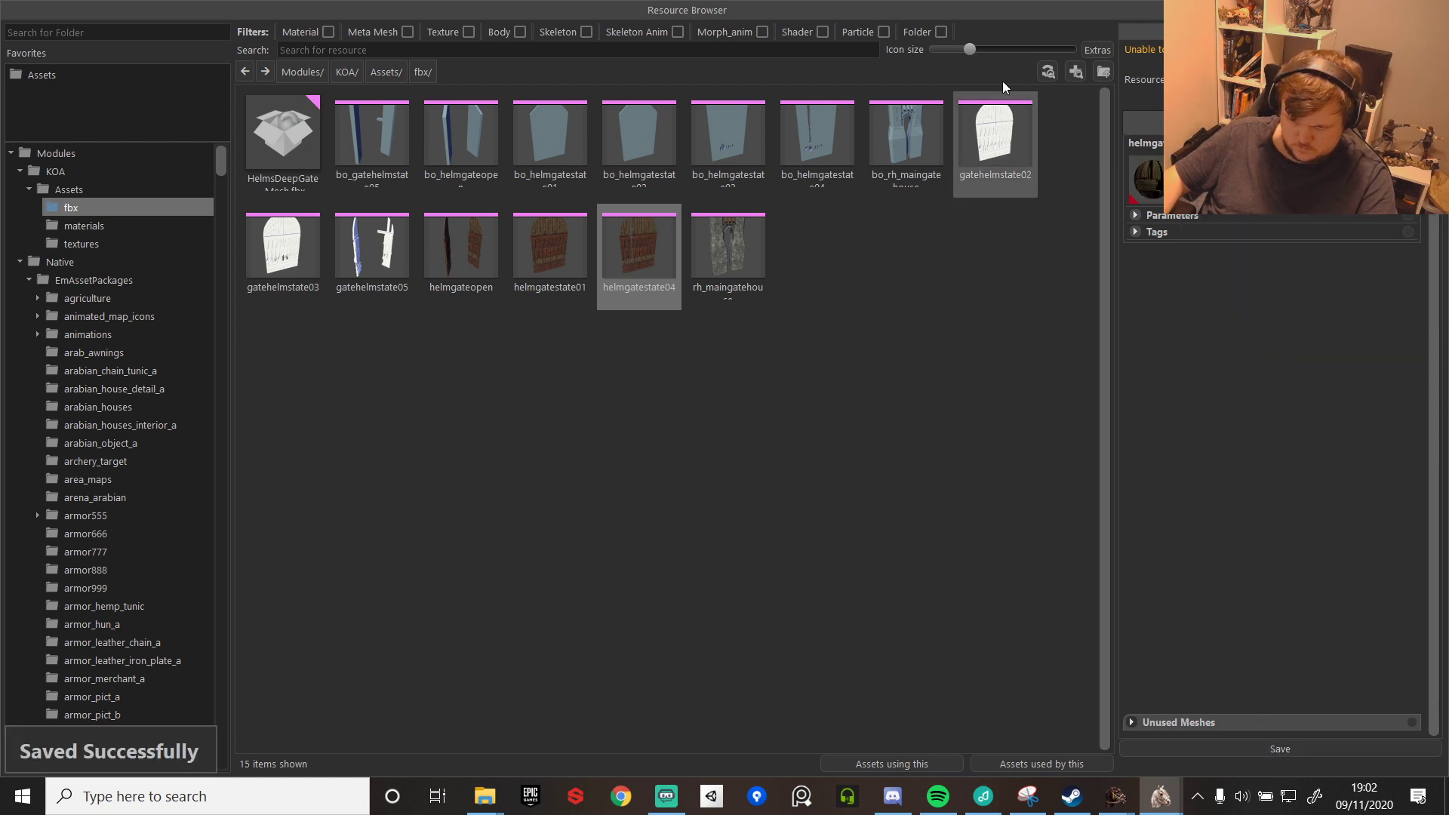
- Assign the rh_gate material to the gatehelmstate05 mesh and save it
{"action": "left_click", "coordinate": [351, 250]}
{"action": "left_click", "coordinate": [1149, 180]}
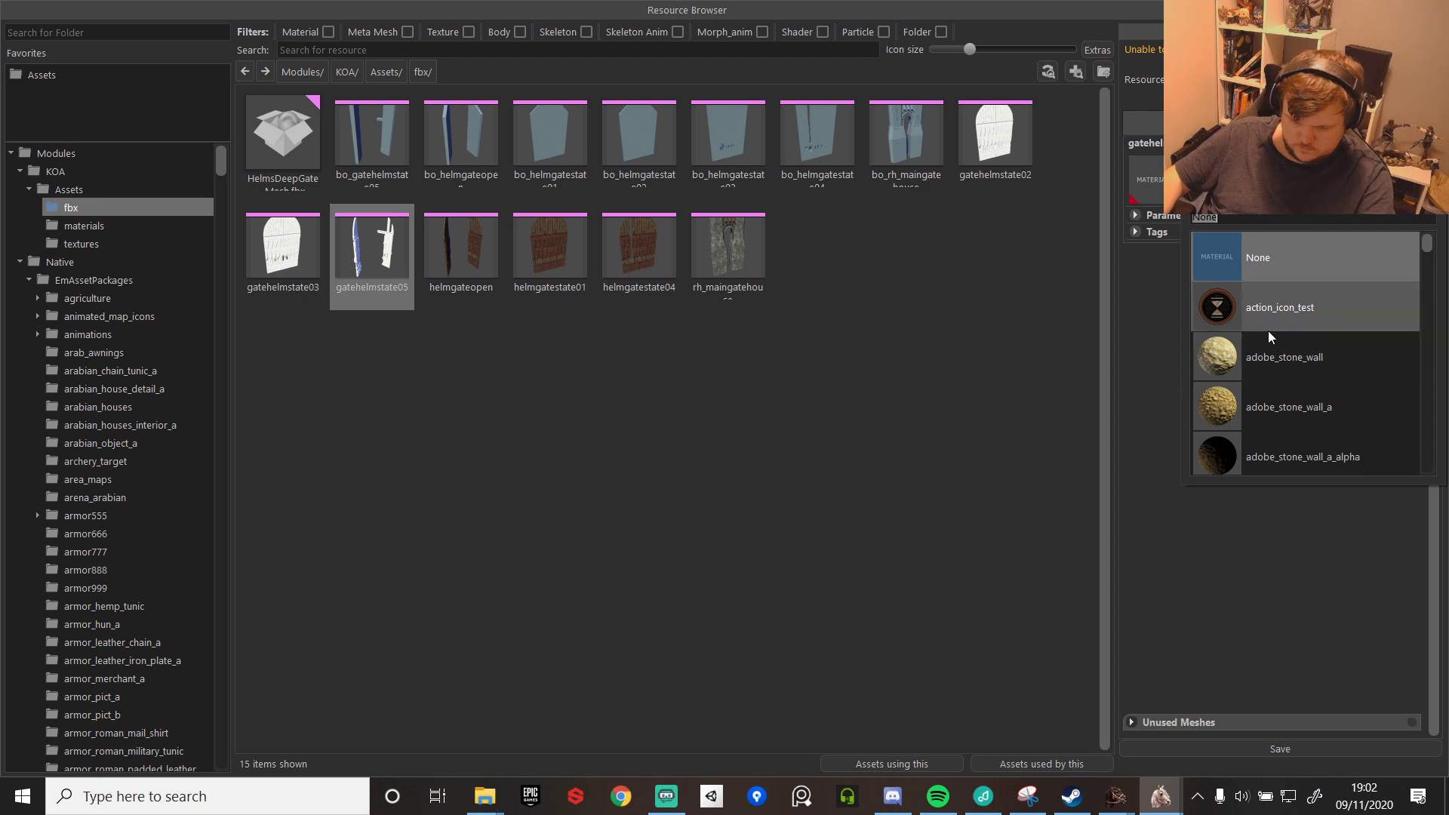
{"action": "left_click", "coordinate": [1271, 310]}
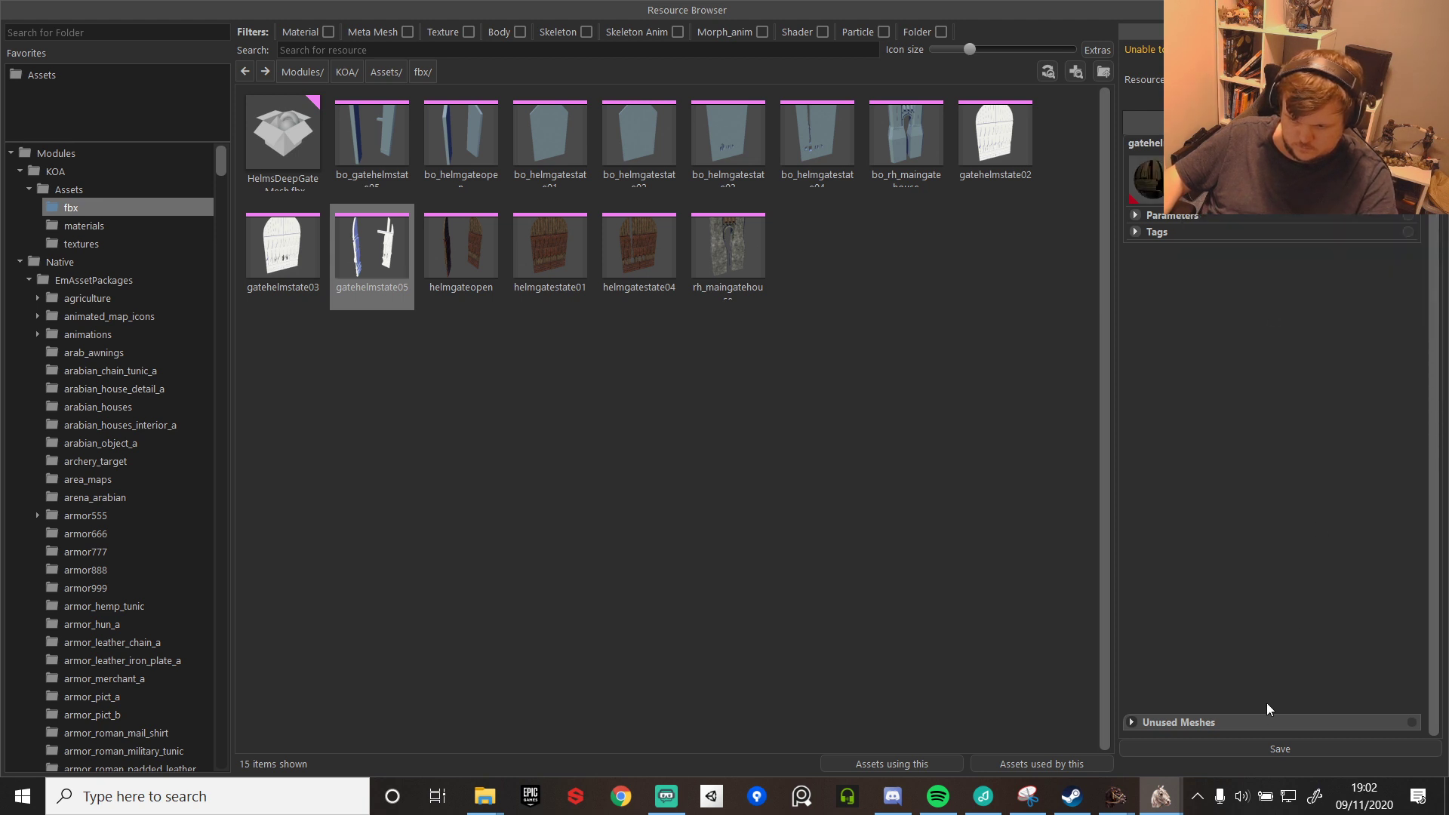
{"action": "left_click", "coordinate": [1261, 748]}
- Assign the rh_gate material to the gatehelmstate03 mesh and save it
{"action": "left_click", "coordinate": [306, 268]}
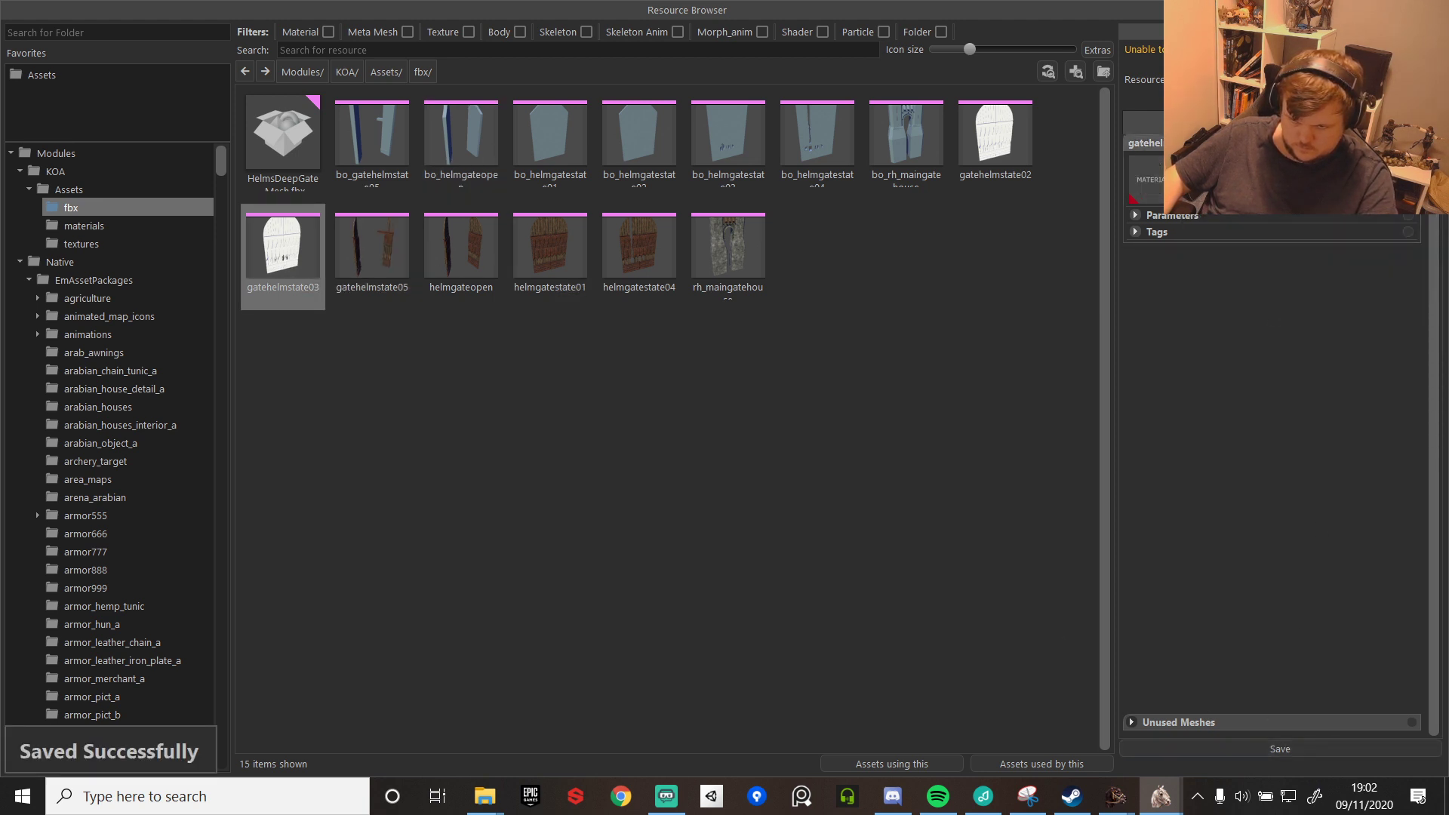
{"action": "left_click", "coordinate": [1149, 180]}
{"action": "type", "text": "rh_"}
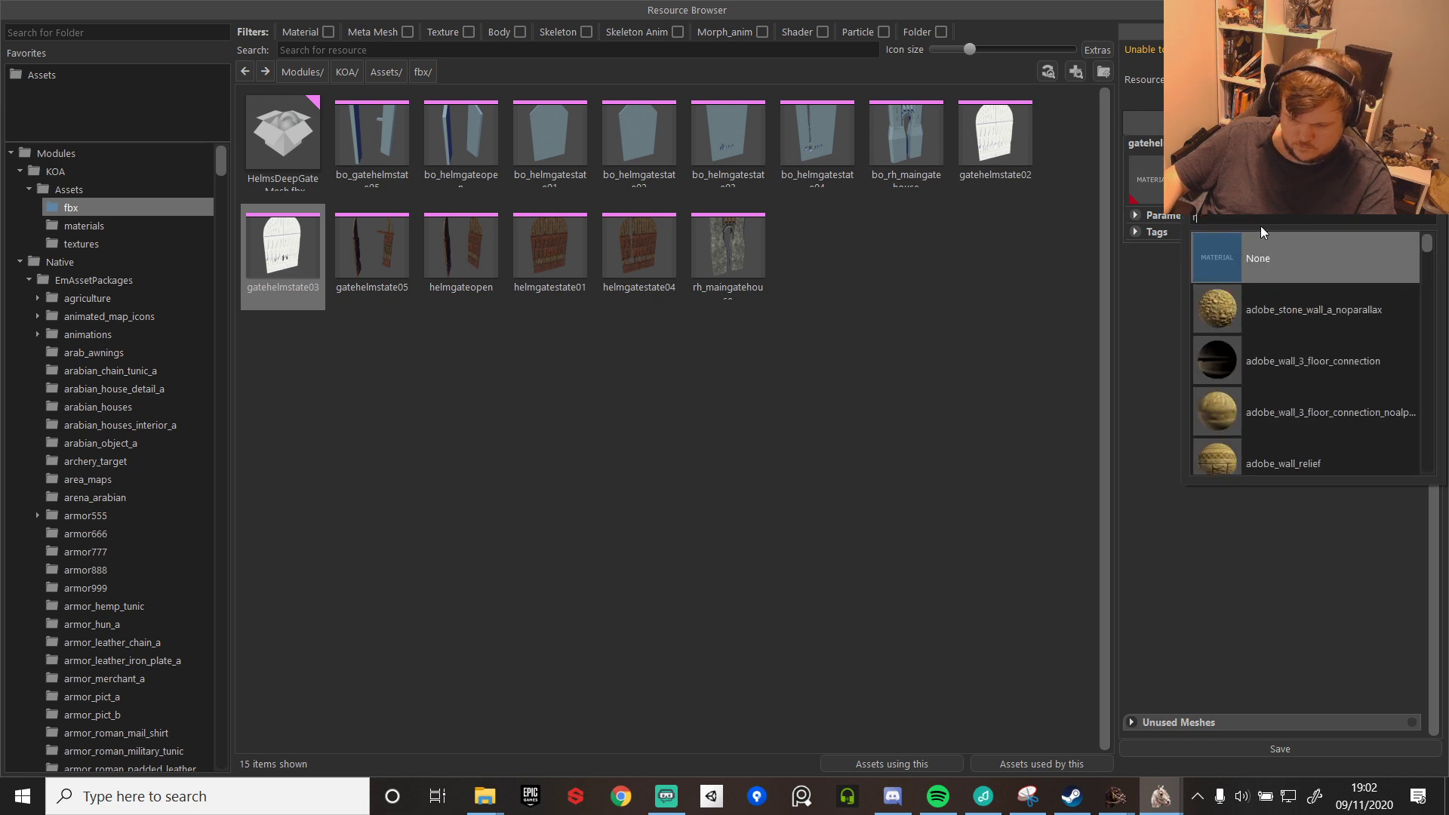
{"action": "left_click", "coordinate": [1279, 321]}
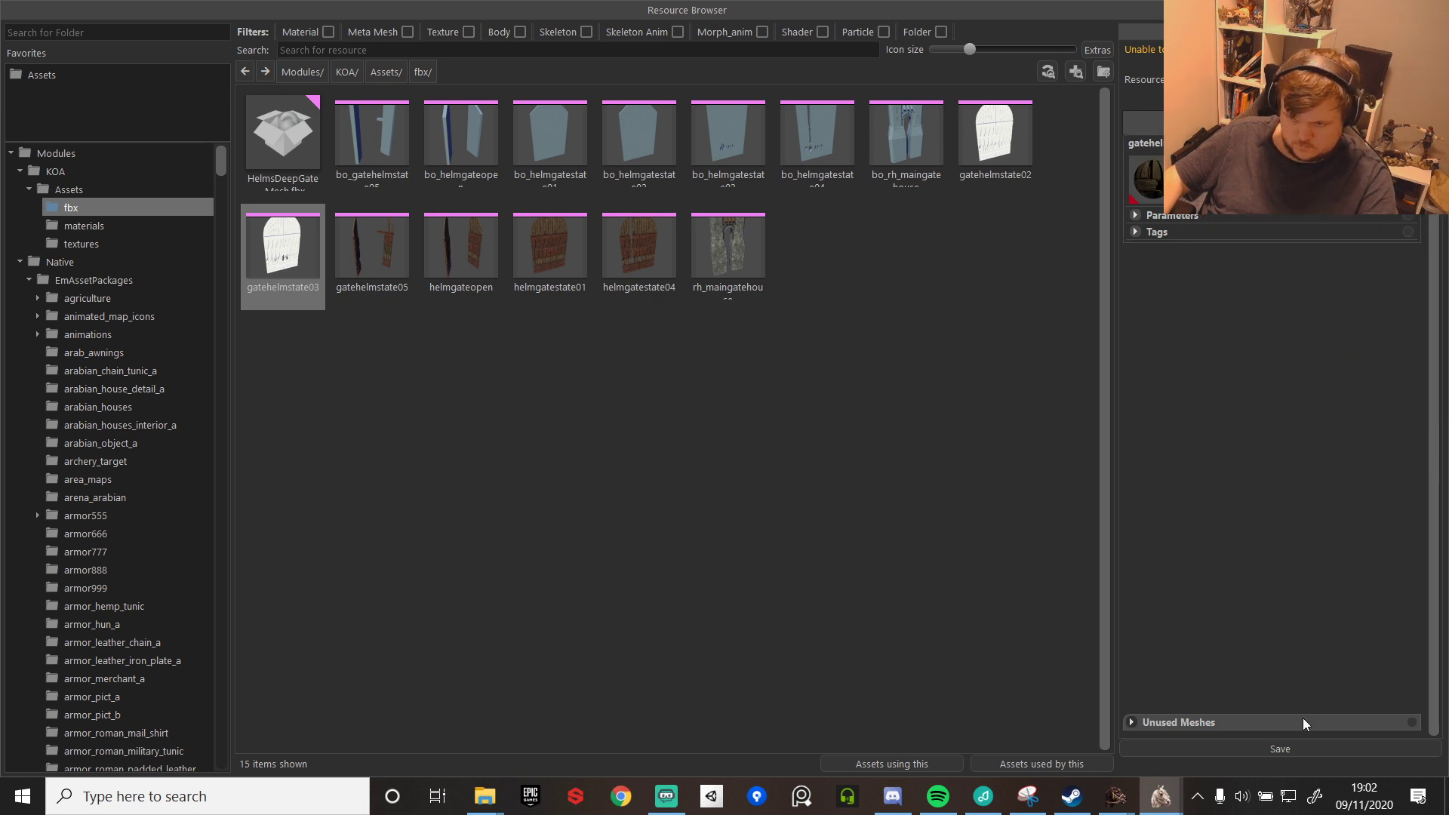
{"action": "left_click", "coordinate": [1275, 748]}
- Assign the rh_gate material to the gatehelmstate02 mesh, save it and close the Resource Browser
{"action": "left_click", "coordinate": [1019, 138]}
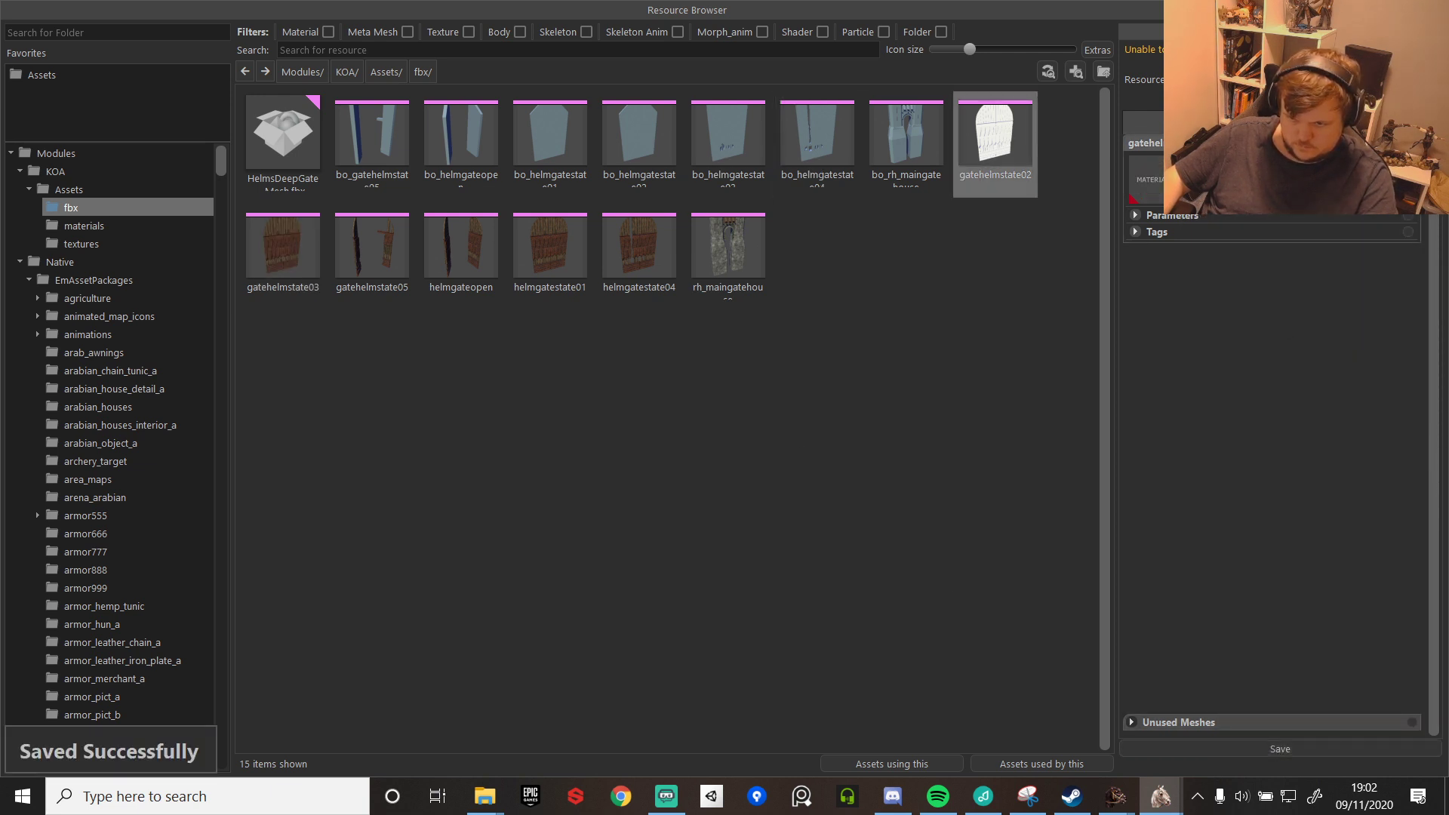
{"action": "left_click", "coordinate": [1149, 180]}
{"action": "type", "text": "rh"}
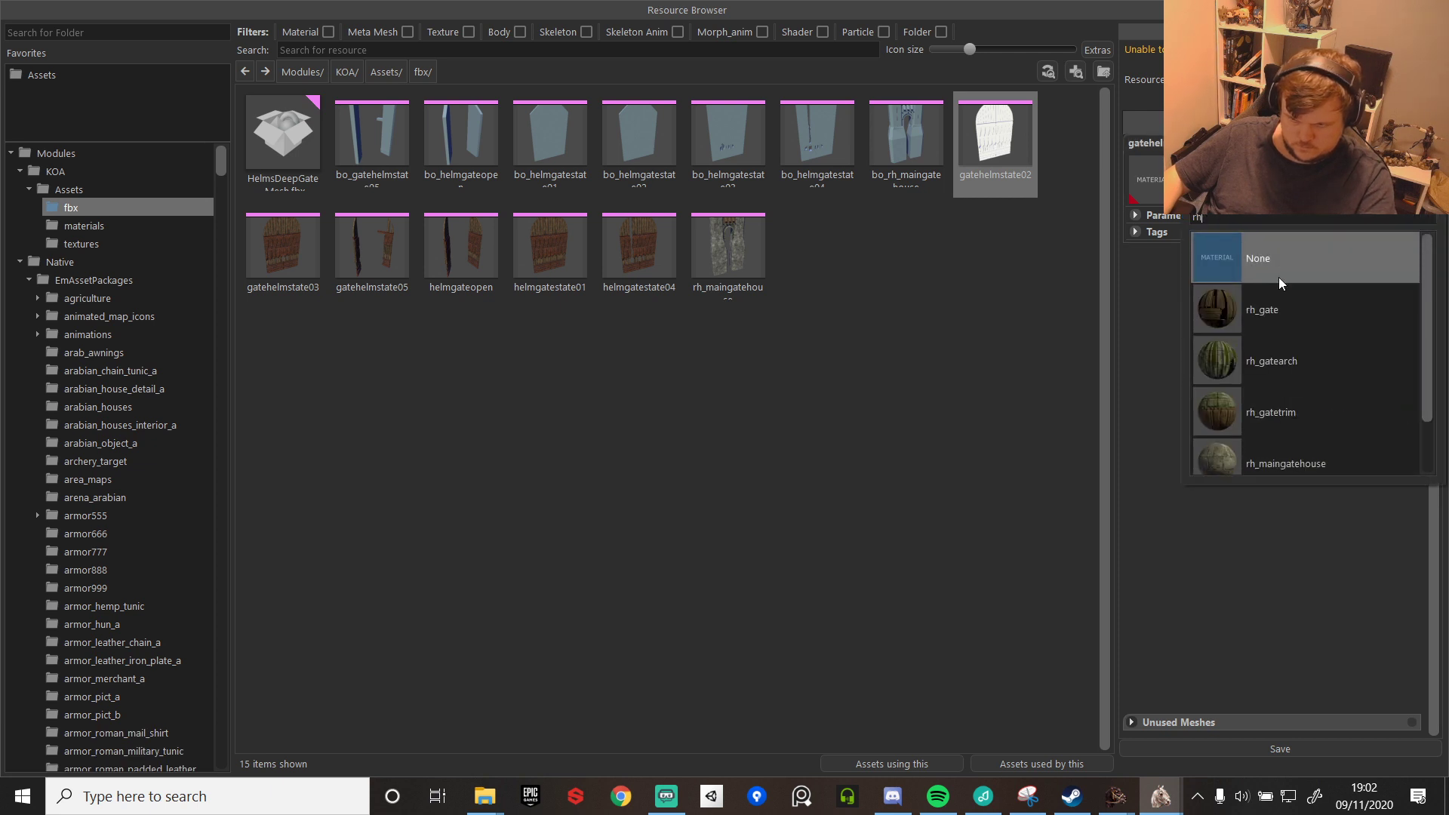
{"action": "left_click", "coordinate": [1282, 313]}
{"action": "left_click", "coordinate": [1279, 750]}
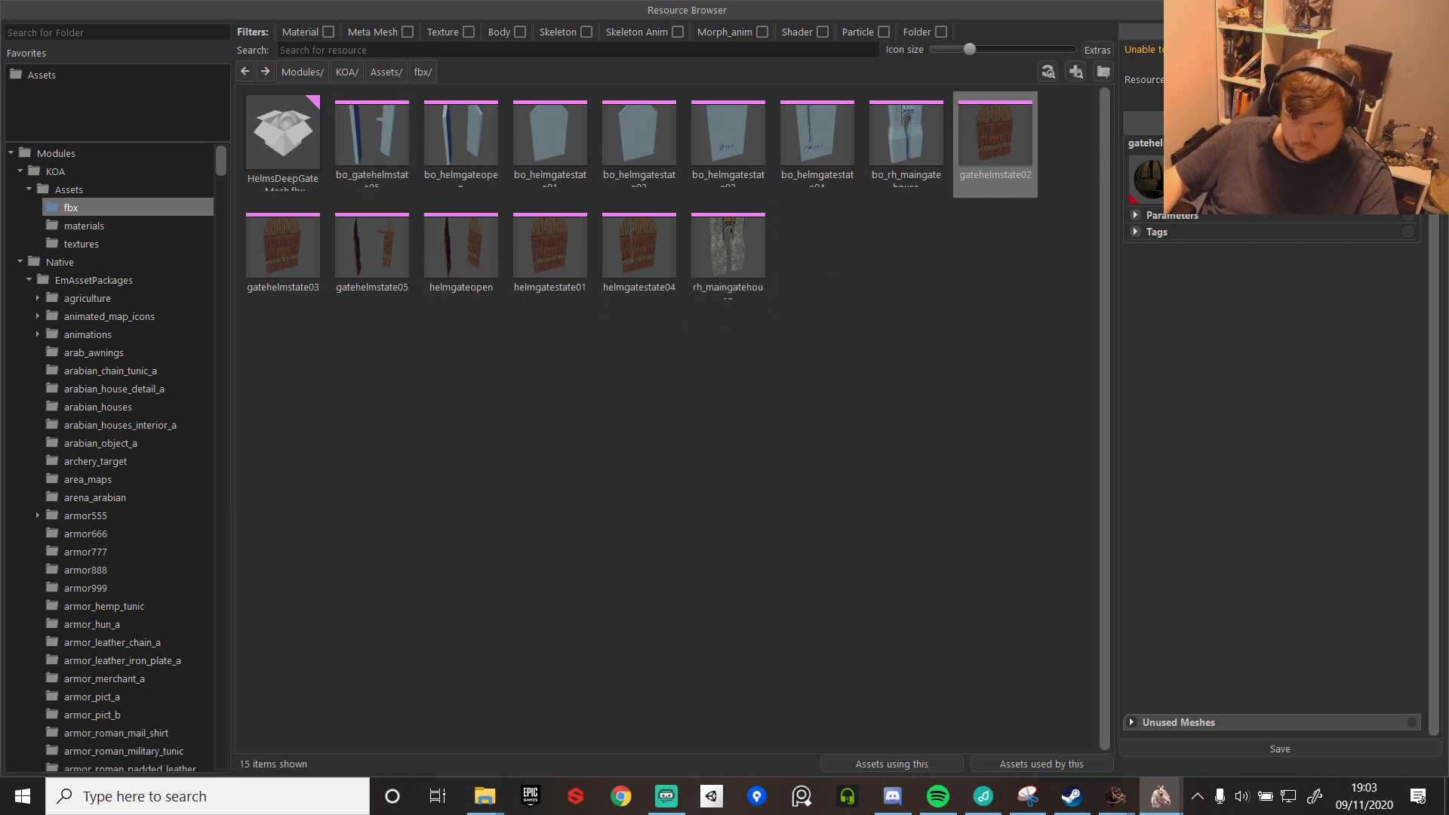
{"action": "left_click", "coordinate": [1433, 10]}
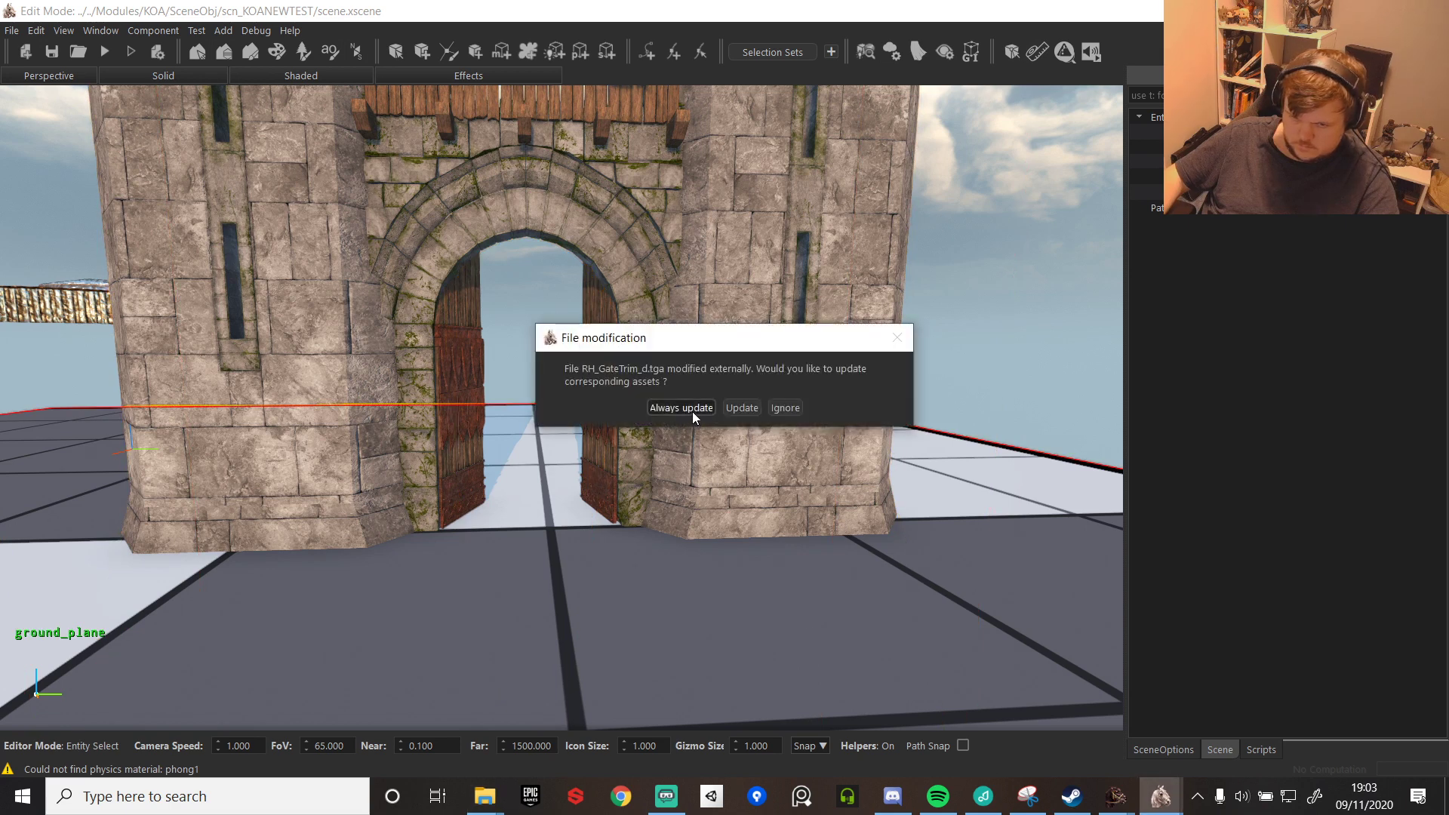
- Choose to always update assets from externally modified files such as RH_GateTrim_d.tga
{"action": "left_click", "coordinate": [692, 411]}
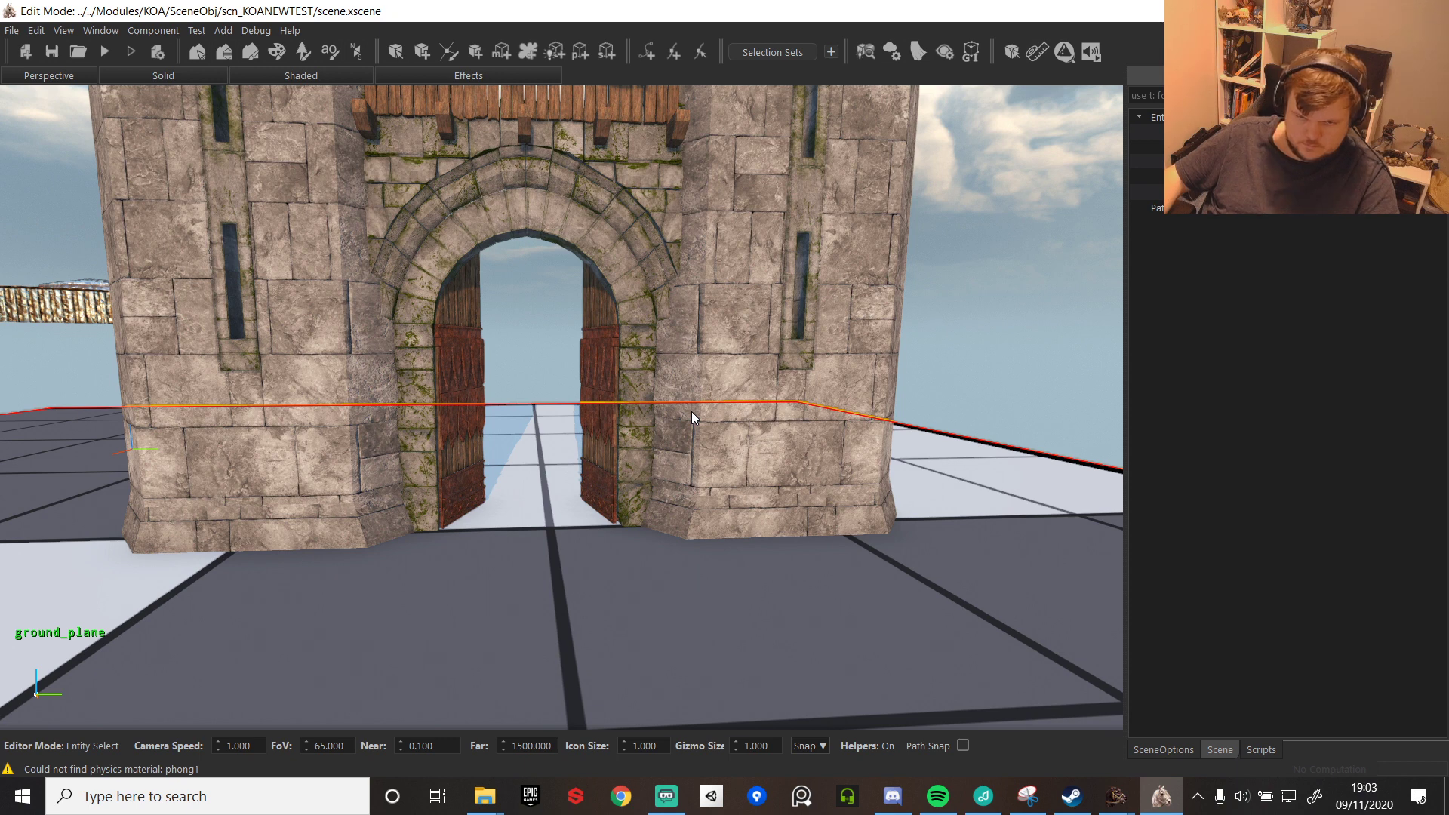
{"action": "left_click", "coordinate": [691, 411]}
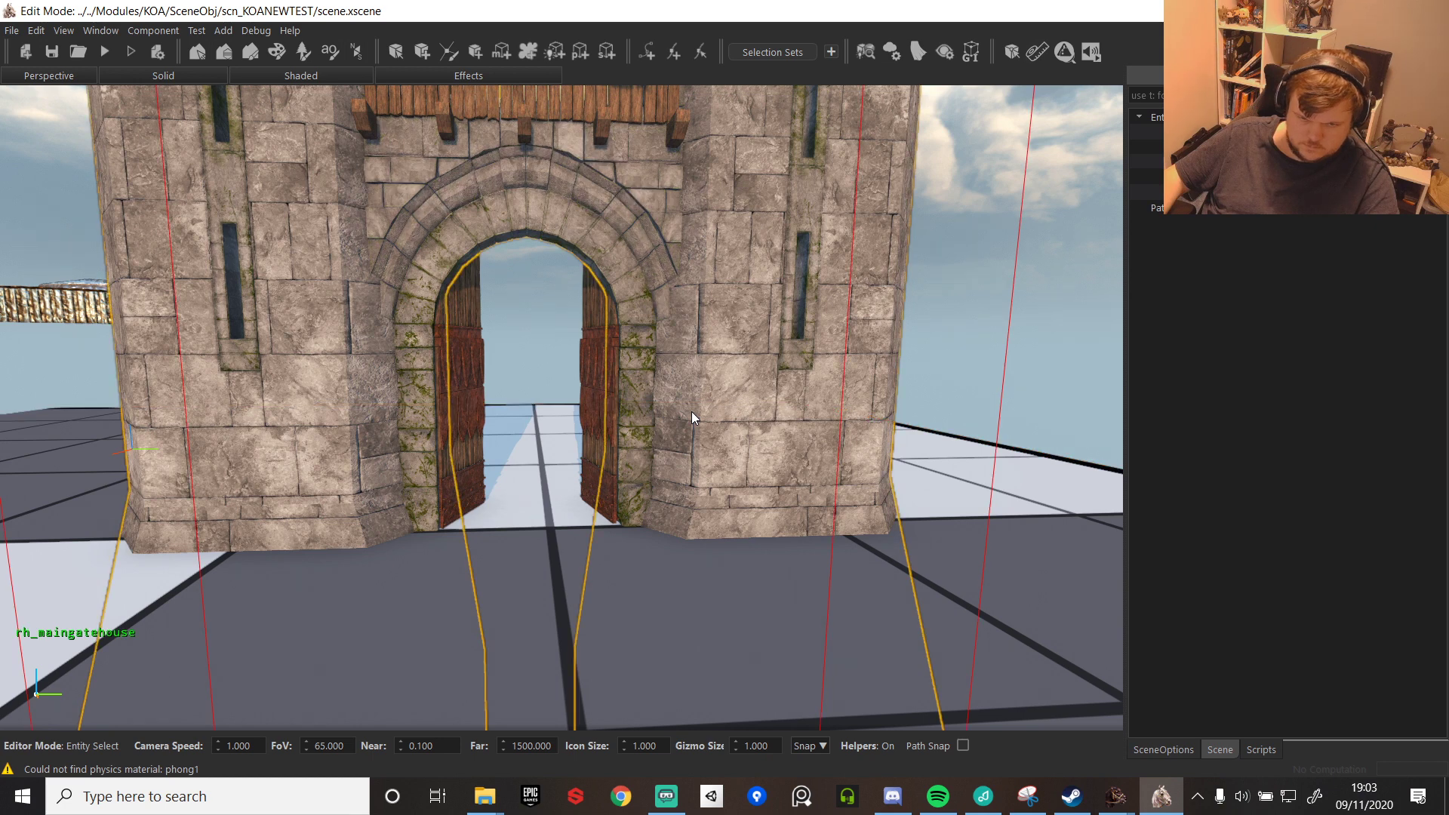
{"action": "key", "text": "Escape"}
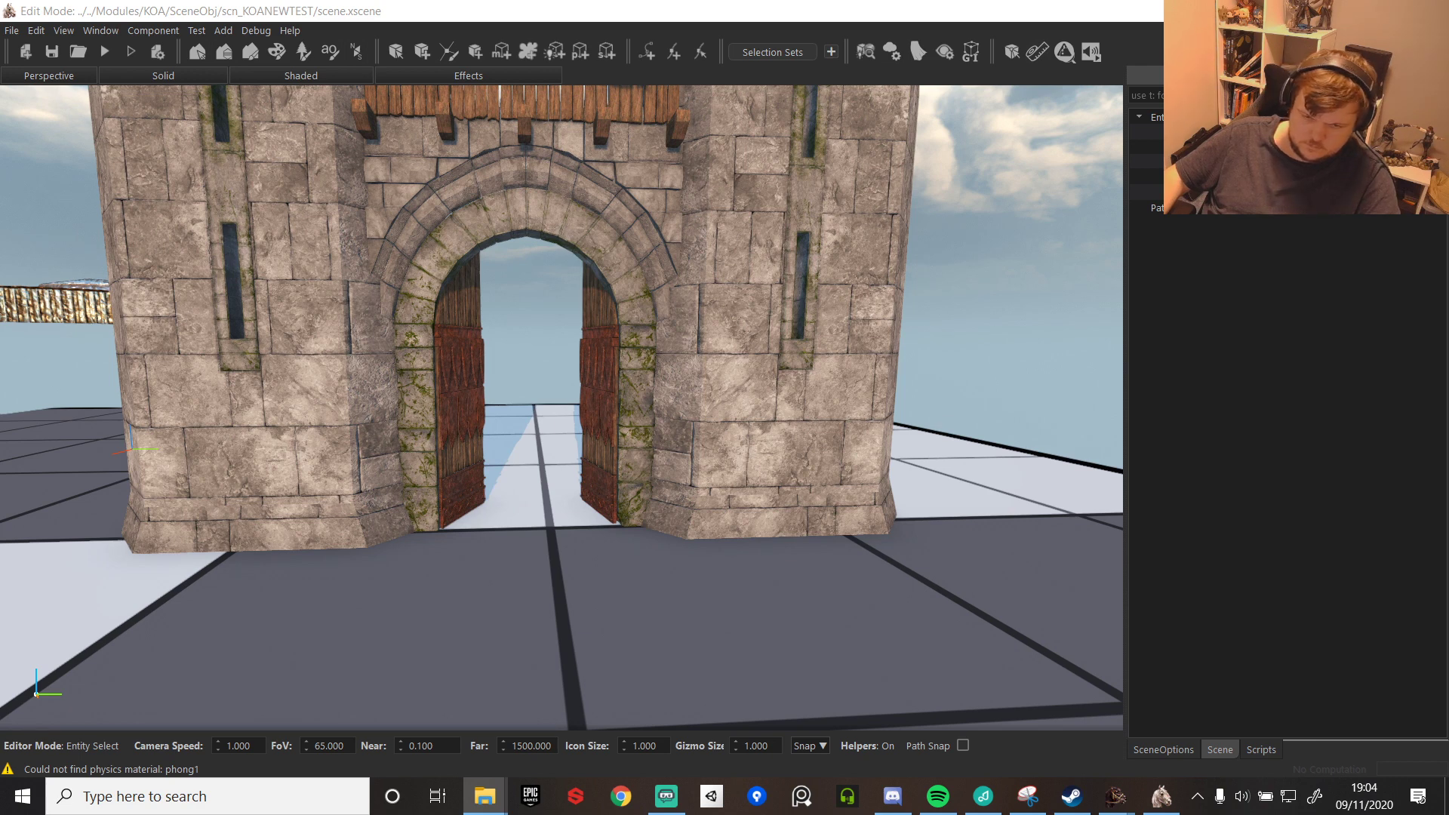
- Close the leftover TWCrashUploader windows and stay in the scene editor
{"action": "left_click", "coordinate": [580, 605]}
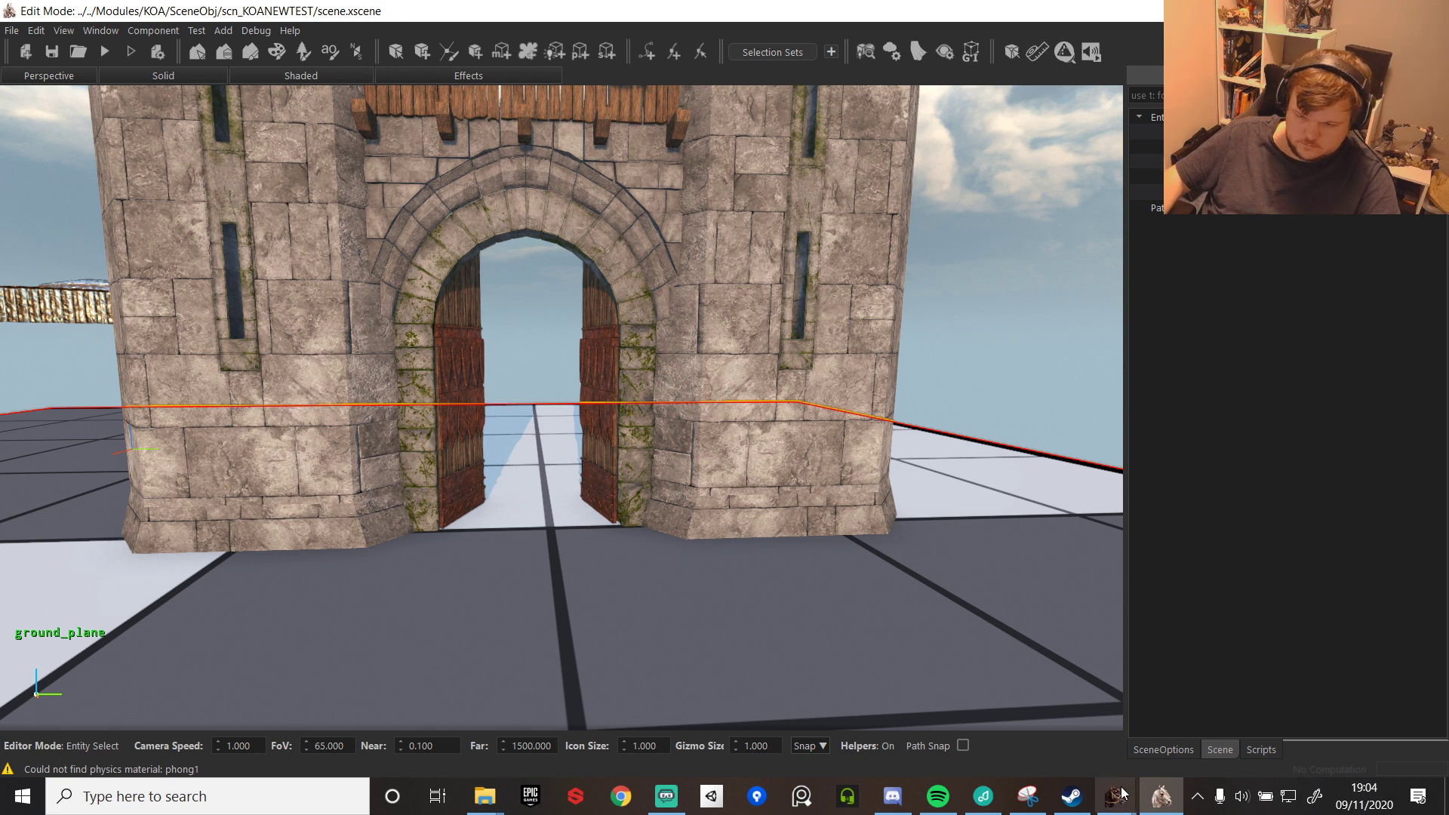
{"action": "mouse_move", "coordinate": [1123, 792]}
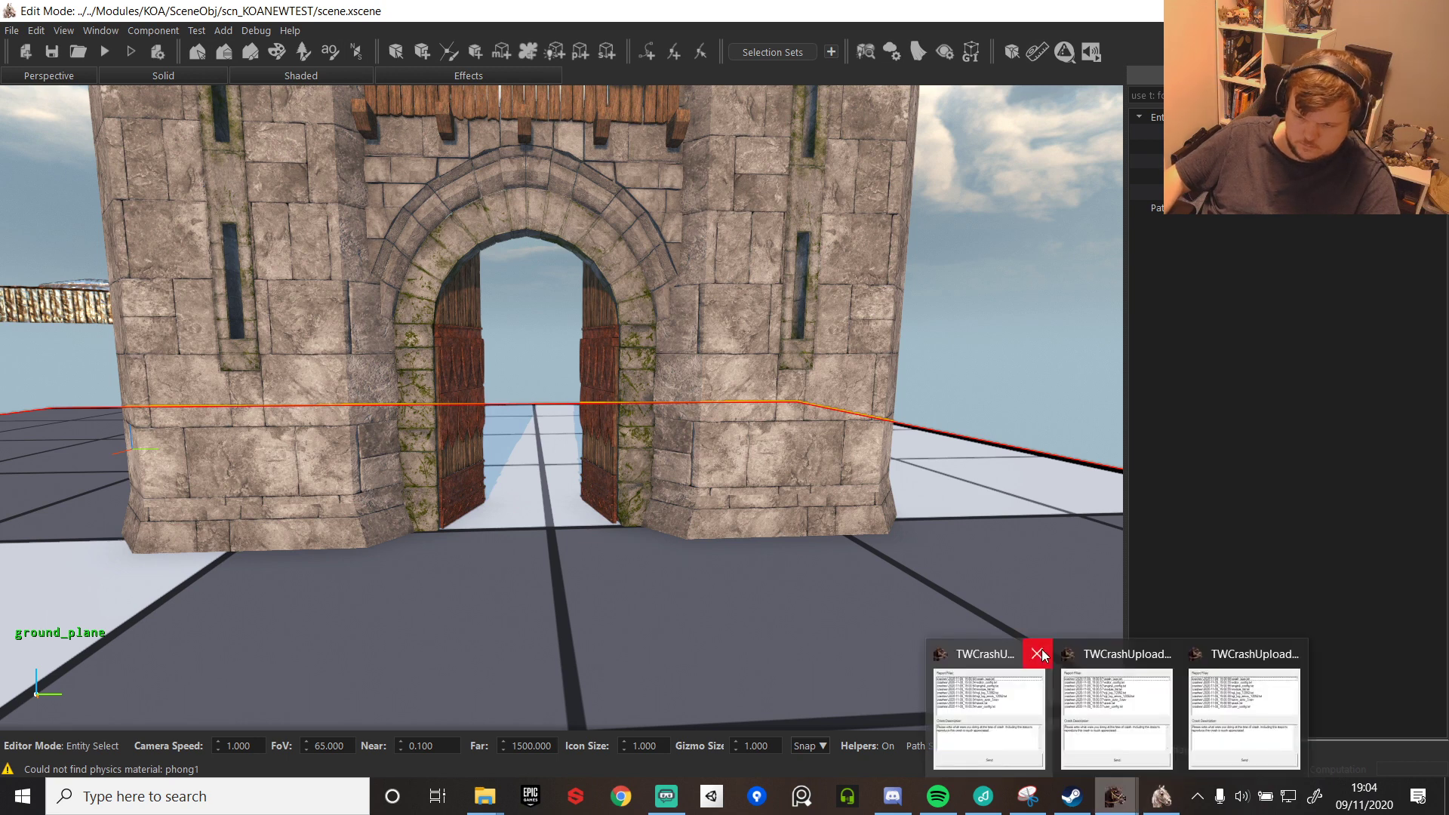
{"action": "left_click", "coordinate": [1040, 653]}
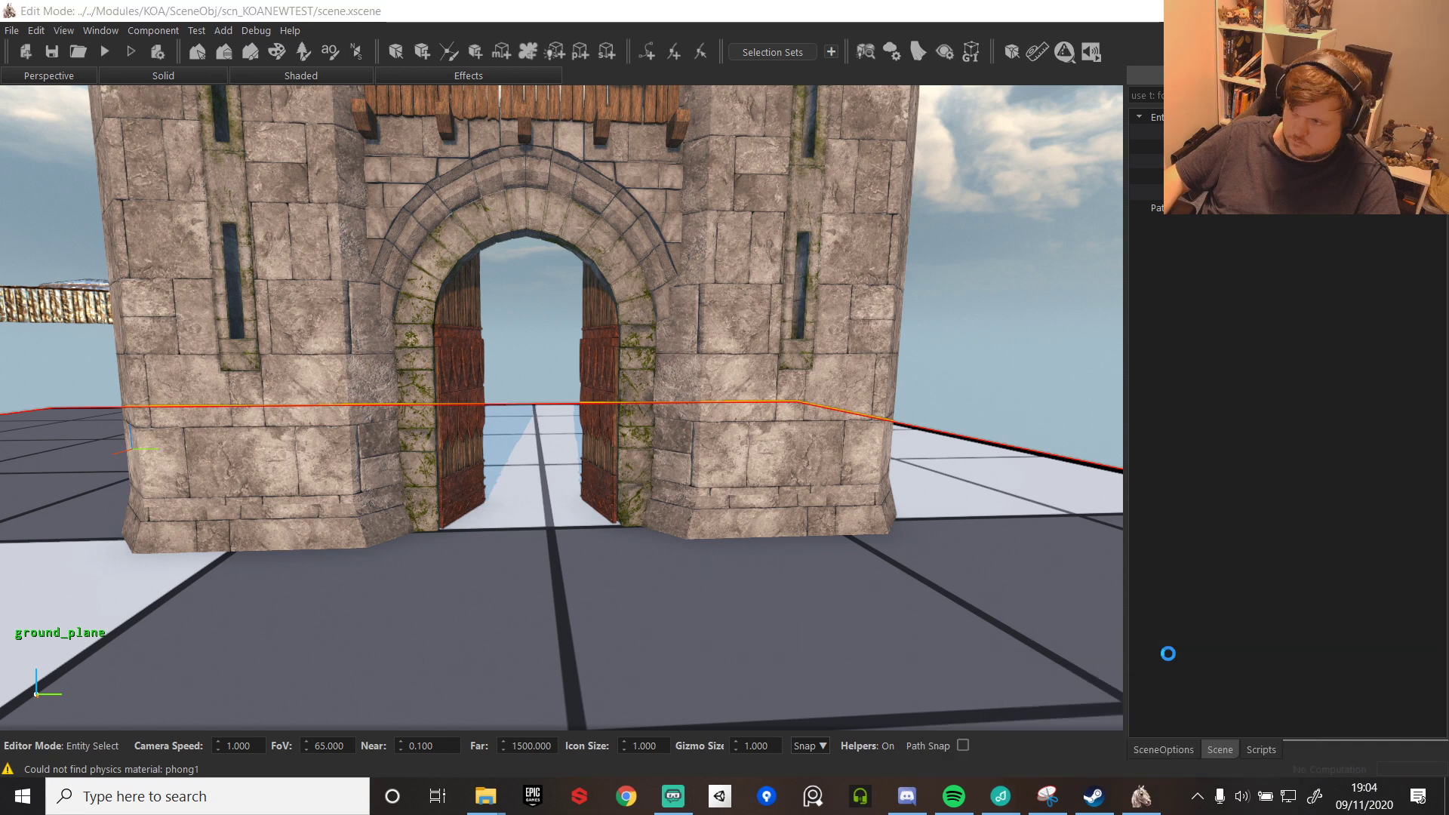
- Fly around the gatehouse to its other side and examine the updated stone, trim and gate textures
{"action": "left_click", "coordinate": [581, 500]}
{"action": "right_click_drag", "start_coordinate": [812, 547], "coordinate": [1034, 553]}
{"action": "key", "text": "w"}
{"action": "key", "text": "s"}
{"action": "key", "text": "a"}
{"action": "key", "text": "d"}
{"action": "key", "text": "w"}
{"action": "key", "text": "a"}
{"action": "key", "text": "s"}
{"action": "key", "text": "d"}
{"action": "key", "text": "s"}
{"action": "key", "text": "d"}
{"action": "key", "text": "a"}
{"action": "key", "text": "s"}
{"action": "key", "text": "w"}
{"action": "key", "text": "s"}
{"action": "key", "text": "d"}
{"action": "key", "text": "w"}
{"action": "key", "text": "s"}
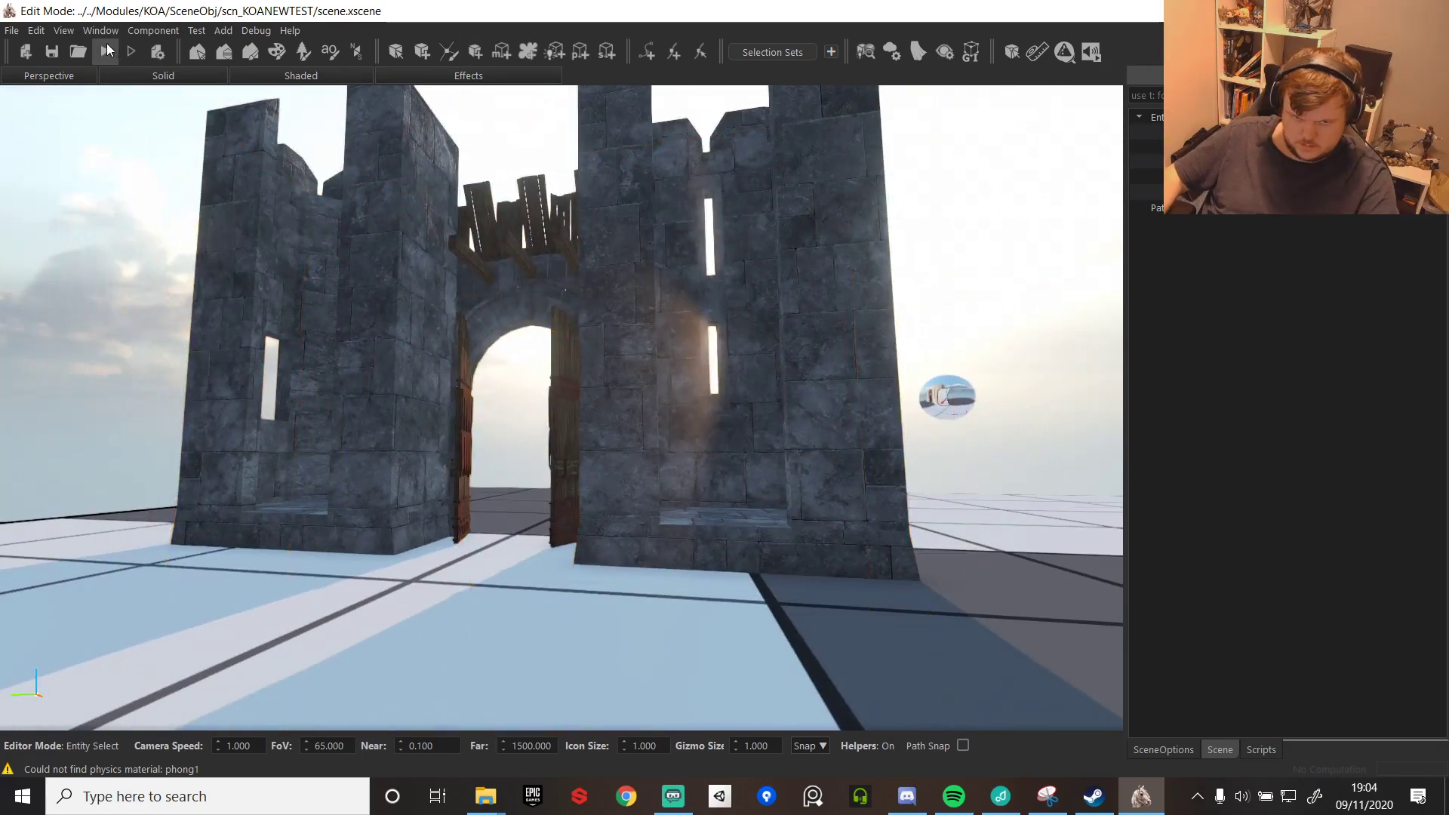
- Select the open gate in the archway and display its properties in the Inspector
{"action": "left_click", "coordinate": [460, 378]}
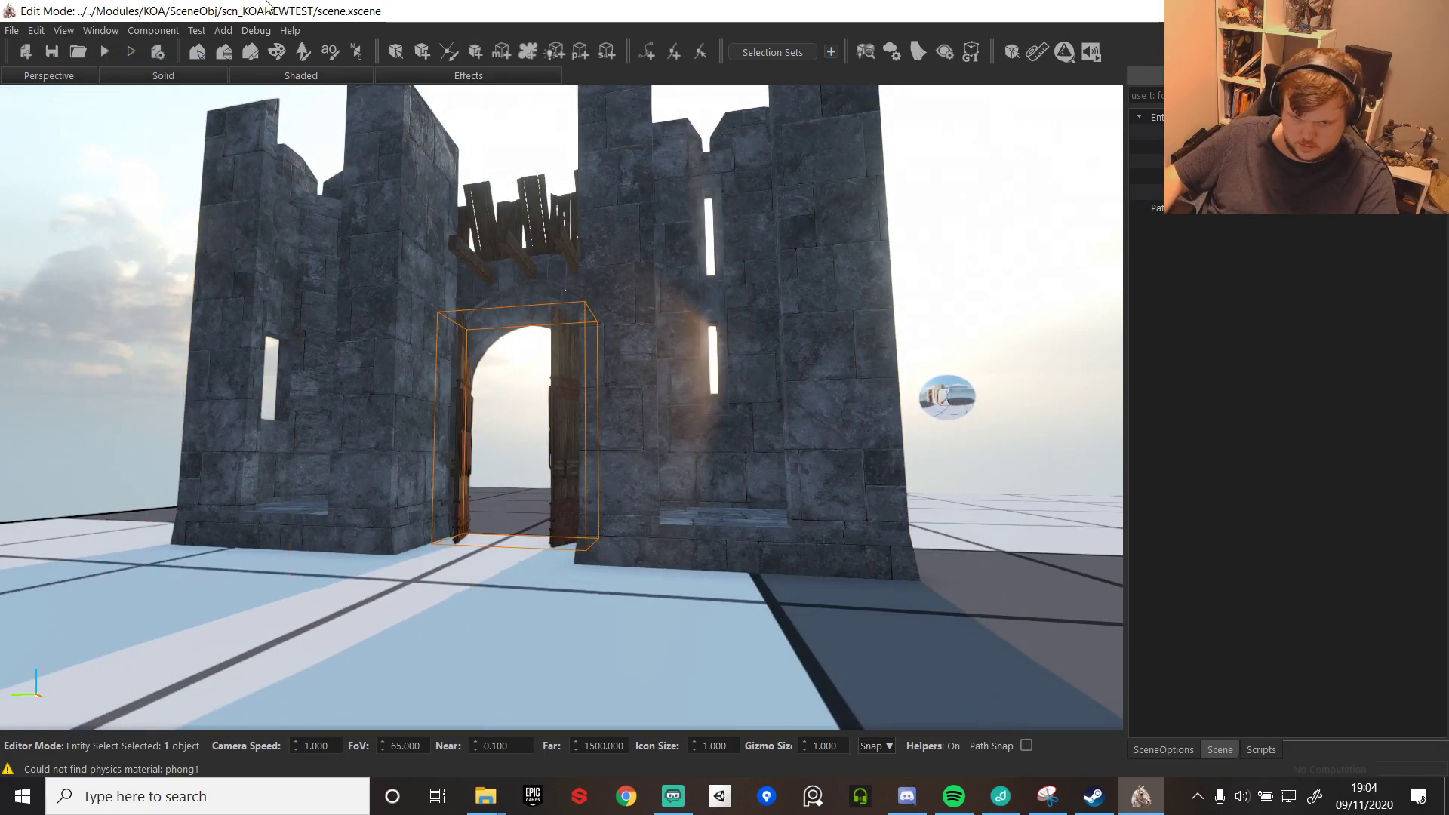
{"action": "left_click", "coordinate": [108, 33]}
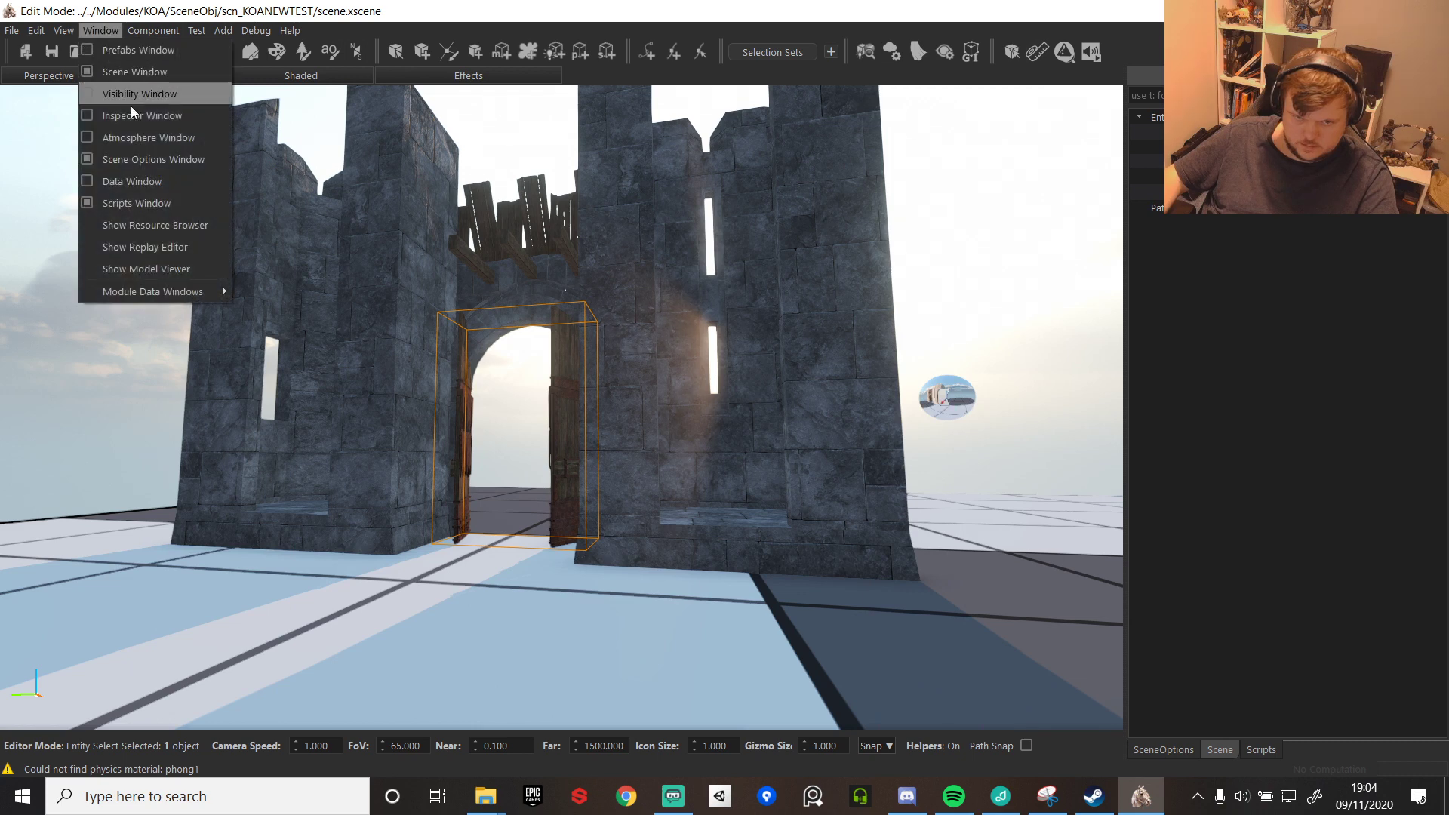
{"action": "left_click", "coordinate": [130, 106]}
{"action": "left_click", "coordinate": [1273, 752]}
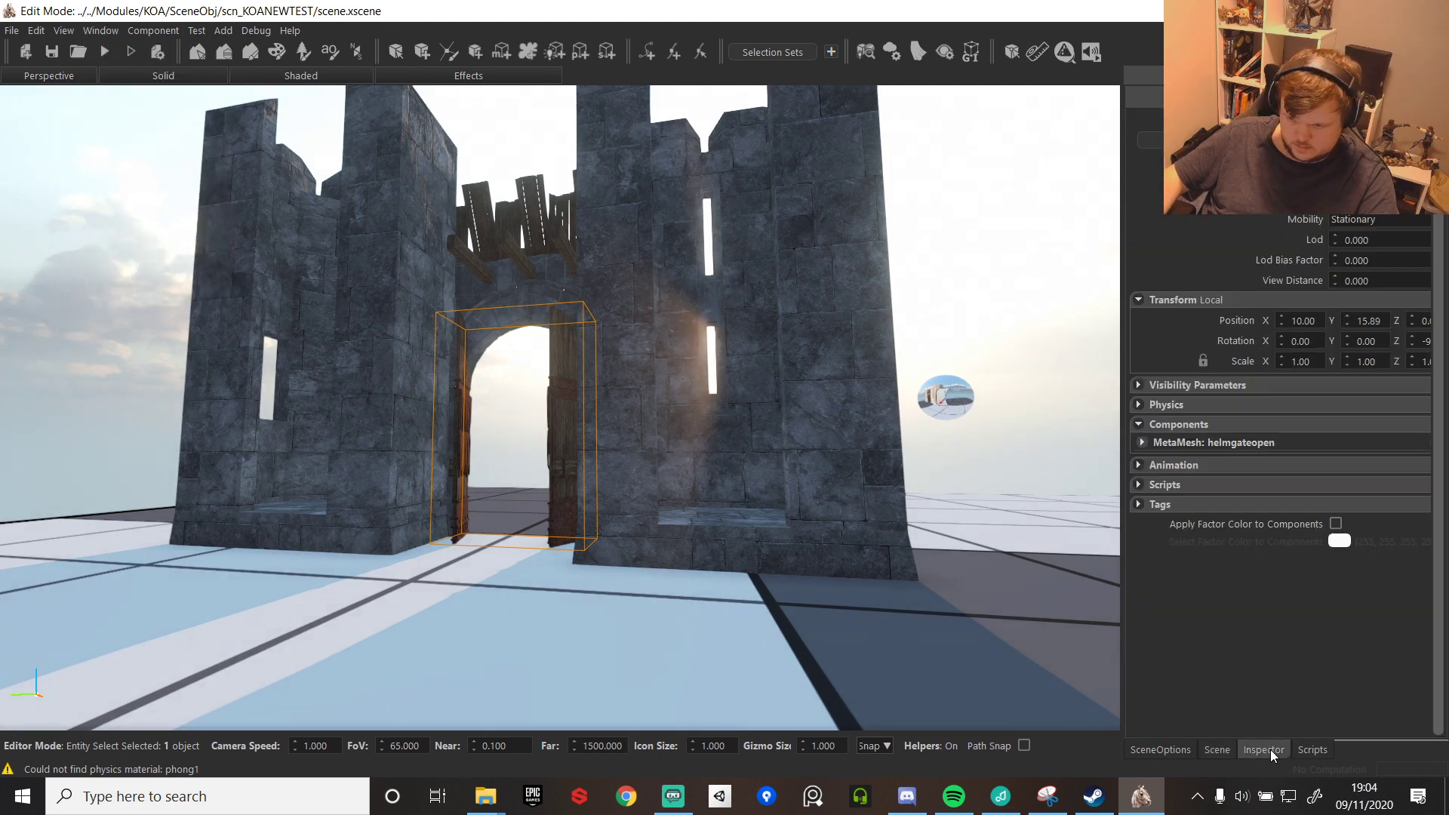
- Show the open gate's physics settings and check its collision shape, with the gate framed up close
{"action": "left_click", "coordinate": [1166, 406]}
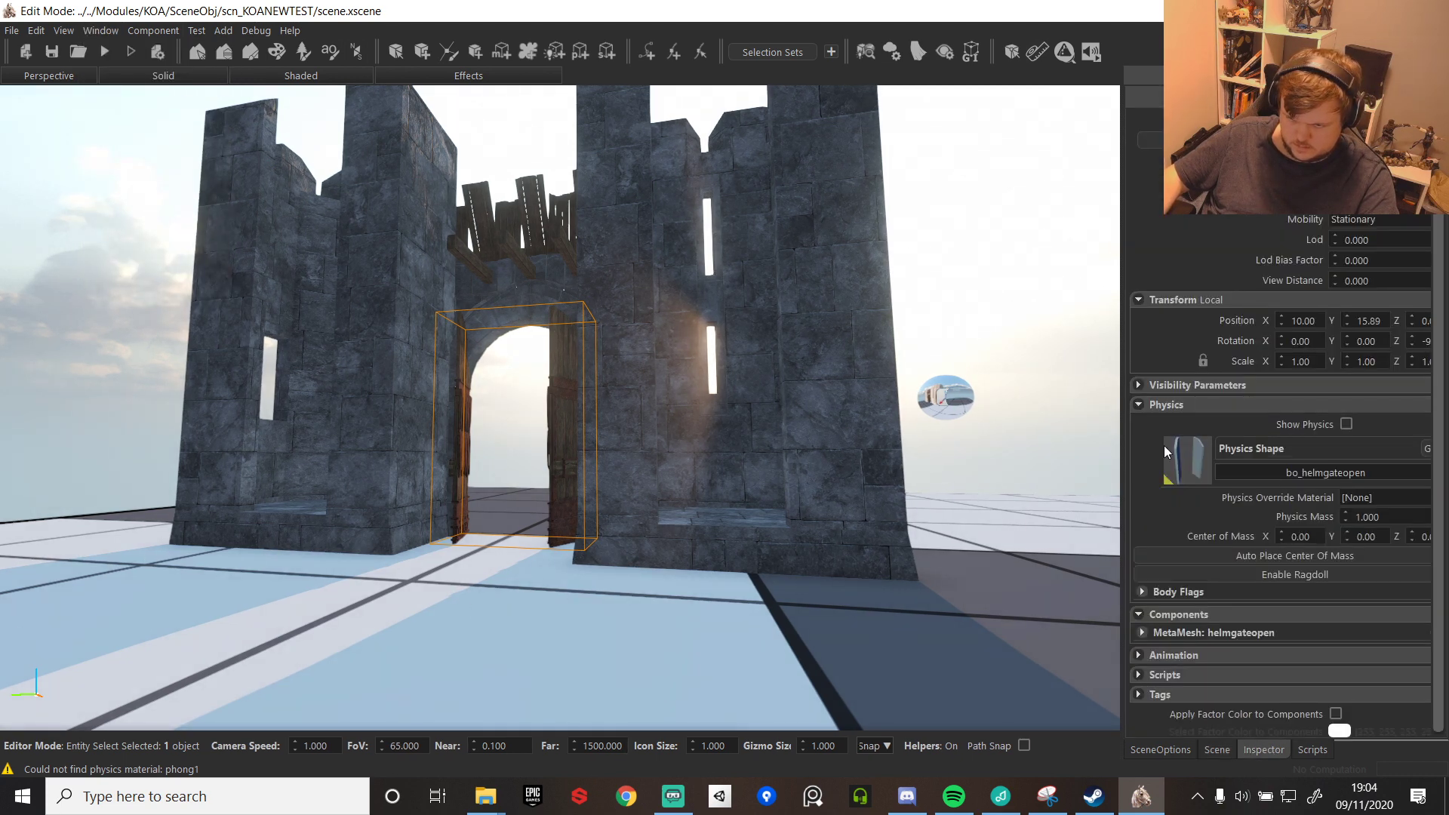
{"action": "right_click_drag", "start_coordinate": [749, 195], "coordinate": [468, 181]}
{"action": "key", "text": "w"}
{"action": "key", "text": "f"}
- Save the scene and start a test mission in it
{"action": "left_click", "coordinate": [11, 30]}
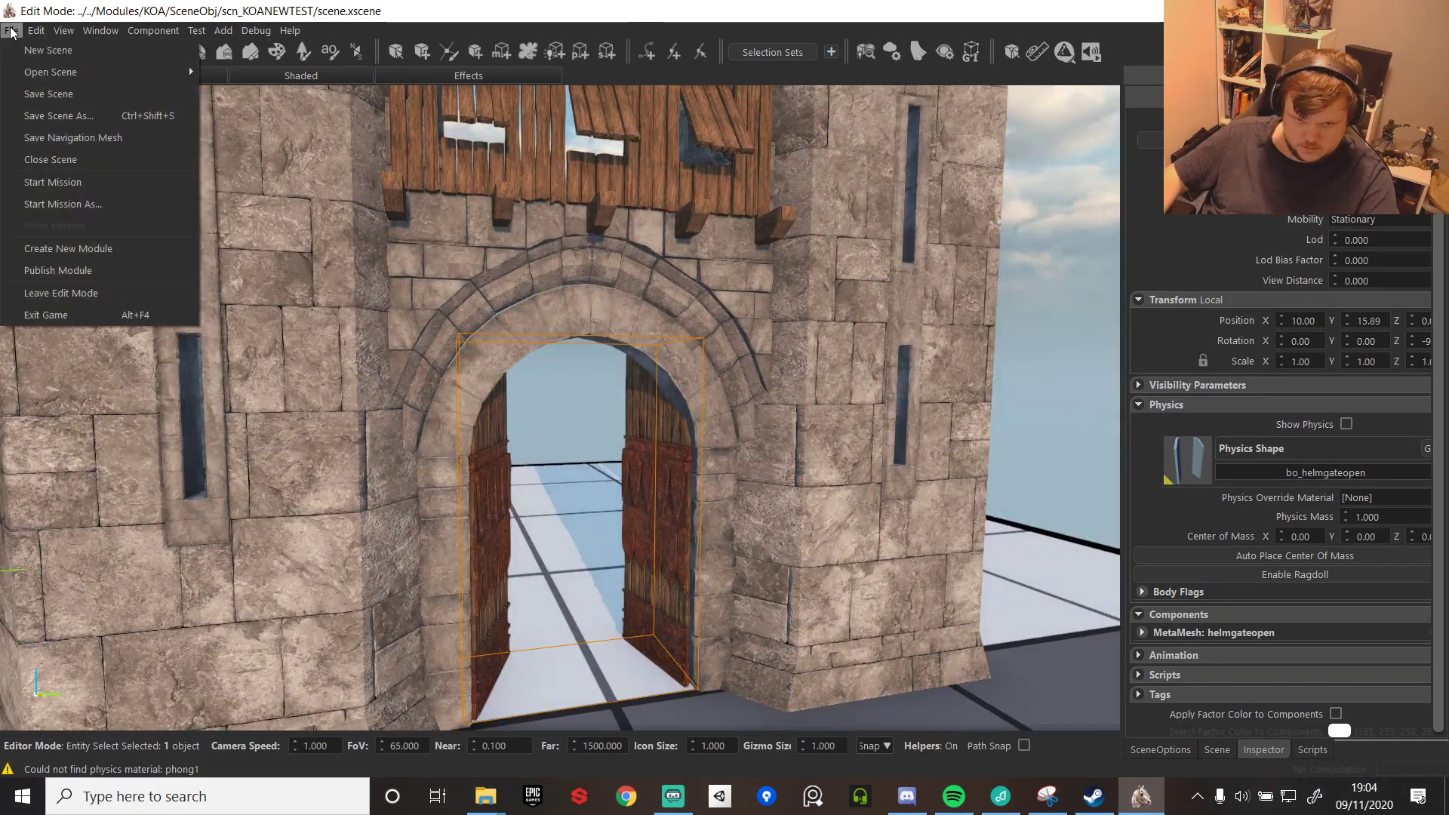
{"action": "left_click", "coordinate": [49, 93]}
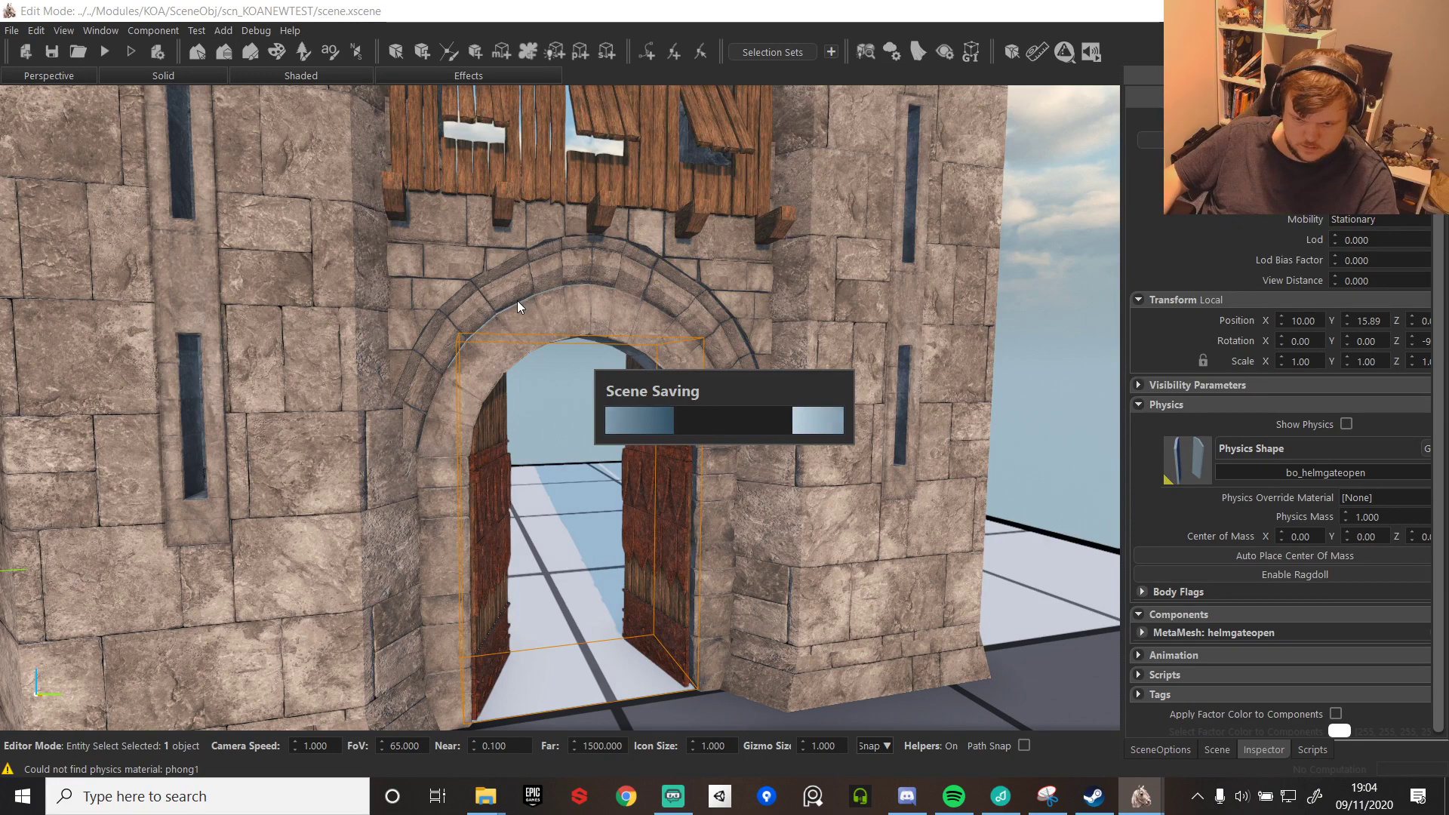
{"action": "left_click", "coordinate": [106, 55]}
{"action": "left_click", "coordinate": [693, 419]}
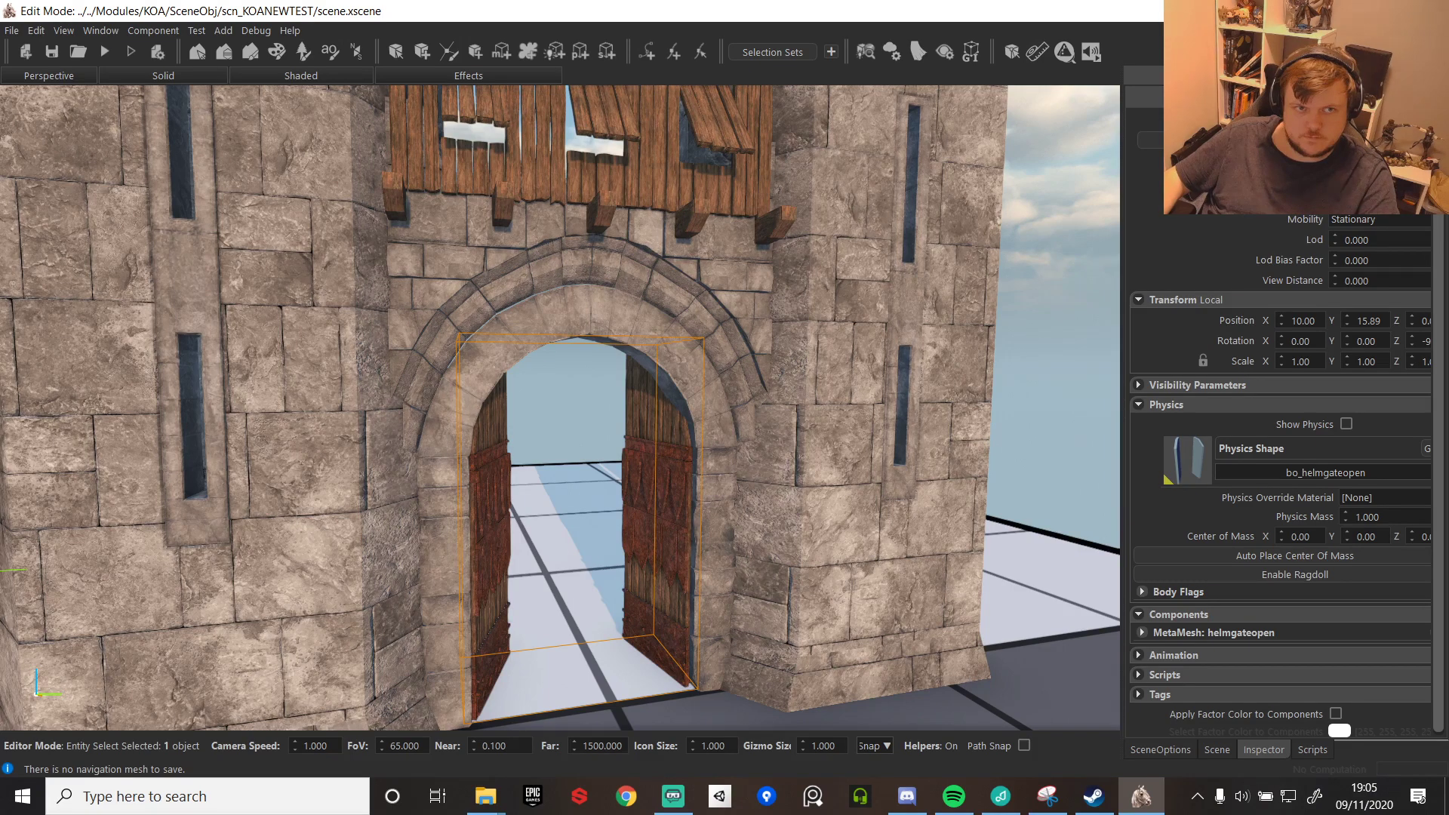
{"action": "key", "text": "ctrl+g"}
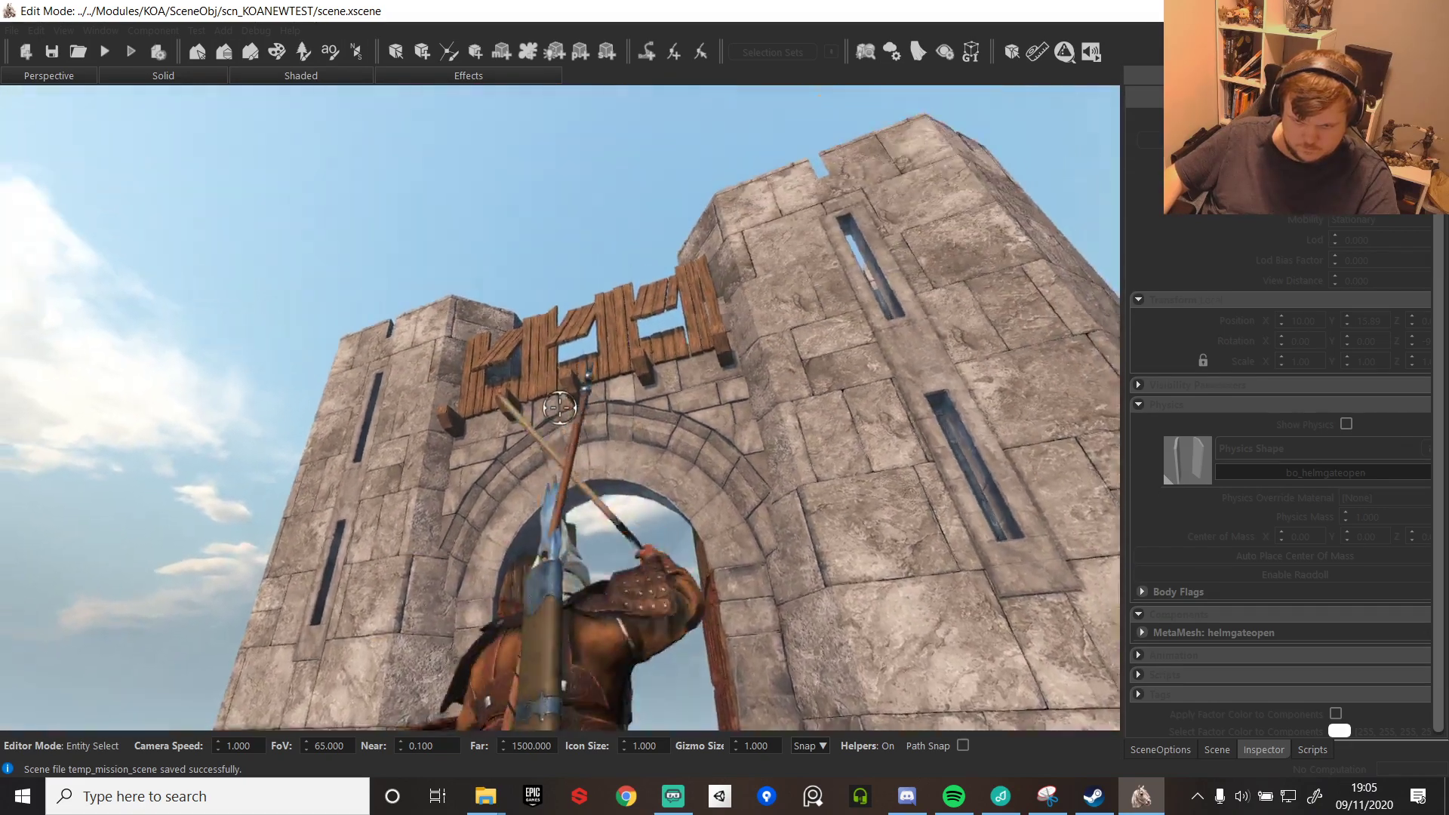
- Walk the character around the open gate, examine the archway and hoarding from ground level, and leave the test mission
{"action": "key", "text": "w"}
{"action": "key", "text": "w"}
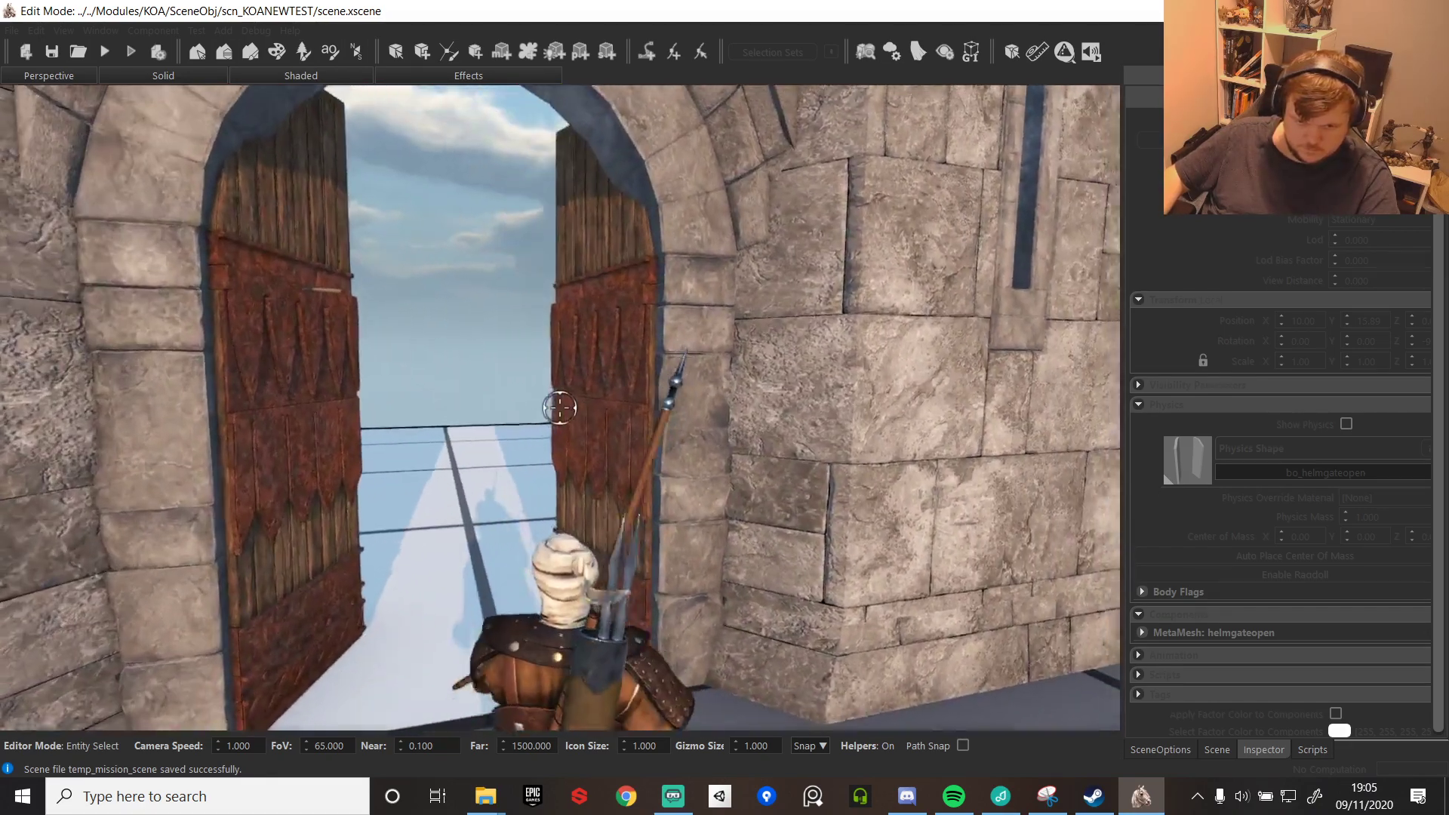
{"action": "key", "text": "s"}
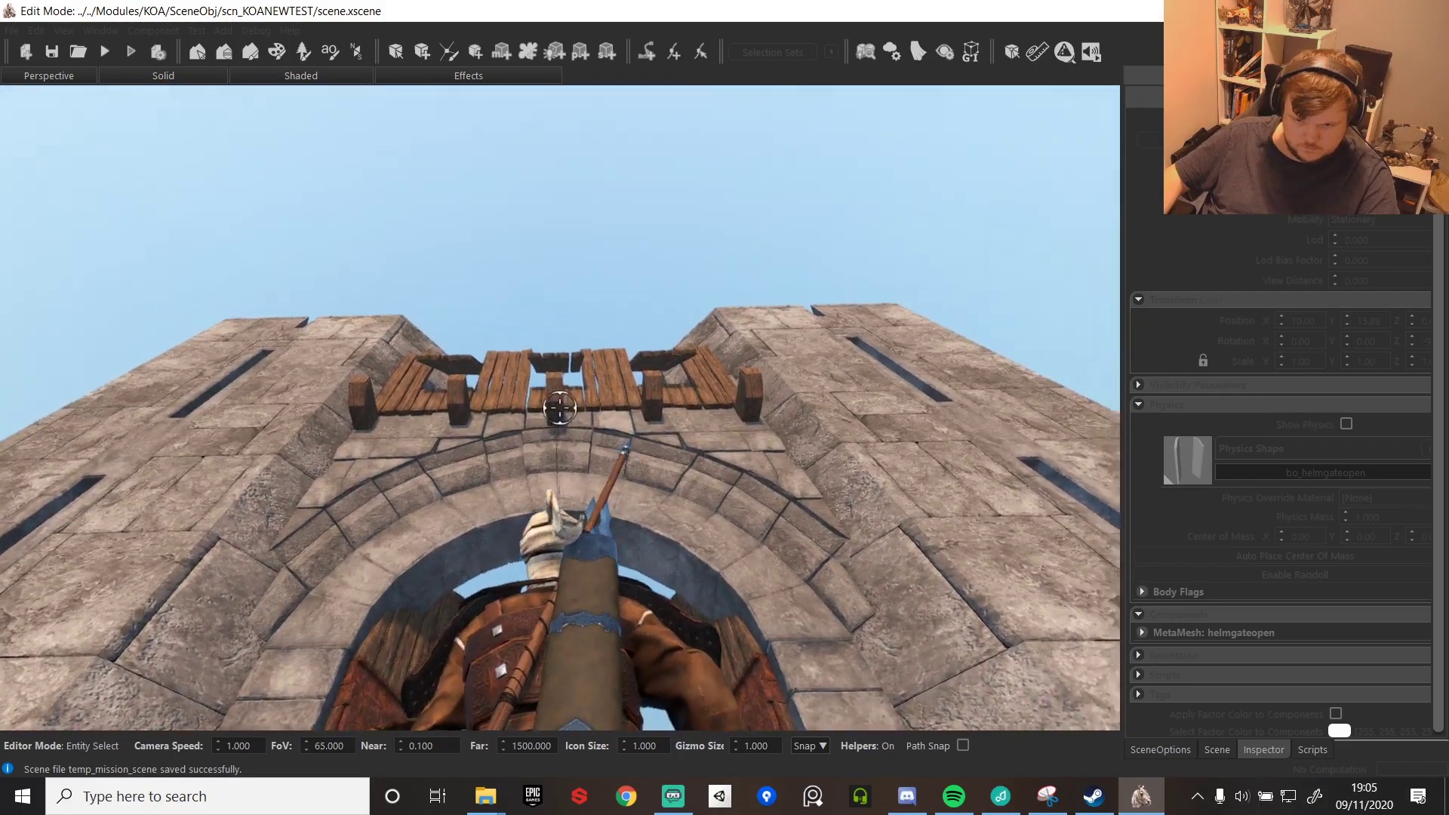
{"action": "left_click", "coordinate": [560, 408]}
{"action": "key", "text": "w"}
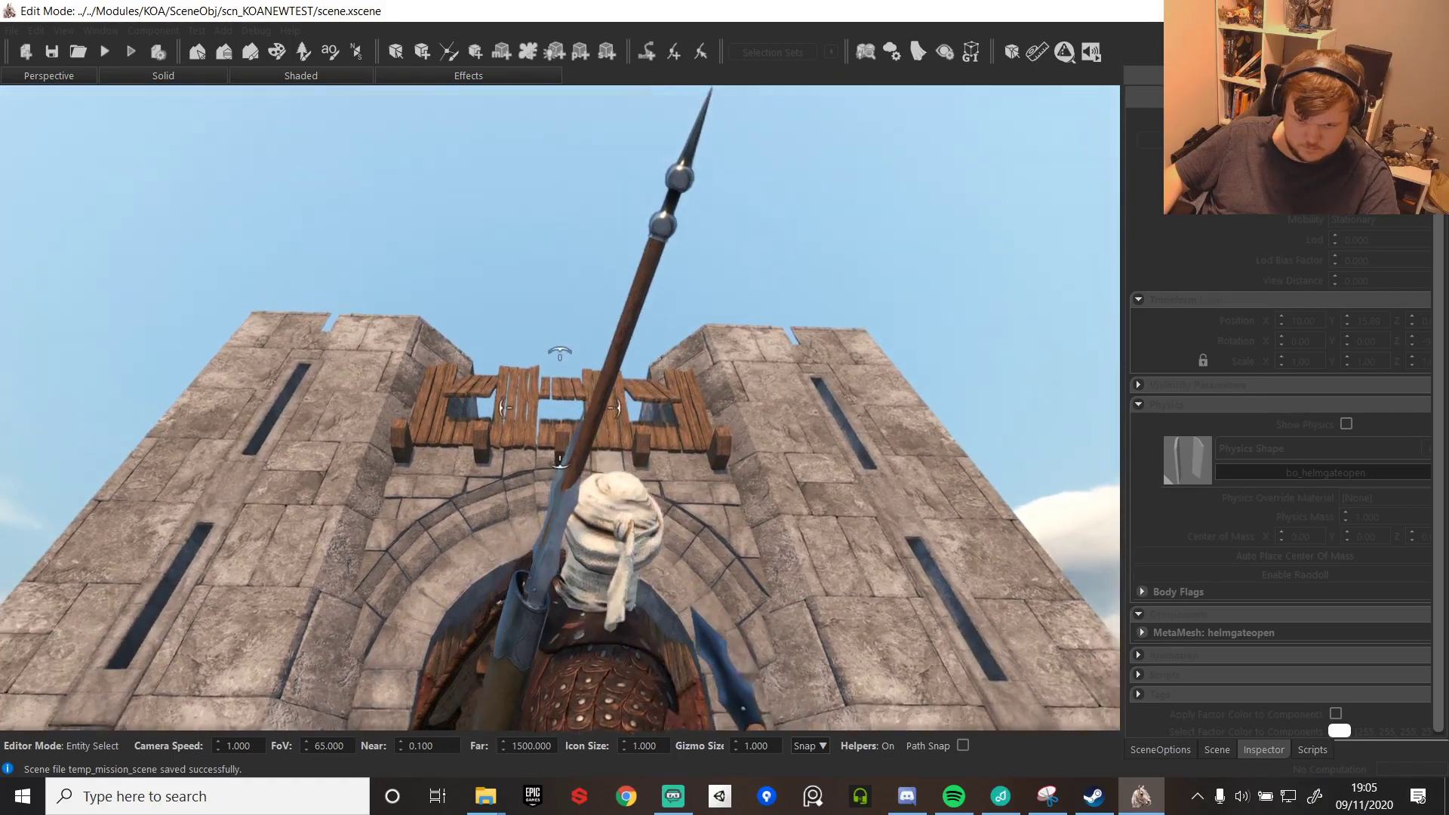
{"action": "key", "text": "s"}
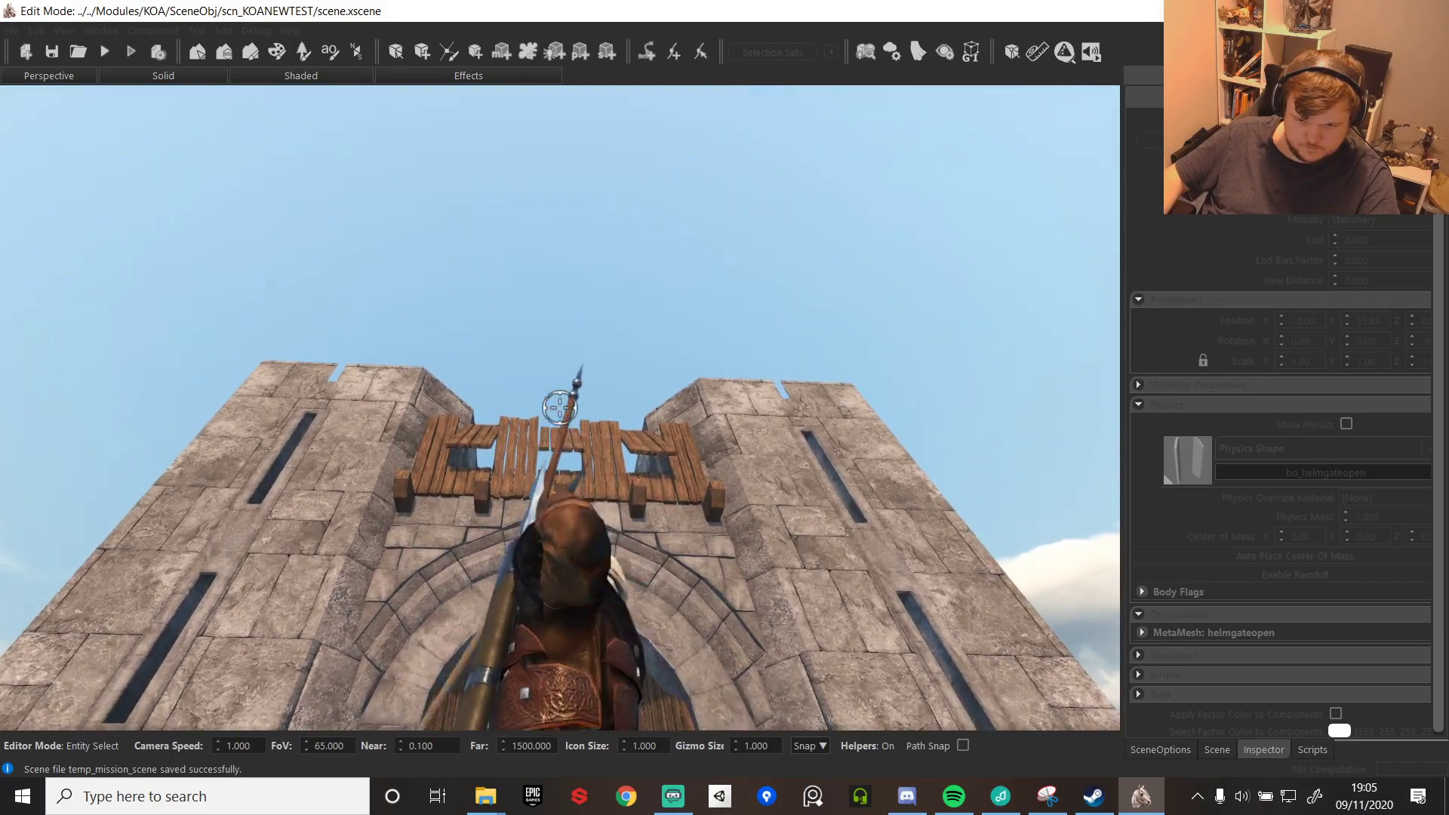
{"action": "left_click", "coordinate": [560, 407]}
{"action": "left_click", "coordinate": [560, 408]}
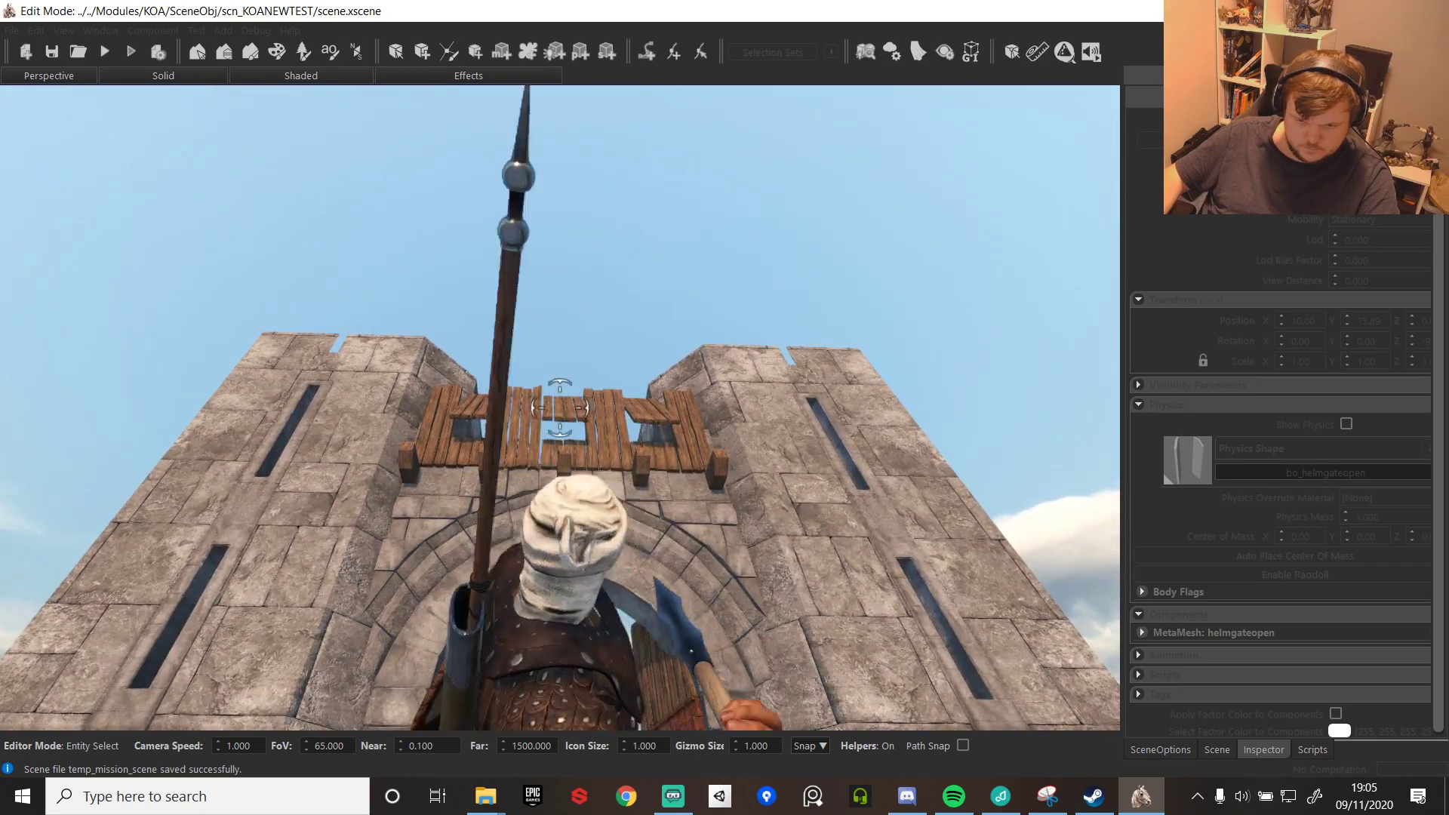
{"action": "key", "text": "w"}
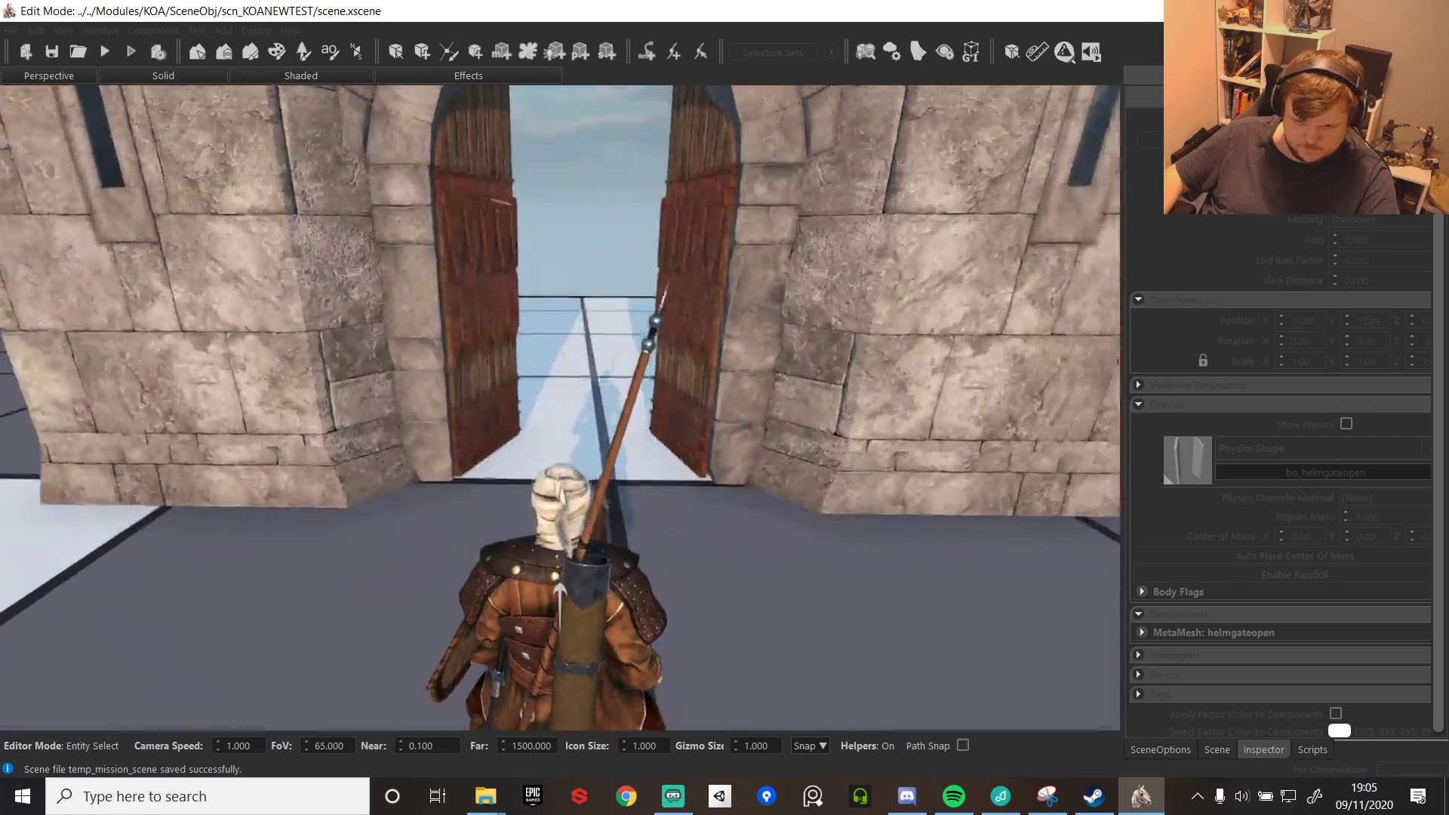
{"action": "key", "text": "Escape"}
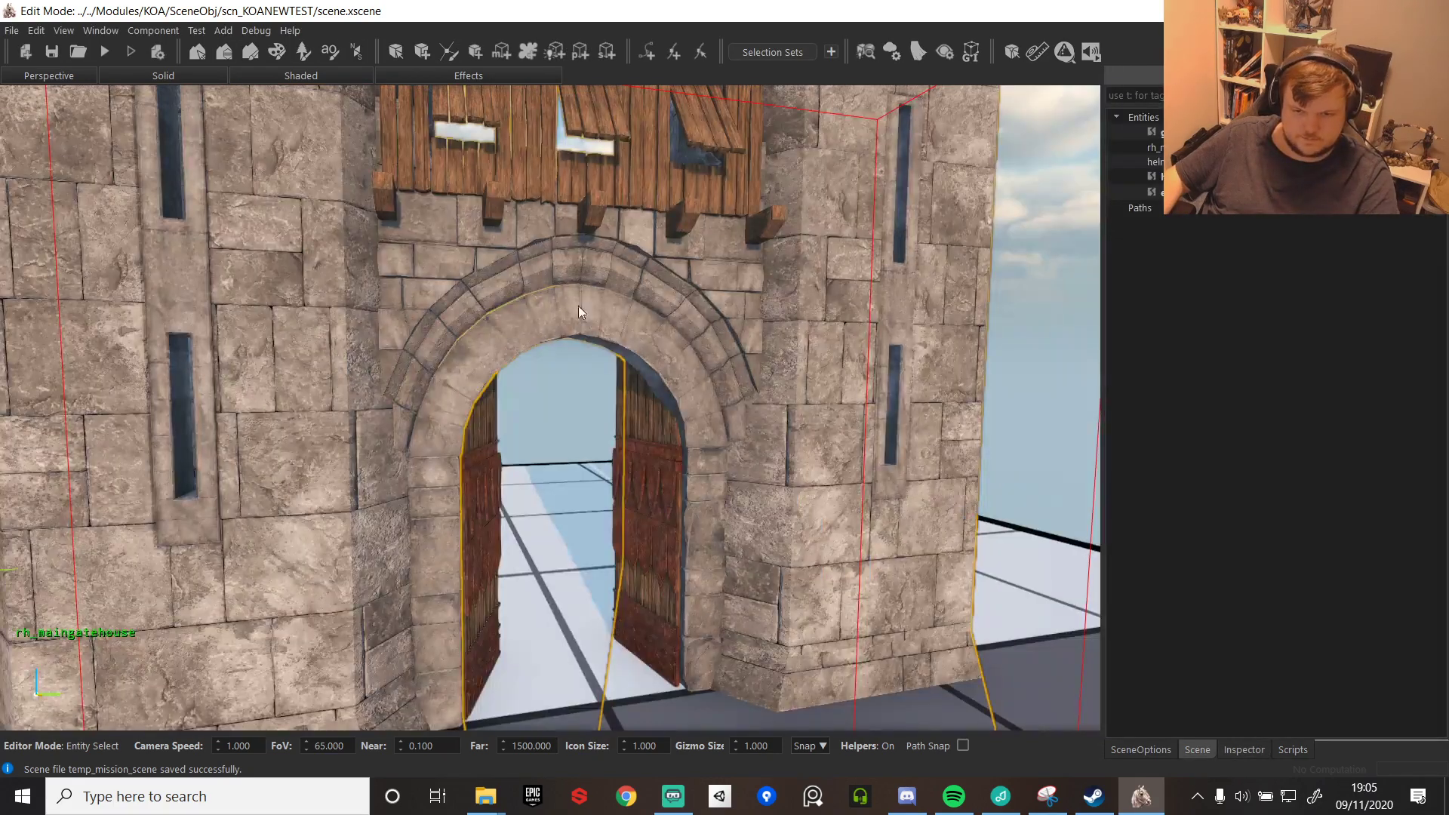
- Fly back and around the gatehouse to examine its towers, arch and wooden hoarding from an angled outside view
{"action": "key", "text": "s"}
{"action": "key", "text": "a"}
{"action": "key", "text": "w"}
{"action": "middle_click_drag", "start_coordinate": [556, 441], "coordinate": [693, 400]}
{"action": "key", "text": "s"}
{"action": "key", "text": "w"}
{"action": "key", "text": "w"}
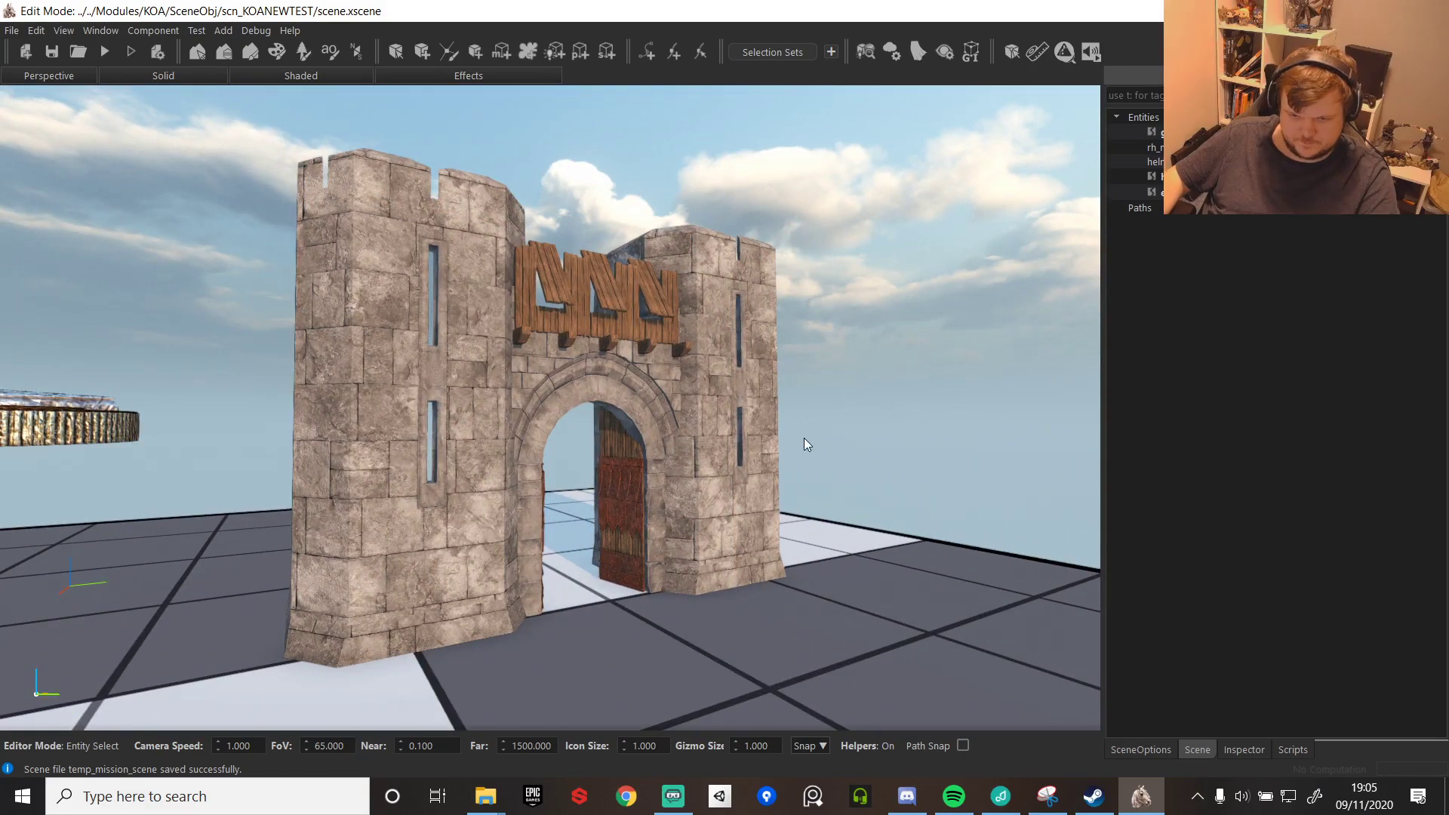
{"action": "key", "text": "s"}
{"action": "middle_click_drag", "start_coordinate": [804, 437], "coordinate": [777, 453]}
{"action": "key", "text": "d"}
{"action": "key", "text": "a"}
{"action": "key", "text": "a"}
{"action": "key", "text": "w"}
{"action": "key", "text": "s"}
{"action": "key", "text": "w"}
{"action": "key", "text": "s"}
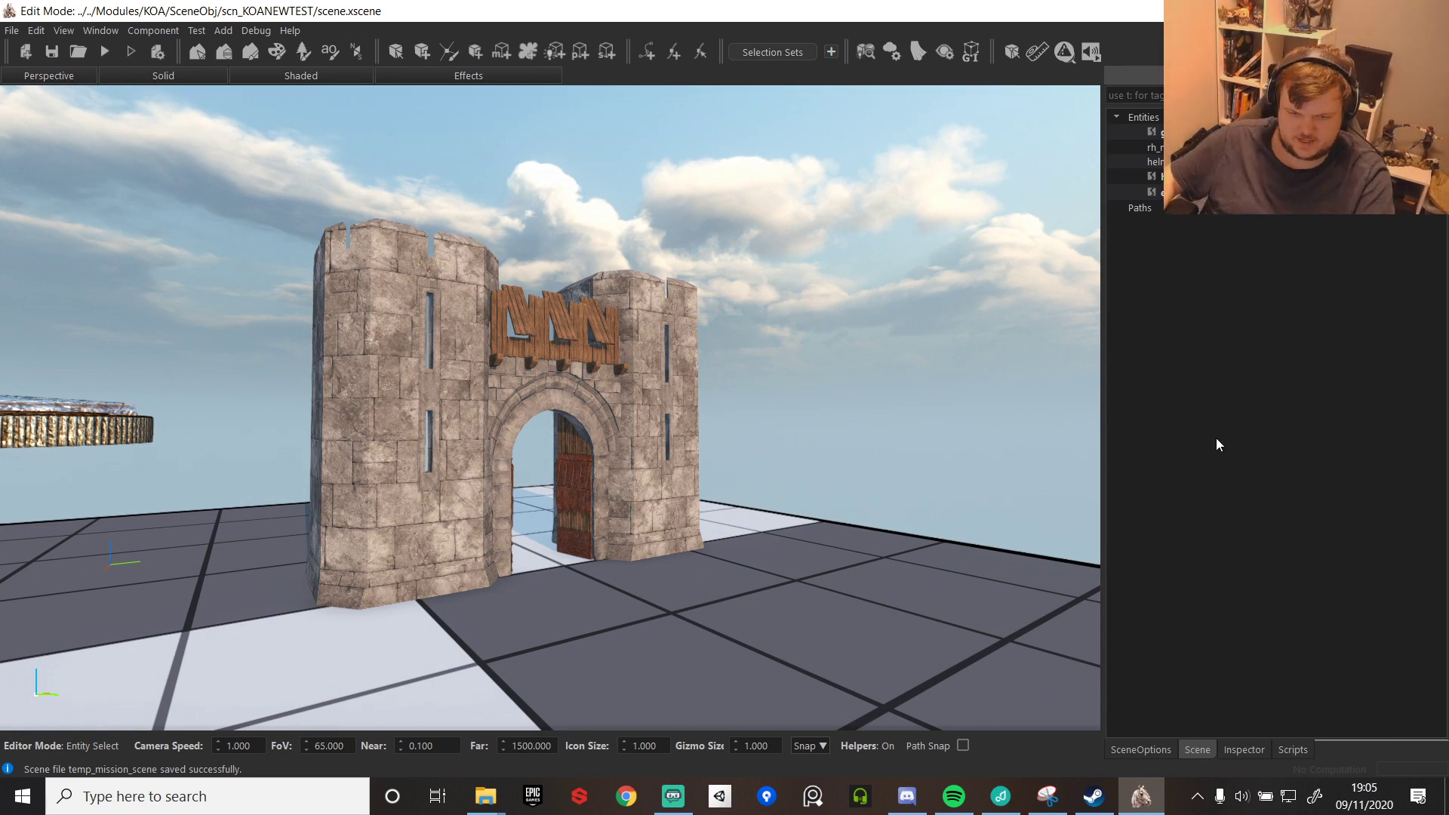
- Select the ground plane, display its properties, and hide it to examine the gatehouse foundations below ground level
{"action": "left_click", "coordinate": [971, 623]}
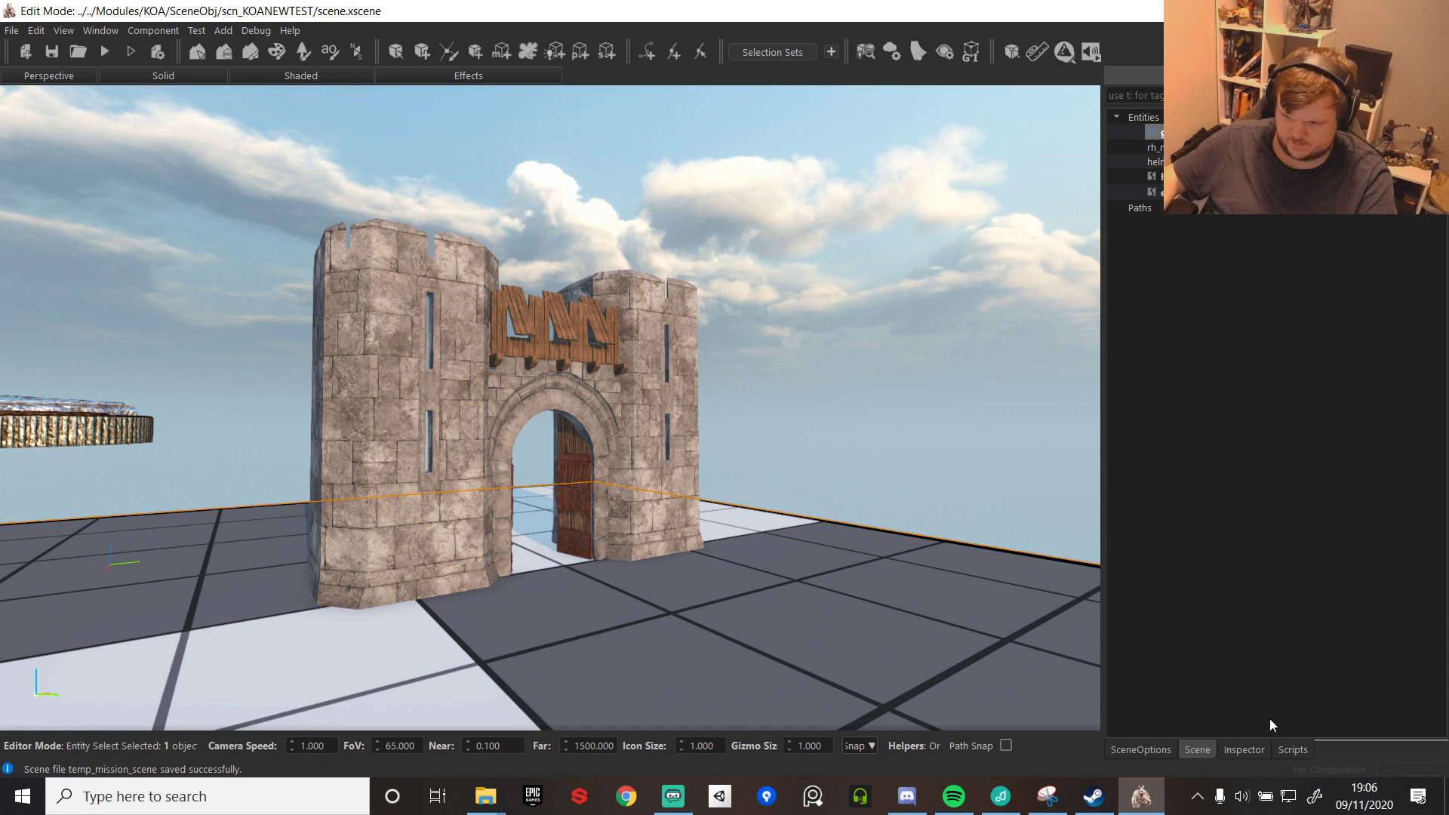
{"action": "left_click", "coordinate": [1244, 750]}
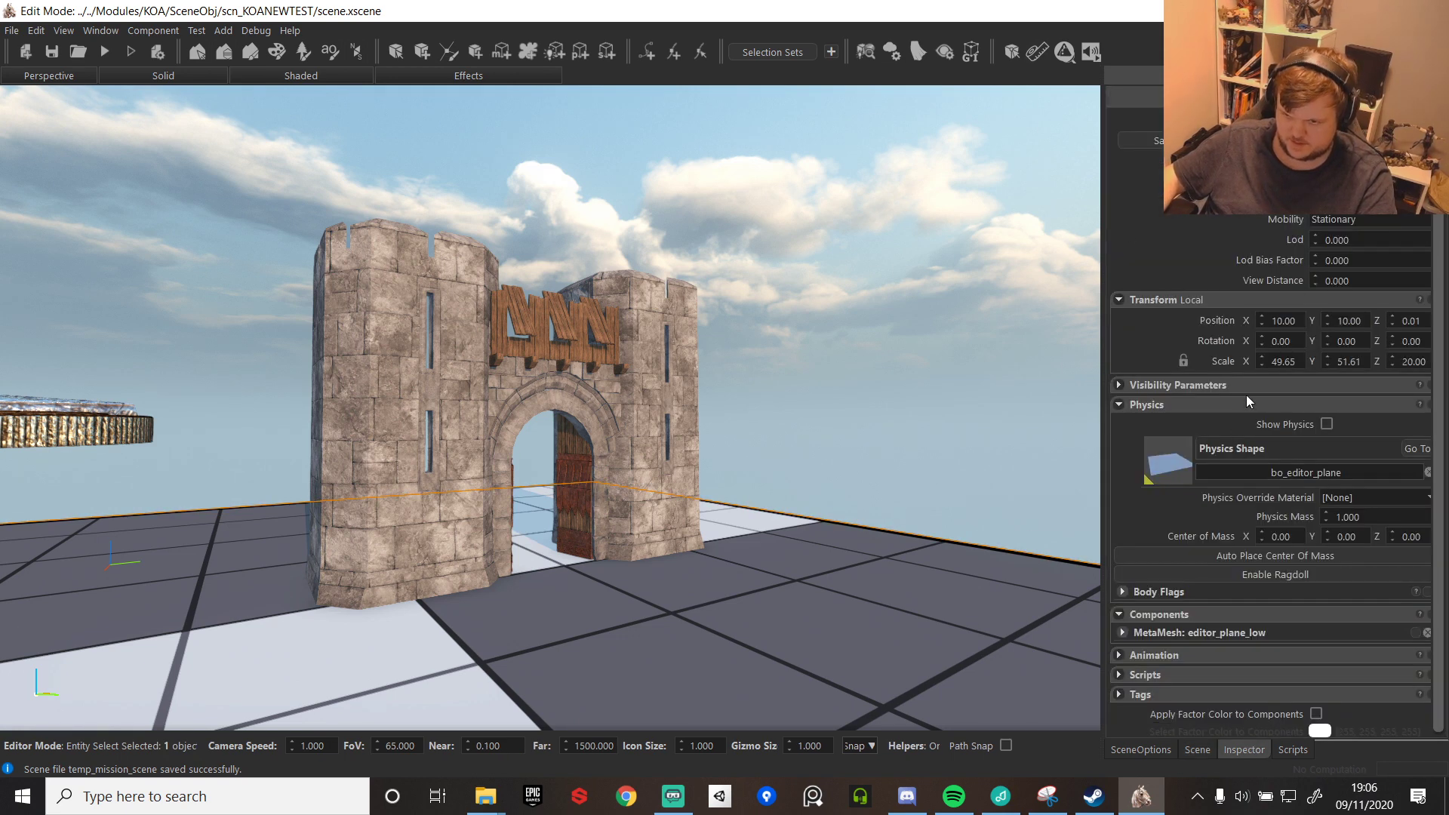
{"action": "key", "text": "h"}
{"action": "key", "text": "w"}
{"action": "mouse_move", "coordinate": [801, 365]}
{"action": "right_mouse_down"}
{"action": "mouse_move", "coordinate": [803, 434]}
{"action": "mouse_move", "coordinate": [797, 363]}
{"action": "mouse_move", "coordinate": [800, 381]}
{"action": "mouse_move", "coordinate": [830, 380]}
{"action": "mouse_move", "coordinate": [806, 407]}
{"action": "mouse_move", "coordinate": [809, 491]}
{"action": "mouse_move", "coordinate": [808, 367]}
{"action": "mouse_move", "coordinate": [838, 365]}
{"action": "right_mouse_up"}
{"action": "key", "text": "s"}
{"action": "key", "text": "w"}
{"action": "key", "text": "s"}
{"action": "key", "text": "a"}
{"action": "key", "text": "d"}
{"action": "key", "text": "w"}
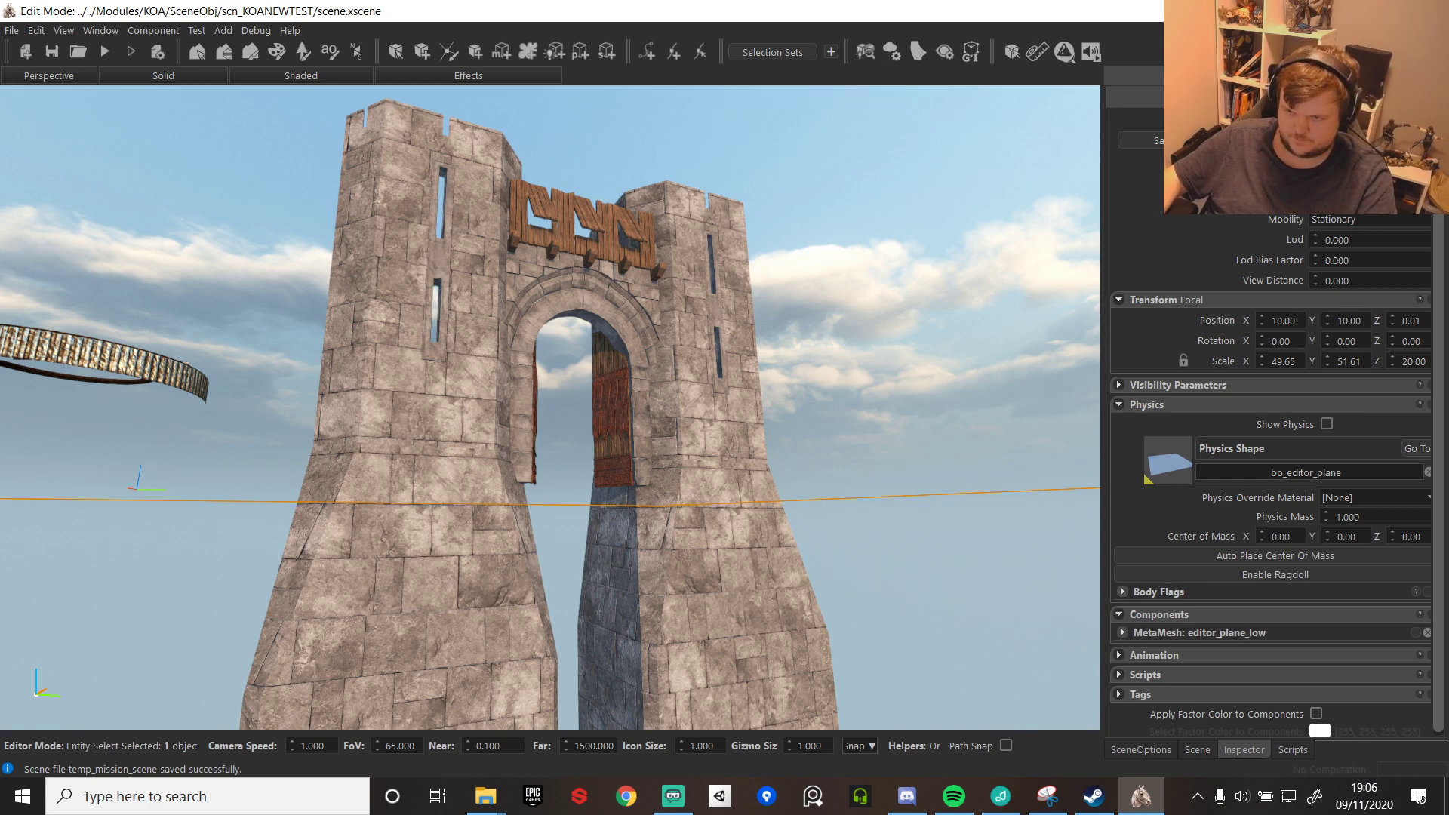
{"action": "mouse_move", "coordinate": [635, 430]}
{"action": "right_mouse_down"}
{"action": "mouse_move", "coordinate": [613, 447]}
{"action": "mouse_move", "coordinate": [725, 377]}
{"action": "mouse_move", "coordinate": [680, 498]}
{"action": "mouse_move", "coordinate": [574, 529]}
{"action": "mouse_move", "coordinate": [649, 446]}
{"action": "mouse_move", "coordinate": [634, 438]}
{"action": "right_mouse_up"}
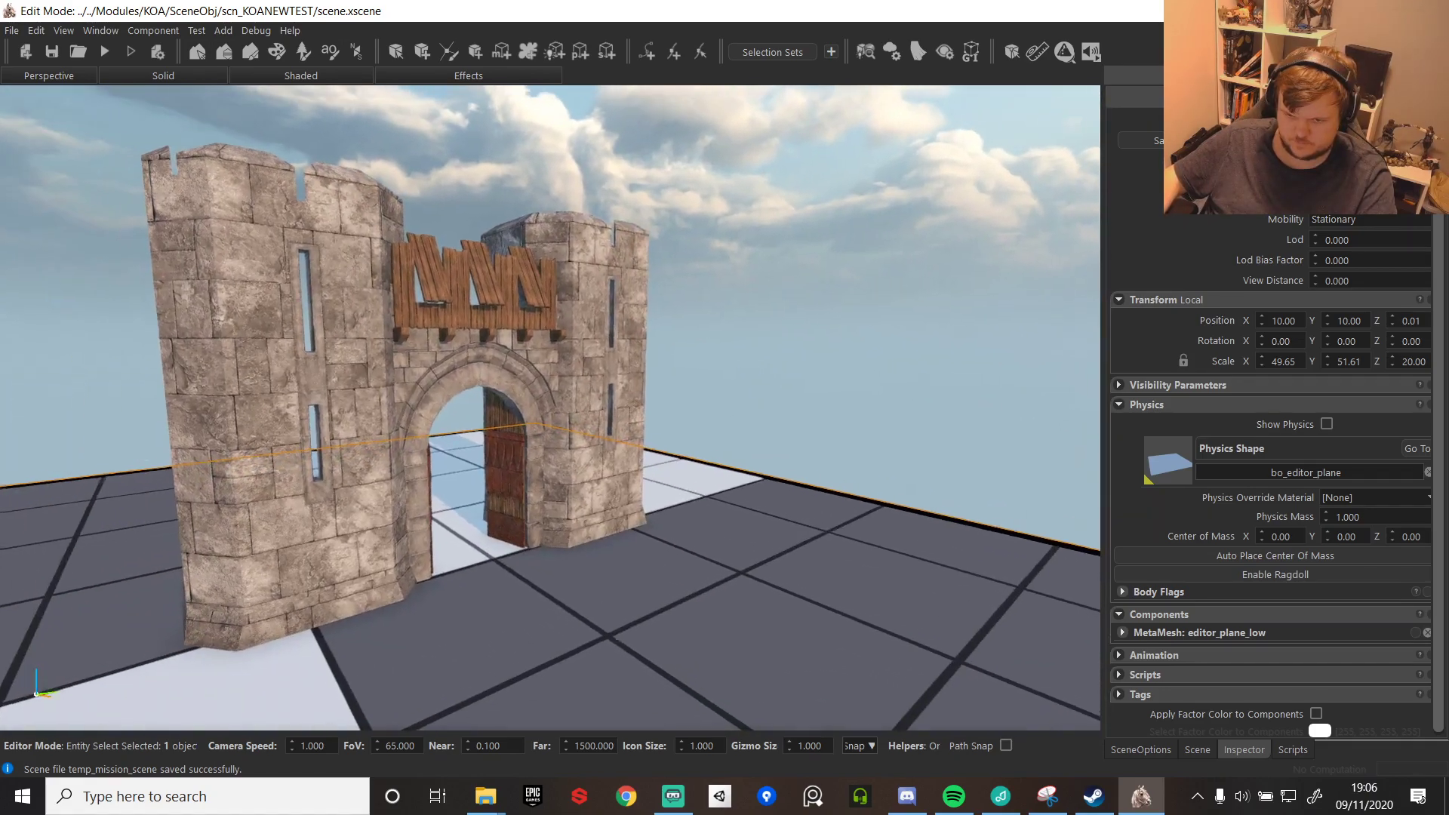
- Hide the selected ground plane again and examine the full height of the gatehouse with its flared foundations
{"action": "key", "text": "s"}
{"action": "right_click_drag", "start_coordinate": [1216, 226], "coordinate": [1091, 258]}
{"action": "key", "text": "h"}
{"action": "right_click_drag", "start_coordinate": [752, 462], "coordinate": [783, 474]}
{"action": "key", "text": "s"}
{"action": "key", "text": "w"}
{"action": "key", "text": "s"}
{"action": "key", "text": "w"}
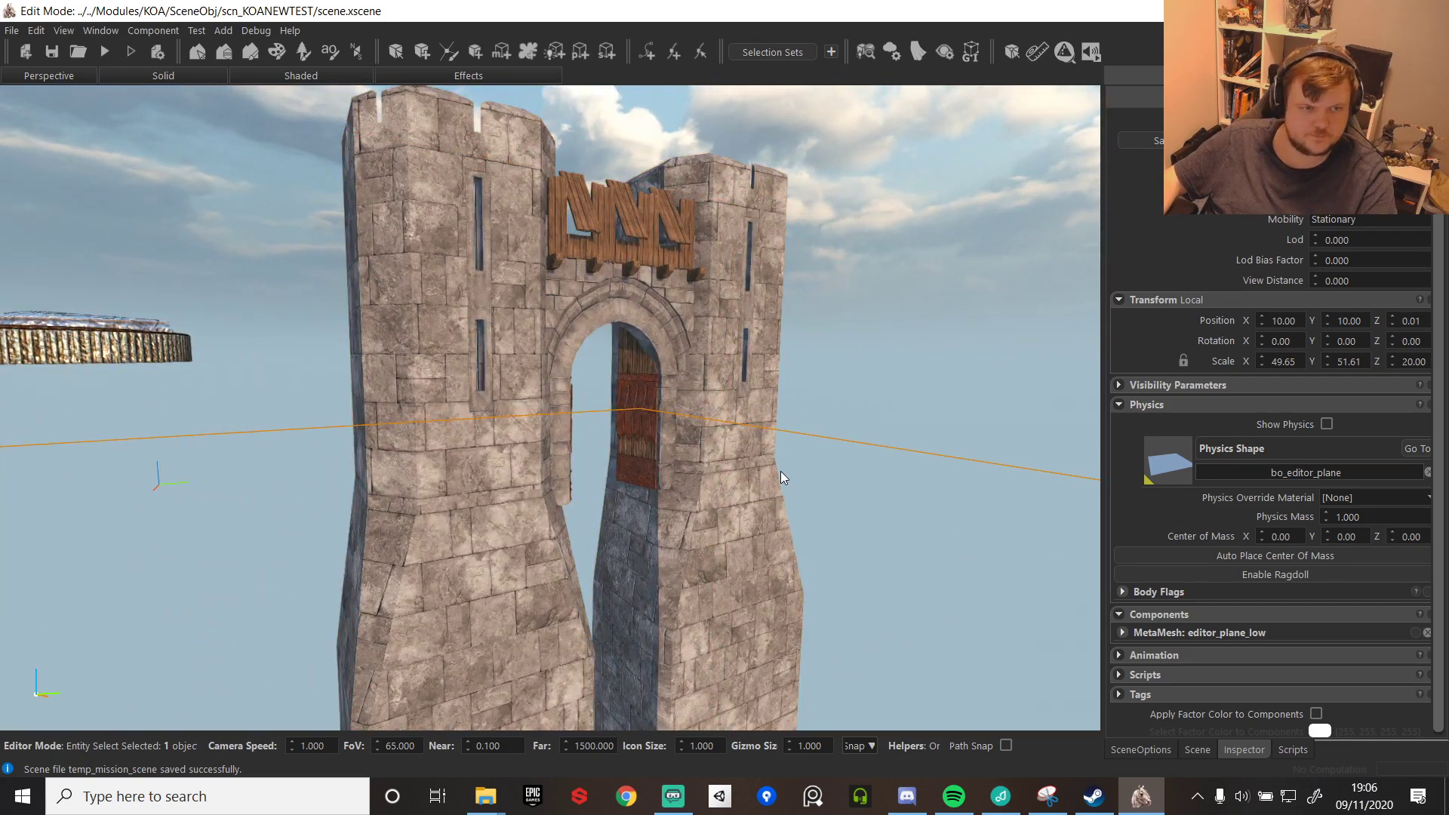